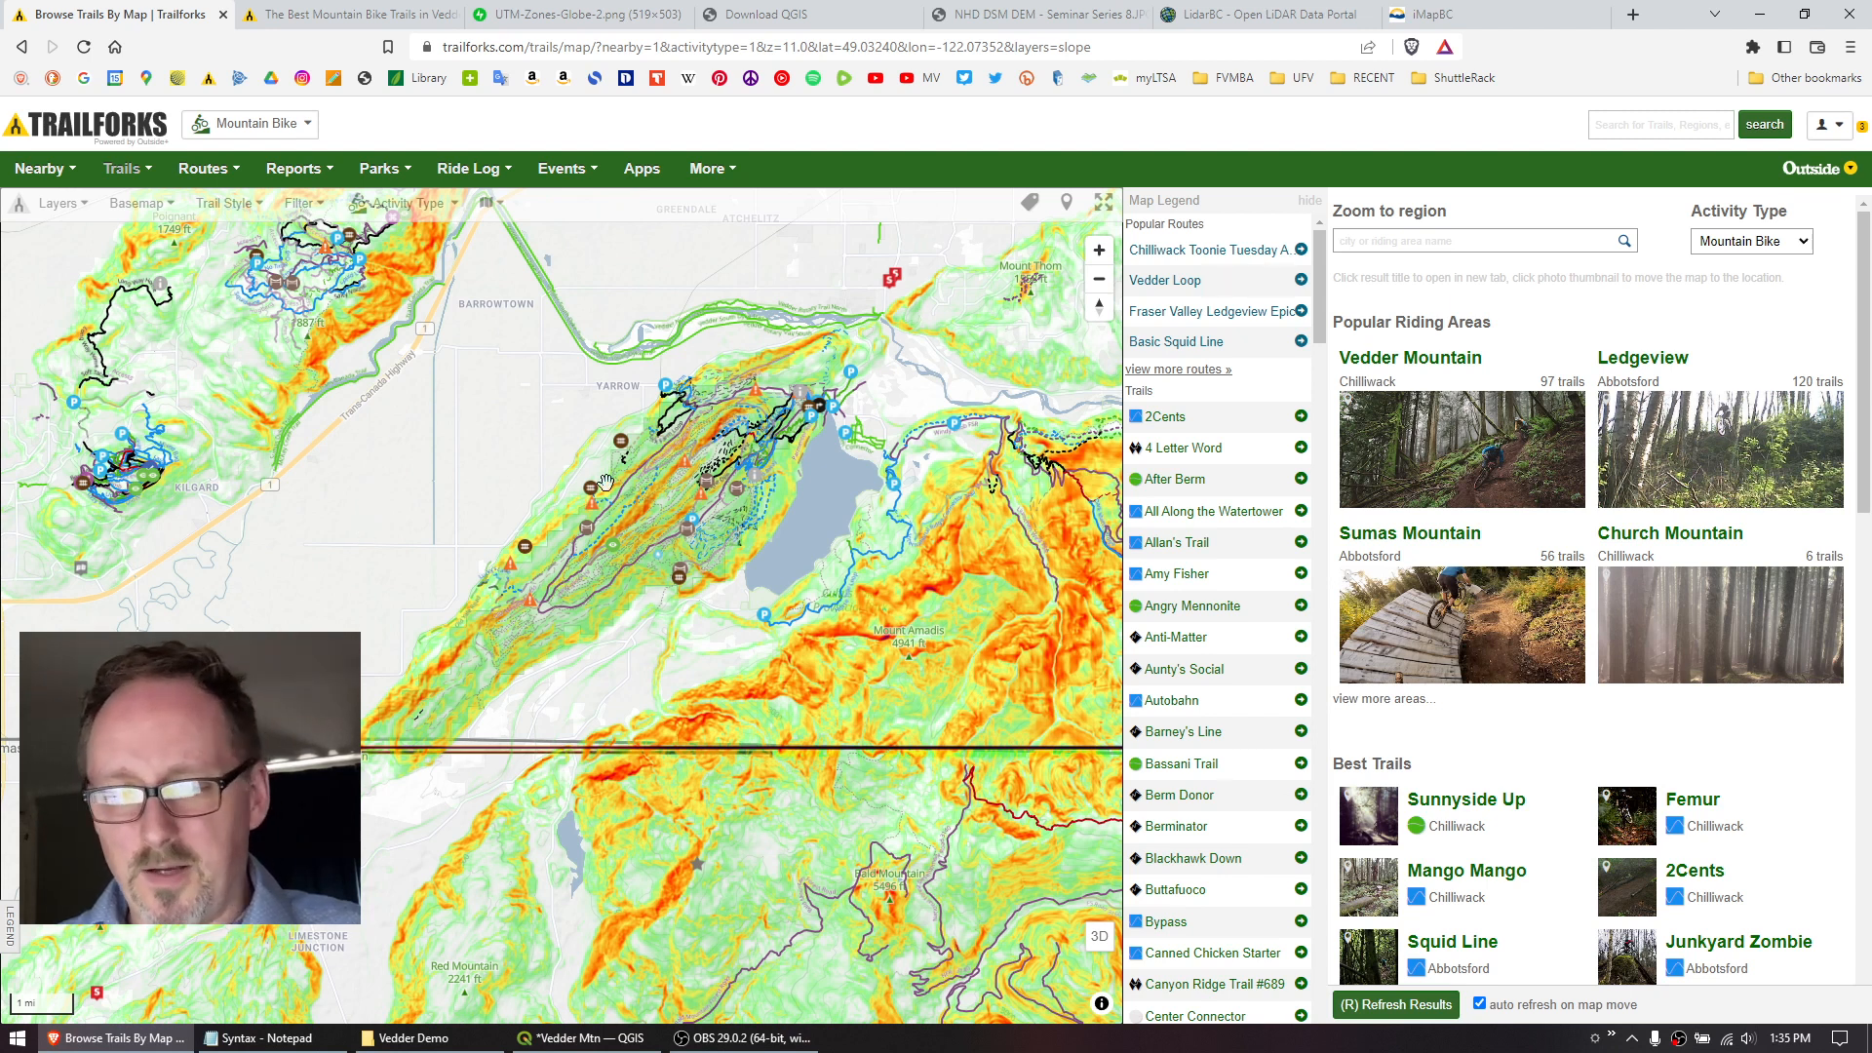
Examine the Vedder Mountain trail network and slope shading near Cultus Lake on the Trailforks map.
scroll(594, 481, up, 3)
scroll(640, 480, up, 5)
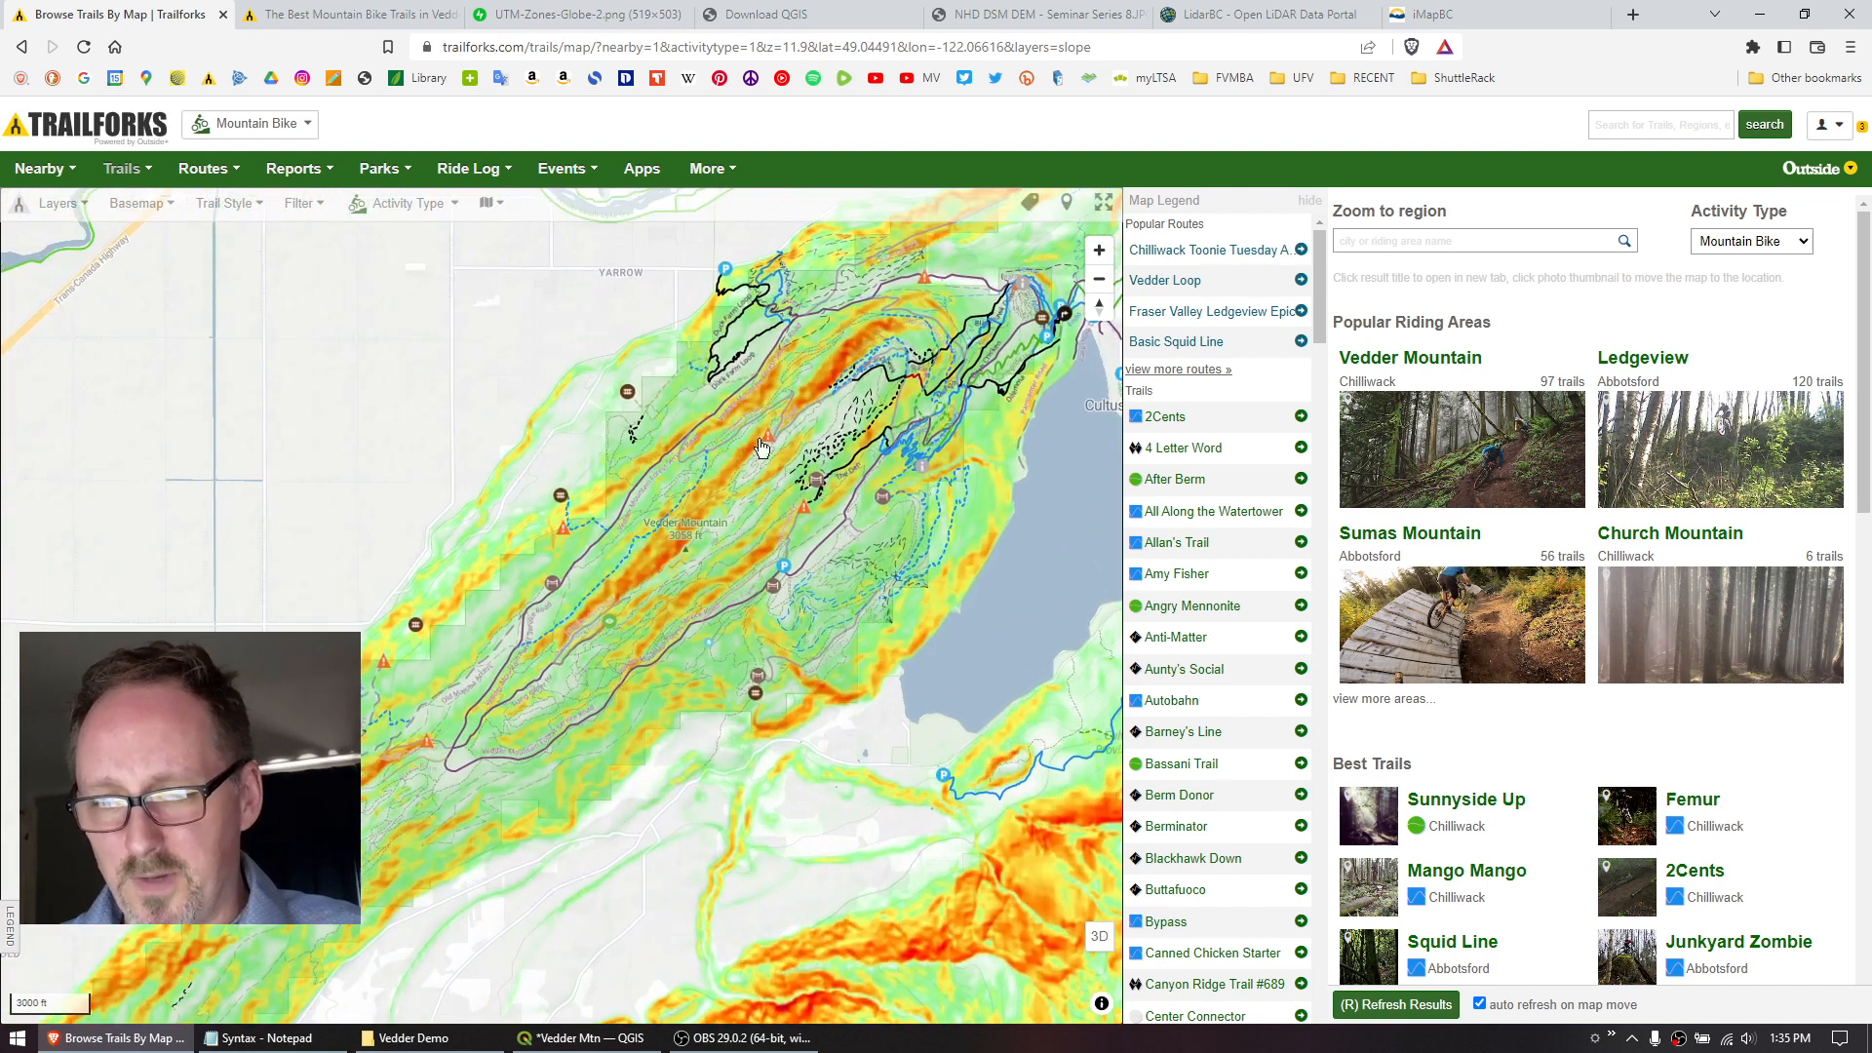
scroll(697, 504, up, 3)
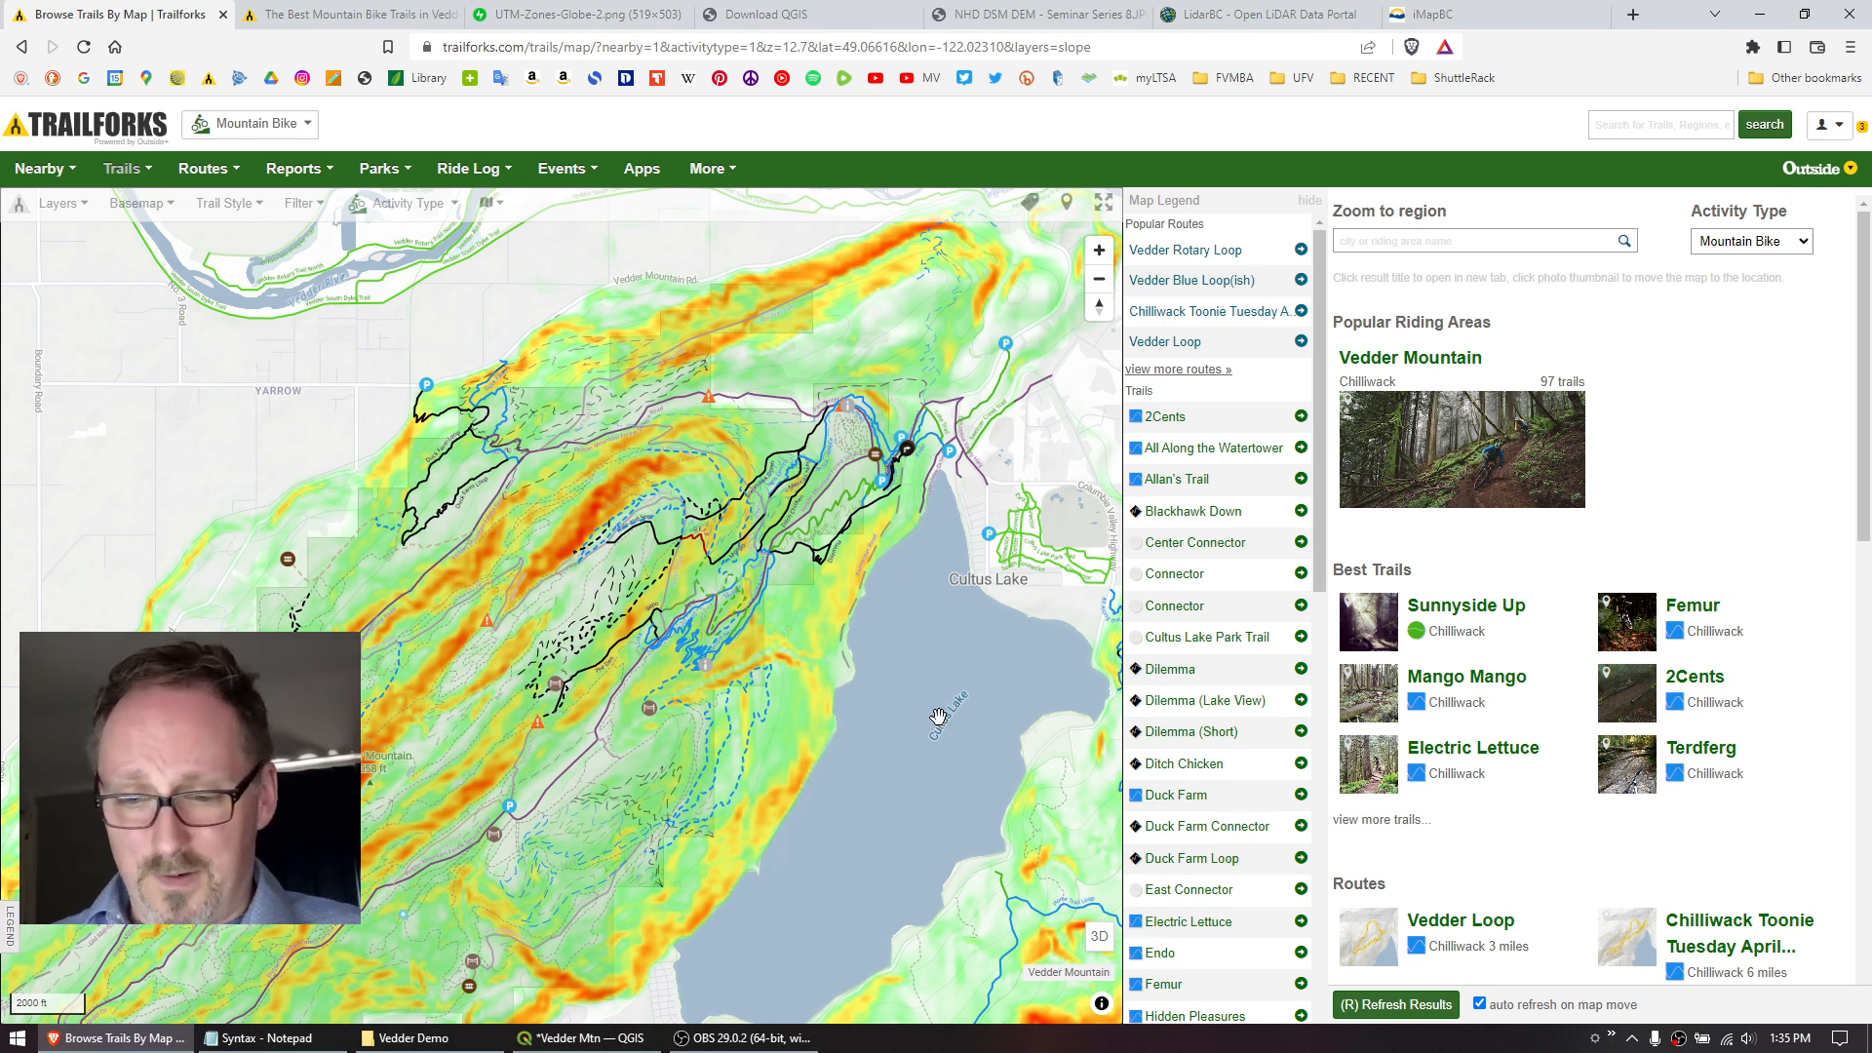
click(57, 203)
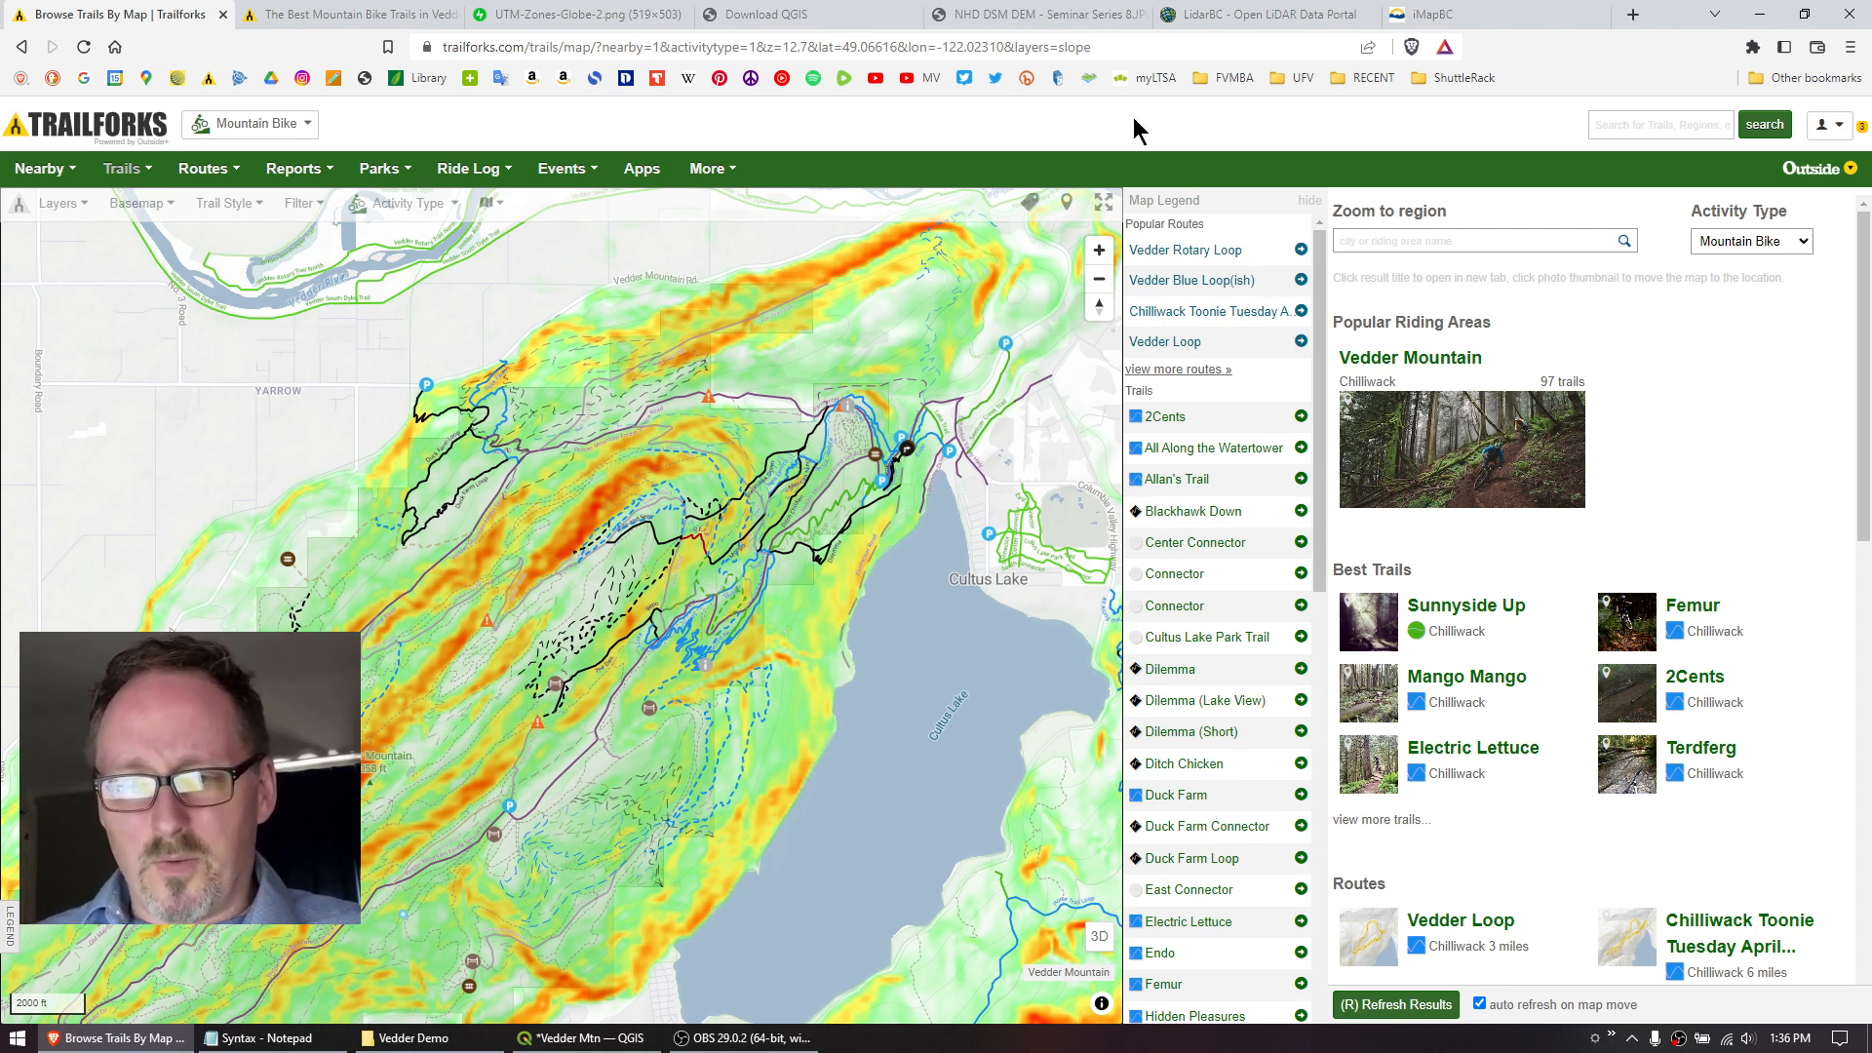
Review the open UTM zones, QGIS download and DSM versus DEM reference pages.
click(561, 16)
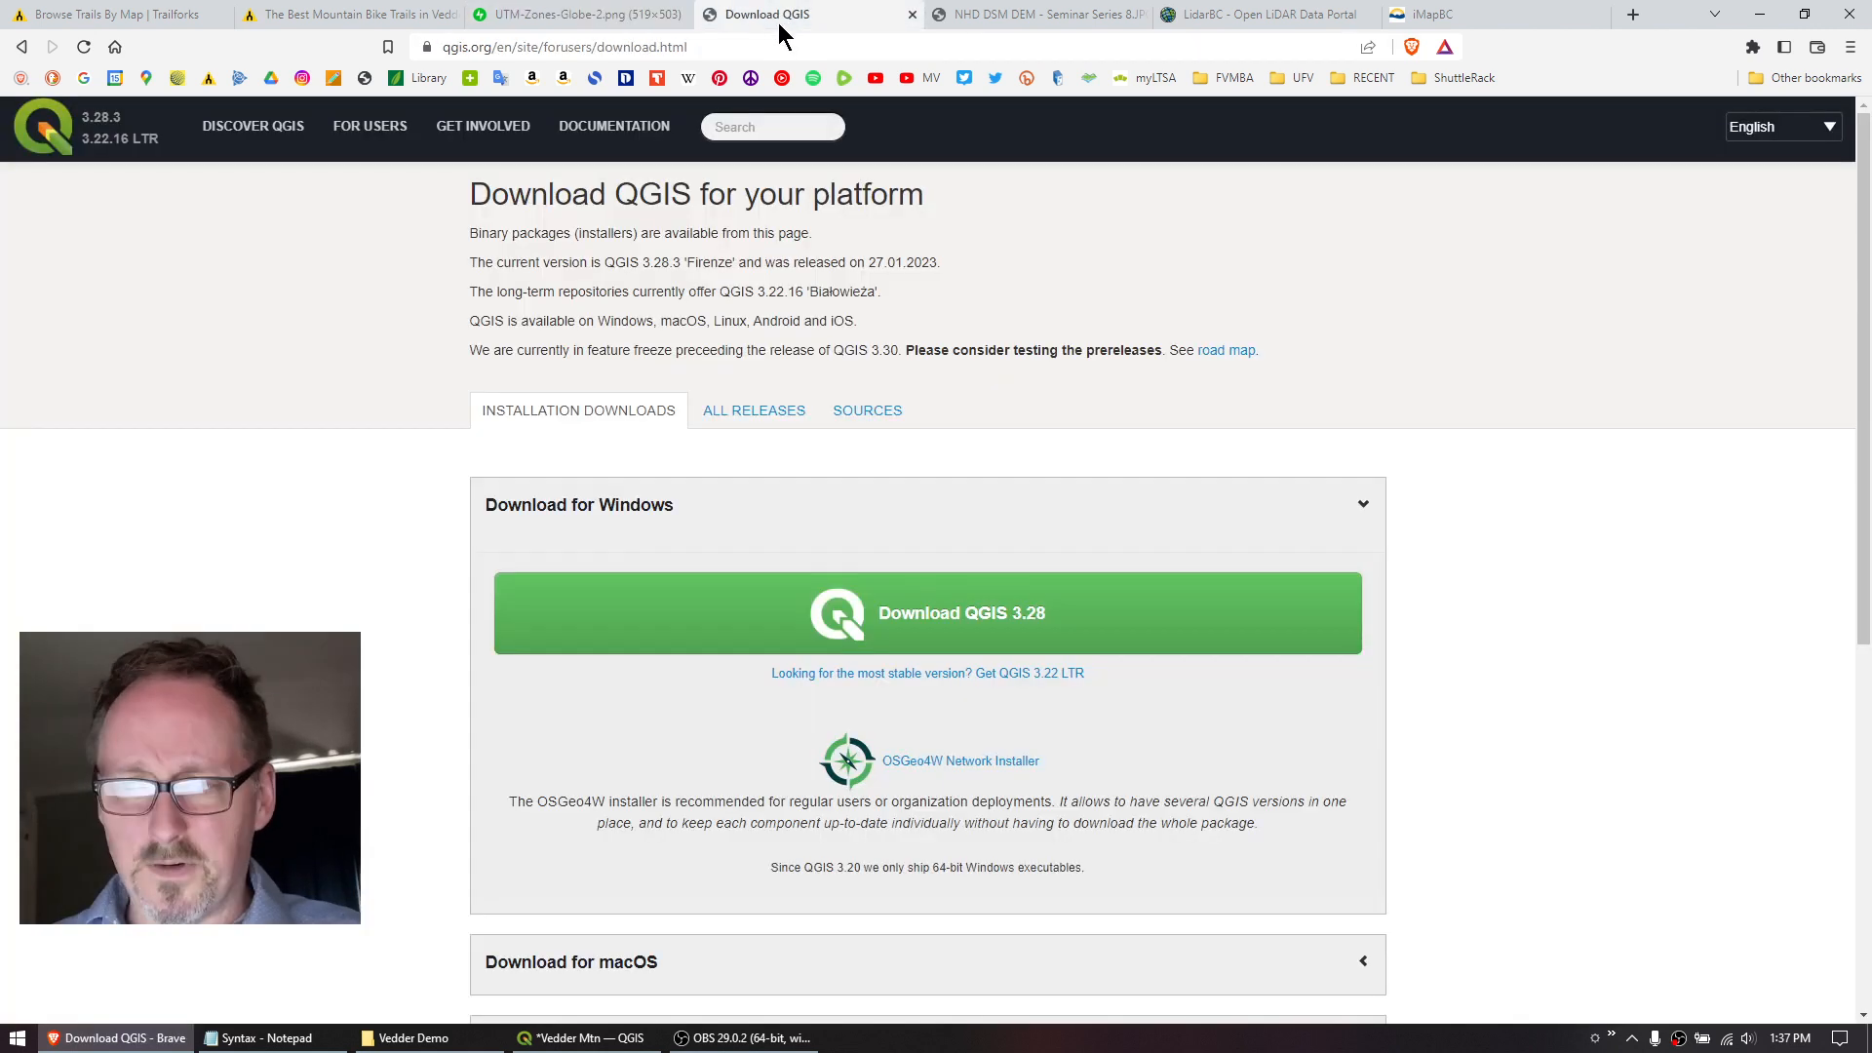
click(782, 20)
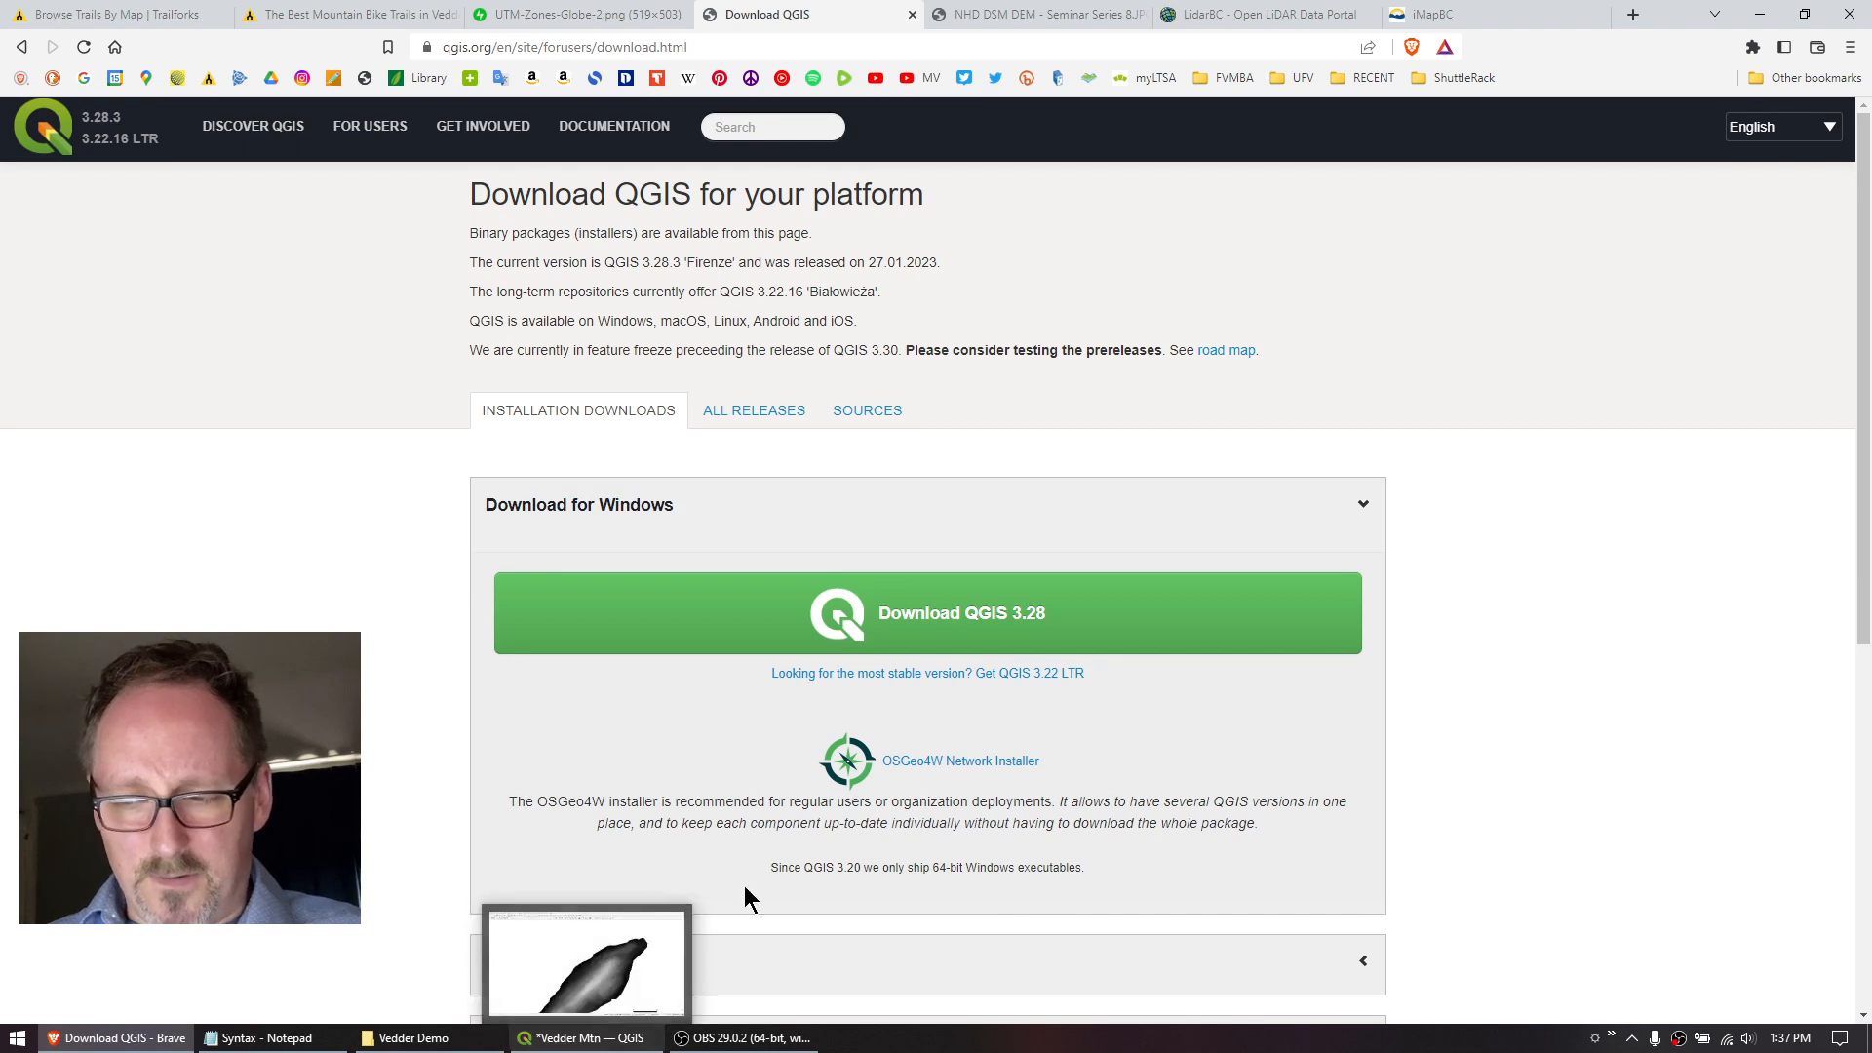
click(1032, 17)
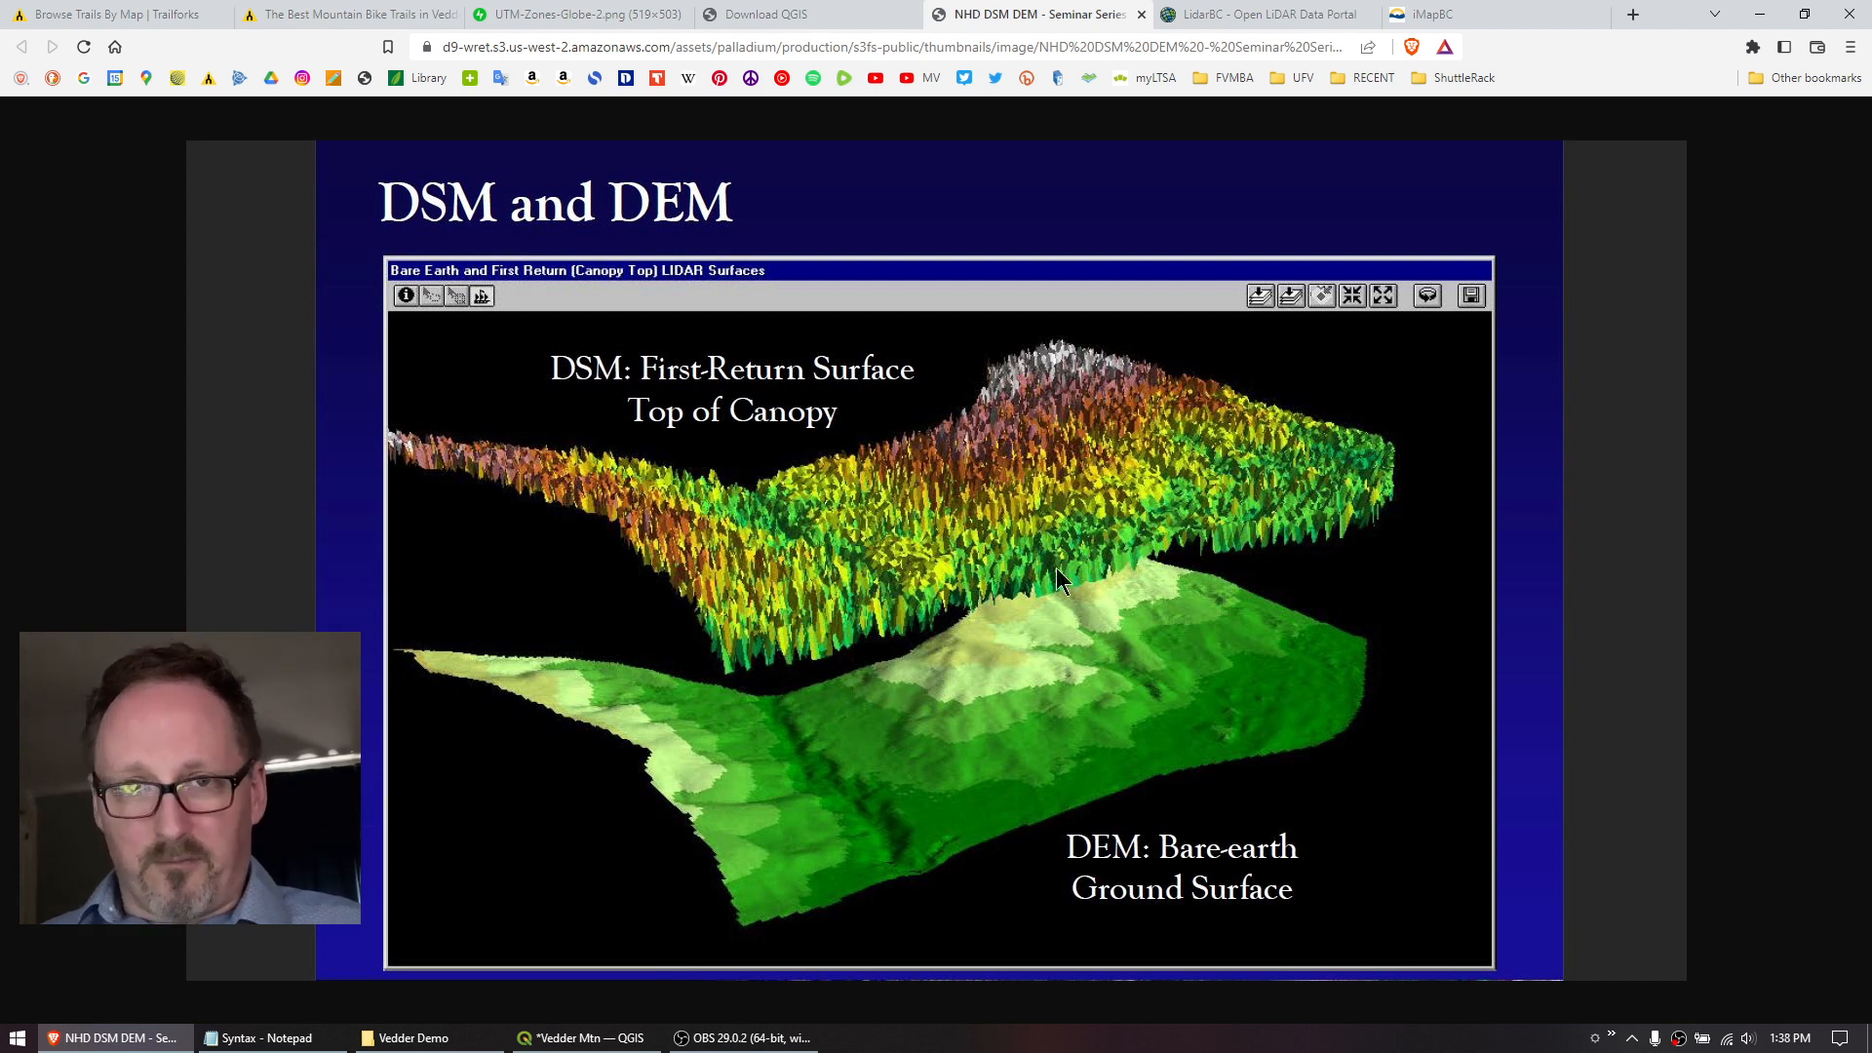
In the LidarBC portal, dismiss the tile details and check the DEM Index - 1:2,500 Grid coverage, leaving that layer hidden.
click(1236, 15)
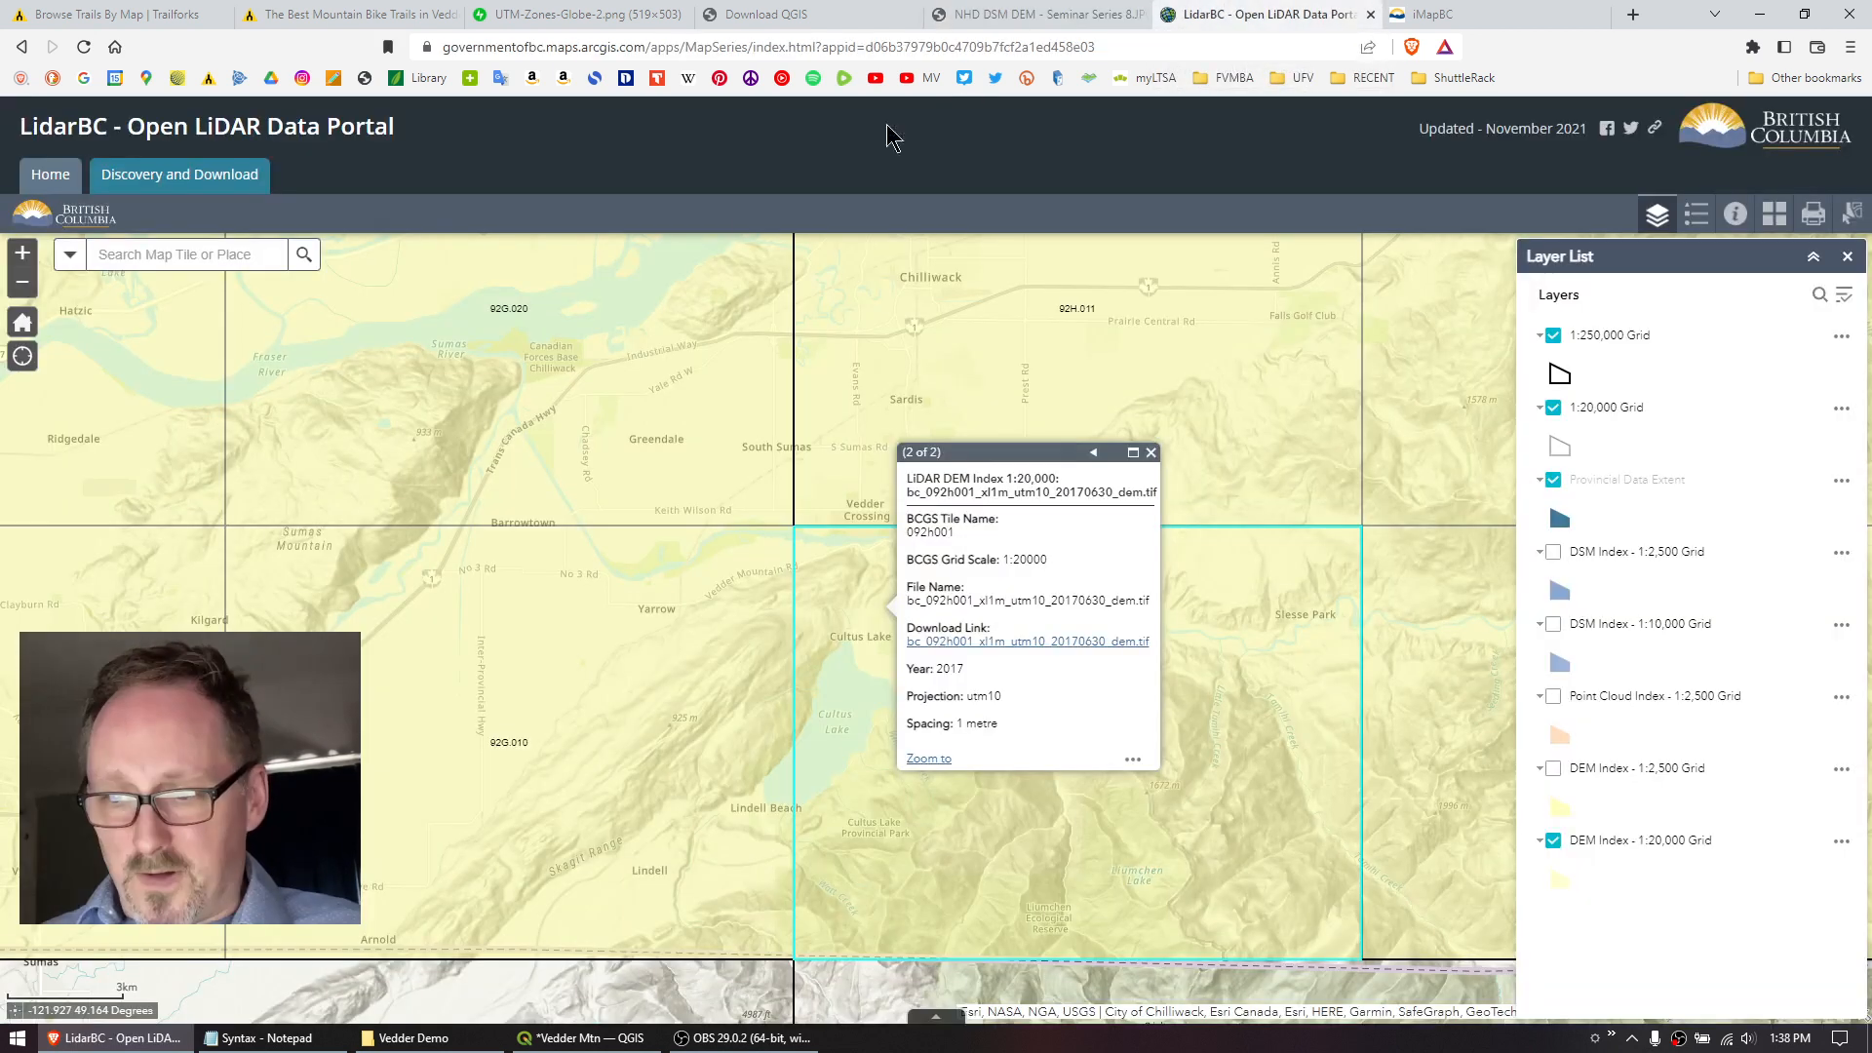
scroll(591, 535, down, 1)
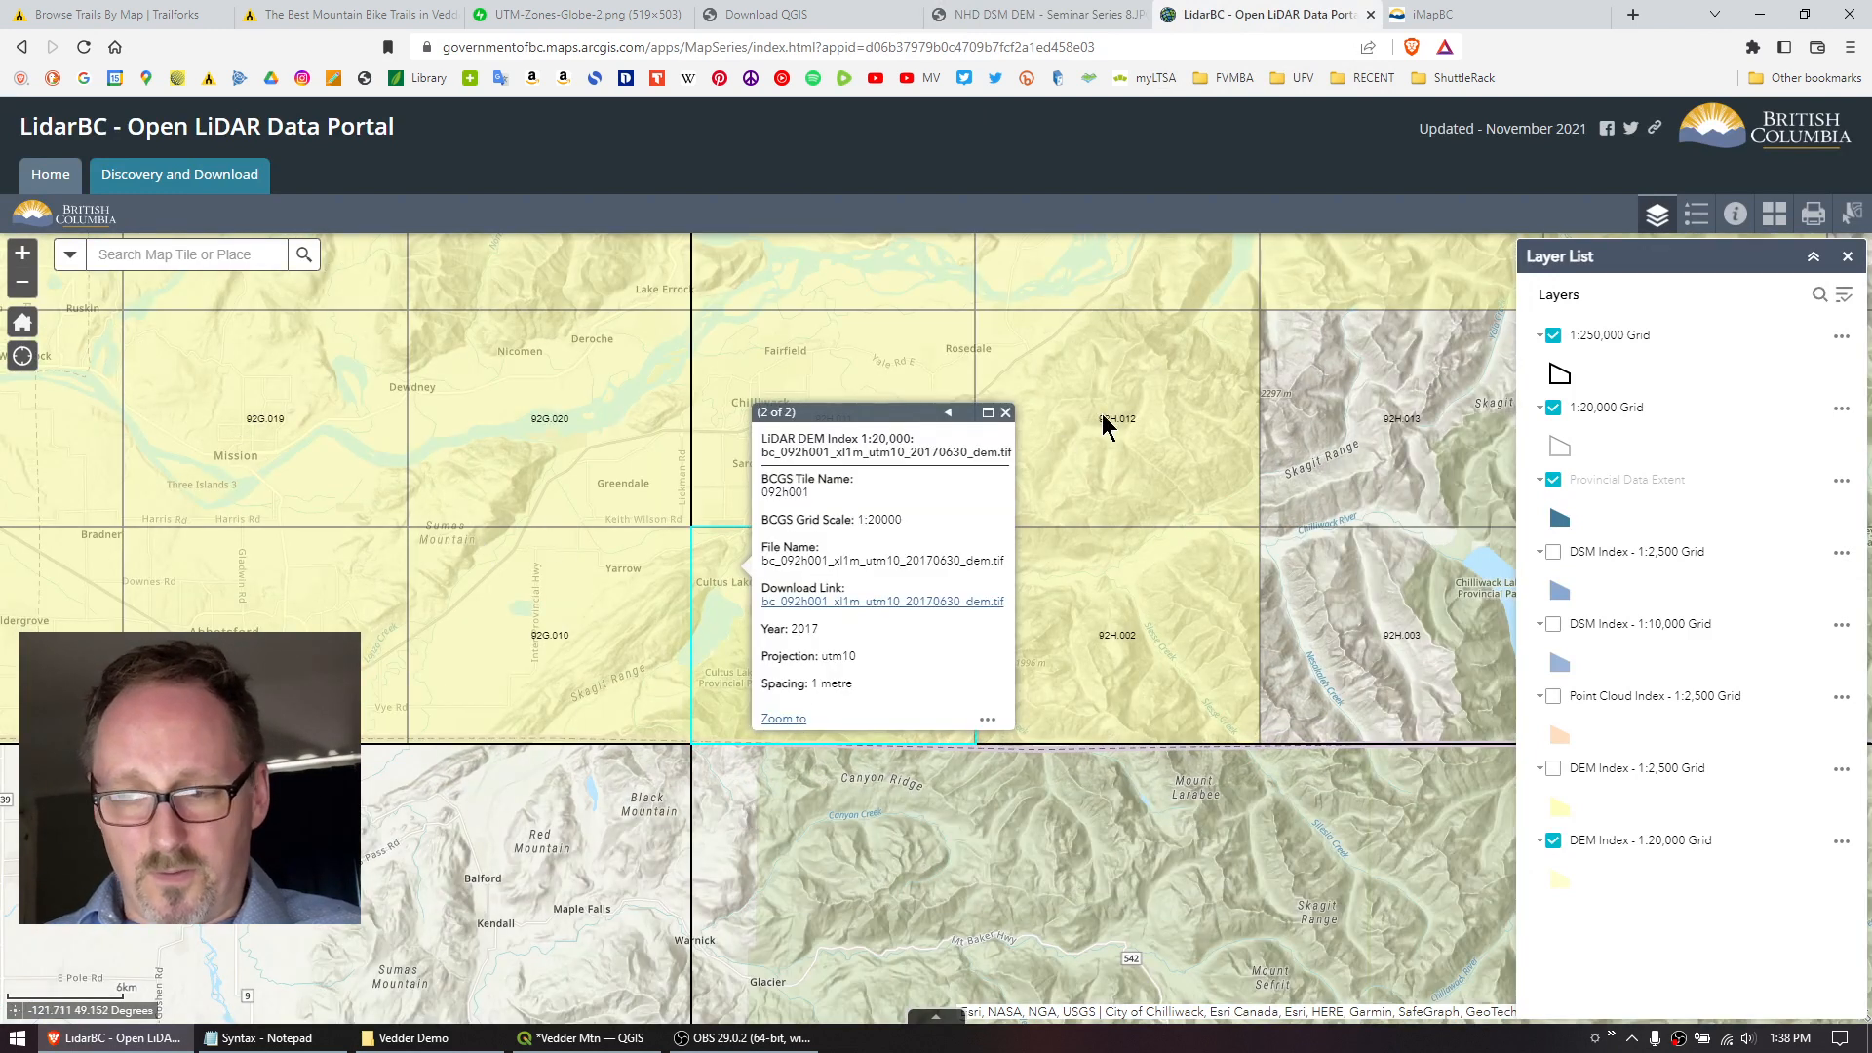
click(1004, 413)
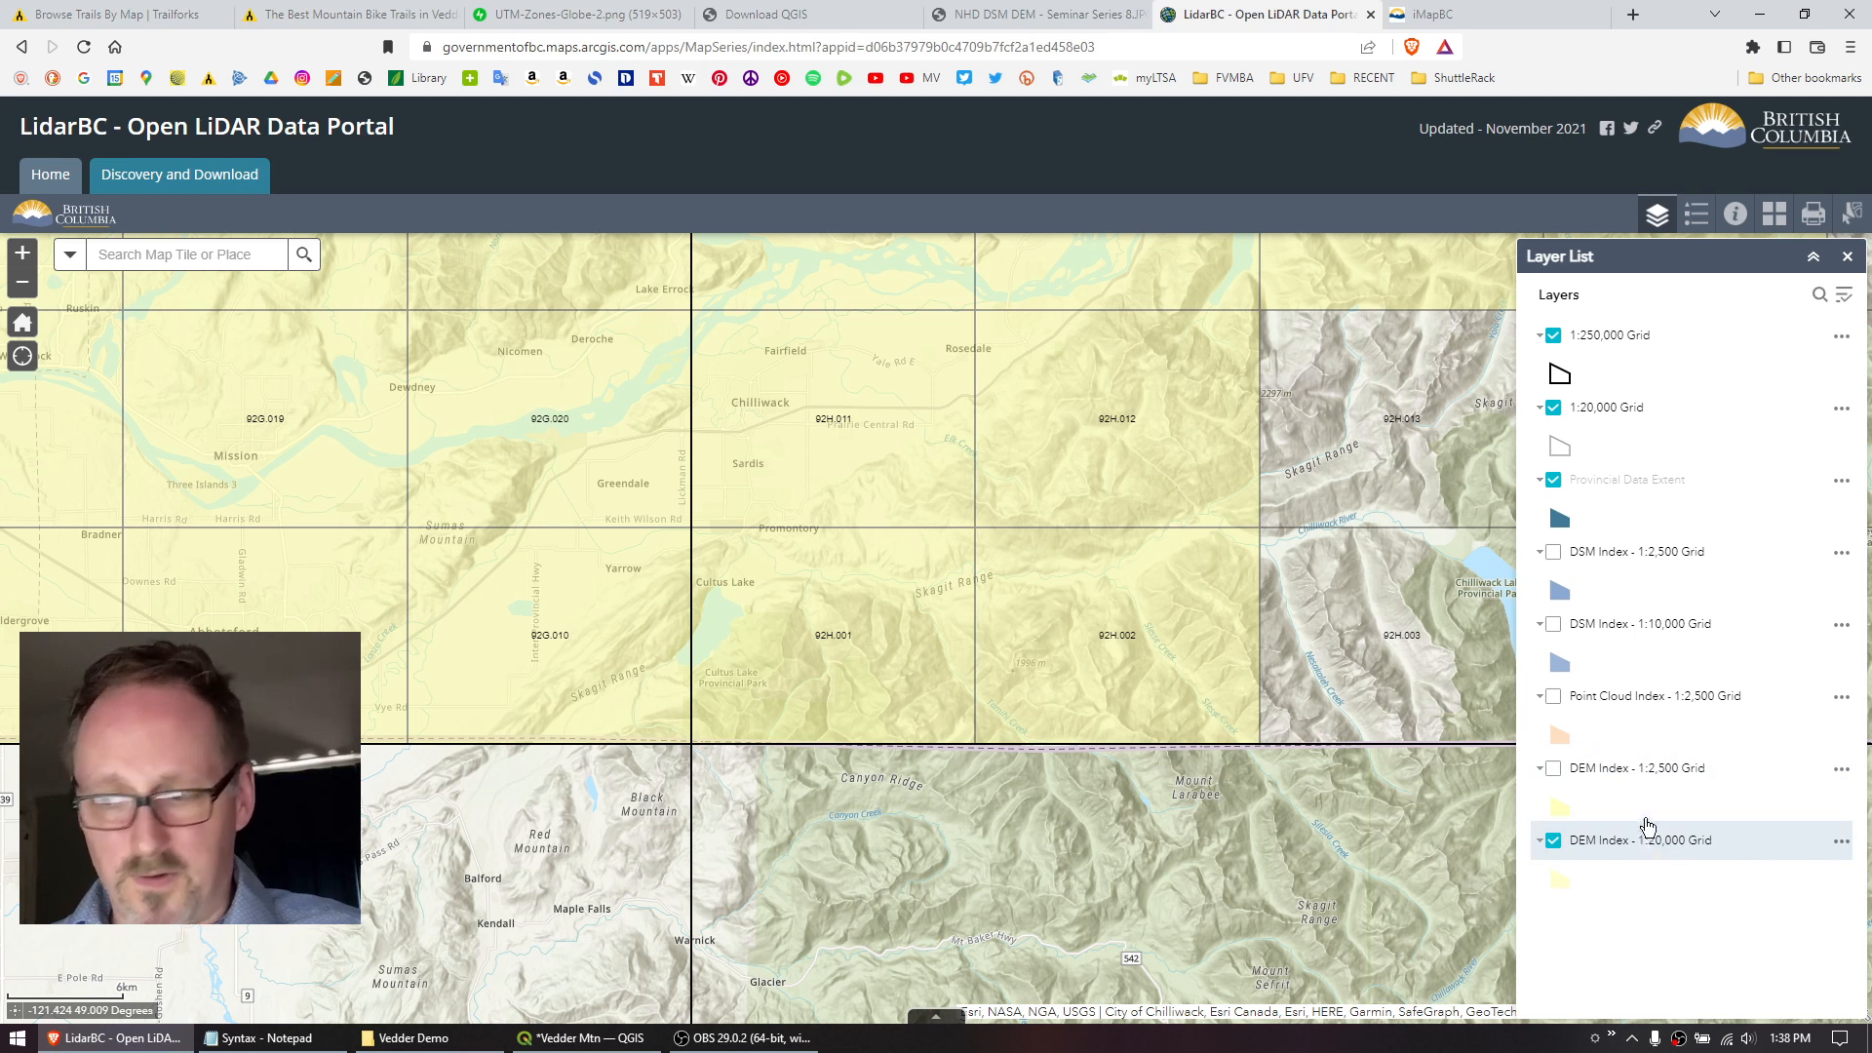
click(1552, 770)
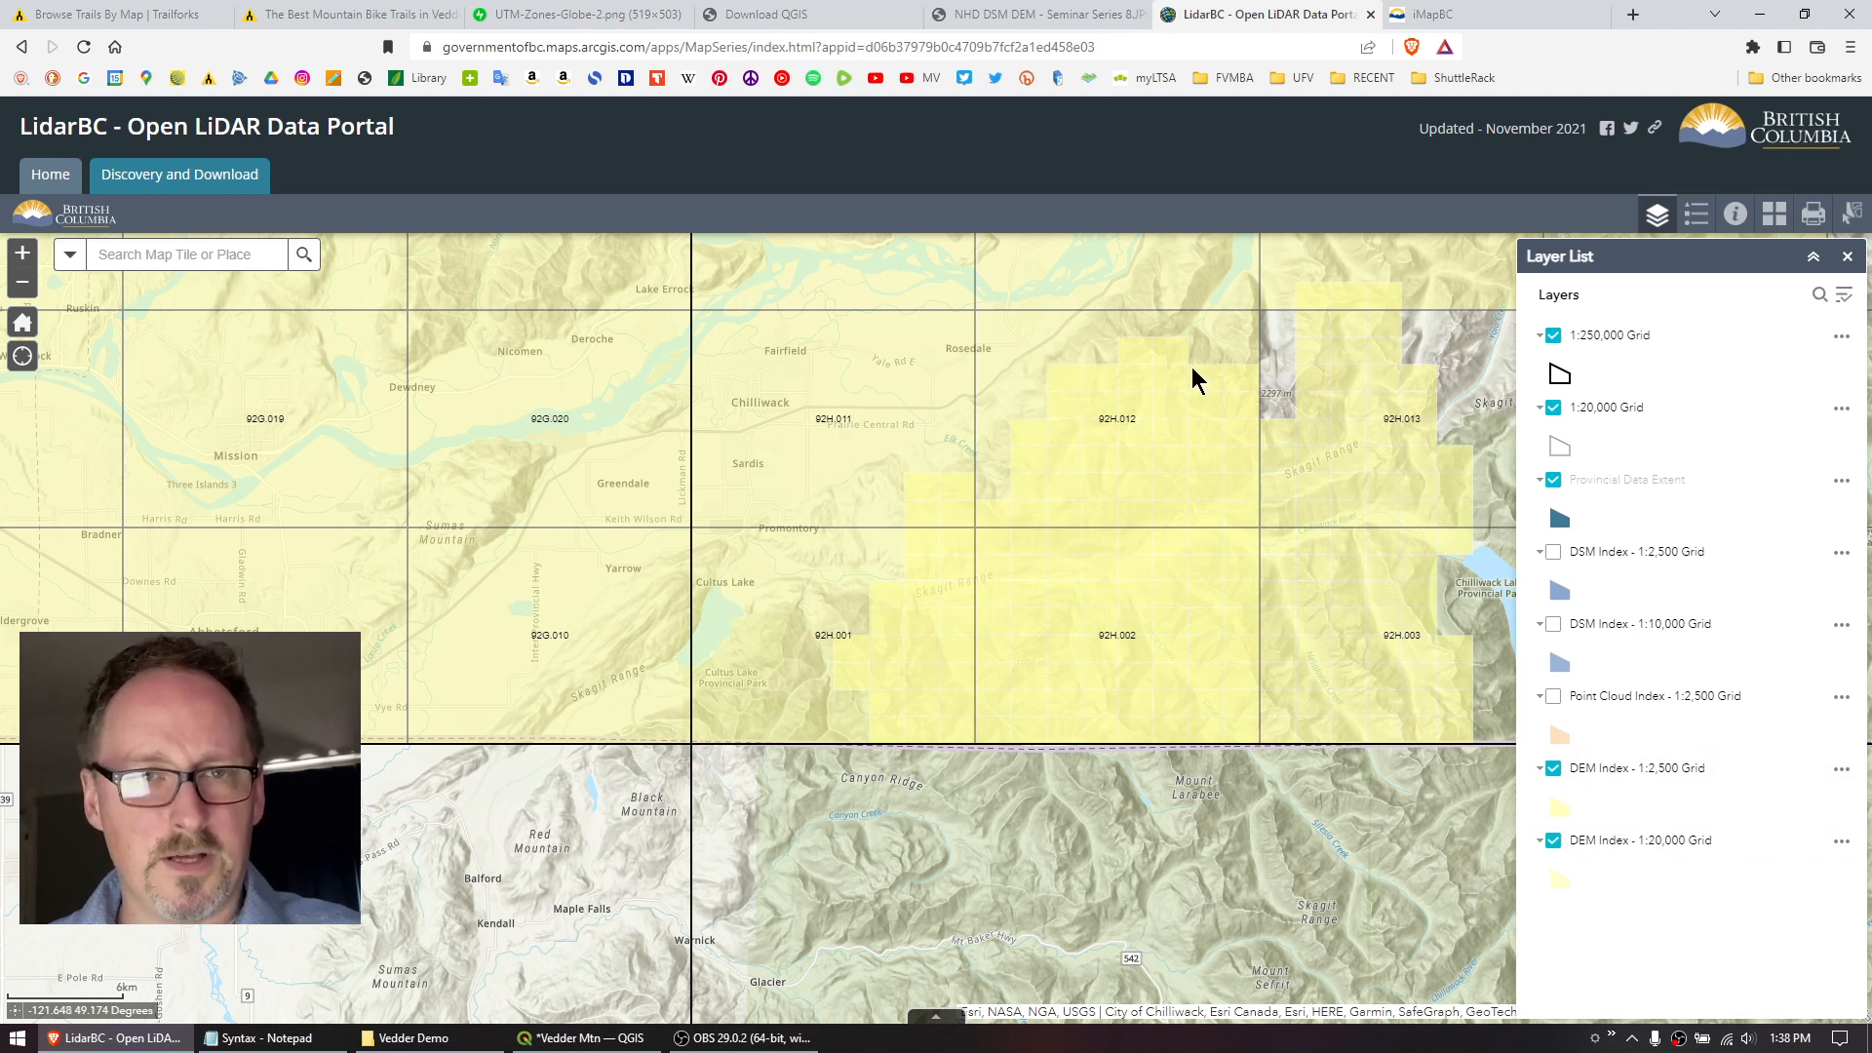
click(1555, 770)
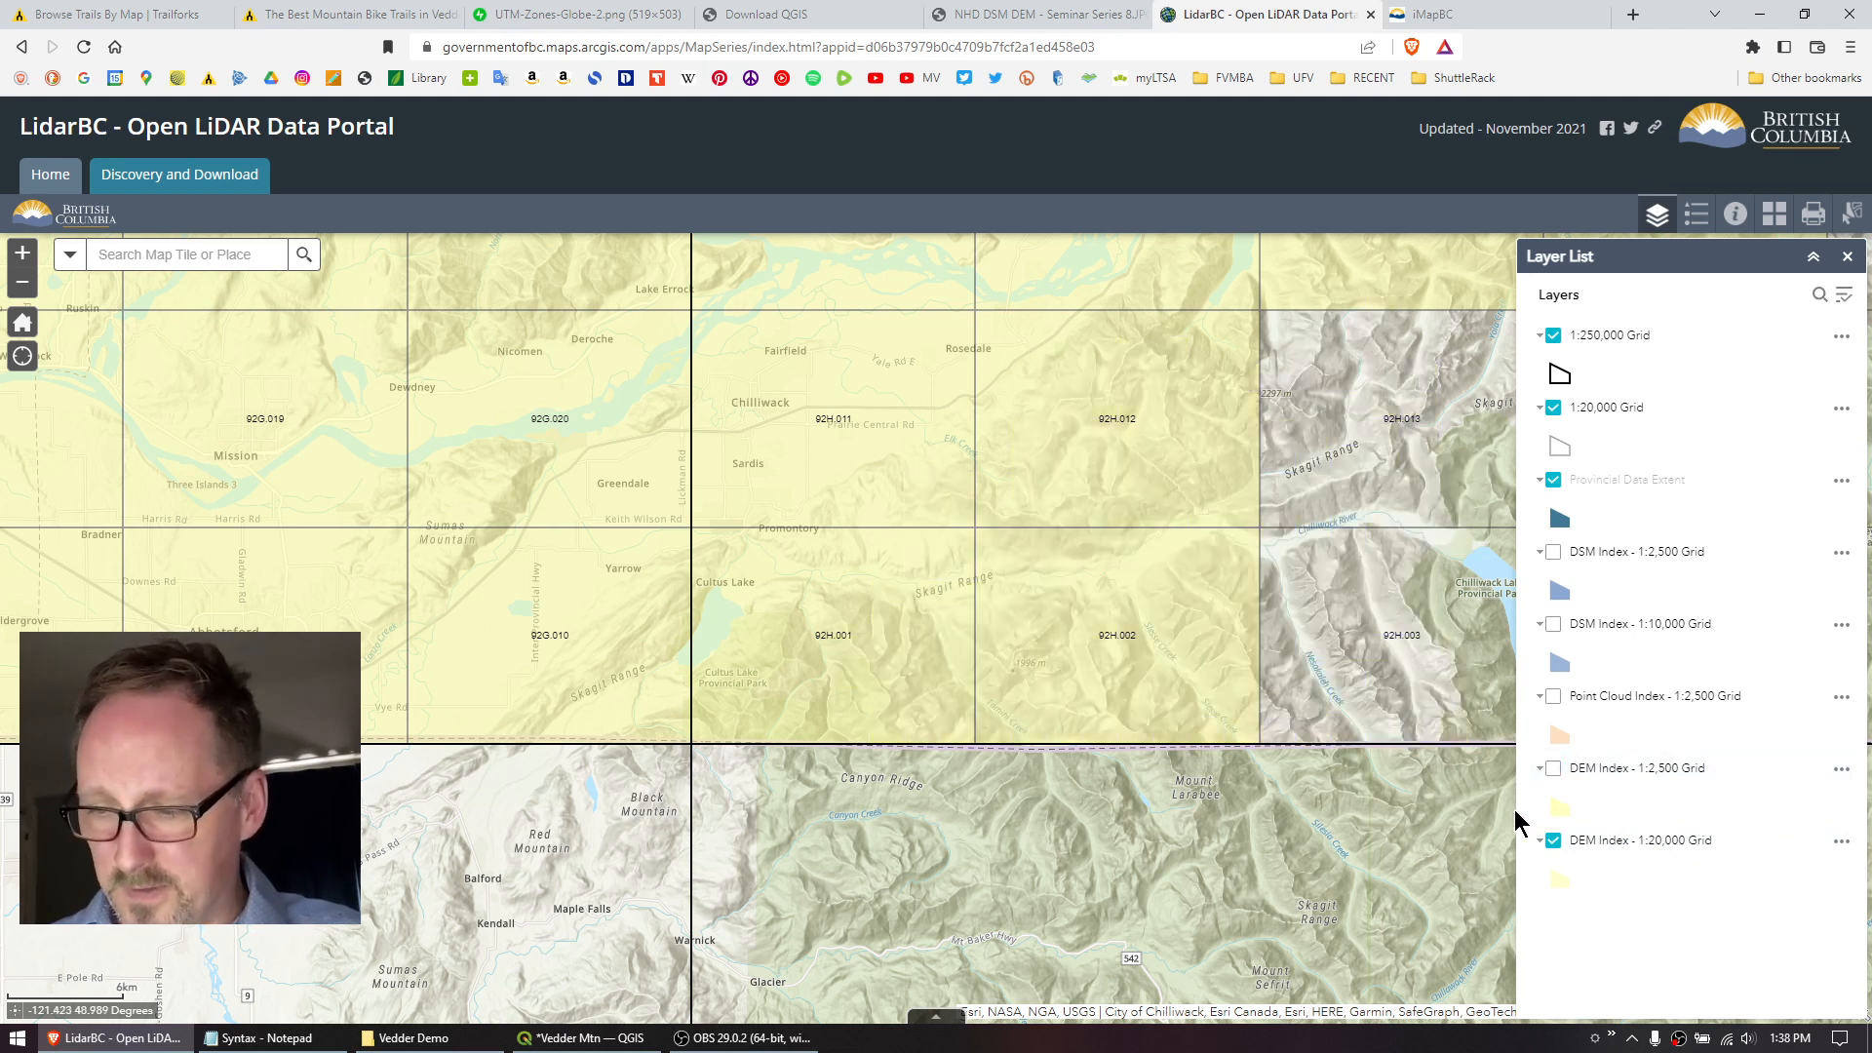
View the LiDAR DEM details of the 1:20,000 tile 092g010 west of Cultus Lake.
drag(890, 812, 1073, 829)
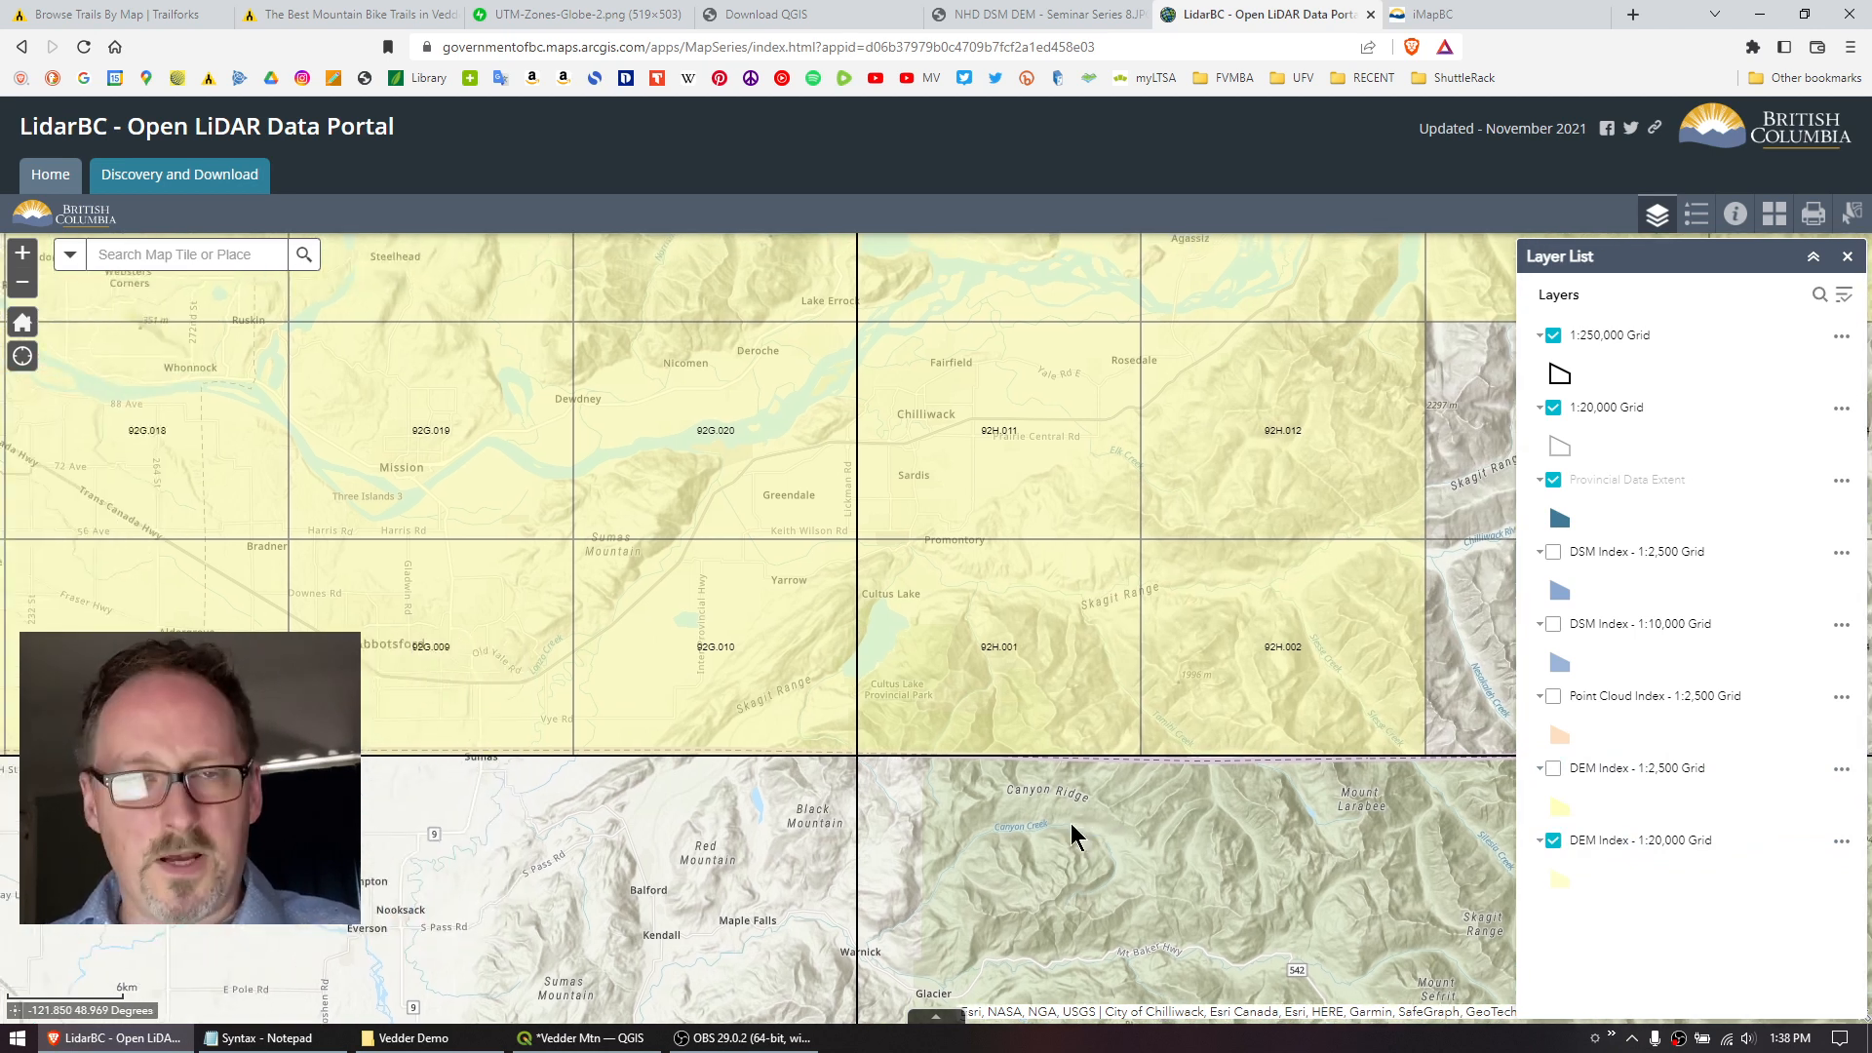
scroll(952, 712, up, 1)
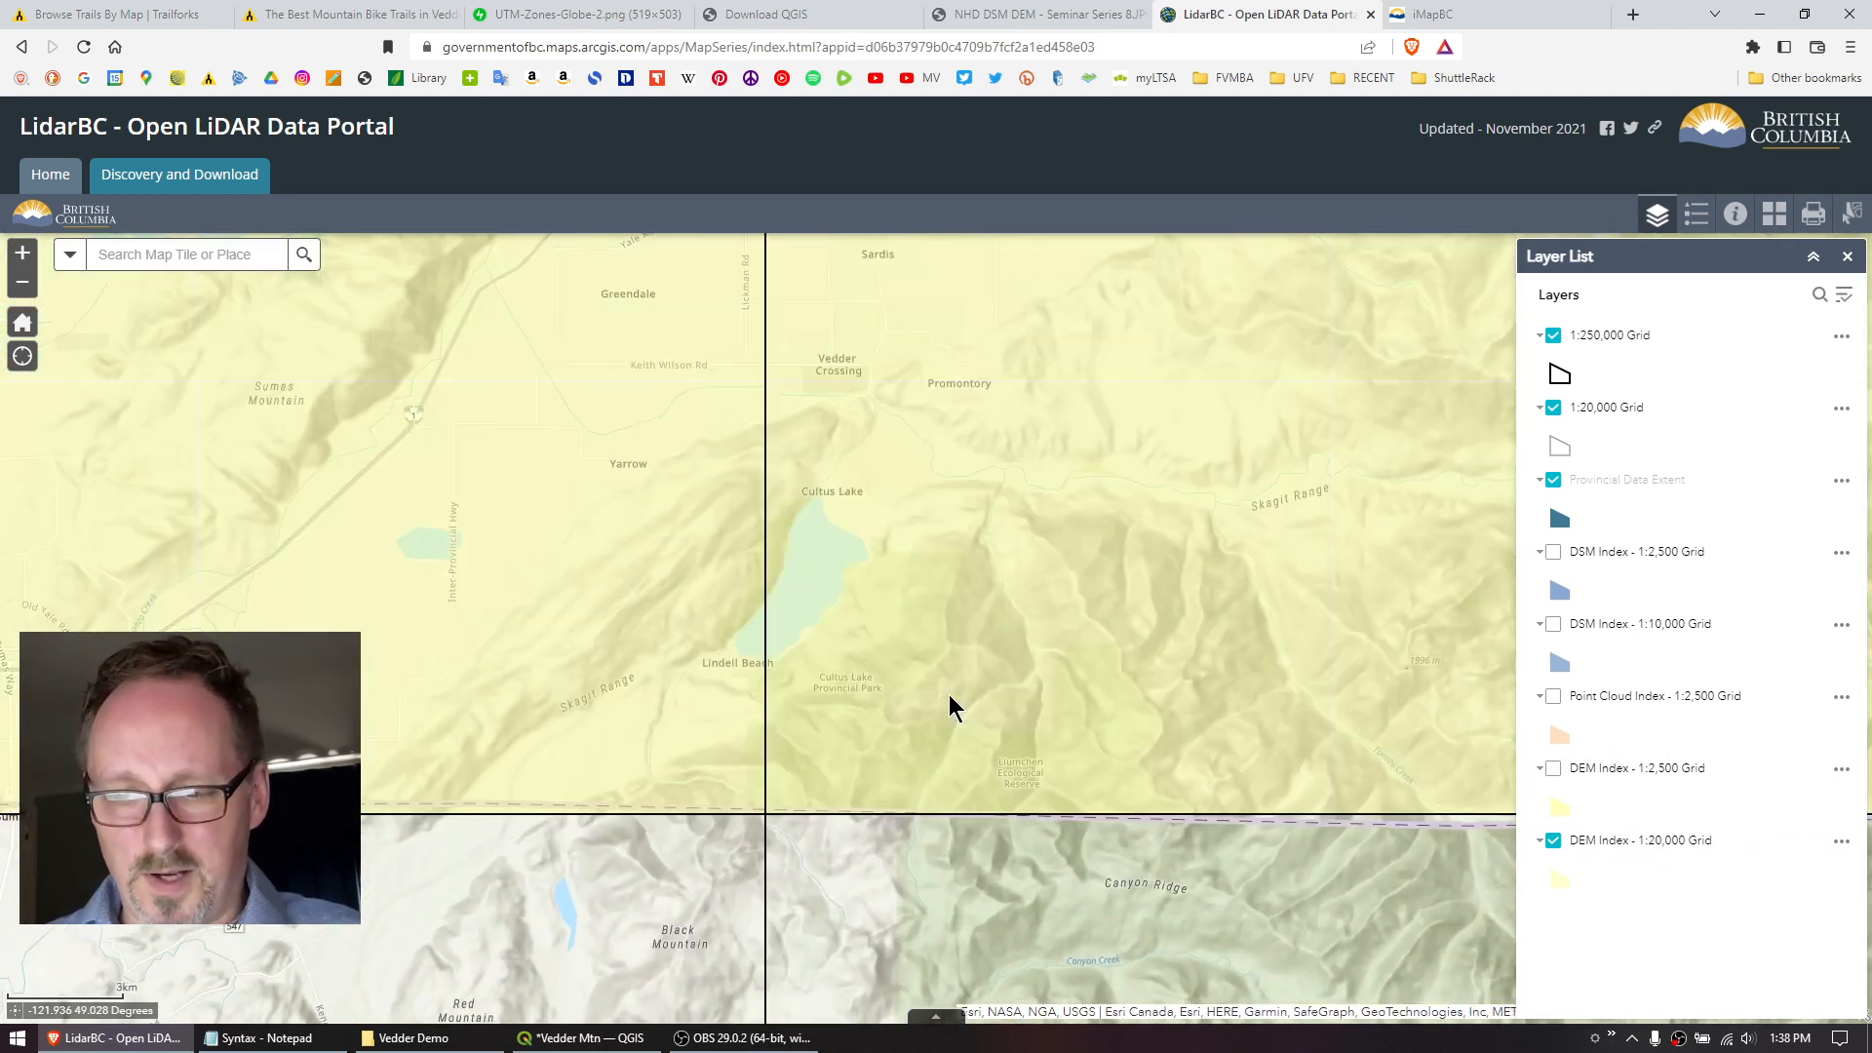
click(524, 524)
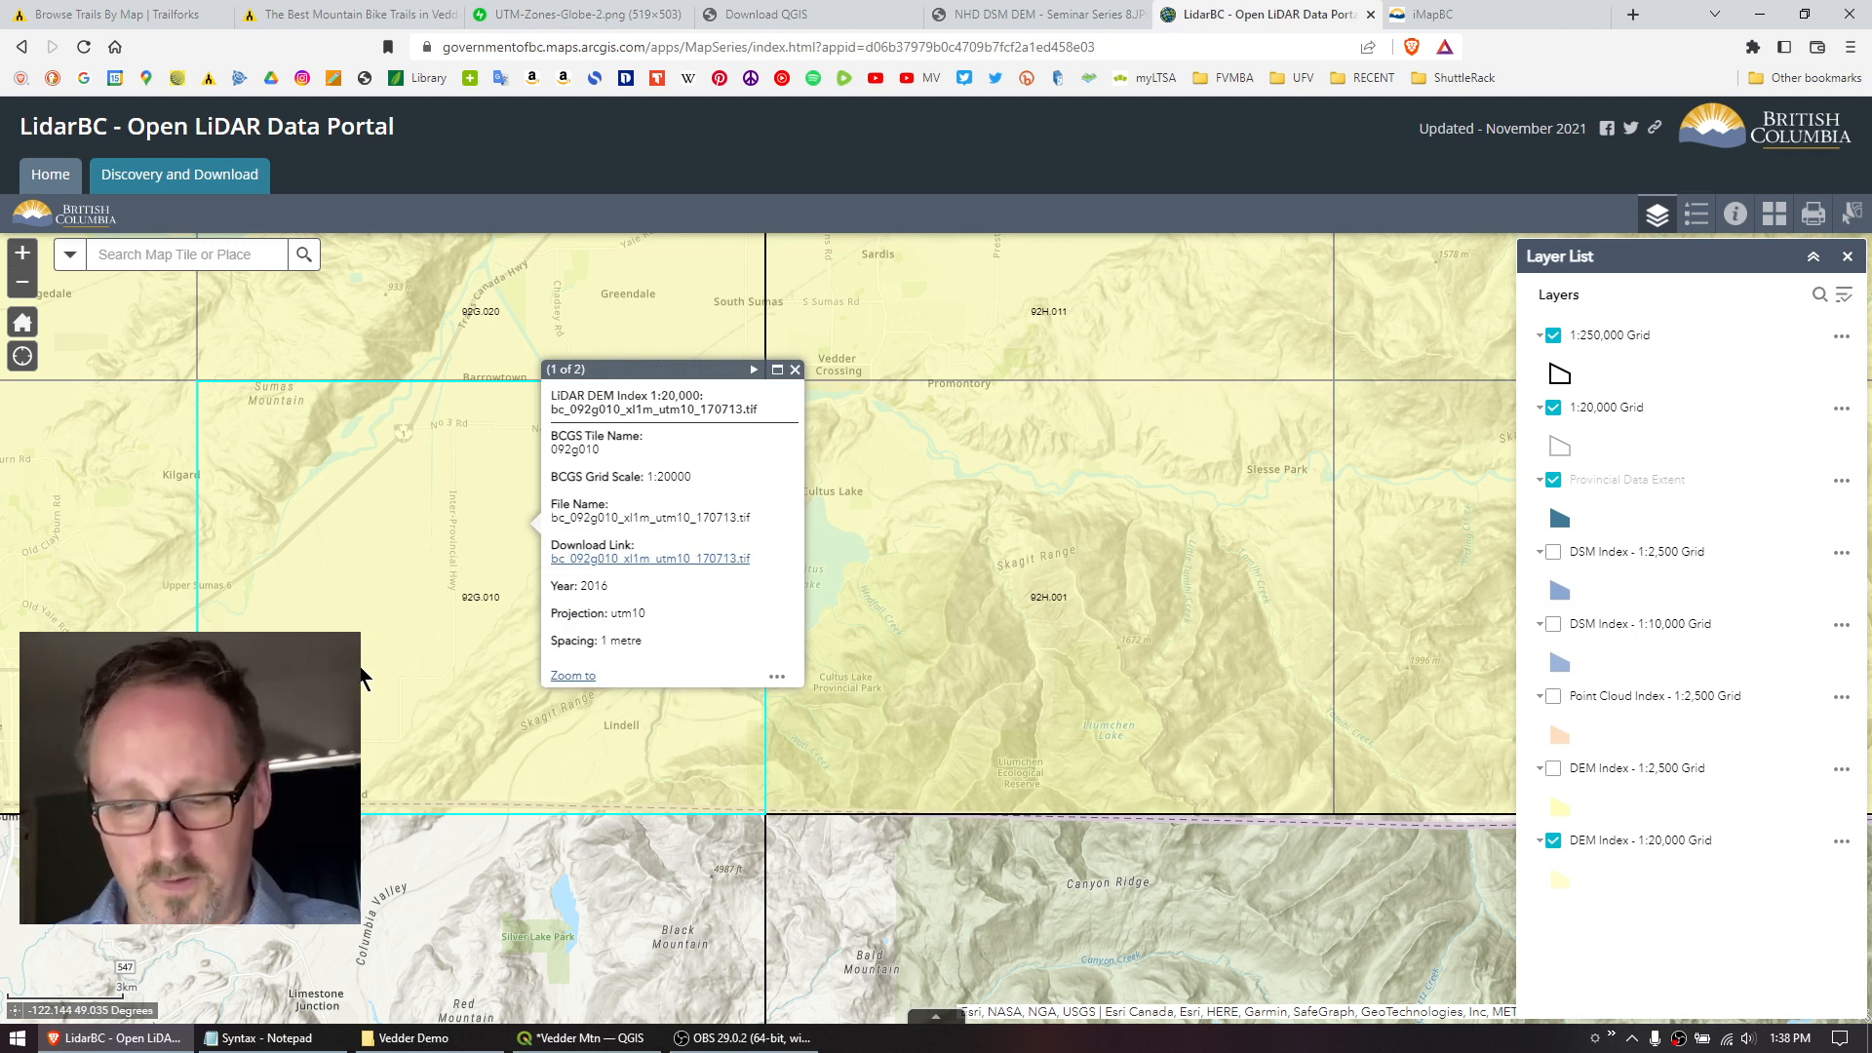
Switch to the Vedder Mtn project in QGIS and display the Hillshade SW layer over the DEM for close inspection.
click(580, 1038)
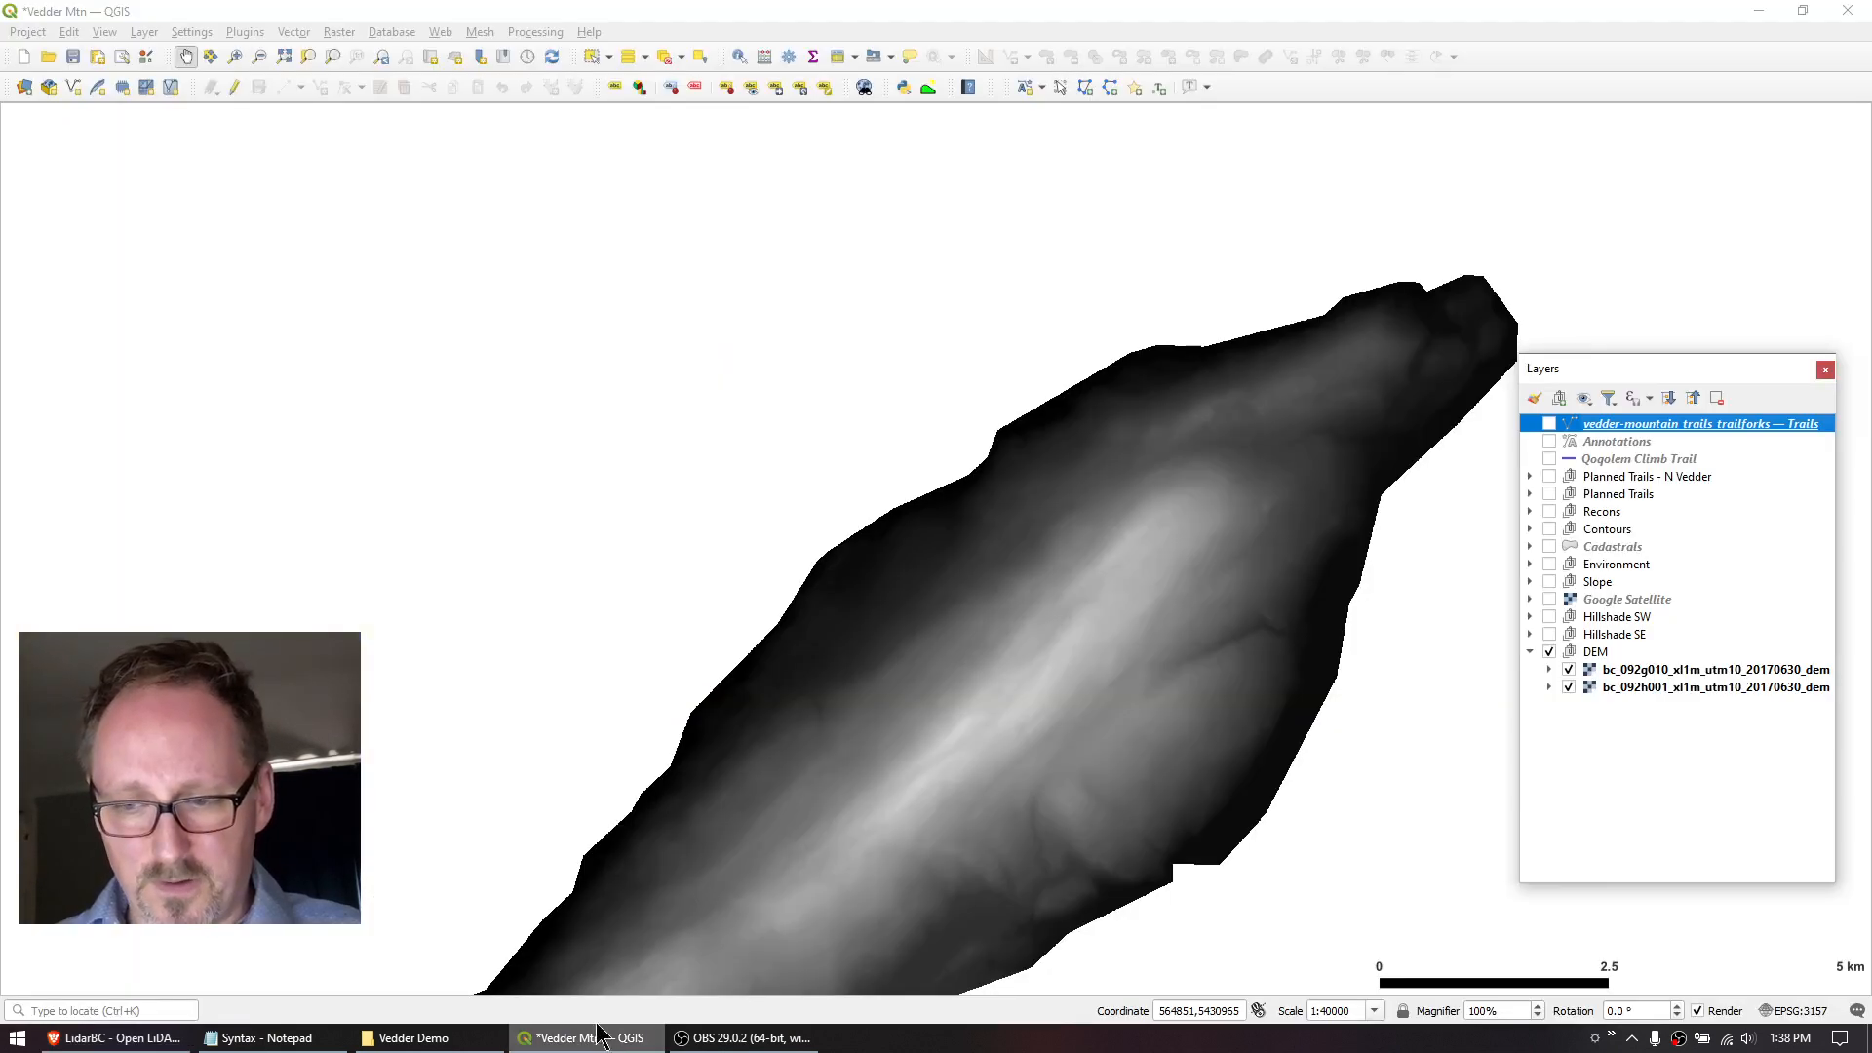
drag(634, 614, 501, 456)
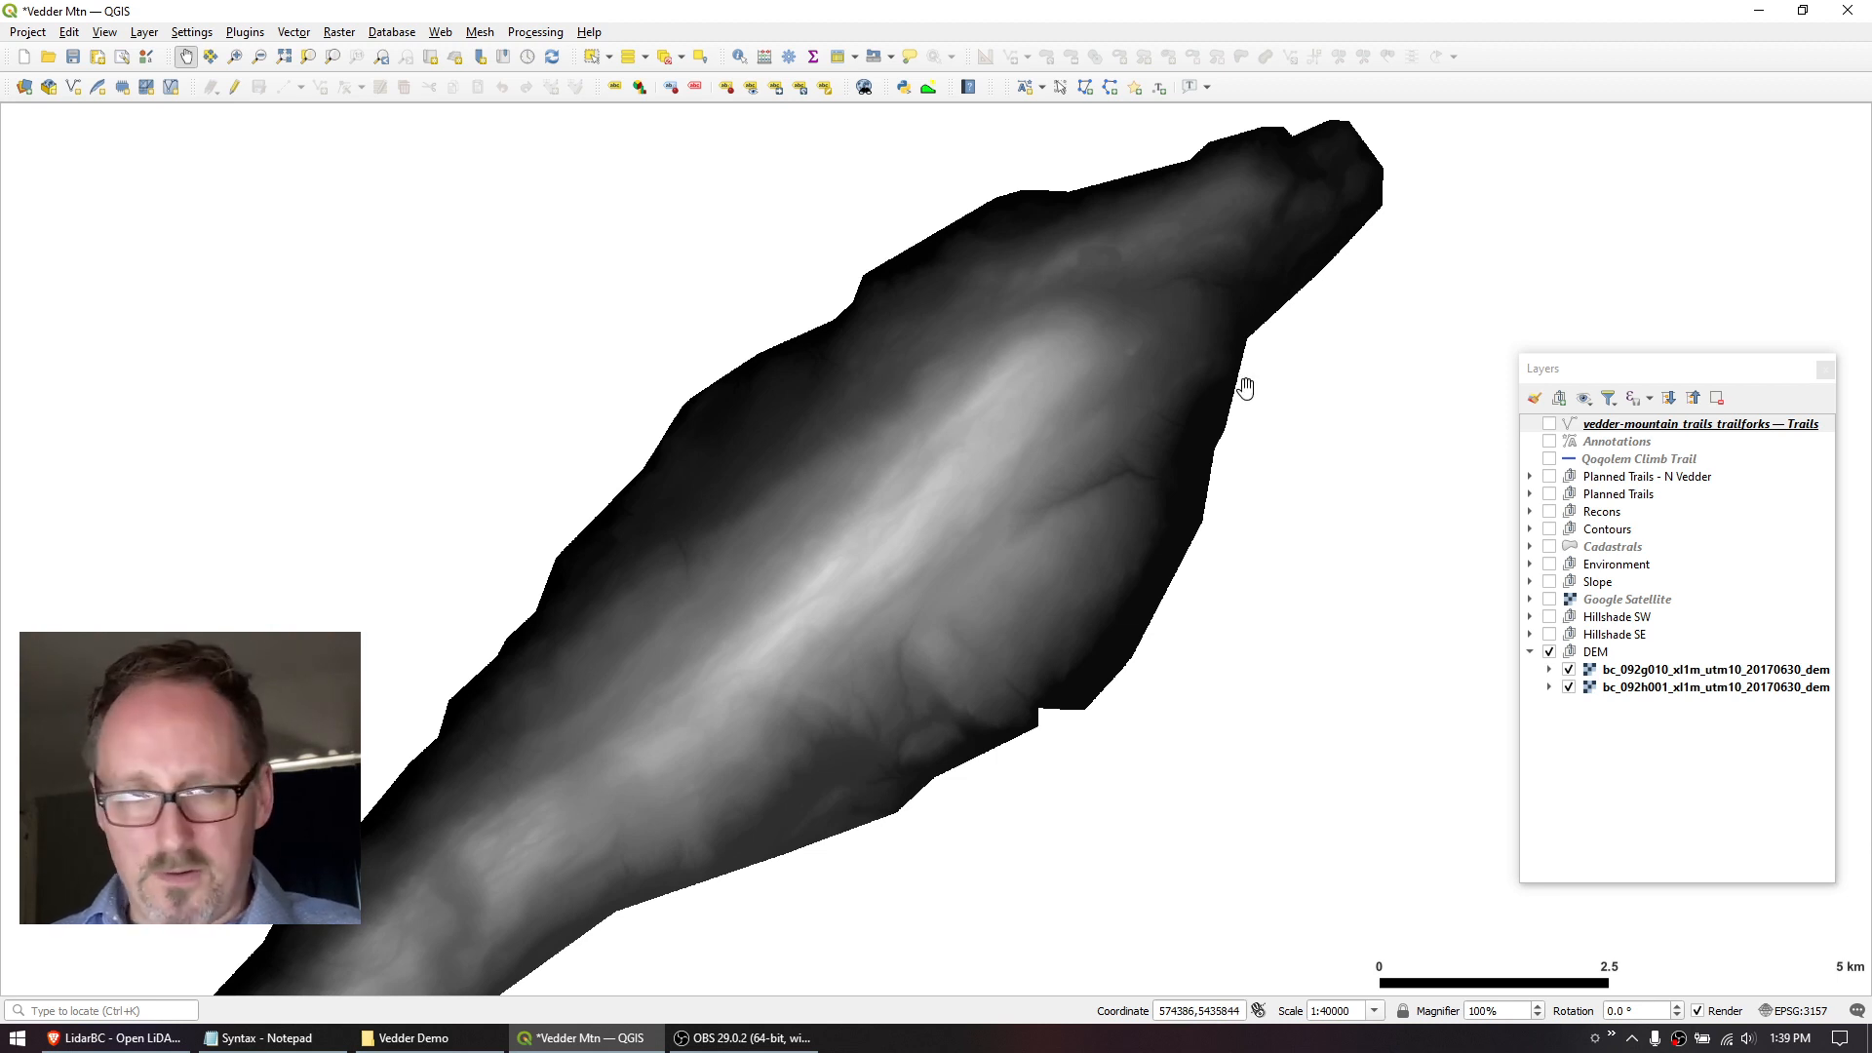
click(1550, 617)
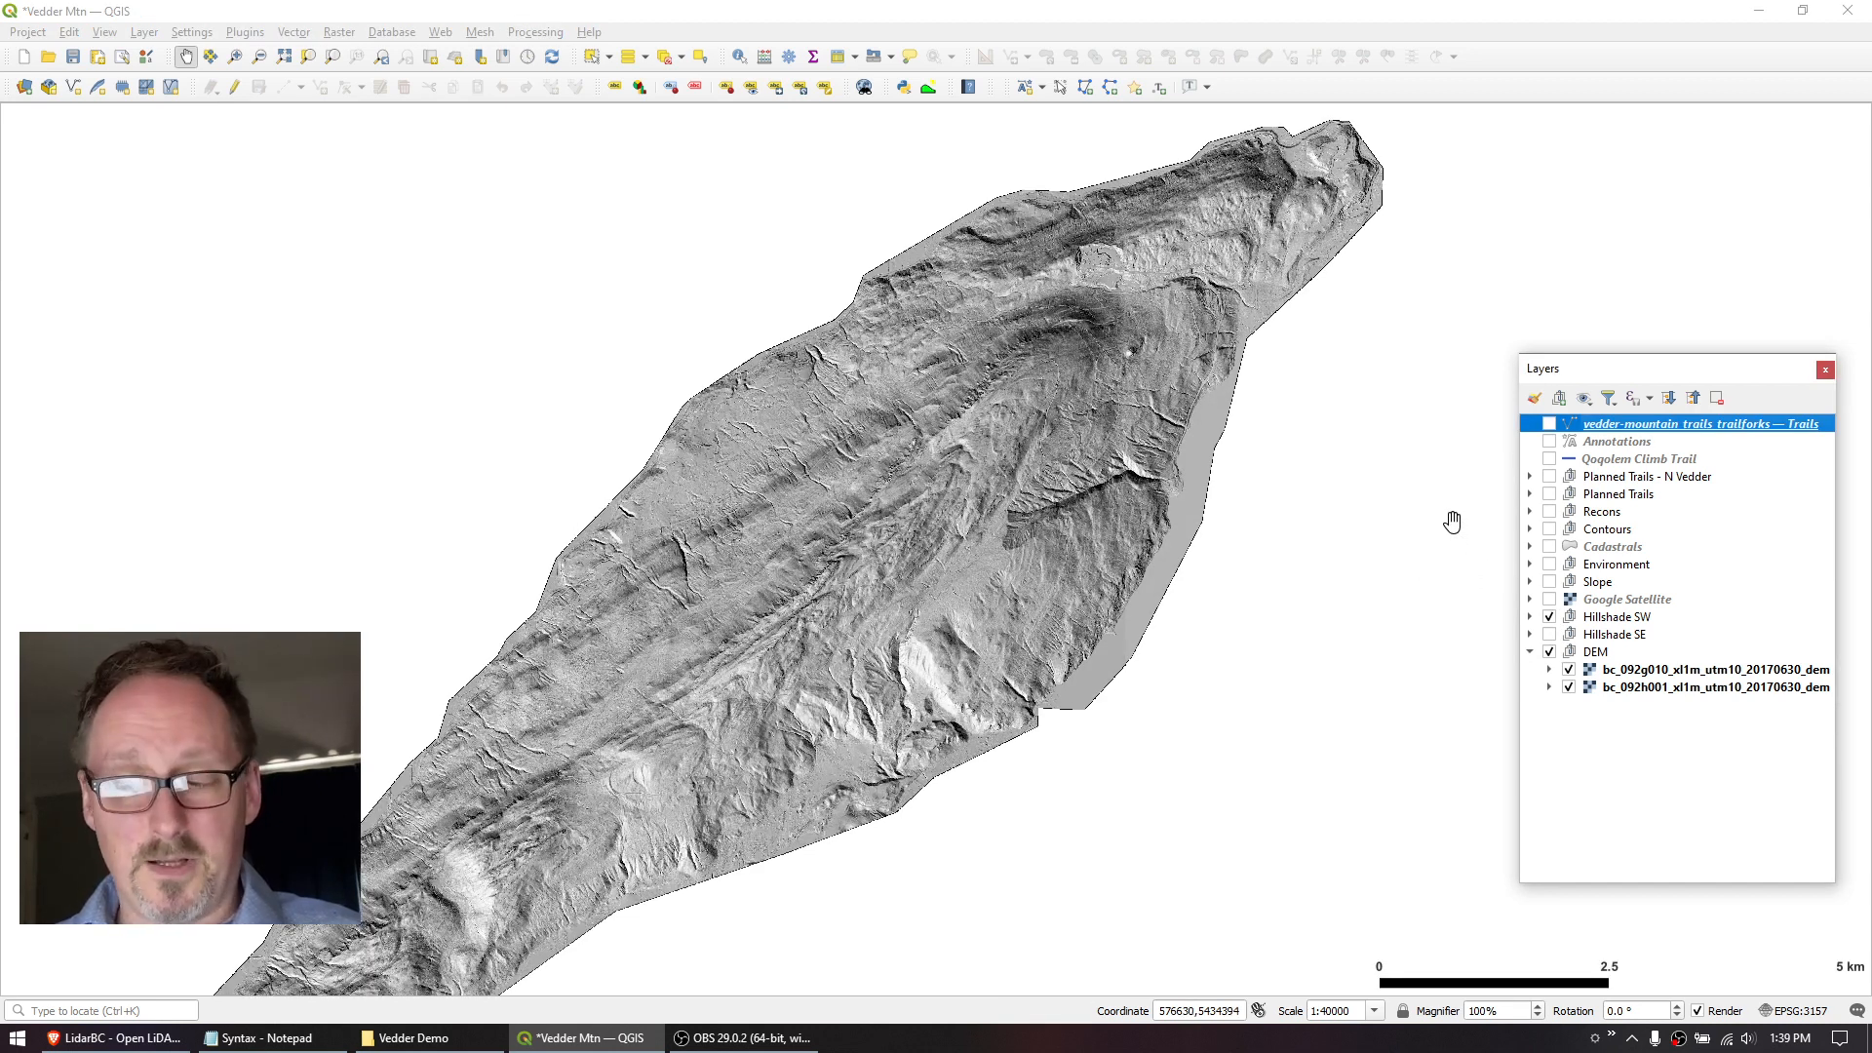
scroll(1157, 332, up, 2)
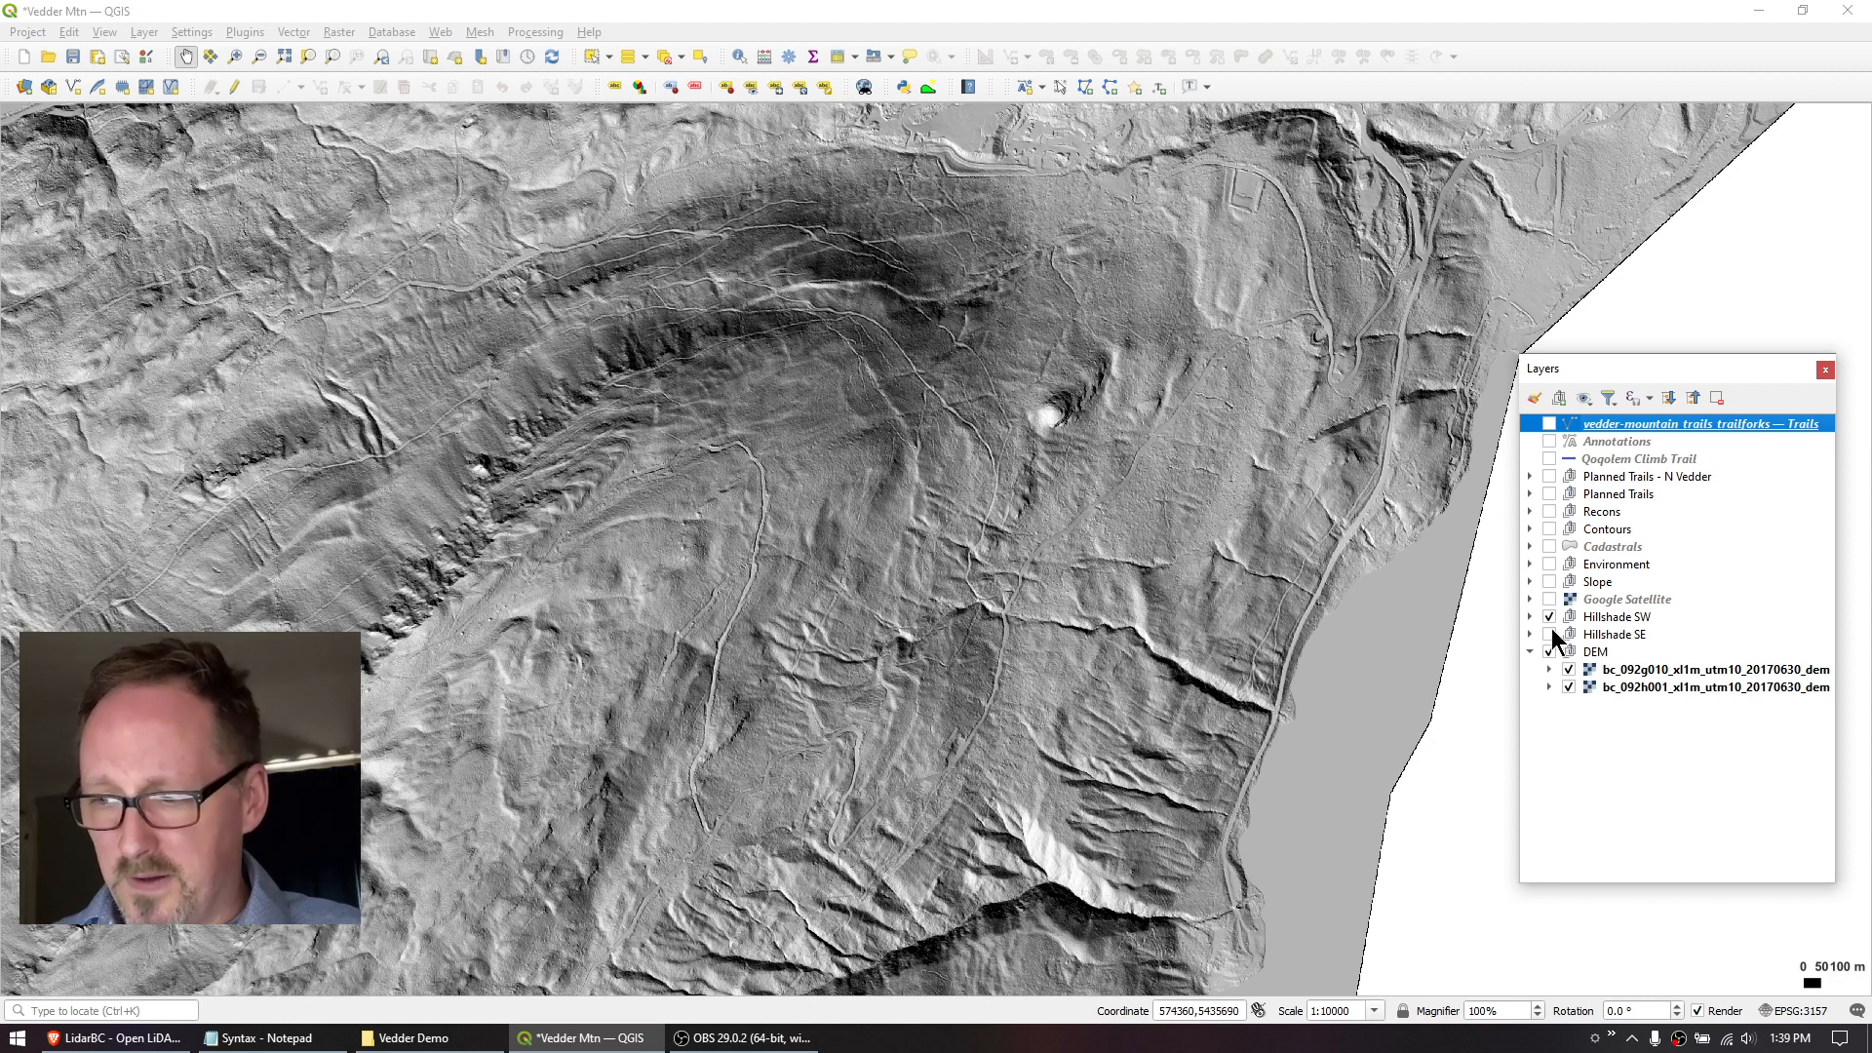
Display the Slope layer and the Trailforks trails layer over the hillshade to compare terrain with existing trails.
click(1550, 582)
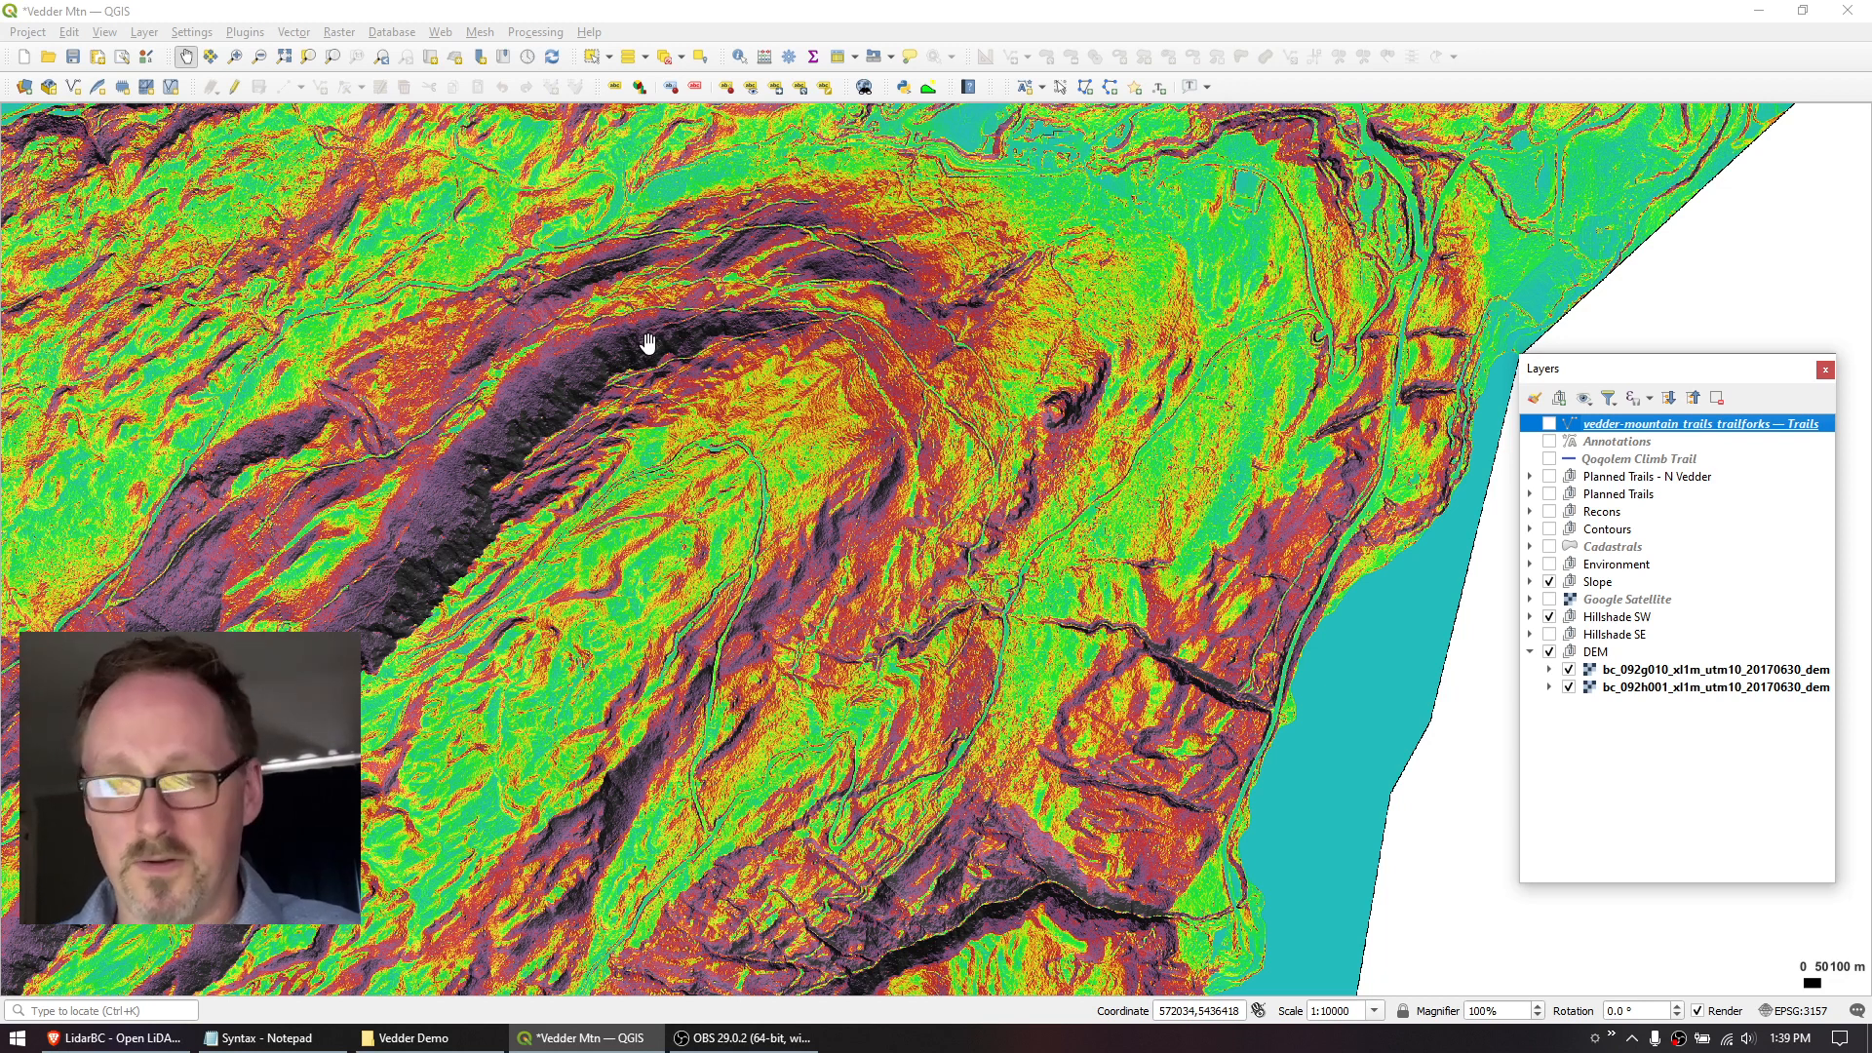
drag(1178, 192, 865, 567)
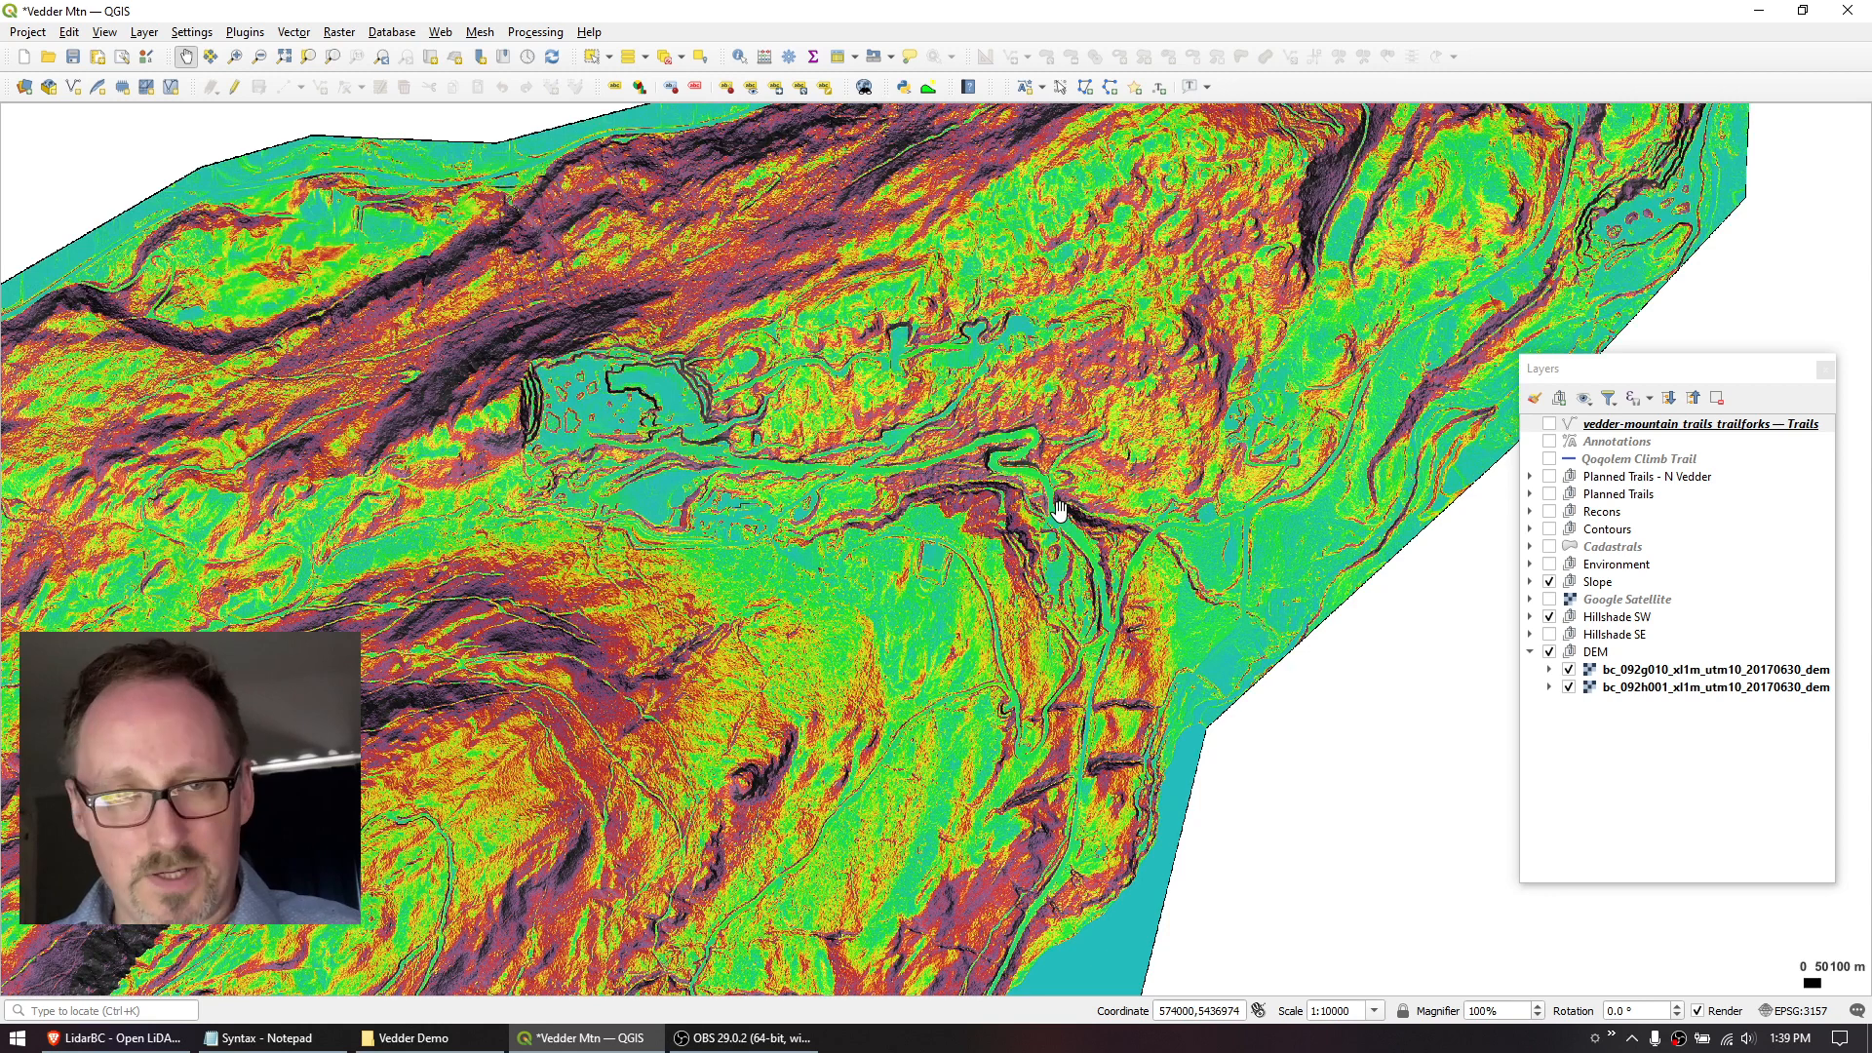
click(1550, 423)
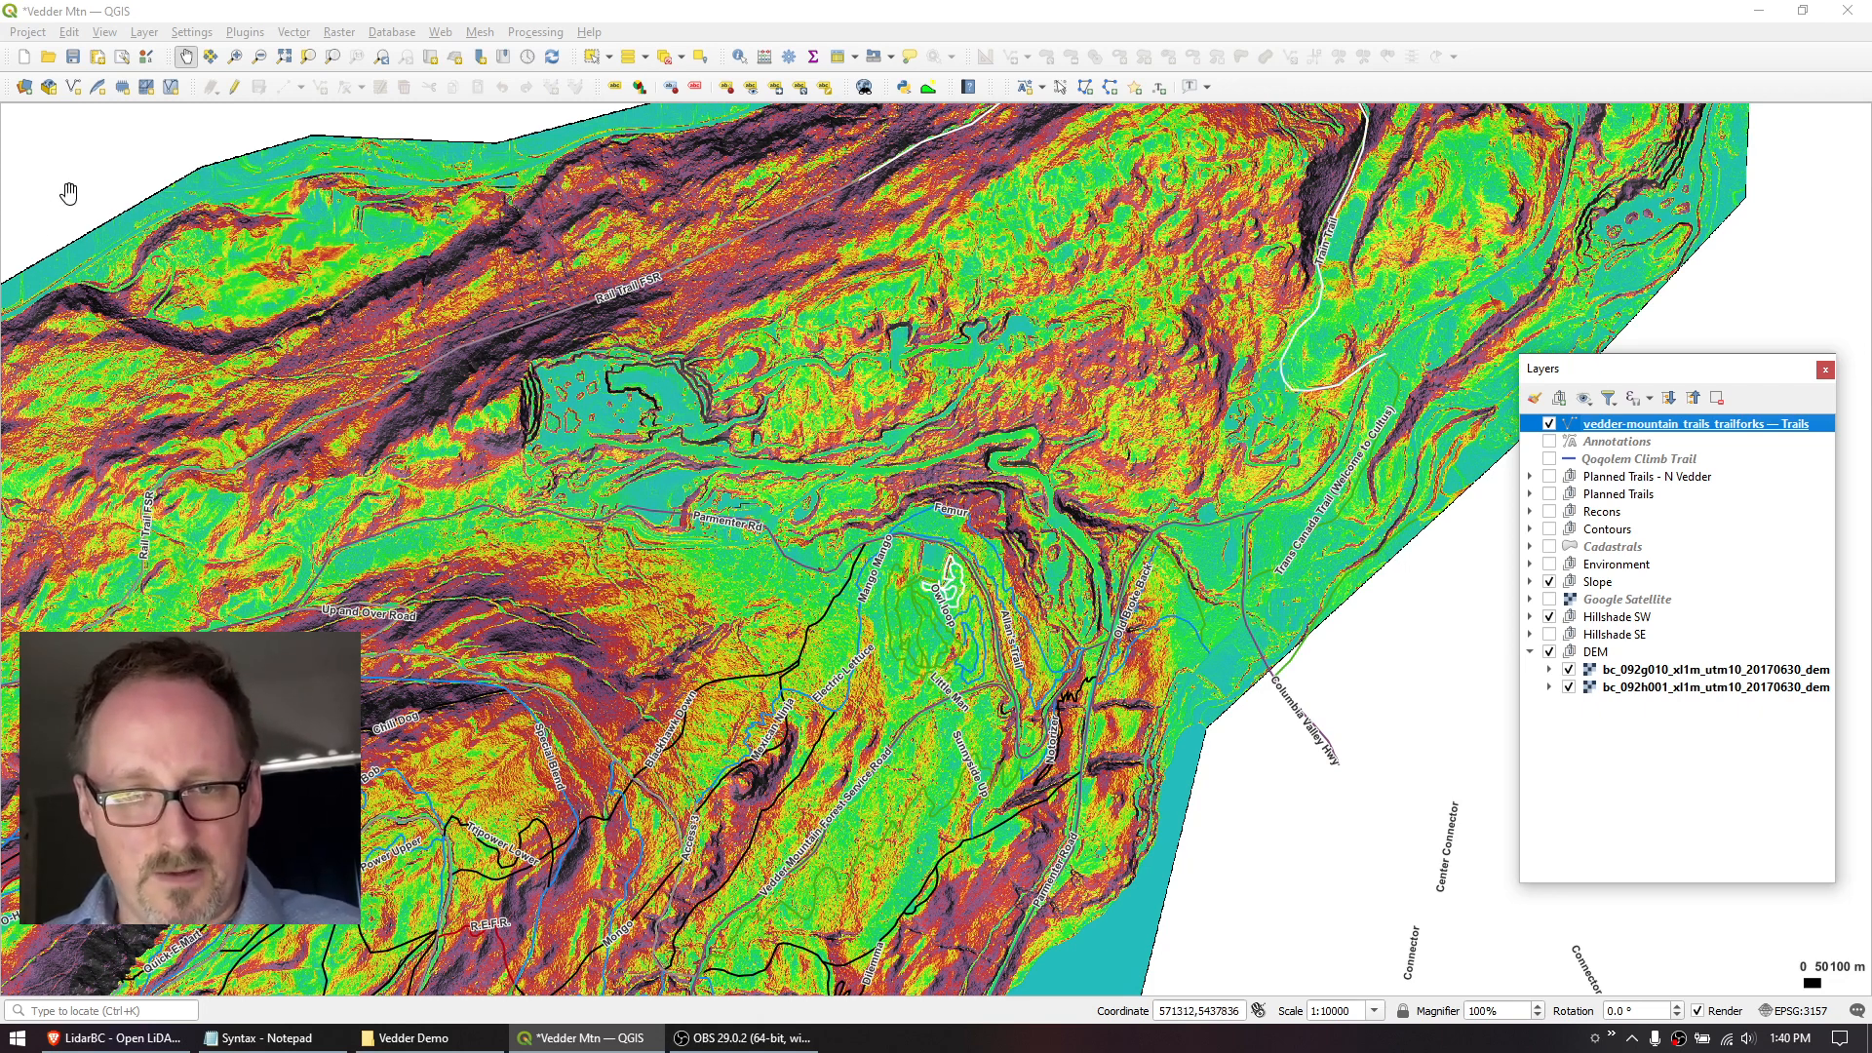
Start a new empty QGIS project and check the contents of the Vedder Demo folder.
click(28, 32)
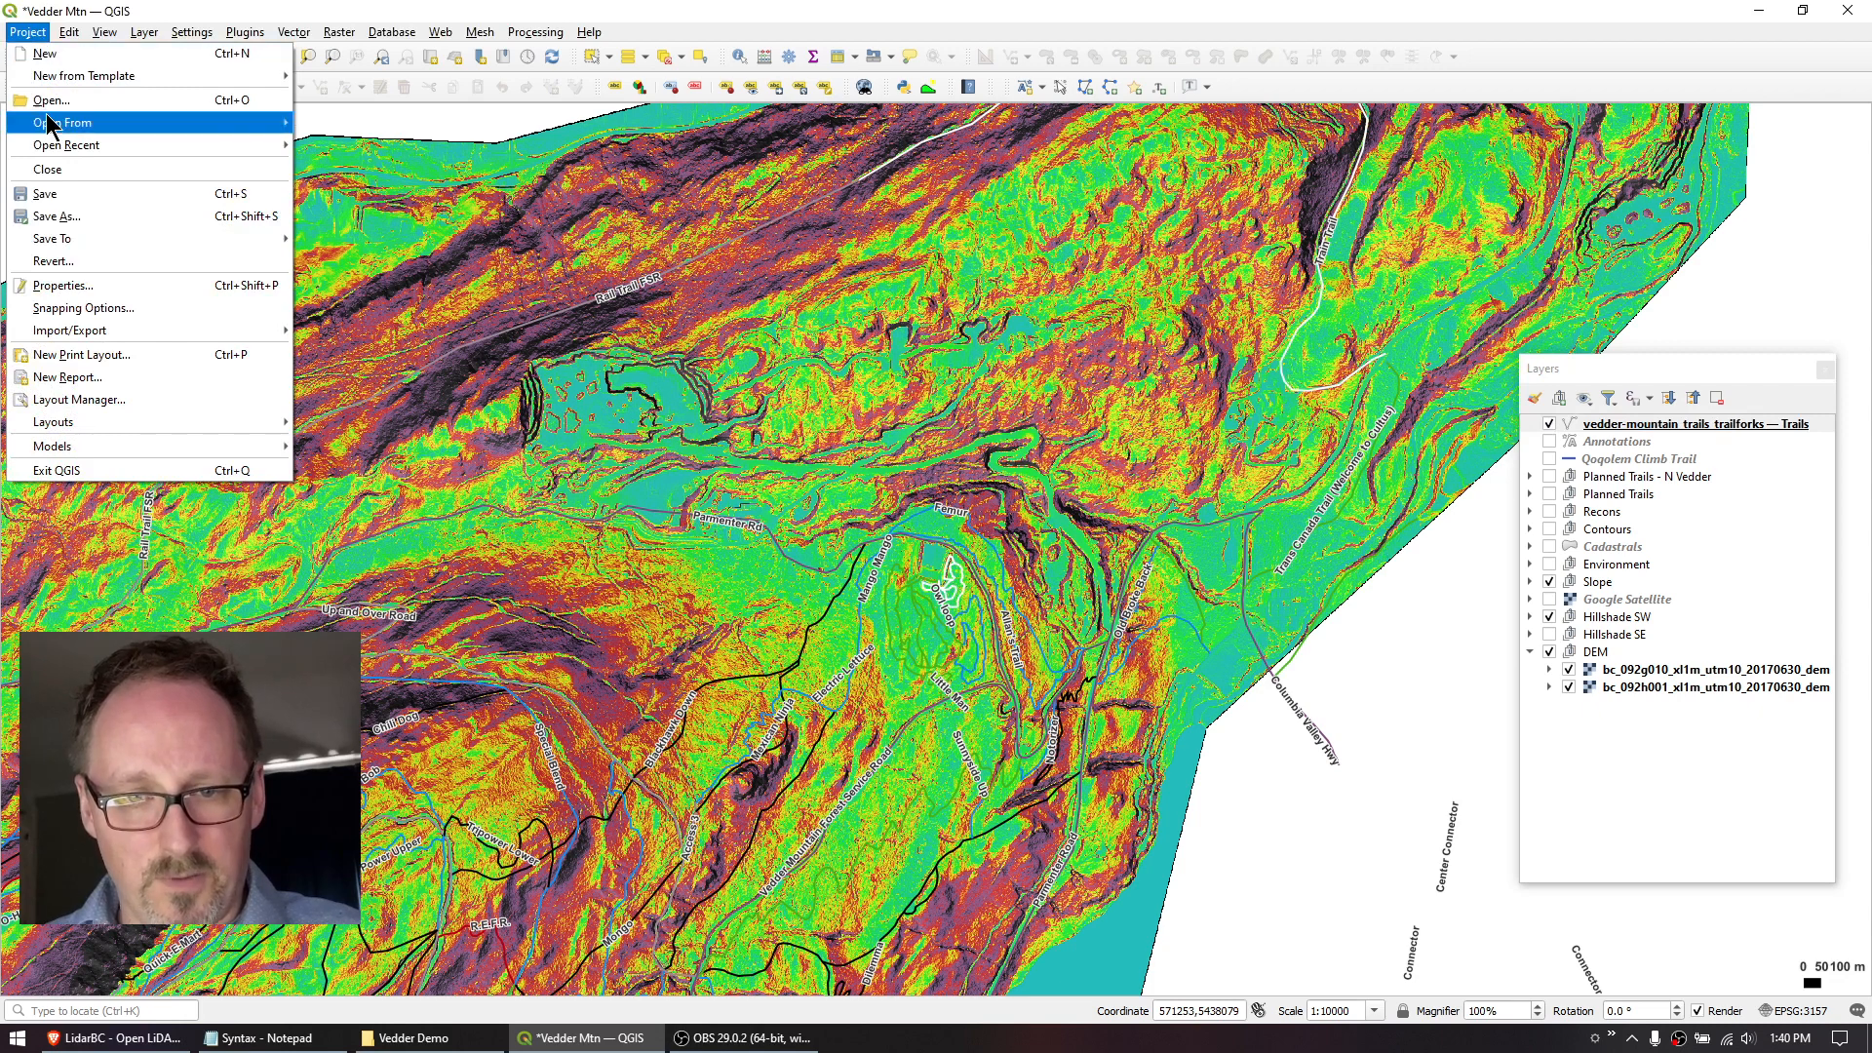
click(45, 53)
click(942, 542)
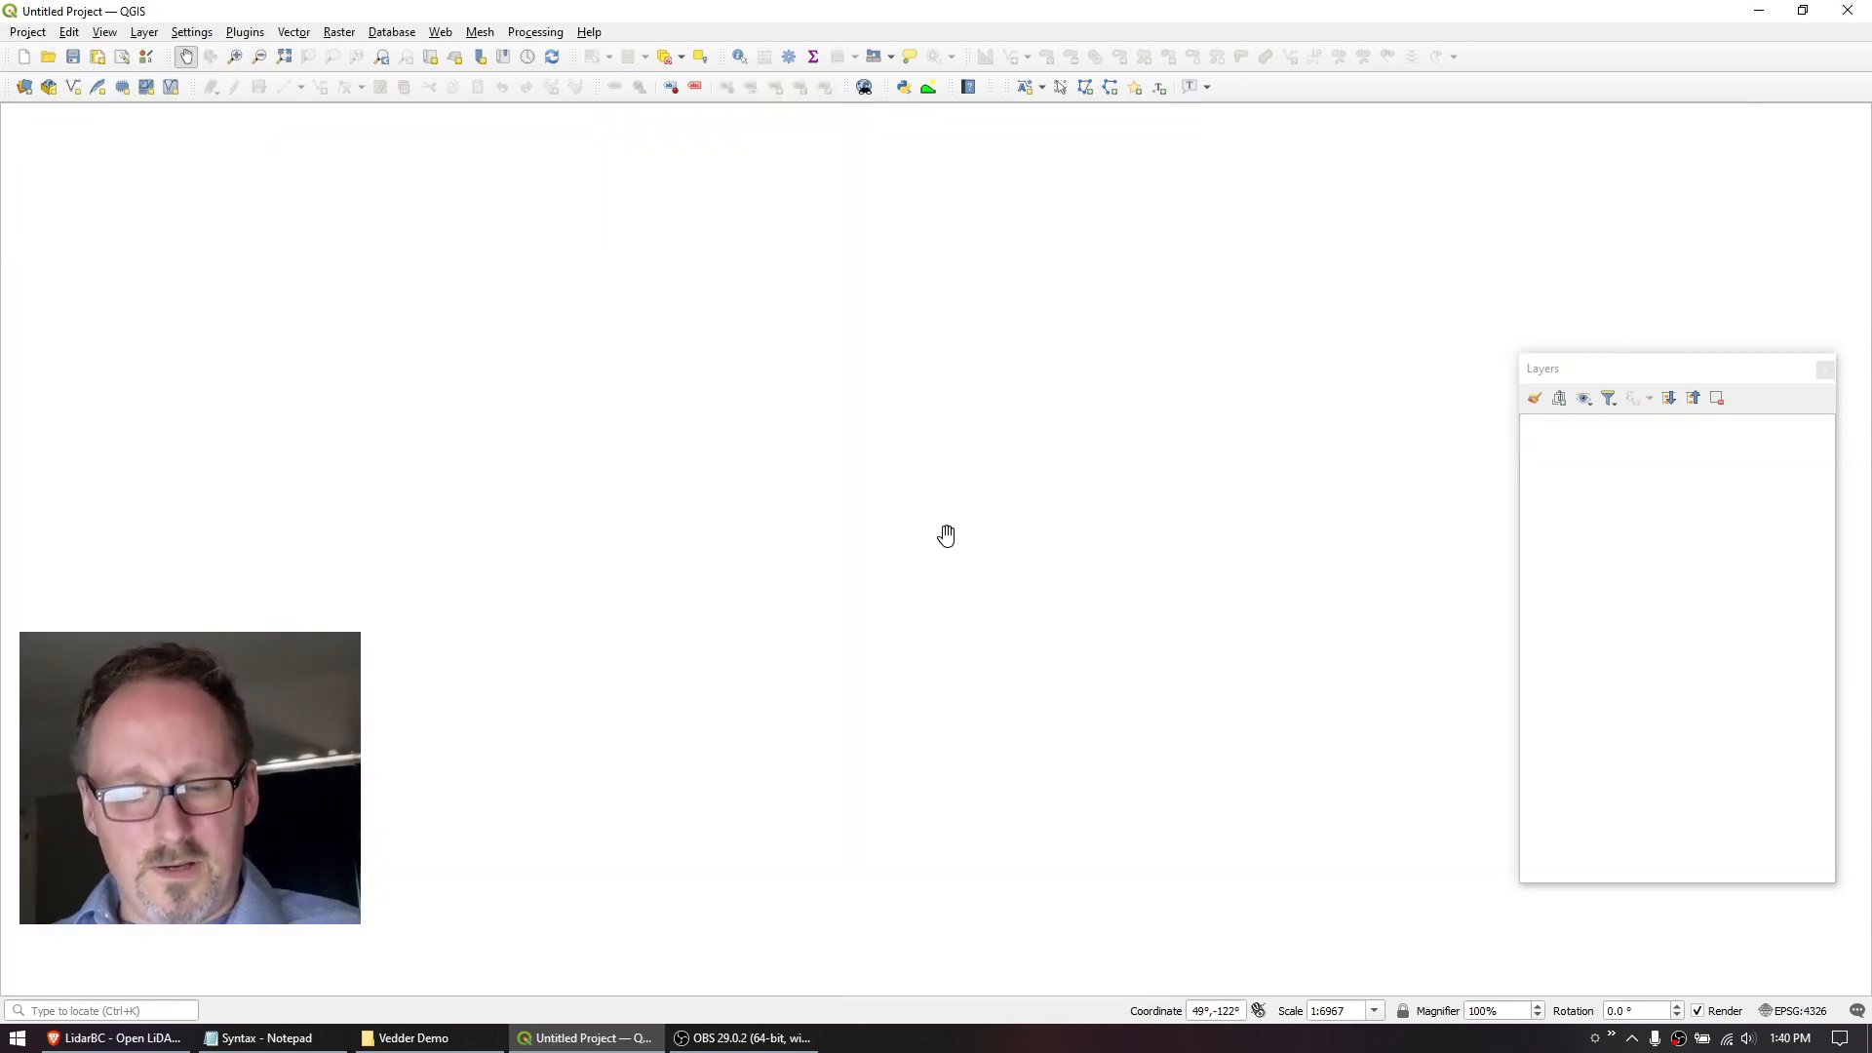
click(455, 1040)
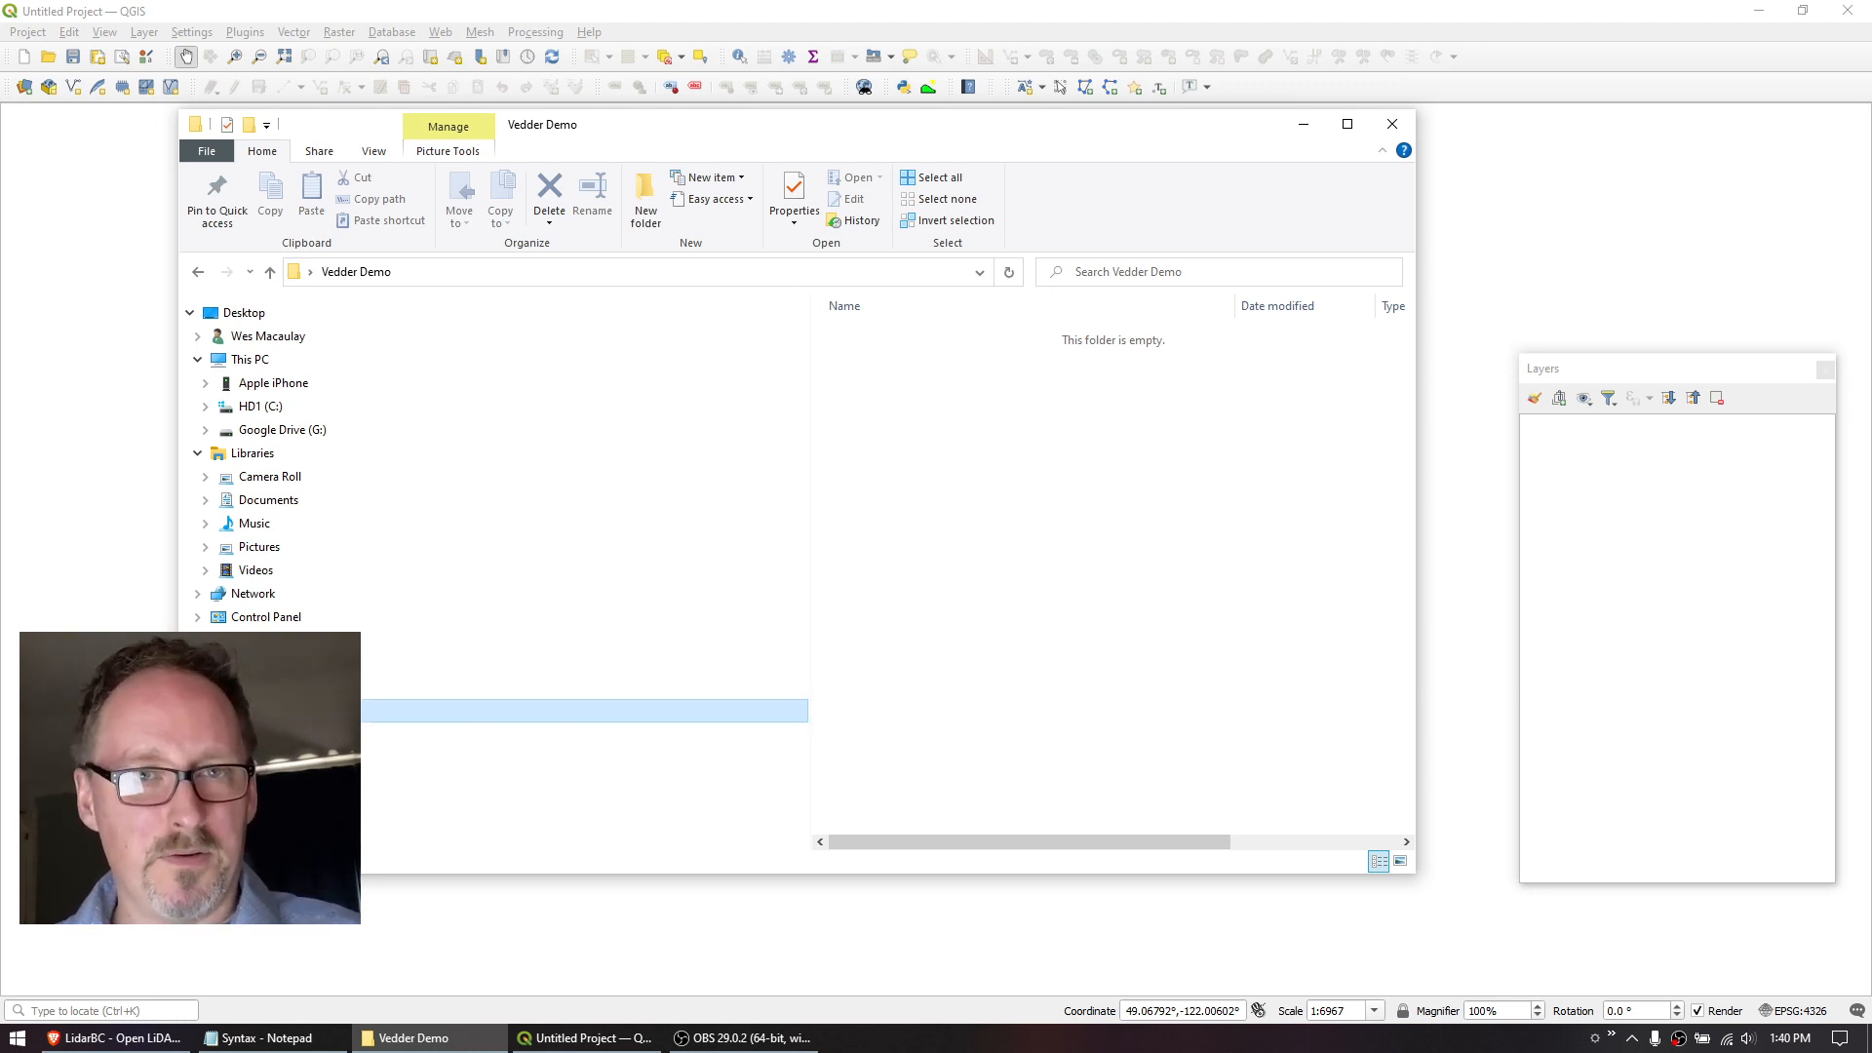
click(112, 244)
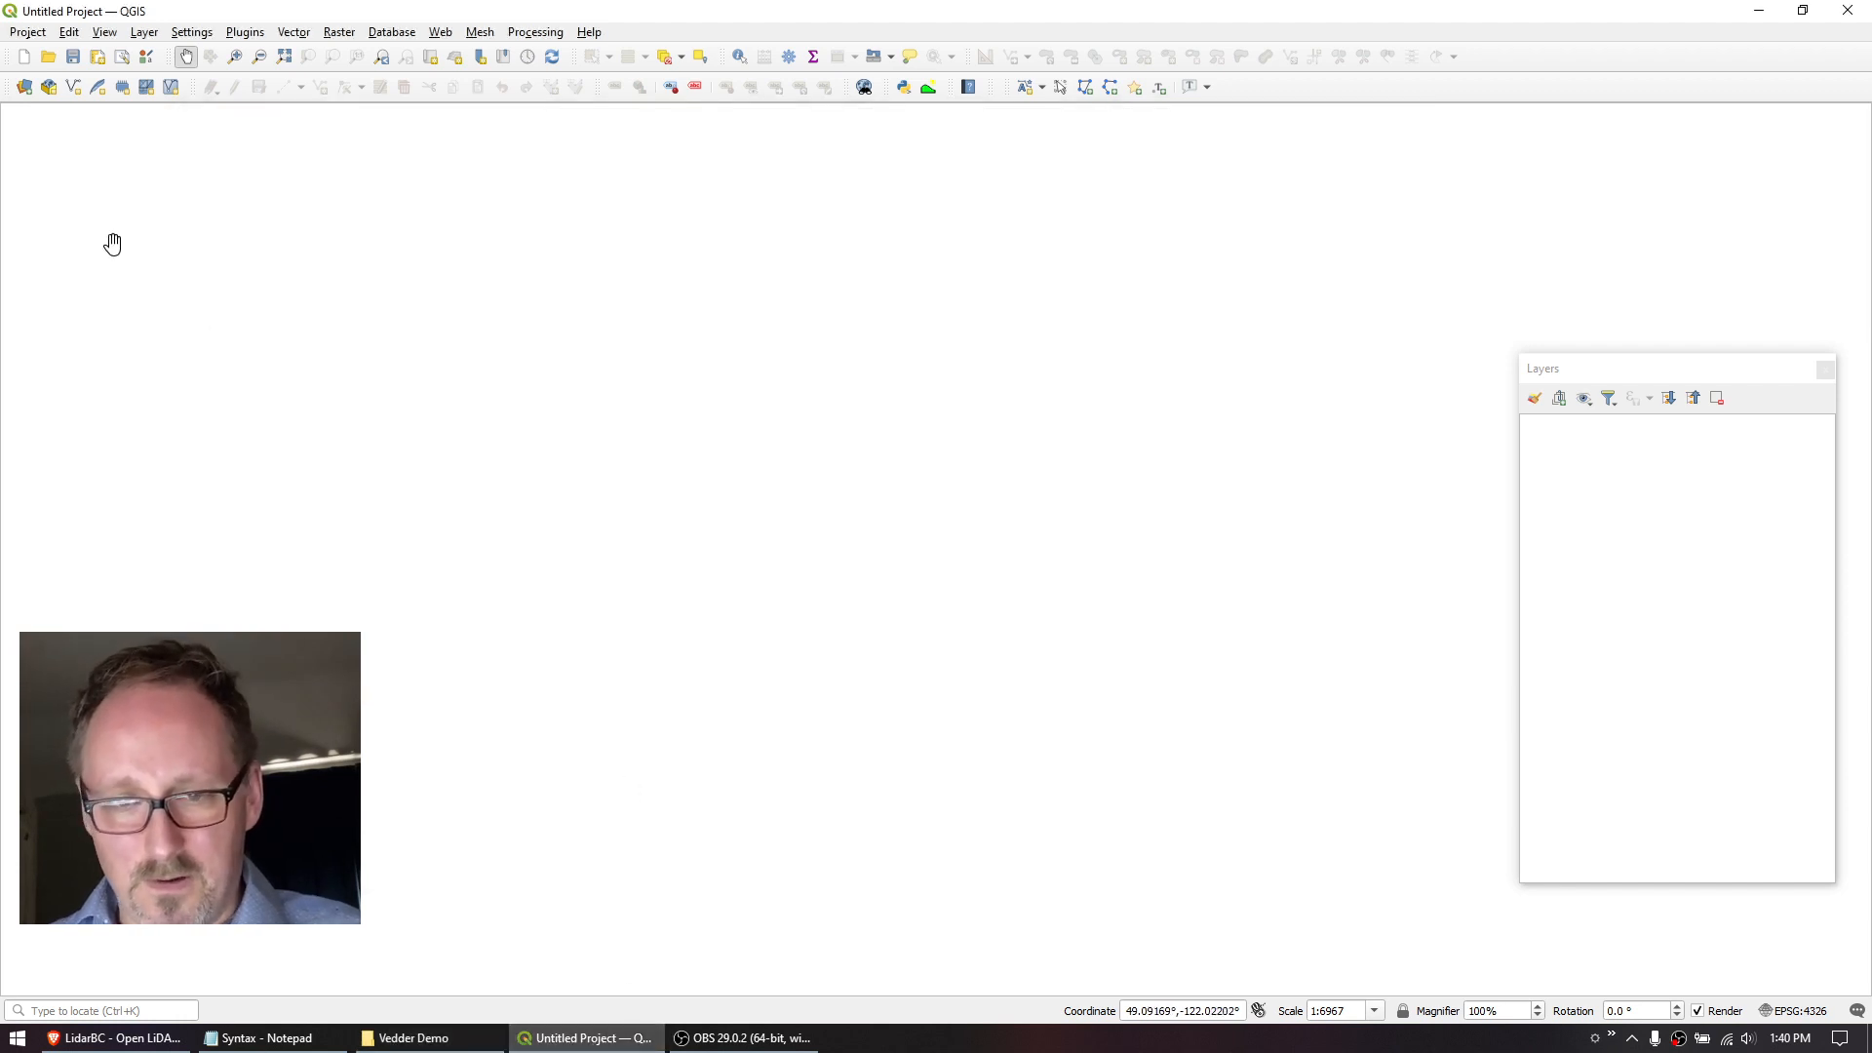
Save the new project as Vedder in the Vedder Demo folder on the desktop.
click(28, 33)
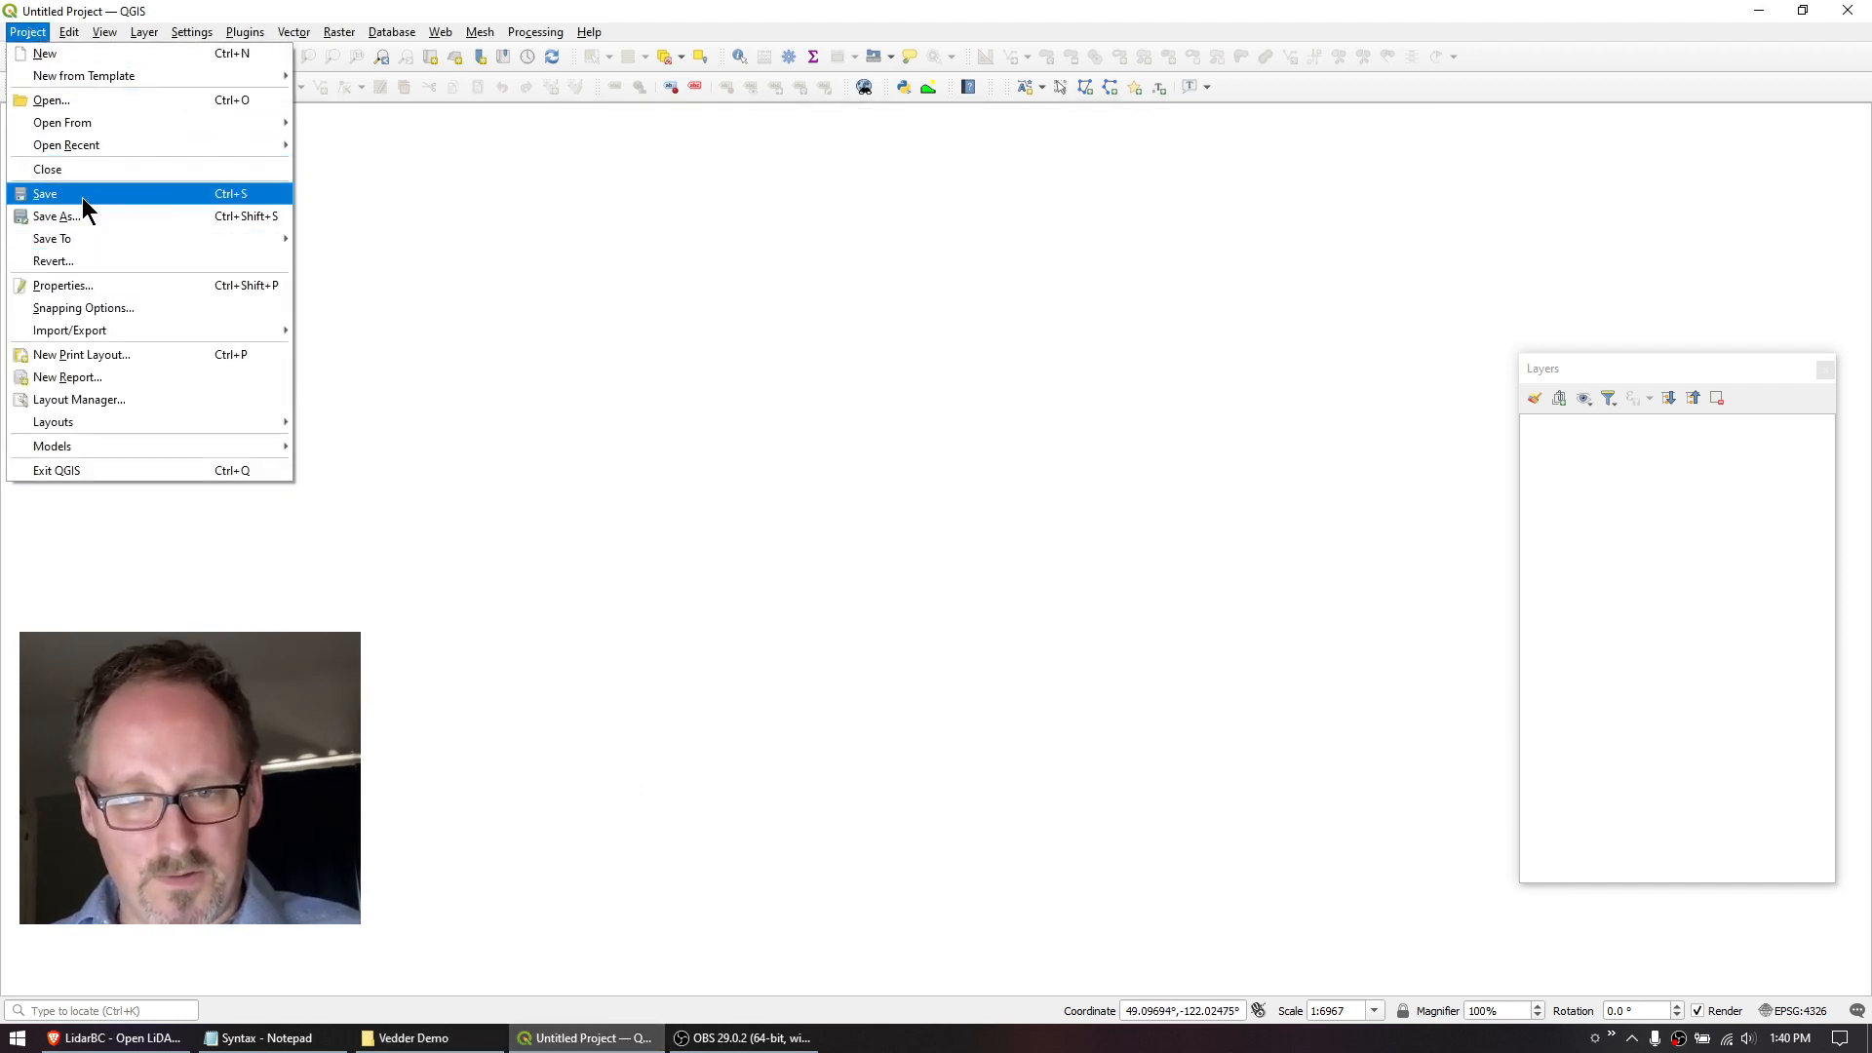
click(44, 194)
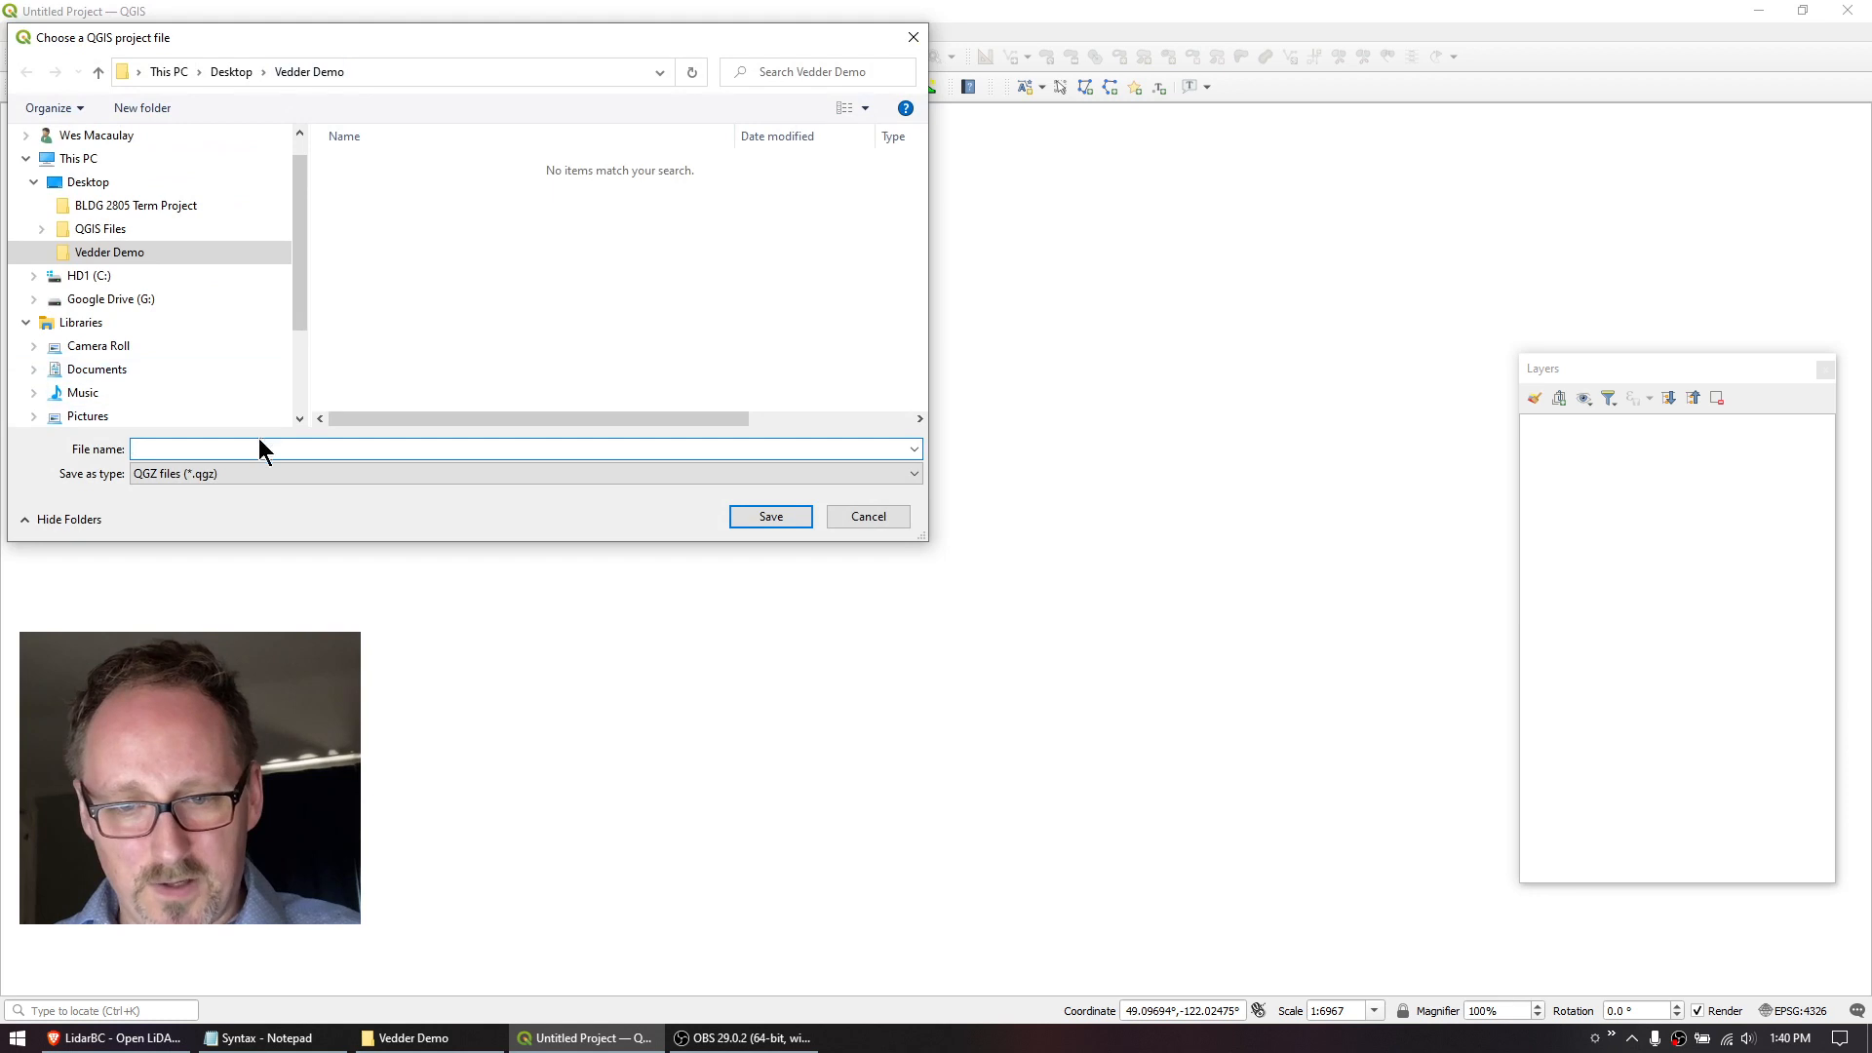
text(Vedd)
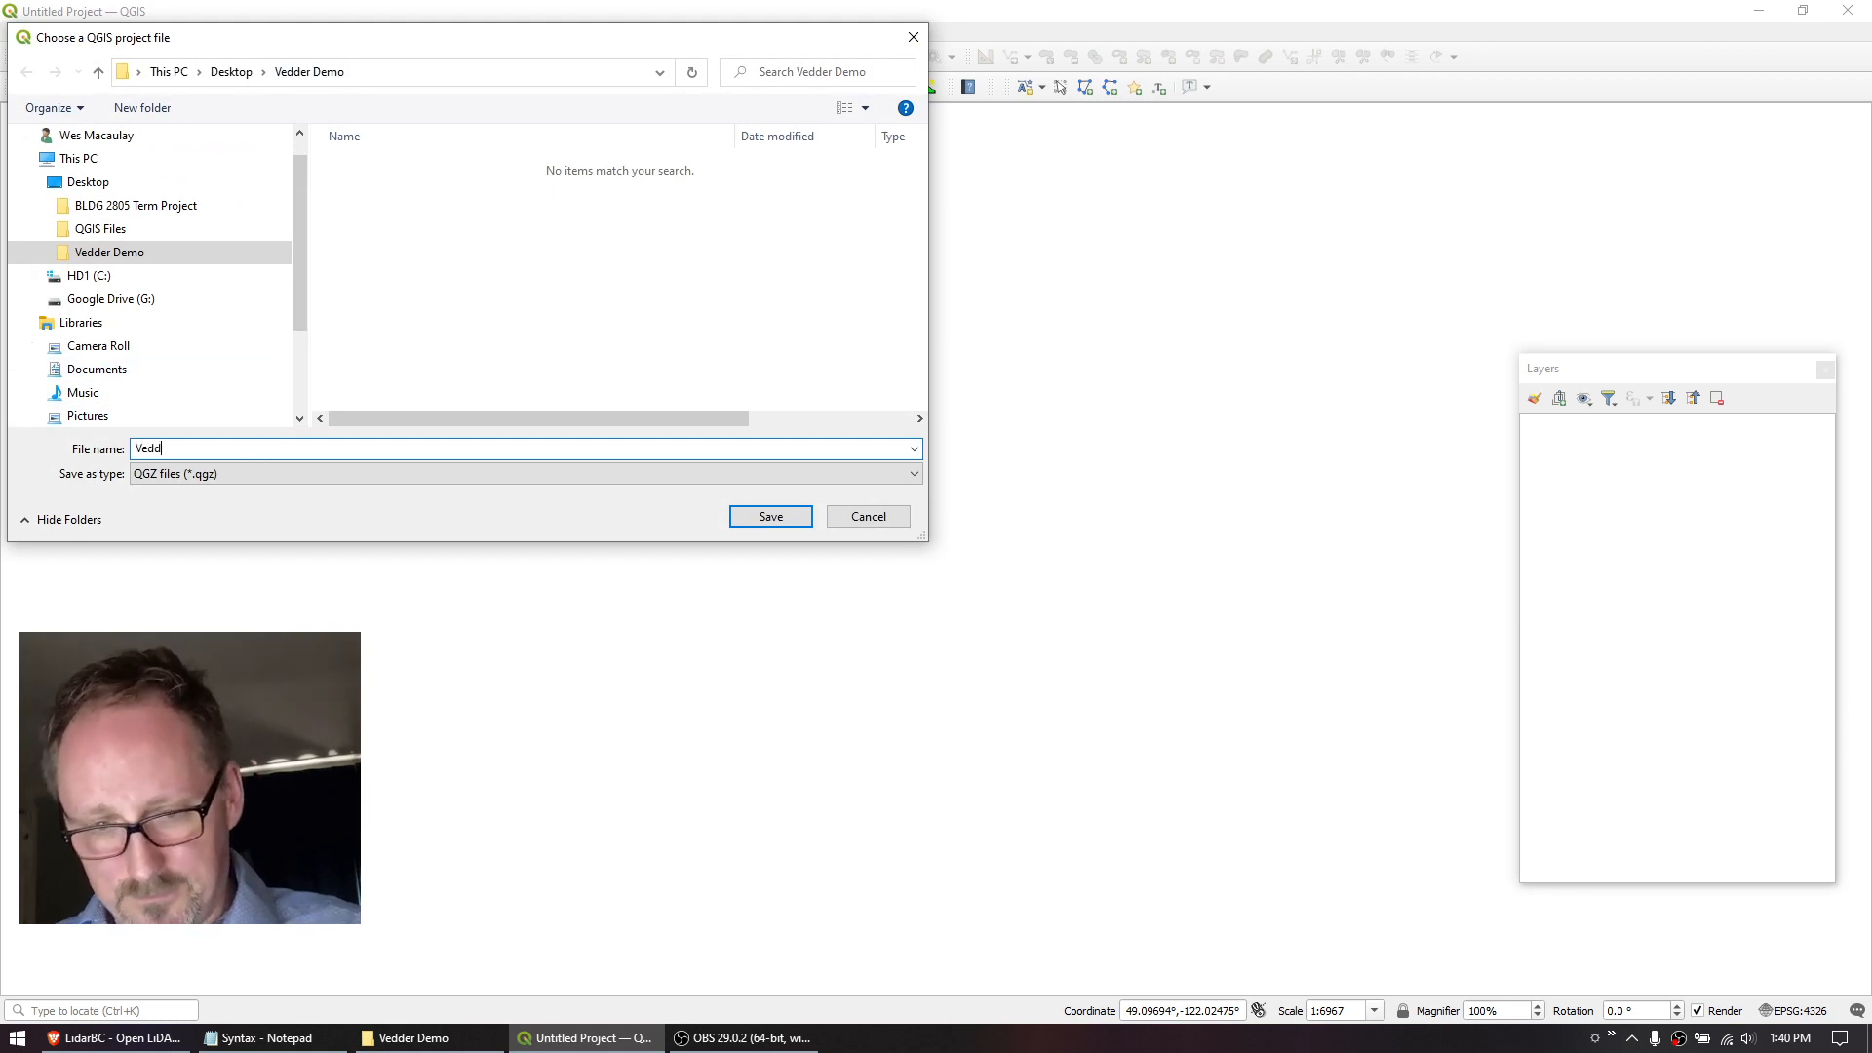
text(er)
click(786, 519)
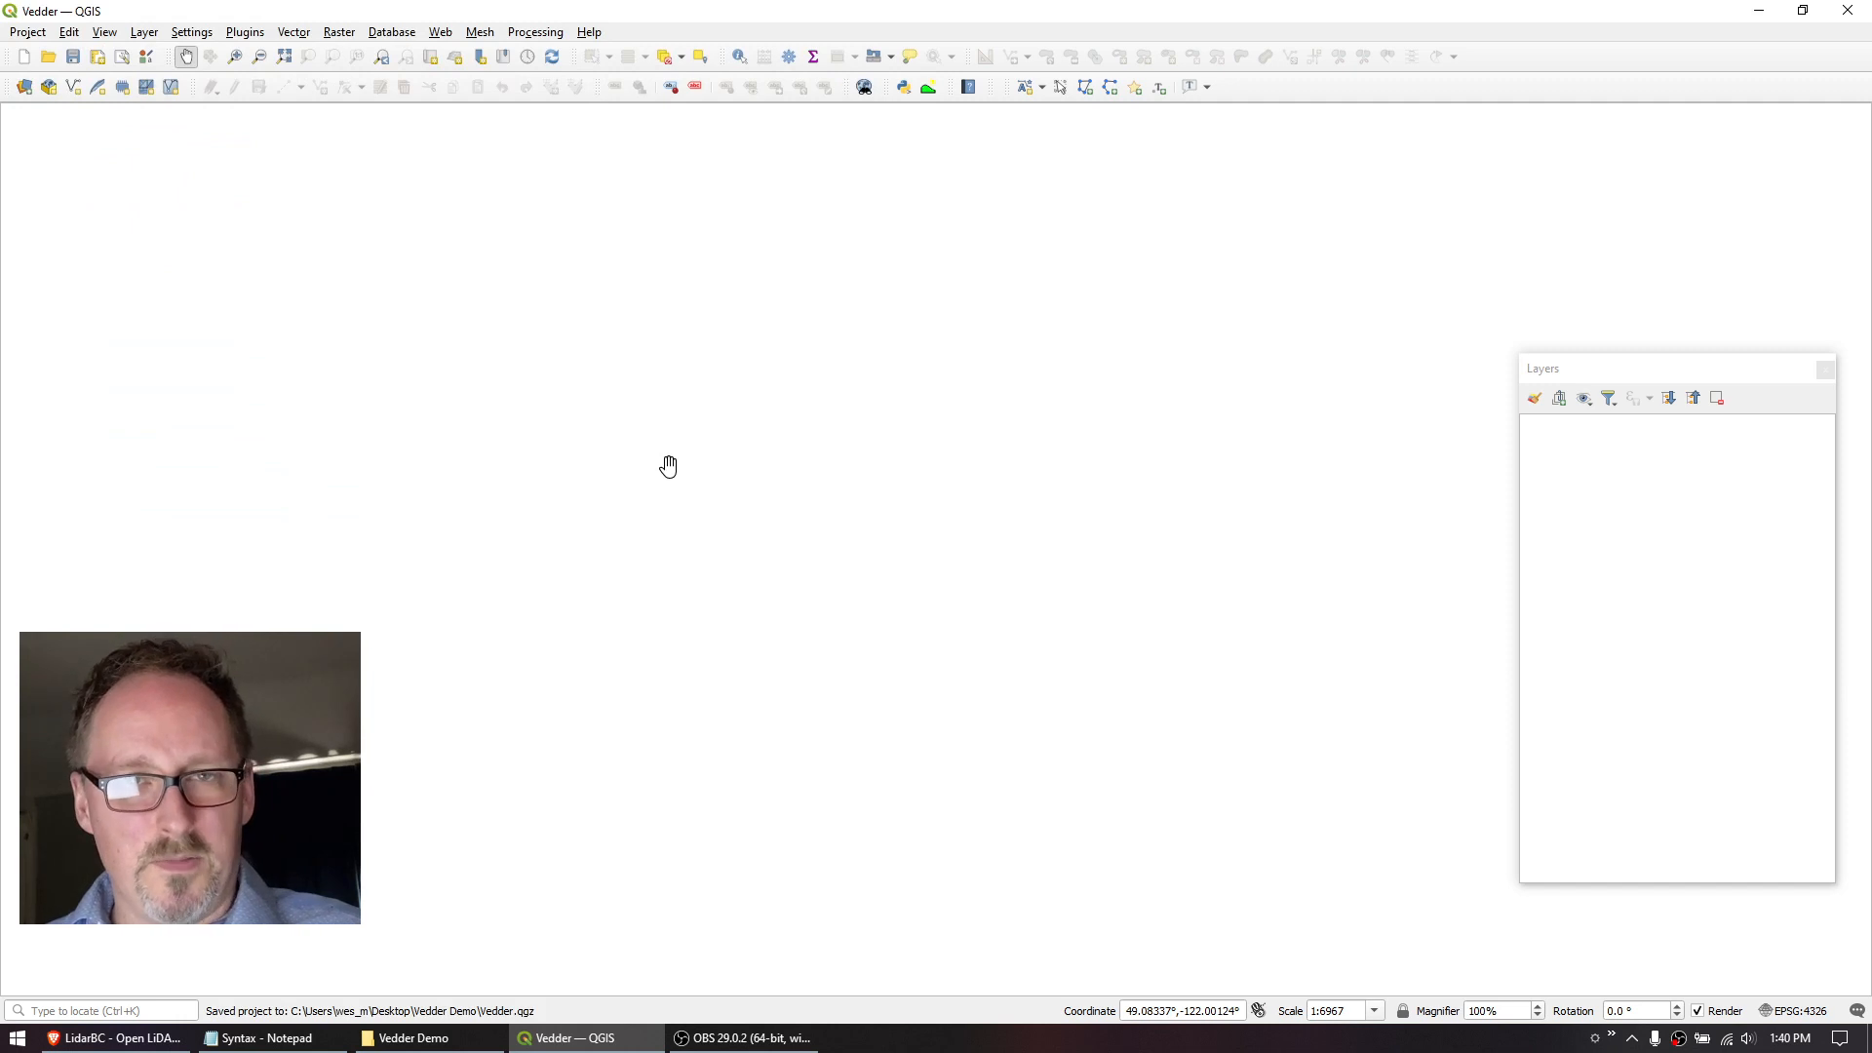
Switch to the LidarBC portal and compare tile 092g010's two 1:20,000 DEM records, ending on bc_092g010_xl1m_utm10_20170630_dem.tif.
click(125, 1036)
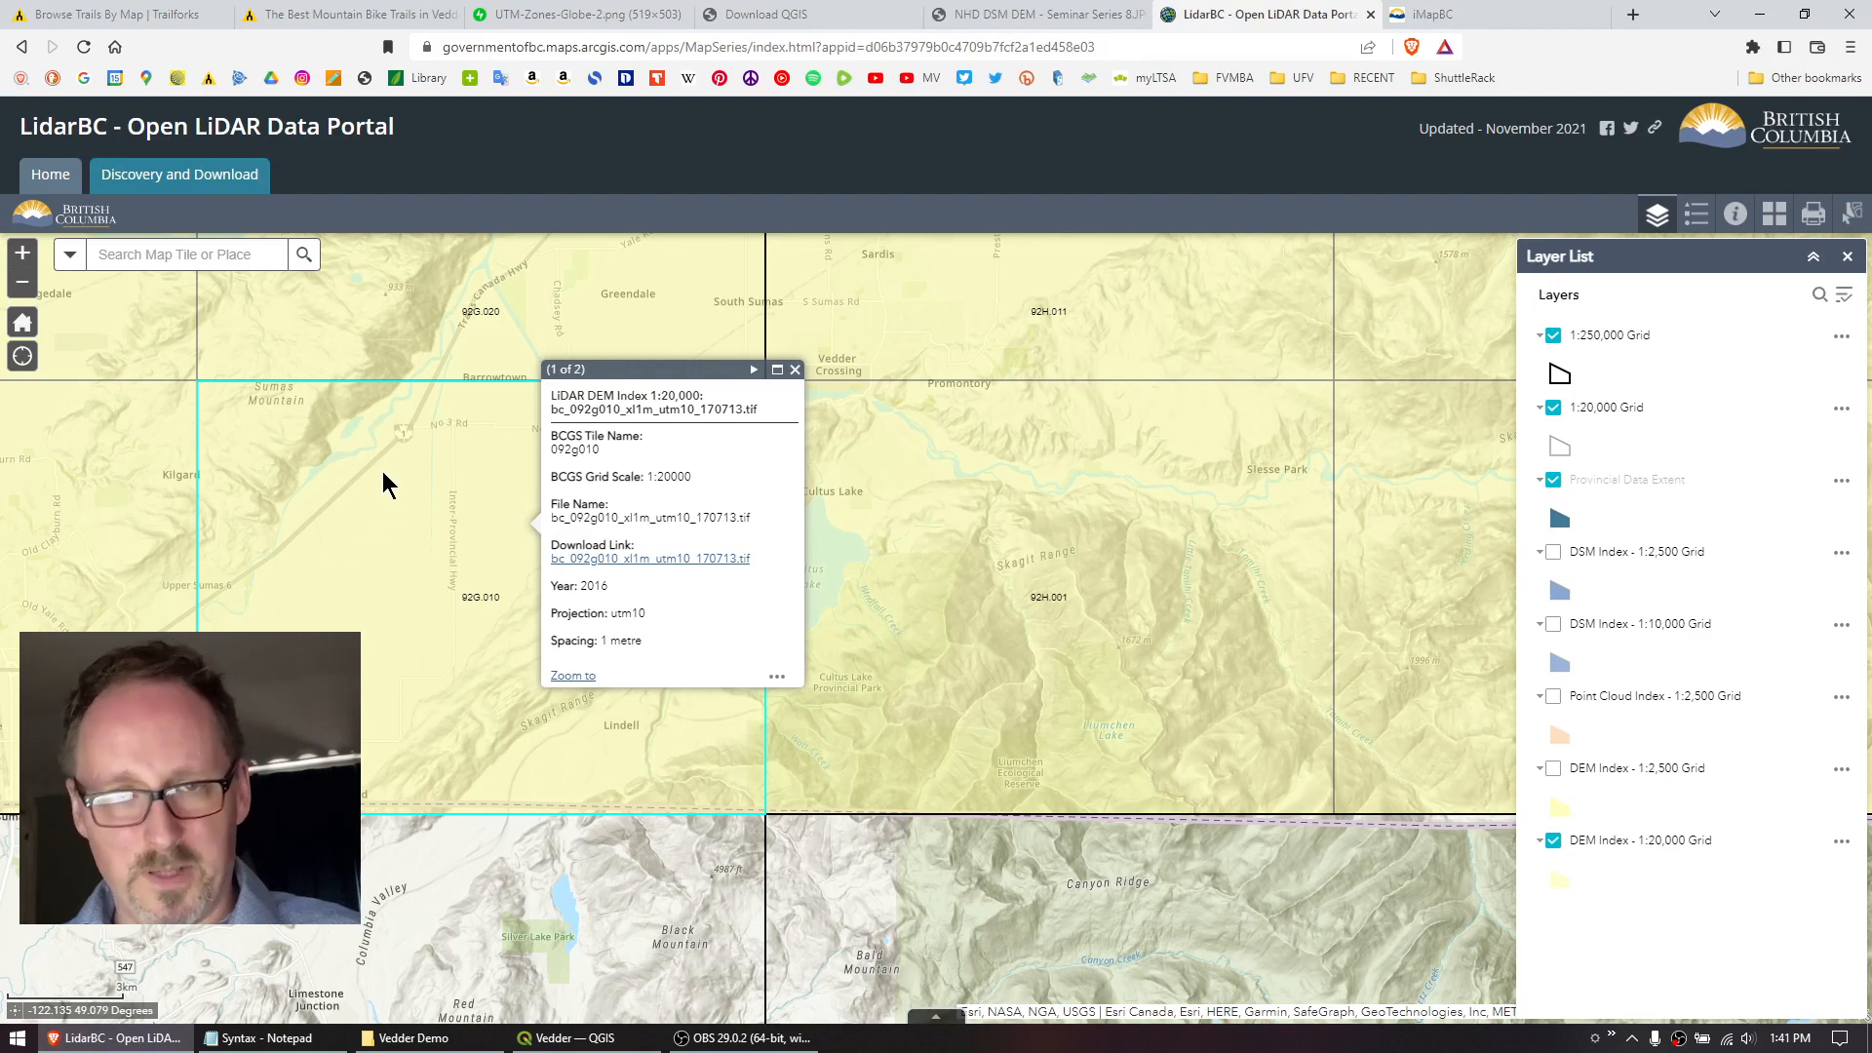
click(794, 370)
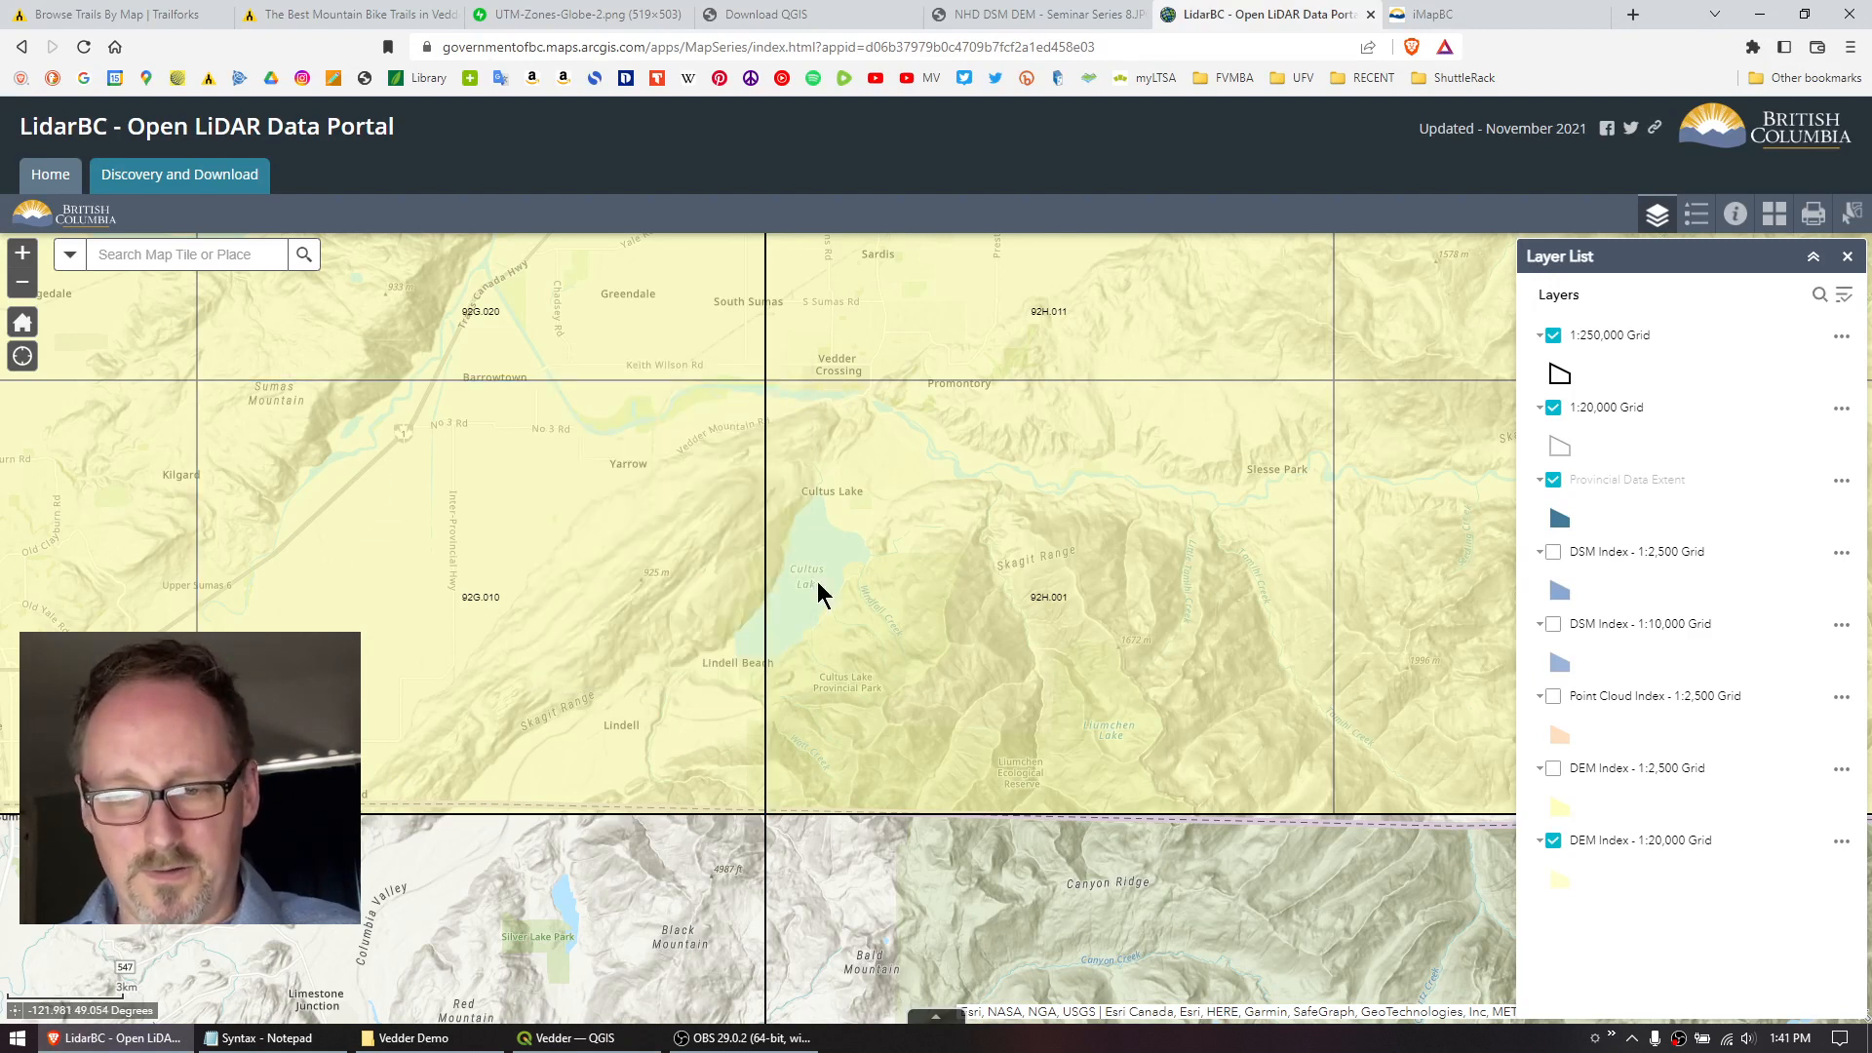
click(617, 513)
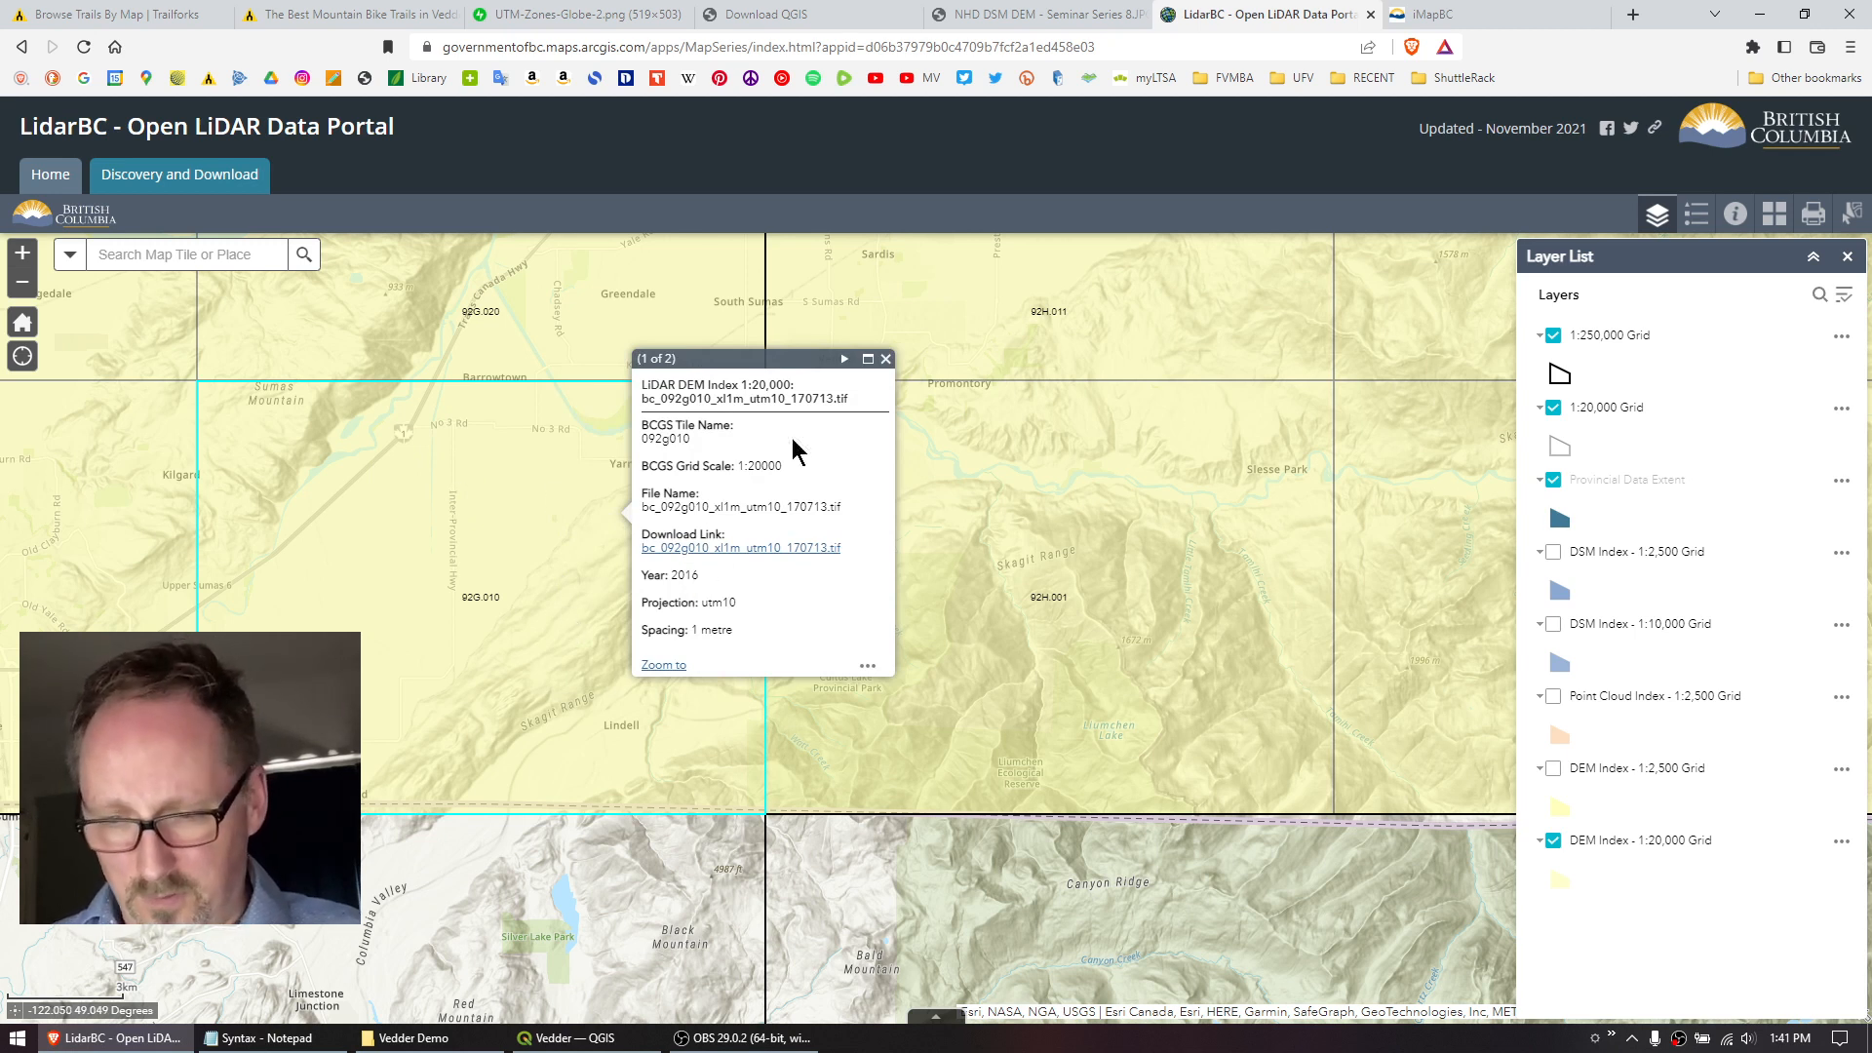
click(844, 358)
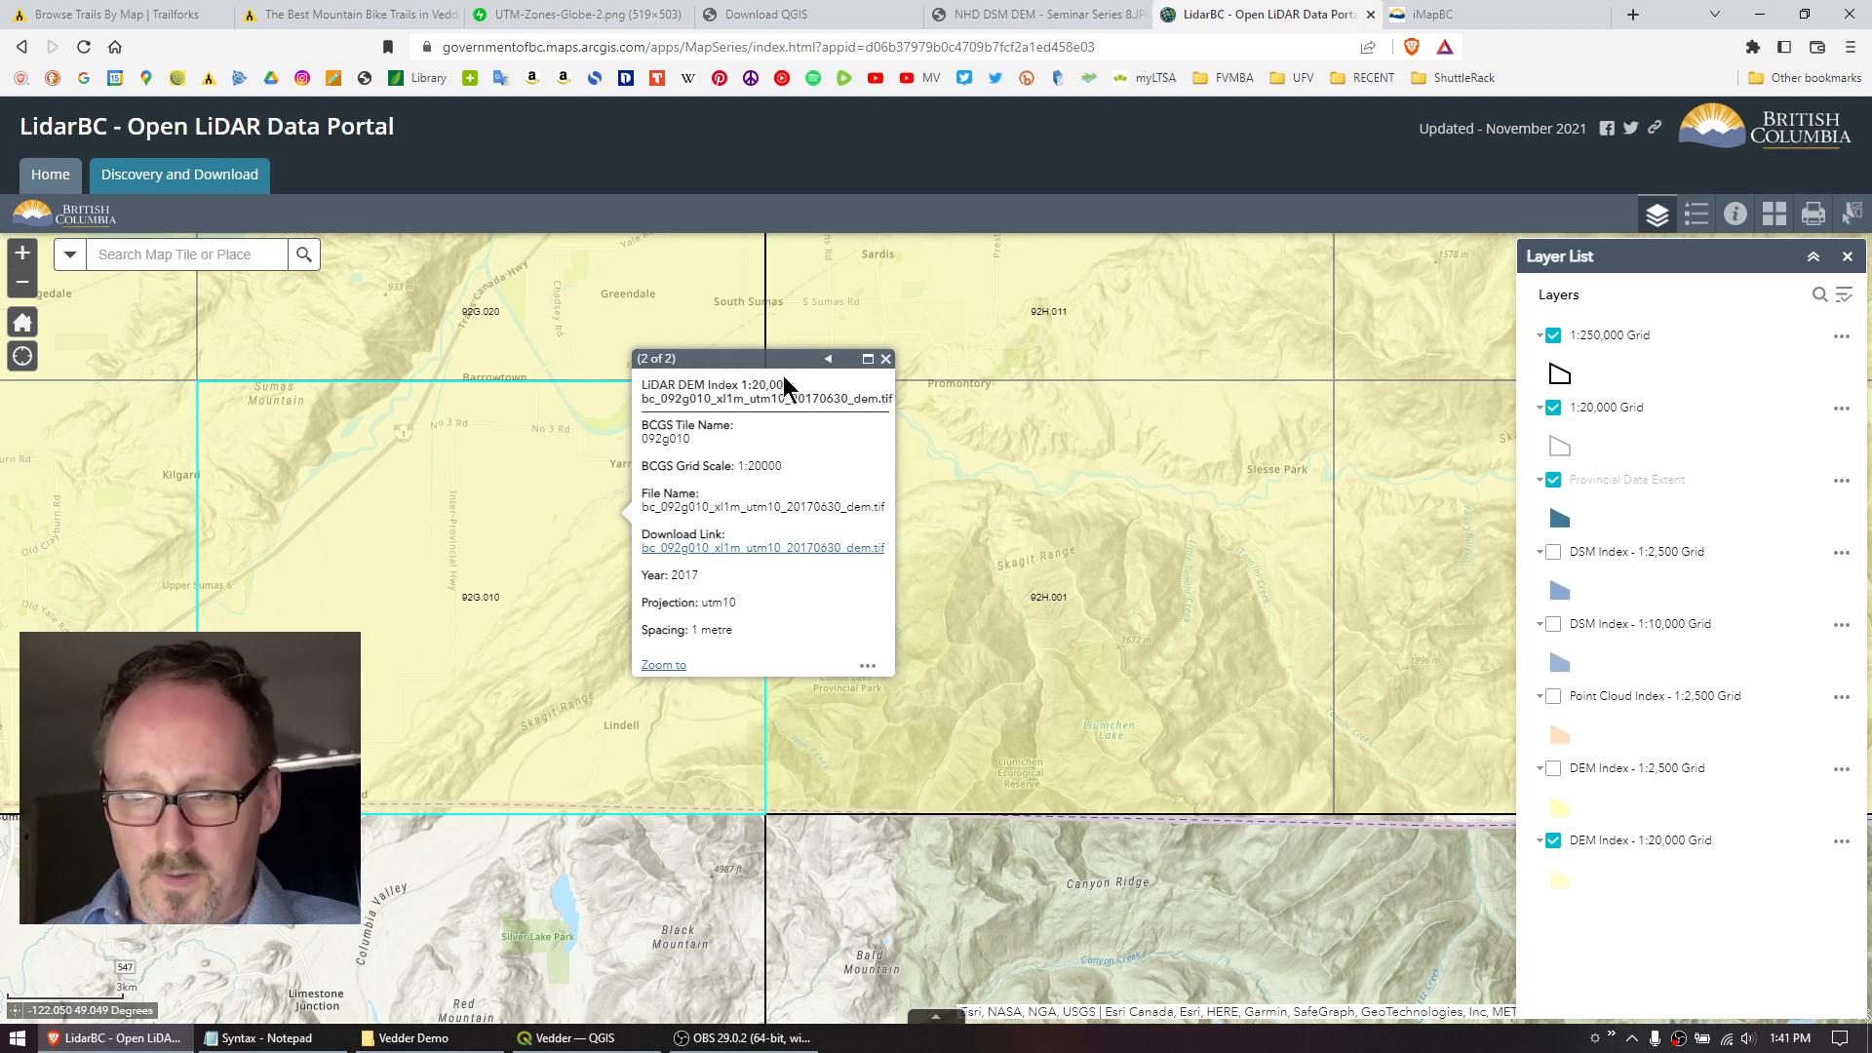
click(828, 359)
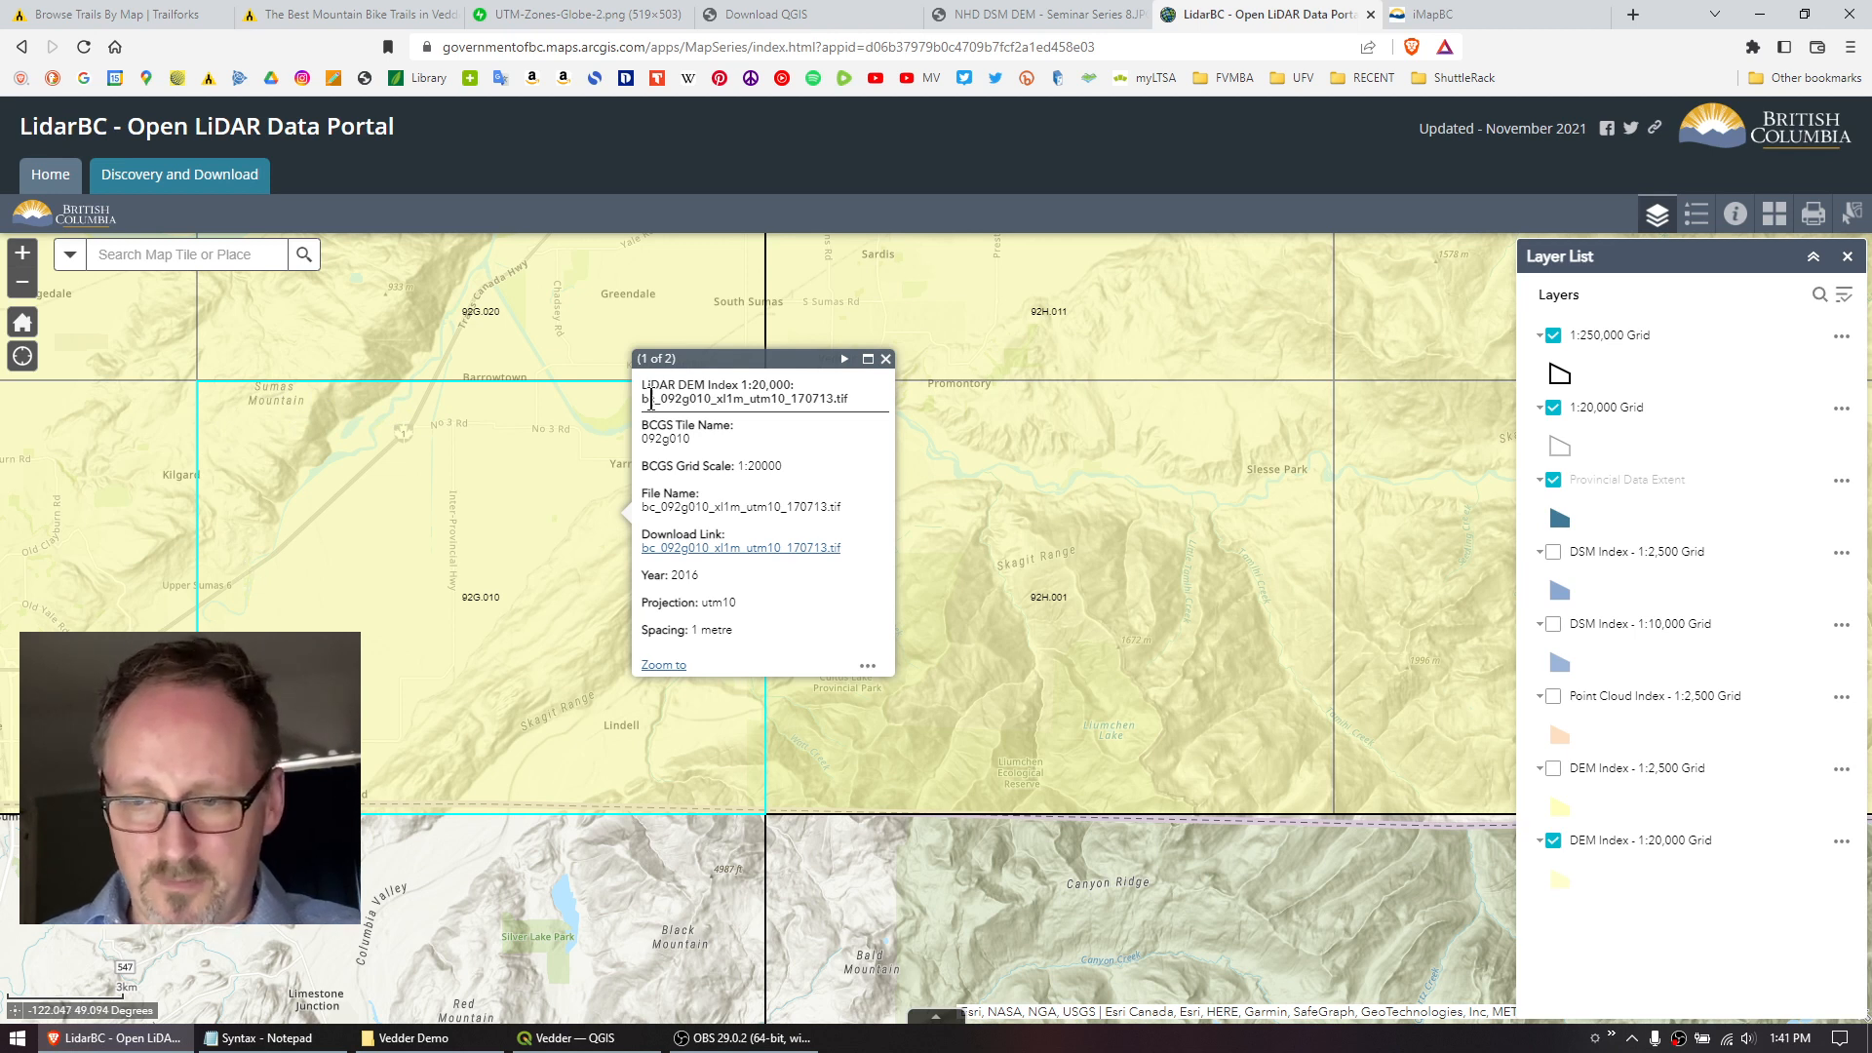
click(844, 359)
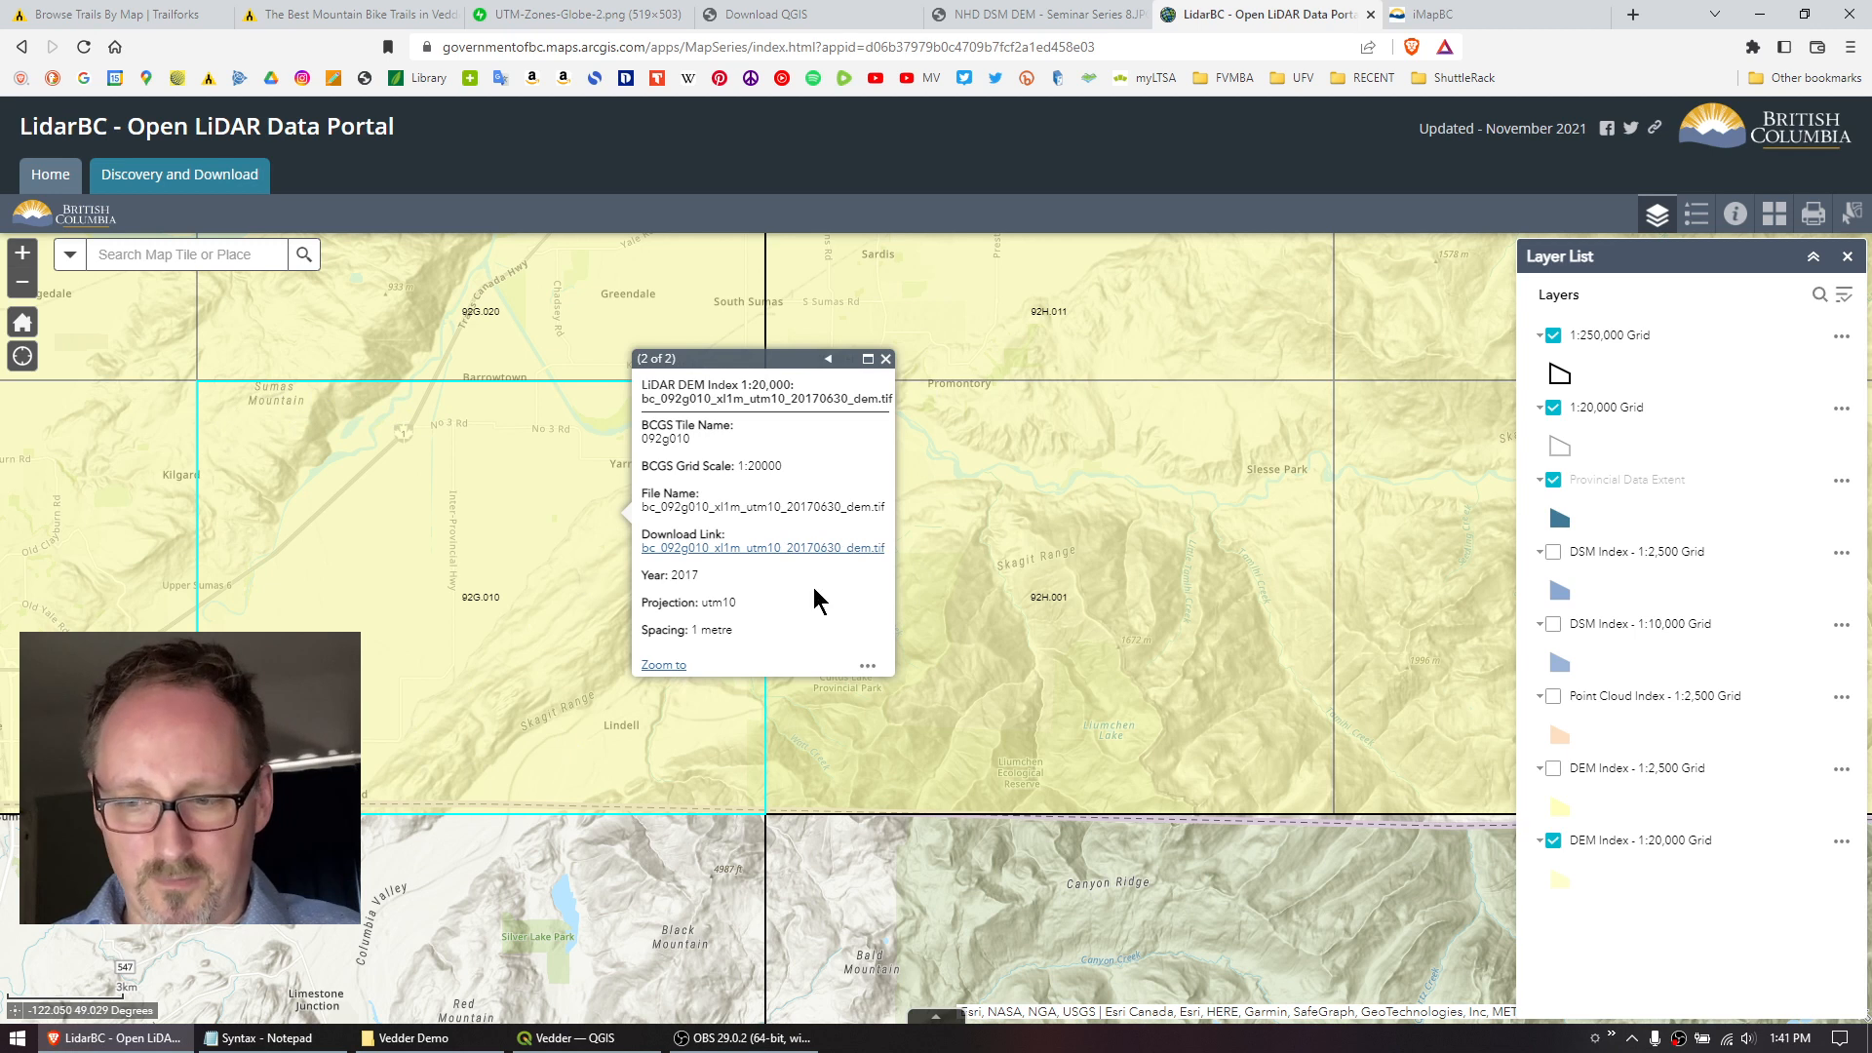
Inspect tile 092h001's two 1:20,000 DEM records, ending on bc_092h001_xl1m_utm10_20170630_dem.tif.
click(887, 361)
click(886, 531)
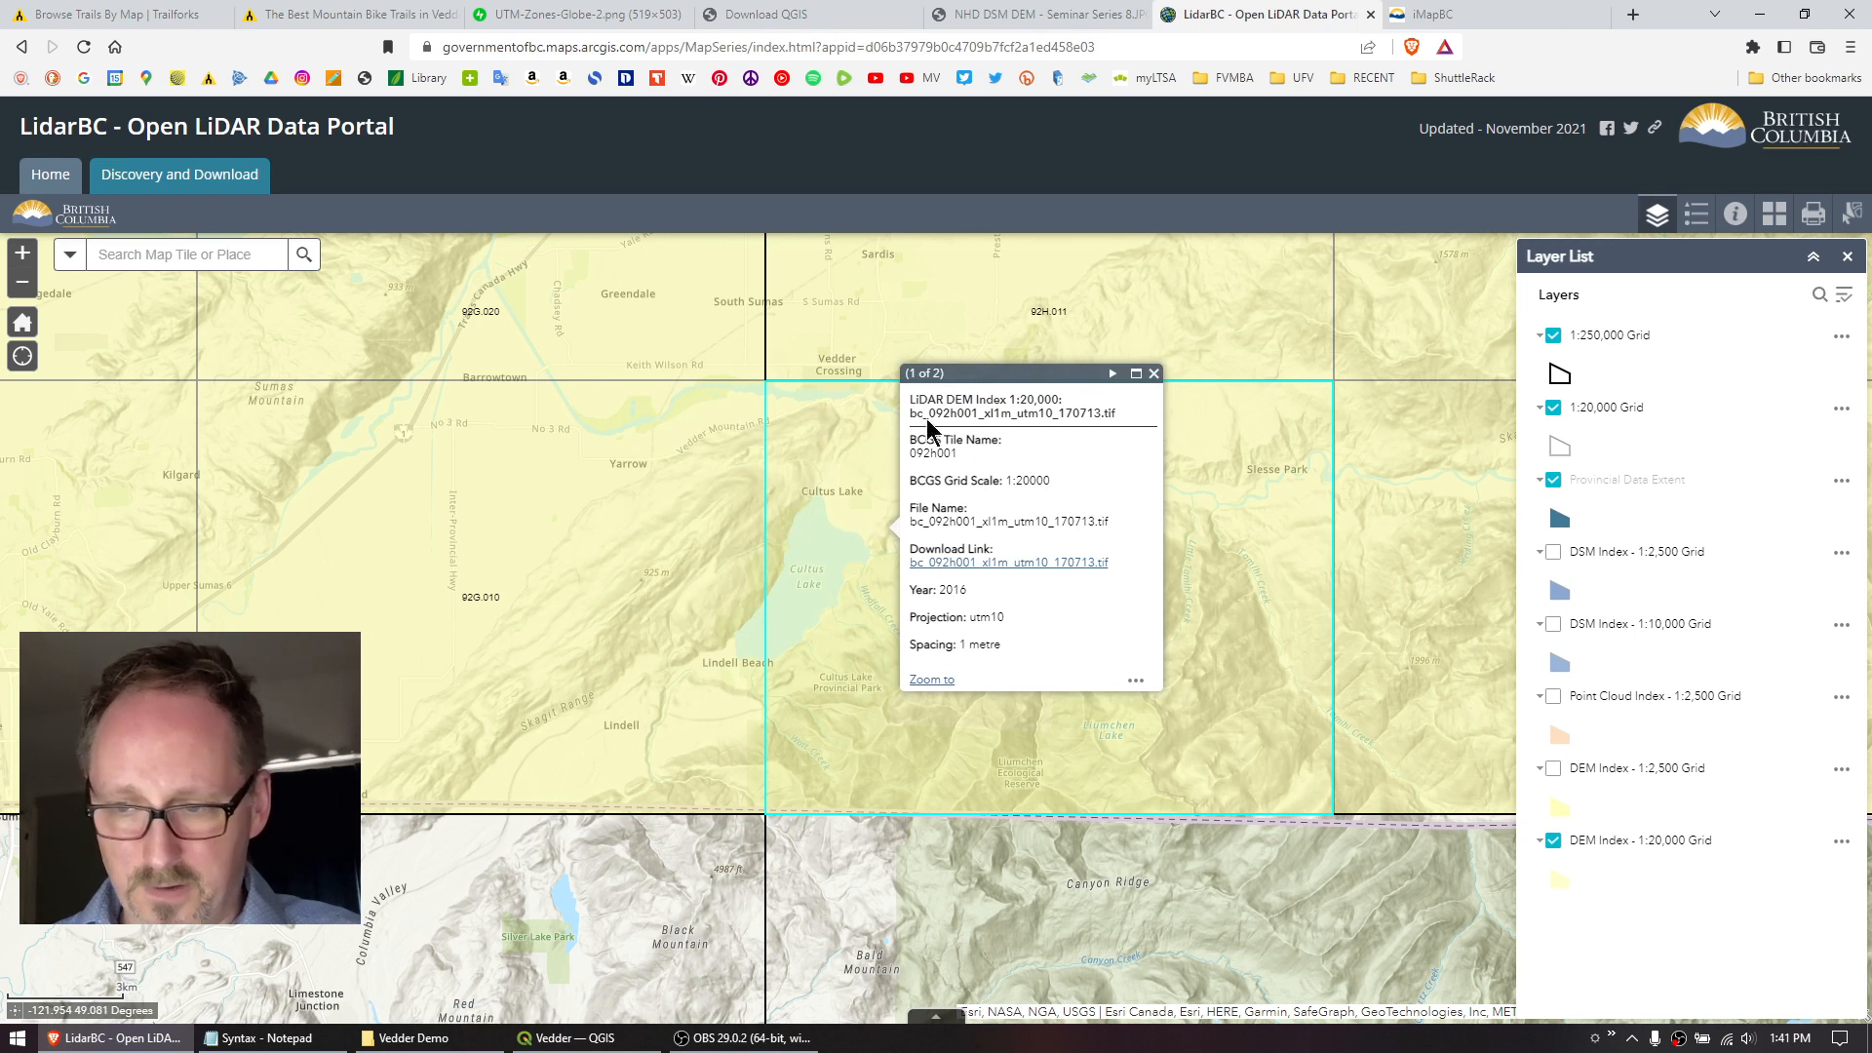
click(1112, 374)
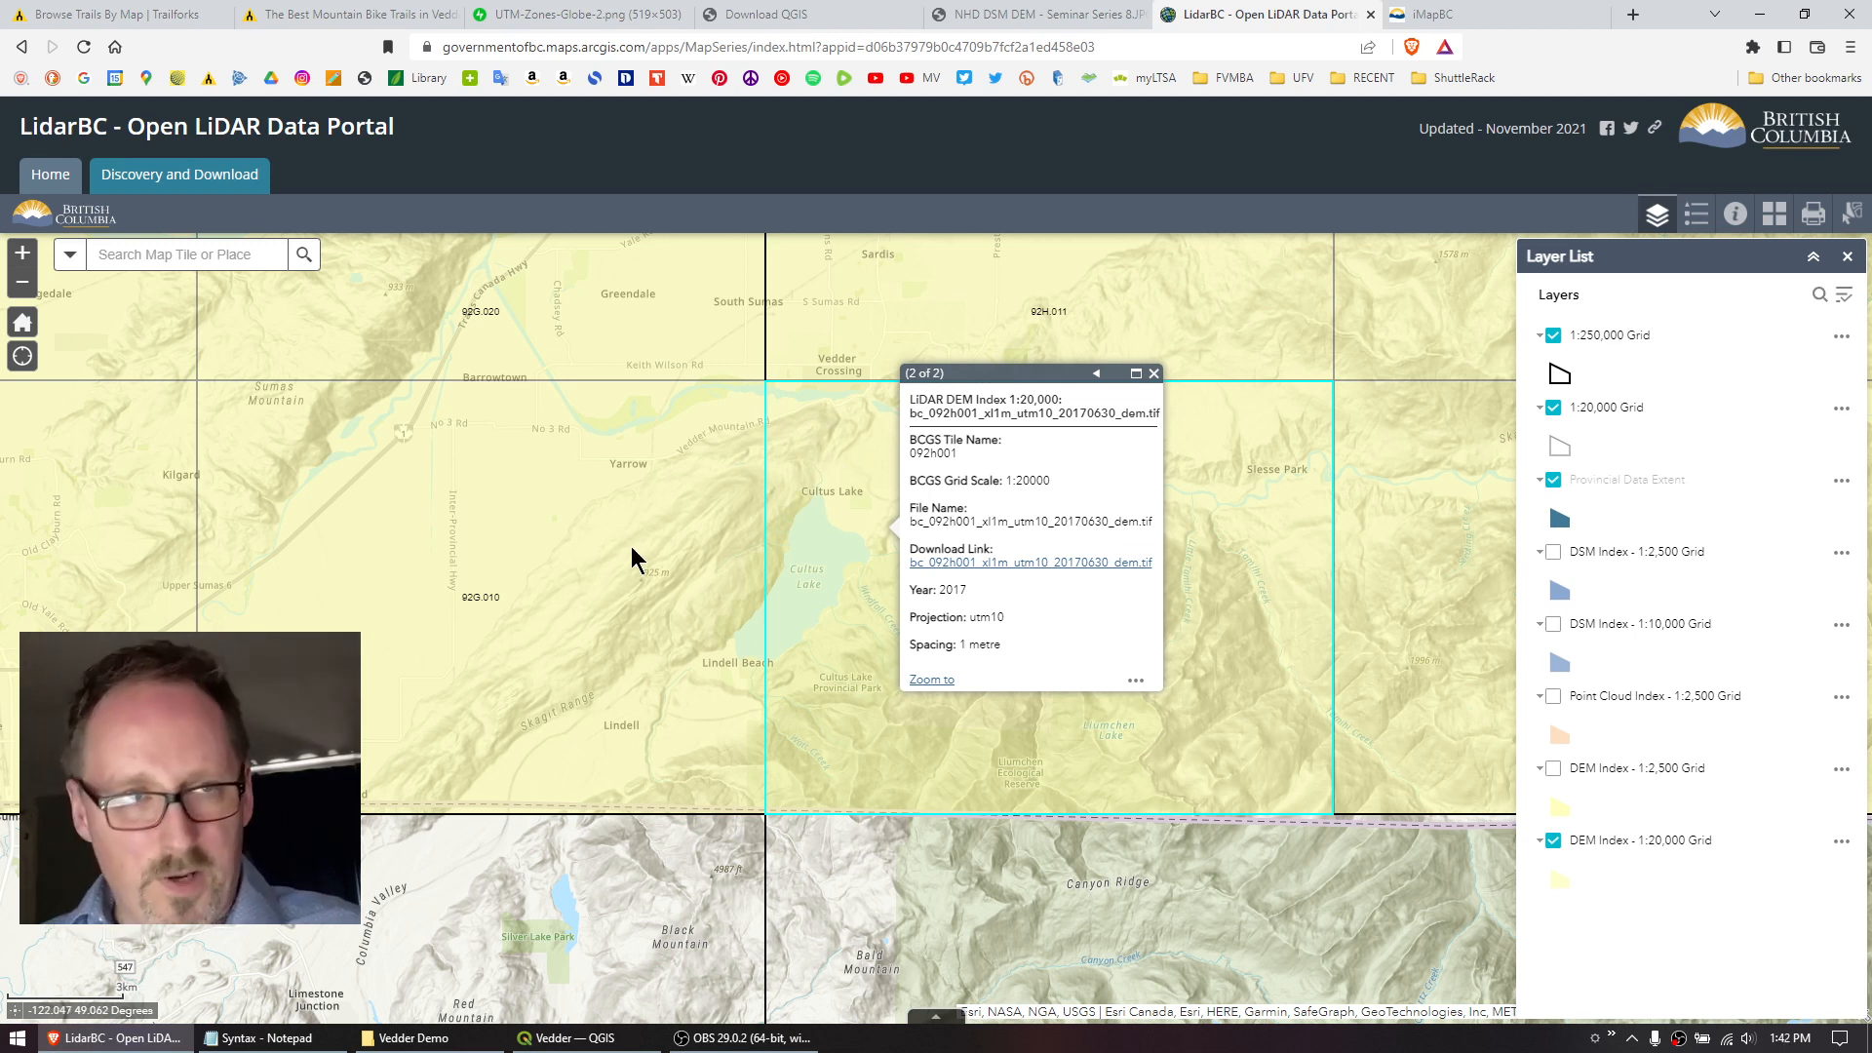
Switch to QGIS and add bc_092g010_xl1m_utm10_20170630_dem.tif from the Vedder Demo folder as a raster layer.
click(571, 1037)
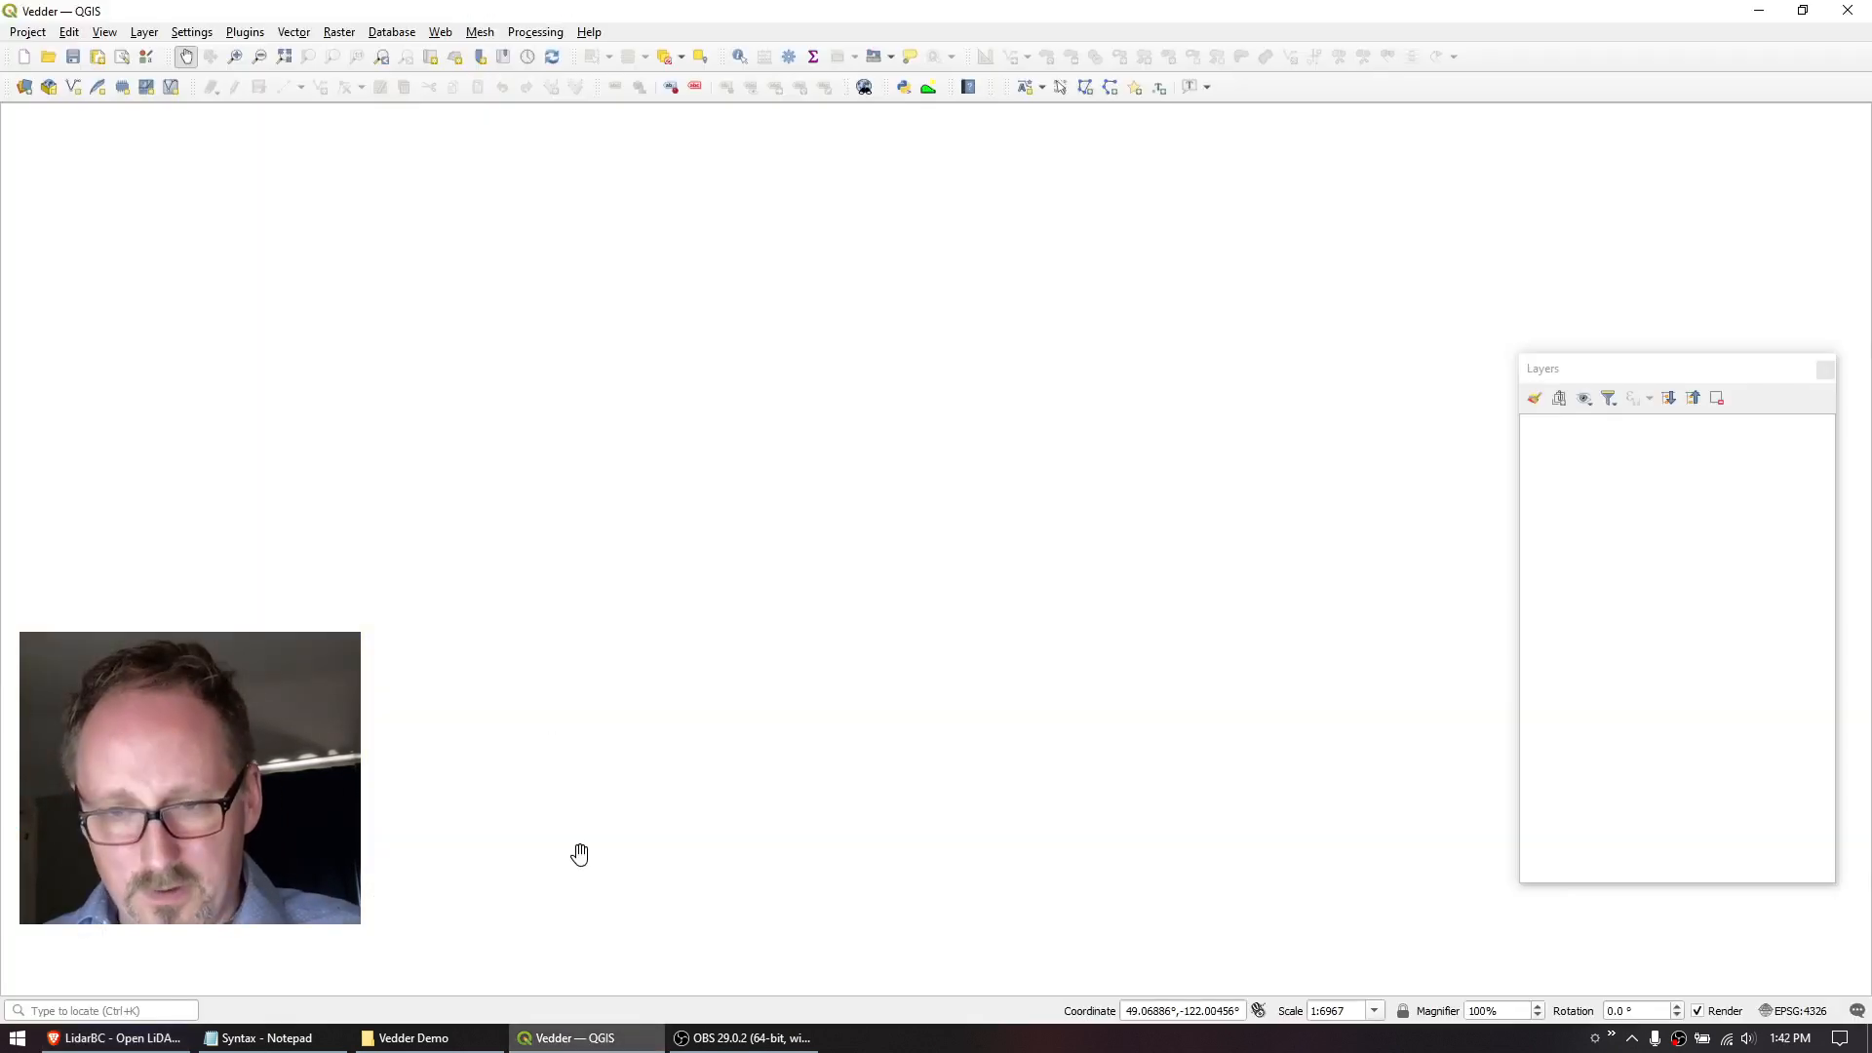
click(143, 32)
mouse_move(169, 97)
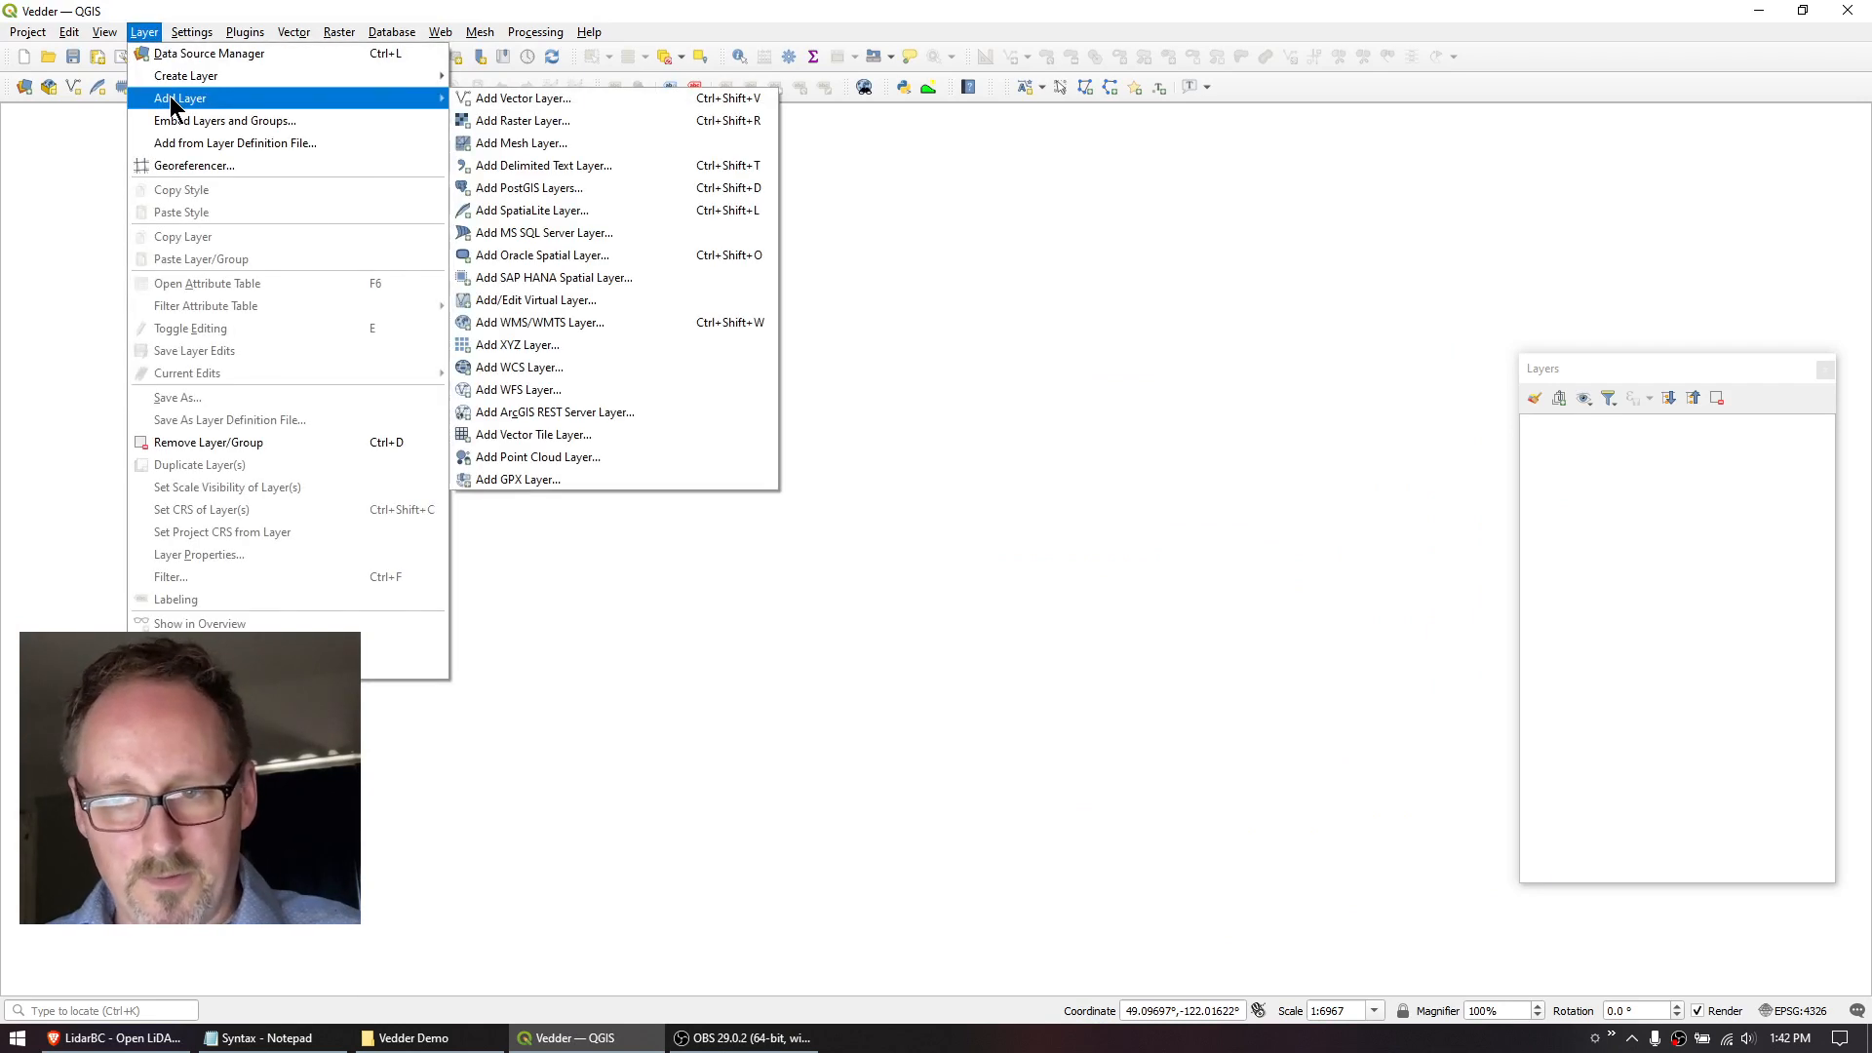
click(544, 121)
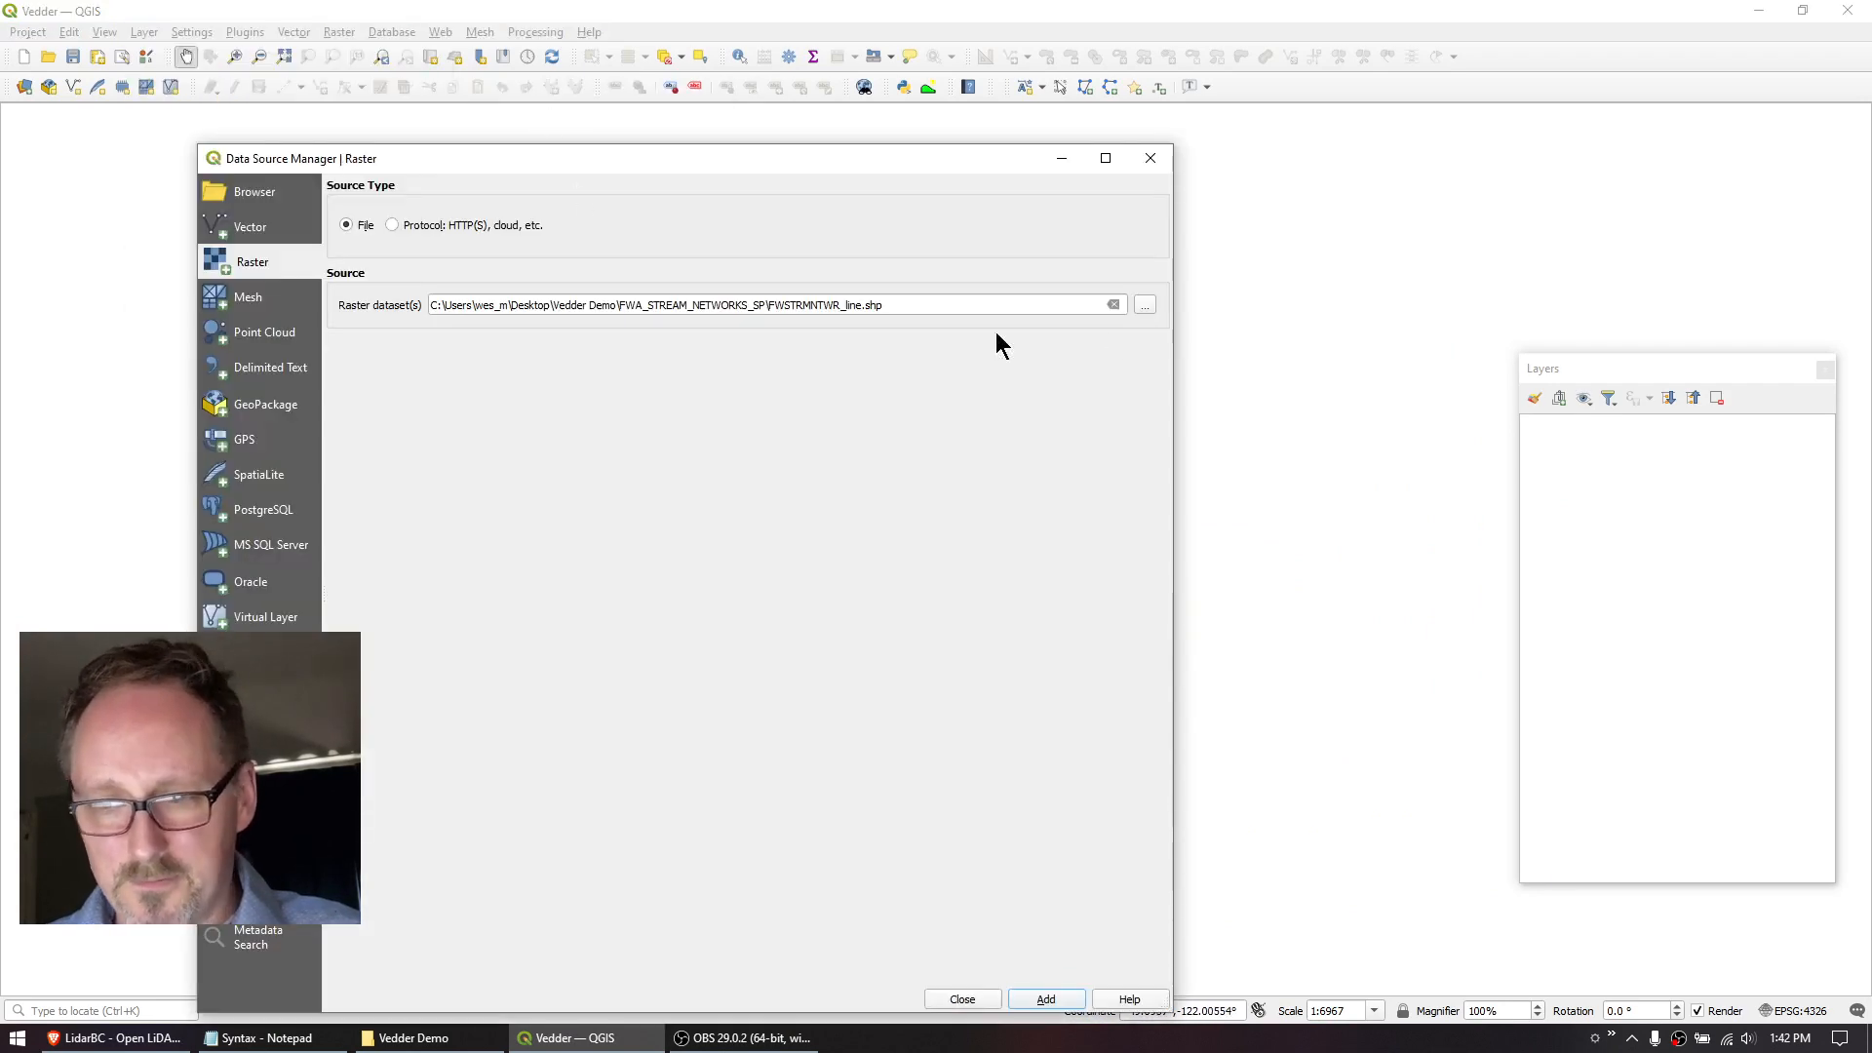
click(1144, 304)
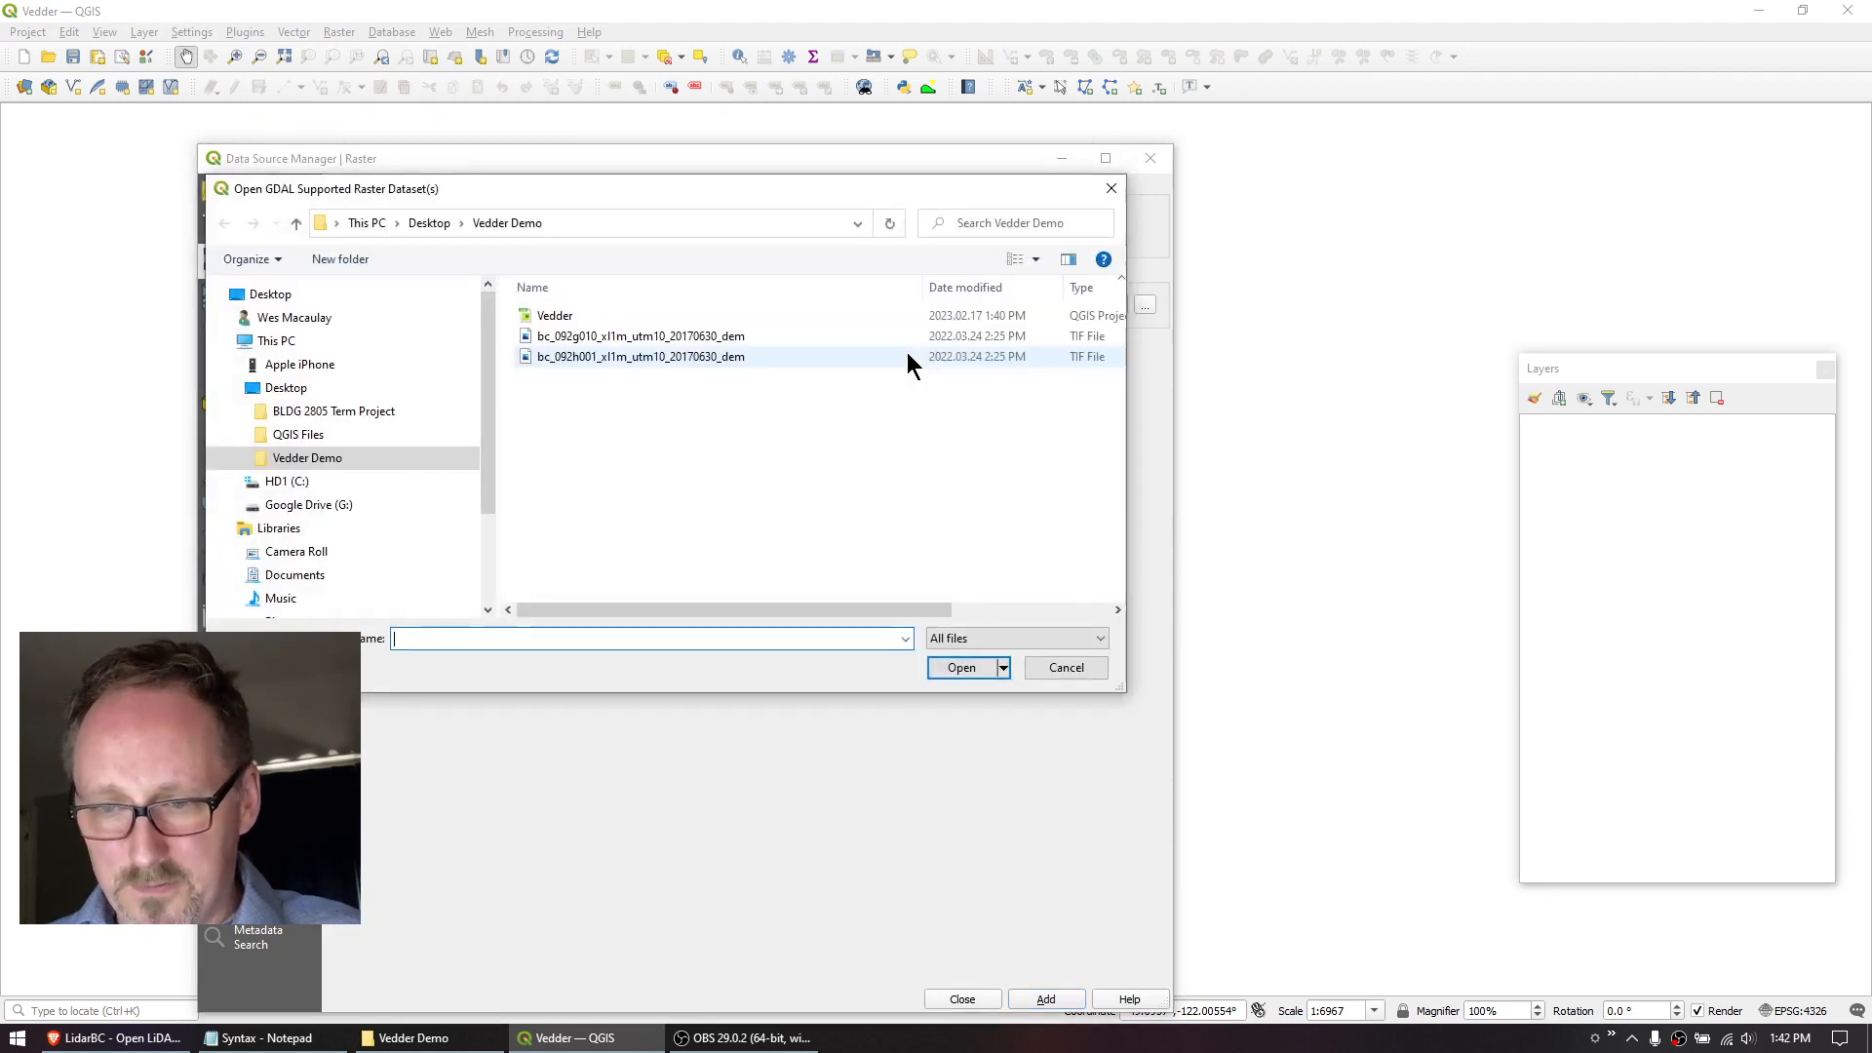
click(638, 335)
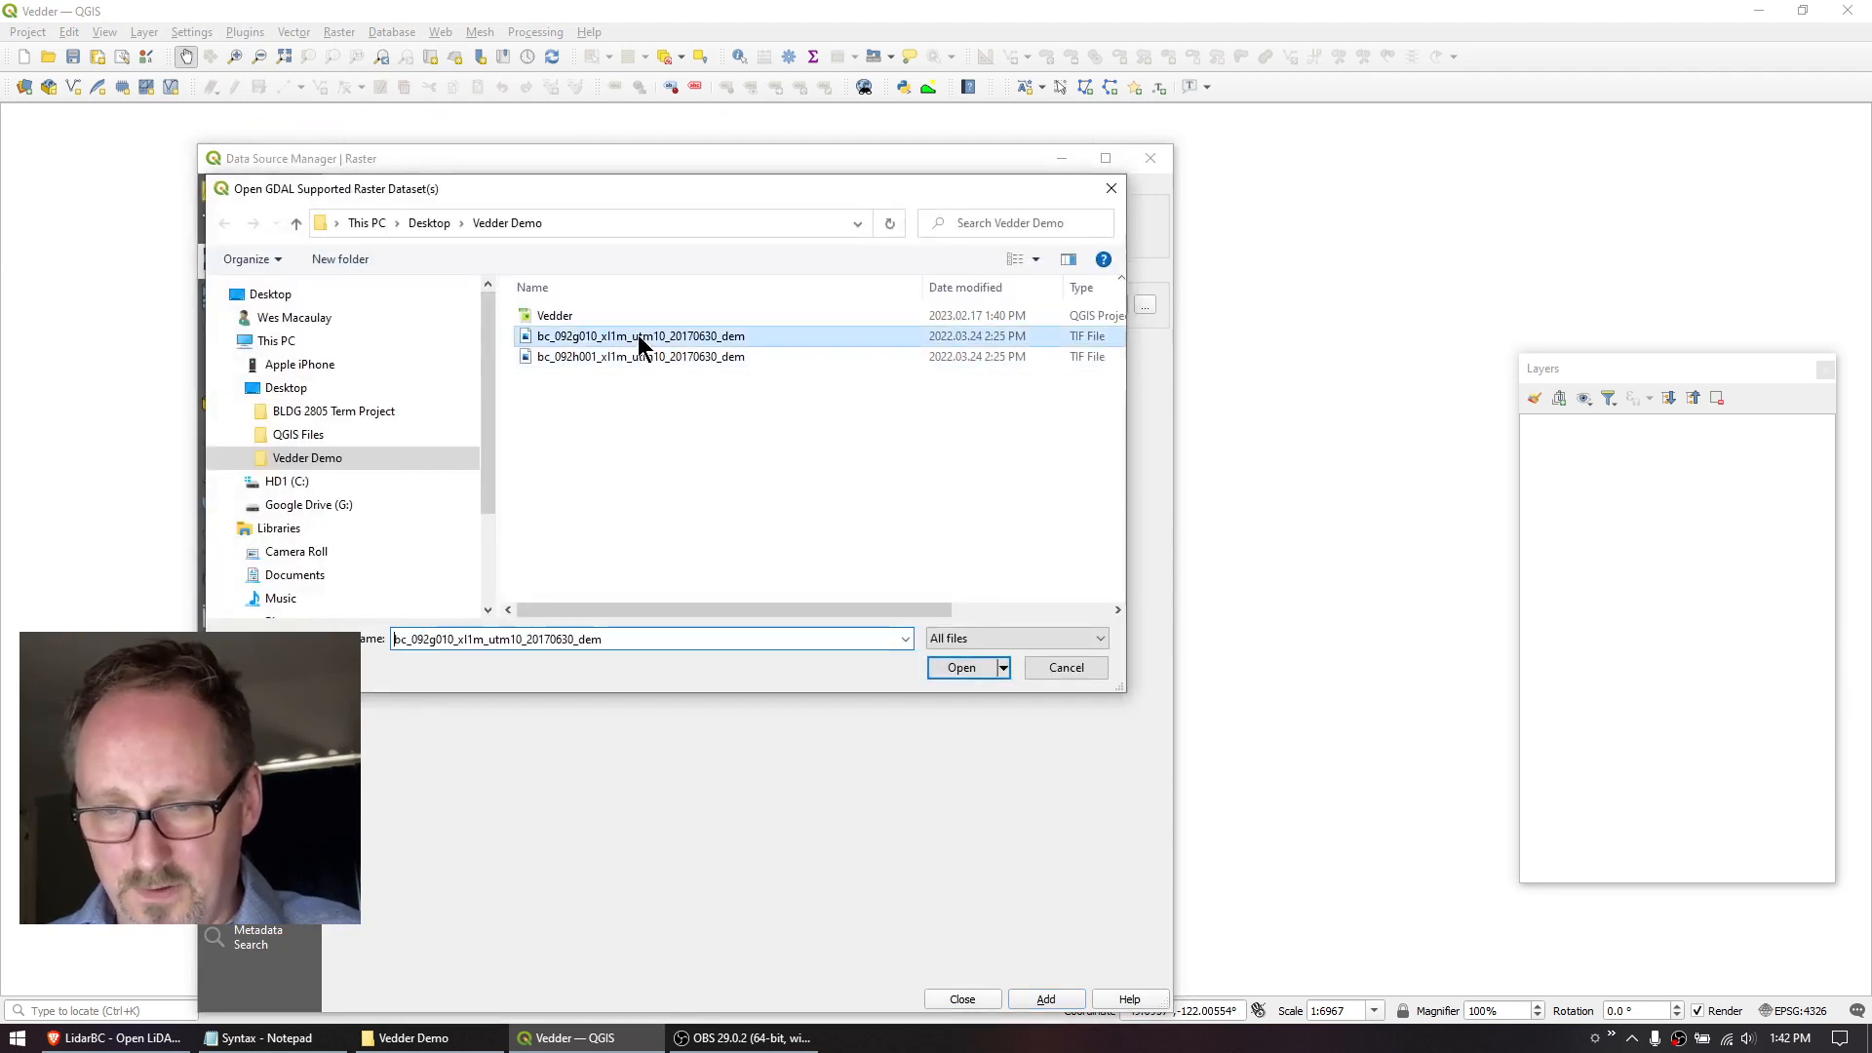
click(970, 672)
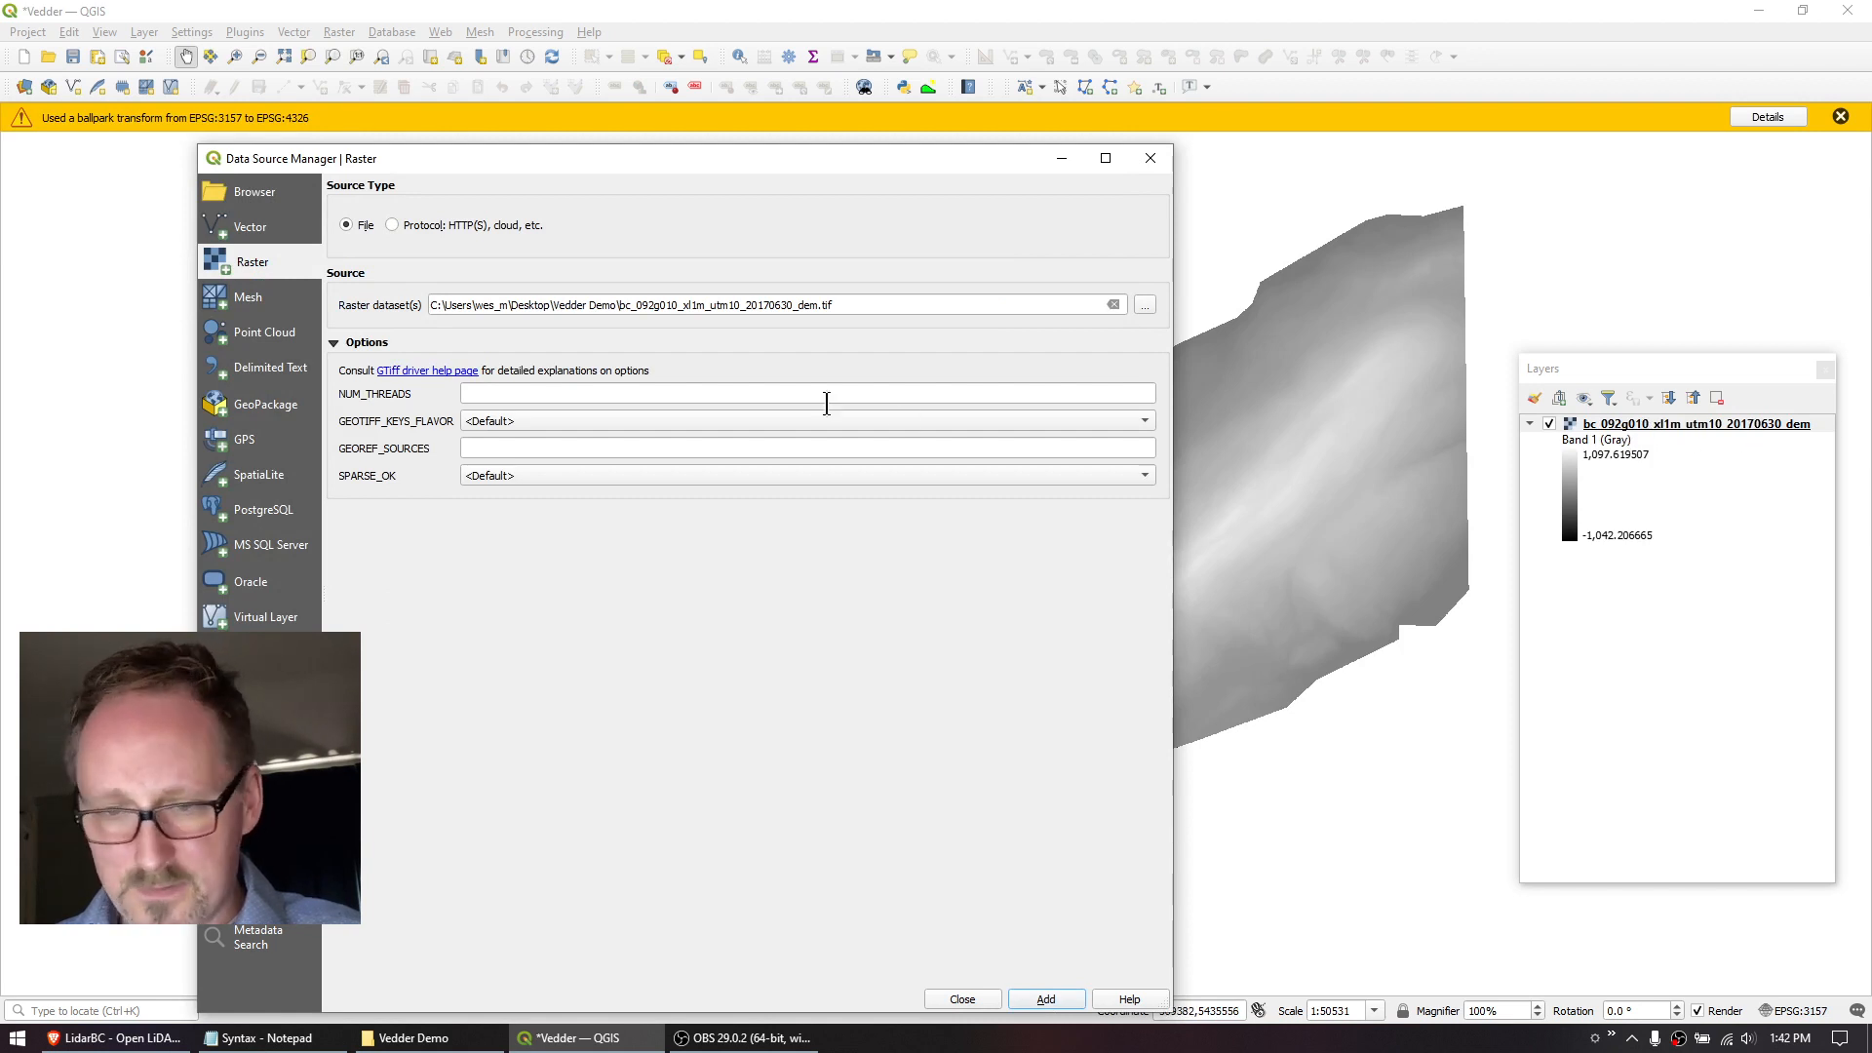
Add bc_092h001_xl1m_utm10_20170630_dem.tif as a second raster layer, close the data source manager and dismiss the transform warning.
click(1146, 306)
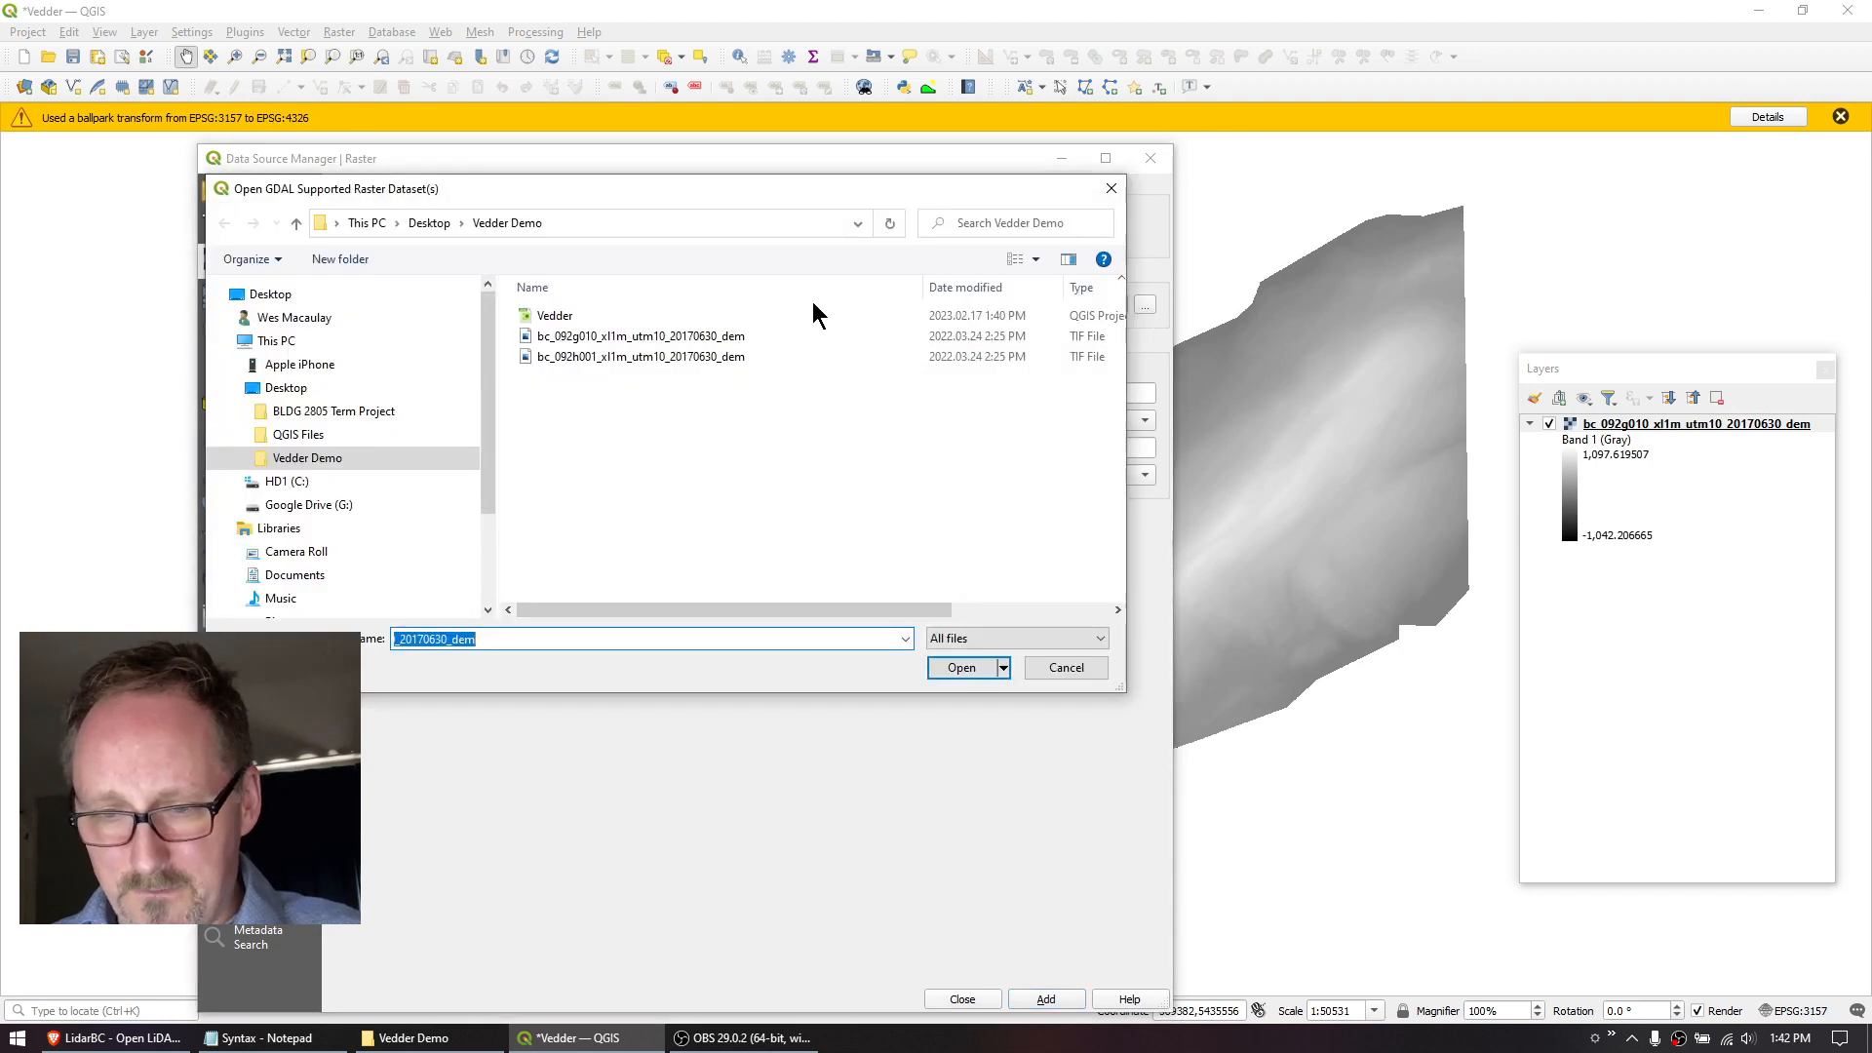
click(554, 357)
click(950, 669)
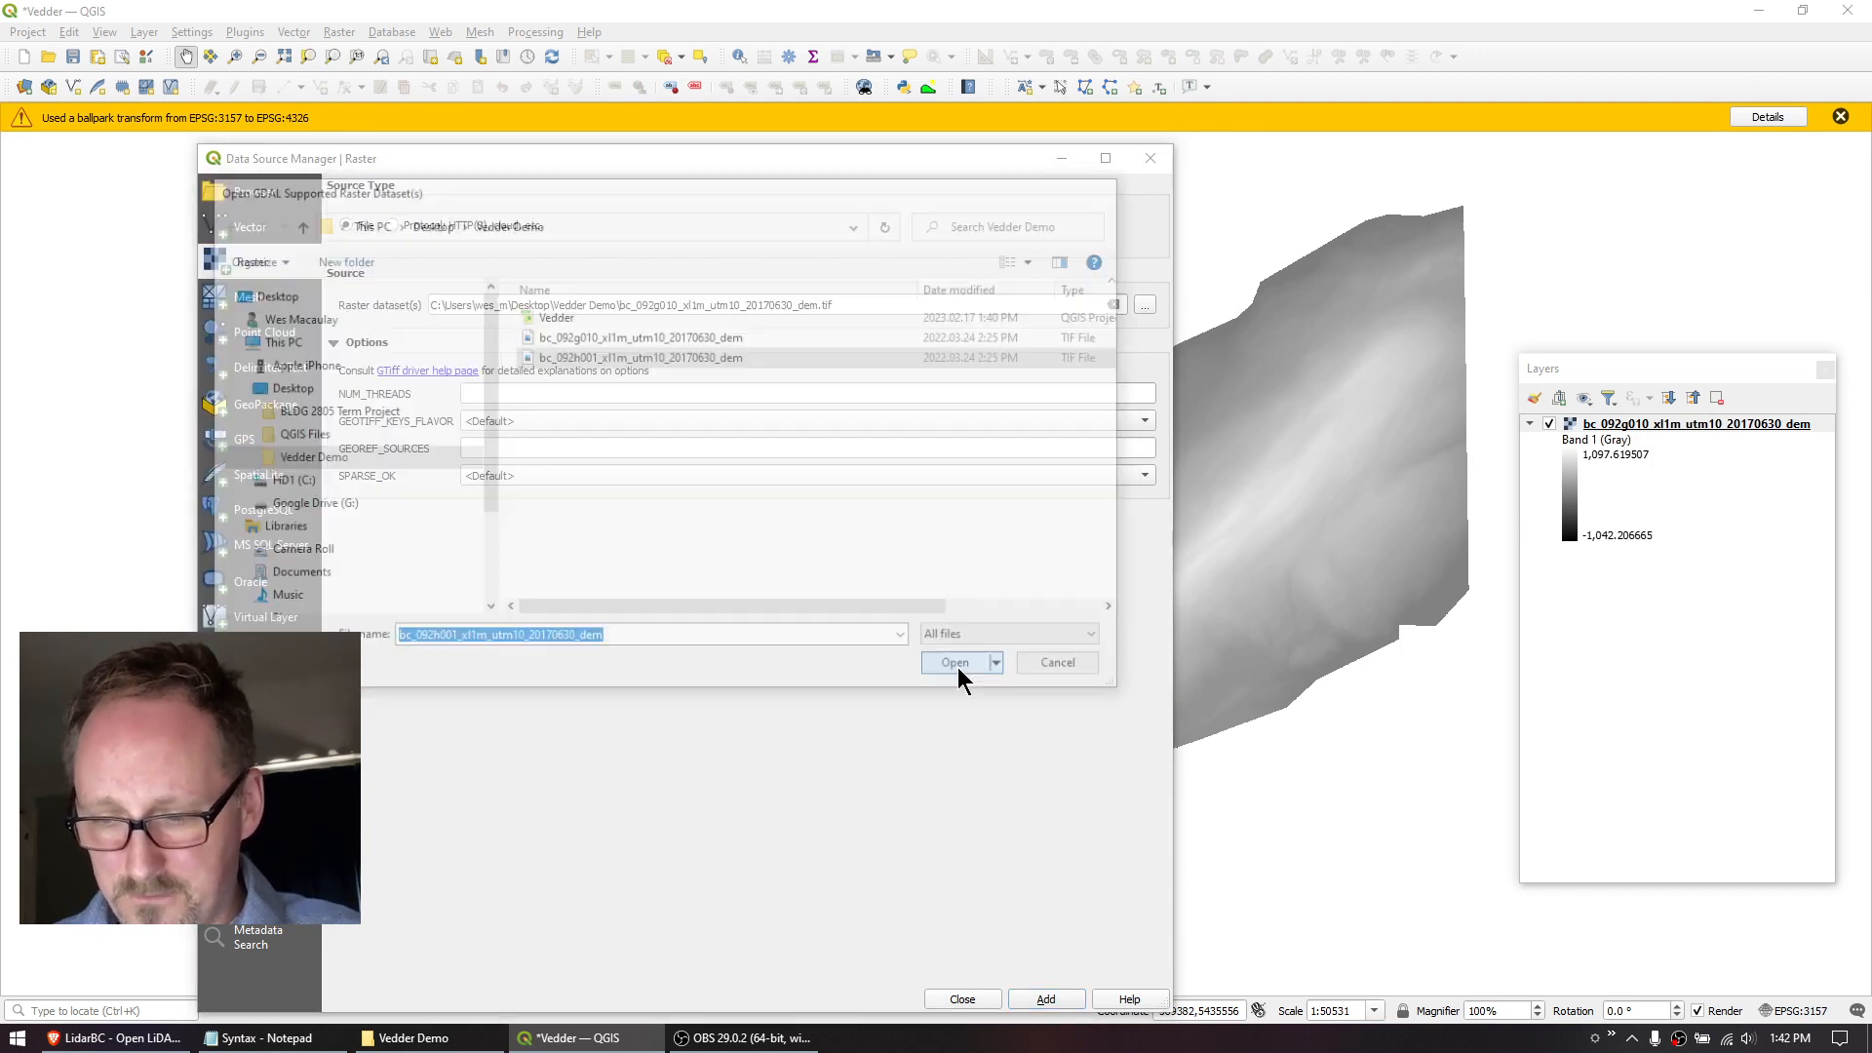
click(1045, 999)
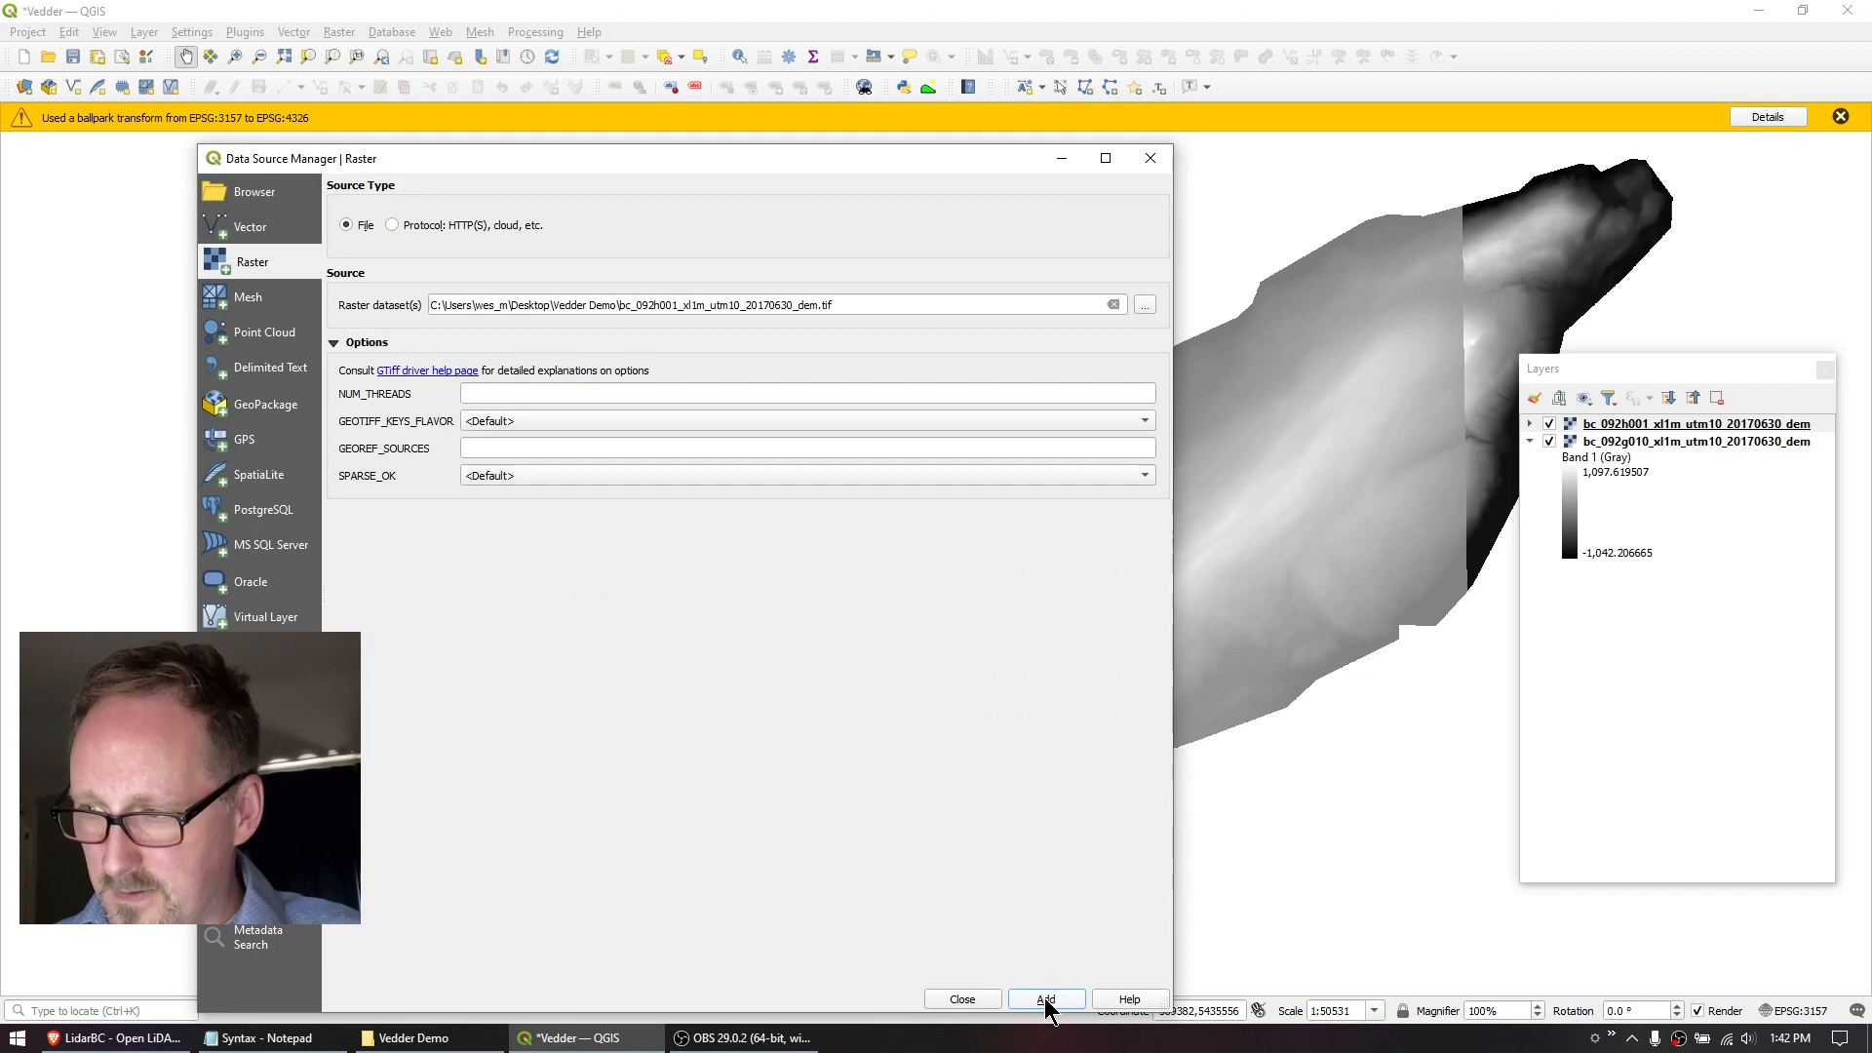
click(1151, 158)
drag(1246, 263, 873, 253)
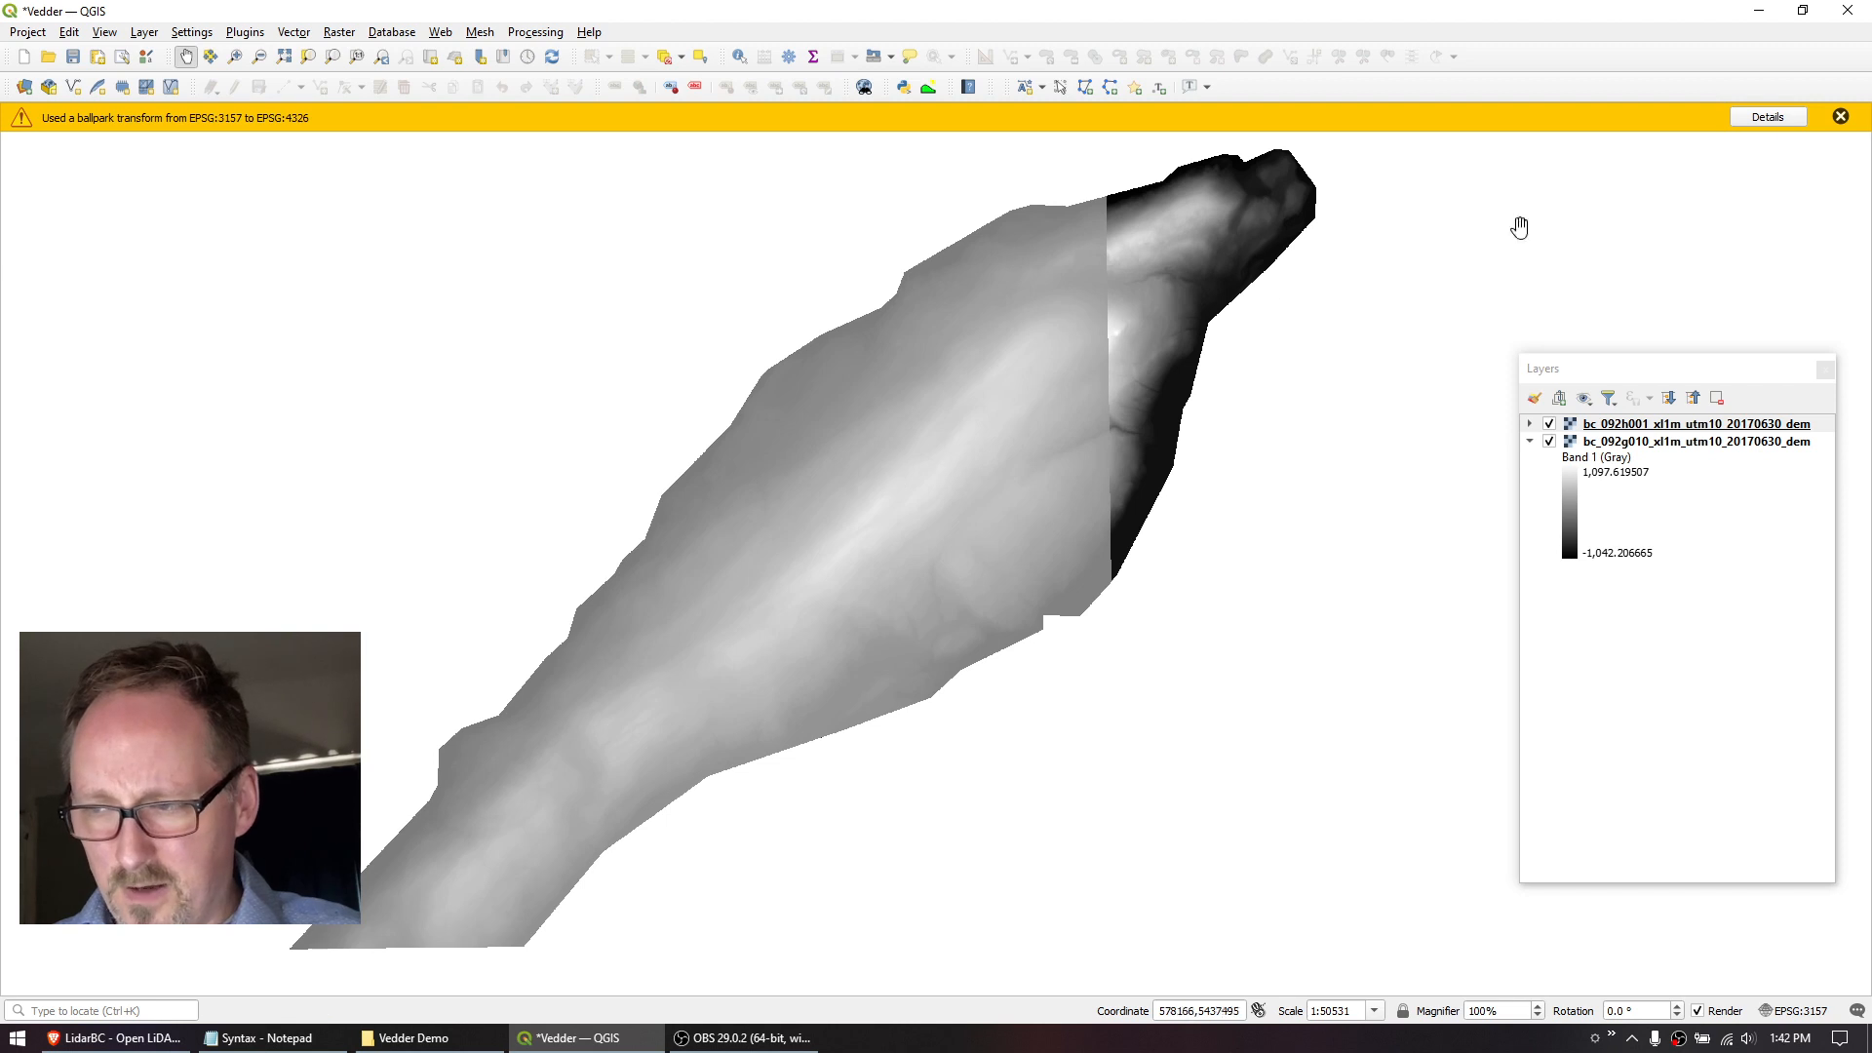
click(1839, 117)
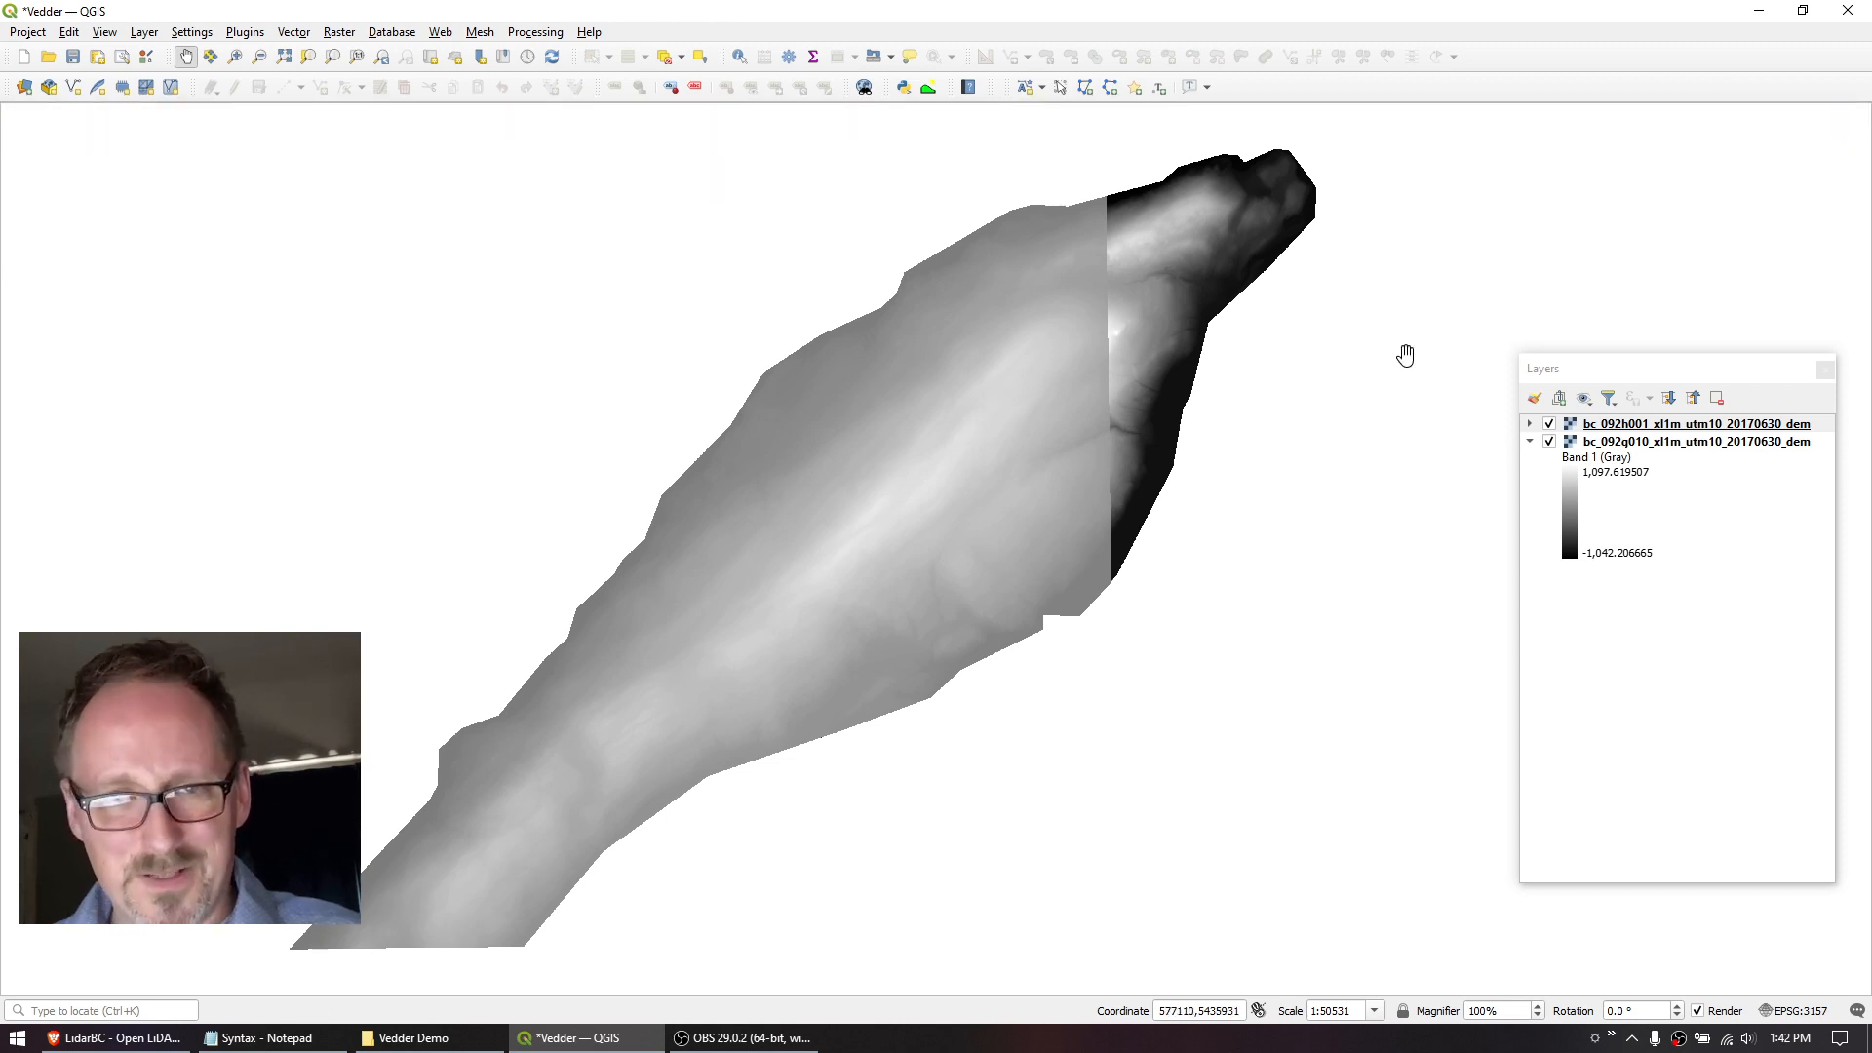
Set the grayscale range of the bc_092g010 DEM layer to a minimum of 0 and a maximum of 1100.
click(1531, 423)
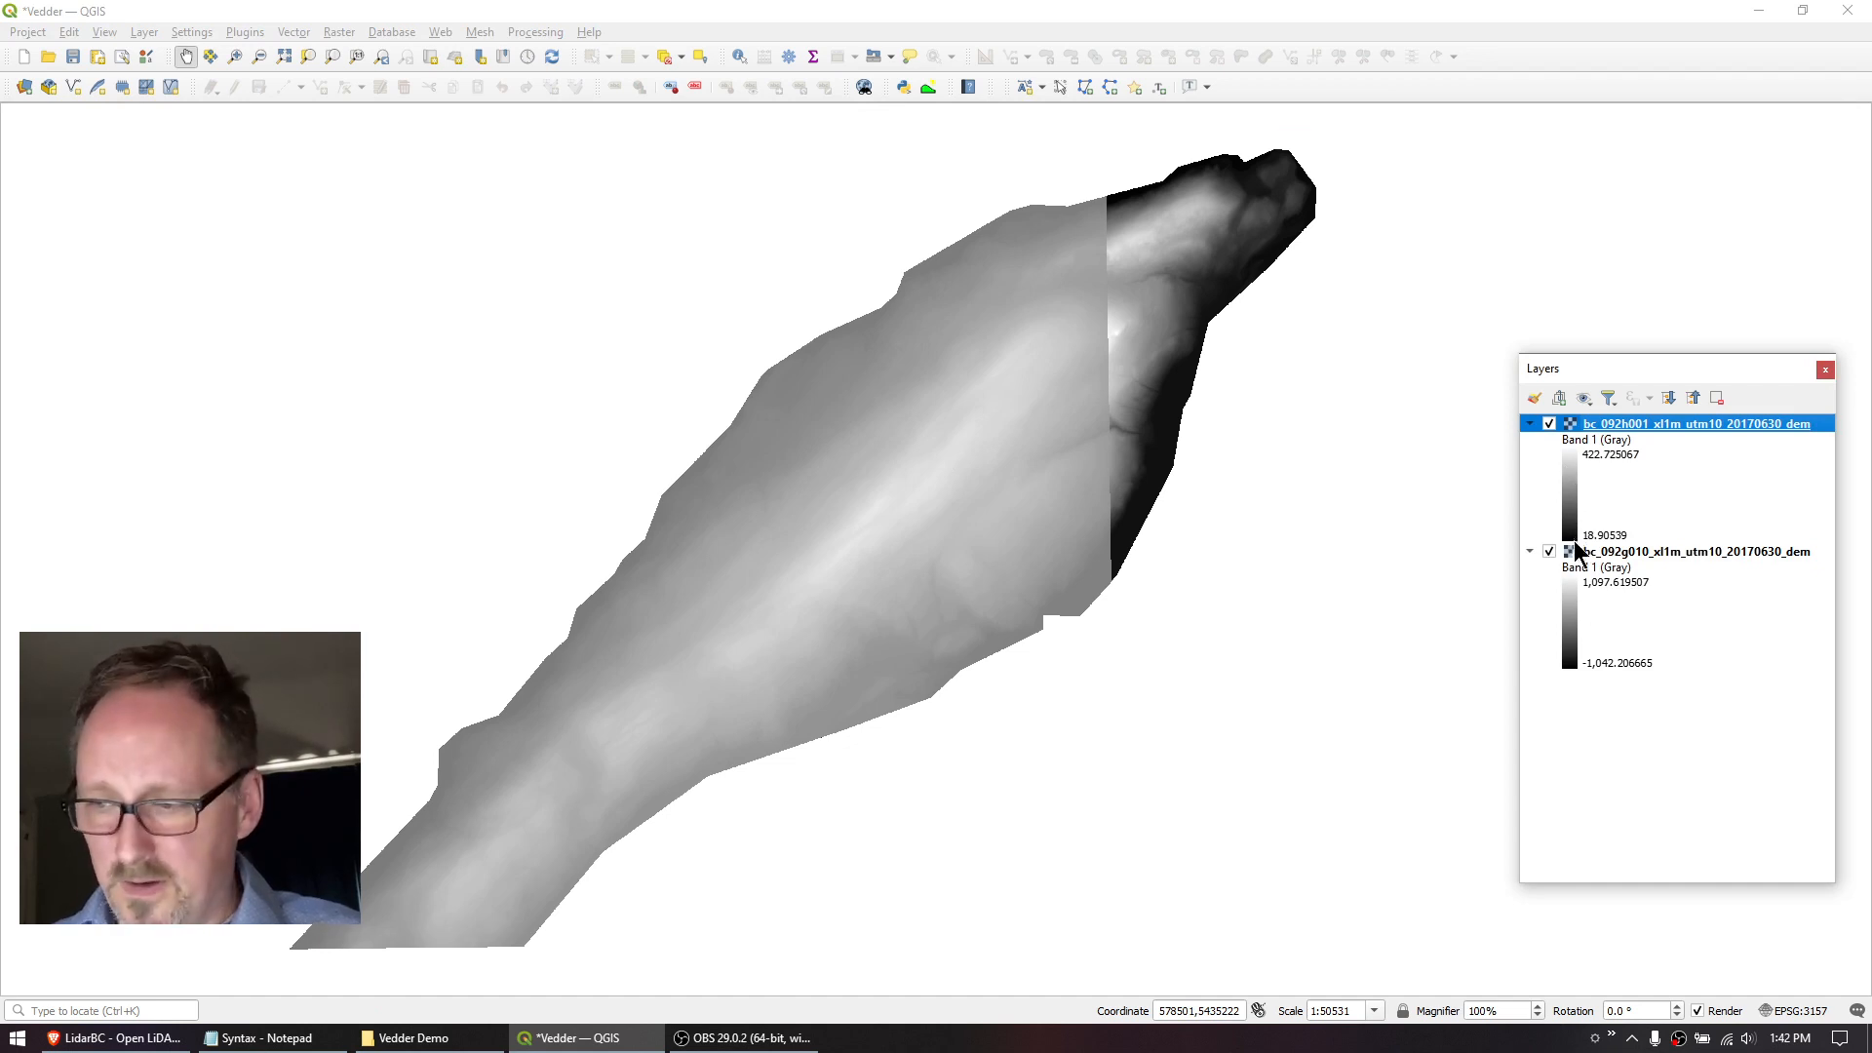
double_click(1570, 640)
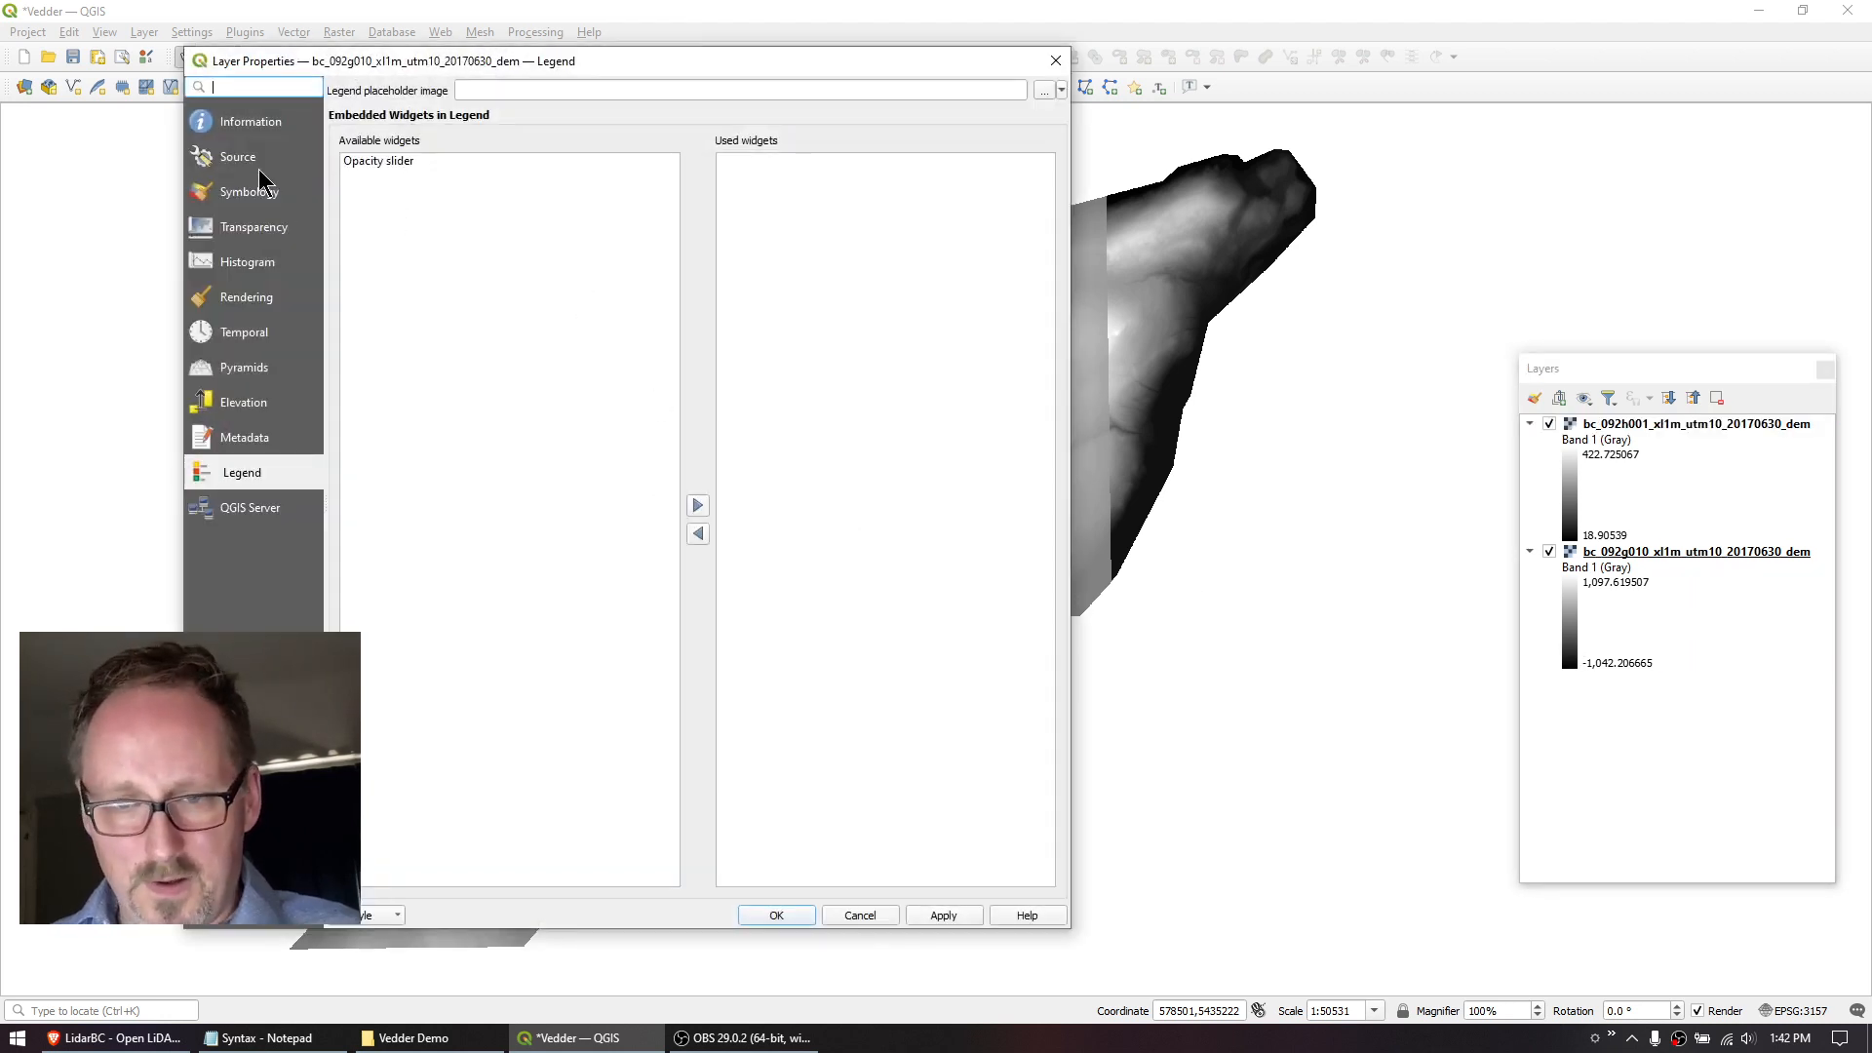
click(216, 187)
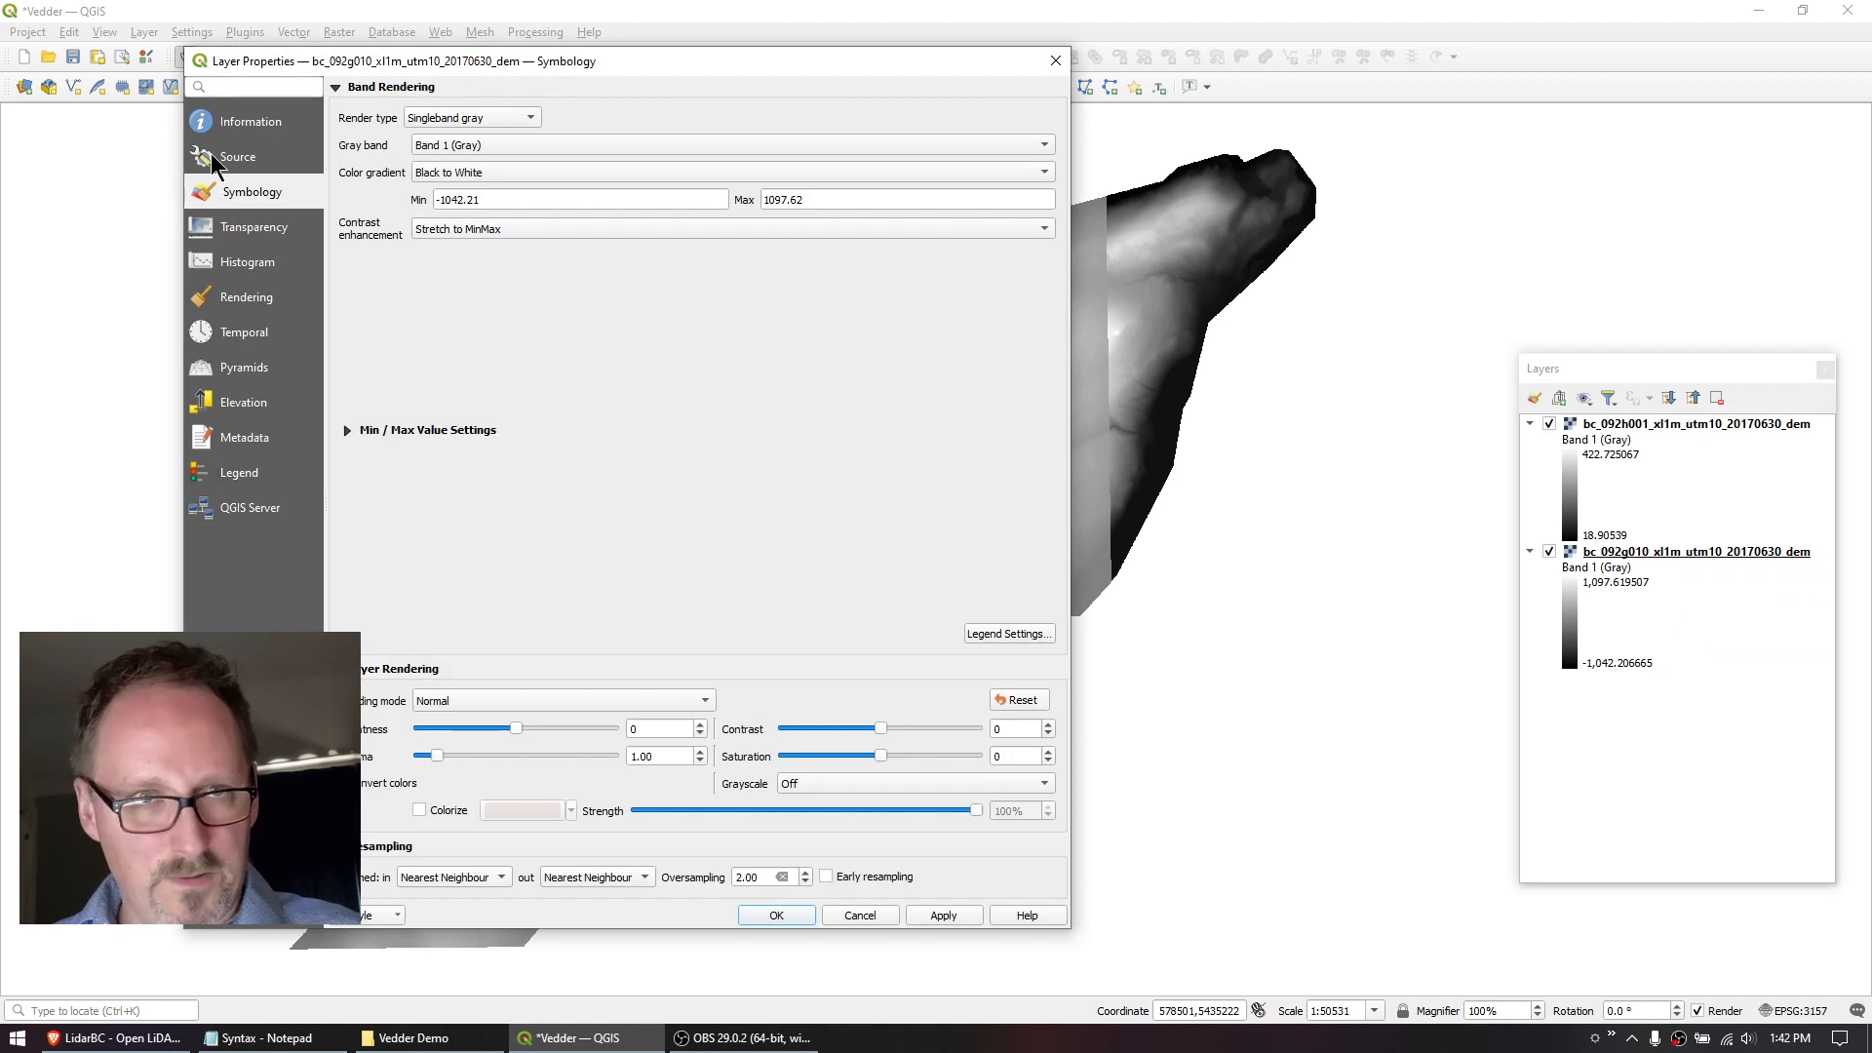
double_click(499, 200)
text(0)
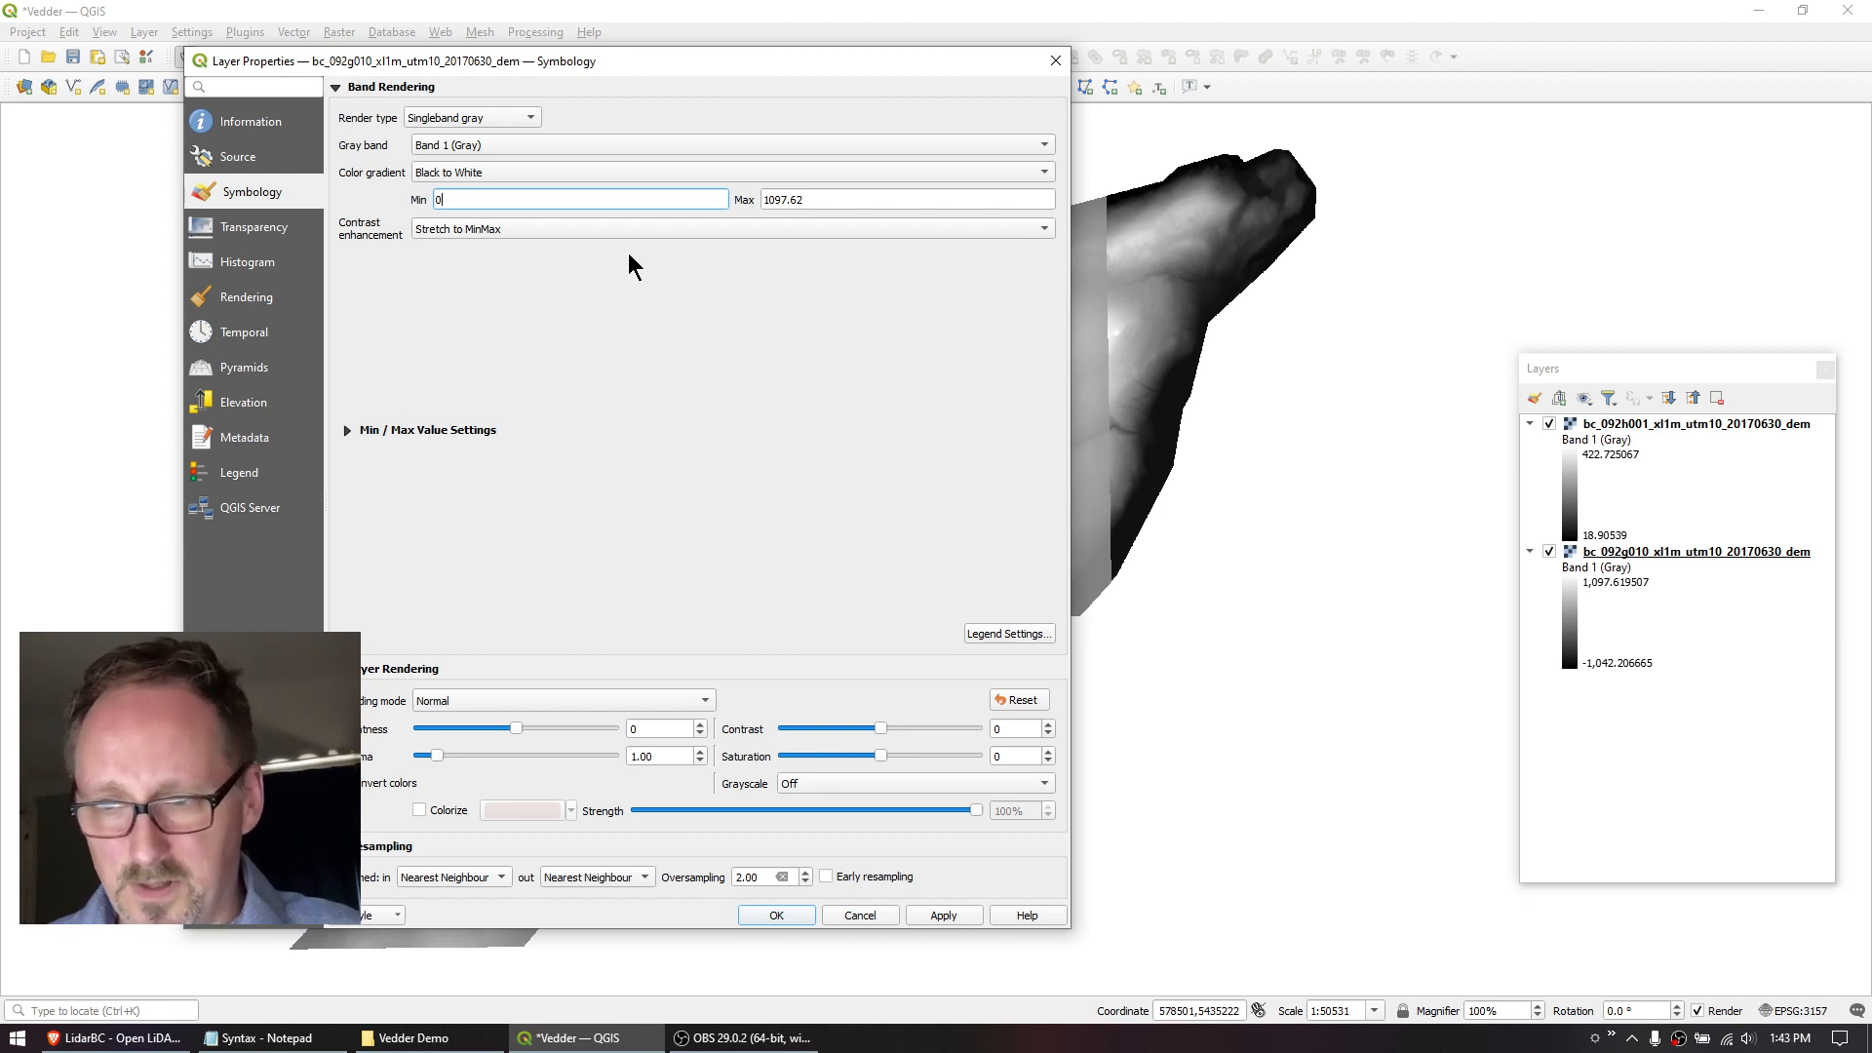
drag(835, 196, 710, 188)
text(1100)
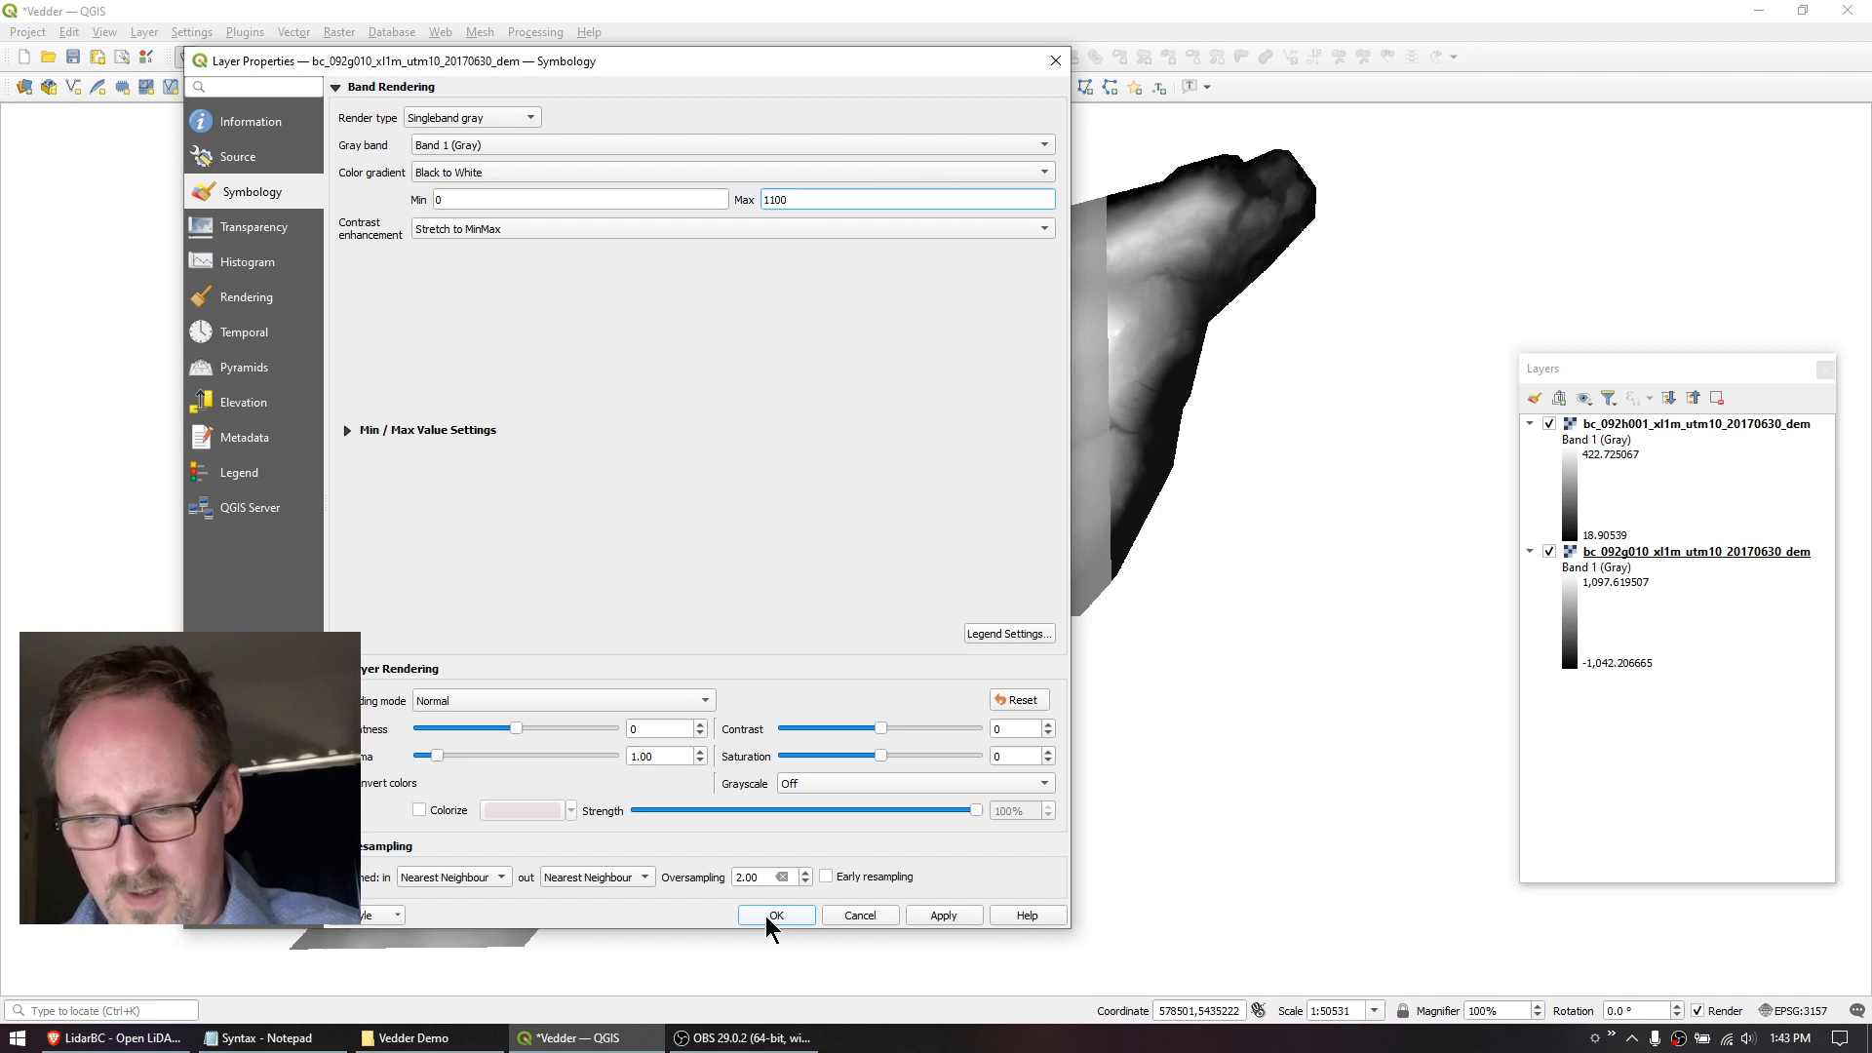
click(770, 915)
Give the bc_092h001 DEM layer the matching grayscale range, minimum 0 and maximum 1100.
double_click(1577, 502)
drag(683, 199, 390, 207)
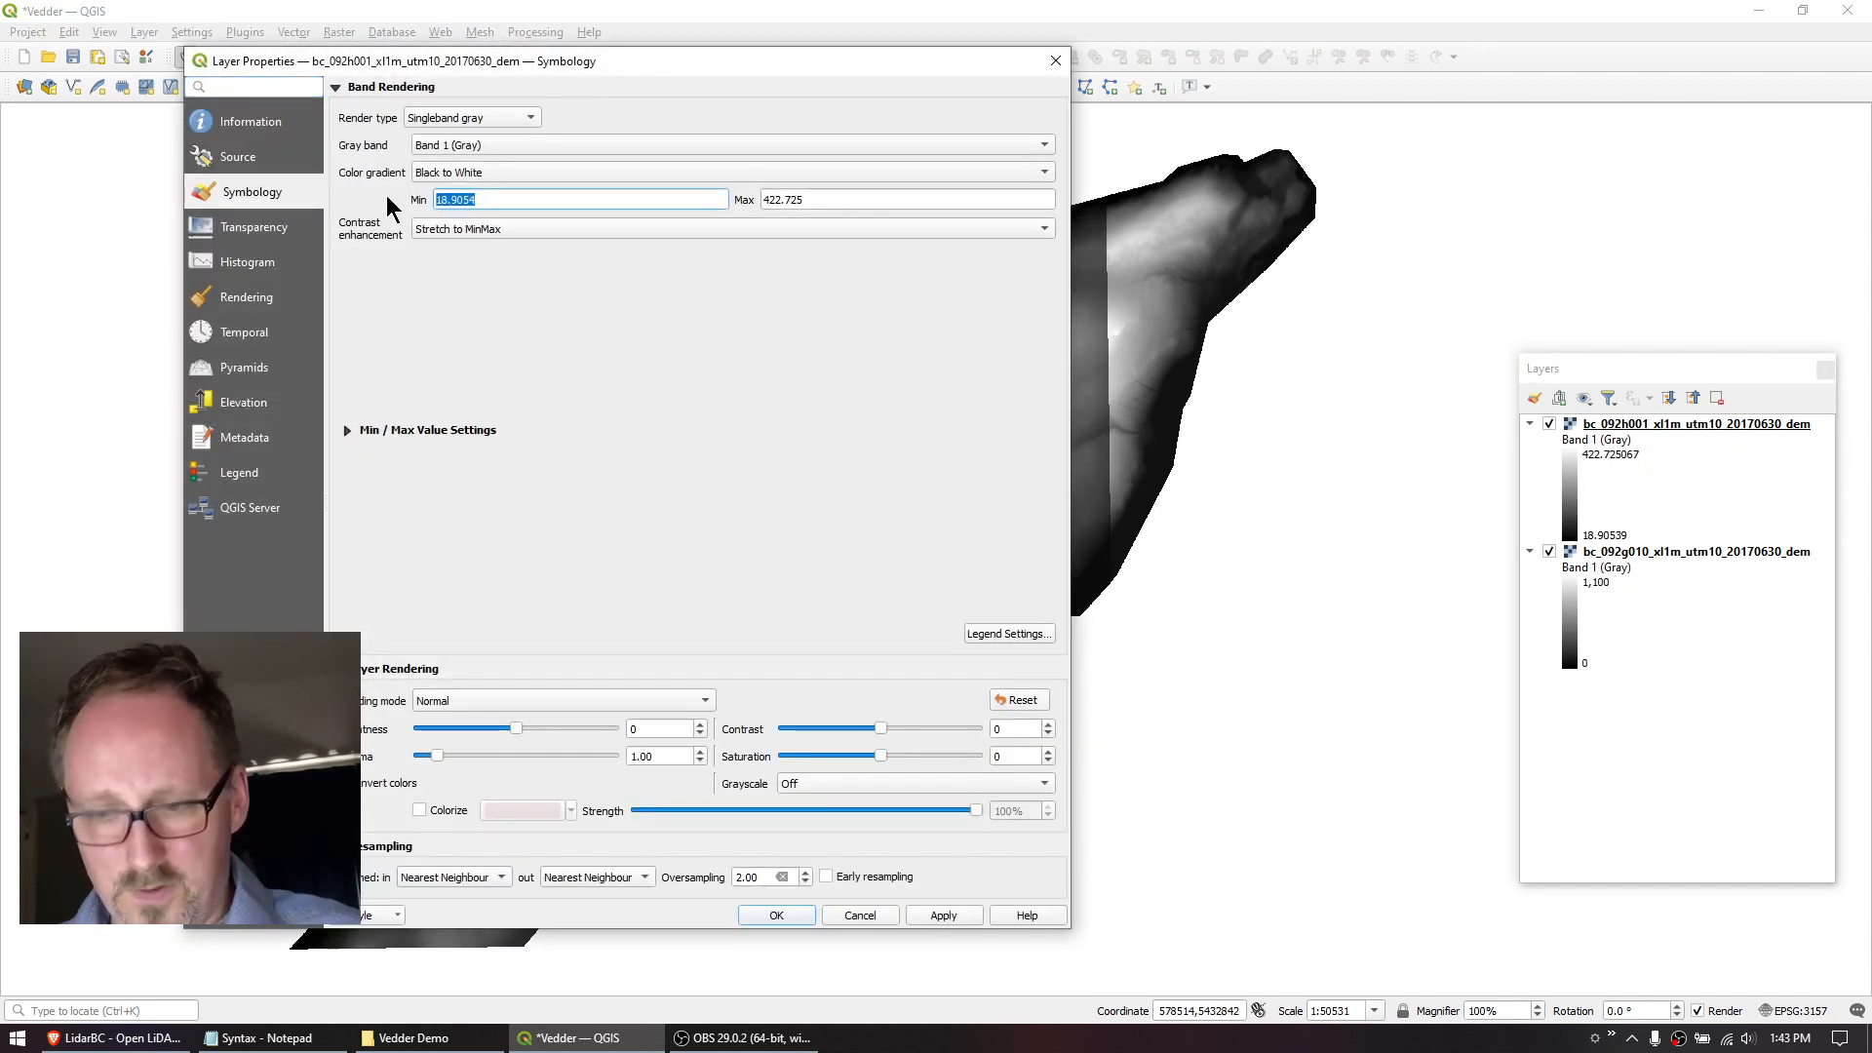
text(0)
drag(847, 197, 689, 196)
text(1)
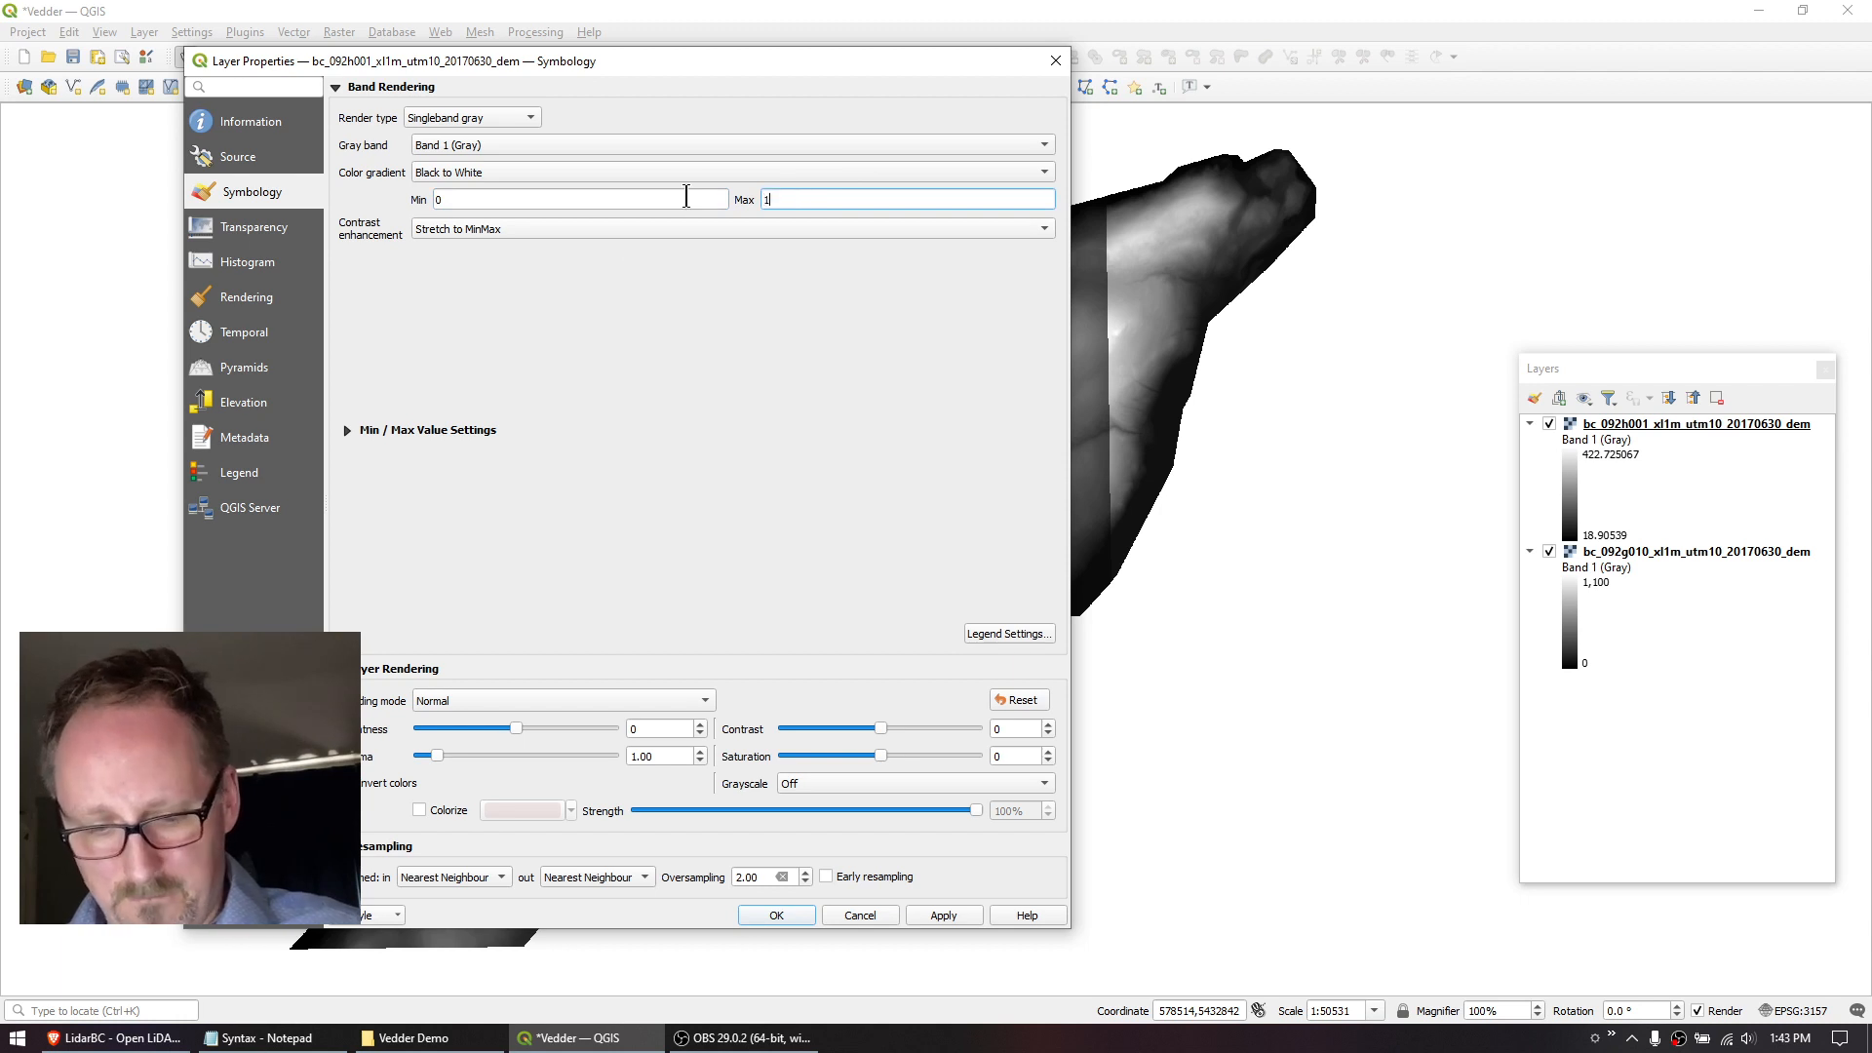
click(780, 914)
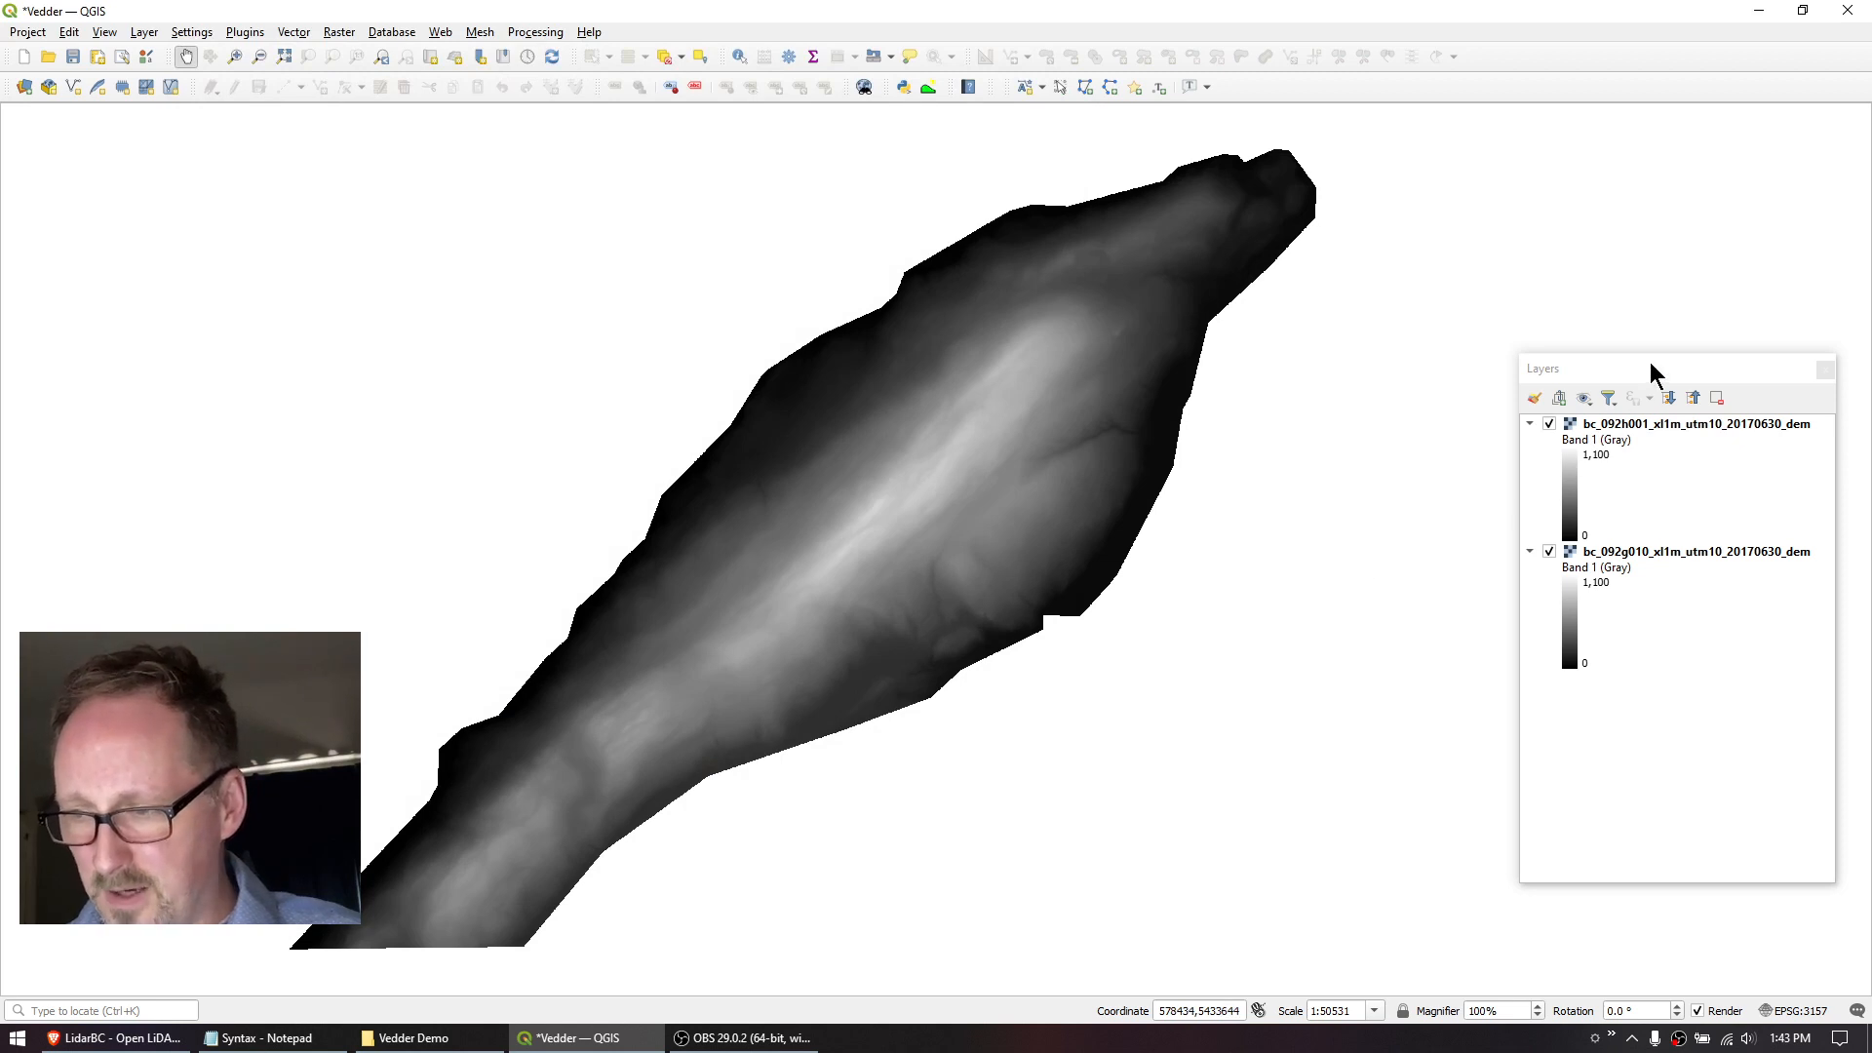
Reposition the floating Layers panel and look up where its display is switched on among the available panels.
drag(1652, 367, 1607, 308)
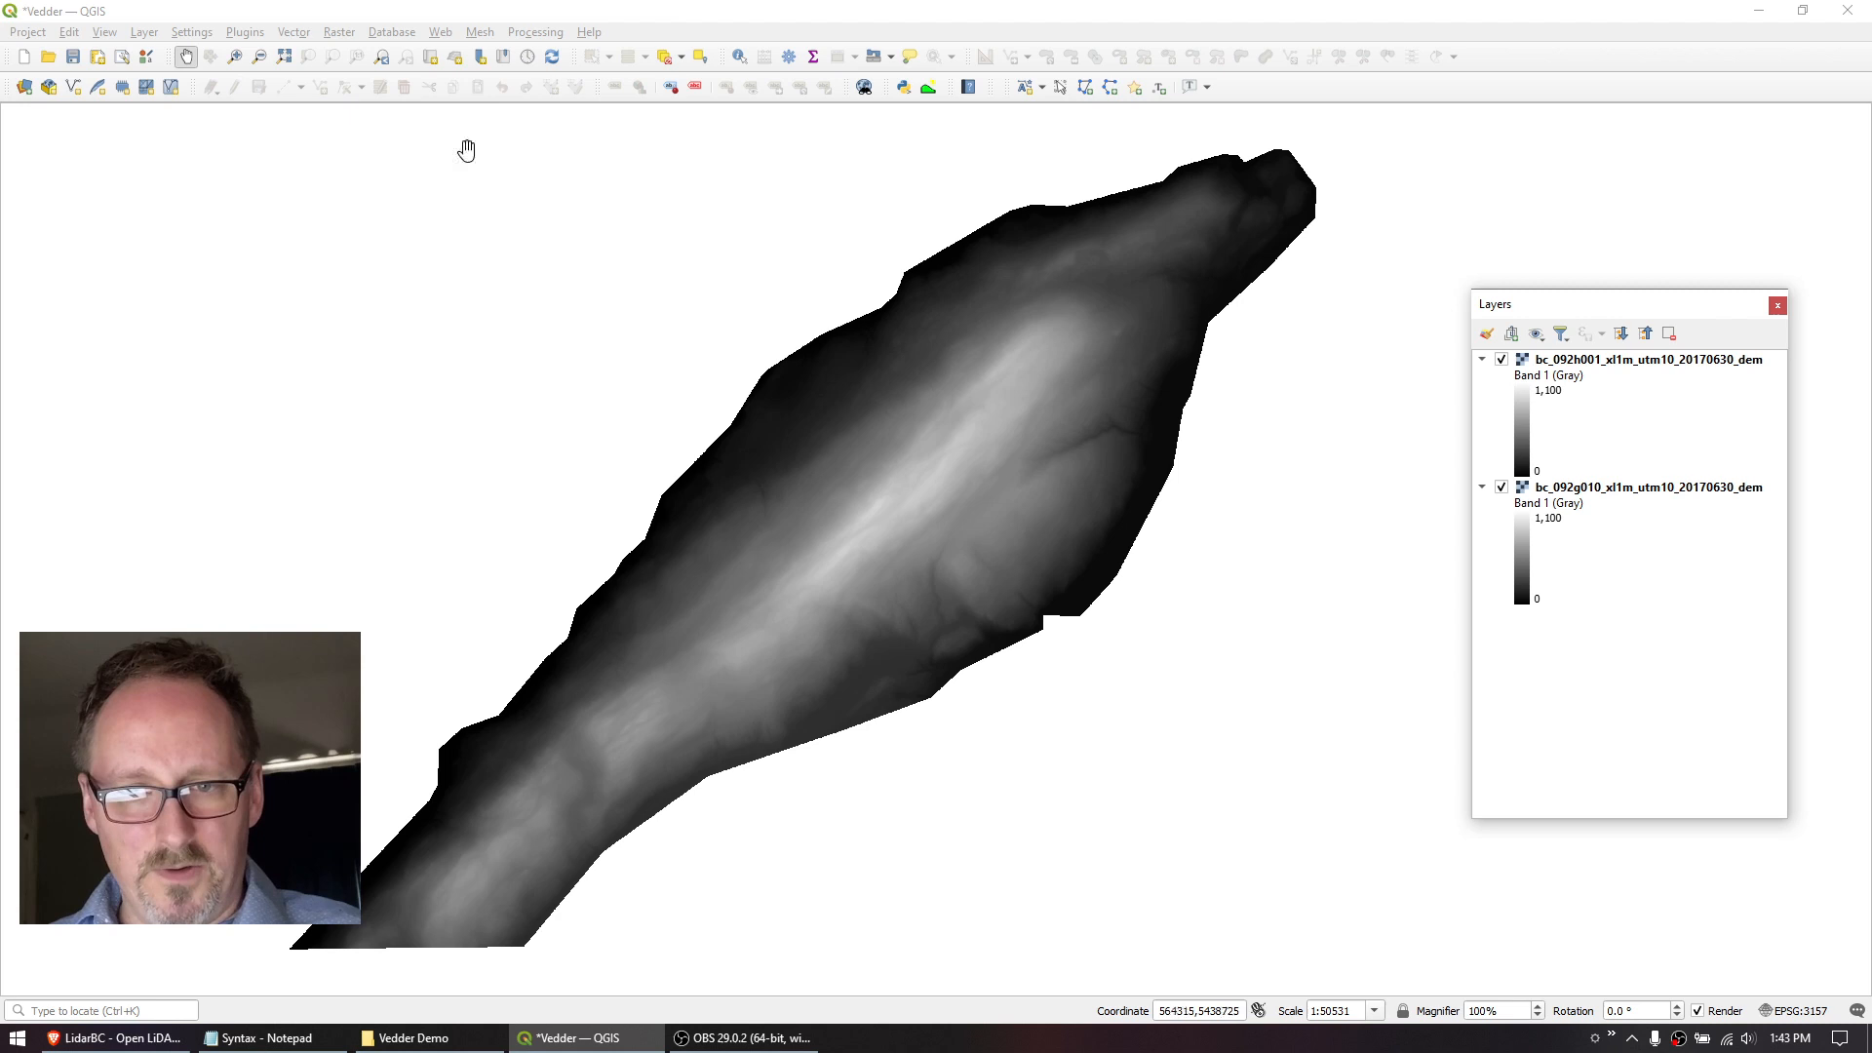
click(104, 34)
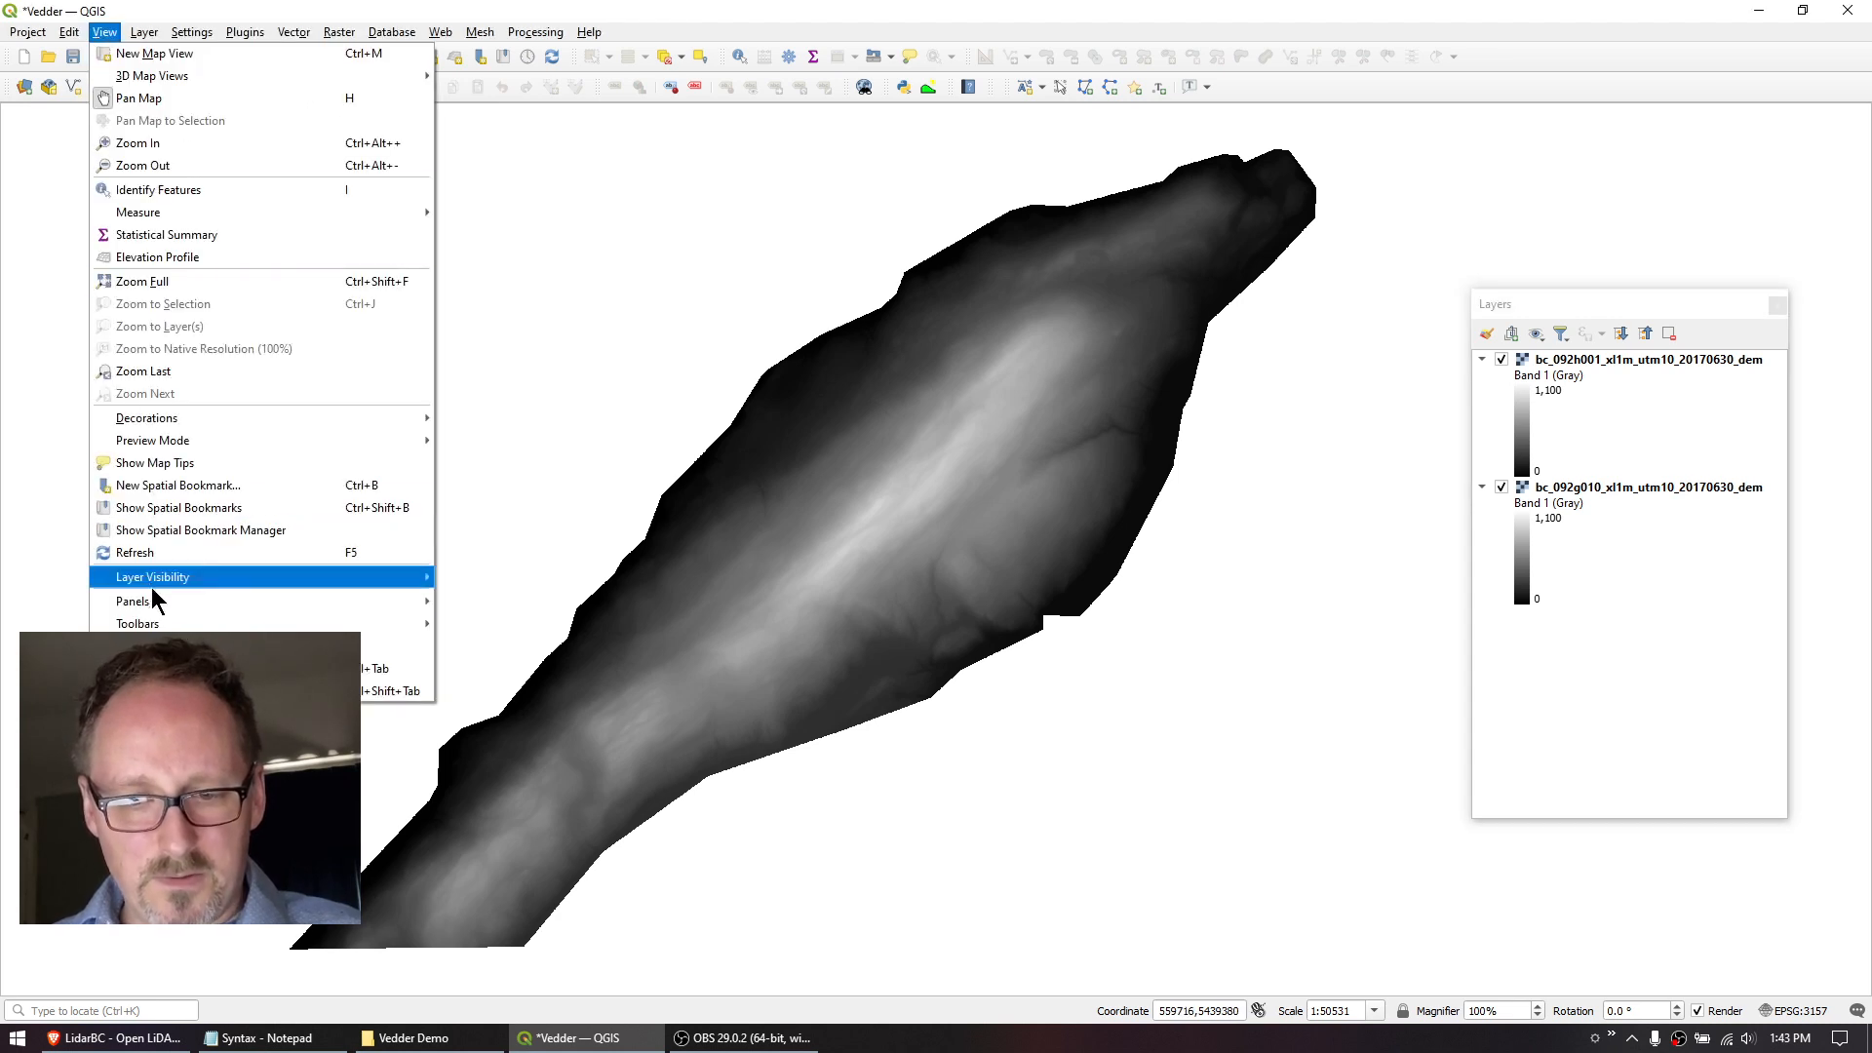
mouse_move(137, 602)
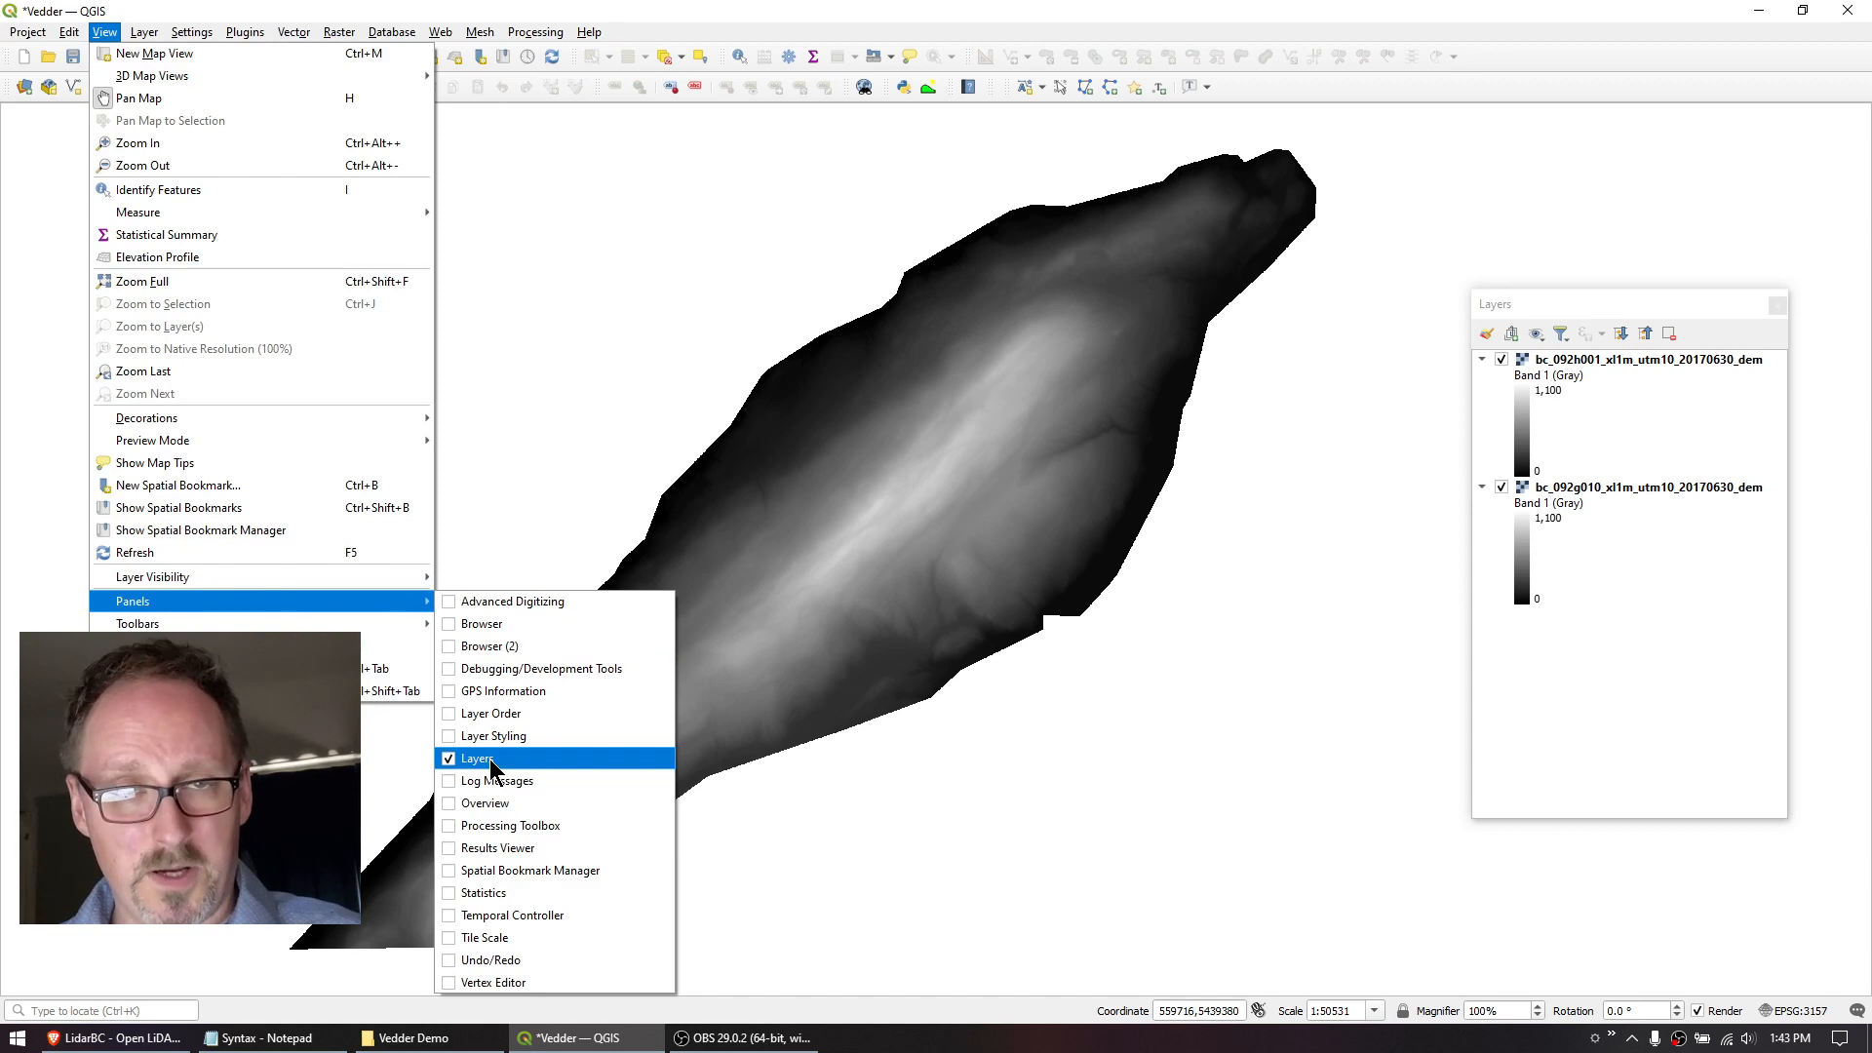
click(1326, 670)
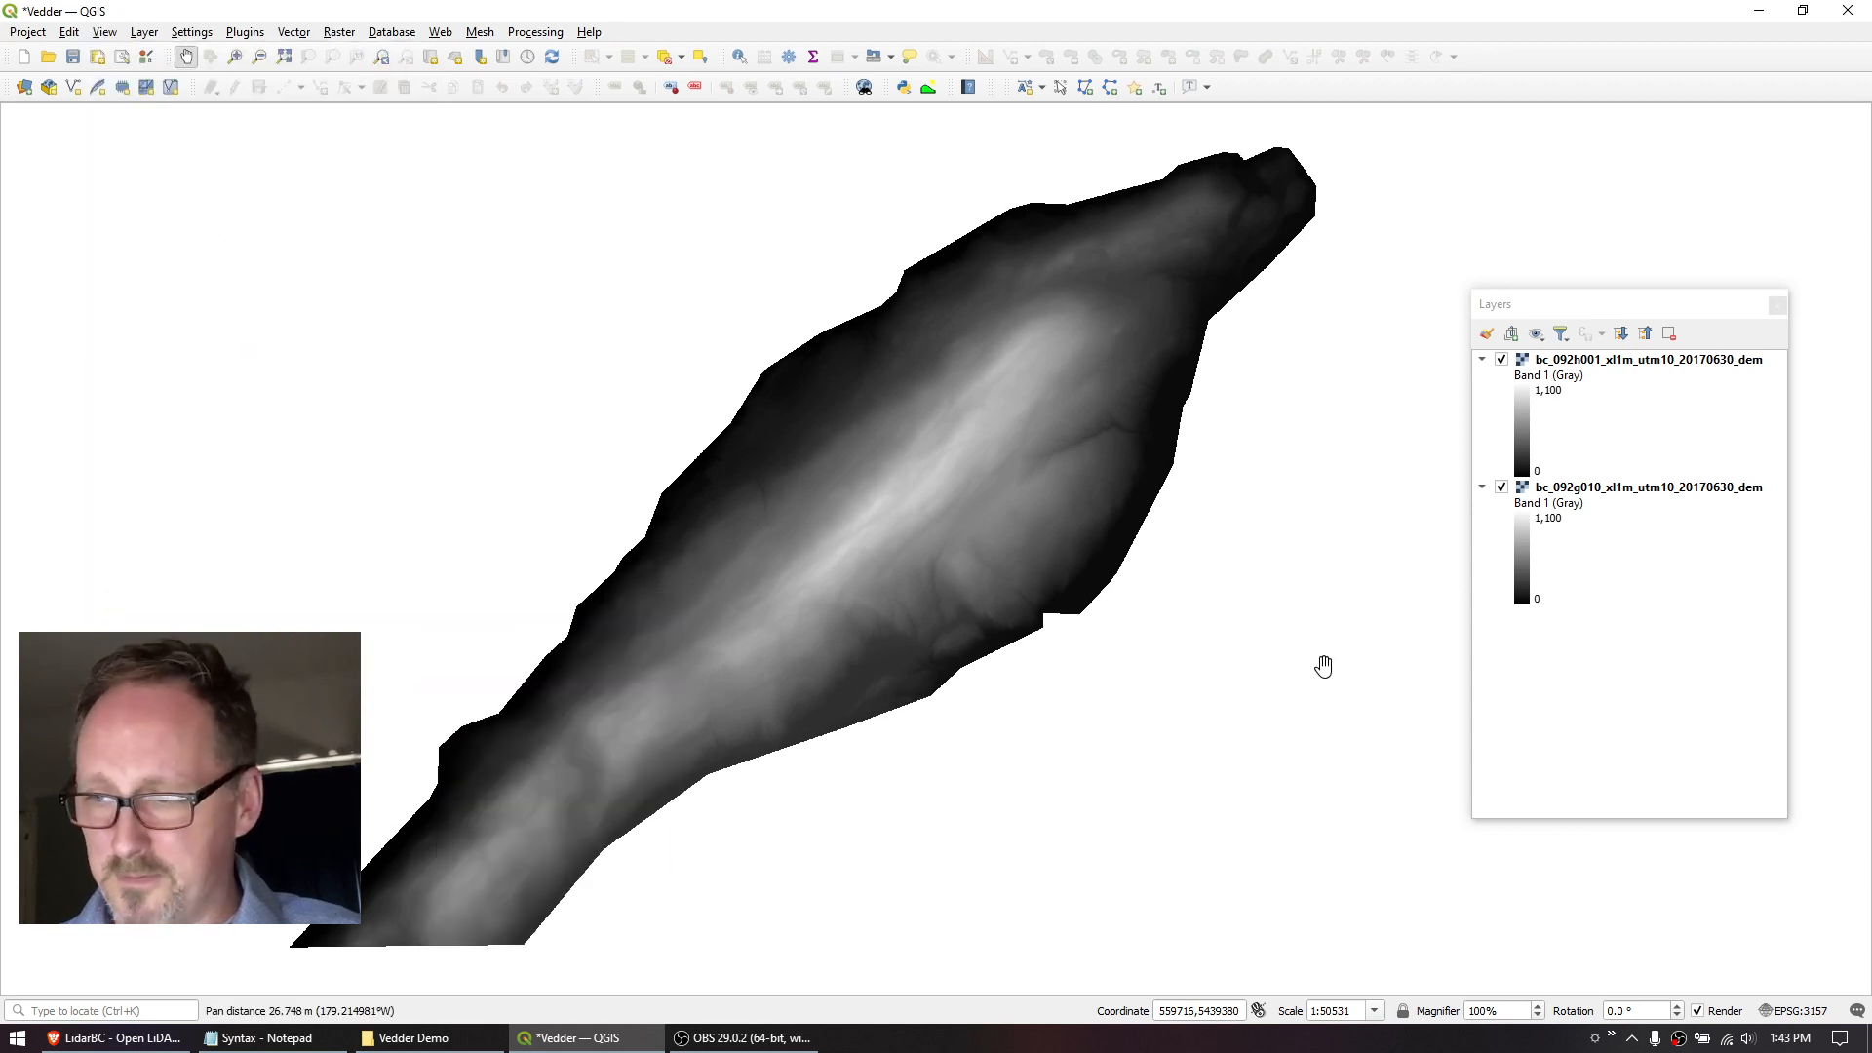
click(1604, 312)
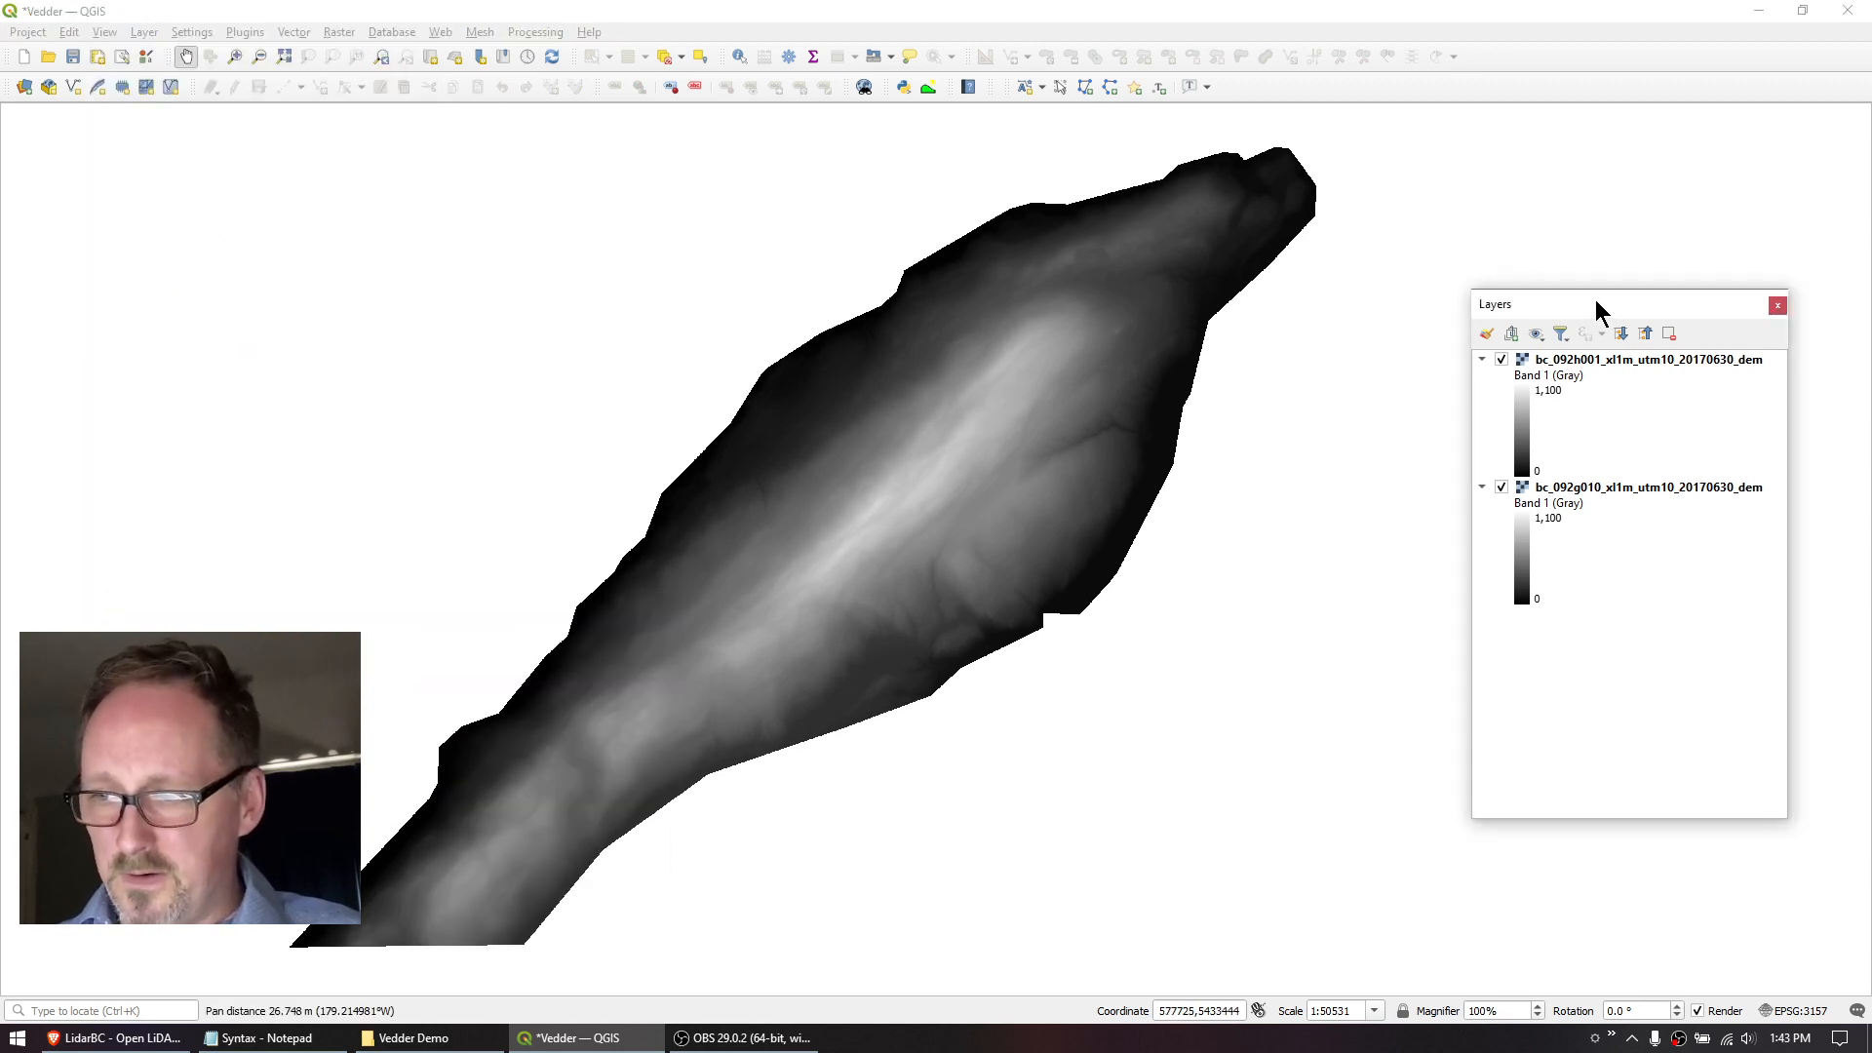
Create a layer group named DEM, move both DEM rasters into it, and test the group's visibility by hiding and showing it.
click(1512, 335)
text(DEM)
key(Return)
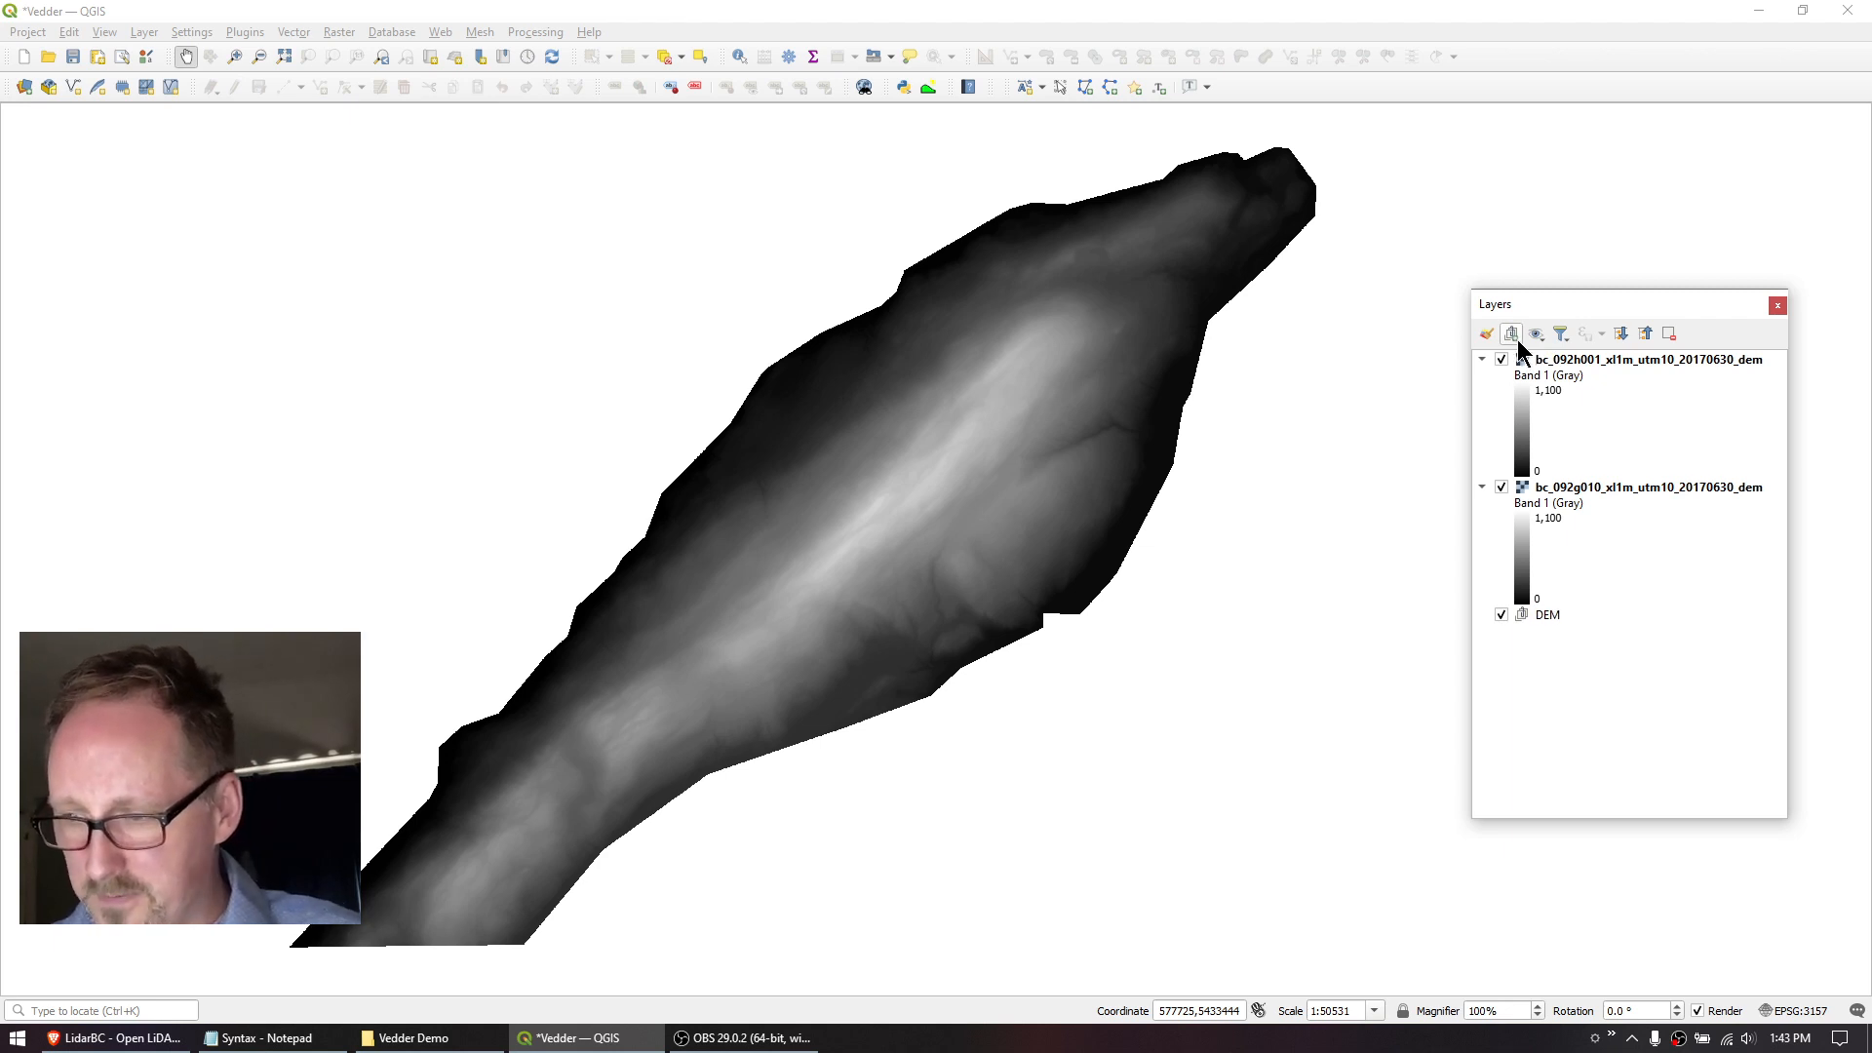
drag(1560, 363, 1653, 614)
drag(1545, 363, 1604, 493)
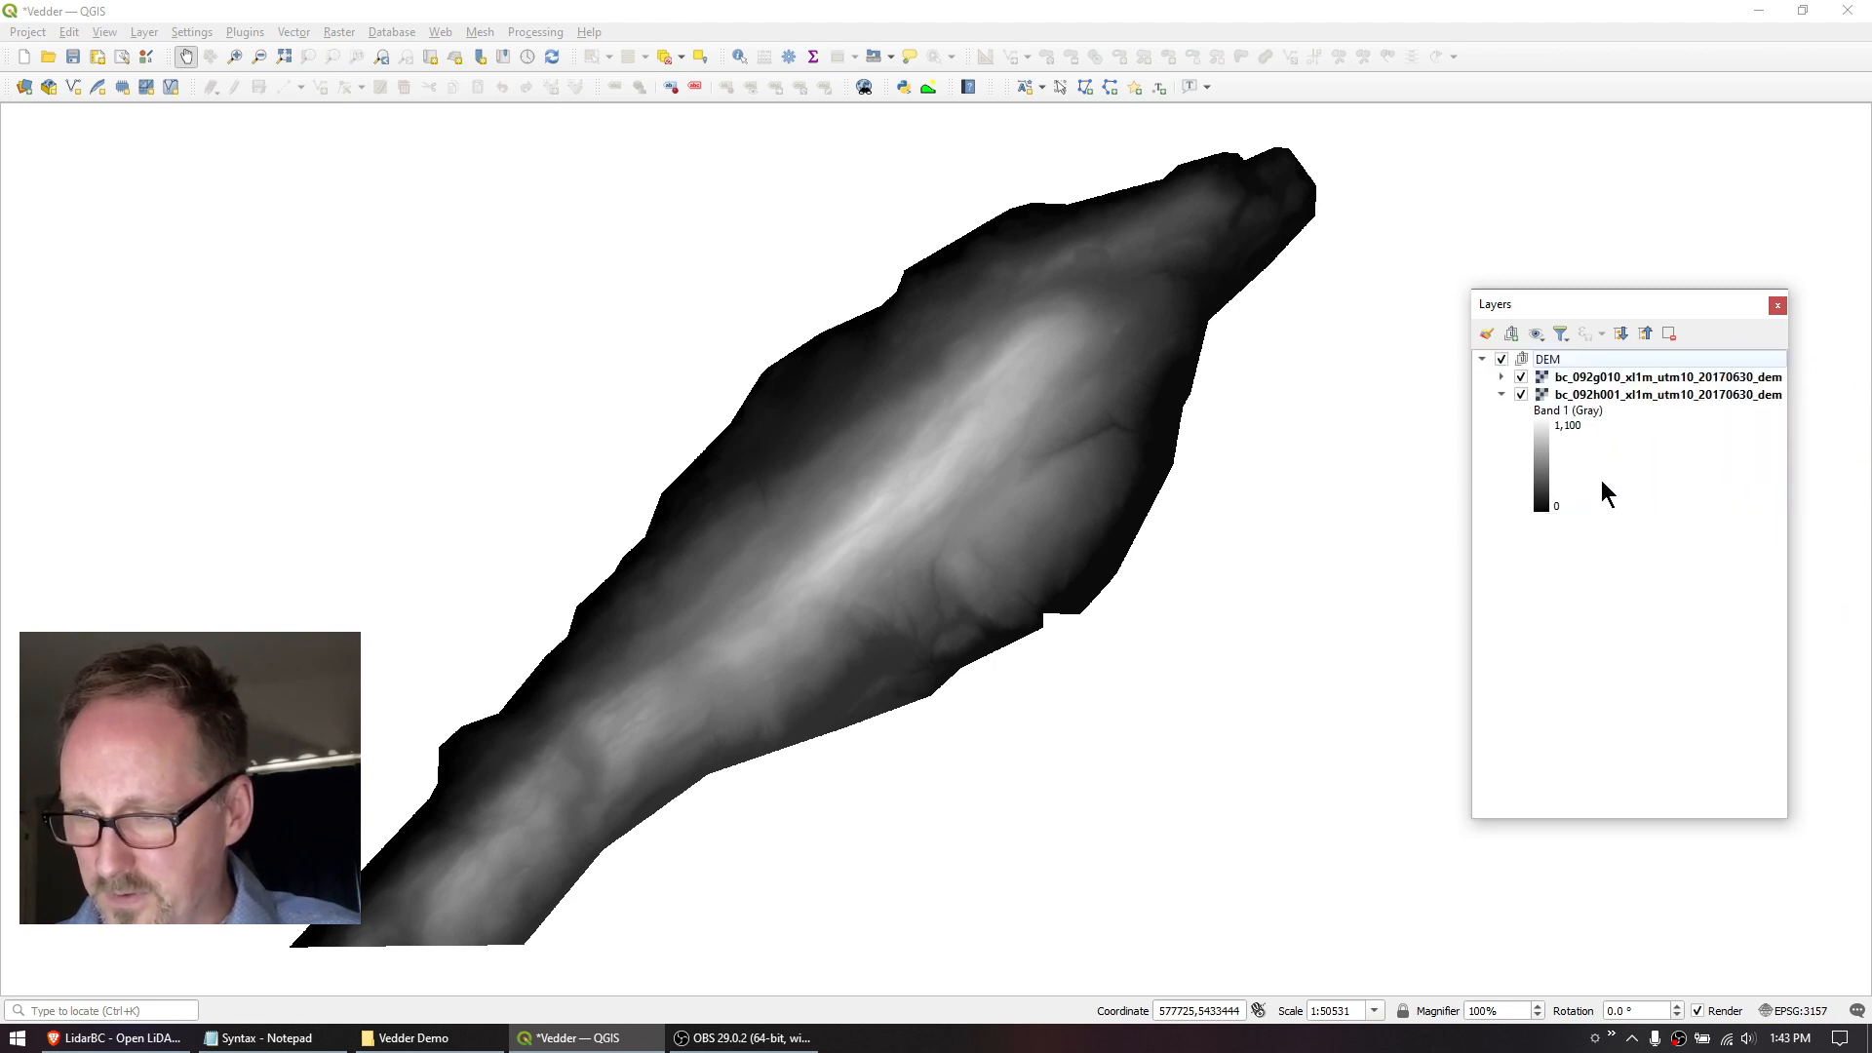
click(1503, 359)
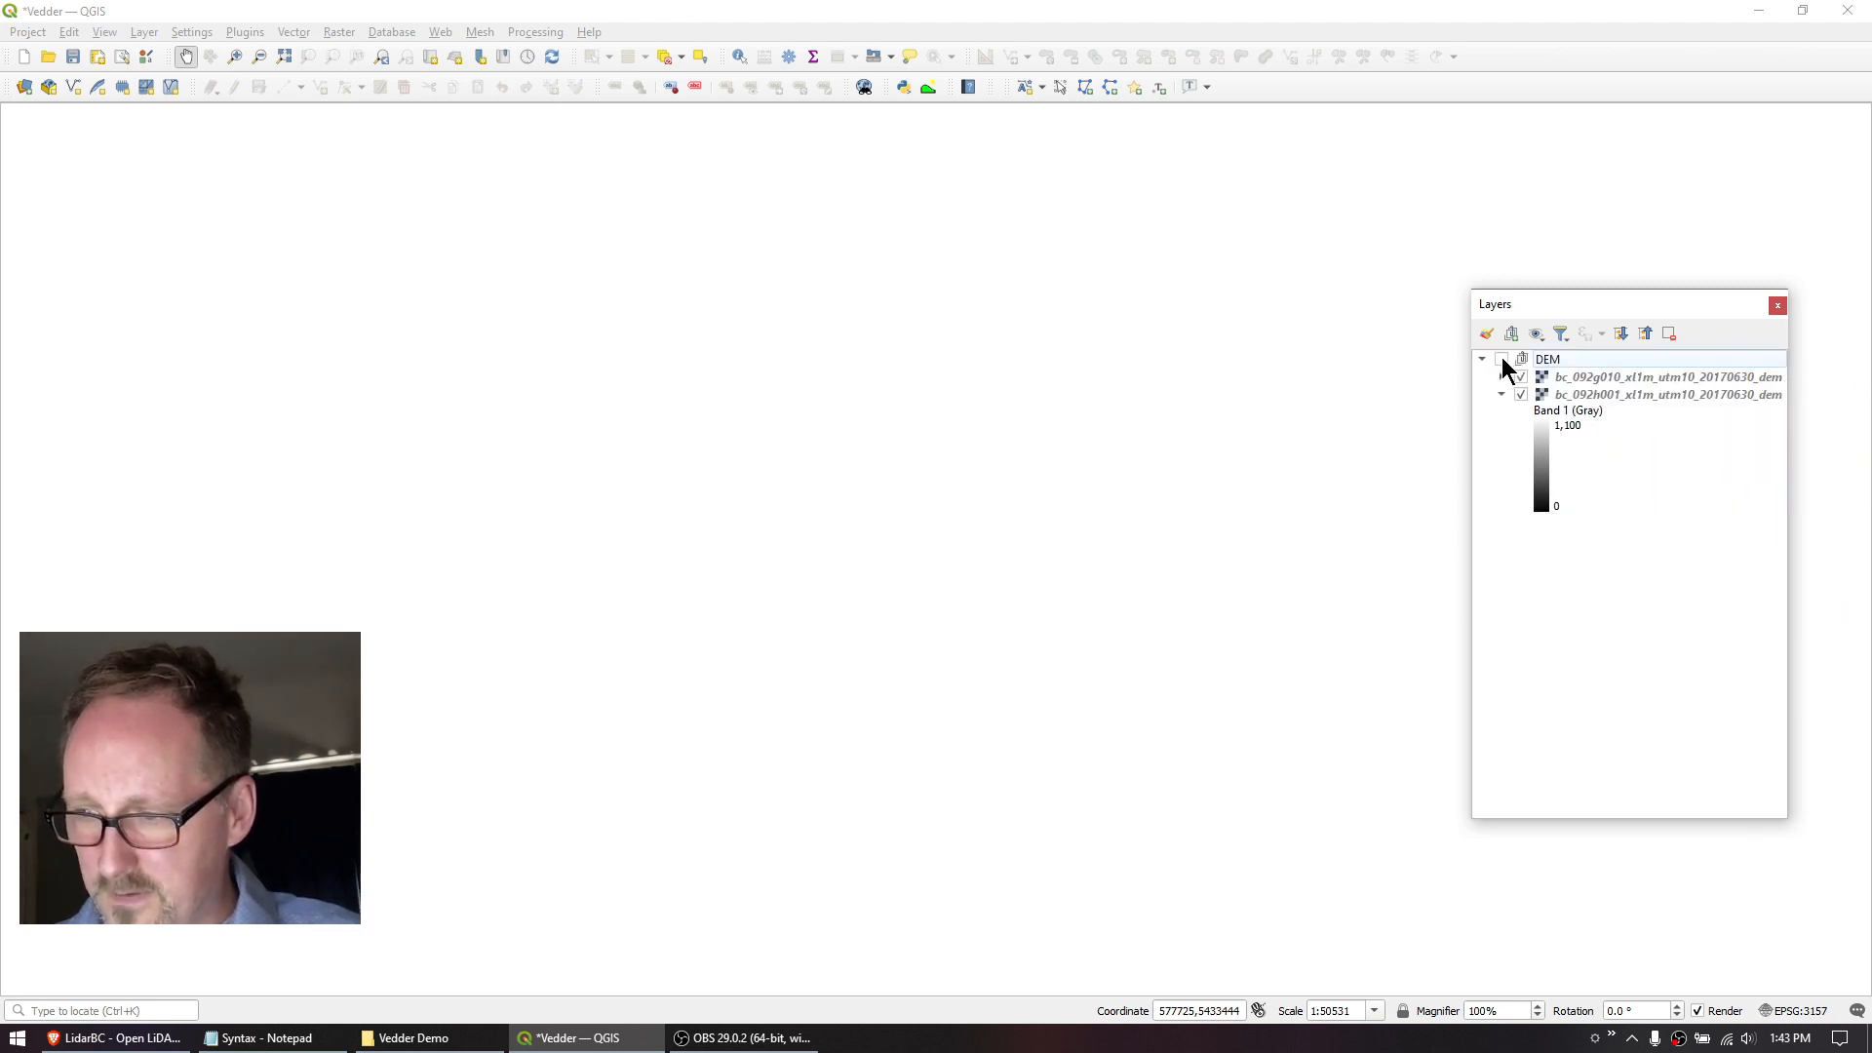
click(1502, 359)
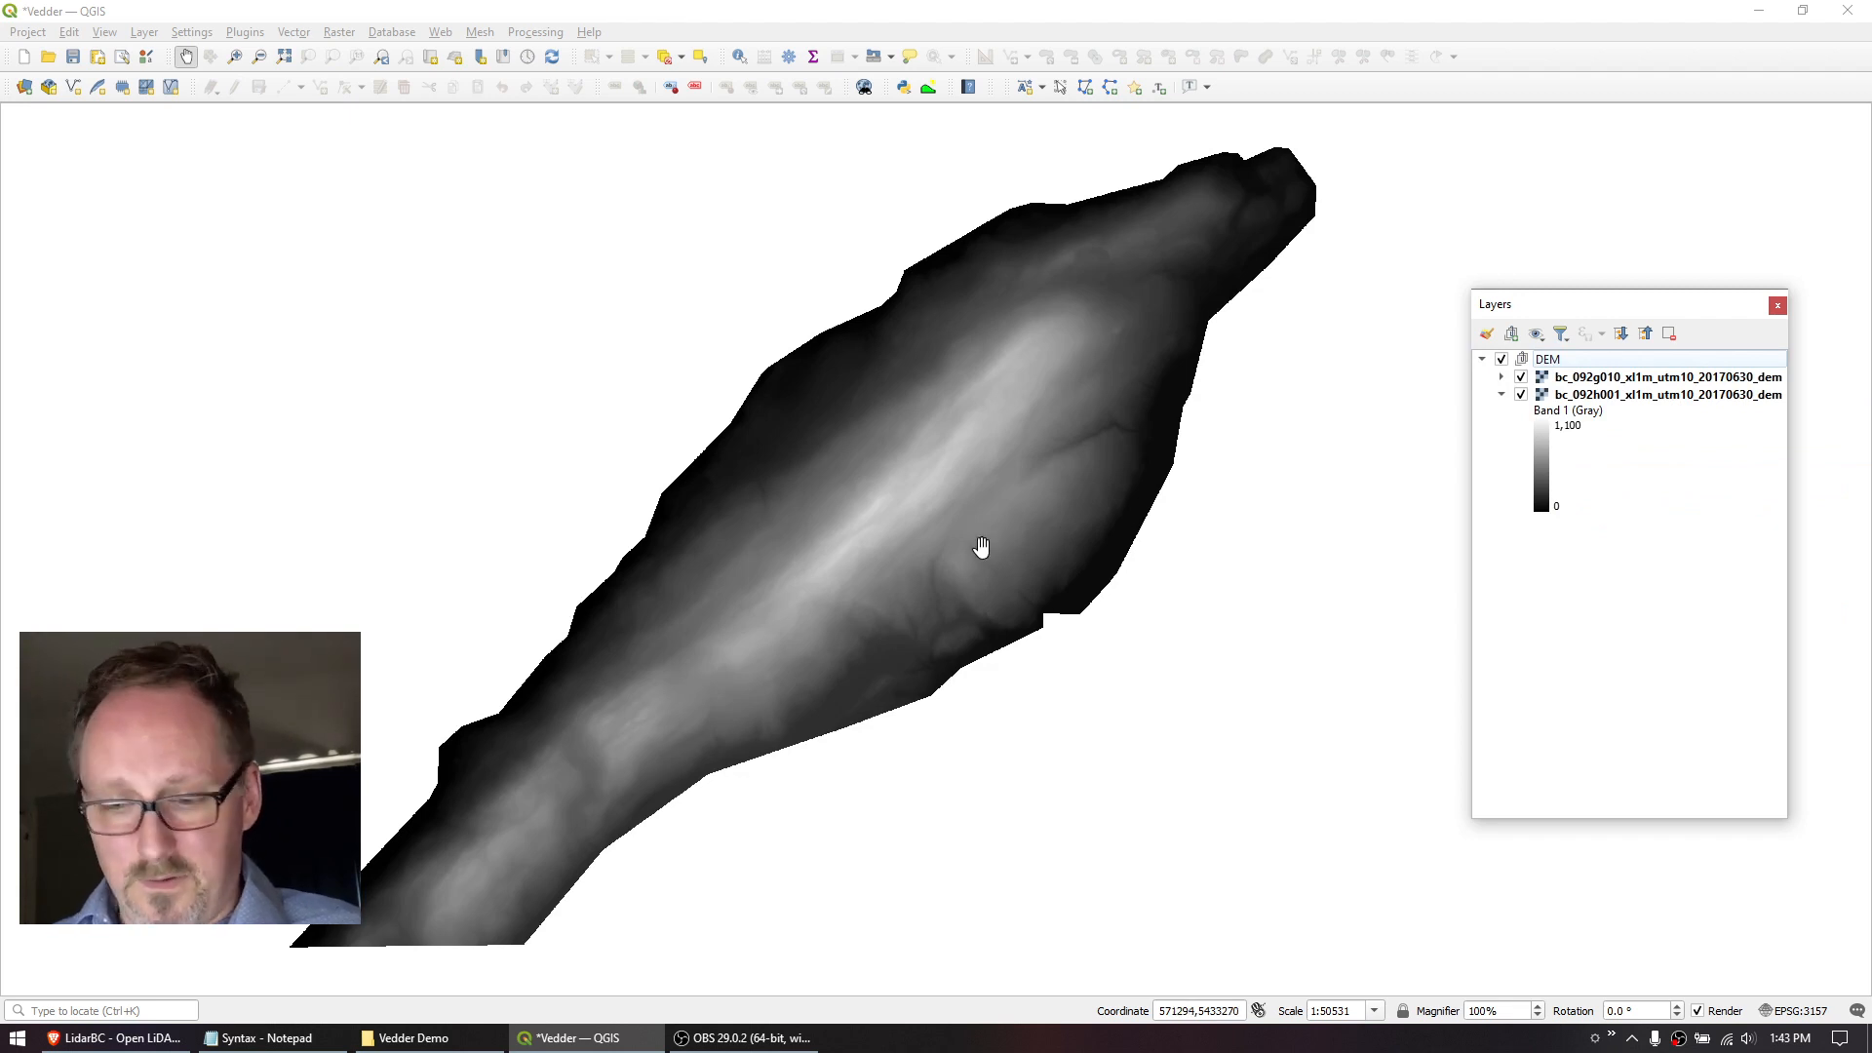
click(258, 1038)
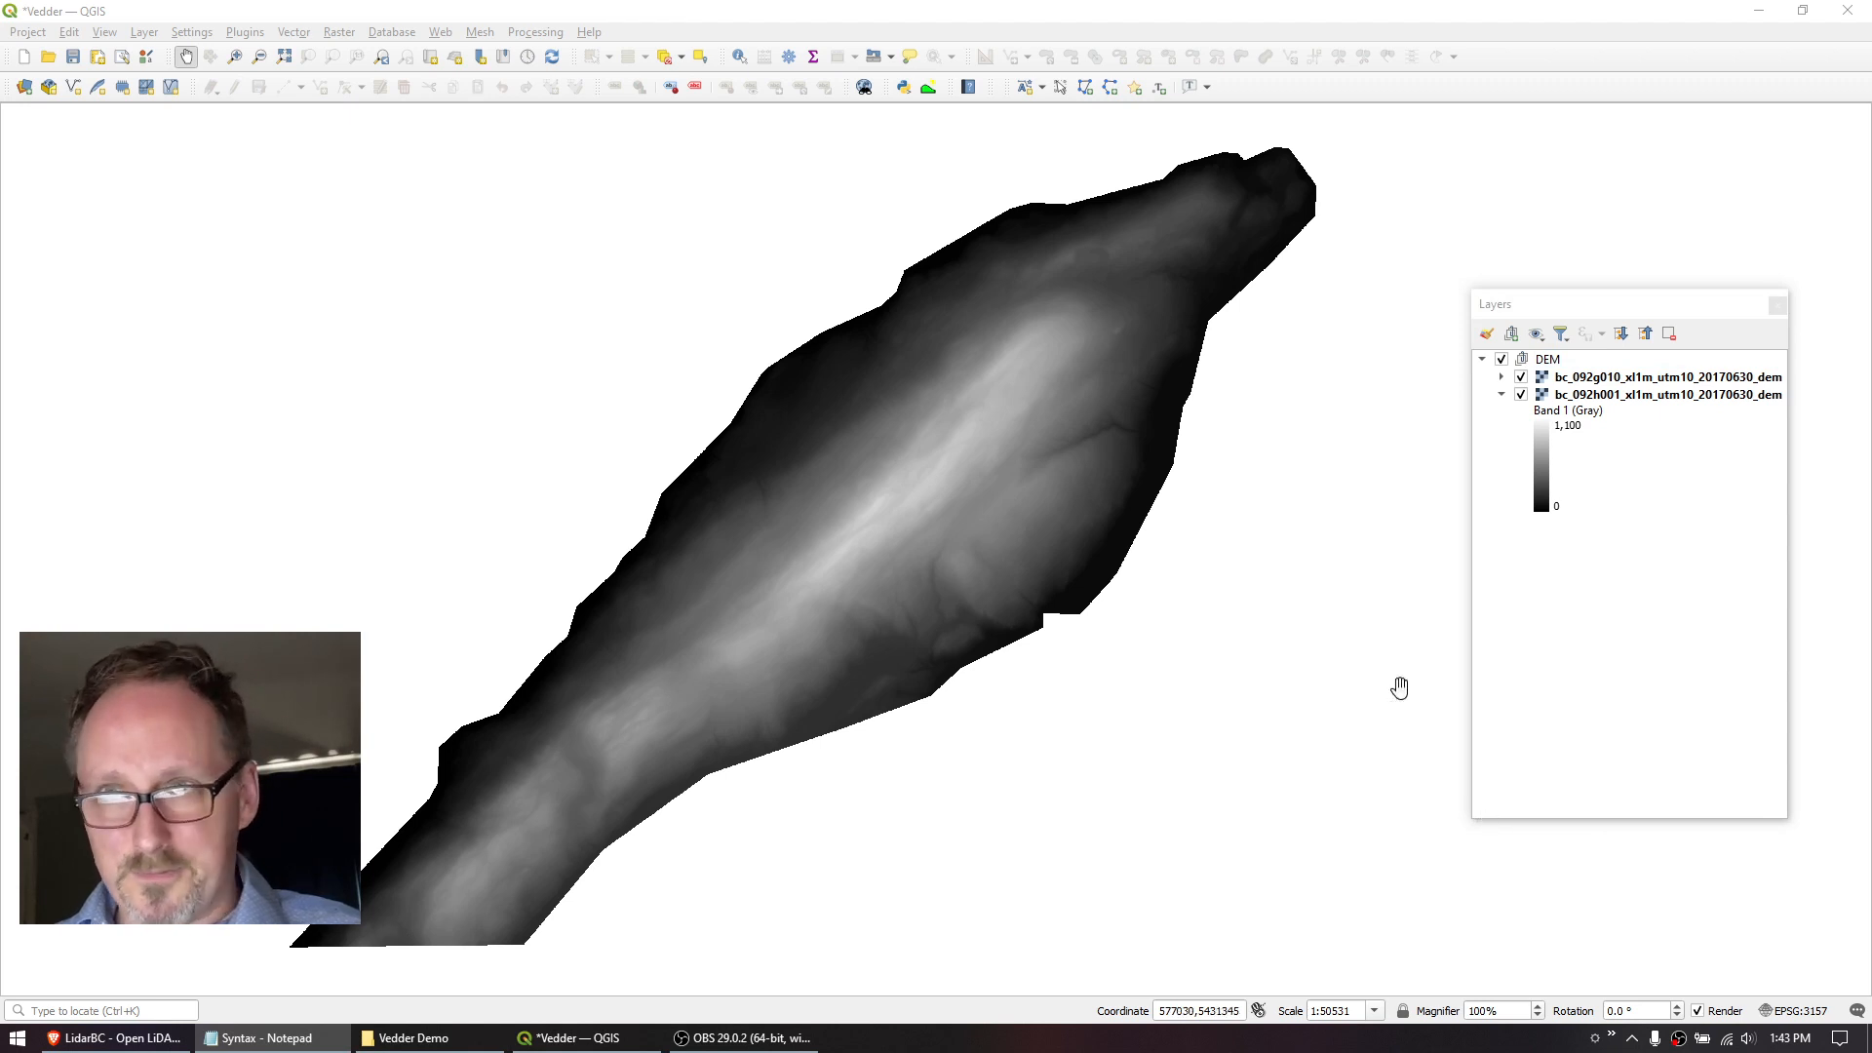
click(149, 15)
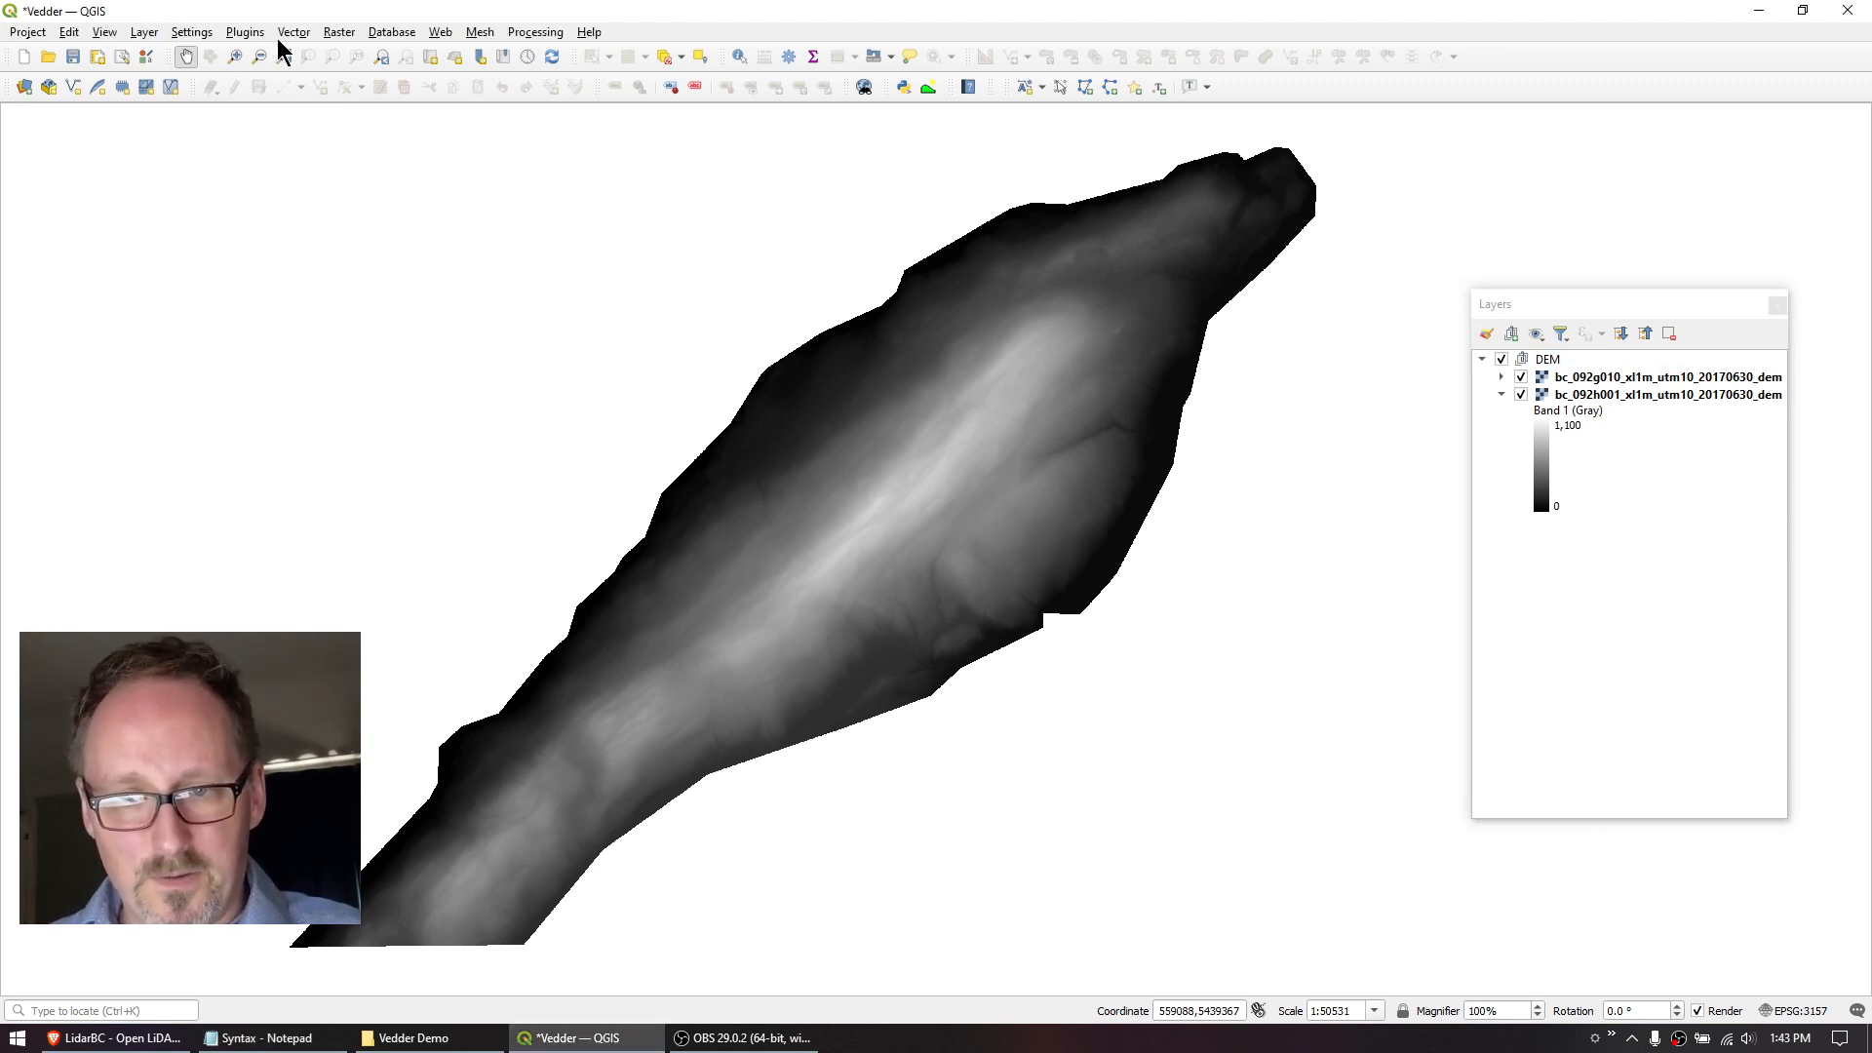
Generate contours at an interval of 10 from the bc_092g010 DEM, saving the output as Contours92g in the Vedder Demo folder.
click(338, 33)
mouse_move(399, 166)
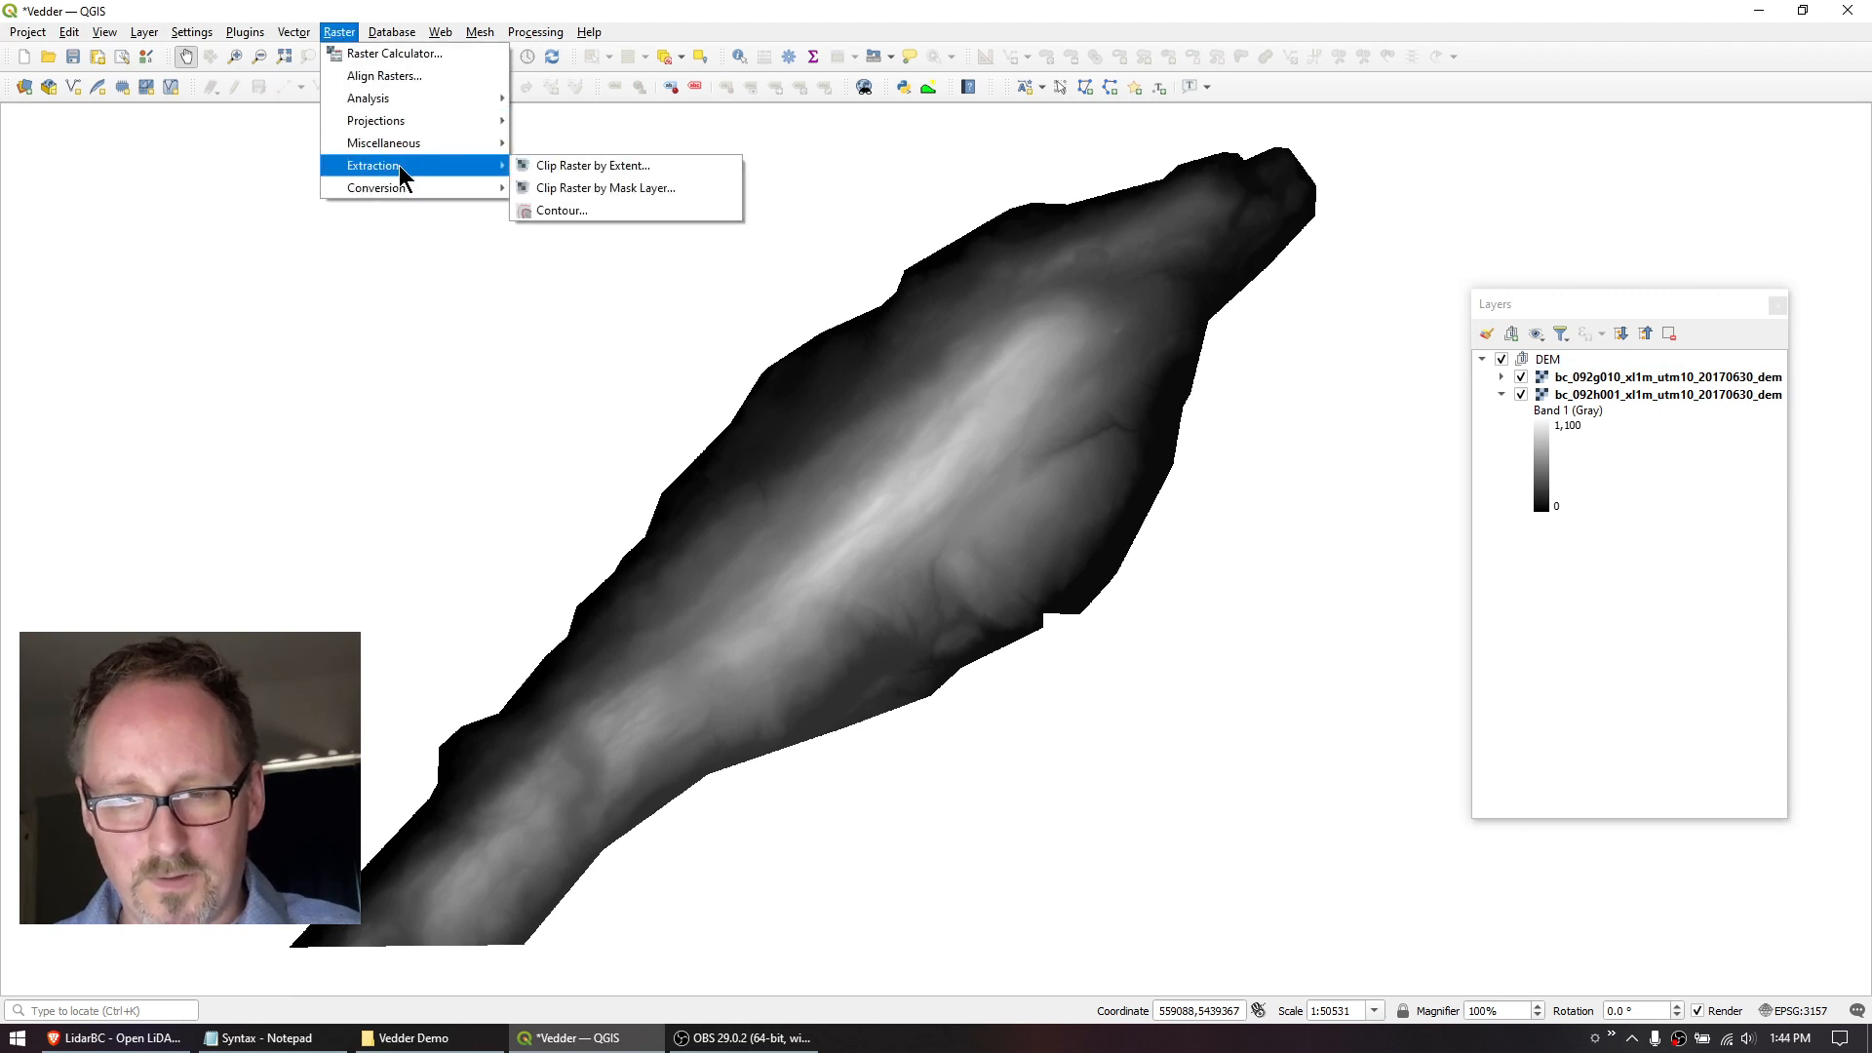
click(587, 211)
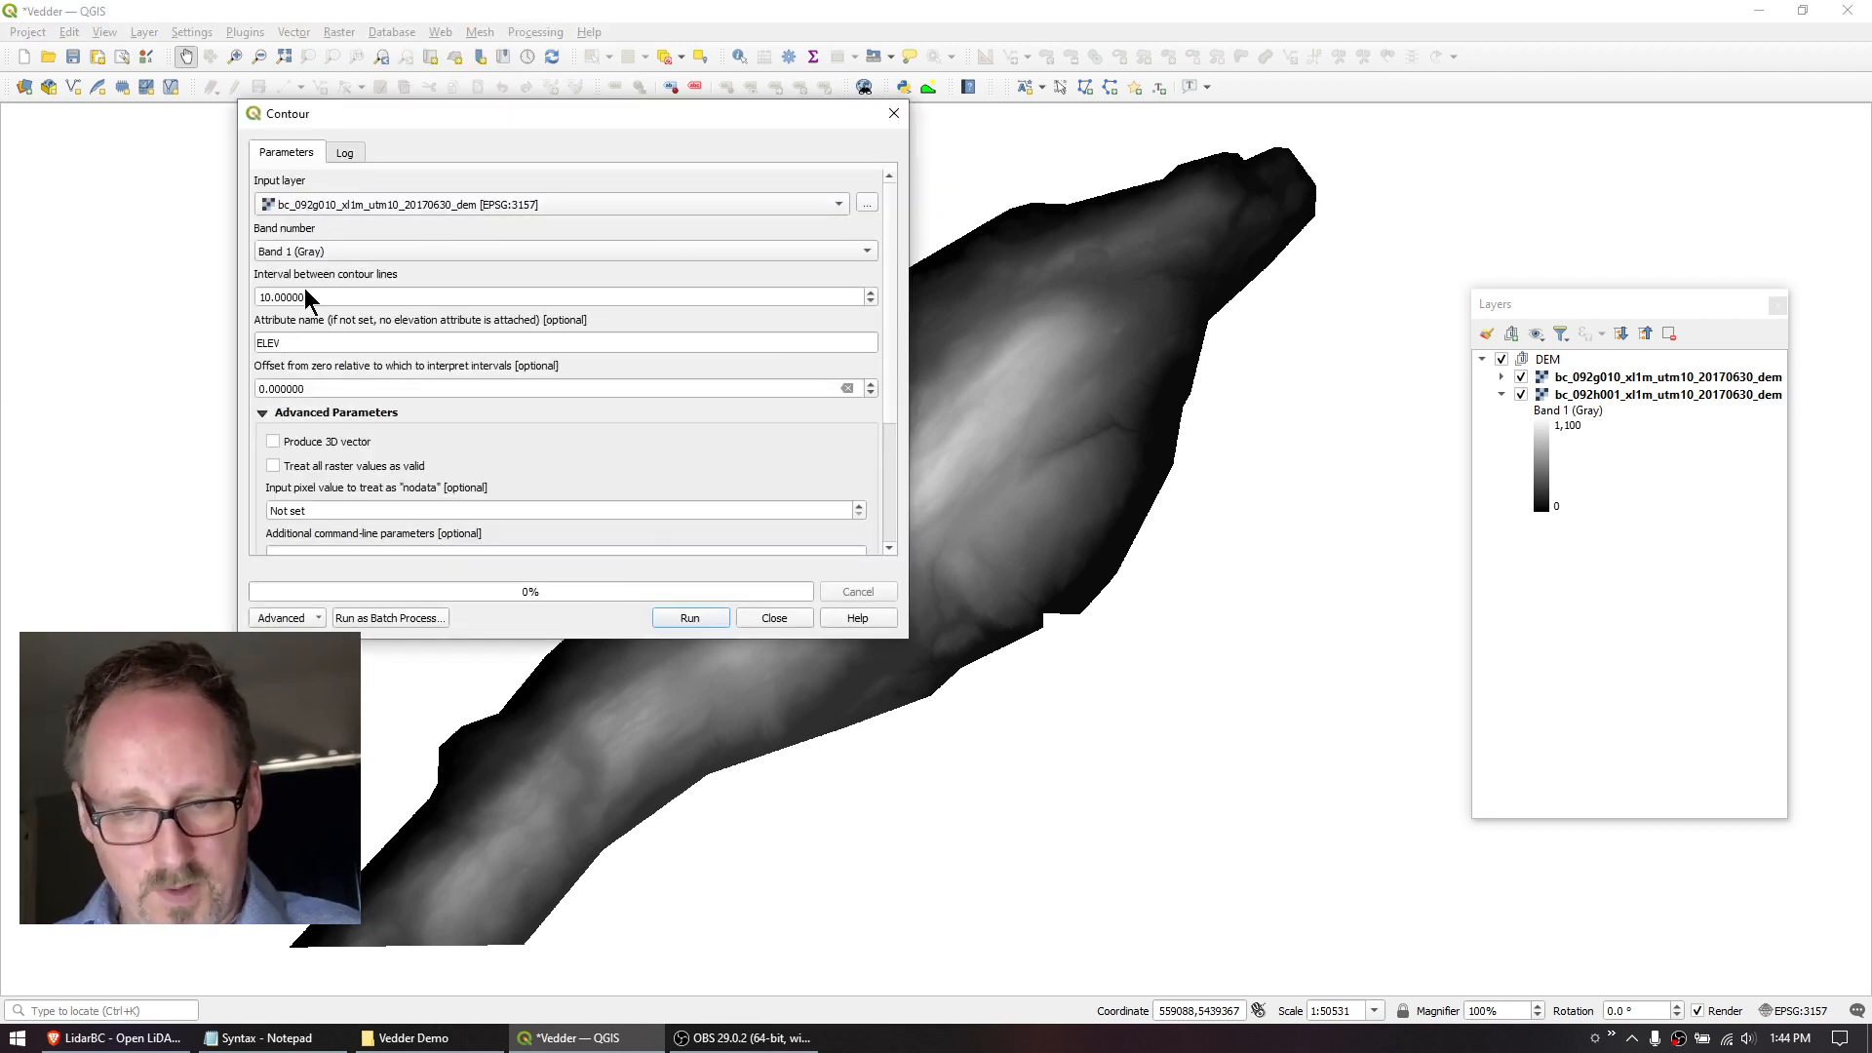
click(891, 529)
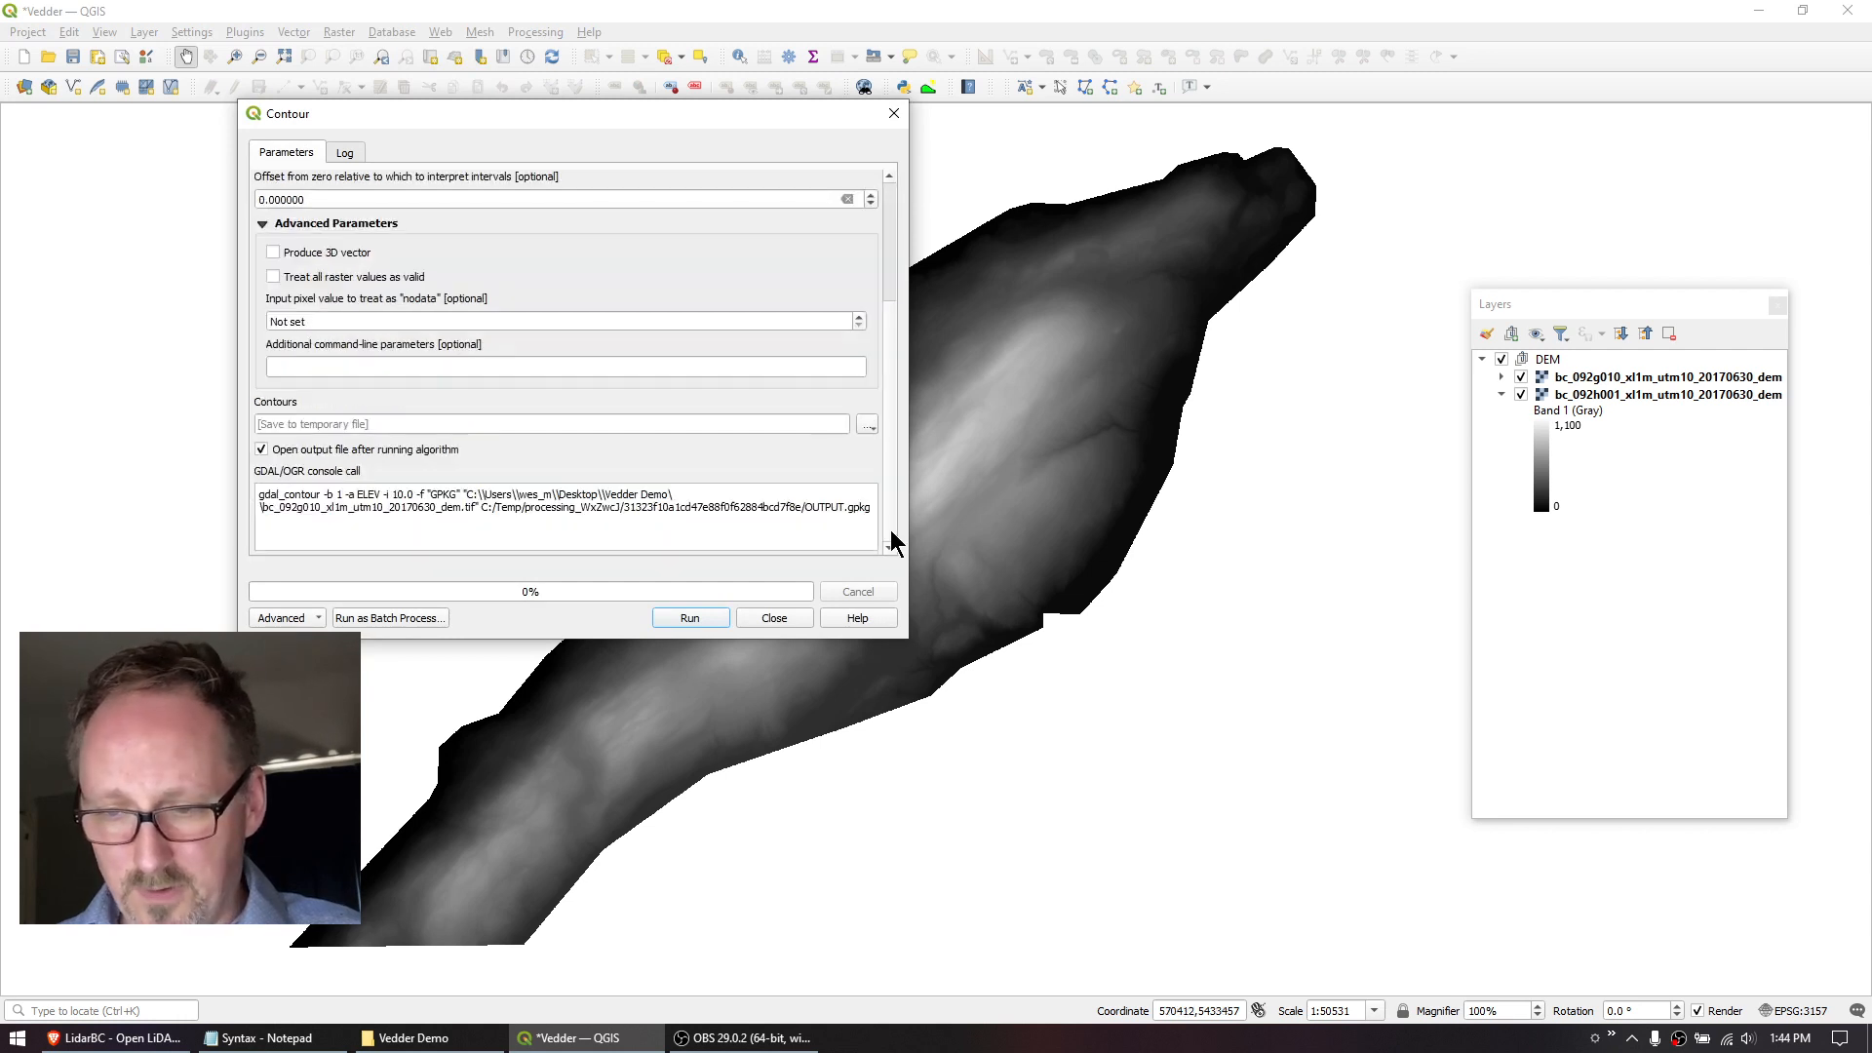
click(288, 421)
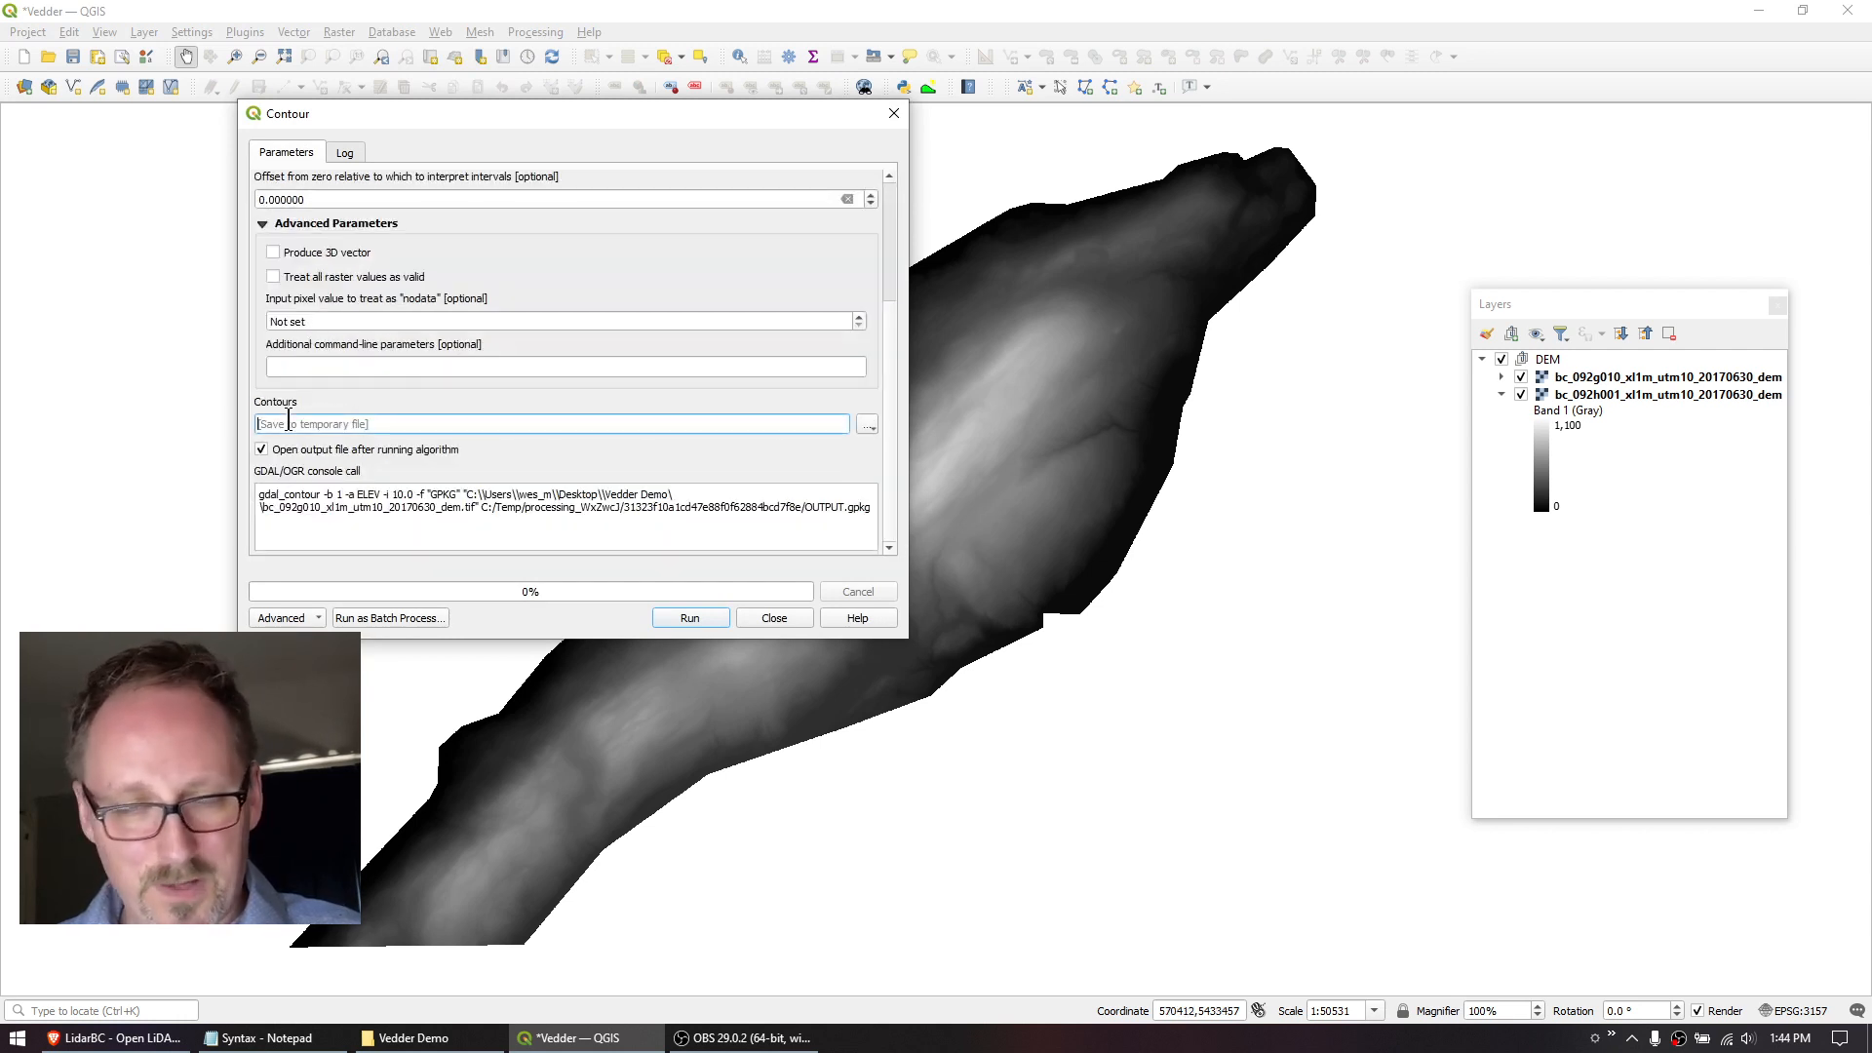
click(867, 426)
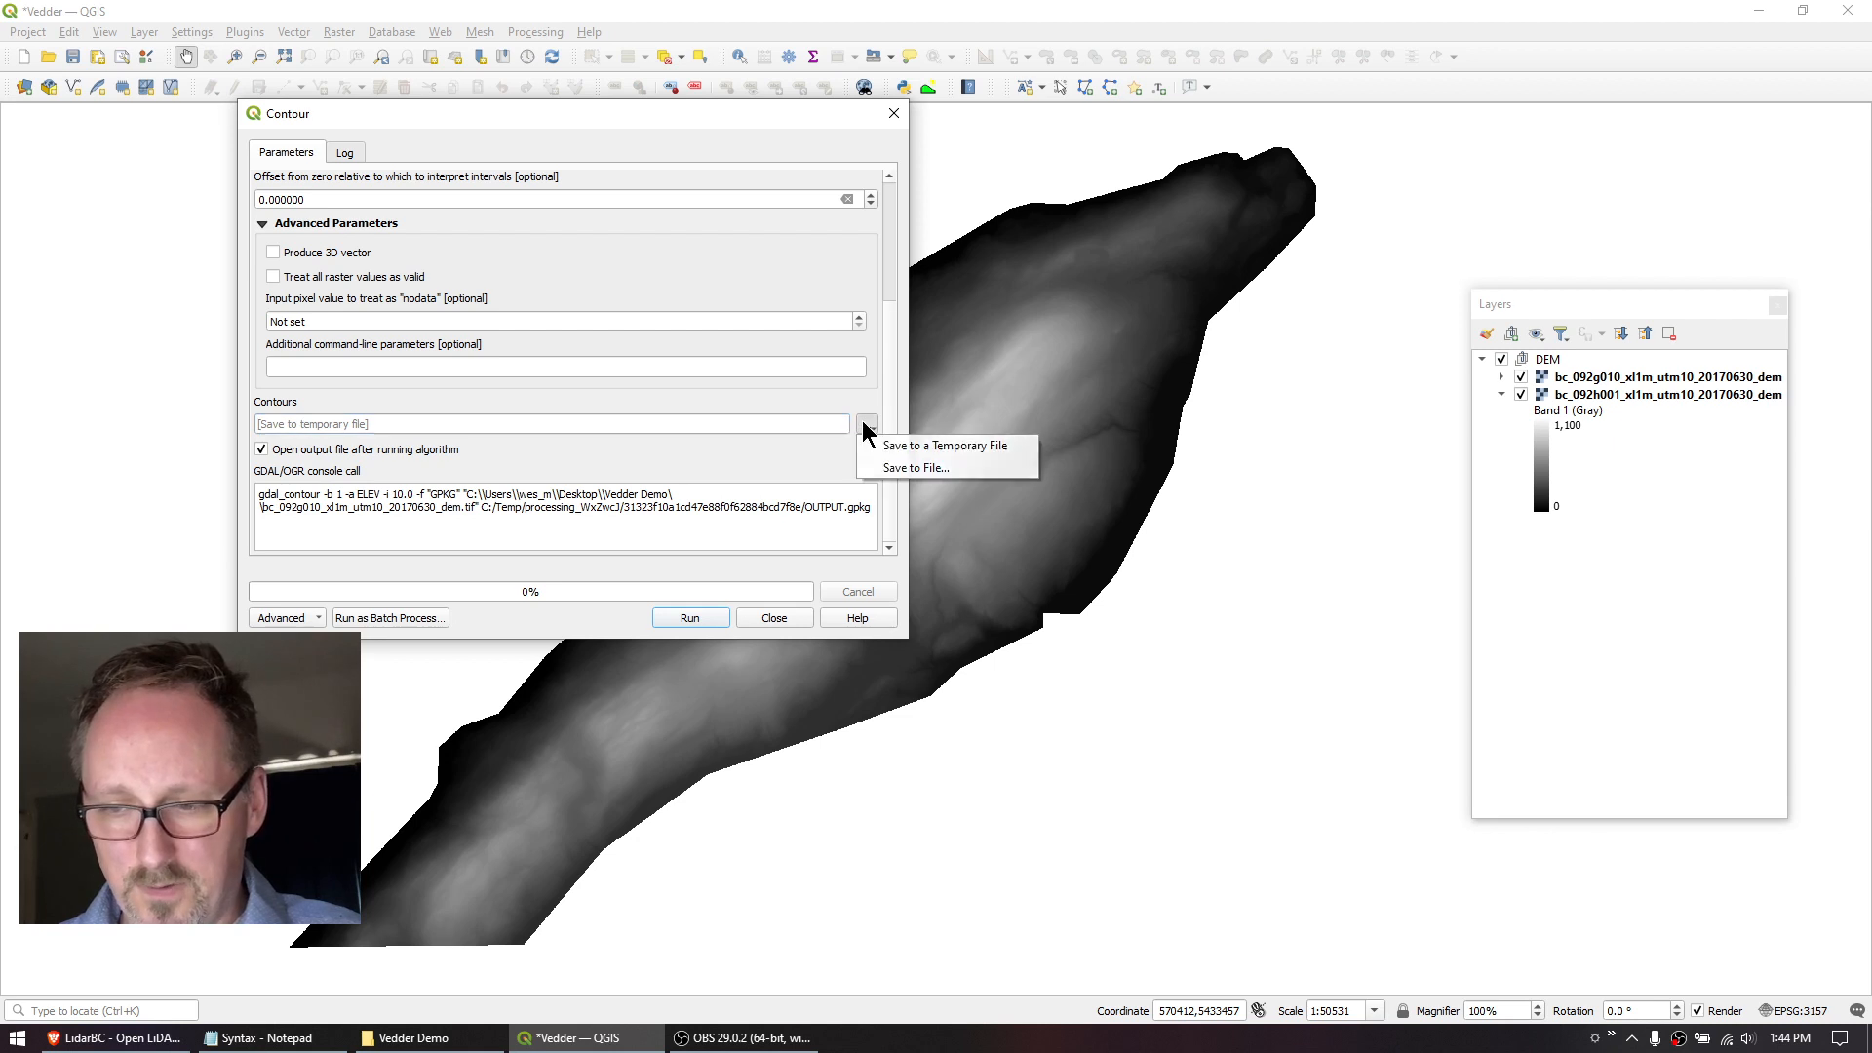
click(892, 469)
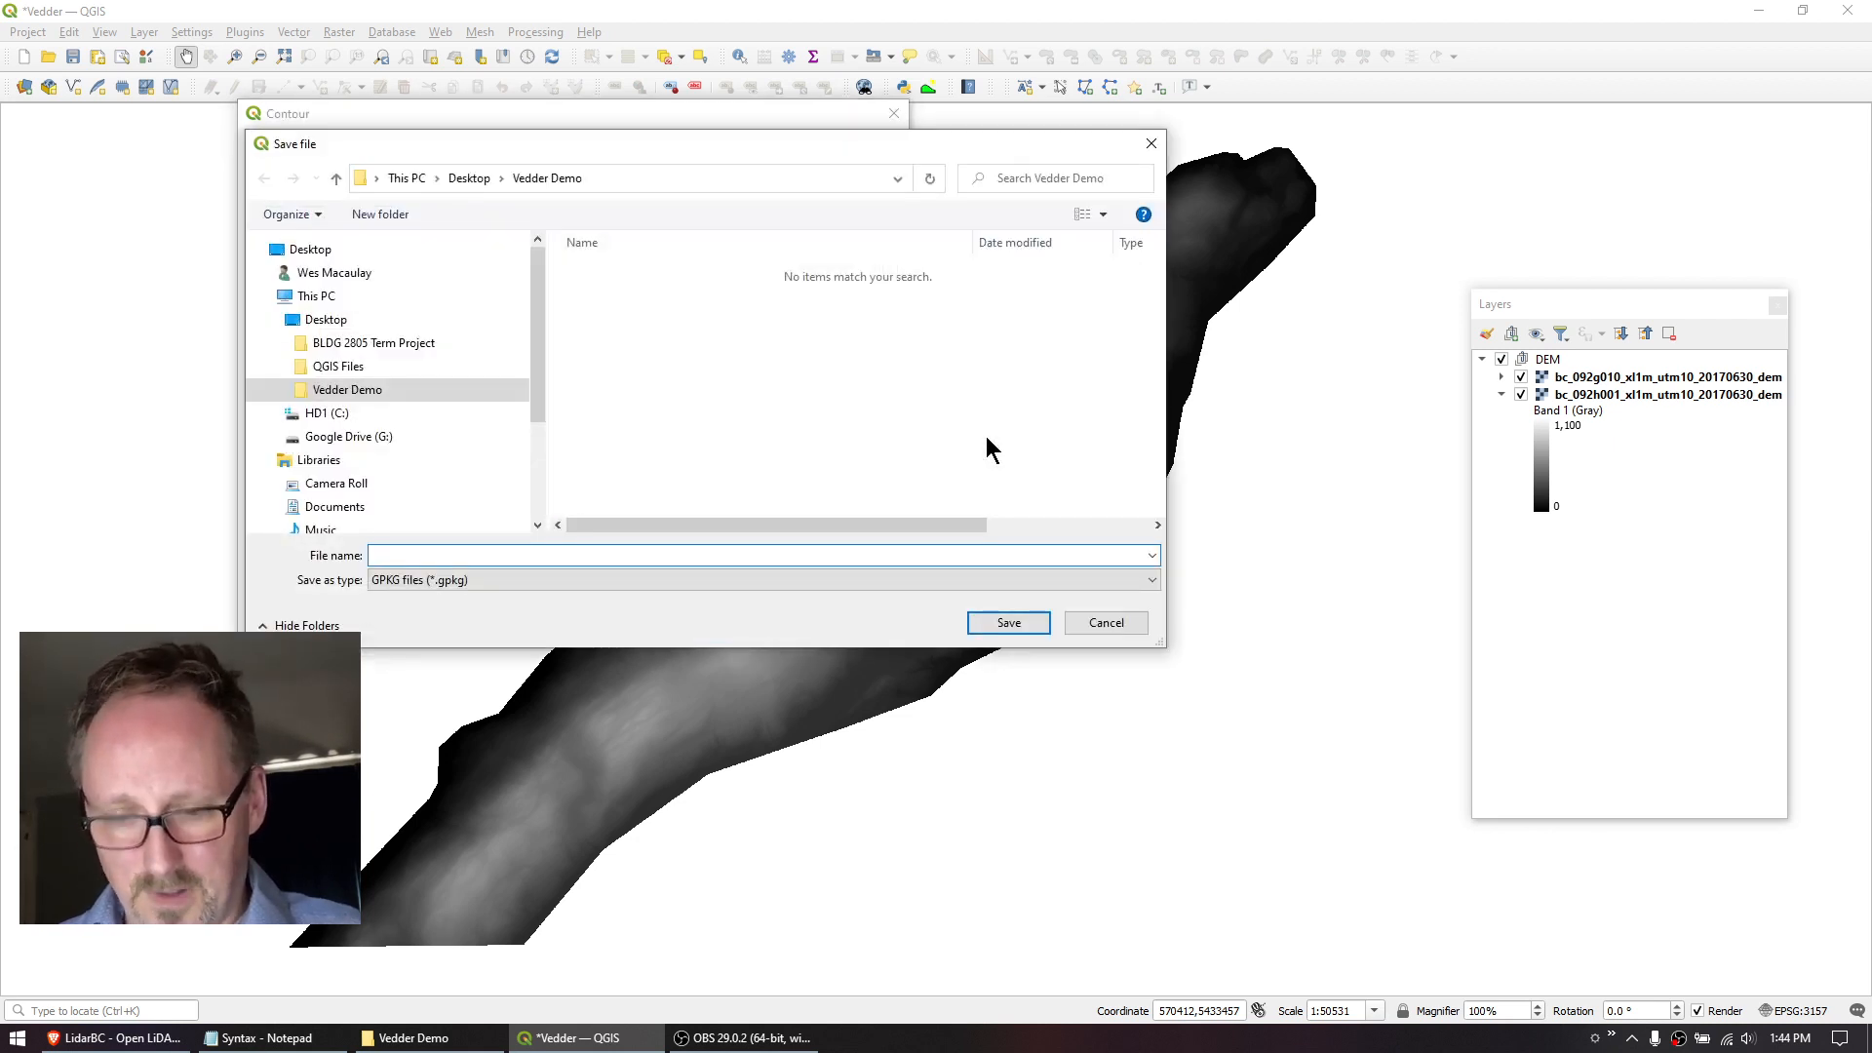
text(Contours92g)
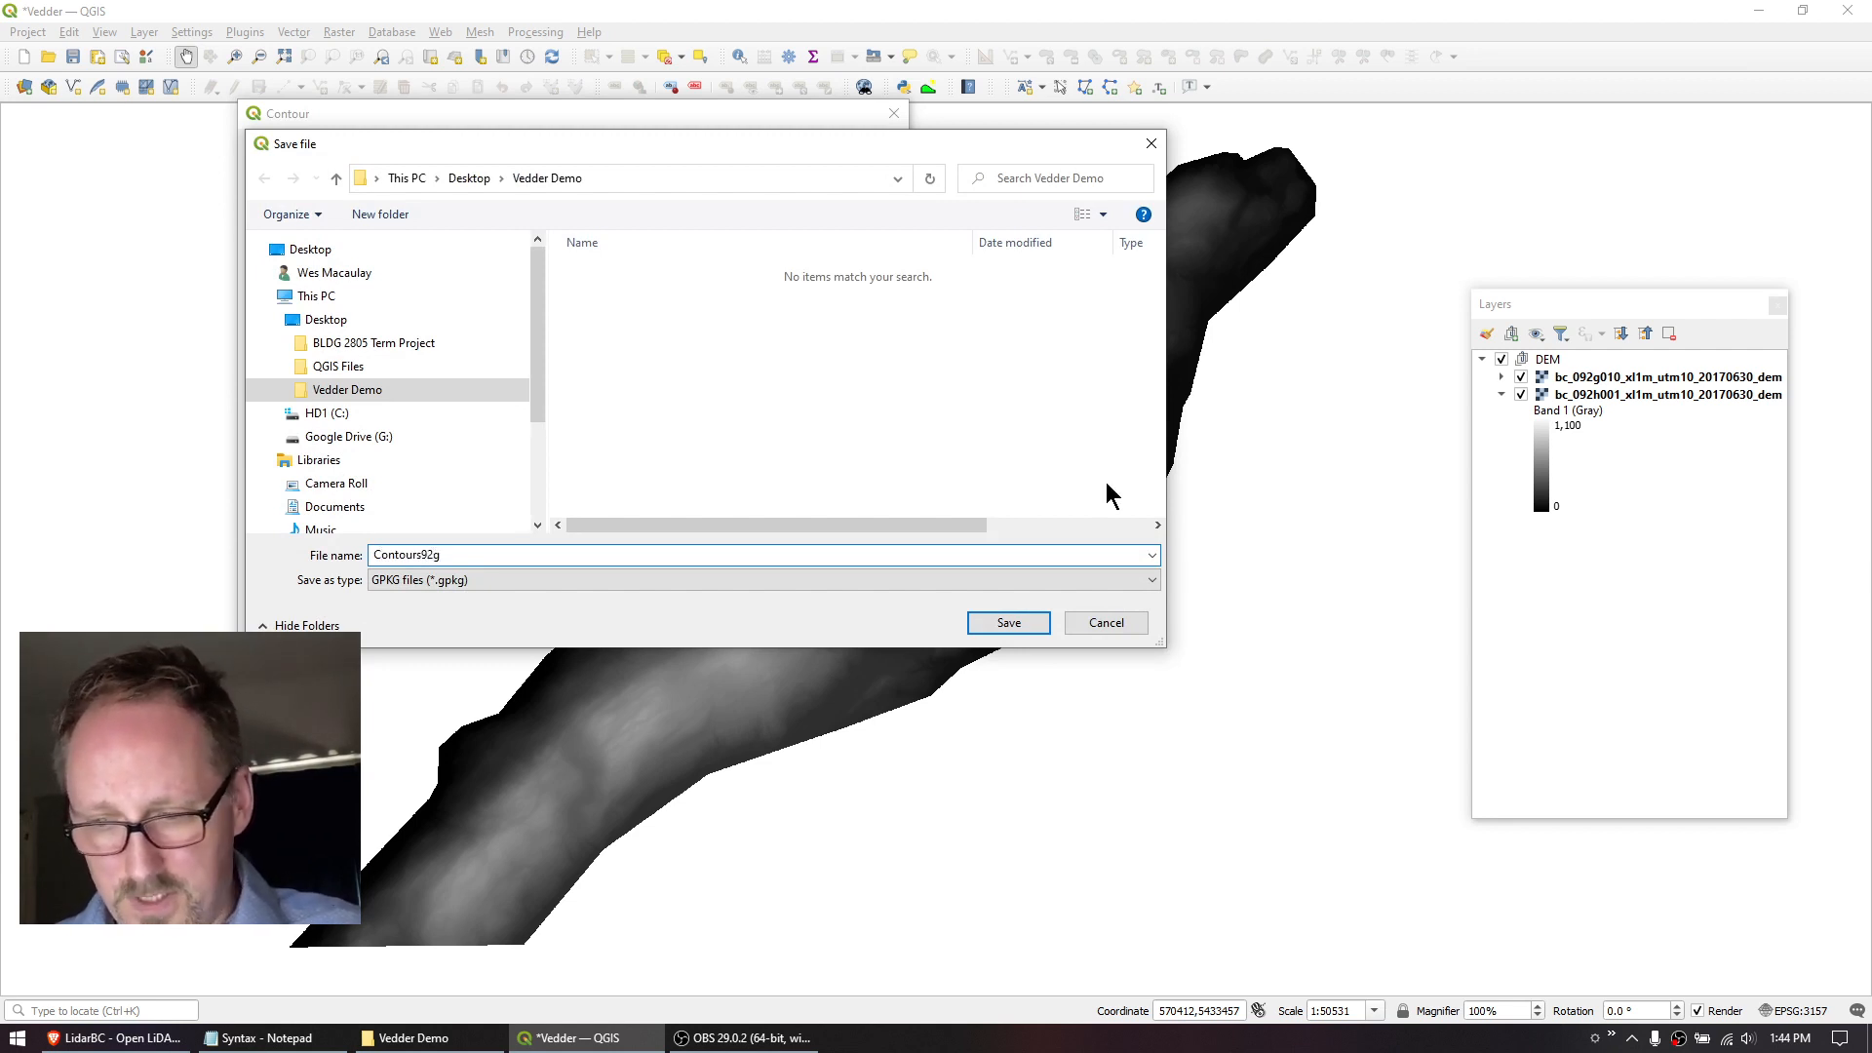
click(1026, 626)
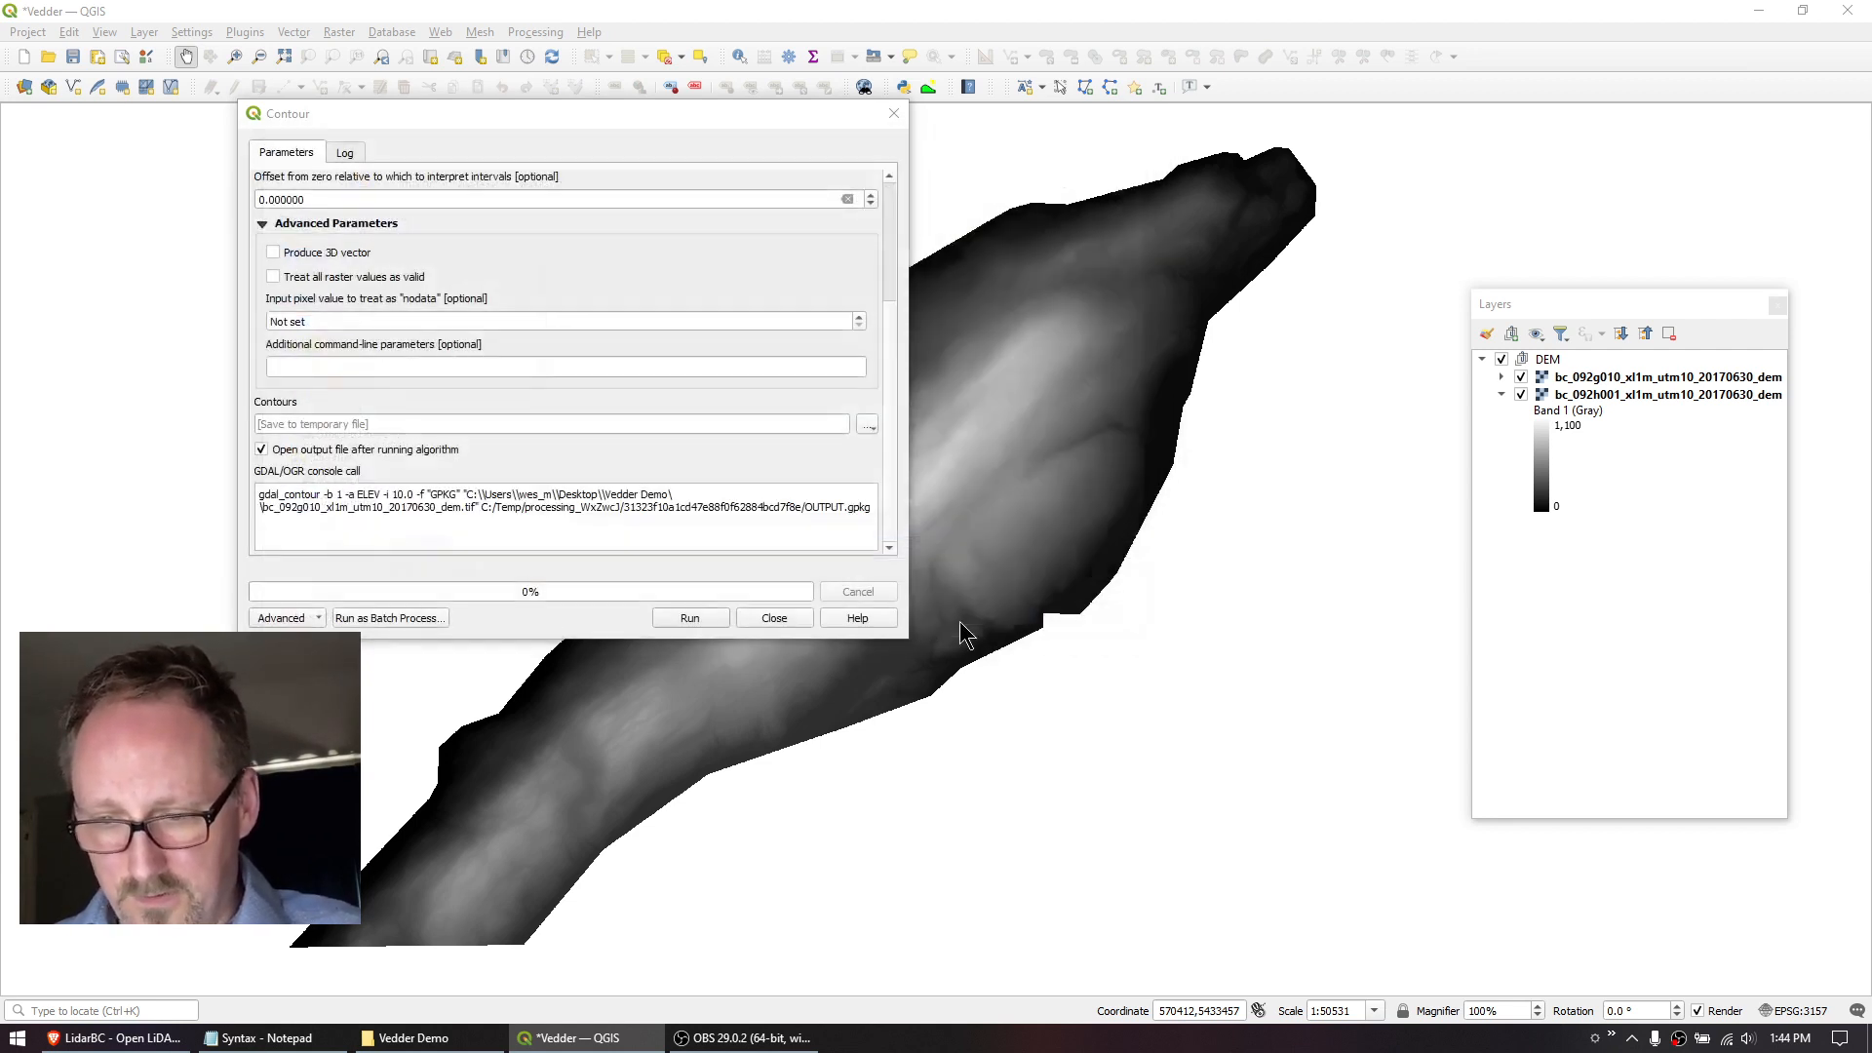
click(688, 618)
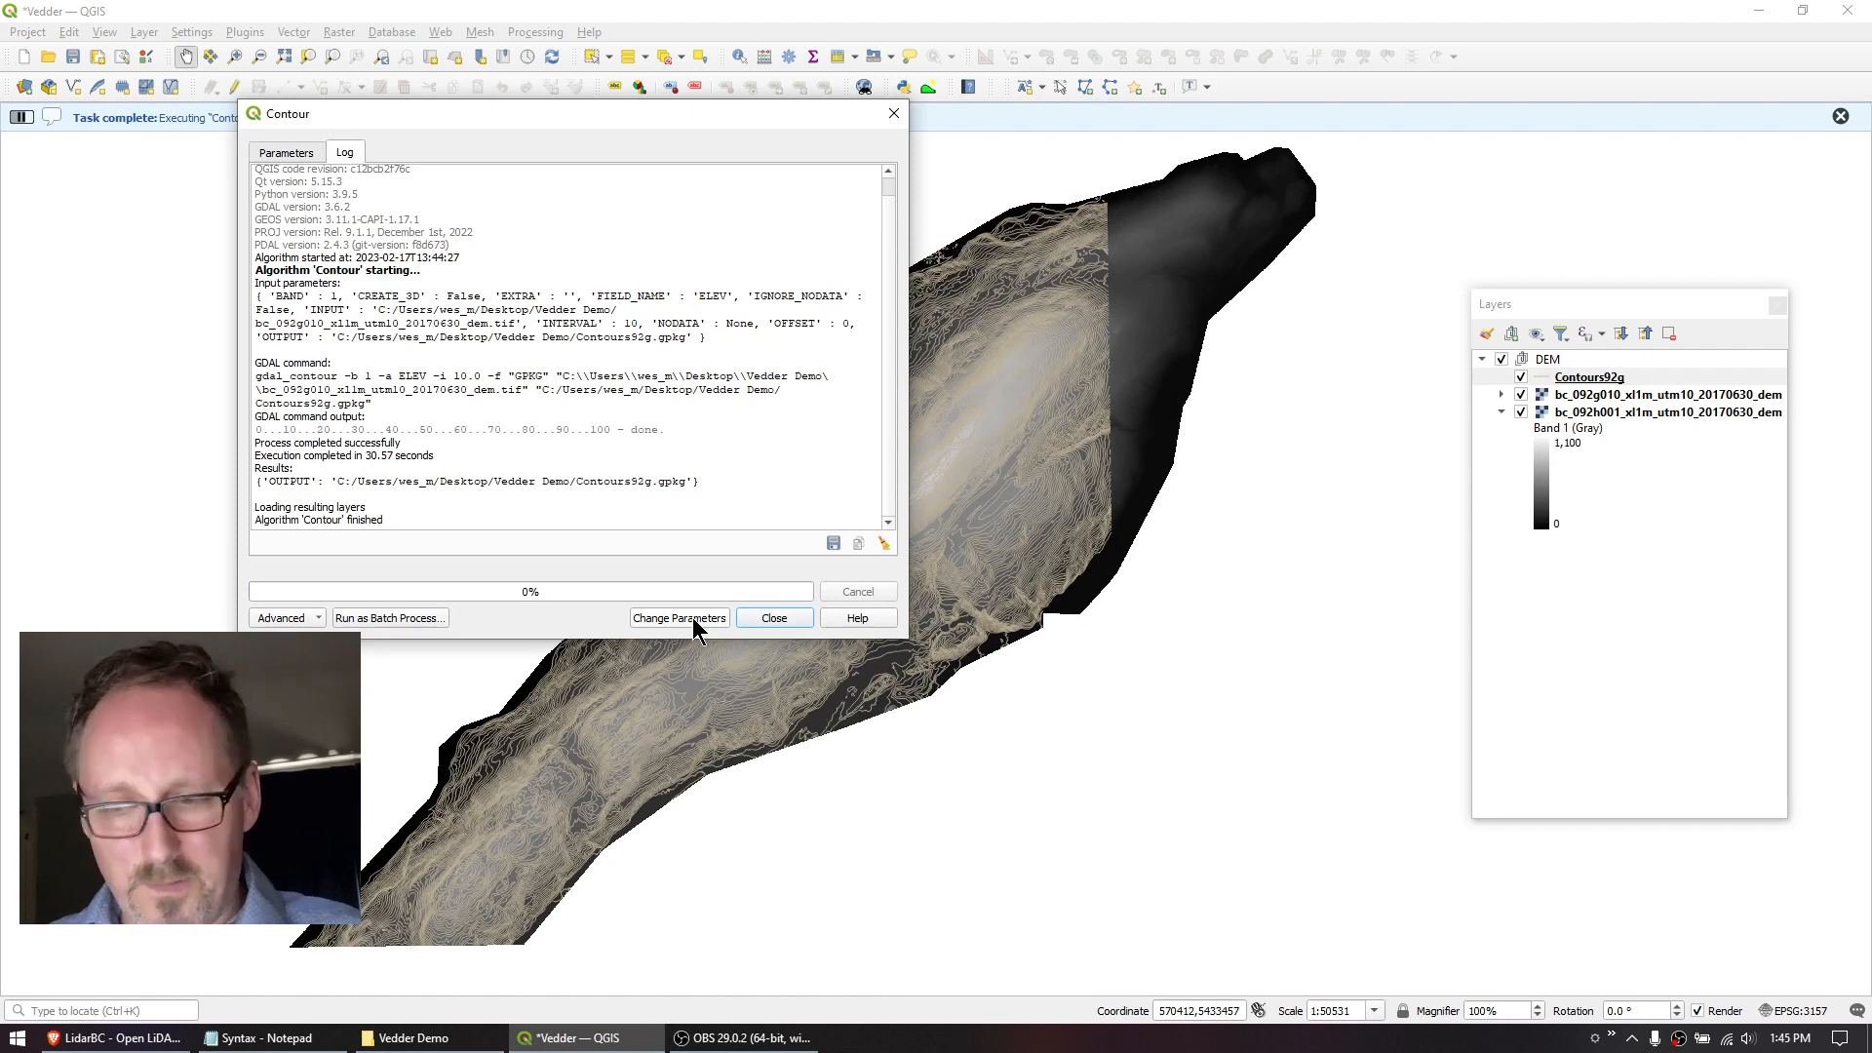
click(773, 618)
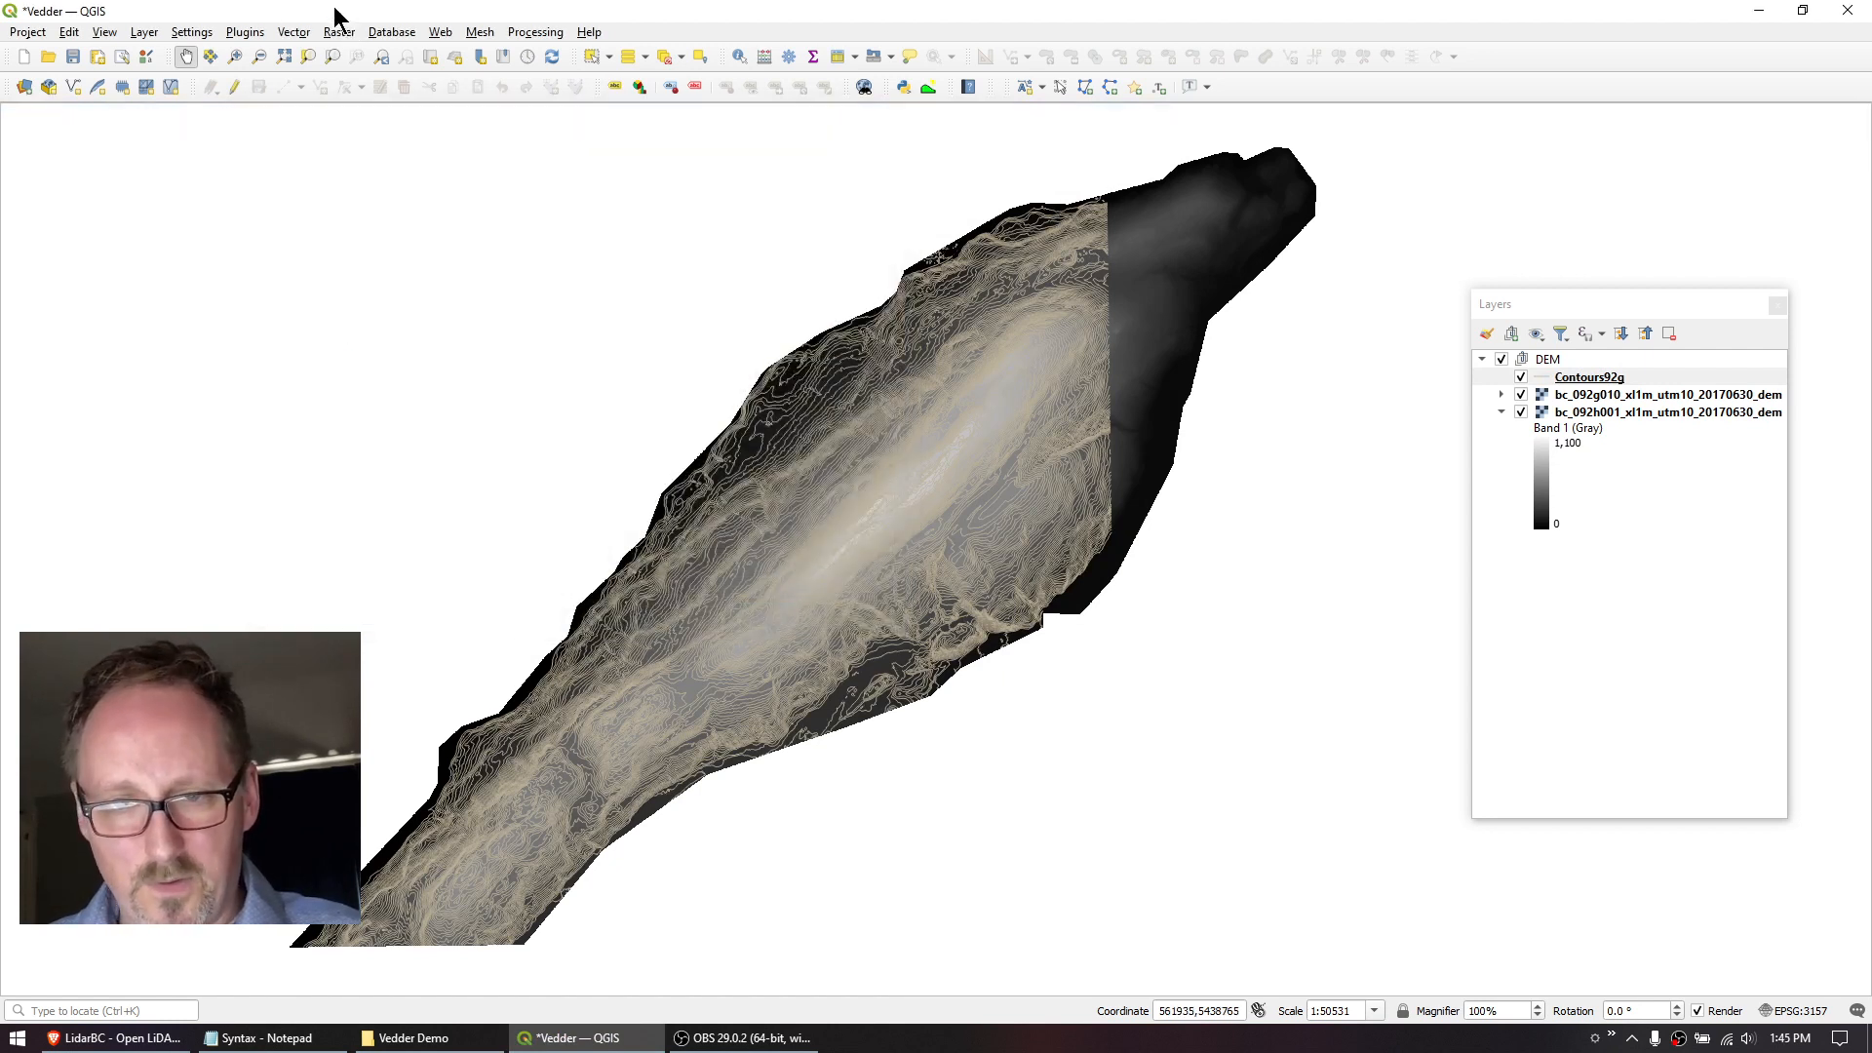
Set up another contour extraction with the bc_092h001 DEM as the input layer.
click(339, 35)
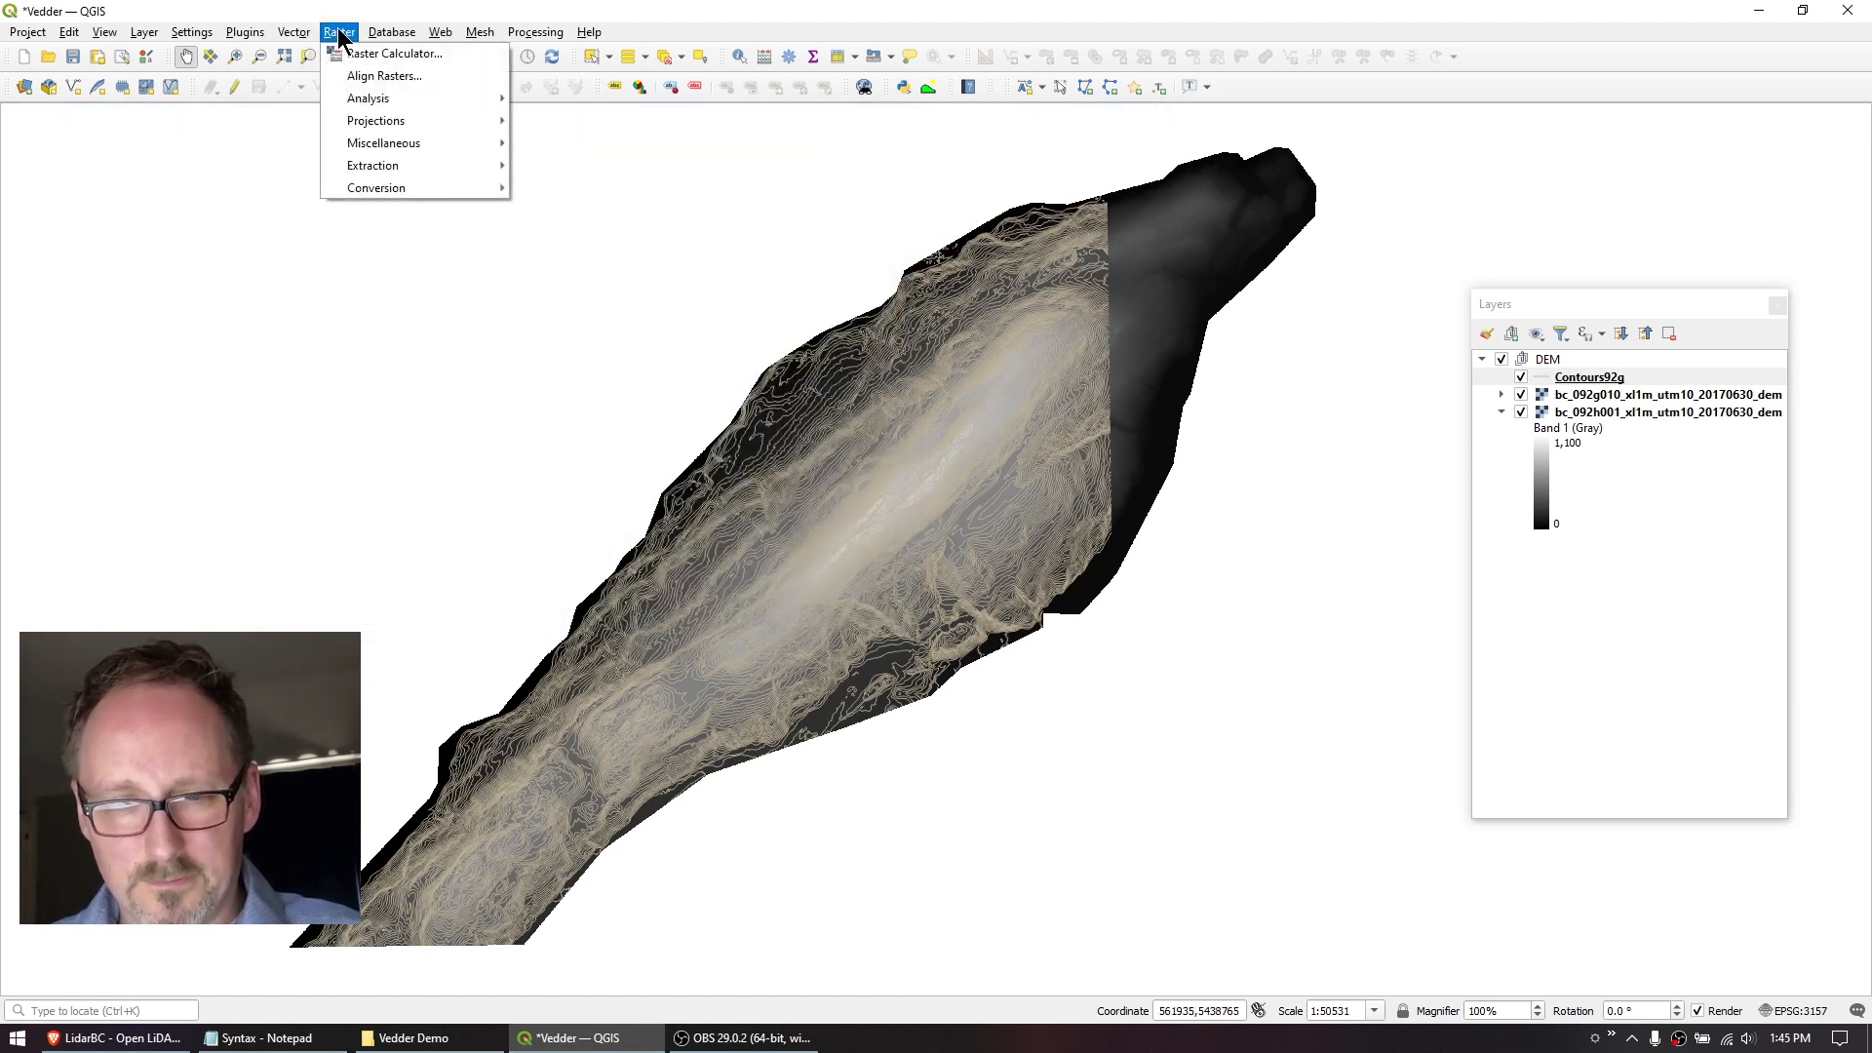
mouse_move(395, 168)
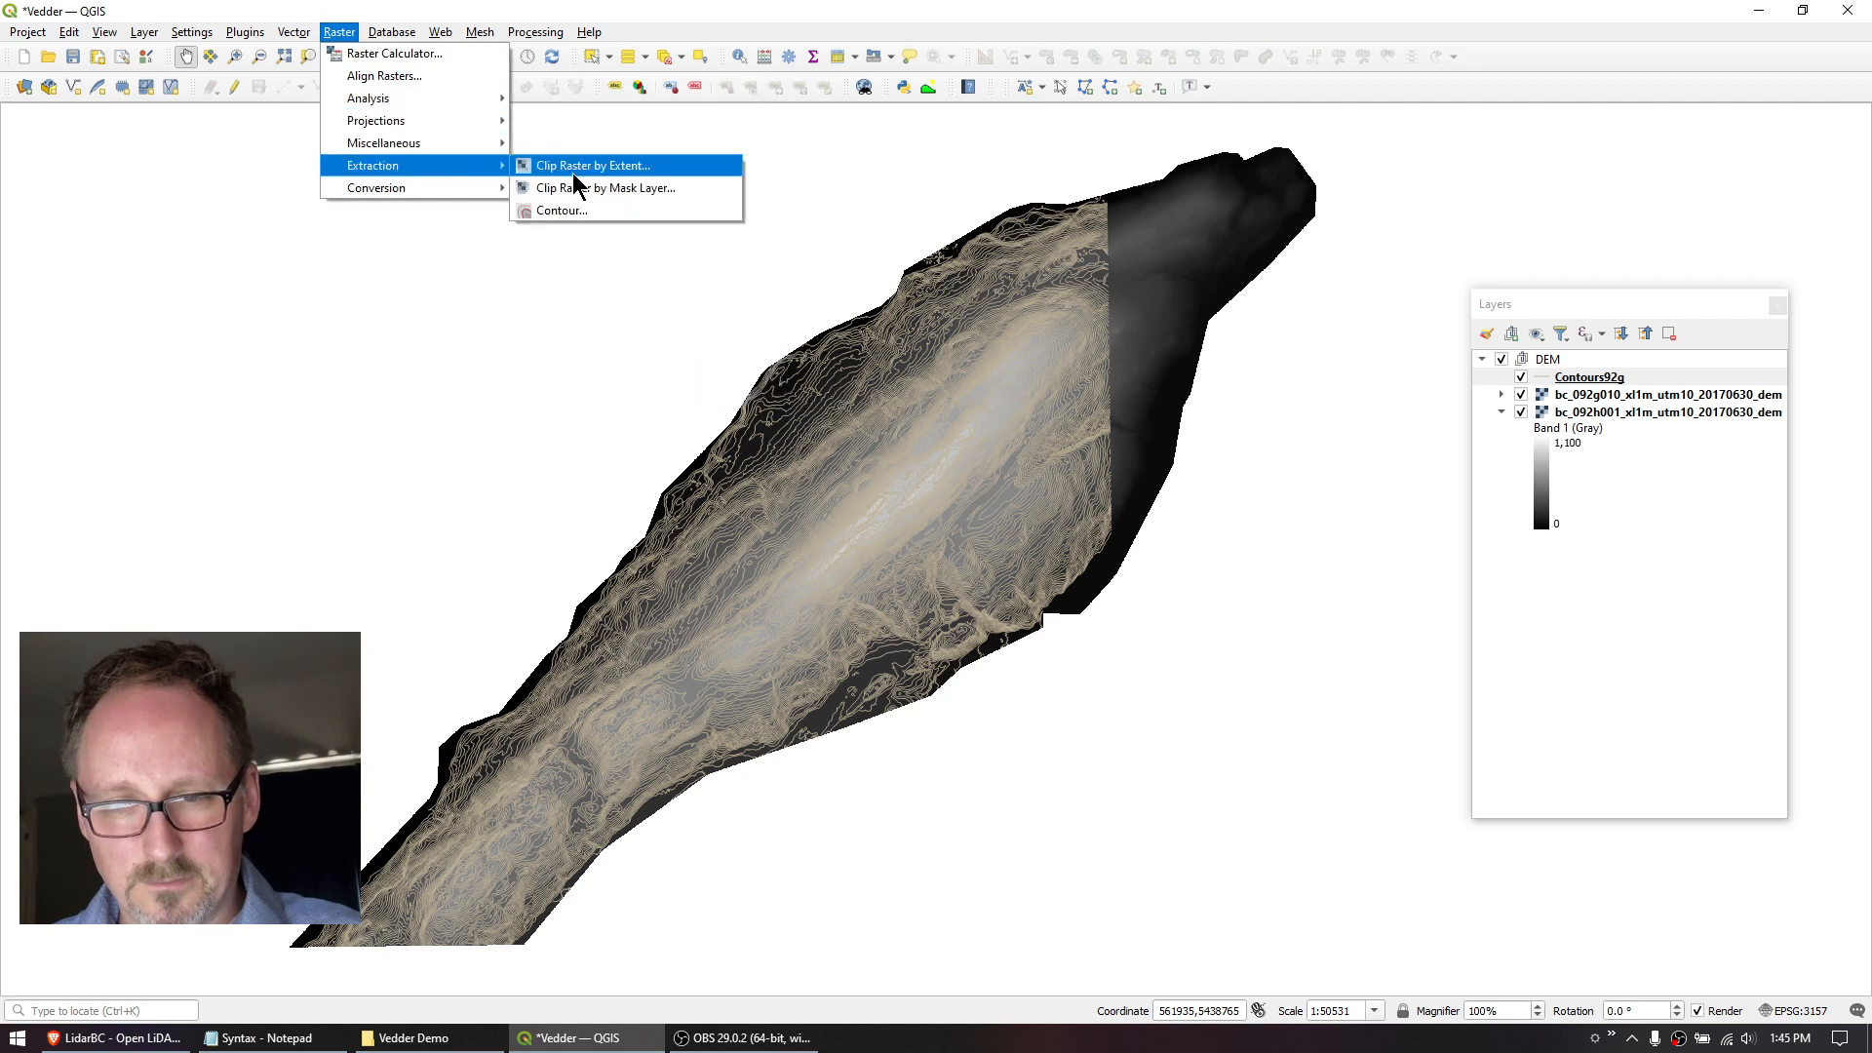
click(582, 211)
click(536, 203)
click(438, 226)
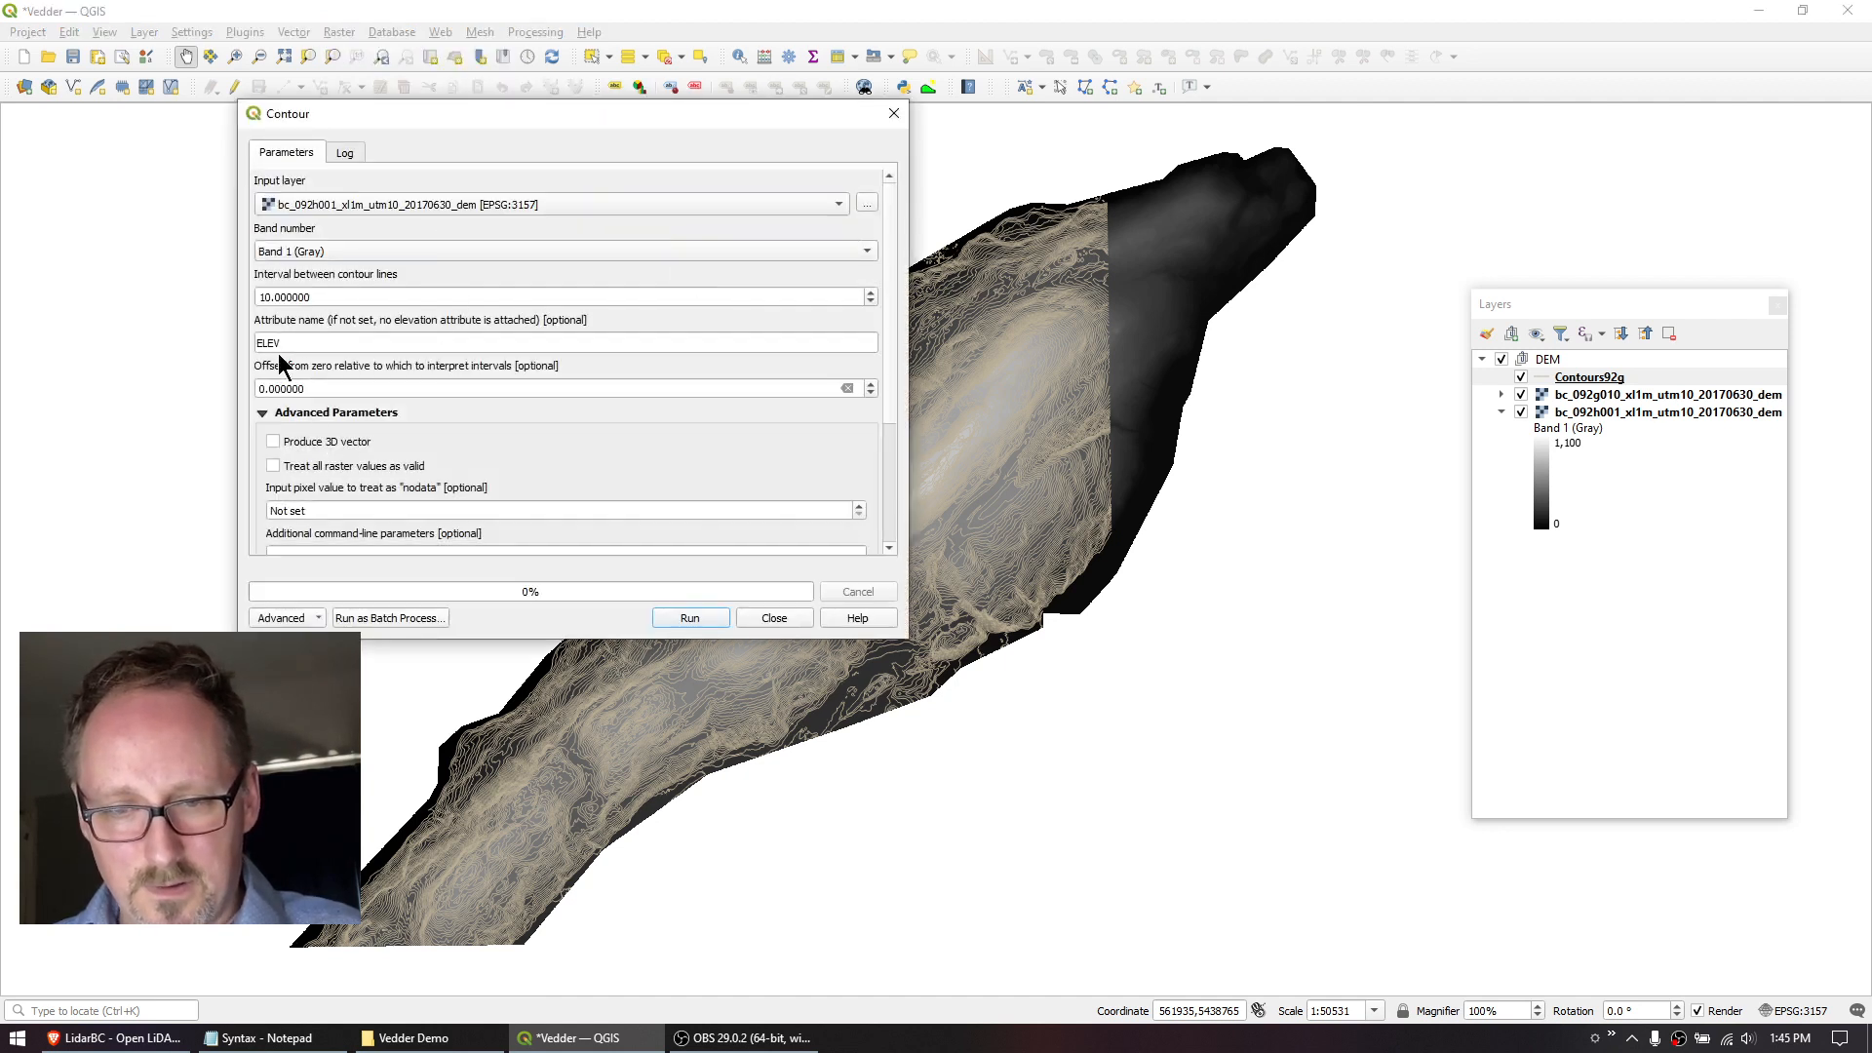
Save the contour output to Contours92h.gpkg in the Vedder Demo folder and run the extraction.
scroll(894, 542, down, 3)
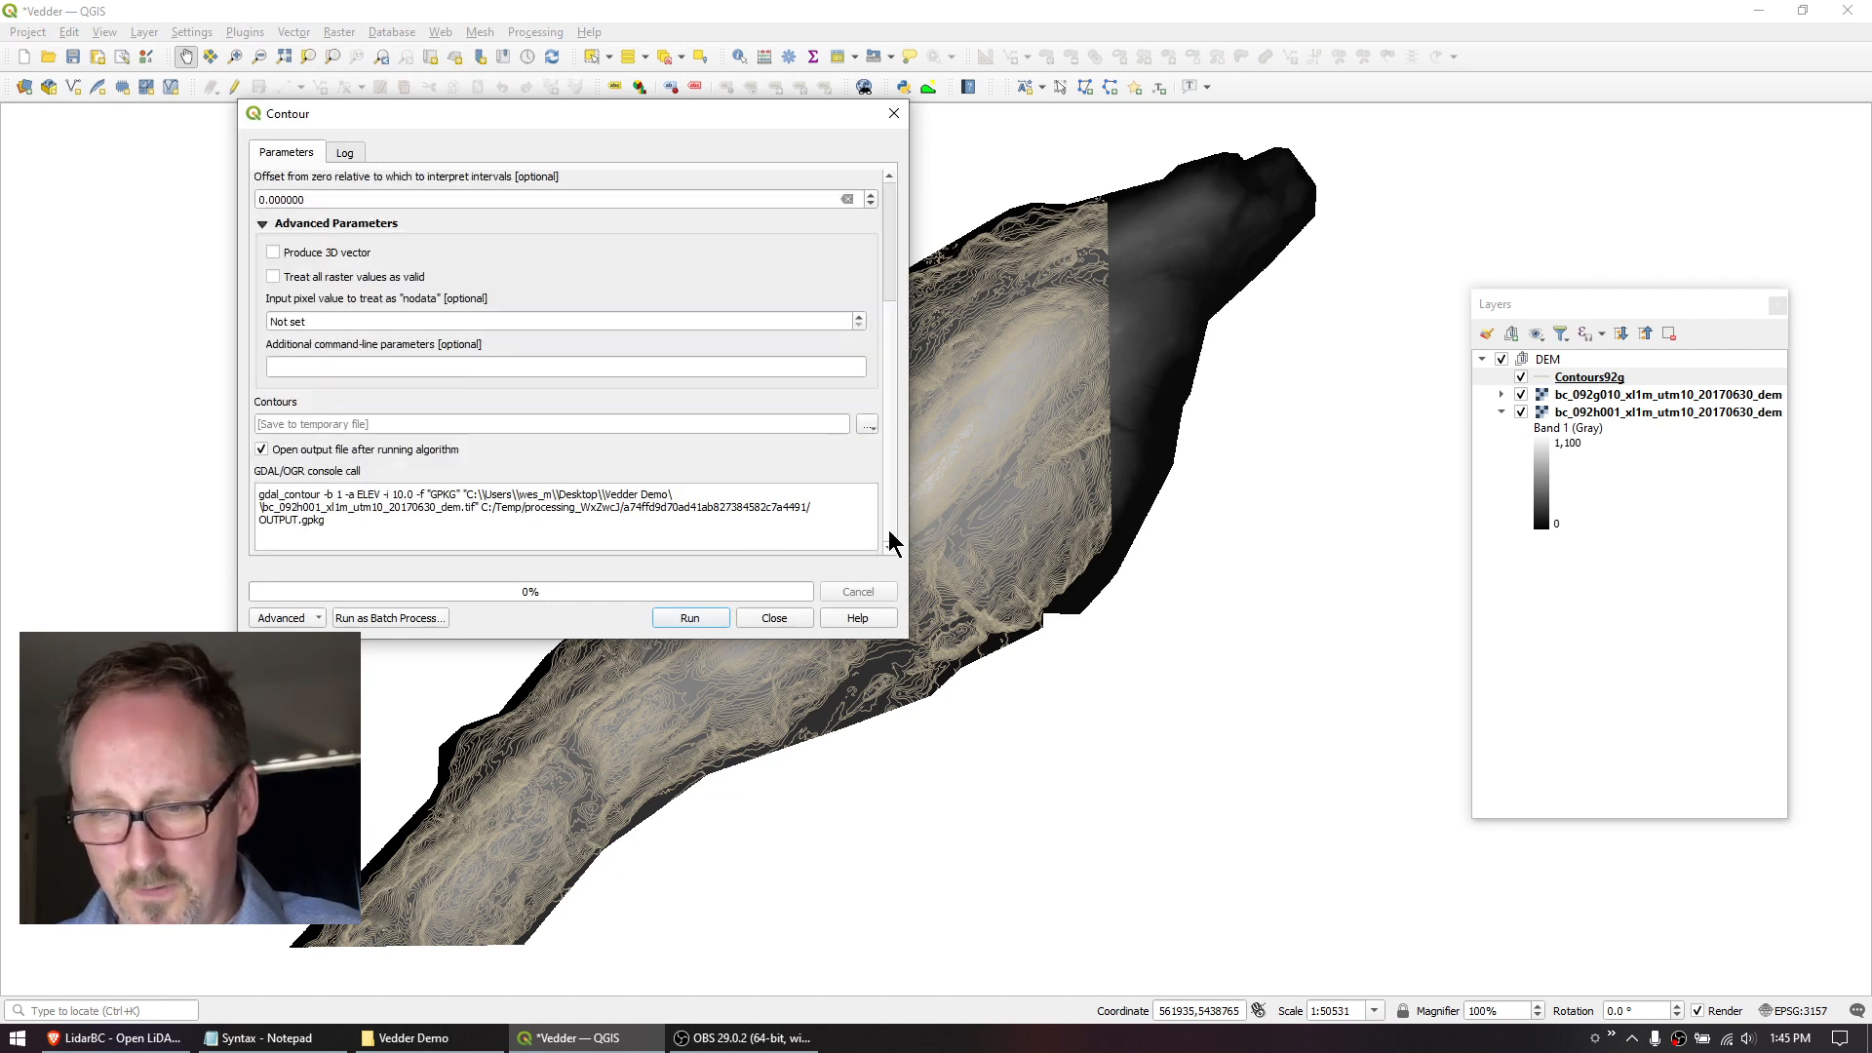
click(870, 427)
click(888, 468)
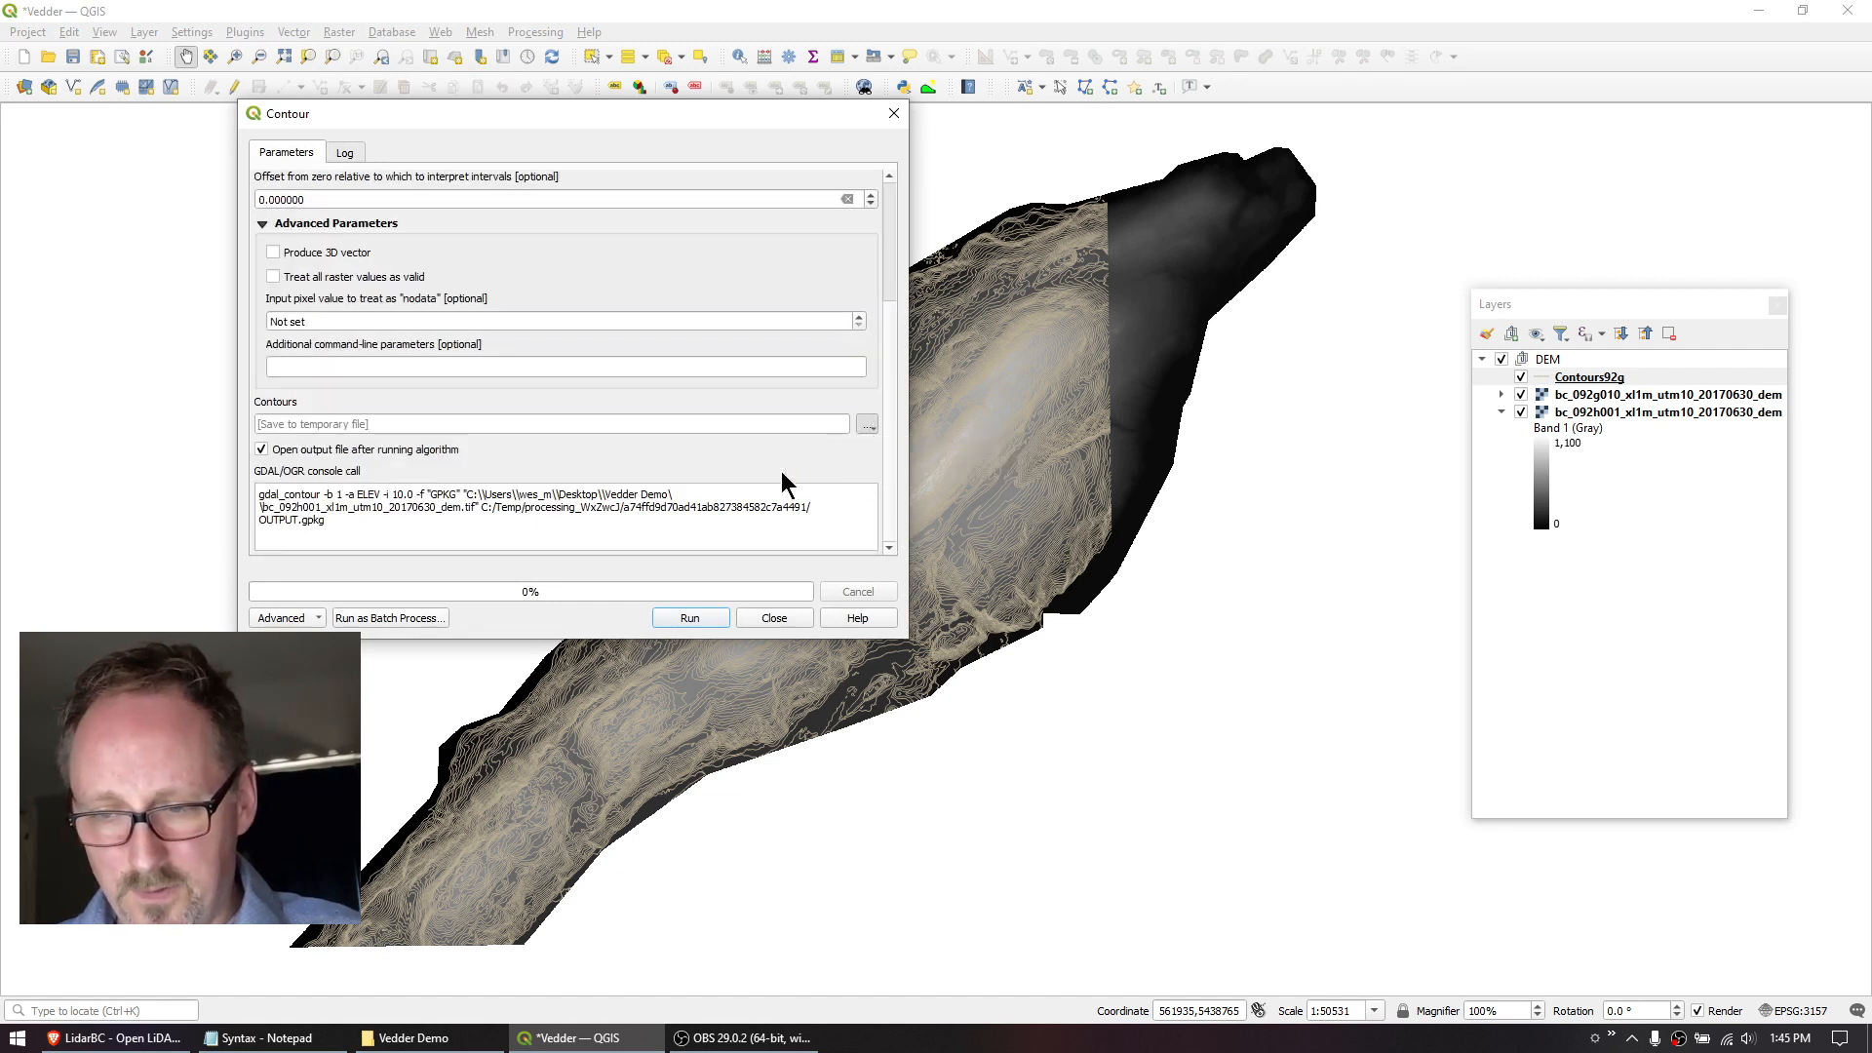
click(641, 271)
click(445, 556)
click(441, 556)
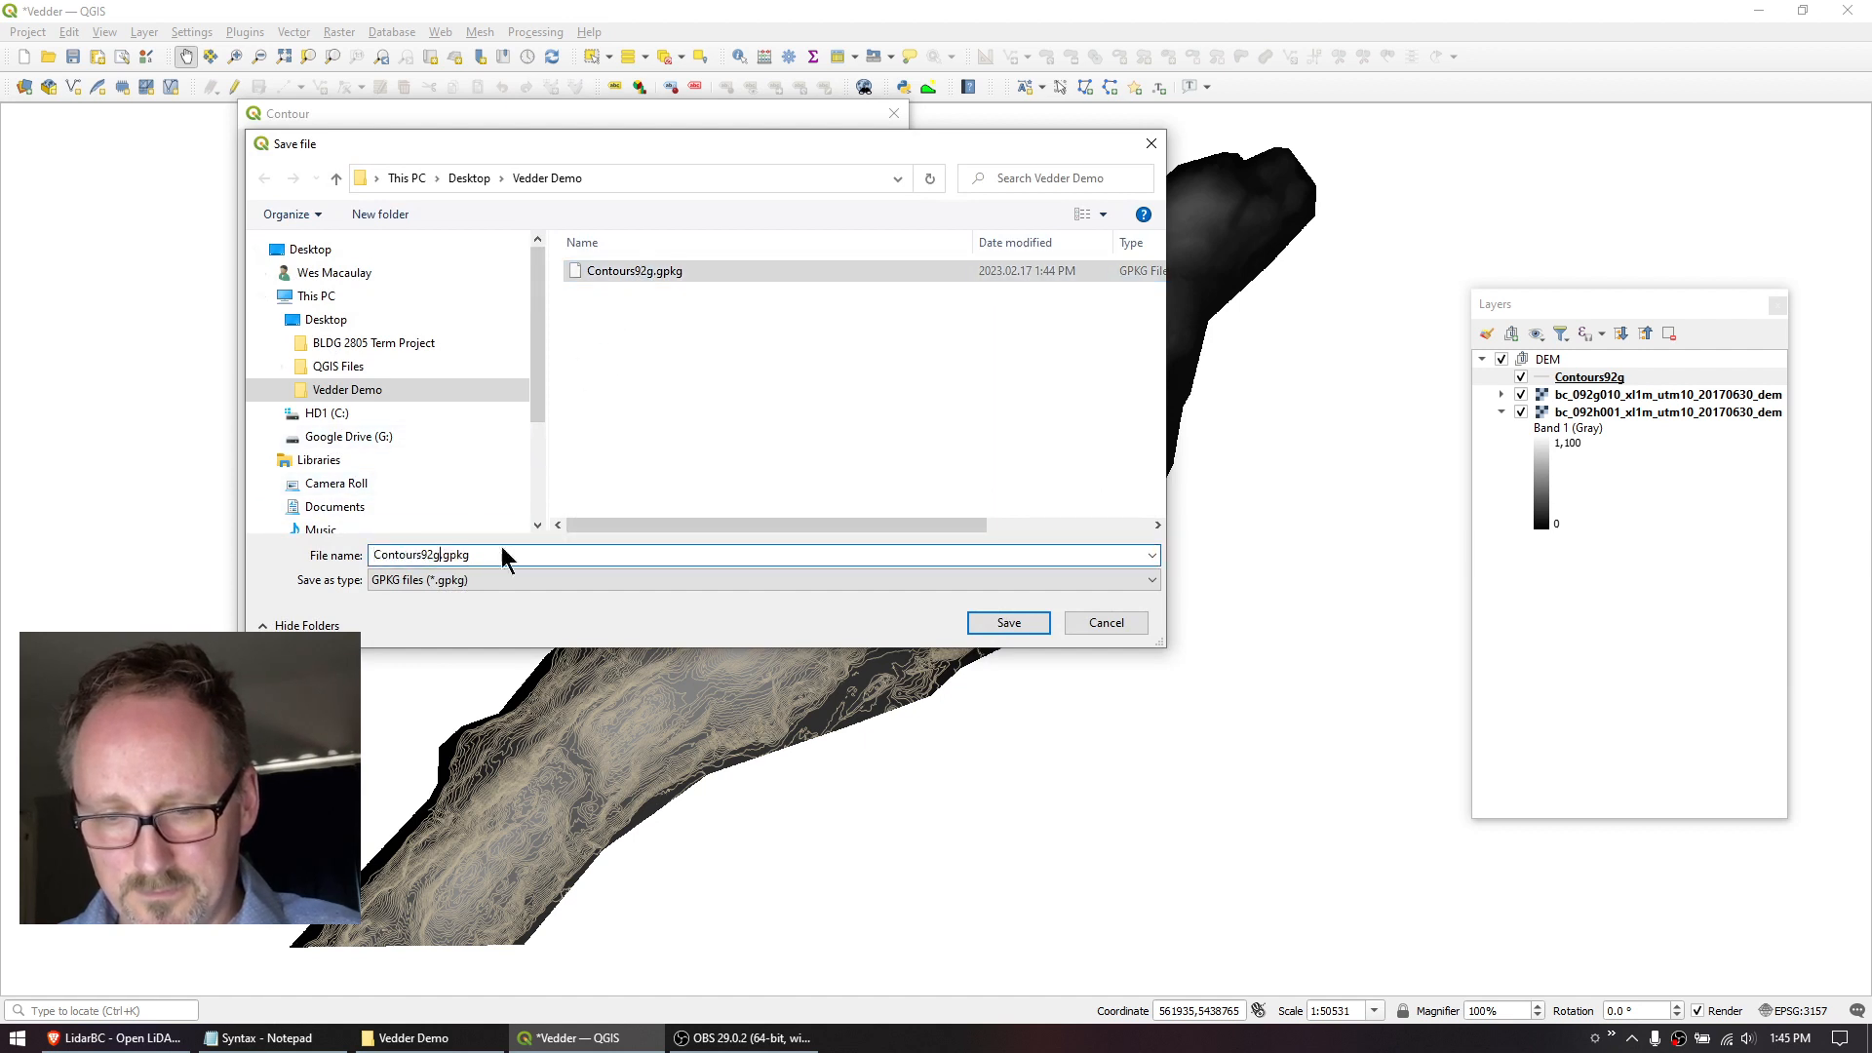
key(BackSpace)
text(h)
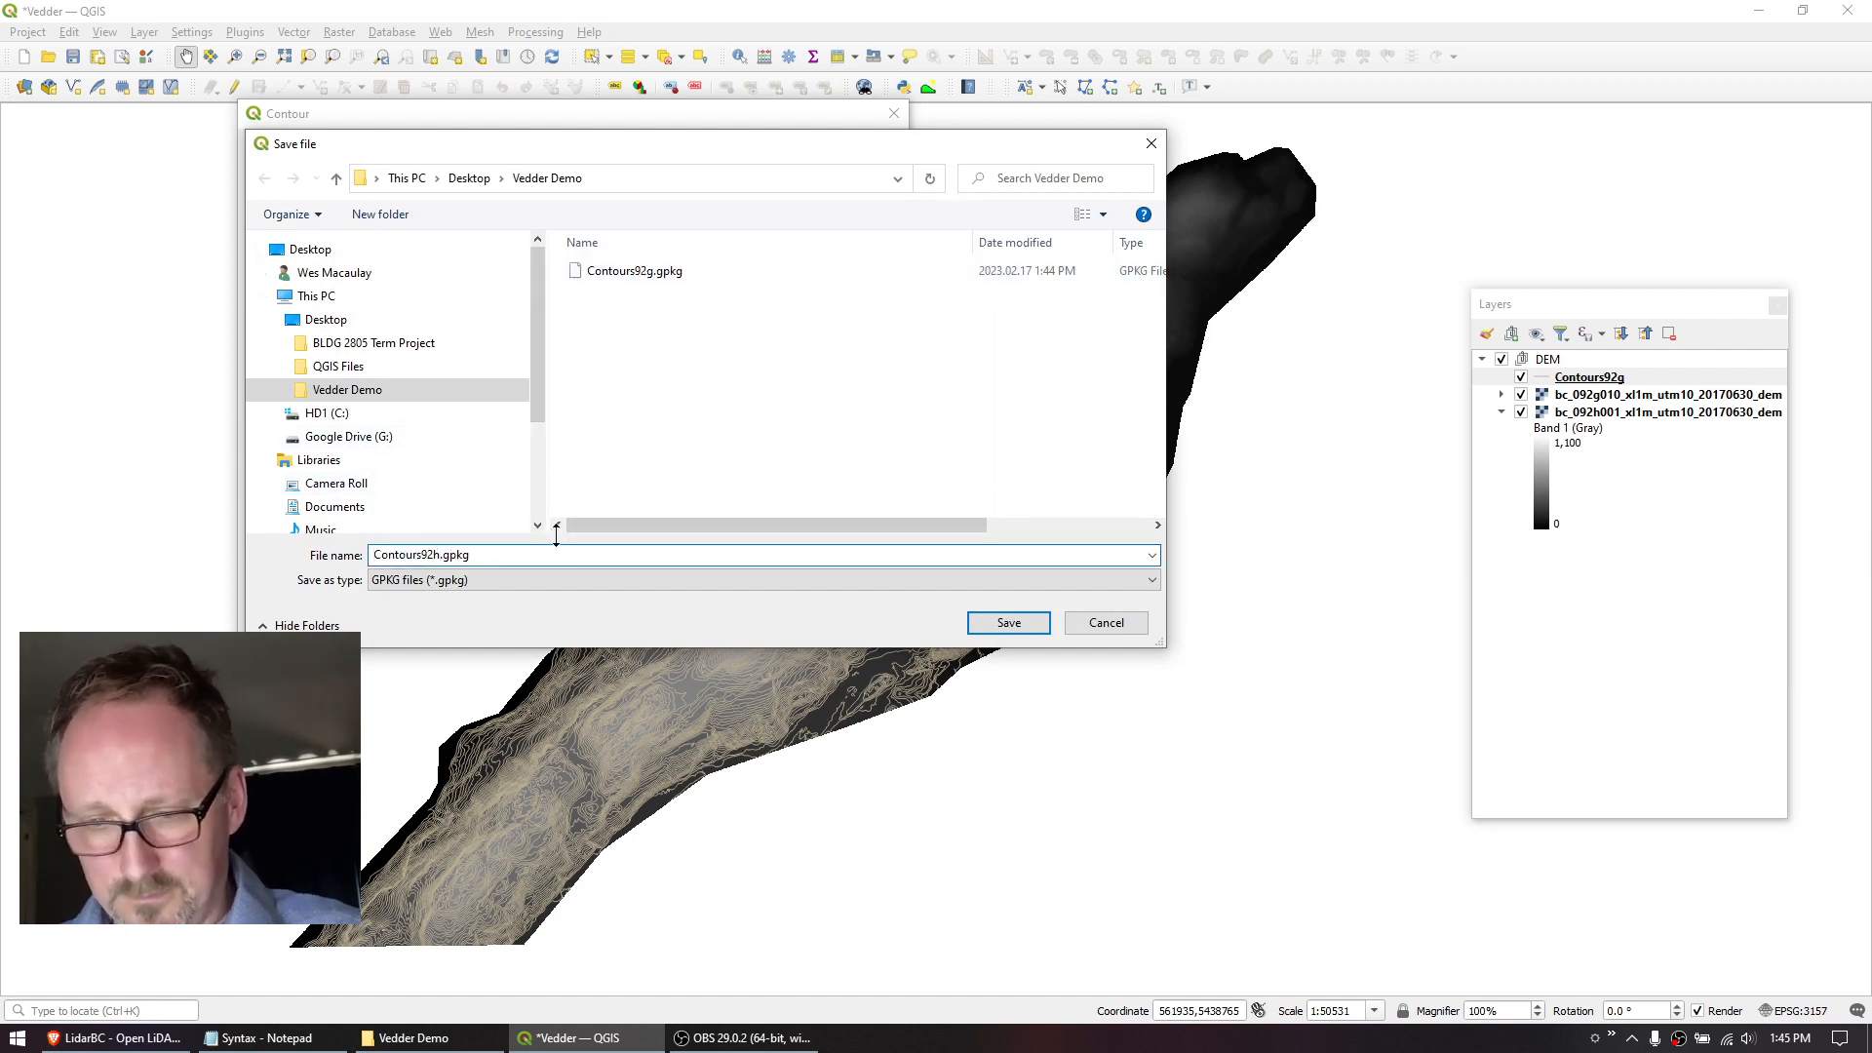
click(1007, 622)
click(704, 620)
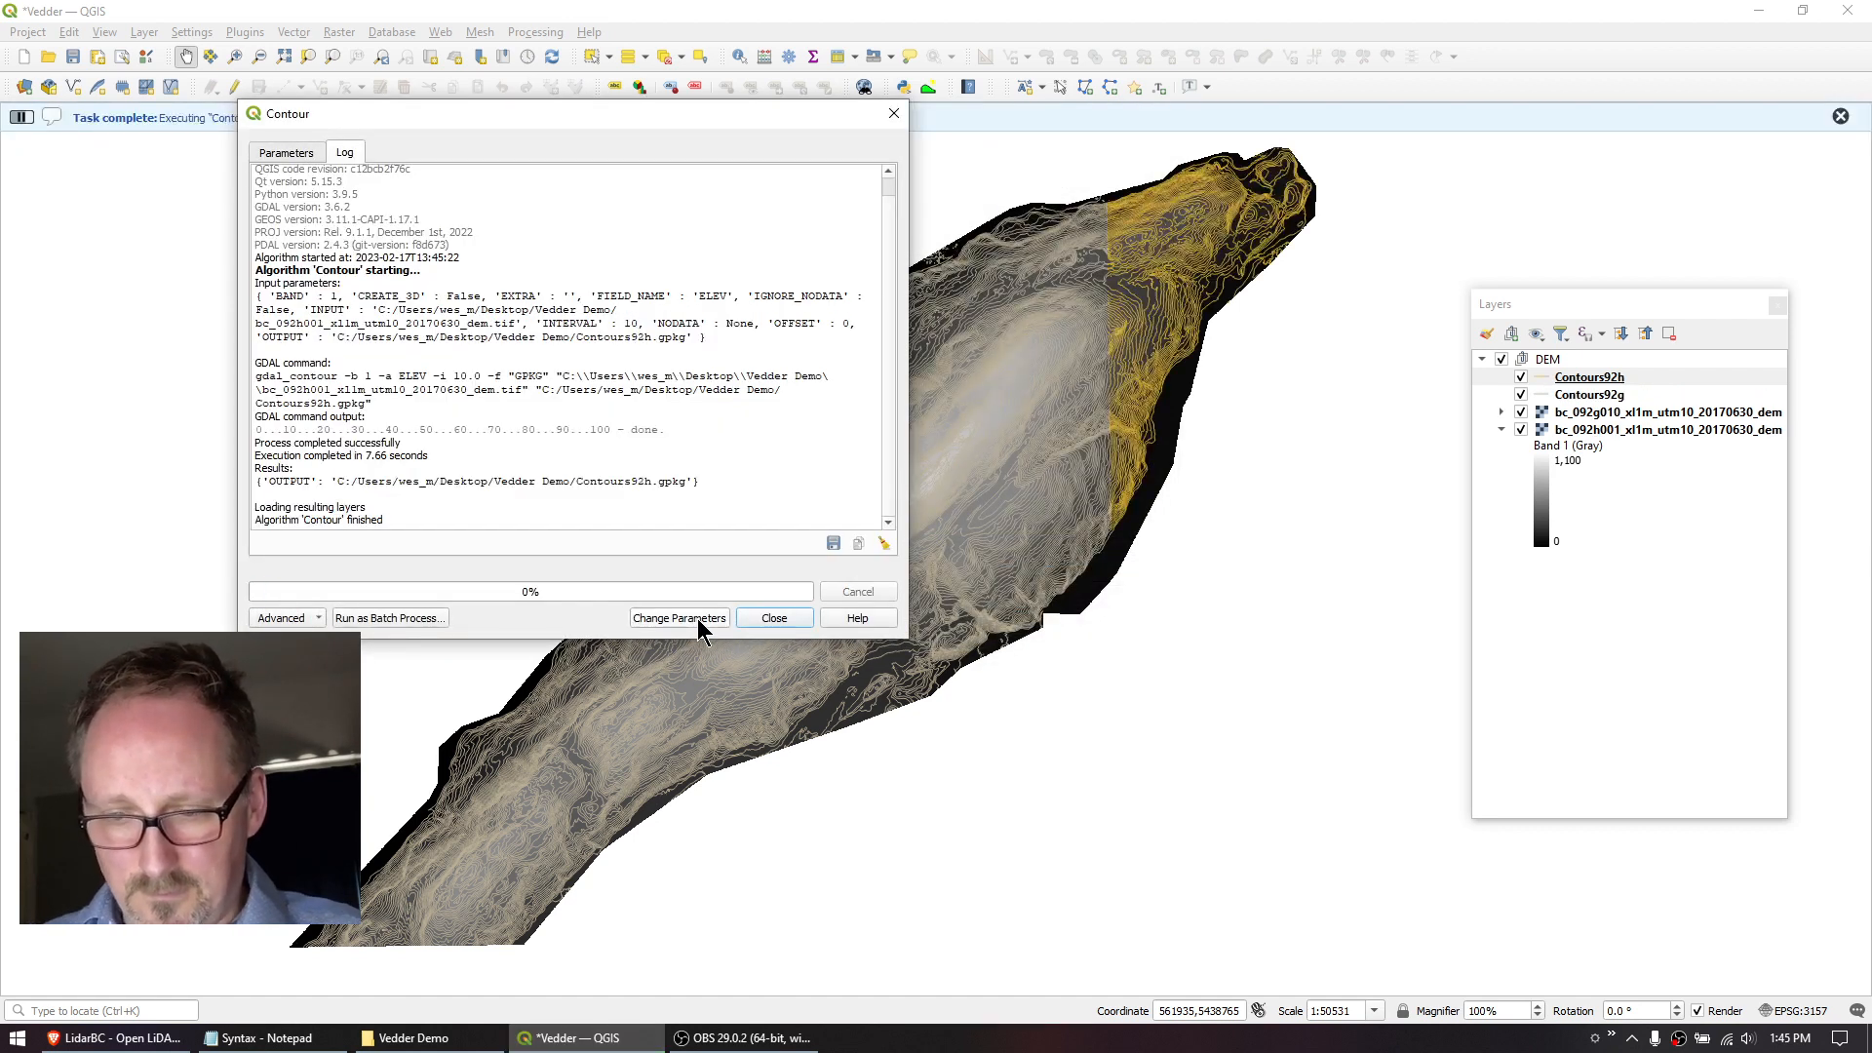
click(773, 618)
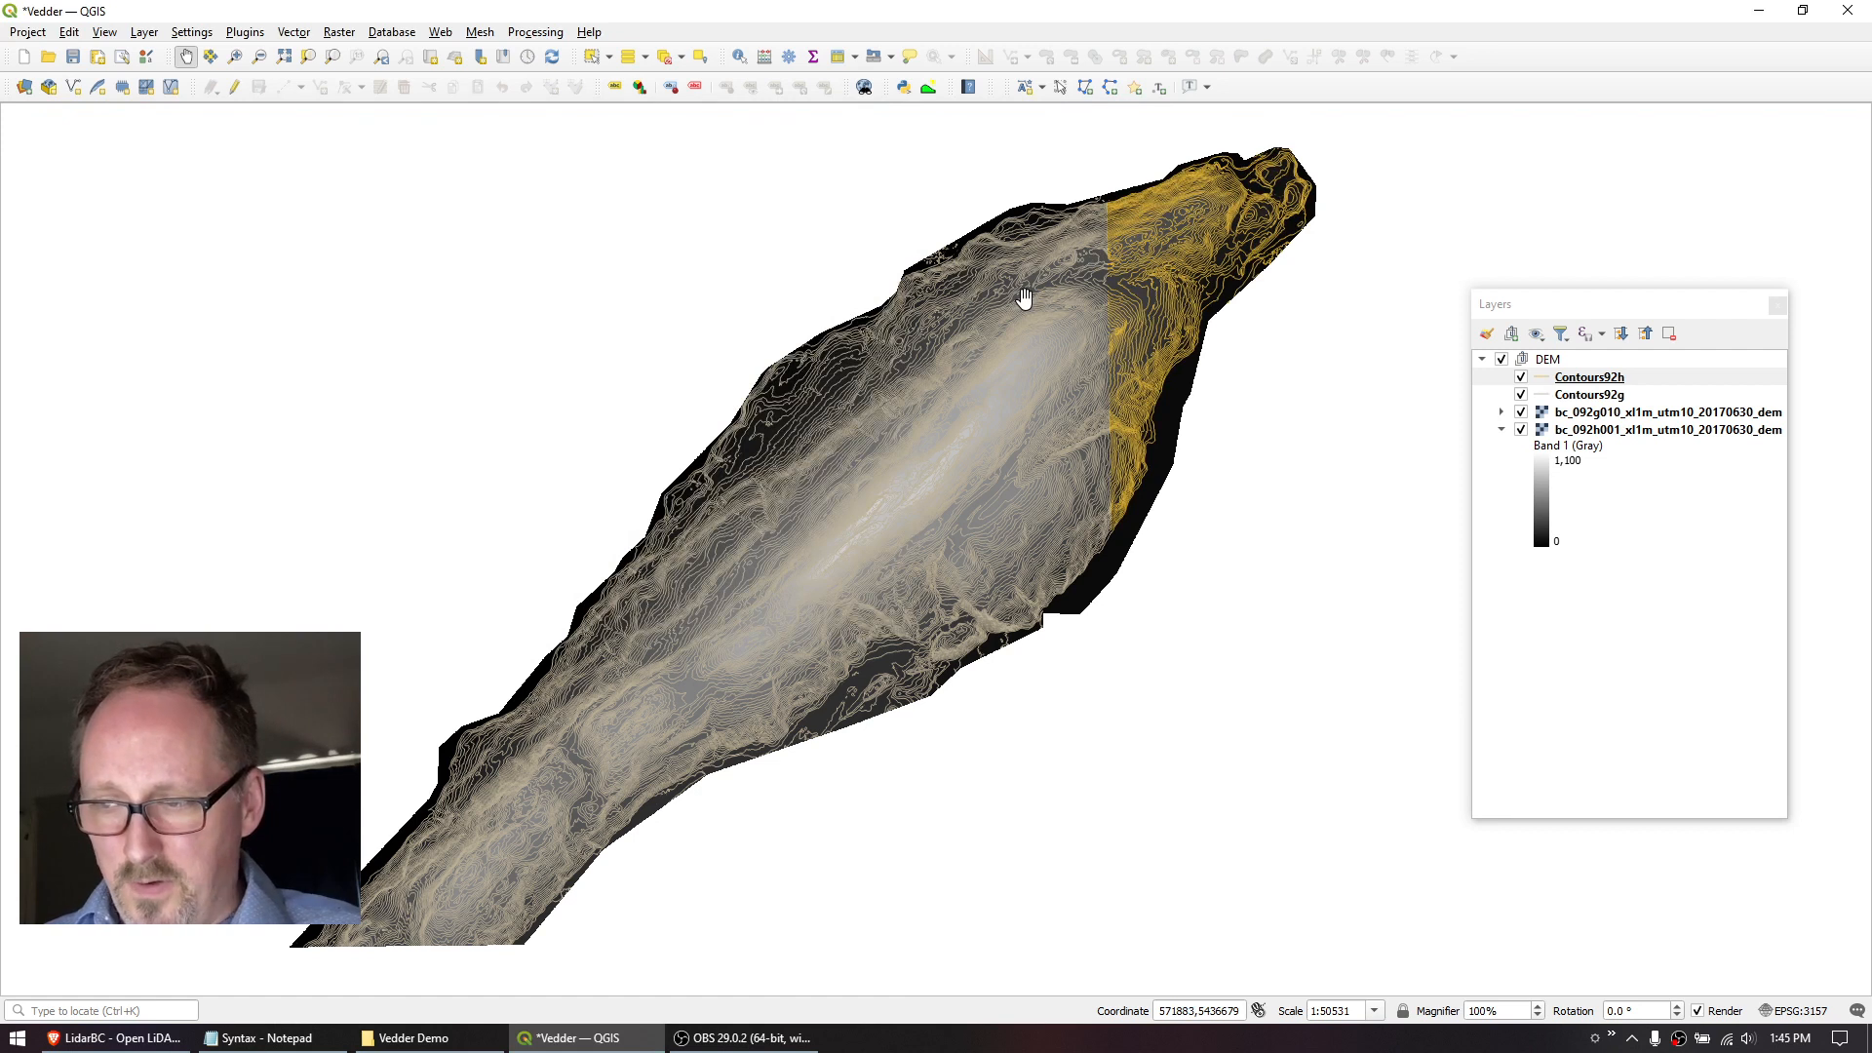
Create a layer group named Contours and move it out of the DEM group, directly above it.
click(1549, 361)
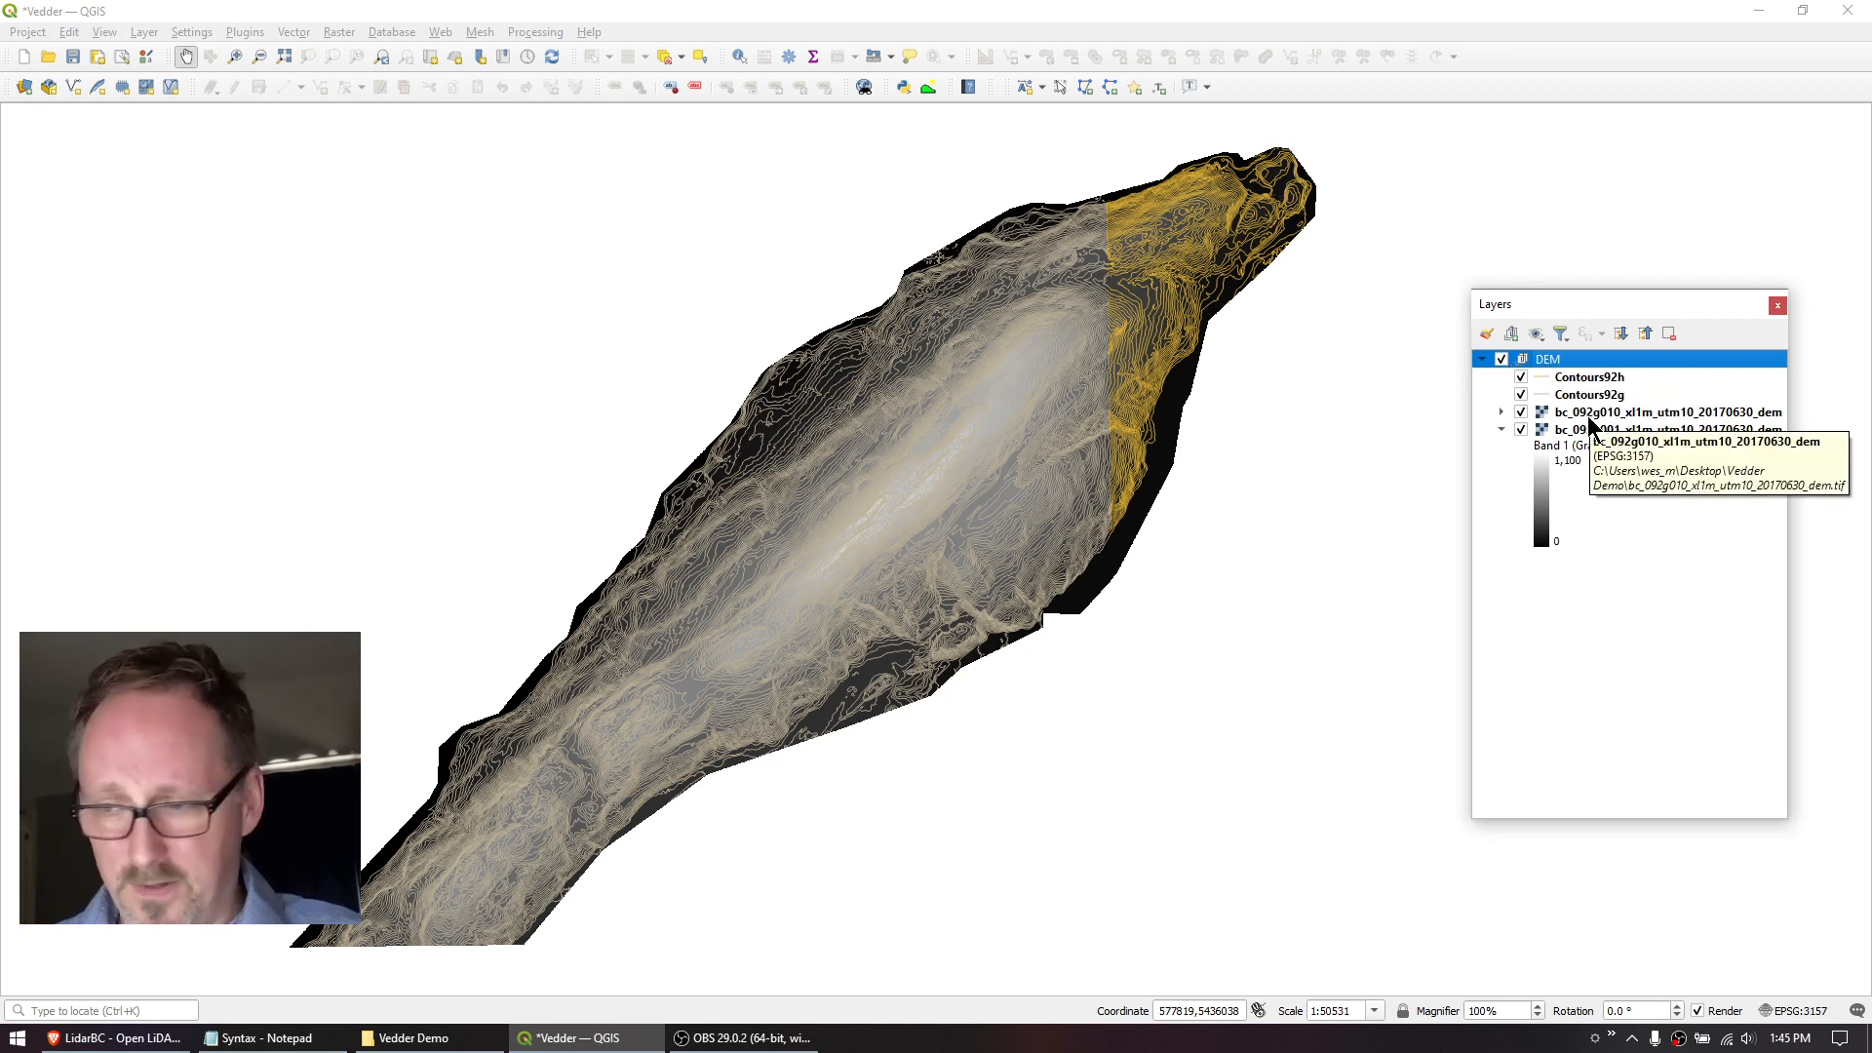
click(1513, 338)
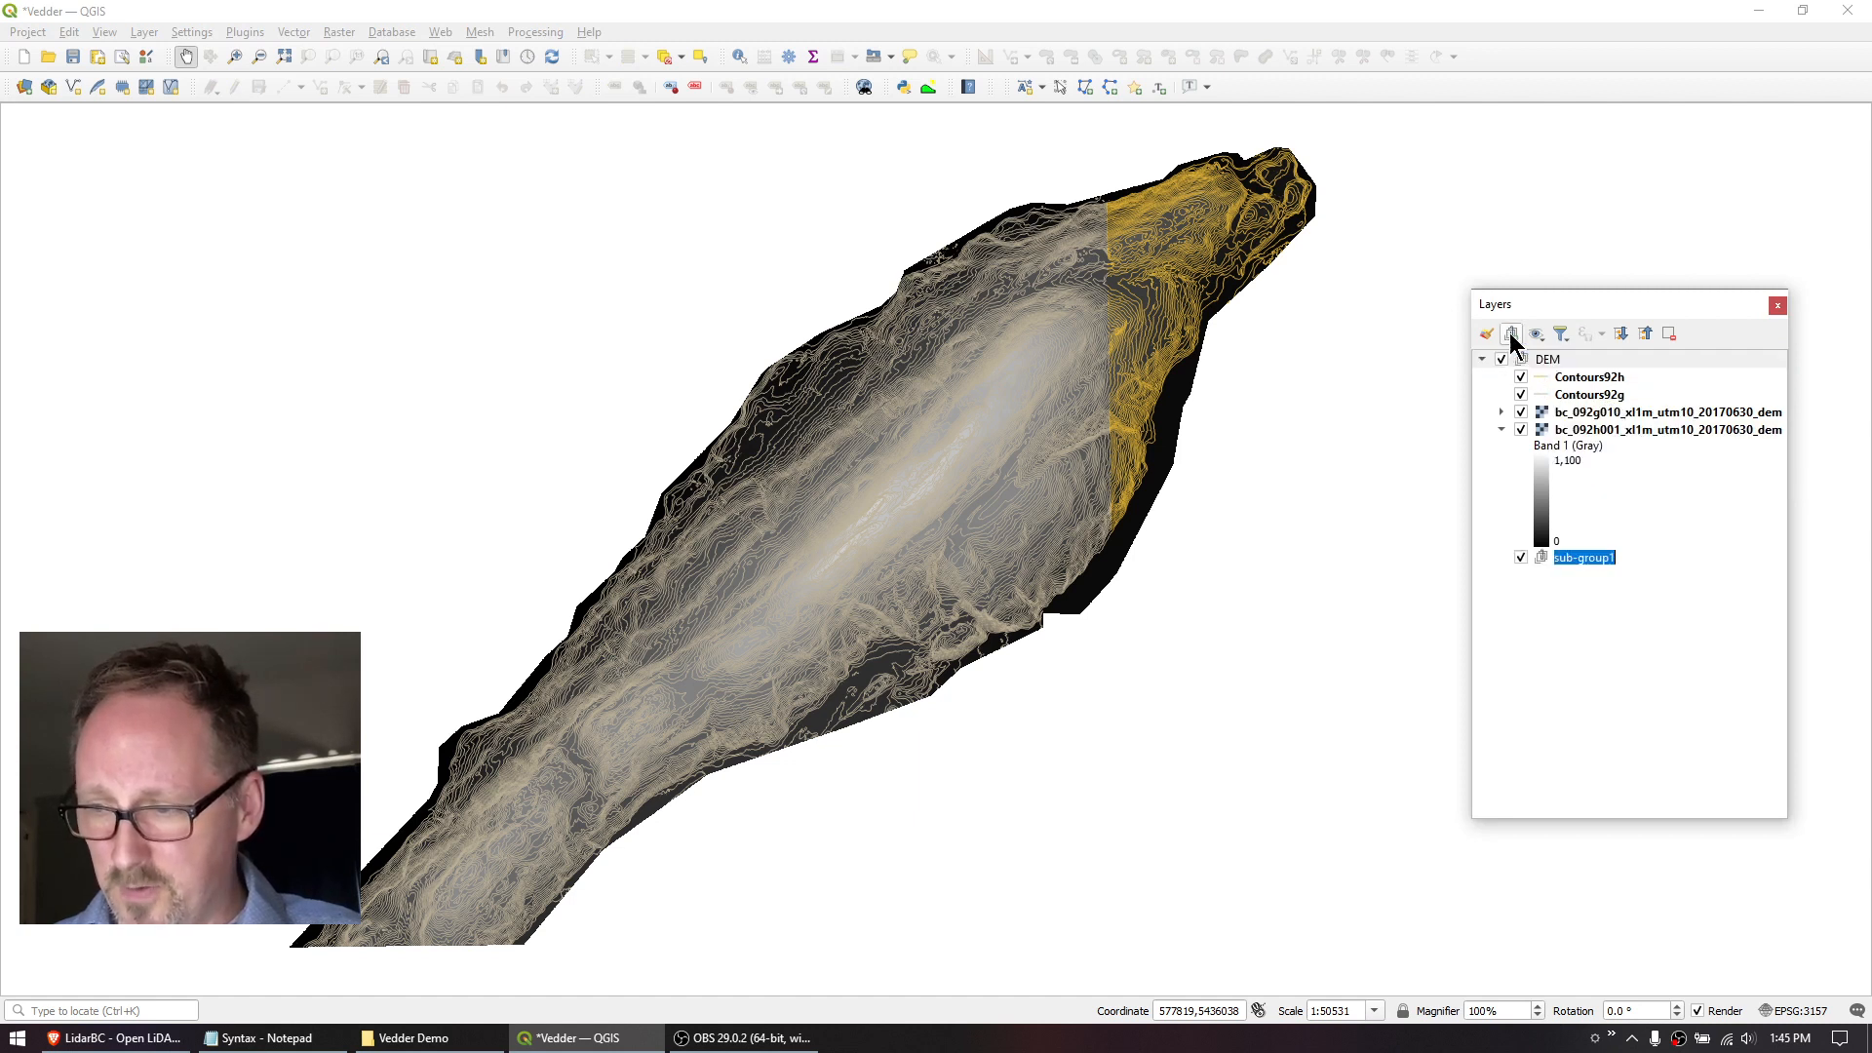
text(Con)
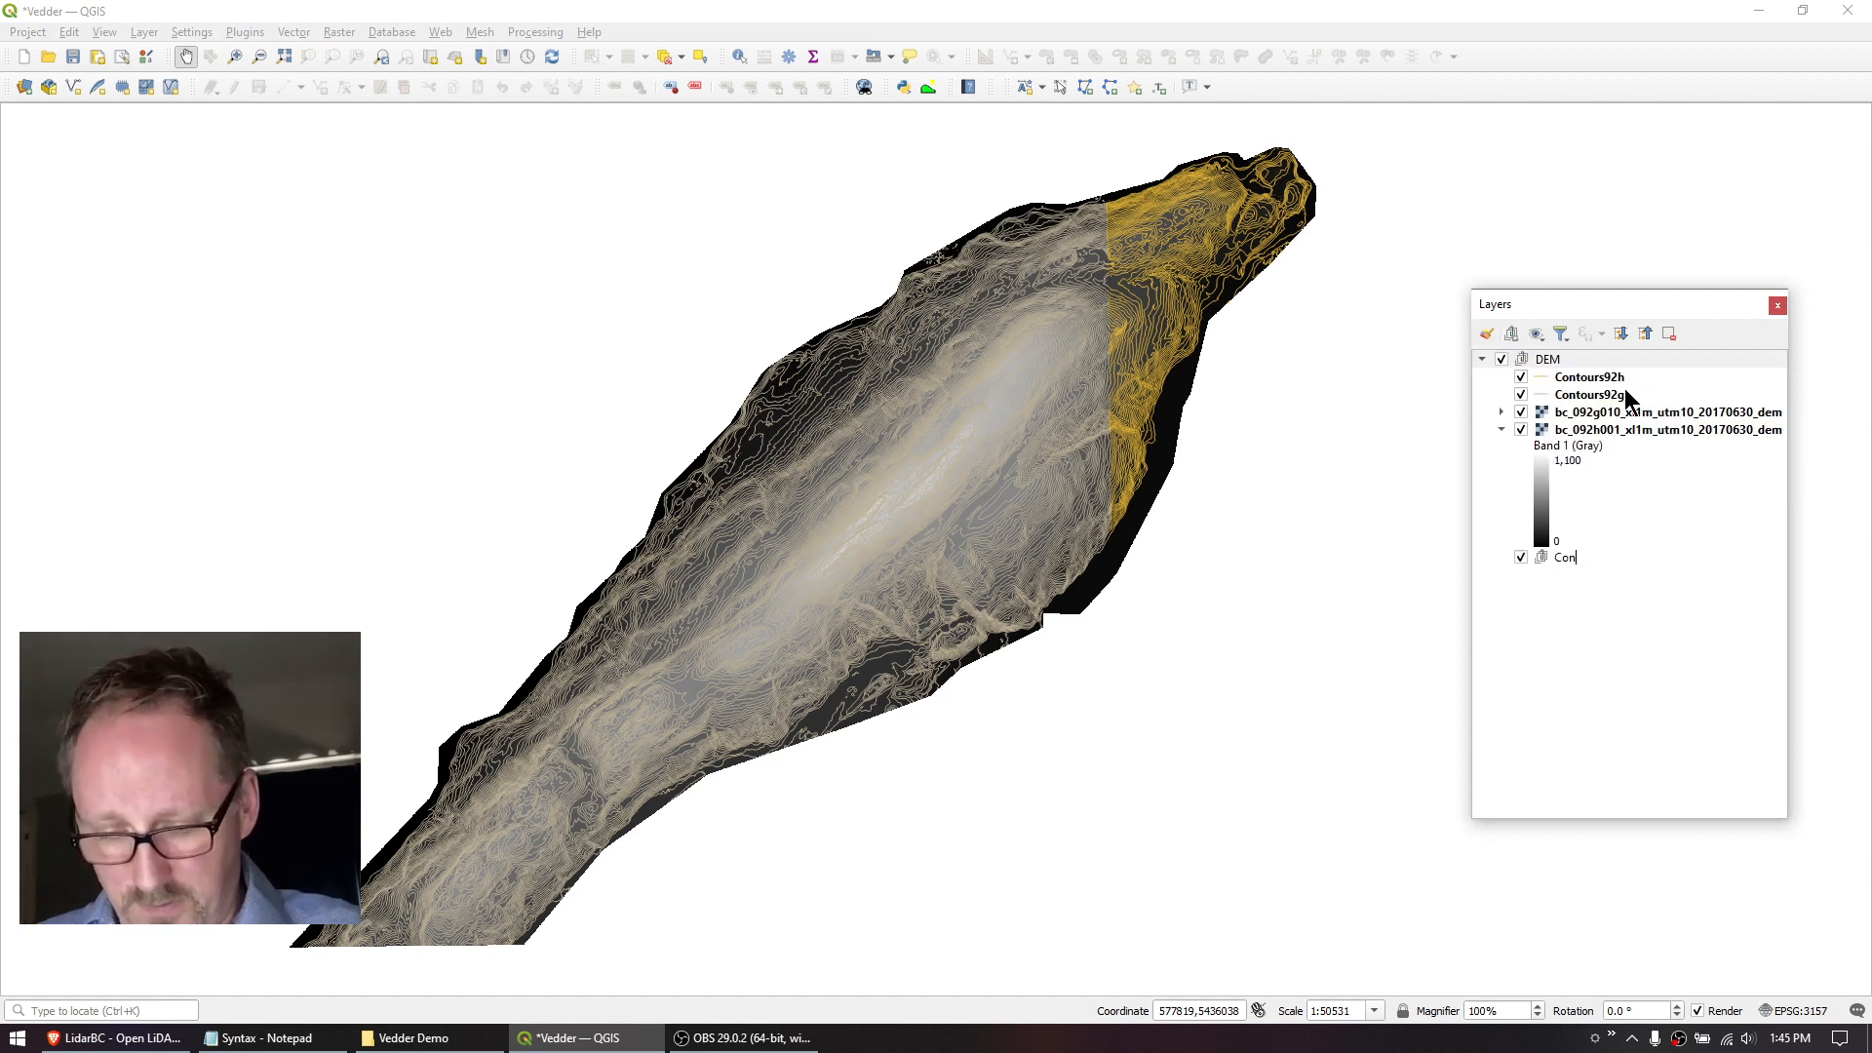
text(tours)
key(Return)
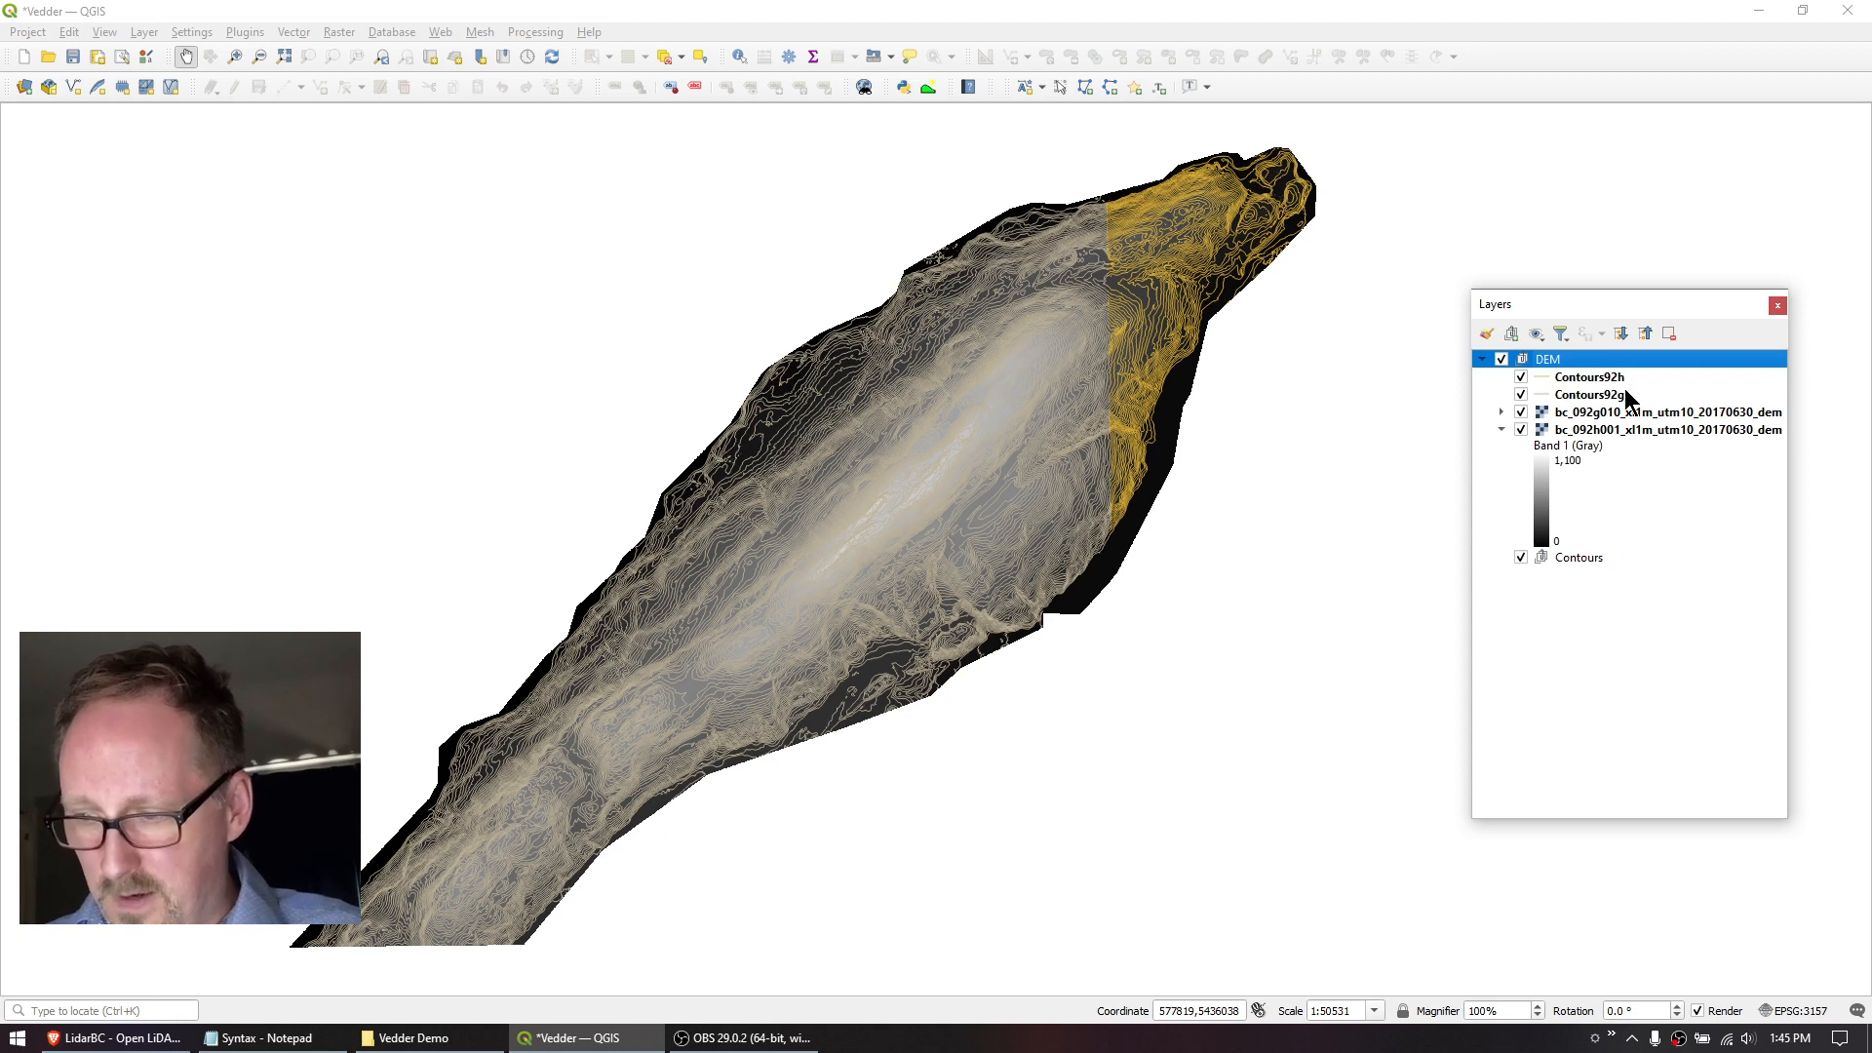
click(1564, 562)
drag(1561, 566, 1578, 370)
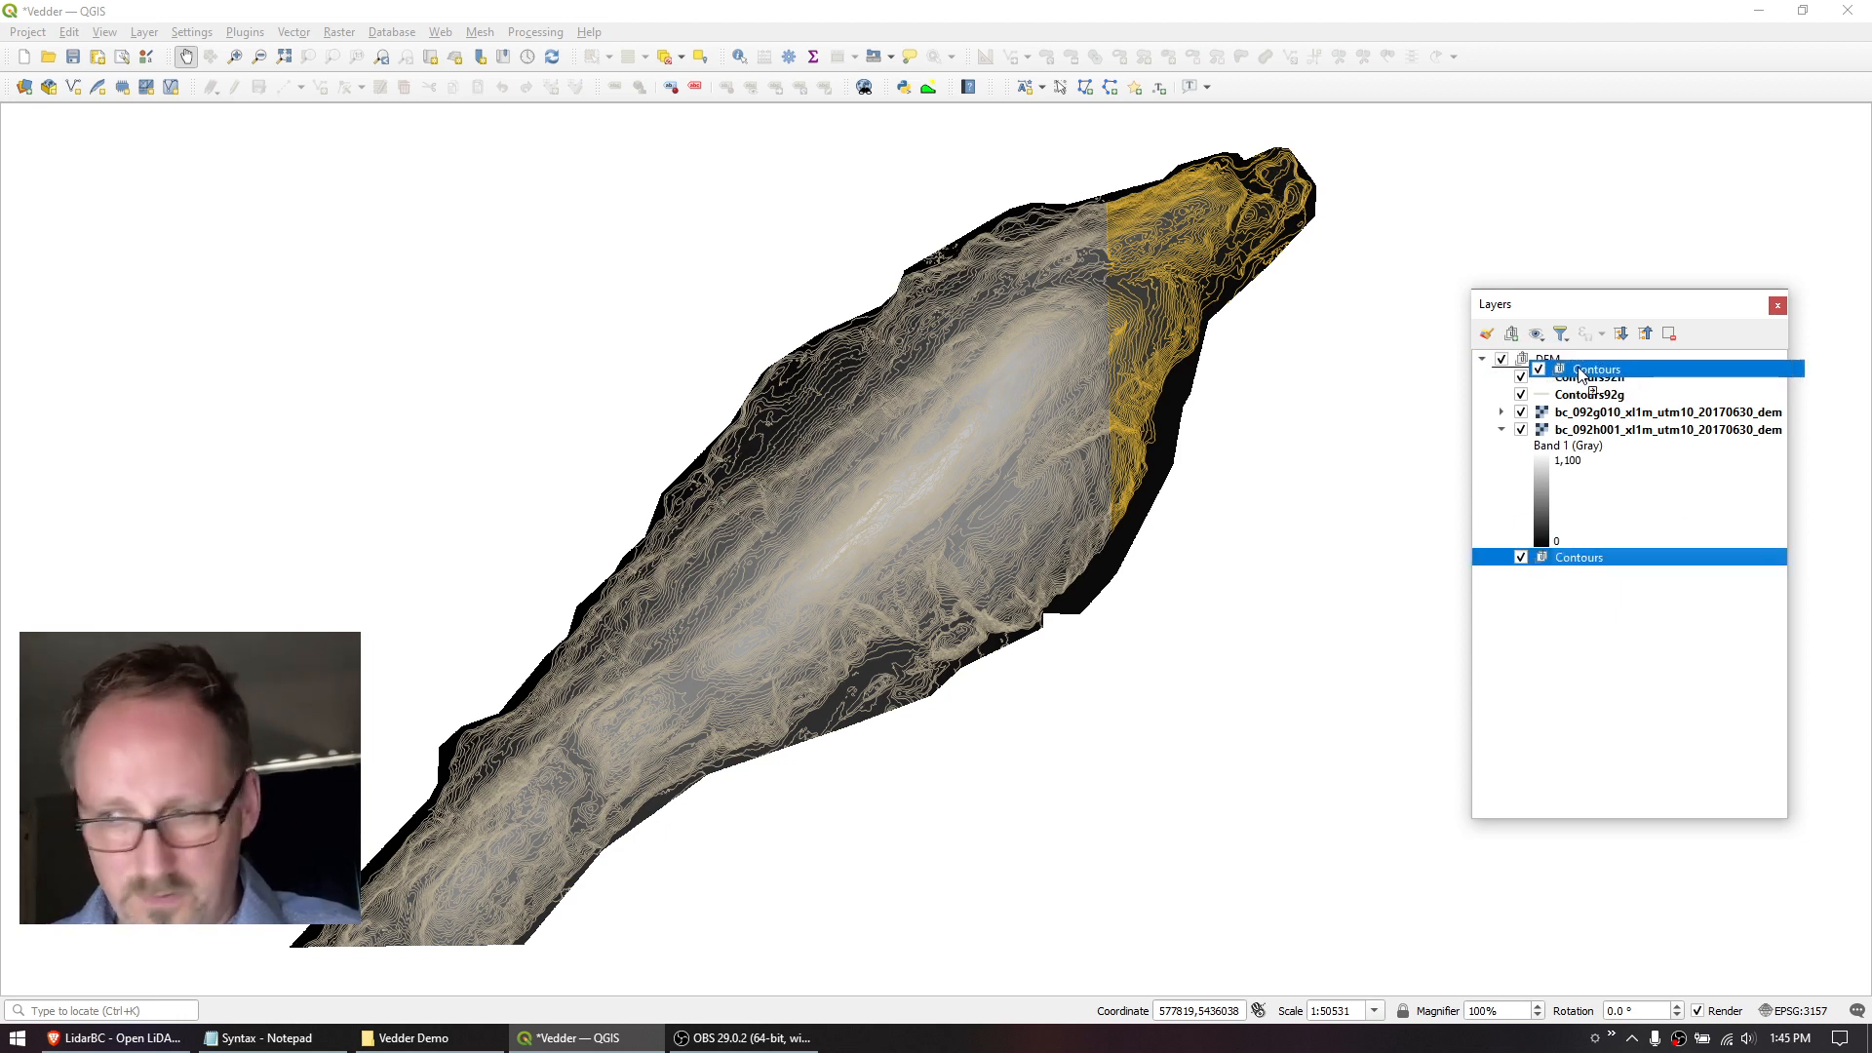
drag(1579, 373, 1587, 366)
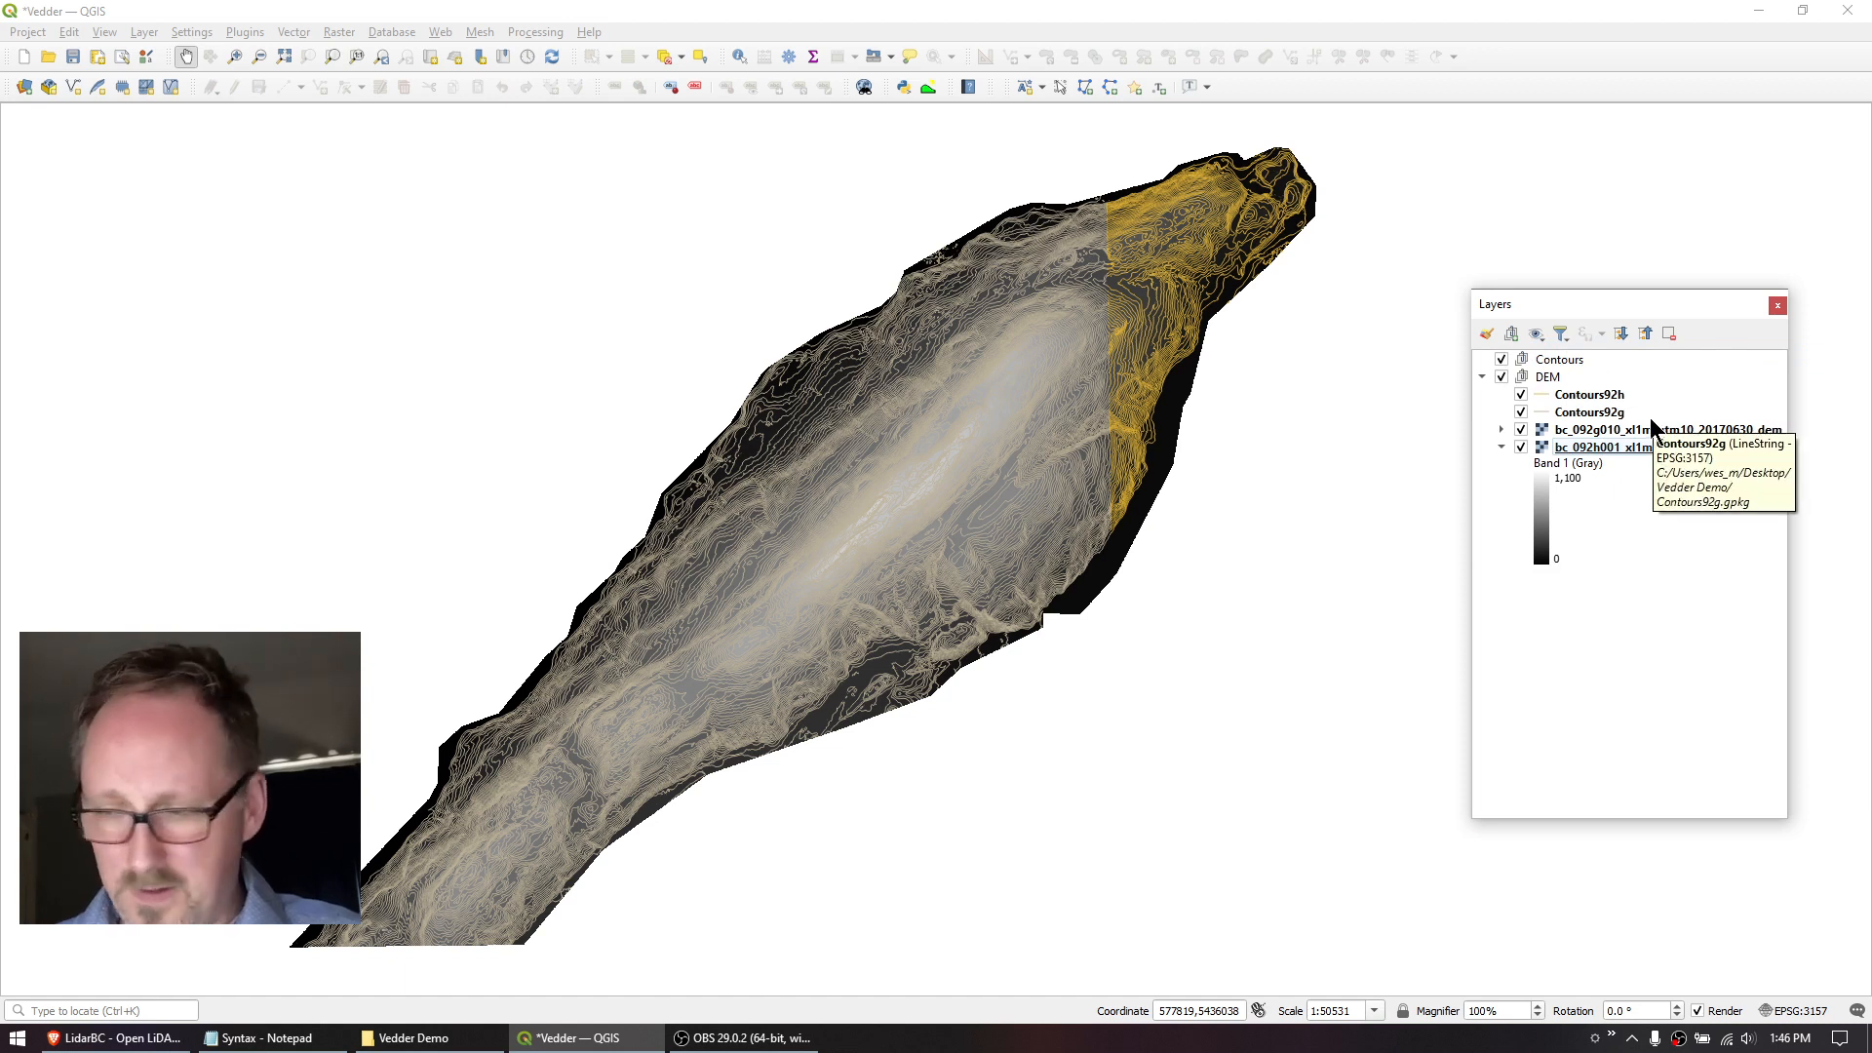
Move the Contours92h and Contours92g layers into the Contours group and hide the DEM group.
drag(1585, 396, 1560, 360)
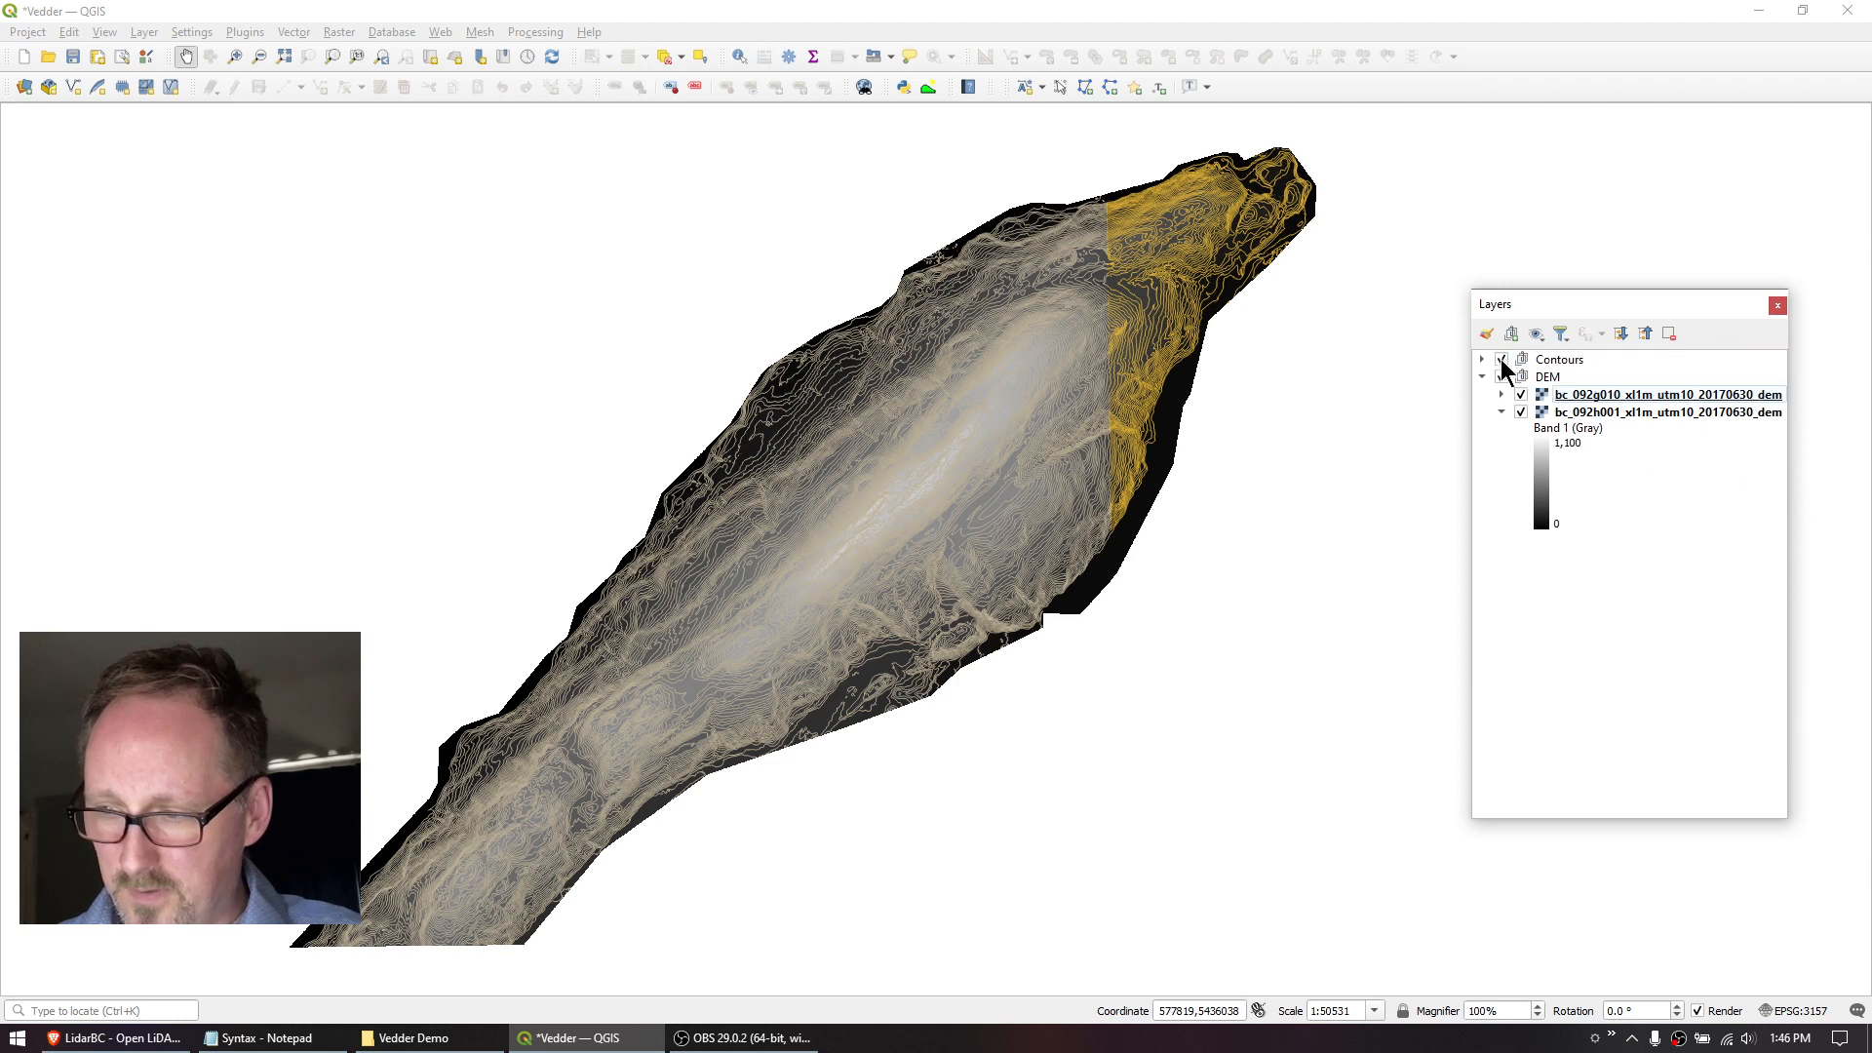
click(1482, 359)
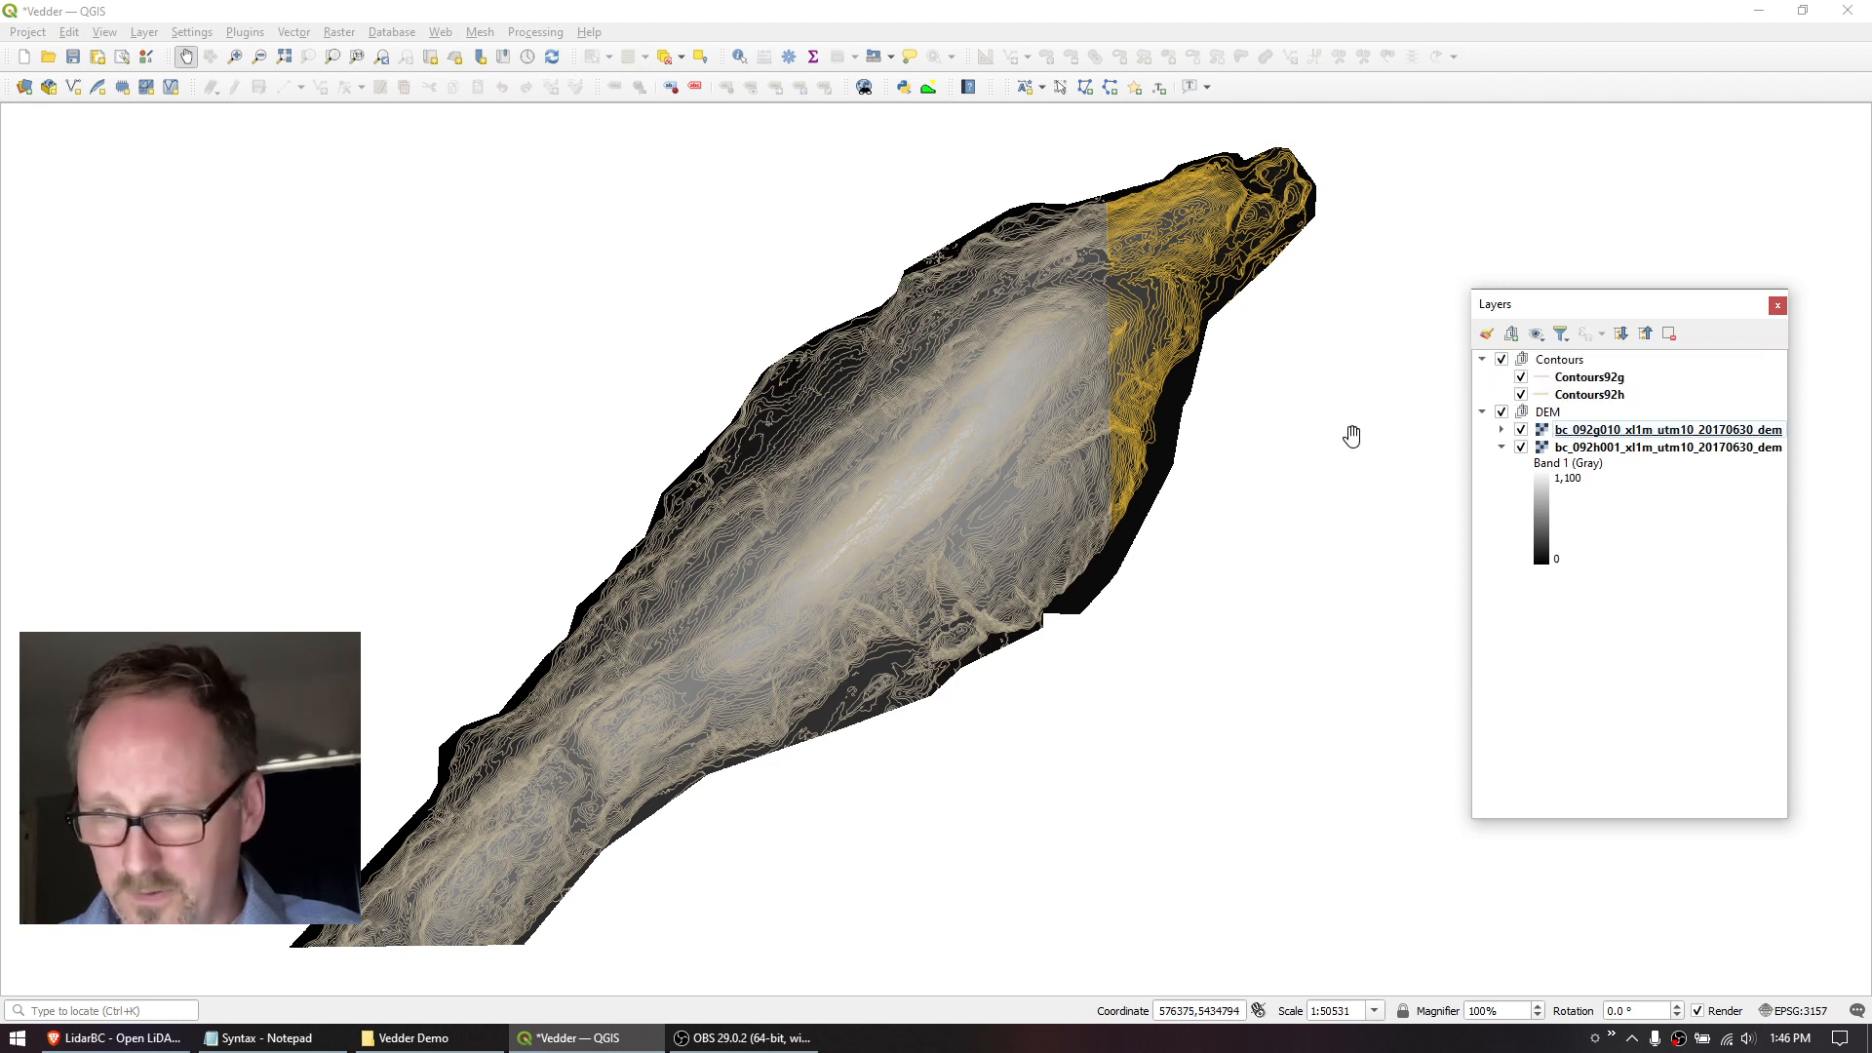
click(1501, 413)
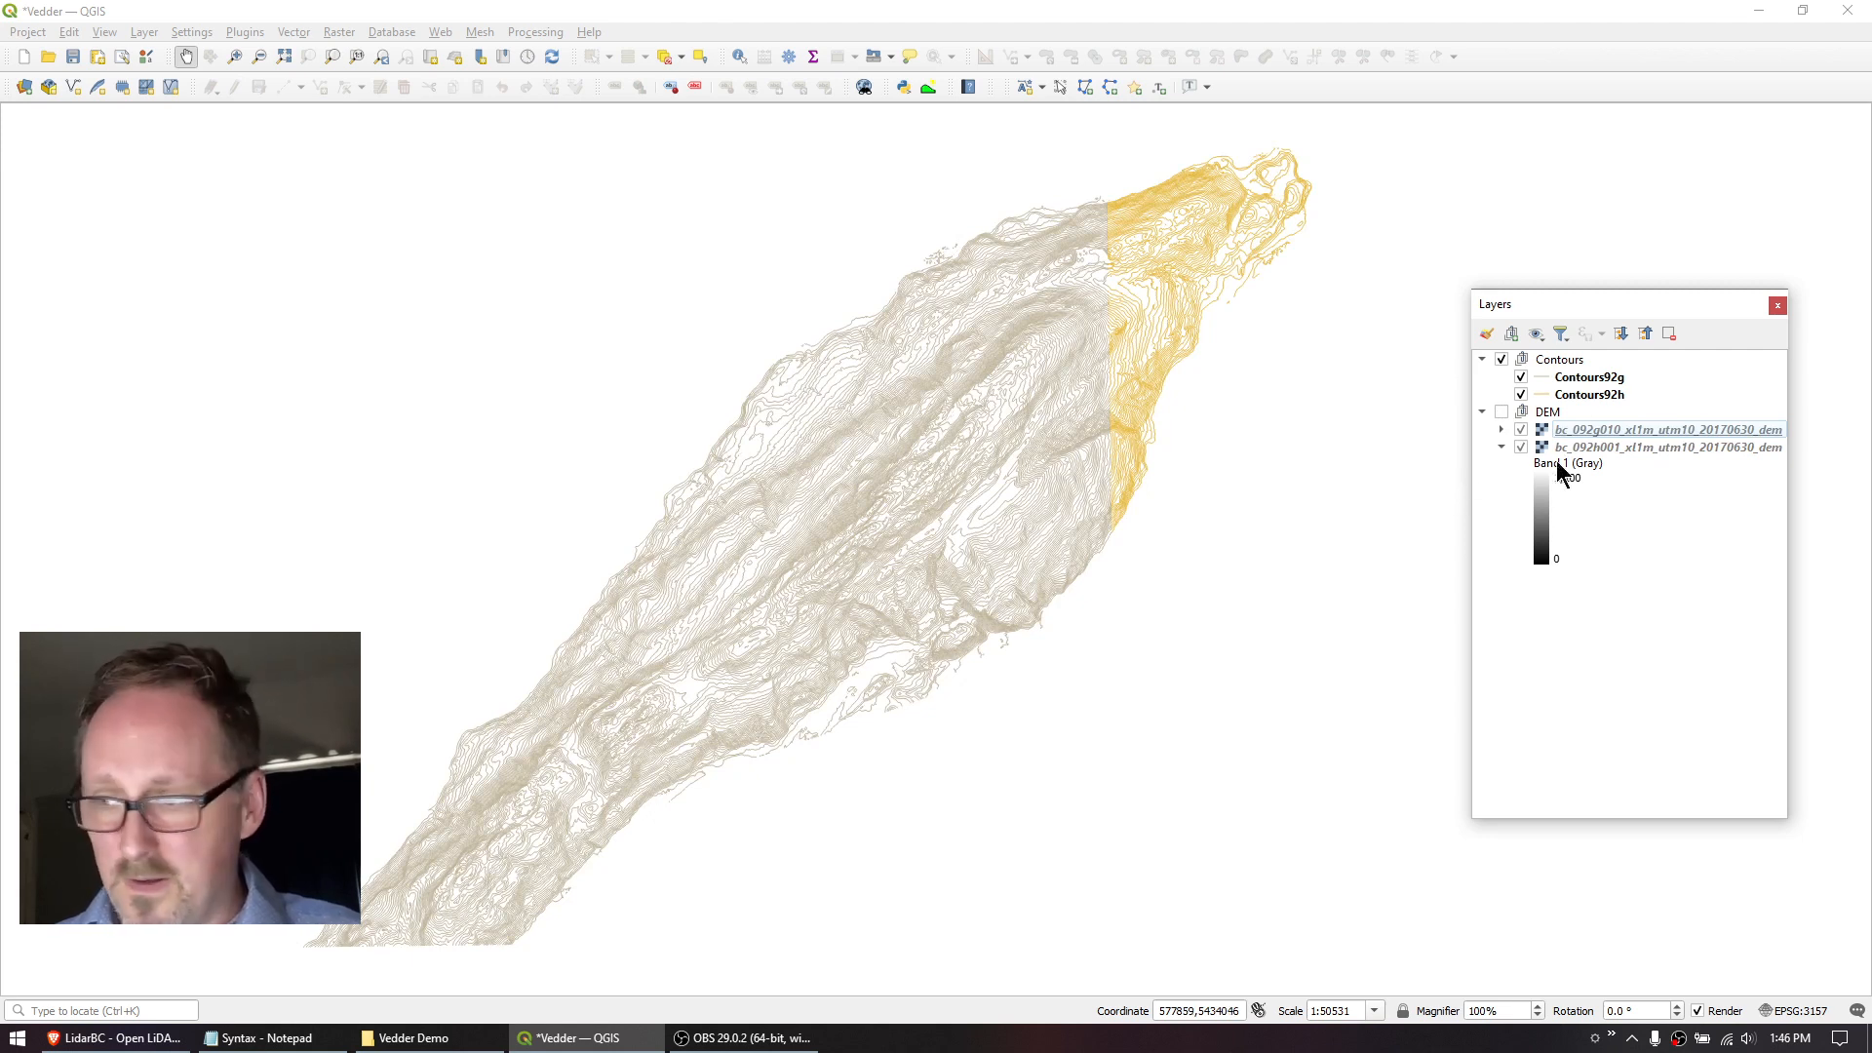
Style the Contours92g lines with black (#000000) and a width of 0.12 millimetres.
click(1607, 380)
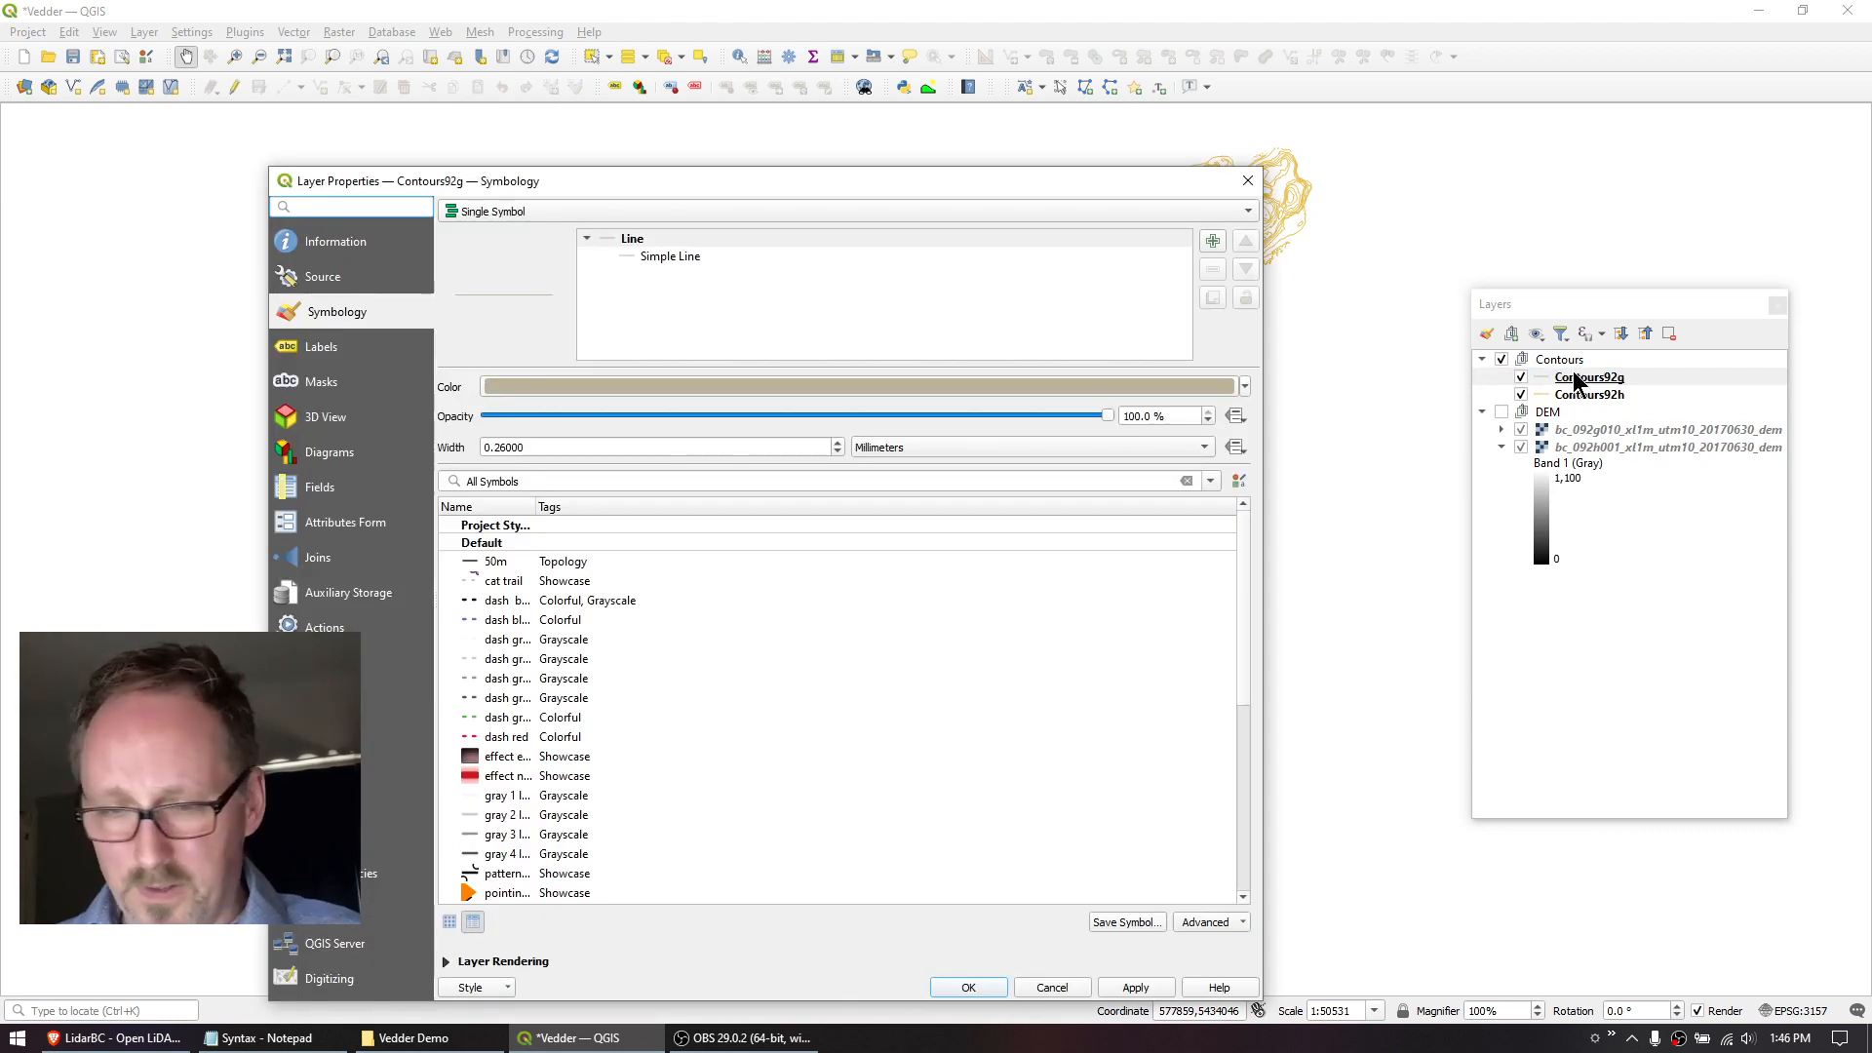
click(563, 390)
drag(973, 472, 866, 451)
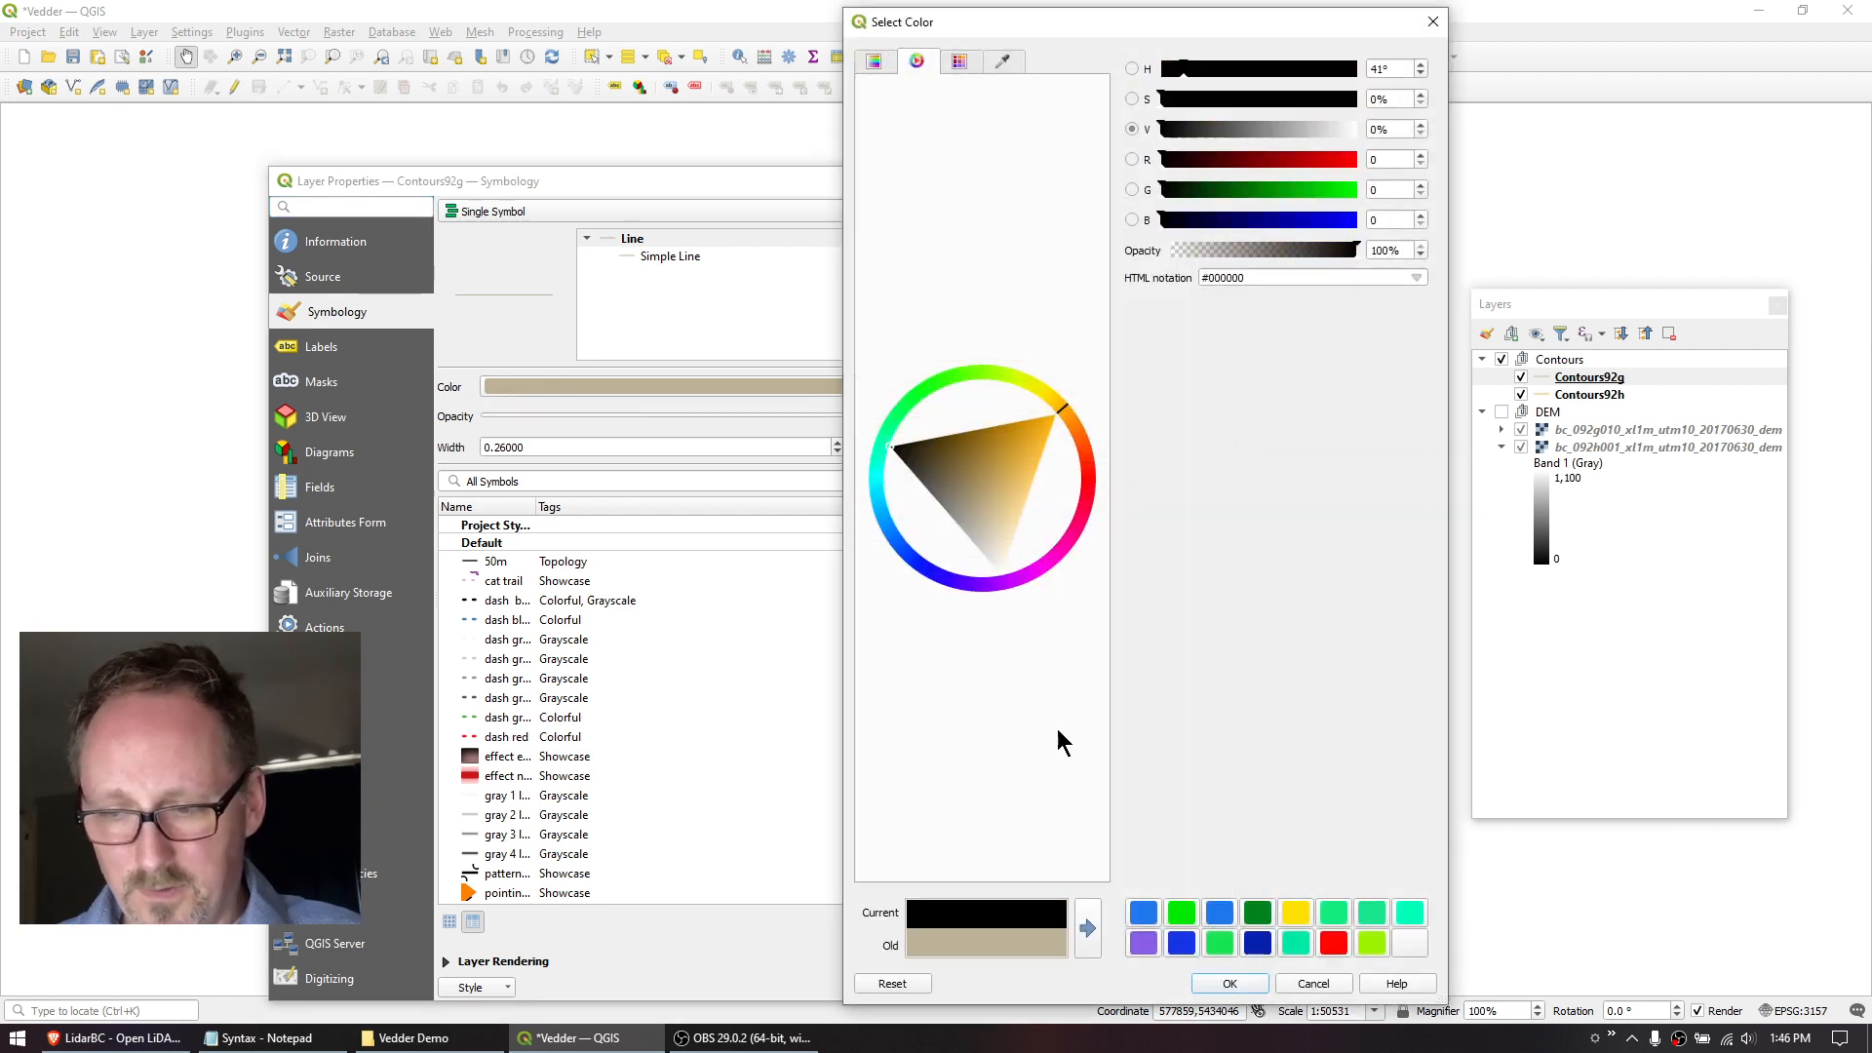
click(1230, 983)
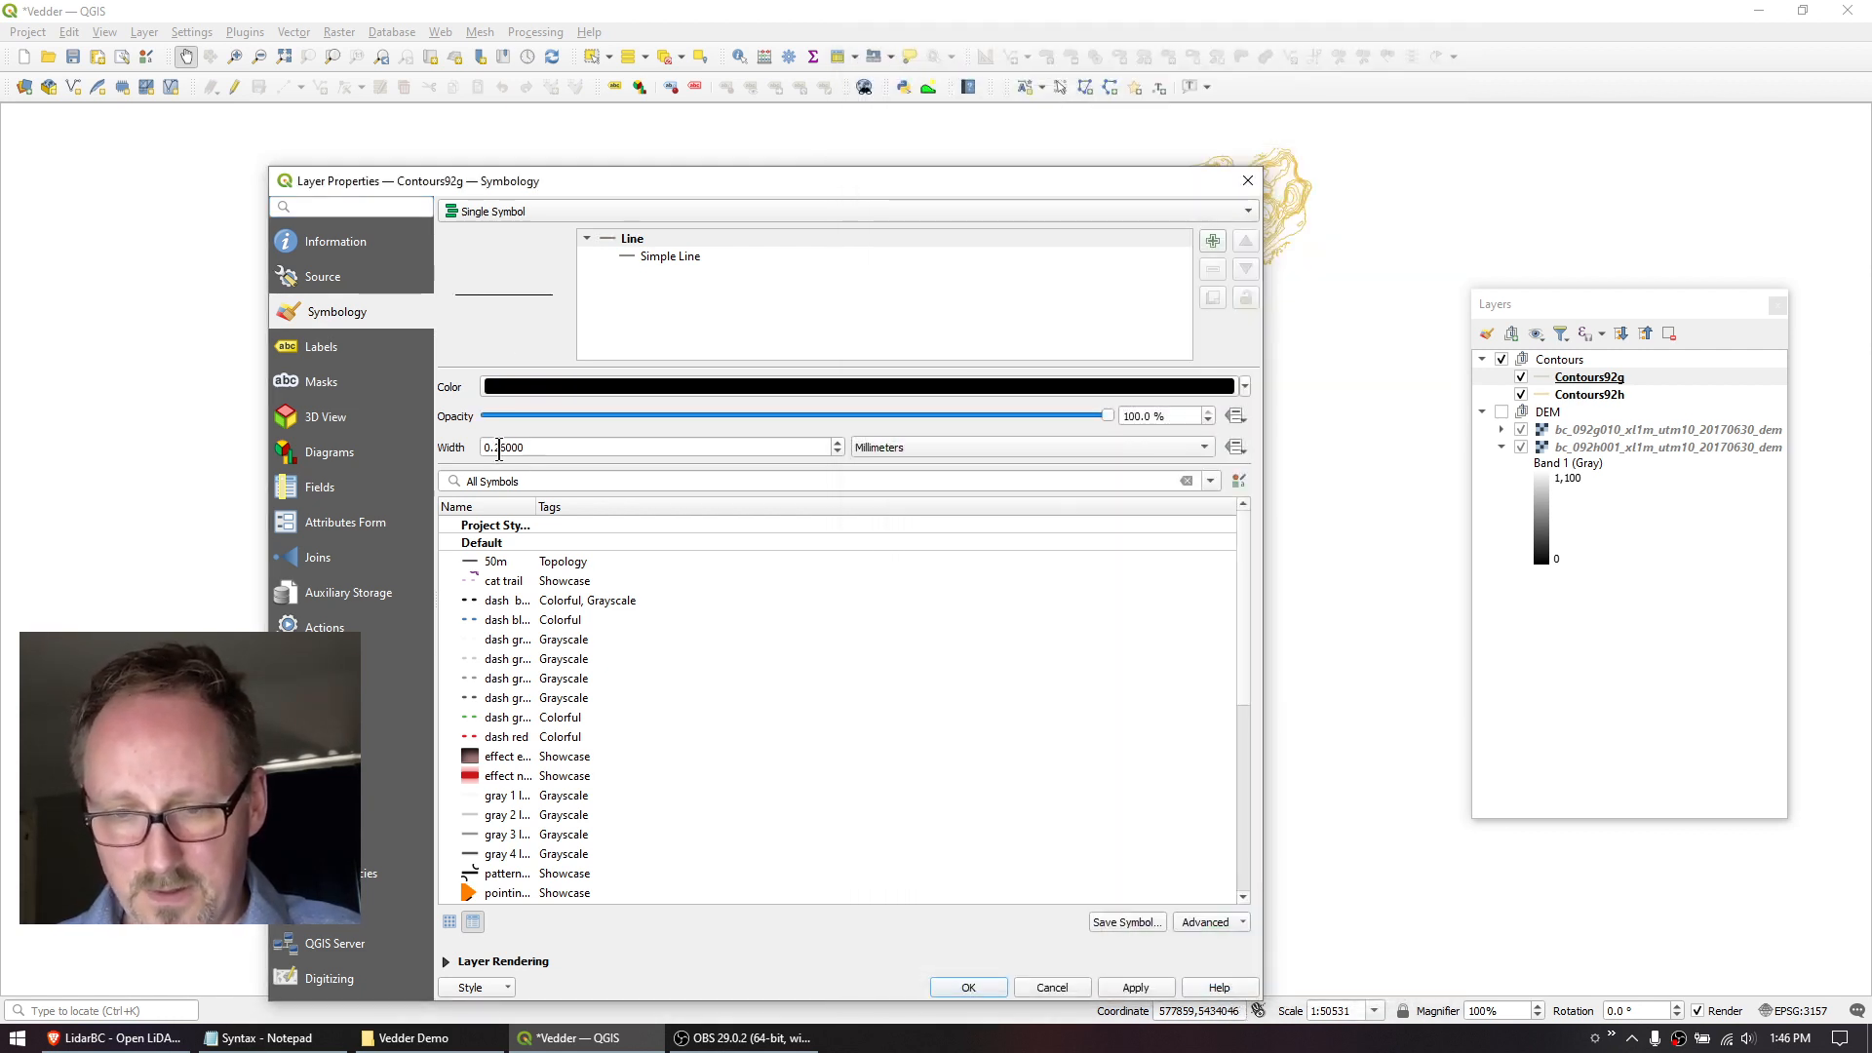
drag(494, 448, 577, 448)
text(12)
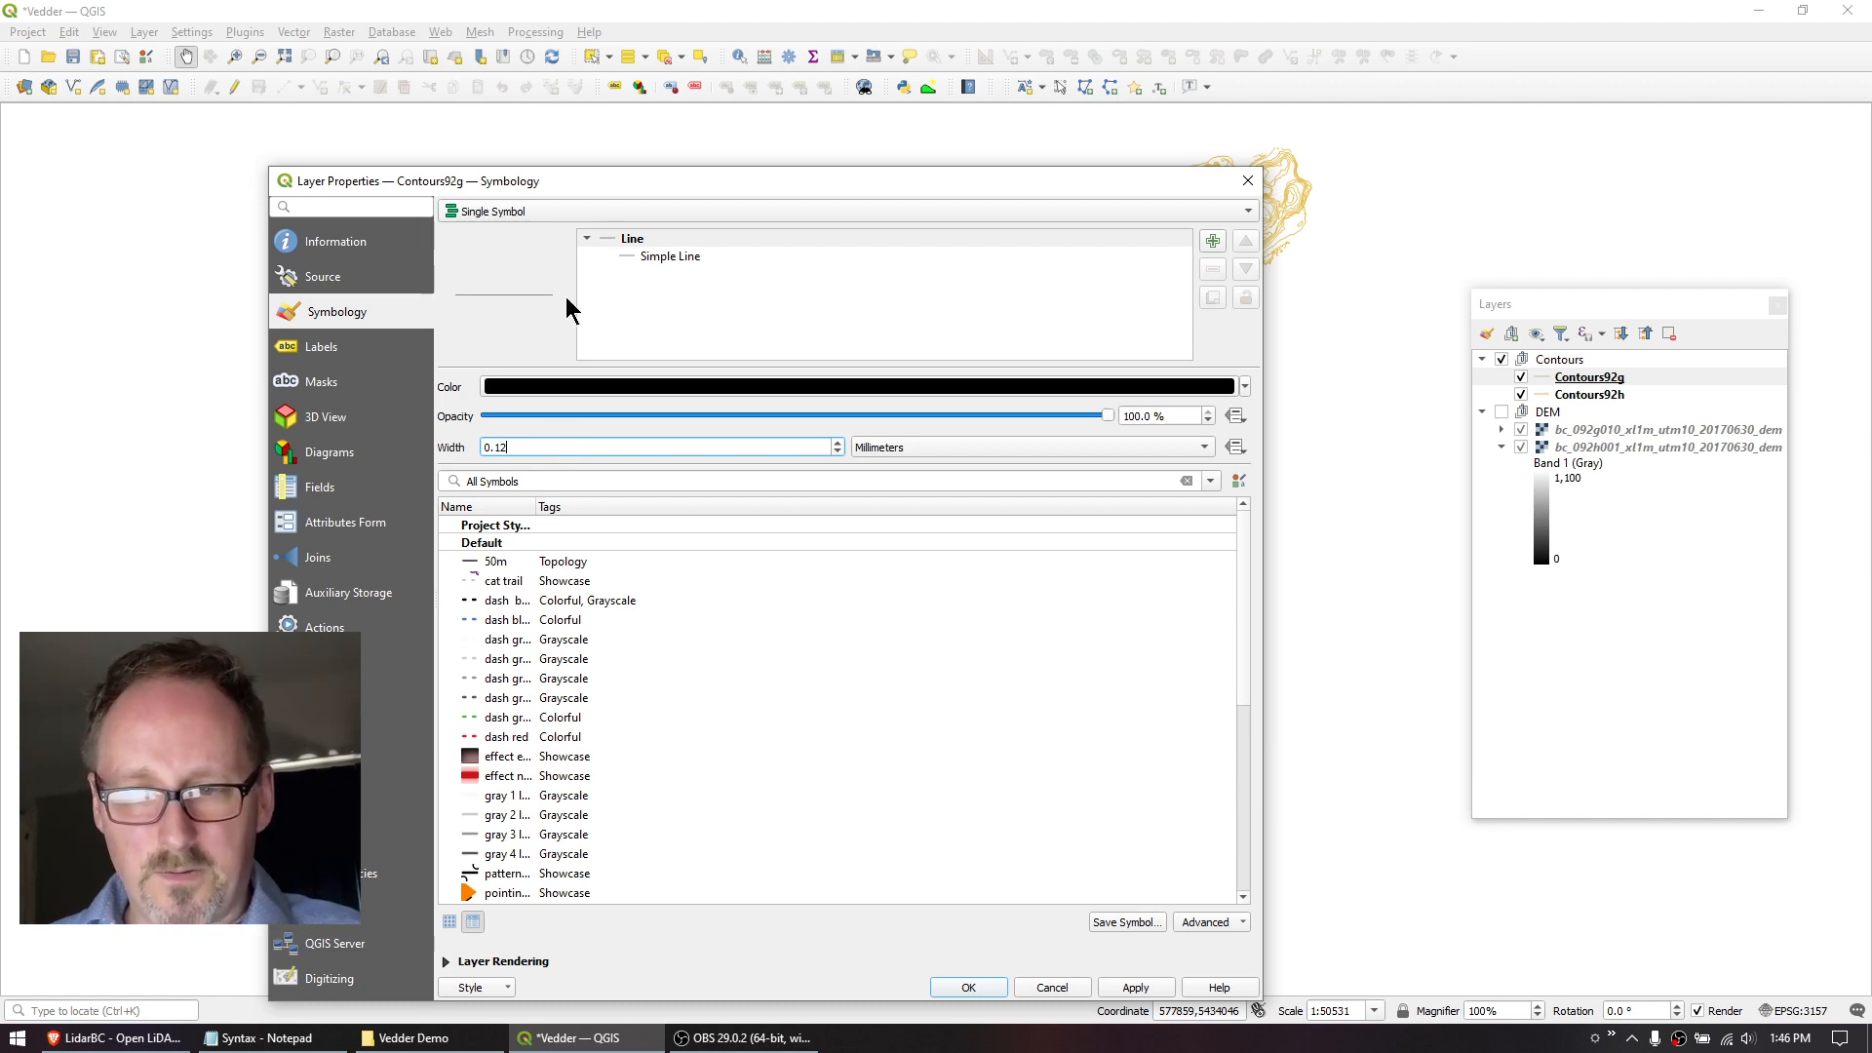
Switch the Contours92g symbology to rule-based and add a rule labelled 50m with the filter ("ELEV" % 50) = 0.
click(536, 210)
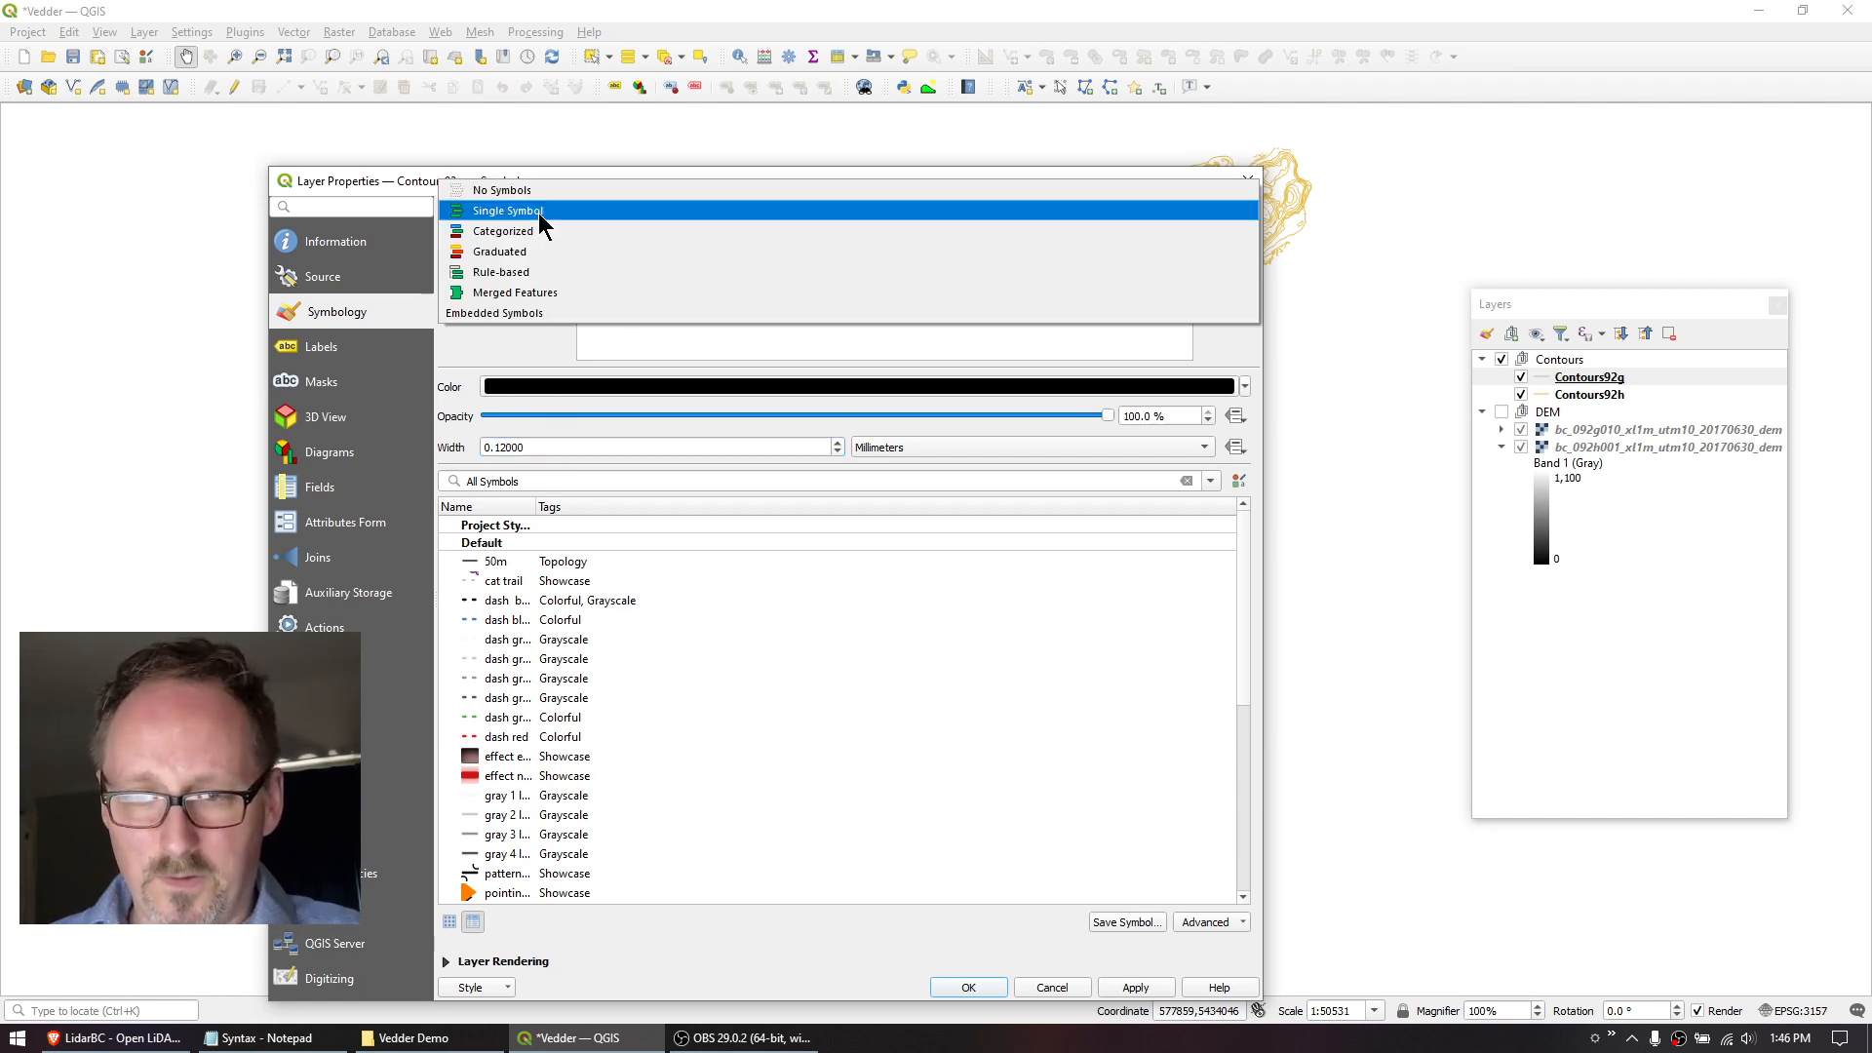
click(536, 273)
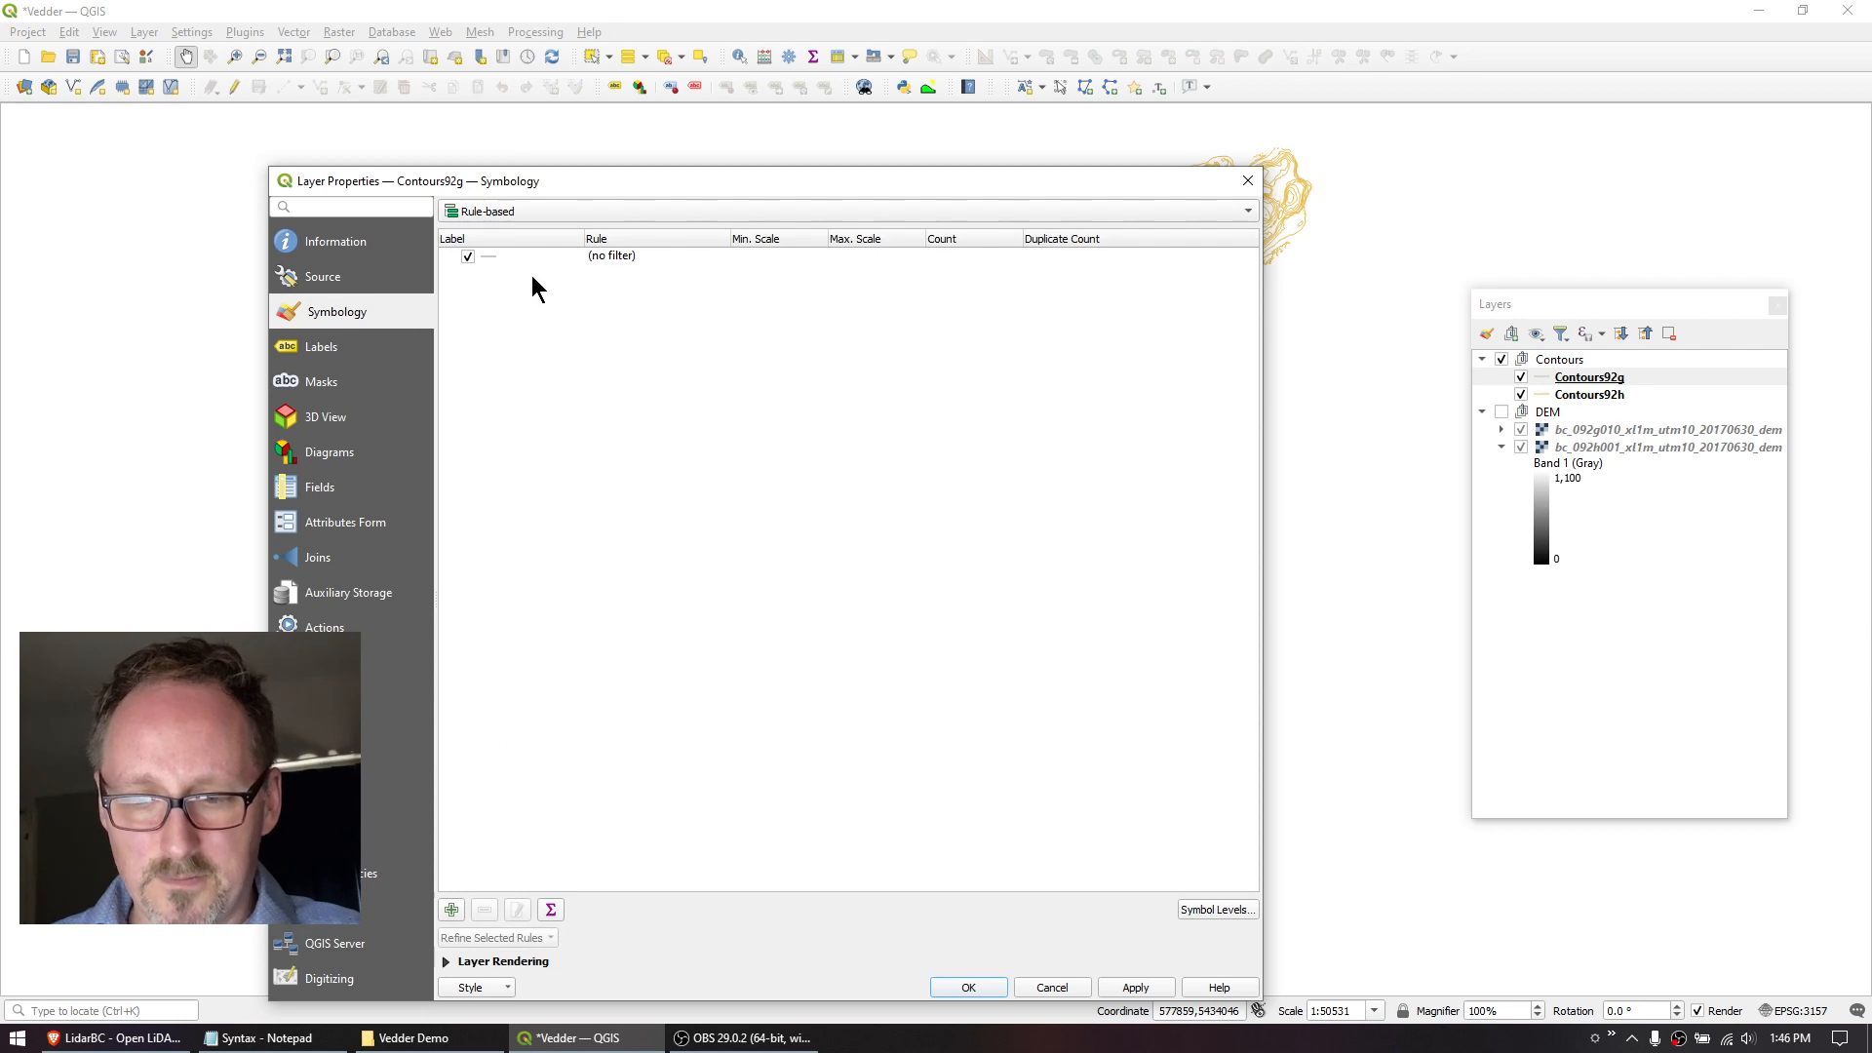
click(452, 910)
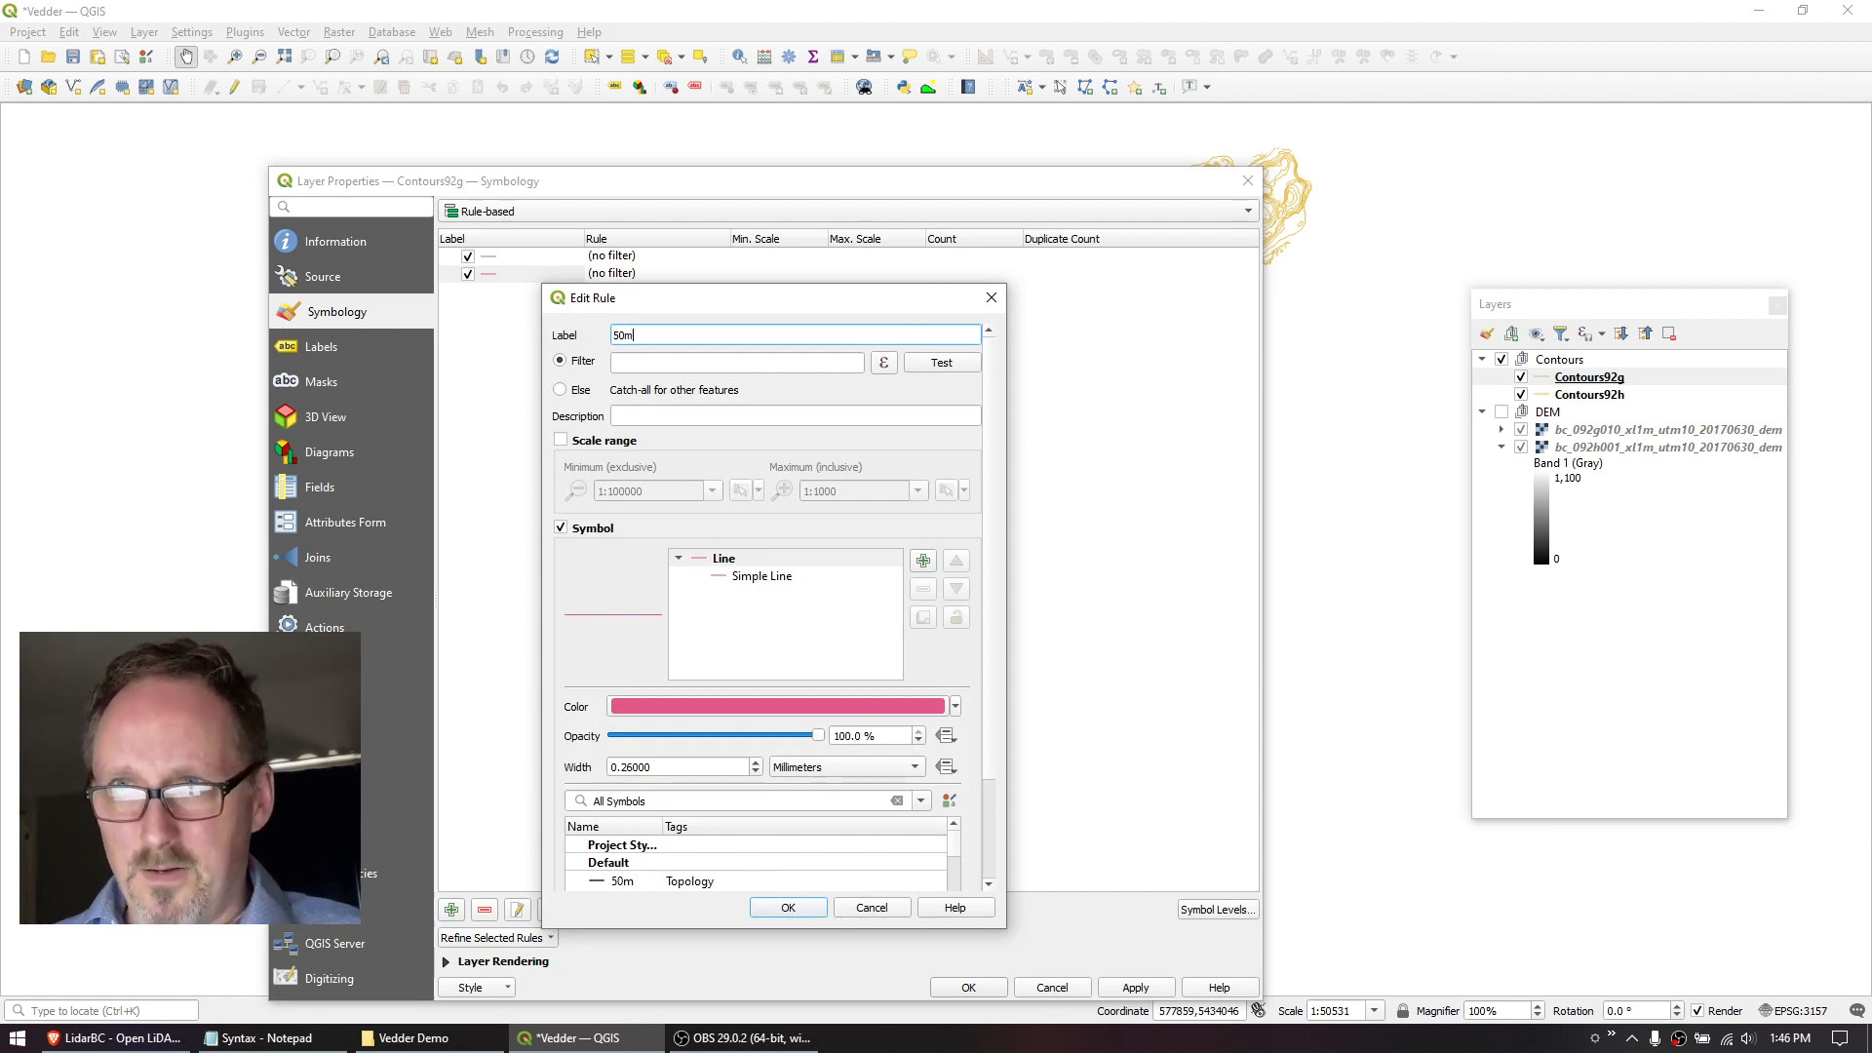
key(alt+Tab)
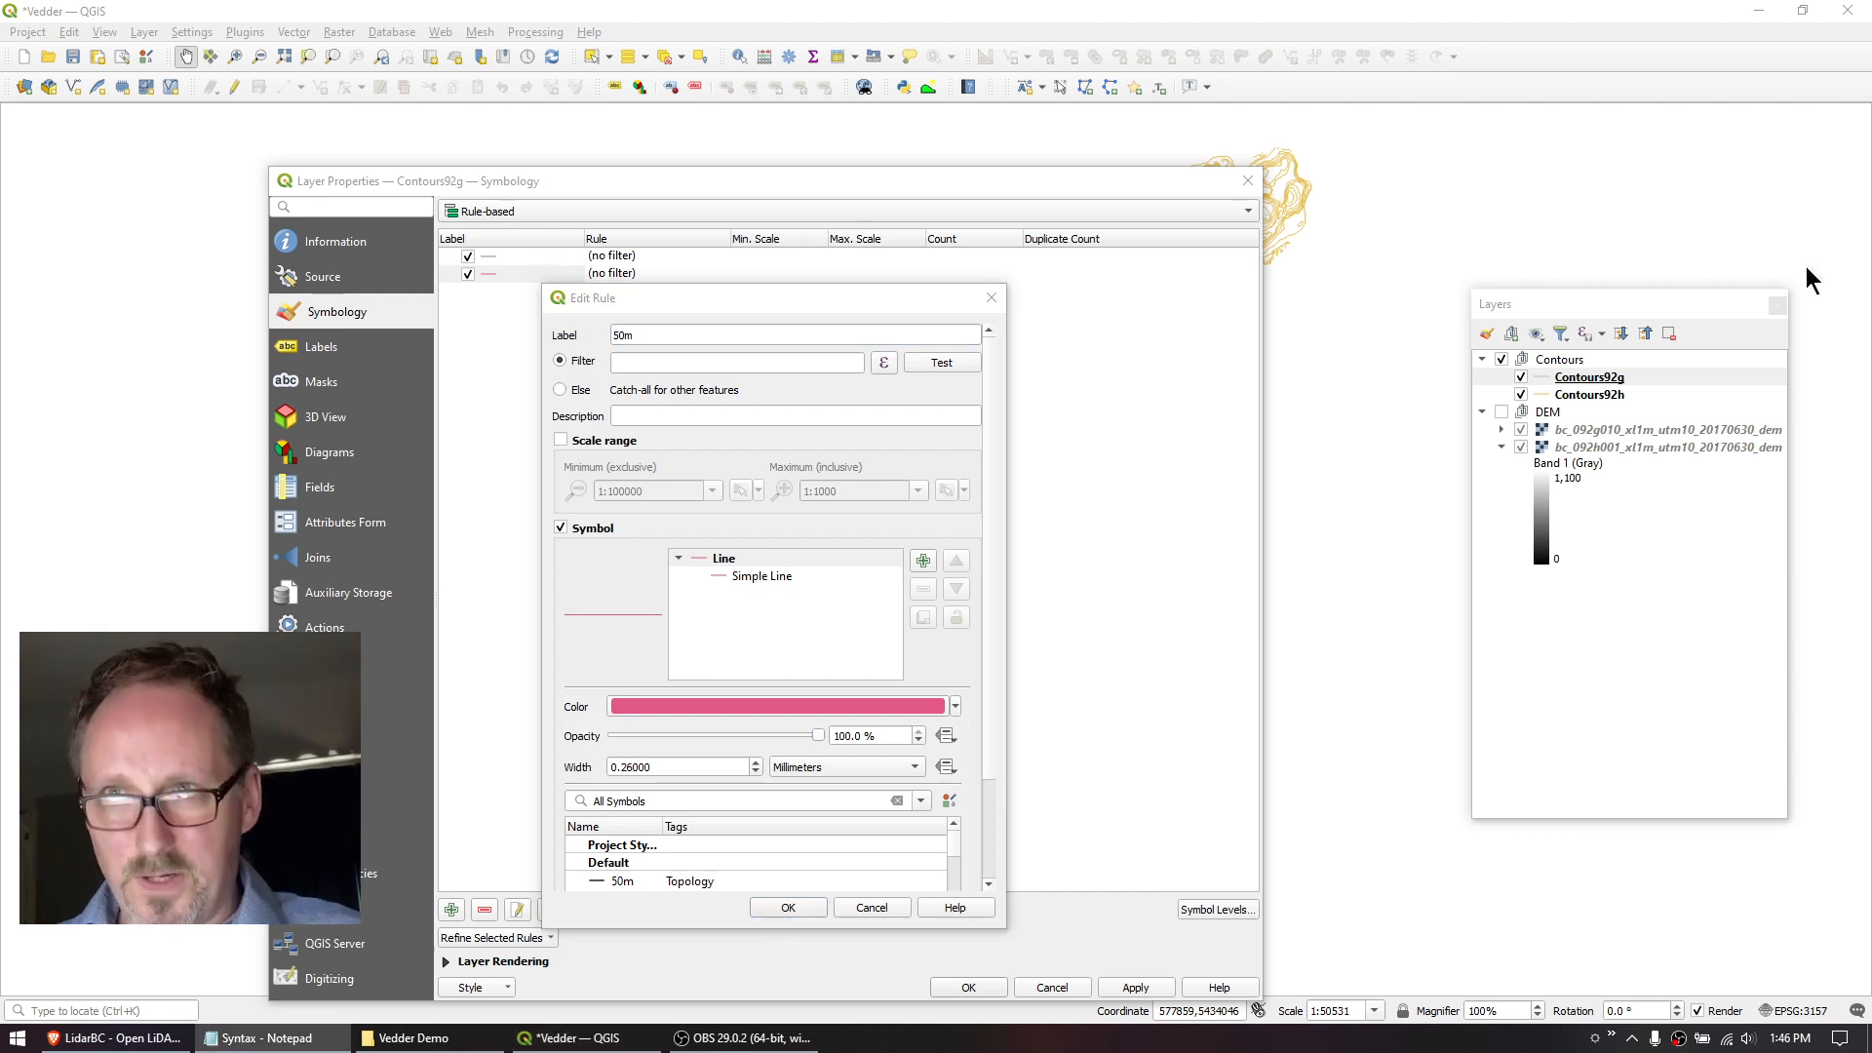
click(643, 366)
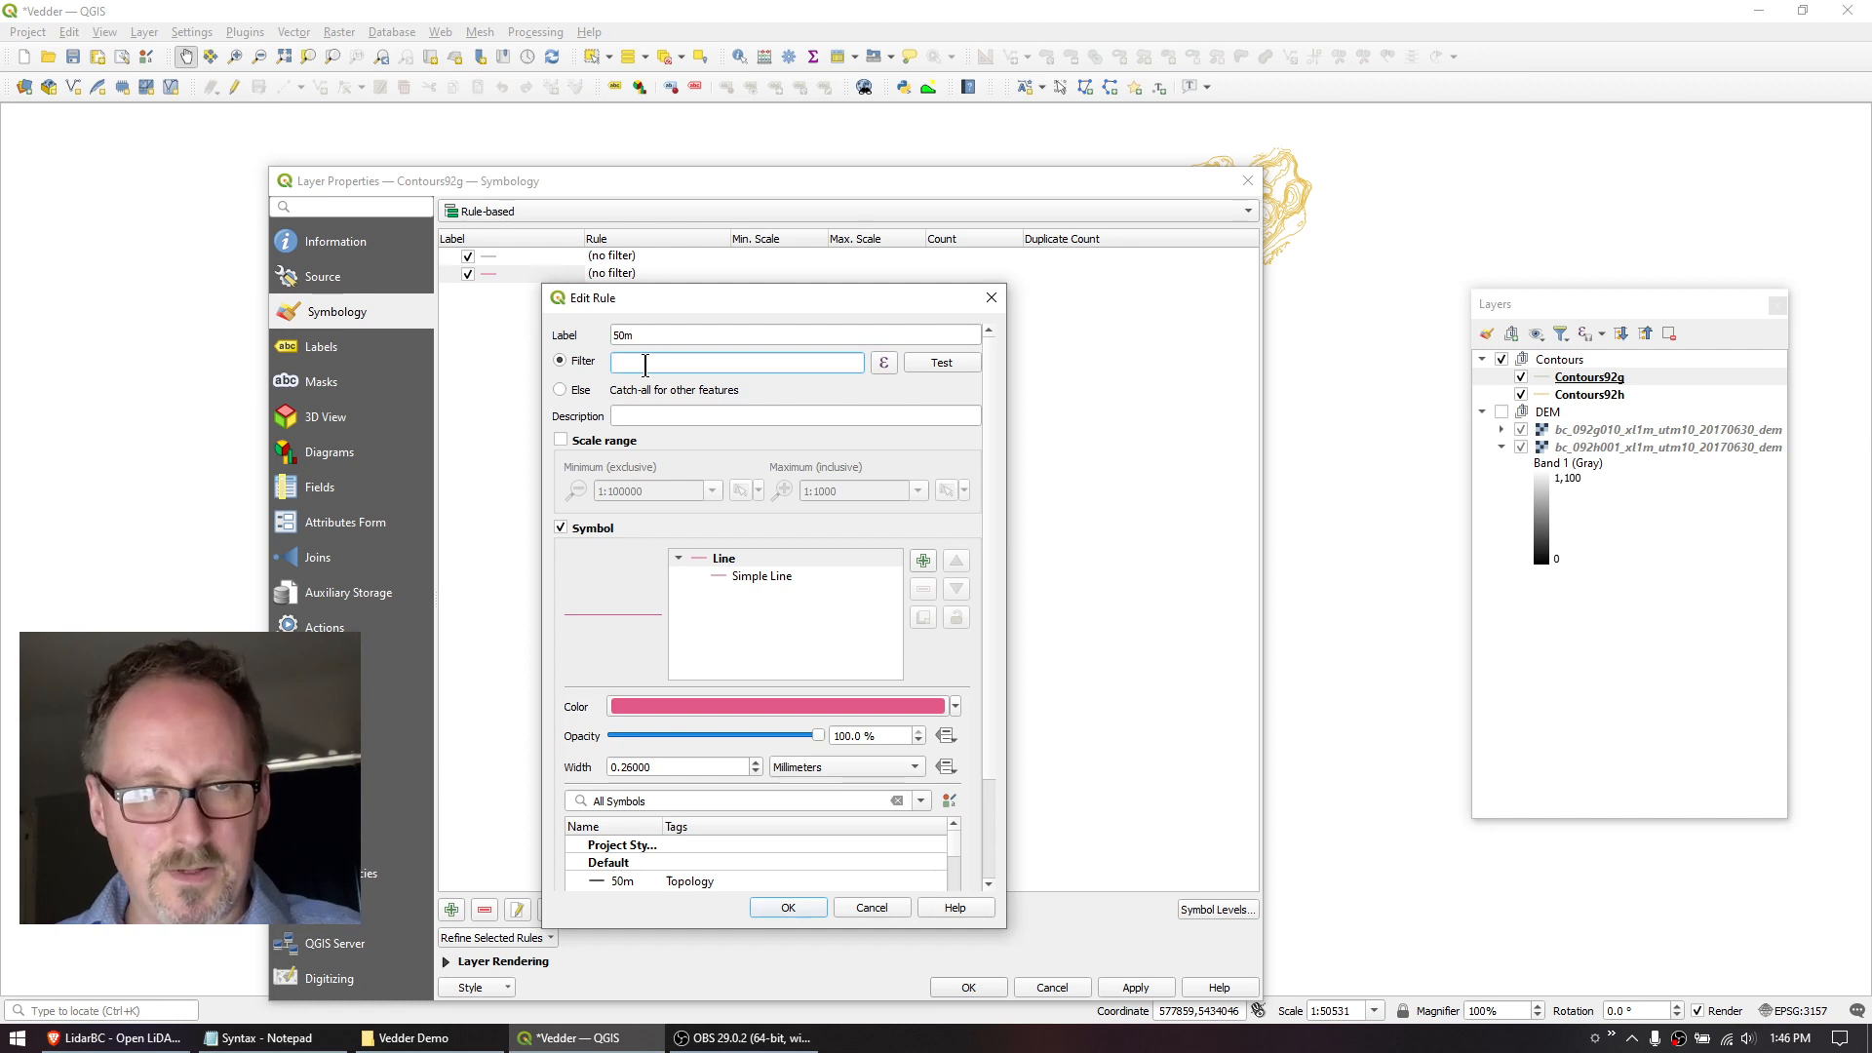
text(("ELEV" % 50) = 0)
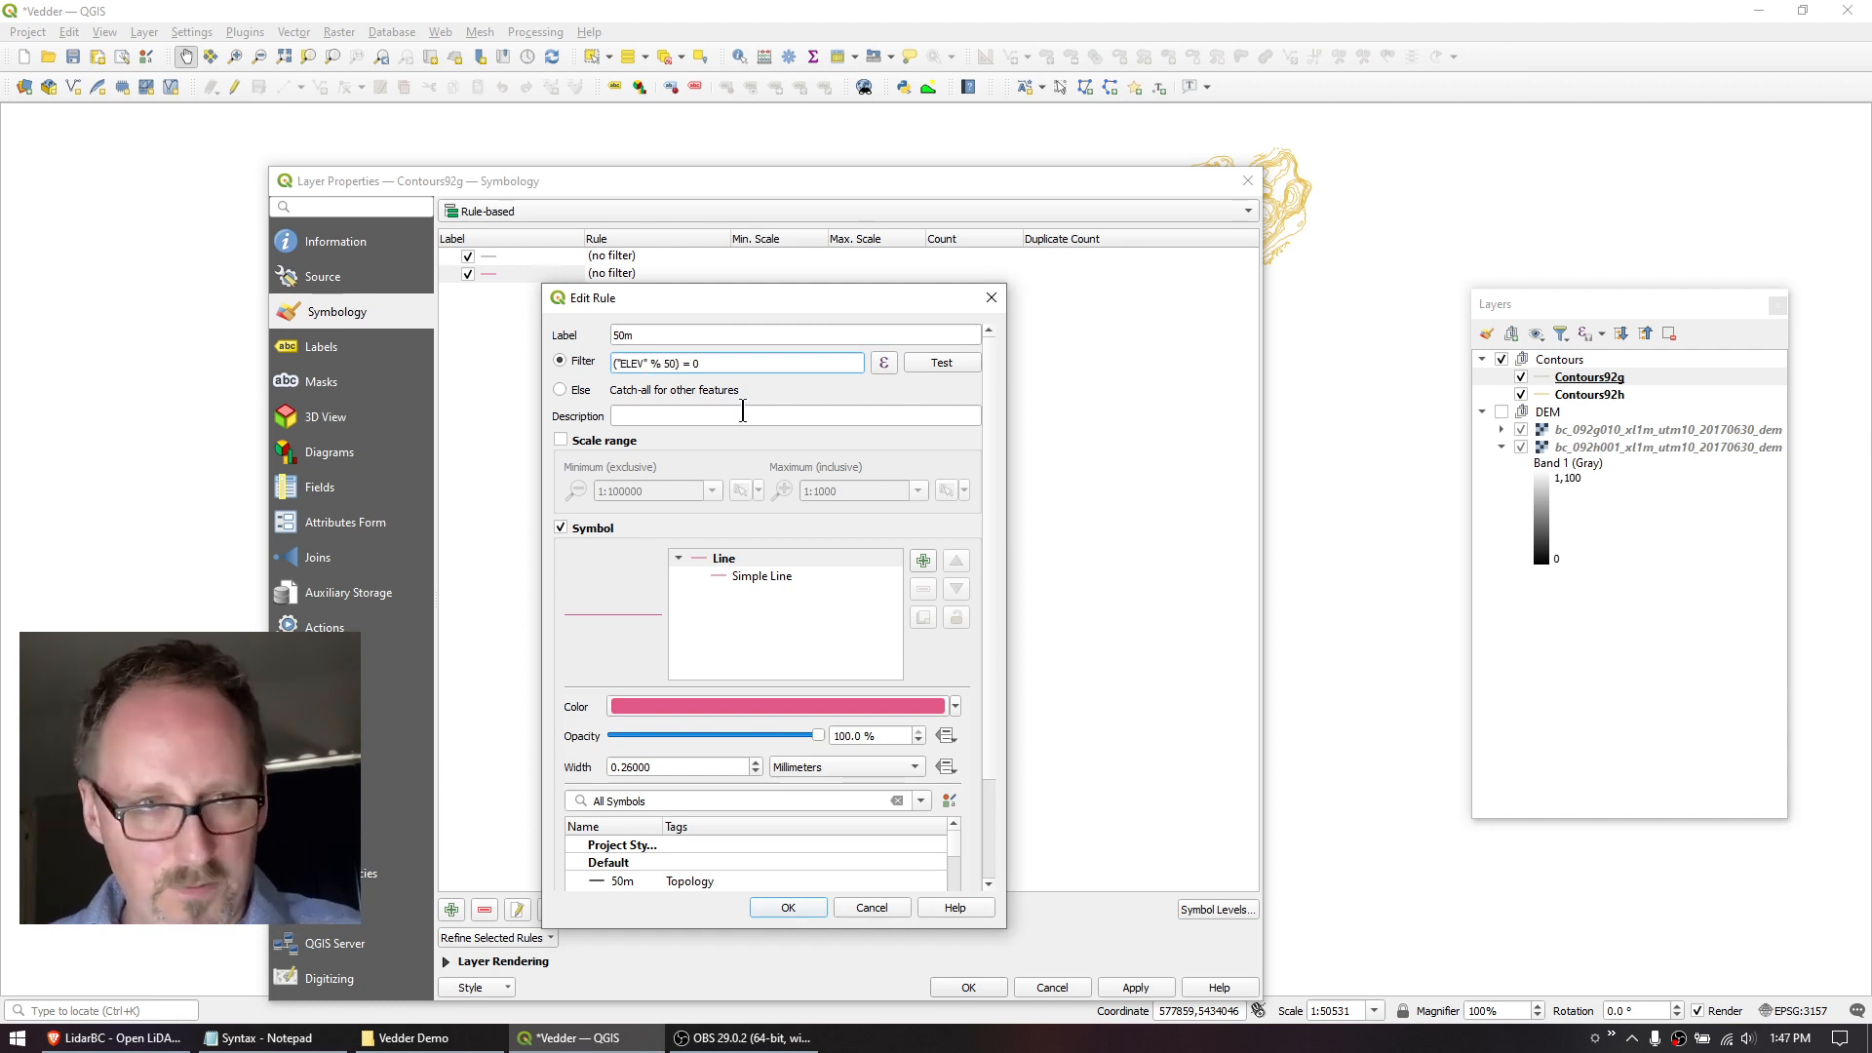
Color the 50m rule's line black and apply the rule-based symbology to Contours92g.
click(688, 707)
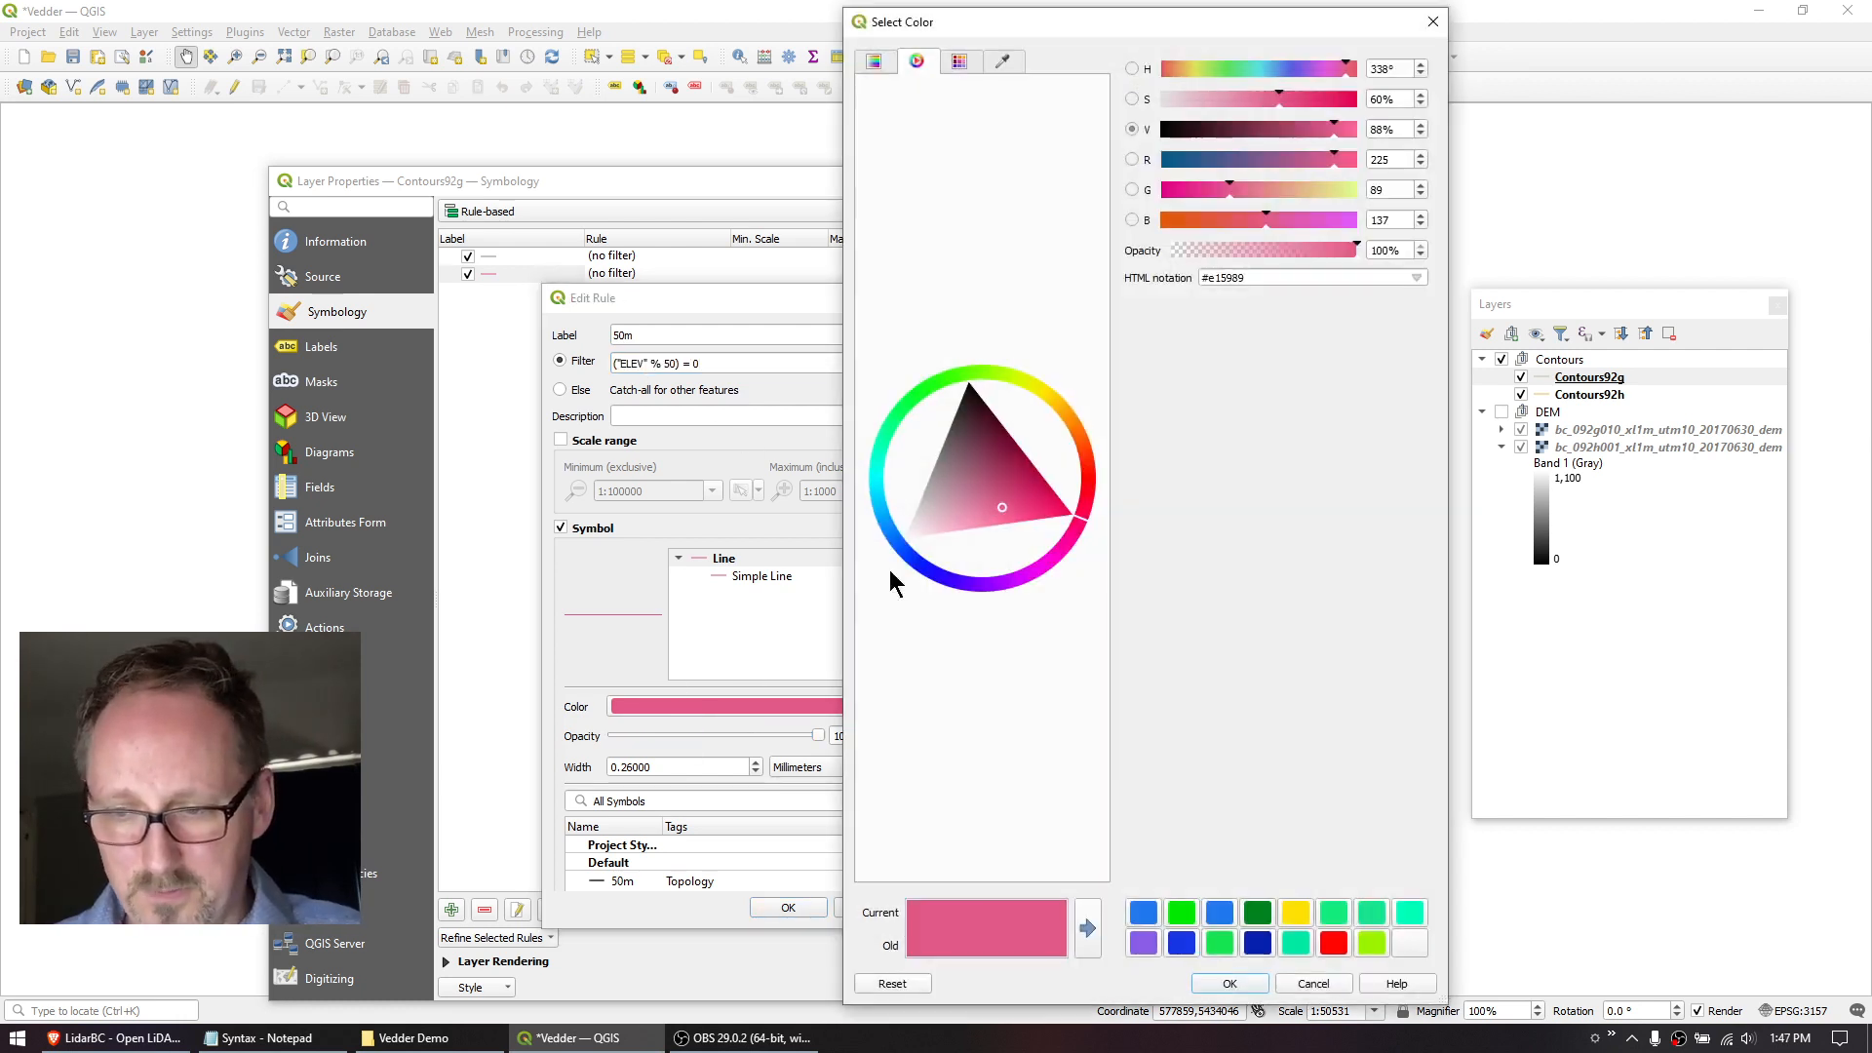
click(963, 400)
click(965, 394)
click(1228, 984)
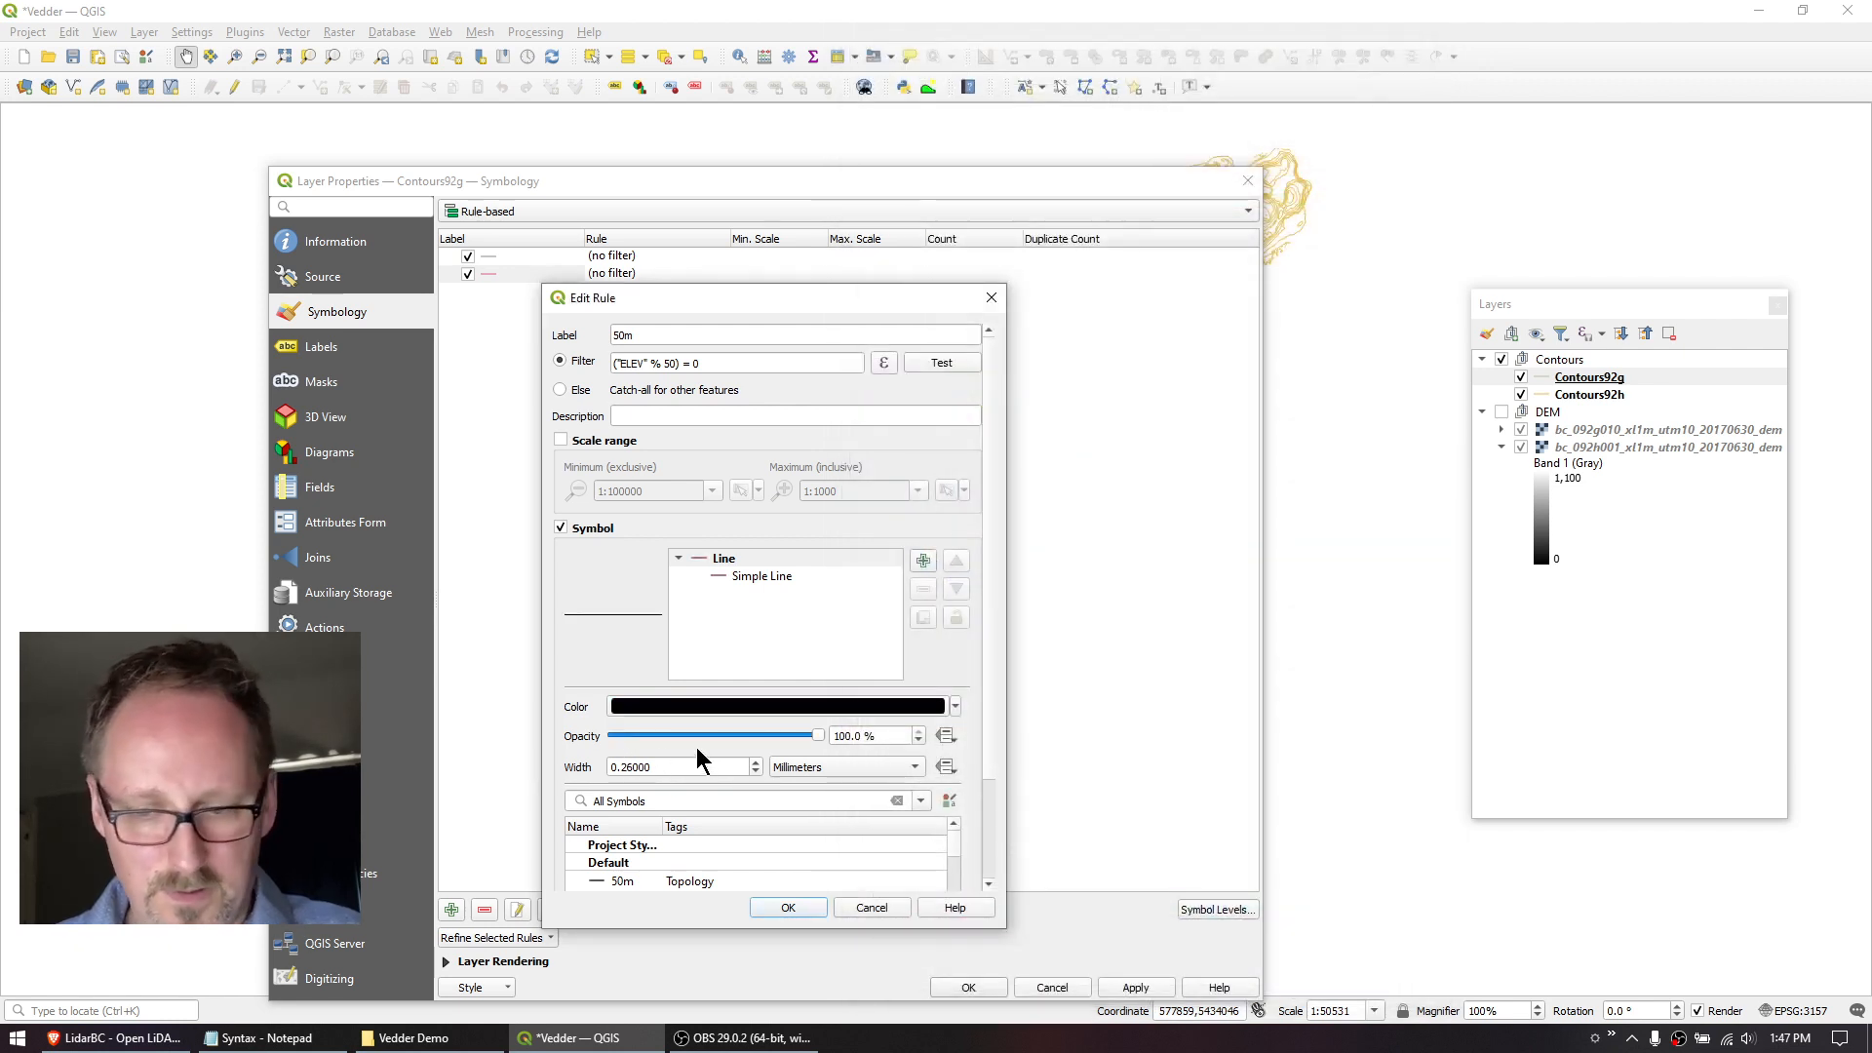
click(789, 911)
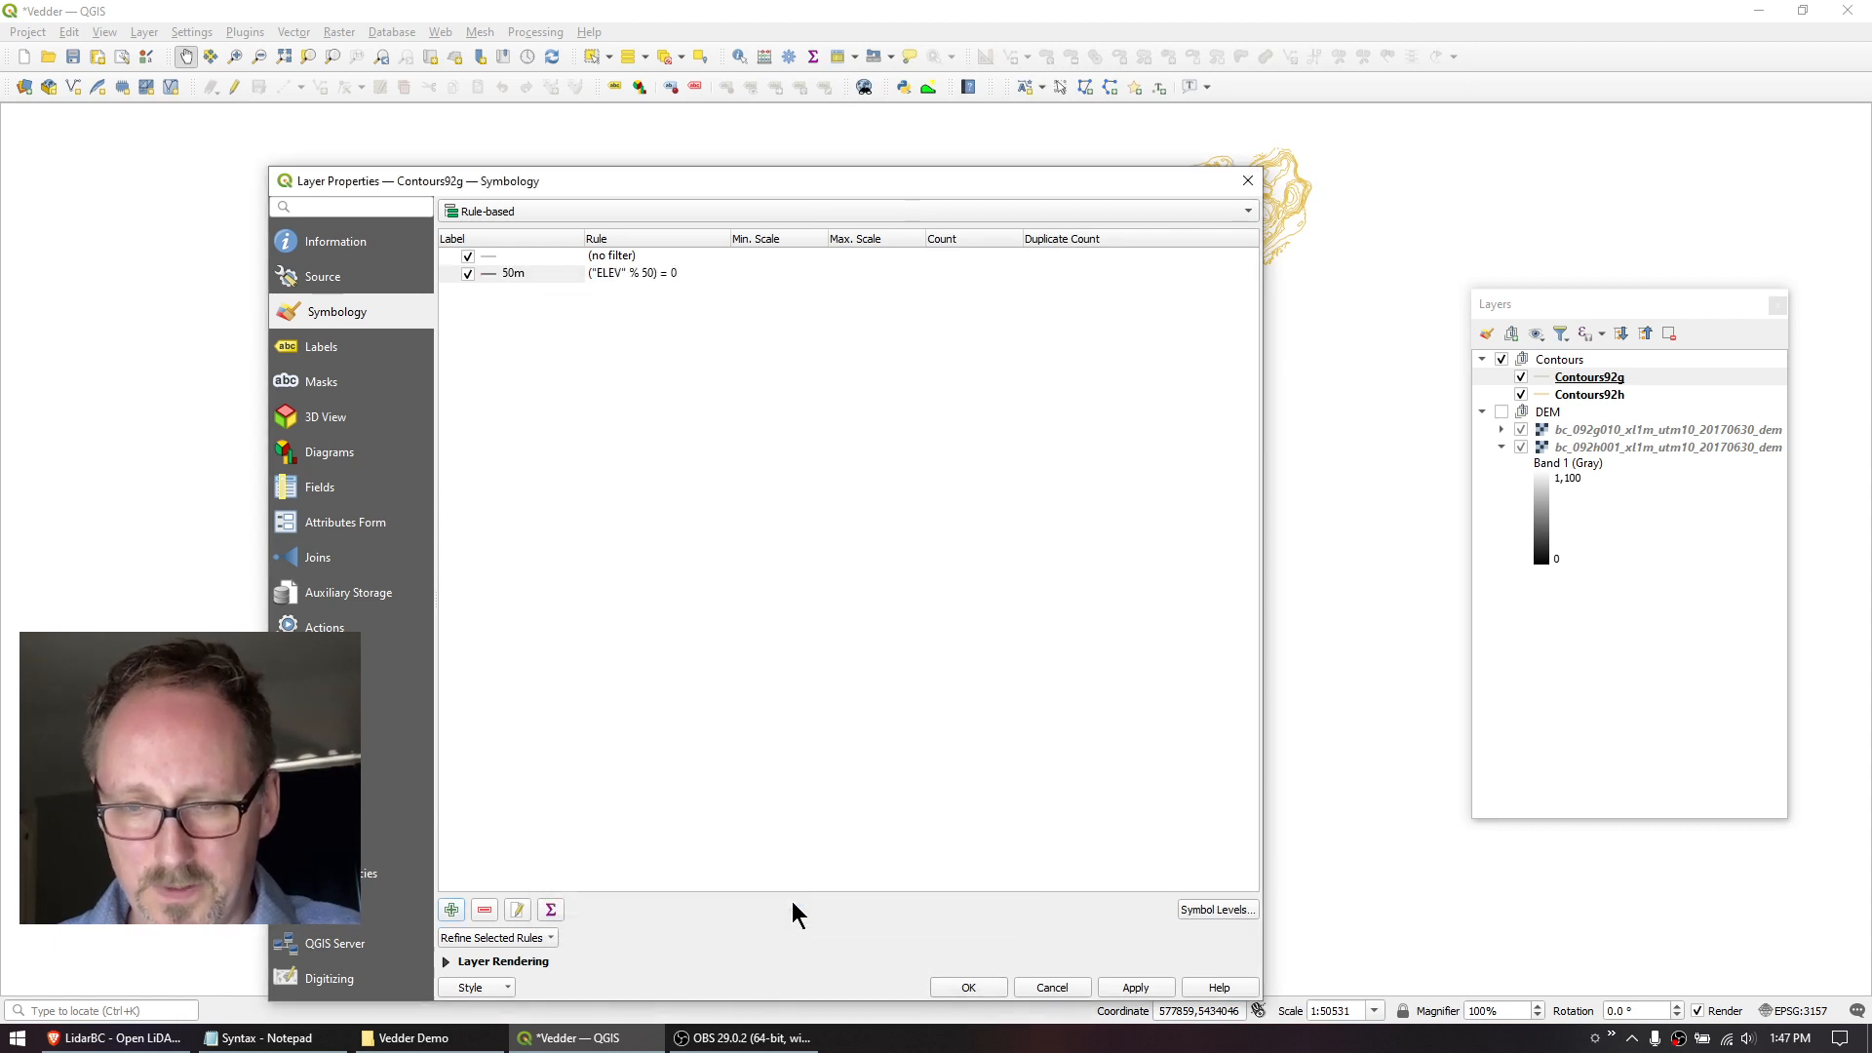
drag(834, 191, 553, 163)
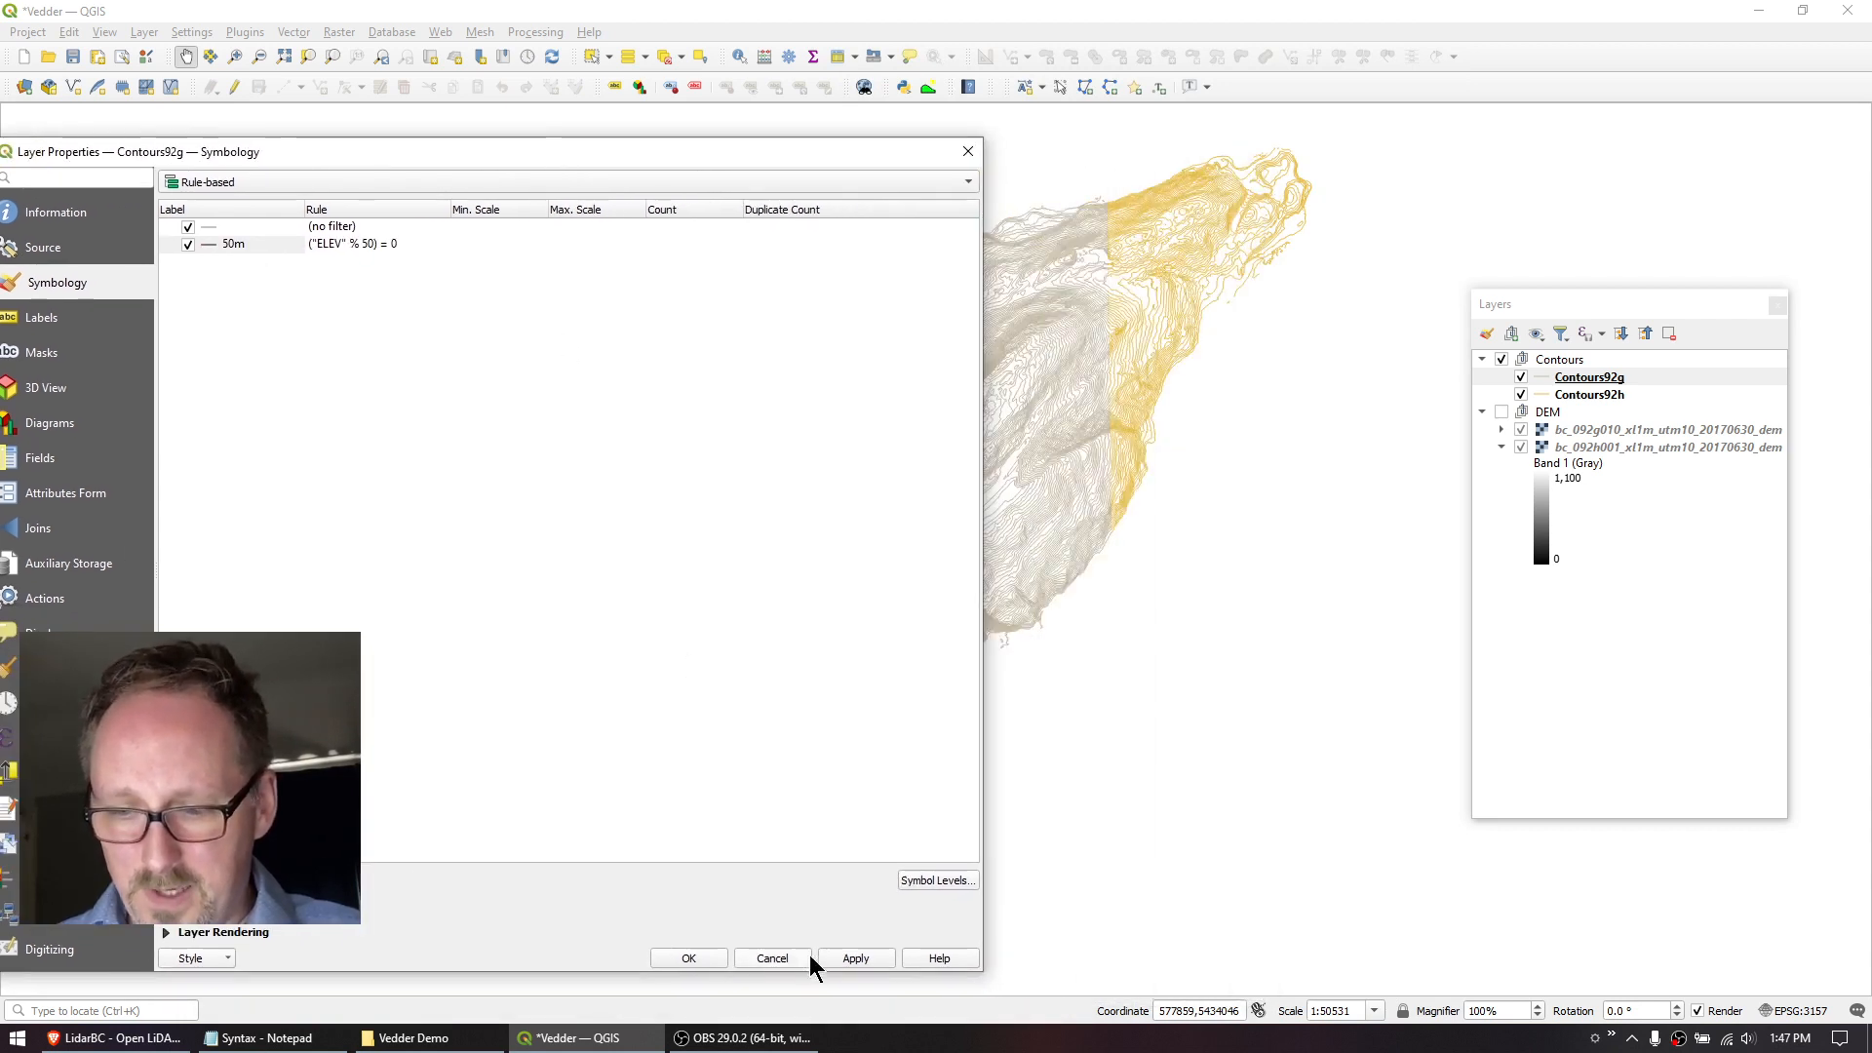
click(856, 958)
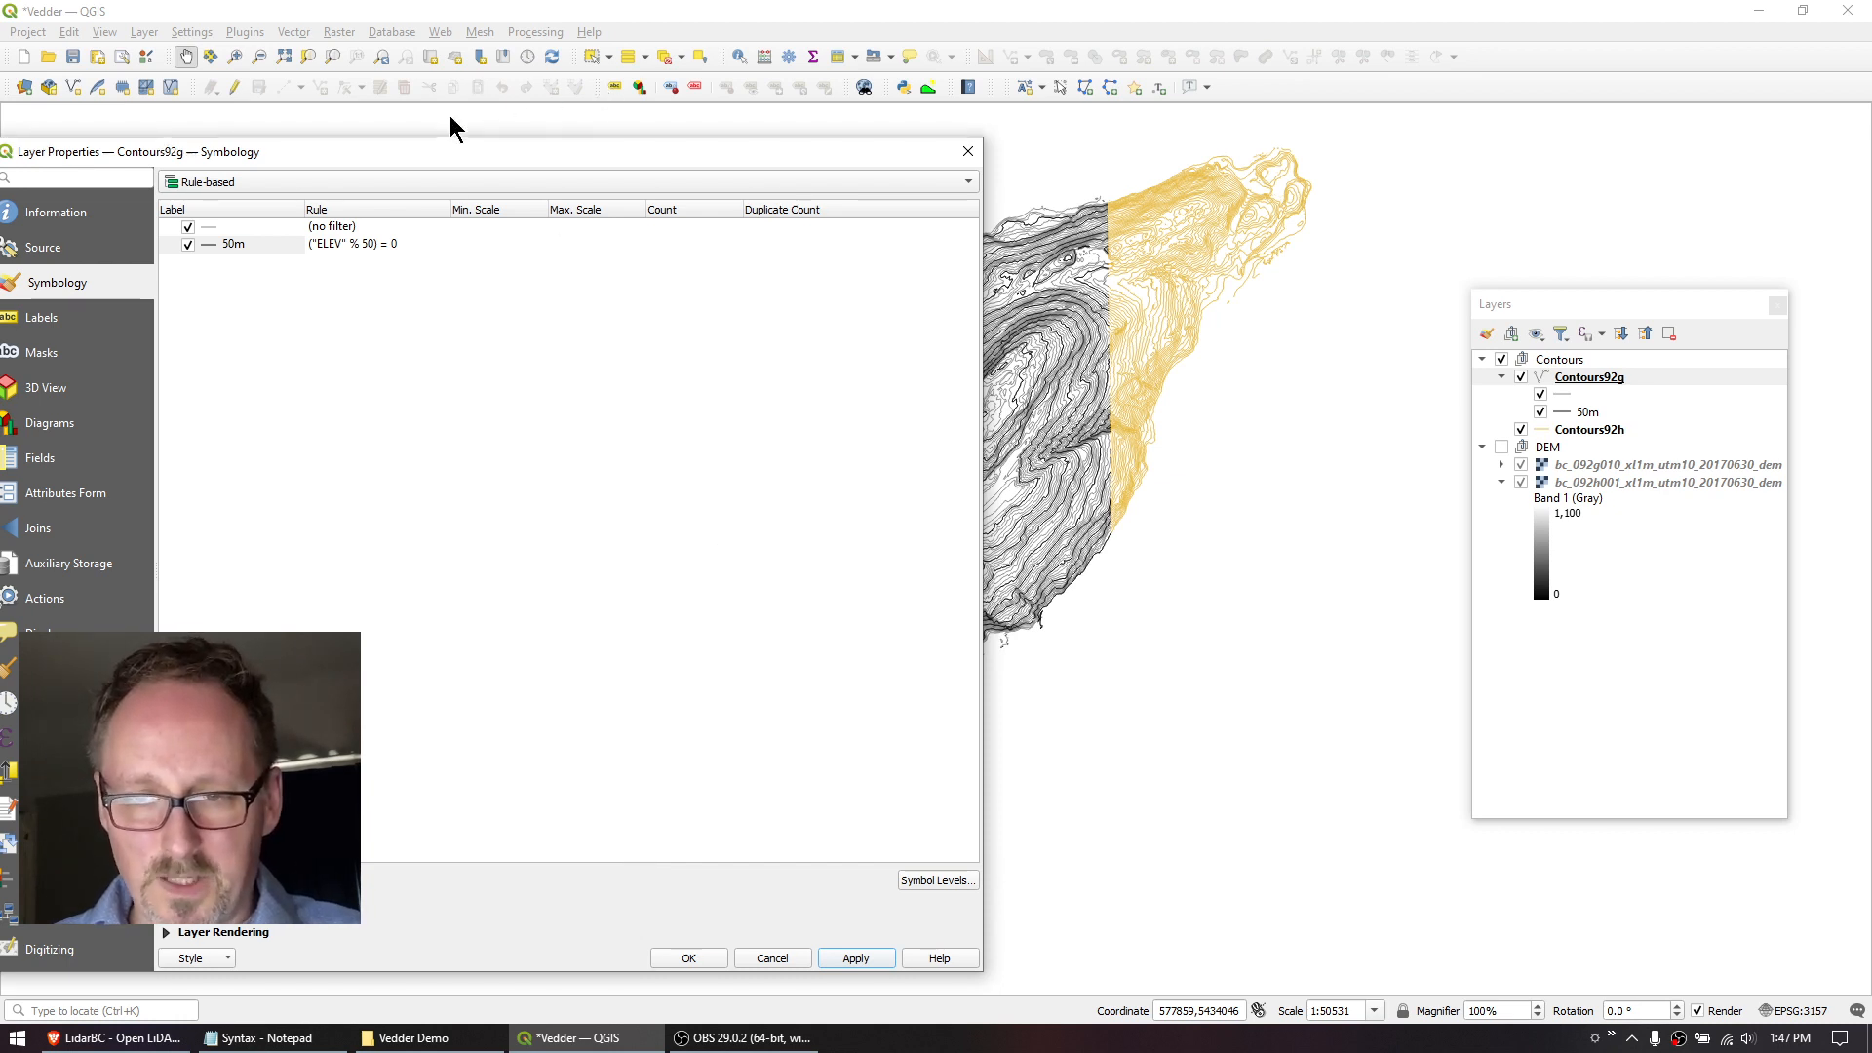
Set Contours92g to rule-based labeling and add a label rule described as 50m with the filter ("ELEV" % 50) = 0.
drag(455, 148, 653, 118)
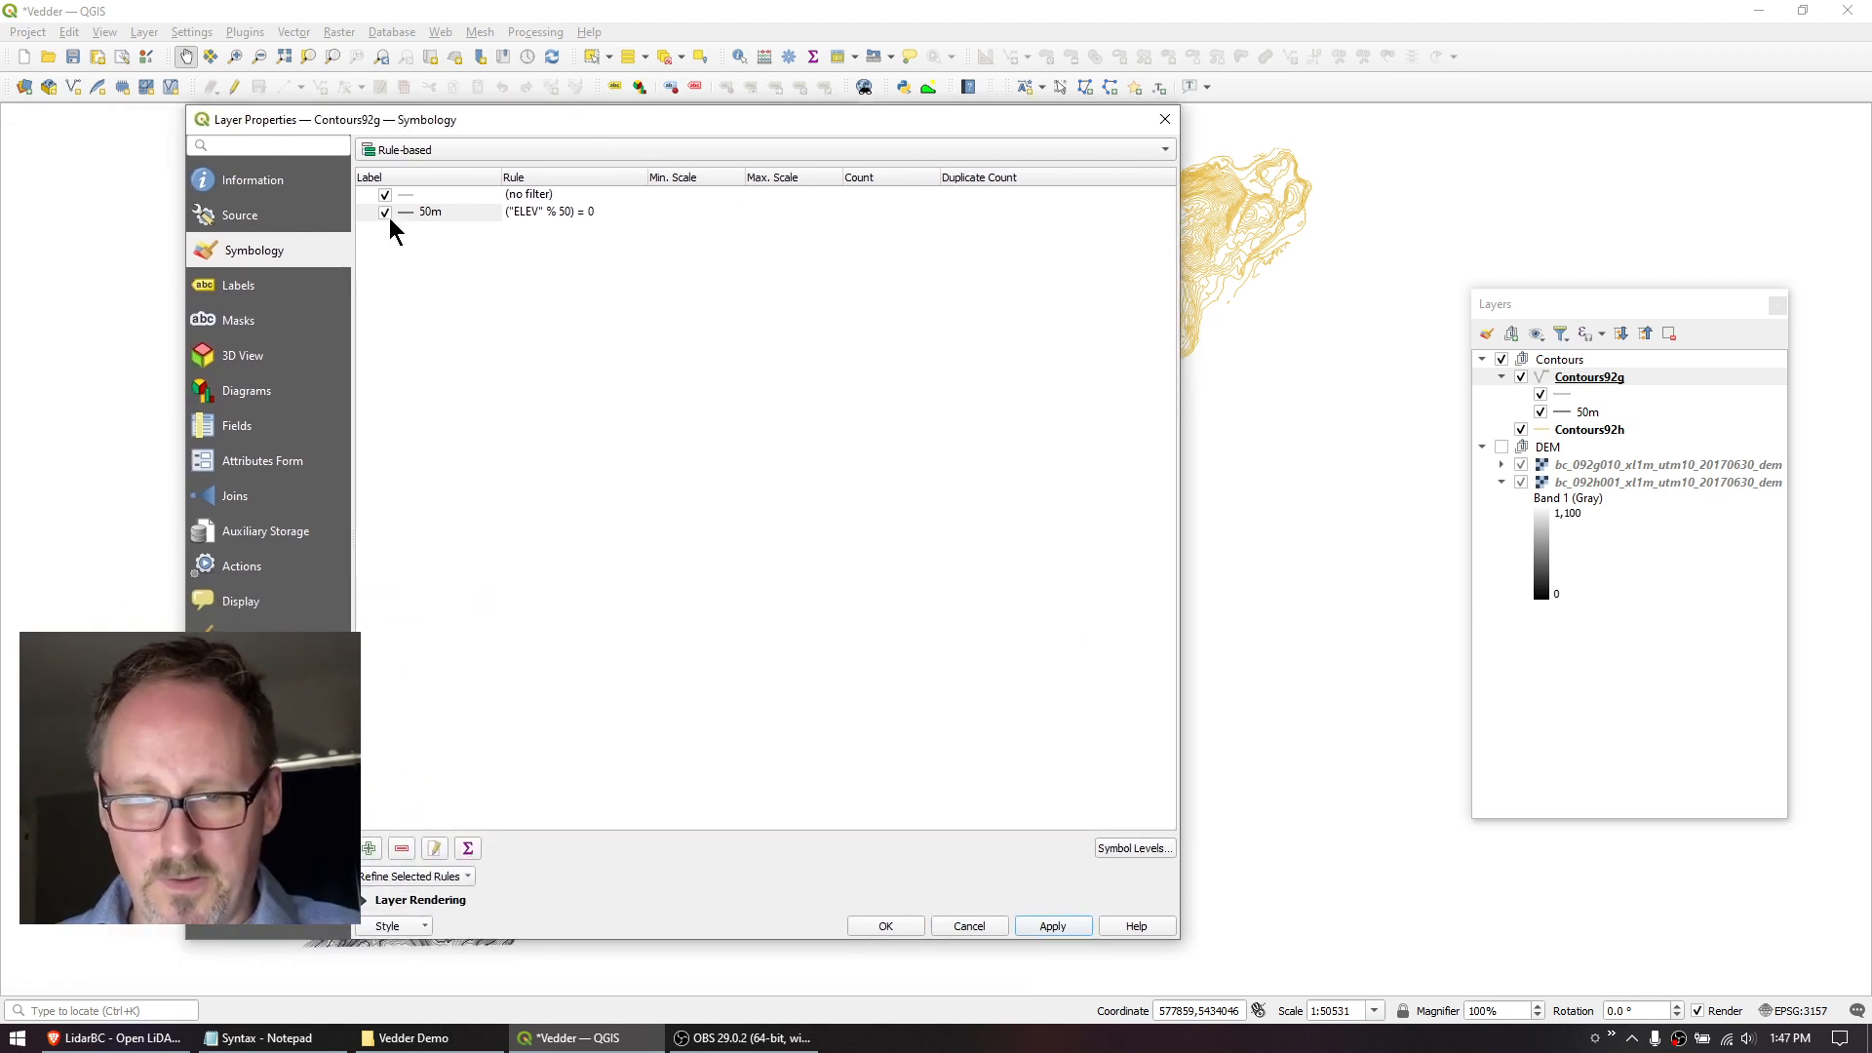
click(238, 287)
click(449, 148)
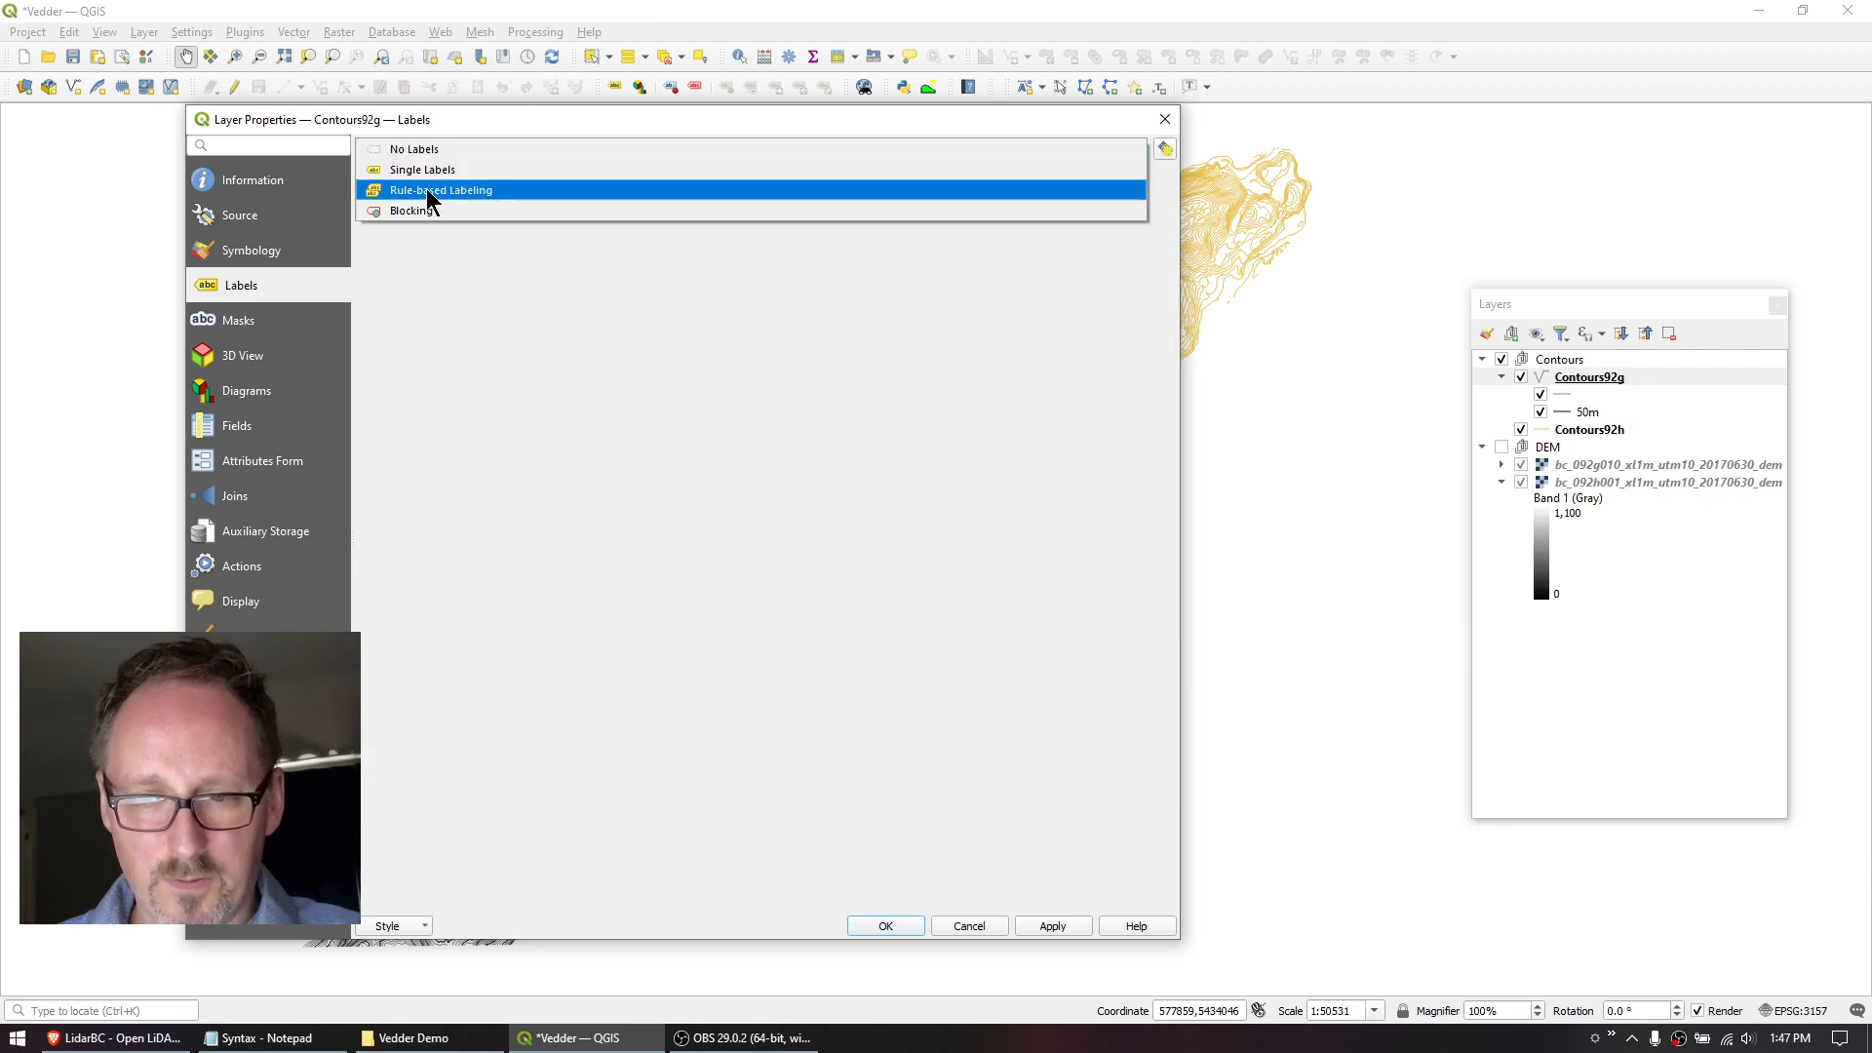
click(429, 191)
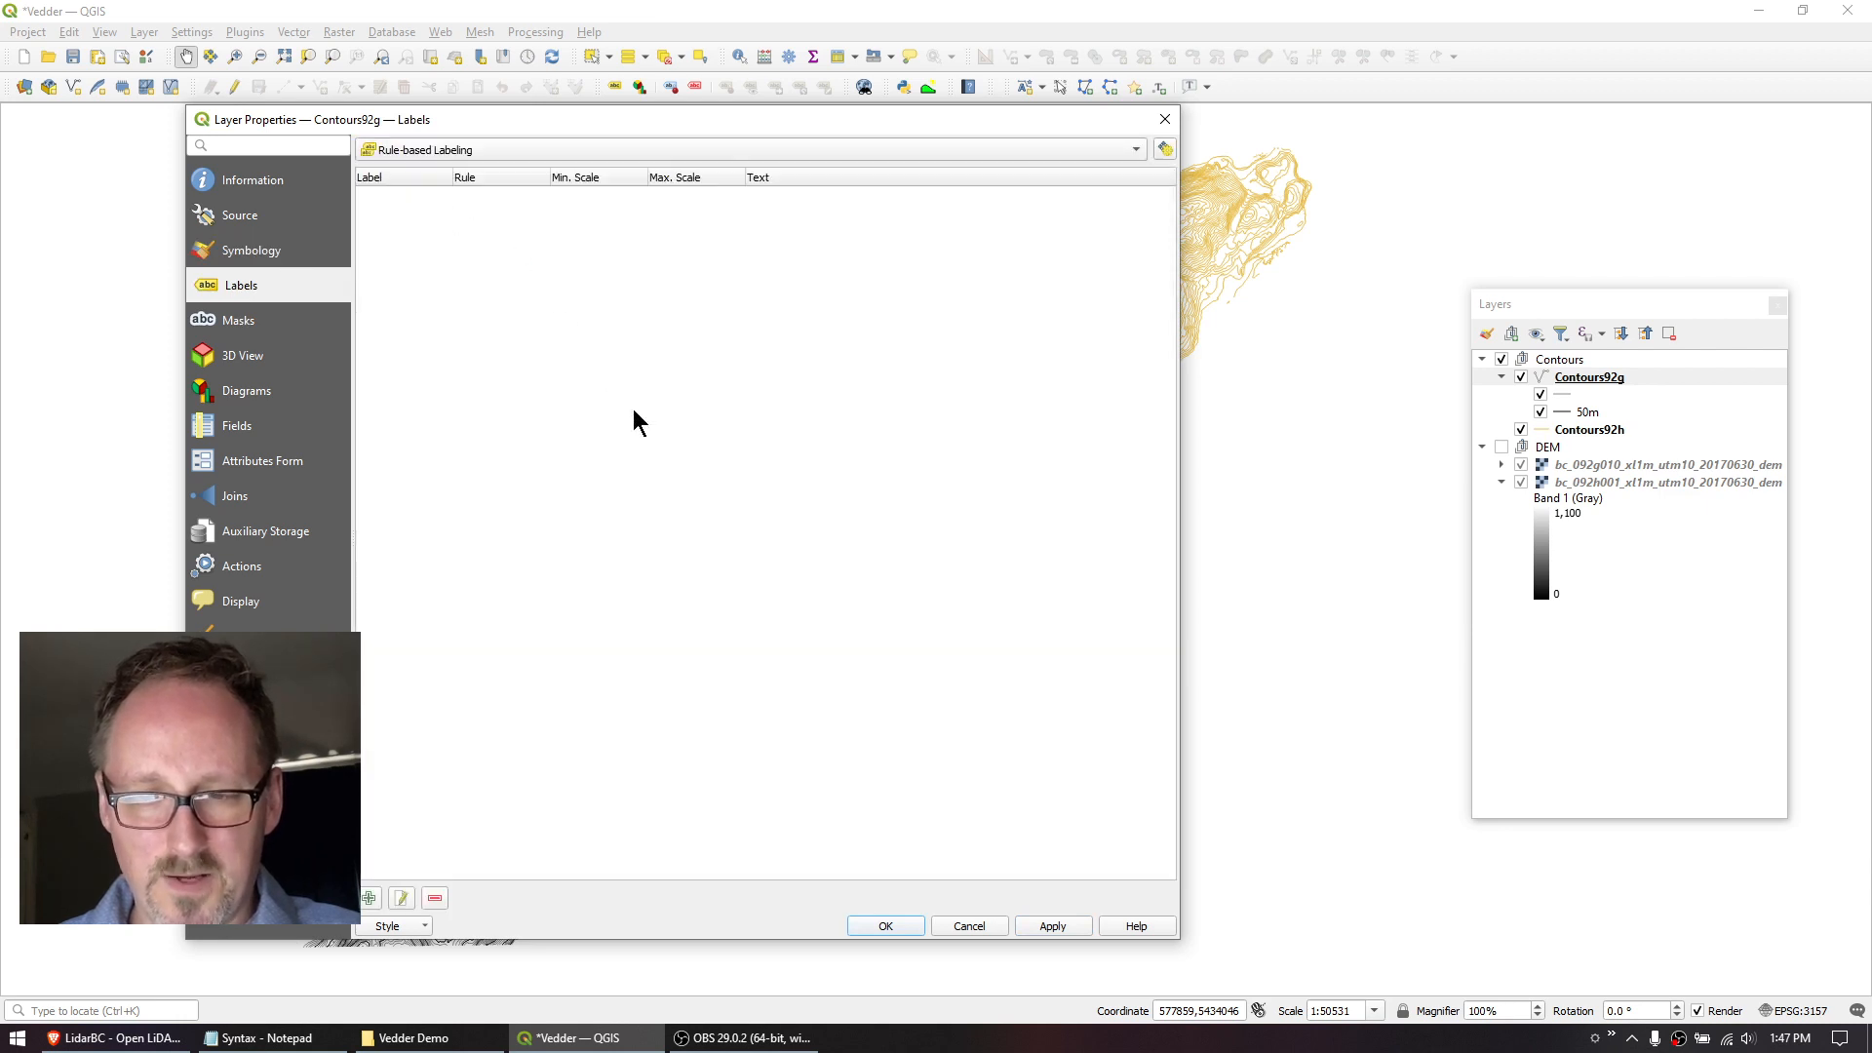
click(369, 898)
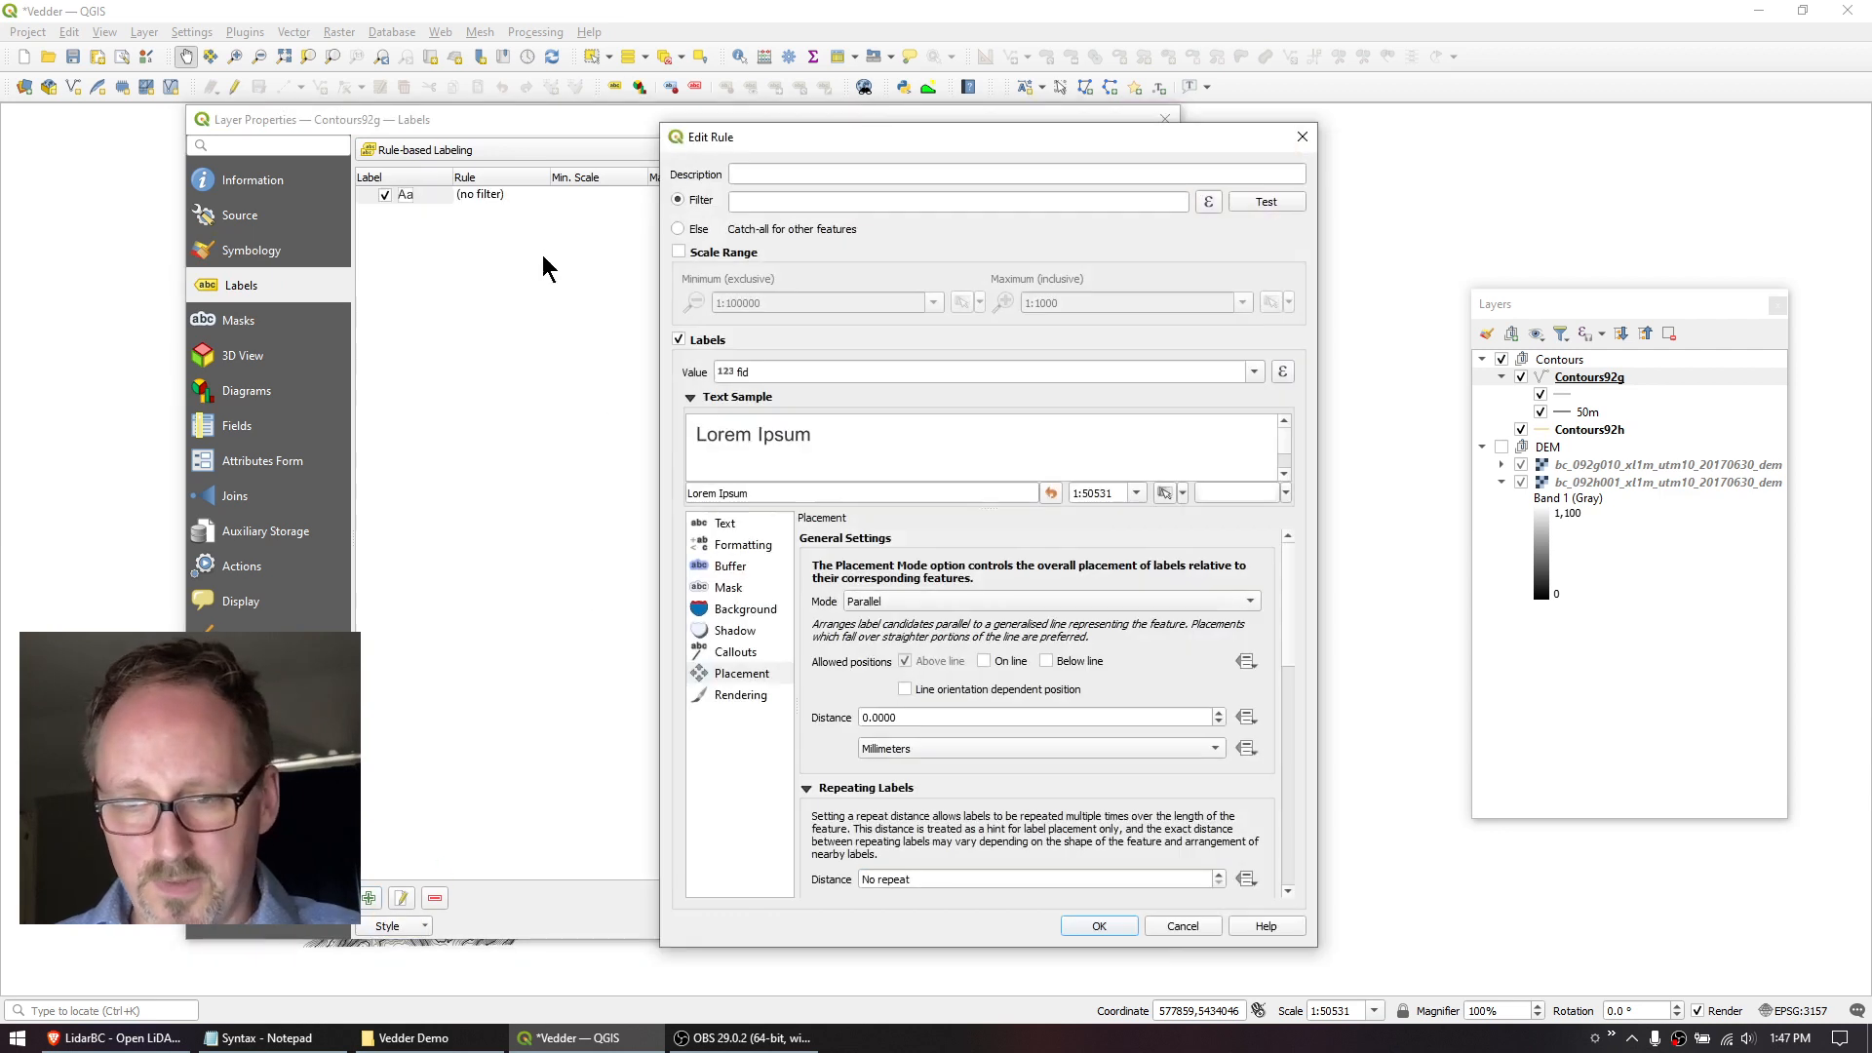
click(769, 176)
text(50m)
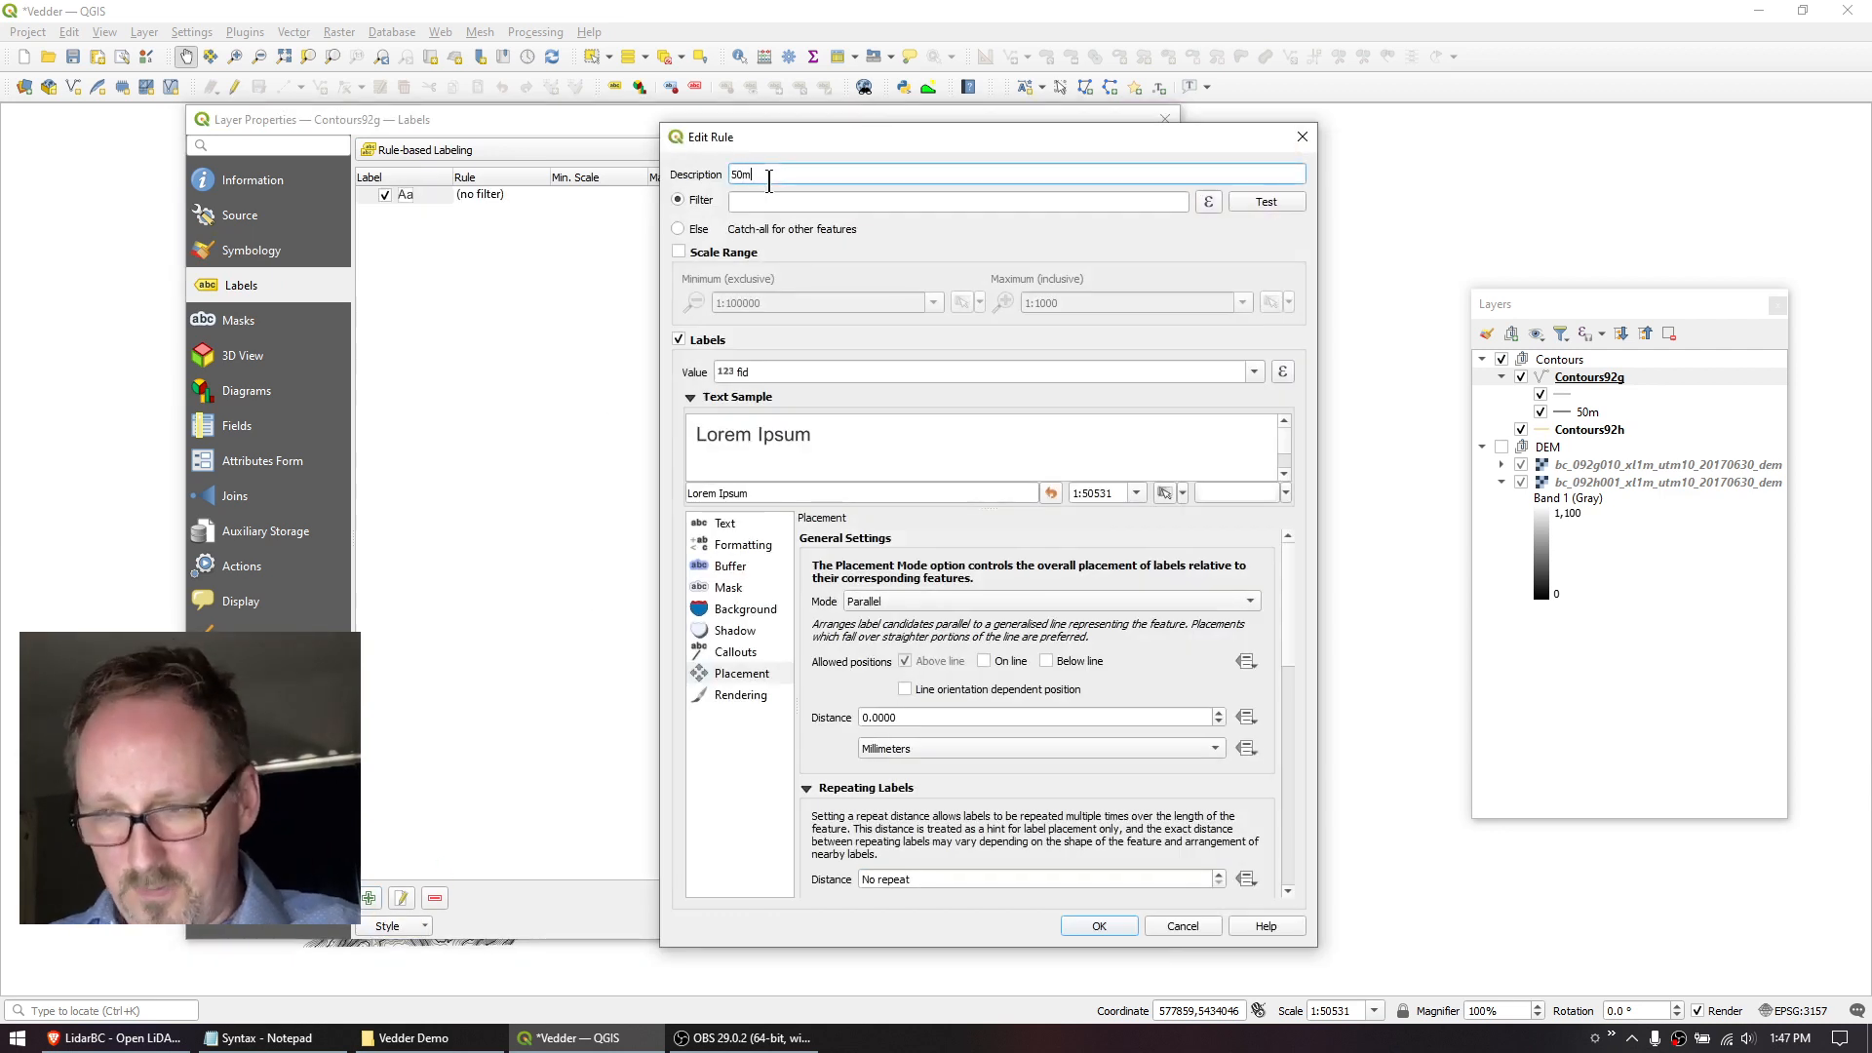
click(761, 203)
text(("ELEV" % 50) = 0)
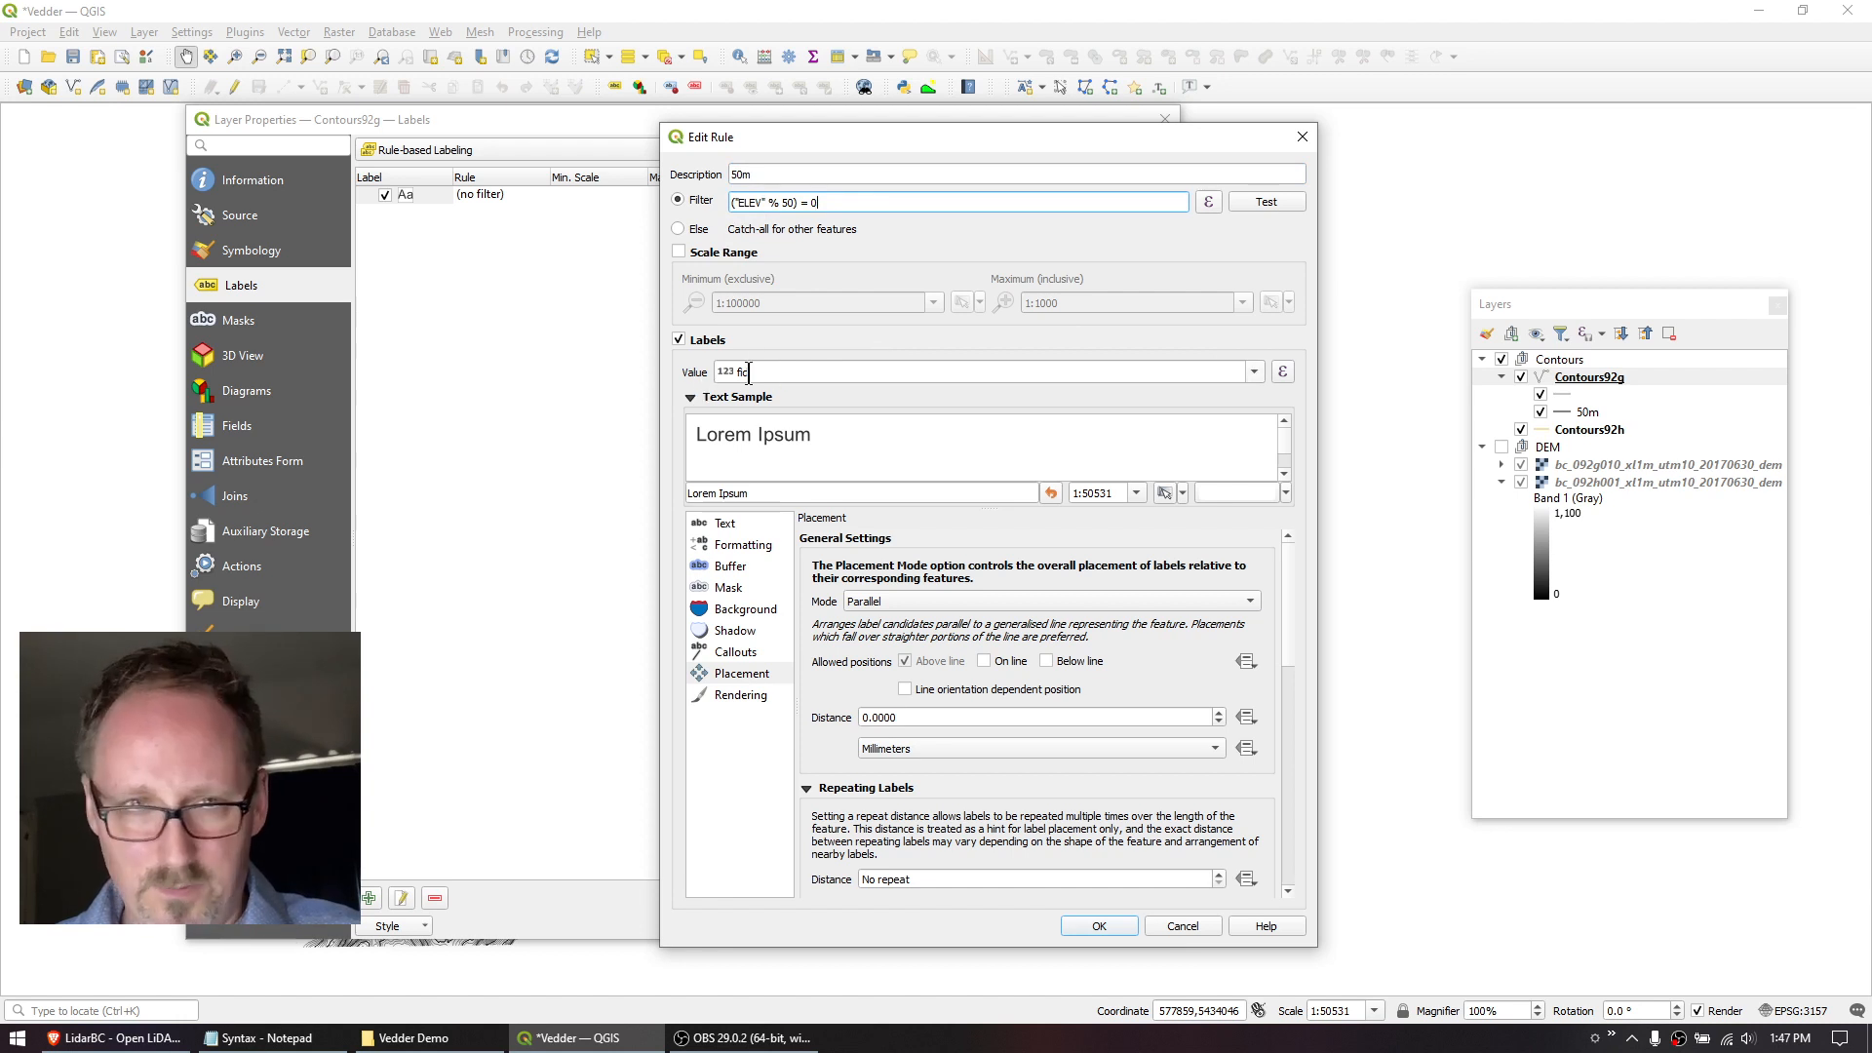
Use the ELEV field as the 50m rule's label value and set the text size to 8 points.
click(1258, 372)
click(839, 433)
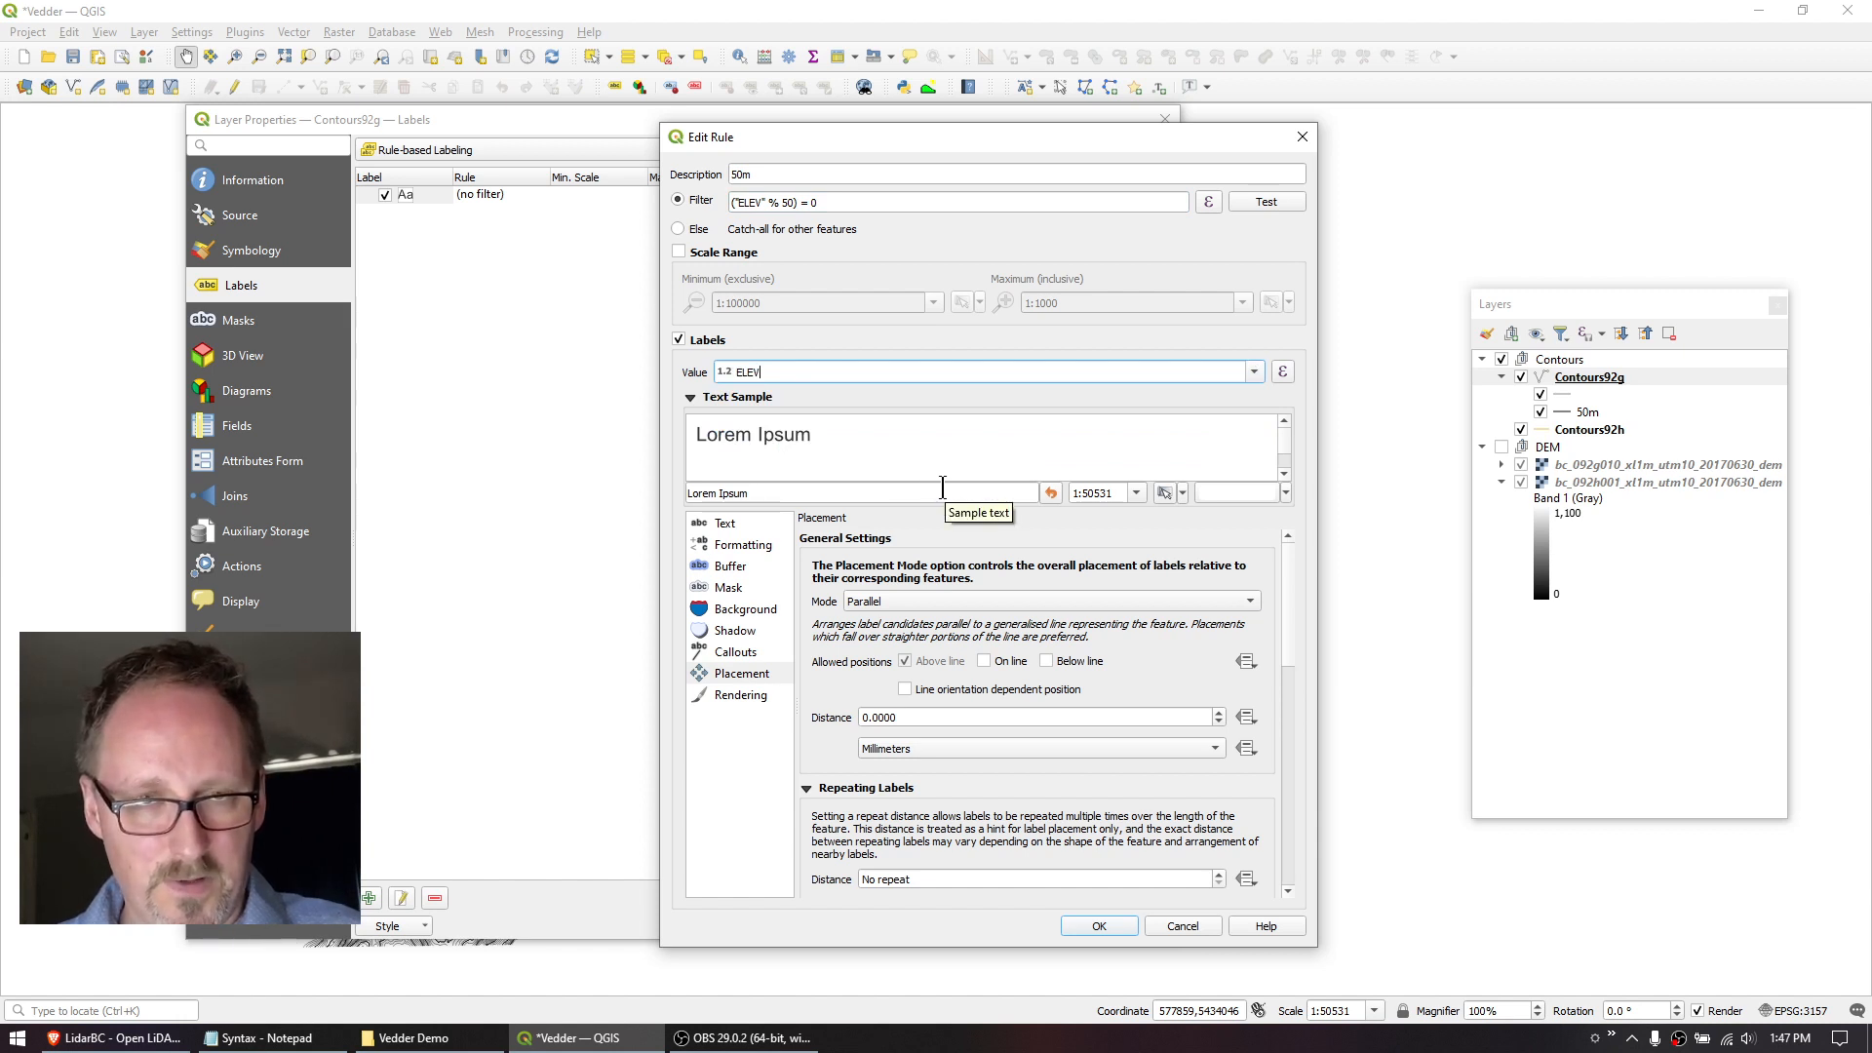
click(726, 524)
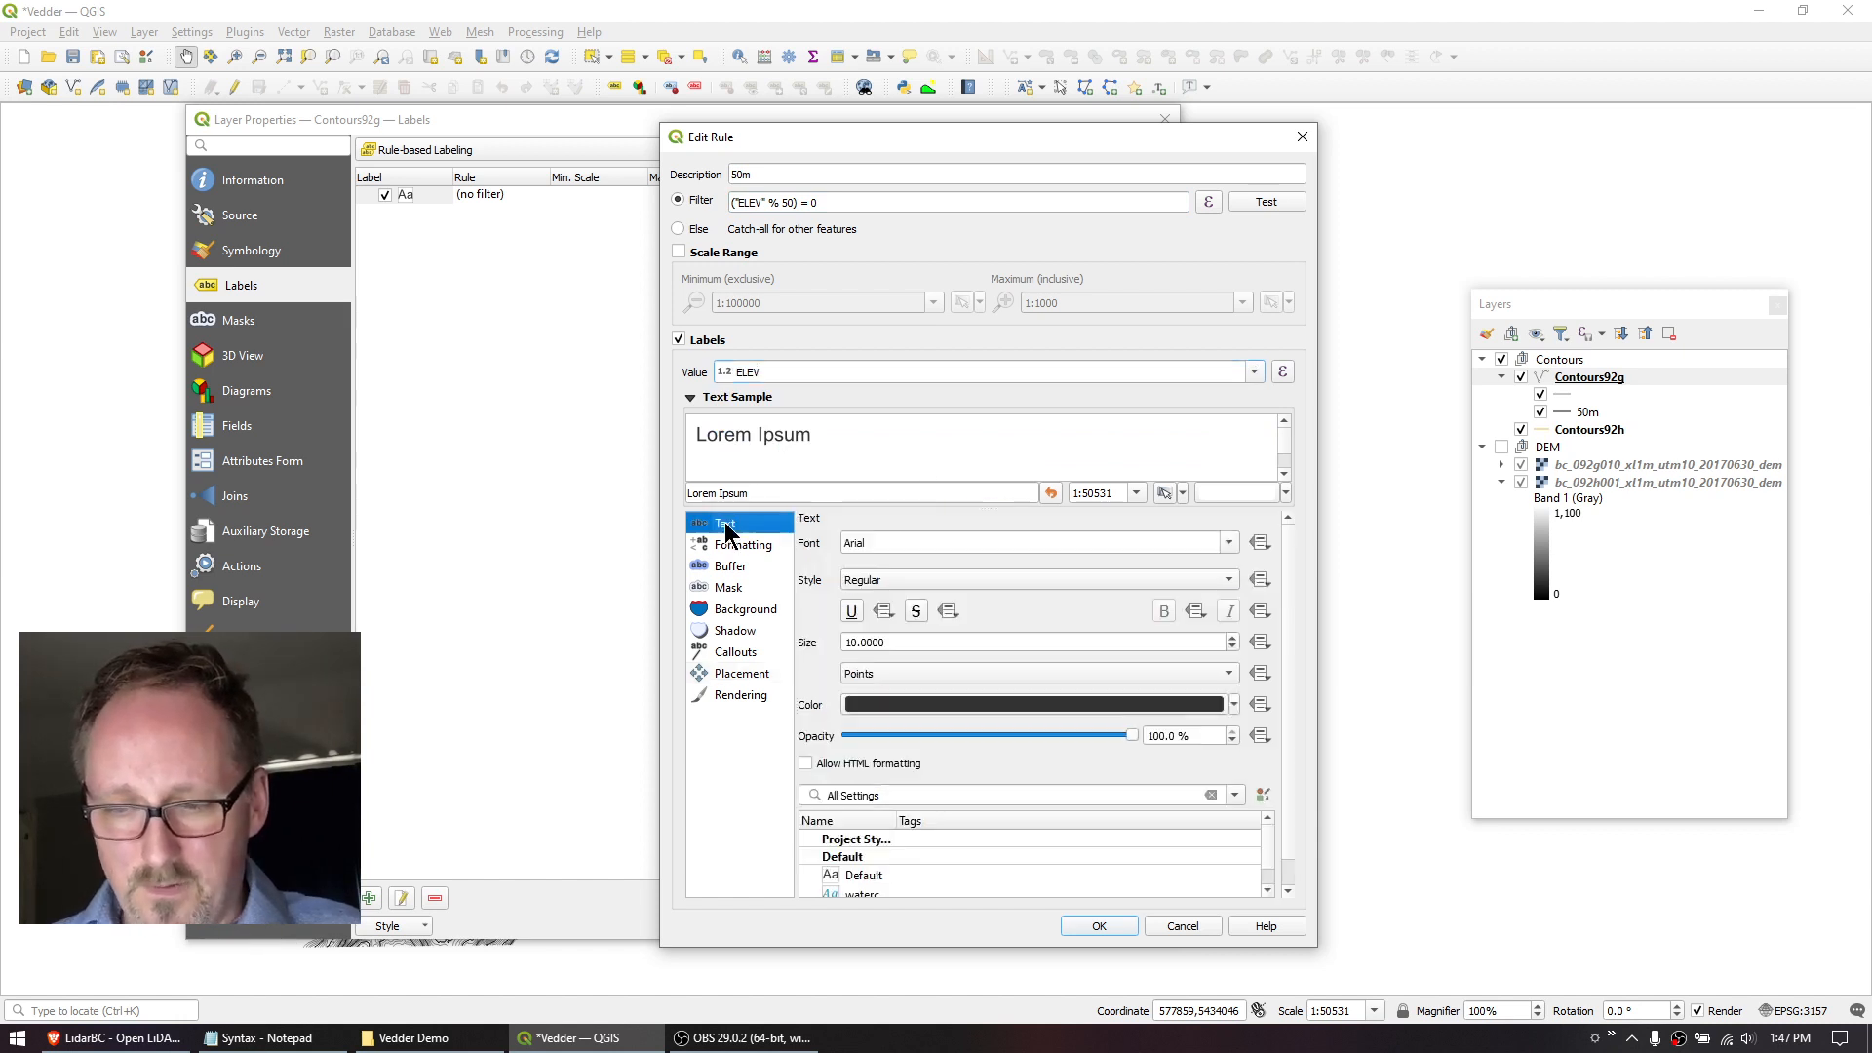
drag(891, 642, 796, 631)
text(8)
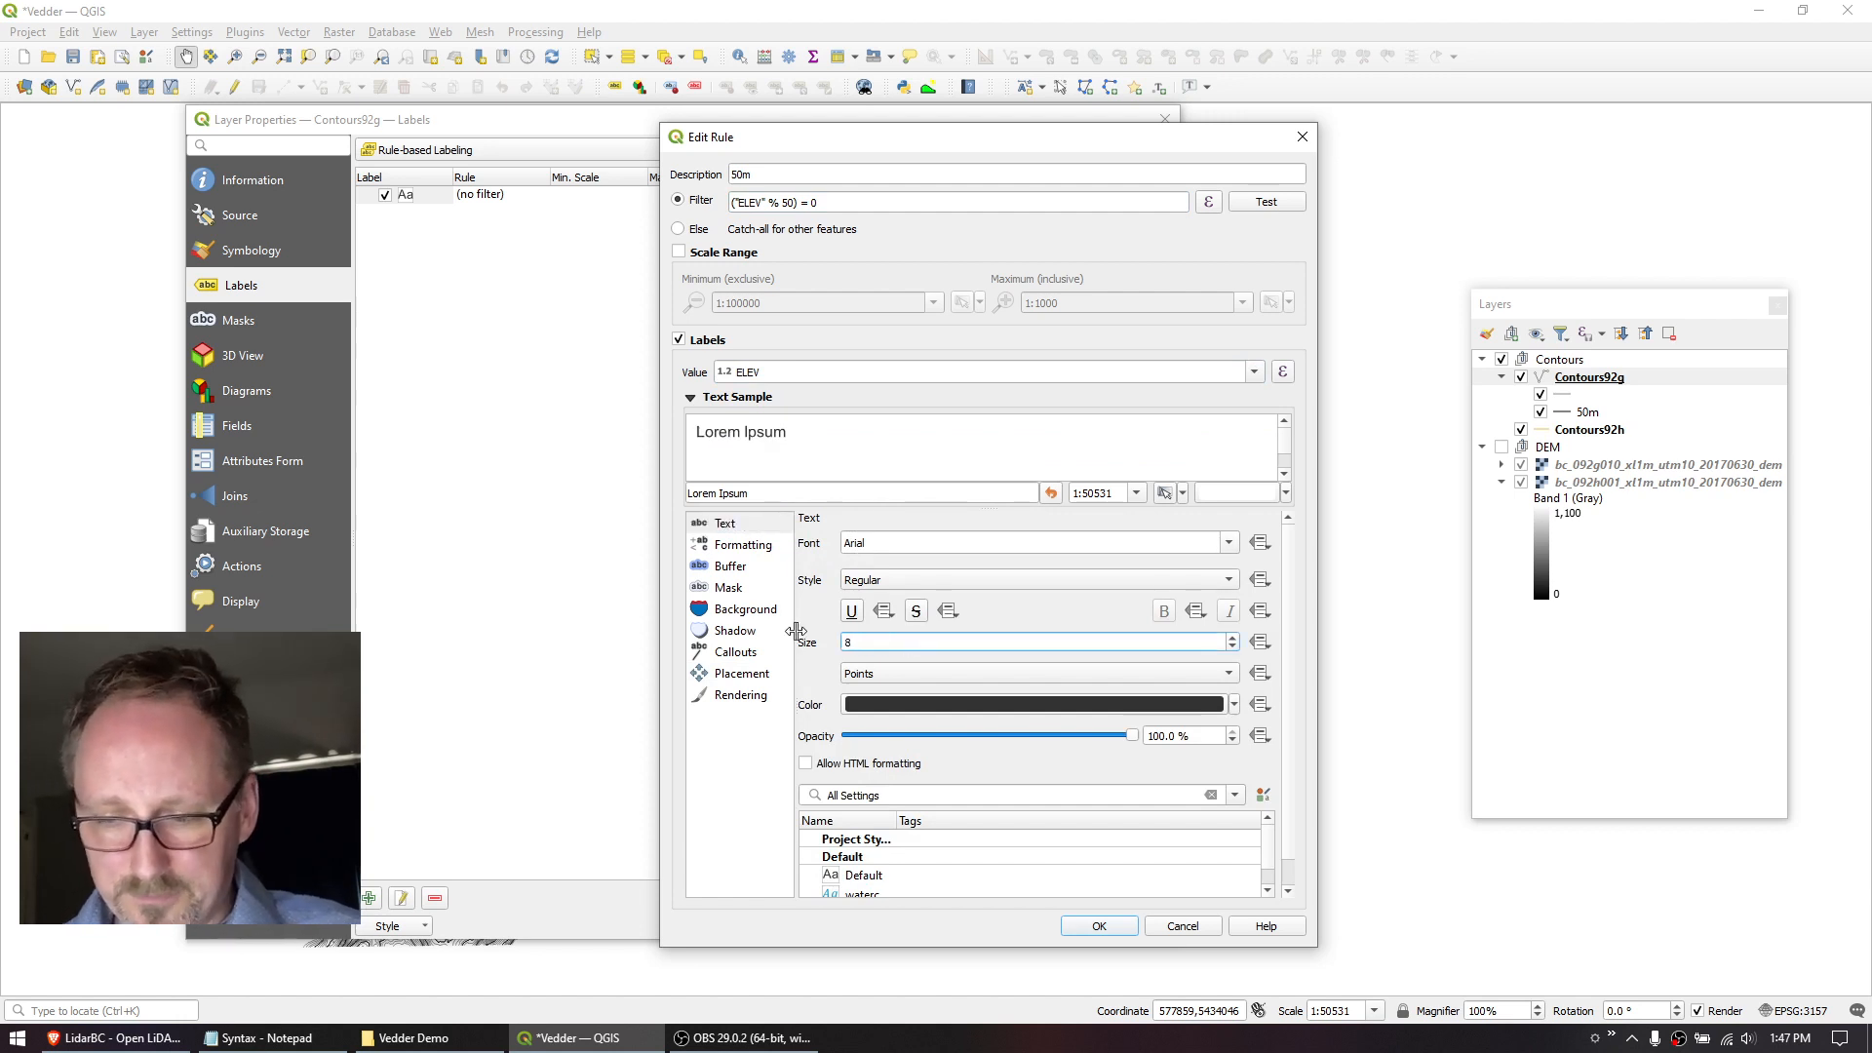
Enable a text buffer of 0.6 millimetres for the 50m labels.
click(722, 567)
click(831, 542)
drag(959, 572, 867, 575)
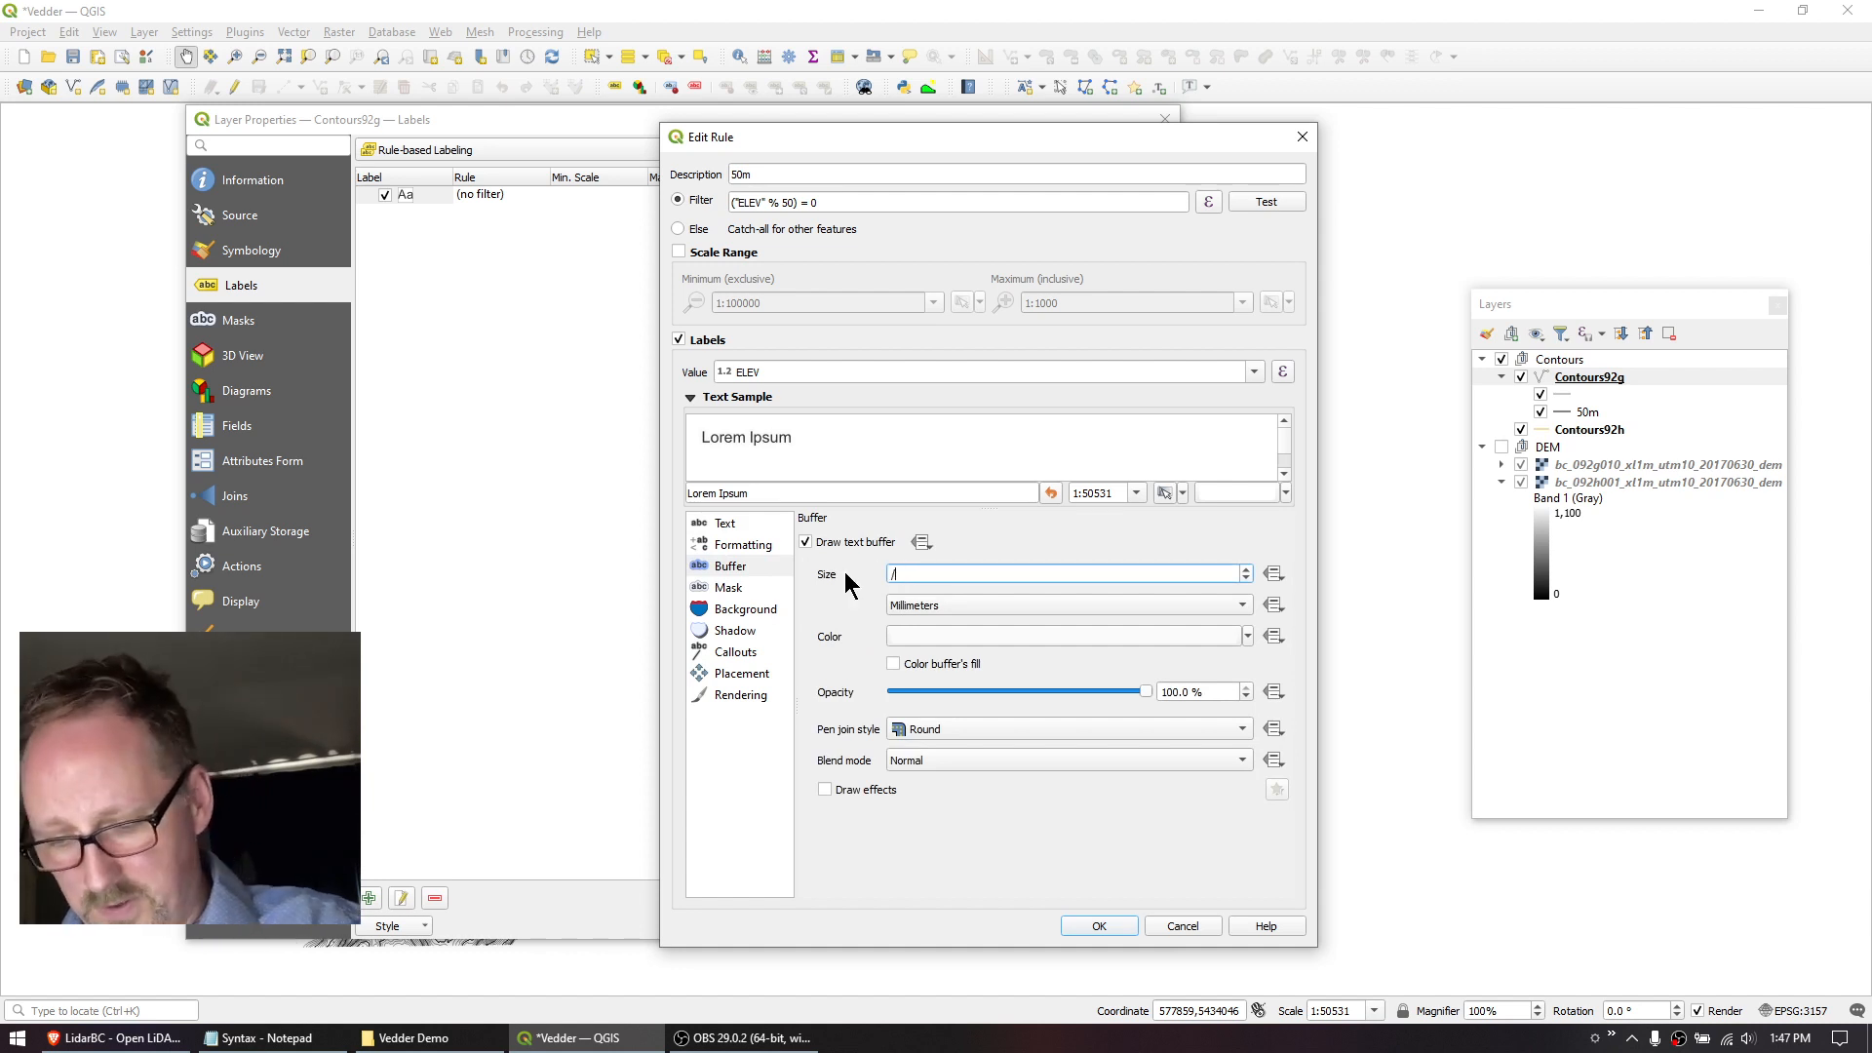
text(.6)
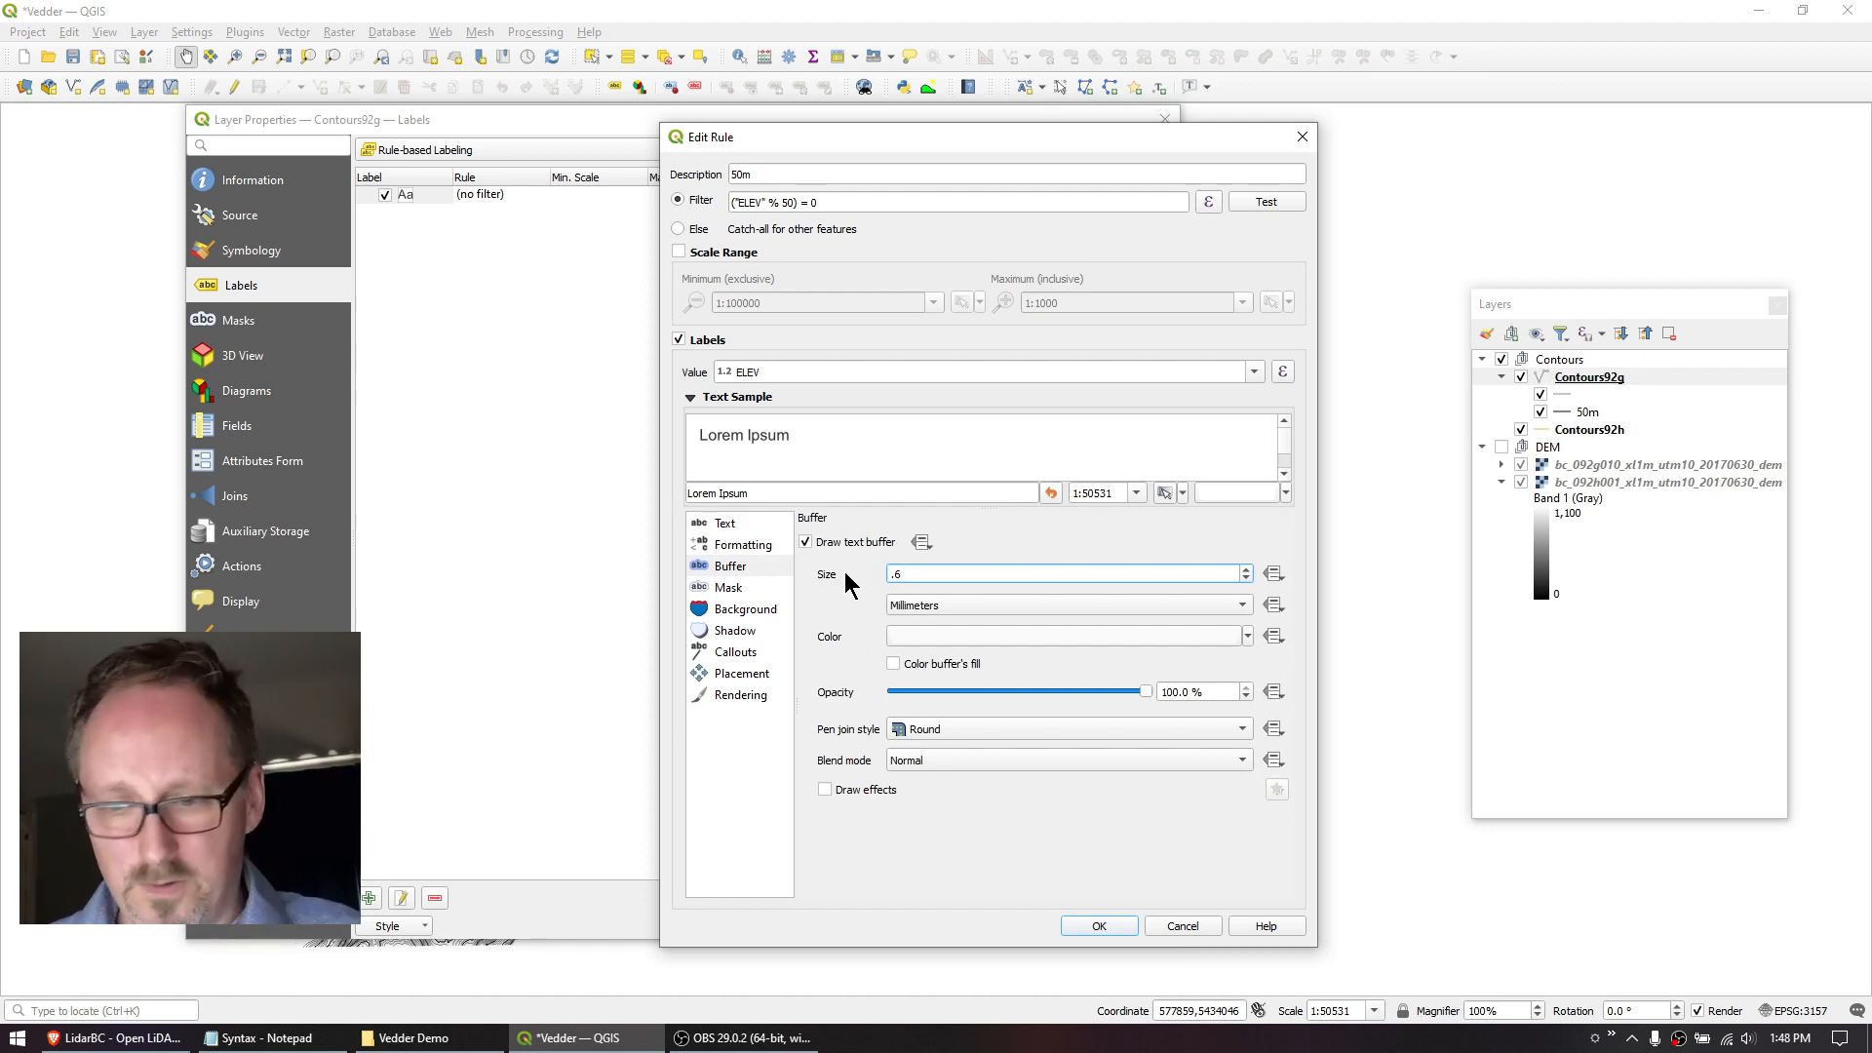
Place the 50m labels only on the line with a repeat distance of 150, and save the Contours92g label settings.
click(731, 673)
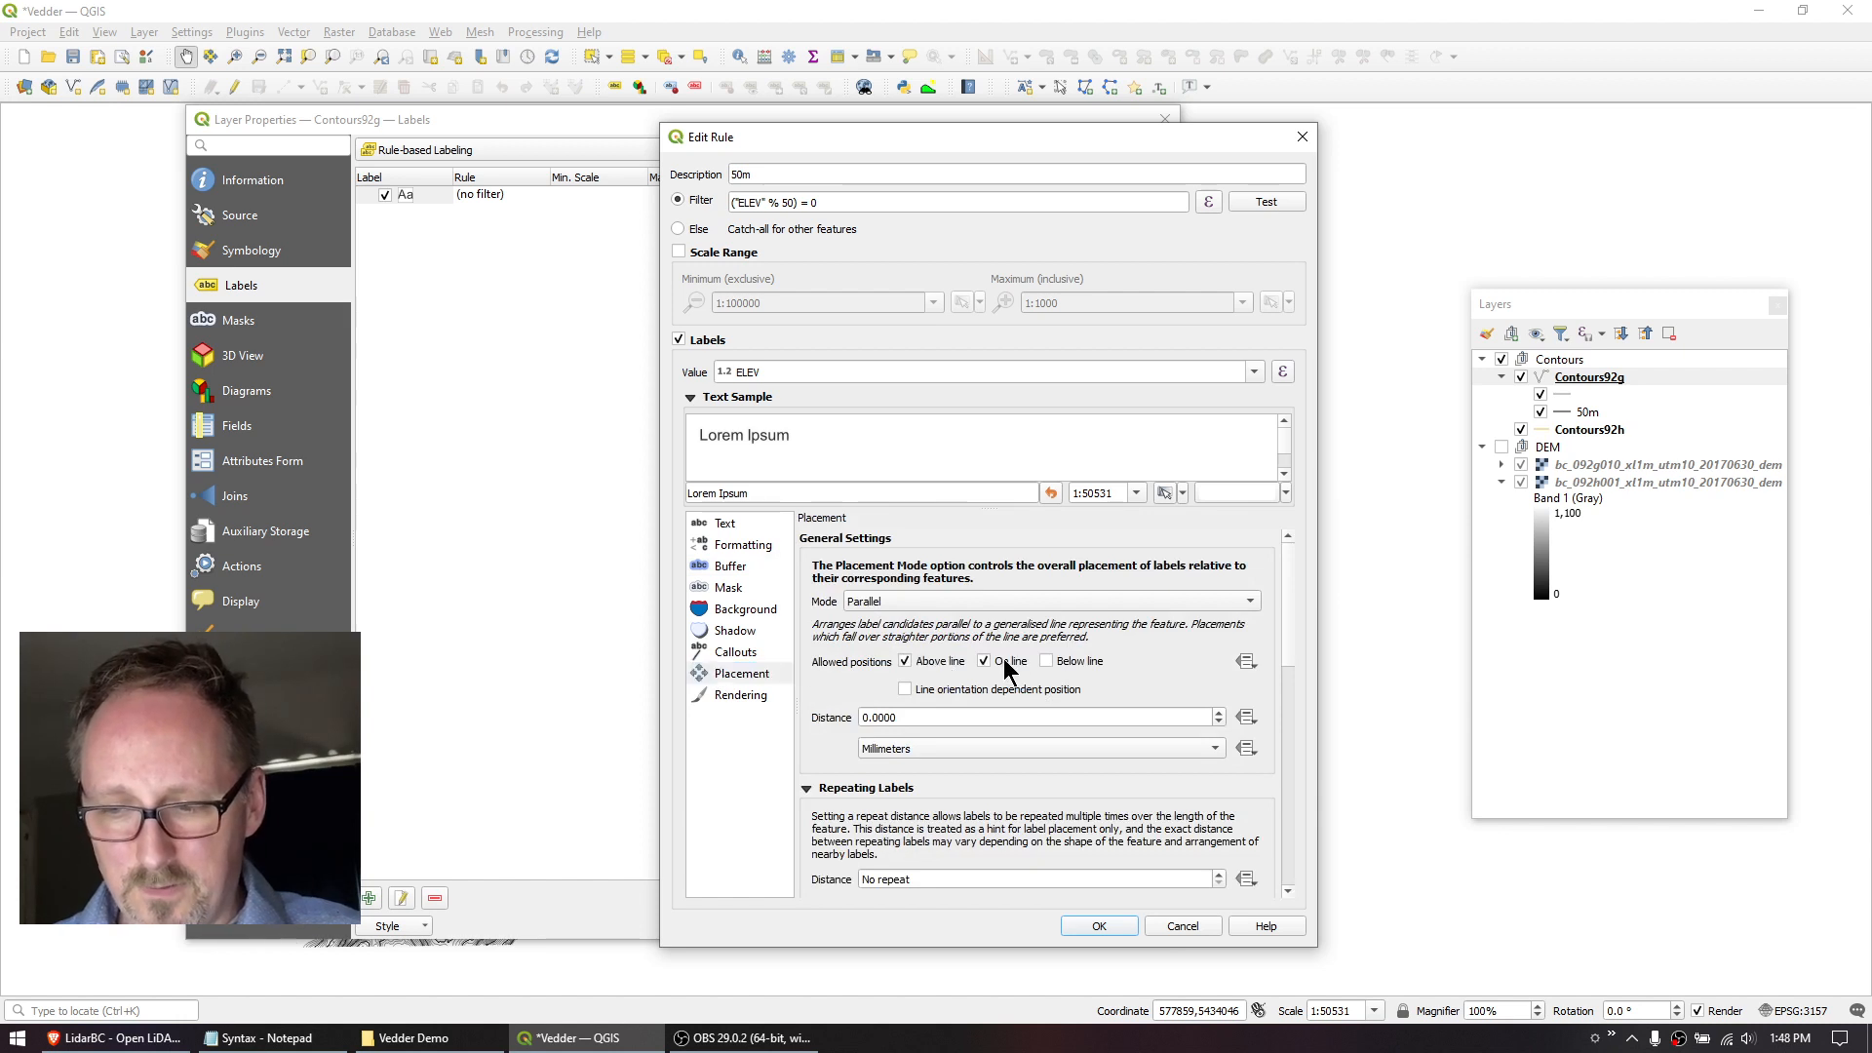
click(959, 665)
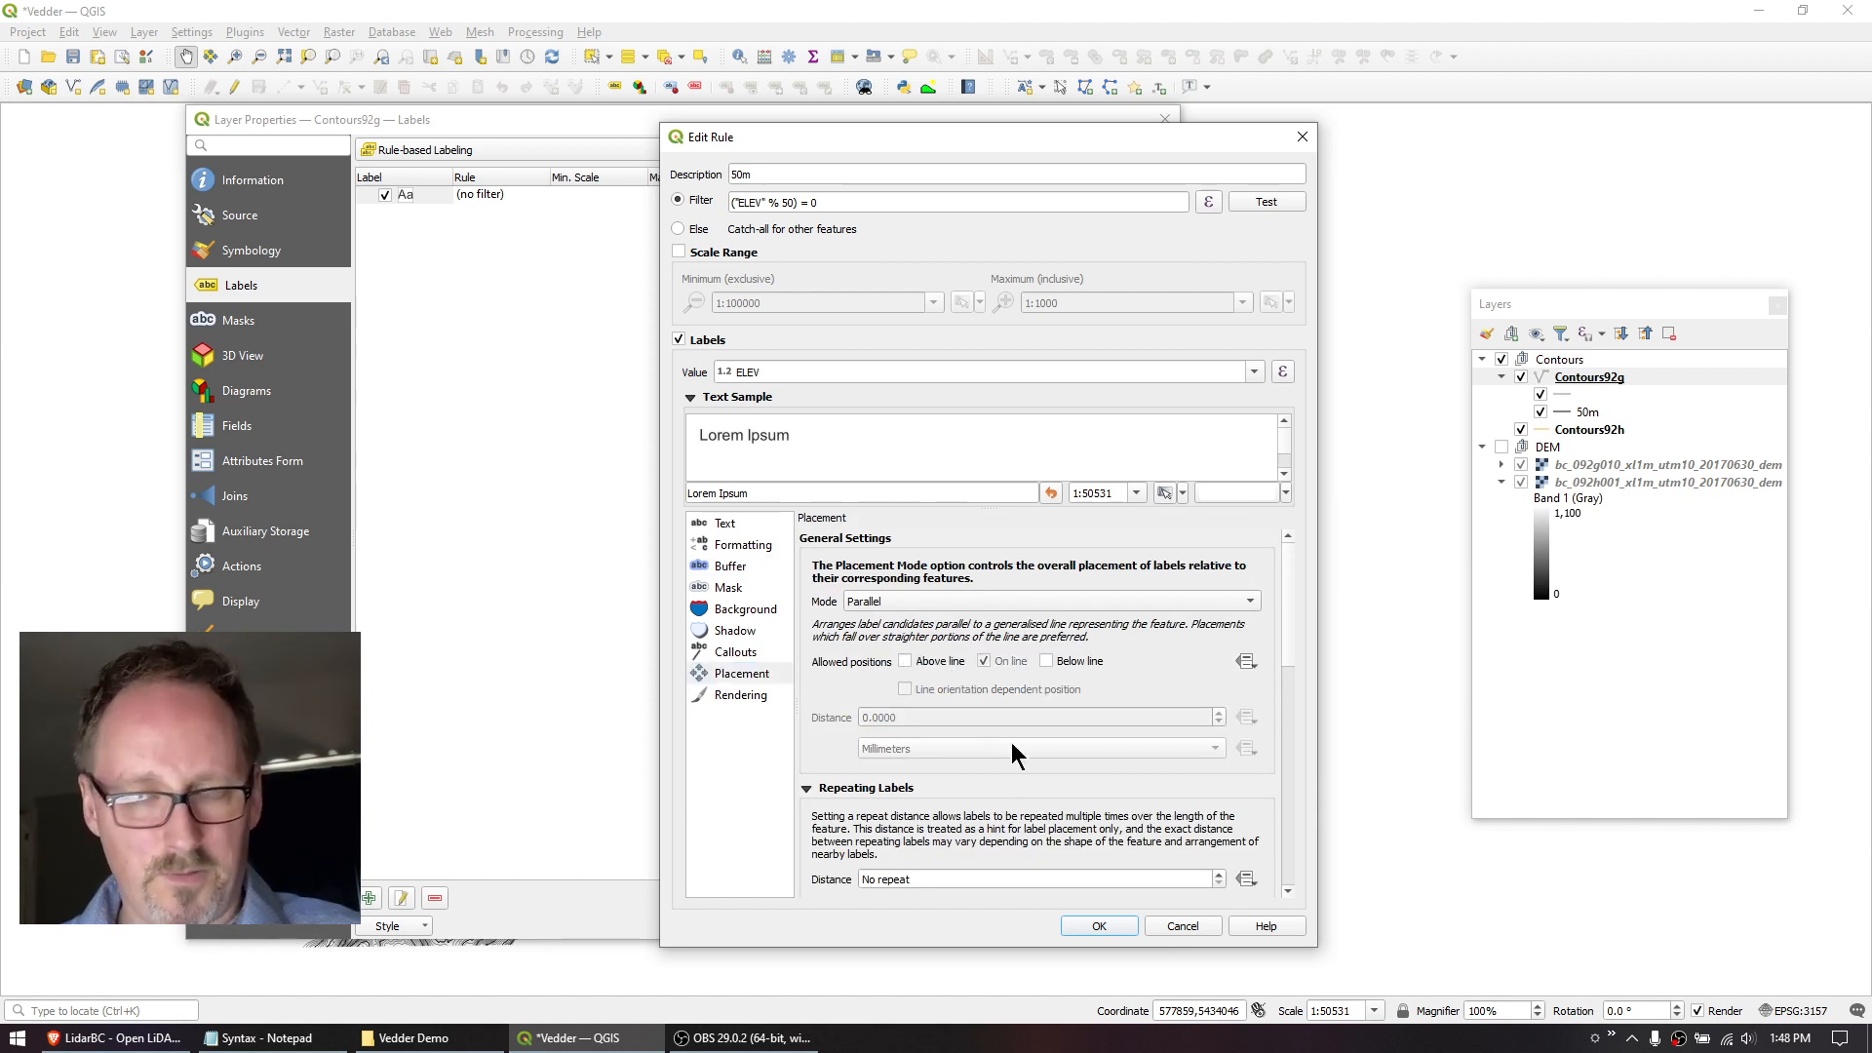
click(938, 879)
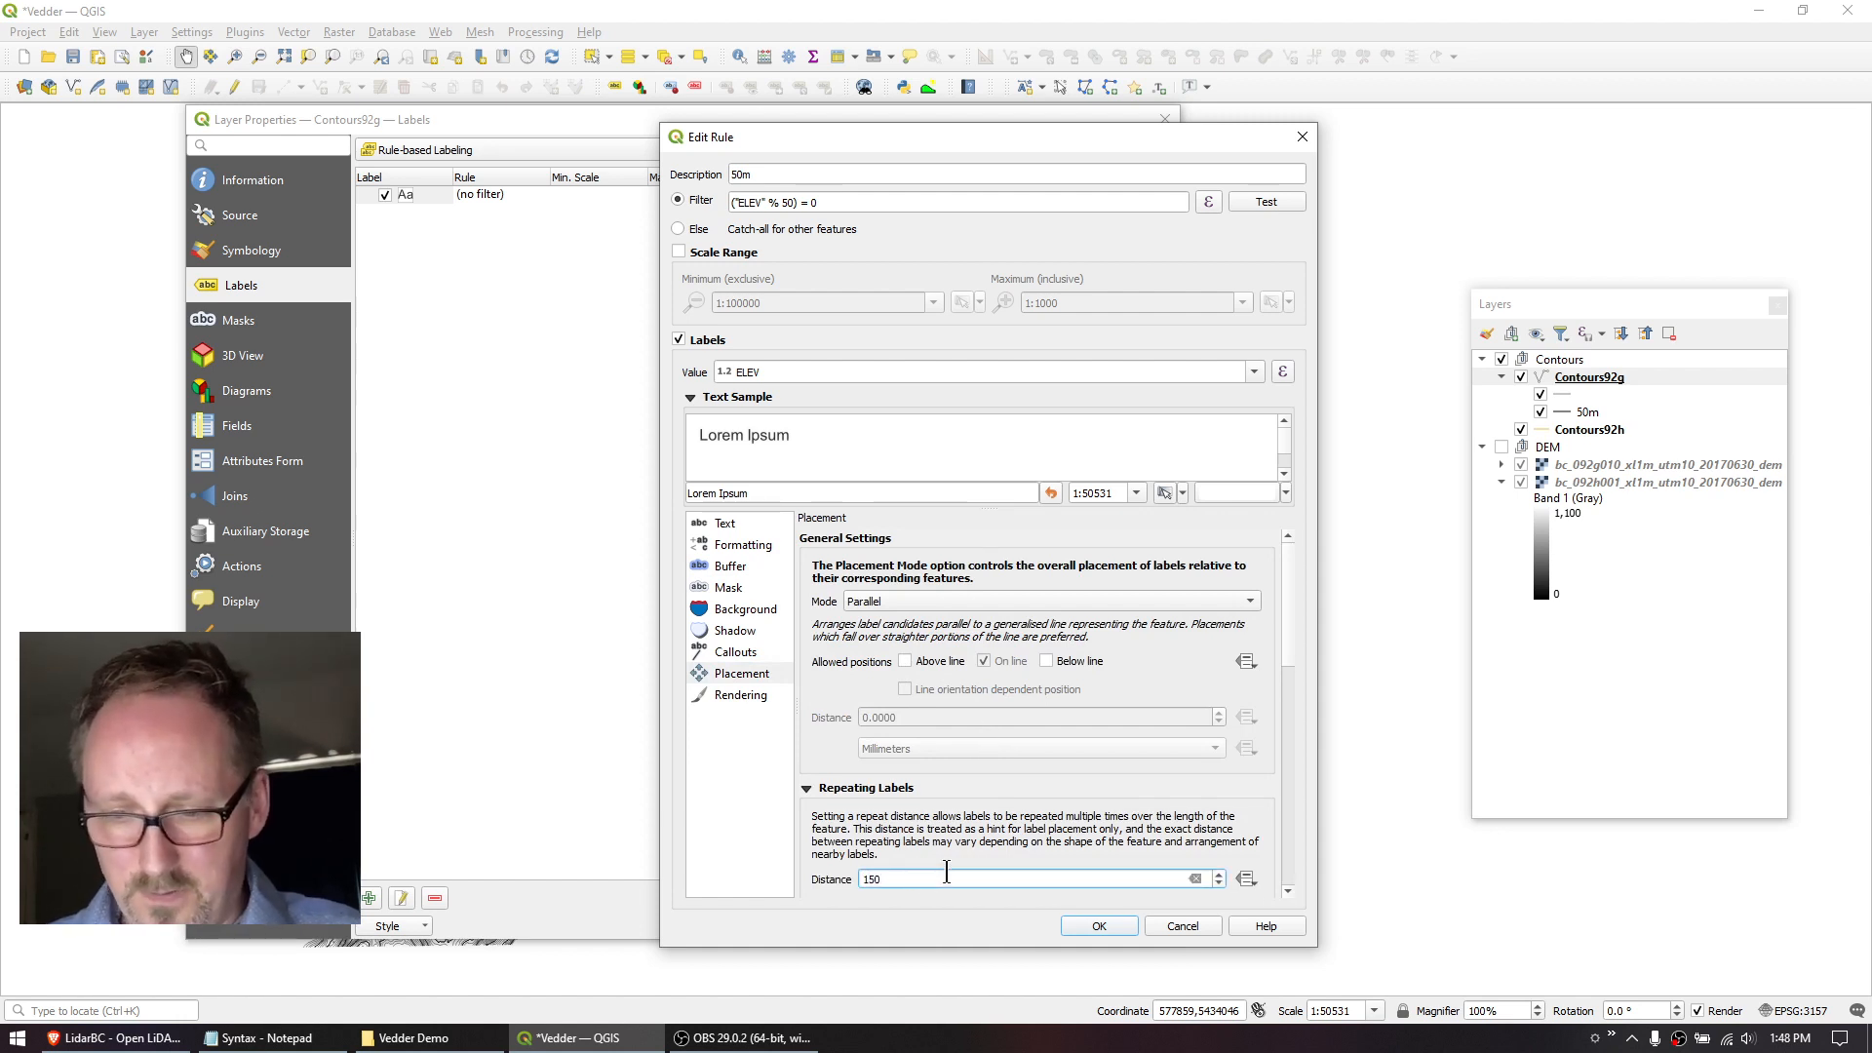
click(1100, 925)
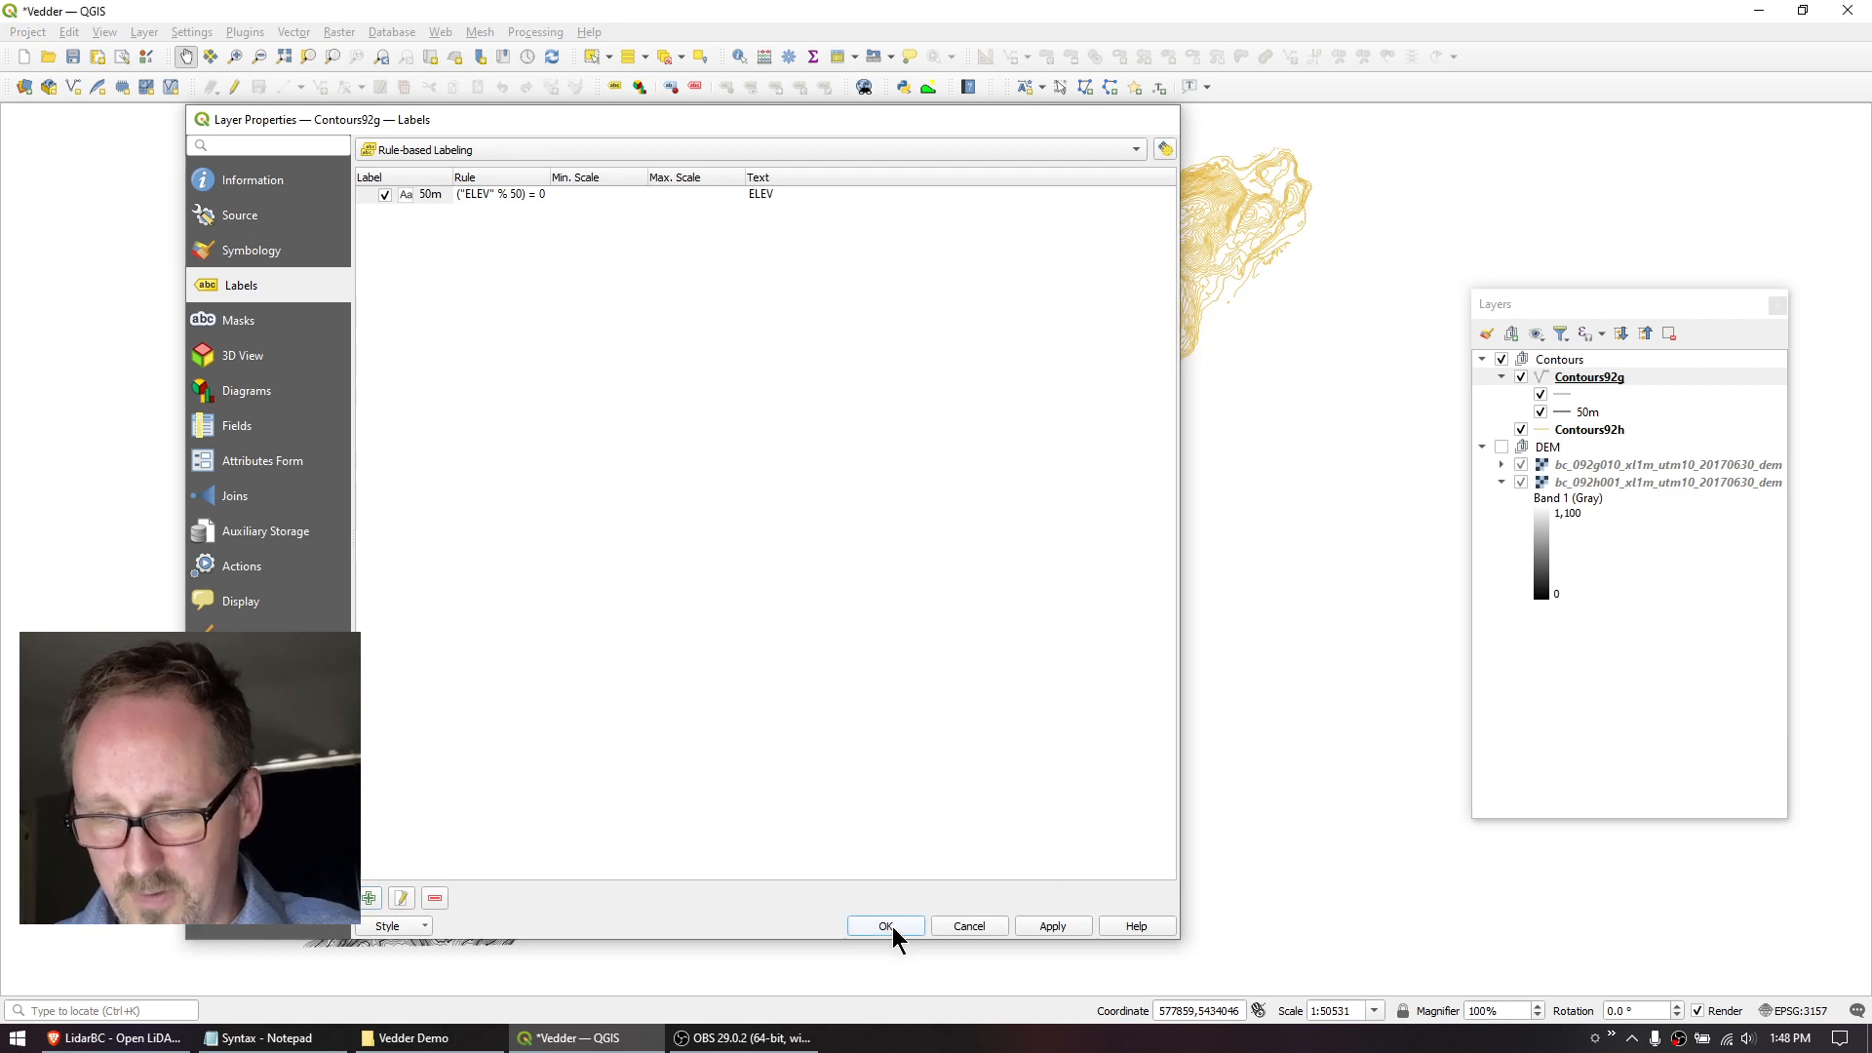
click(889, 927)
Style the Contours92h lines with black (#000000) and a width of 0.12 millimetres.
scroll(1089, 441, up, 4)
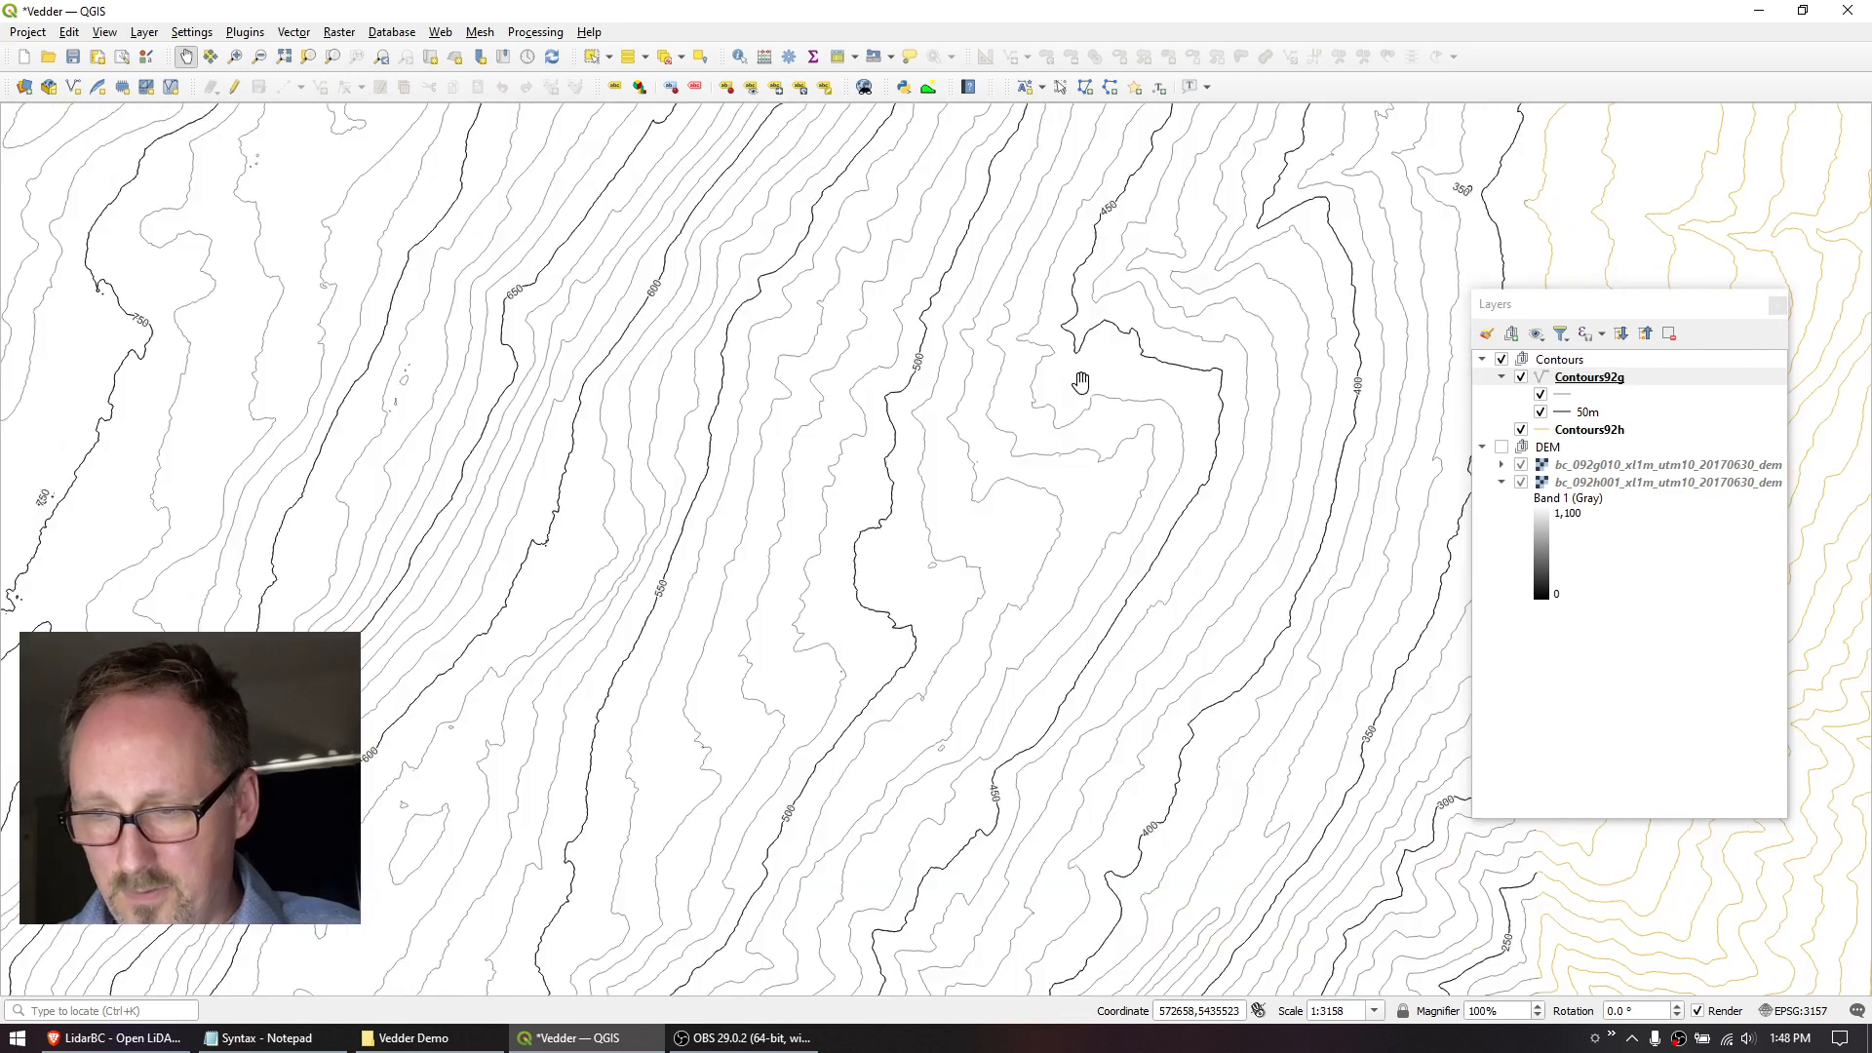
drag(1100, 551, 710, 413)
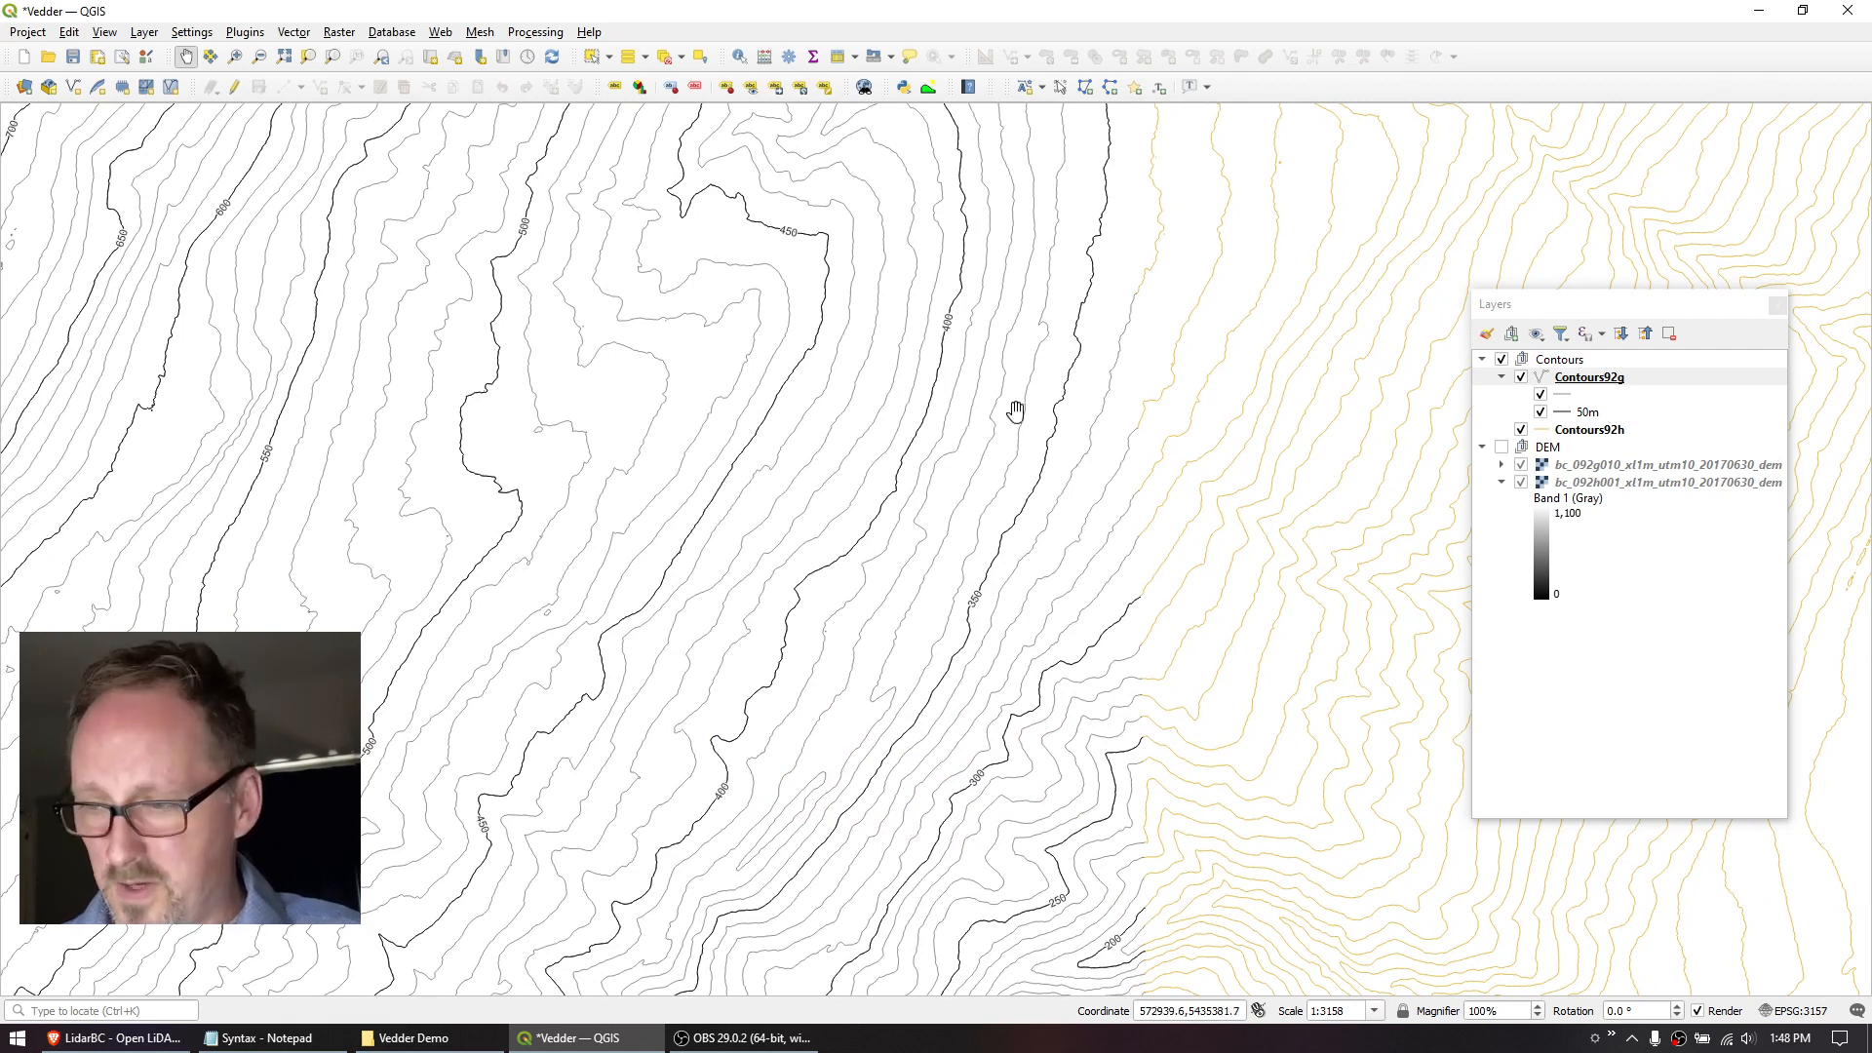
click(1590, 430)
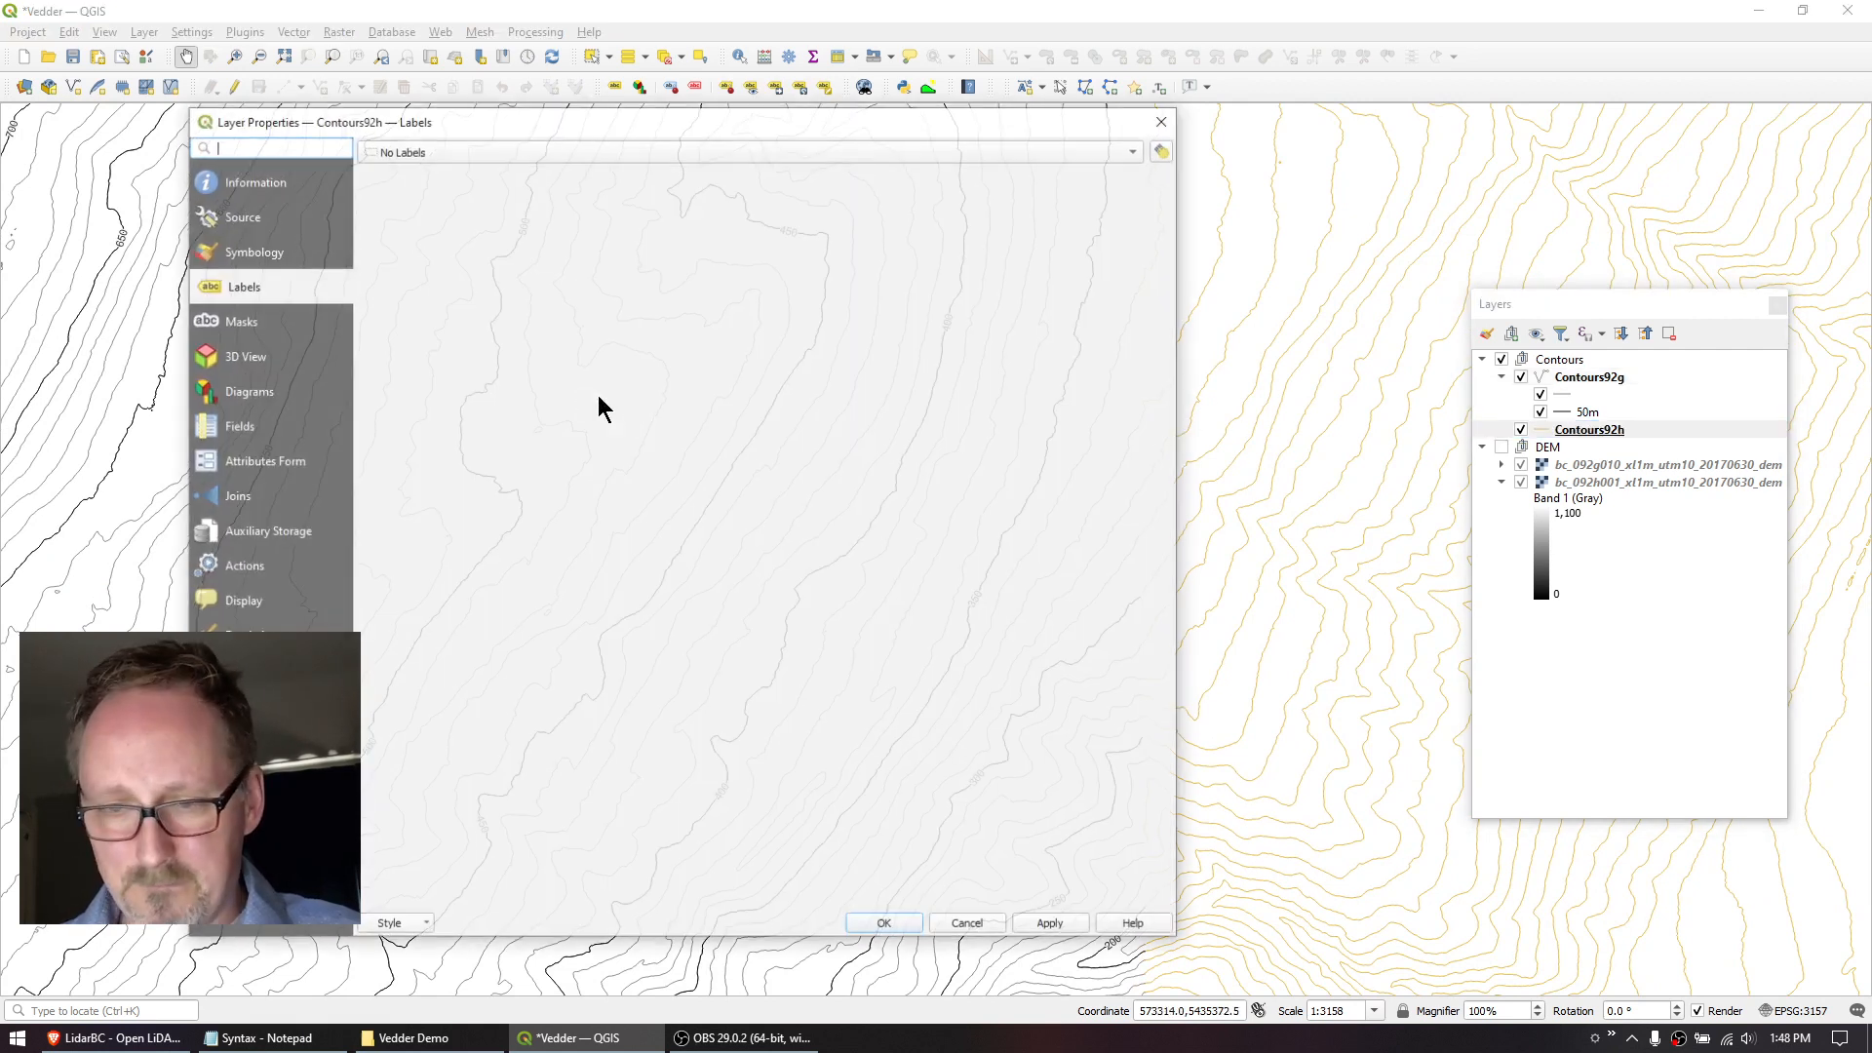
click(234, 249)
click(488, 325)
drag(852, 478, 850, 454)
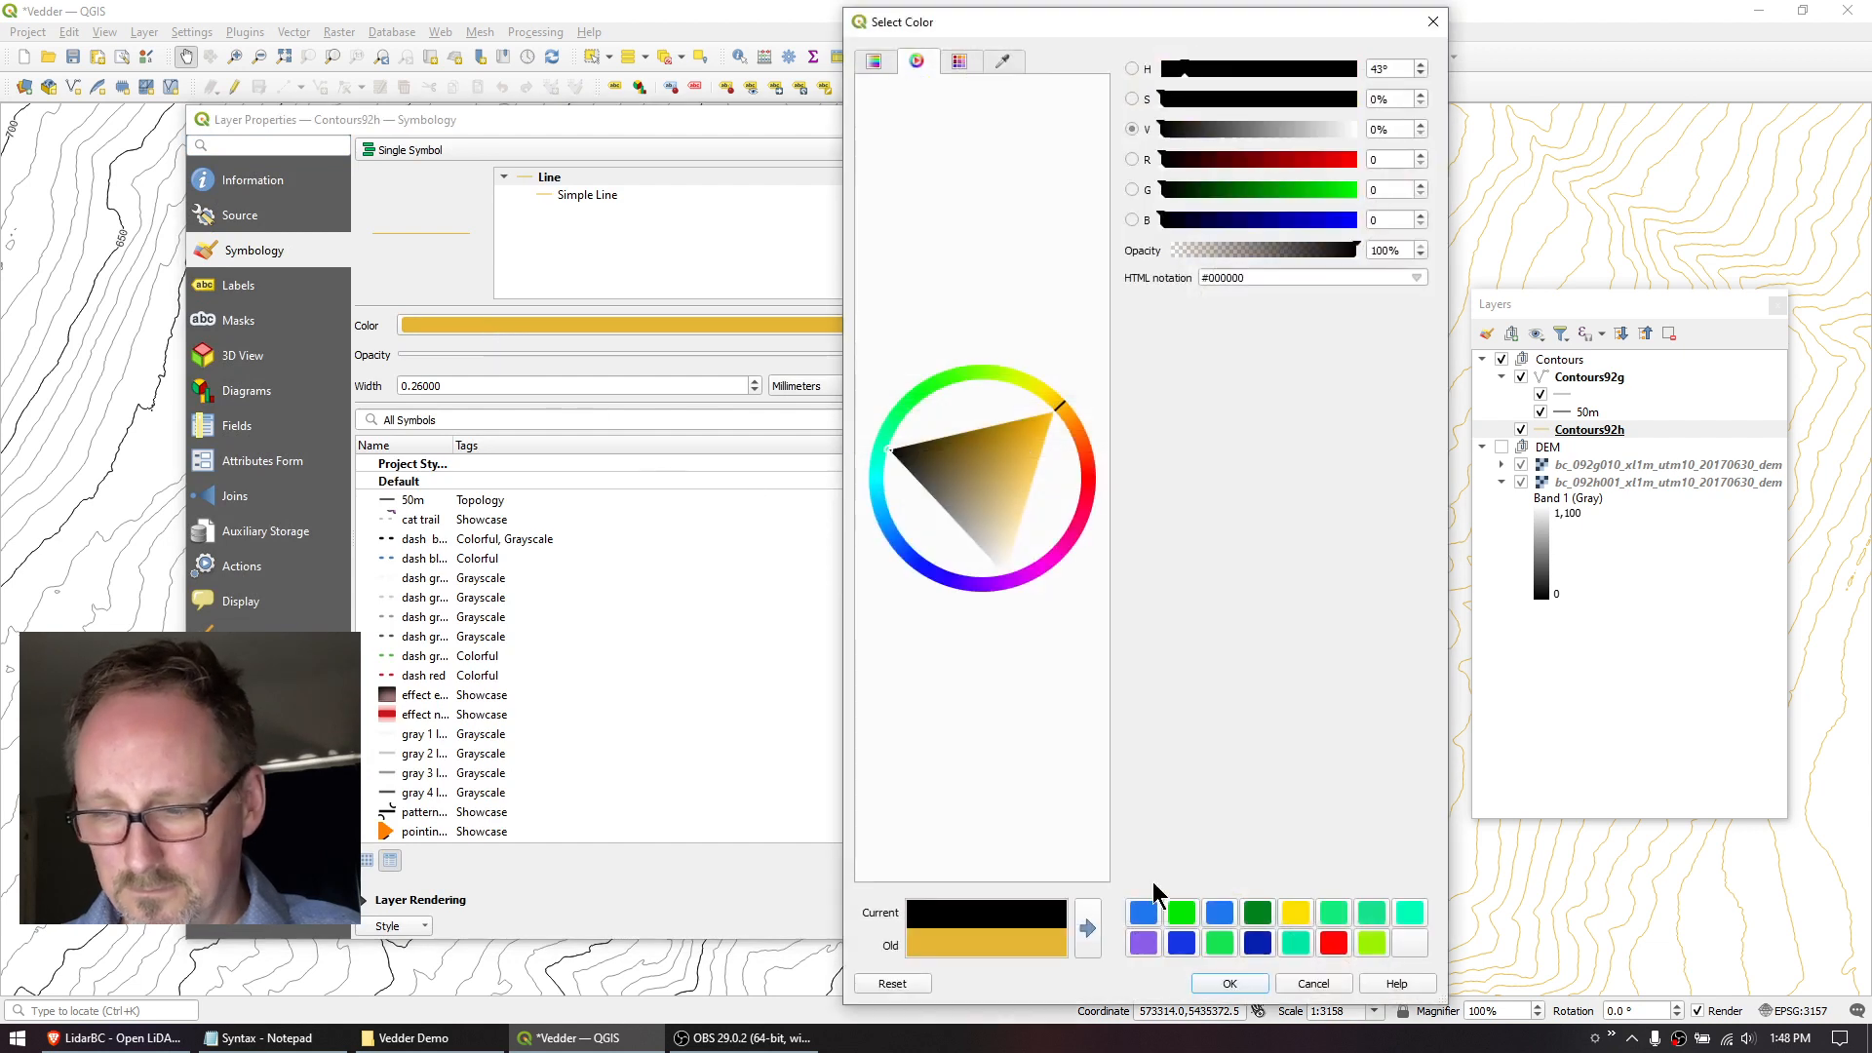
click(1234, 982)
drag(435, 386, 325, 354)
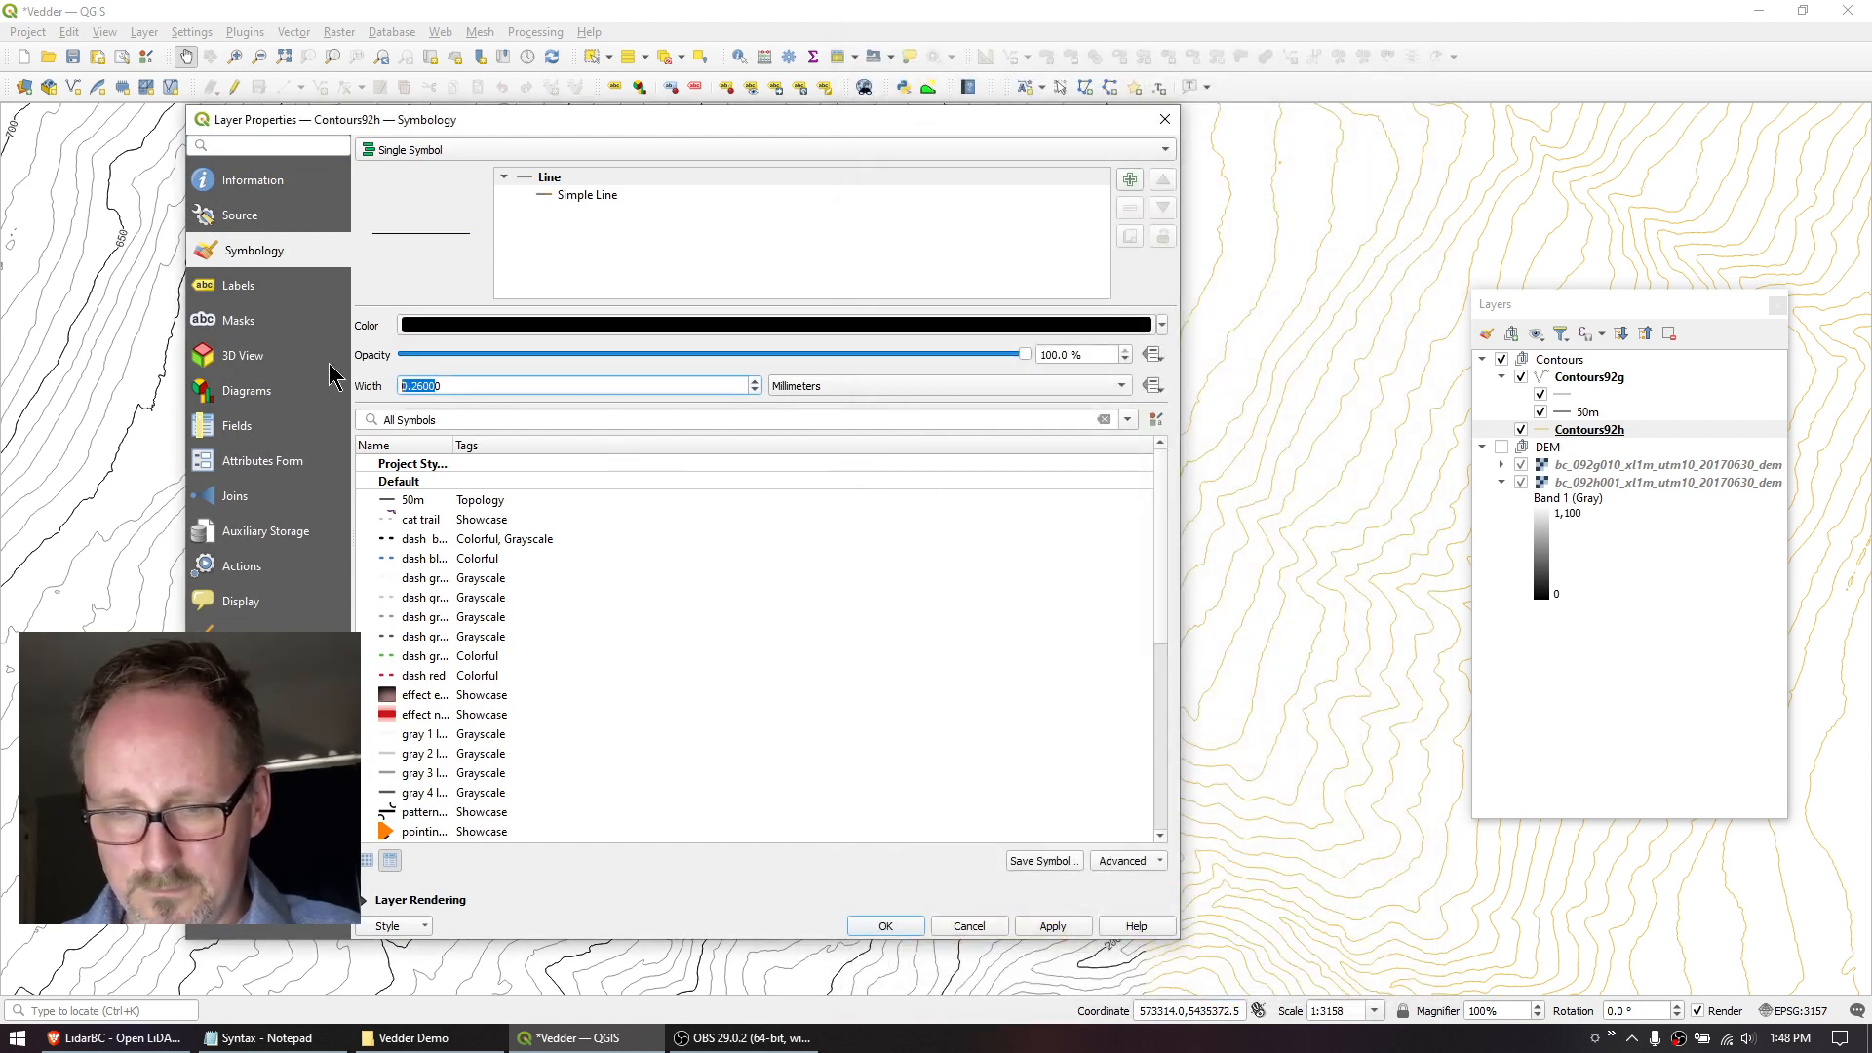
text(.12)
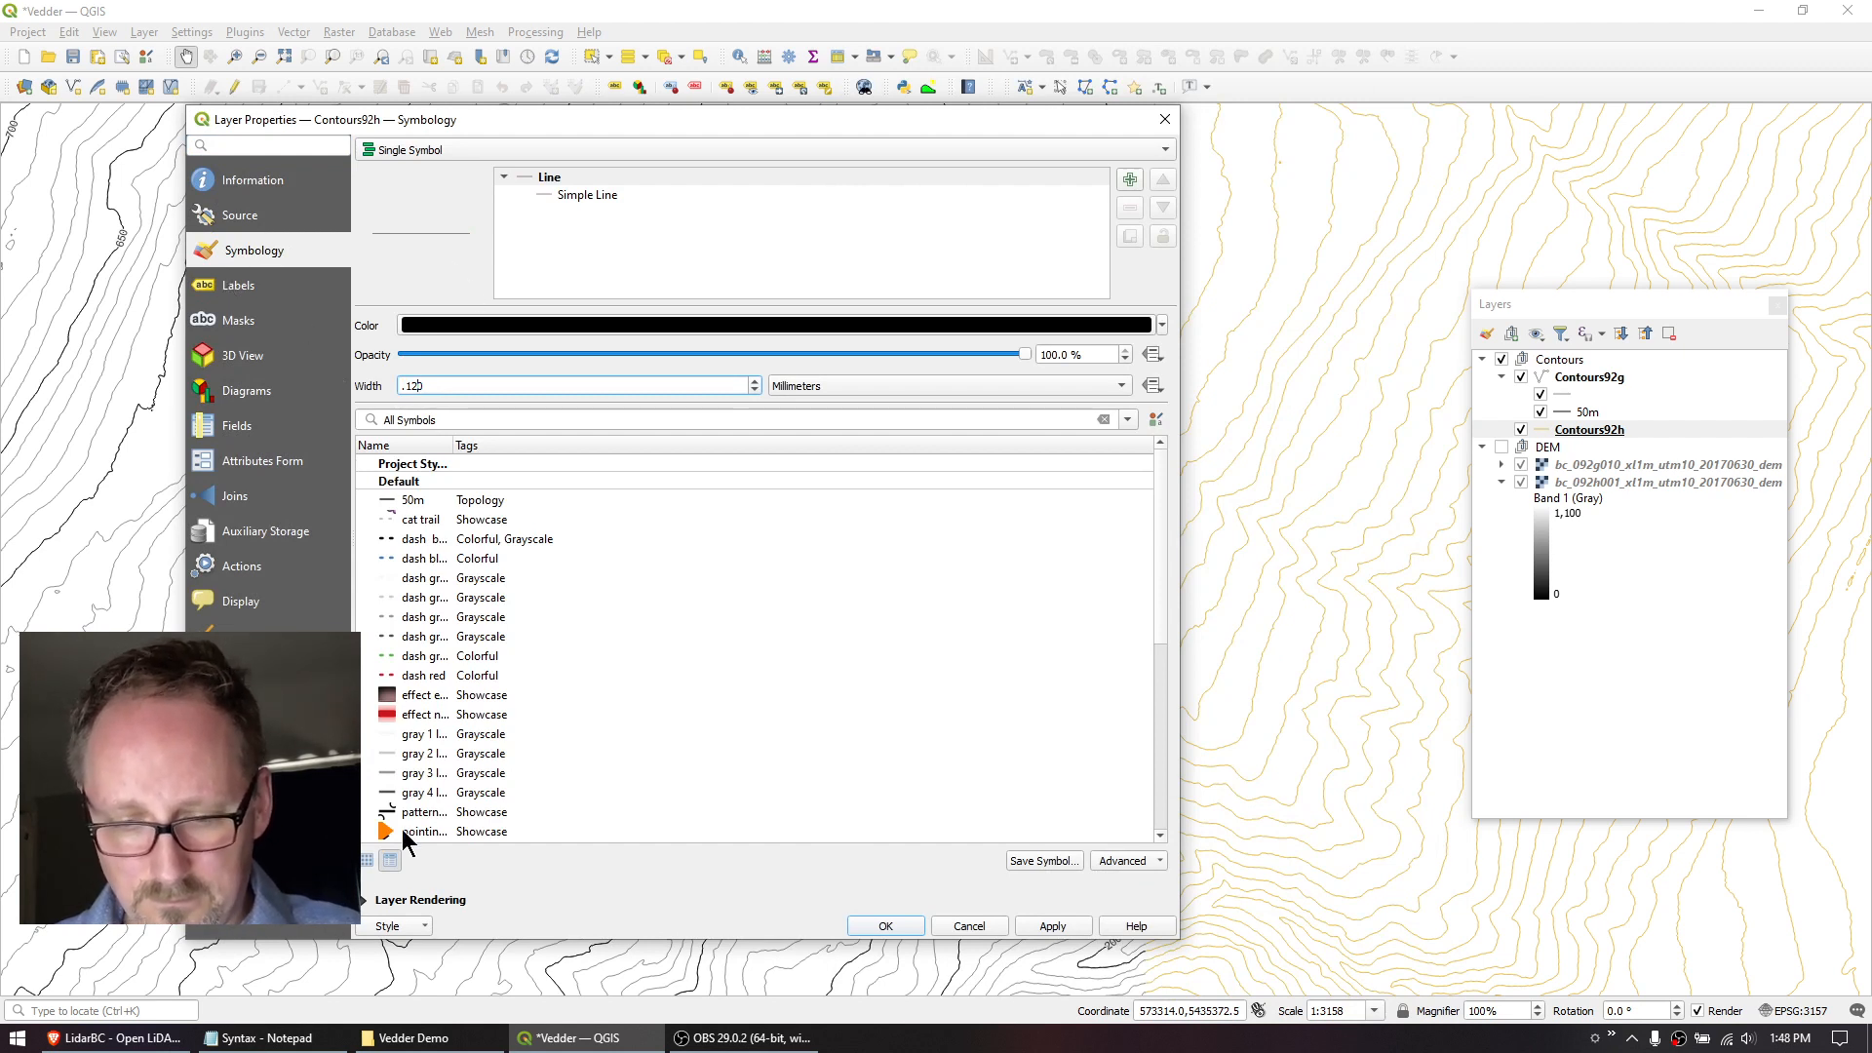
Switch the Contours92h symbology to rule-based and add a rule labelled 50m with the filter ("ELEV" % 50) = 0.
click(430, 151)
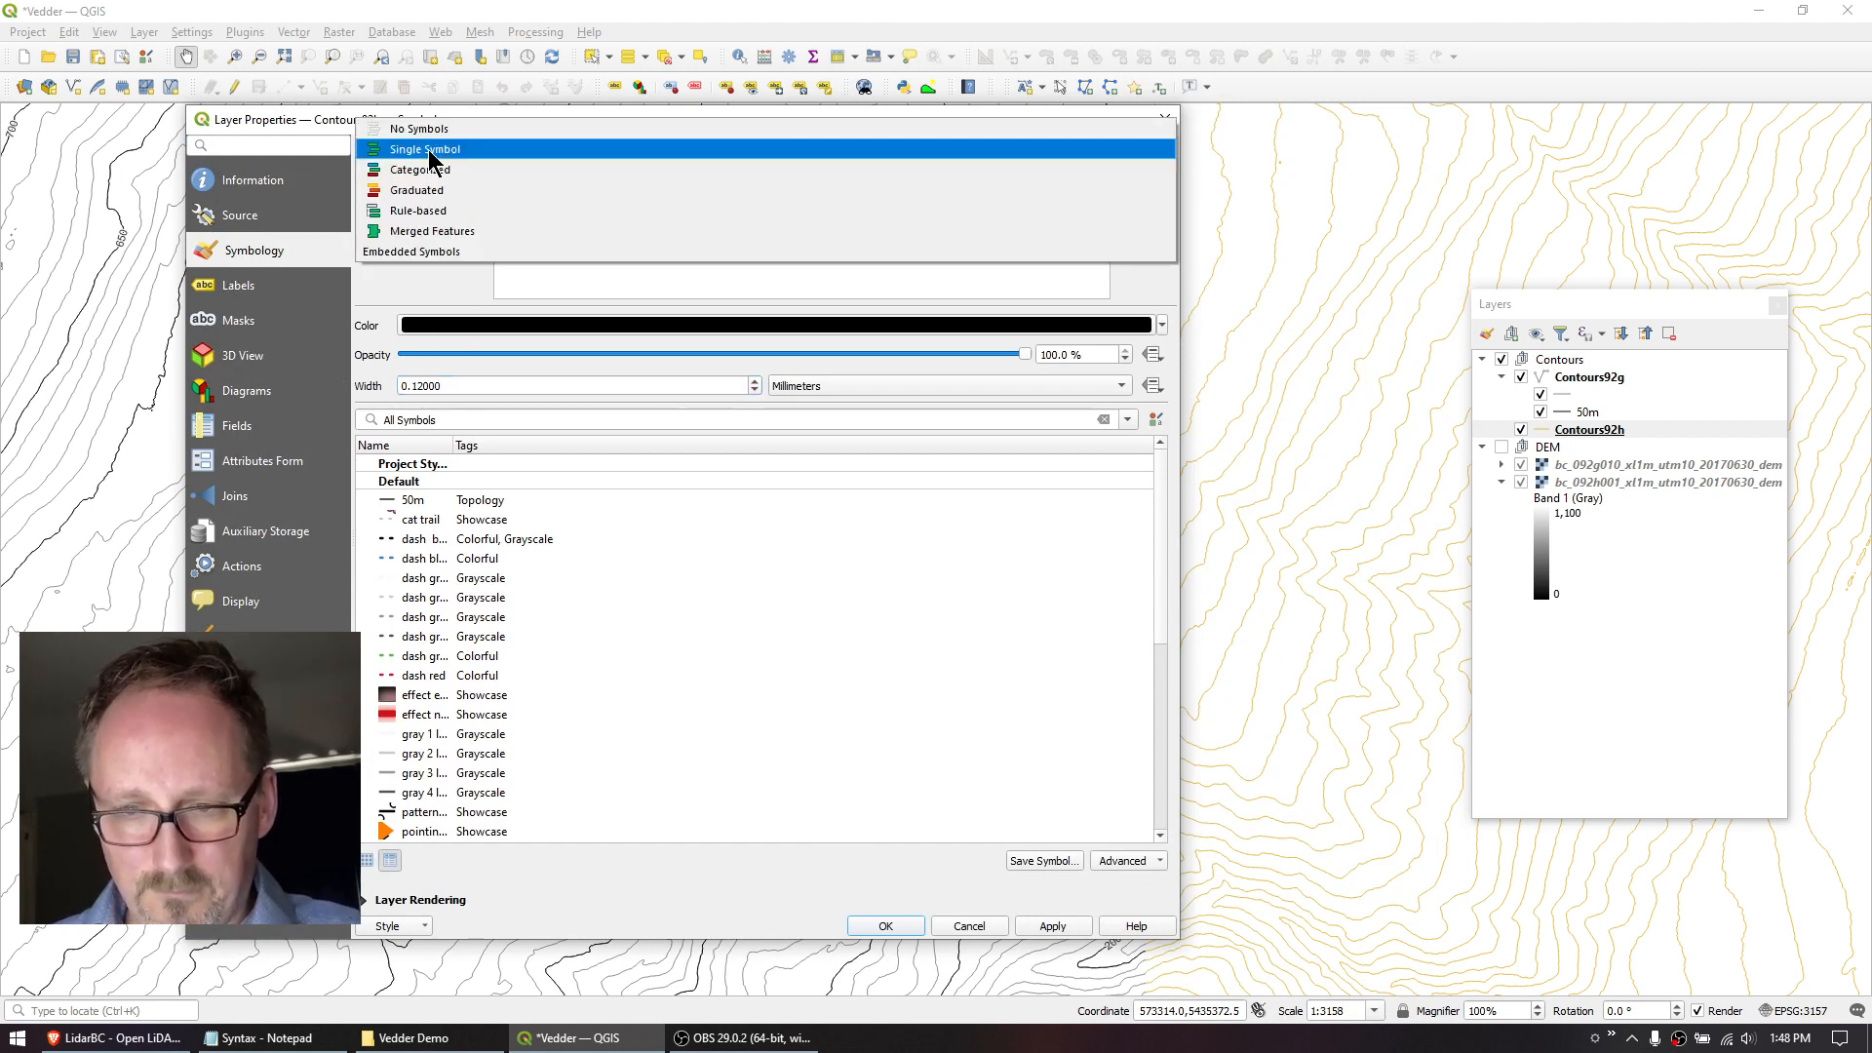
click(415, 229)
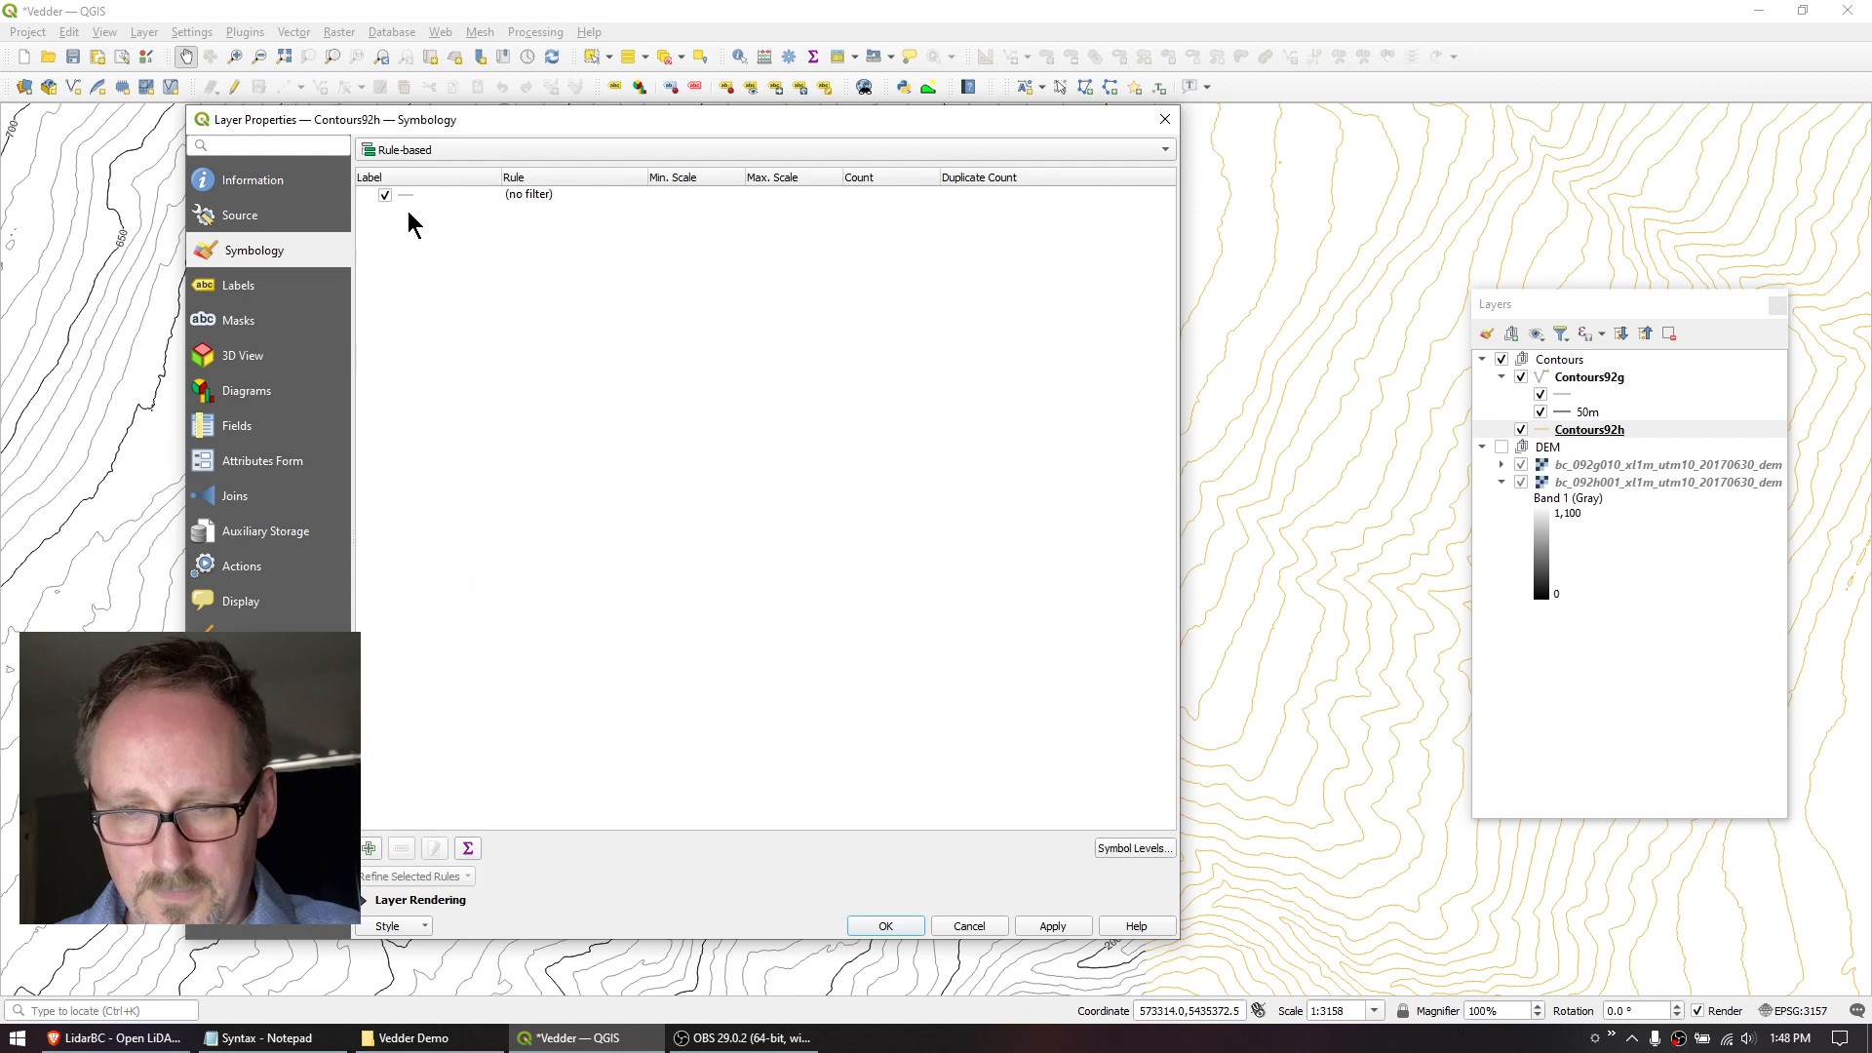
click(369, 847)
text(50m)
click(656, 361)
text(("ELEV" % 50) = 0)
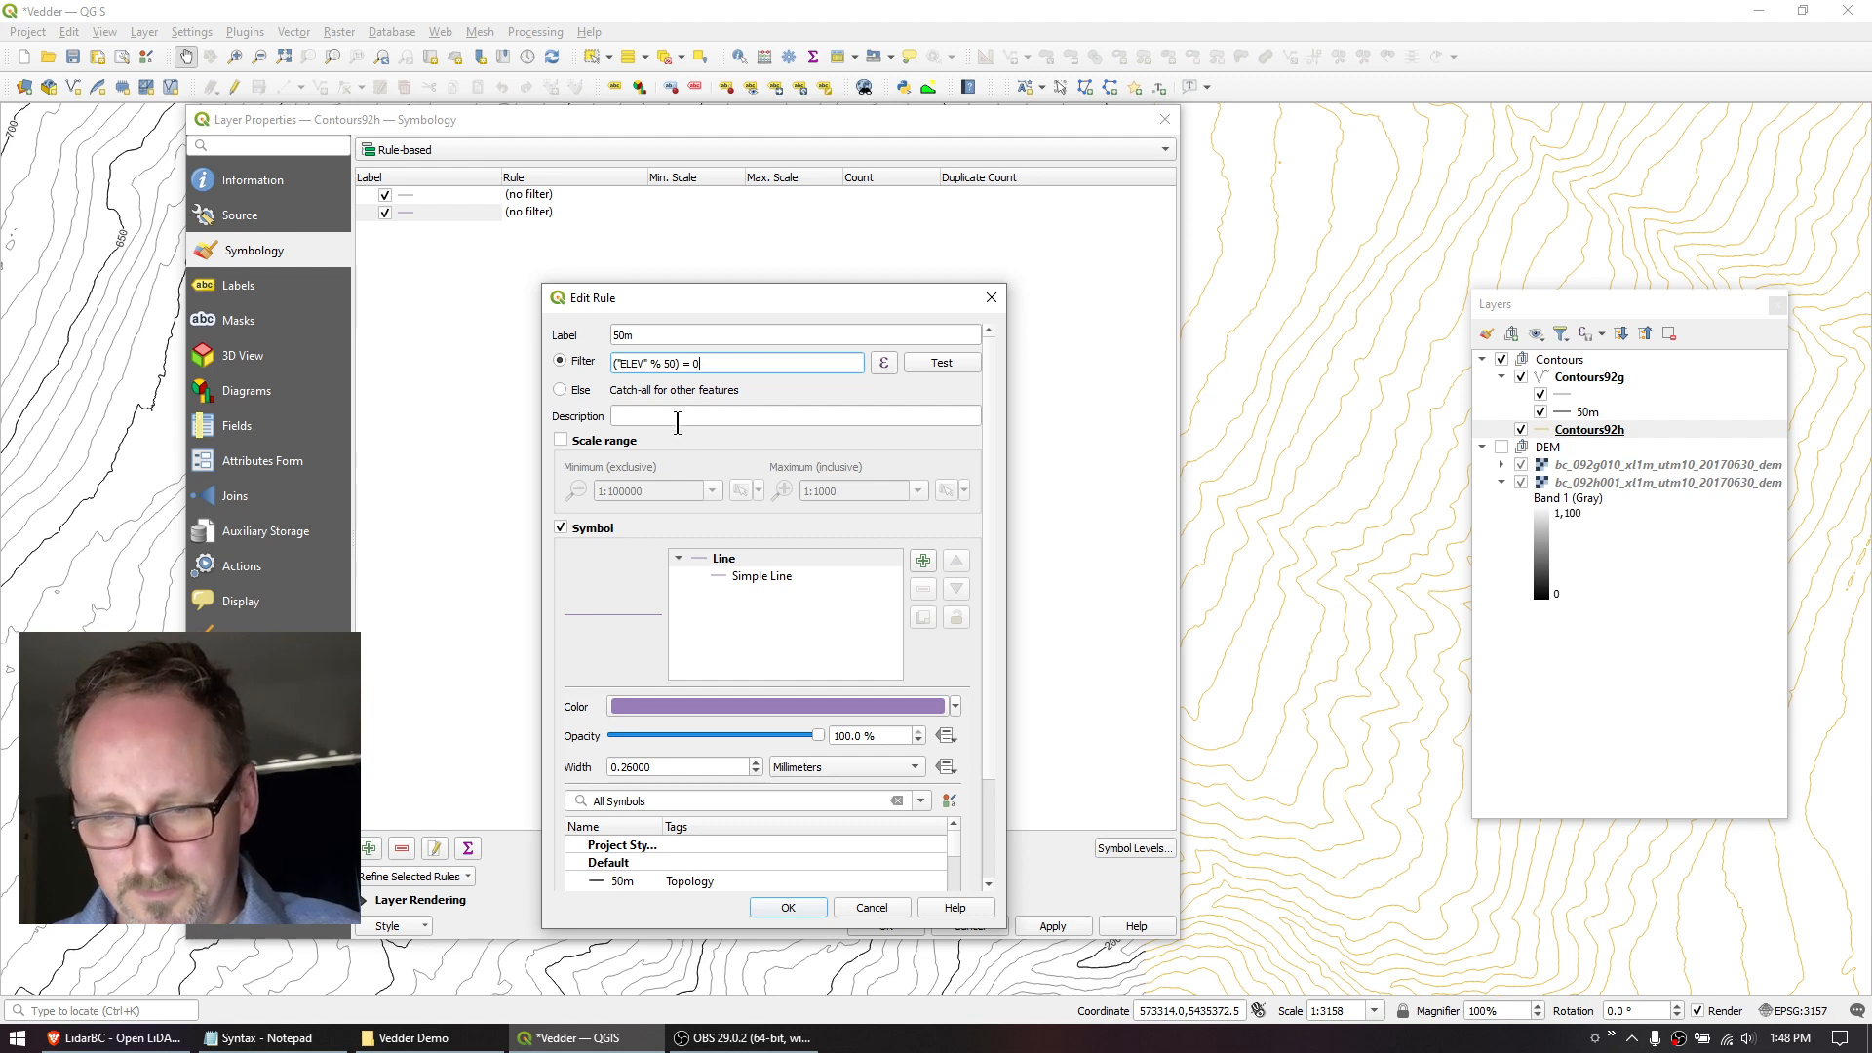
Colour the Contours92h 50m rule's line black (#000000) and save the rule.
click(677, 706)
drag(934, 530, 1085, 413)
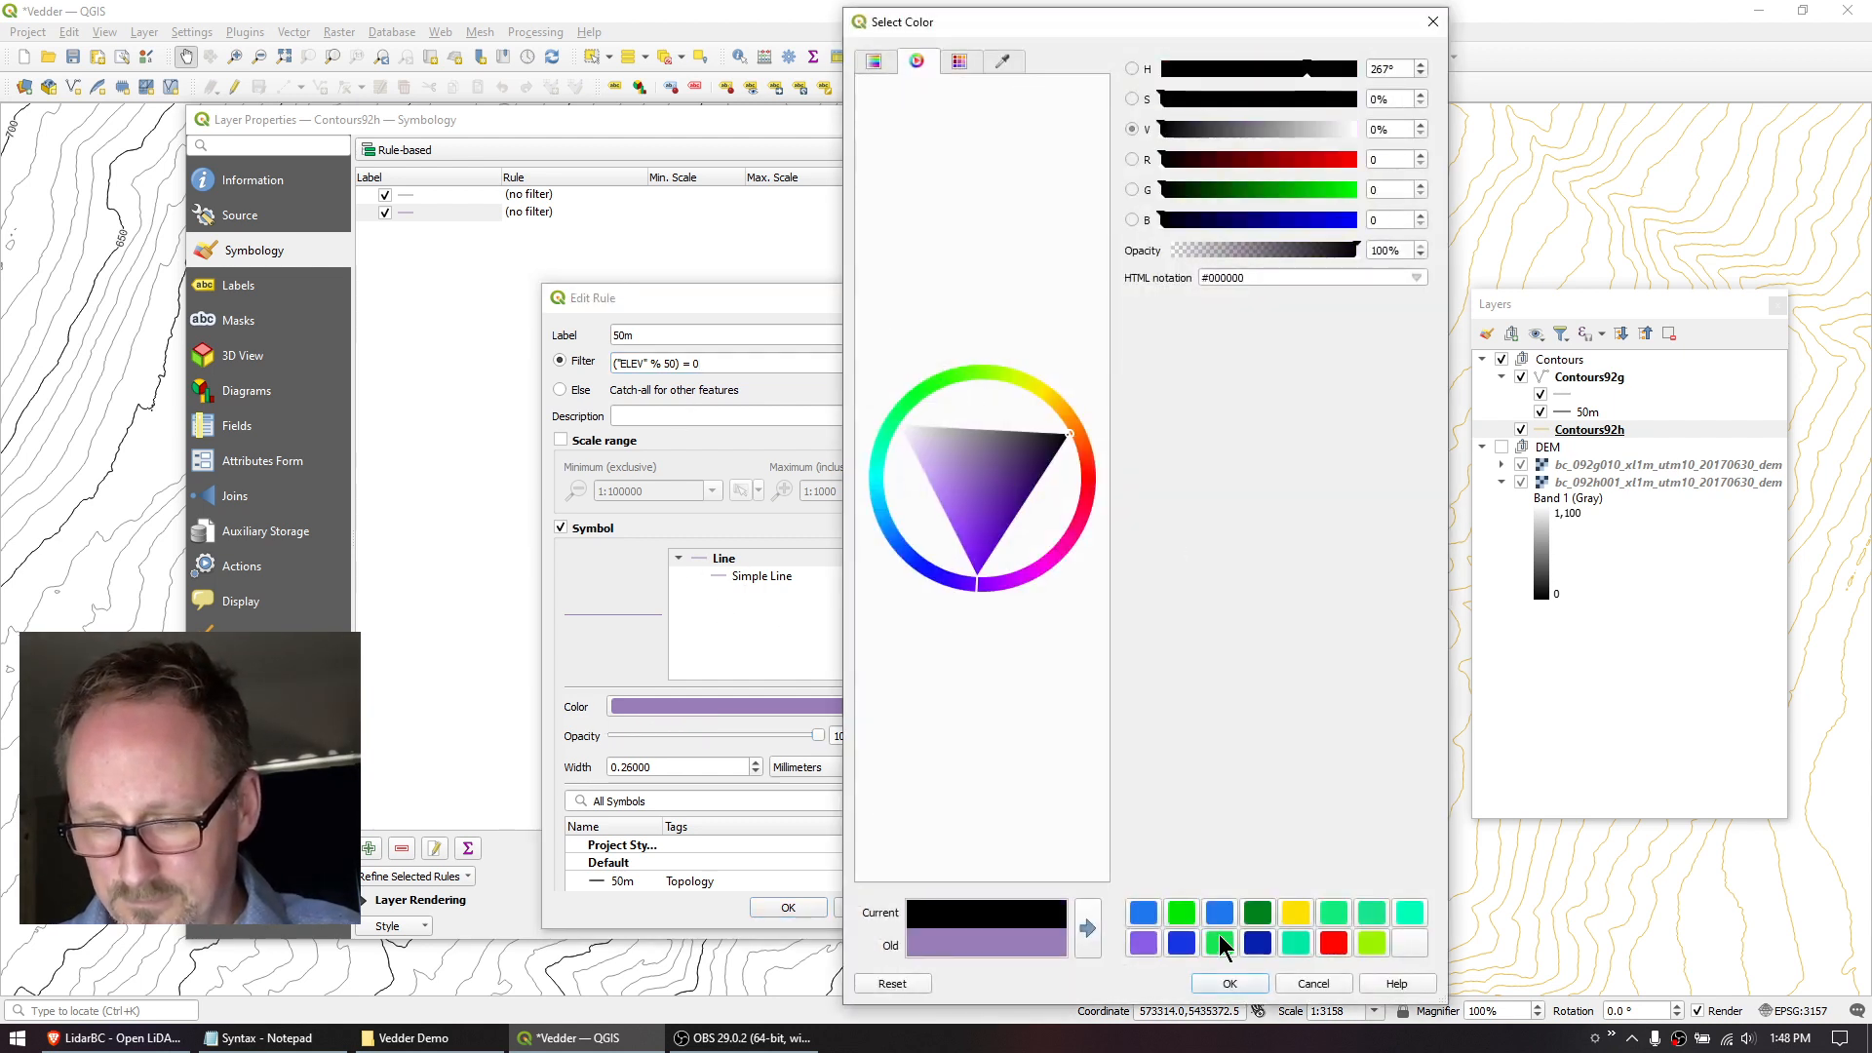
click(1230, 983)
click(785, 909)
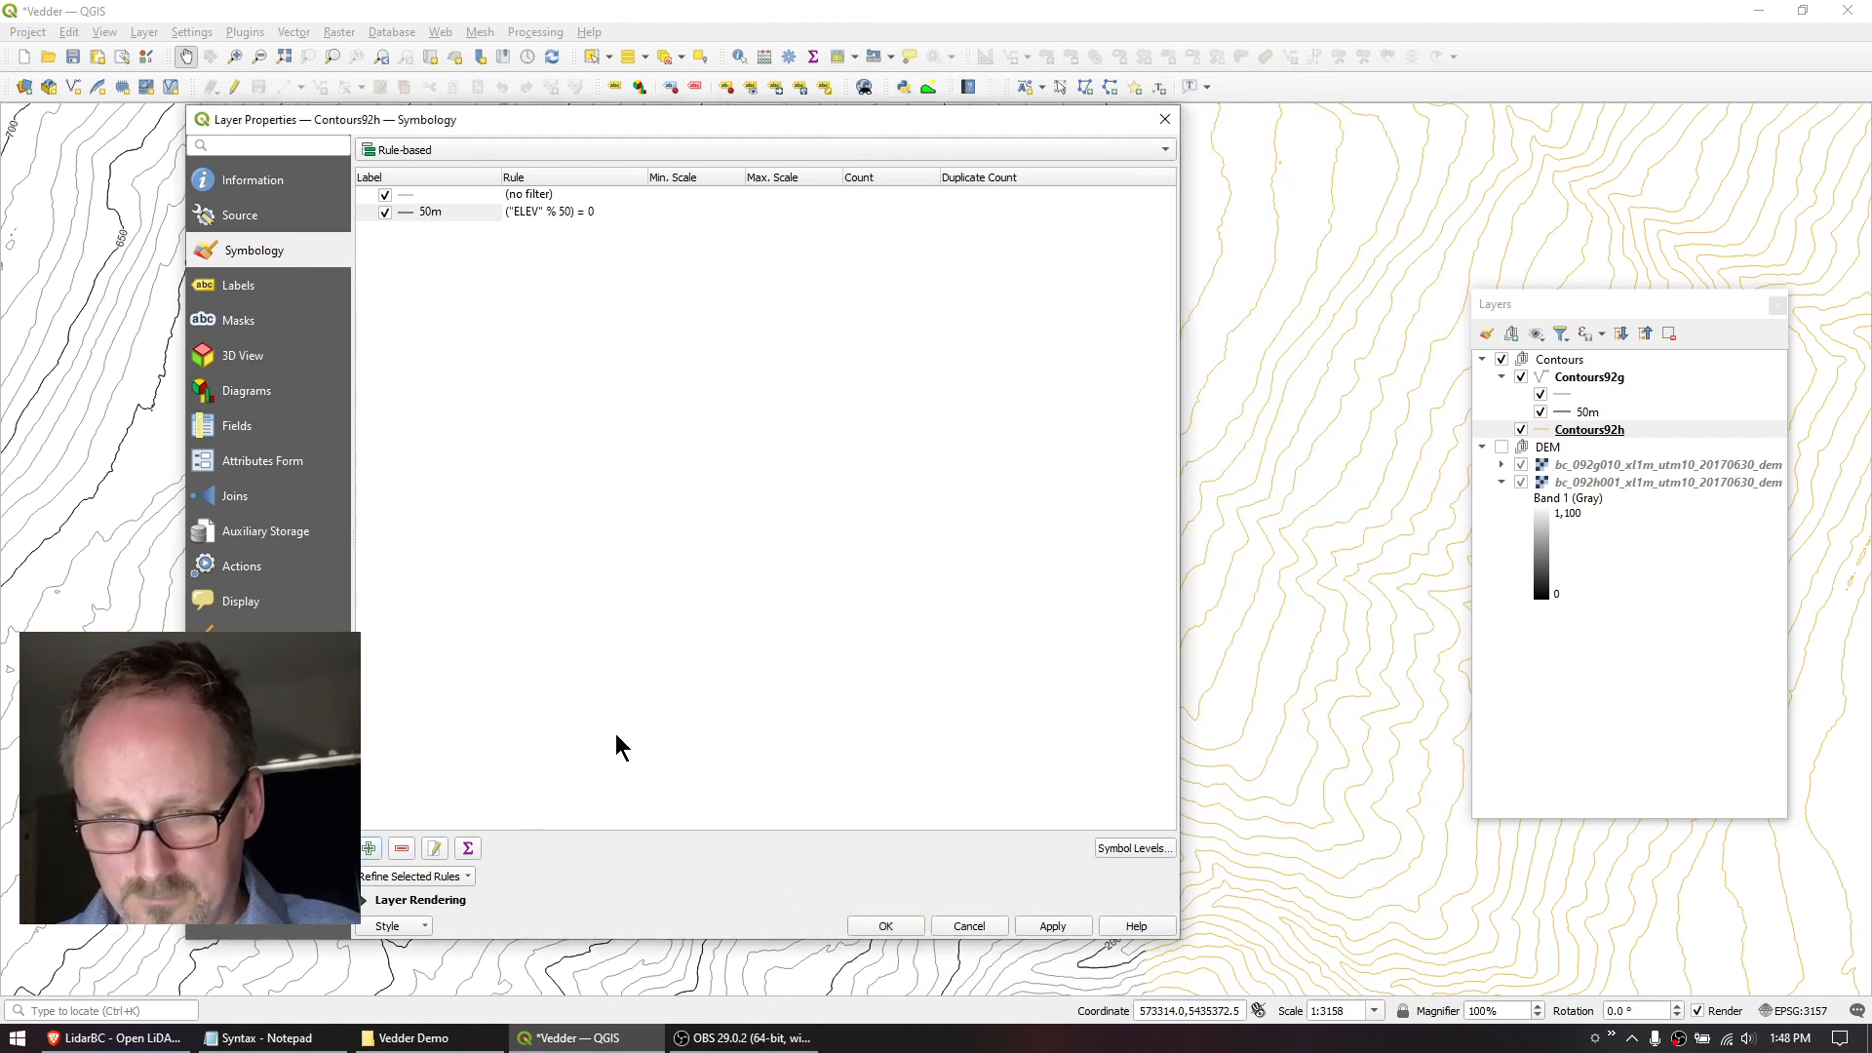
Switch the Contours92h labels to rule-based and add a rule described 50m with filter ("ELEV" % 50) = 0, labelling with ELEV.
click(246, 285)
click(421, 151)
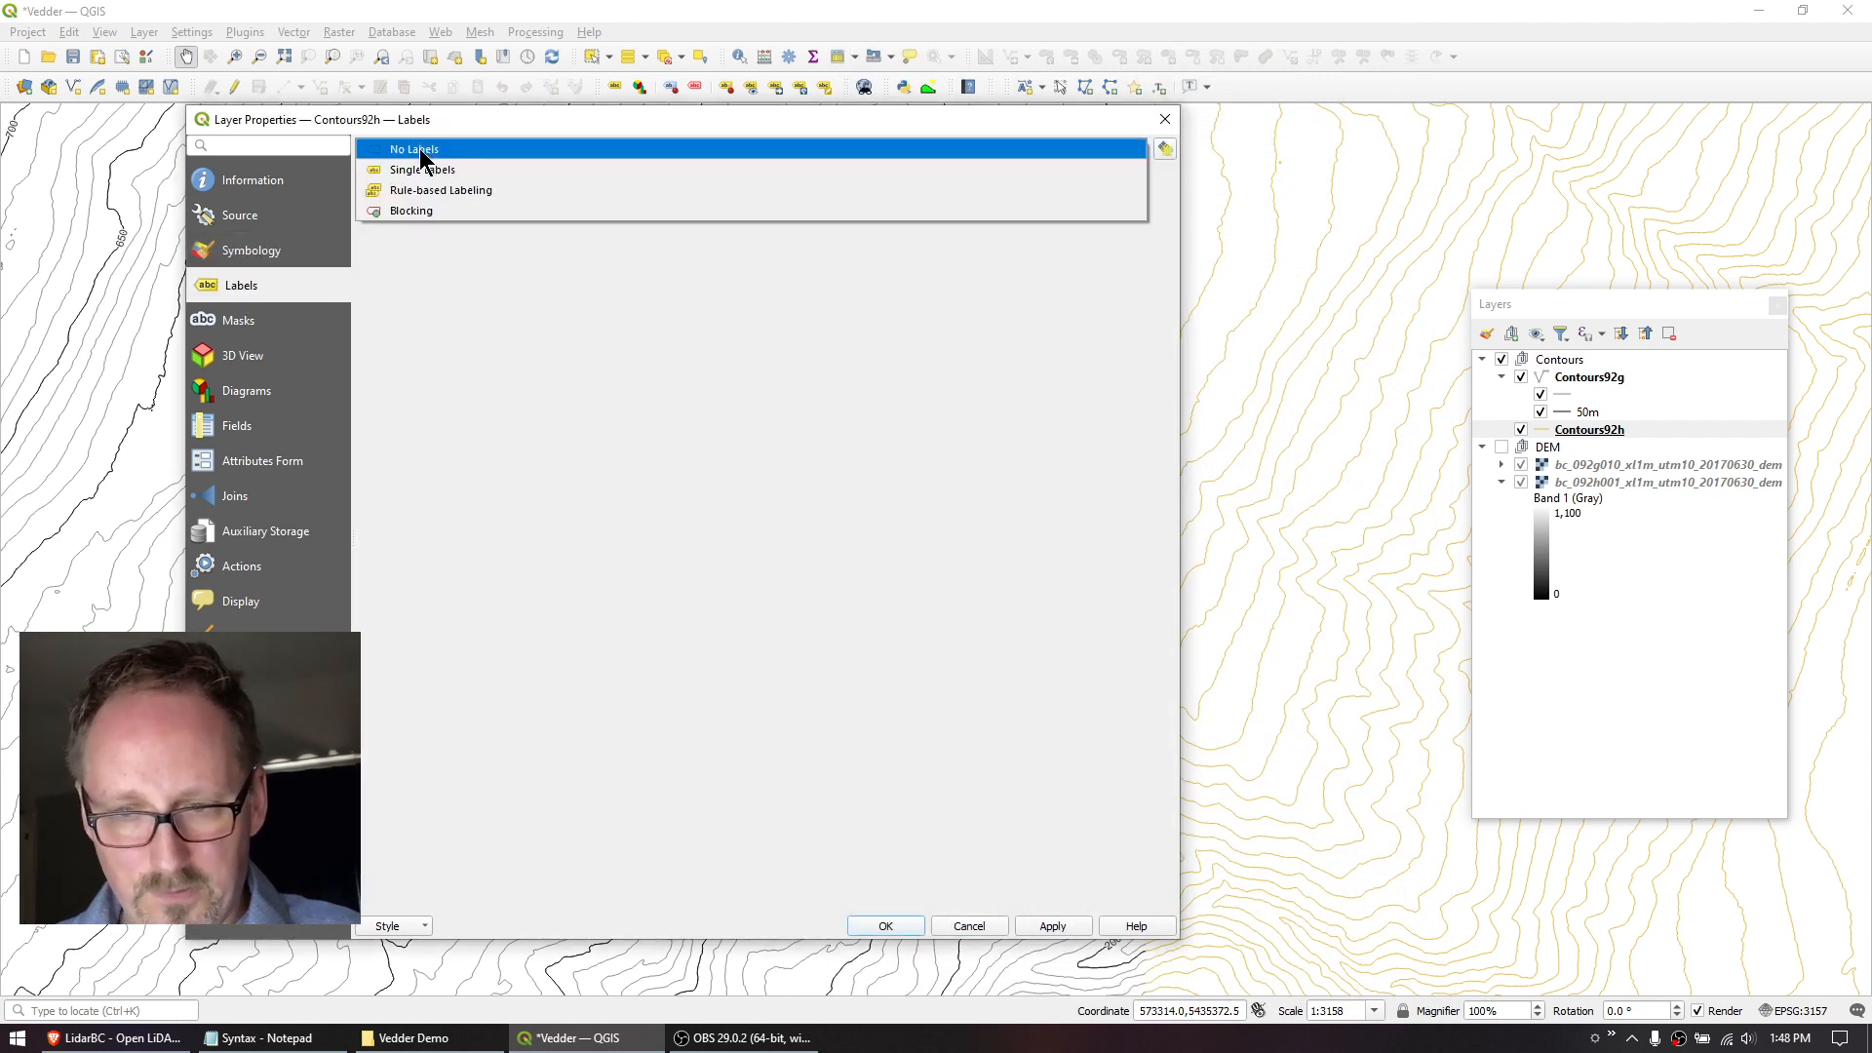
click(421, 191)
click(369, 898)
click(770, 173)
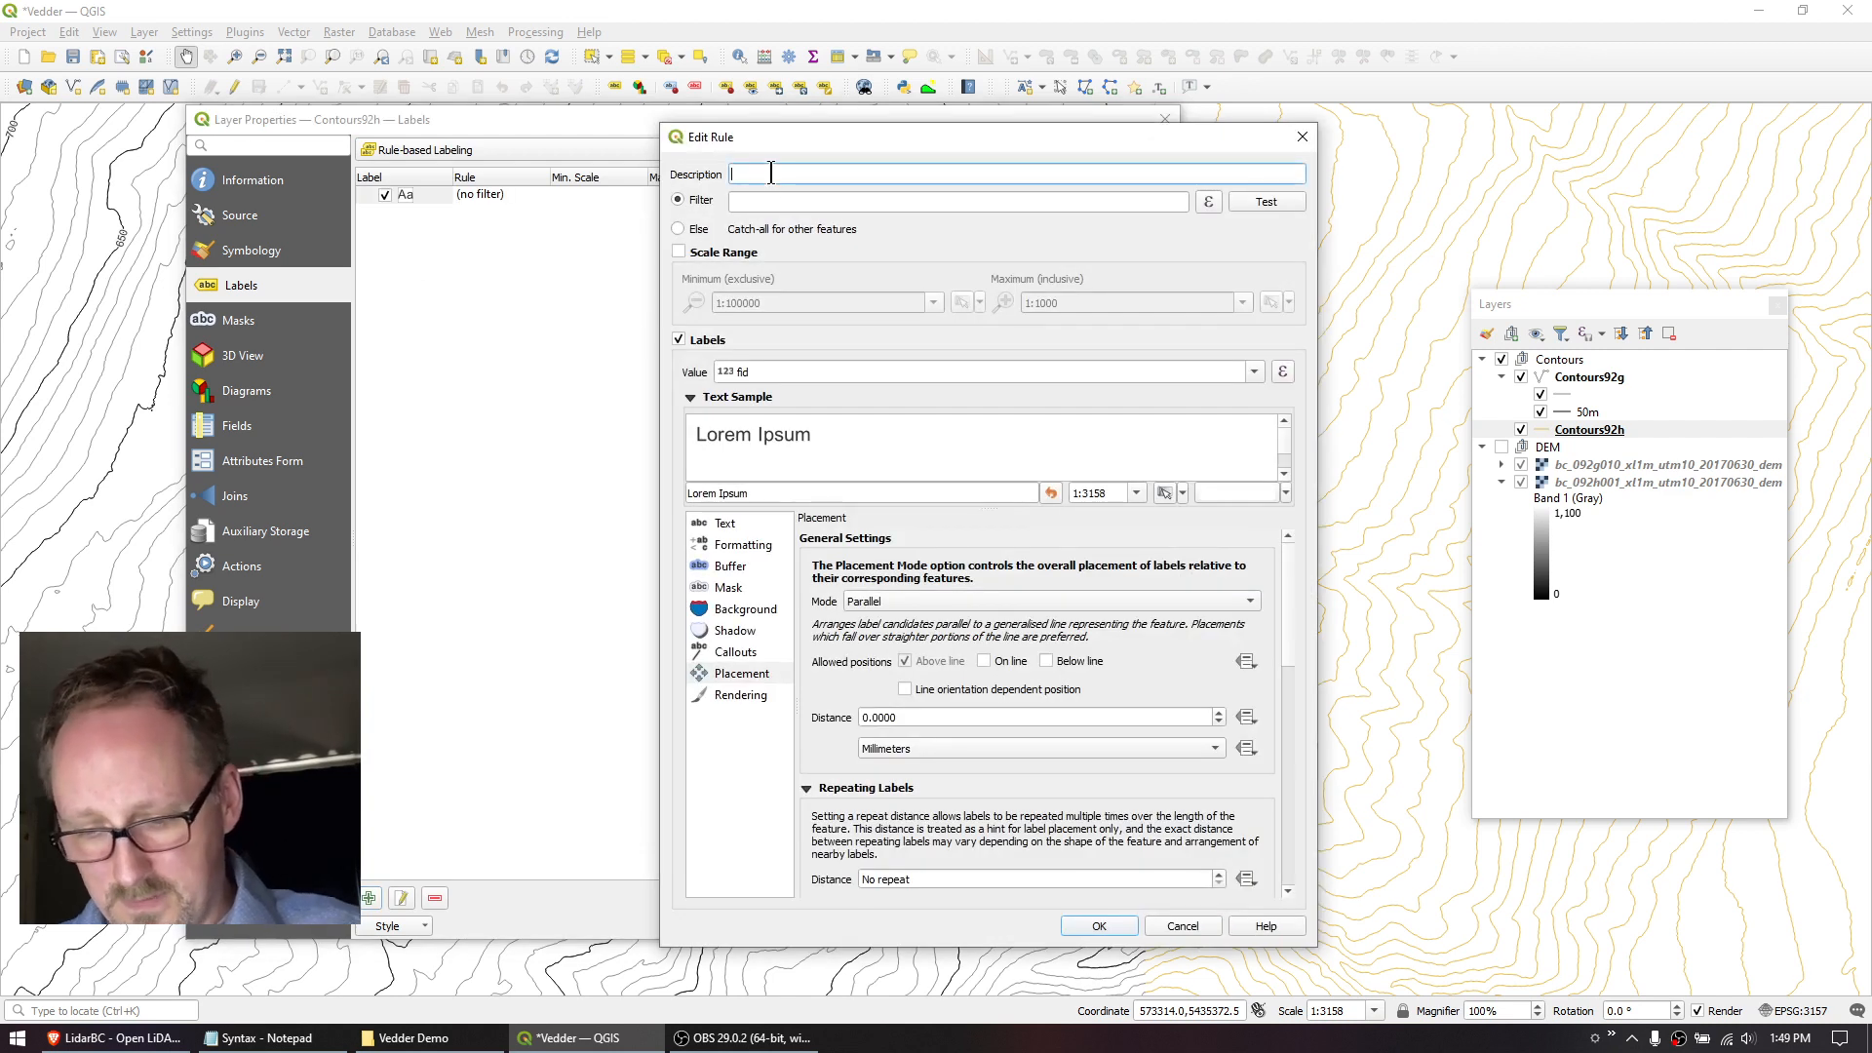
click(768, 201)
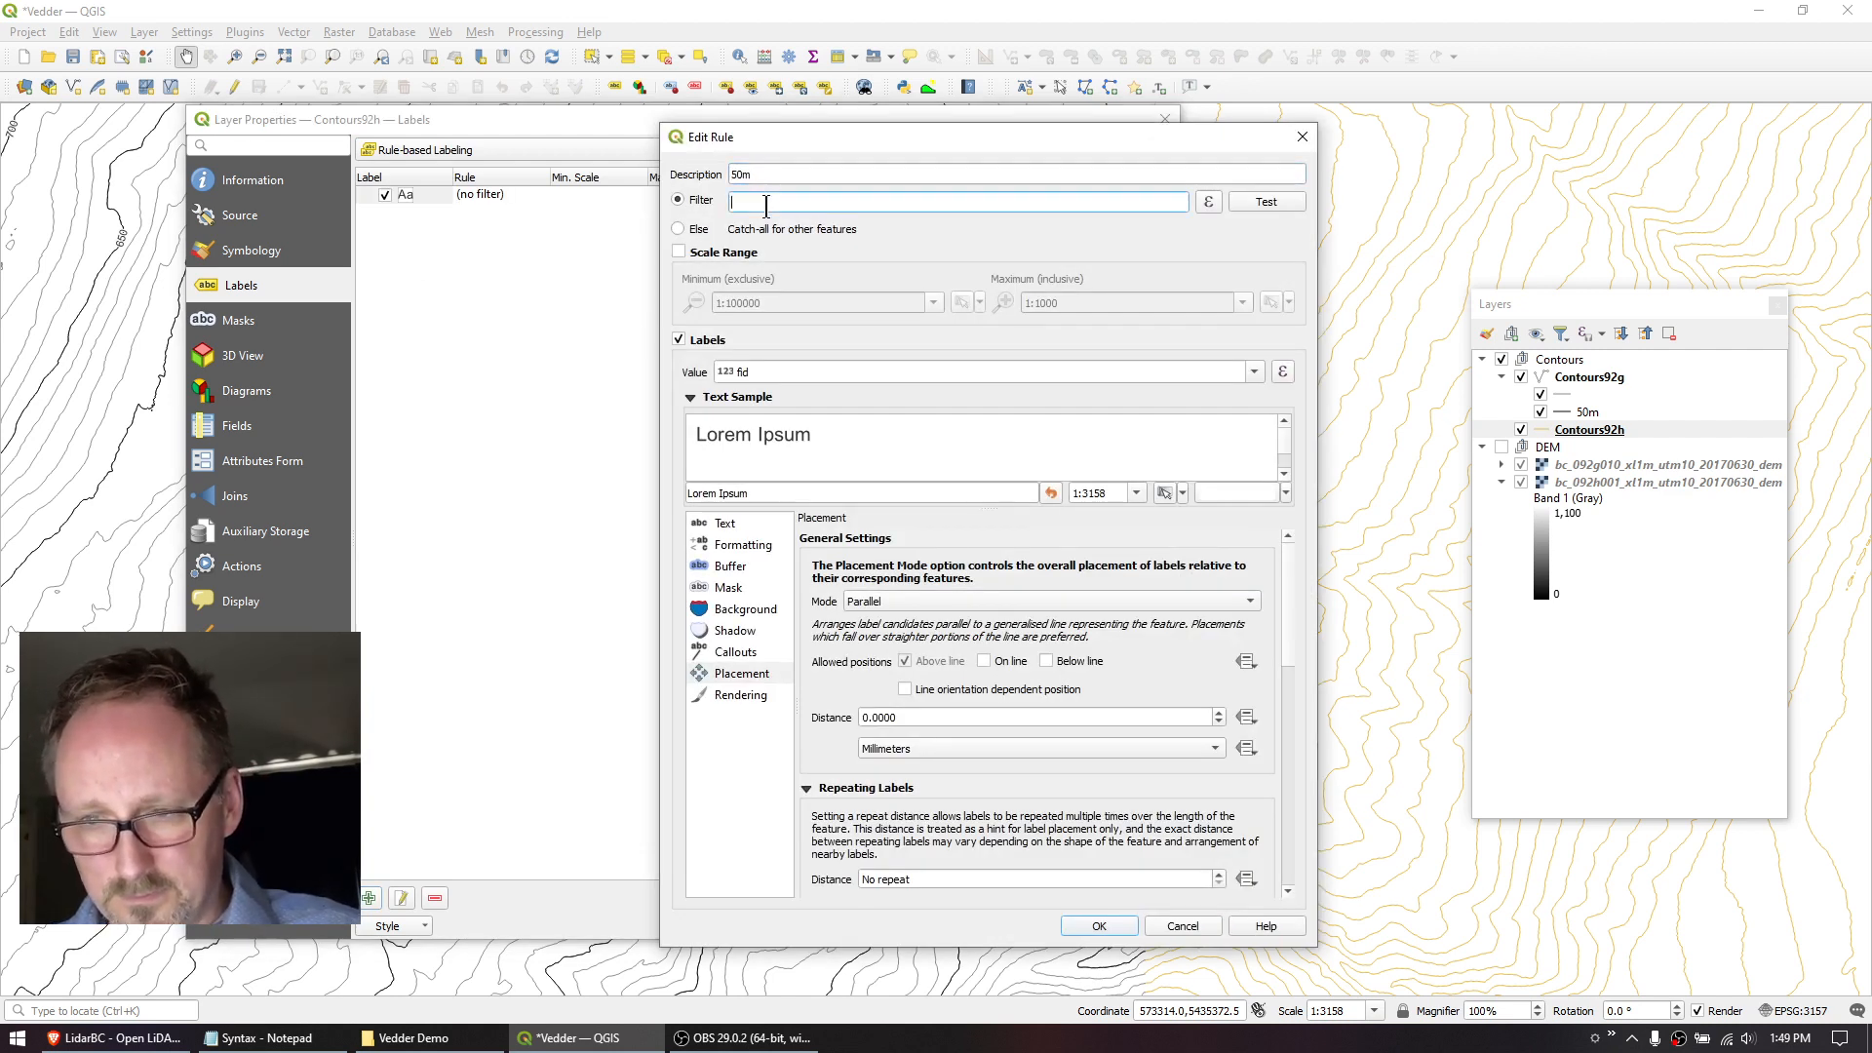
text(("ELEV" % 50) = 0)
click(1255, 371)
click(771, 439)
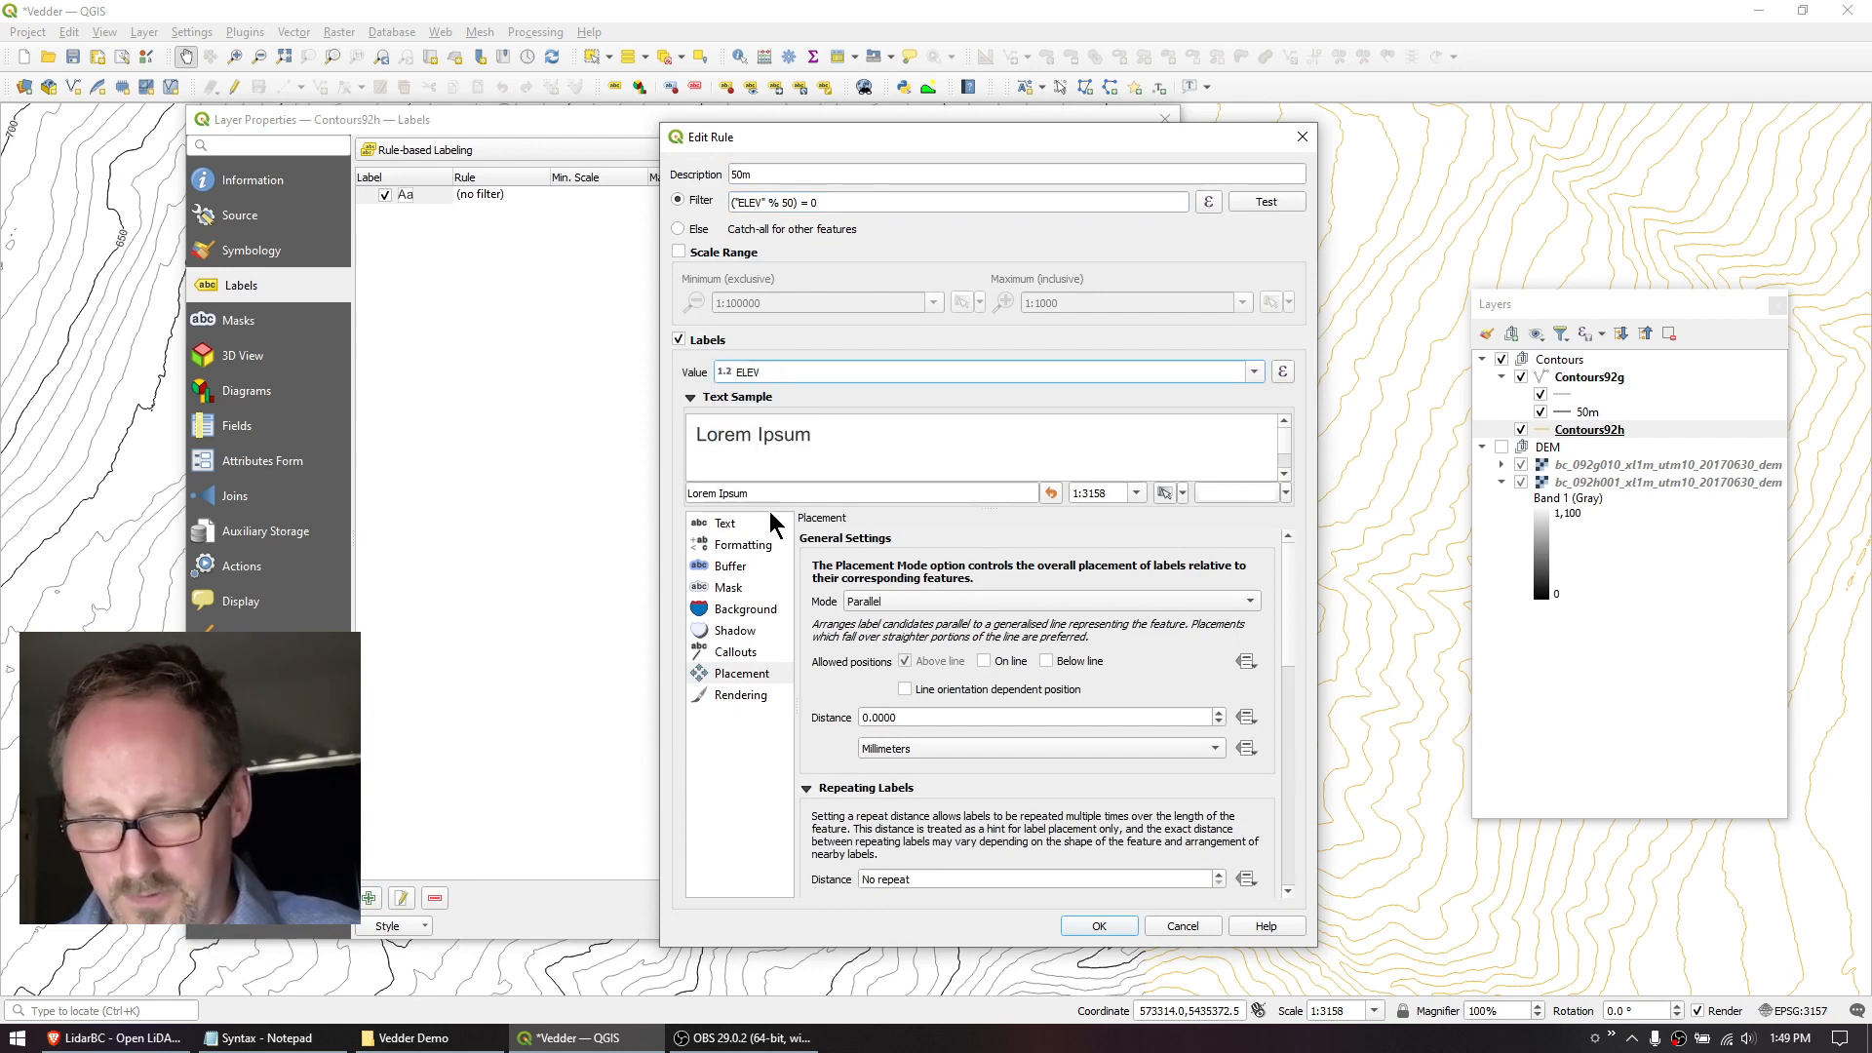
Reduce the Contours92h 50m label text size and enable a text buffer of 0.5 millimetres.
click(731, 524)
drag(886, 642, 764, 614)
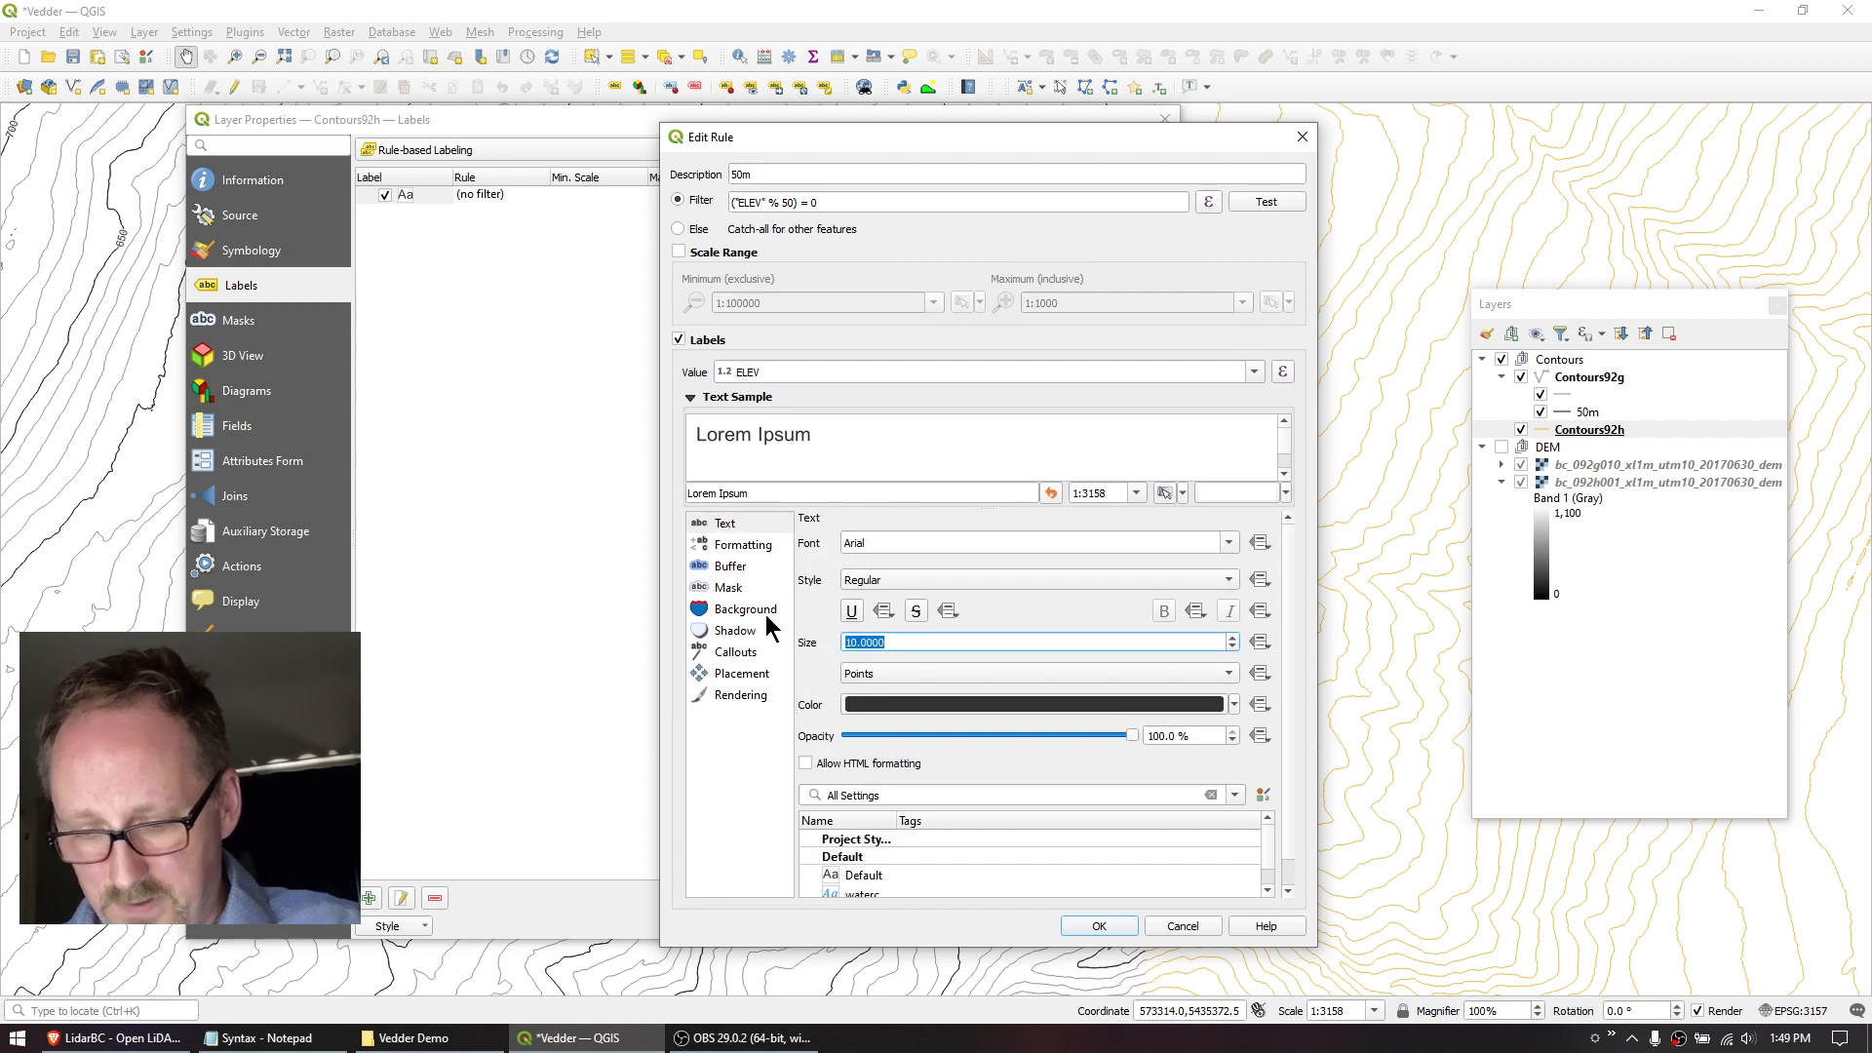
click(732, 566)
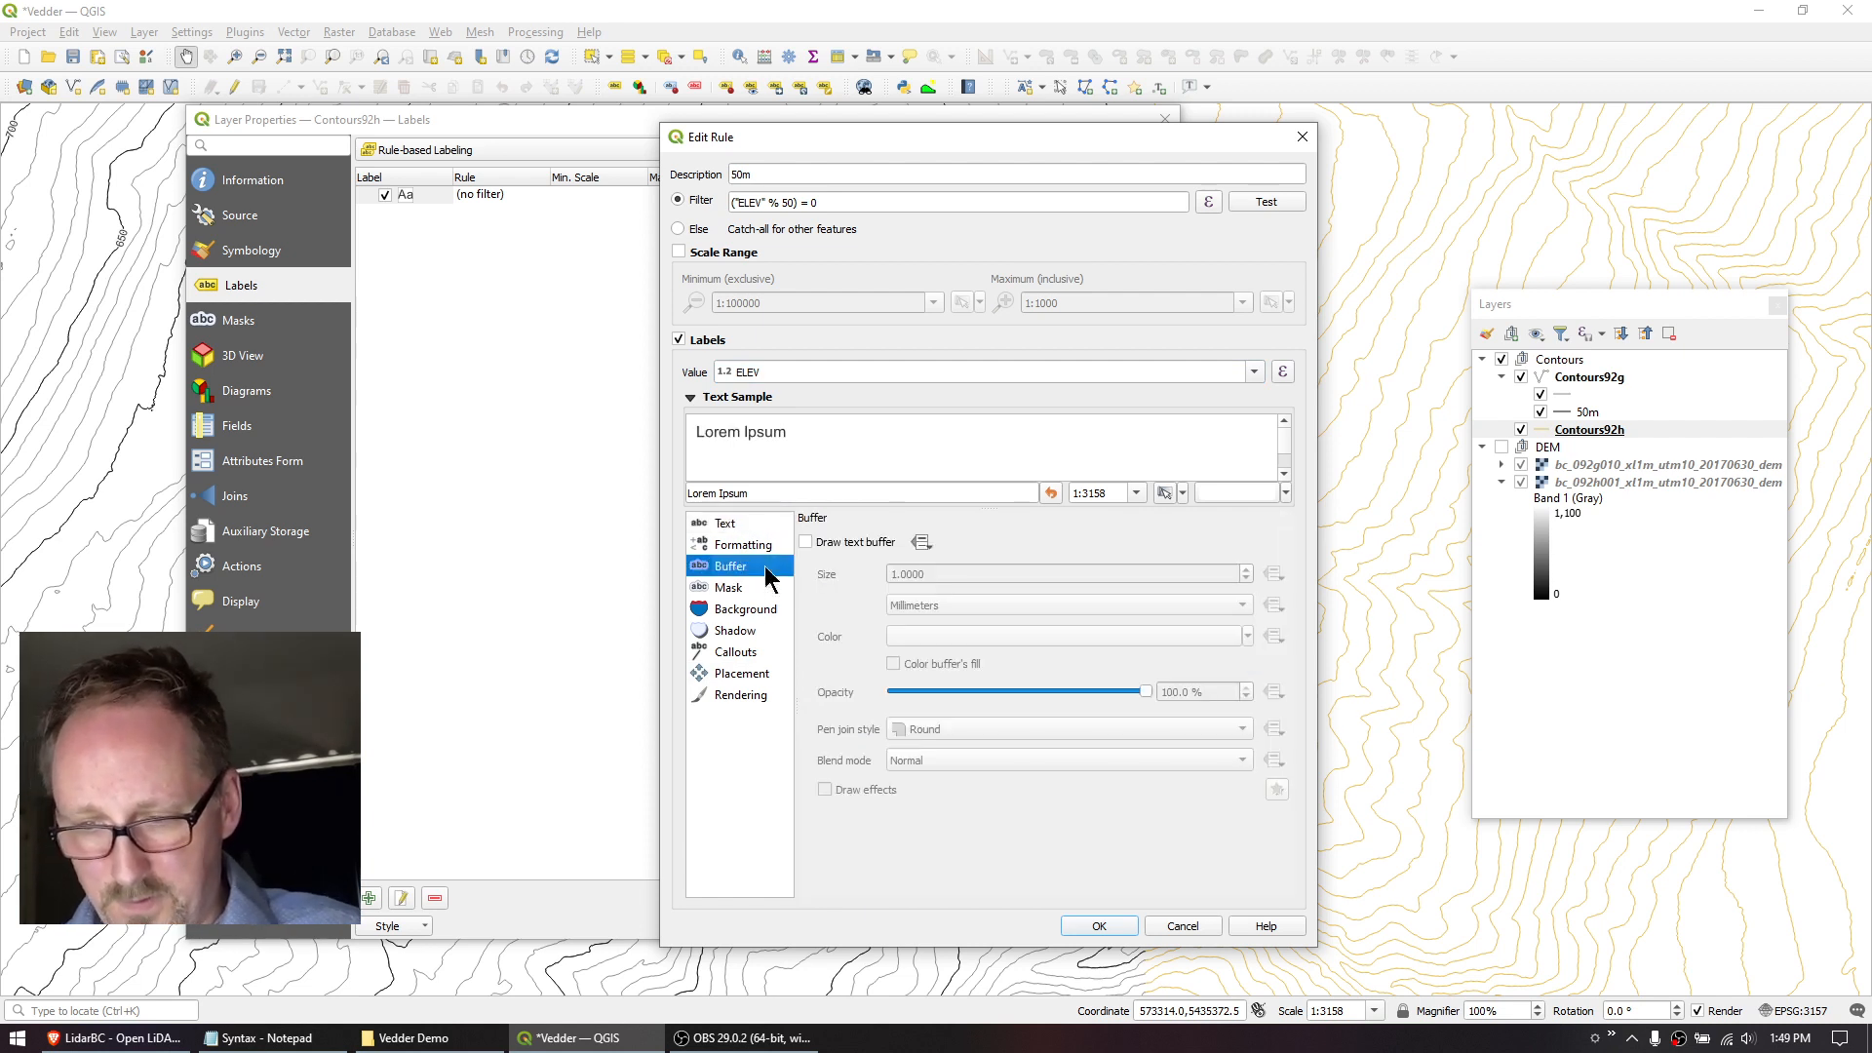
click(839, 543)
text(.5)
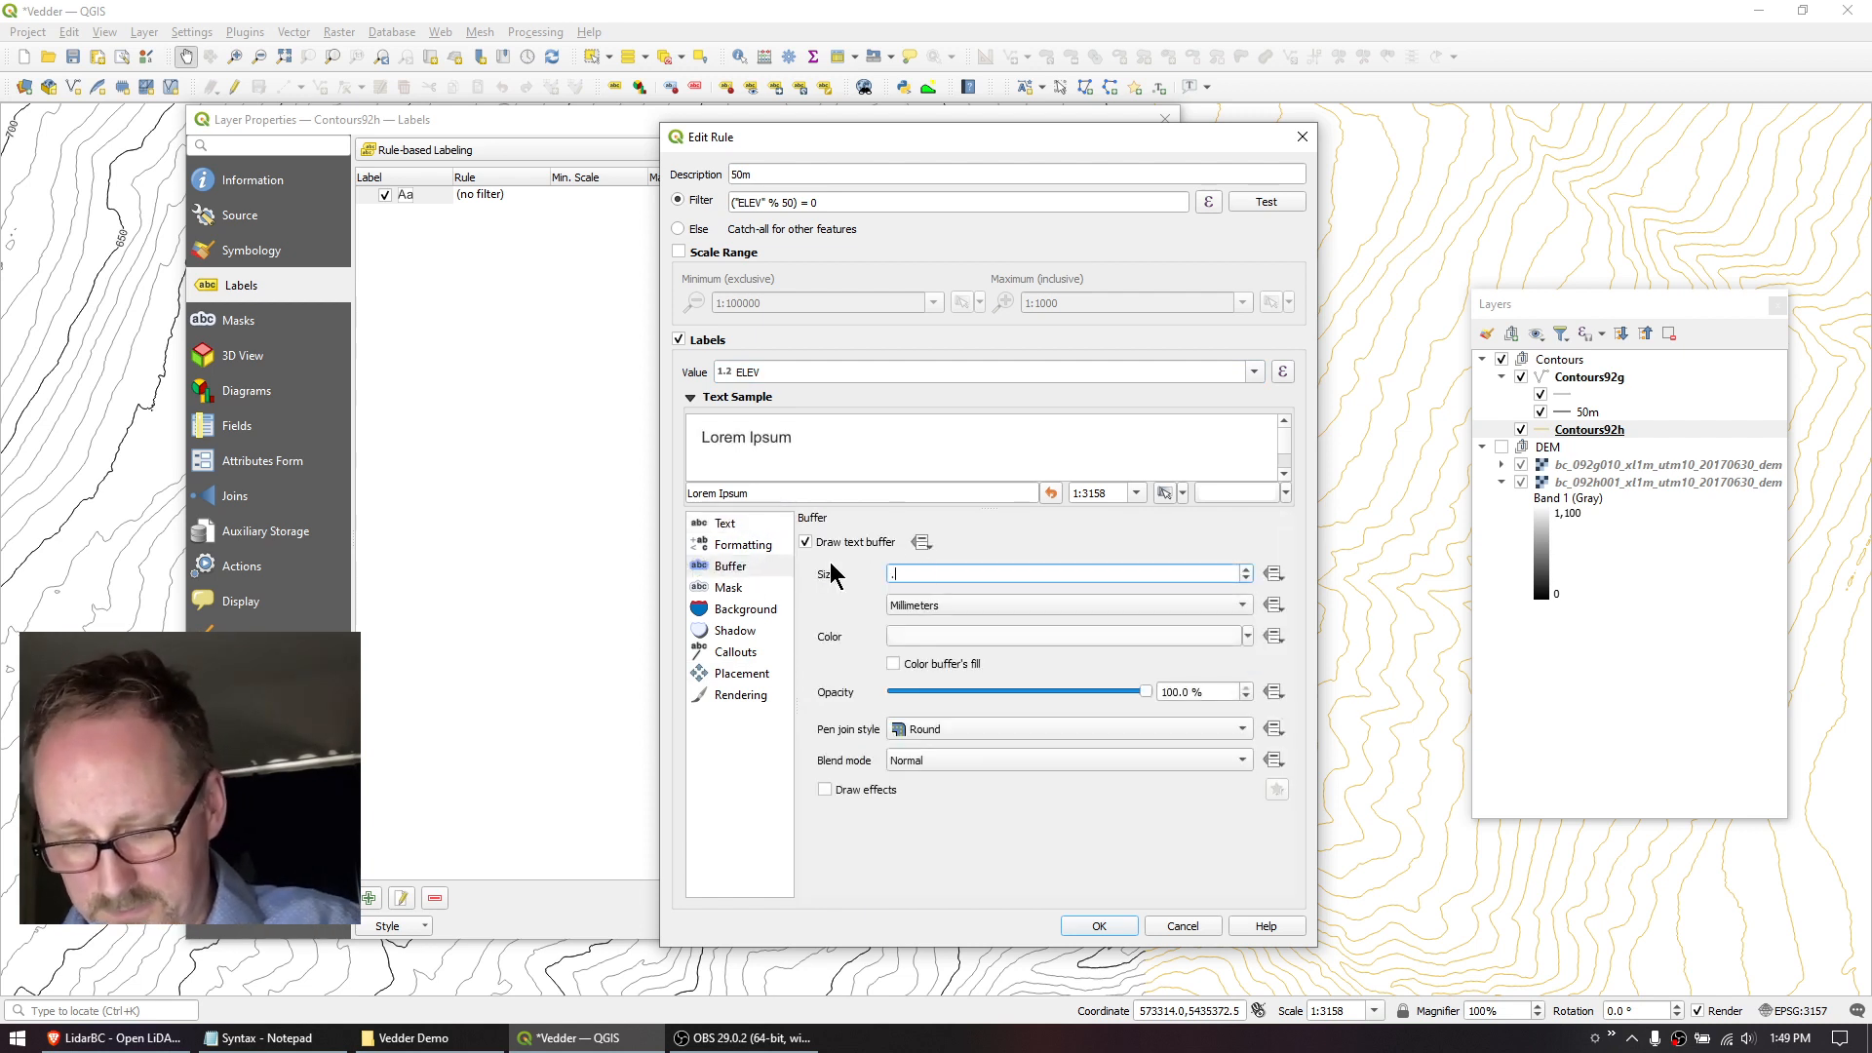
Place the Contours92h 50m labels only on the line with a repeat distance of 150, apply the layer properties and check the map.
click(732, 675)
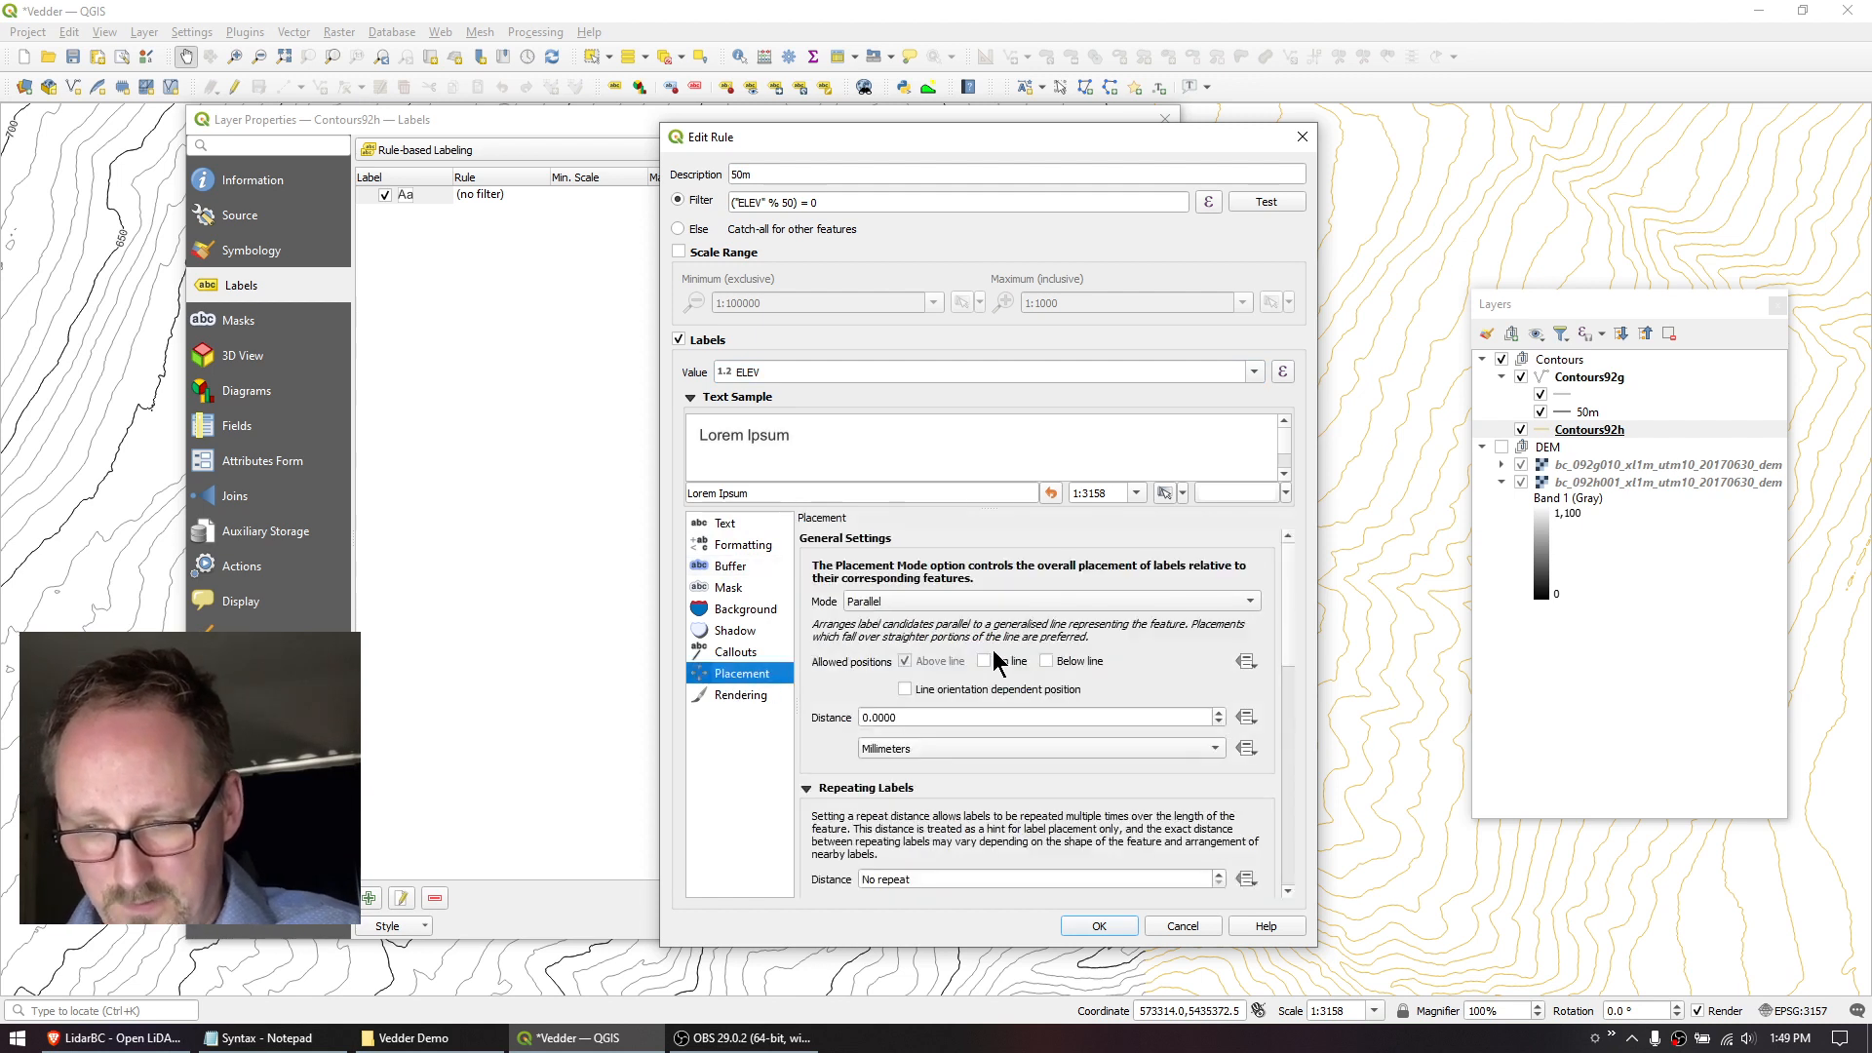
click(999, 661)
click(922, 663)
click(917, 879)
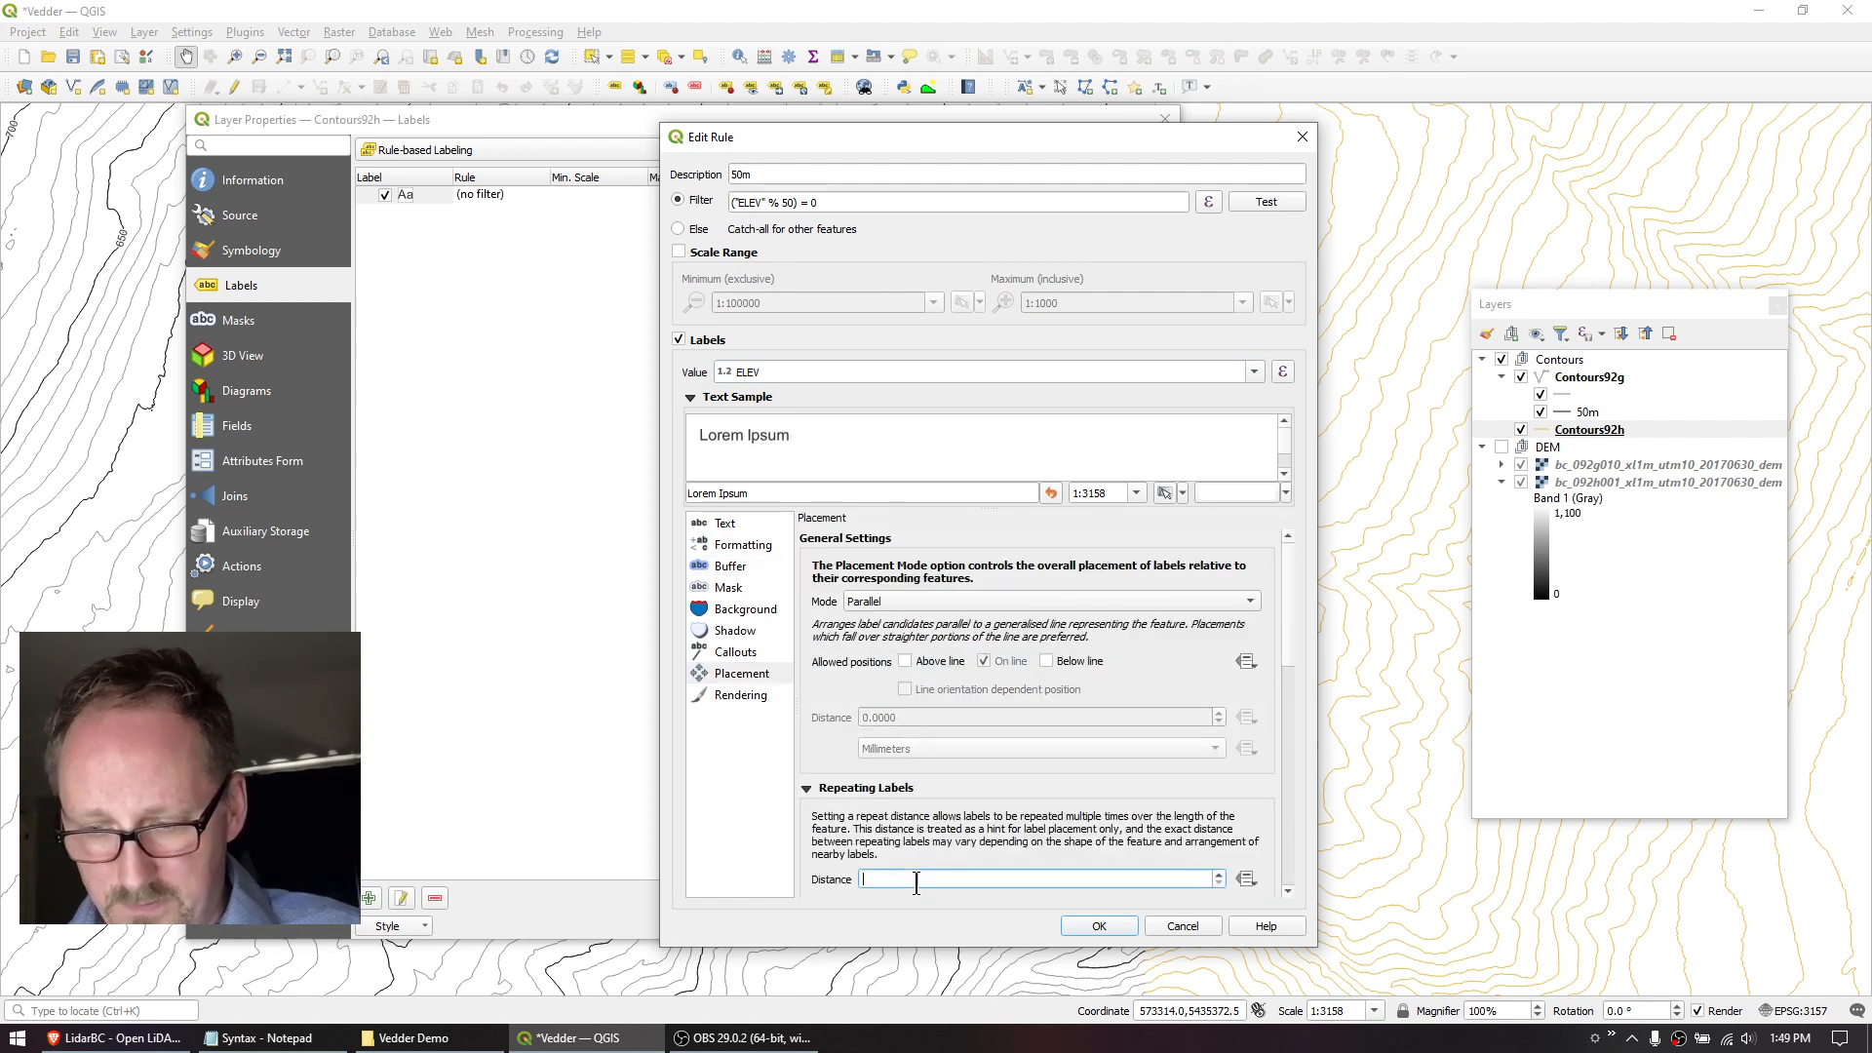
text(150)
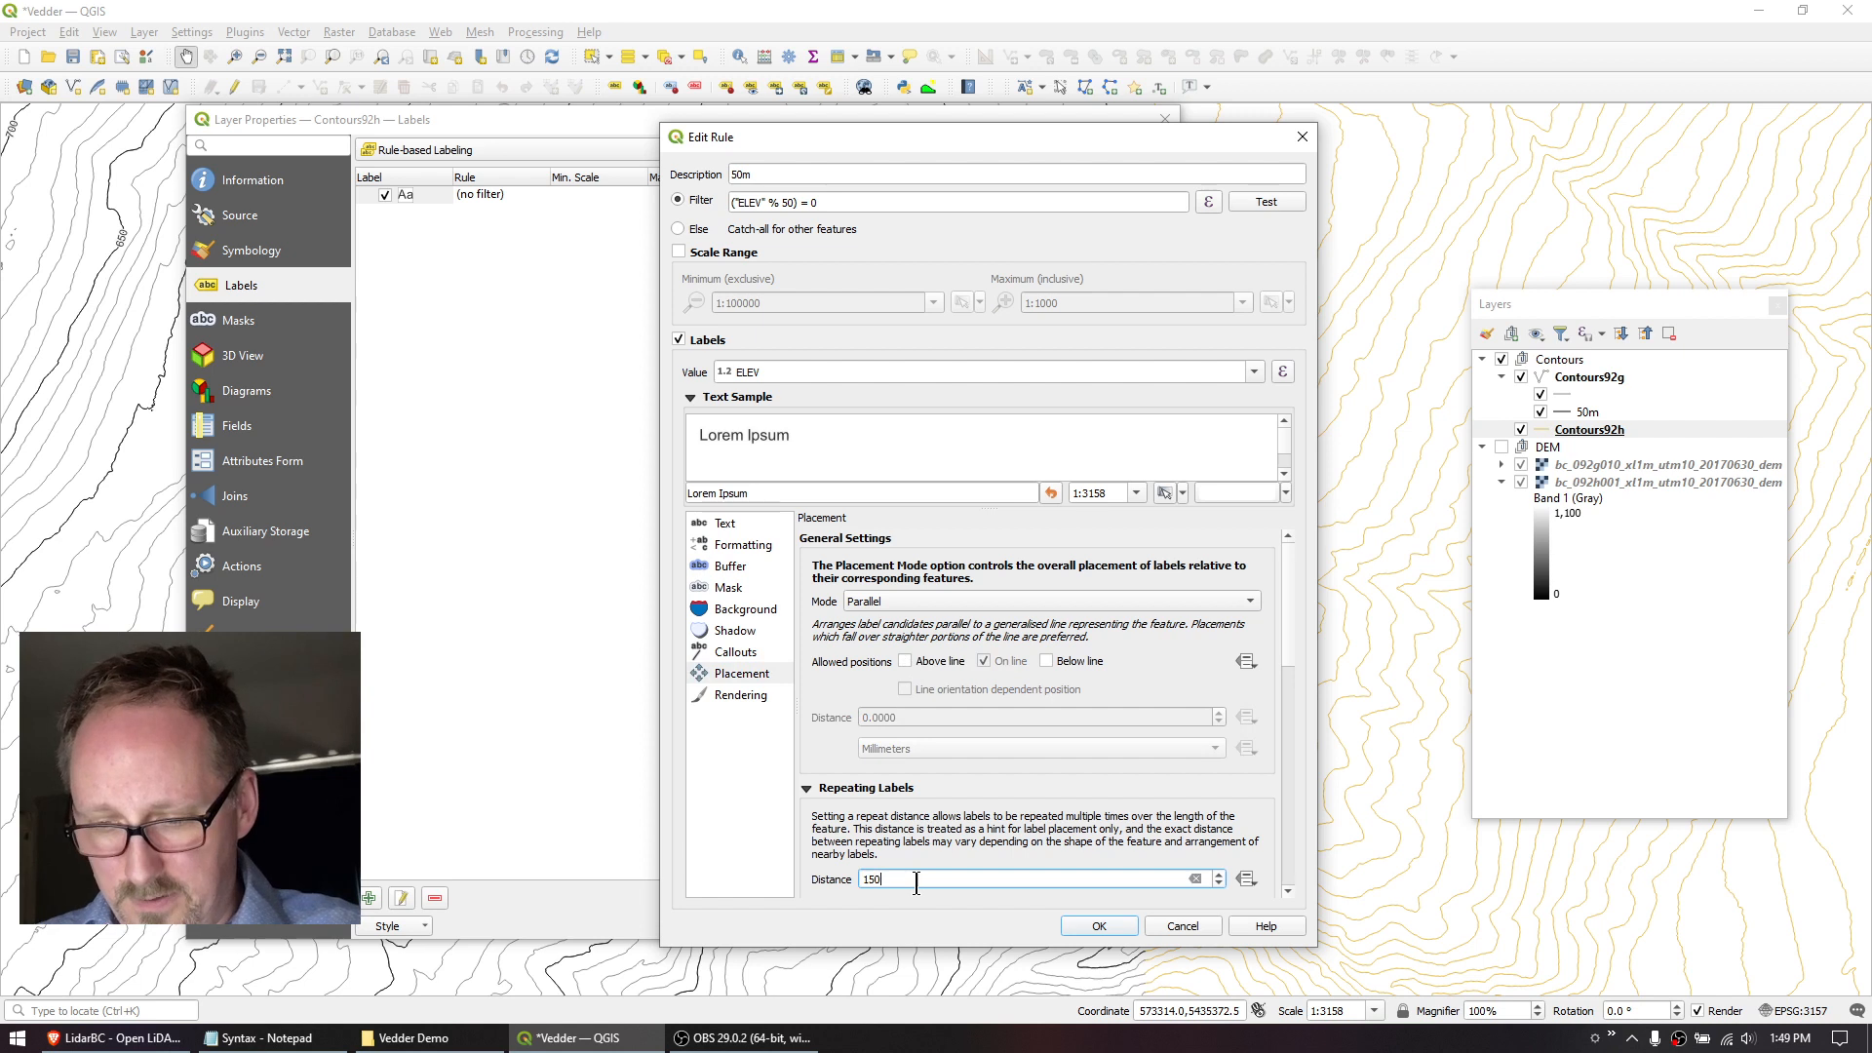
click(1107, 926)
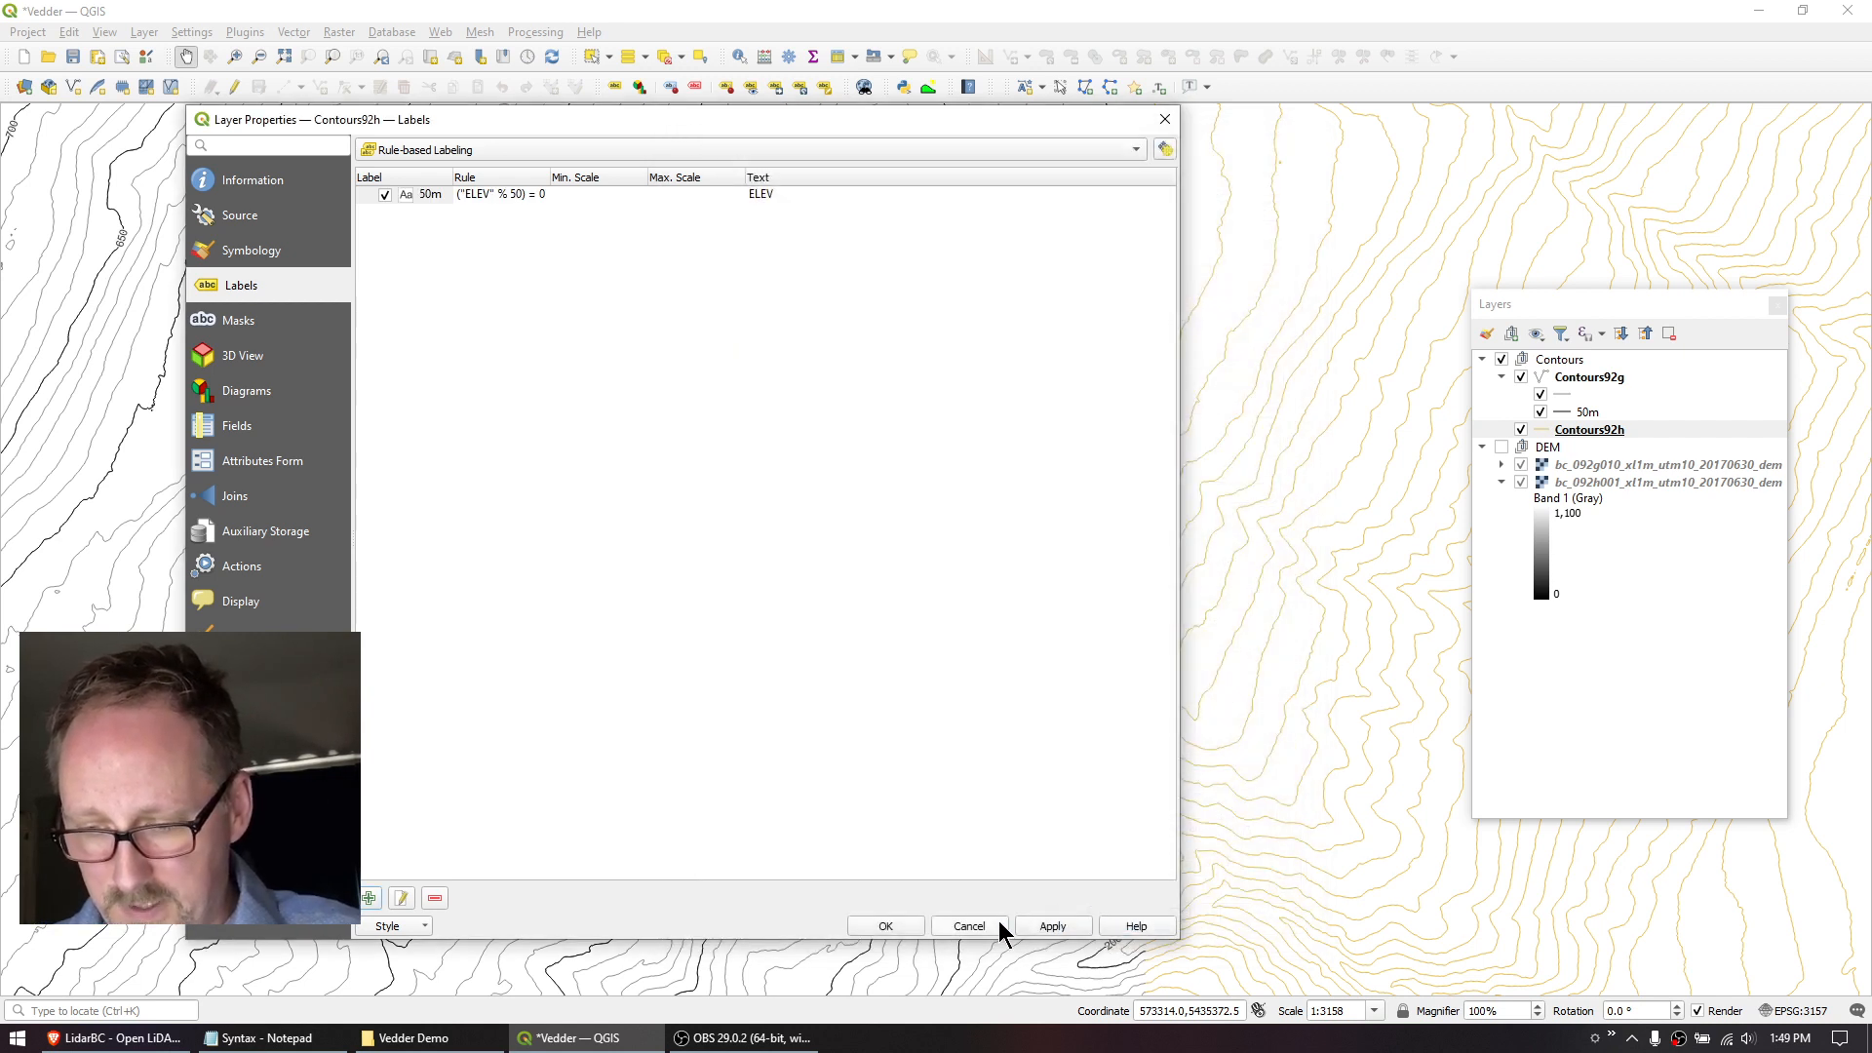
click(886, 925)
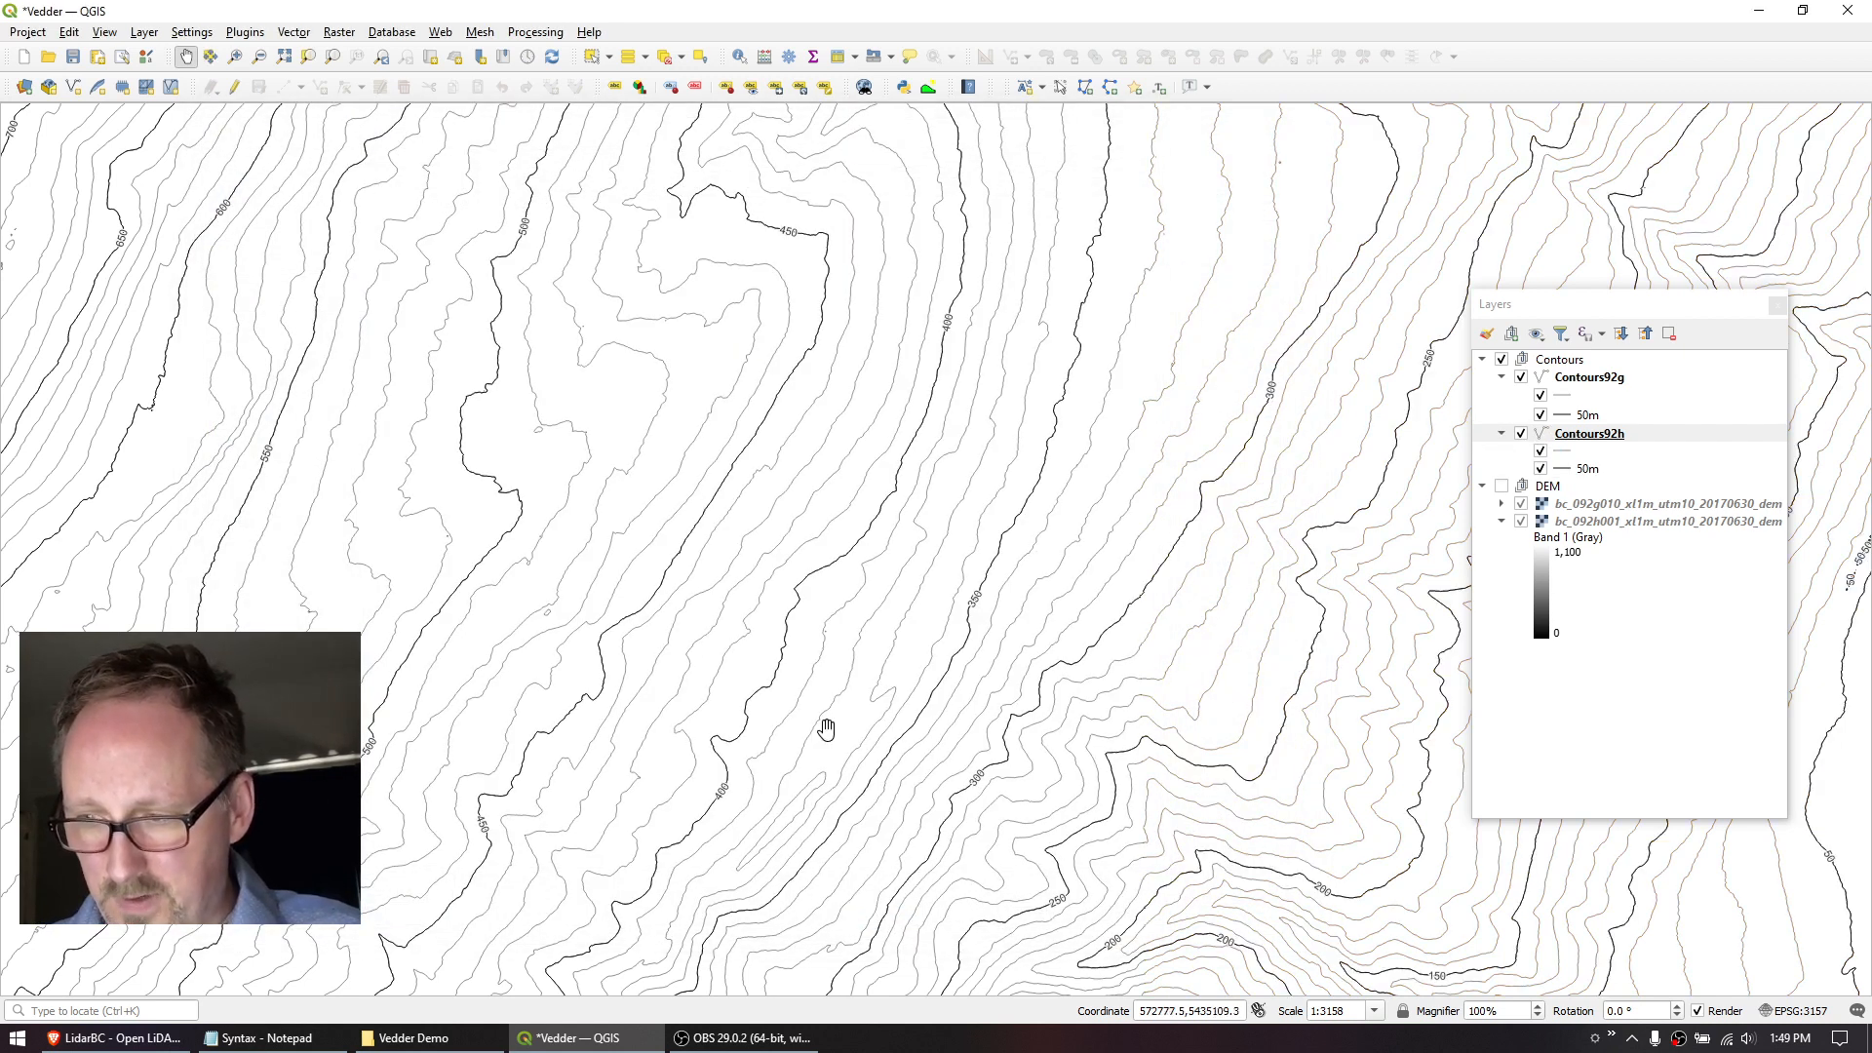
scroll(1248, 424, up, 2)
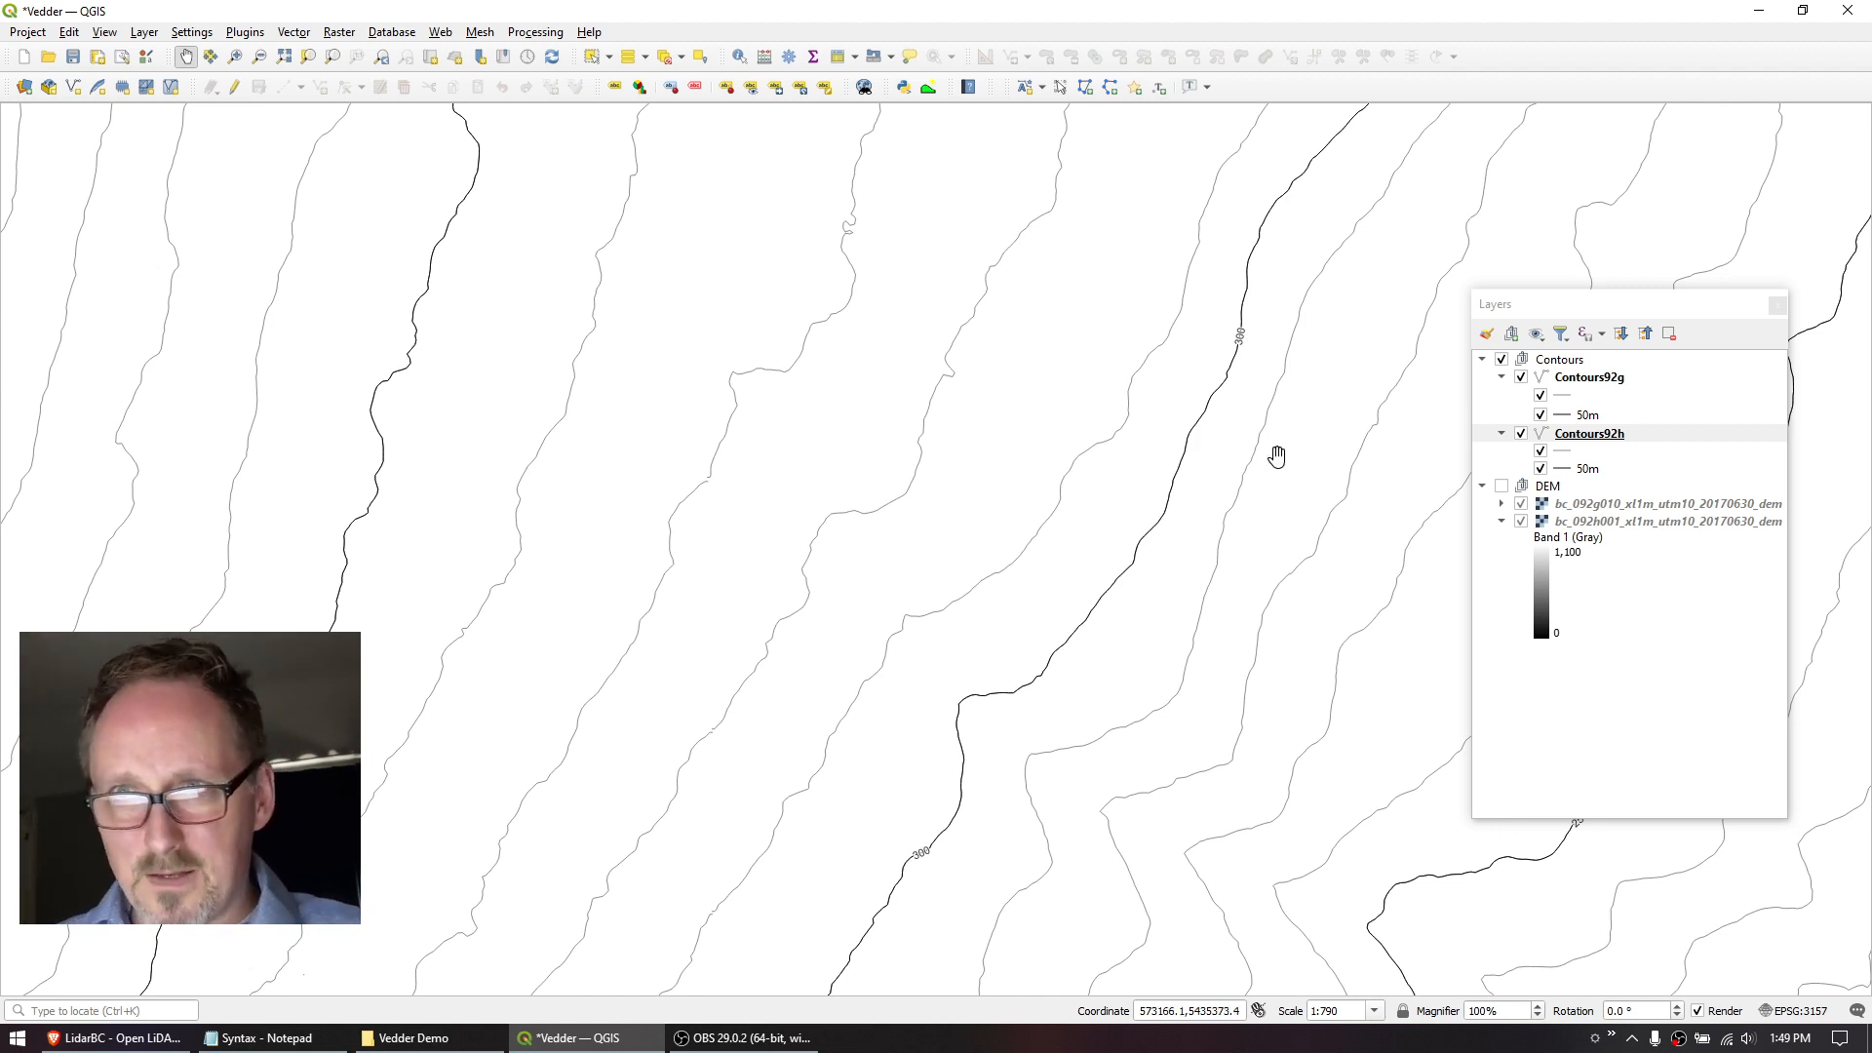
scroll(606, 551, down, 3)
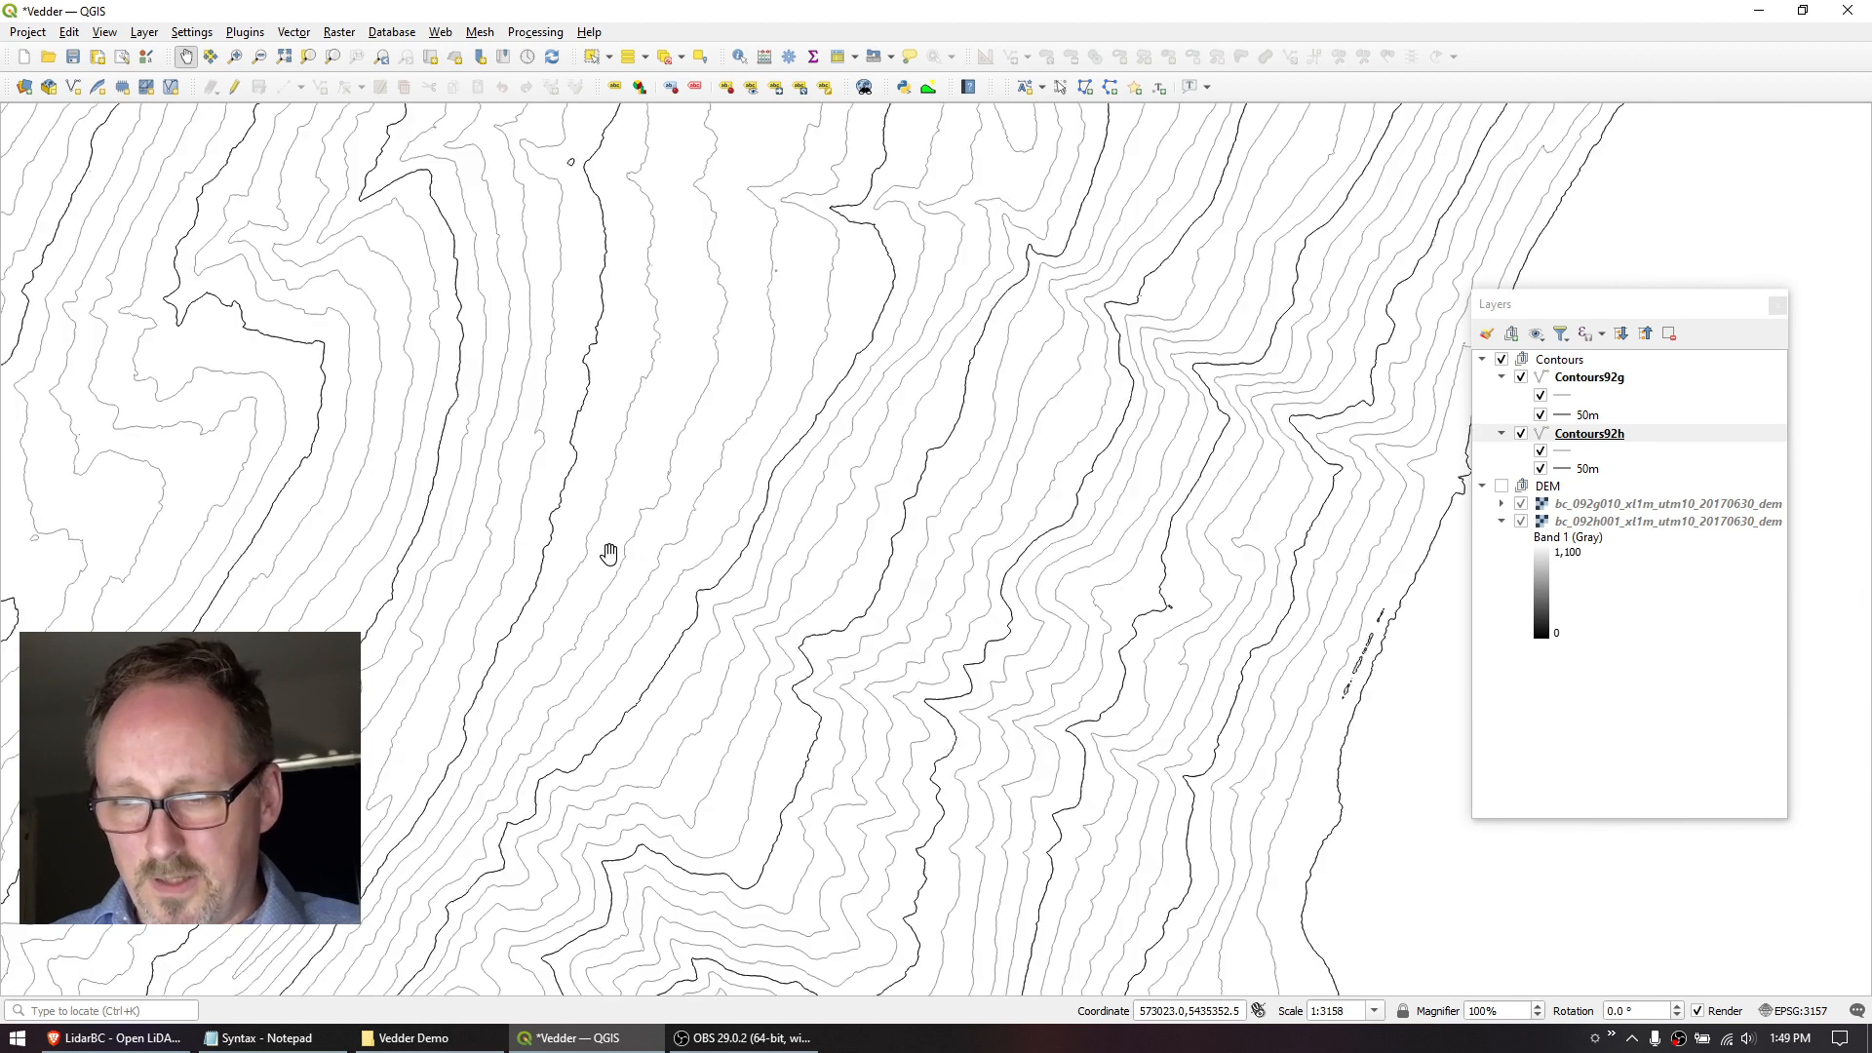
scroll(611, 547, down, 1)
drag(581, 452, 719, 695)
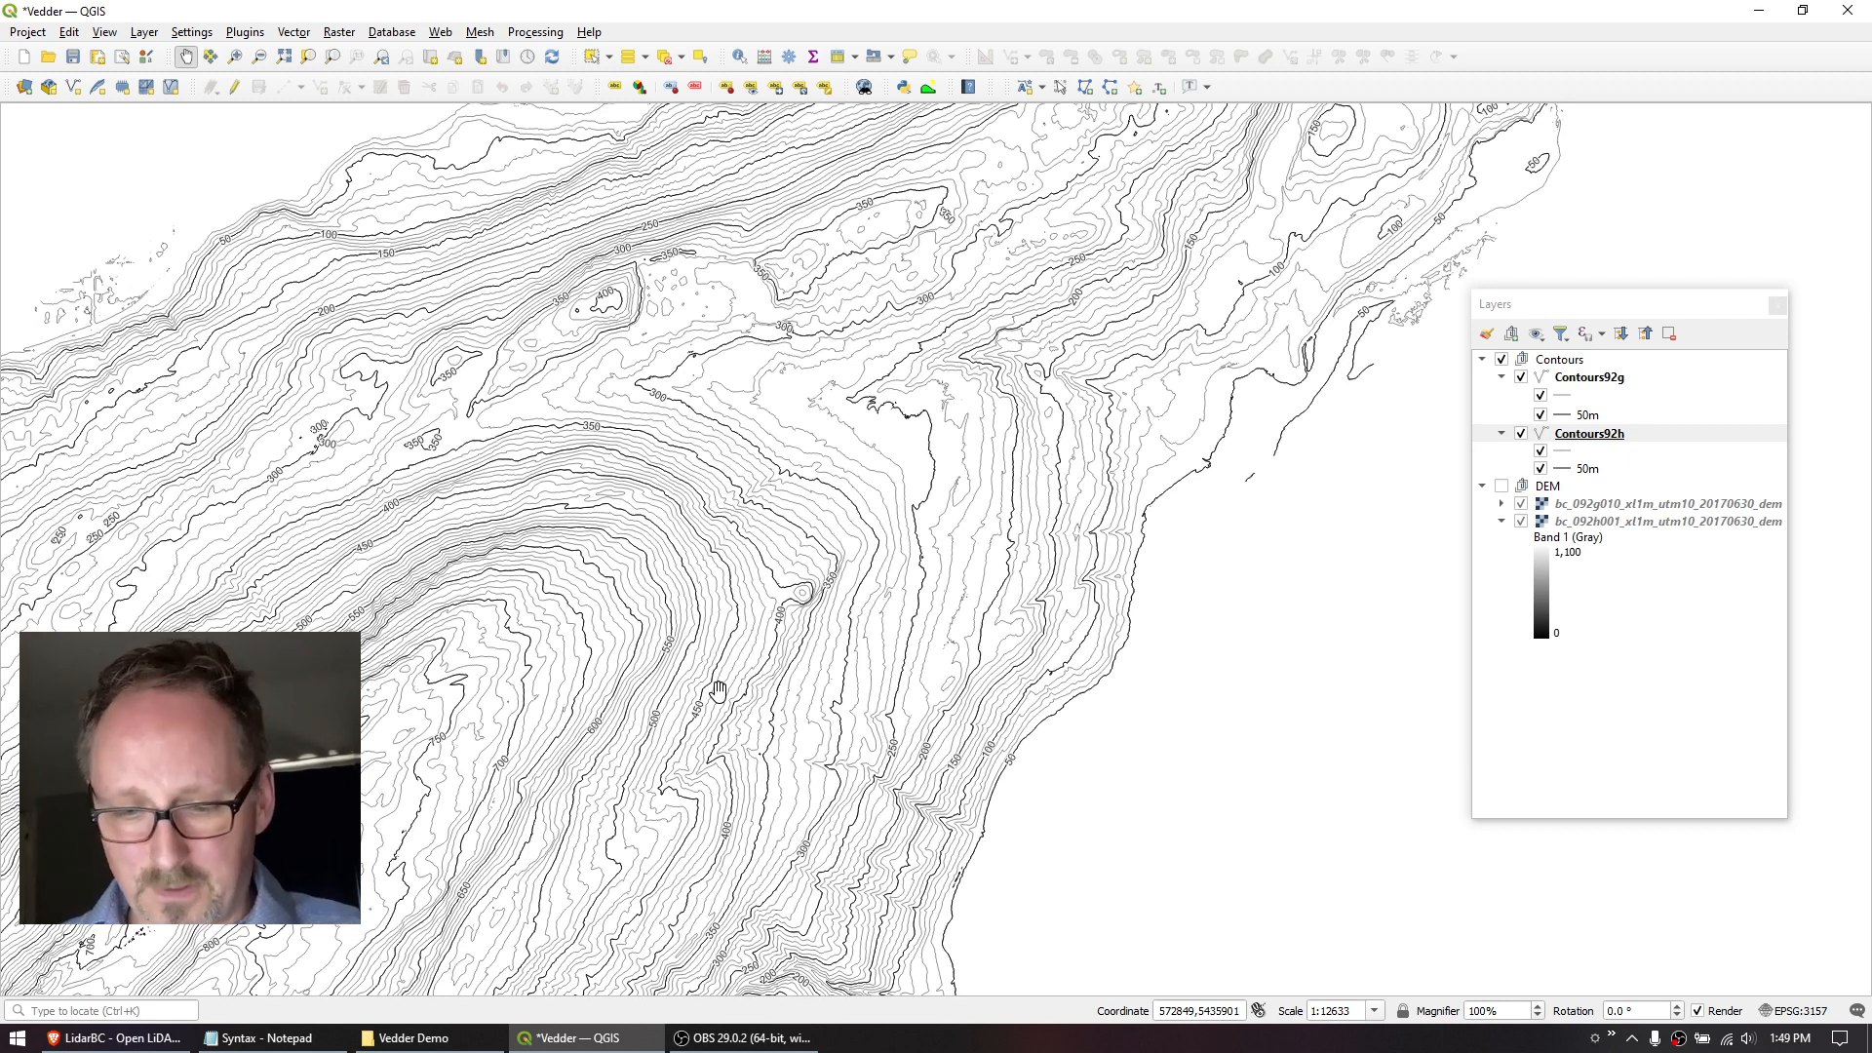
Switch to iMapBC in the browser and locate the PMBC Parcel Cadastre By Owner Type layer under Land Ownership and Status in the provincial layer catalog.
click(156, 1040)
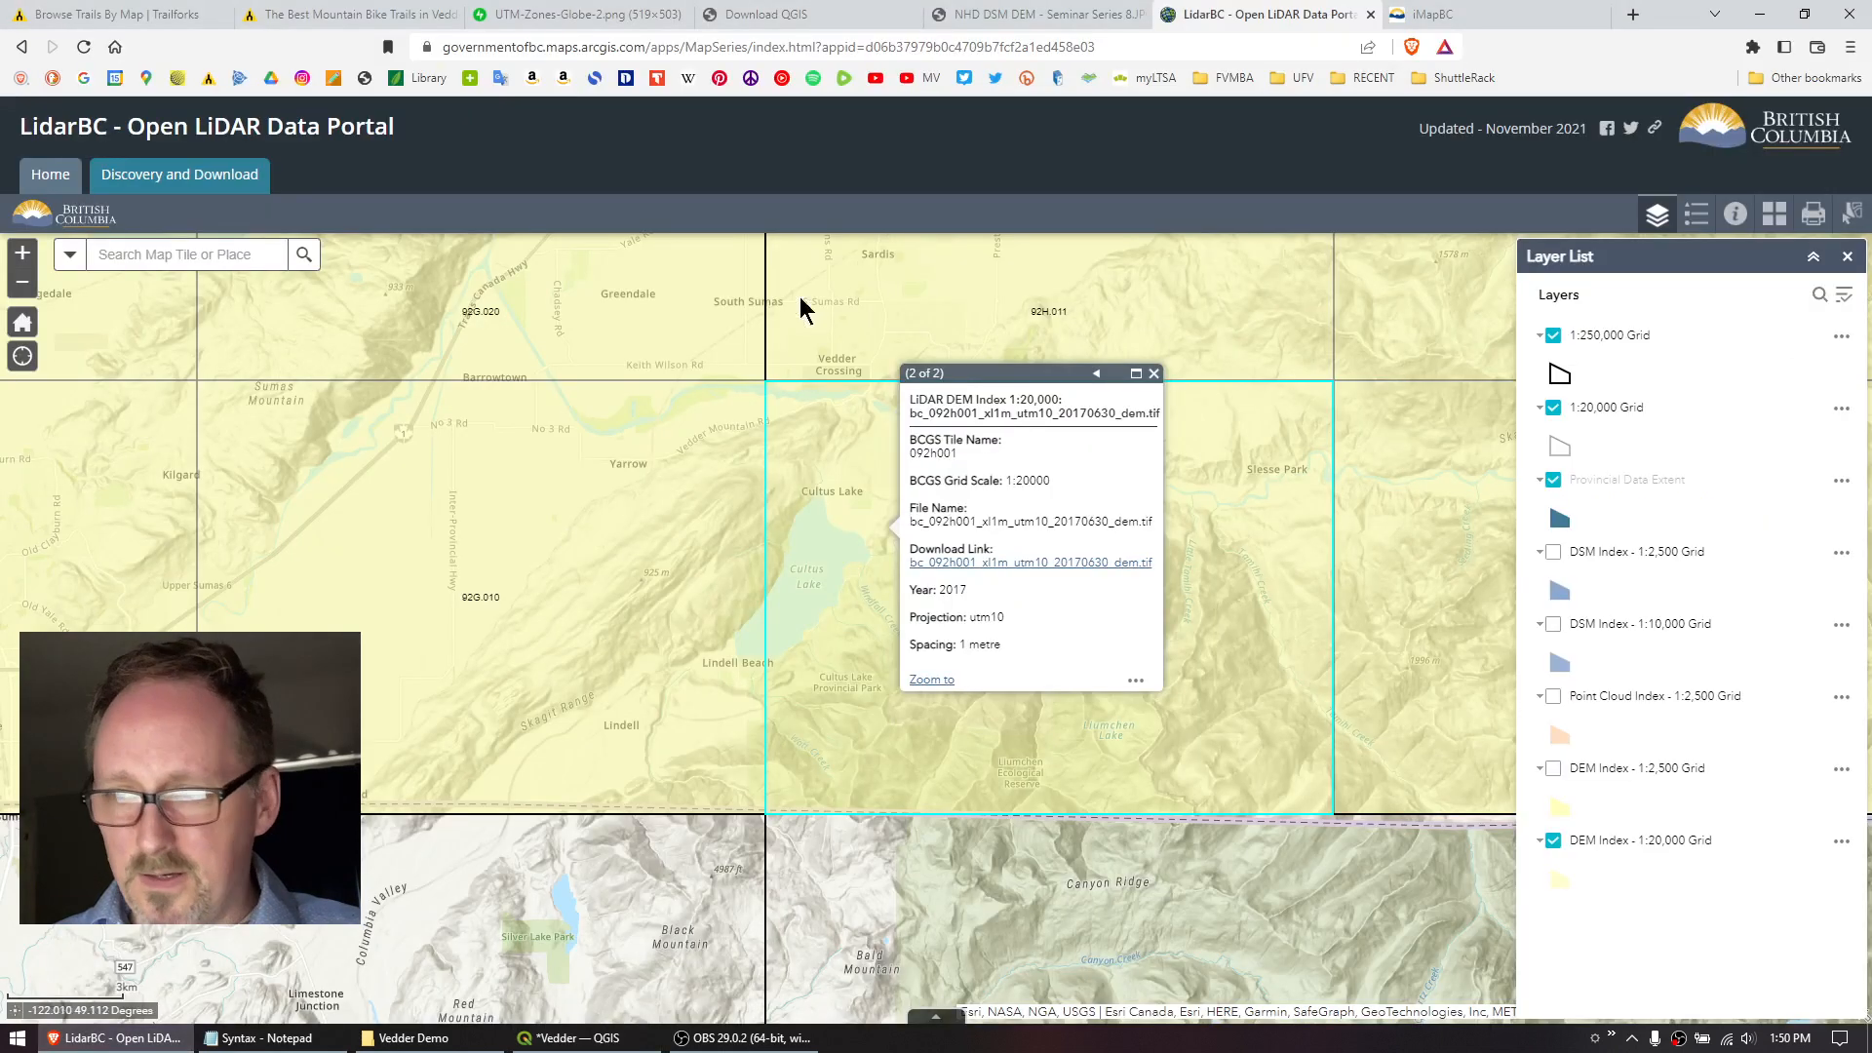
click(1425, 14)
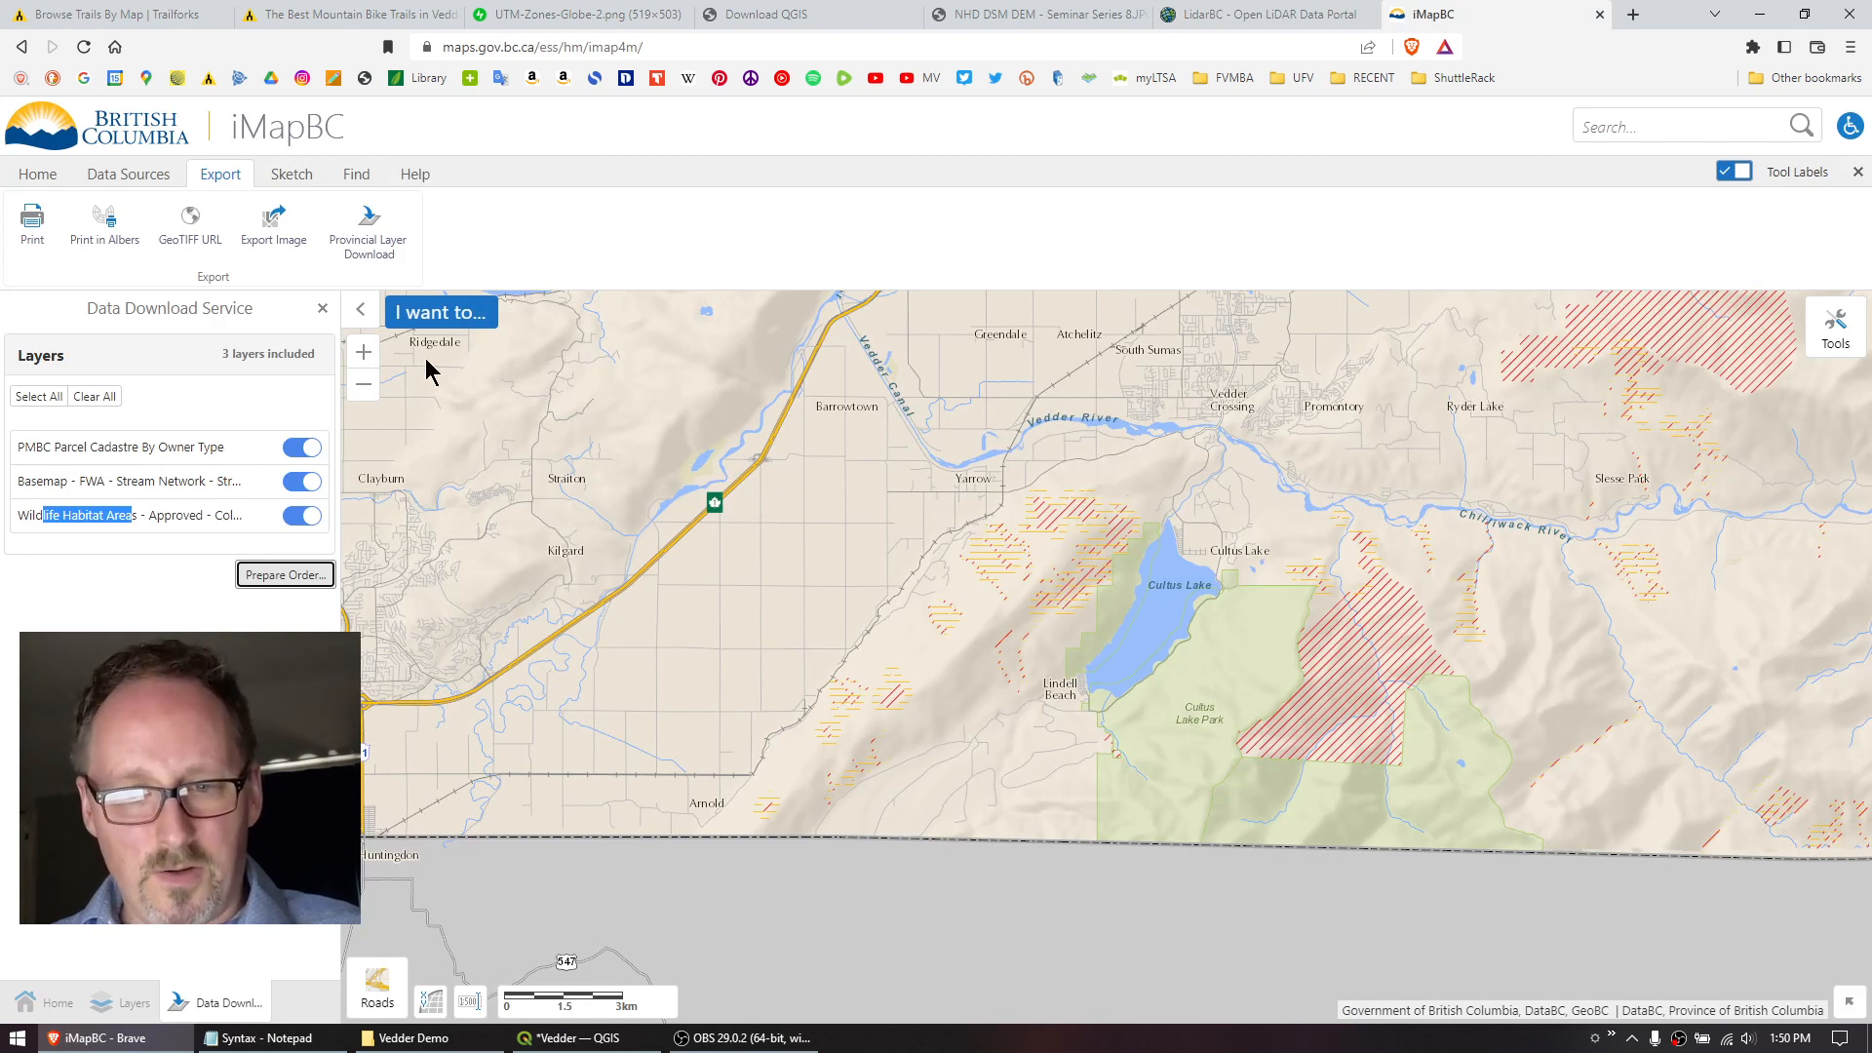
click(99, 181)
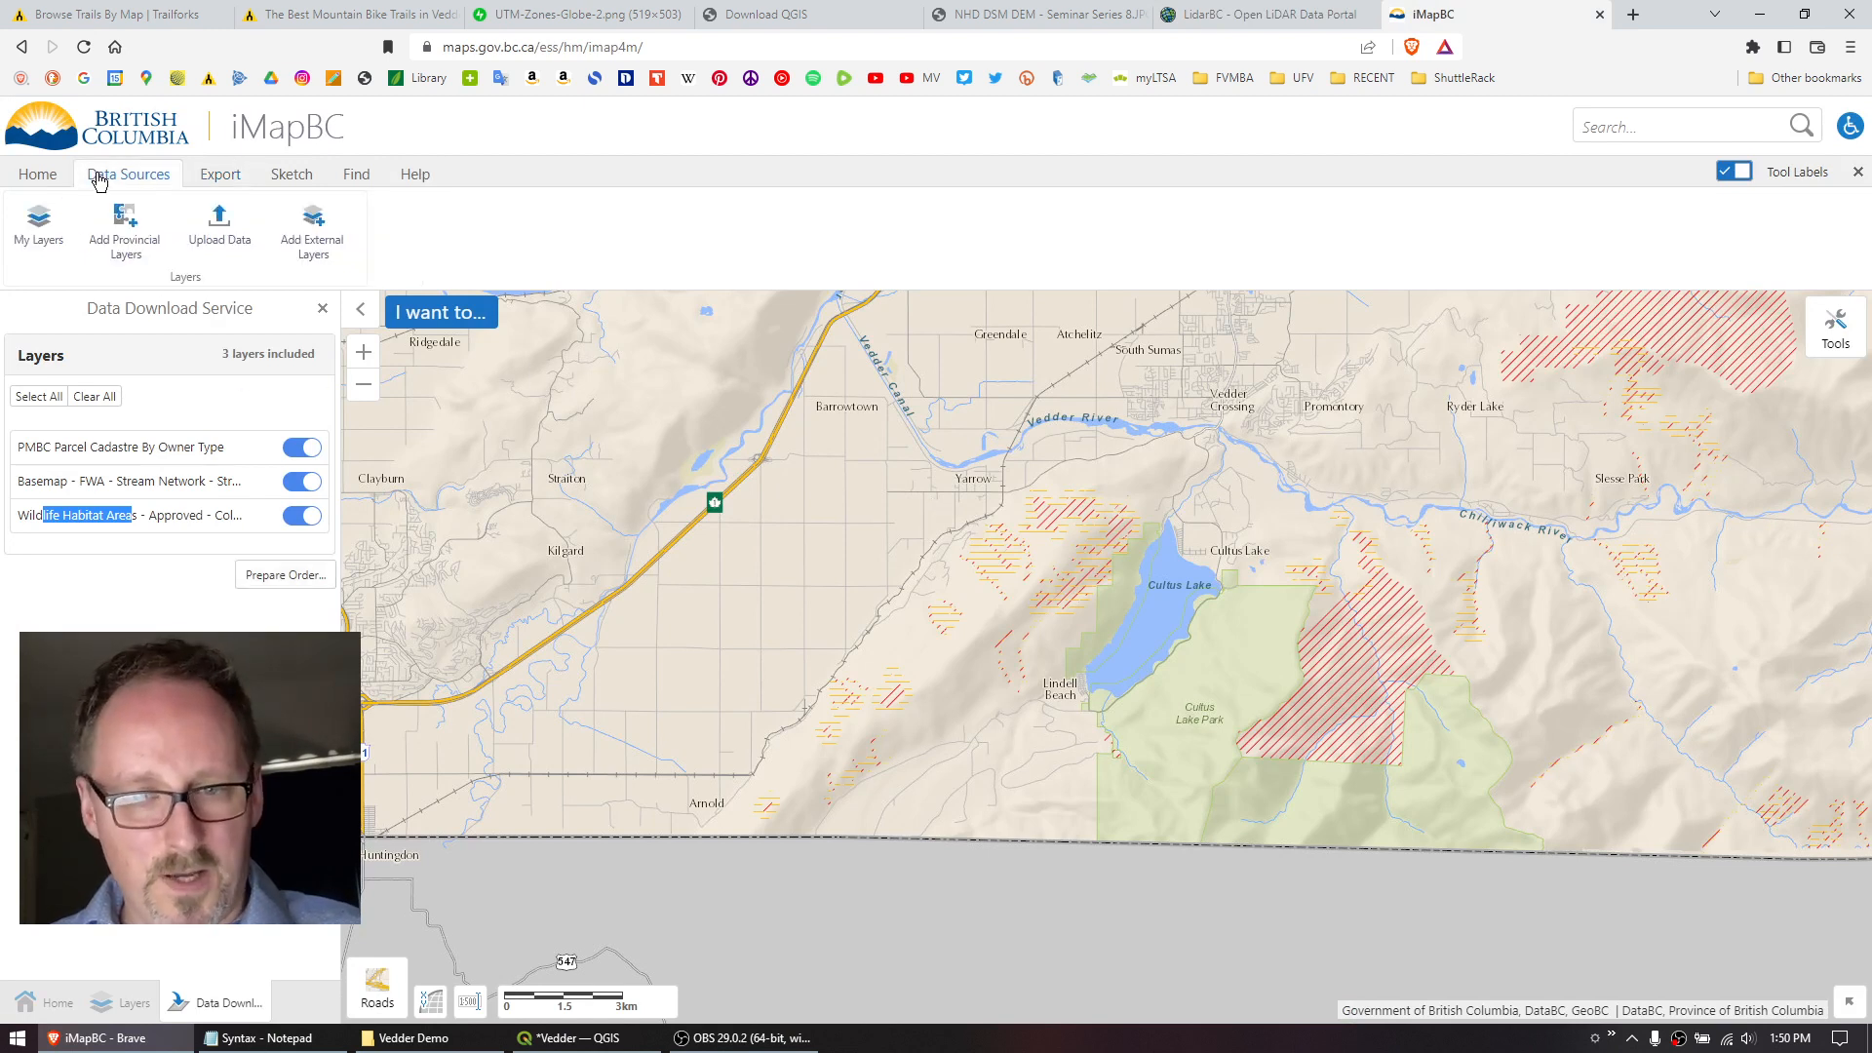
click(124, 246)
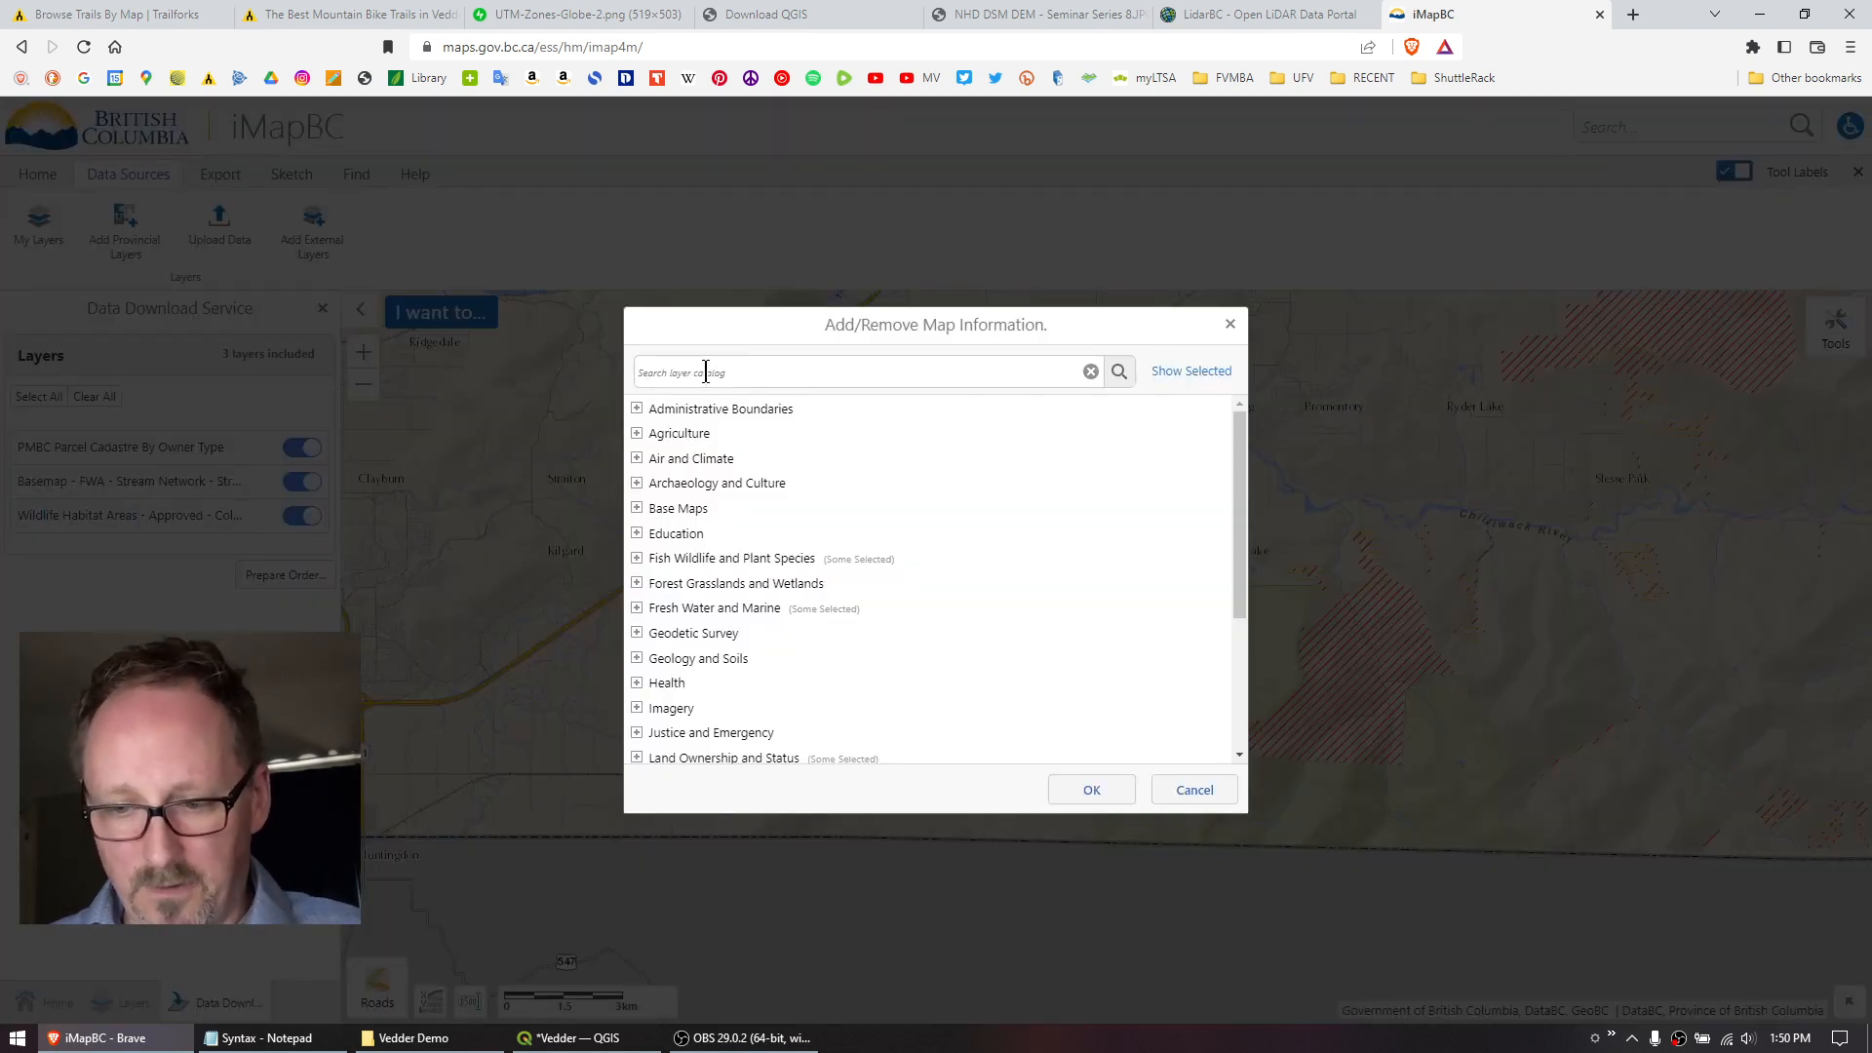
click(636, 757)
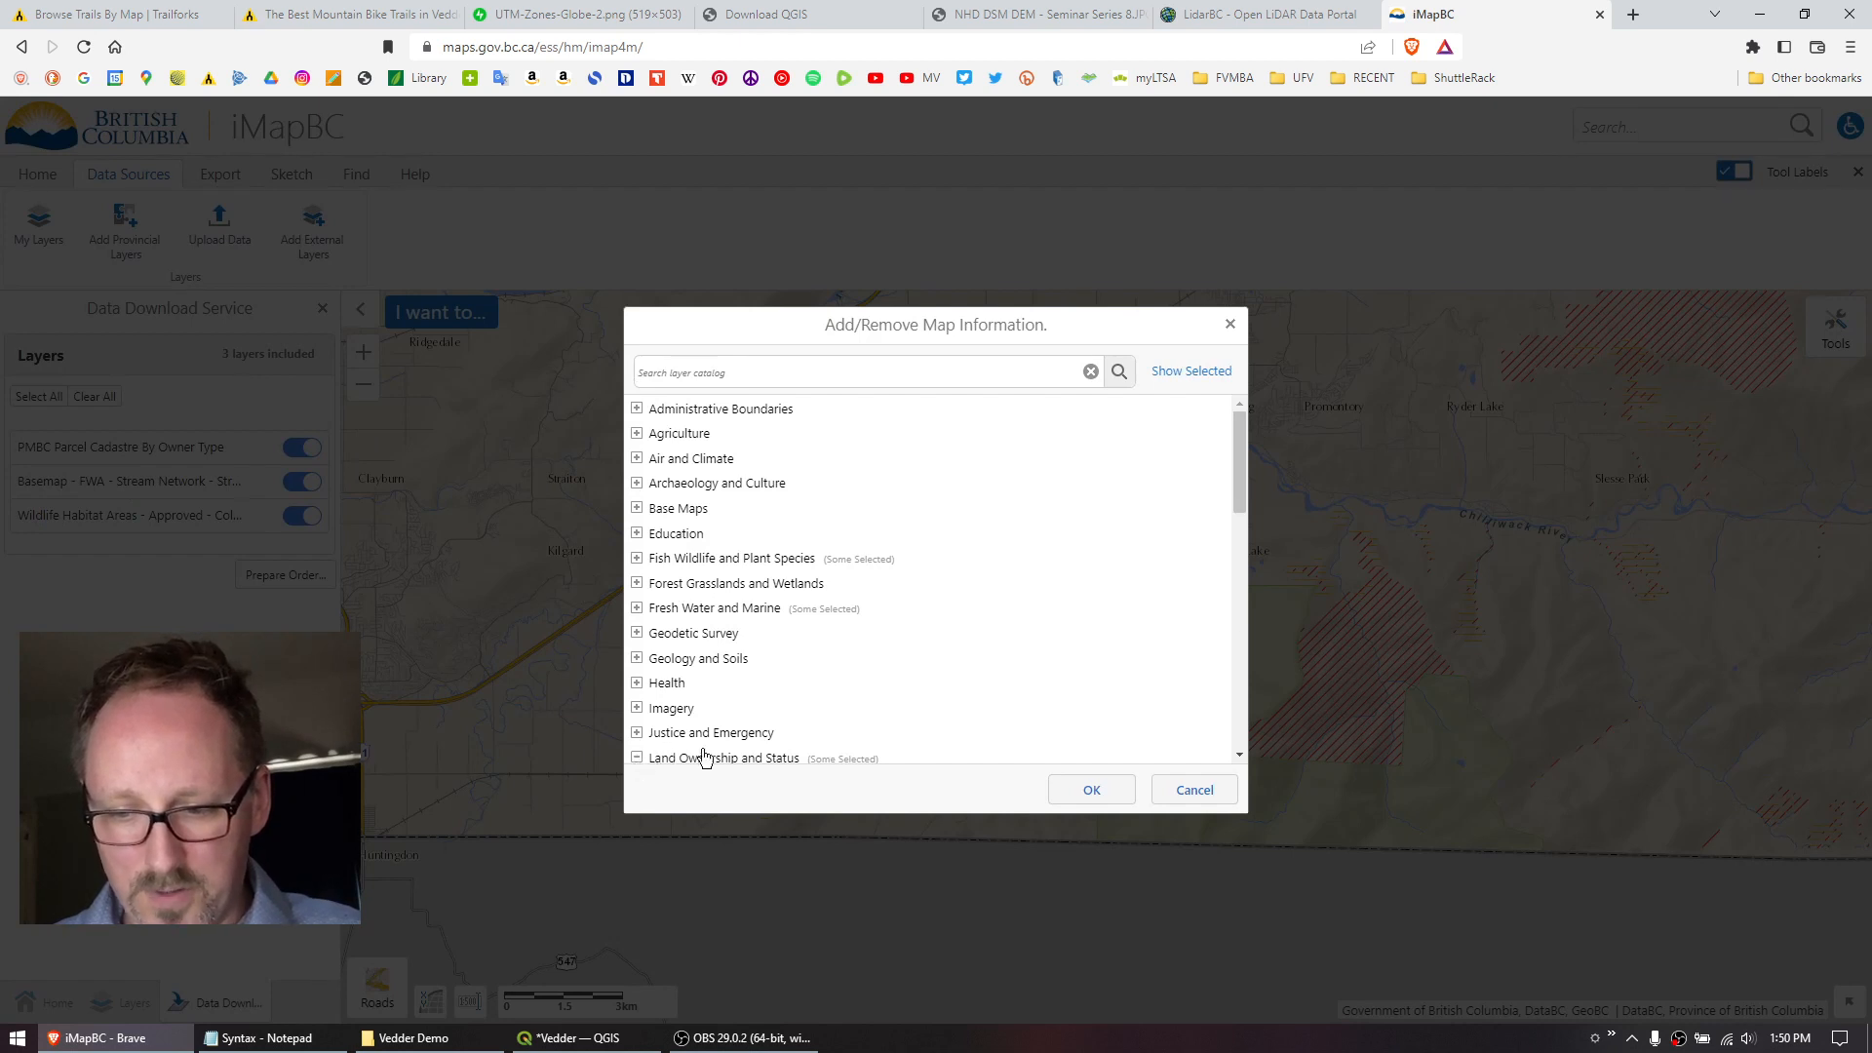
drag(1241, 498, 1275, 622)
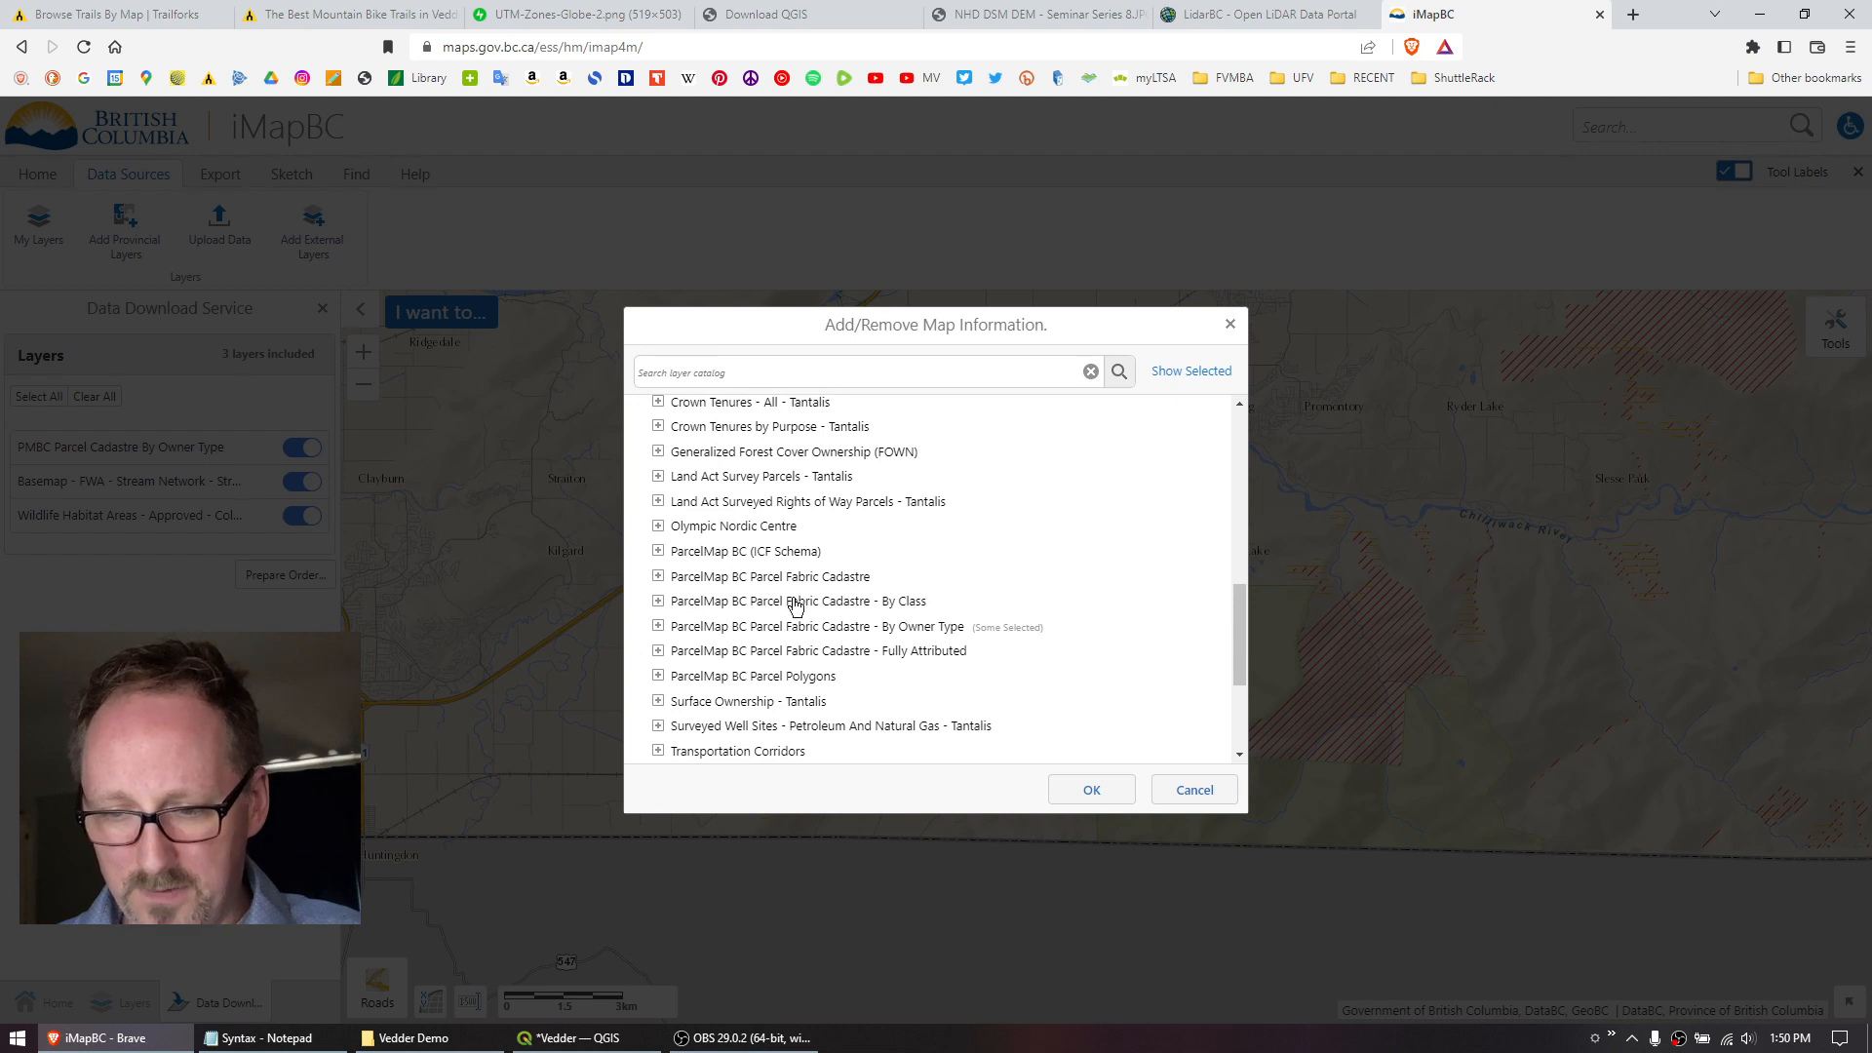
click(659, 627)
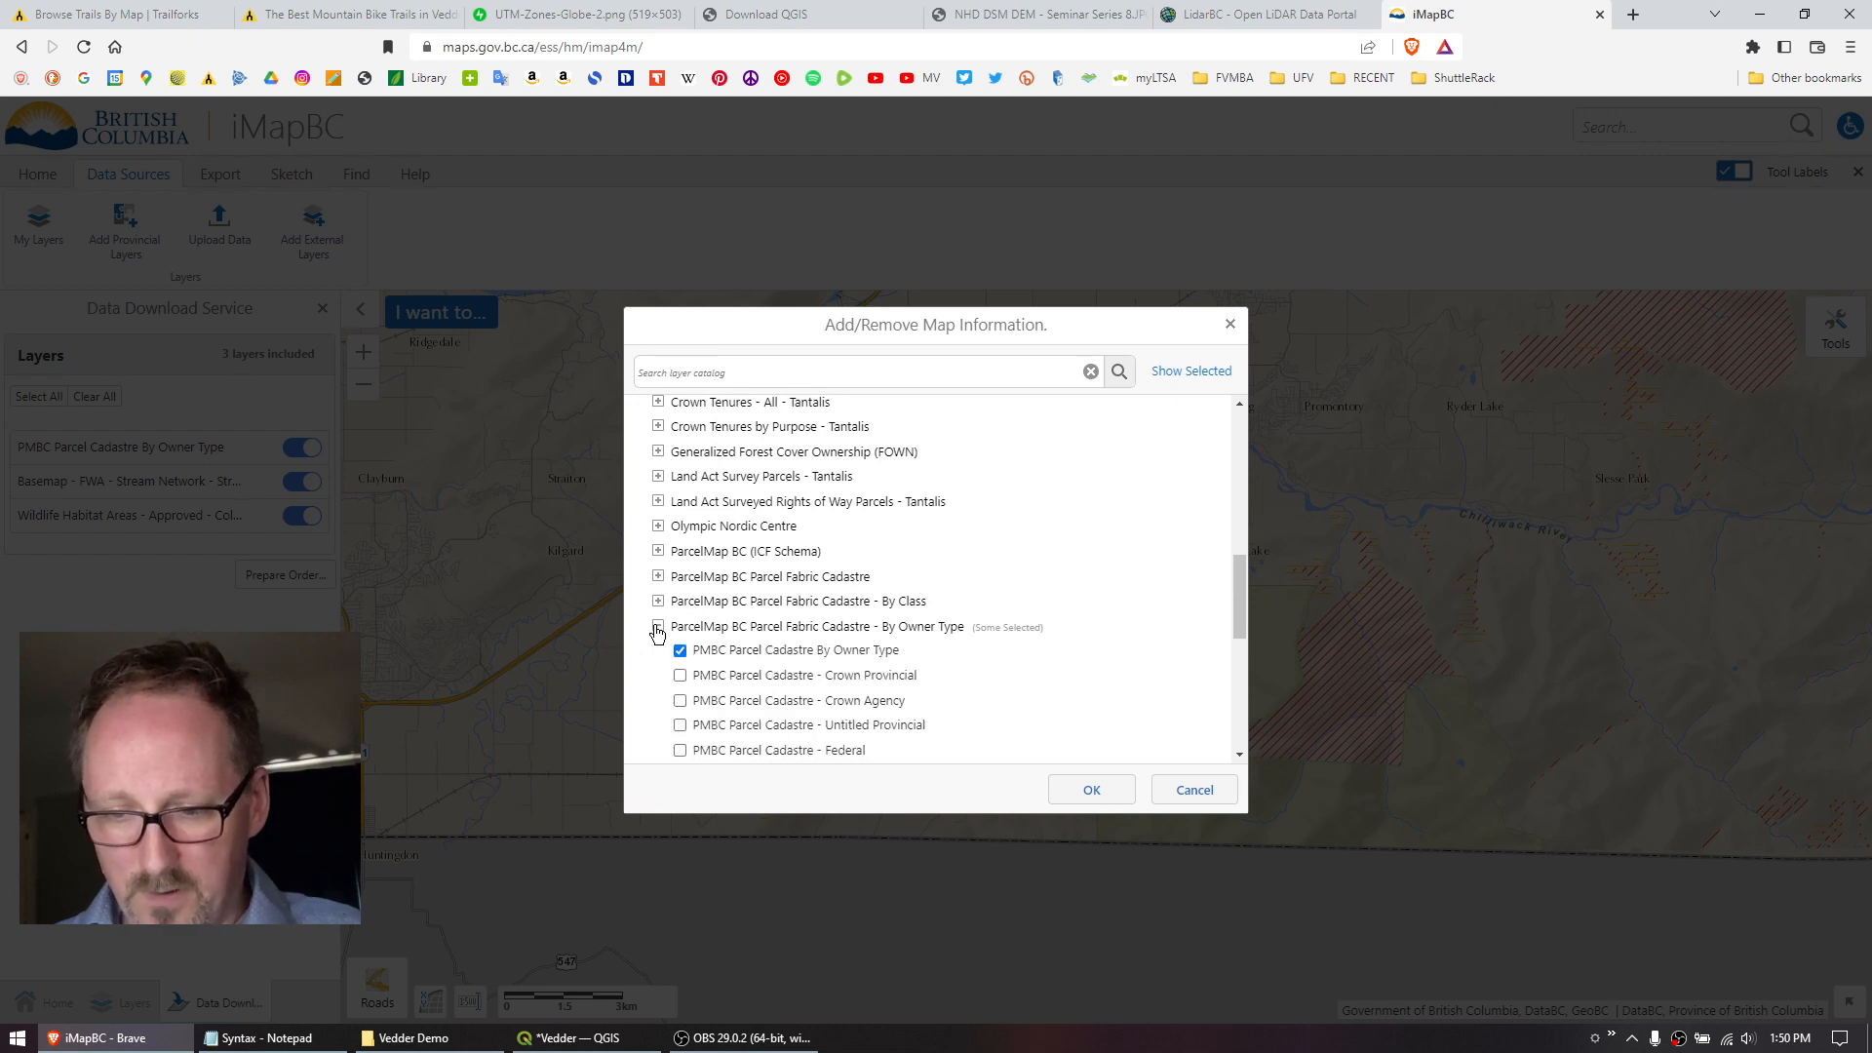
click(1094, 791)
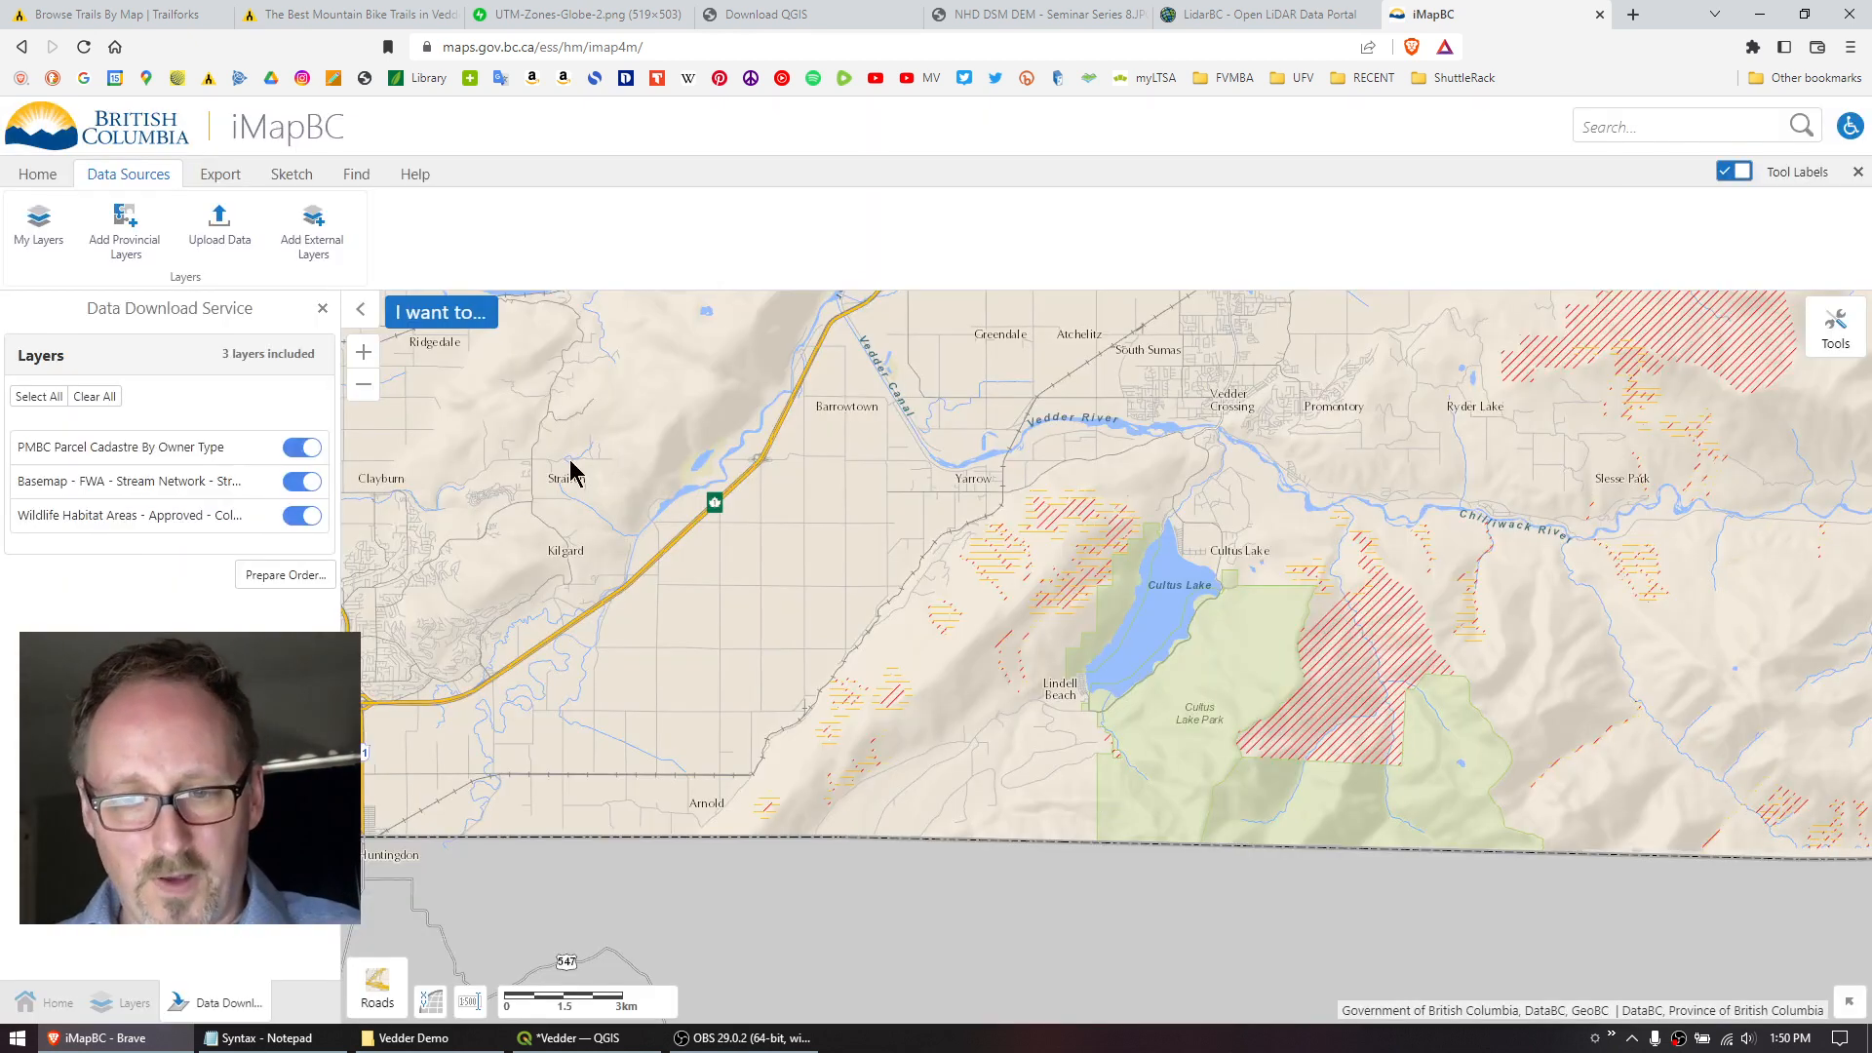
Search the provincial layer catalog for "stream", look up Basemap - FWA - Stream Network - Streams, and close the catalog without changes.
click(124, 227)
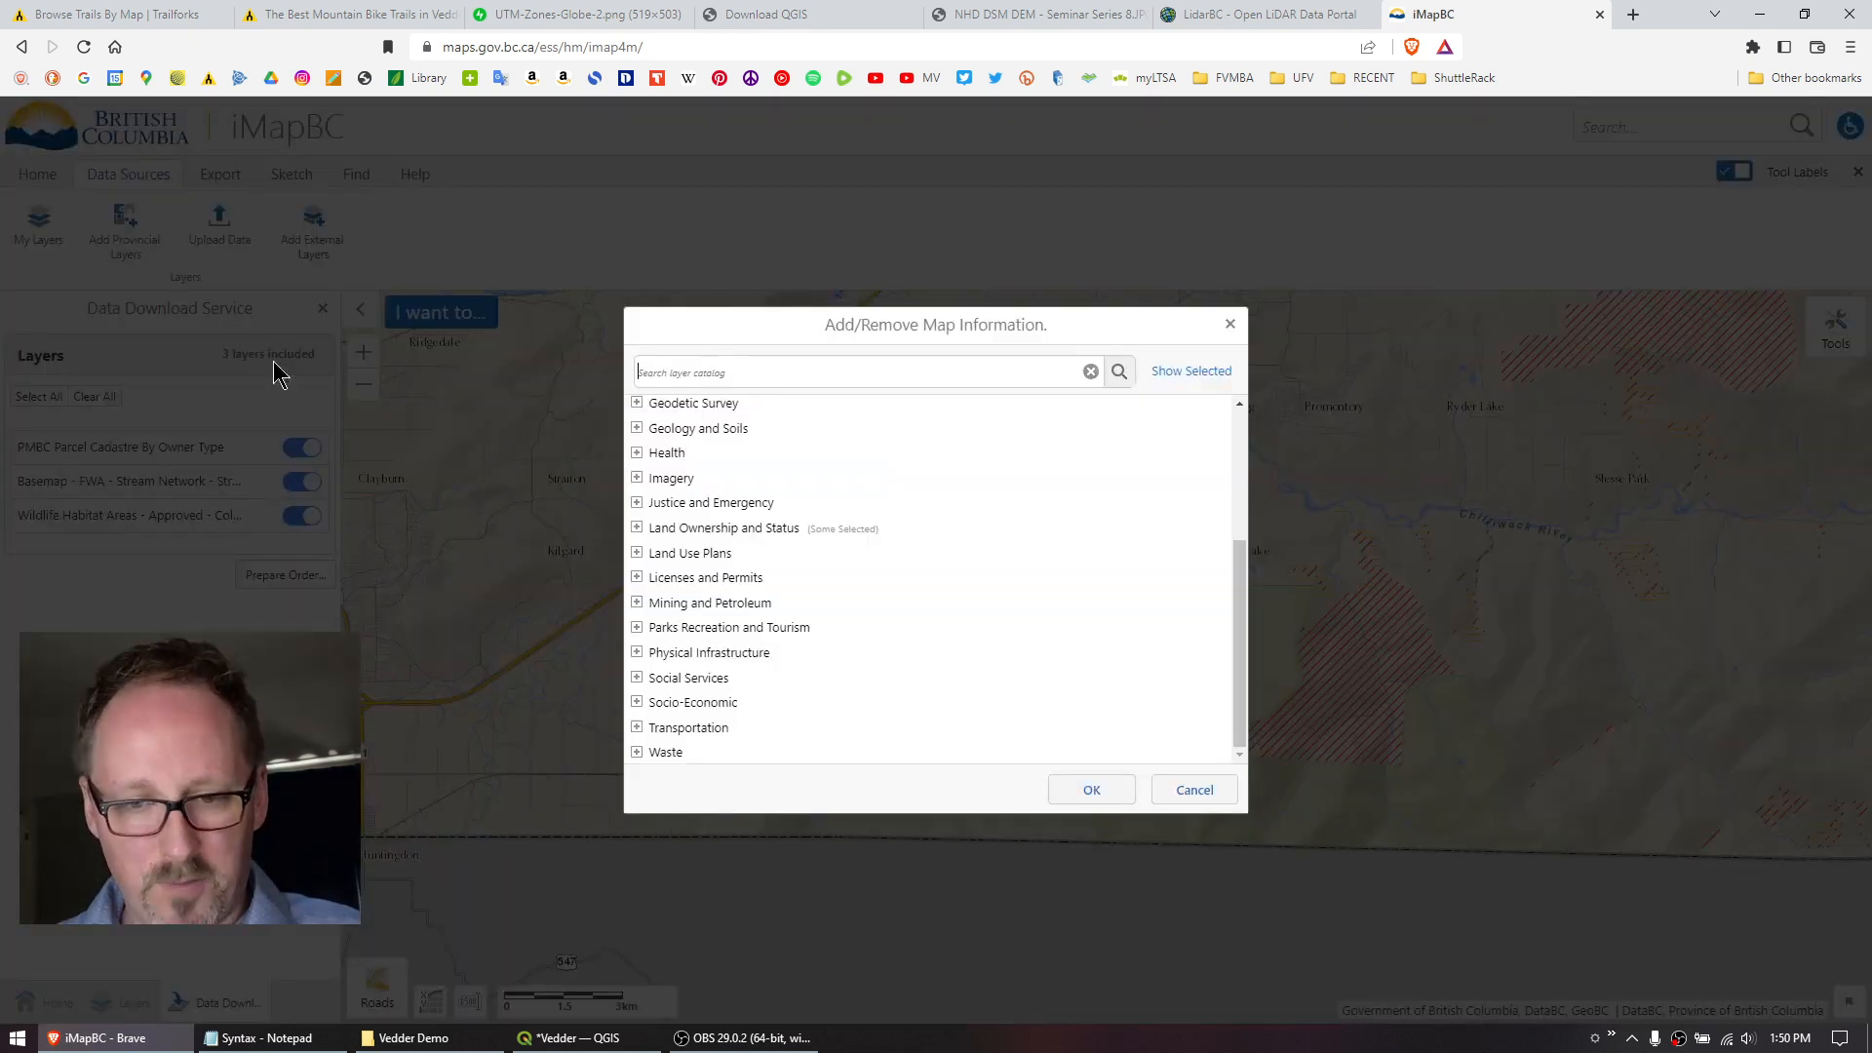
click(717, 368)
text(stream)
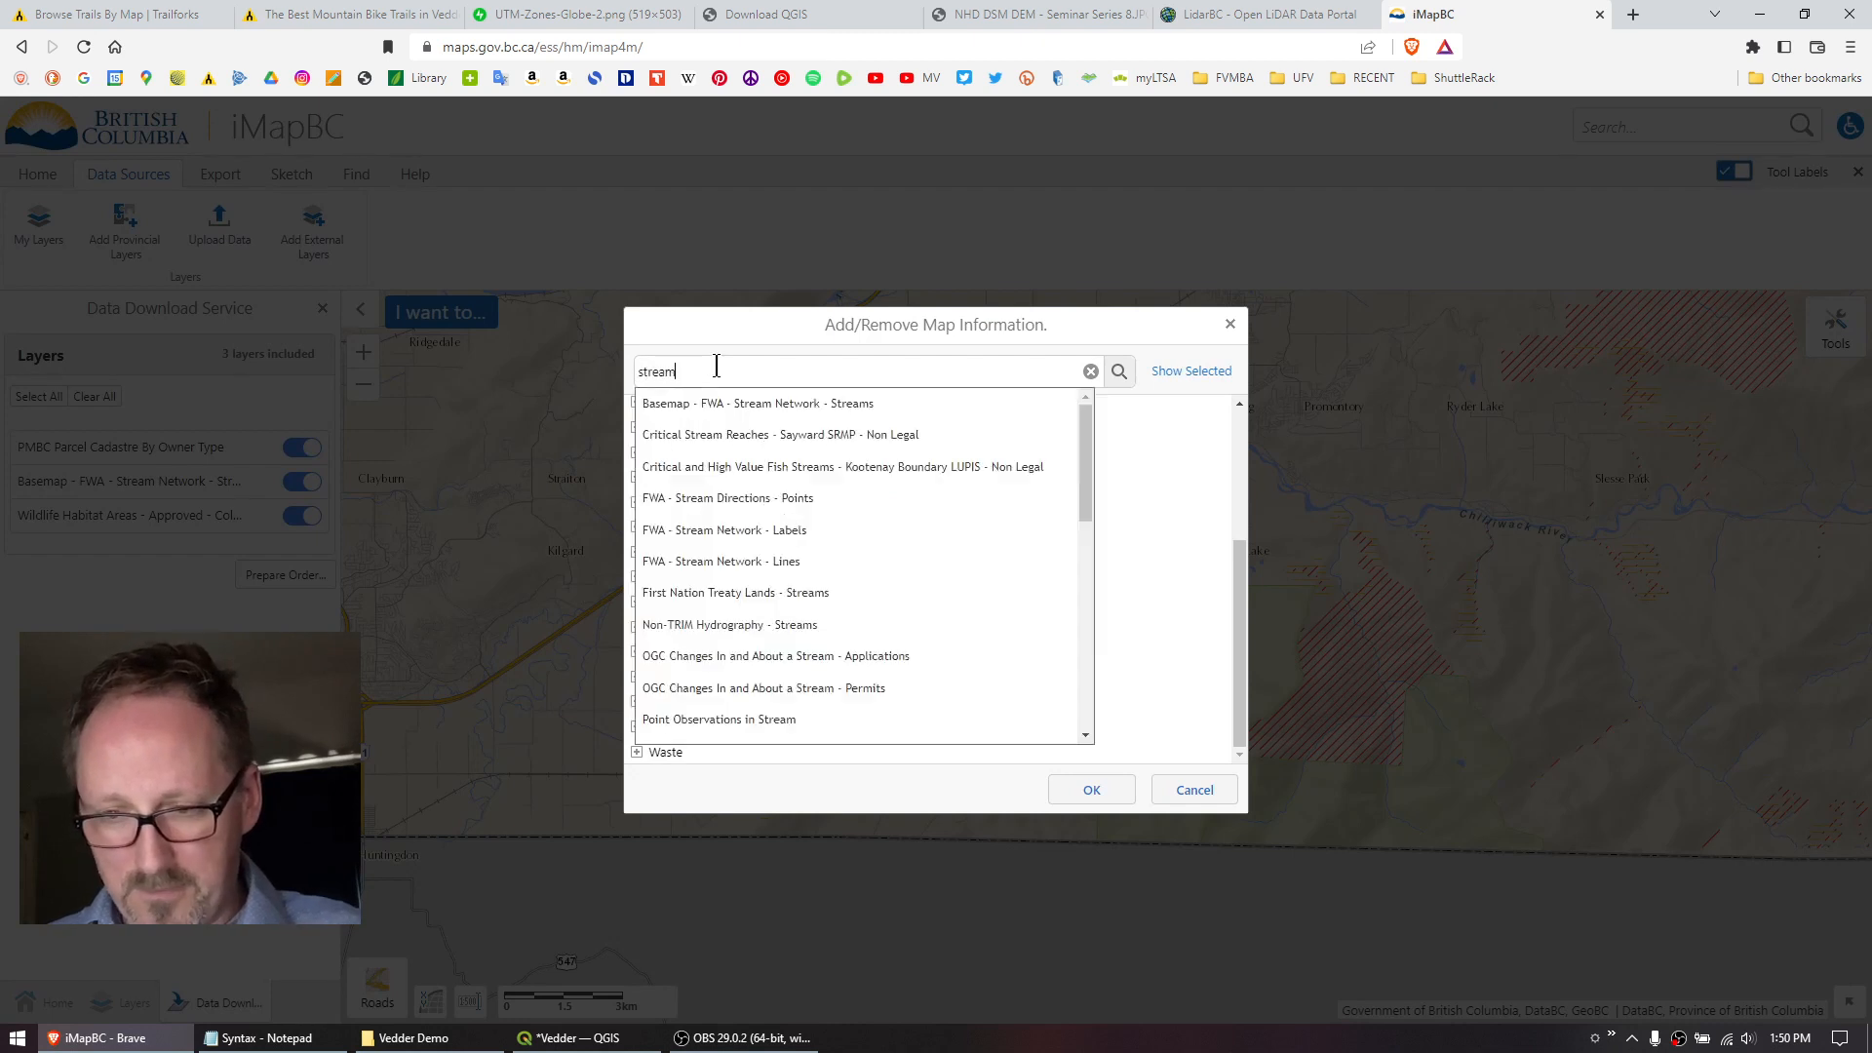
click(746, 414)
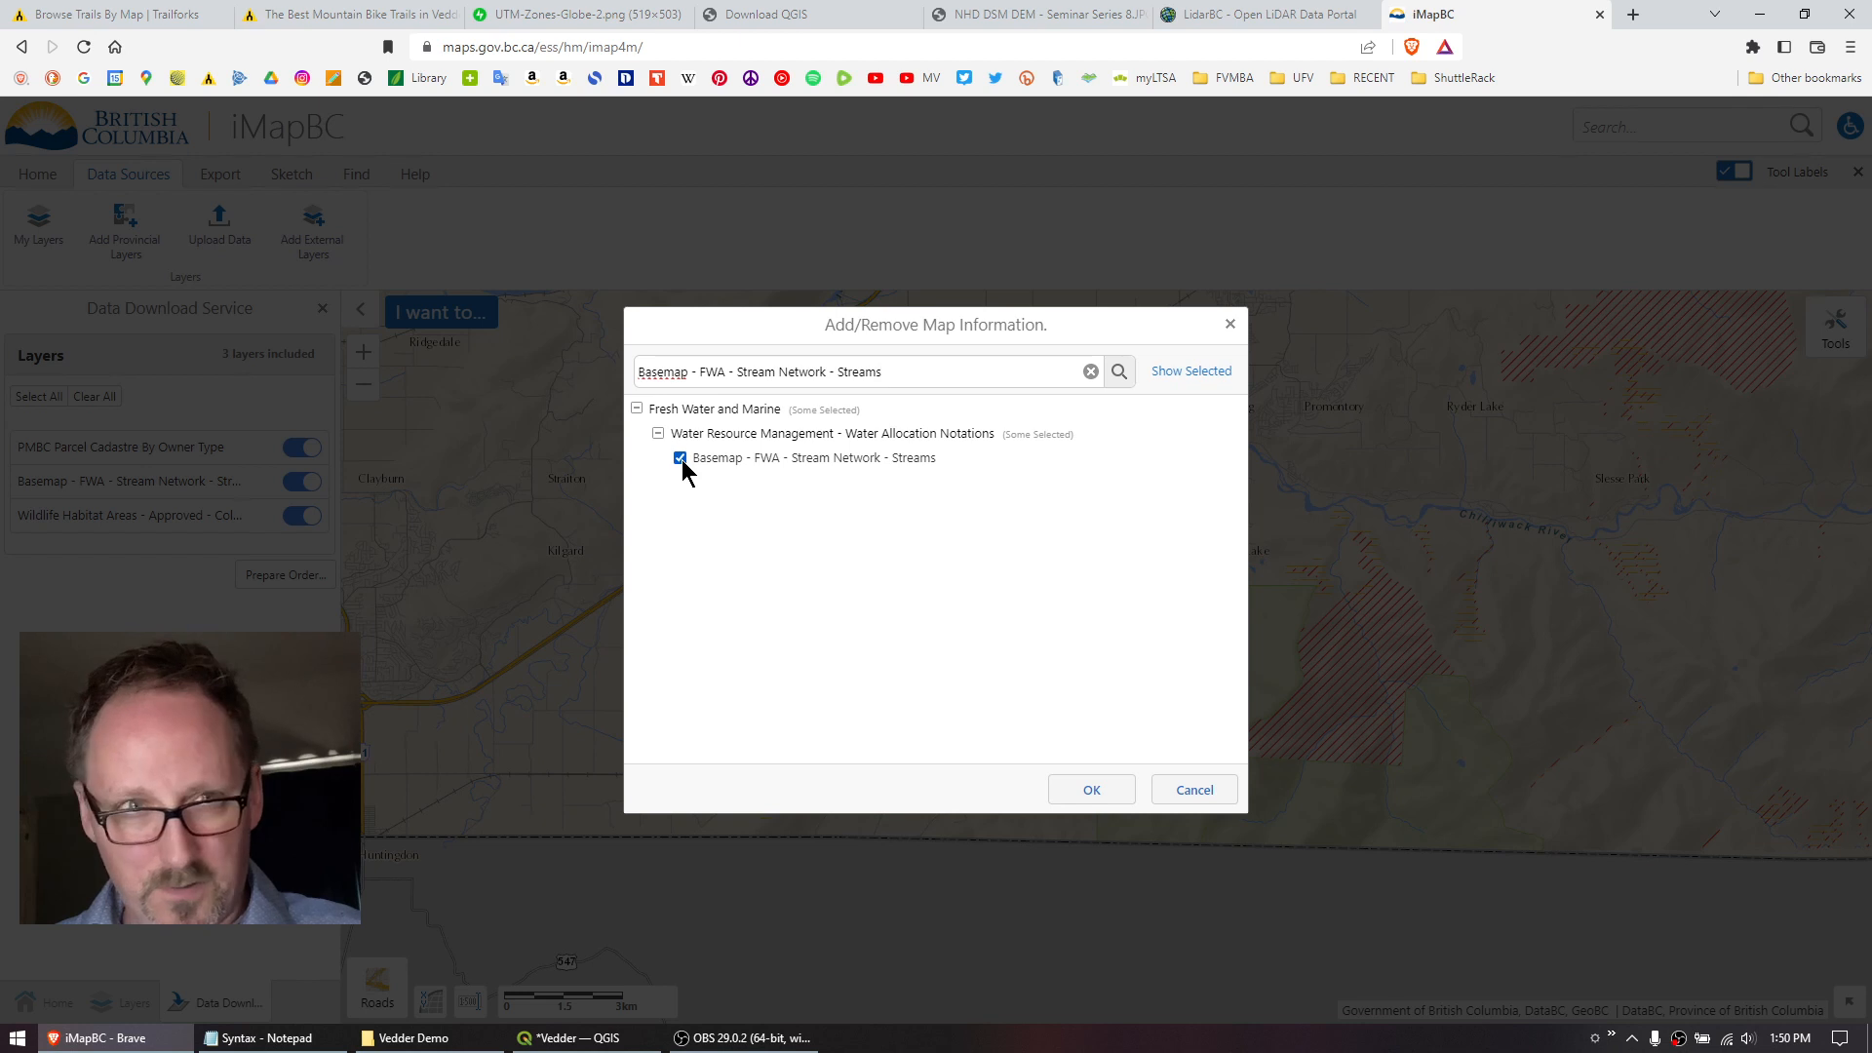
click(1202, 789)
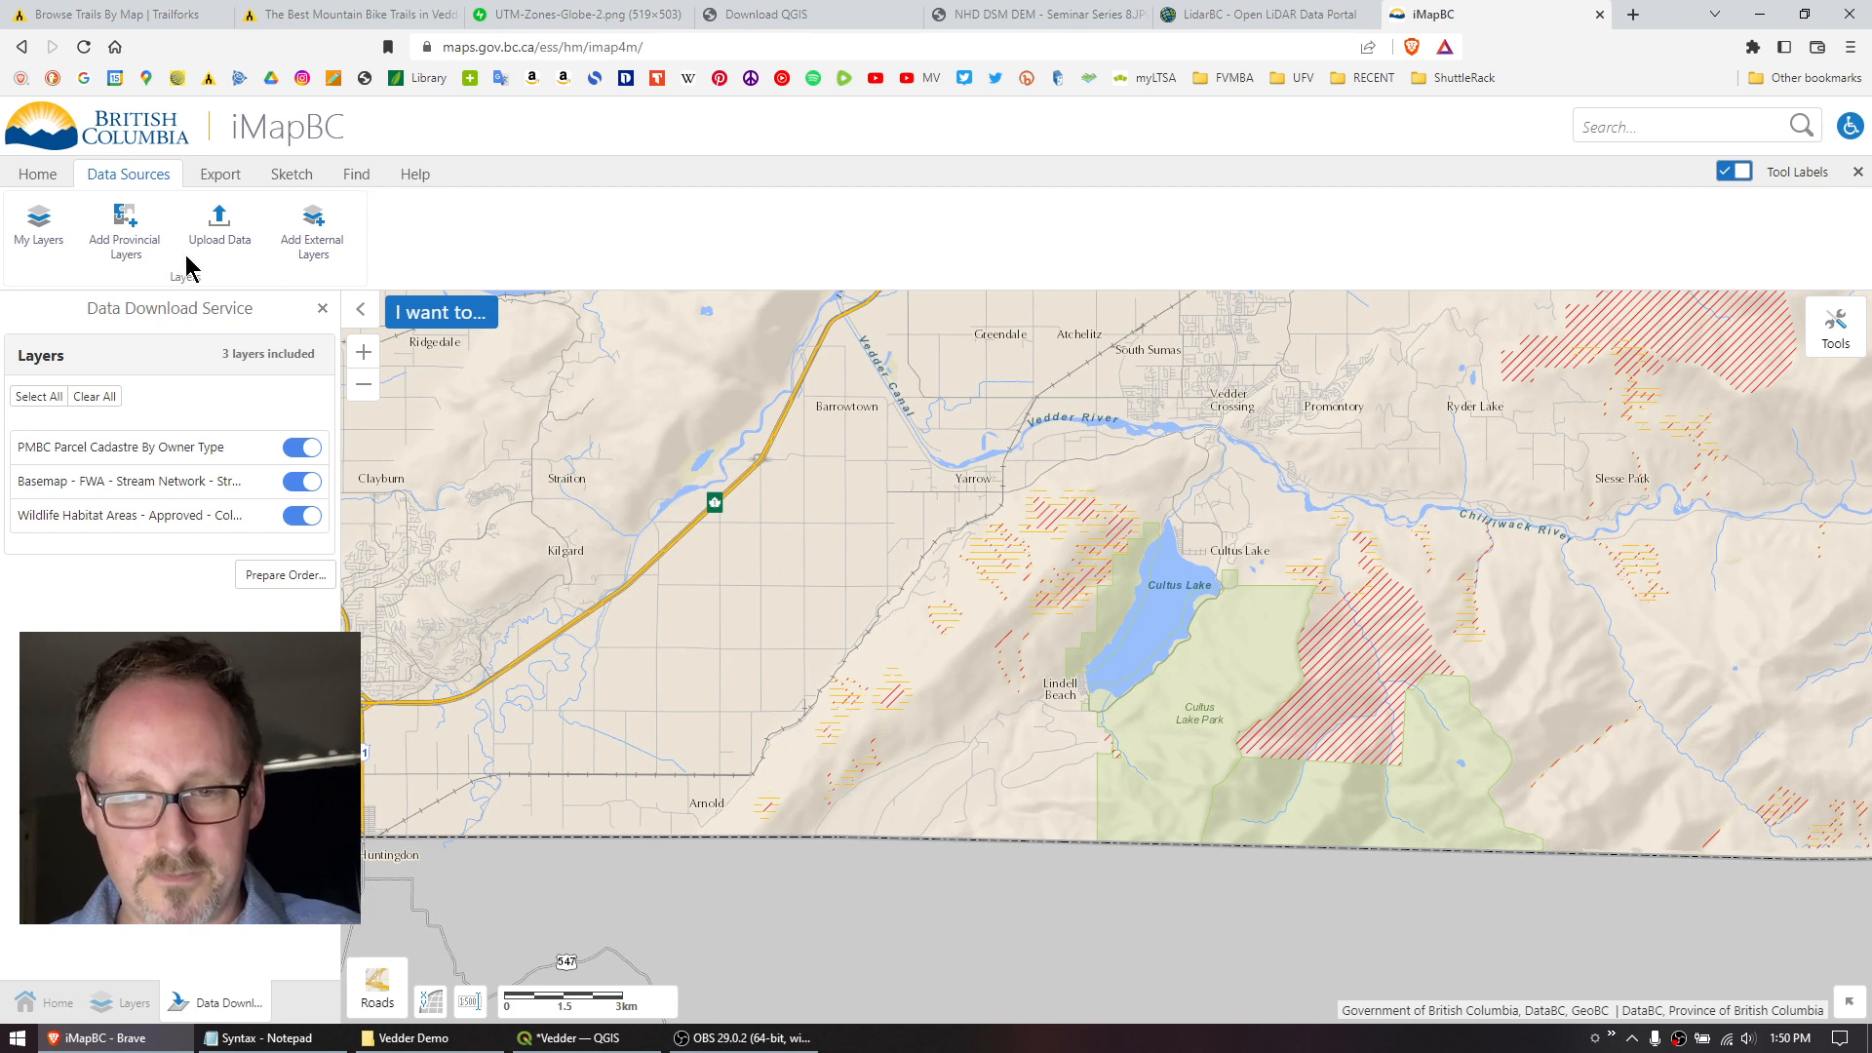
Search the layer catalog for "wildlife habitat", look up Wildlife Habitat Areas - Approved - Colour Themed, and close the catalog without changes.
click(123, 233)
text(hab)
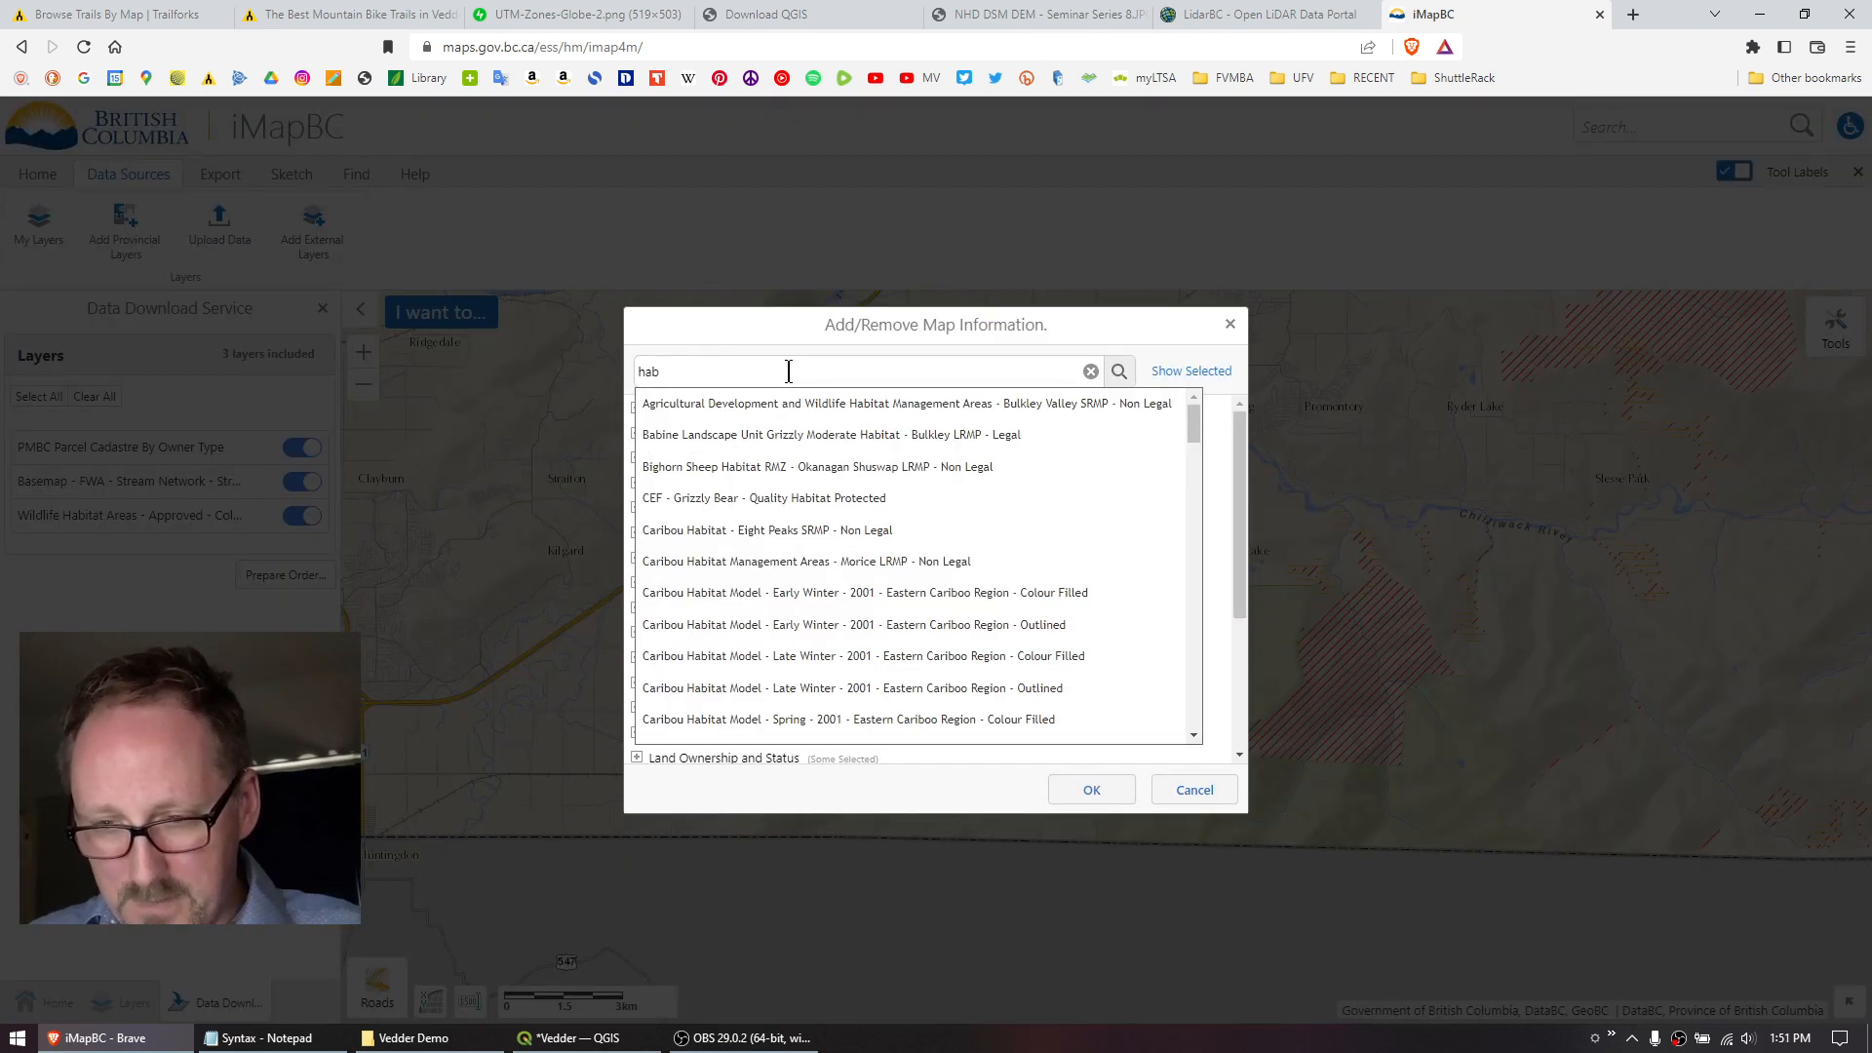
text(itat )
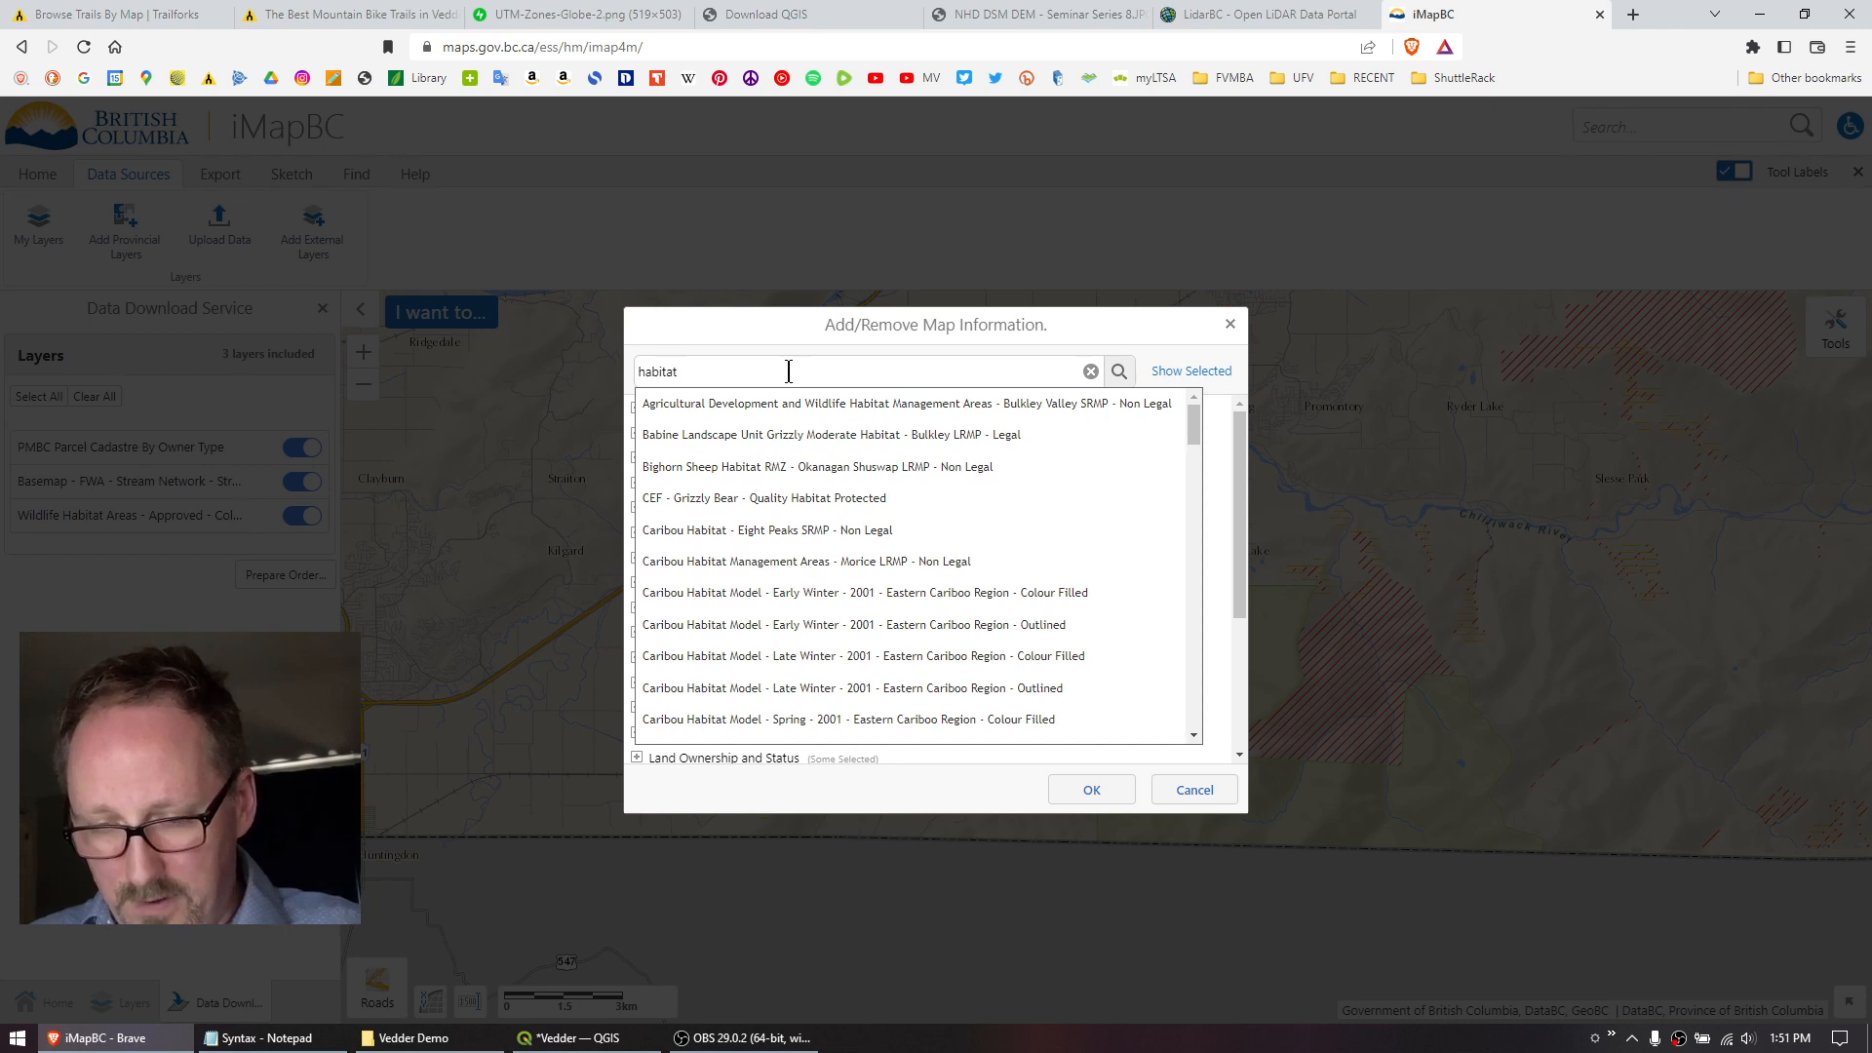
text(wildlife)
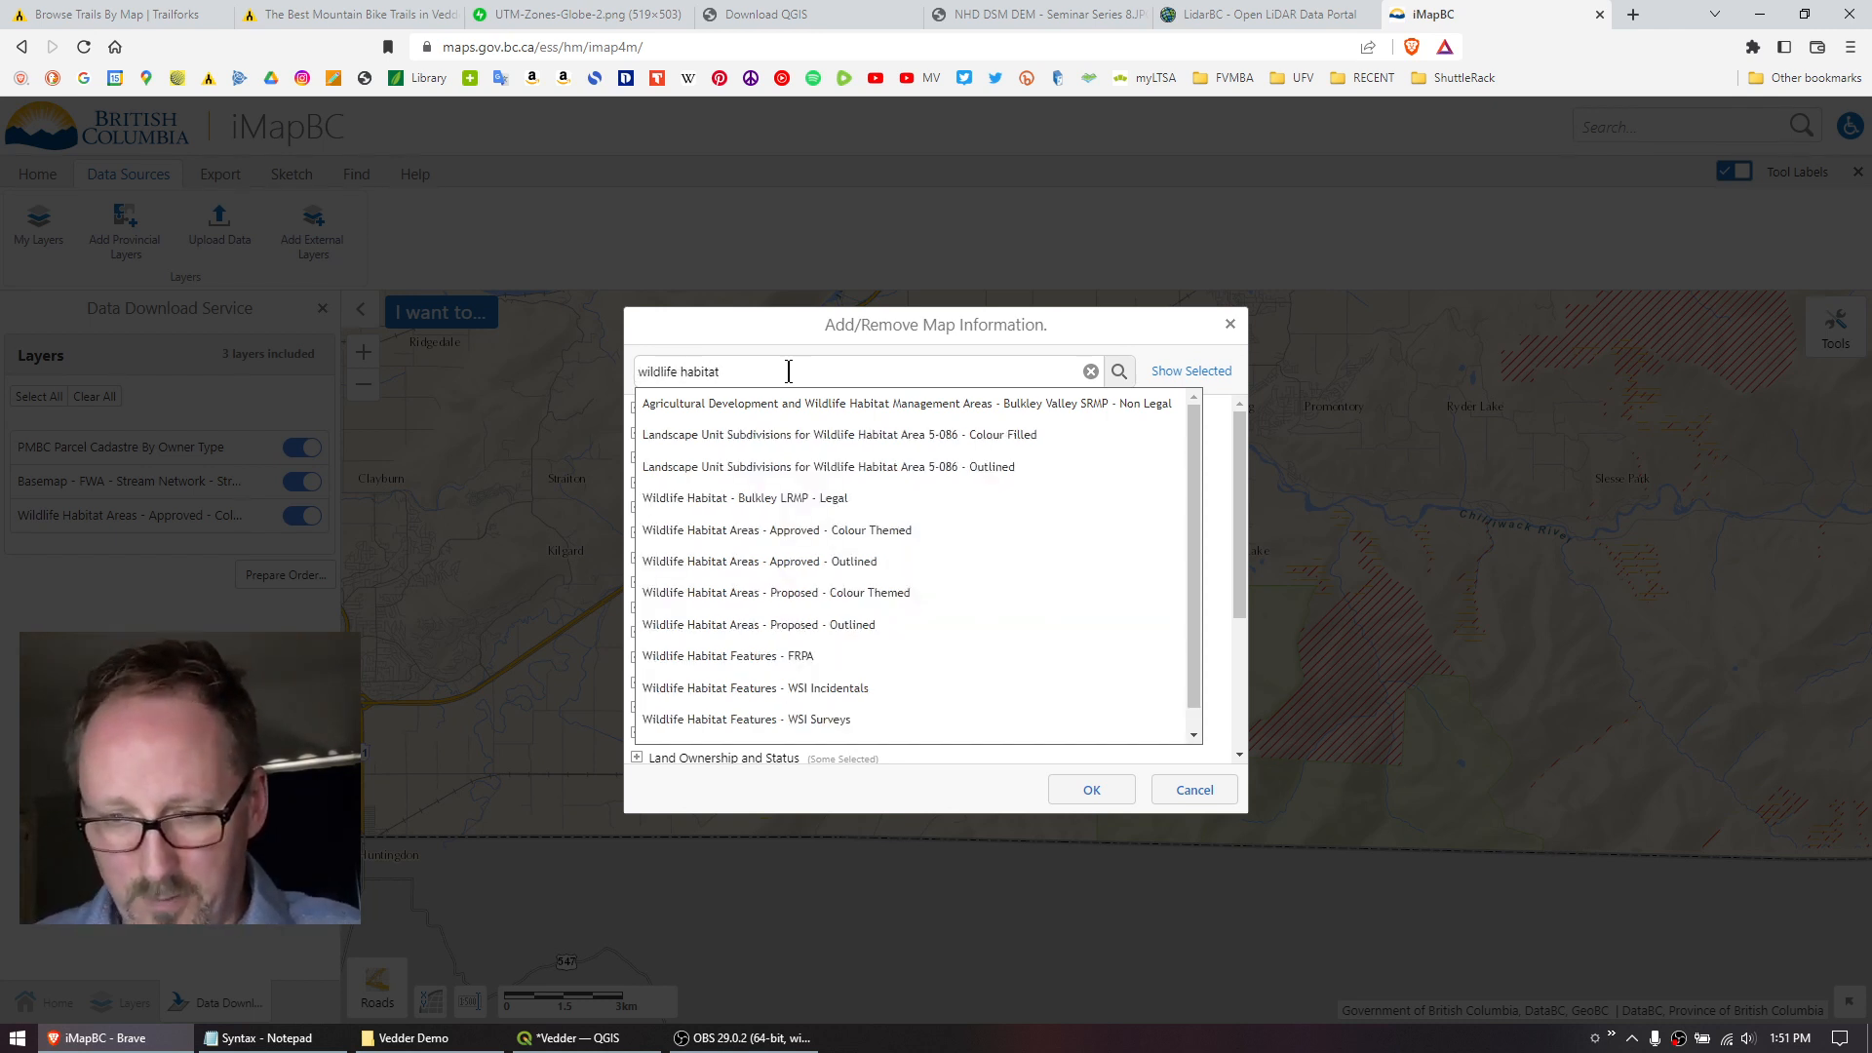
click(707, 539)
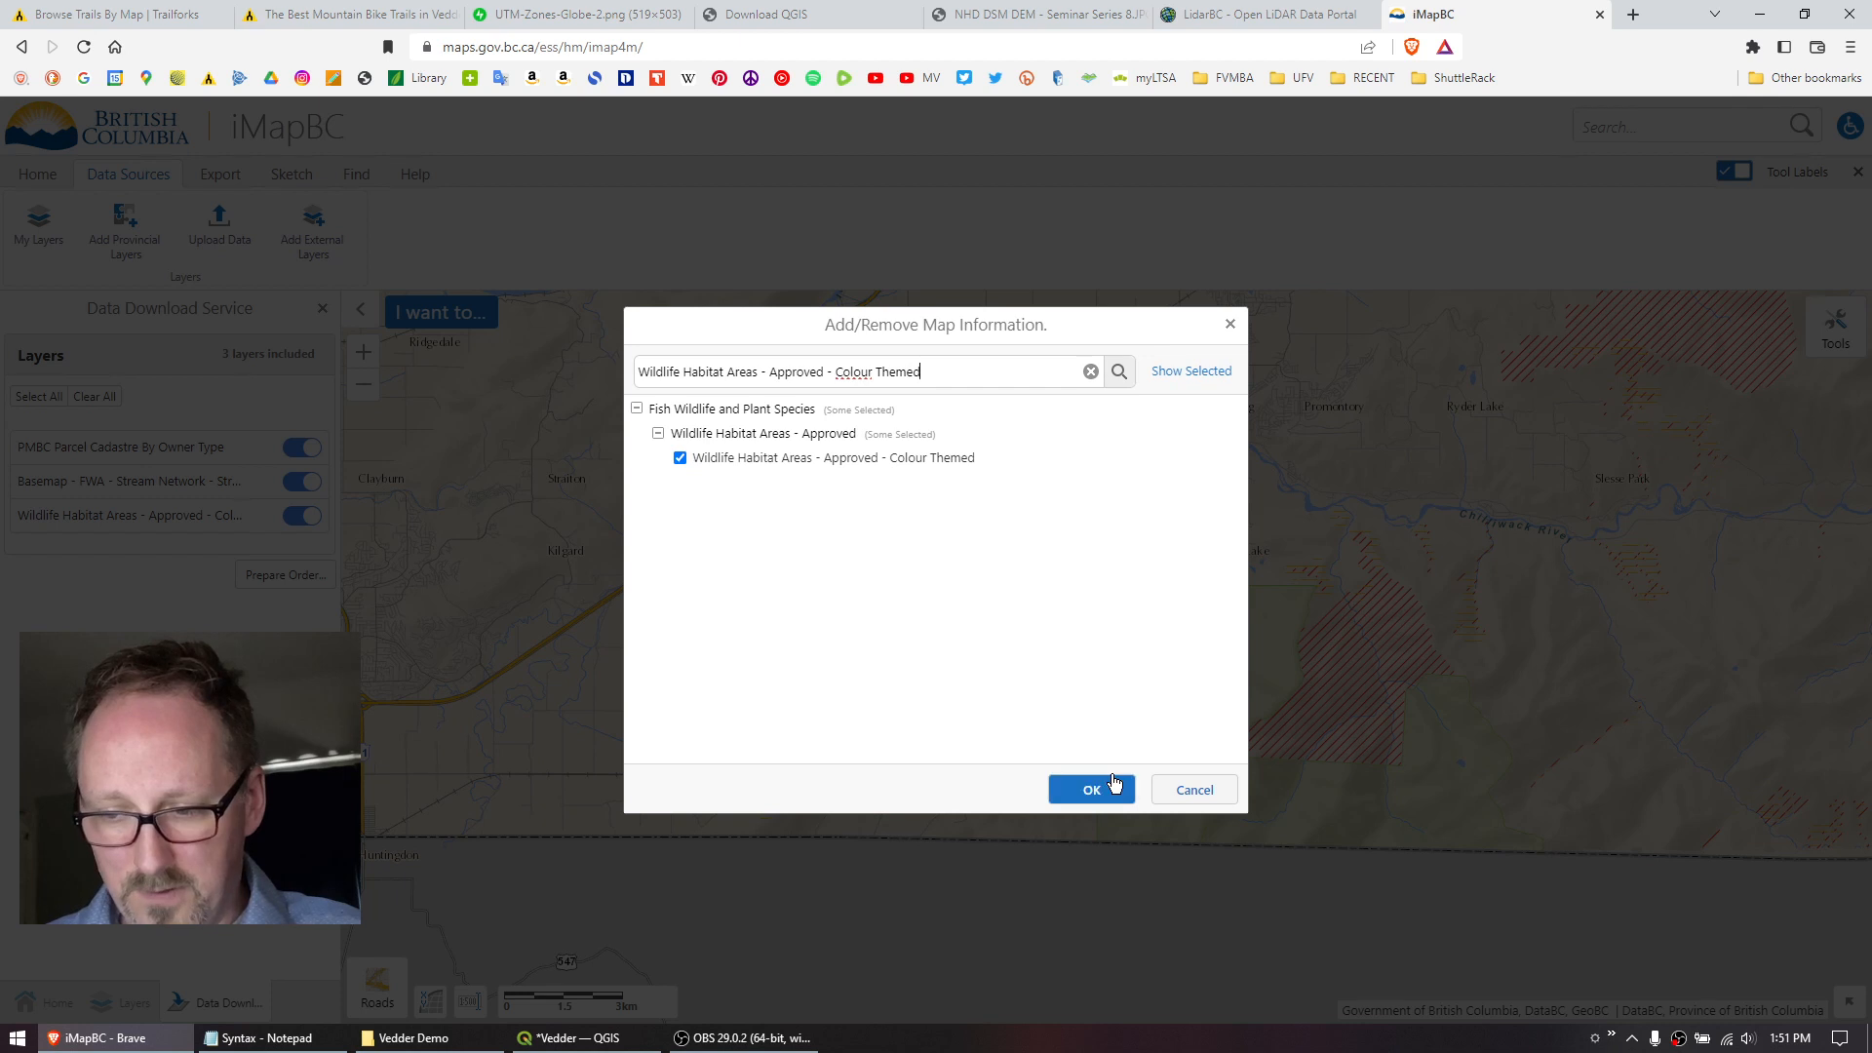
click(1200, 788)
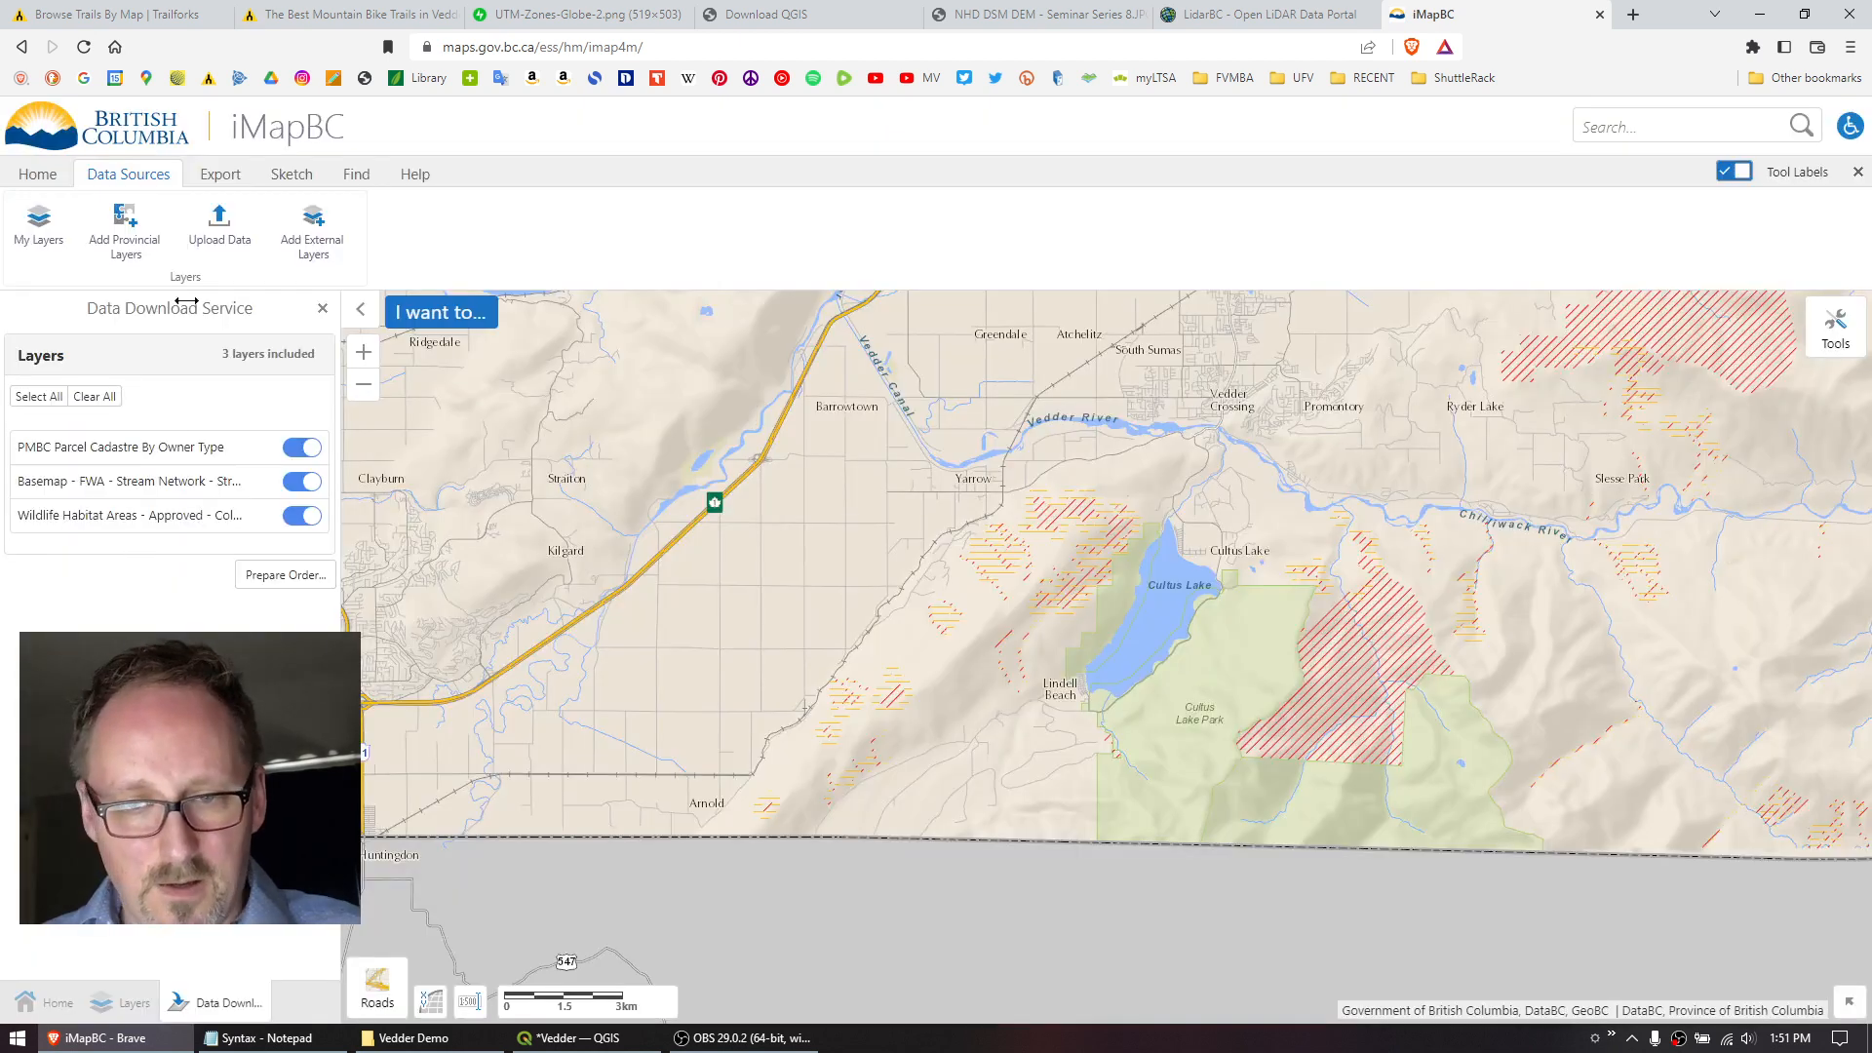
Prepare a provincial layer download order for the parcel, stream and wildlife habitat layers in the UTM Zone 10 (m) coordinate system.
click(221, 178)
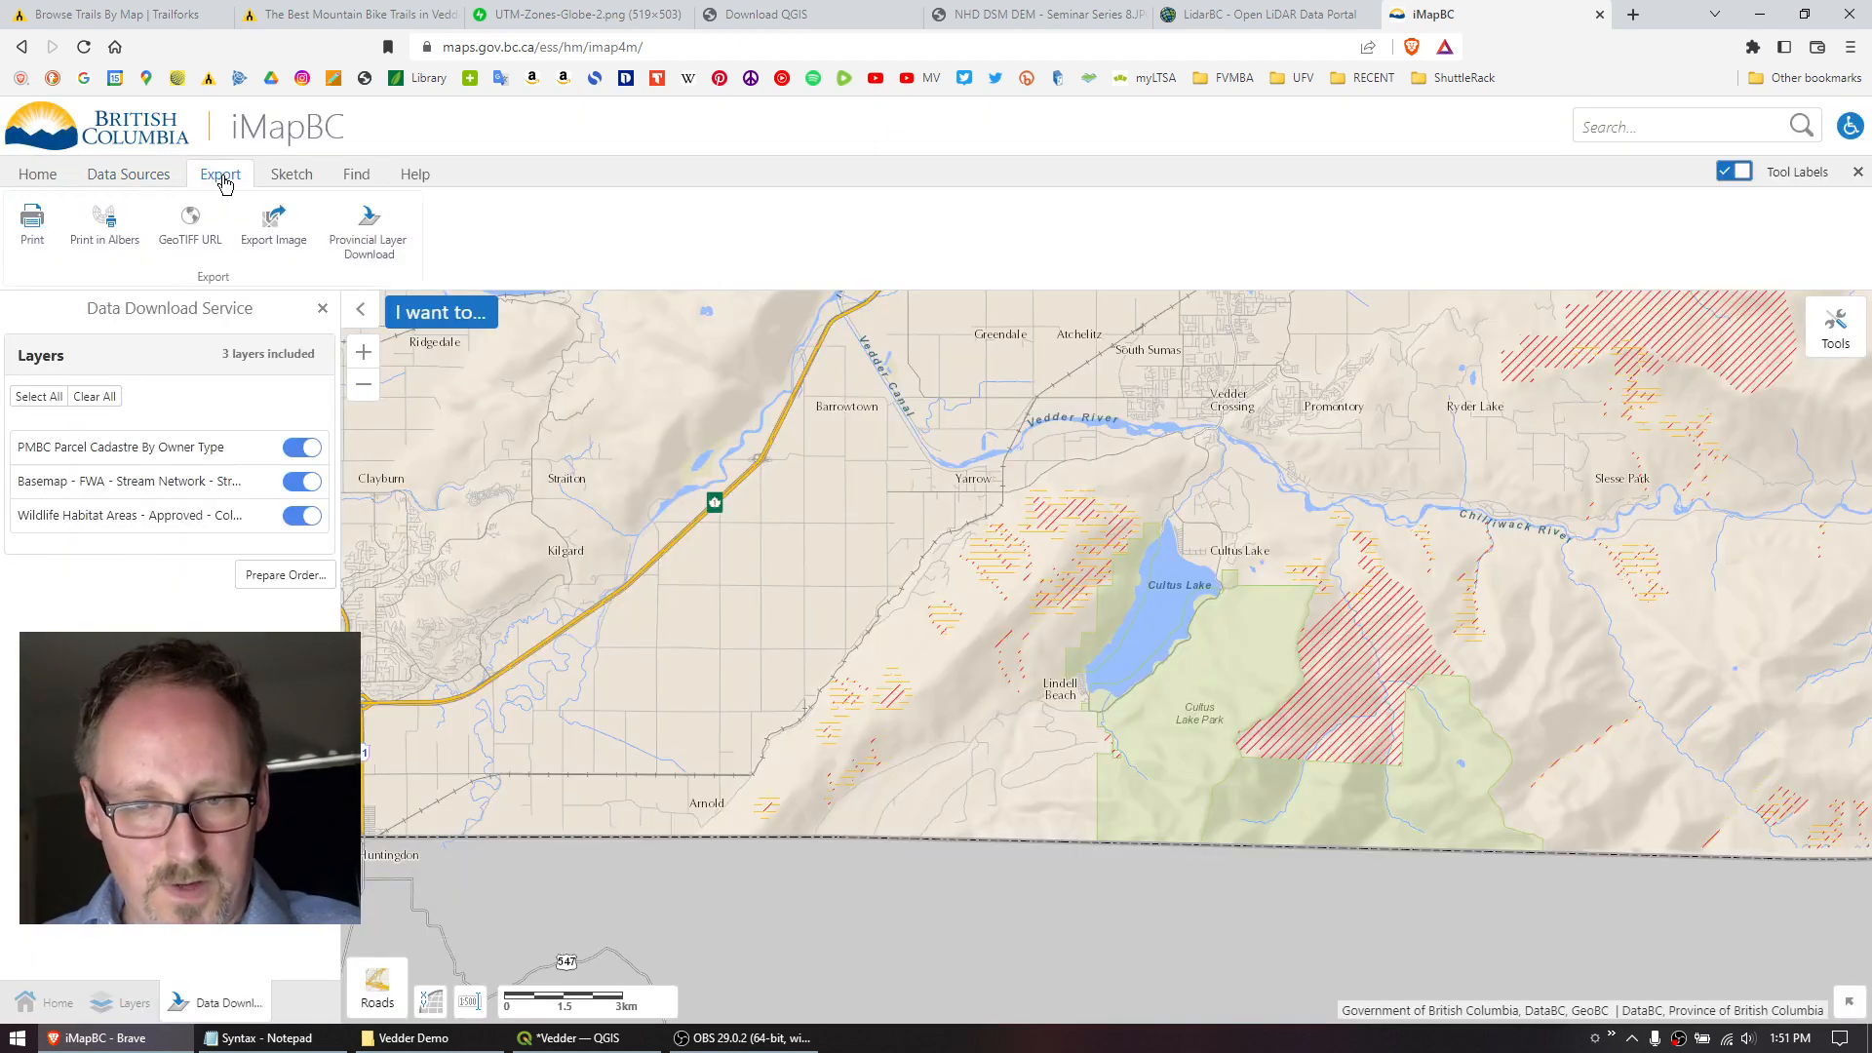
click(378, 250)
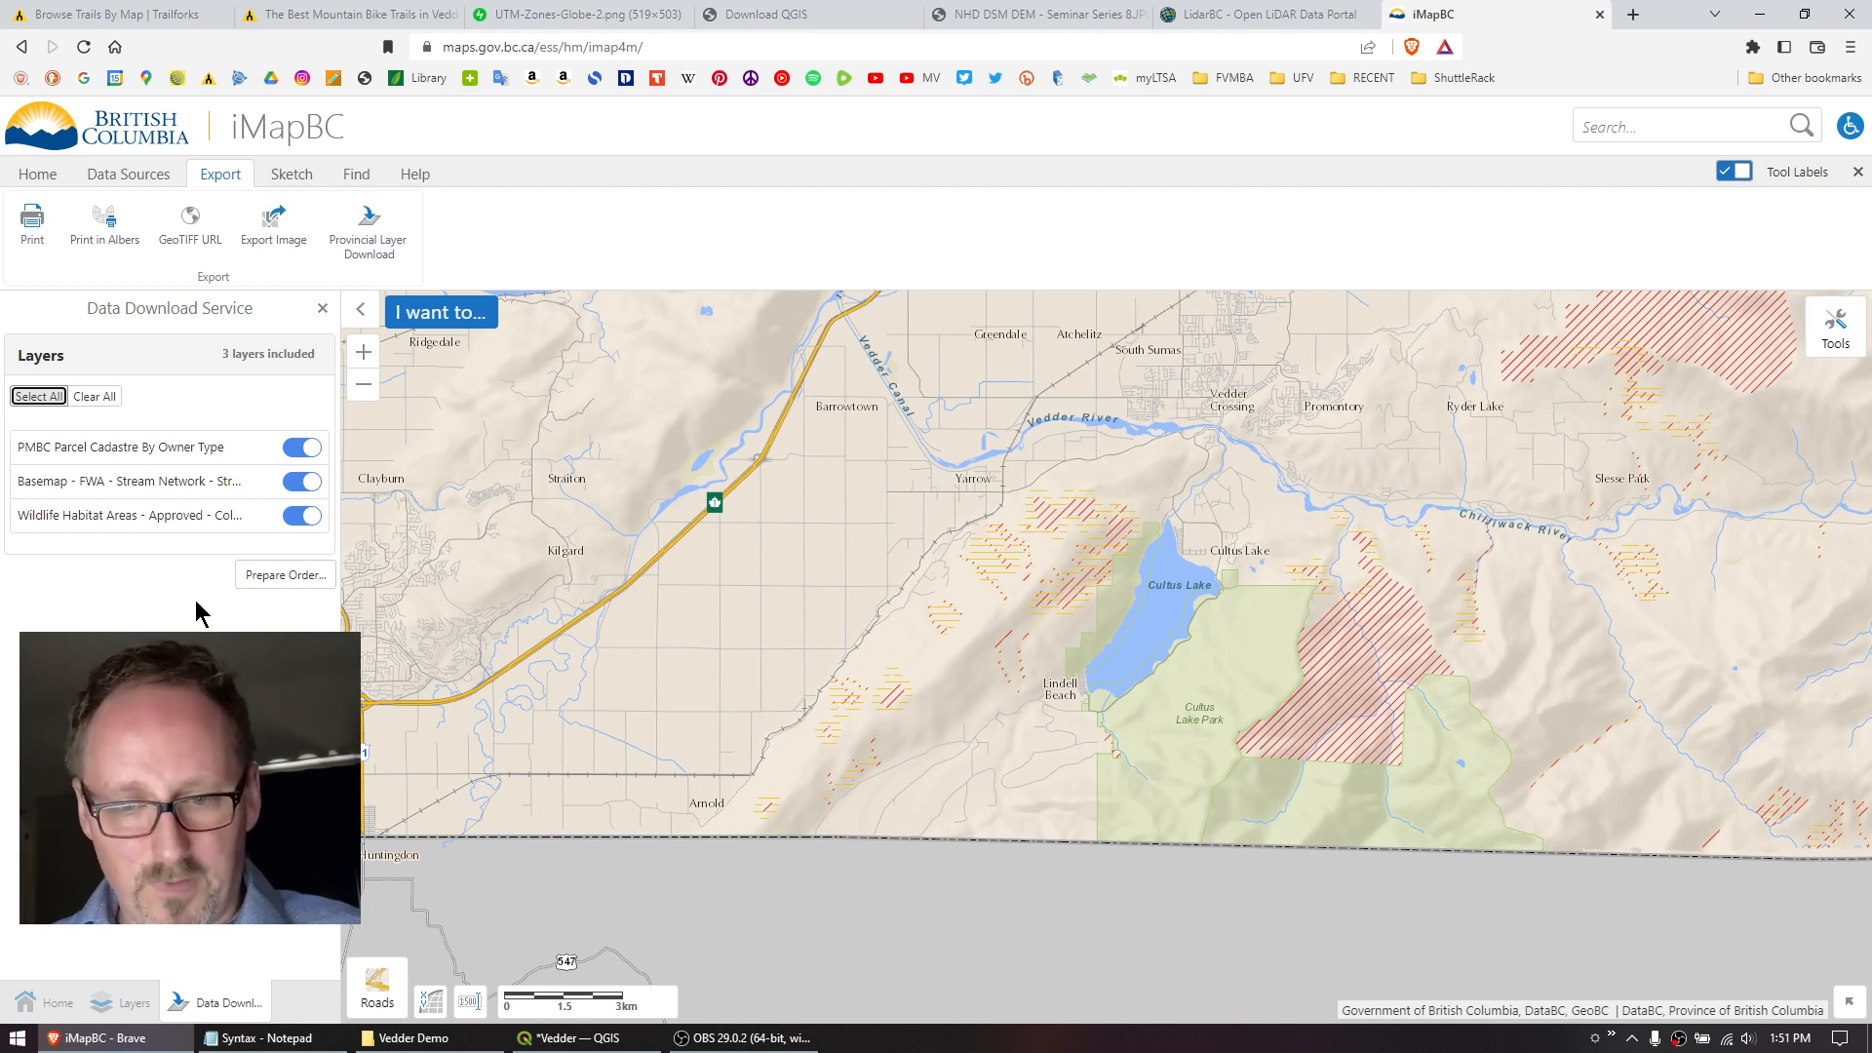
click(287, 577)
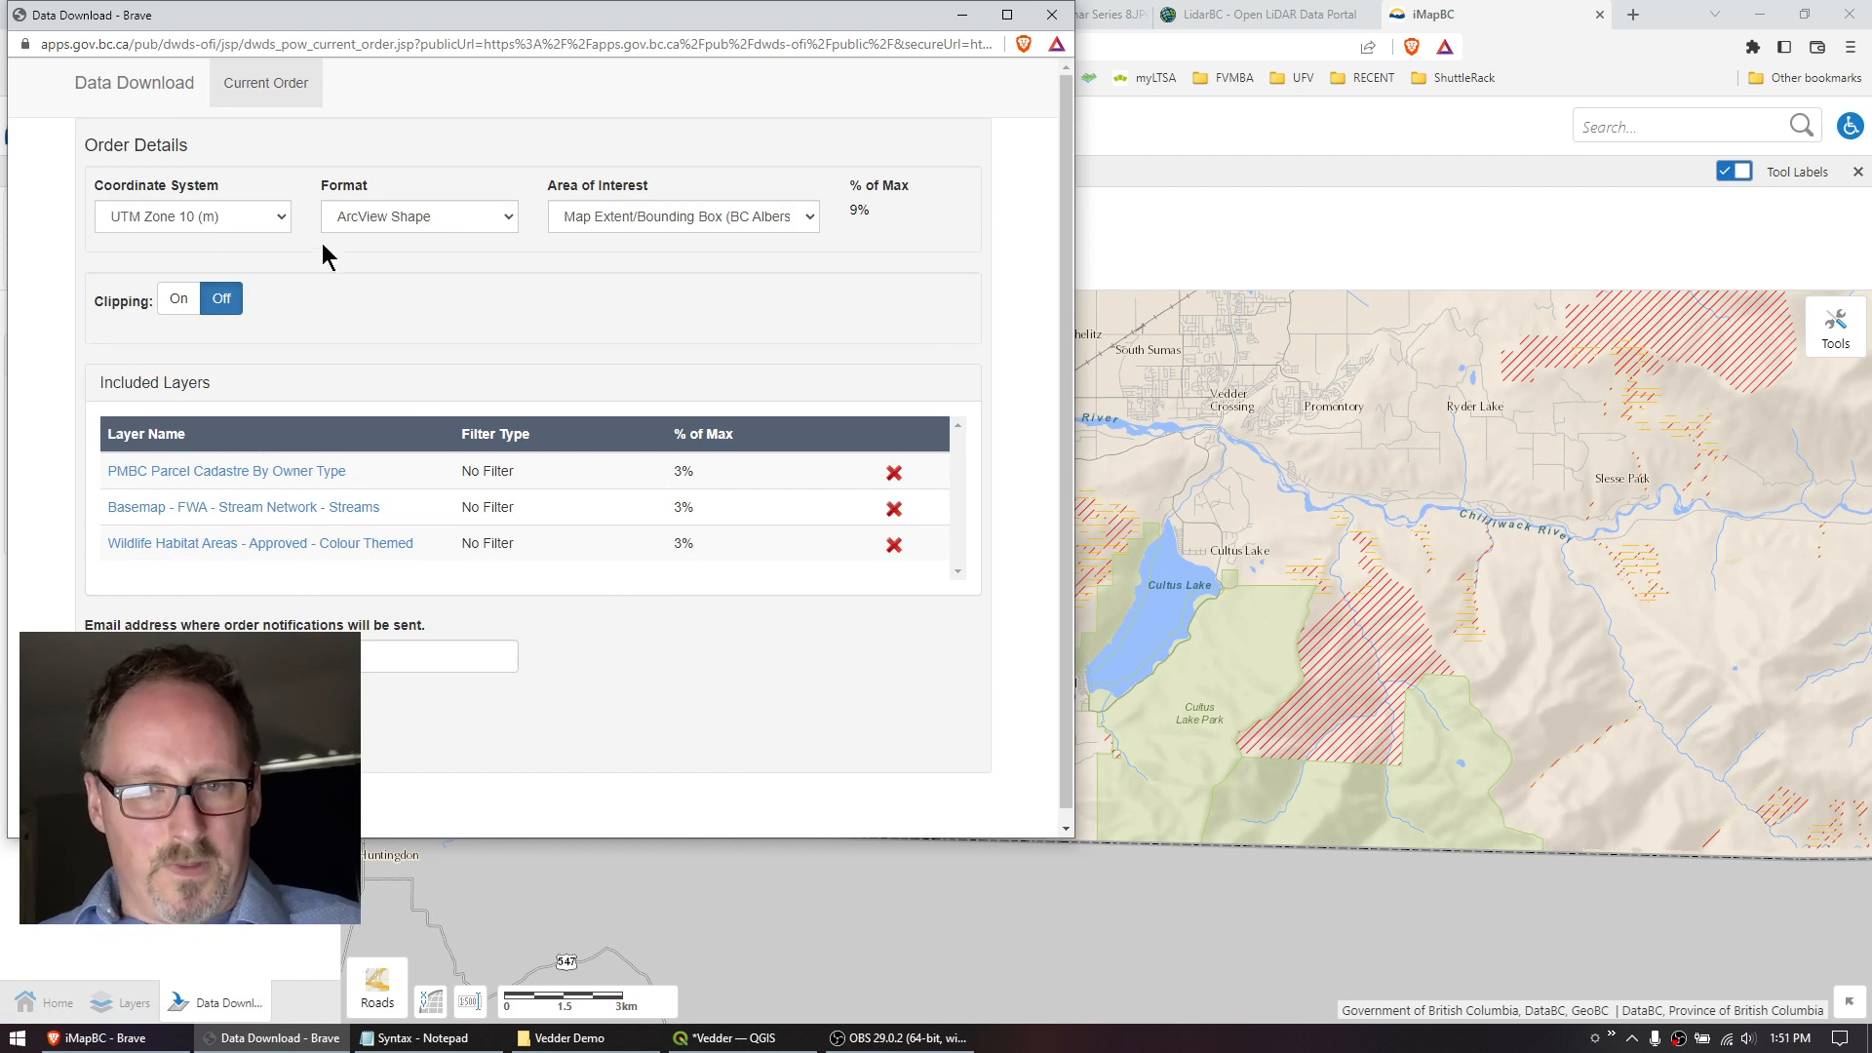
click(237, 222)
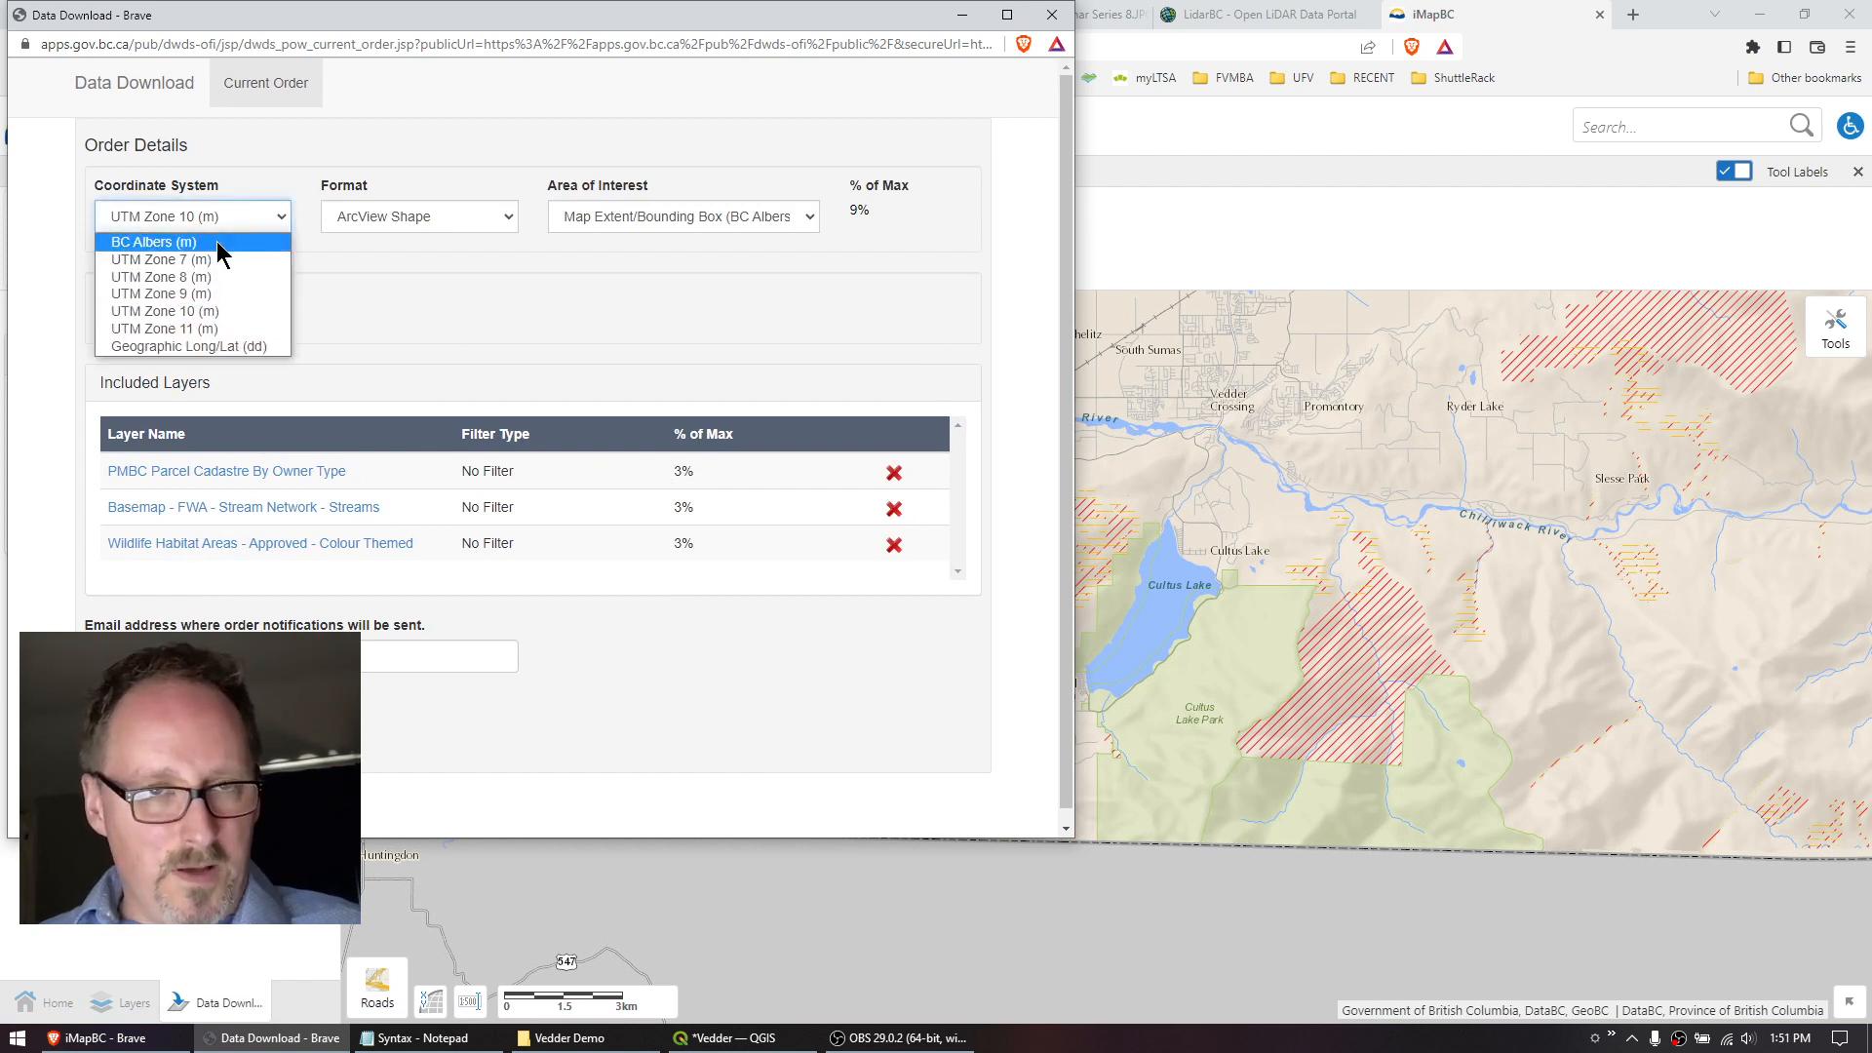
click(210, 314)
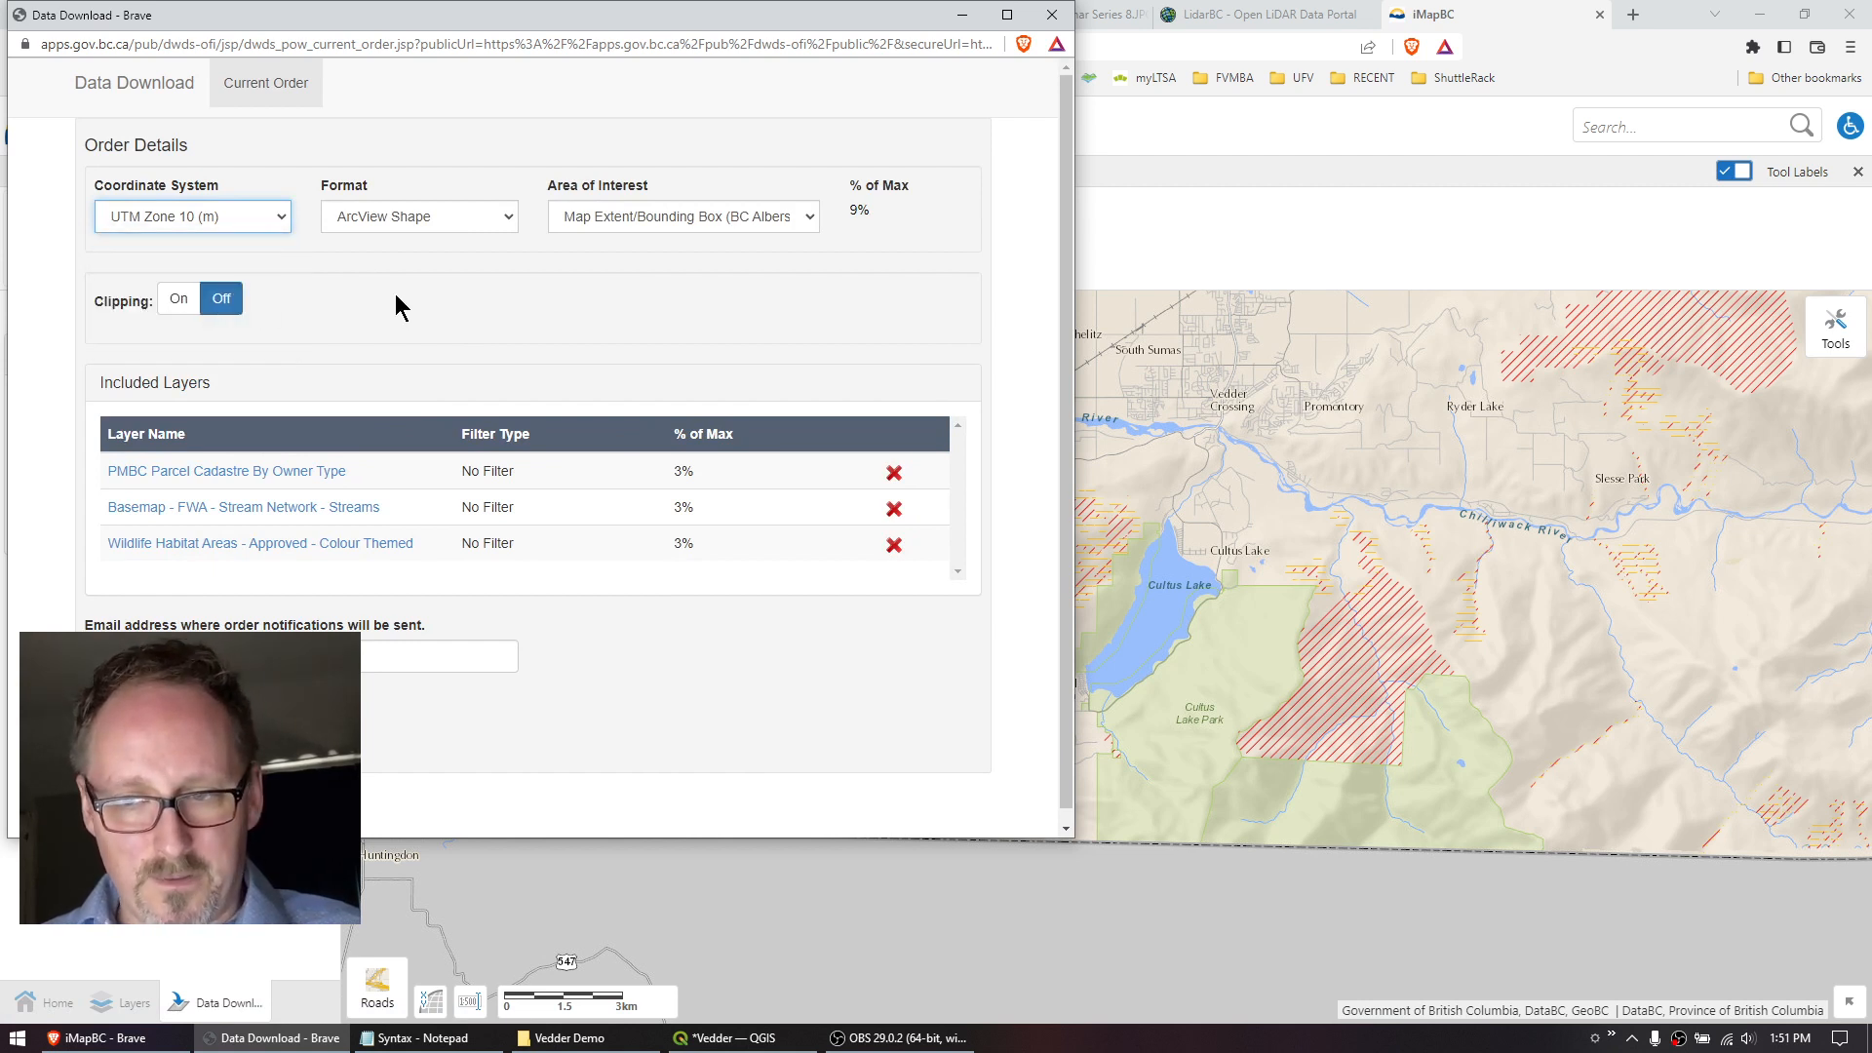
Set the order's area of interest to Draw a Custom AOI and launch the AOI Selector in a maximized window.
click(806, 226)
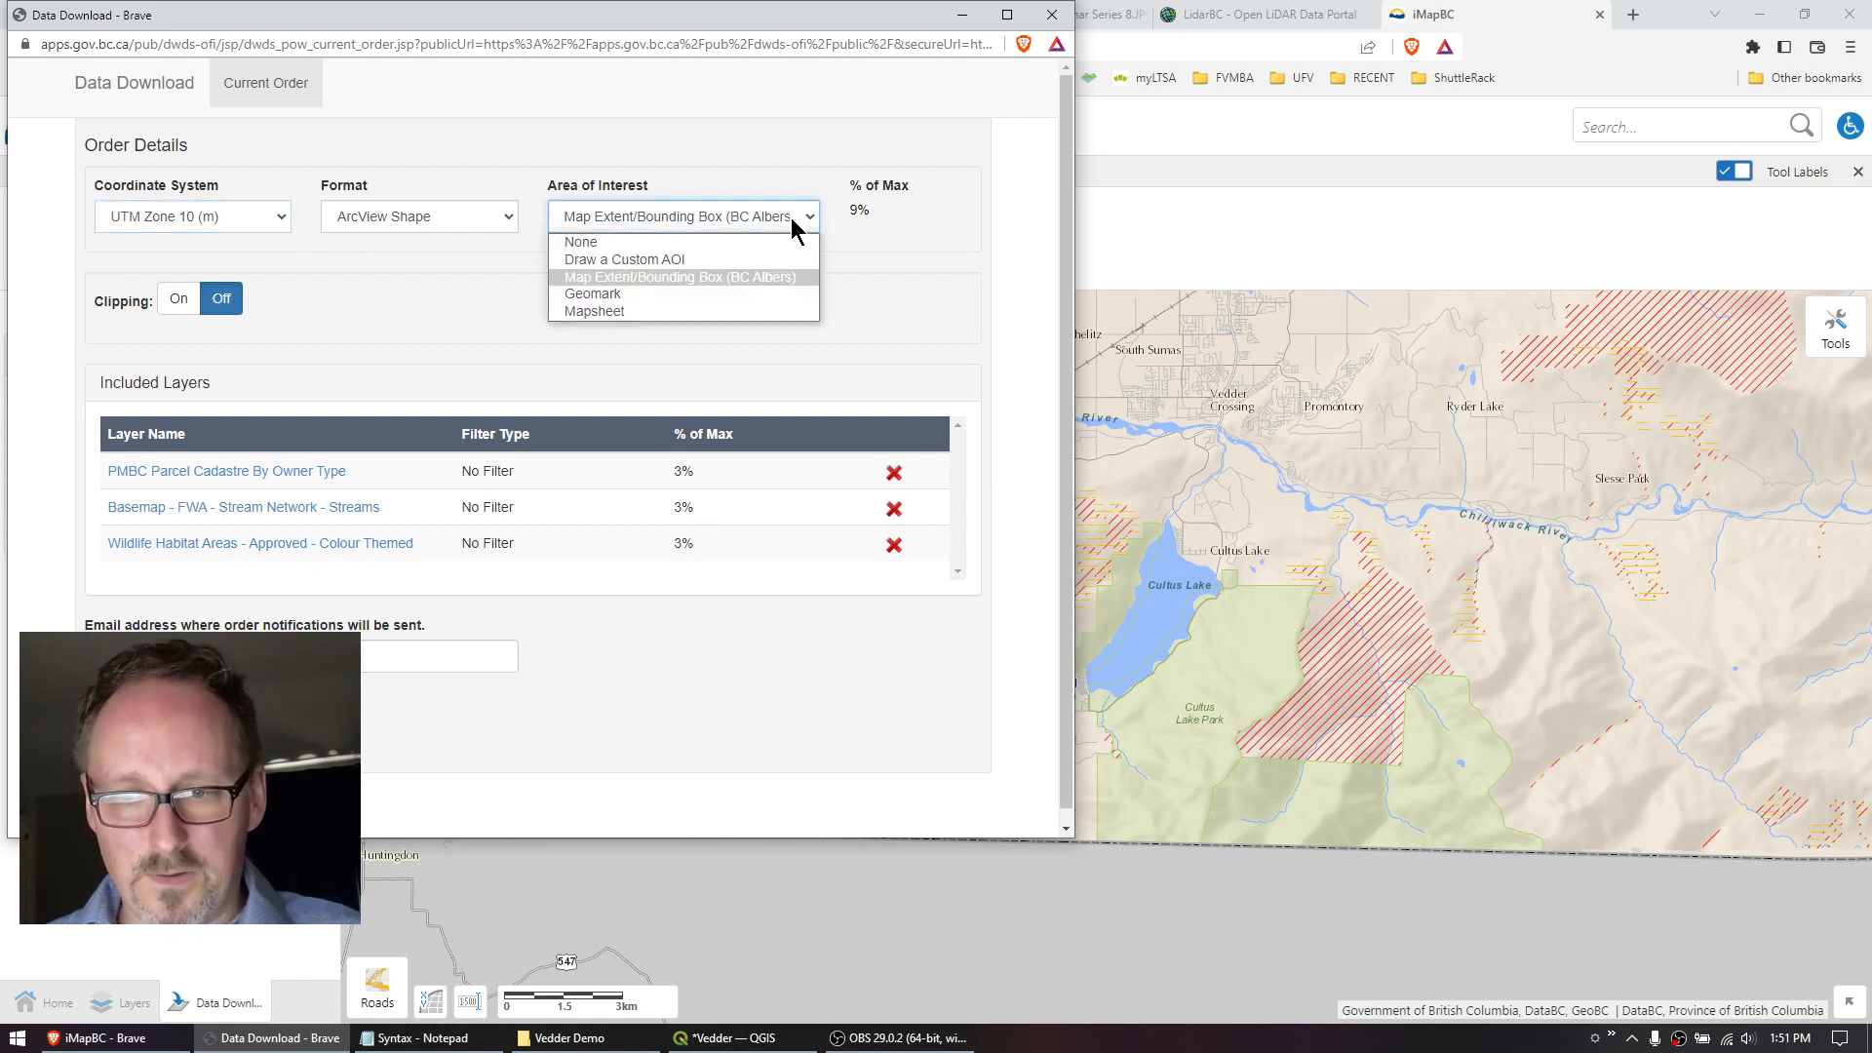
click(692, 259)
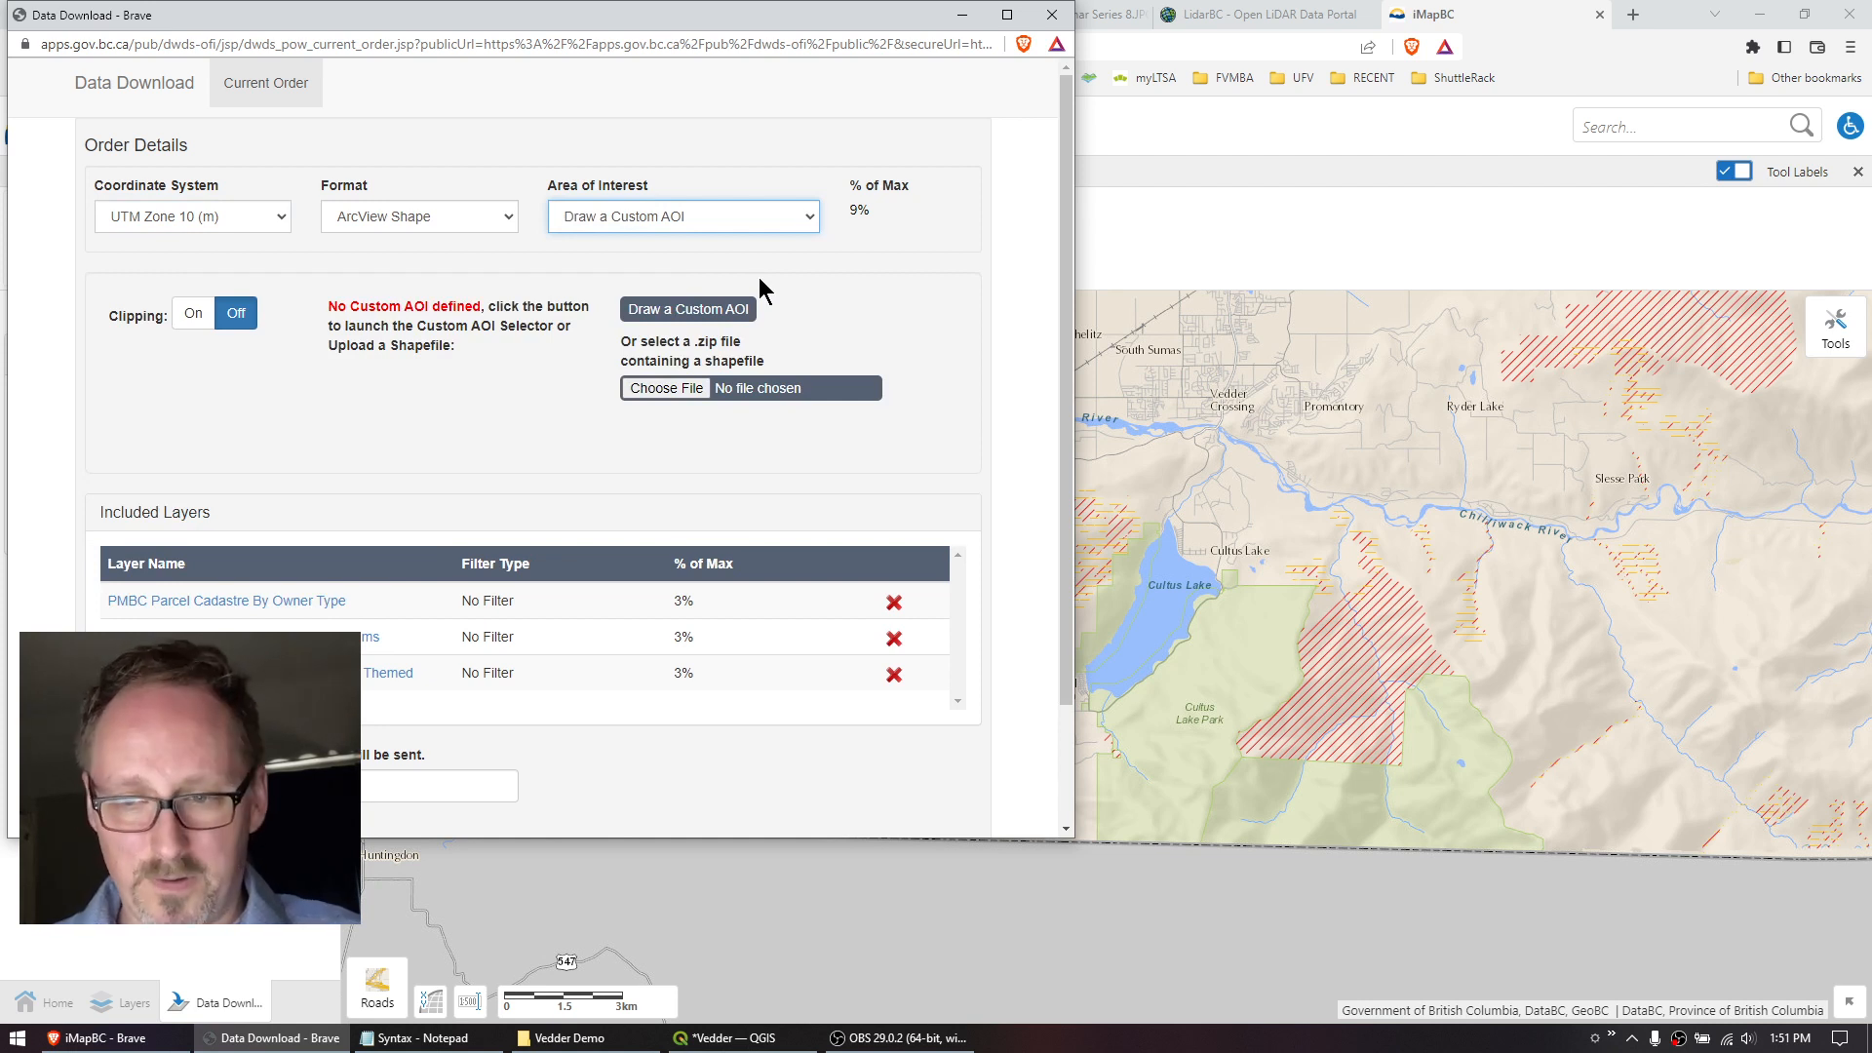
click(695, 312)
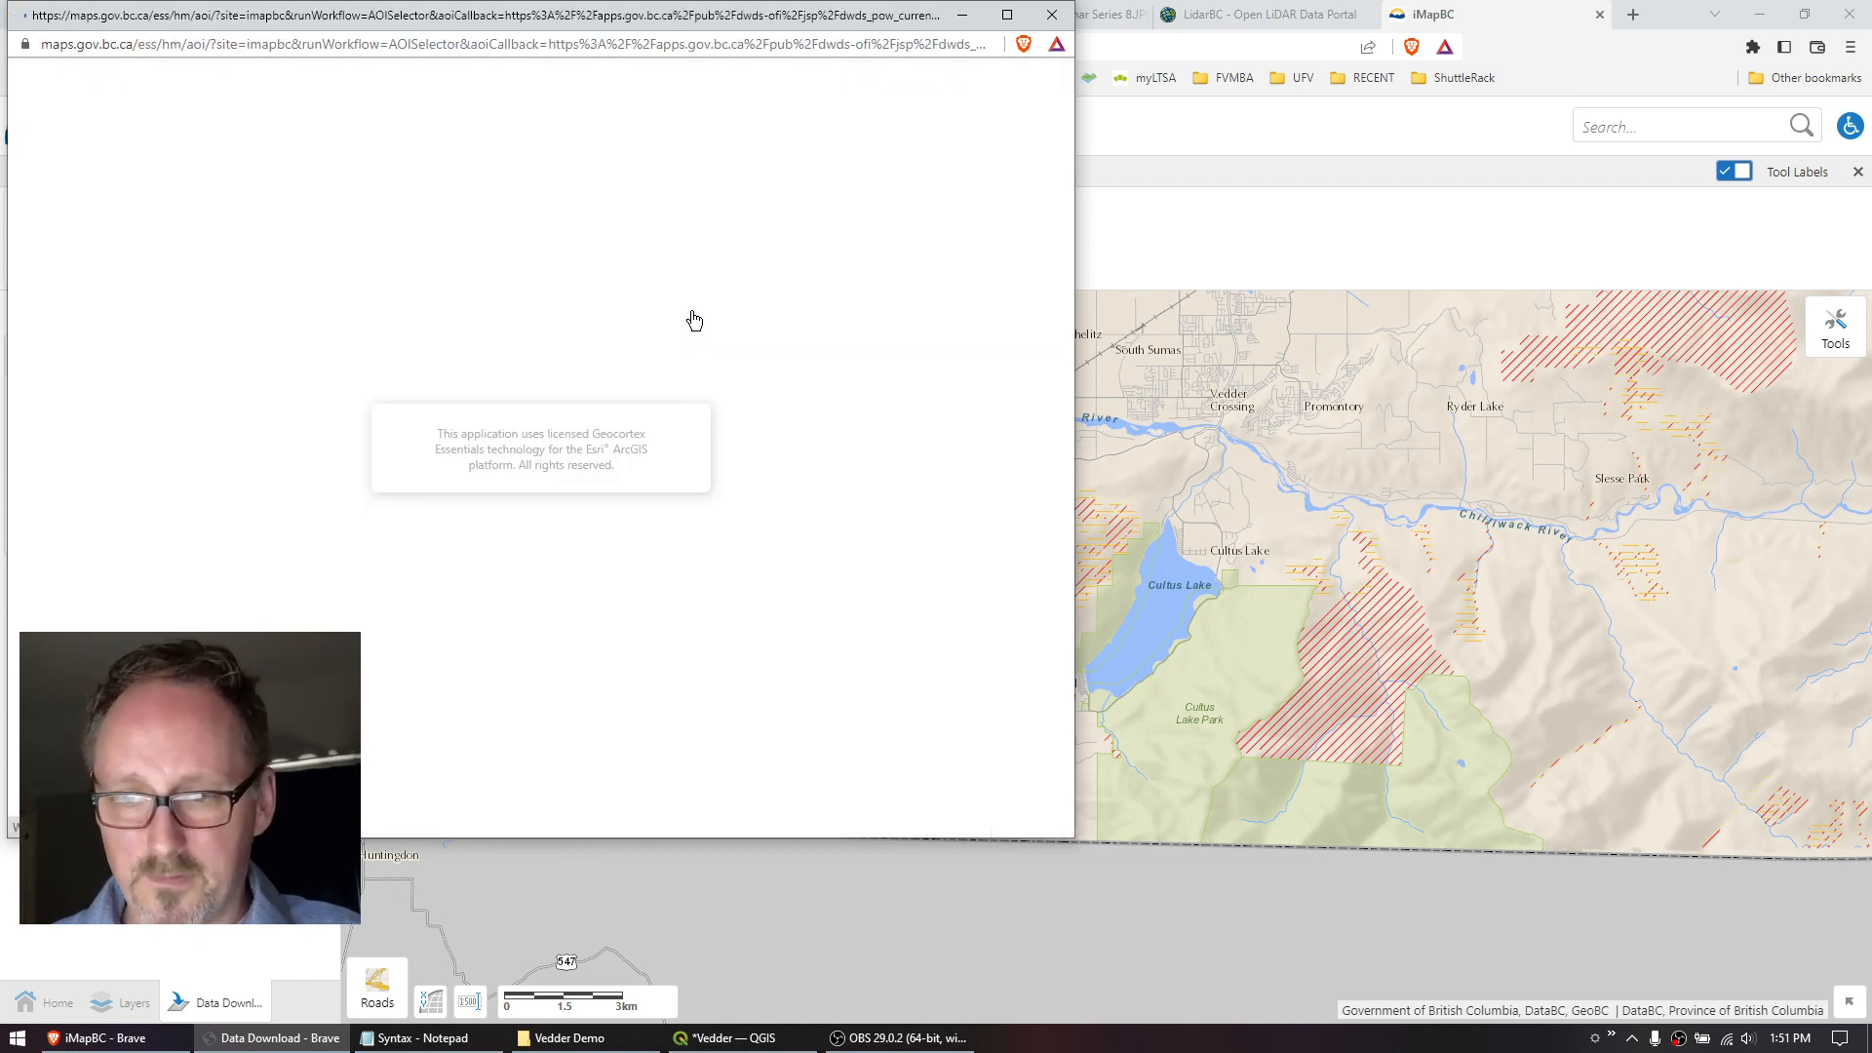
click(1007, 15)
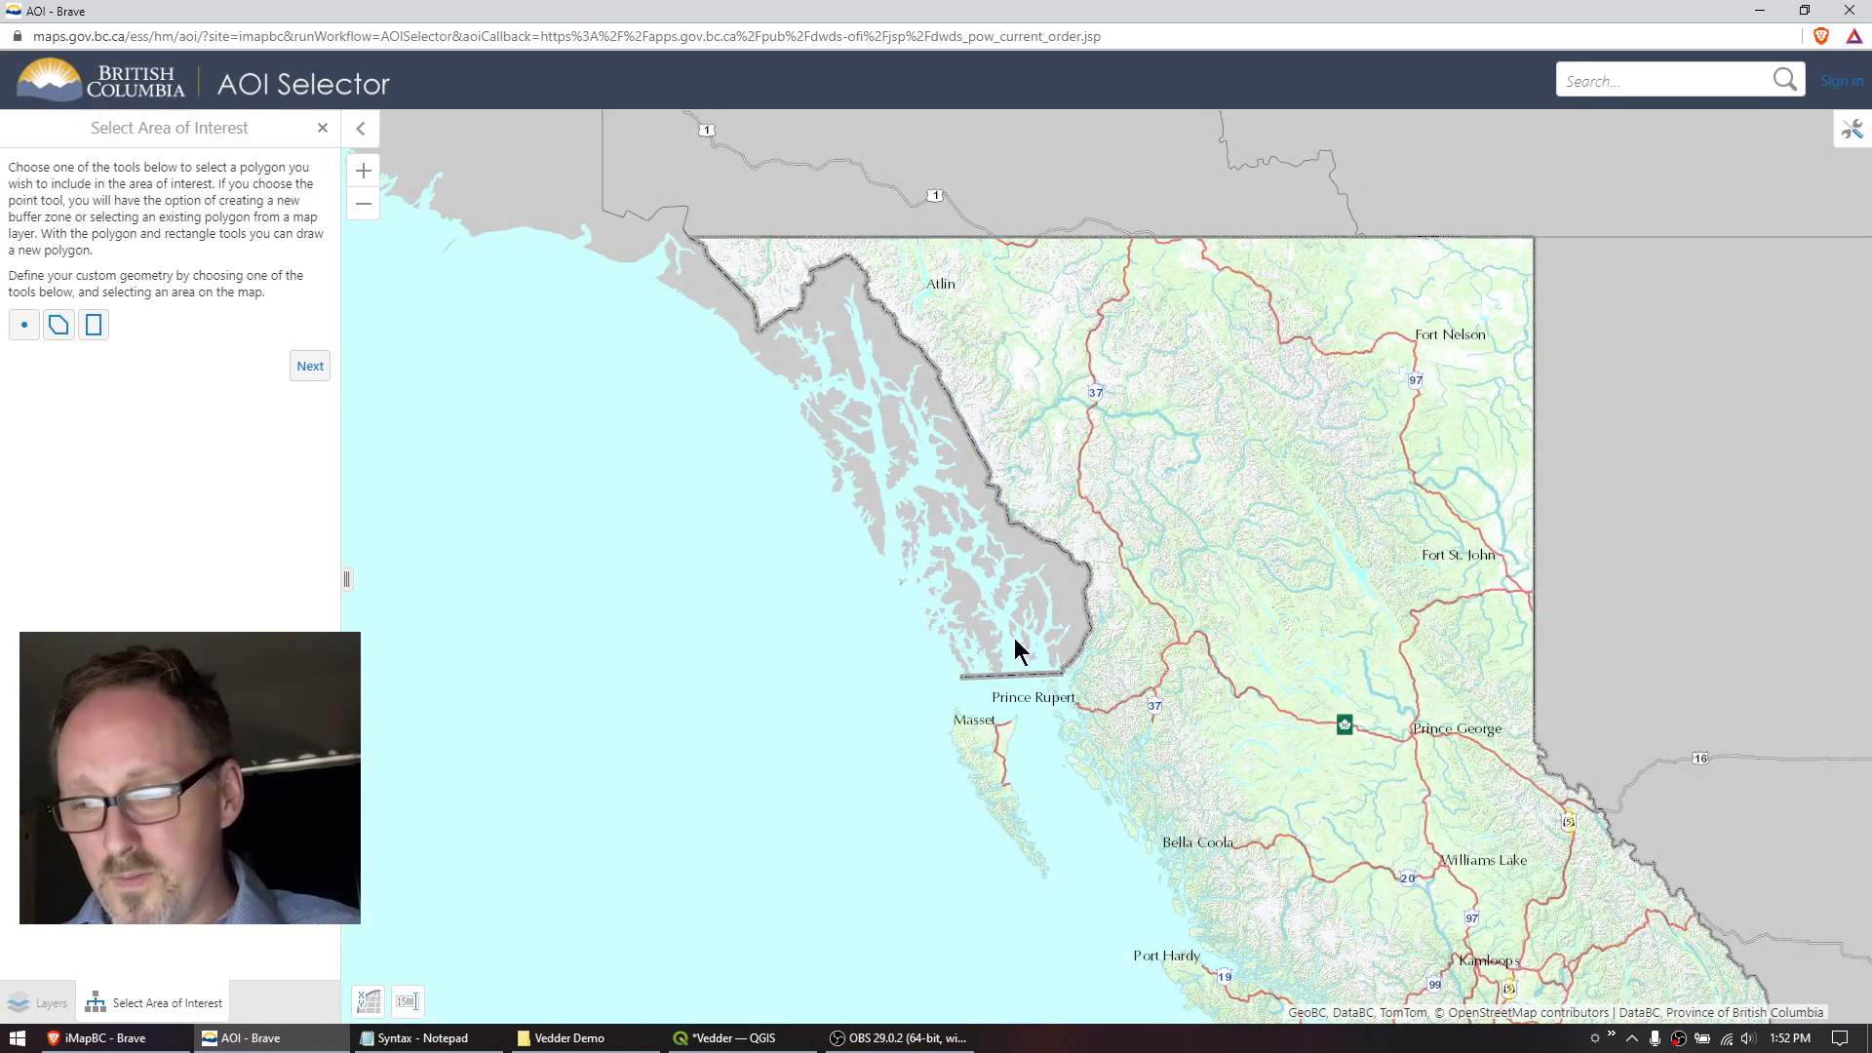
Draw a polygon area of interest around Vedder Mountain, from just below the US border to north of Cultus Lake and back along the lake.
drag(1119, 593, 761, 223)
scroll(1007, 571, up, 4)
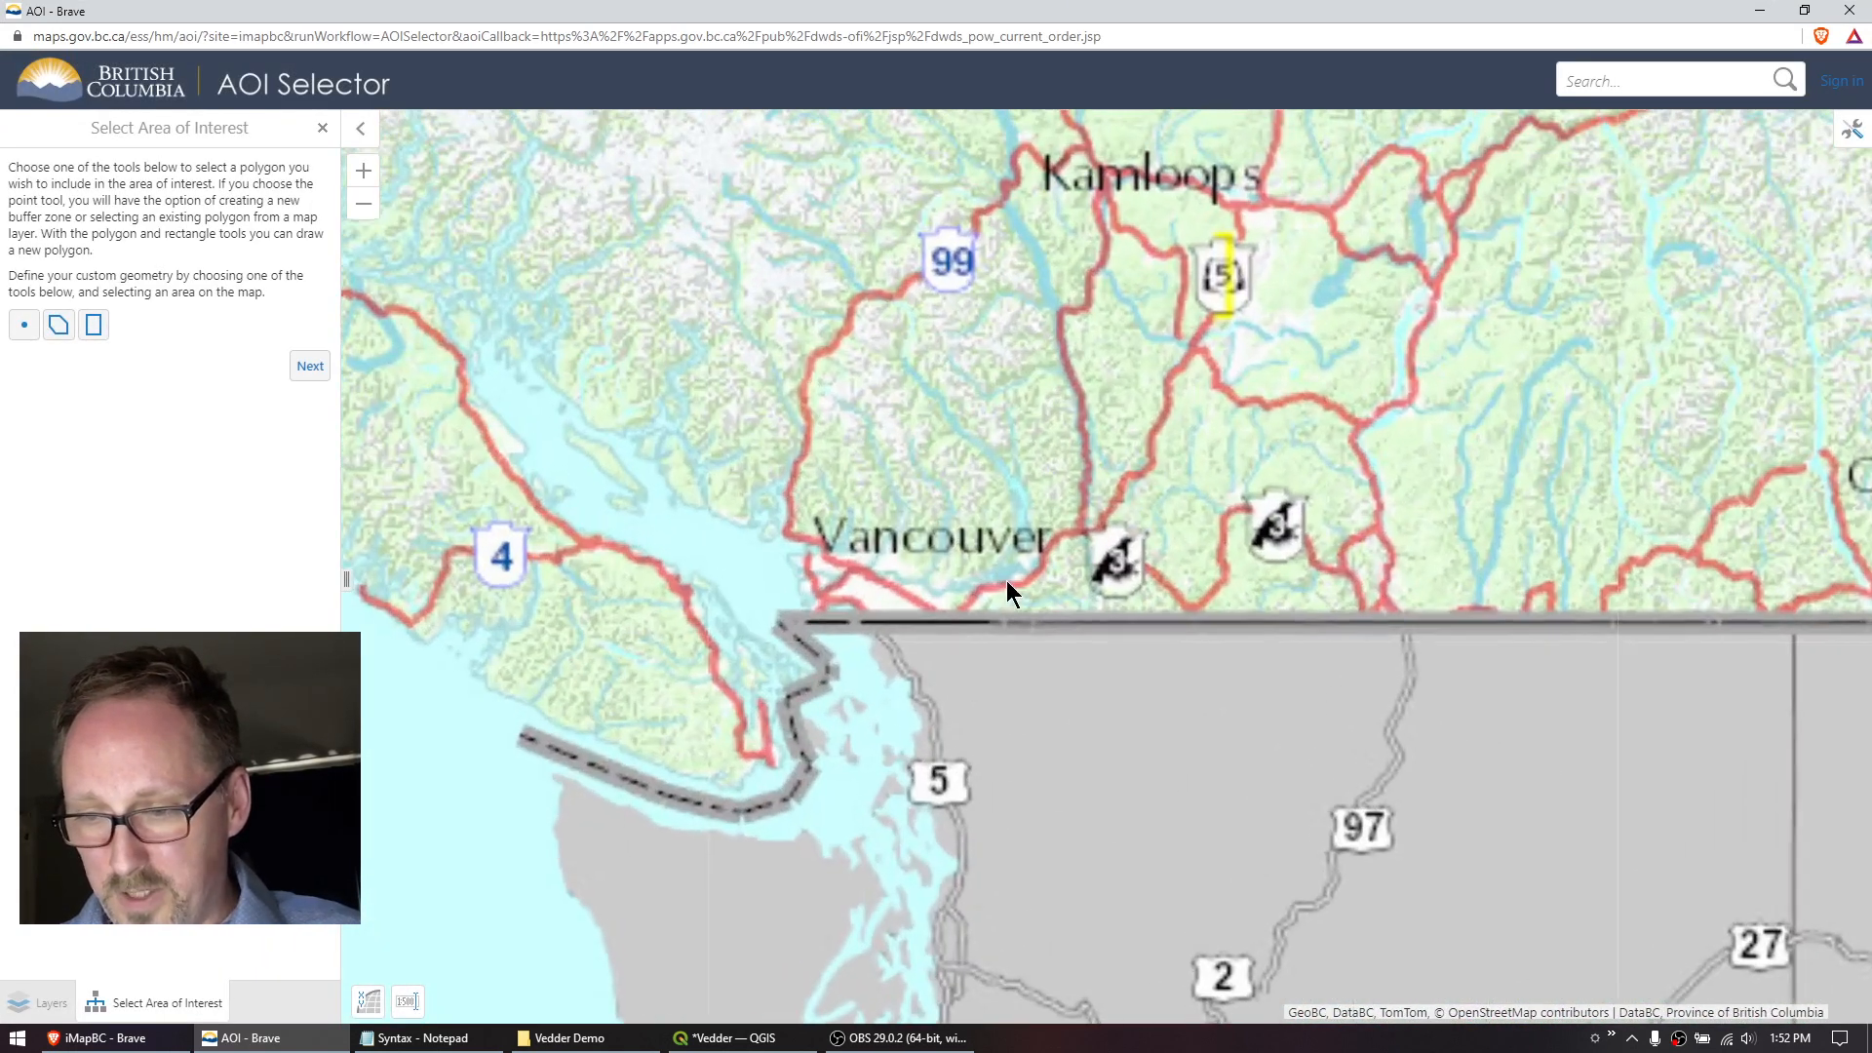
scroll(928, 370, down, 3)
scroll(938, 673, up, 2)
drag(975, 664, 949, 518)
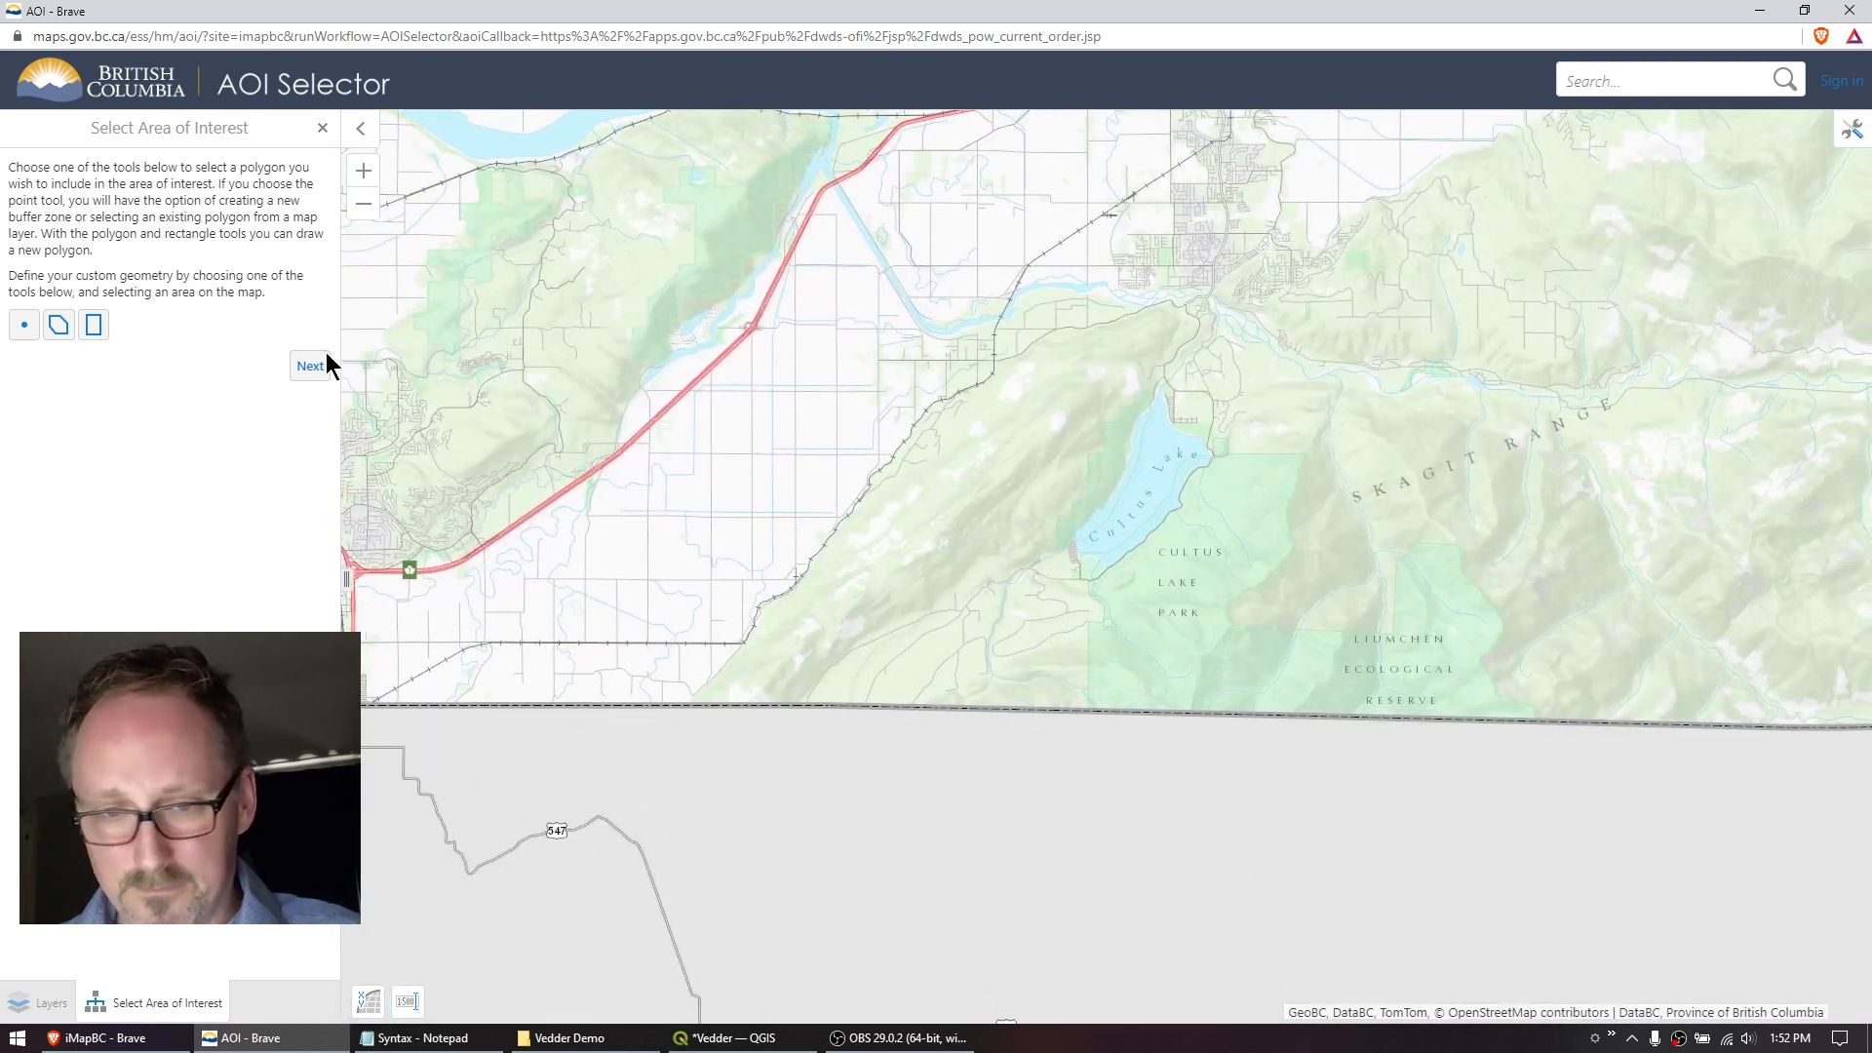
click(58, 325)
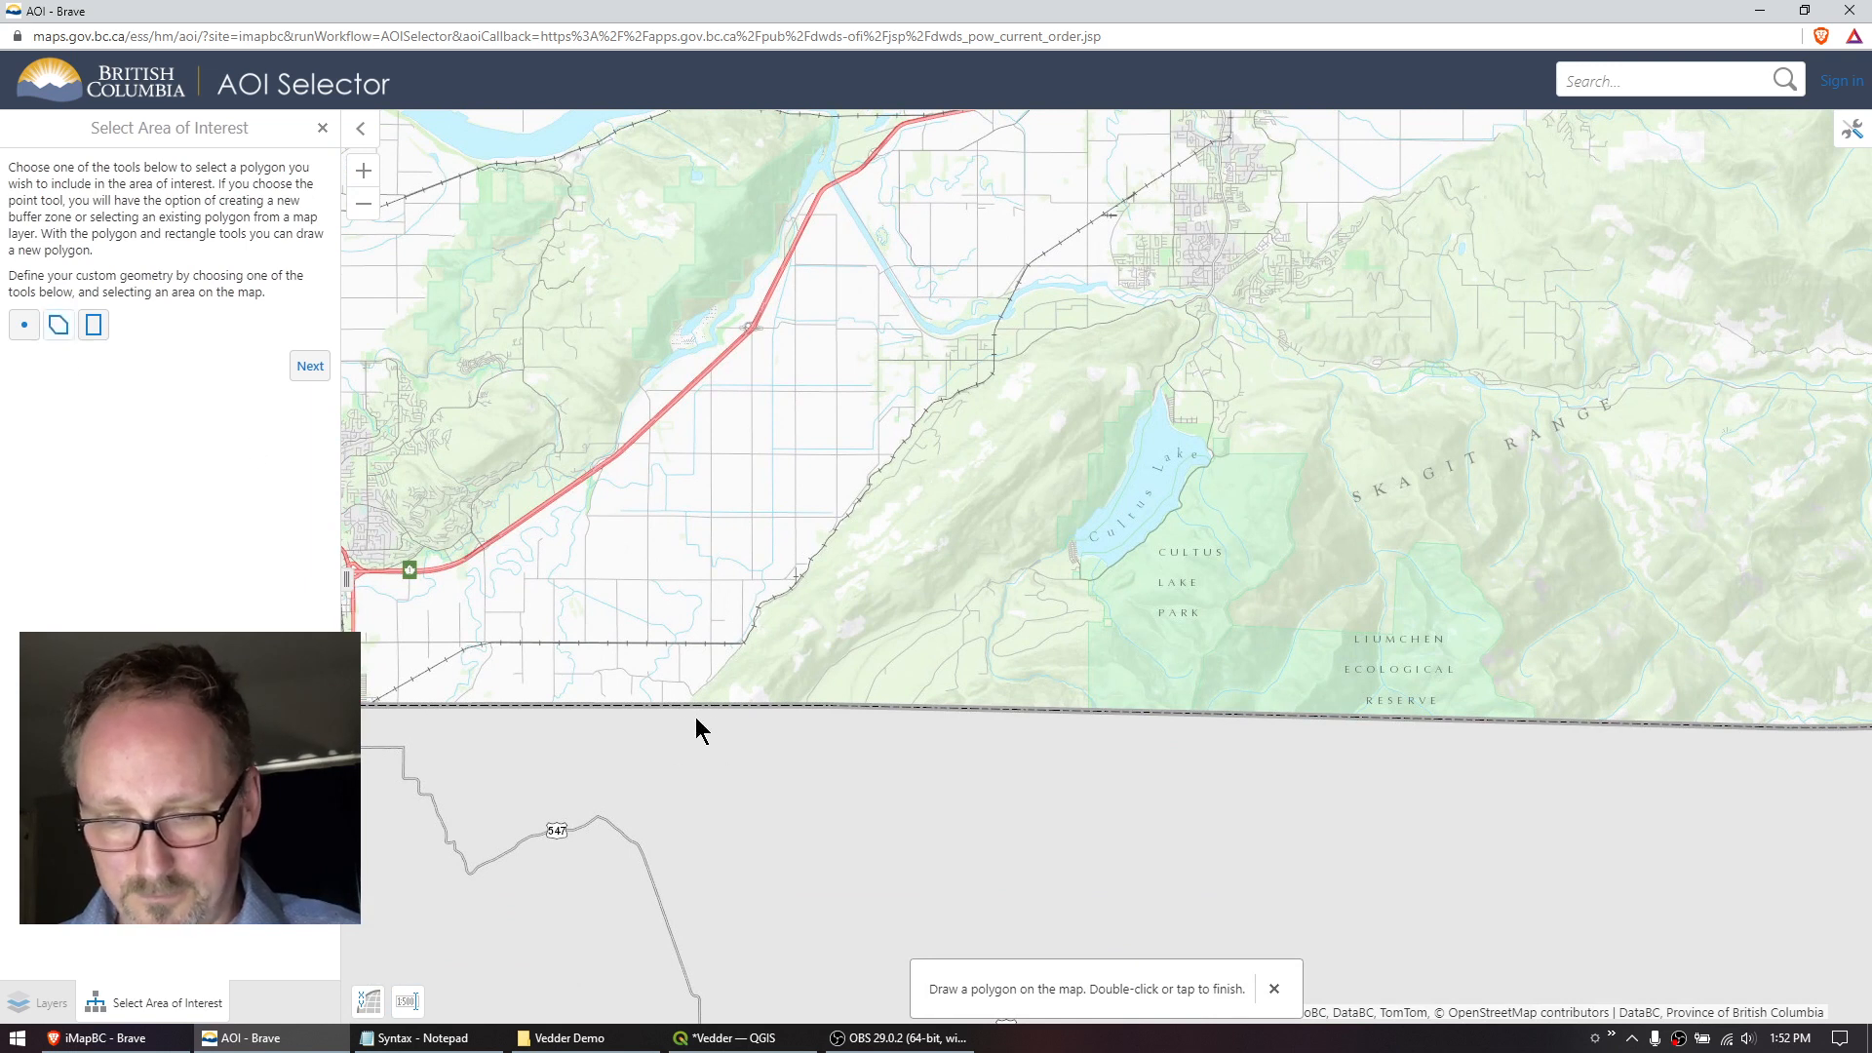
click(719, 644)
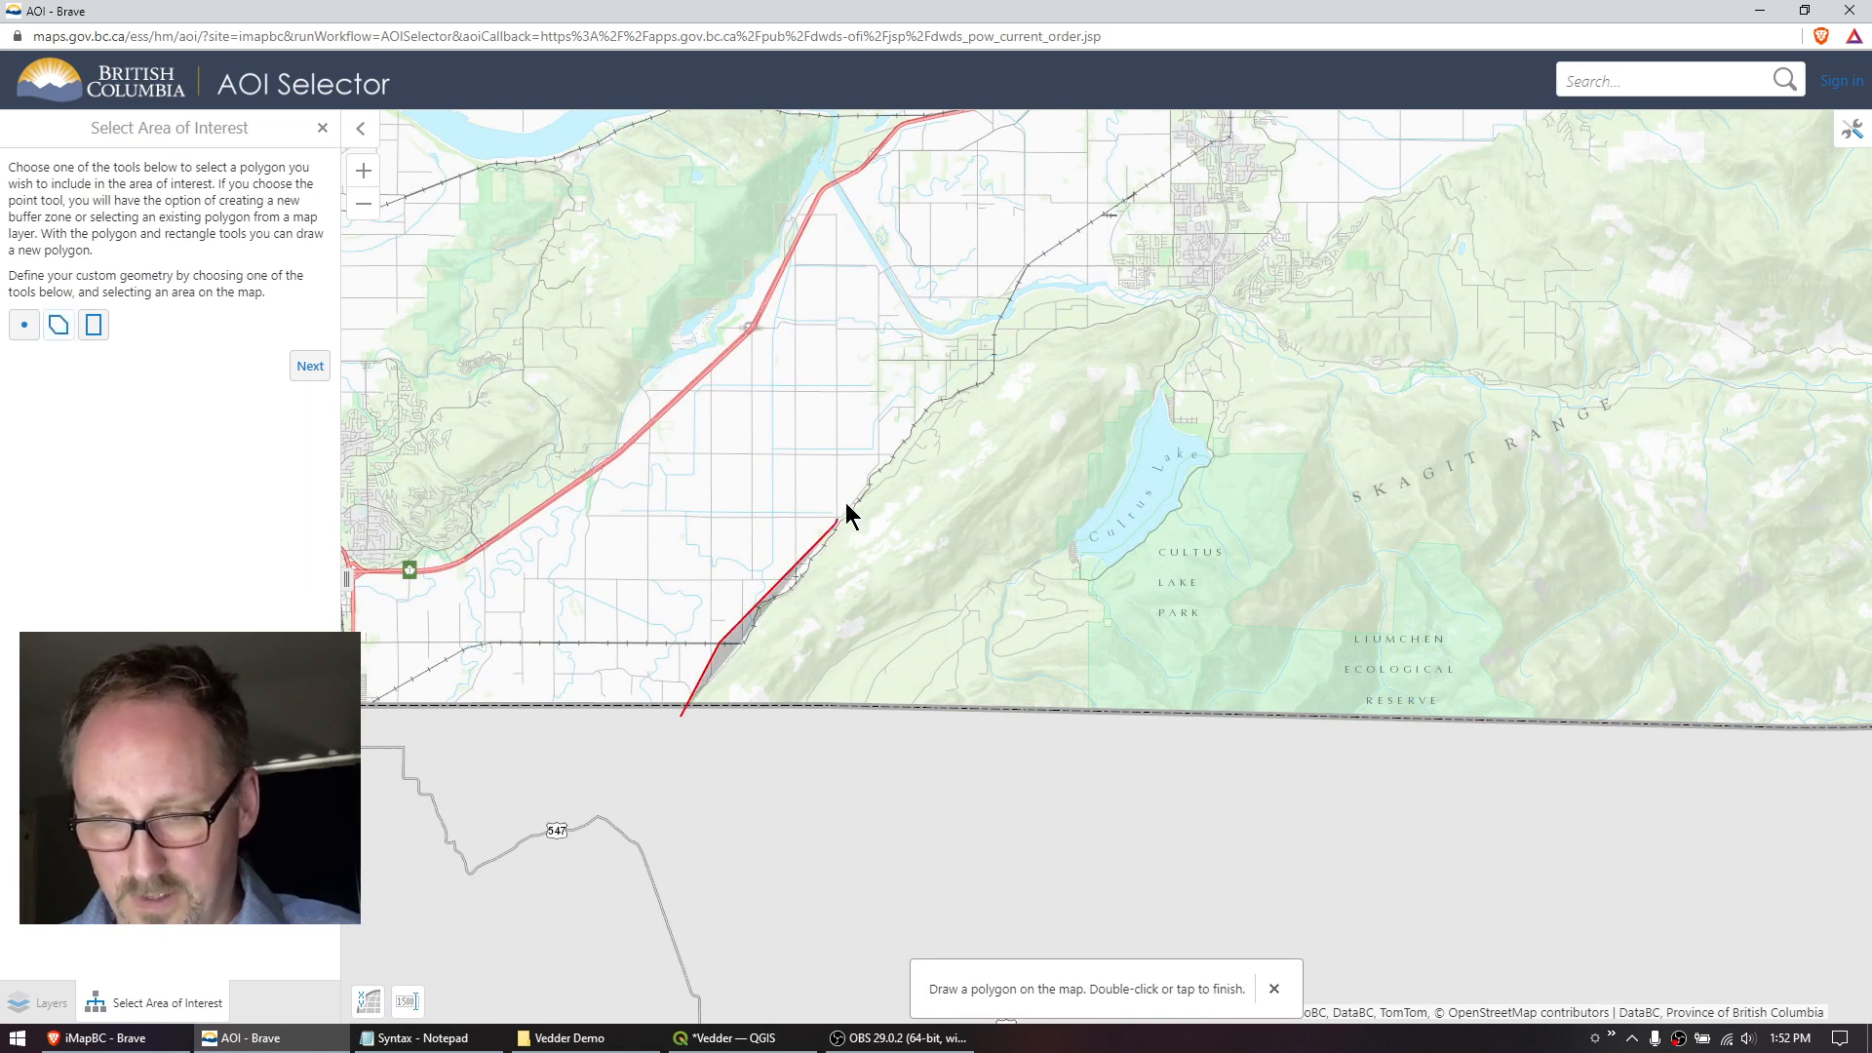
click(944, 400)
click(1031, 336)
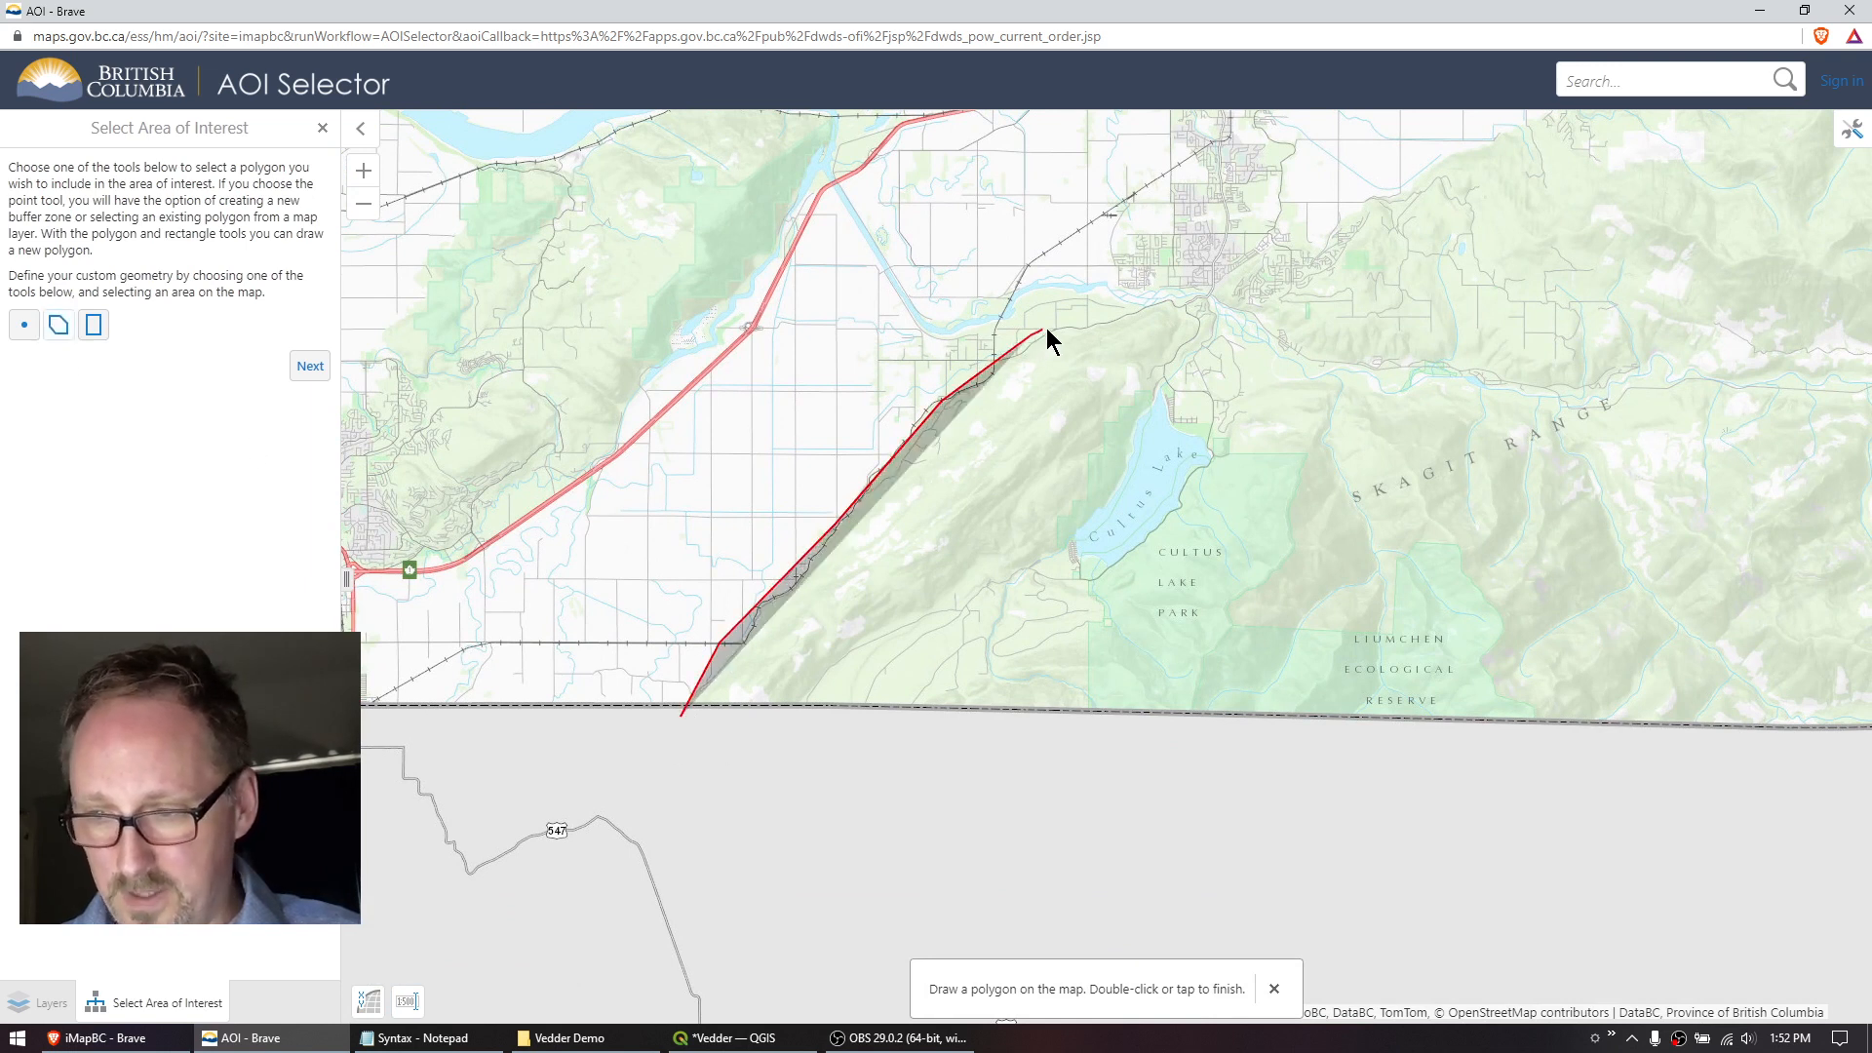
click(1182, 290)
click(1202, 346)
click(1097, 539)
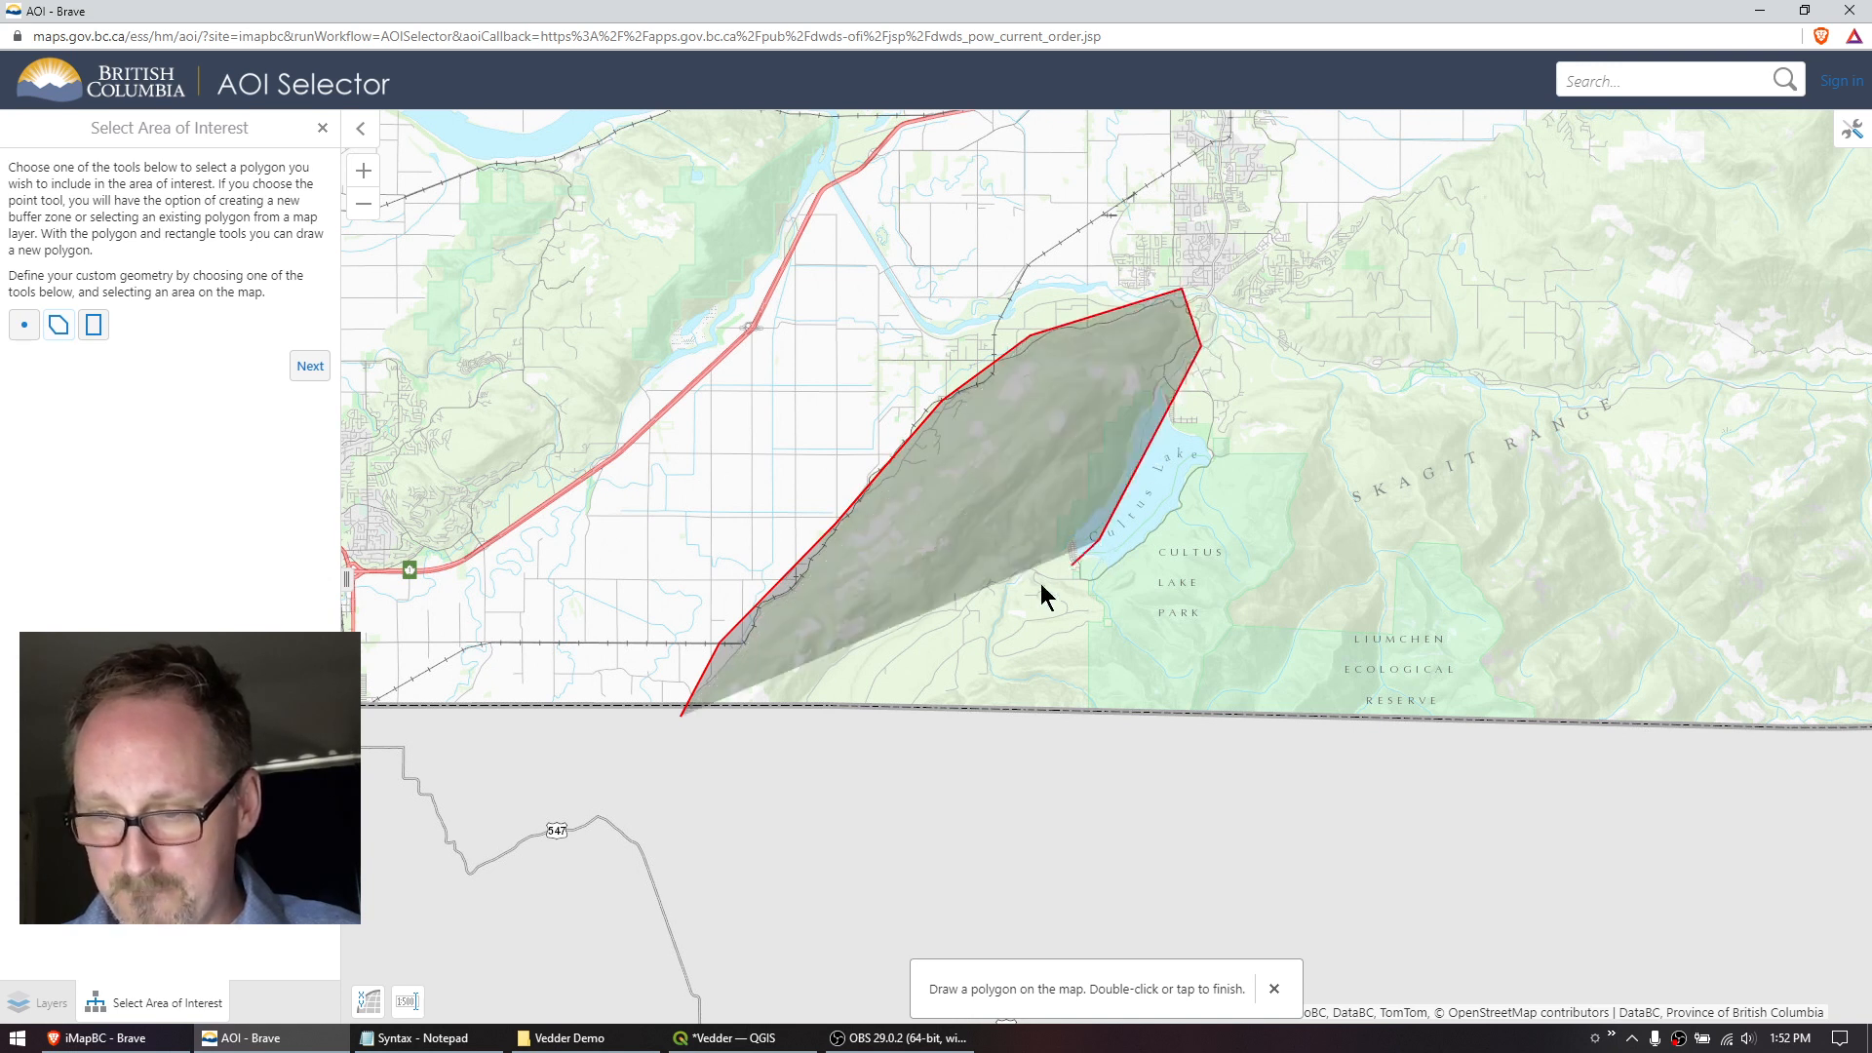
click(916, 632)
click(795, 721)
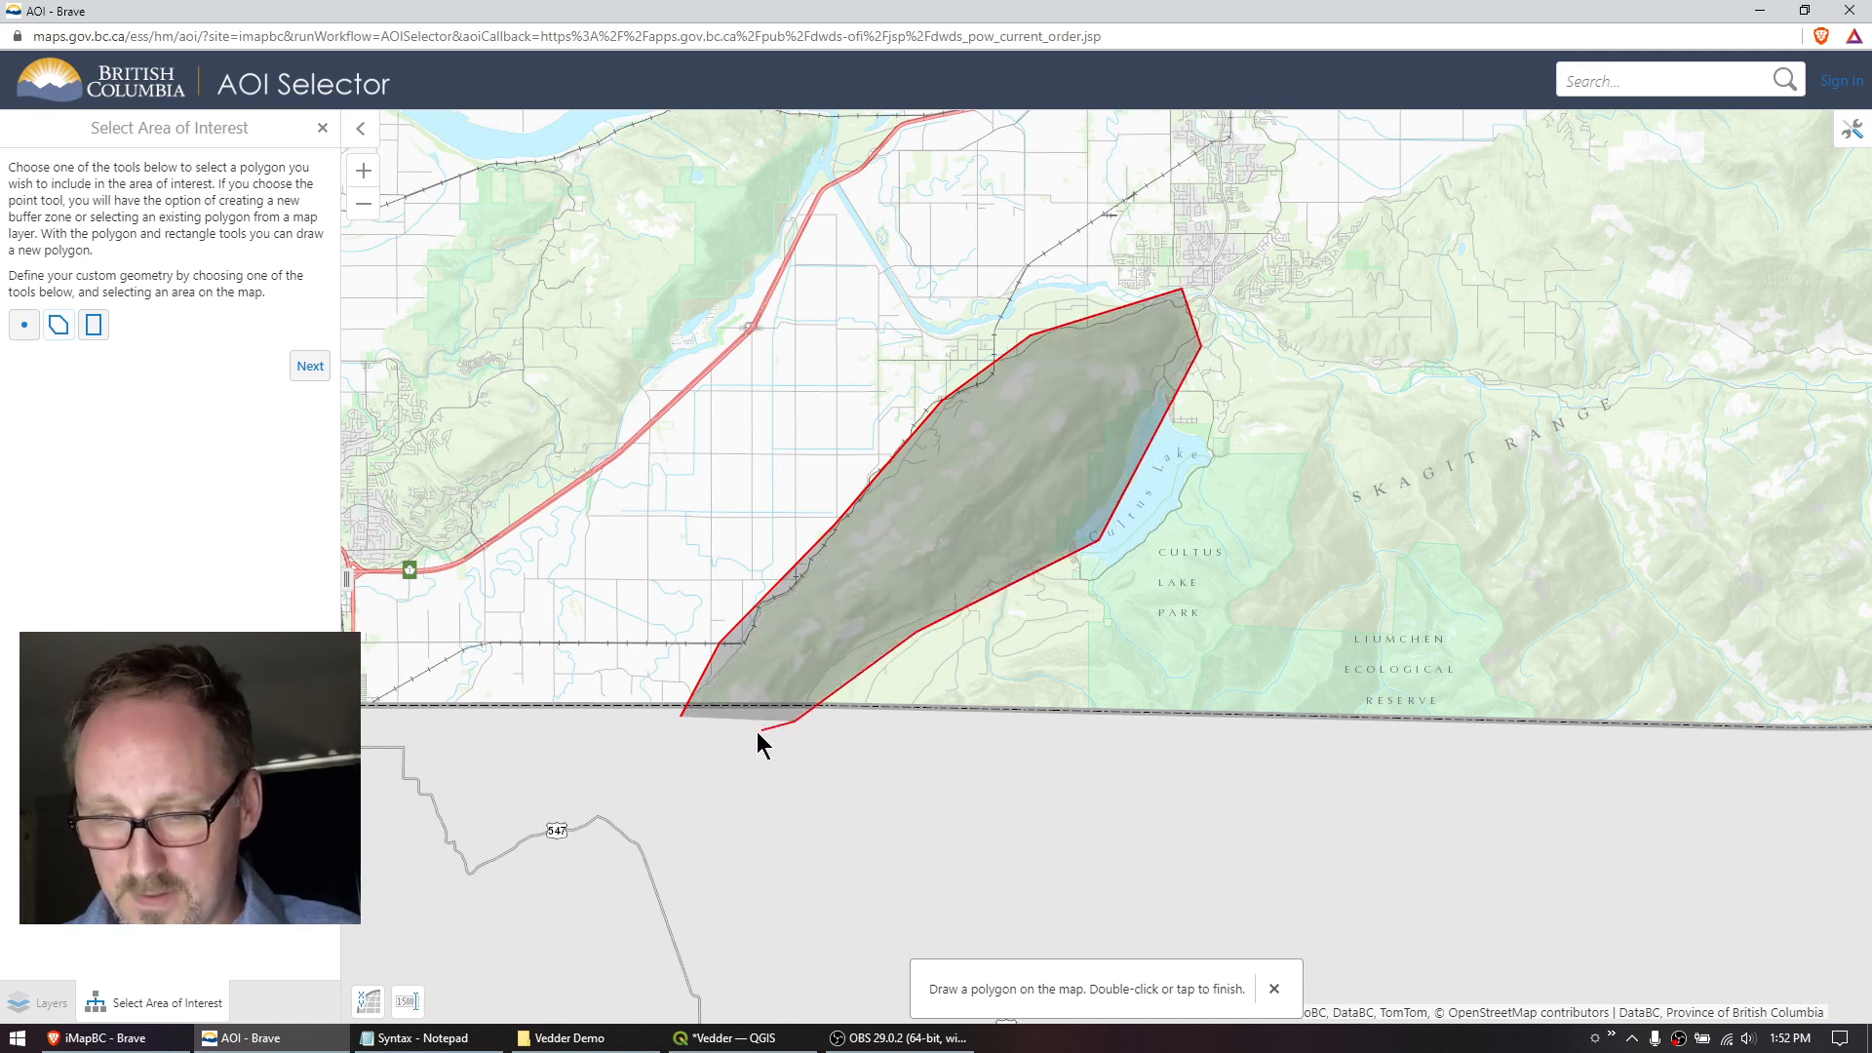
double_click(680, 718)
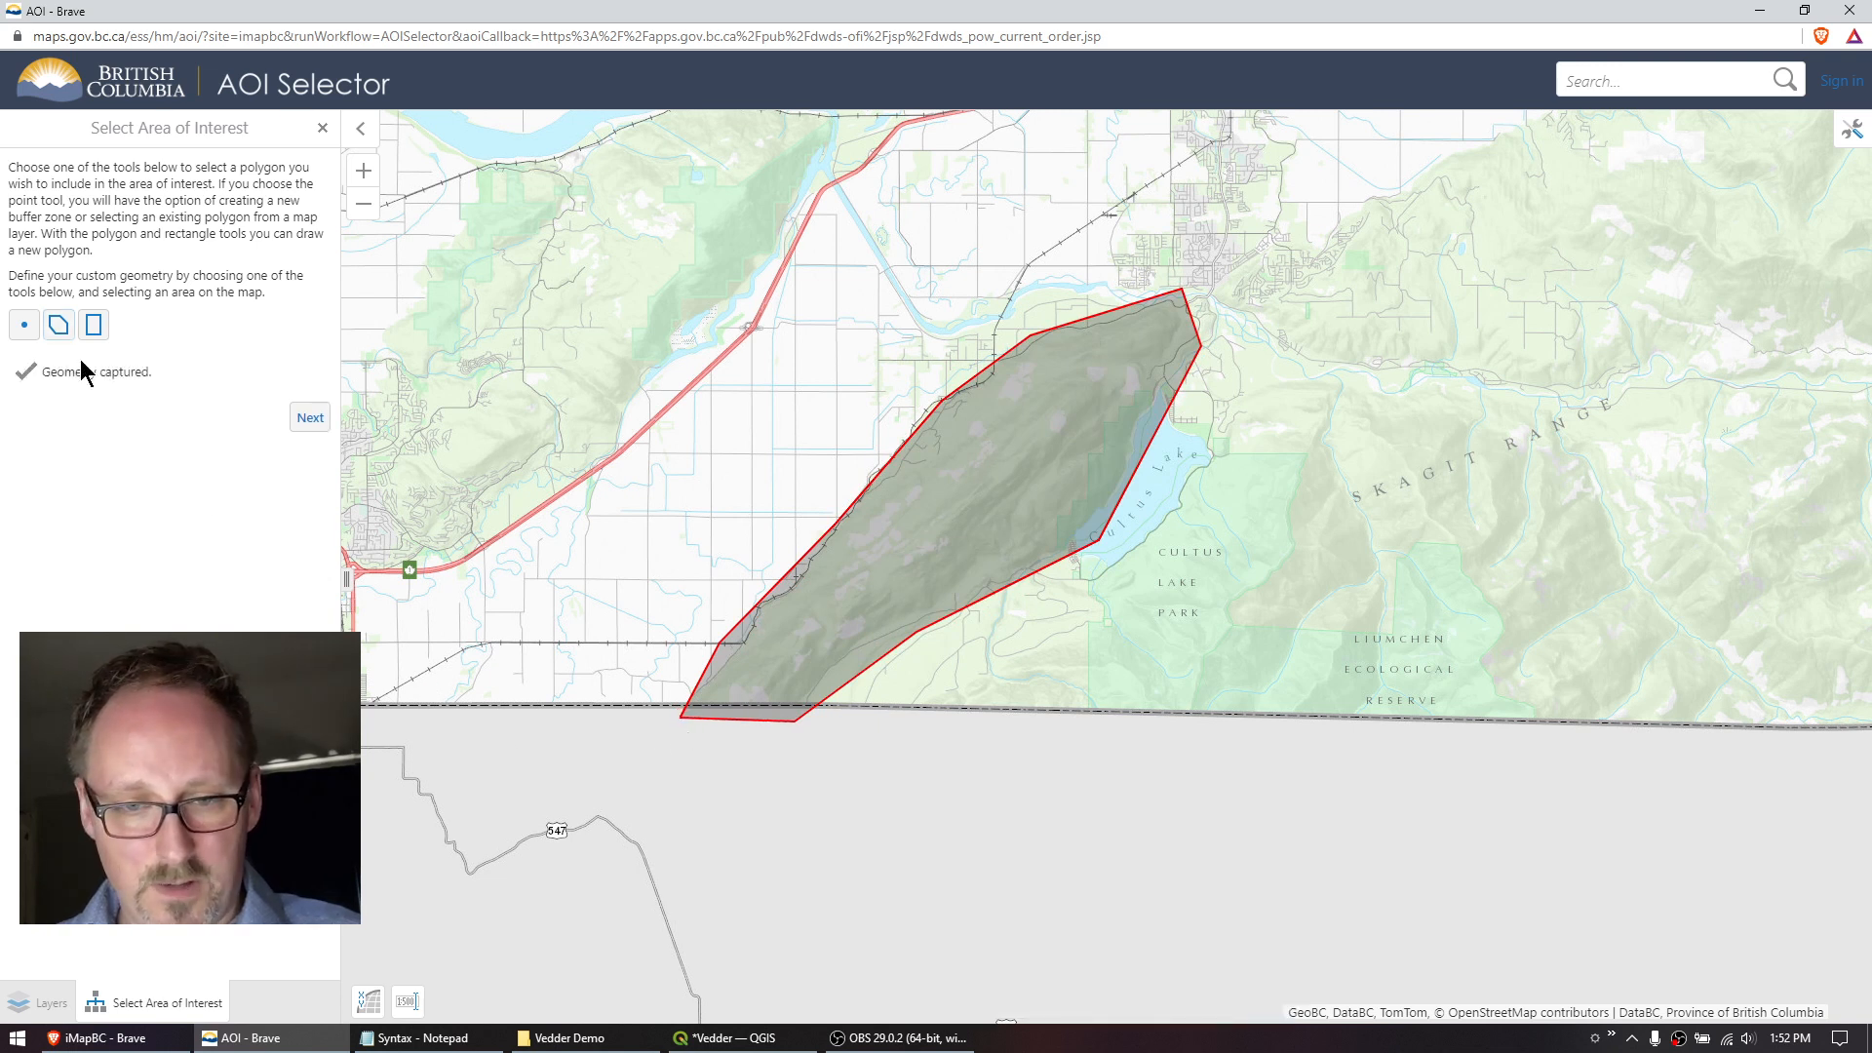
Submit the drawn AOI to the download order and agree to the order's terms and conditions.
click(310, 420)
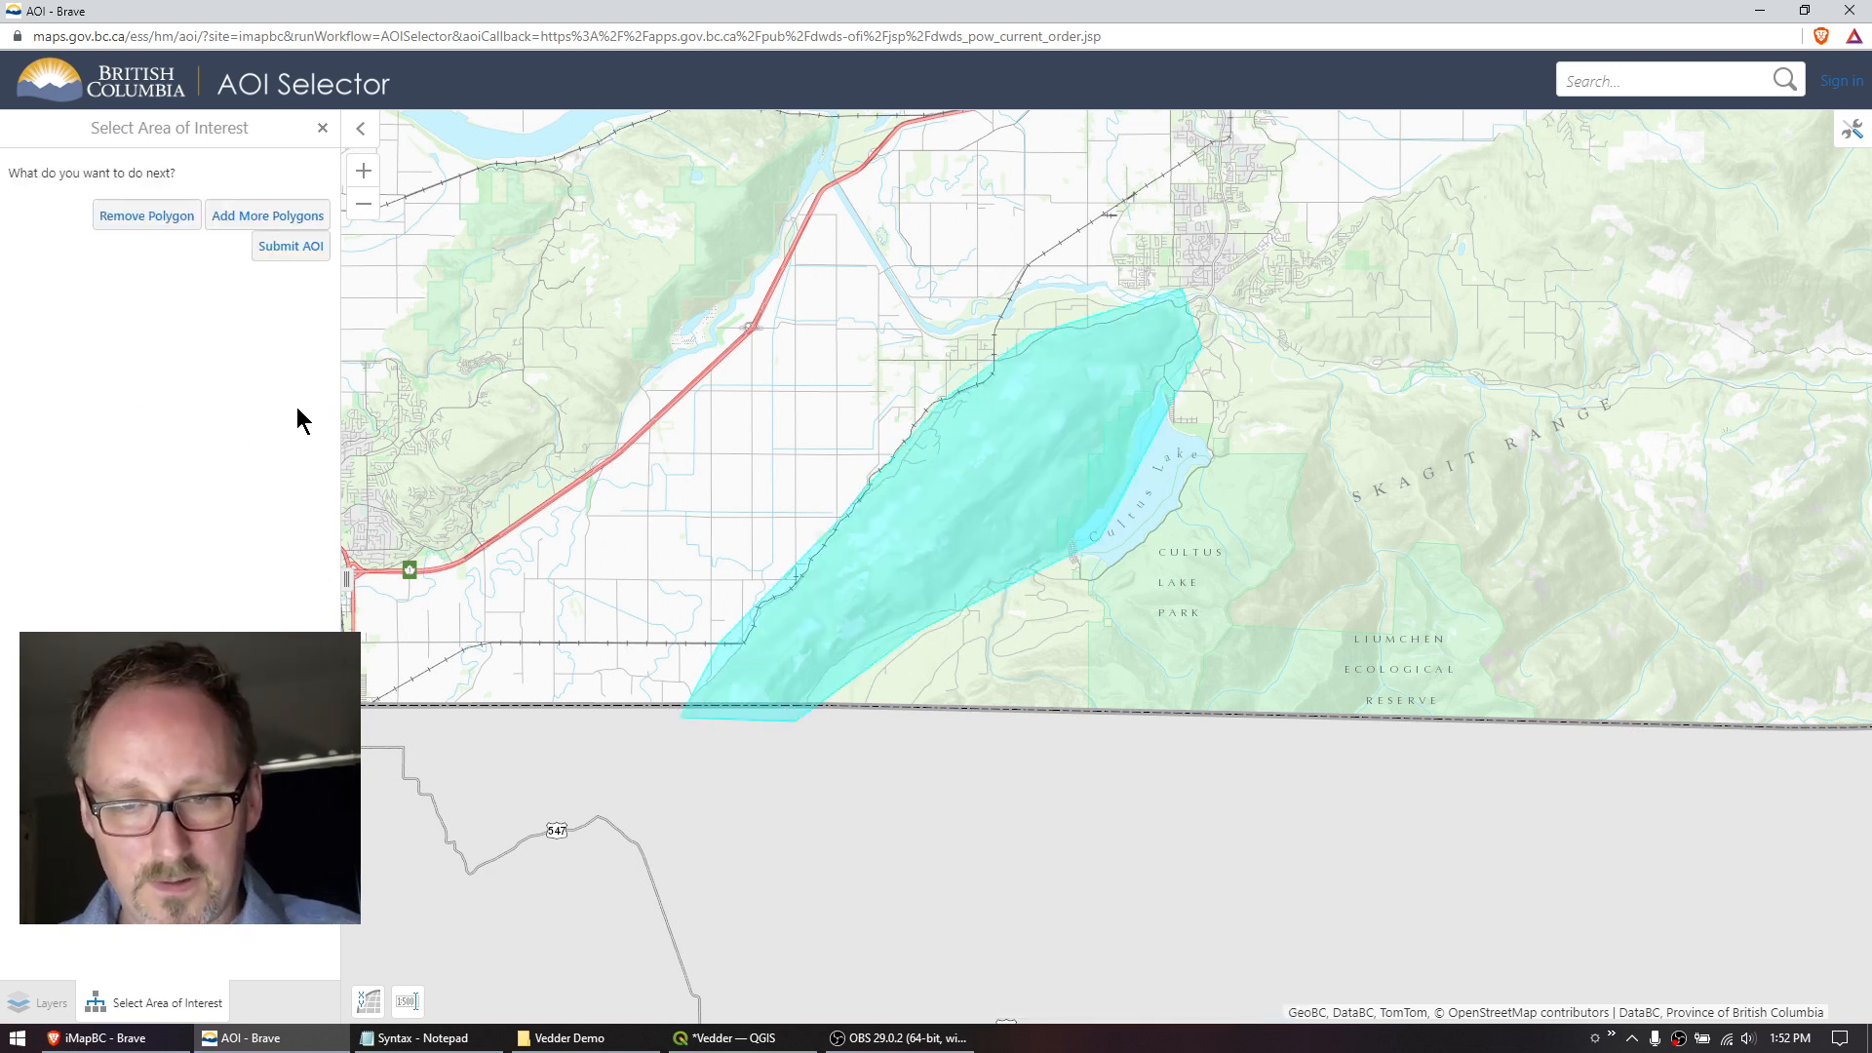
click(296, 247)
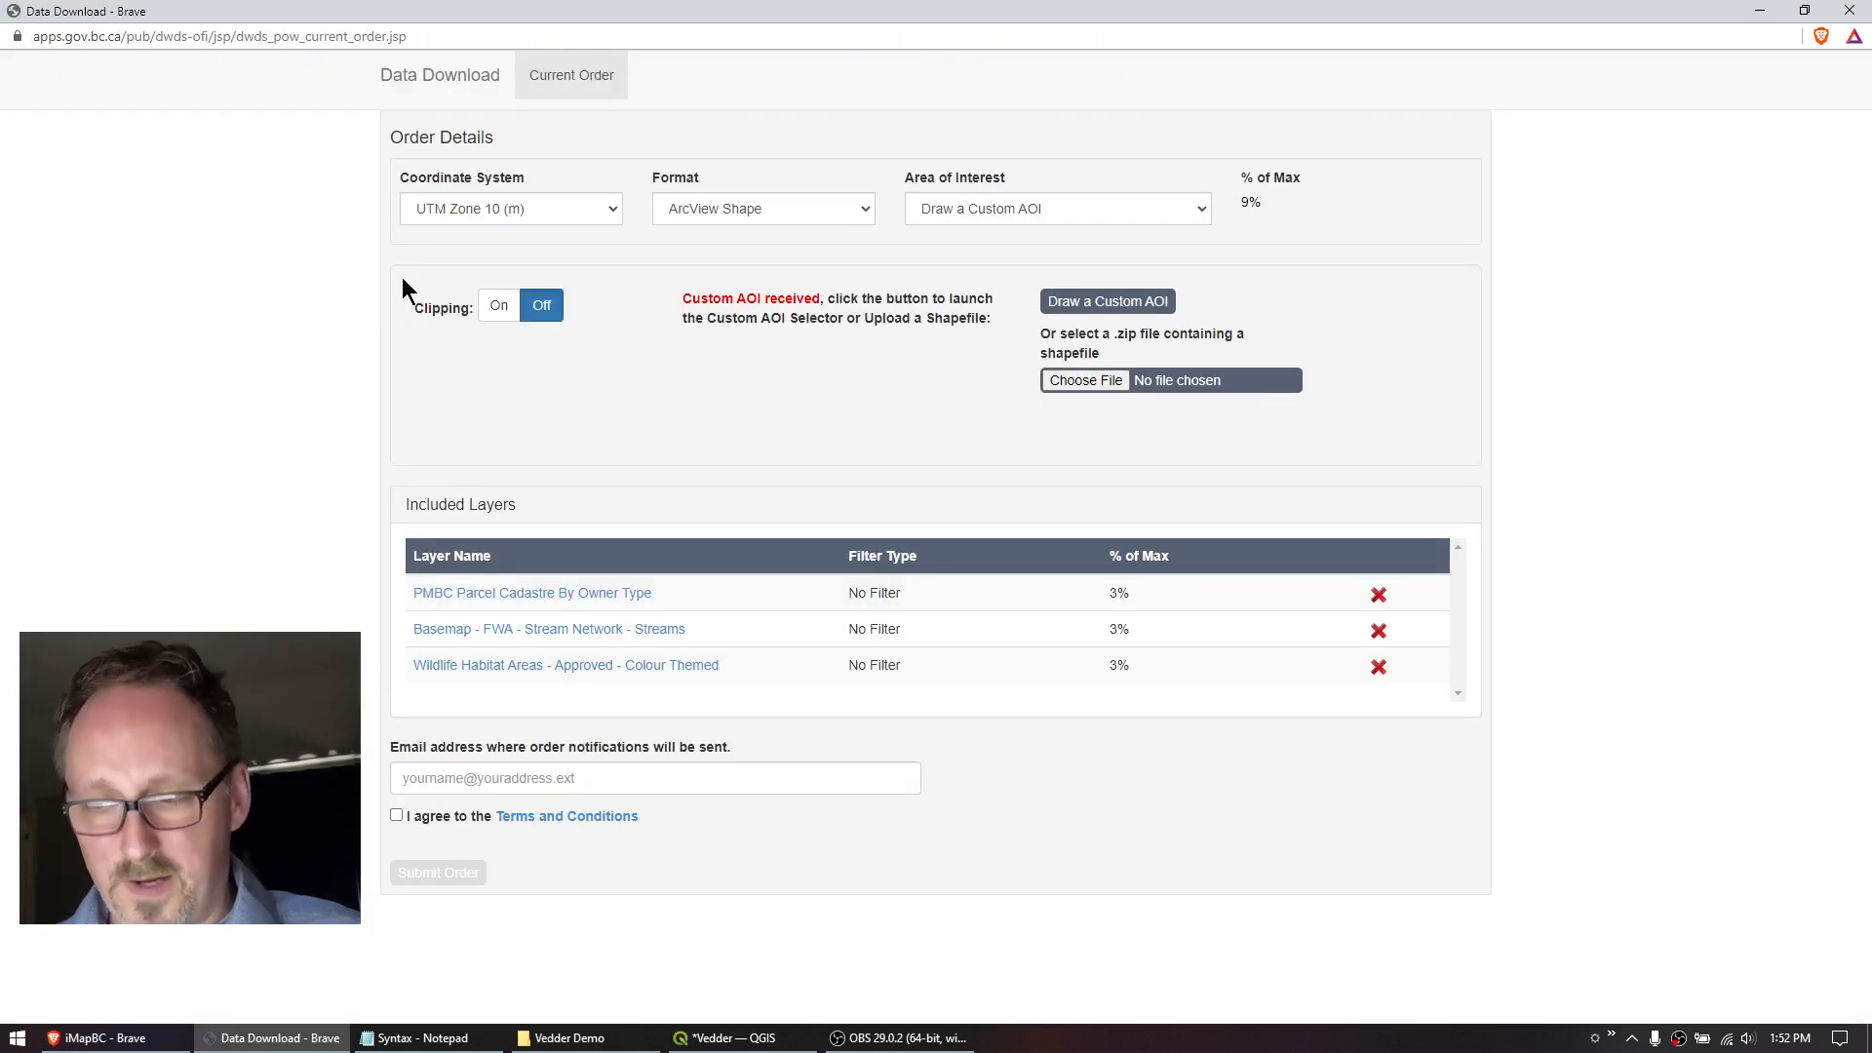
click(430, 780)
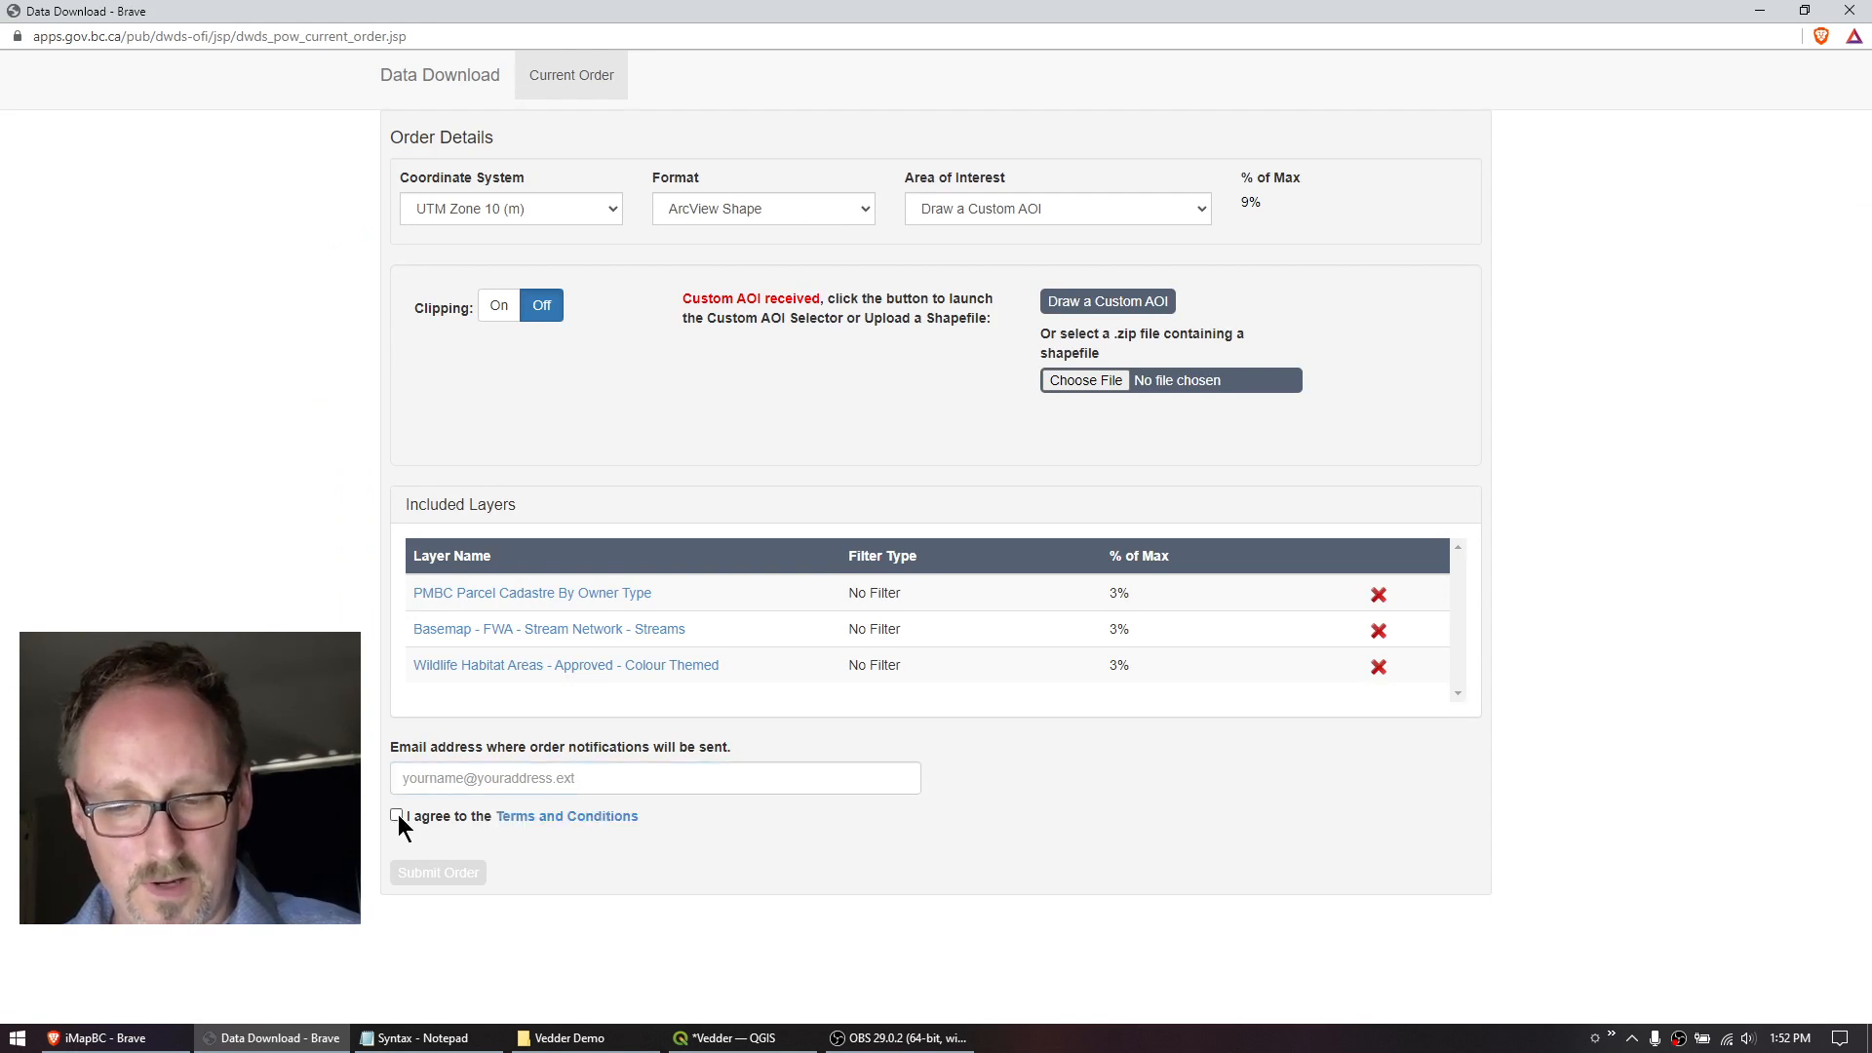
click(397, 815)
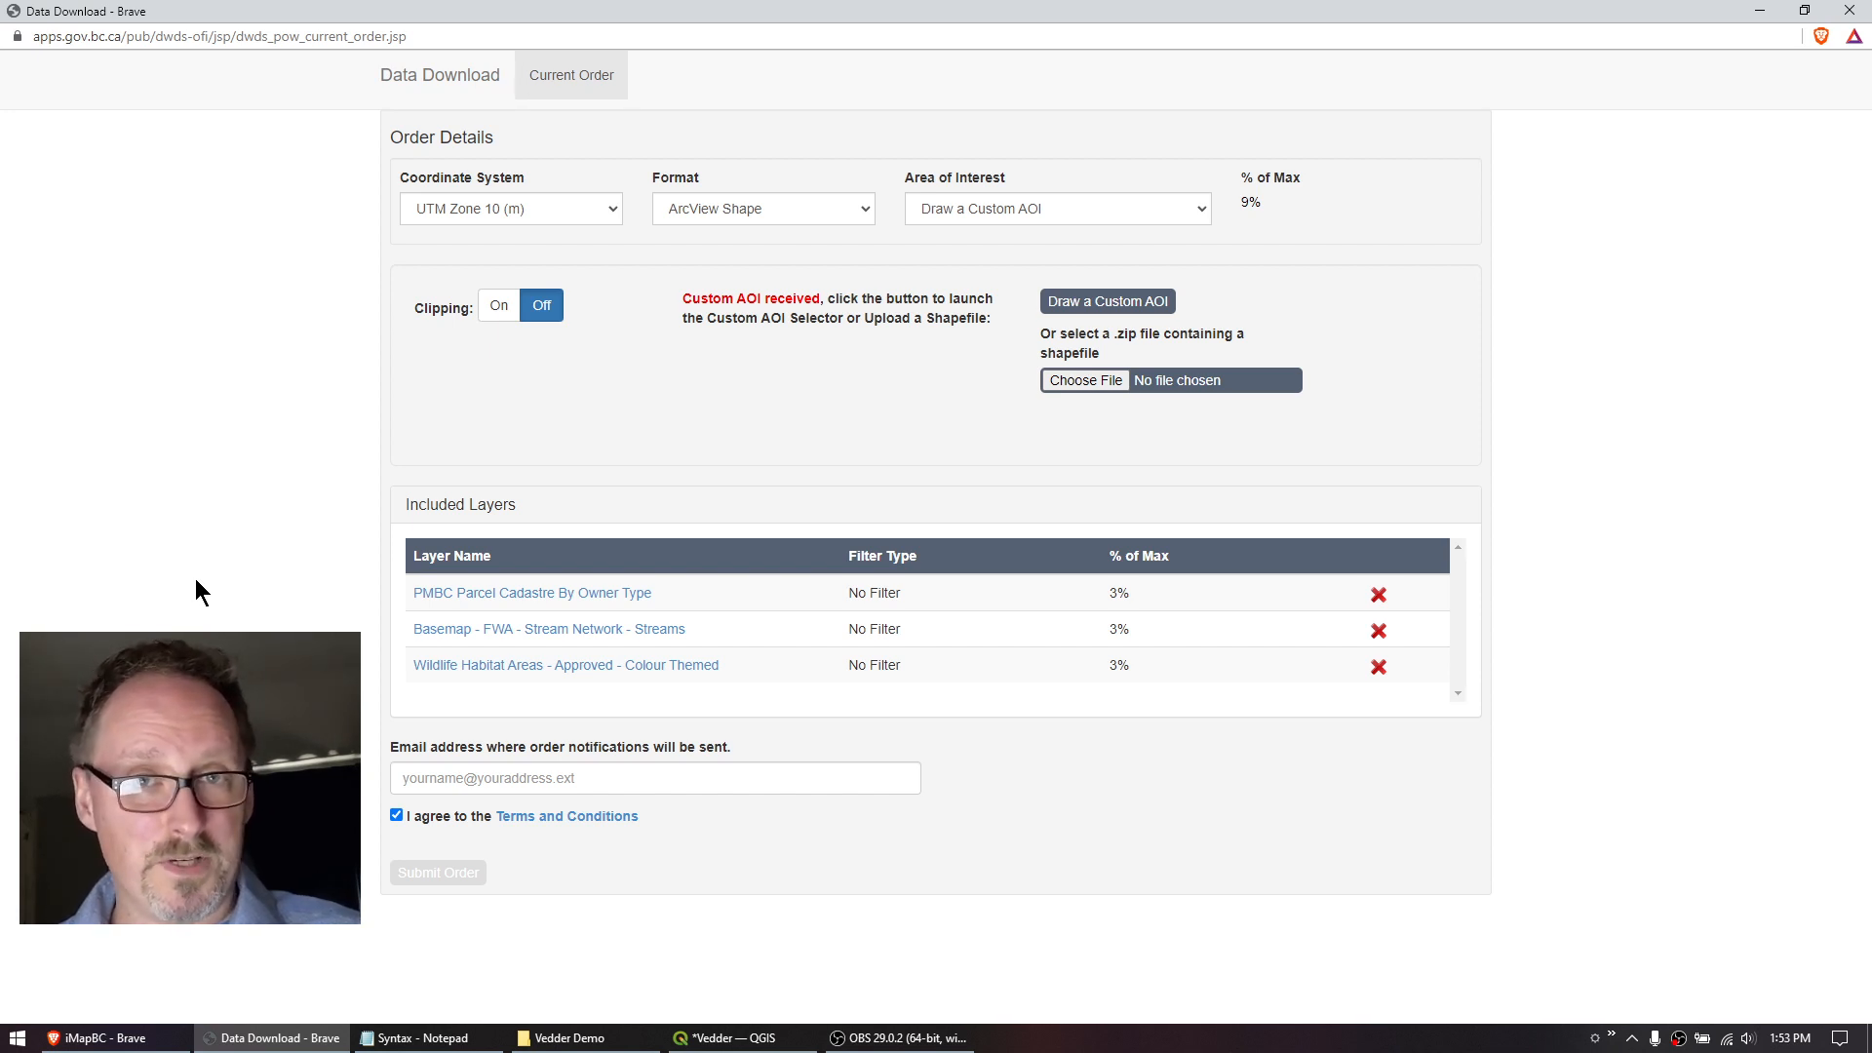
Switch to the Vedder Demo folder and paste in the downloaded forest, stream network, parcel fabric and wildlife habitat area folders.
key(alt+Tab)
right_click(891, 542)
click(944, 675)
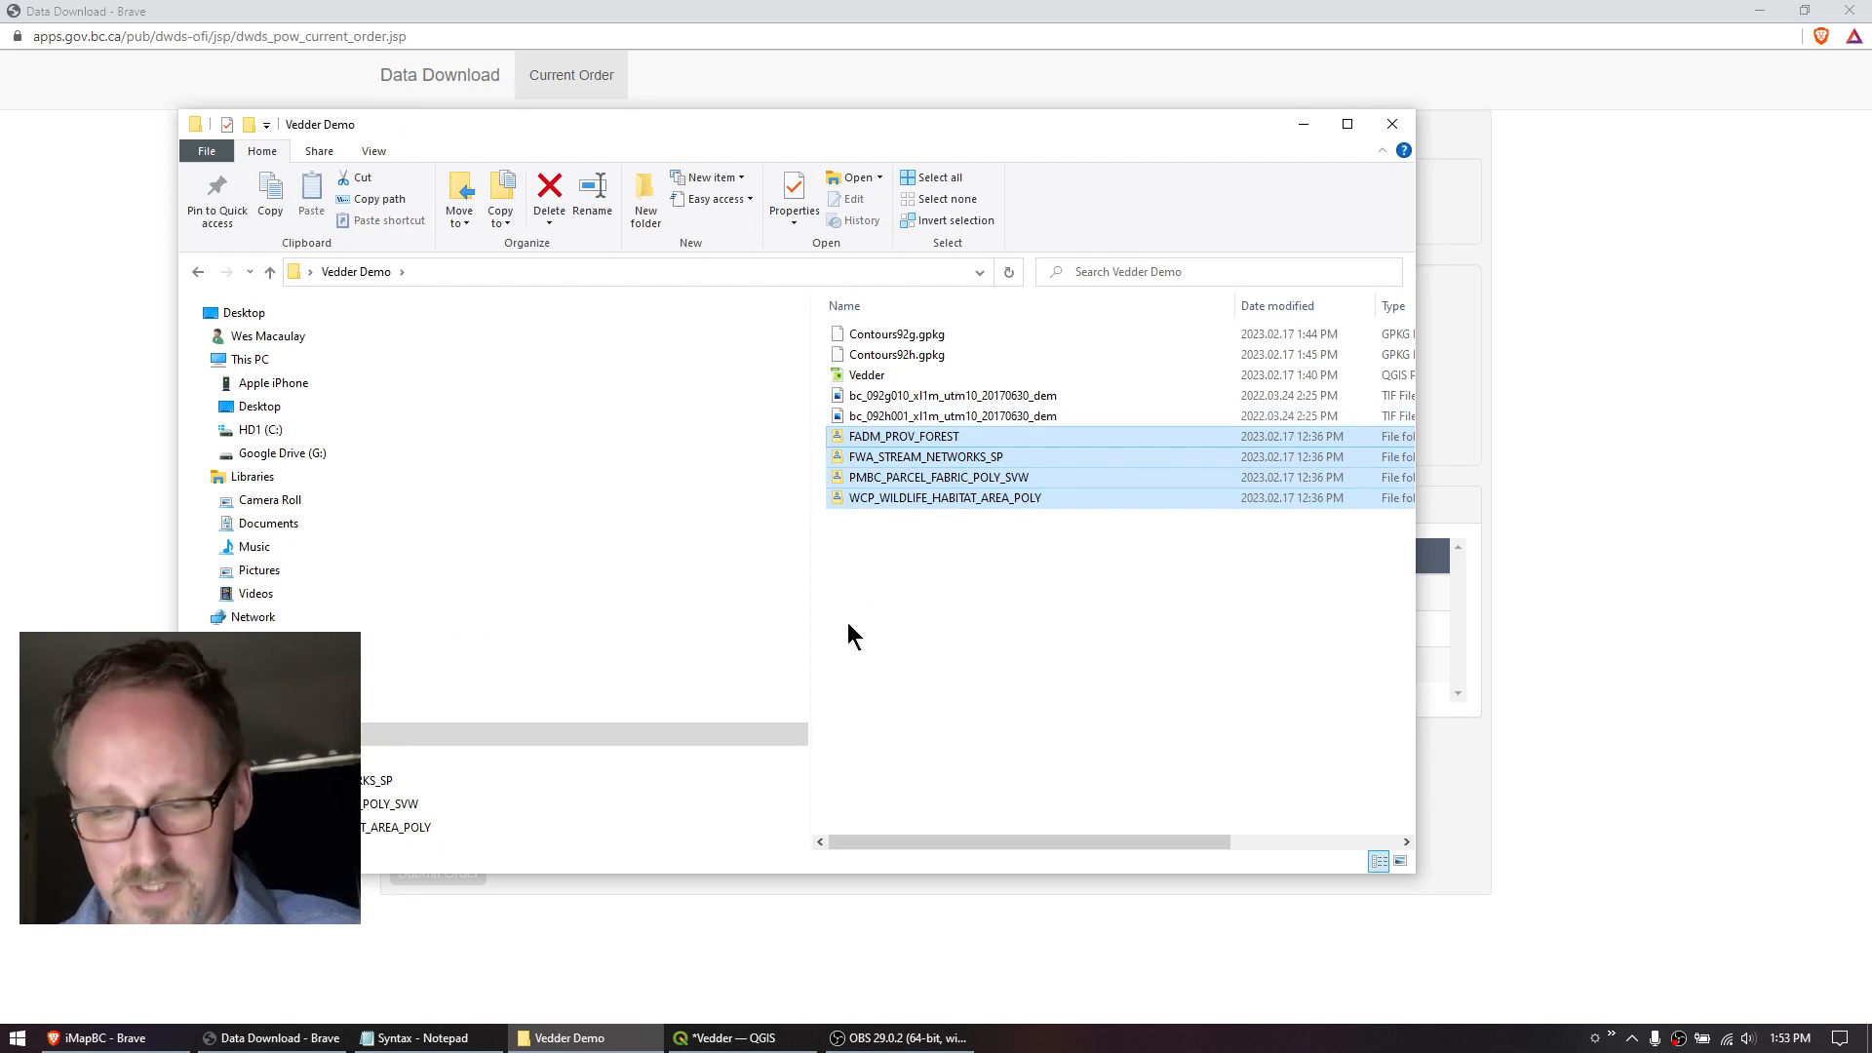
Switch to QGIS, open the Data Source Manager for adding a raster layer and look through the Vedder Demo folder's datasets.
click(733, 1037)
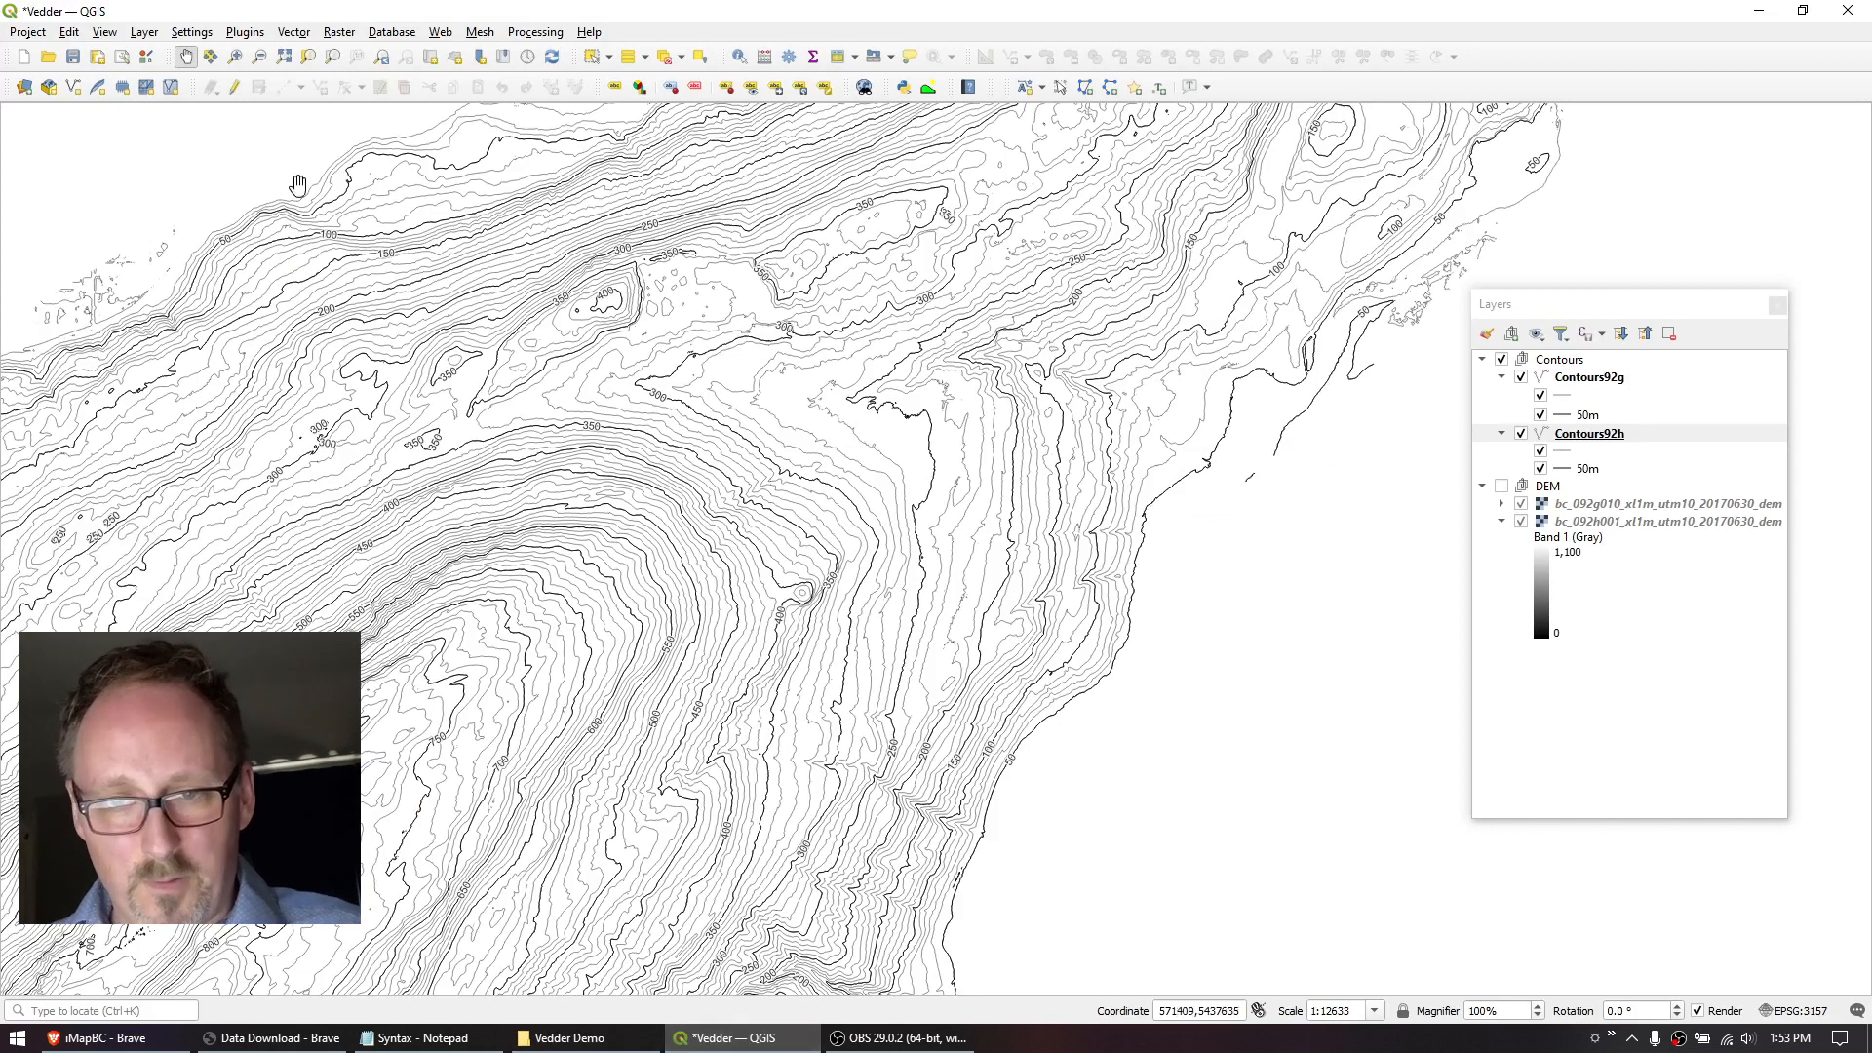
click(143, 35)
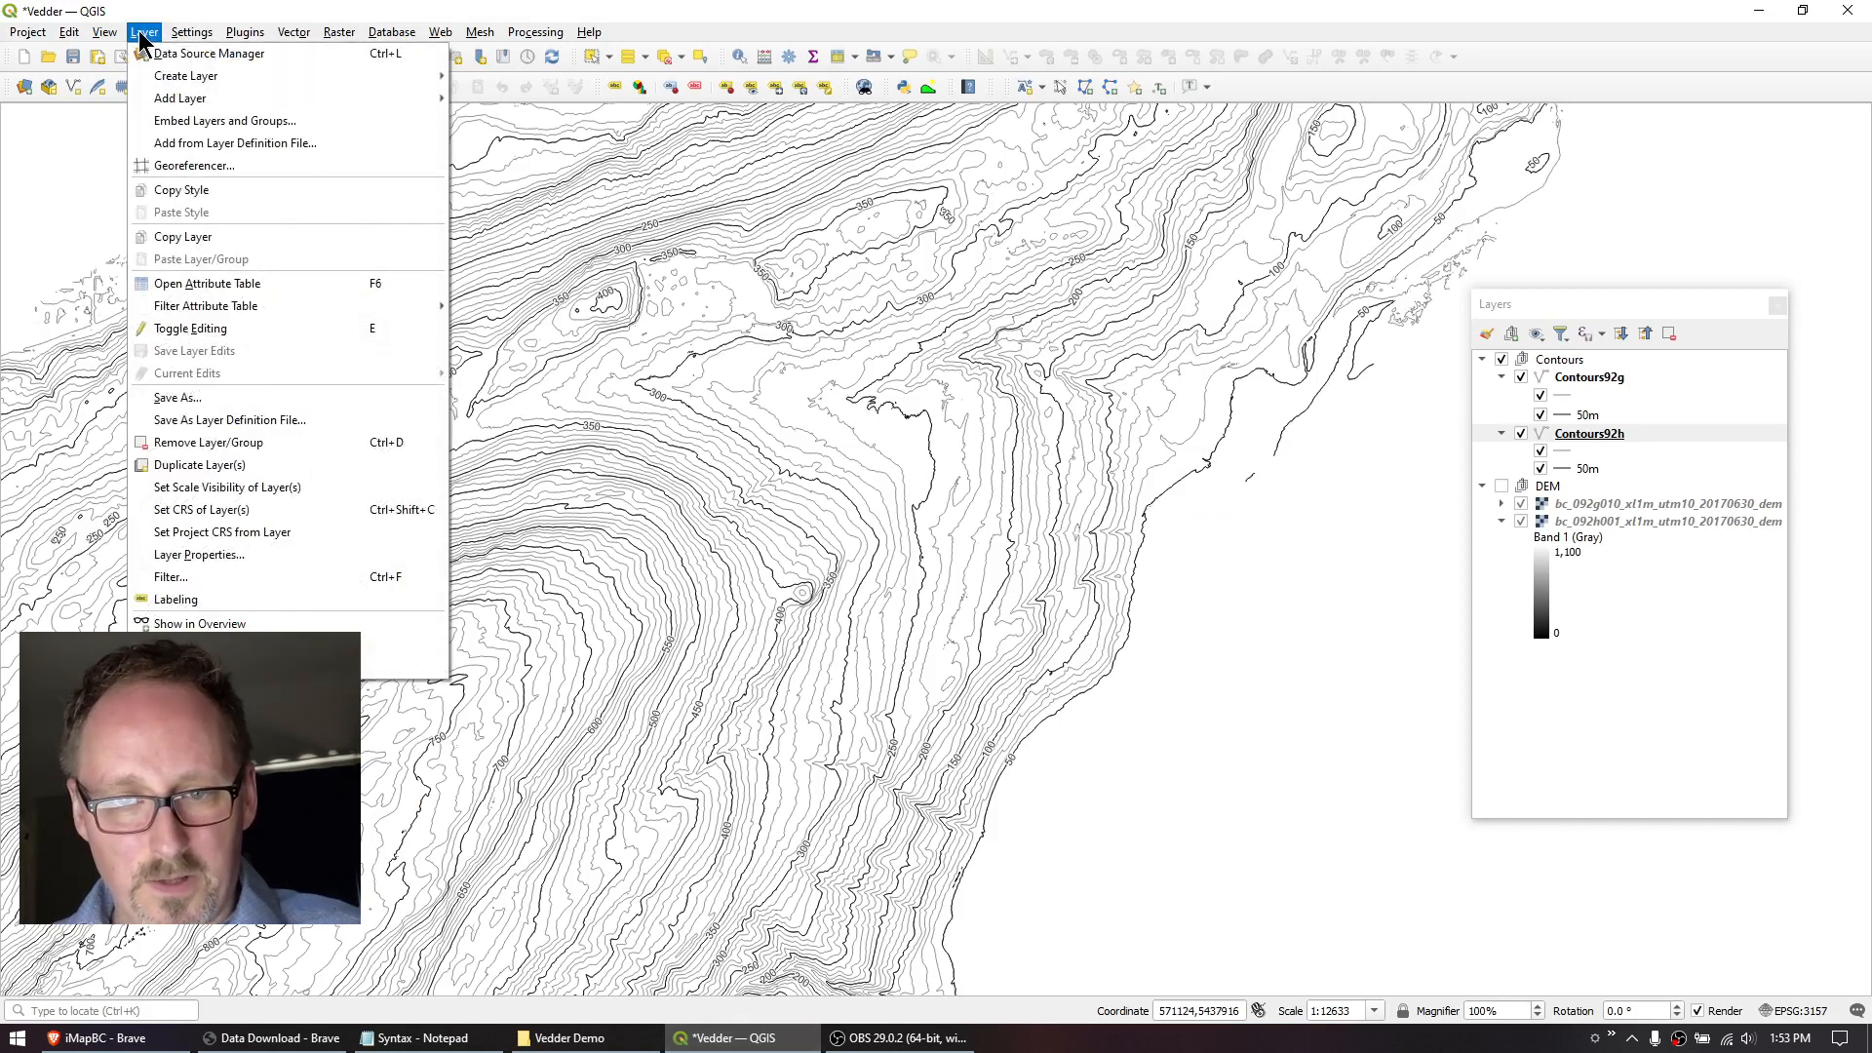
mouse_move(186, 100)
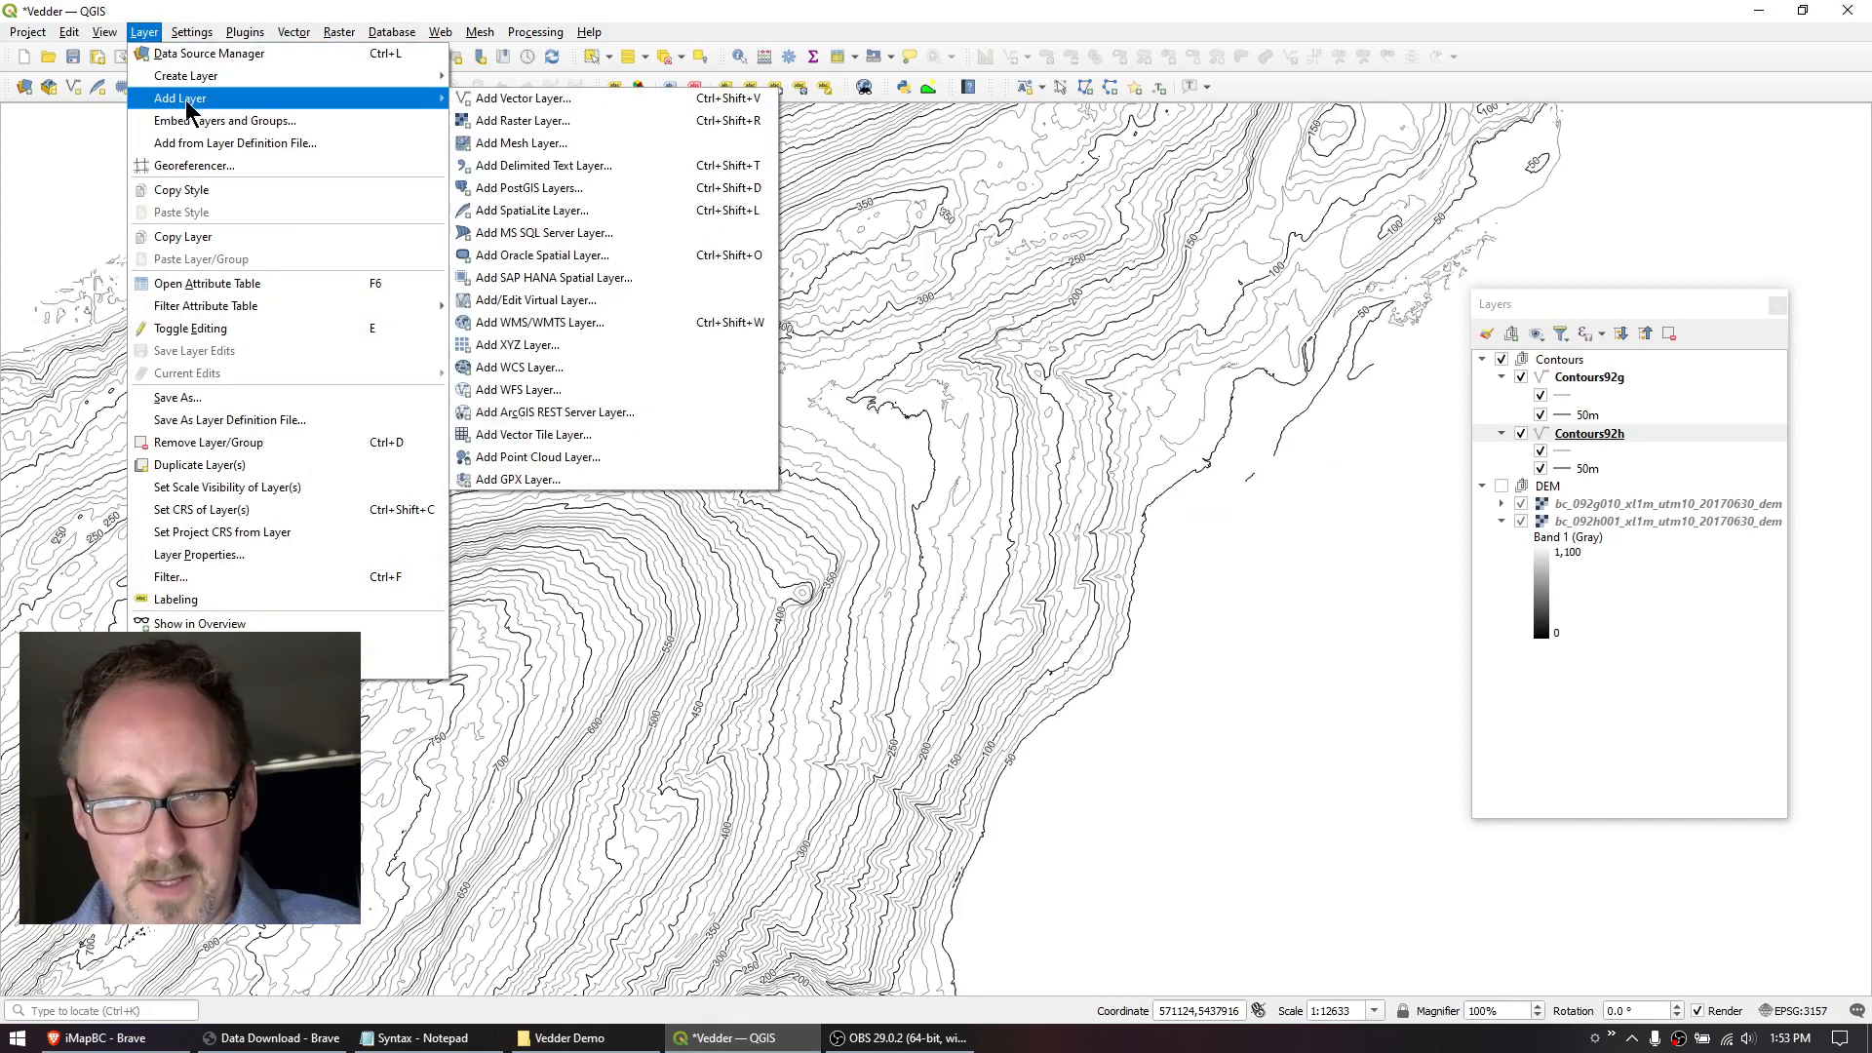
click(520, 122)
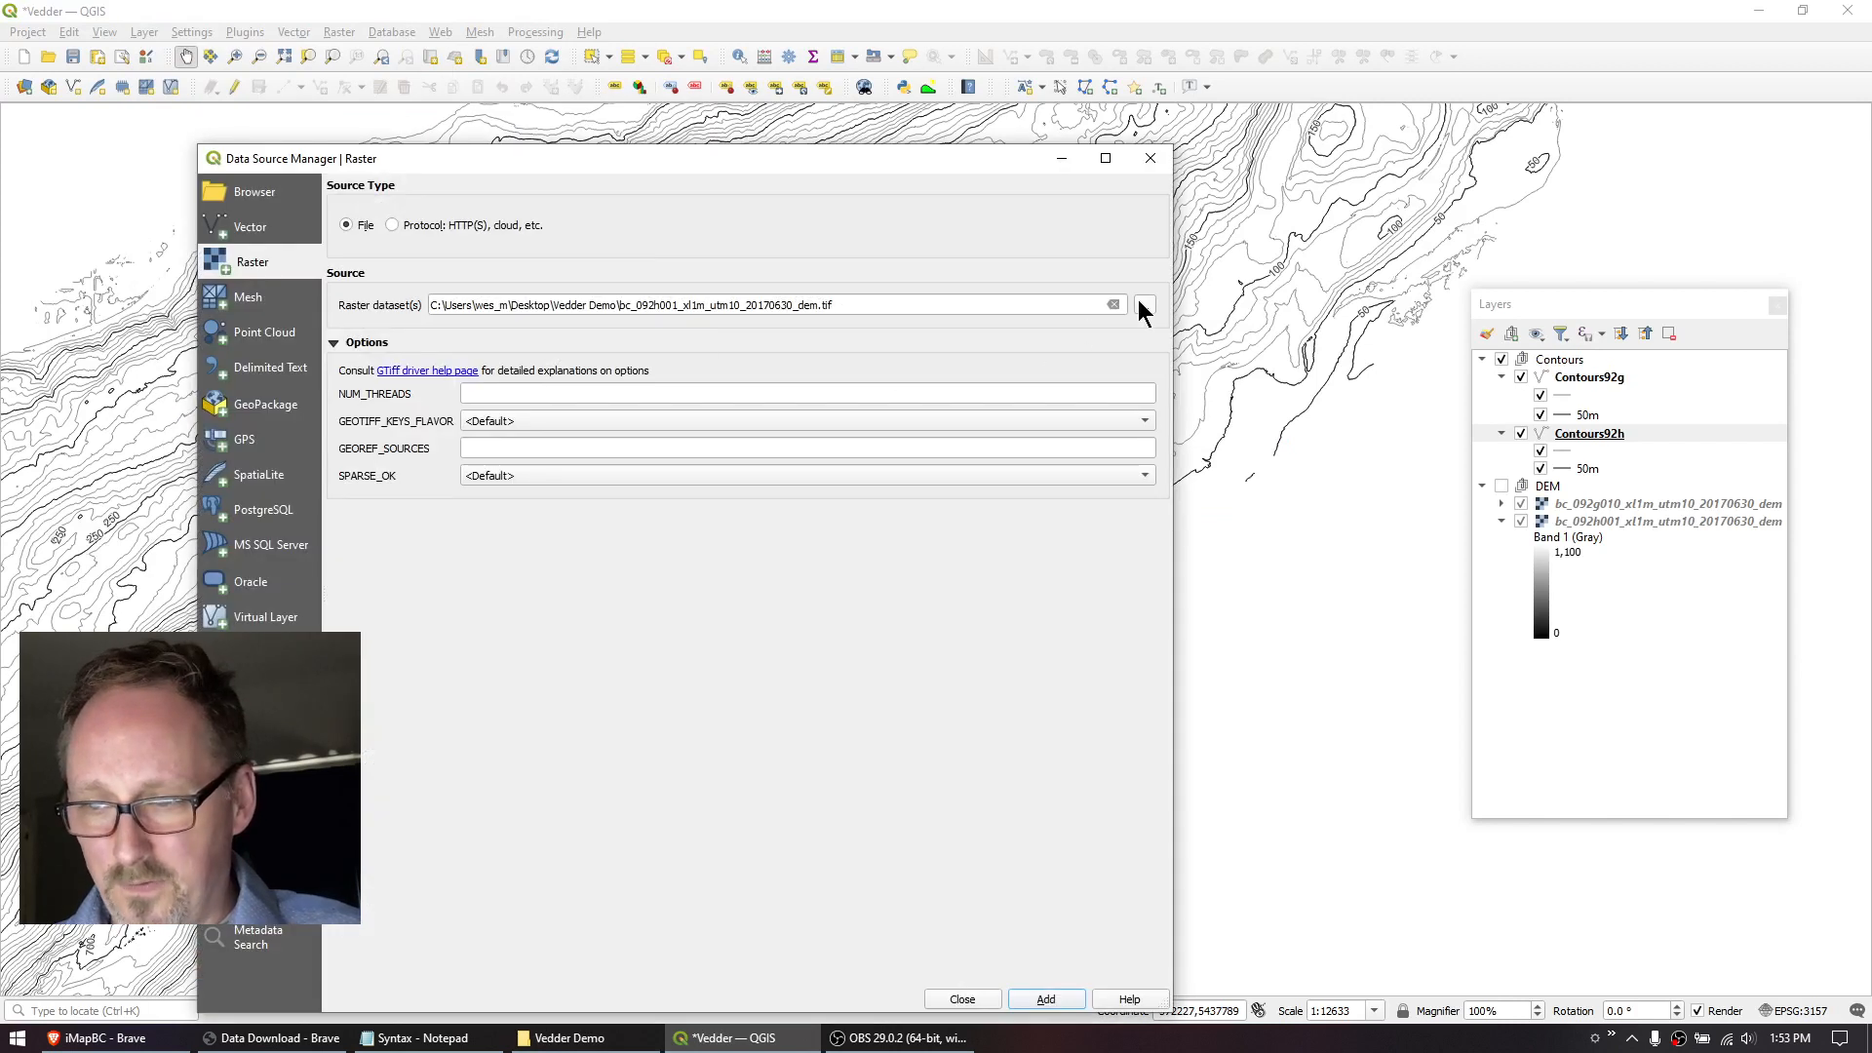
click(1145, 305)
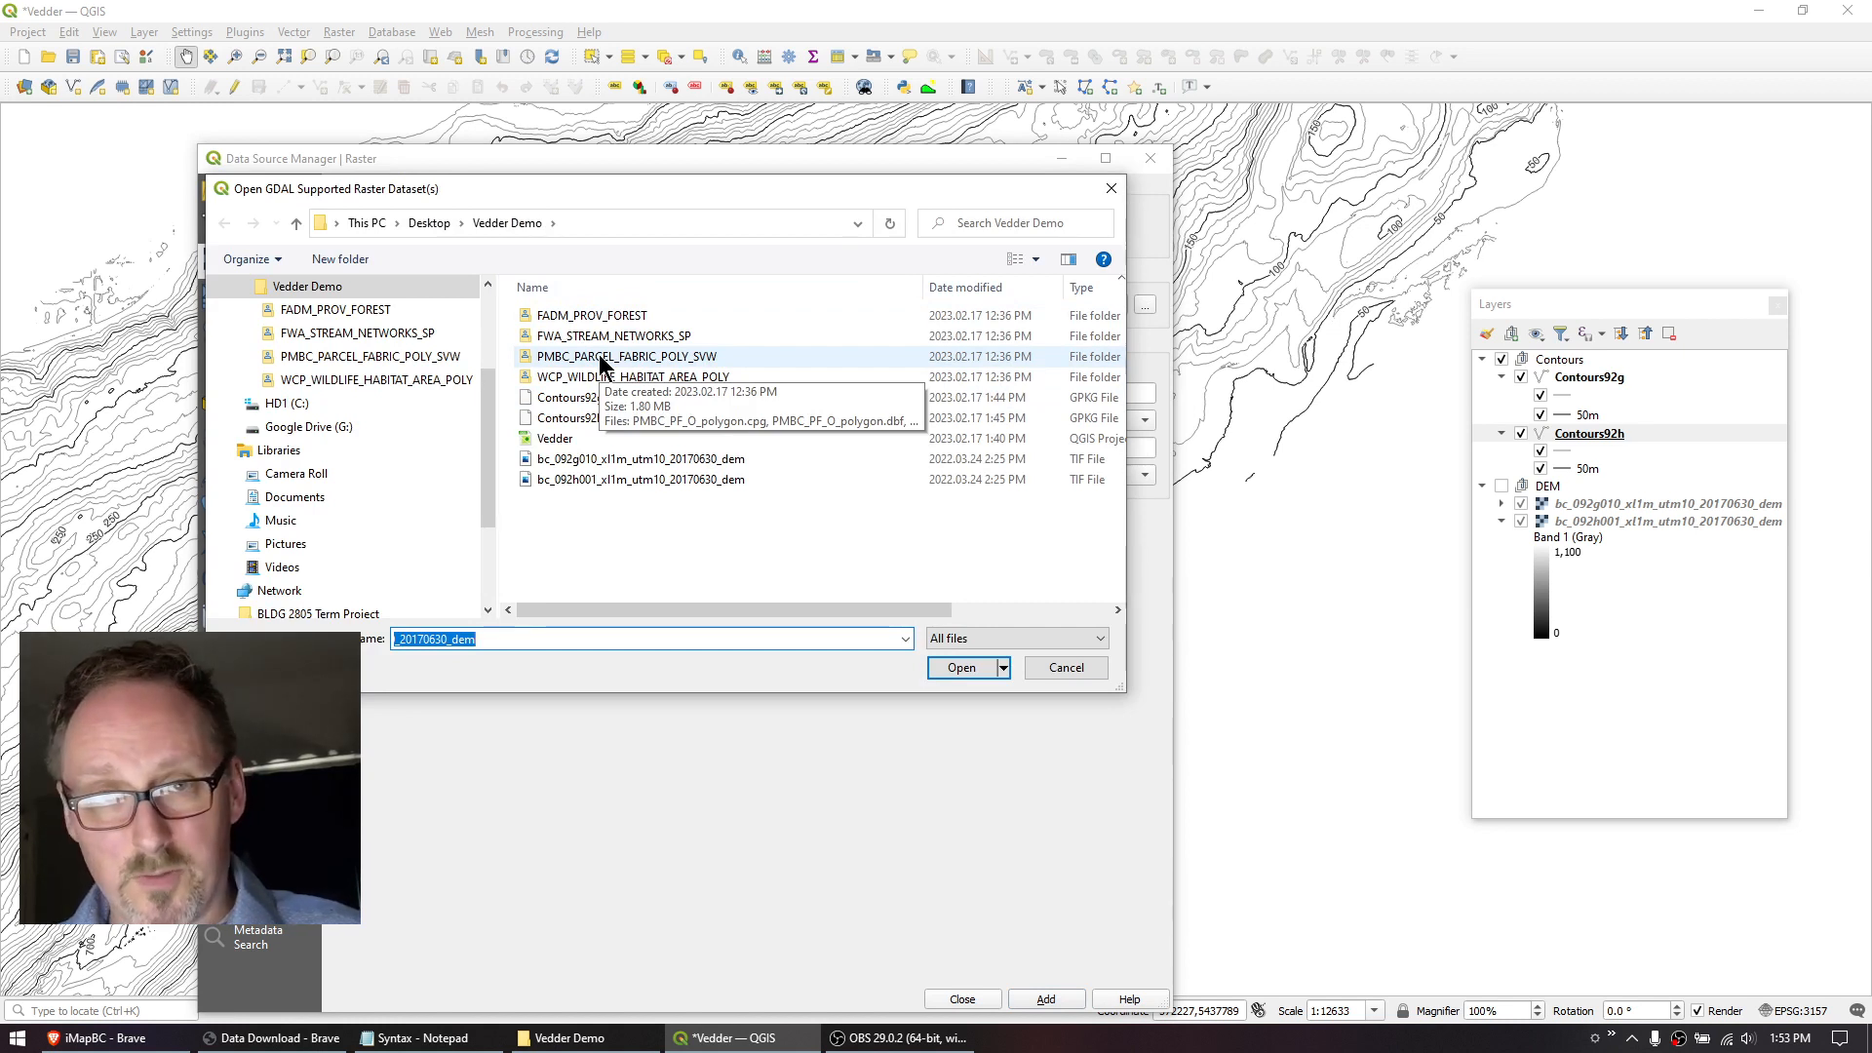
click(962, 668)
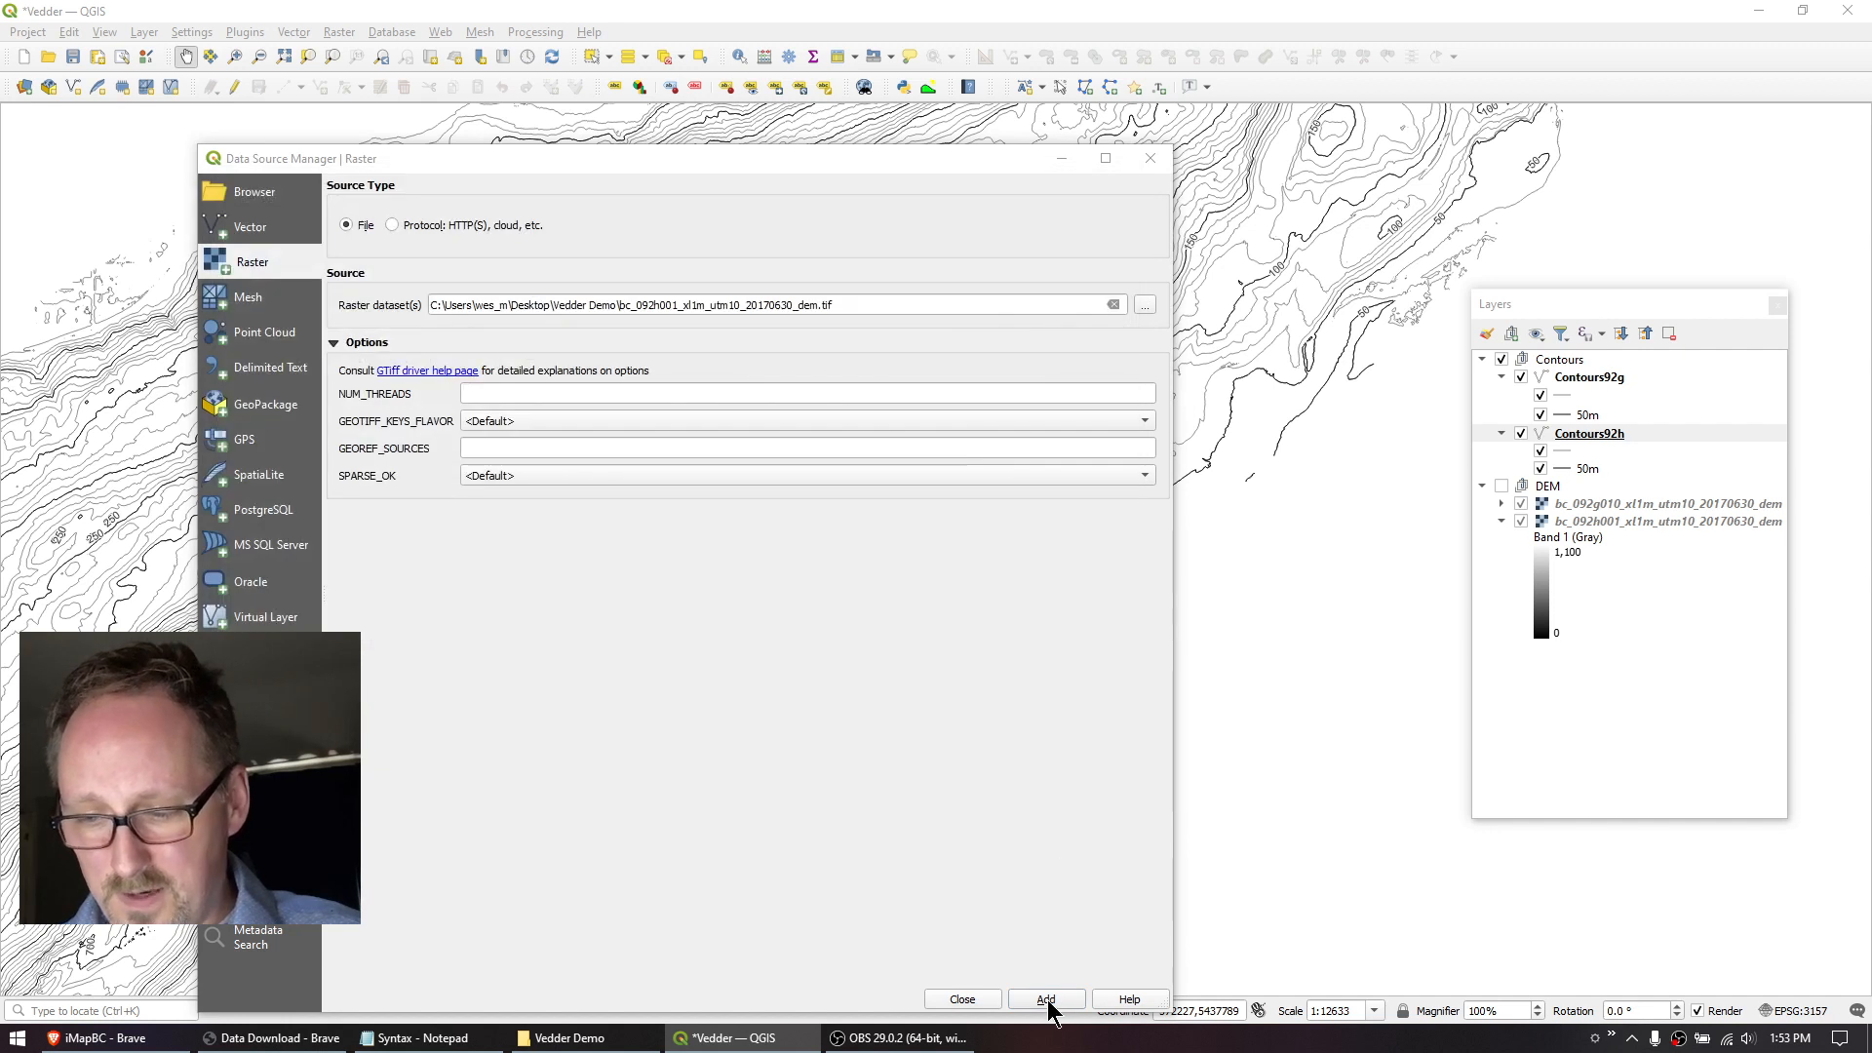
Create a layer group named BC Layers and move it out of the Contours group to sit between Contours and DEM.
drag(1516, 304, 1493, 205)
click(1507, 268)
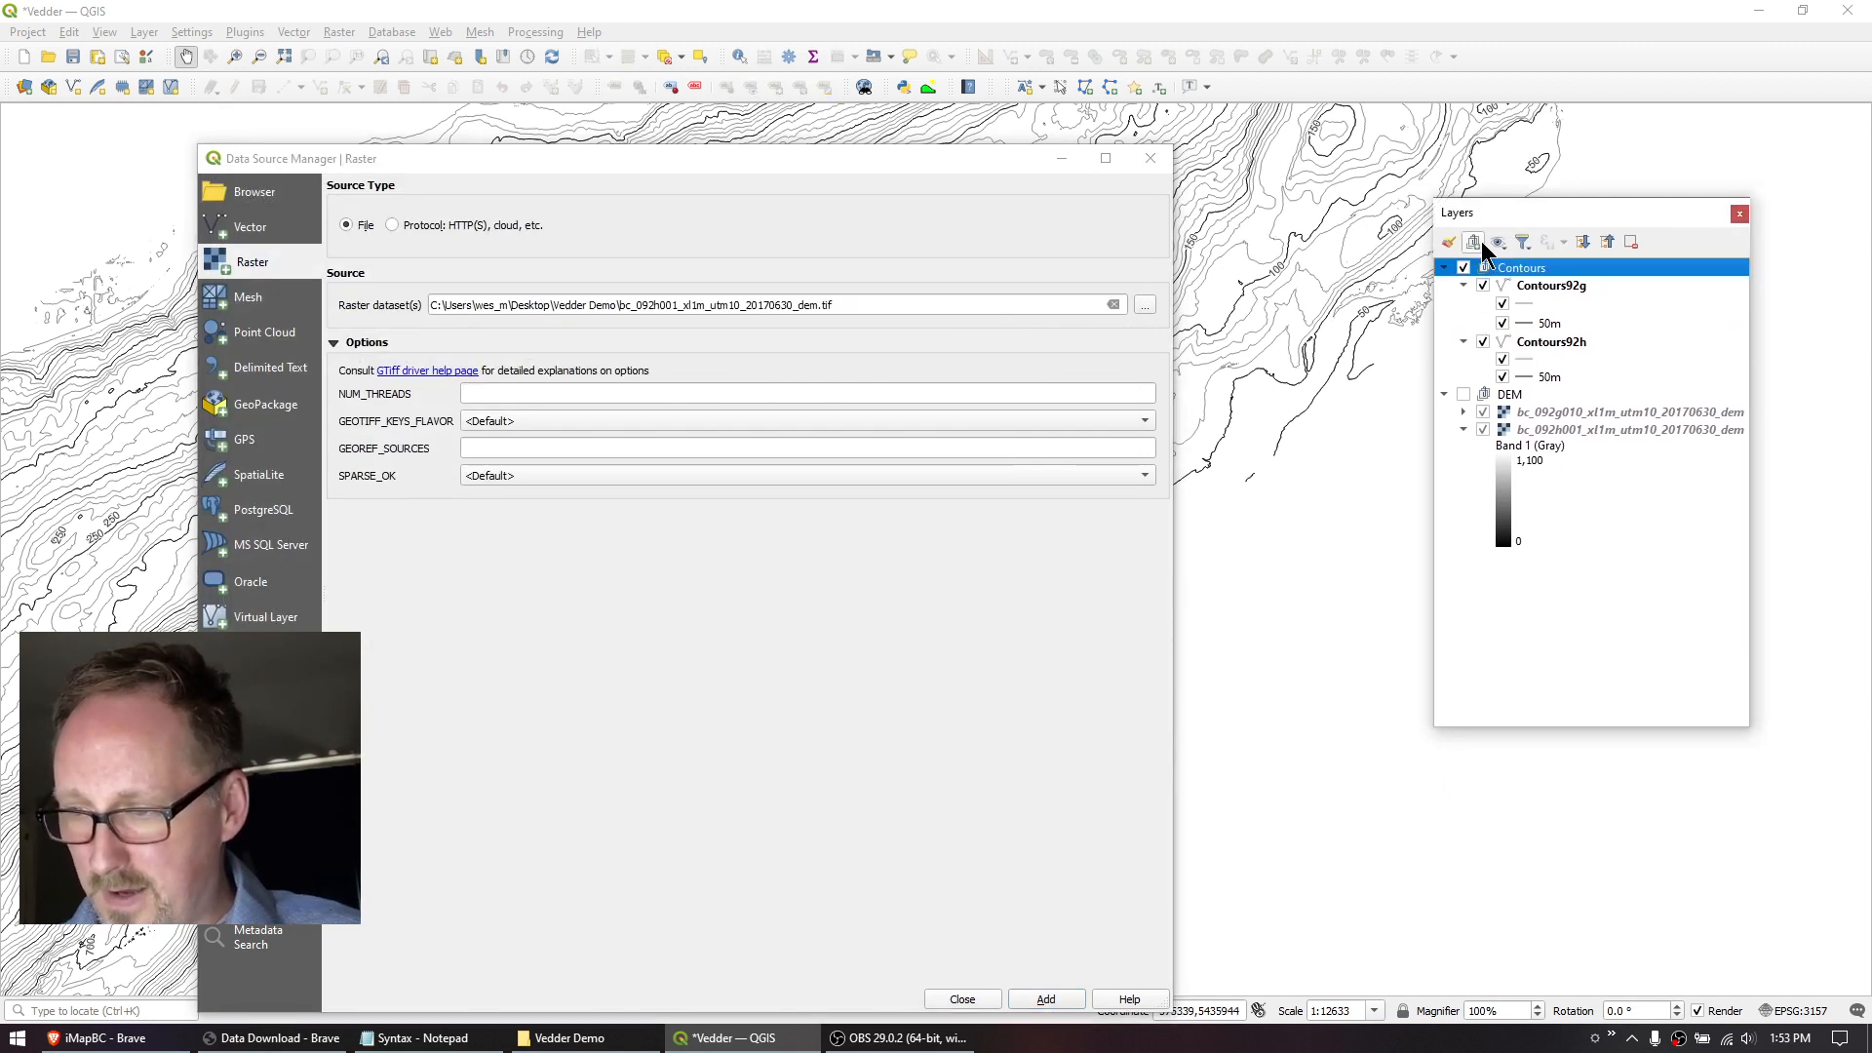
click(1480, 246)
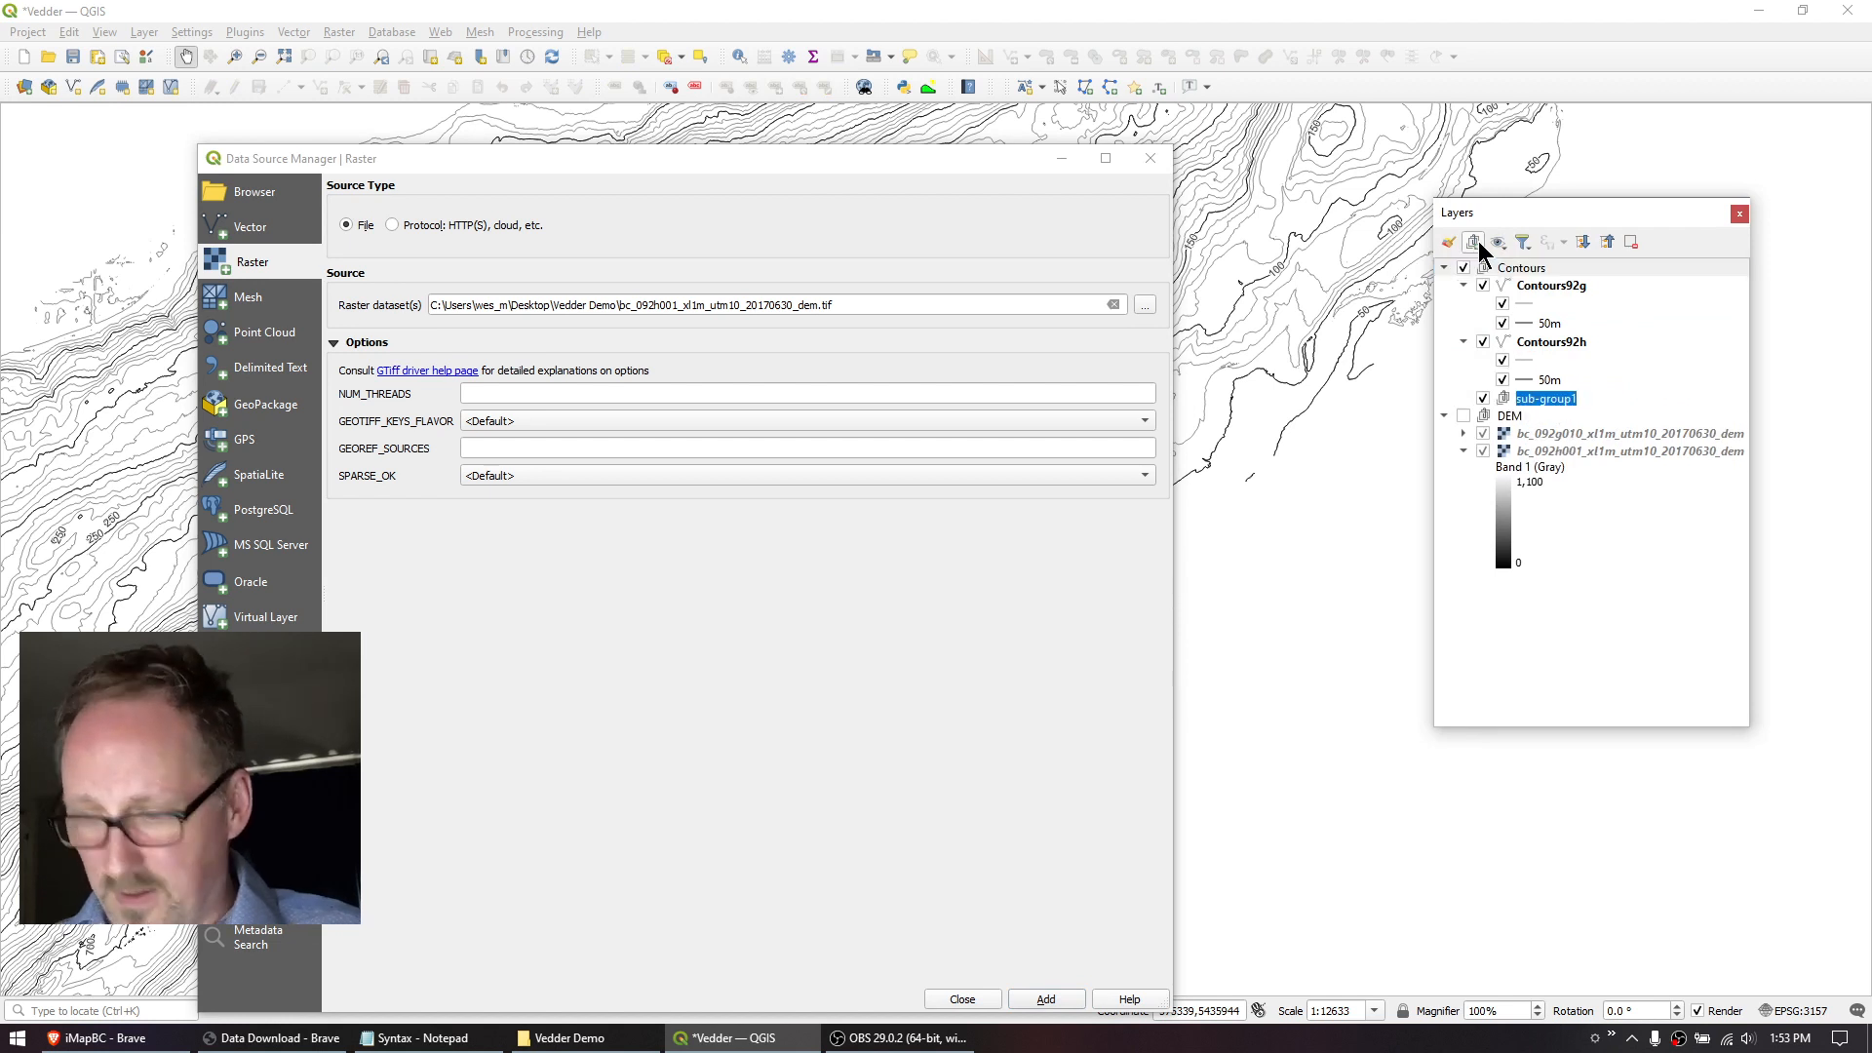
text(BC Layers)
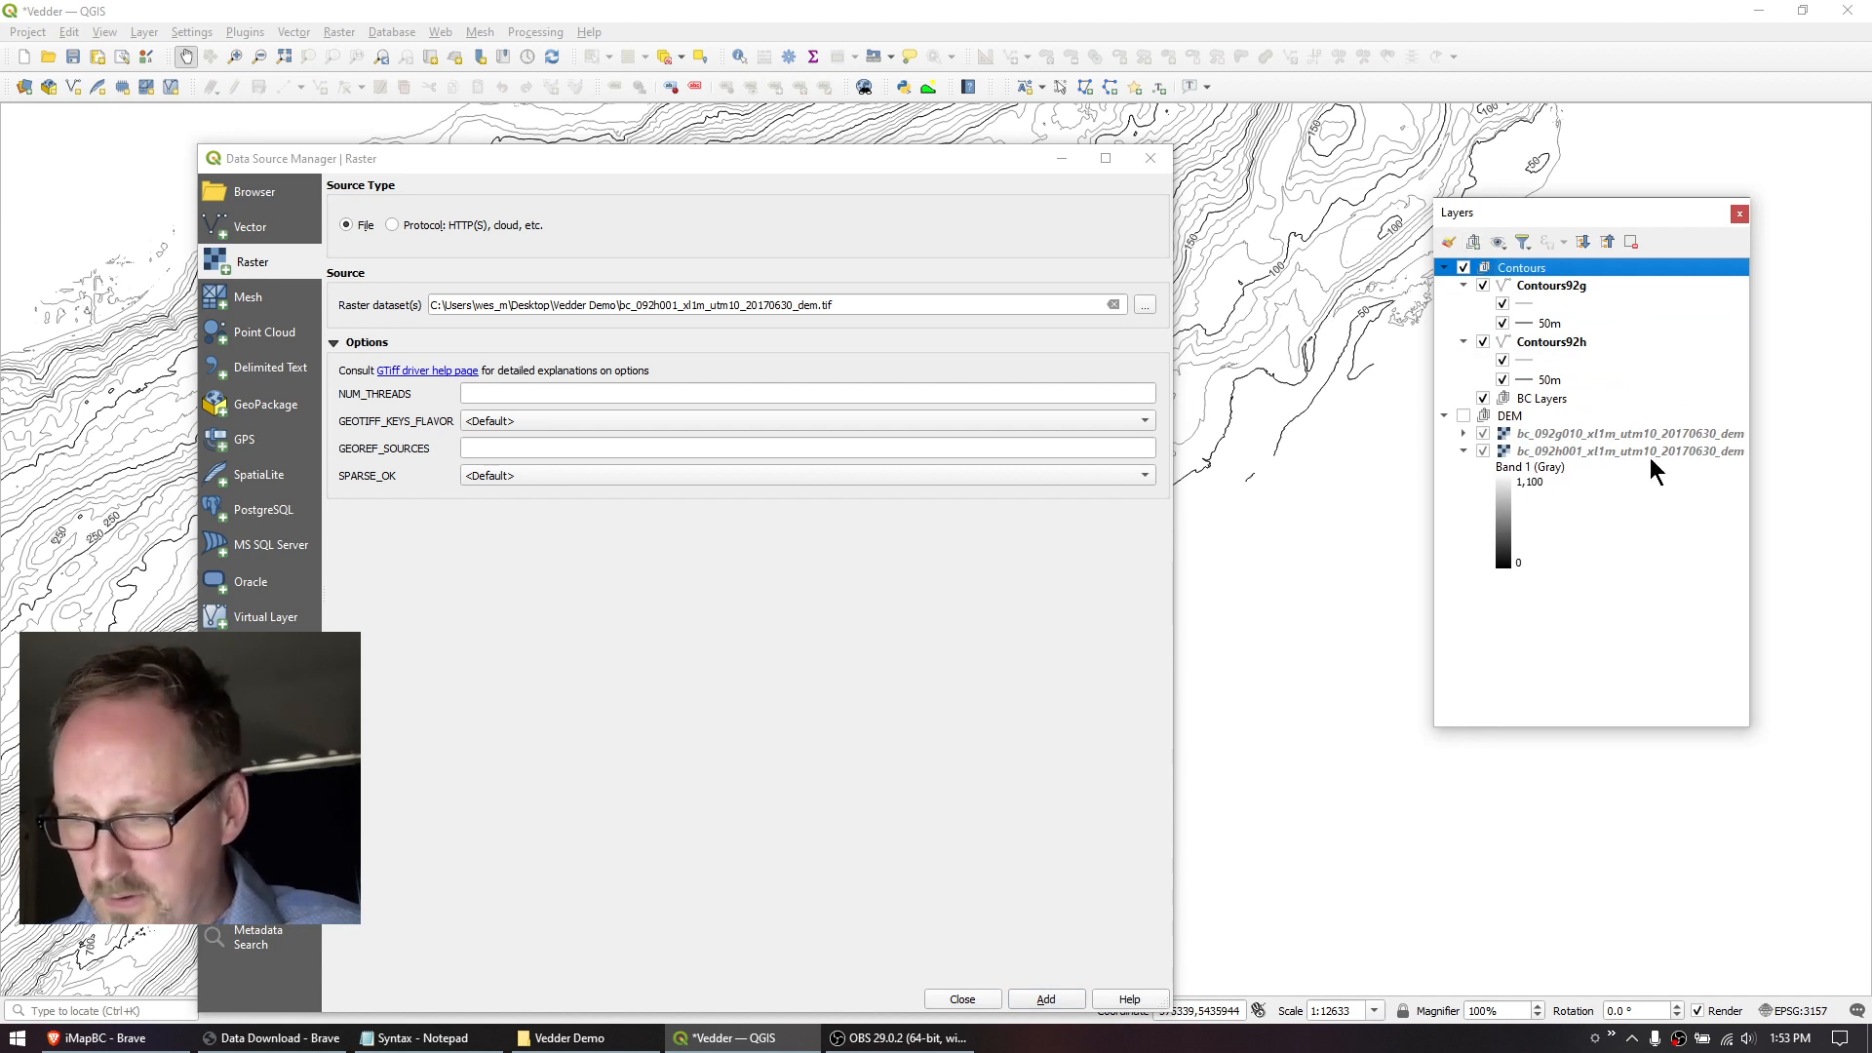
click(1545, 399)
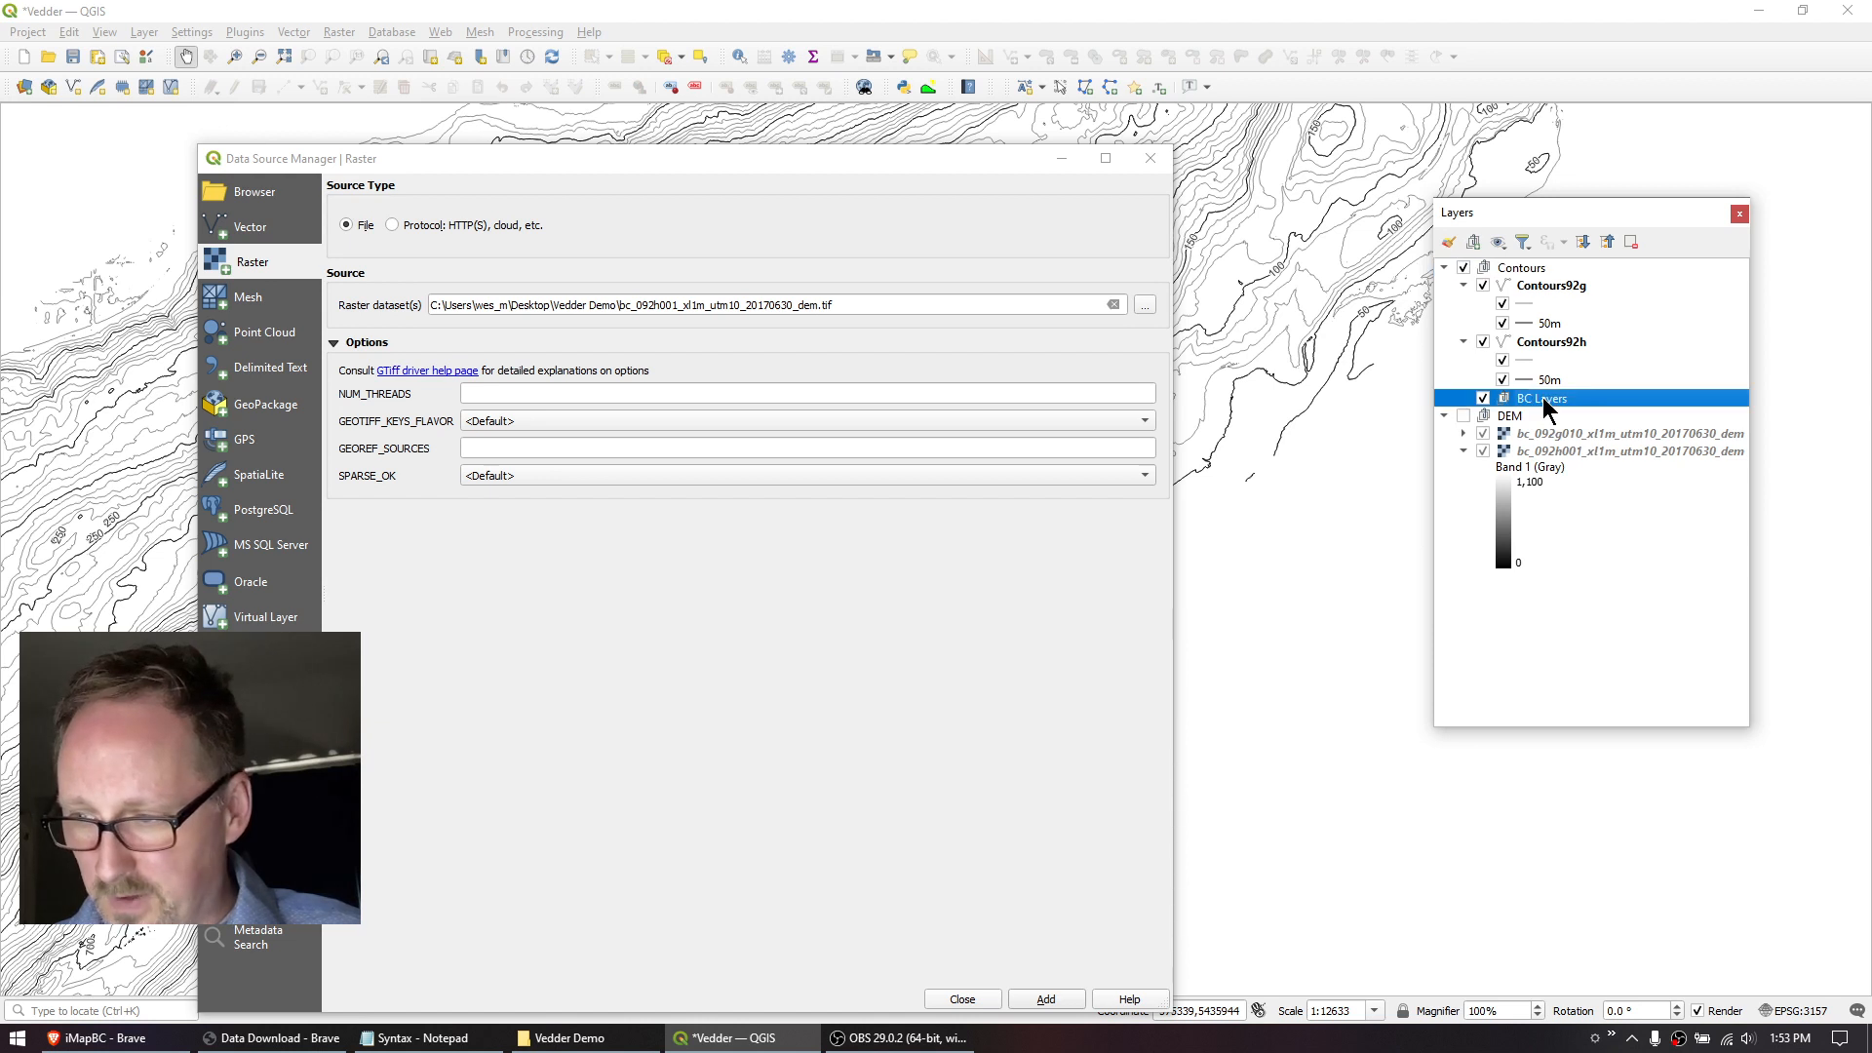
mouse_move(1541, 401)
mouse_down()
mouse_move(1611, 406)
mouse_move(1548, 409)
mouse_up()
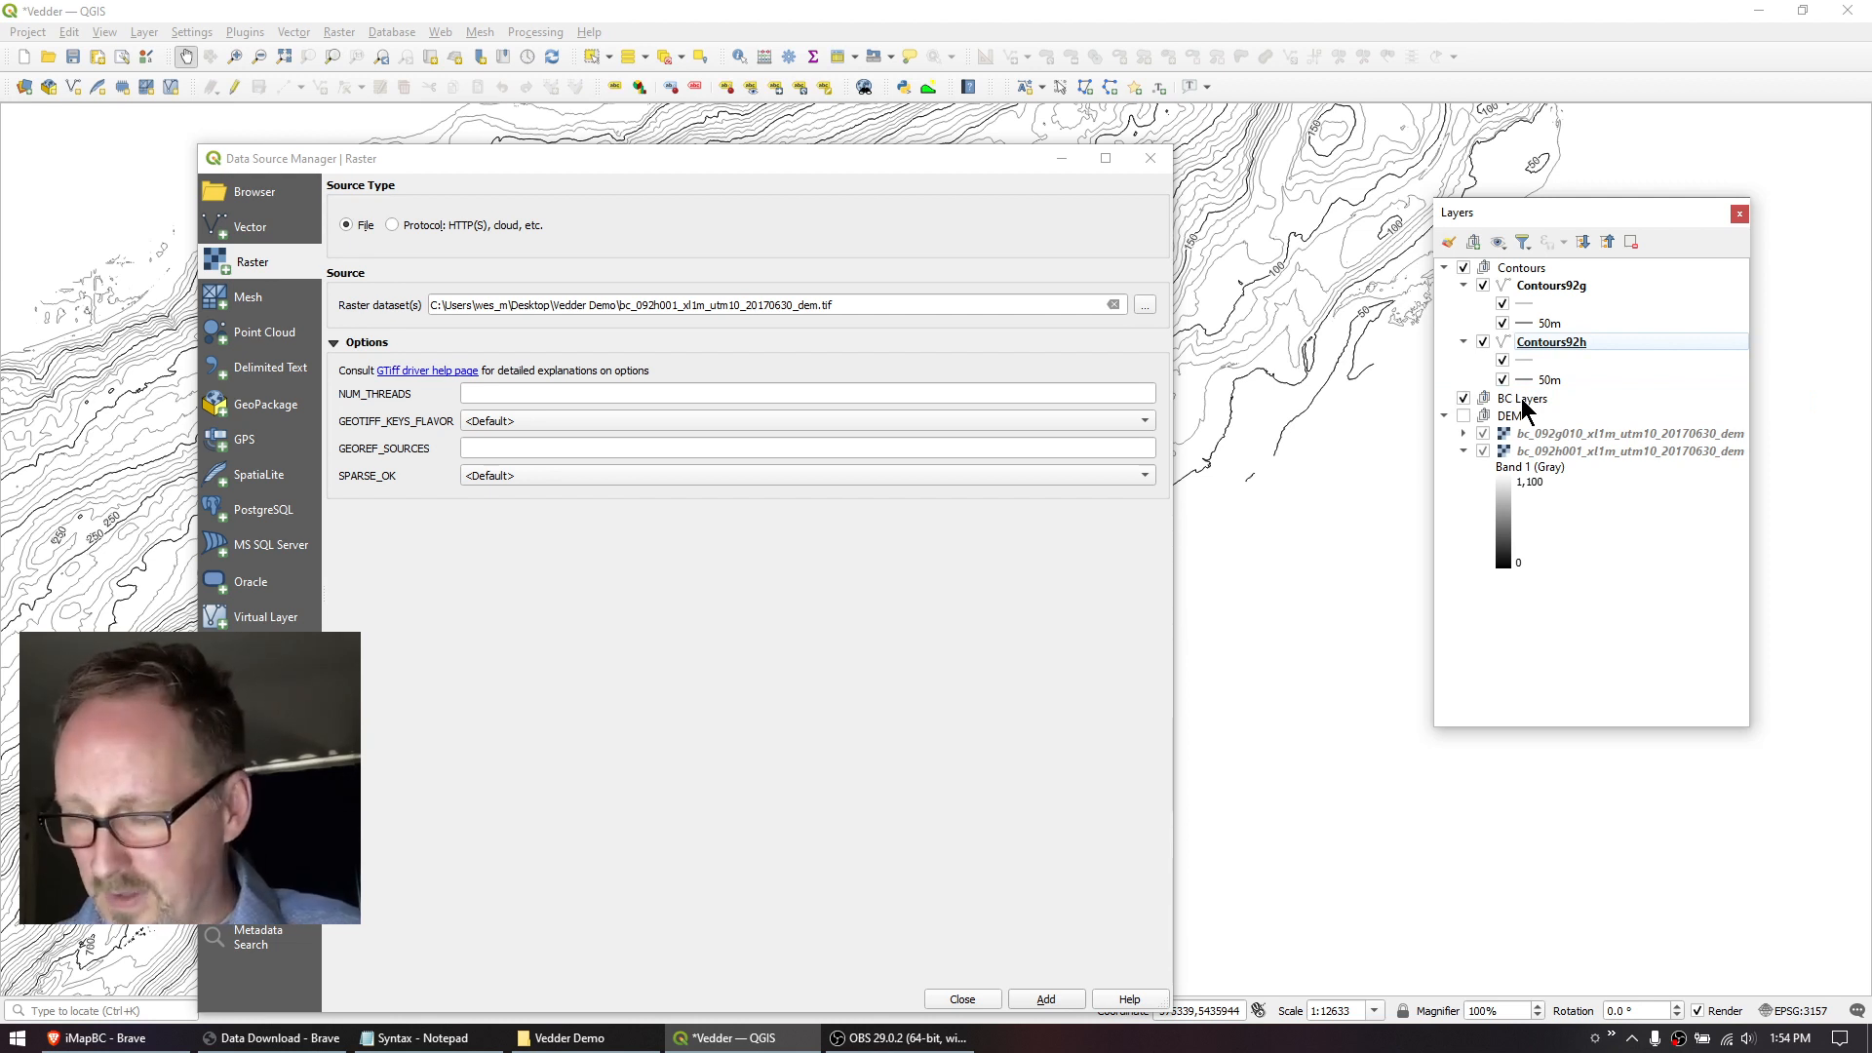
Target the BC Layers group and try to add the PMBC_PF_O_polygon shapefile from the PMBC_PARCEL_FABRIC_POLY_SVW folder as a raster layer.
click(1524, 402)
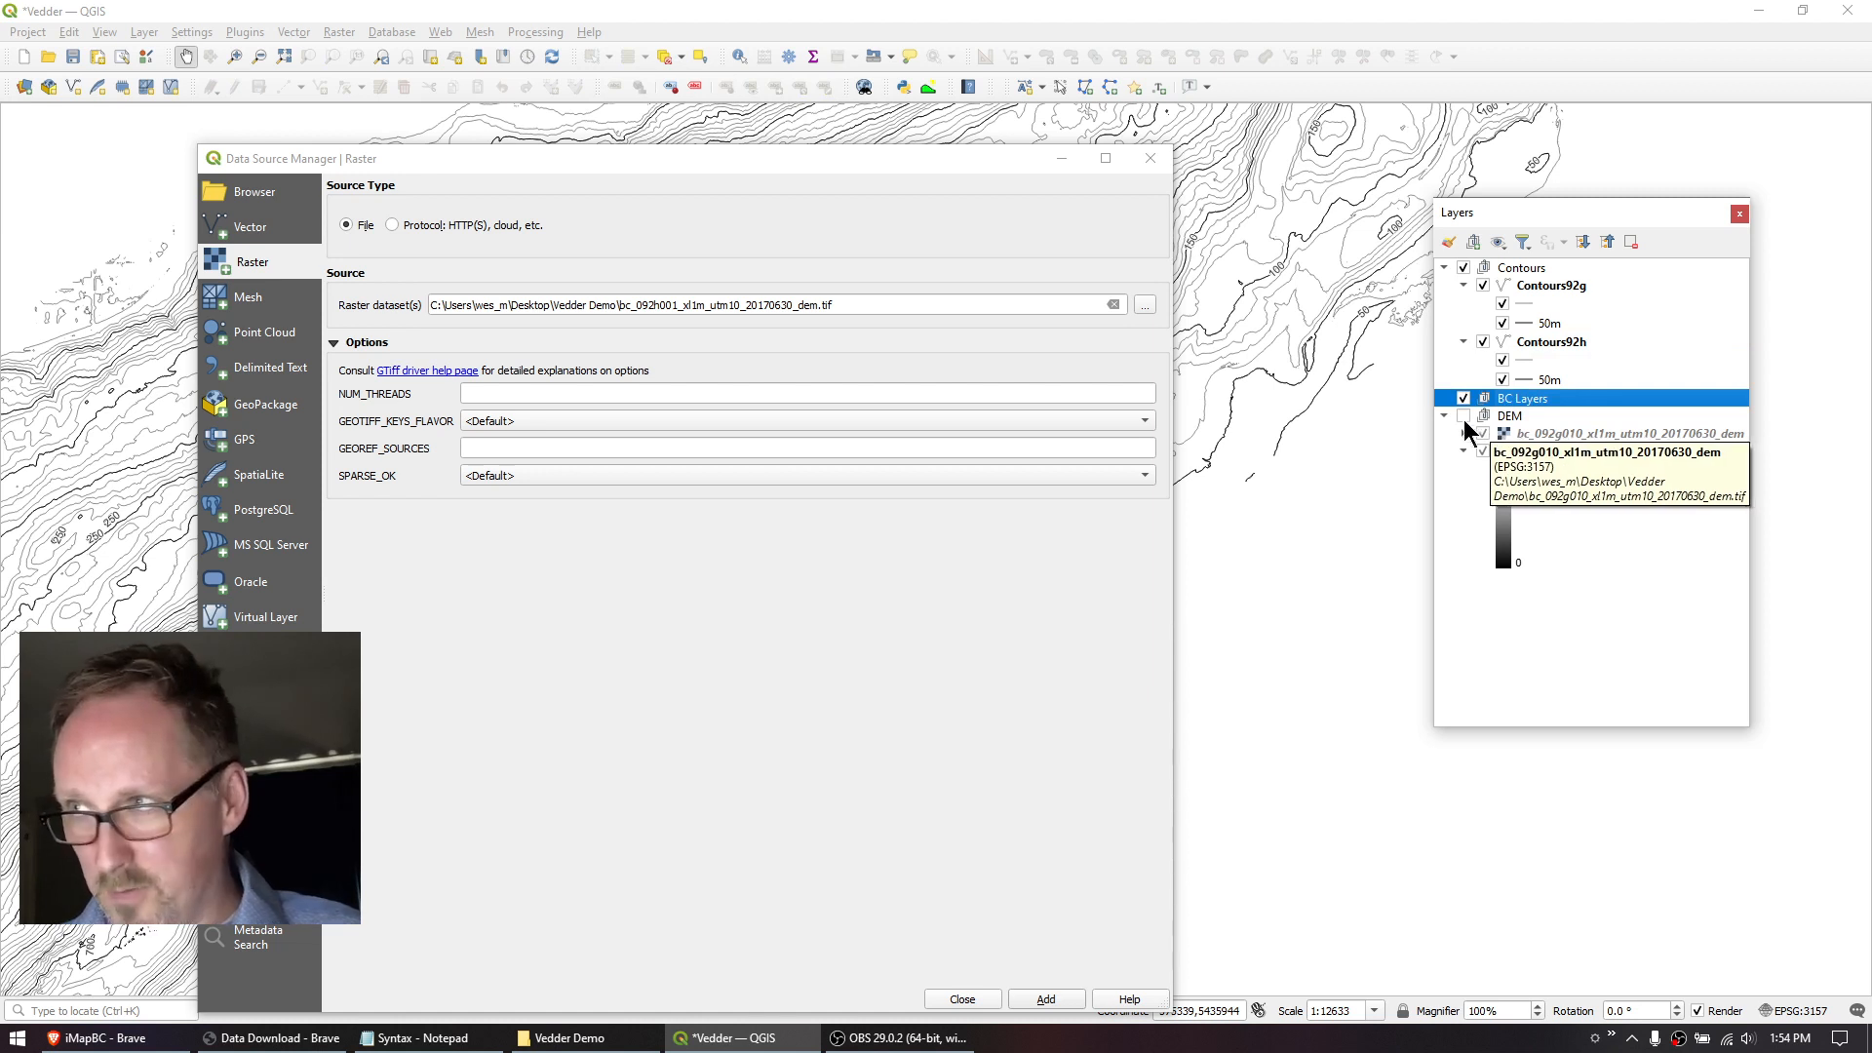
click(1146, 306)
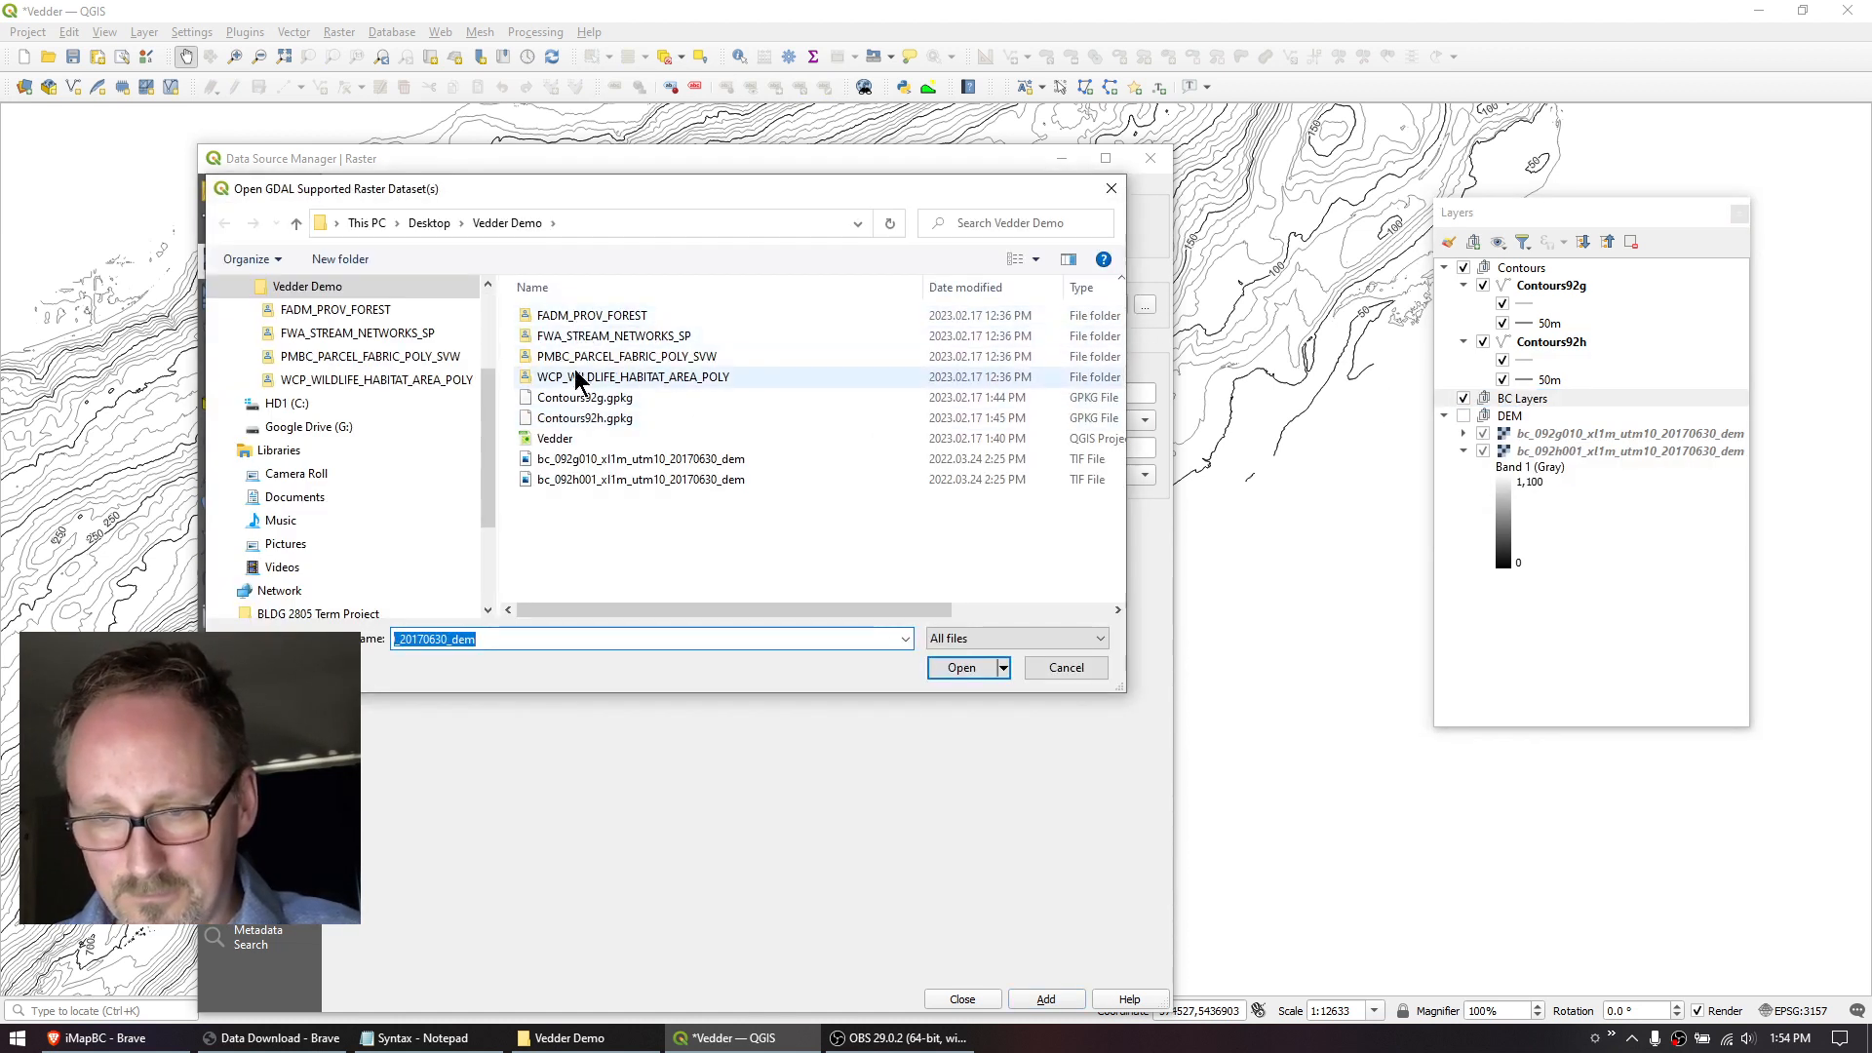
click(578, 359)
double_click(590, 355)
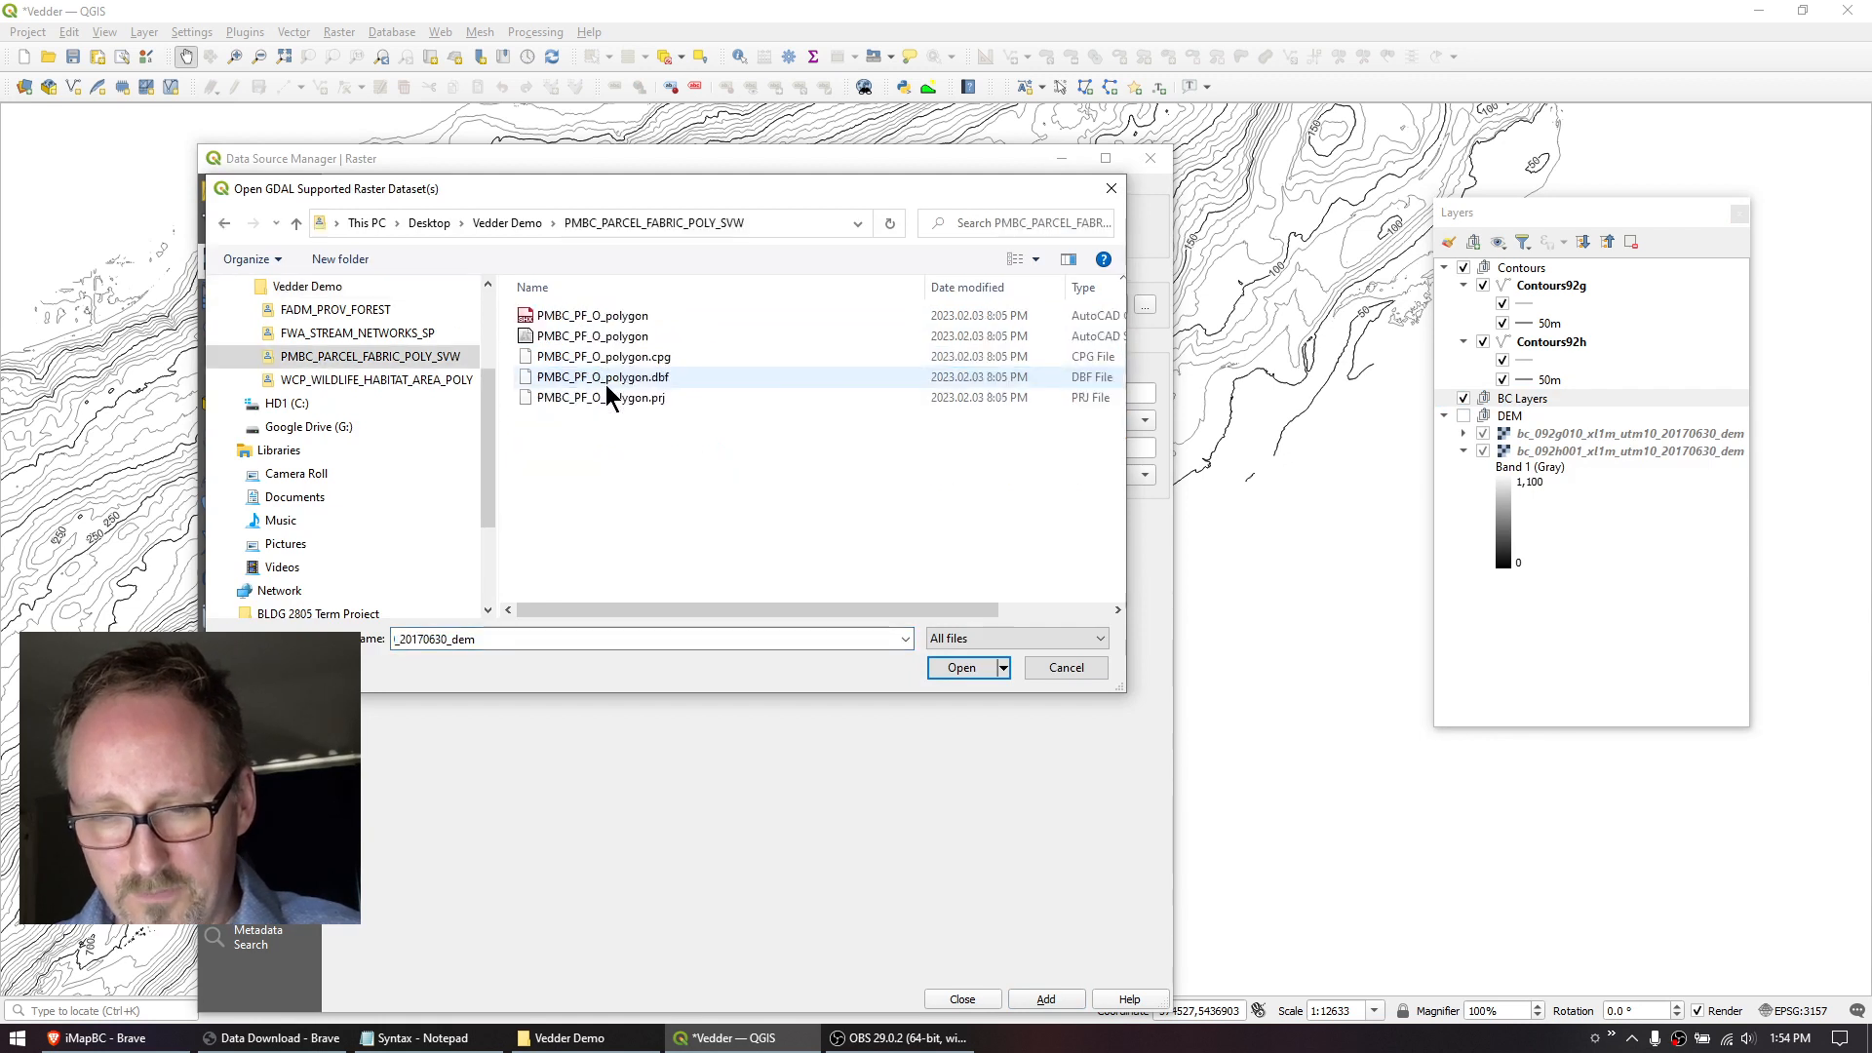
click(594, 339)
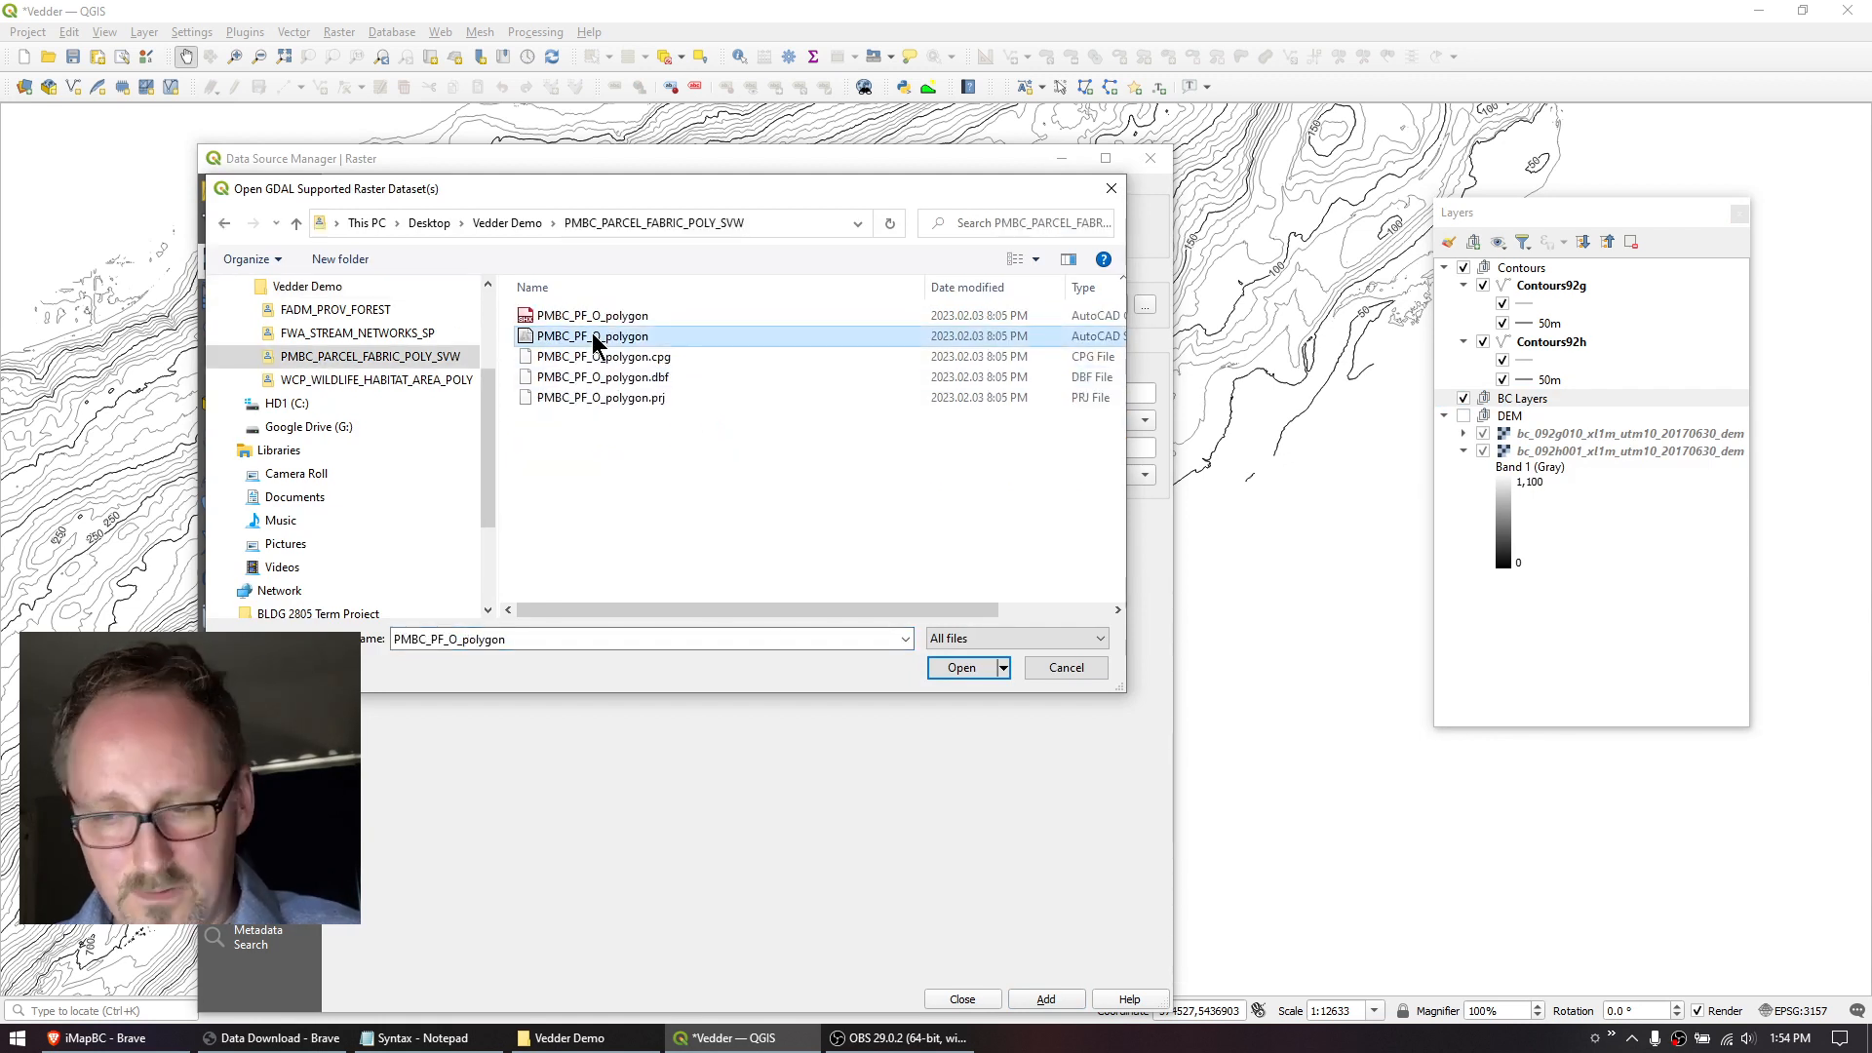
drag(697, 610, 618, 609)
click(975, 669)
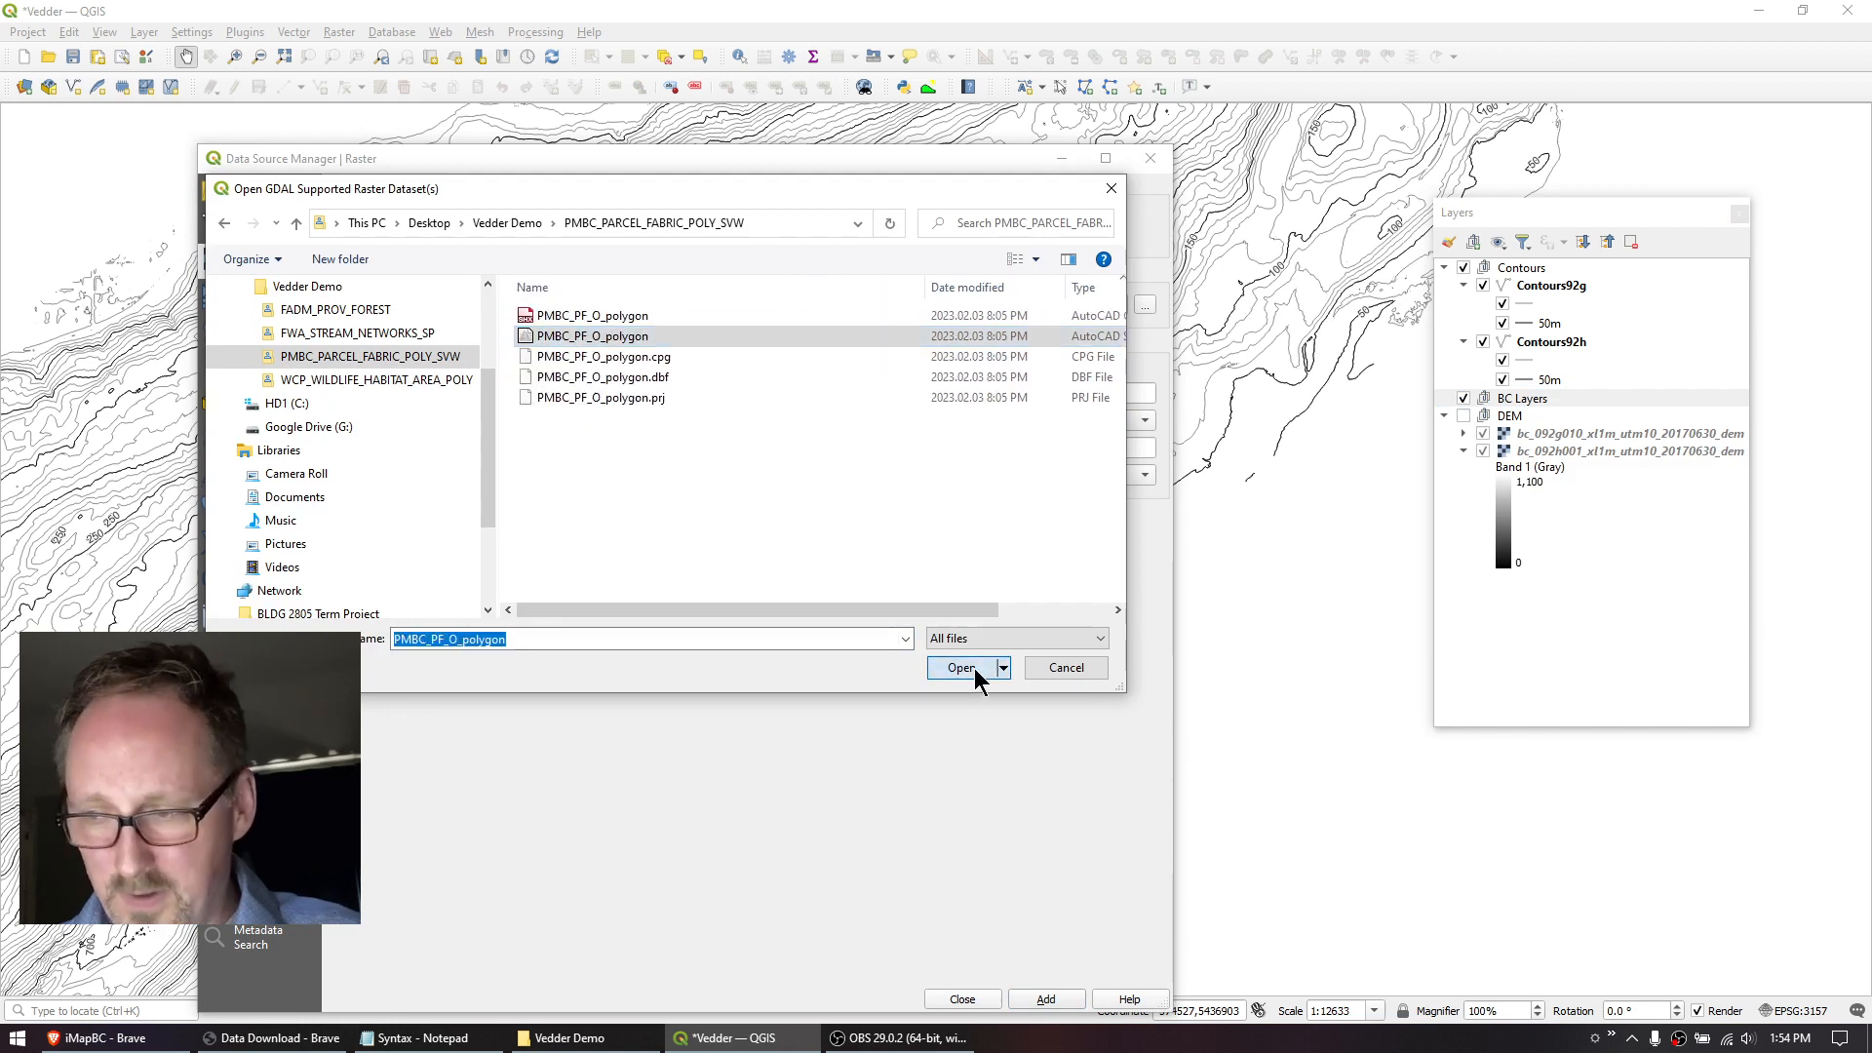
click(1045, 1001)
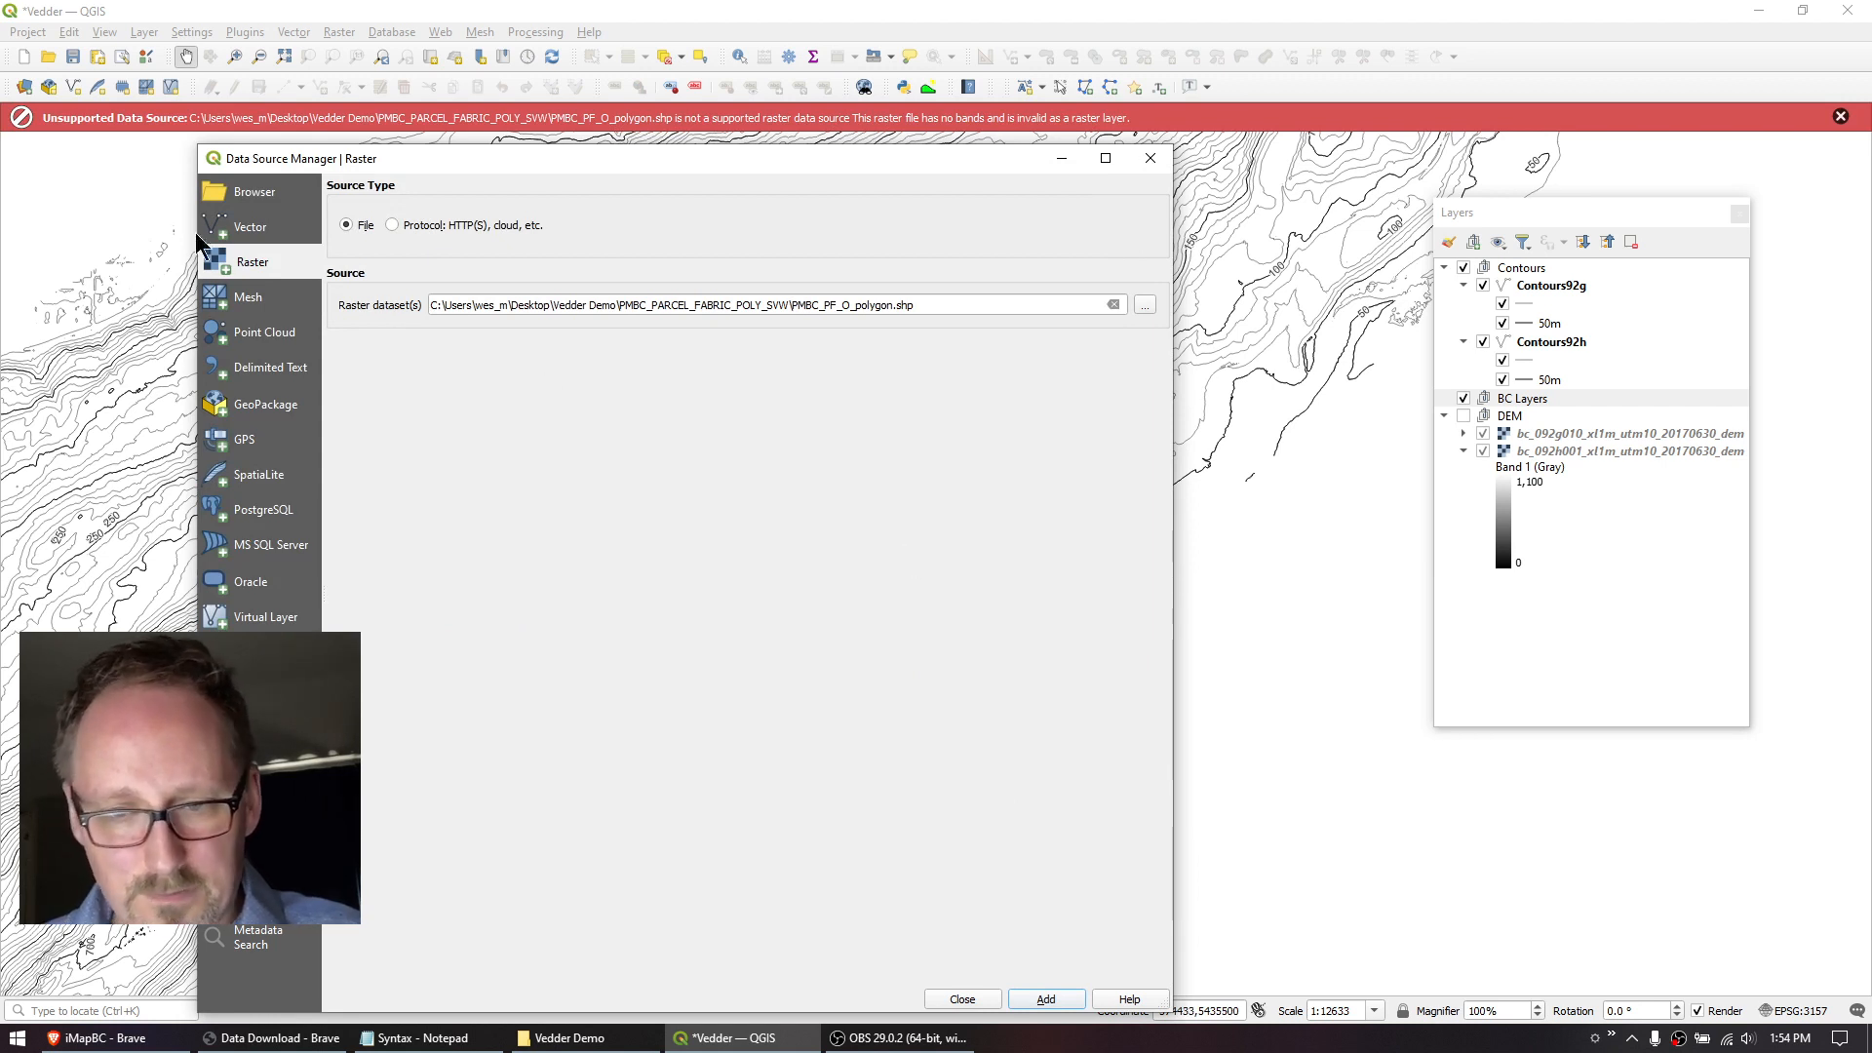
Add the parcel fabric shapefile PMBC_PF_O_polygon.shp to the BC Layers group as a vector layer.
click(236, 232)
click(1134, 343)
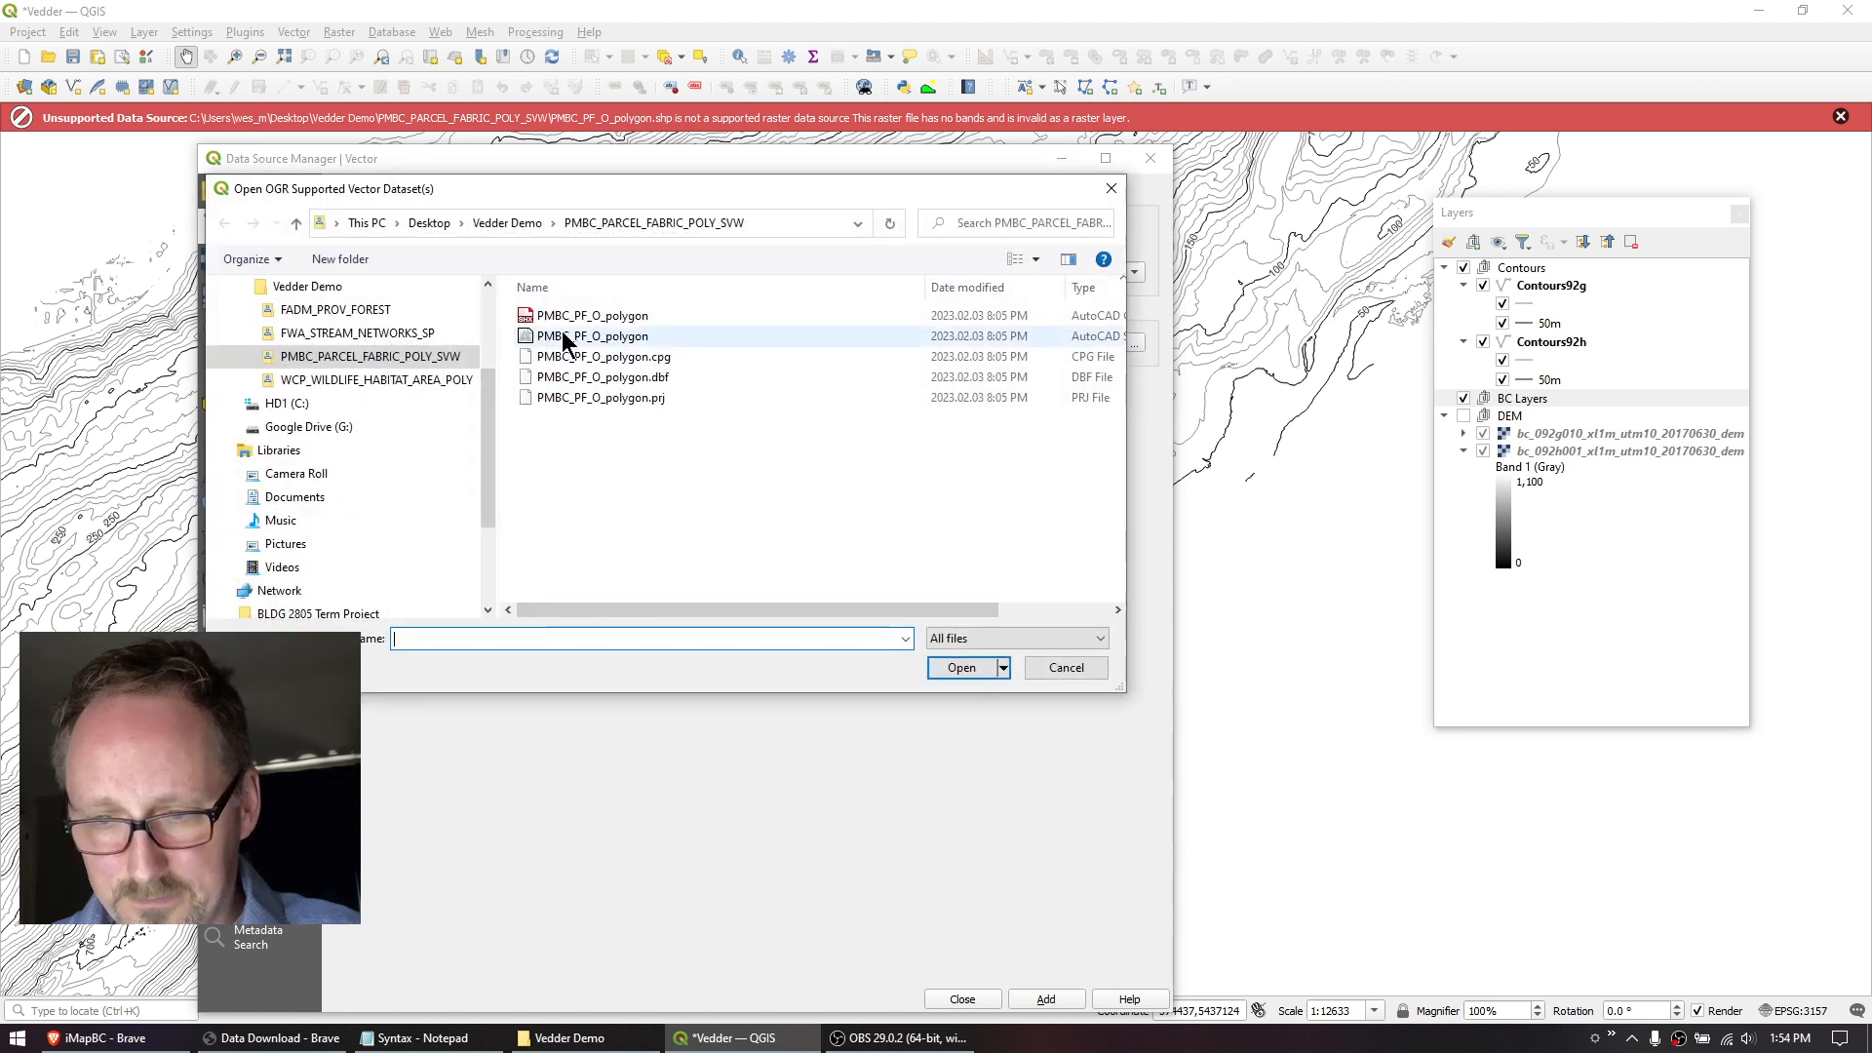
click(570, 338)
click(961, 668)
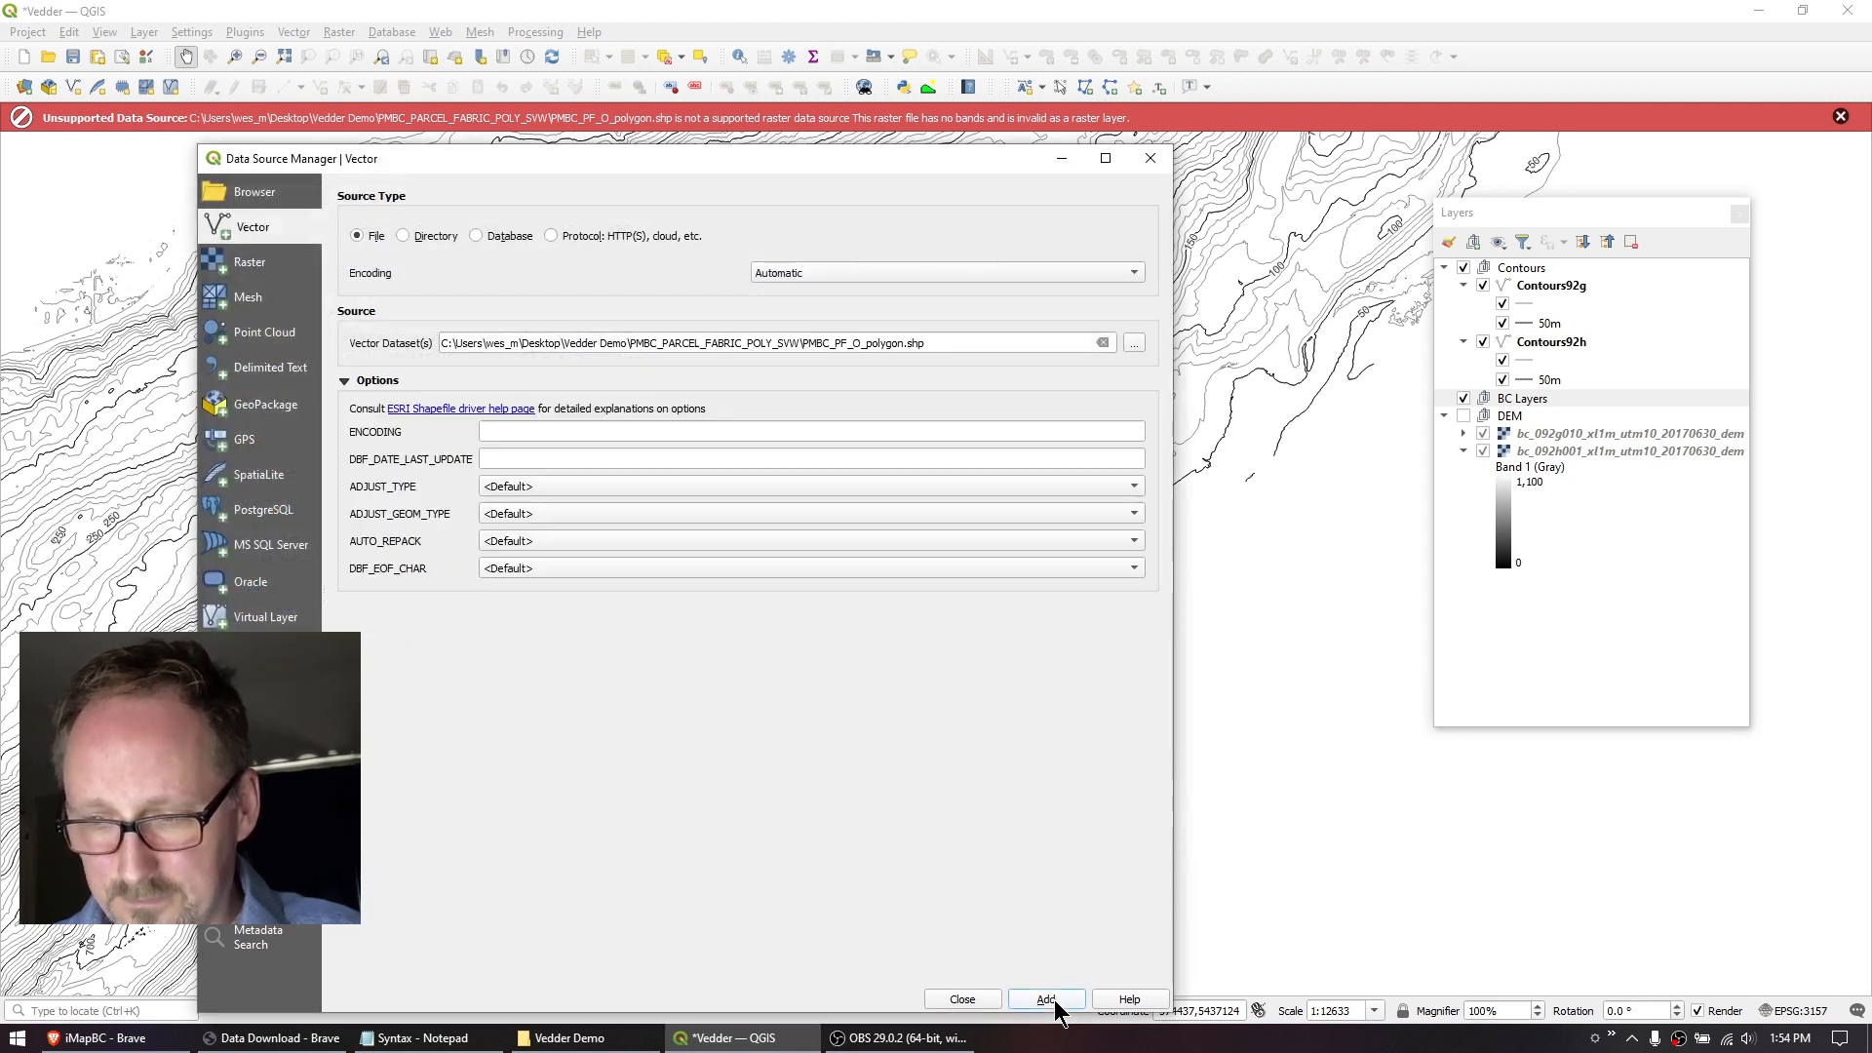
click(1050, 1001)
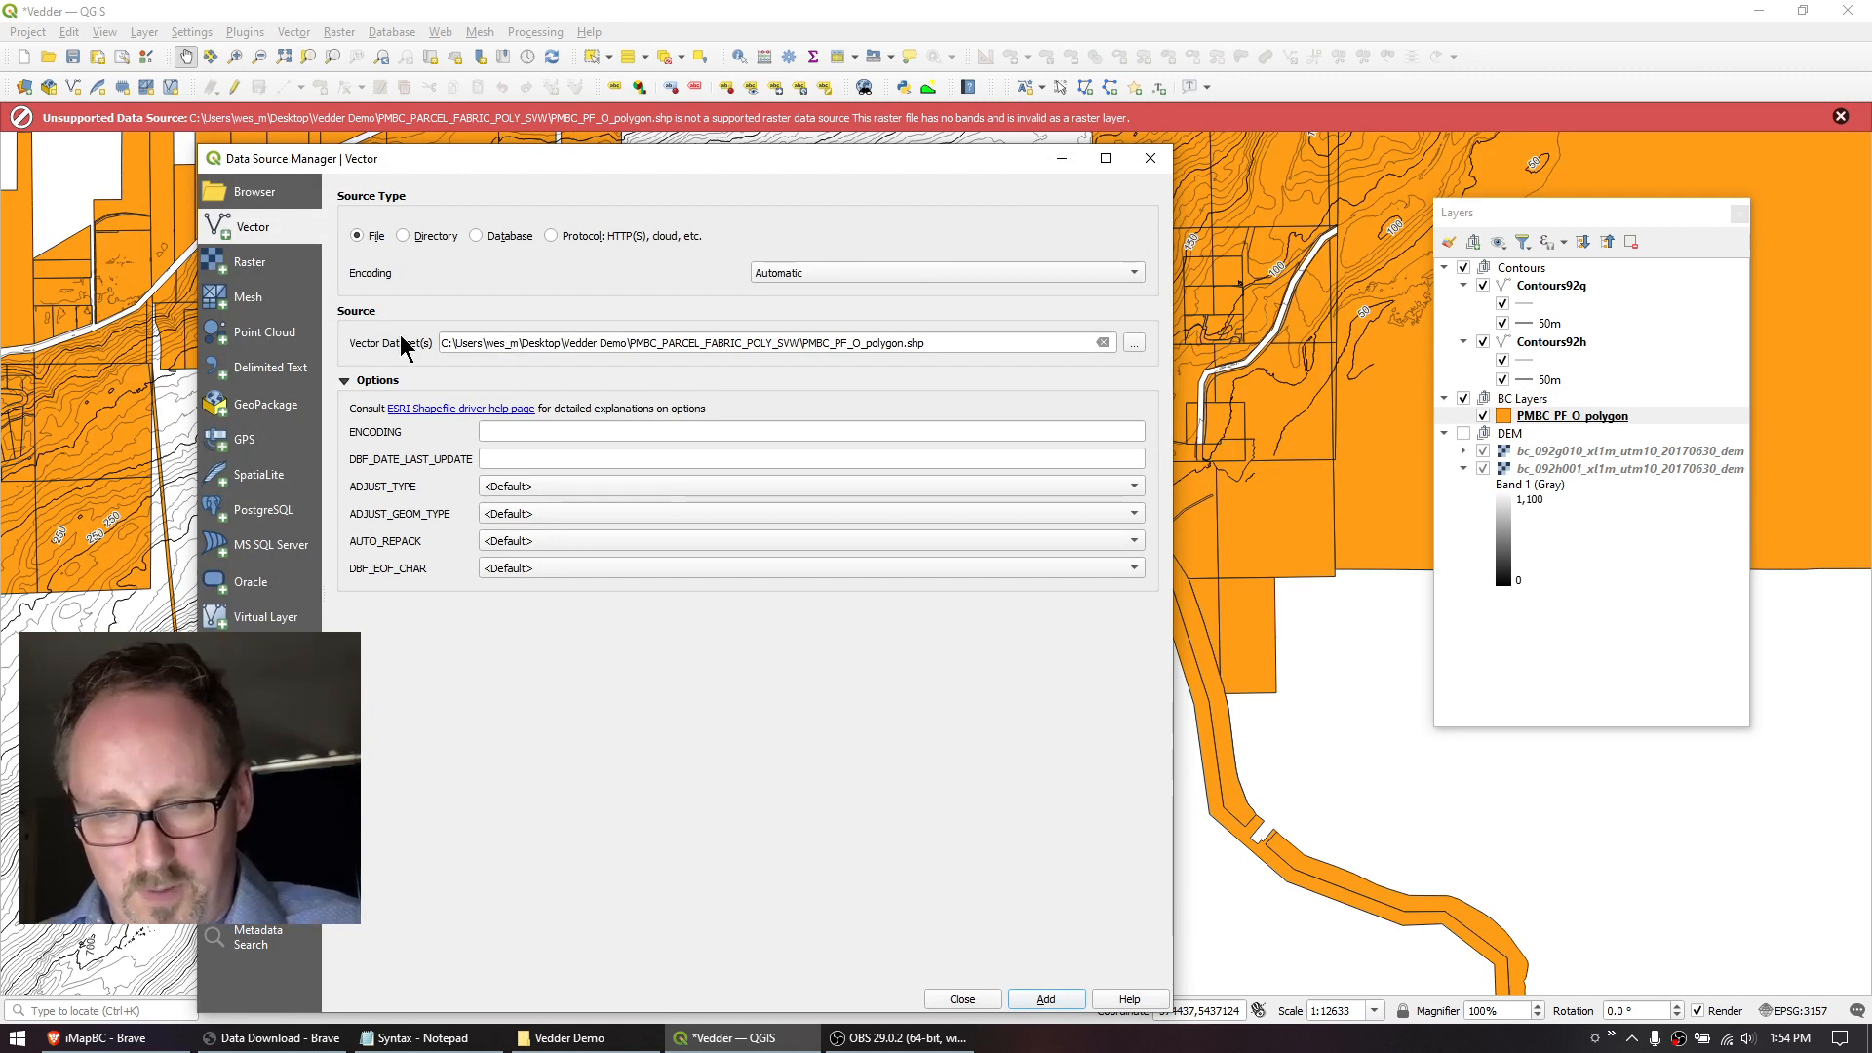
Add the stream network shapefile FWSTRMNTWR_line.shp from the FWA_STREAM_NETWORKS_SP folder as a vector layer.
click(1135, 344)
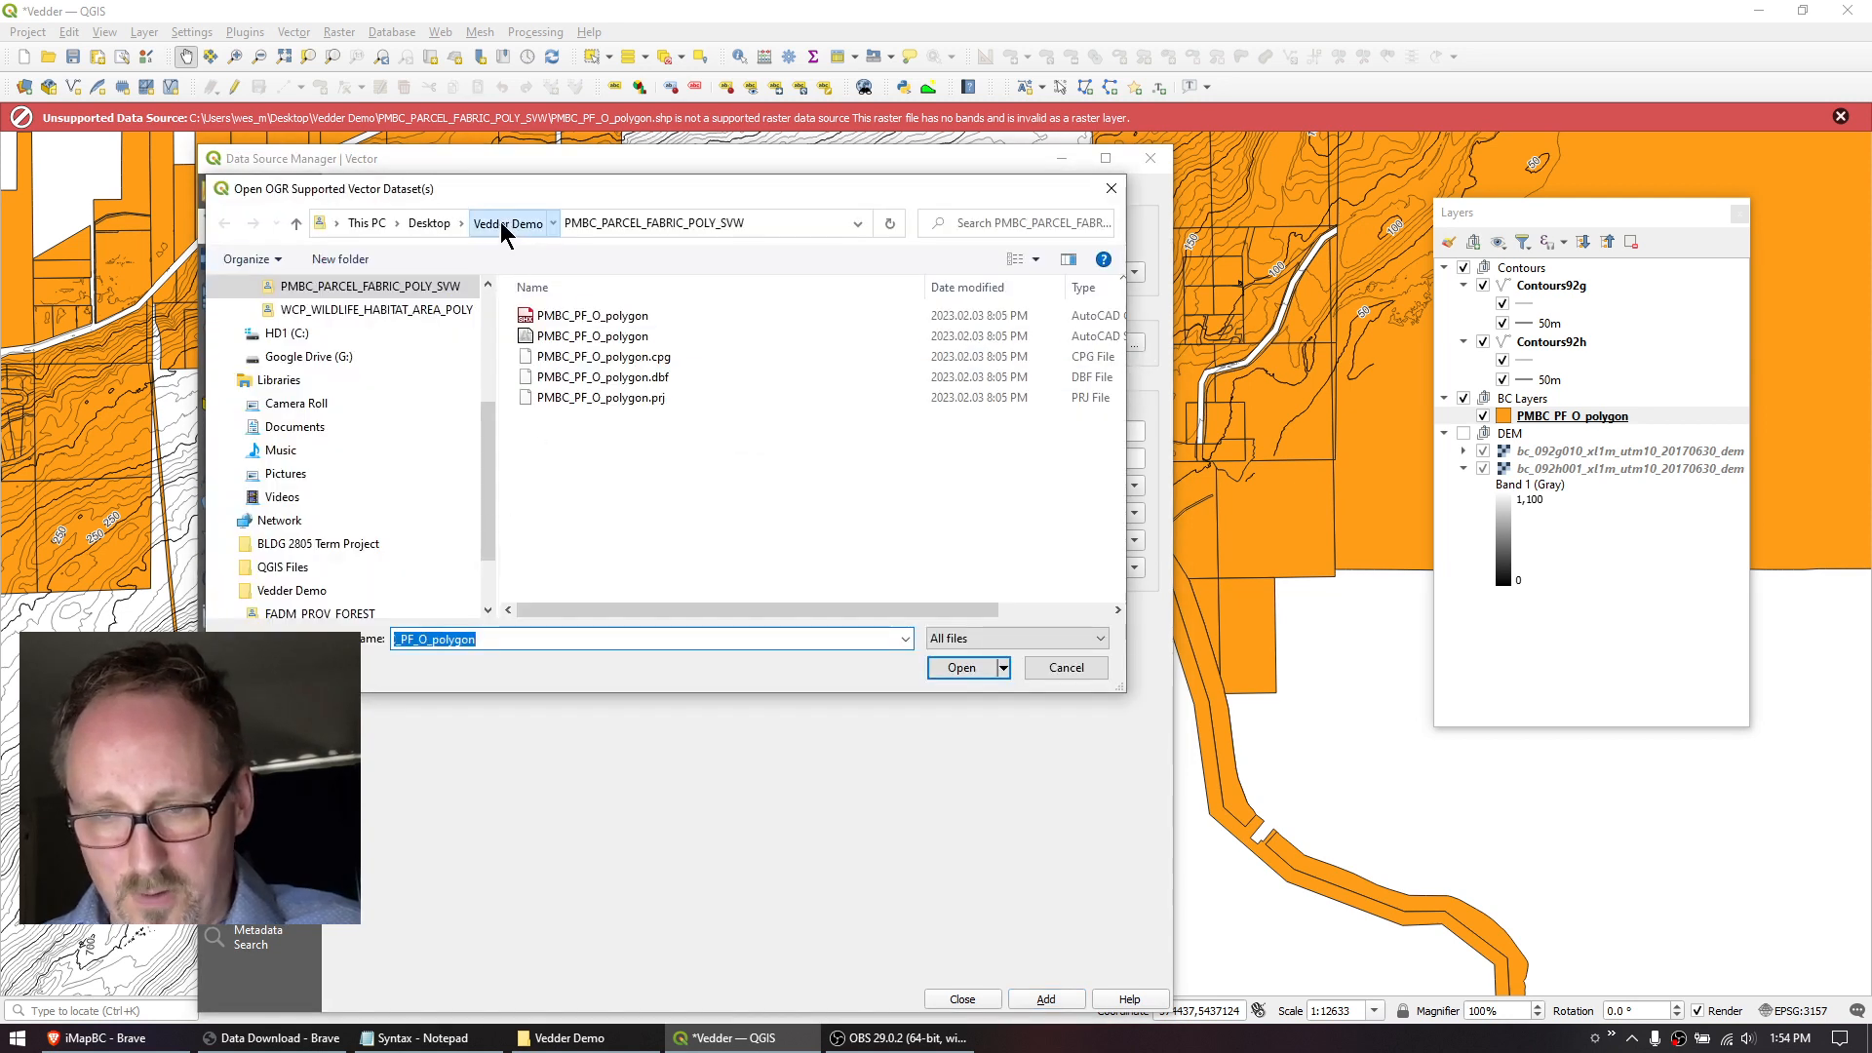
click(496, 226)
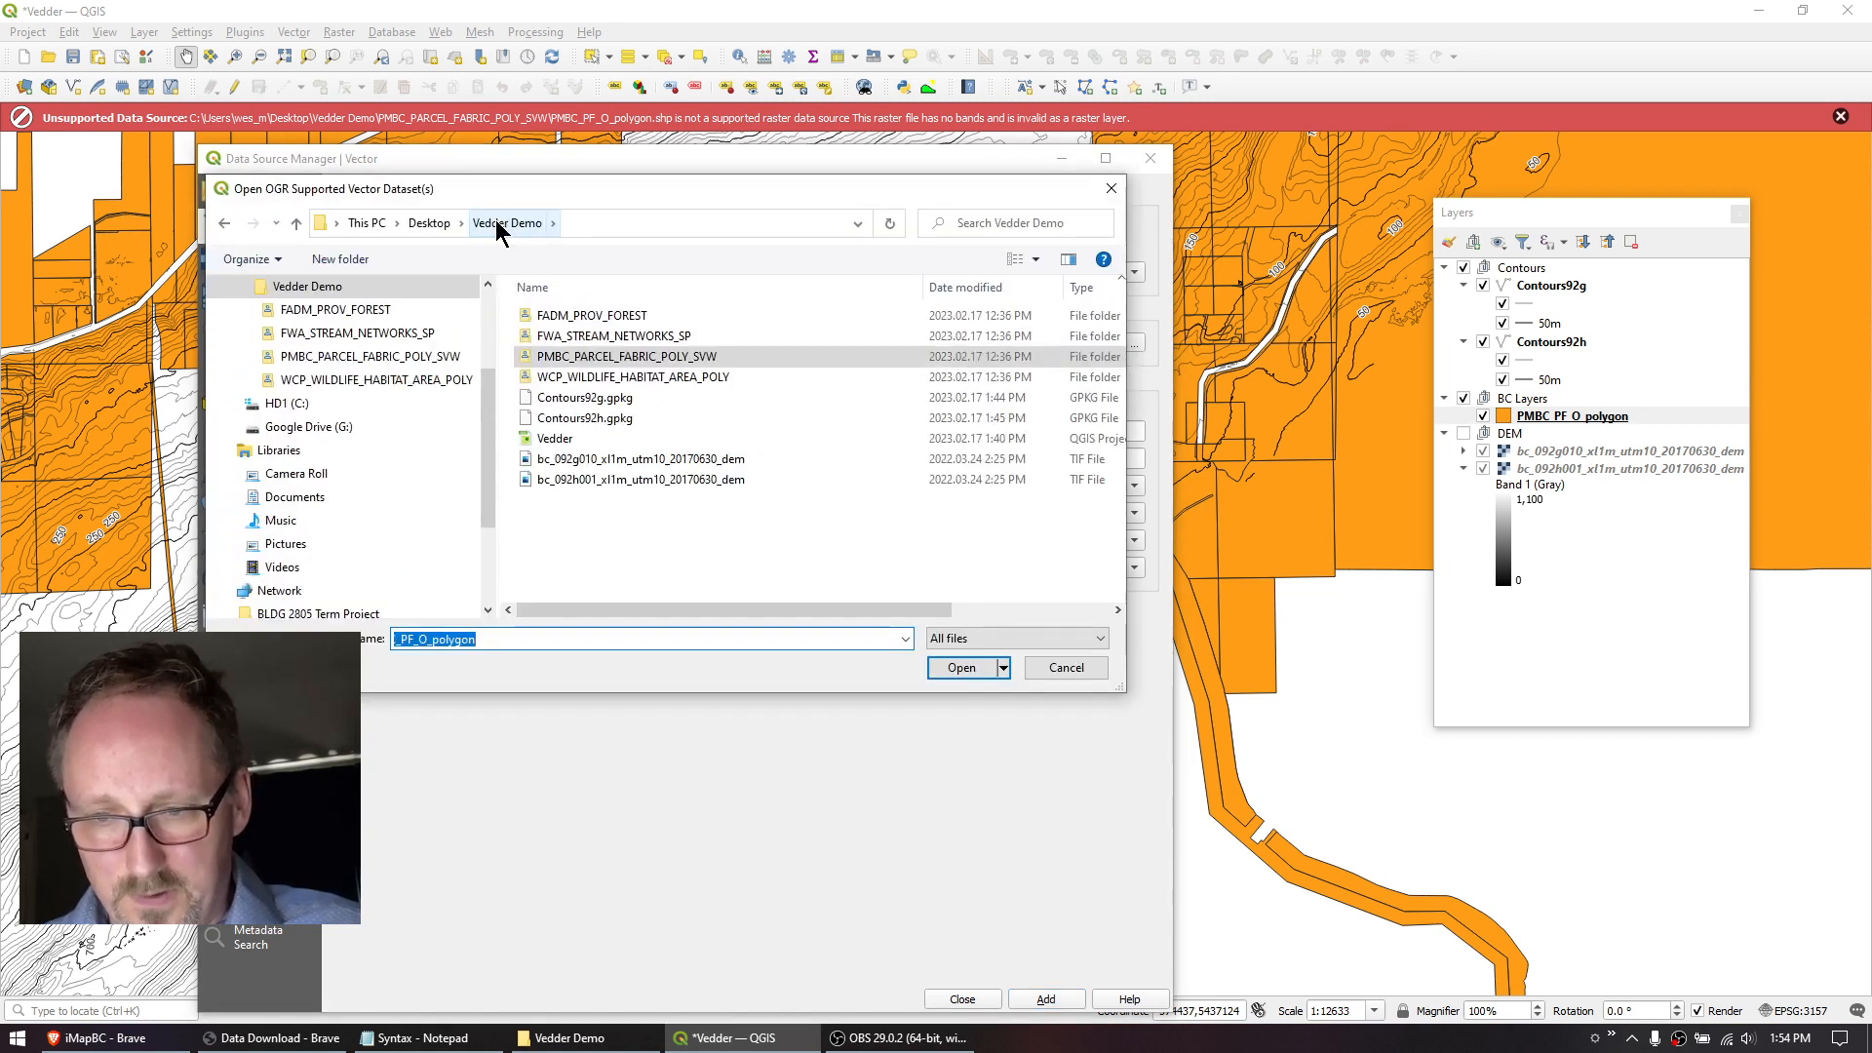
double_click(593, 336)
click(590, 337)
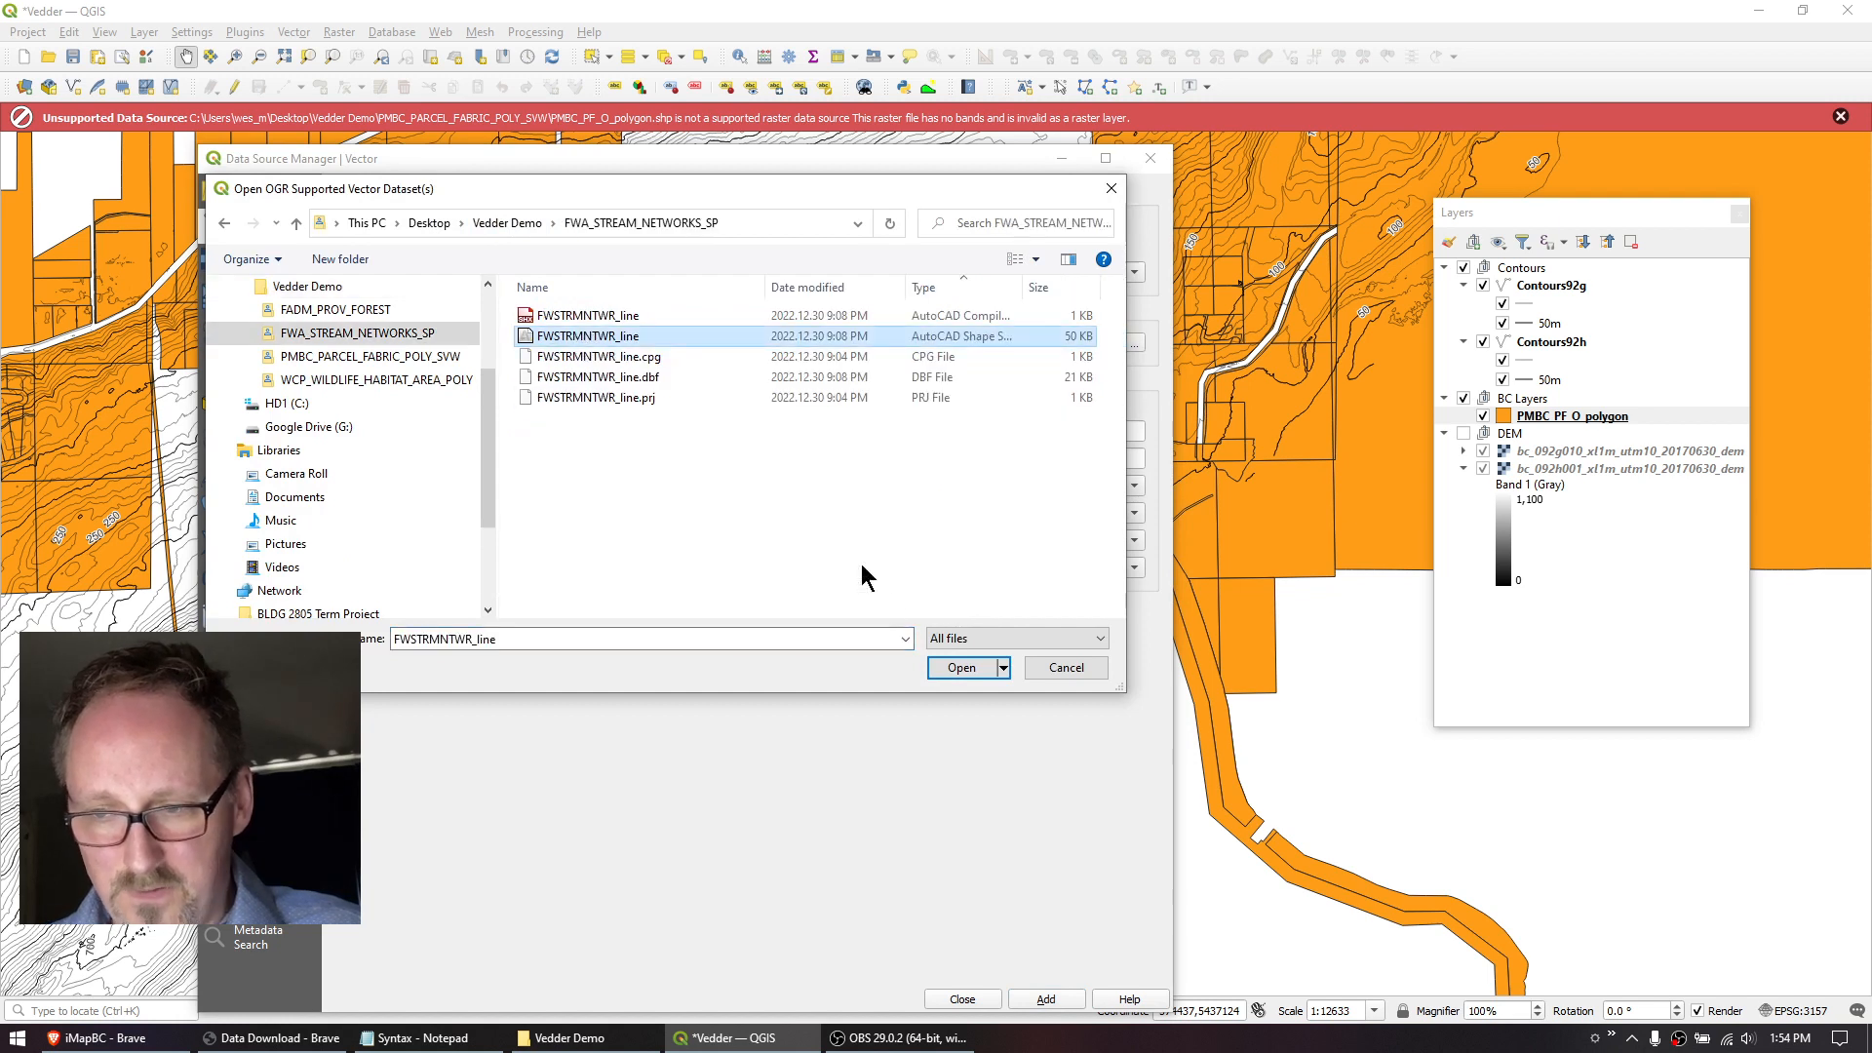
click(965, 669)
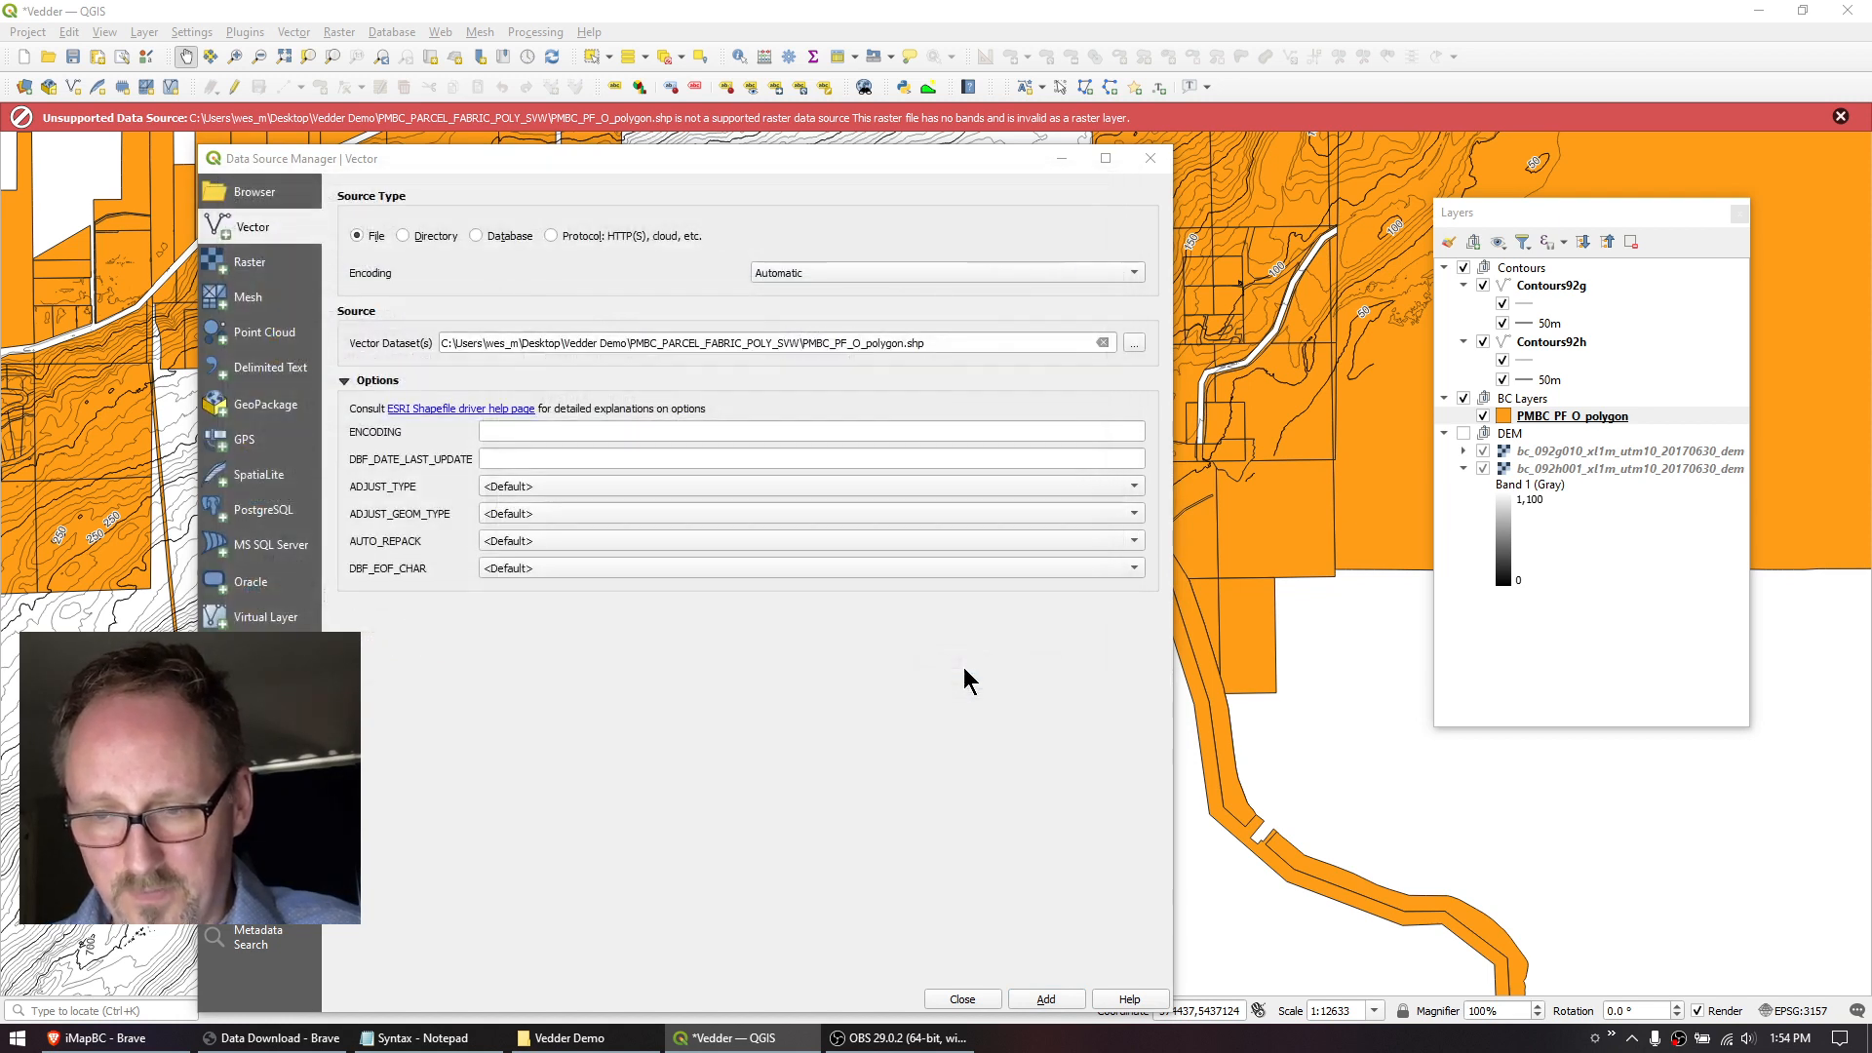
click(1058, 1002)
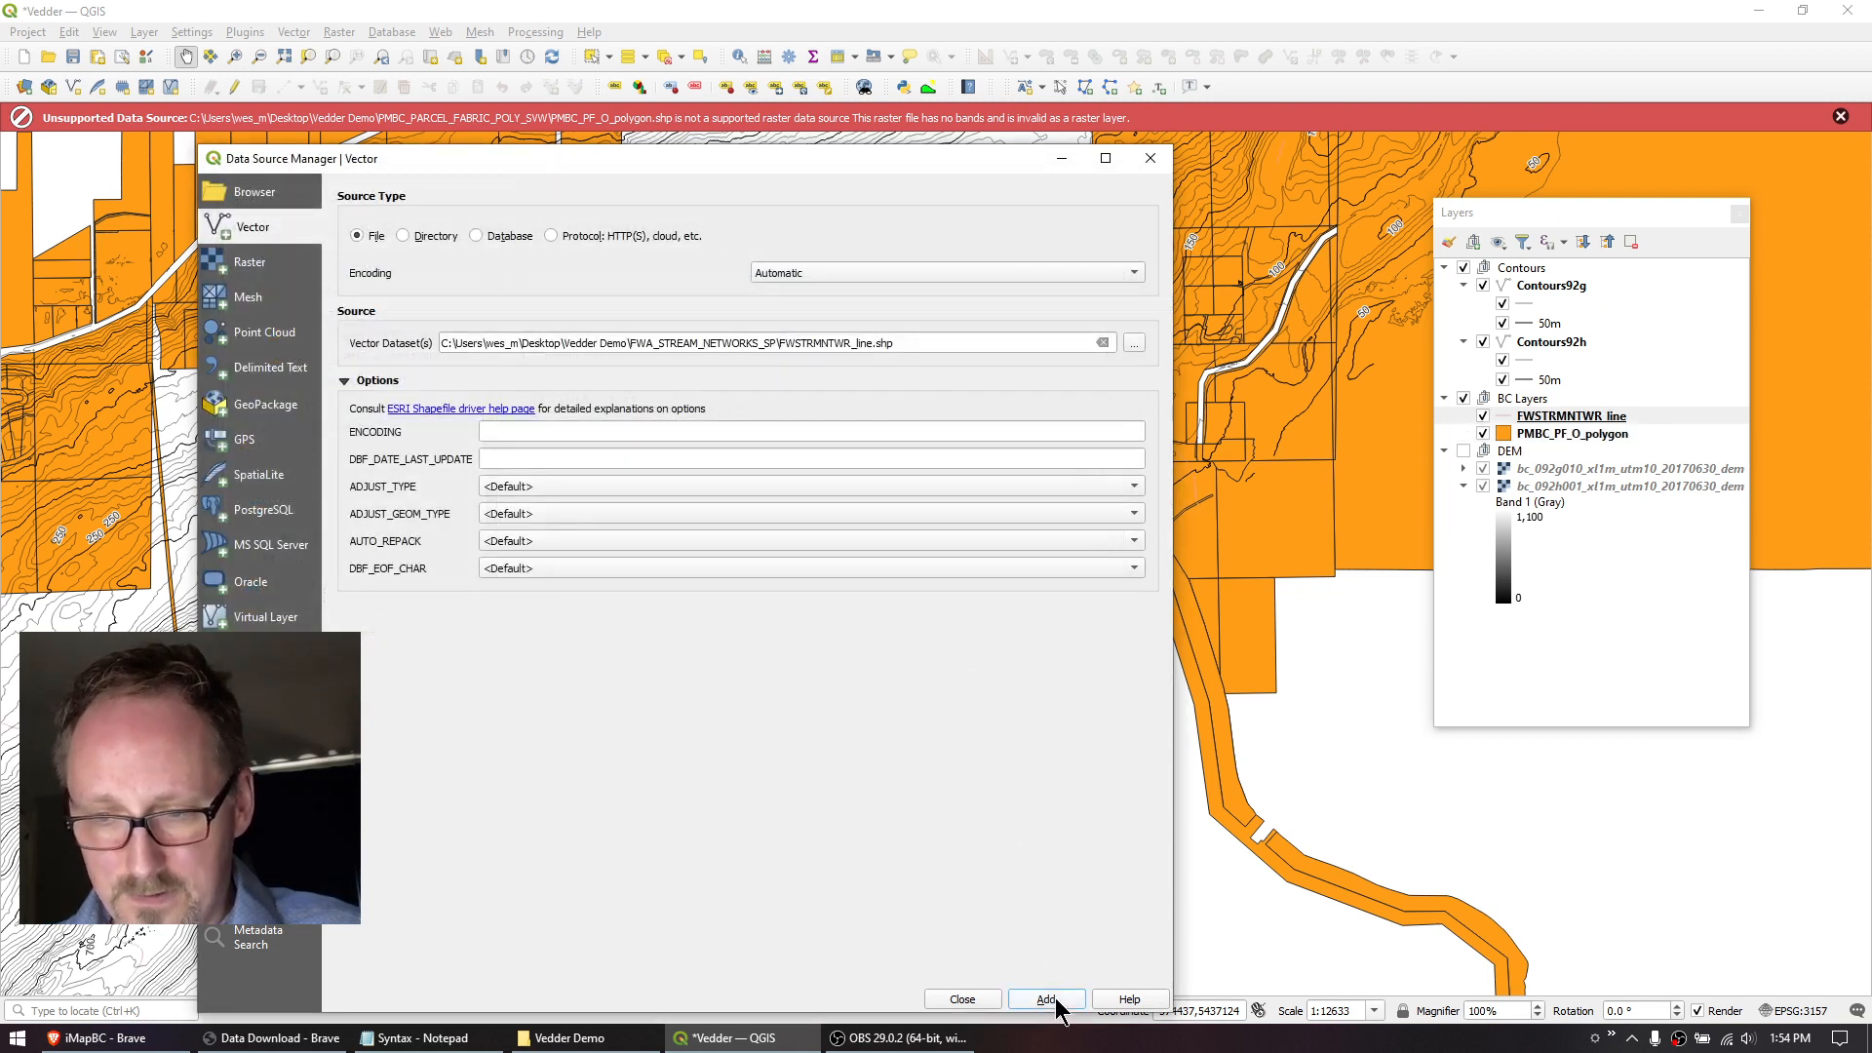
Add the WCP_WHAPLY_polygon.shp shapefile from the WCP_WILDLIFE_HABITAT_AREA_POLY folder as a vector layer, and close the Data Source Manager and the error message.
click(1135, 343)
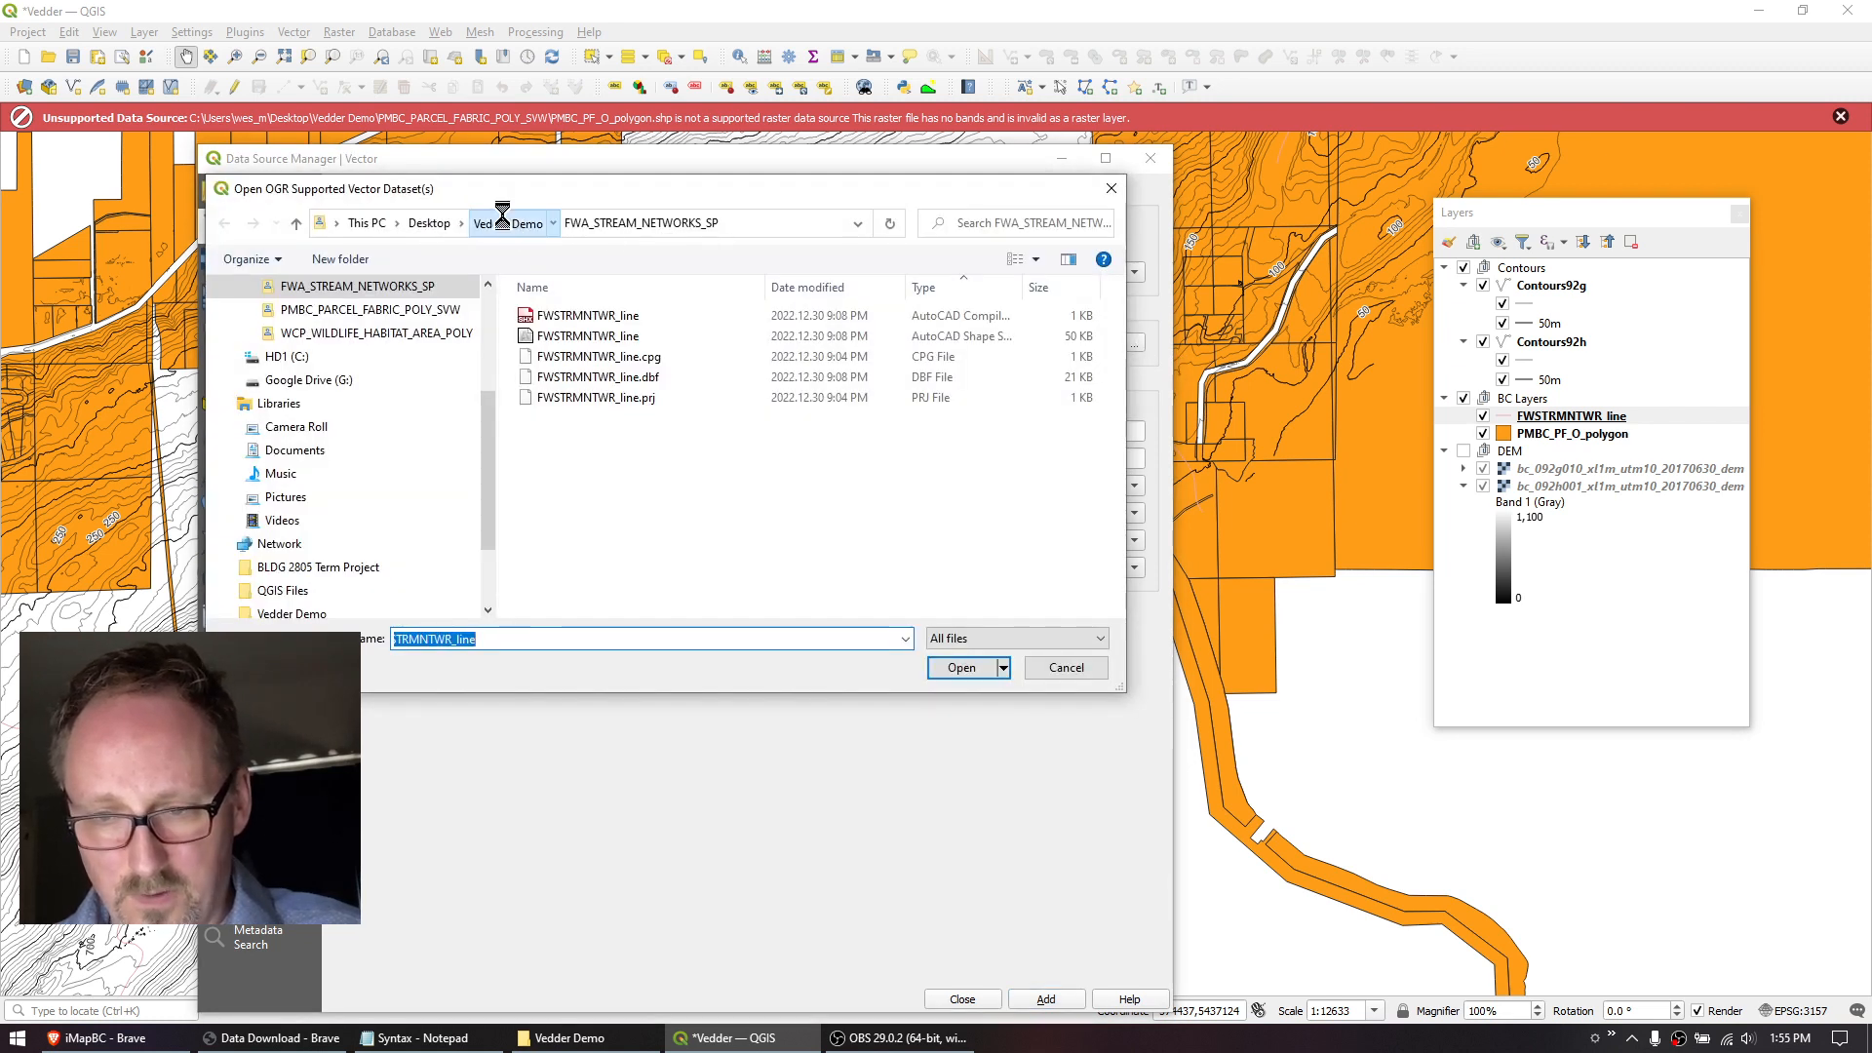
click(505, 218)
double_click(583, 378)
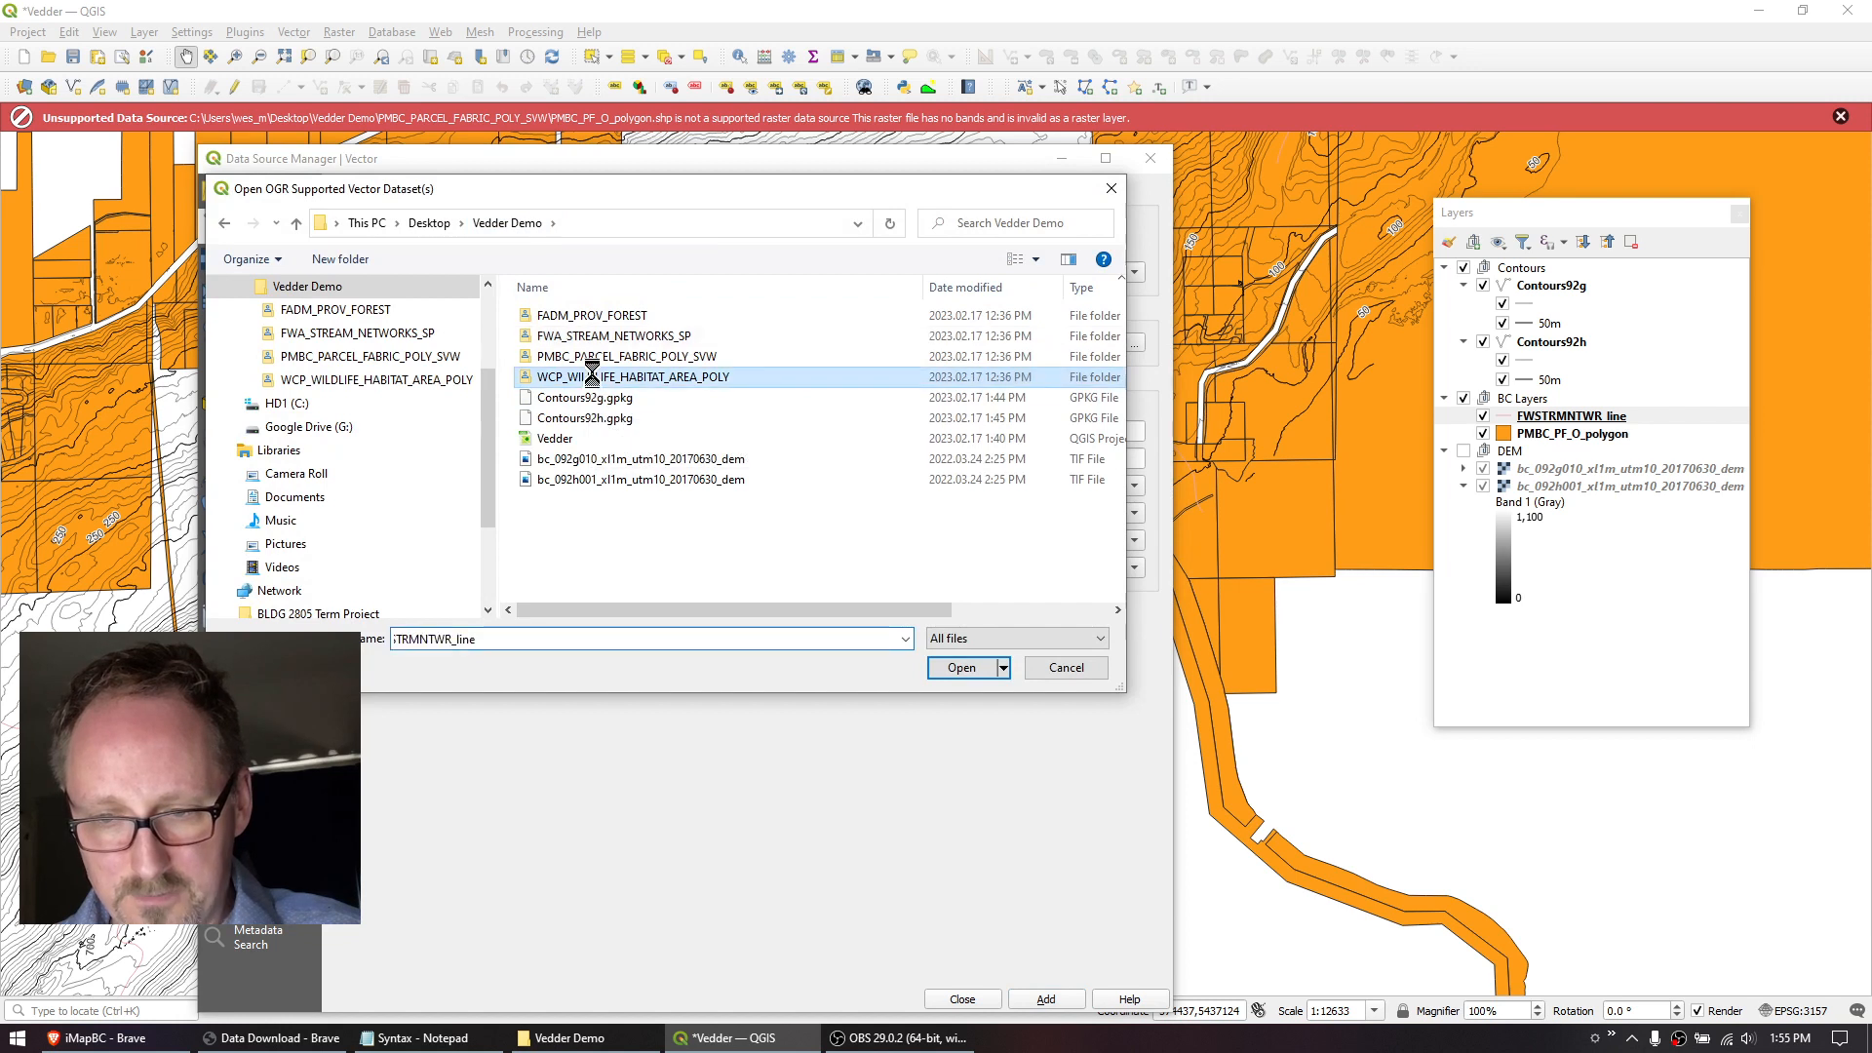
click(586, 337)
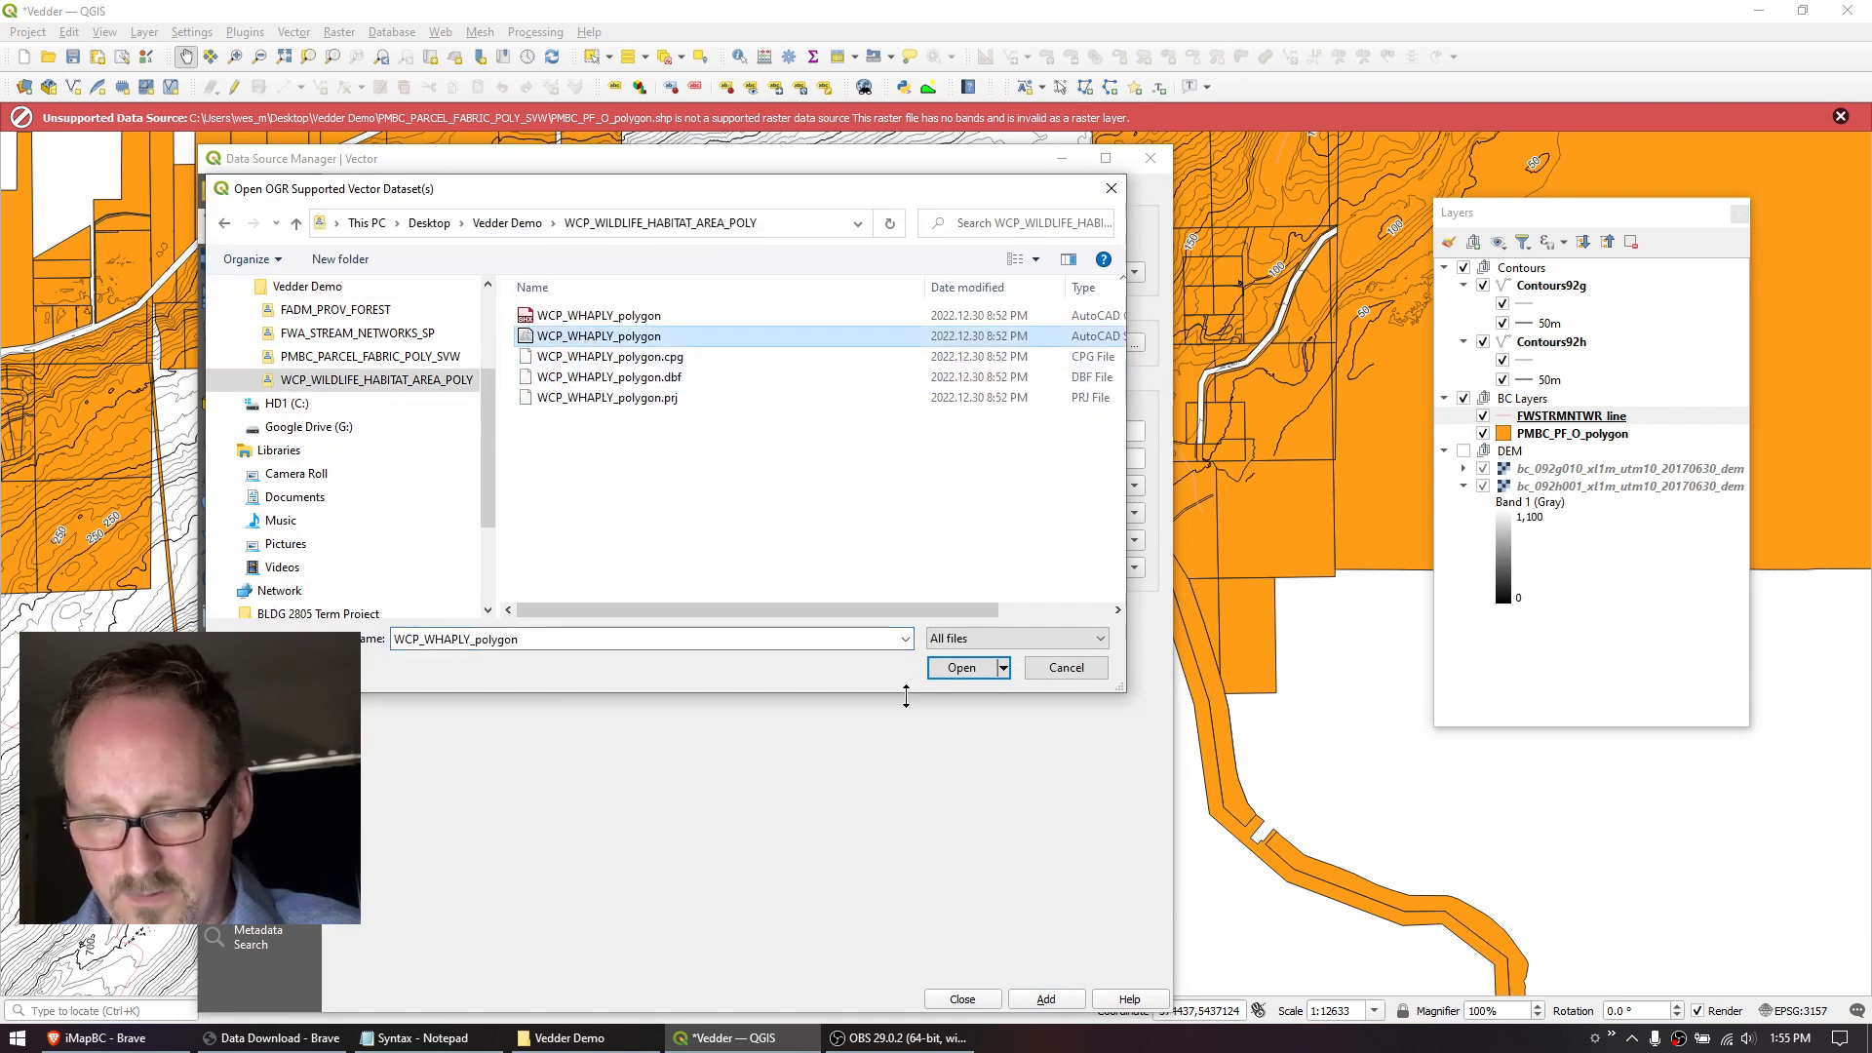
click(973, 671)
click(1045, 1000)
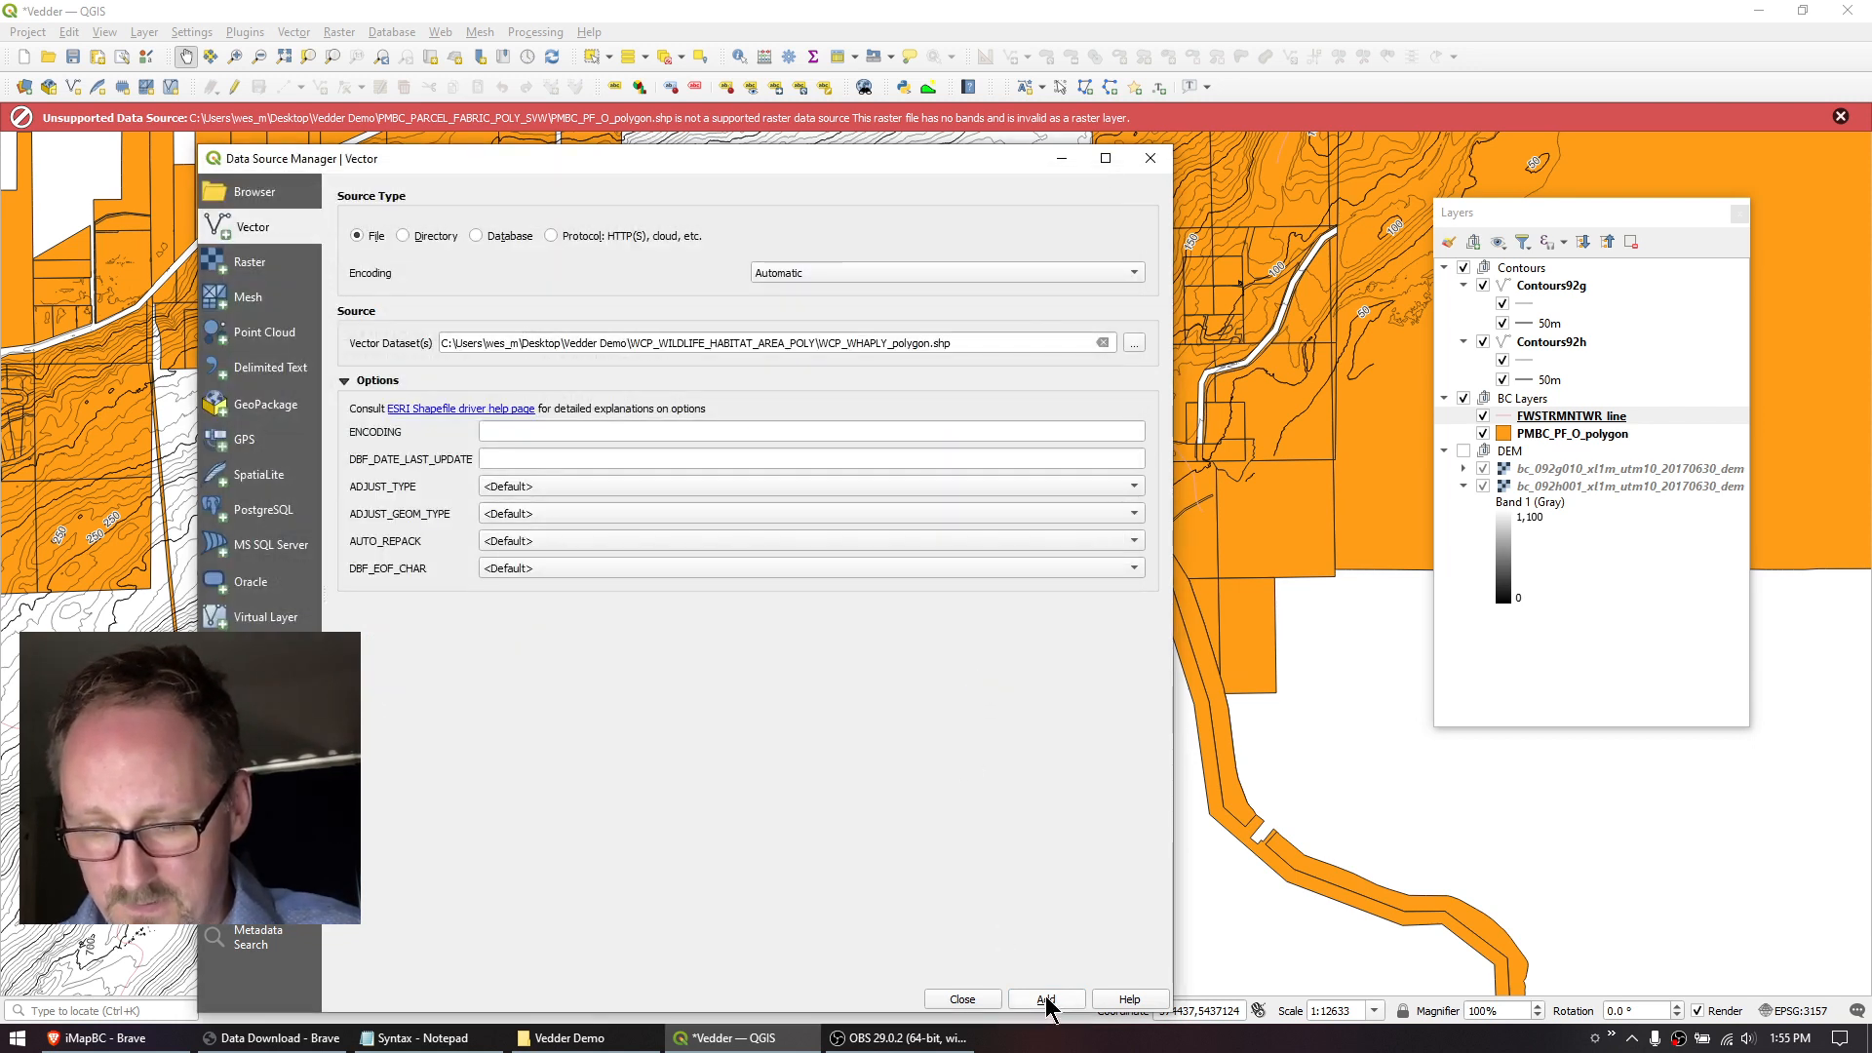
click(1149, 158)
click(1841, 119)
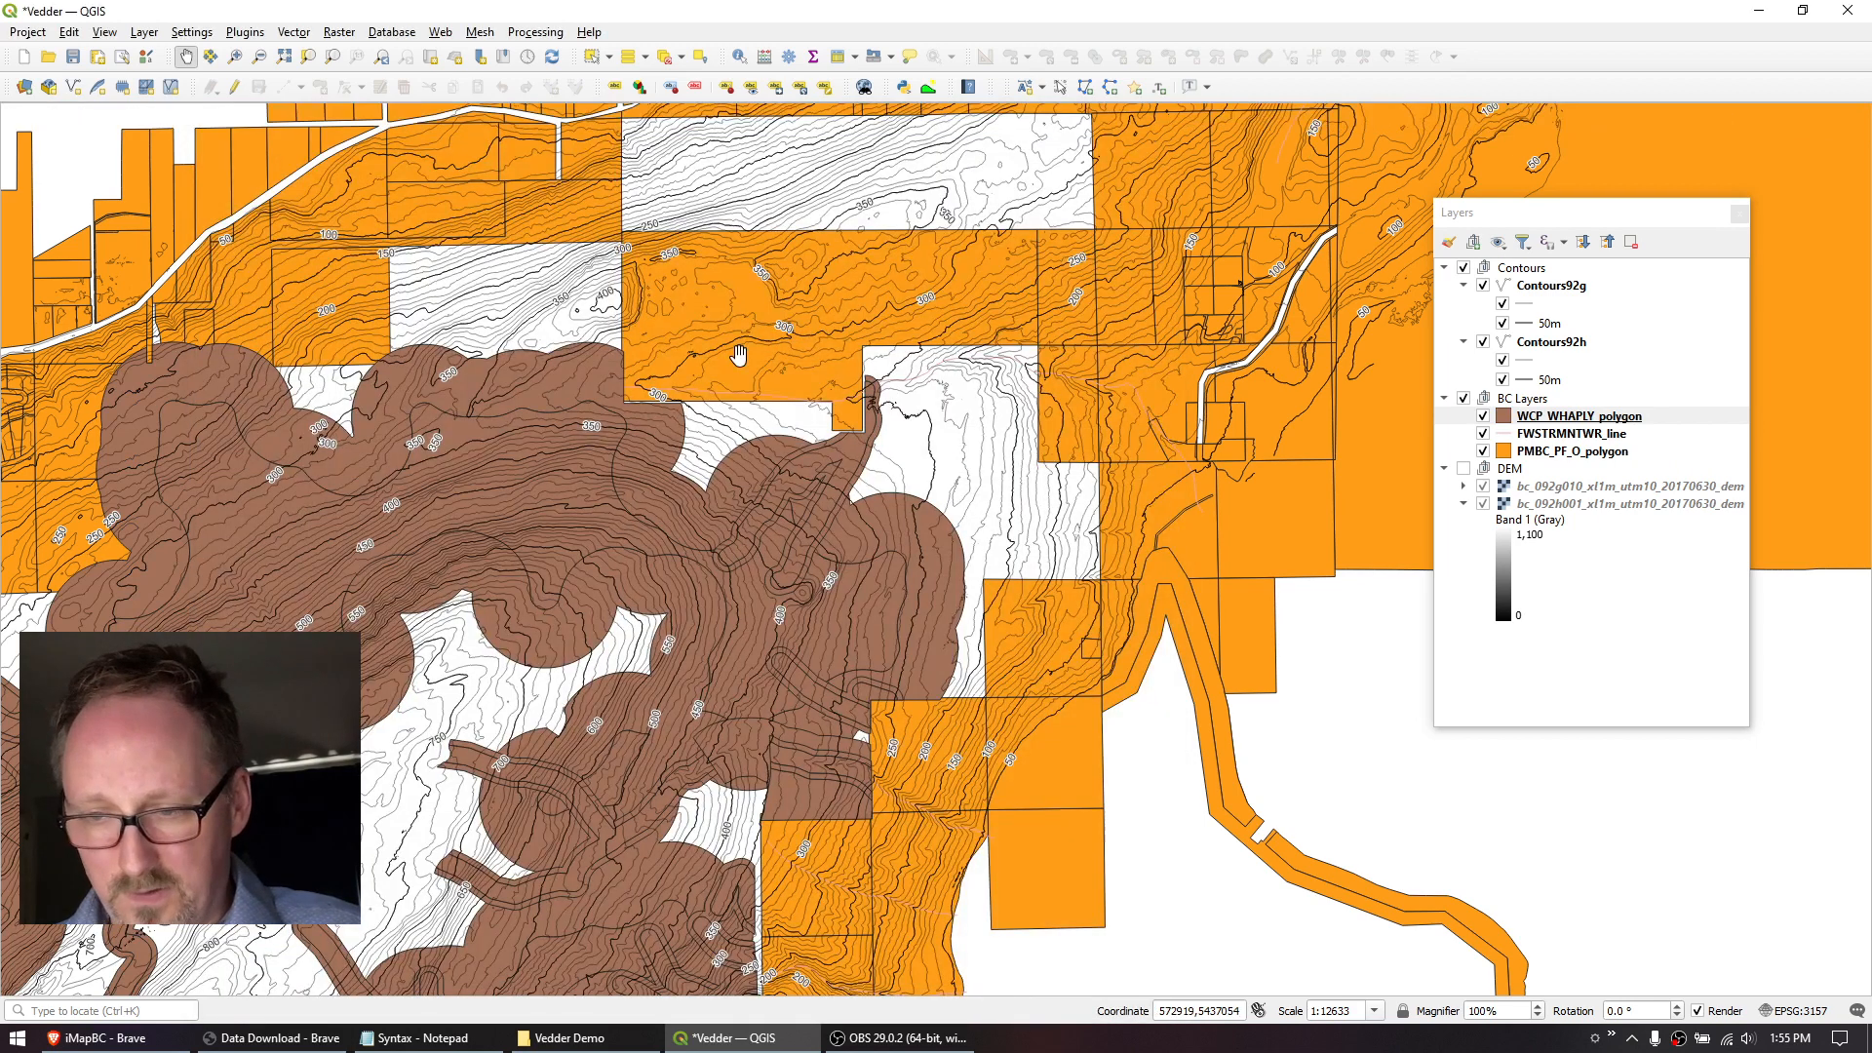
Move the BC Layers group above Contours to compare the drawing order, and return it to between Contours and DEM.
scroll(741, 353, down, 2)
scroll(789, 442, up, 1)
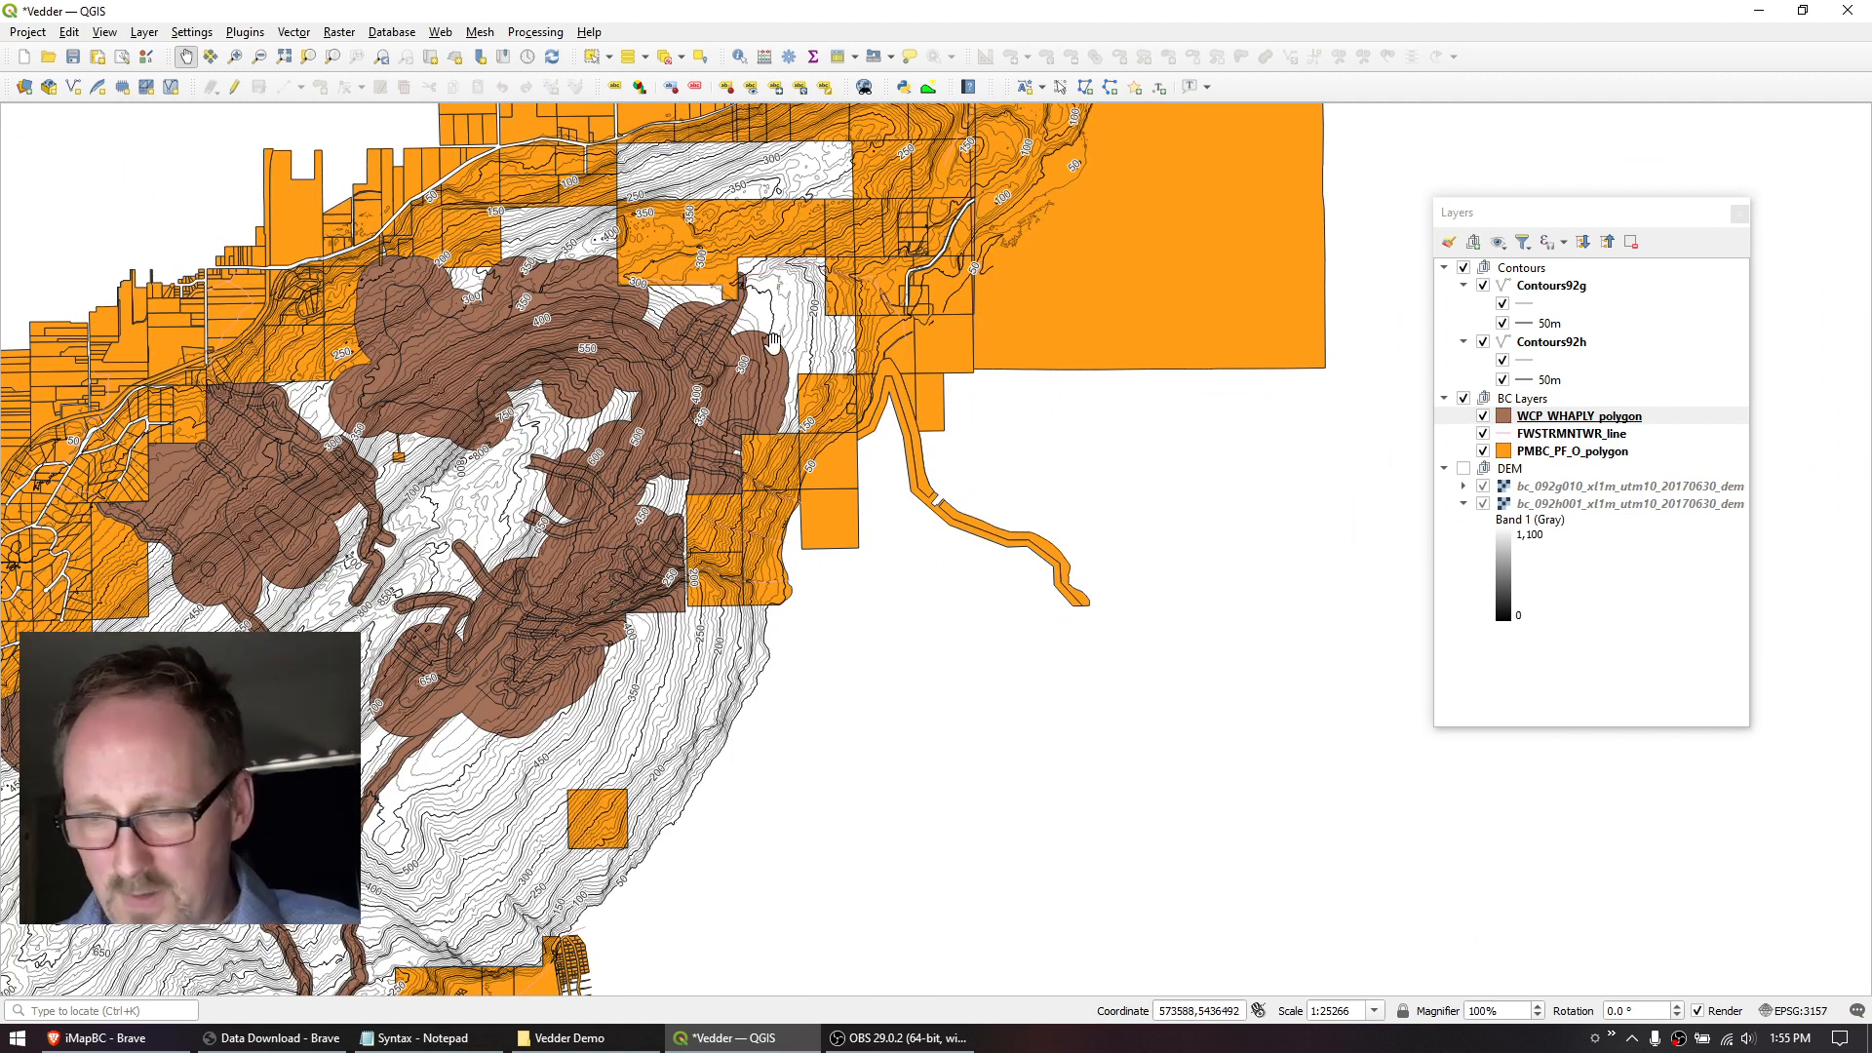
drag(772, 340, 808, 434)
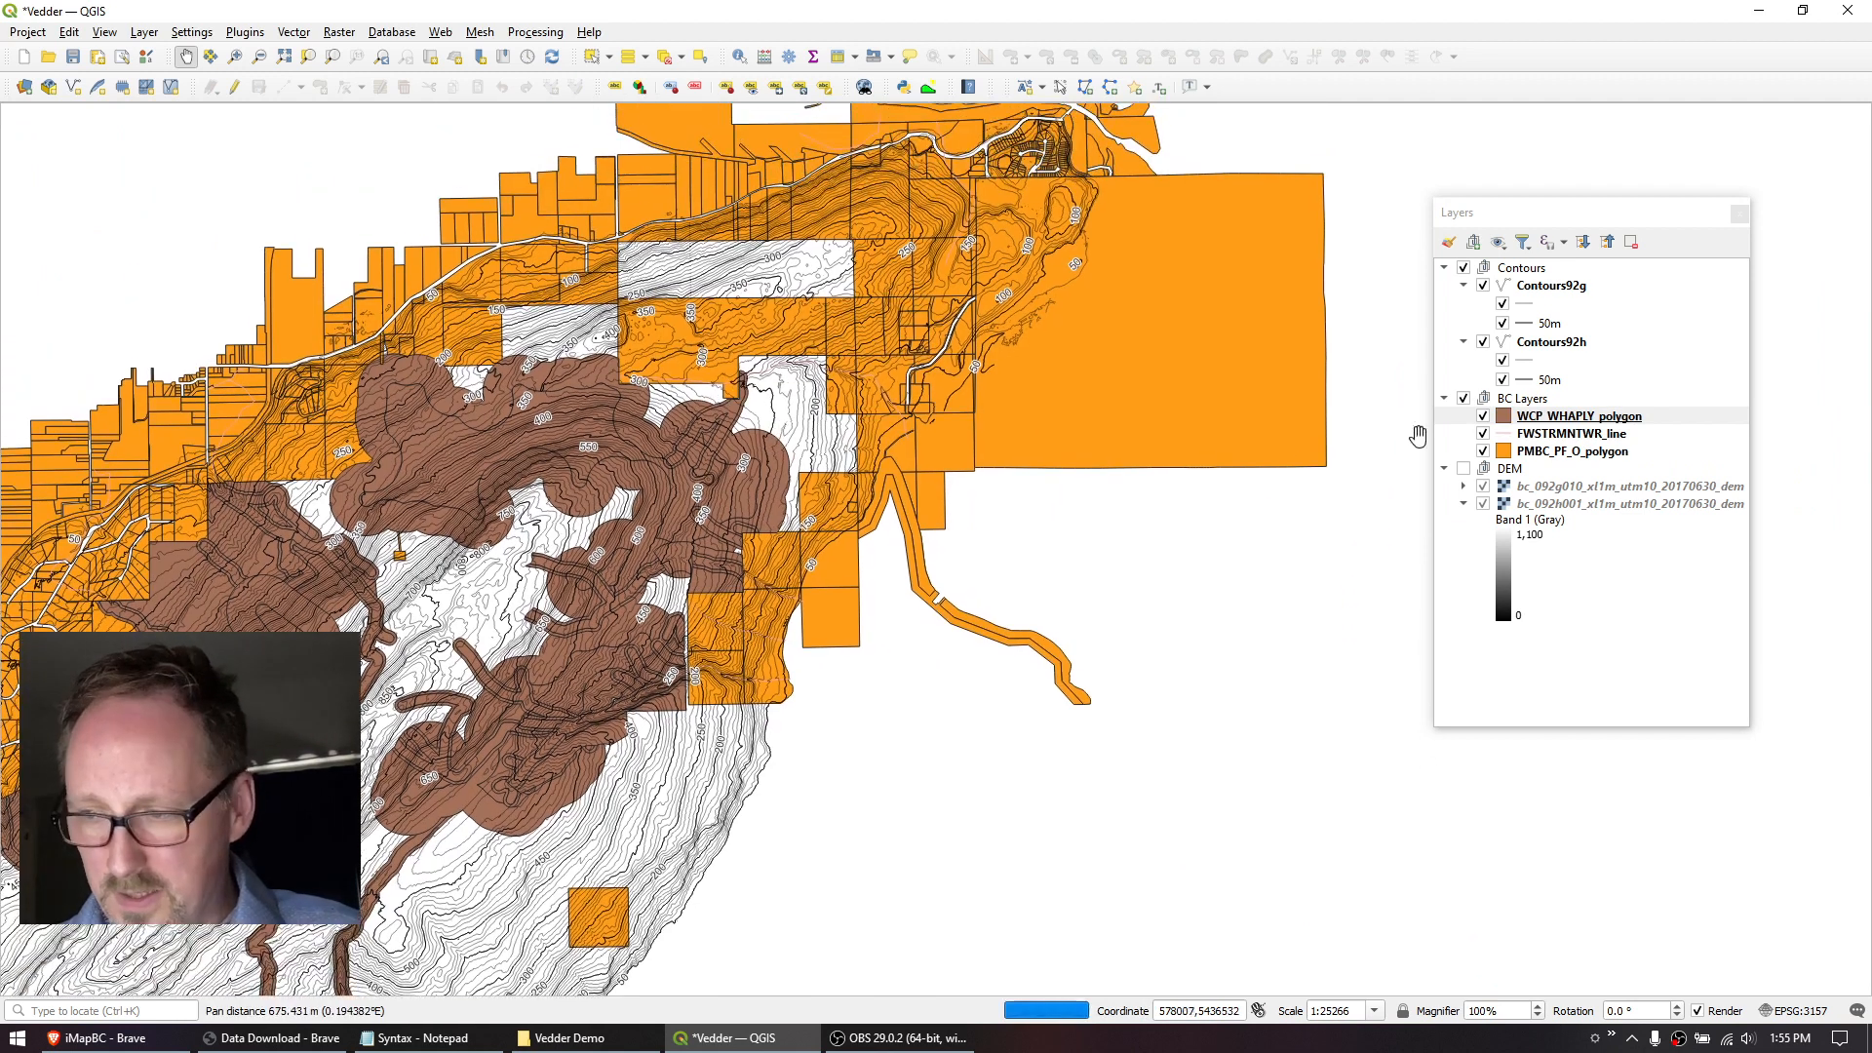
click(1524, 399)
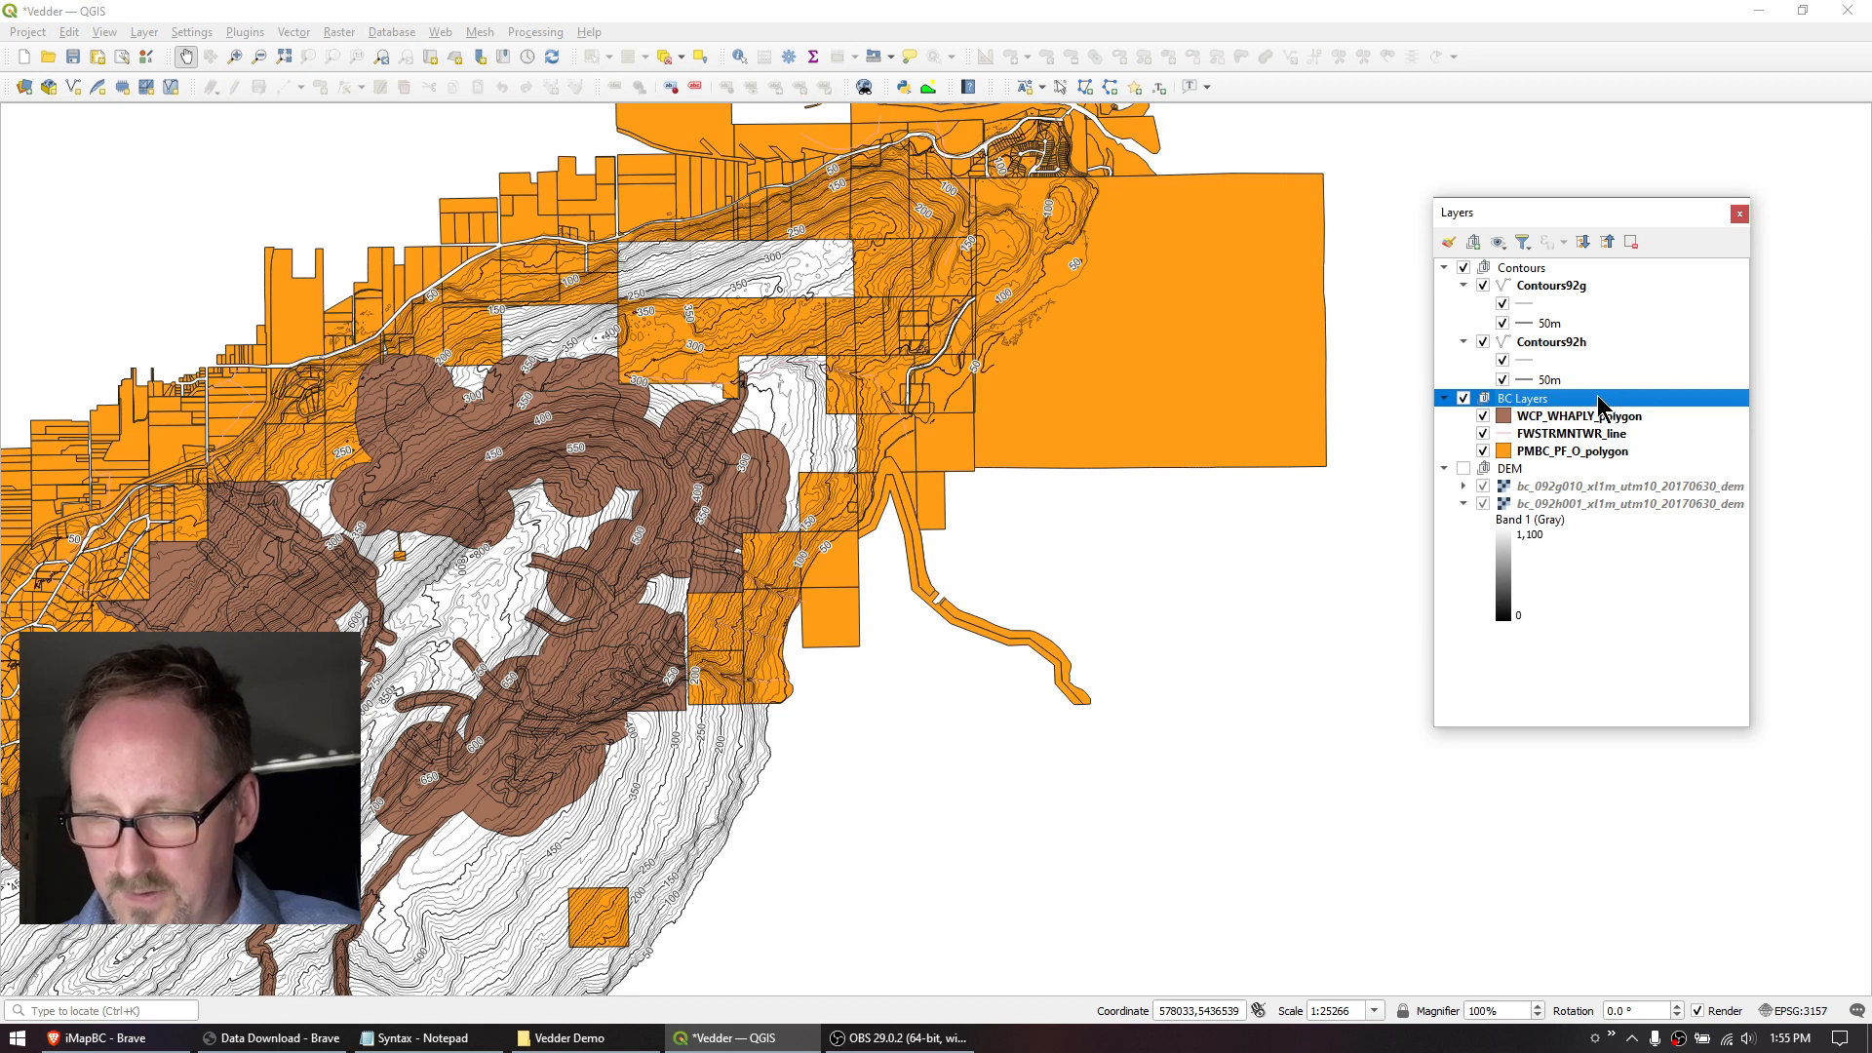
drag(1515, 398, 1528, 269)
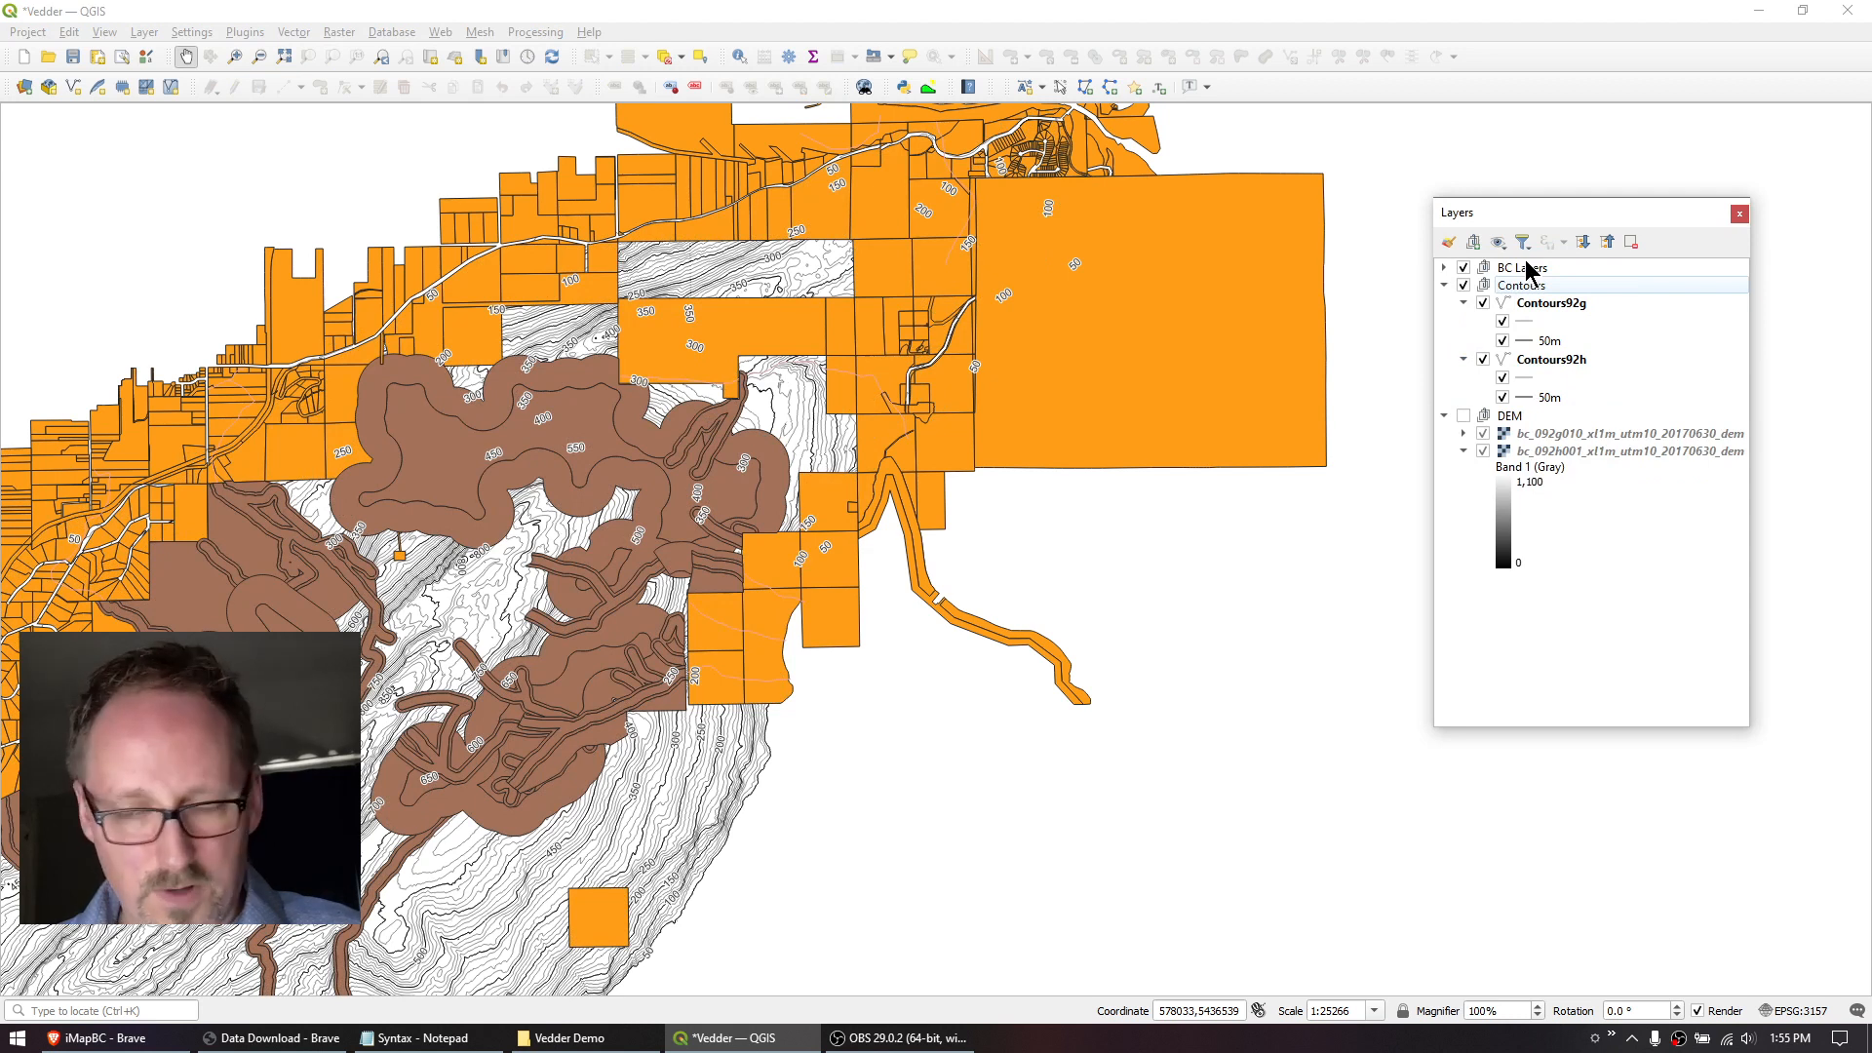
drag(1527, 270, 1542, 412)
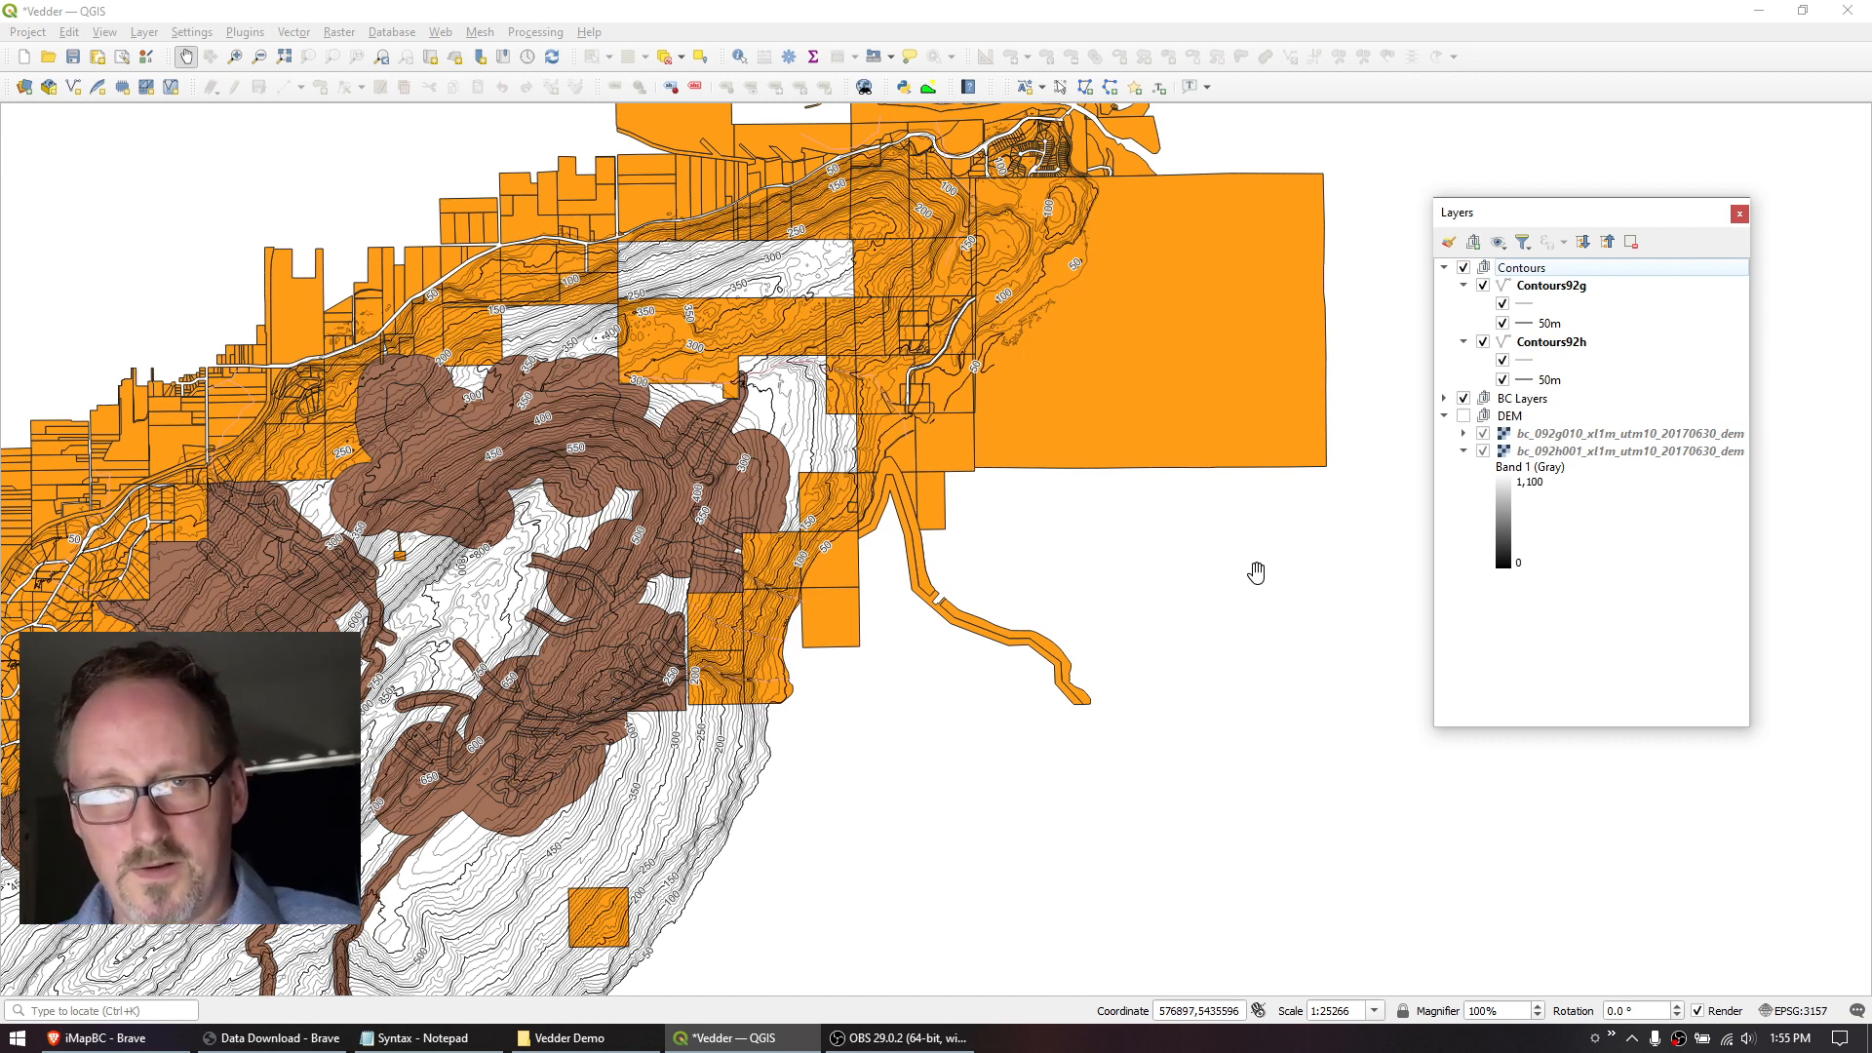
Collapse the DEM group and style the PMBC_PF_O_polygon layer with Categorized symbology classified by OWNER_TYPE in random colors.
click(1444, 415)
click(1444, 398)
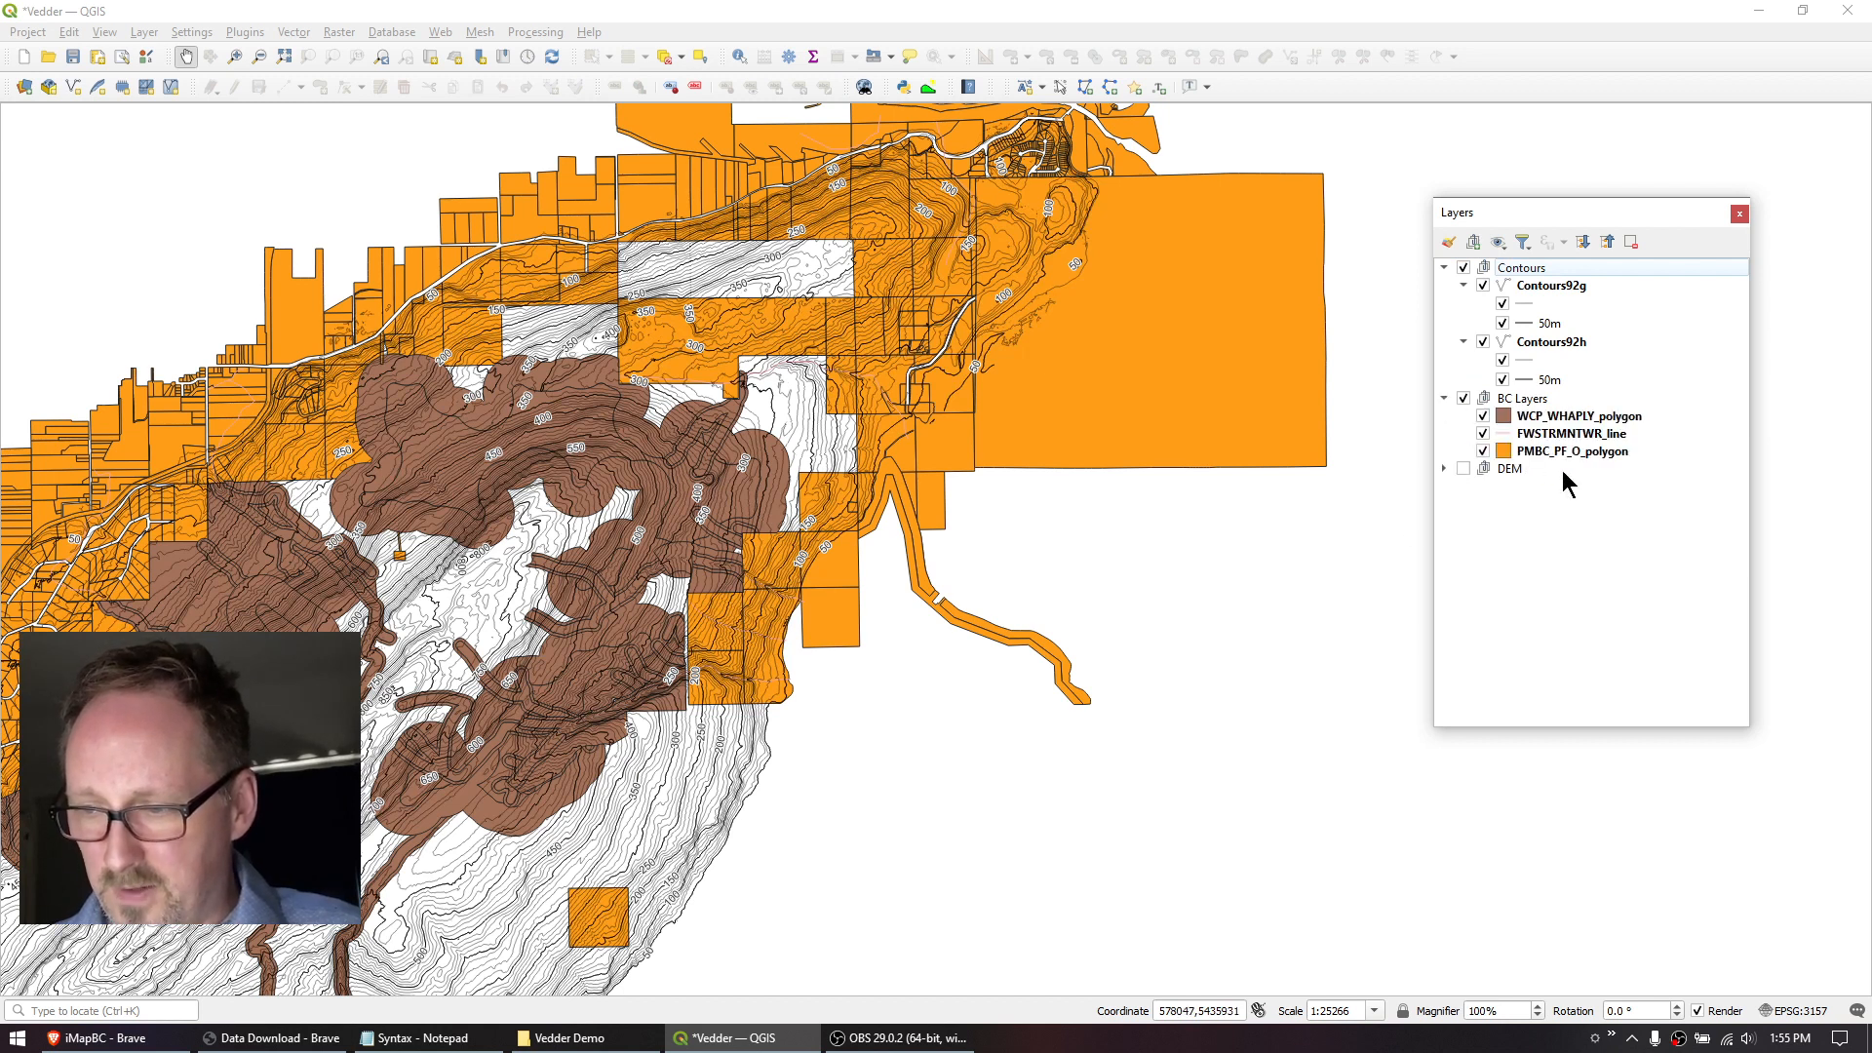
double_click(1547, 452)
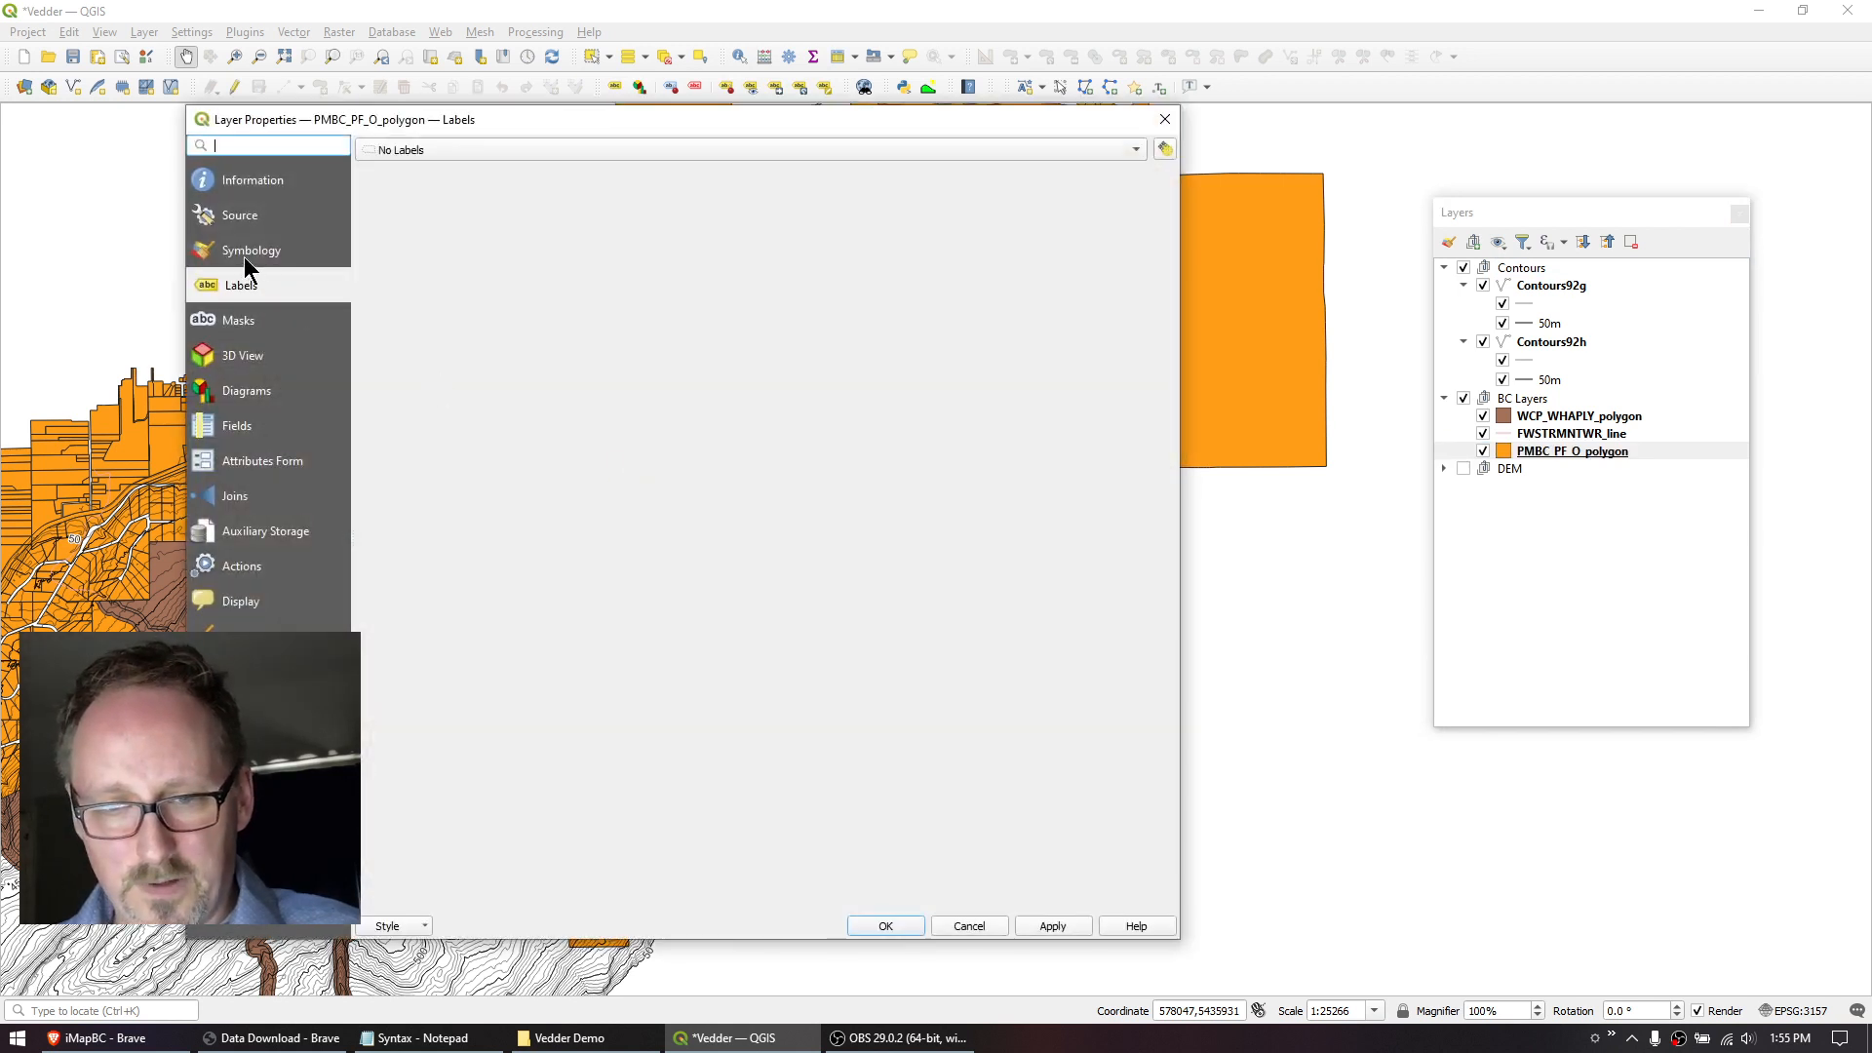
click(244, 256)
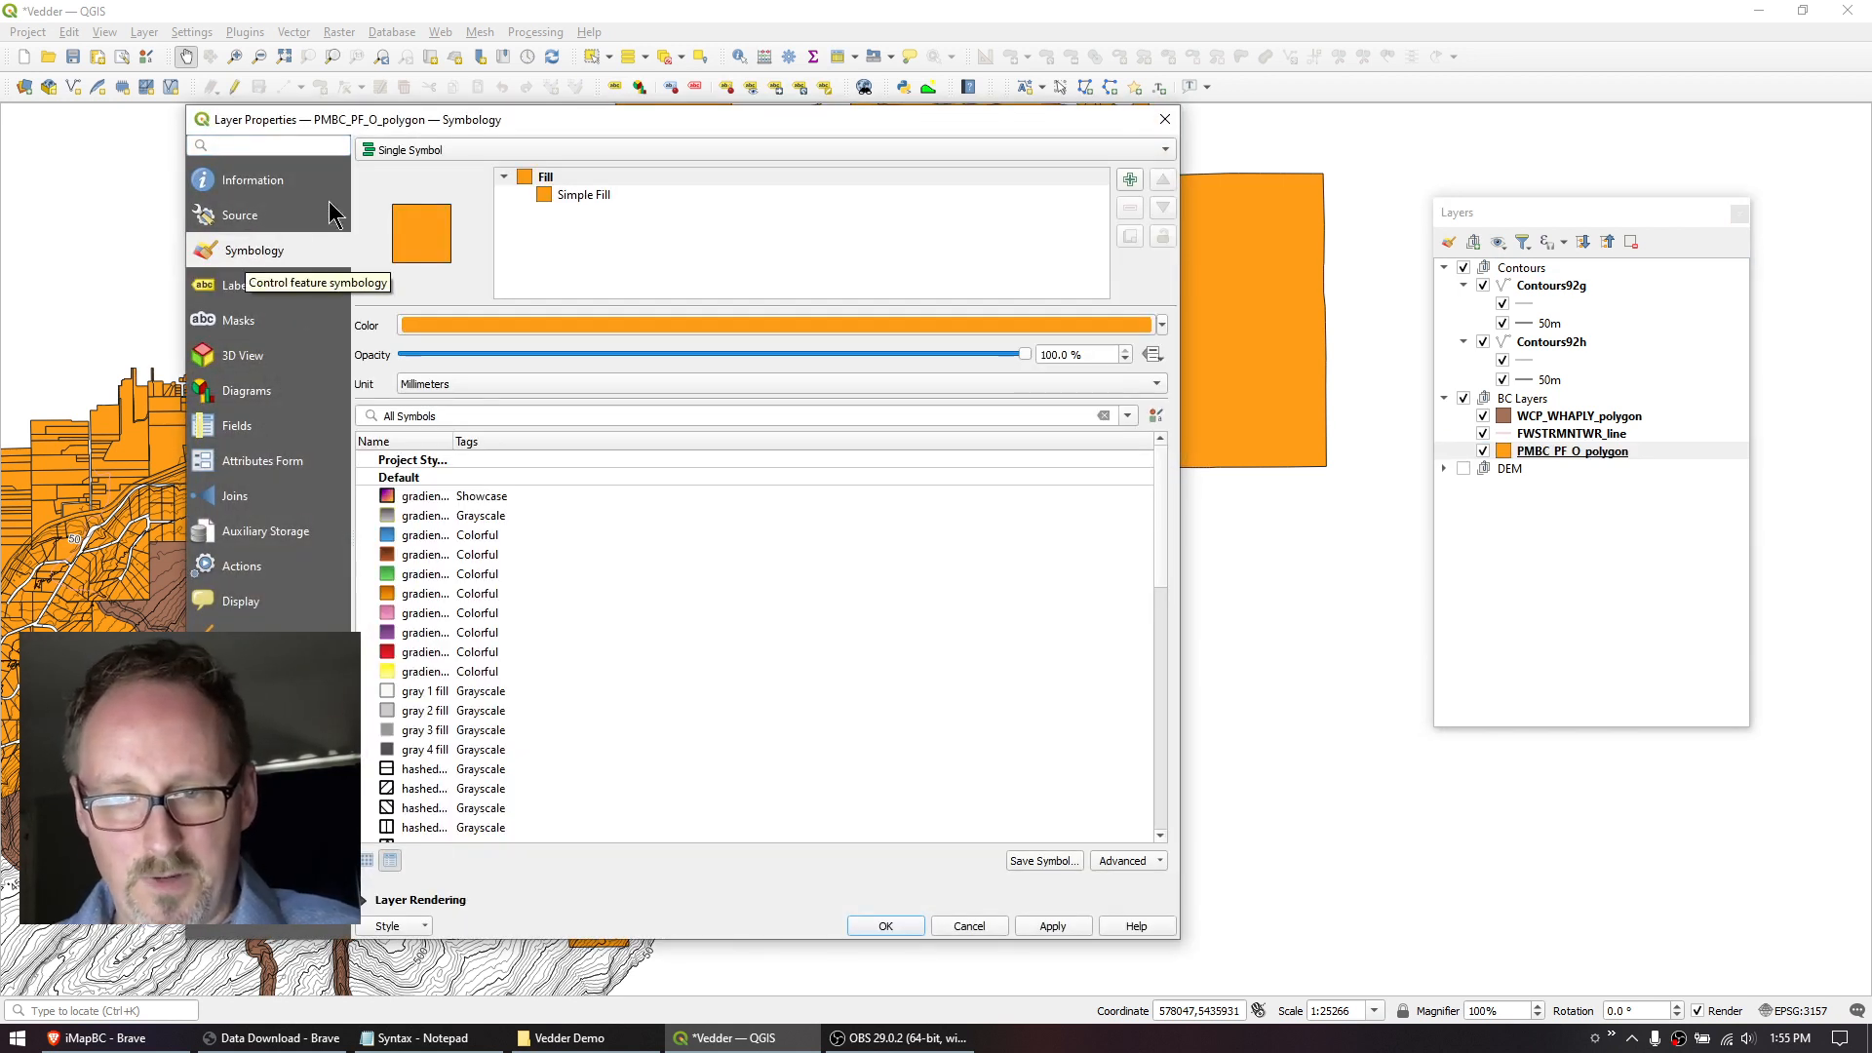
click(429, 150)
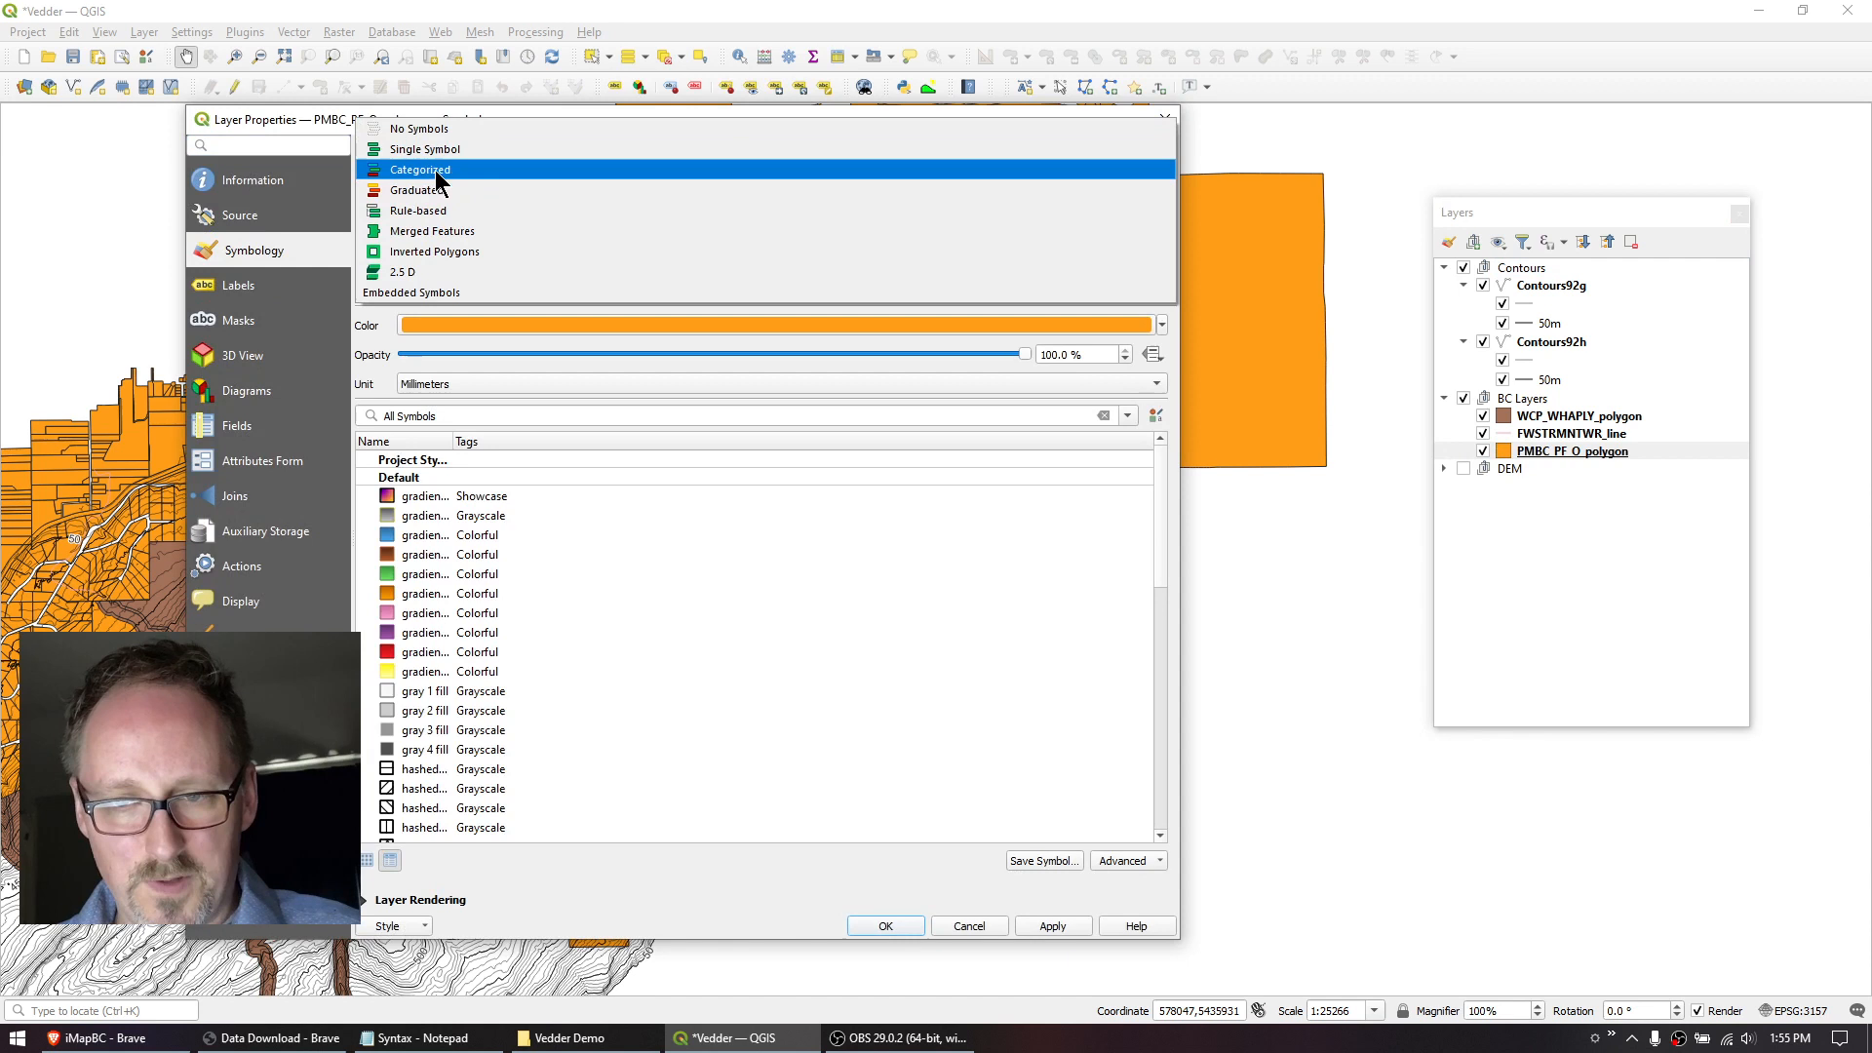
click(434, 172)
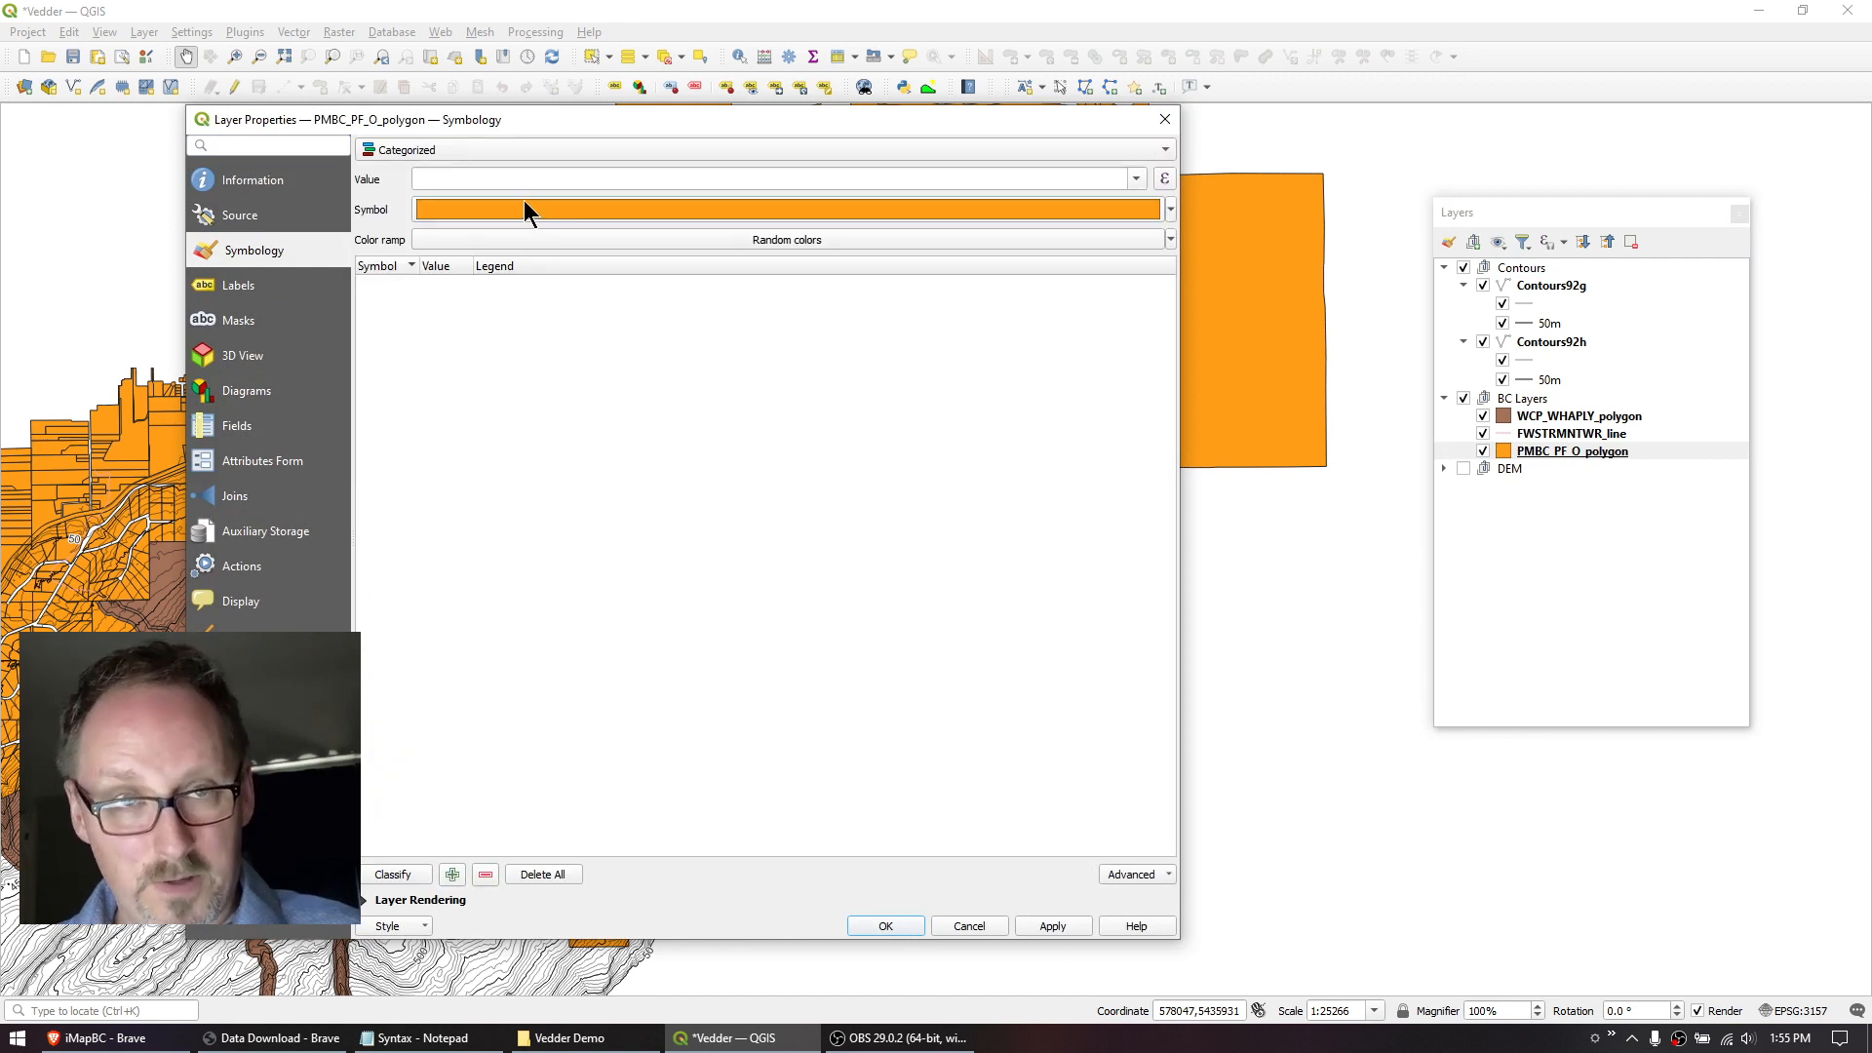
click(1137, 179)
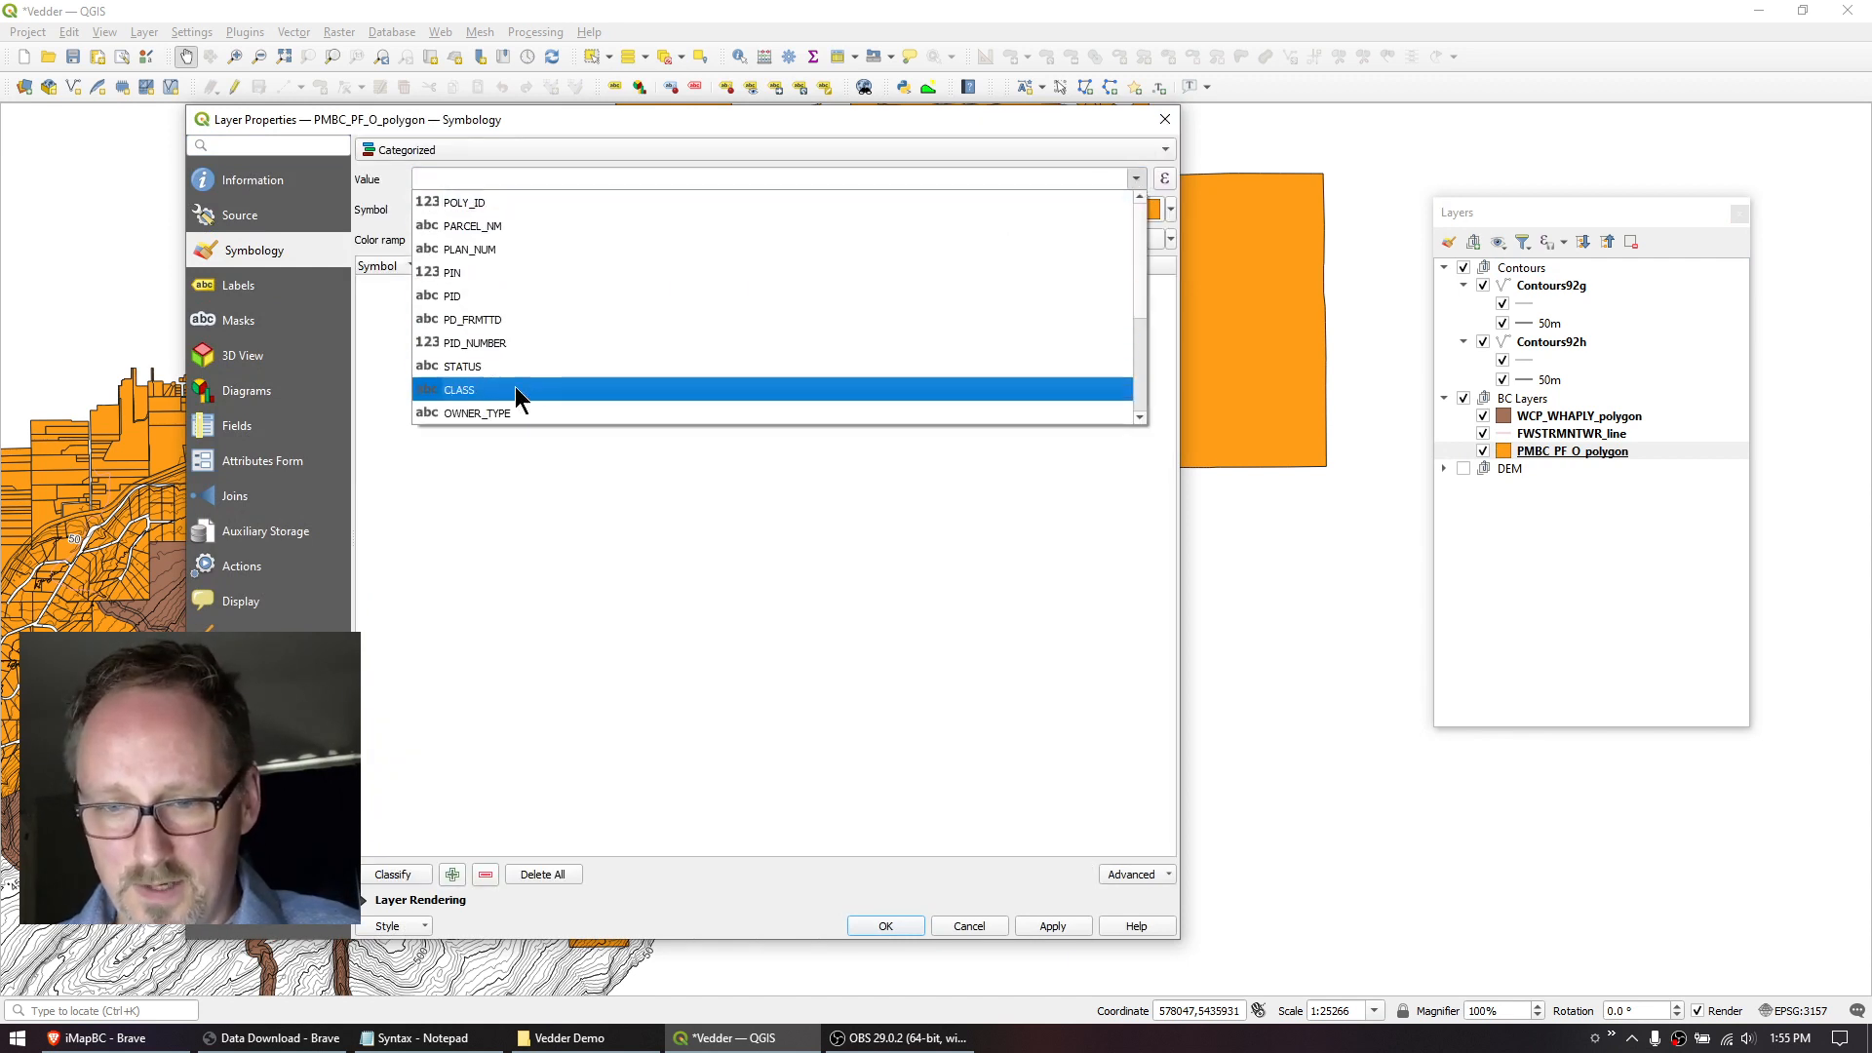
click(506, 413)
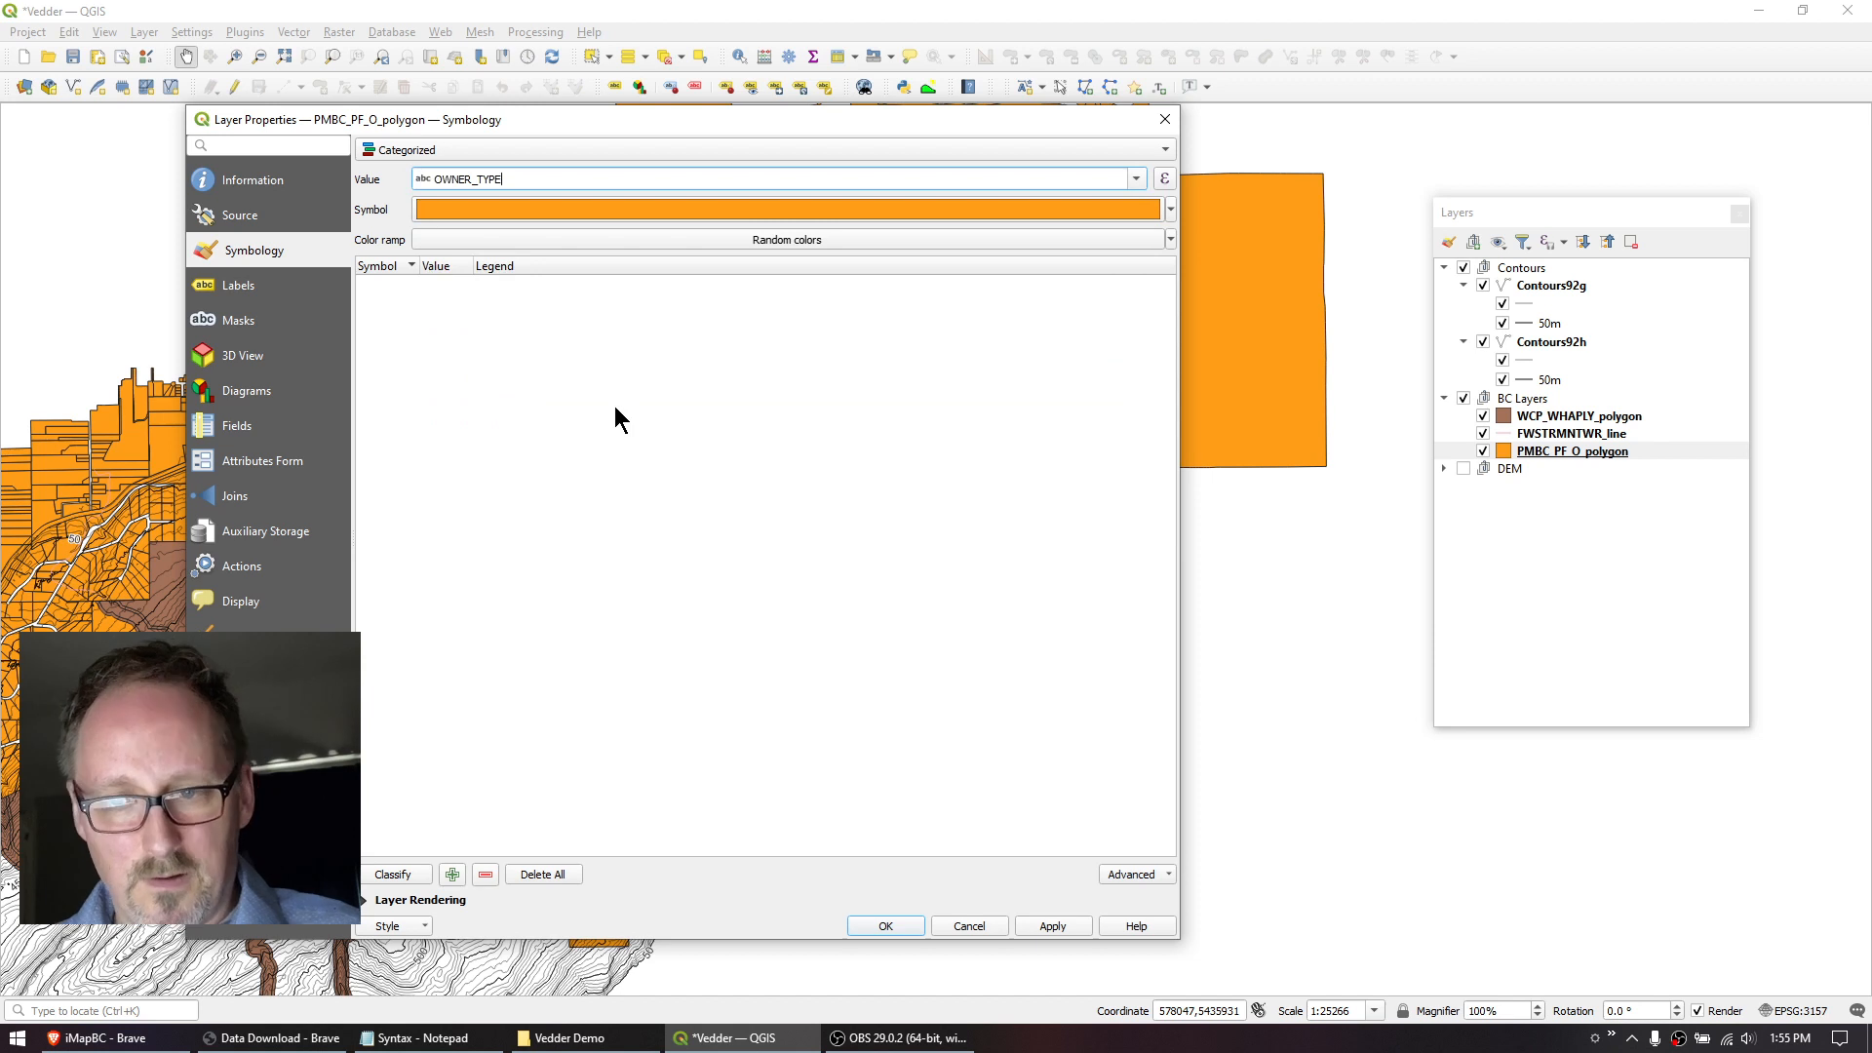
click(405, 877)
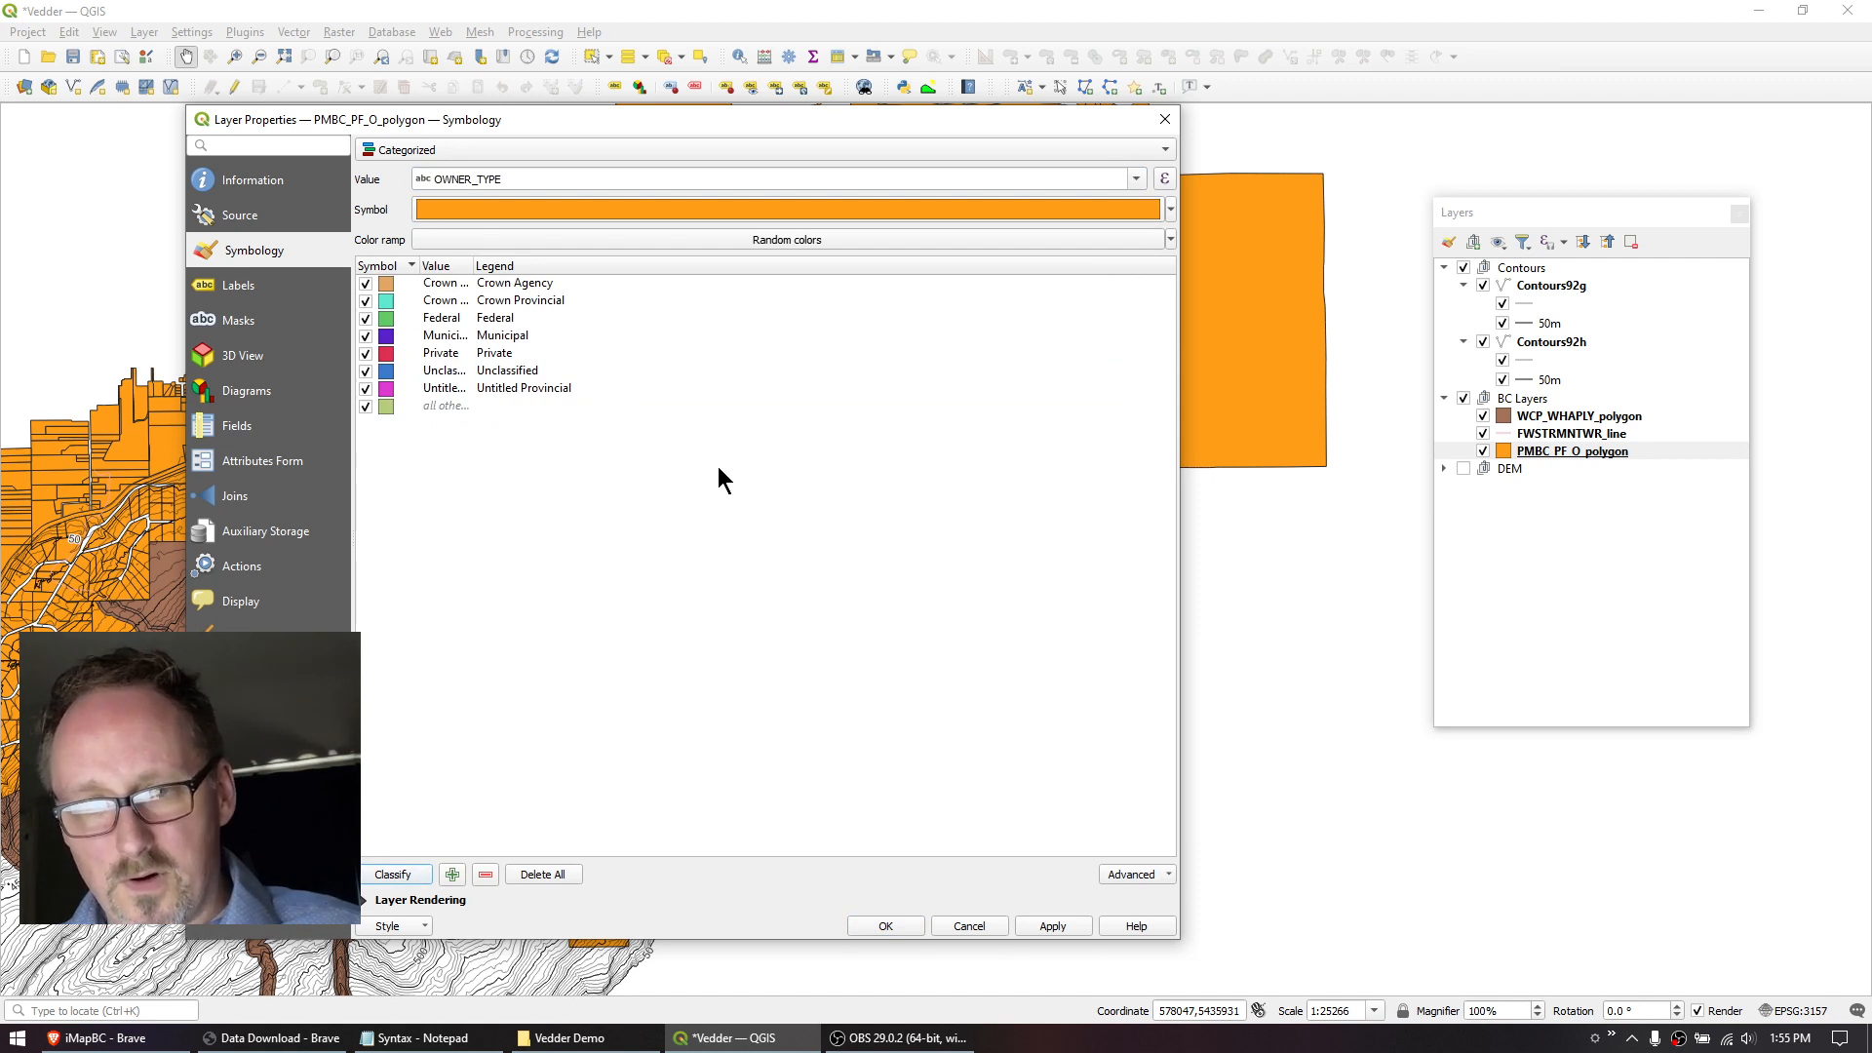
click(880, 927)
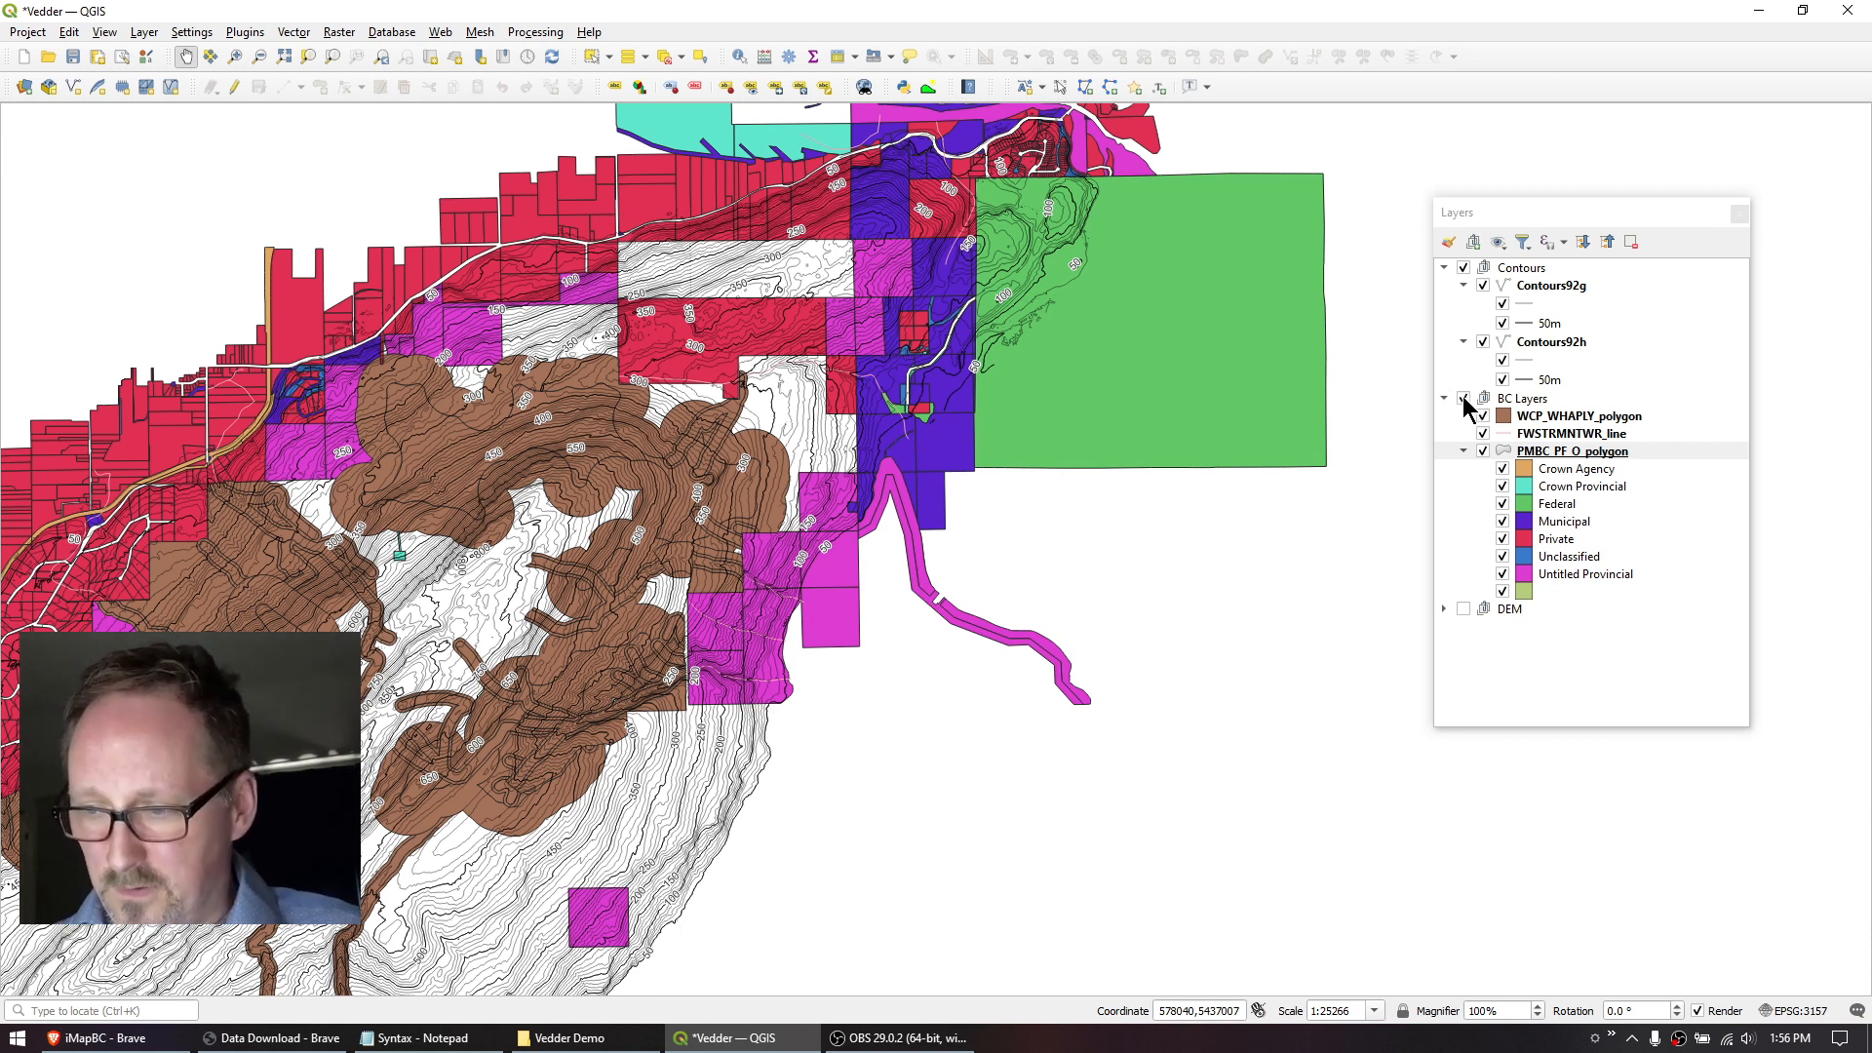
Change the fill color of the Private category in PMBC_PF_O_polygon to black.
double_click(1526, 542)
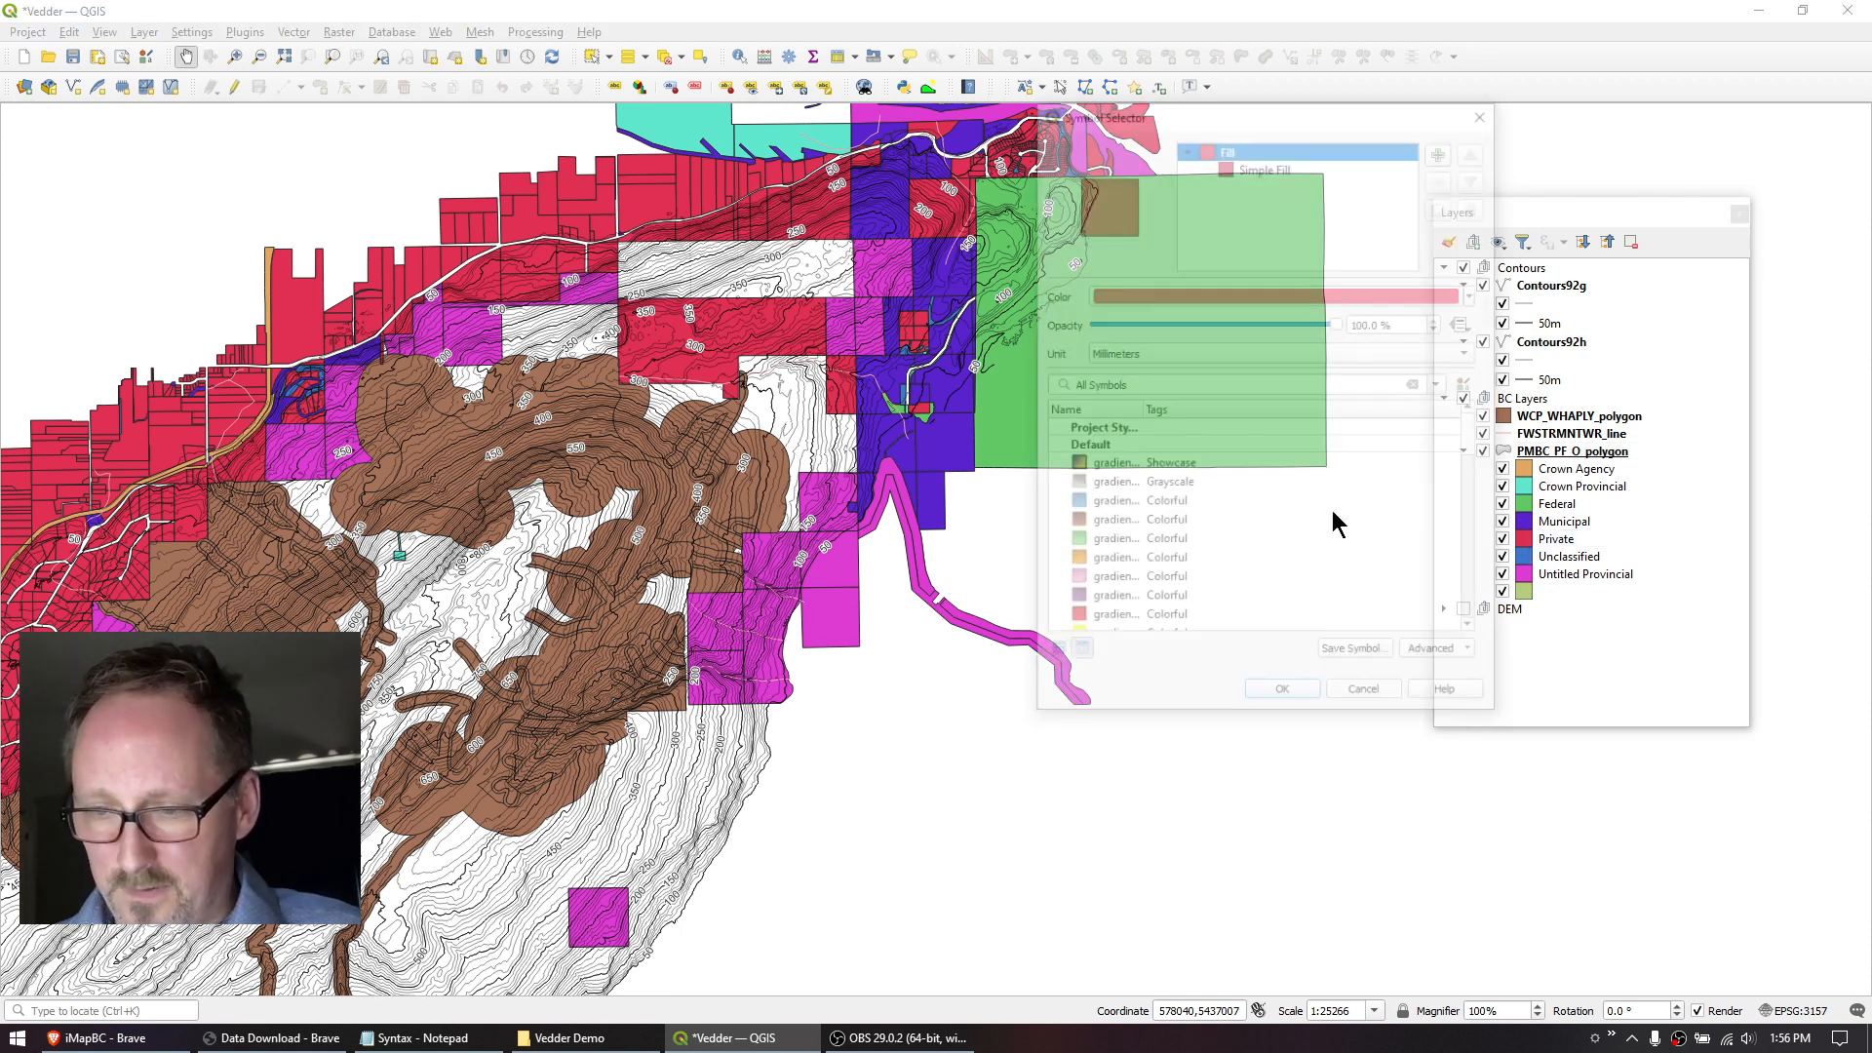
click(1161, 299)
drag(1007, 470, 954, 392)
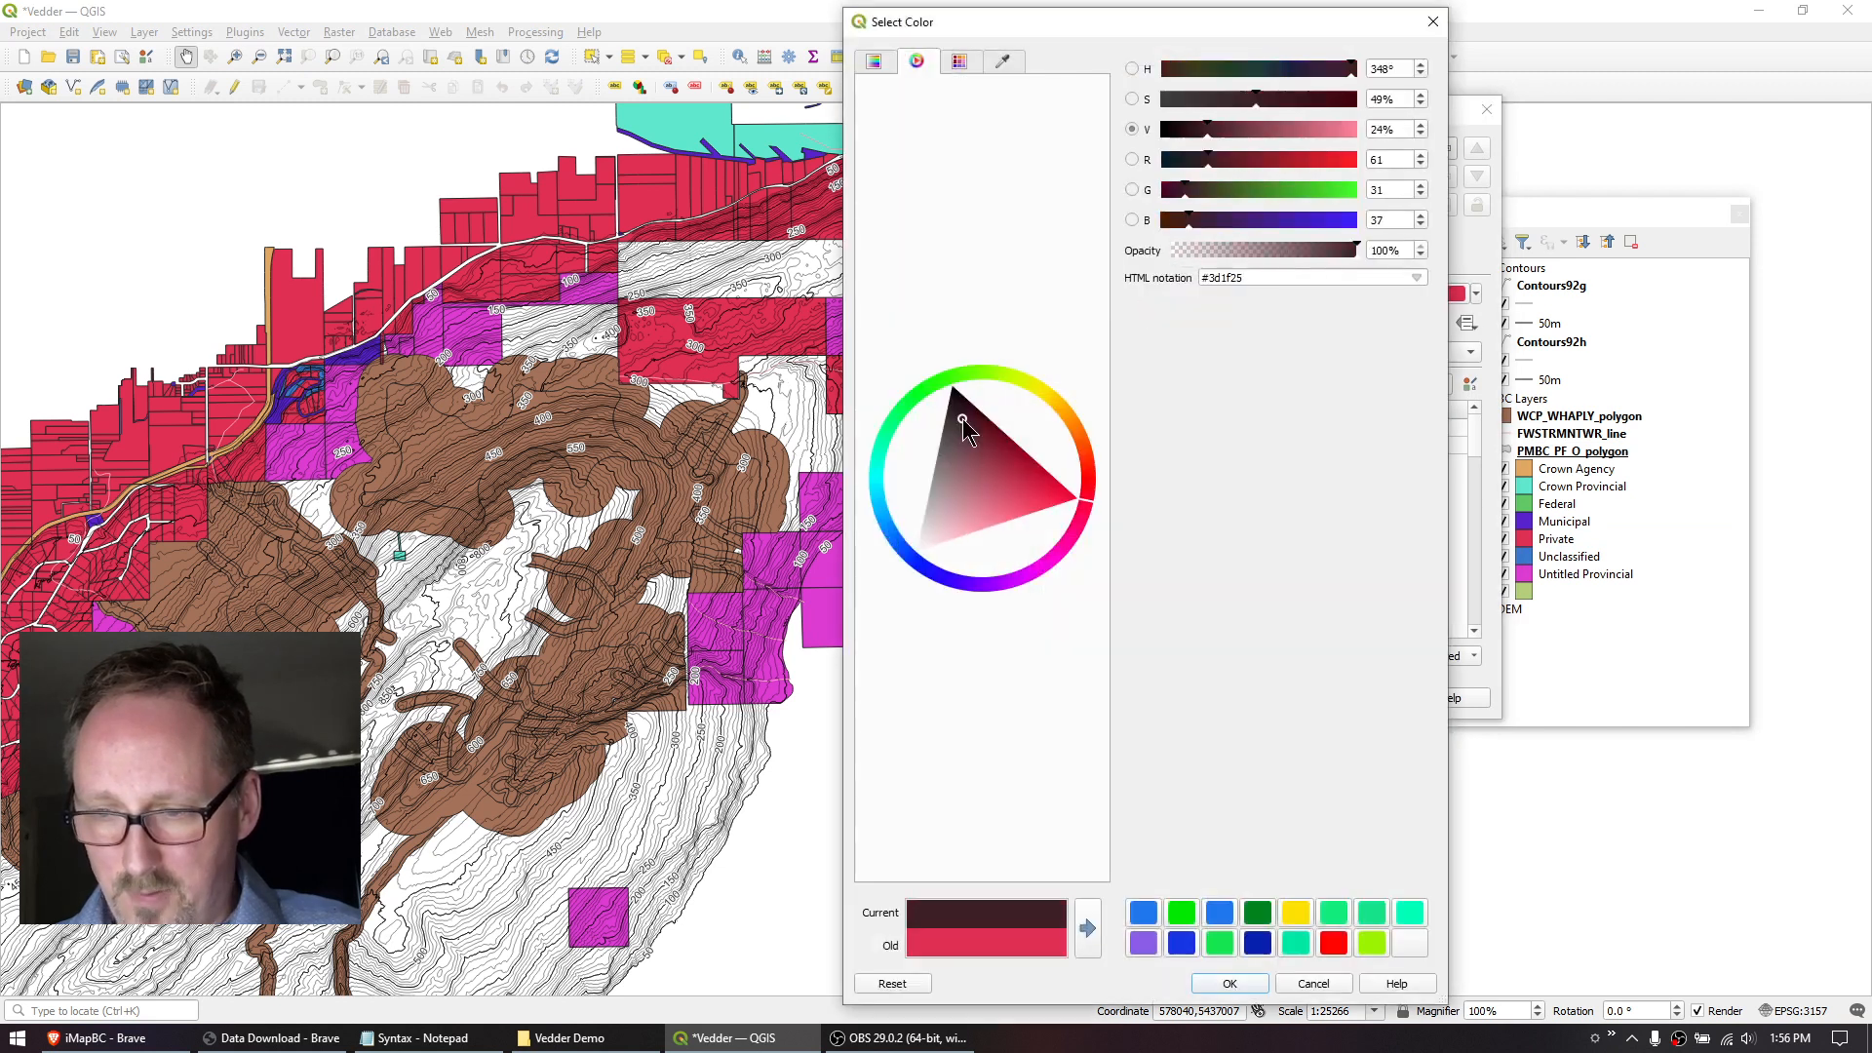
click(1230, 983)
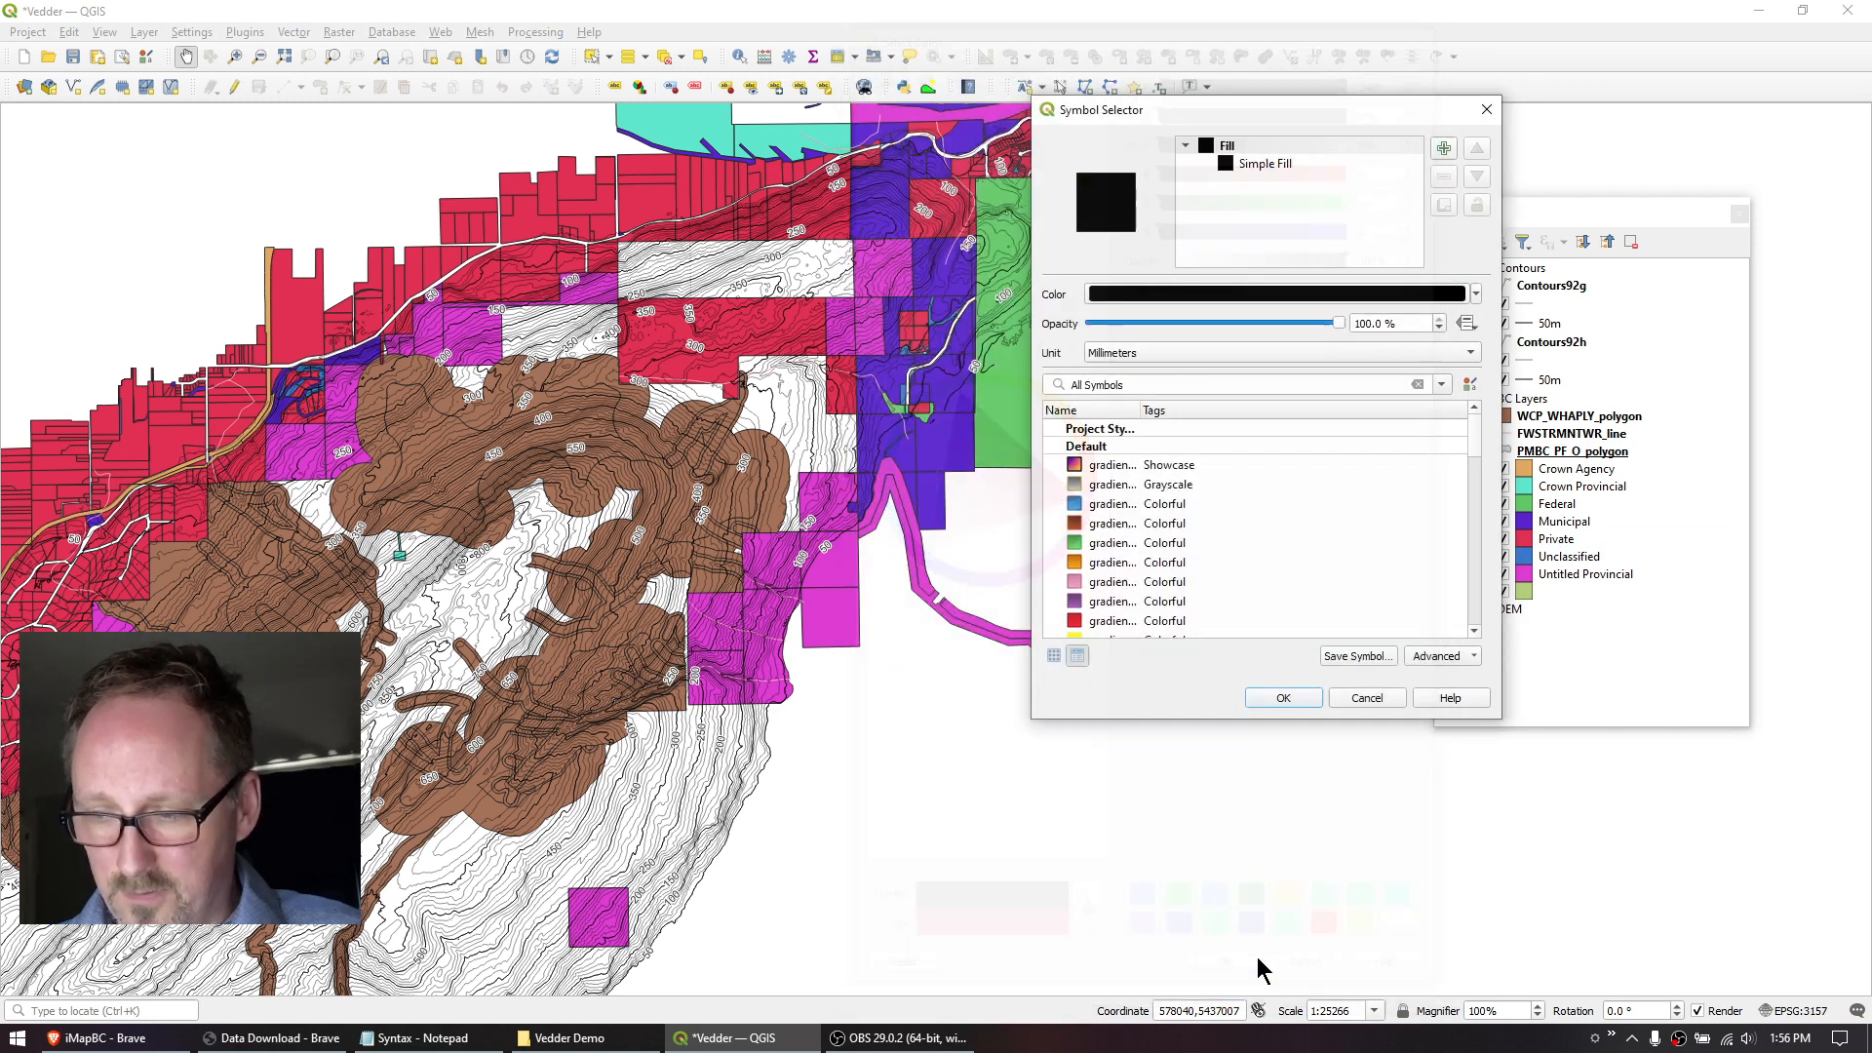
click(1297, 700)
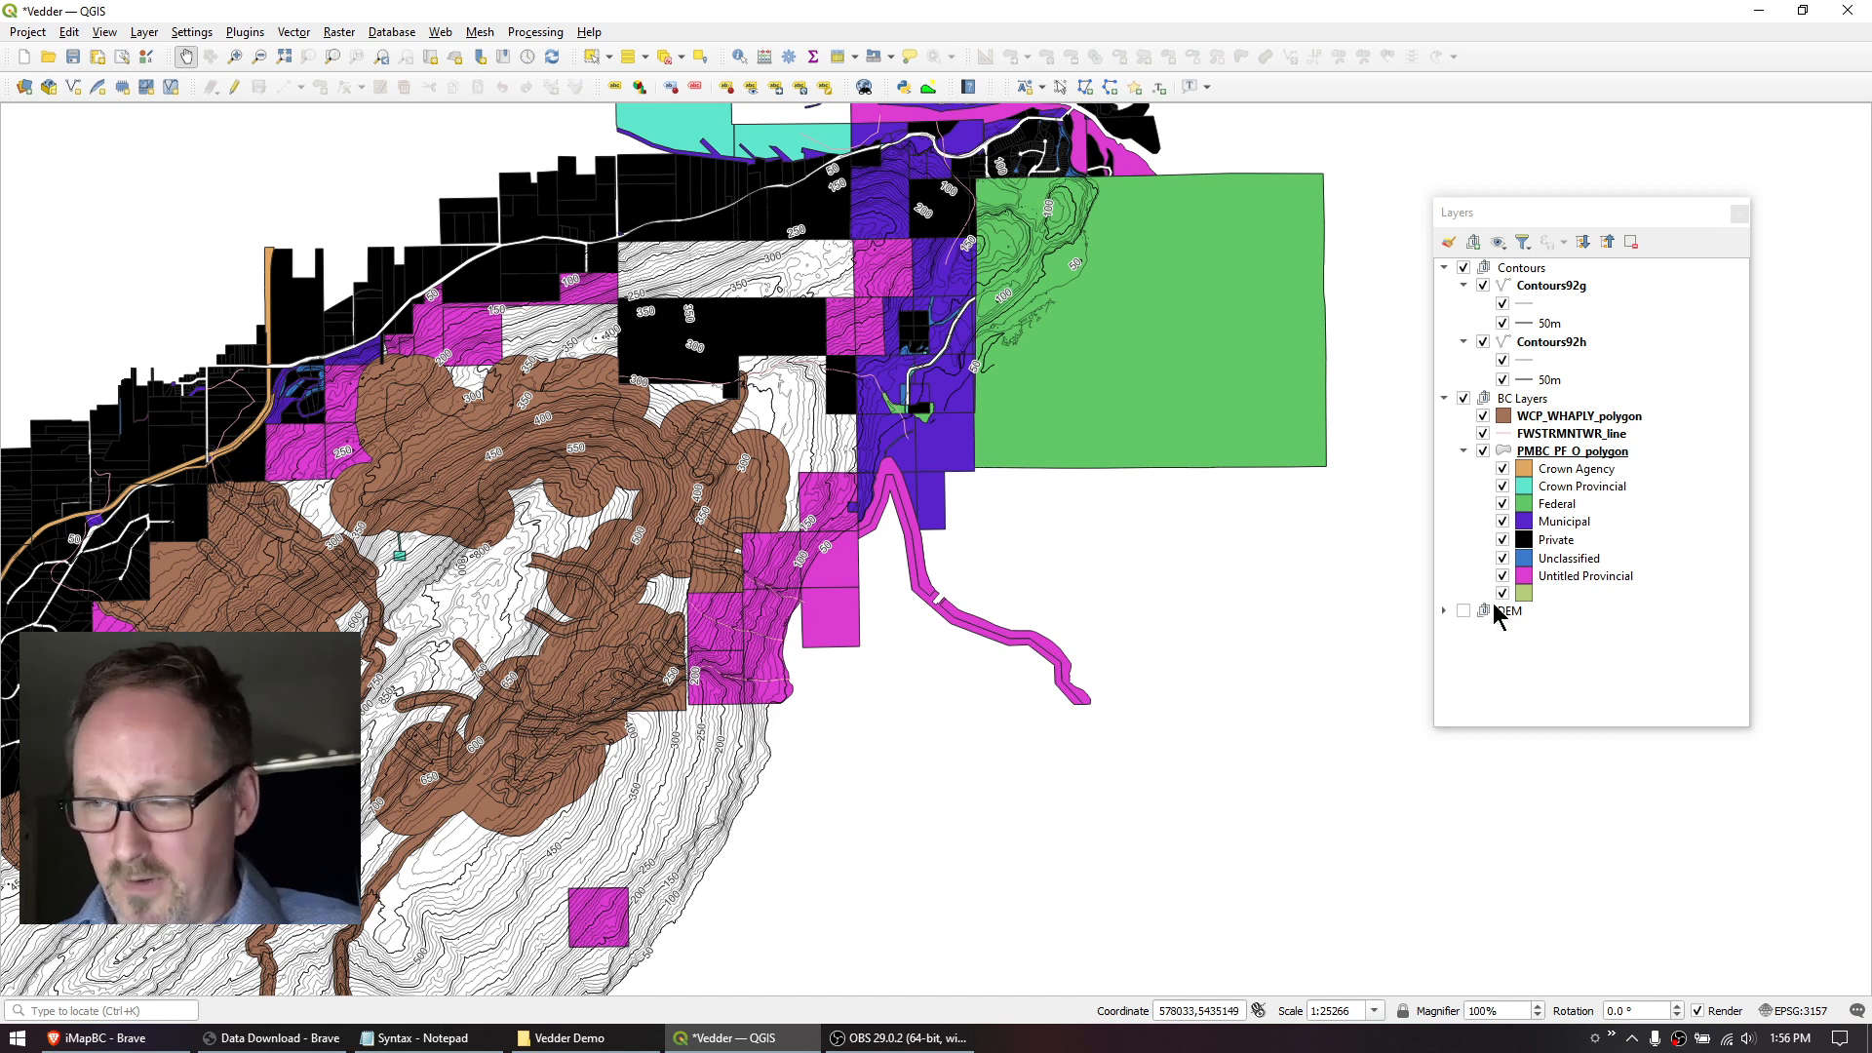
Embed an opacity slider in the legend of PMBC_PF_O_polygon and use it to lower the layer's opacity to about half.
double_click(1599, 454)
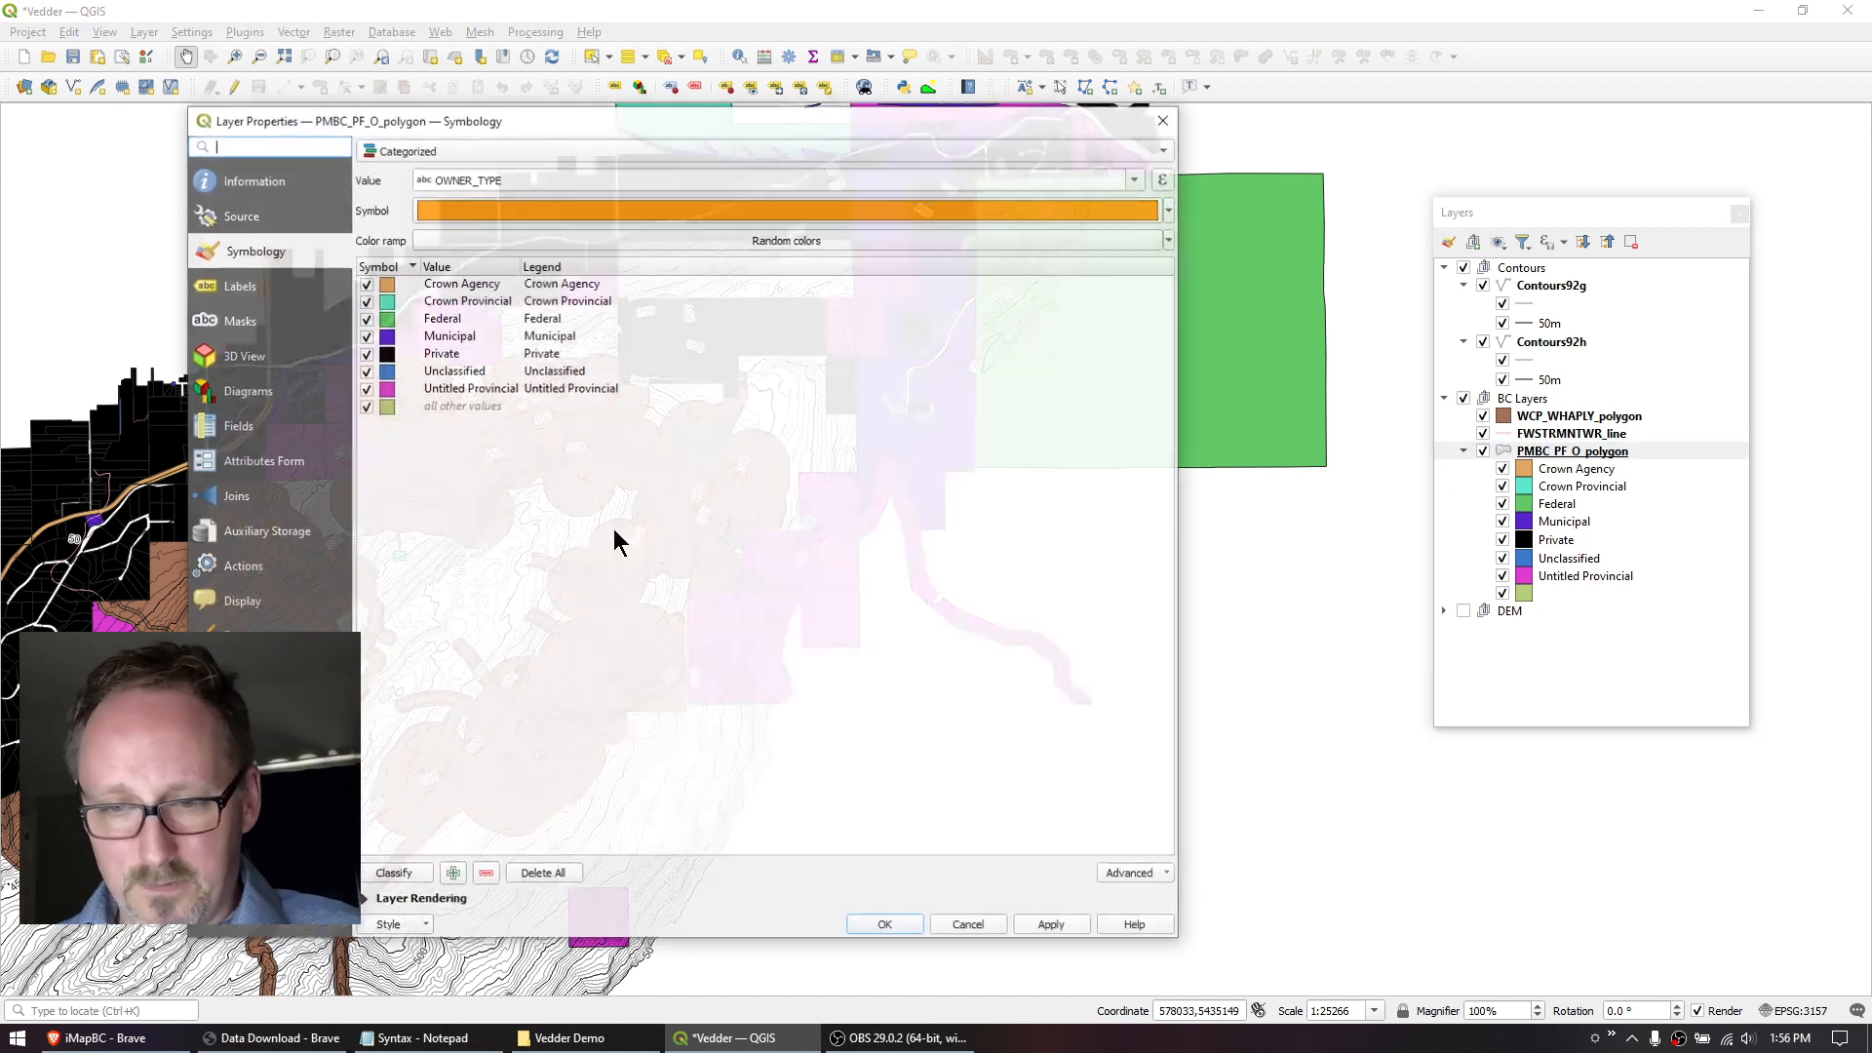
click(244, 812)
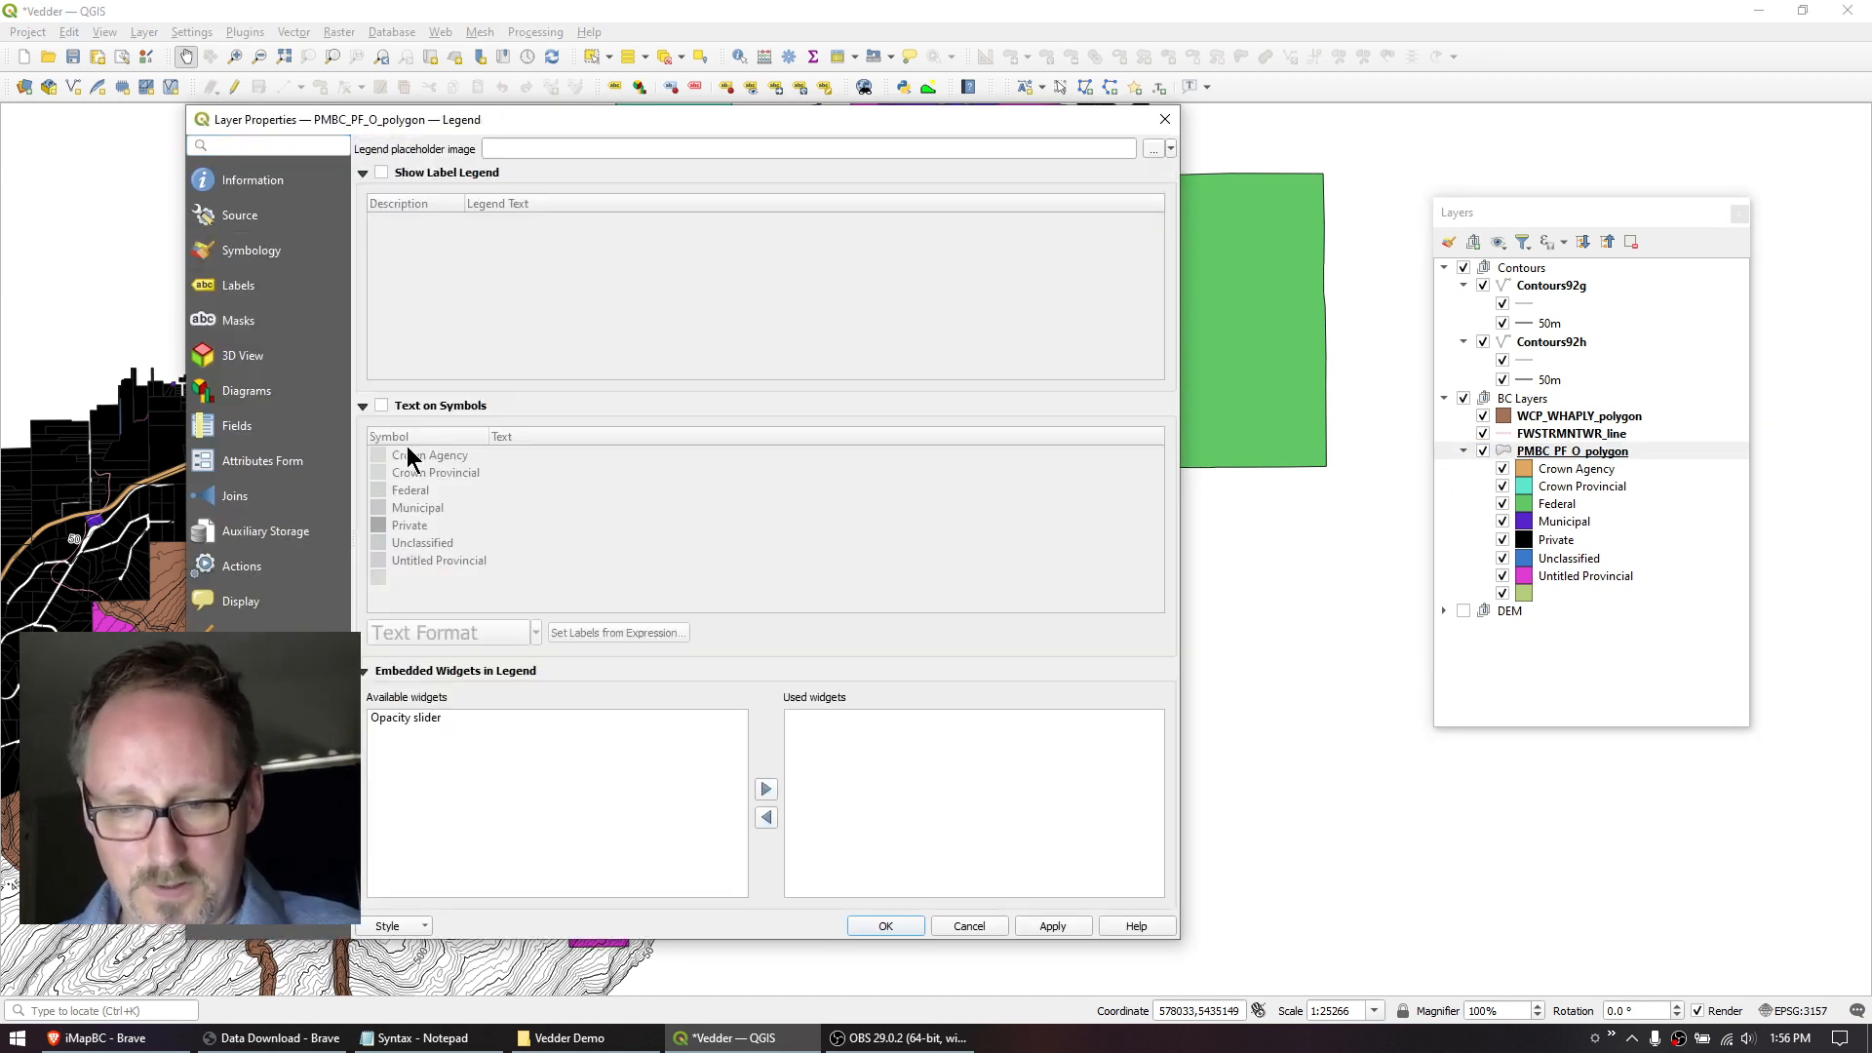
click(396, 717)
click(766, 788)
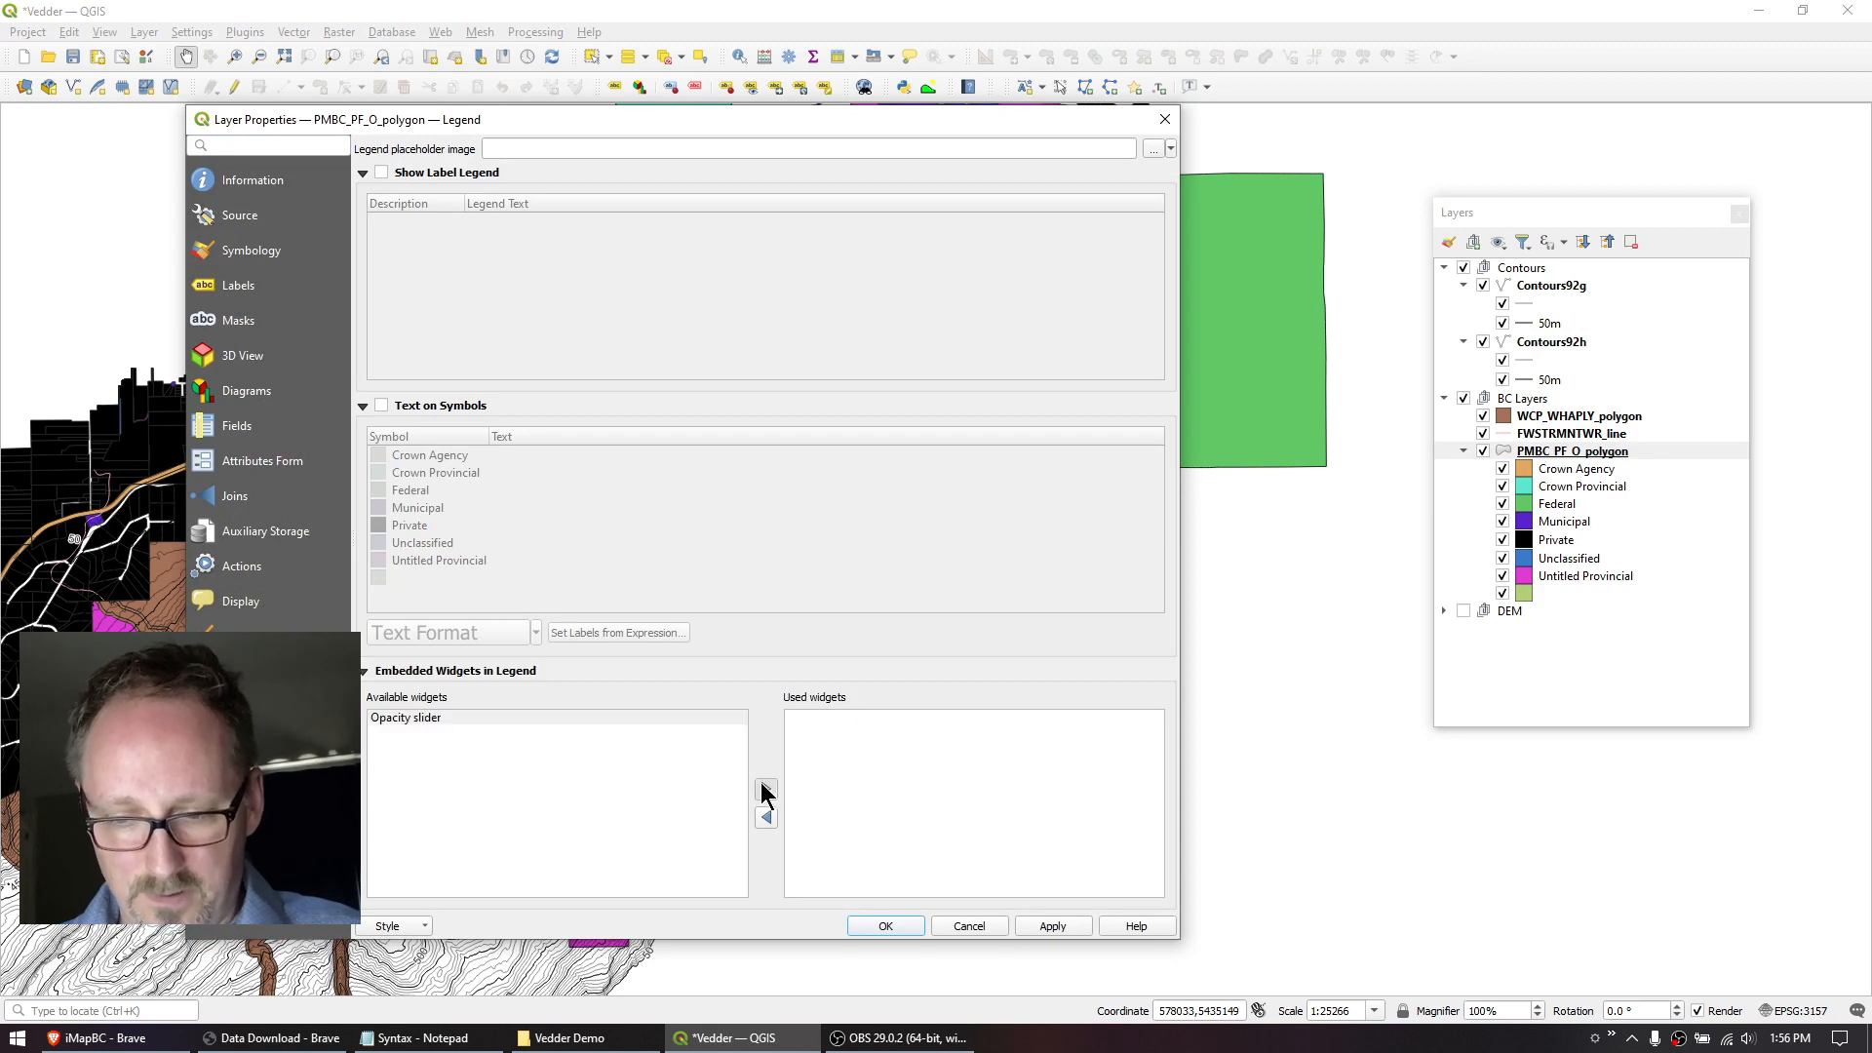
click(886, 925)
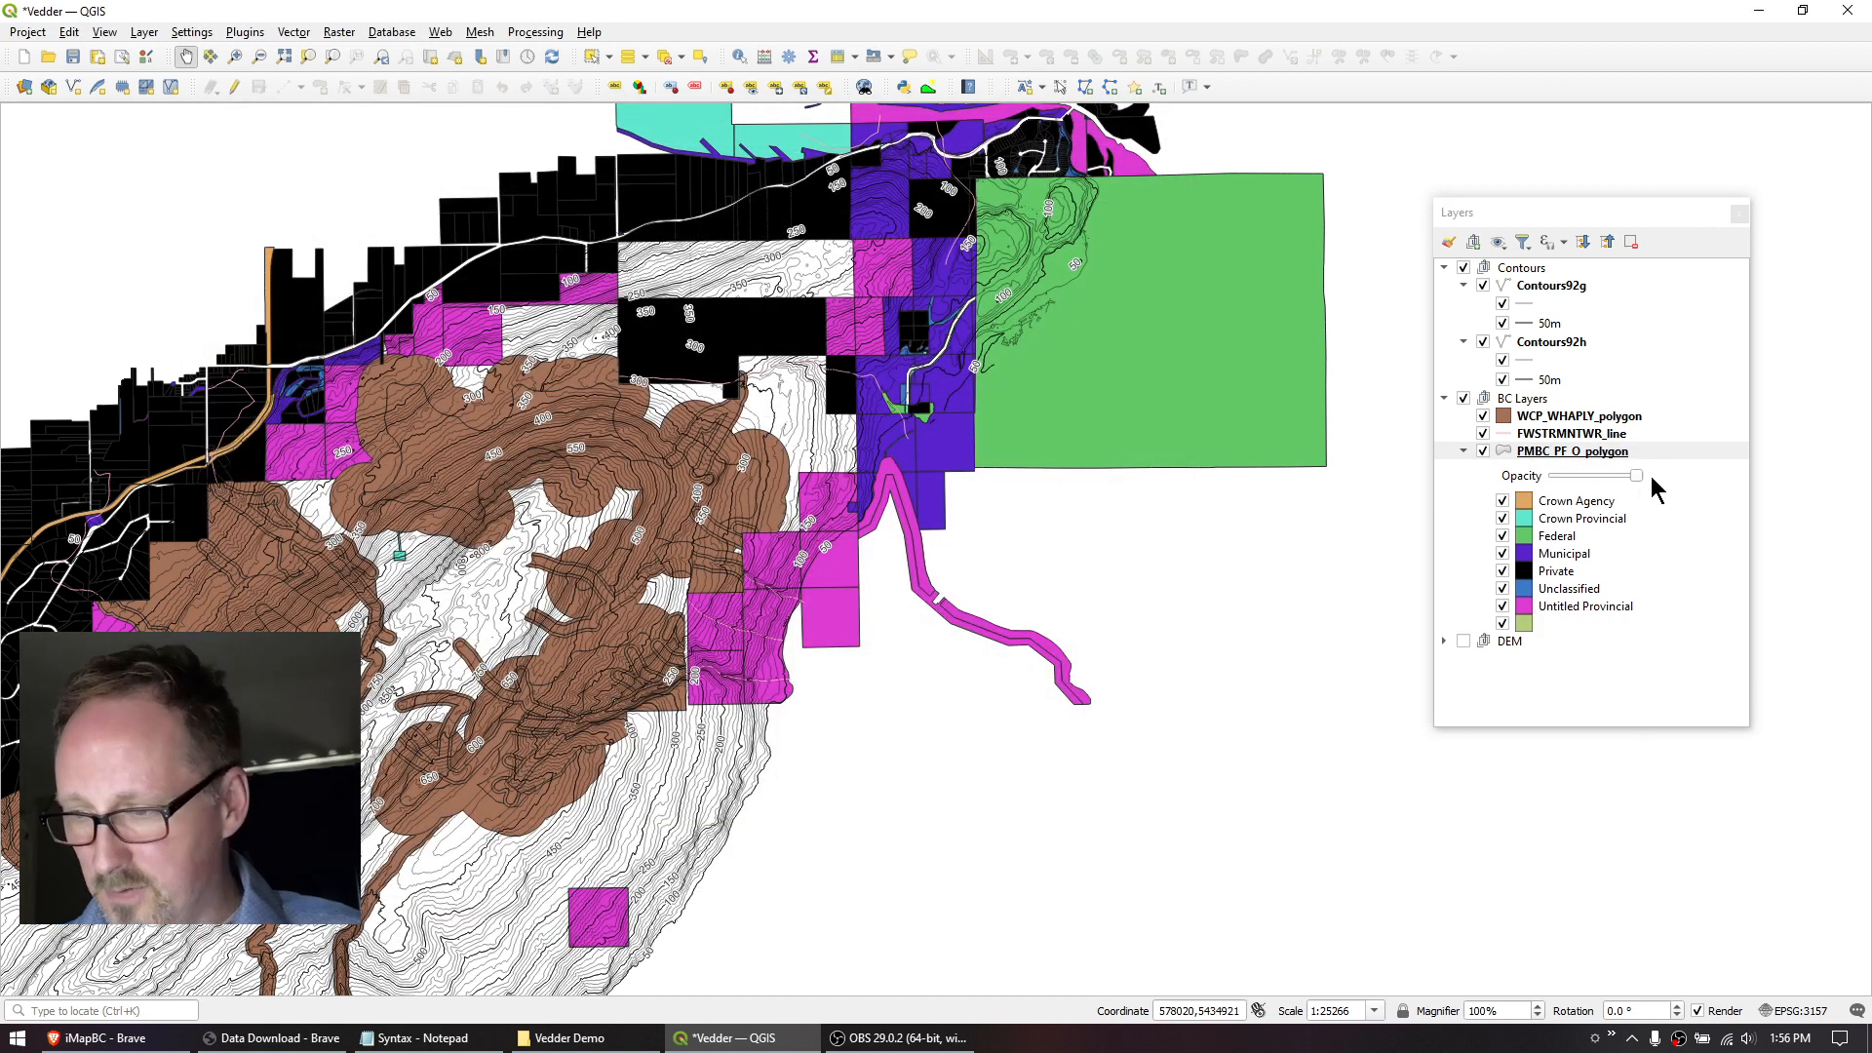
drag(1640, 477, 1597, 483)
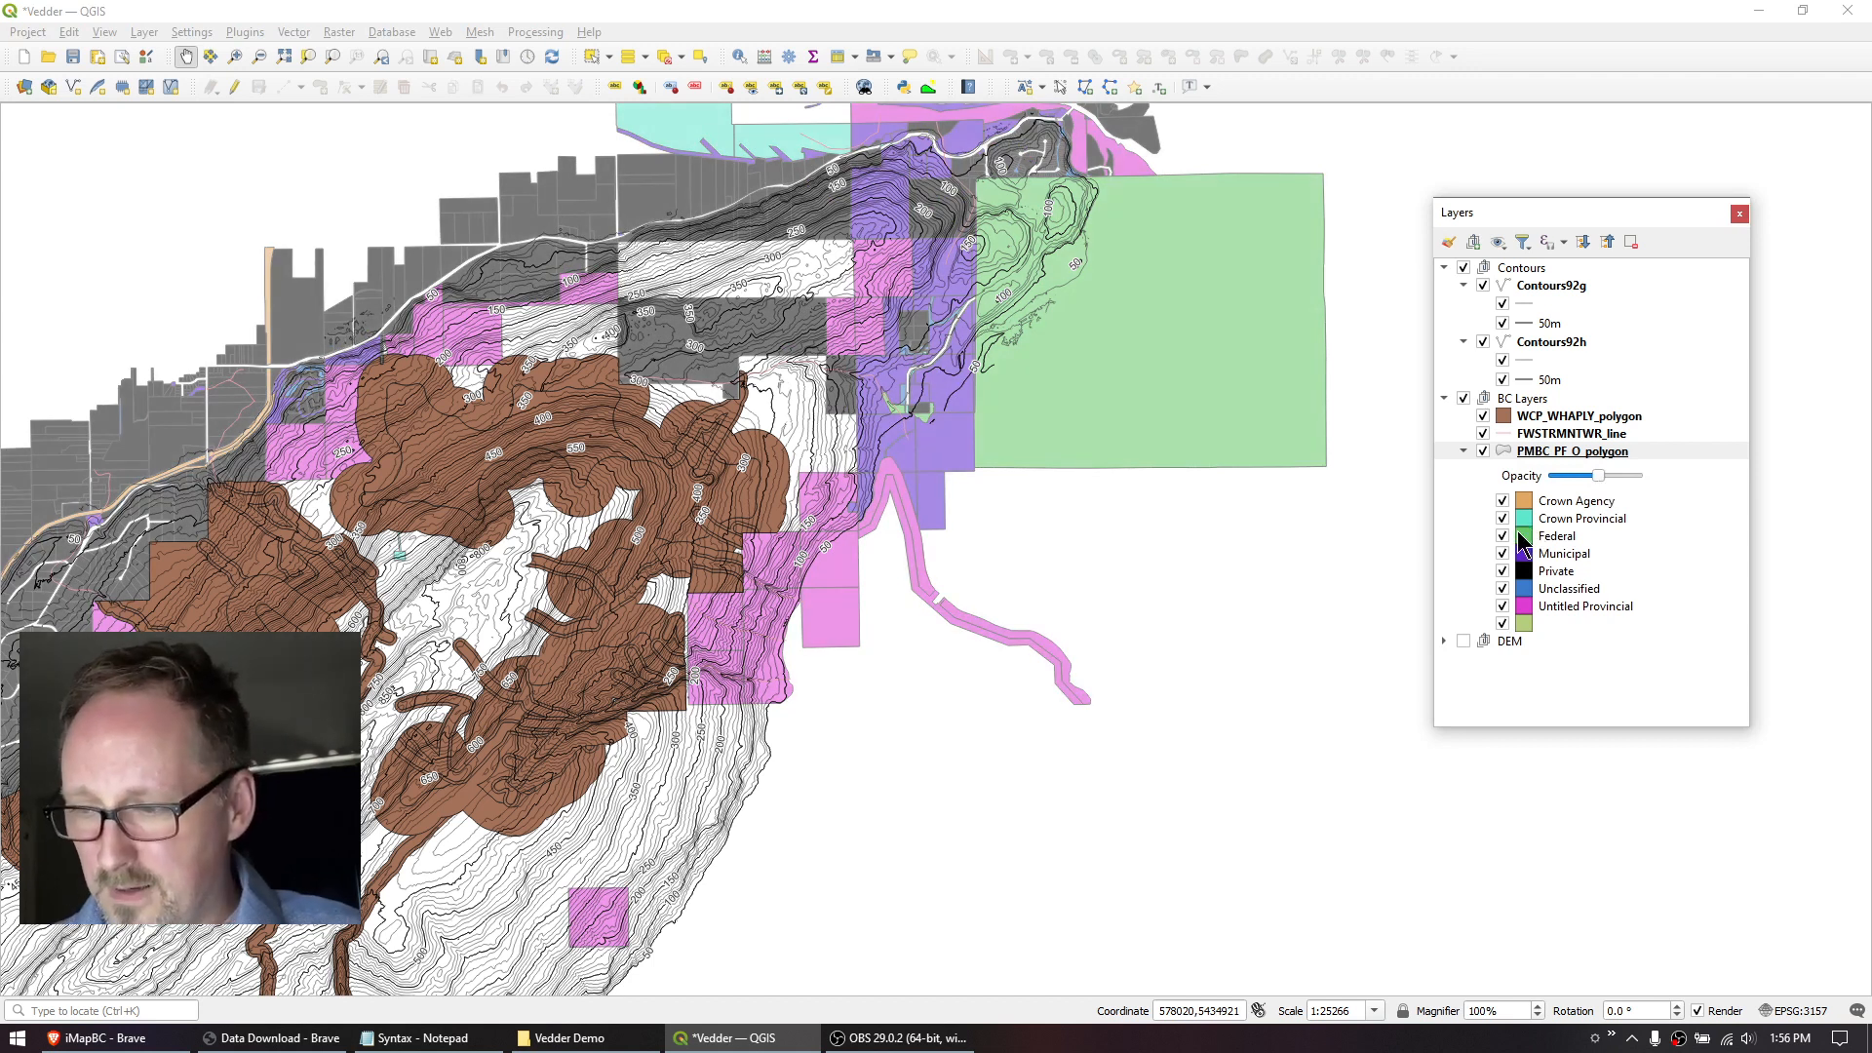
Style WCP_WHAPLY_polygon with Categorized symbology classified by FEAT_NOTES in random colors, and widen the Value column to show the full zone names.
click(1549, 417)
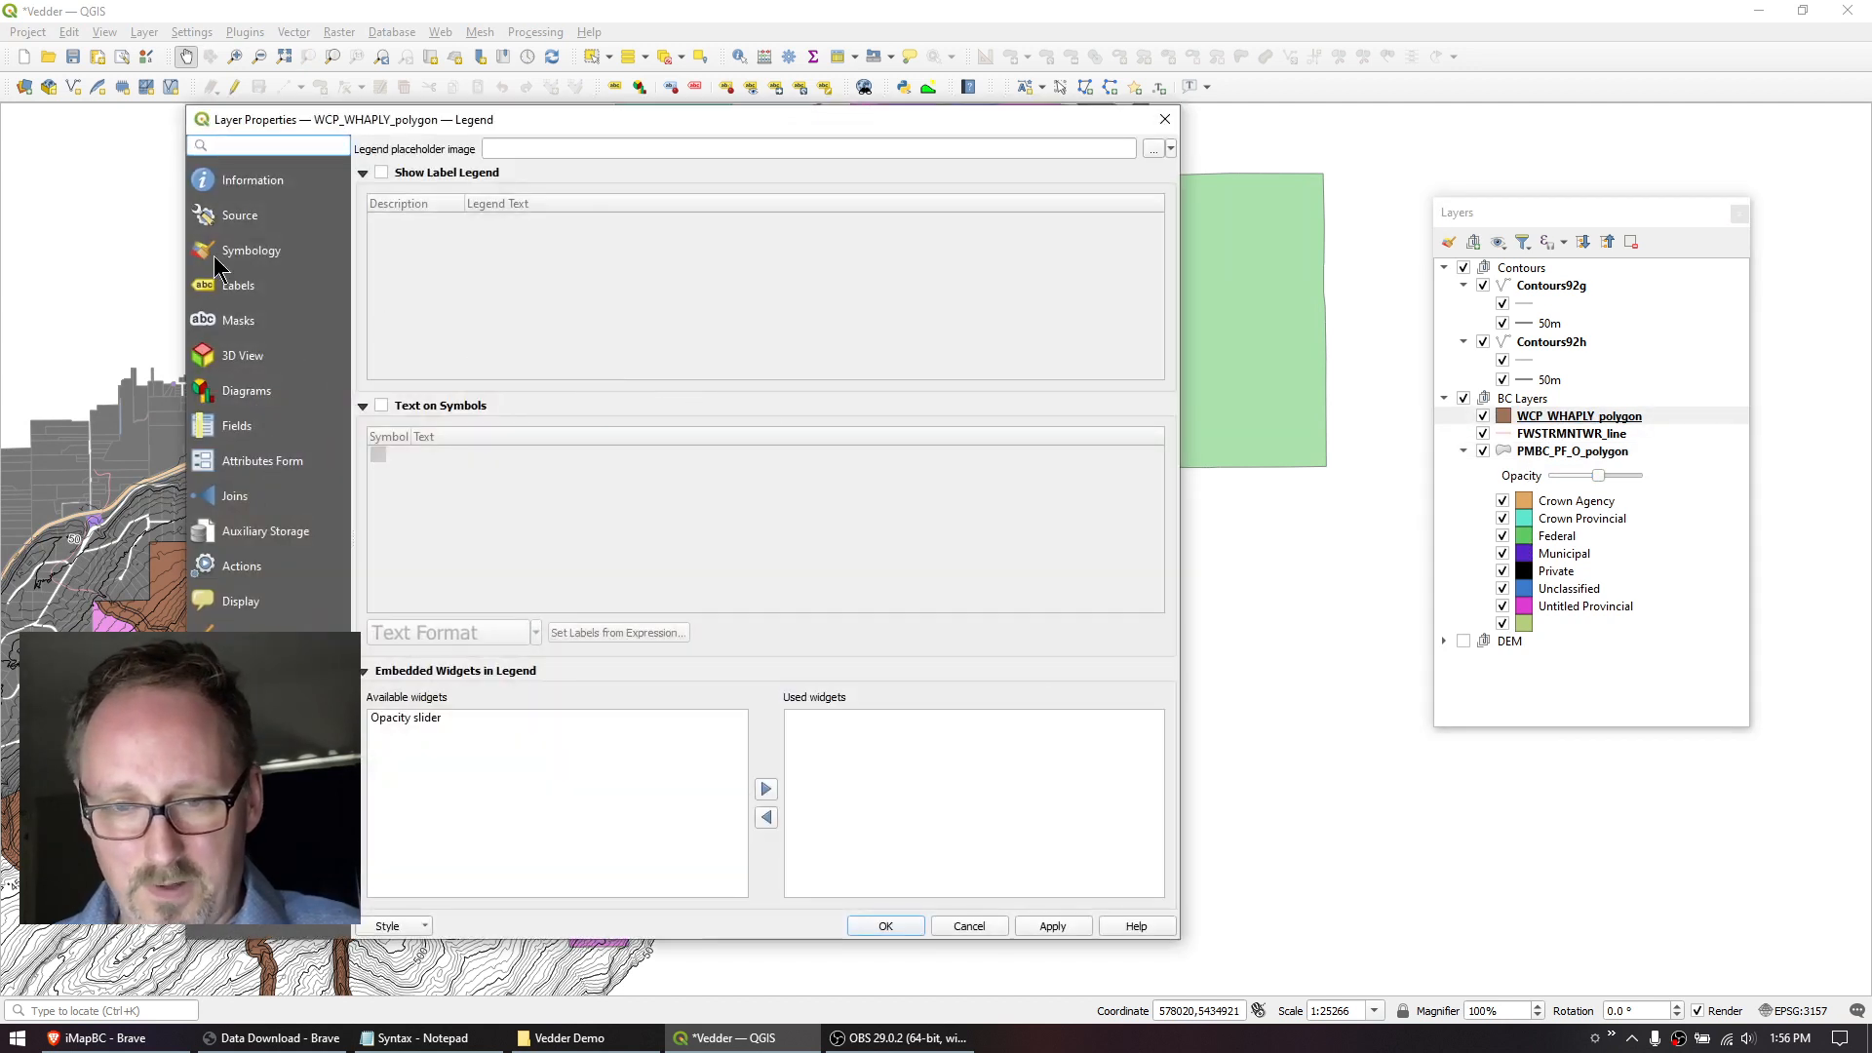
click(244, 250)
click(446, 151)
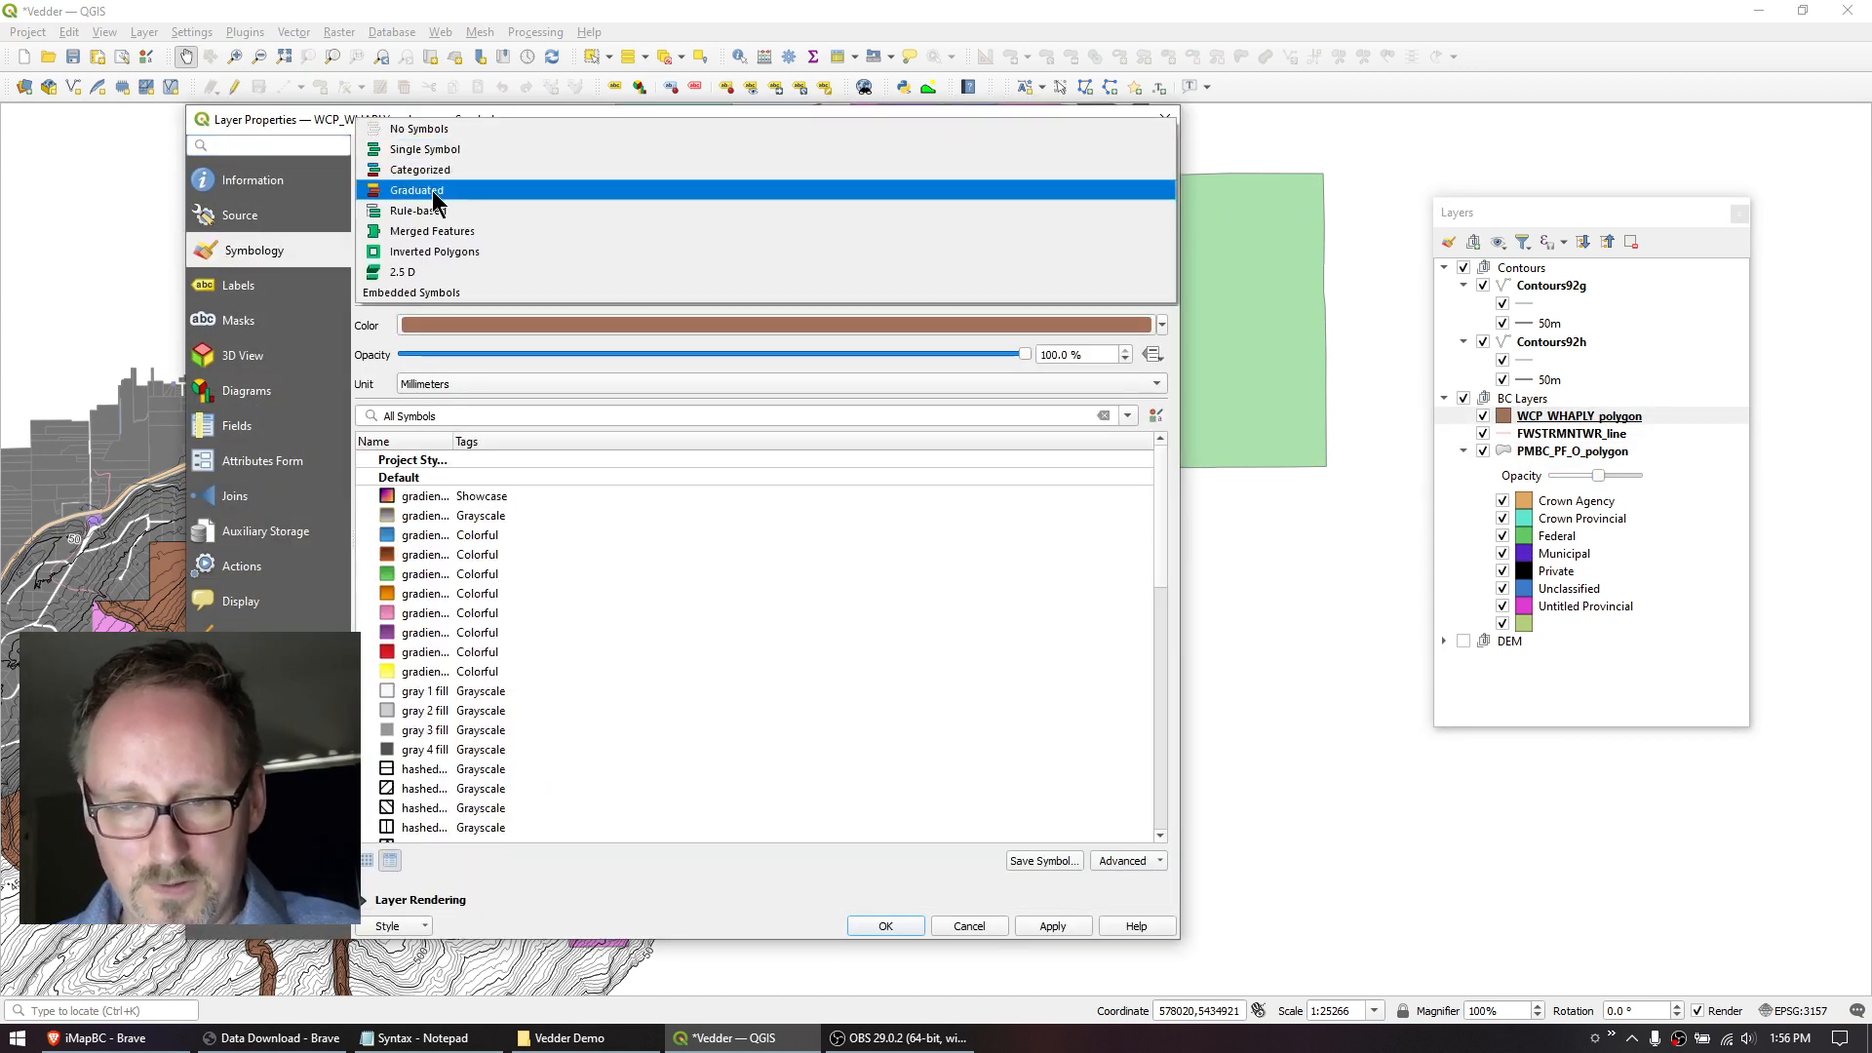
click(419, 185)
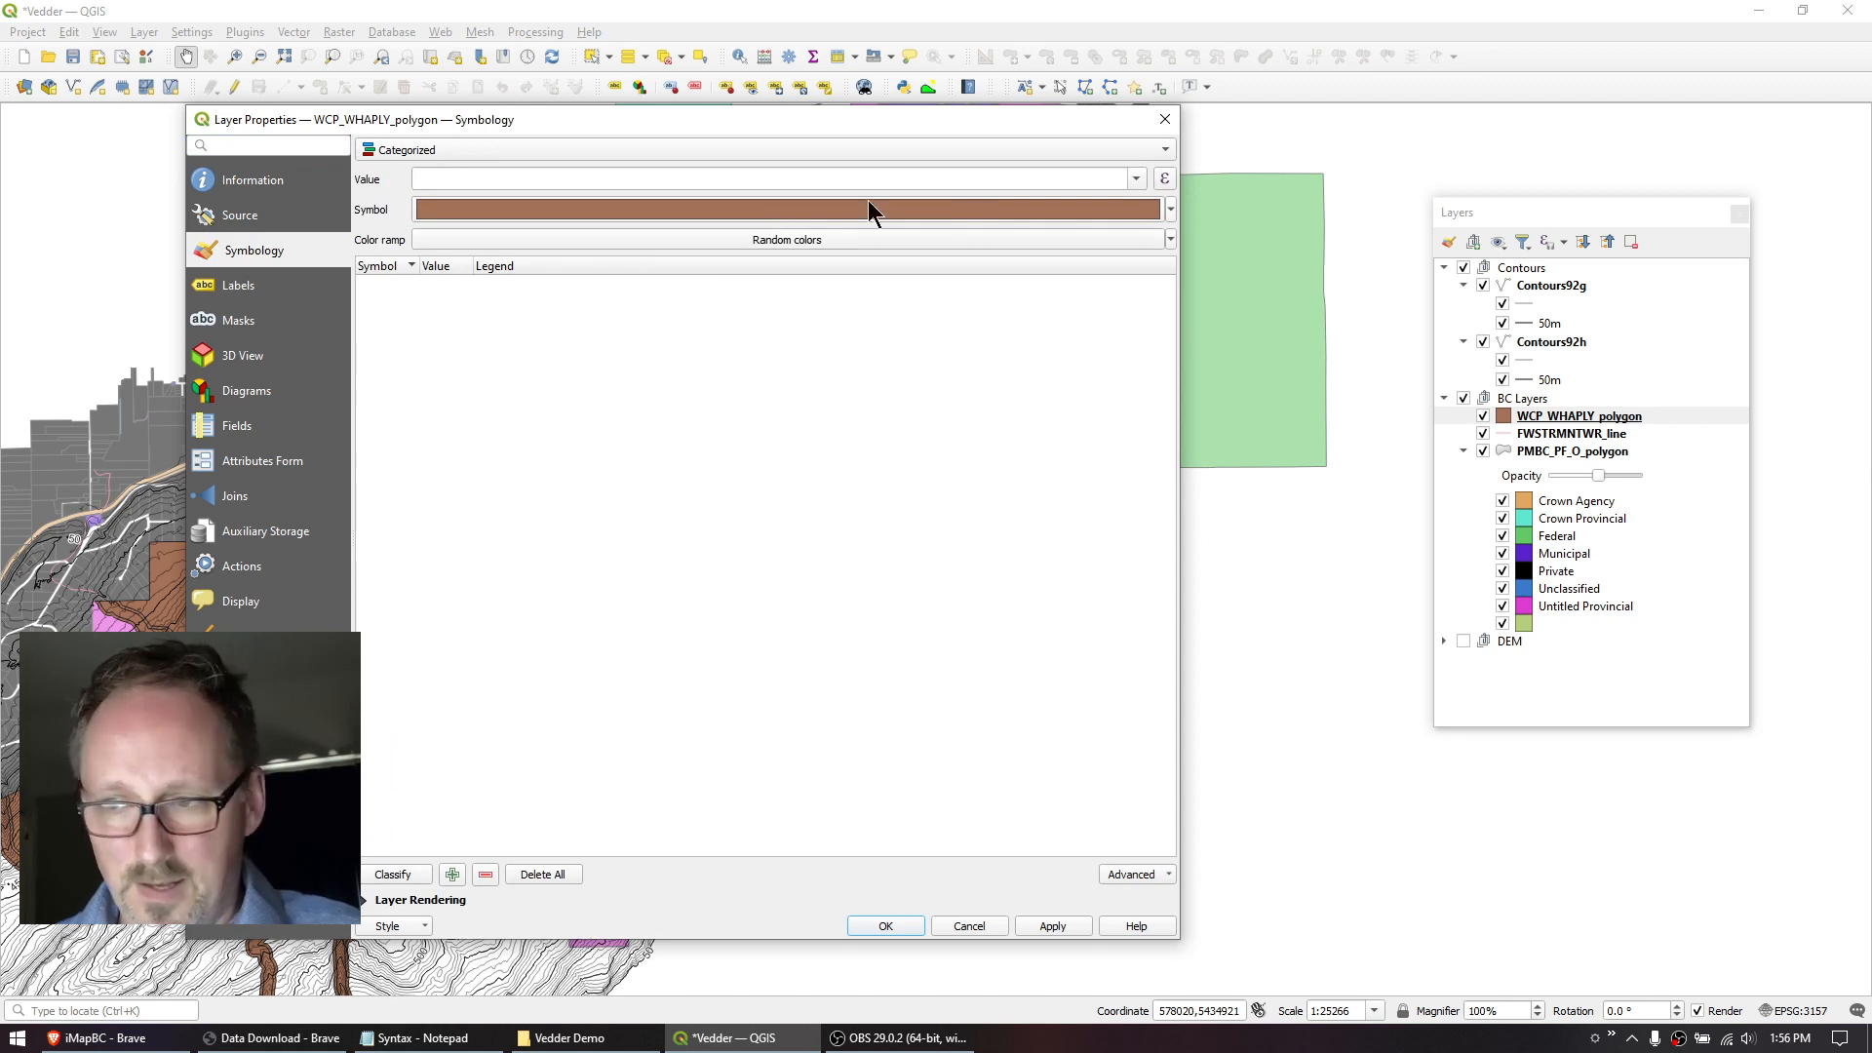
click(1137, 178)
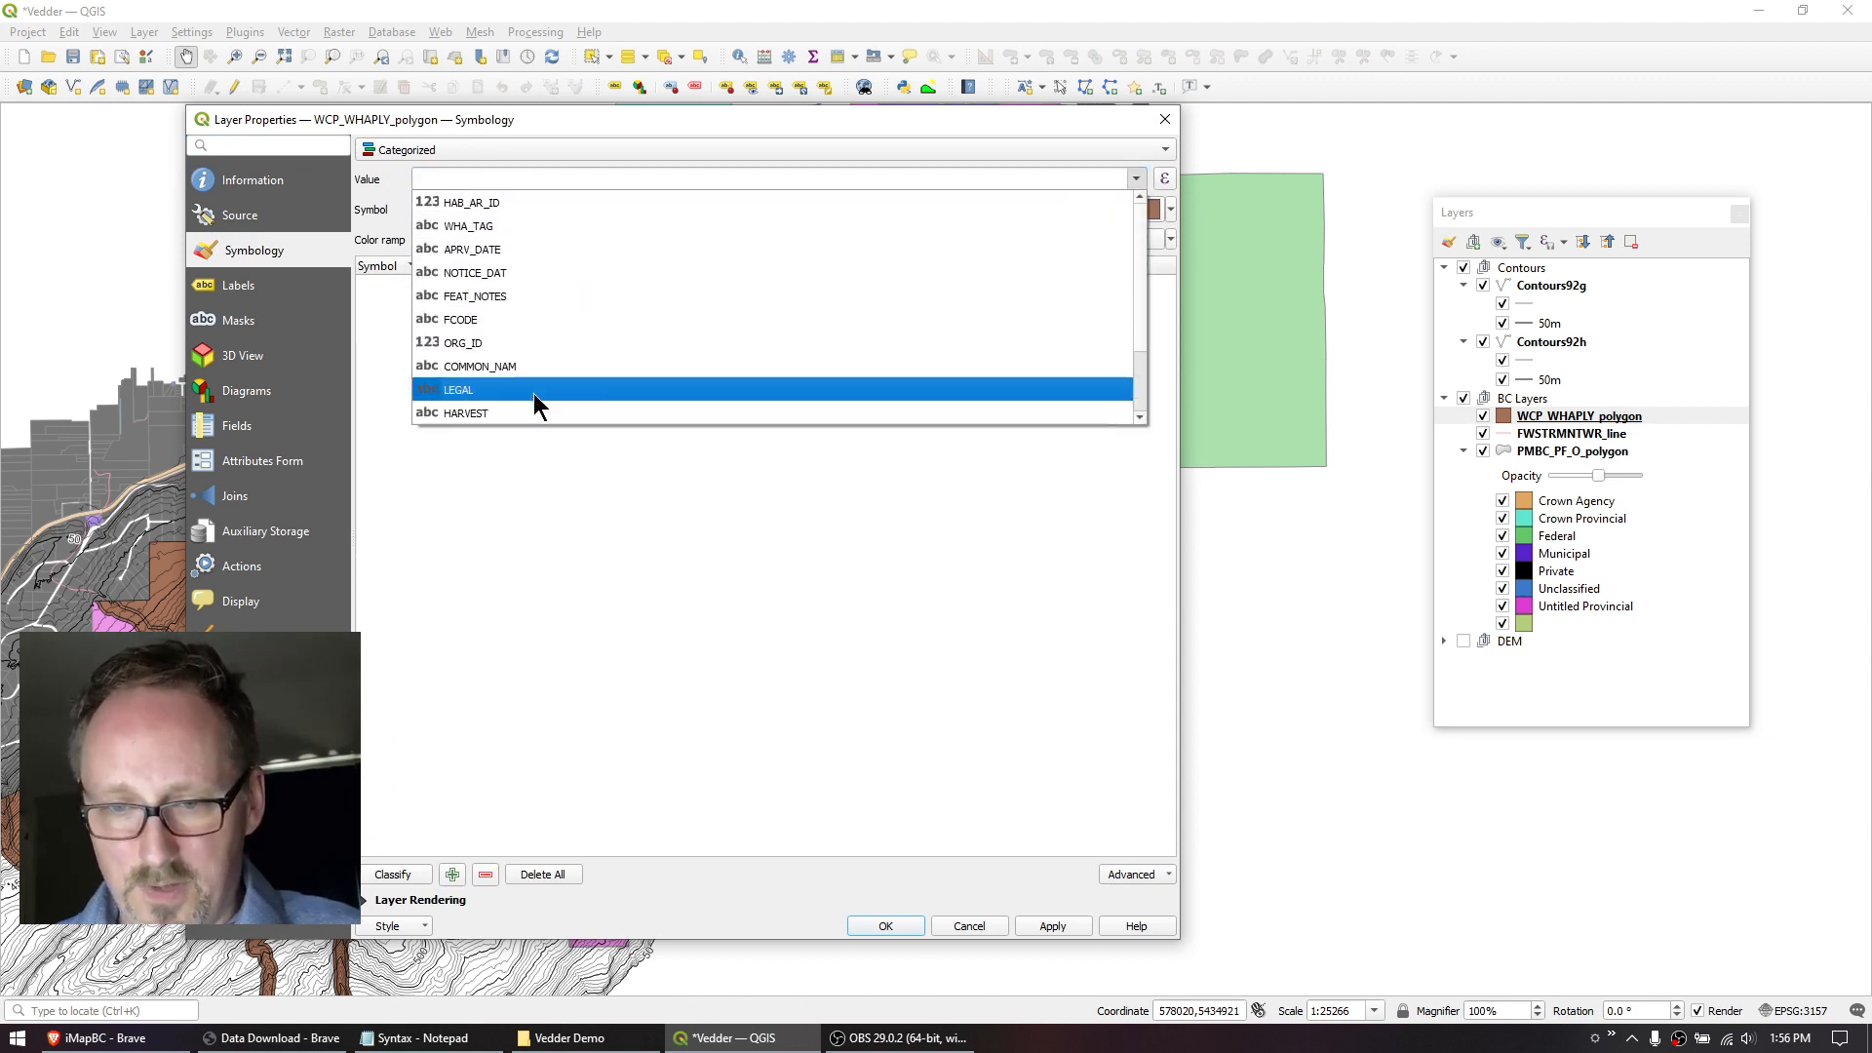
click(484, 296)
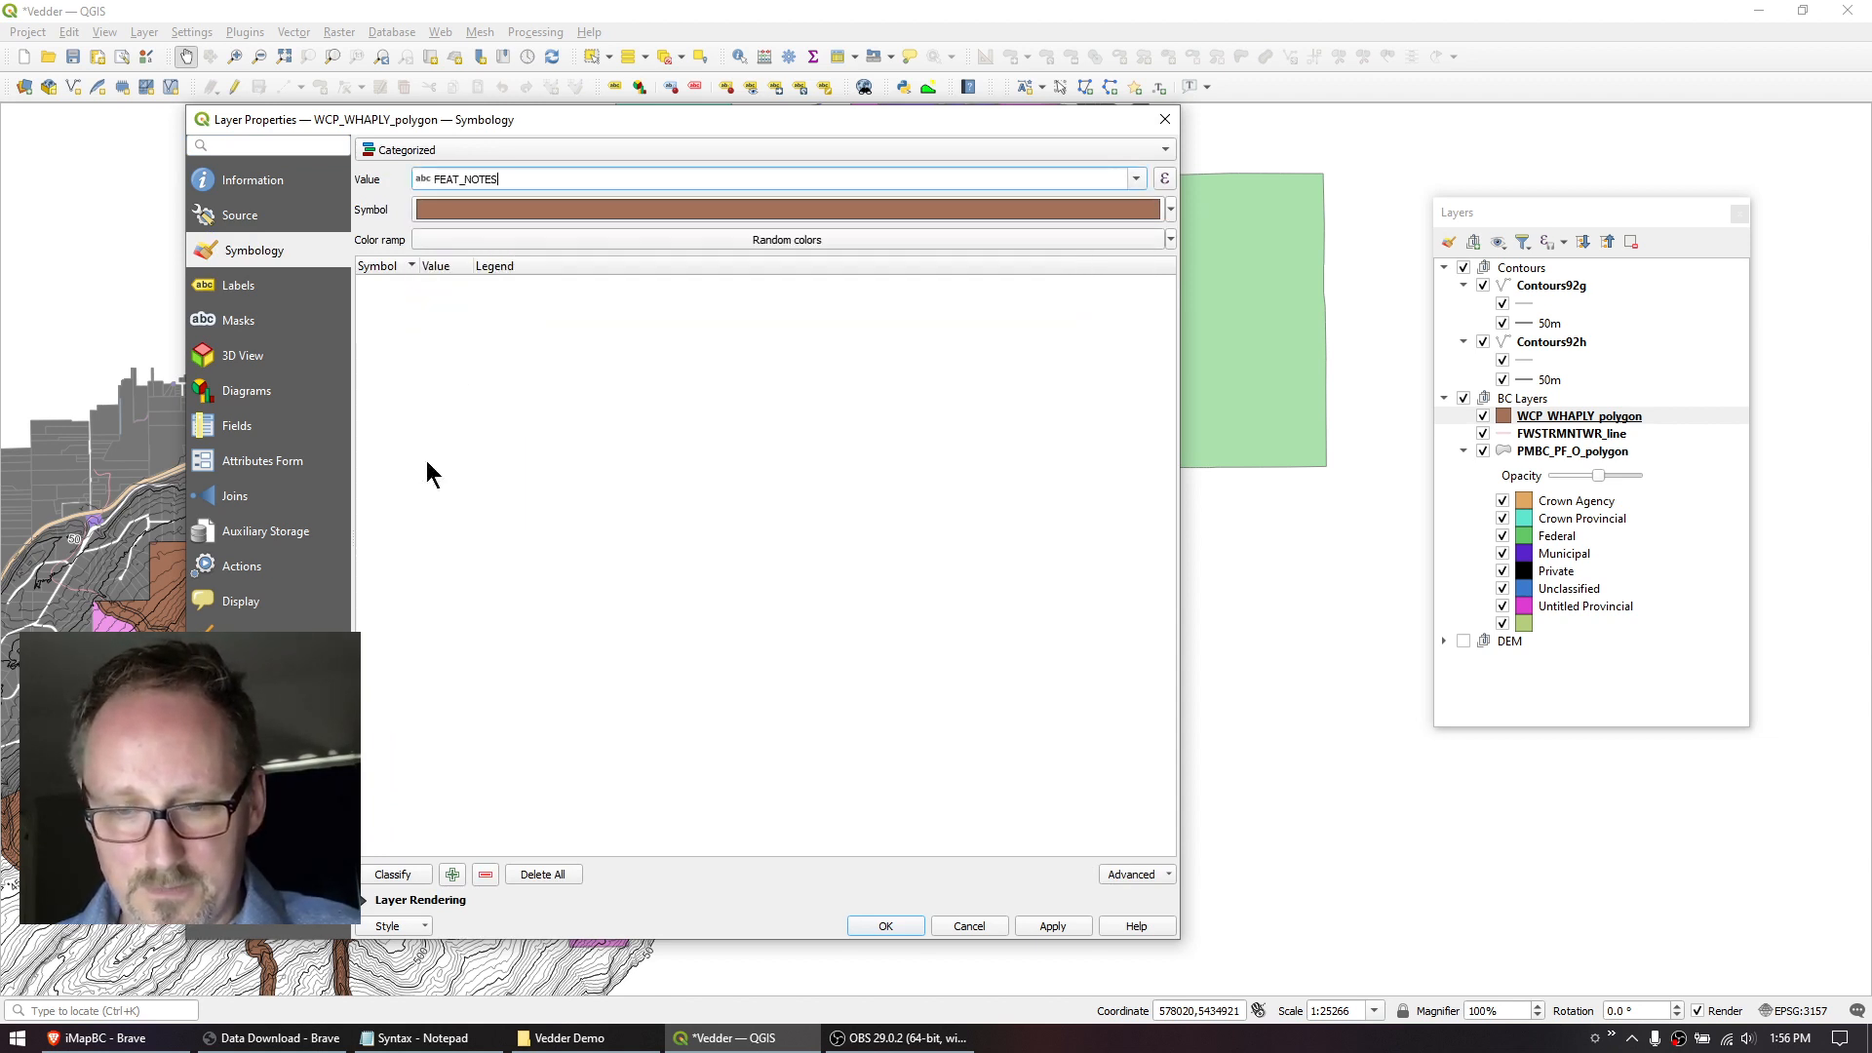
click(395, 876)
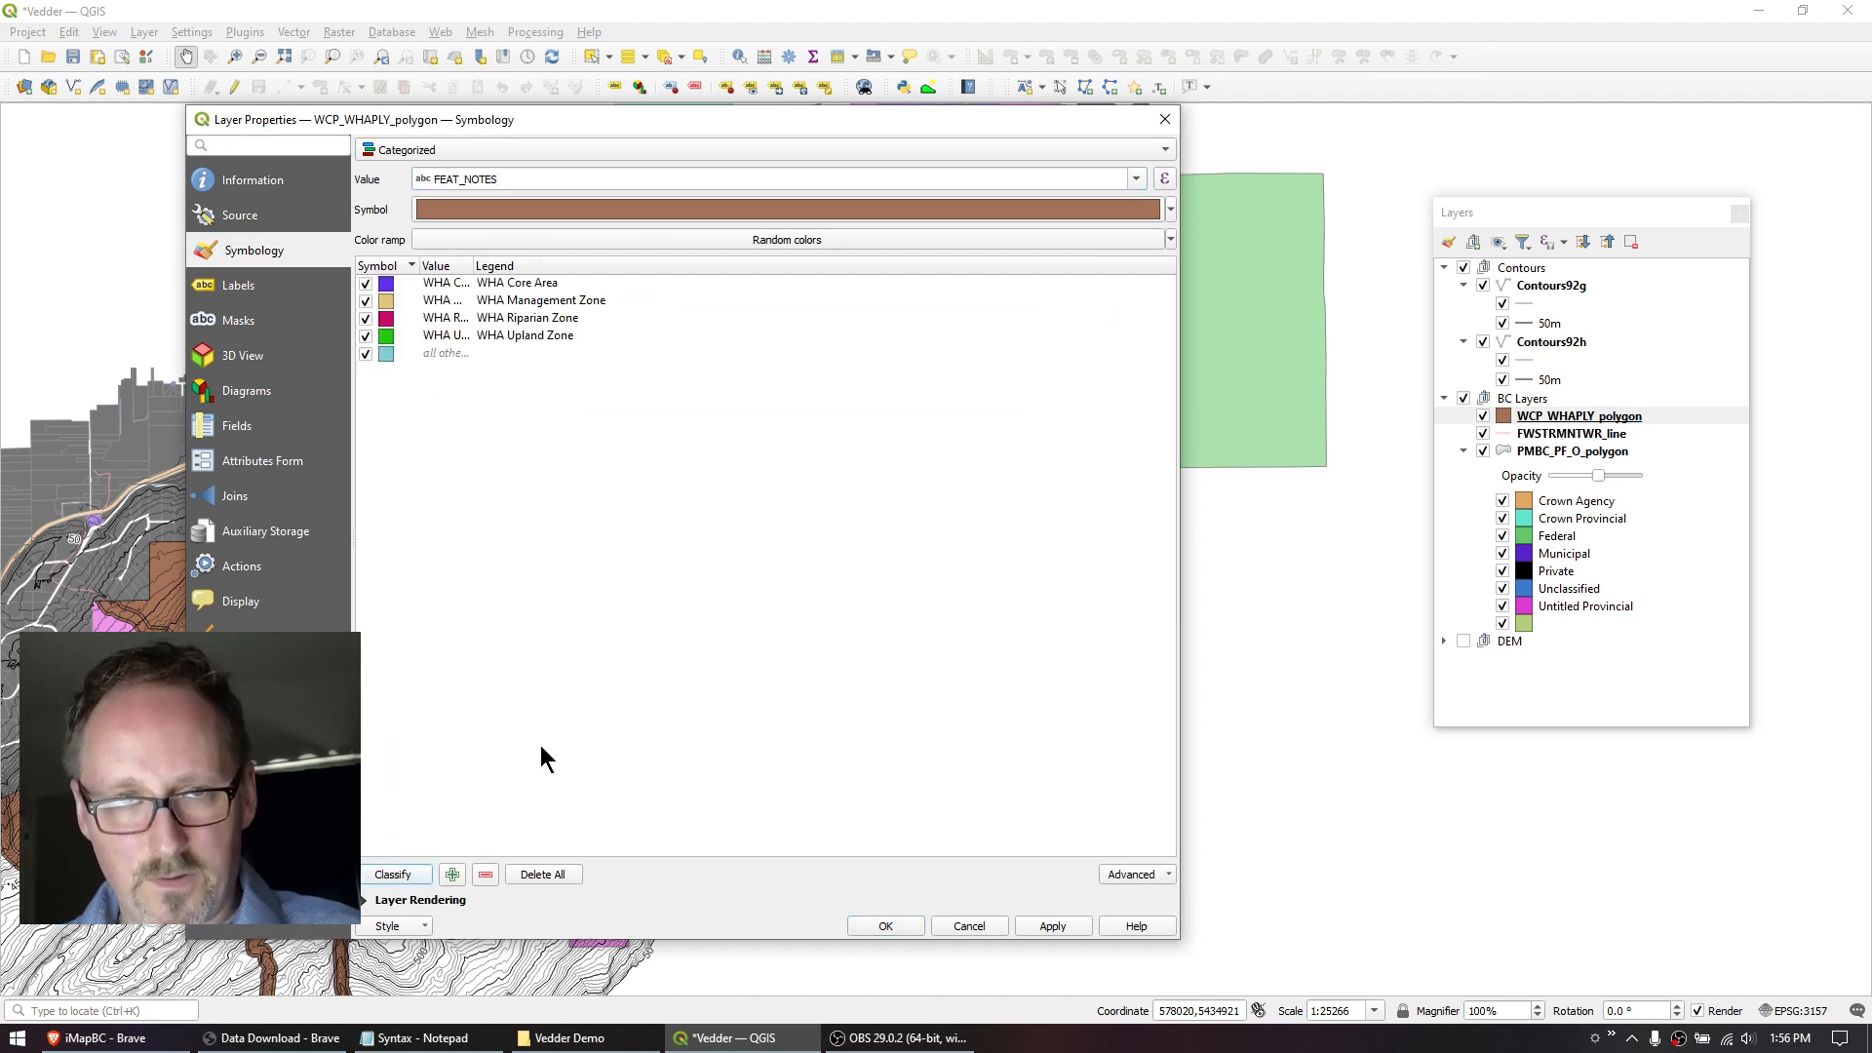
drag(419, 265, 601, 265)
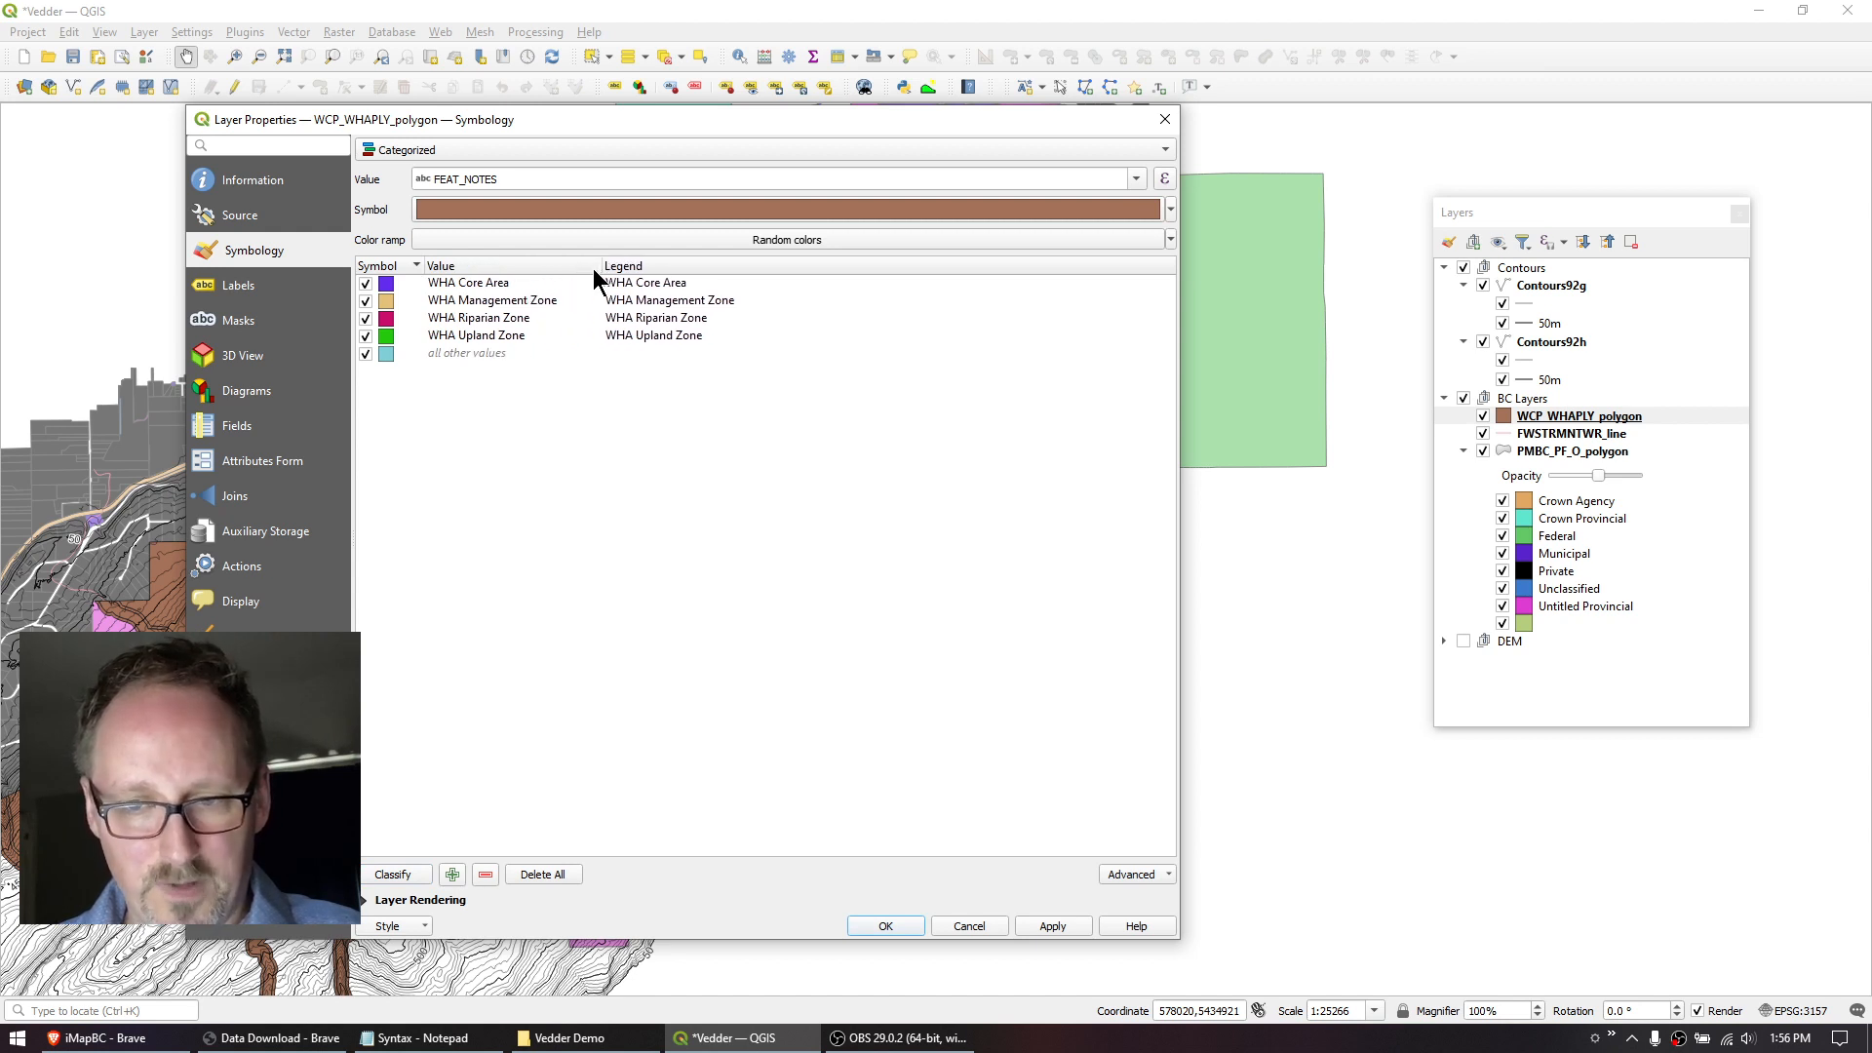
Set the WHA Core Area category's fill color to pure red.
double_click(458, 284)
double_click(385, 285)
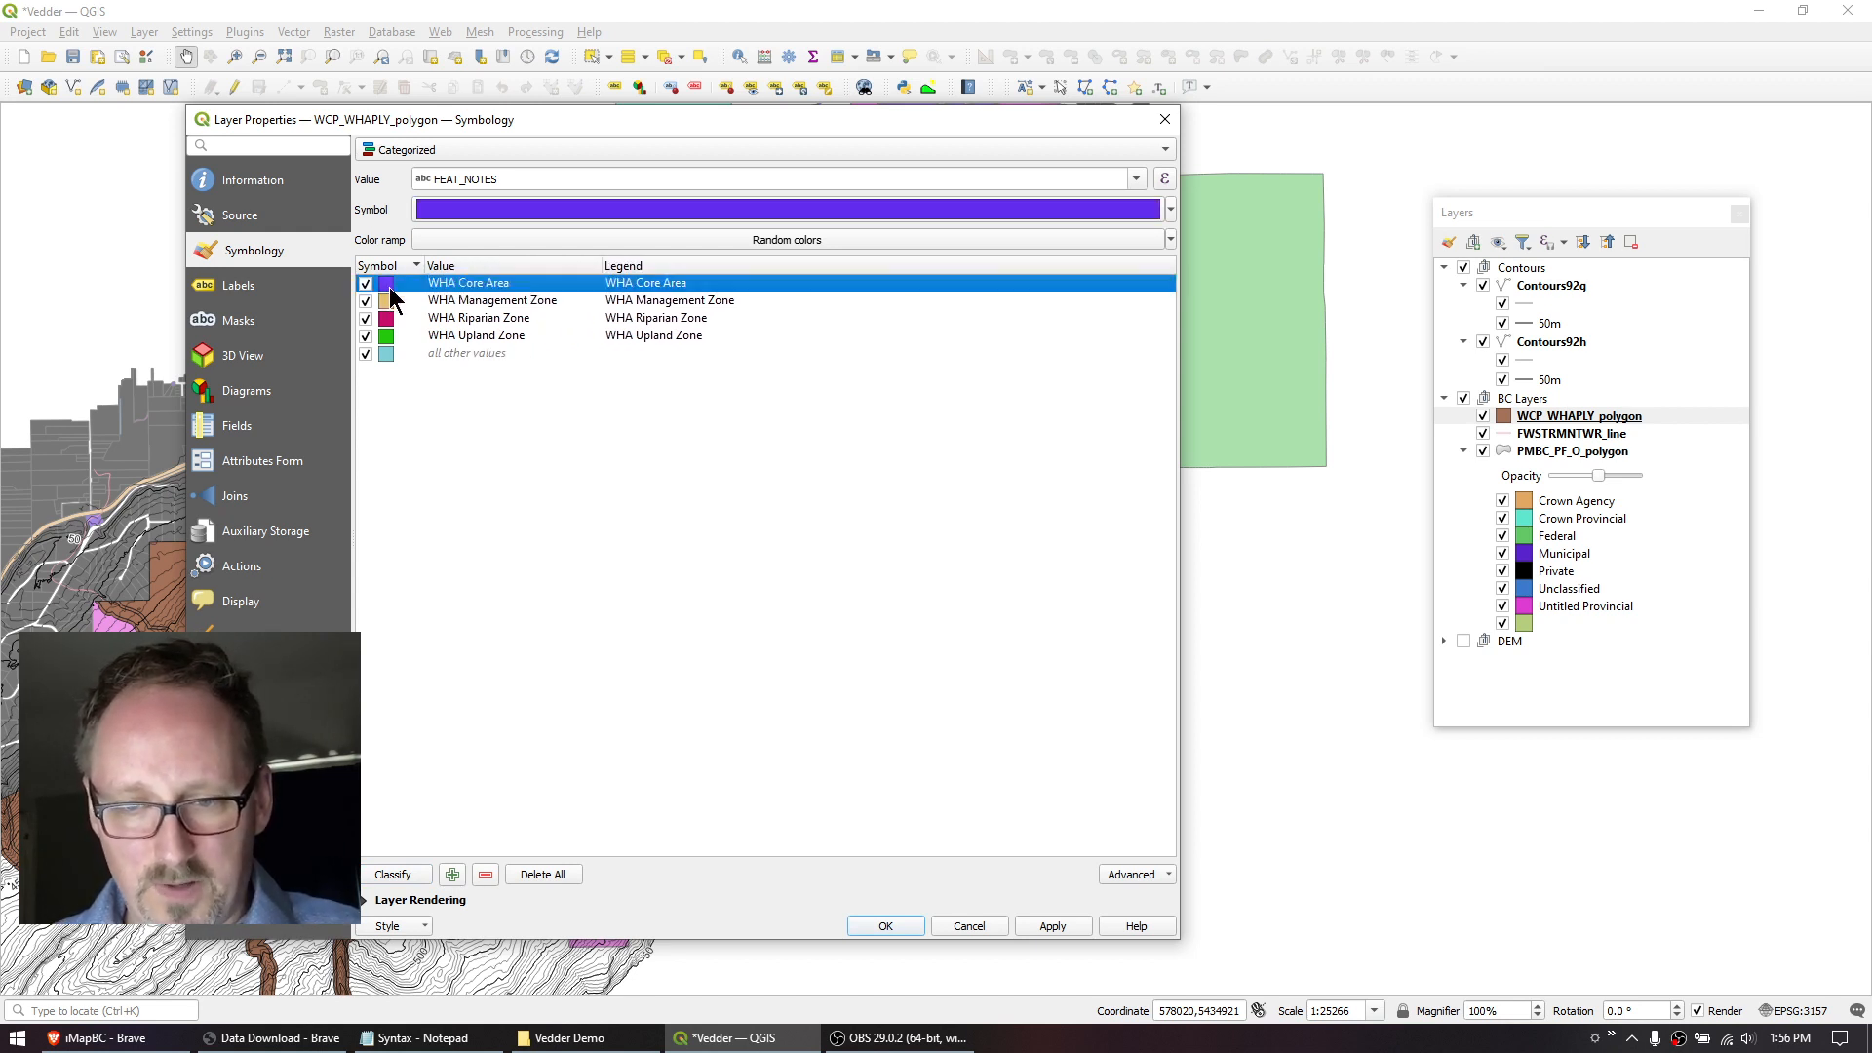
click(1139, 294)
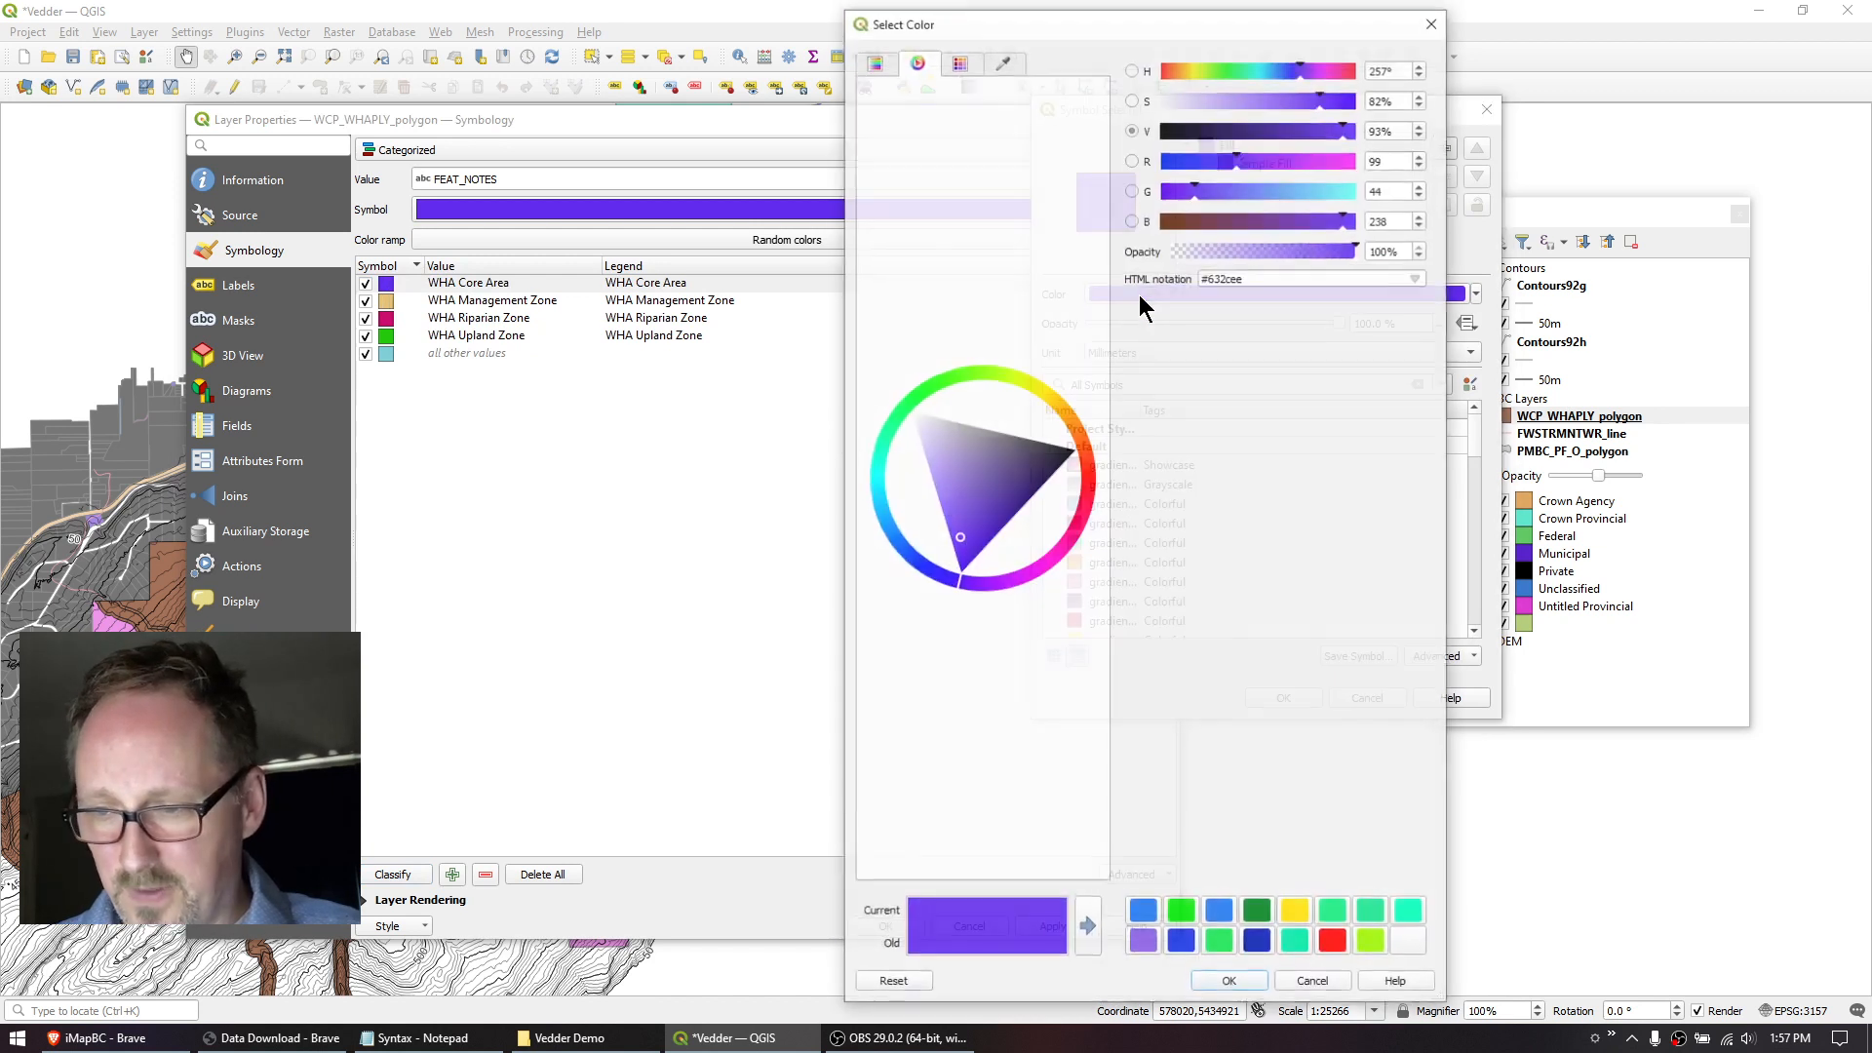
drag(1086, 496, 1091, 481)
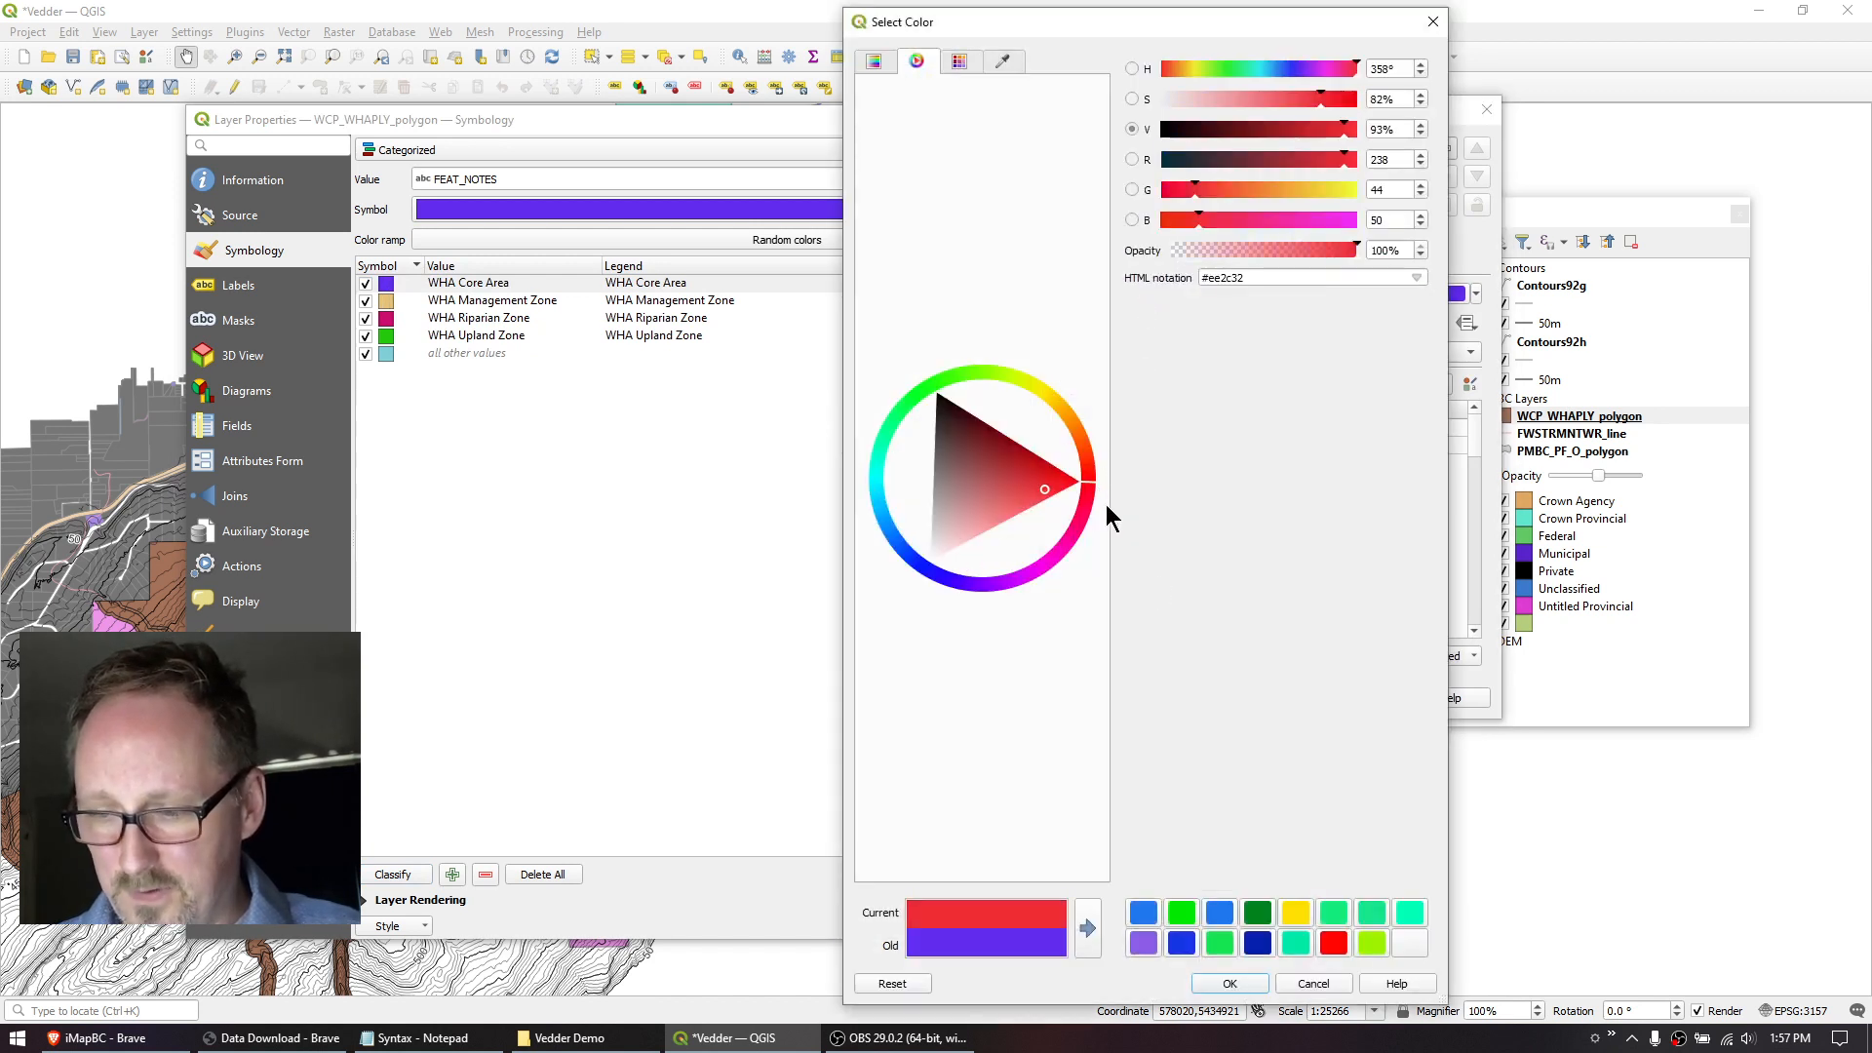
click(1333, 942)
click(1230, 983)
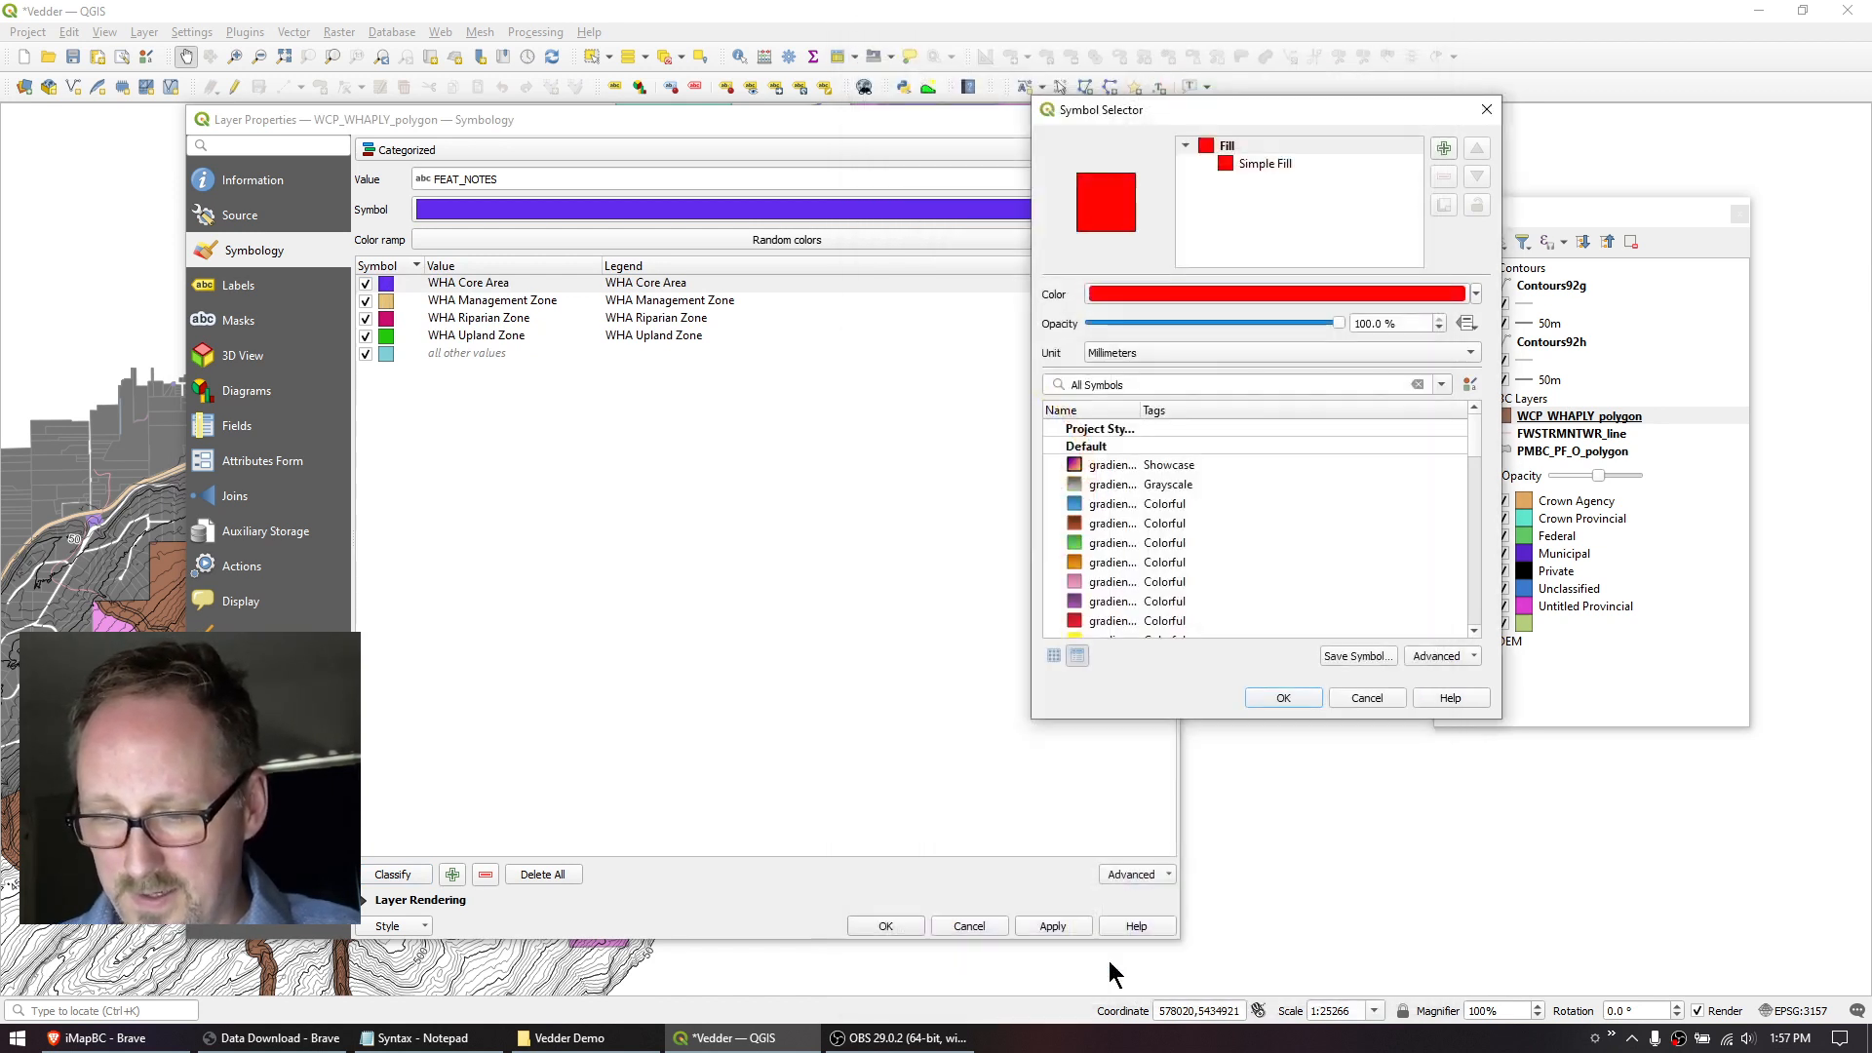
click(1284, 698)
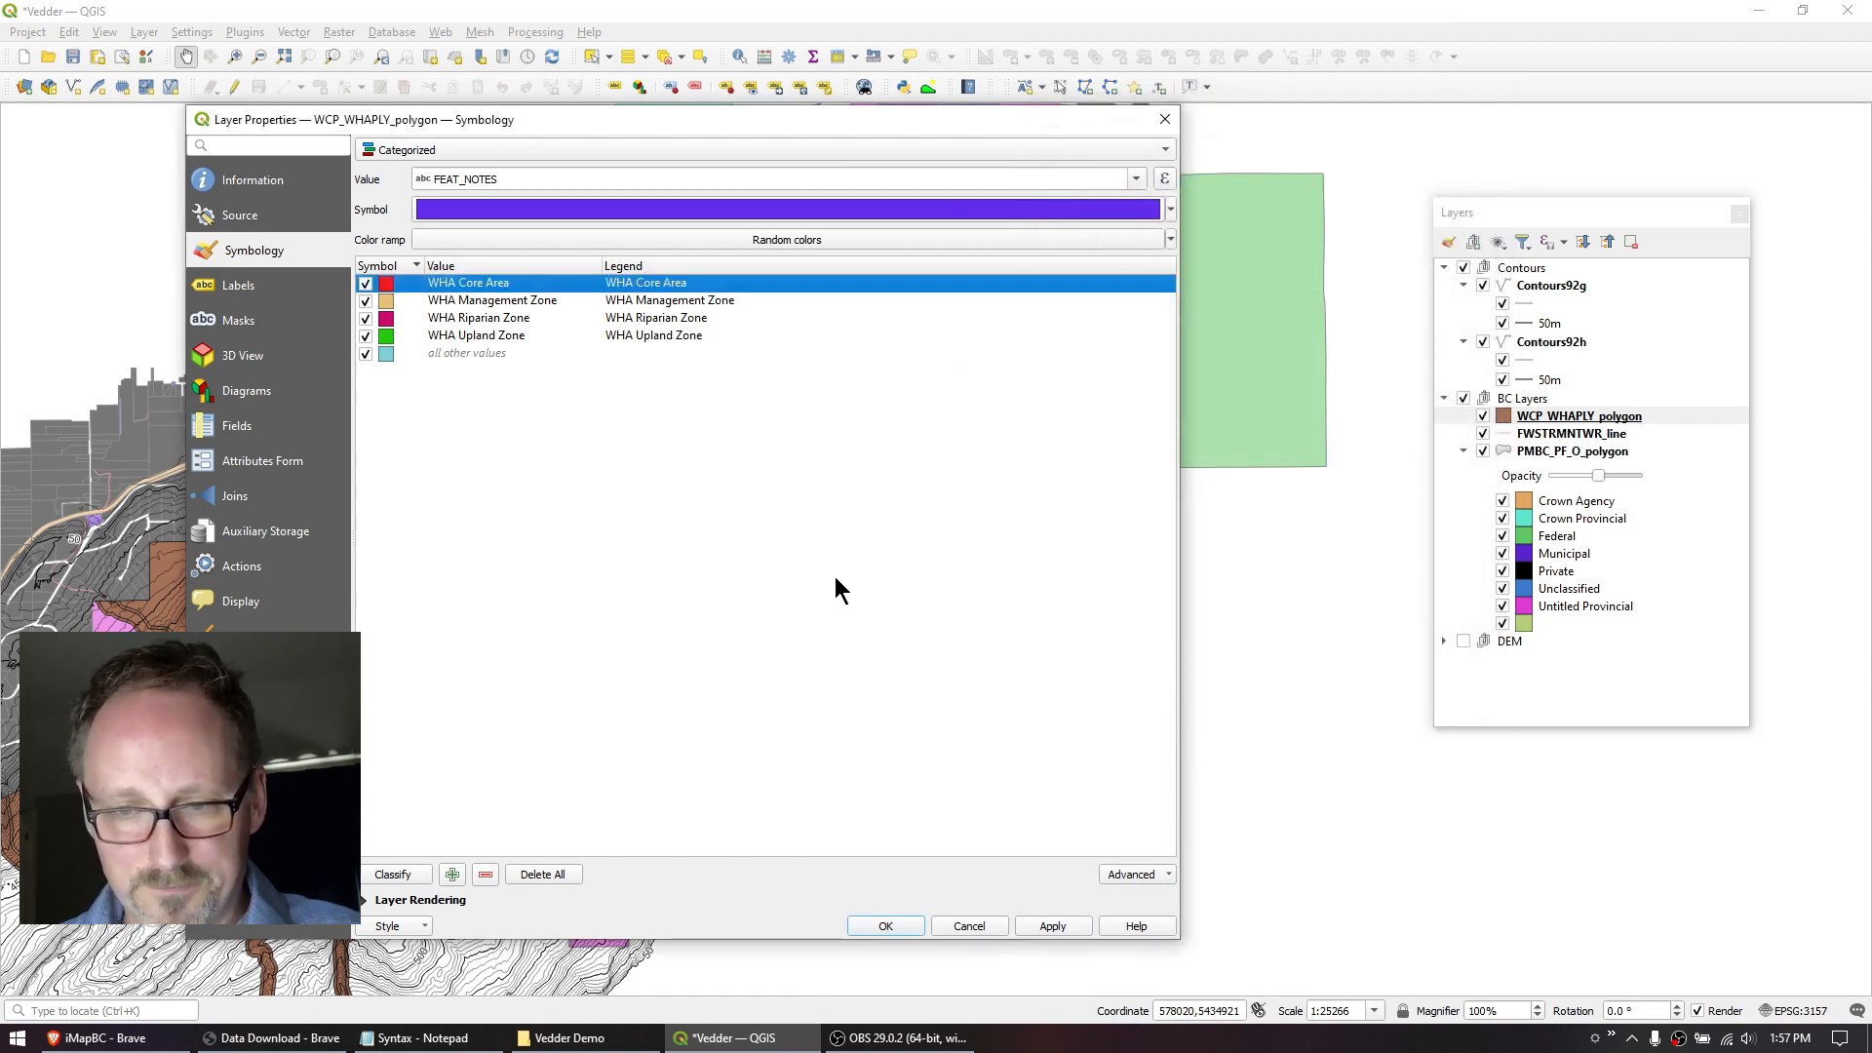
Set the WHA Management Zone category's fill to bright orange, #ff6701.
double_click(451, 301)
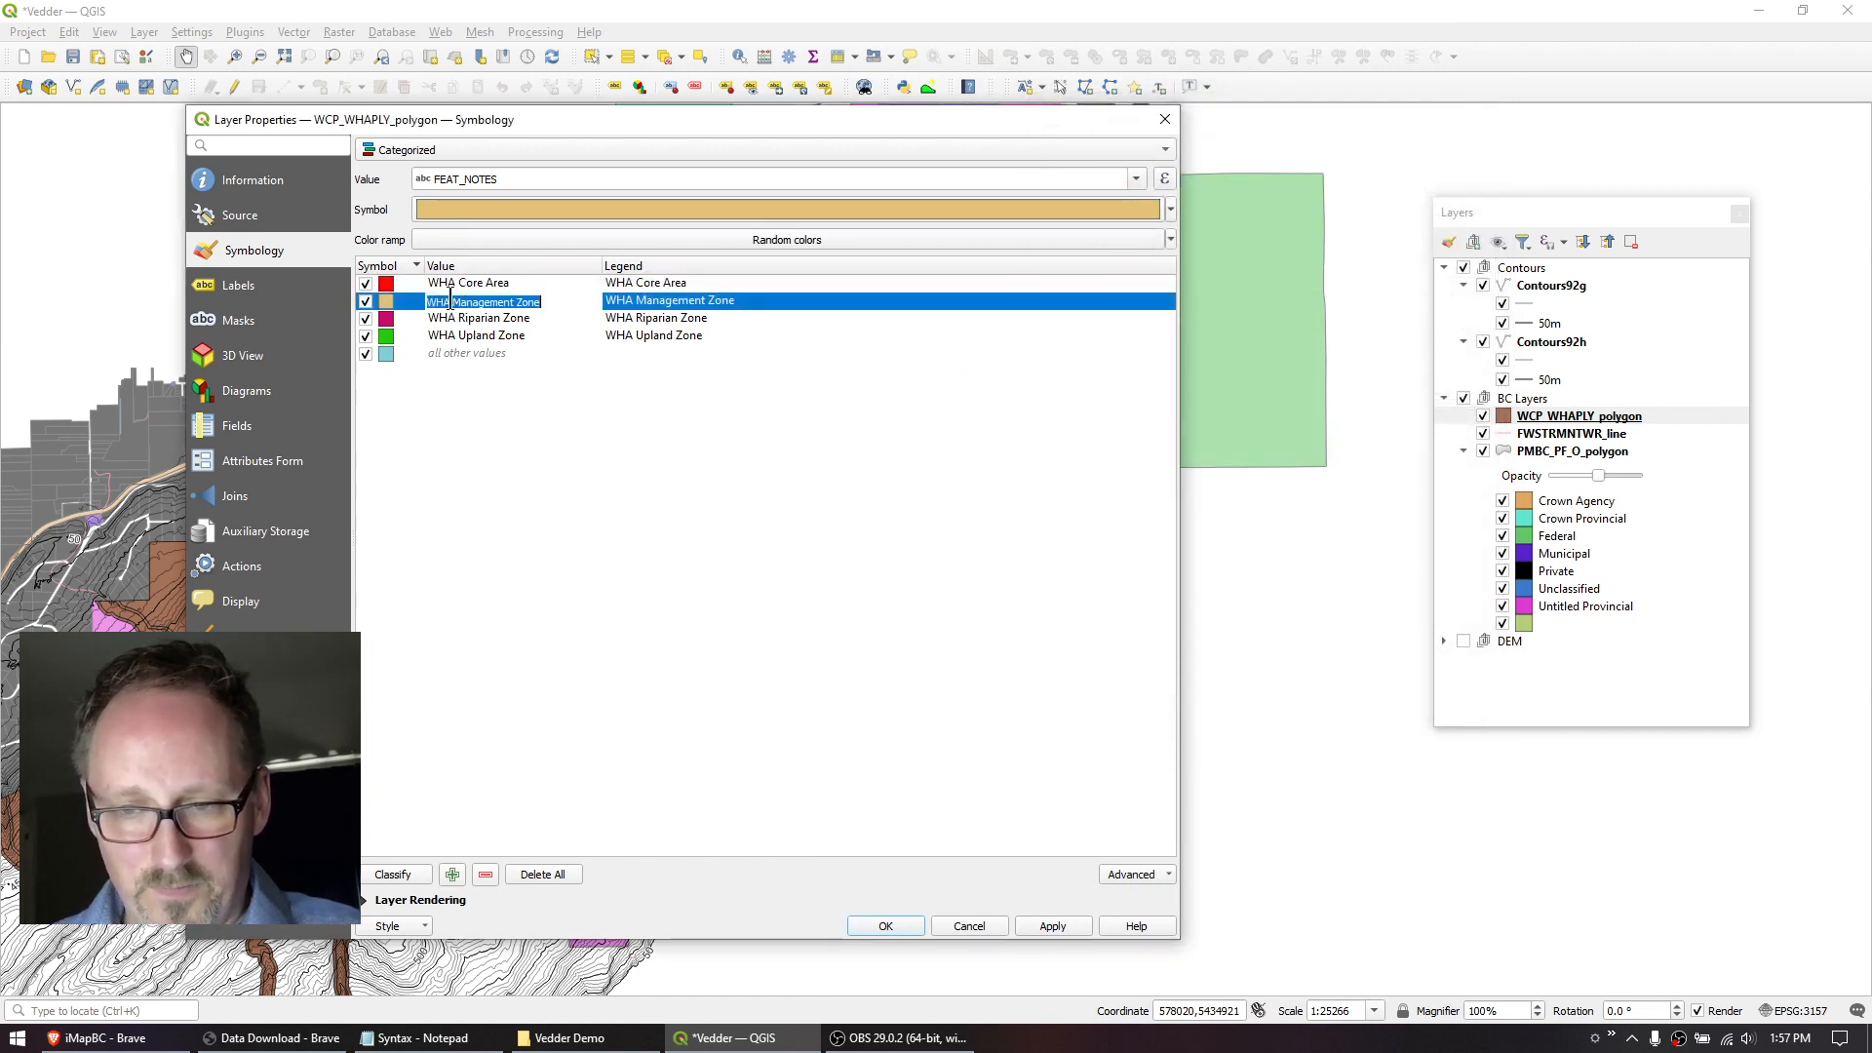
double_click(388, 300)
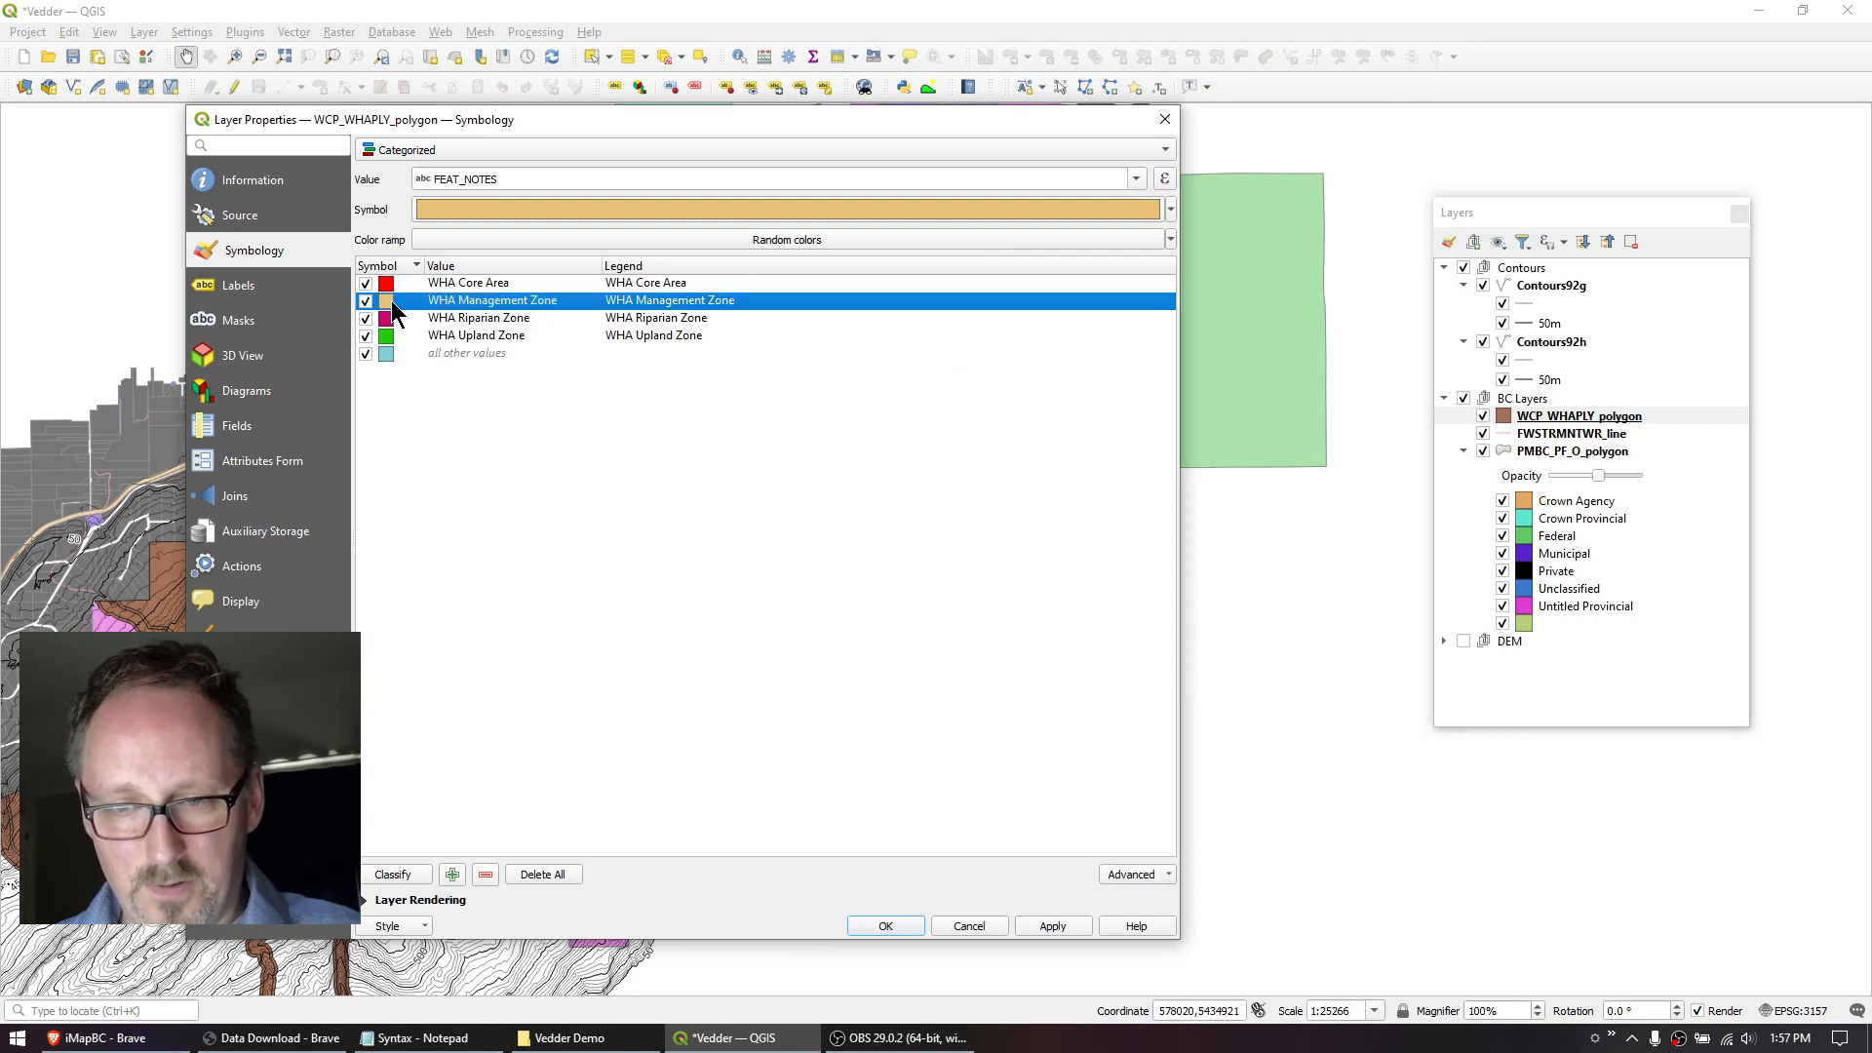
click(1209, 294)
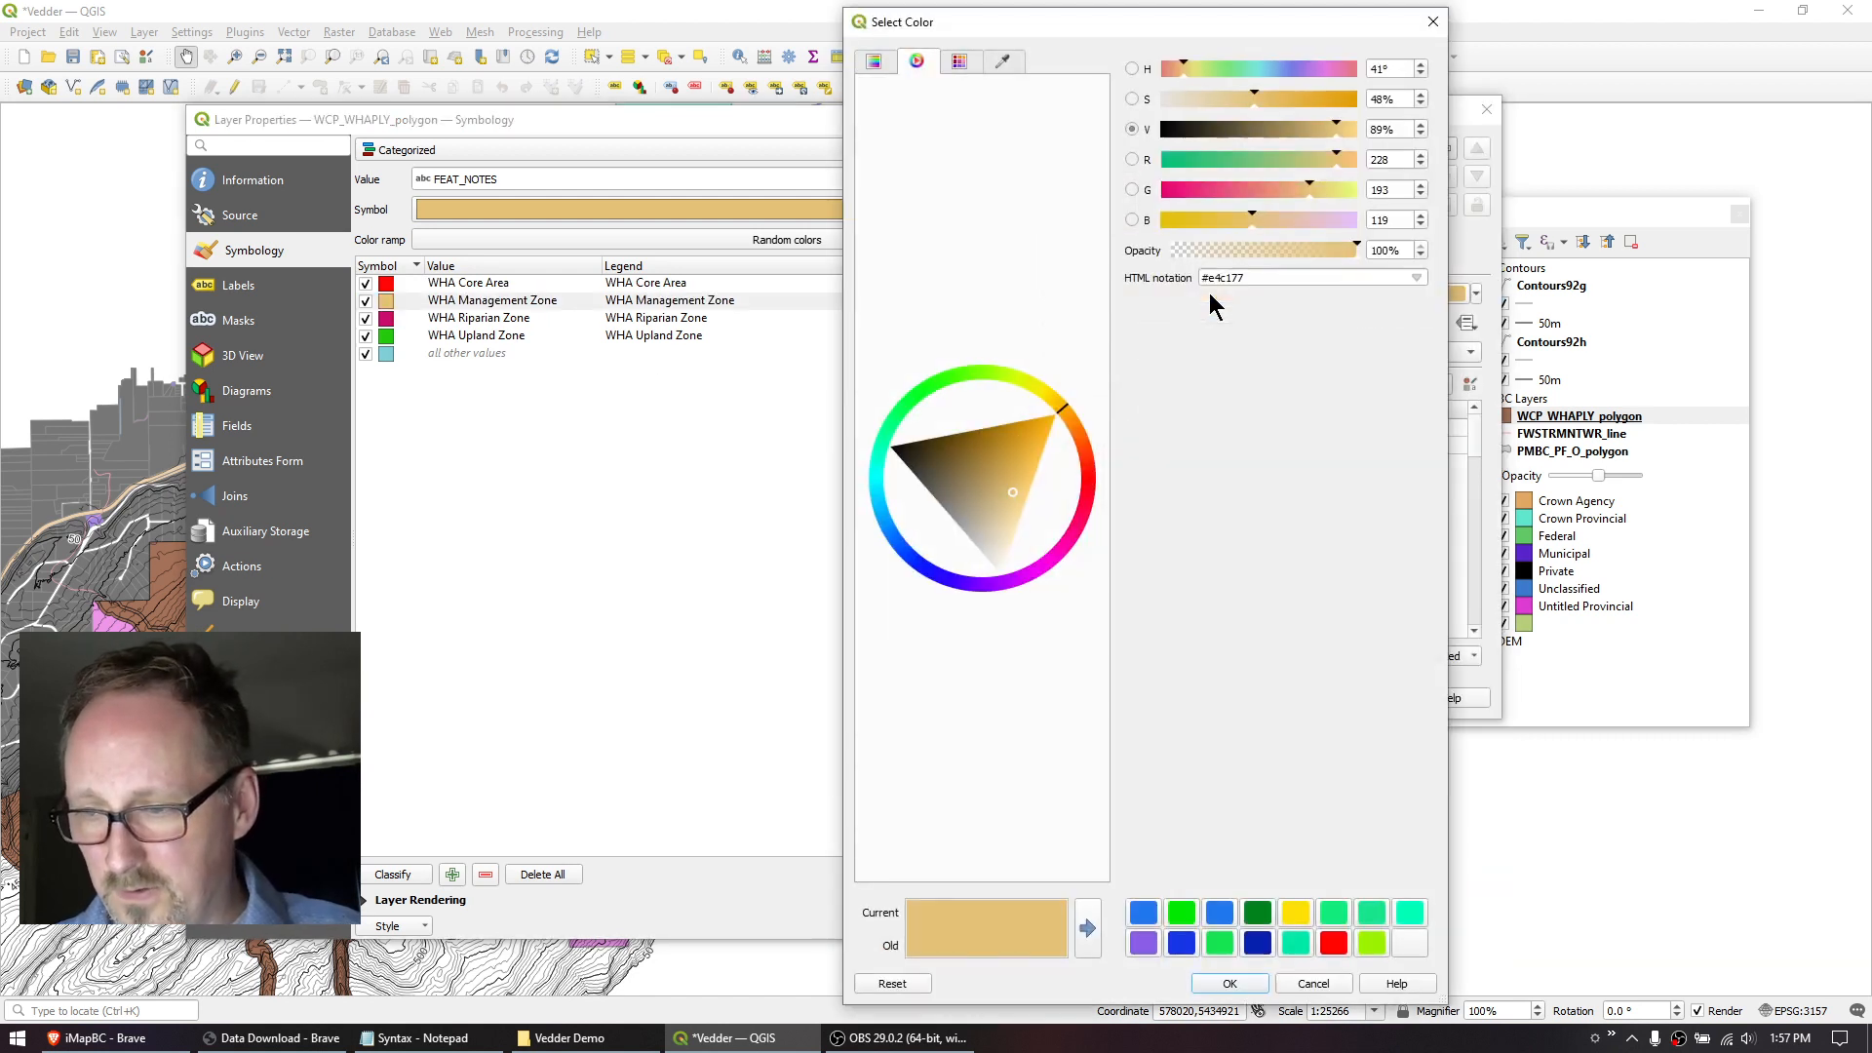
click(1081, 444)
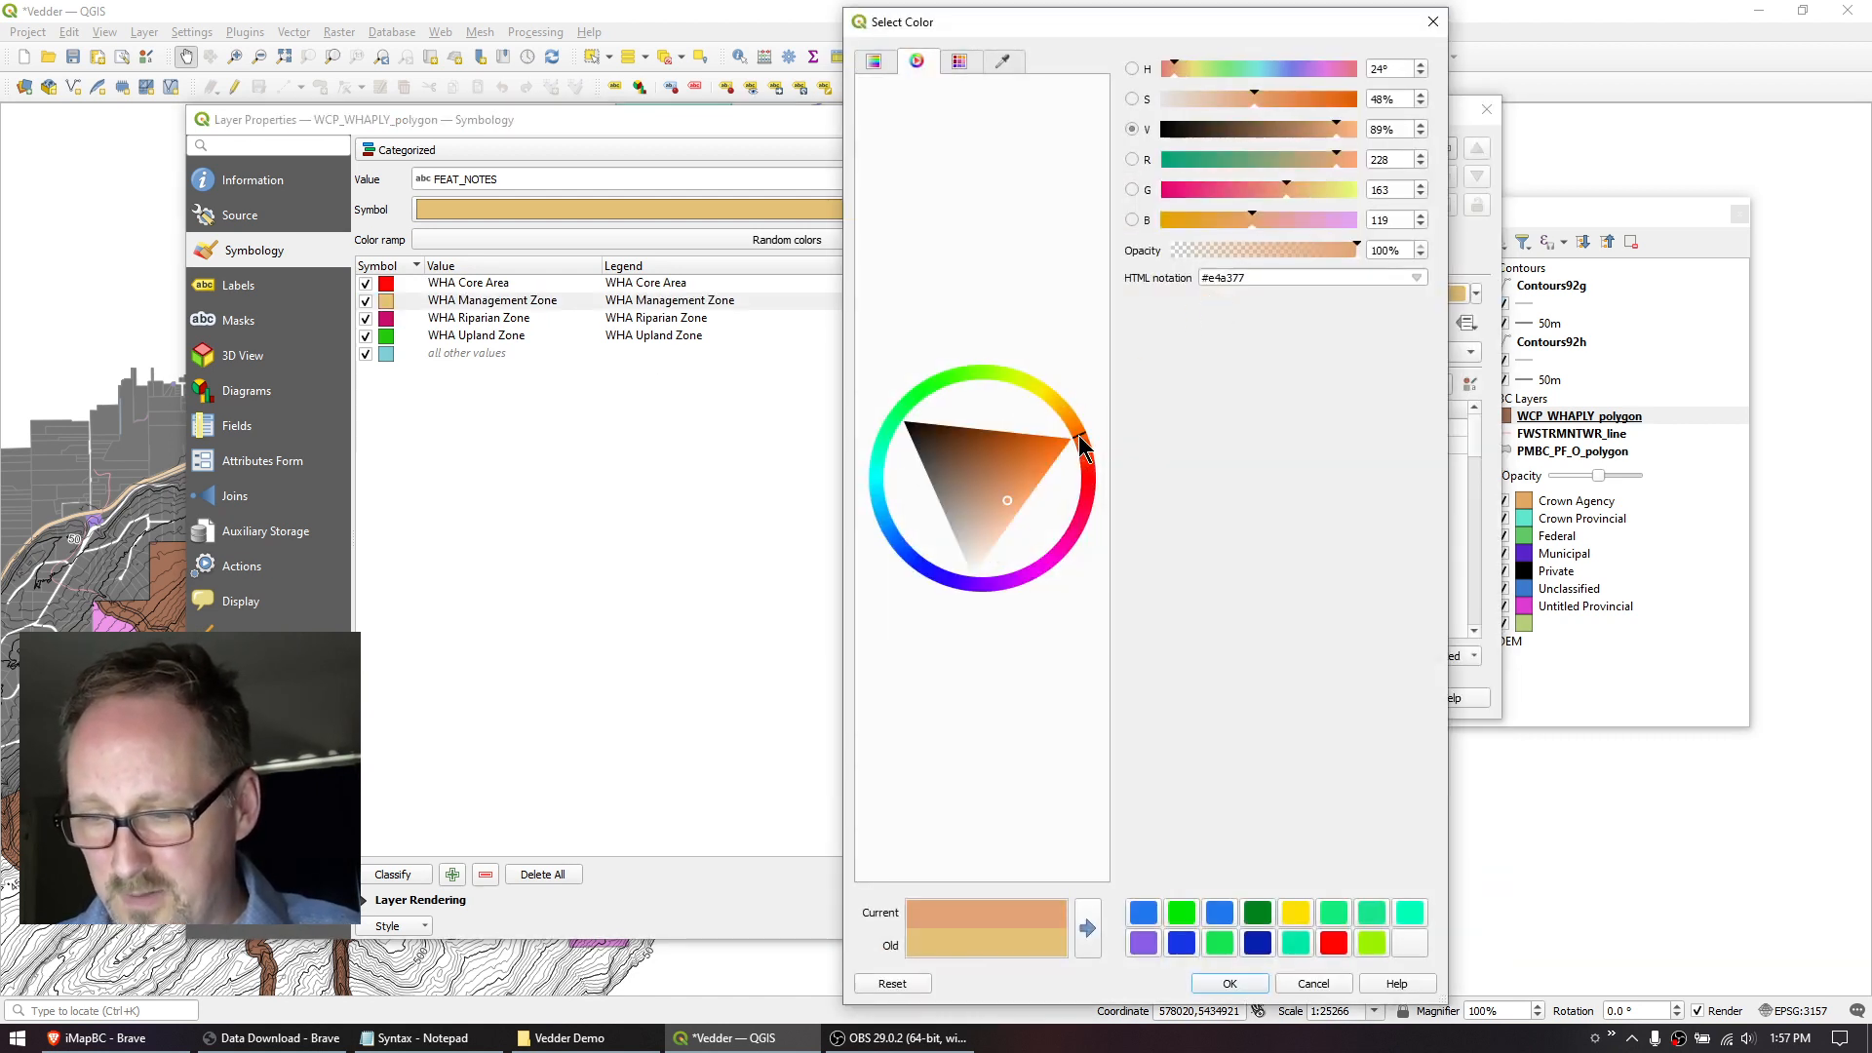
drag(1015, 501, 1087, 440)
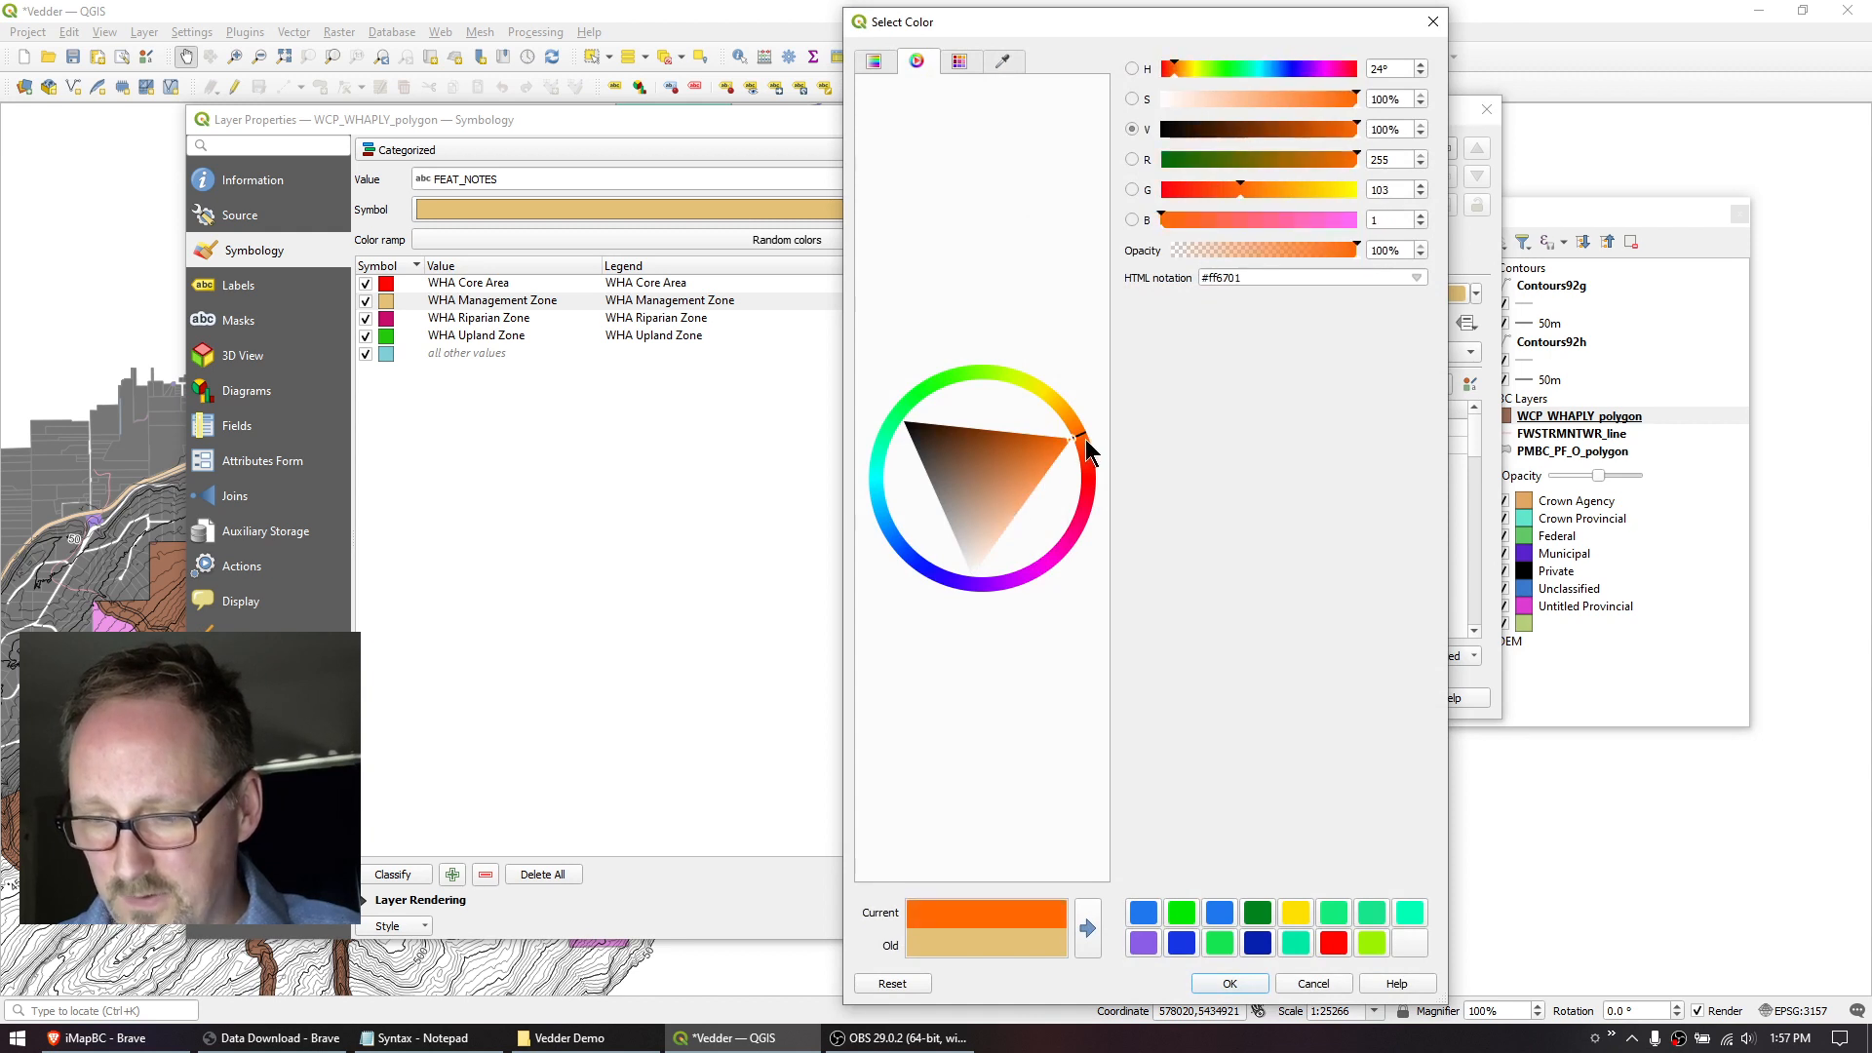
click(1245, 988)
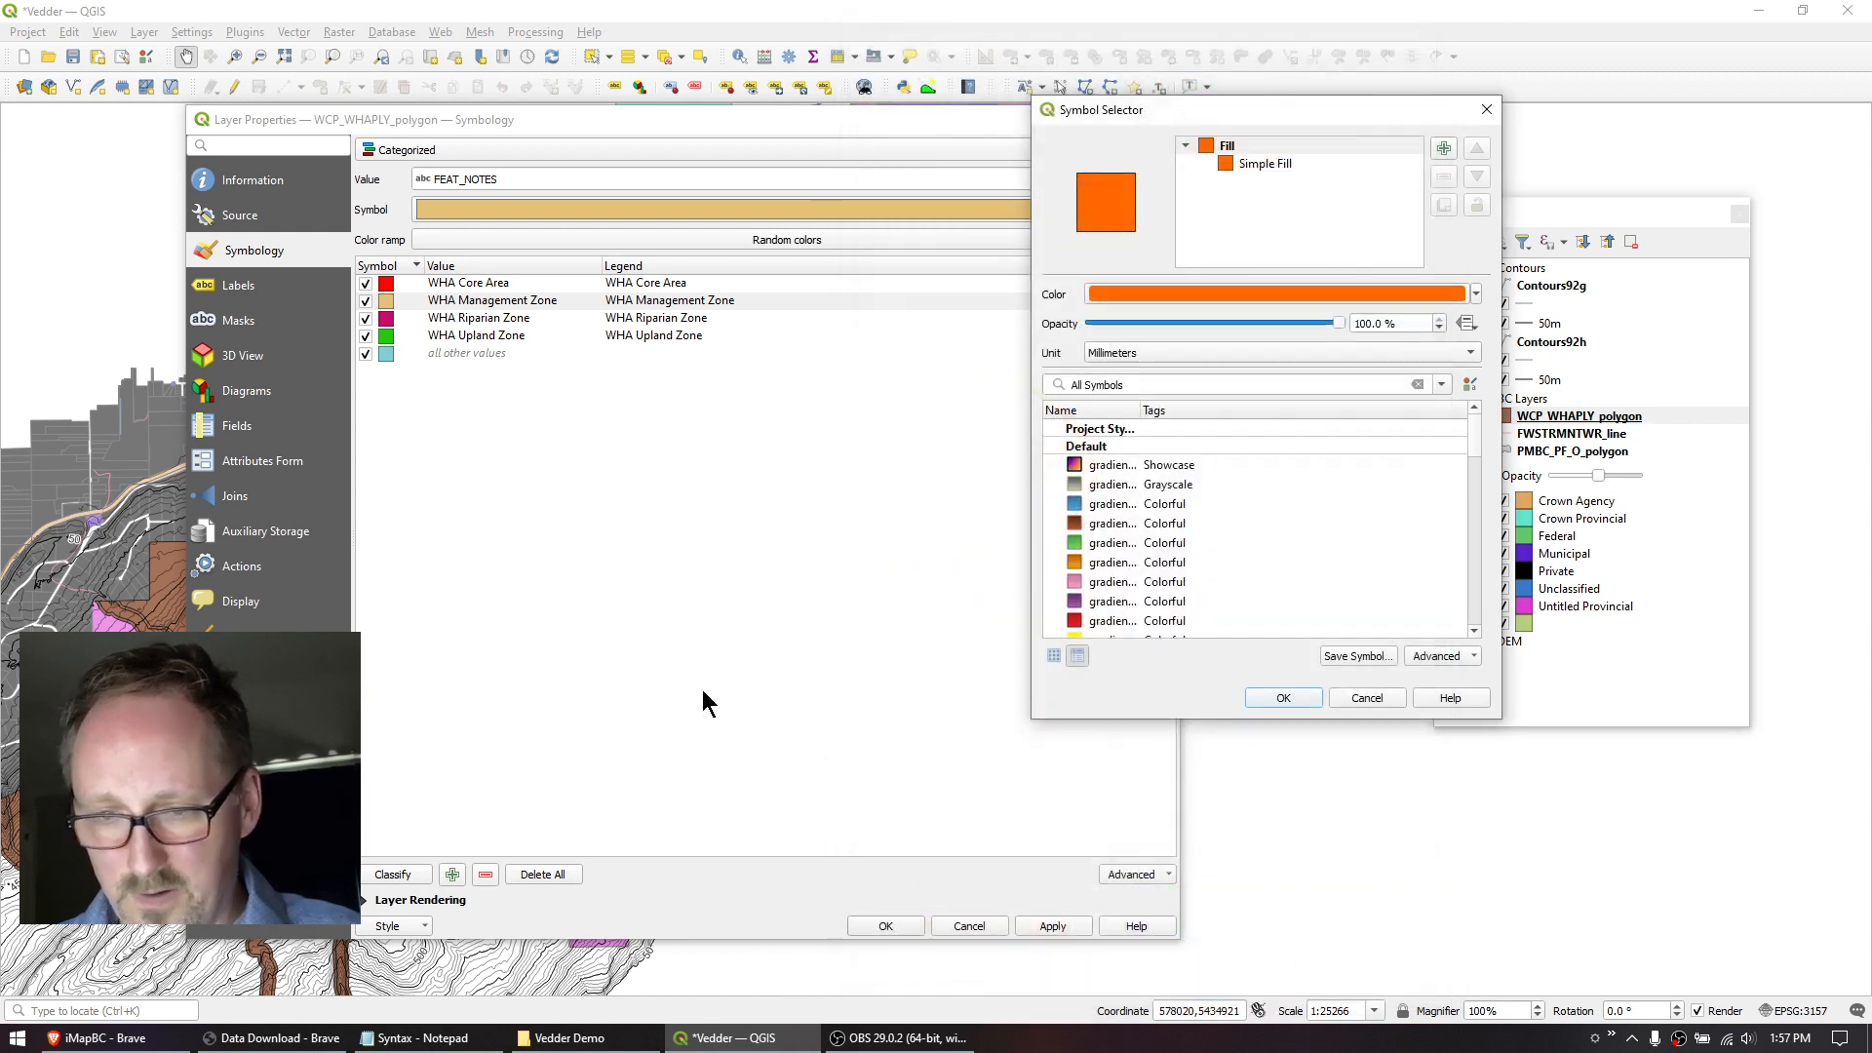
click(1298, 698)
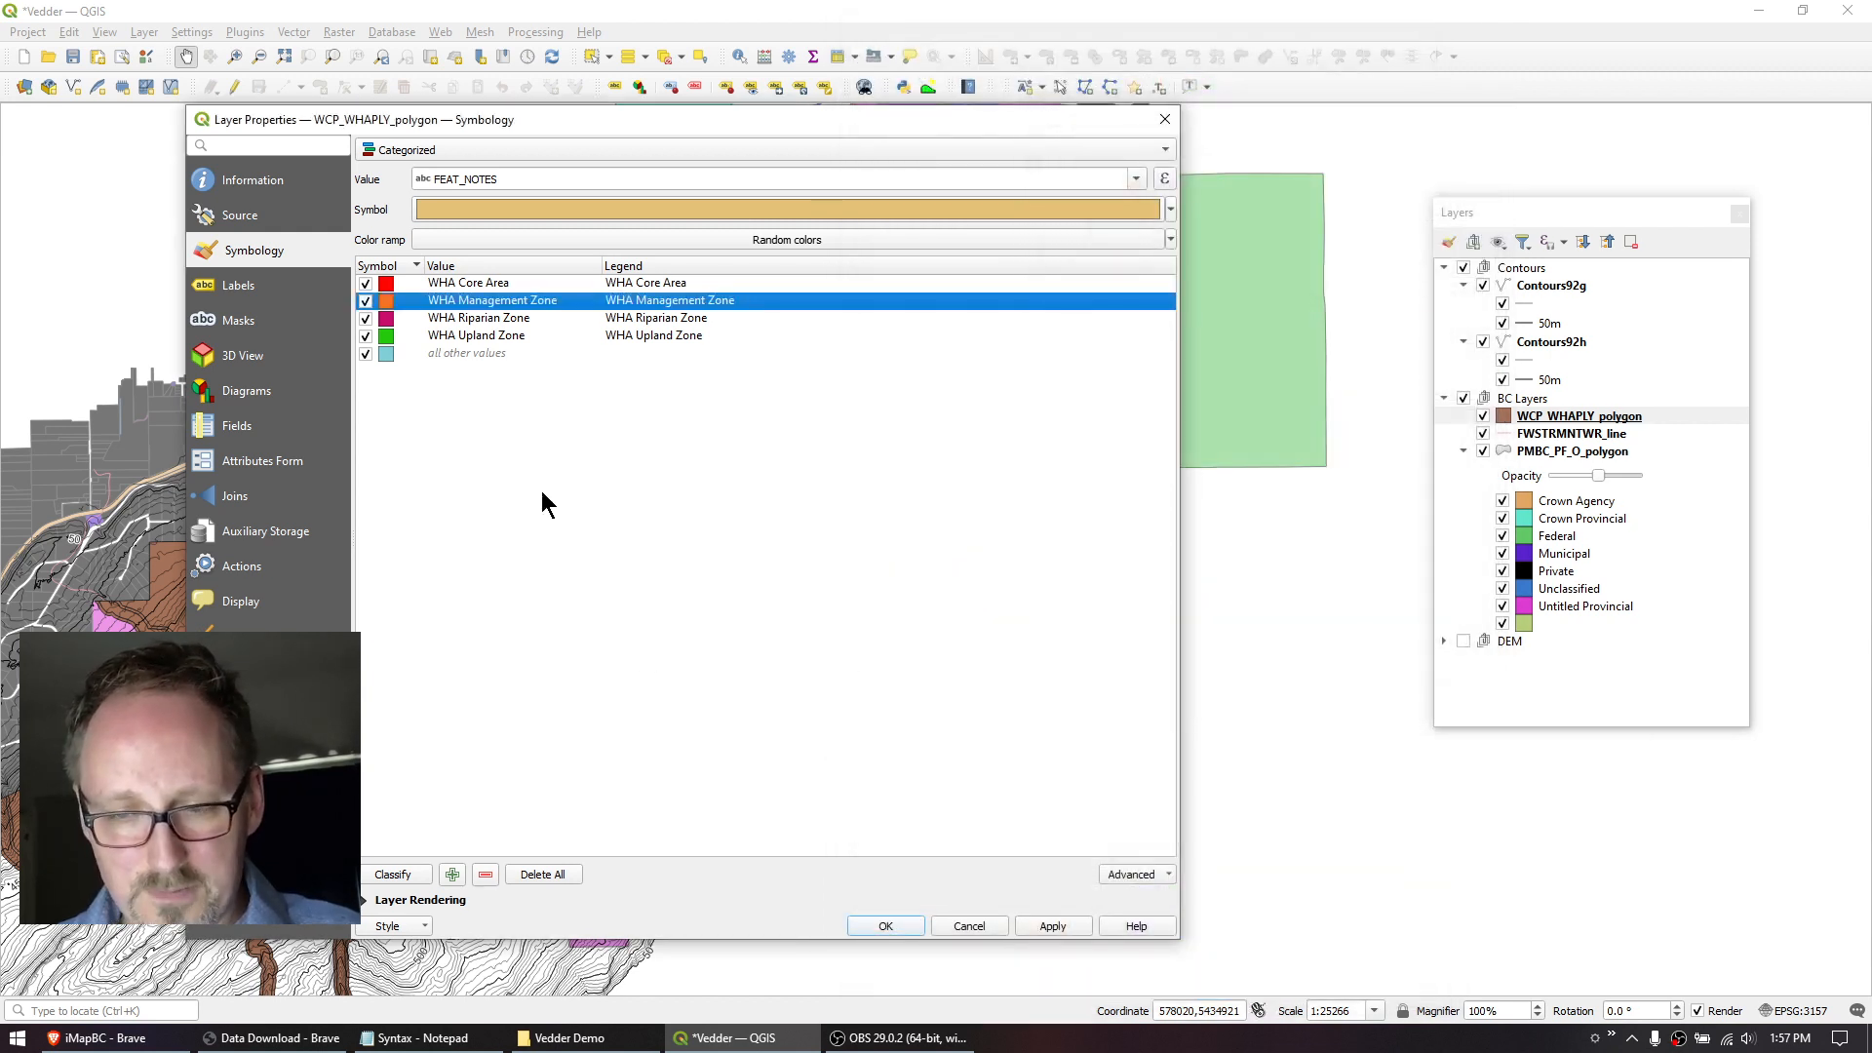
Set the WHA Riparian Zone category's fill to light blue, #8deaff.
double_click(385, 317)
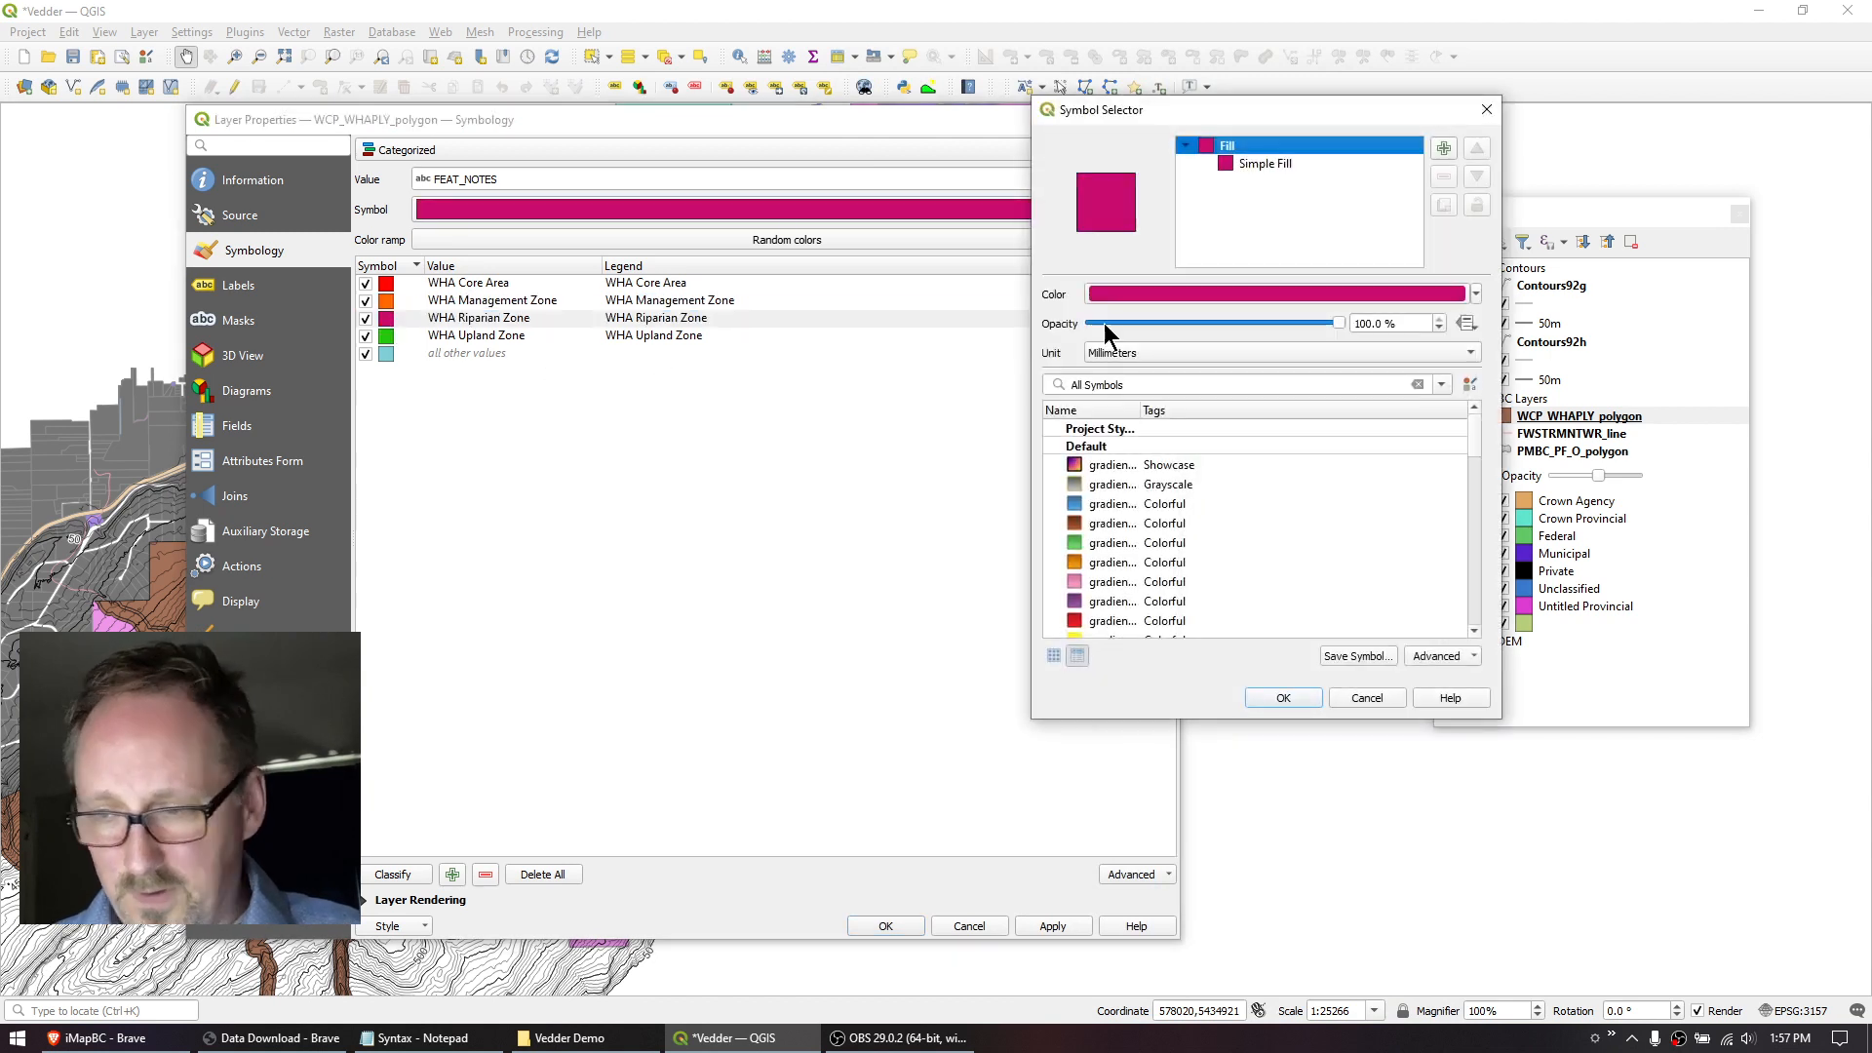
click(1209, 293)
click(883, 503)
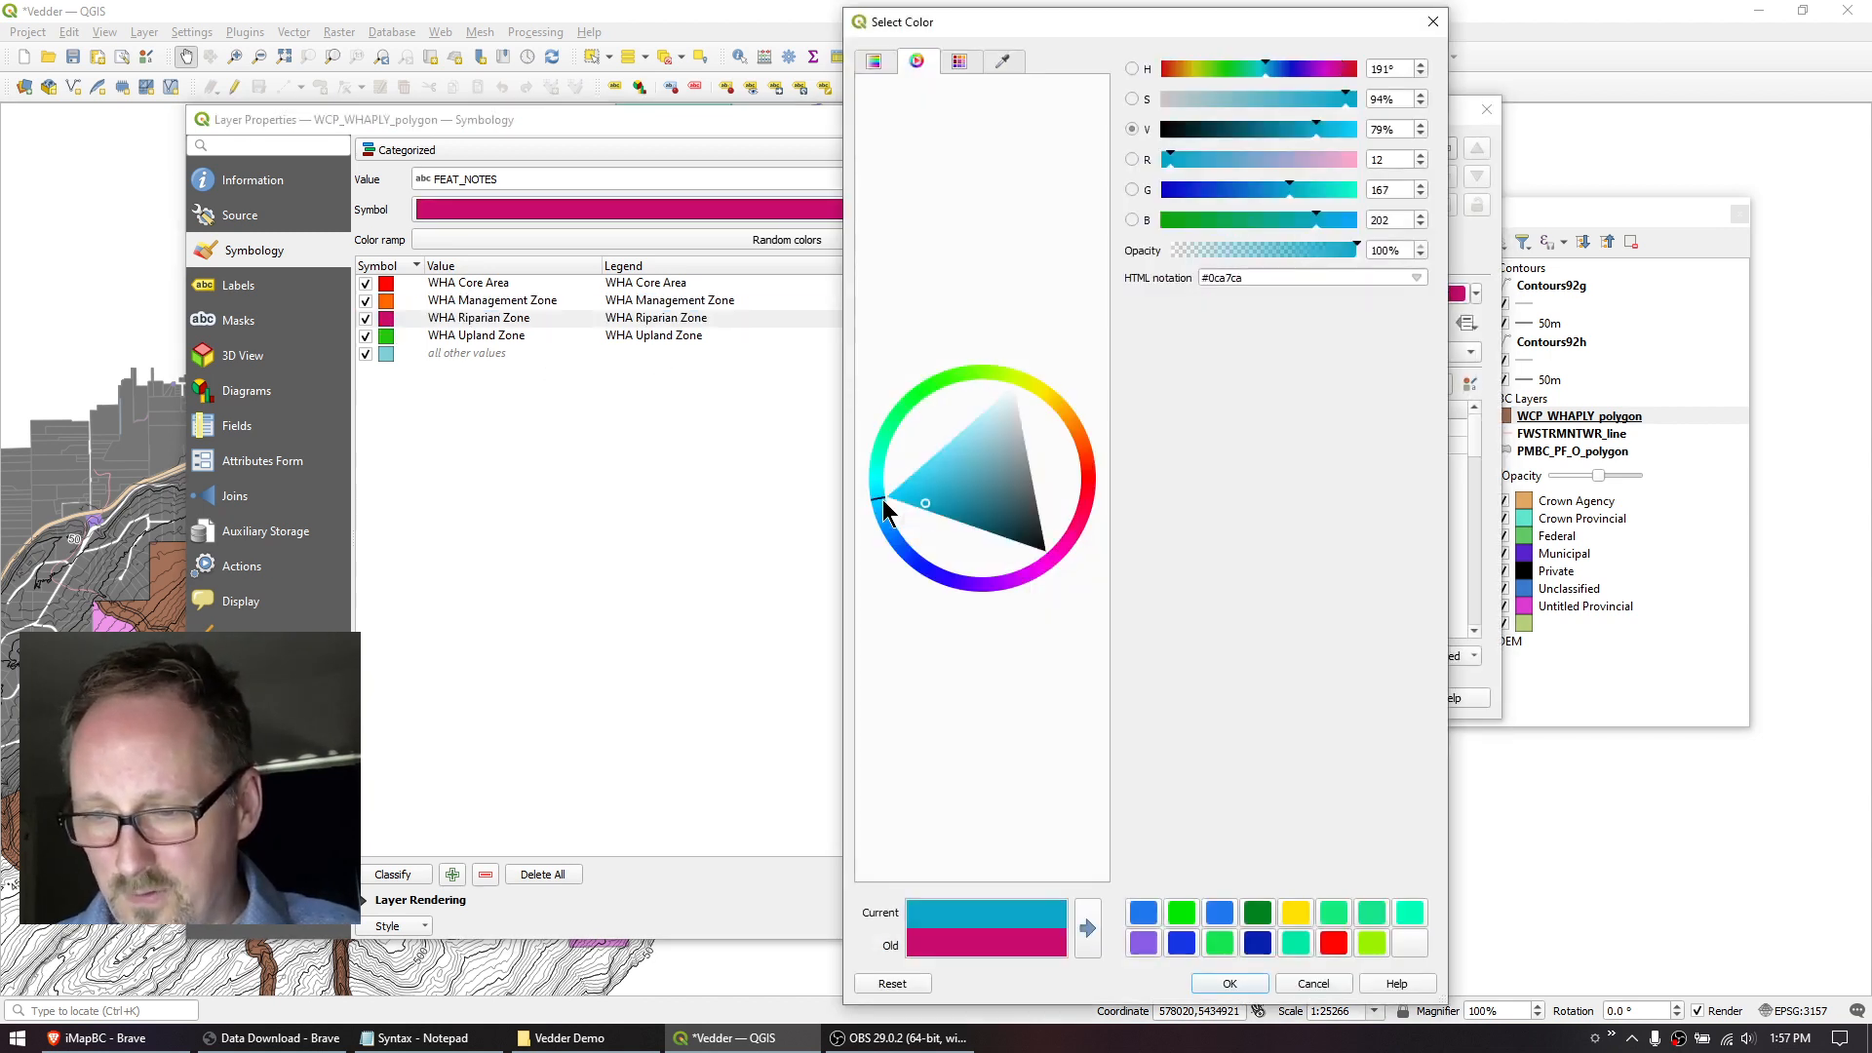
mouse_move(911, 501)
mouse_down()
mouse_move(877, 499)
mouse_move(955, 433)
mouse_up()
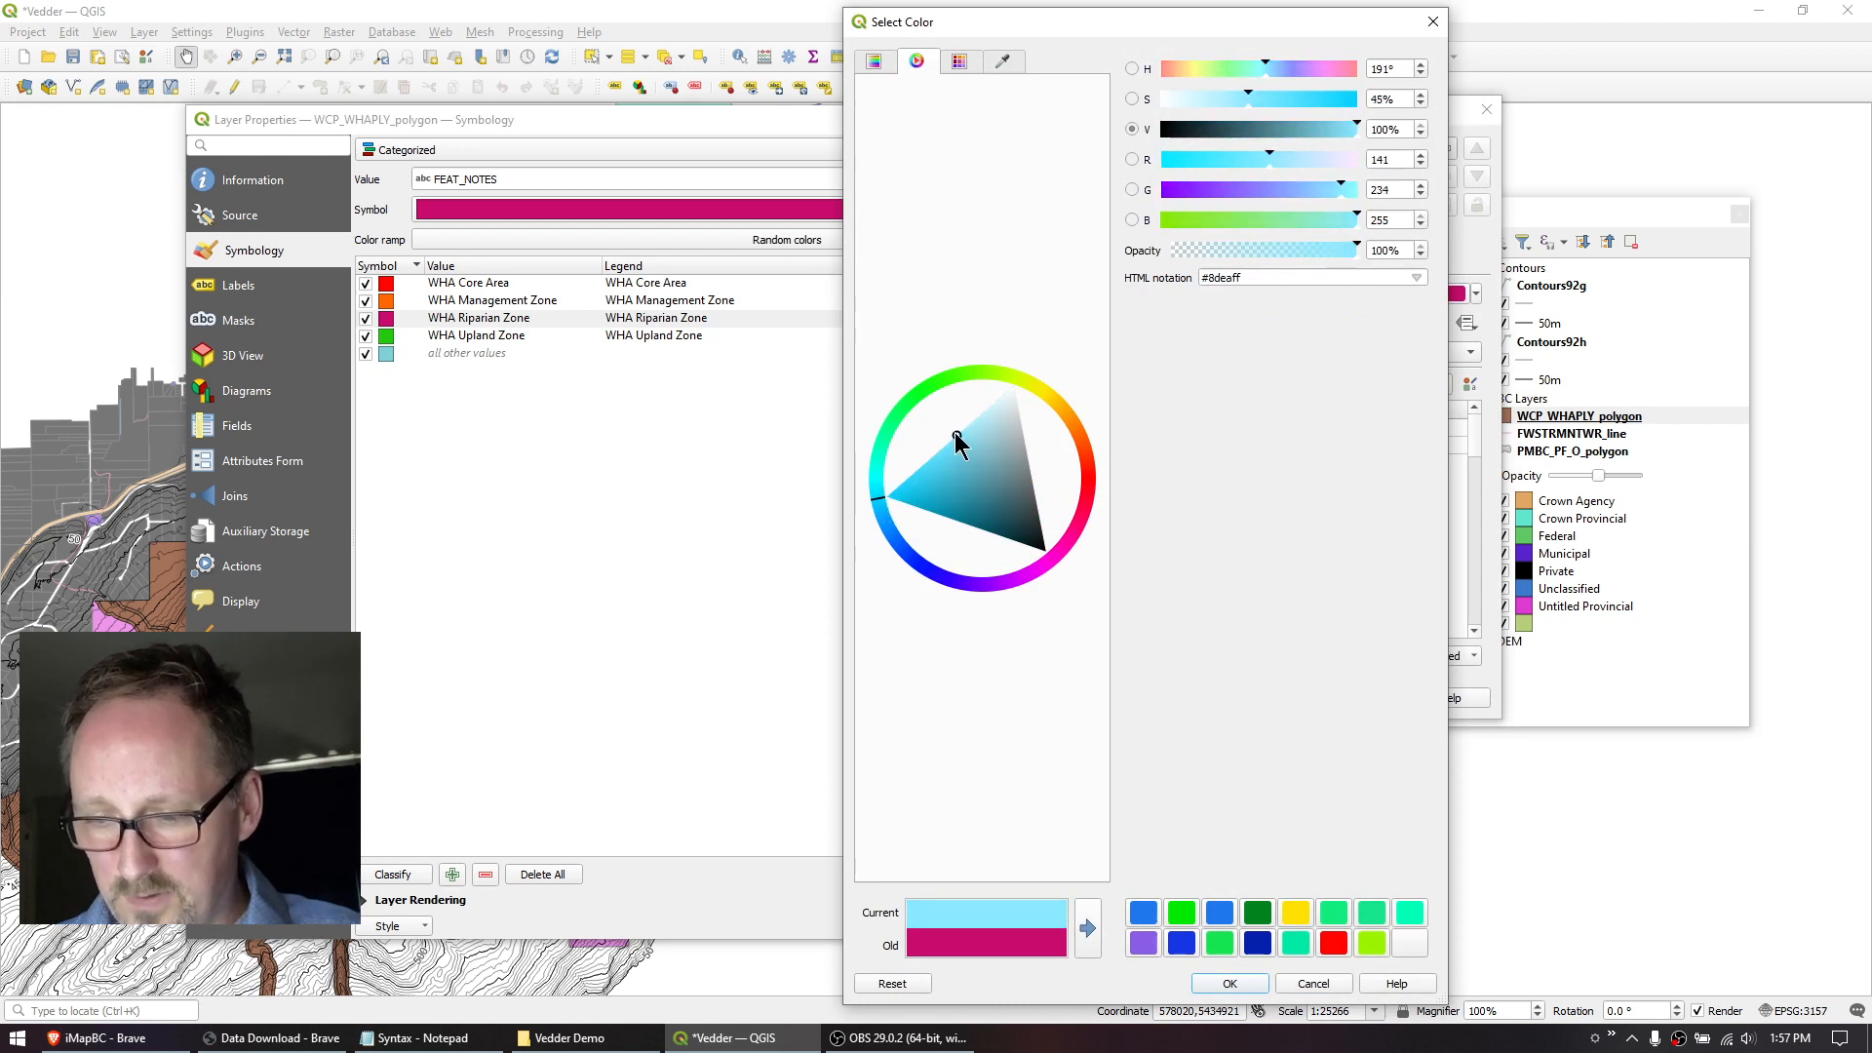
click(1229, 983)
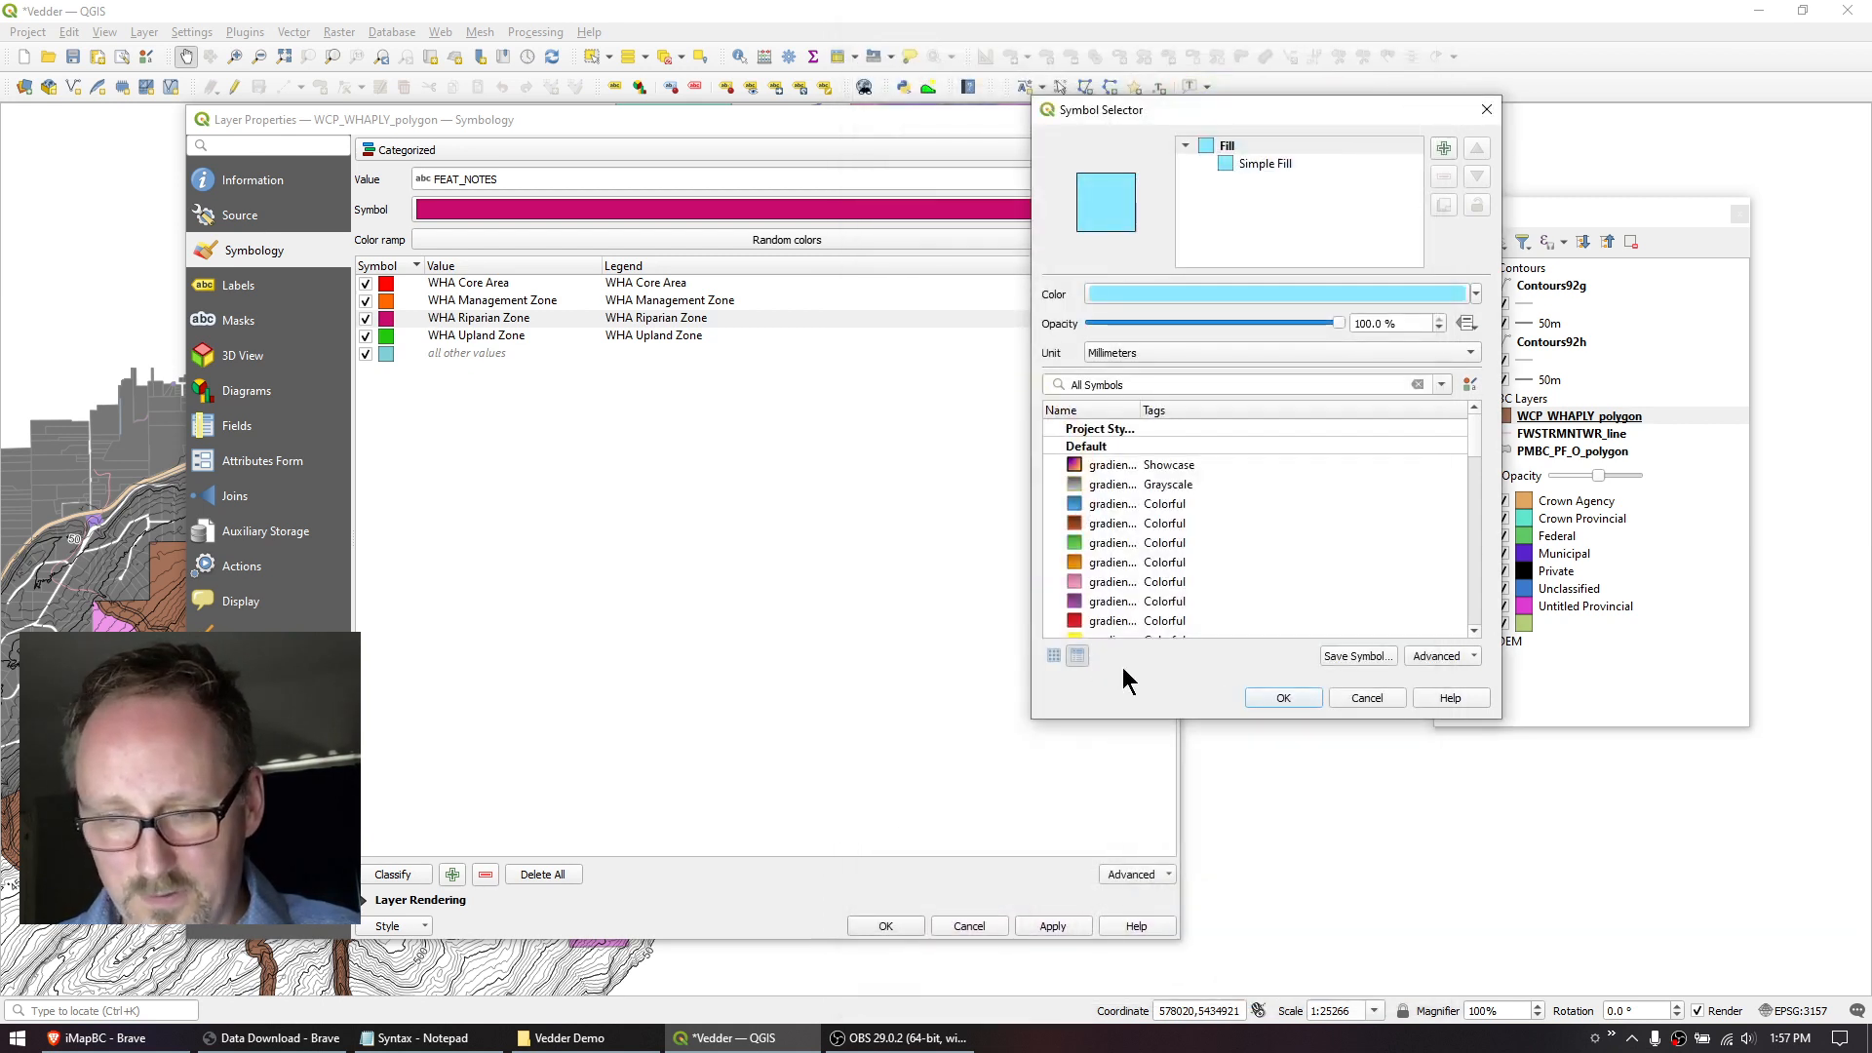
click(1281, 699)
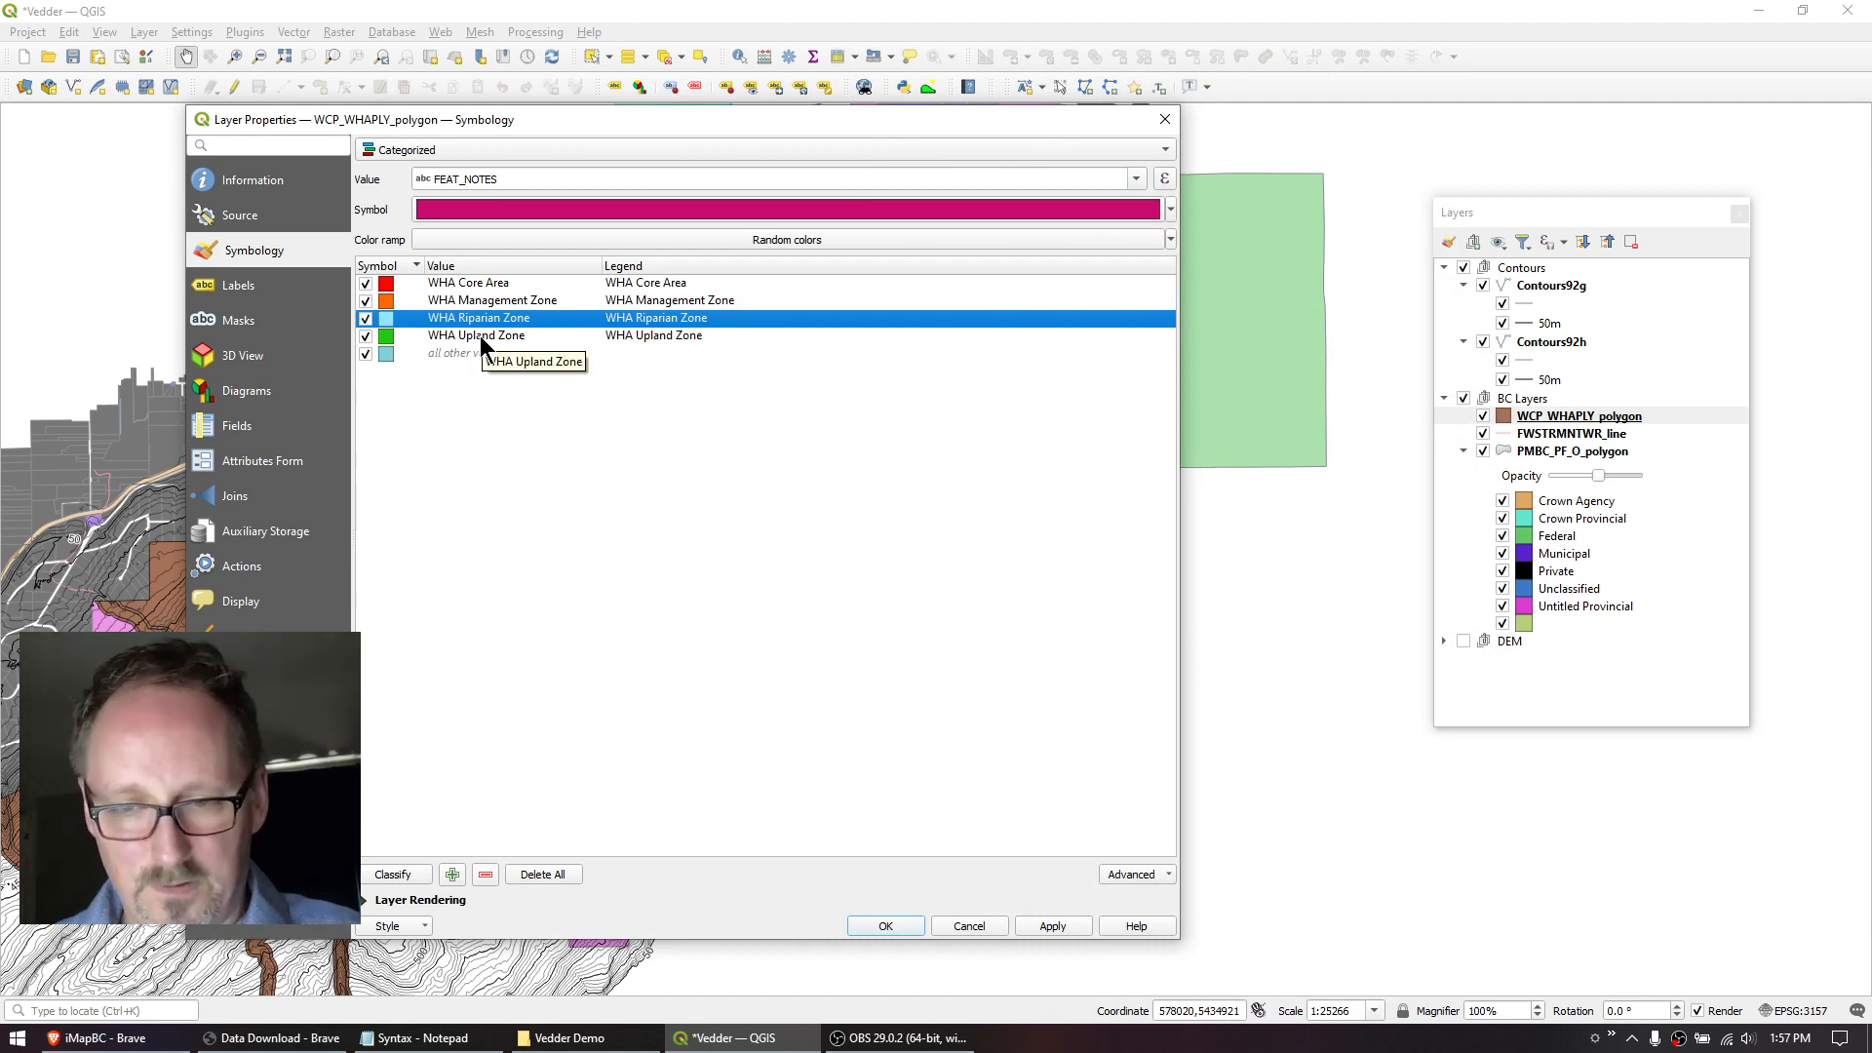
Set the WHA Upland Zone category's fill to blue, #1f78ee, and apply the habitat layer's symbology.
double_click(389, 336)
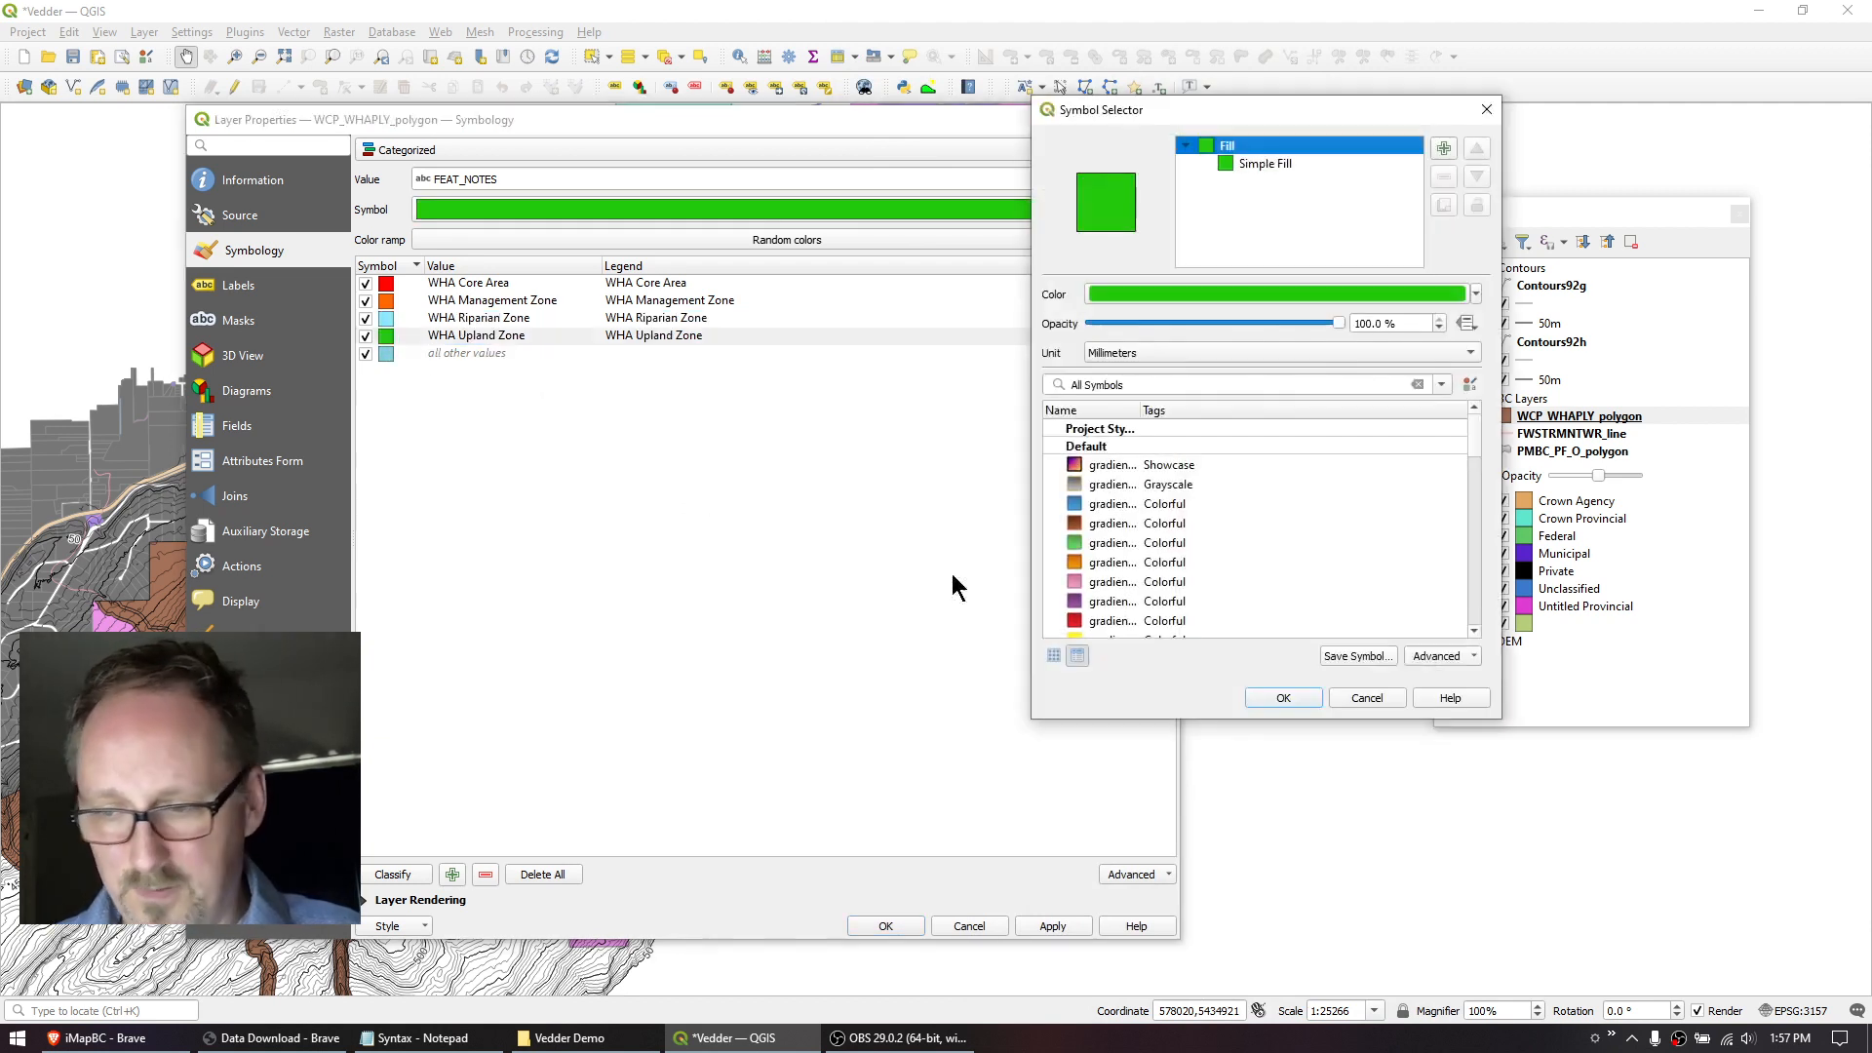
click(1242, 295)
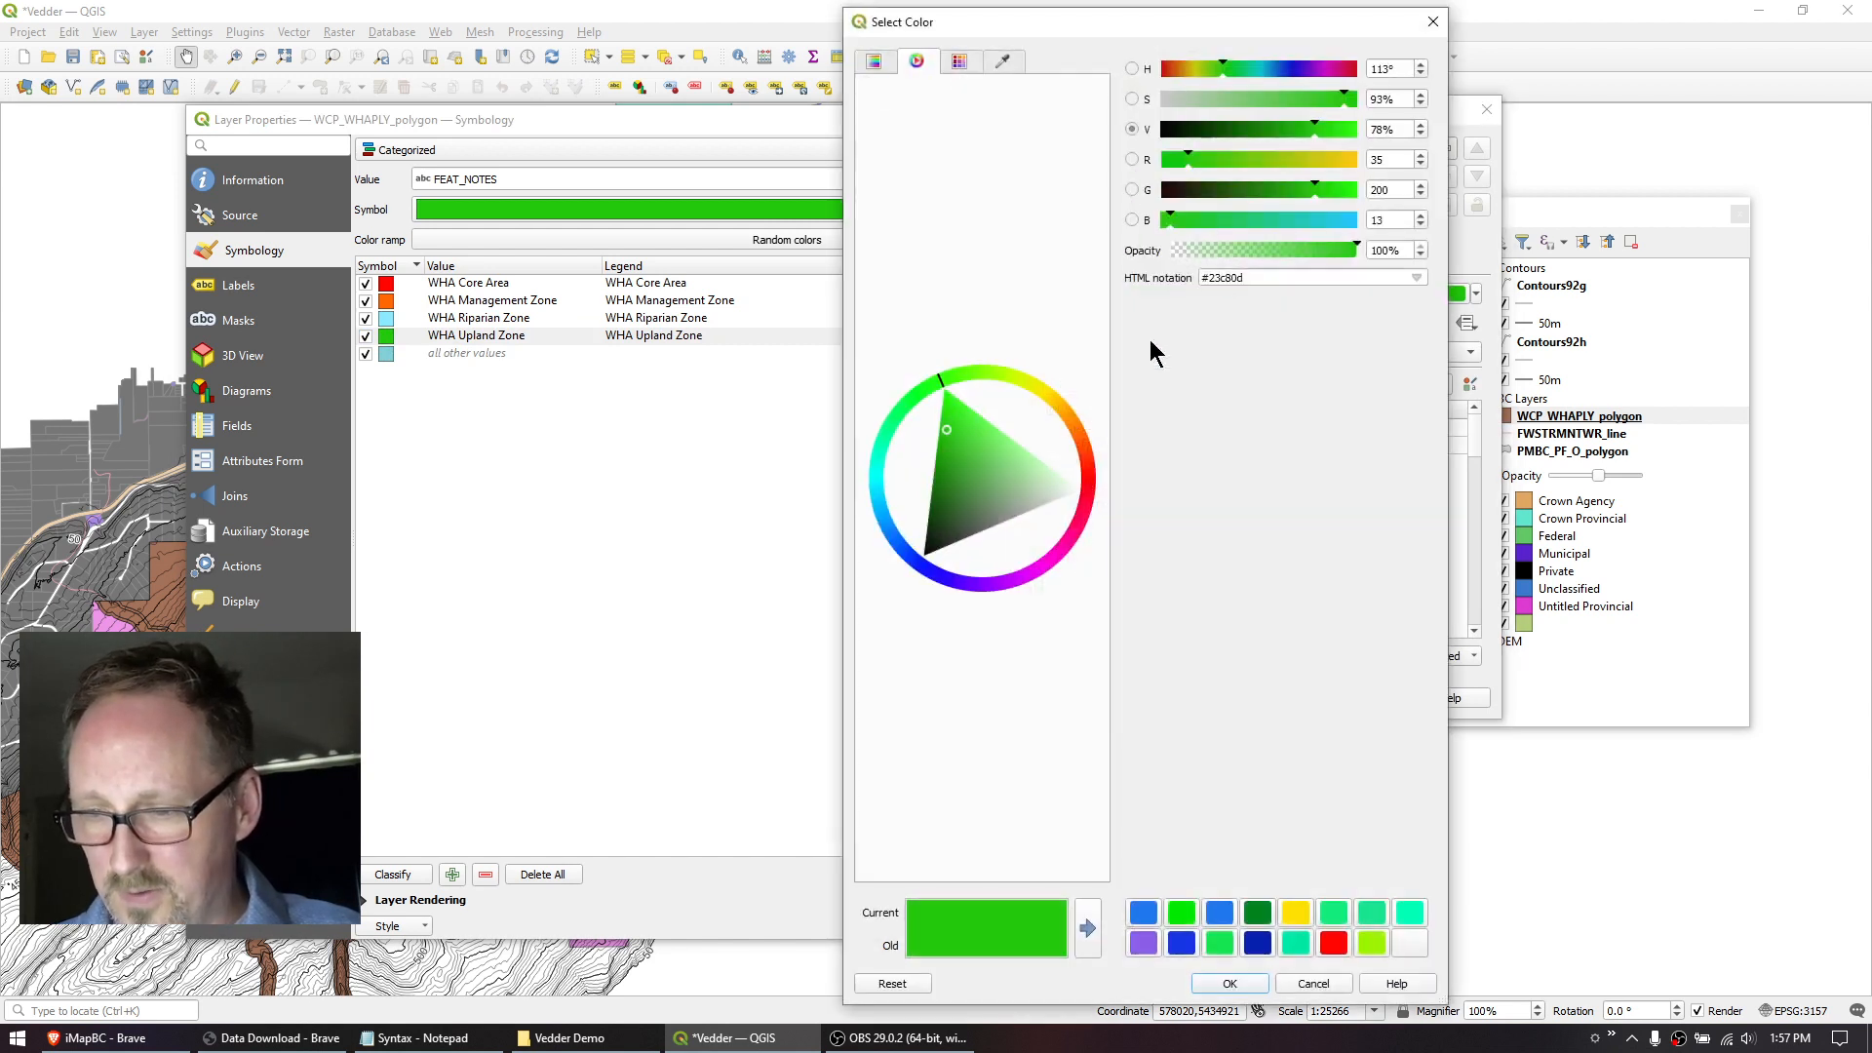
click(1146, 915)
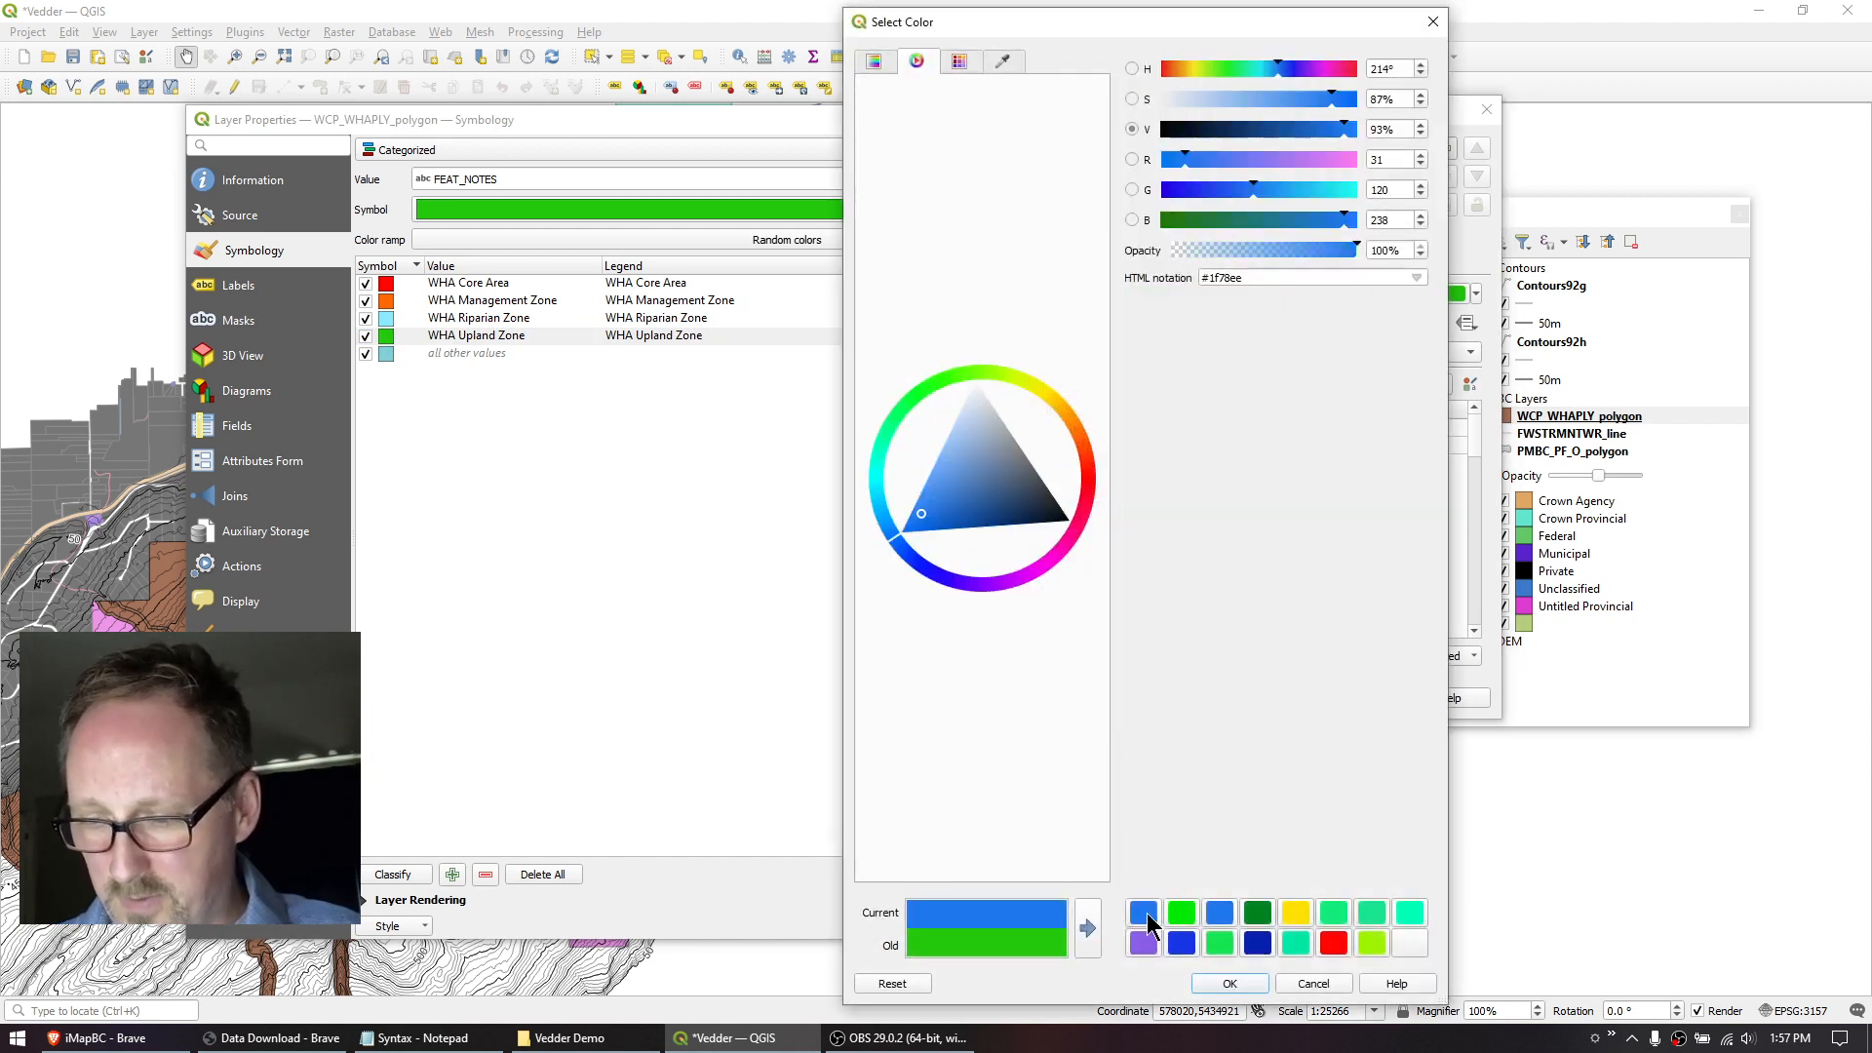
click(1228, 985)
click(1289, 699)
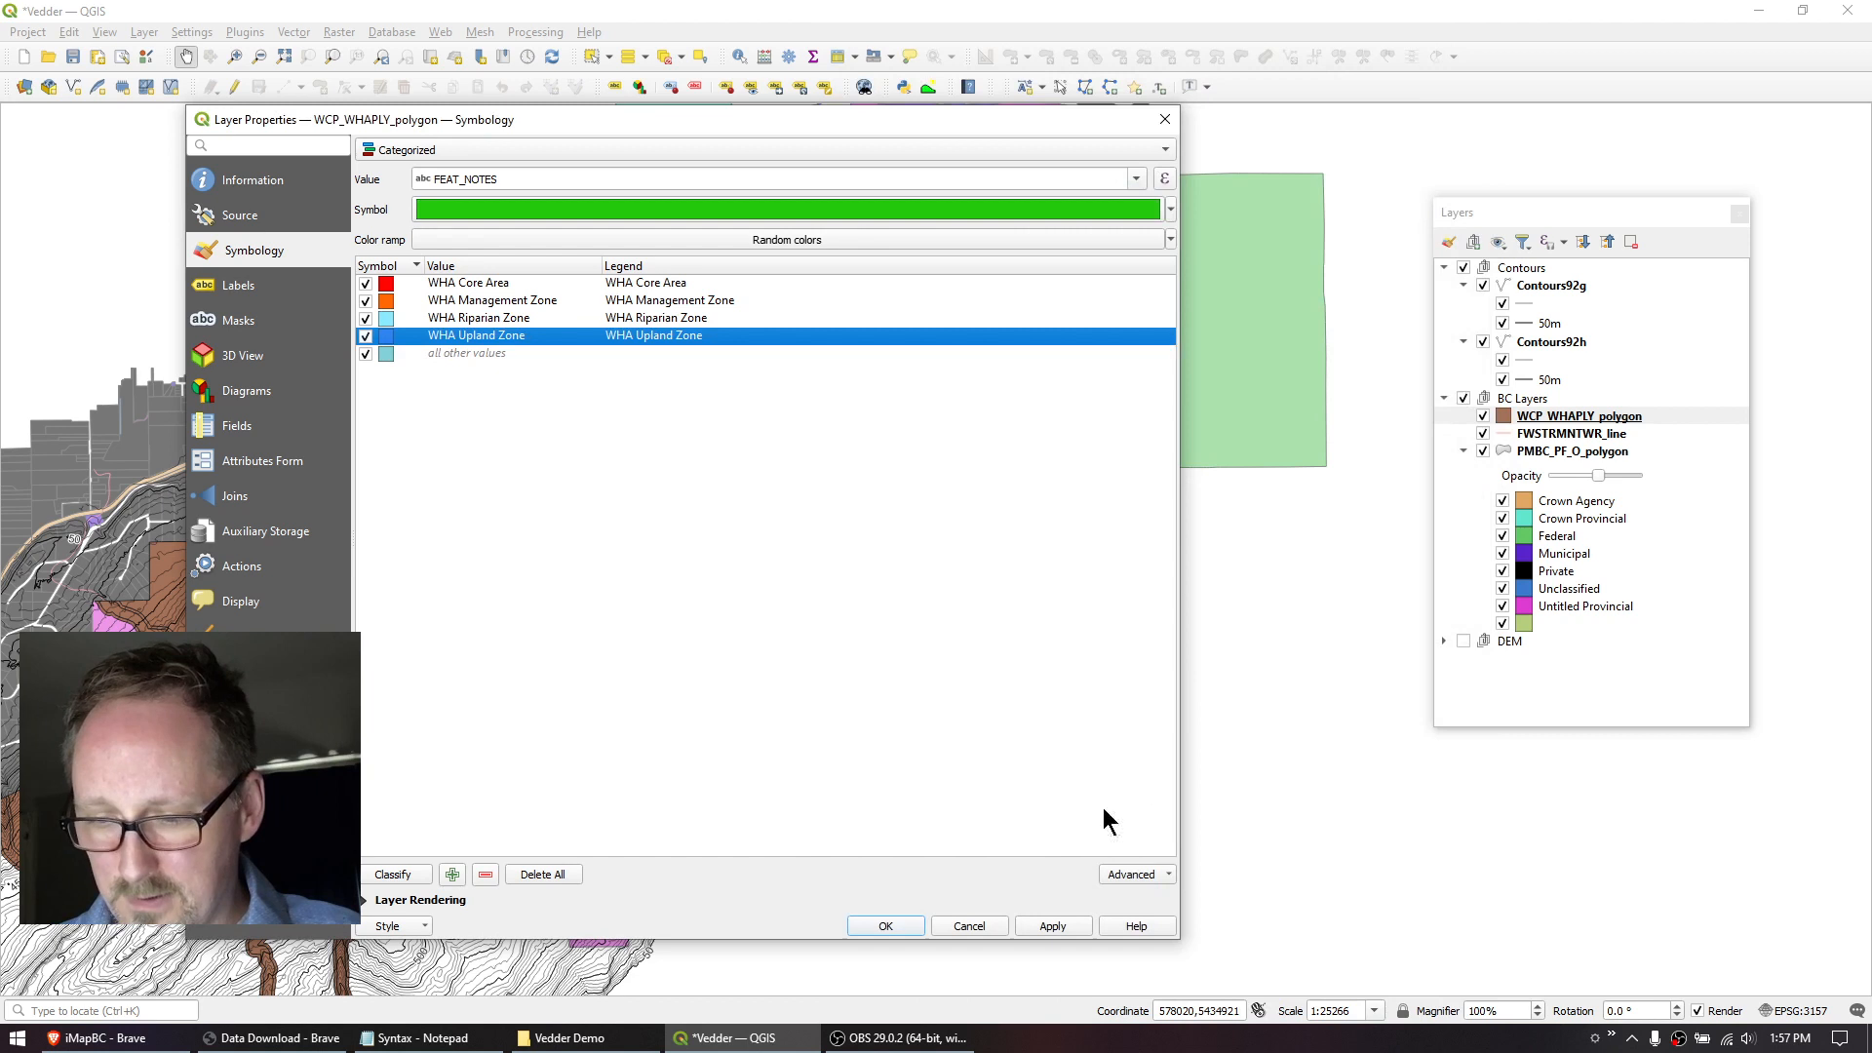
click(905, 923)
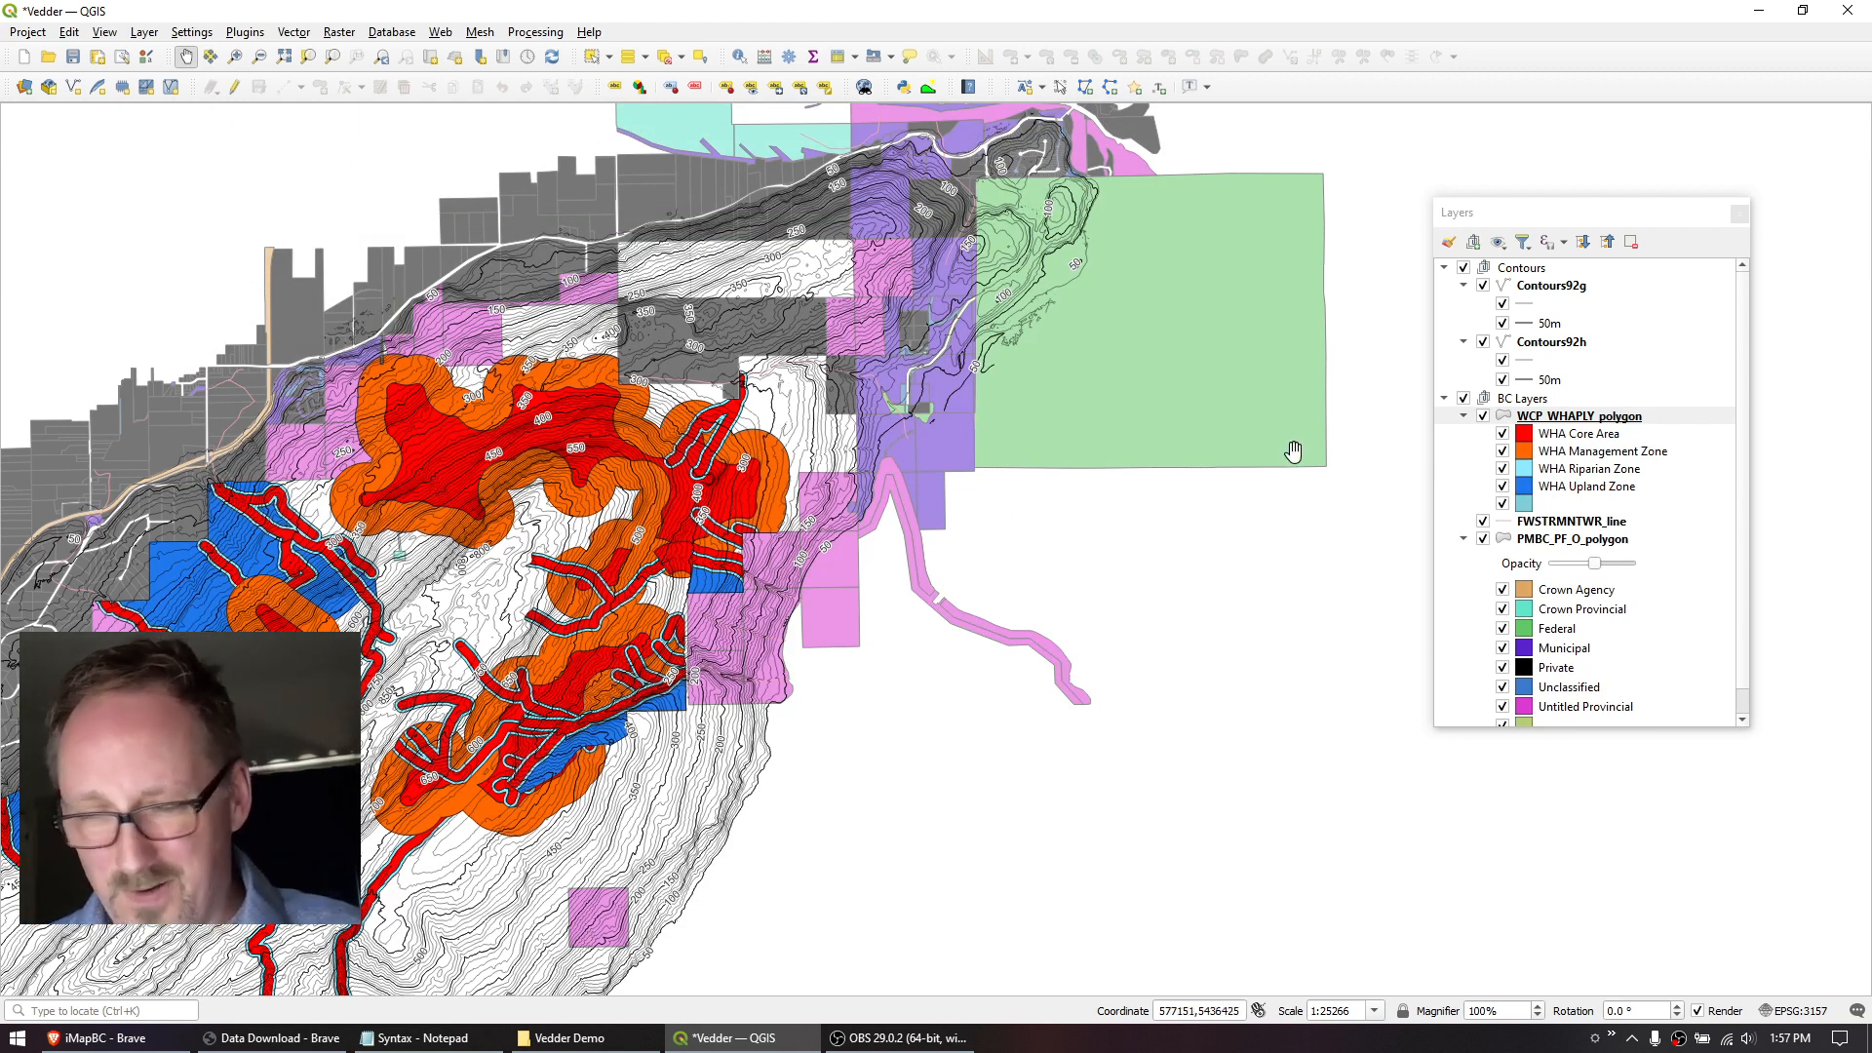
Add an embedded opacity slider to the legend of the WCP_WHAPLY_polygon layer.
double_click(1580, 416)
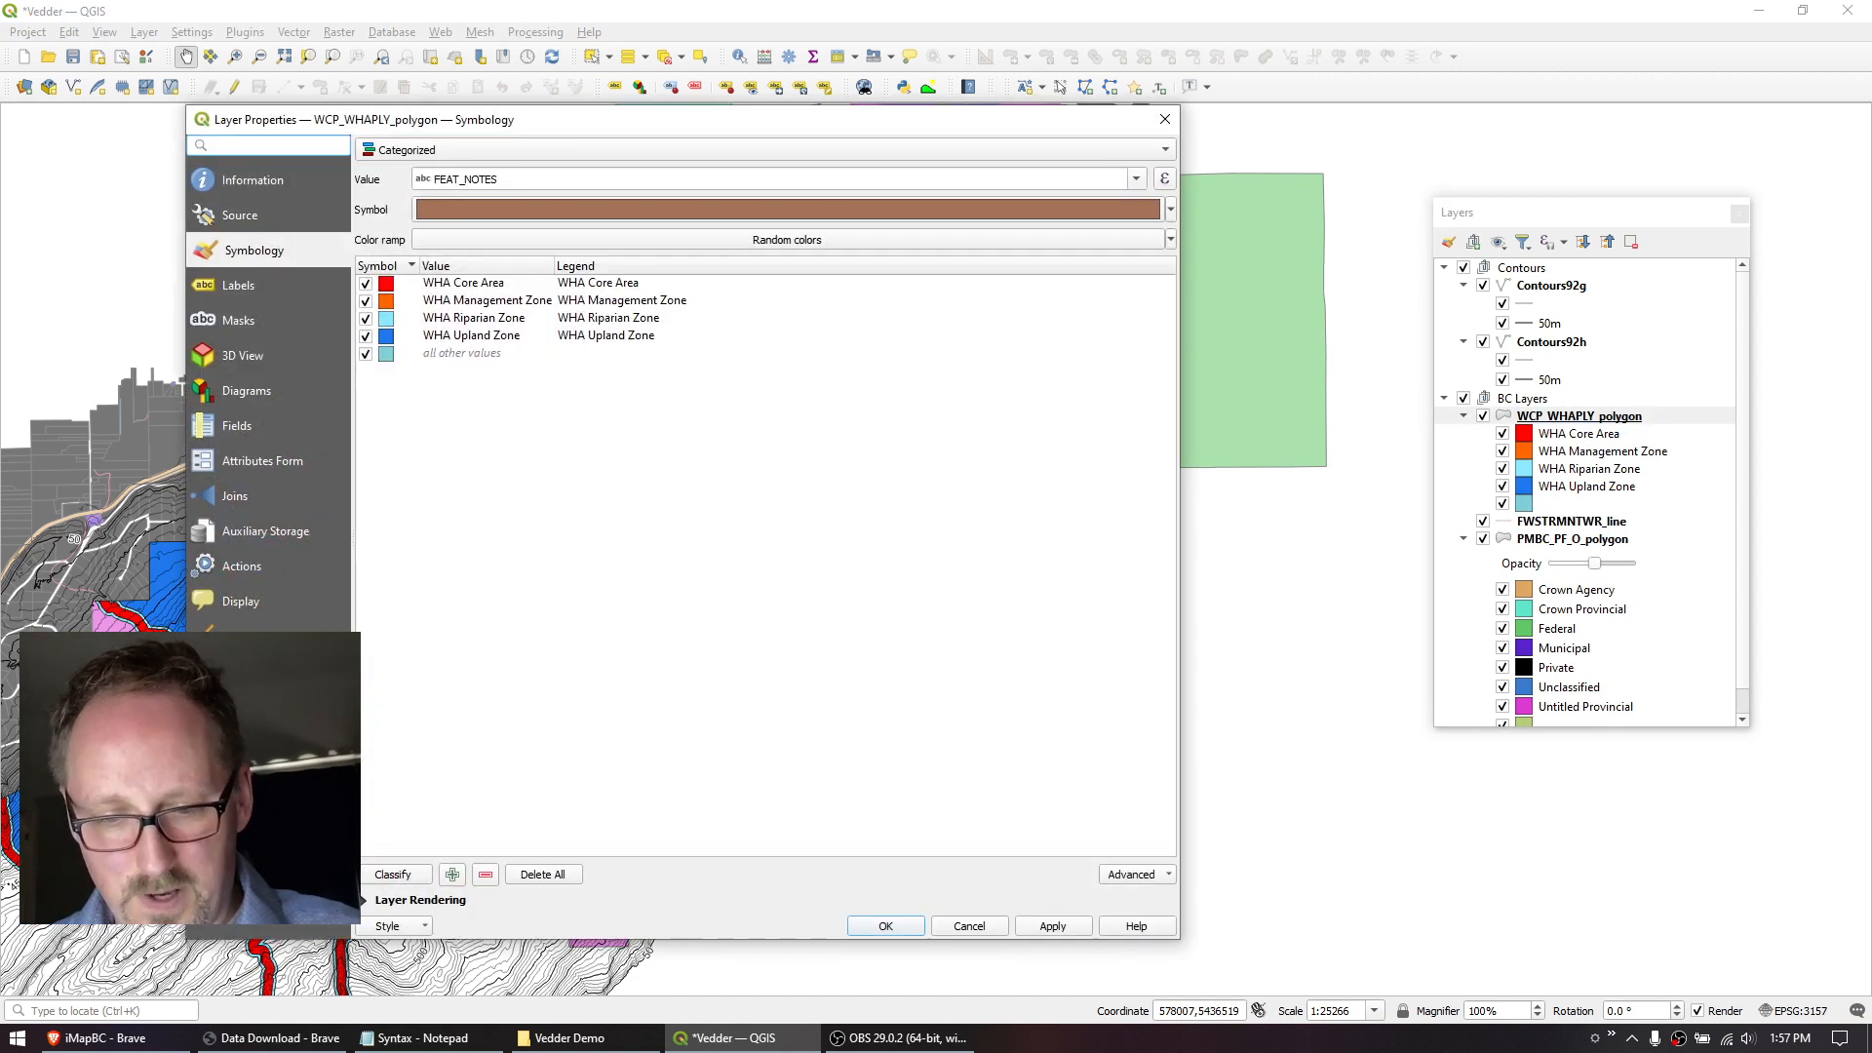
click(237, 845)
click(450, 719)
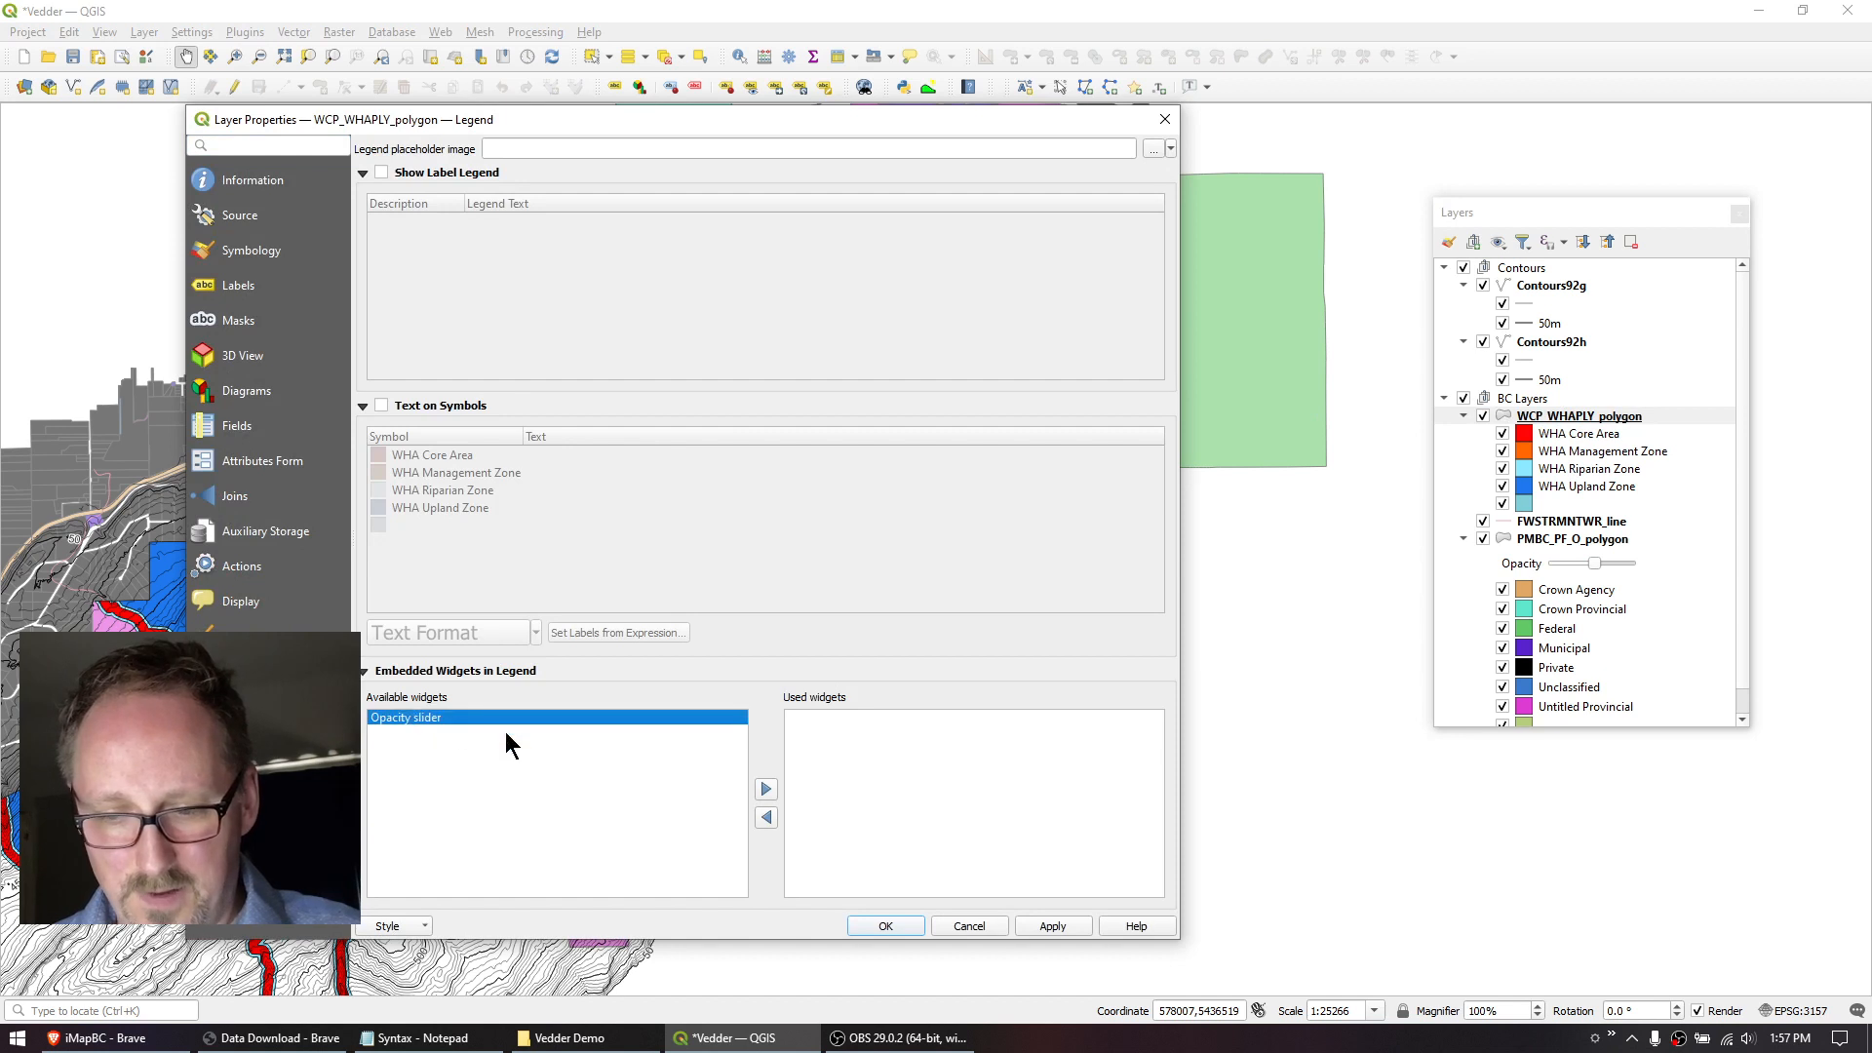
click(767, 791)
click(888, 928)
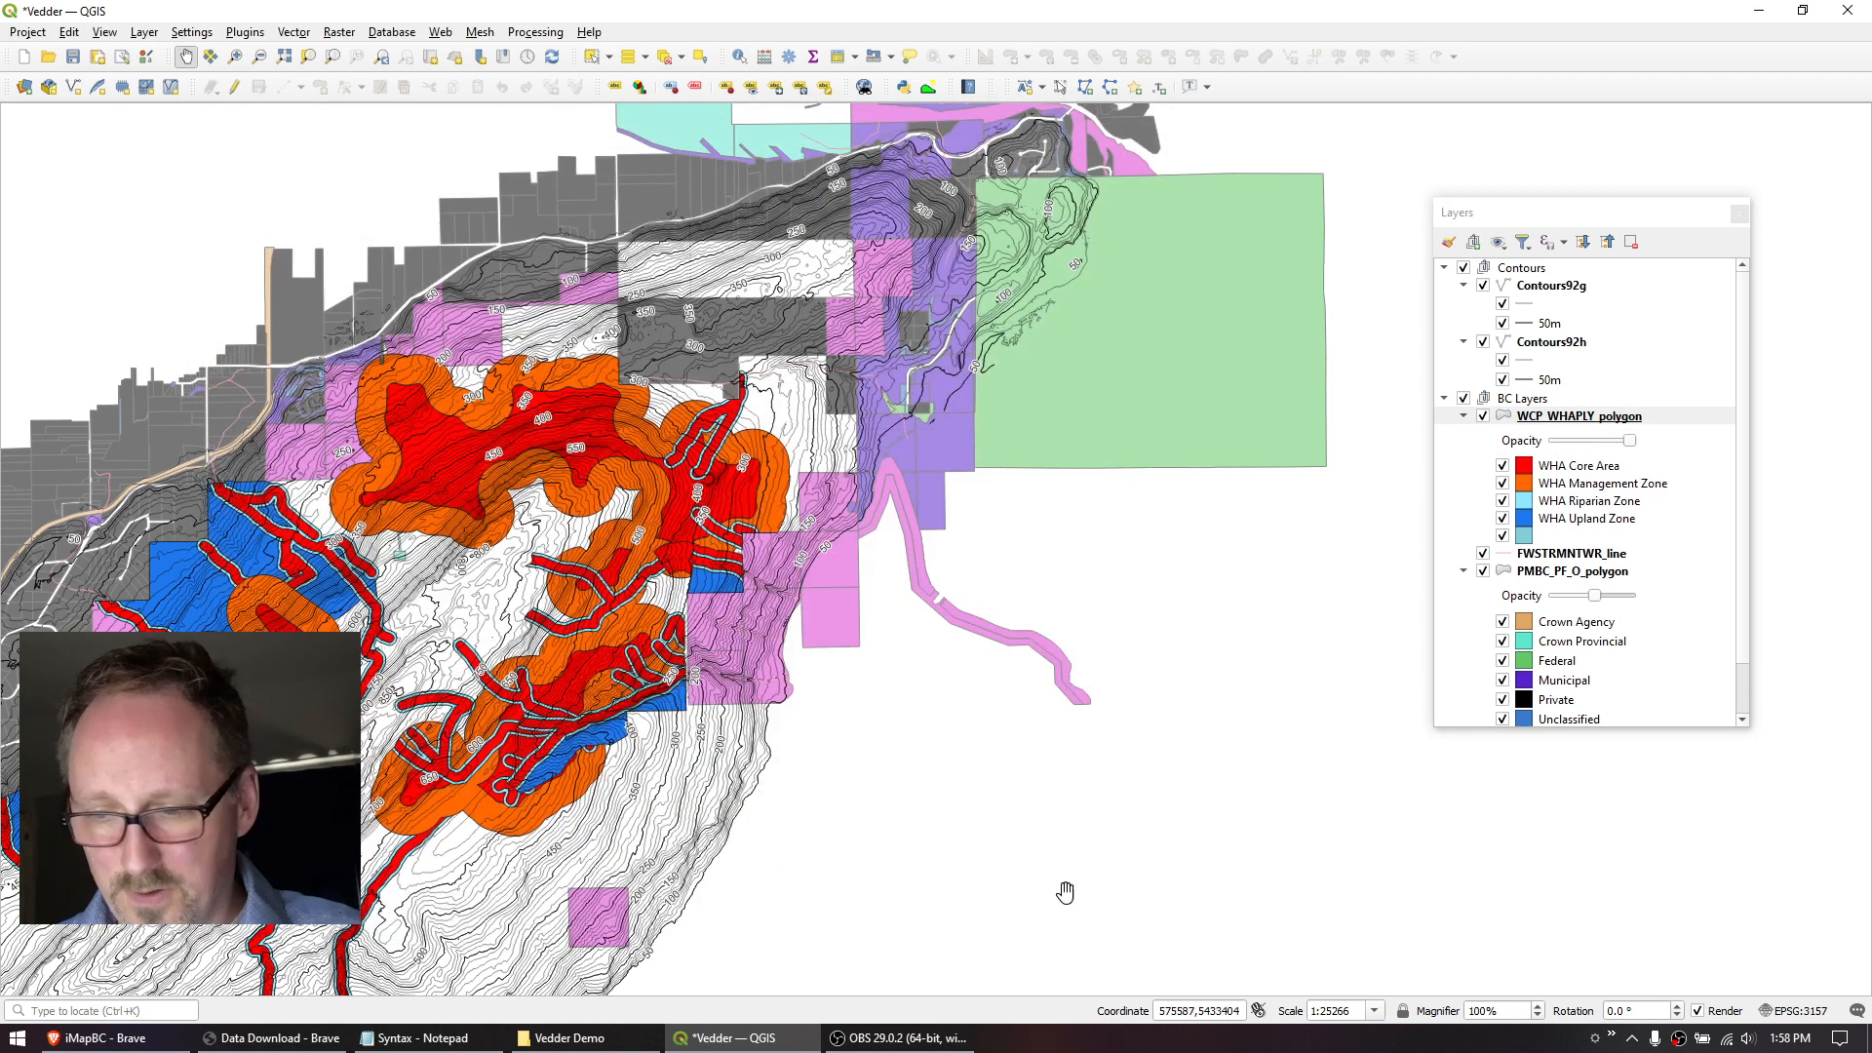
Lower the WCP_WHAPLY_polygon layer's opacity to slightly under half and reduce PMBC_PF_O_polygon's opacity to match.
drag(1629, 441, 1590, 443)
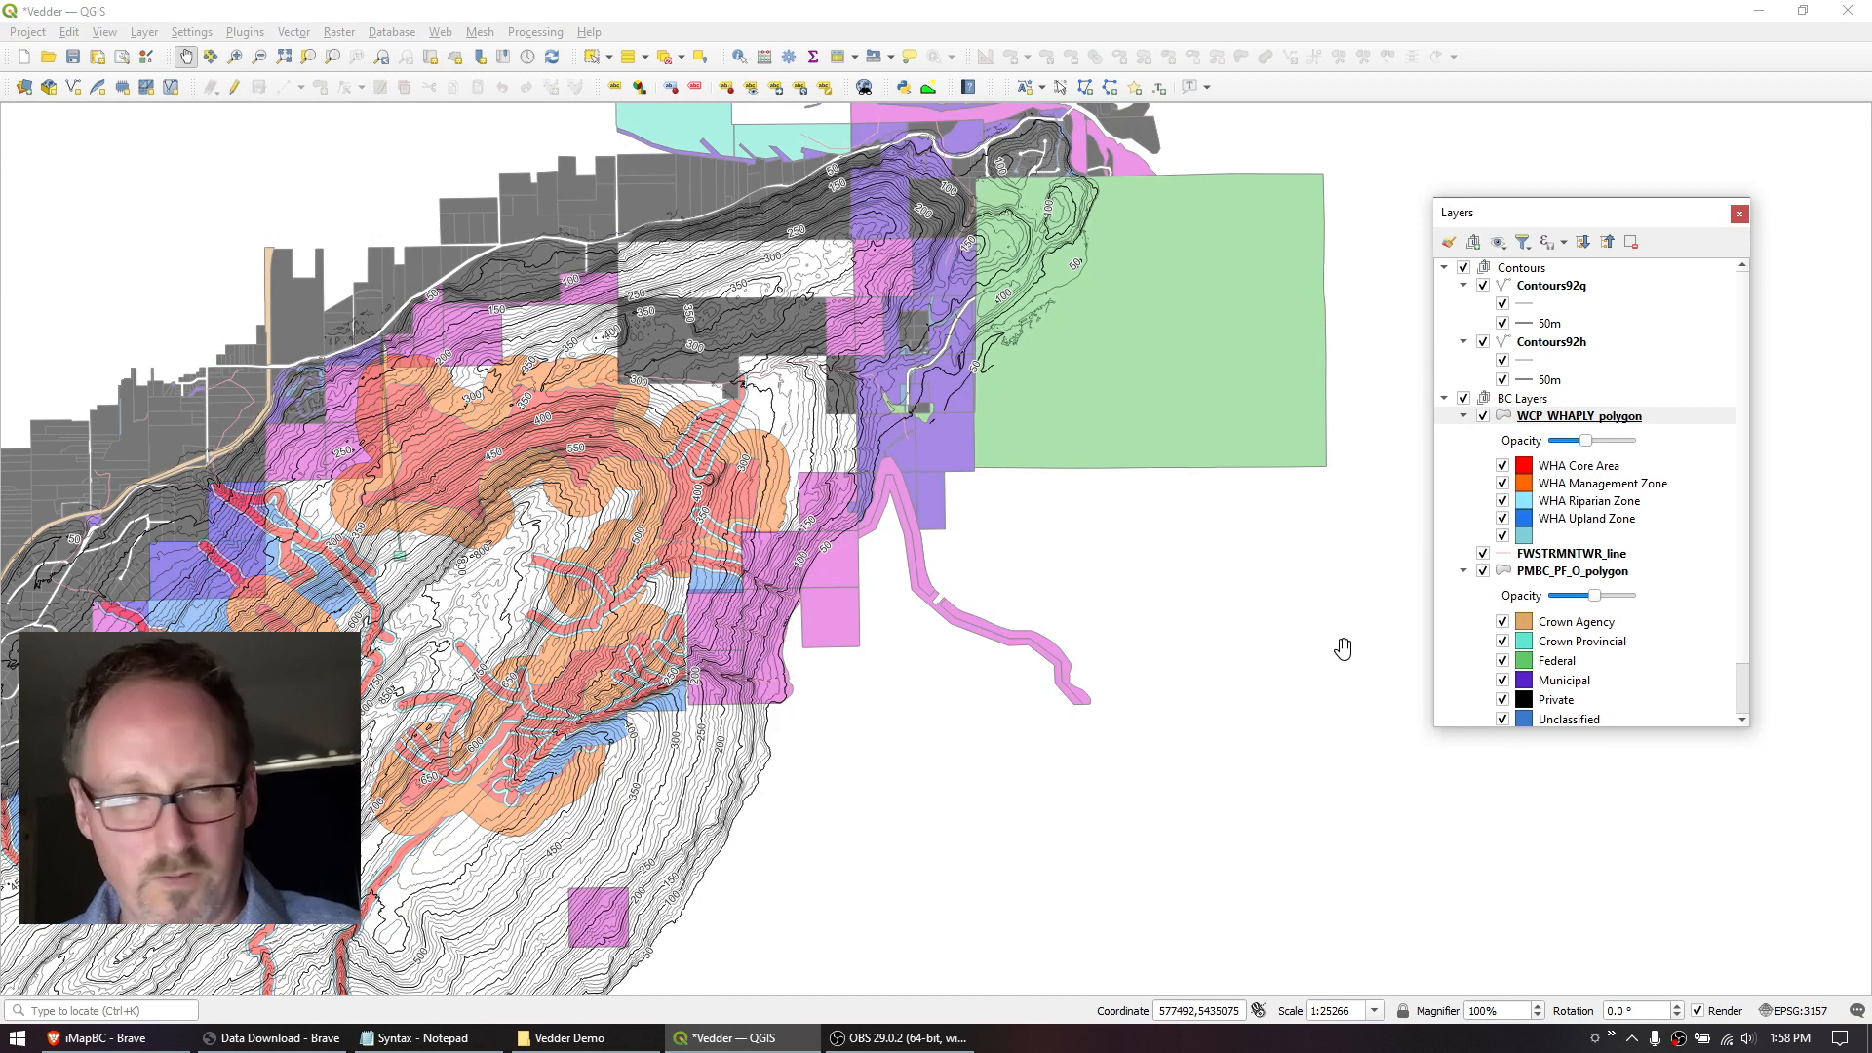
drag(1595, 596, 1585, 597)
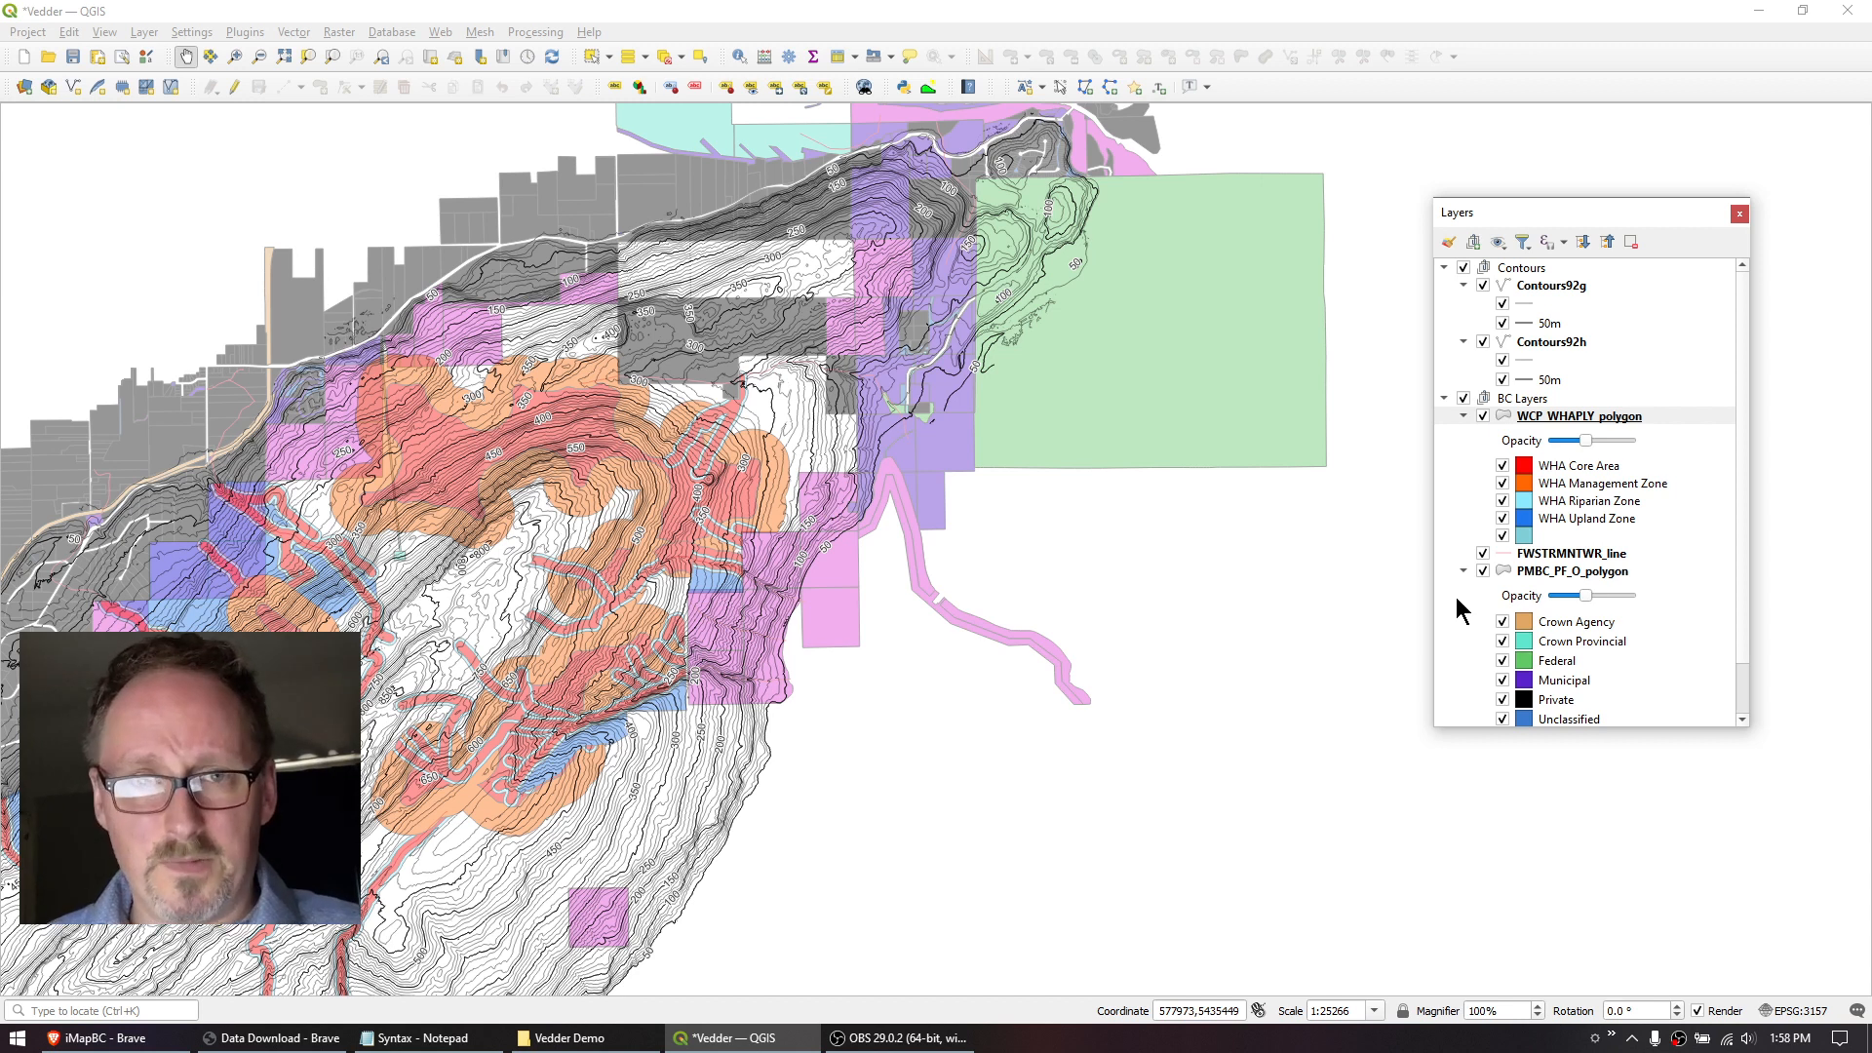
Create a layer group named Hillshading and place it between the BC Layers and DEM groups.
click(1445, 399)
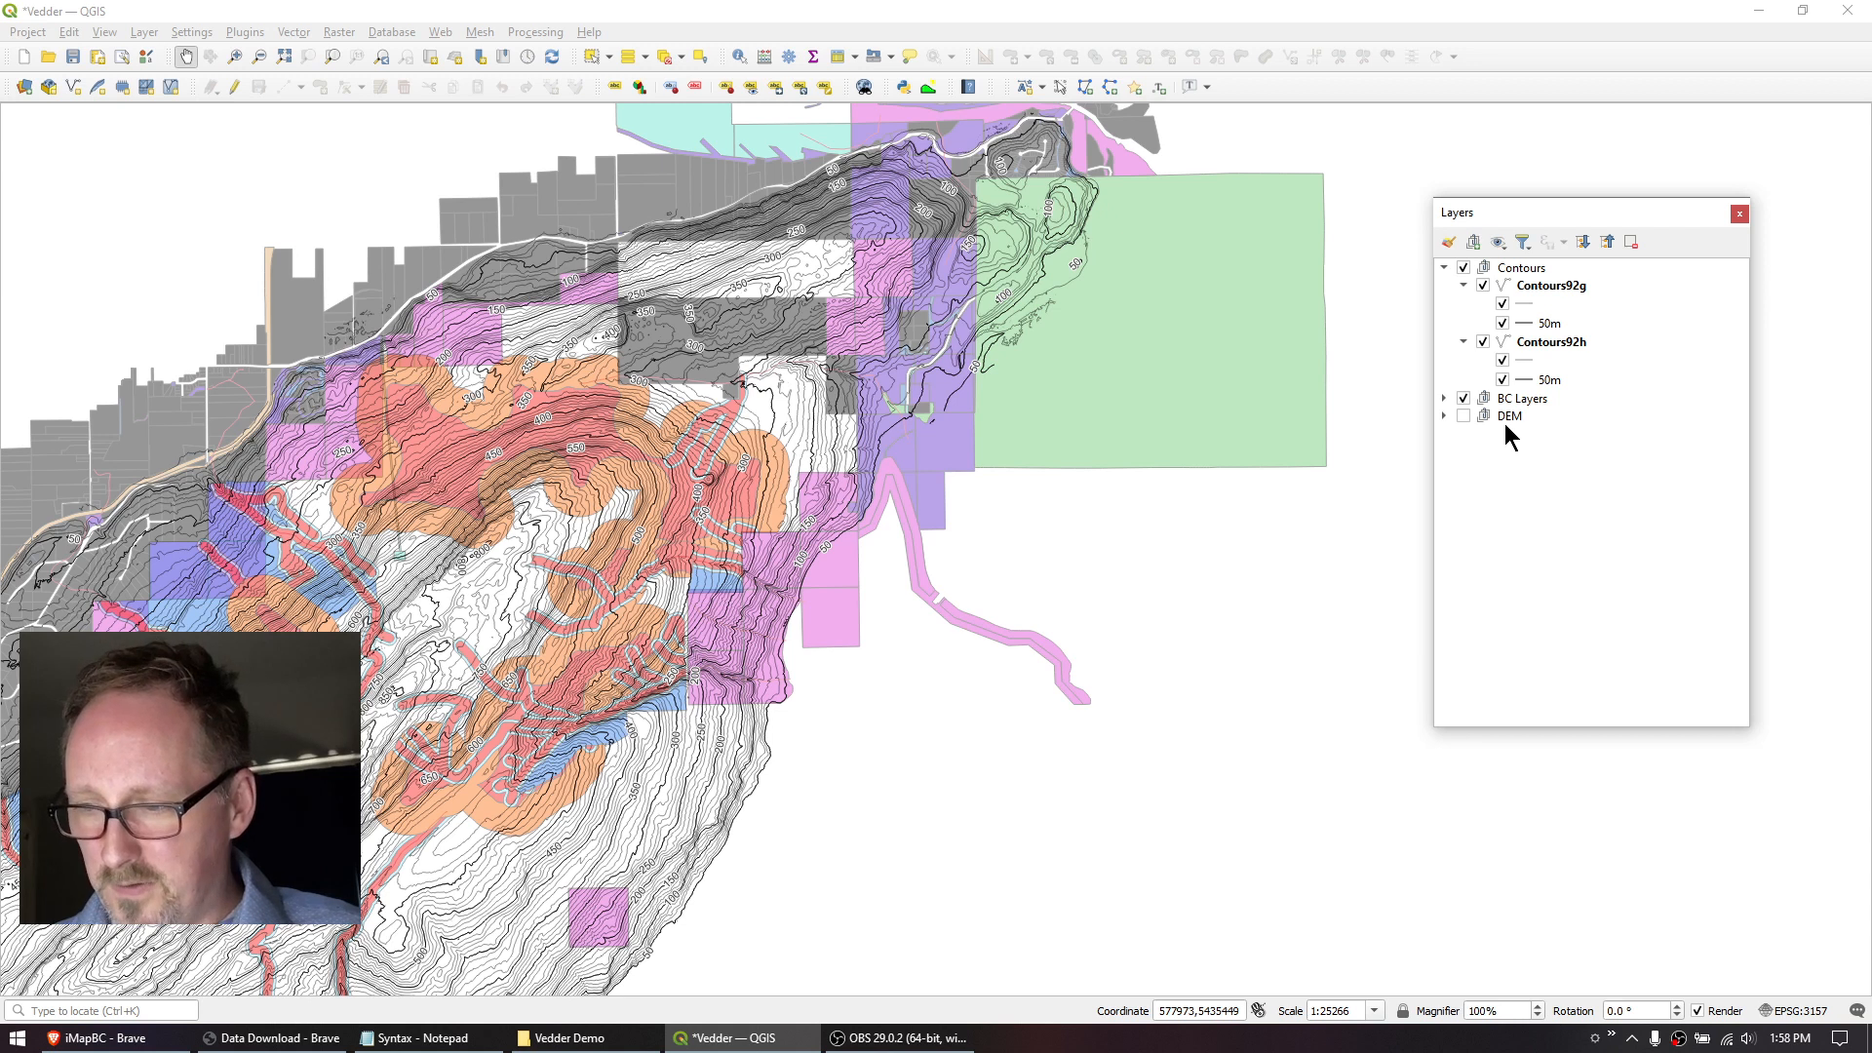
click(1508, 419)
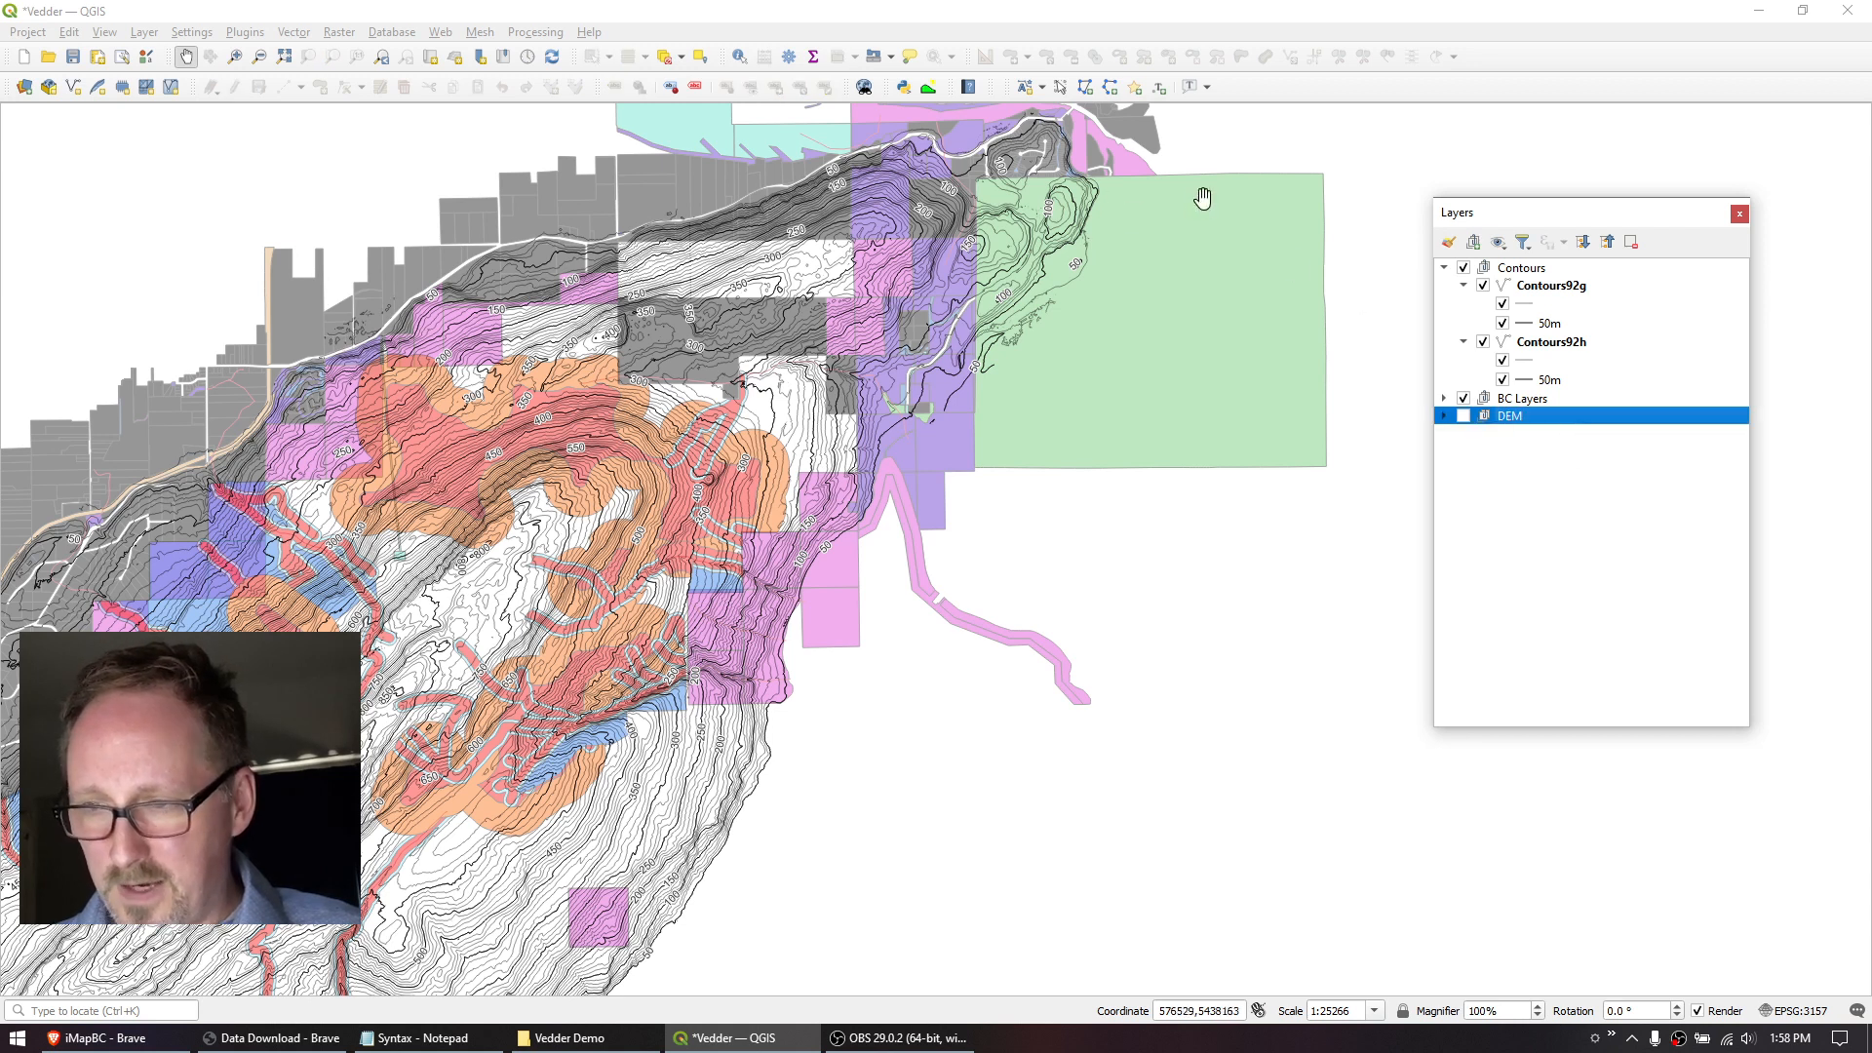
click(1471, 245)
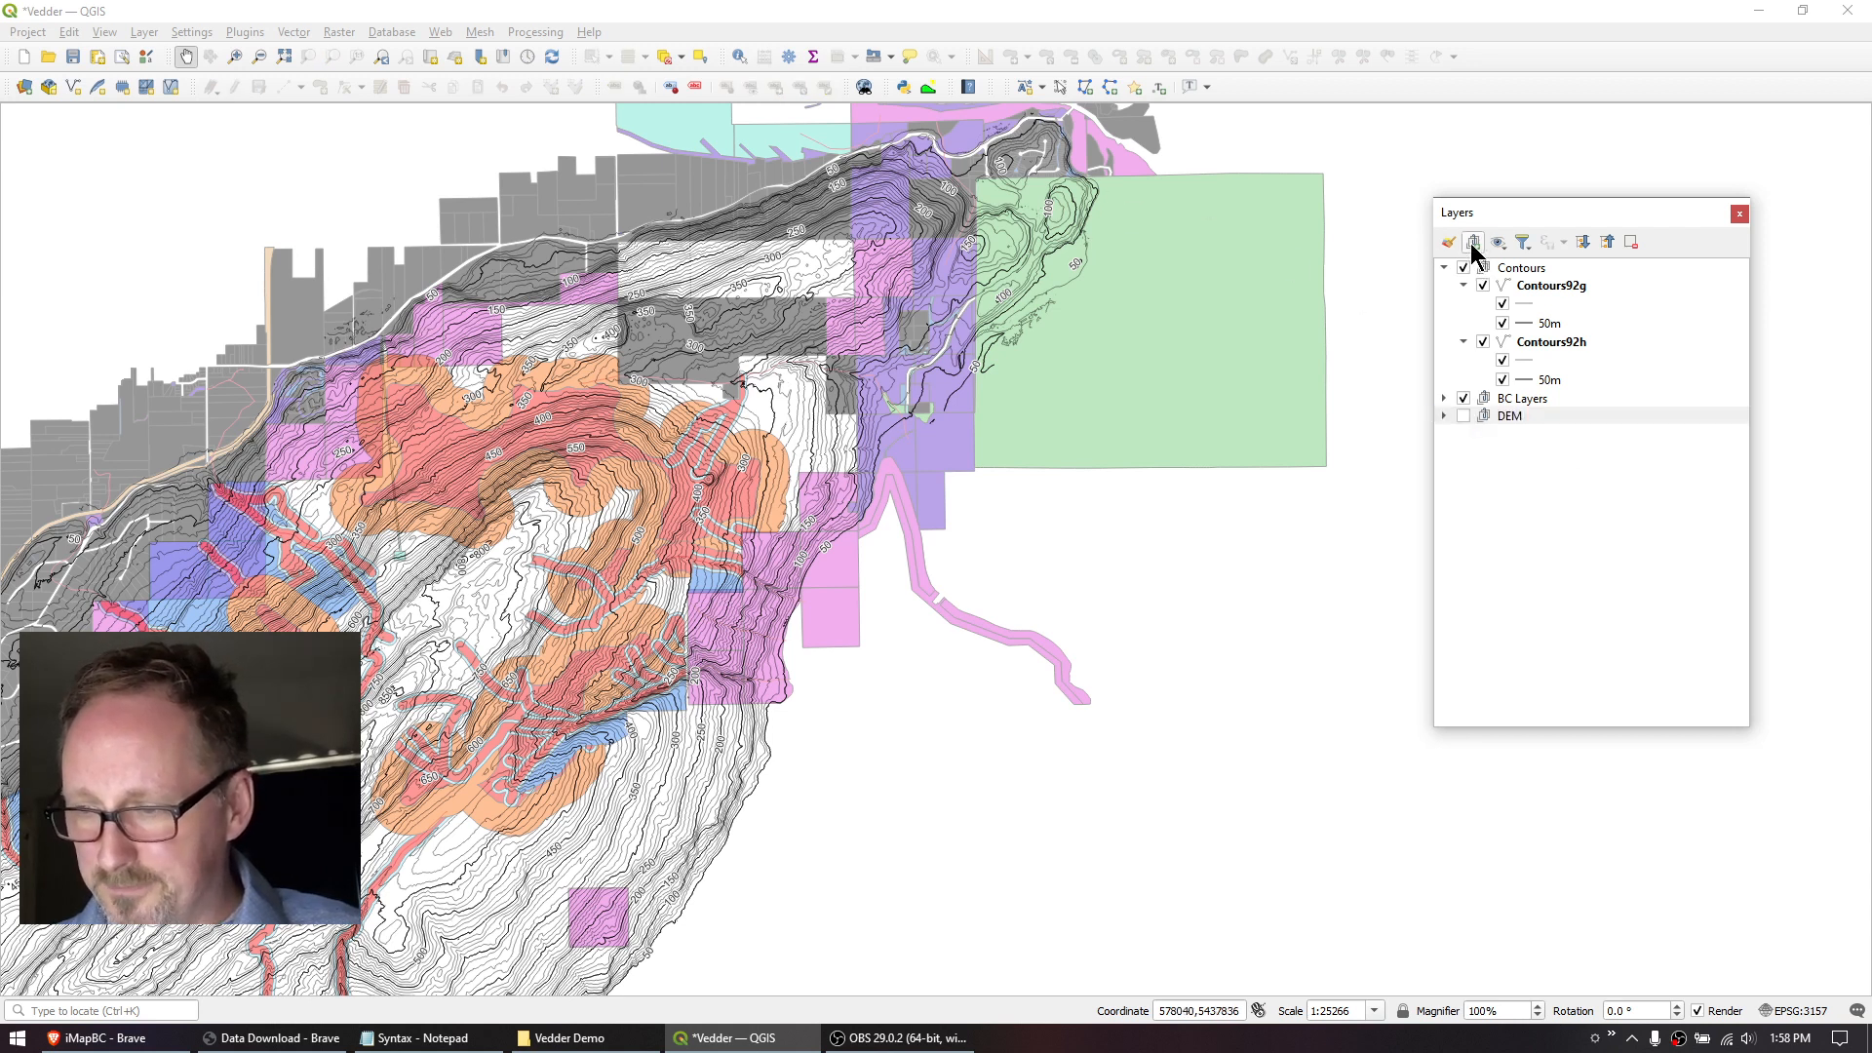
click(1444, 416)
click(1545, 579)
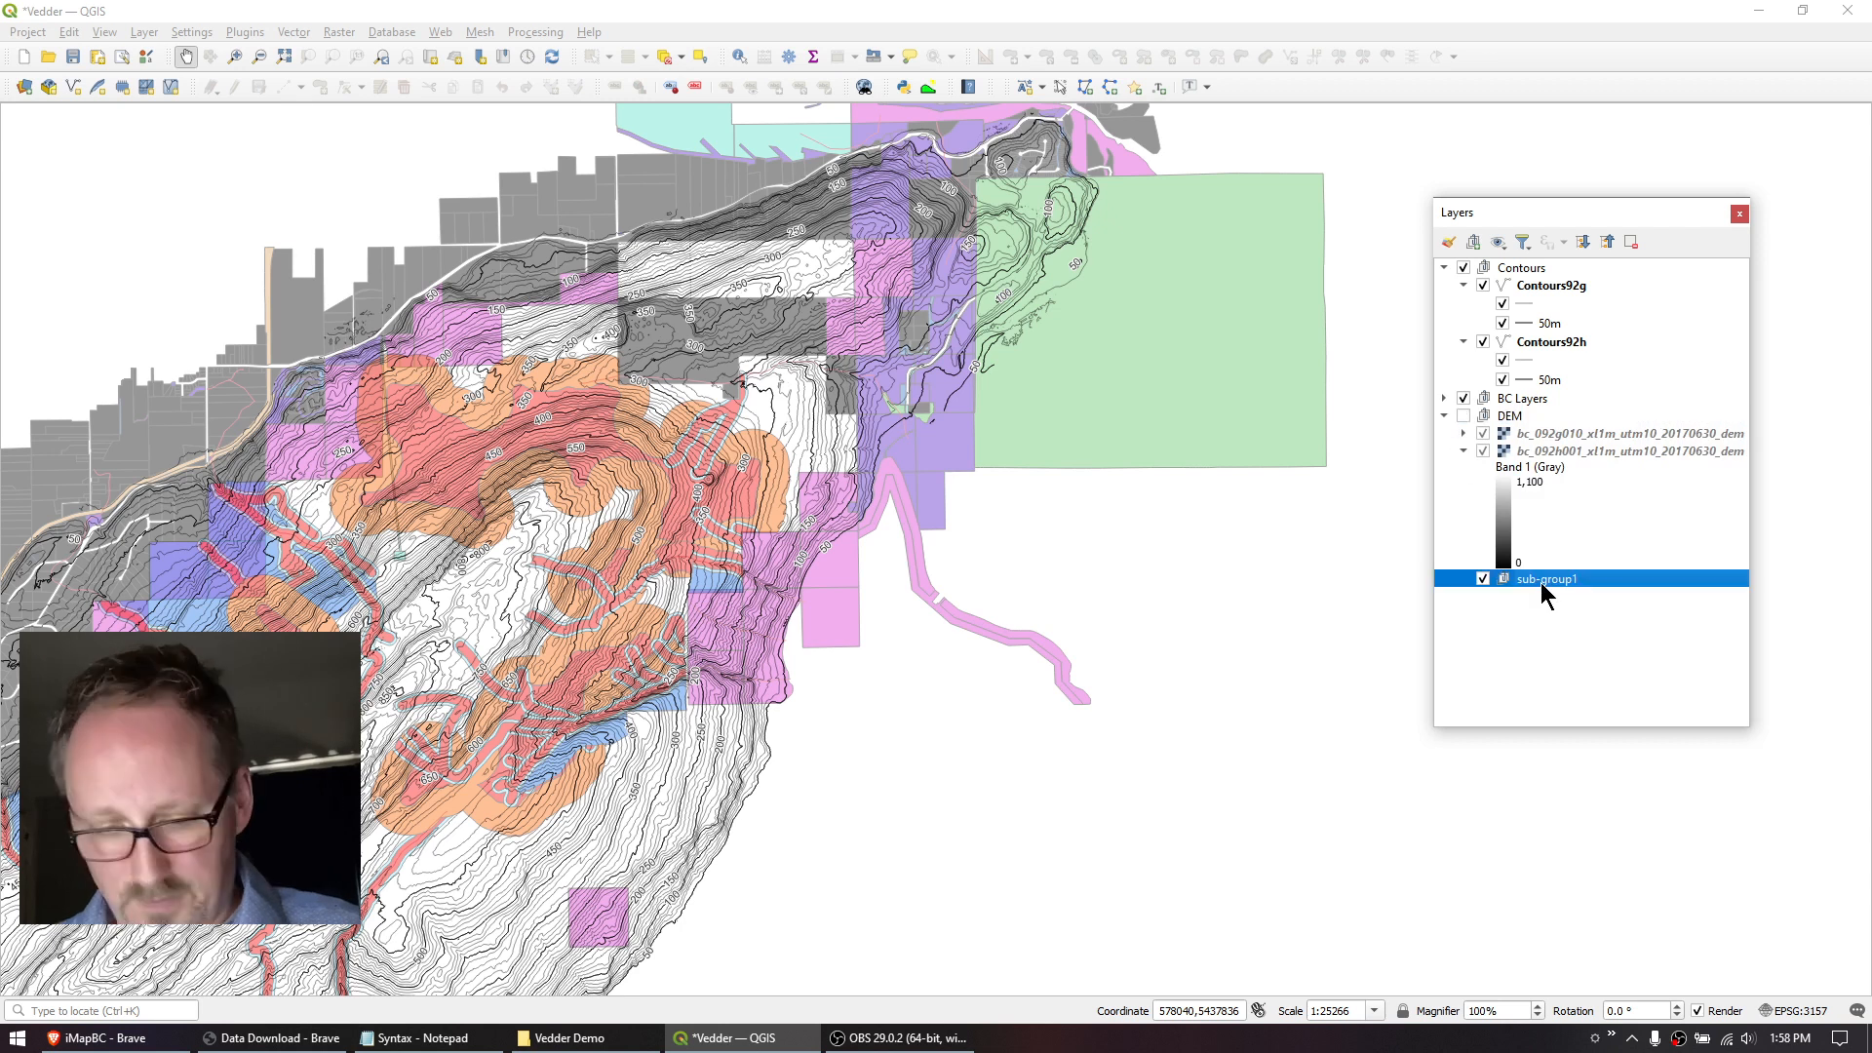
click(1542, 581)
text(Hill)
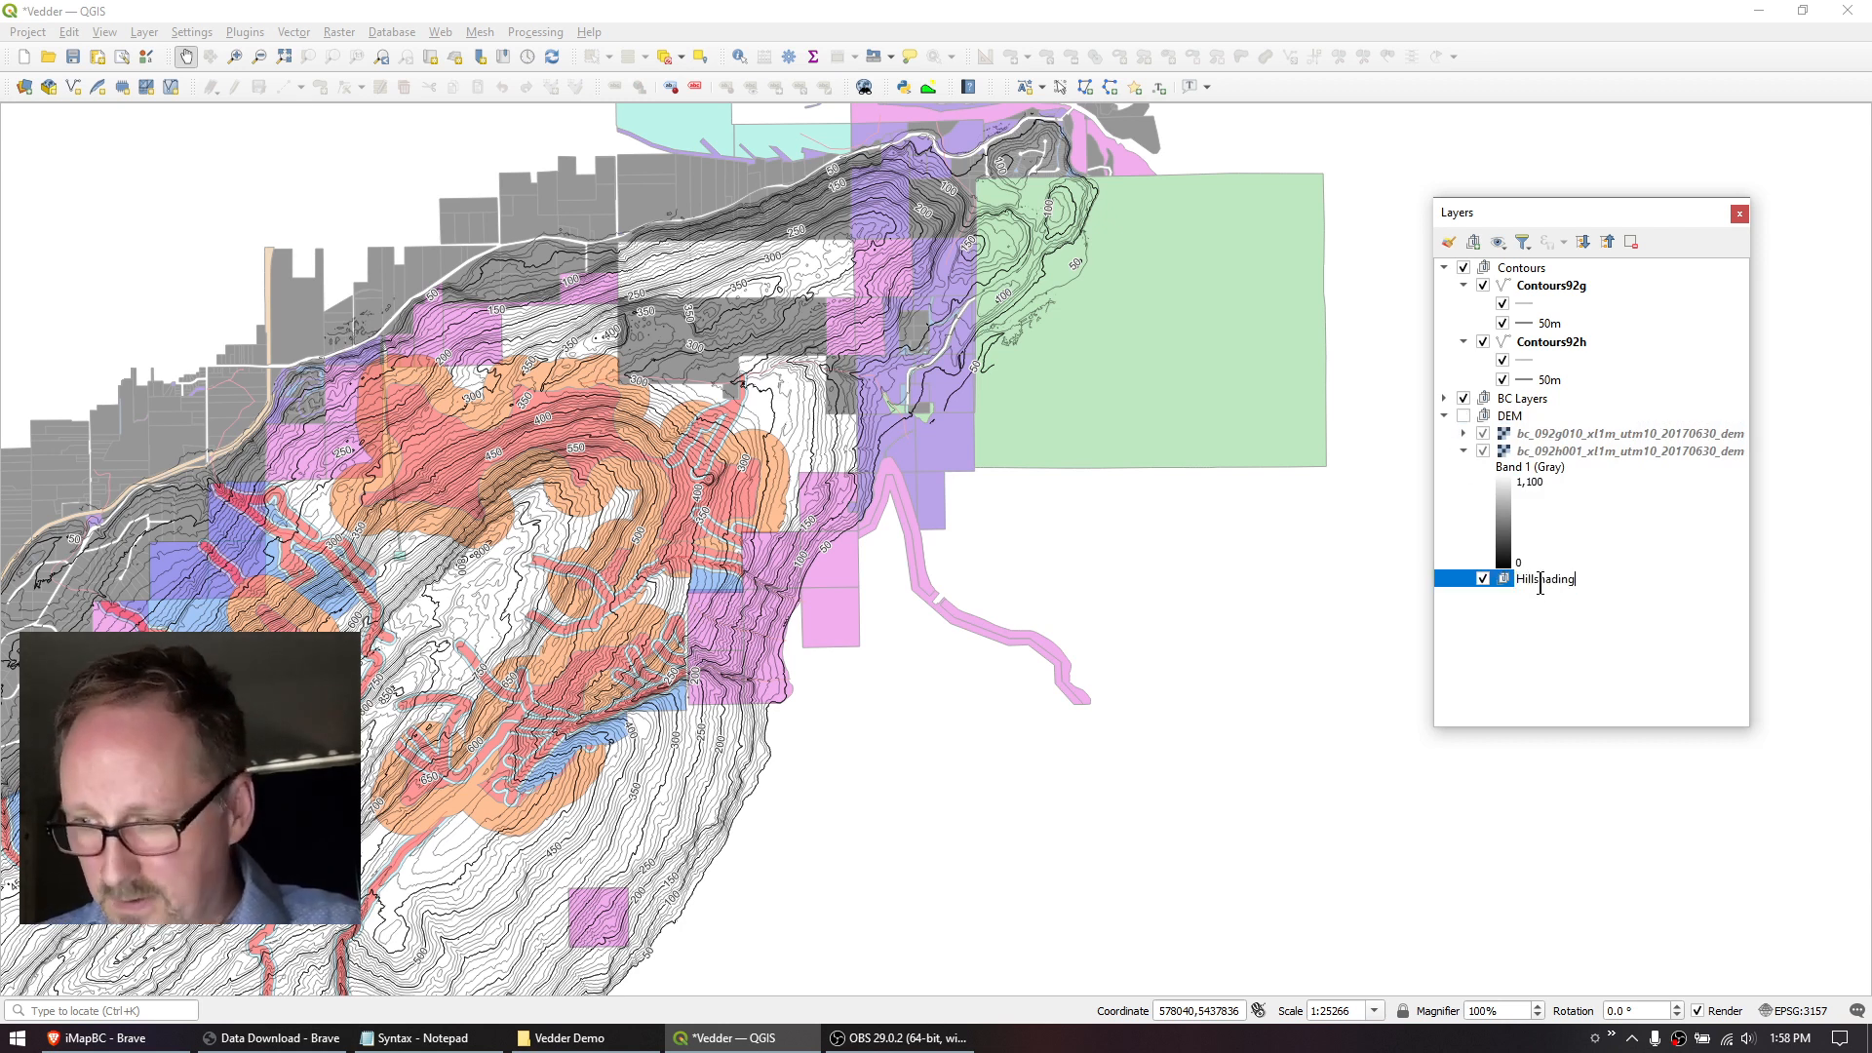
text(shading)
key(Return)
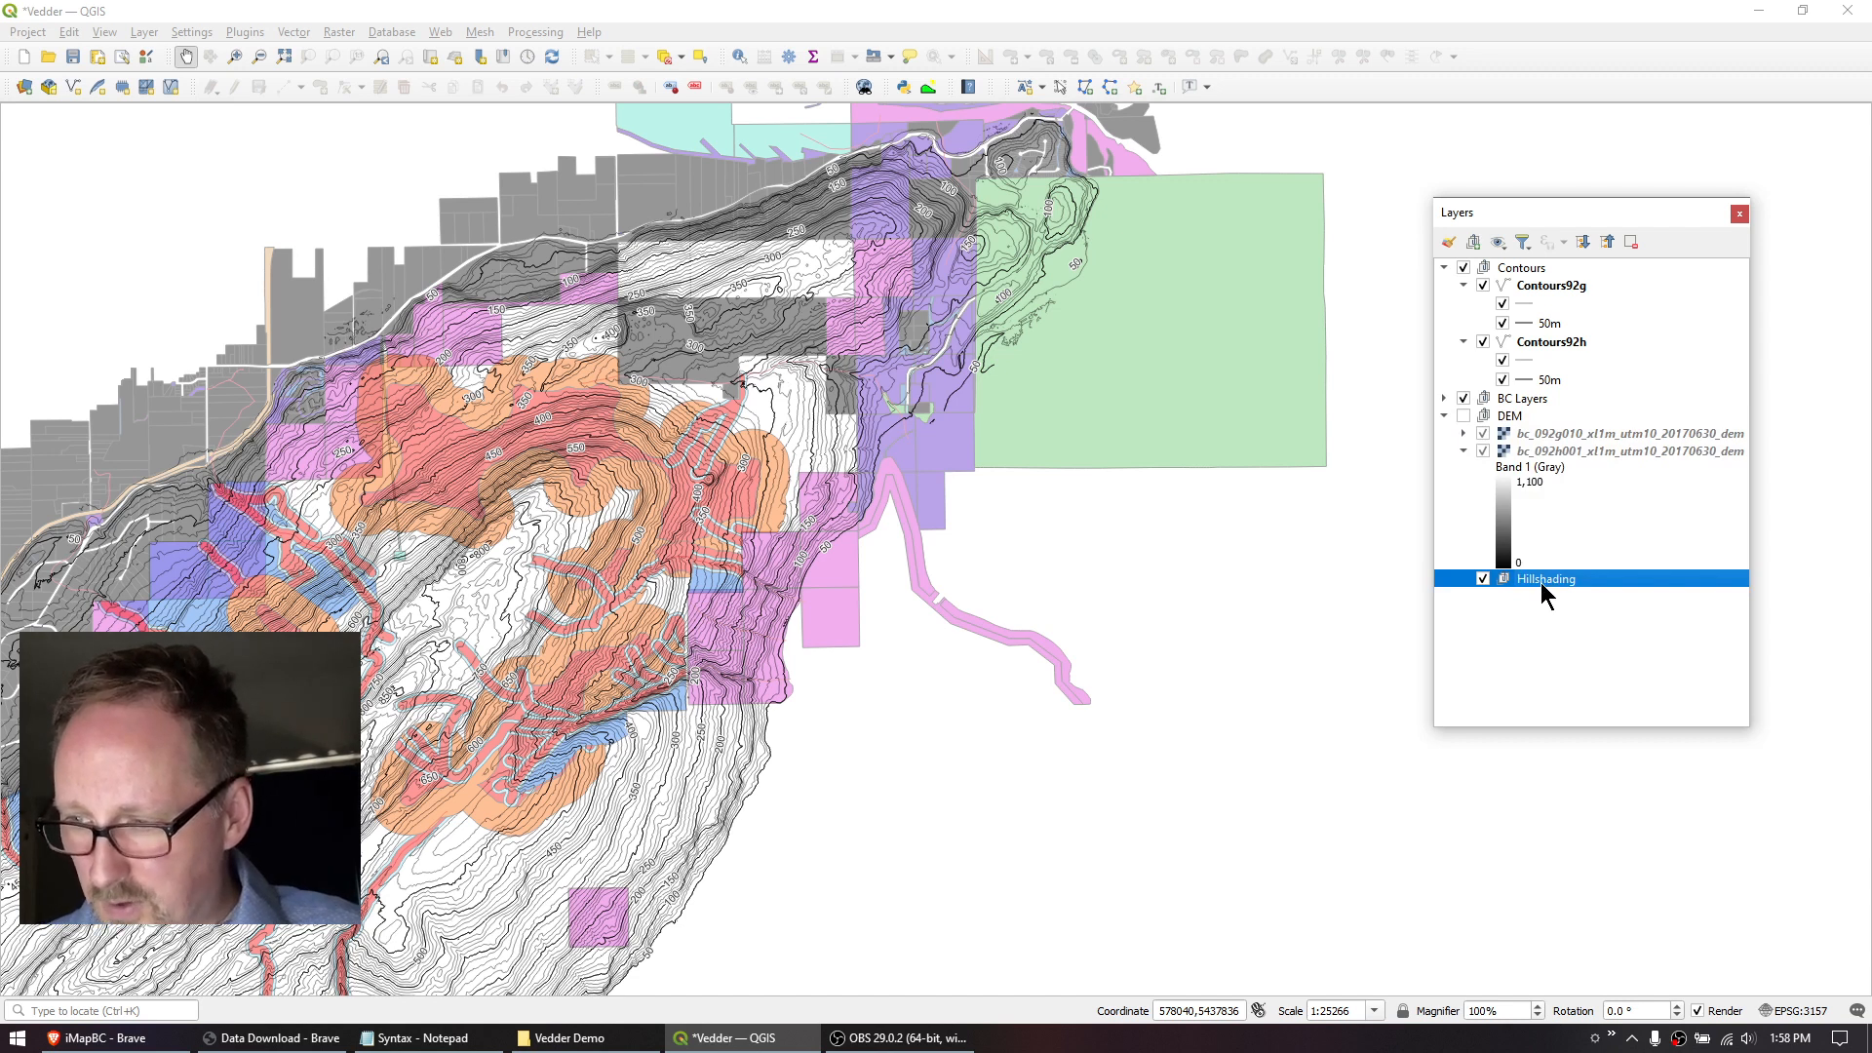
drag(1521, 581, 1561, 415)
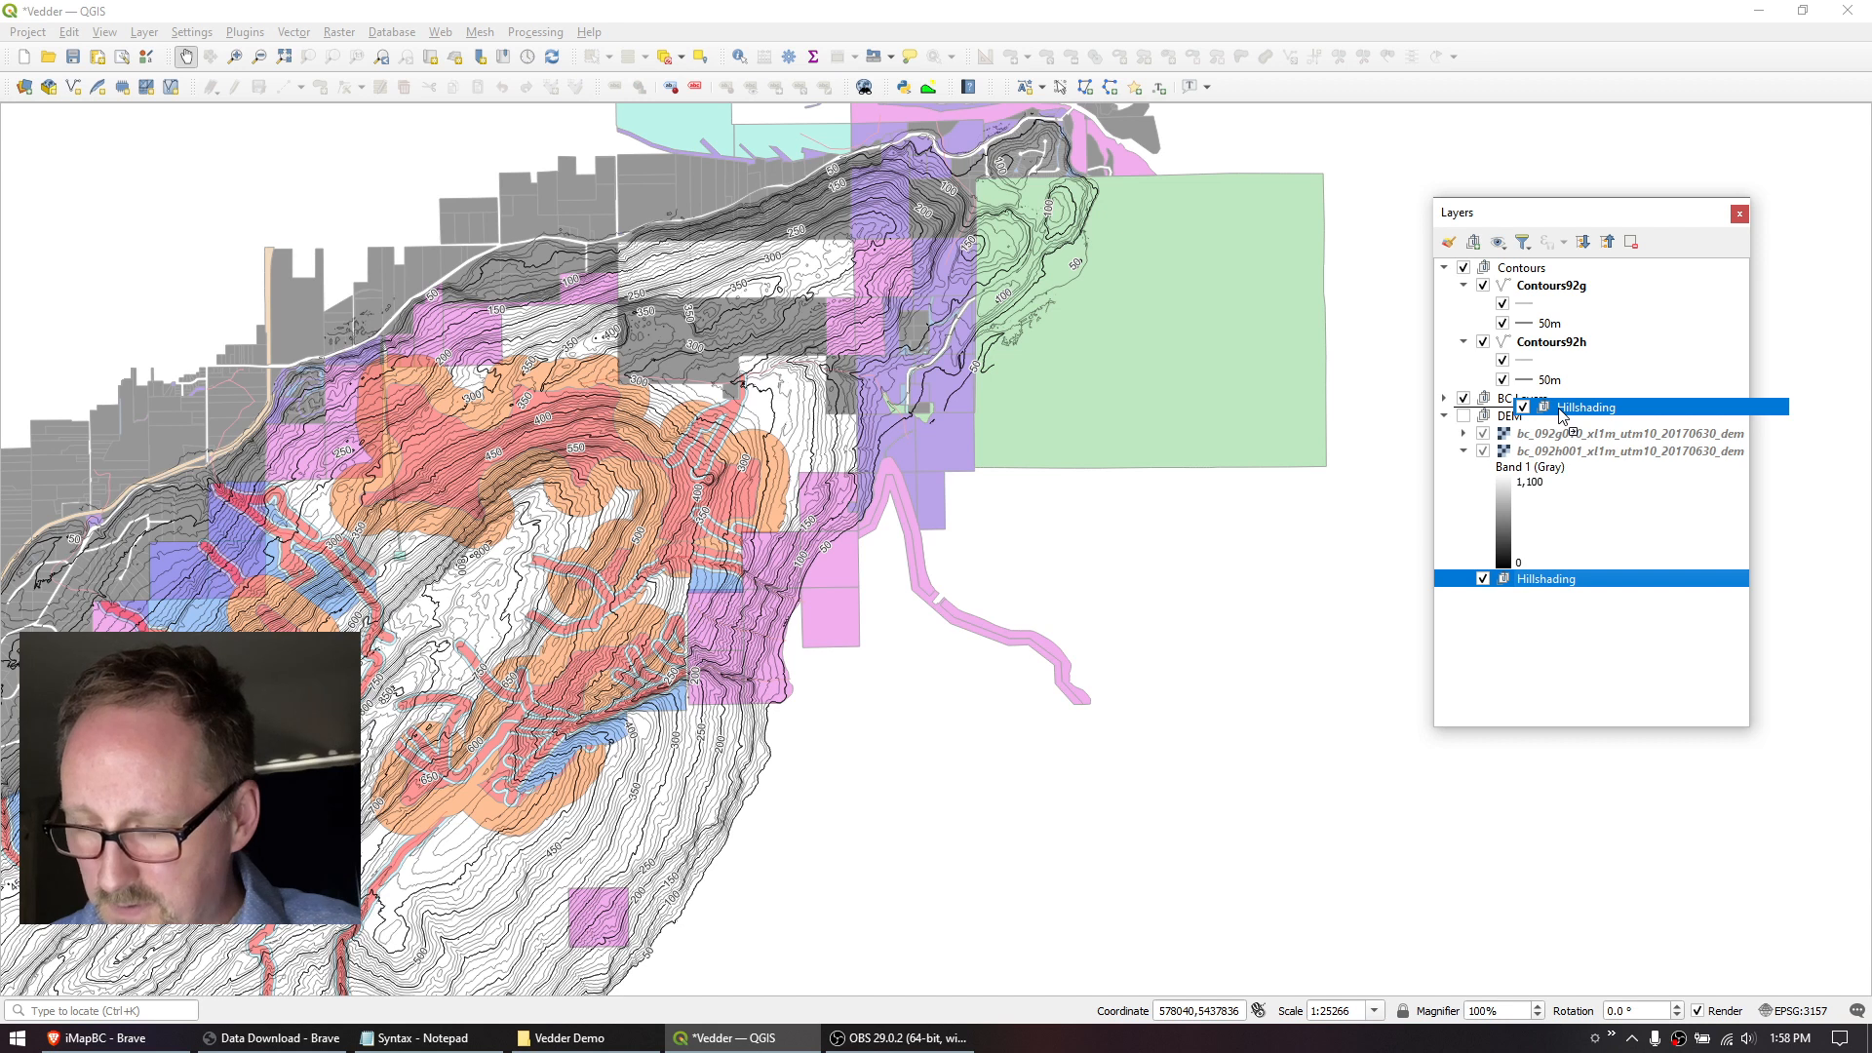
drag(1561, 414, 1561, 416)
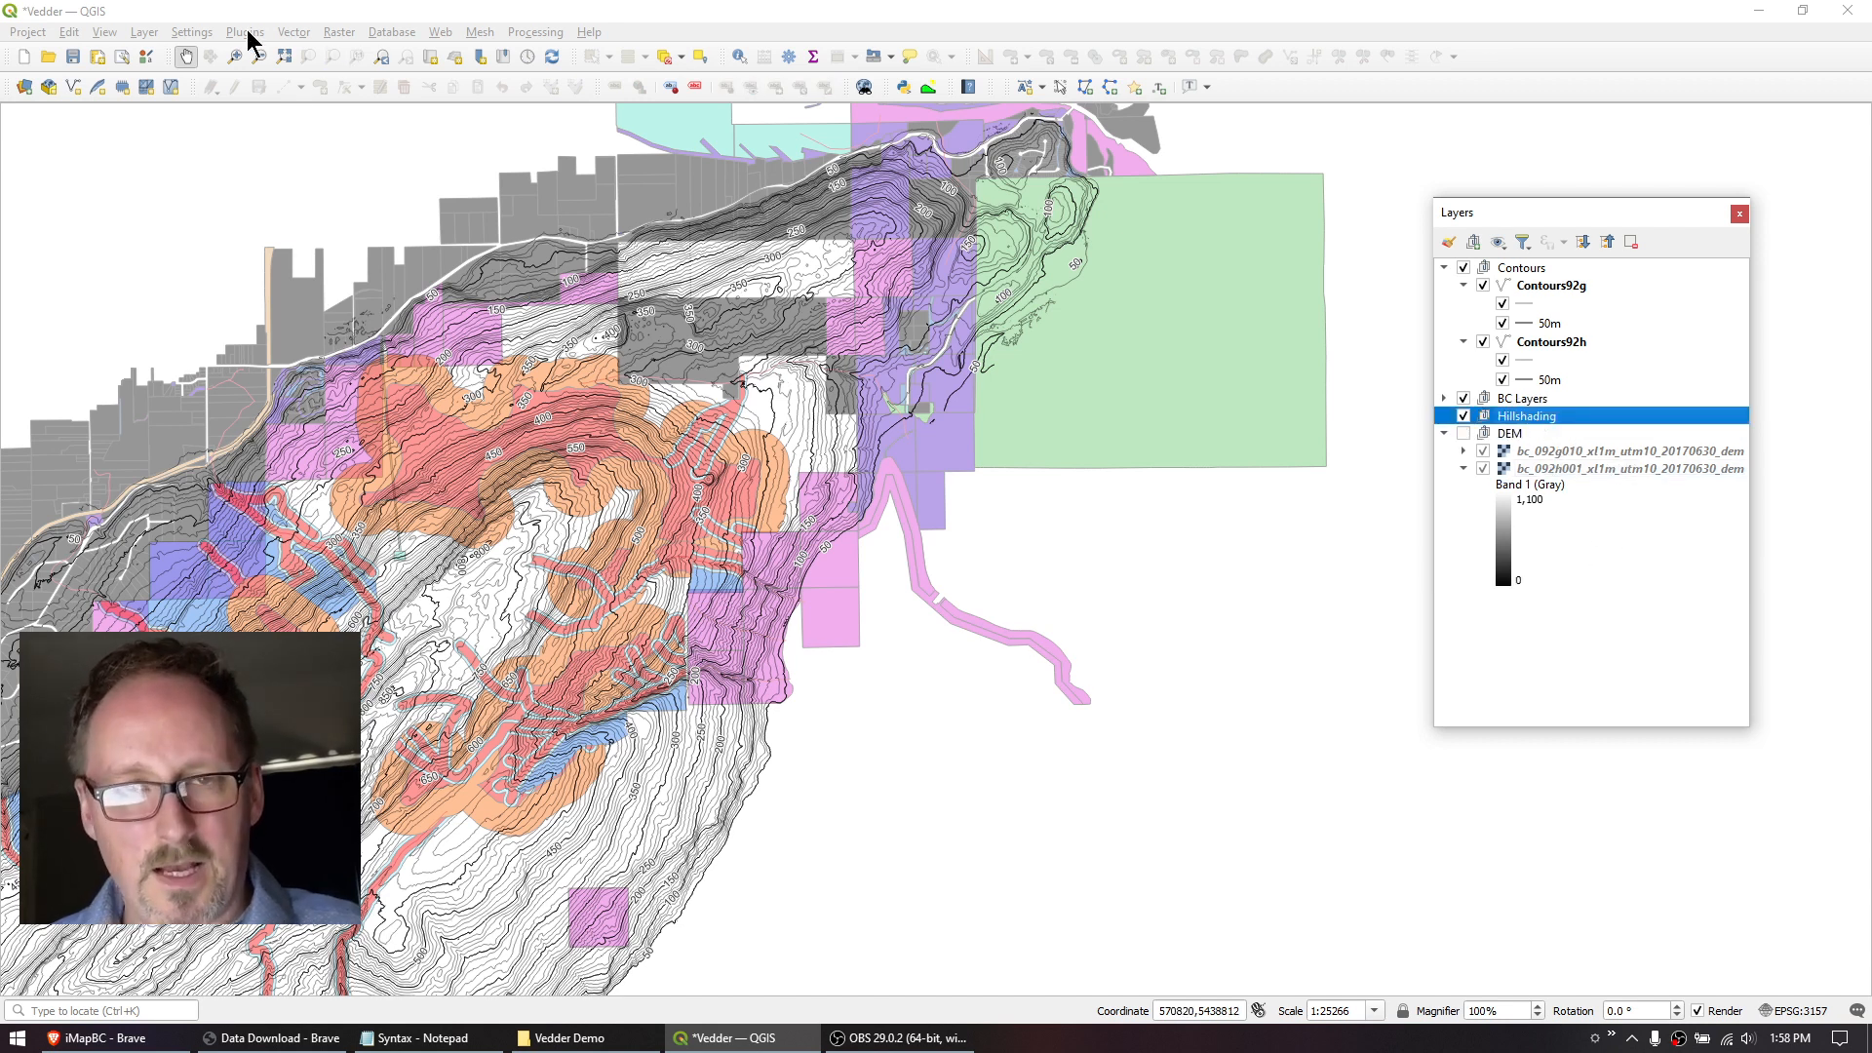
Set up a Hillshade analysis of the bc_092g010_xl1m_utm10_20170630_dem raster with the light azimuth at 135.
click(338, 32)
mouse_move(381, 102)
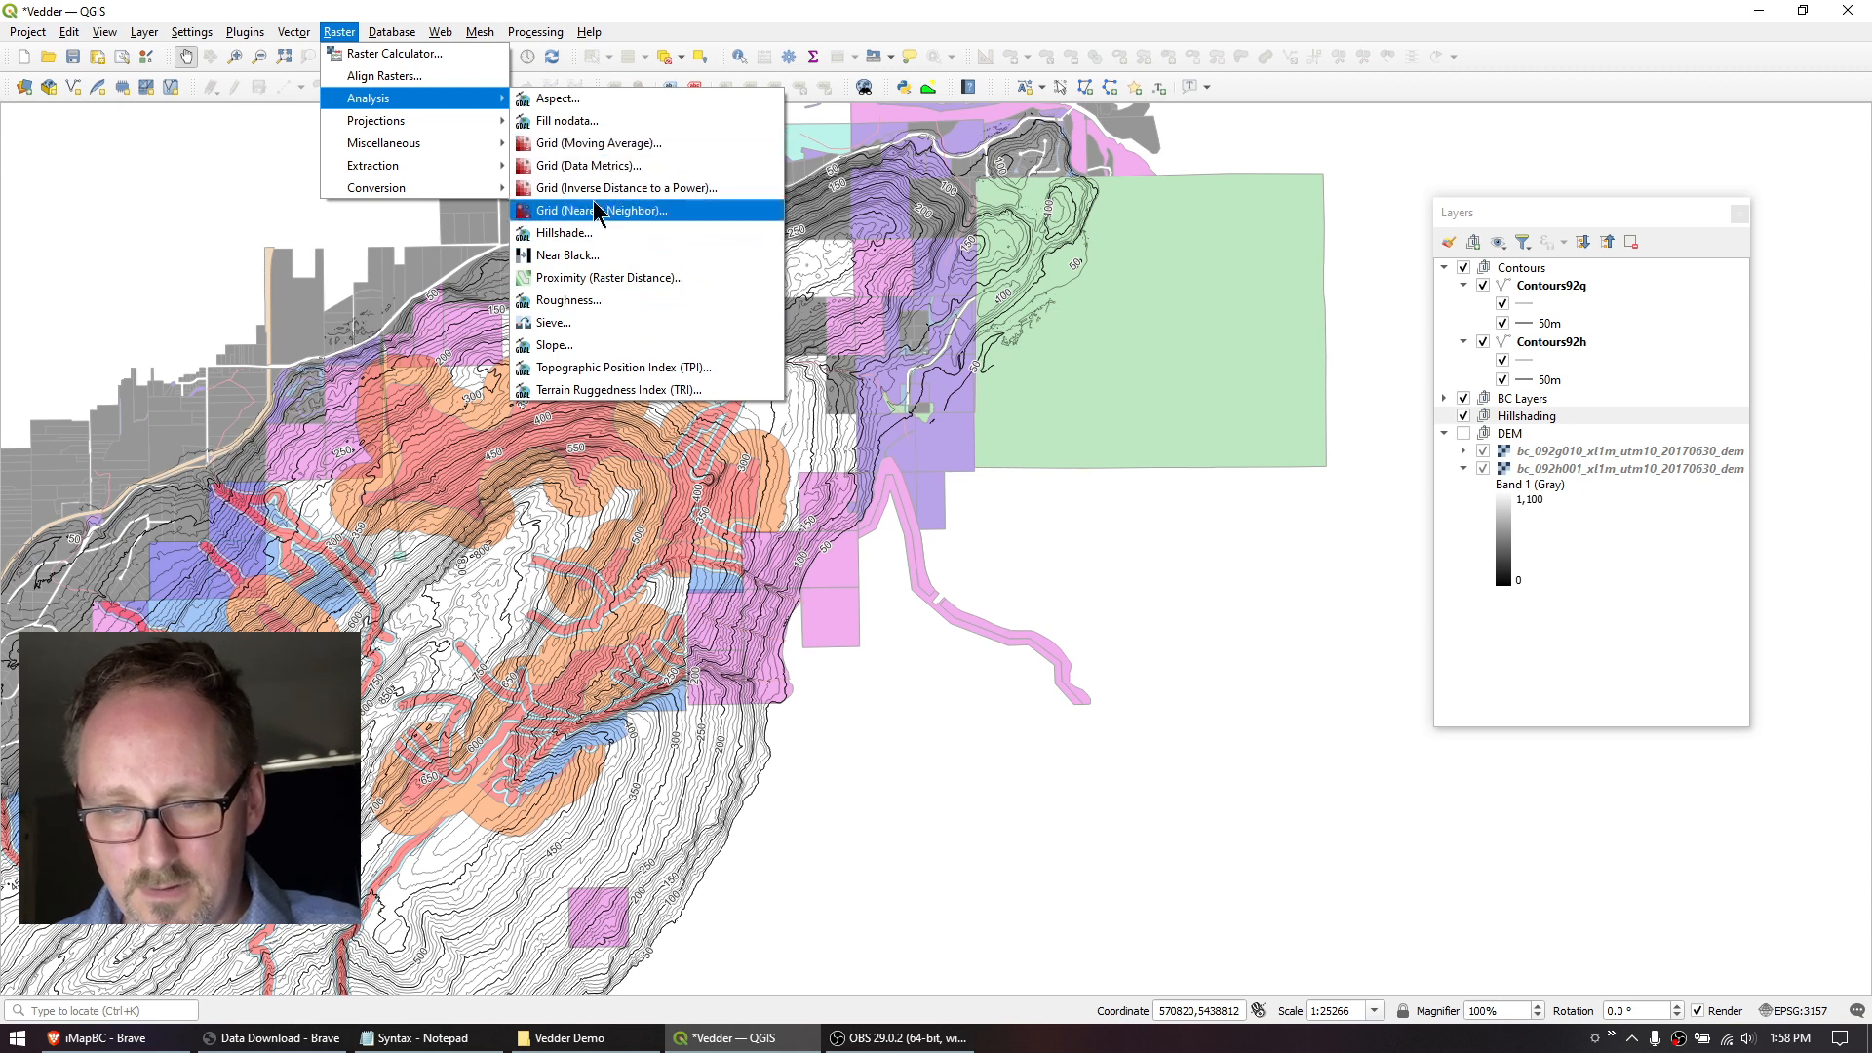
click(581, 237)
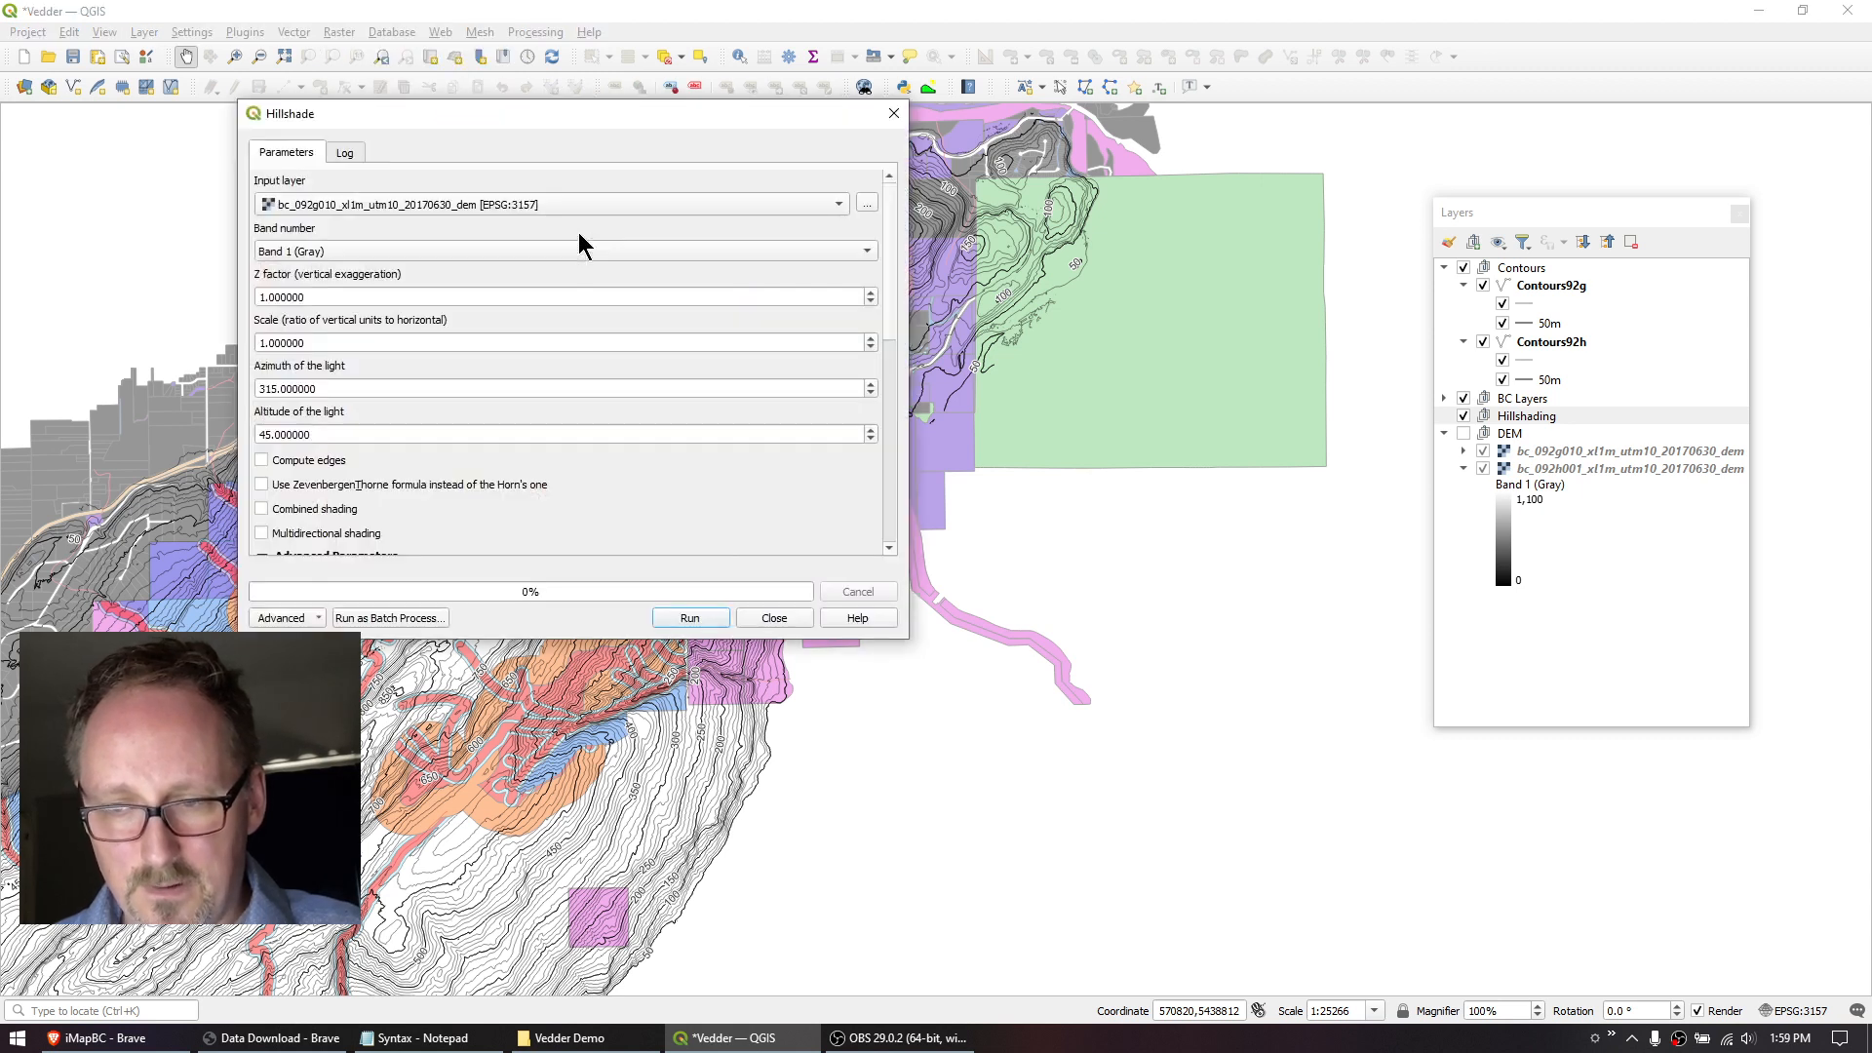
click(464, 205)
click(461, 203)
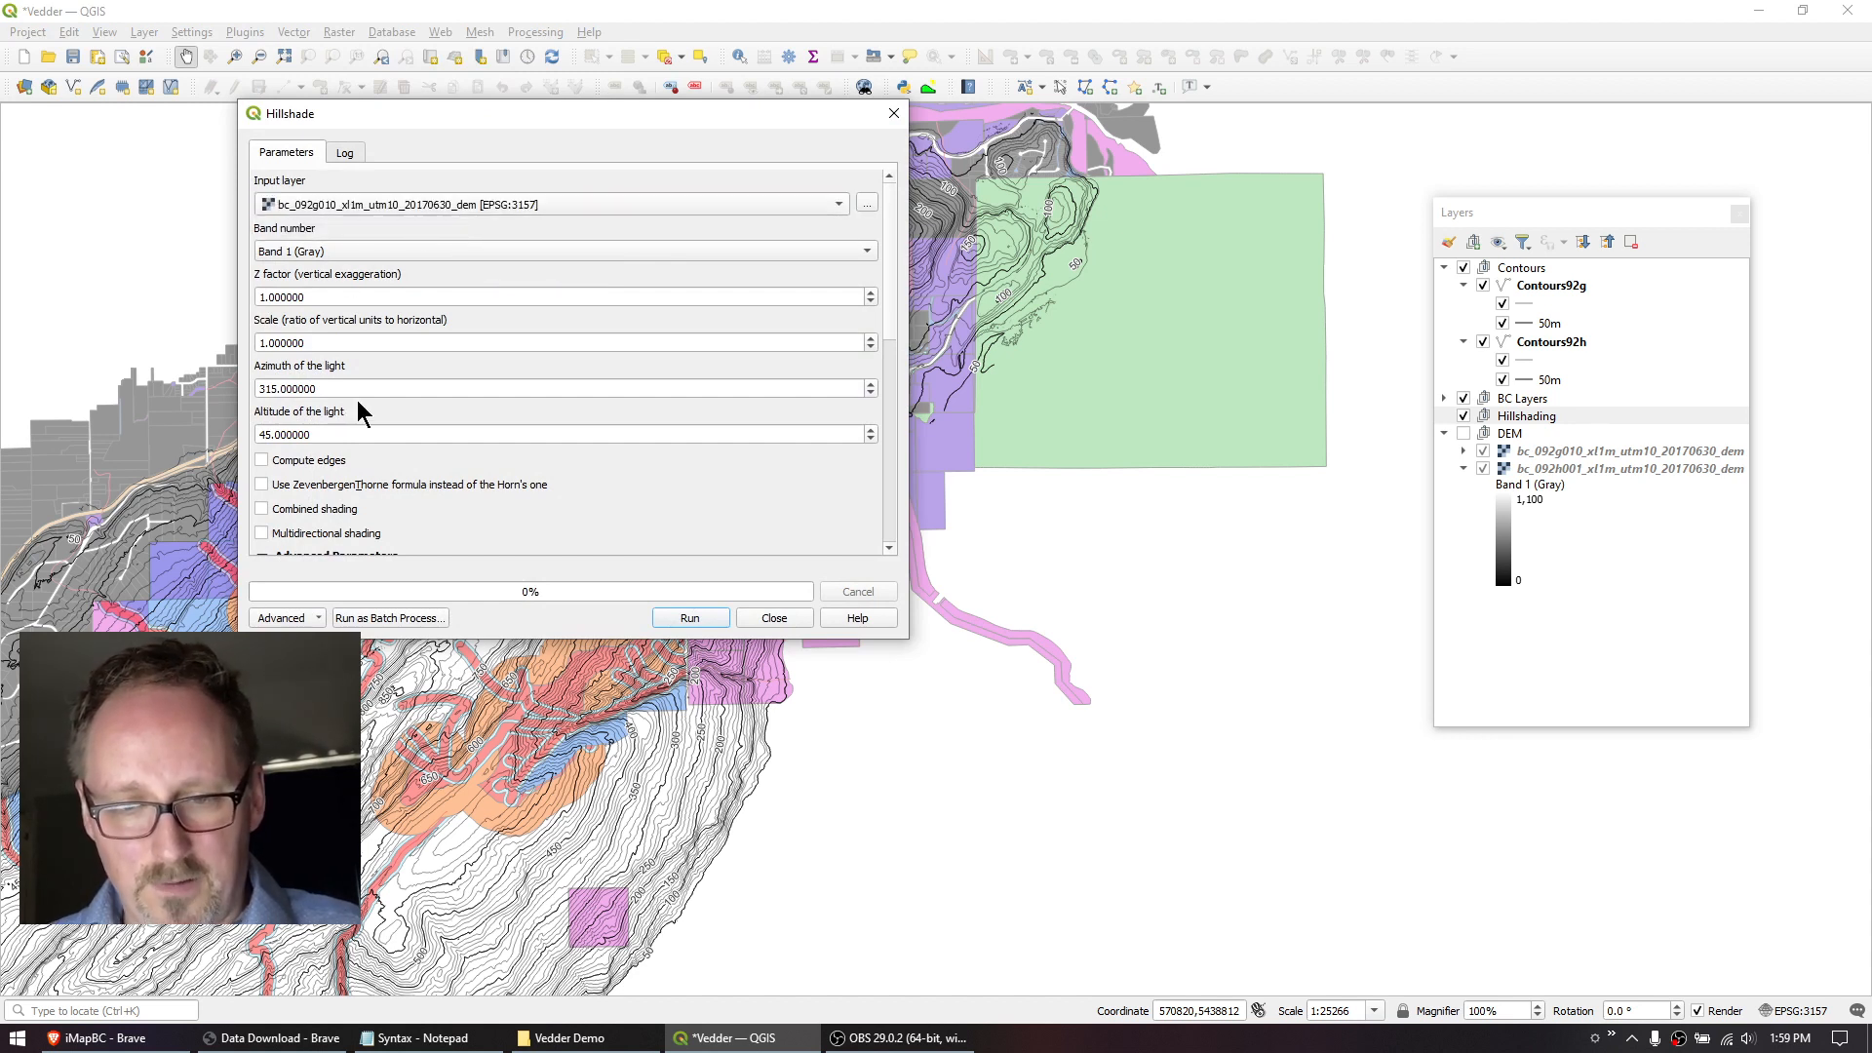
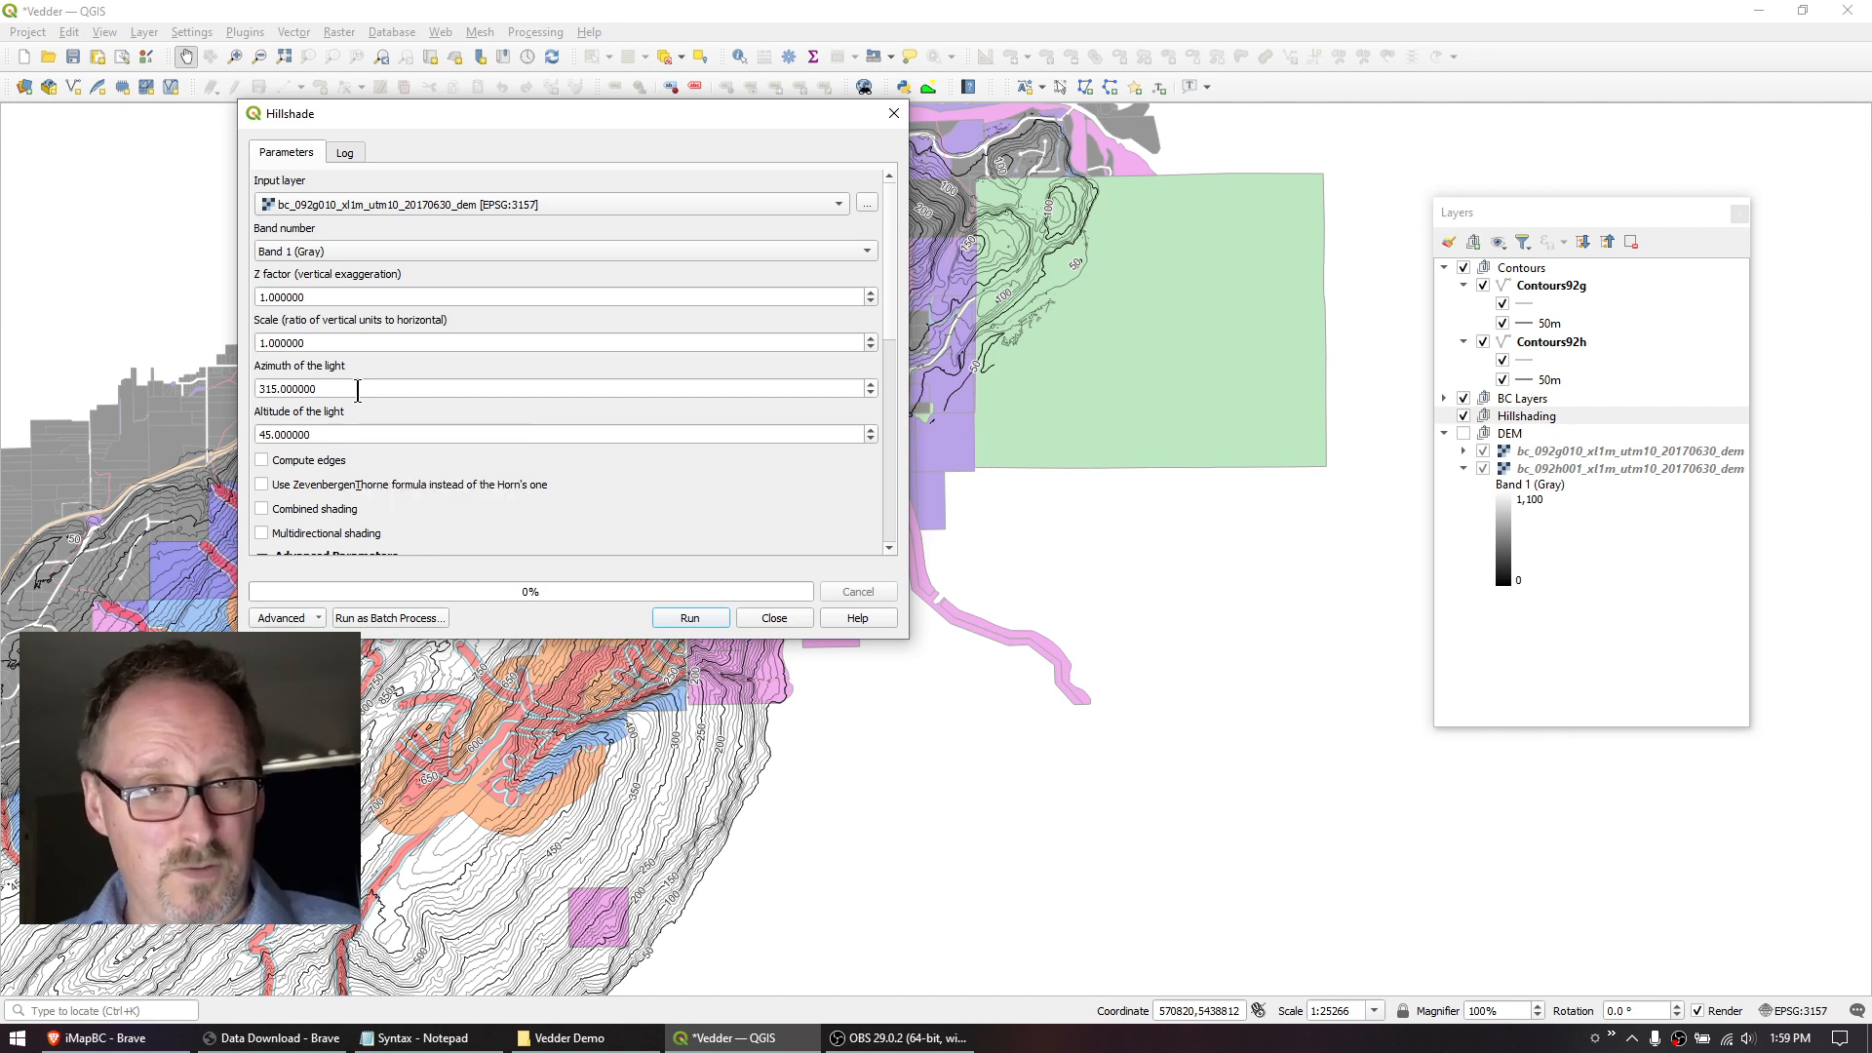
drag(358, 390, 234, 382)
text(135)
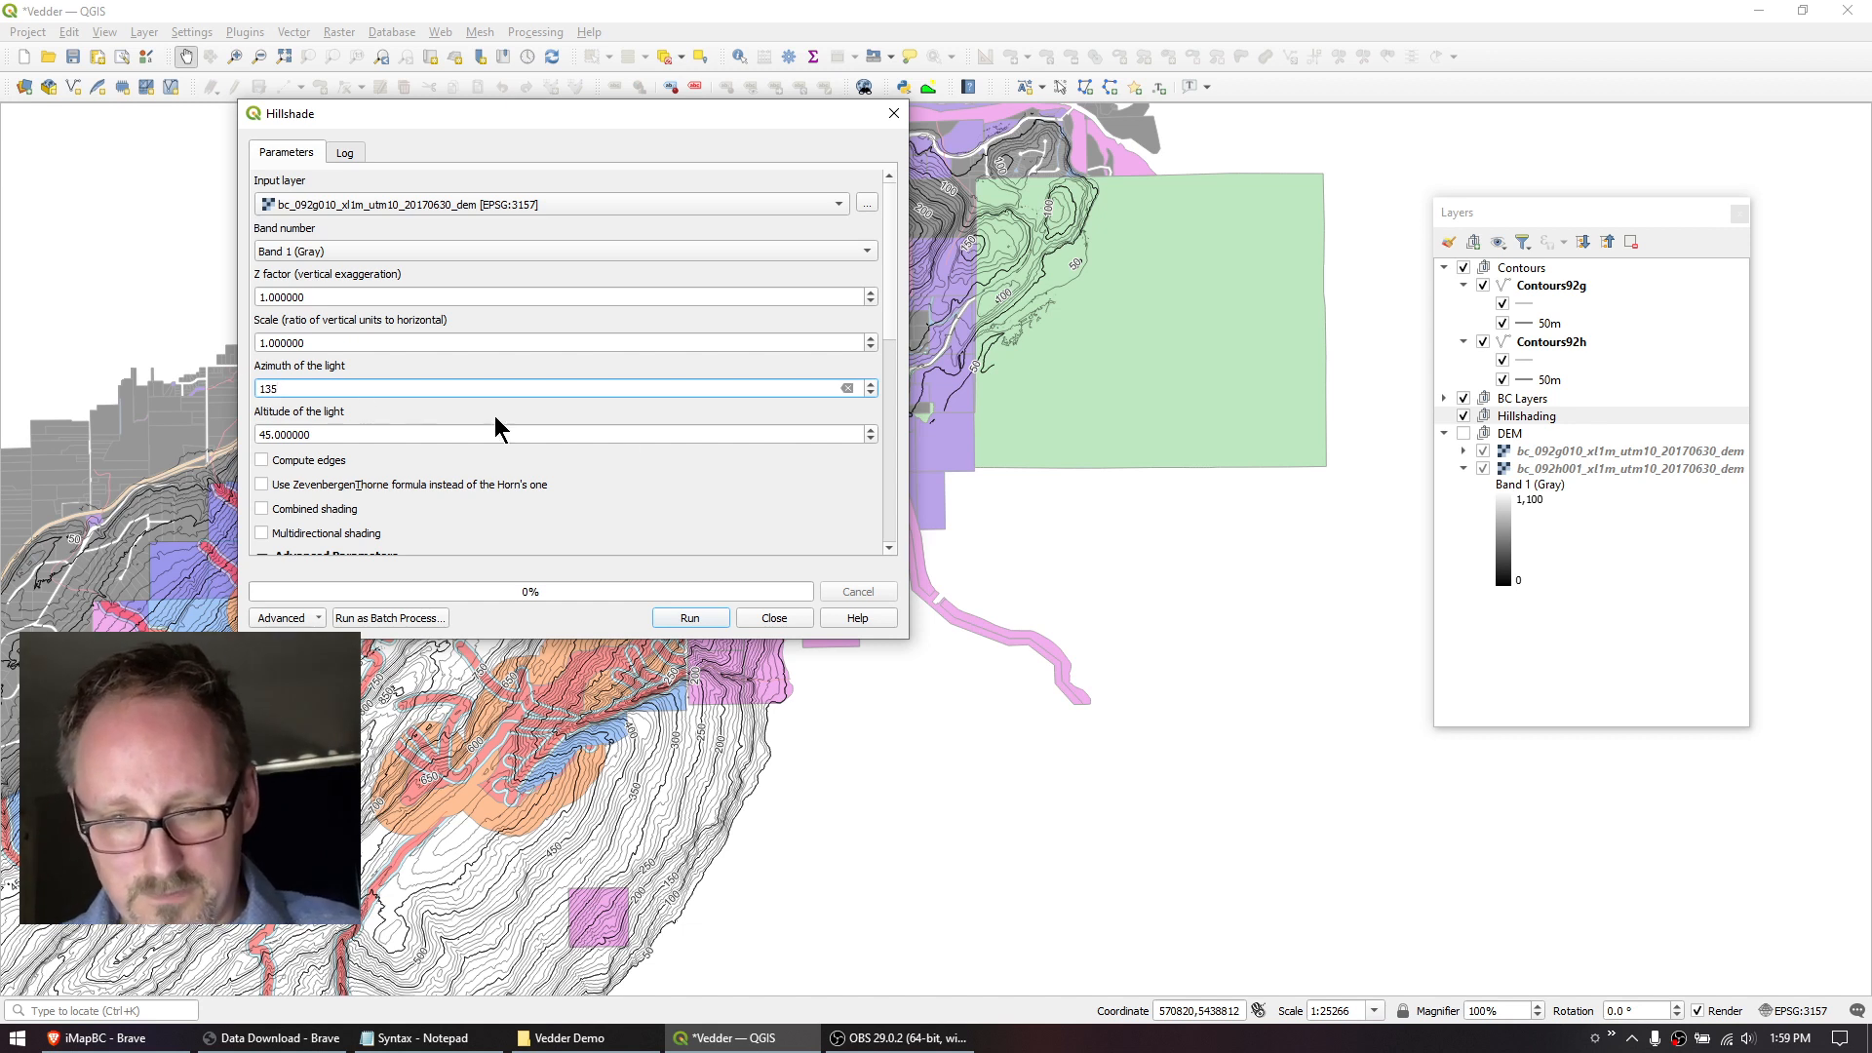
Set the hillshade output to a TIF file named Hillshade92g in the Vedder Demo folder and run the analysis.
click(891, 526)
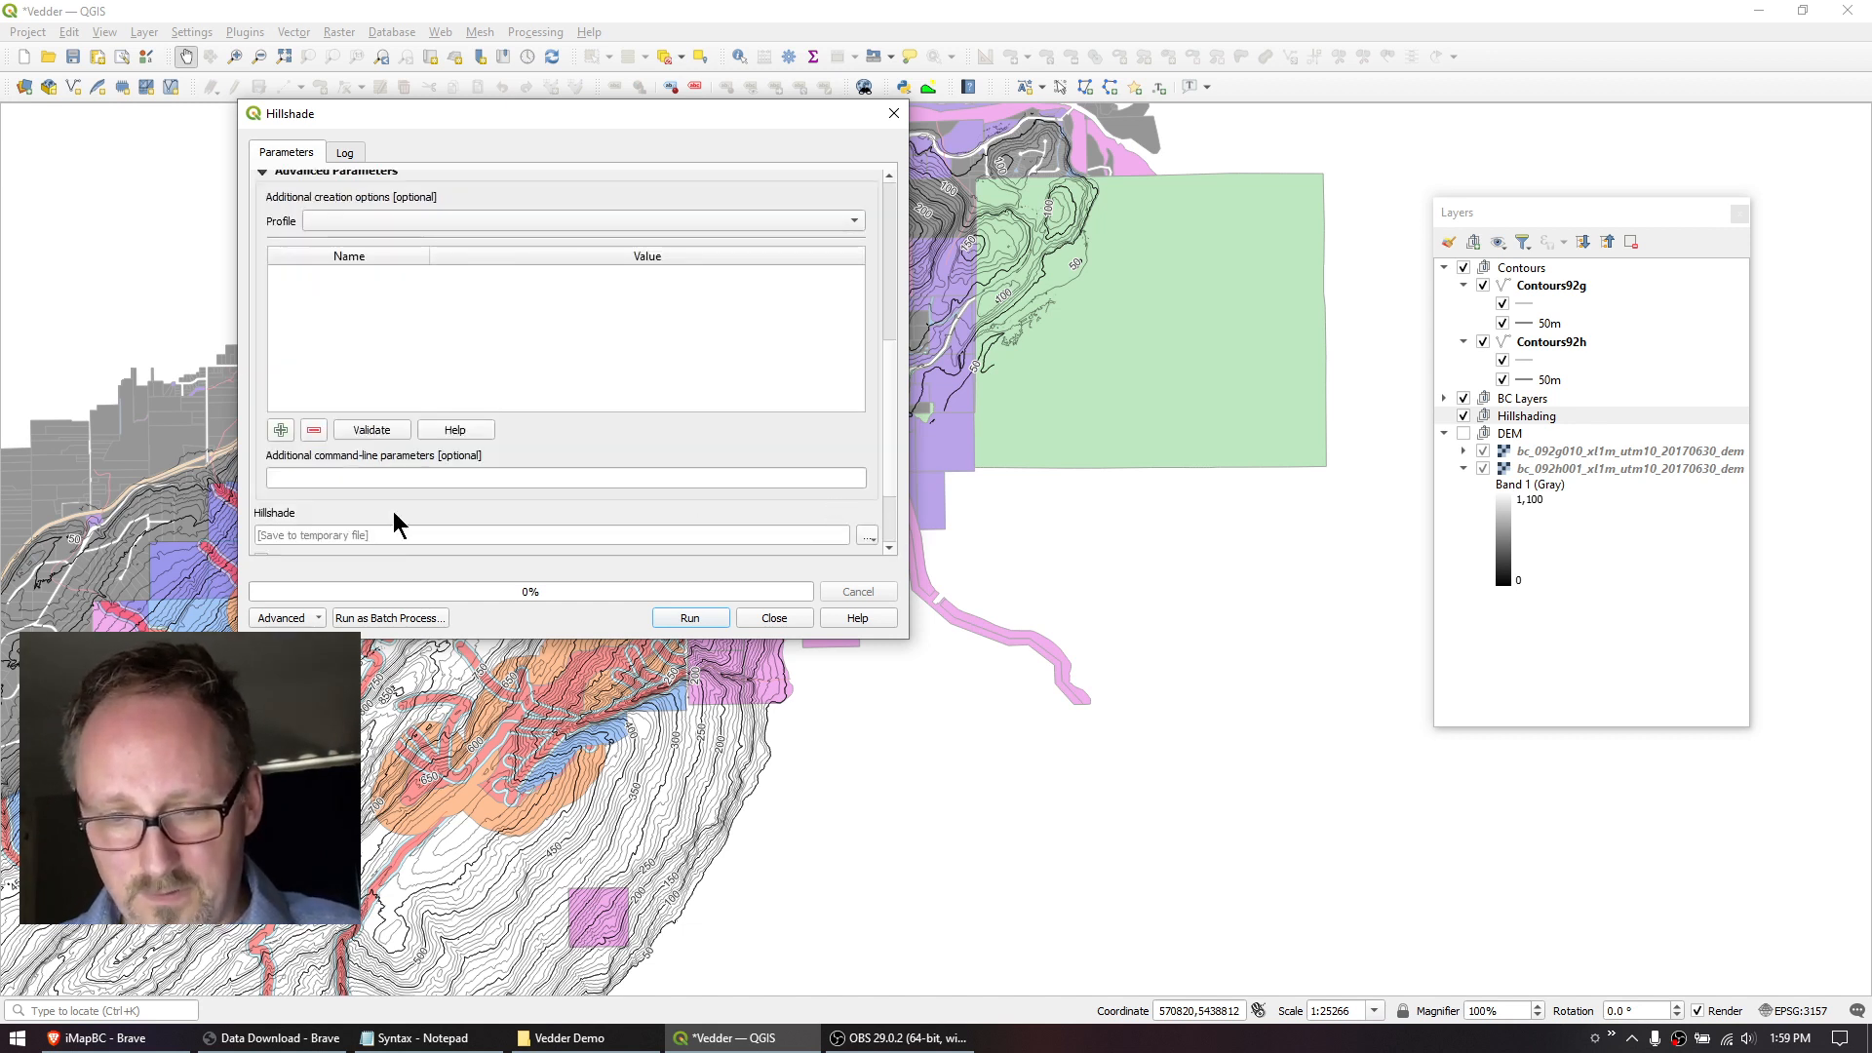
click(868, 536)
click(902, 582)
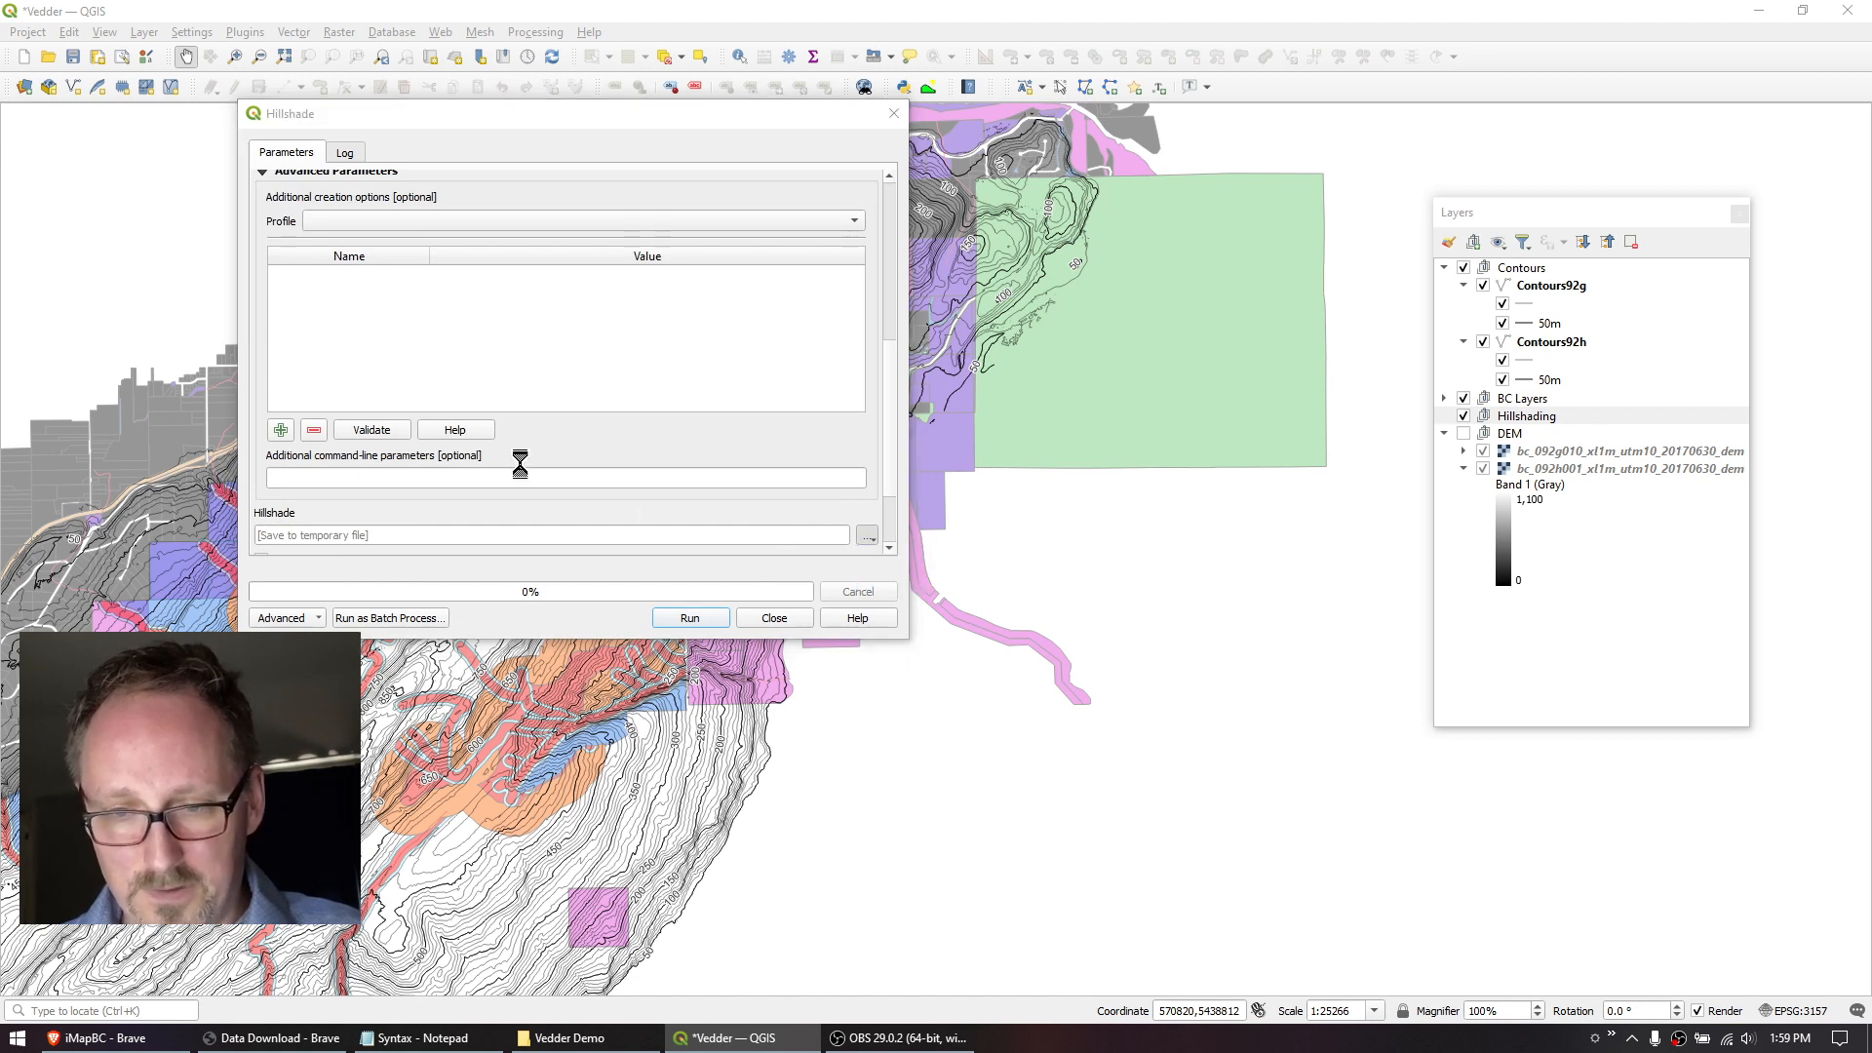
text(Hillshade92g)
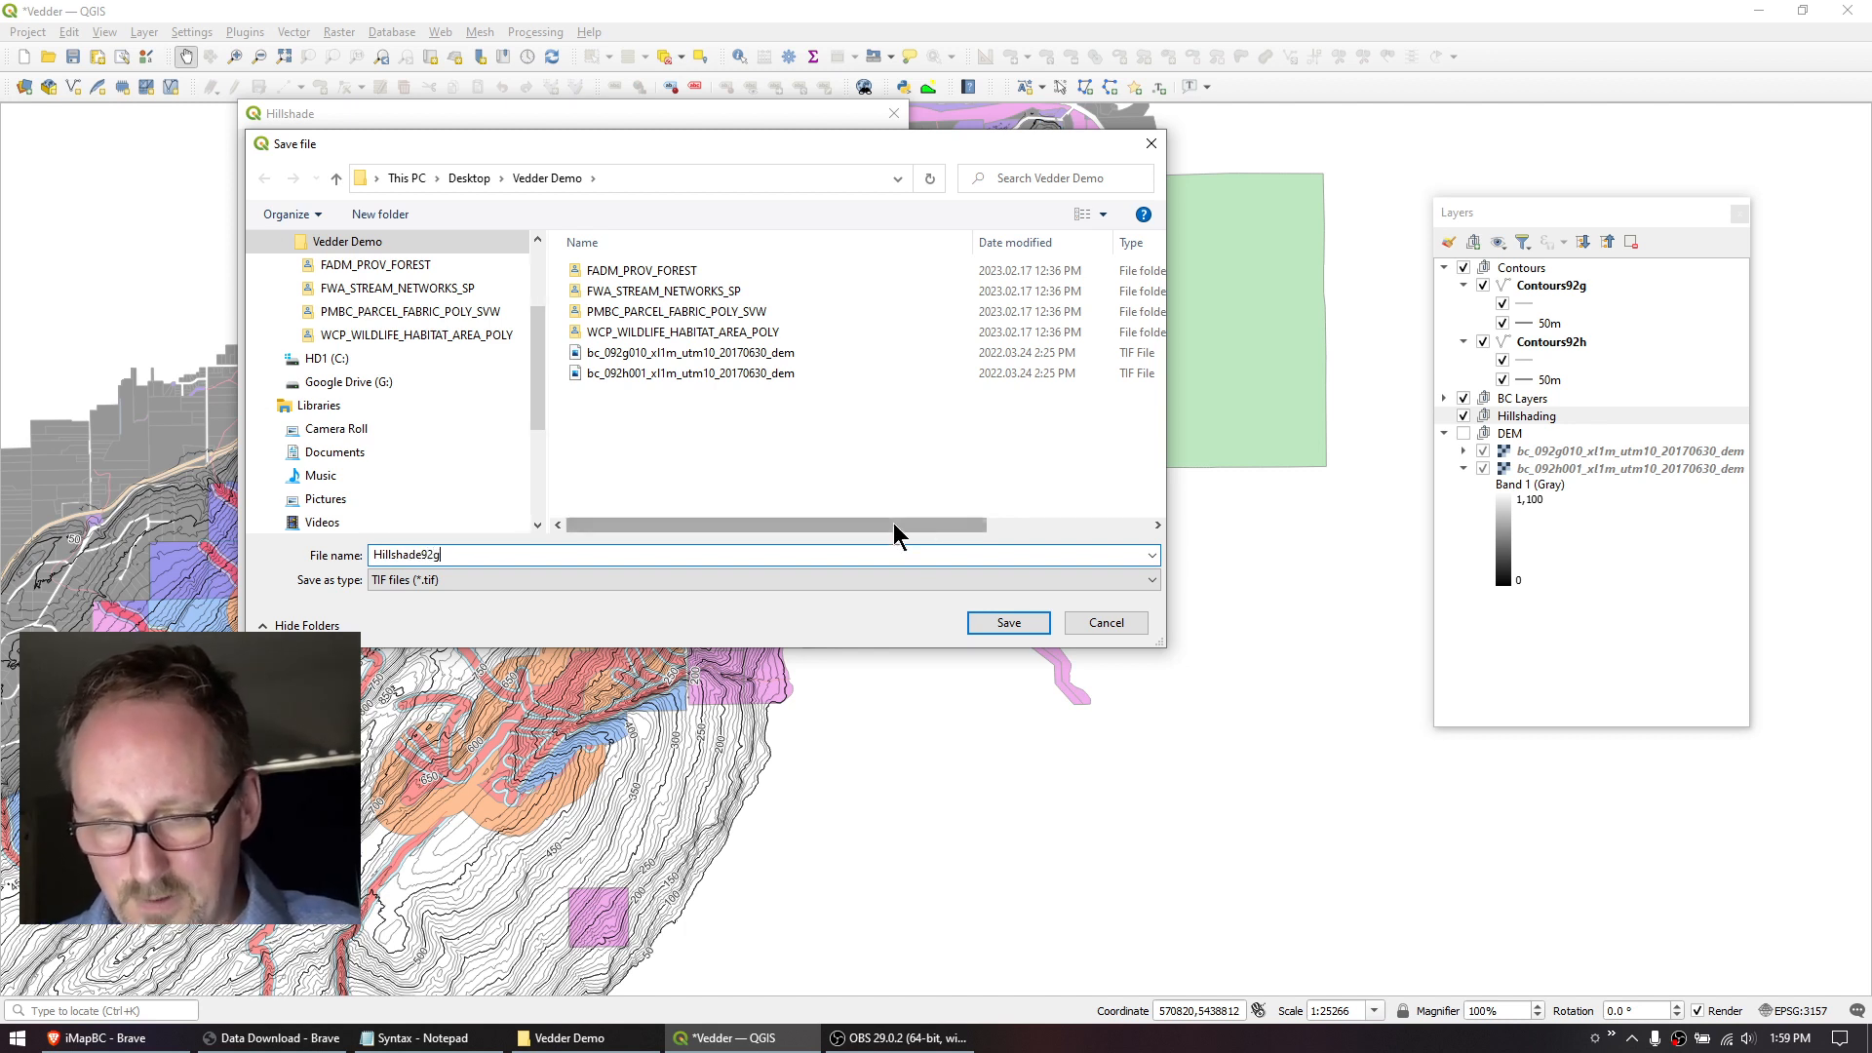
click(1006, 621)
click(684, 619)
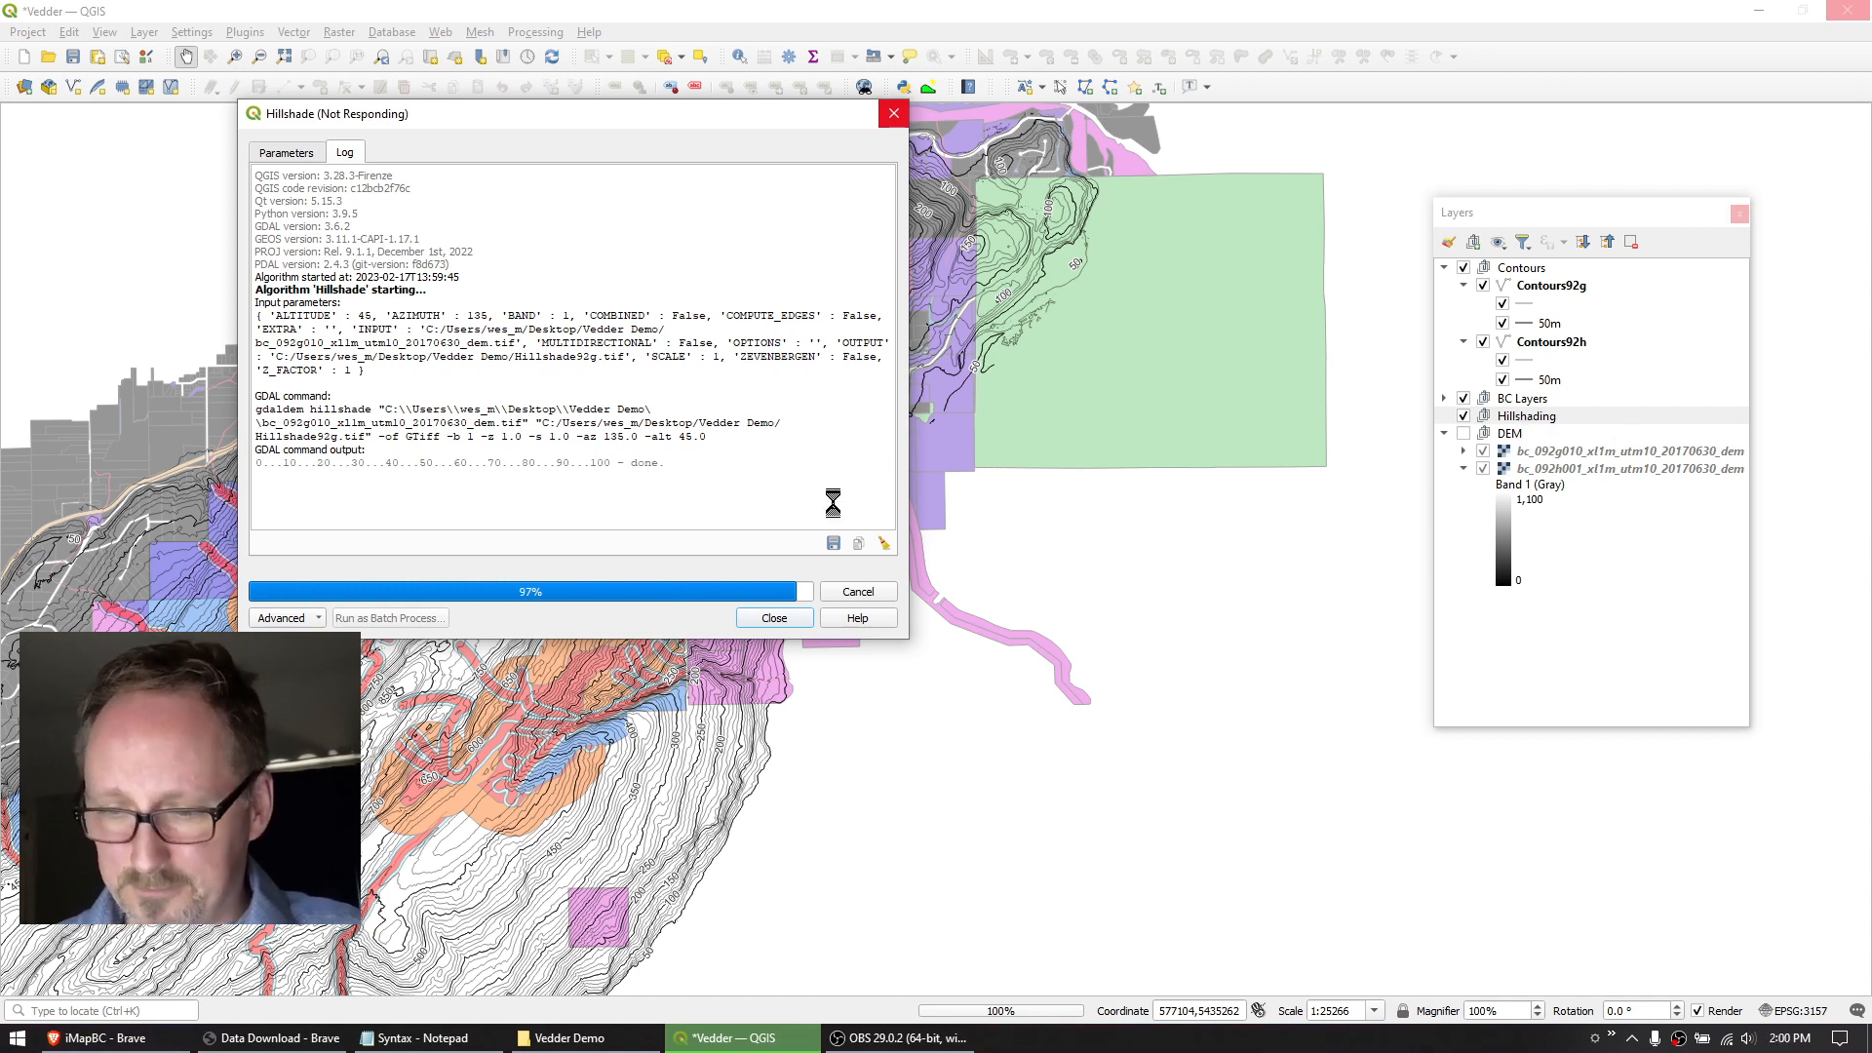
click(773, 618)
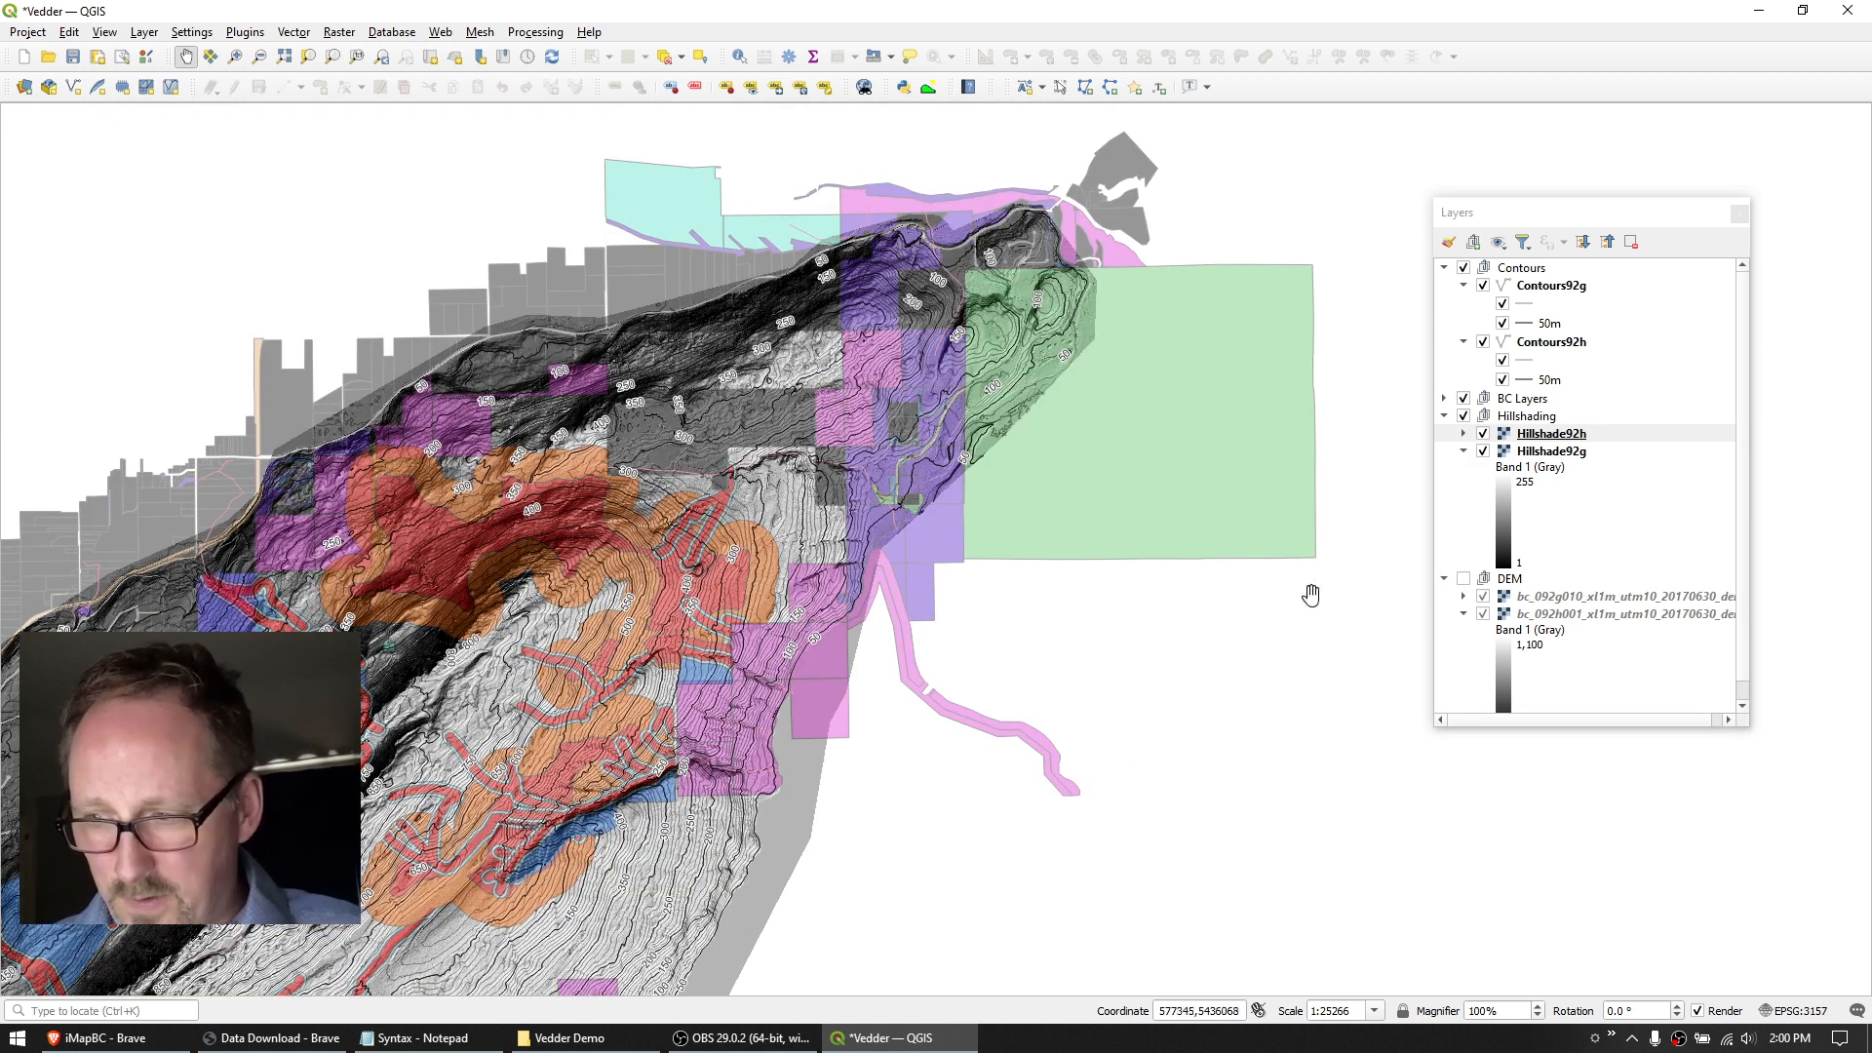
Create a layer group named Slope and place it directly above the Hillshading group.
click(1464, 415)
click(1463, 416)
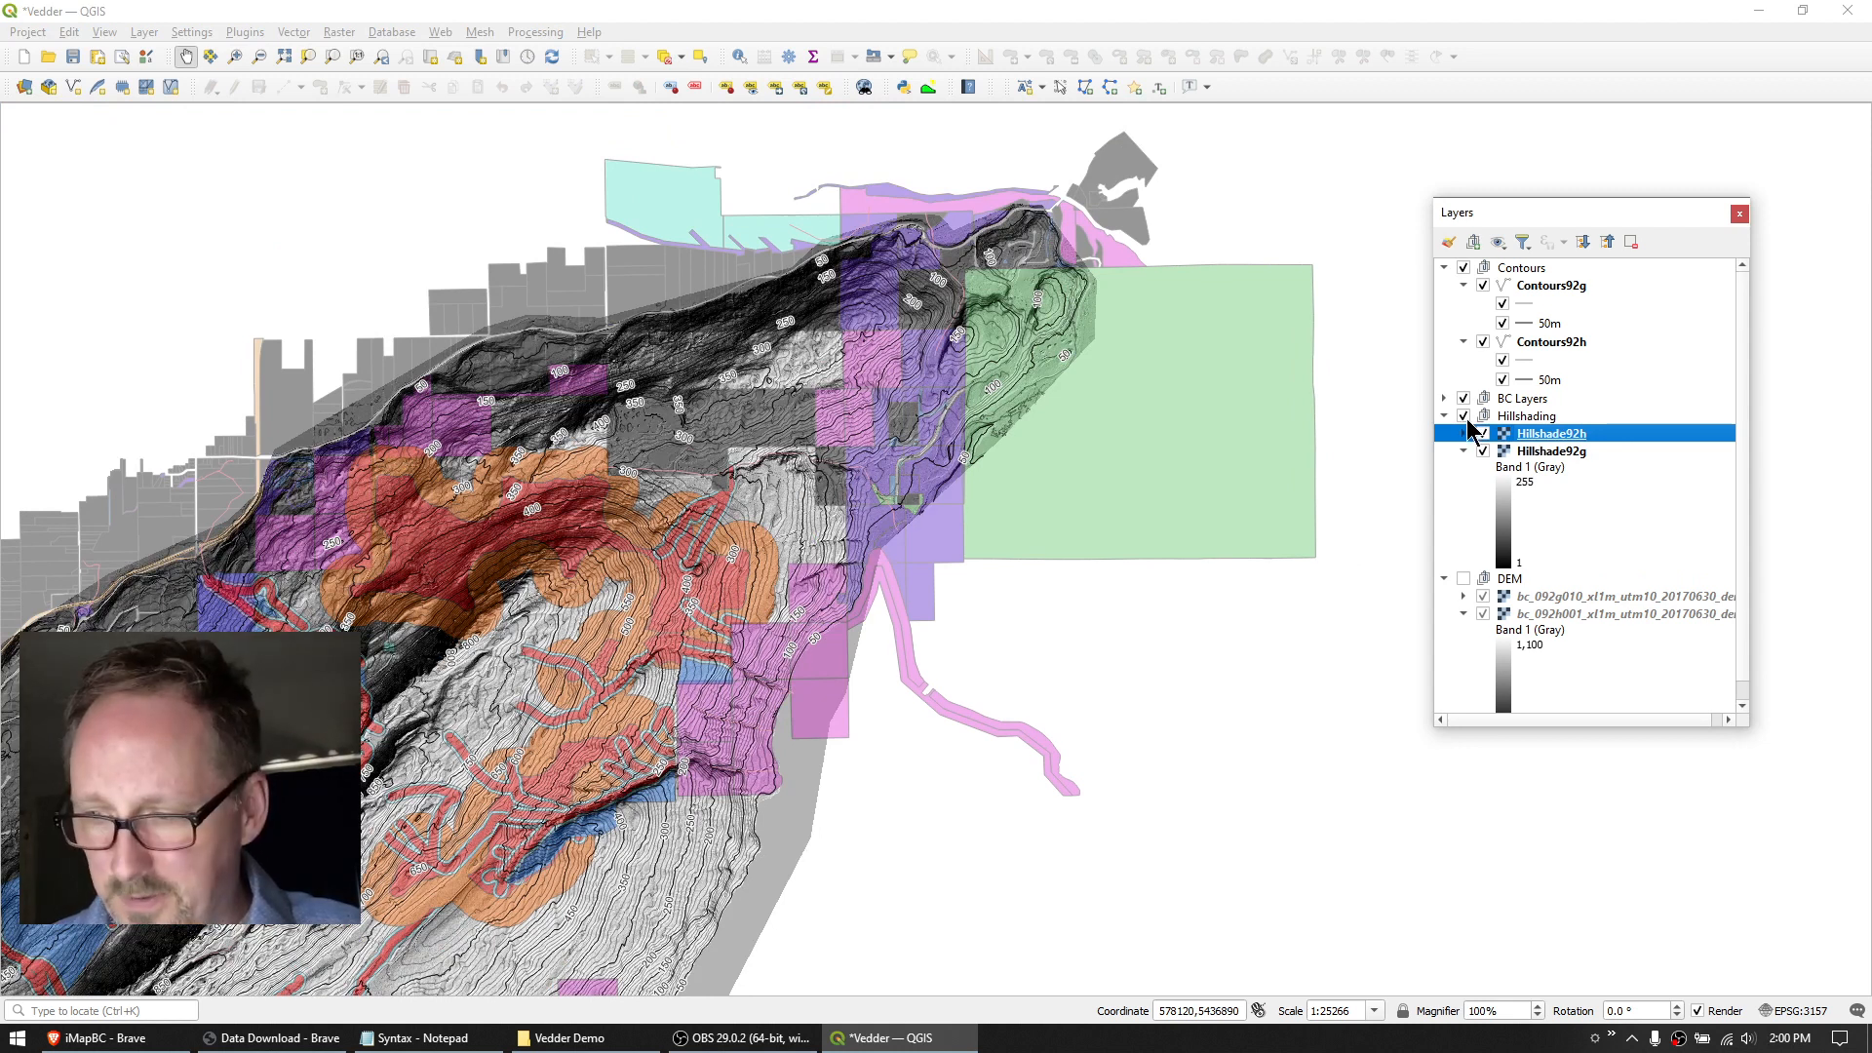
click(1518, 417)
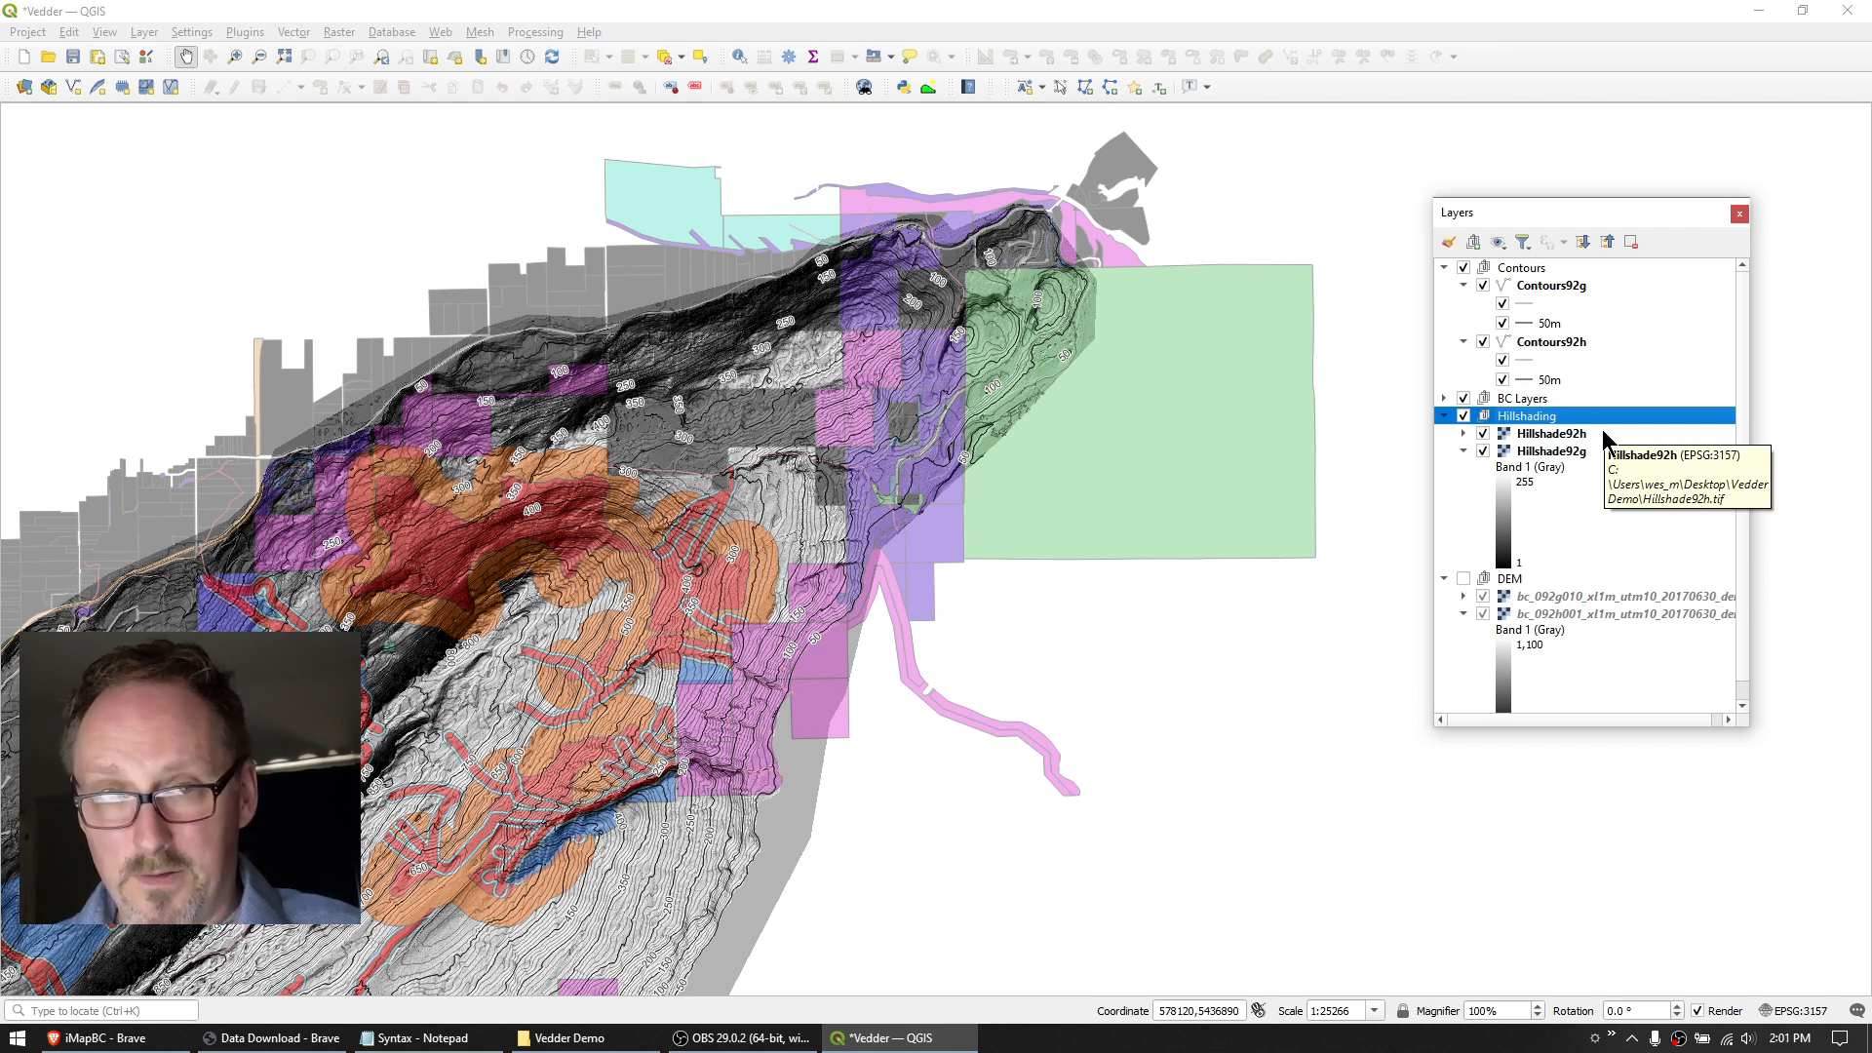
click(1474, 242)
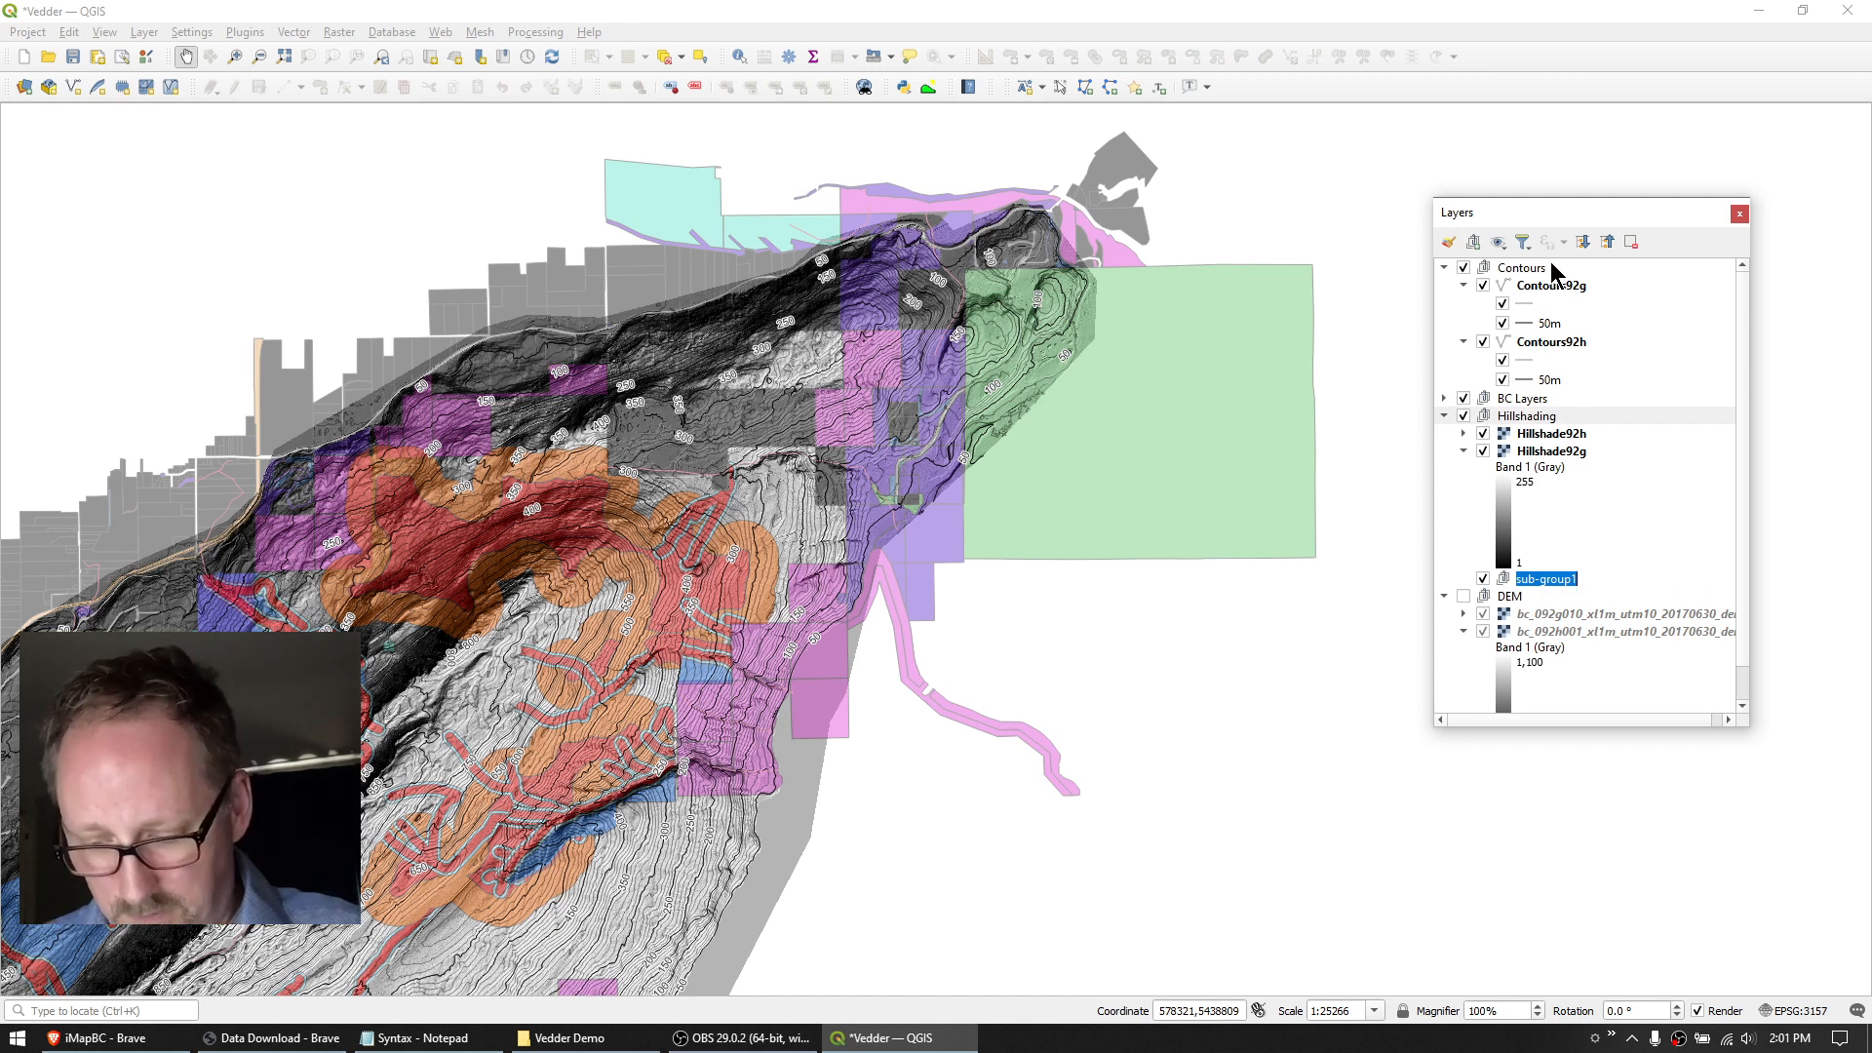
text(Slope)
key(Return)
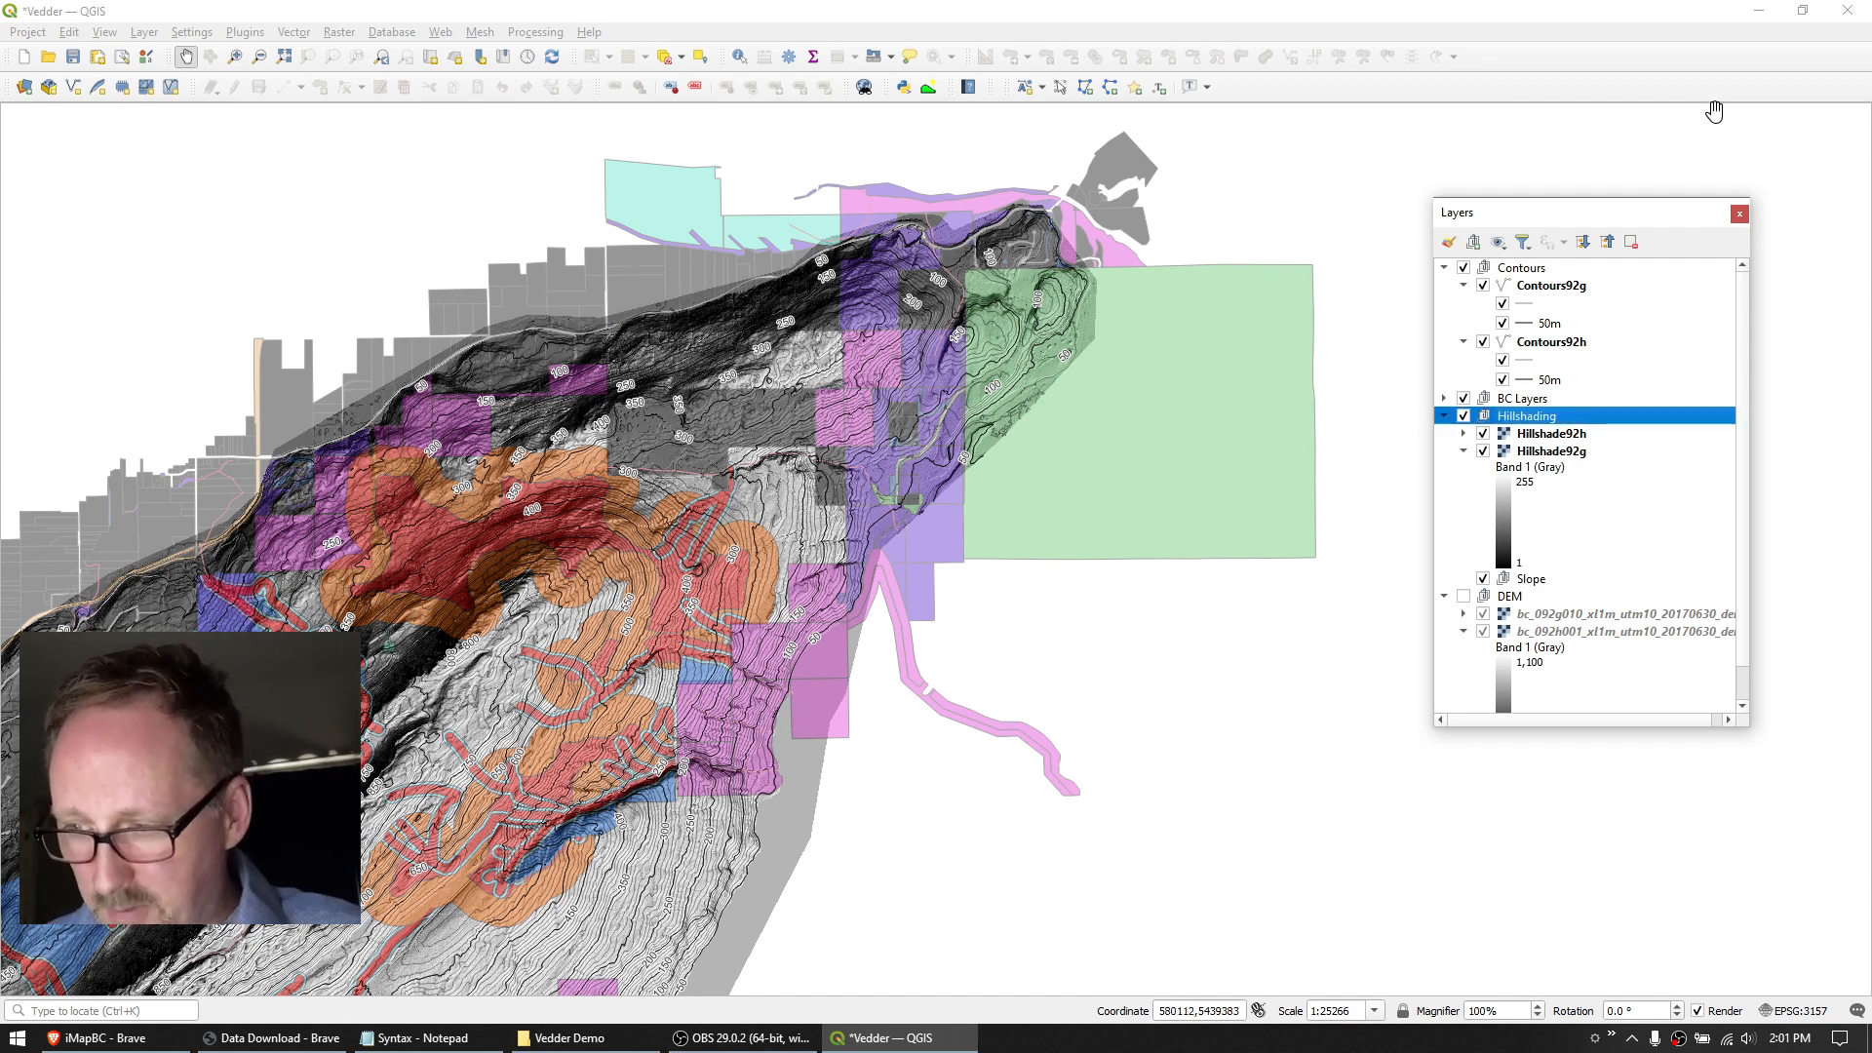
drag(1529, 581, 1540, 417)
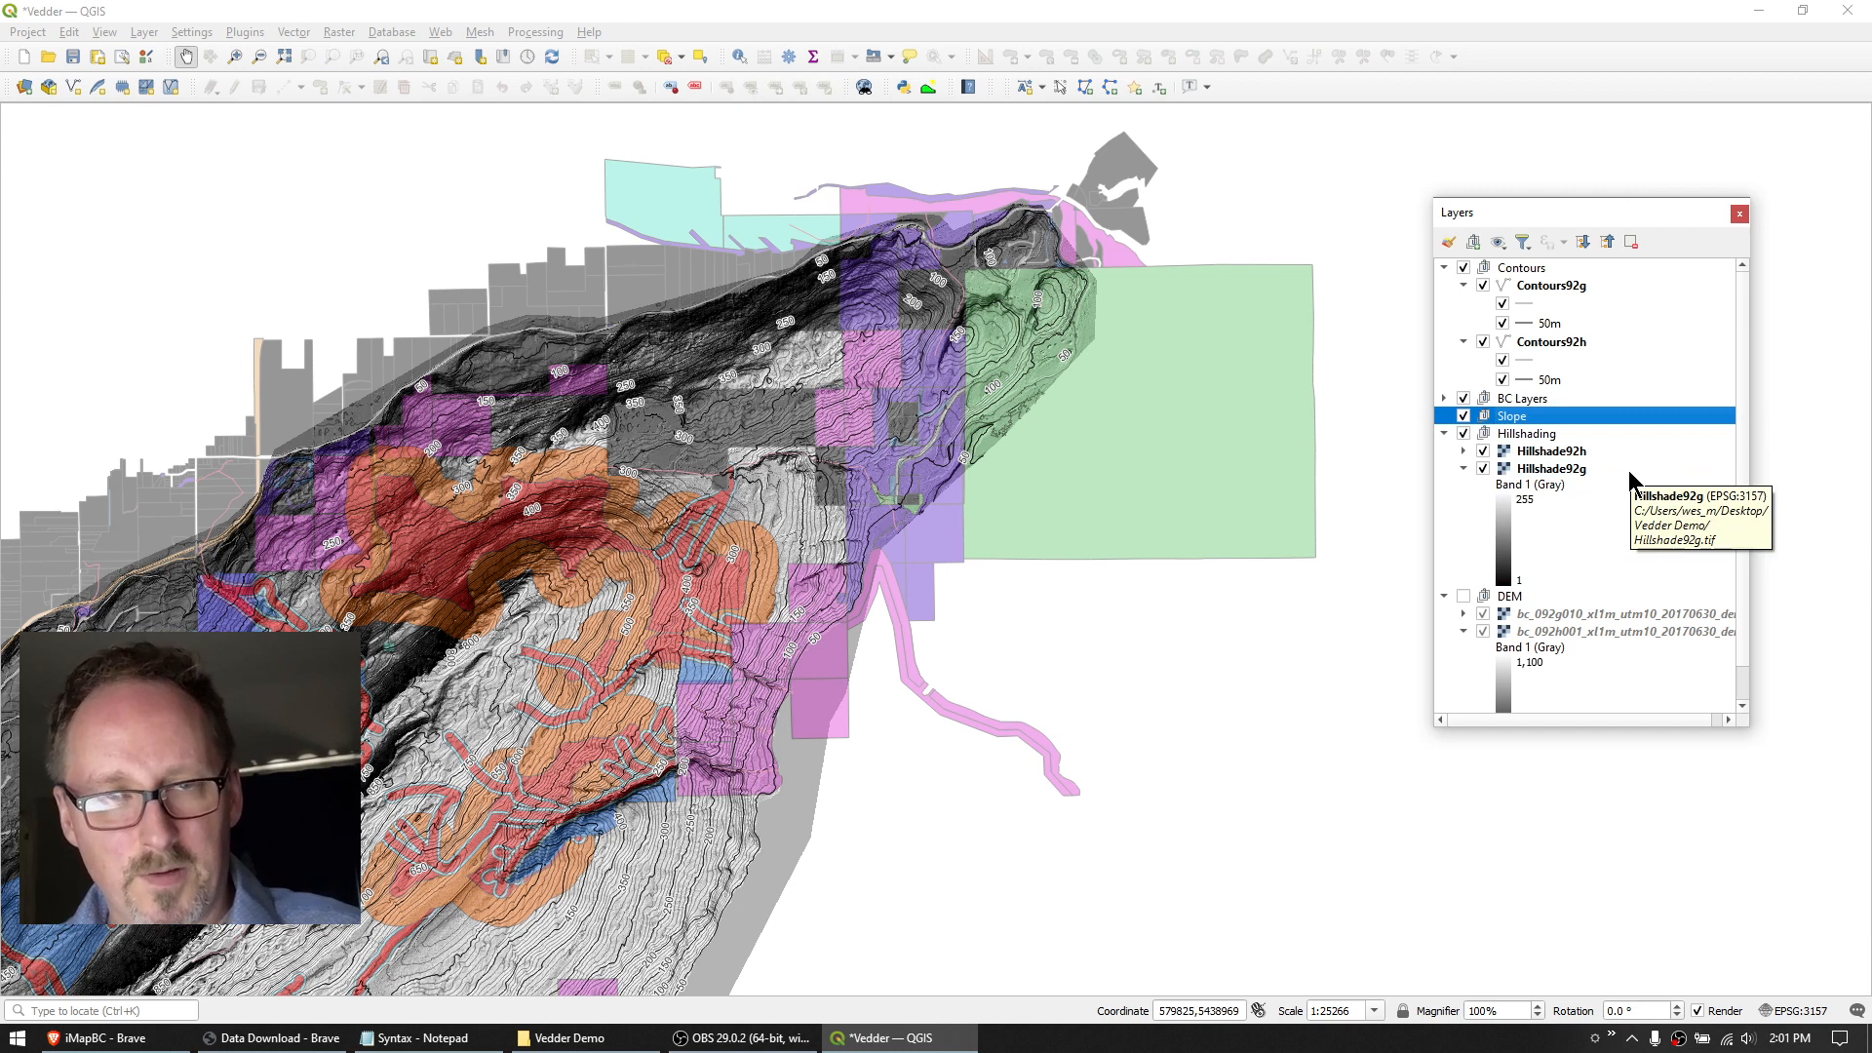
Set up a Slope analysis of the bc_092g010_xl1m_utm10_20170630_dem raster with slope expressed as percent.
click(317, 6)
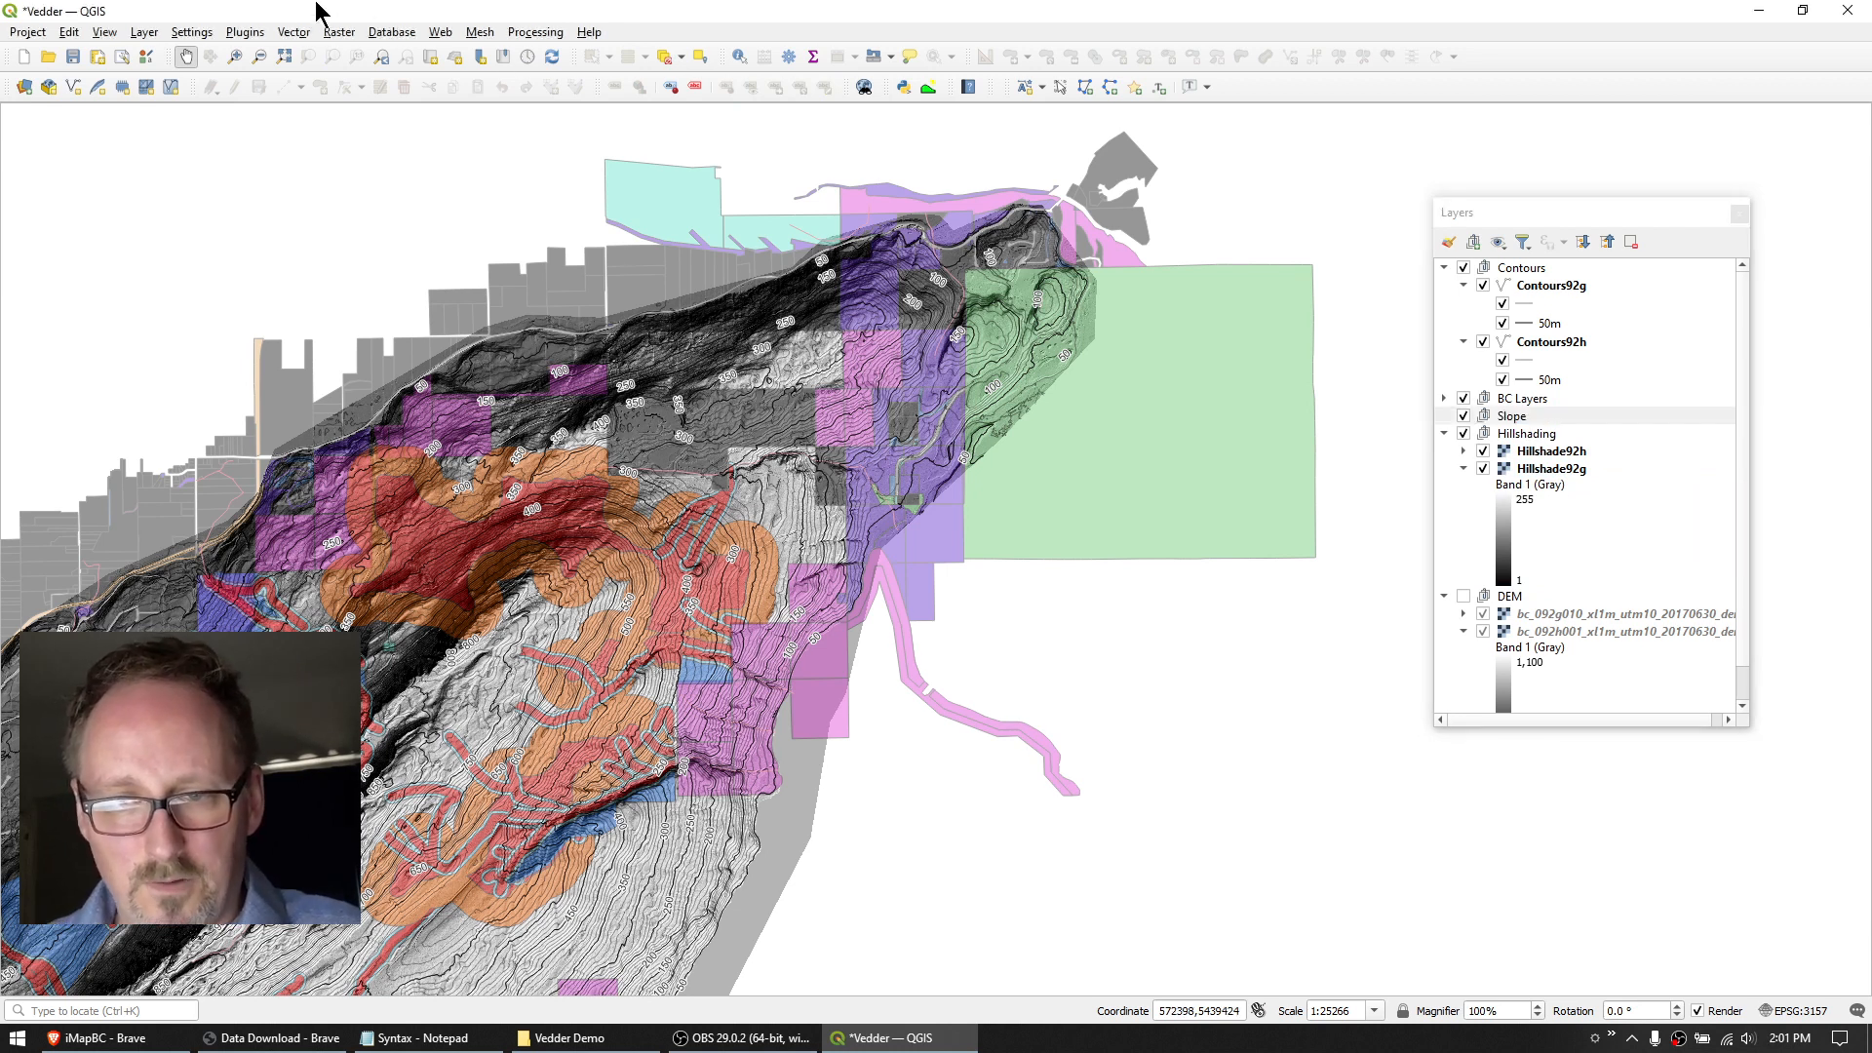
click(339, 32)
mouse_move(369, 99)
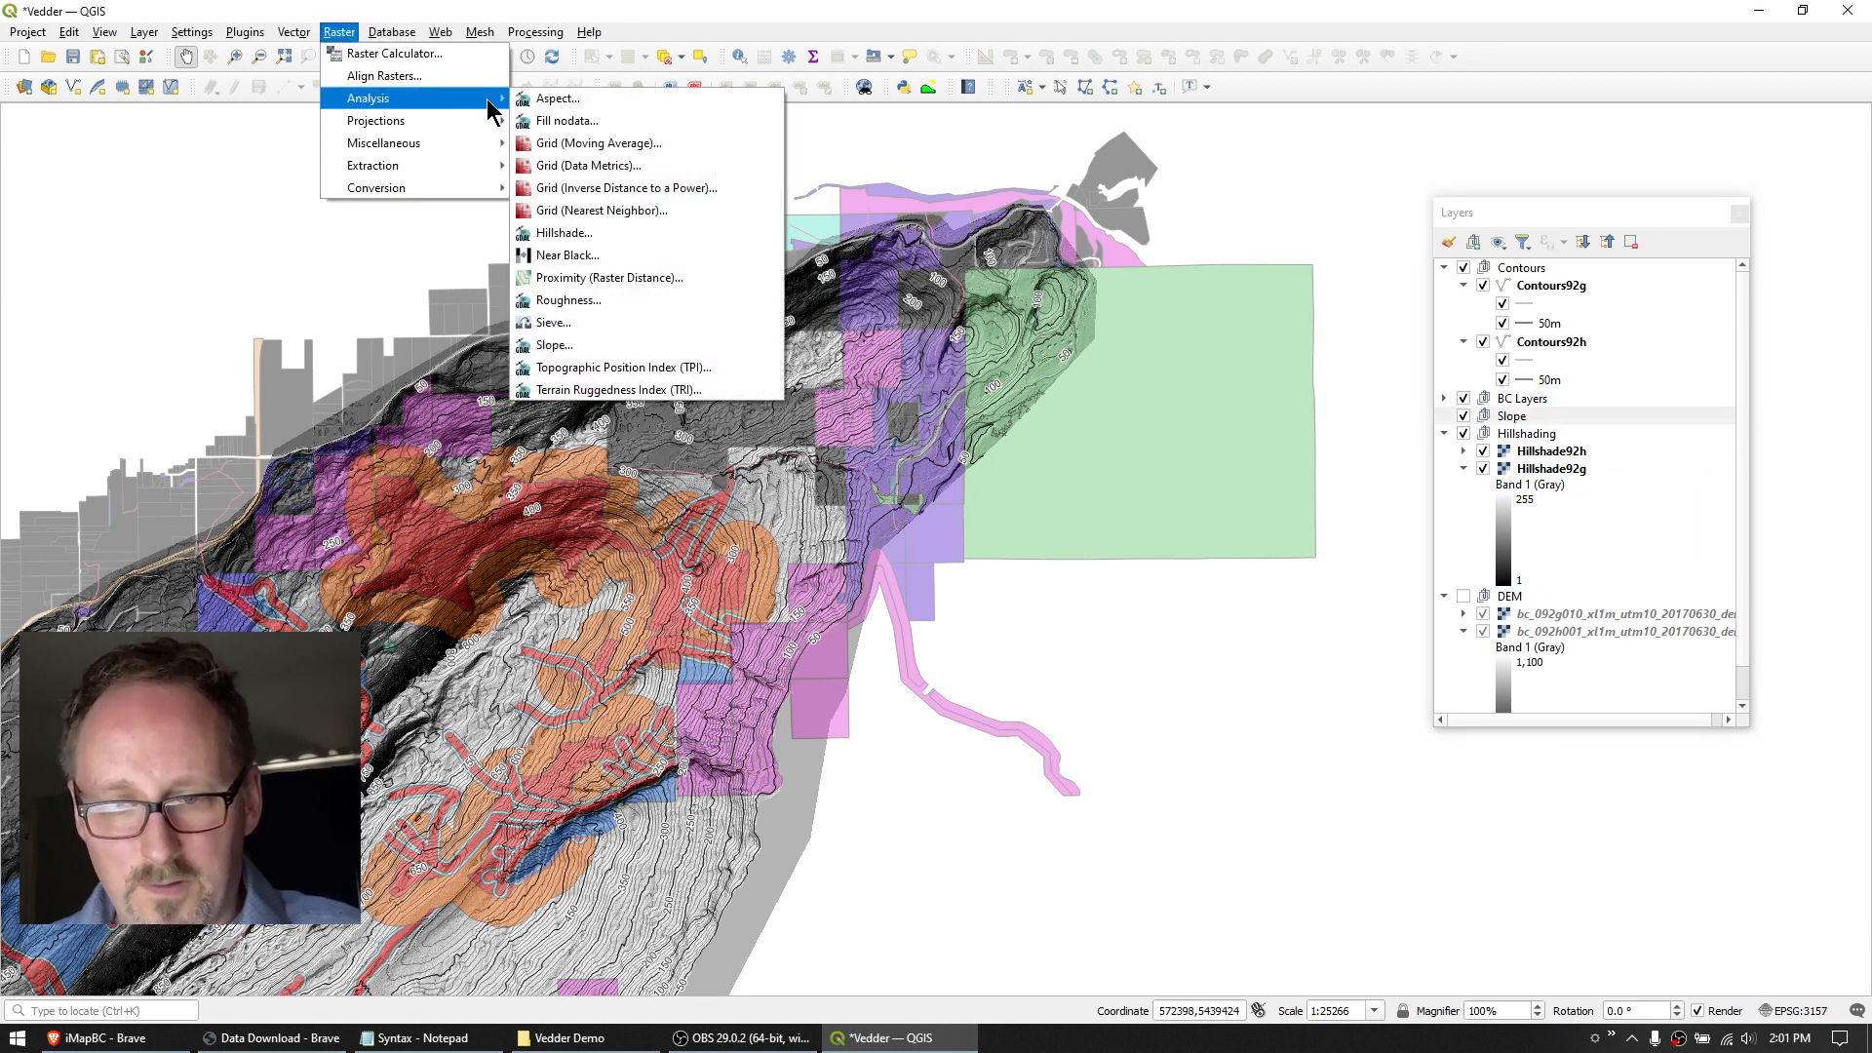
click(553, 345)
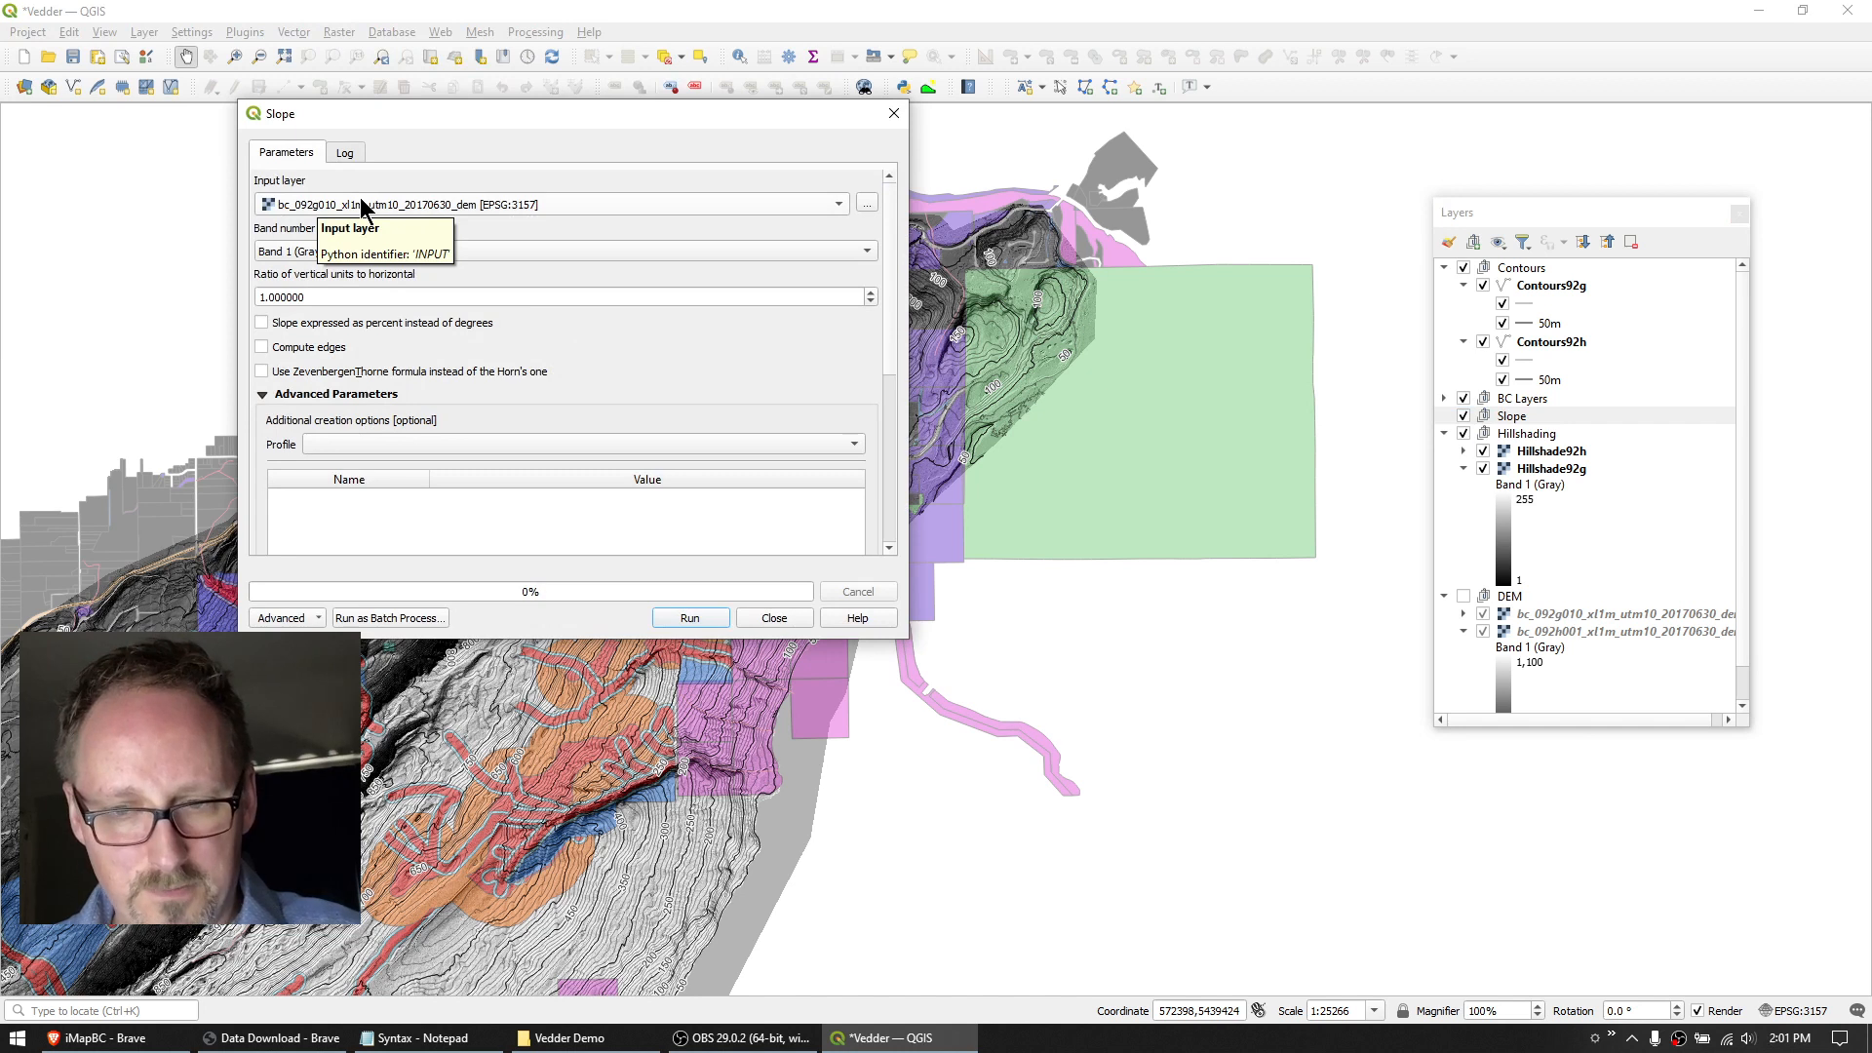
click(282, 325)
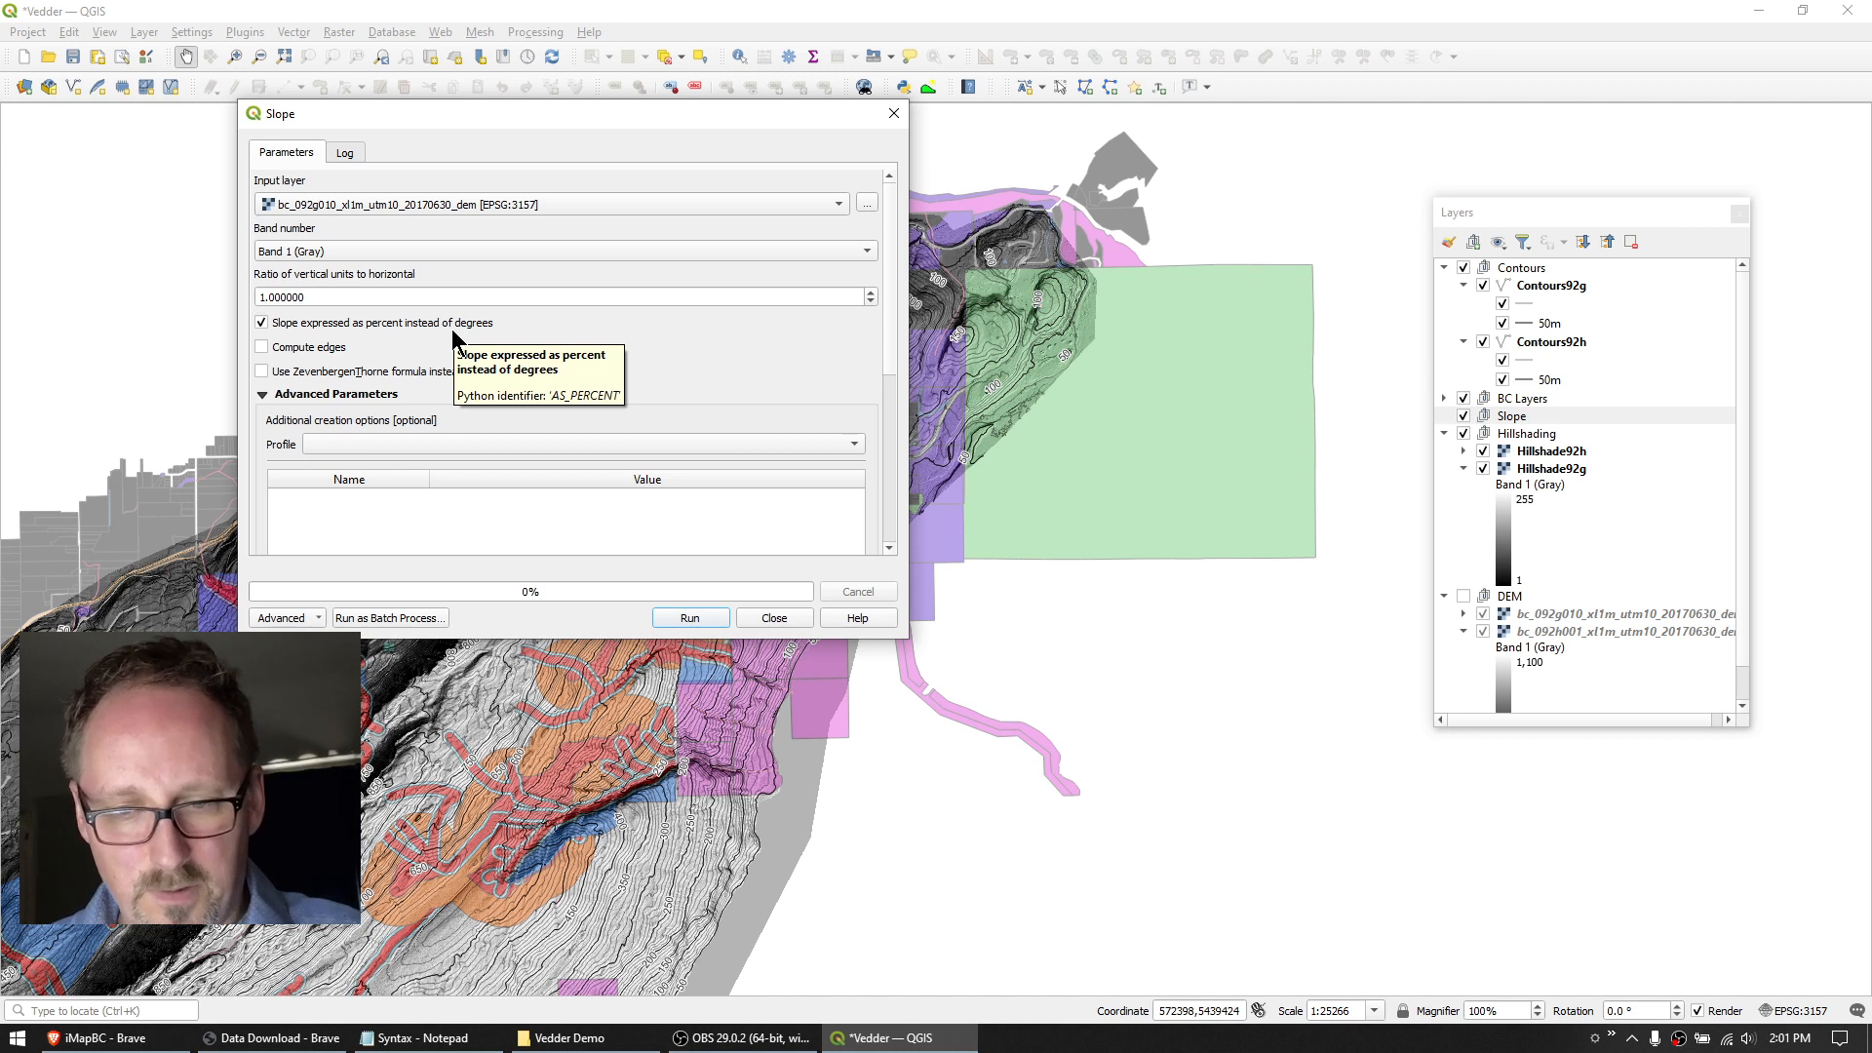
Choose to save the slope output as a TIF file in the Vedder Demo folder.
scroll(897, 495, down, 5)
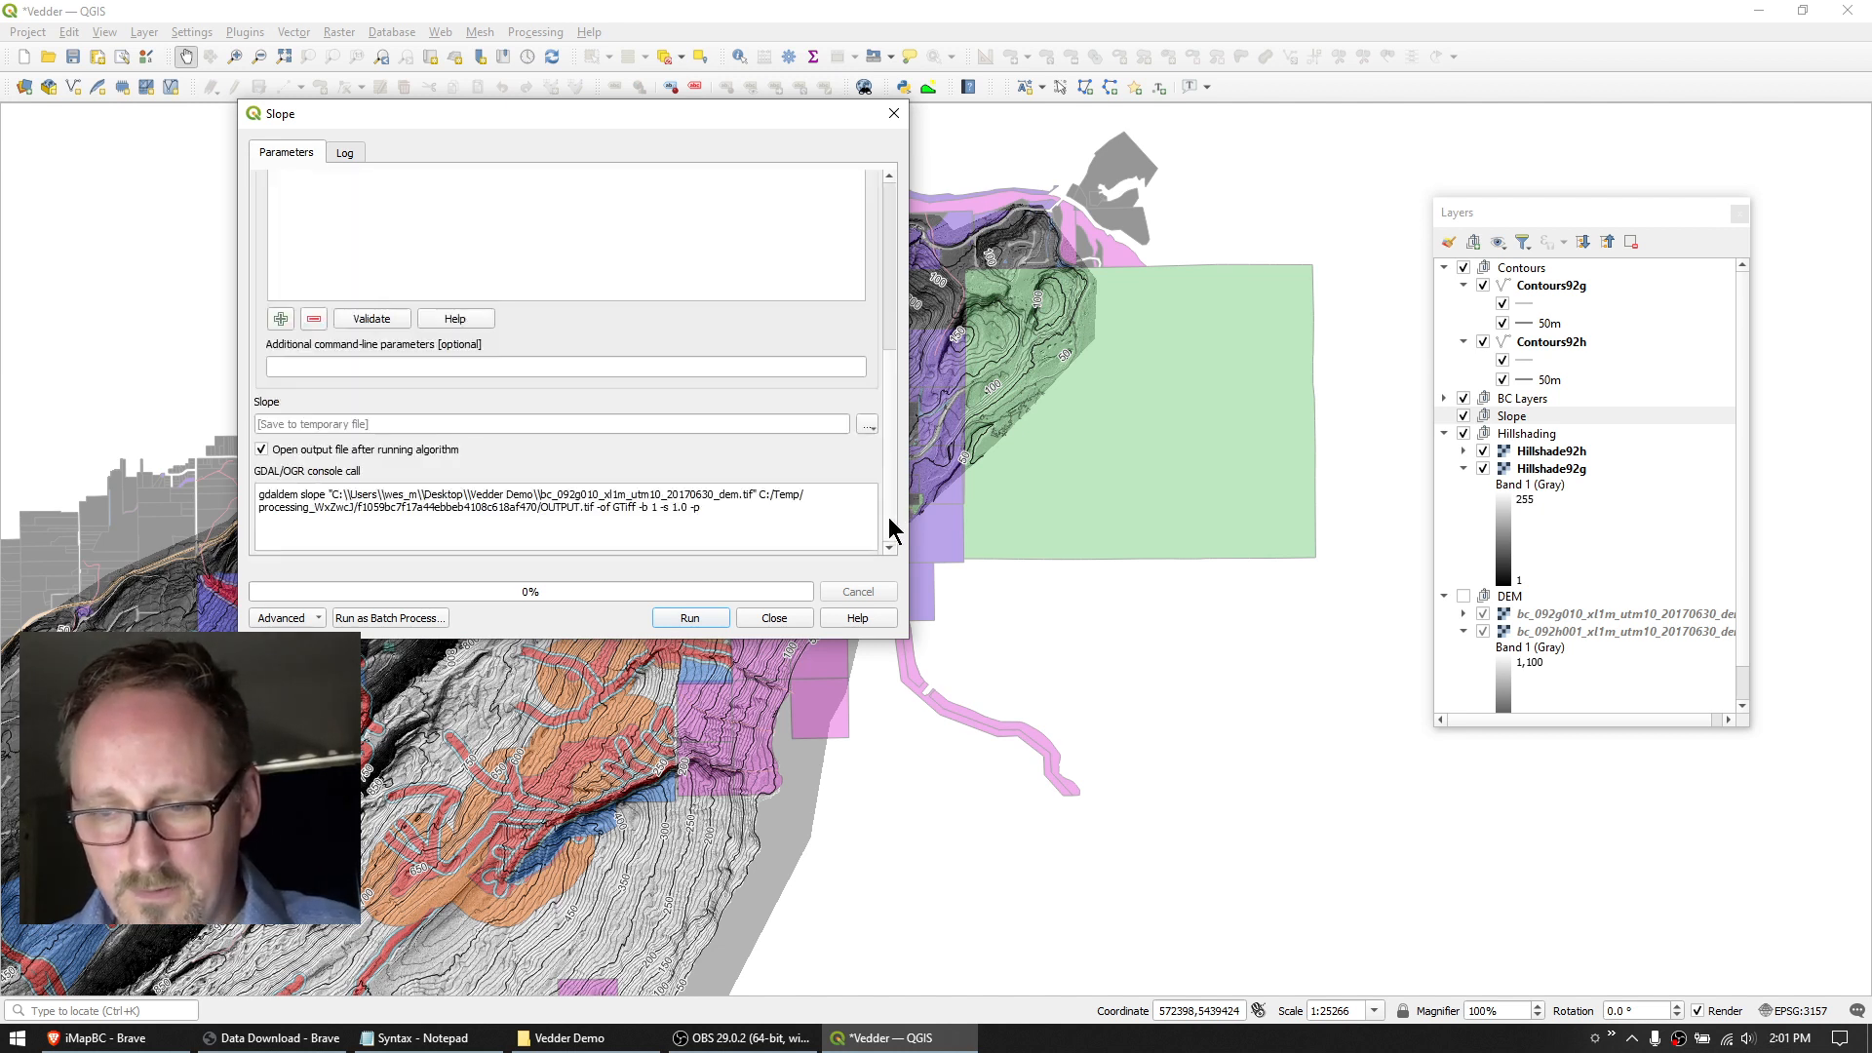
click(867, 425)
click(941, 472)
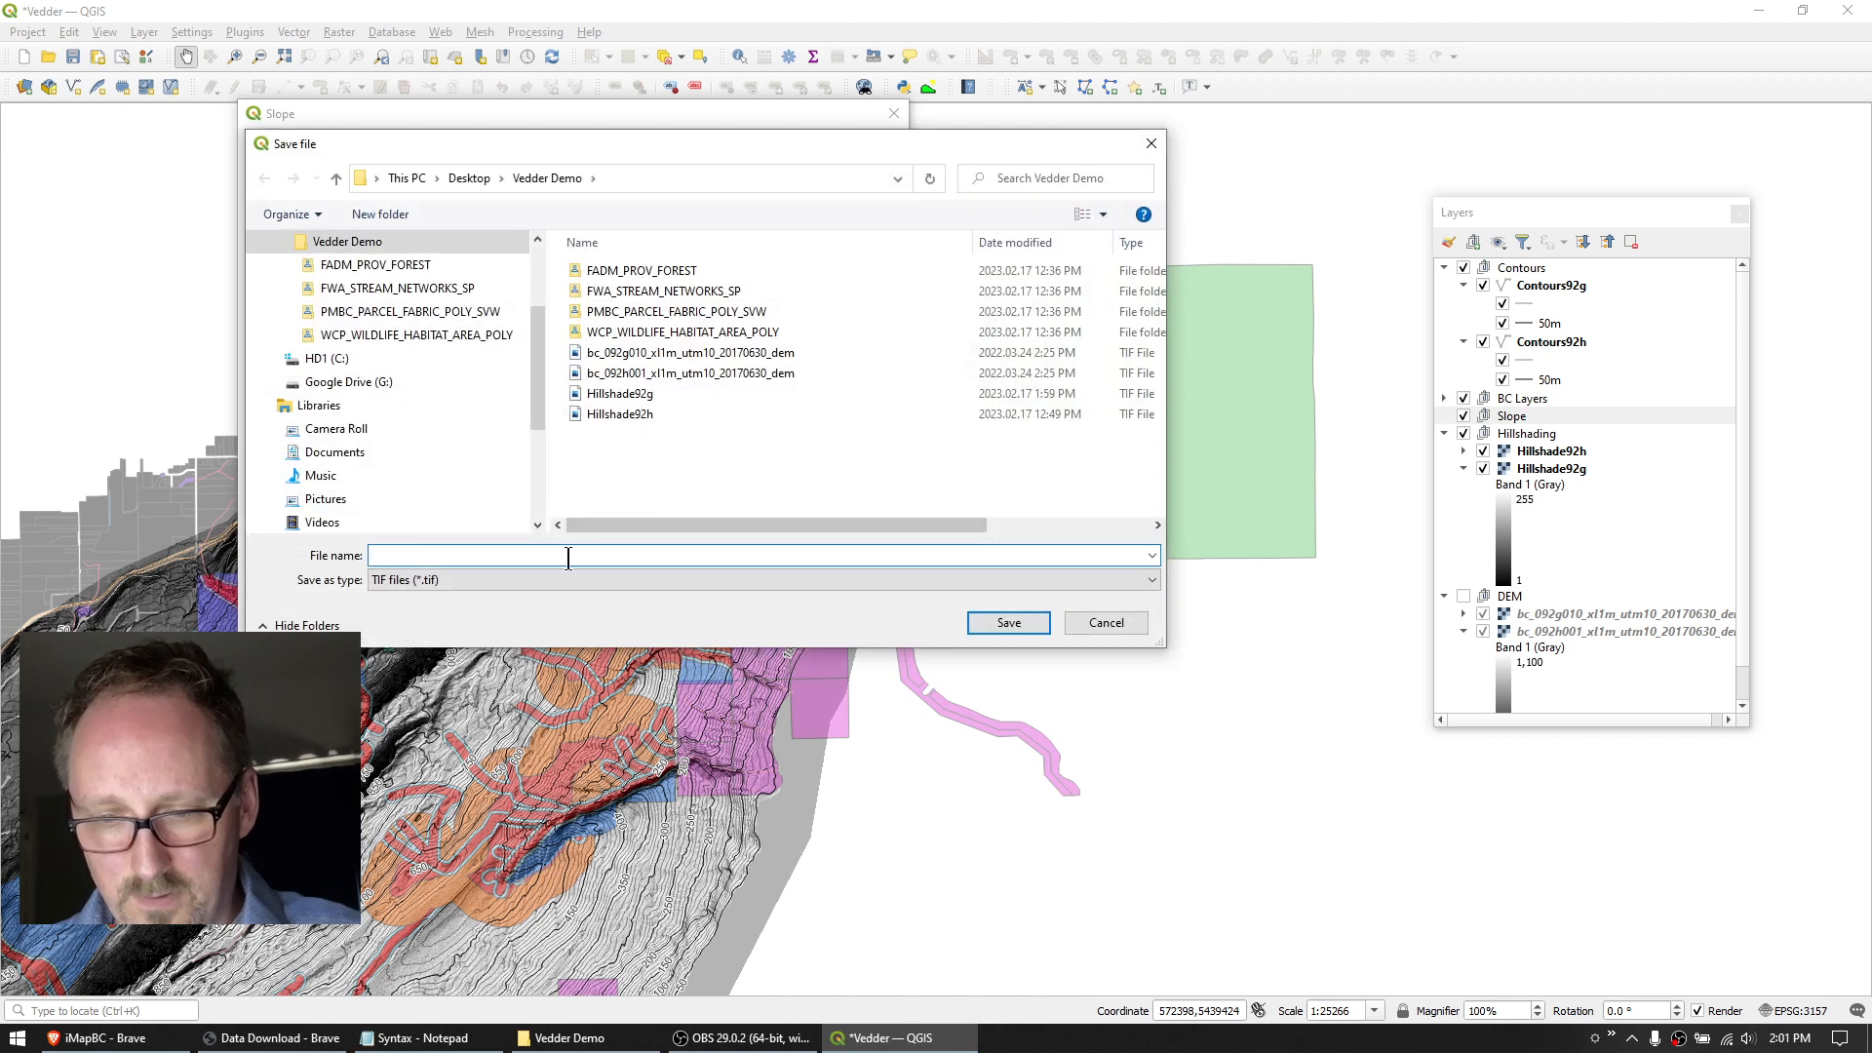
Run the slope analysis with its output saved as Slope92g in the Vedder Demo folder, and hide the Hillshading group.
text(Slope92g)
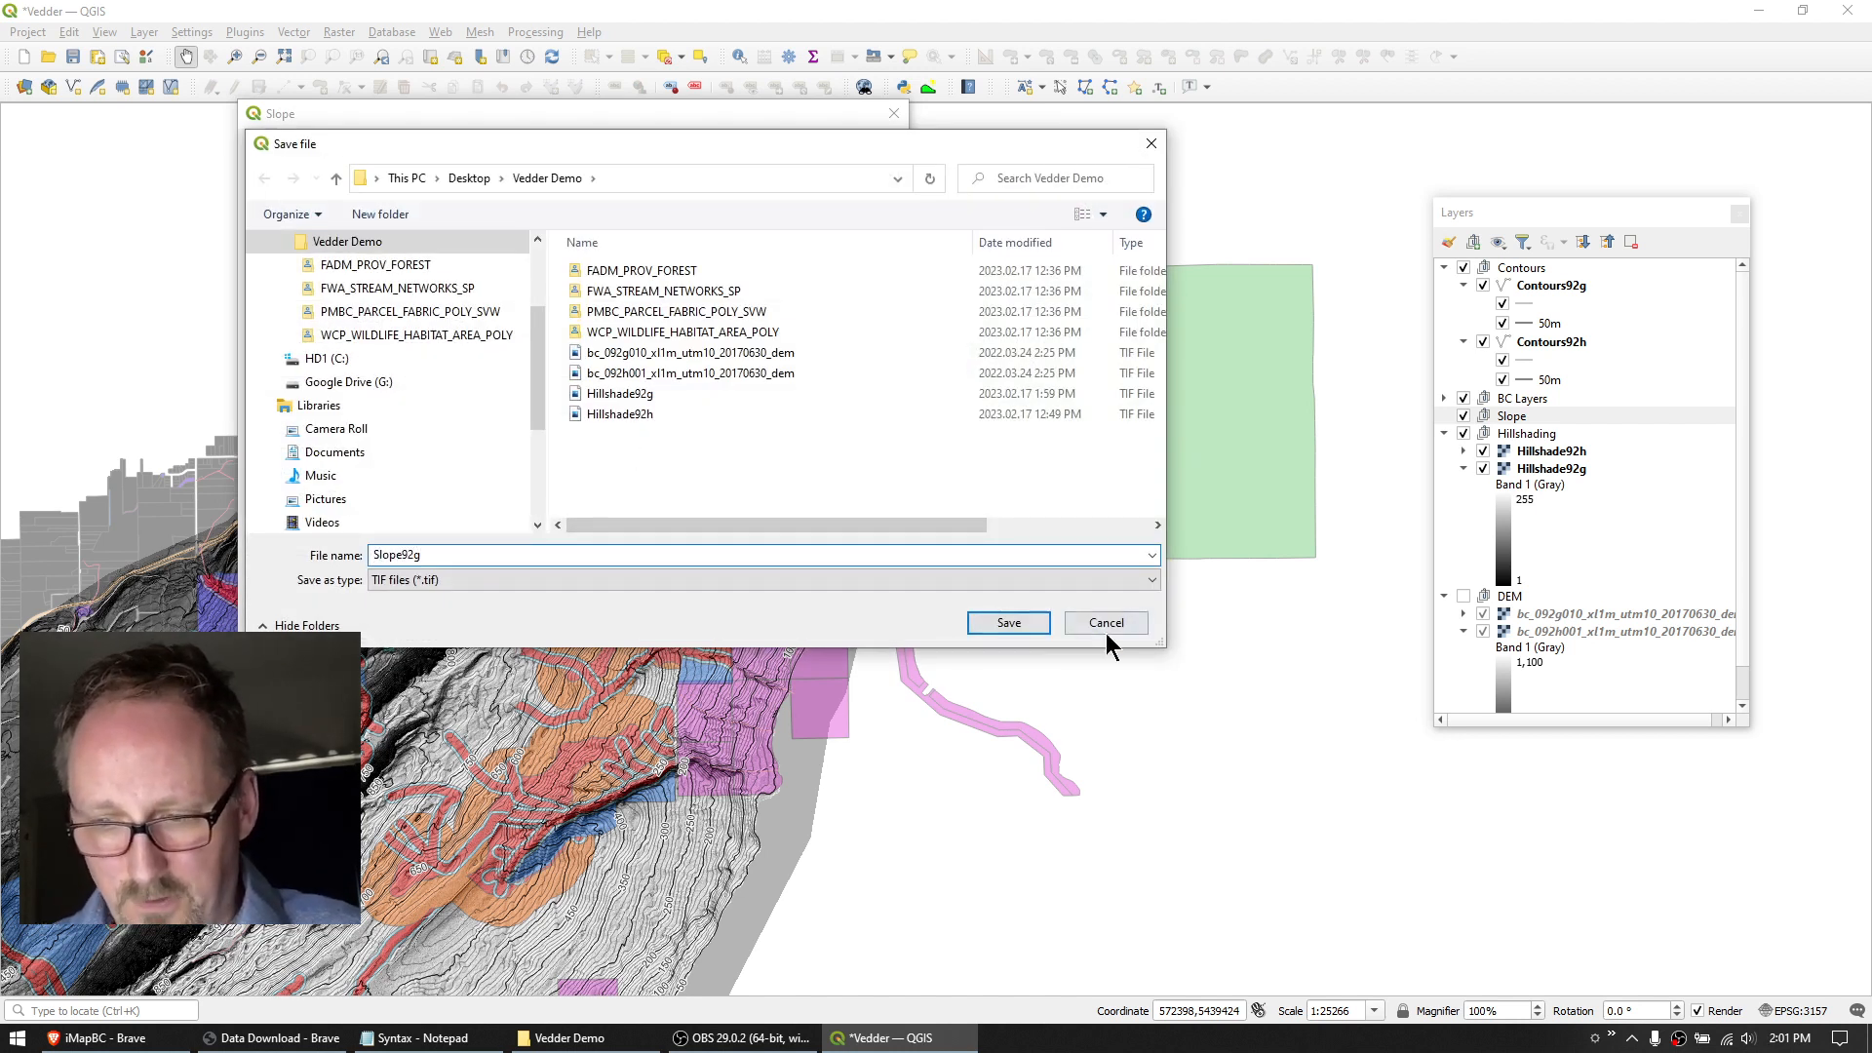
click(1009, 622)
click(694, 619)
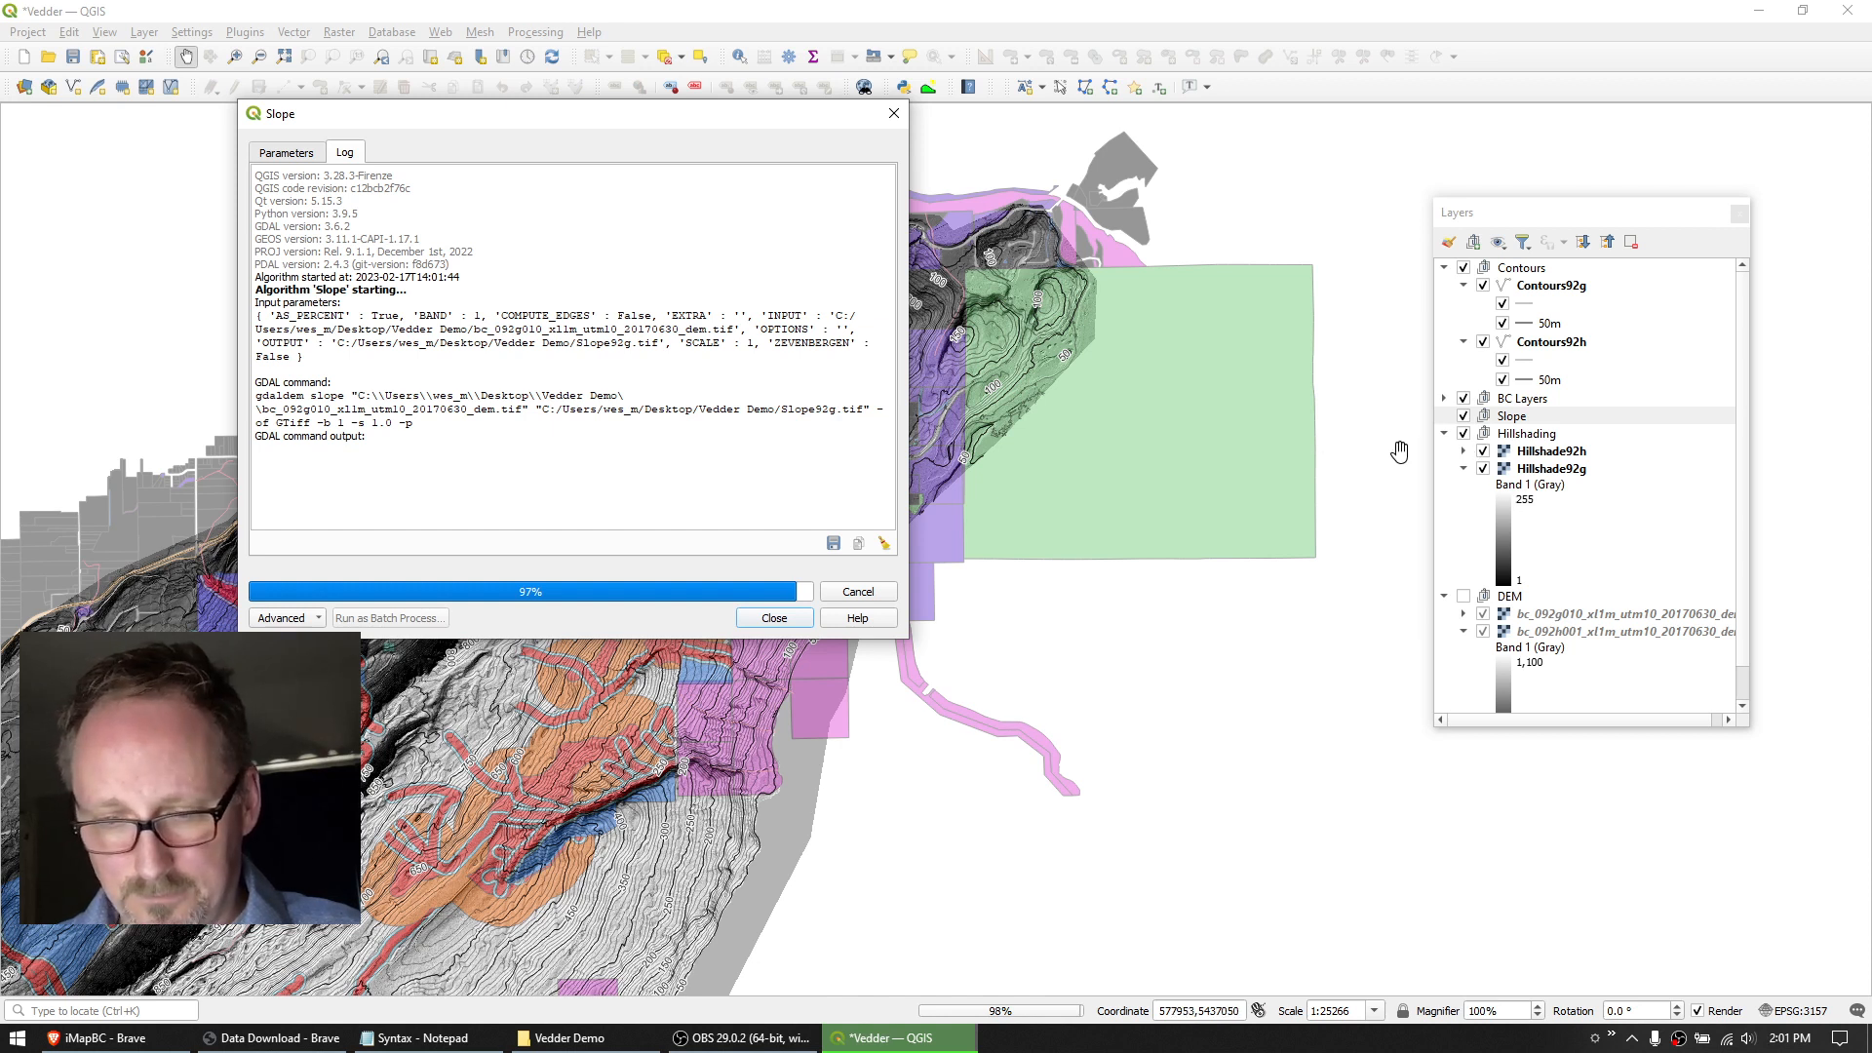
click(1464, 562)
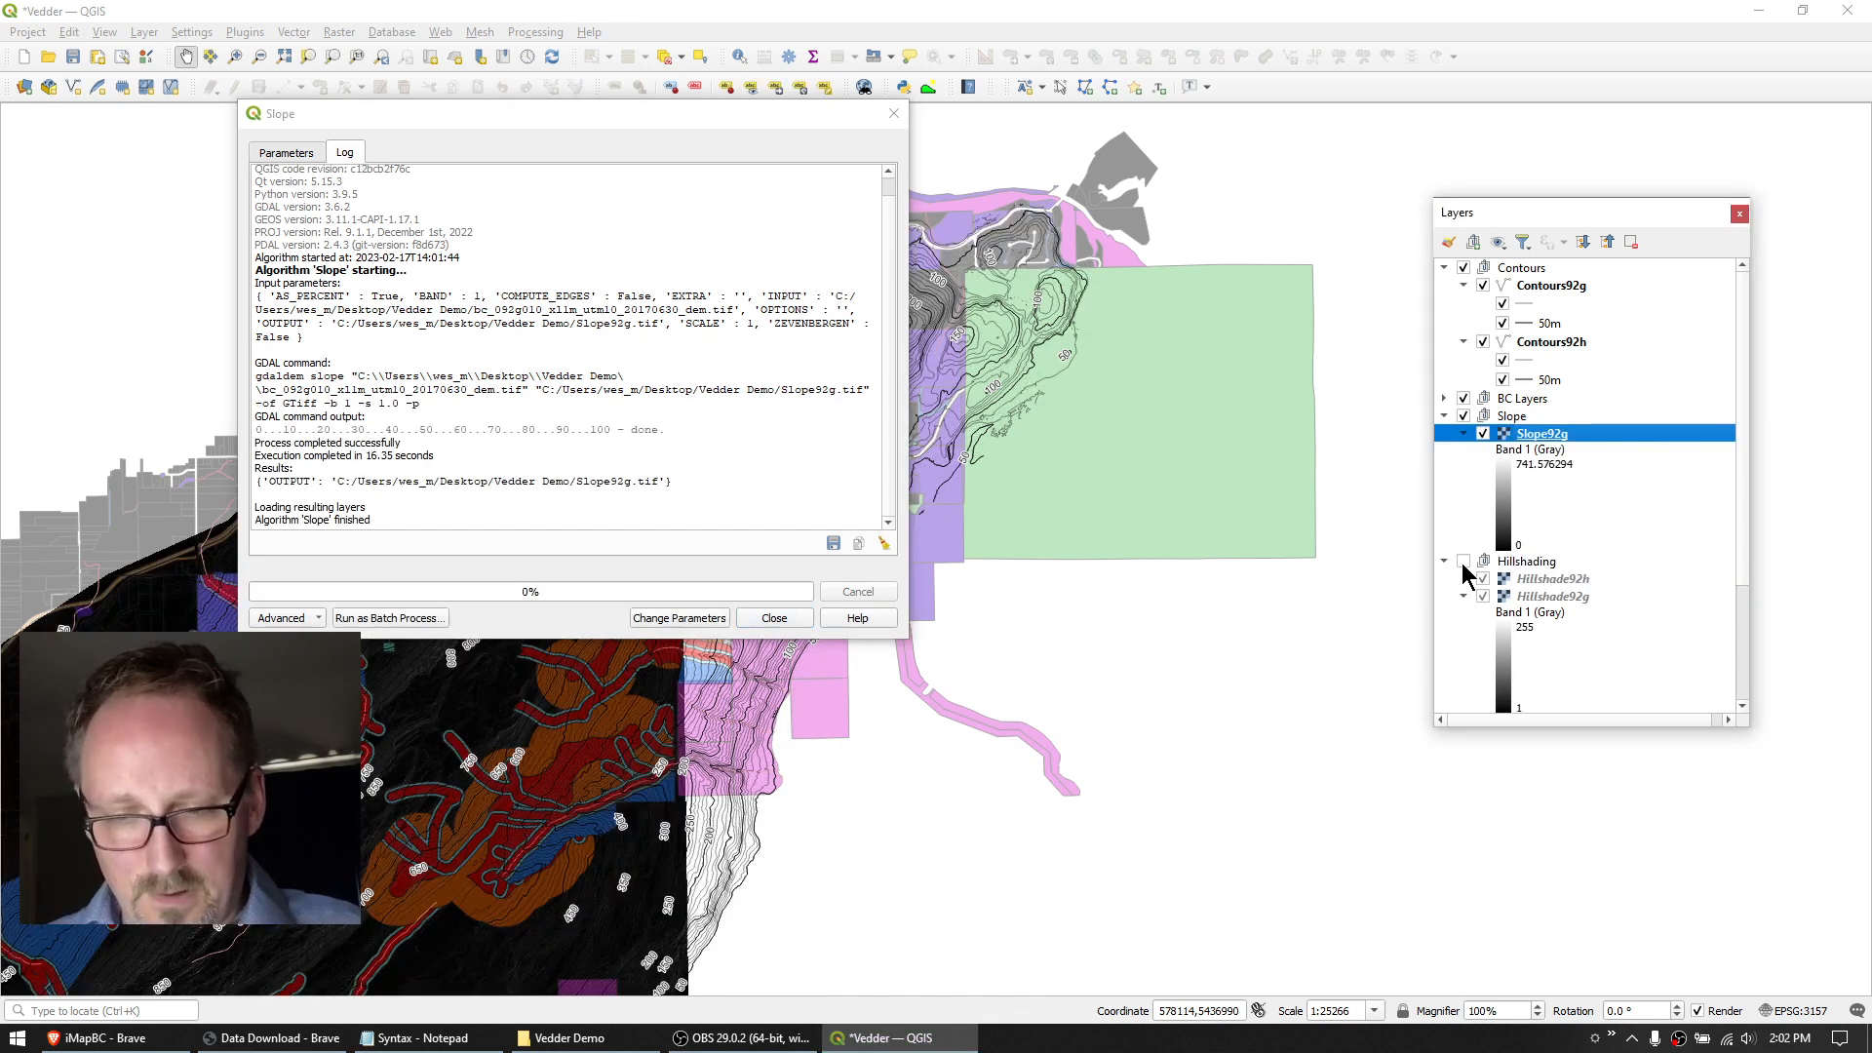
click(780, 617)
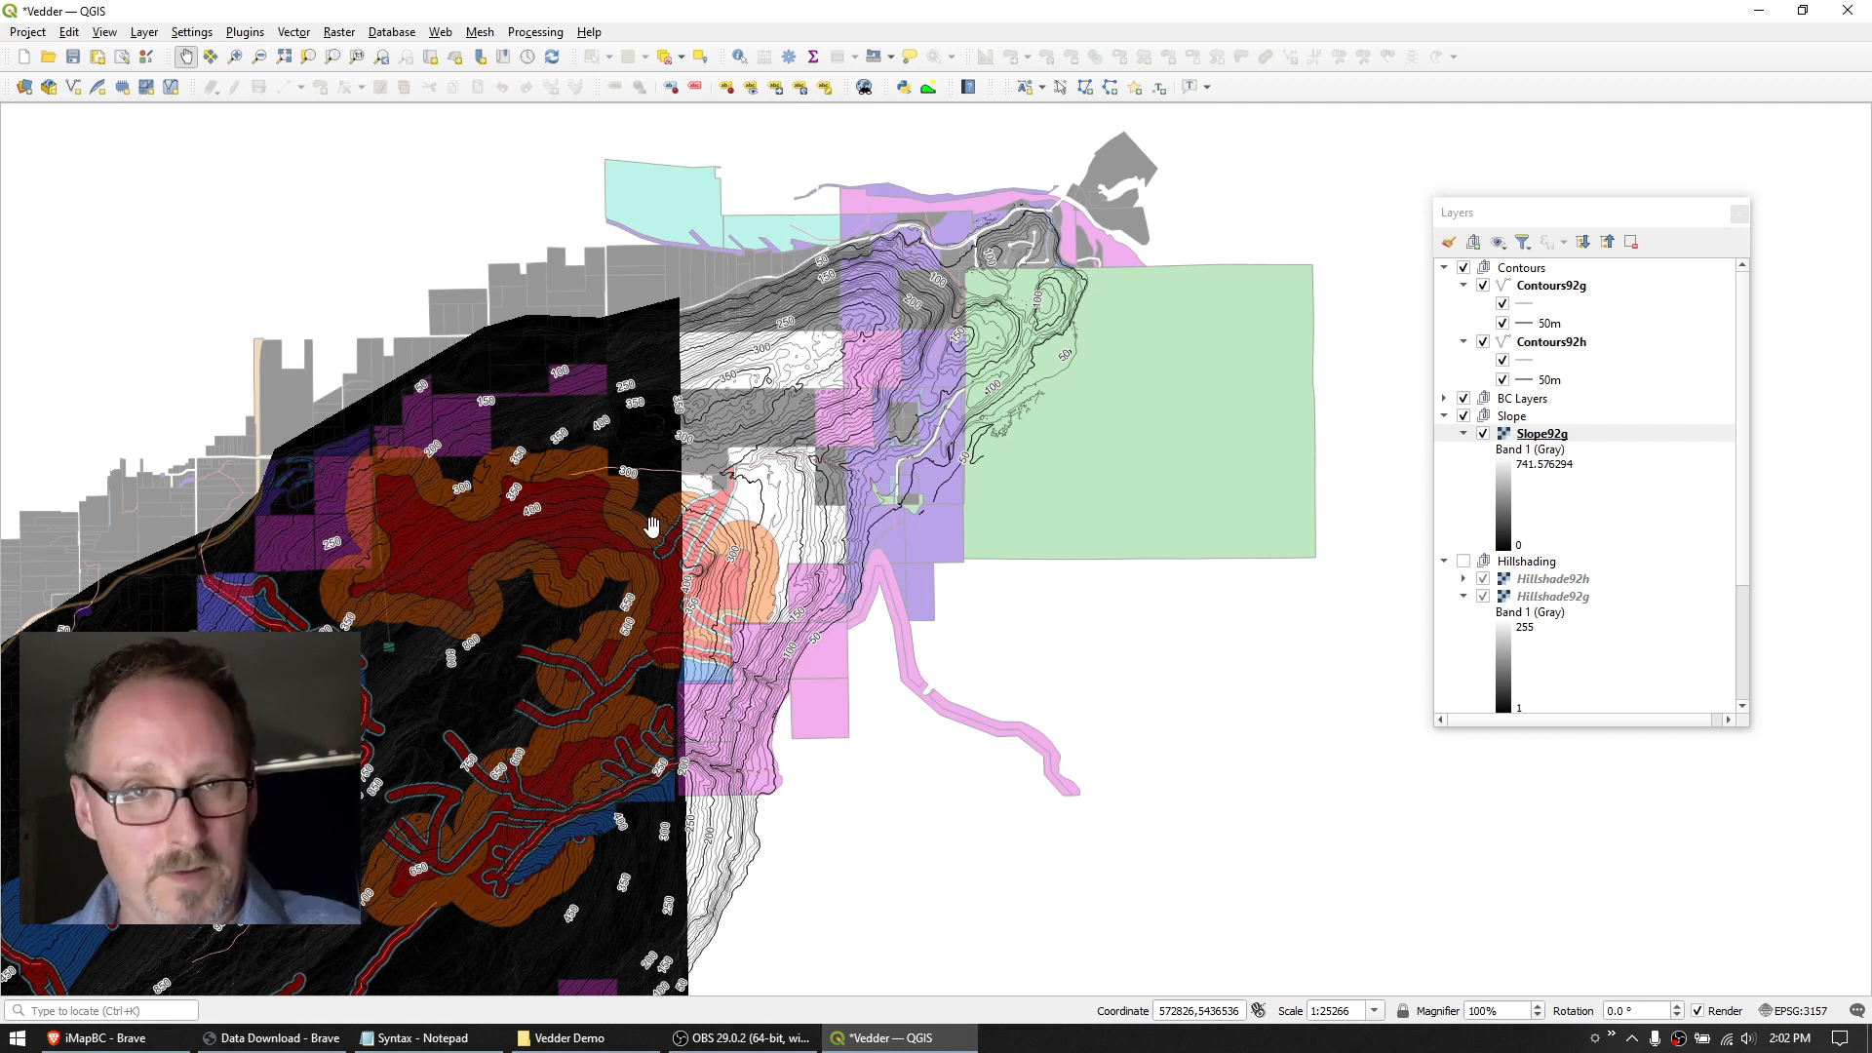
Switch the Slope92g layer's render type to Singleband pseudocolor.
double_click(1547, 435)
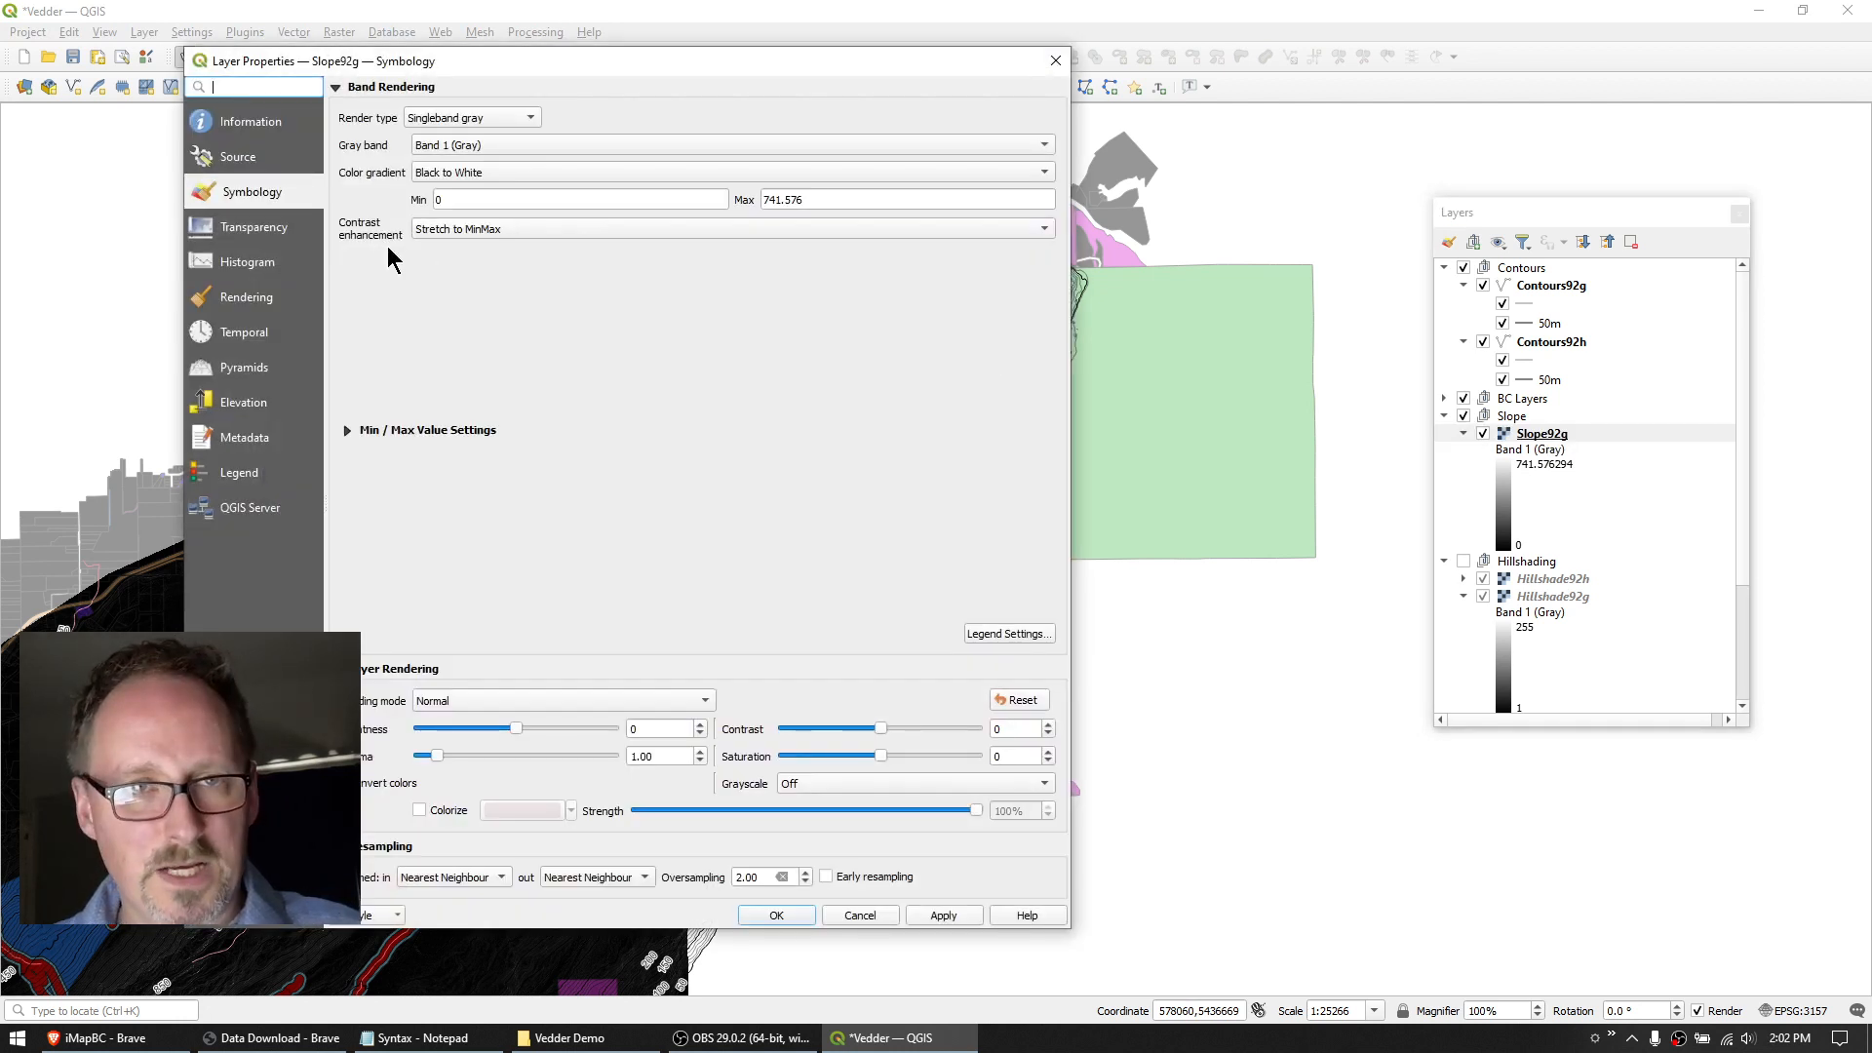
click(499, 117)
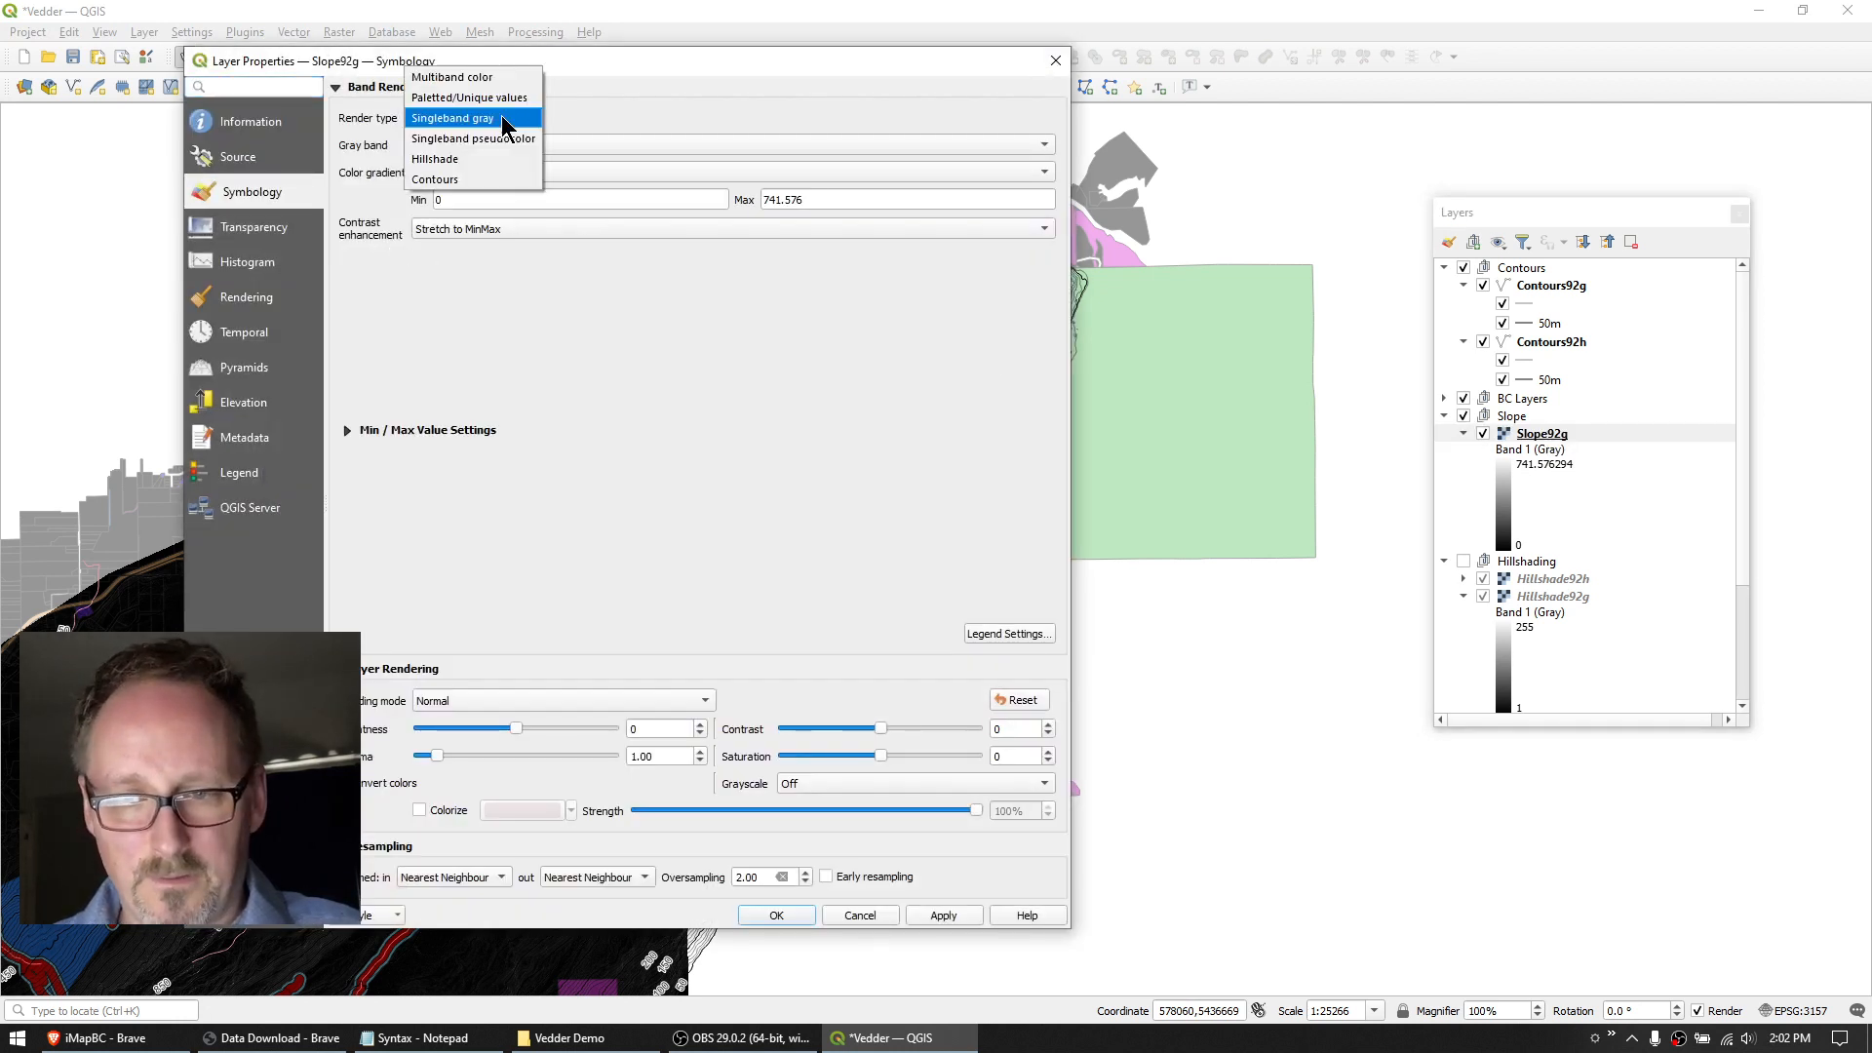
click(498, 140)
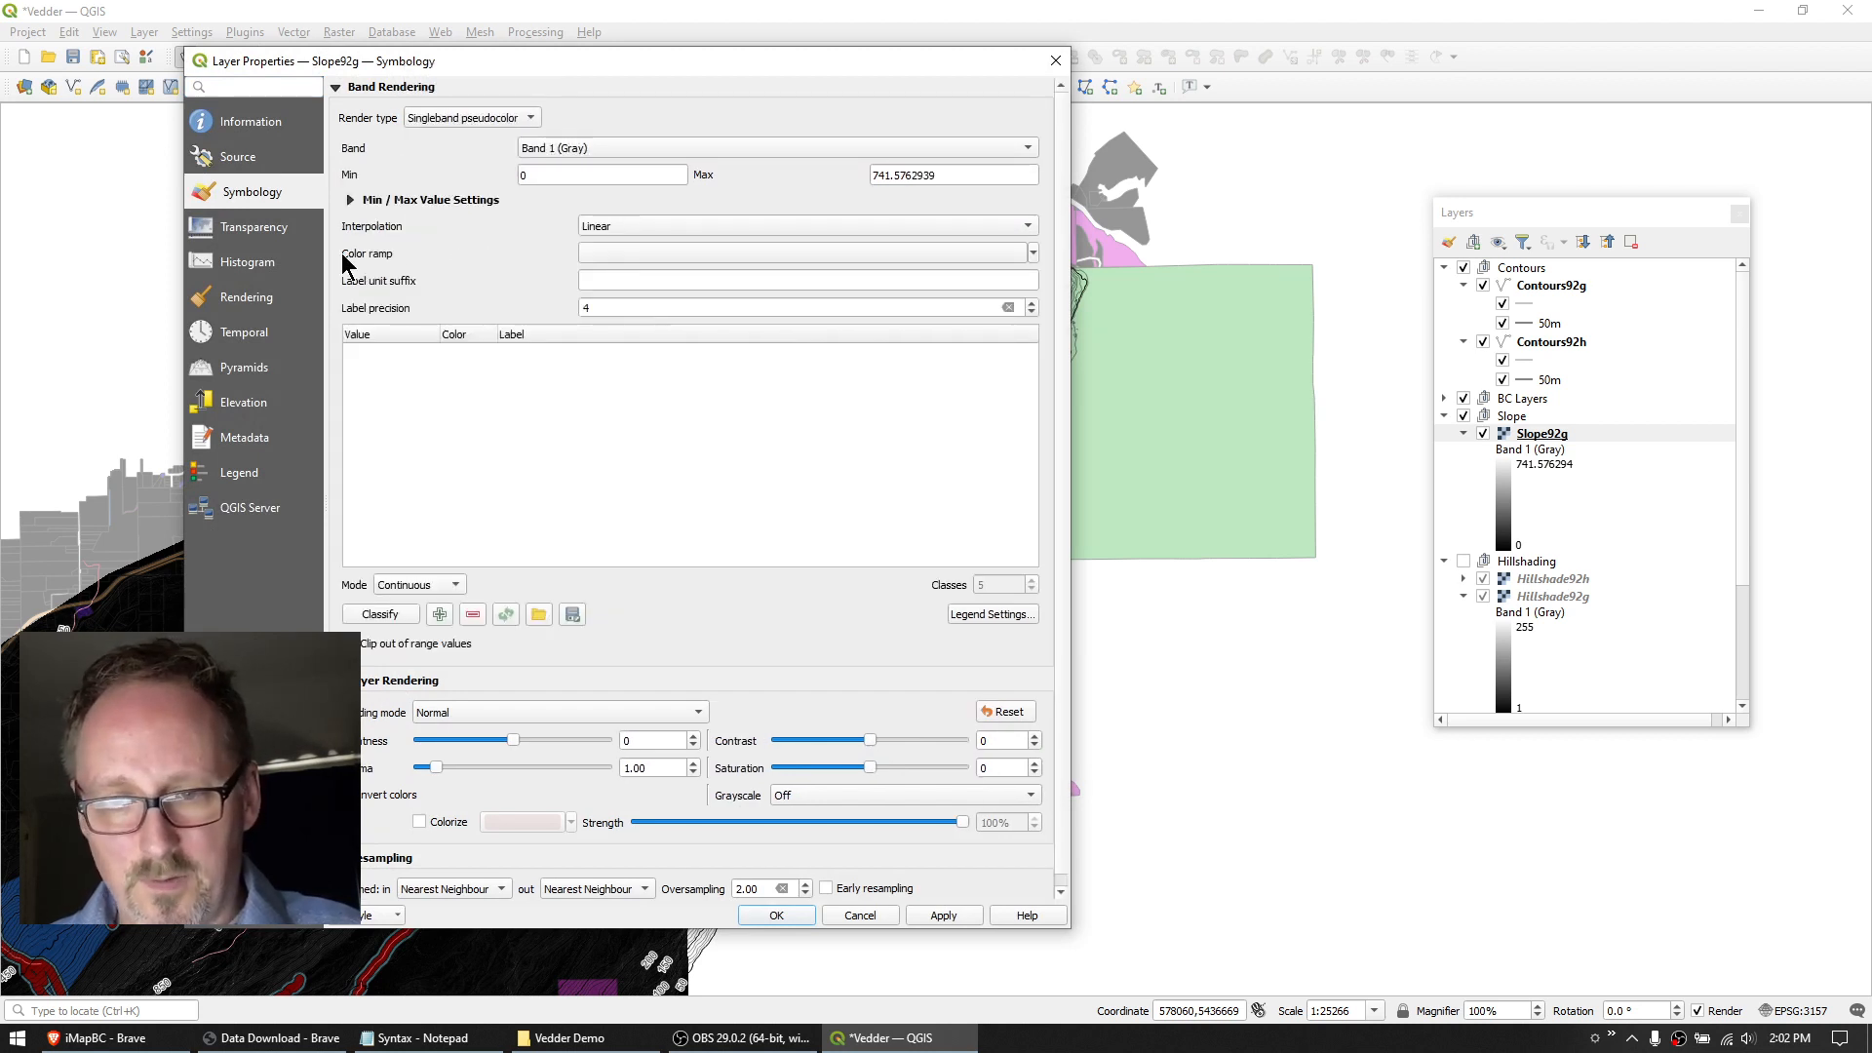
Create a color ramp for Slope92g from the cpt-city catalog, using the elevation palette in the Topography theme.
click(1033, 253)
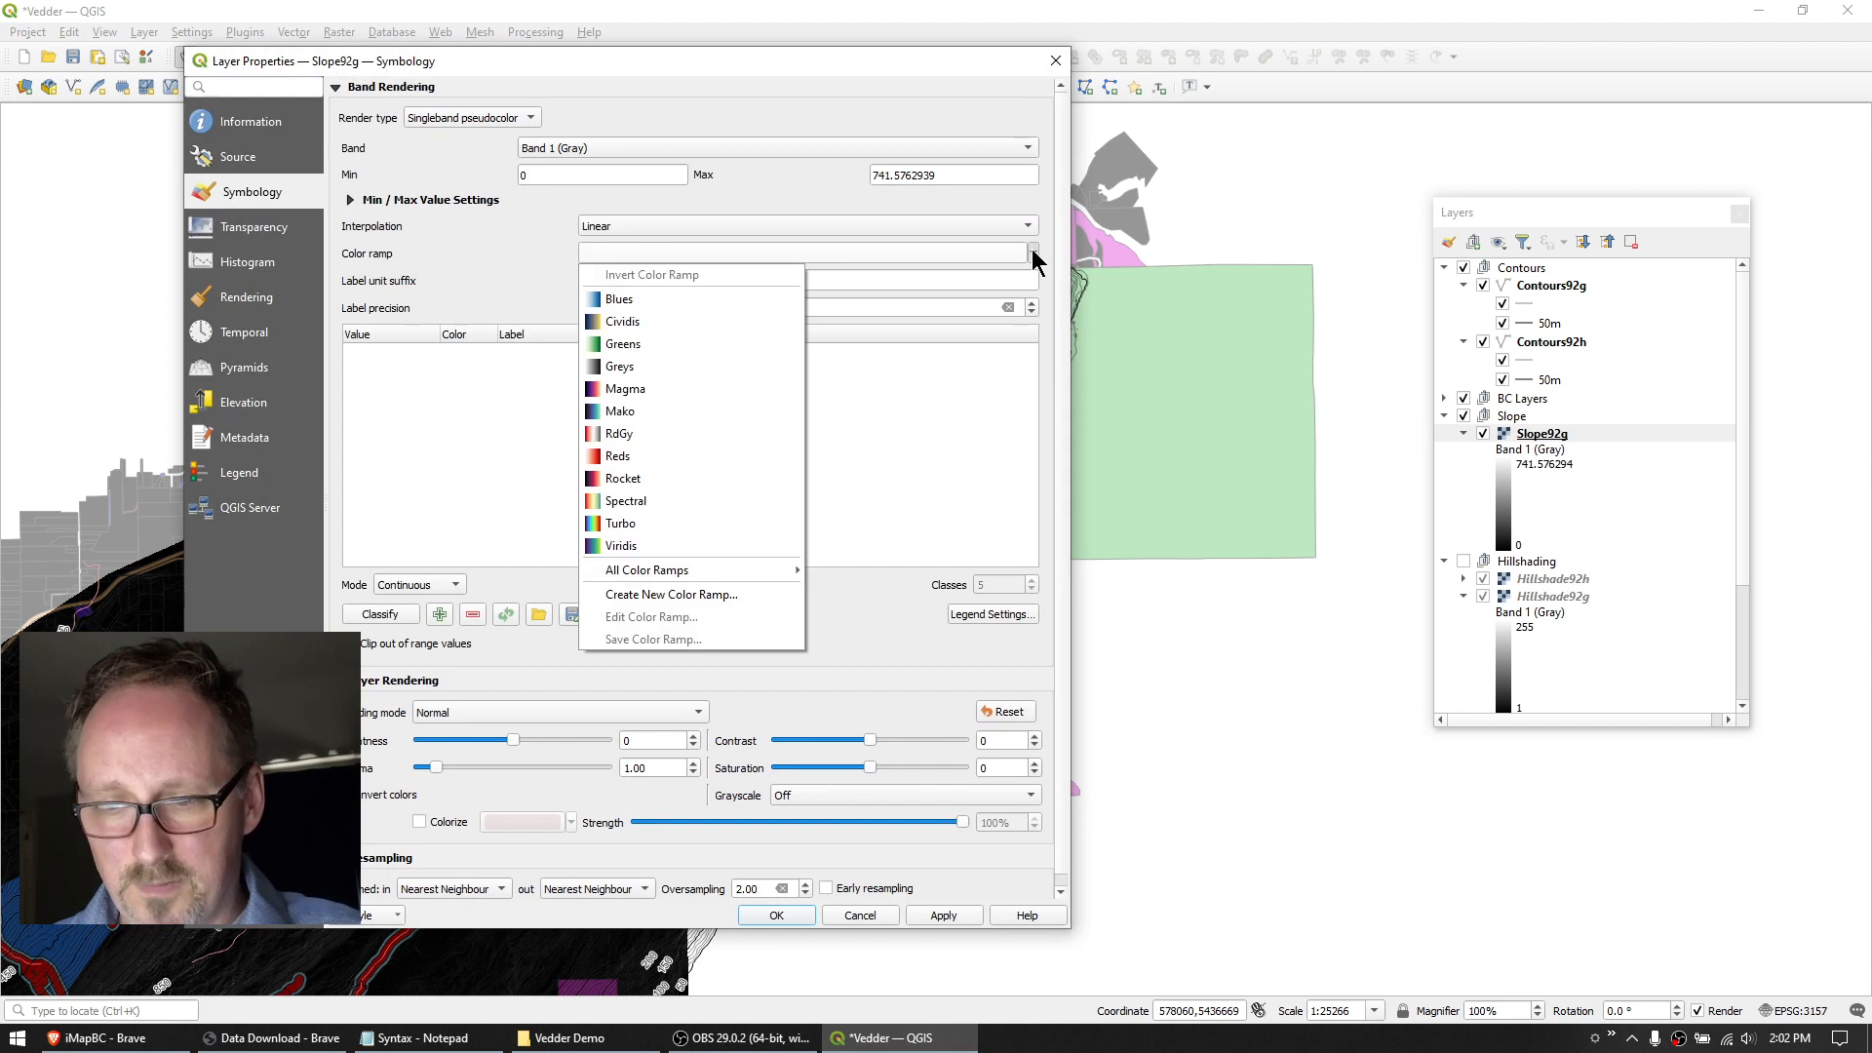
click(723, 598)
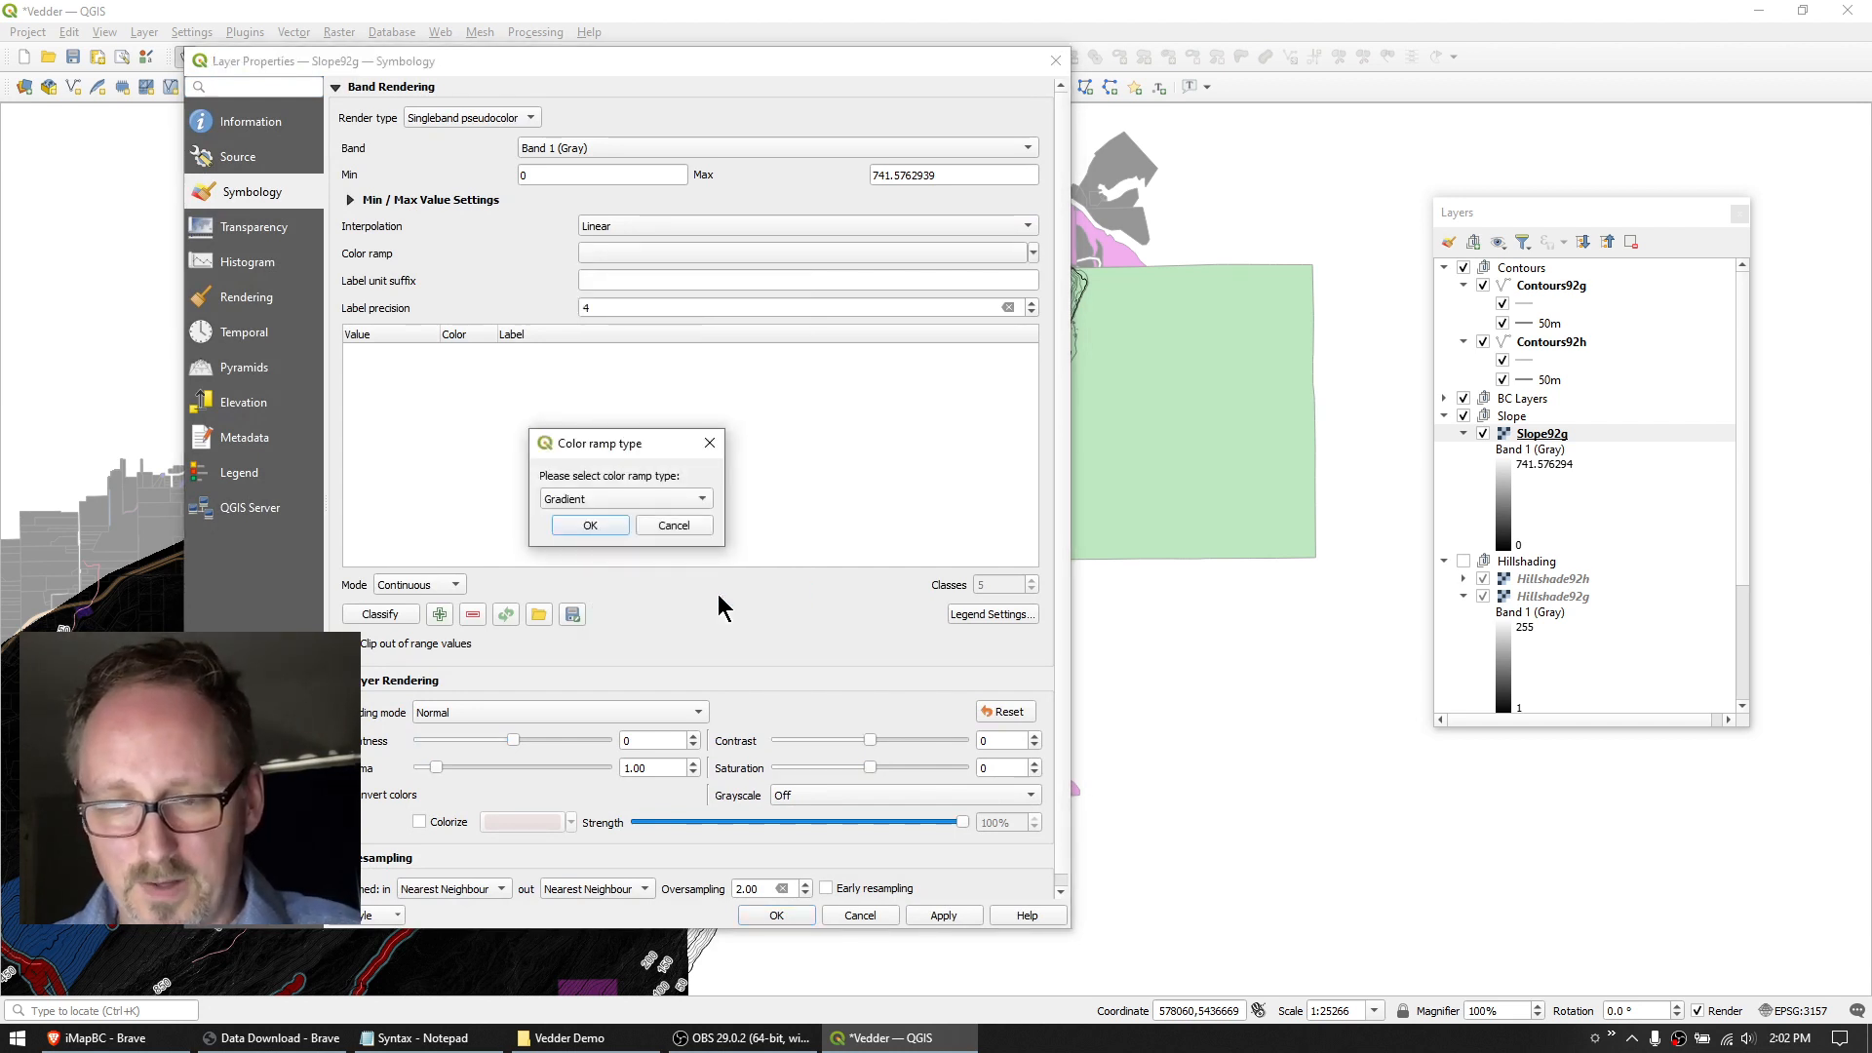
click(625, 497)
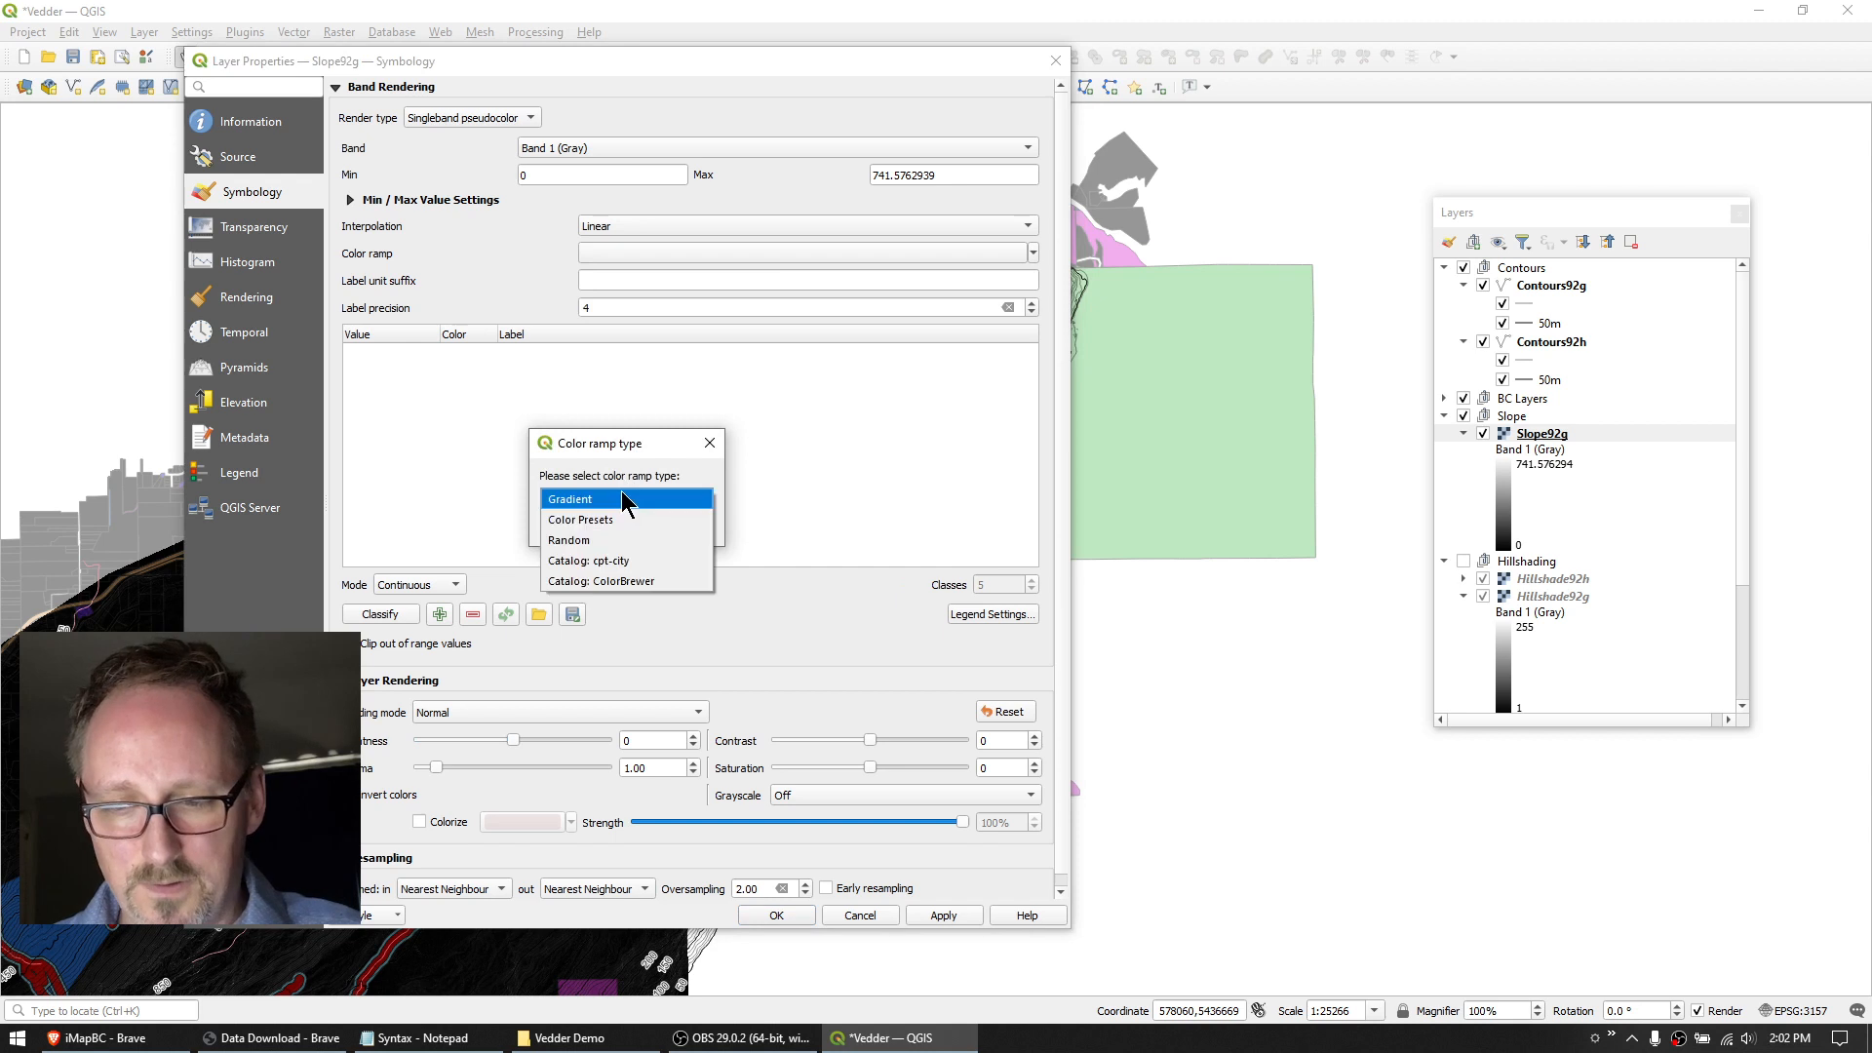
click(599, 561)
click(579, 525)
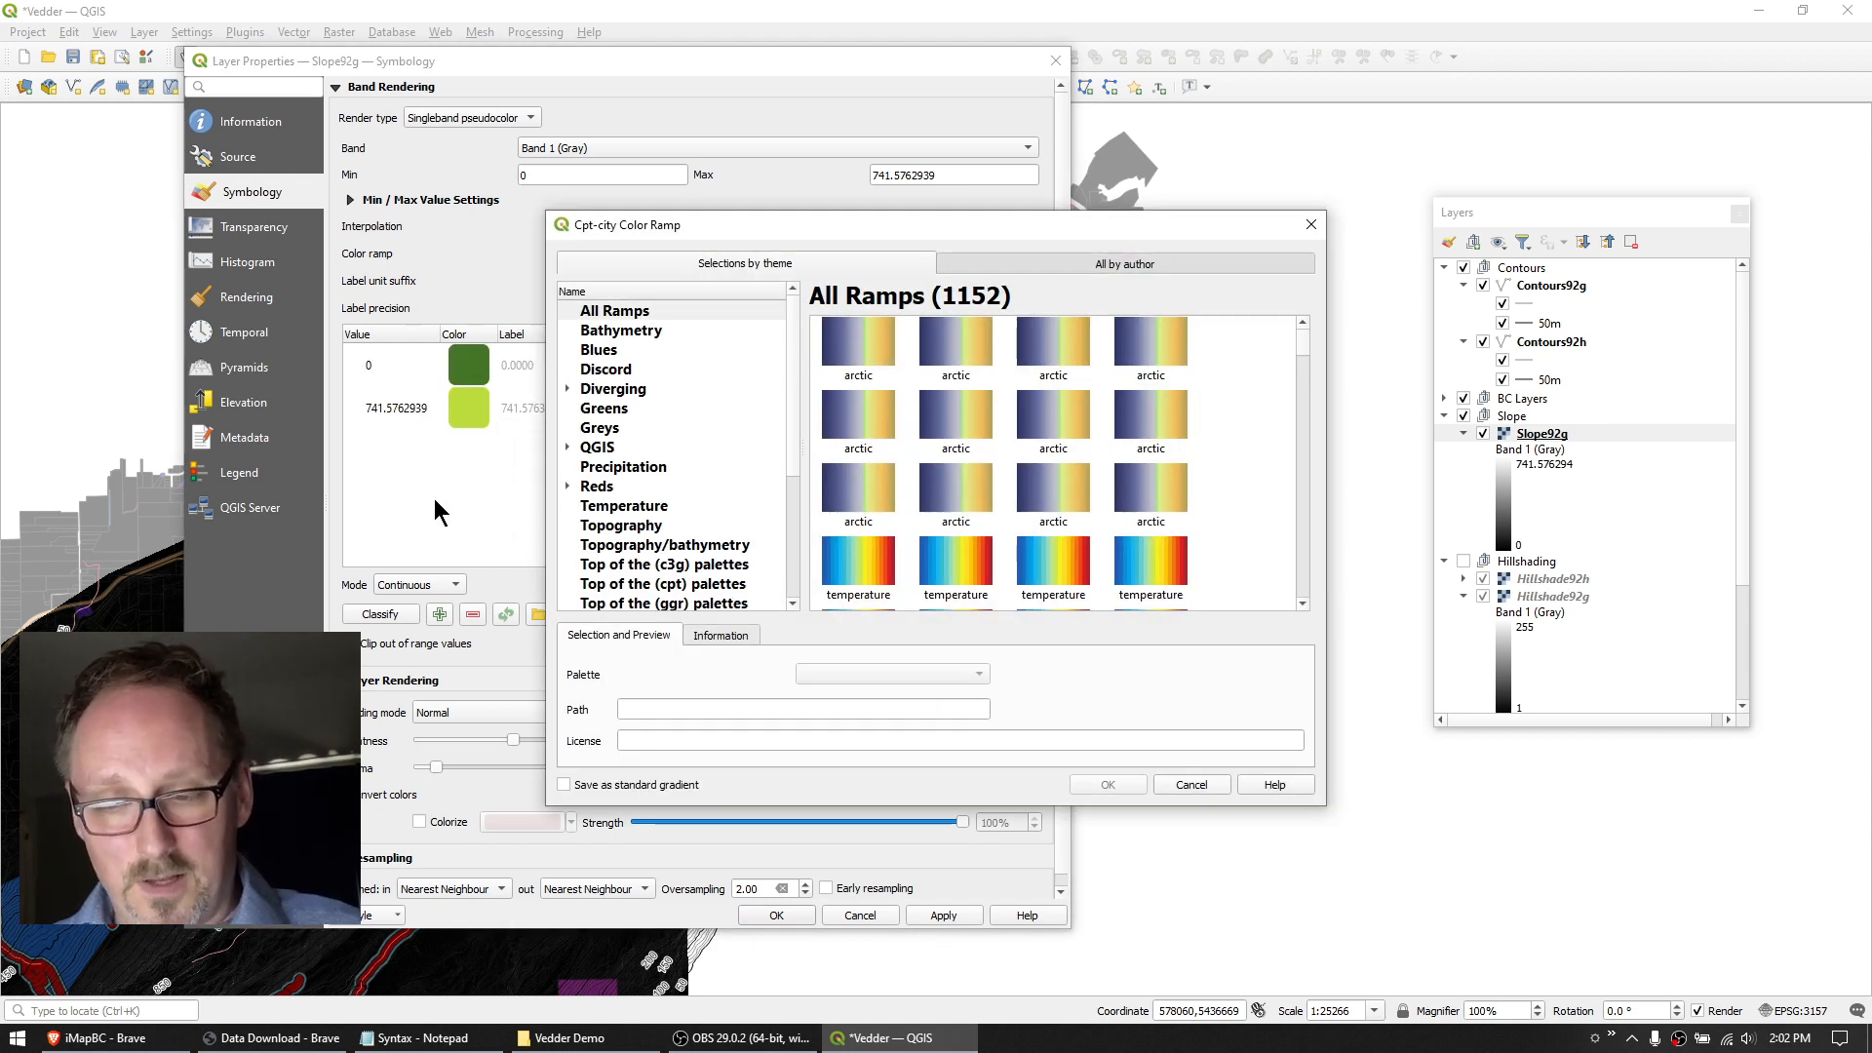
click(616, 526)
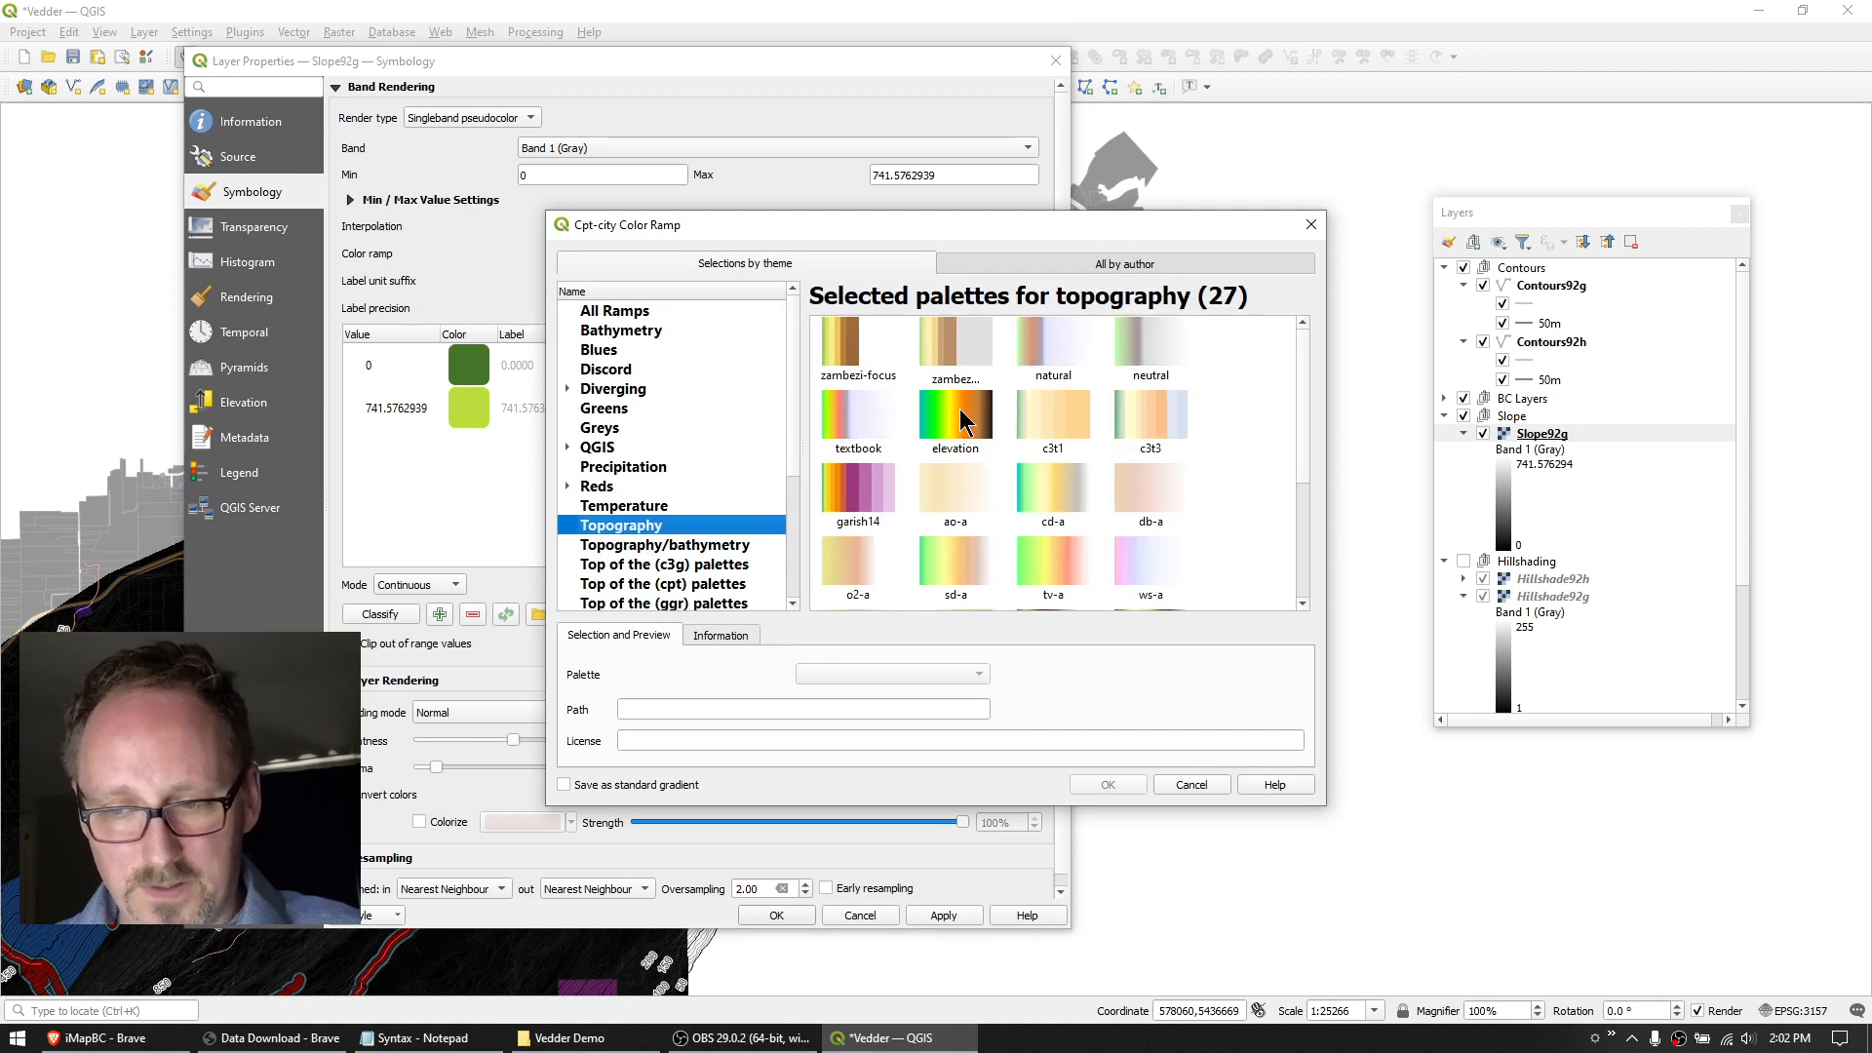
click(959, 420)
click(1108, 785)
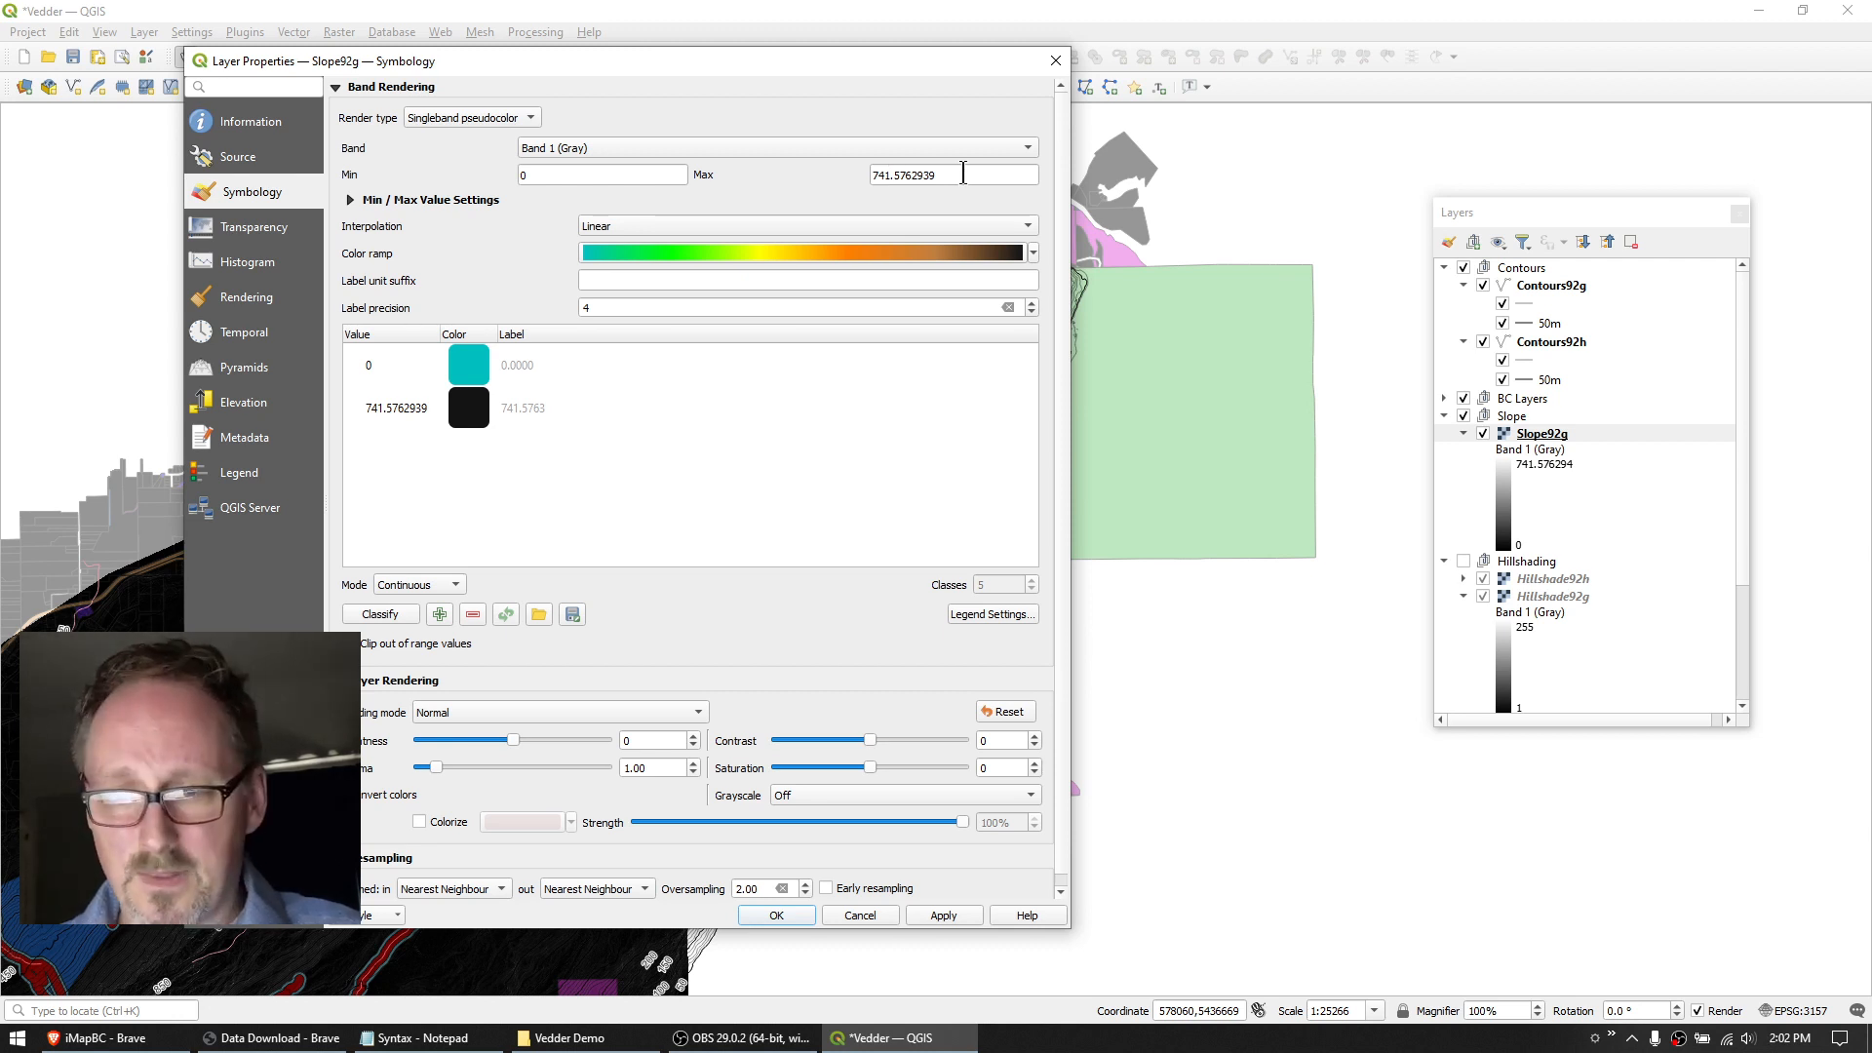
Set the maximum value of Slope92g's color ramp to 60 and apply the symbology.
drag(963, 173, 840, 185)
text(60)
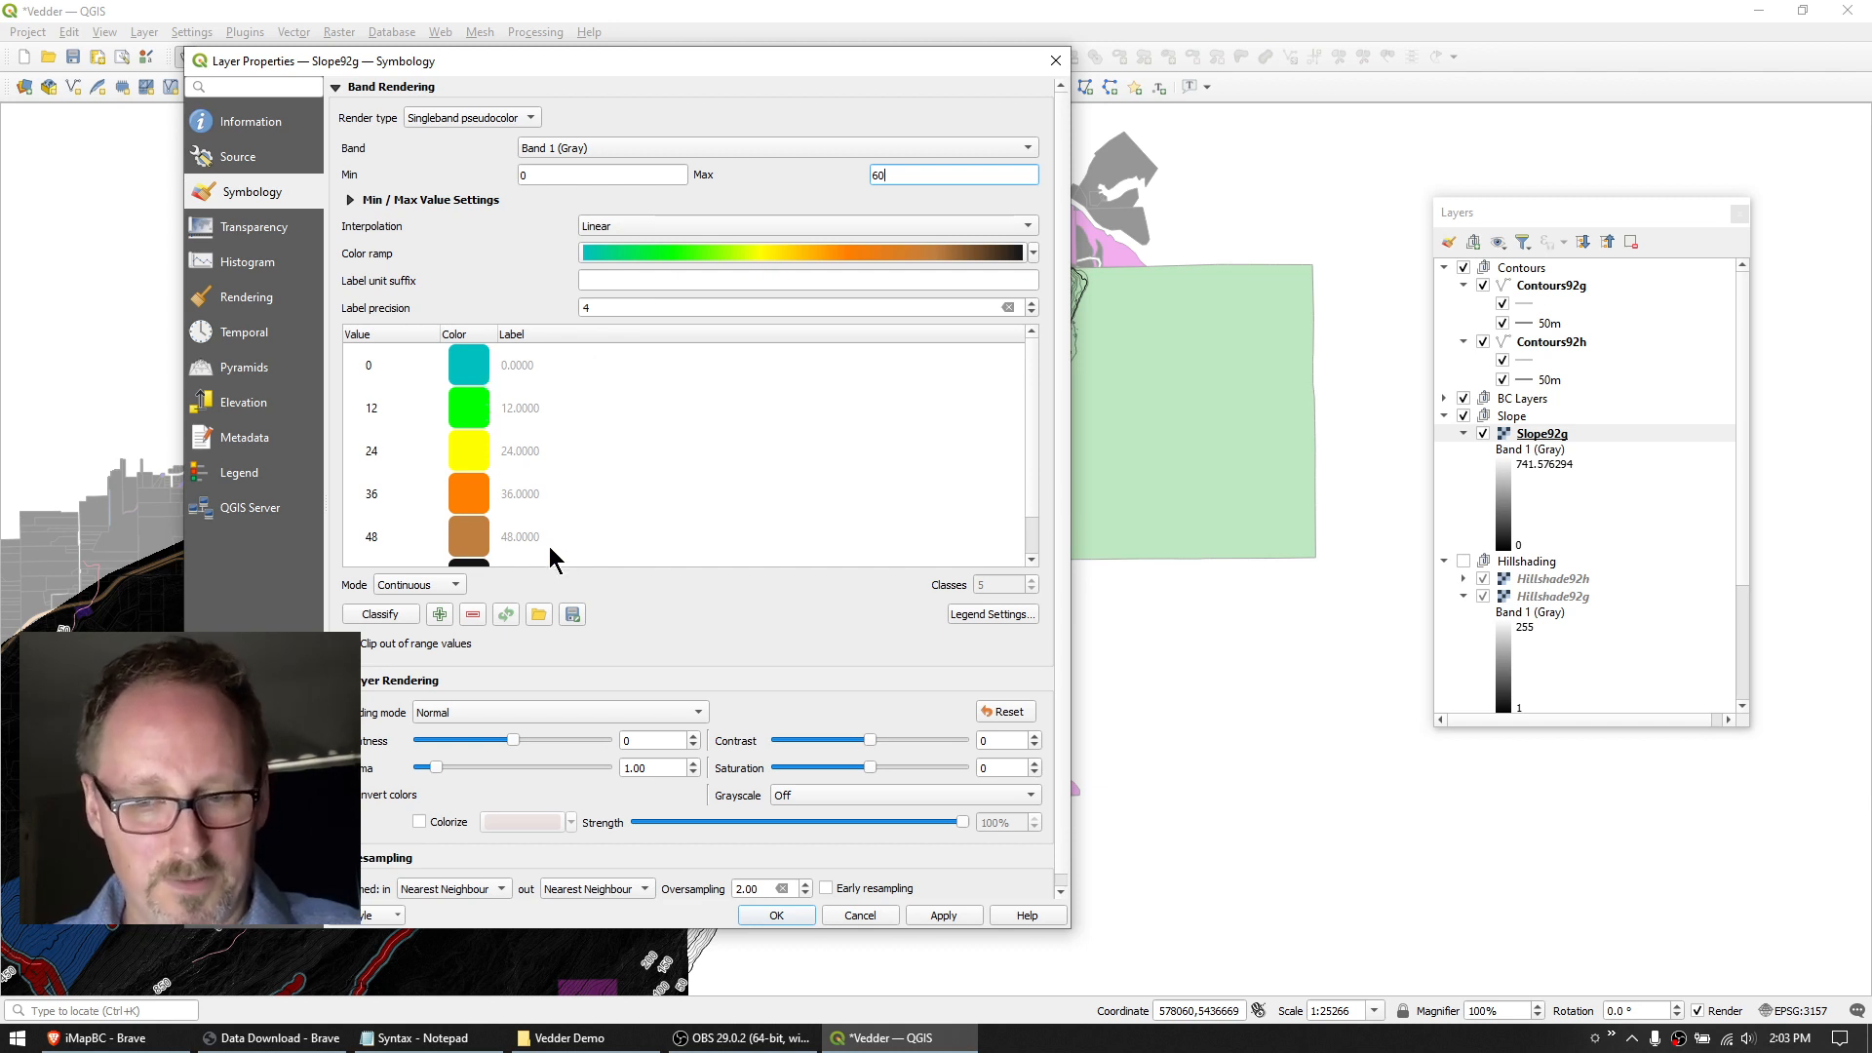
click(778, 915)
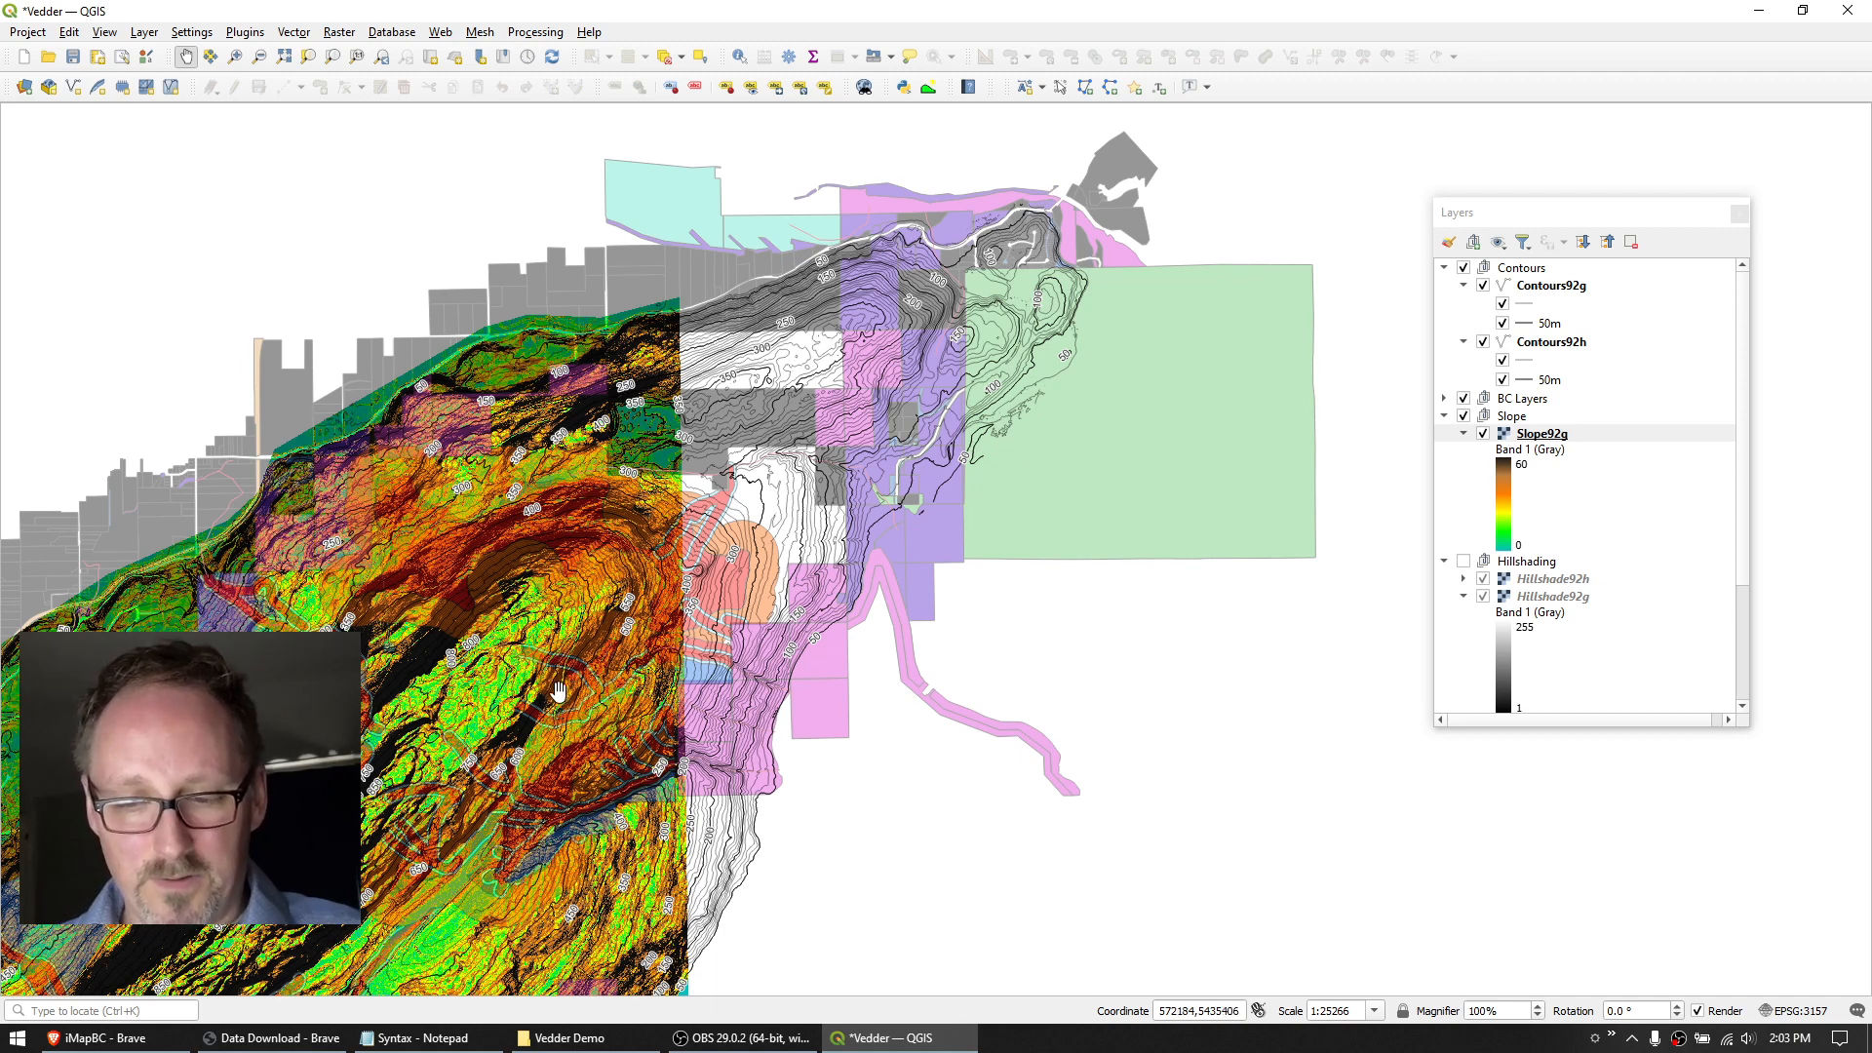
scroll(468, 639, up, 2)
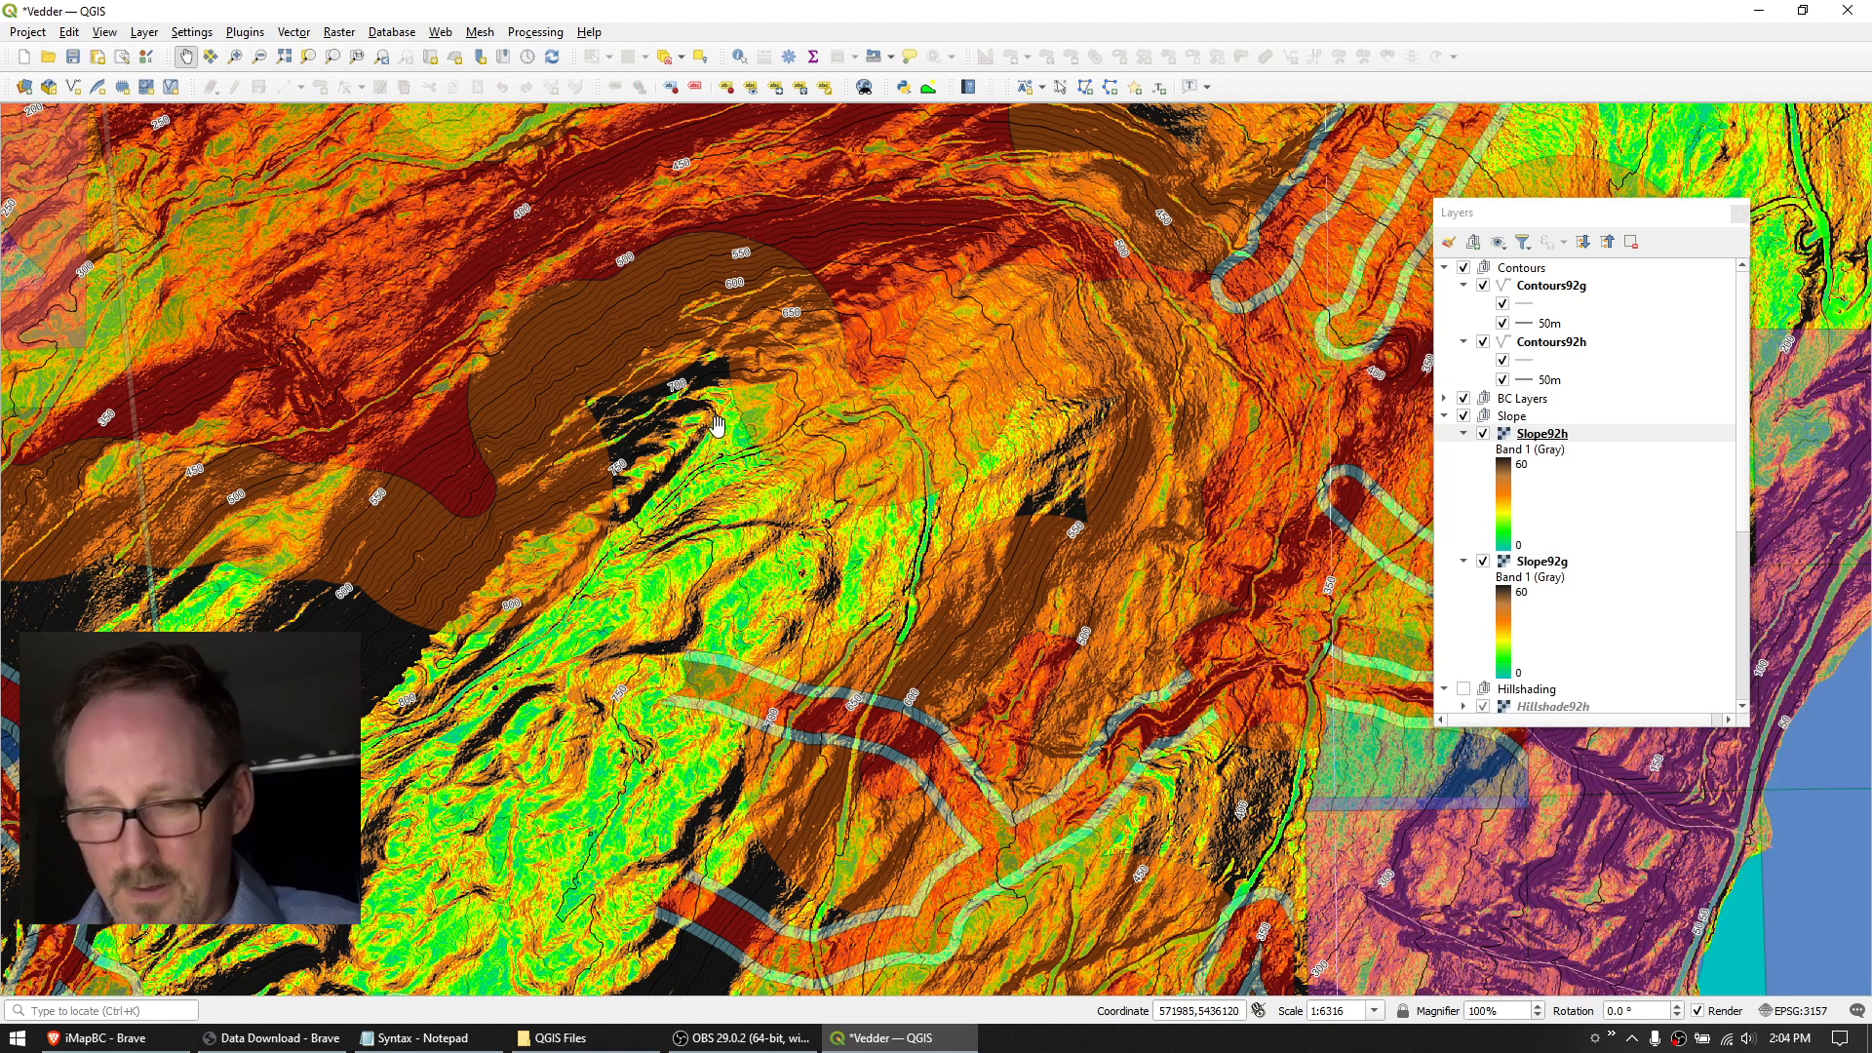
Collapse the Slope group and hide the BC Layers group to inspect the roads and steep terrain on the slope map.
scroll(717, 430, down, 2)
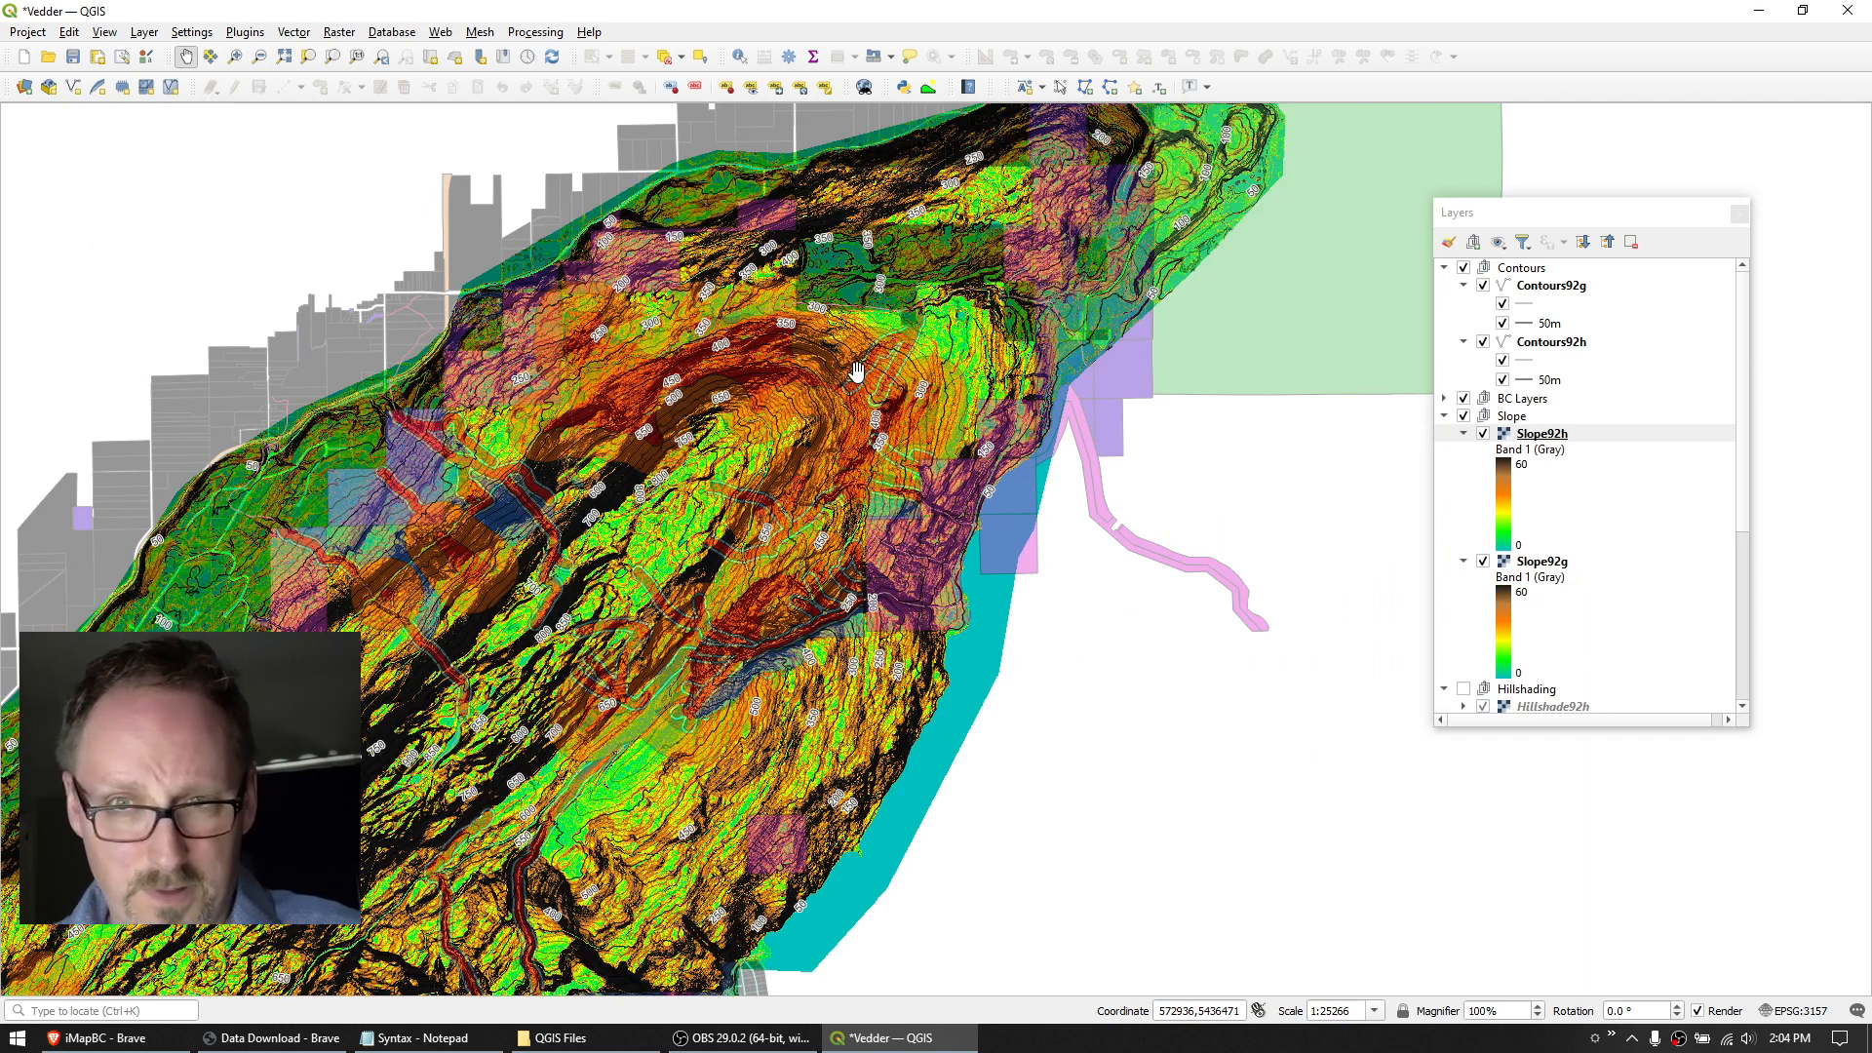
click(1445, 416)
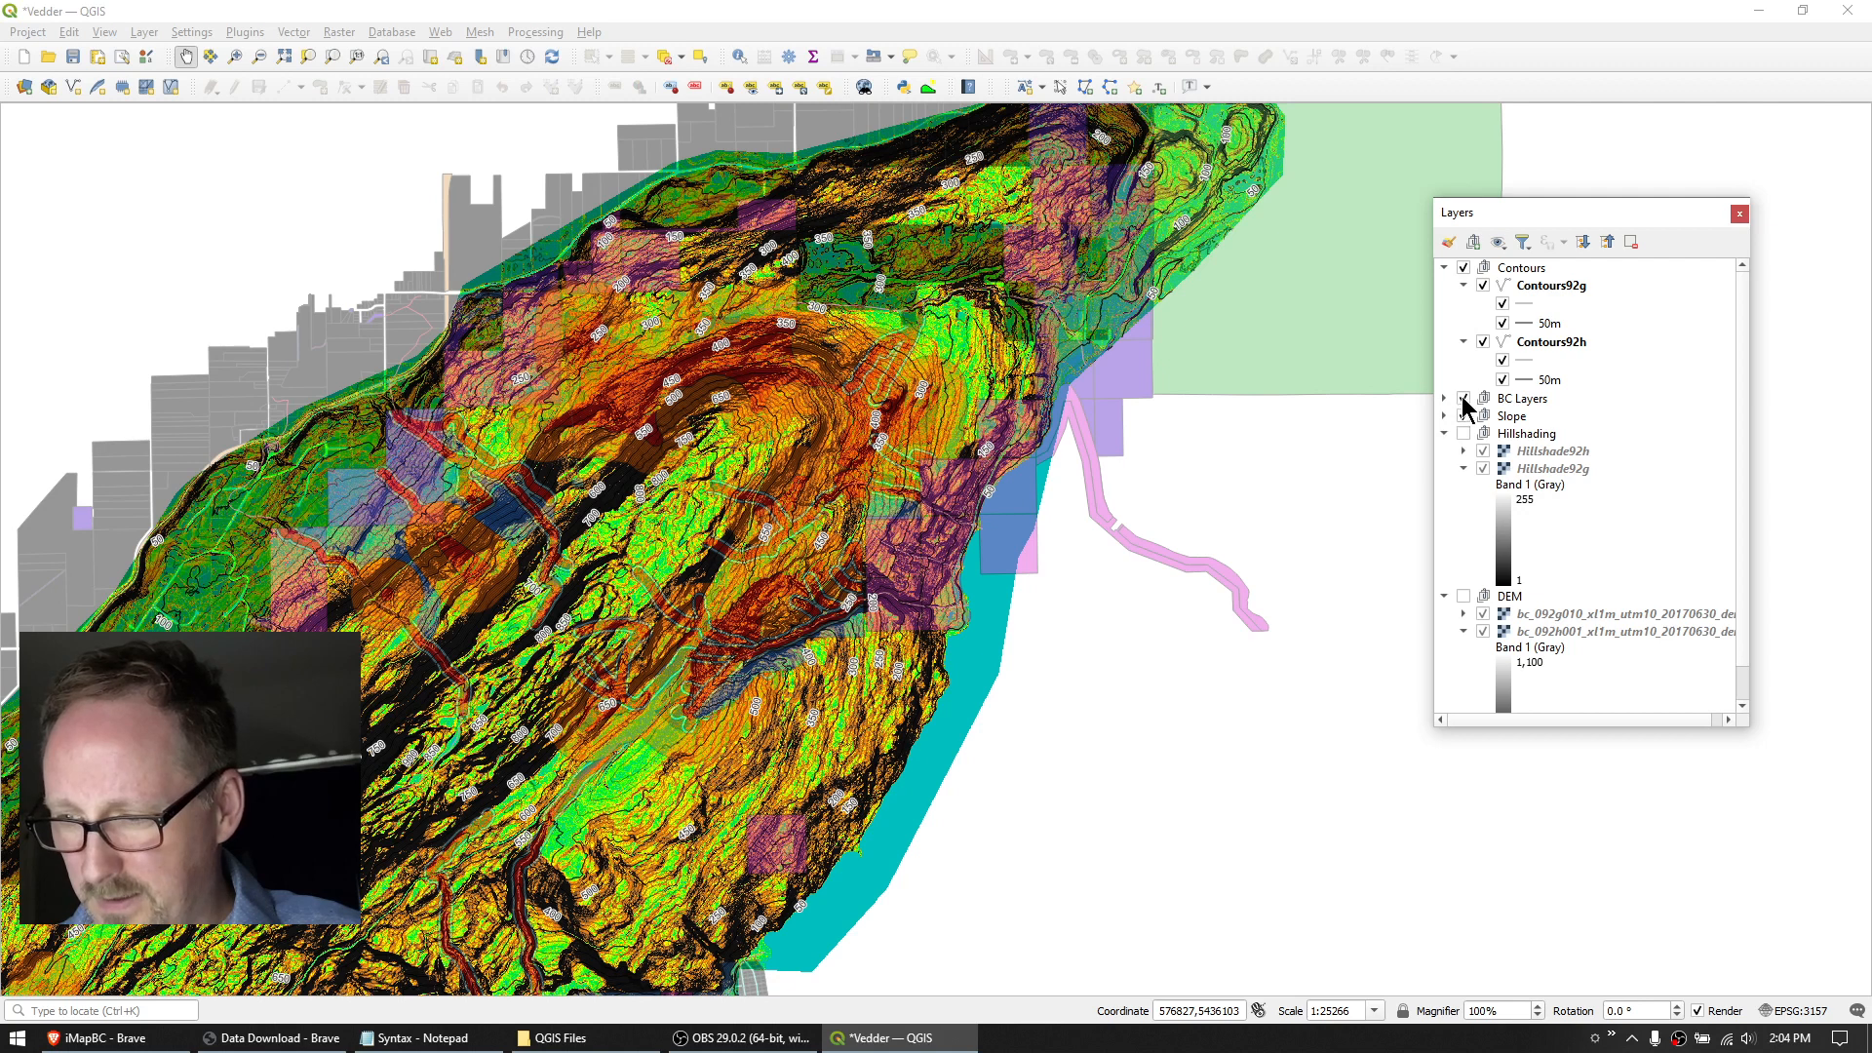
click(1464, 398)
scroll(1029, 363, up, 2)
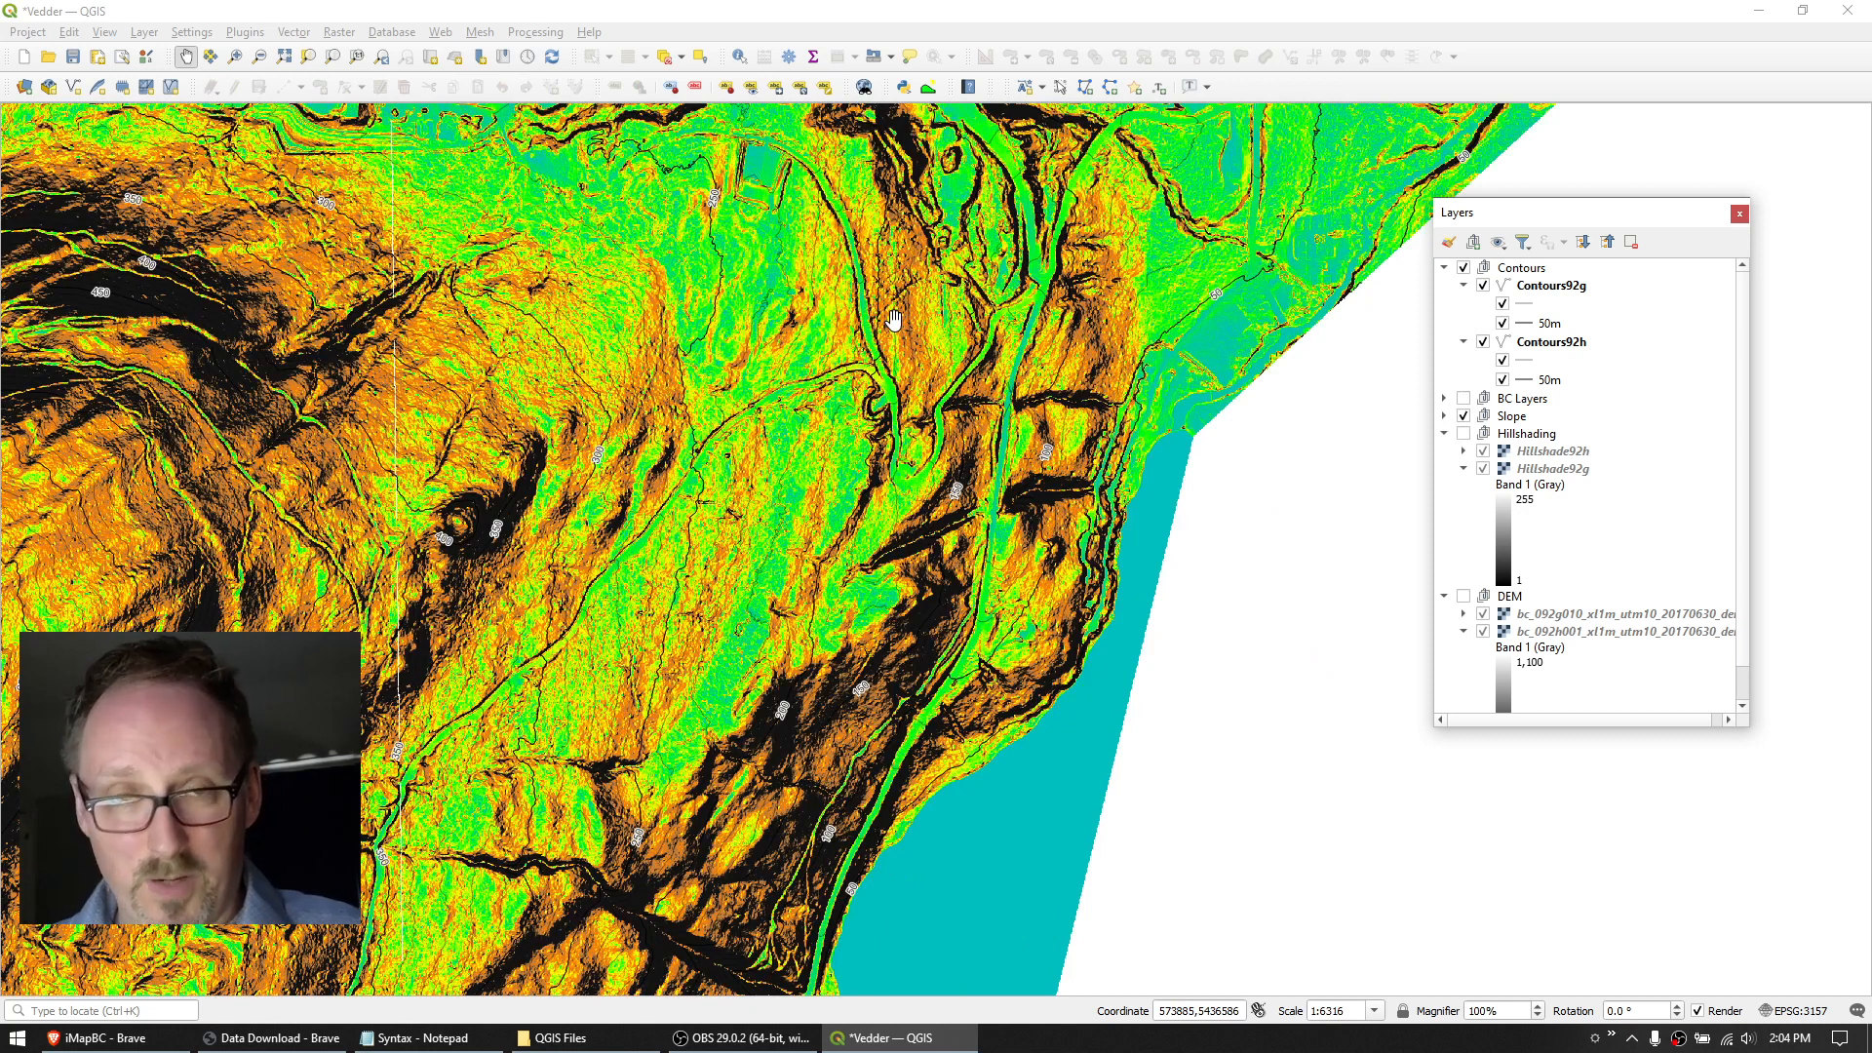
drag(302, 274, 773, 367)
scroll(773, 367, up, 2)
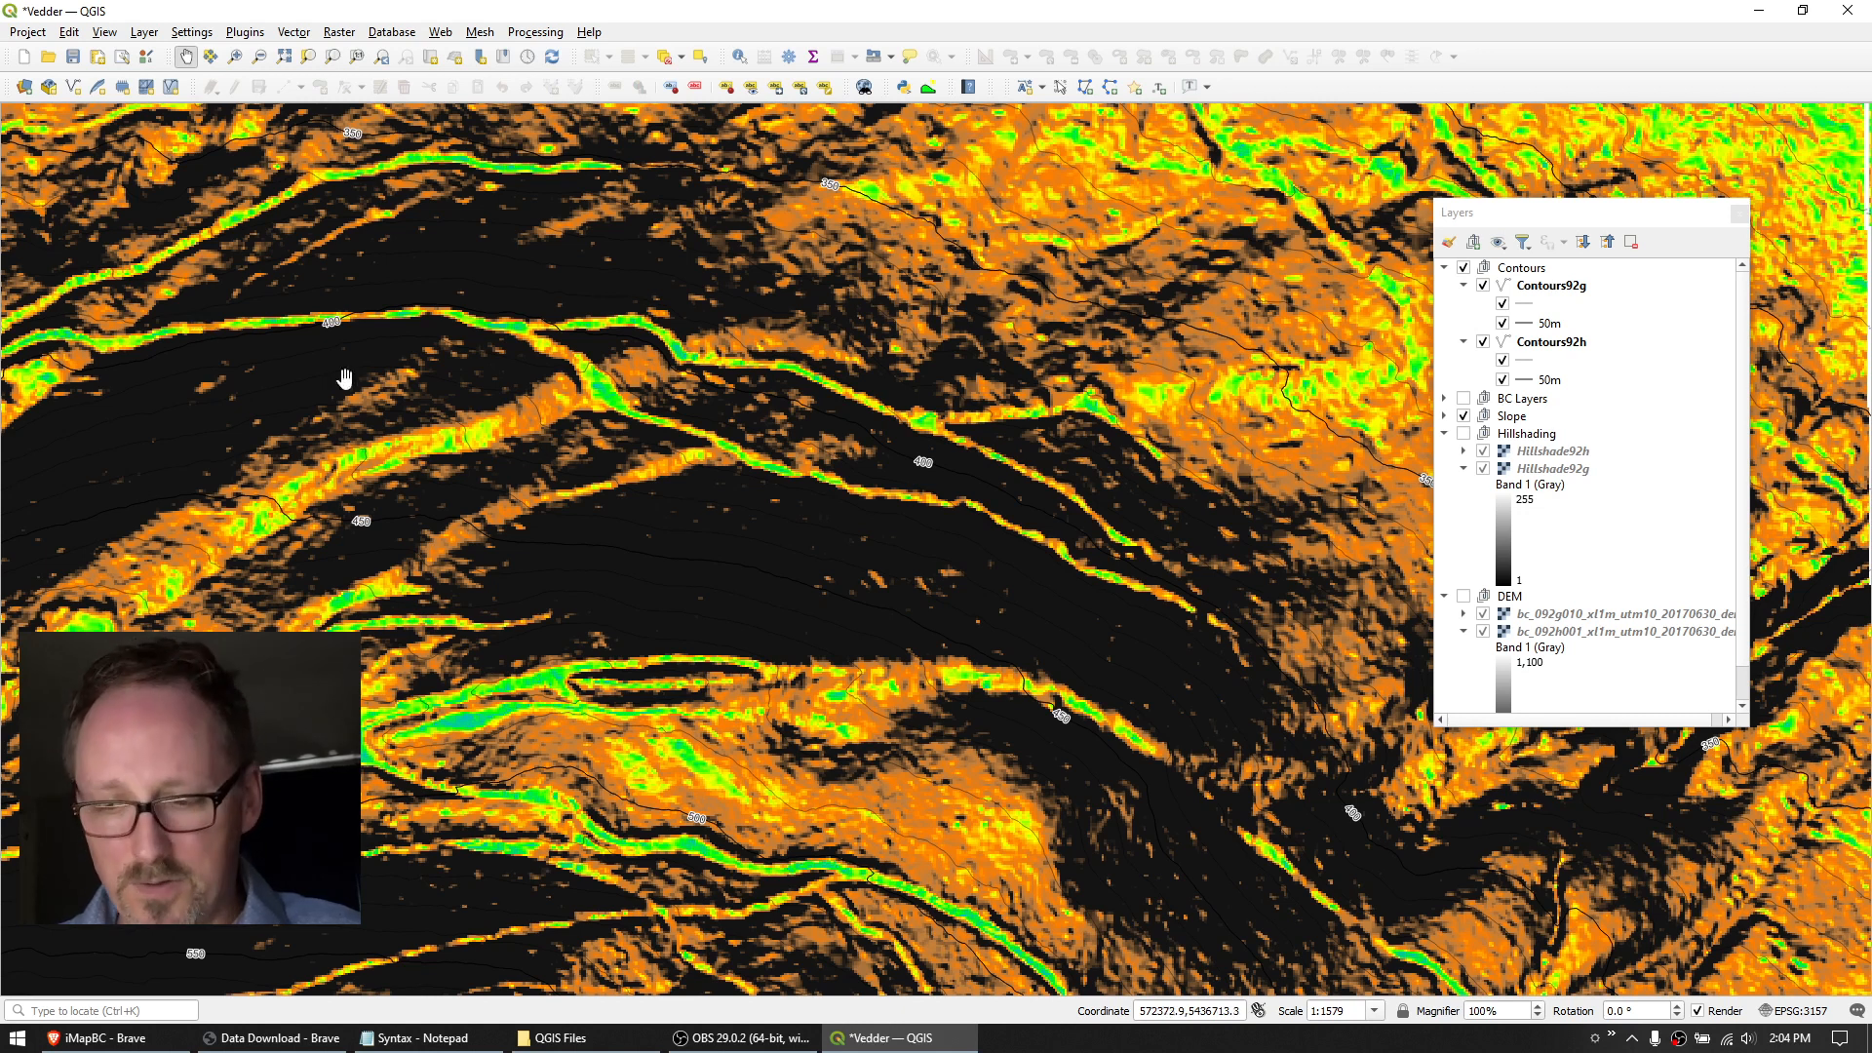
scroll(707, 509, down, 1)
drag(890, 590, 627, 326)
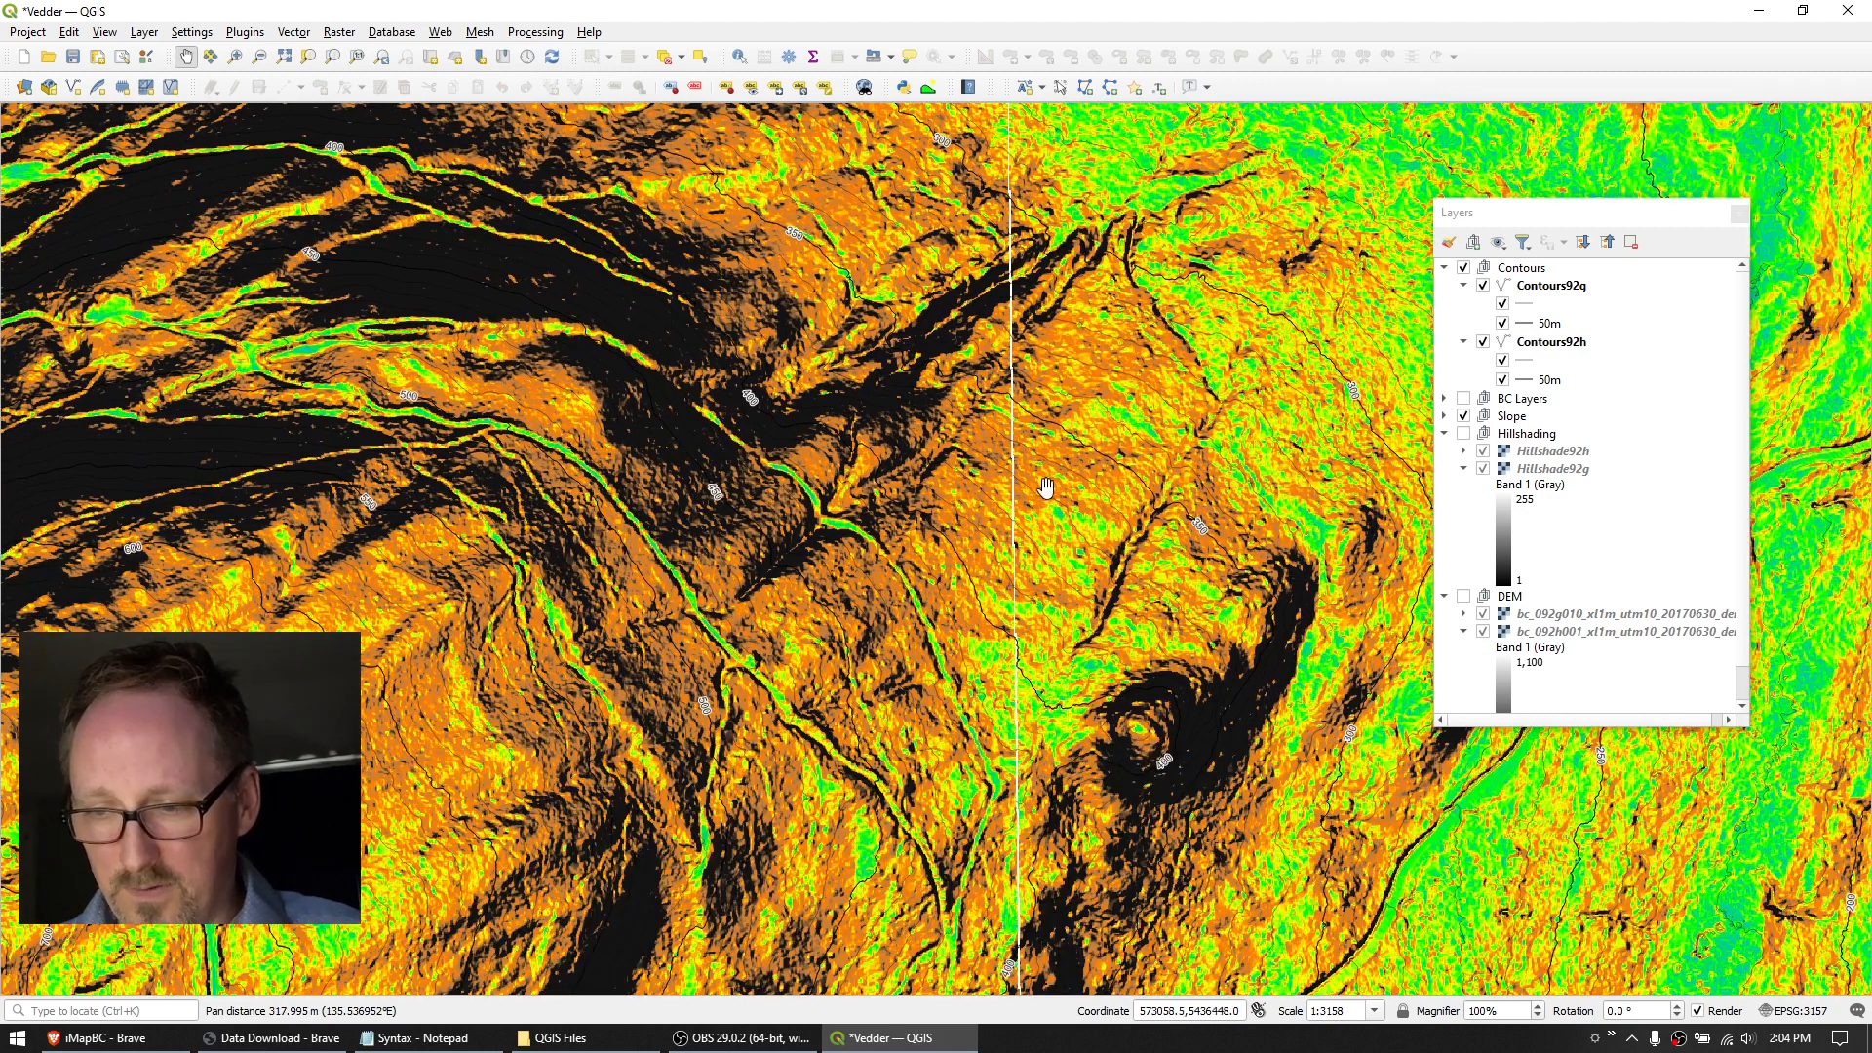
Show the BC Layers group again over the slope map and expand it to list its layers.
click(1463, 399)
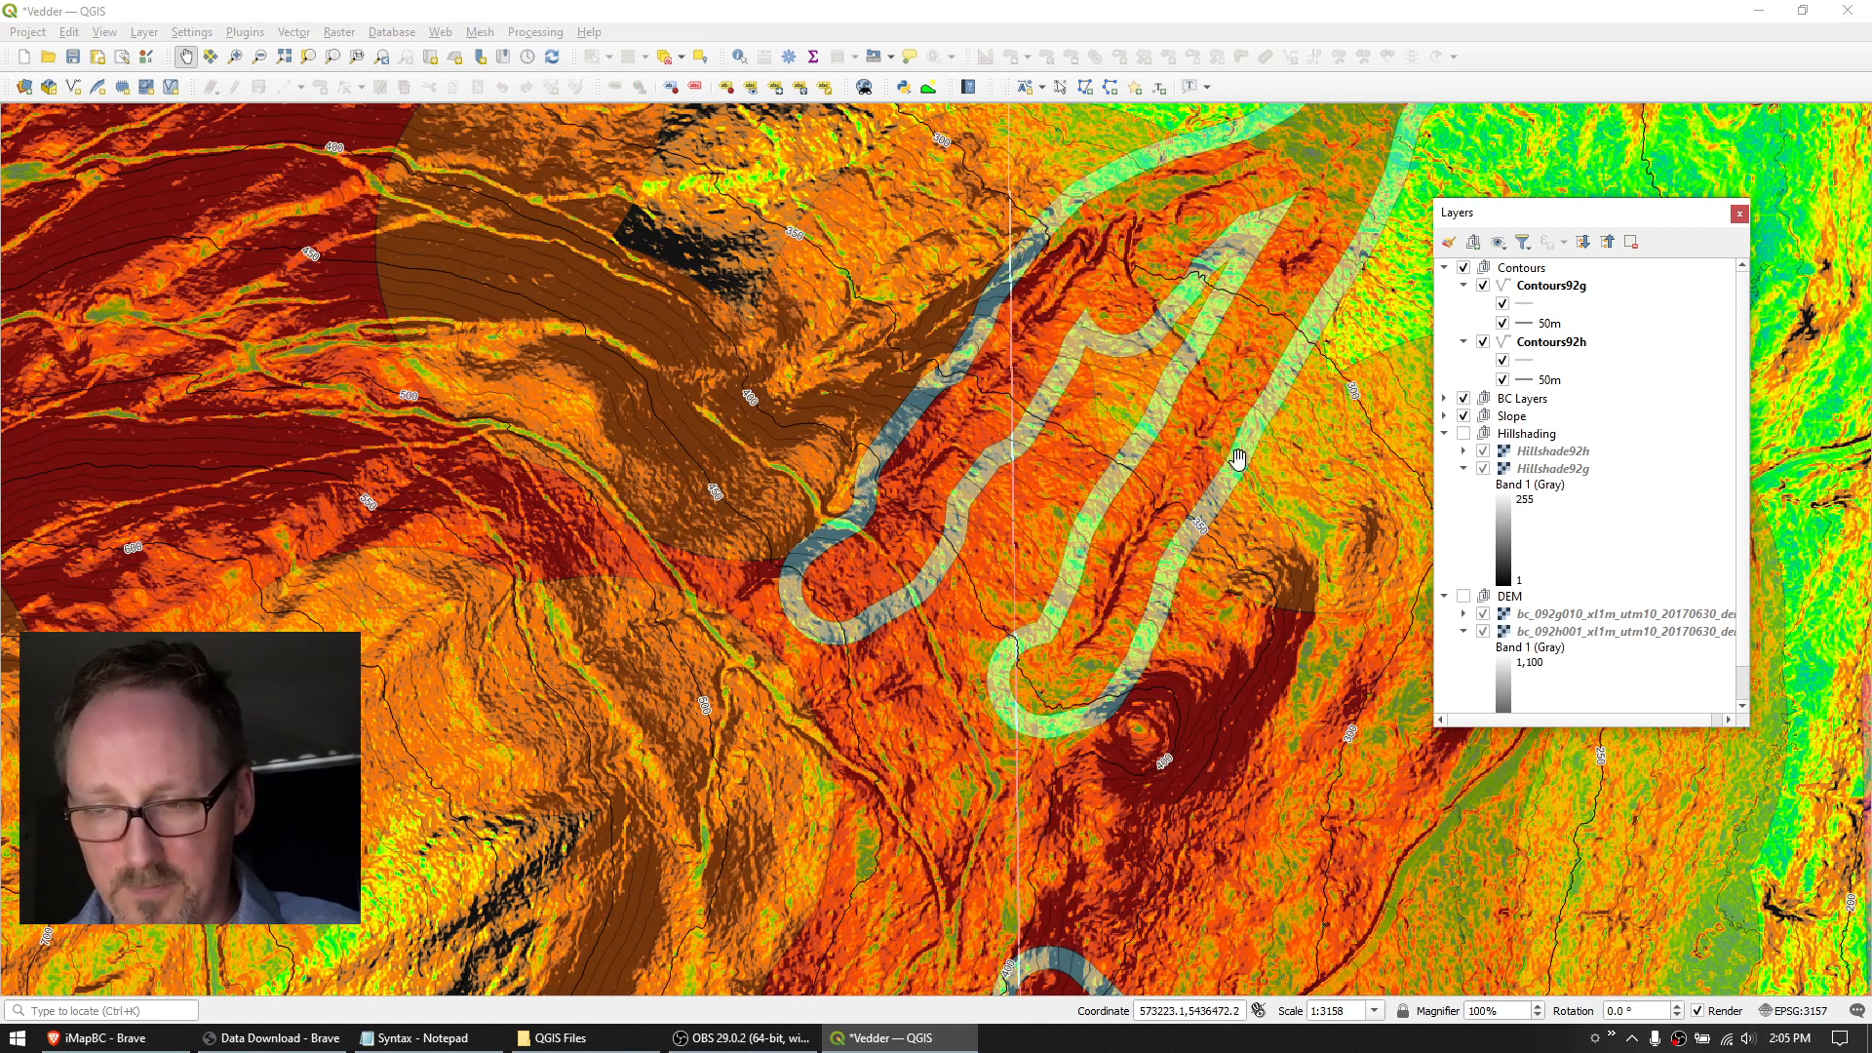
drag(1148, 444, 862, 574)
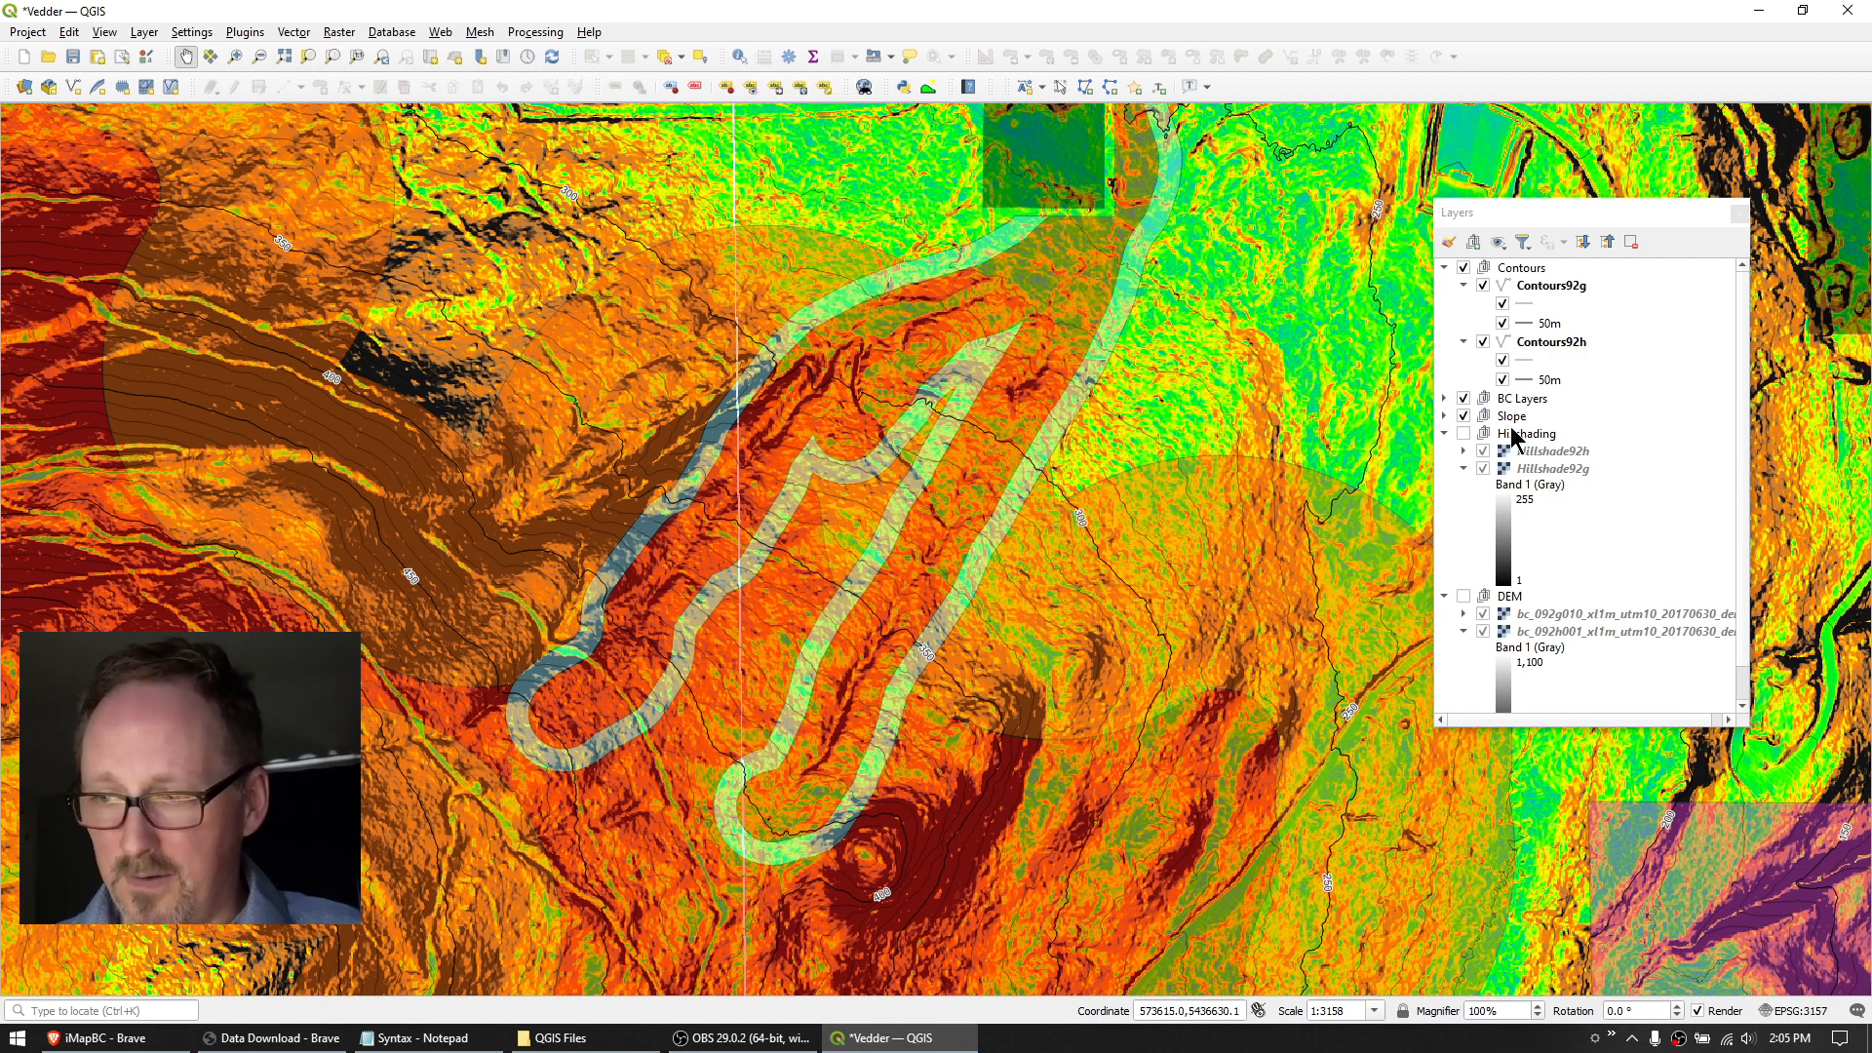
click(1522, 400)
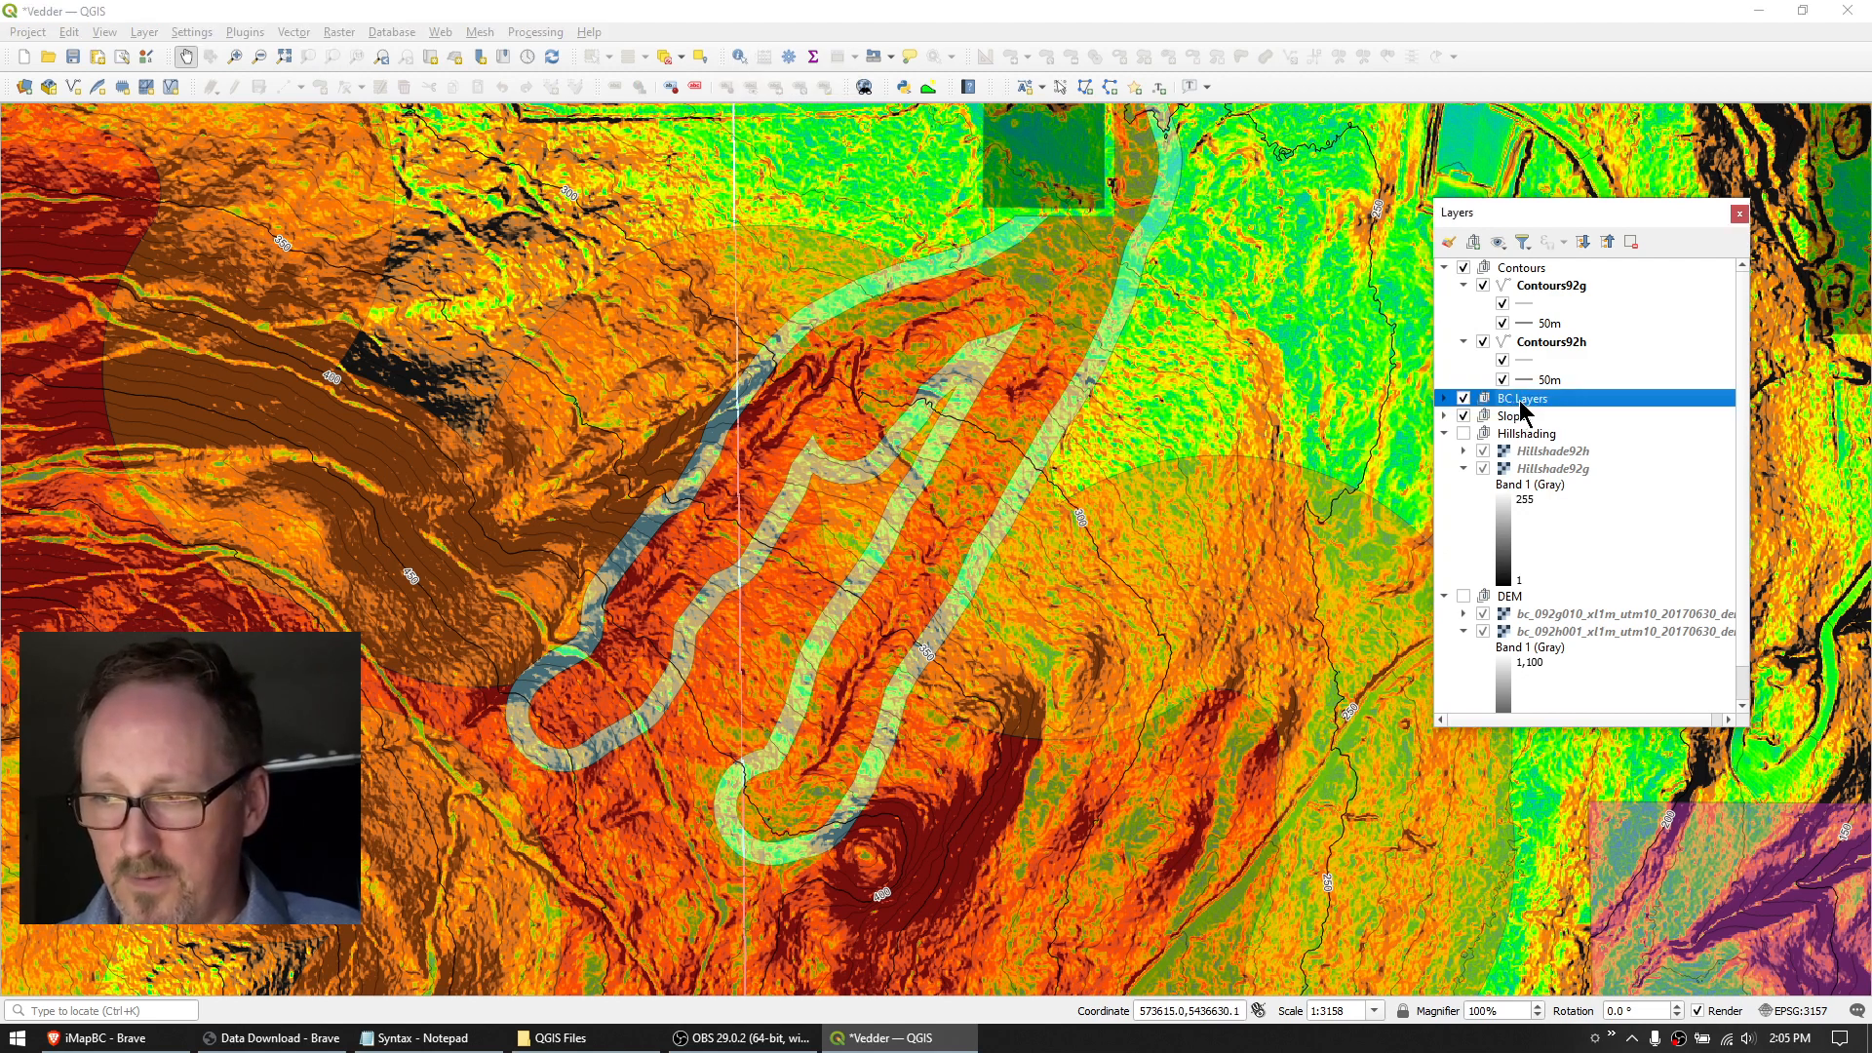
click(1445, 399)
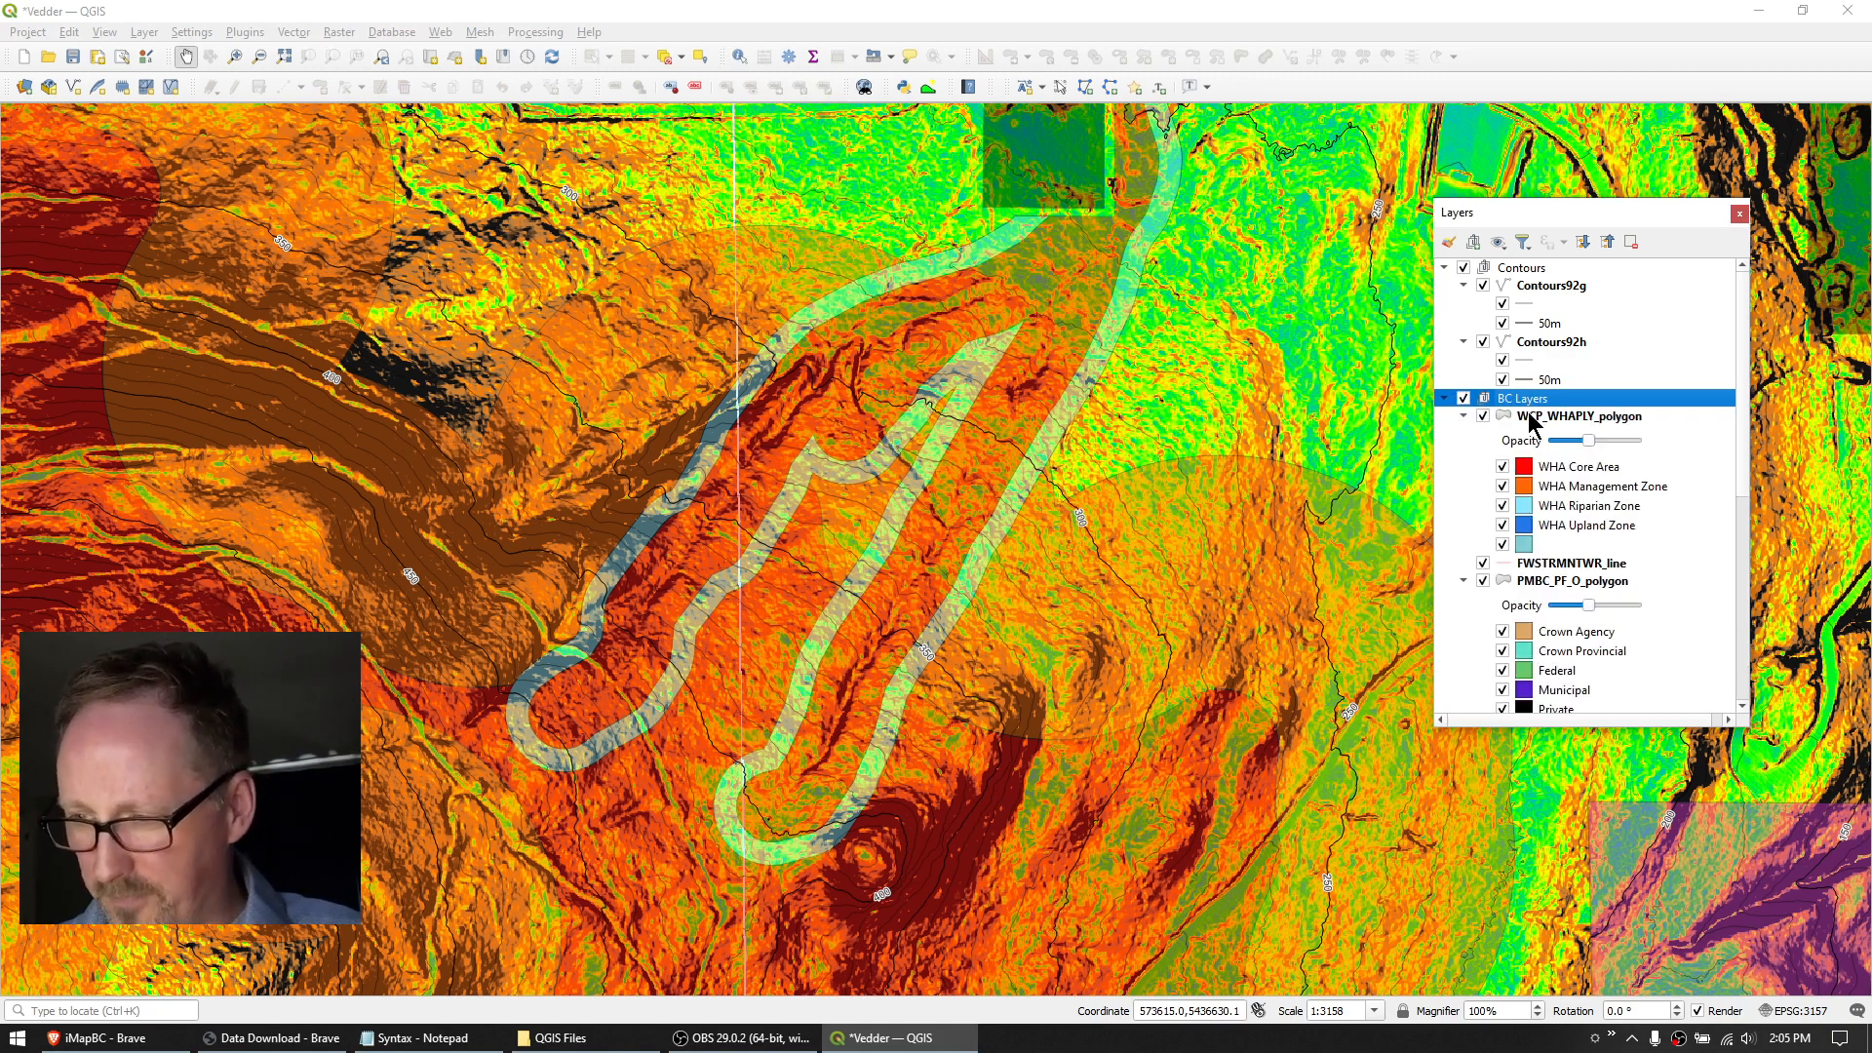
Identify the overlapping WCP_WHAPLY_polygon features in the wildlife habitat area and examine the species and harvest attributes of both.
click(741, 57)
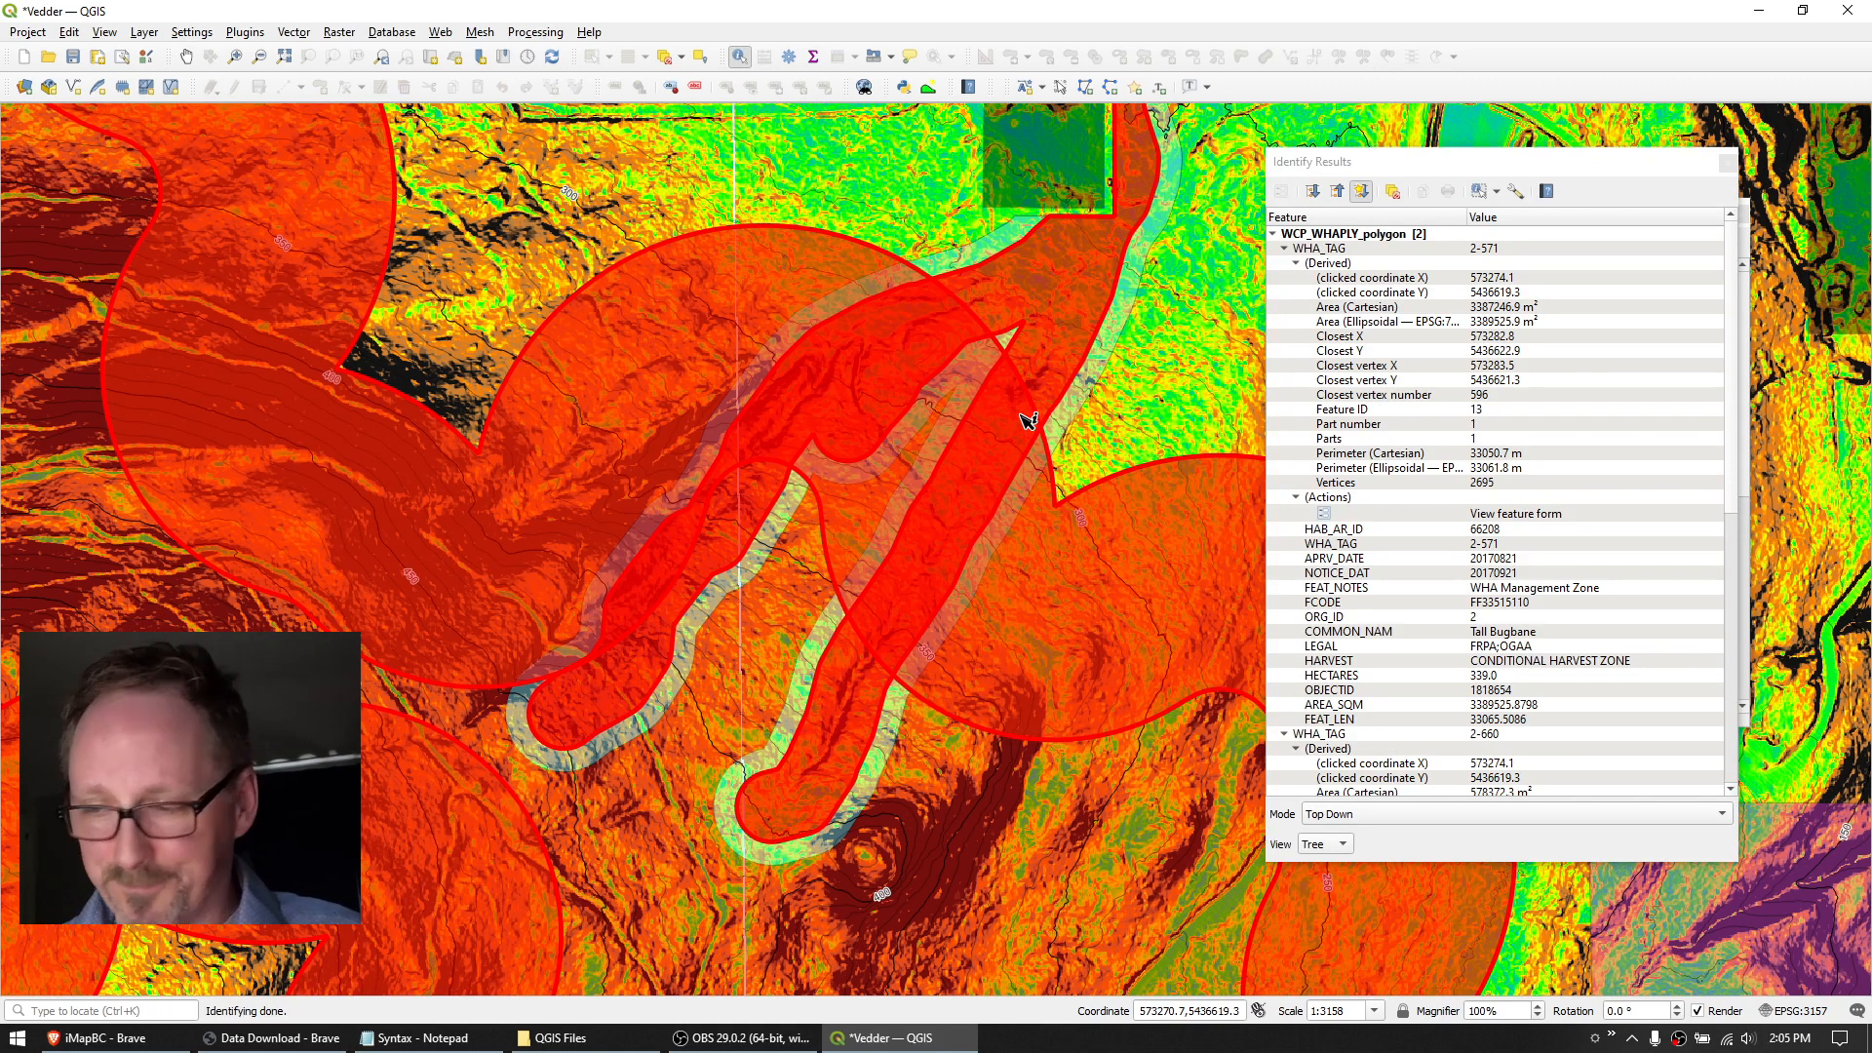
click(1324, 247)
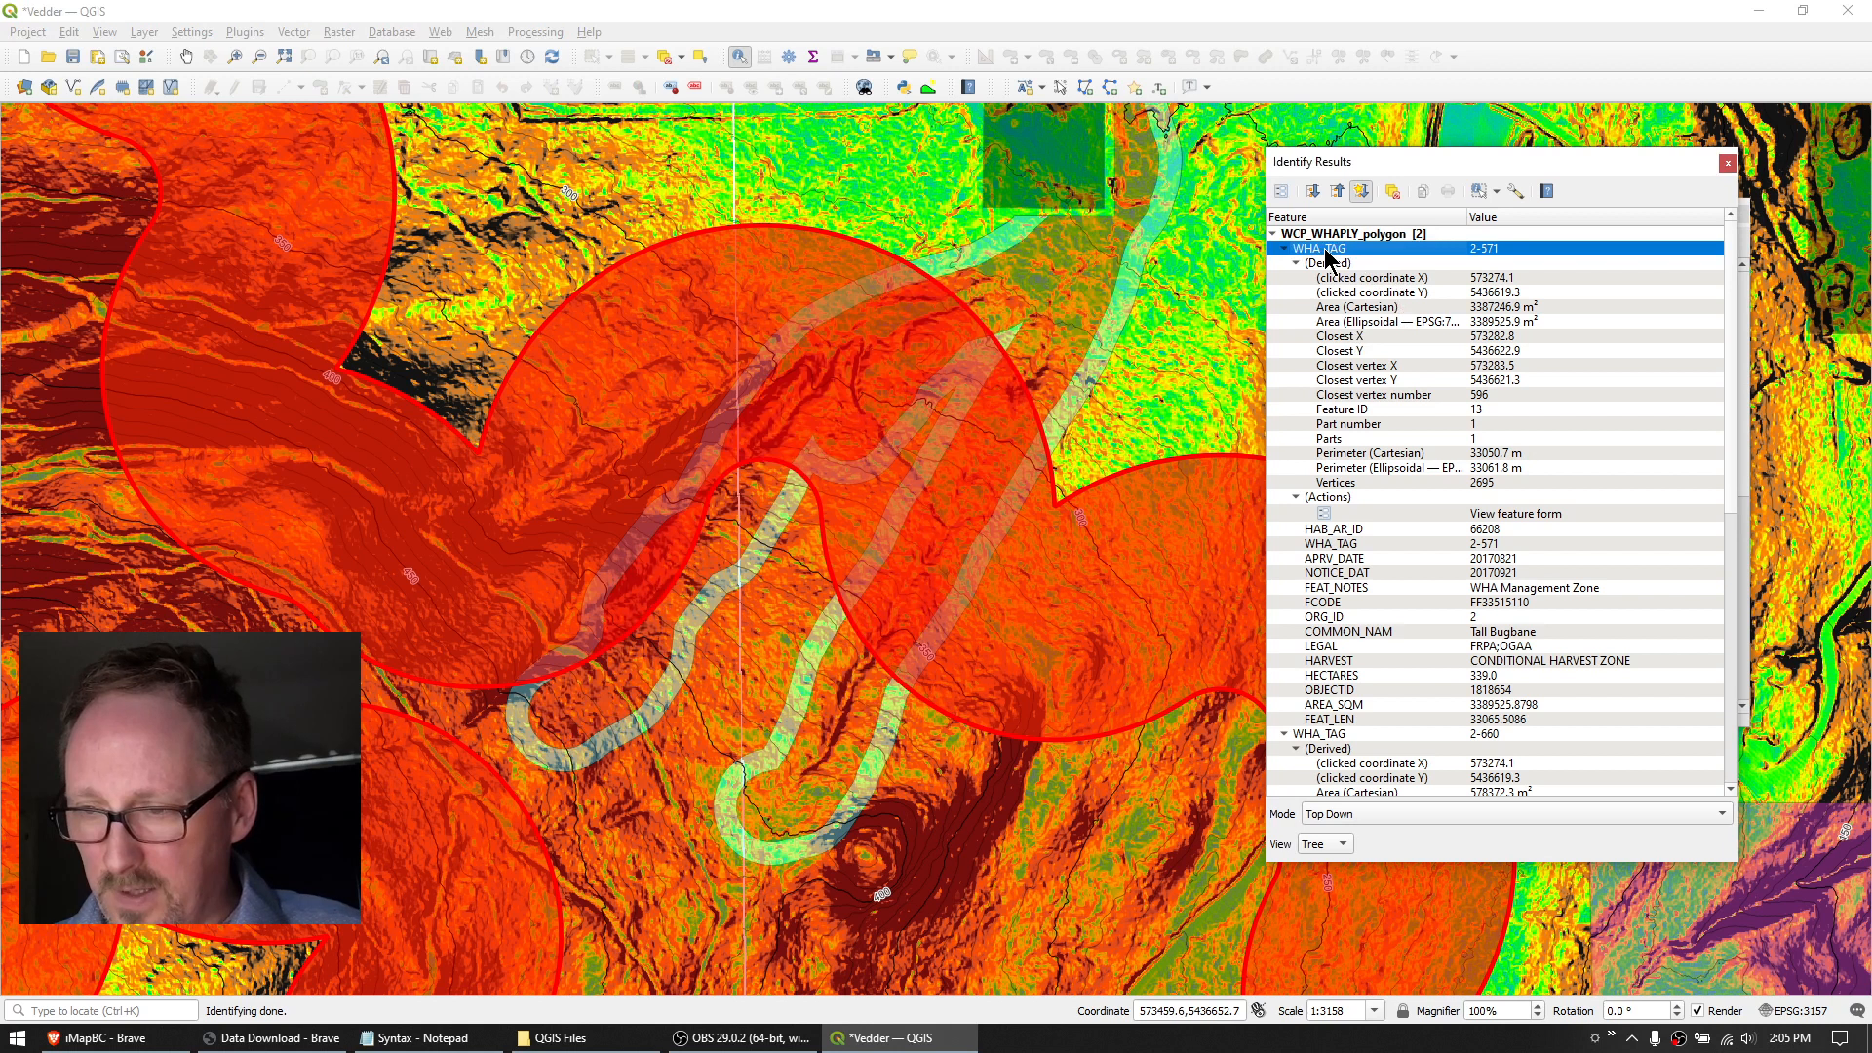
click(1340, 734)
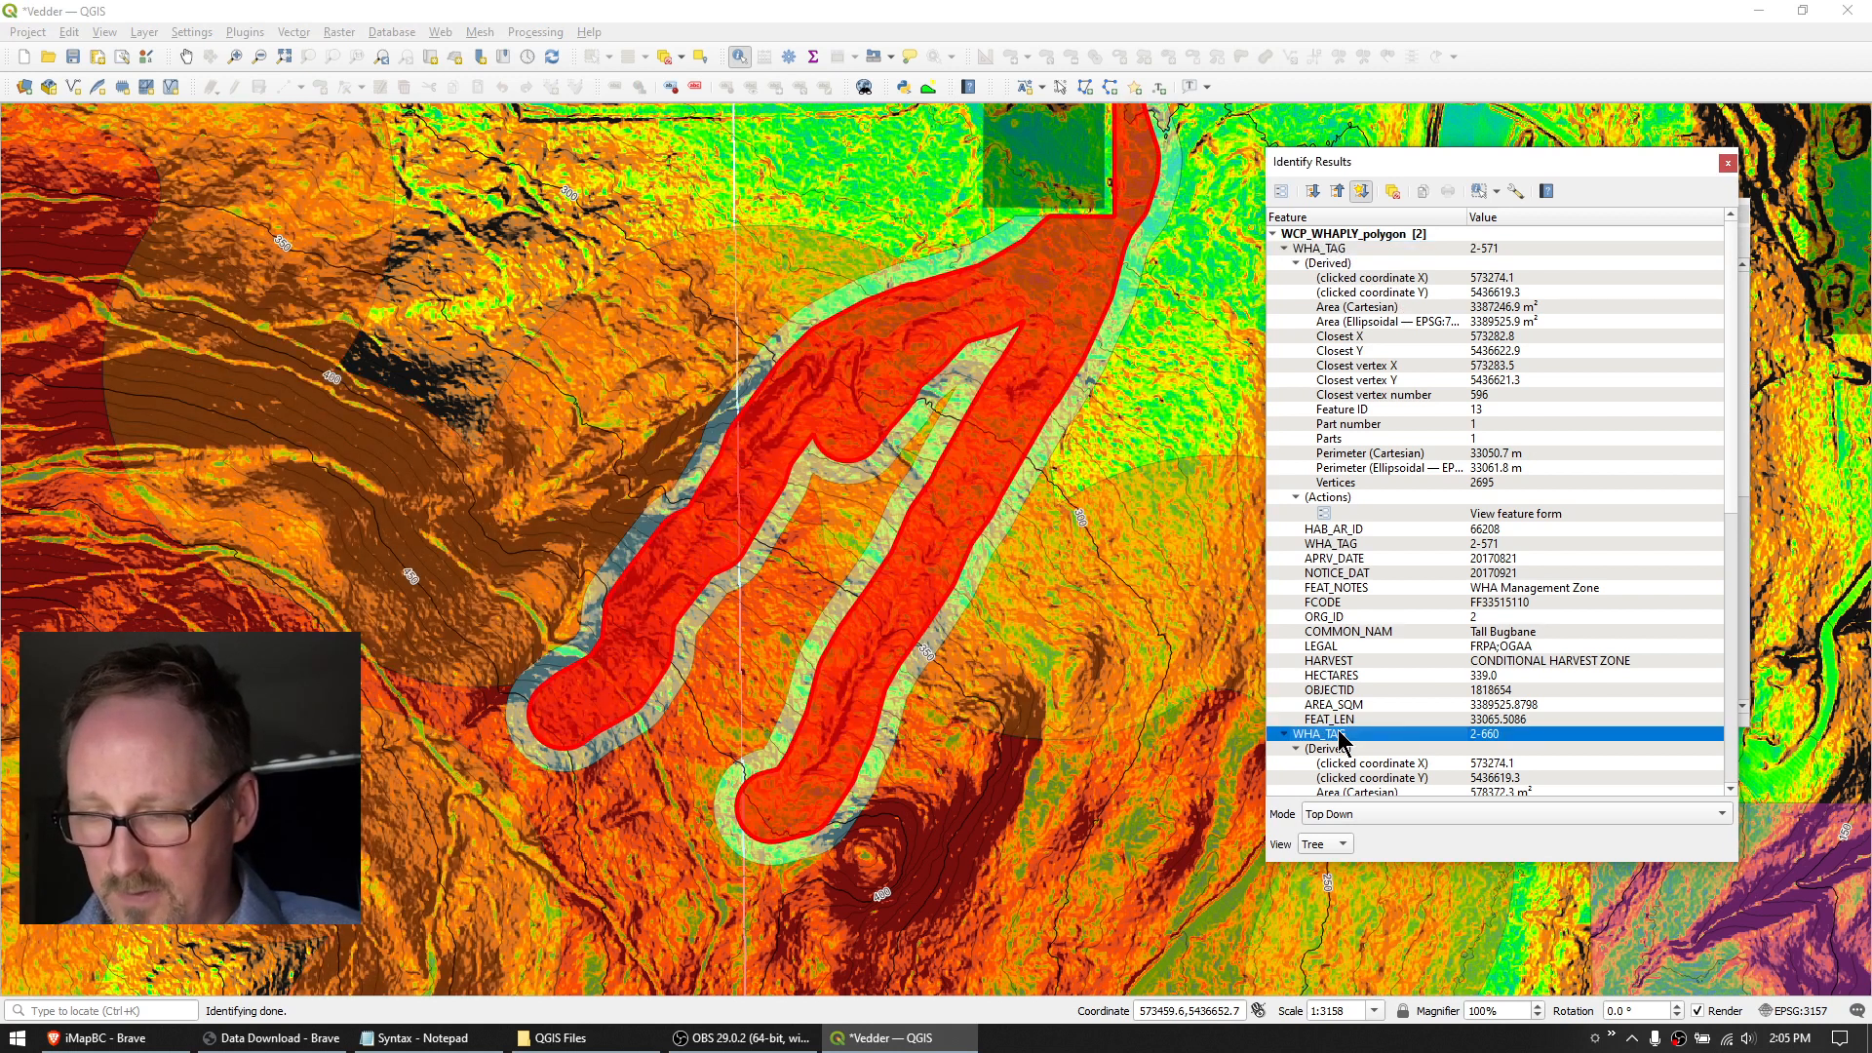
click(1330, 249)
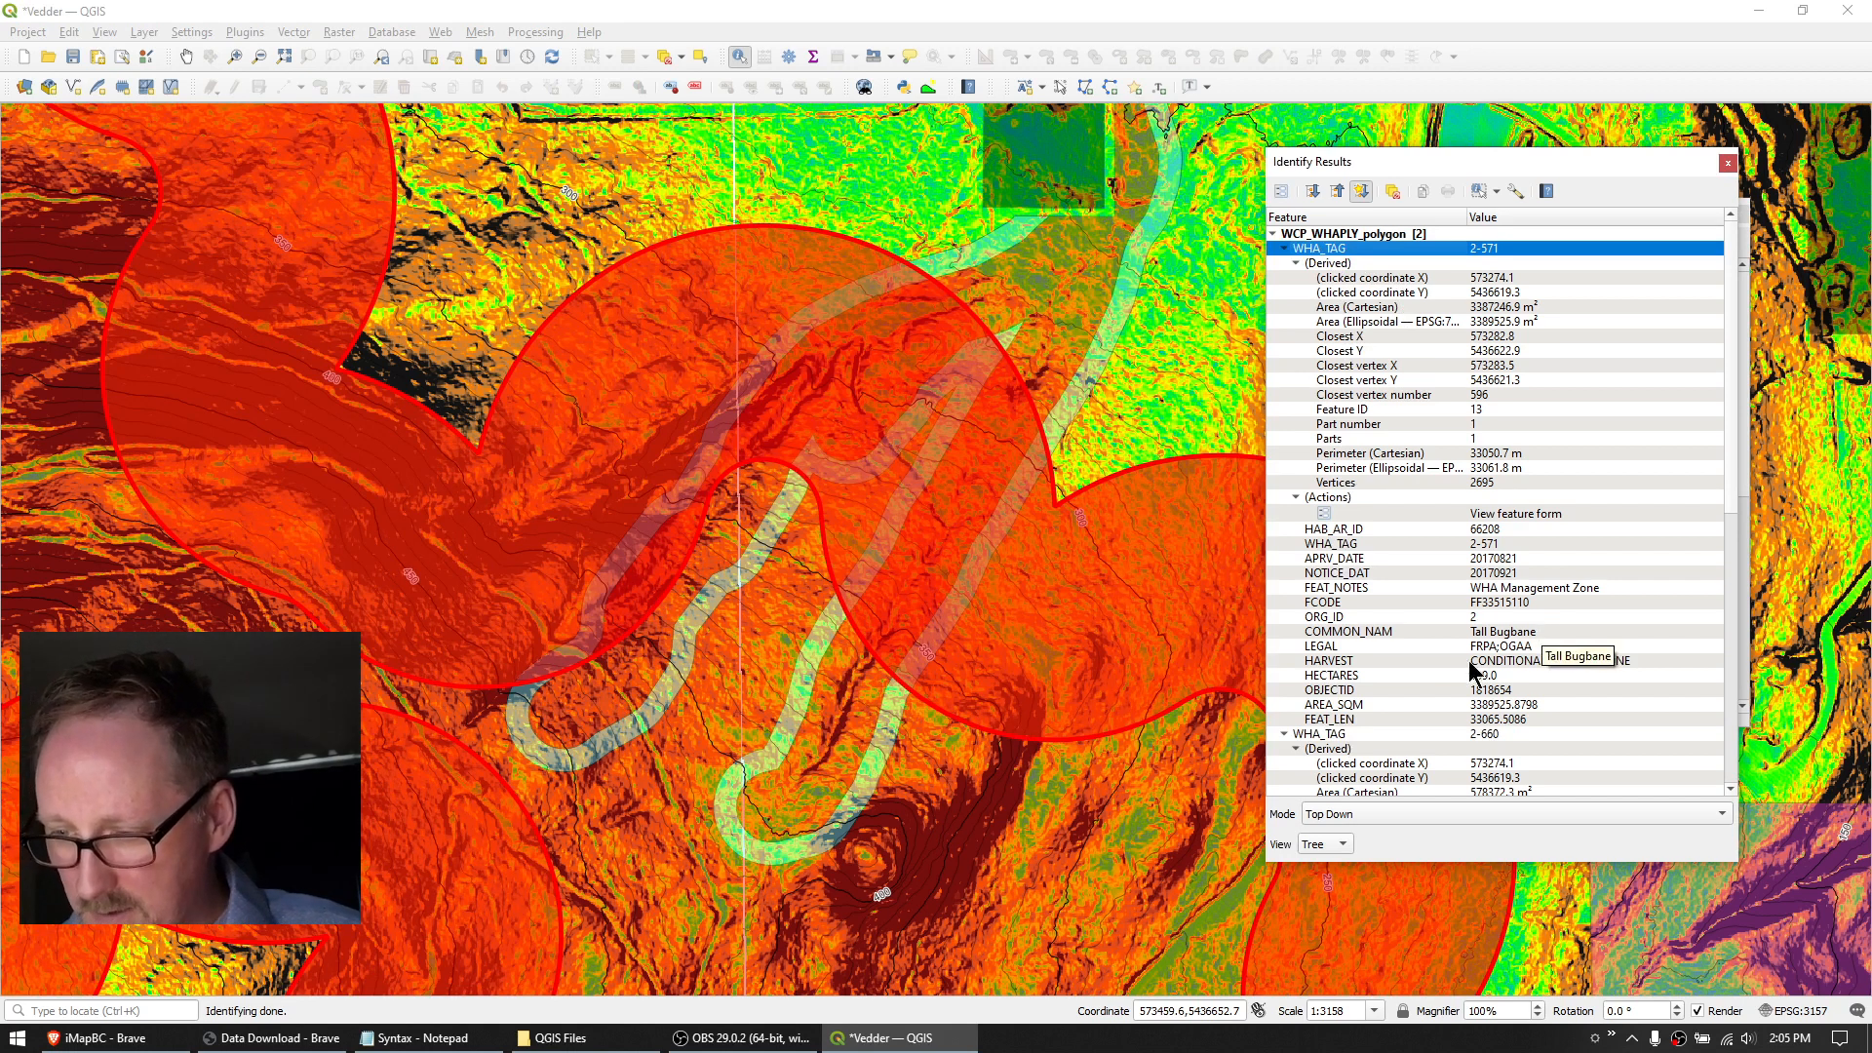
click(1324, 739)
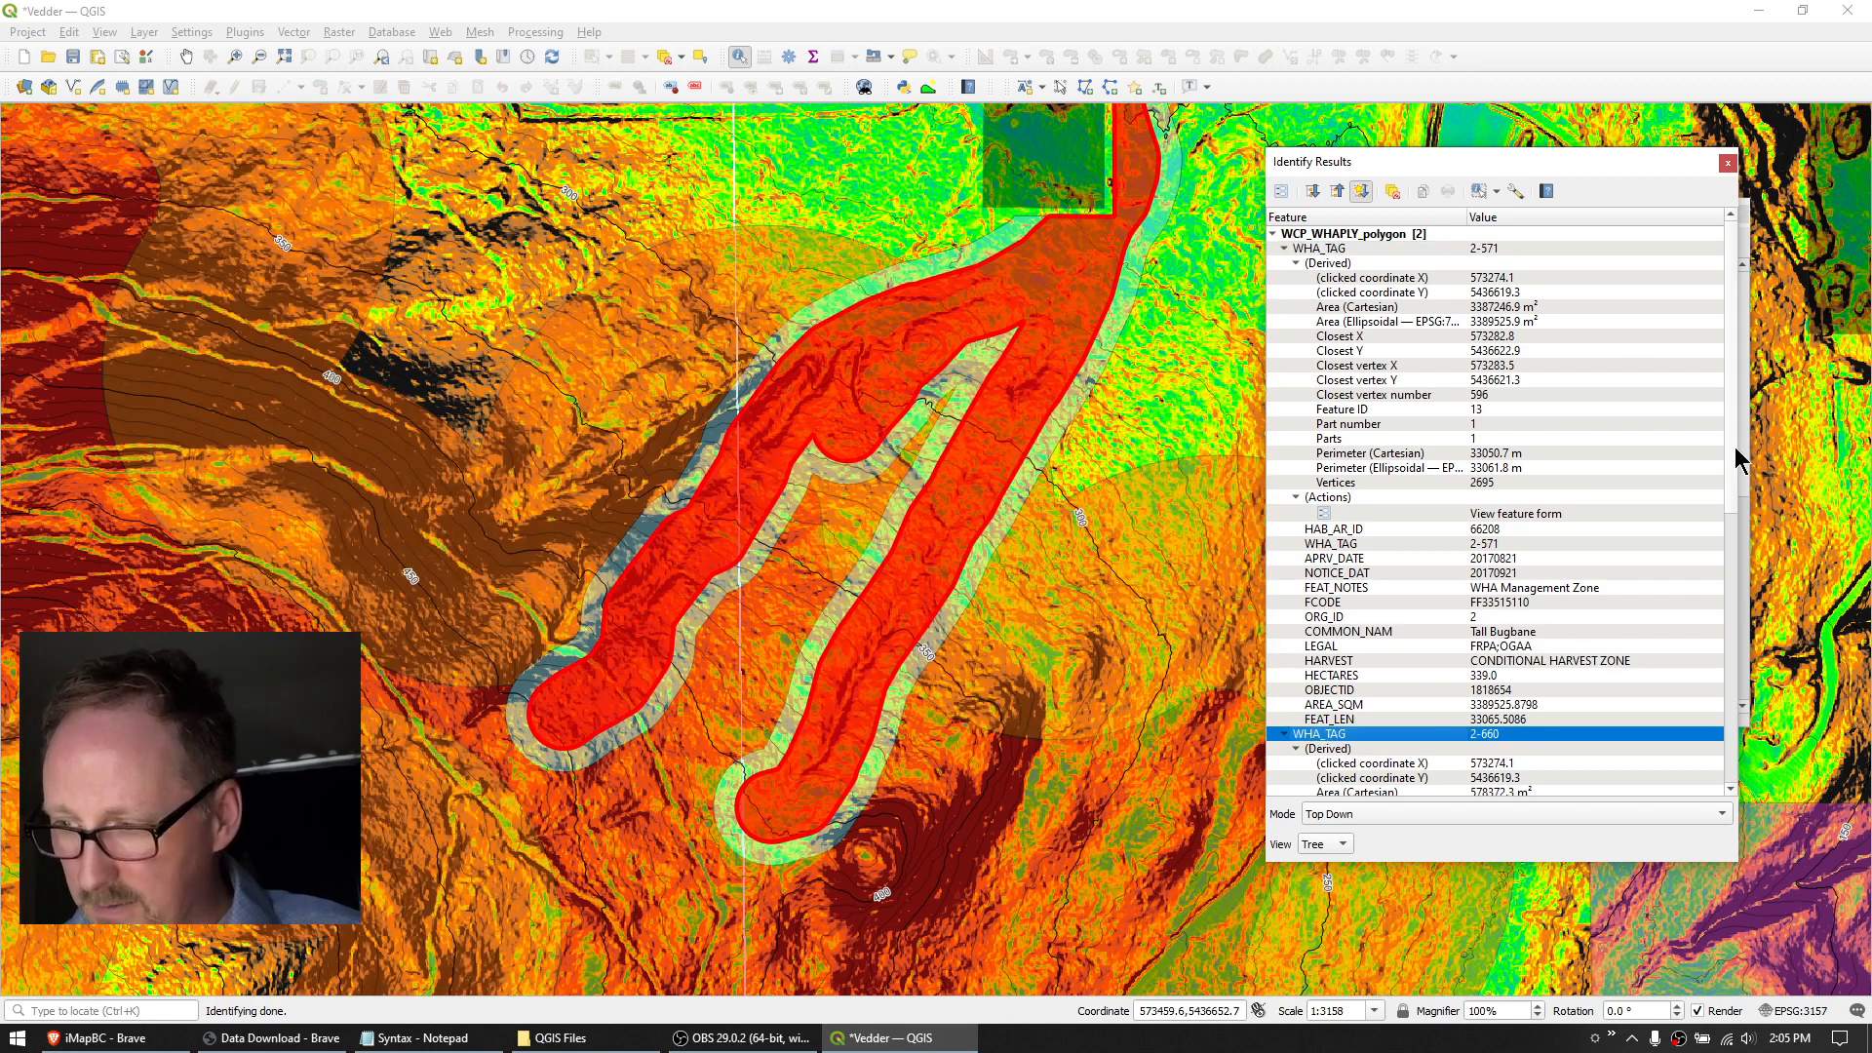
drag(1729, 505, 1756, 712)
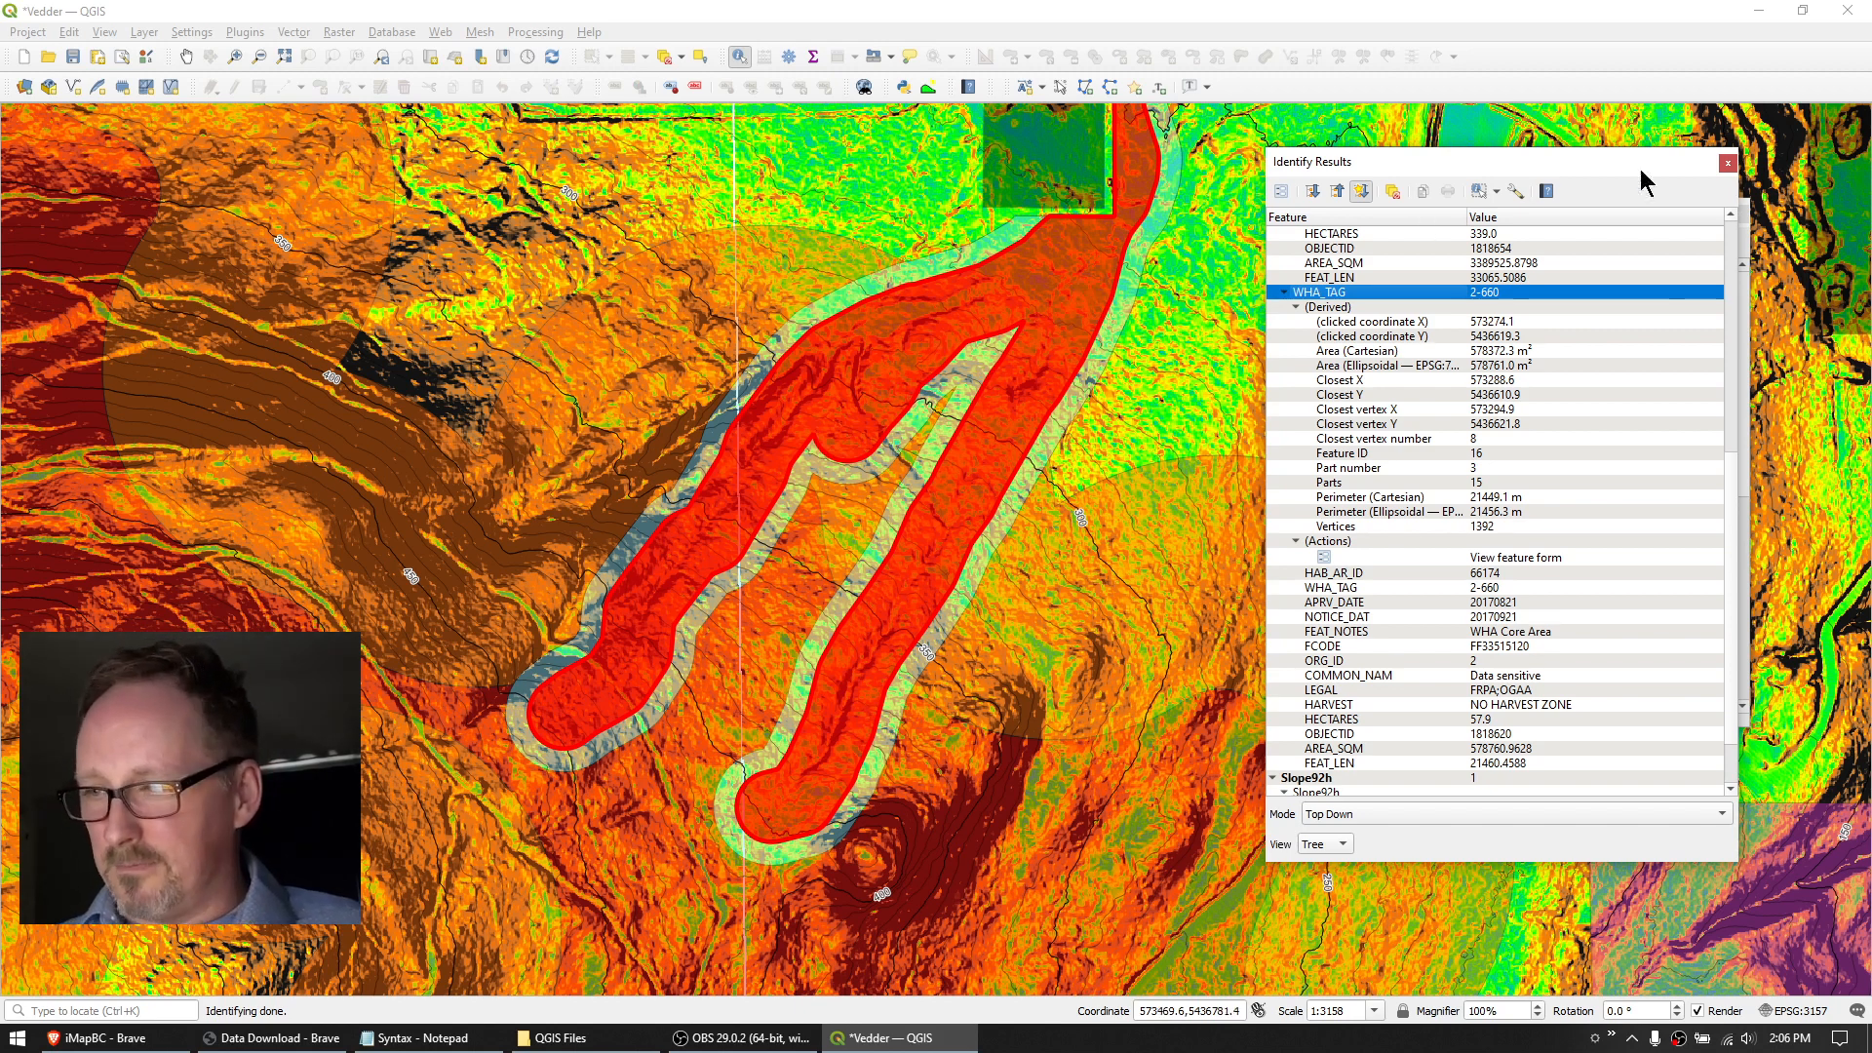
click(1728, 163)
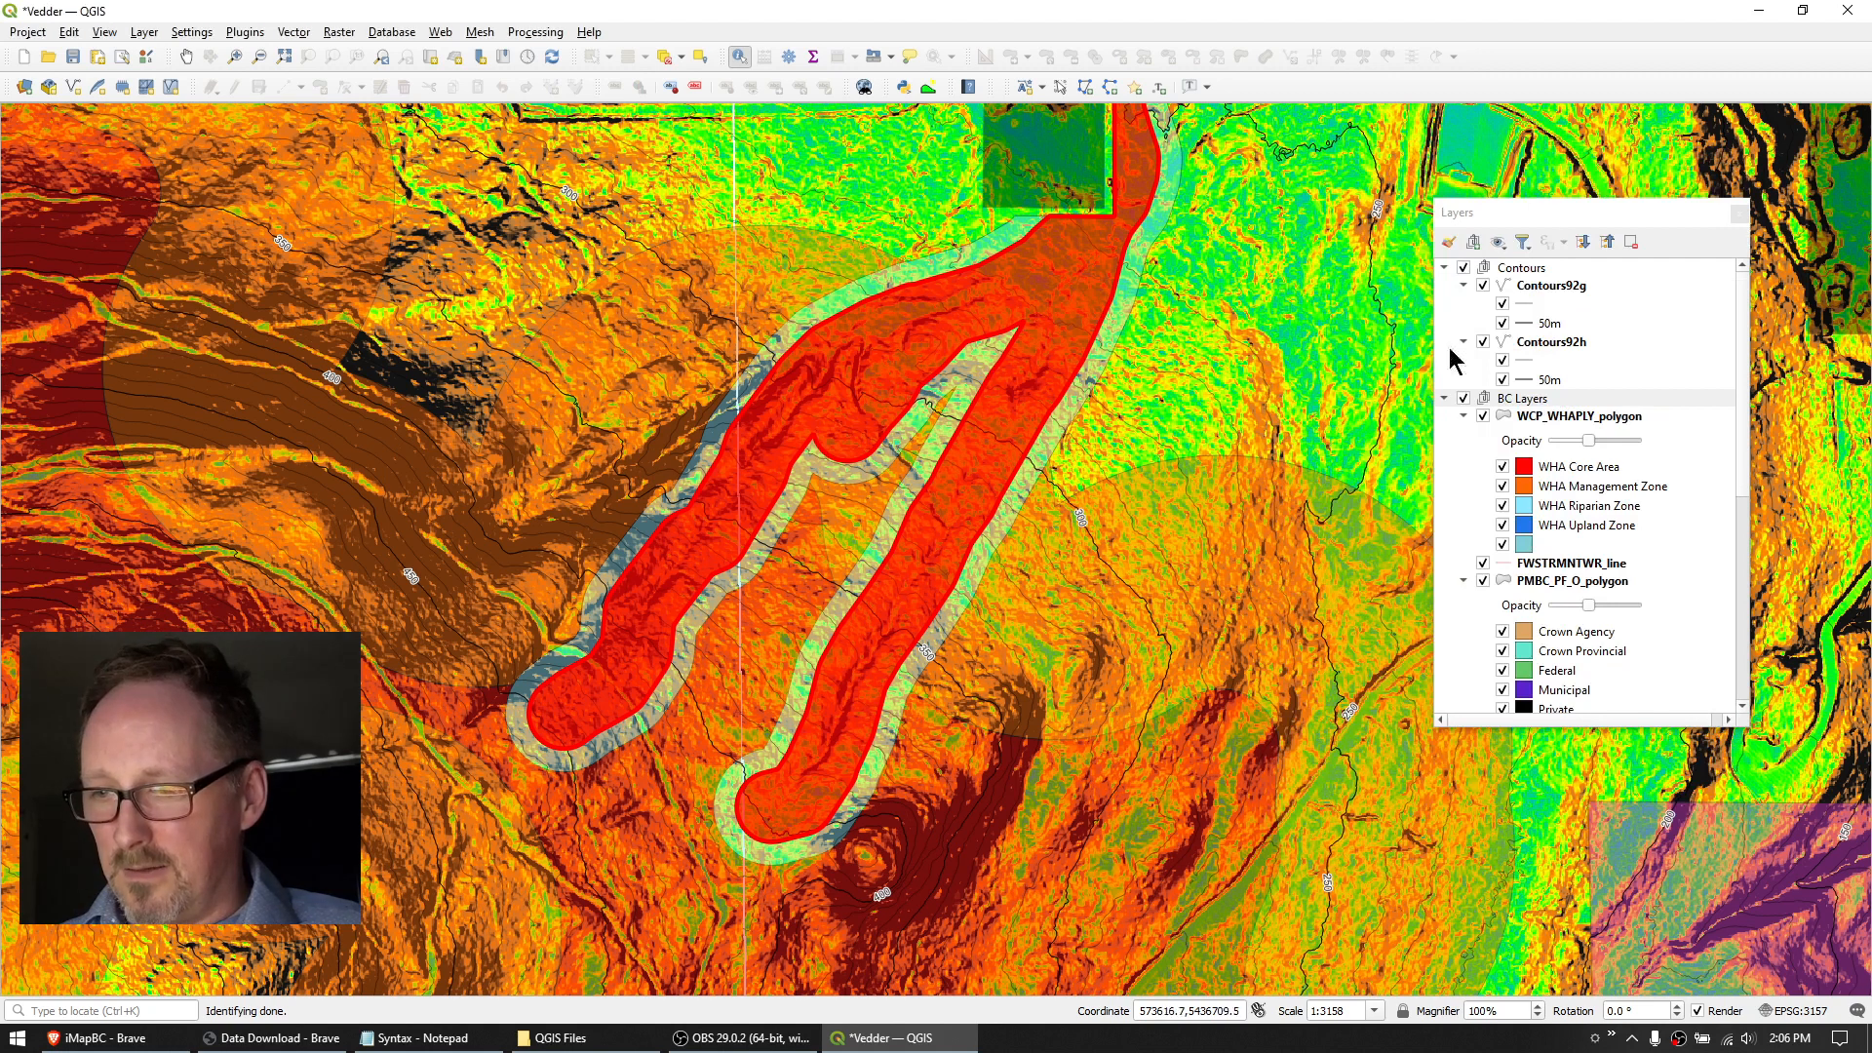
Hide the BC Layers group and switch back to the Pan tool to inspect the bare slope map.
click(1462, 398)
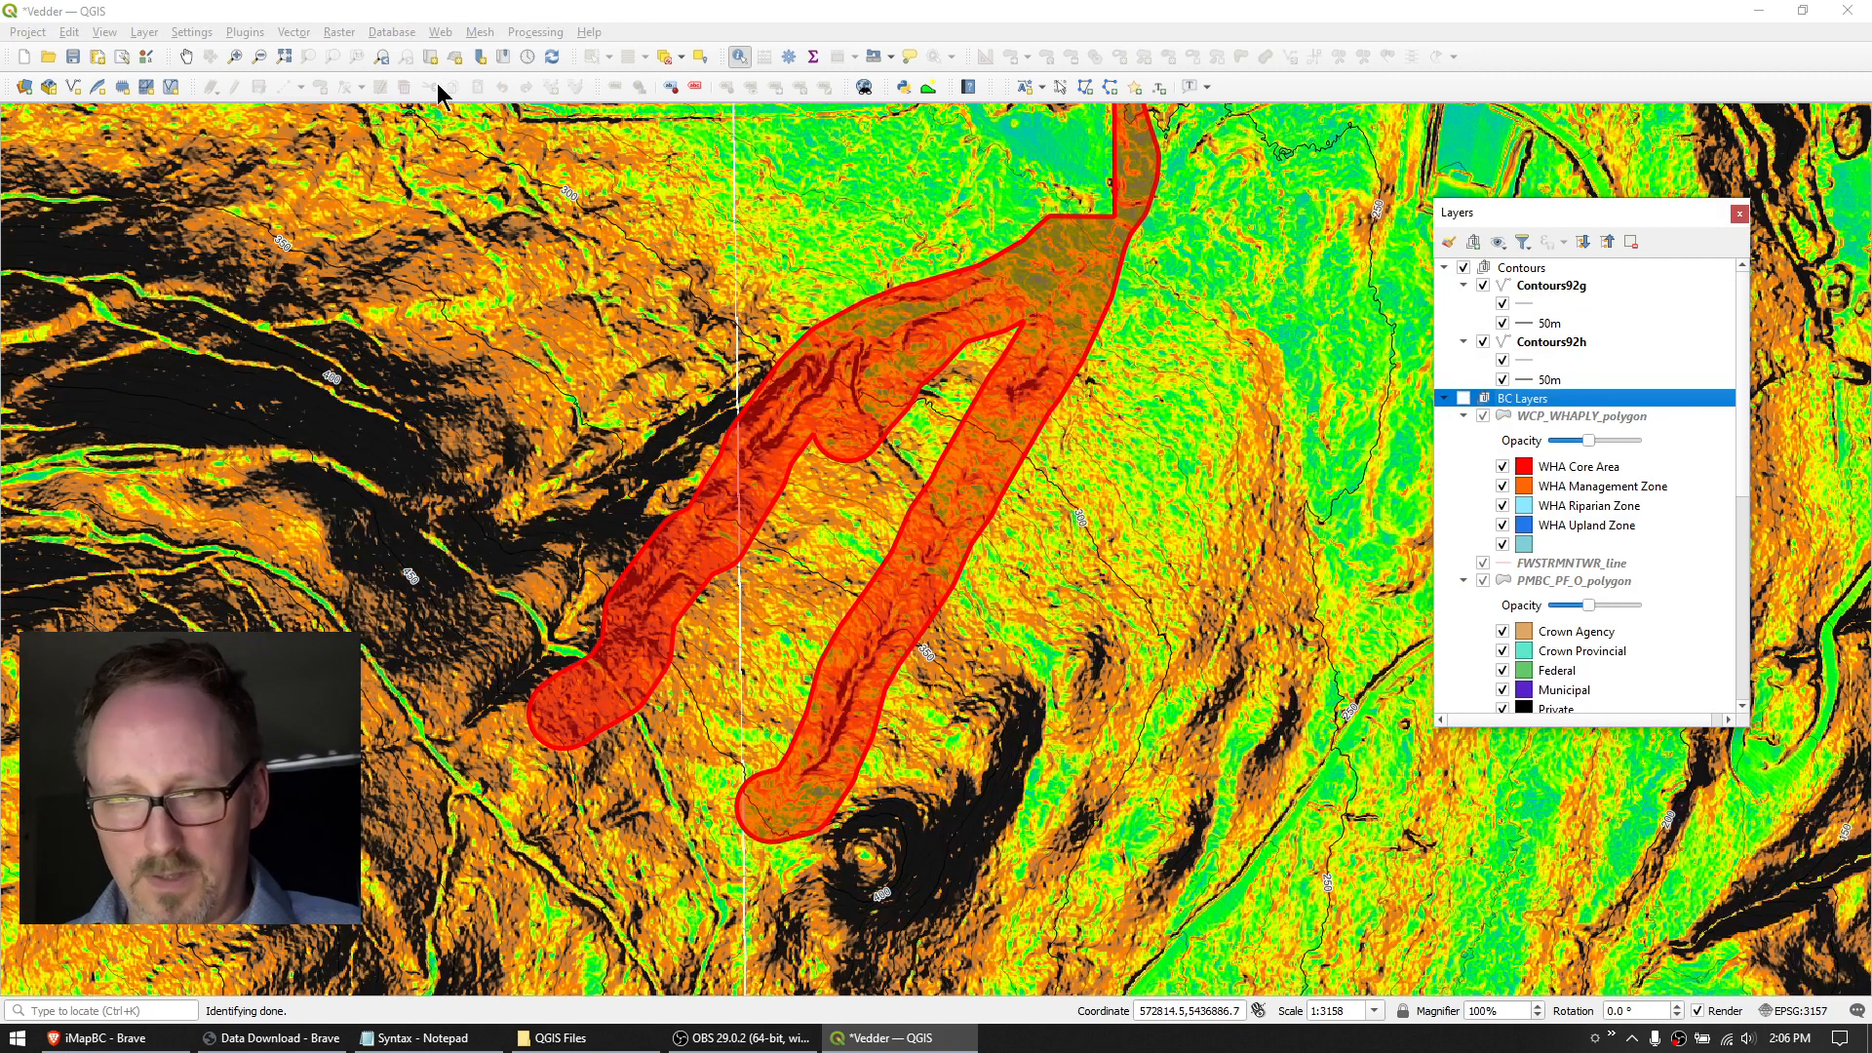
click(185, 59)
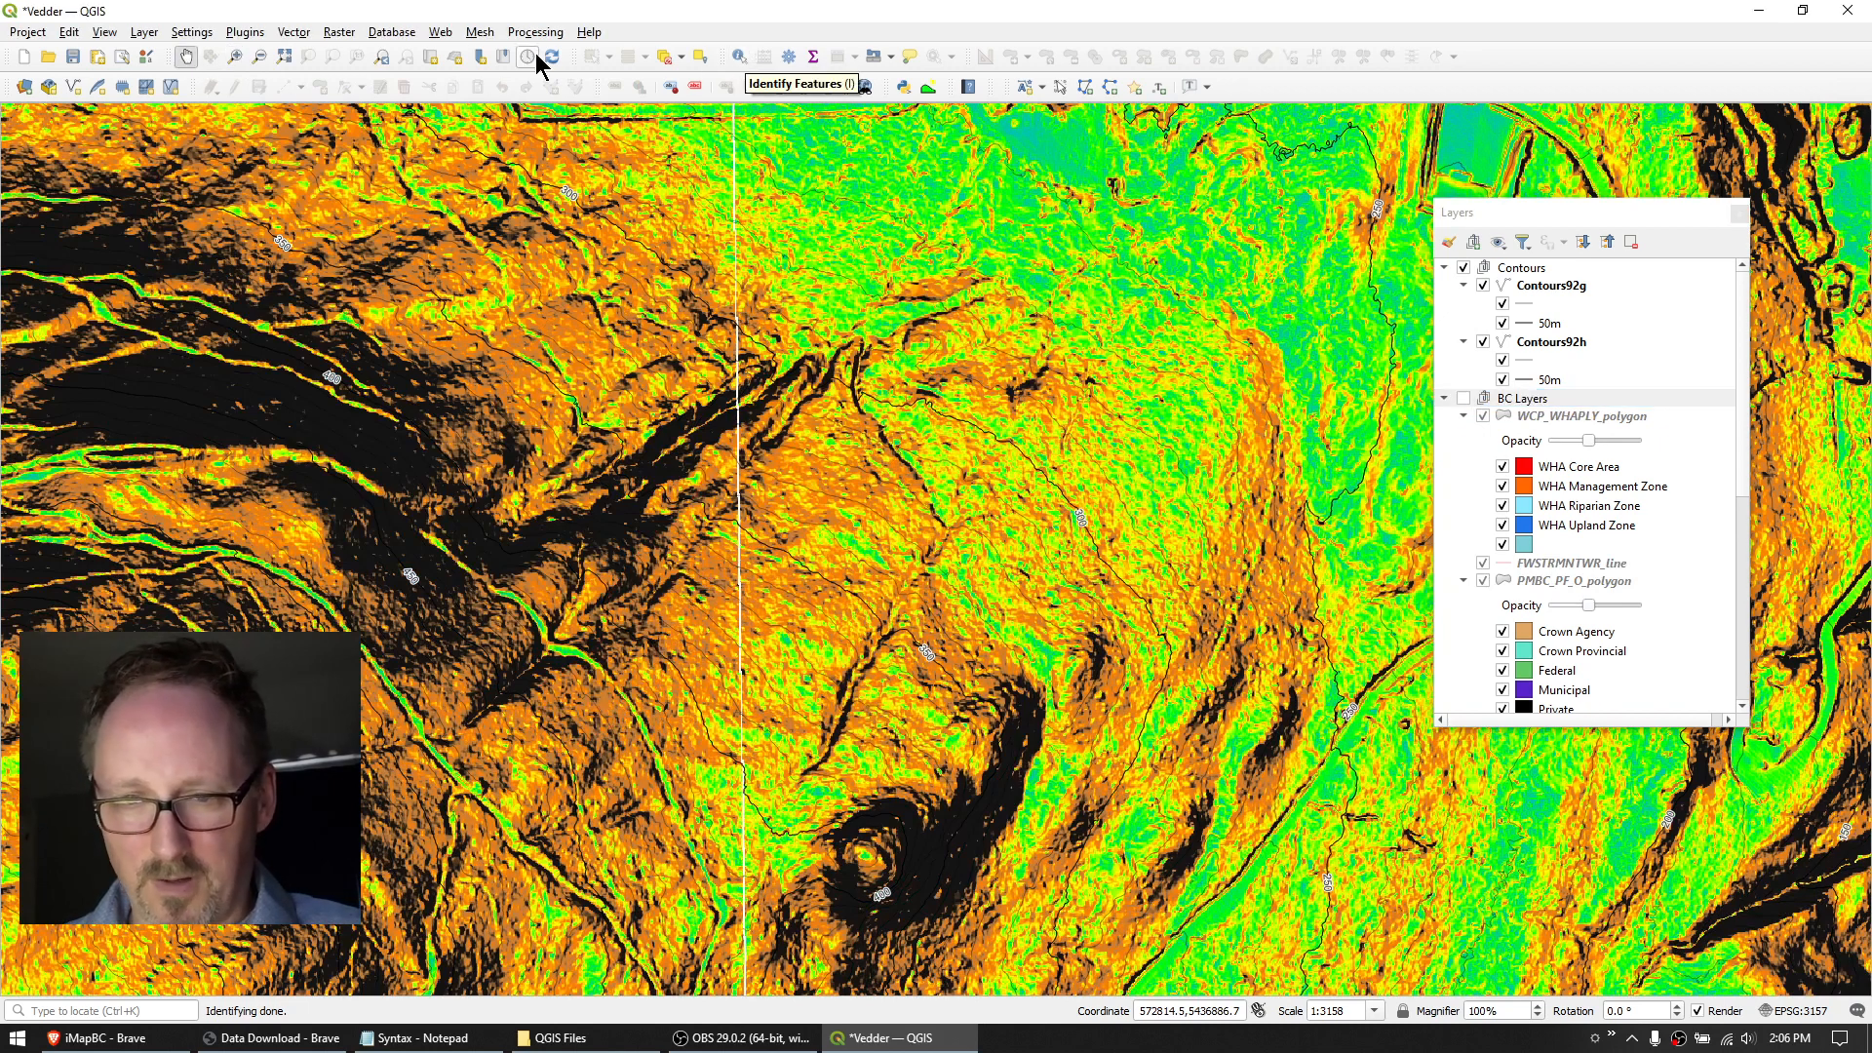
drag(1092, 353, 919, 306)
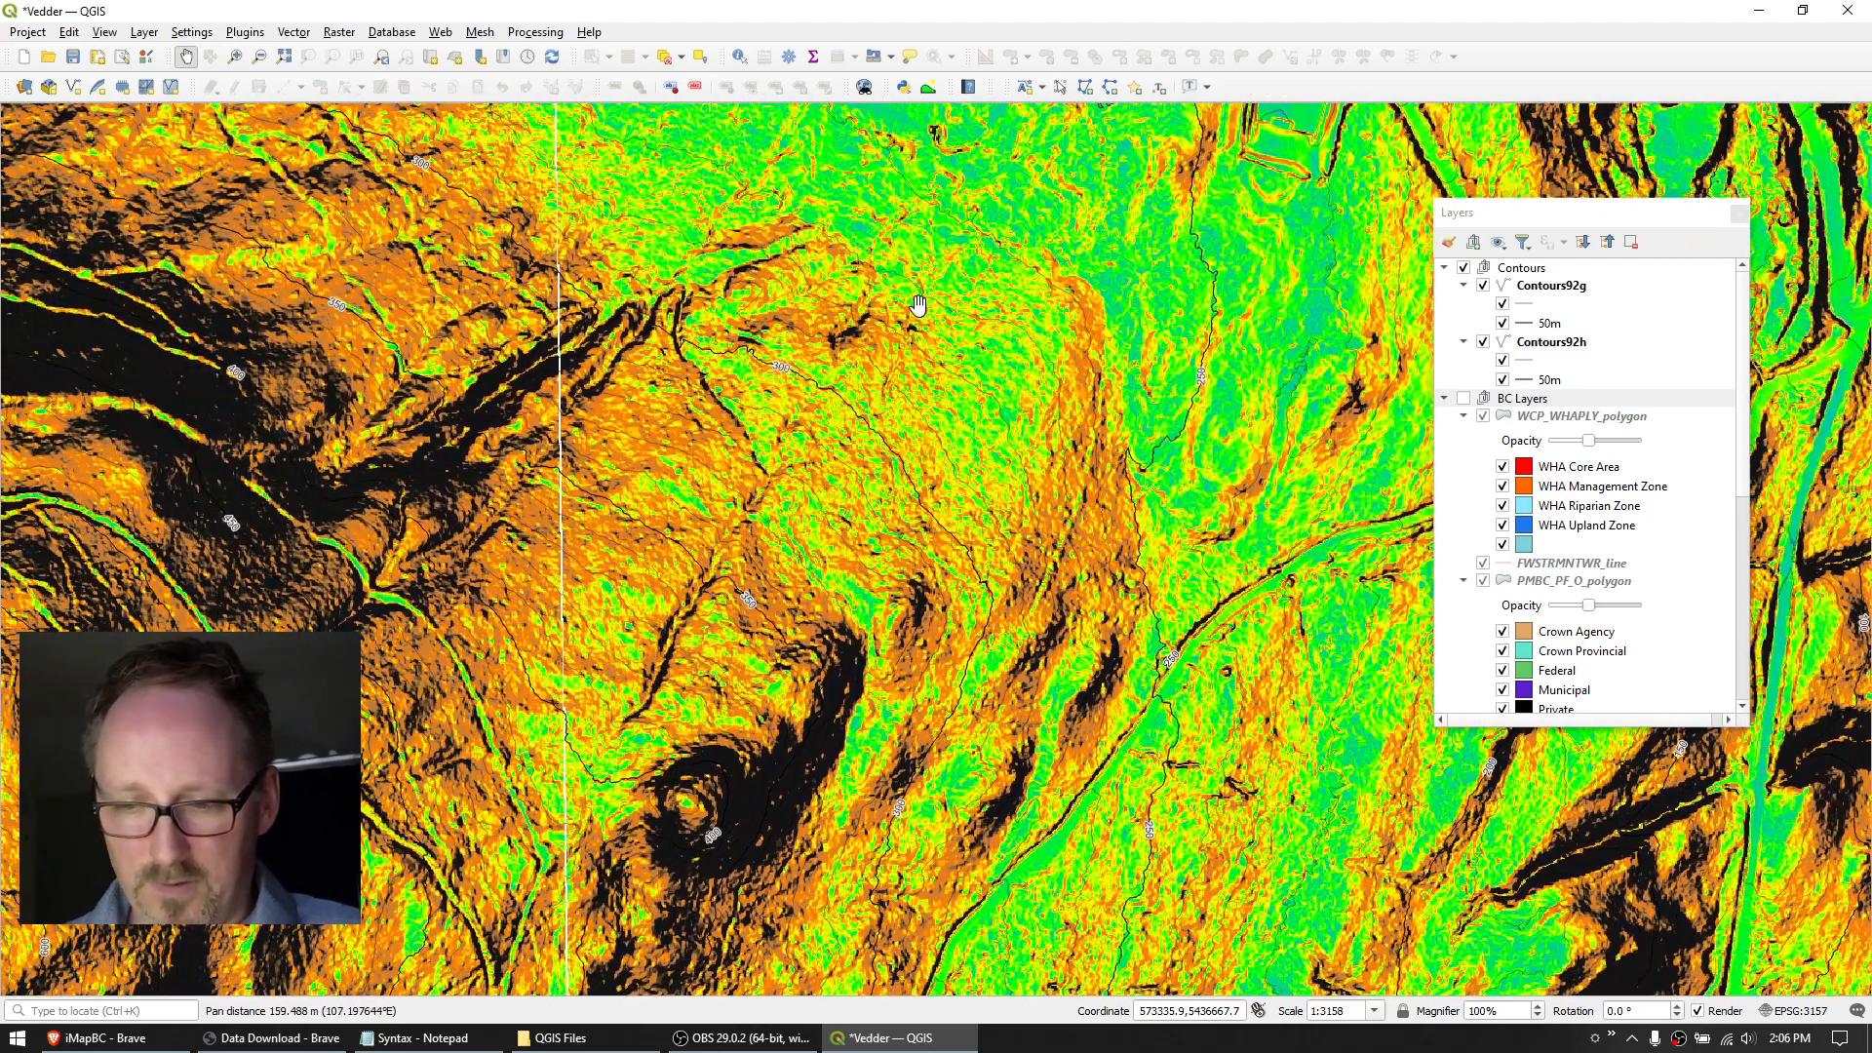
drag(953, 457, 829, 146)
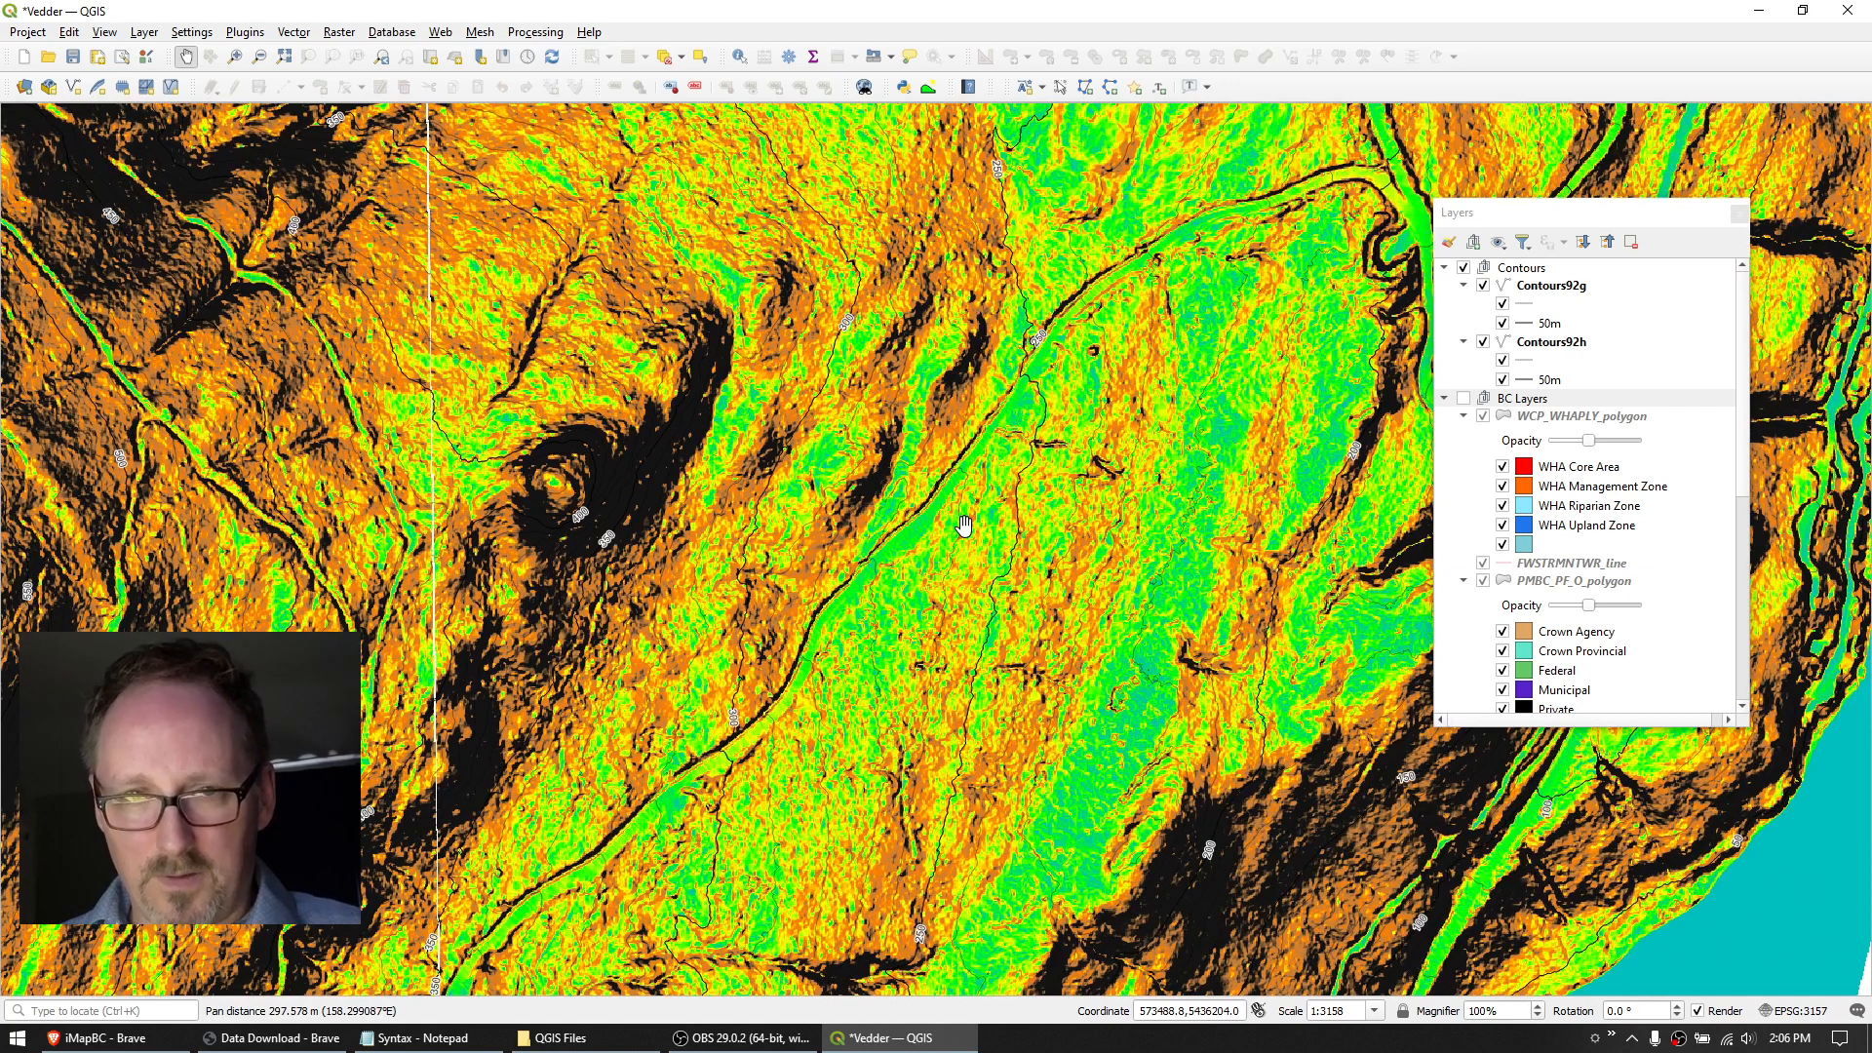
drag(967, 470, 883, 526)
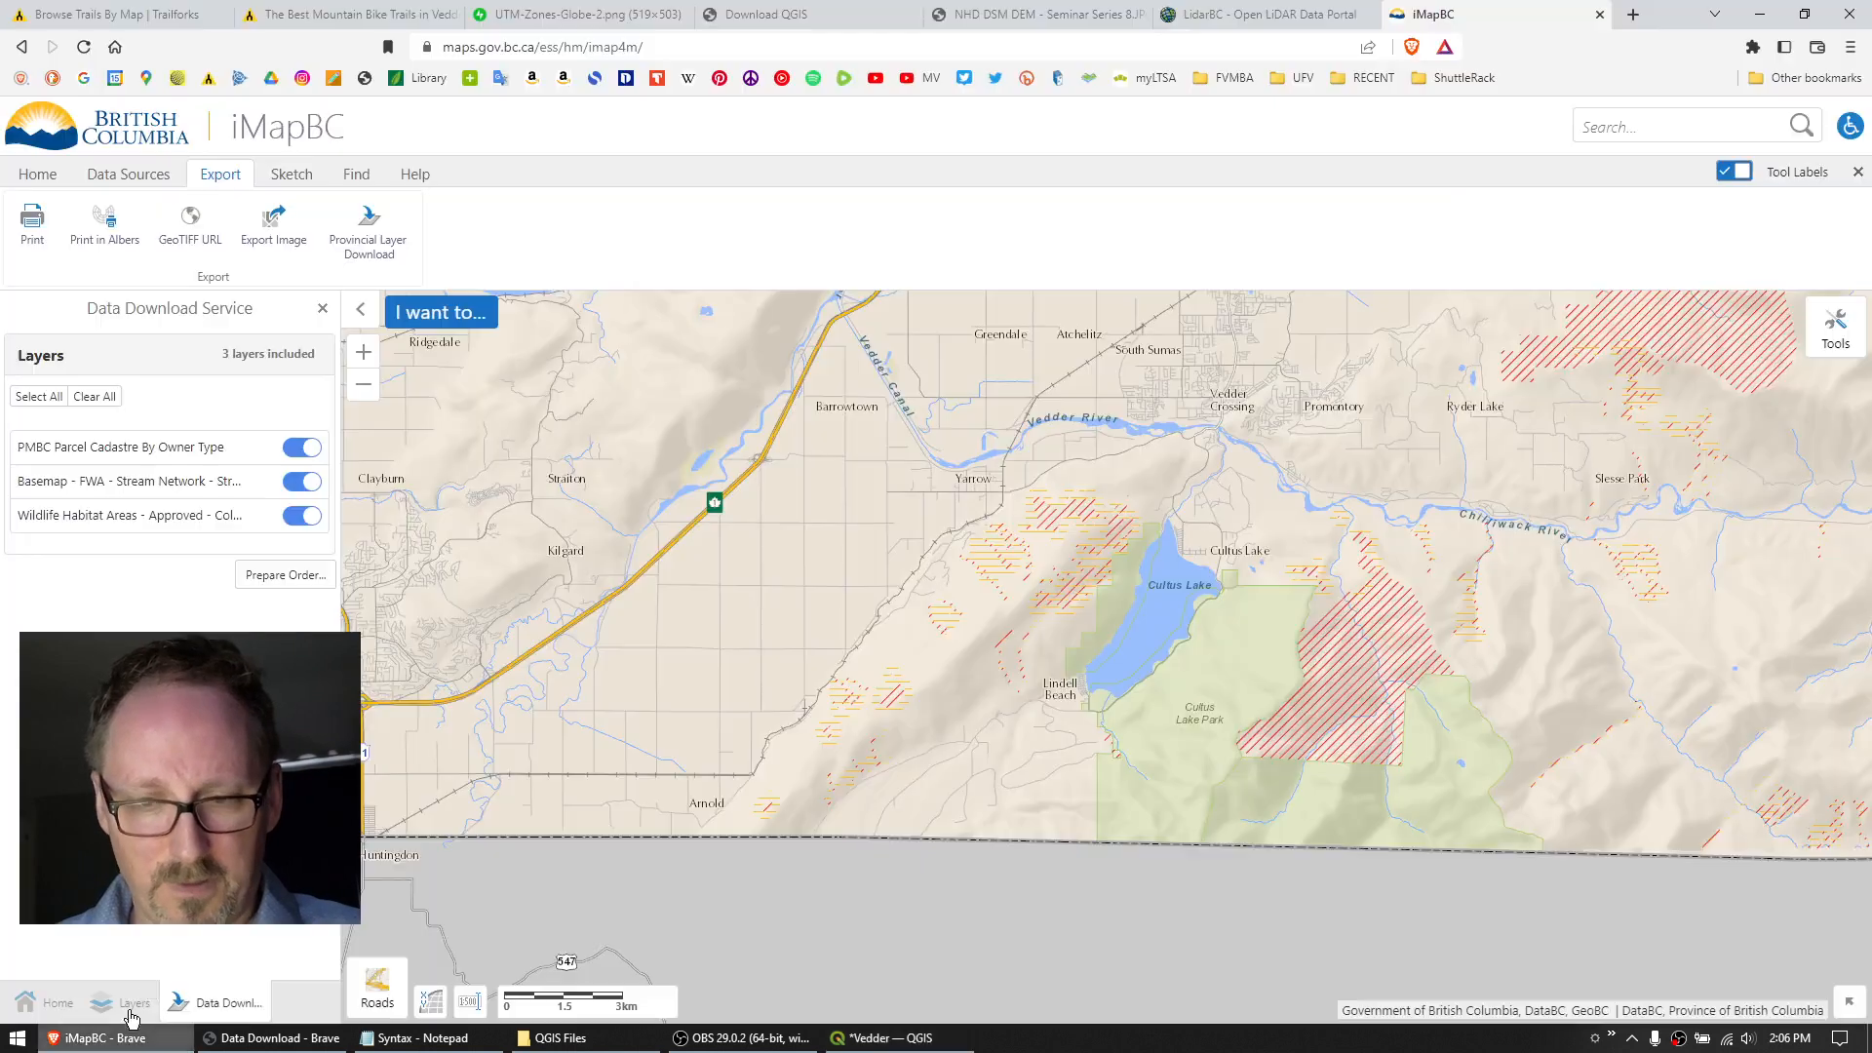
Switch to the Brave browser and examine the Trailforks trail list for Vedder Mountain, including its activity filters and other filter options.
click(102, 1037)
click(287, 15)
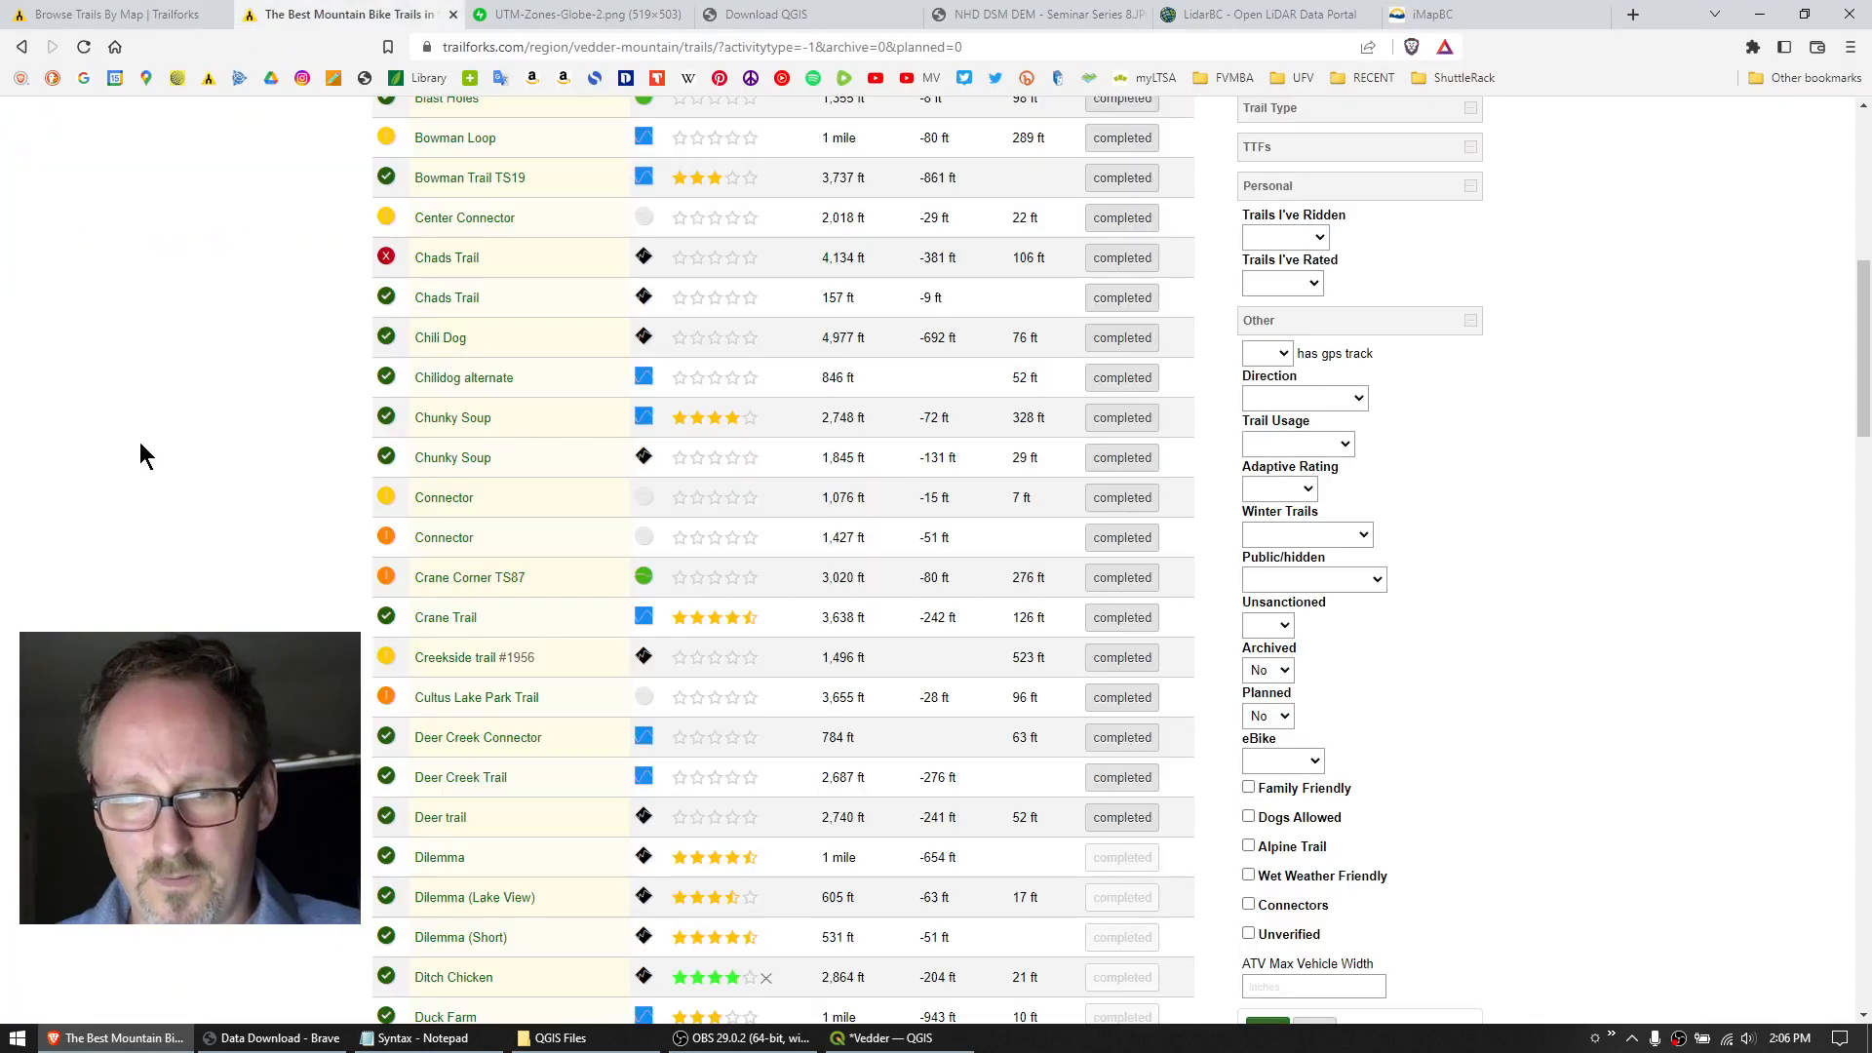
scroll(133, 448, up, 8)
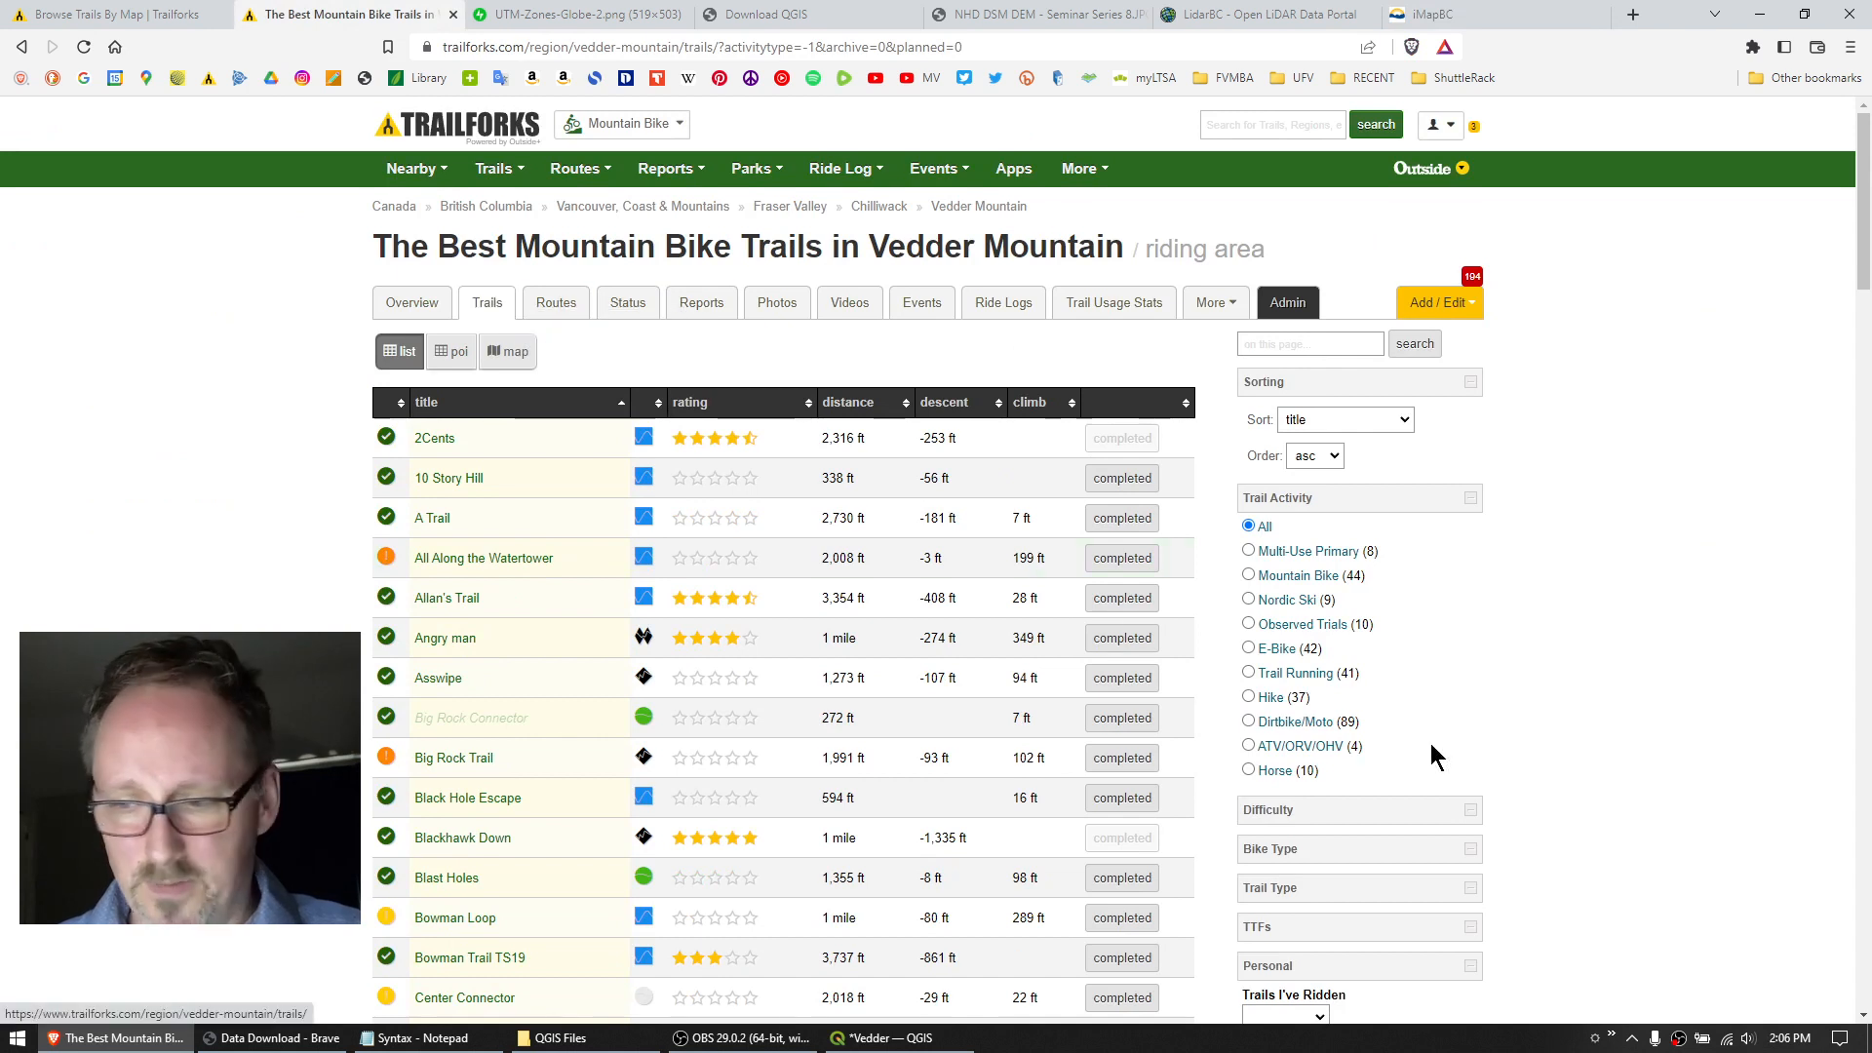
scroll(1489, 731, down, 4)
scroll(1484, 726, up, 2)
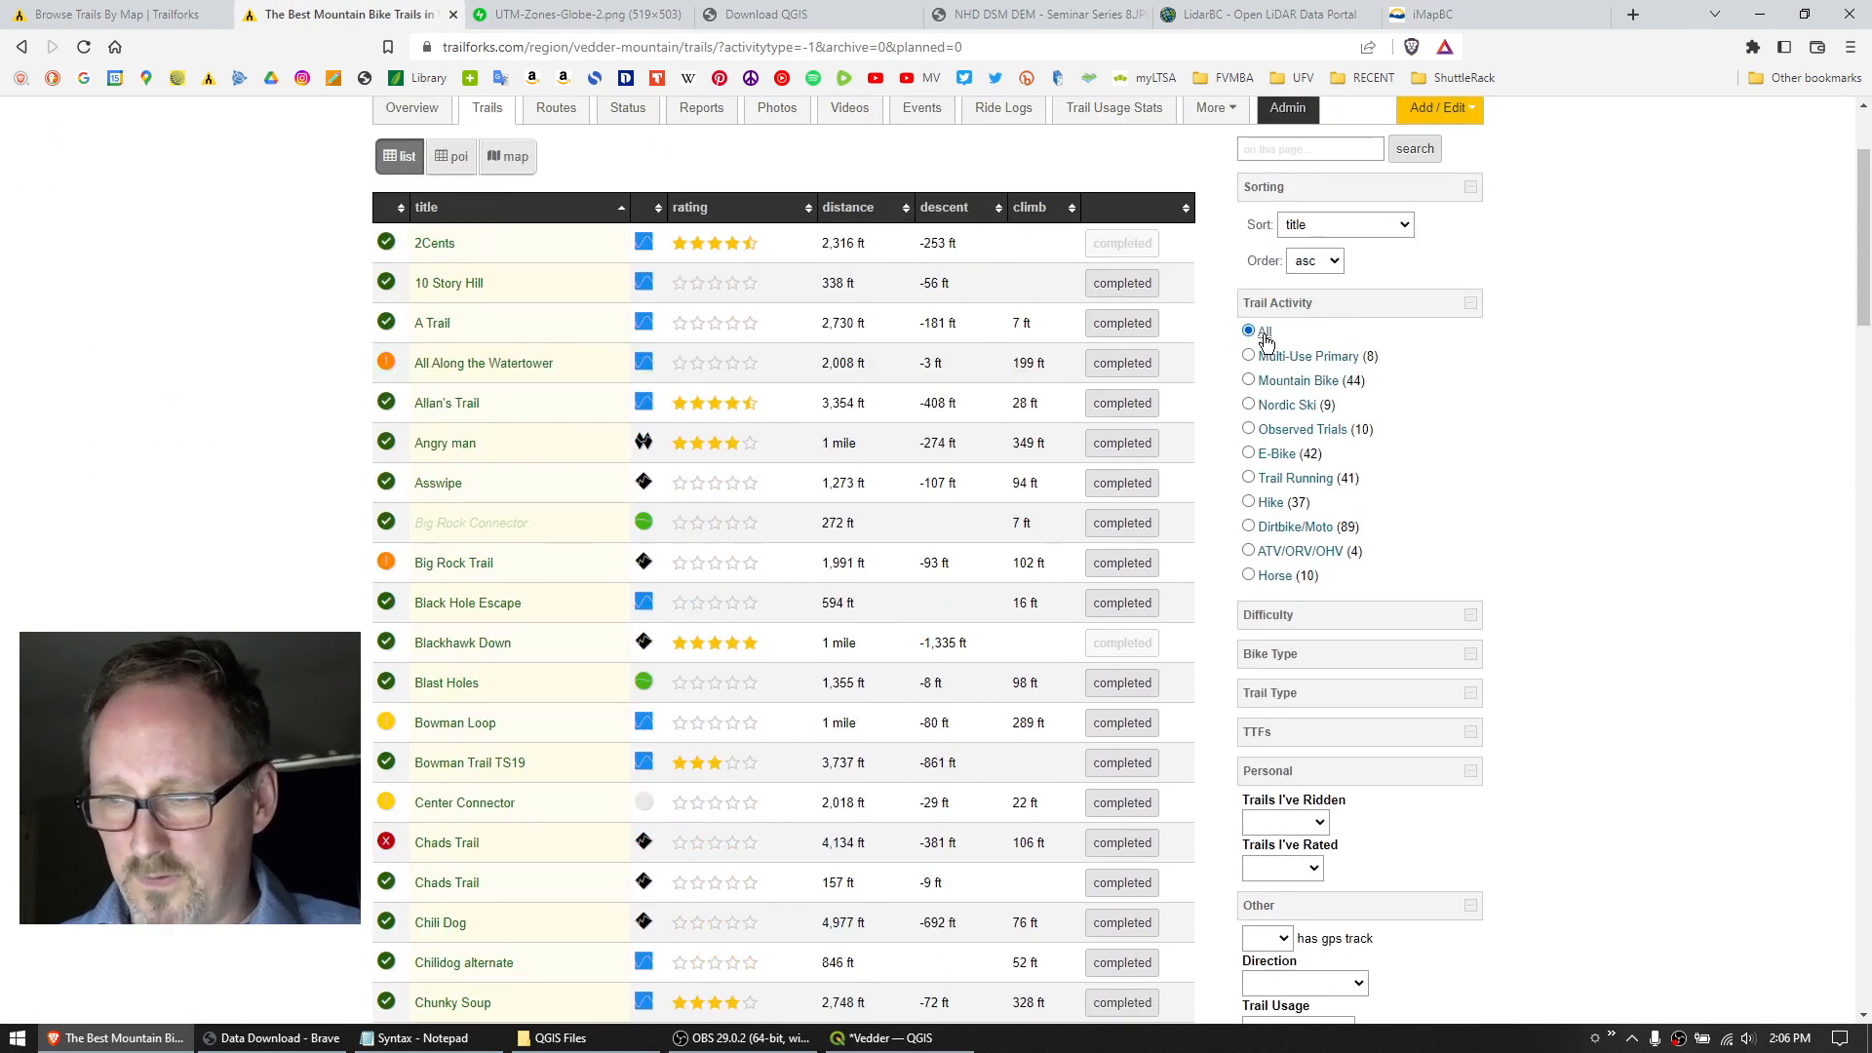
scroll(1554, 575, down, 4)
scroll(1556, 577, down, 10)
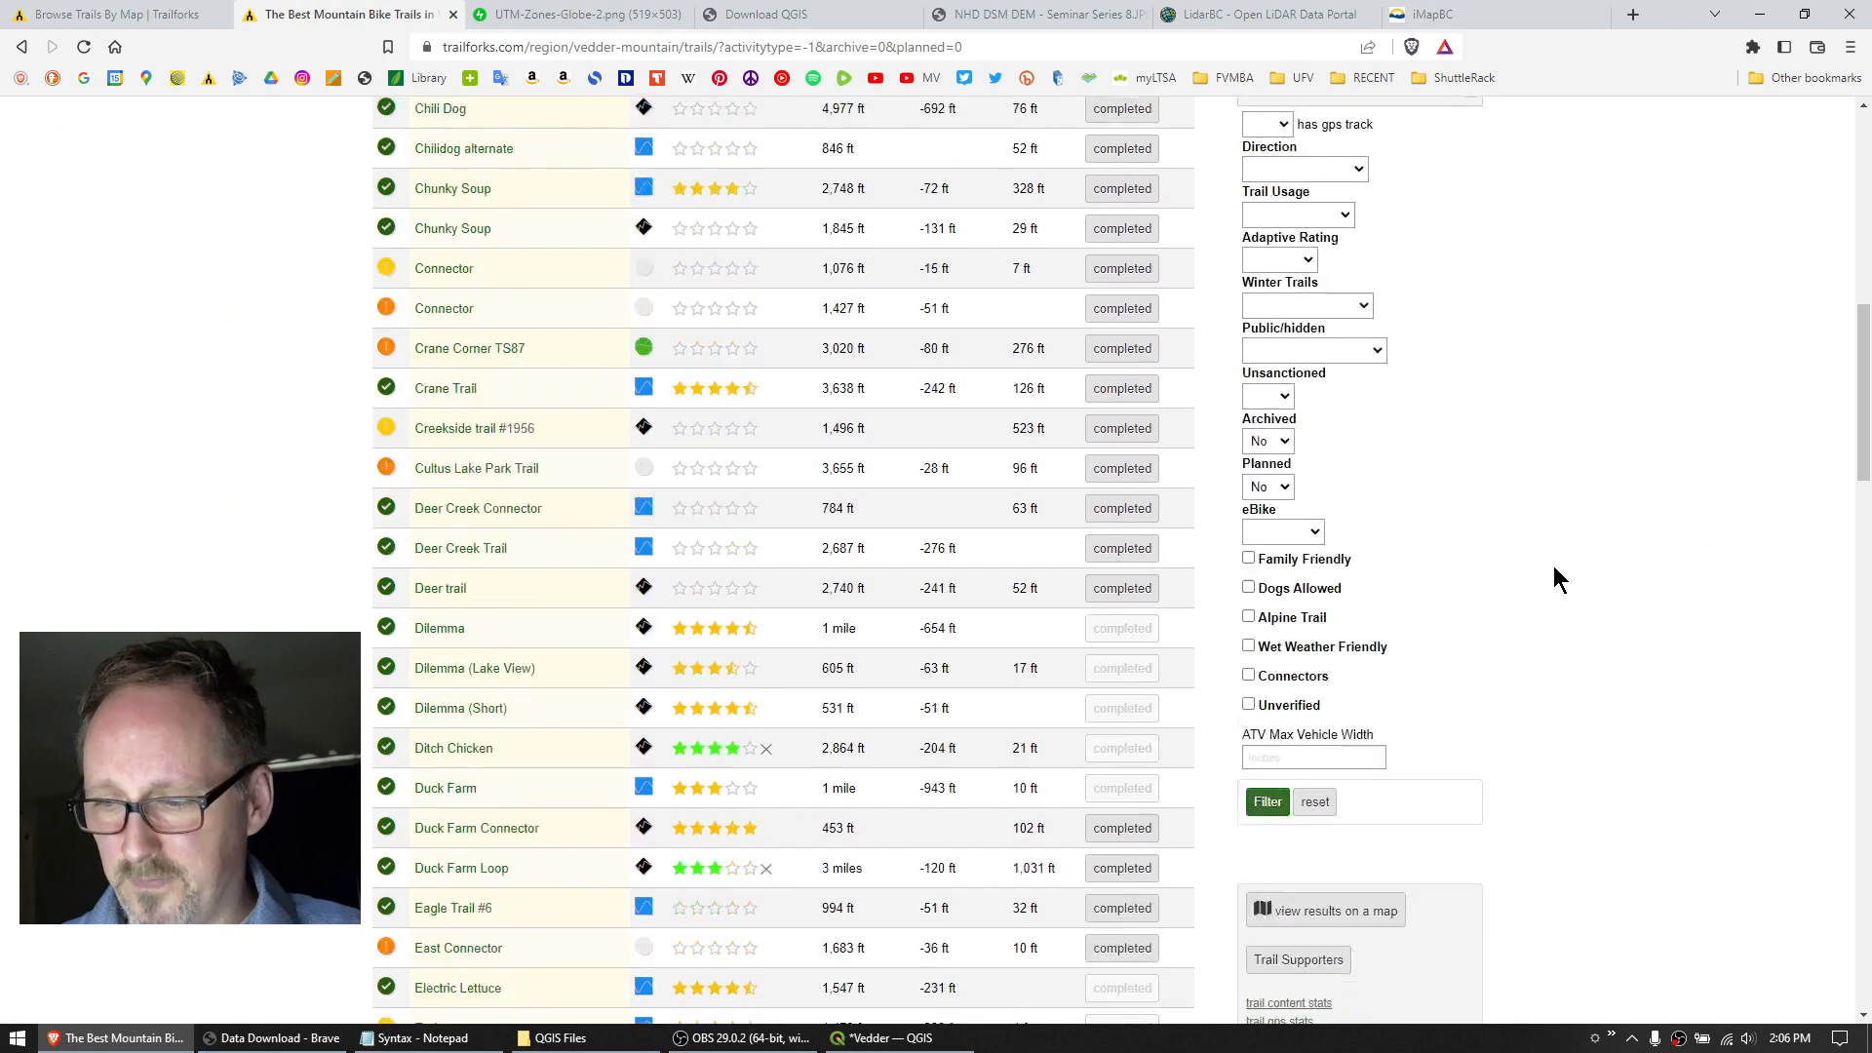
scroll(1555, 577, up, 8)
scroll(1554, 567, up, 8)
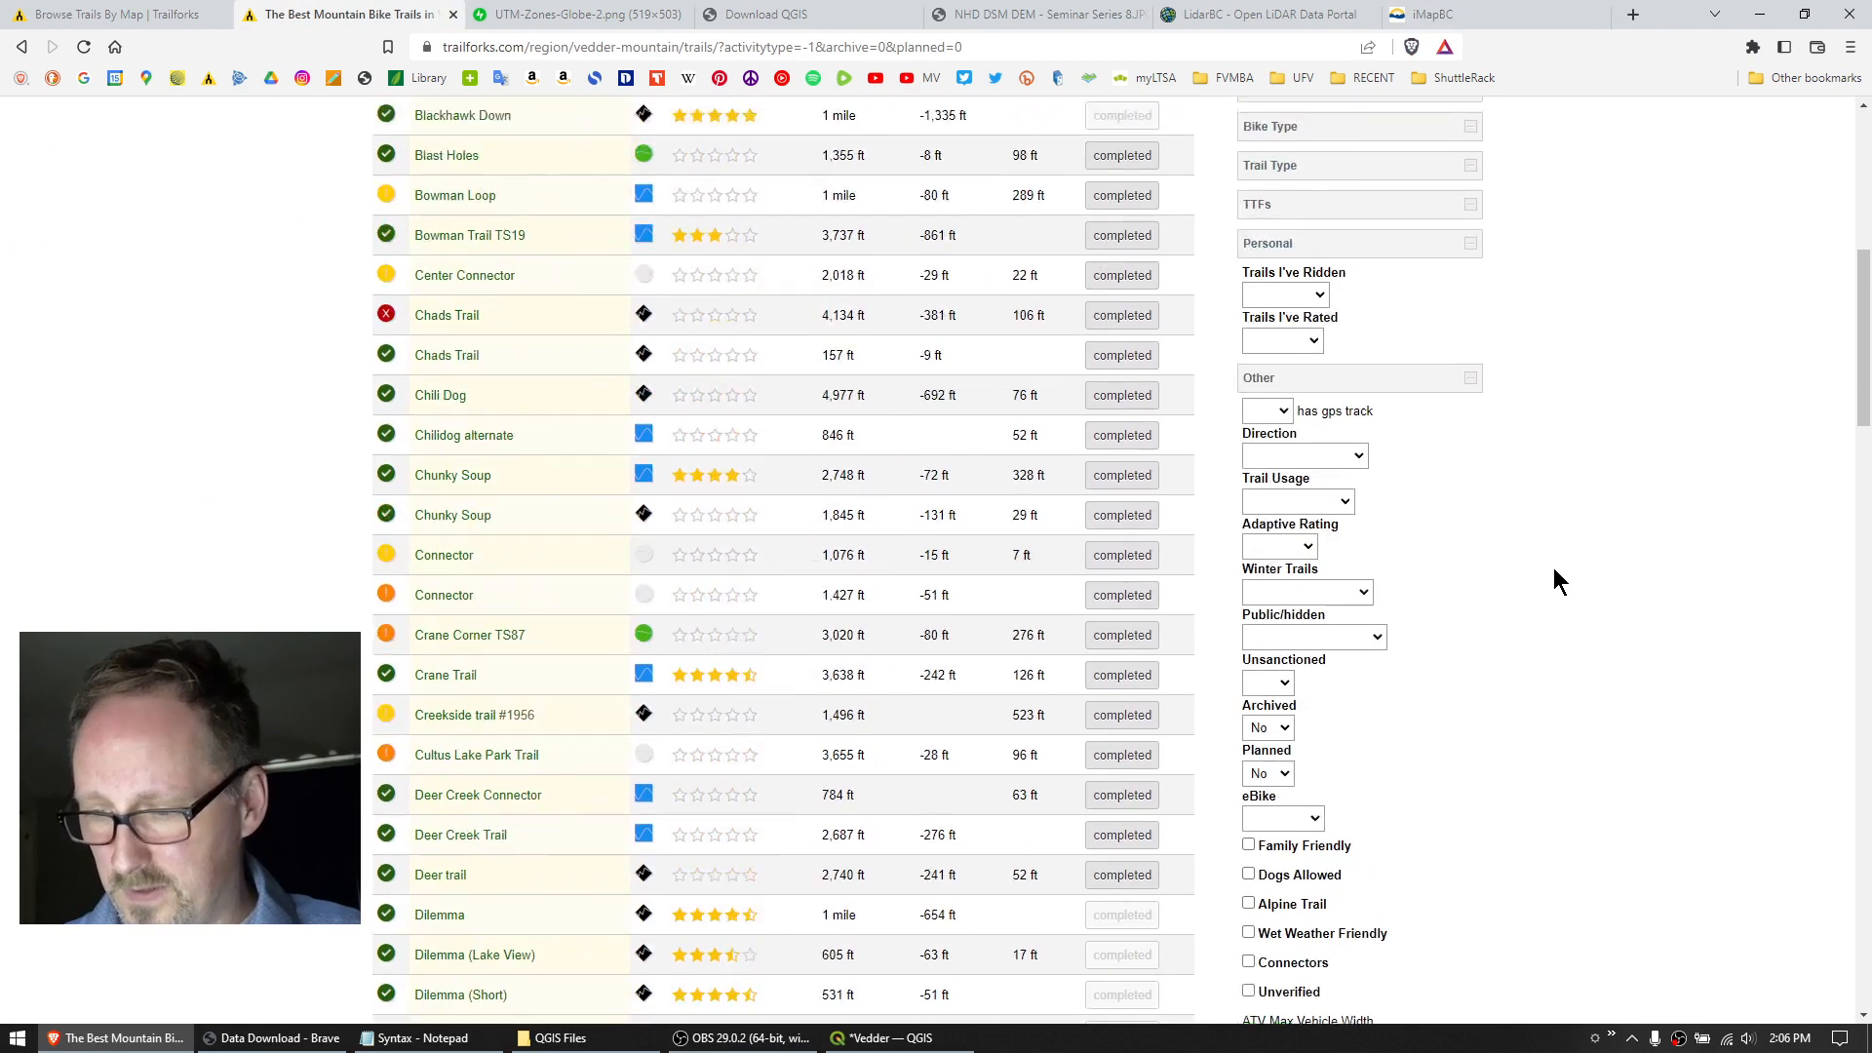
scroll(1553, 567, down, 4)
scroll(1553, 567, up, 4)
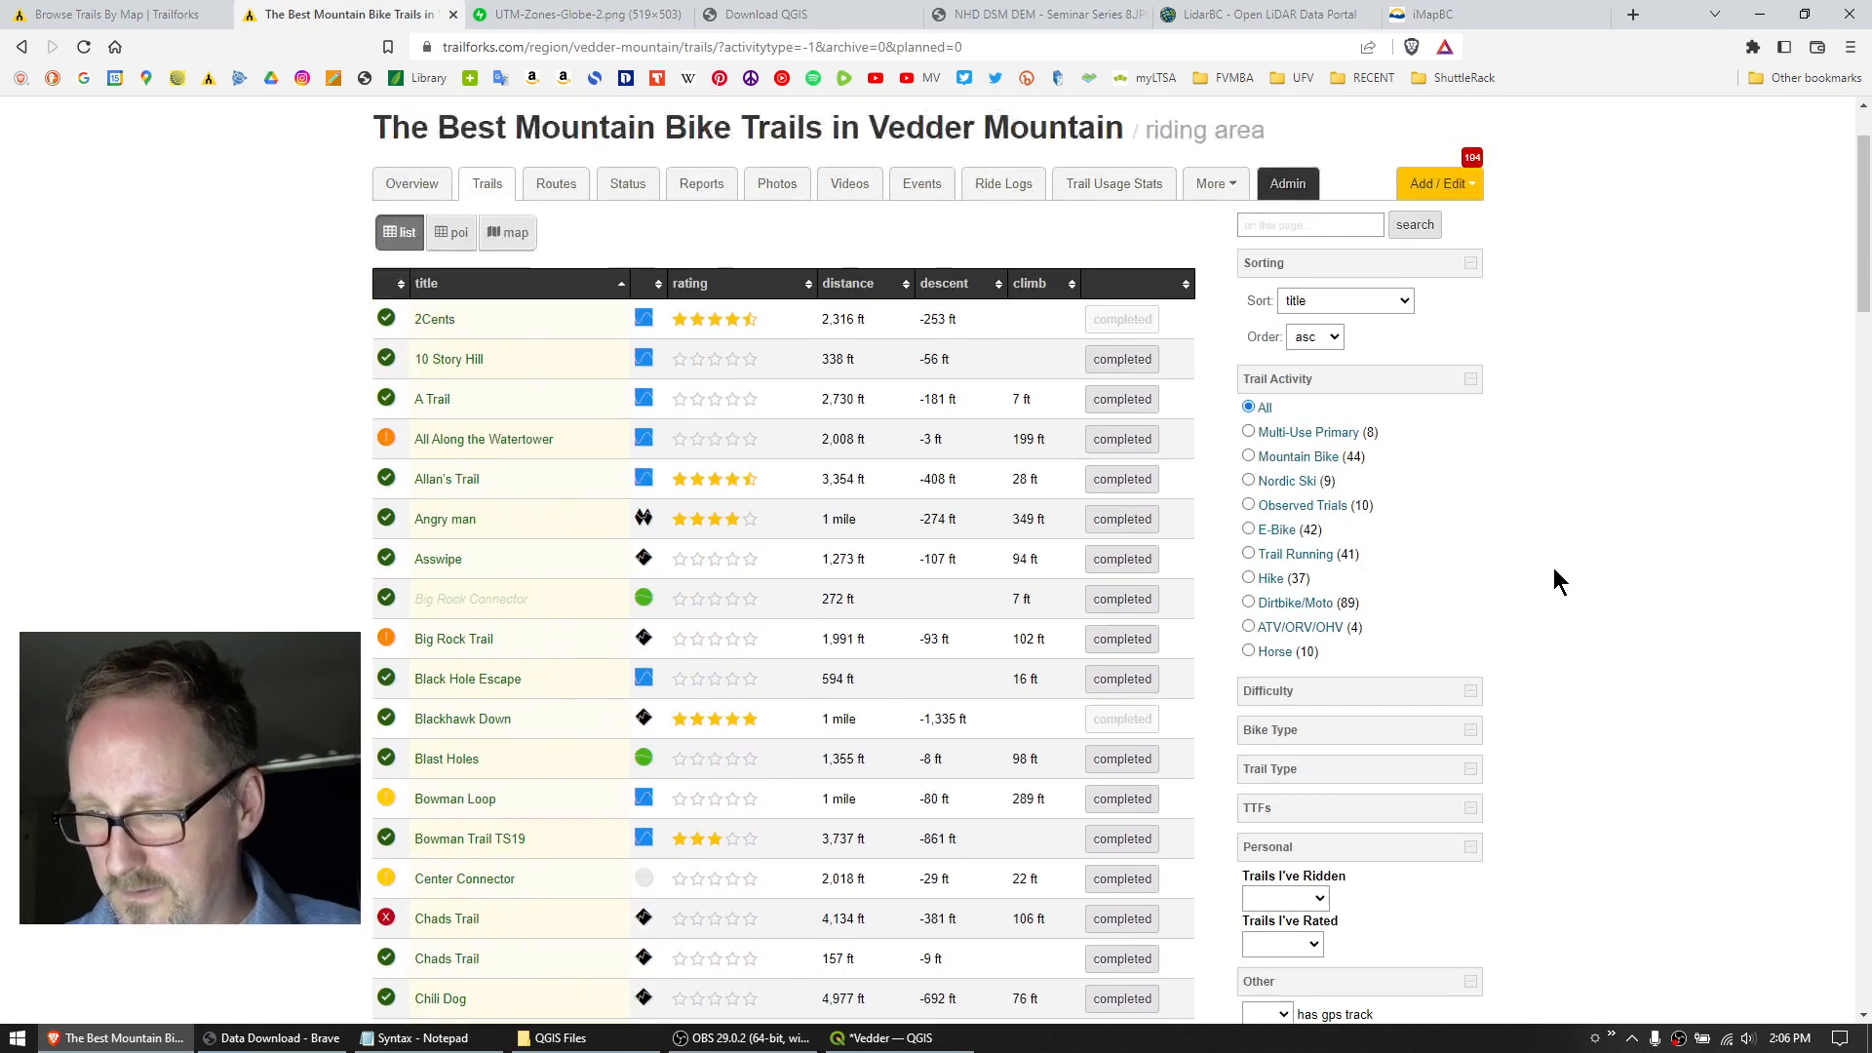
scroll(1553, 568, down, 6)
scroll(1554, 568, down, 4)
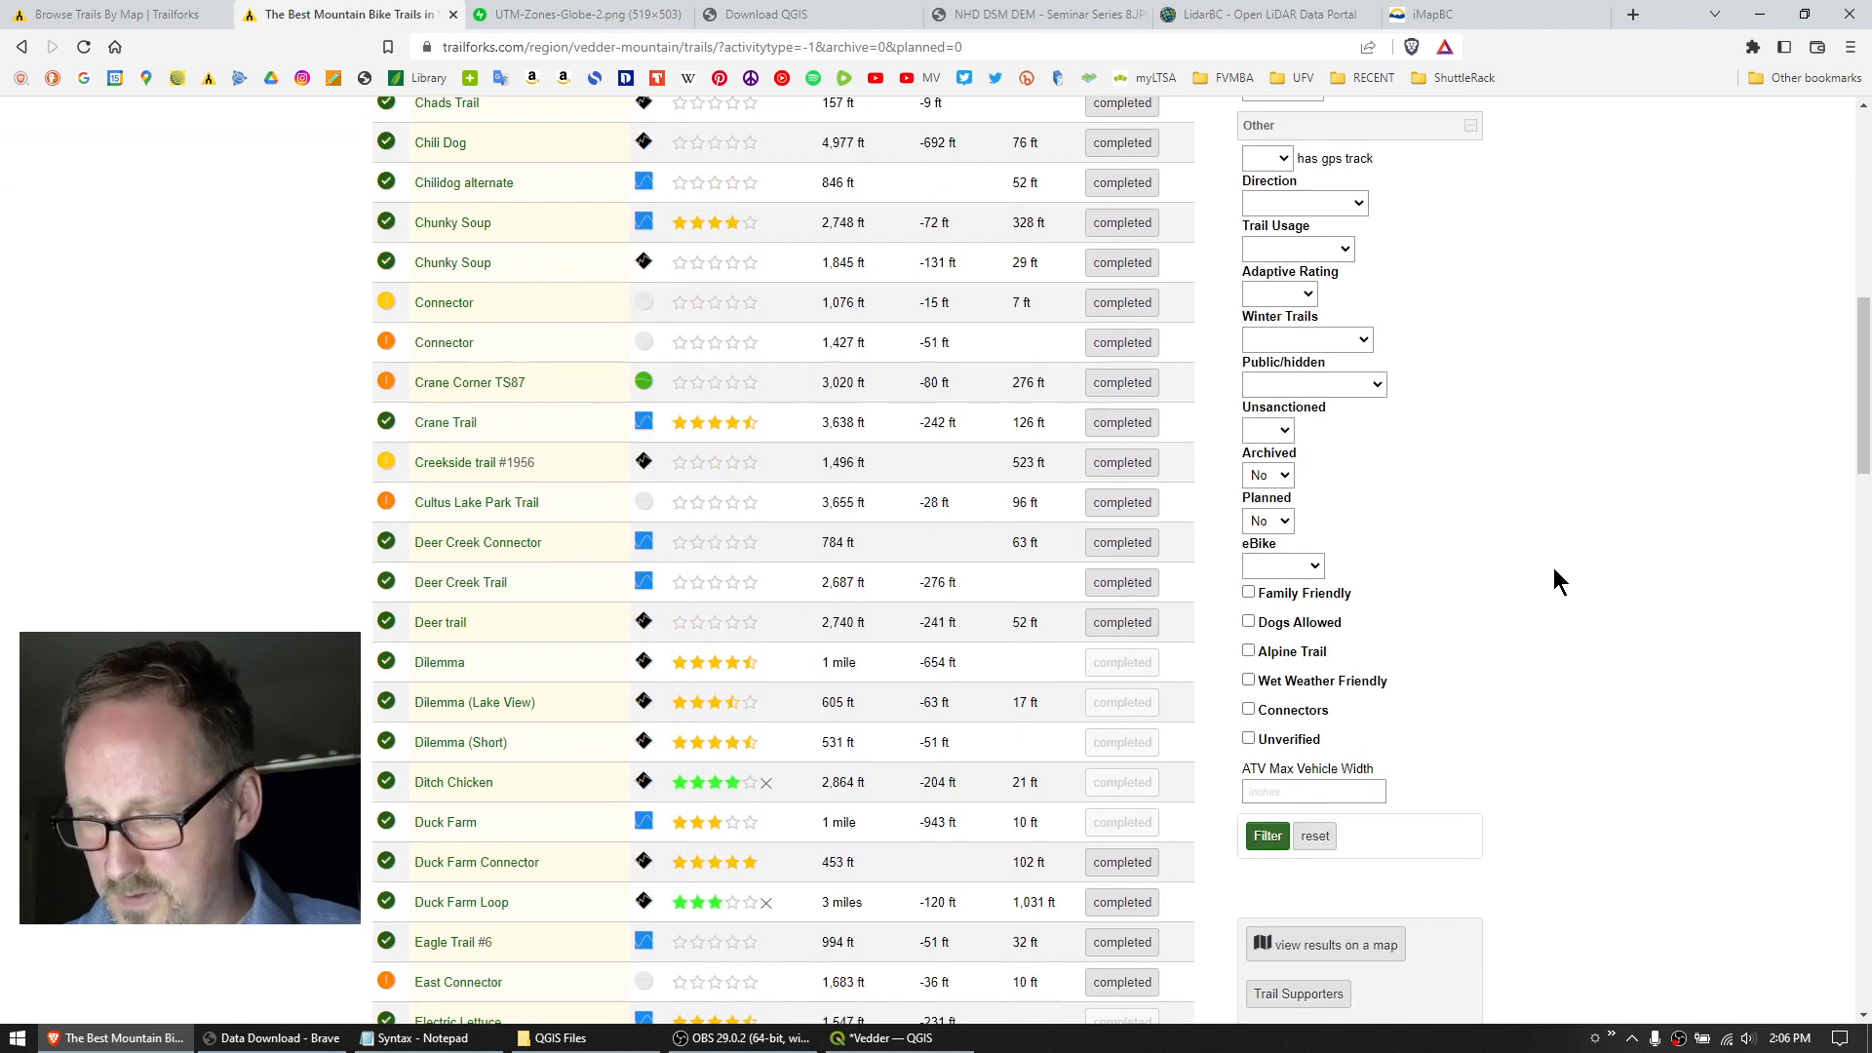
scroll(1553, 567, up, 6)
scroll(1553, 581, up, 2)
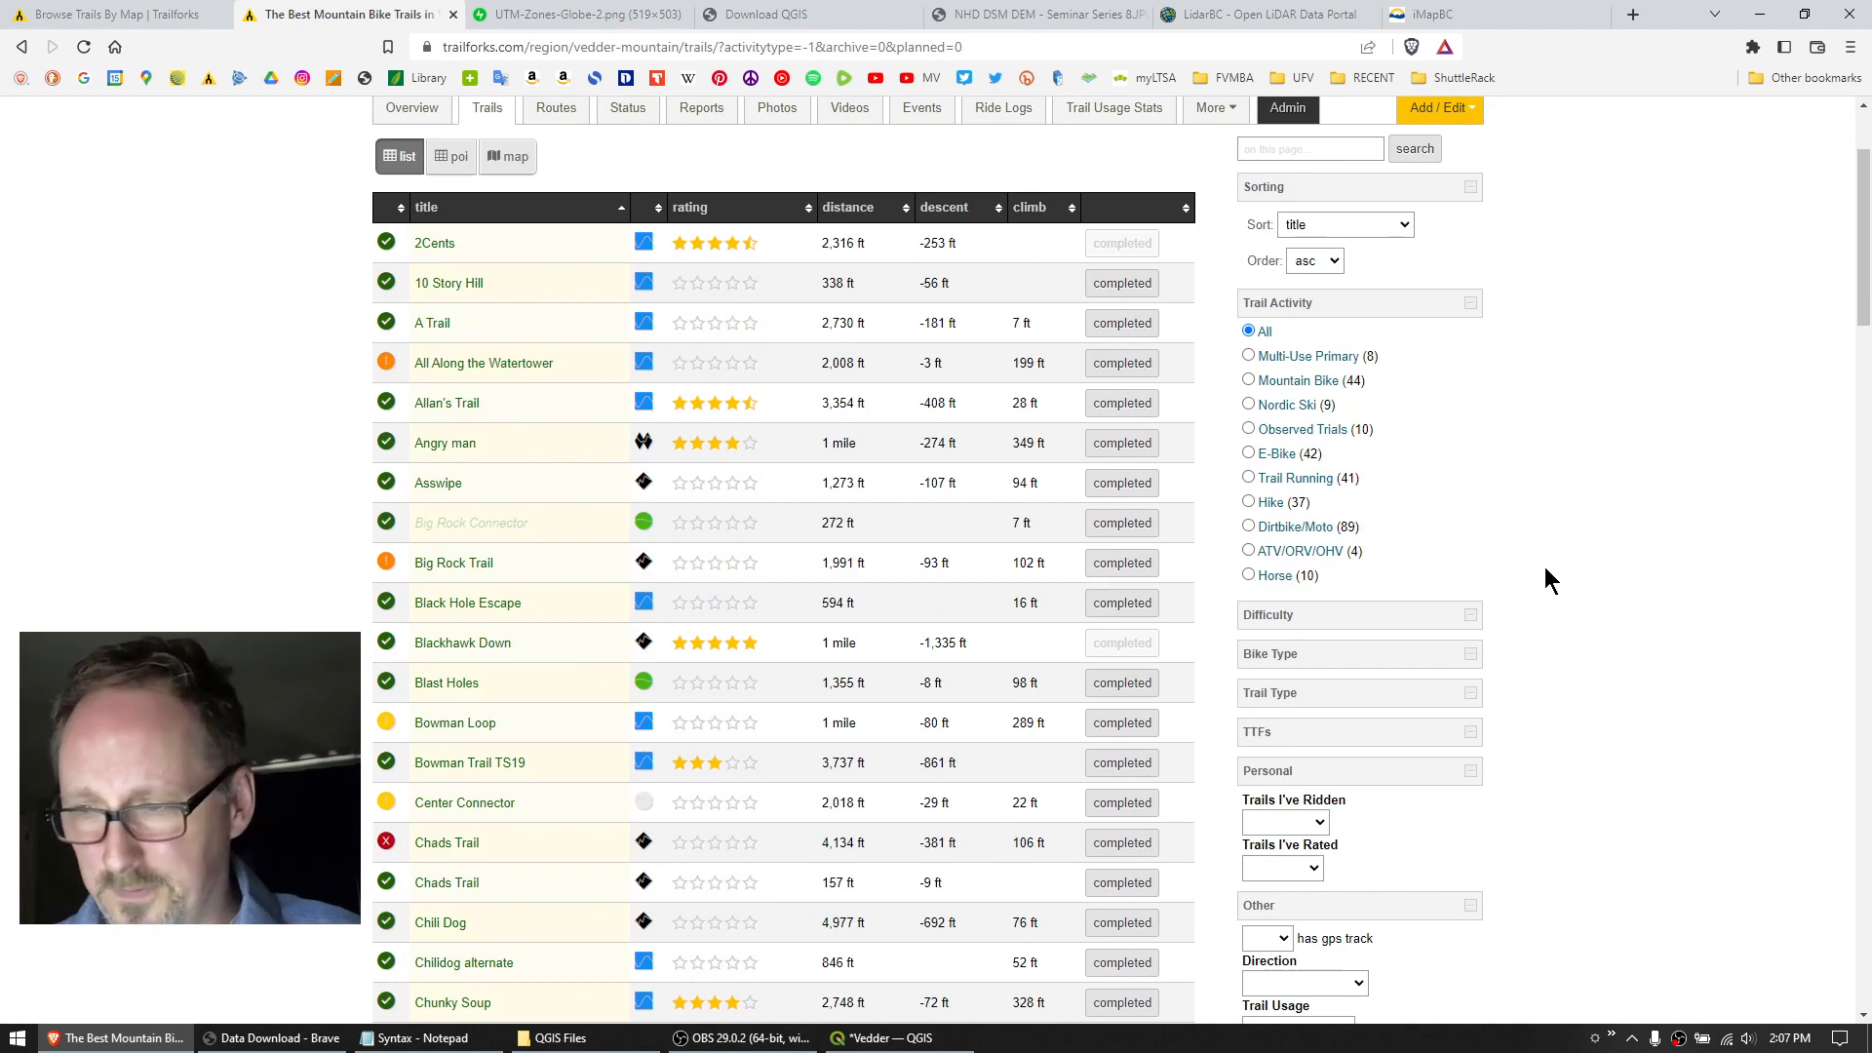
scroll(1499, 558, down, 7)
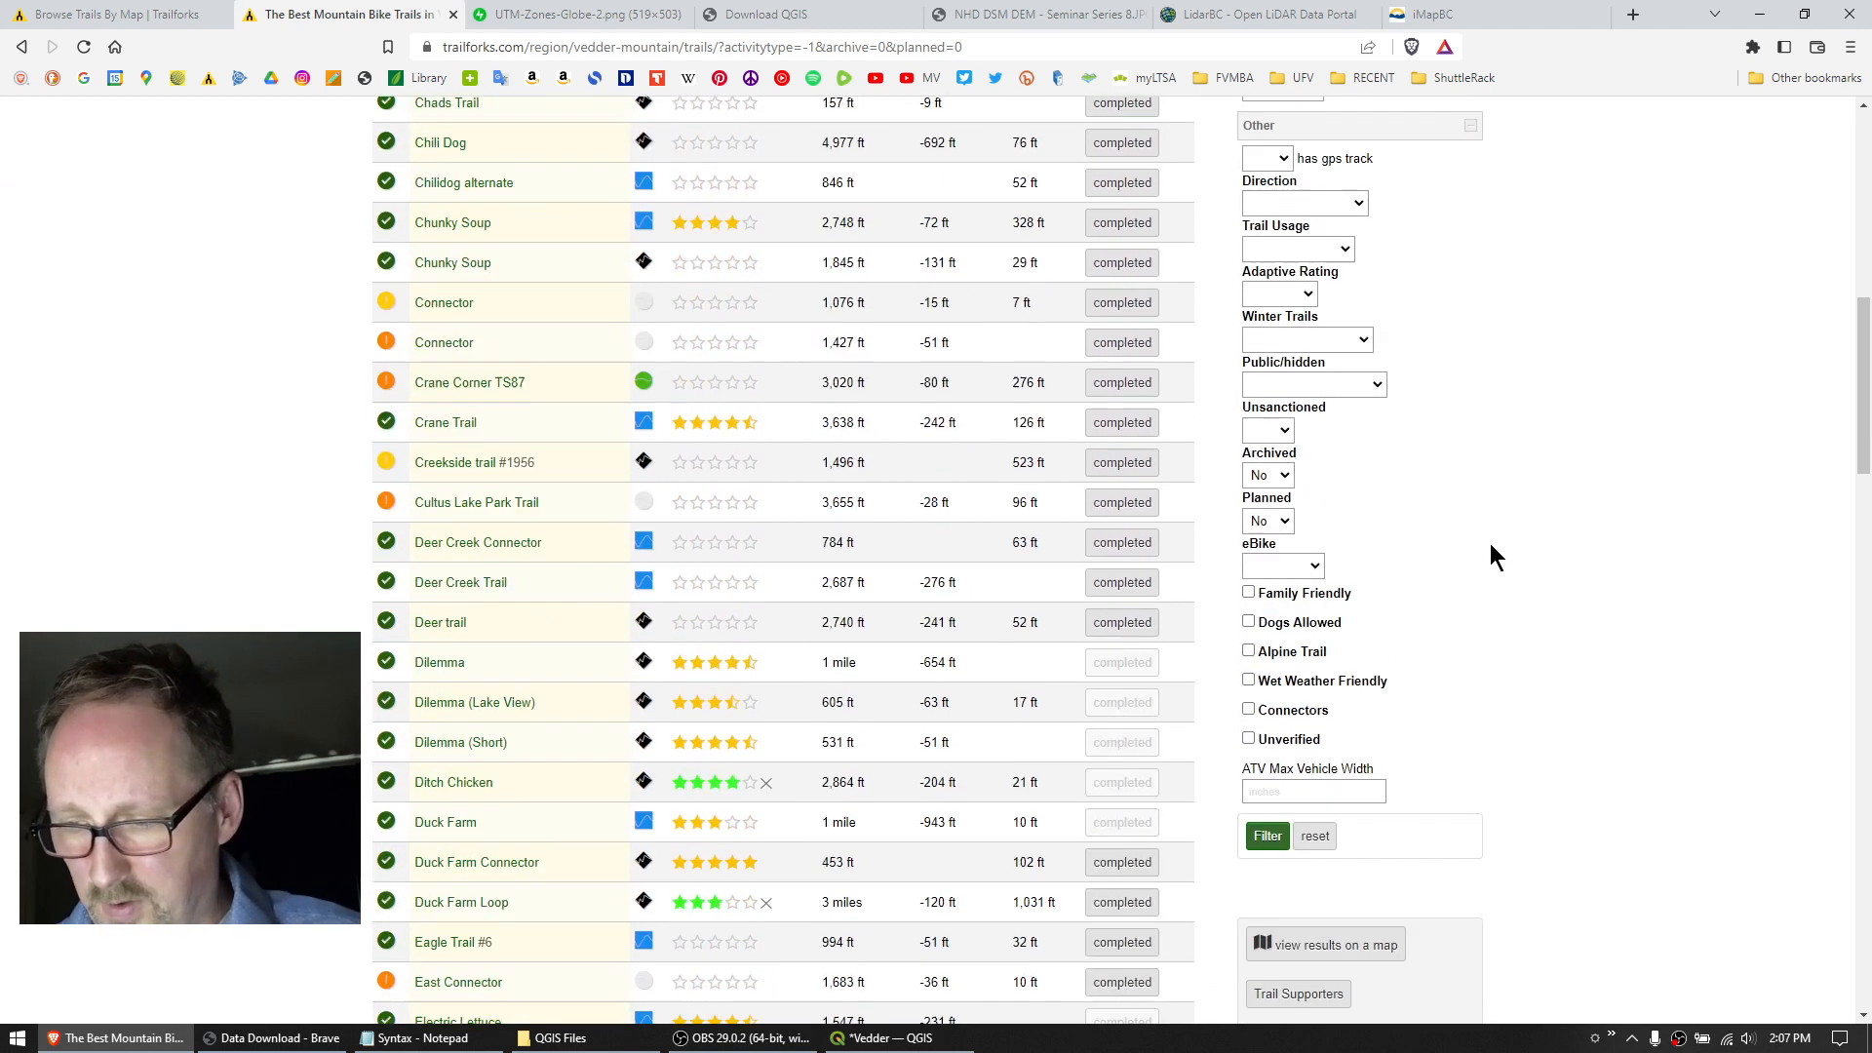
scroll(1495, 554, down, 4)
scroll(1489, 543, up, 6)
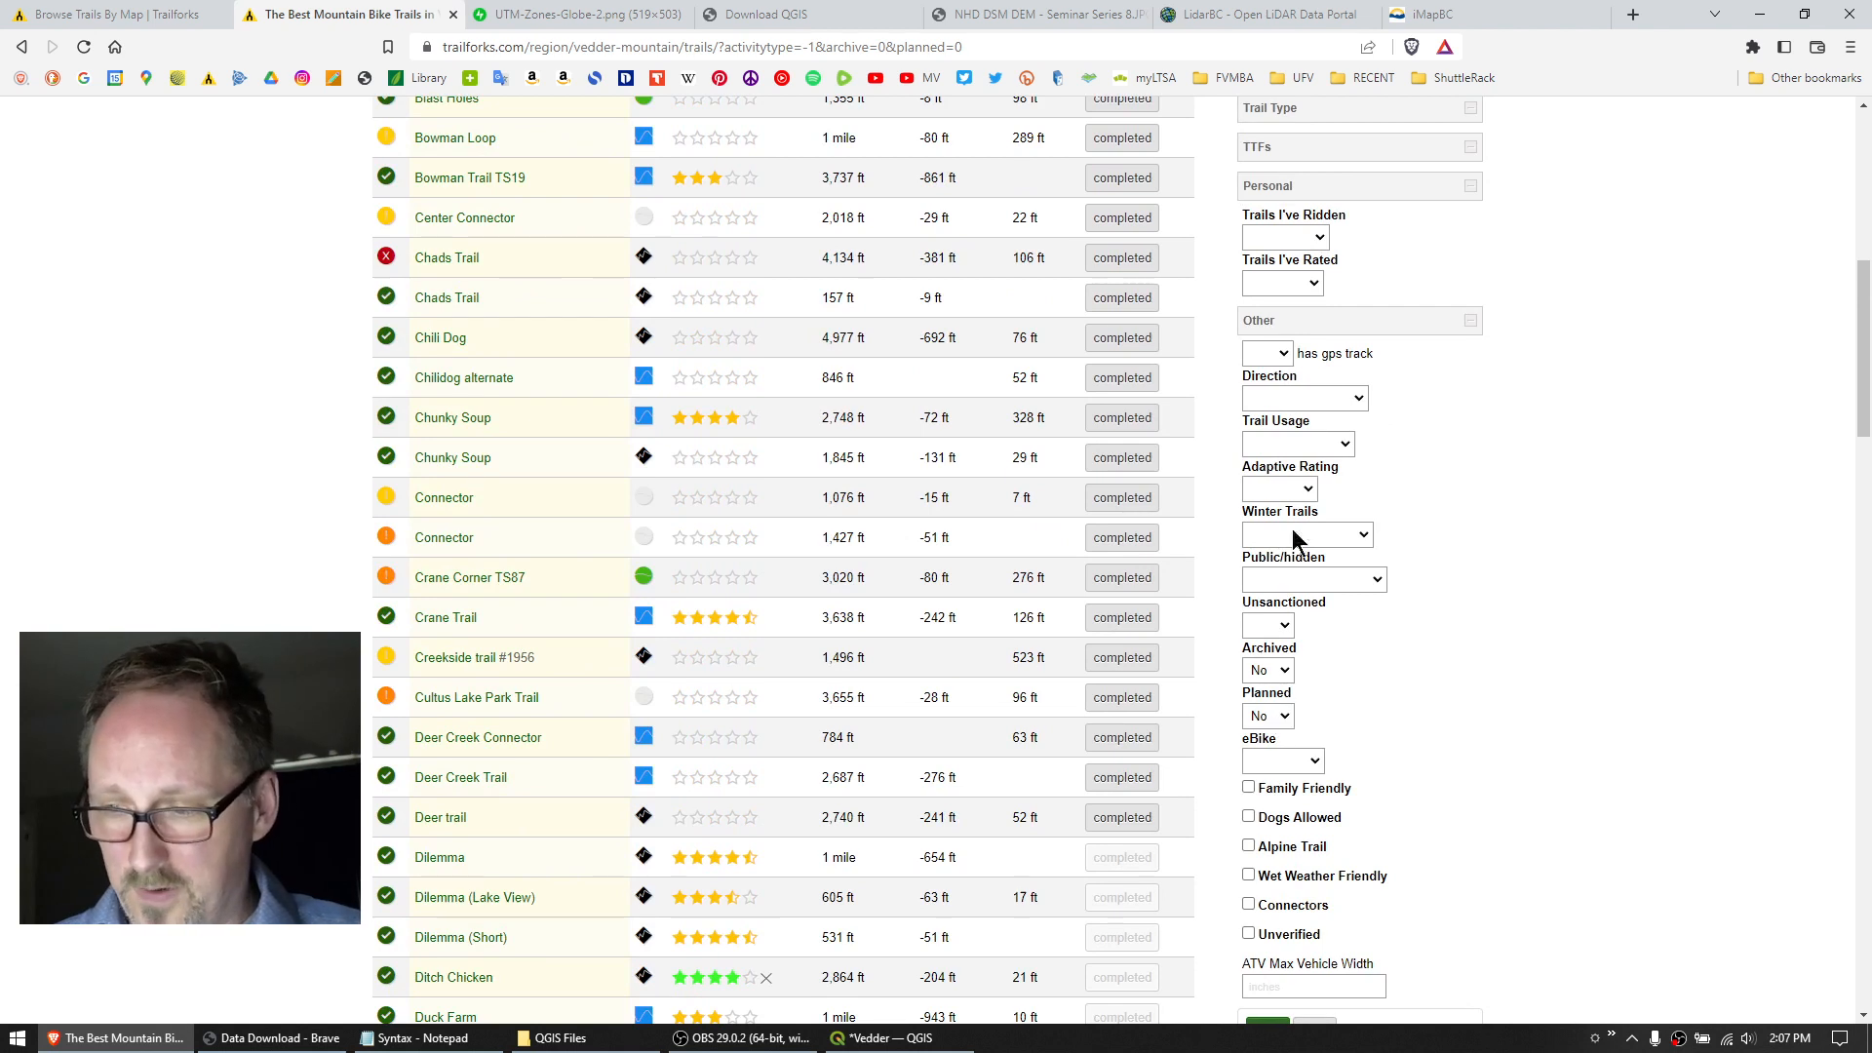
scroll(1404, 761, down, 2)
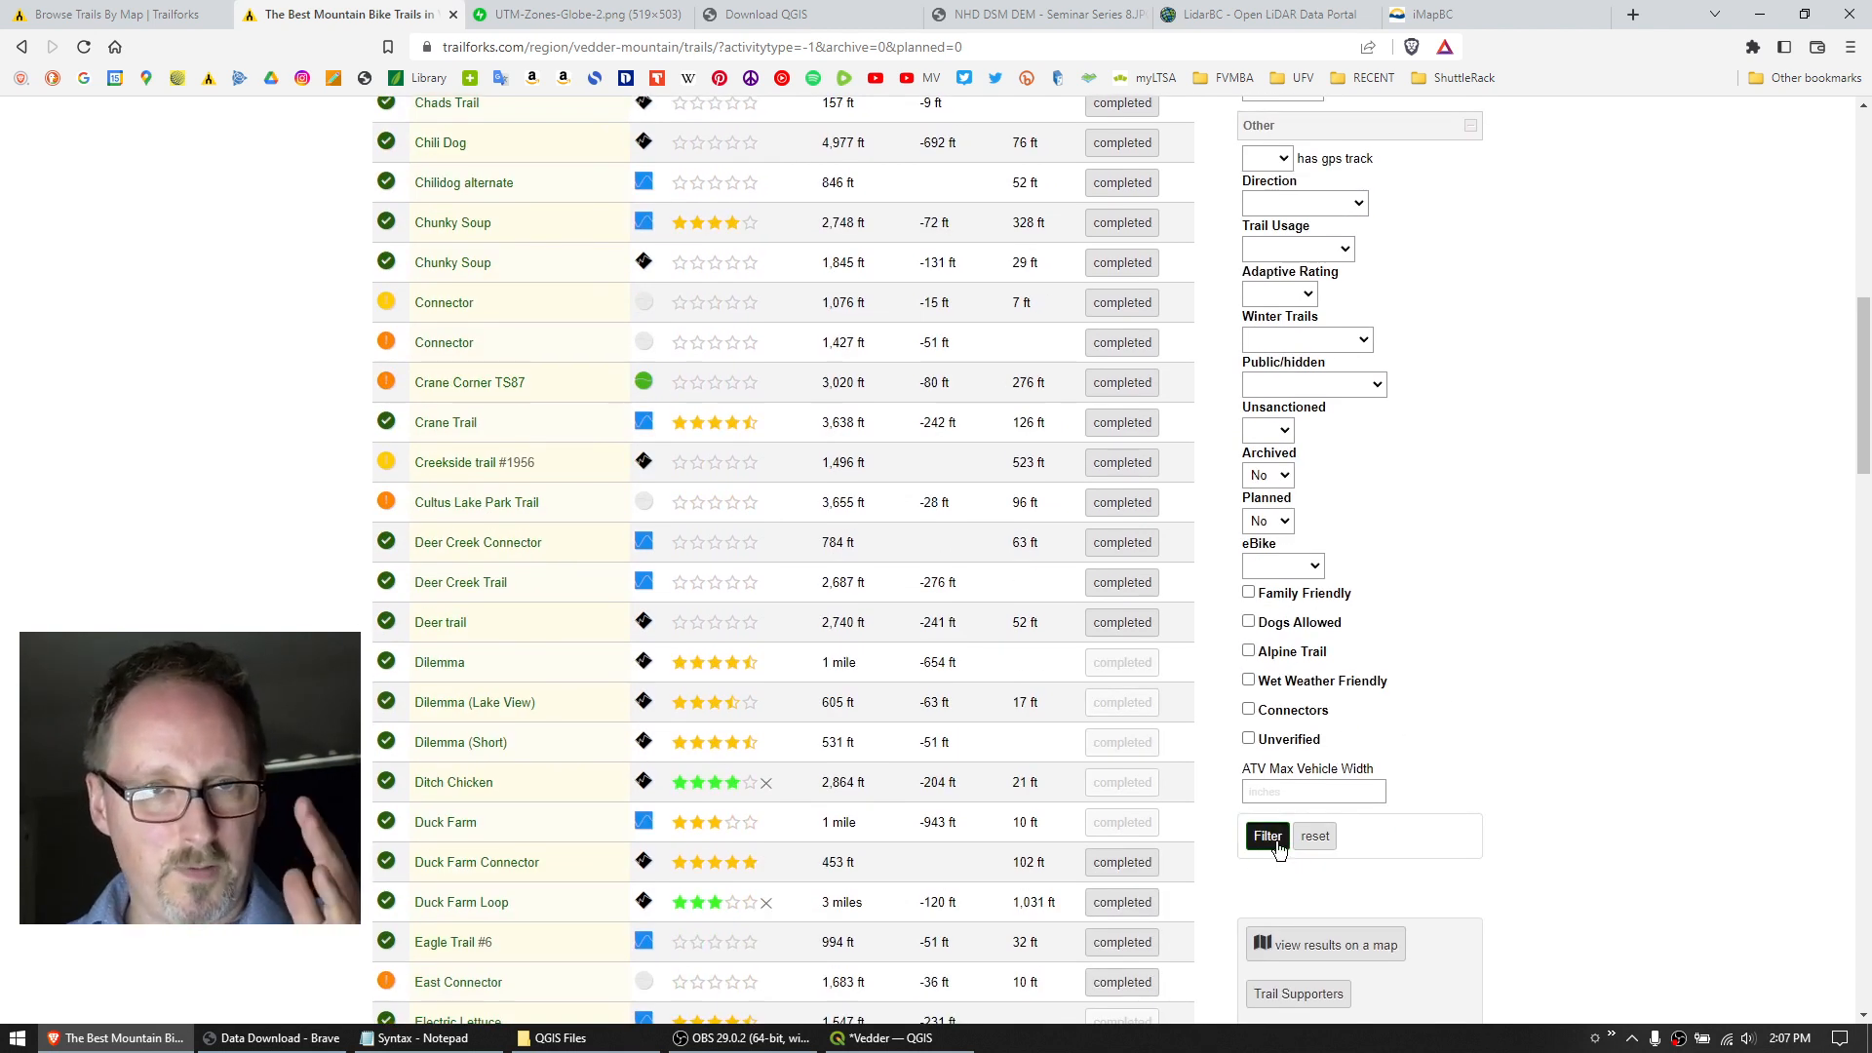
scroll(781, 687, down, 15)
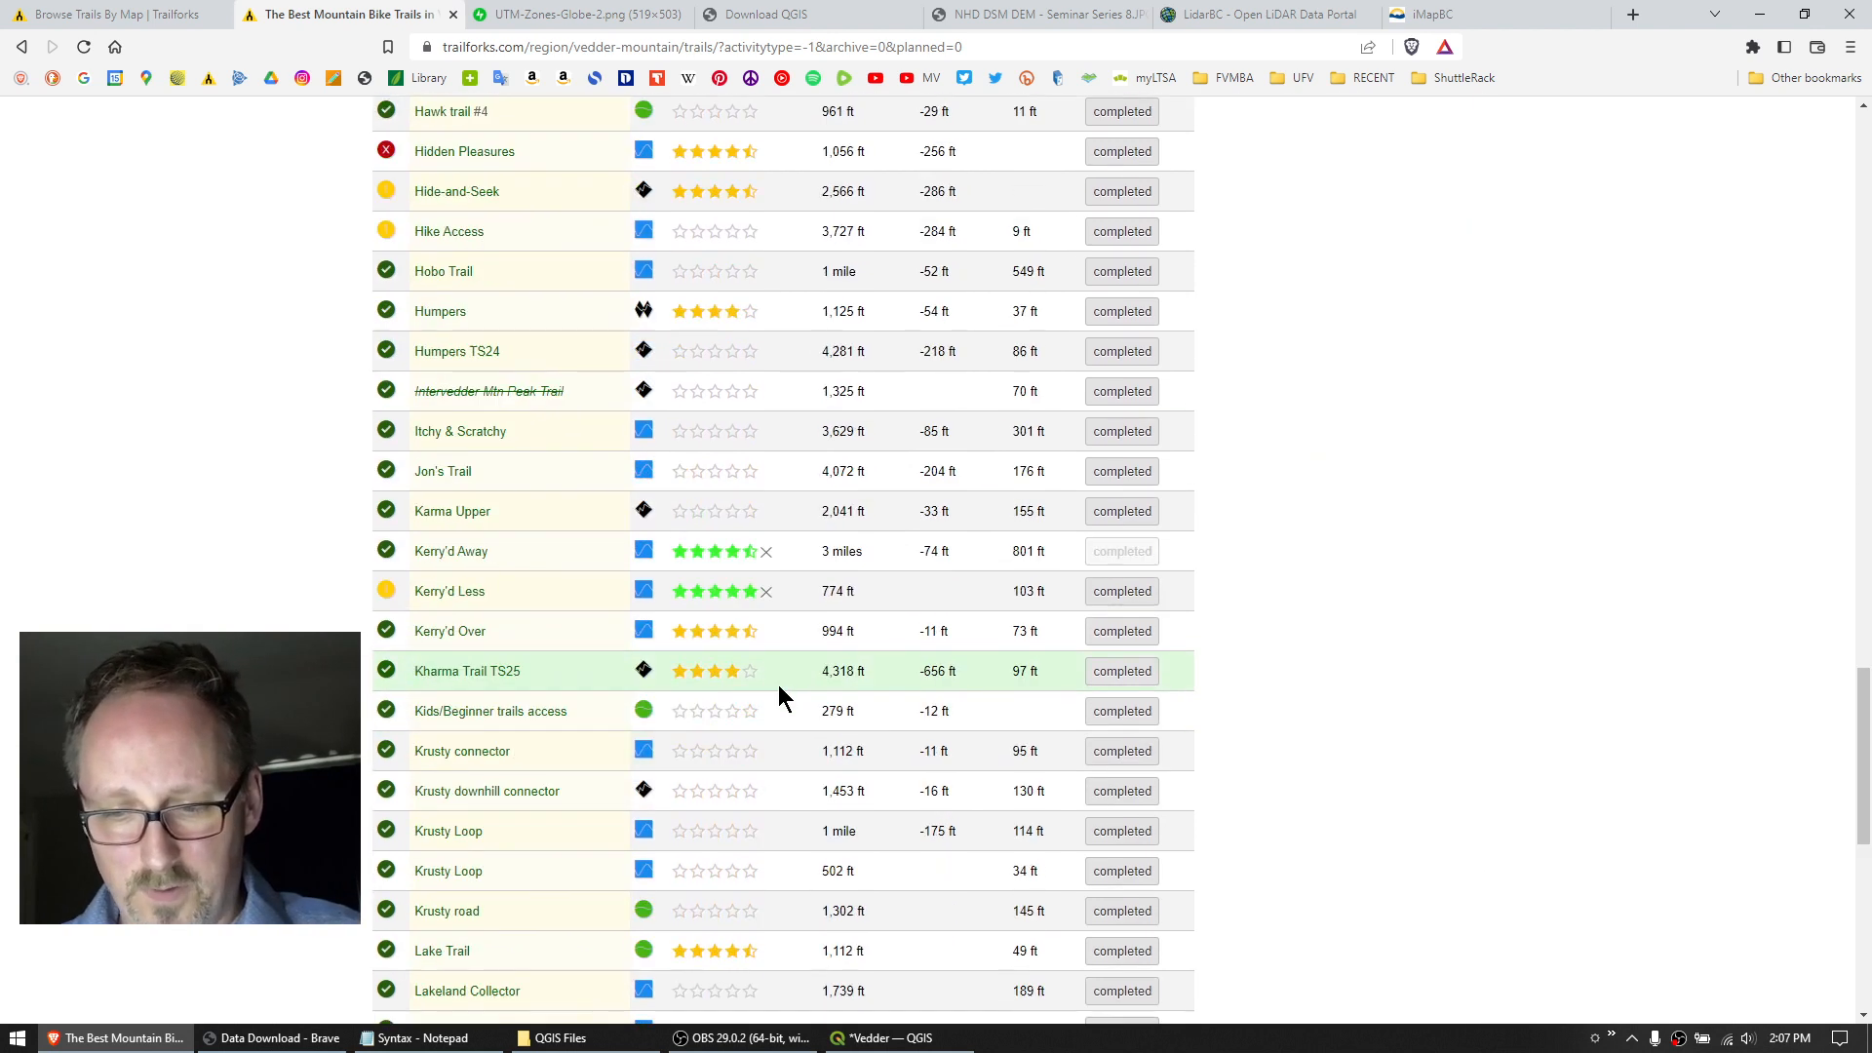
scroll(780, 688, down, 3)
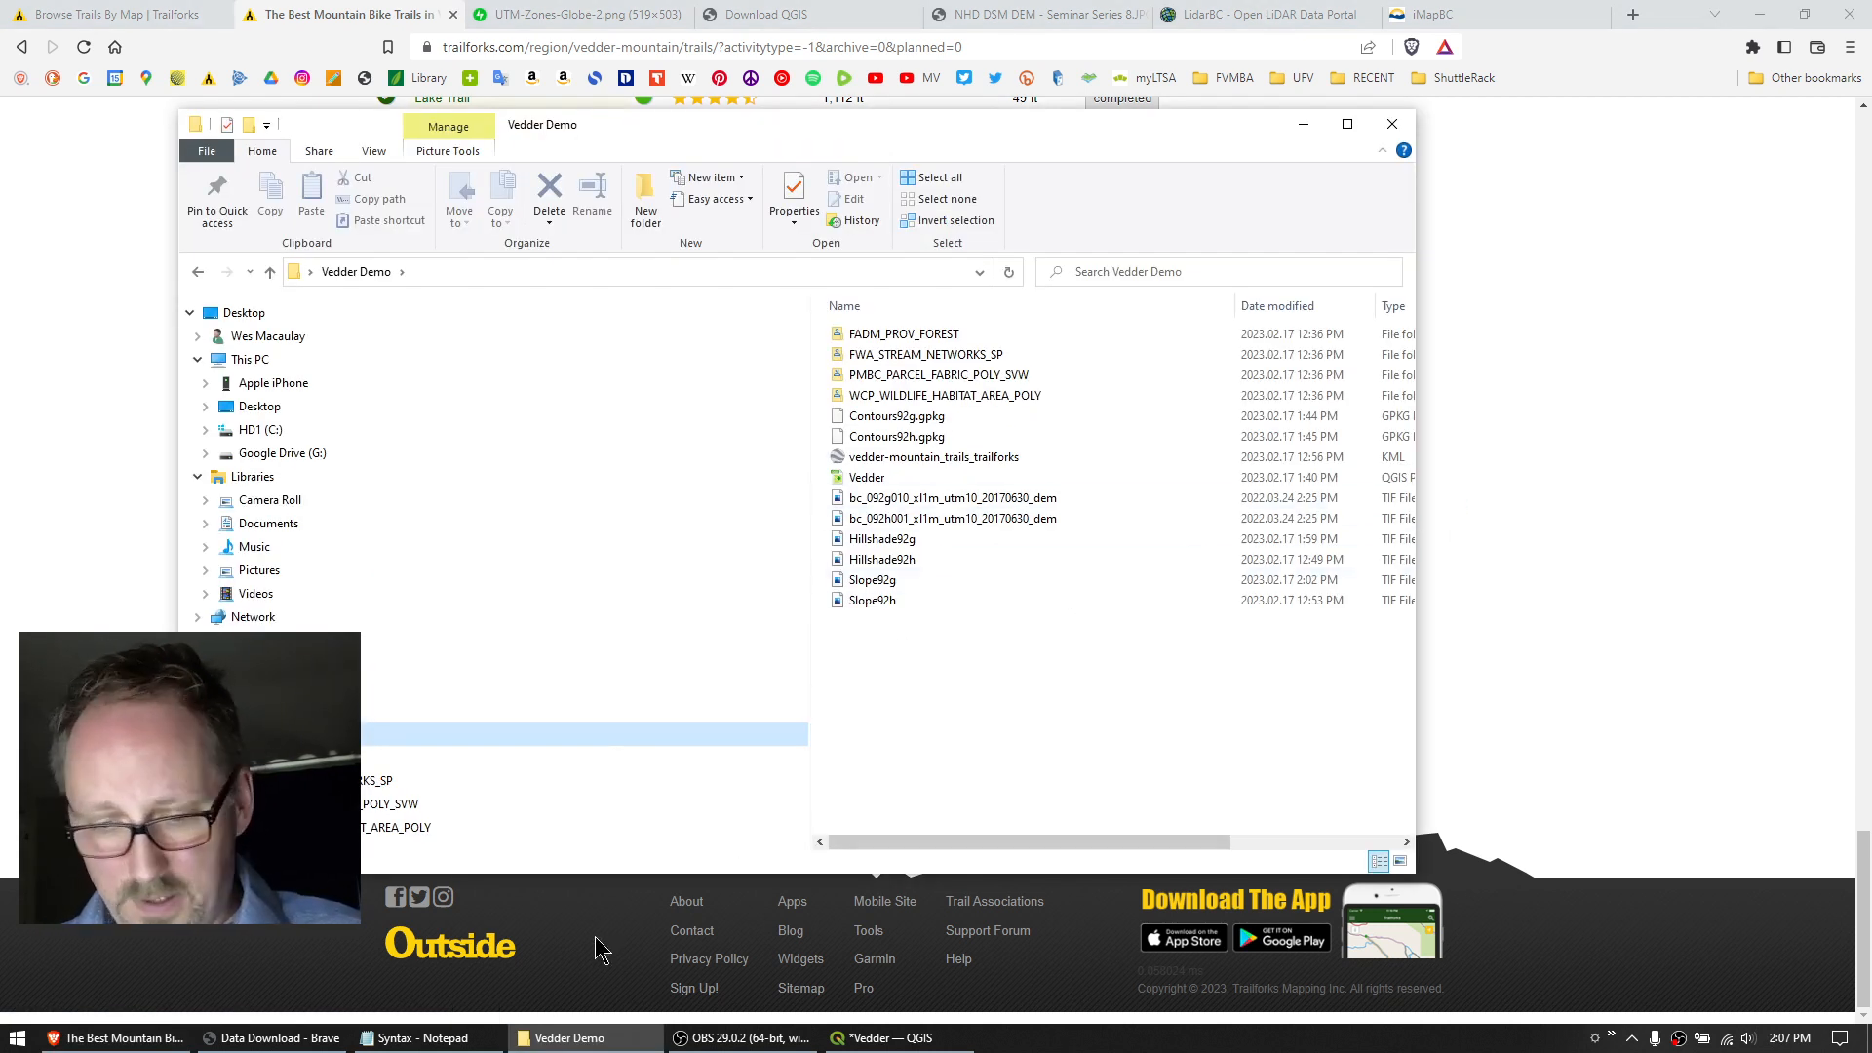
Switch back to QGIS and add the Trails layer from vedder-mountain_trails_trailforks.kml in the Vedder Demo folder as a vector layer.
click(839, 1036)
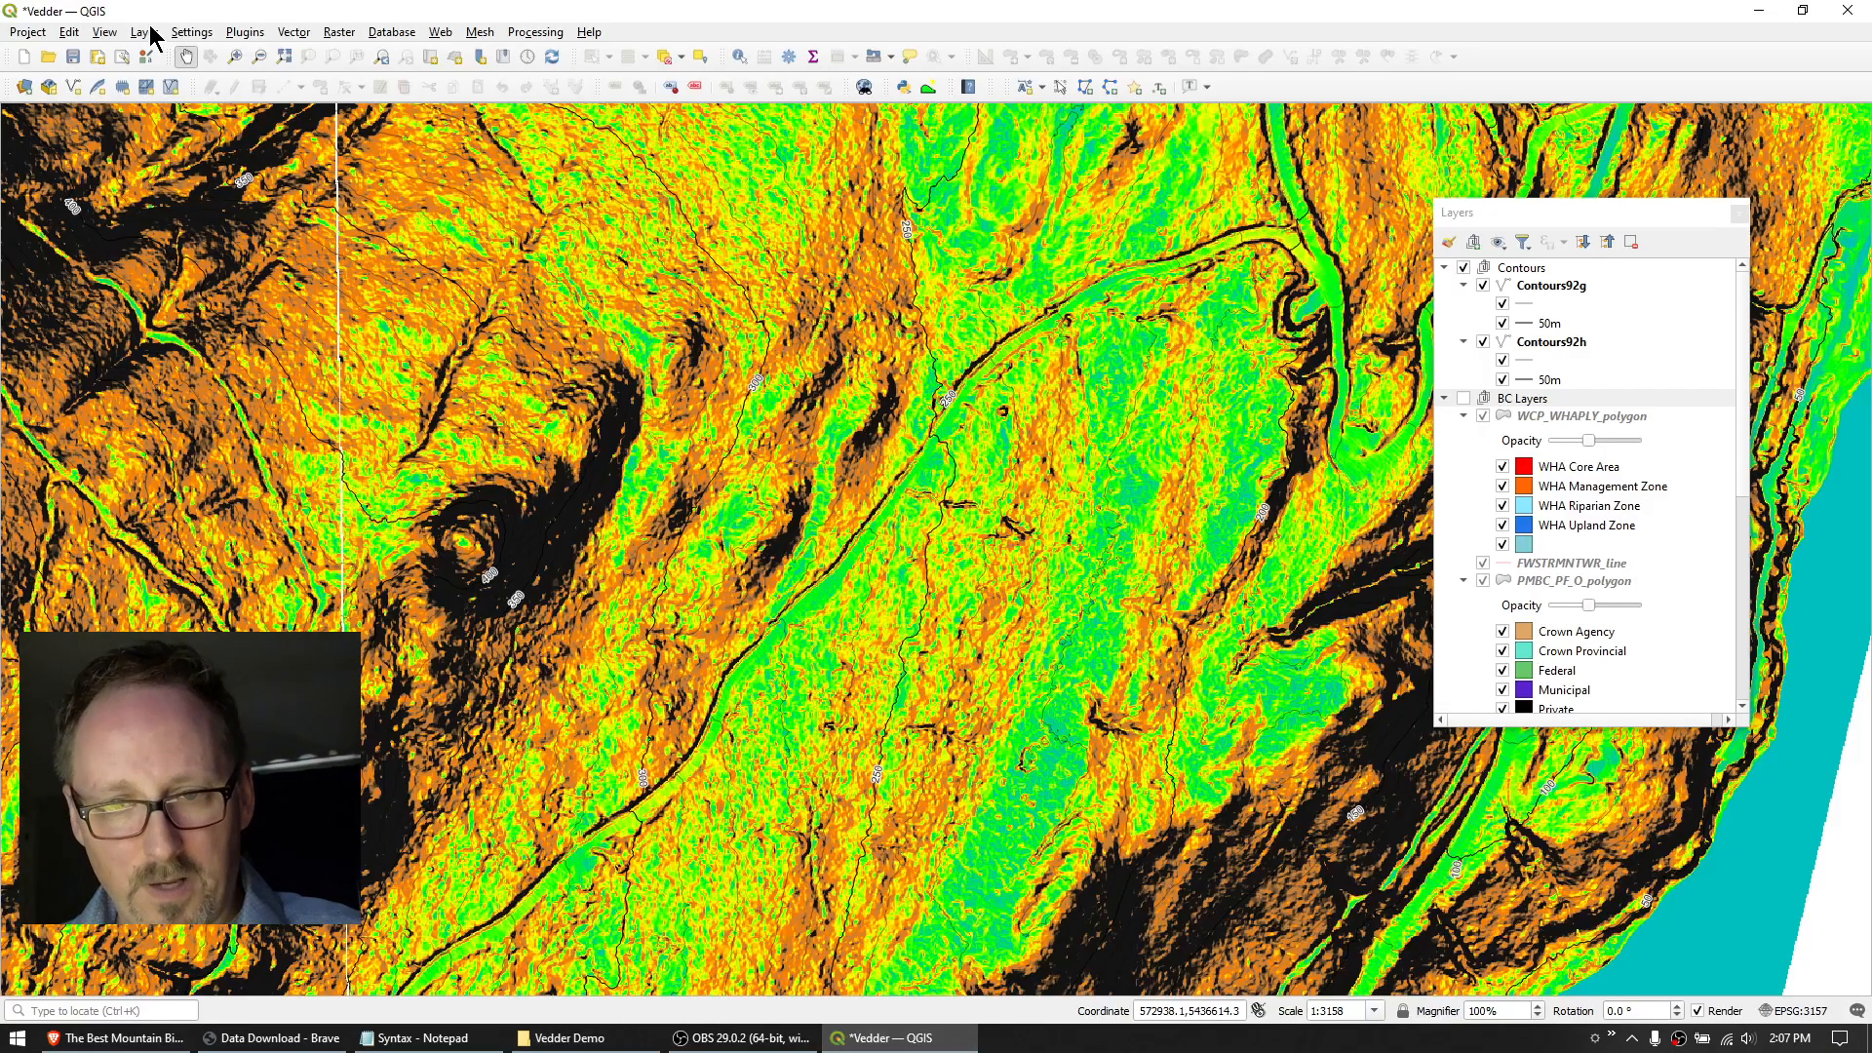
click(145, 33)
mouse_move(176, 102)
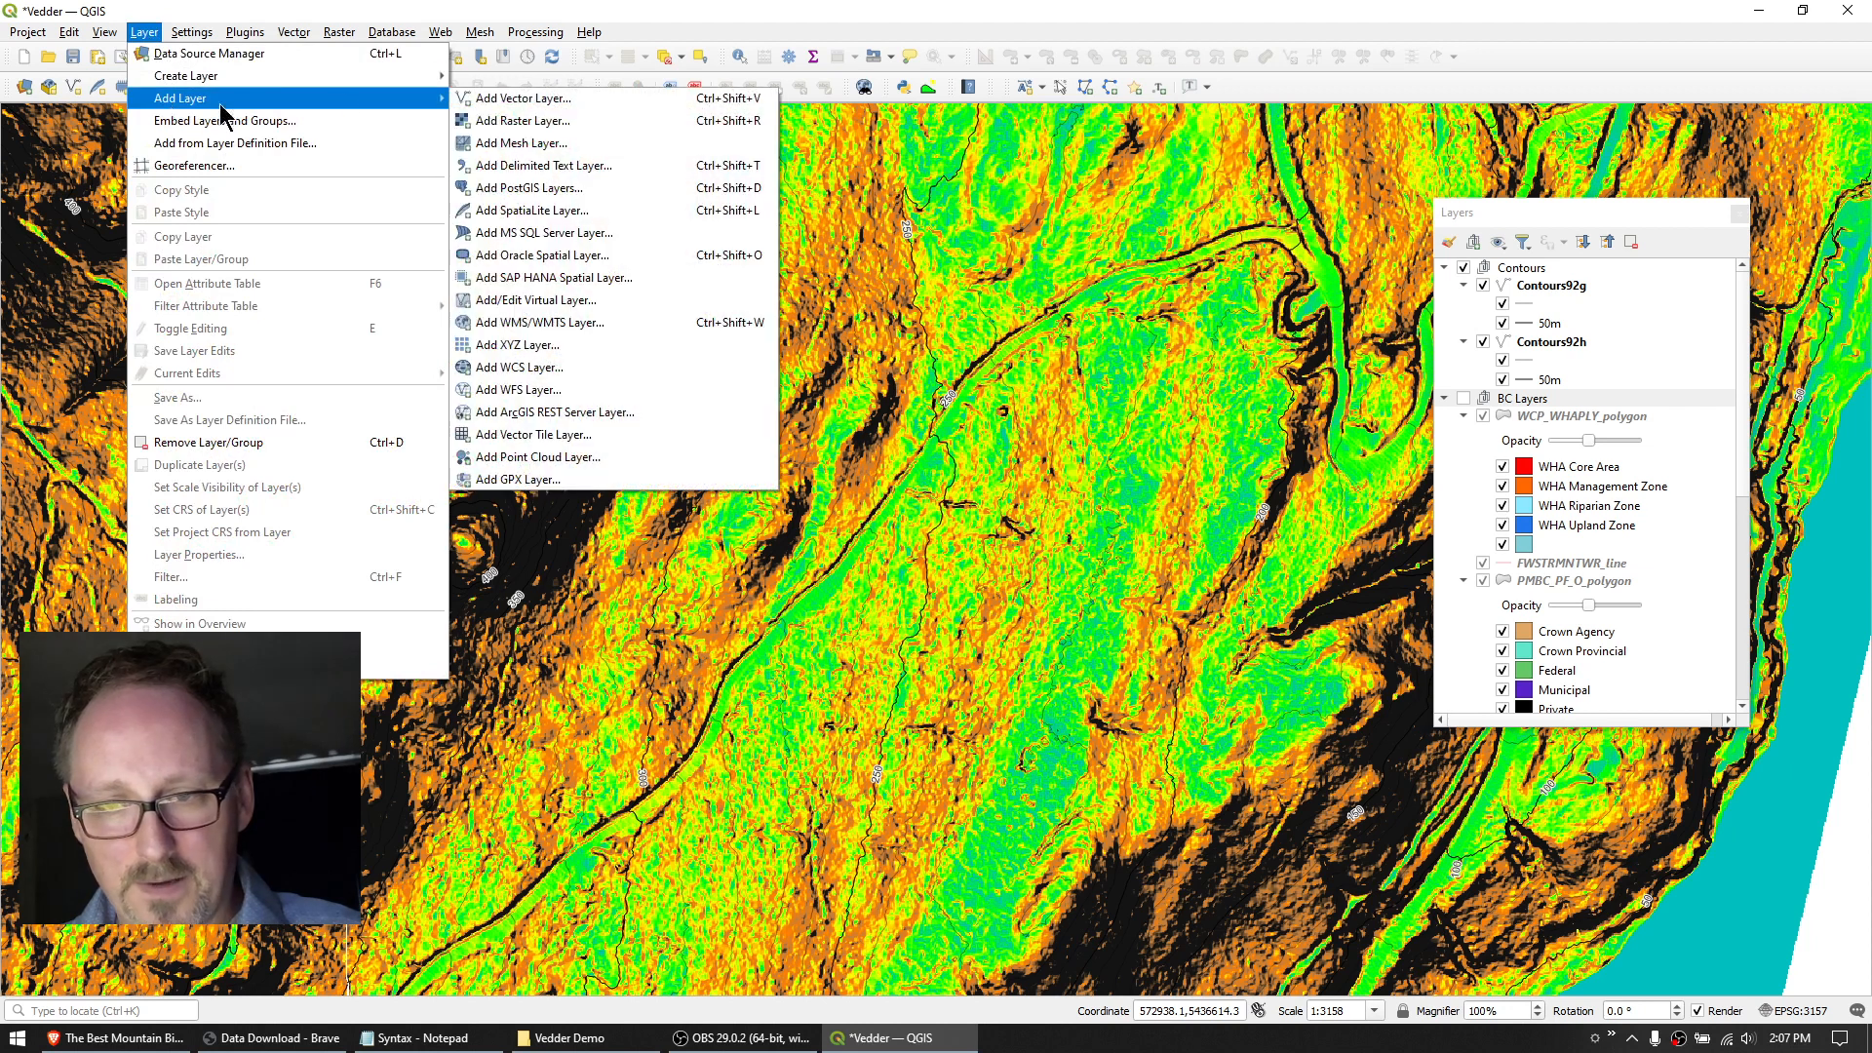
click(541, 98)
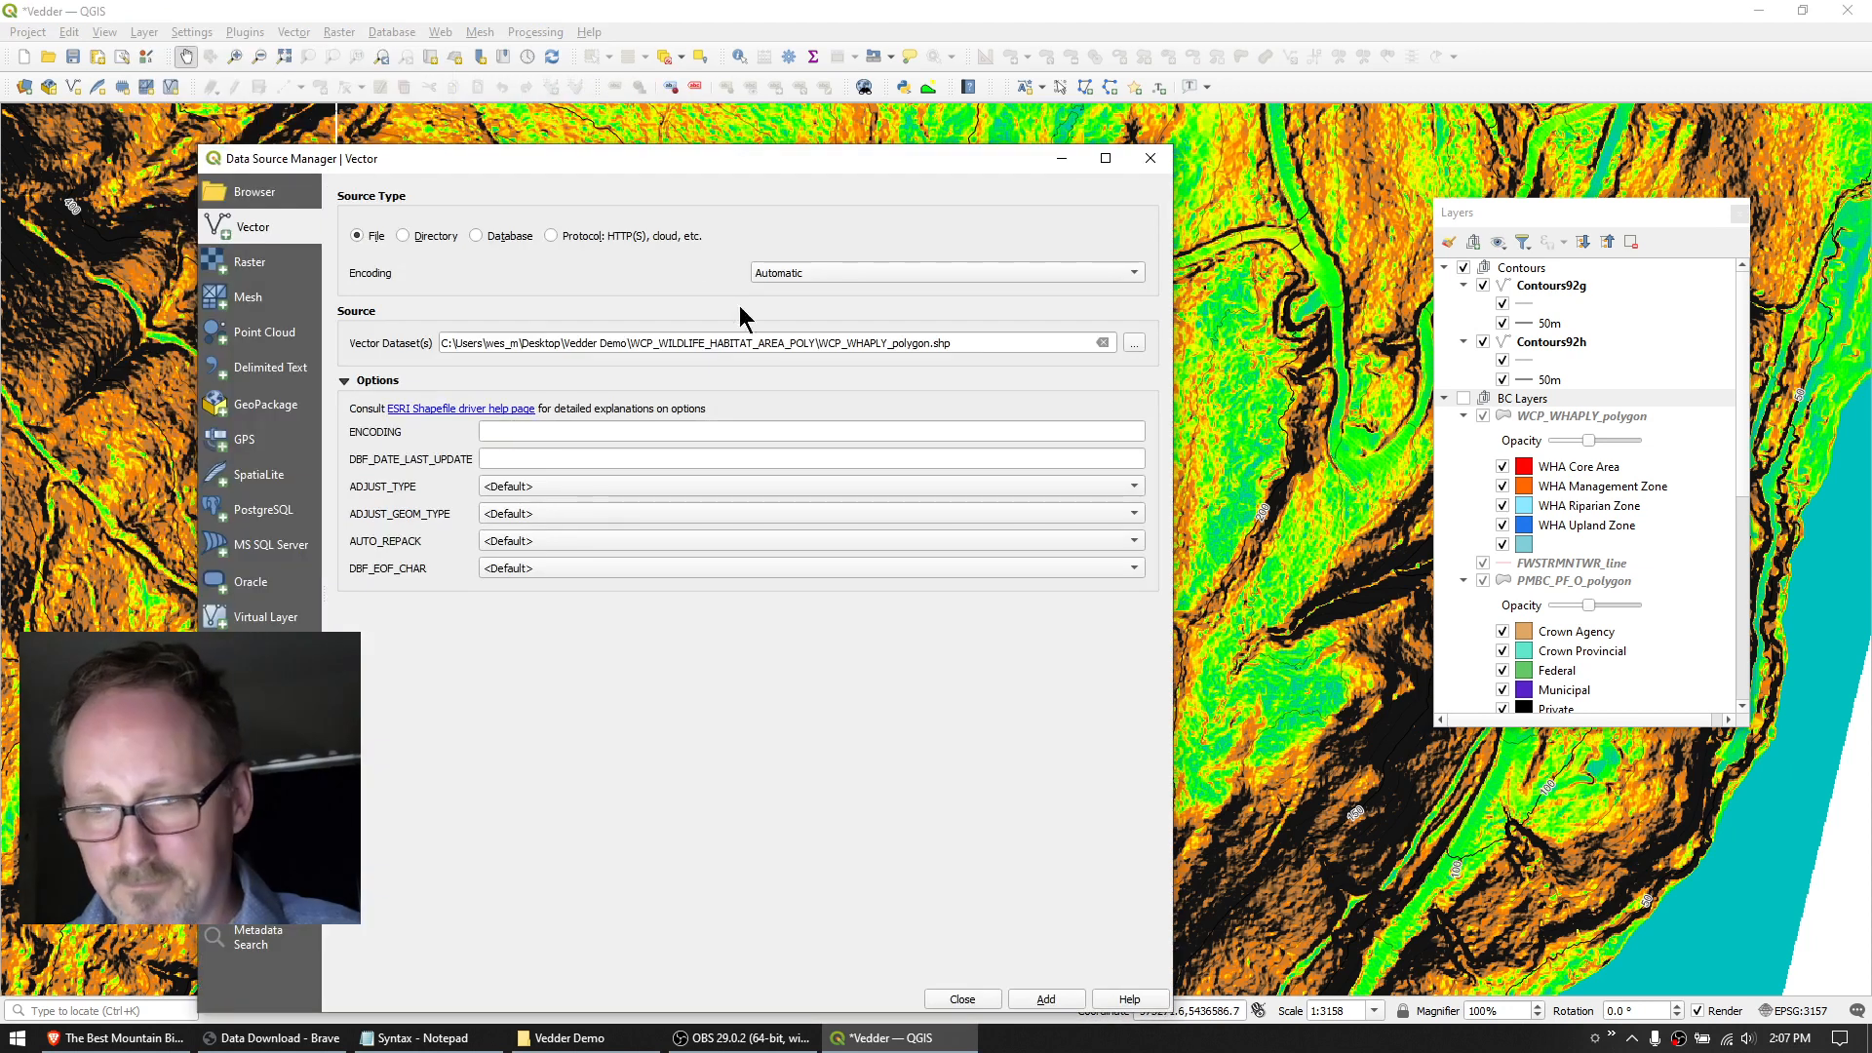
click(1134, 343)
click(495, 224)
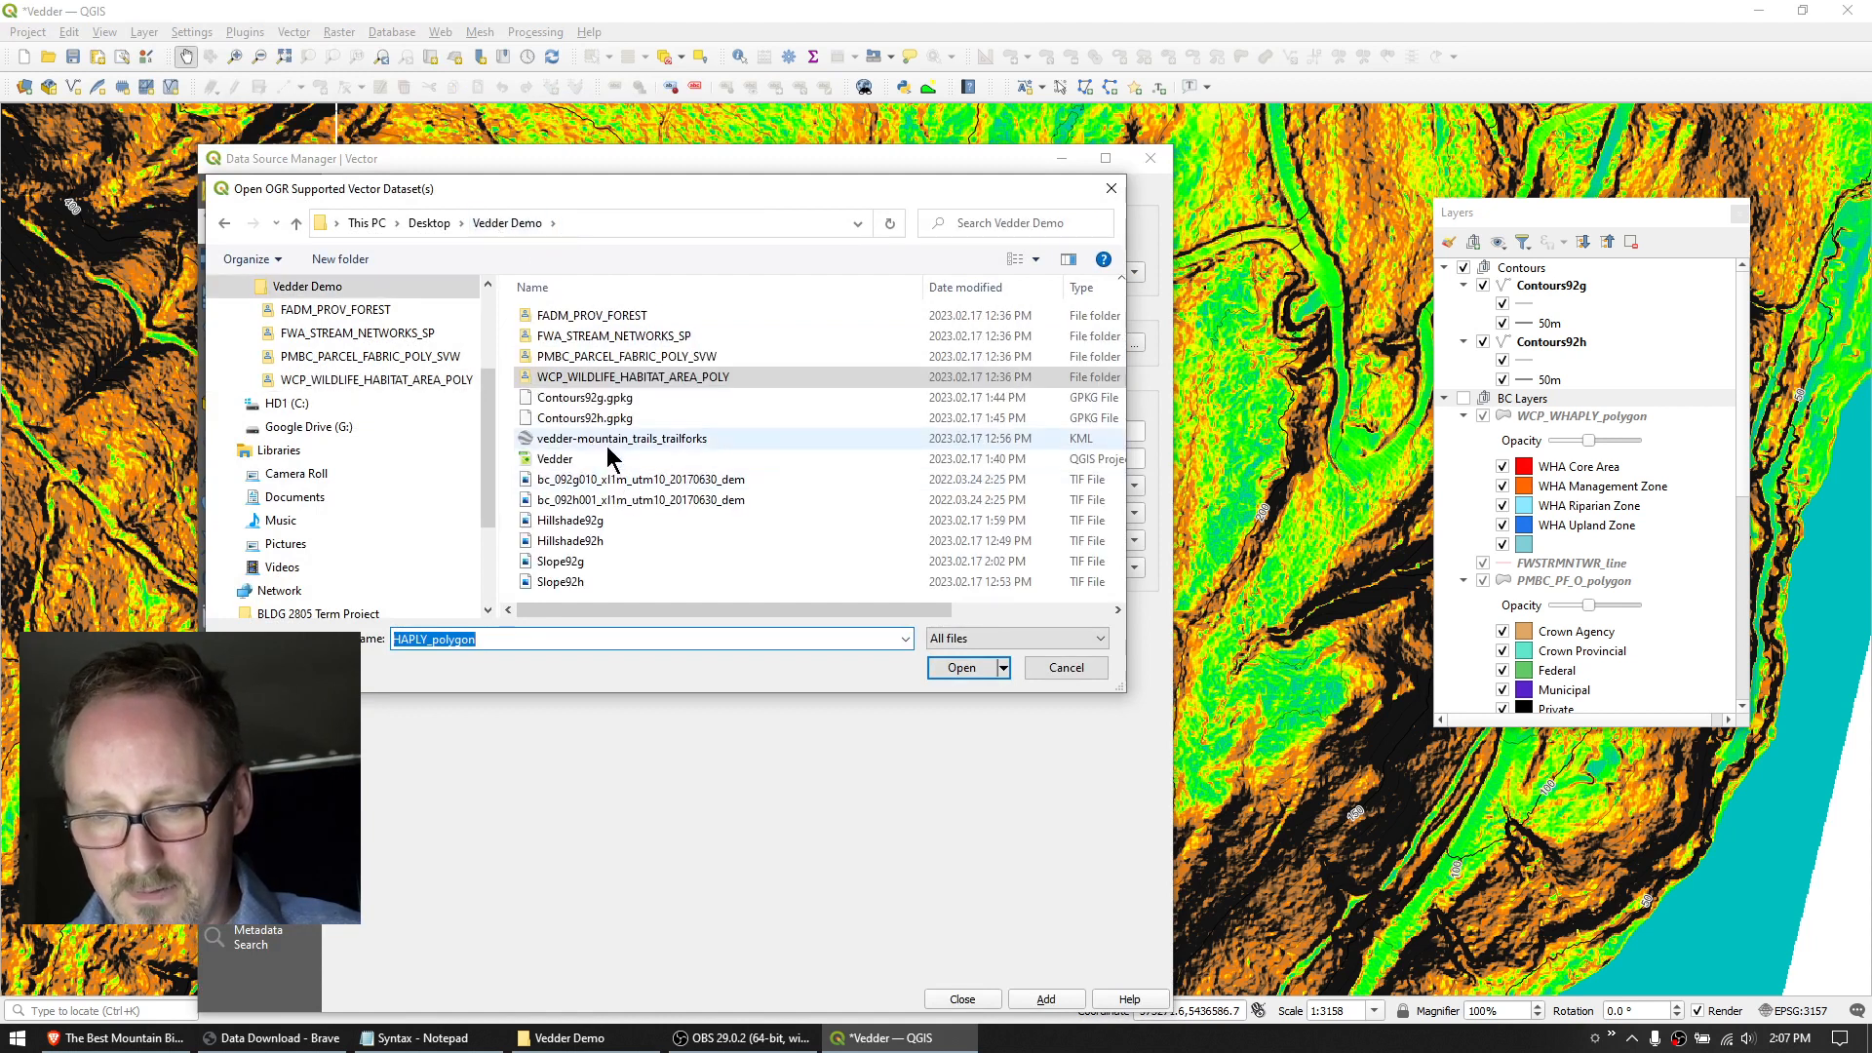
click(950, 671)
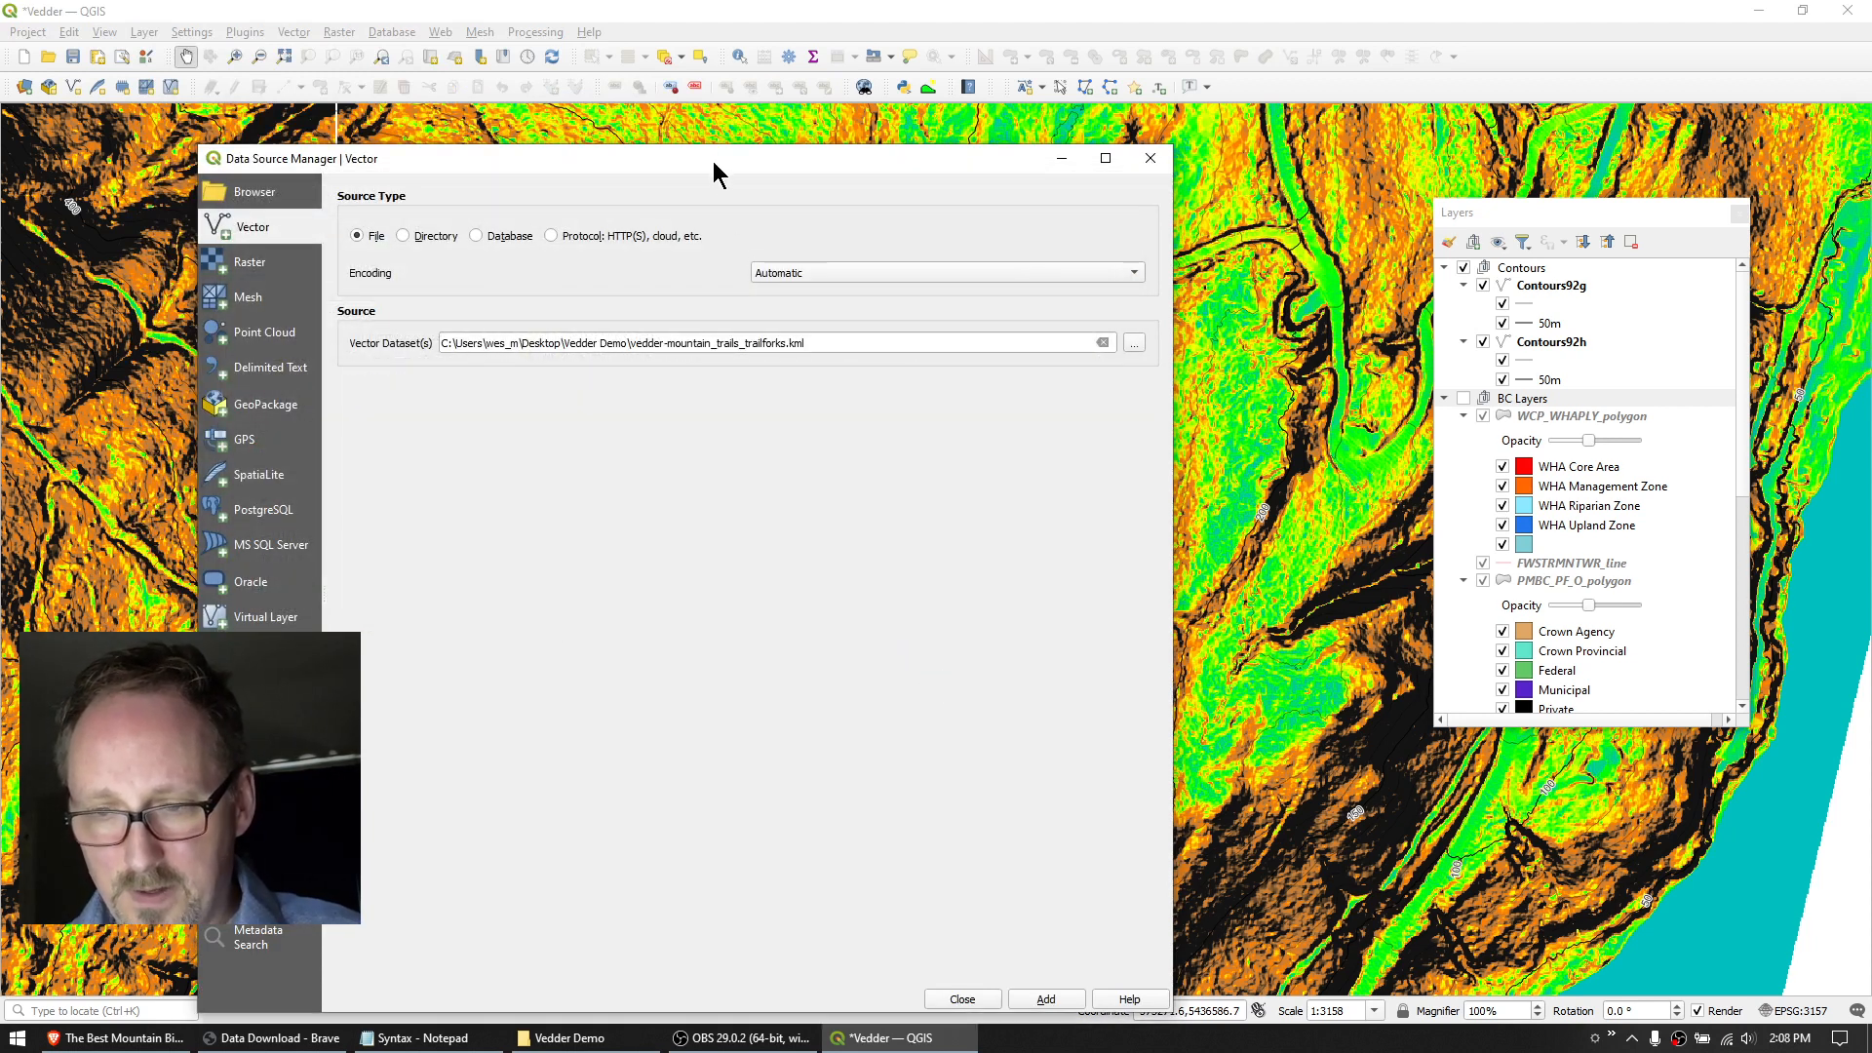
drag(713, 161, 691, 75)
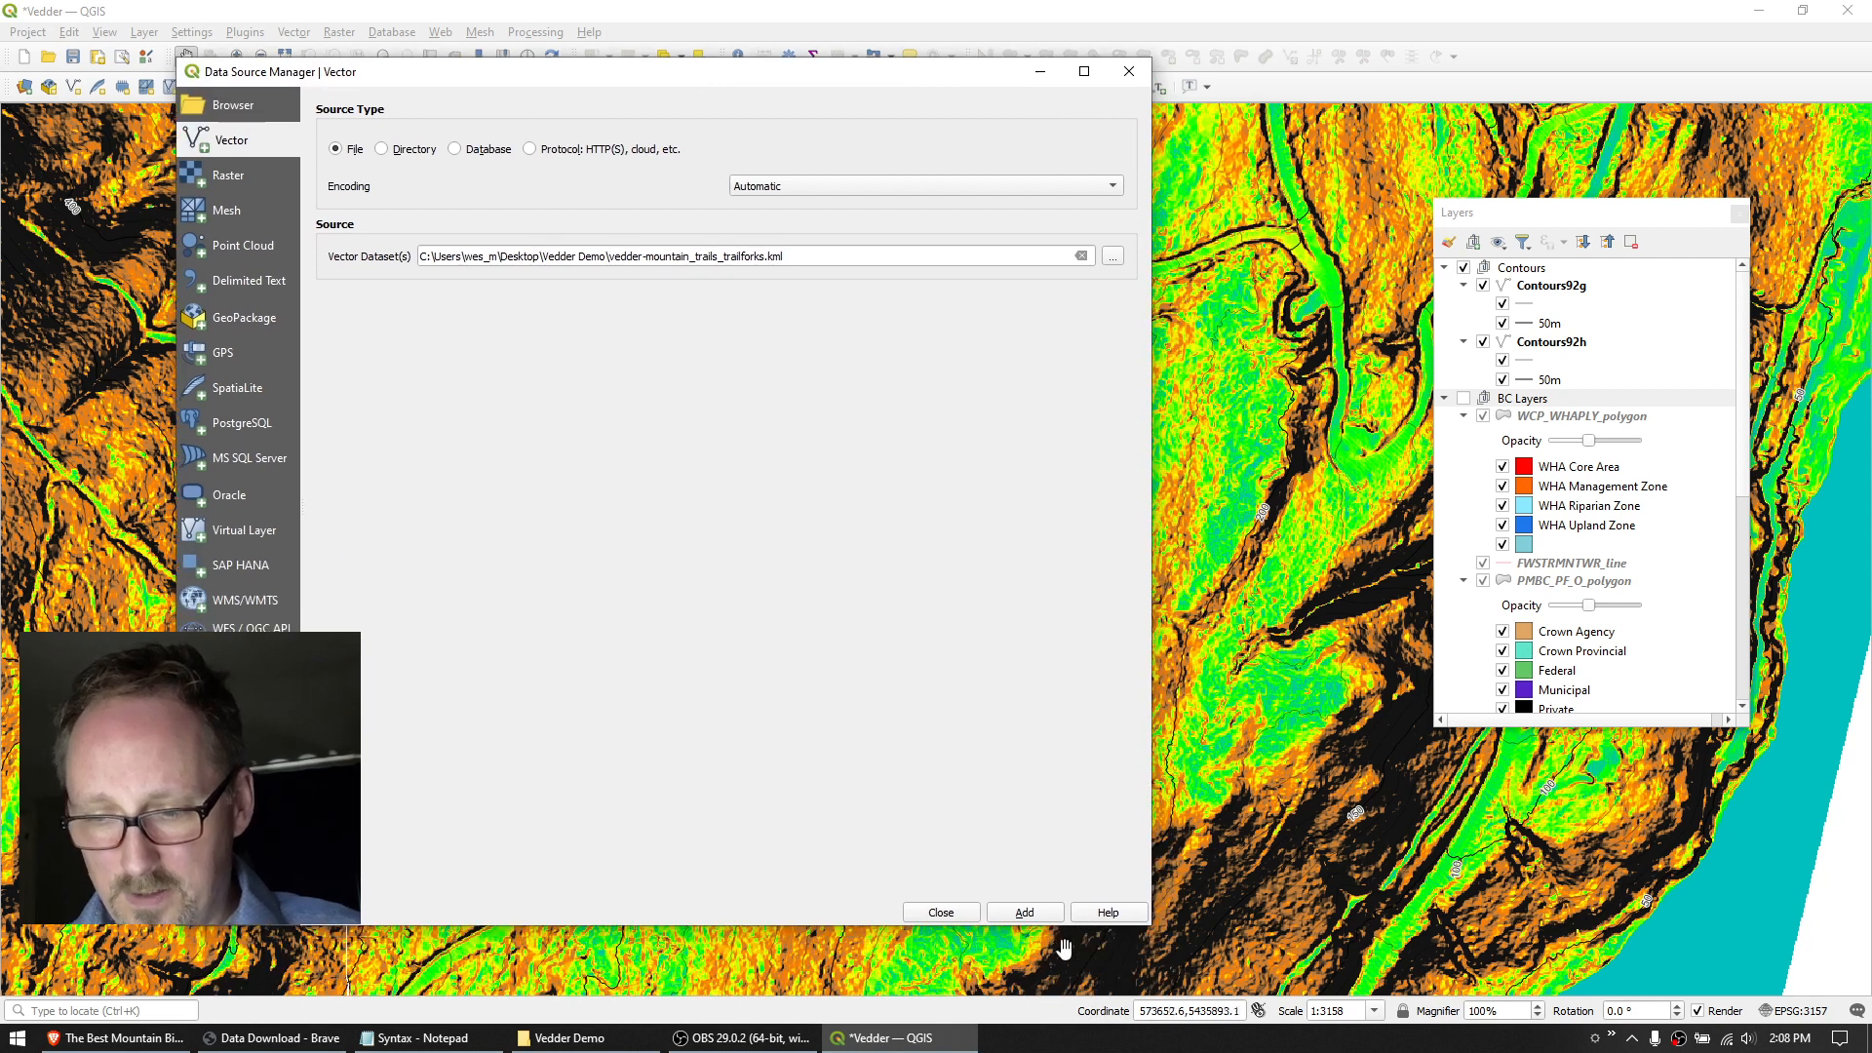
click(1014, 902)
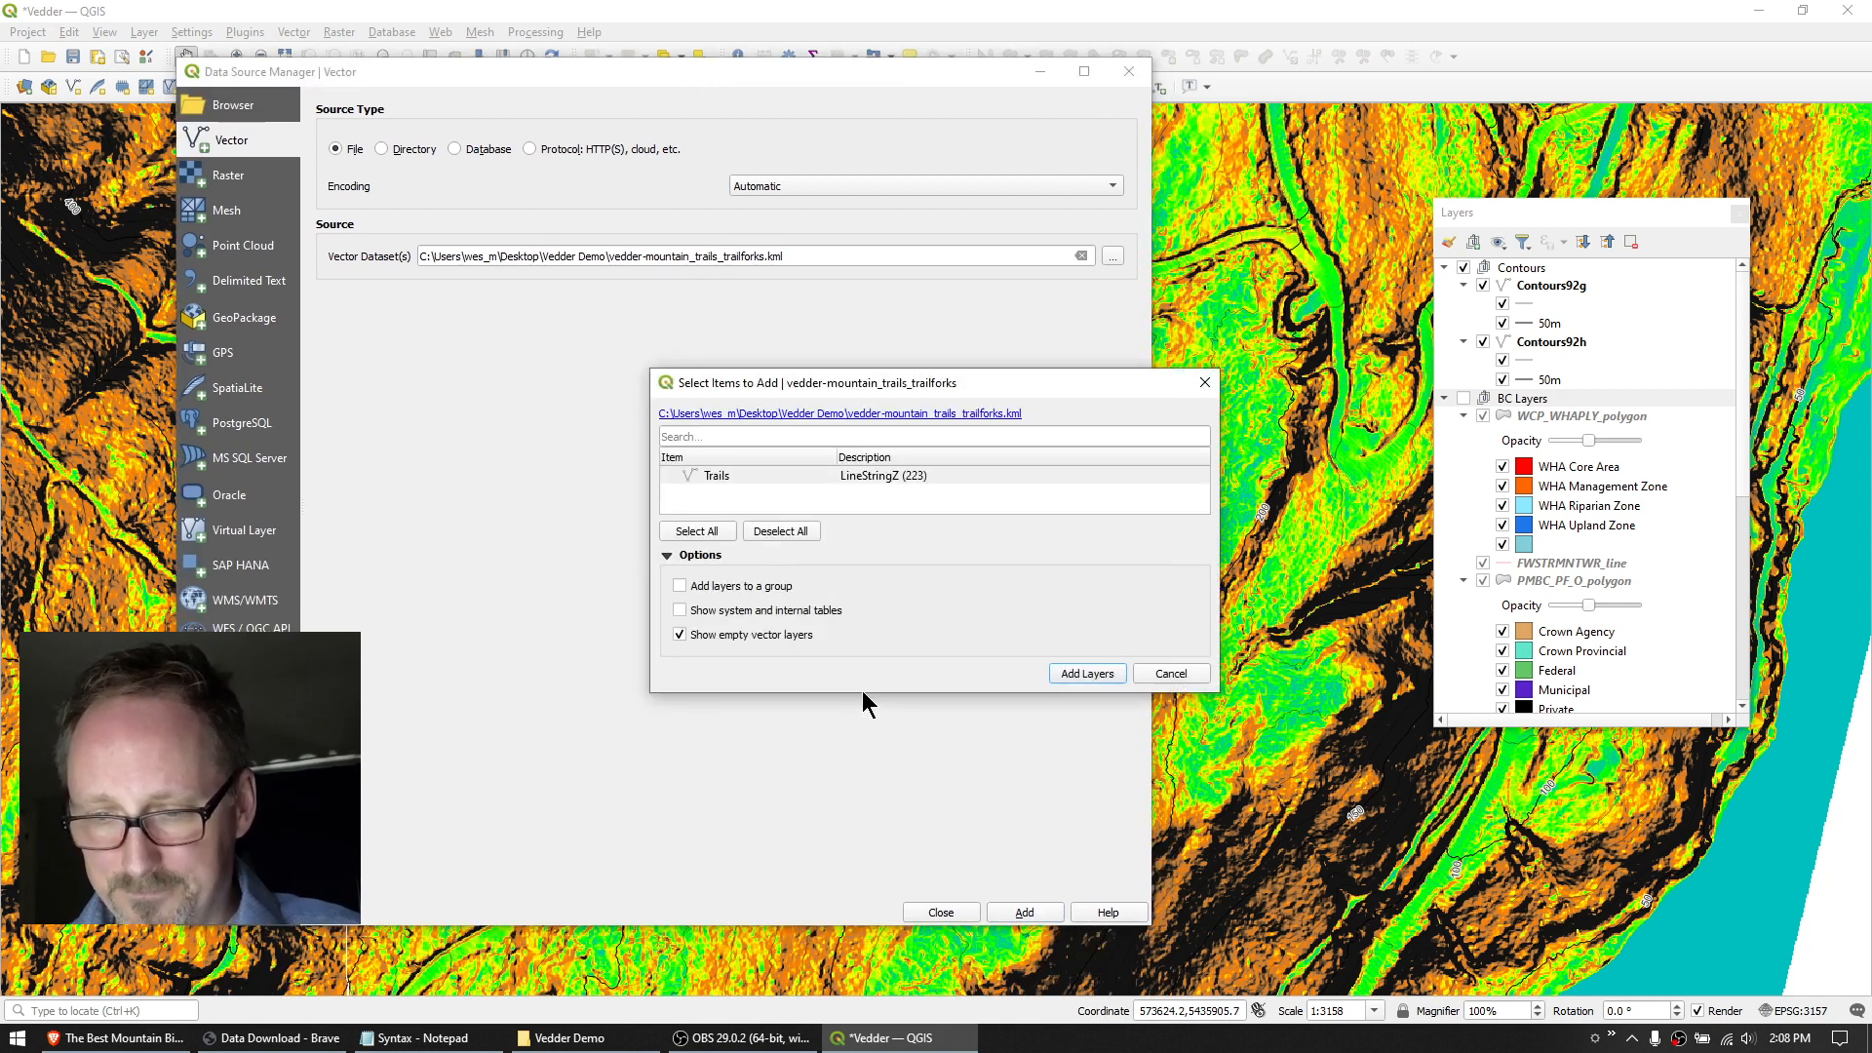
click(1087, 673)
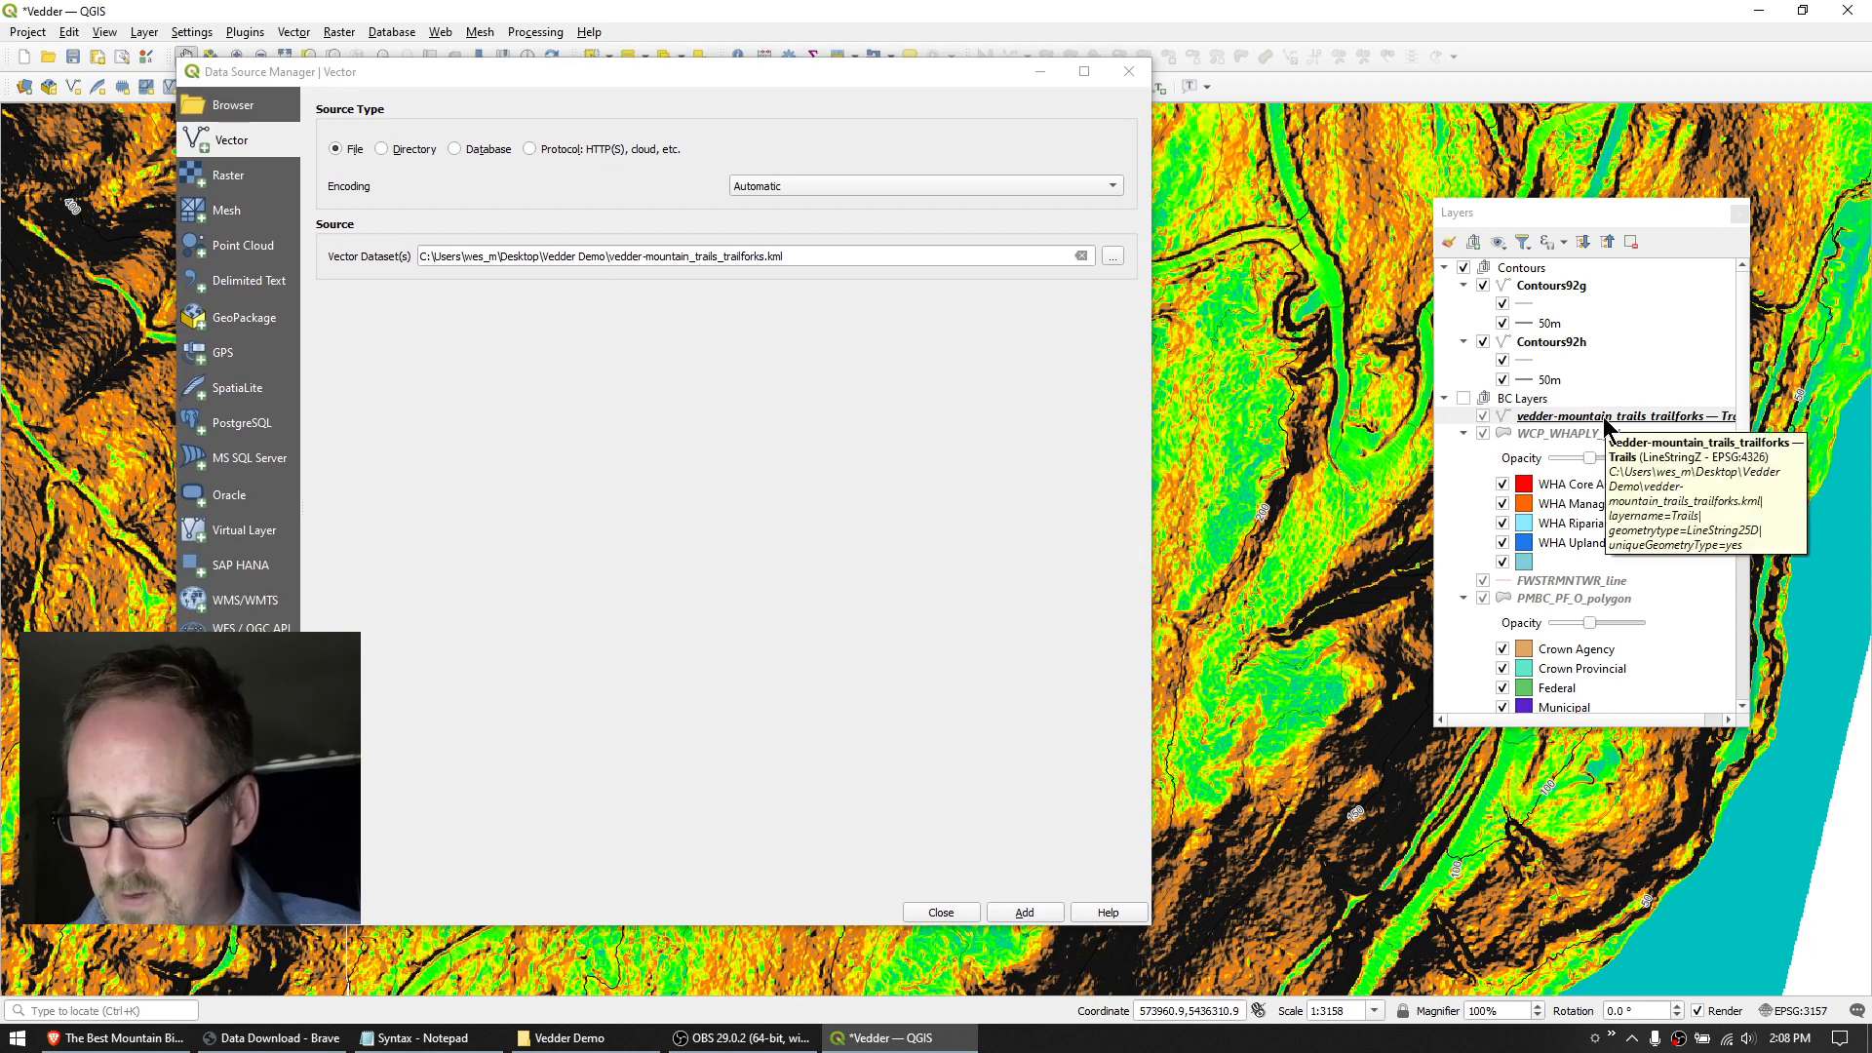
Move the vedder-mountain_trails_trailforks layer out of BC Layers to above the Contours group, and close the Data Source Manager.
drag(1604, 426, 1589, 266)
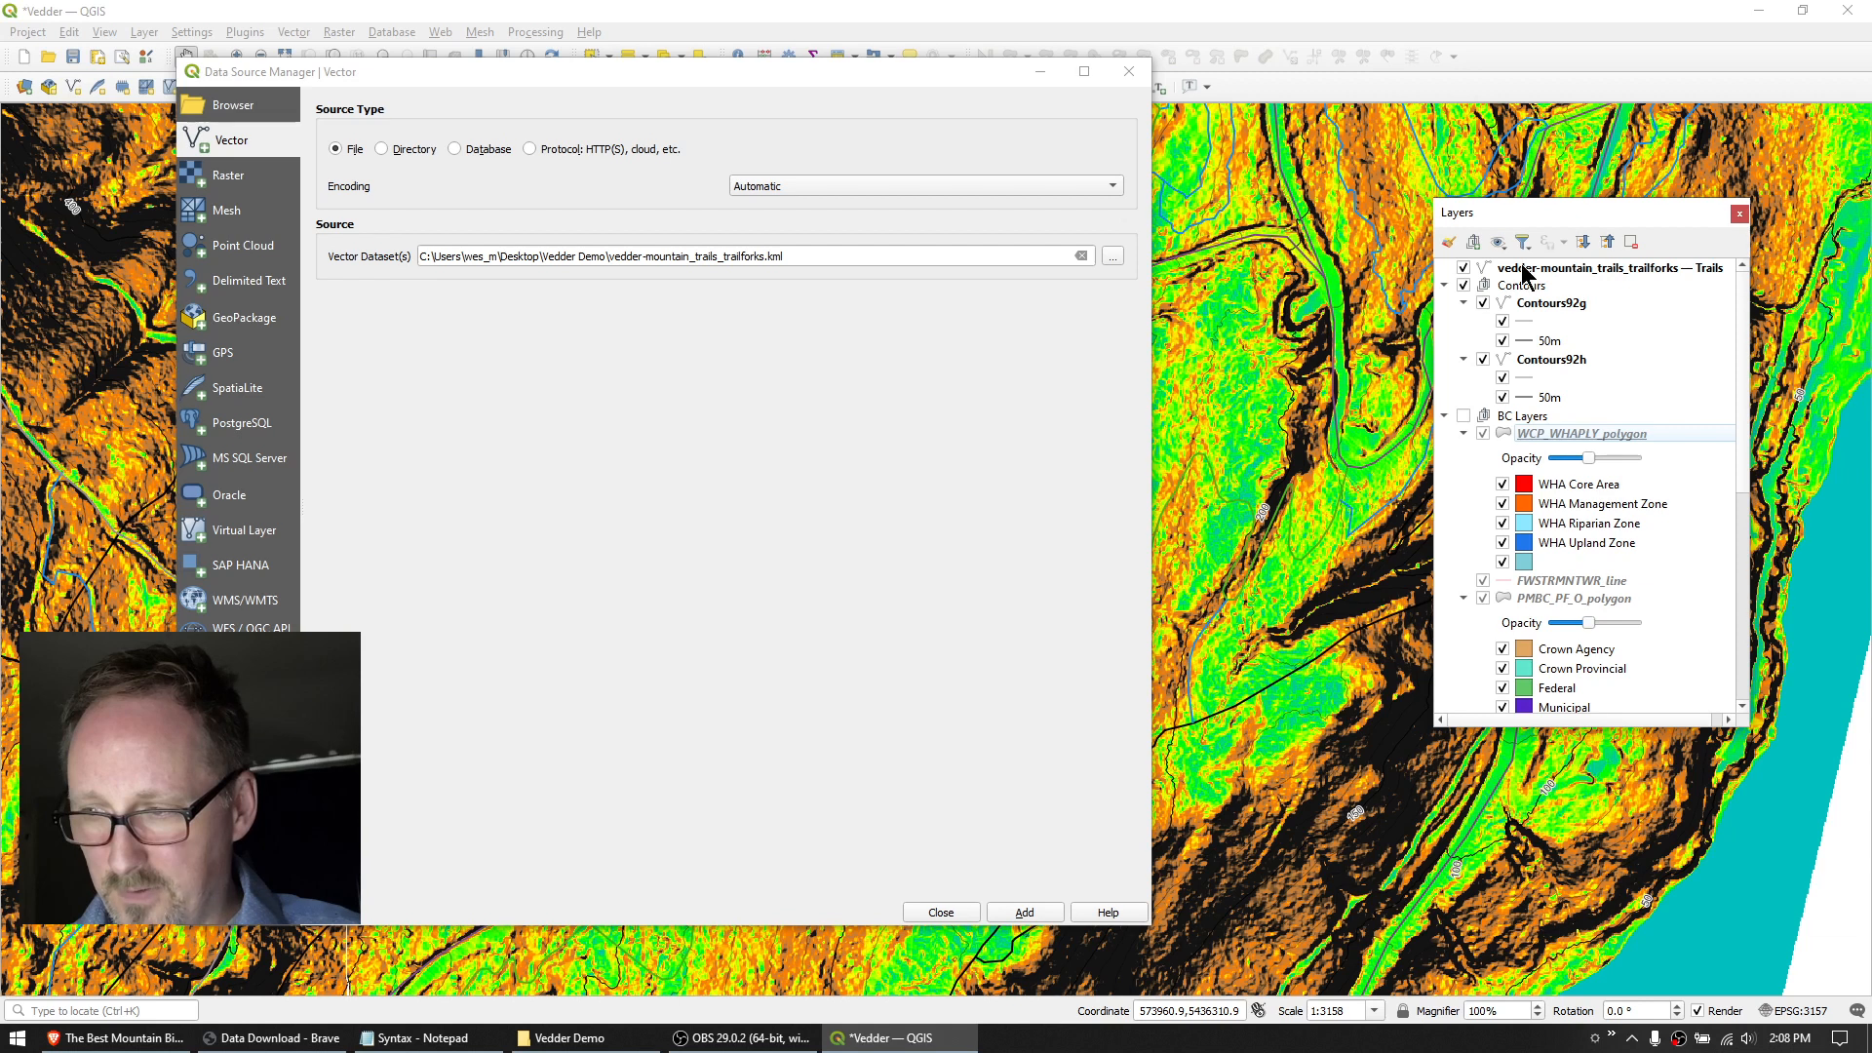
click(1019, 914)
click(1171, 672)
click(939, 913)
scroll(611, 719, down, 1)
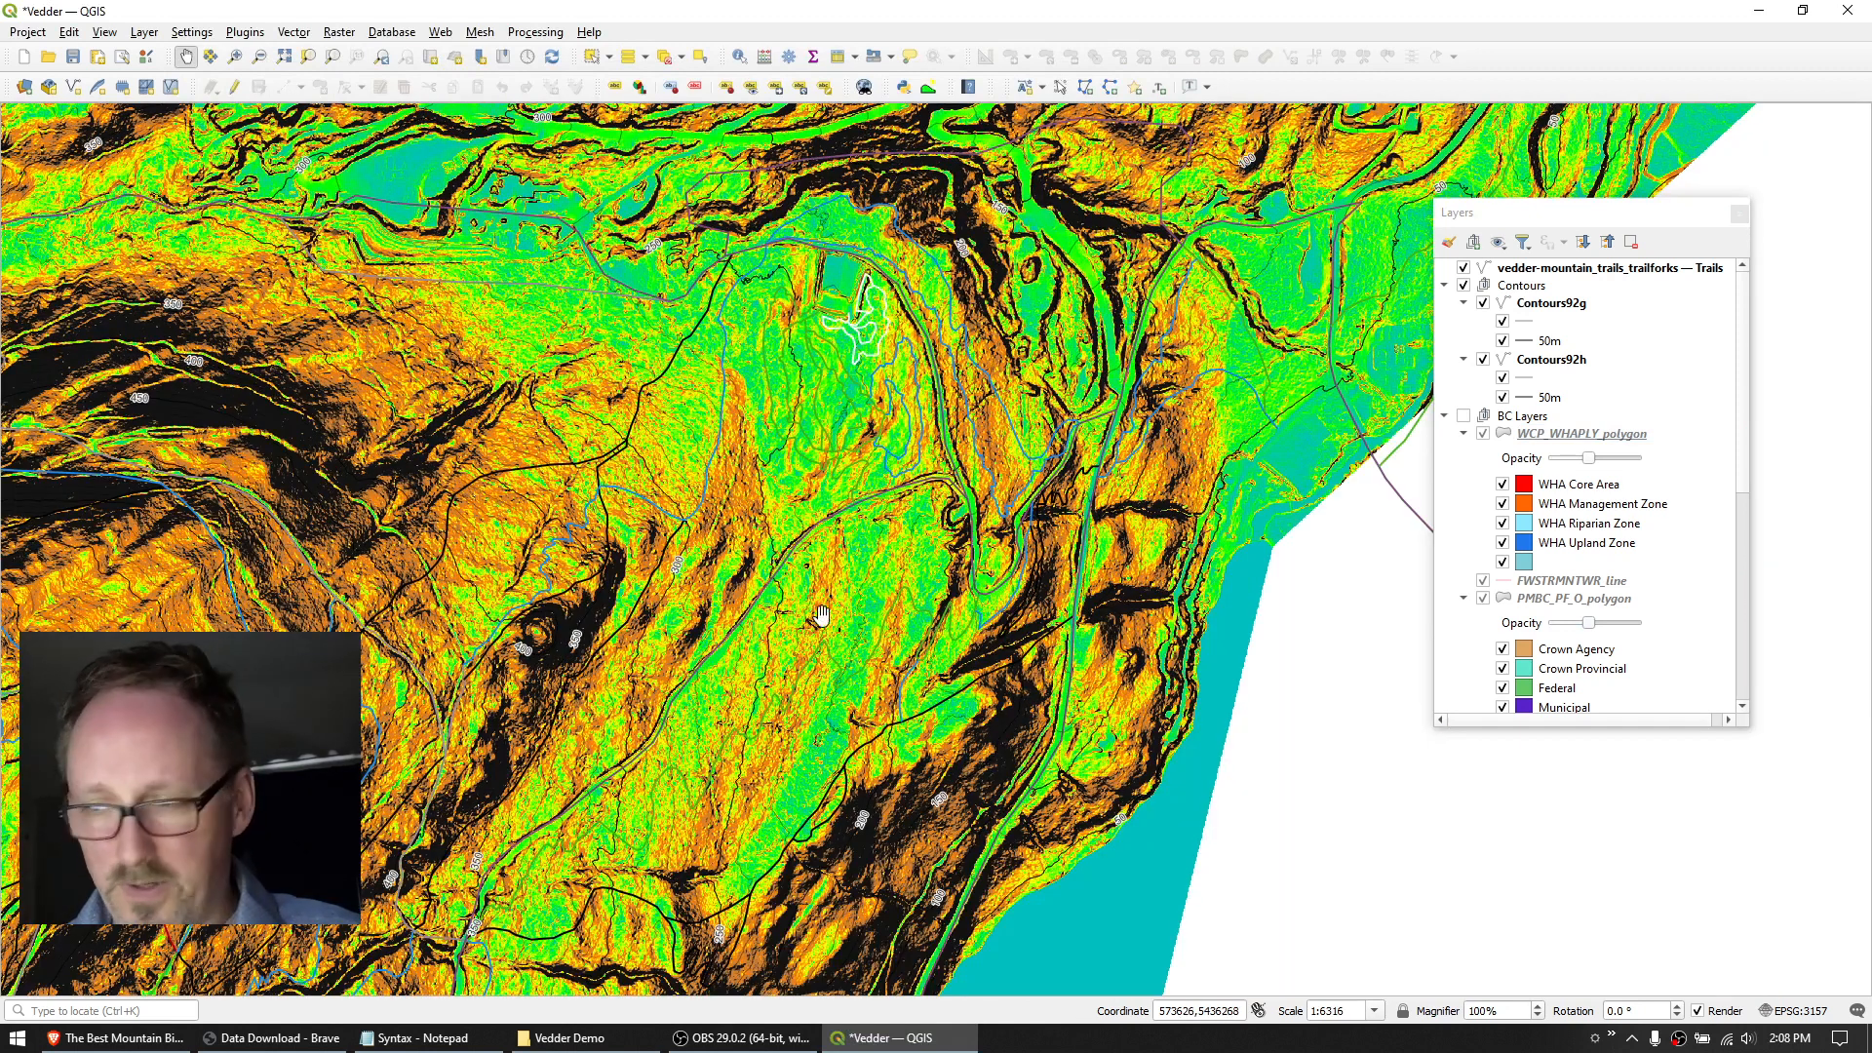
Turn on single labels for the Trailforks trails layer, using the Name field as the label value.
click(1588, 269)
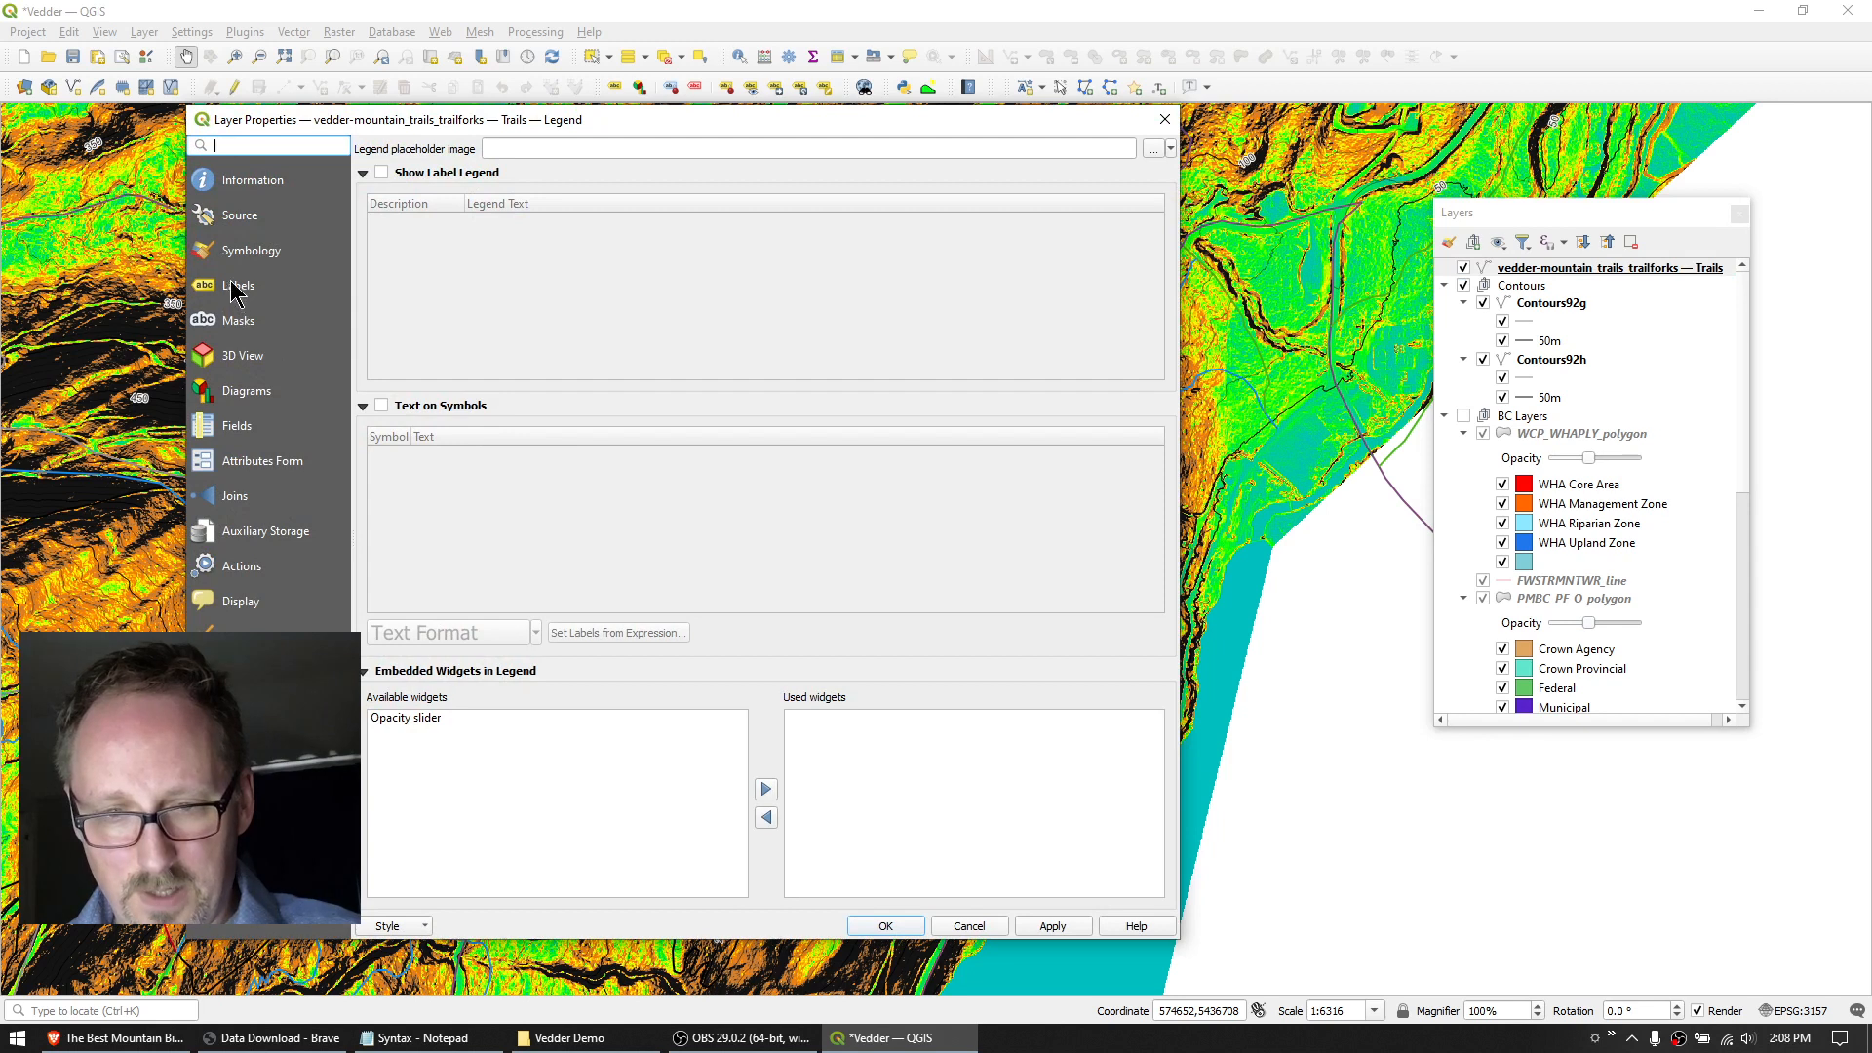
click(244, 284)
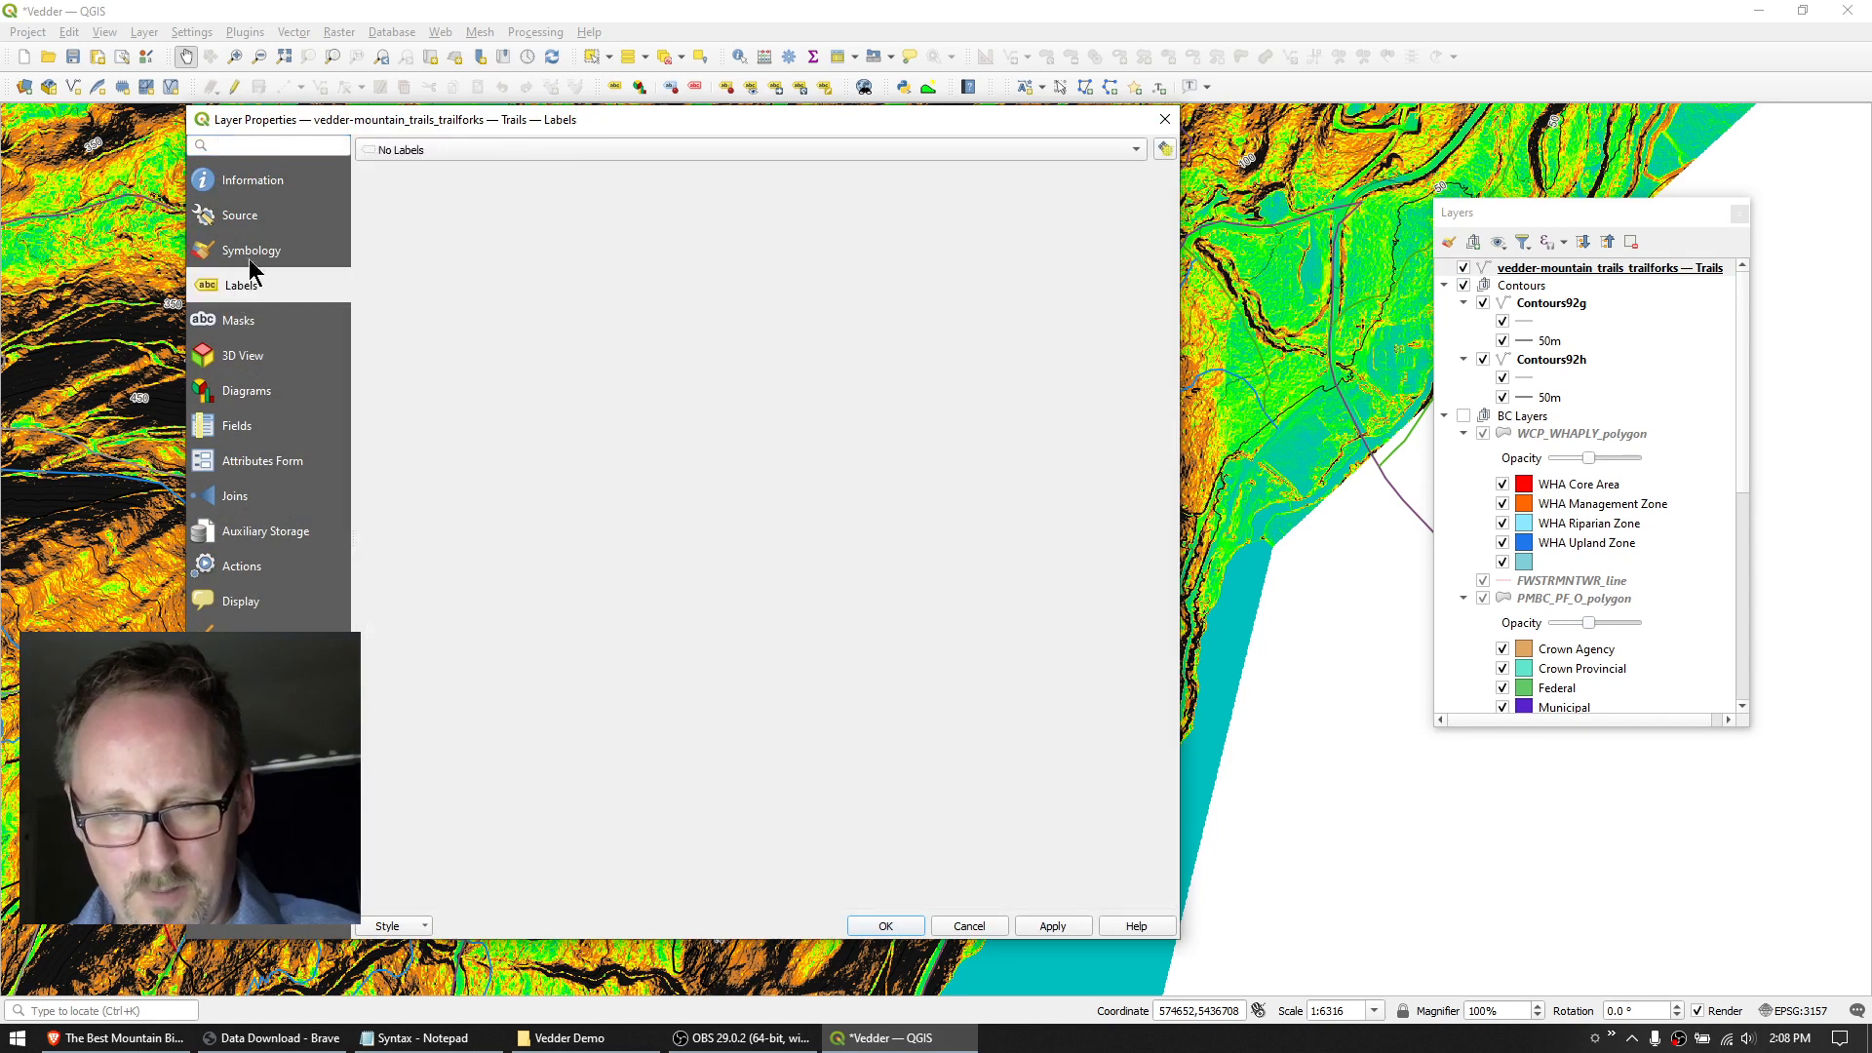
click(450, 140)
click(435, 167)
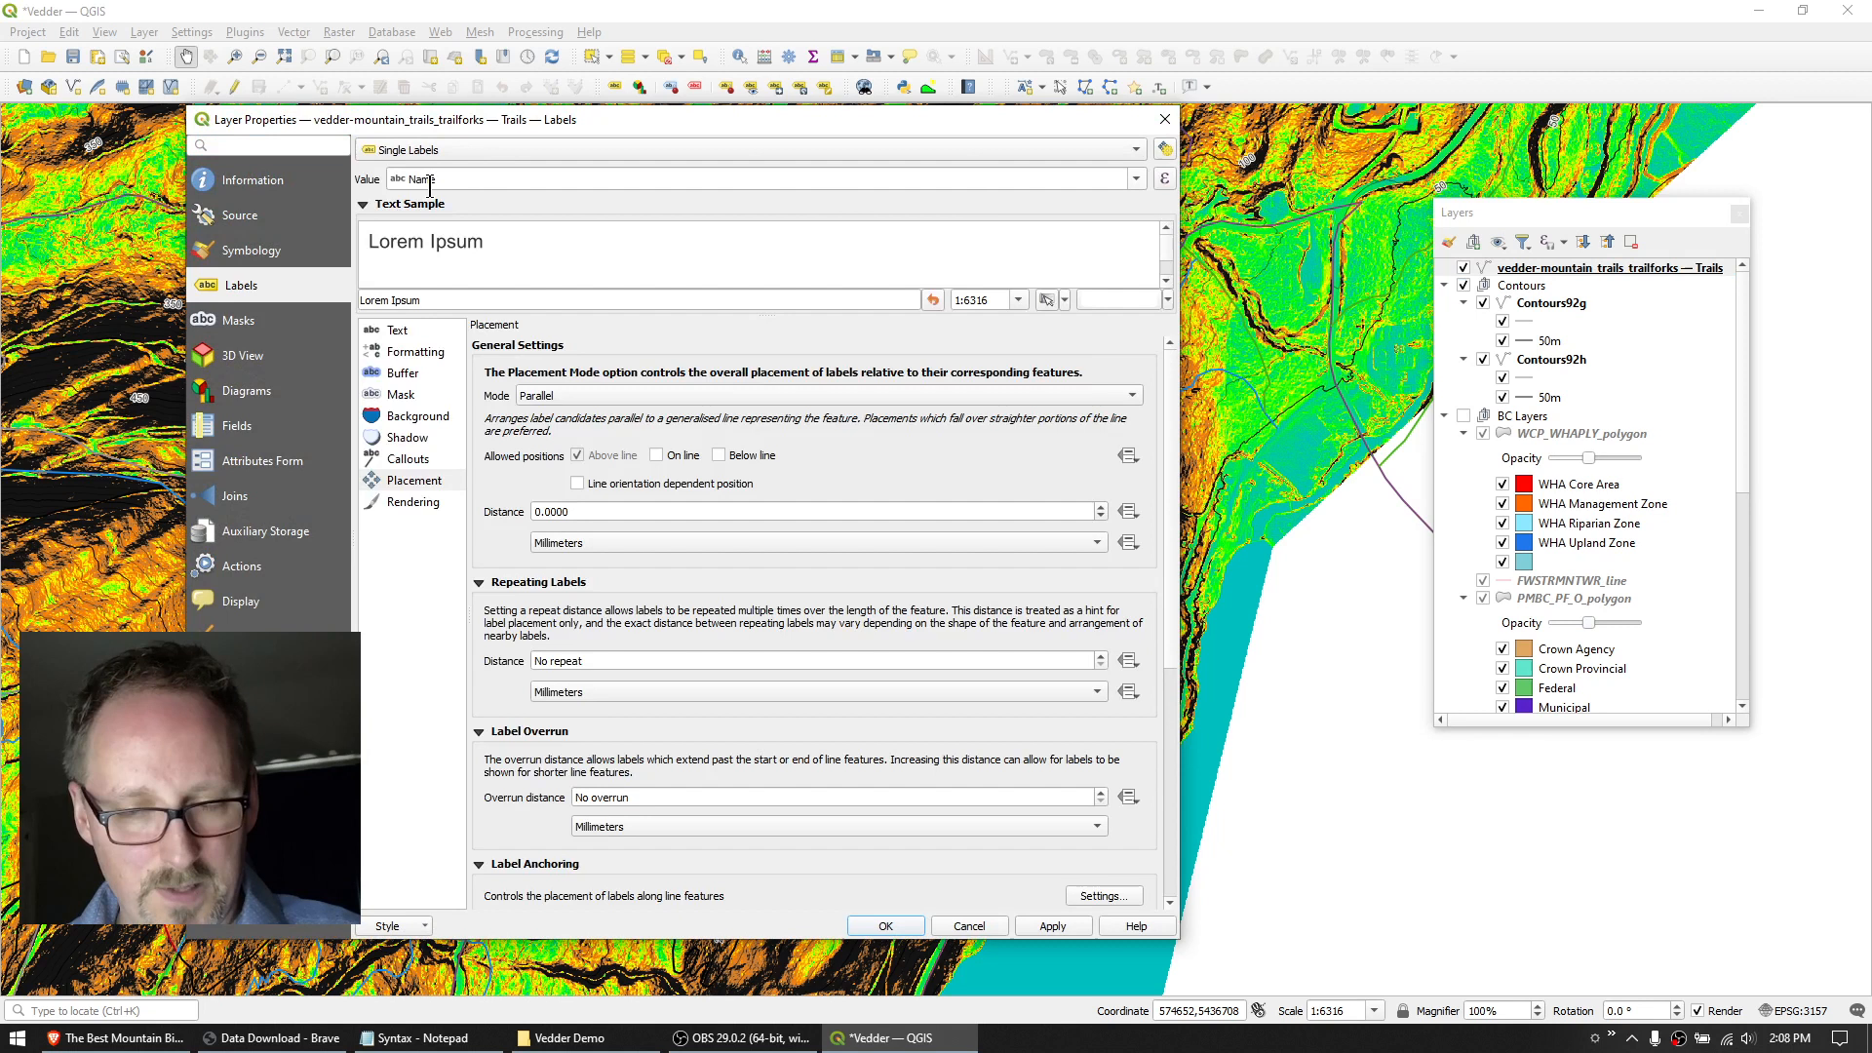
Format the trail label text as bold Arial Narrow with a size of 9 points.
click(396, 331)
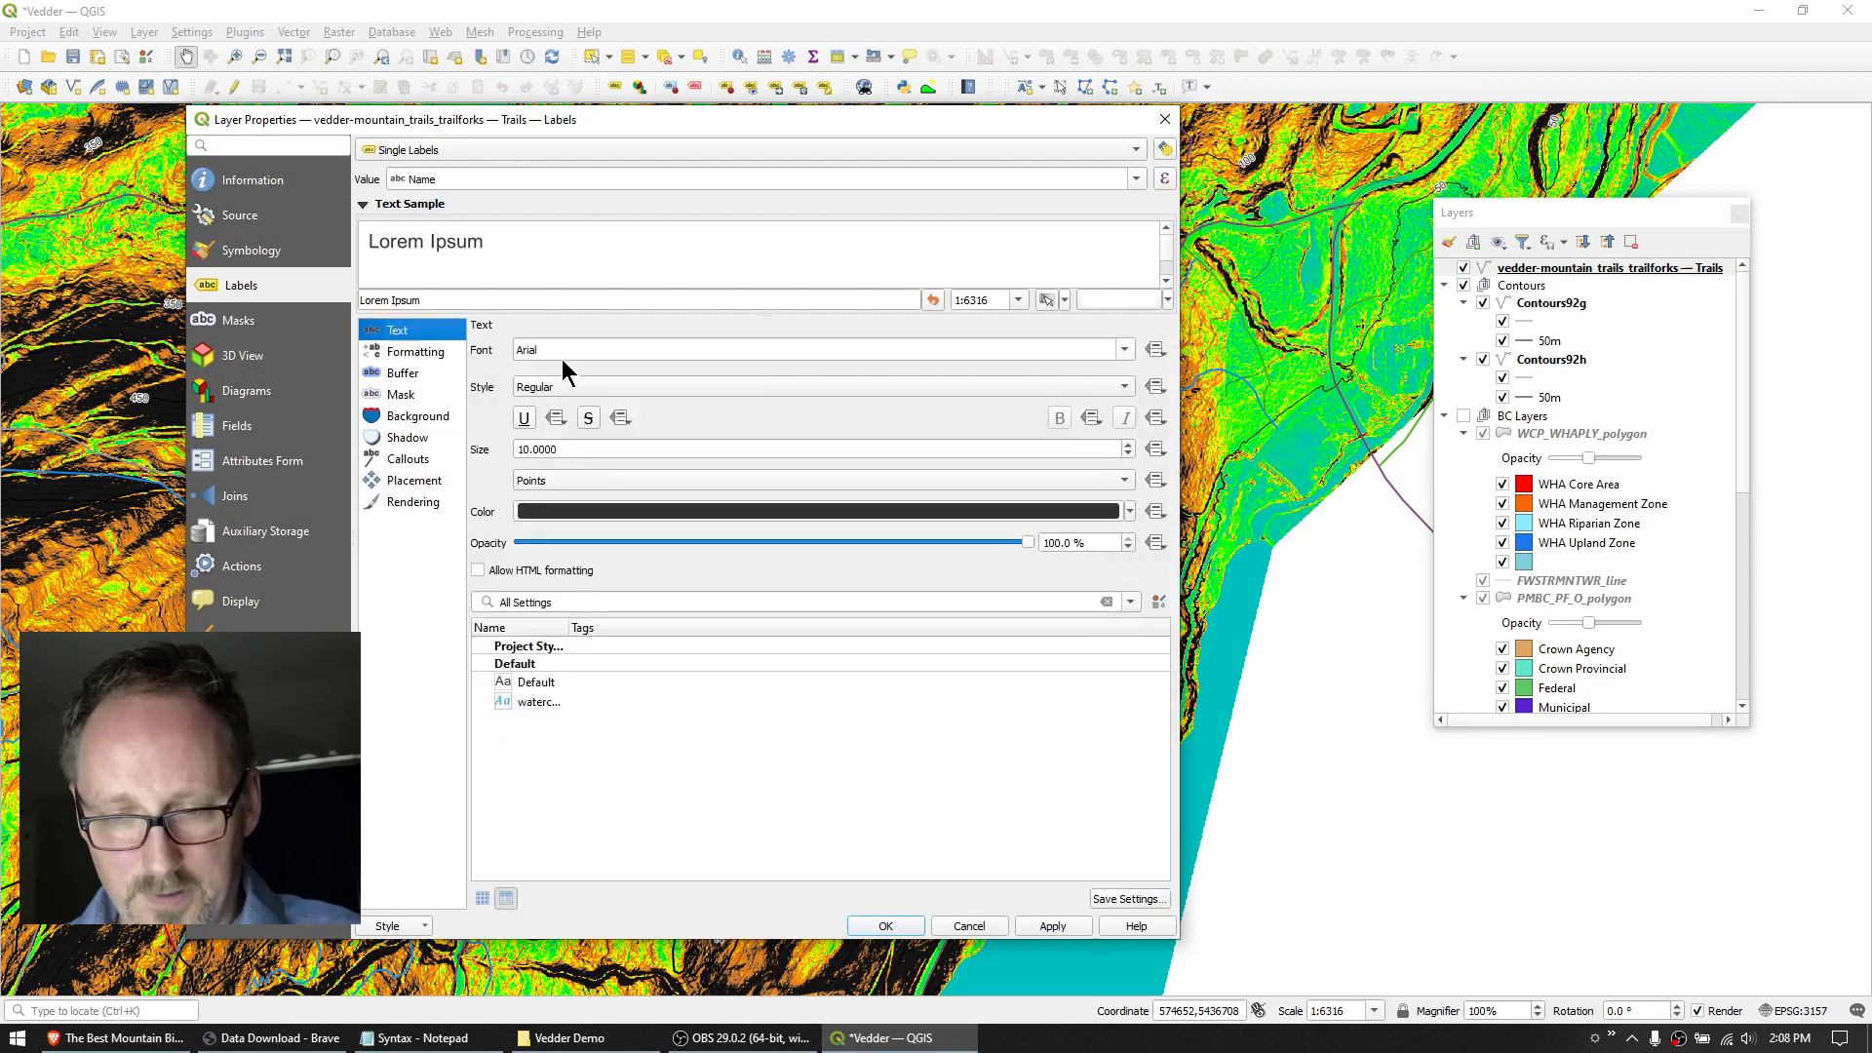
click(1126, 351)
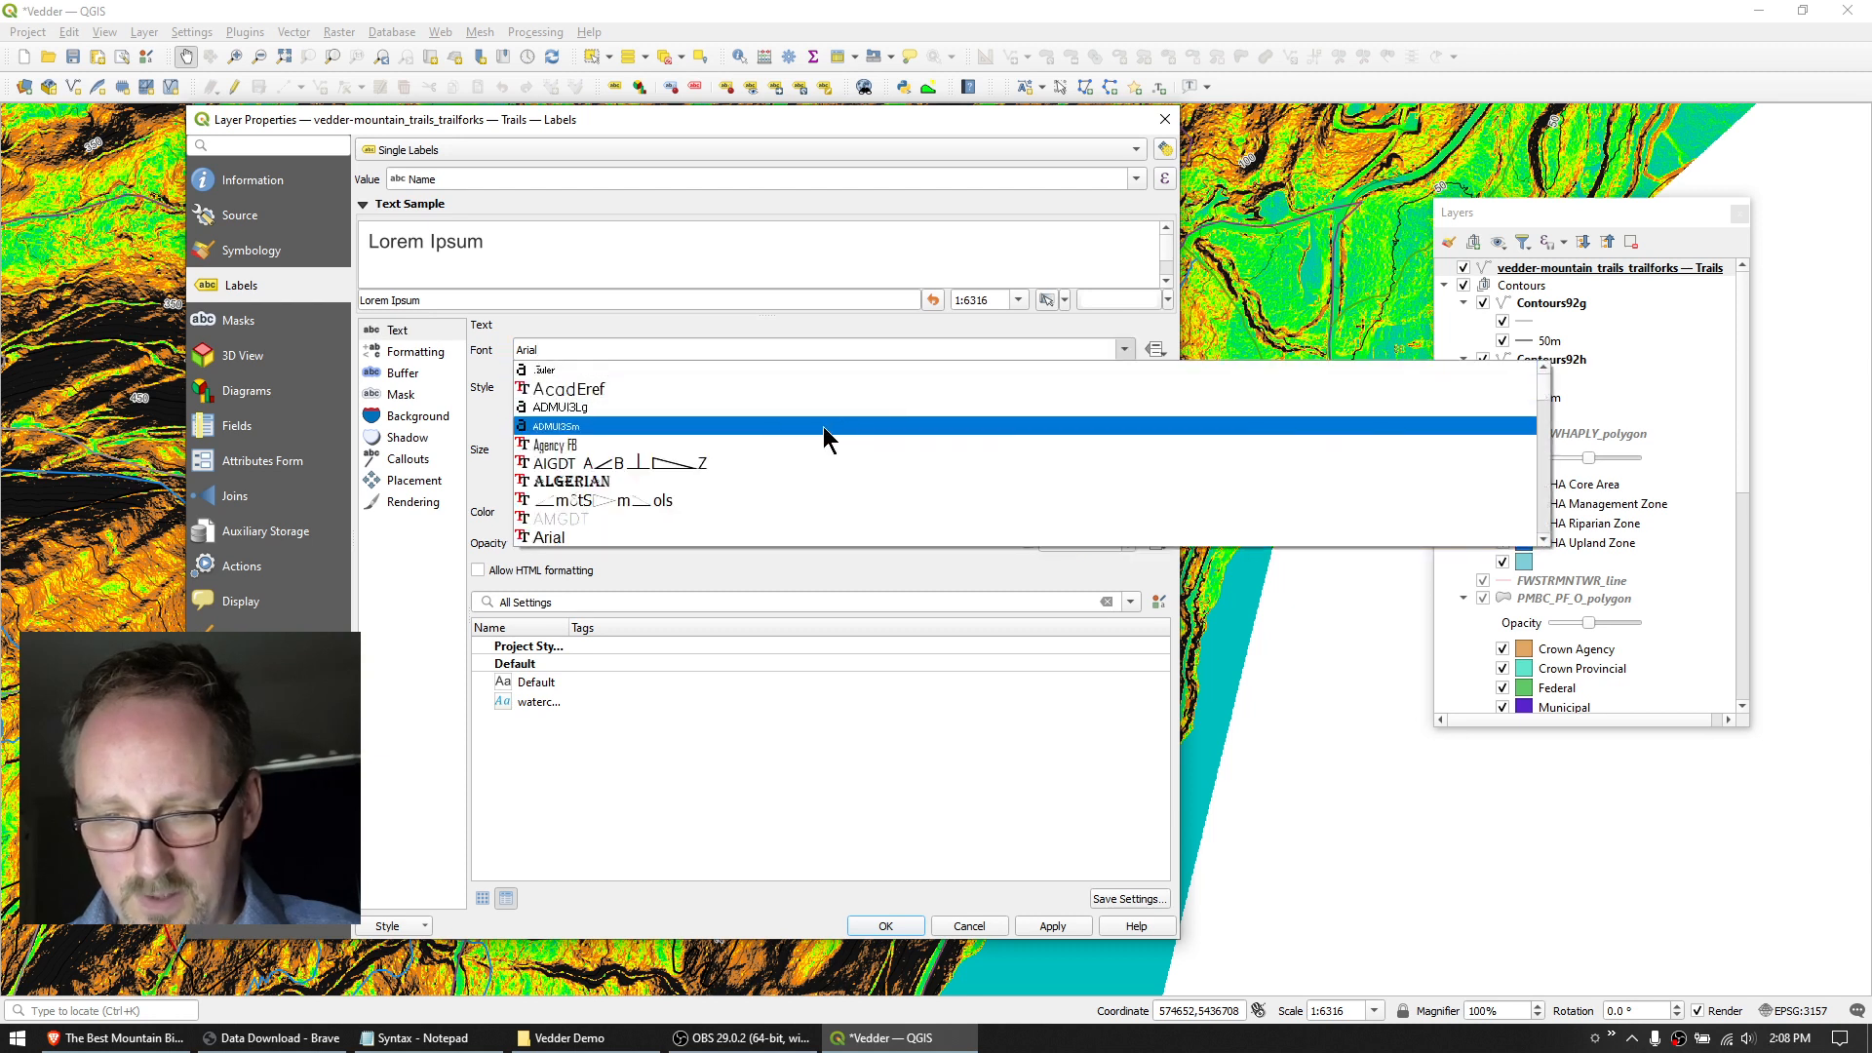
scroll(589, 483, down, 2)
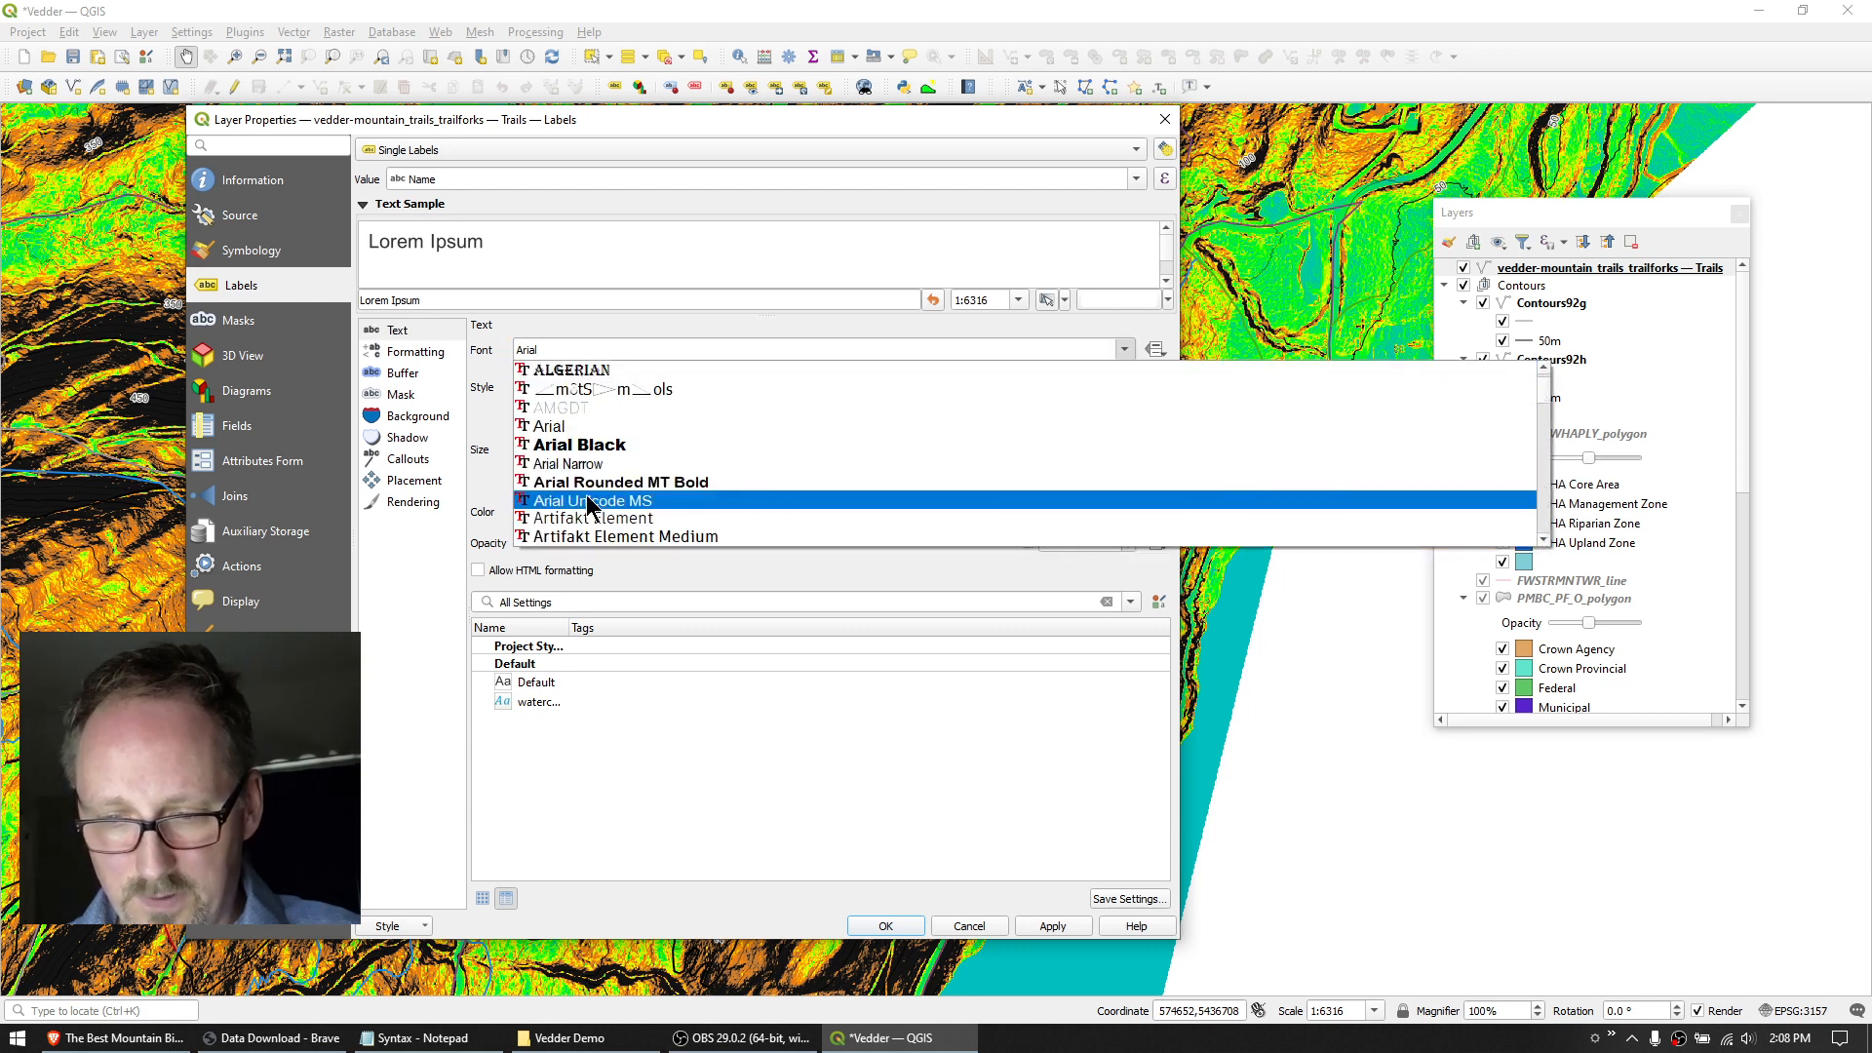
click(580, 462)
double_click(541, 449)
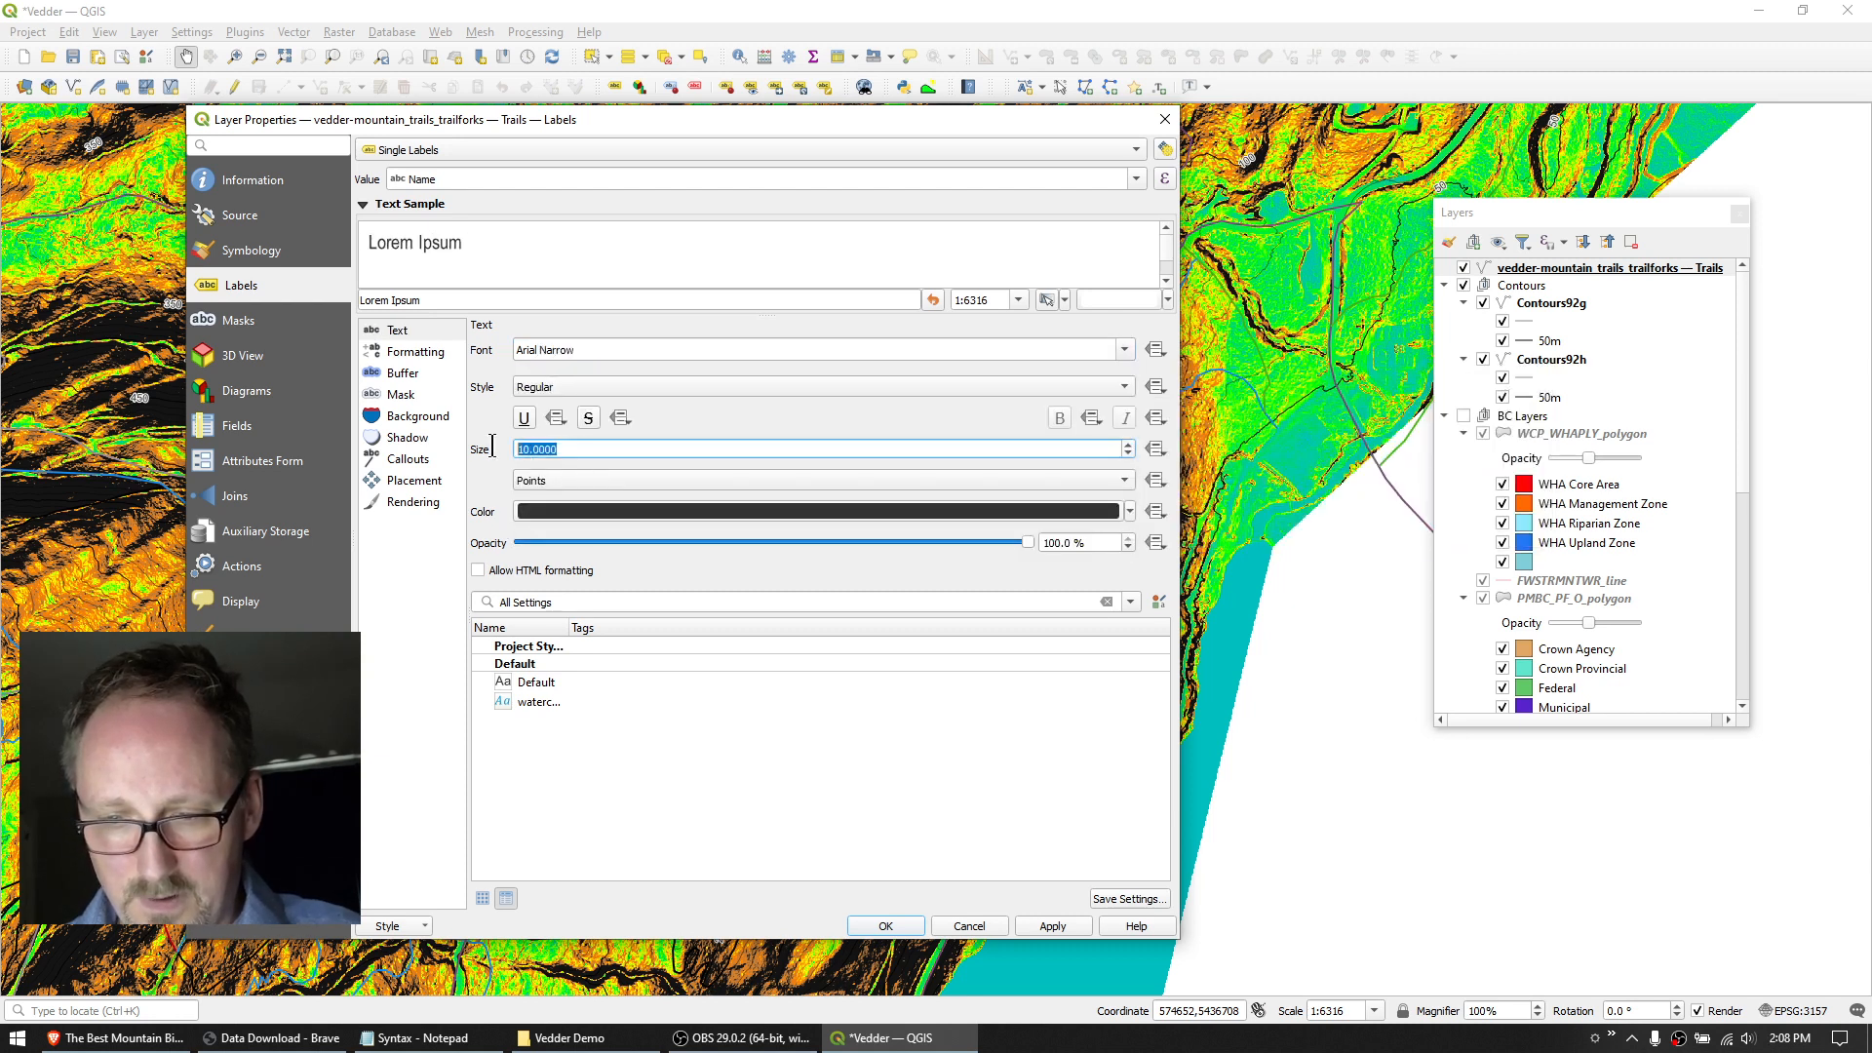
text(9)
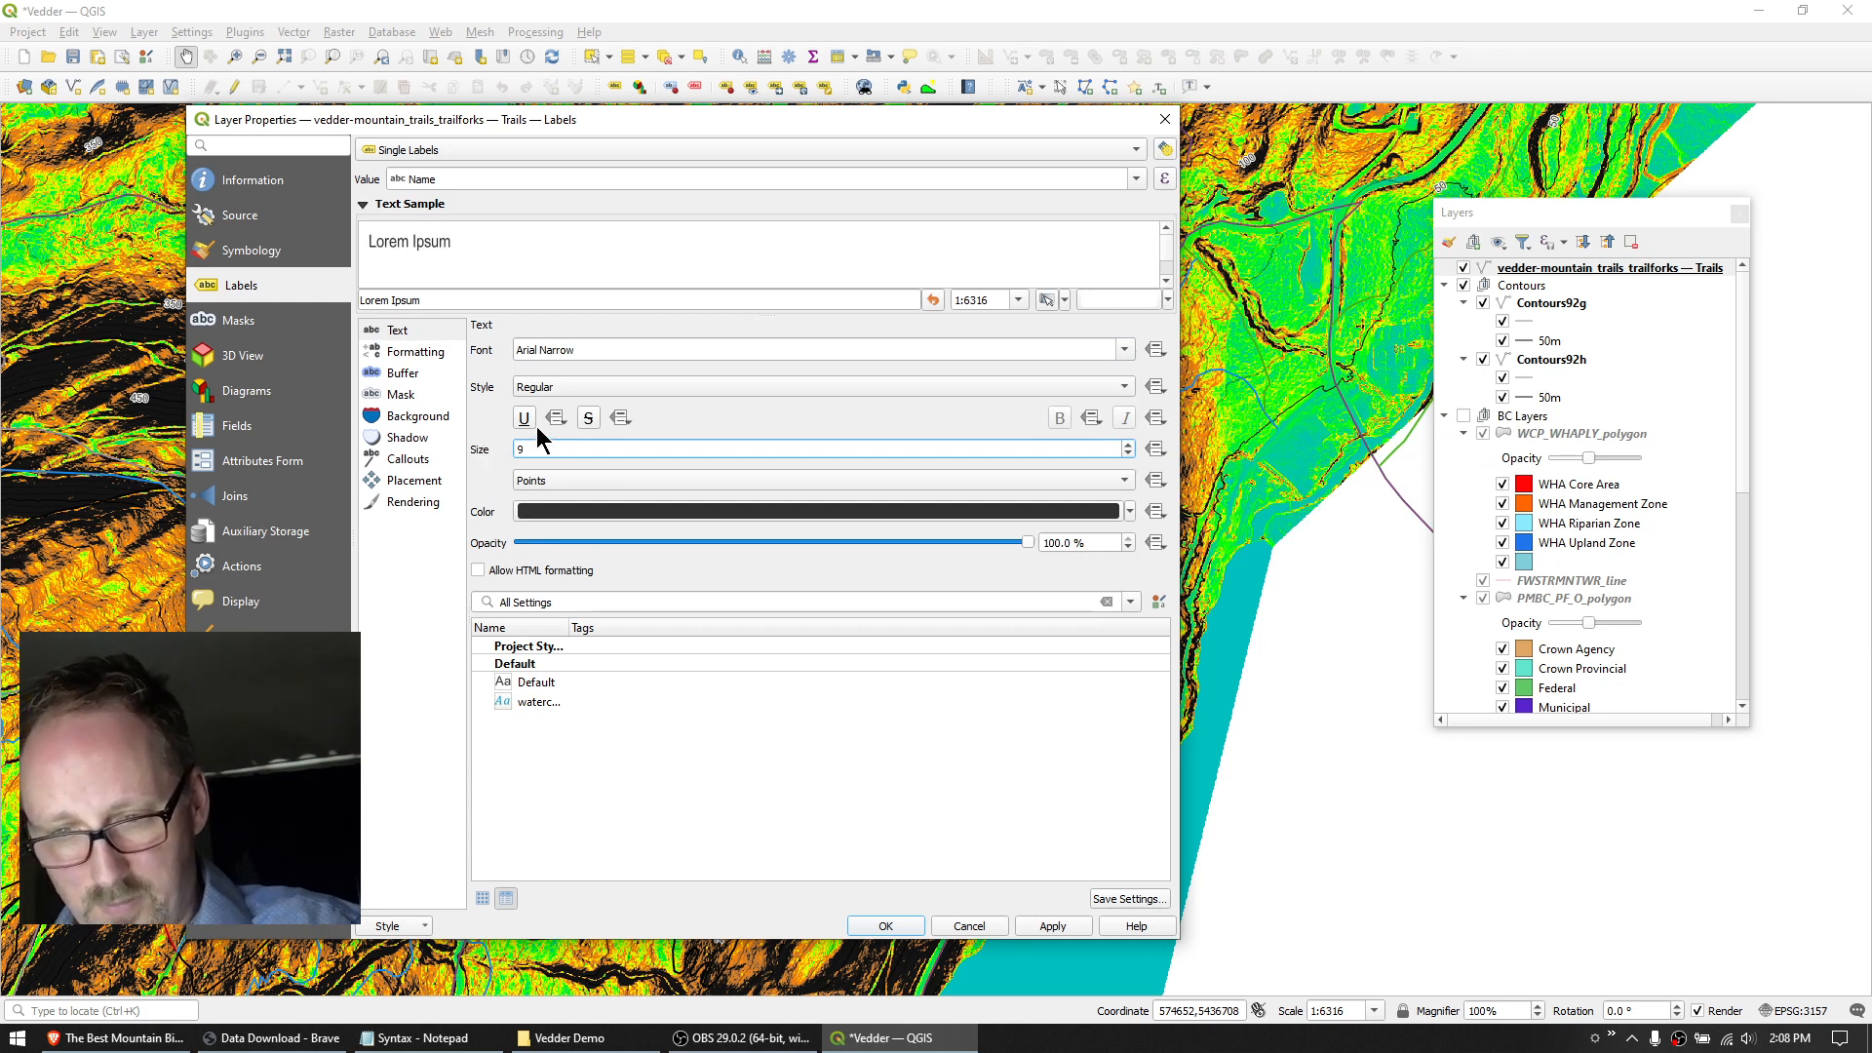
click(557, 386)
click(548, 408)
Enable a text buffer for the trail labels and set its size to 0.6 millimeters.
click(404, 373)
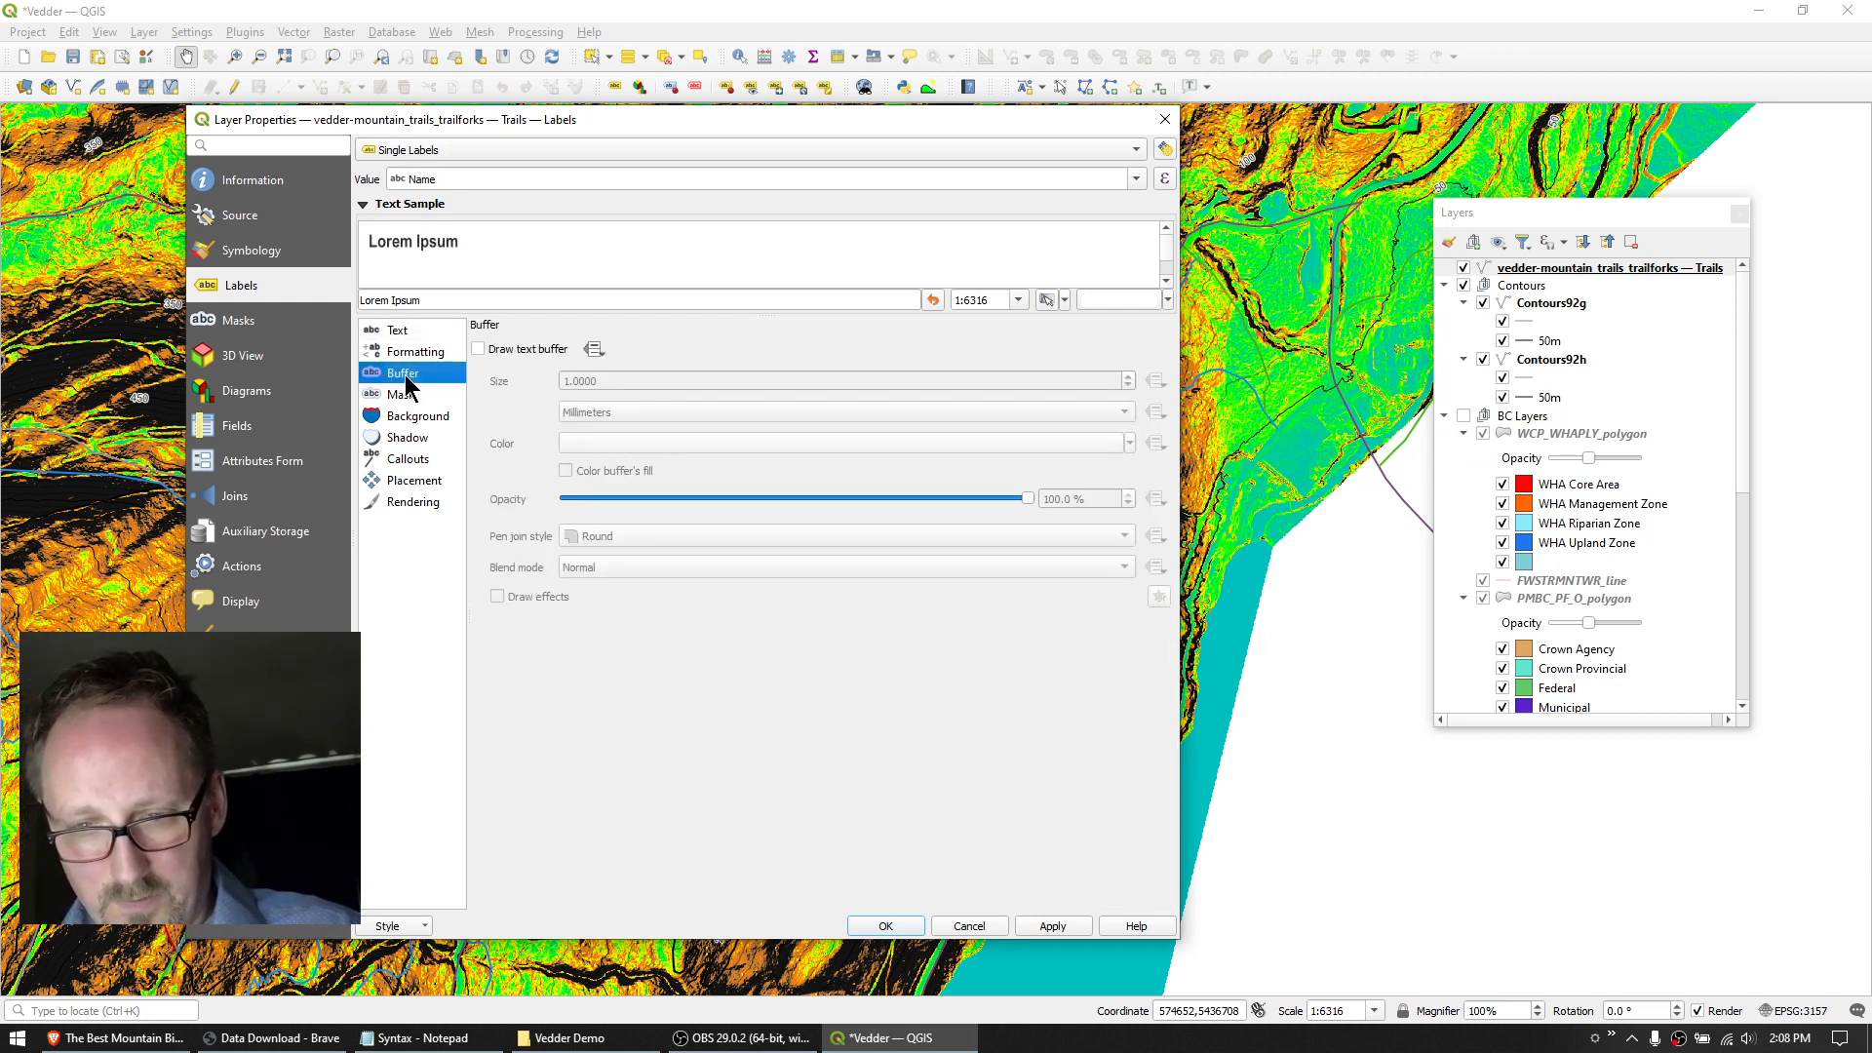
click(542, 354)
double_click(625, 380)
text(.6)
Set the trail label placement to On line only, disallowing Above line, and accept the layer's label settings.
click(439, 482)
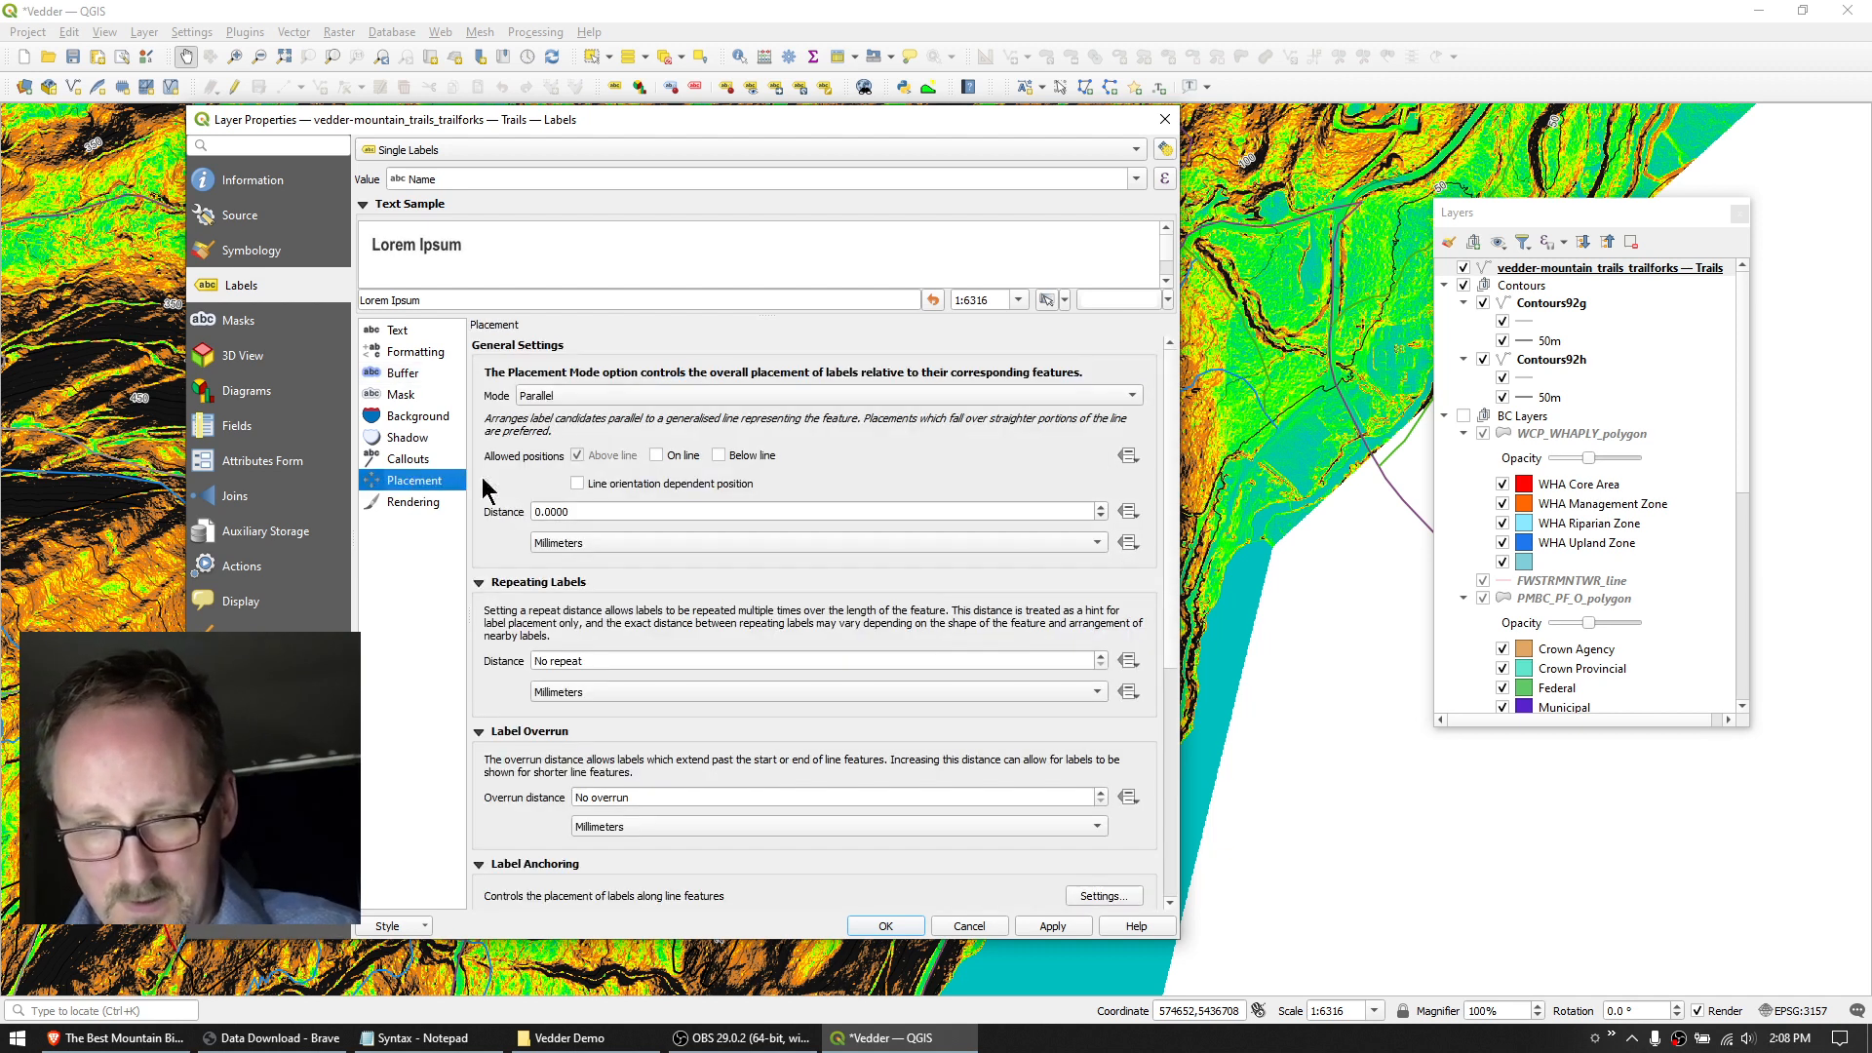
click(687, 457)
click(597, 456)
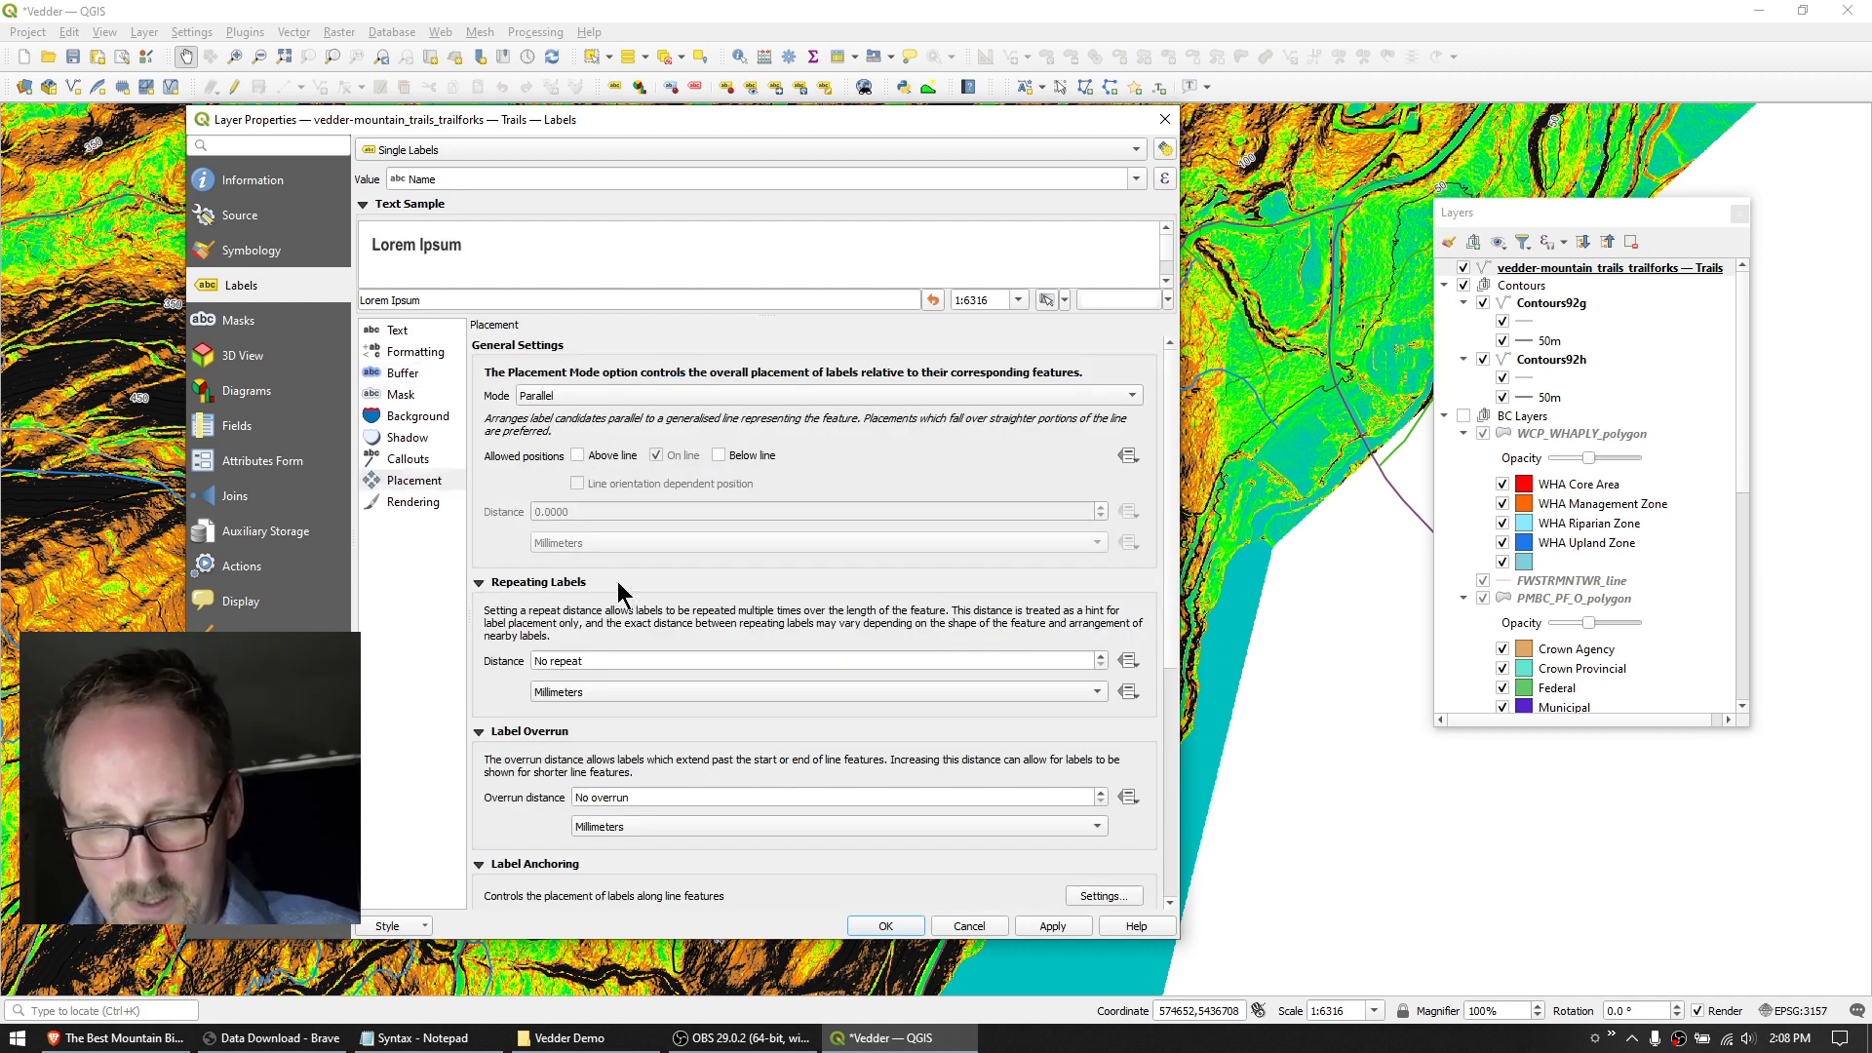
click(892, 929)
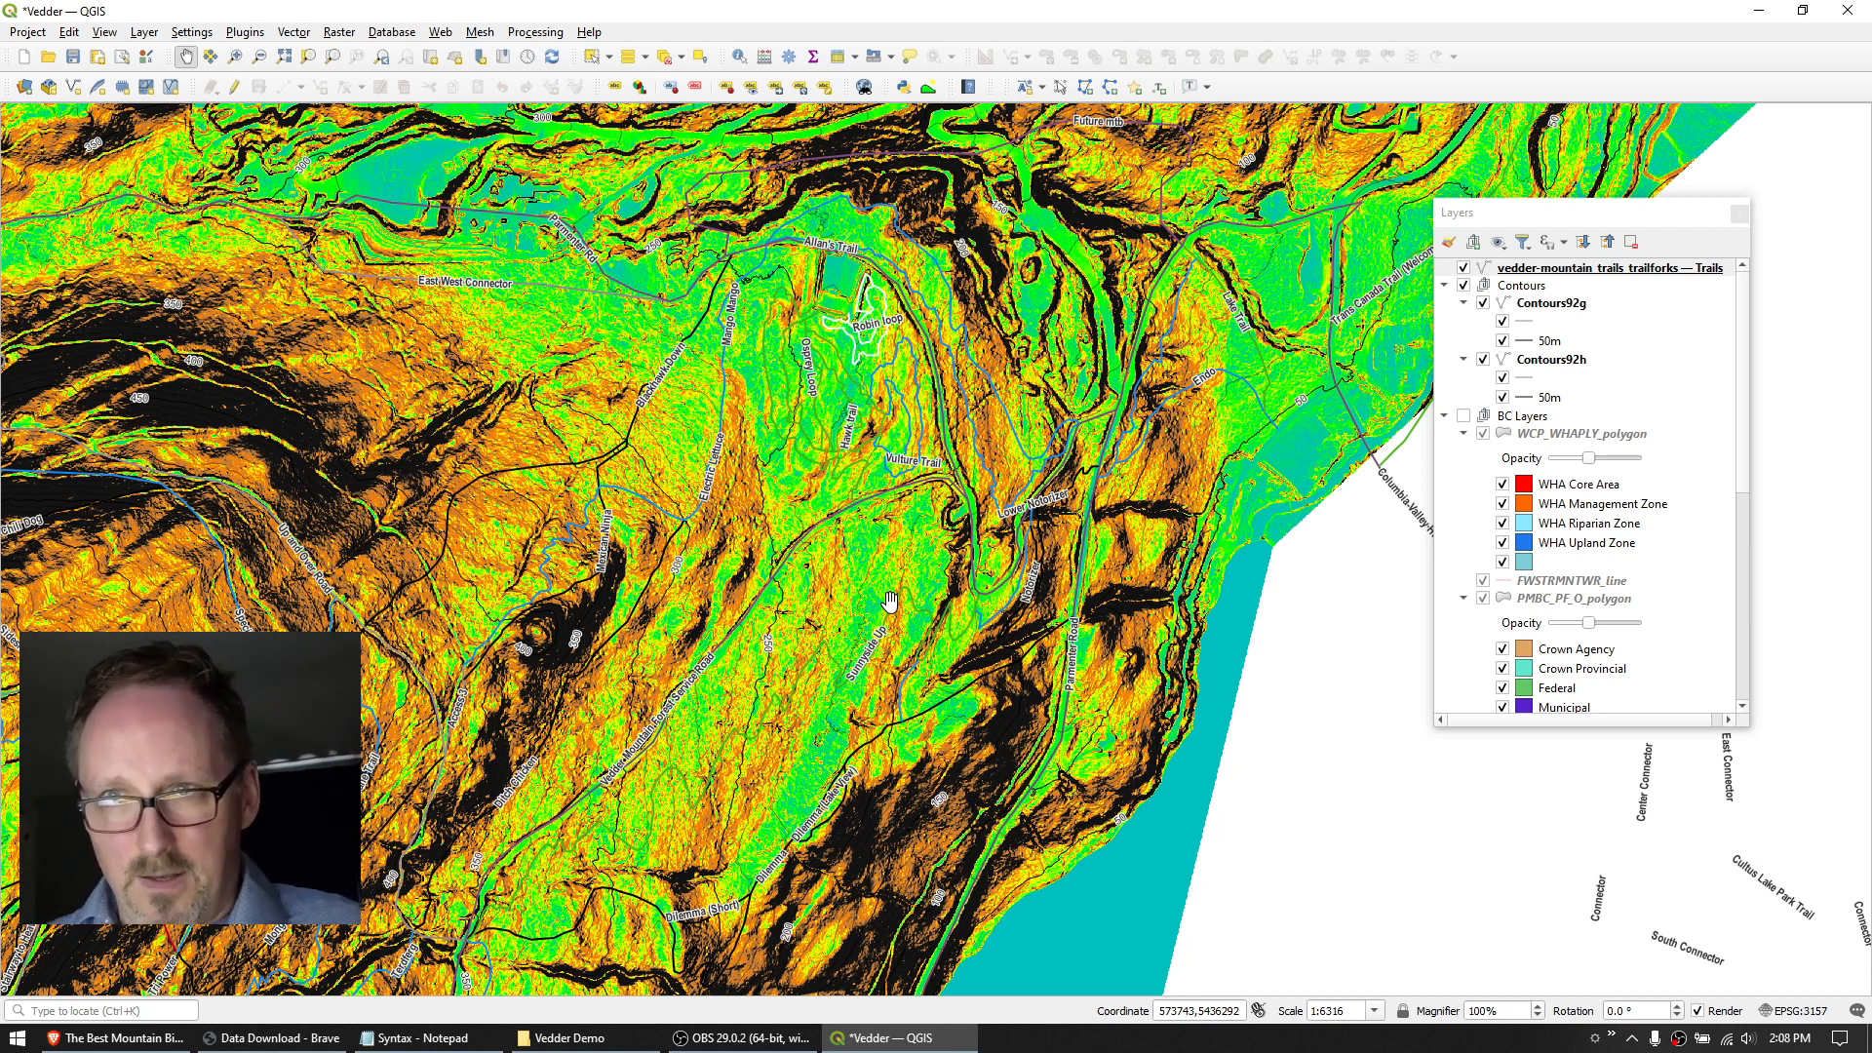
Show the Browser panel and place it clear of the main trail area of the map.
scroll(910, 579, down, 1)
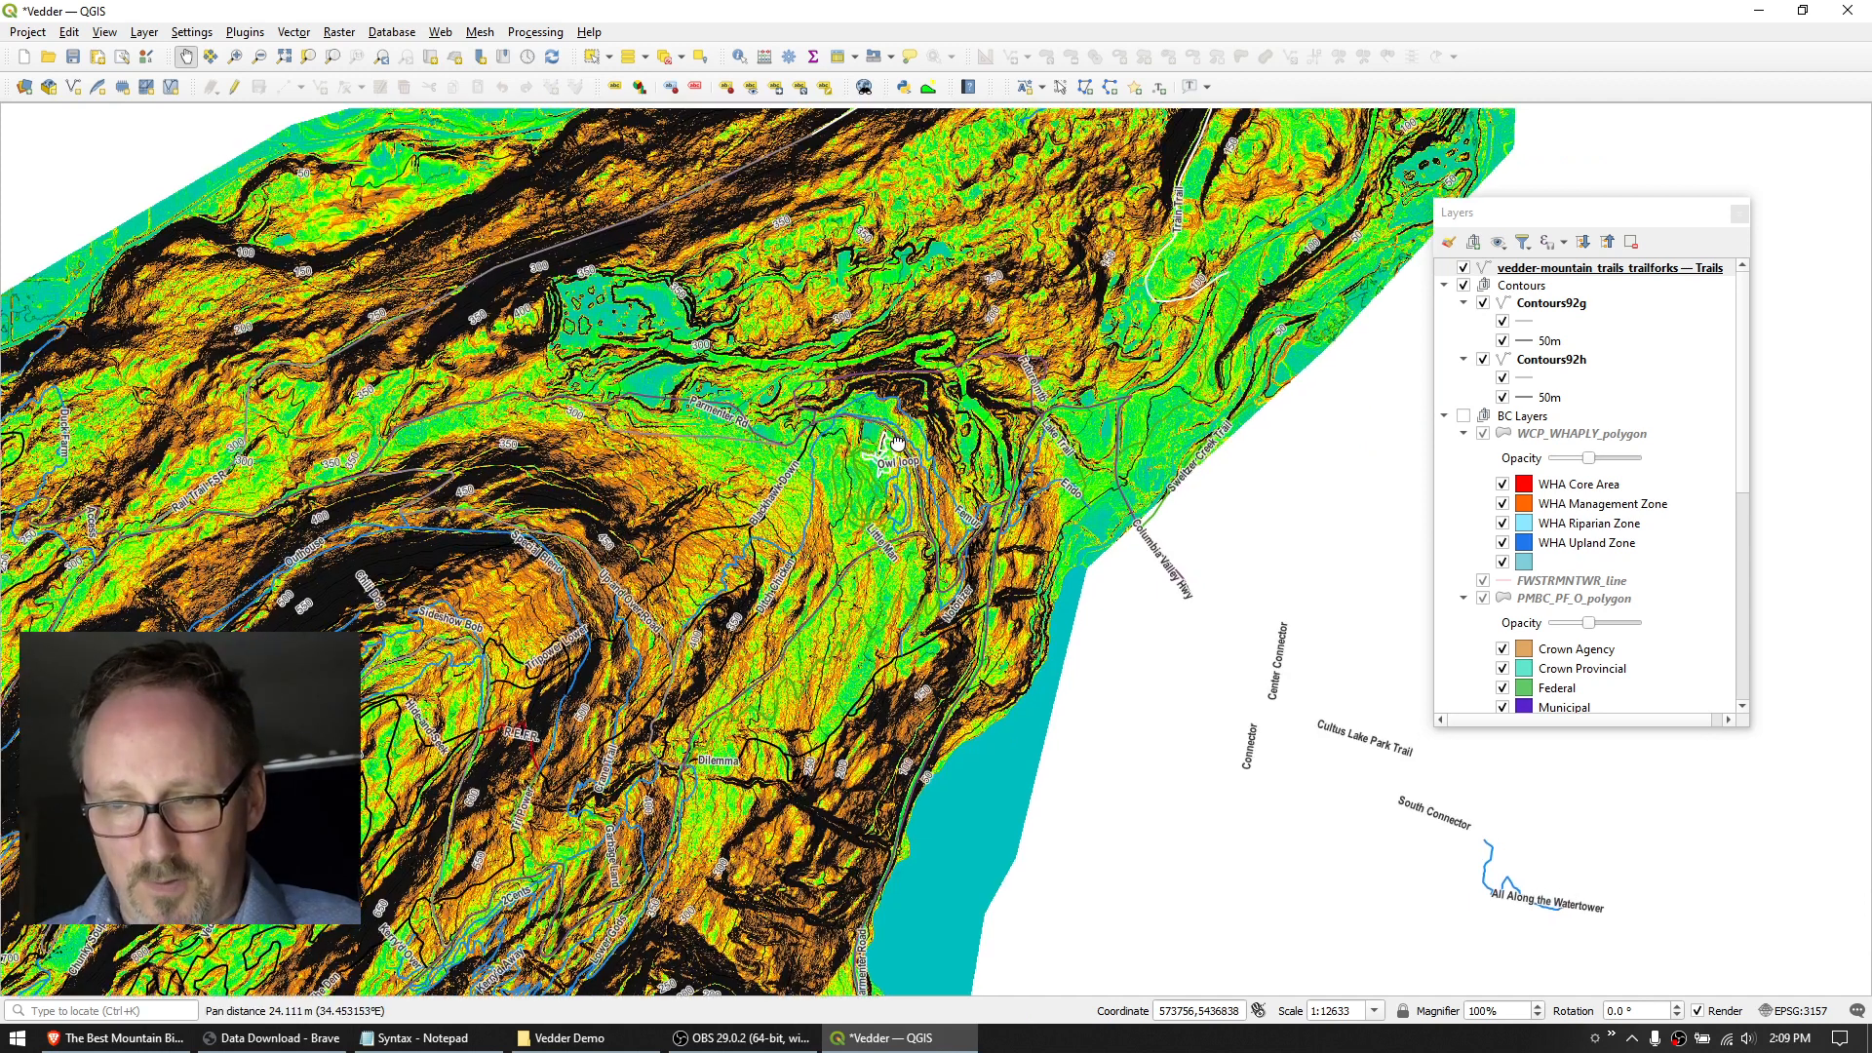
drag(891, 430, 853, 552)
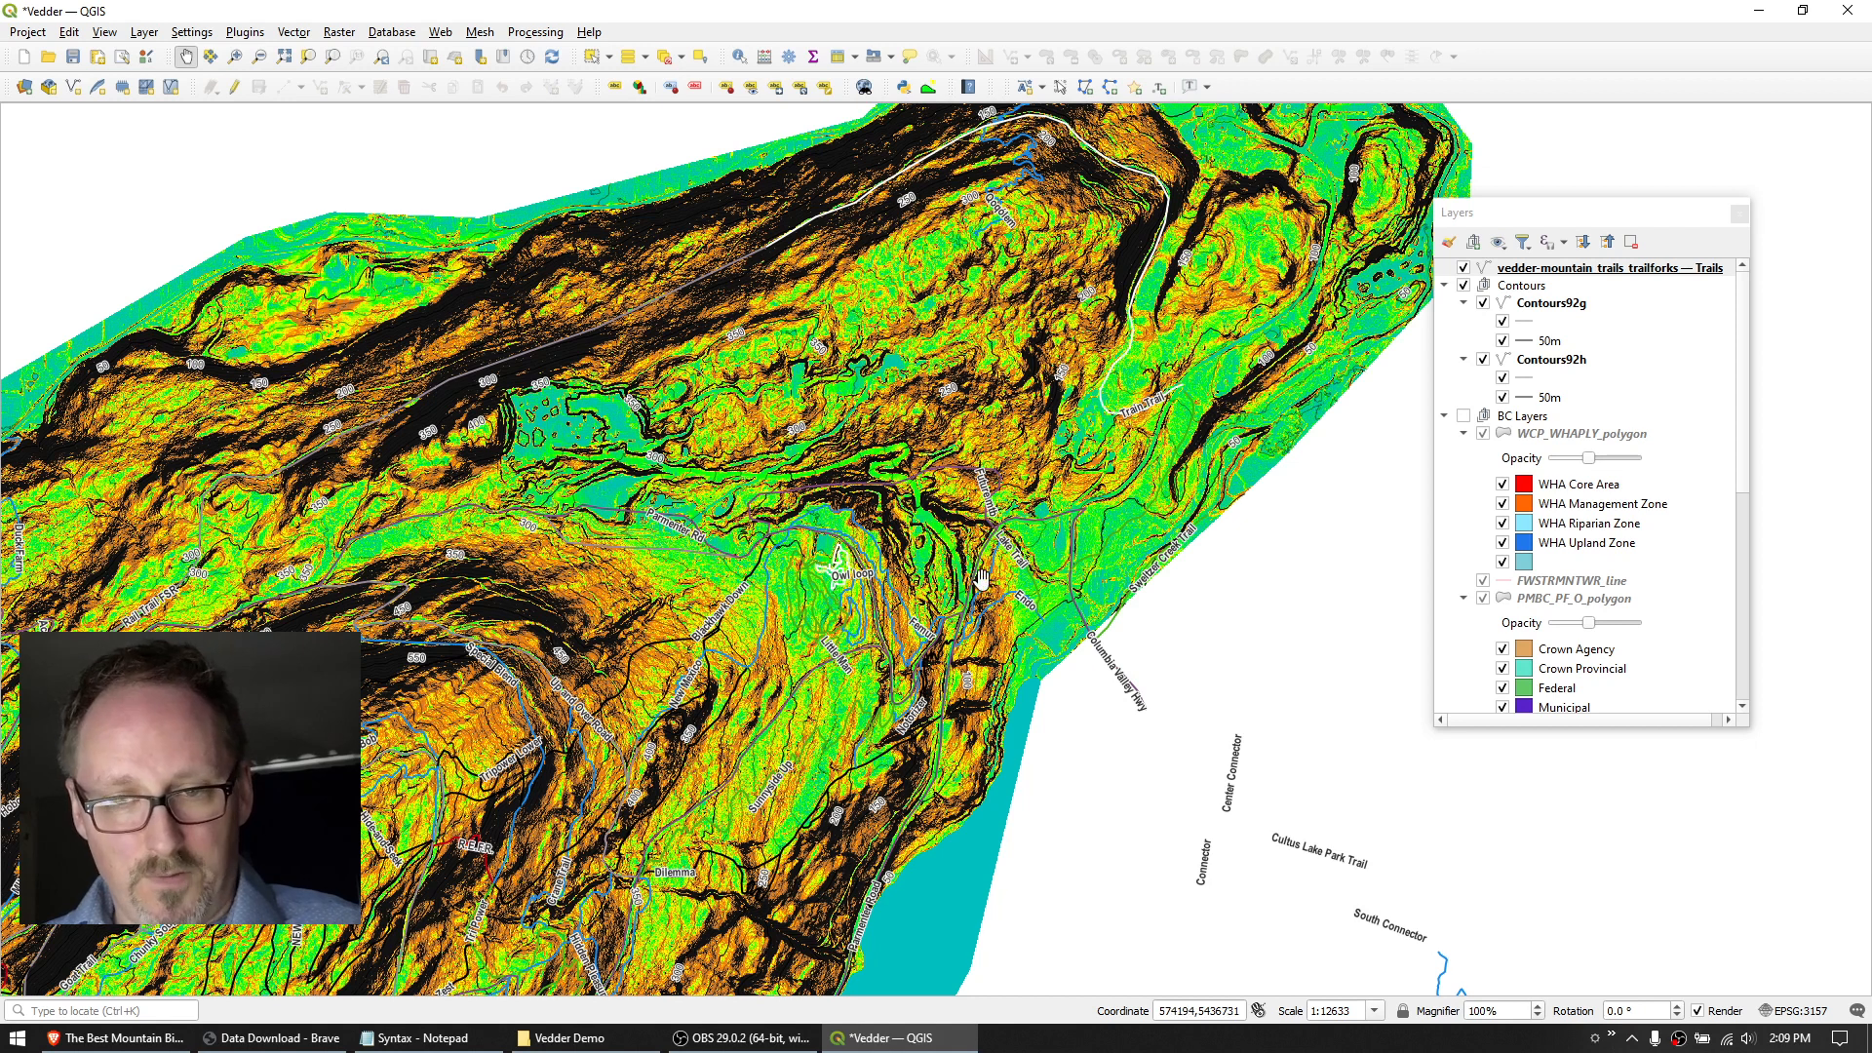
click(104, 33)
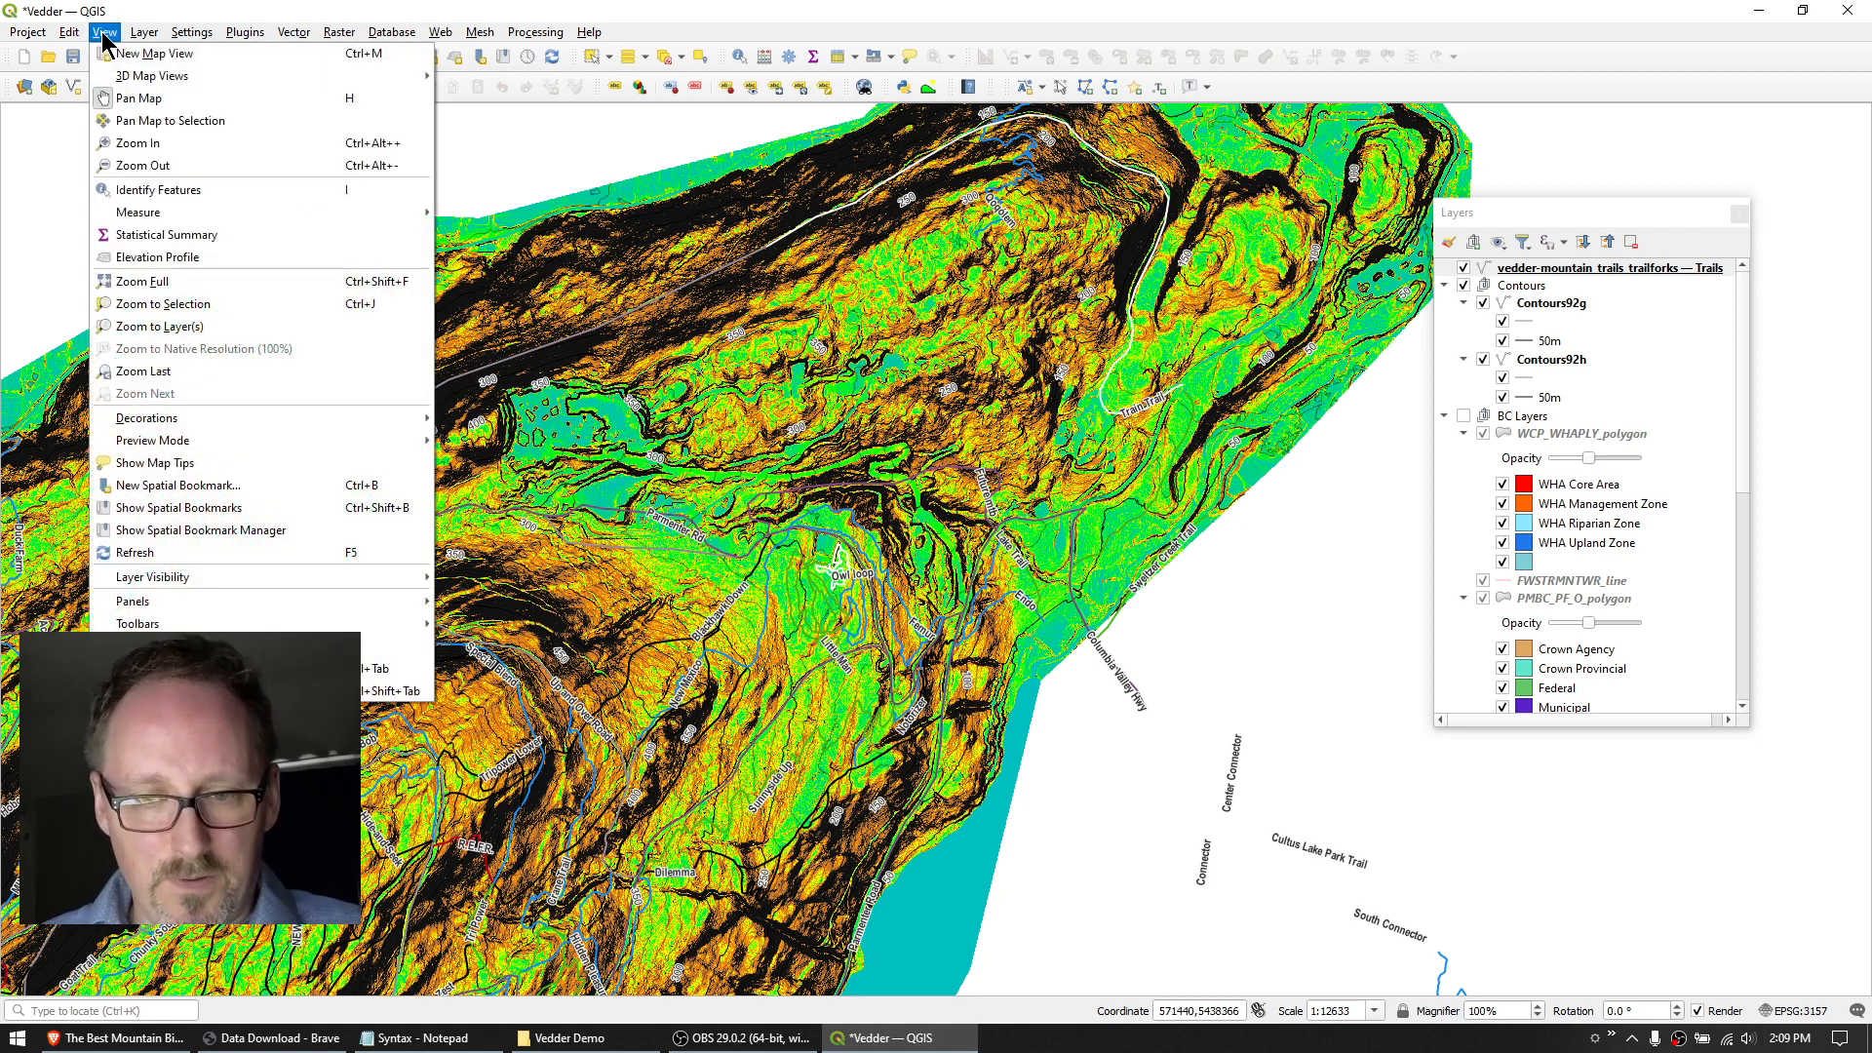
mouse_move(191, 601)
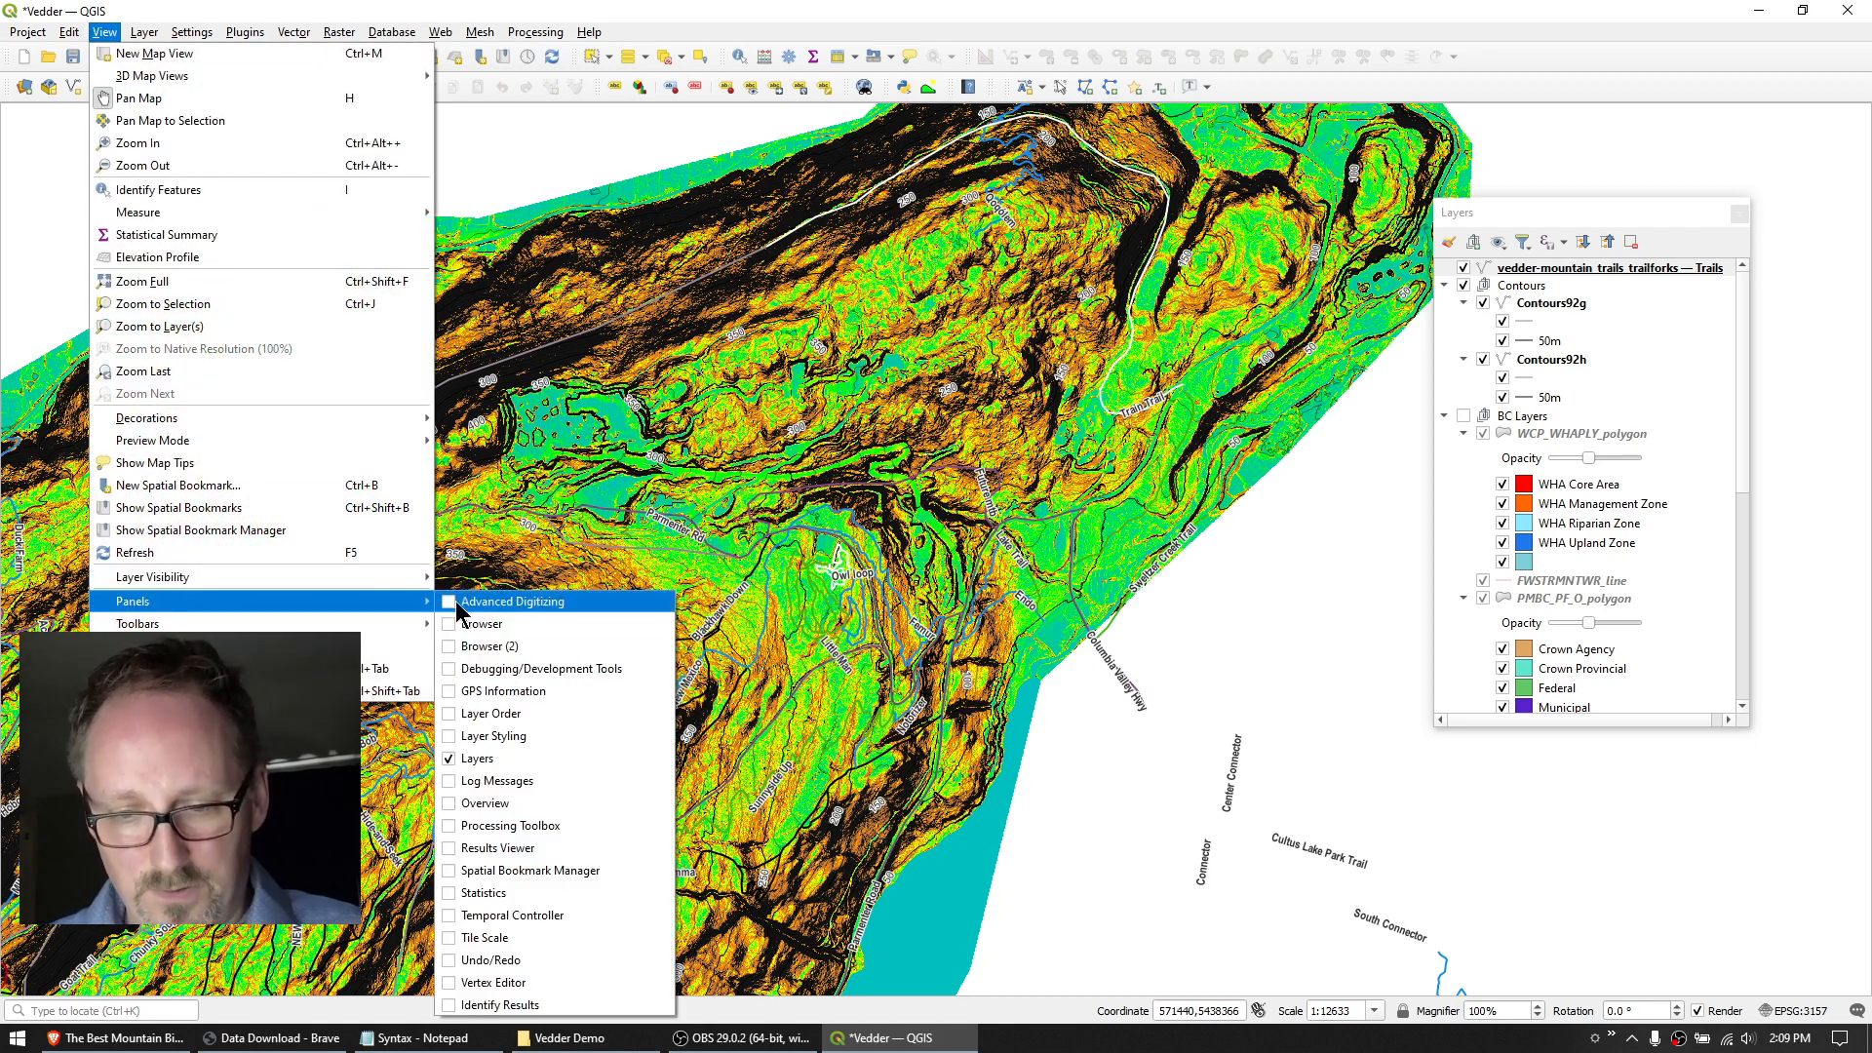
click(475, 624)
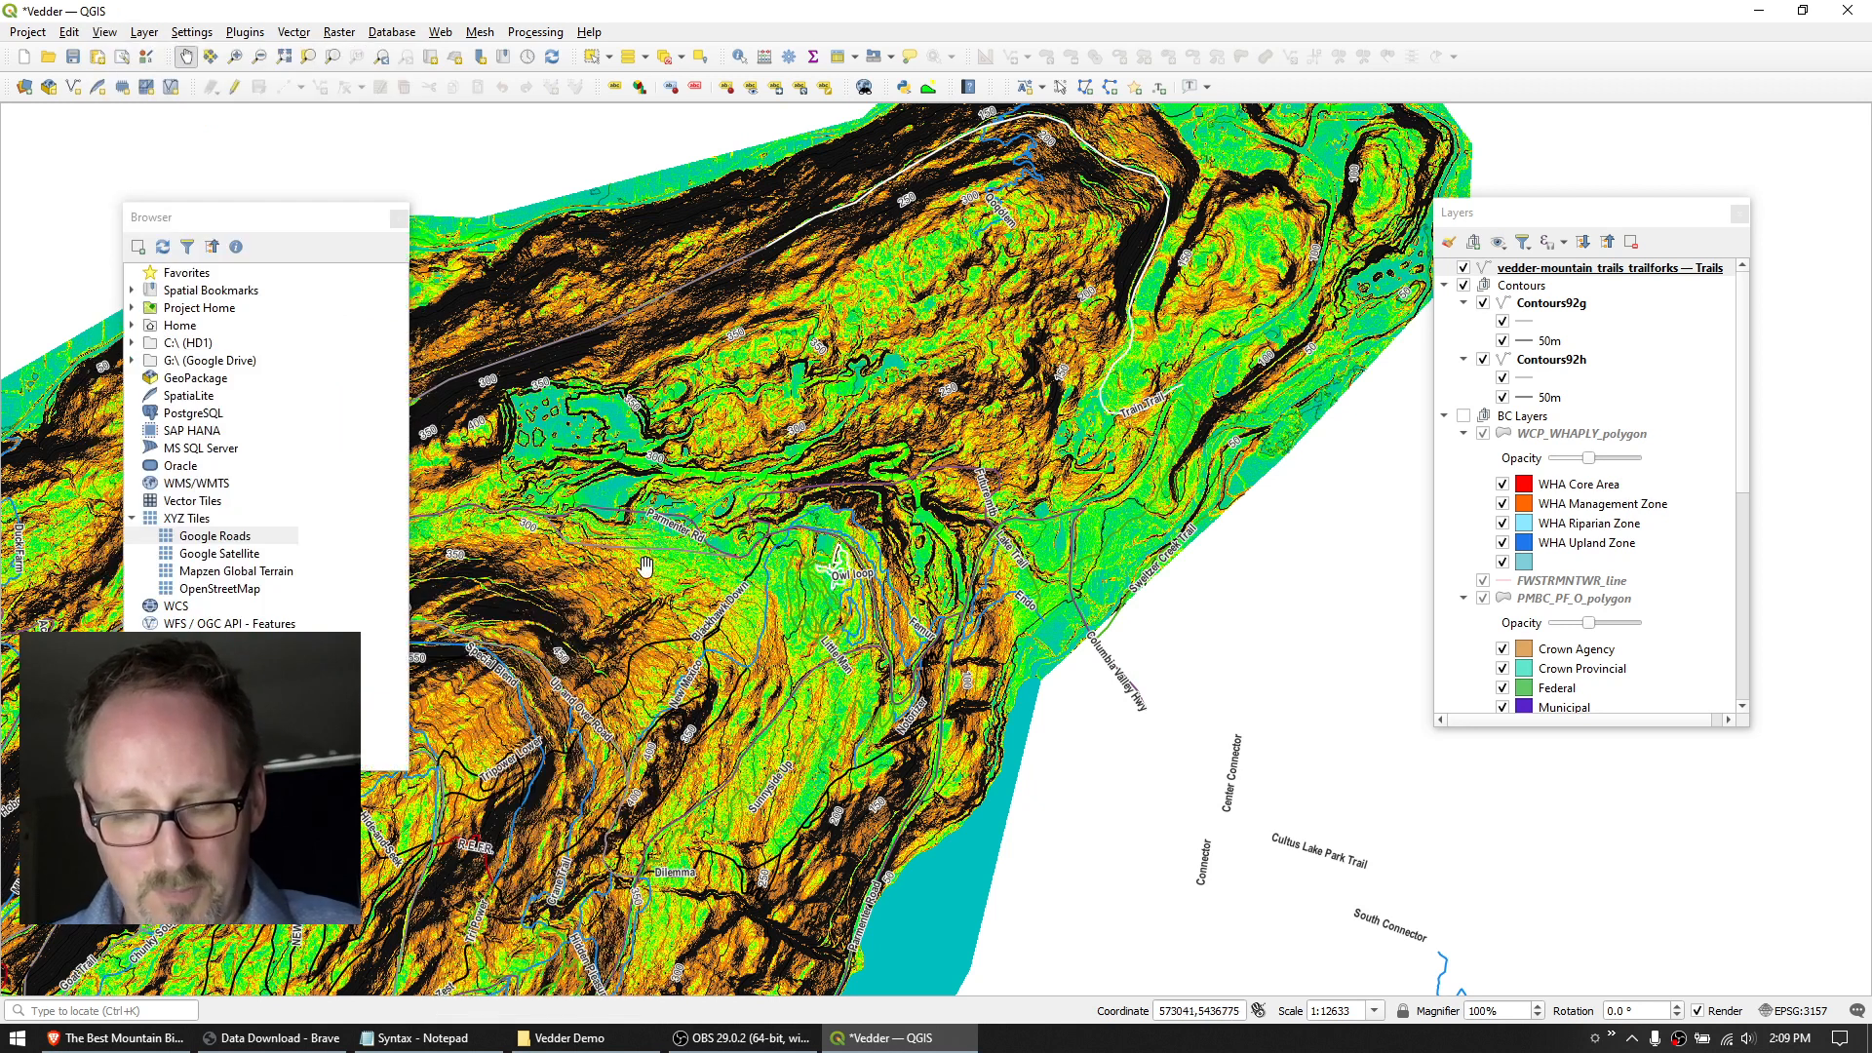
drag(248, 215, 191, 197)
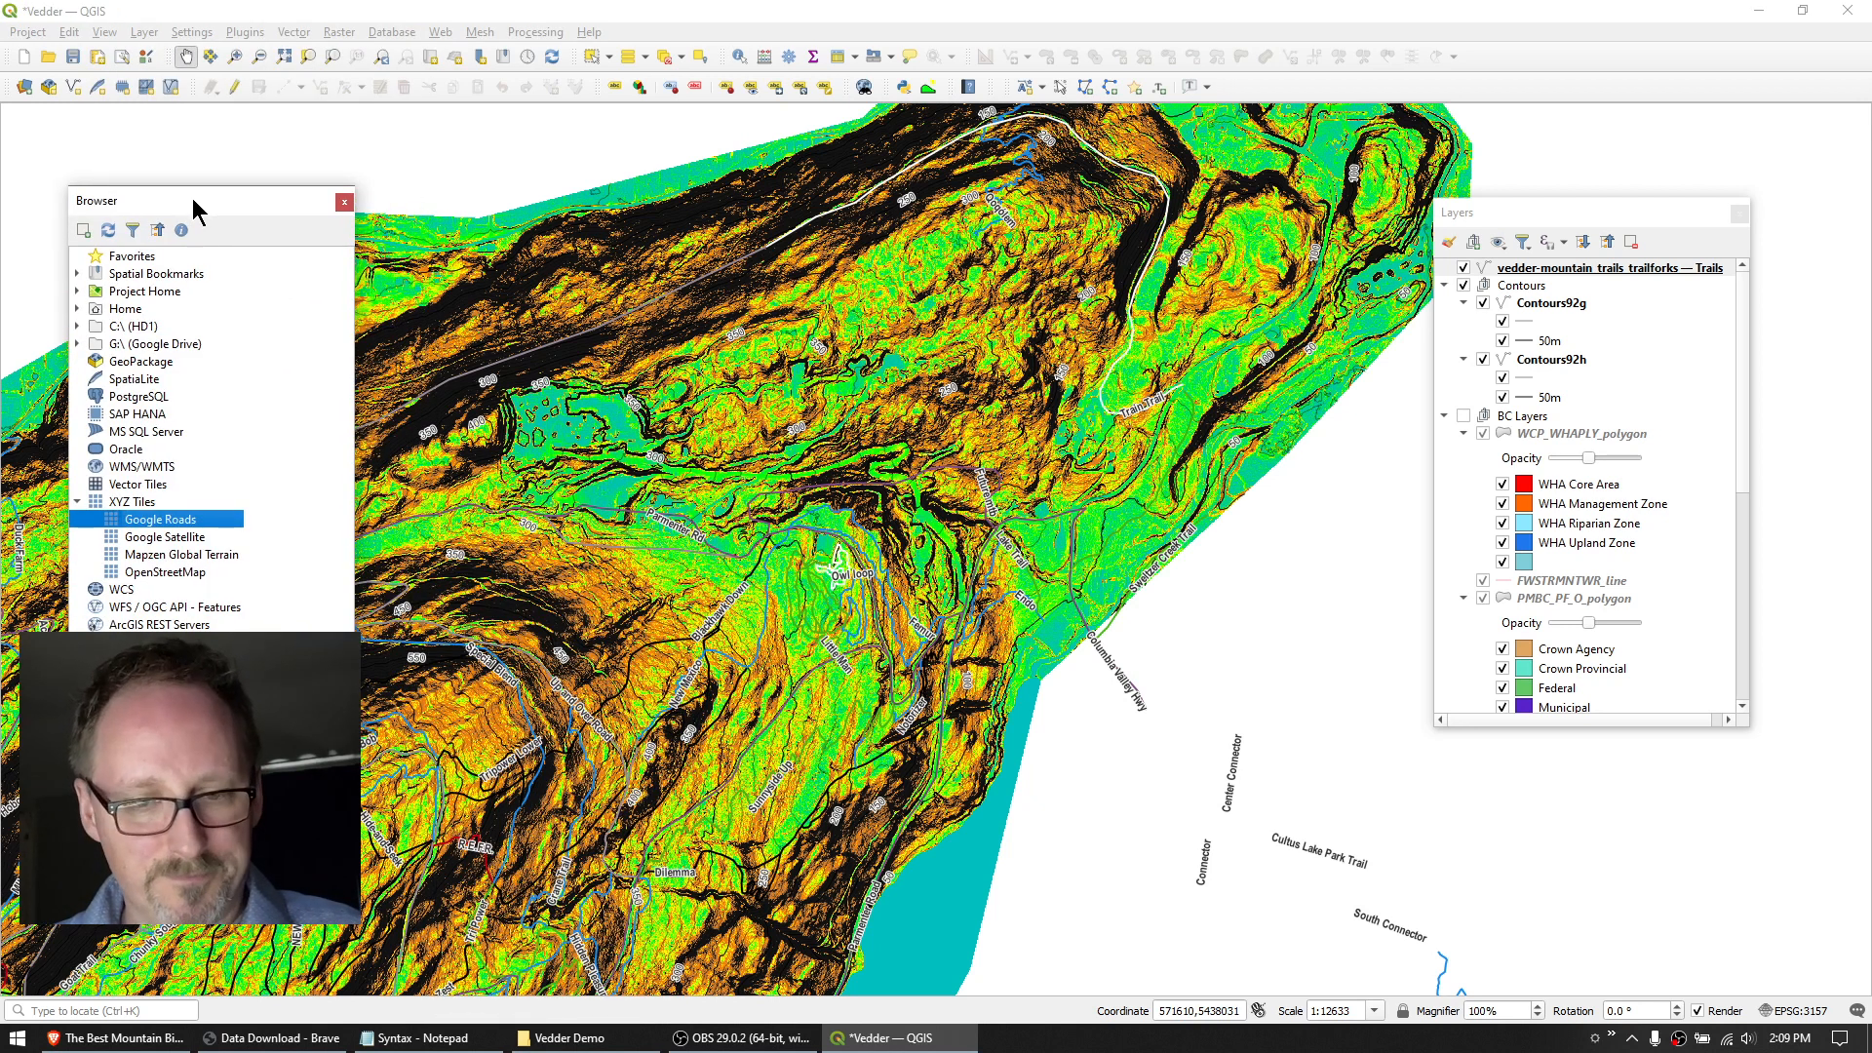
right_click(126, 498)
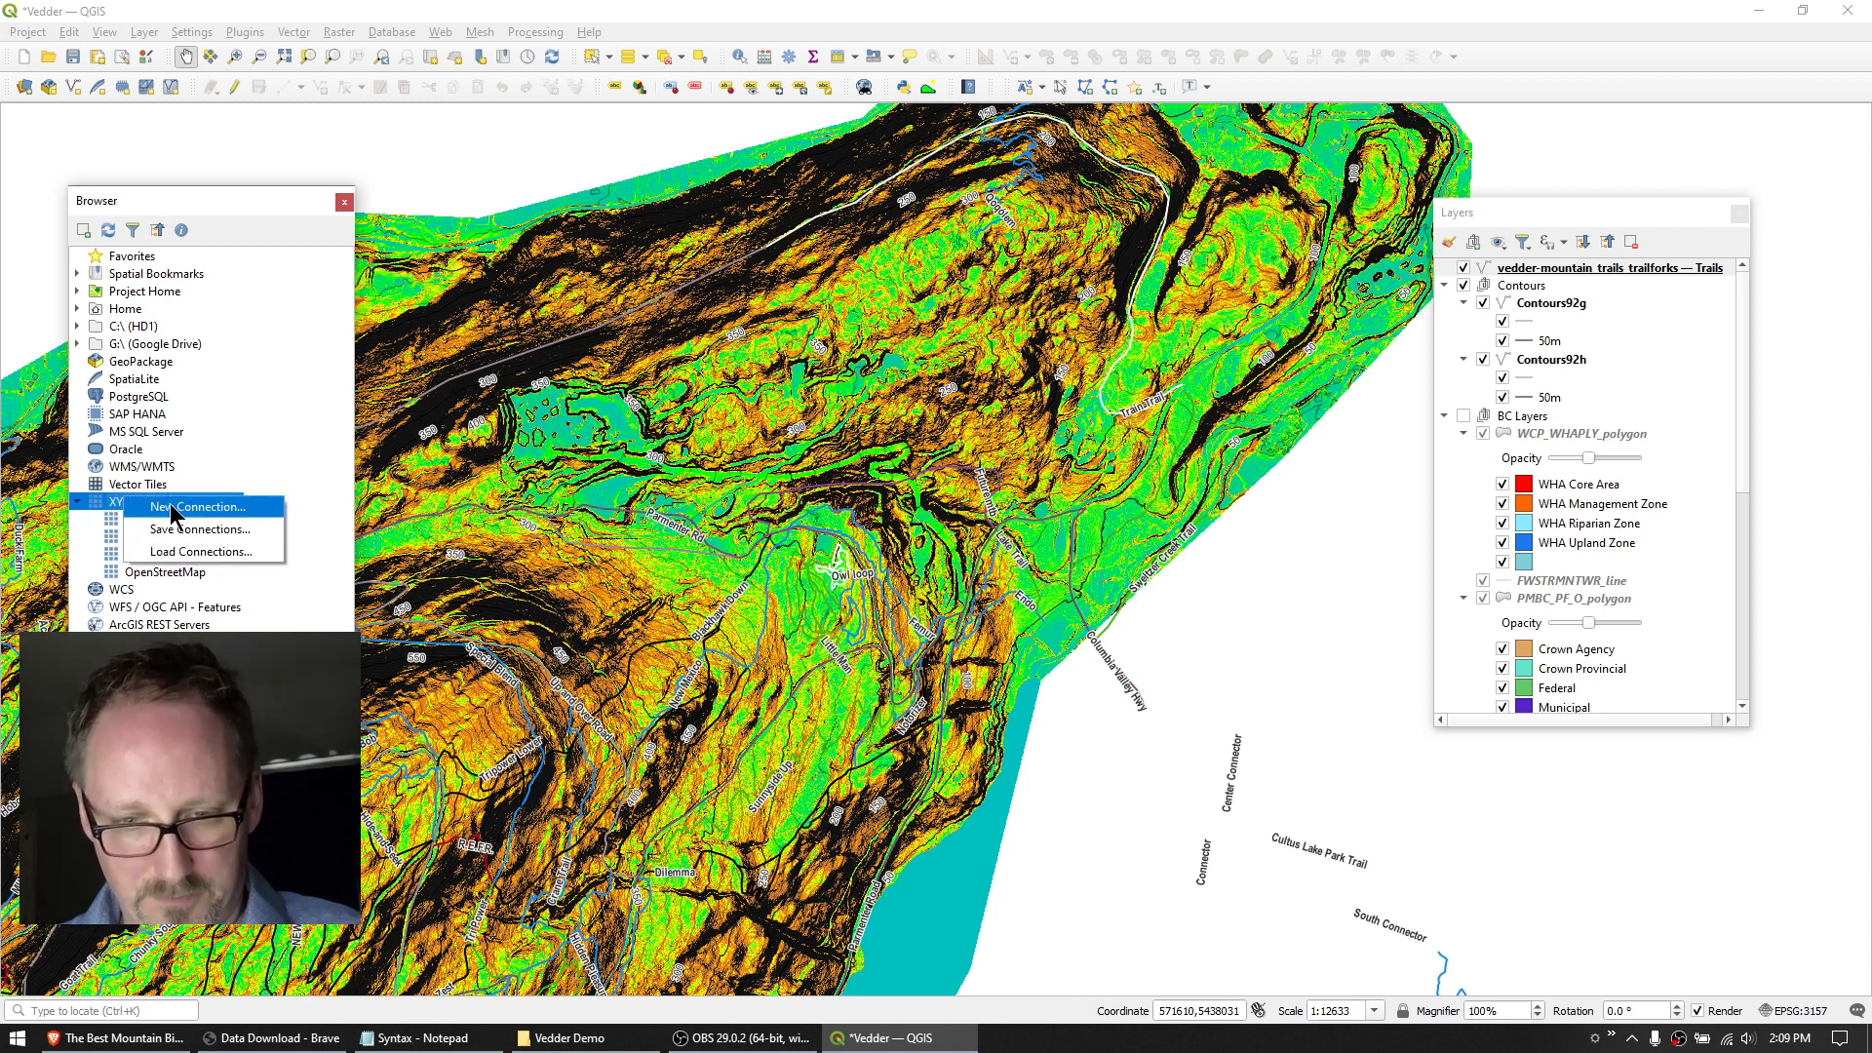
click(171, 507)
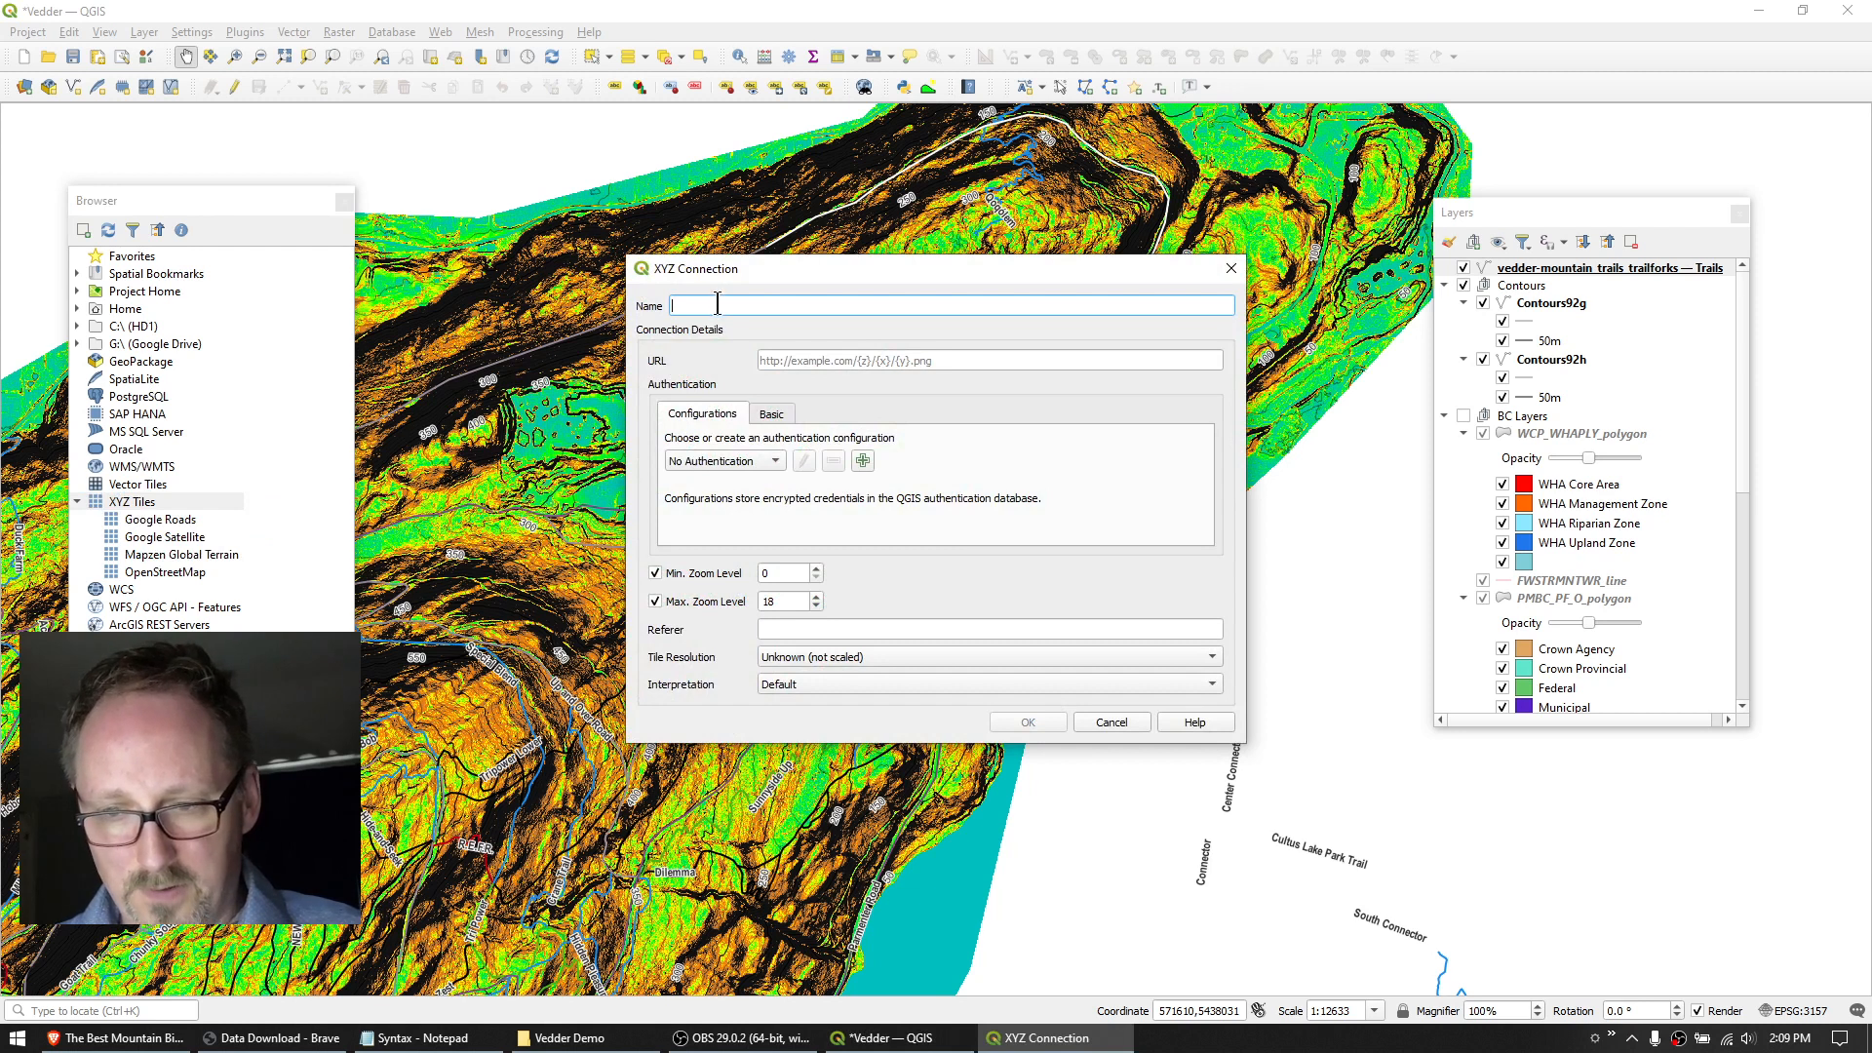
text(Google Satellite)
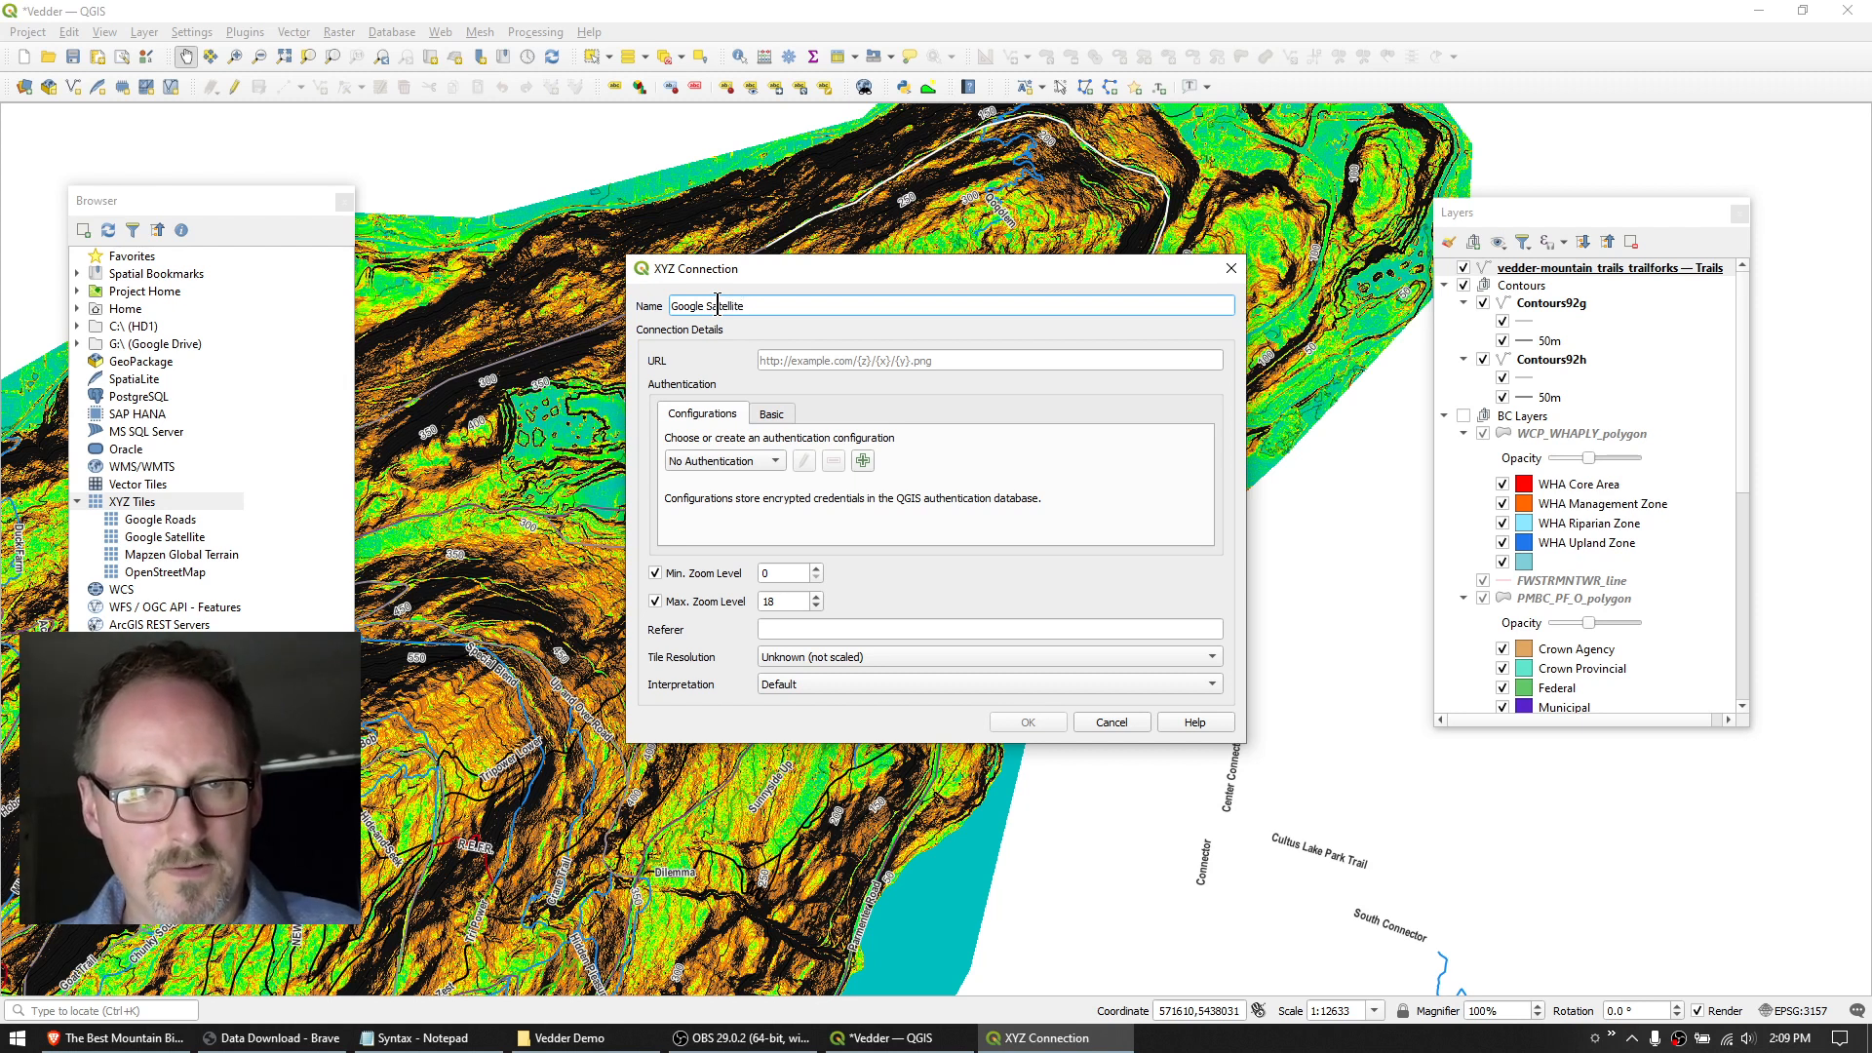
click(838, 361)
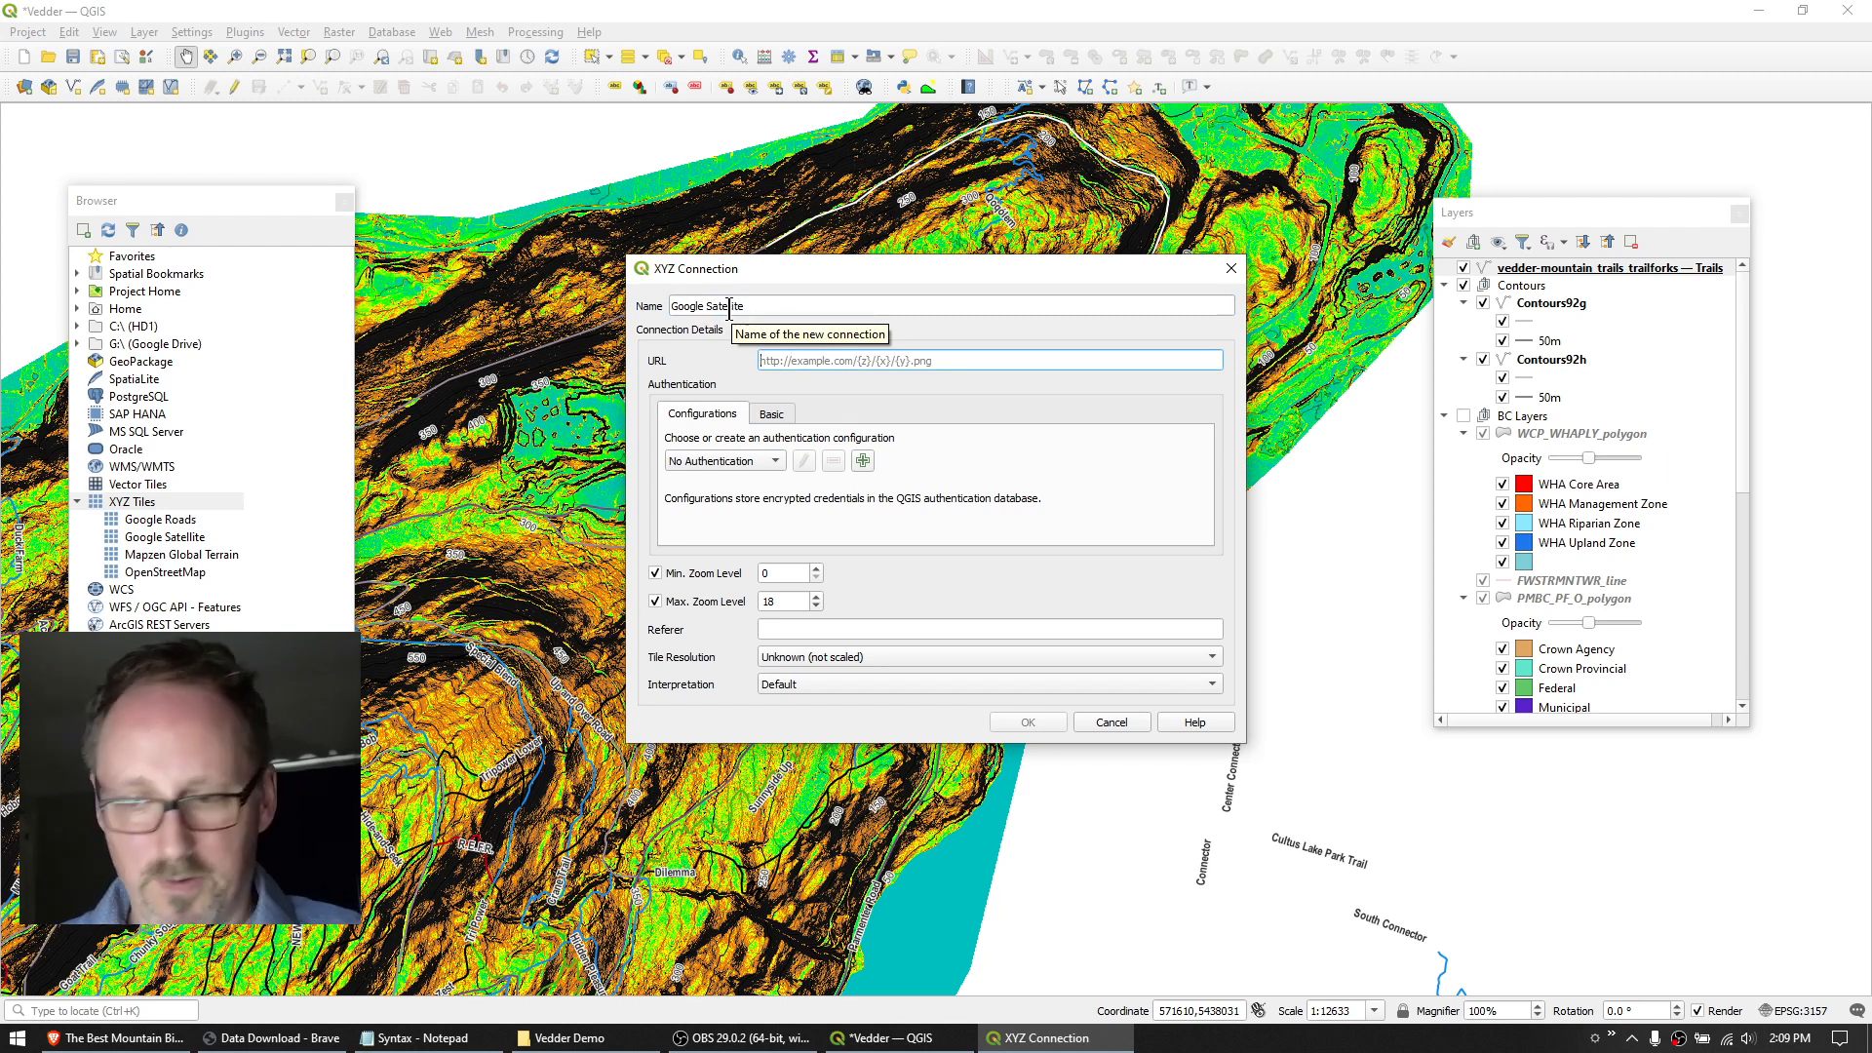
click(1120, 726)
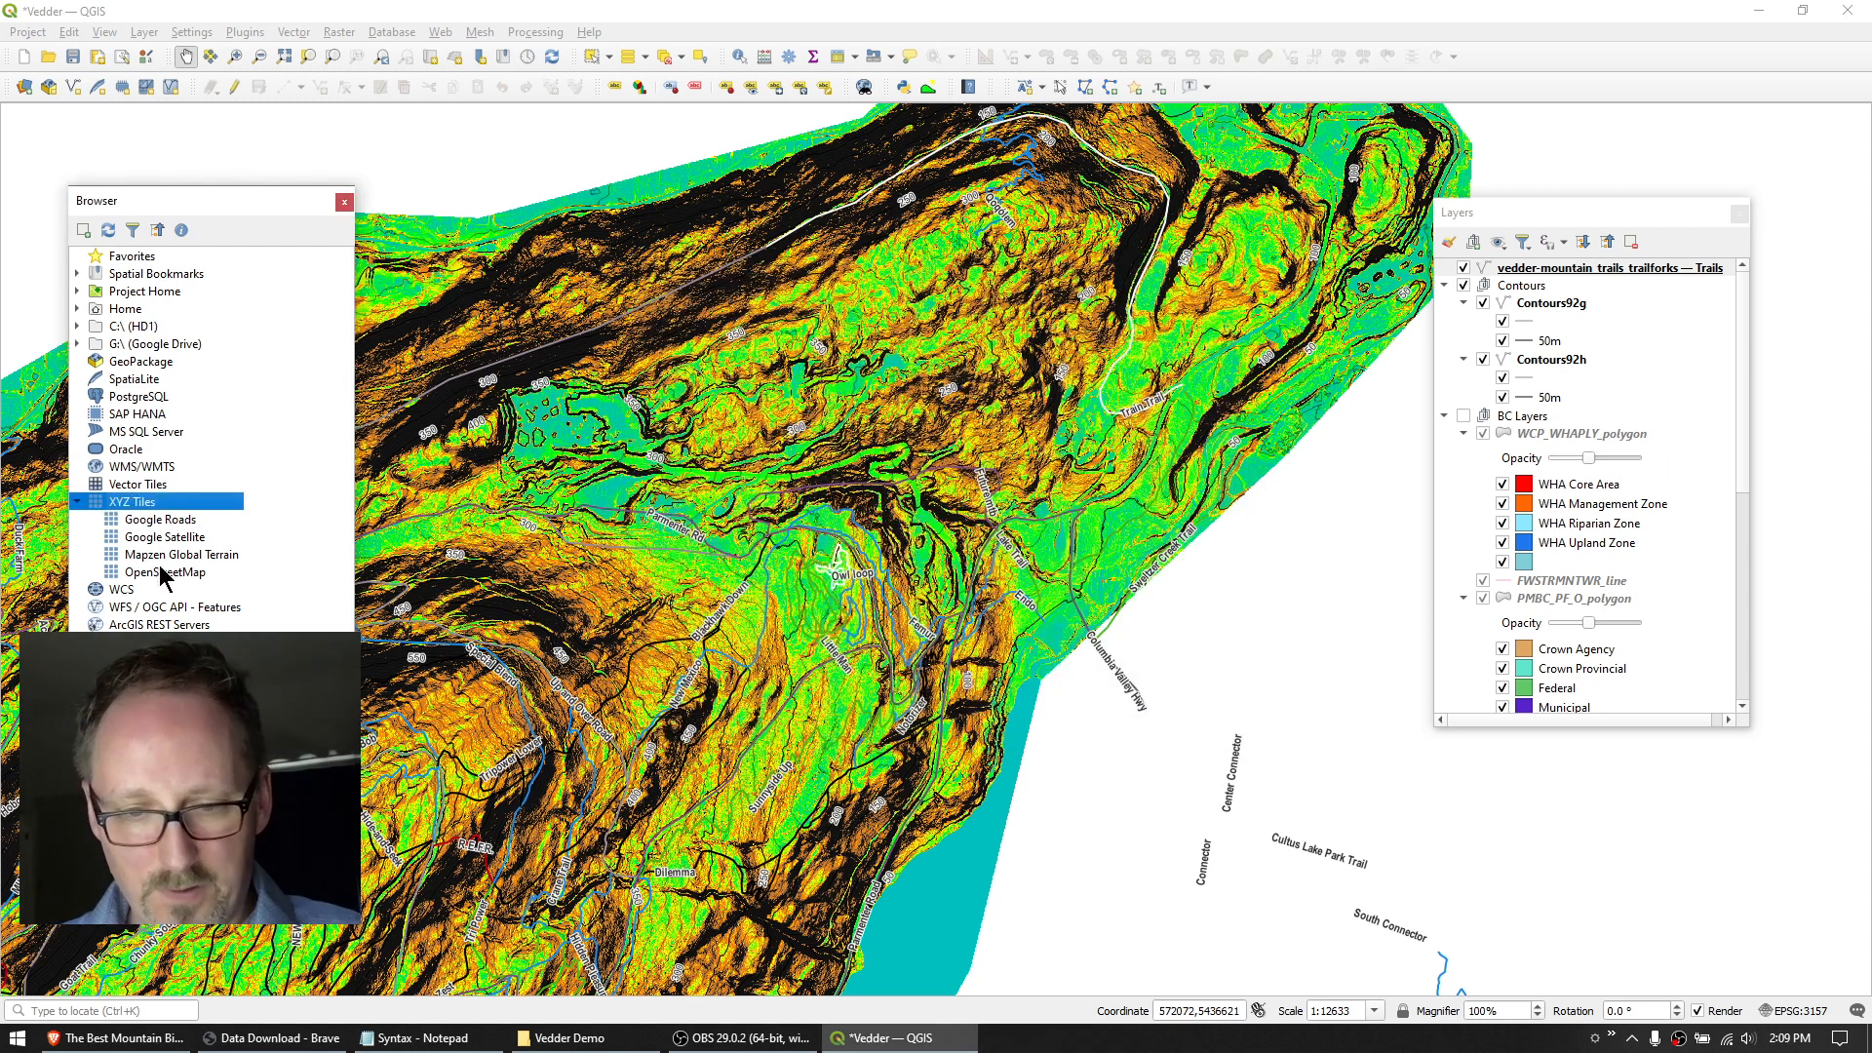
Add the Google Satellite XYZ tiles above the trails layer, using the NAD83(CSRS) to WGS 84 (2) transformation with 1 meter accuracy.
click(148, 542)
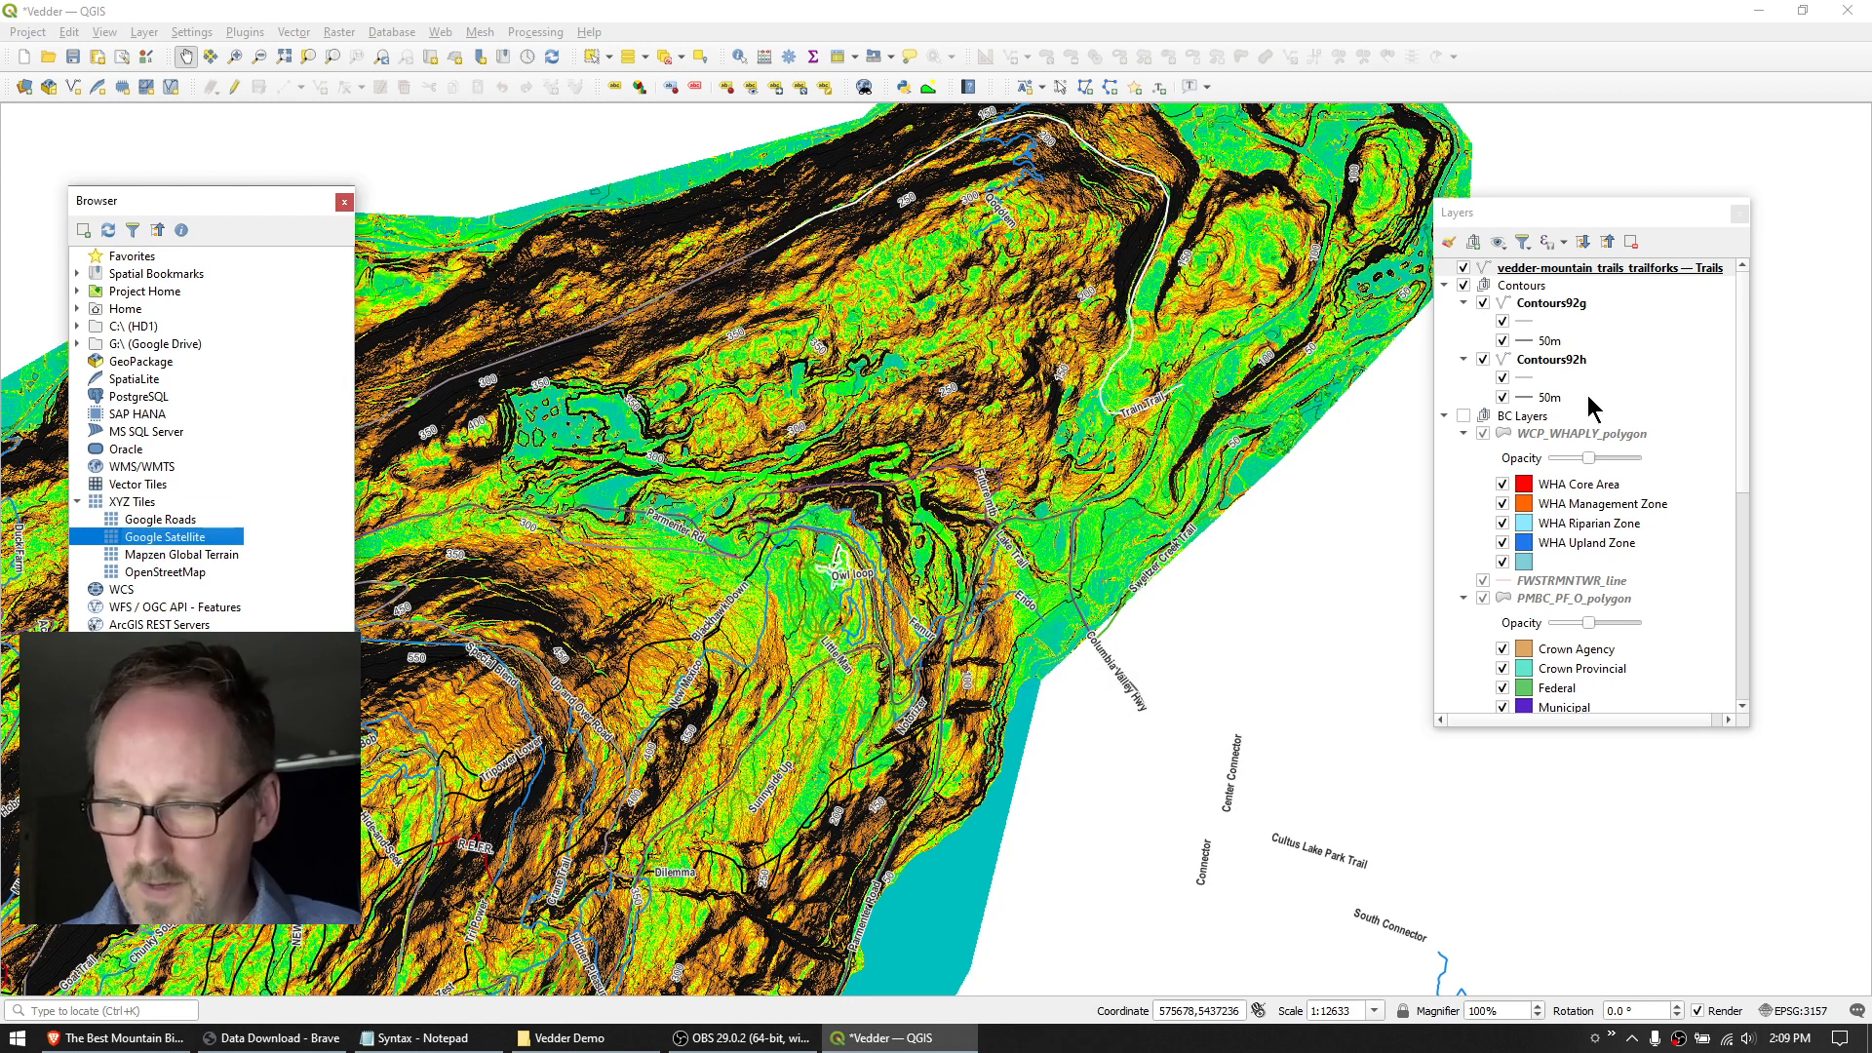
click(1523, 270)
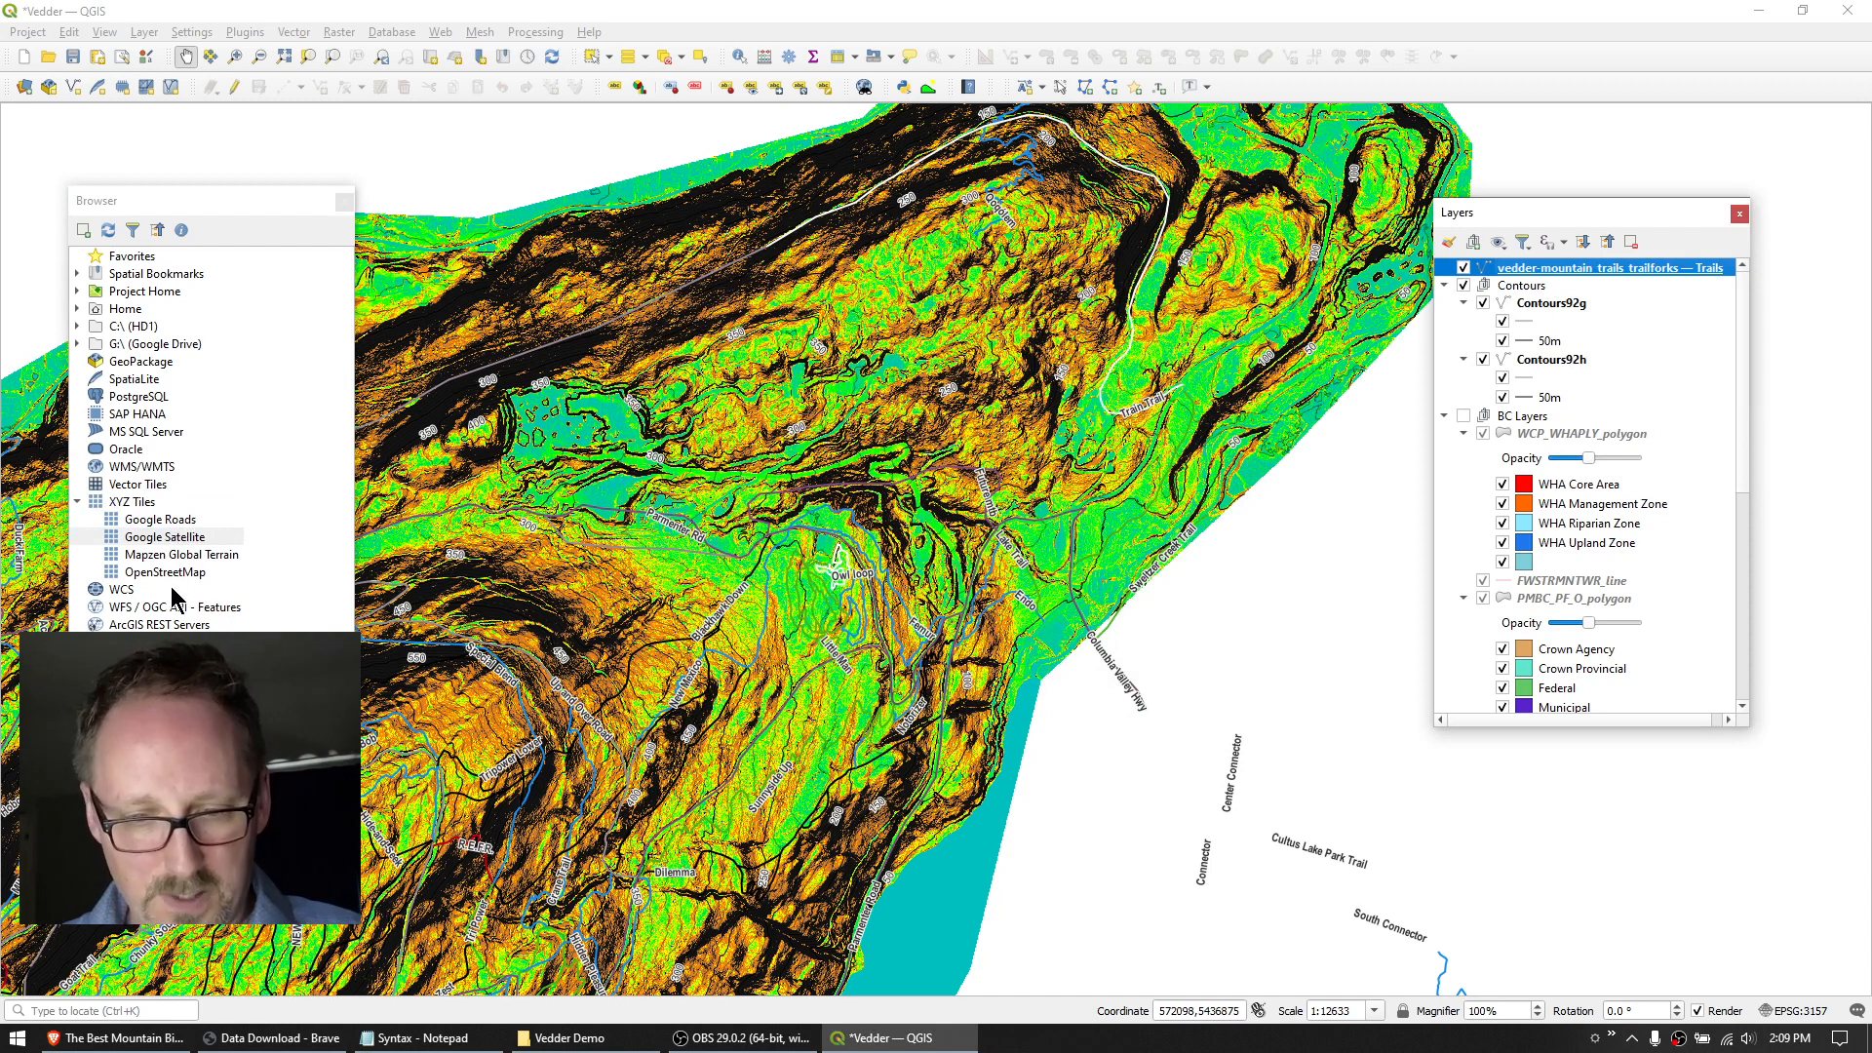
double_click(144, 542)
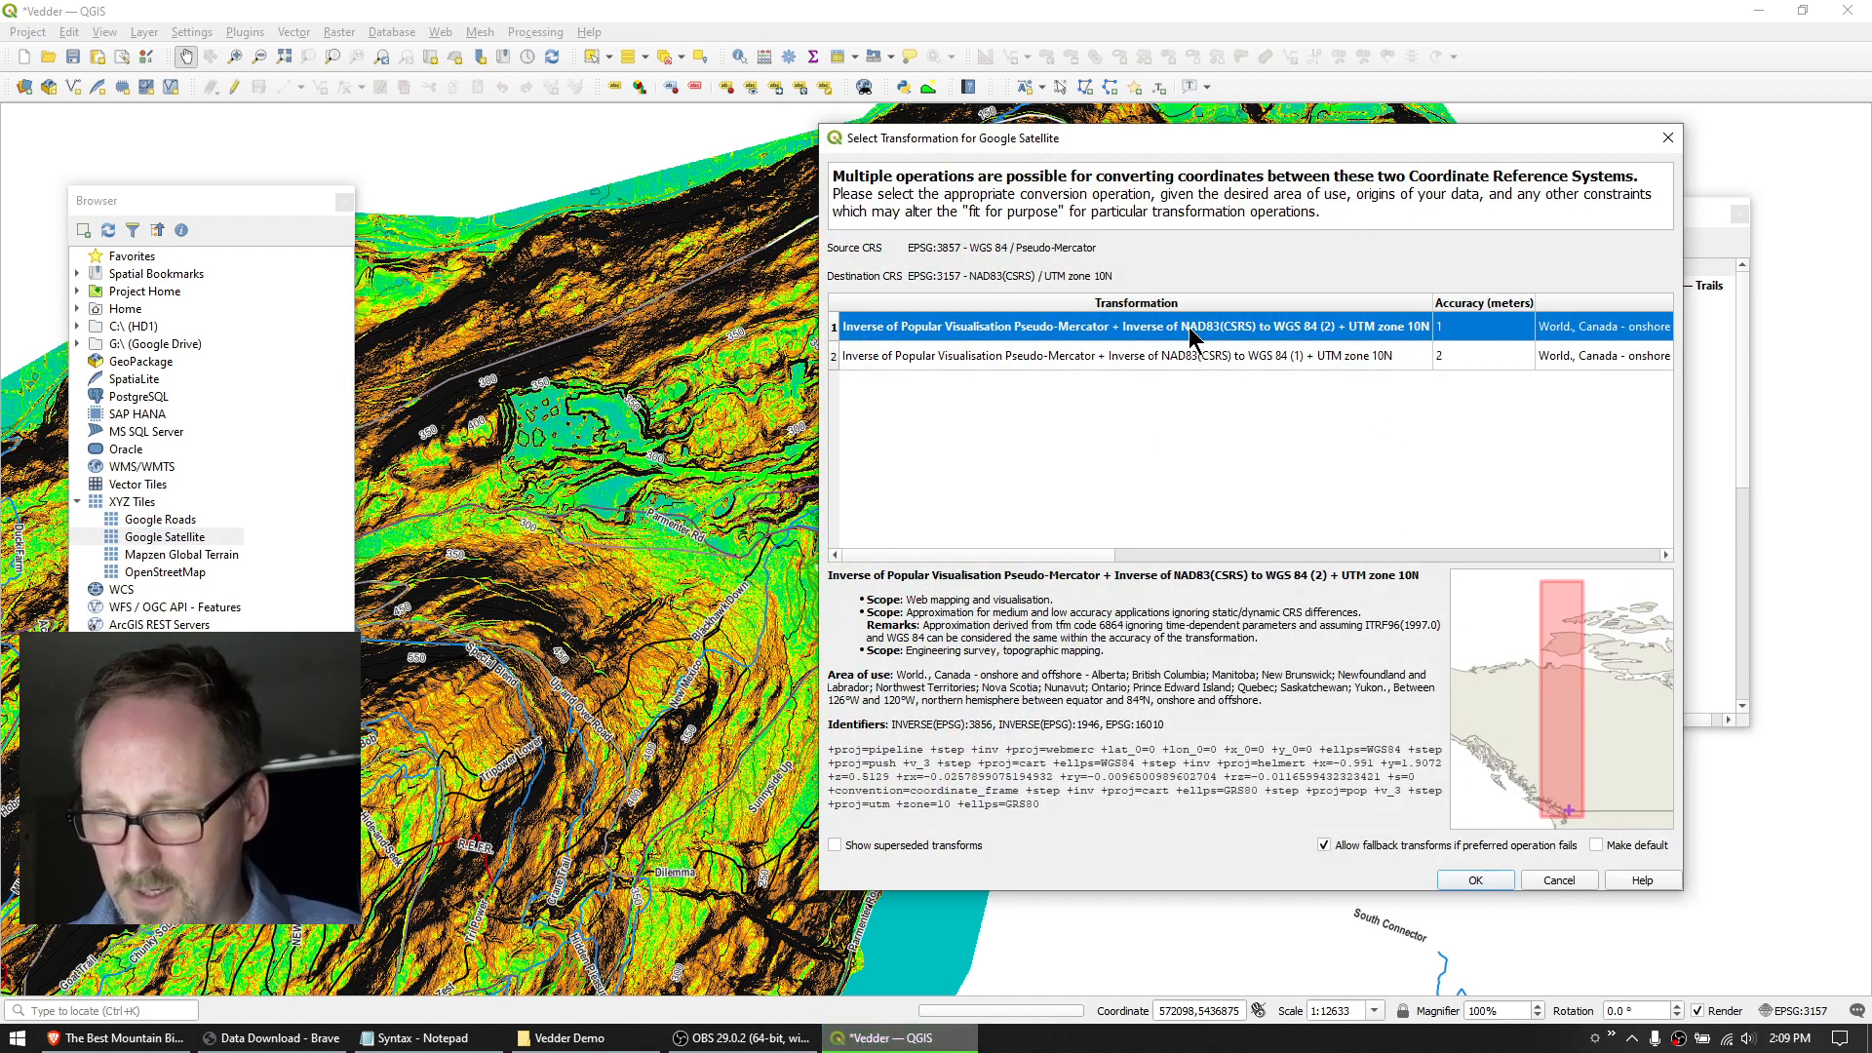
click(1486, 883)
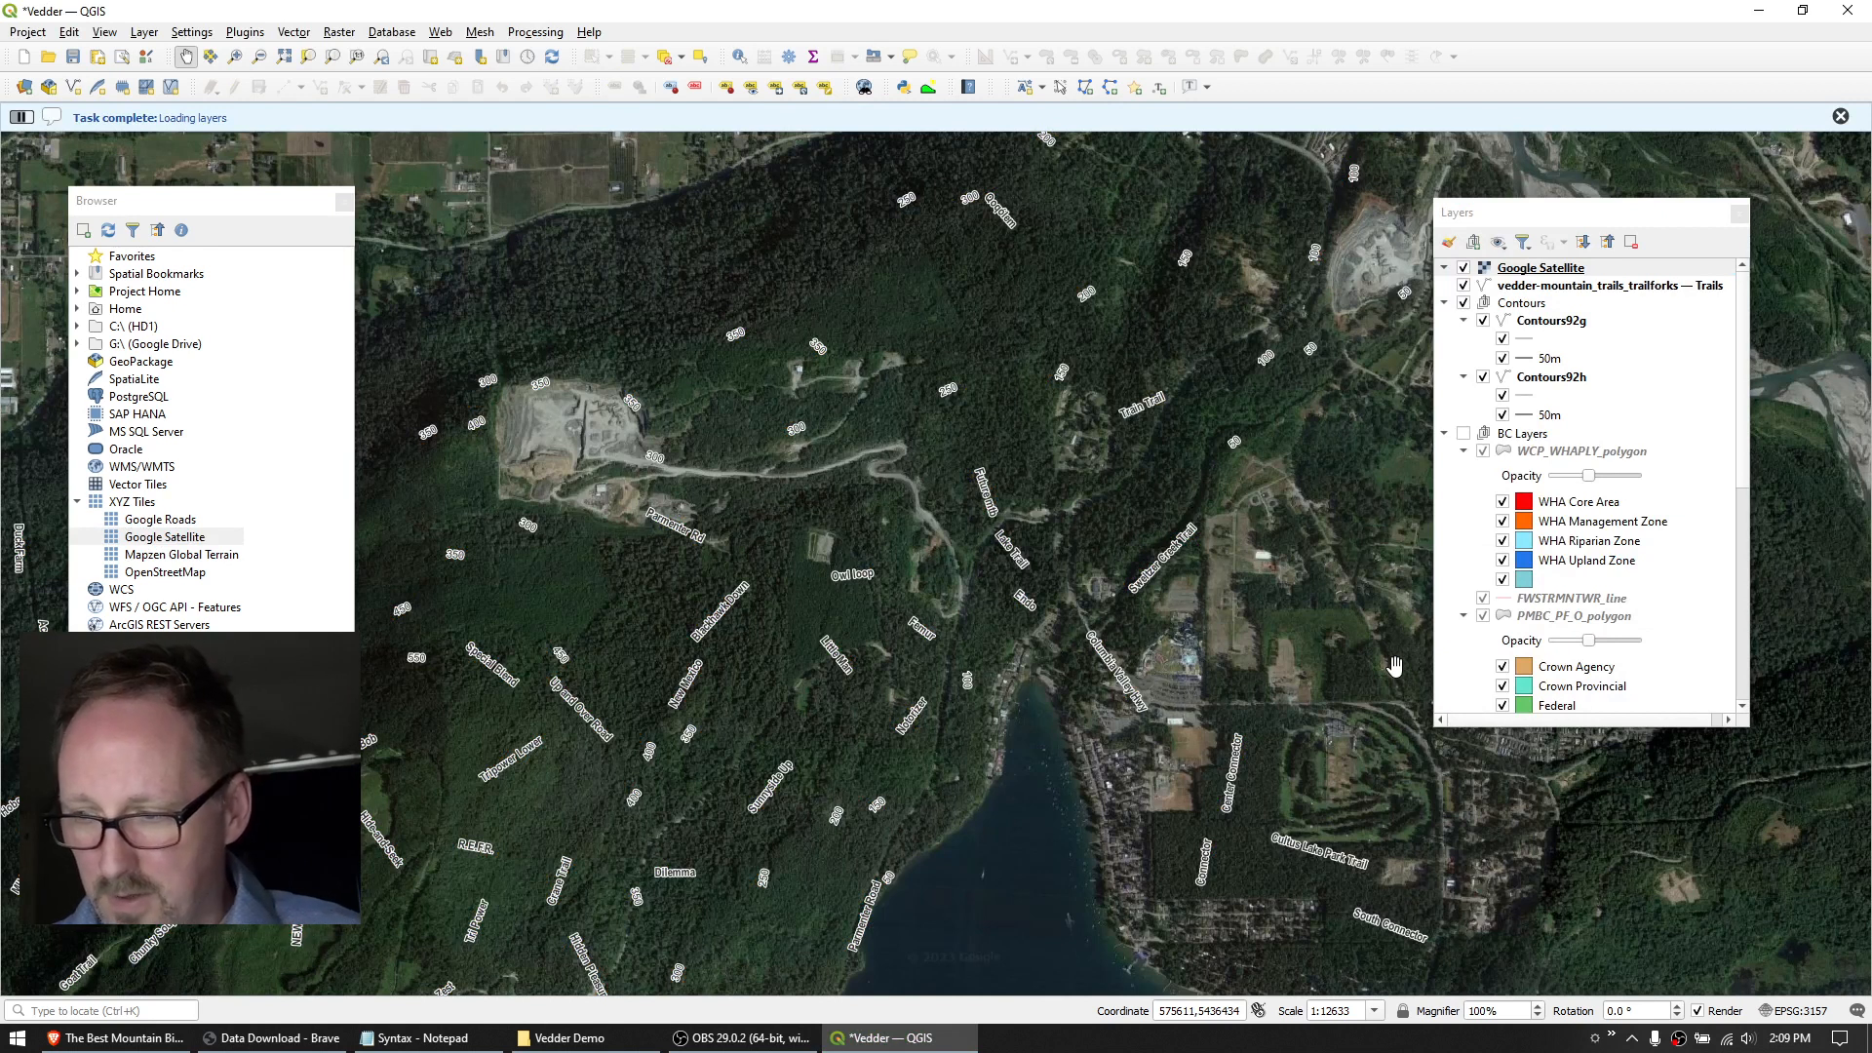
Move the Google Satellite layer below the Contours group and above BC Layers, and inspect the trails over the imagery.
drag(1538, 276, 1557, 427)
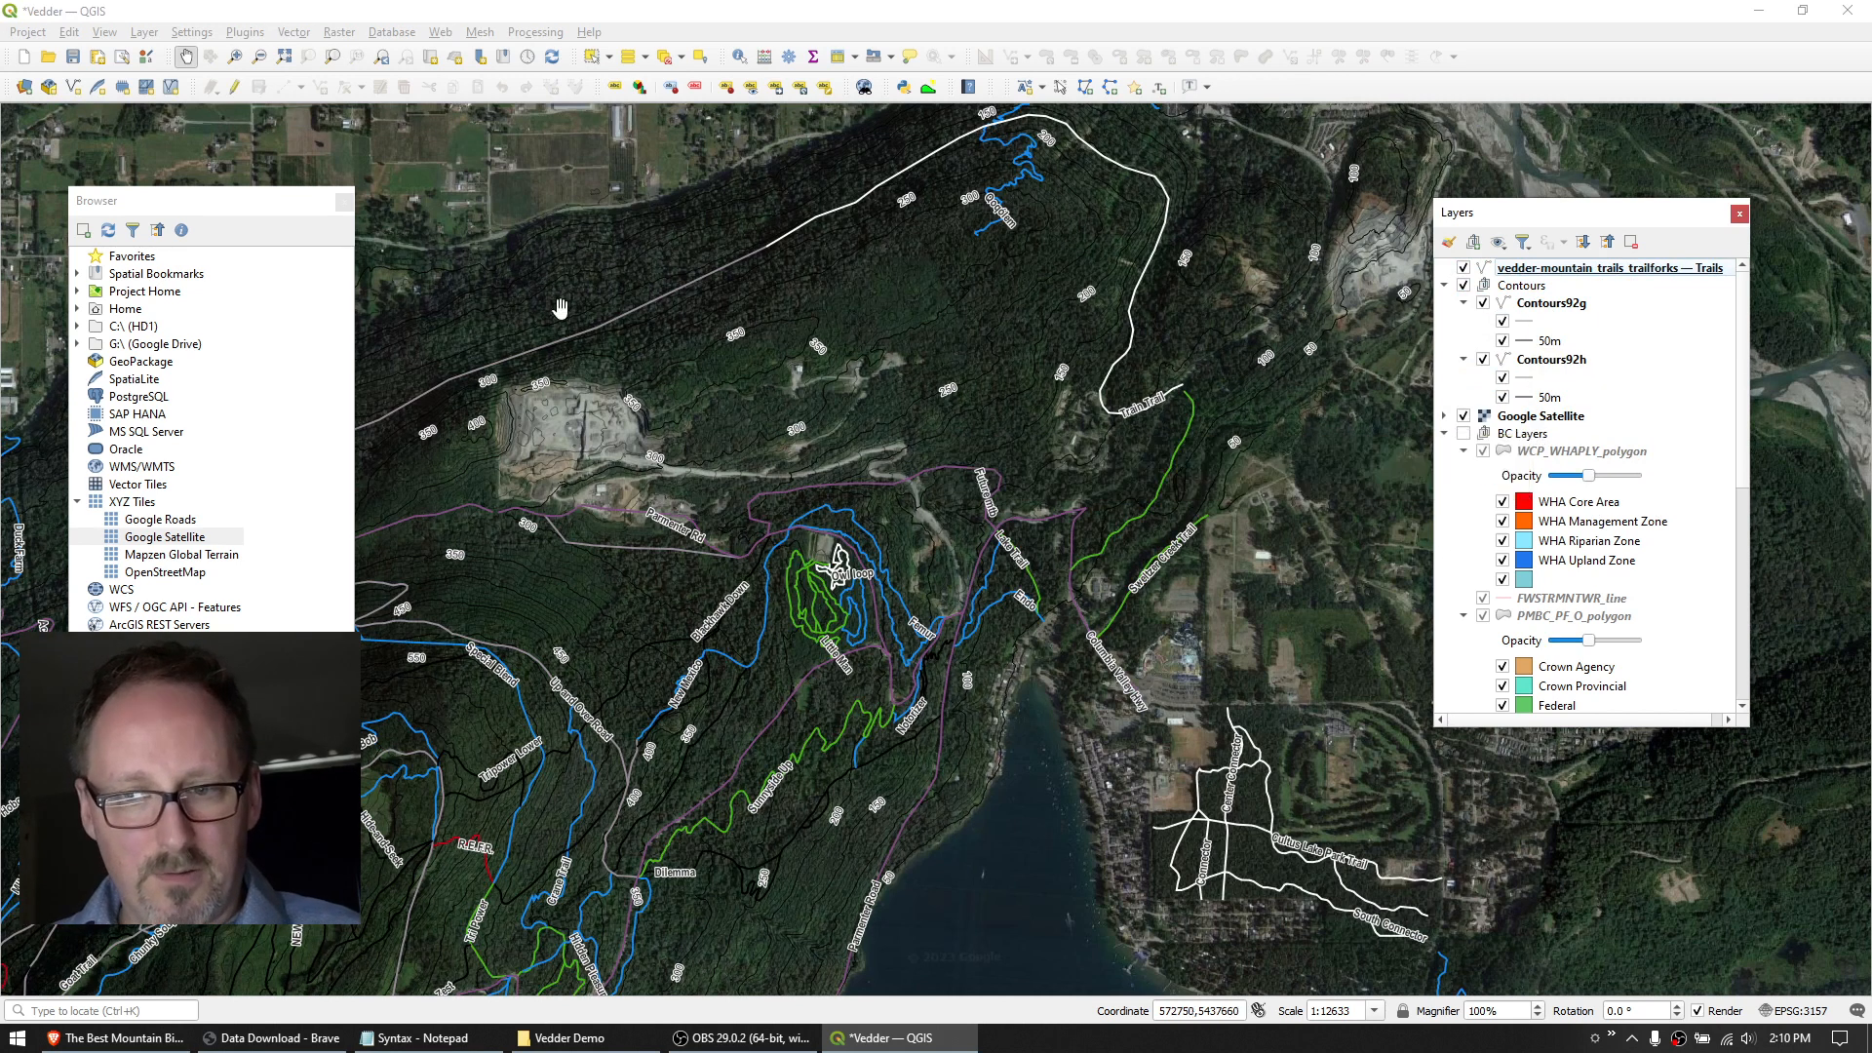
drag(944, 576, 709, 516)
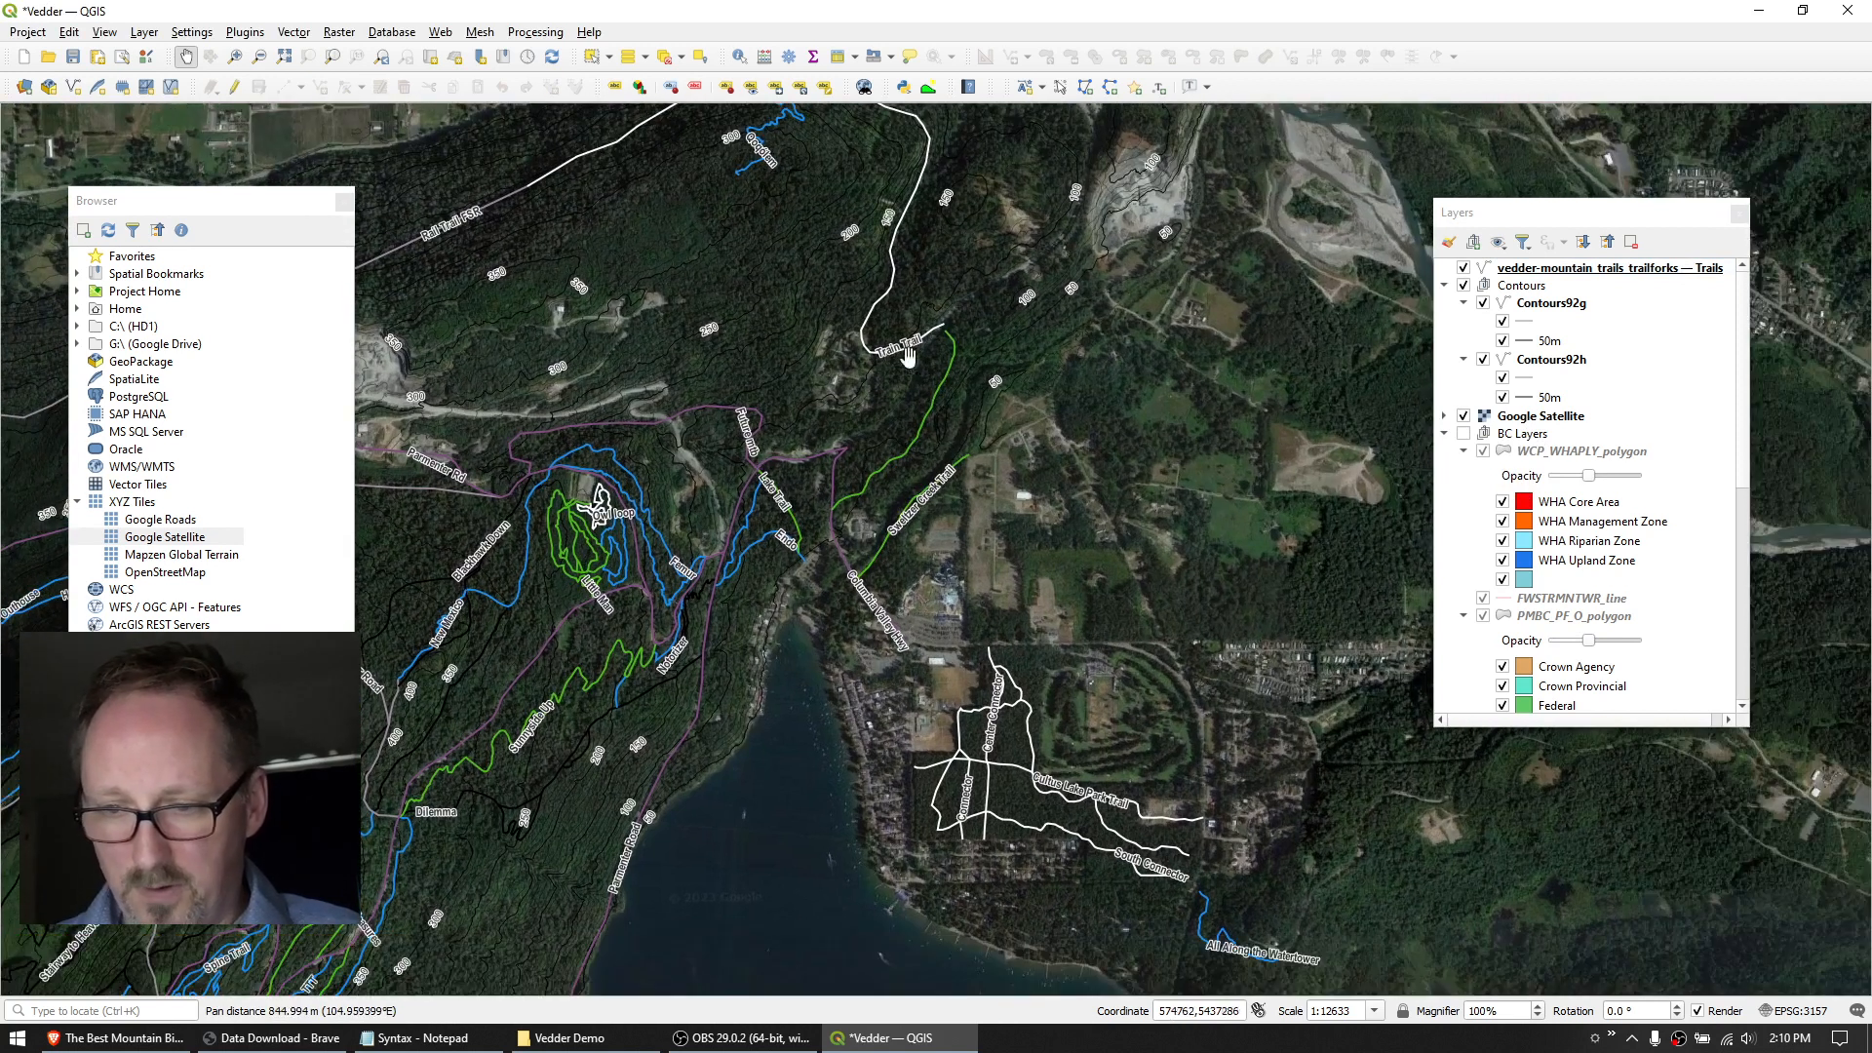
drag(800, 397, 944, 353)
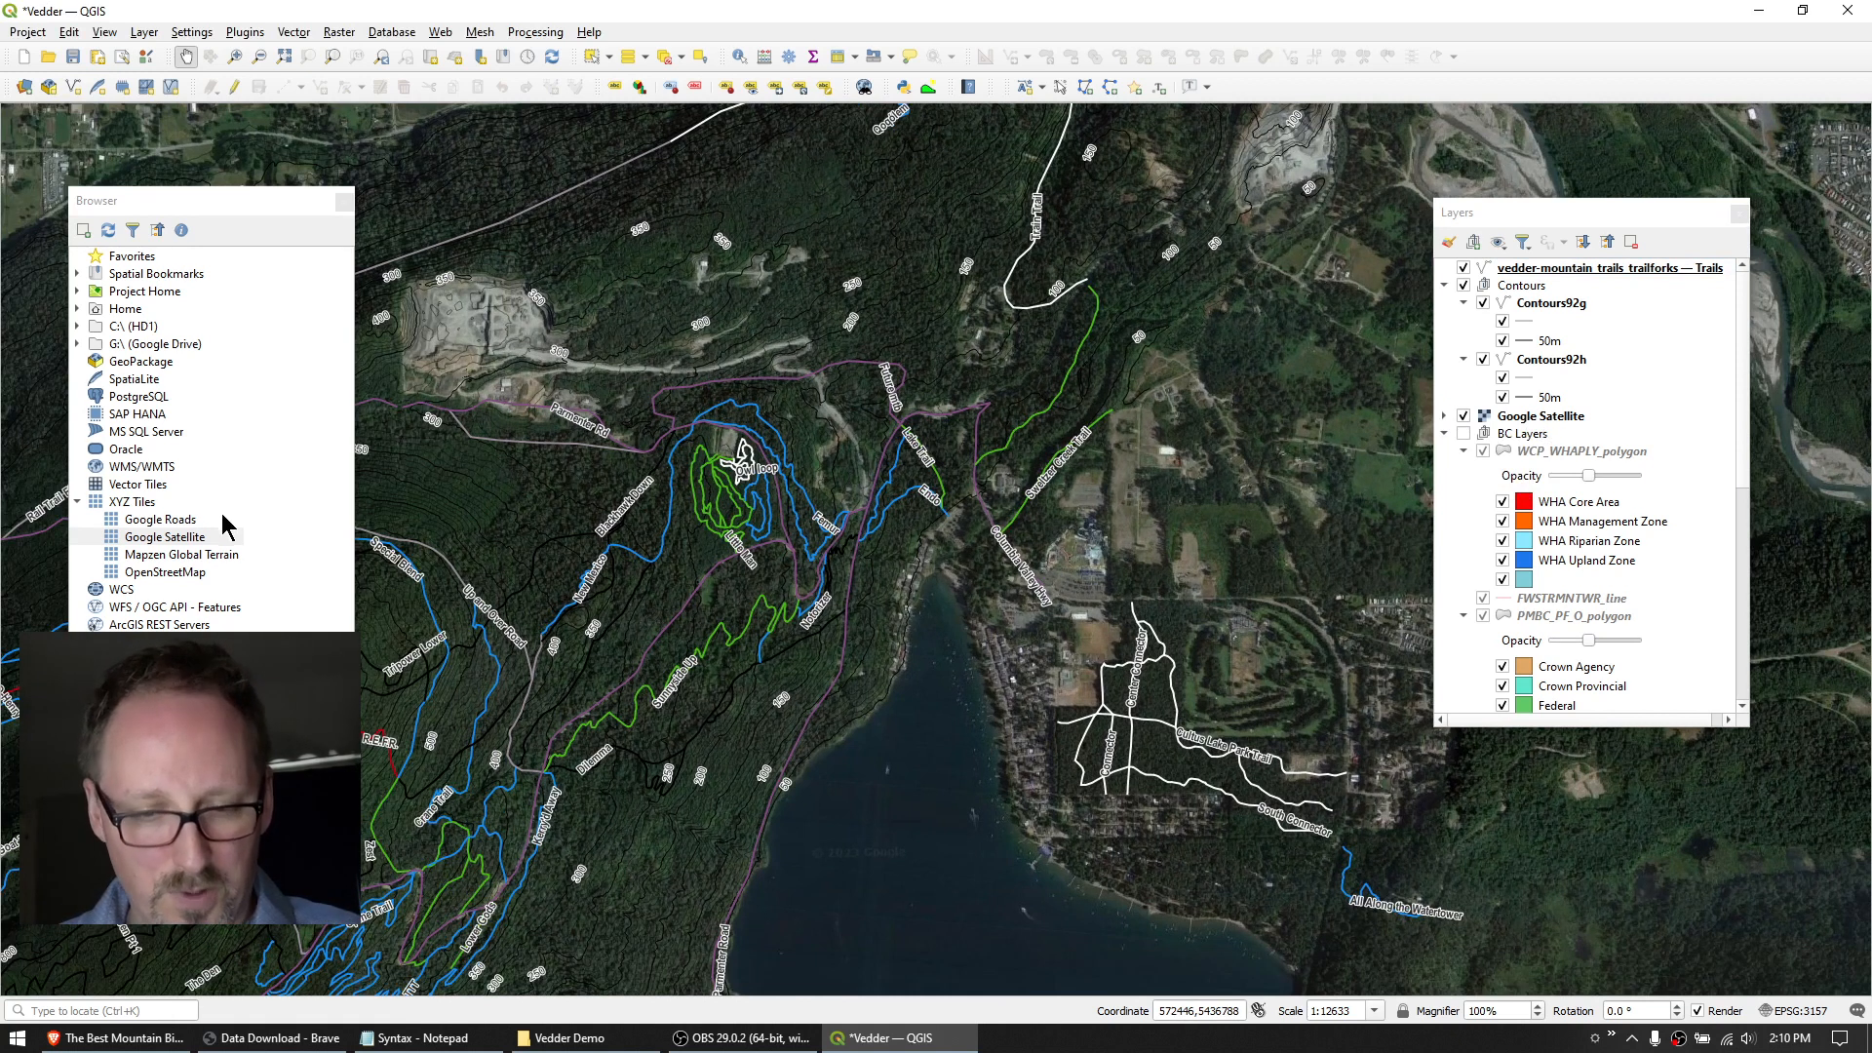
Add the existing Google Roads XYZ tile connection to the map as a layer.
right_click(133, 502)
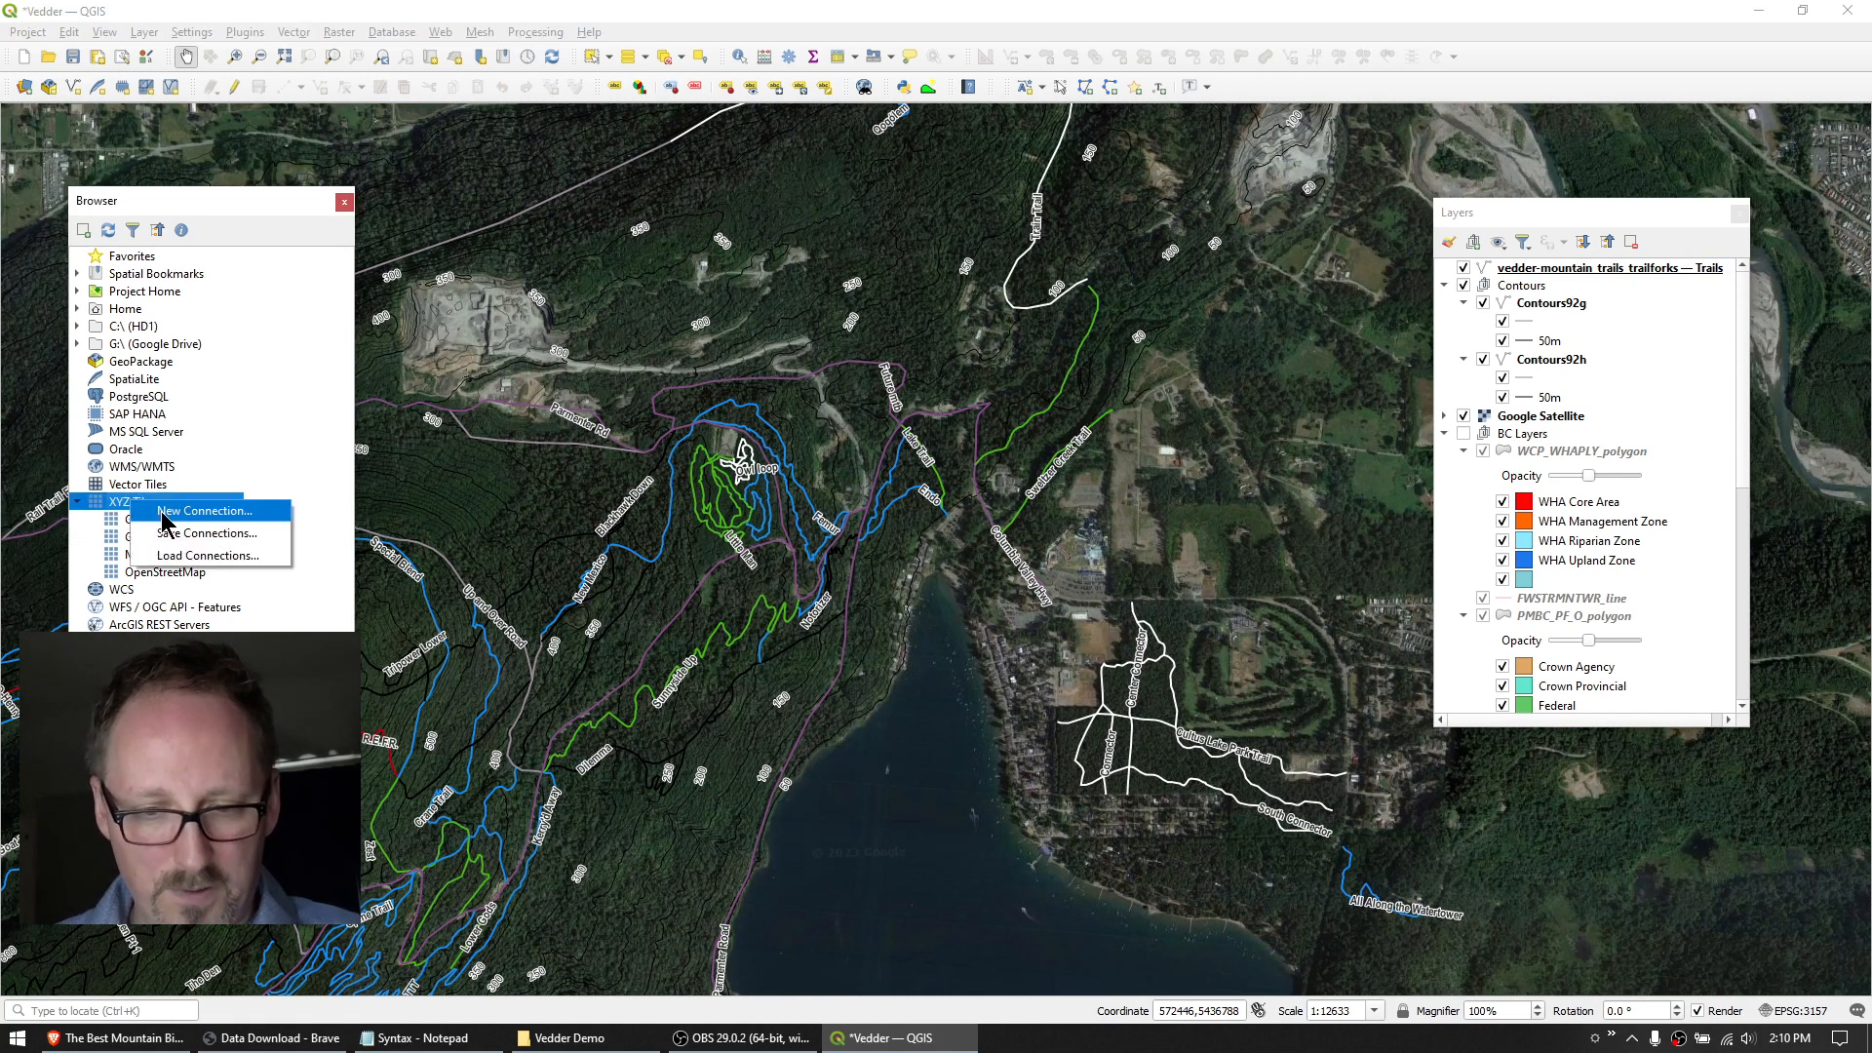
key(Escape)
double_click(161, 519)
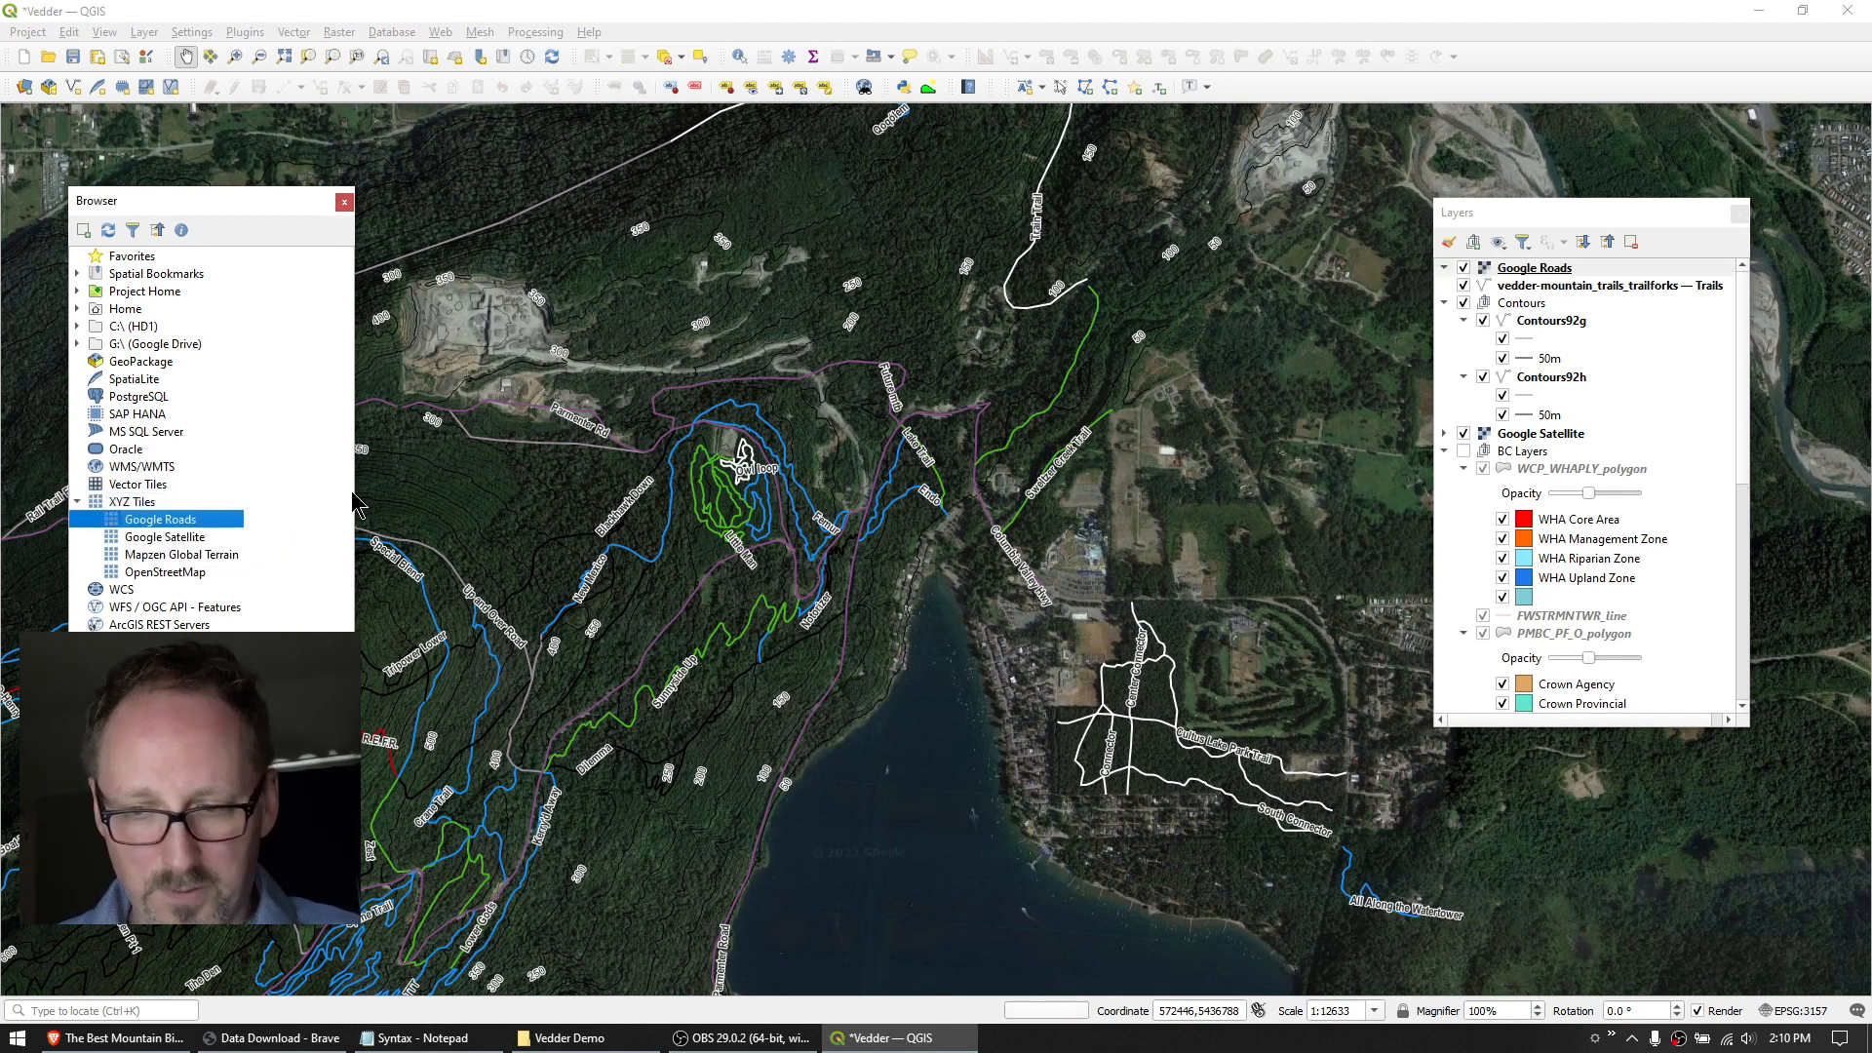
Open the Google Roads connection settings, examine its tile URL, and close them without changes.
right_click(166, 524)
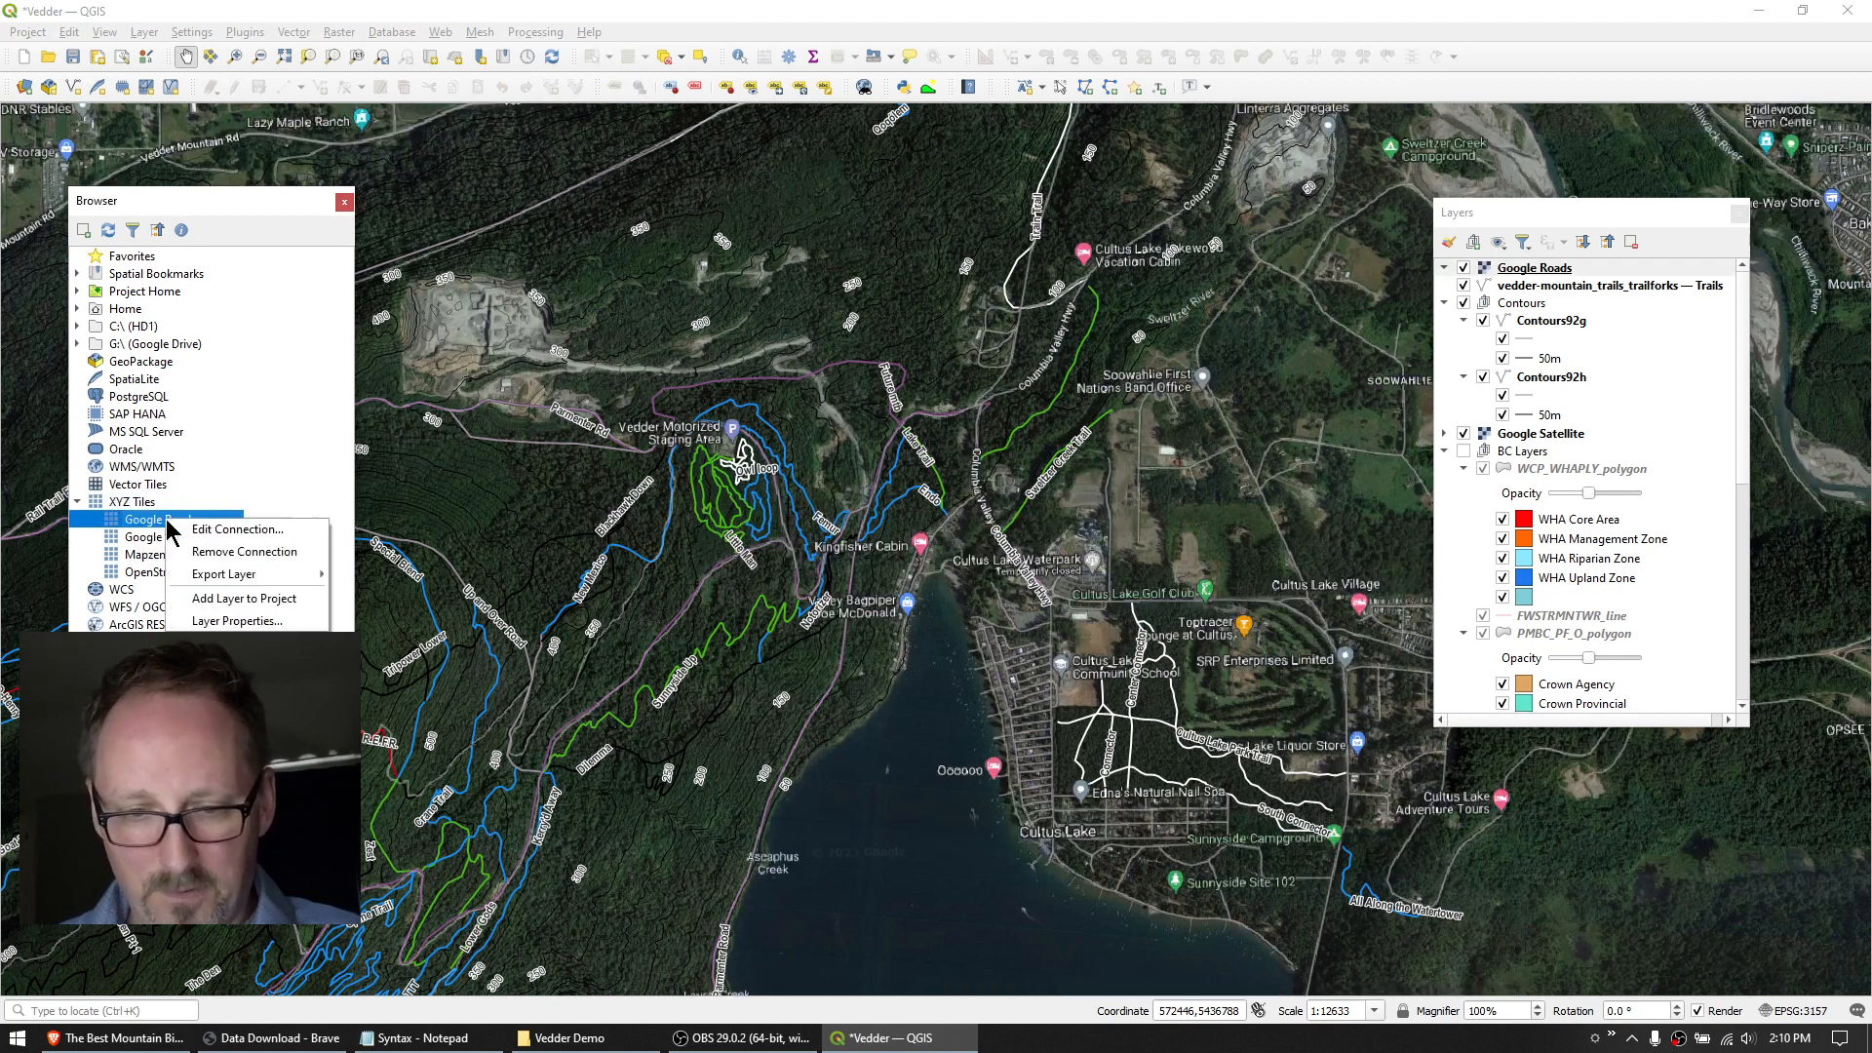
click(210, 528)
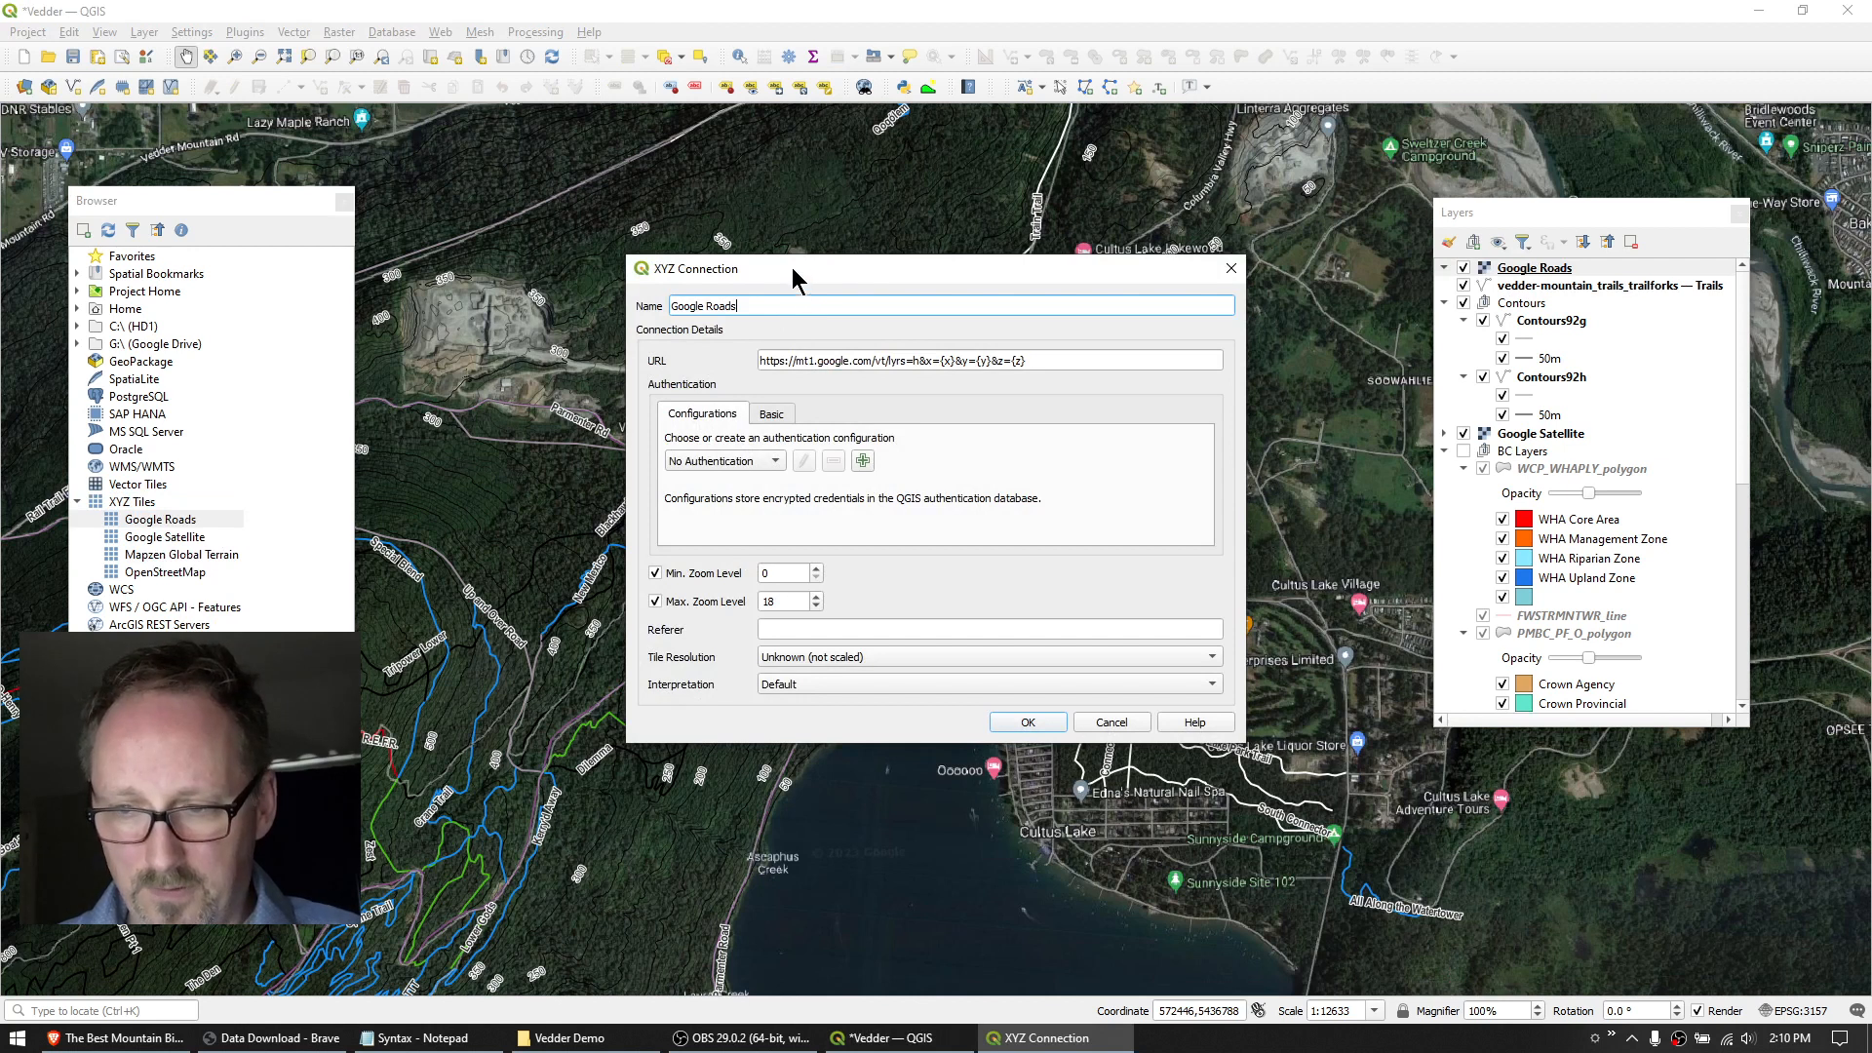
drag(794, 271, 657, 240)
drag(912, 331, 605, 333)
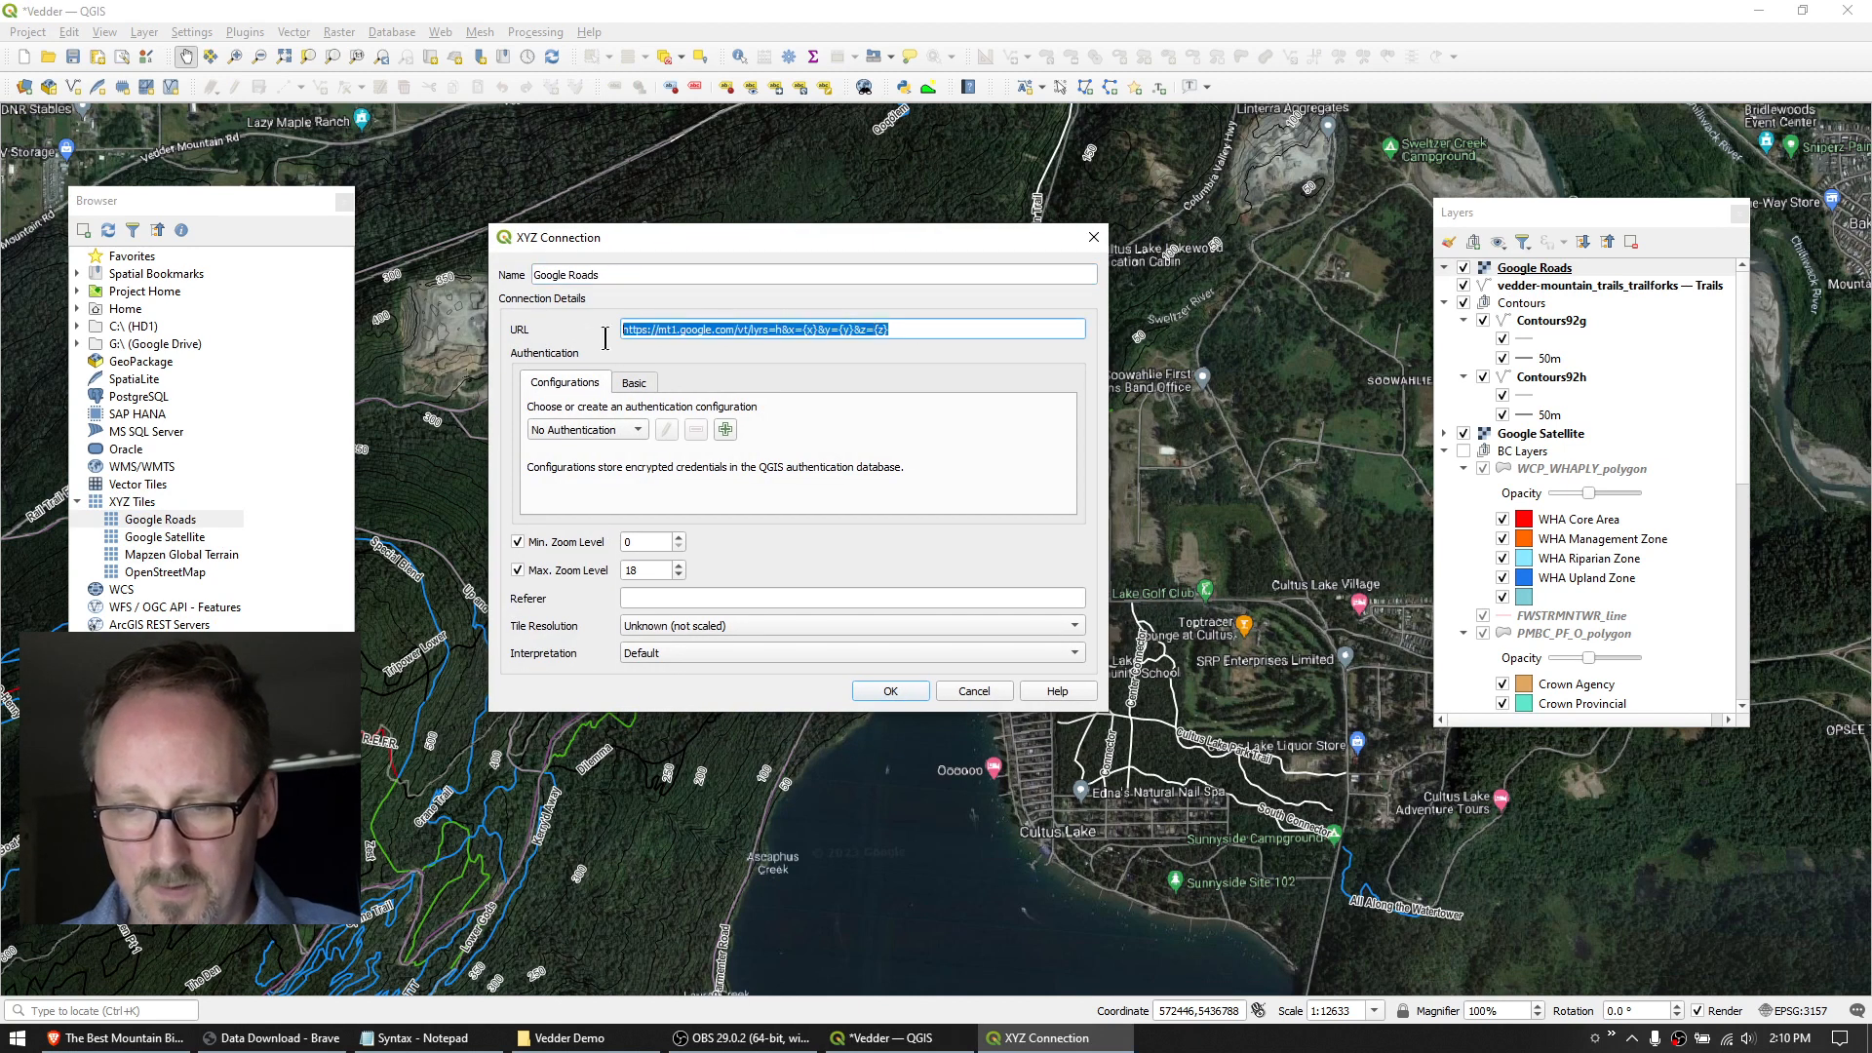
click(877, 688)
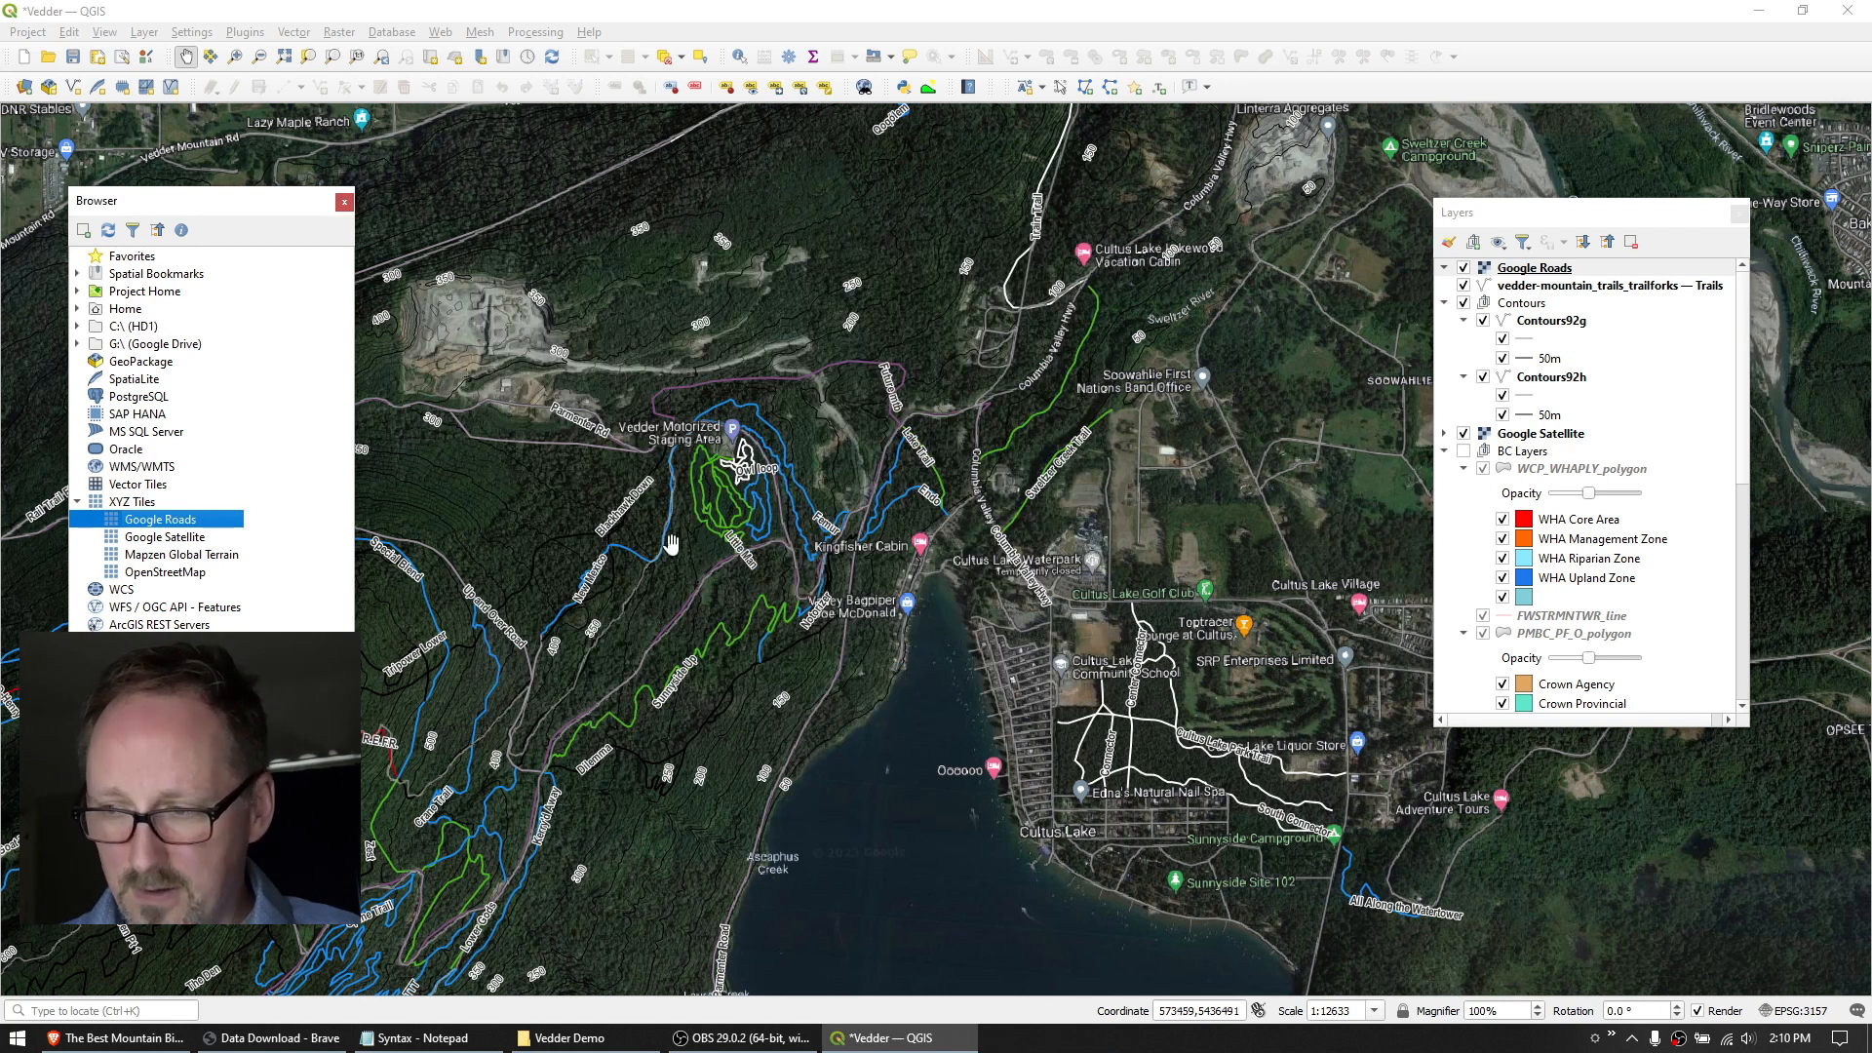
Close the Browser panel and move the Google Roads layer below the Contours group, directly above Google Satellite.
click(344, 201)
drag(1518, 271, 1580, 435)
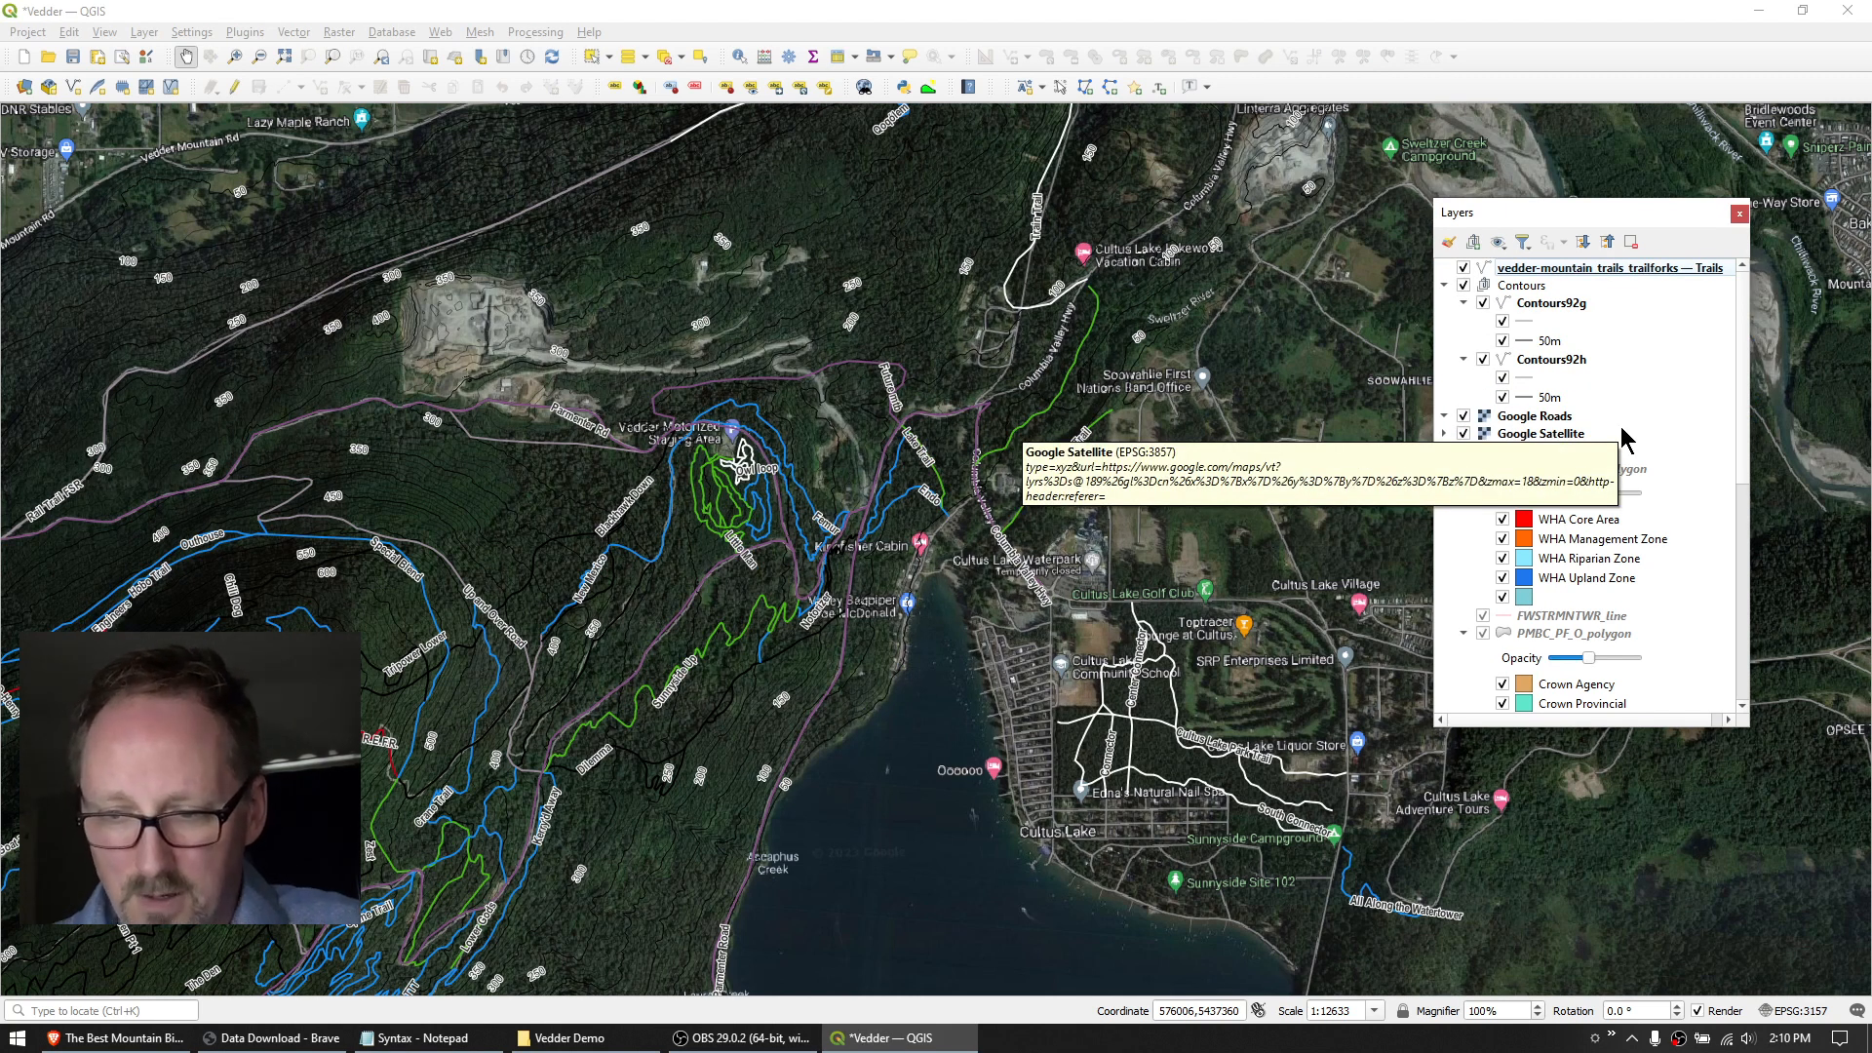
Toggle the Google Roads layer off and on to compare the satellite map with and without its labels.
click(1464, 415)
click(1464, 416)
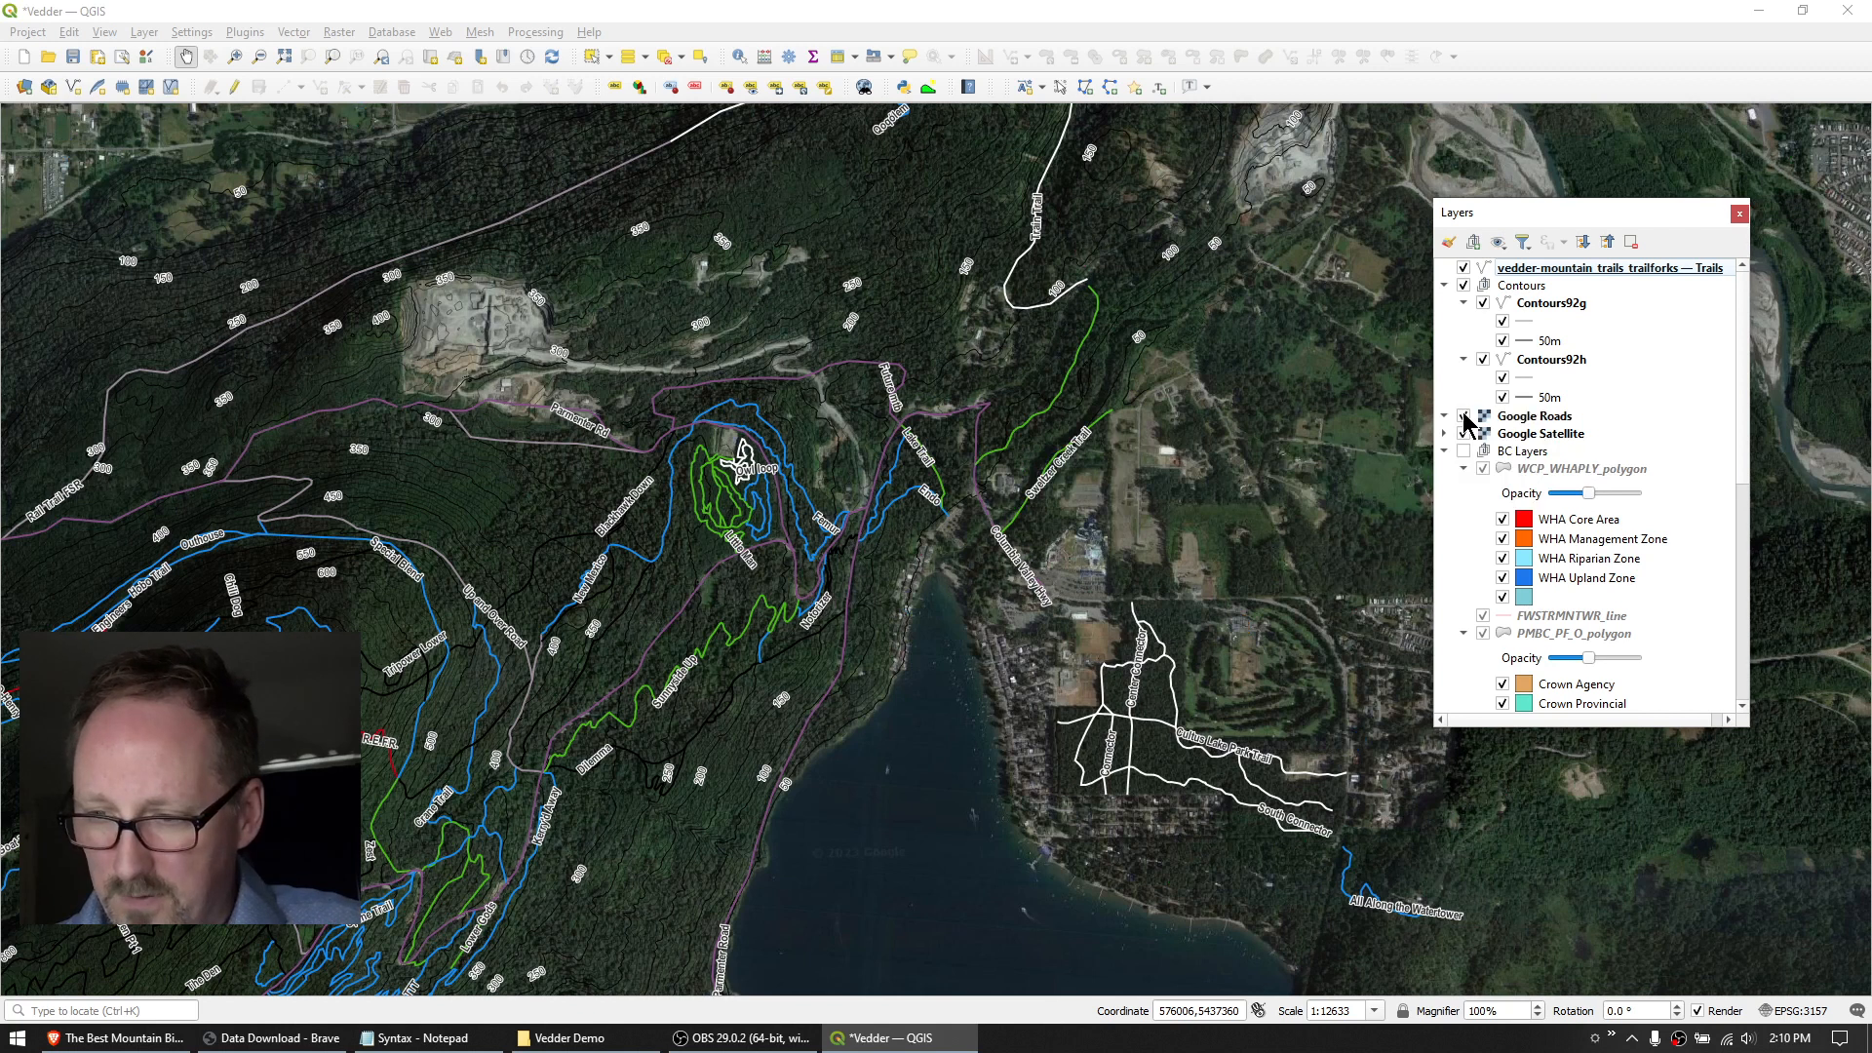
click(1464, 416)
click(1463, 416)
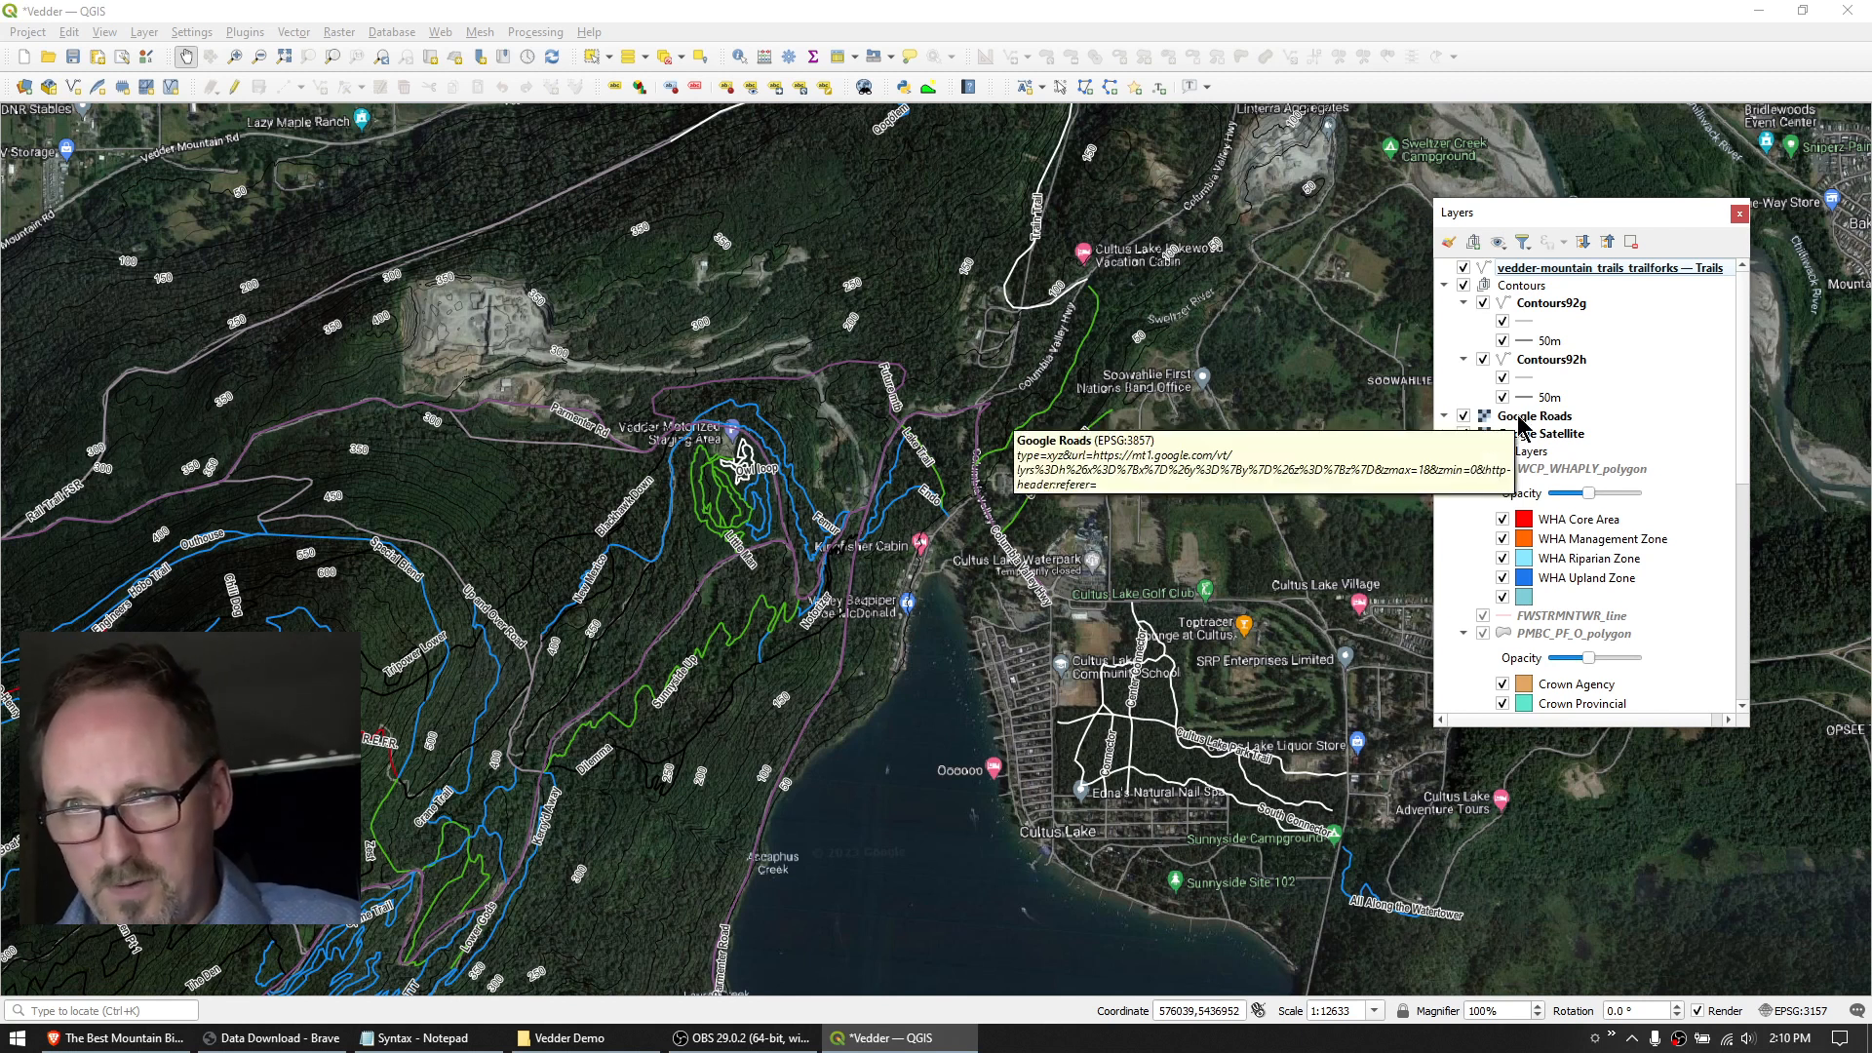
Hide the Google Satellite and Google Roads layers, and examine the slope shading around the trails and Vedder Mountain Forest Service Road.
click(1464, 433)
click(1463, 415)
drag(1211, 417, 1091, 673)
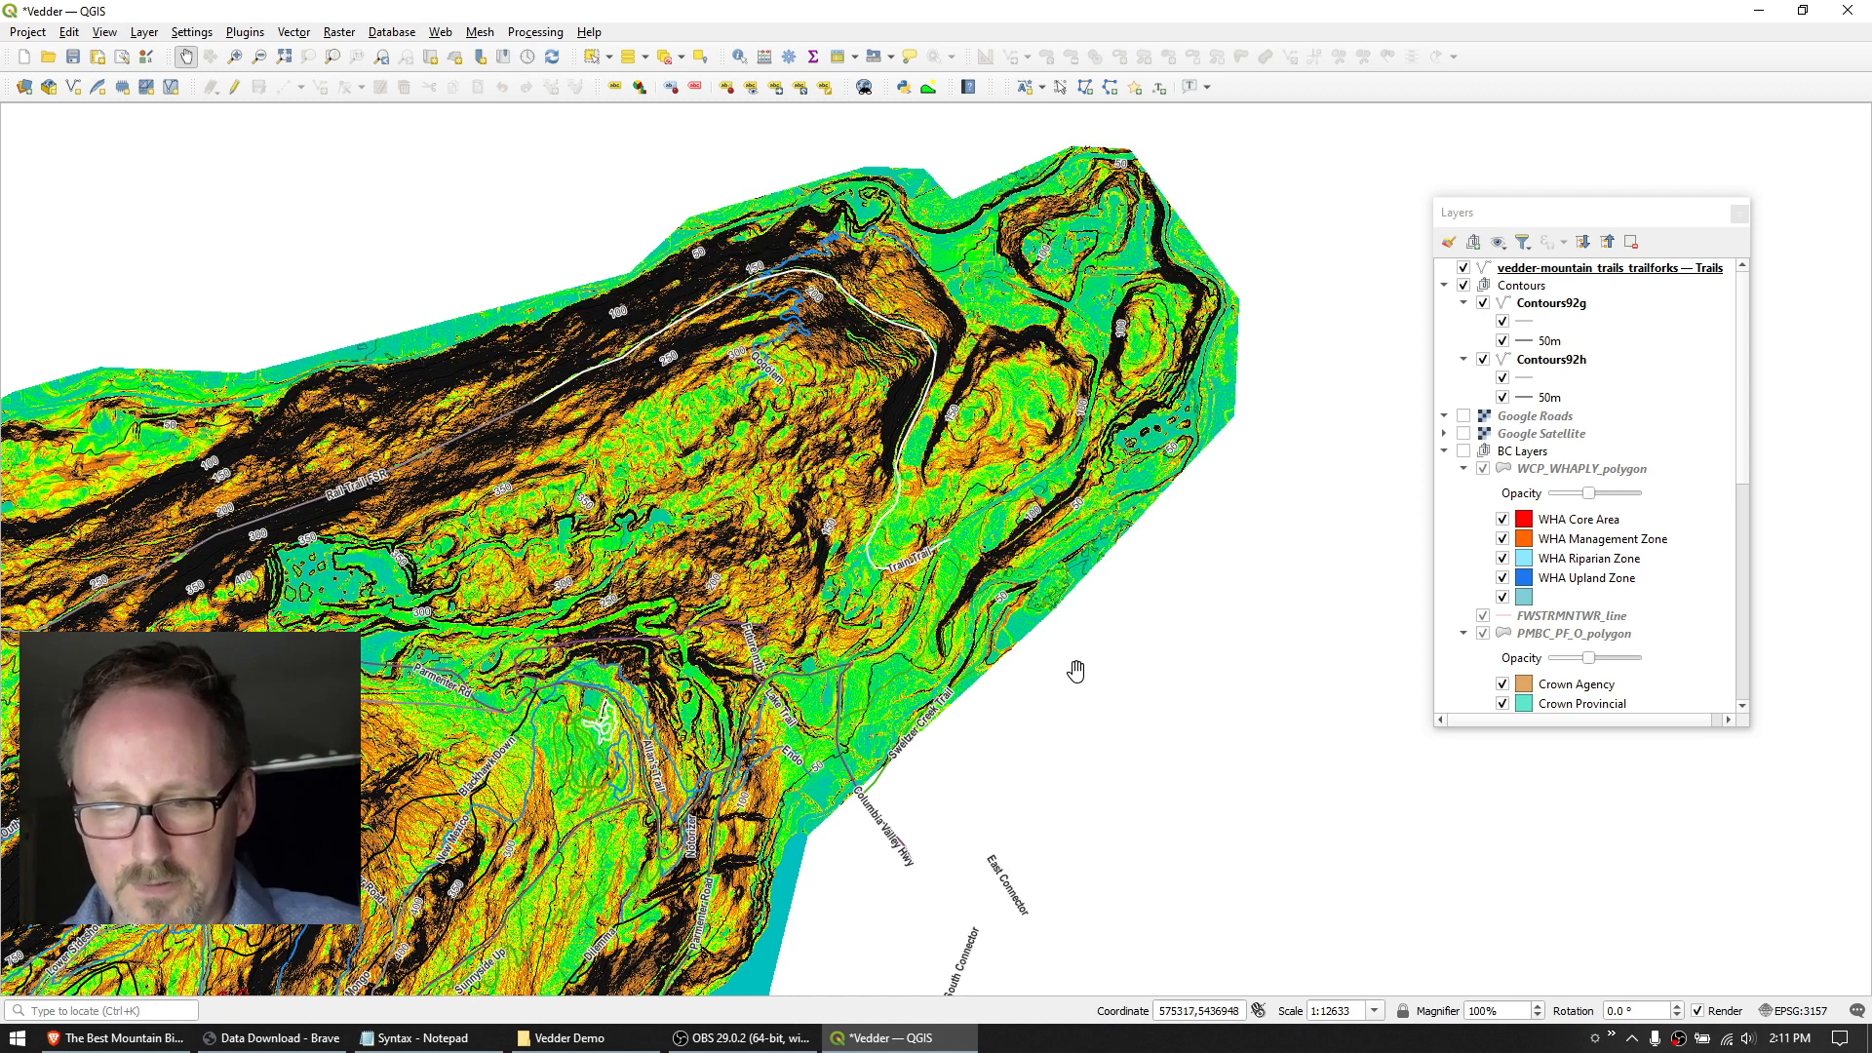
drag(740, 763, 831, 530)
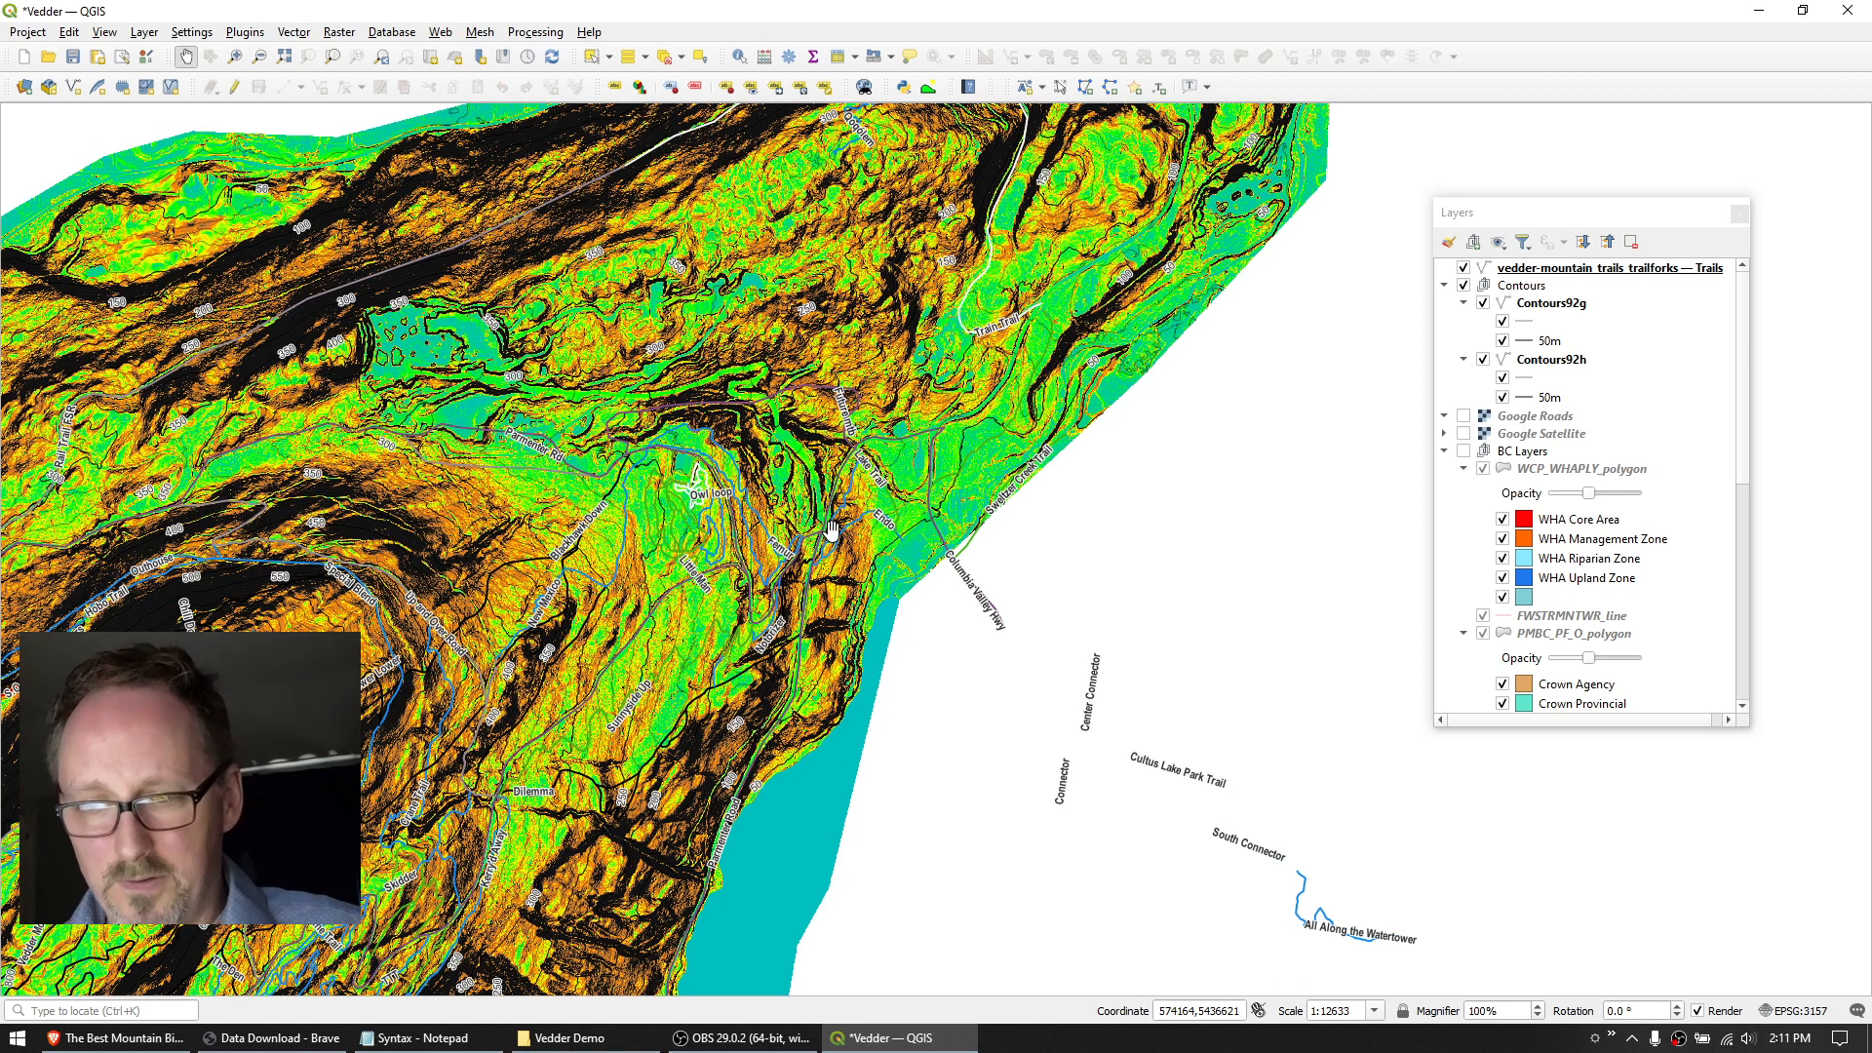
drag(895, 362, 811, 555)
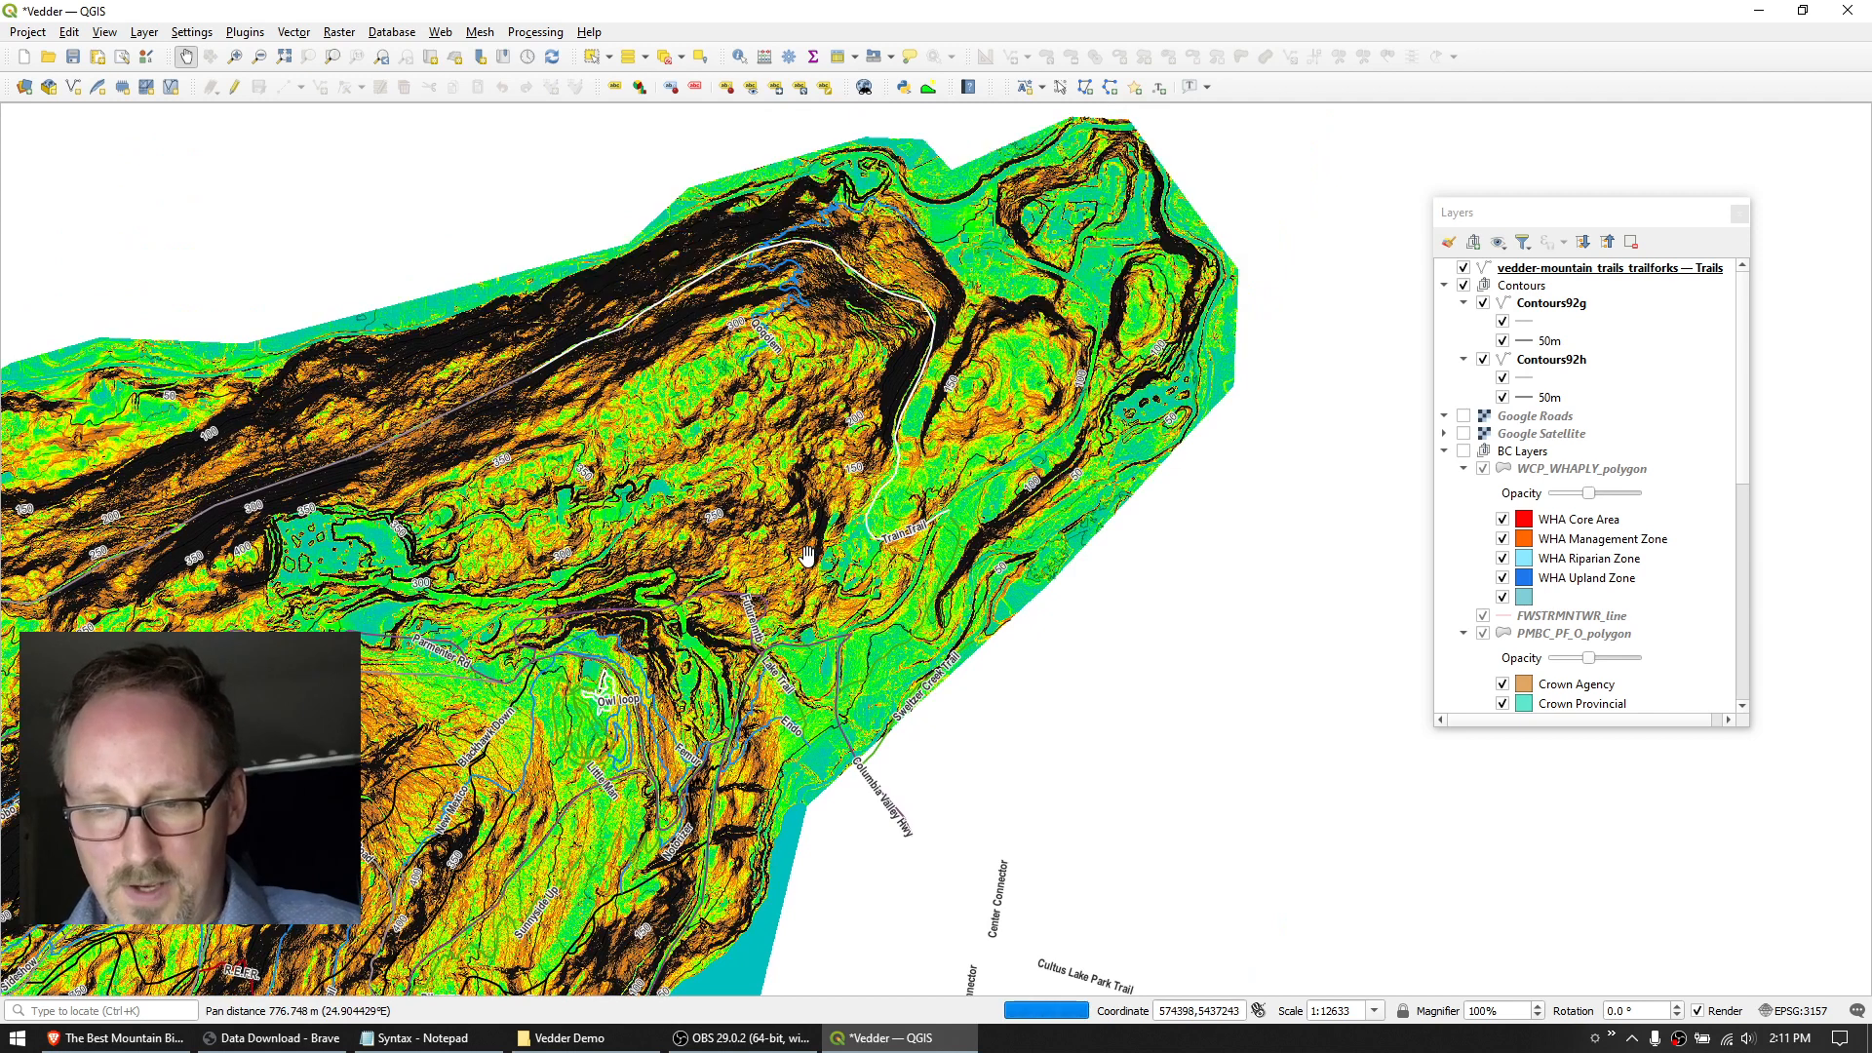
scroll(801, 645, up, 2)
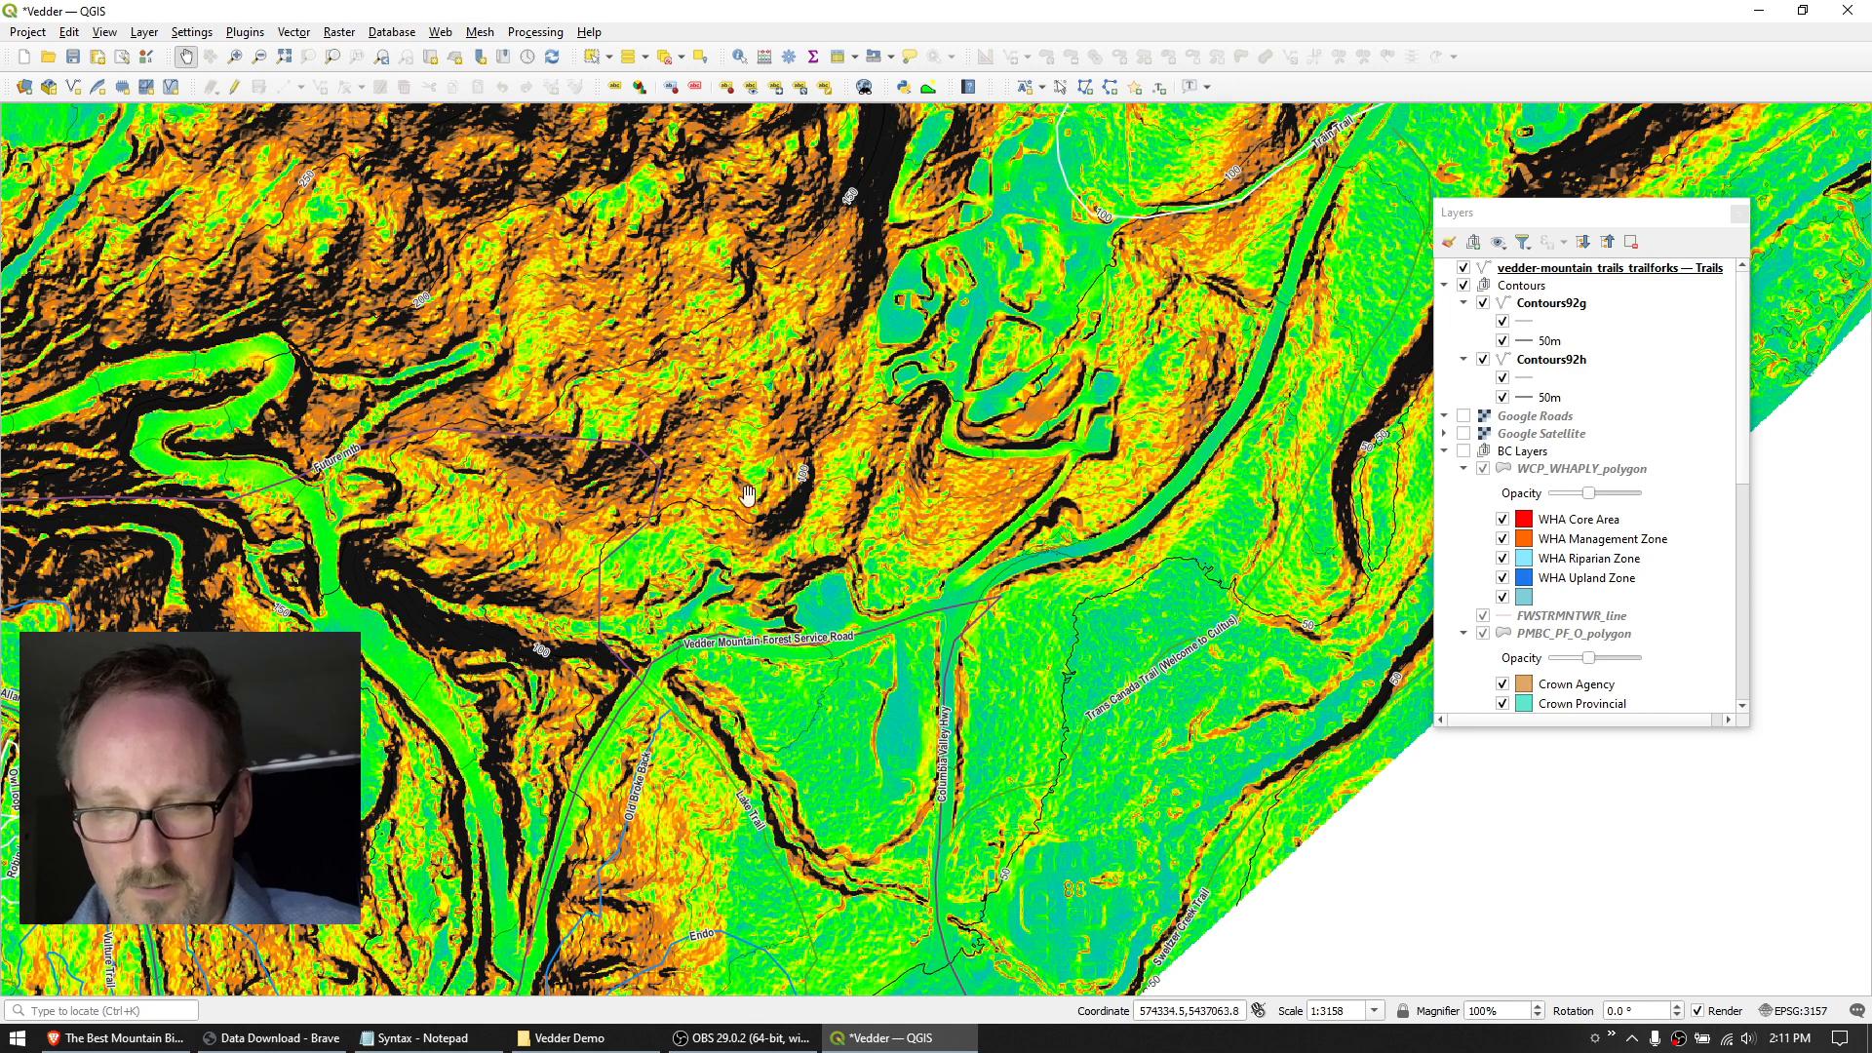
drag(770, 326, 747, 621)
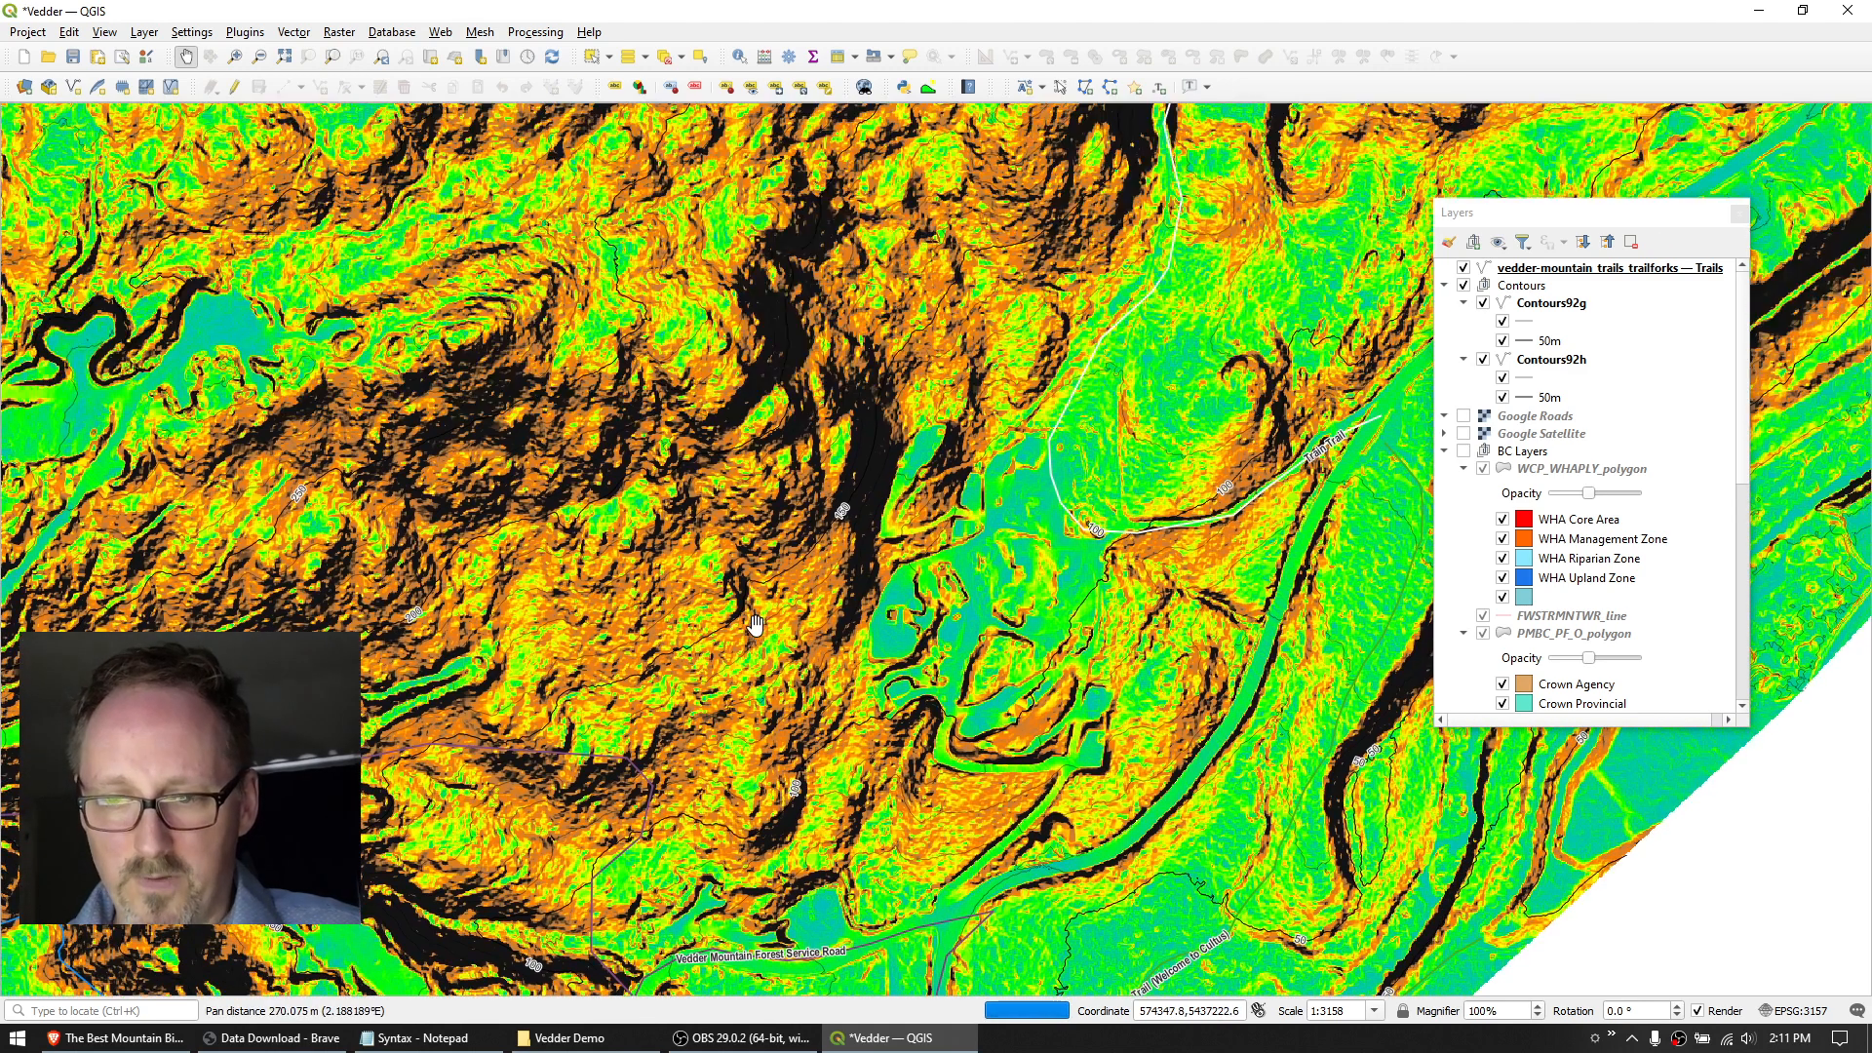
Show the BC Layers group but hide its WCP_WHAPLY_polygon layer, and collapse the Hillshading group.
scroll(747, 622, down, 1)
drag(863, 263, 860, 464)
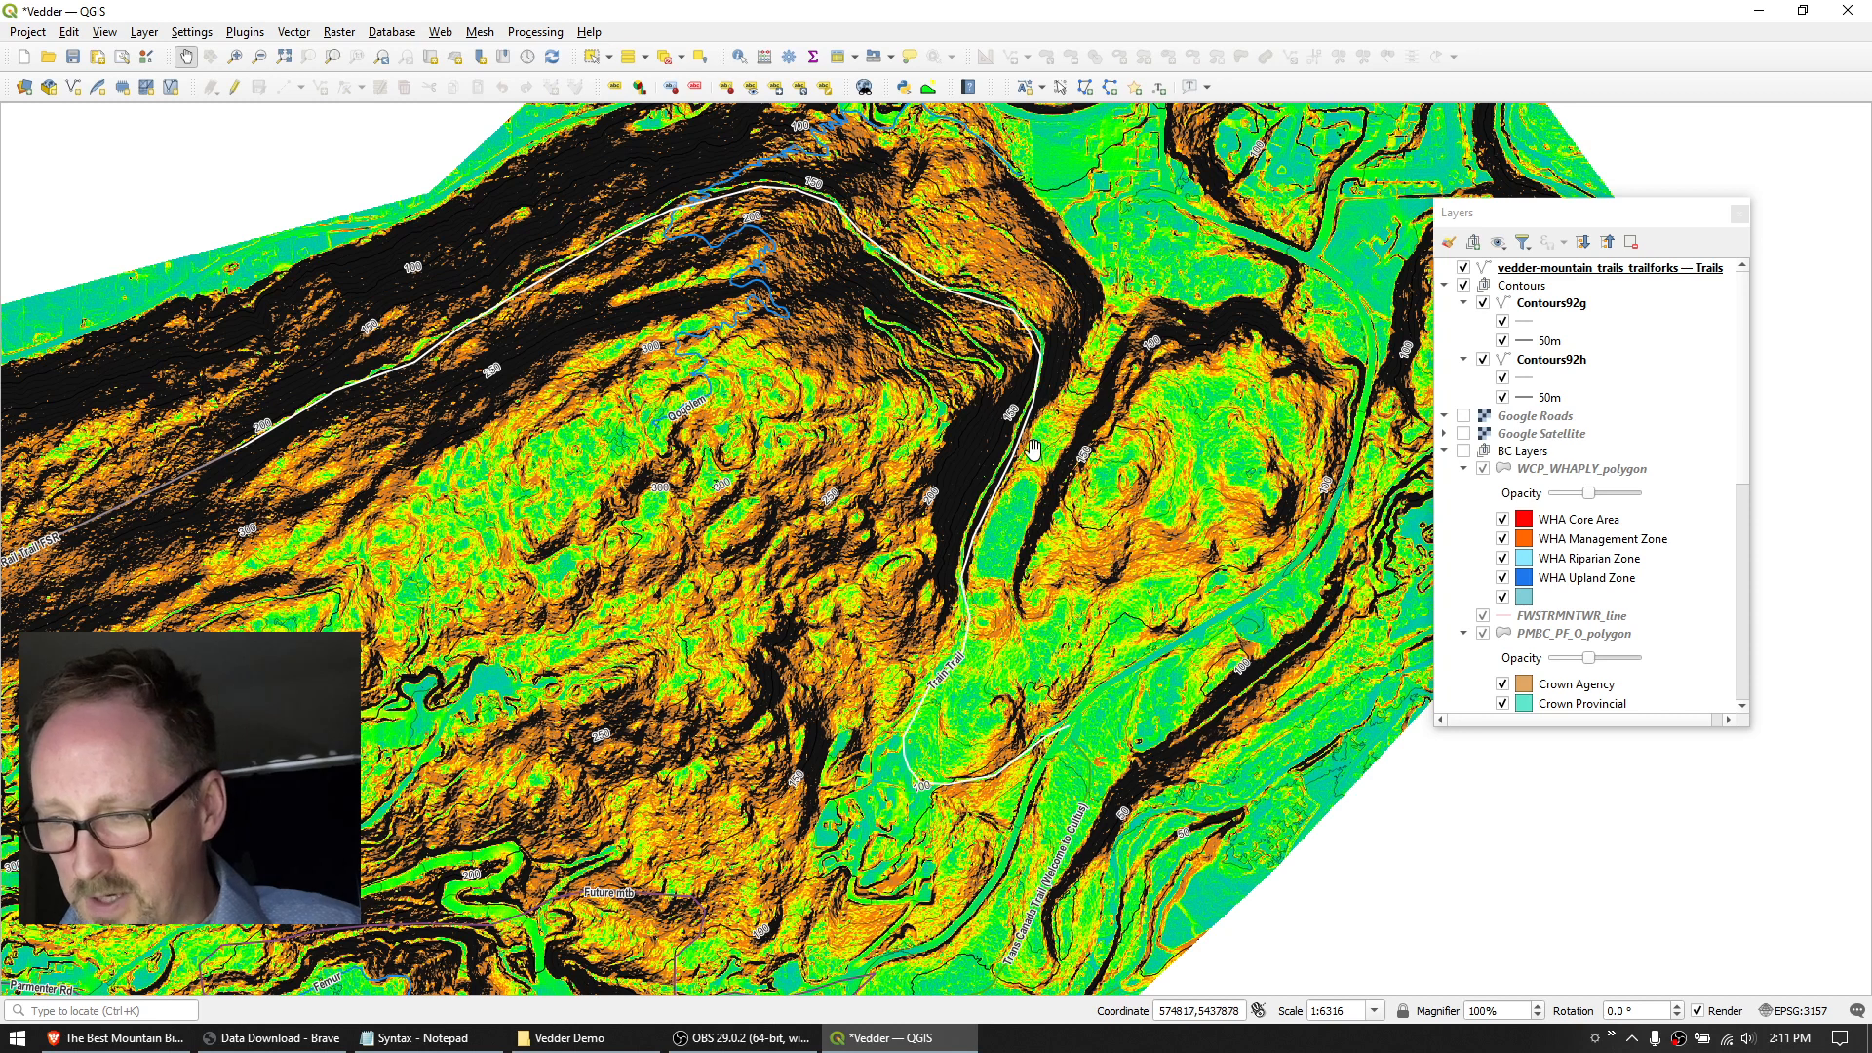
click(1462, 451)
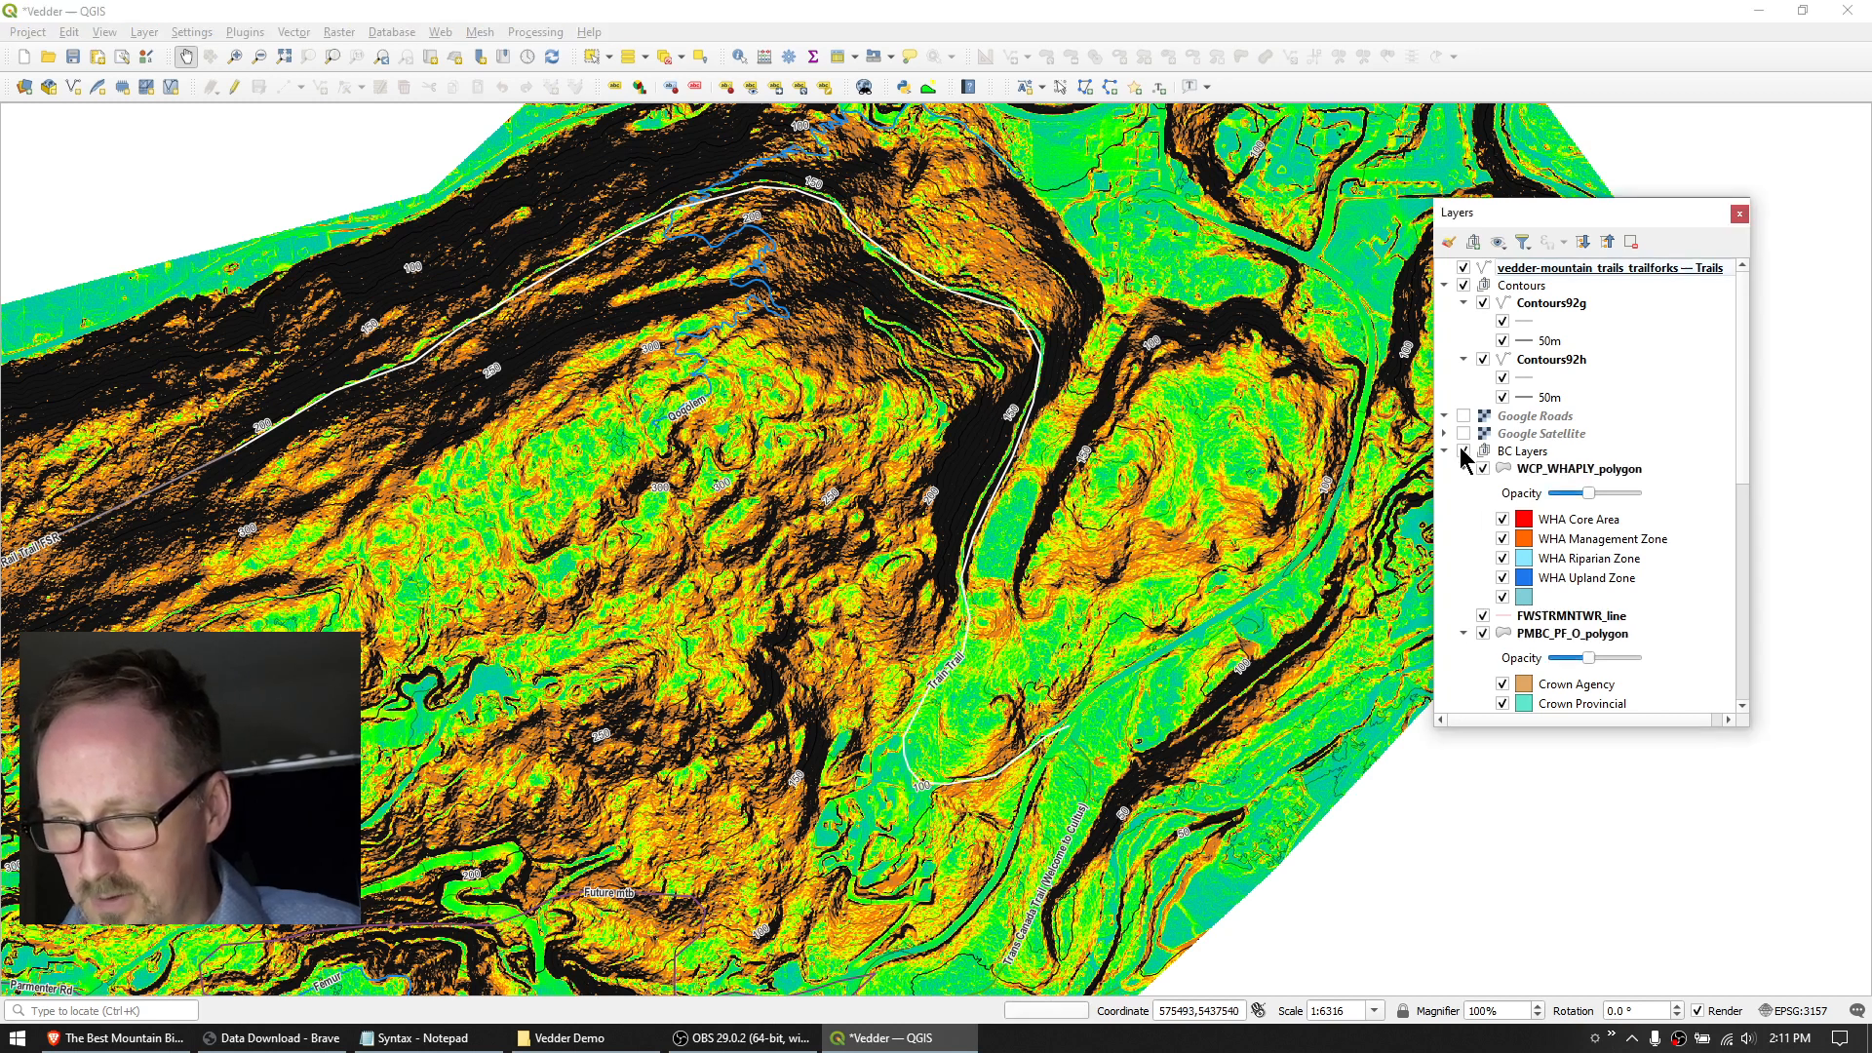
click(1483, 469)
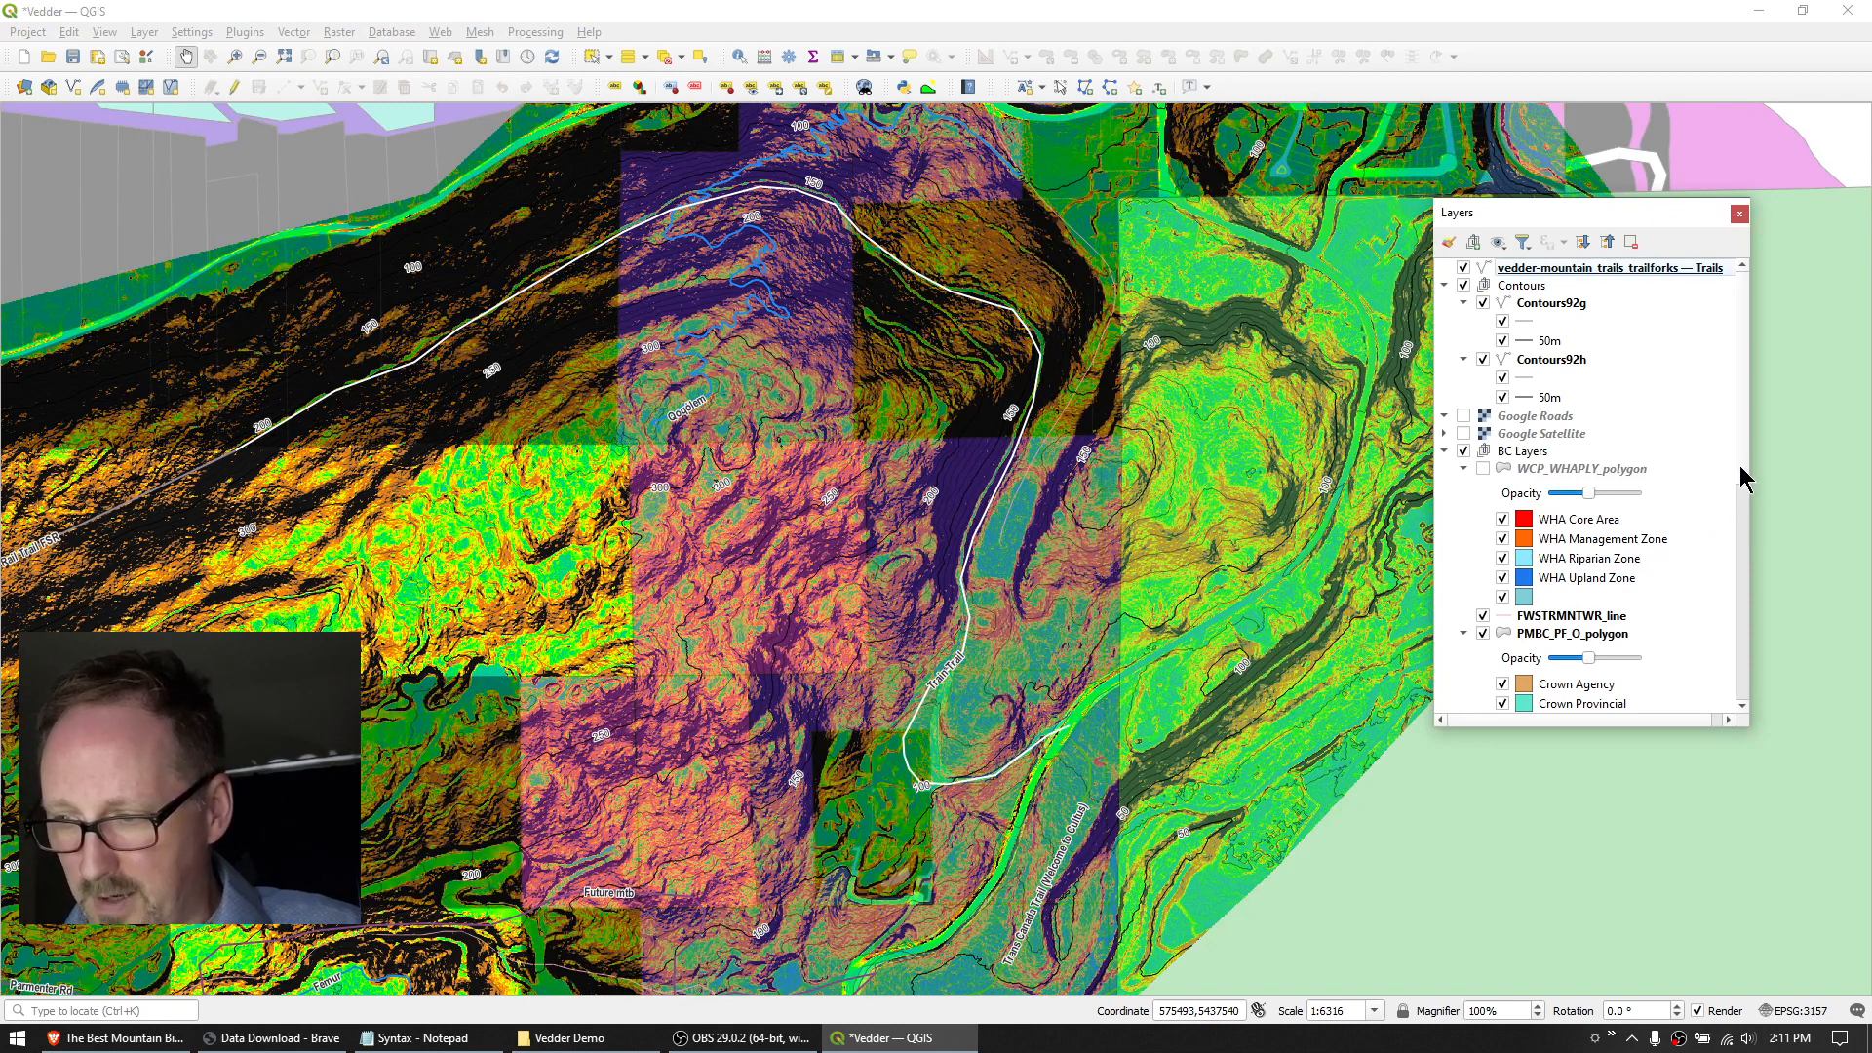
click(1744, 512)
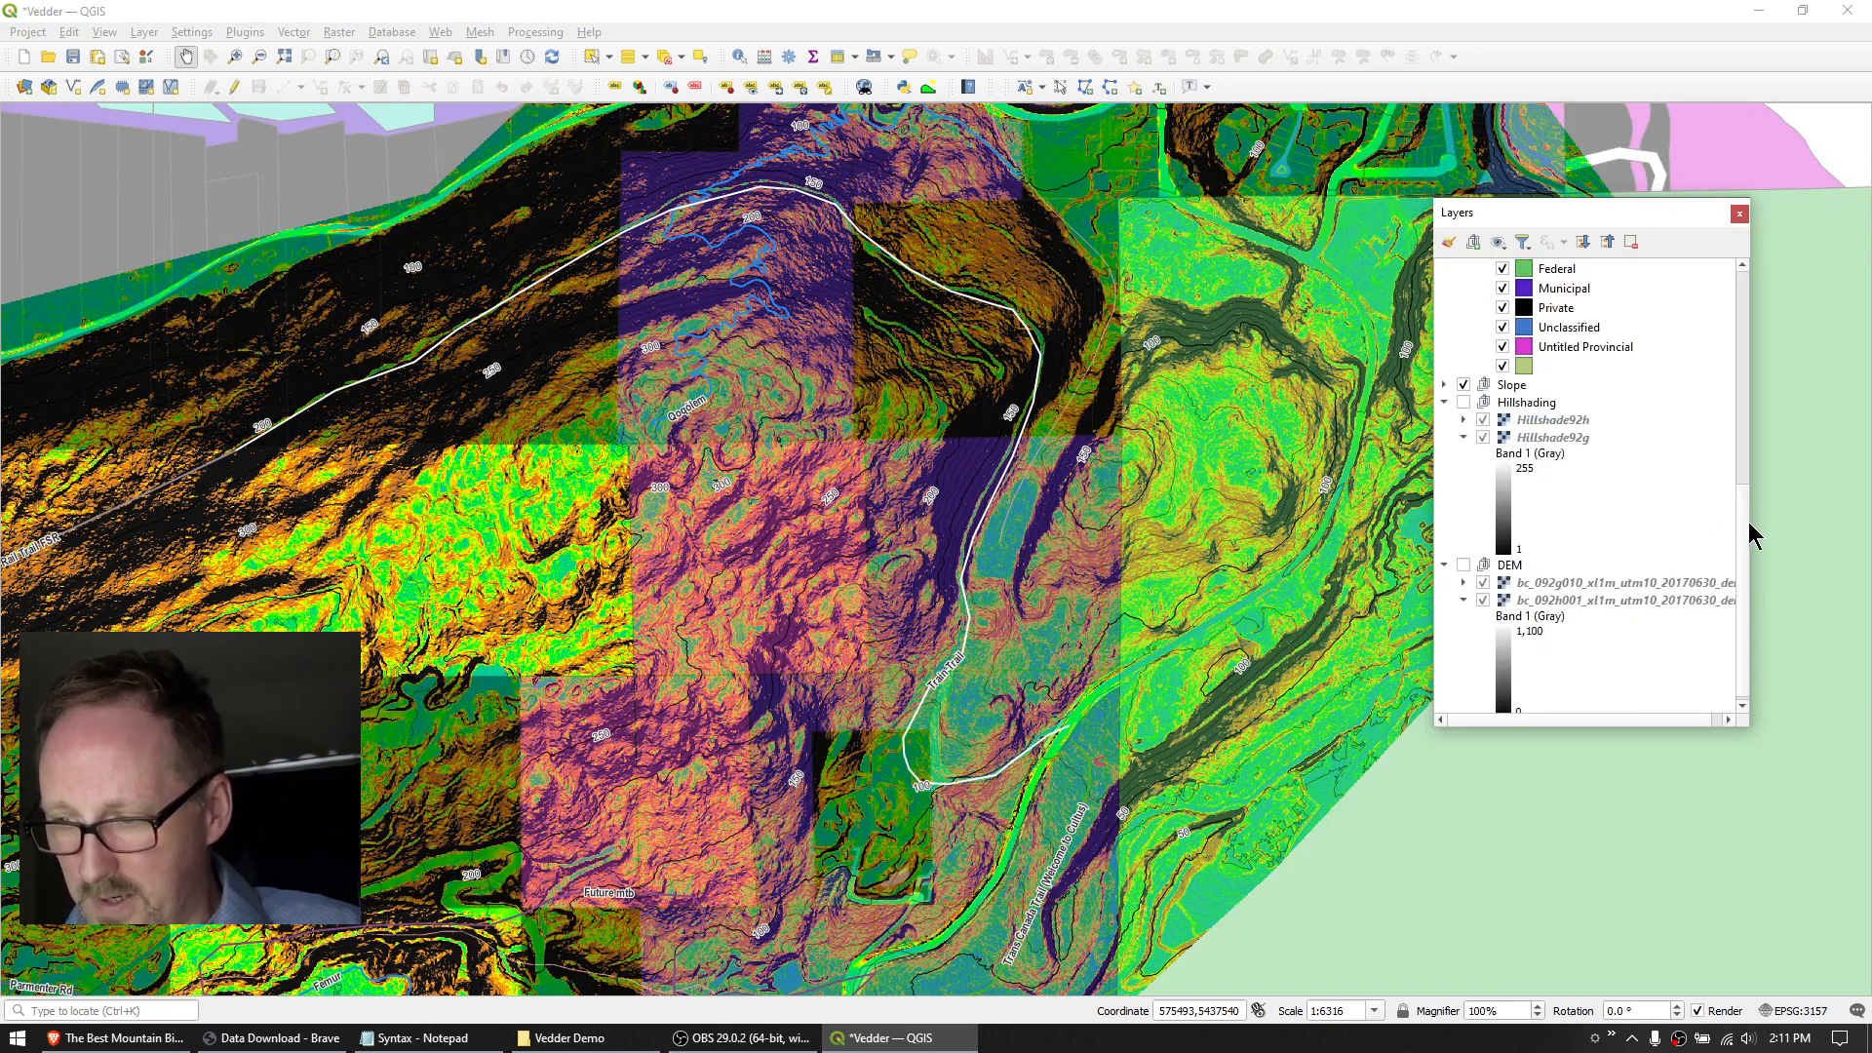
click(1445, 401)
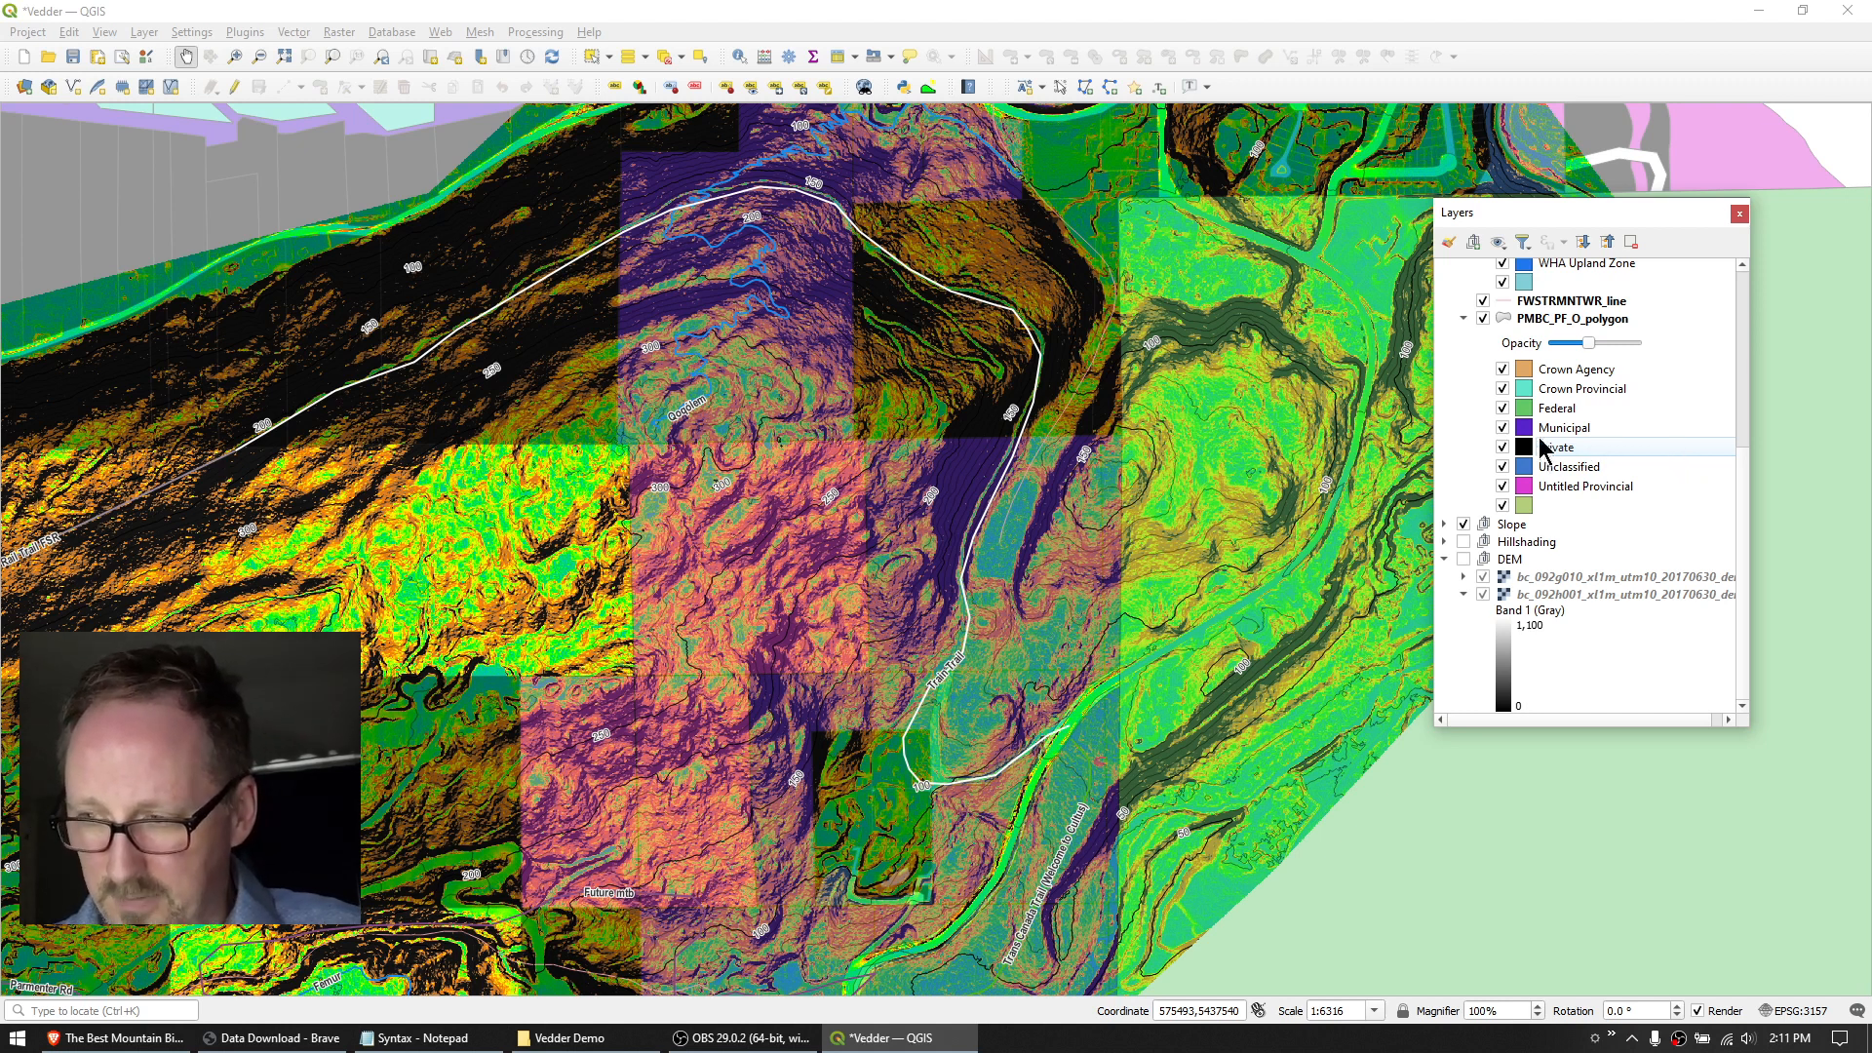
Recolour the Untitled Provincial category of PMBC_PF_O_polygon to bright green #13ec7c.
mouse_move(1588, 343)
mouse_down()
mouse_move(1624, 346)
mouse_move(1591, 344)
mouse_up()
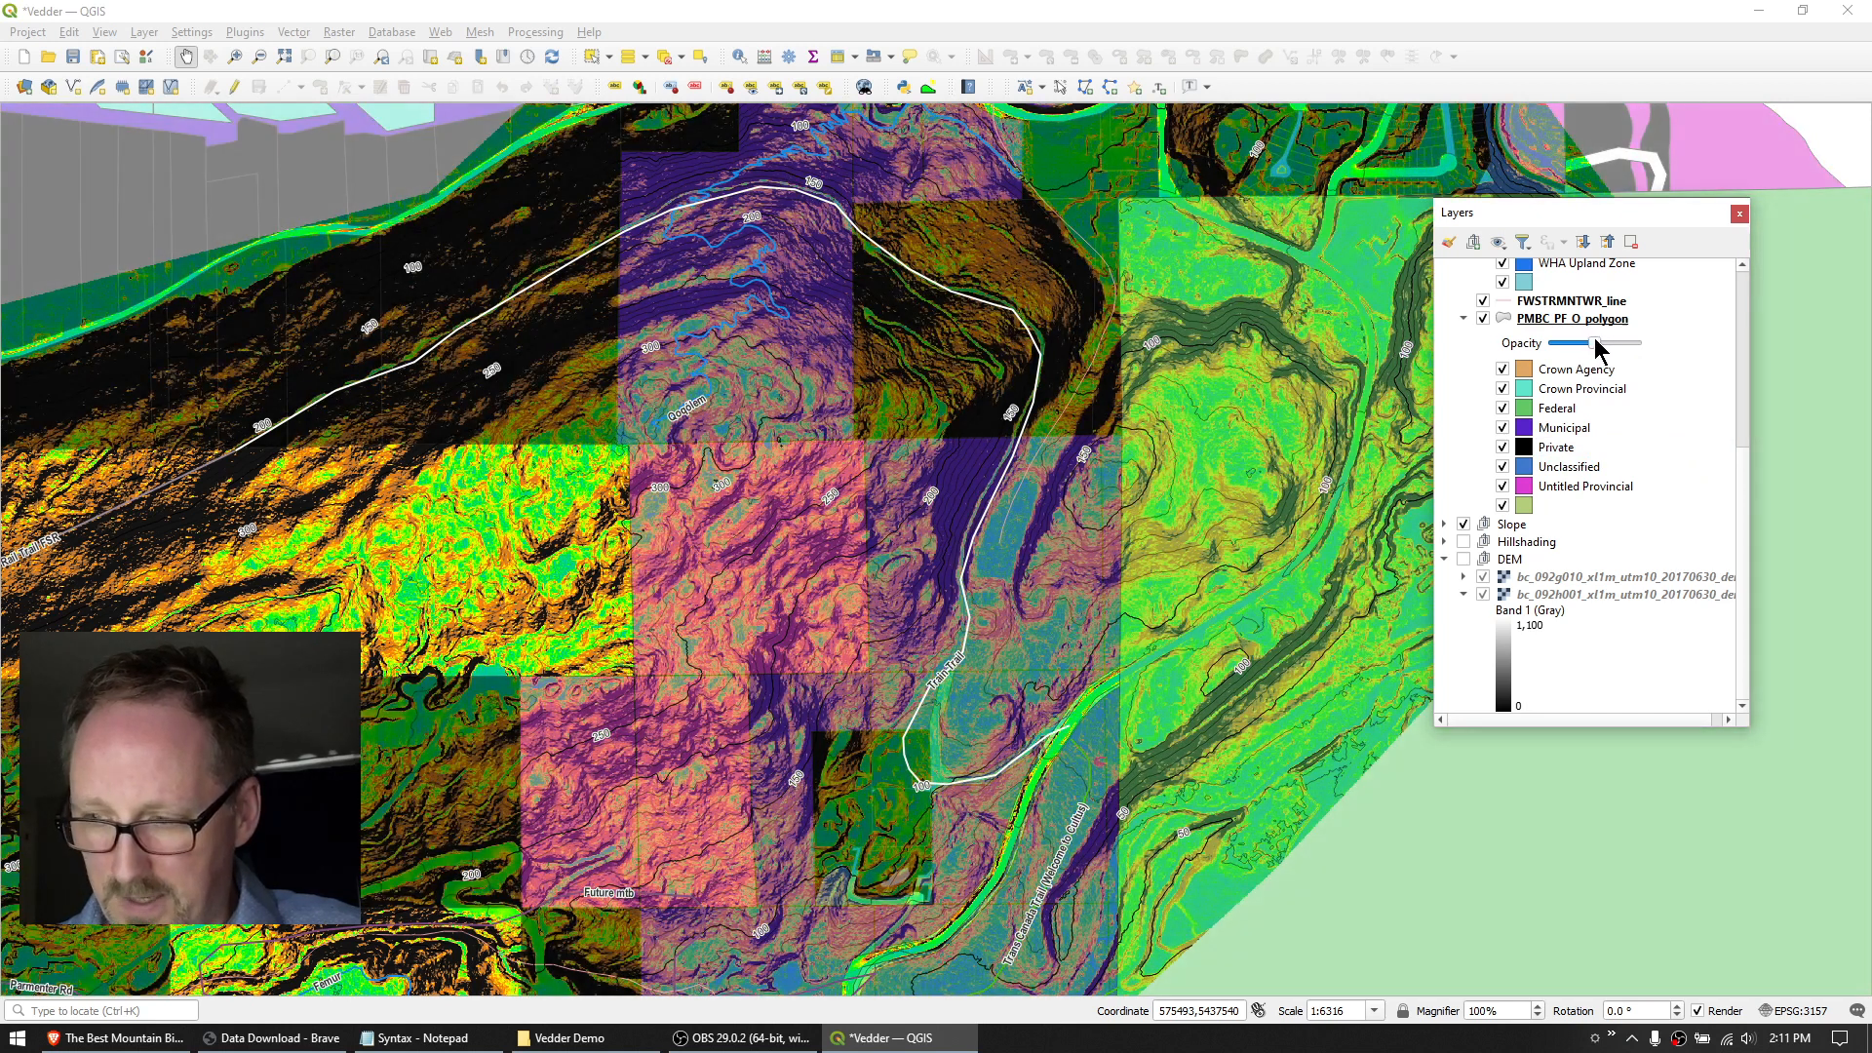
double_click(1567, 493)
click(1136, 296)
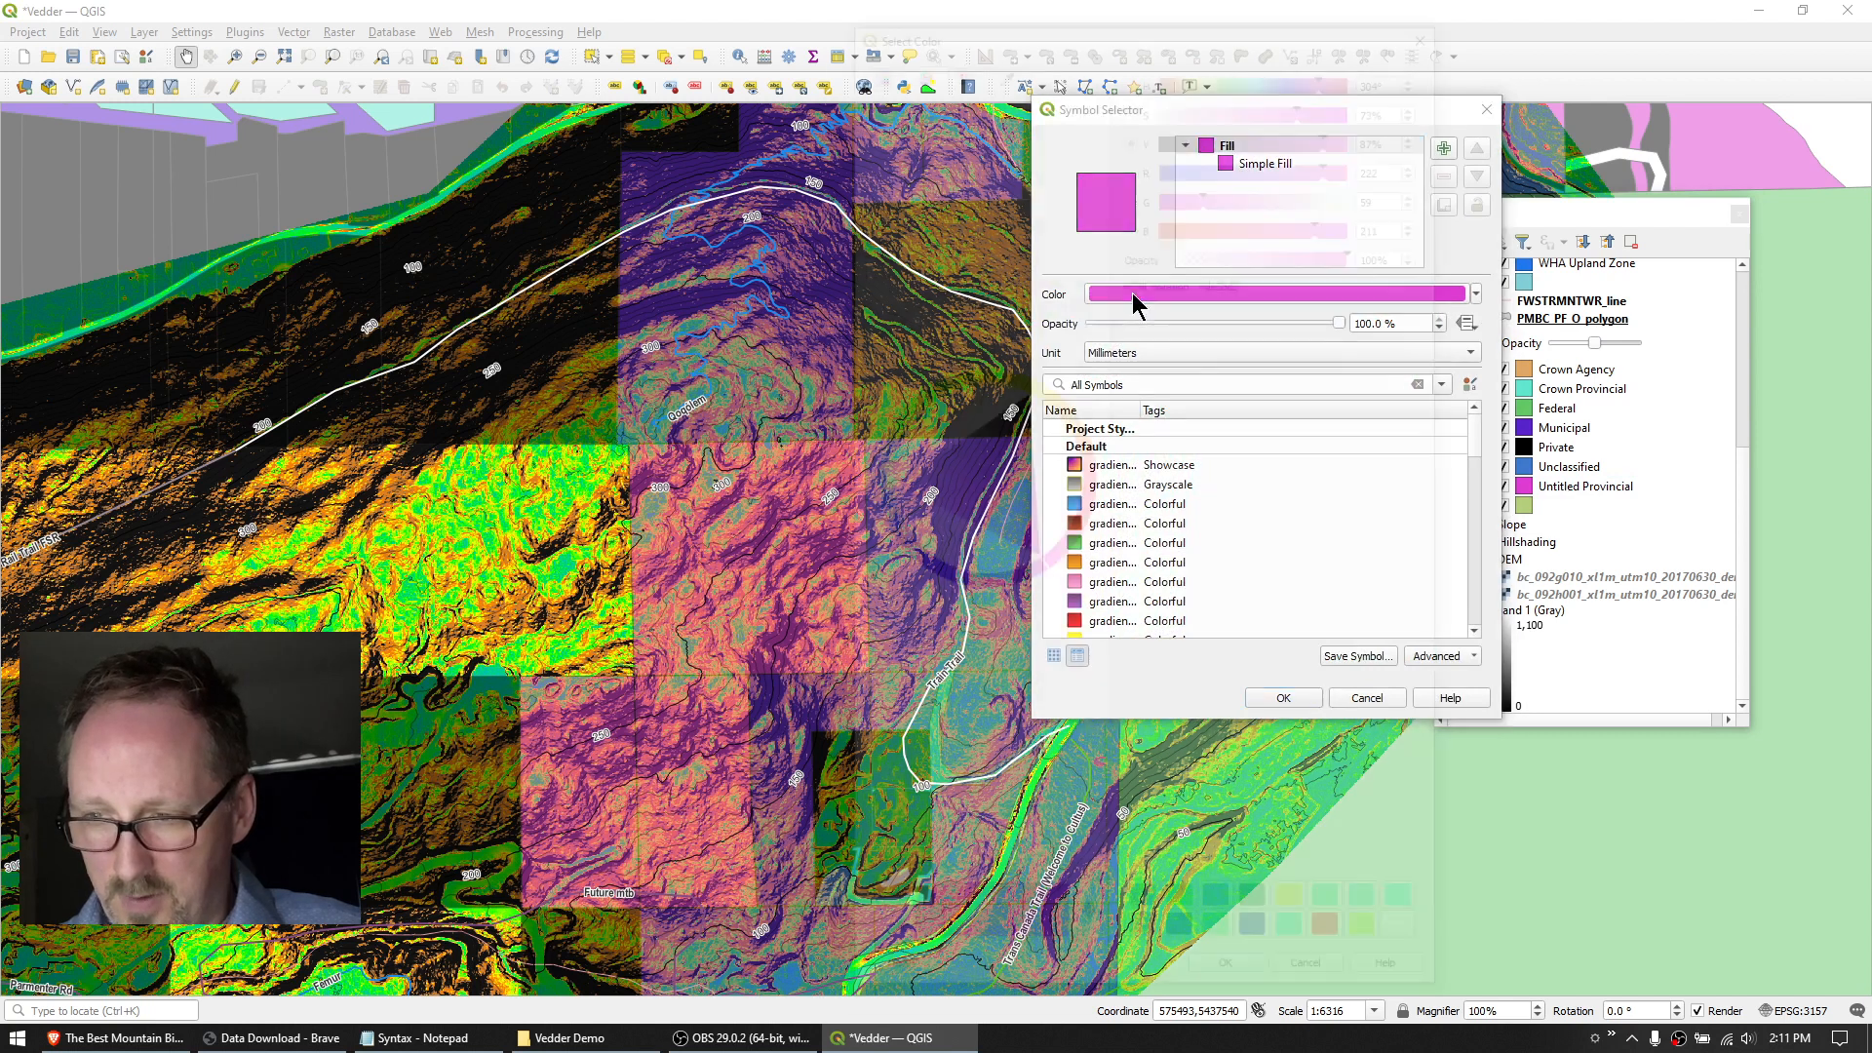
click(1334, 915)
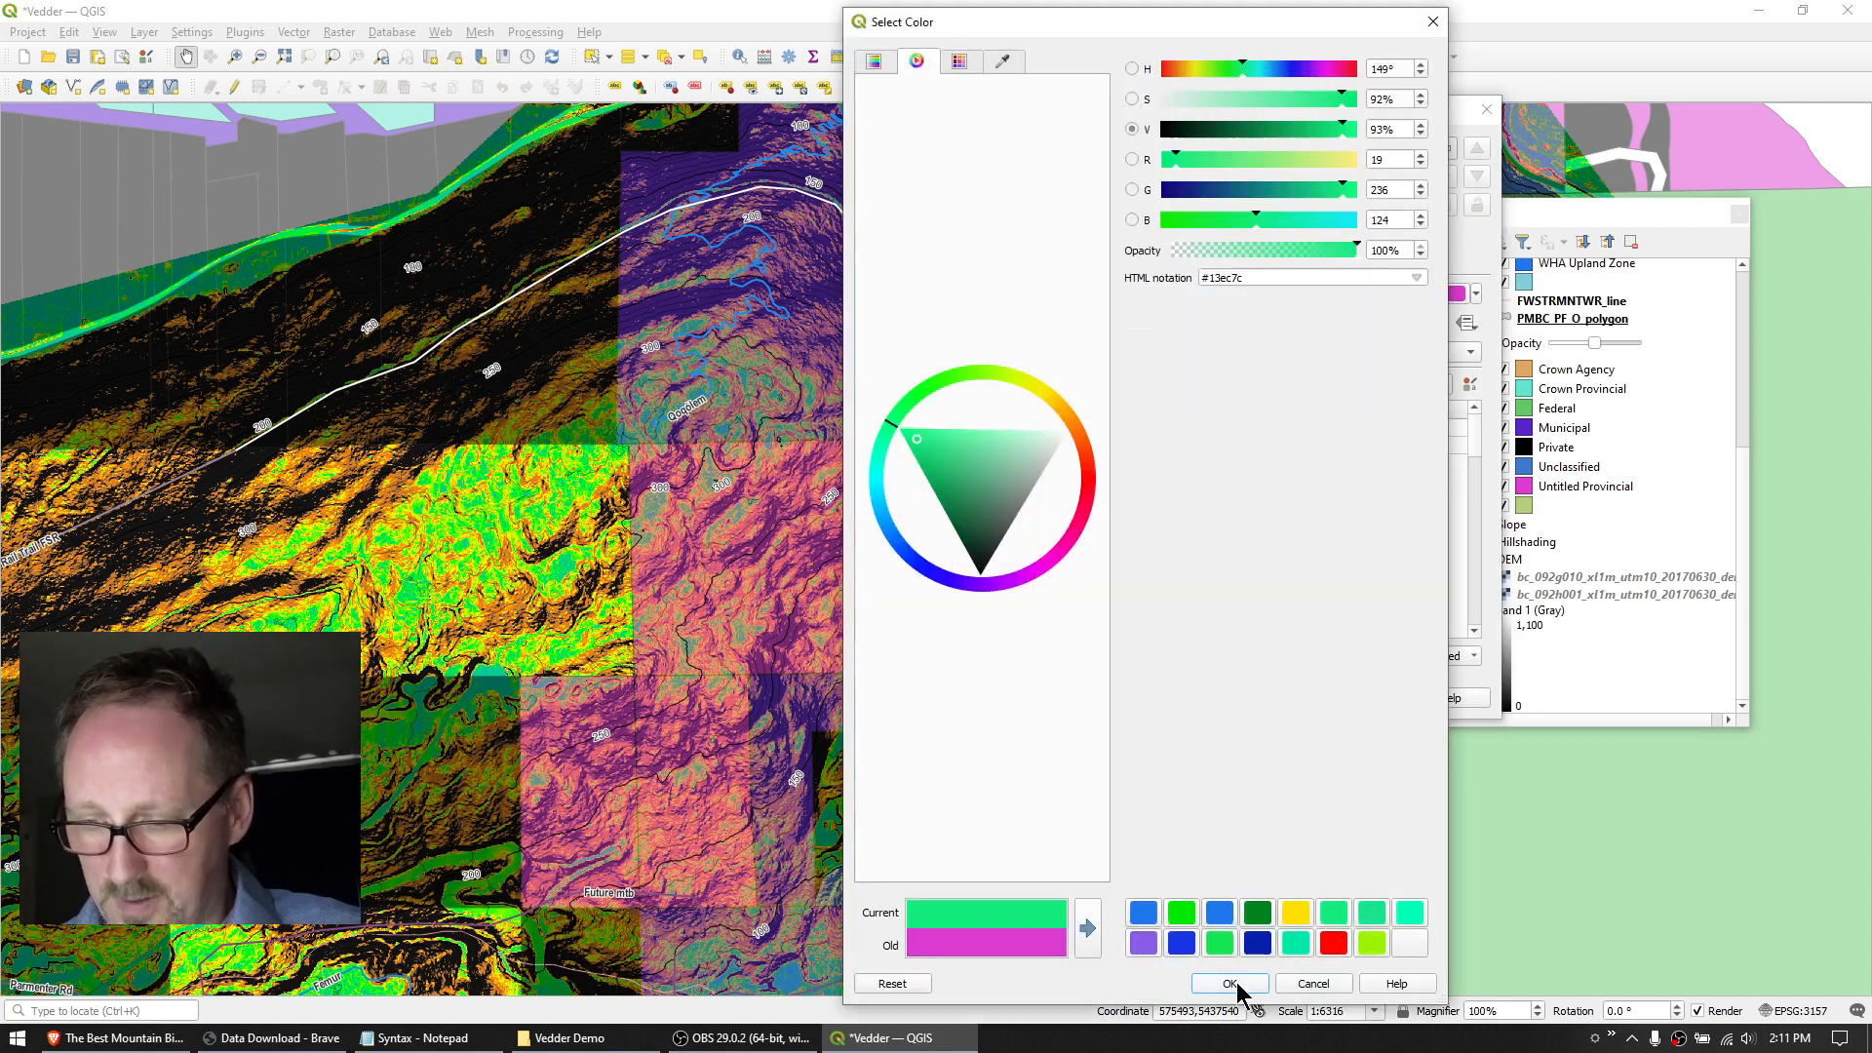
click(1230, 984)
click(1300, 702)
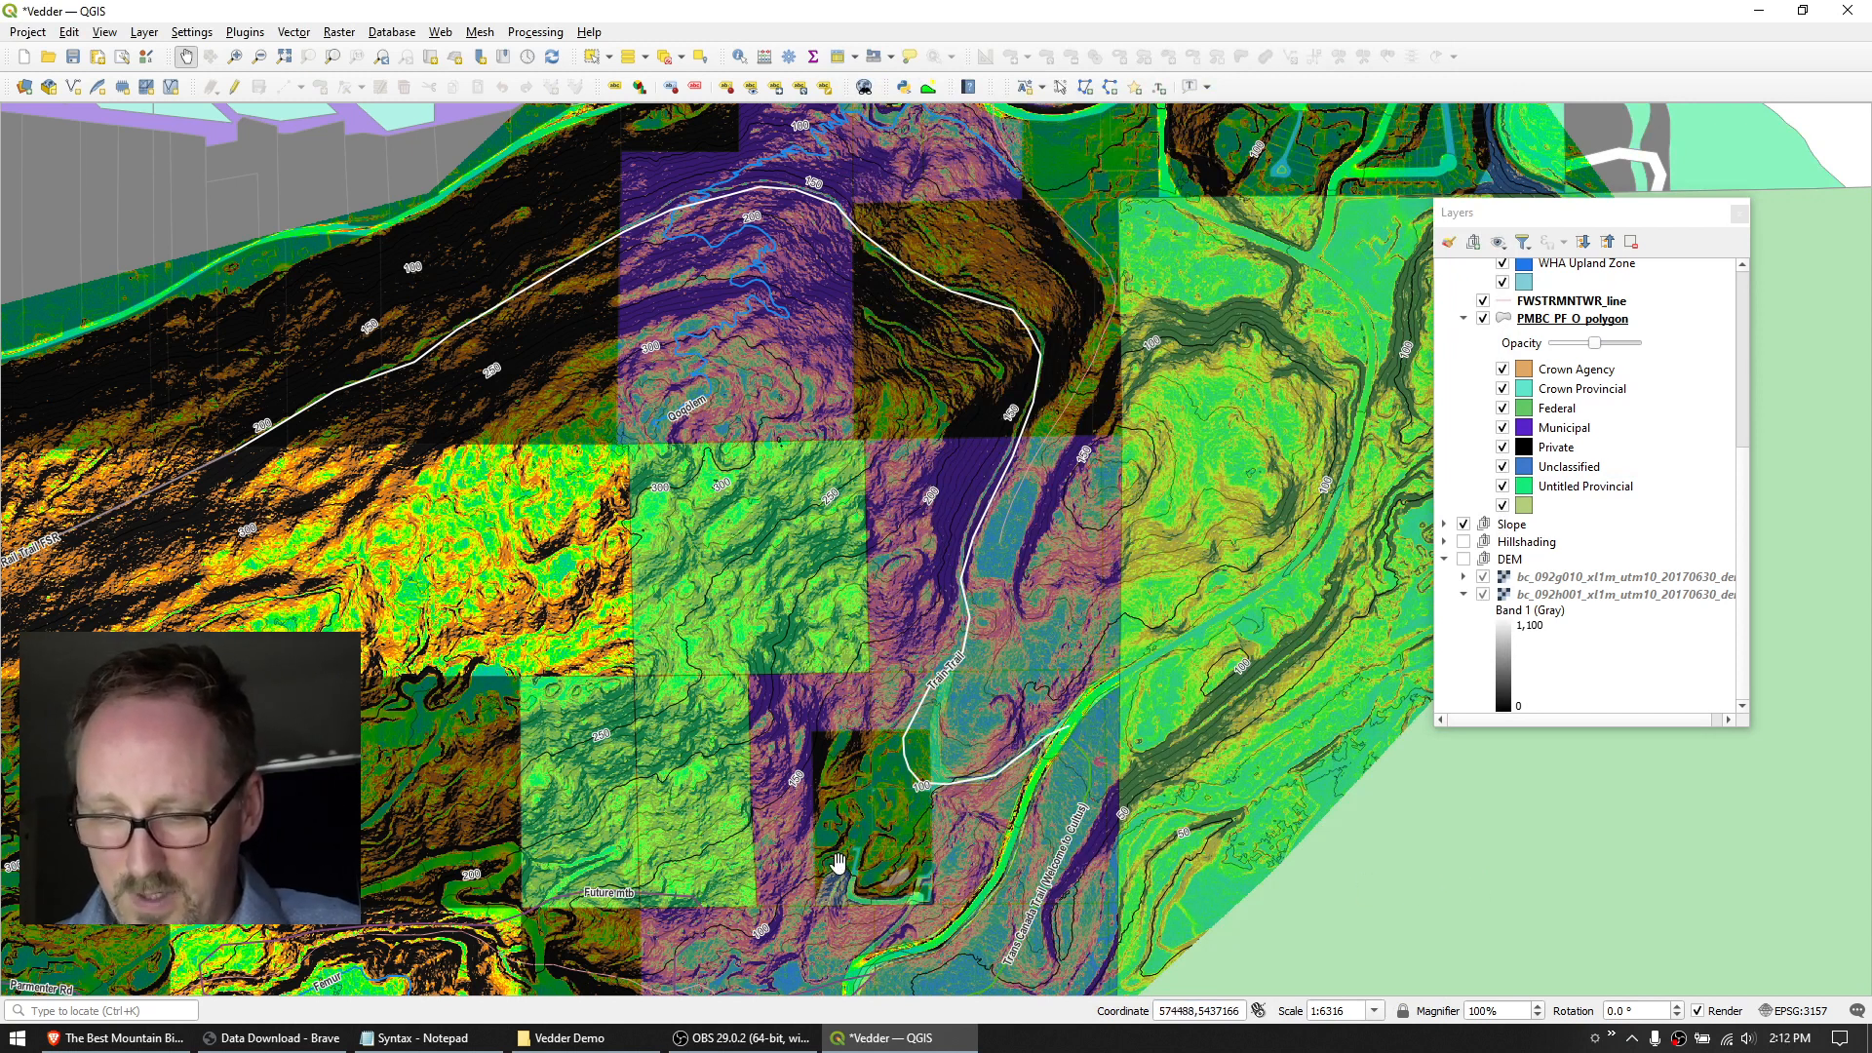
Lower and raise the PMBC_PF_O_polygon layer's opacity to compare the ownership colours with the slope shading.
drag(835, 866, 806, 696)
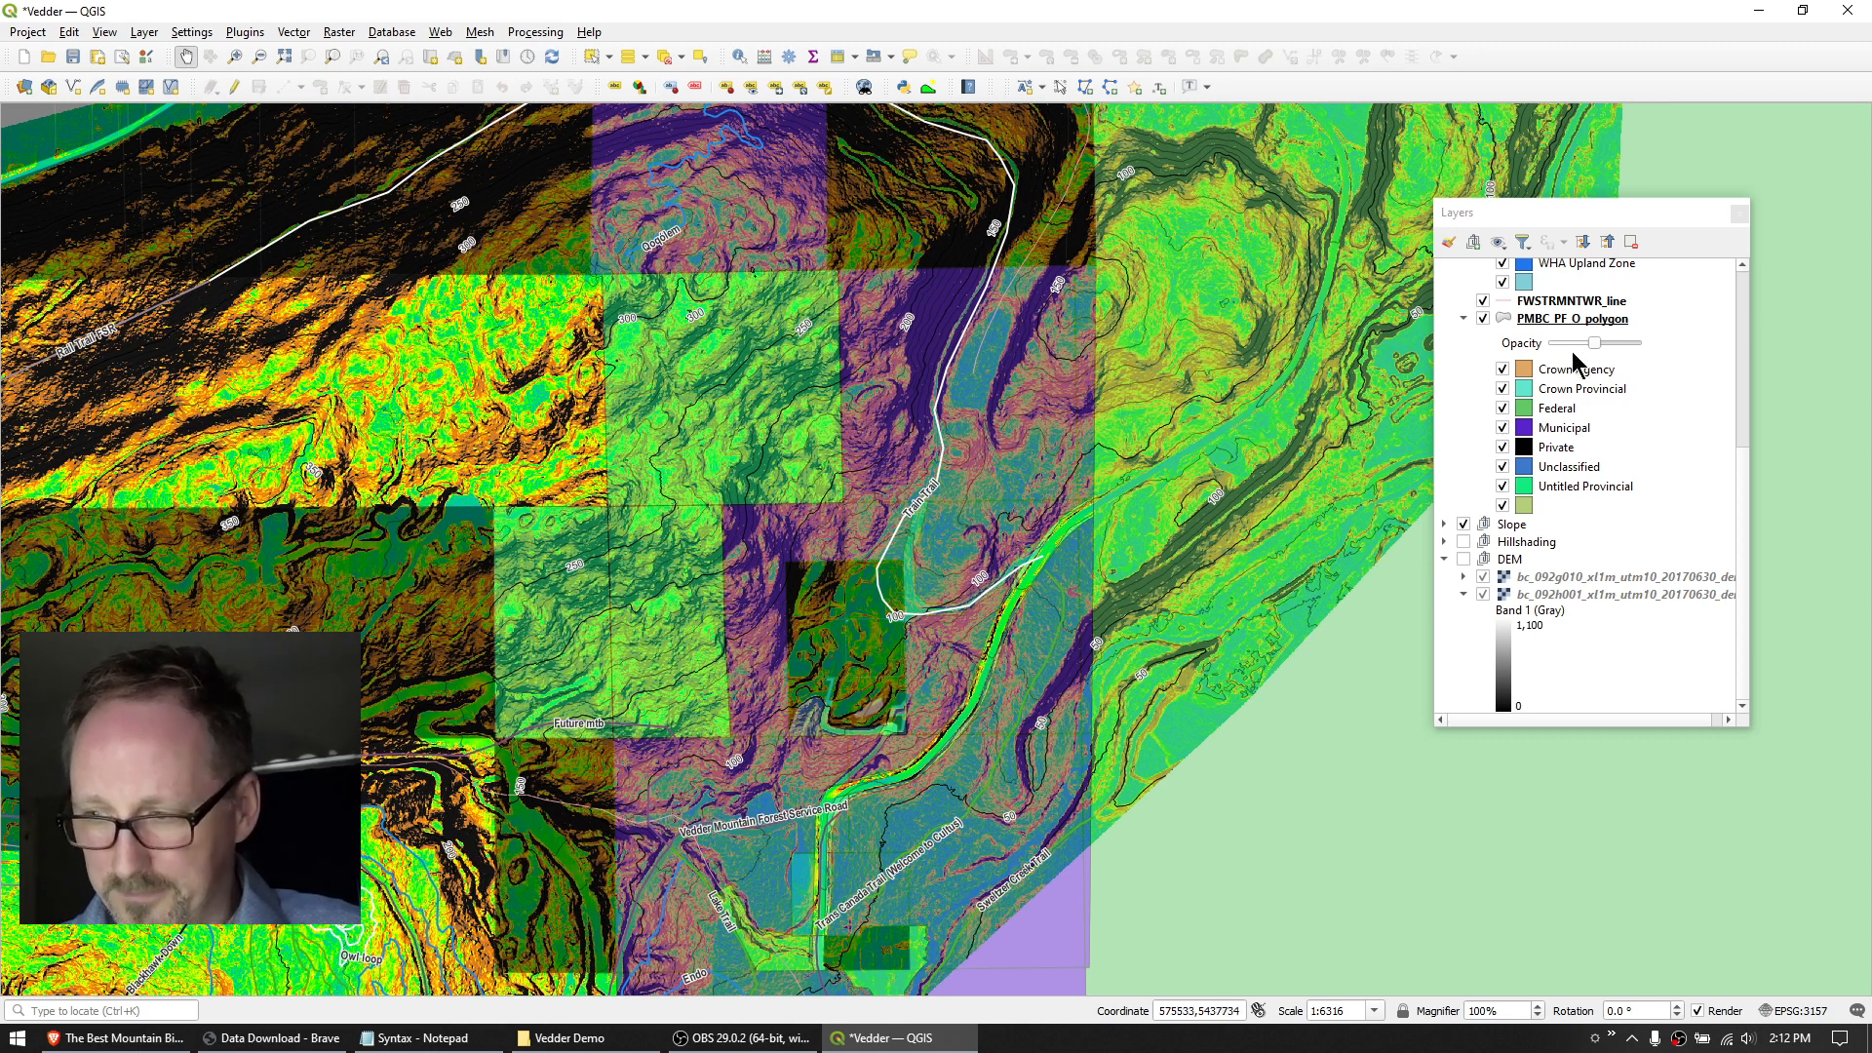
drag(1595, 344, 1580, 344)
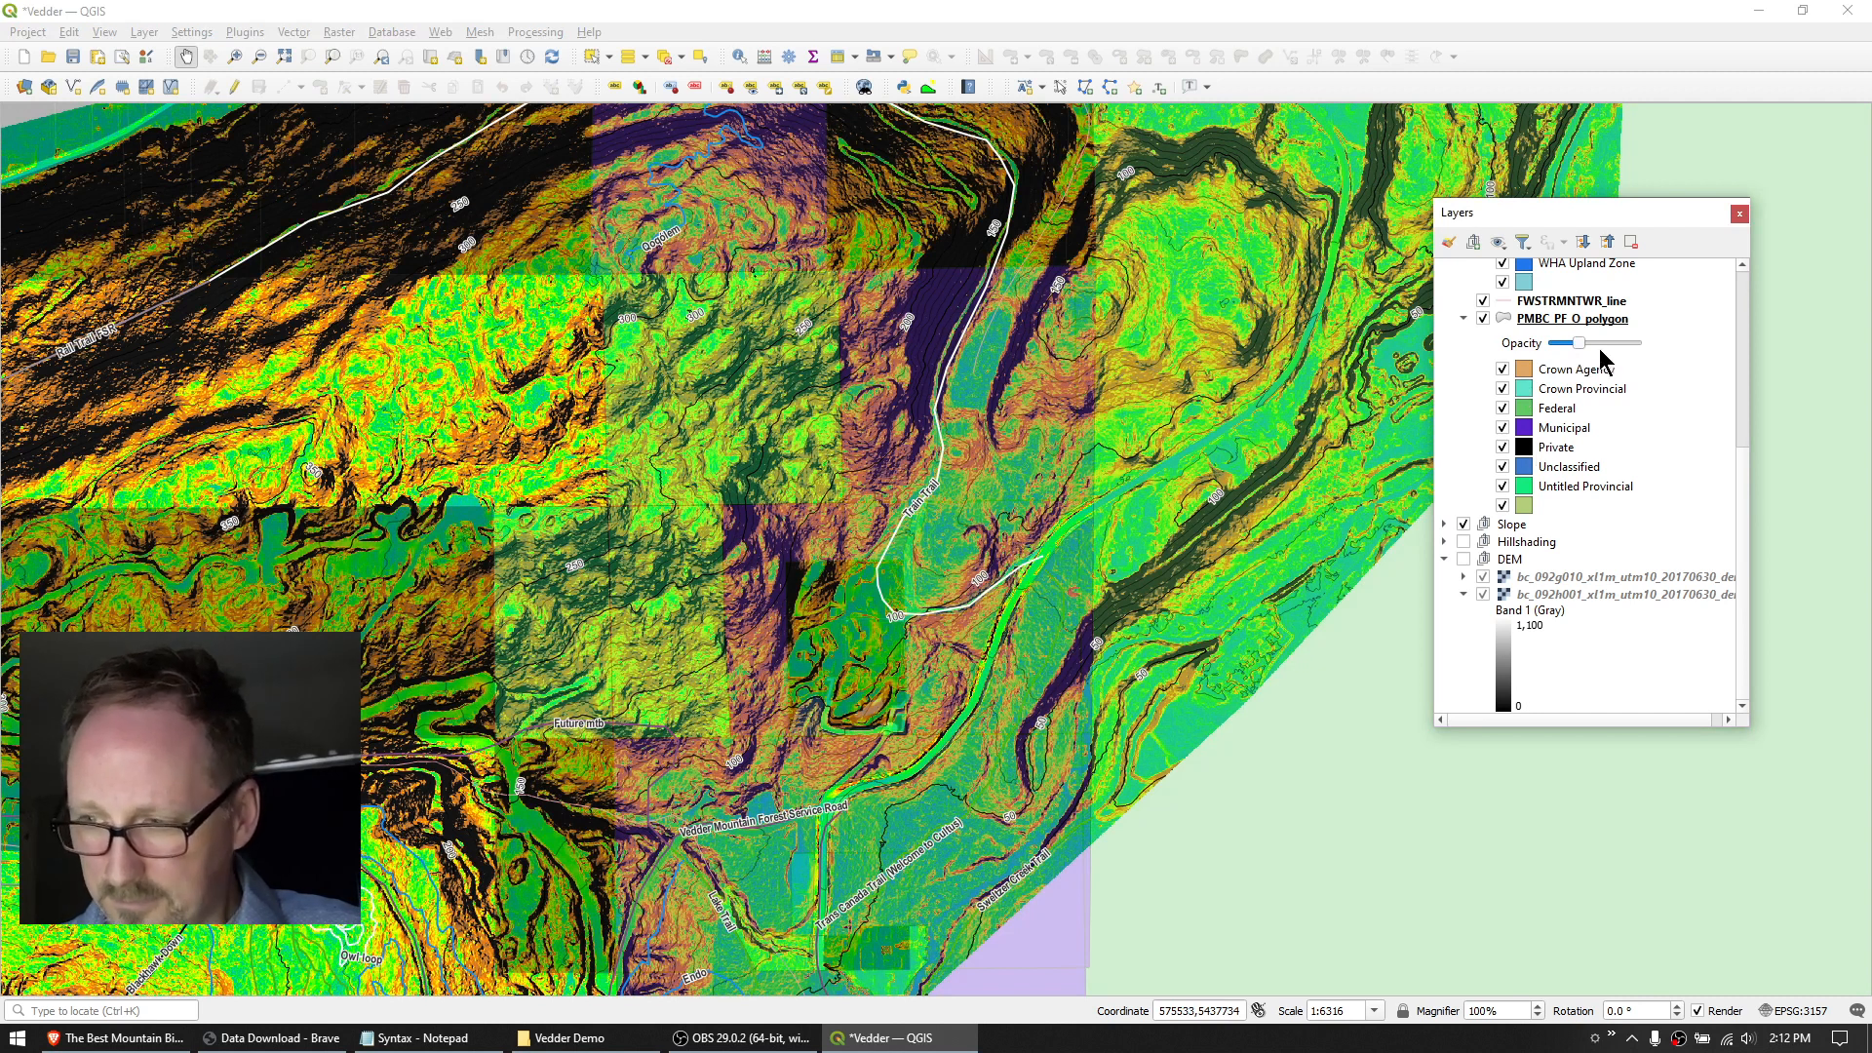
drag(1579, 343, 1610, 343)
Recolour the Municipal category of PMBC_PF_O_polygon to dark green.
double_click(1553, 432)
click(1180, 292)
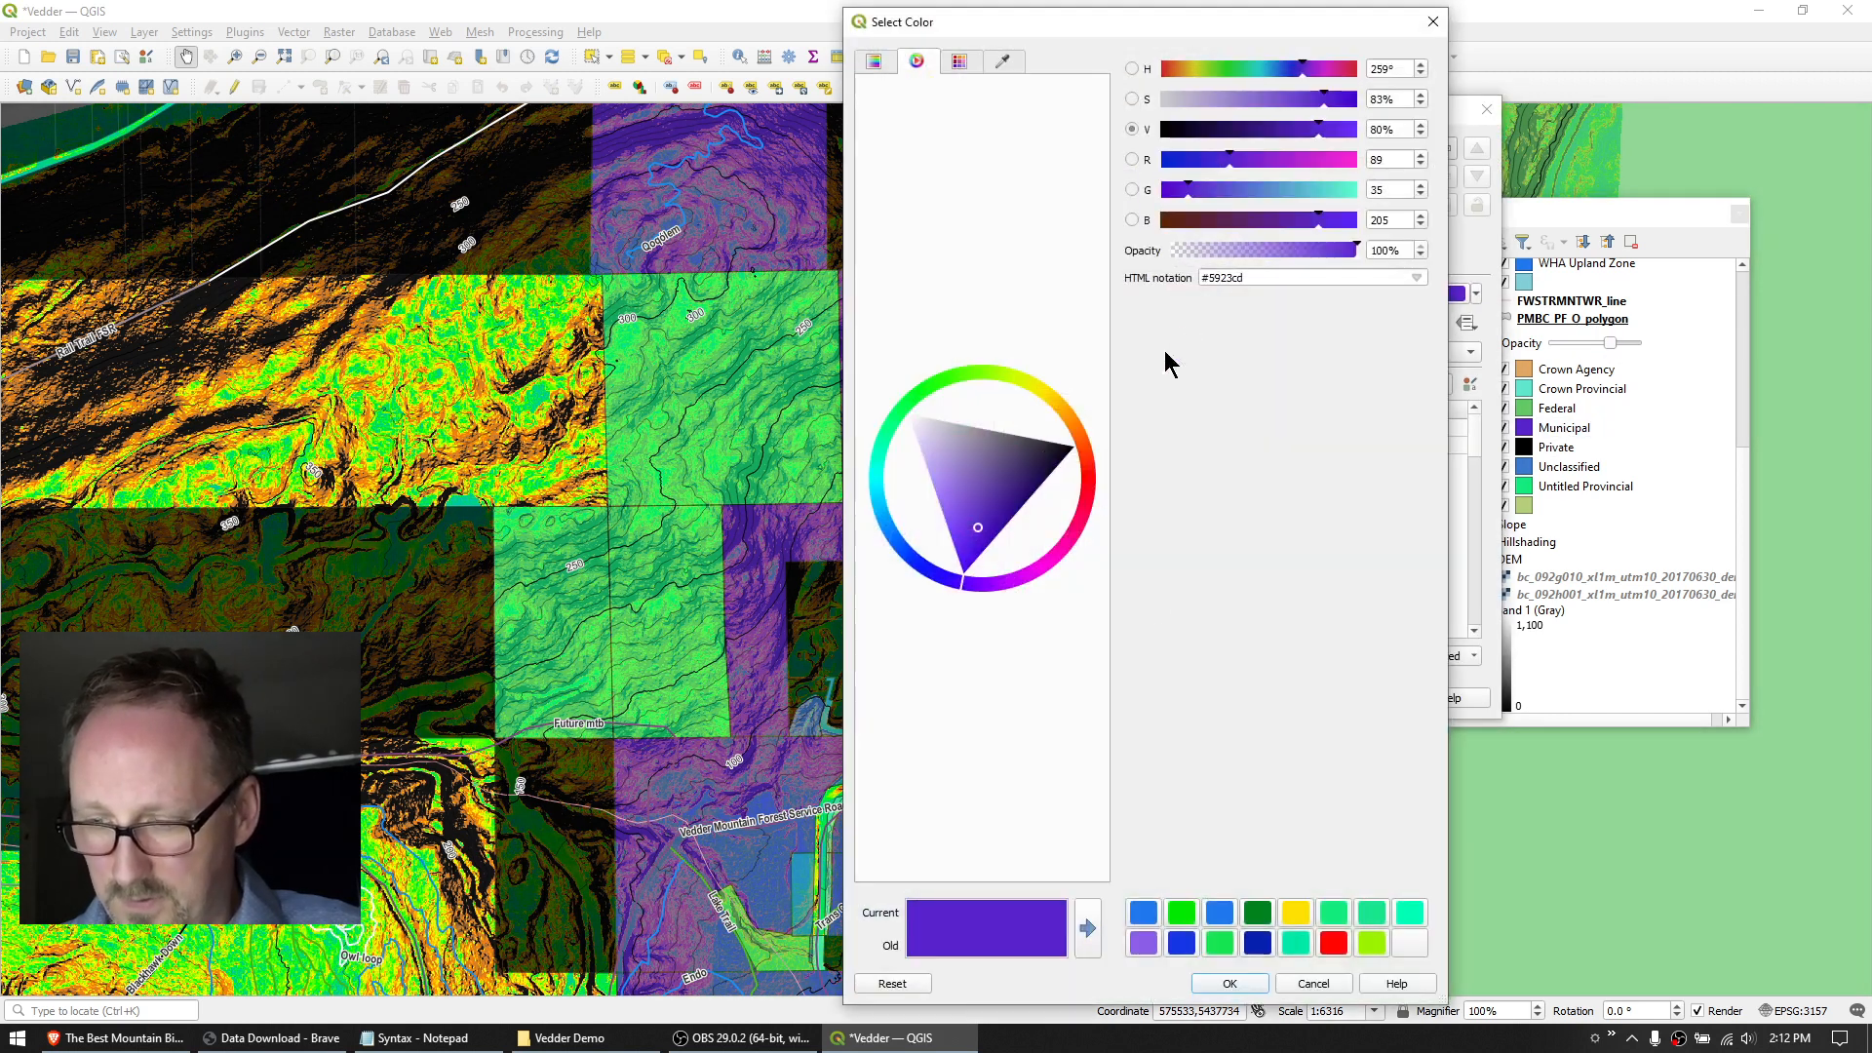
click(1258, 912)
click(1243, 985)
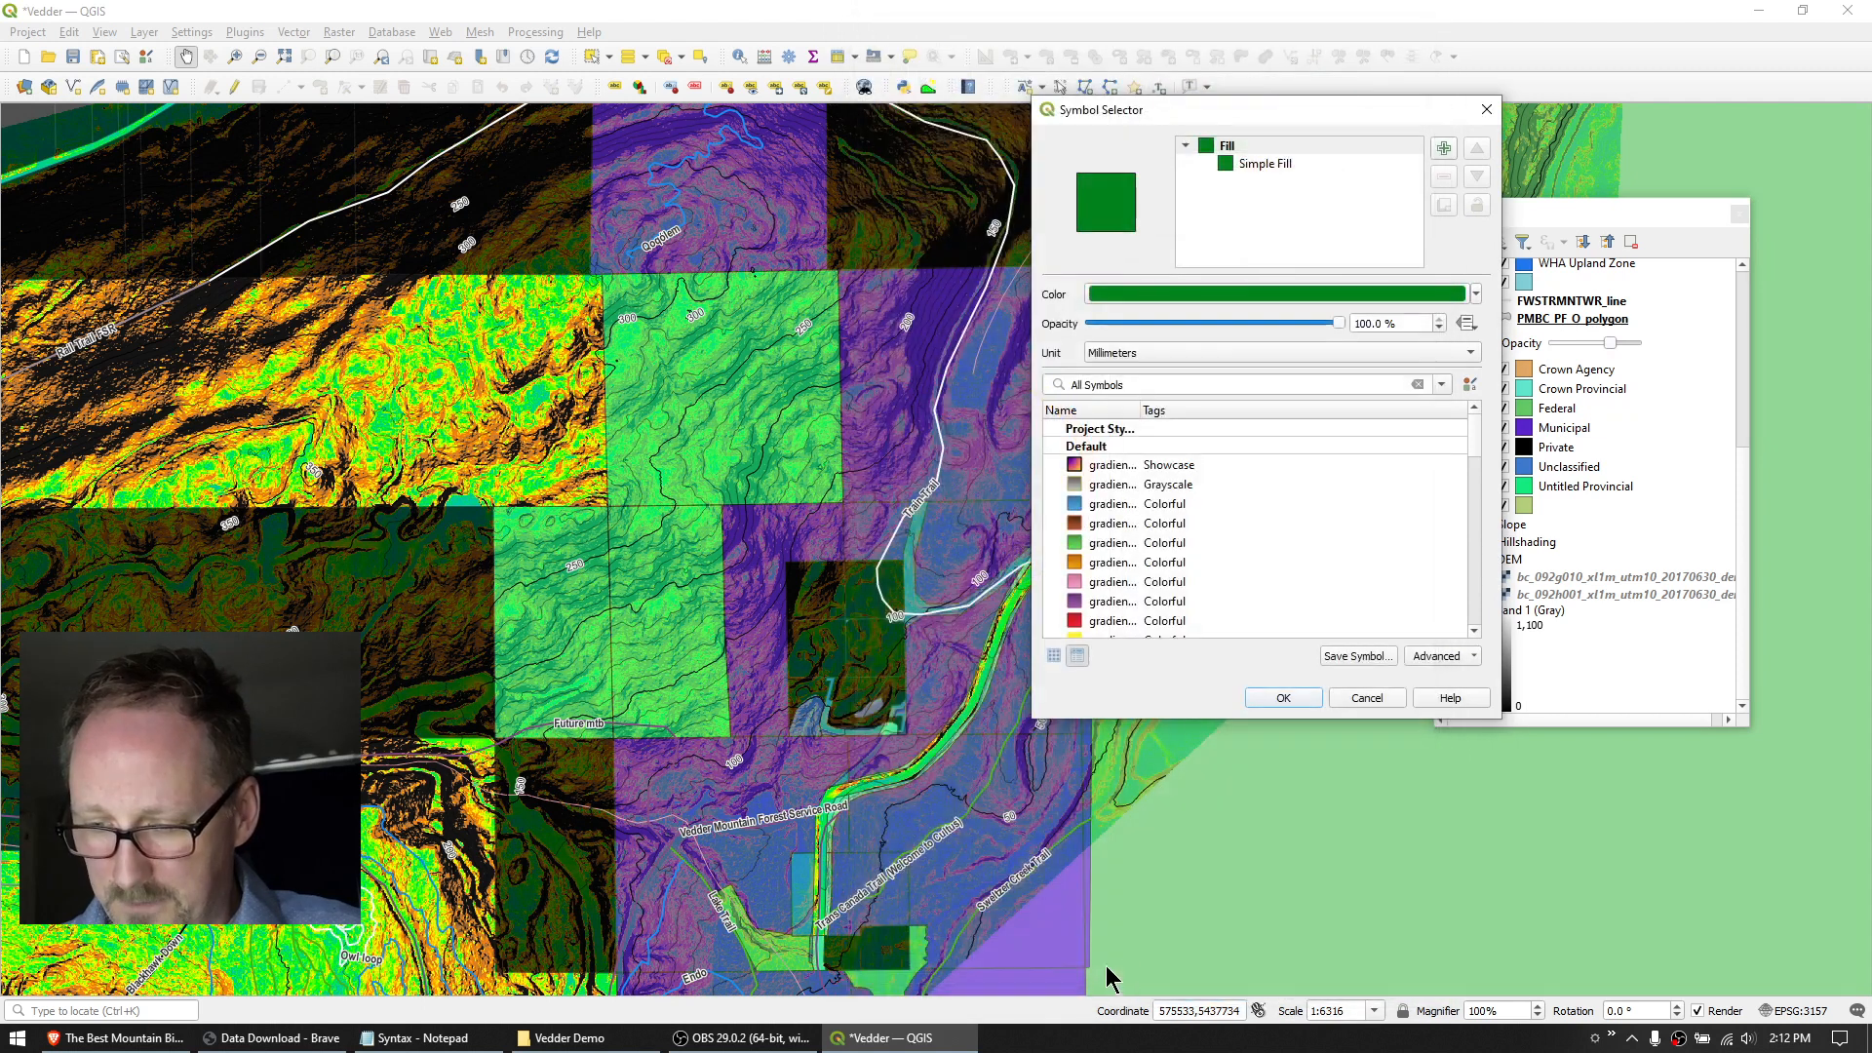
click(1279, 694)
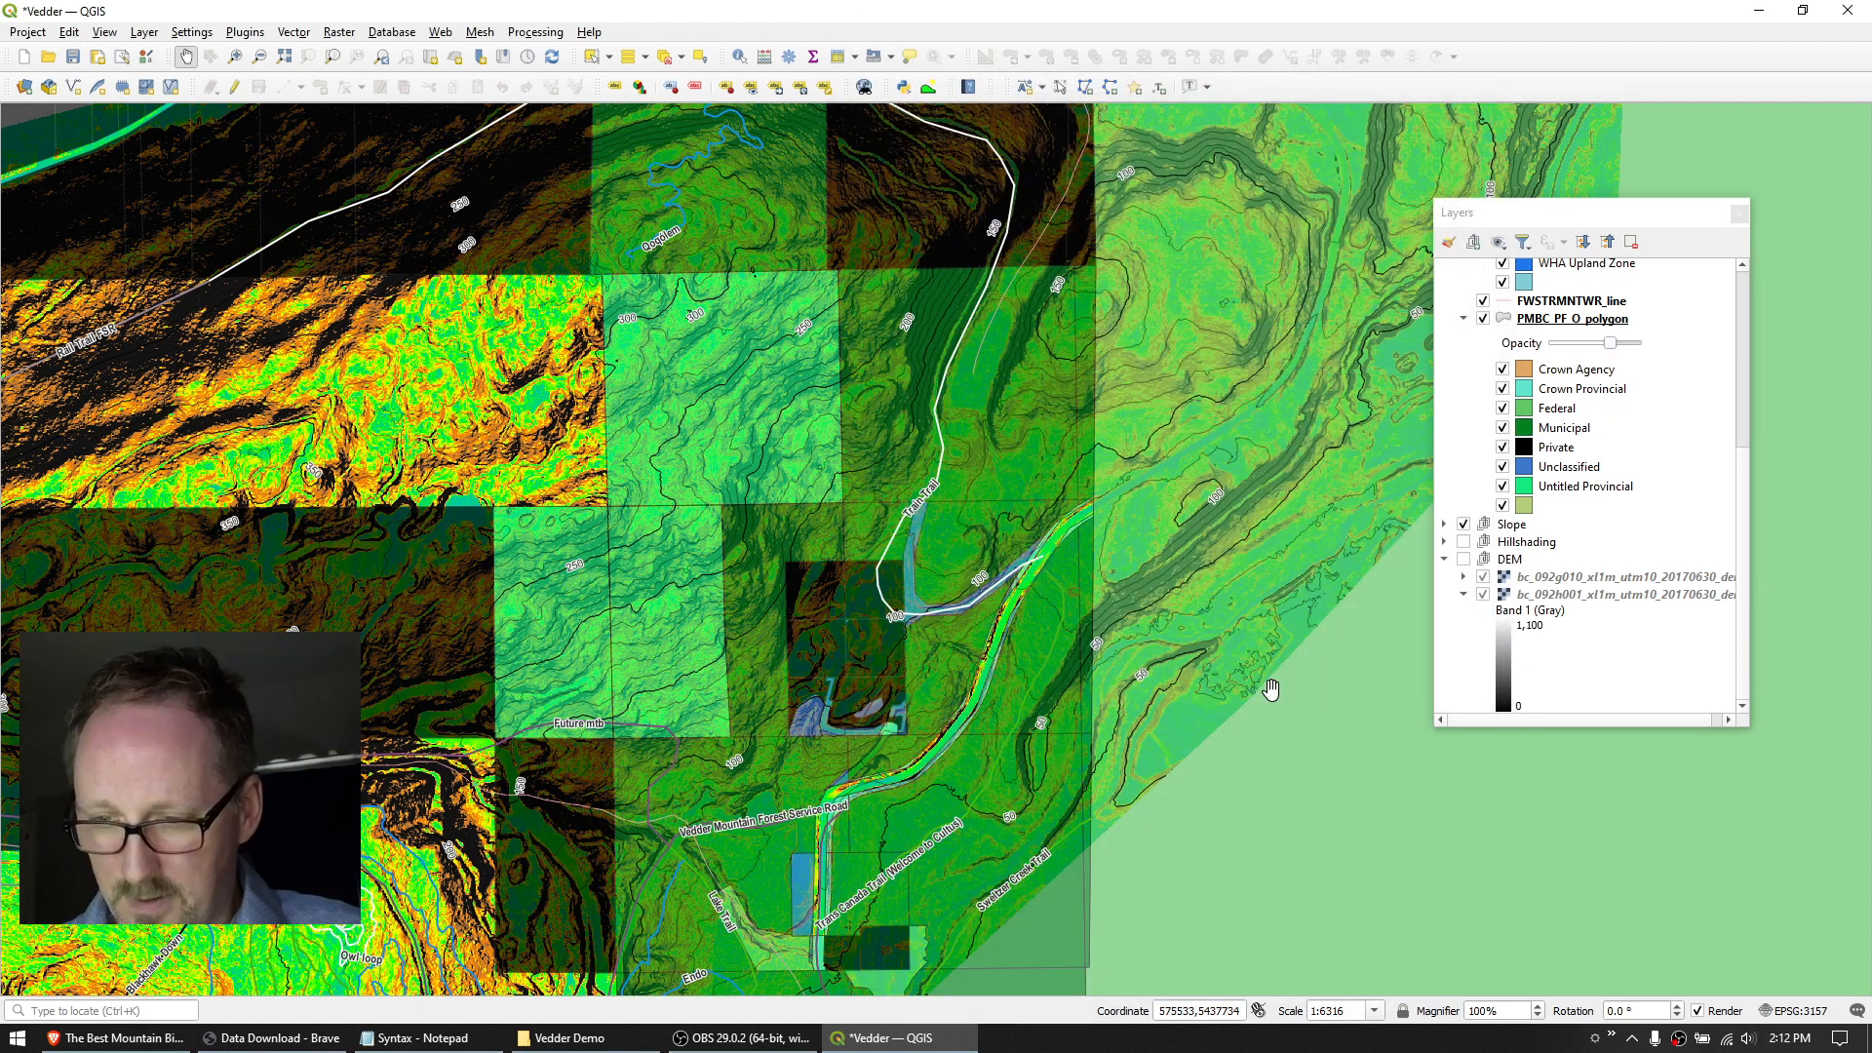
Hide every PMBC_PF_O_polygon category except Crown Provincial and Private, and set the layer's opacity to about half.
drag(1609, 344, 1580, 344)
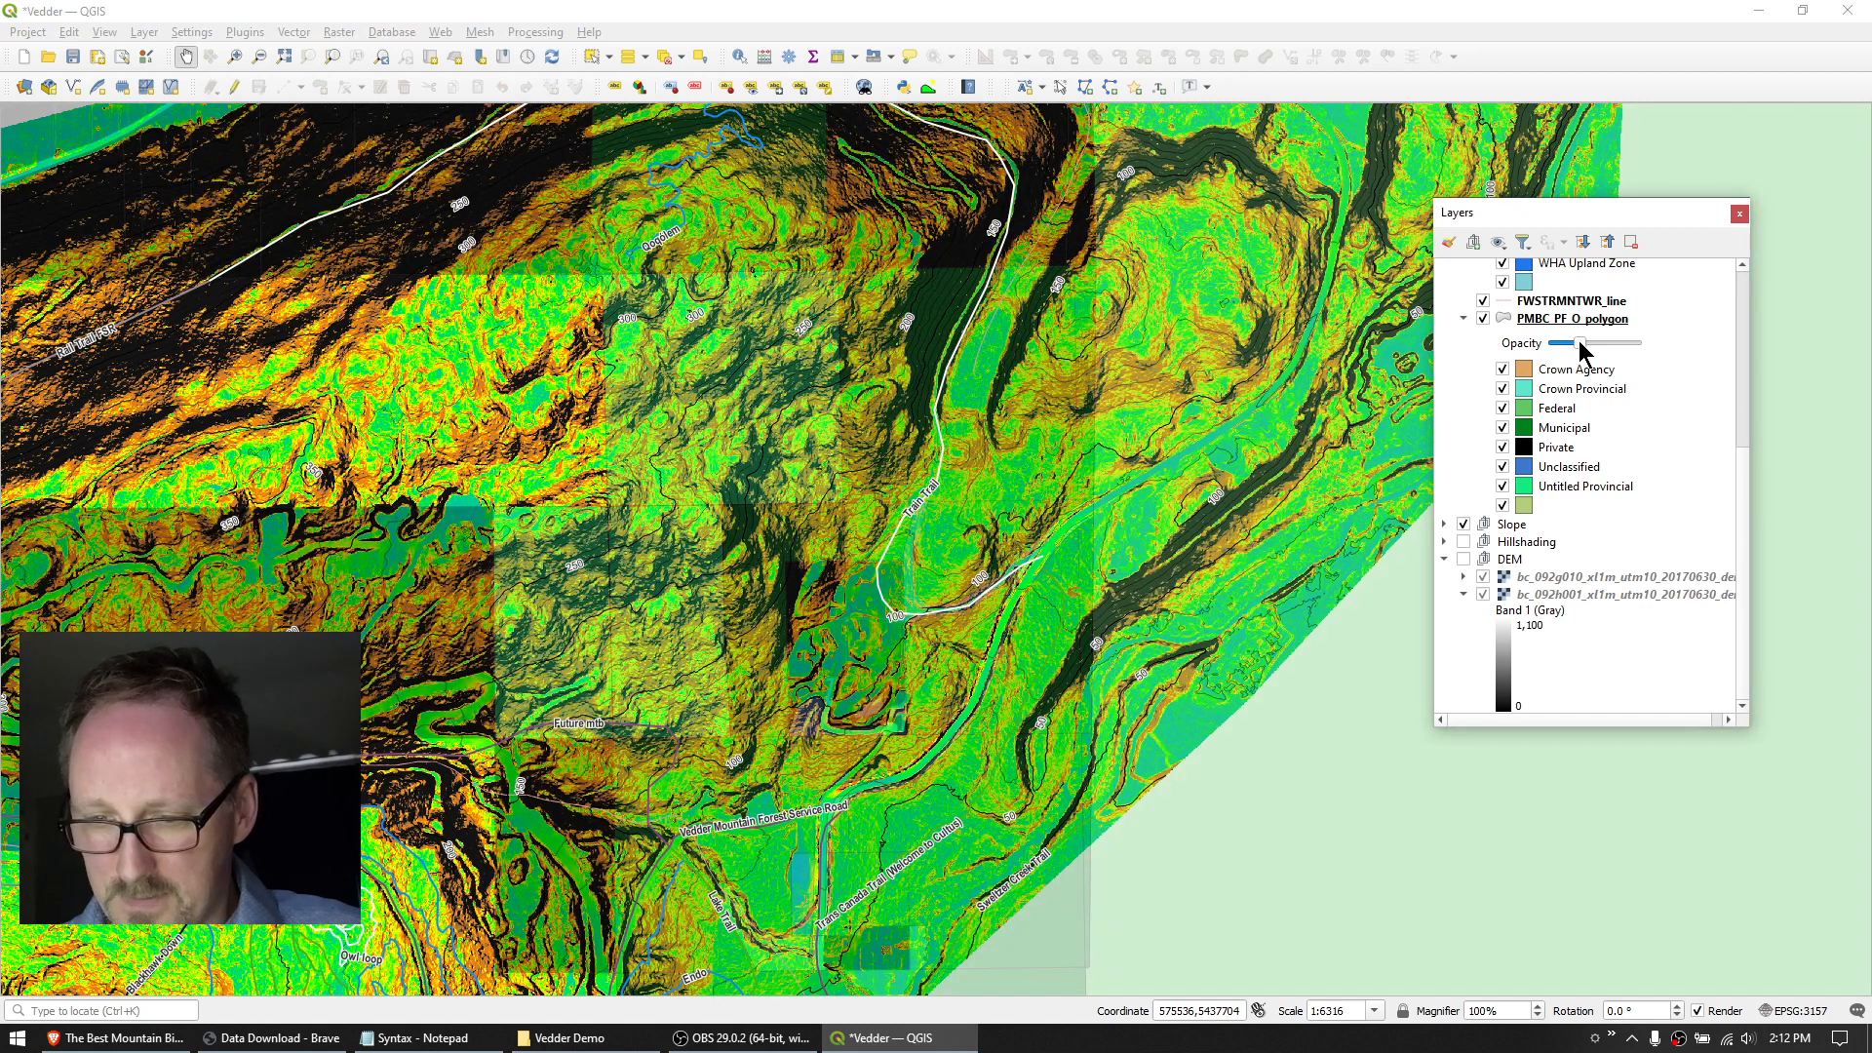
click(1502, 427)
click(1502, 408)
click(1503, 369)
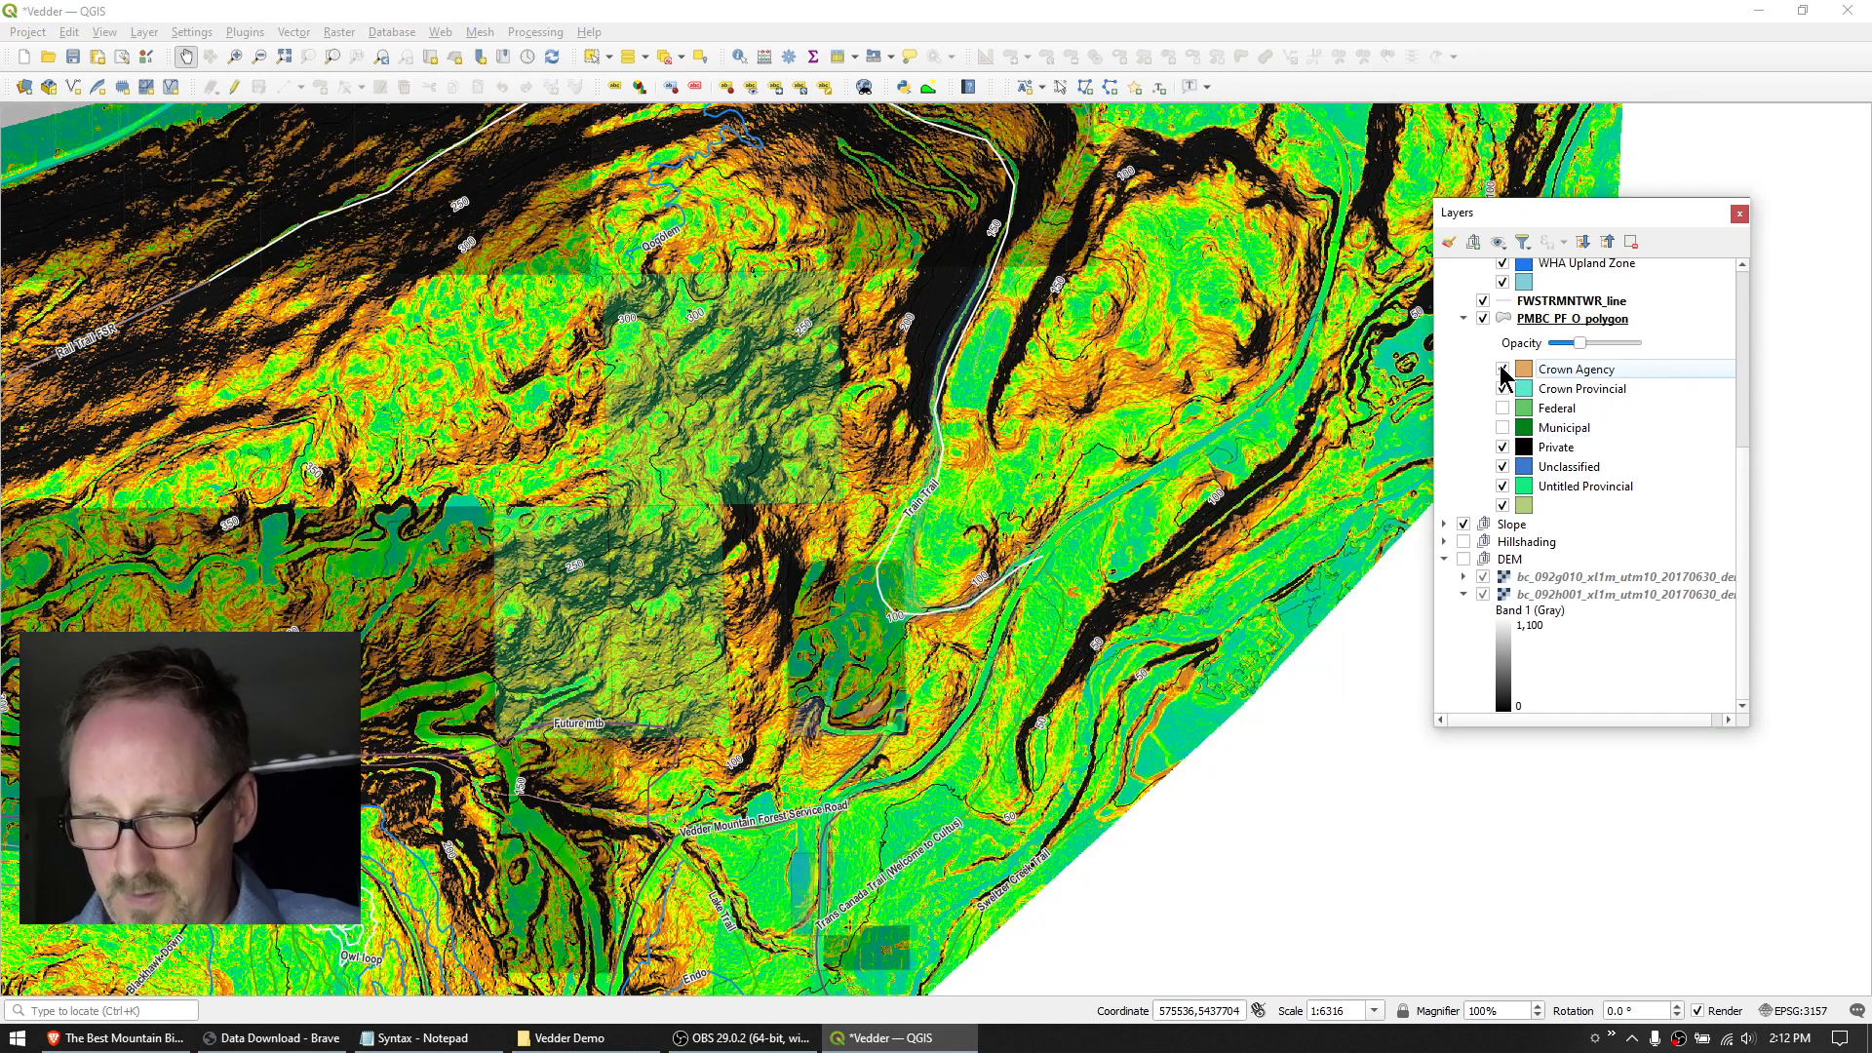
click(1503, 485)
click(1502, 466)
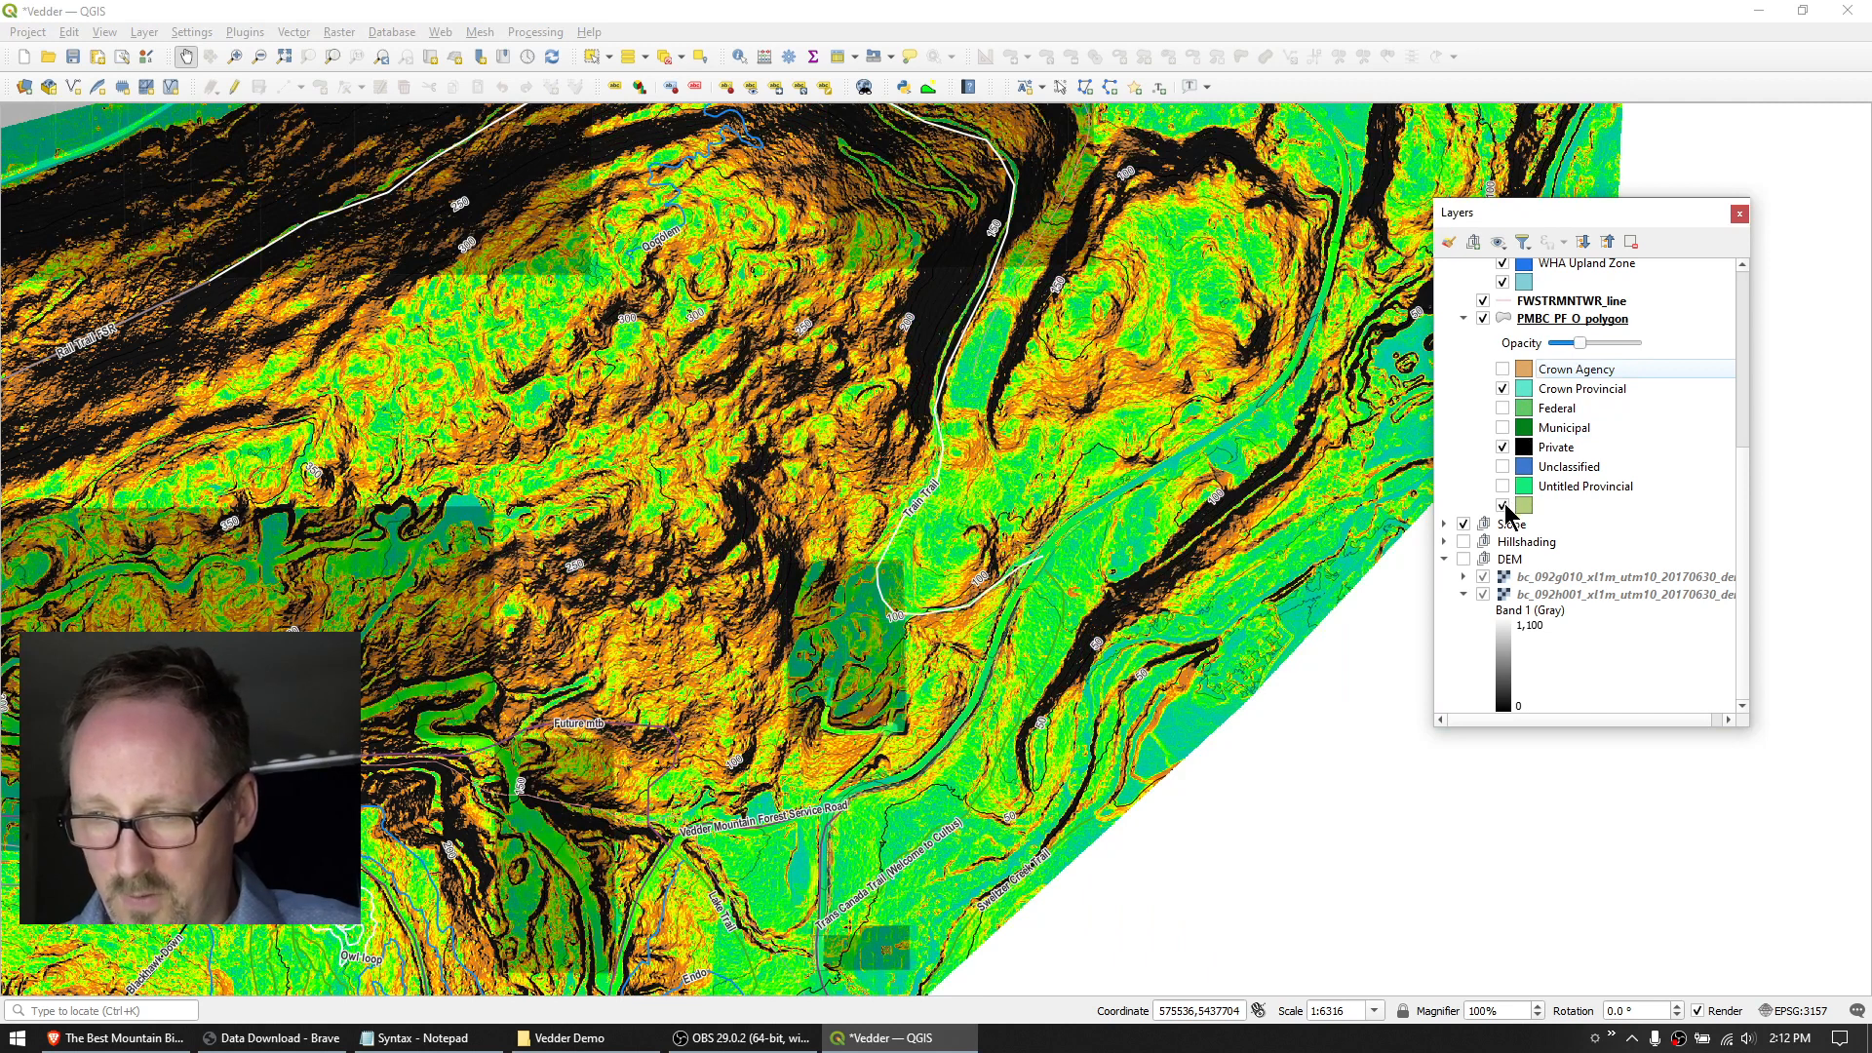
drag(1580, 343, 1595, 345)
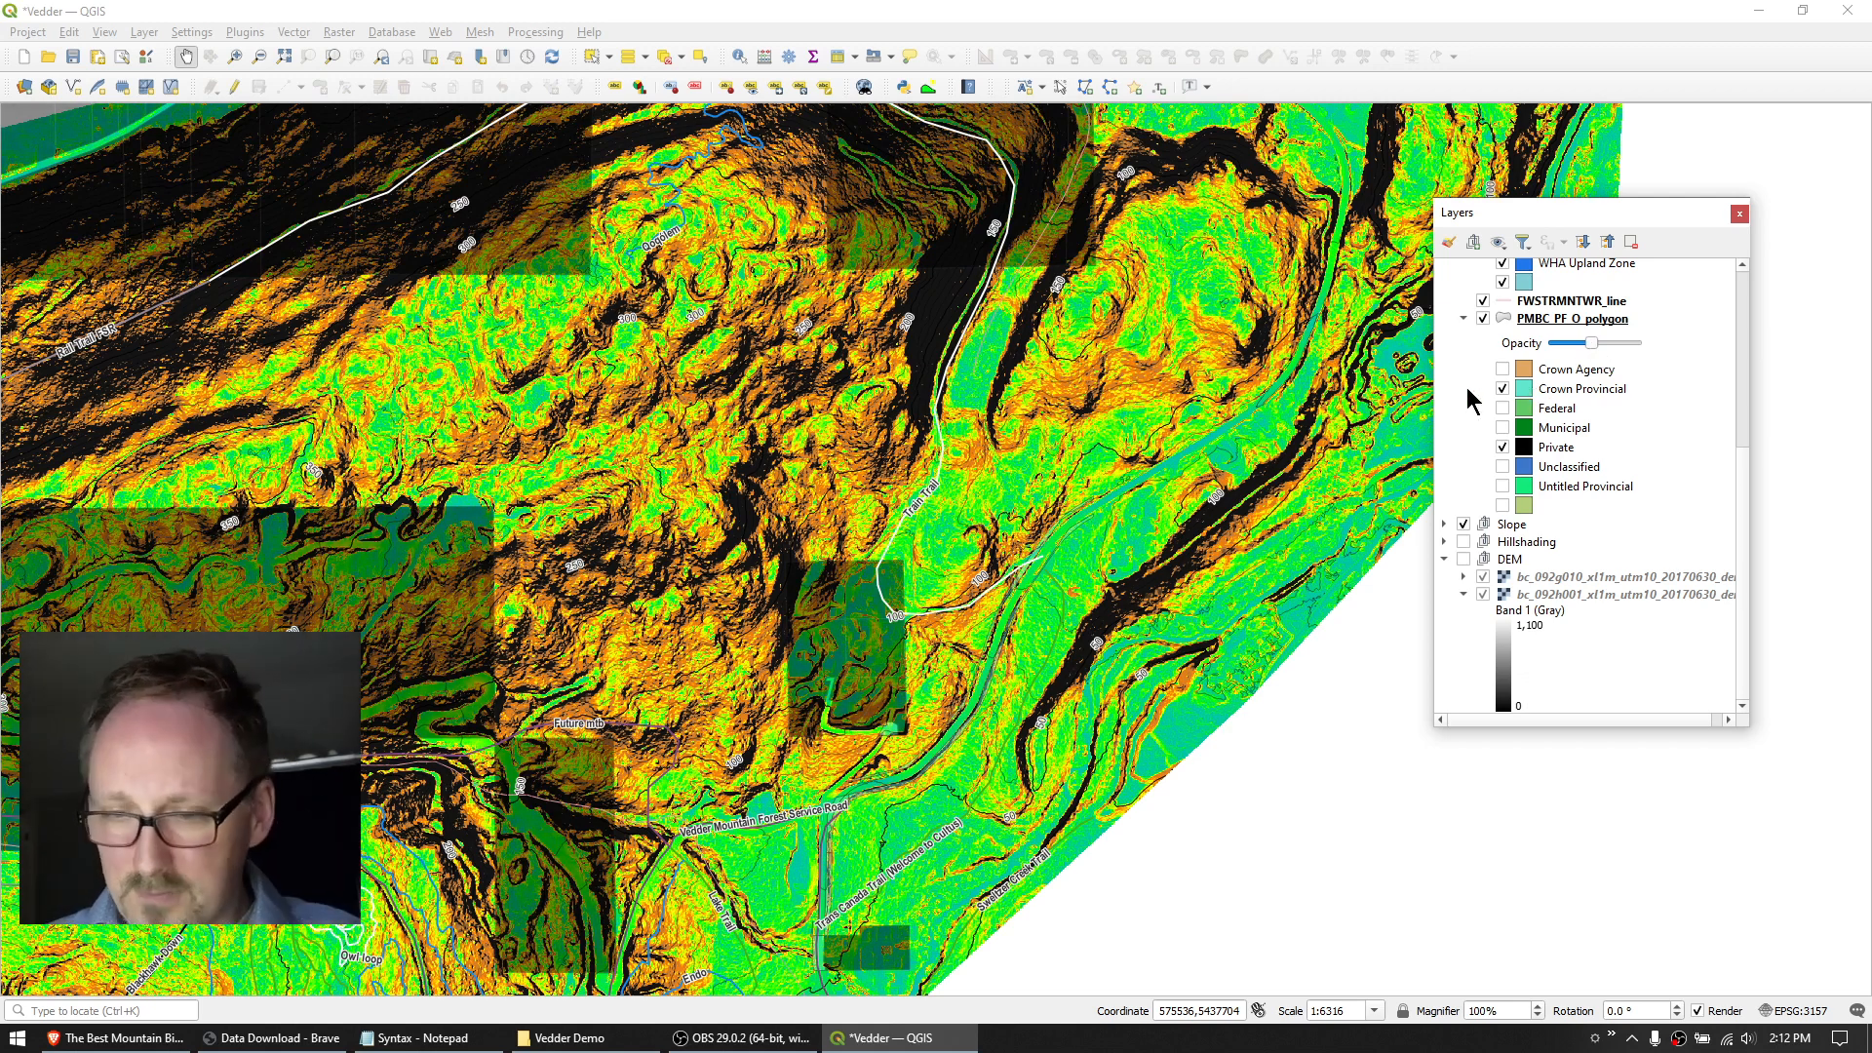
Start a new GeoPackage layer and name its database file New Trail in the Vedder Demo folder.
scroll(1736, 395, up, 5)
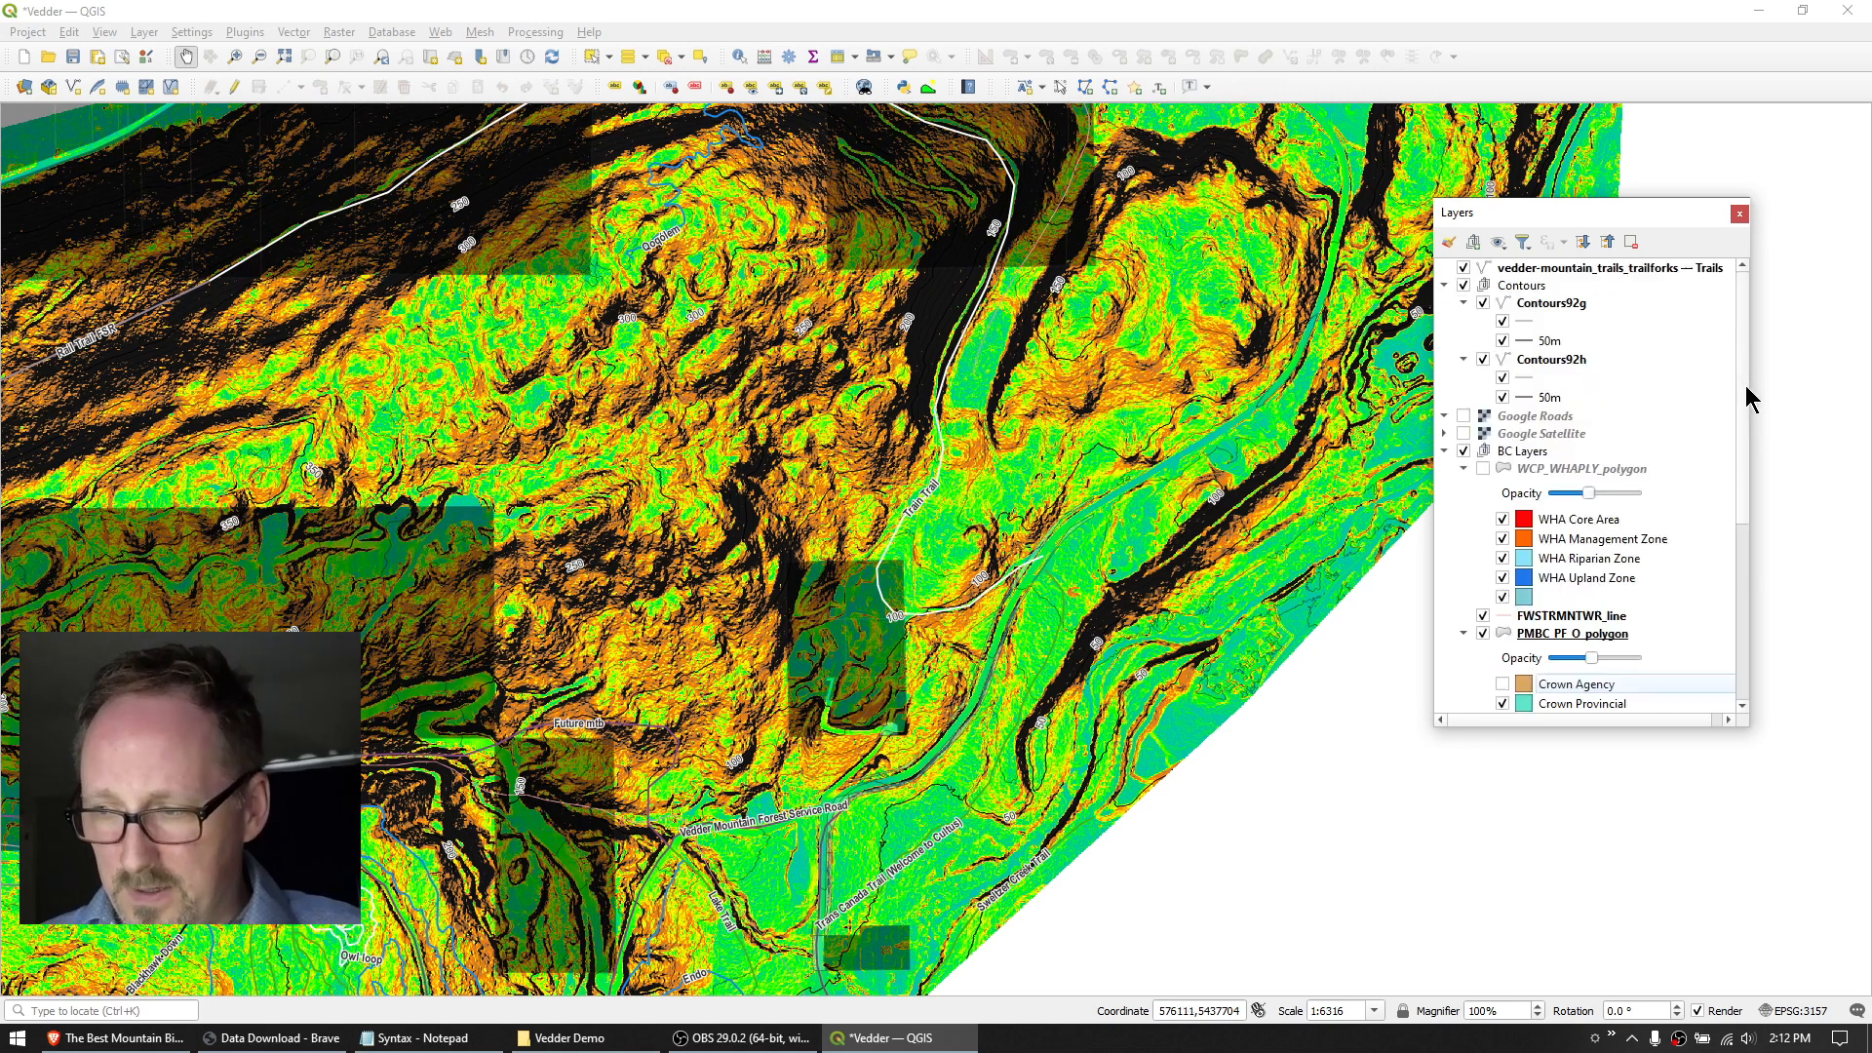
click(1555, 270)
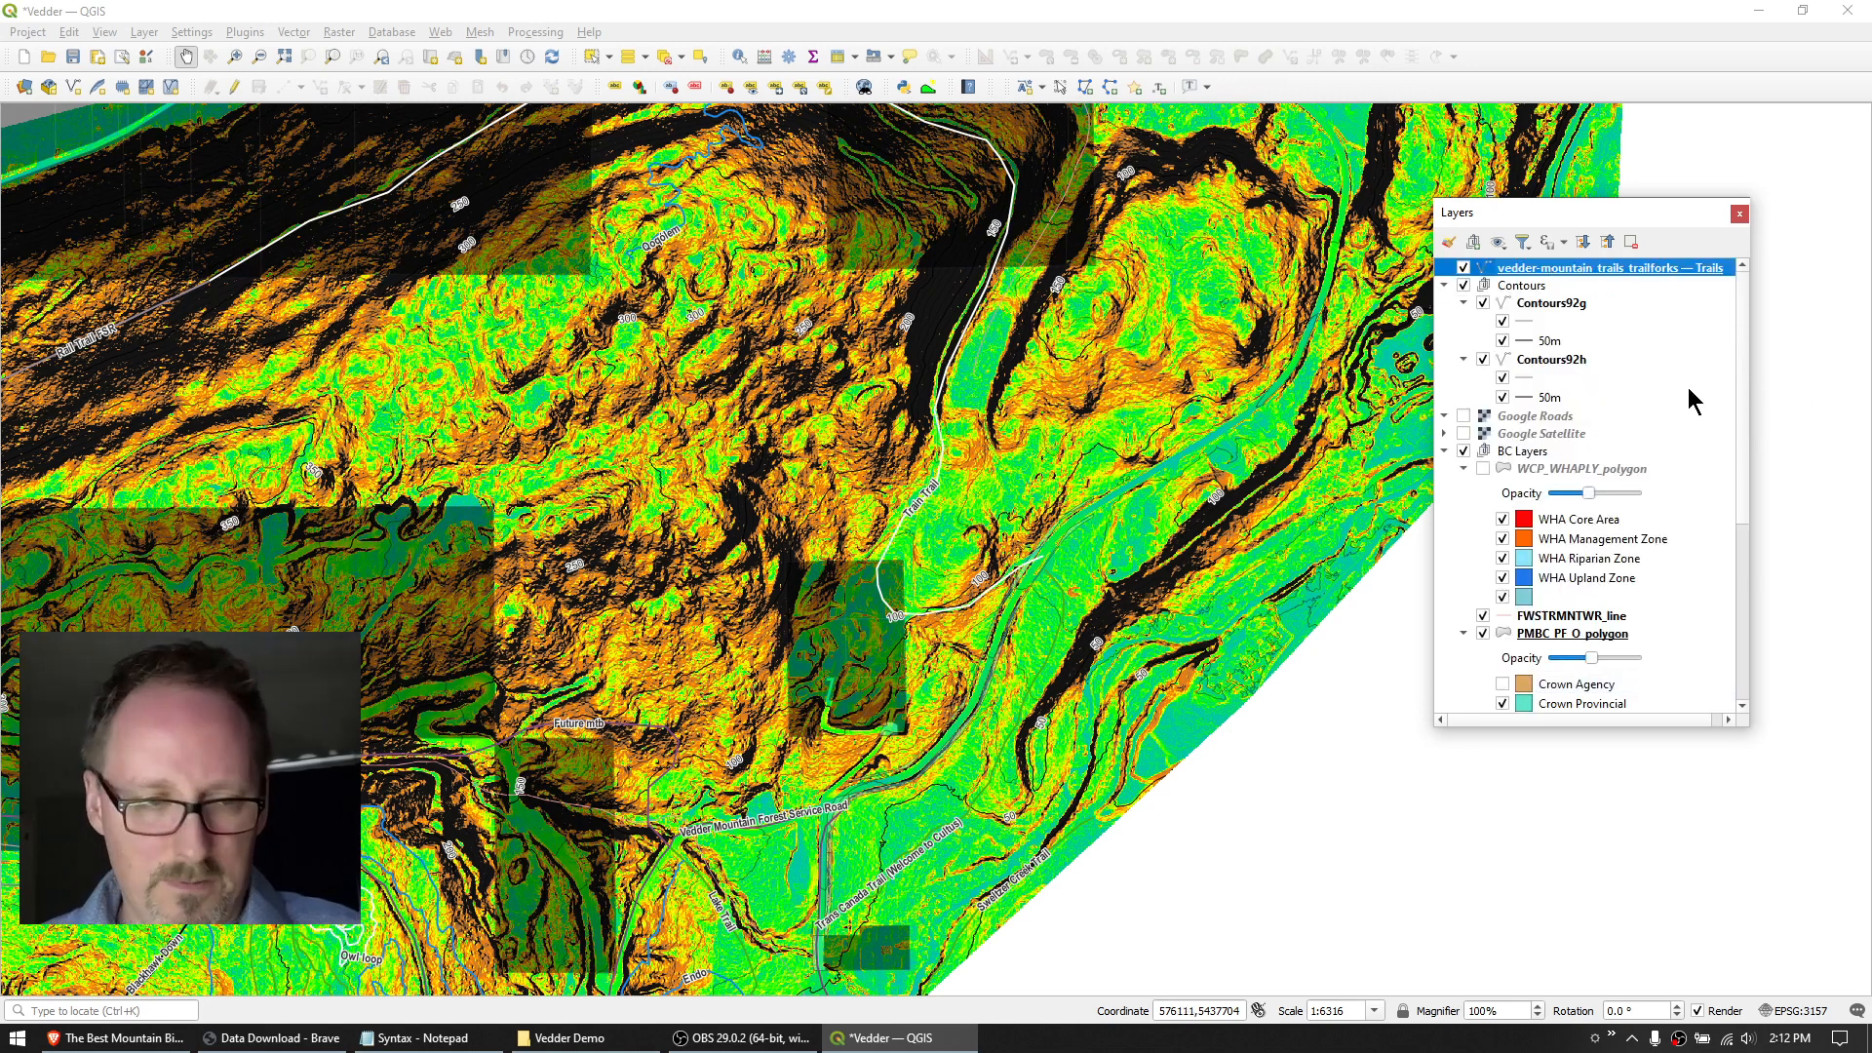
click(208, 9)
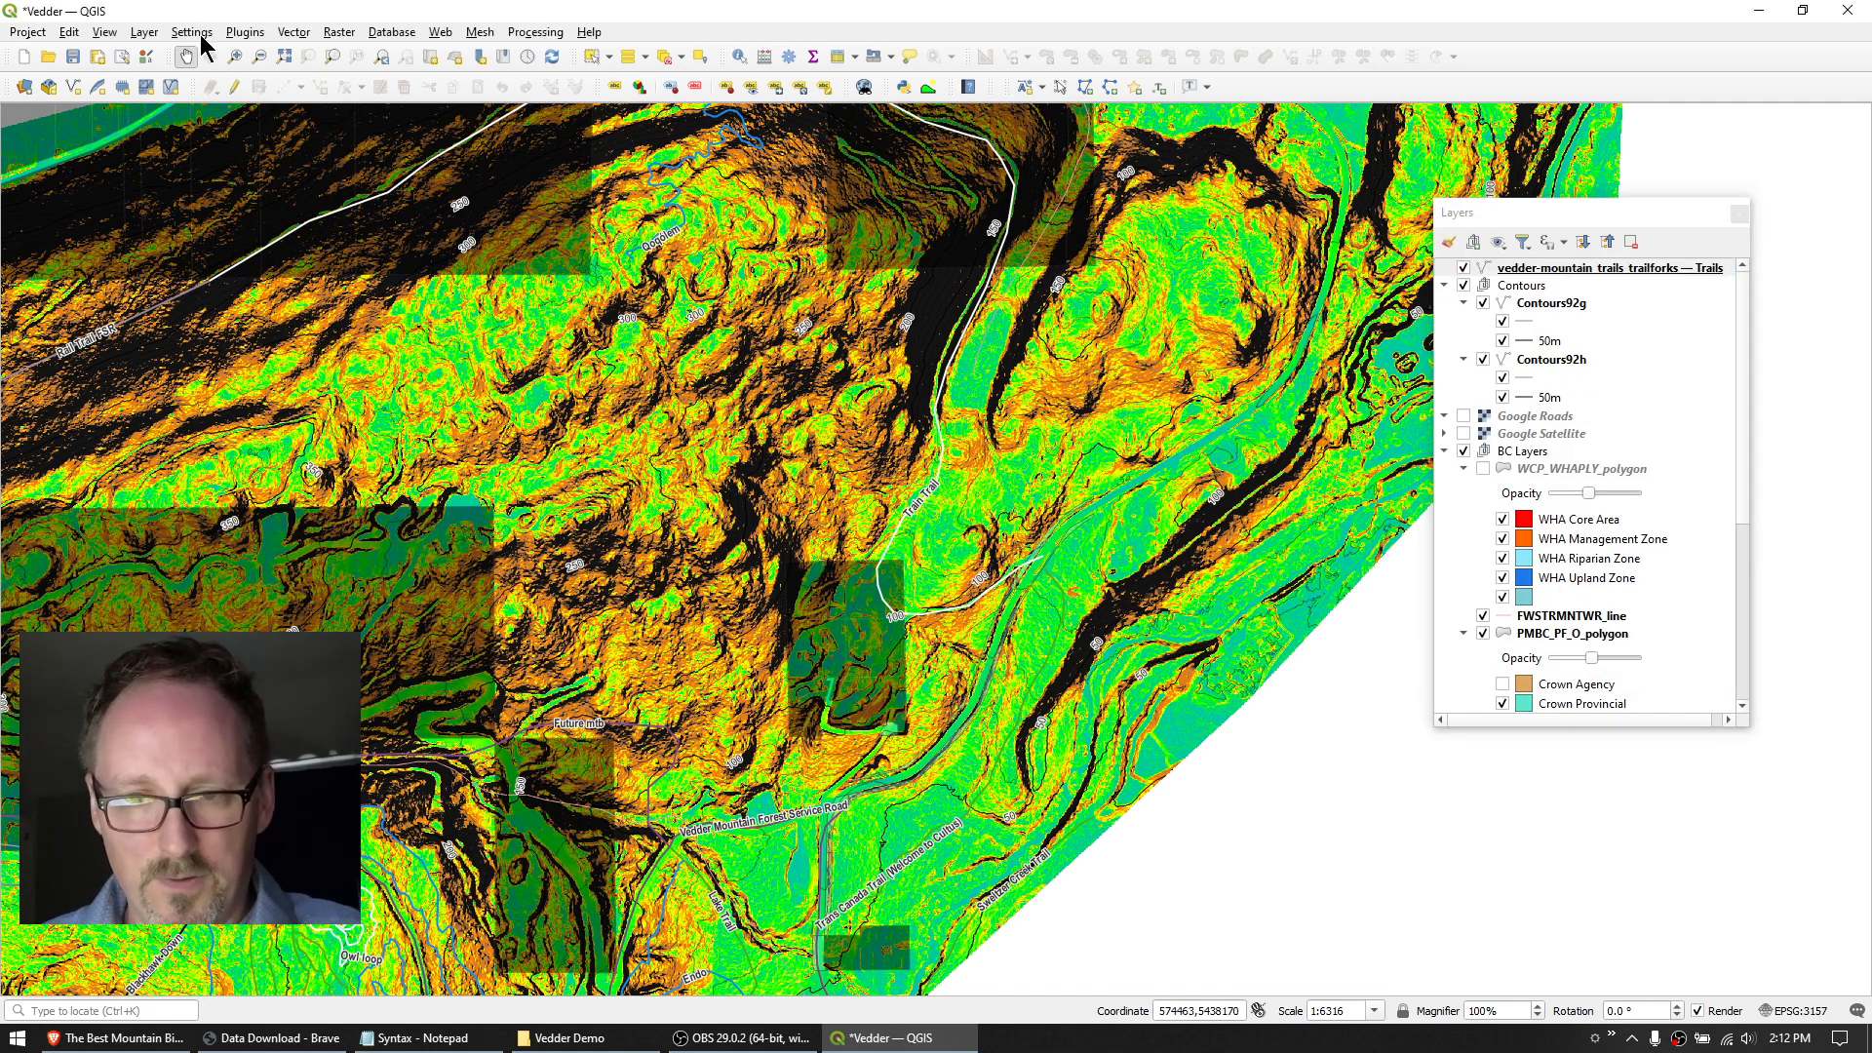
click(146, 32)
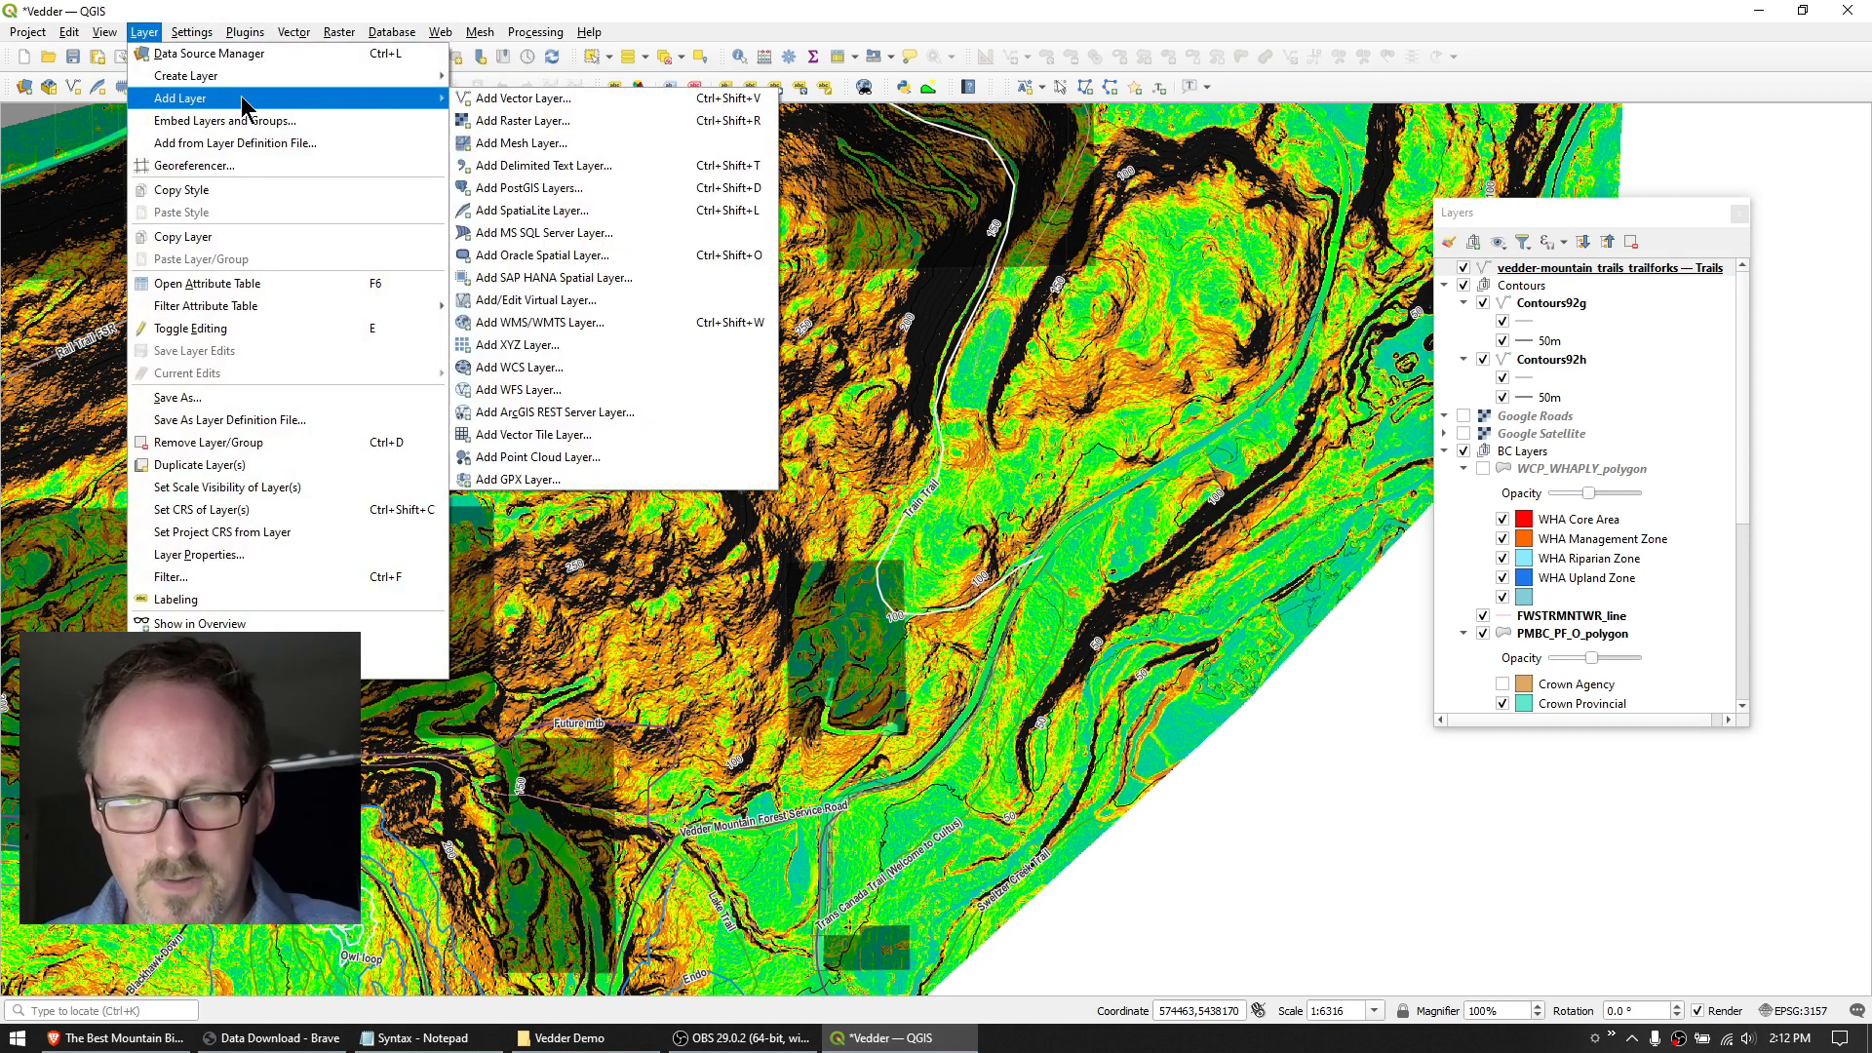
mouse_move(240, 90)
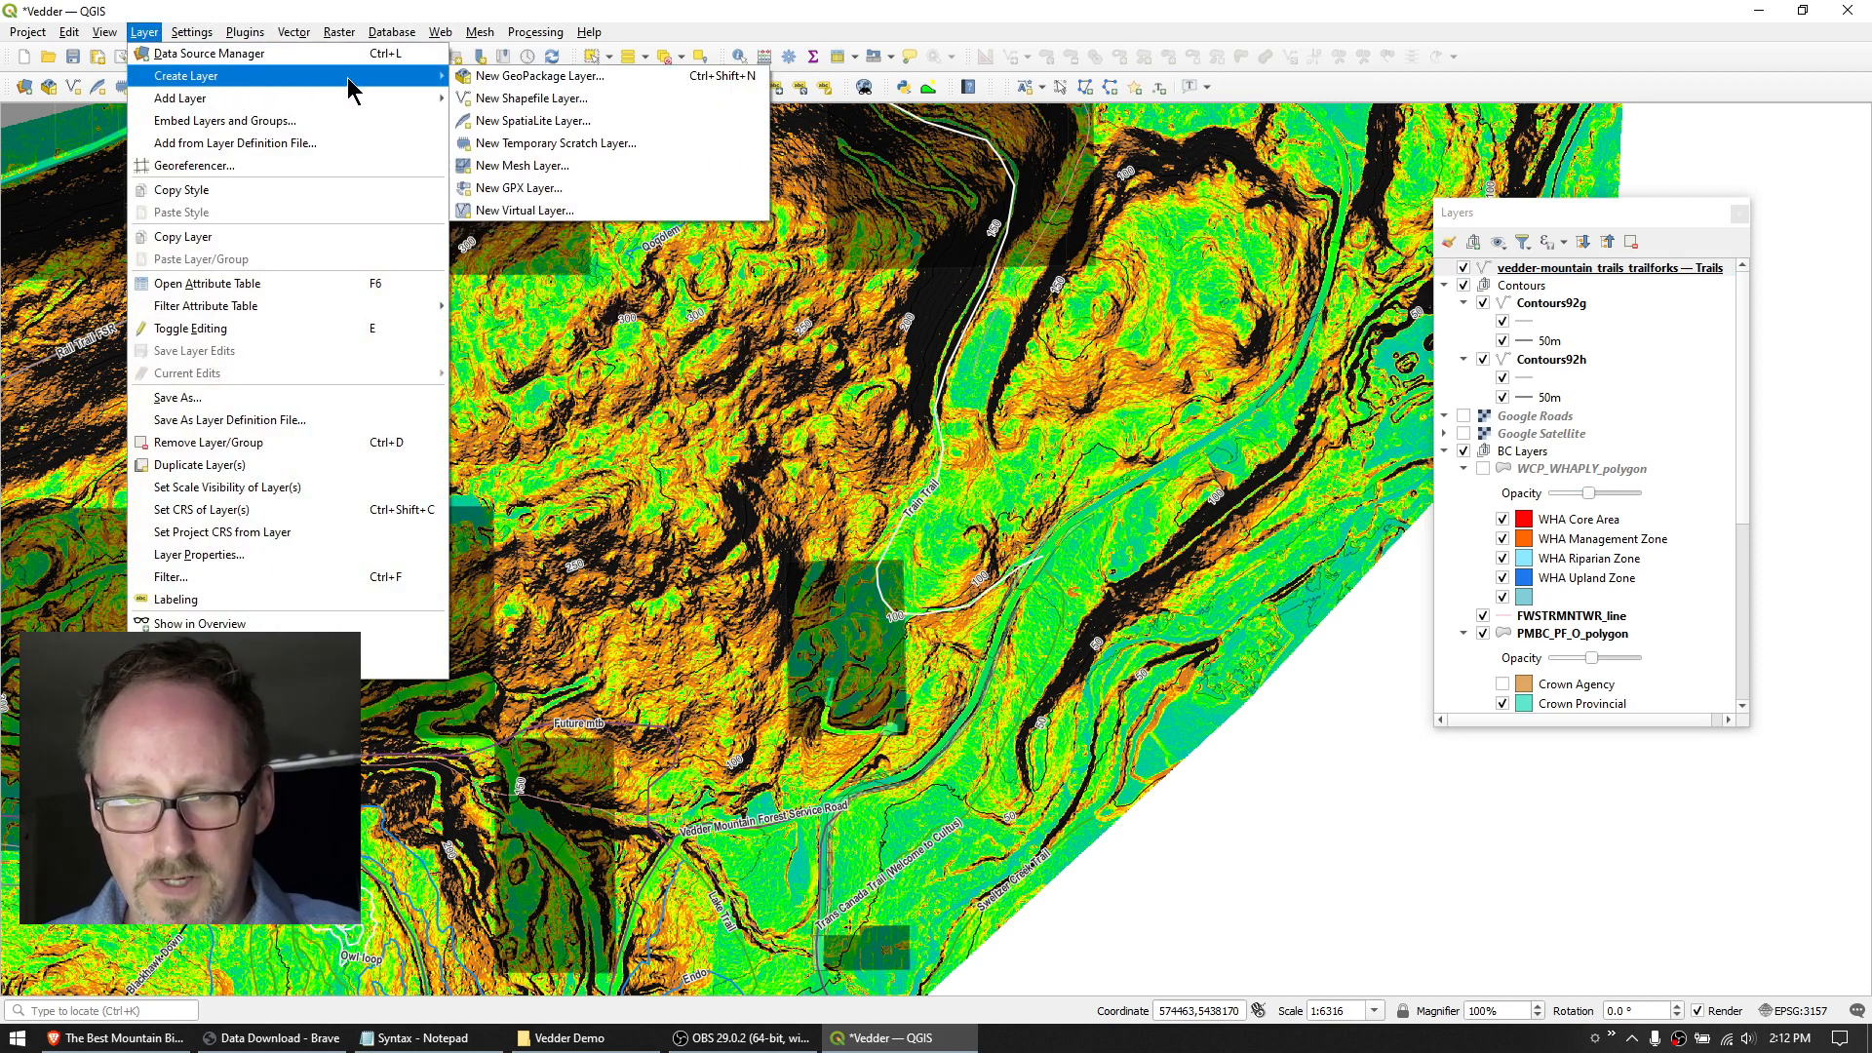
click(570, 77)
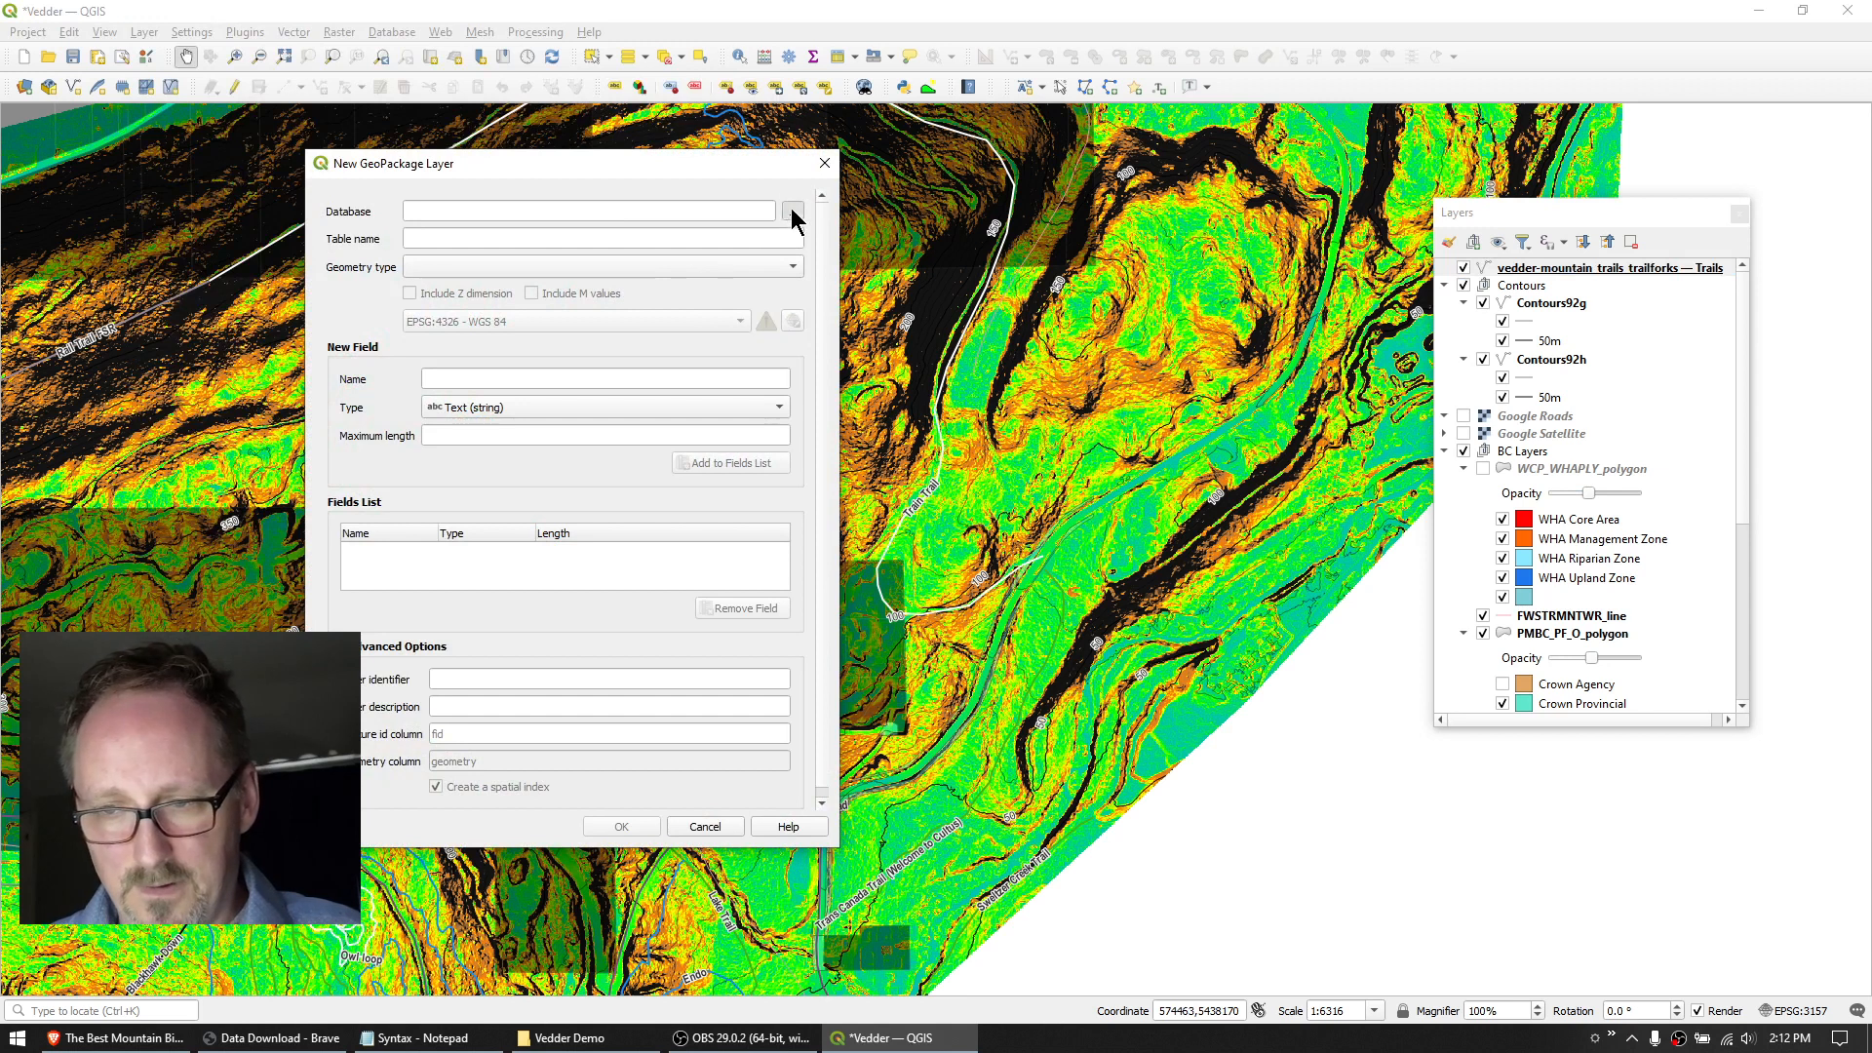
click(792, 213)
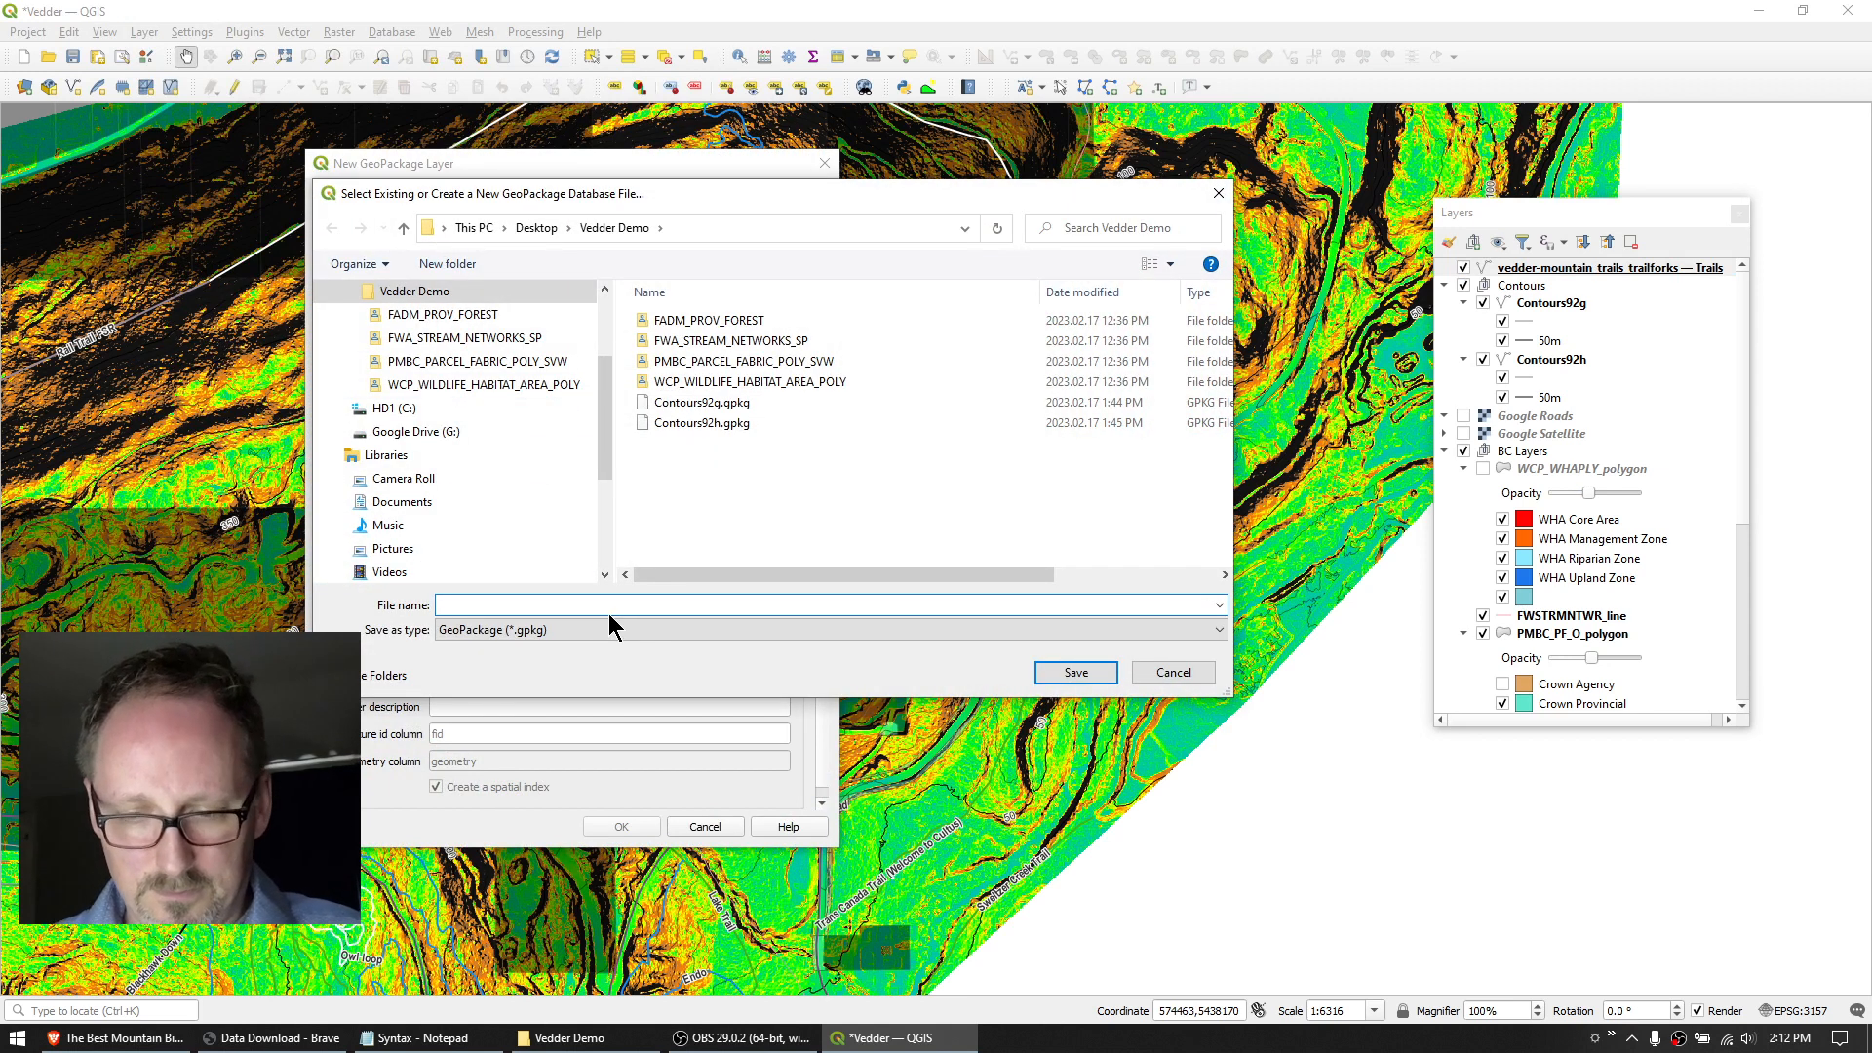
text(New Trail)
key(Return)
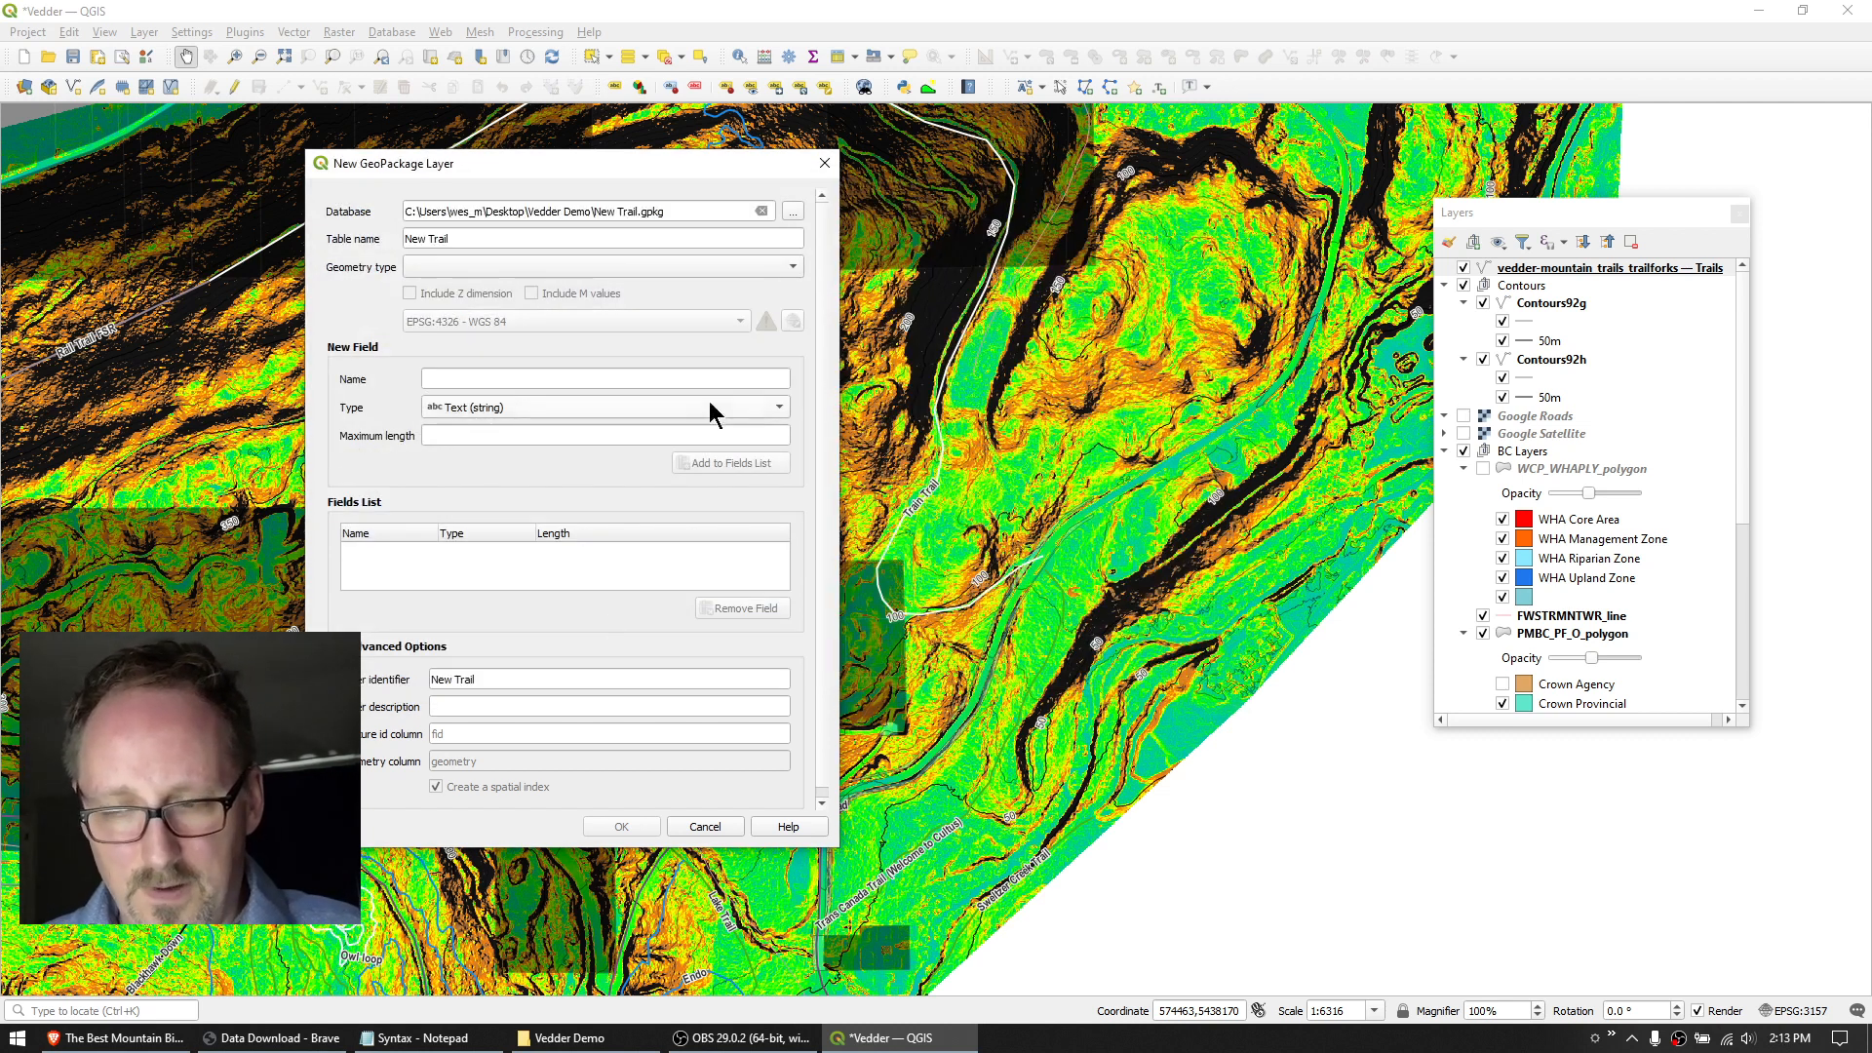
Set the new layer's geometry type to MultiLine and its CRS to the project's EPSG:3157 - NAD83(CSRS) / UTM zone 10N.
click(683, 270)
click(499, 368)
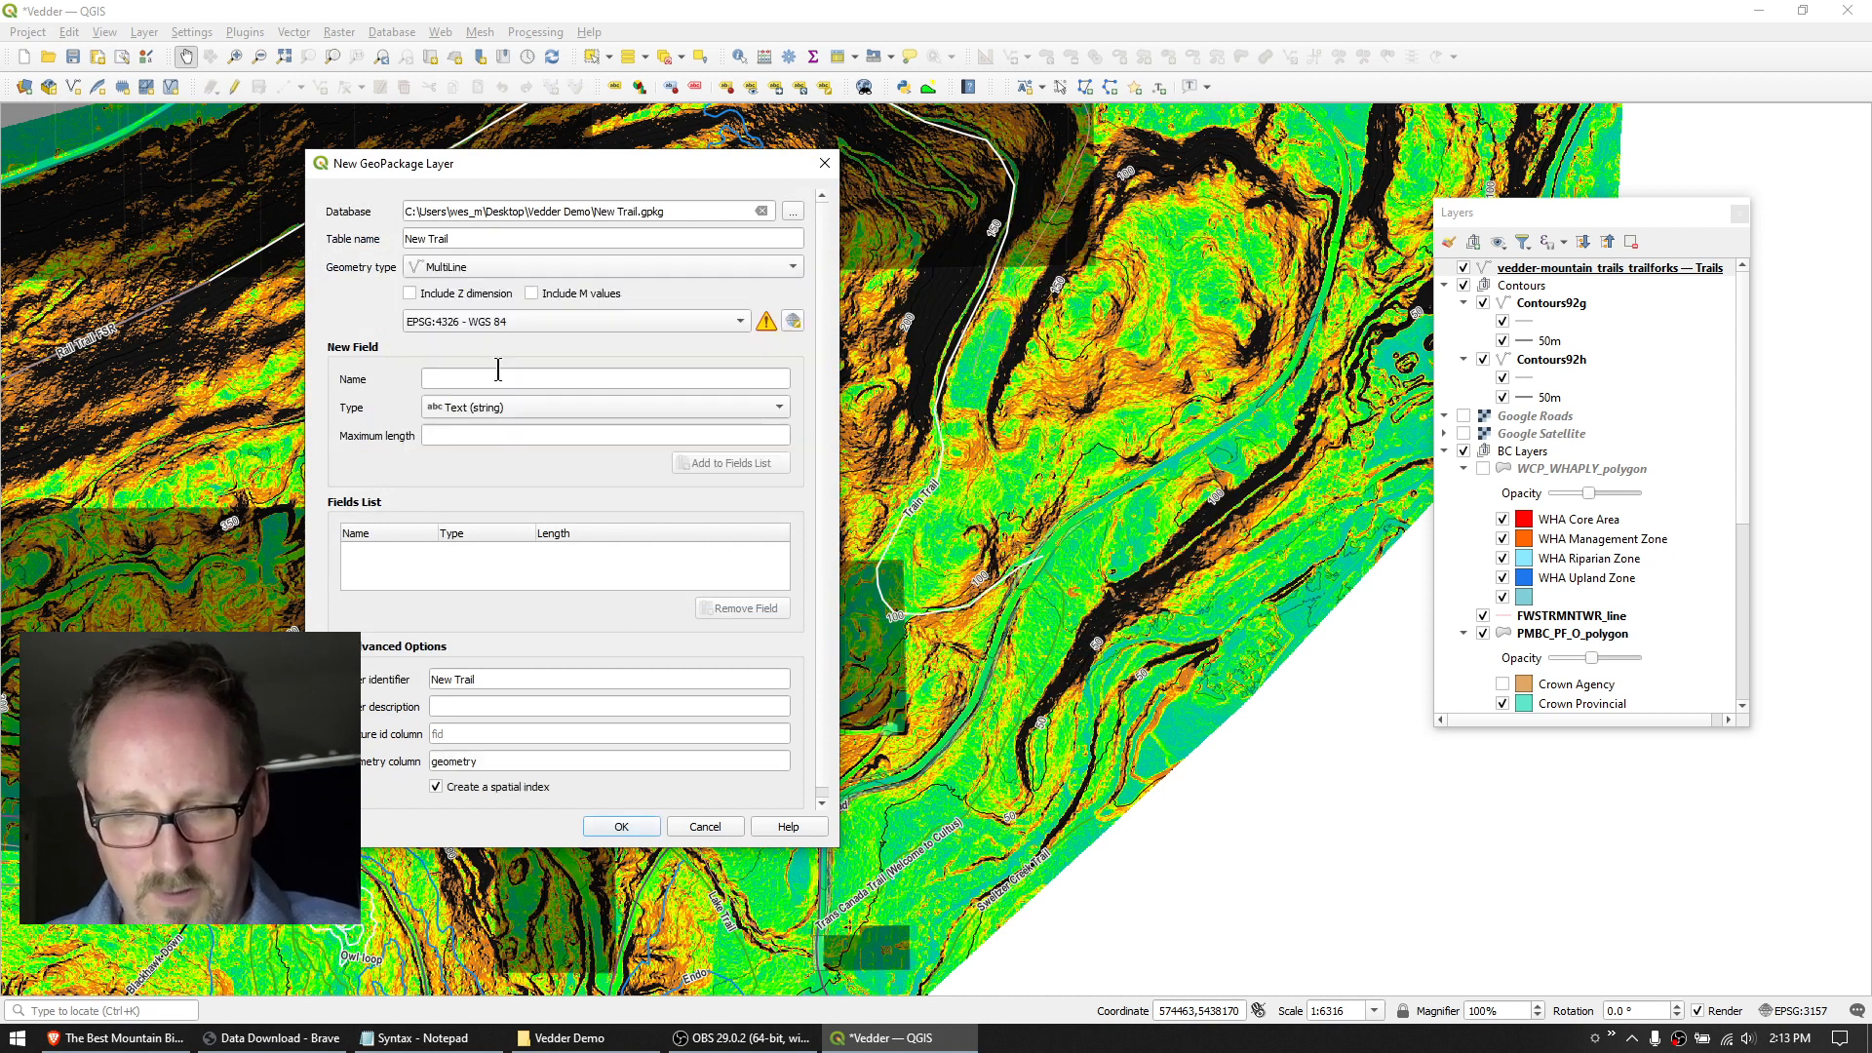
click(534, 319)
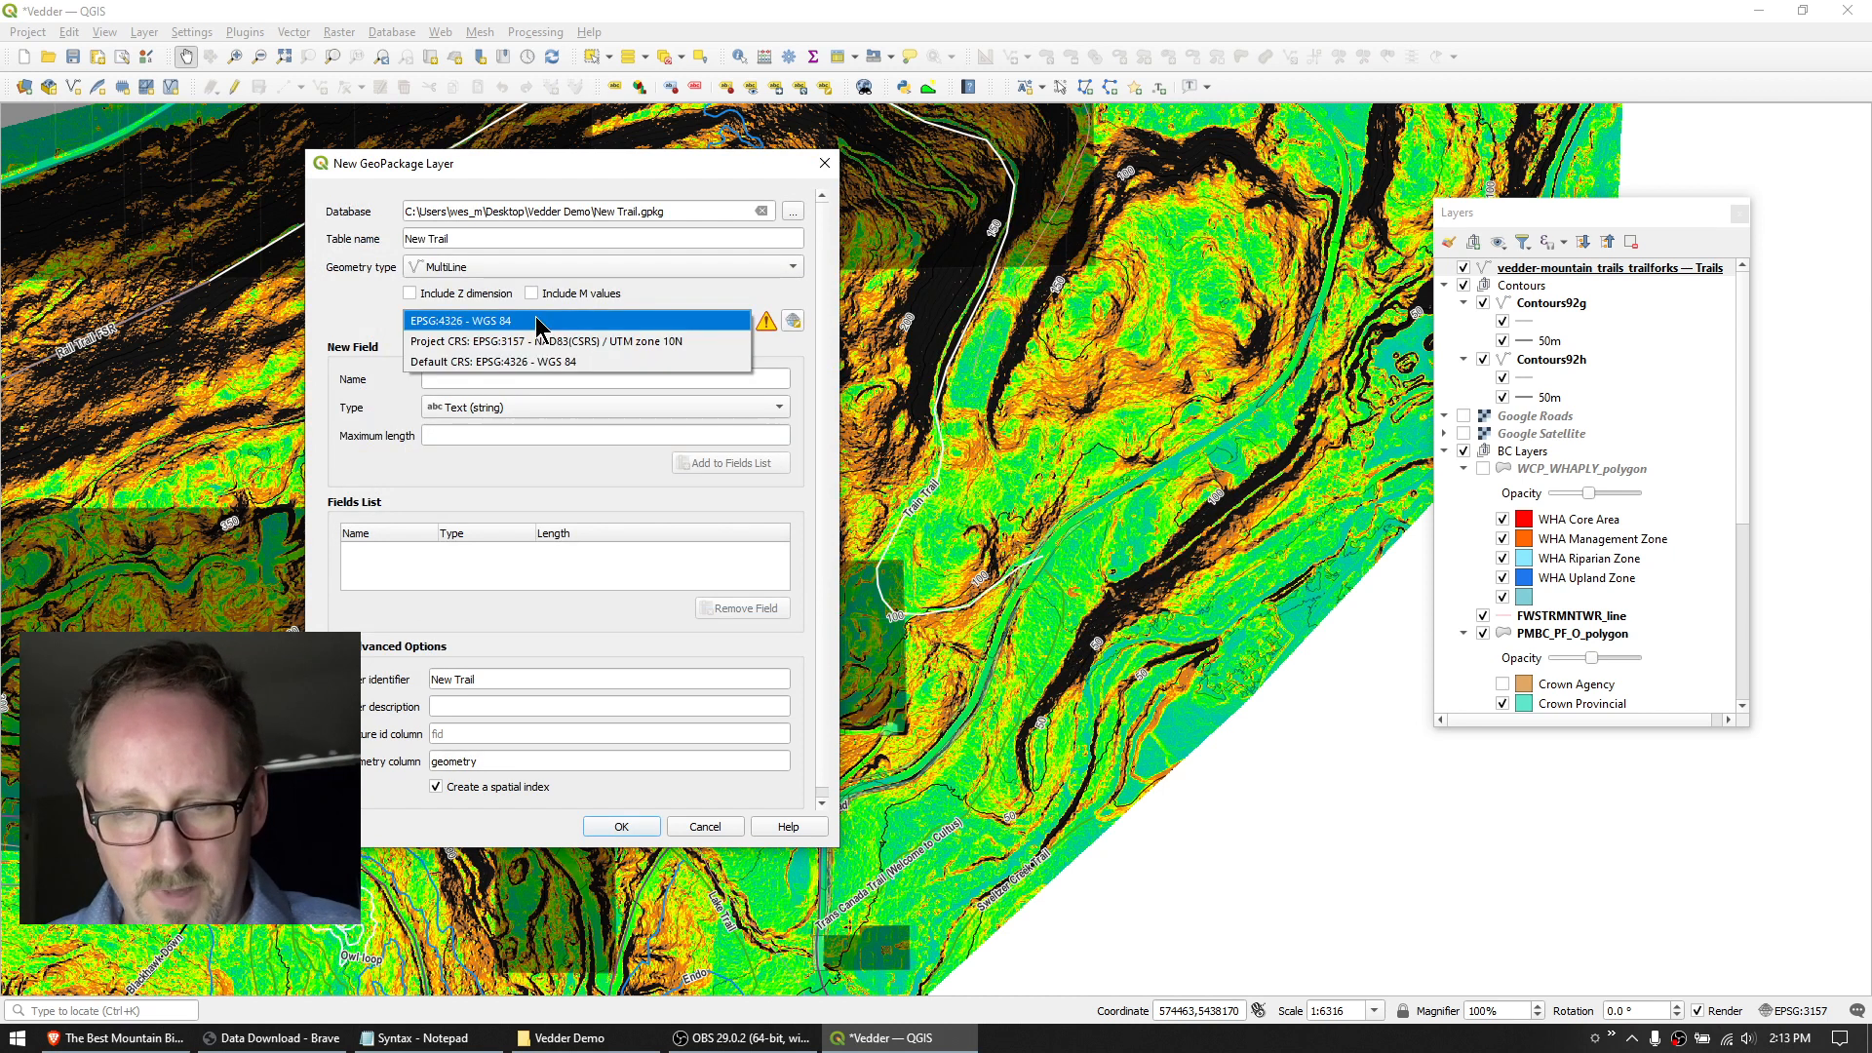
click(517, 342)
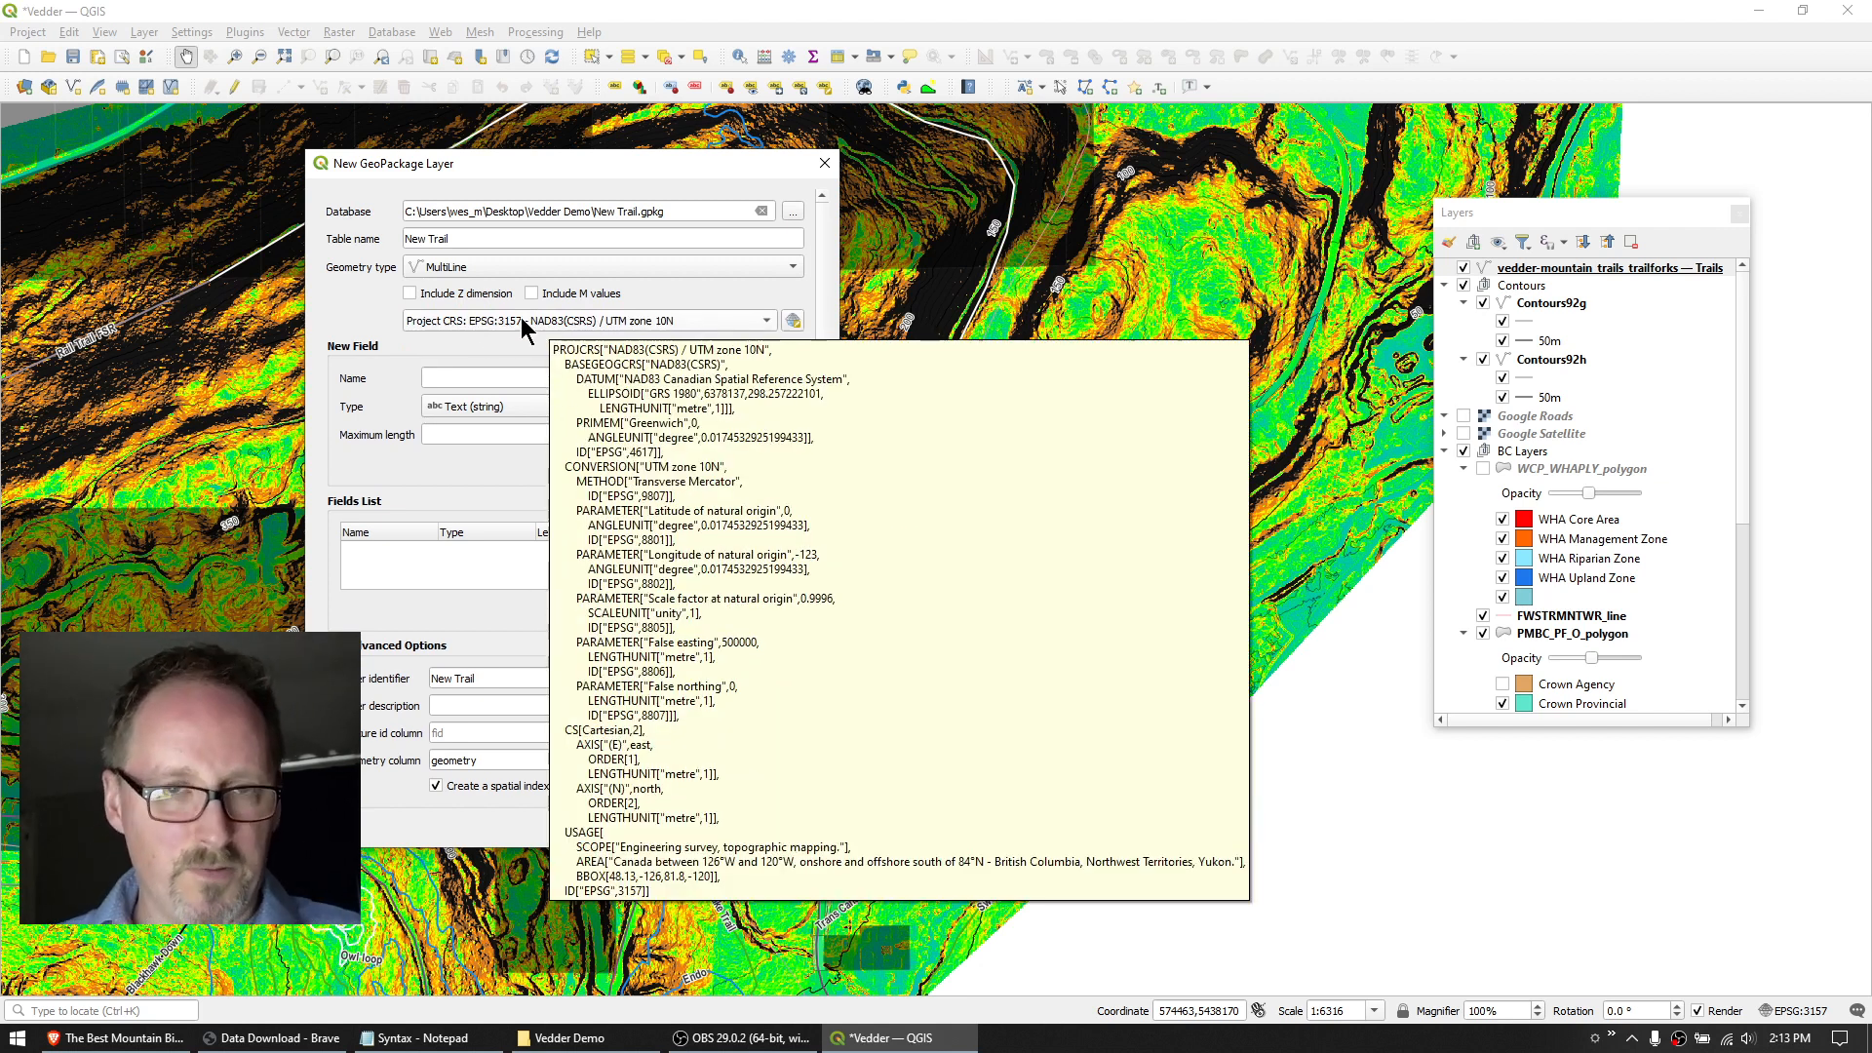
Add a text field called Name with maximum length 80, create the New Trail layer, and select it.
click(454, 379)
text(Name)
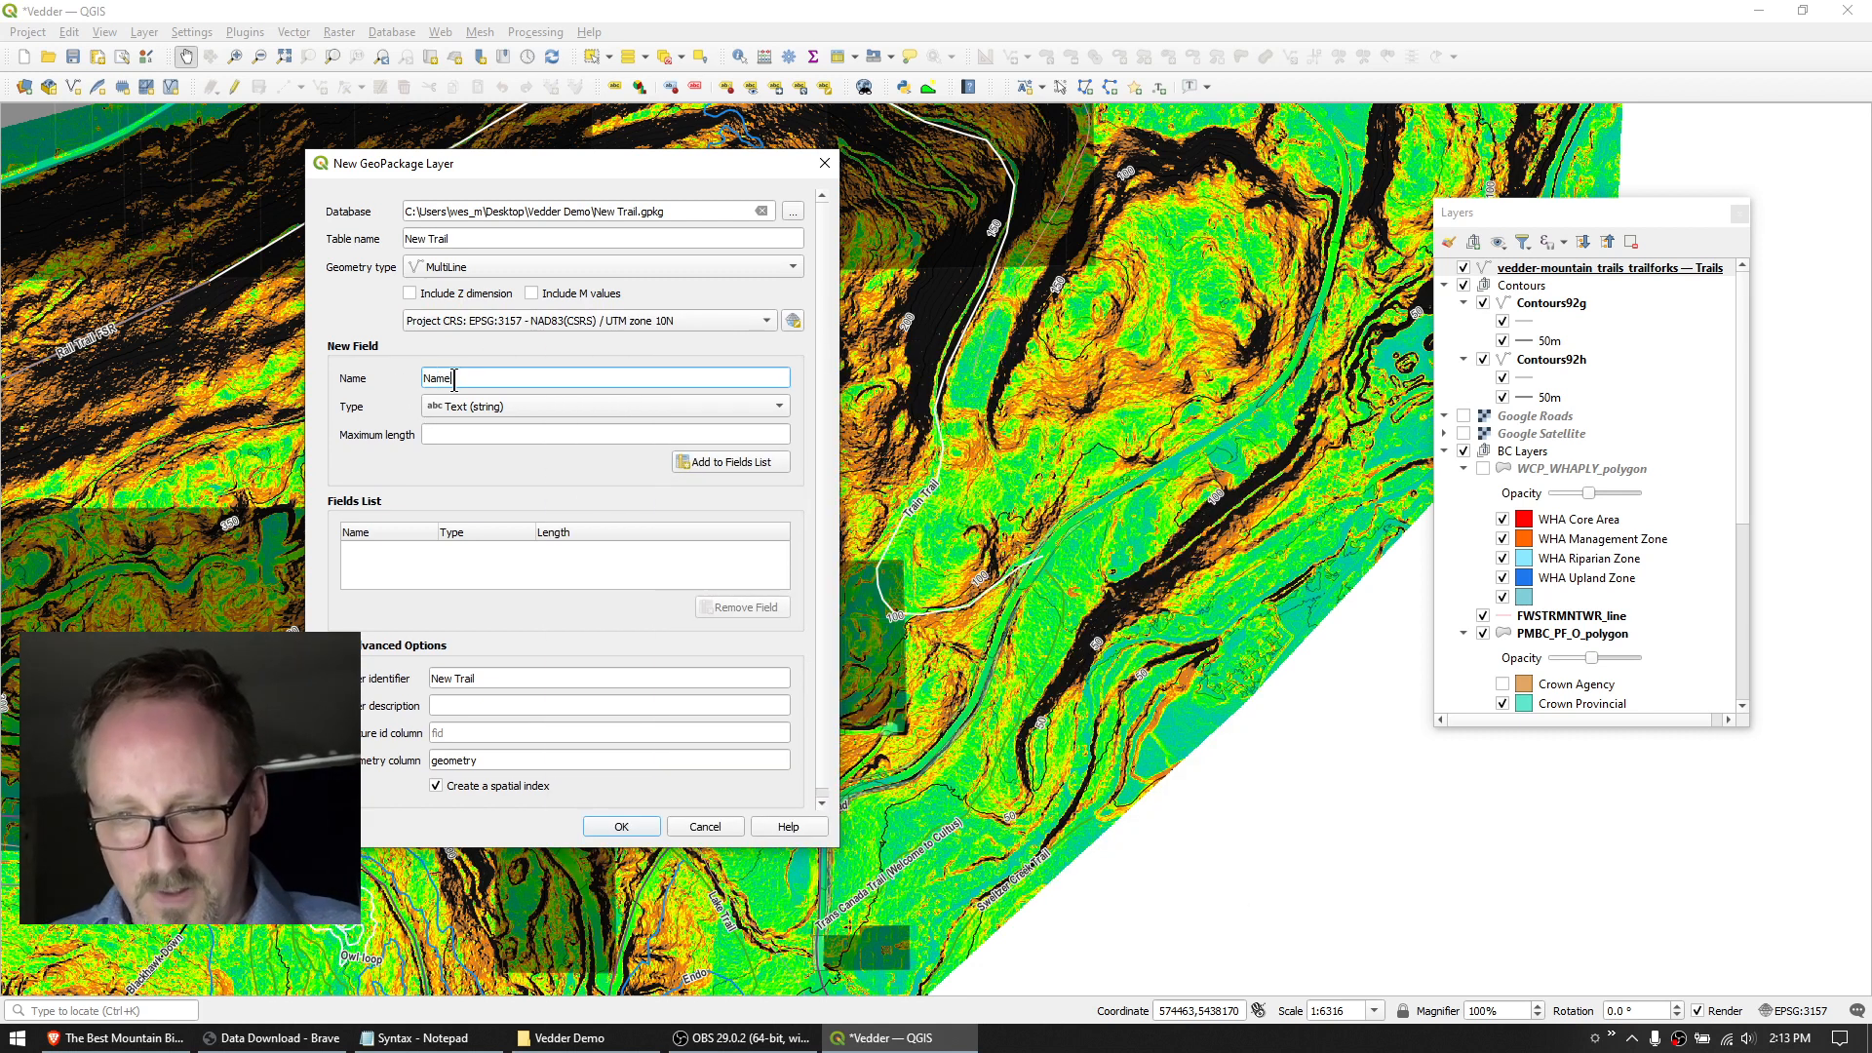
click(460, 435)
text(80)
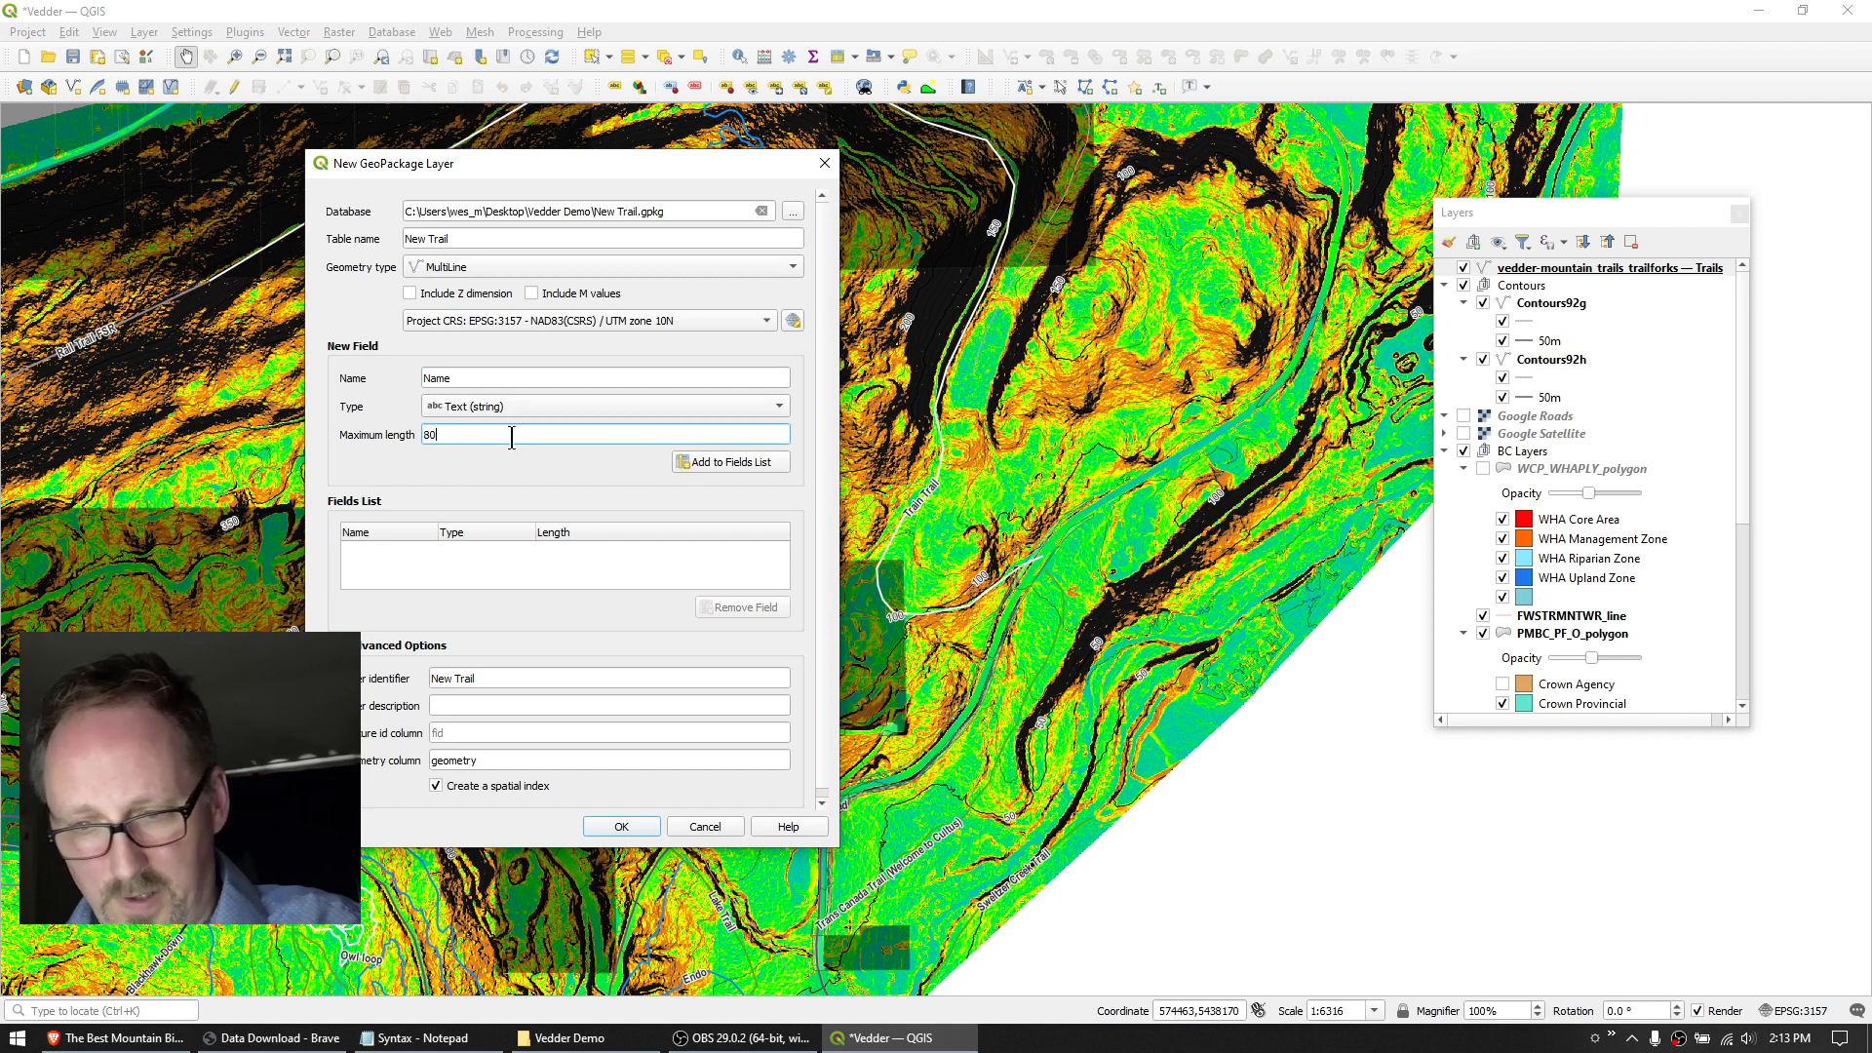
click(726, 463)
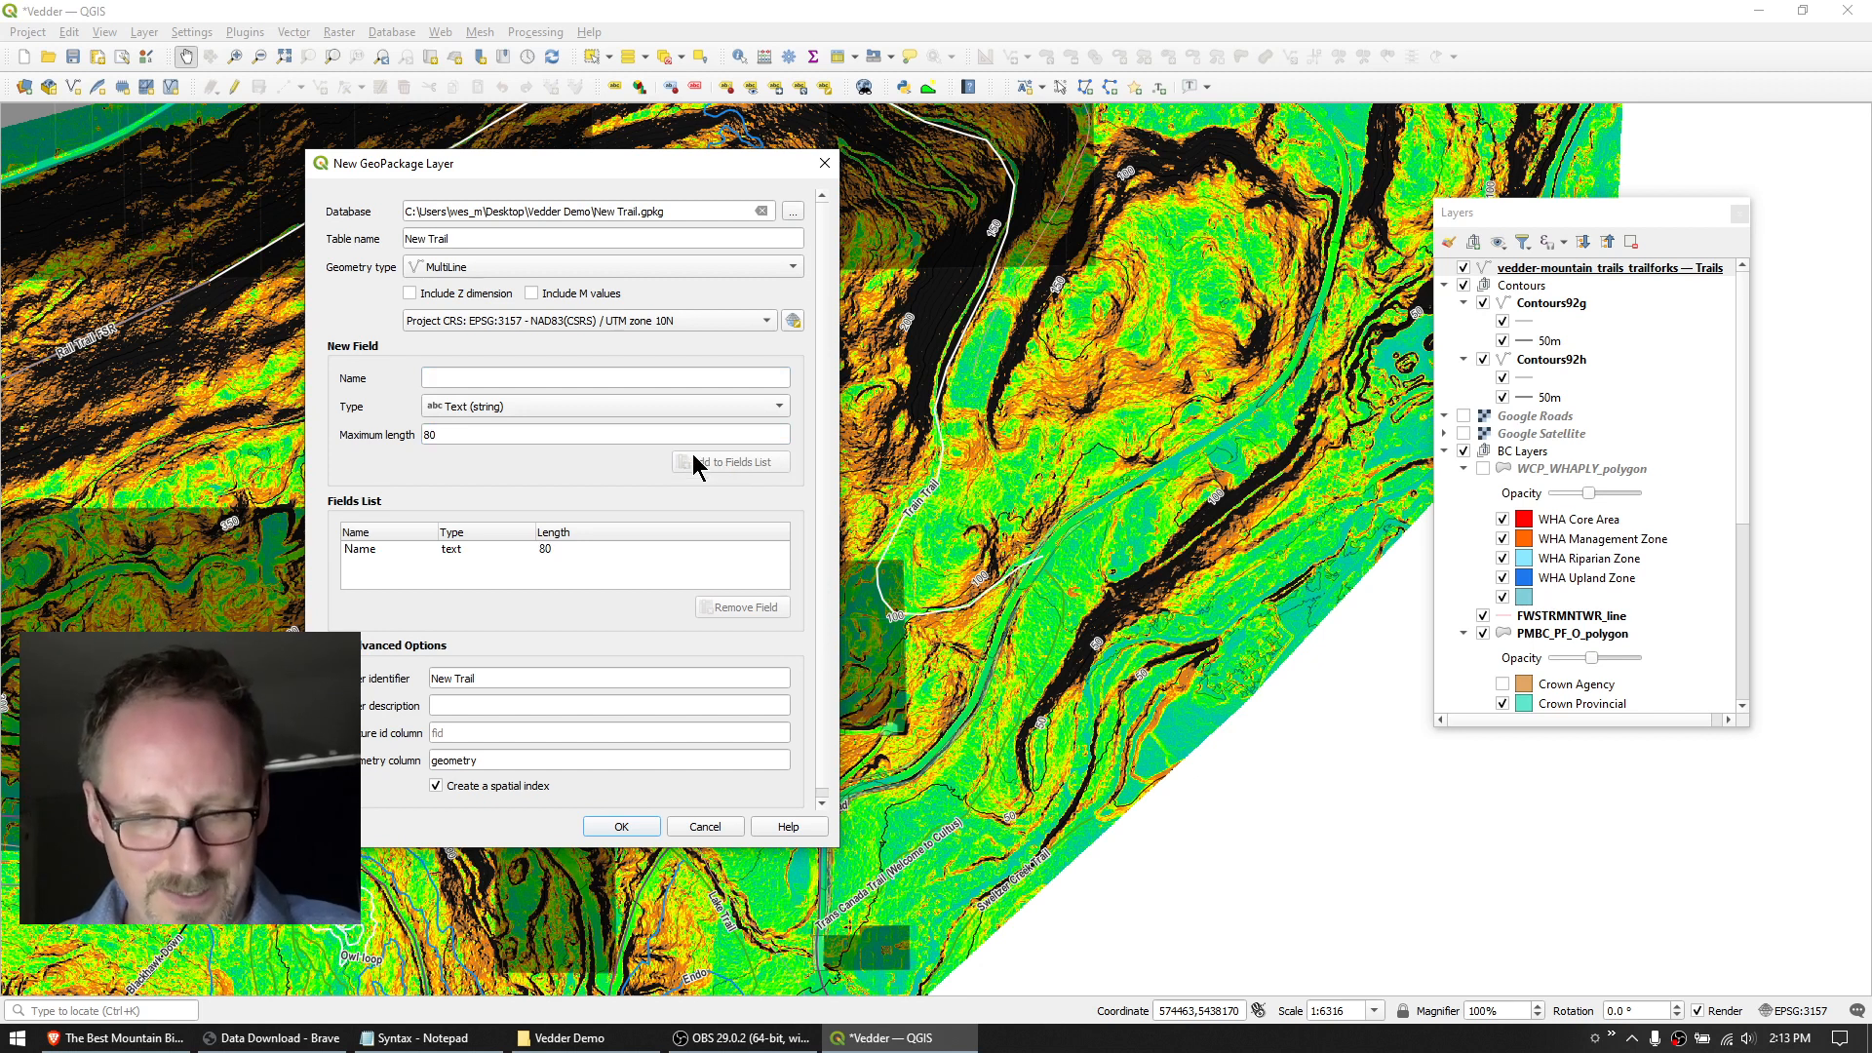
click(388, 550)
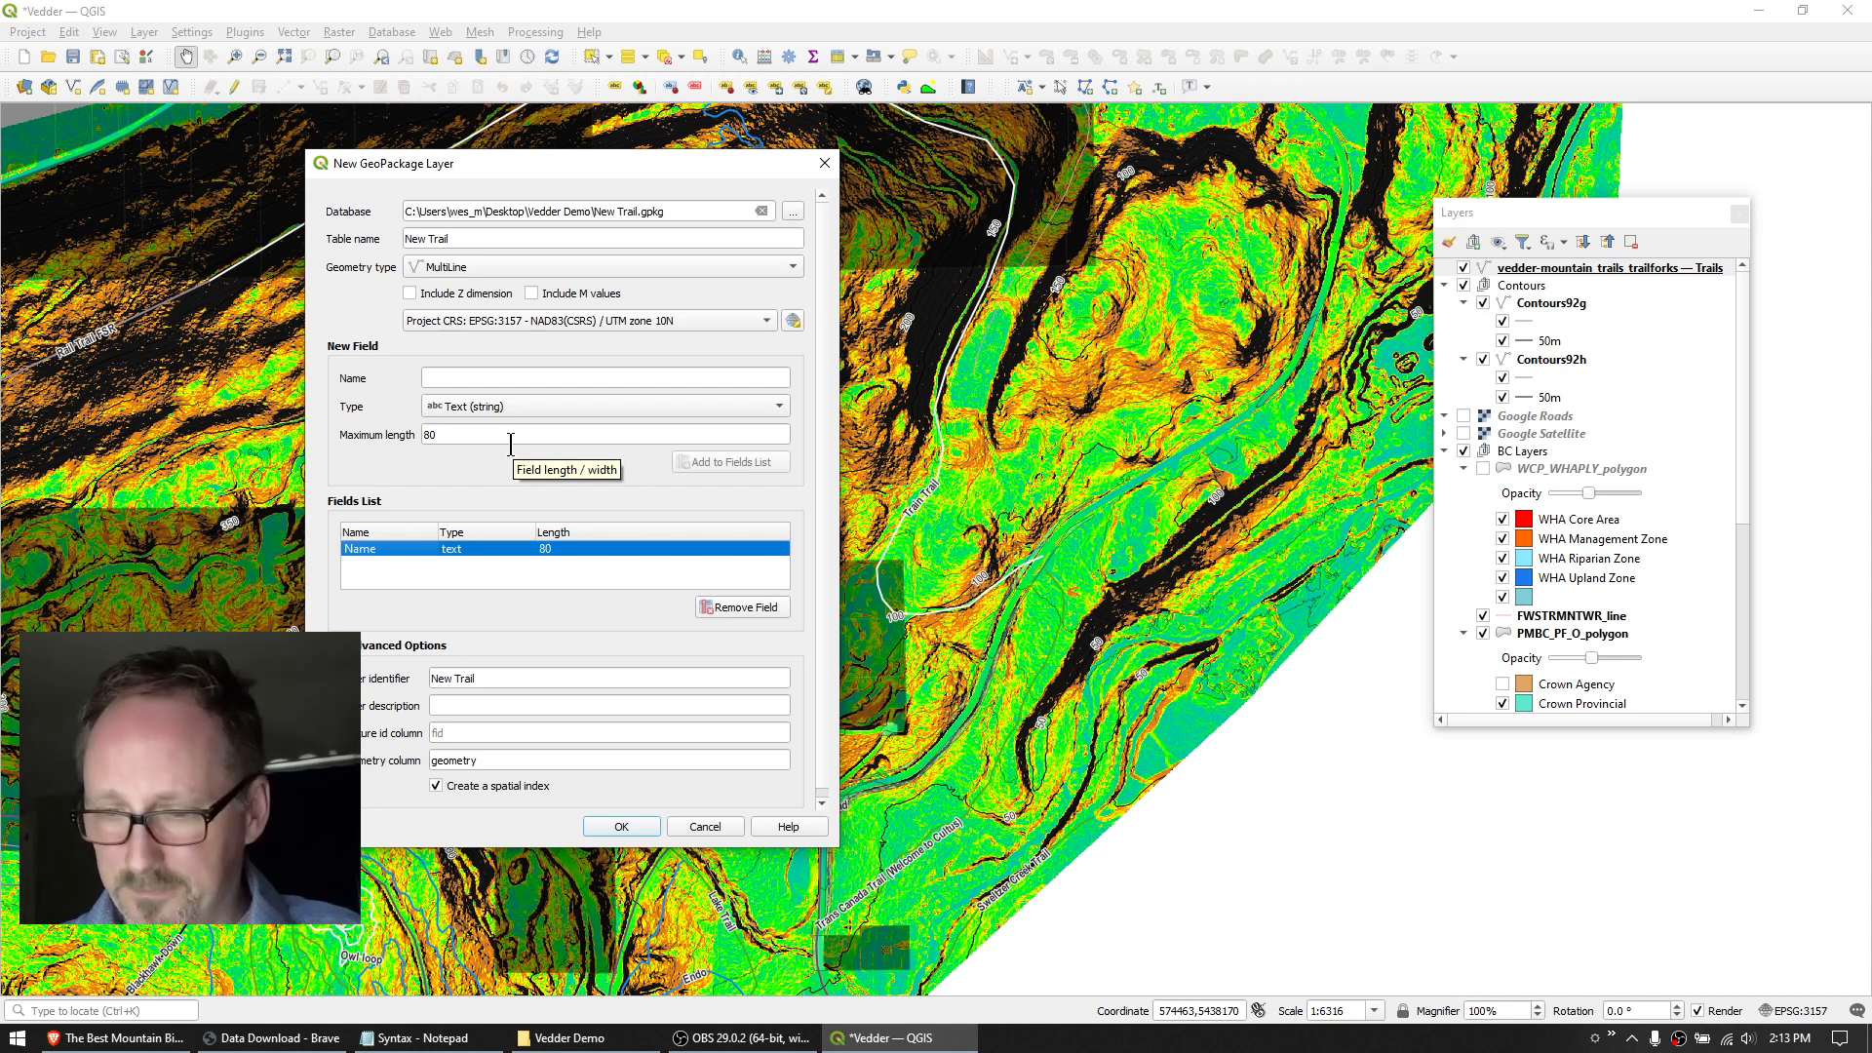
click(624, 828)
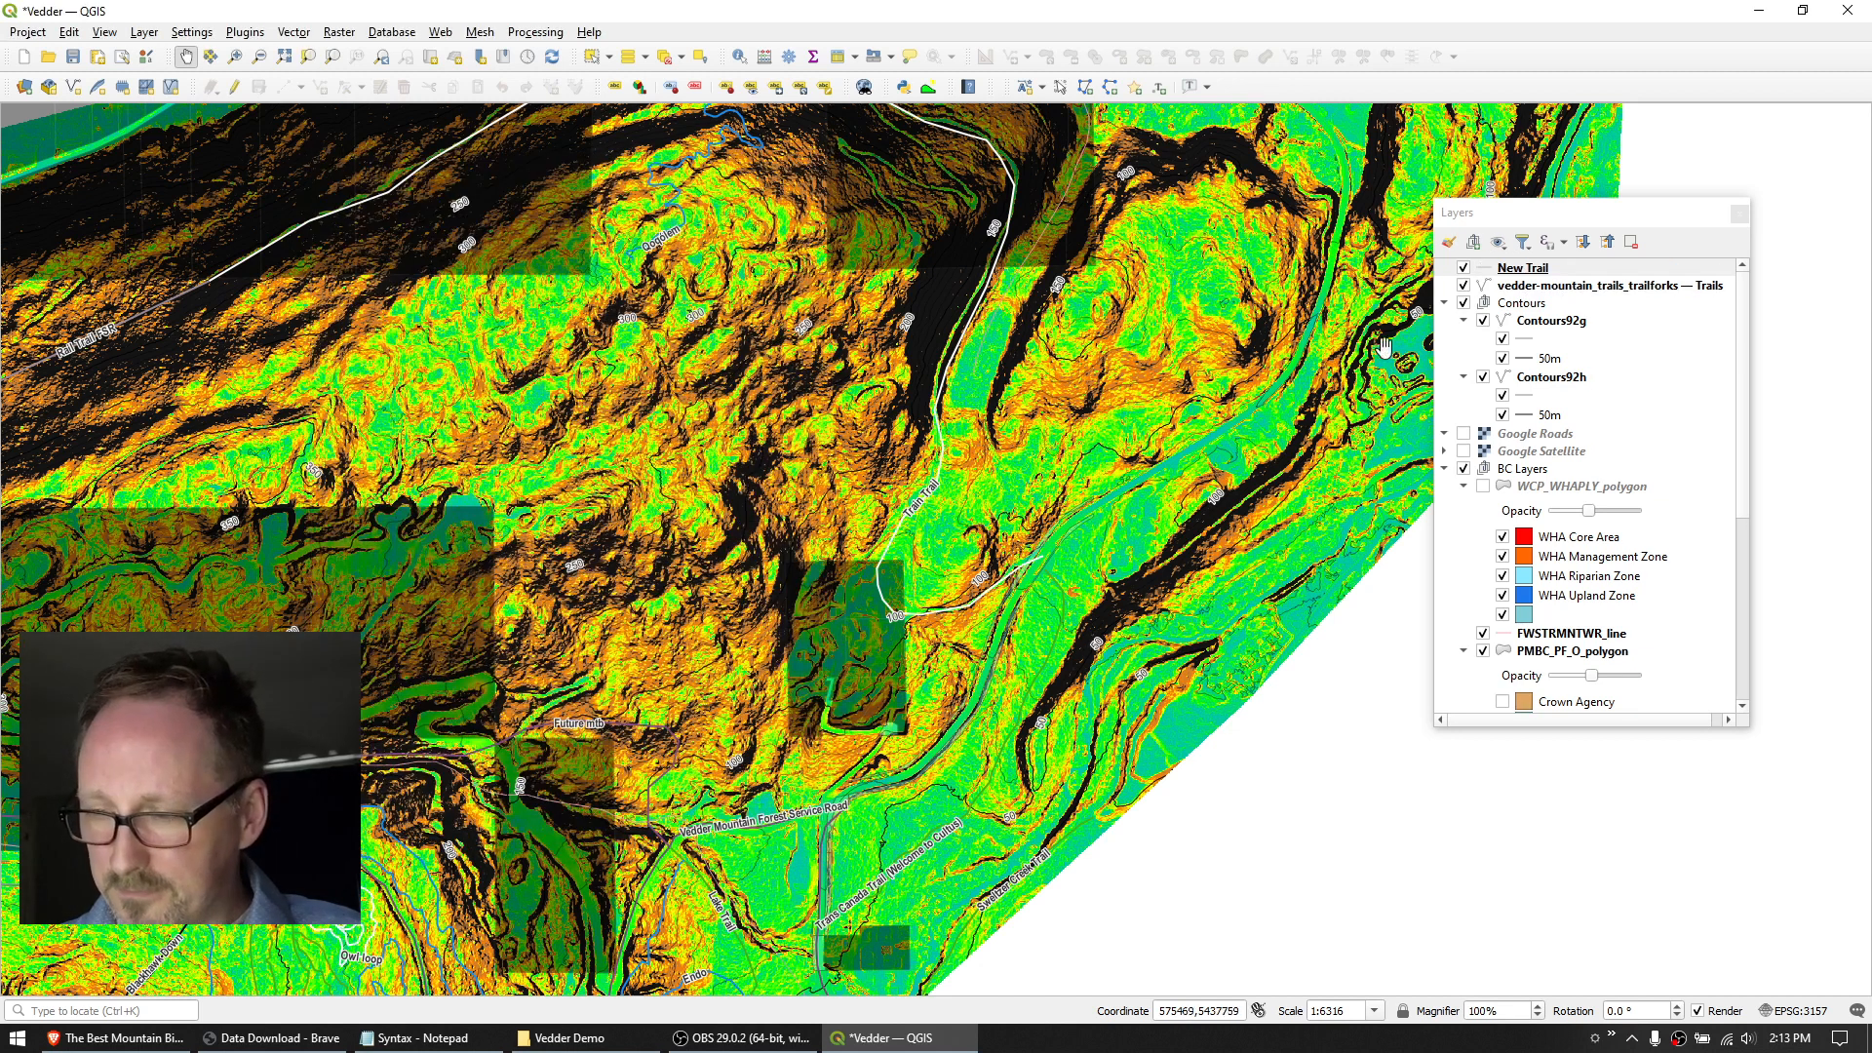
click(1523, 268)
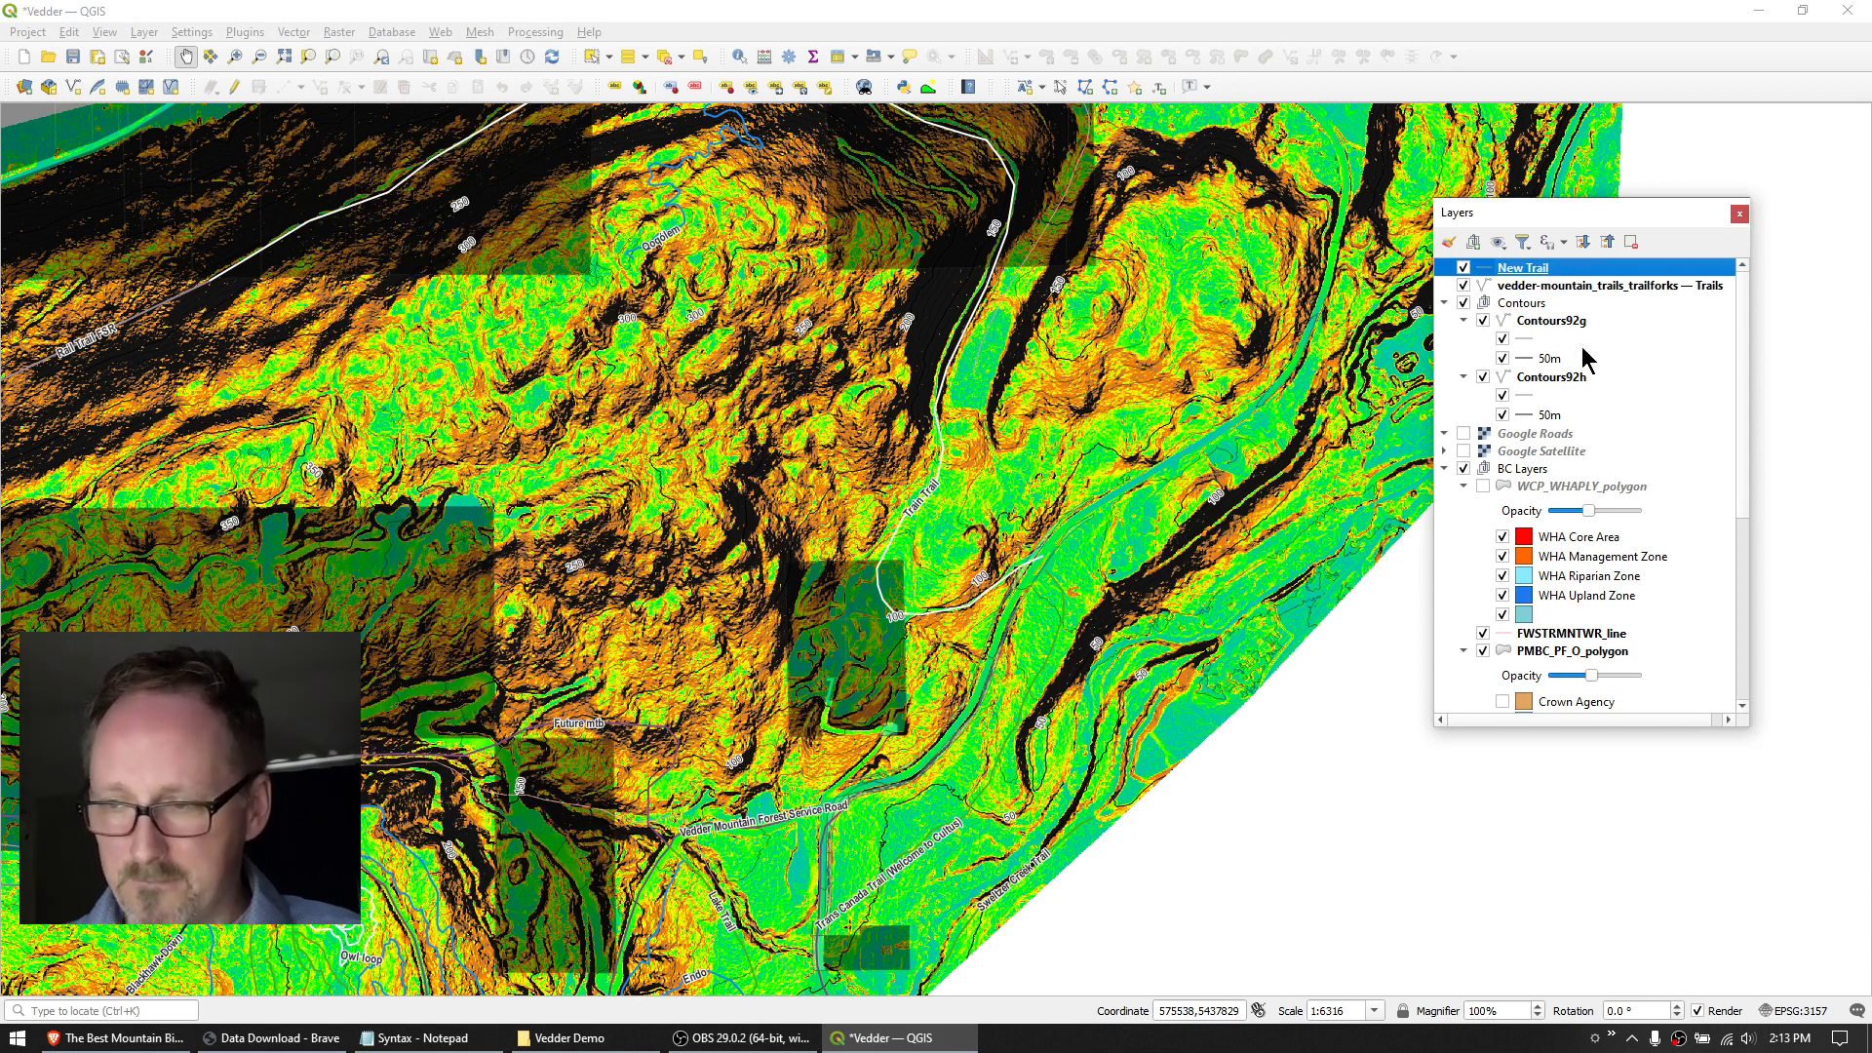
Change the line colour of the New Trail layer to blue in its symbology settings.
right_click(1525, 271)
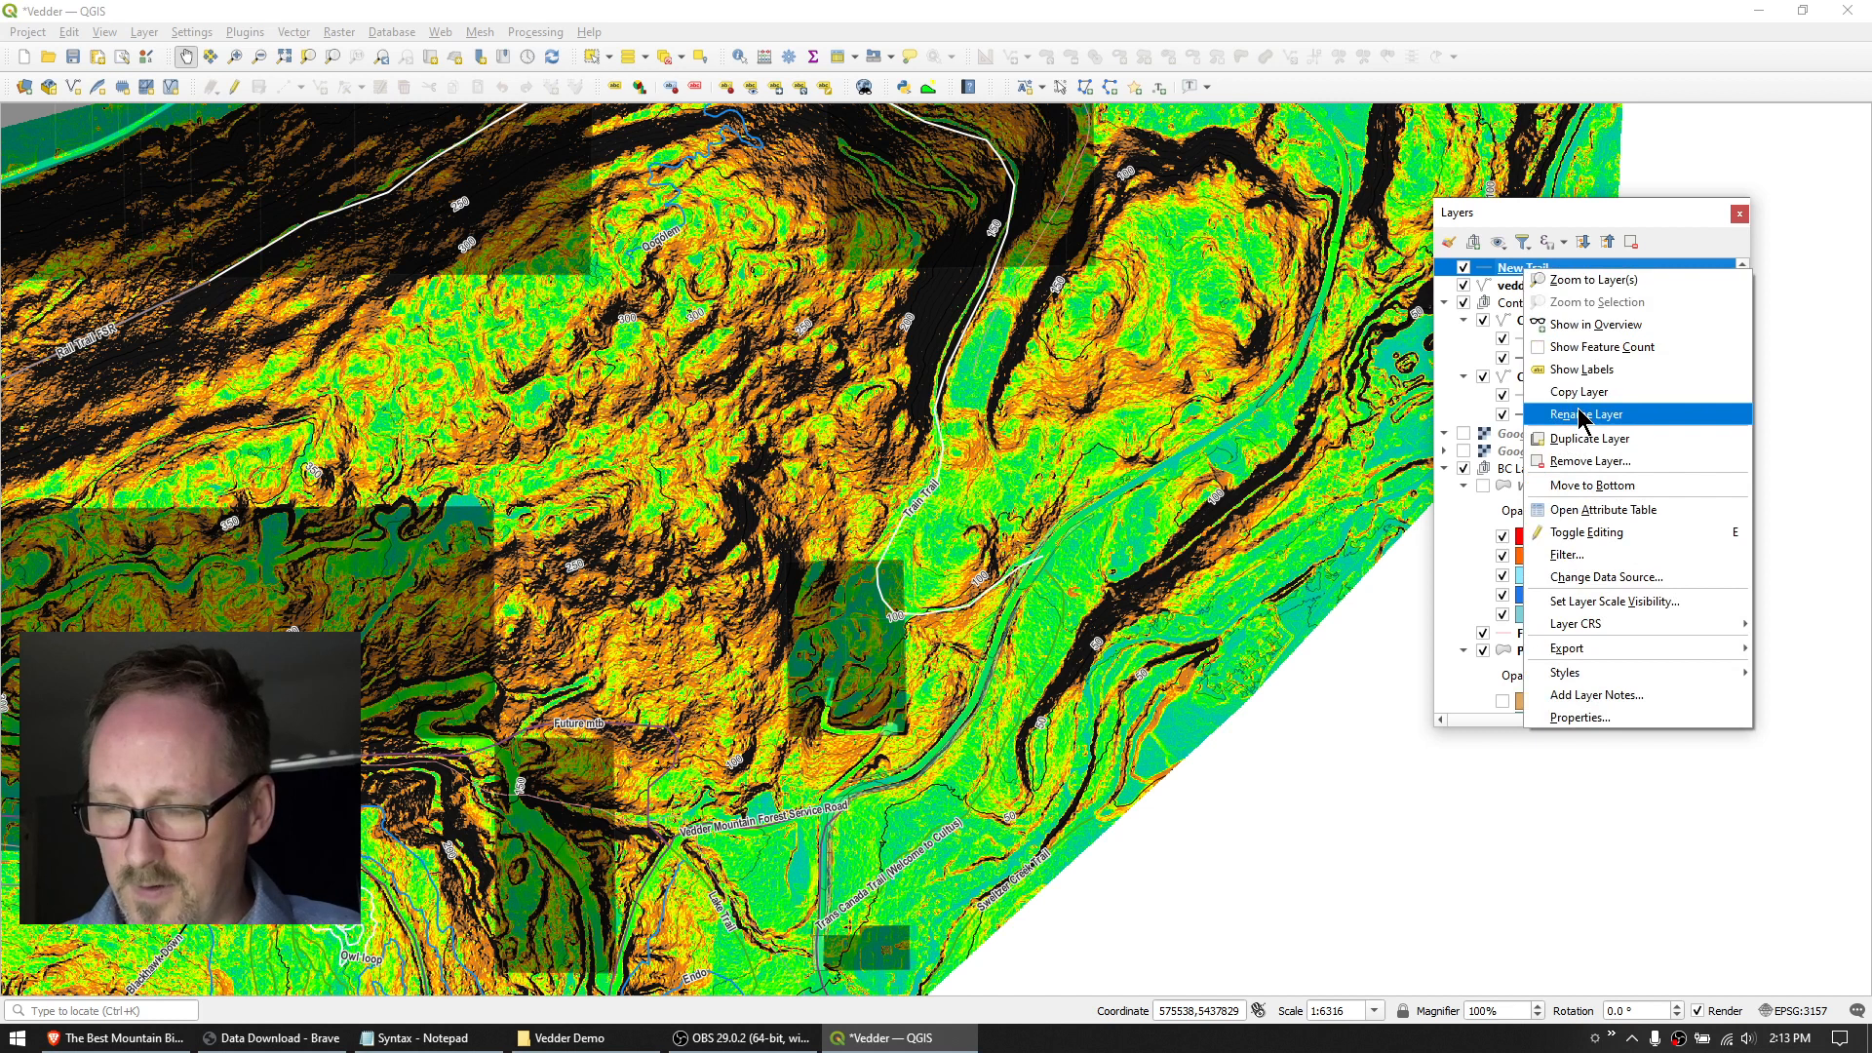
click(1508, 273)
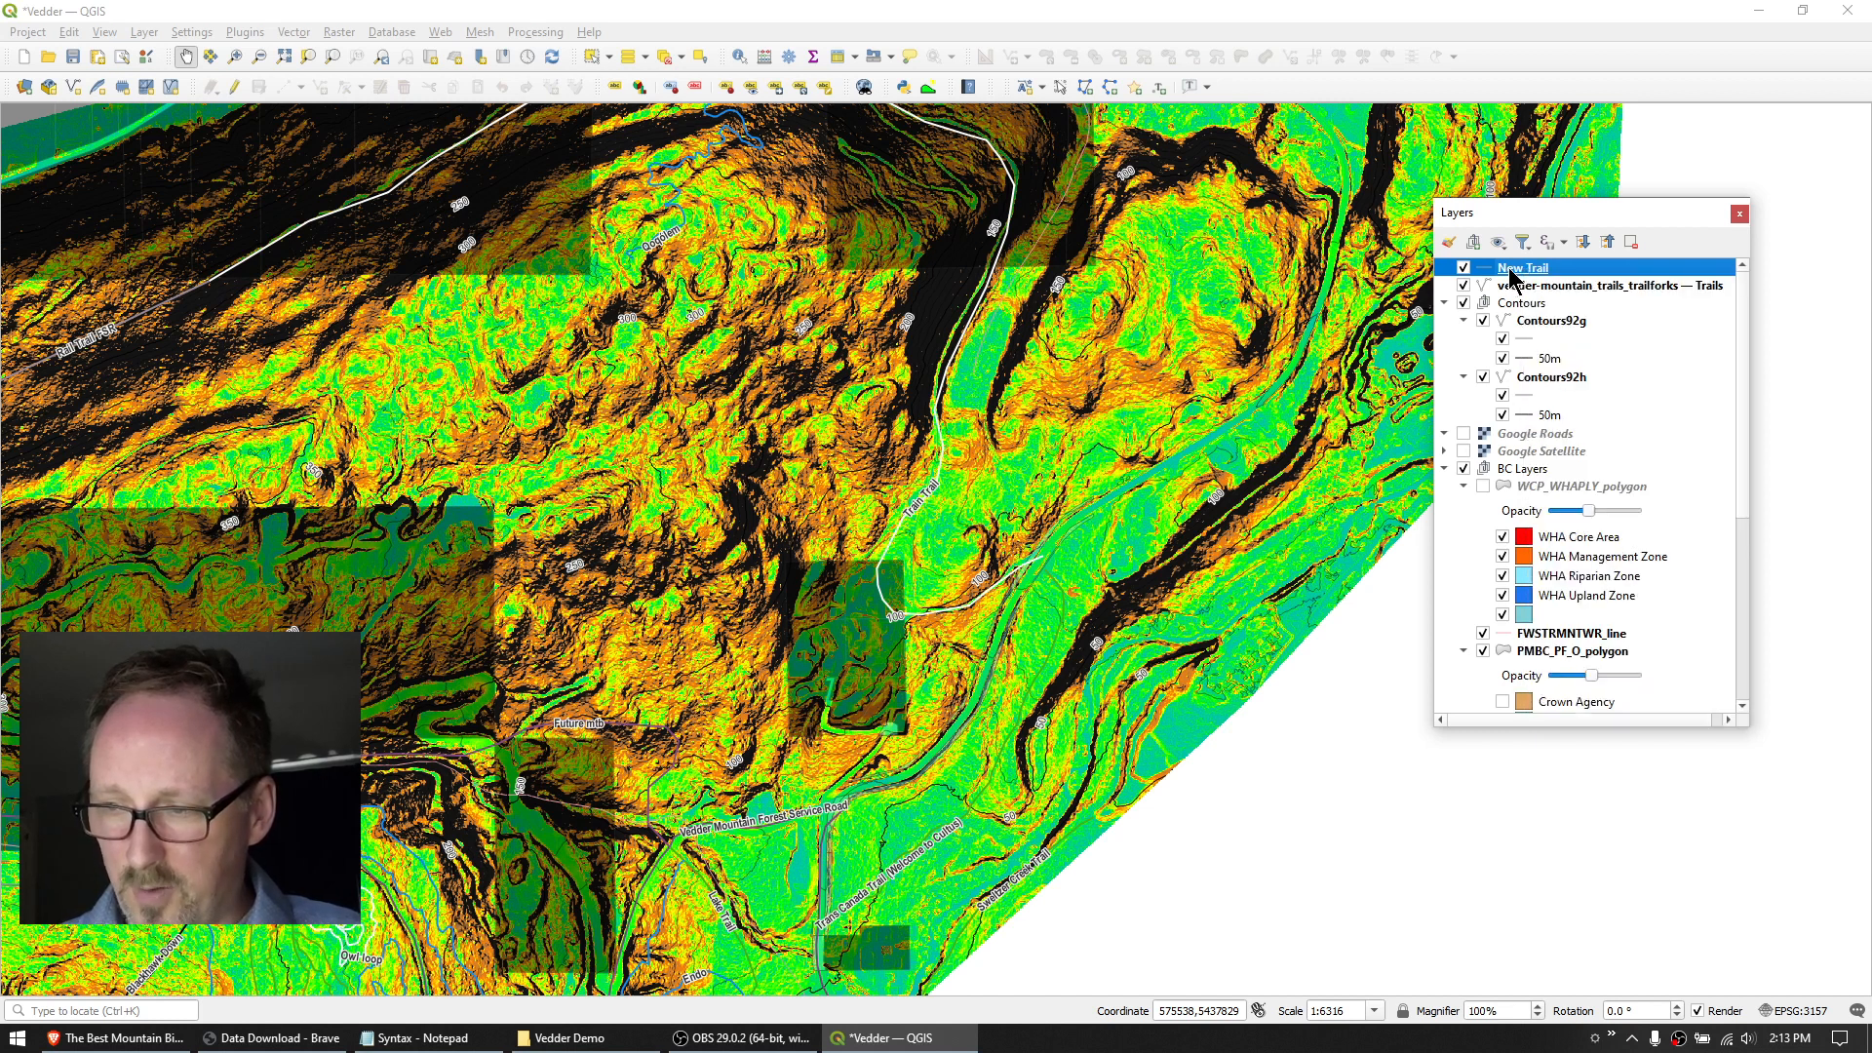
double_click(1509, 273)
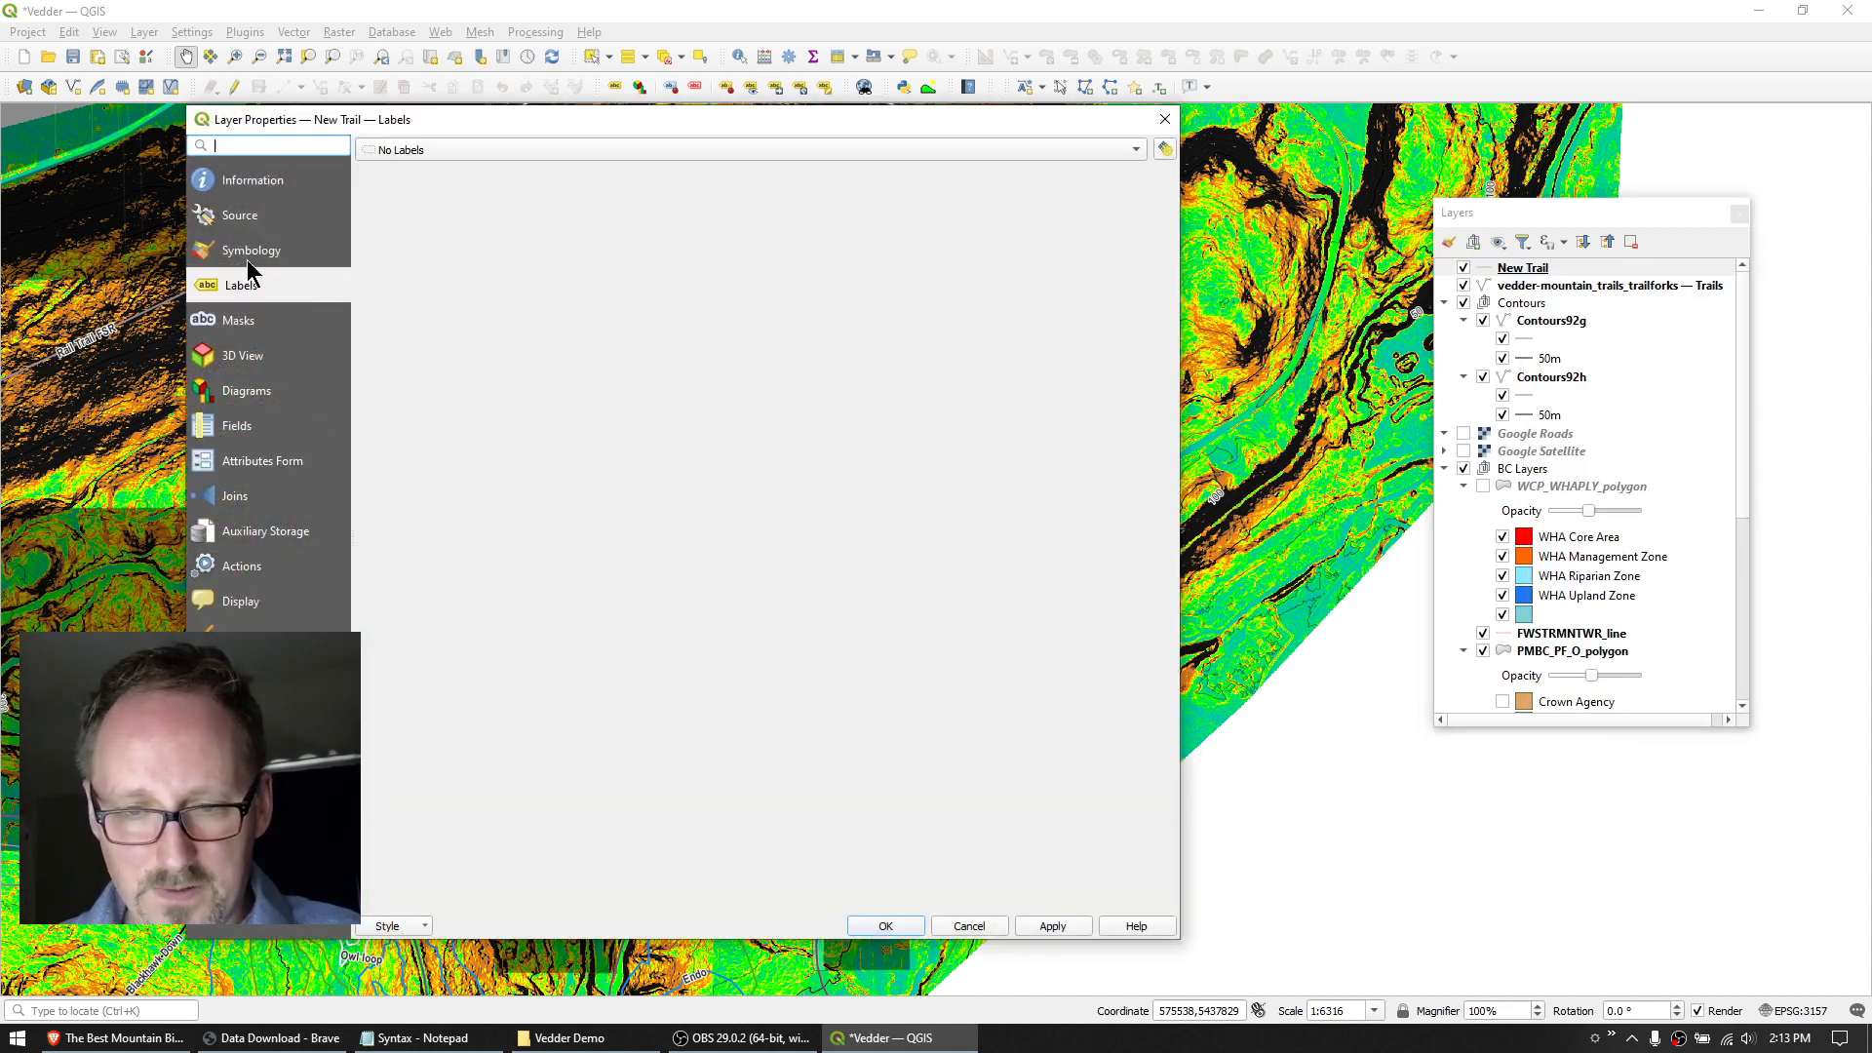
click(226, 258)
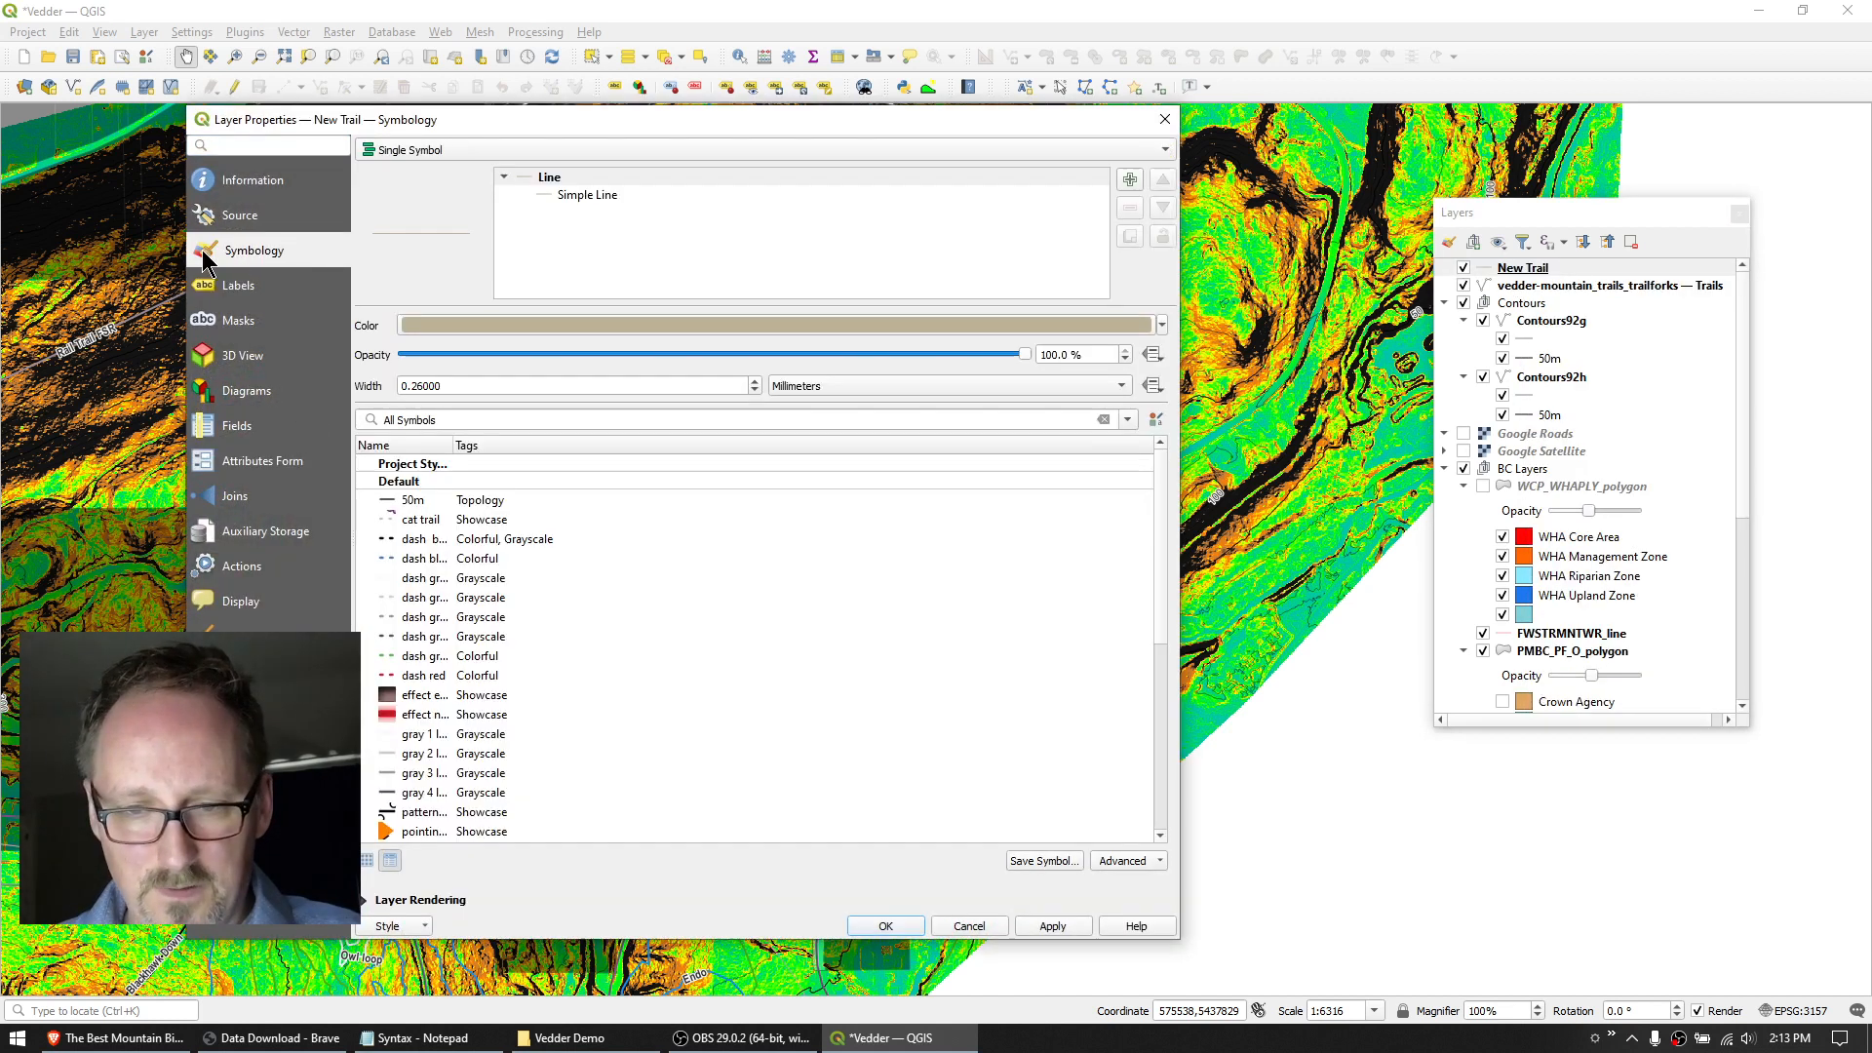
click(488, 324)
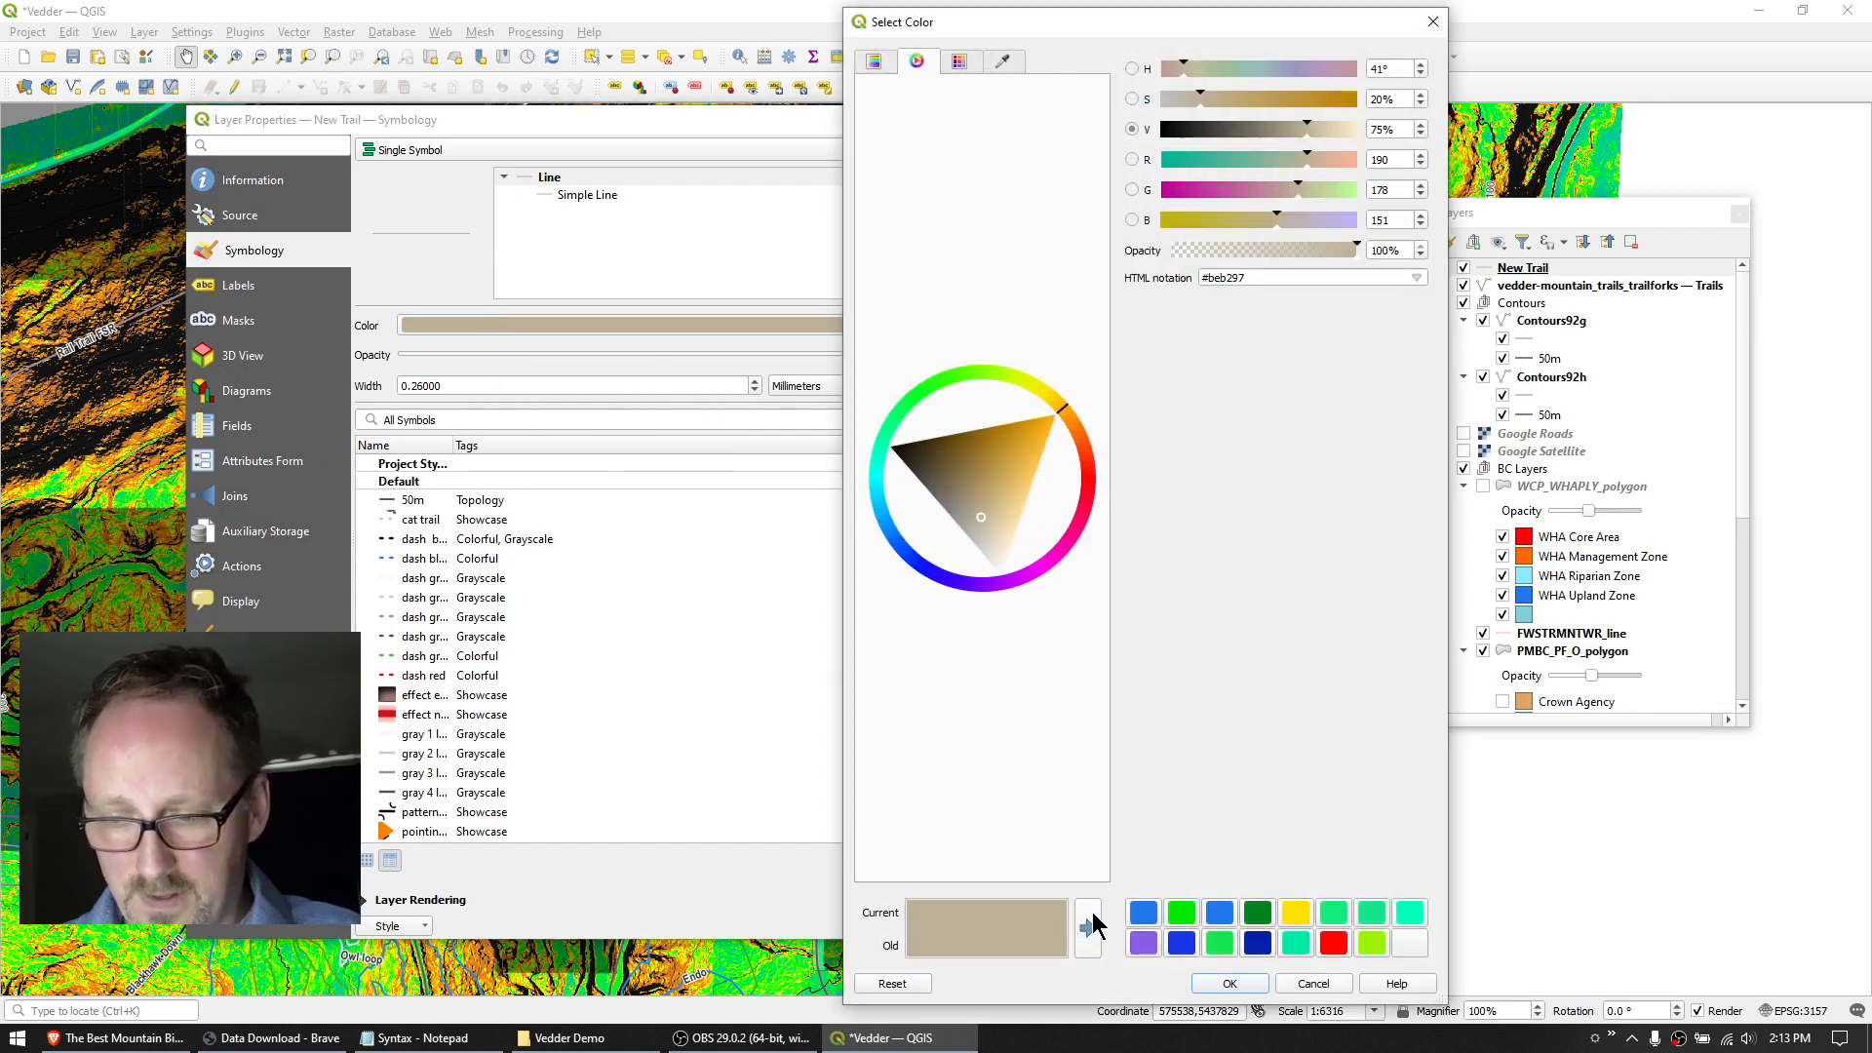
click(1185, 944)
click(1227, 983)
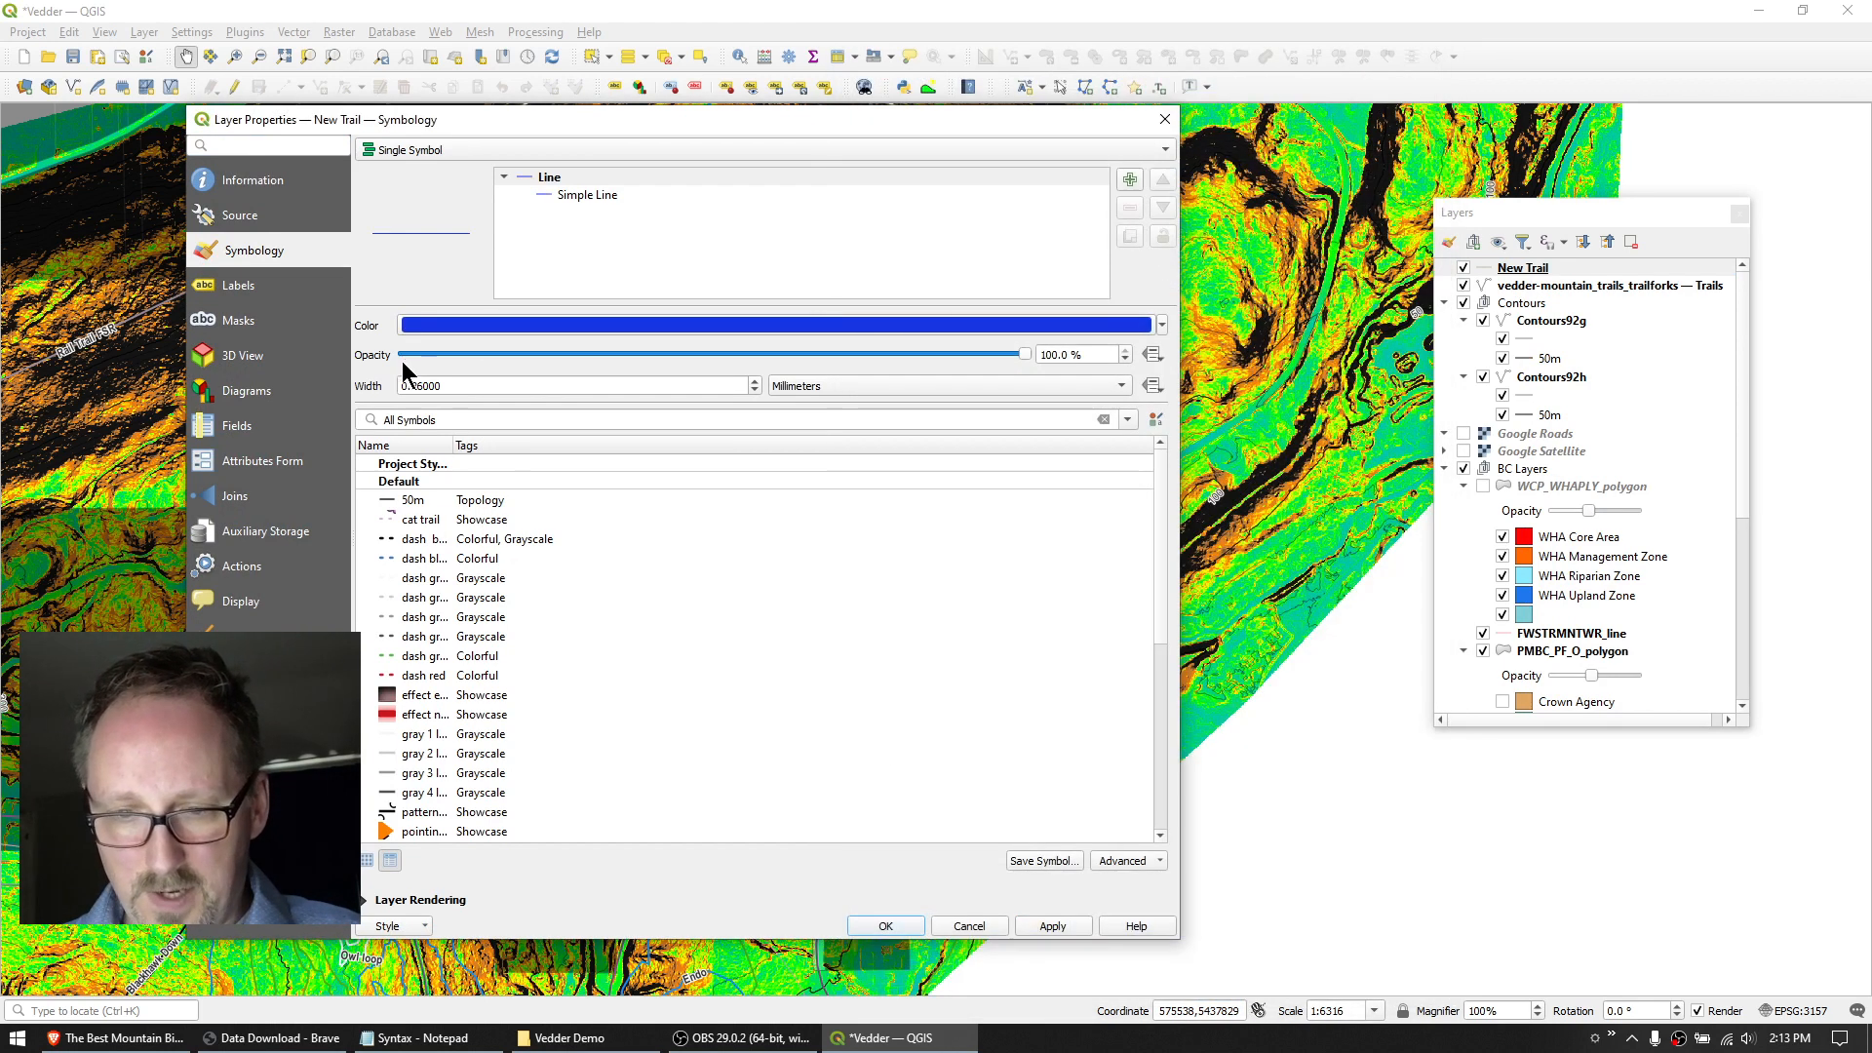
Set the New Trail line width to 0.5 mm and apply the layer style.
drag(416, 387, 523, 385)
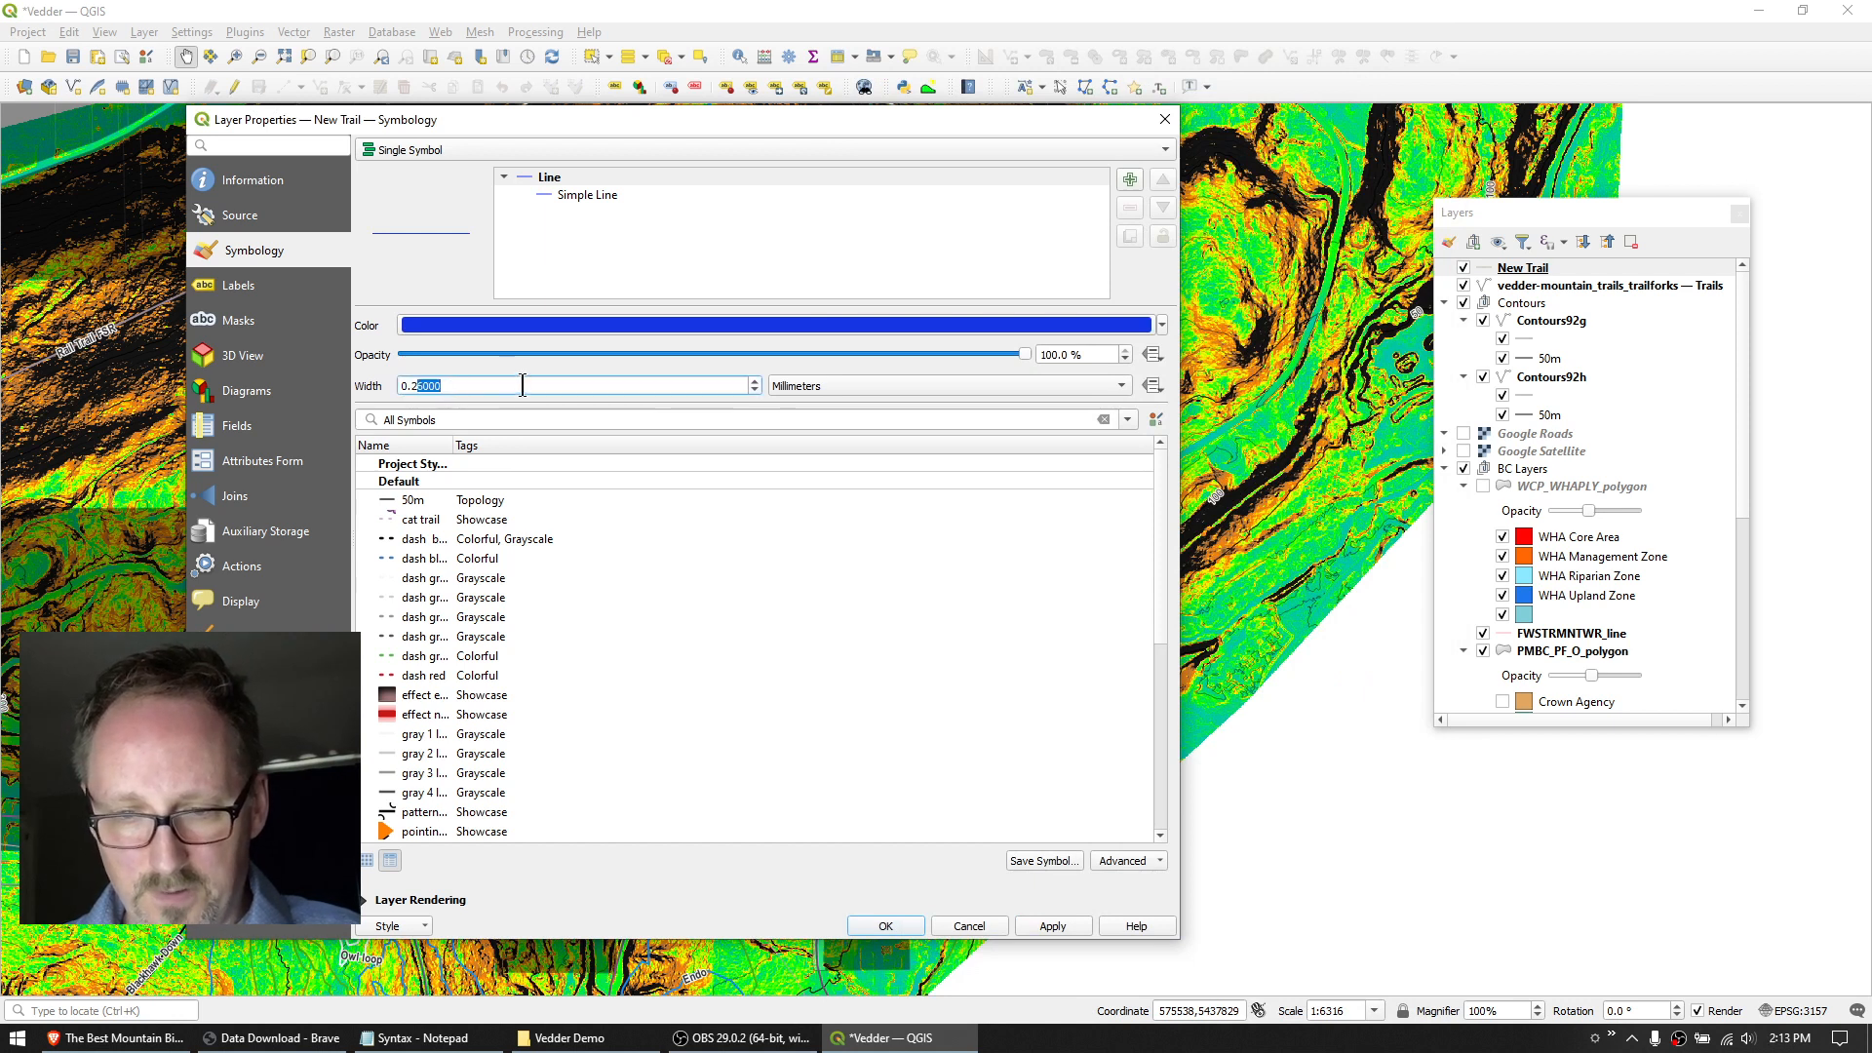
key(BackSpace)
key(BackSpace)
text(5)
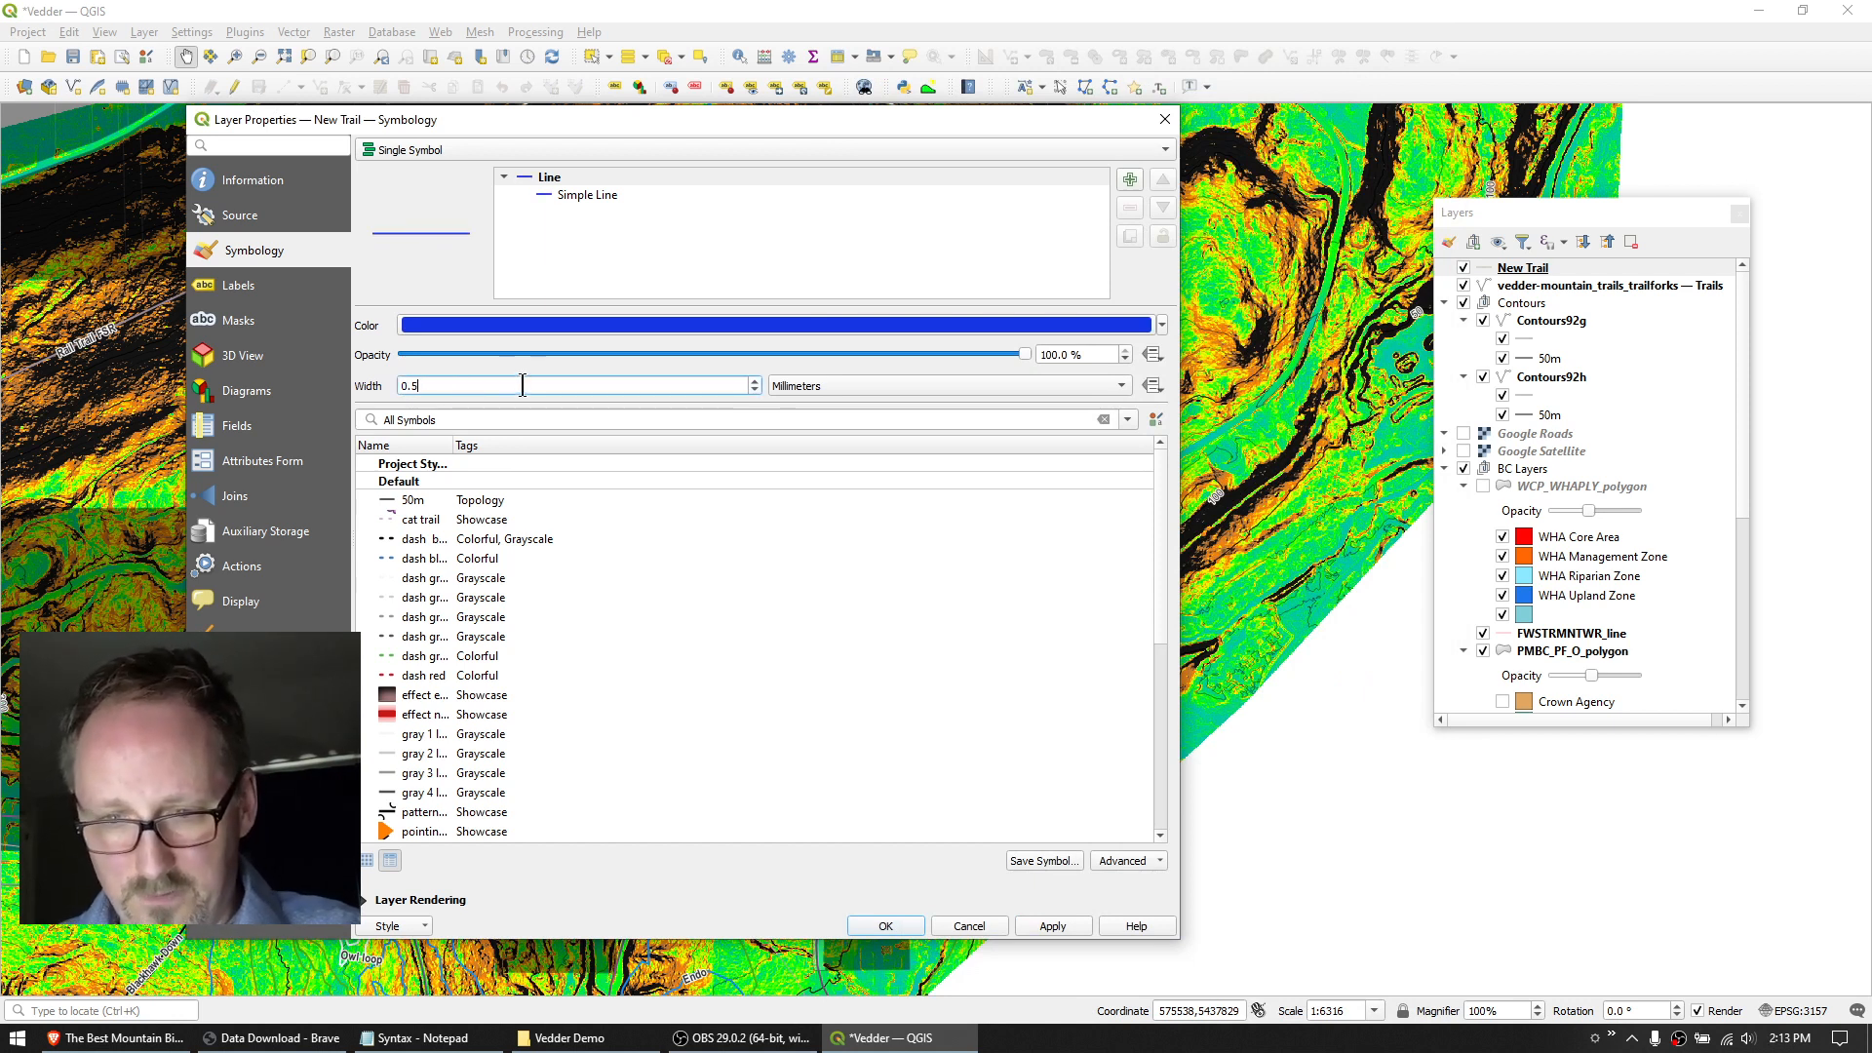
click(886, 925)
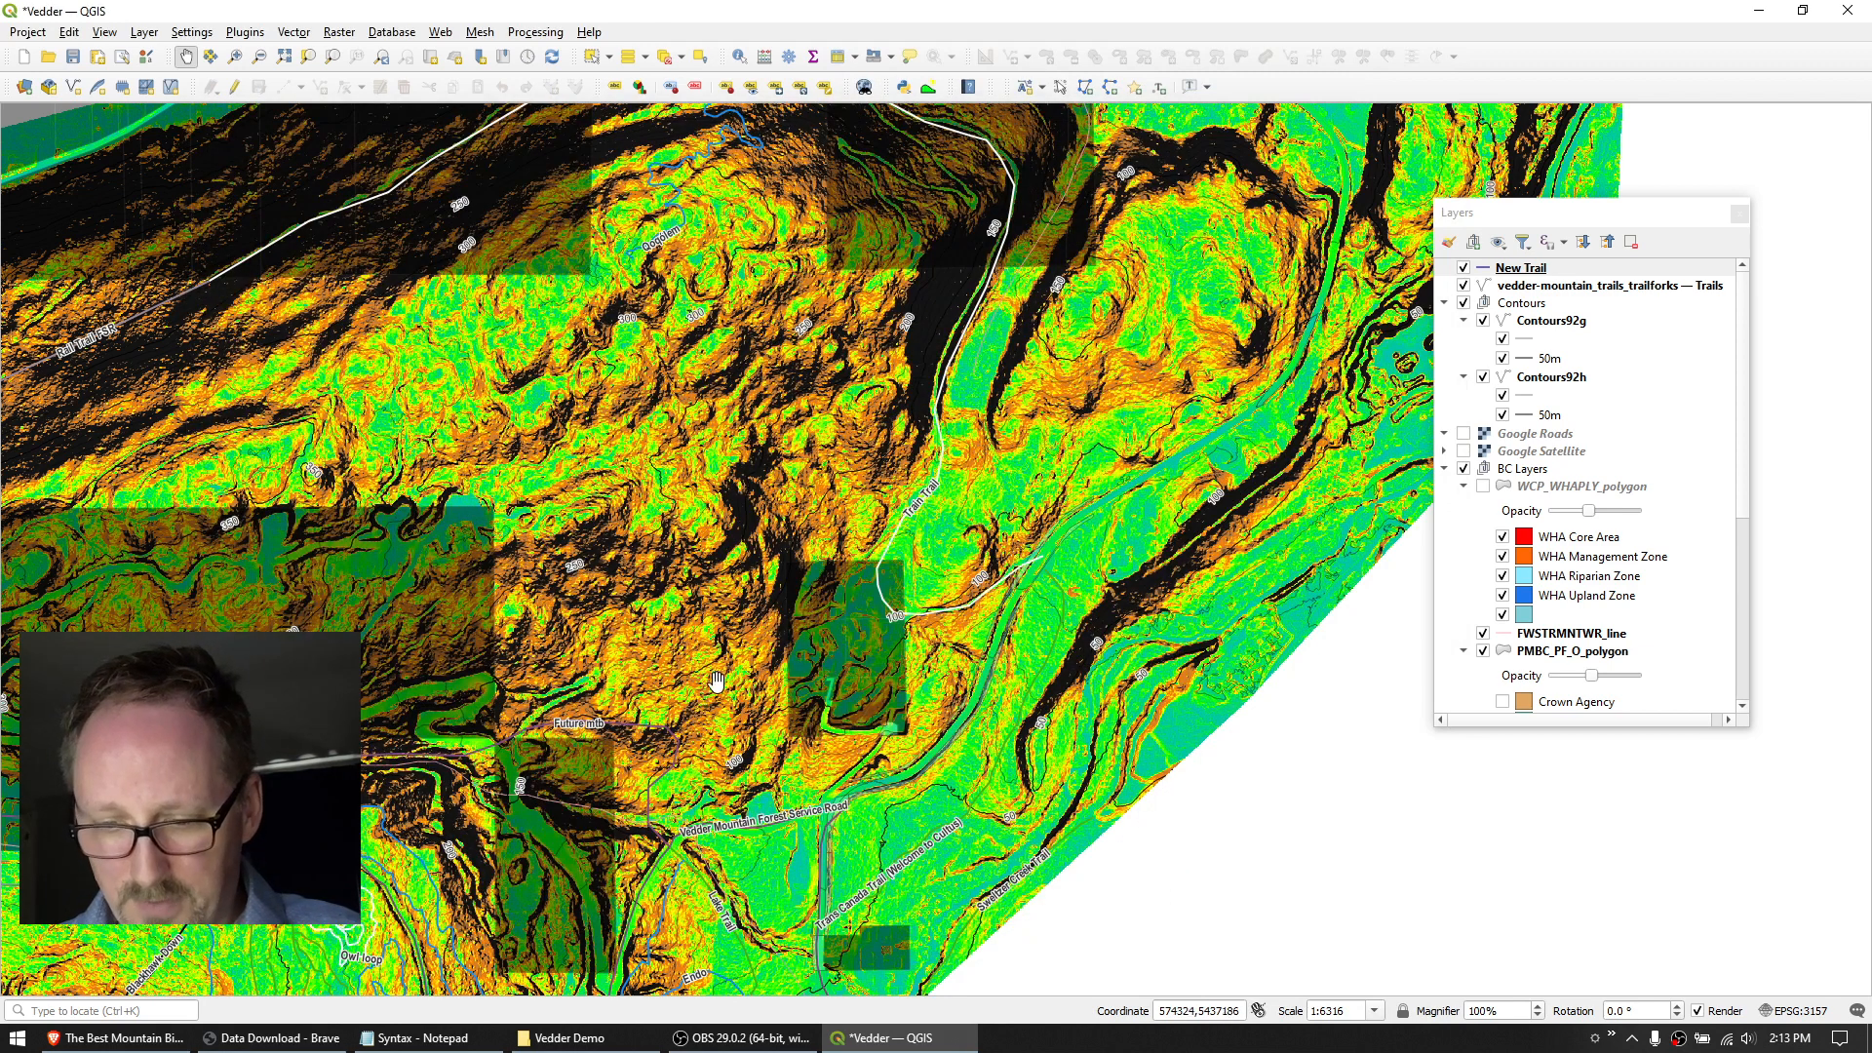
Style the FWSTRMNTWR_line stream layer with a 0.6 mm line in dark blue #061fae.
drag(710, 688, 658, 551)
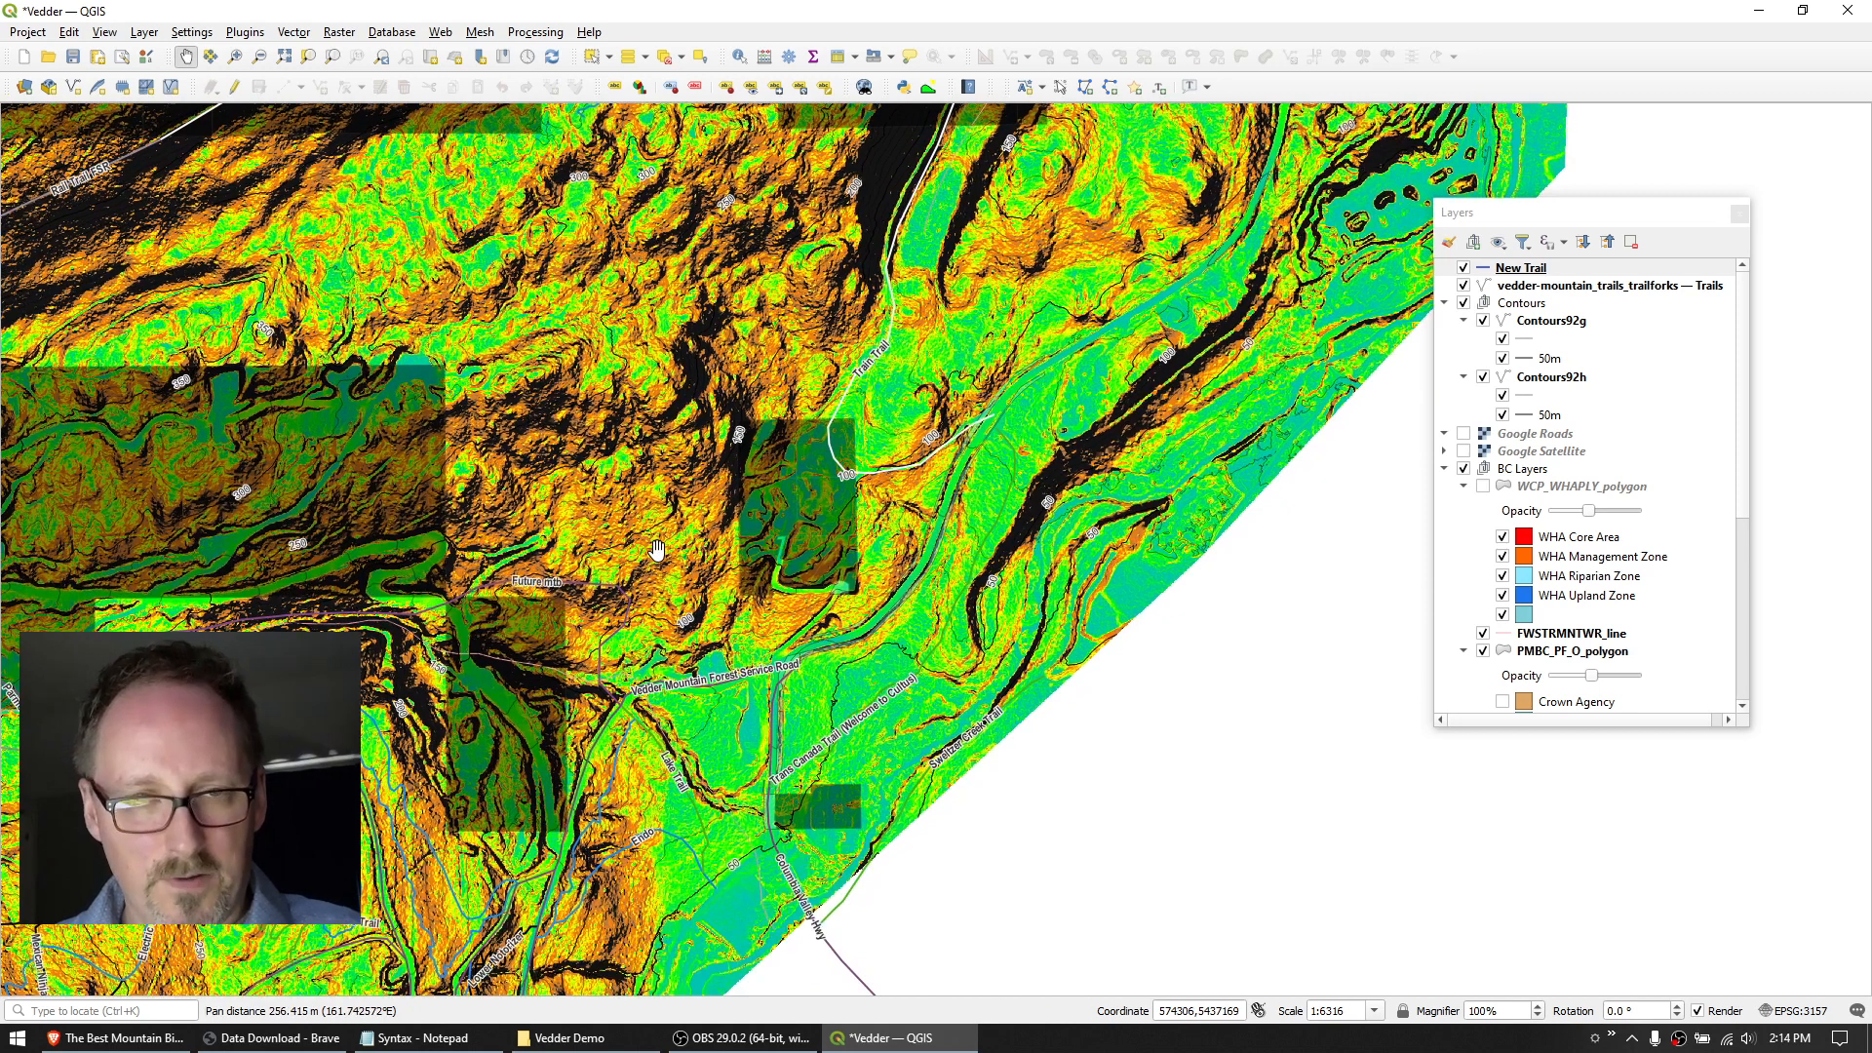
click(1556, 633)
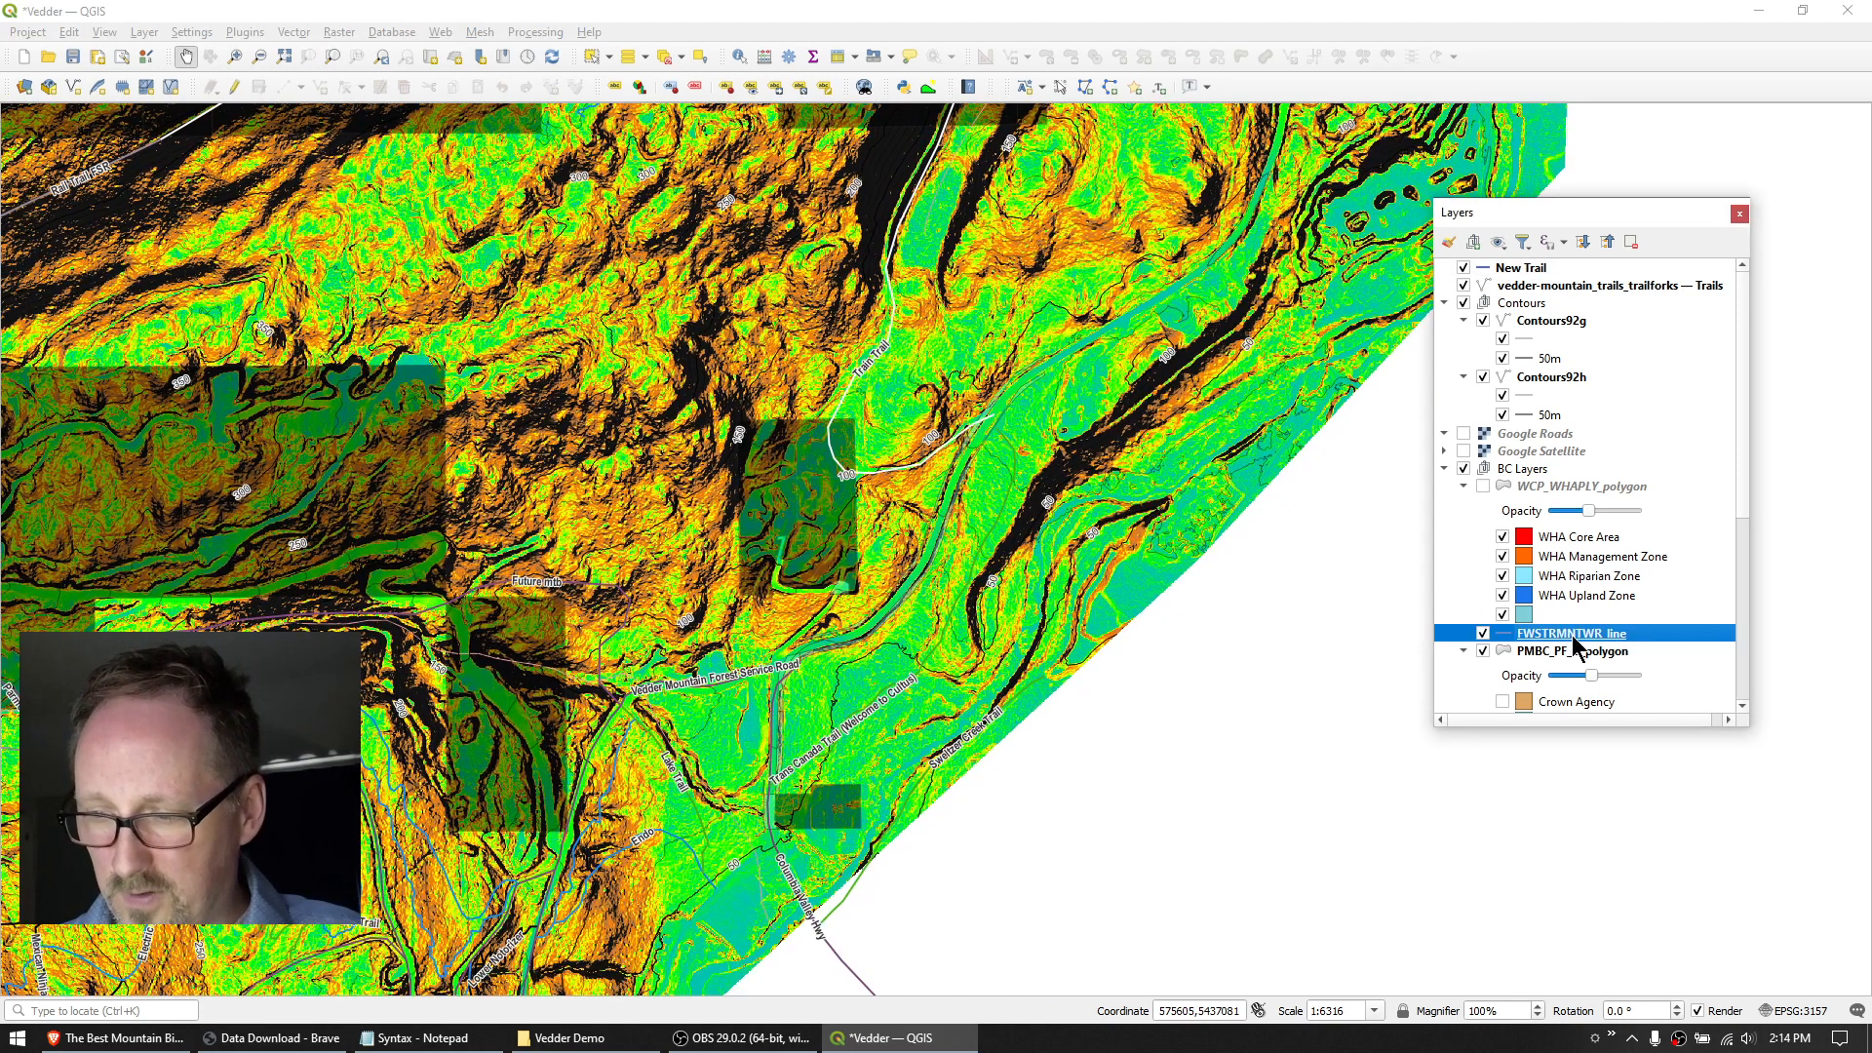
double_click(1574, 639)
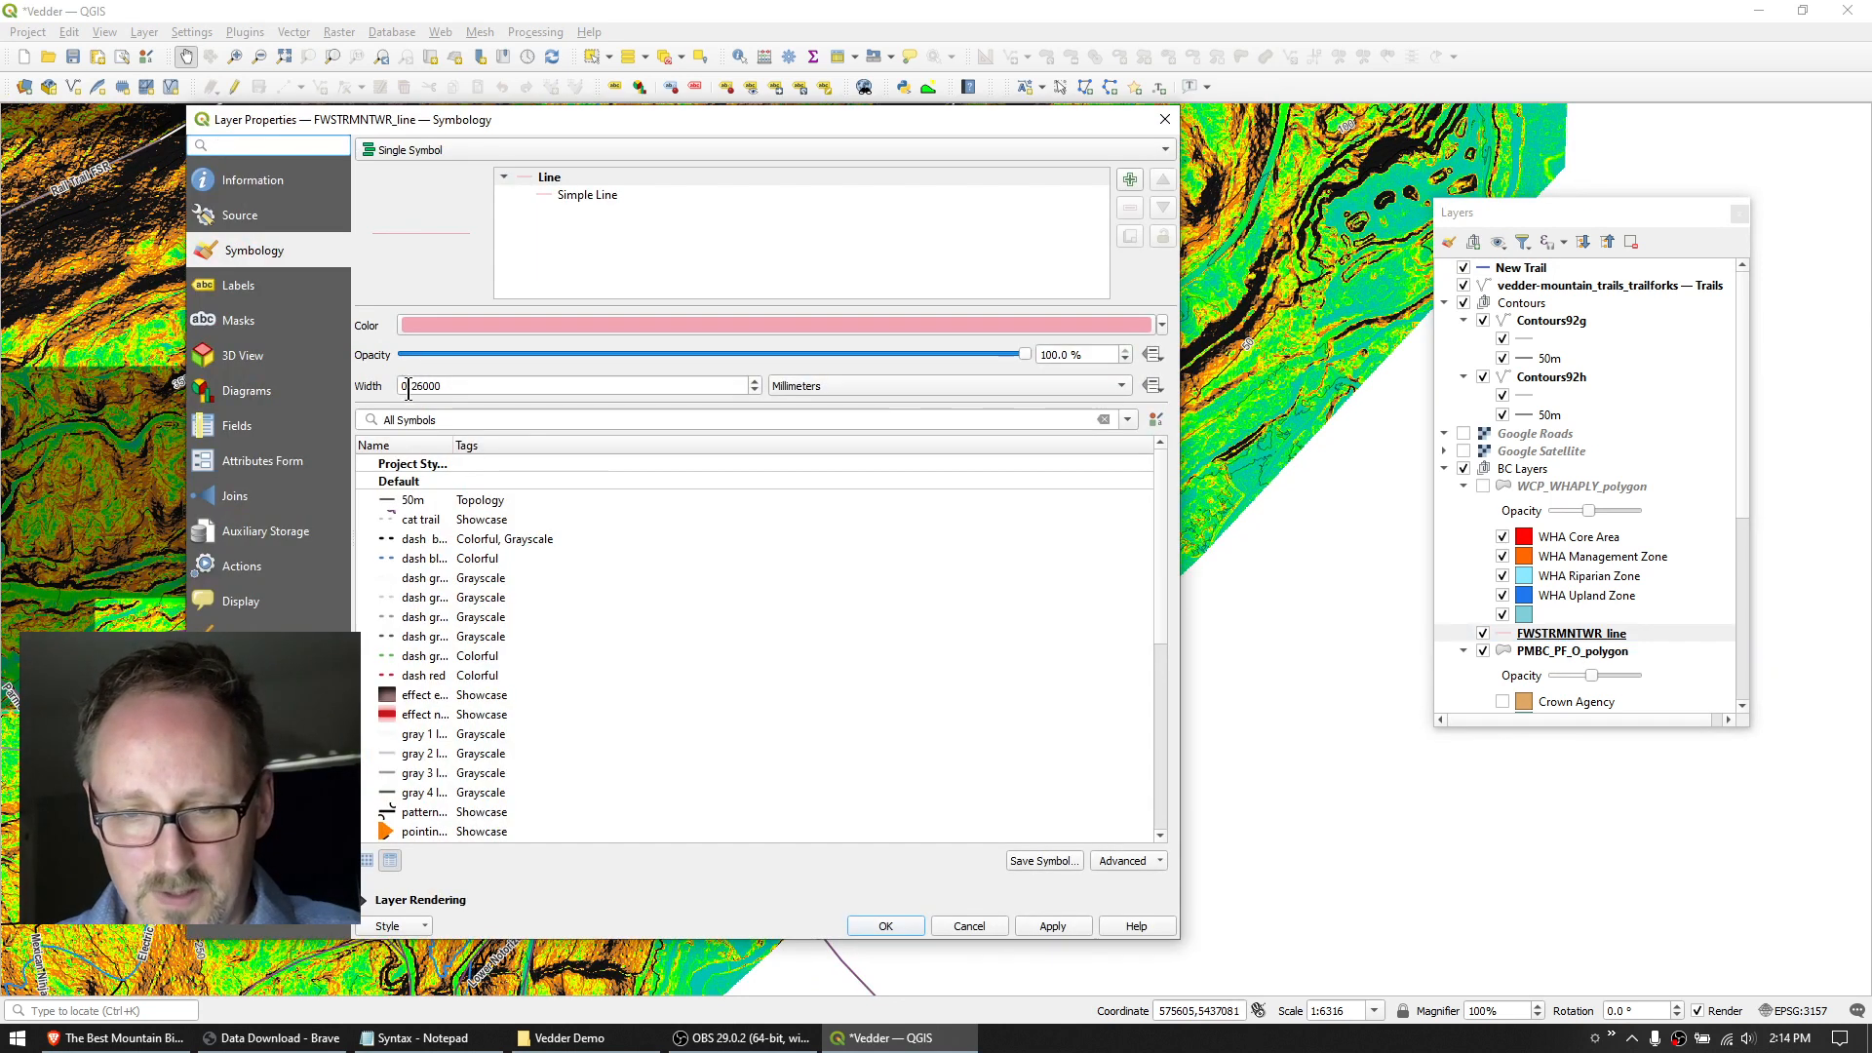
drag(411, 385, 567, 388)
text(6)
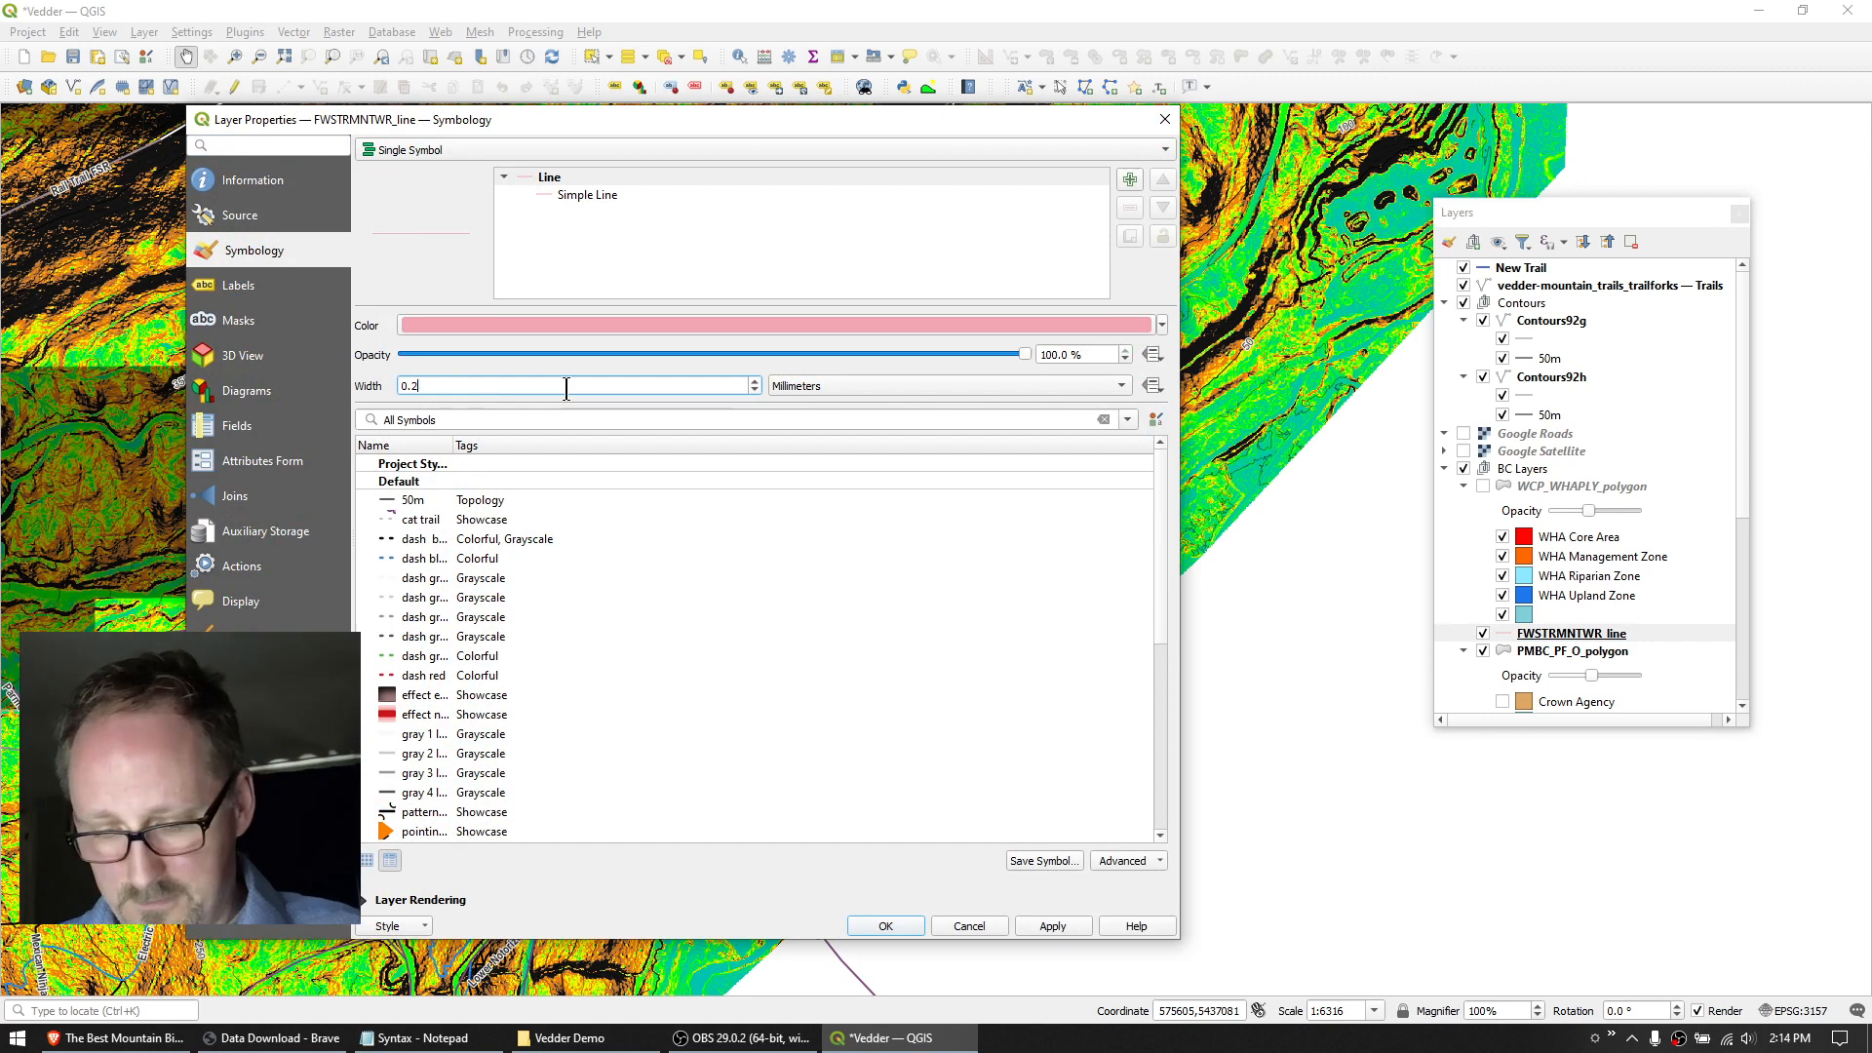
click(554, 323)
click(1256, 944)
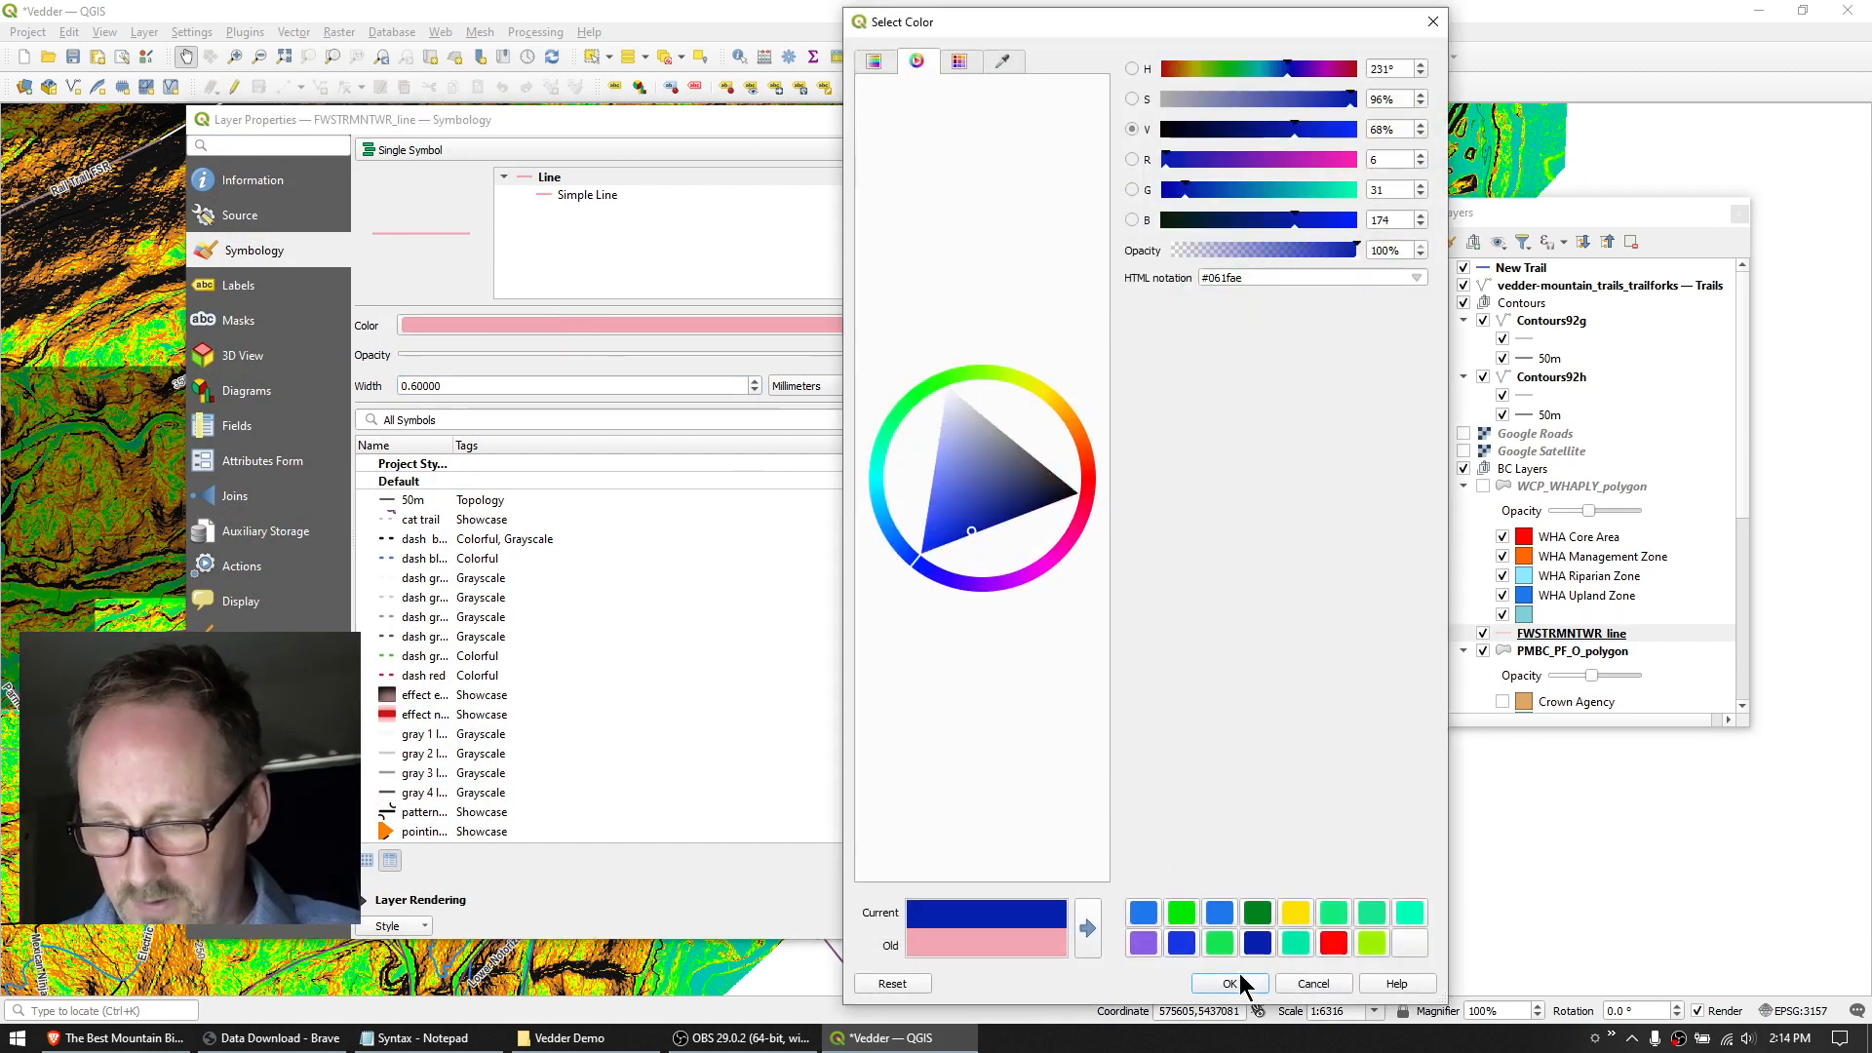
click(1241, 981)
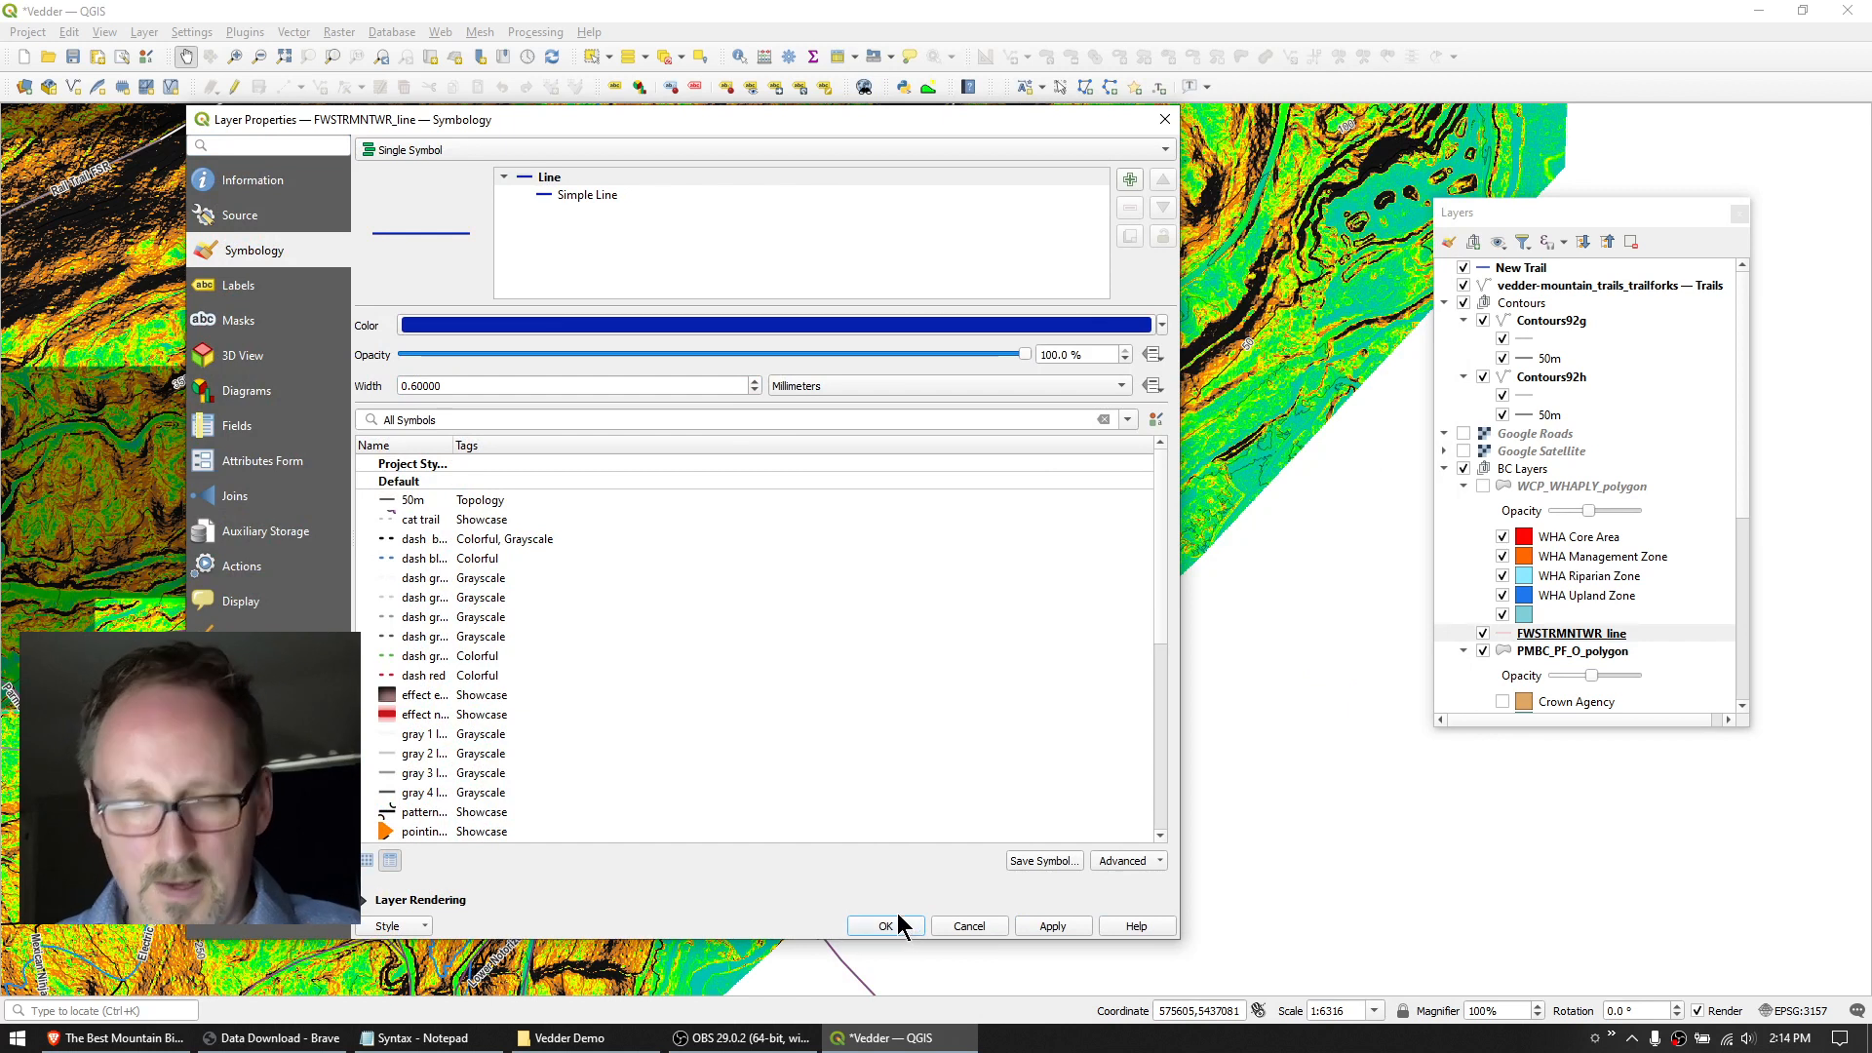
Turn on single labels for the FWSTRMNTWR_line layer using GNIS_NAME, with bold text at size 9.
click(227, 287)
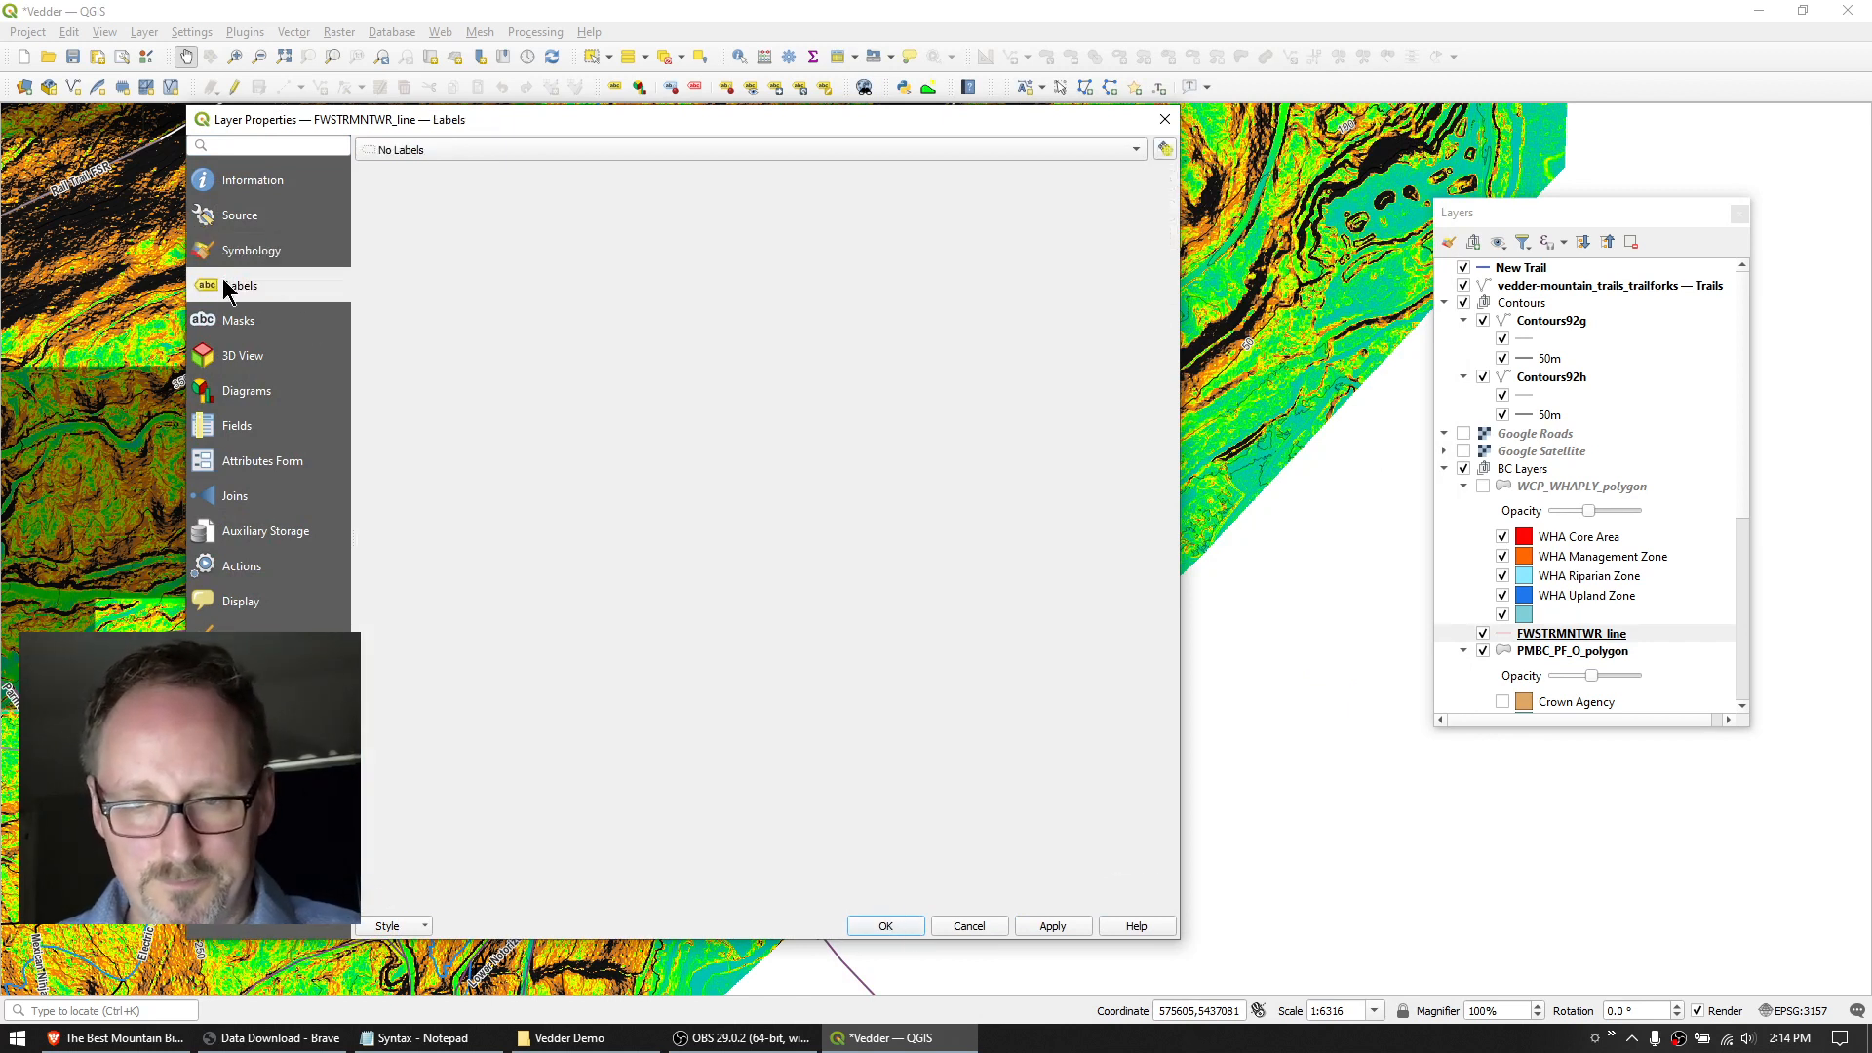
click(441, 151)
click(419, 170)
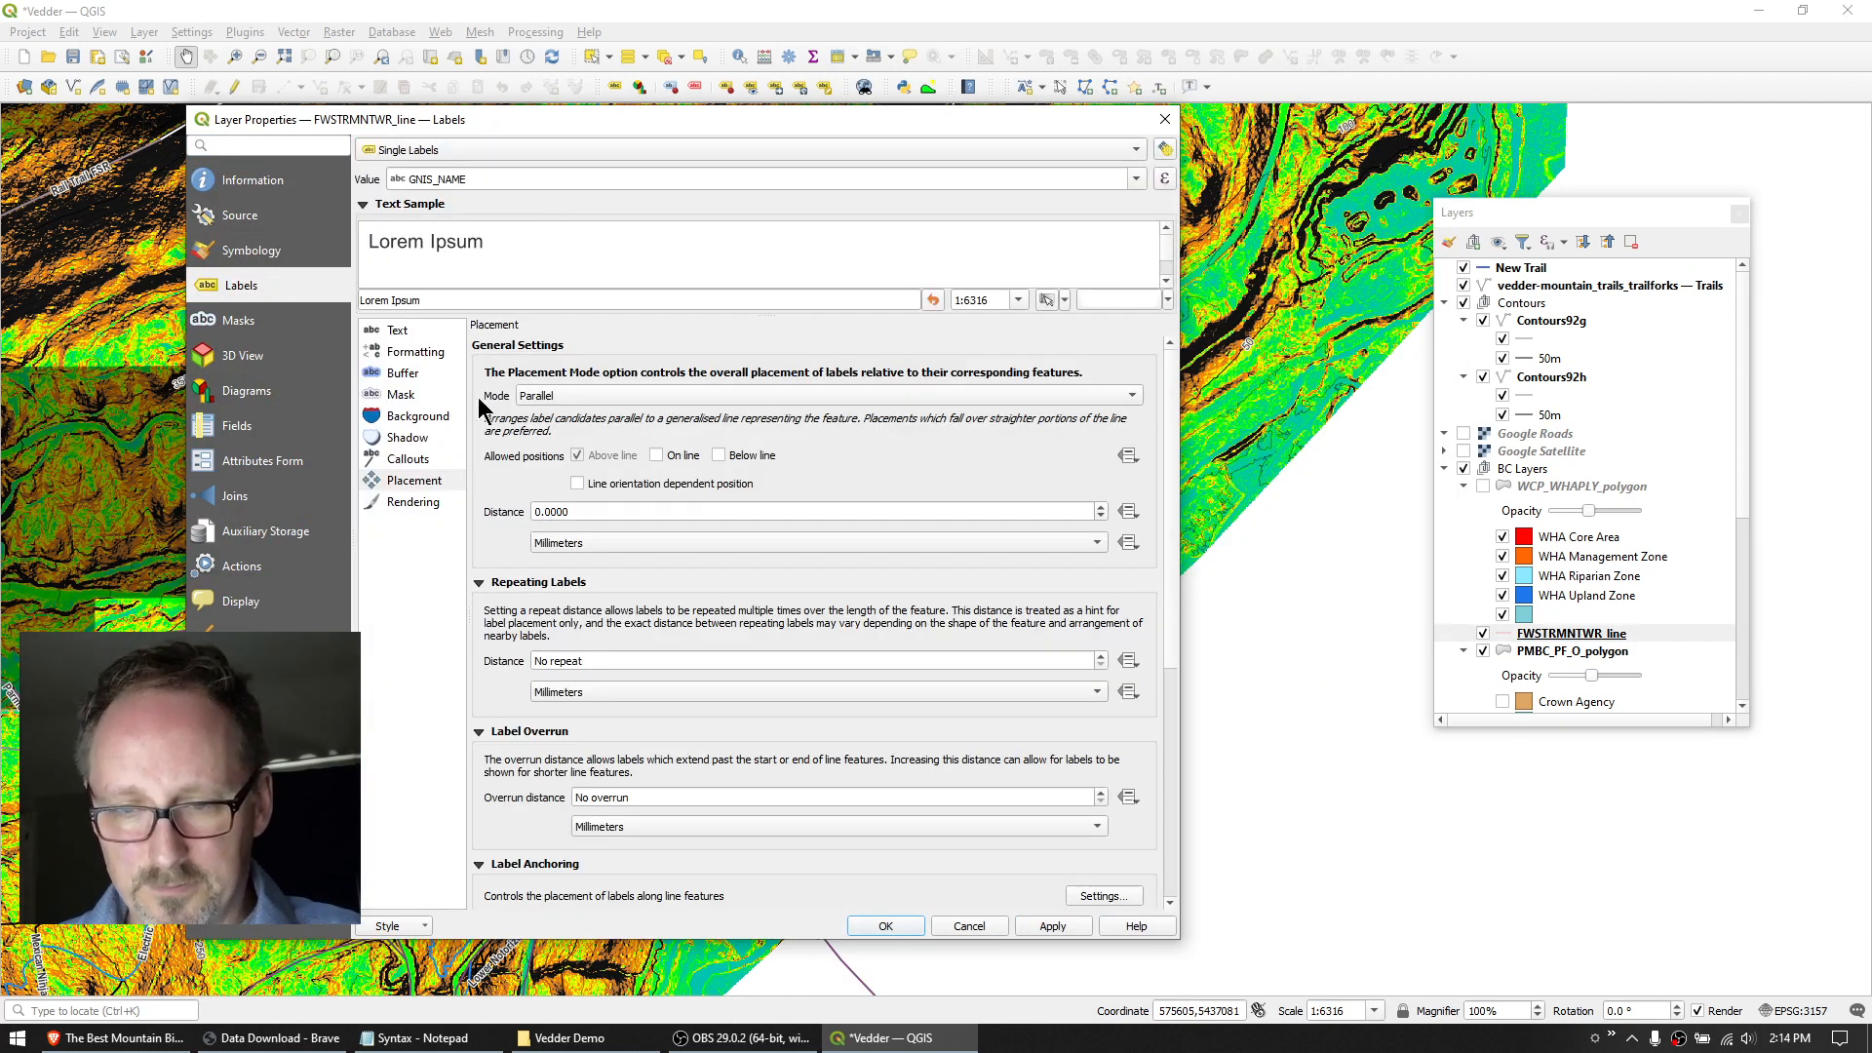
click(392, 332)
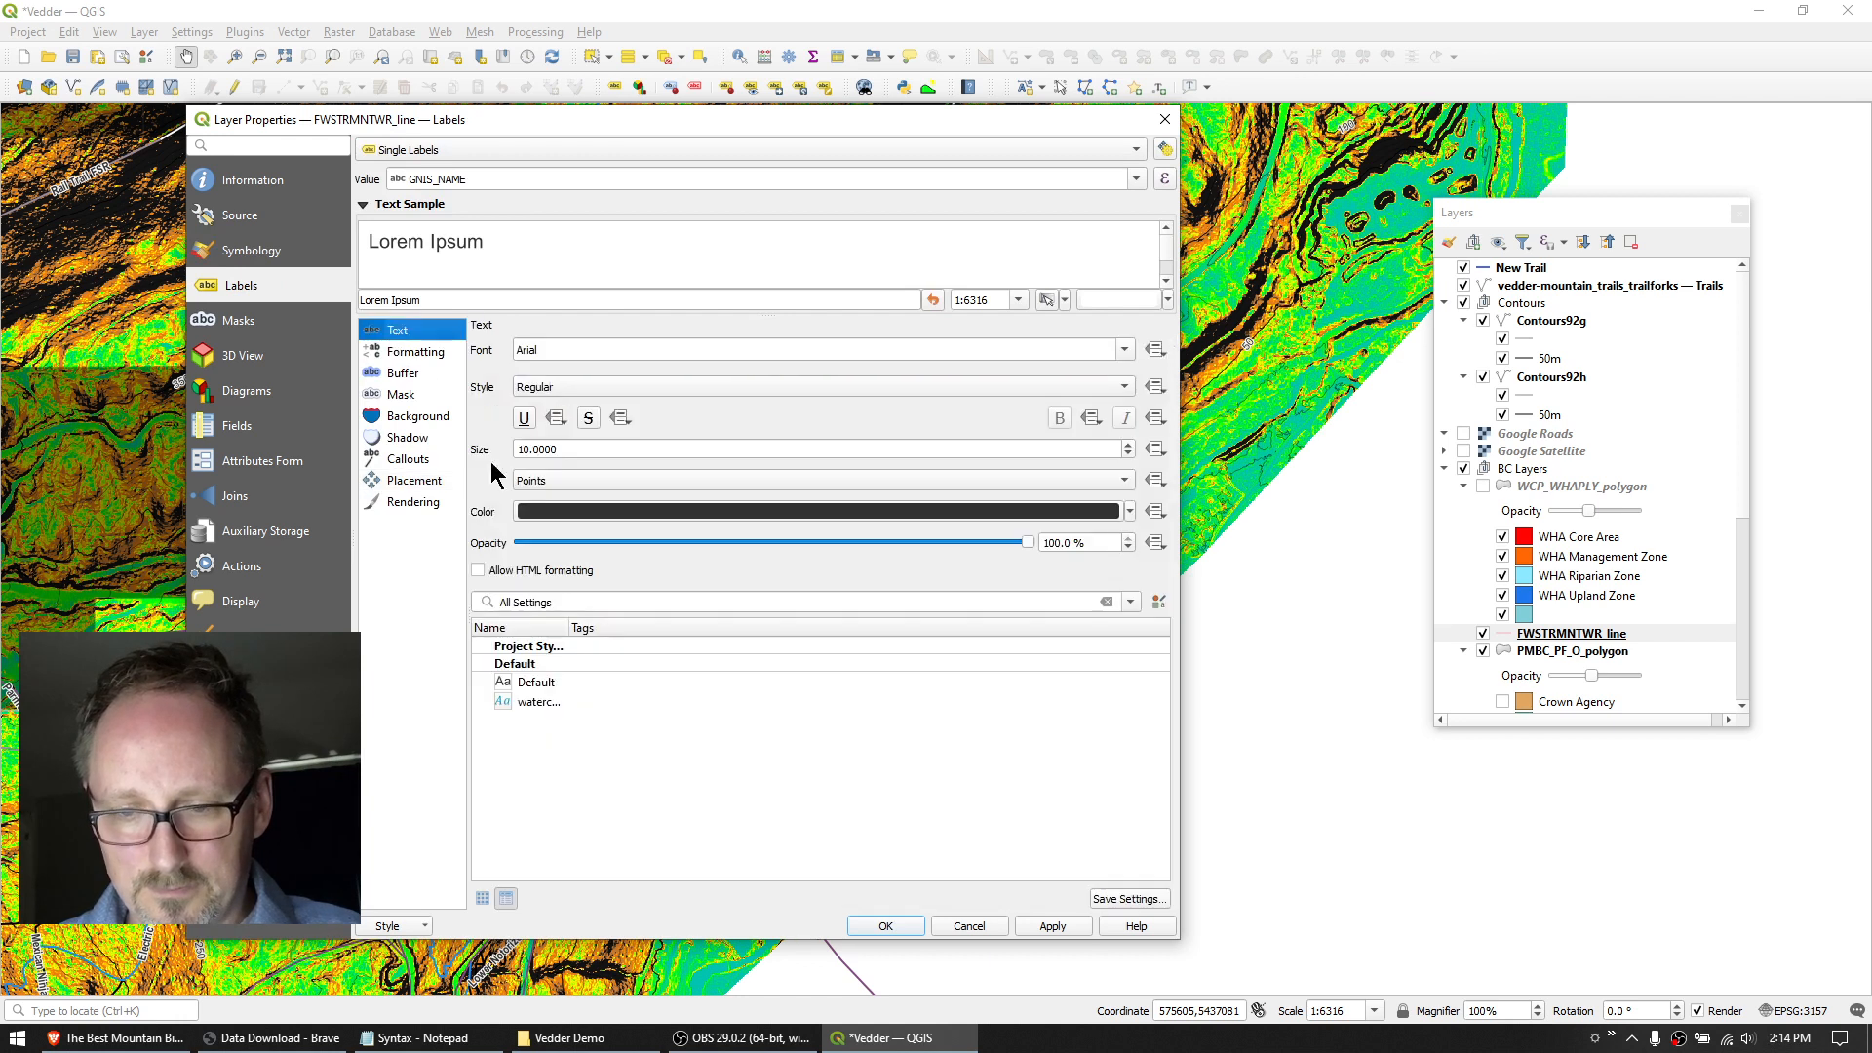
double_click(570, 449)
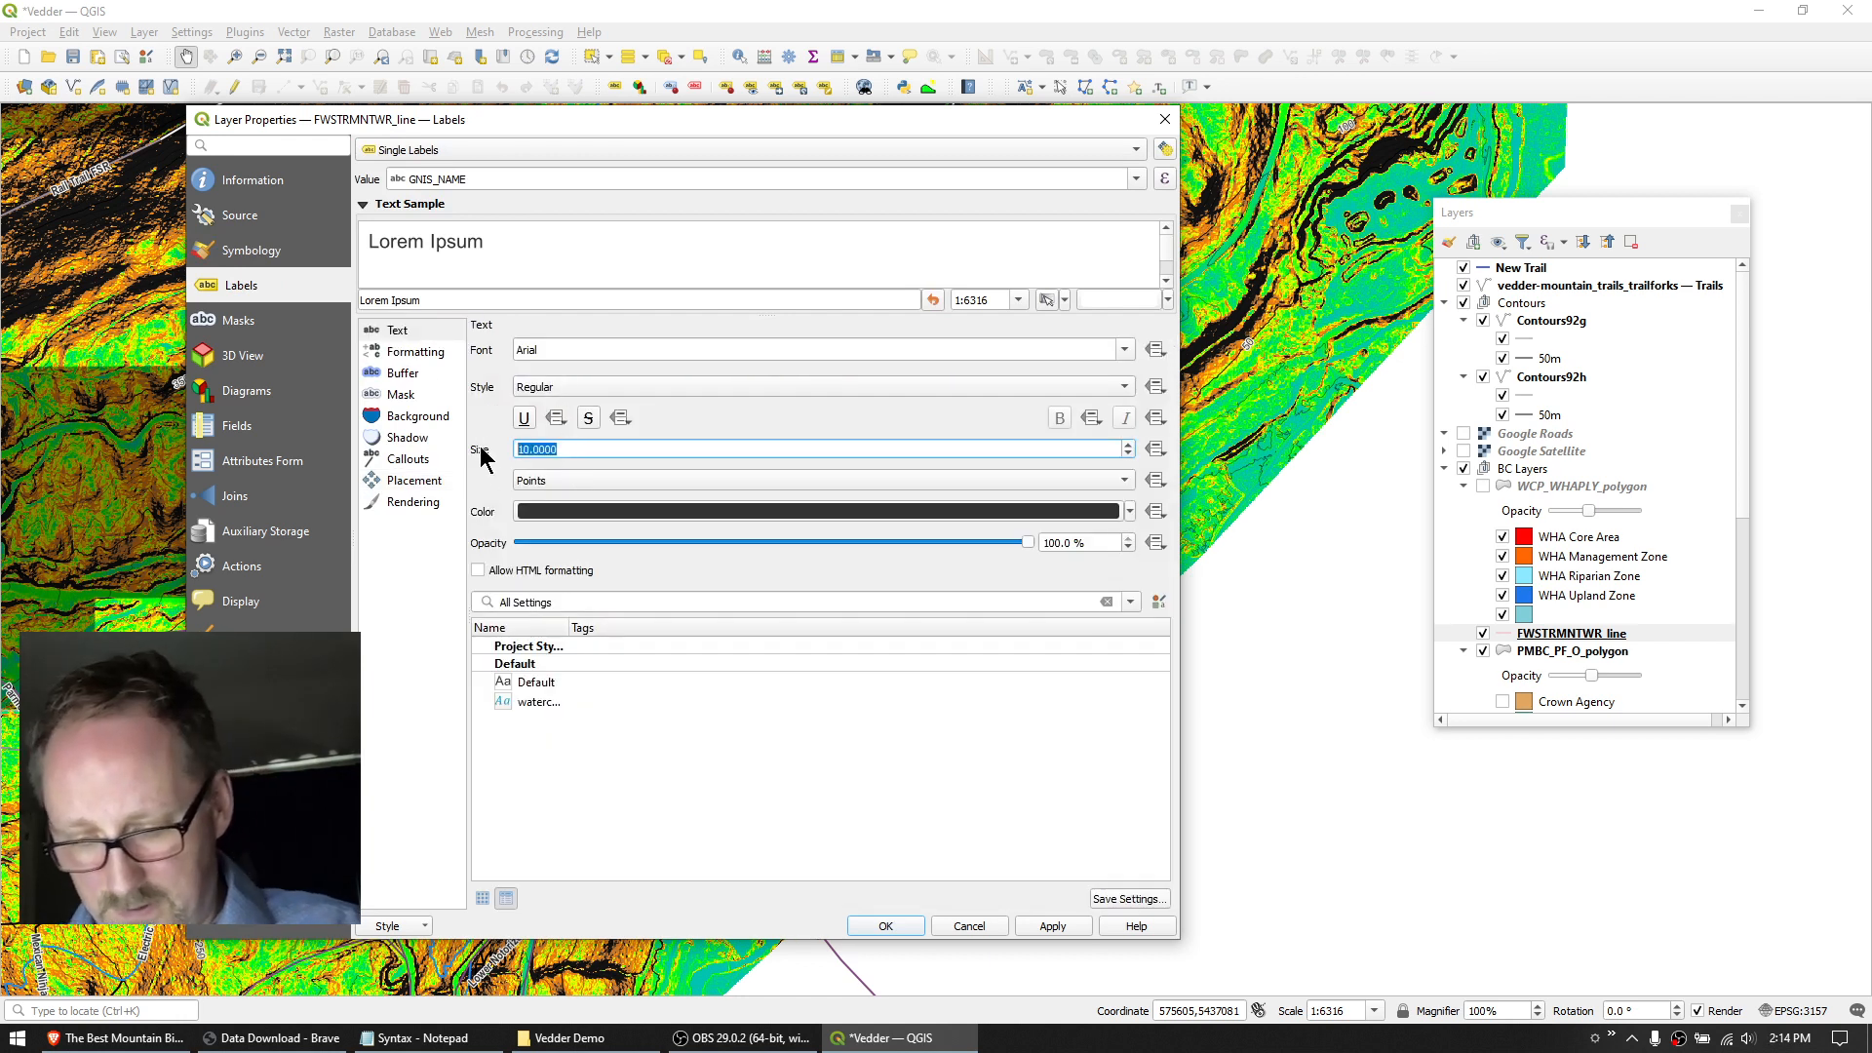
text(9)
click(556, 387)
click(556, 427)
Add a 0.6 mm text buffer to the stream labels, keep parallel placement, and apply the layer settings.
click(405, 373)
click(525, 349)
double_click(580, 380)
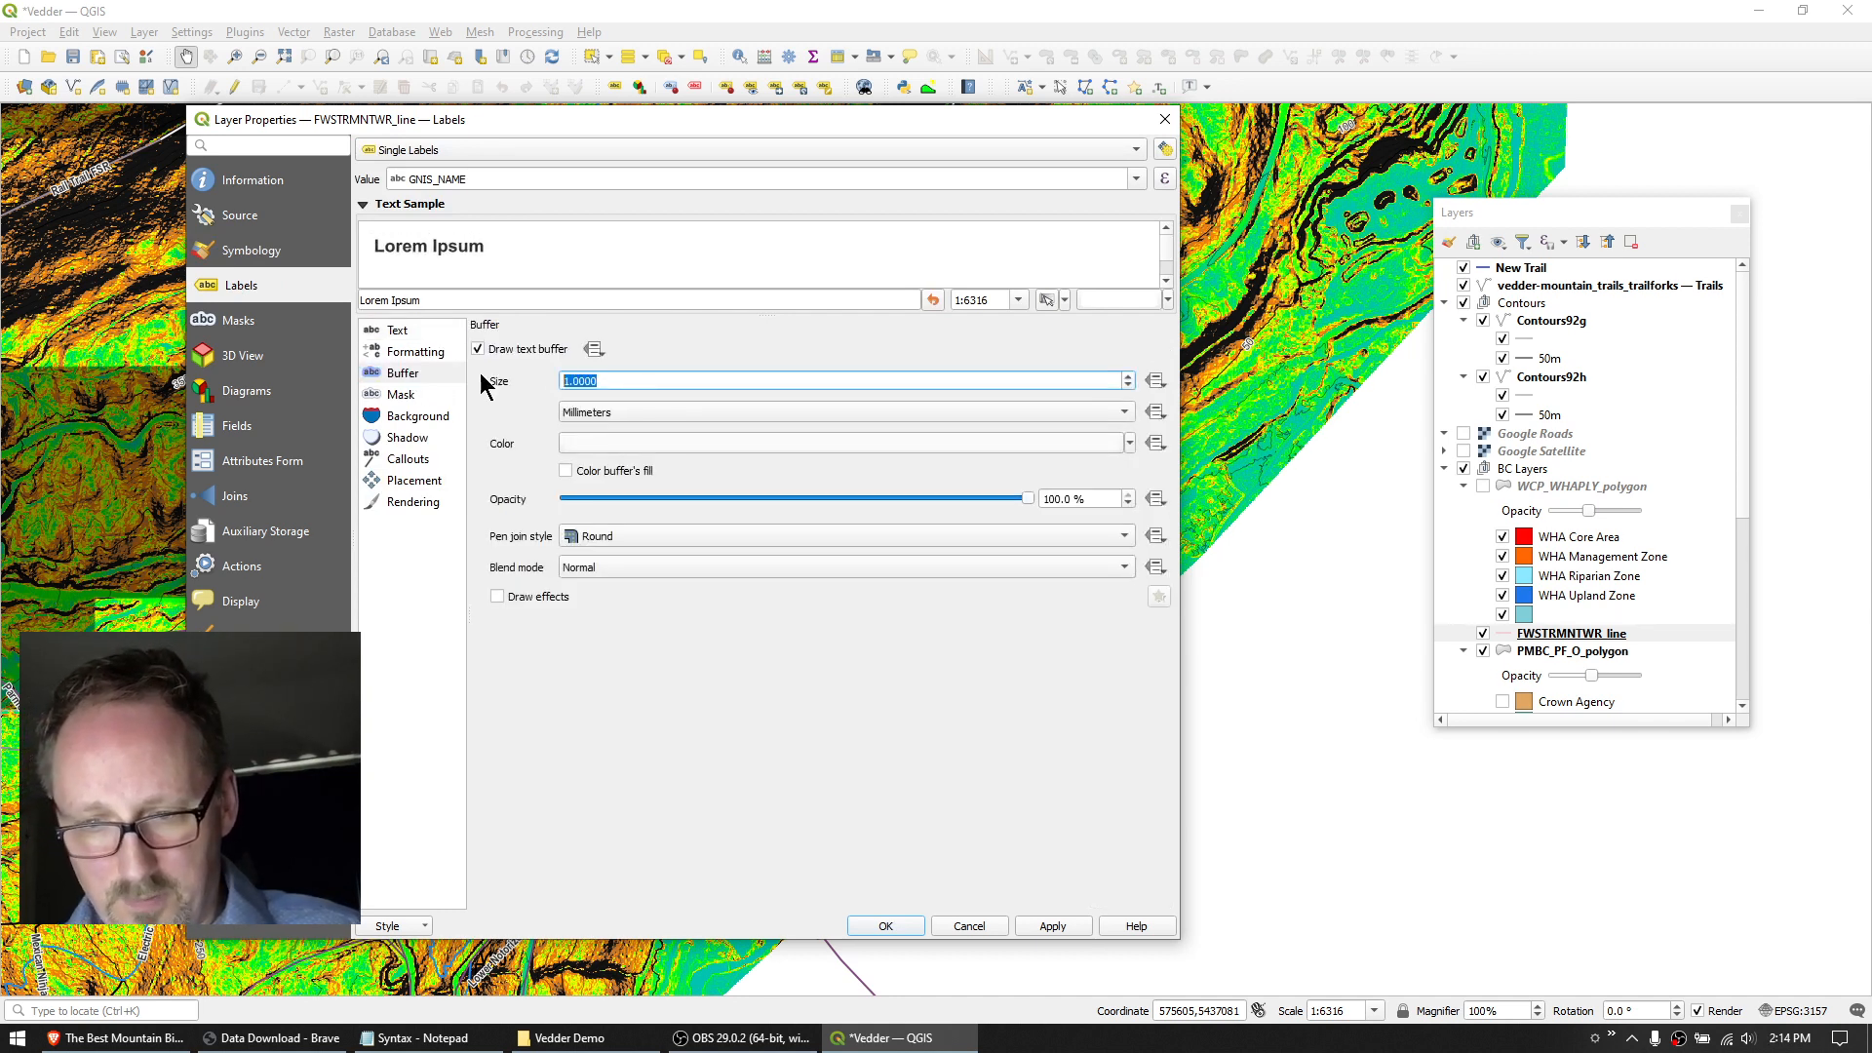
text(.6)
click(408, 482)
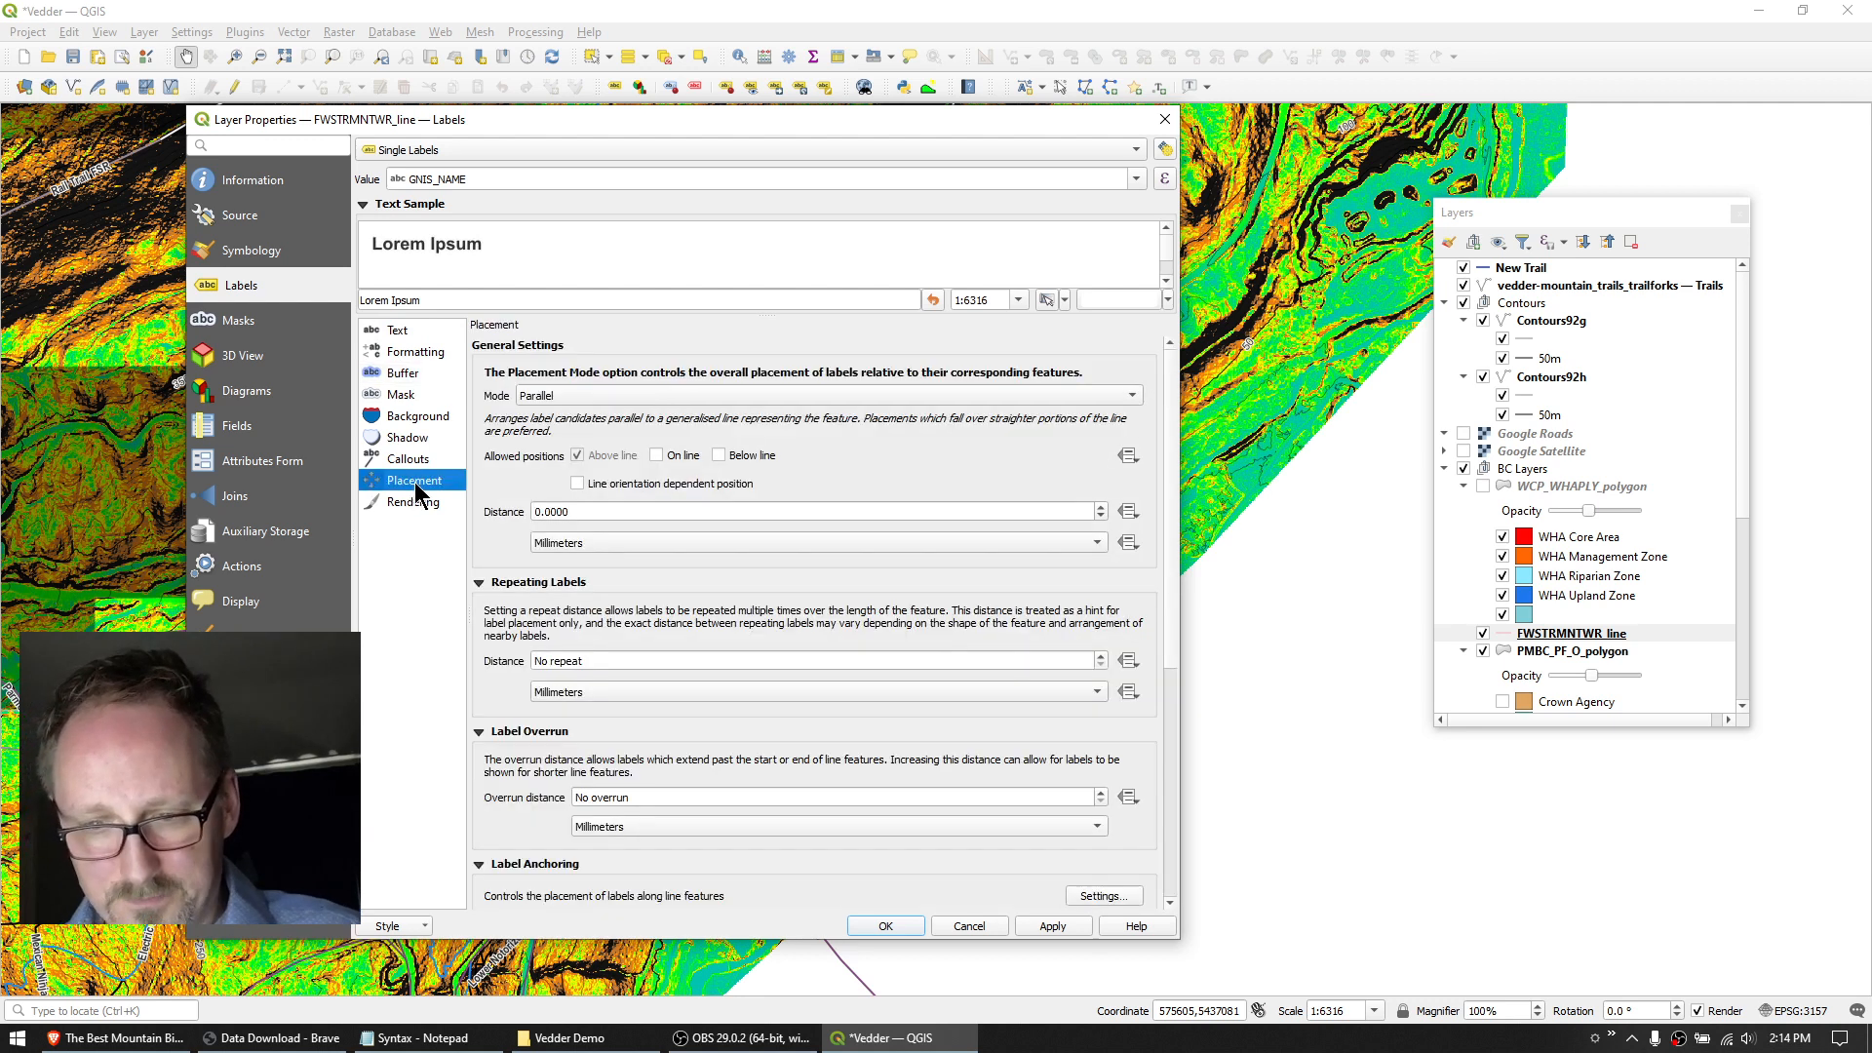
click(886, 926)
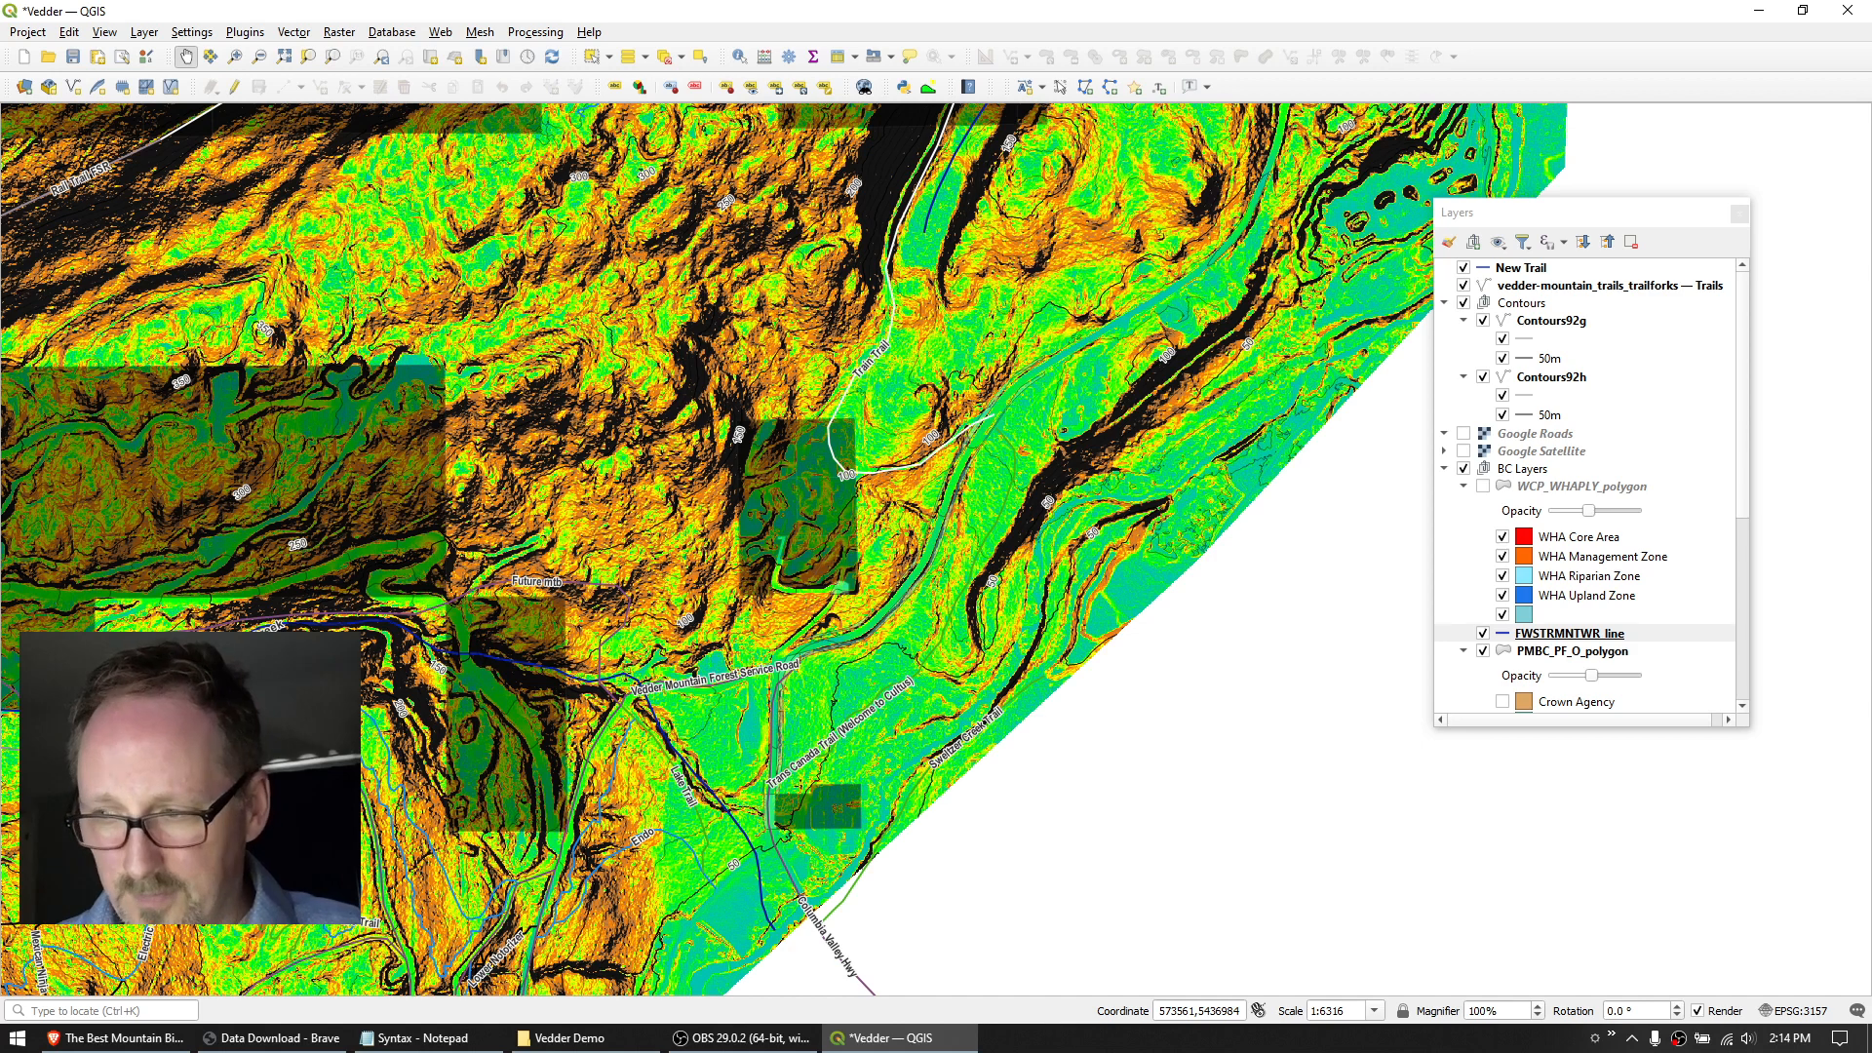
Enable editing on the New Trail layer and draw a new line uphill from near Hatchery Creek, following the gentler slopes westward.
click(1507, 269)
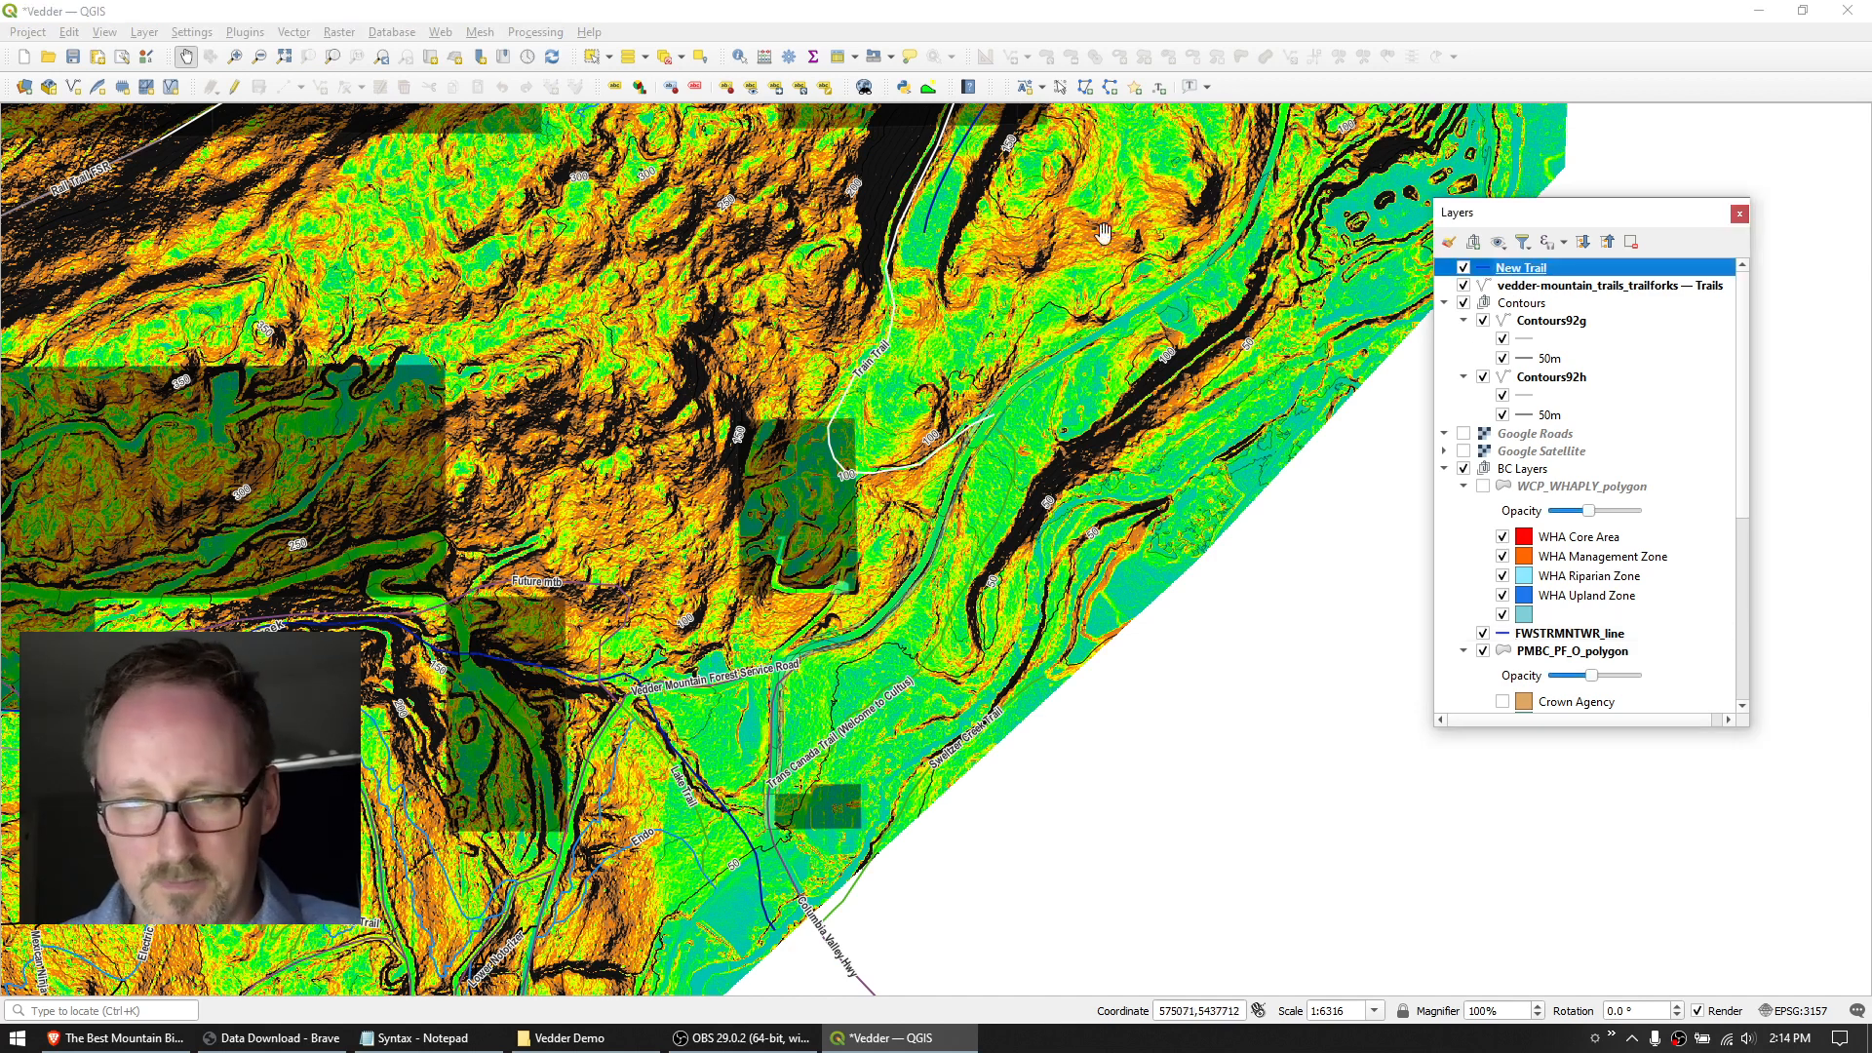
click(232, 90)
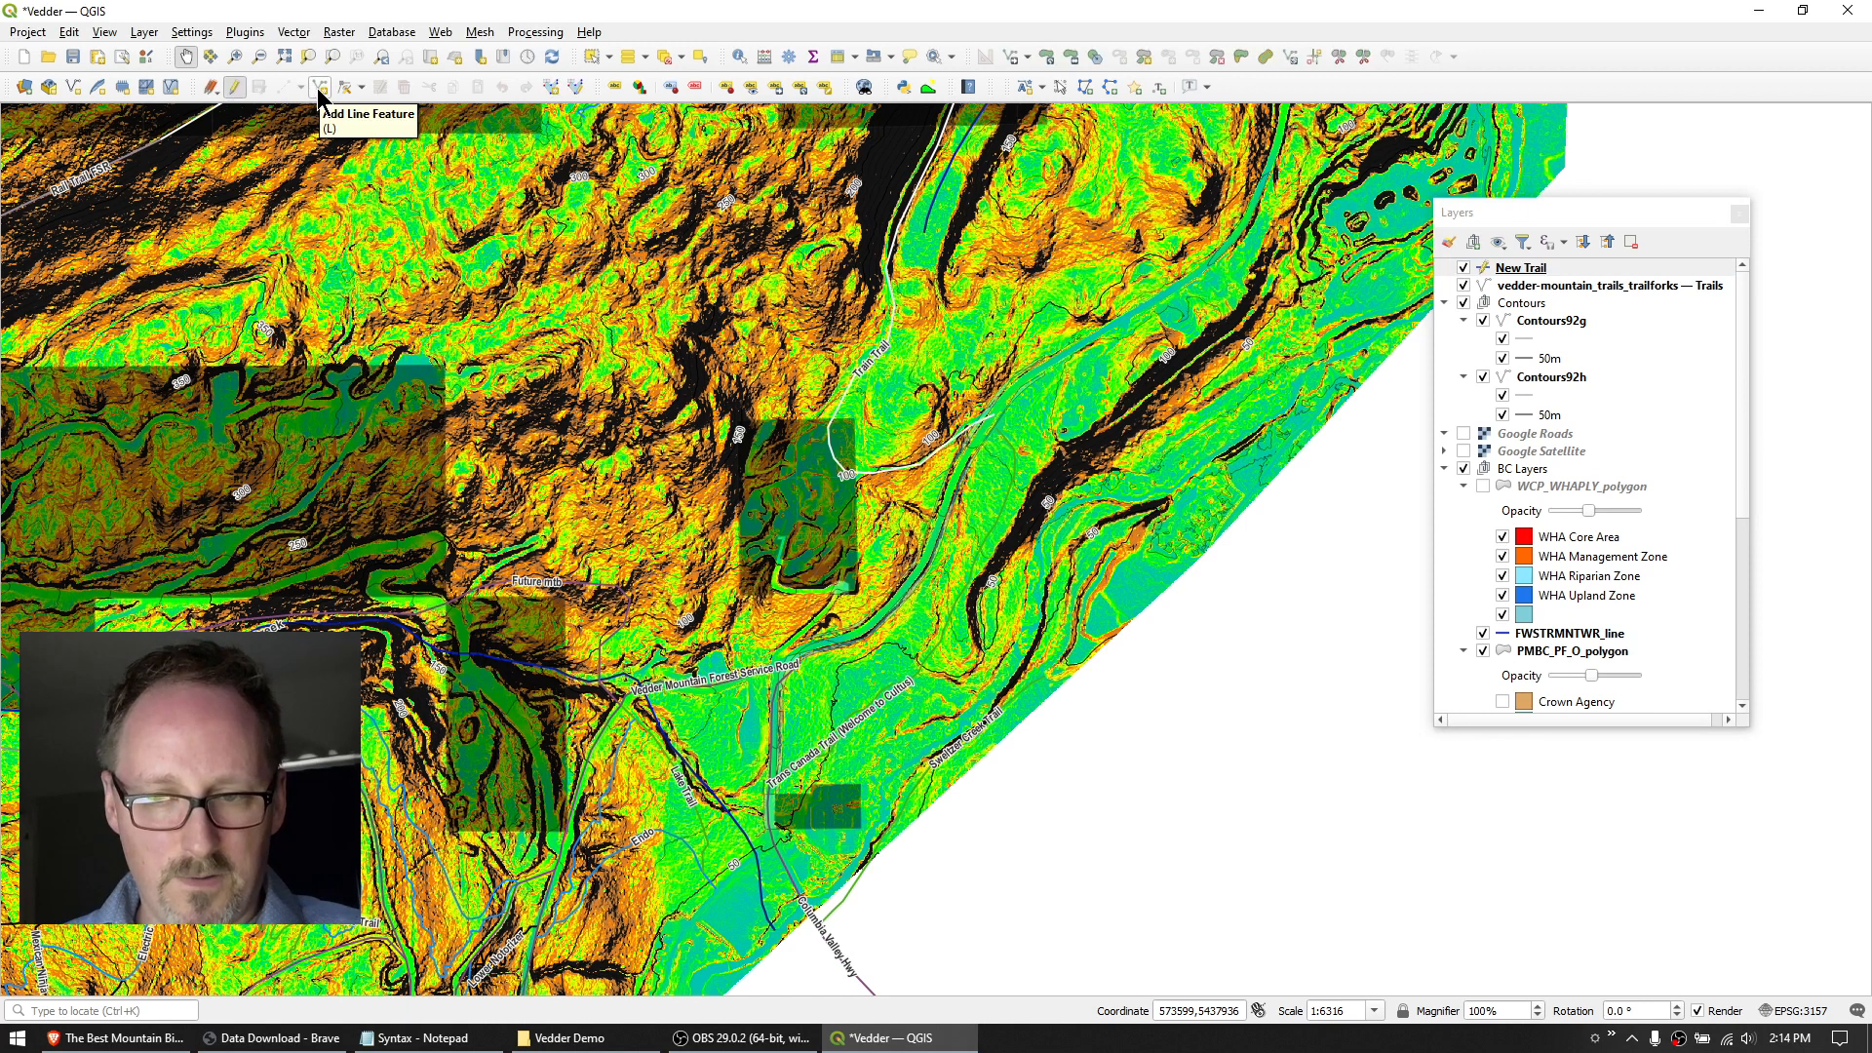
click(318, 88)
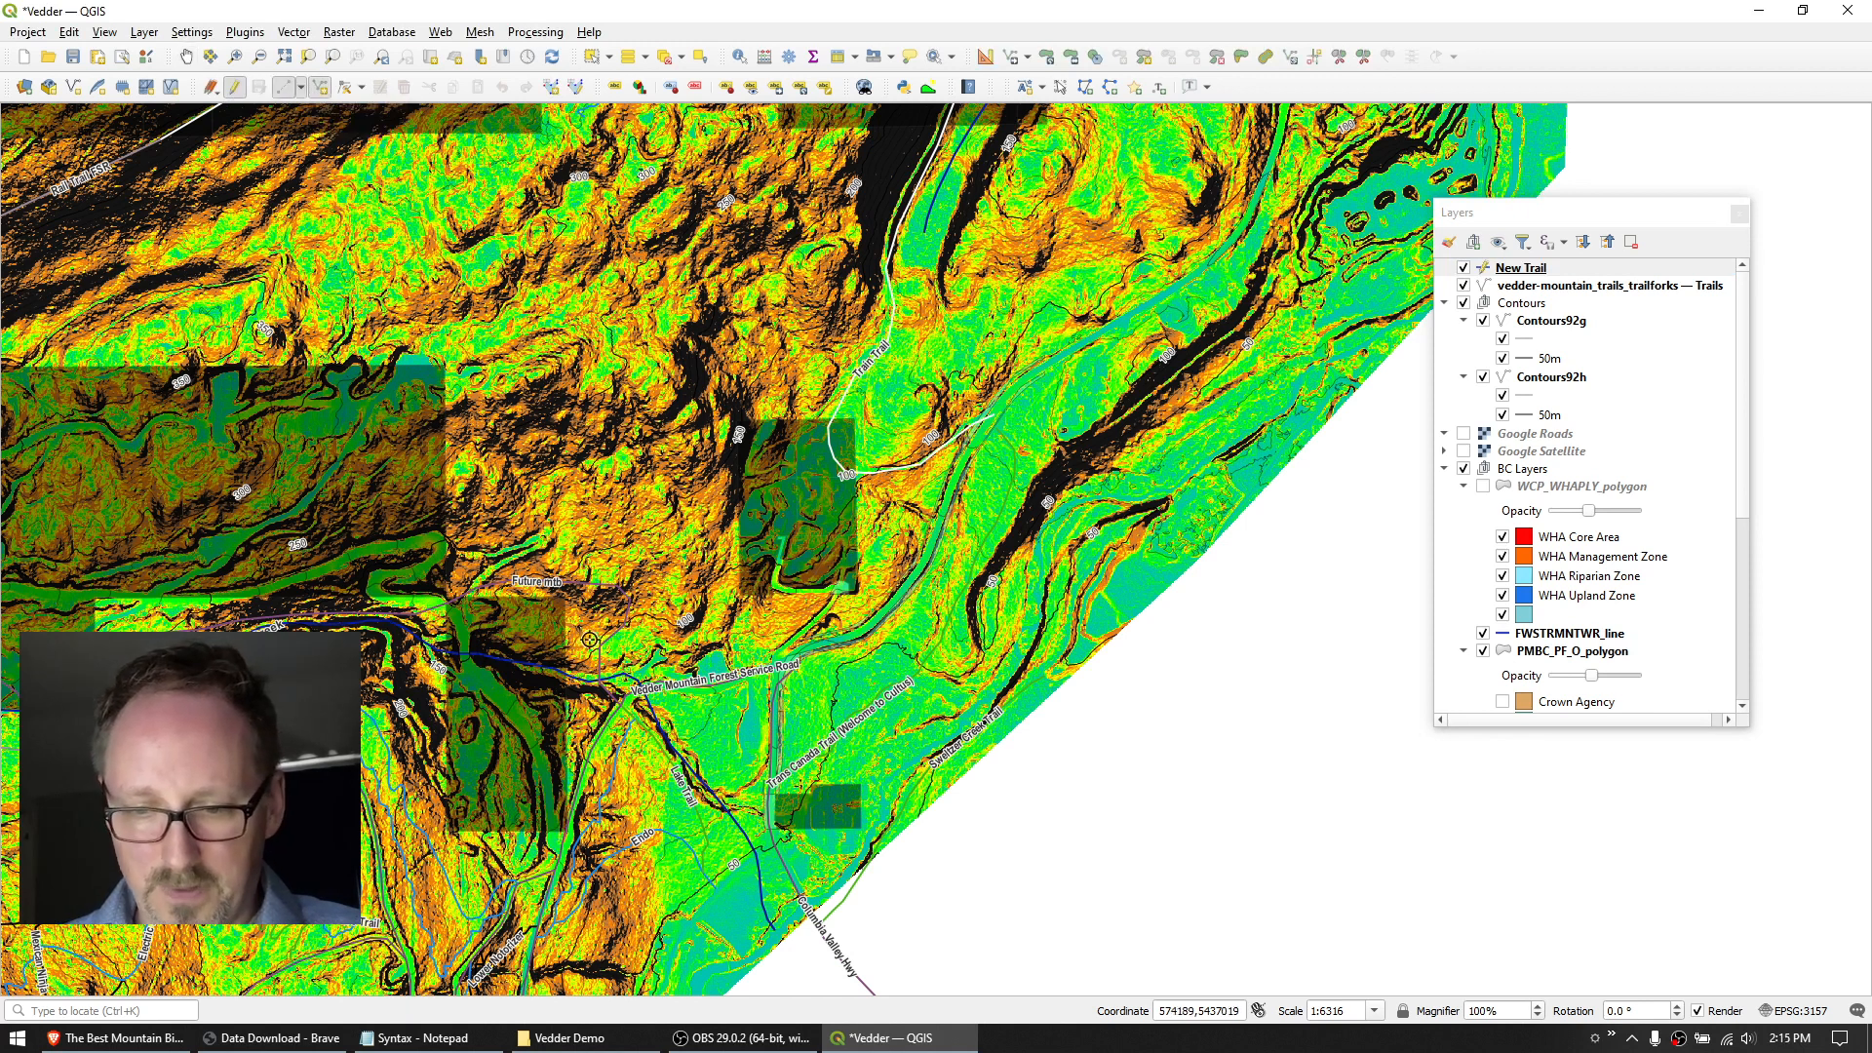
scroll(646, 680, up, 2)
drag(647, 680, 829, 504)
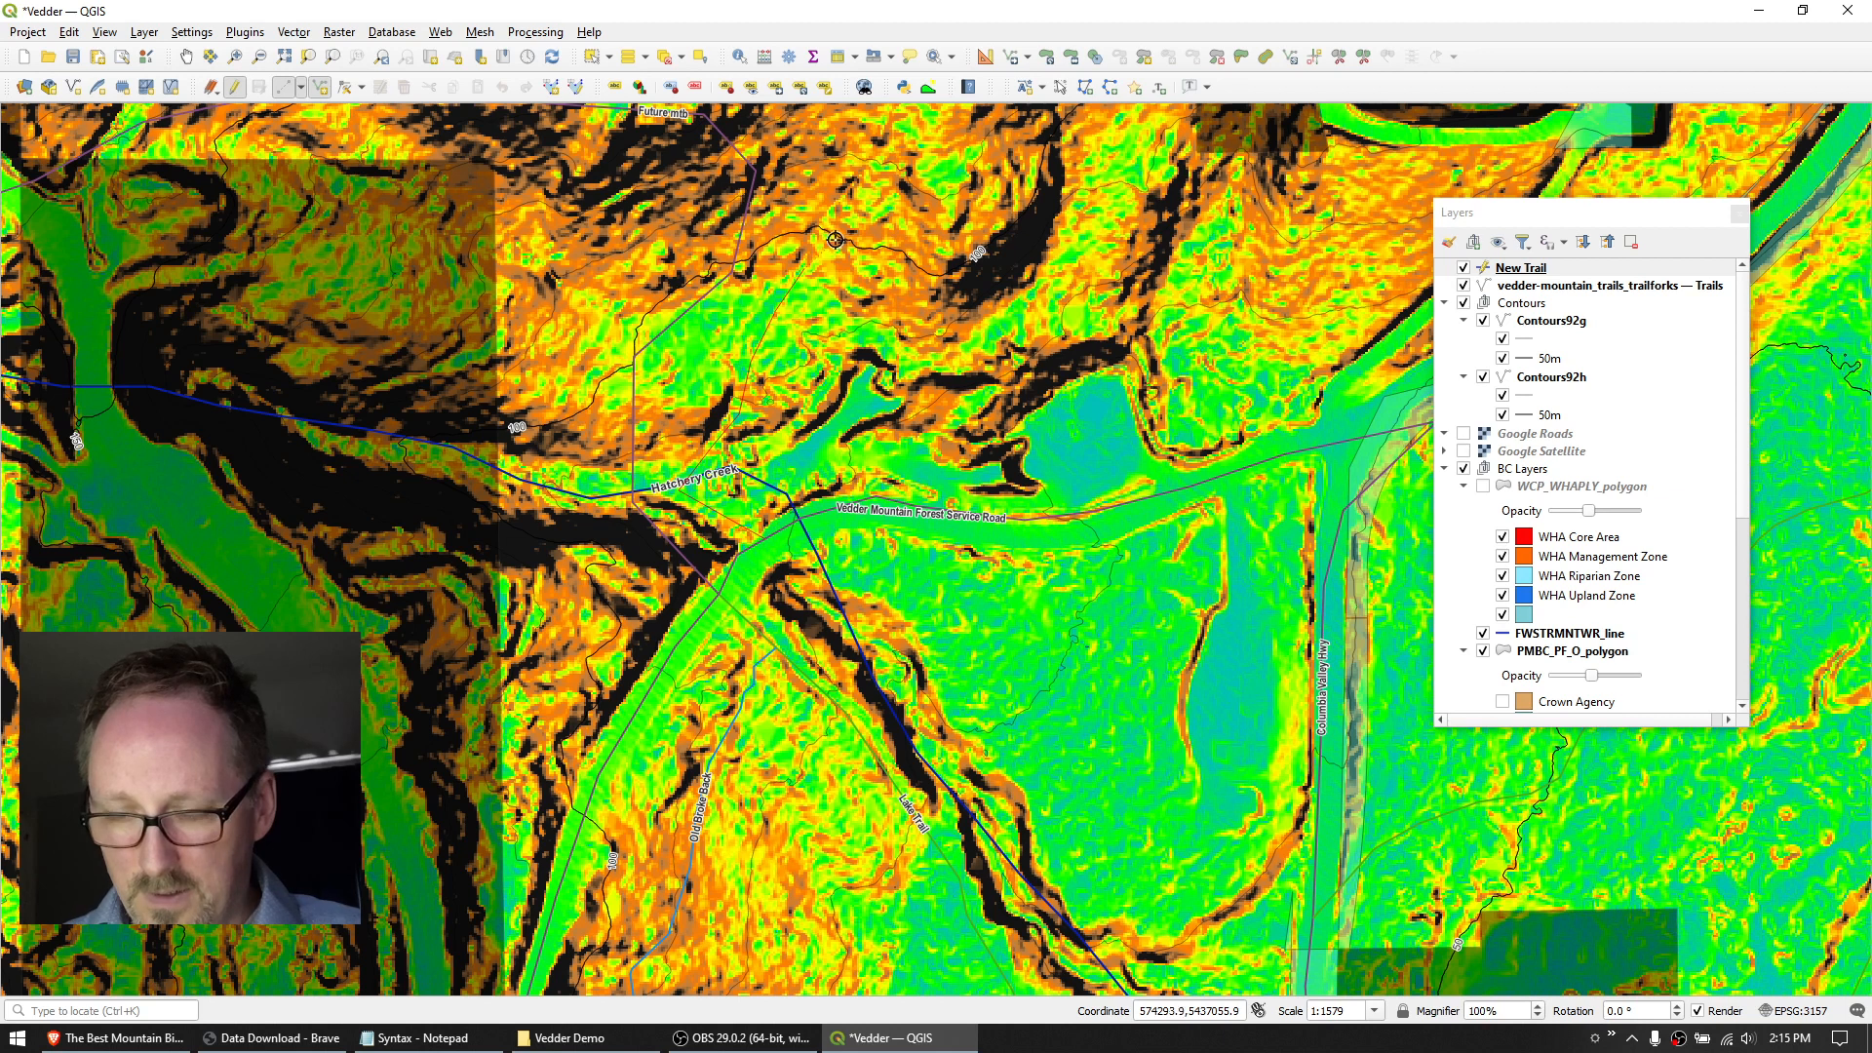
drag(837, 273, 601, 570)
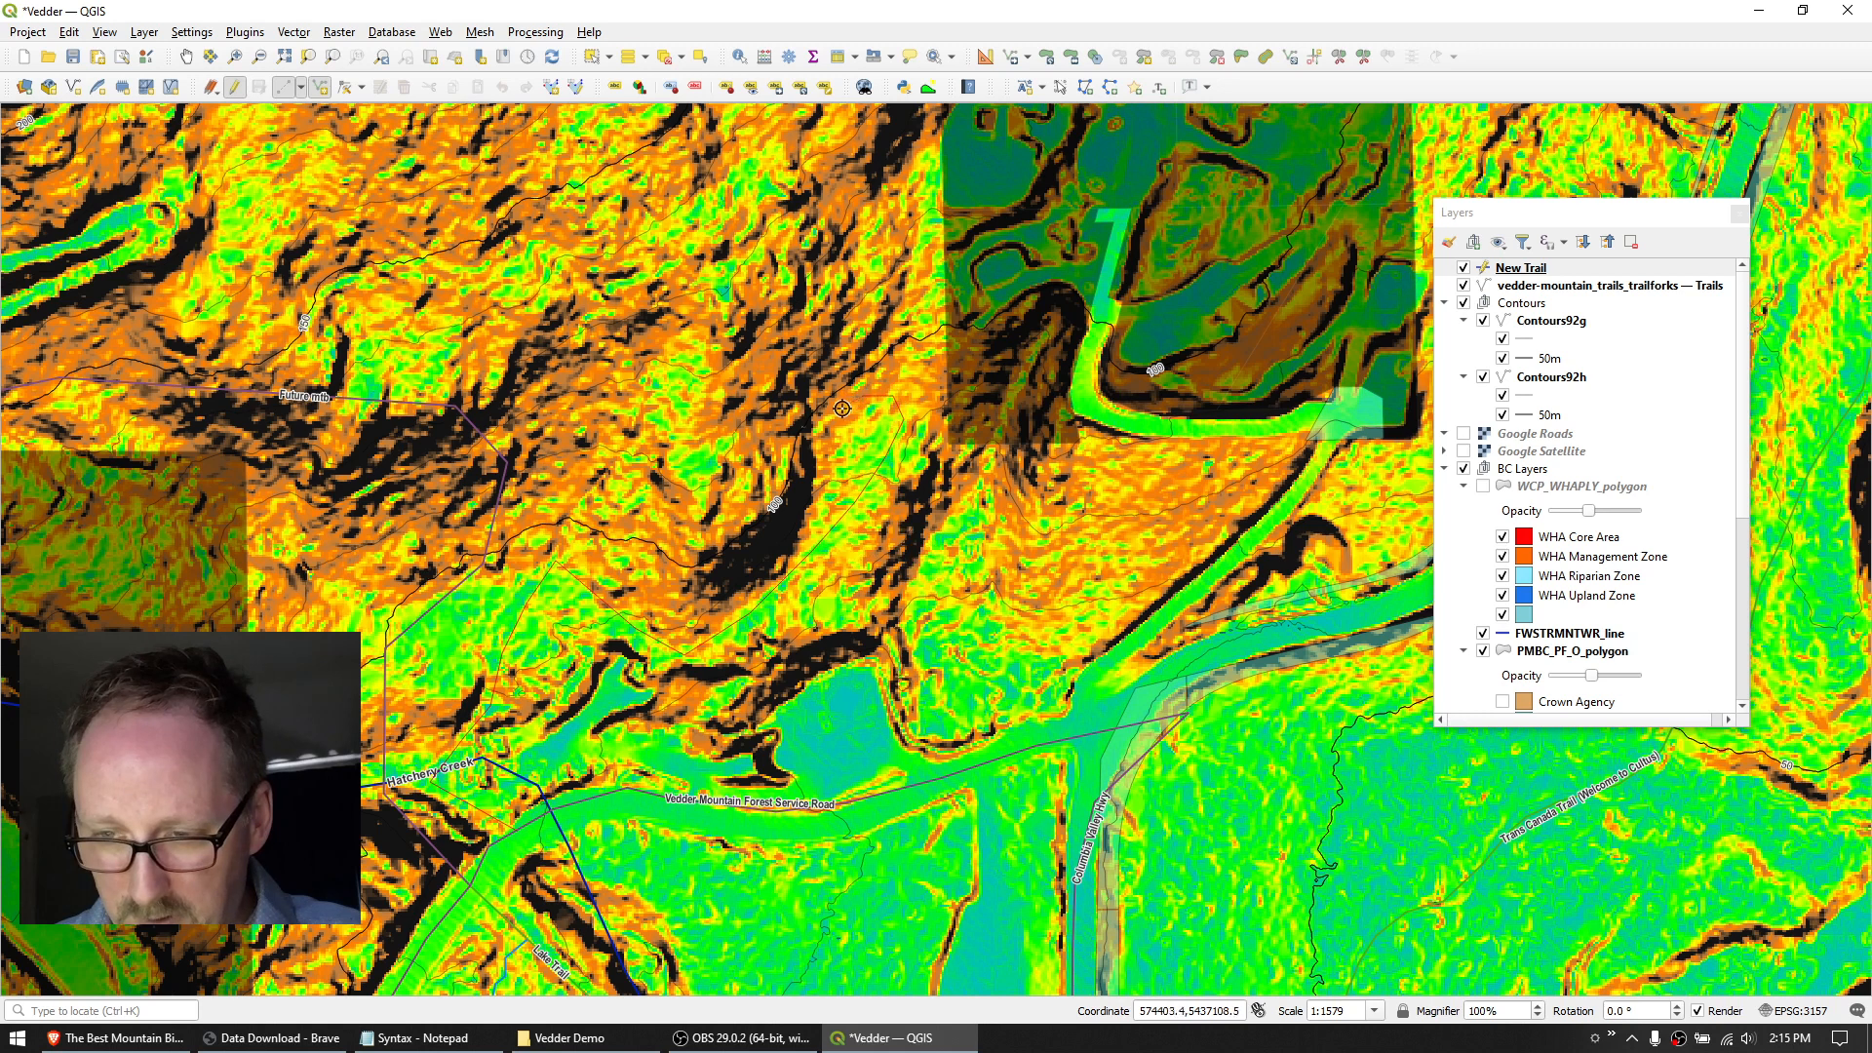
scroll(785, 441, up, 2)
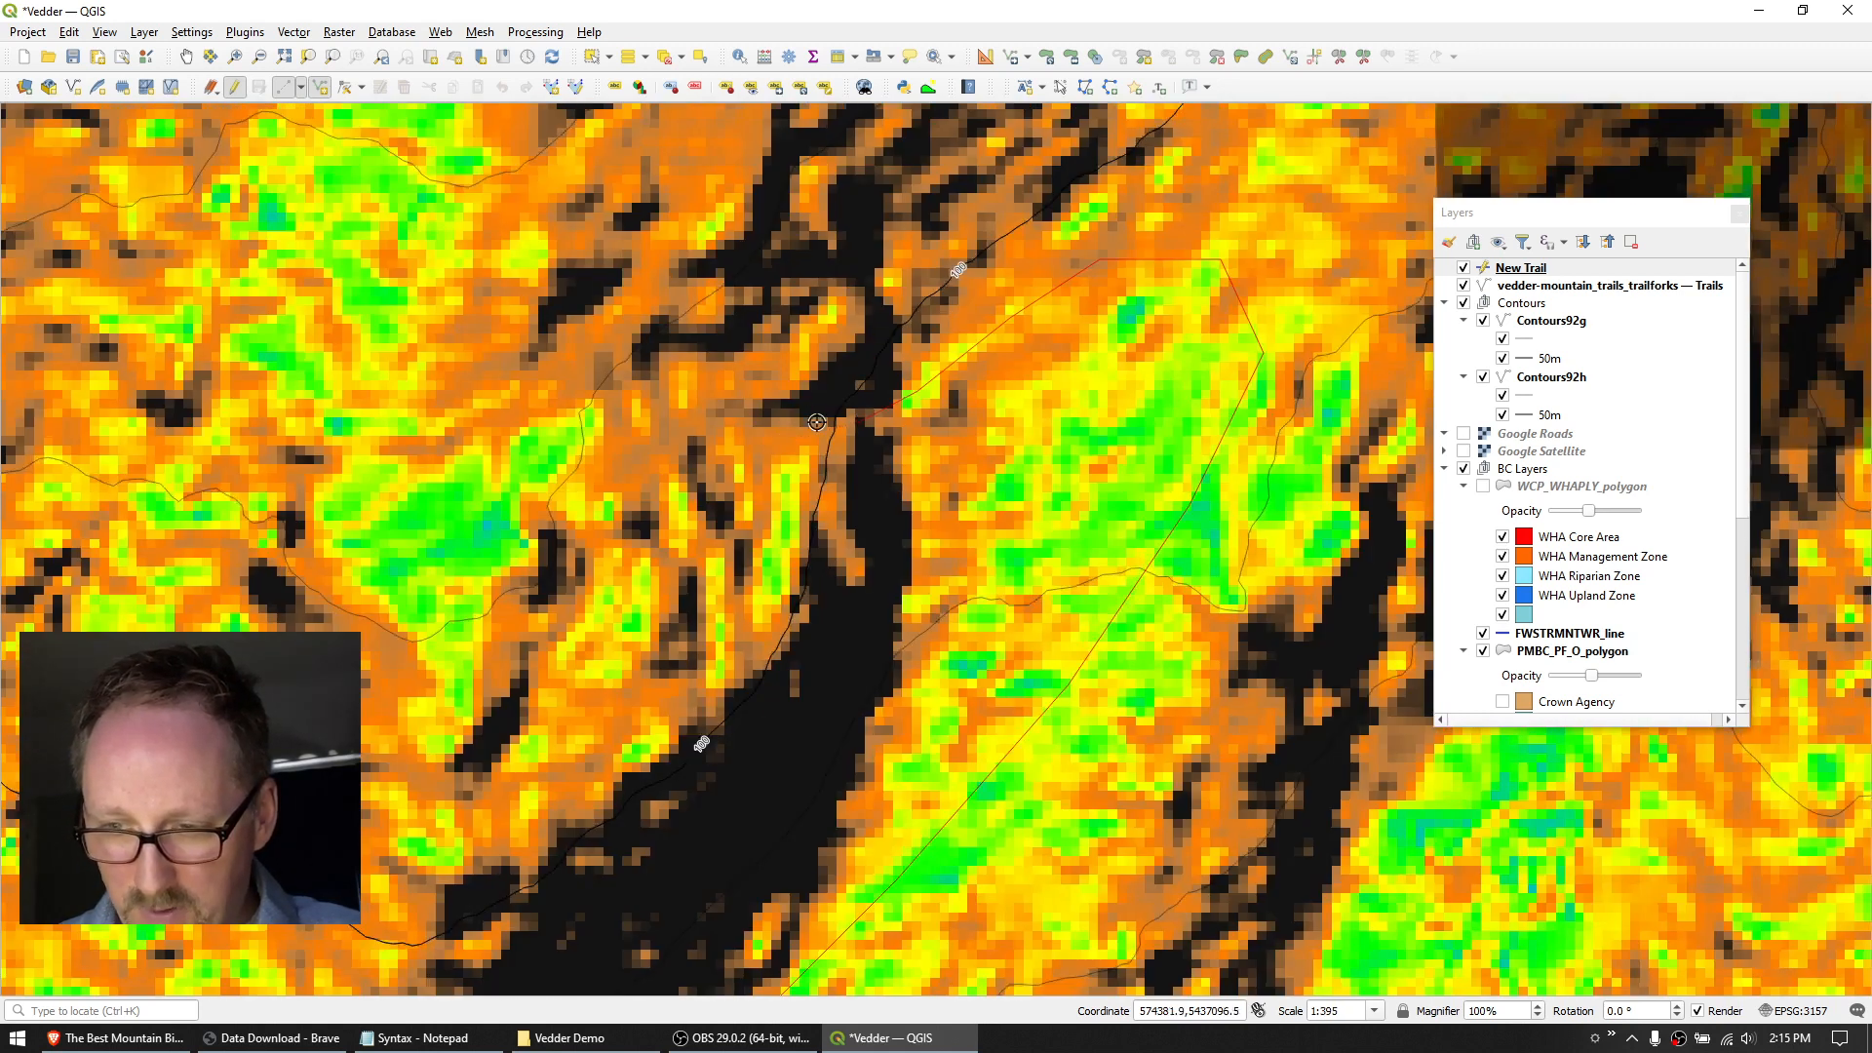
click(685, 437)
click(427, 537)
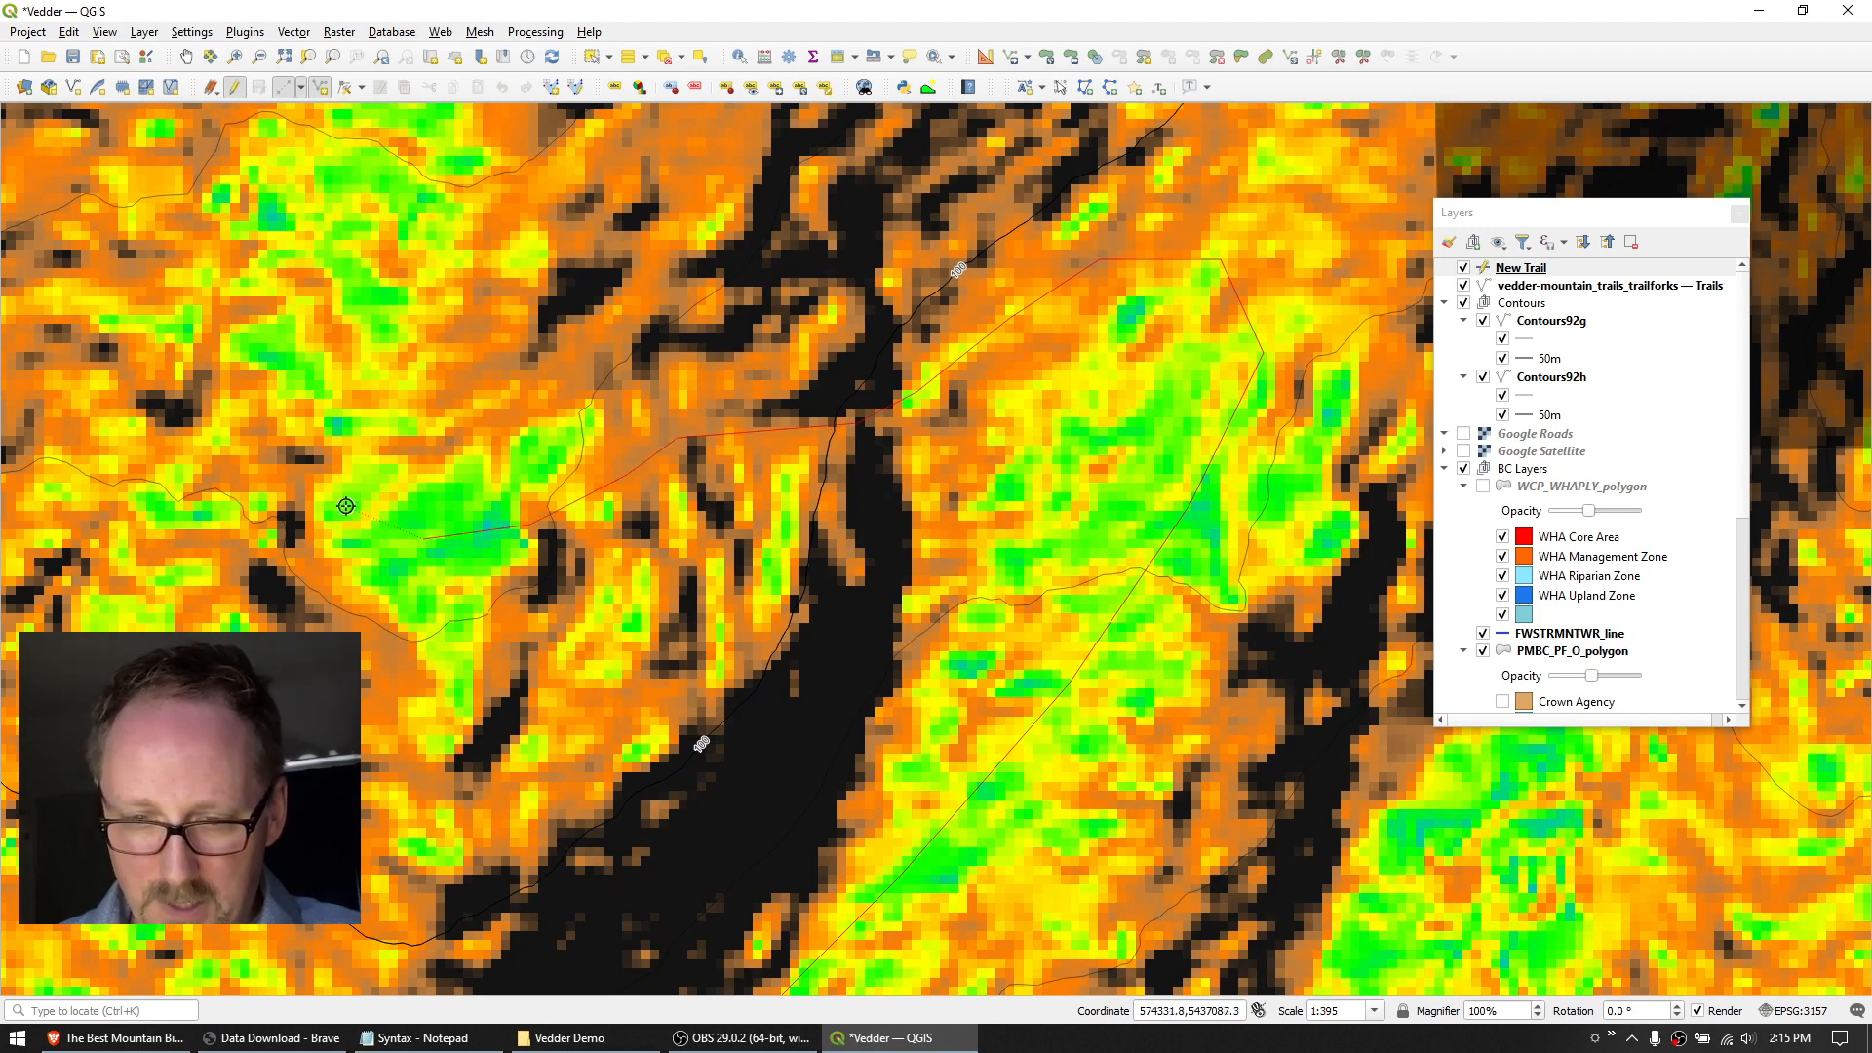
click(228, 398)
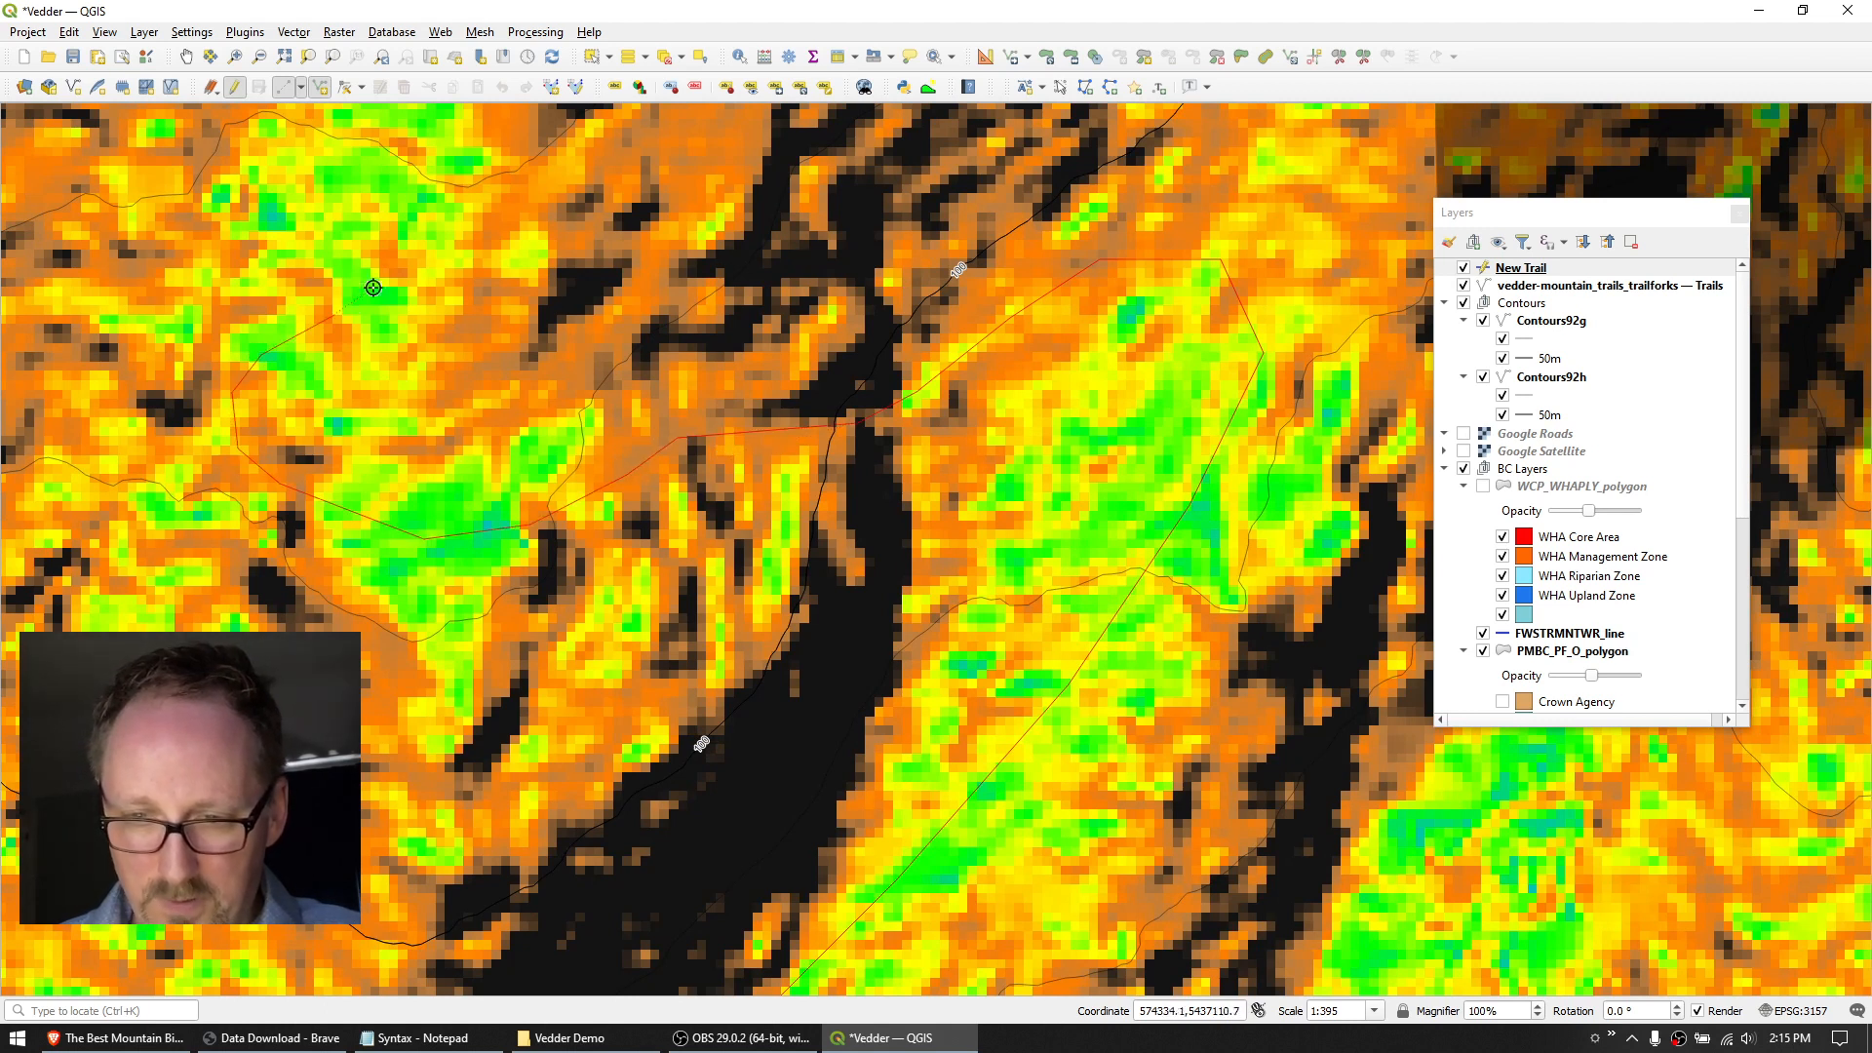
Continue the New Trail line uphill with tight switchbacks across the gentler slopes, ending it on a northeast-running leg.
drag(500, 222, 597, 564)
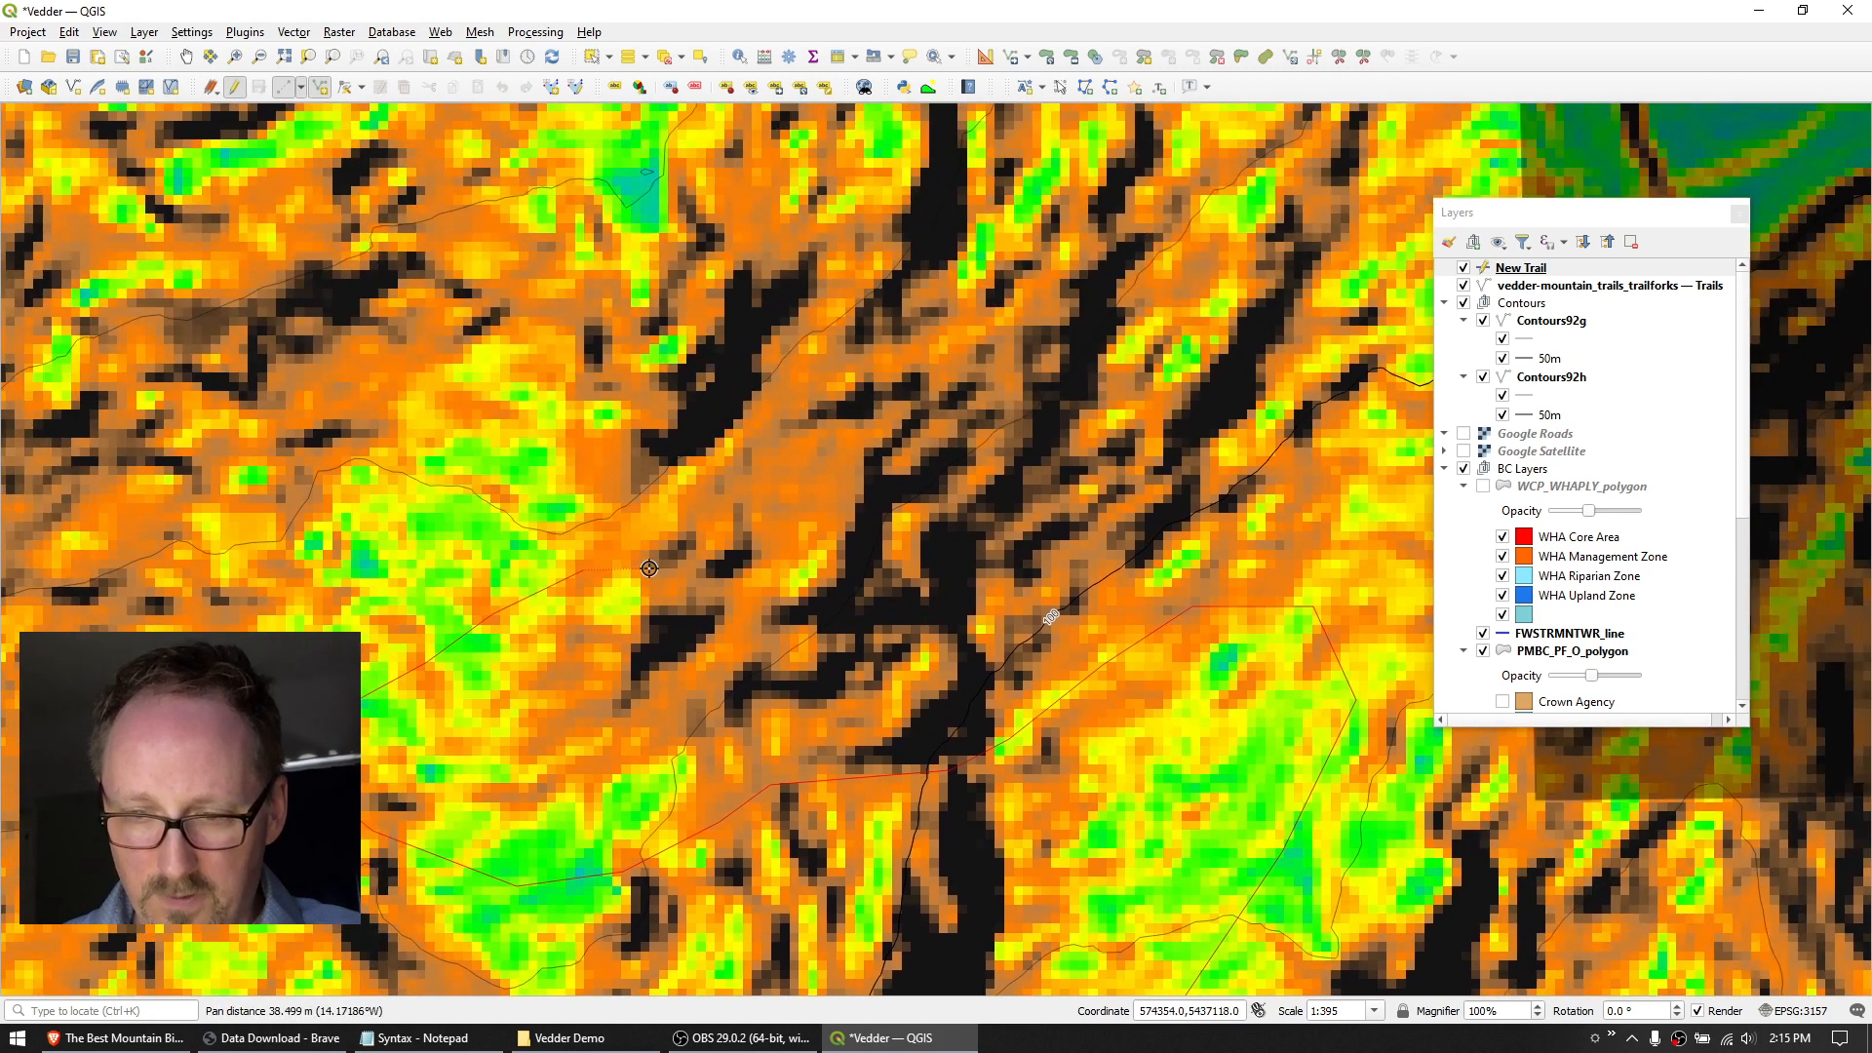
click(593, 557)
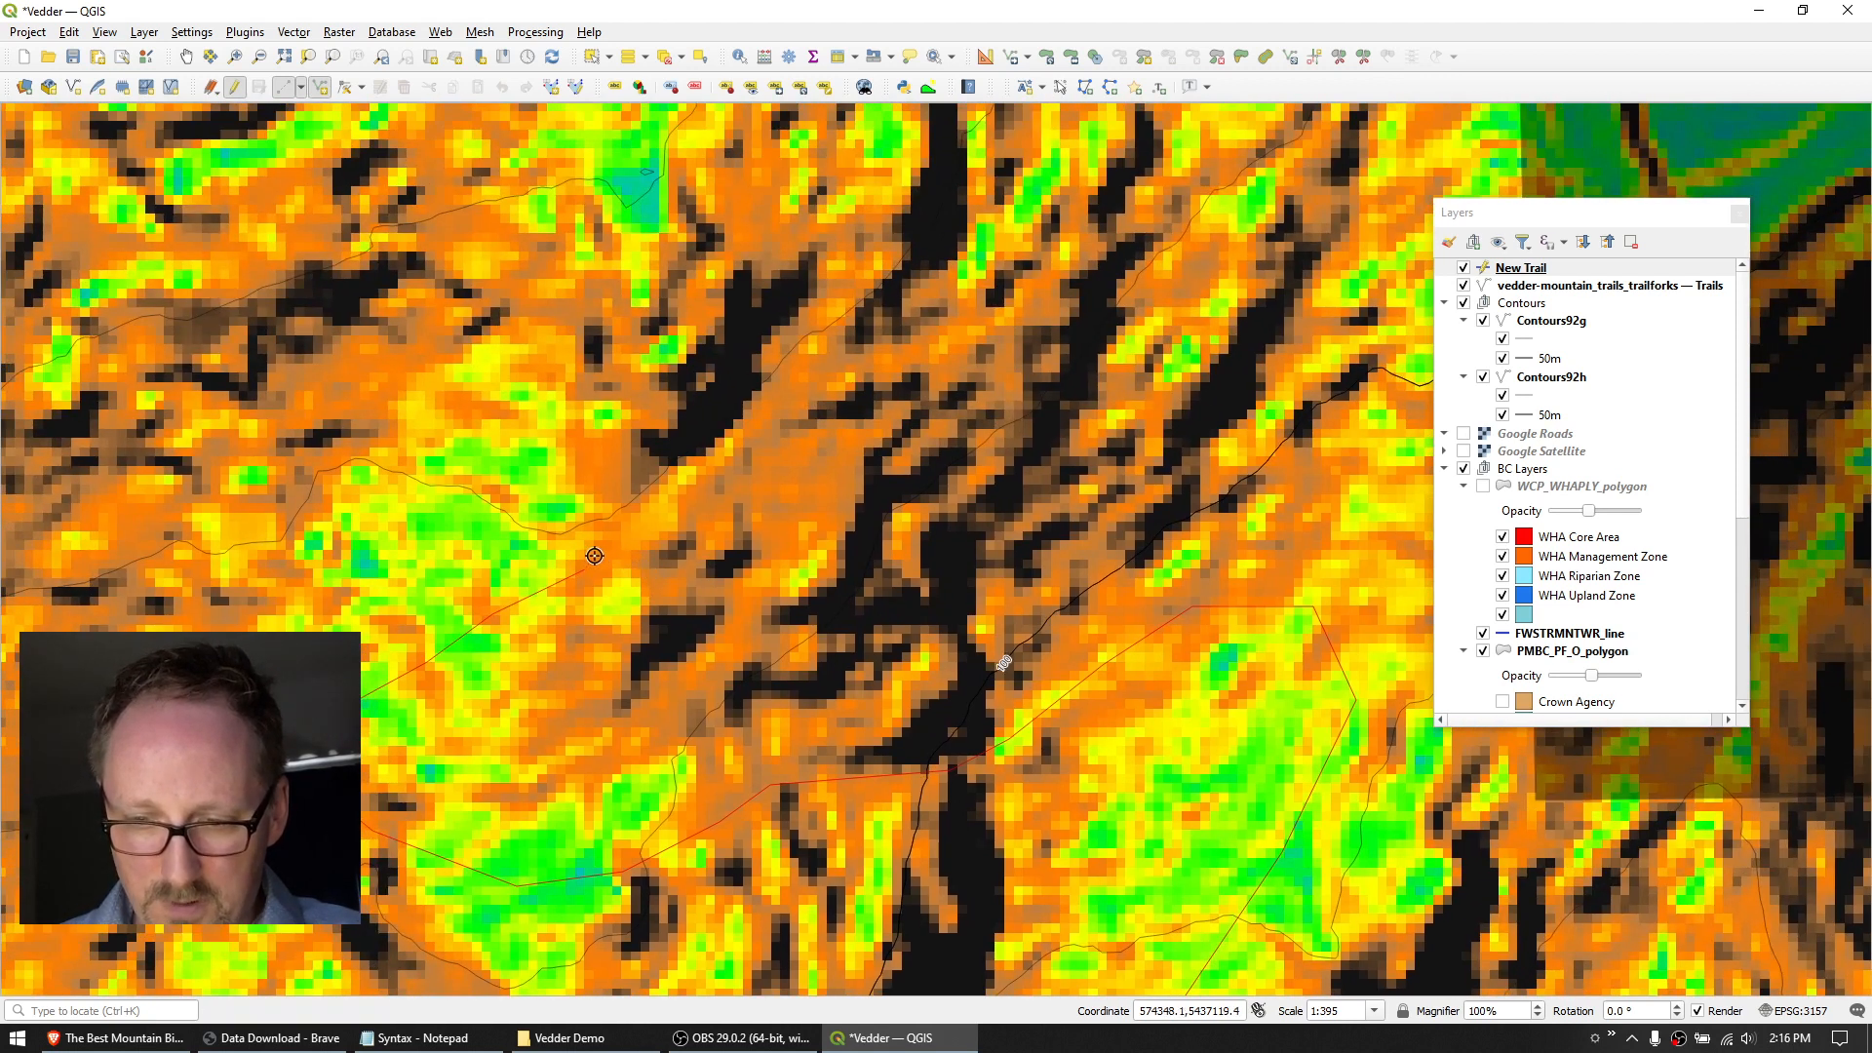
click(418, 436)
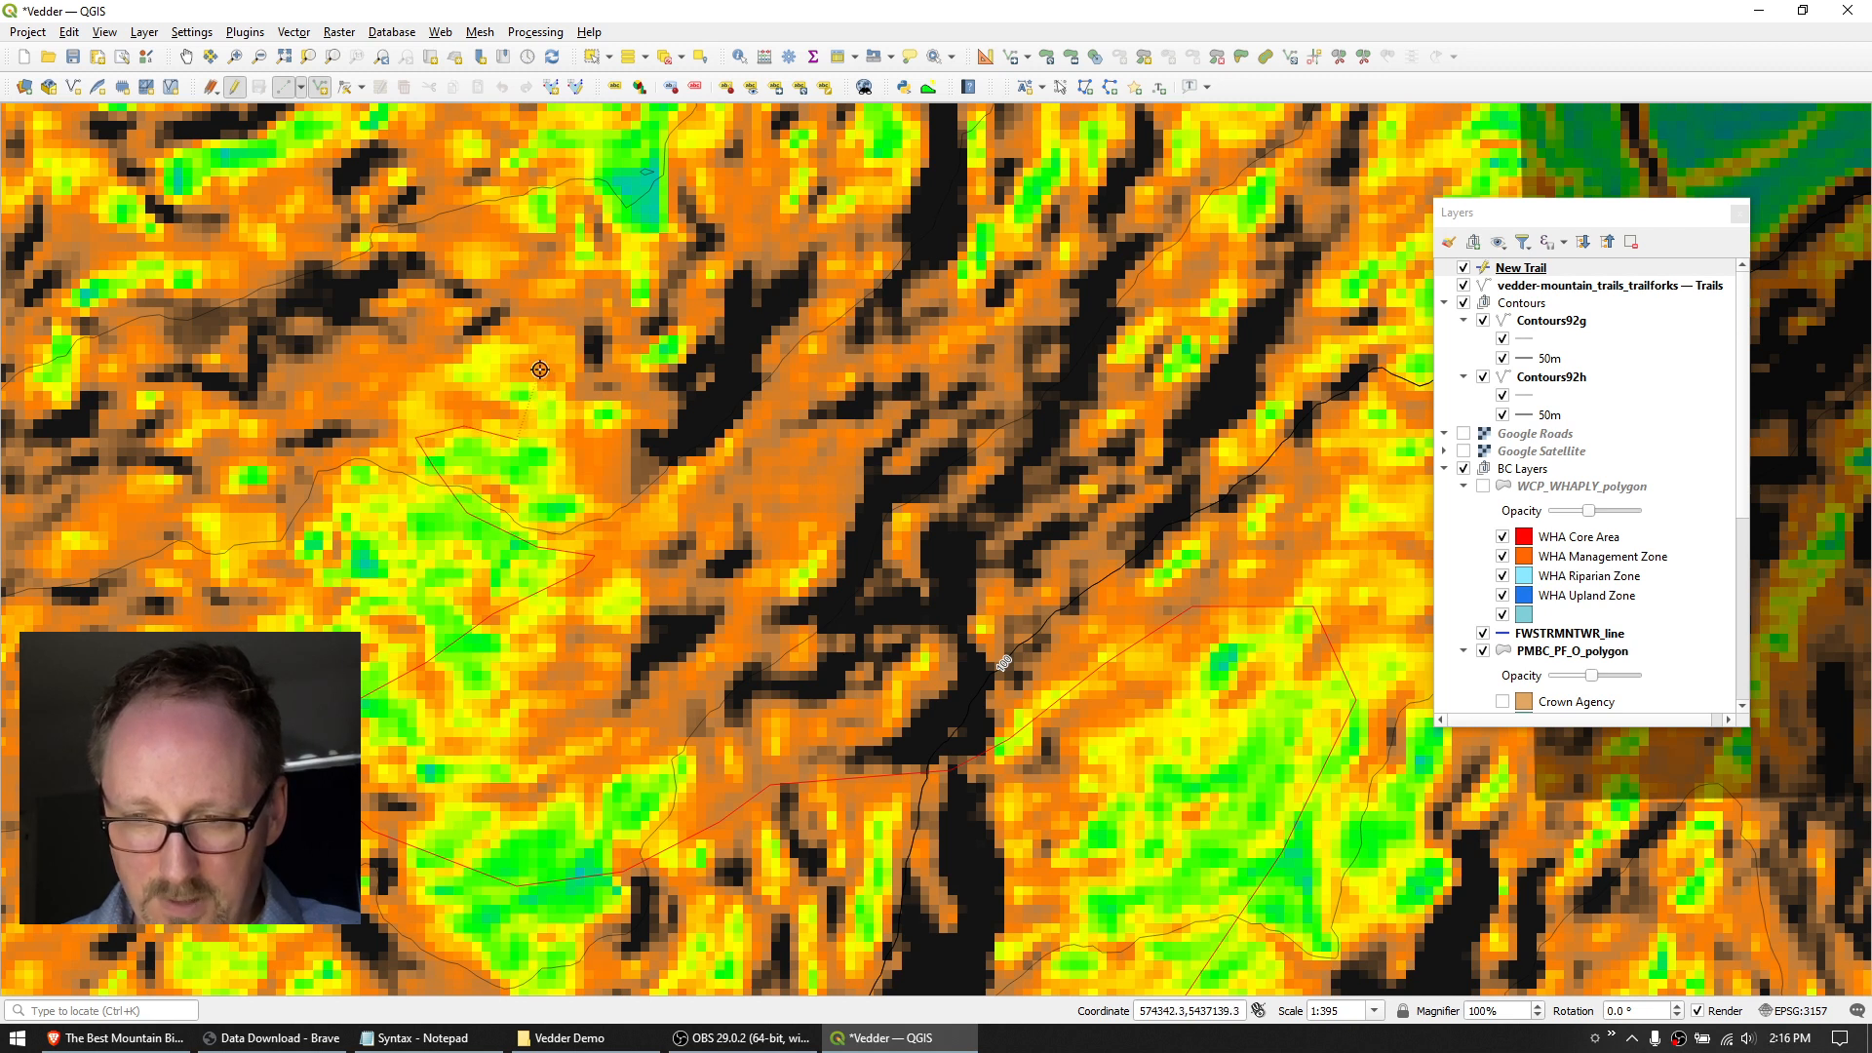
click(599, 414)
click(547, 374)
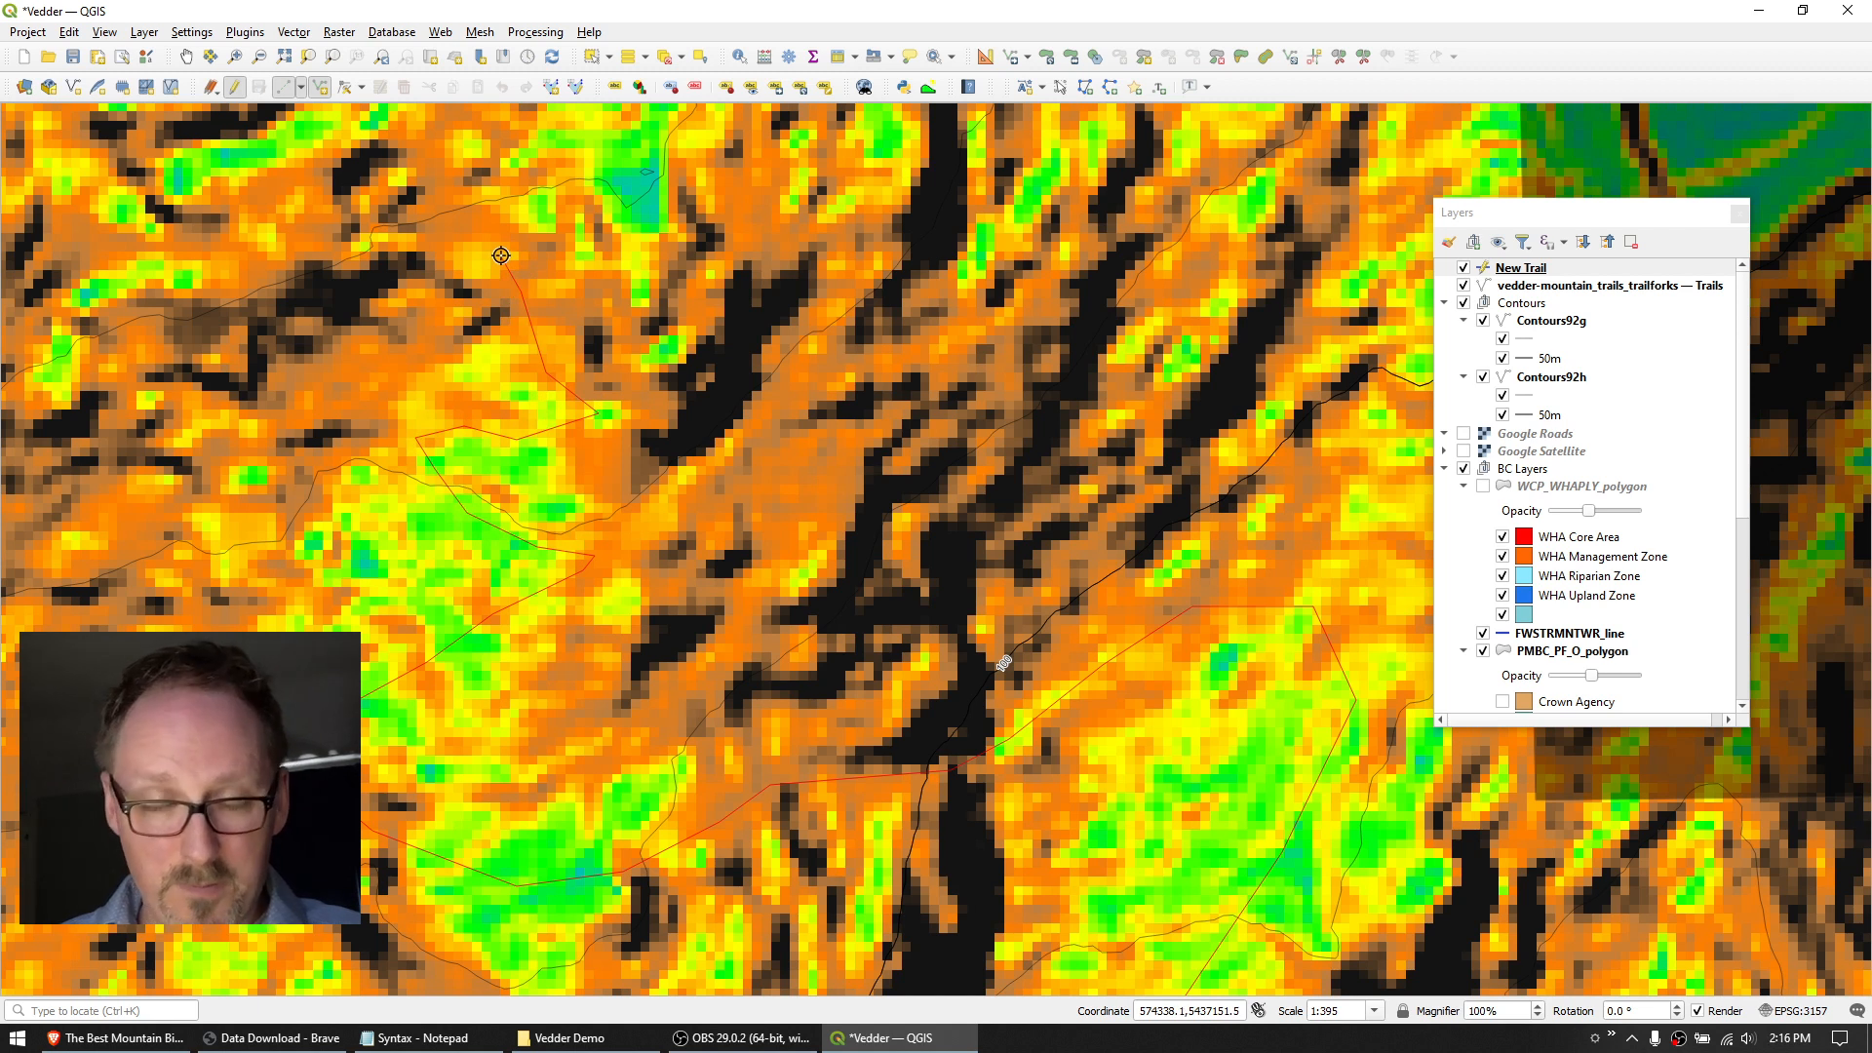
drag(573, 217, 549, 470)
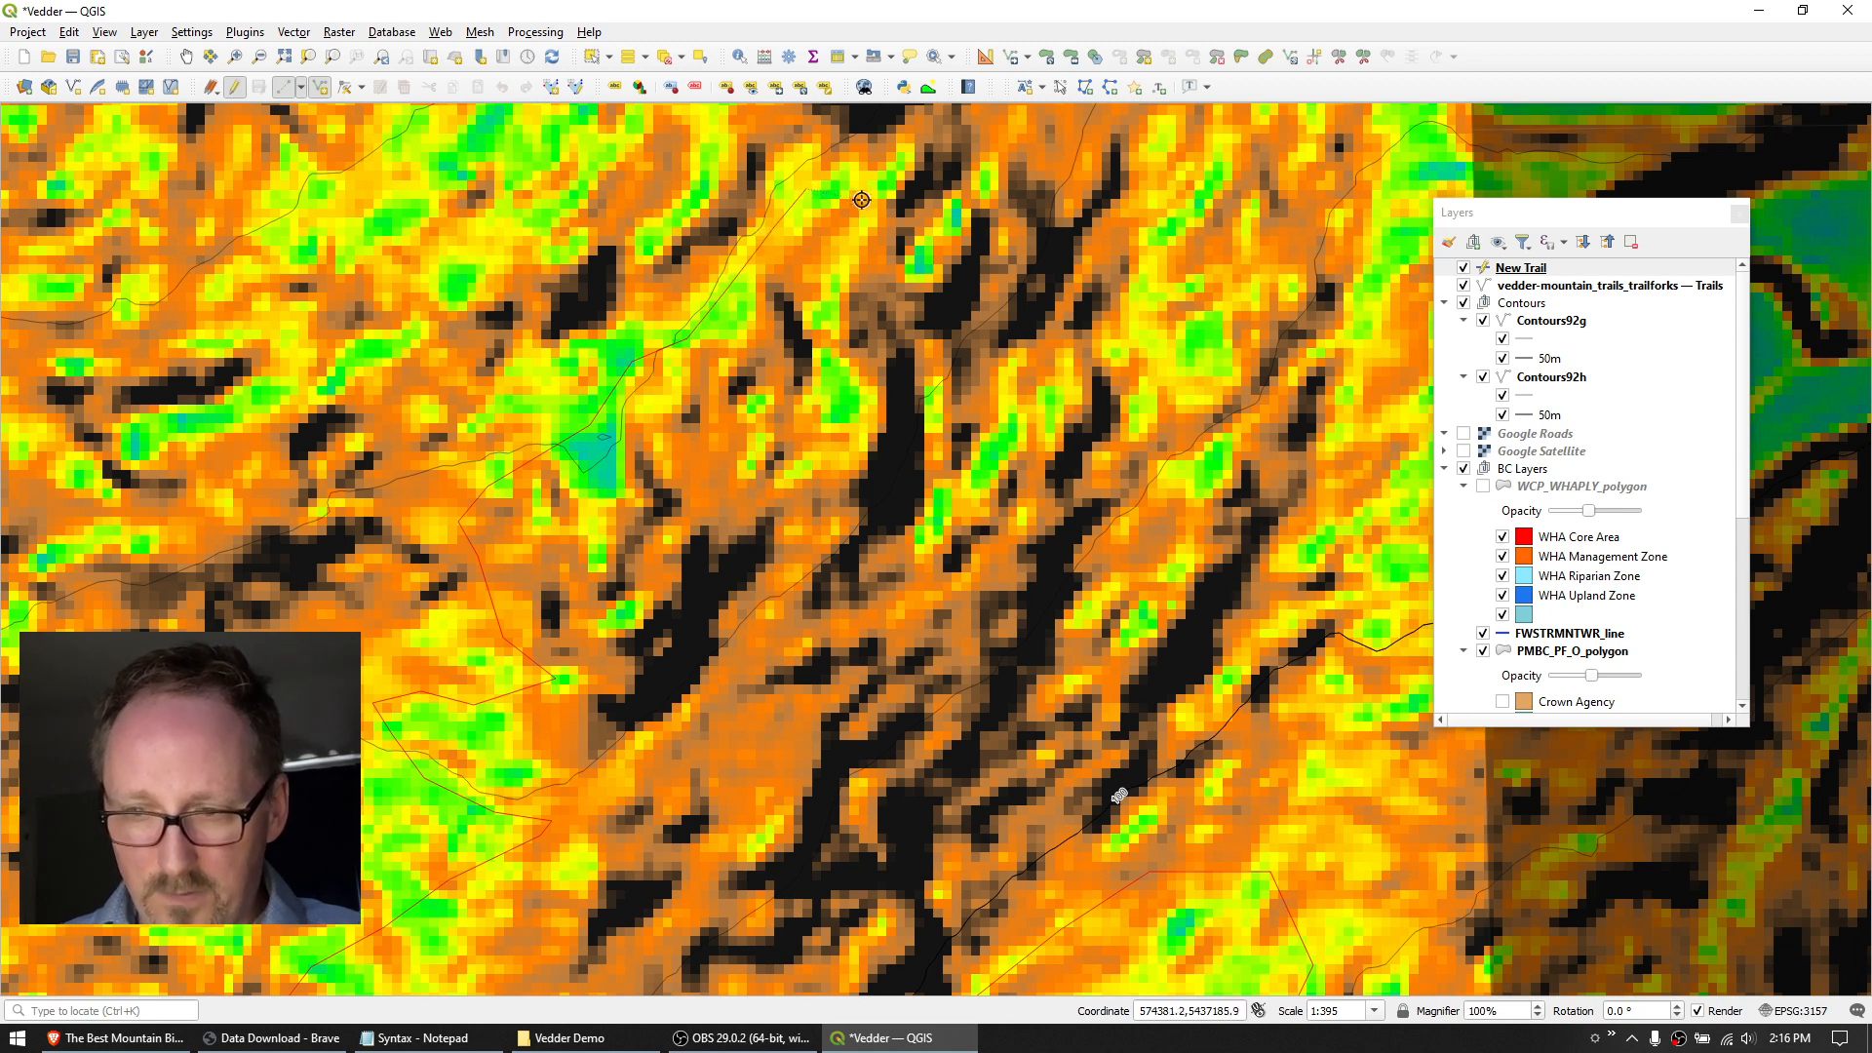
scroll(845, 278, down, 2)
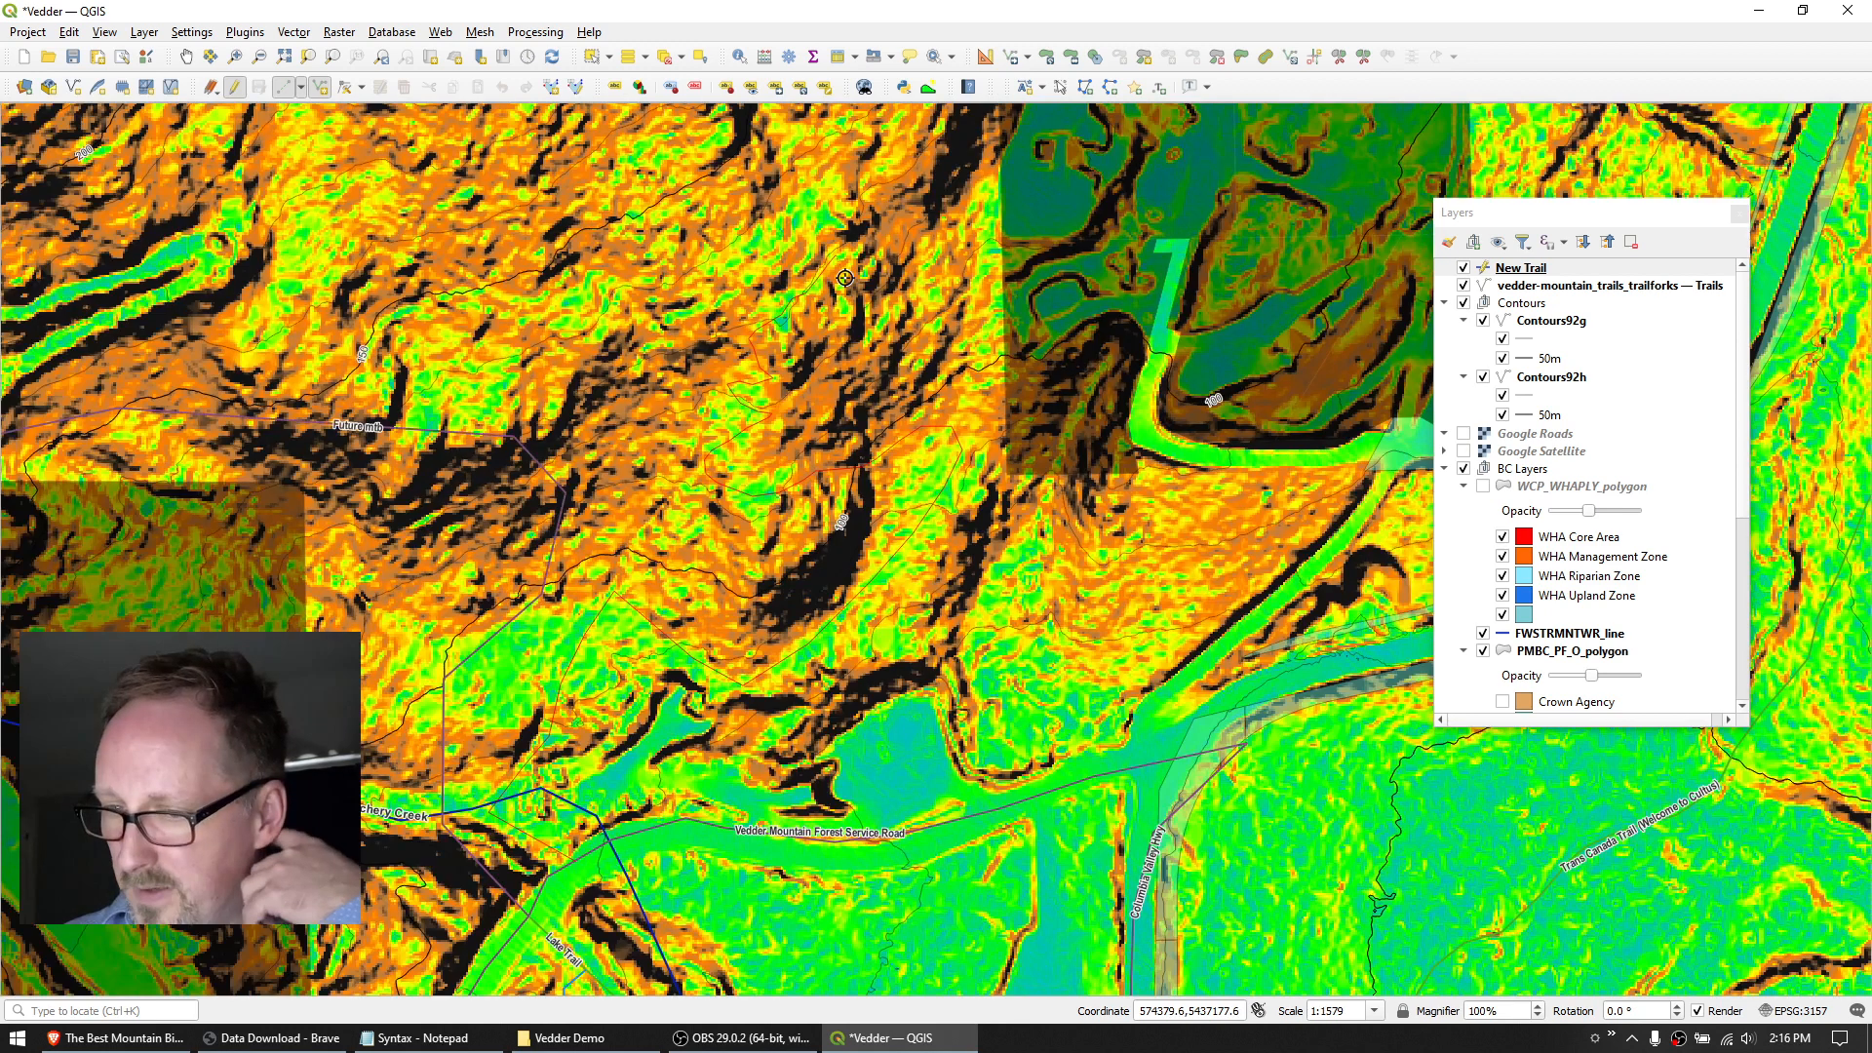
drag(845, 277, 773, 416)
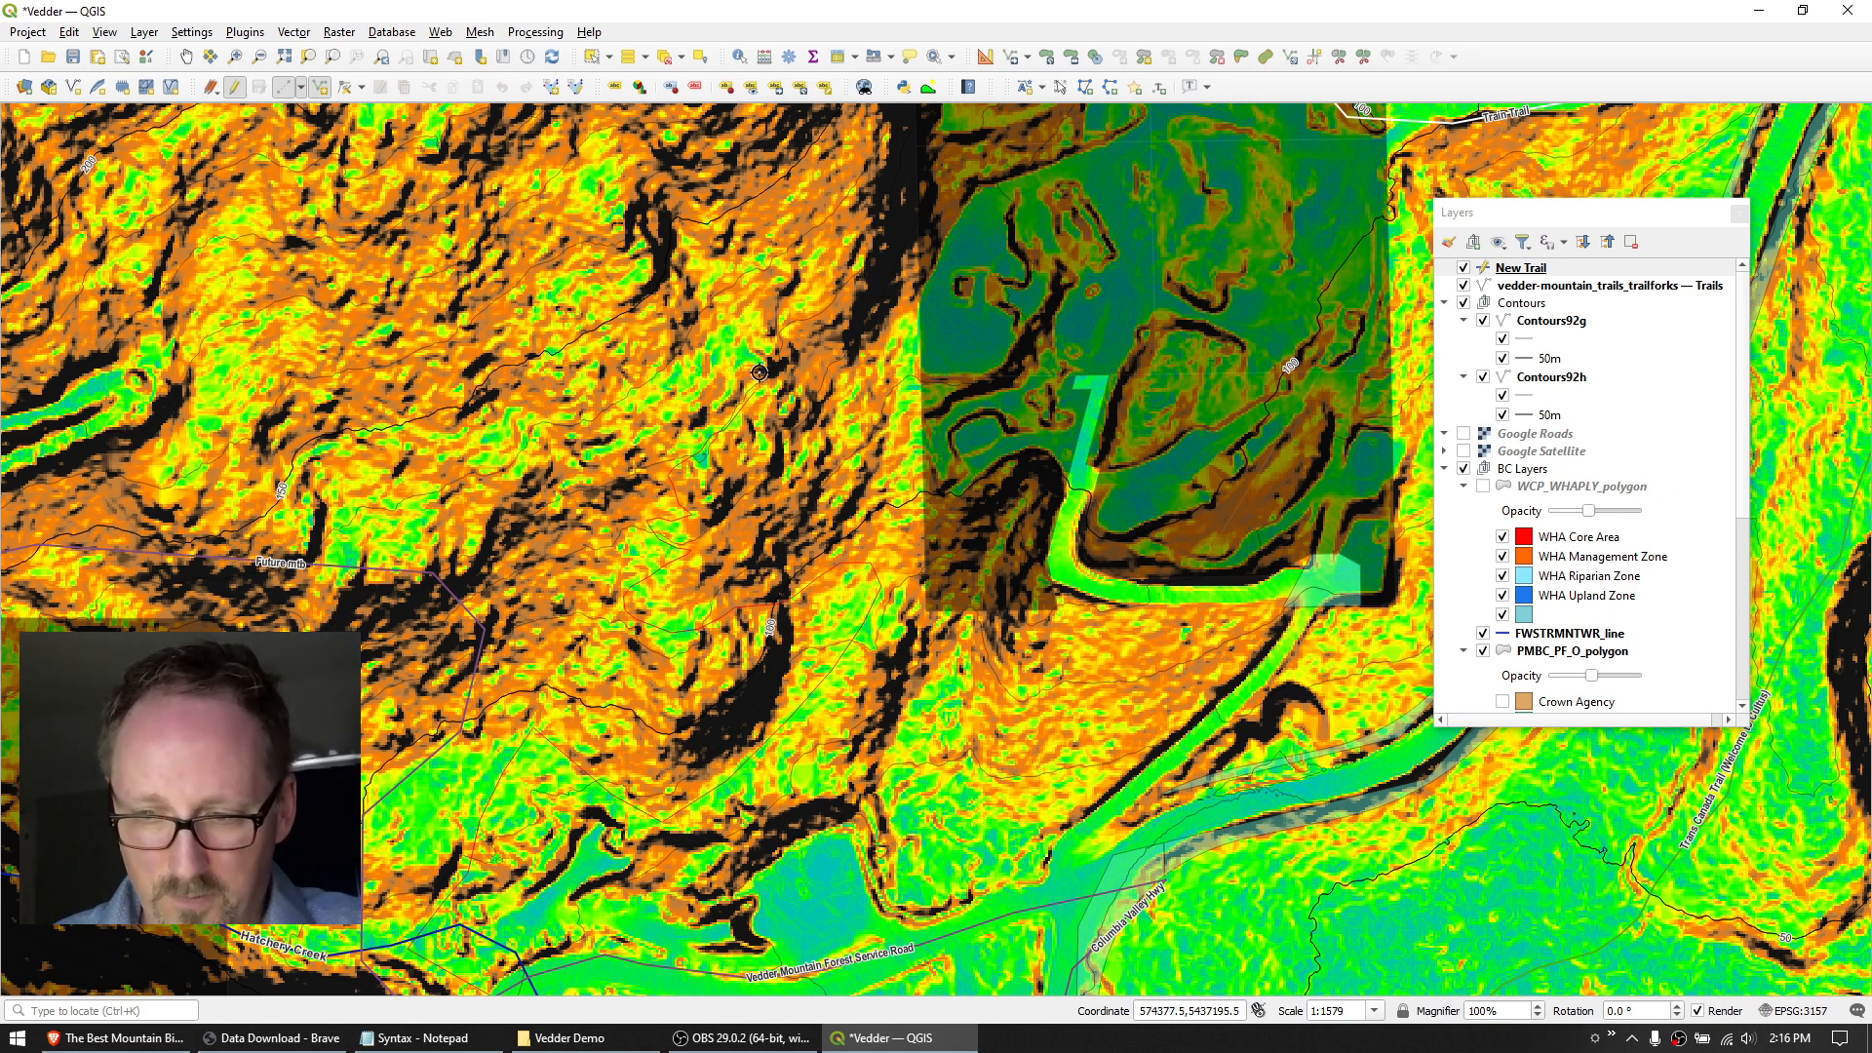
Finish the trail line and save it as a feature with the Name attribute aMTB Climb.1, keeping fid on Autogenerate.
right_click(845, 391)
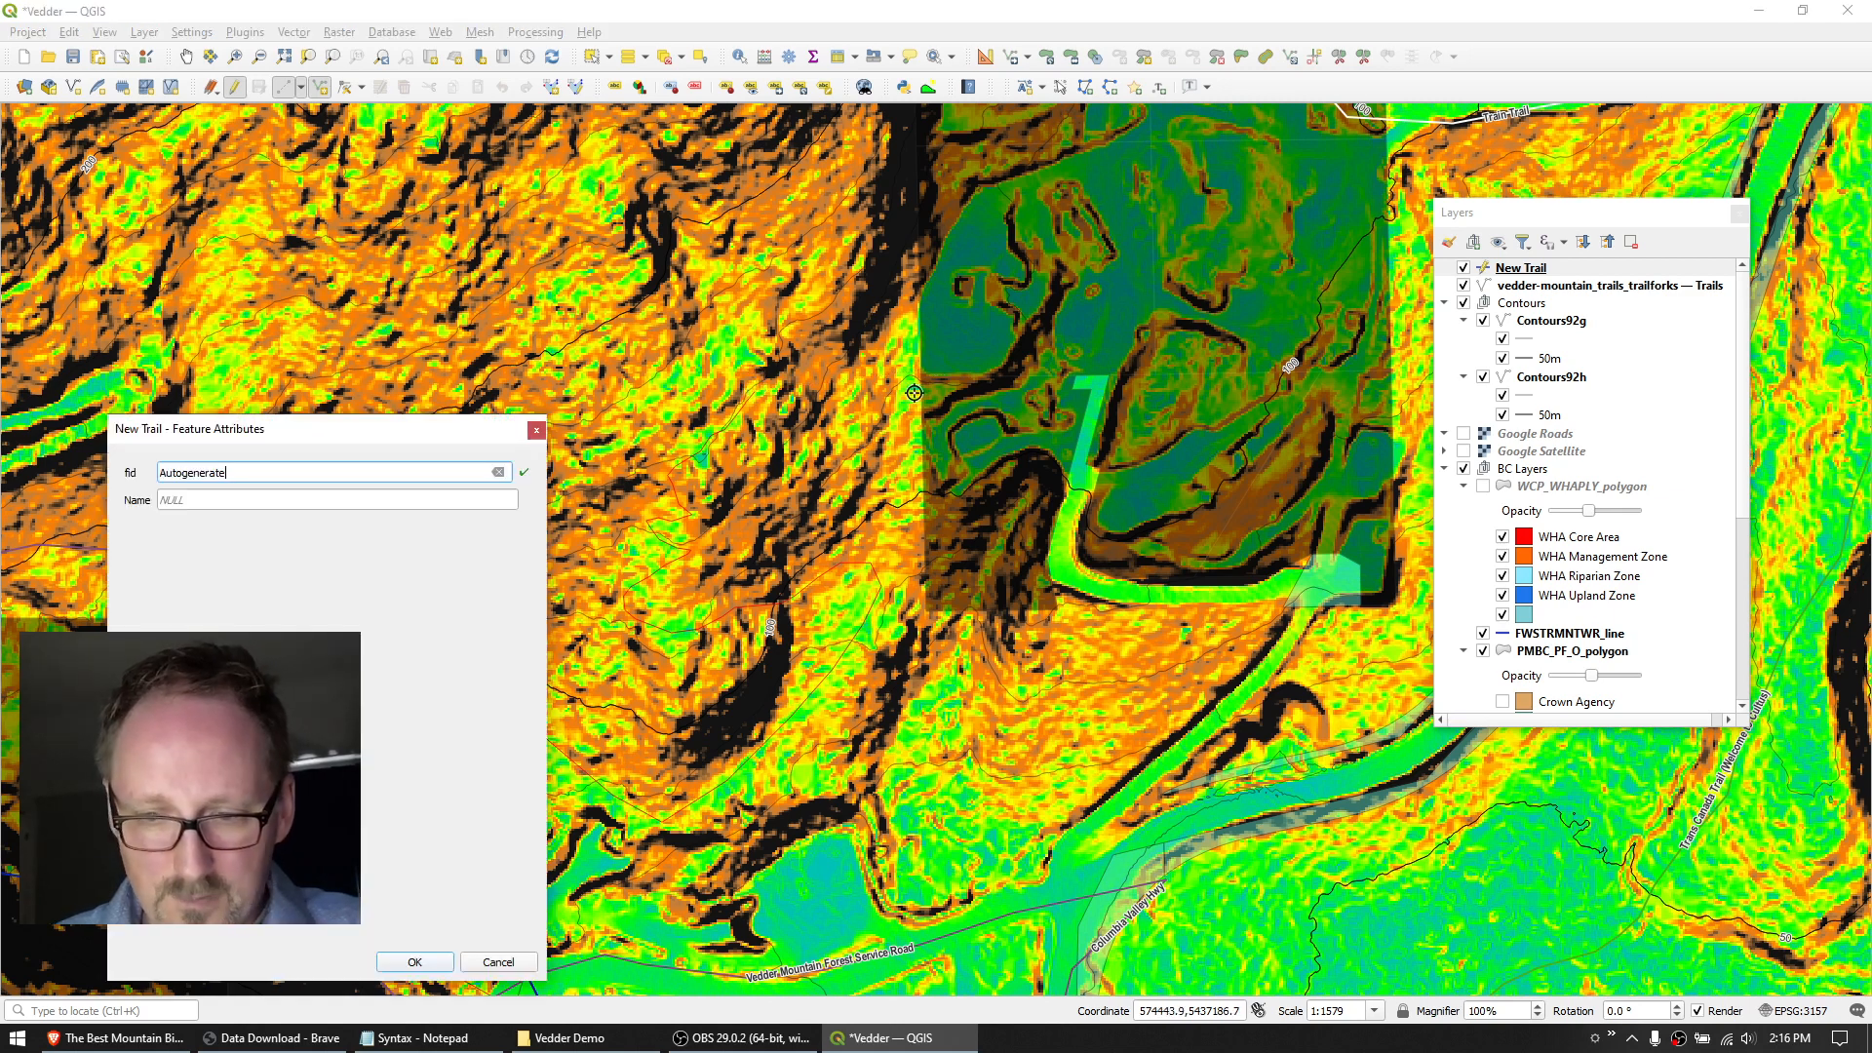
drag(311, 431, 335, 371)
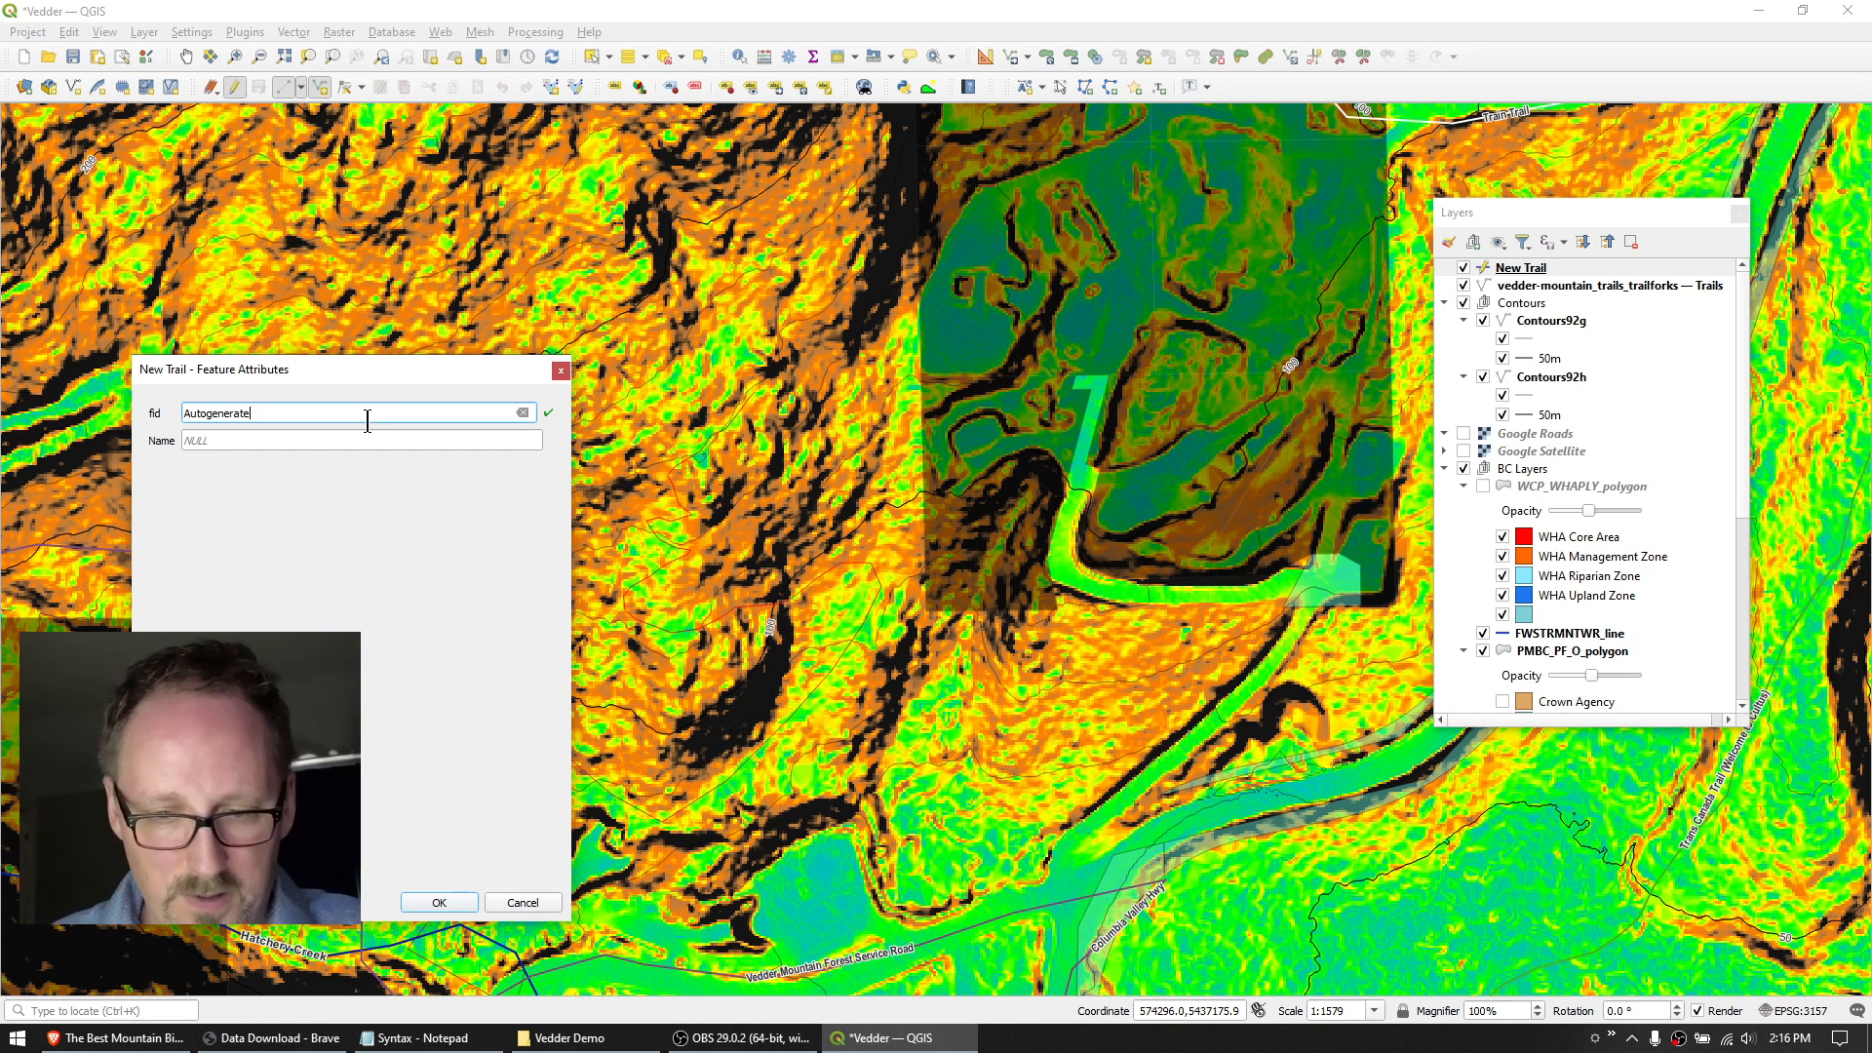
click(286, 442)
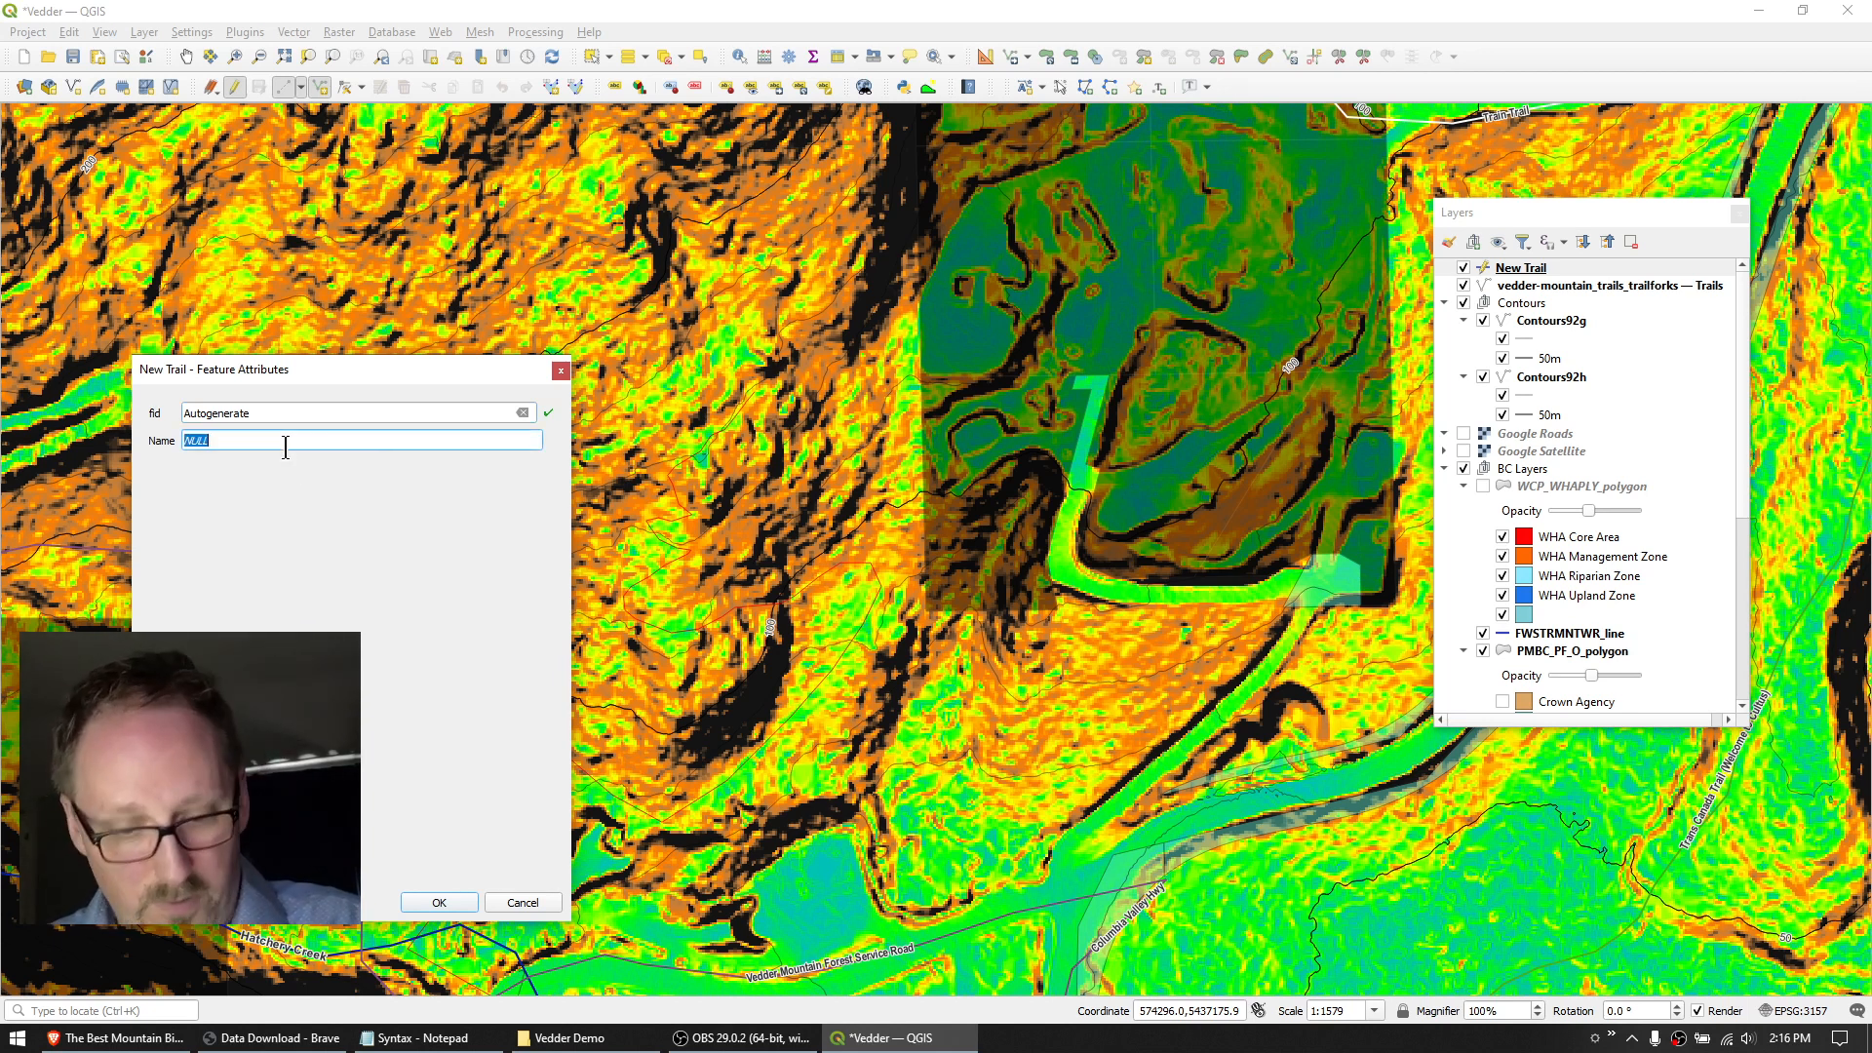
text(aMTB Climb.1)
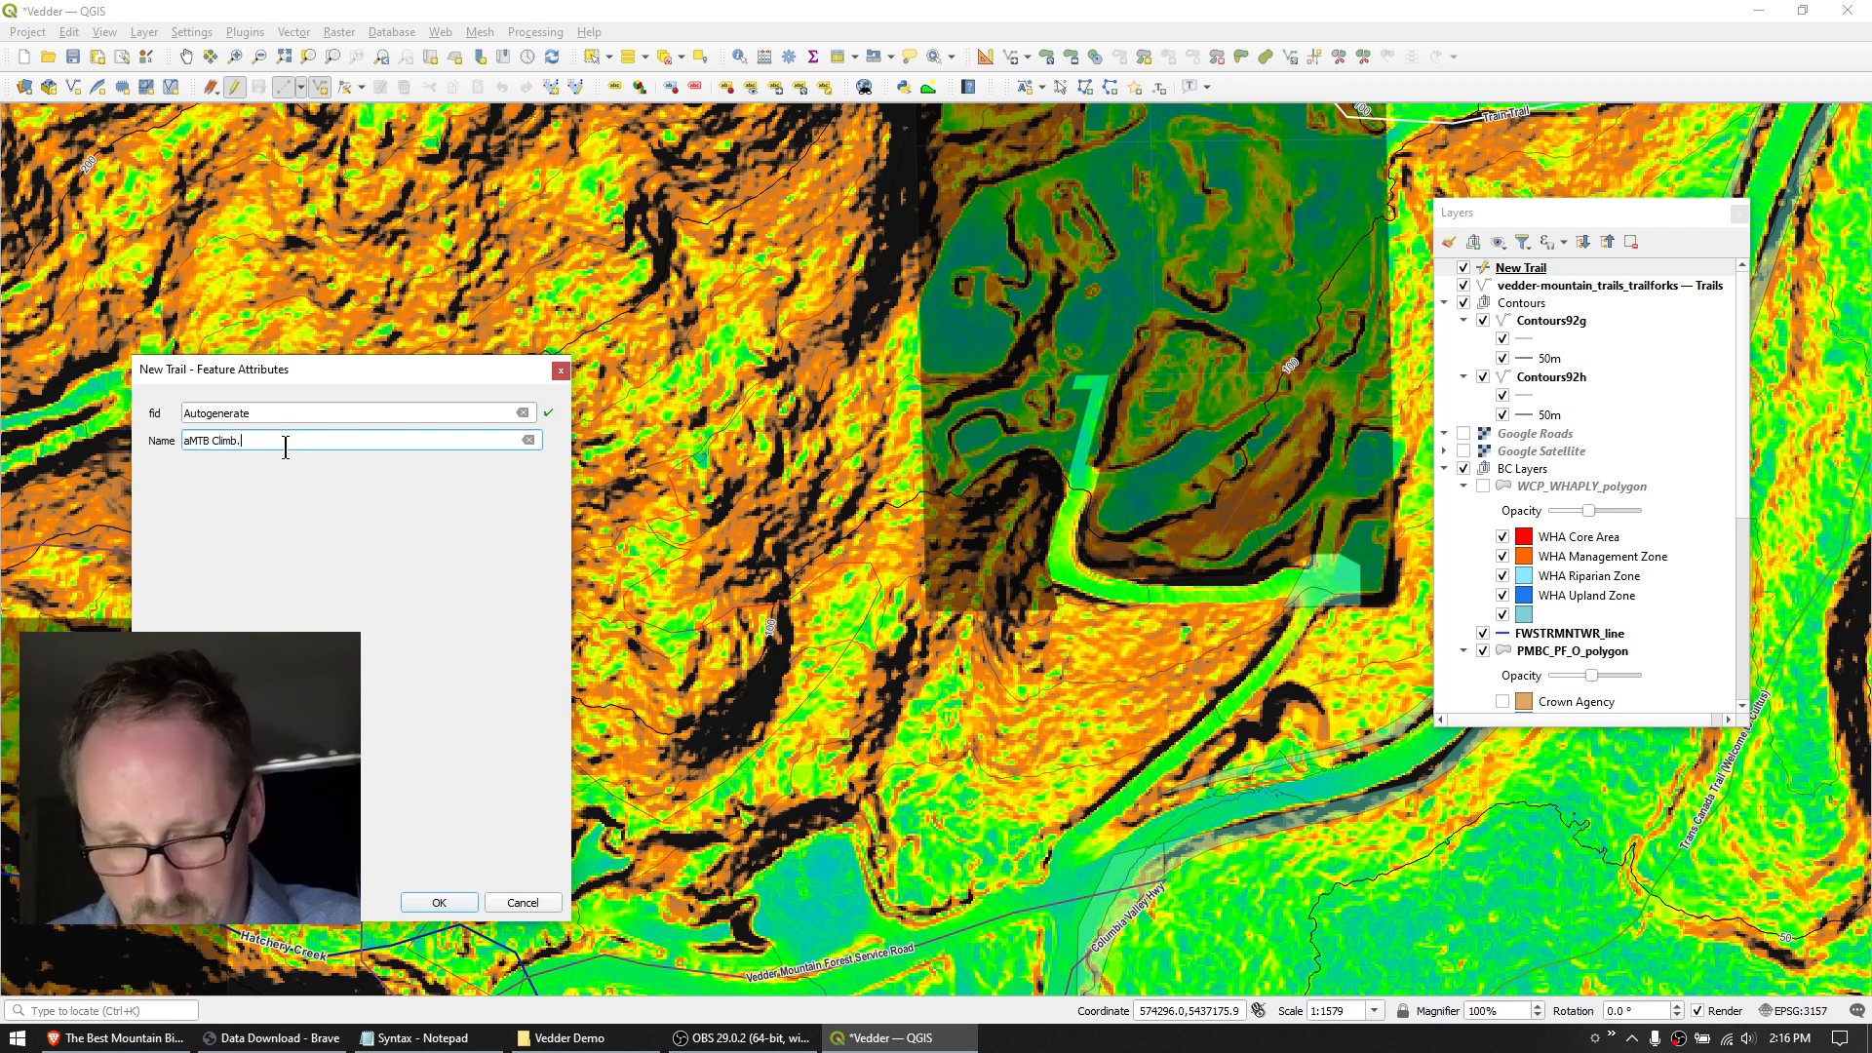
click(438, 905)
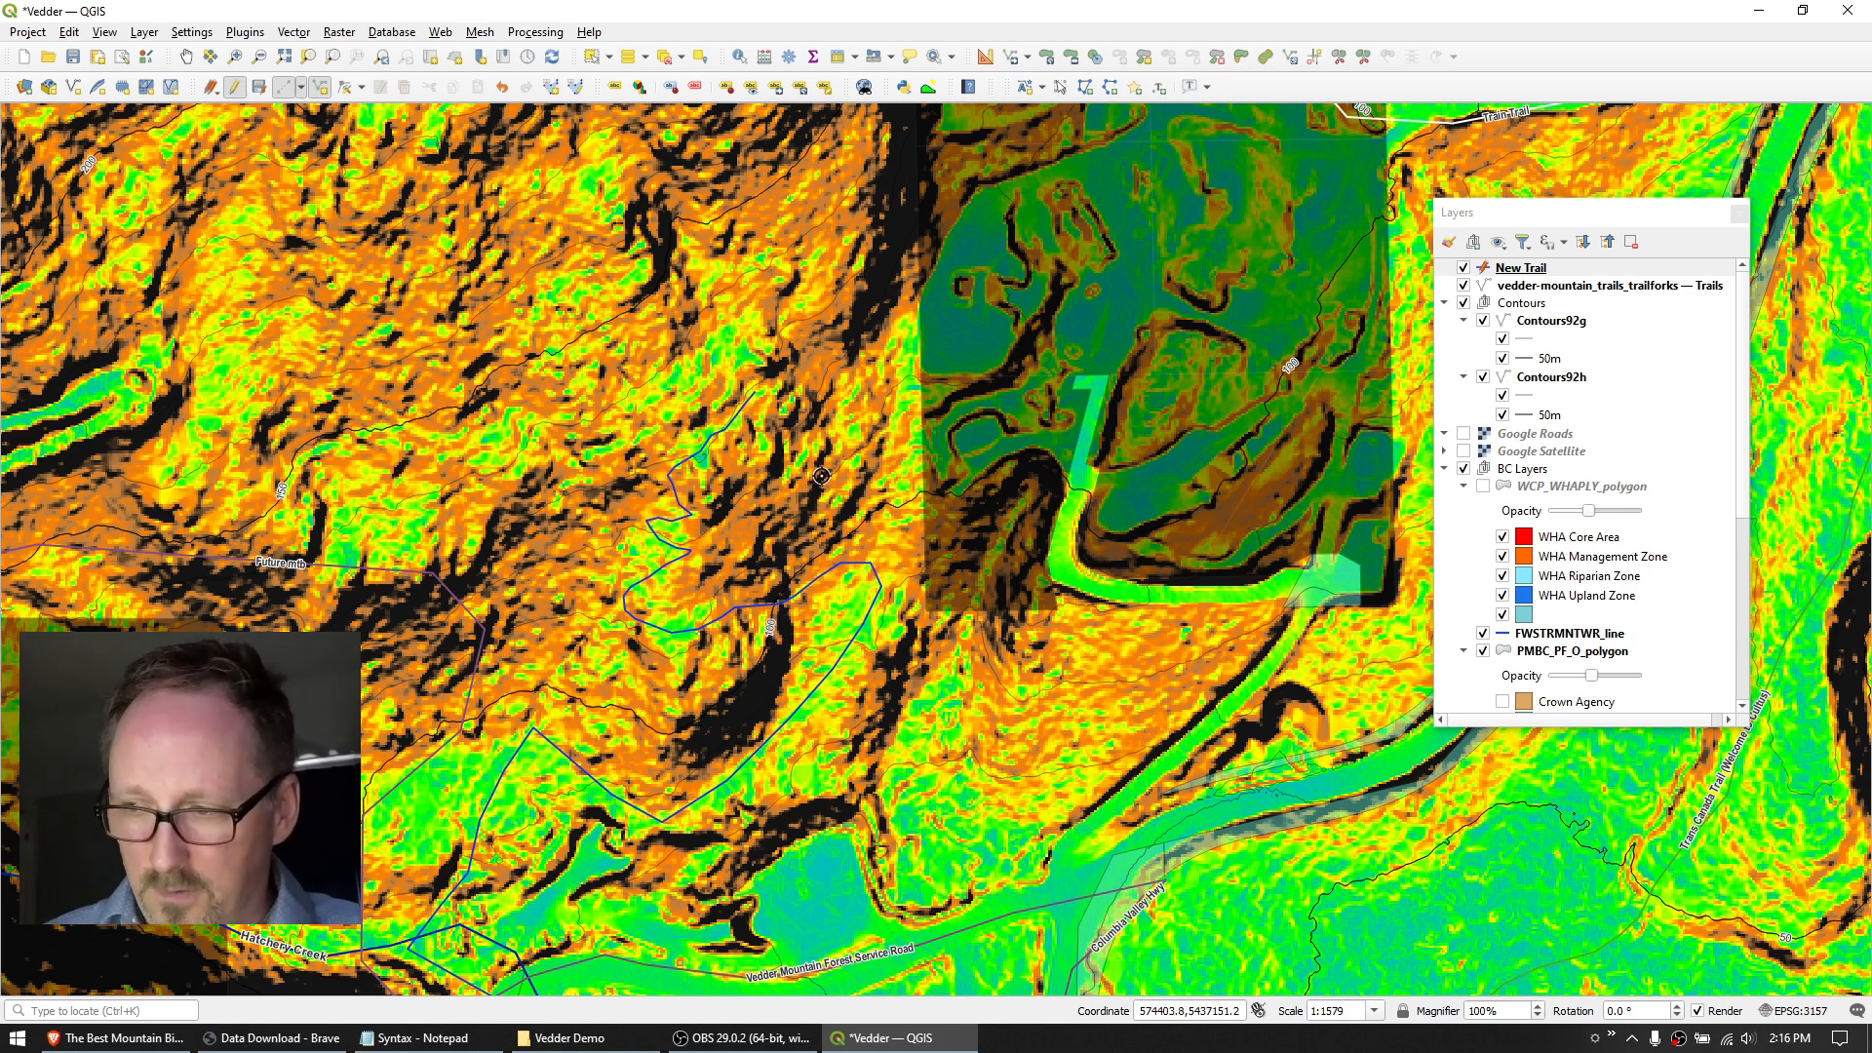
Stop editing the New Trail layer and save the changes to it.
click(1533, 269)
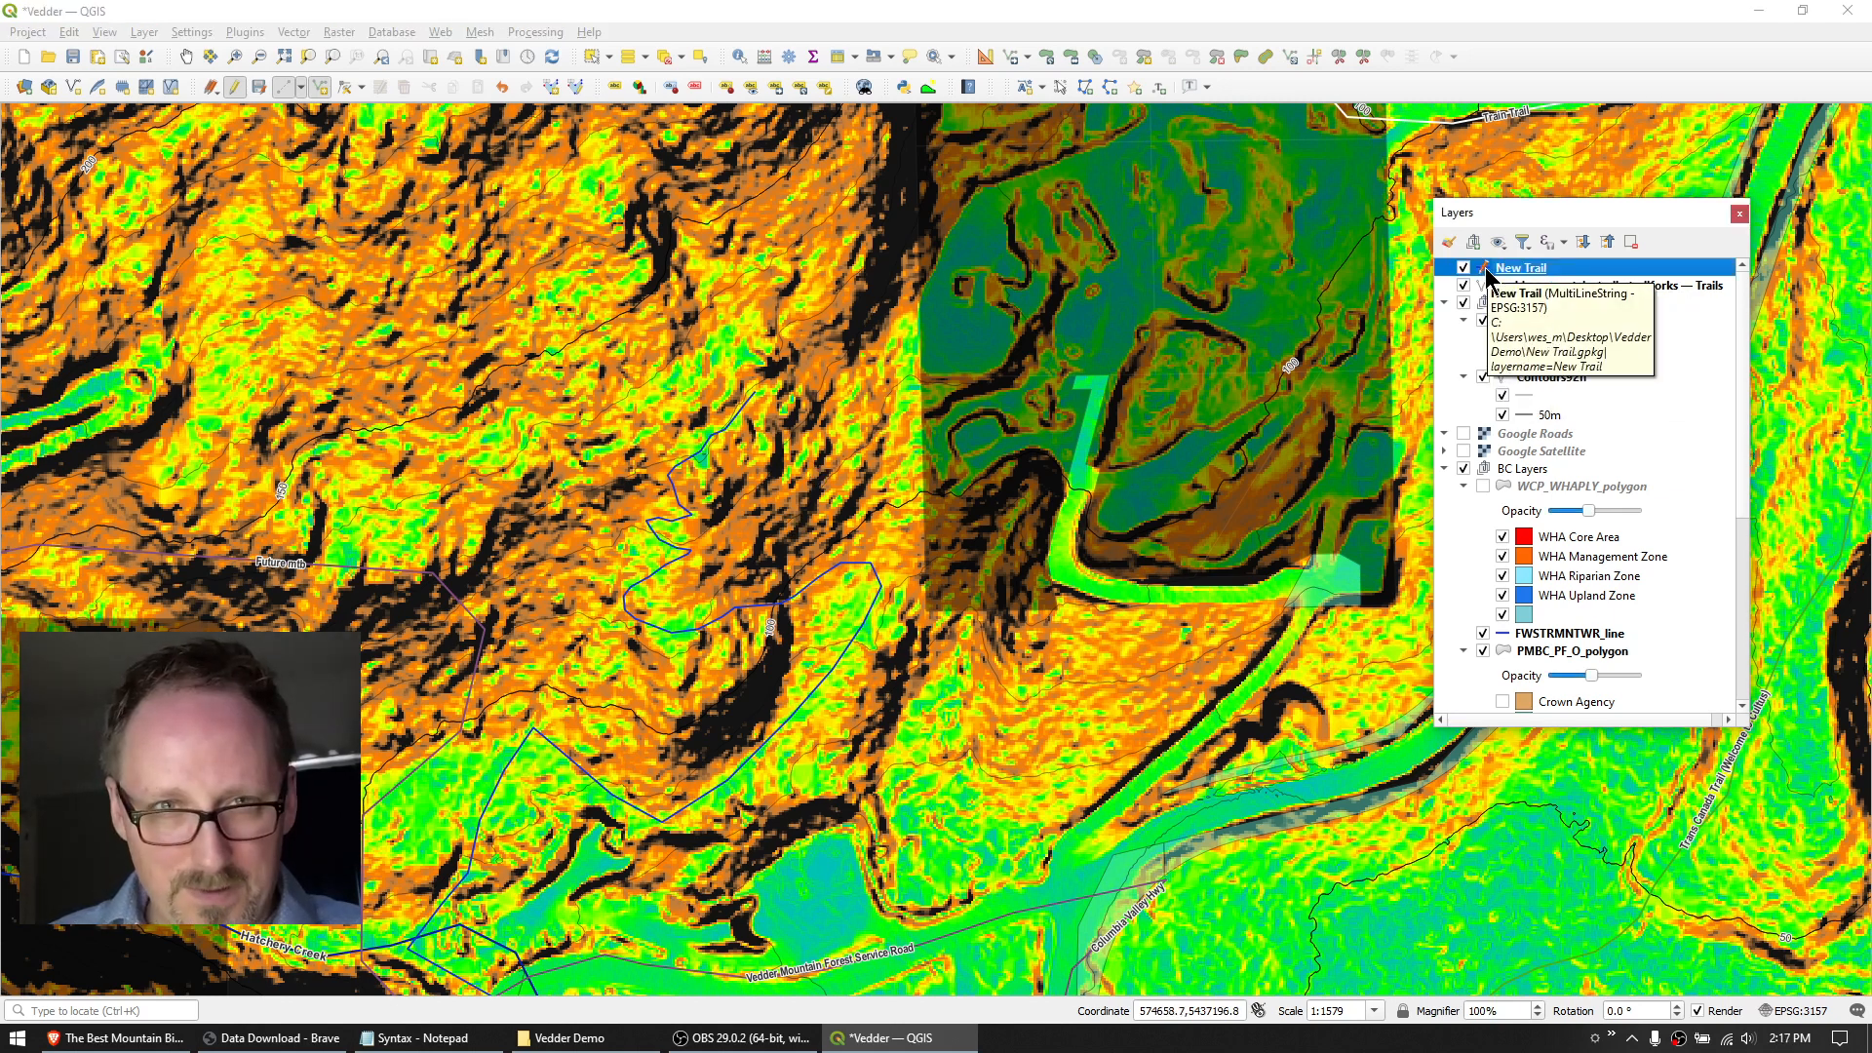
click(235, 90)
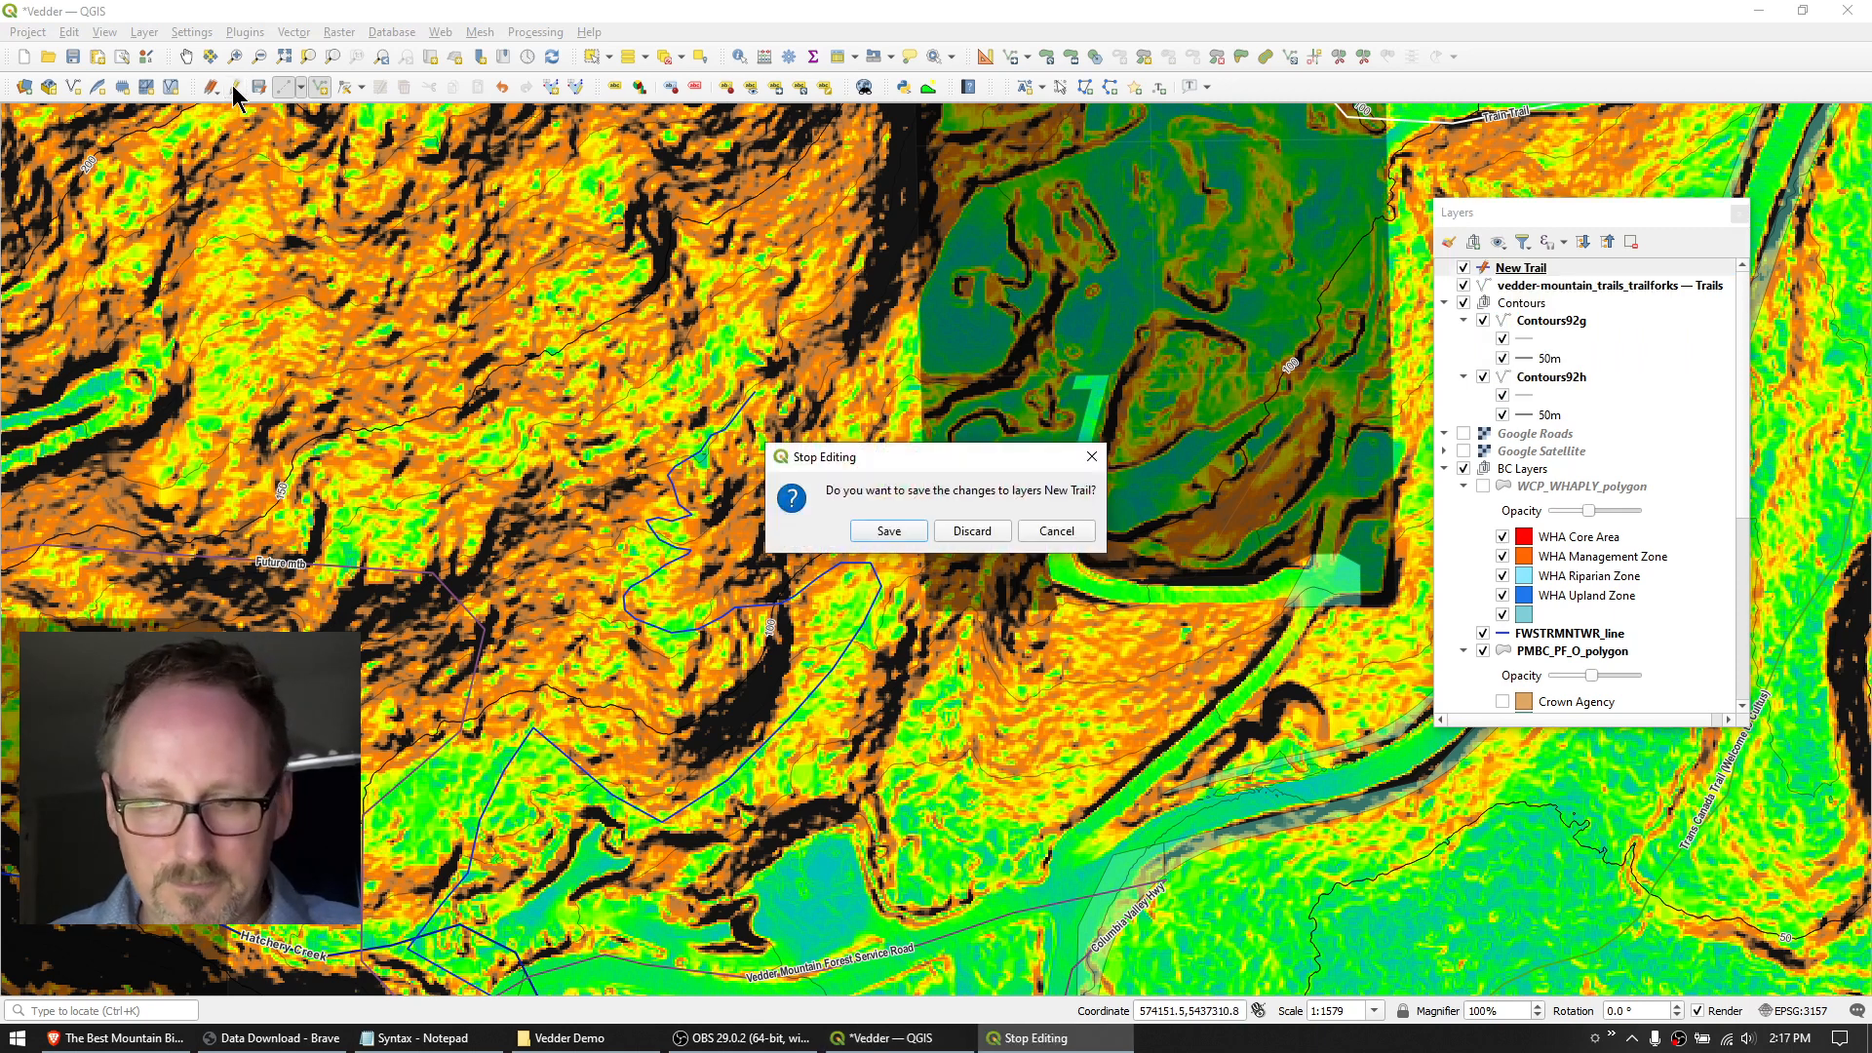
click(902, 533)
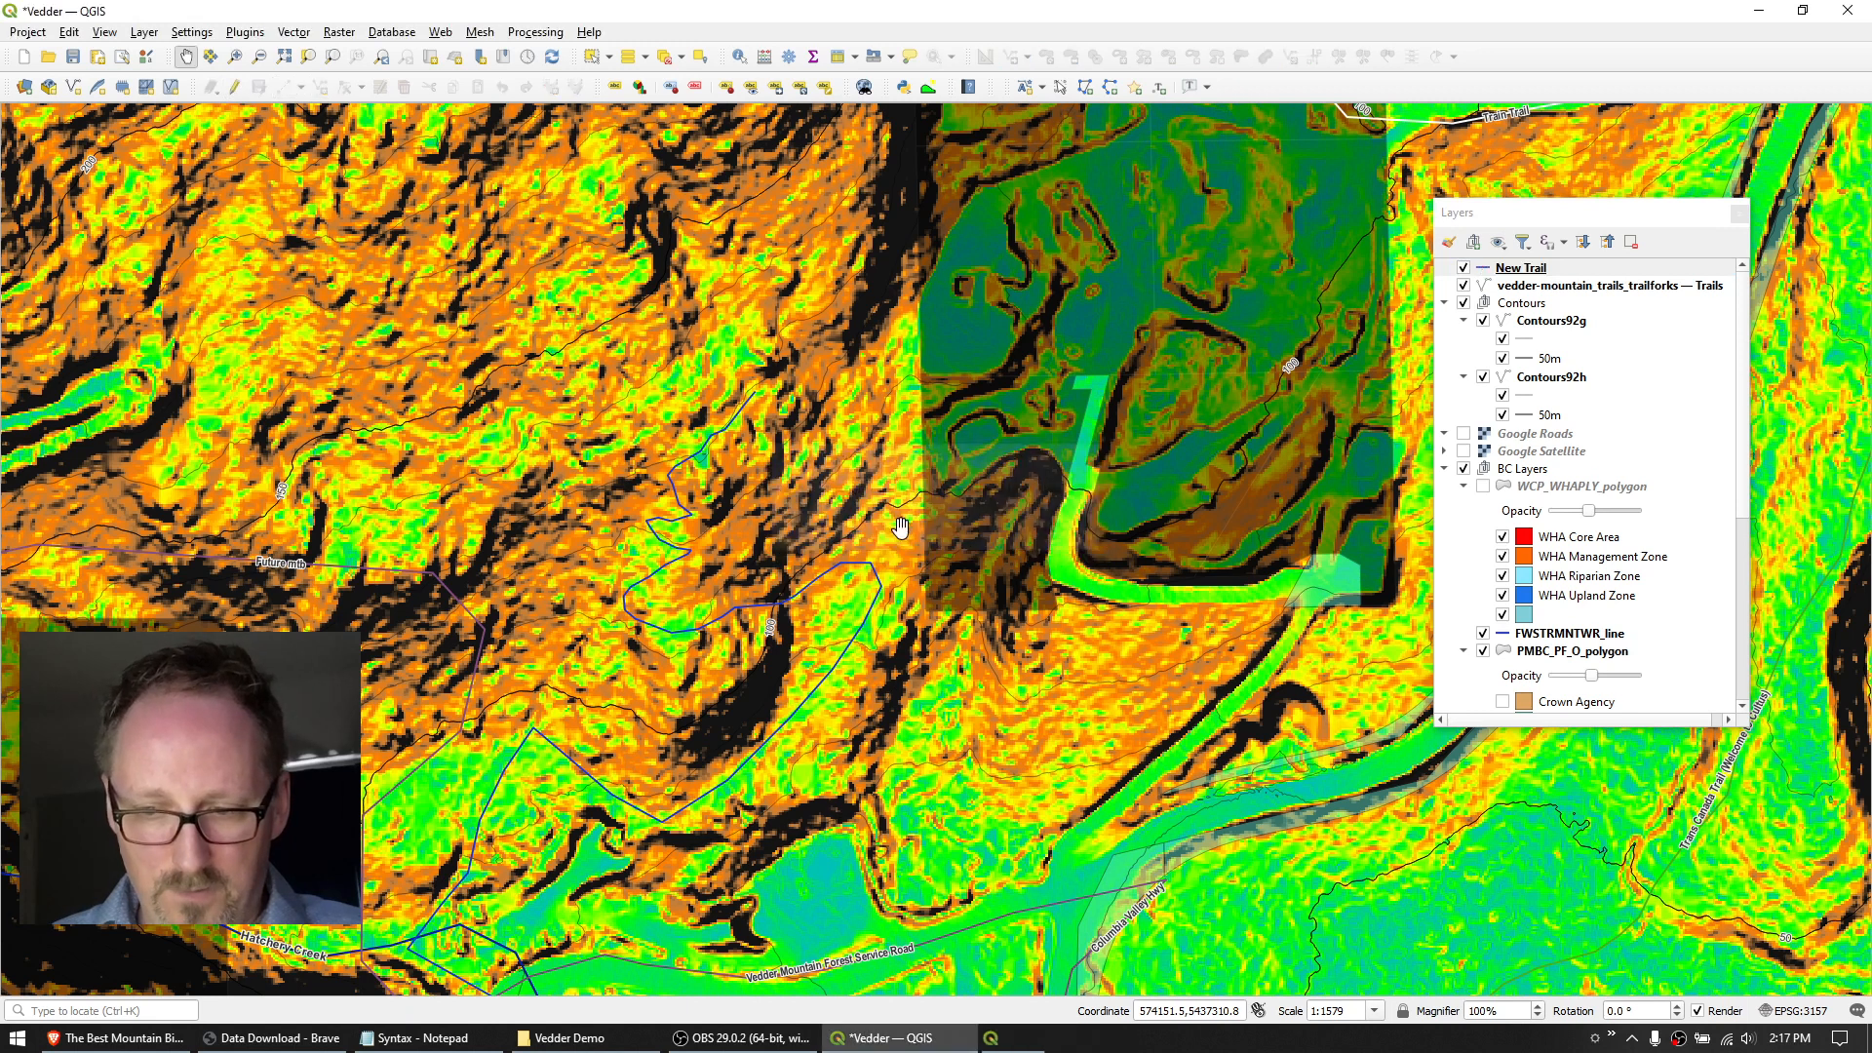
Reopen the New Trail layer for editing and use the Vertex Tool (Current Layer) to move two vertices at the trail's lower western bend southward.
click(1523, 269)
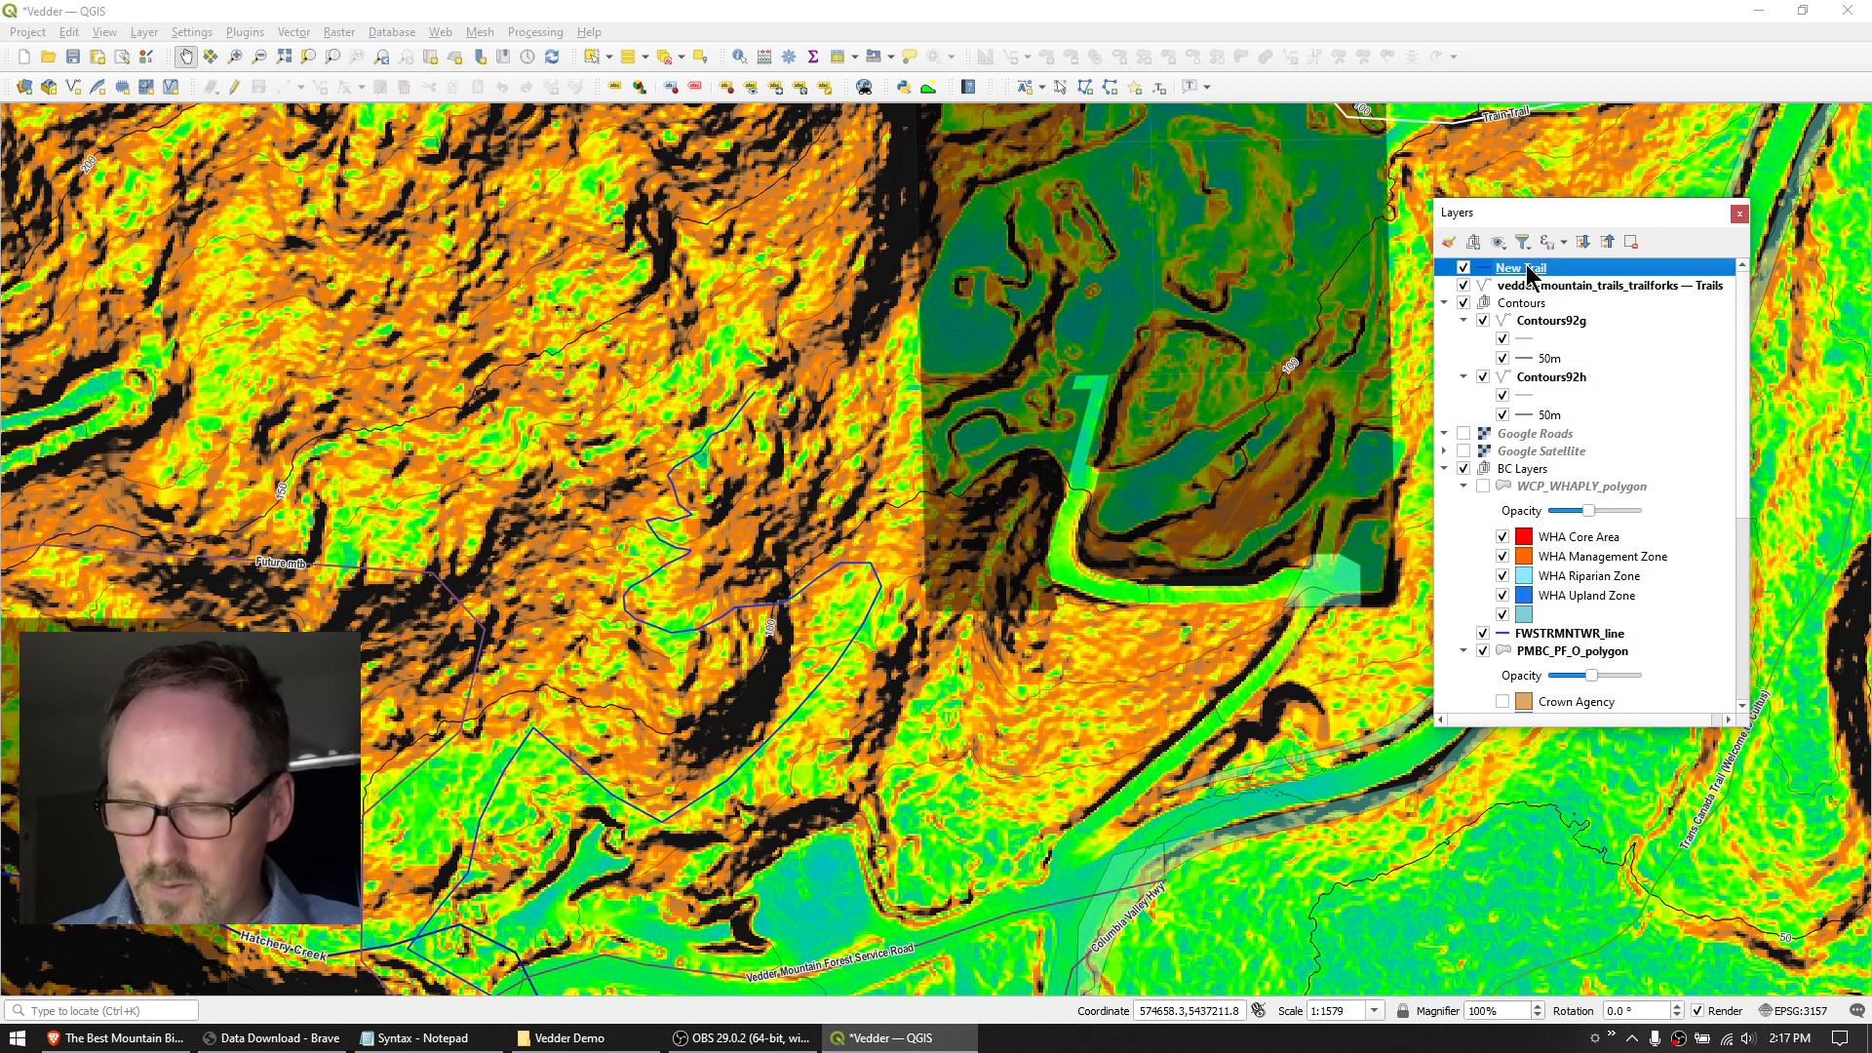
click(235, 88)
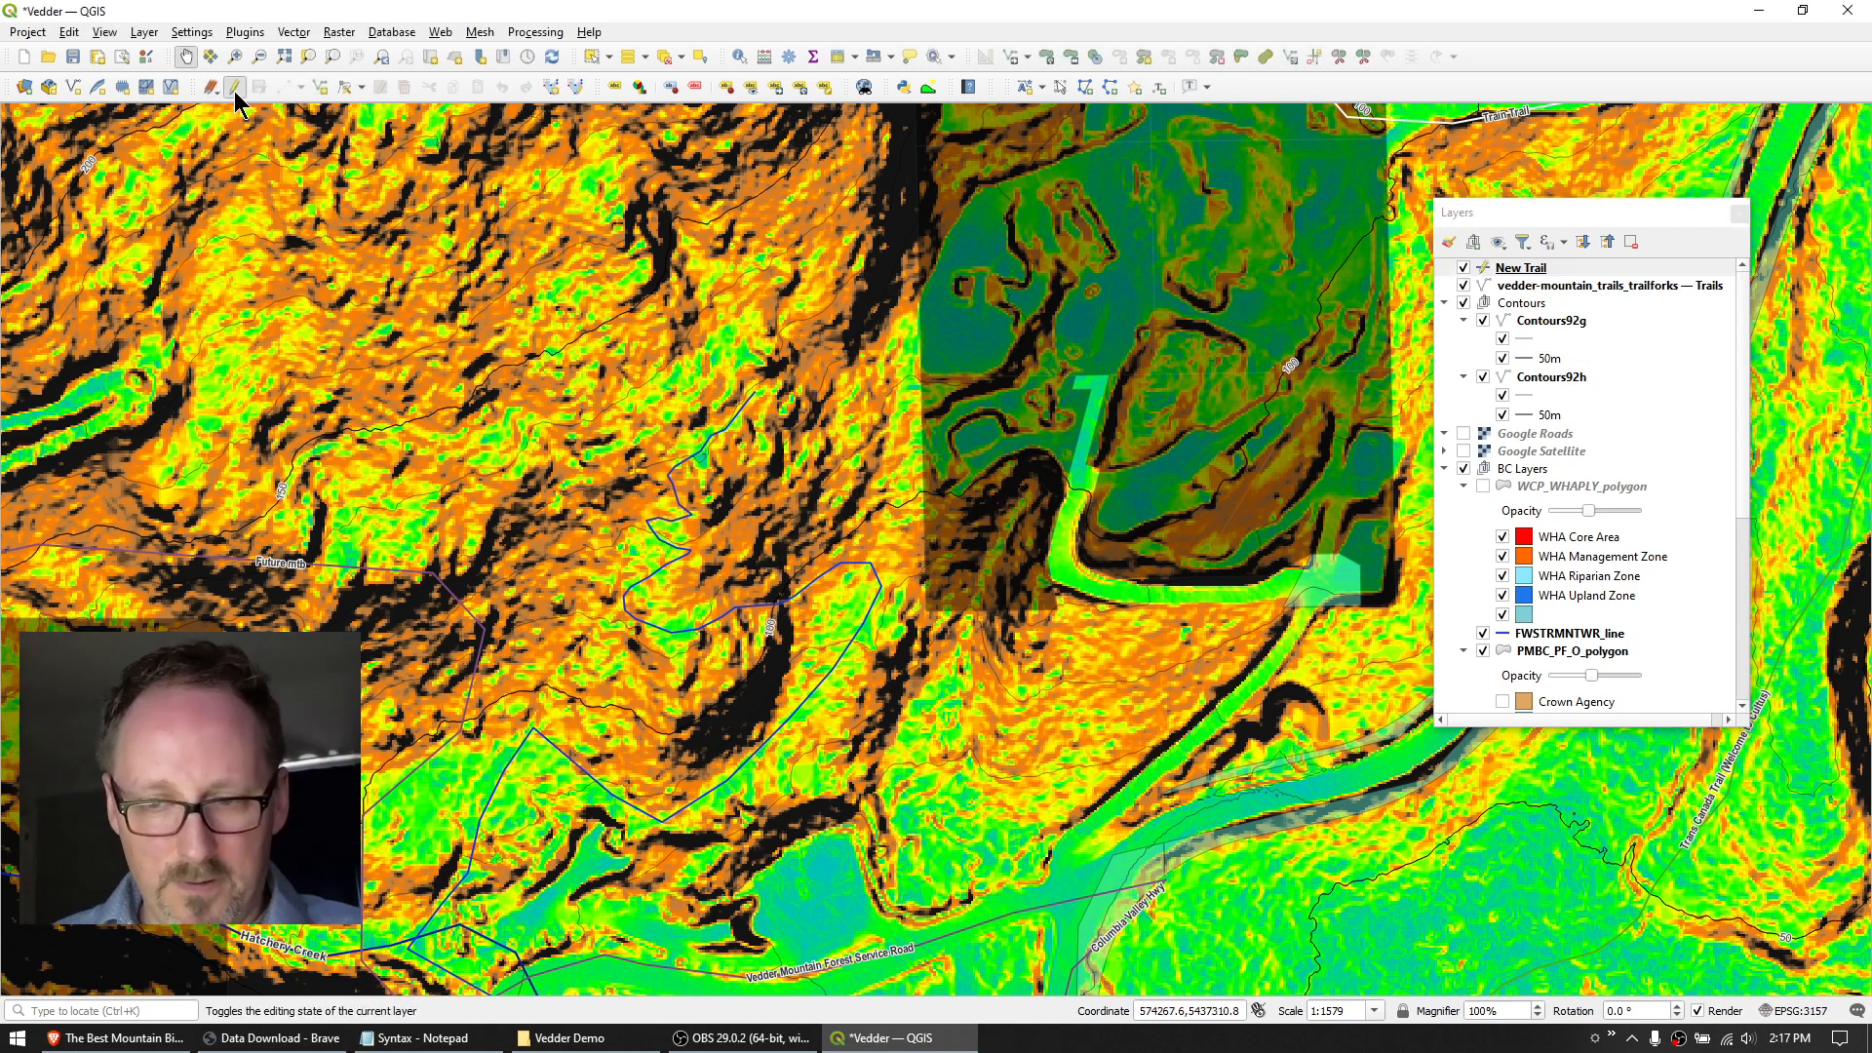
click(361, 88)
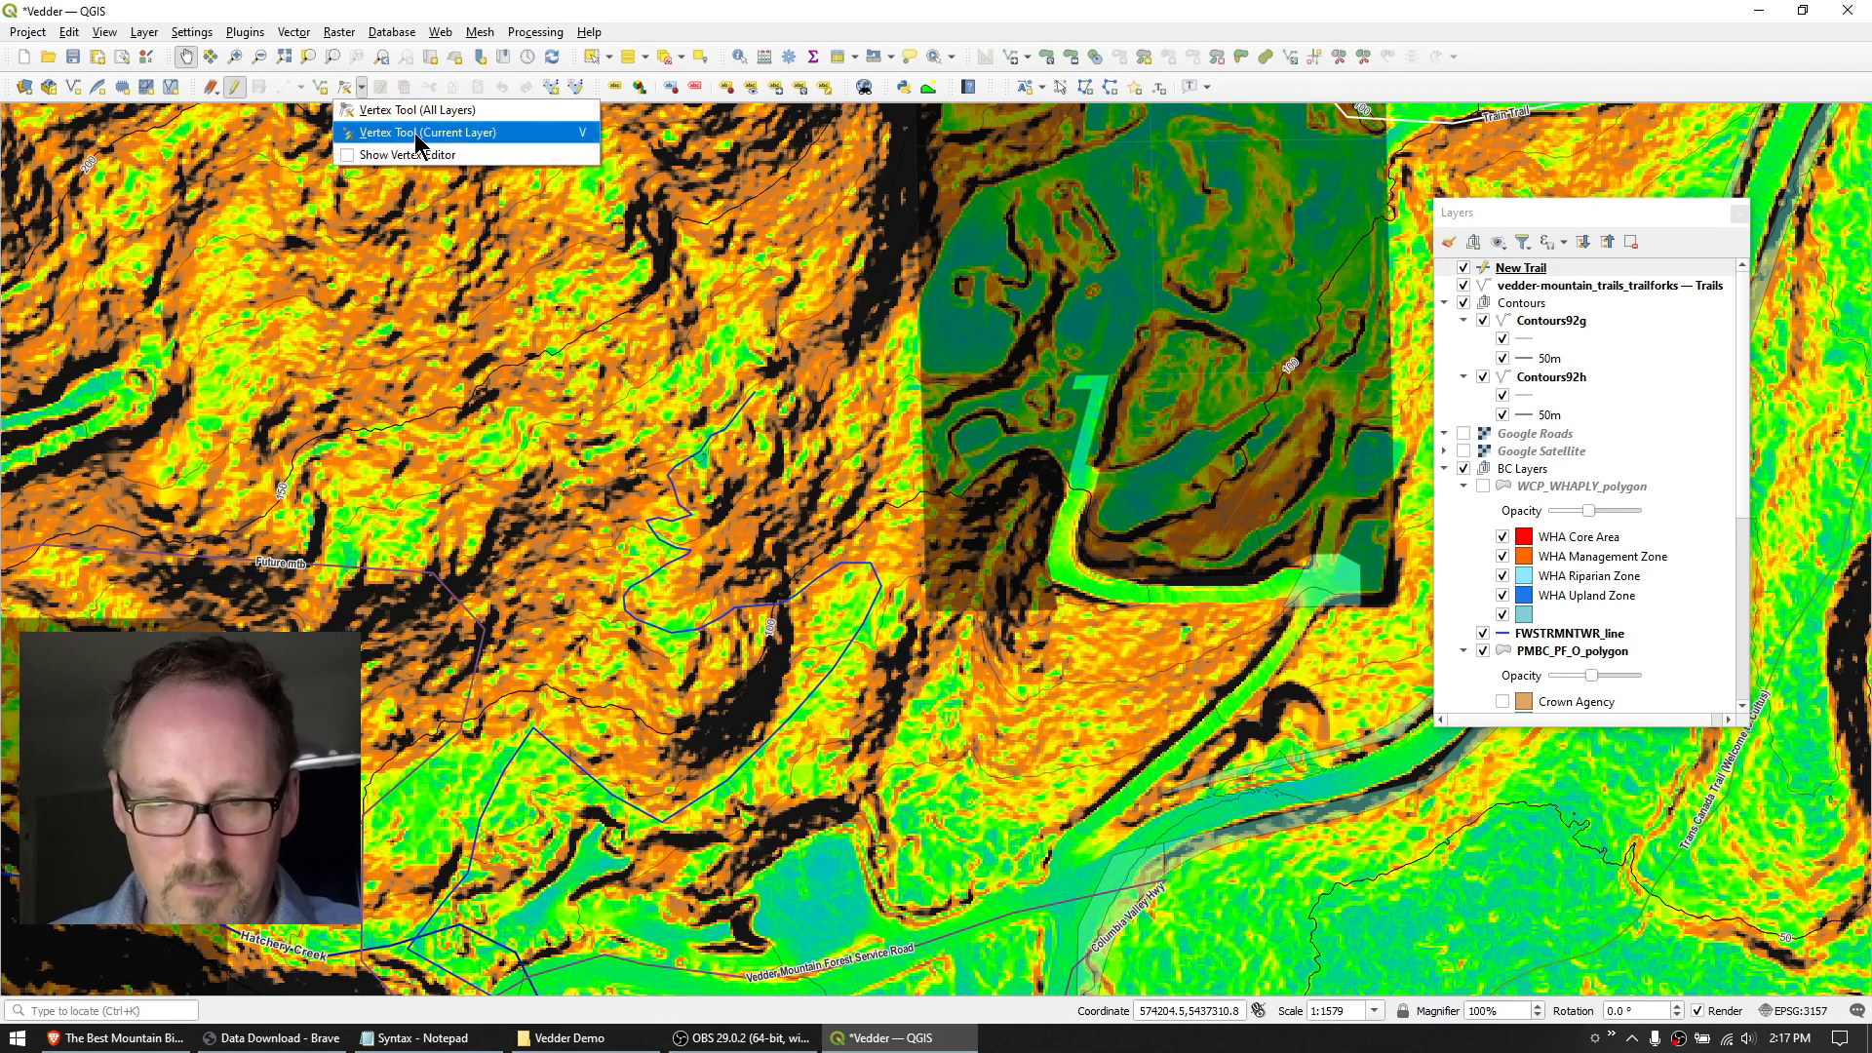
click(474, 131)
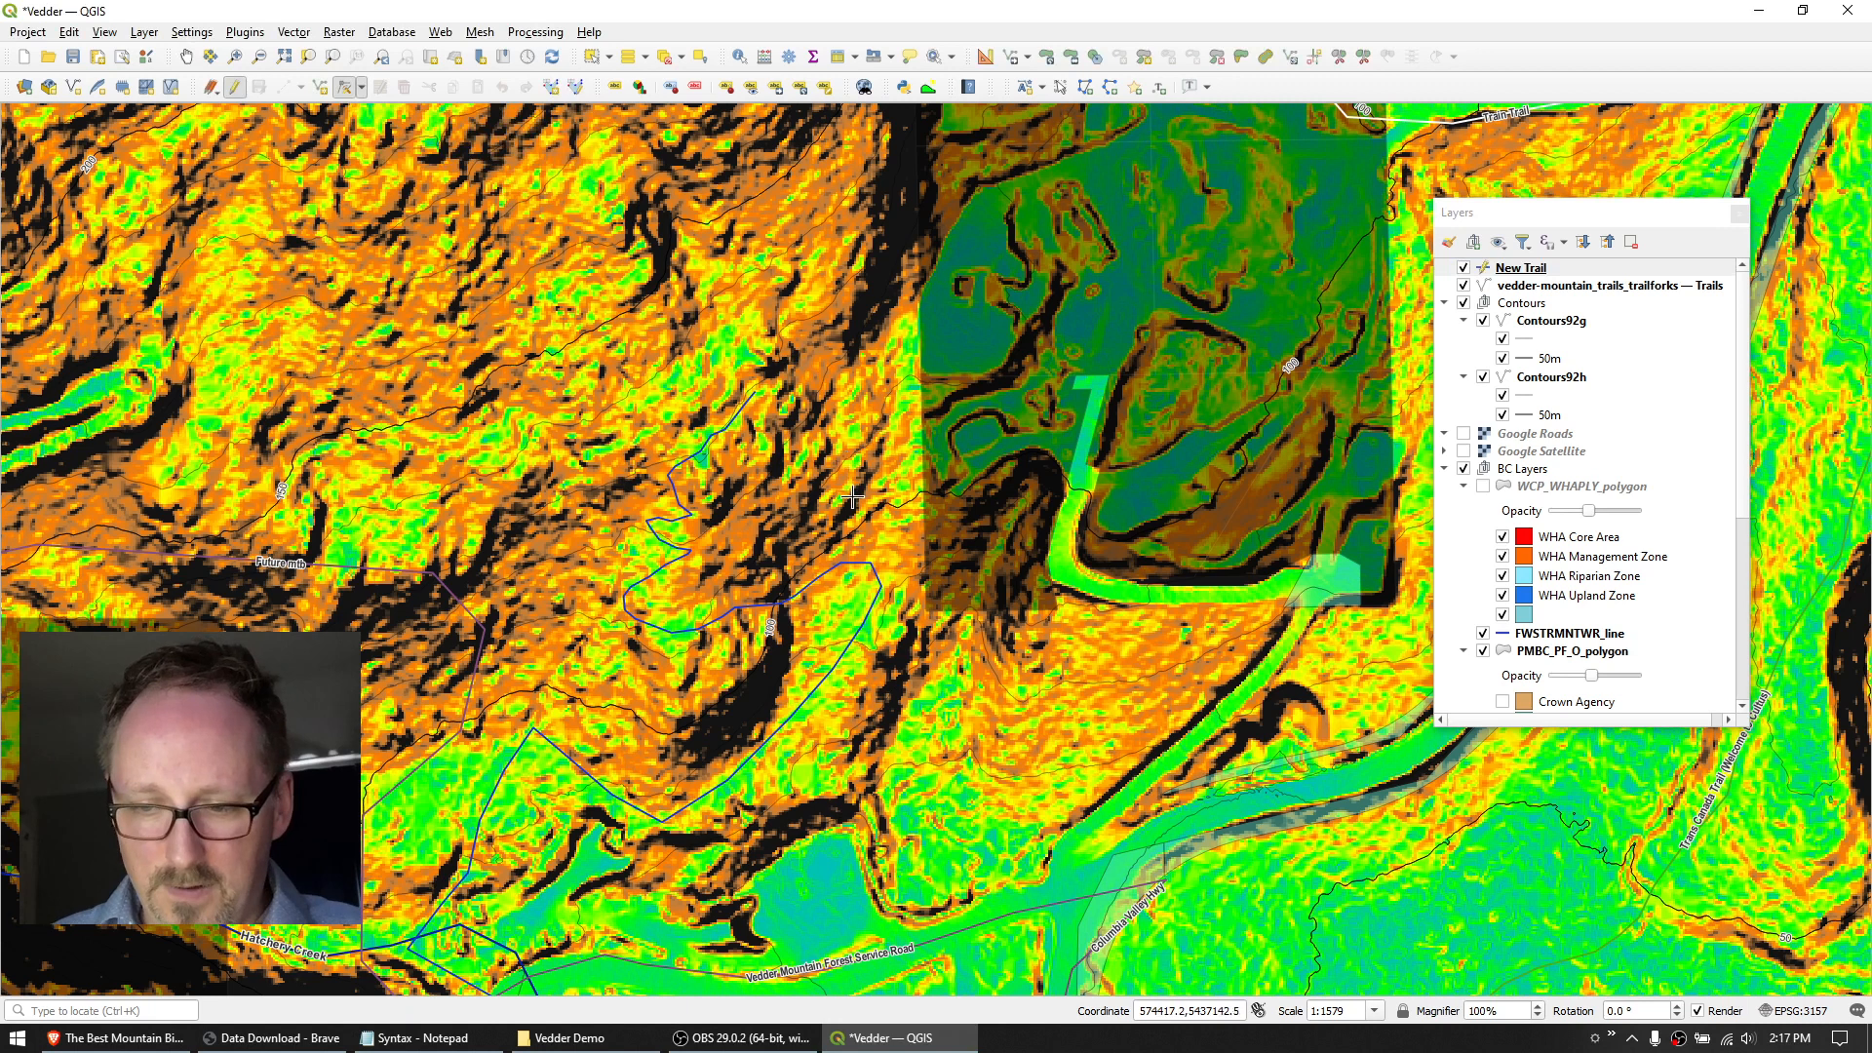
drag(601, 694, 624, 429)
scroll(592, 544, up, 1)
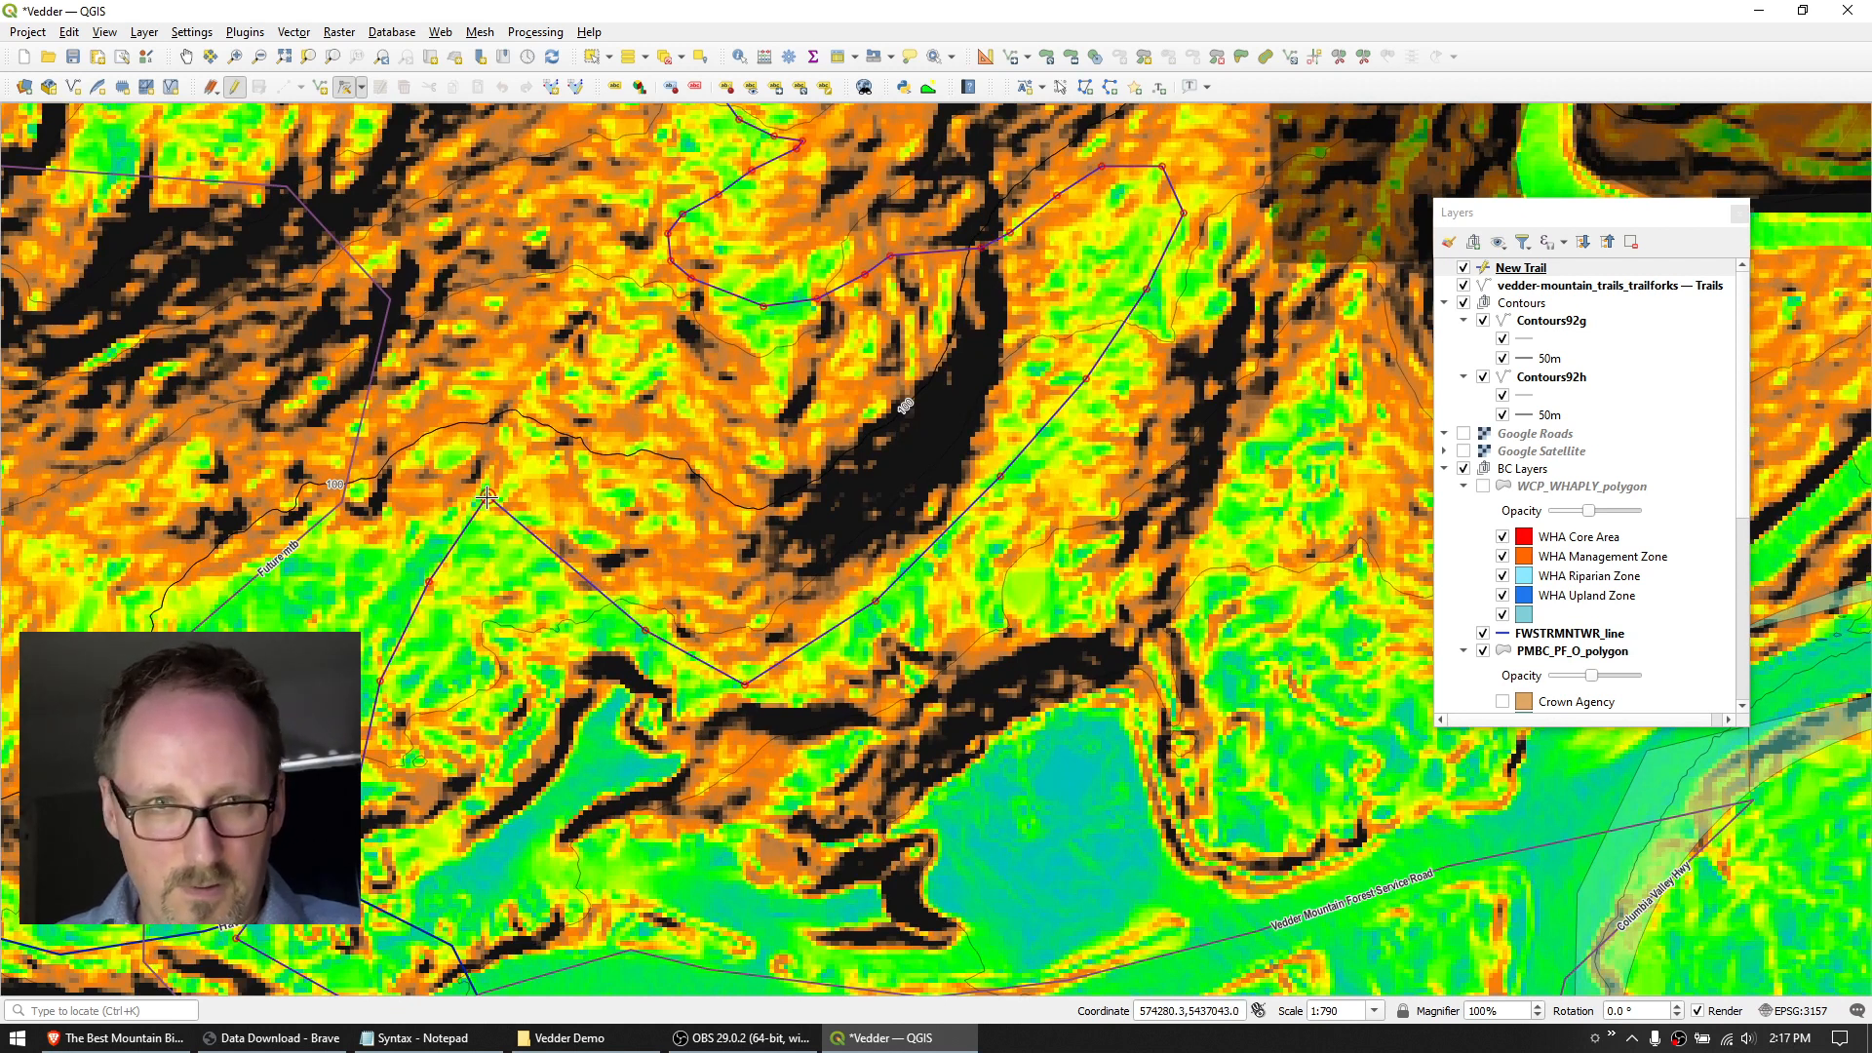
click(515, 578)
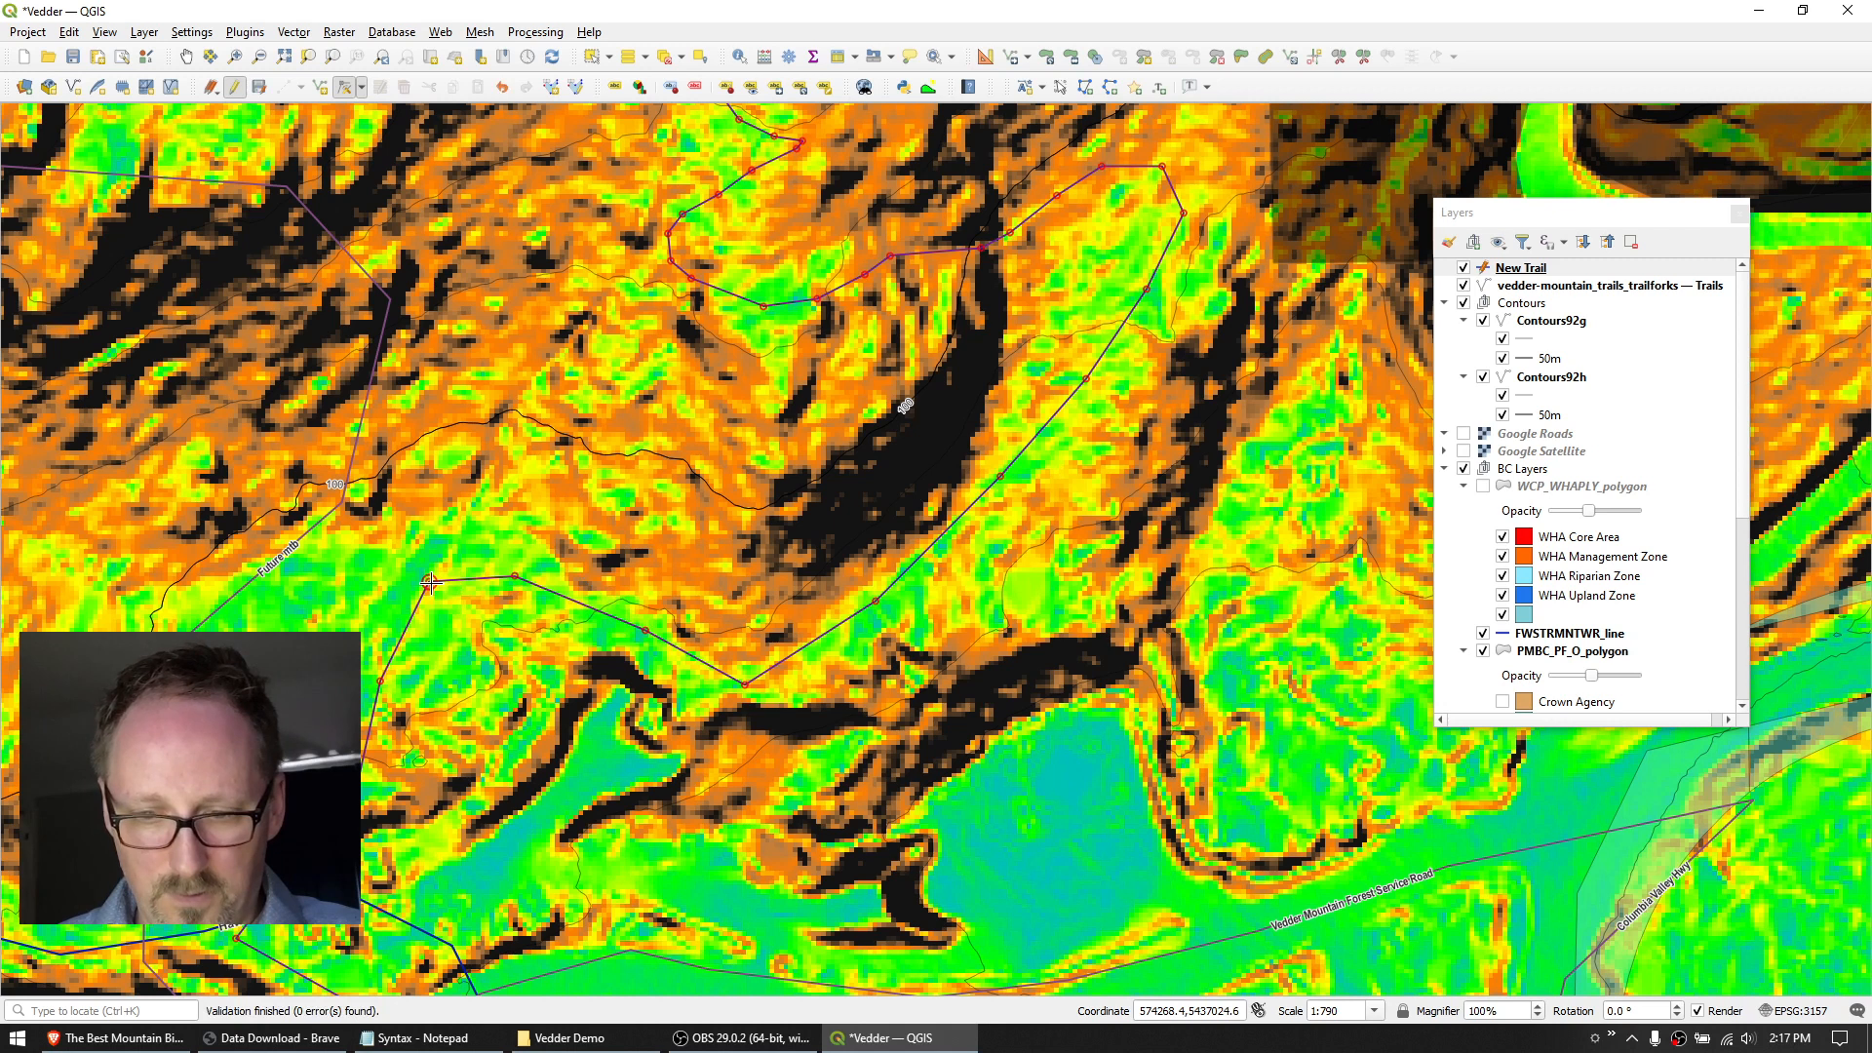
click(436, 612)
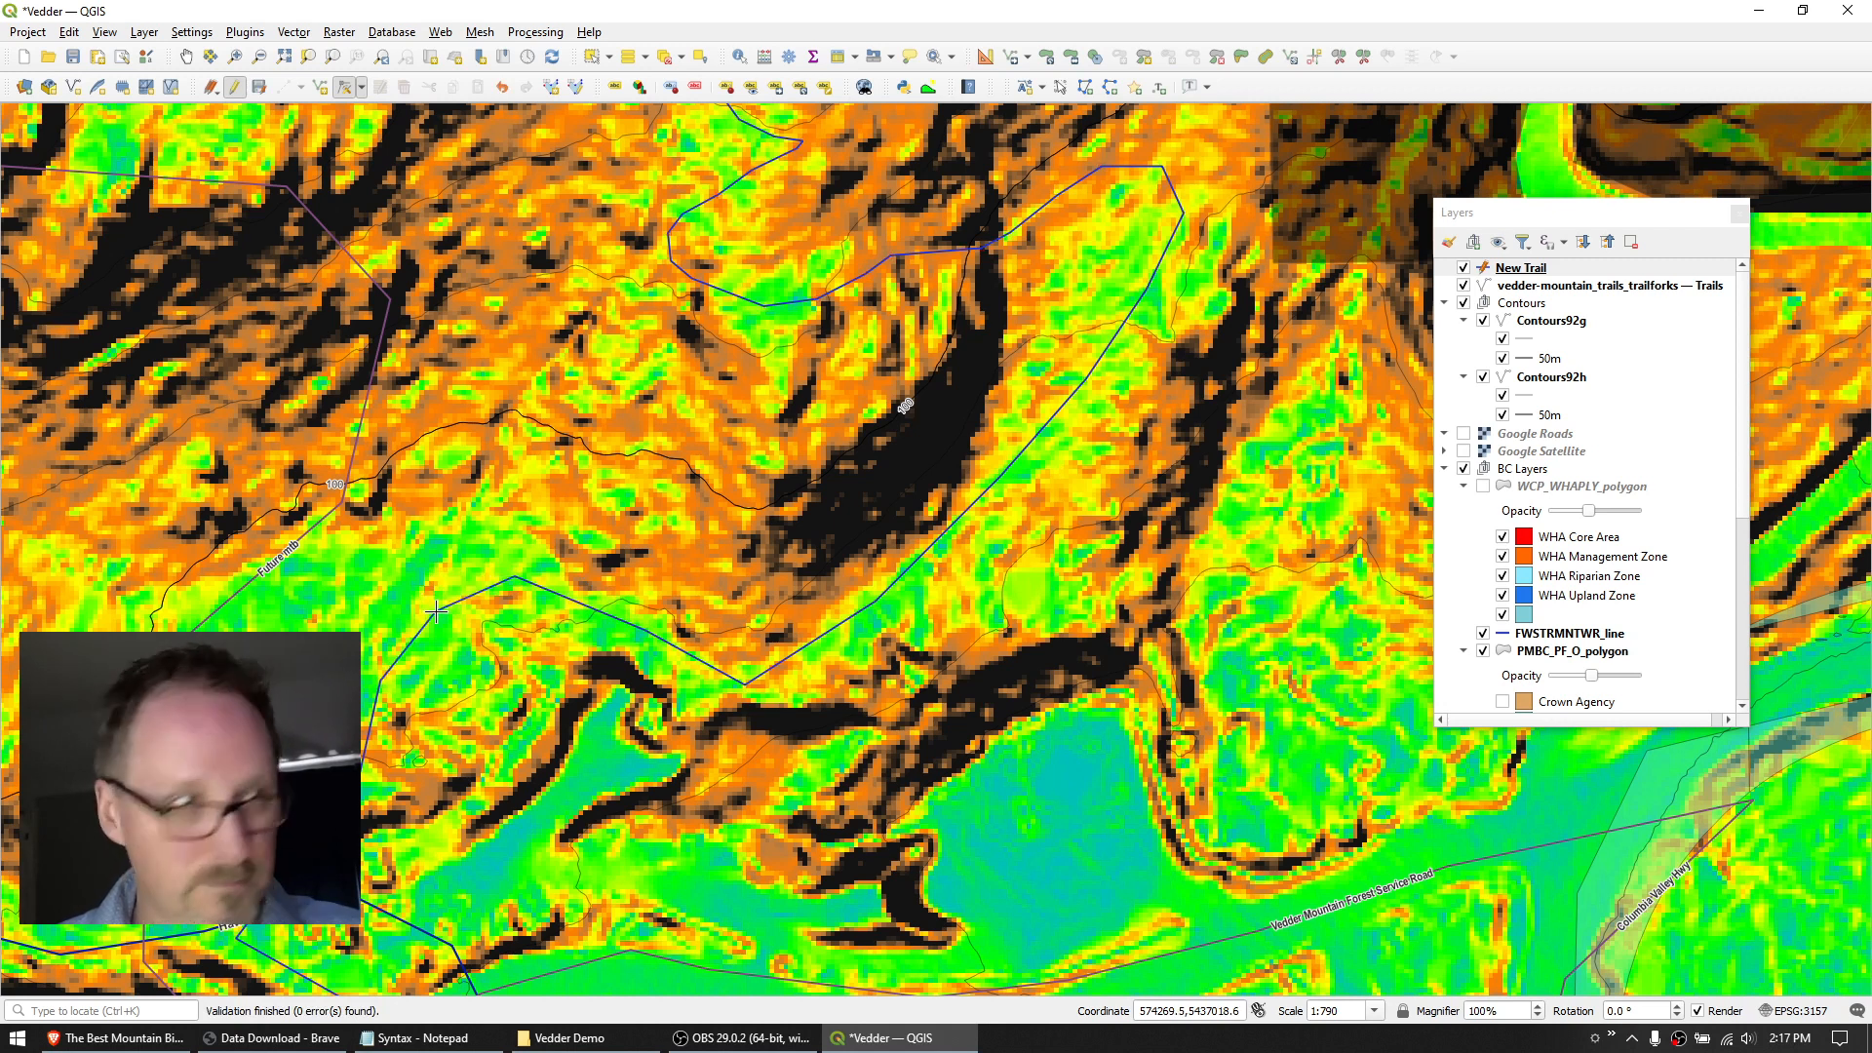
Add a vertex midway along the trail's long northeast-running leg and shift it slightly southeast.
key(super+e)
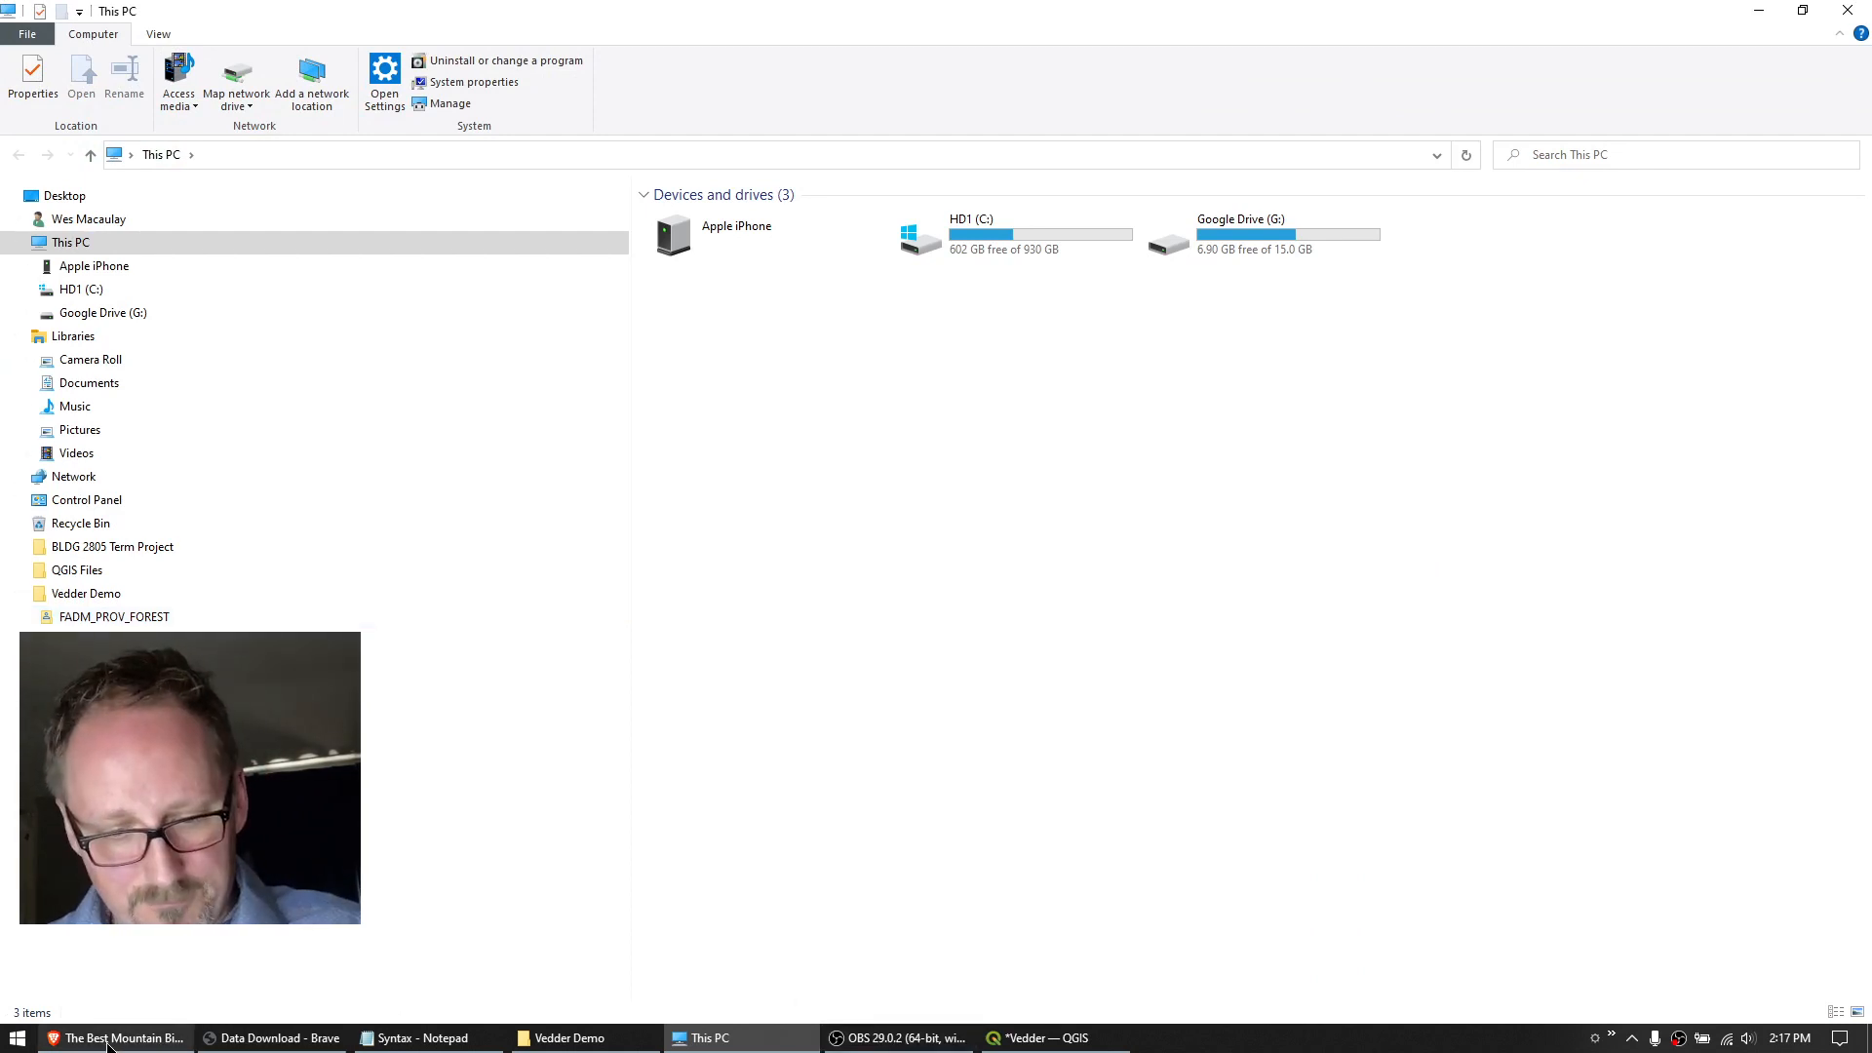
click(1027, 1042)
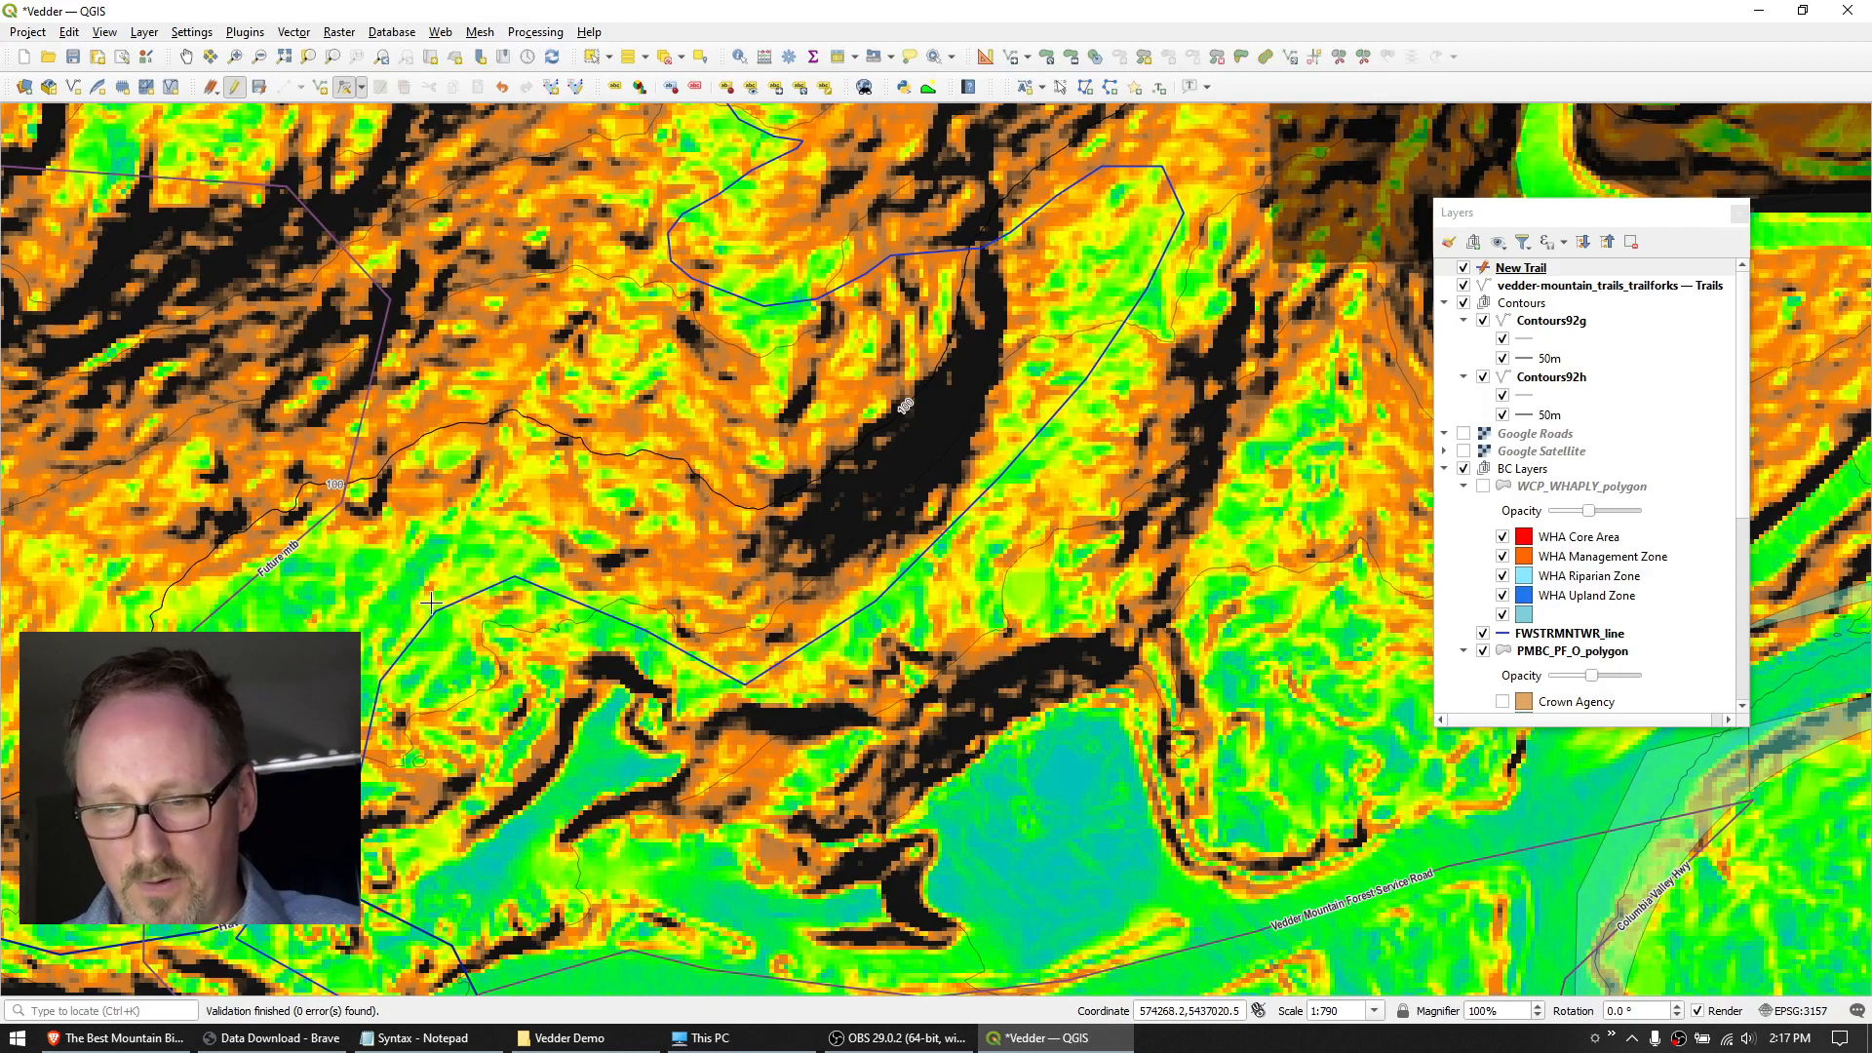
click(1046, 429)
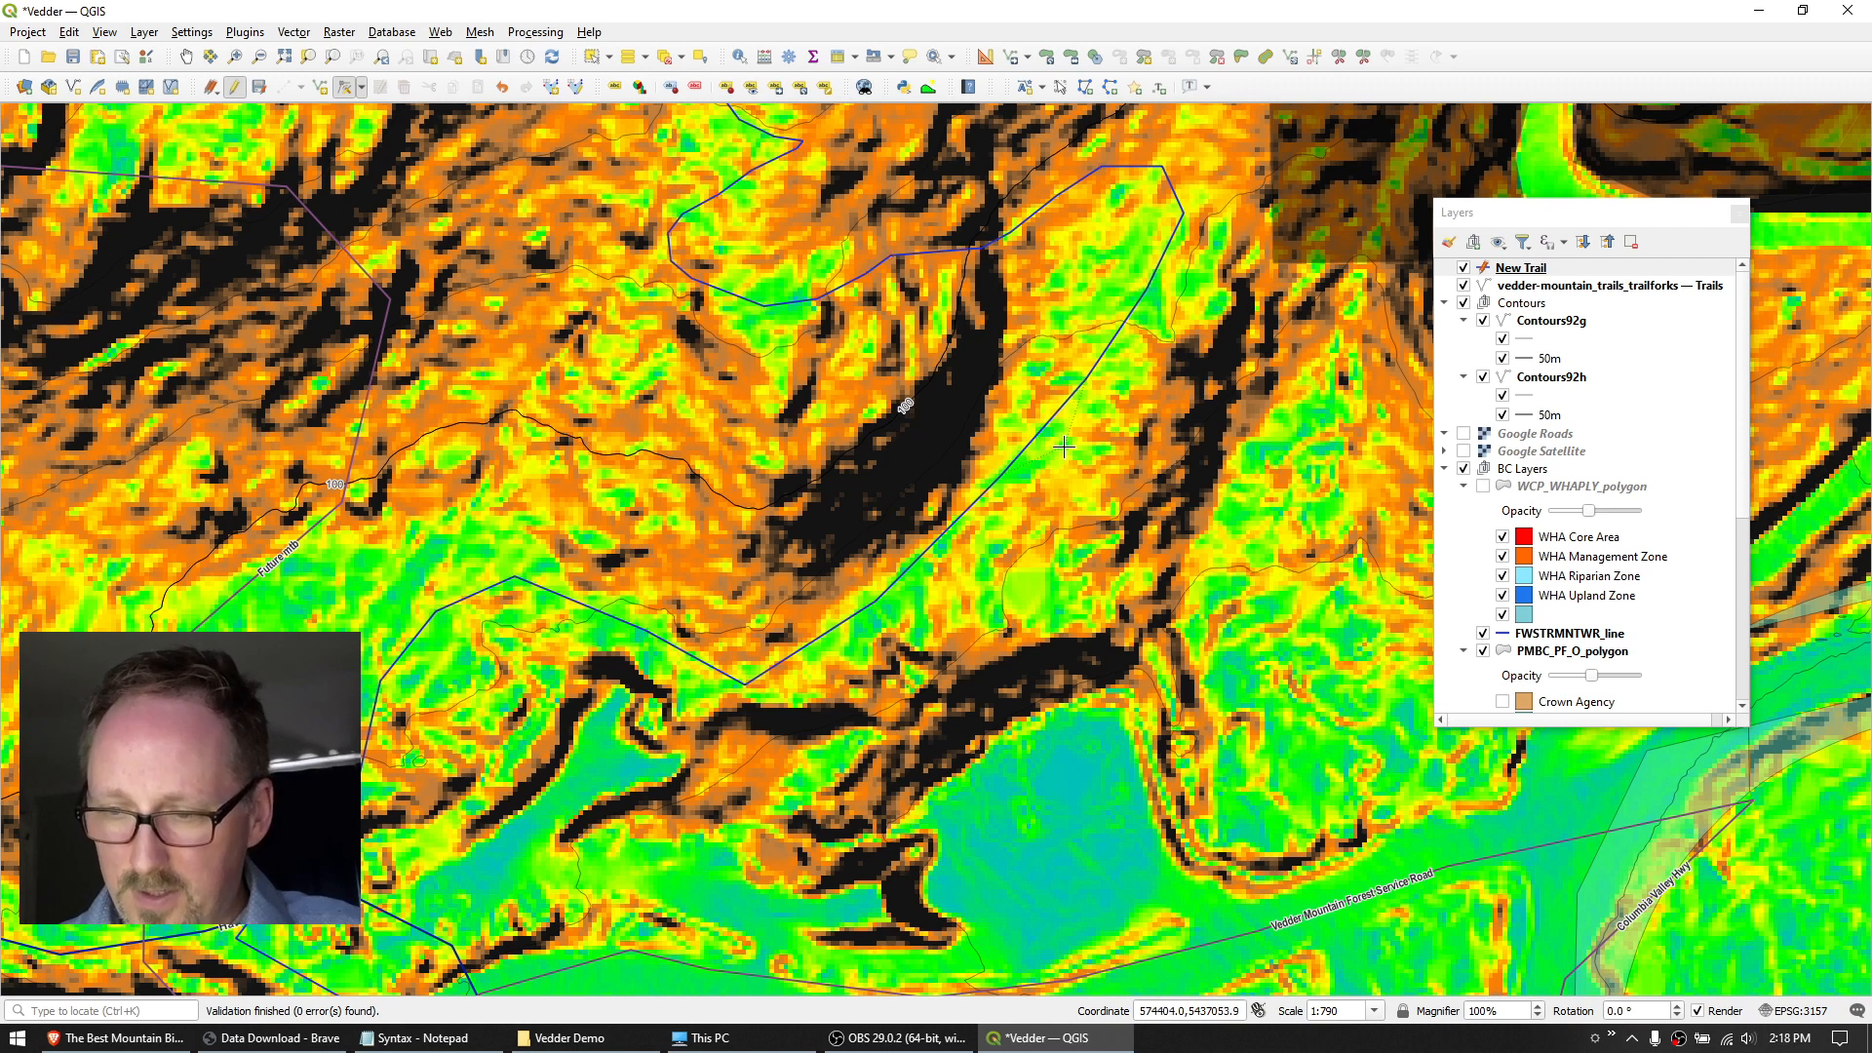
click(1061, 451)
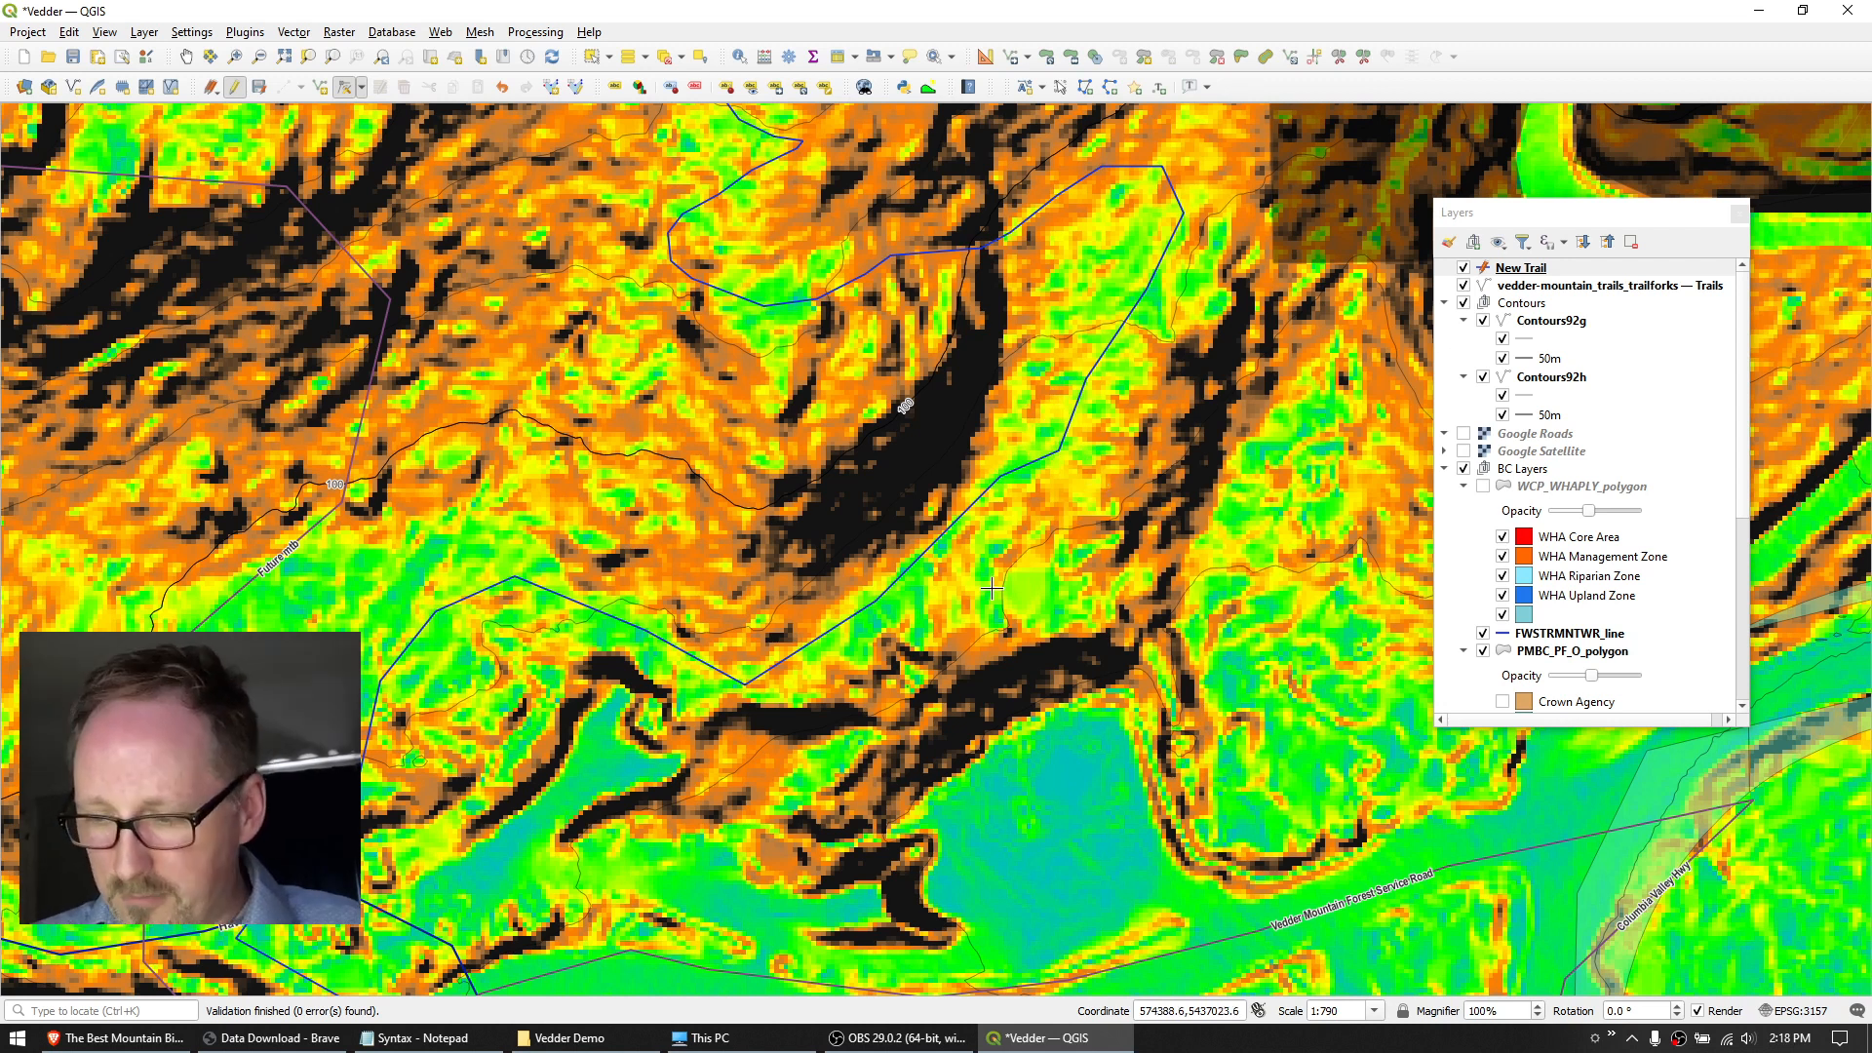
Extend the trail from its upper end with new vertices, curving north over the green patch and back down to the southwest.
drag(1068, 300, 930, 781)
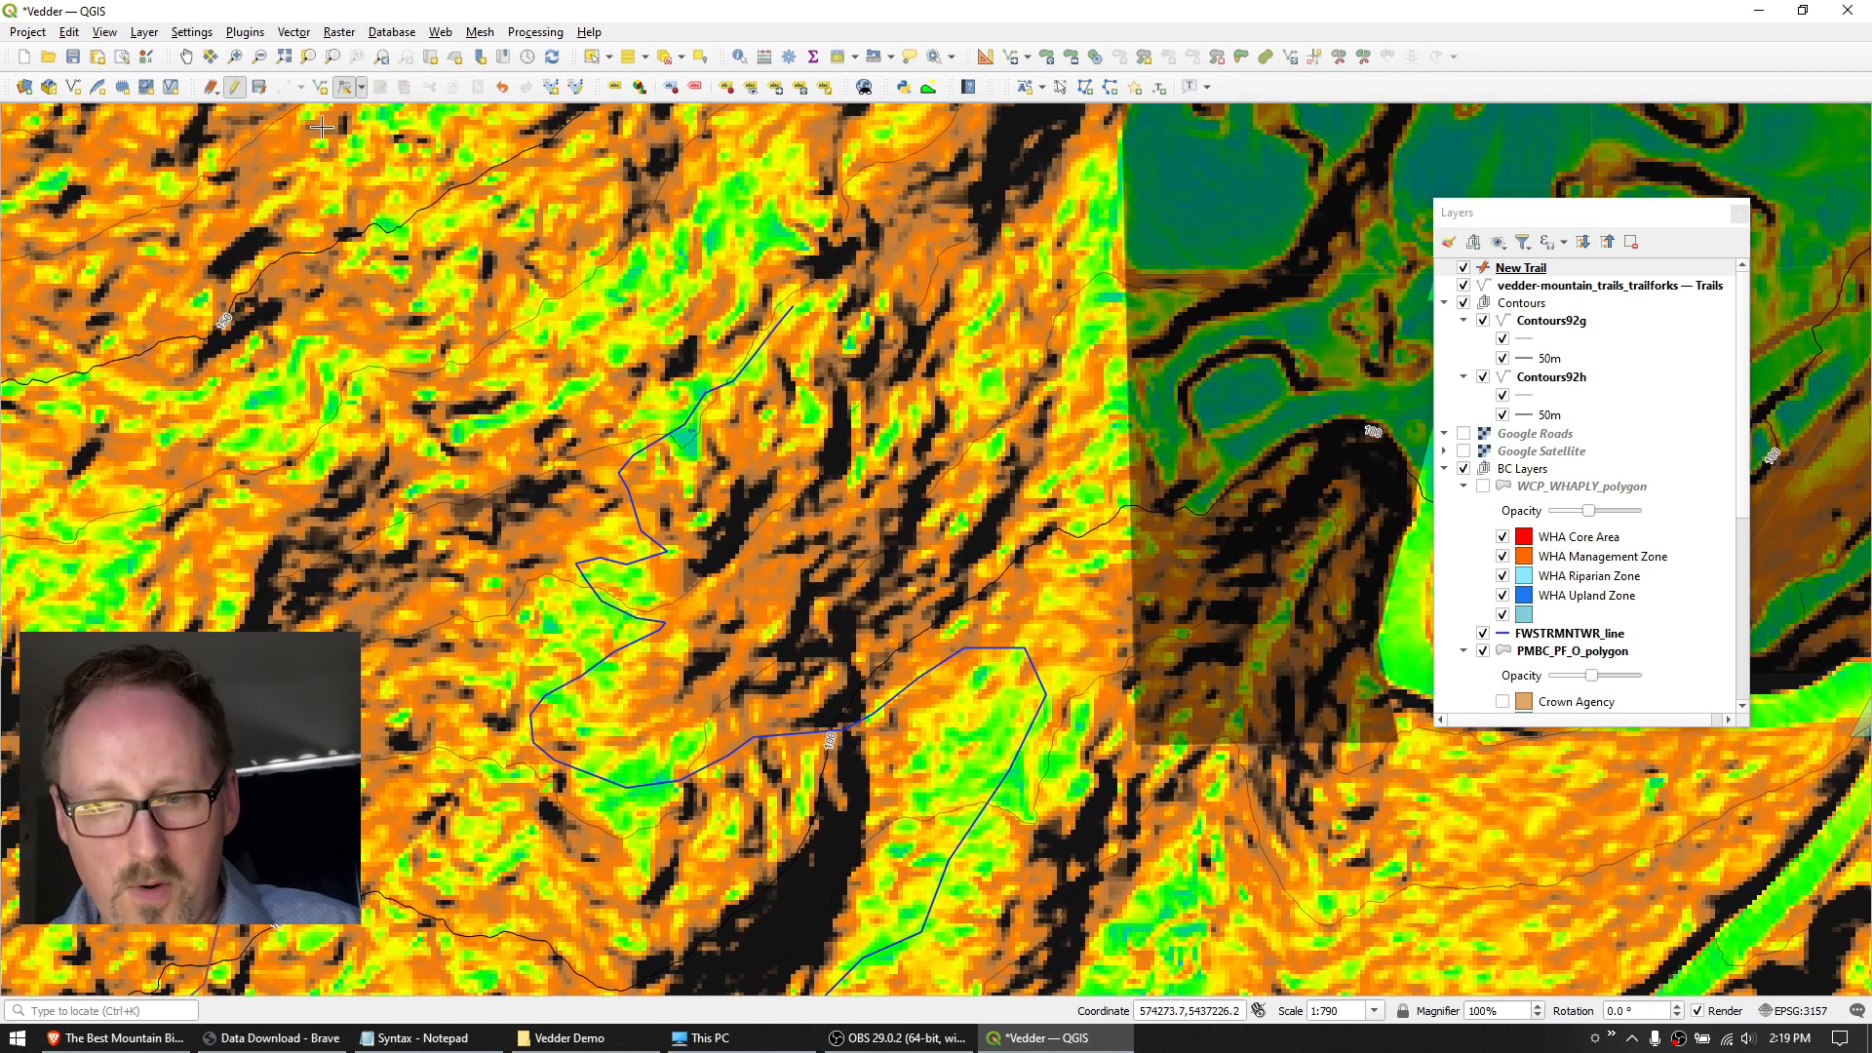
scroll(823, 329, up, 3)
drag(707, 298, 886, 507)
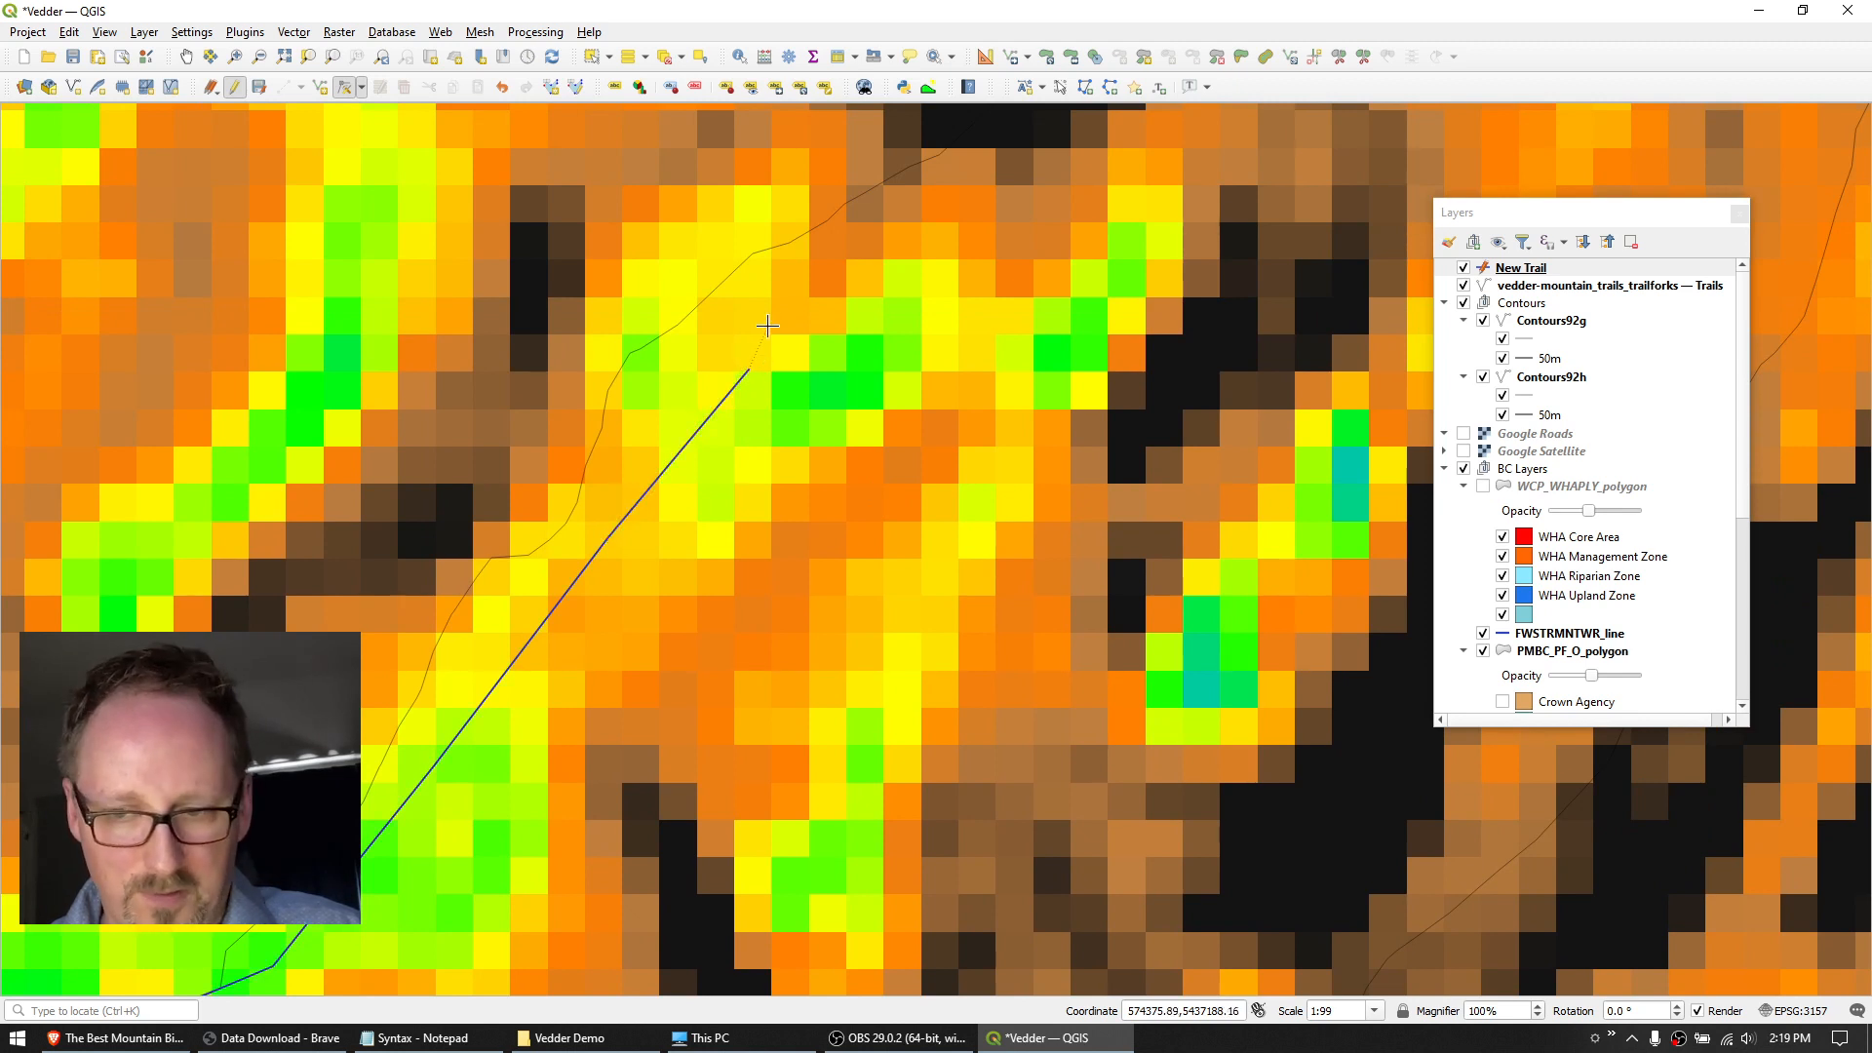
scroll(775, 297, down, 3)
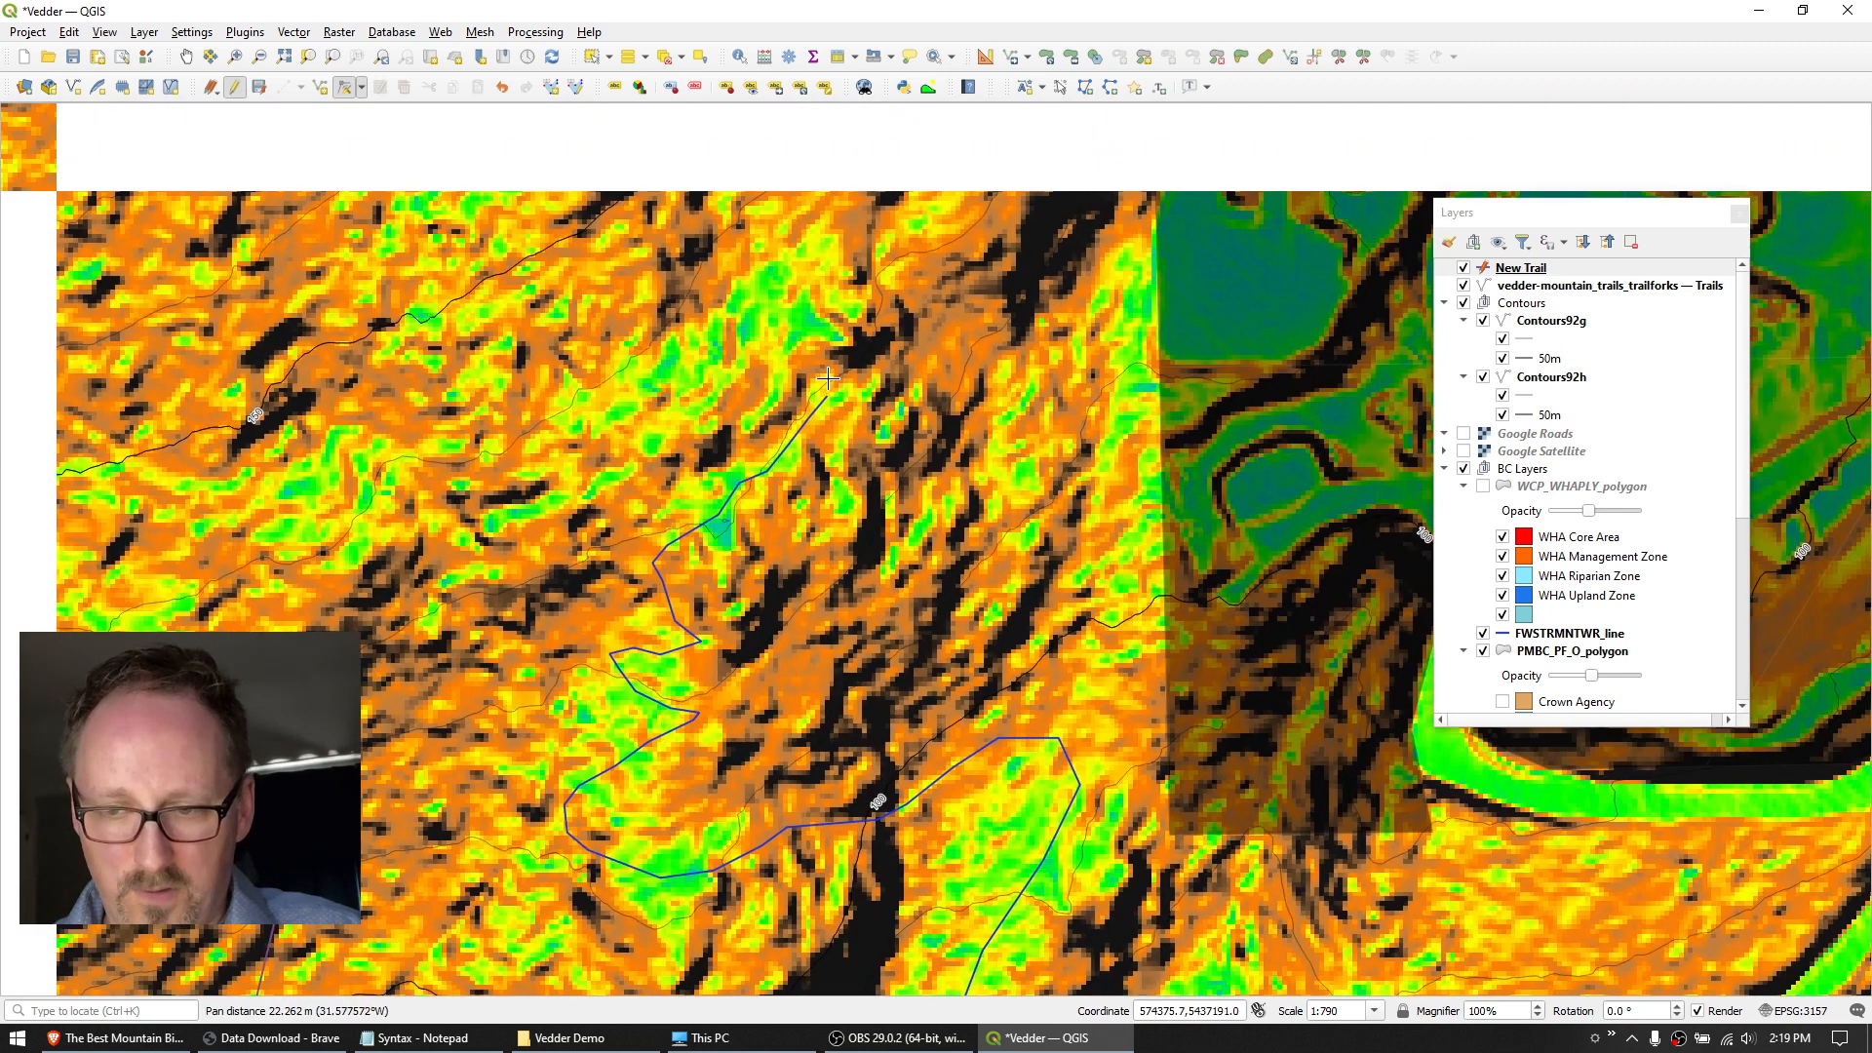
click(823, 374)
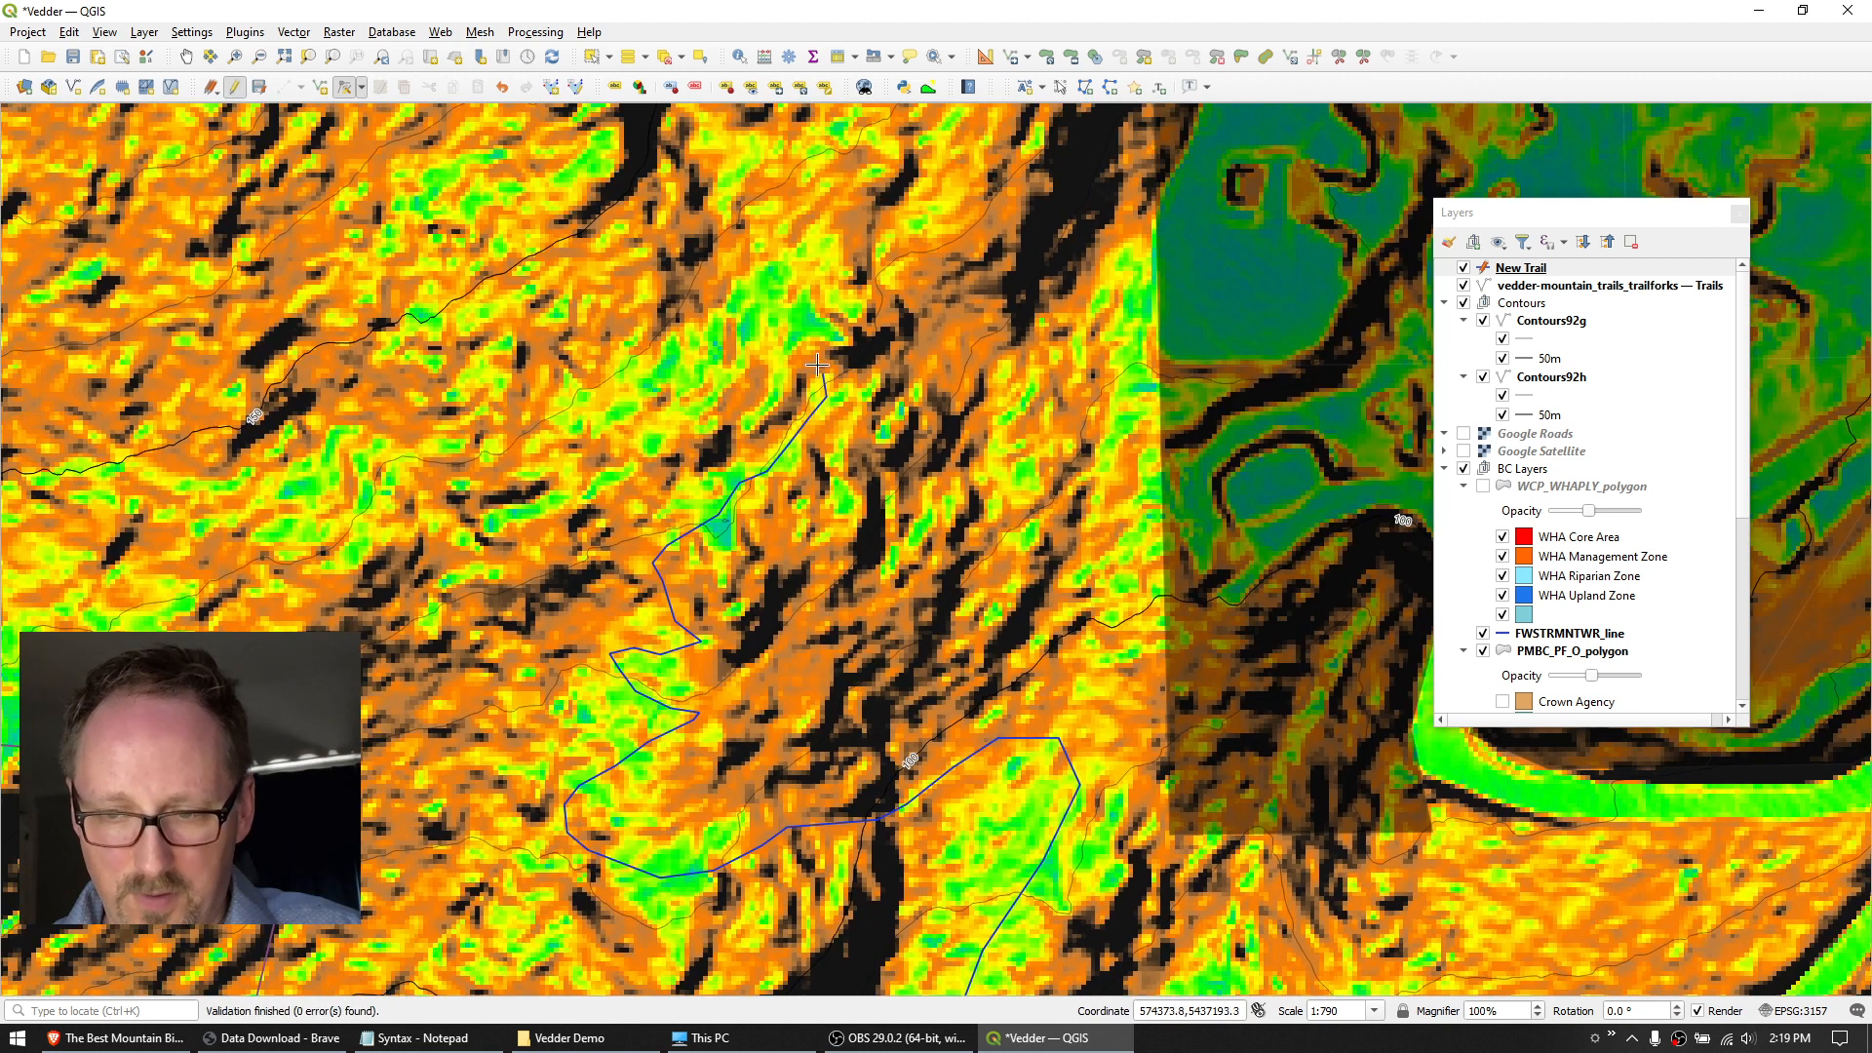
click(807, 358)
click(801, 313)
click(771, 279)
click(734, 294)
click(688, 365)
click(653, 375)
click(617, 403)
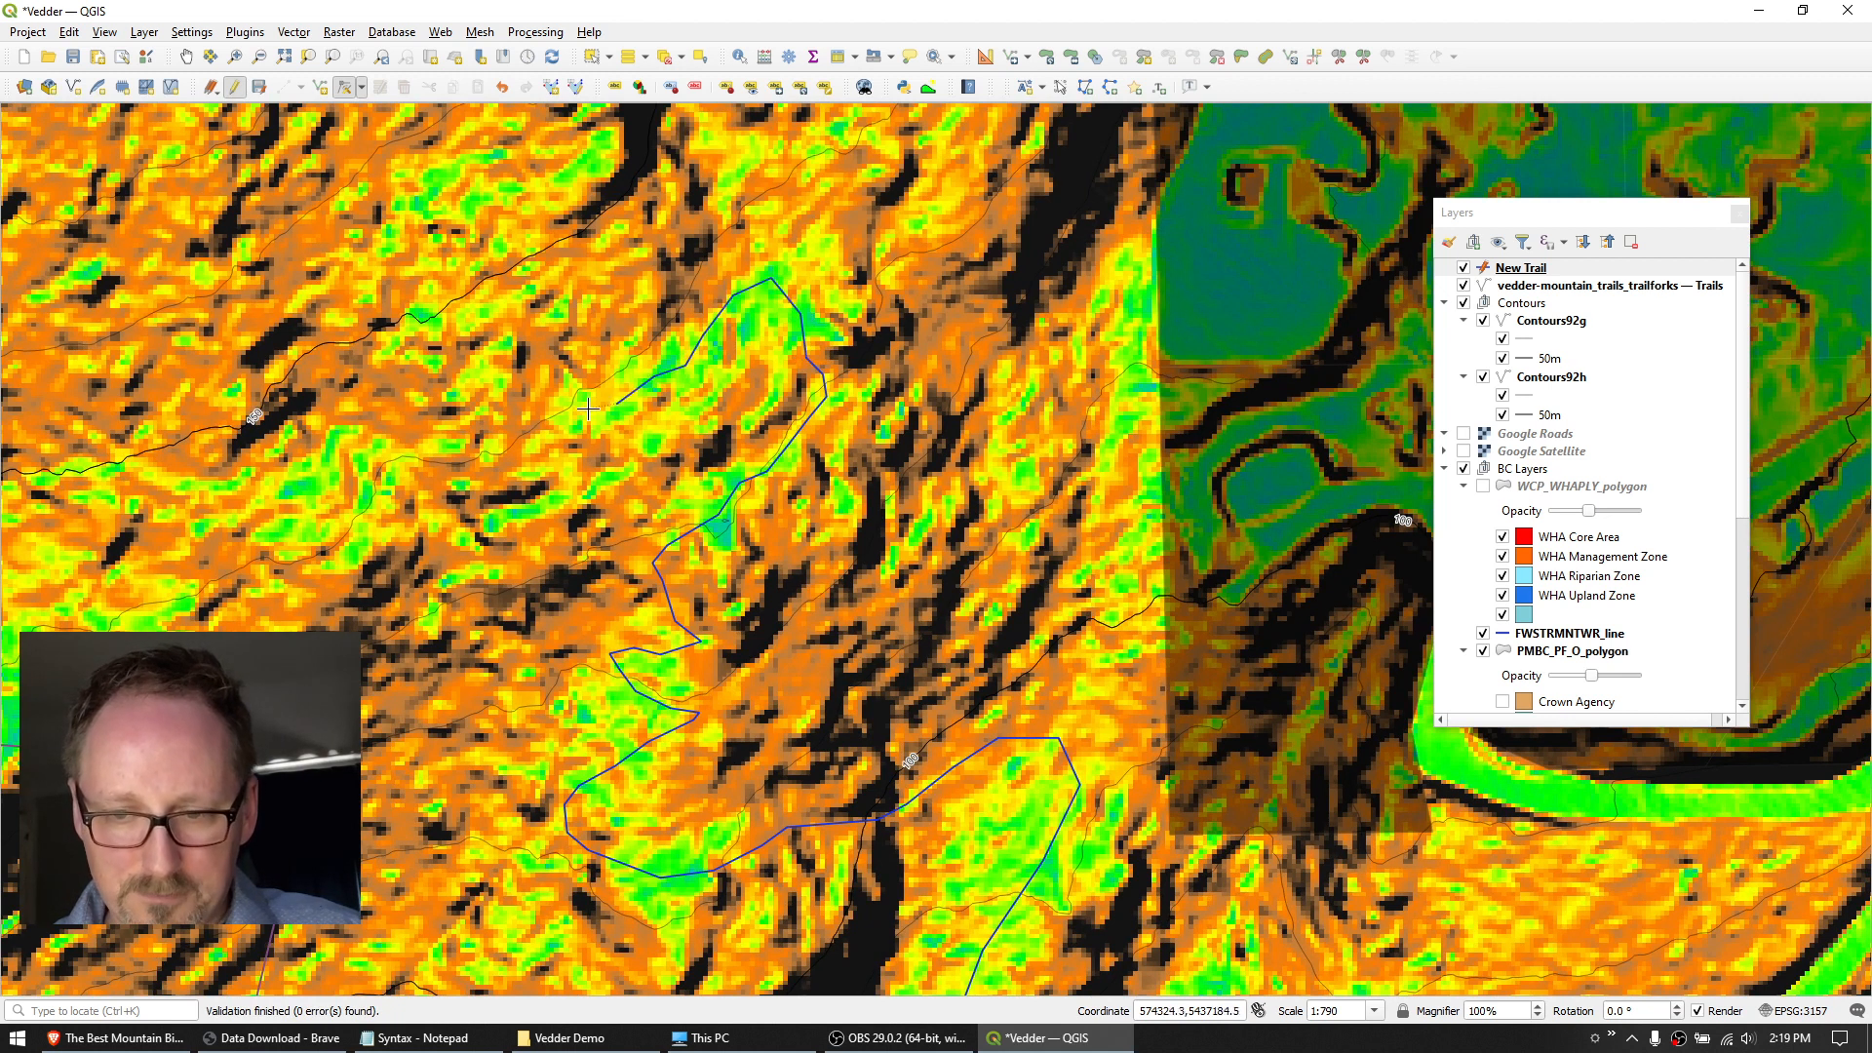
click(576, 414)
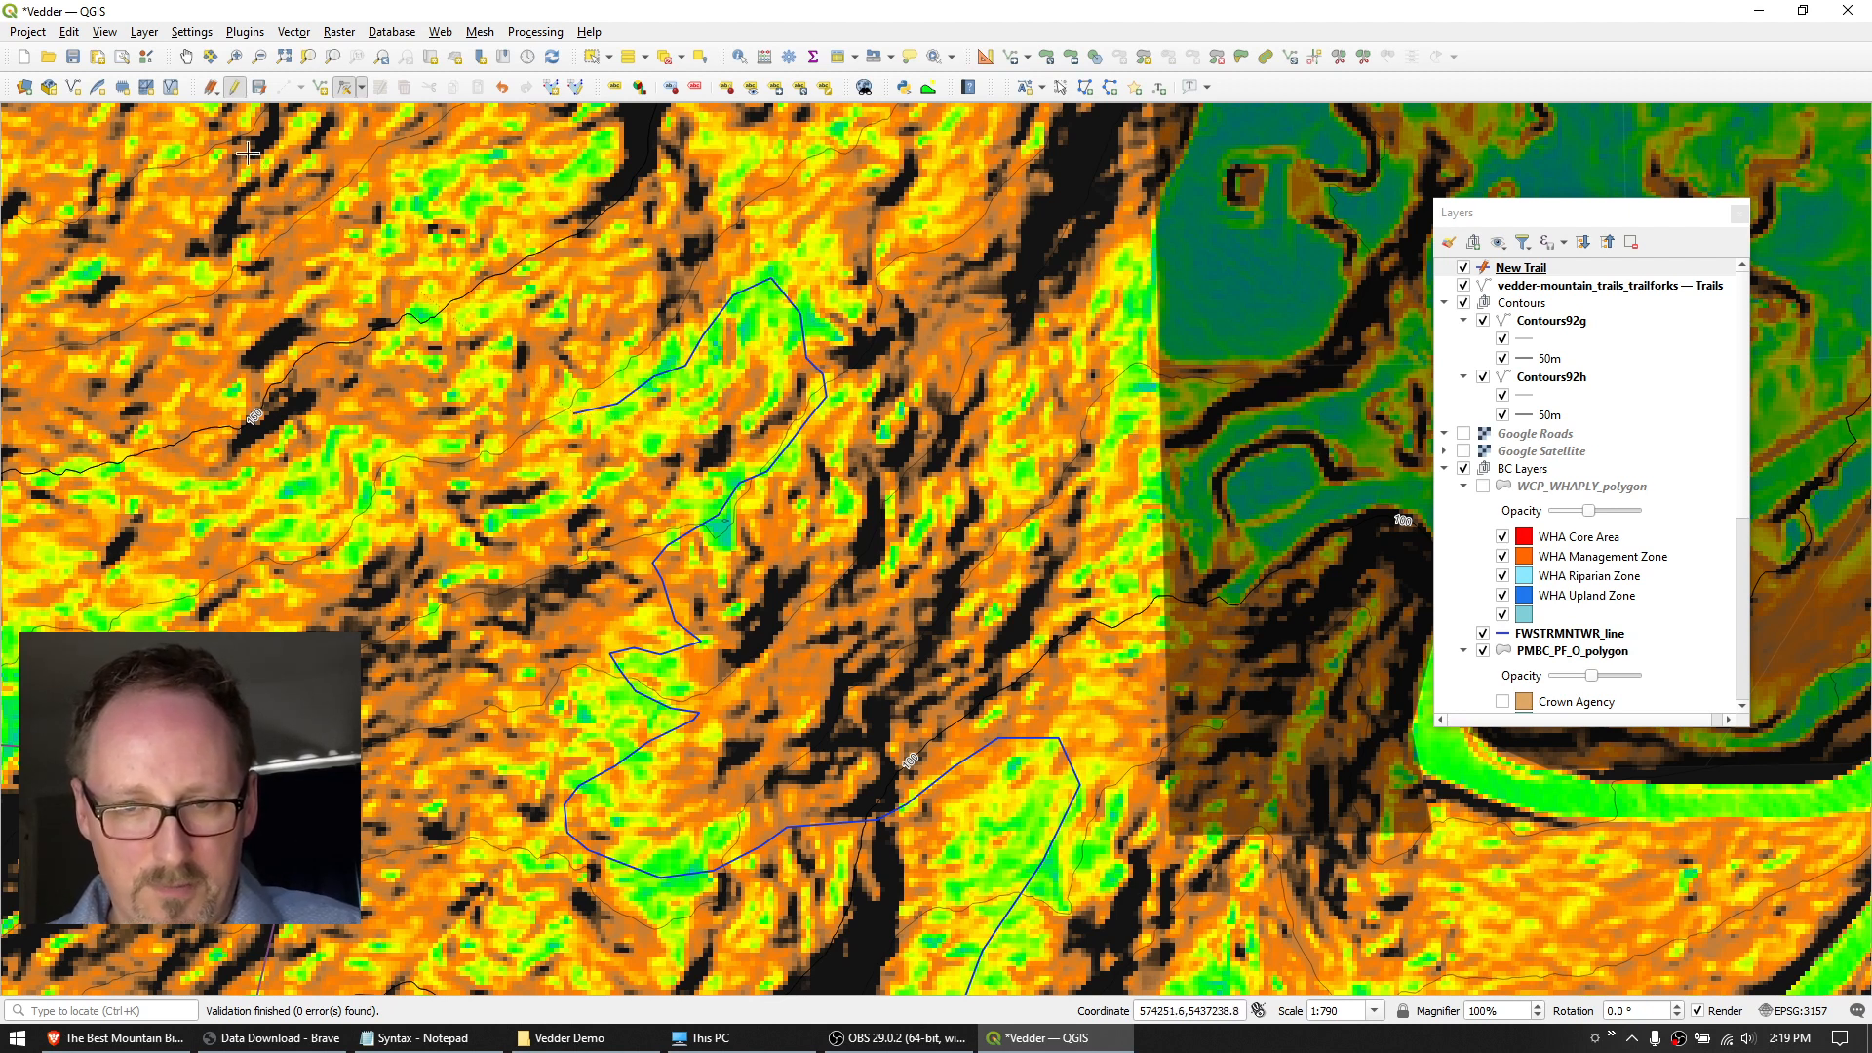
Save the vertex edits to the New Trail layer, then turn its editing back on.
click(234, 88)
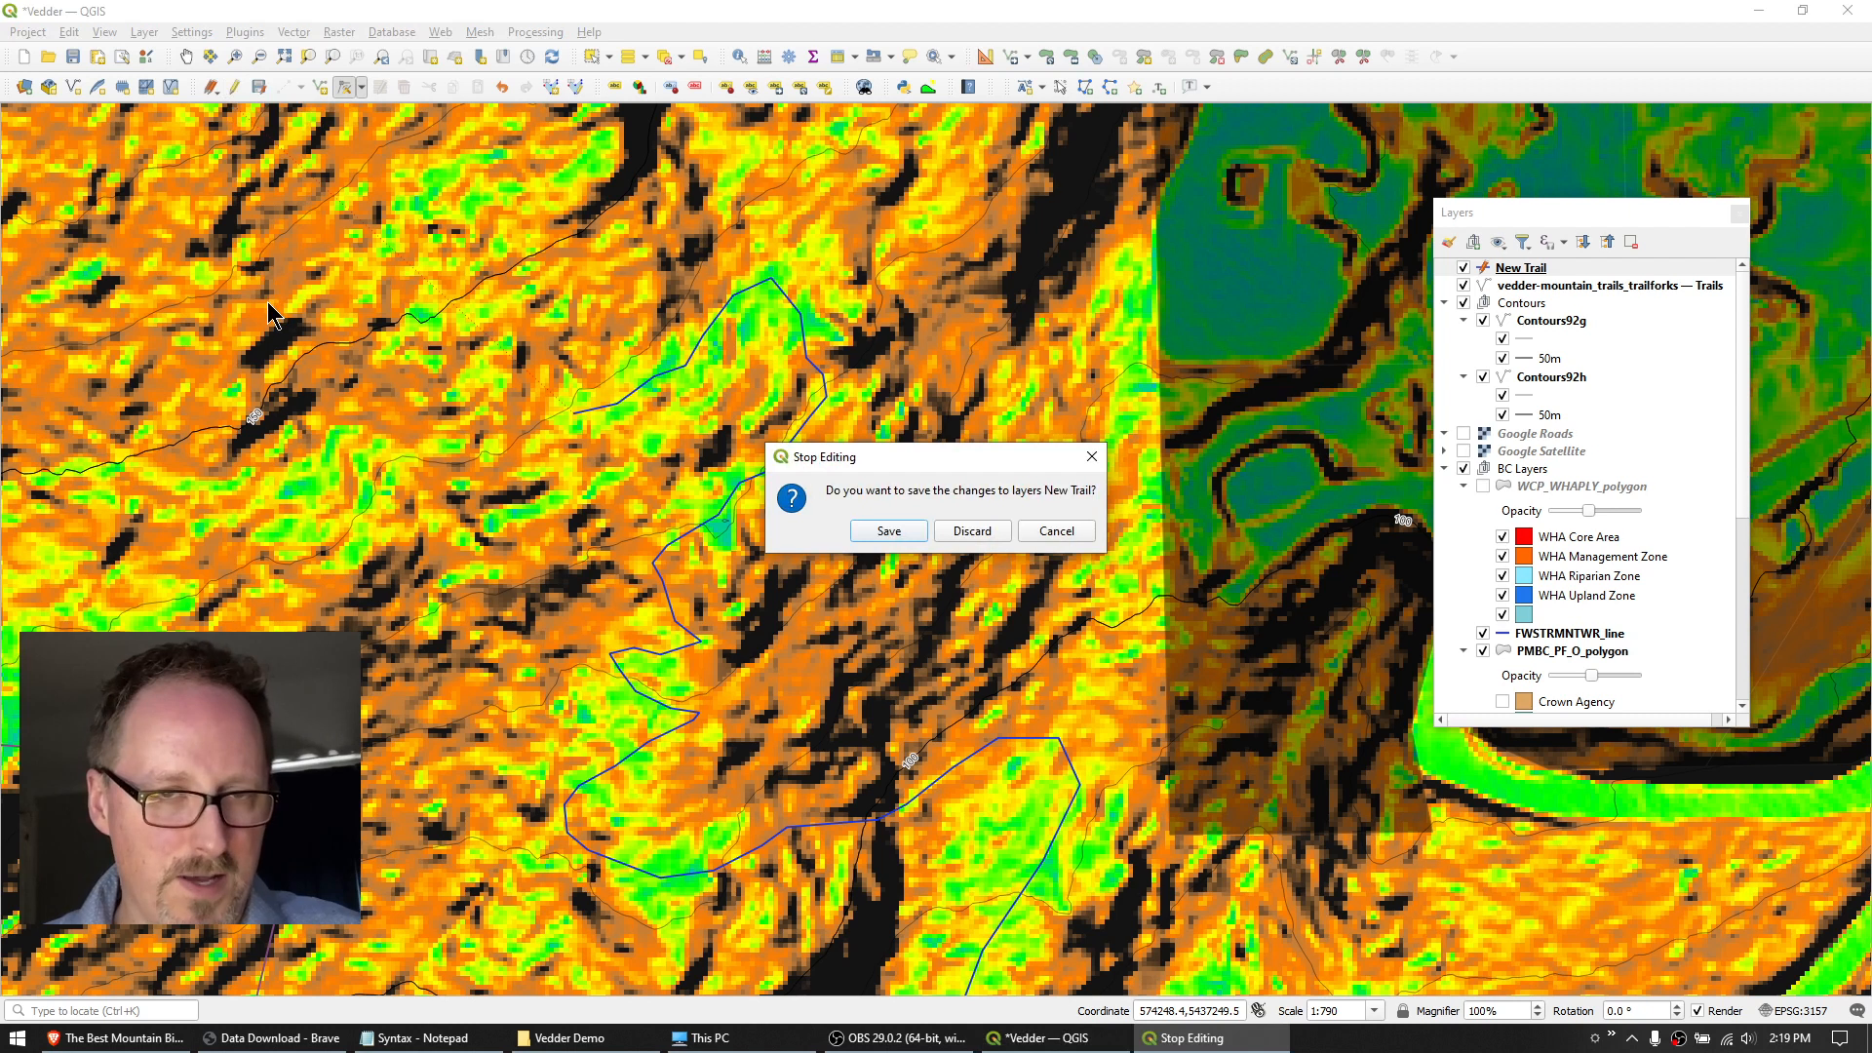
click(889, 530)
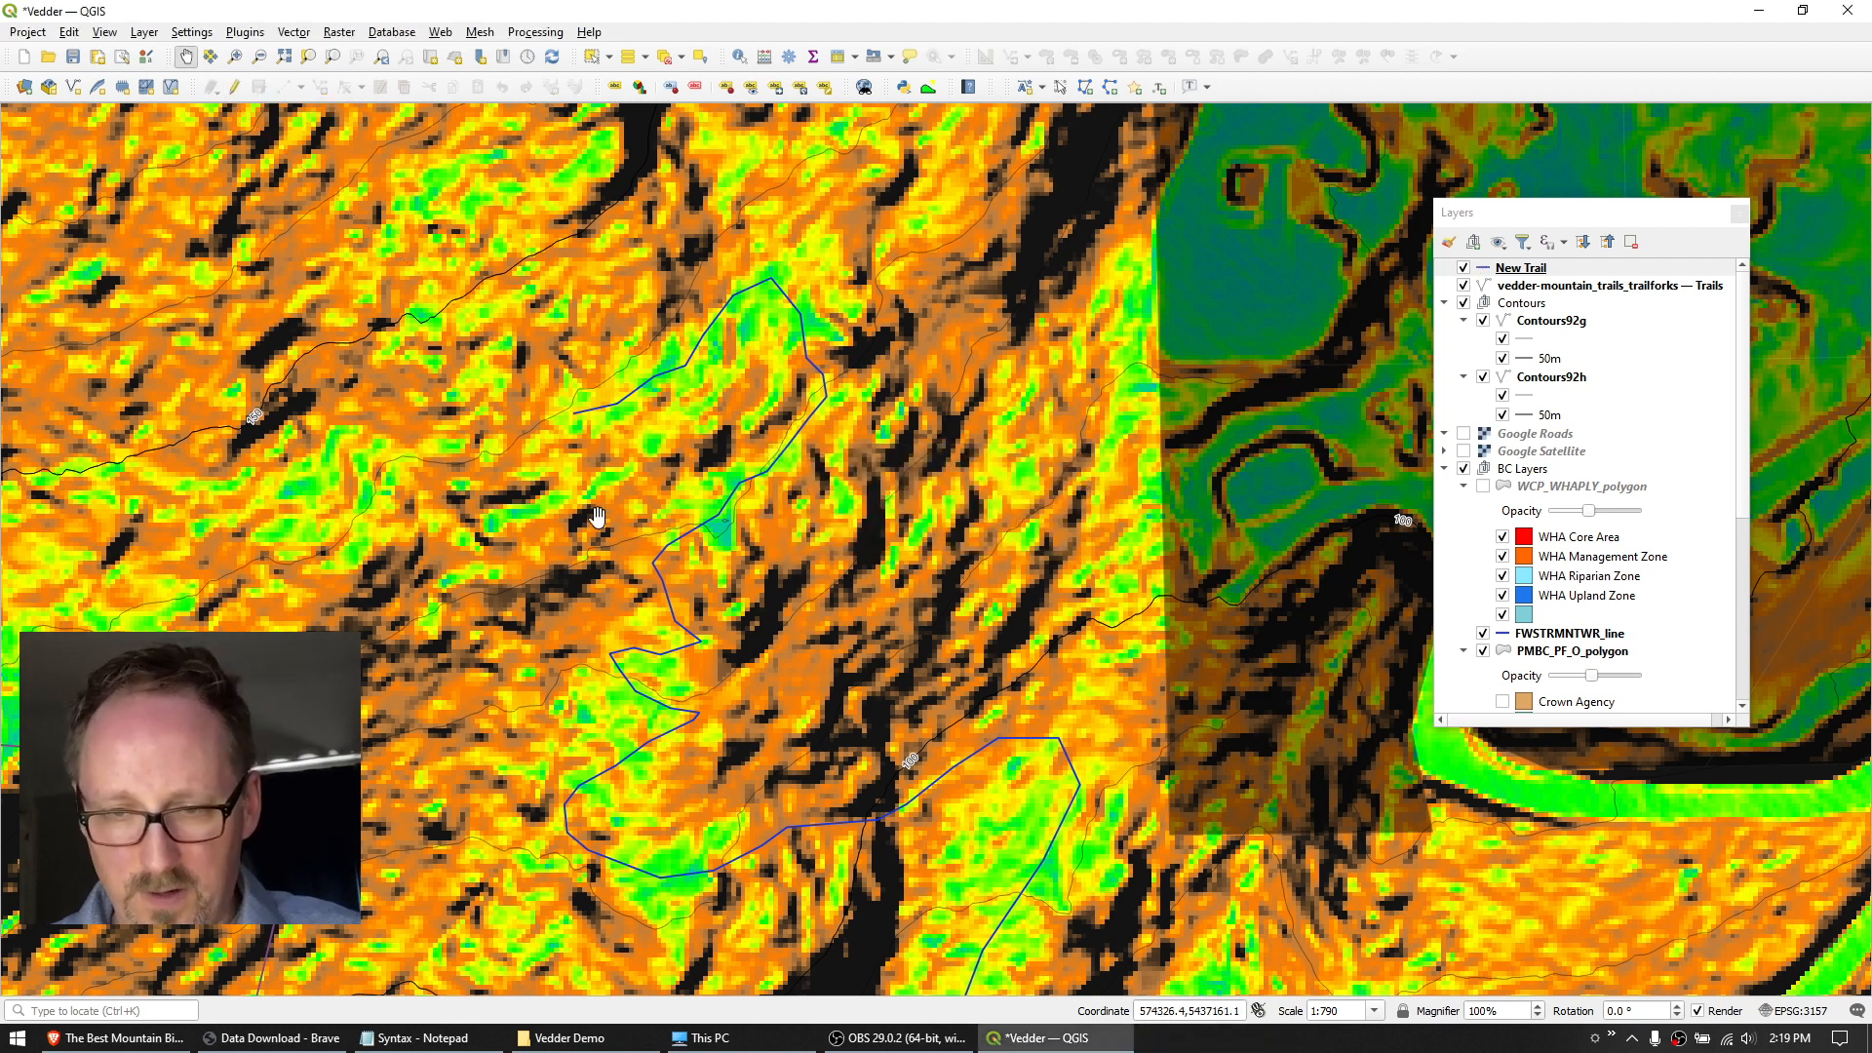
click(234, 89)
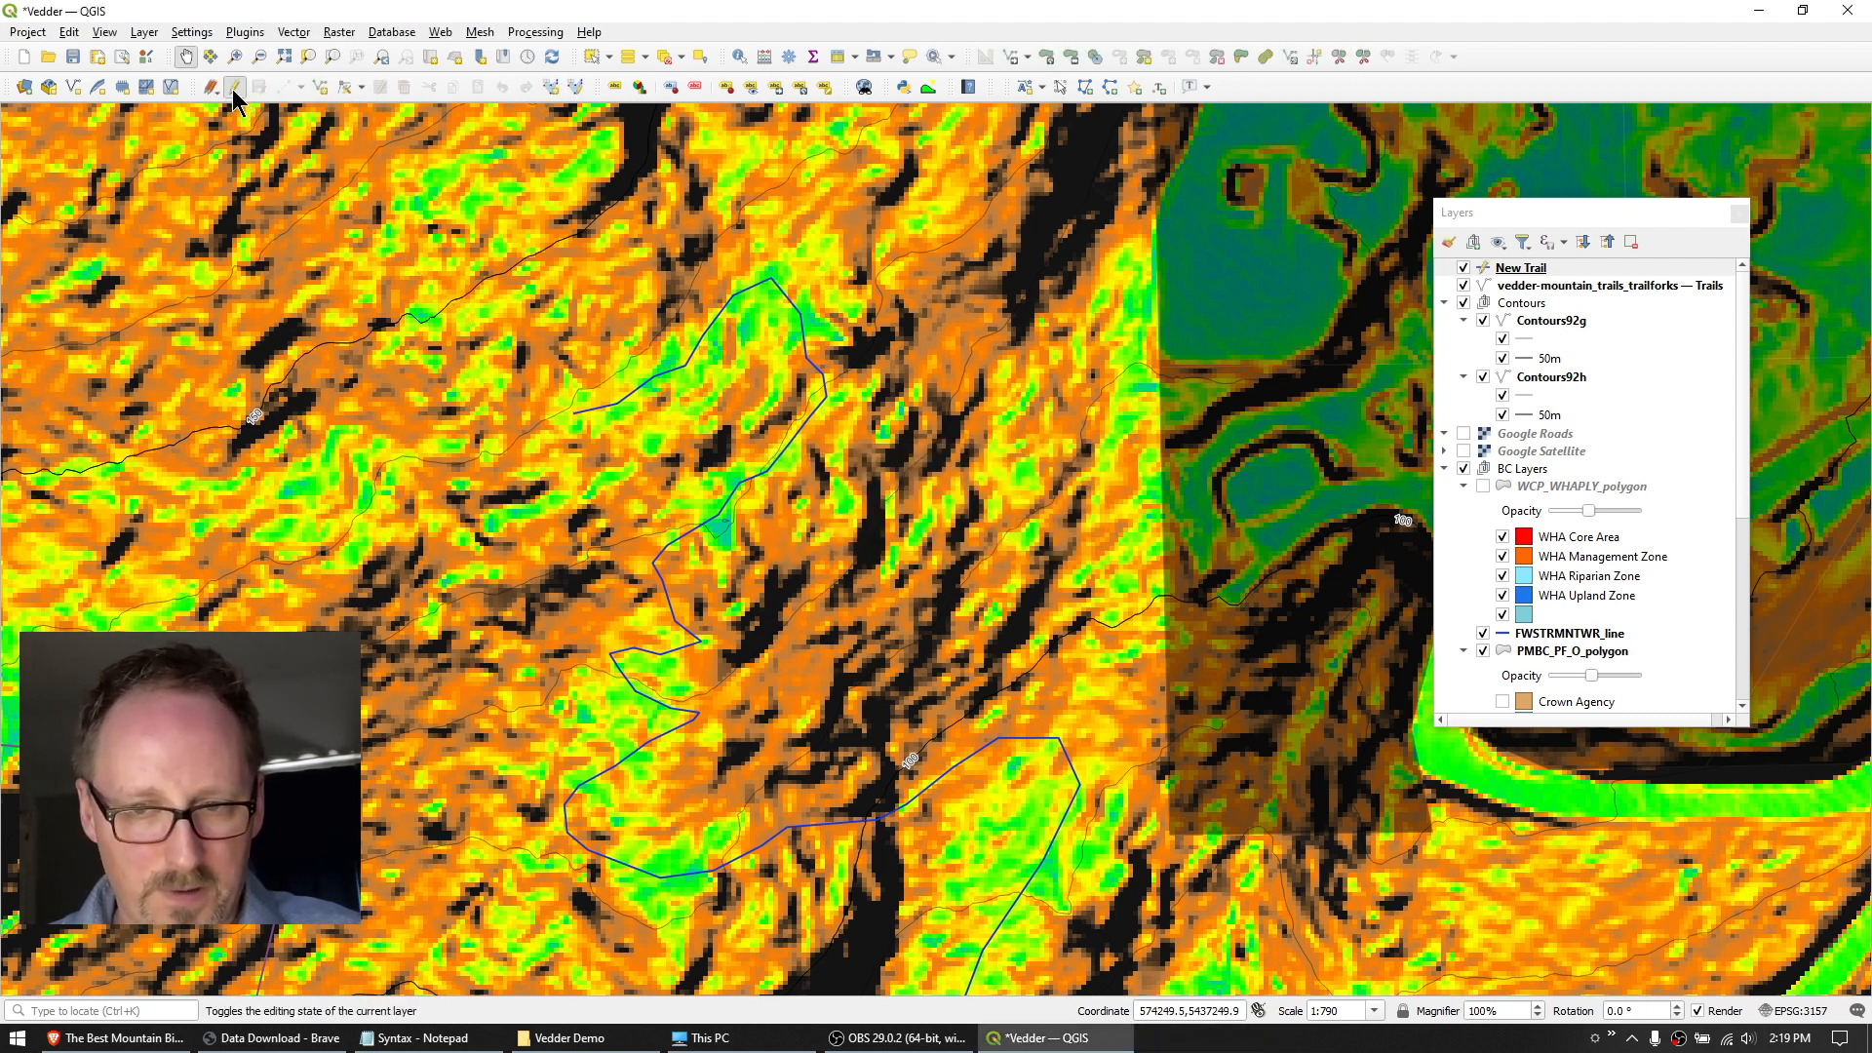
Using the Vertex Tool (Current Layer), delete a vertex on the trail's upper southwest-running end and add a replacement slightly northwest of the line.
click(362, 88)
click(375, 130)
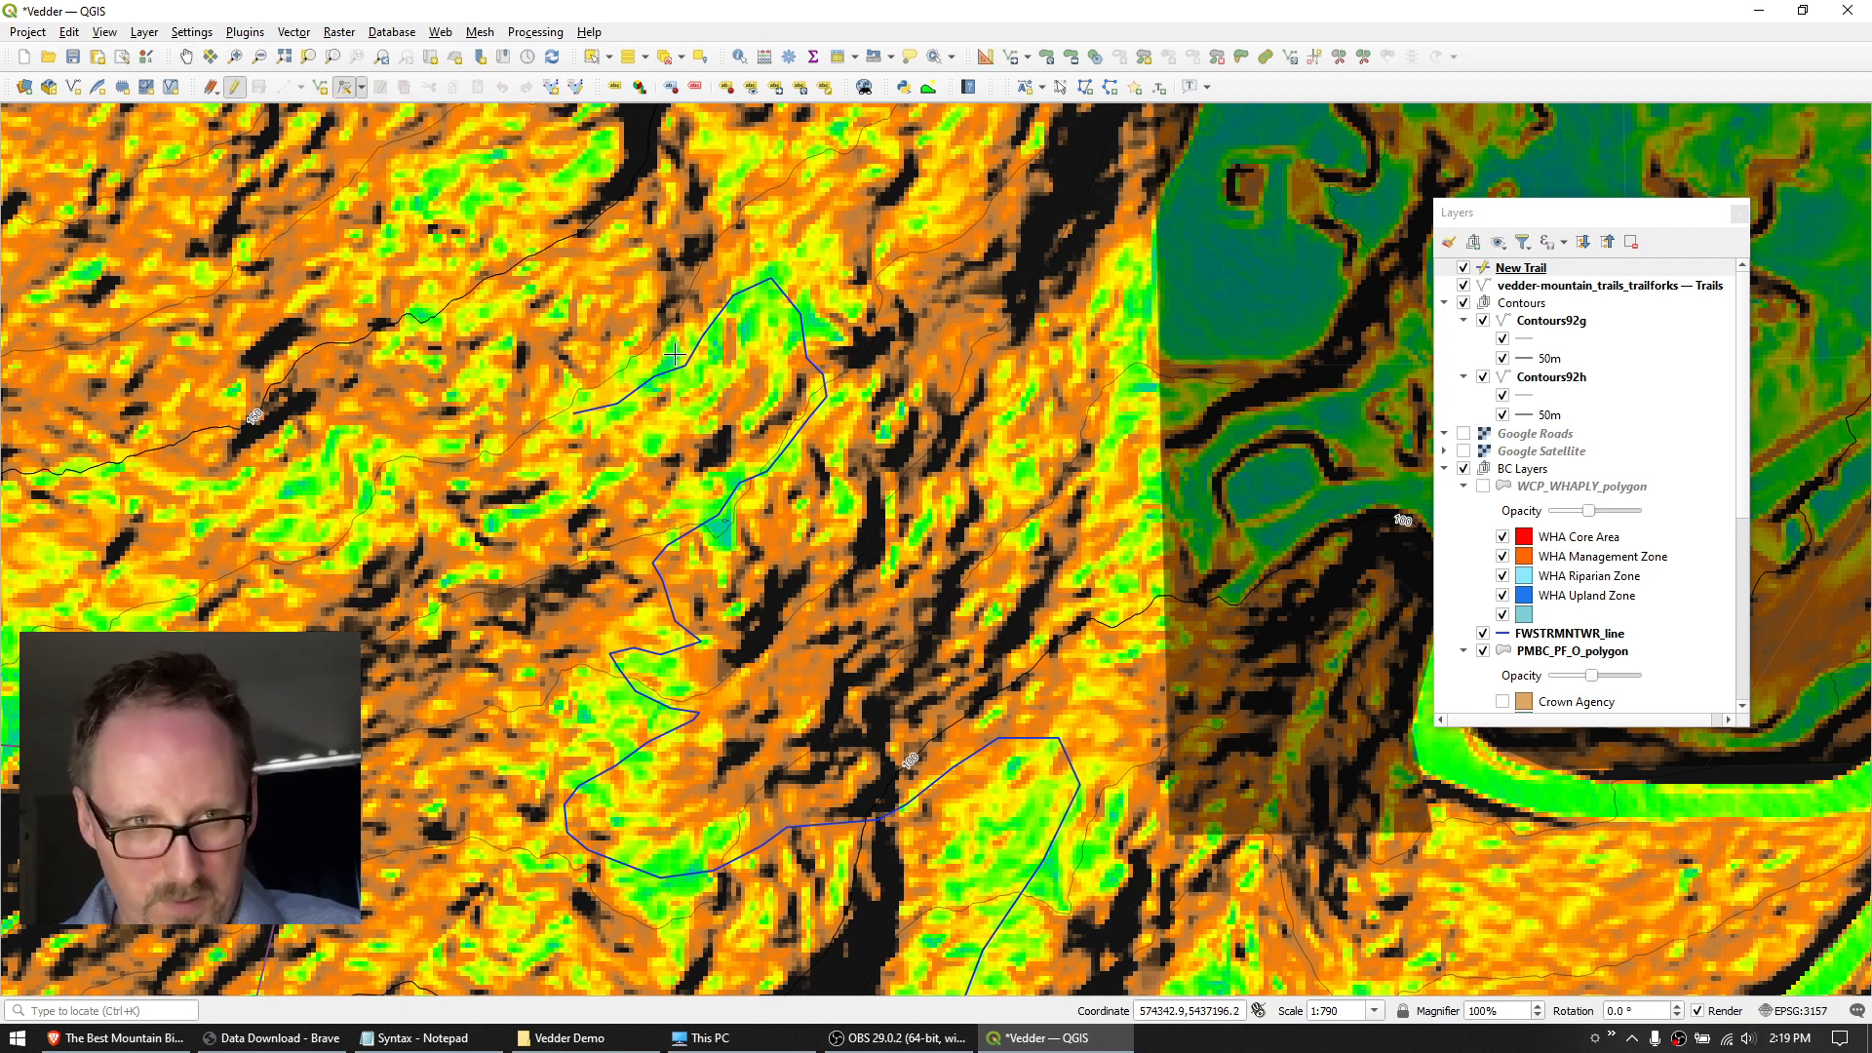
scroll(675, 354, up, 1)
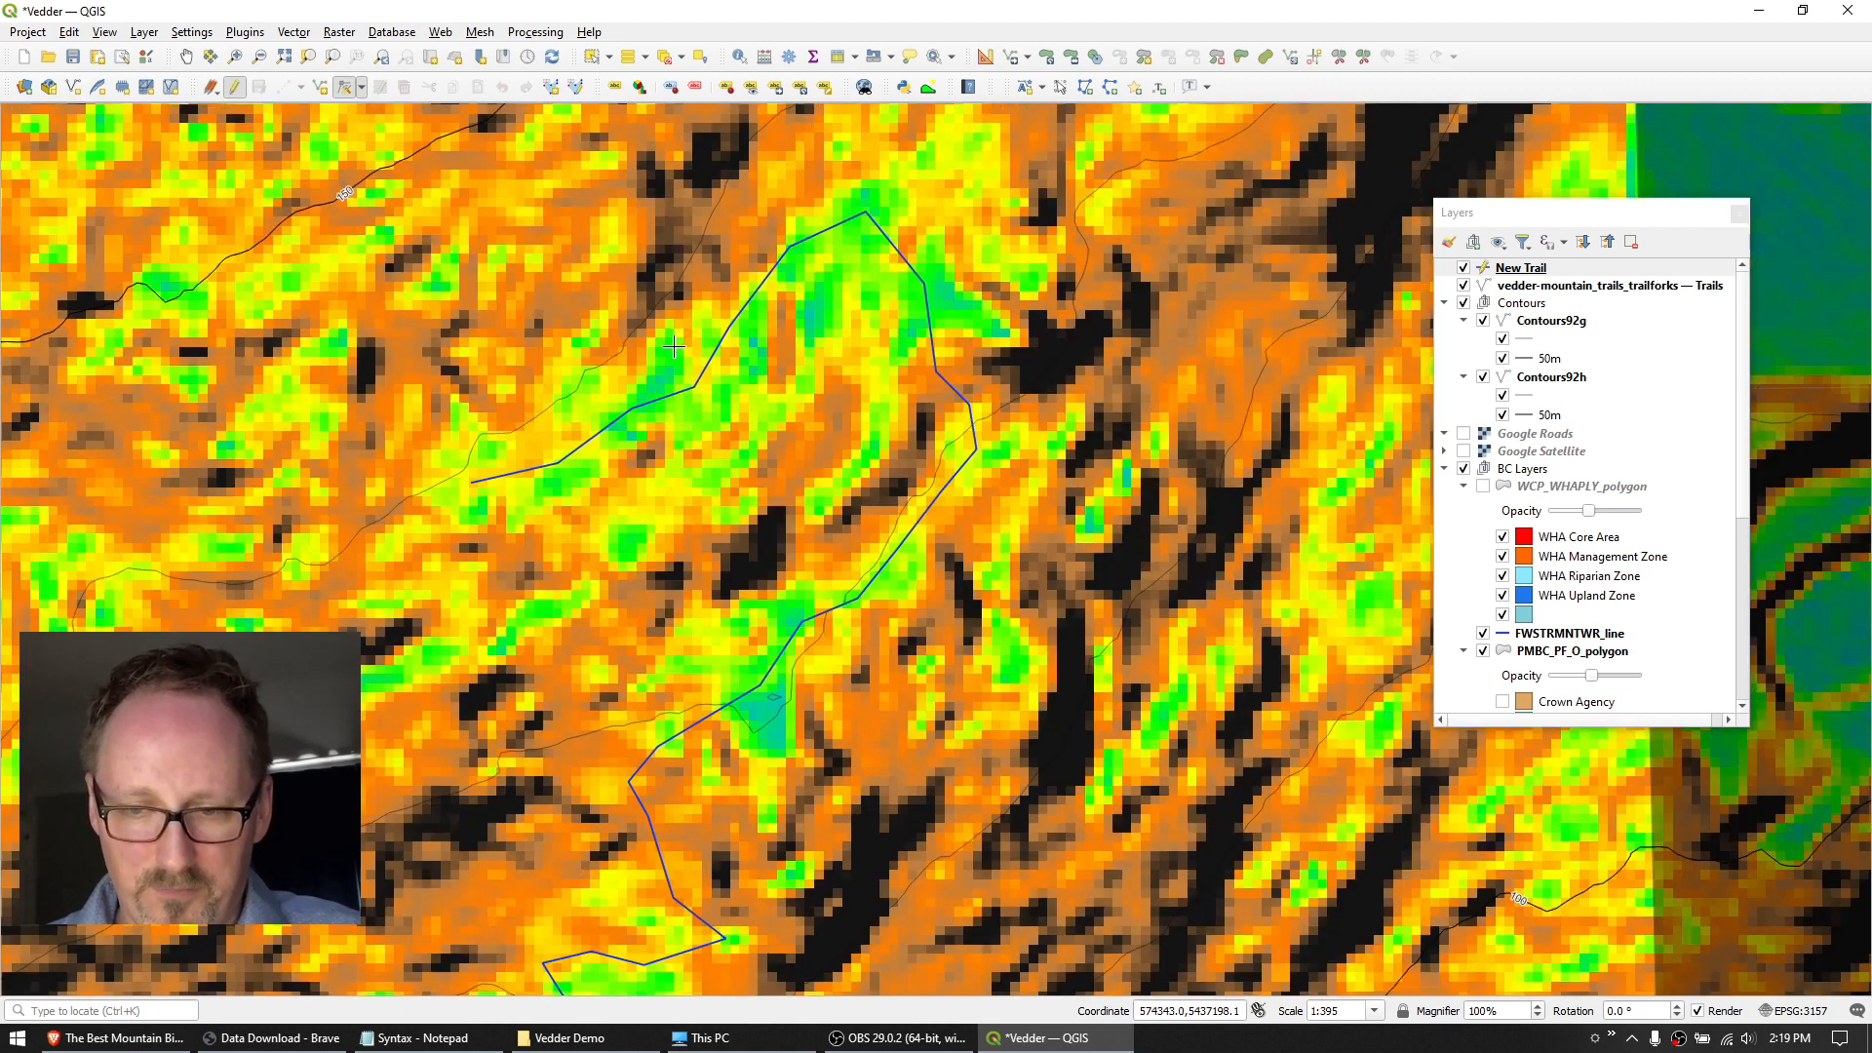
click(632, 410)
key(Delete)
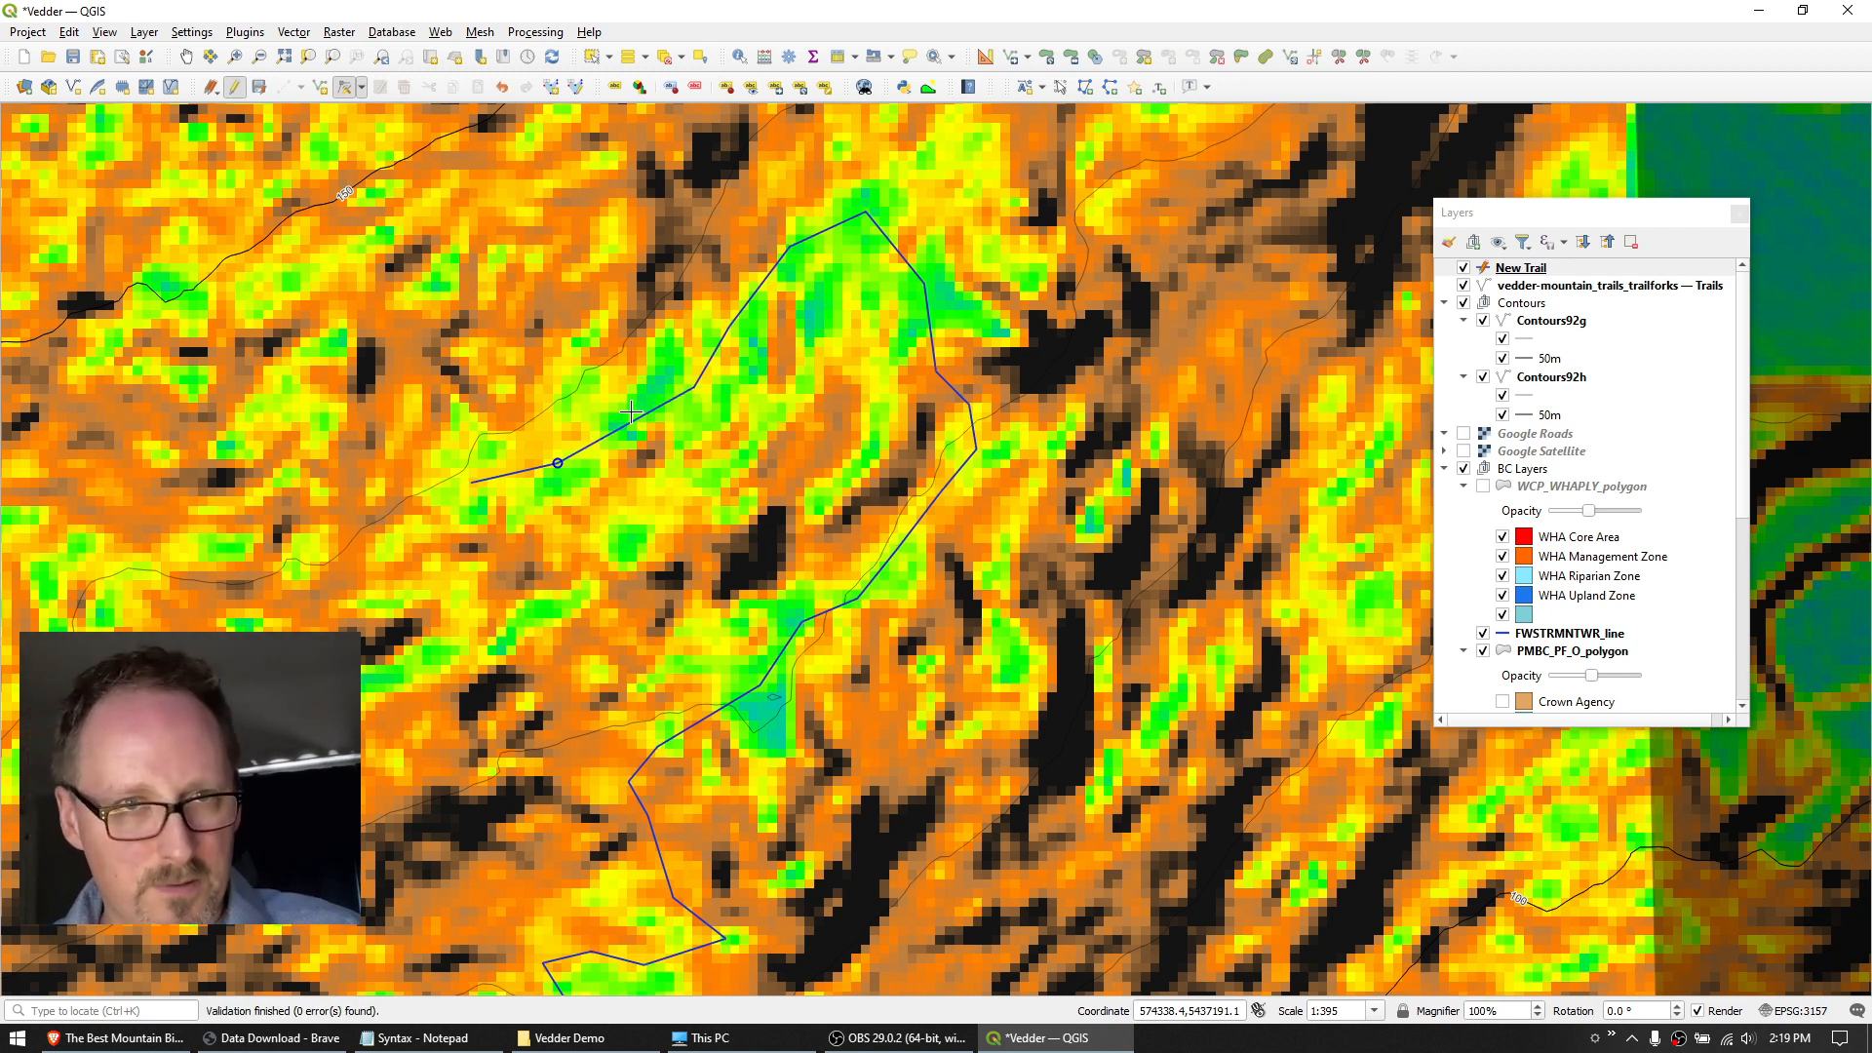
click(625, 427)
click(626, 404)
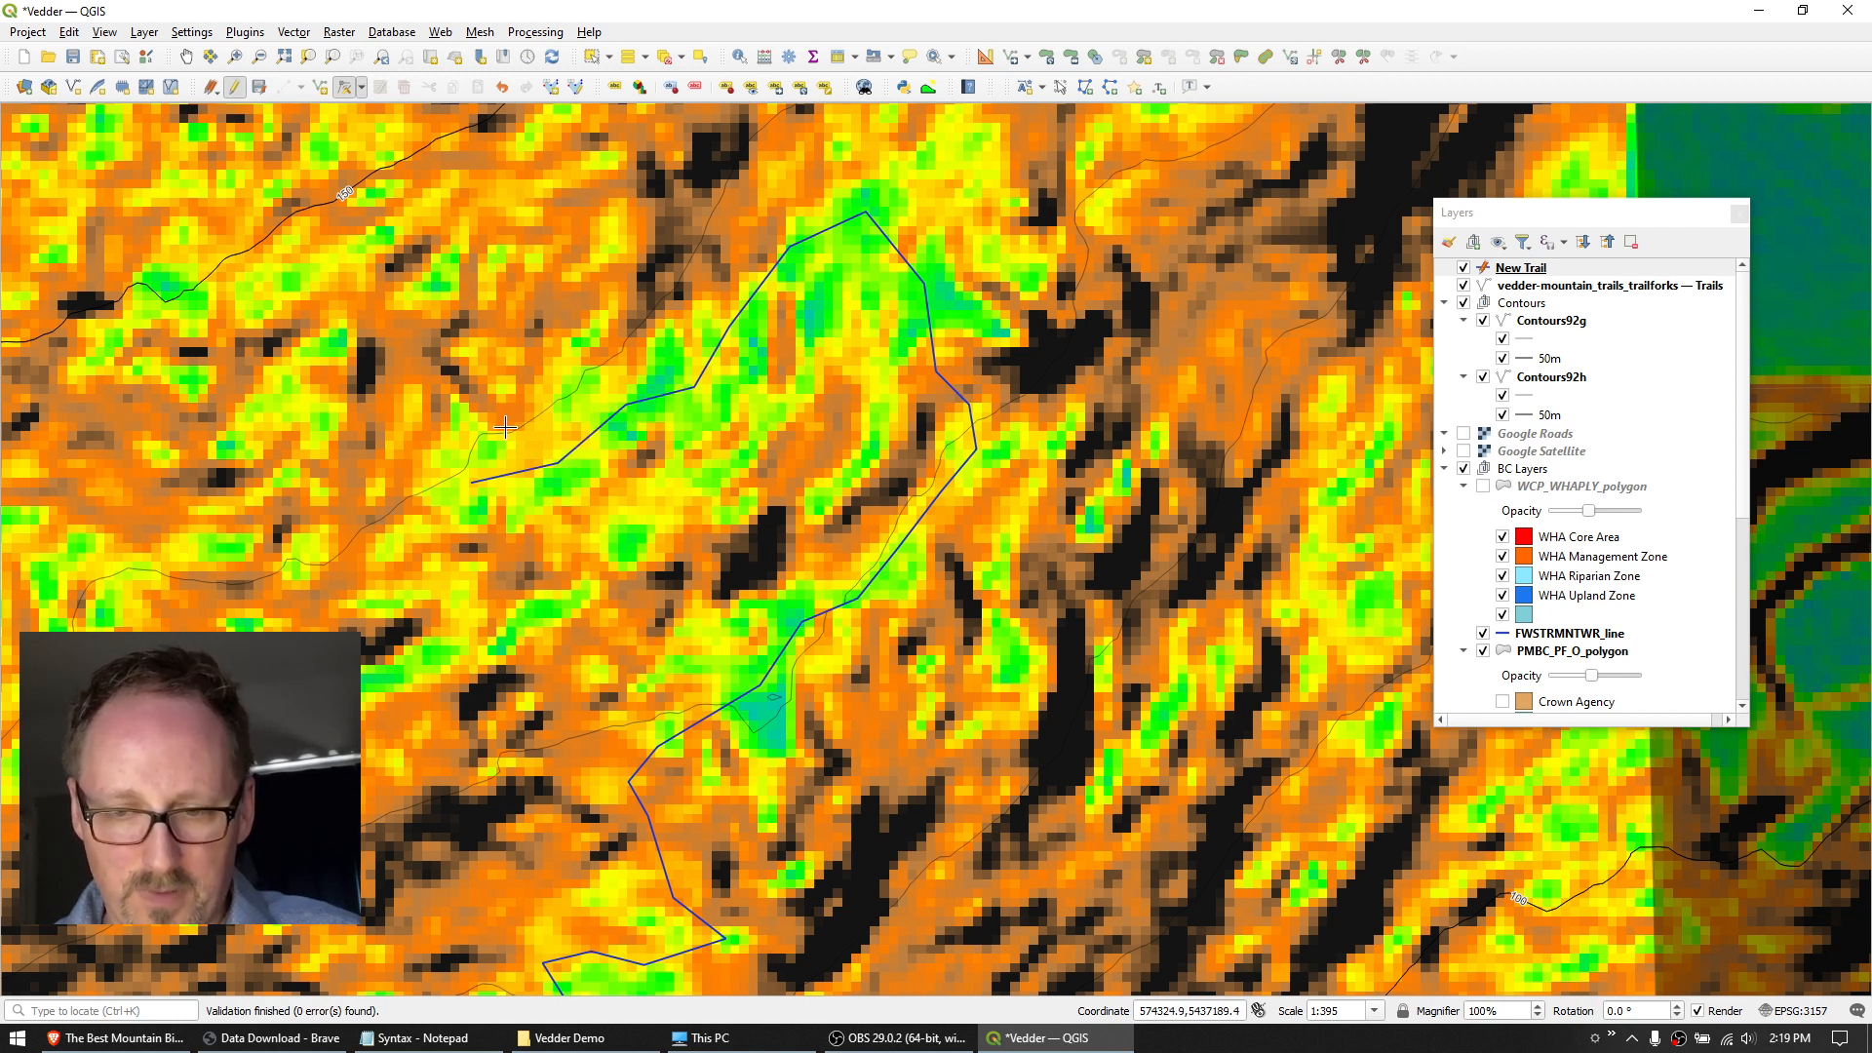
Shift the segment near the trail's upper southwest end to the northwest, then move its lower vertex back southeast onto the green patch.
click(576, 448)
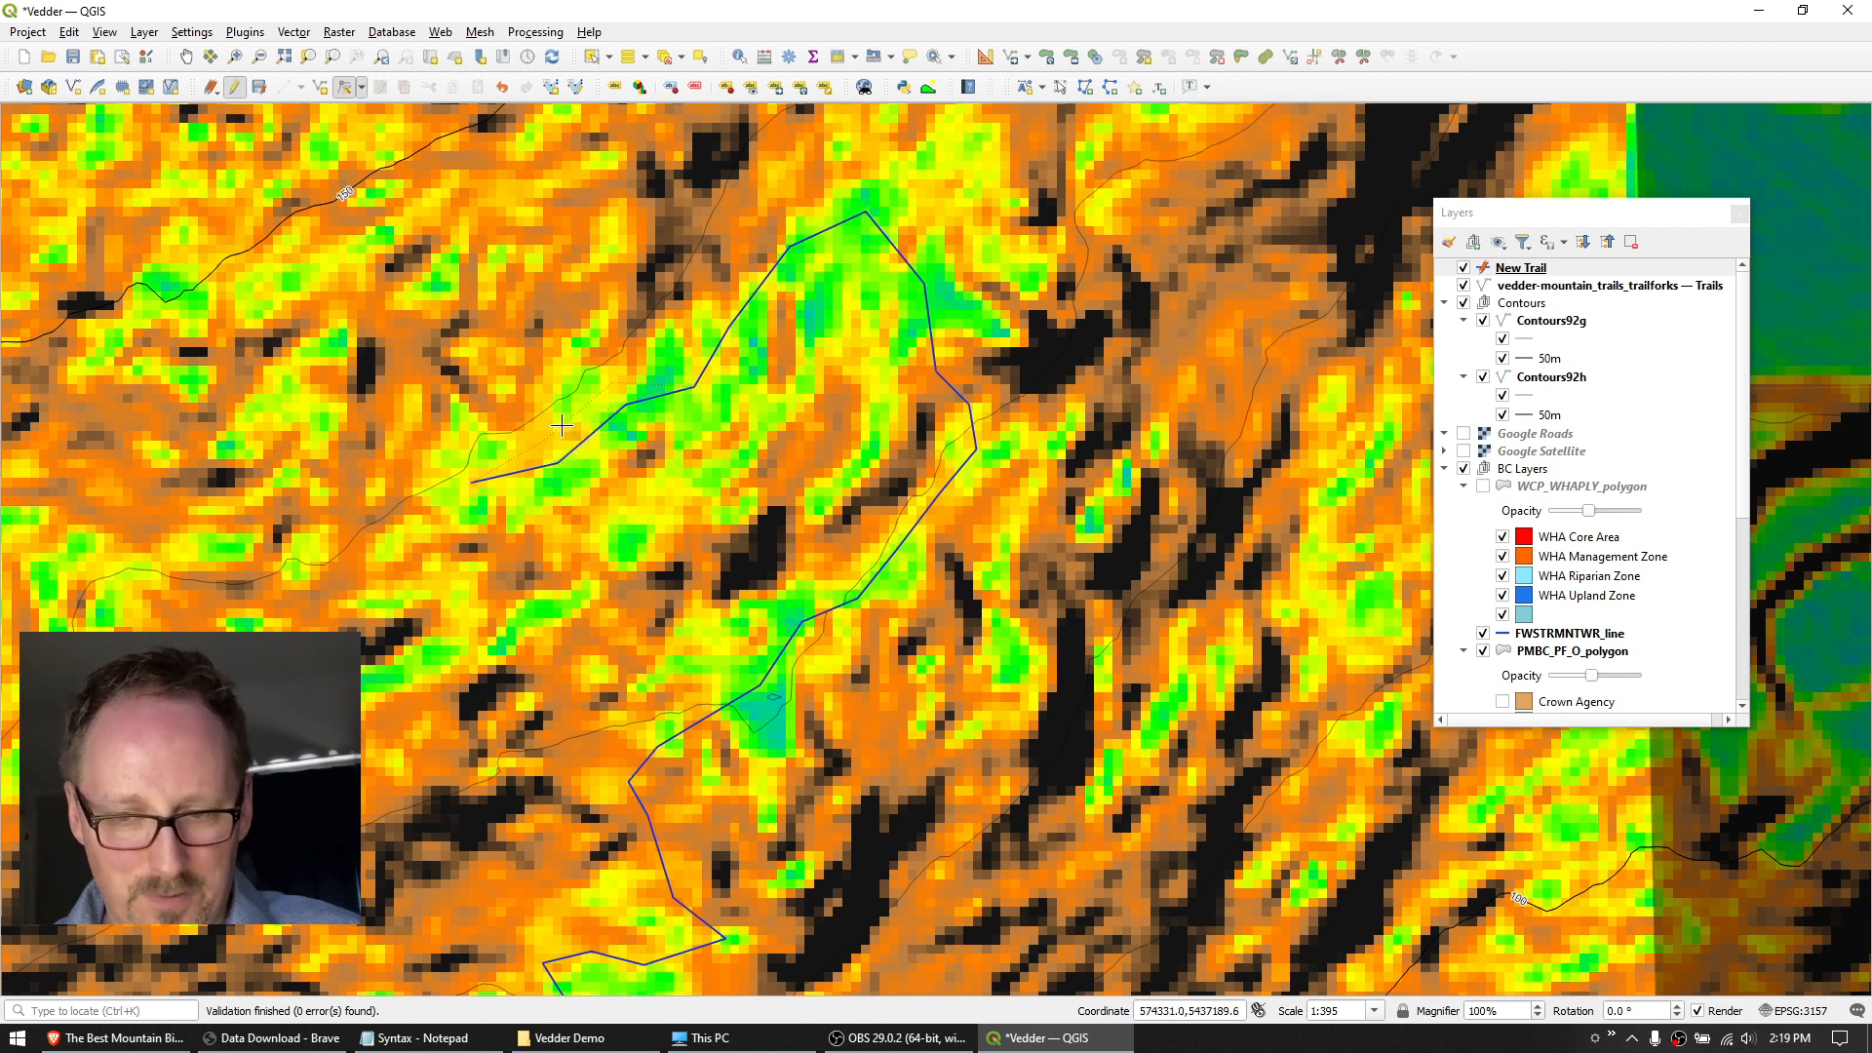
click(560, 429)
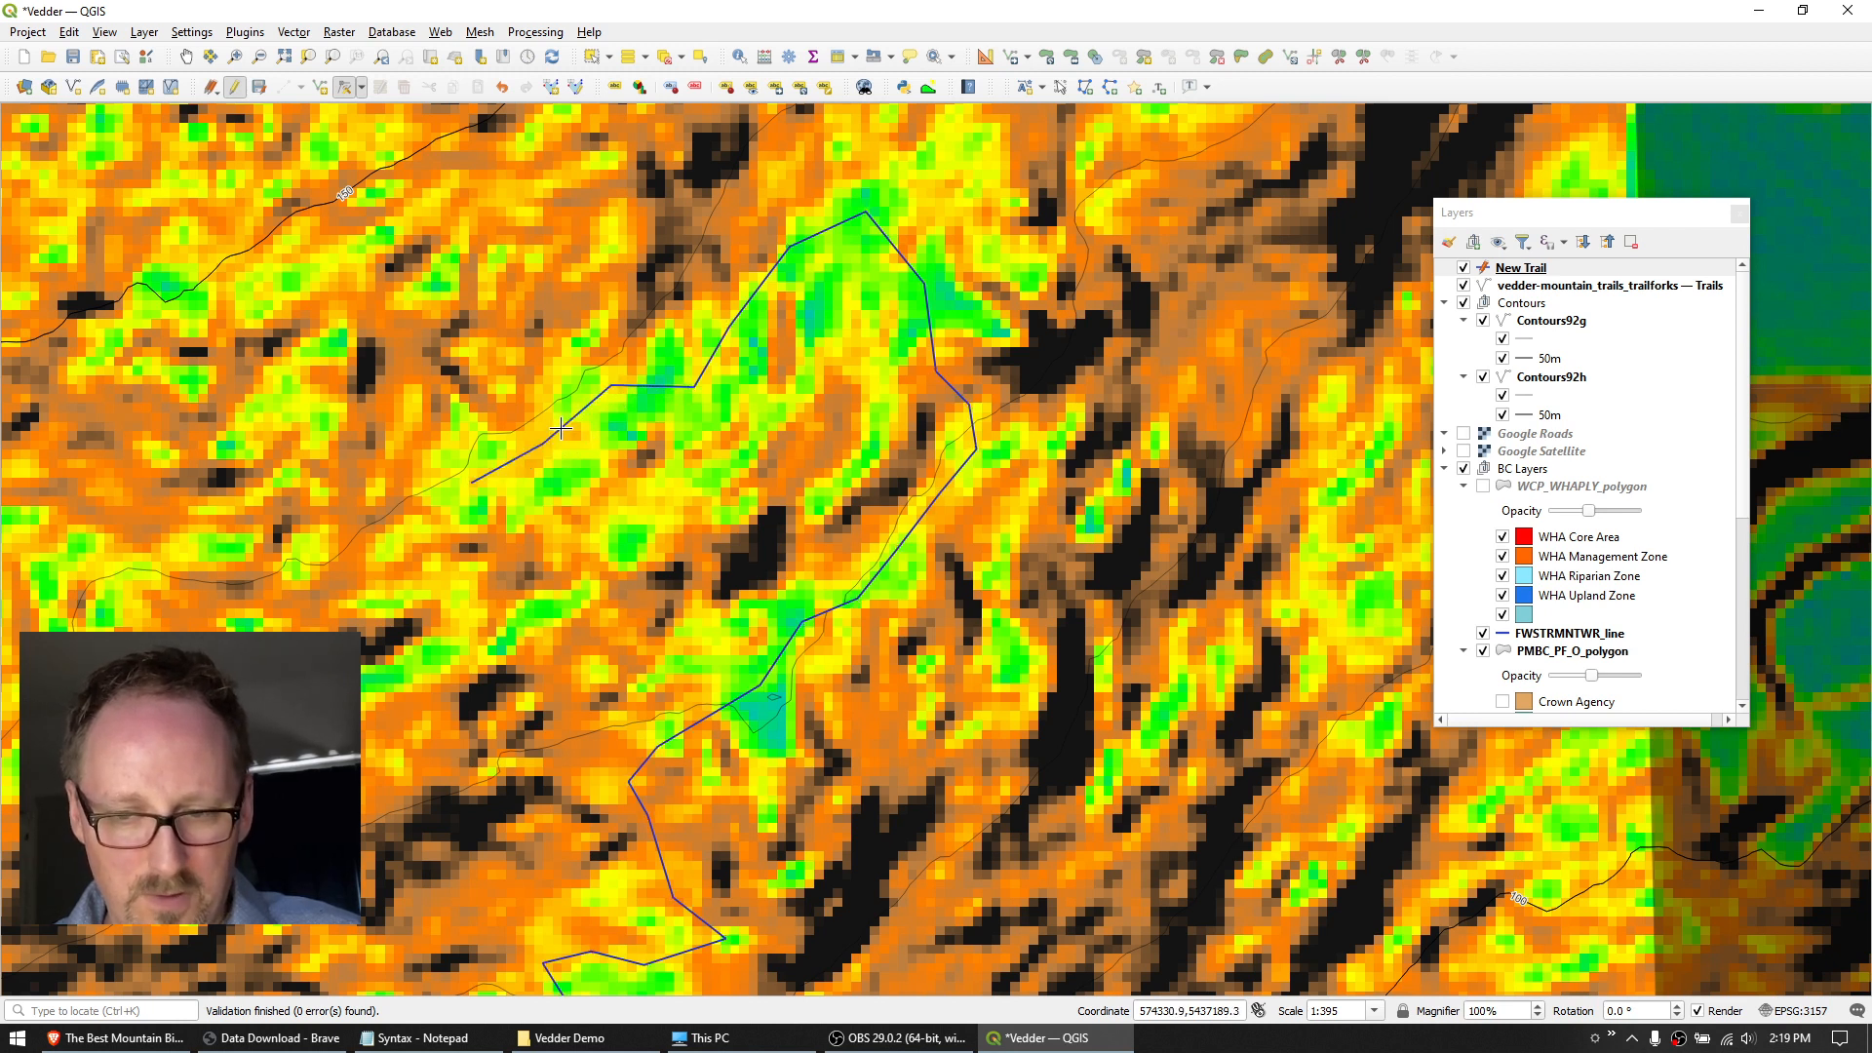
click(544, 444)
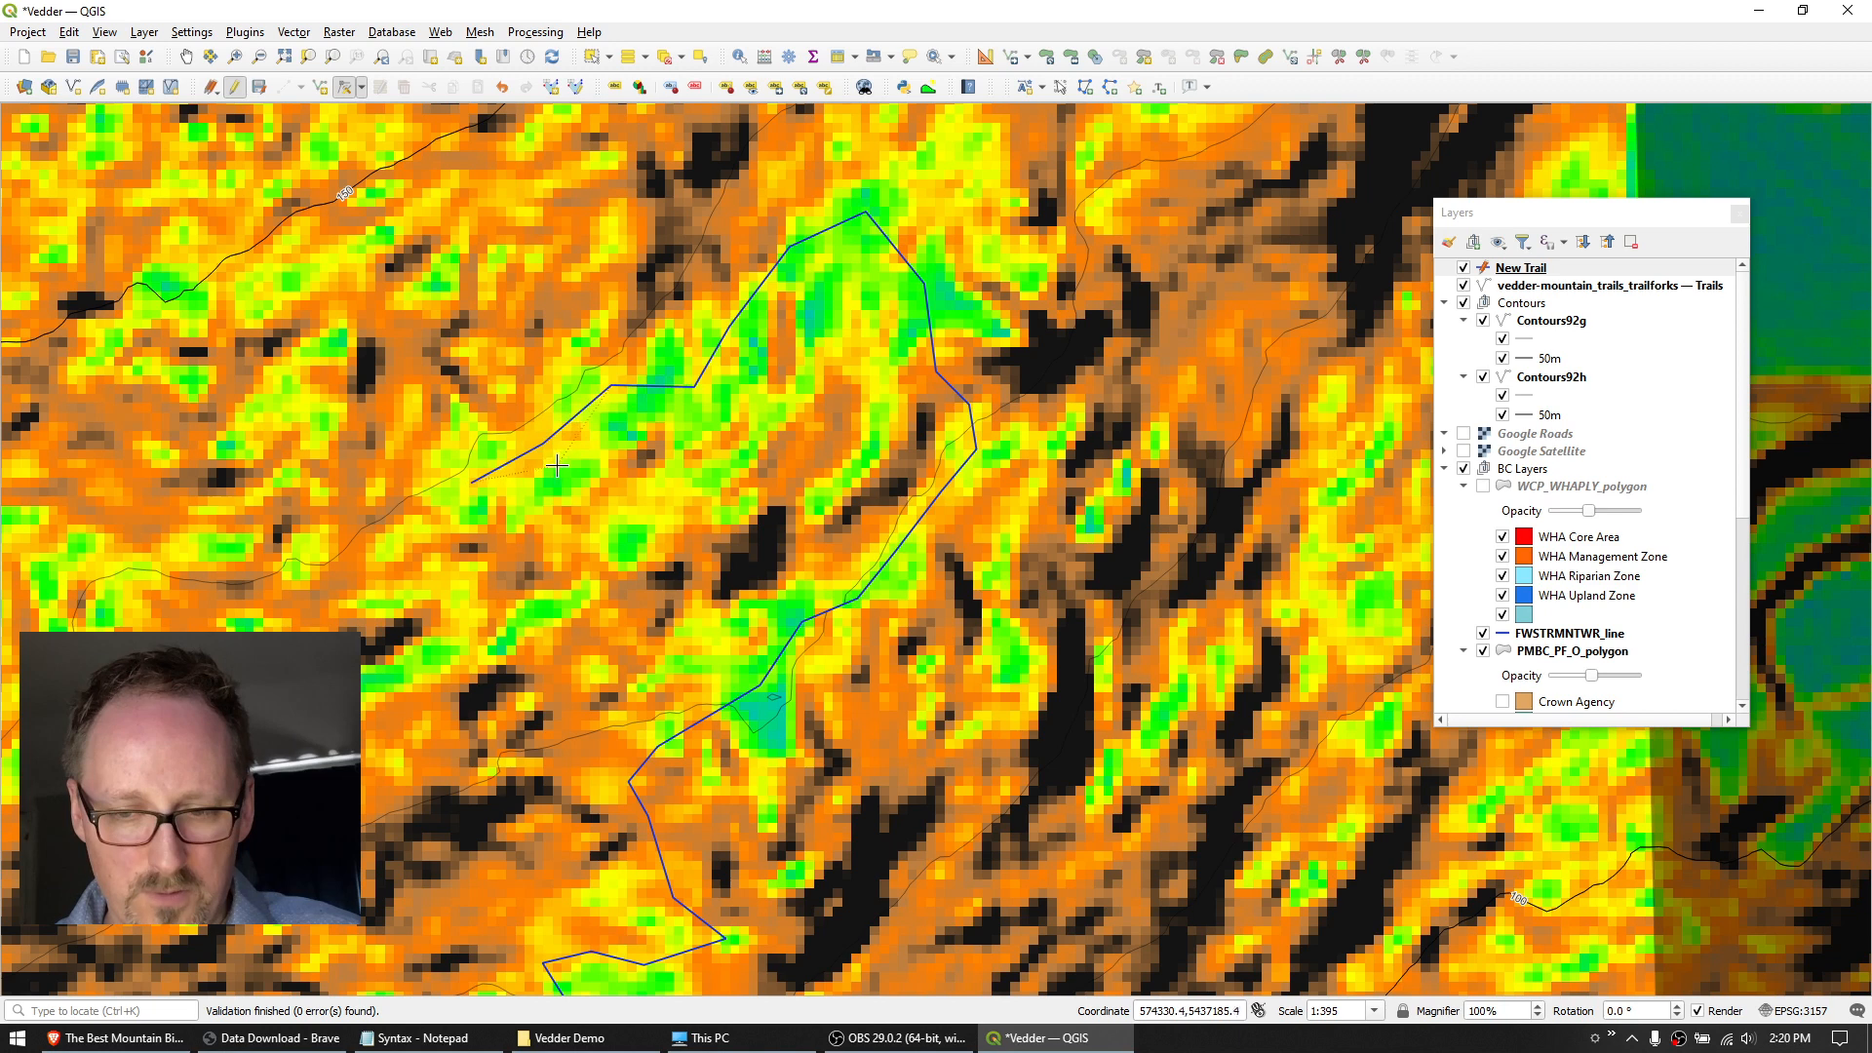
click(559, 470)
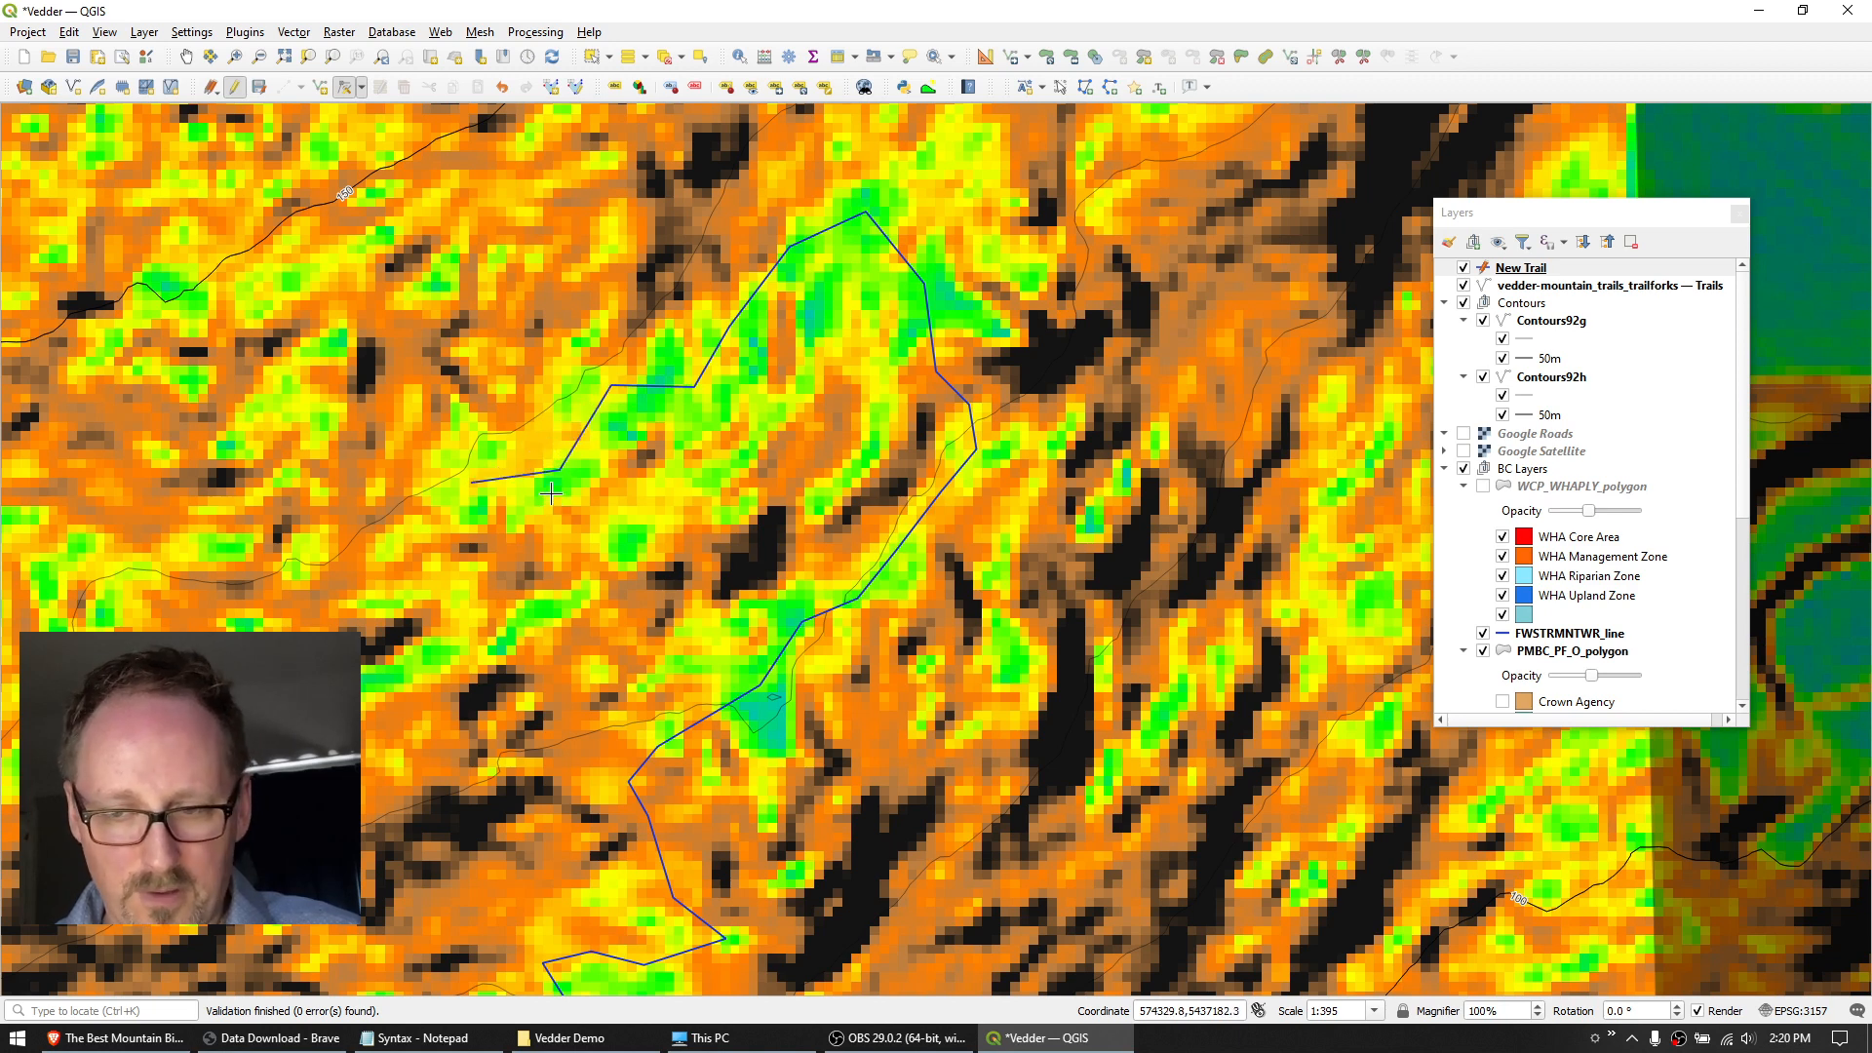
scroll(551, 495, down, 2)
drag(533, 495, 527, 297)
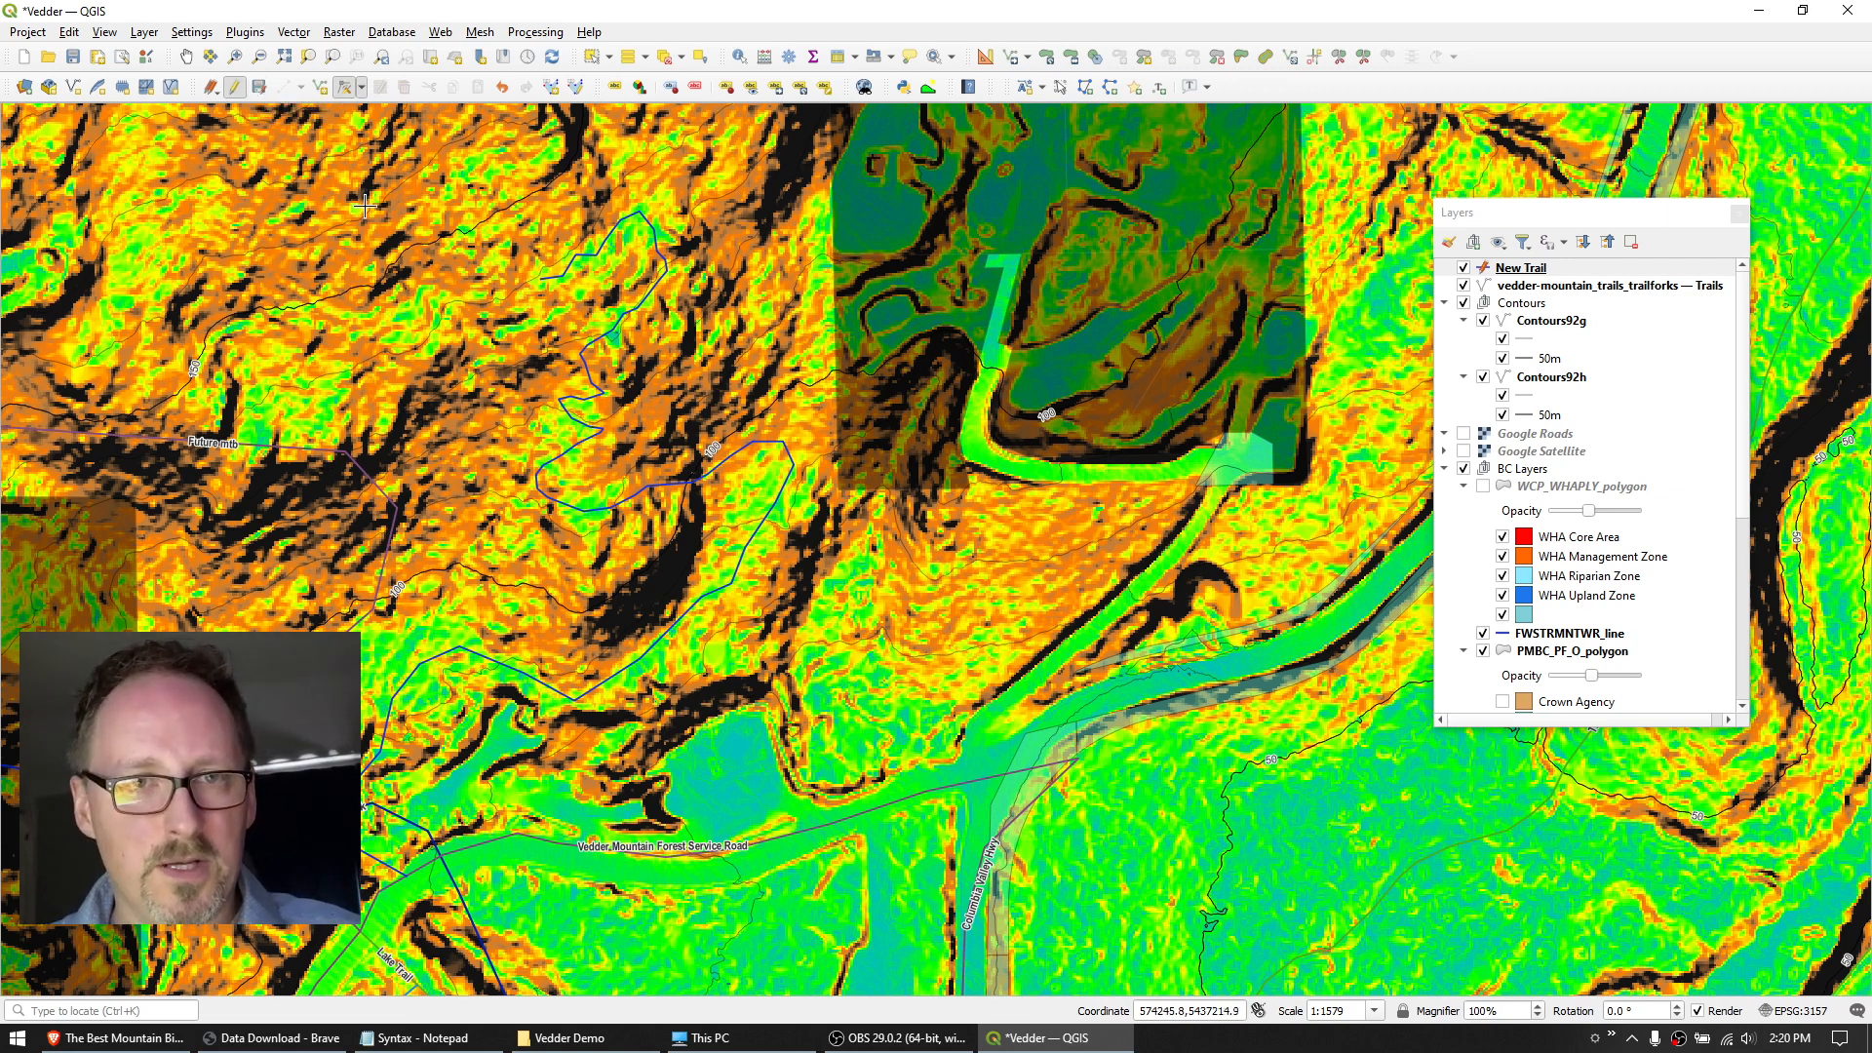
Search the installed plugins for "profile" and view the Profile tool entry.
click(245, 33)
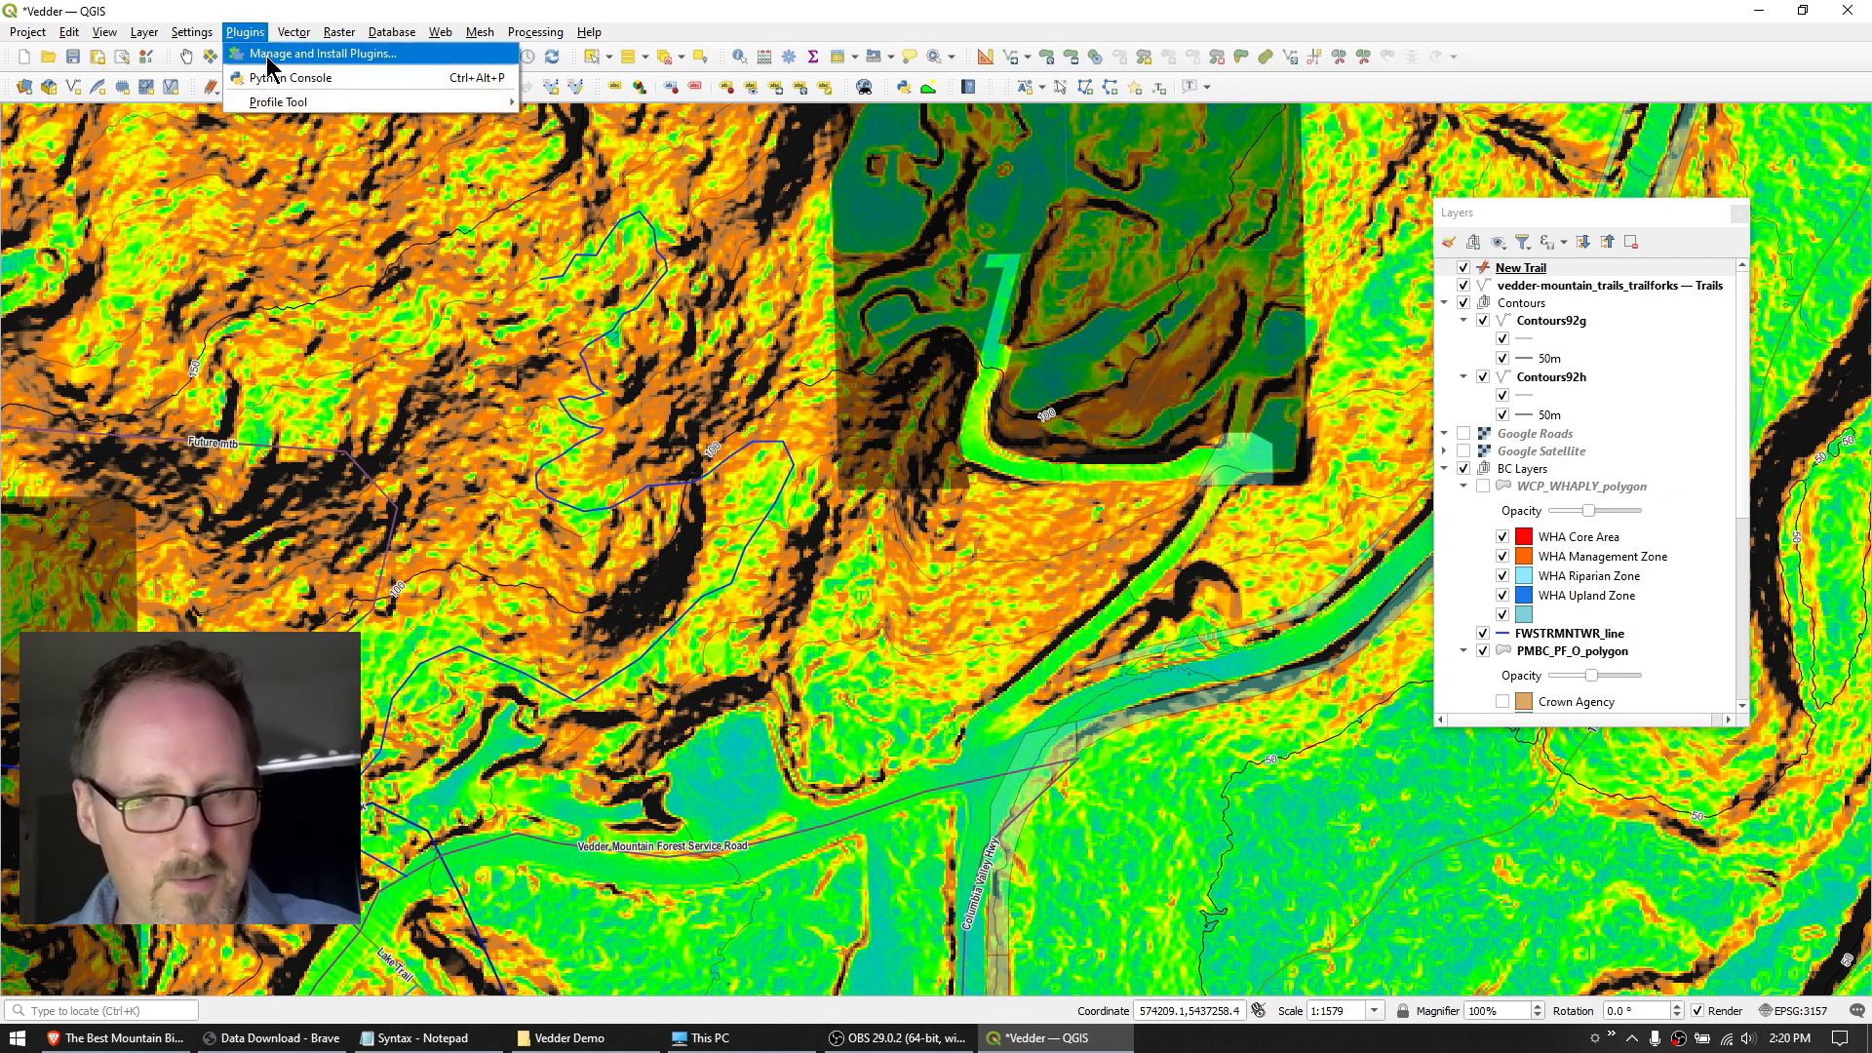
key(Escape)
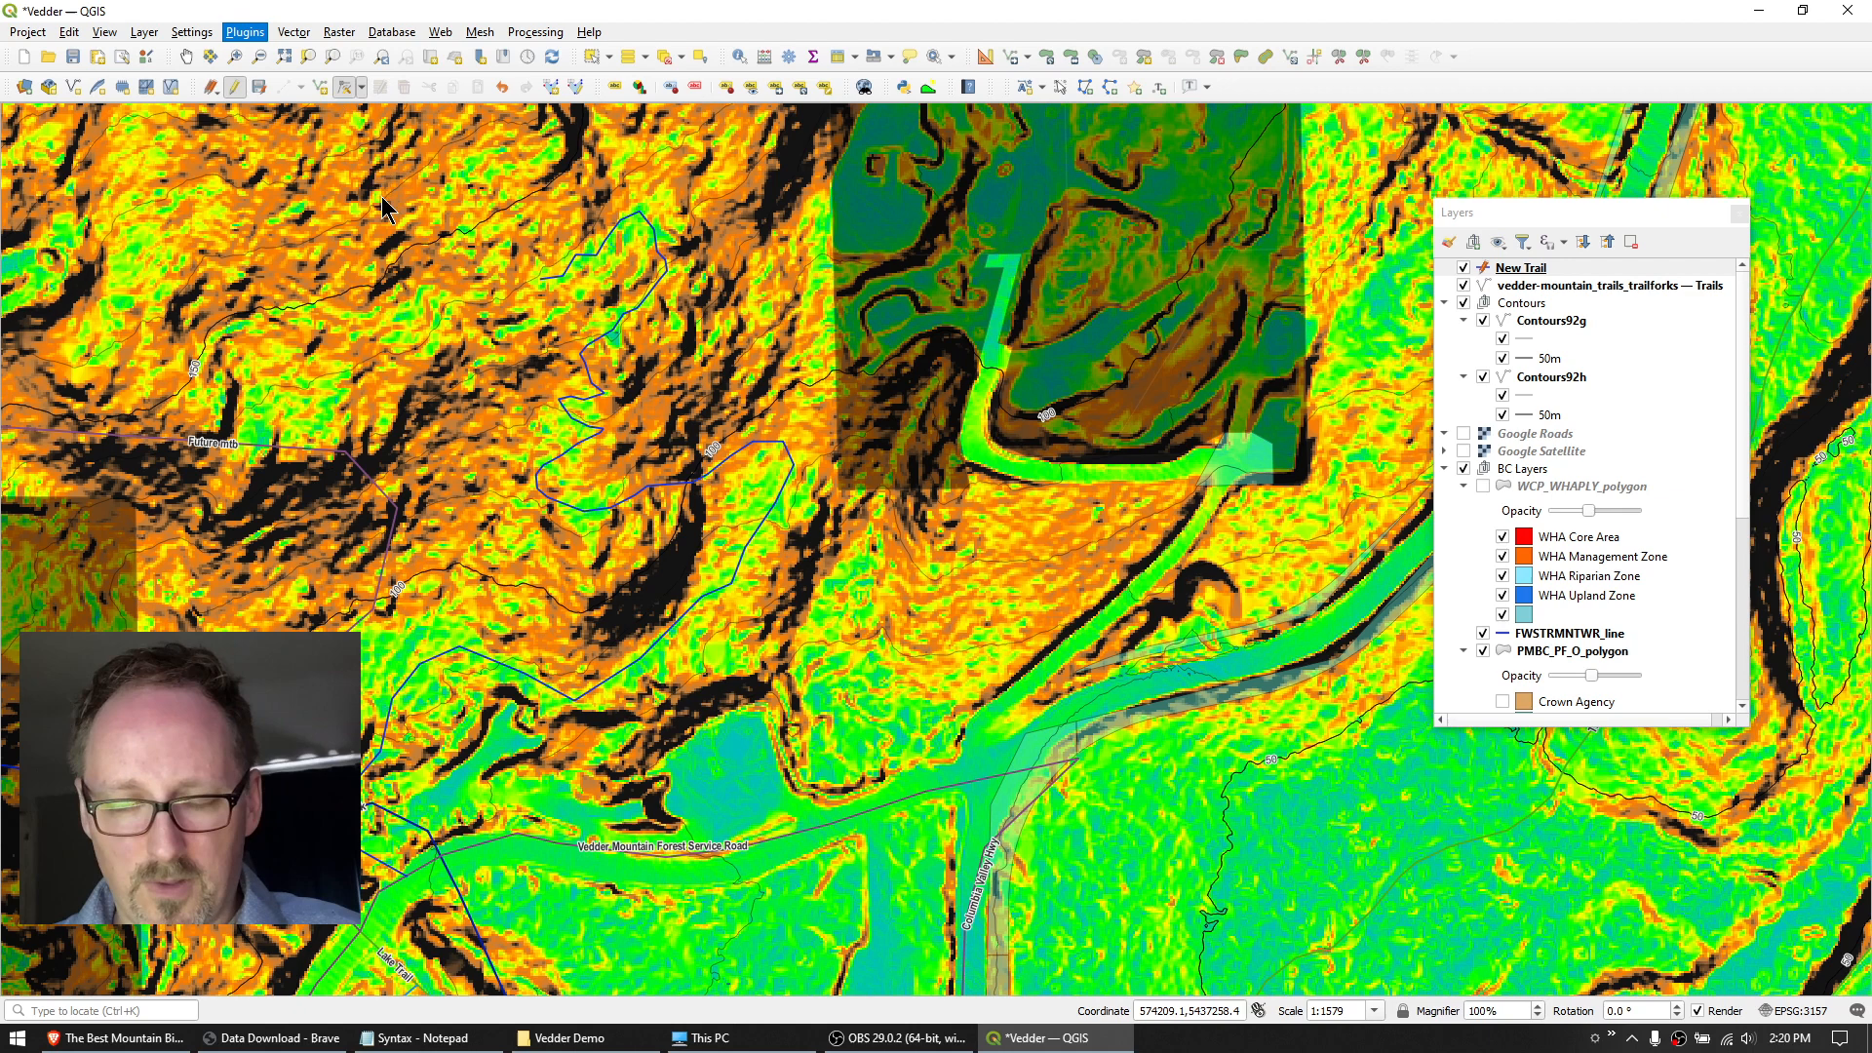
click(564, 265)
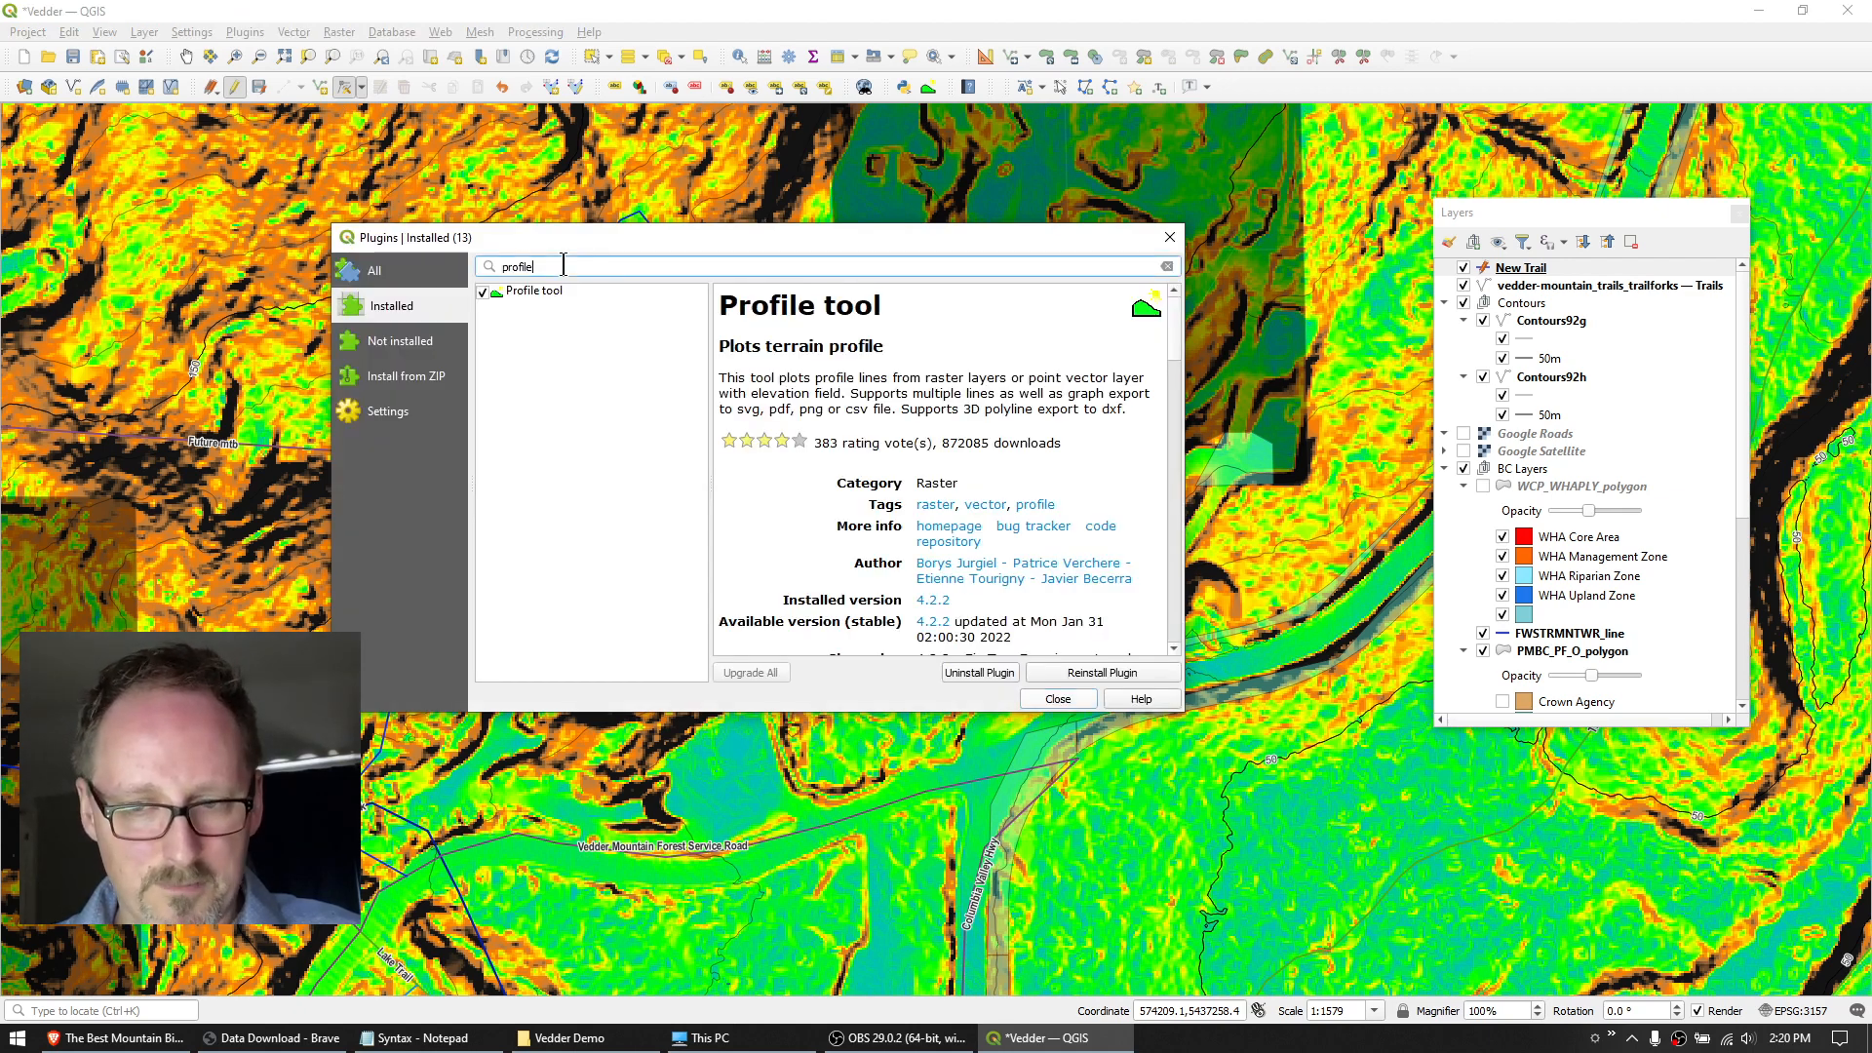
click(523, 292)
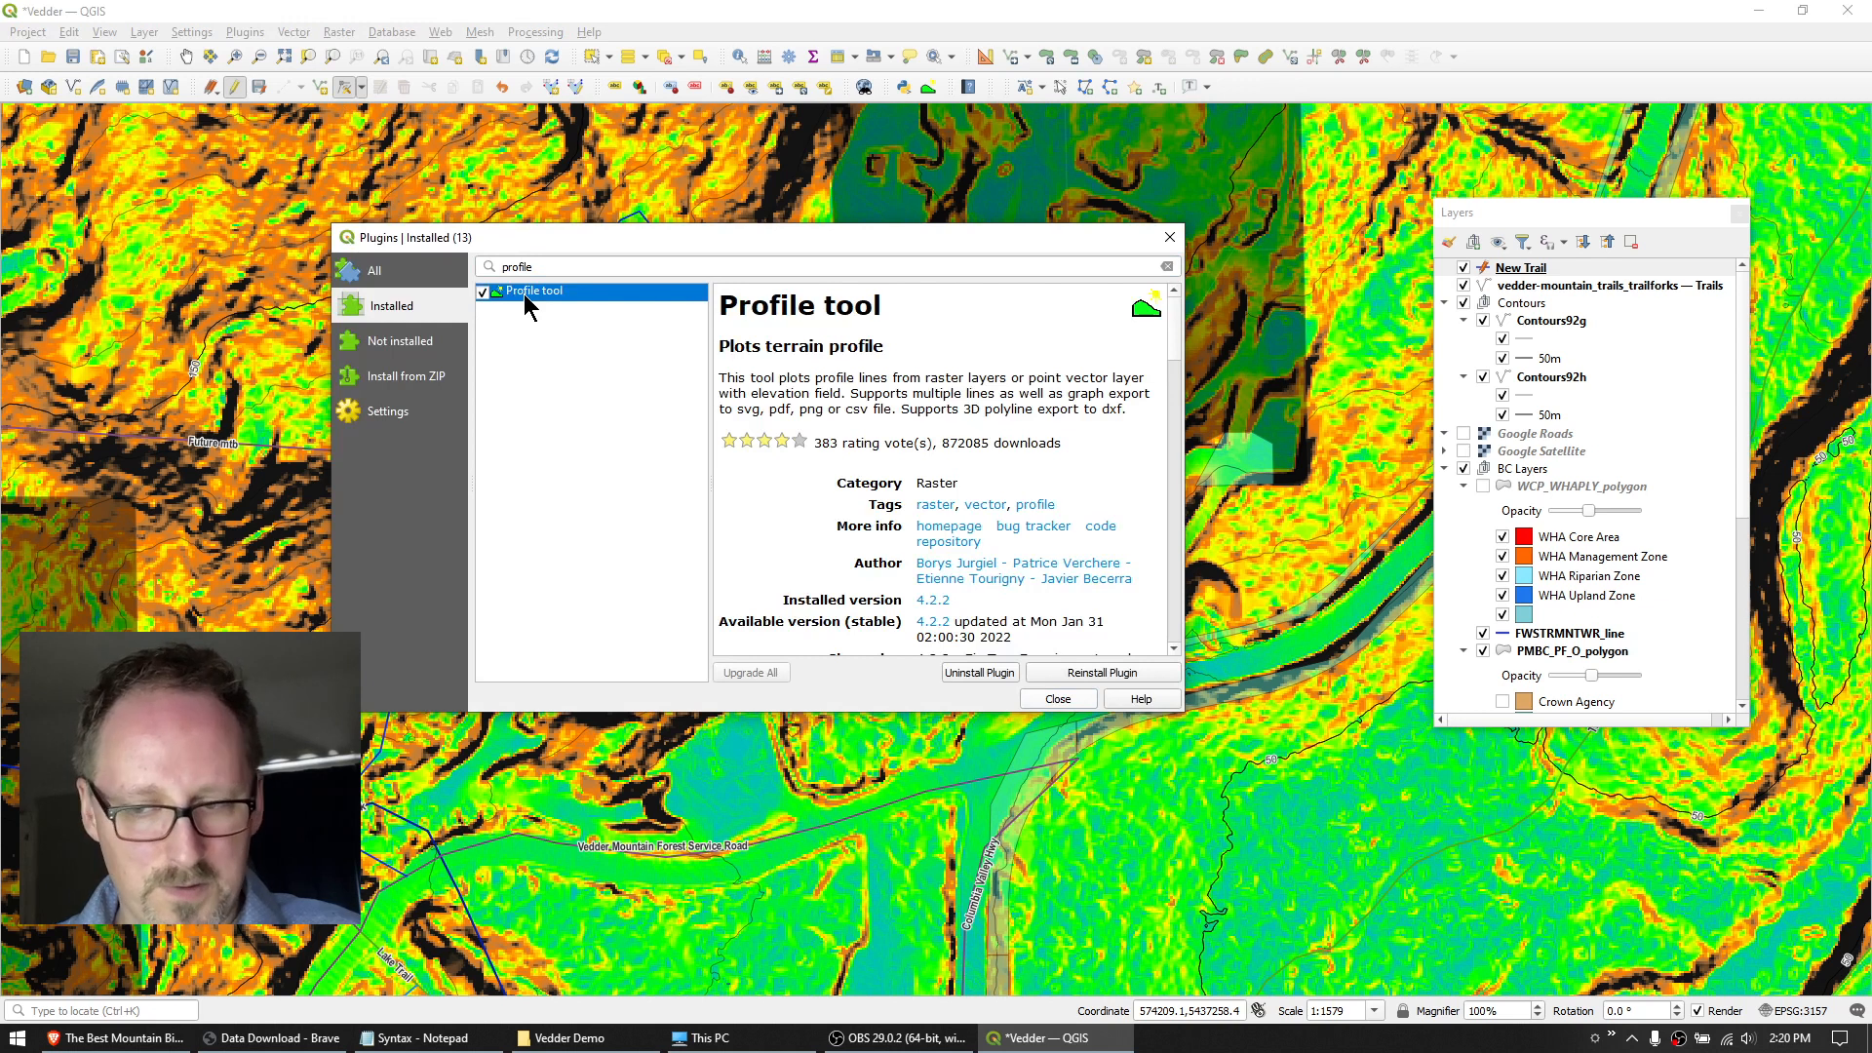
click(1065, 699)
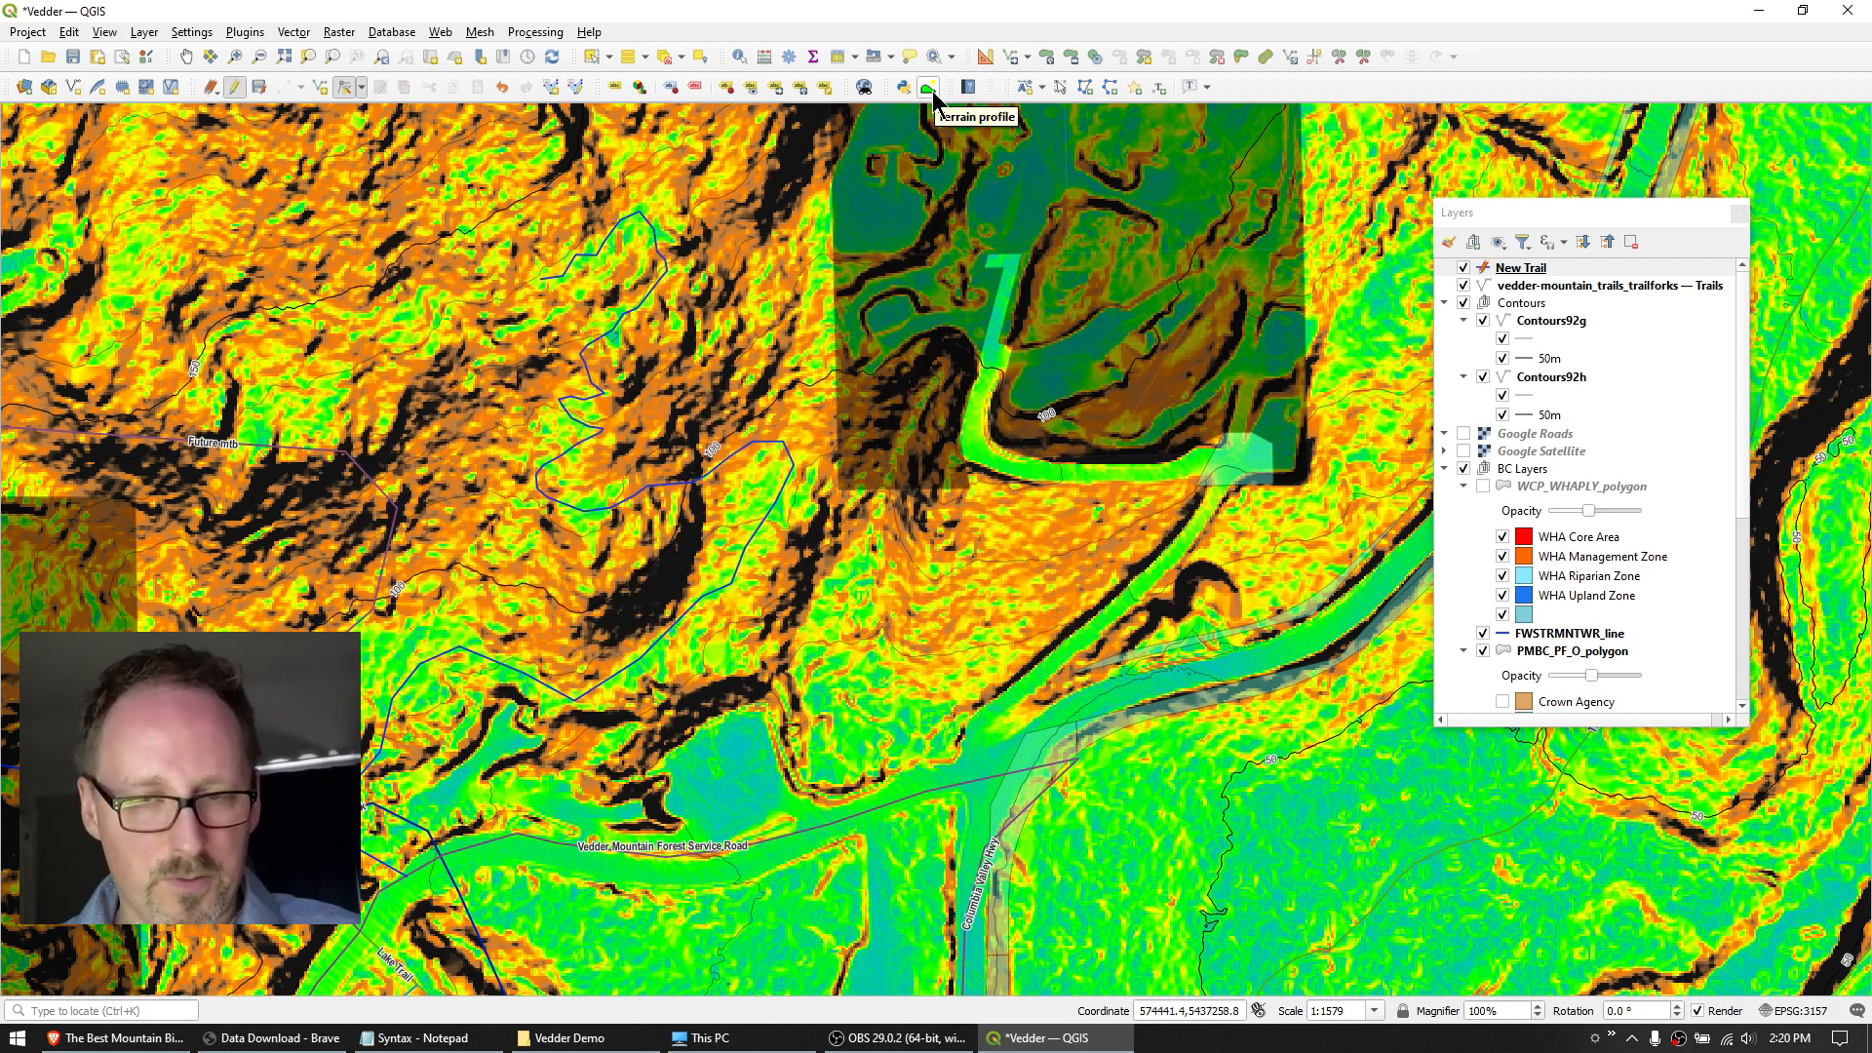
Open the Profile Tool's Terrain profile, then float and narrow its window to fit below the trail on the map.
click(245, 31)
mouse_move(282, 112)
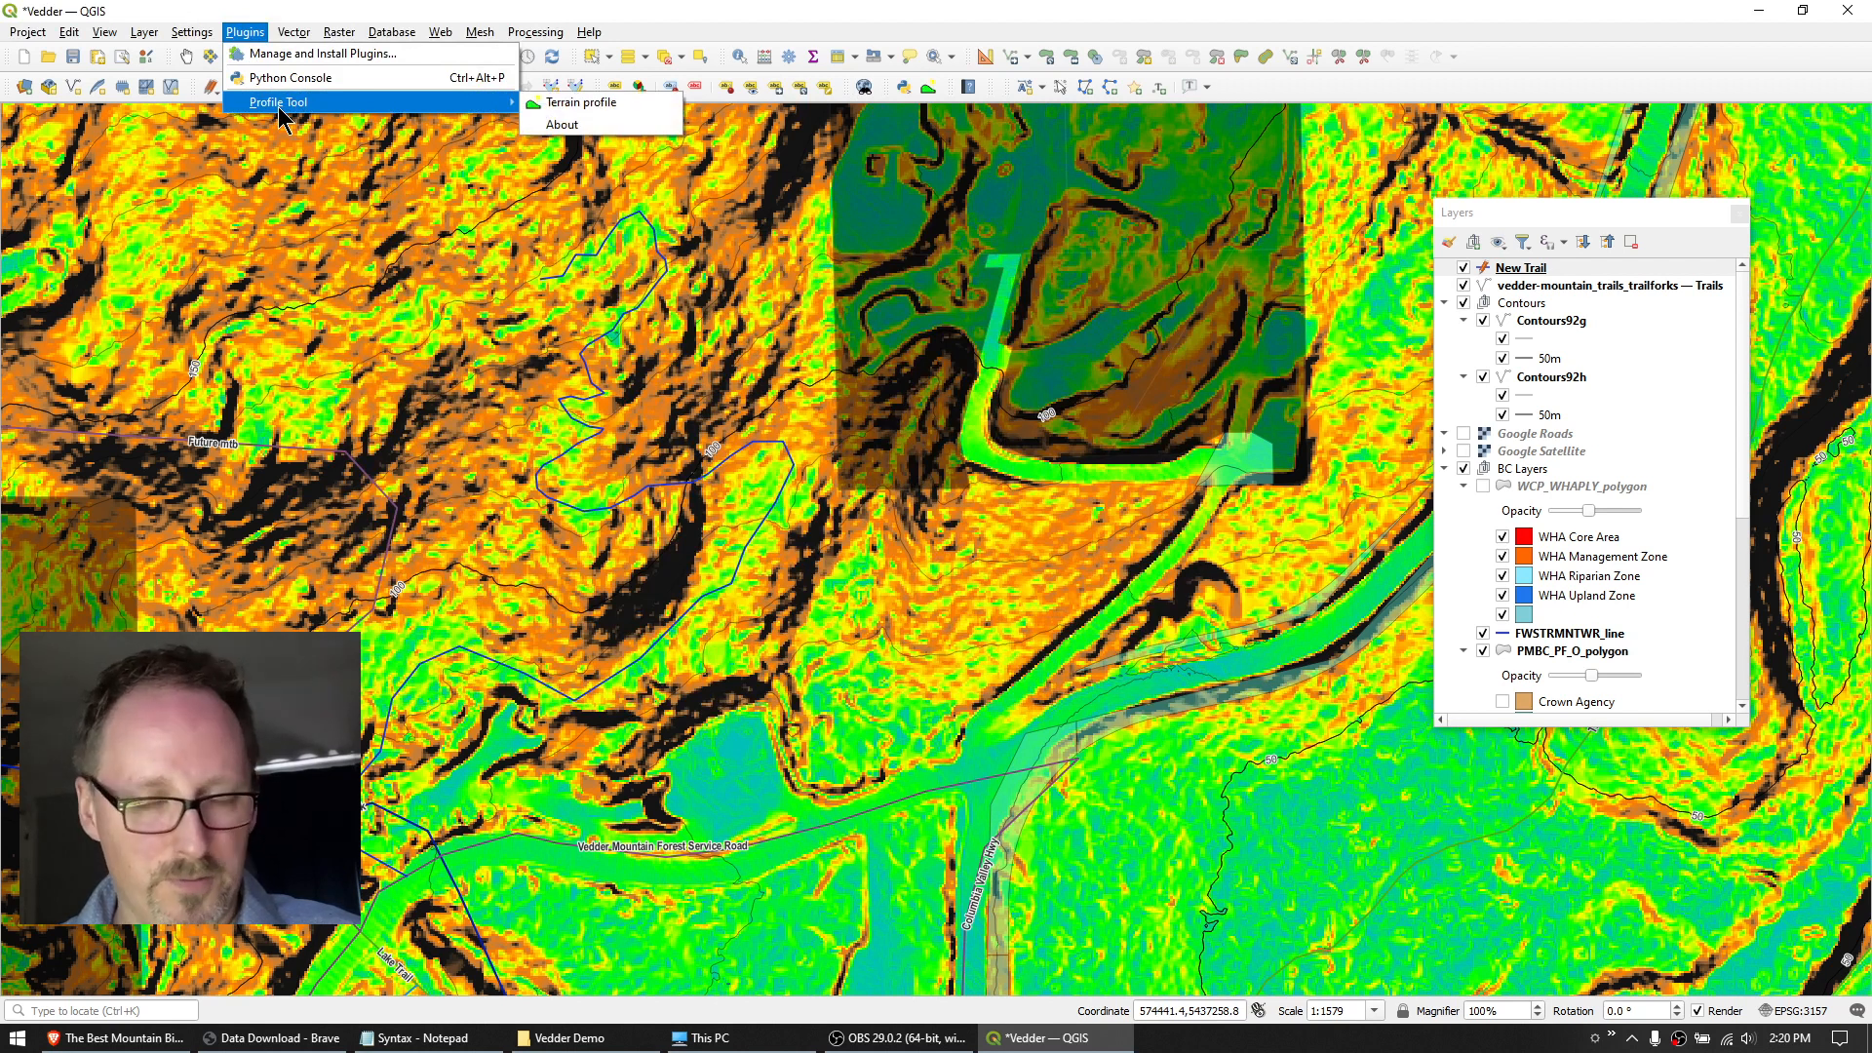
click(596, 103)
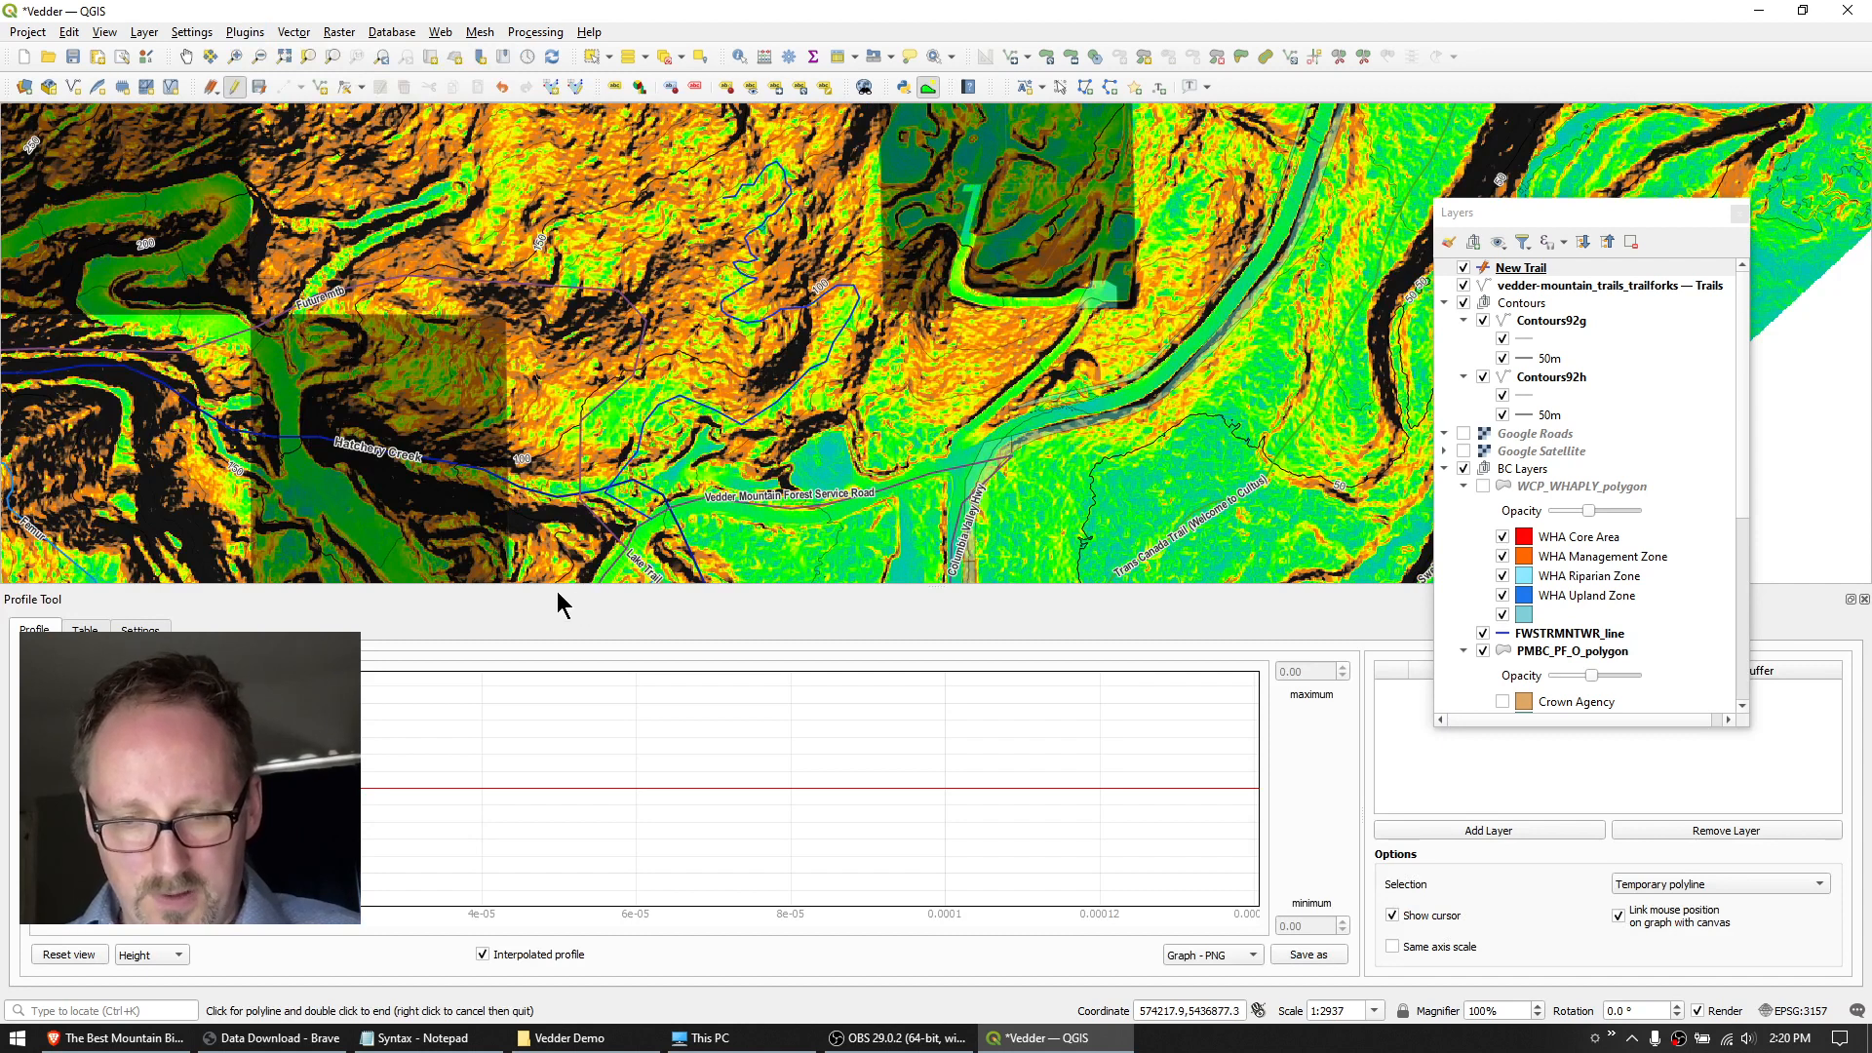
drag(530, 593, 579, 594)
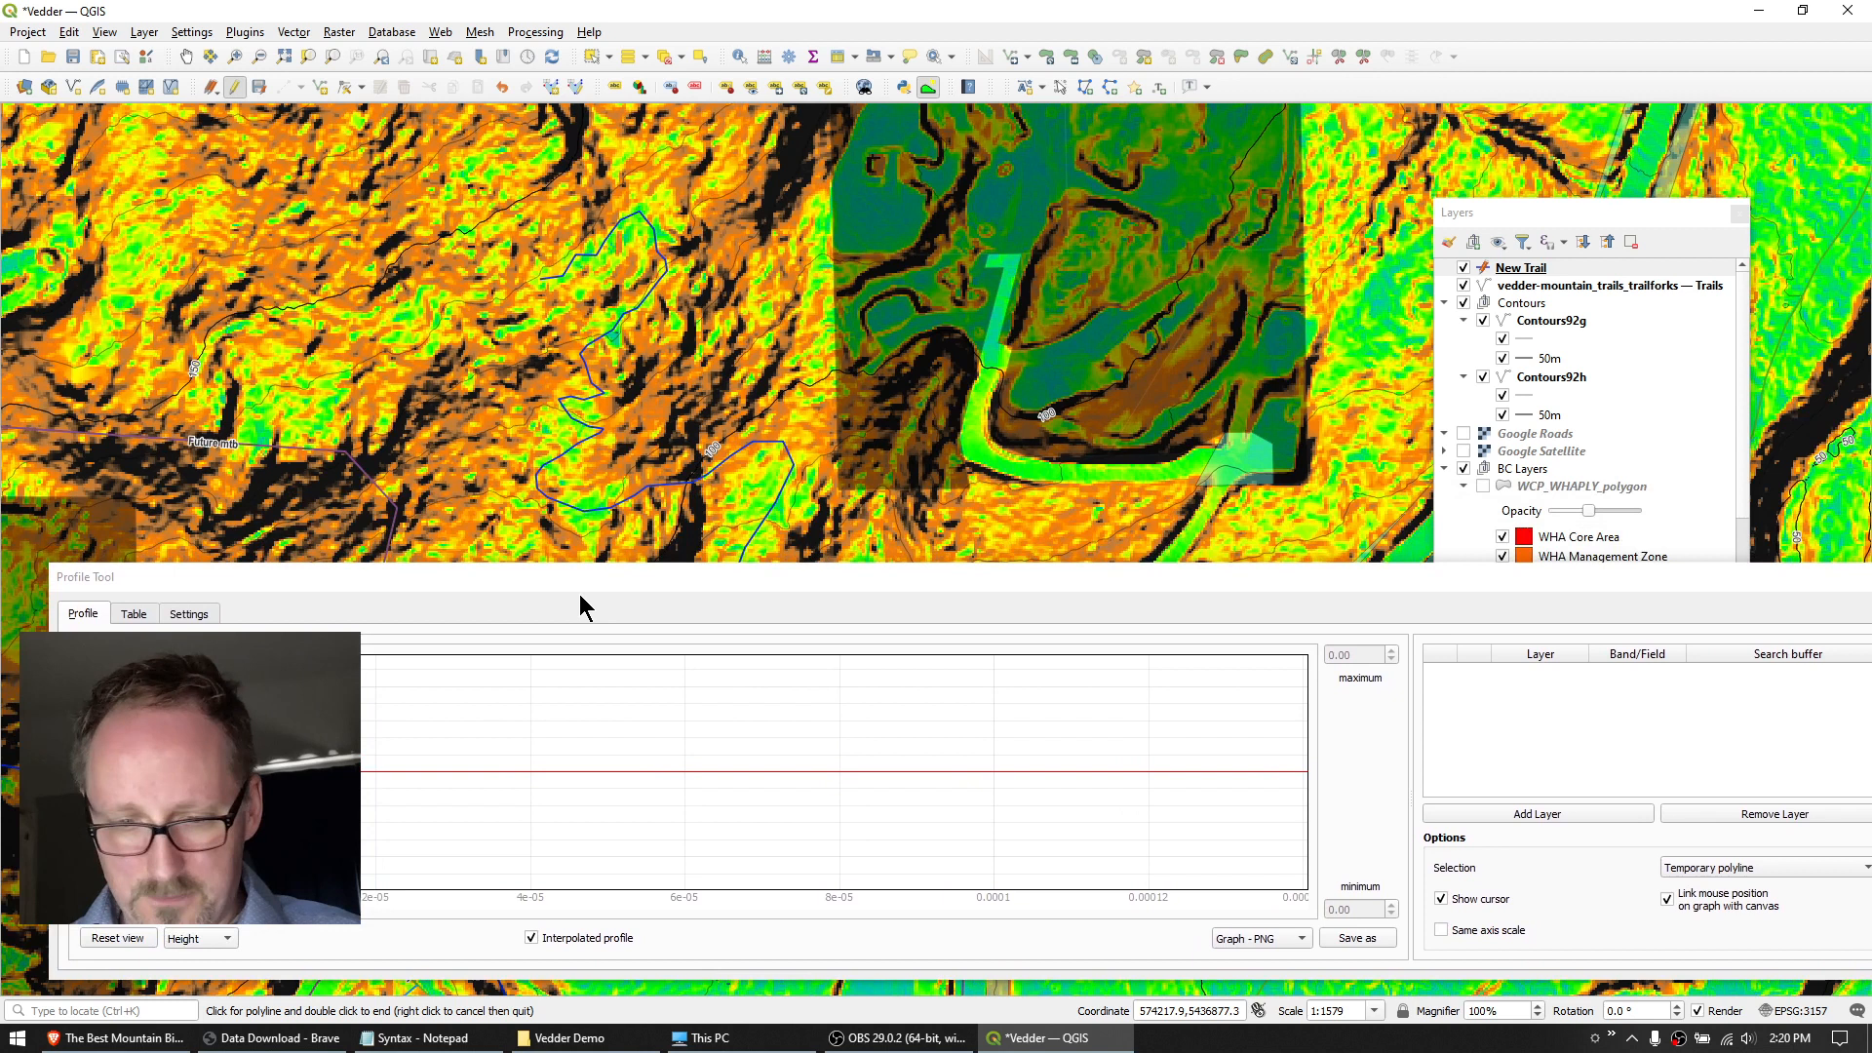
drag(48, 741, 232, 741)
drag(670, 577, 472, 575)
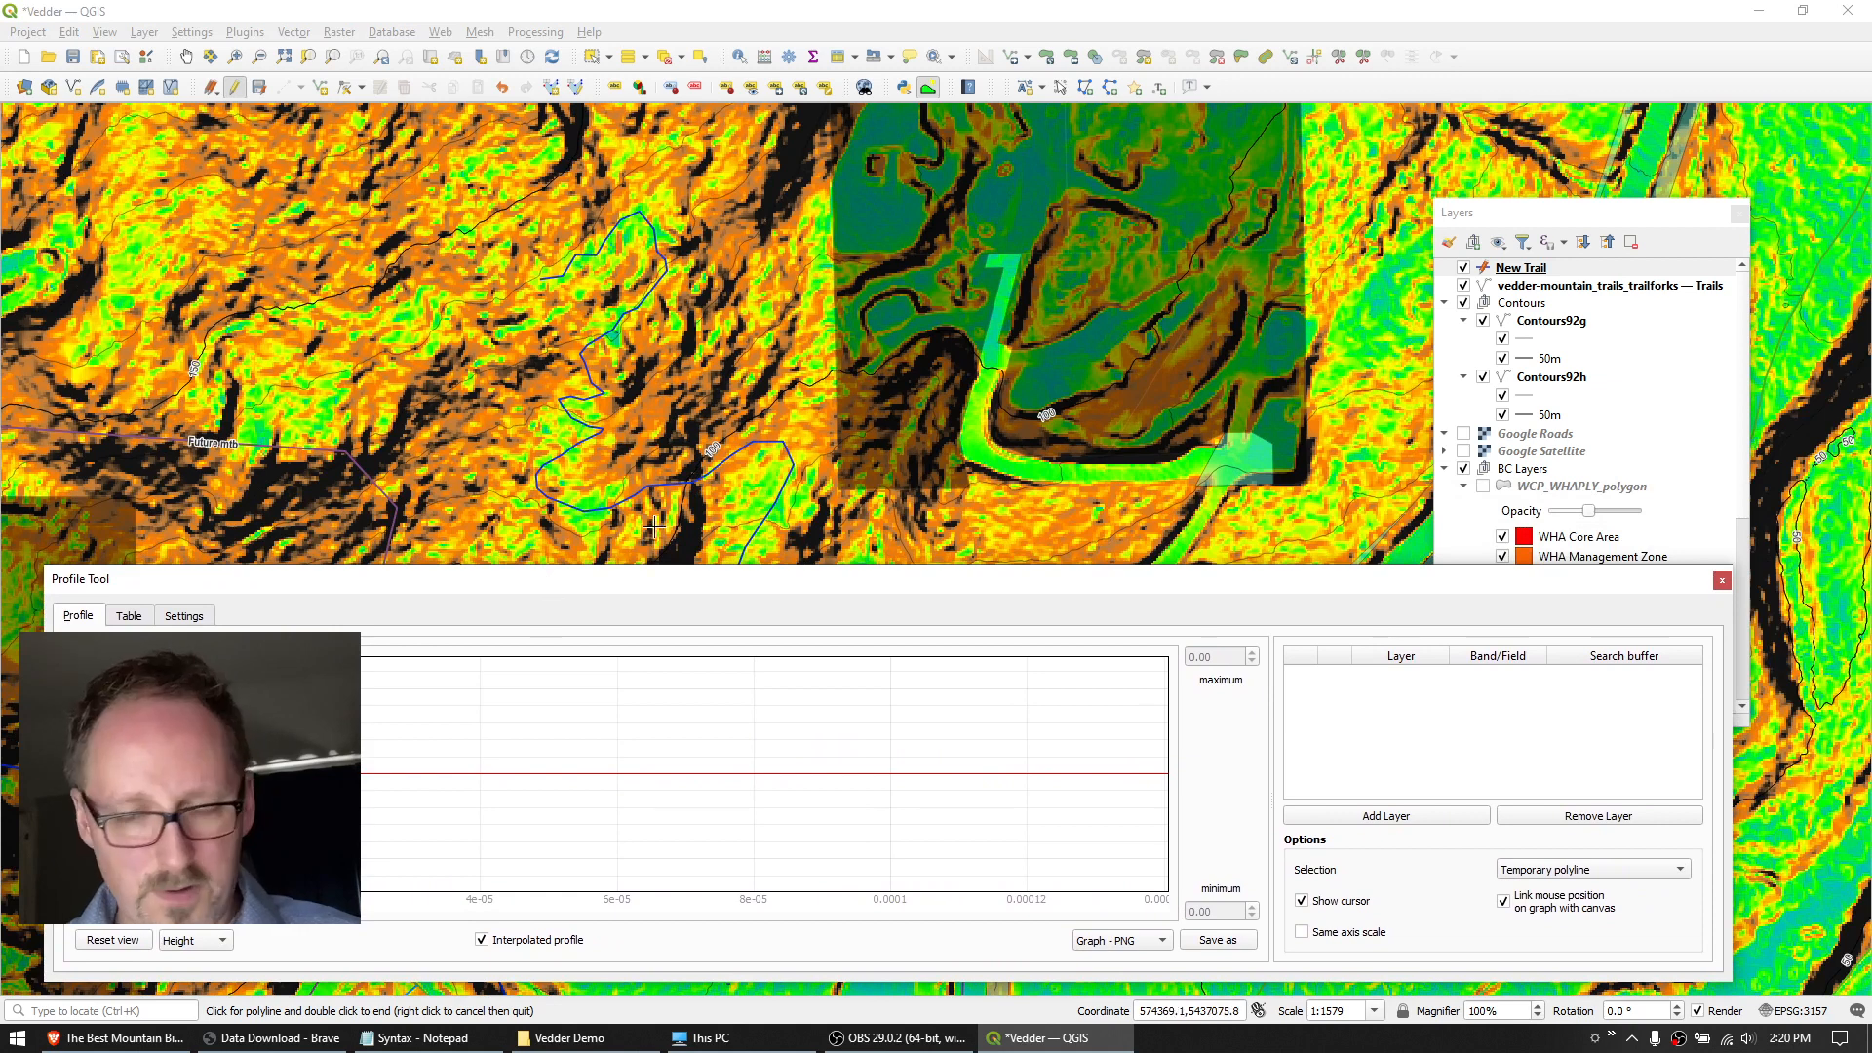
Float the Layers panel beside the trail and shrink it so it clears the Profile Tool window.
drag(1537, 212, 1629, 258)
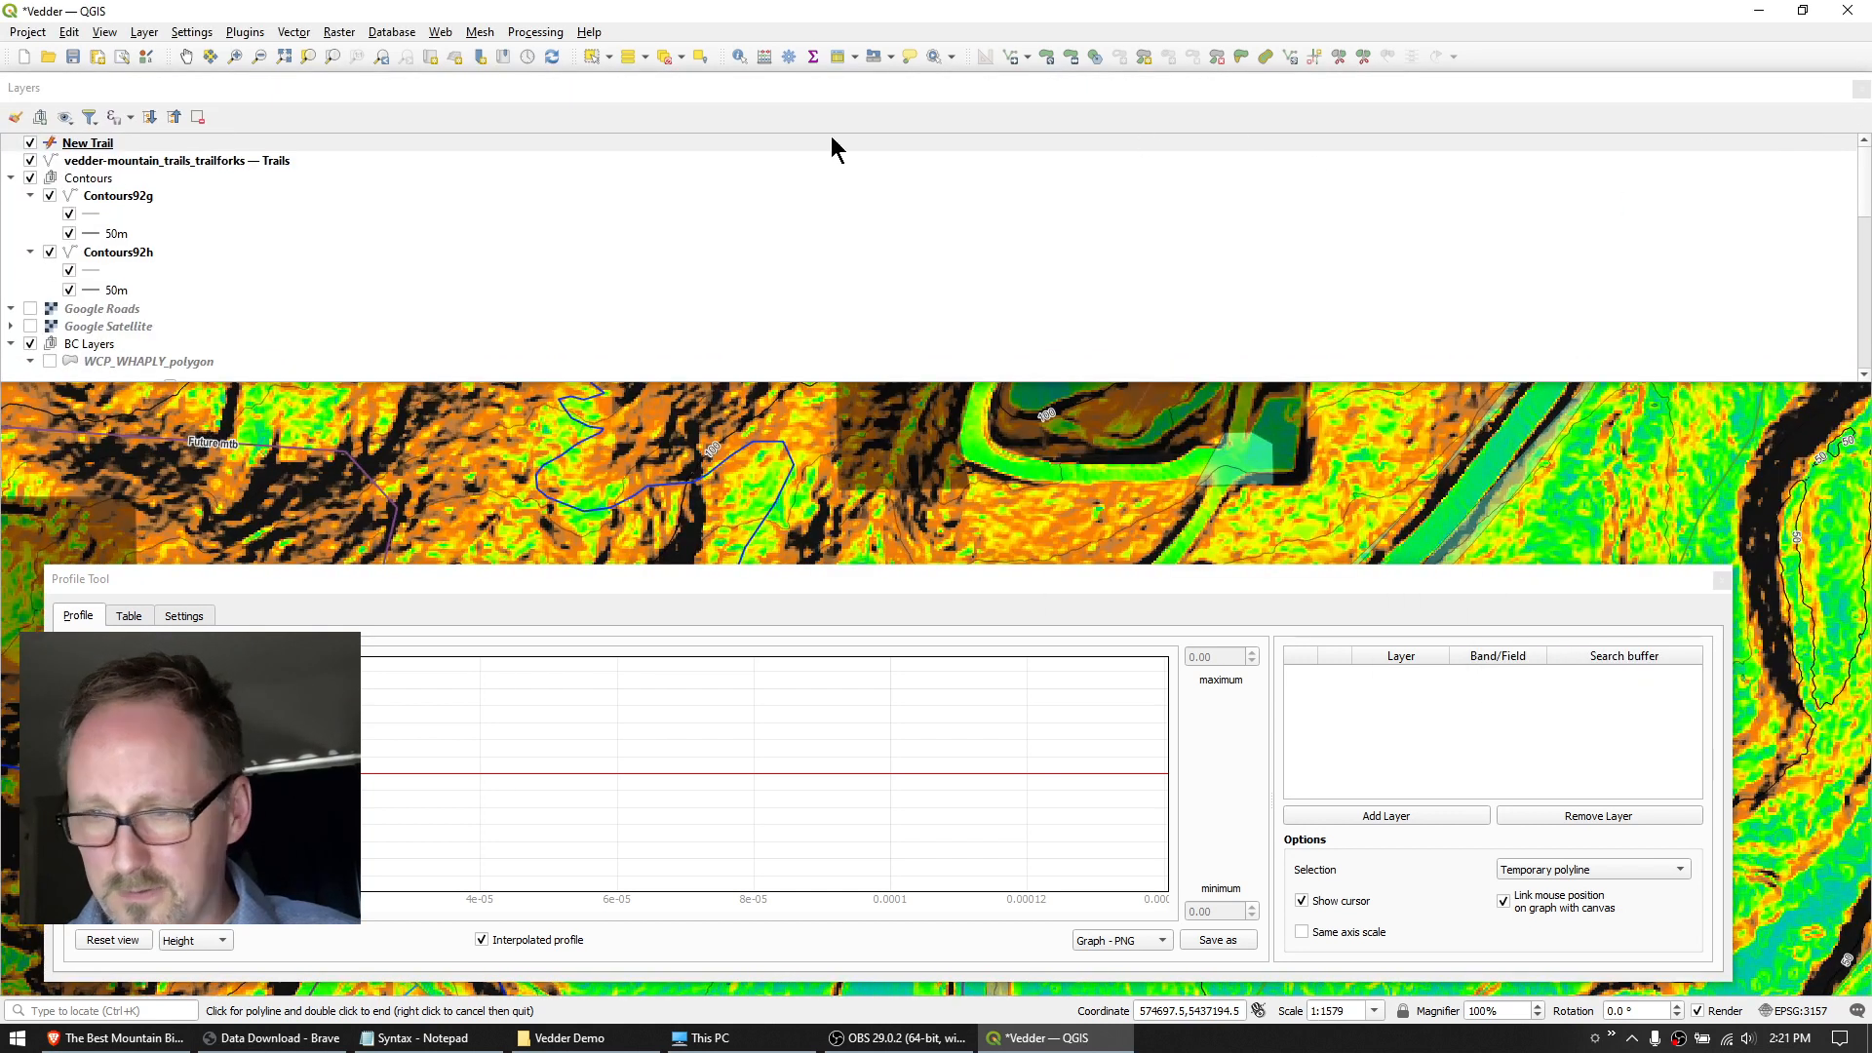
drag(178, 91, 363, 176)
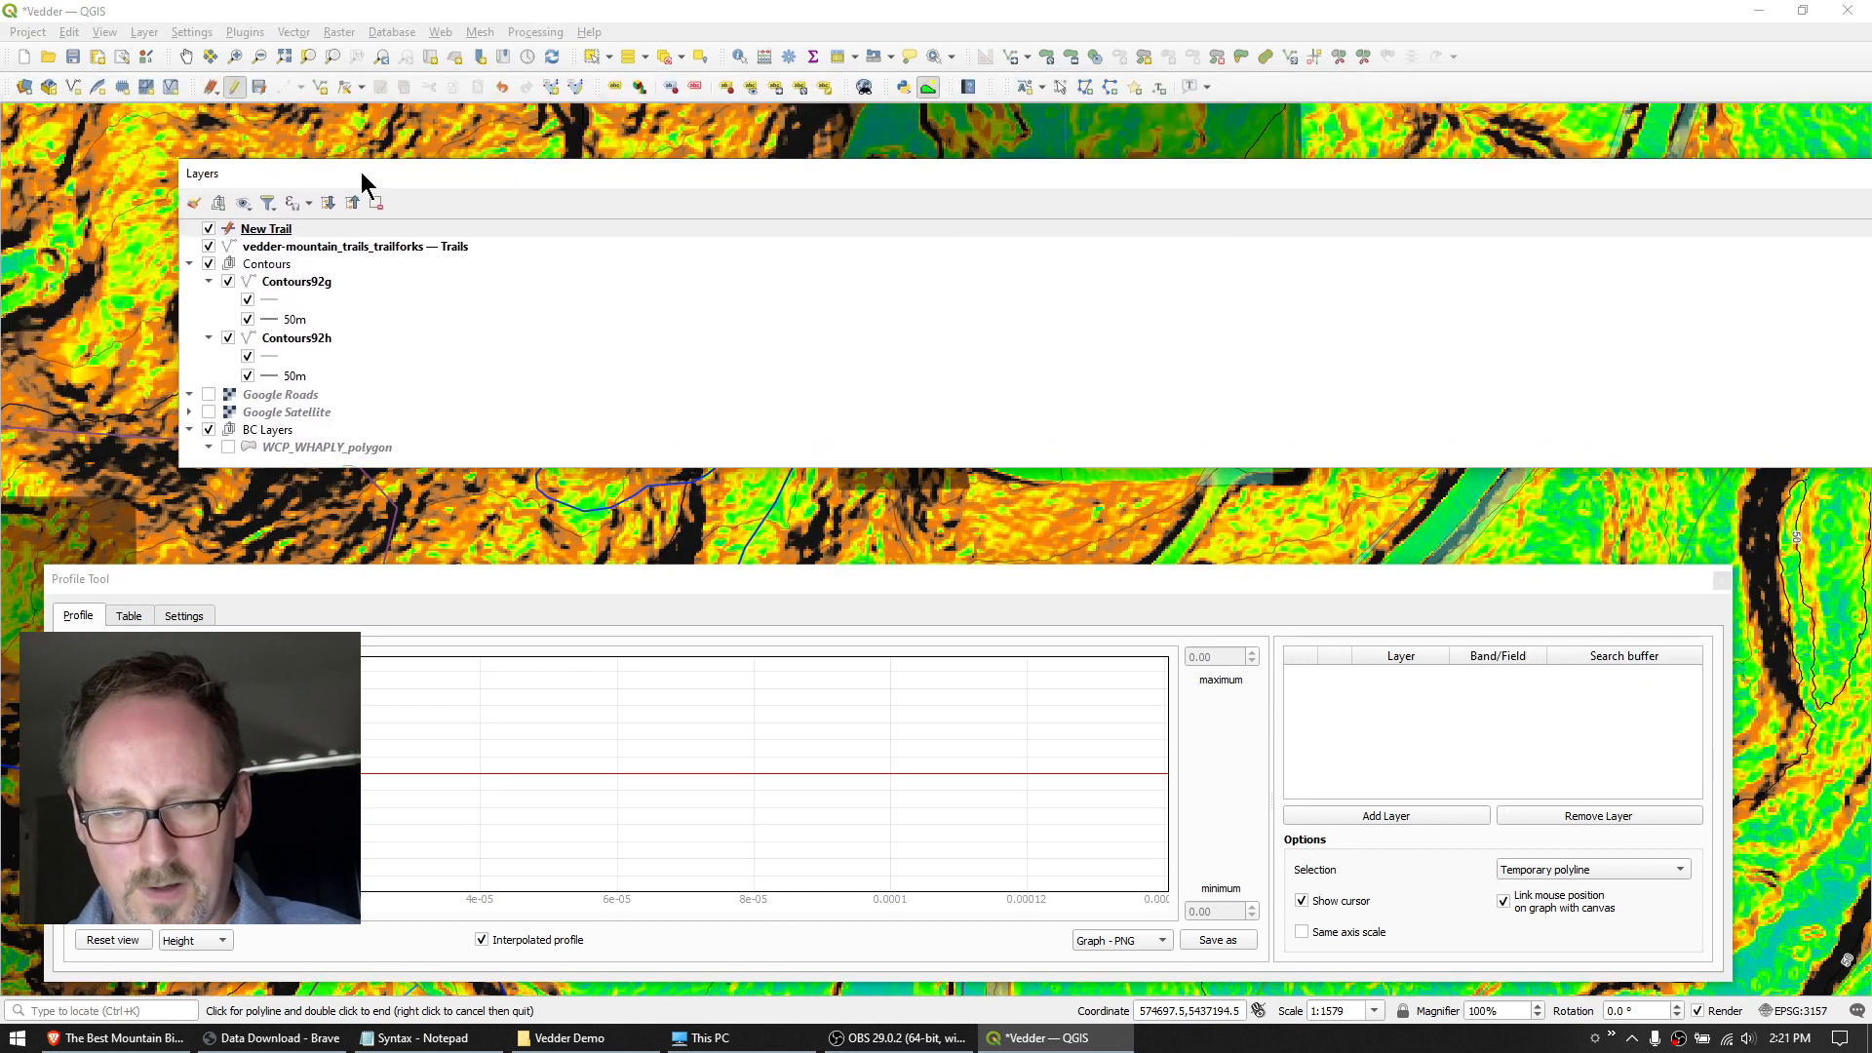
drag(177, 317, 1648, 263)
drag(1770, 167, 1506, 149)
drag(1586, 449, 1679, 508)
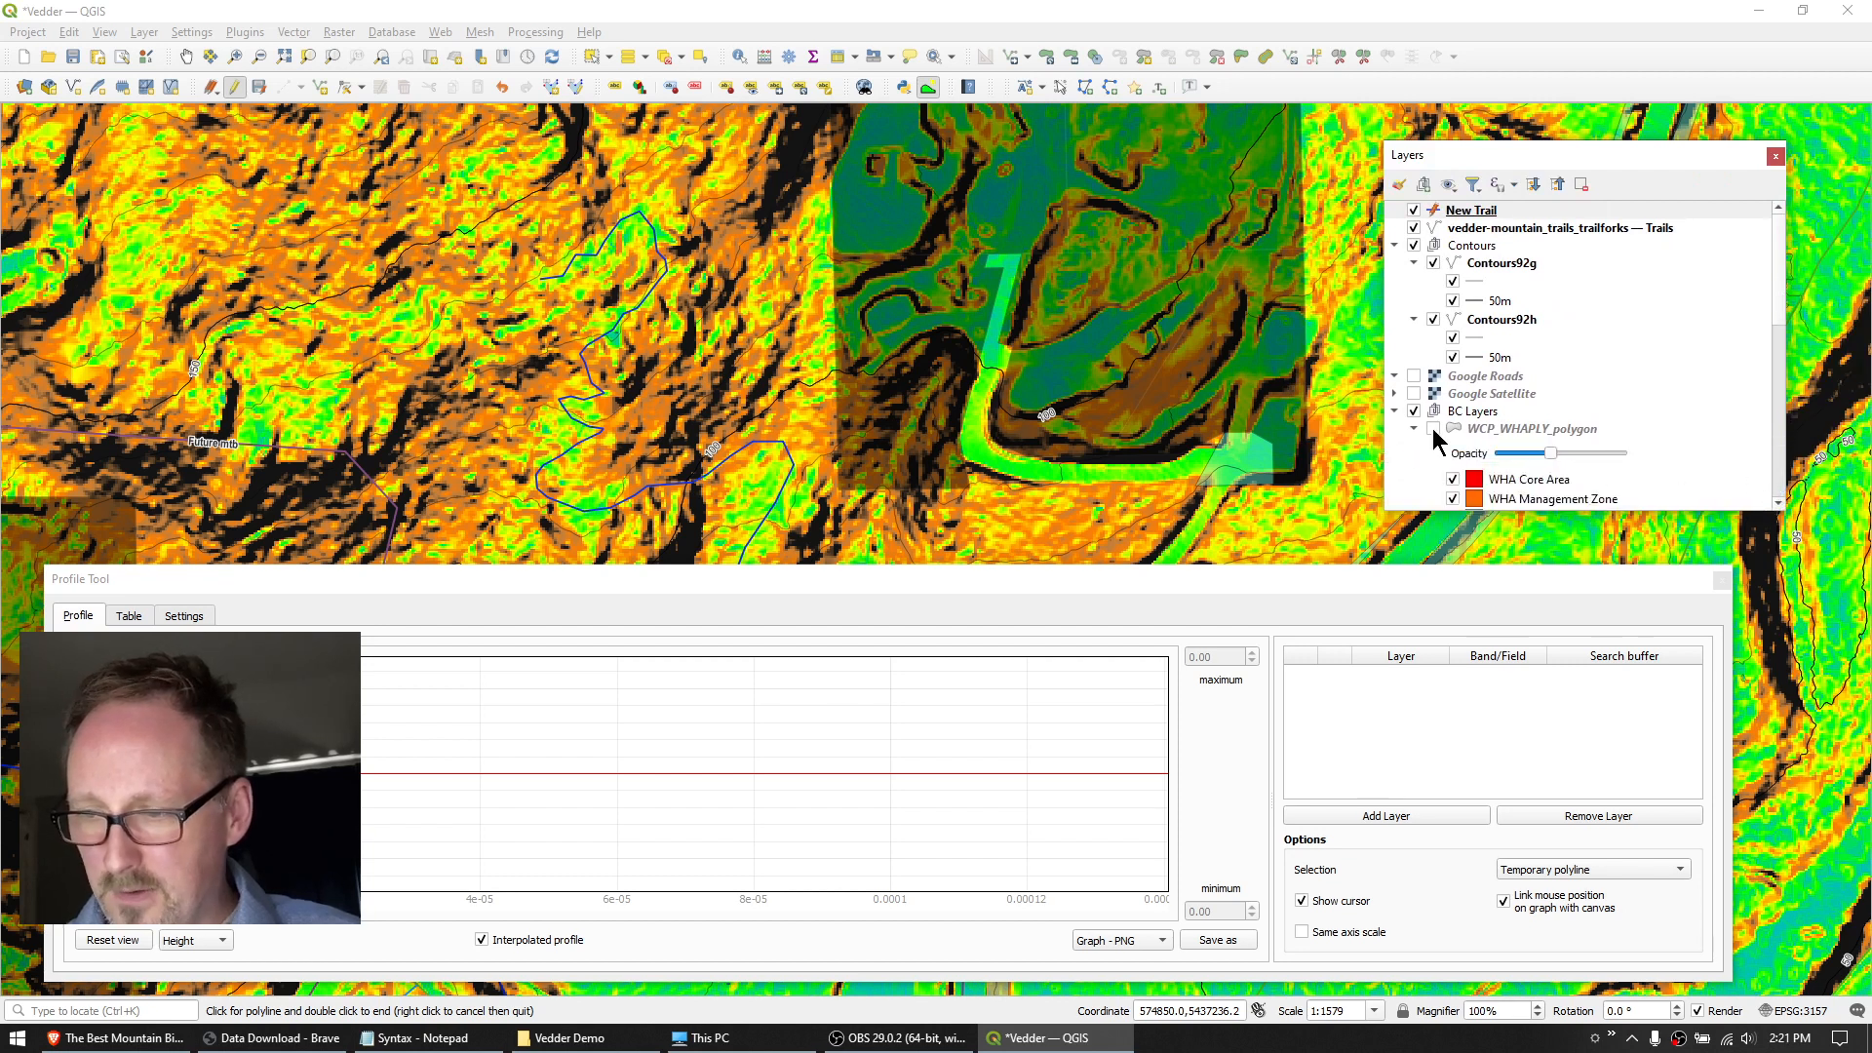
Collapse the BC Layers group and add the bc_092h001_xl1m_utm10_20170630_dem layer to the Profile Tool.
click(1394, 411)
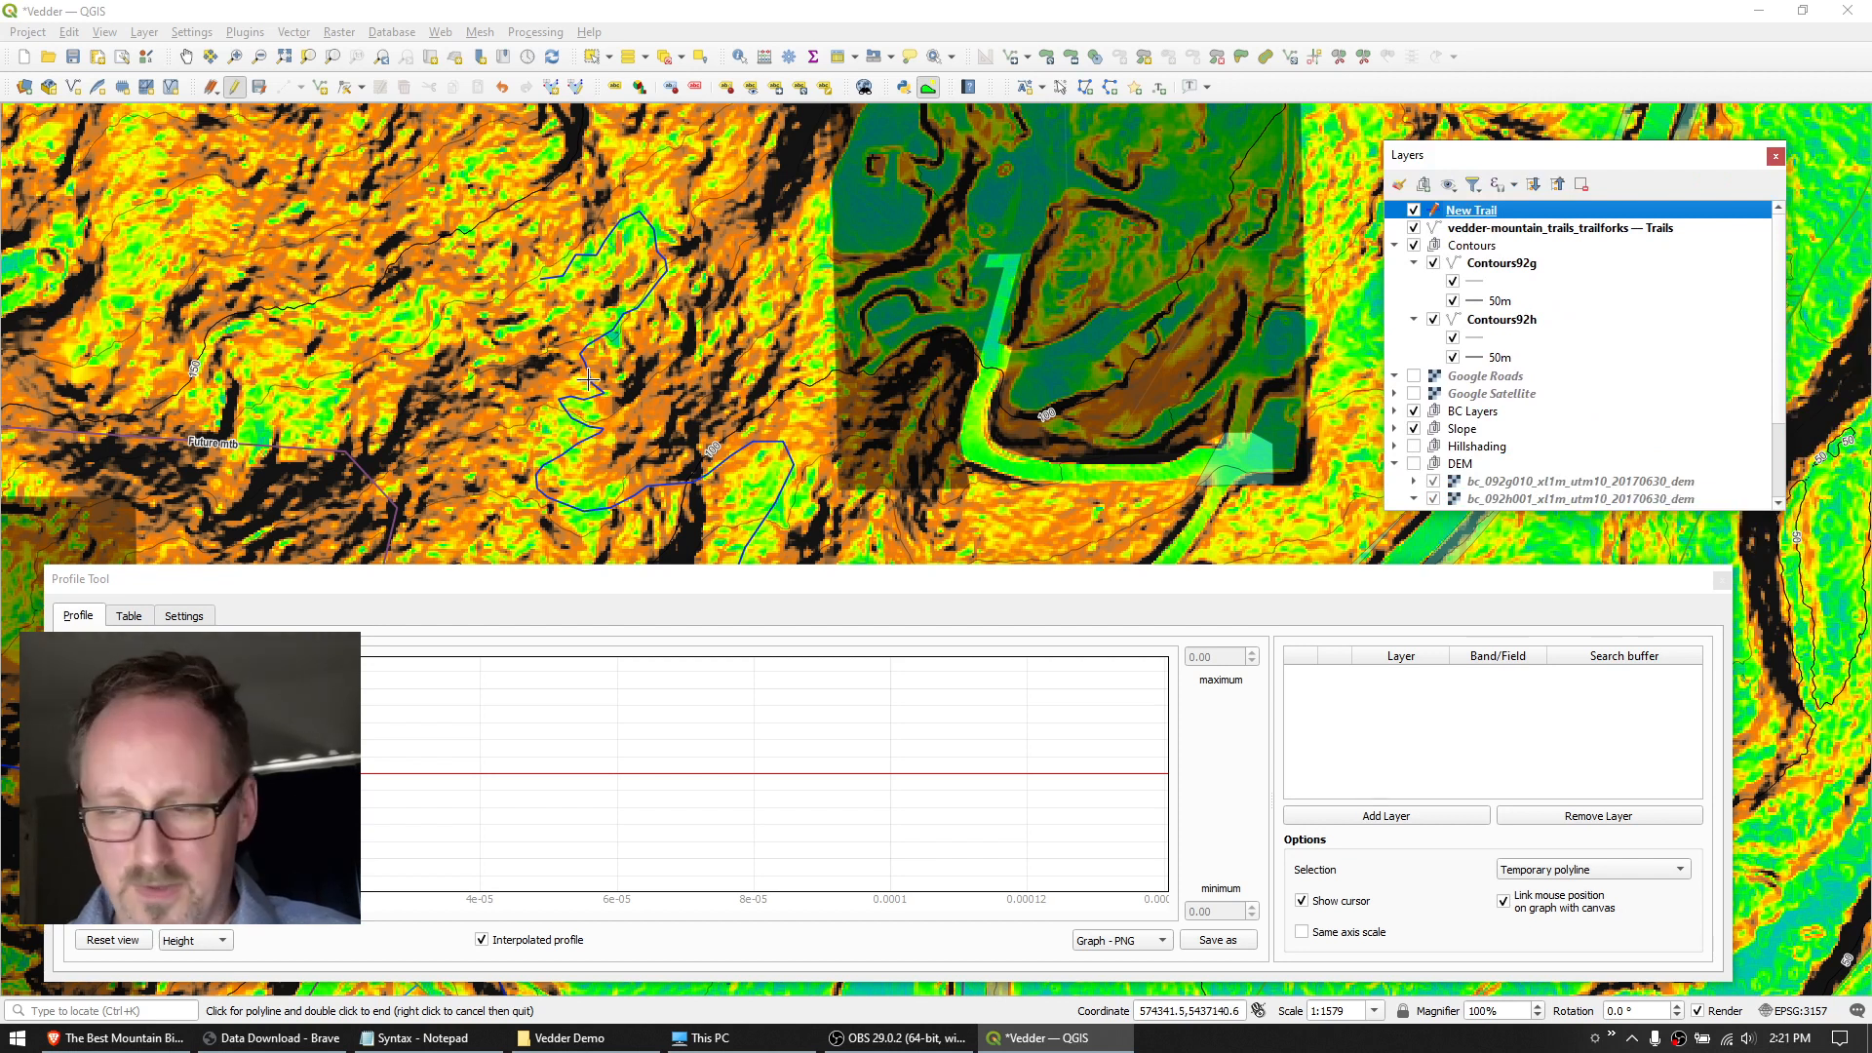
click(1525, 499)
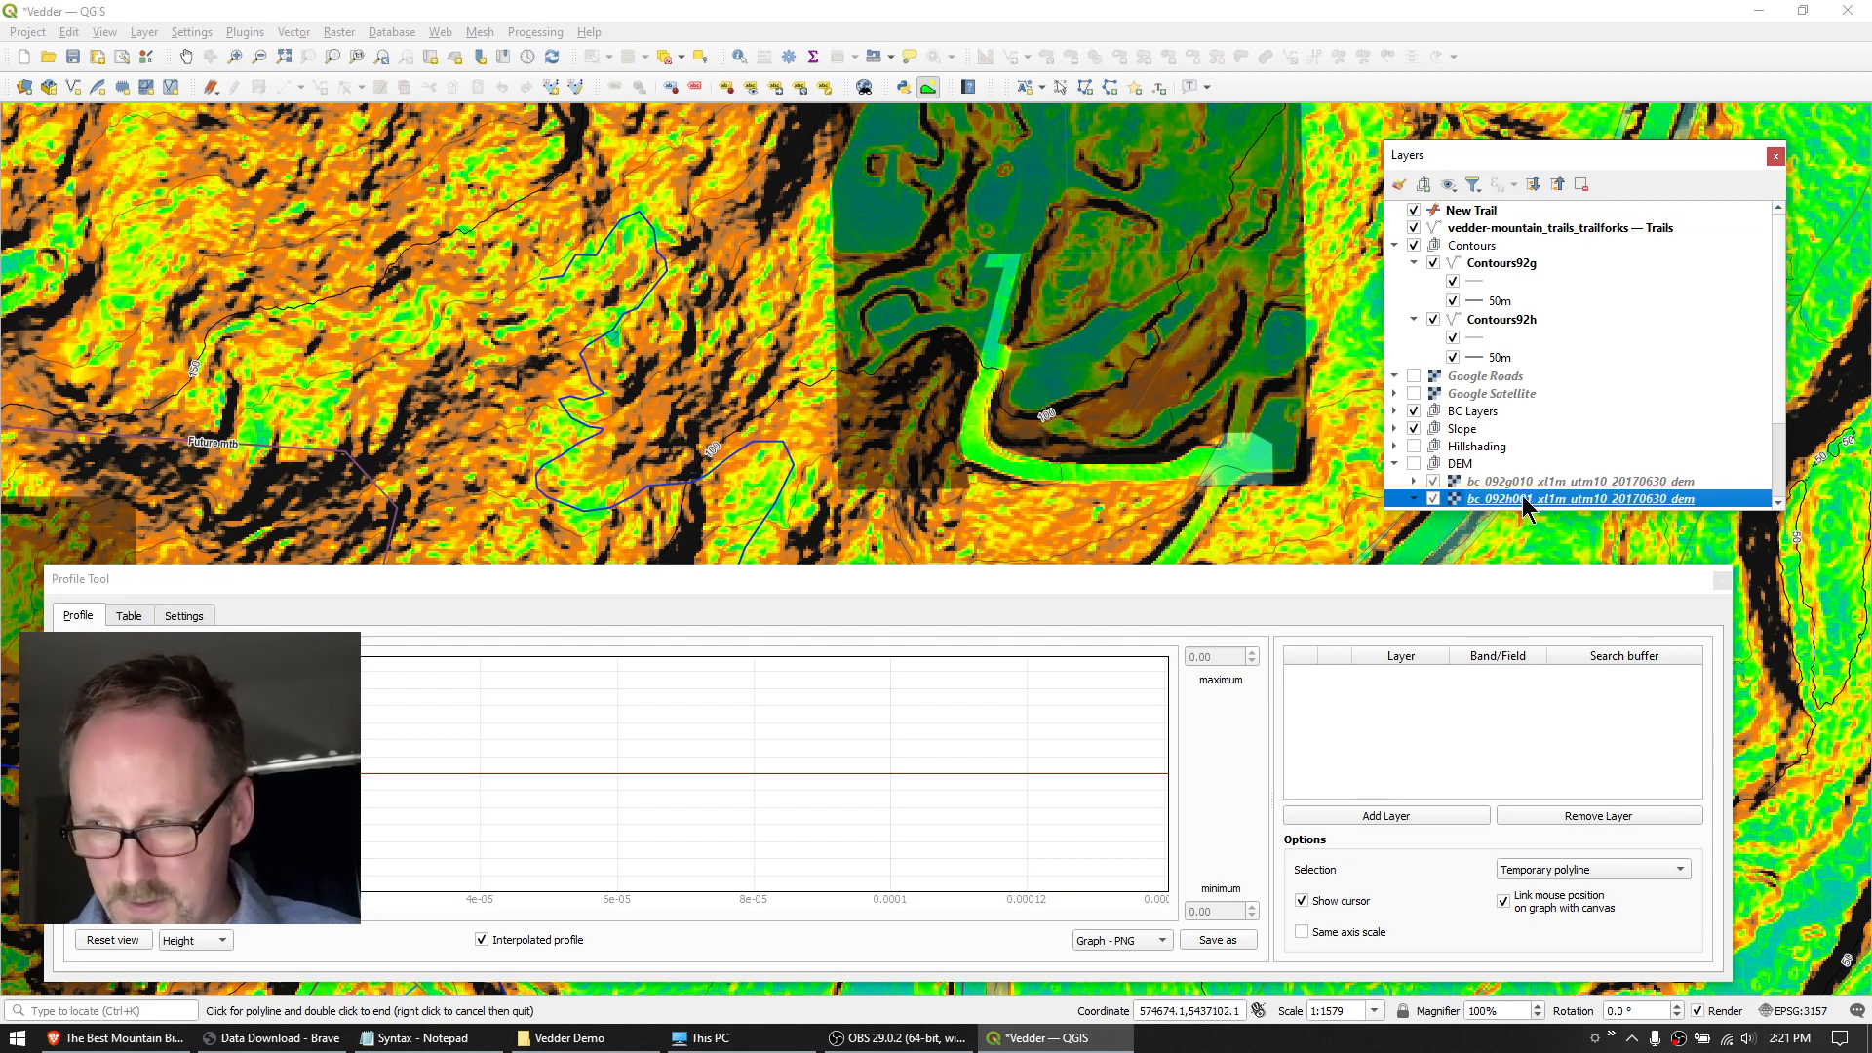
click(1414, 819)
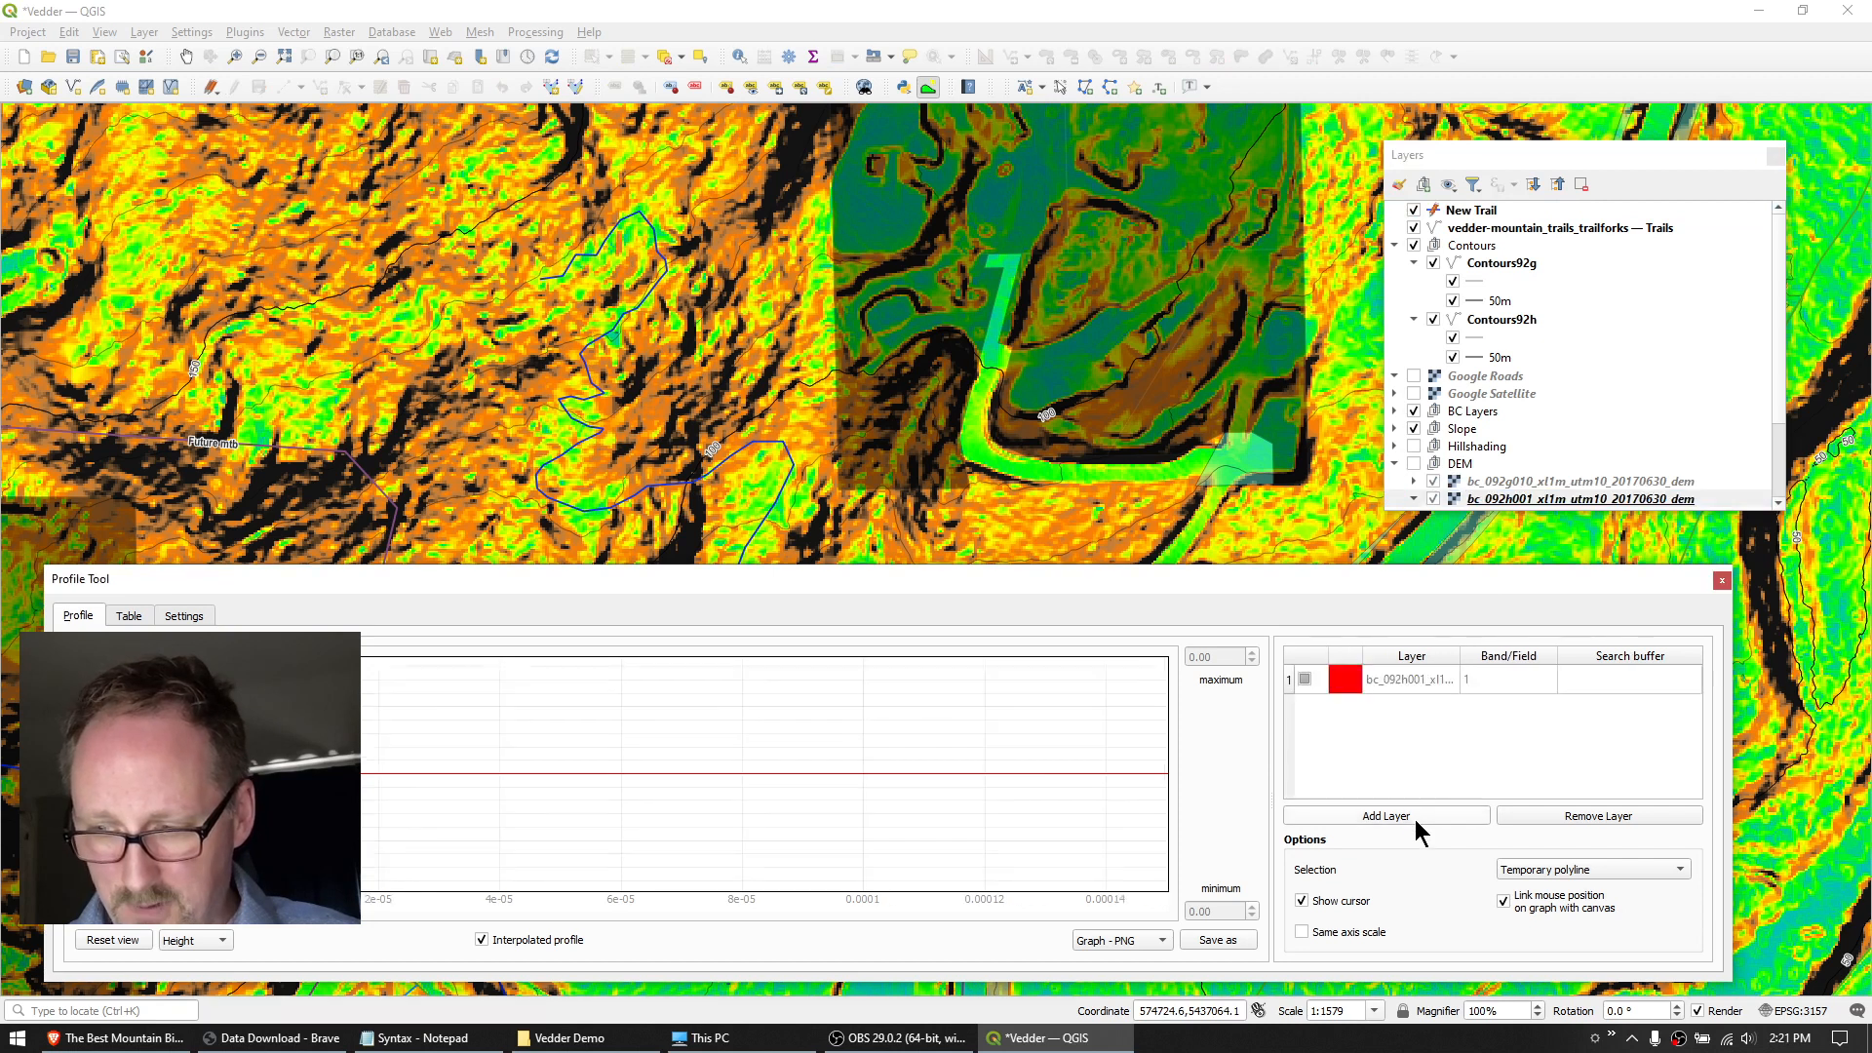
Plot the terrain profile of the New Trail layer by setting the profile selection to Selected layer.
click(1462, 211)
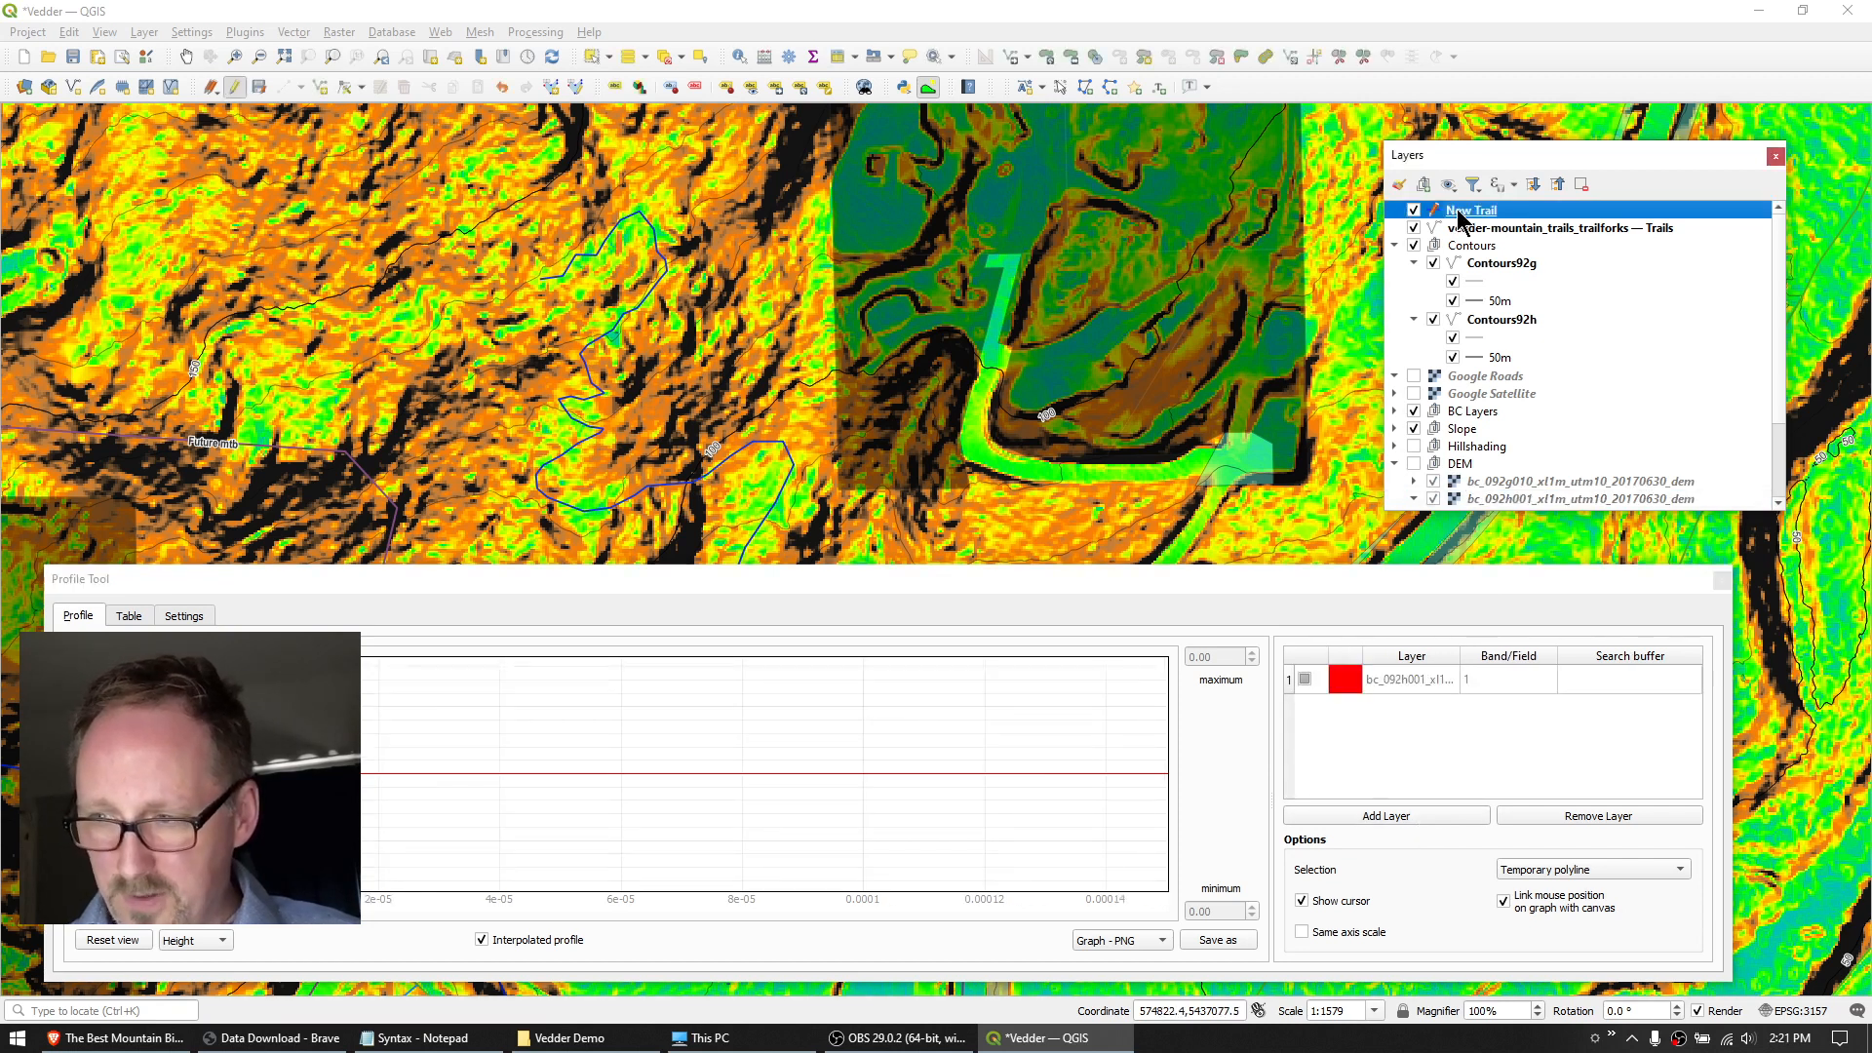
click(1582, 870)
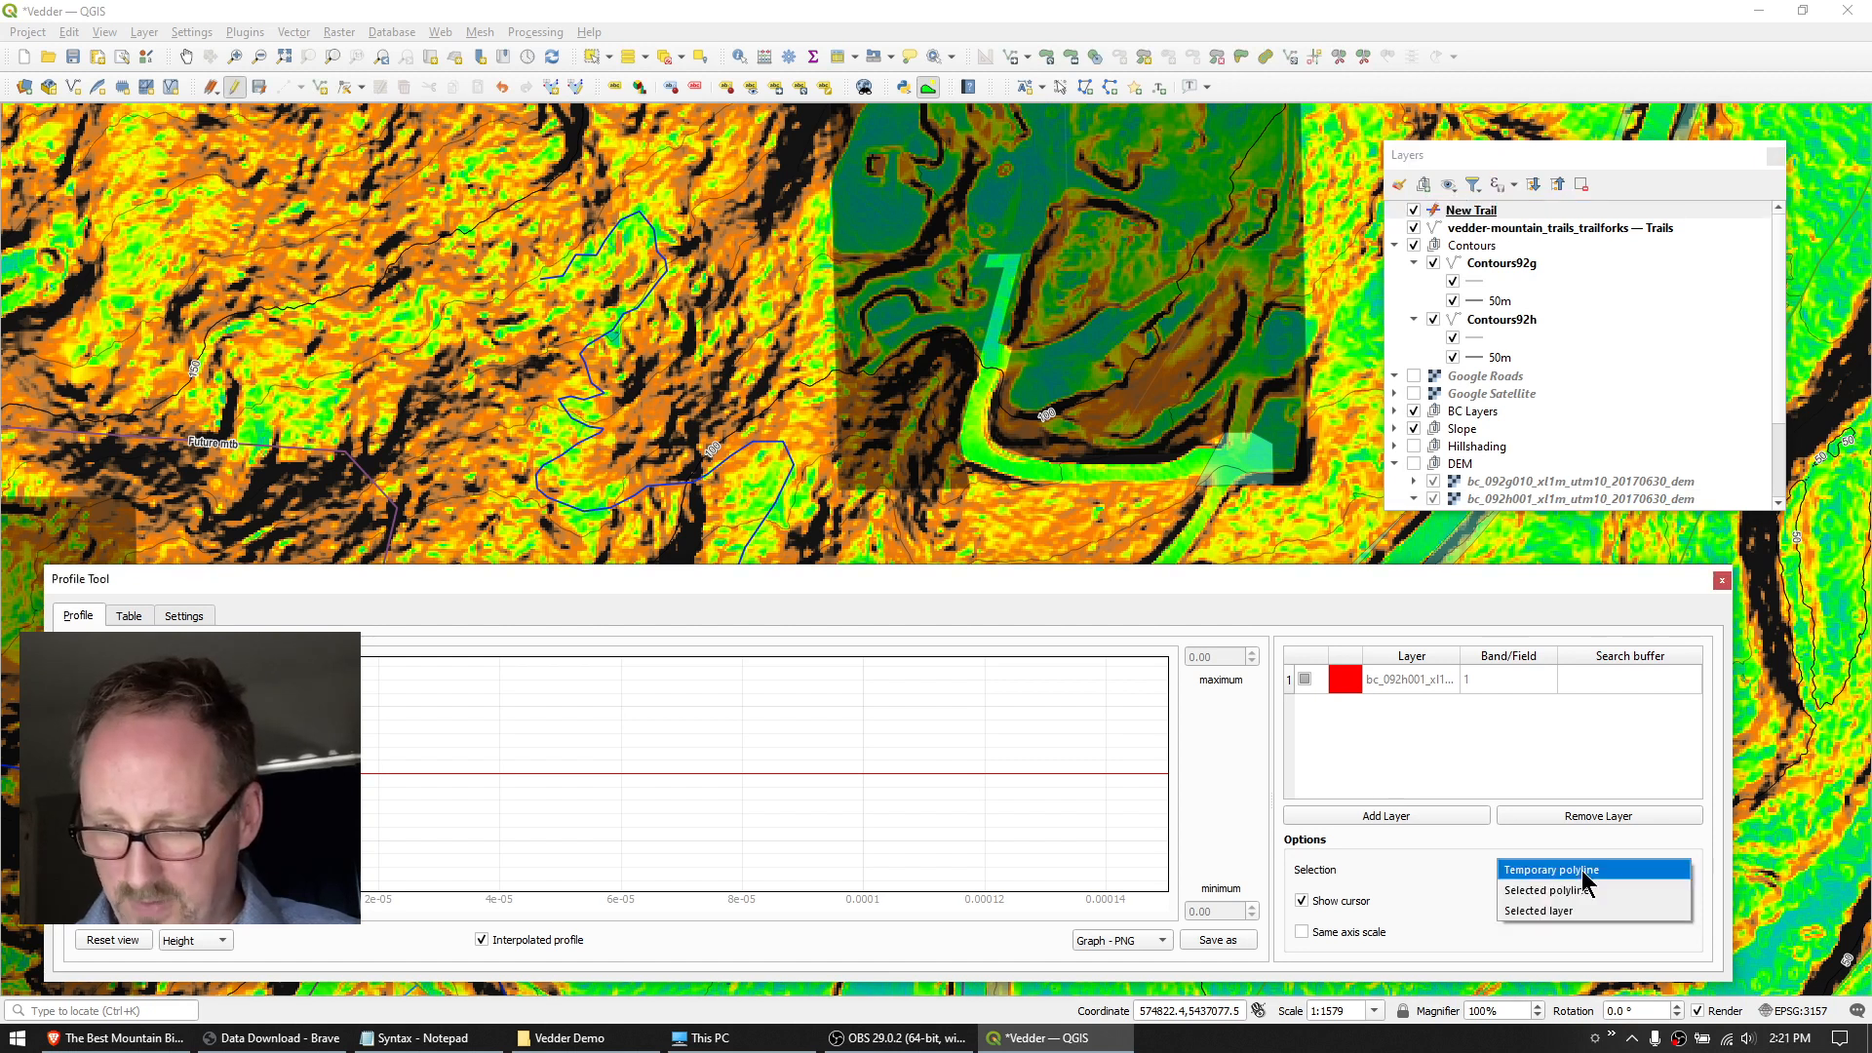
click(1552, 911)
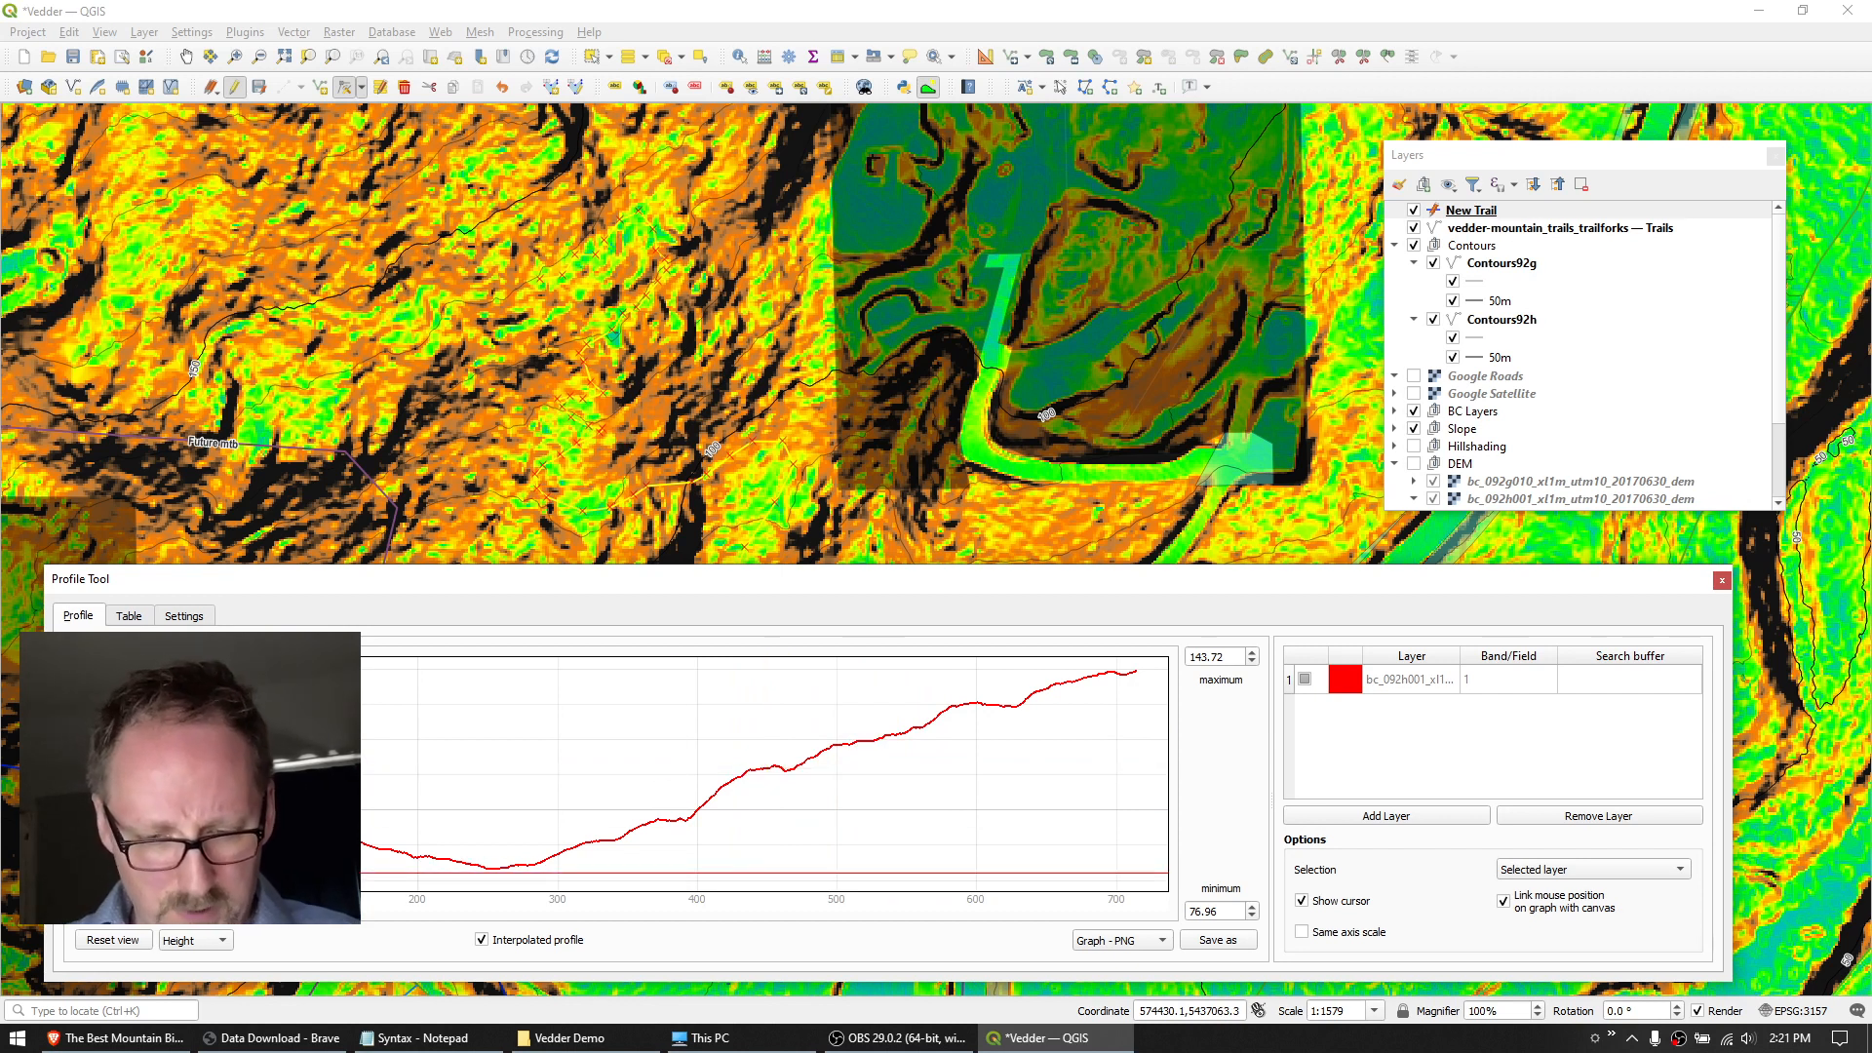
Examine the elevation profile along the whole New Trail, from its start through the climbing sections to its end.
drag(172, 864, 303, 759)
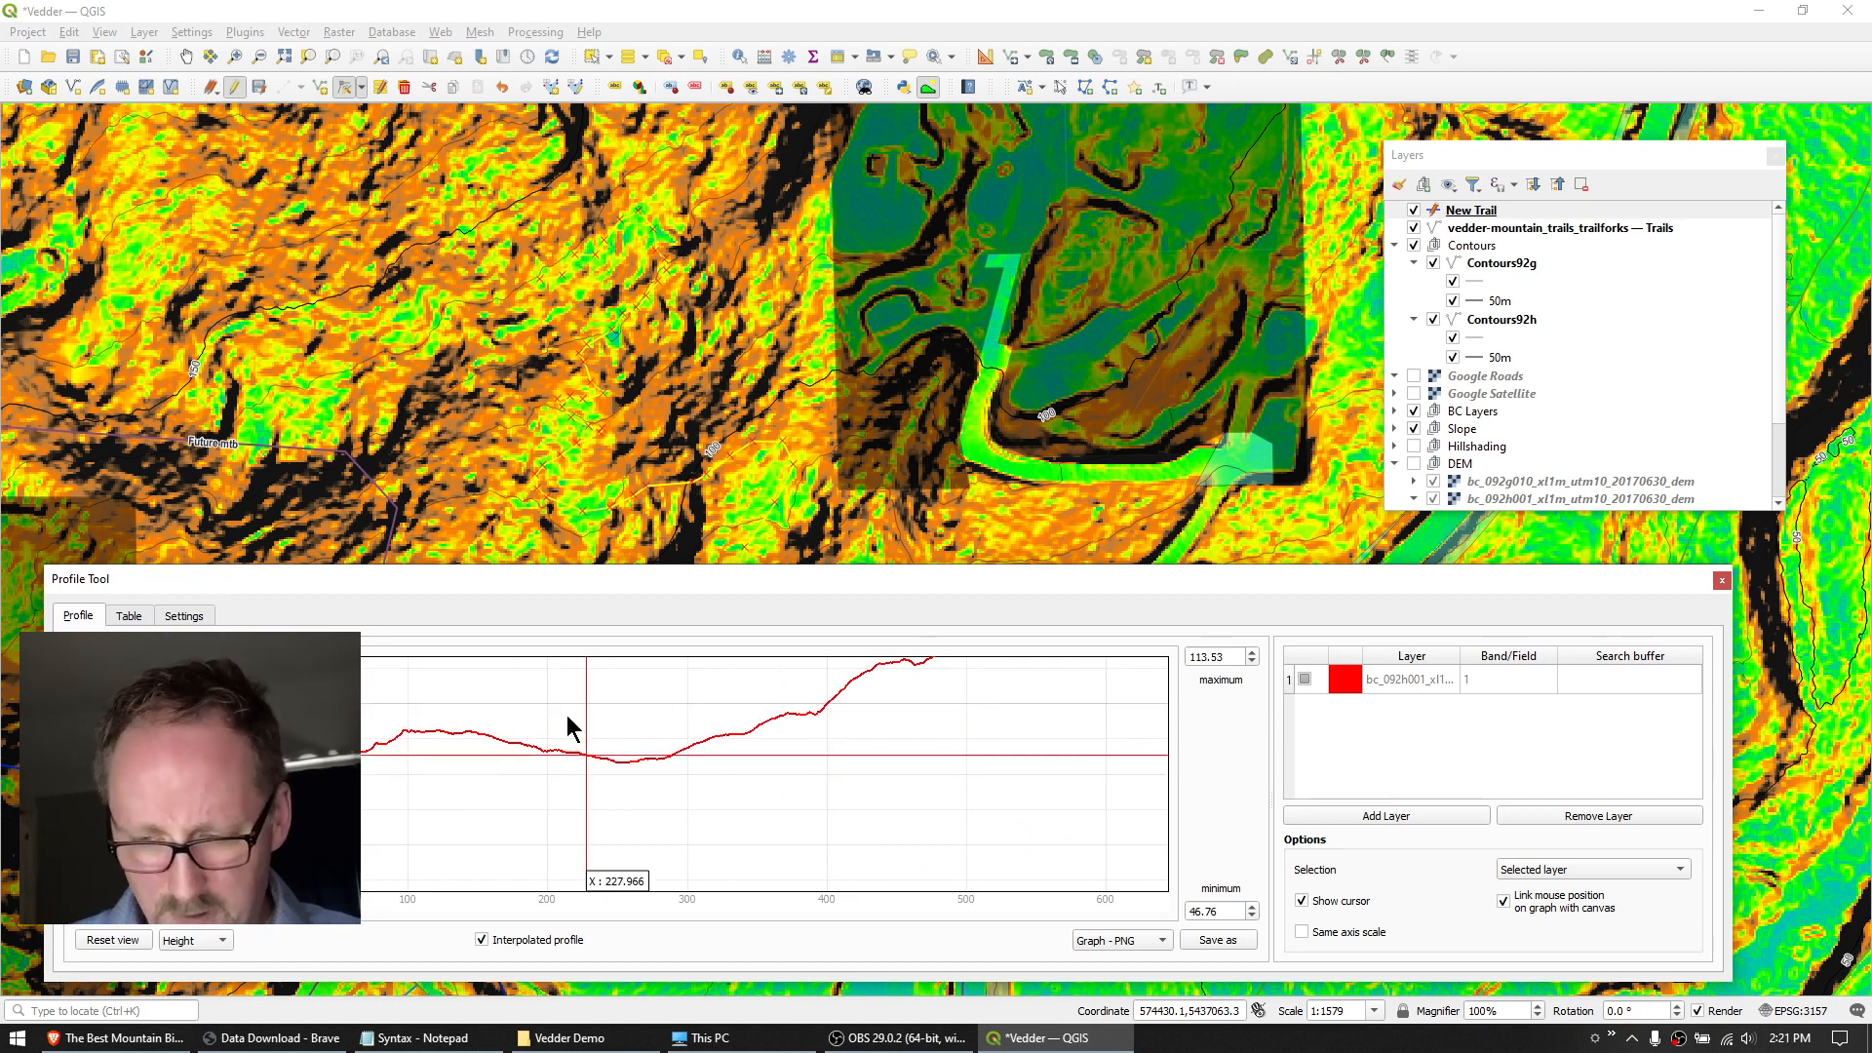
drag(945, 688, 756, 795)
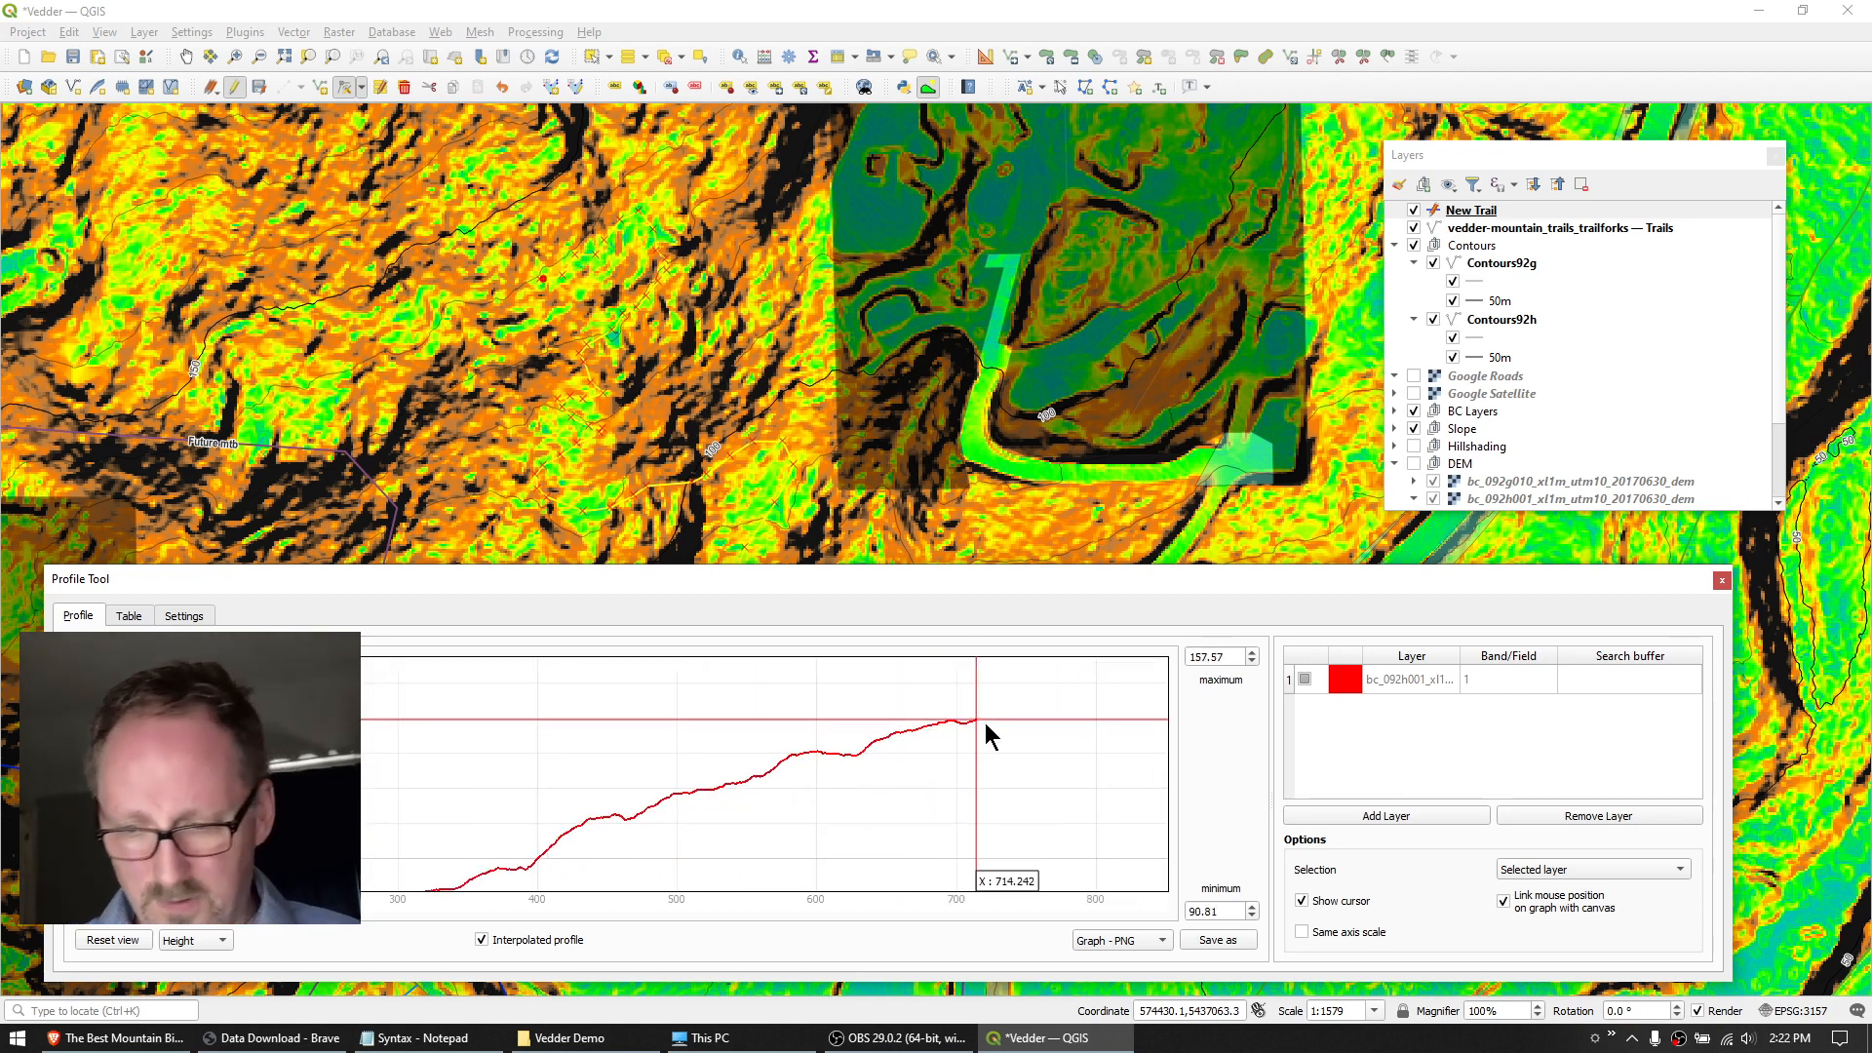
drag(1059, 807, 1061, 752)
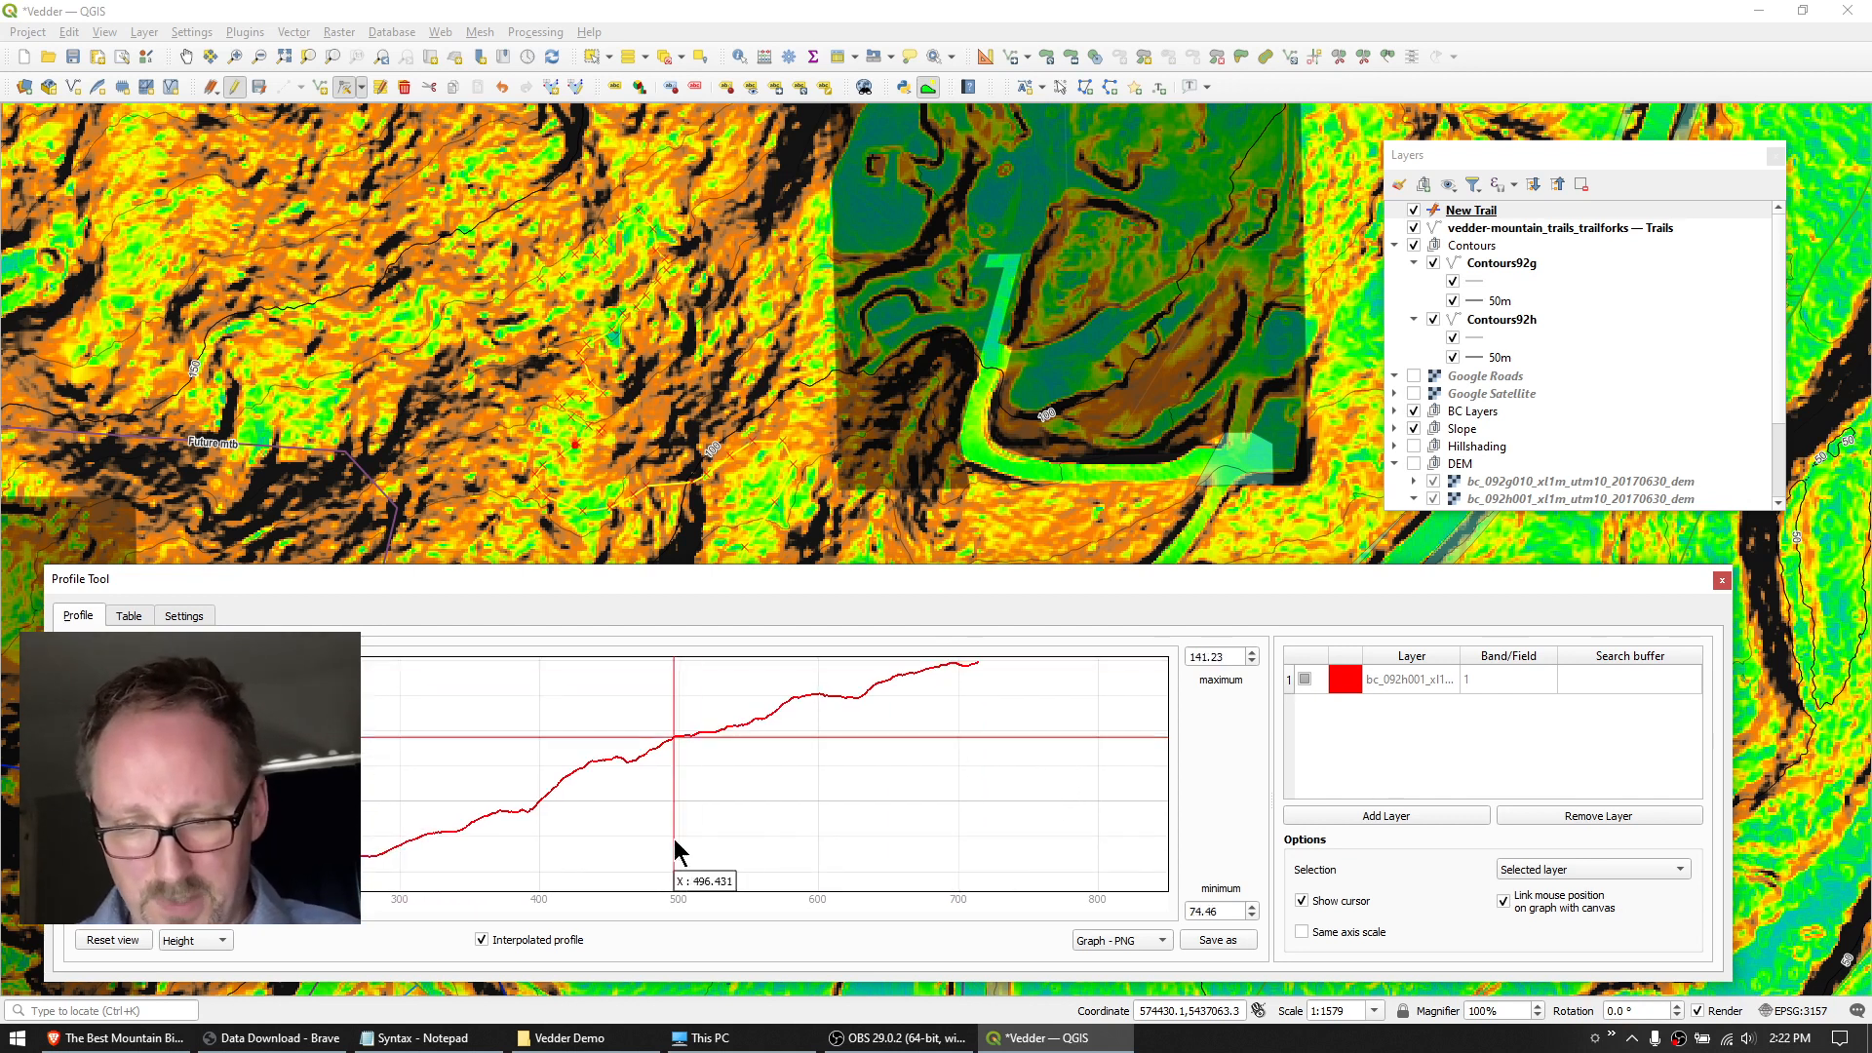
drag(727, 832, 946, 782)
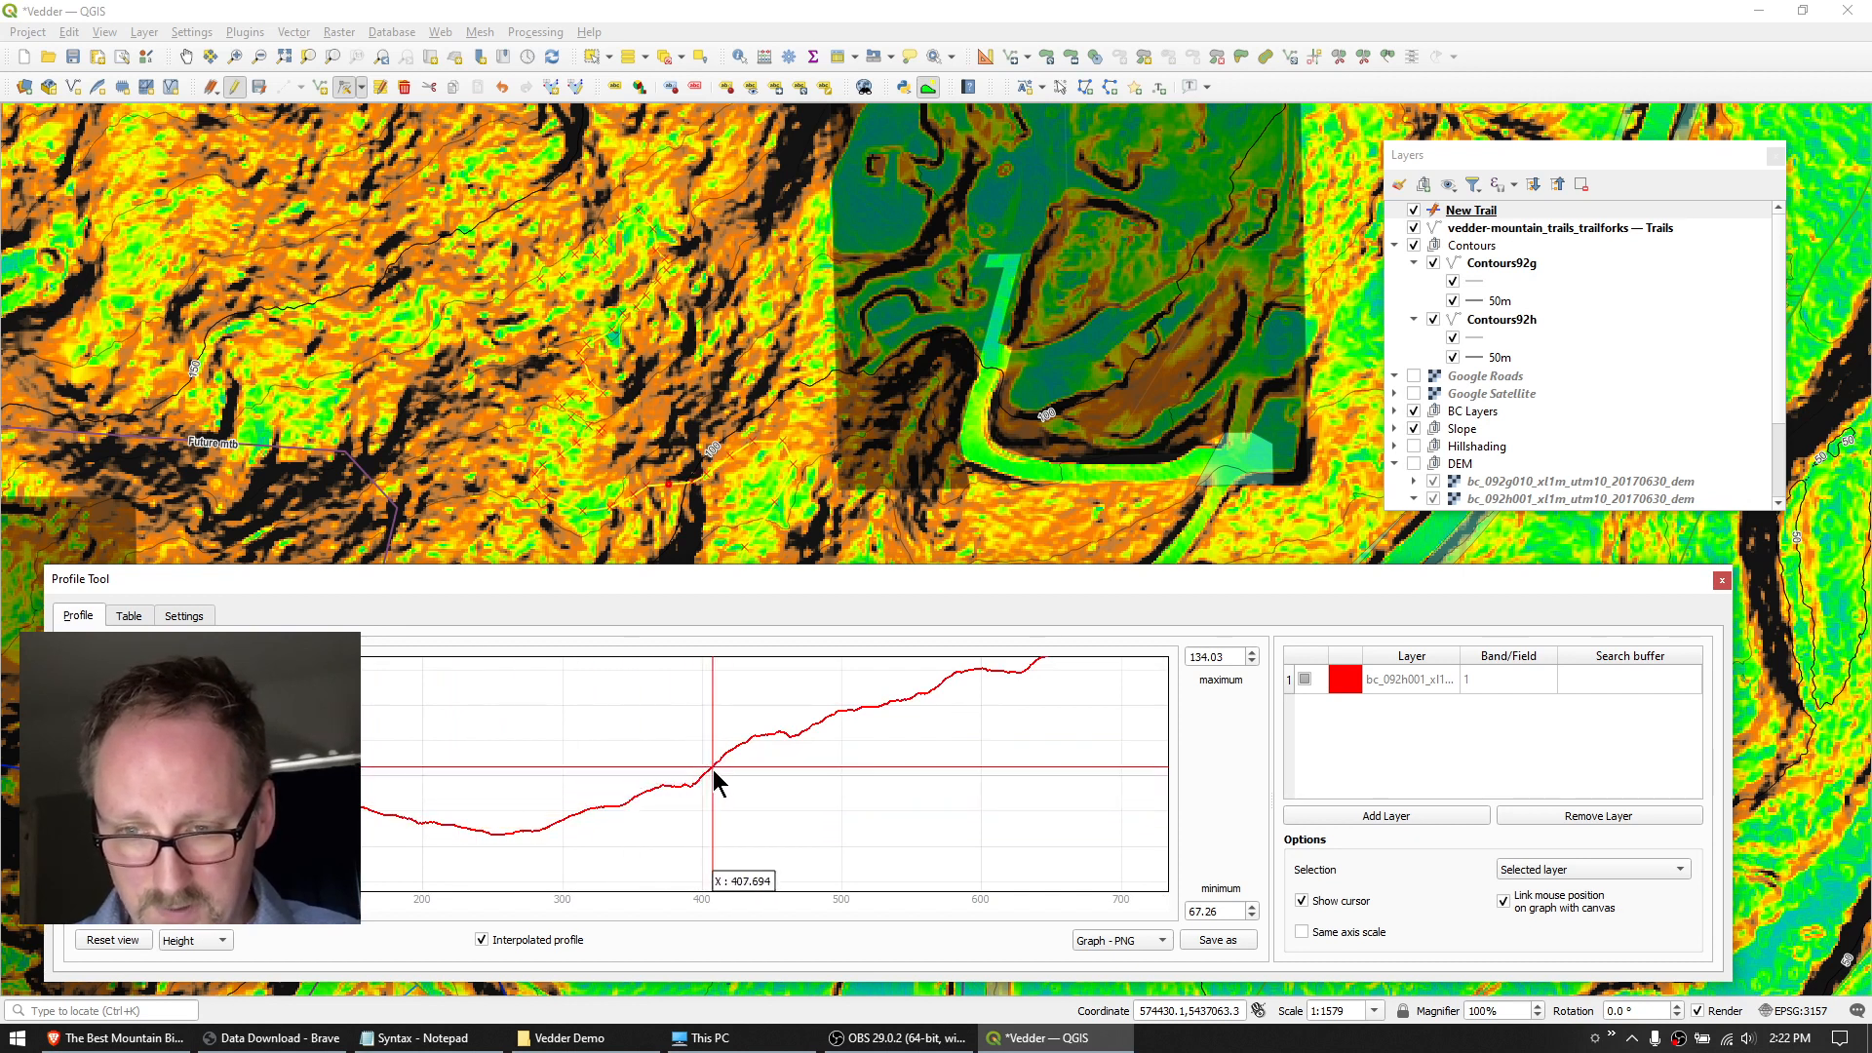
Reroute the steep New Trail section west of the 100 m contour by moving four vertices onto the gentler ground south of it.
drag(681, 480, 732, 334)
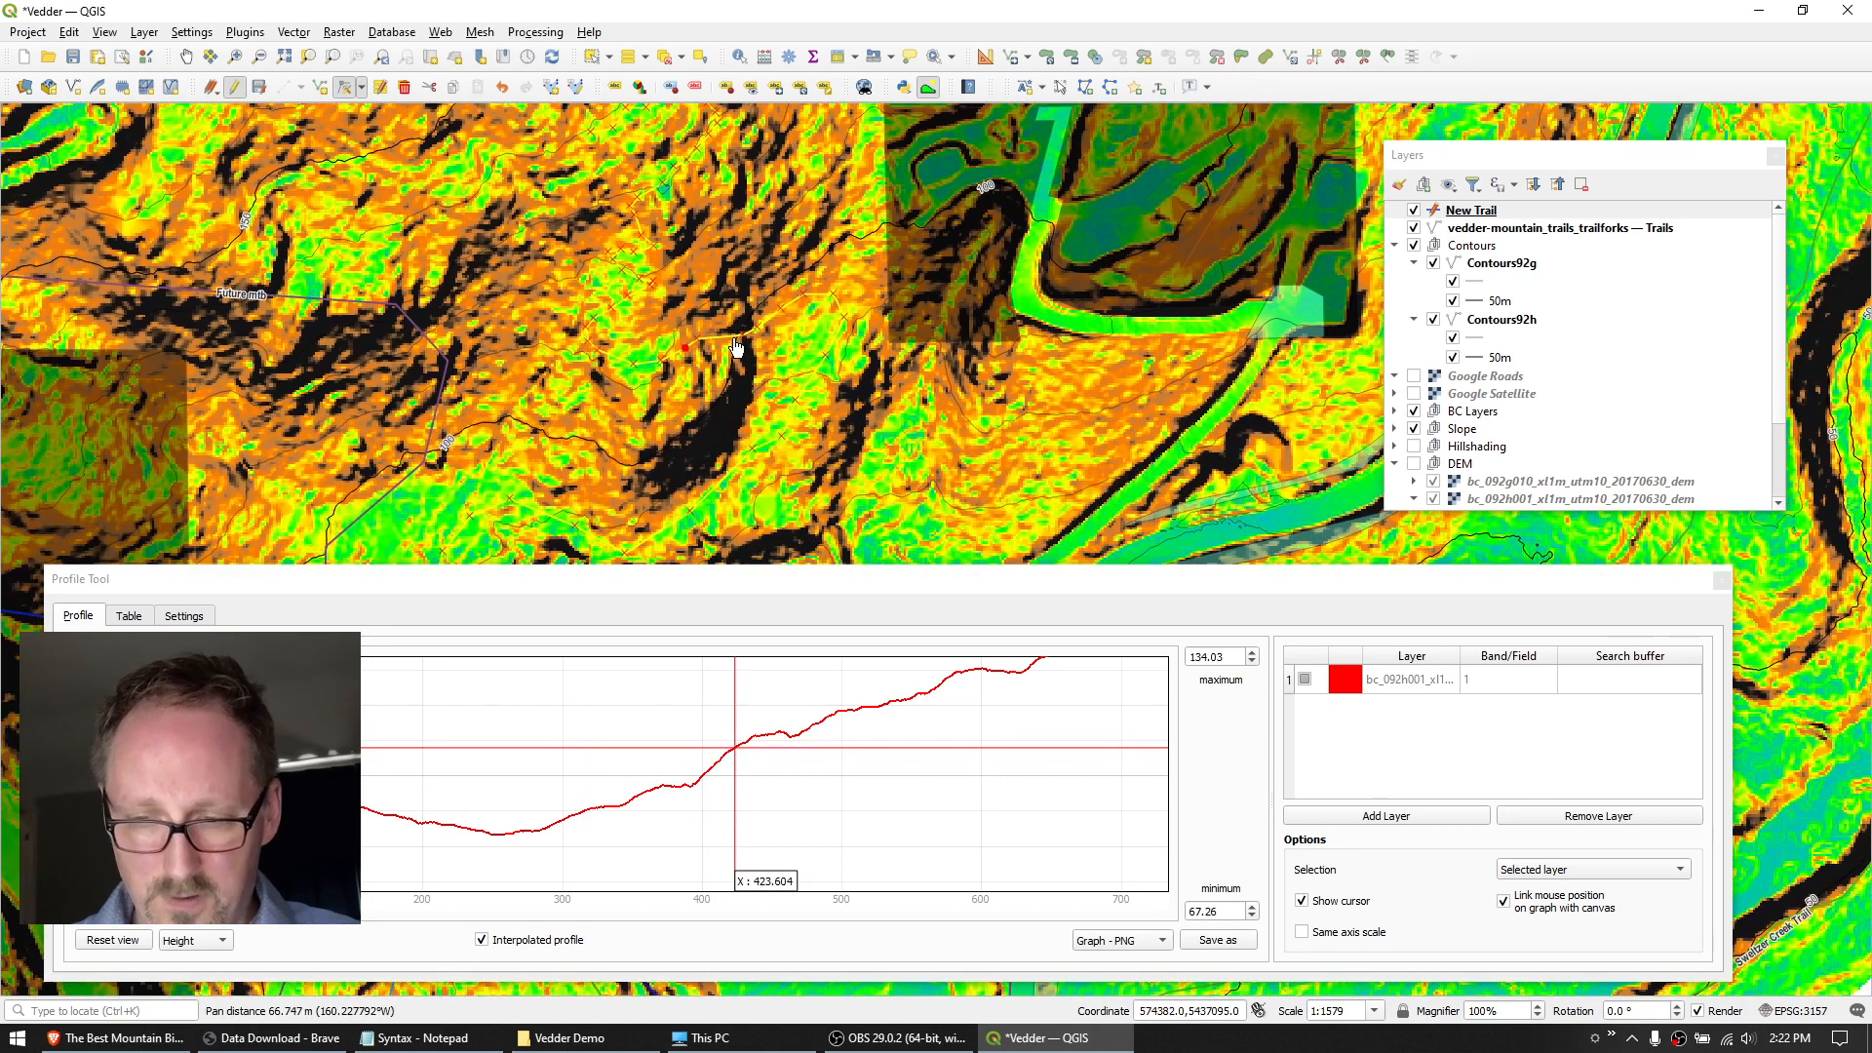
scroll(732, 353, up, 4)
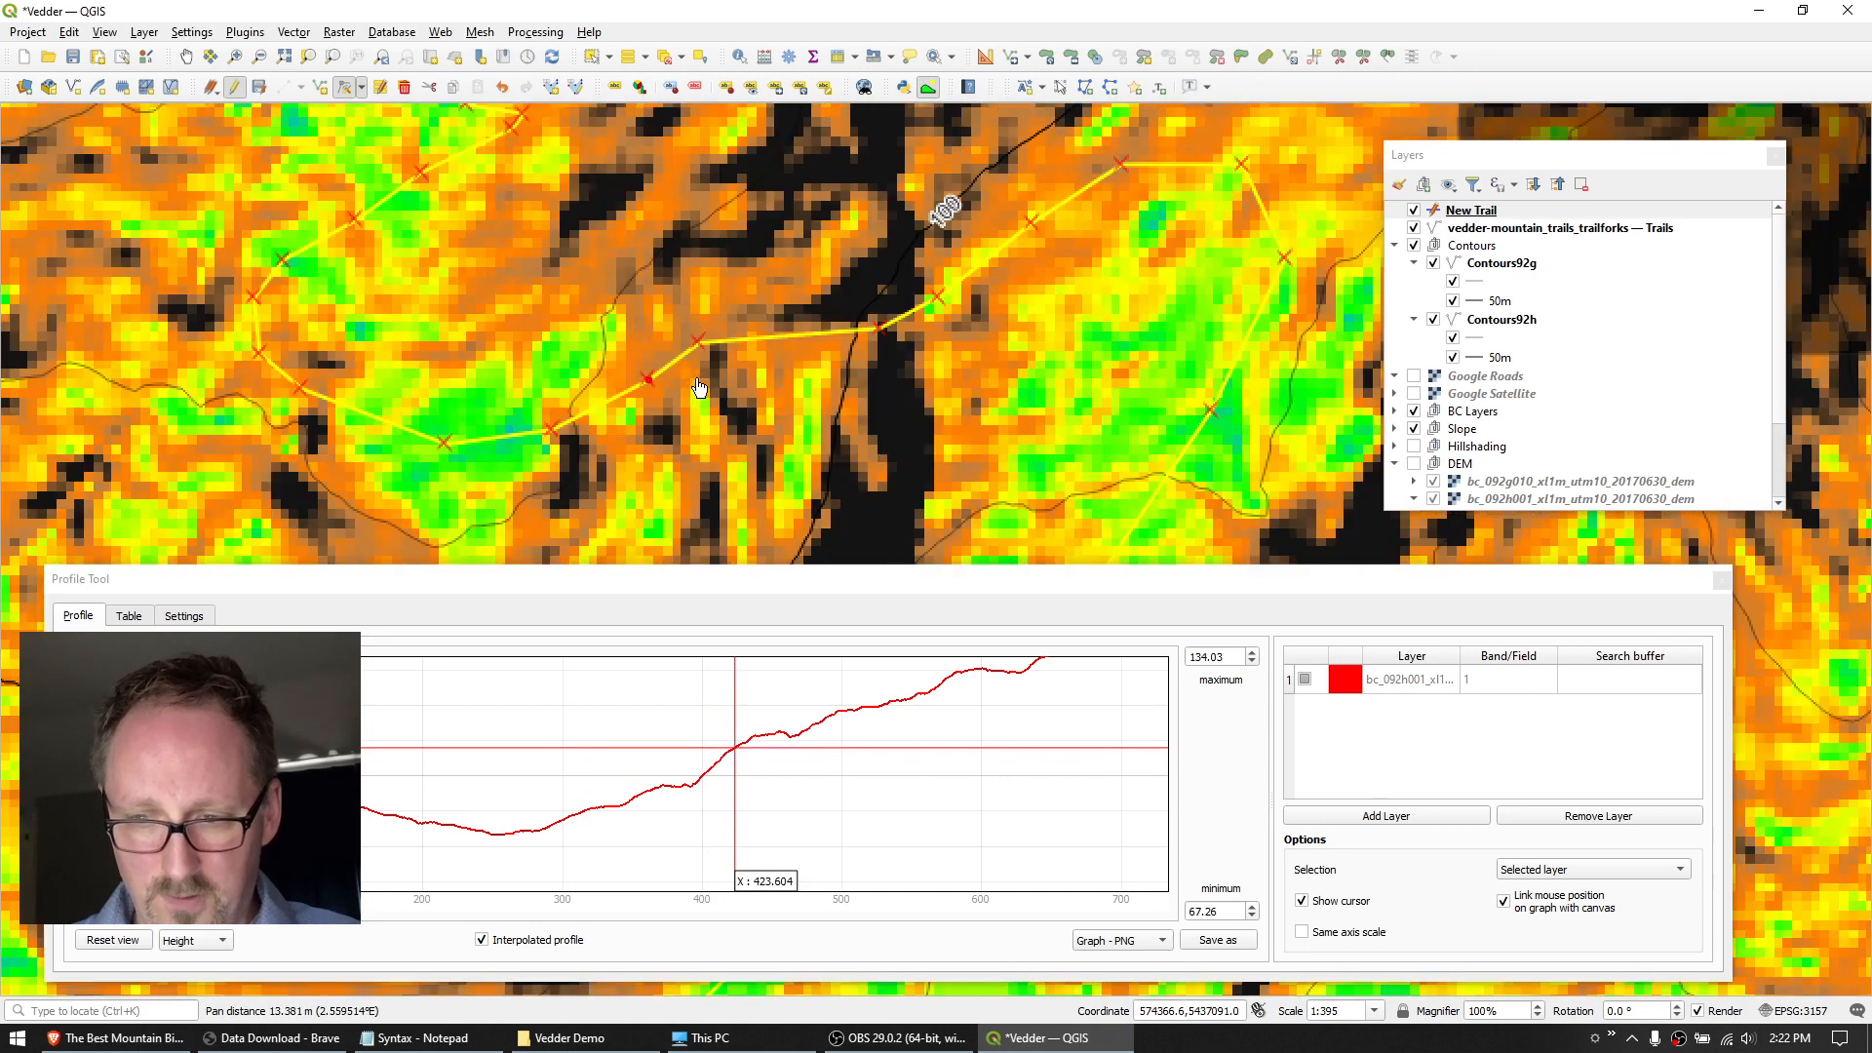
drag(699, 387, 771, 313)
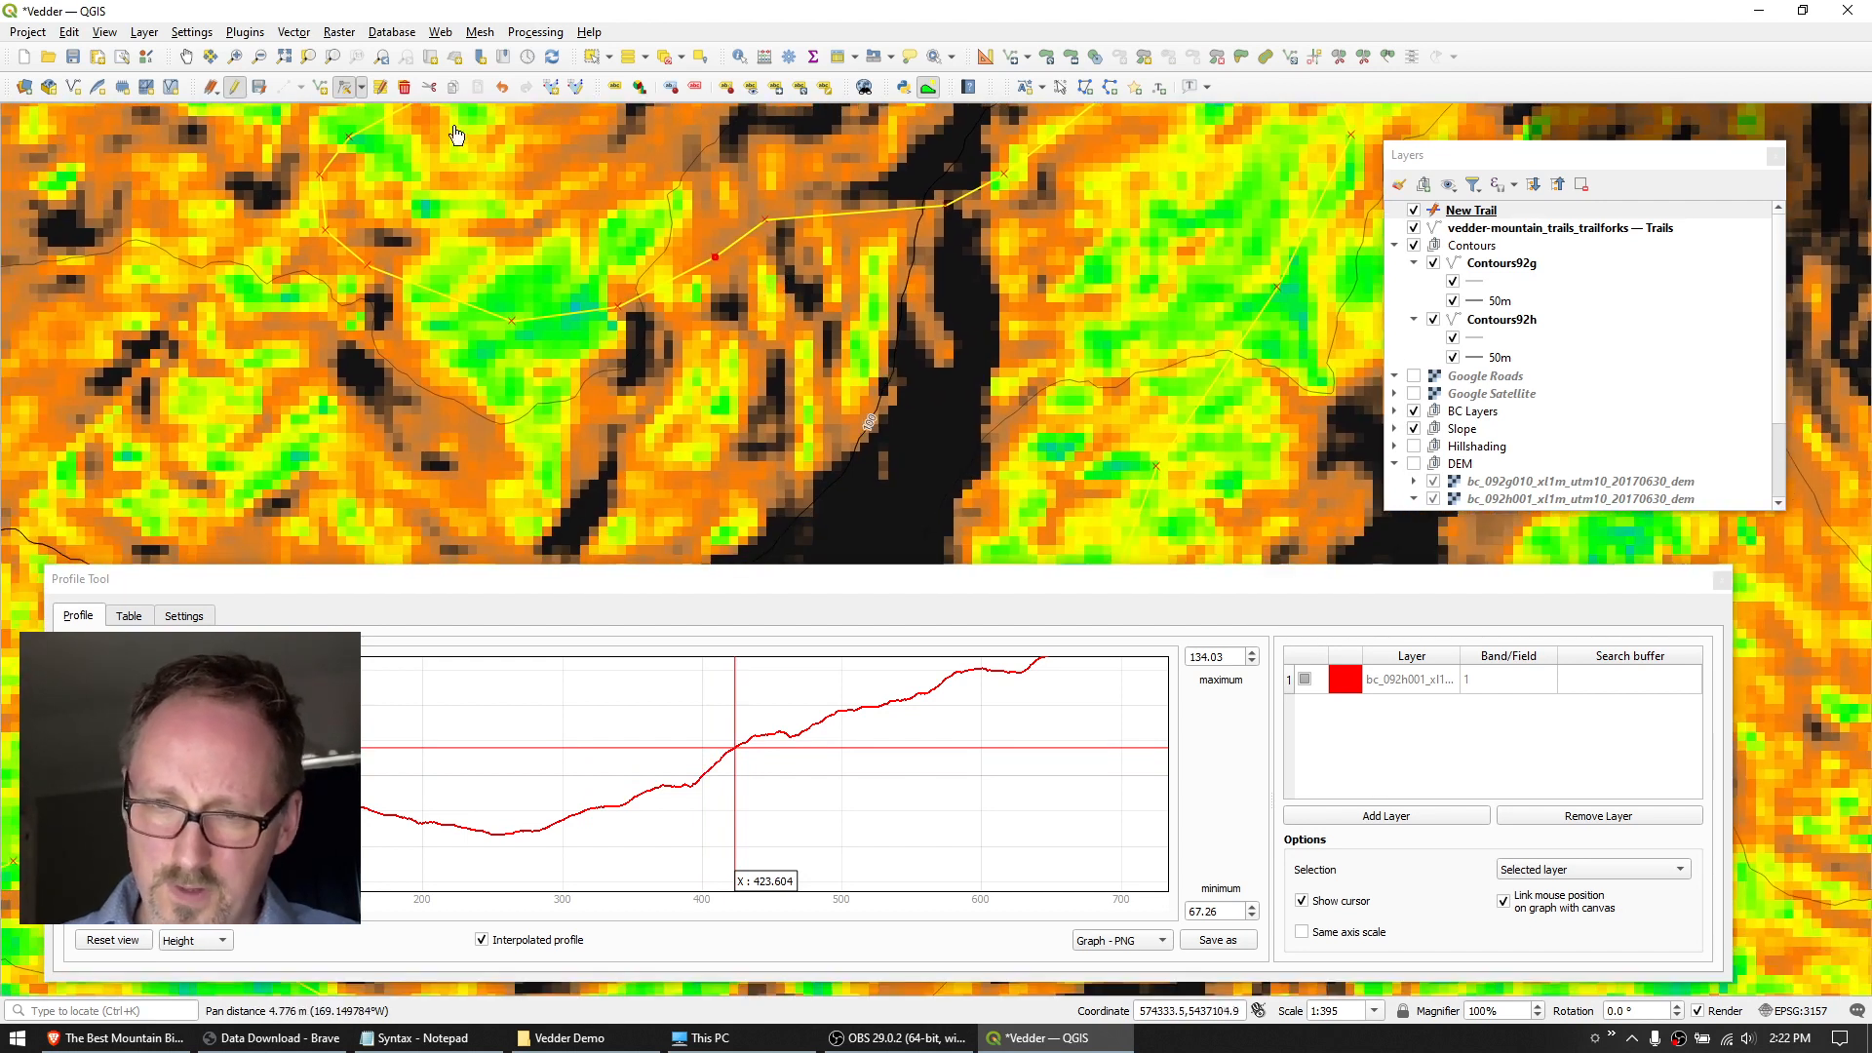
click(361, 86)
click(383, 138)
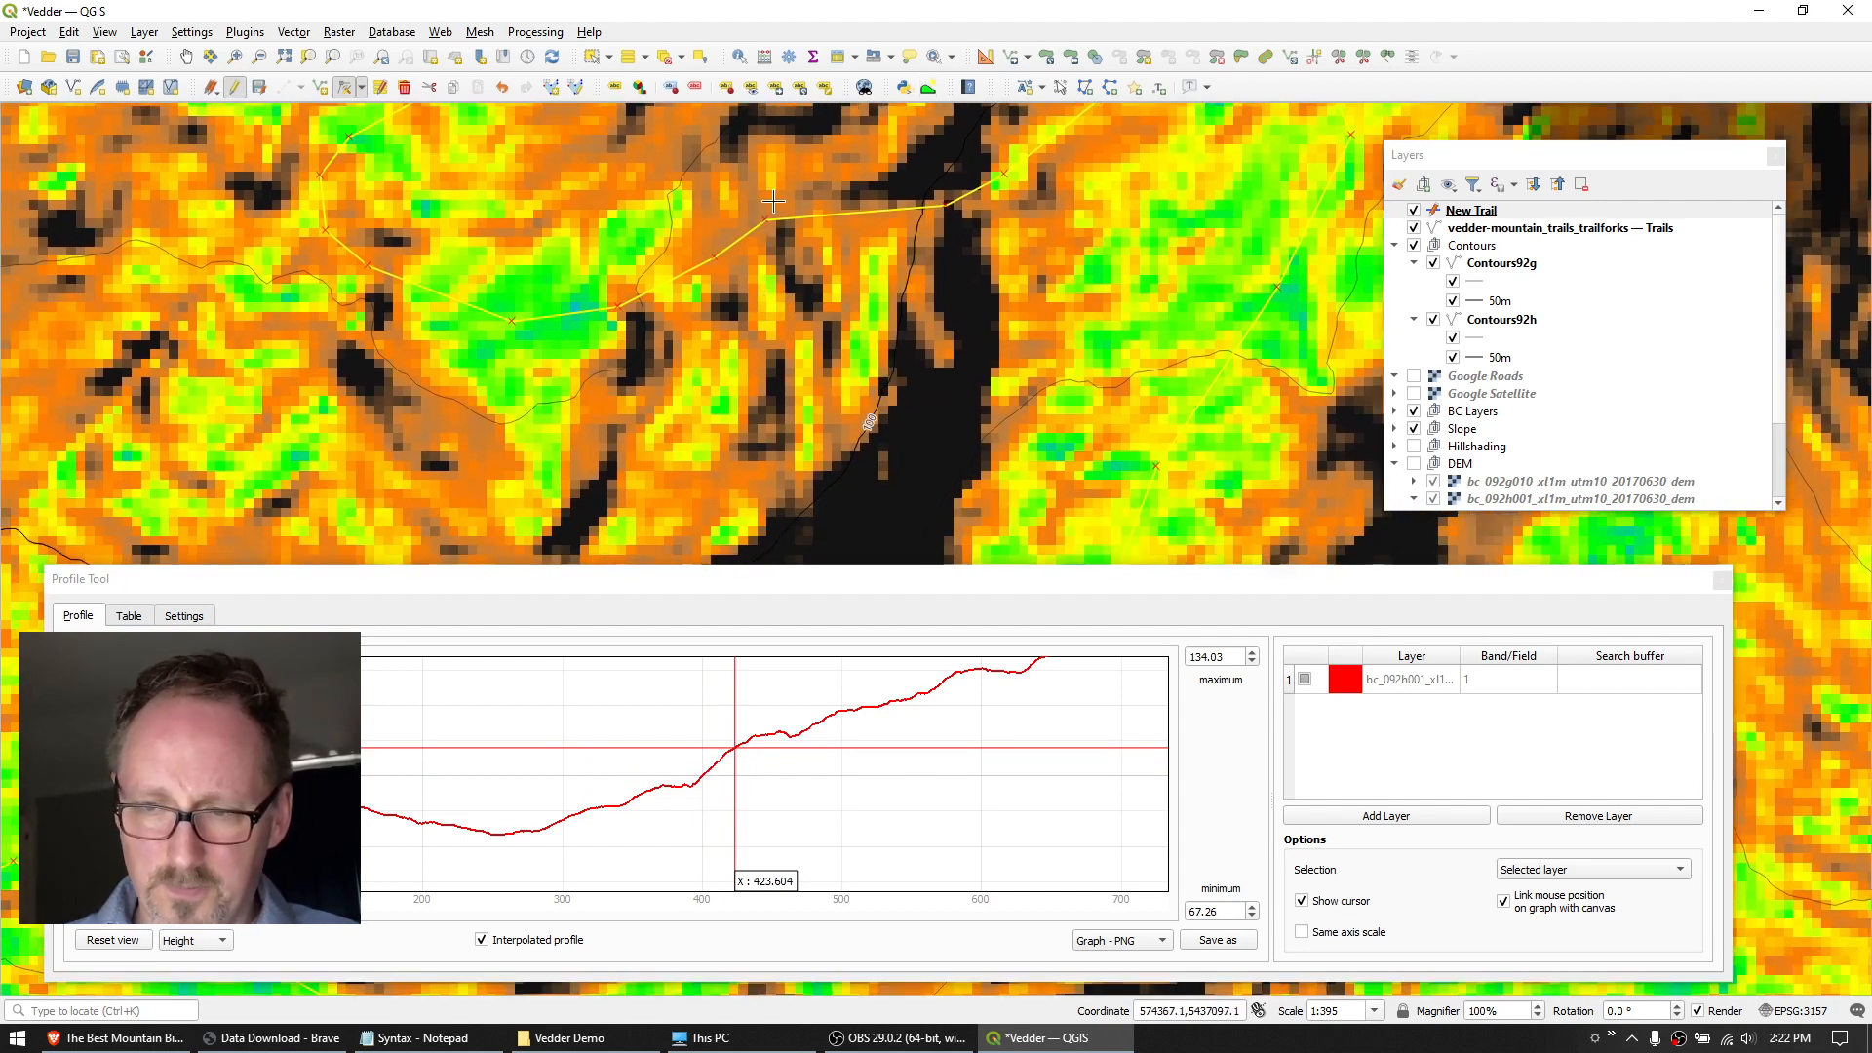
drag(763, 221, 864, 299)
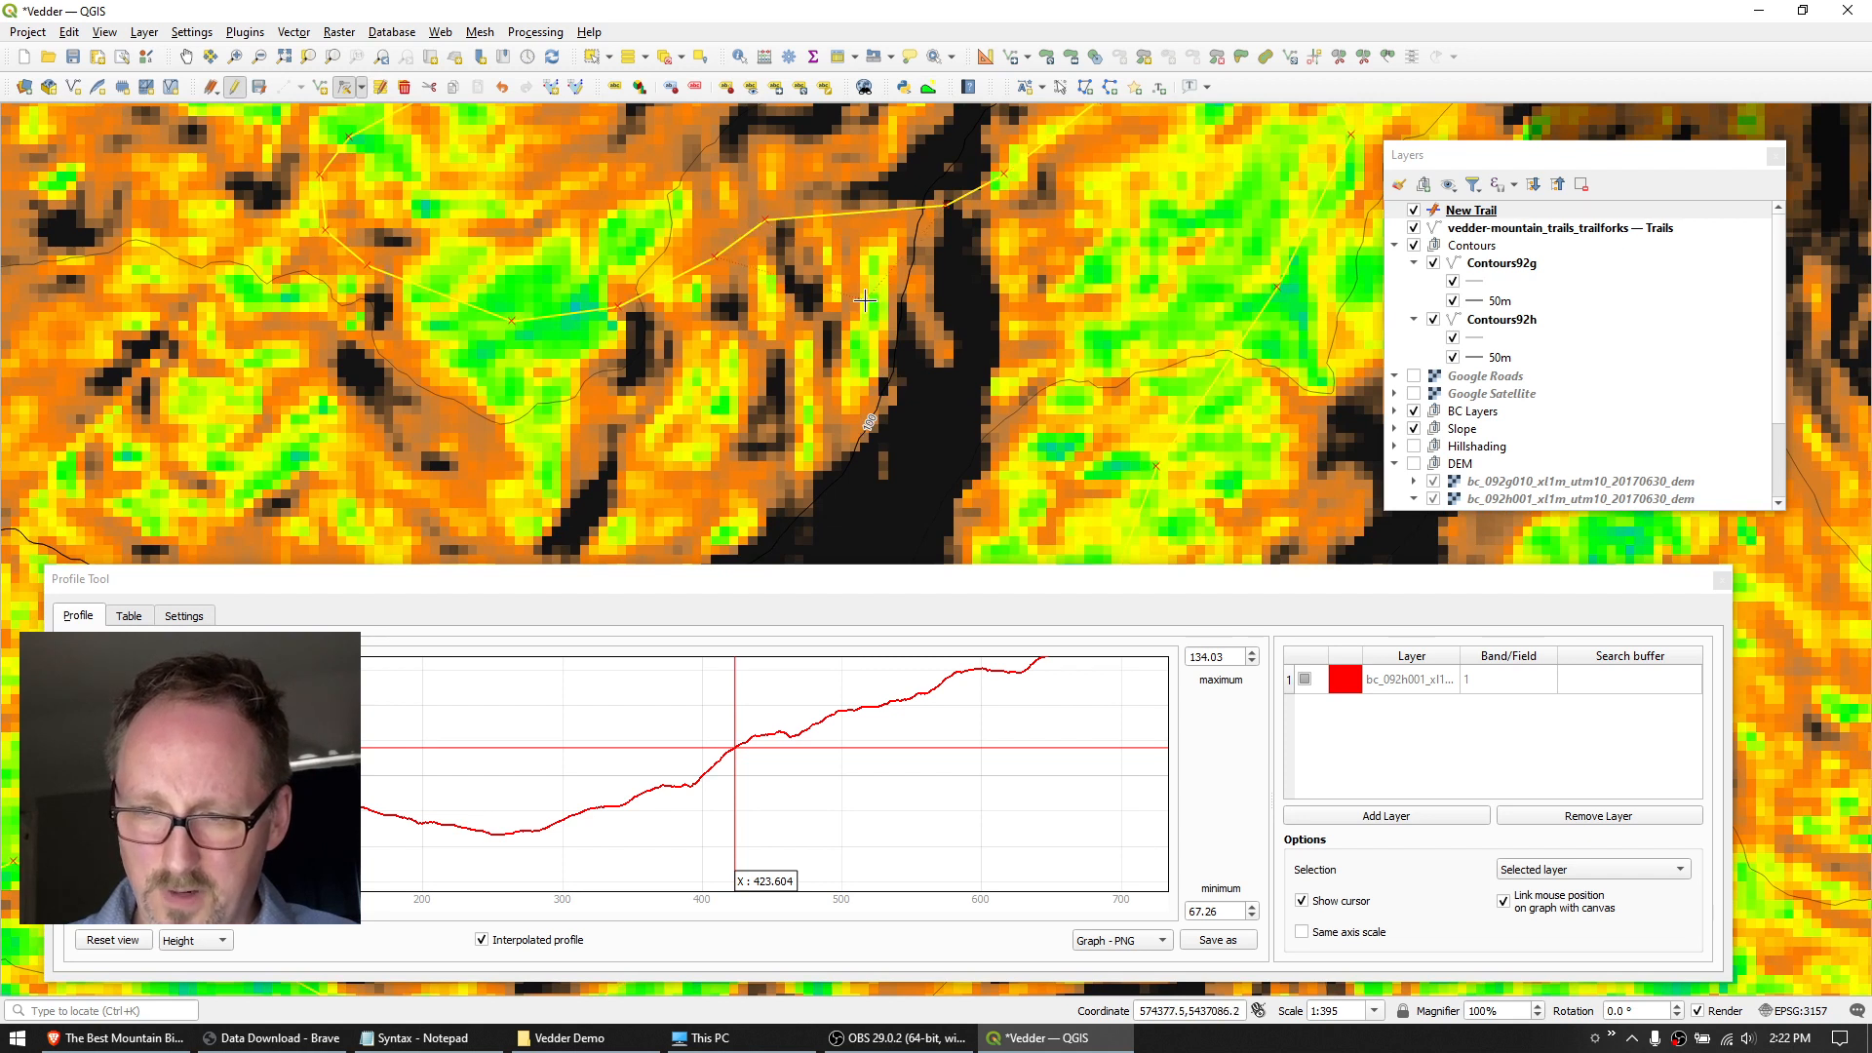
drag(716, 253, 744, 481)
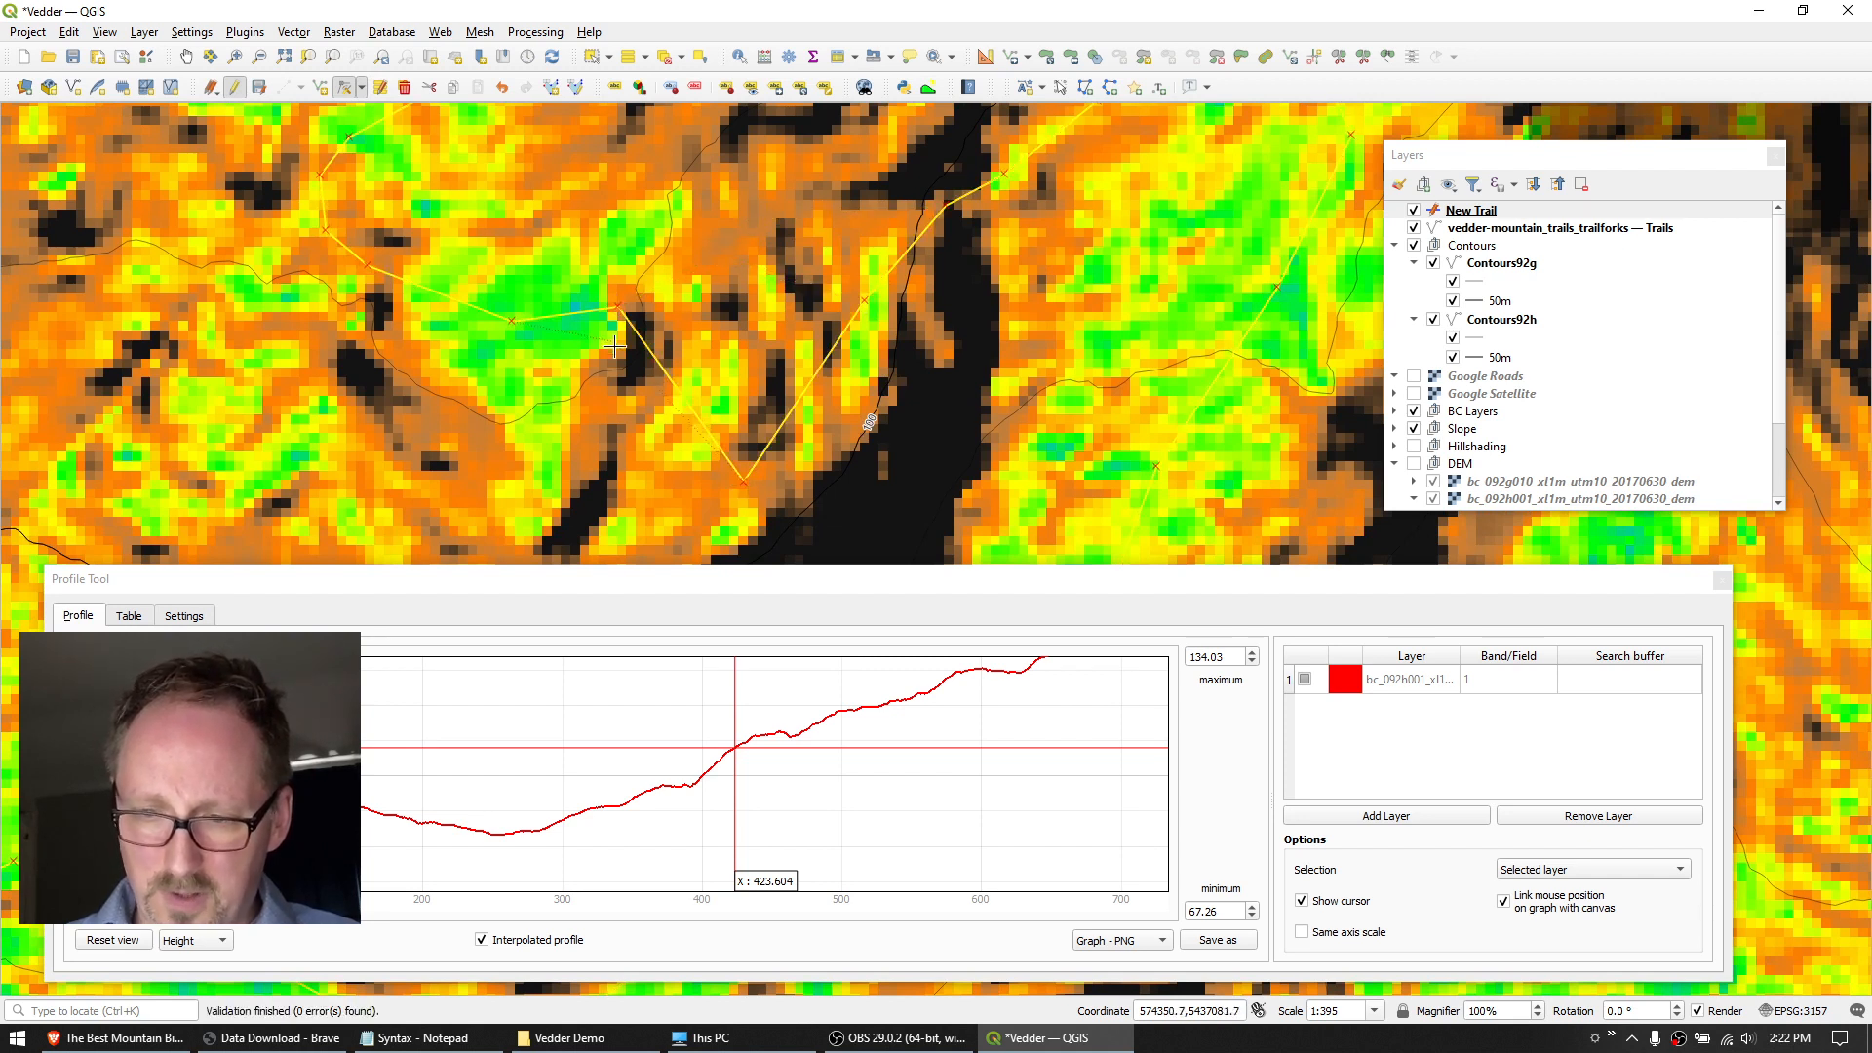
drag(624, 428, 612, 417)
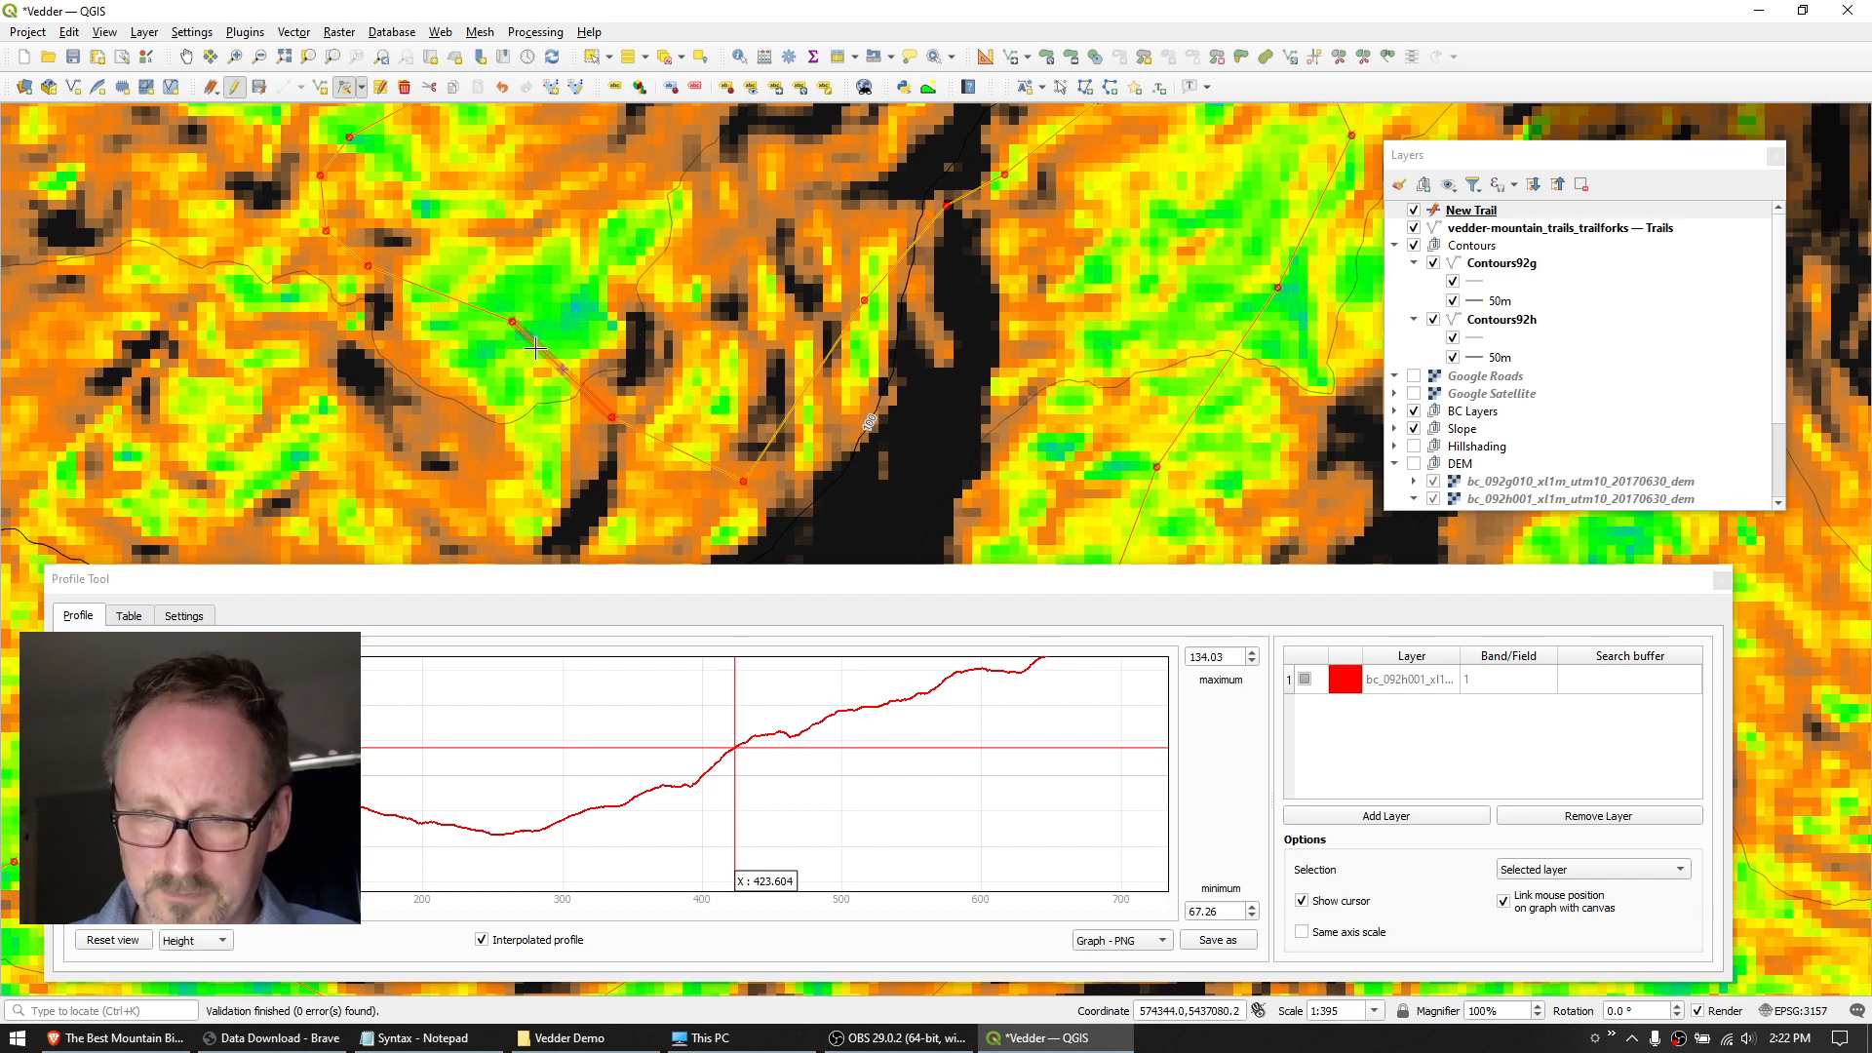
drag(512, 320, 476, 358)
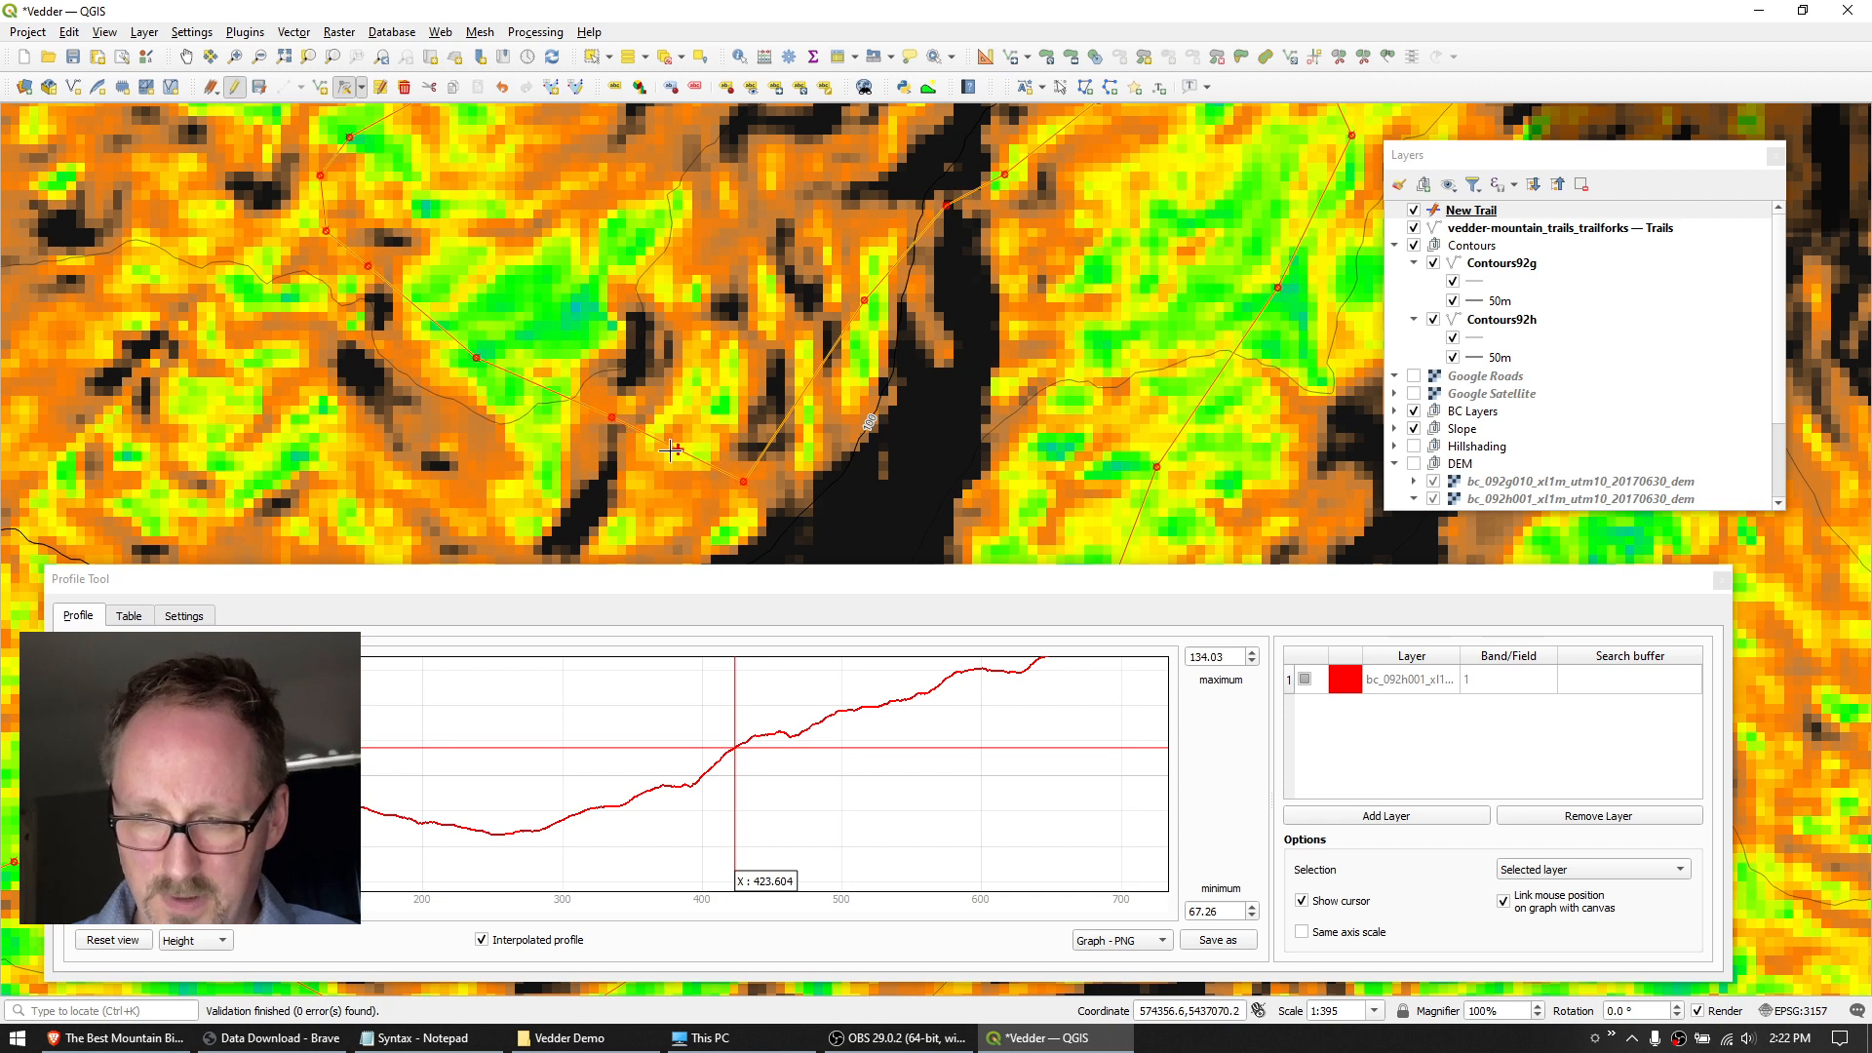
Form a switchback in the rerouted New Trail section by adding and repositioning vertices, and save the layer edits.
drag(688, 490, 738, 374)
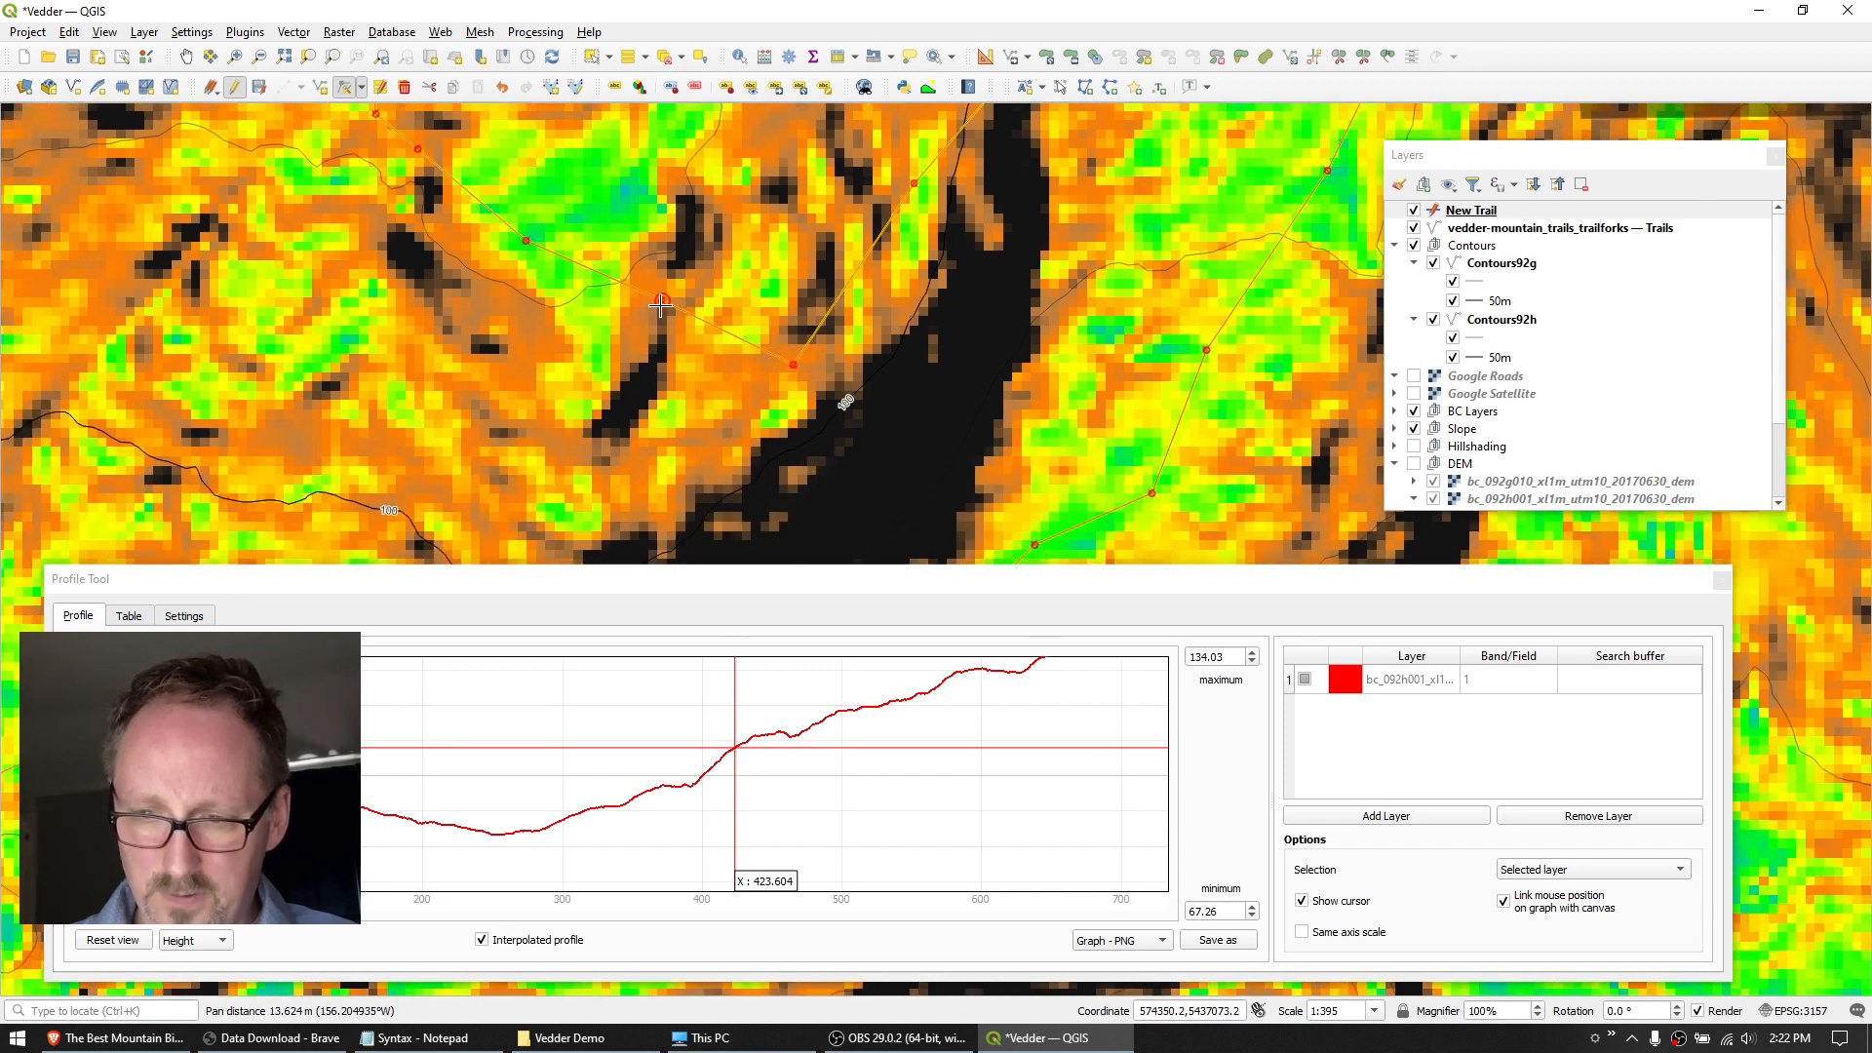
drag(727, 341, 688, 423)
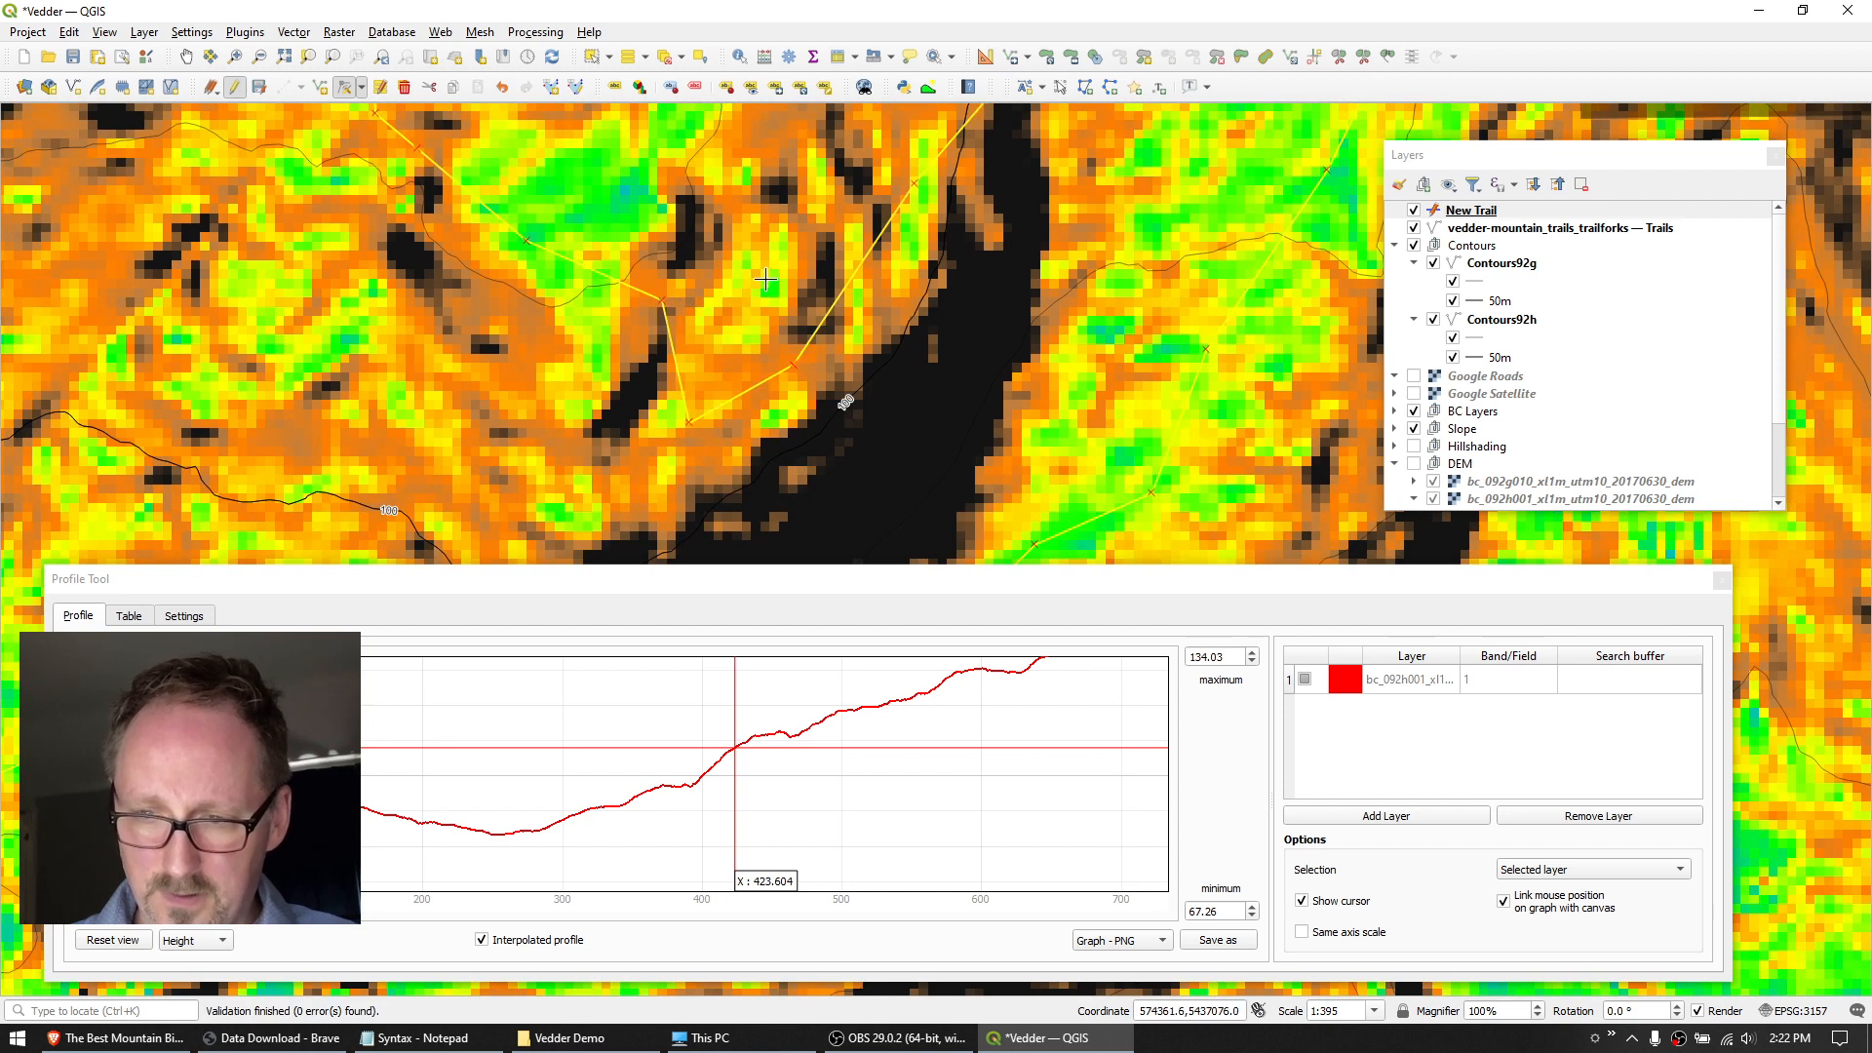
click(664, 299)
click(777, 275)
click(653, 257)
click(665, 294)
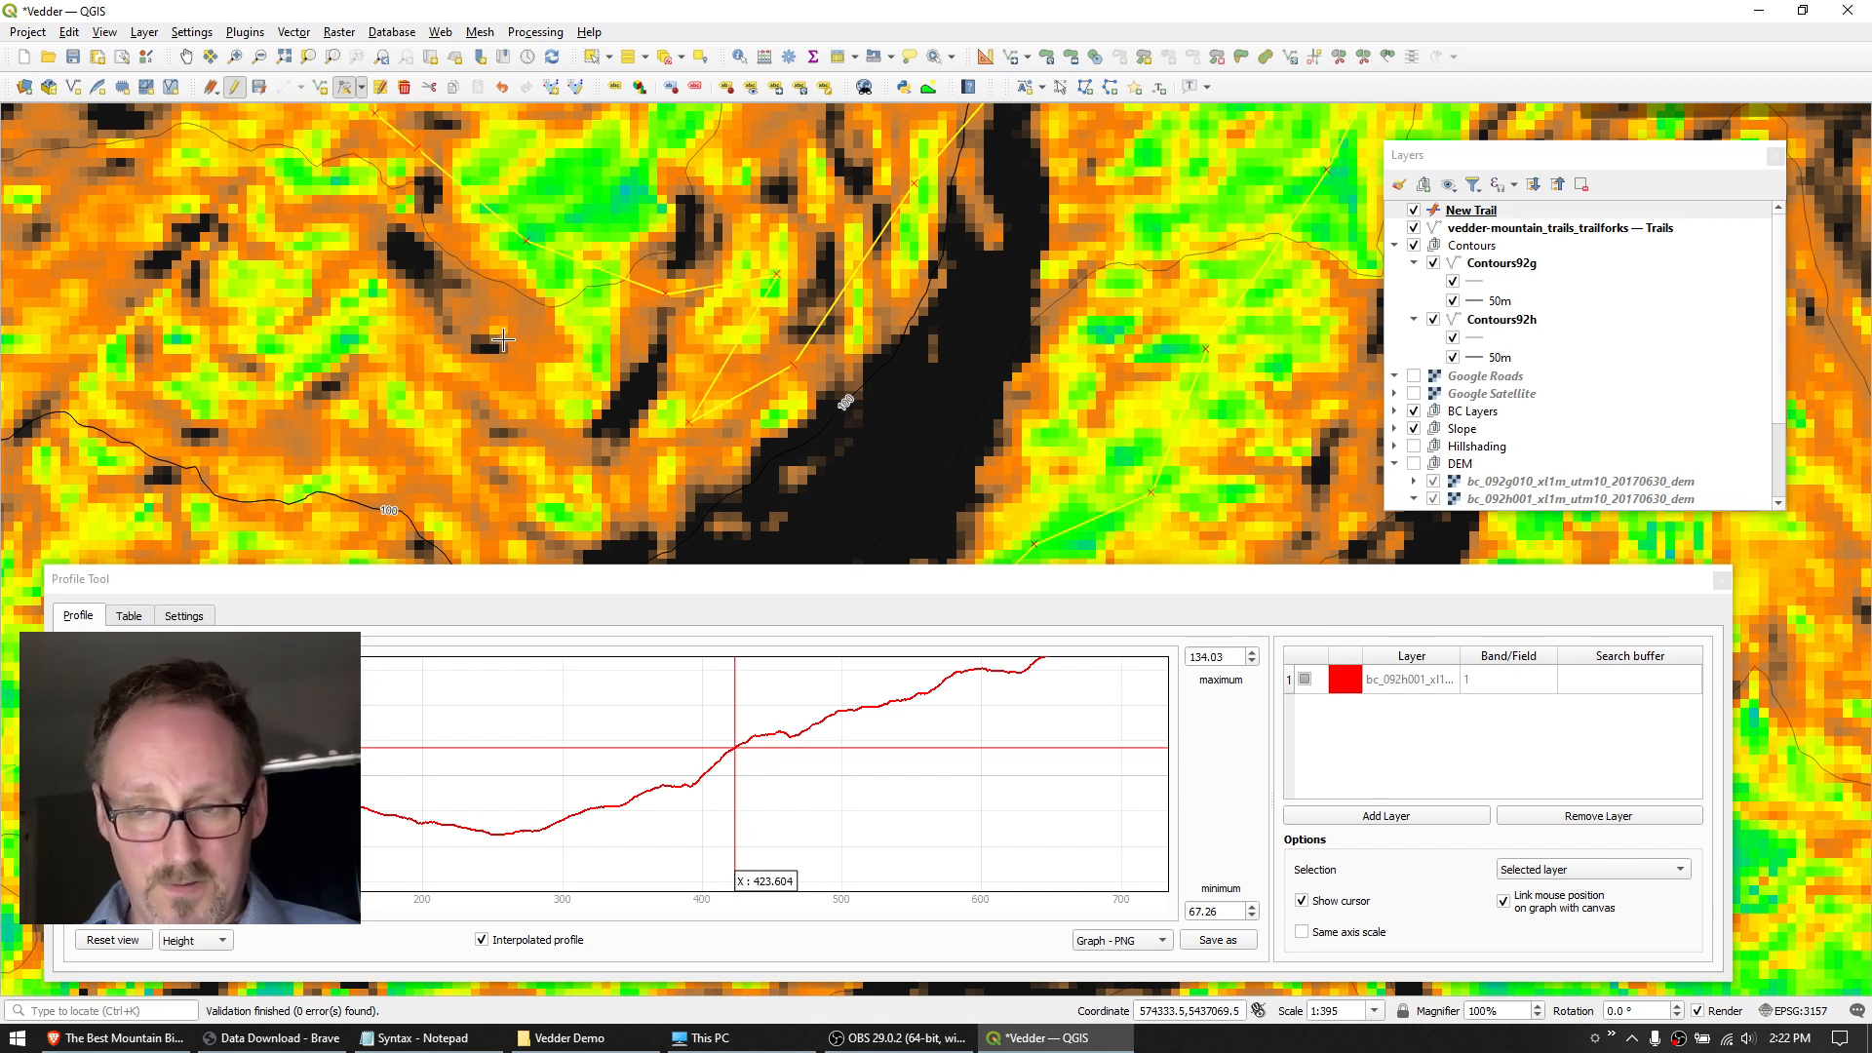
click(260, 87)
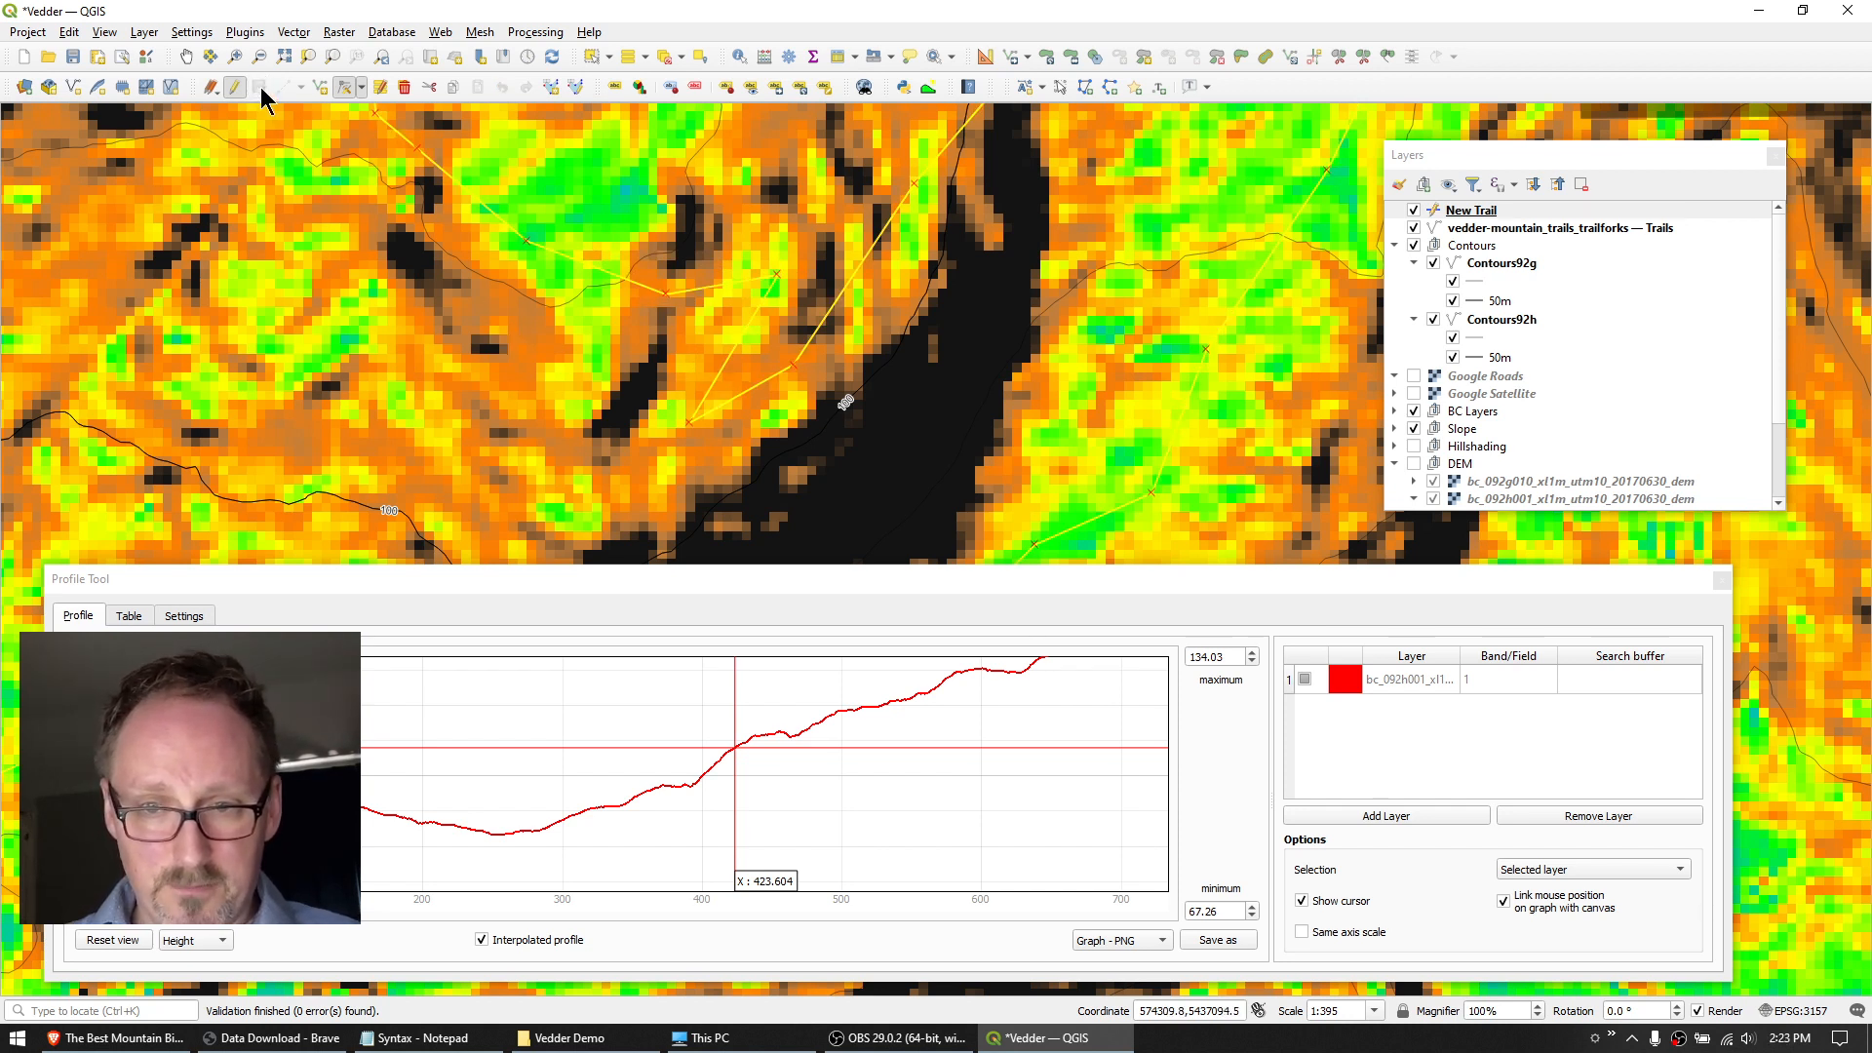
Replot the terrain profile for the edited New Trail with the profile selection set to Selected layer.
click(1570, 871)
click(1599, 829)
click(1591, 865)
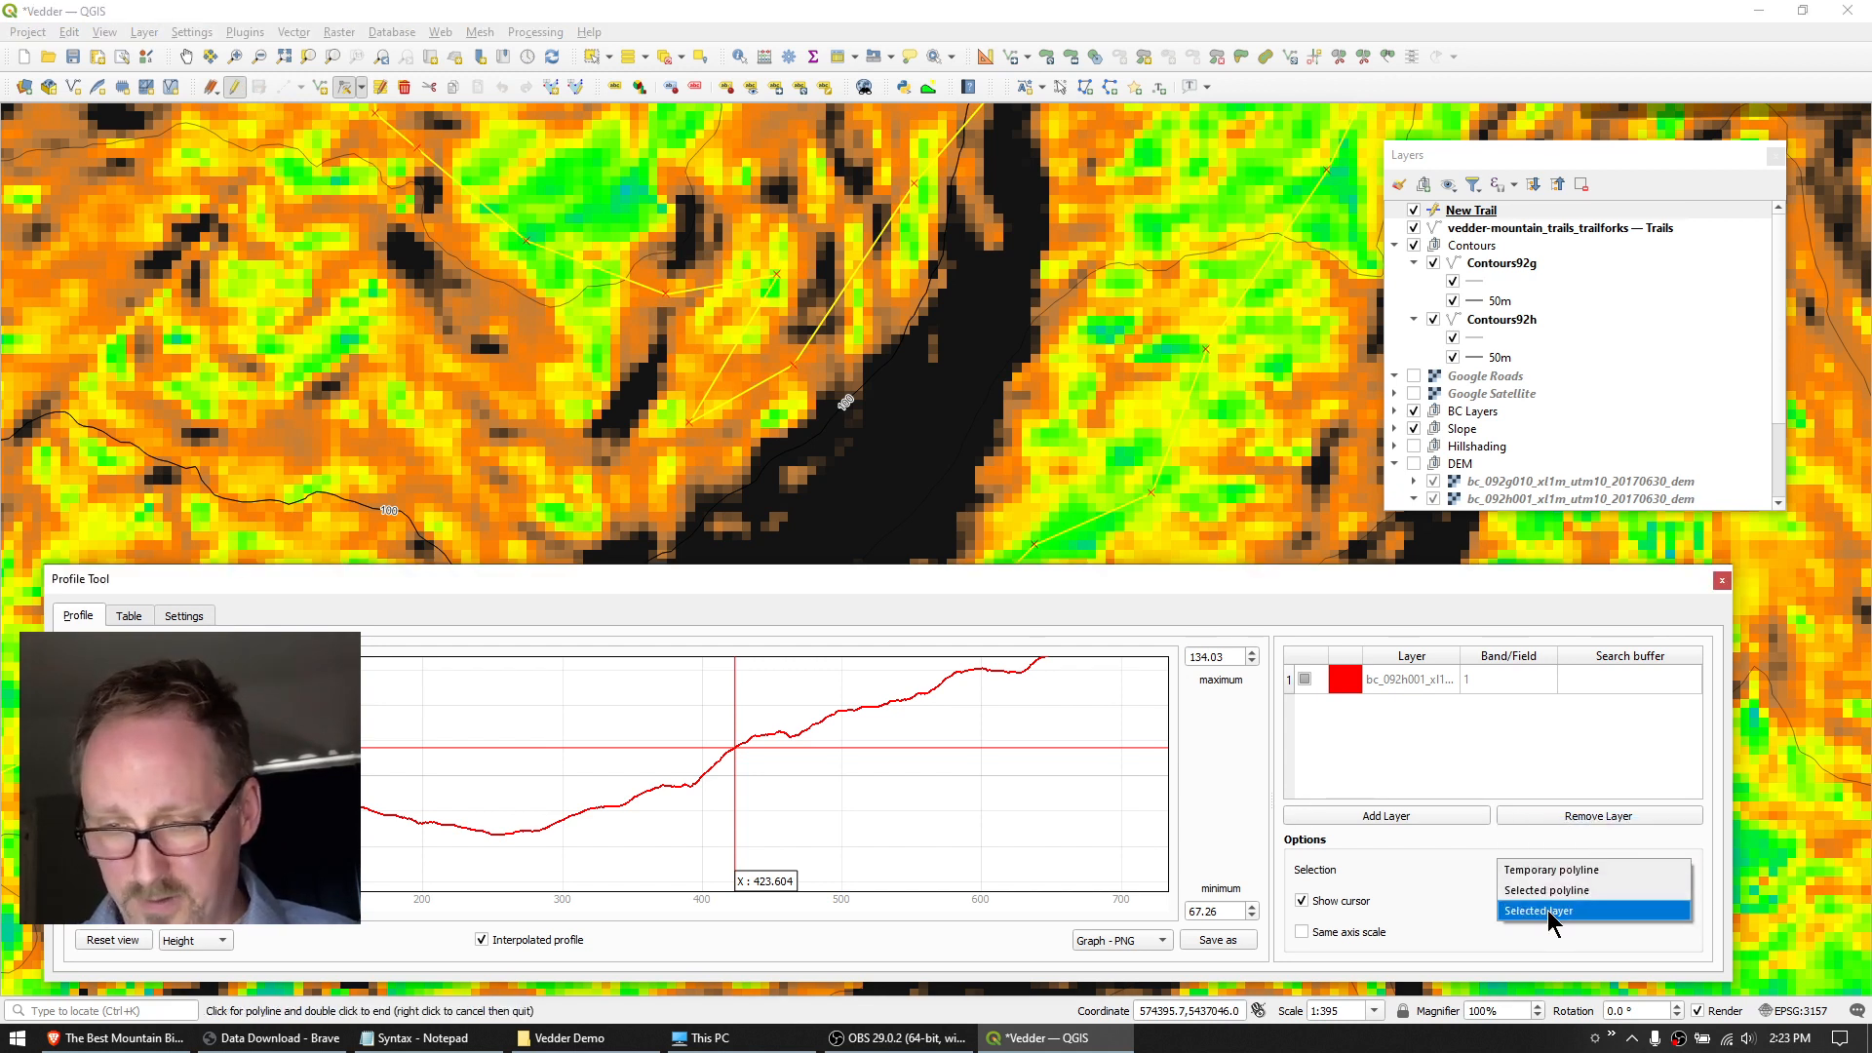
click(1550, 913)
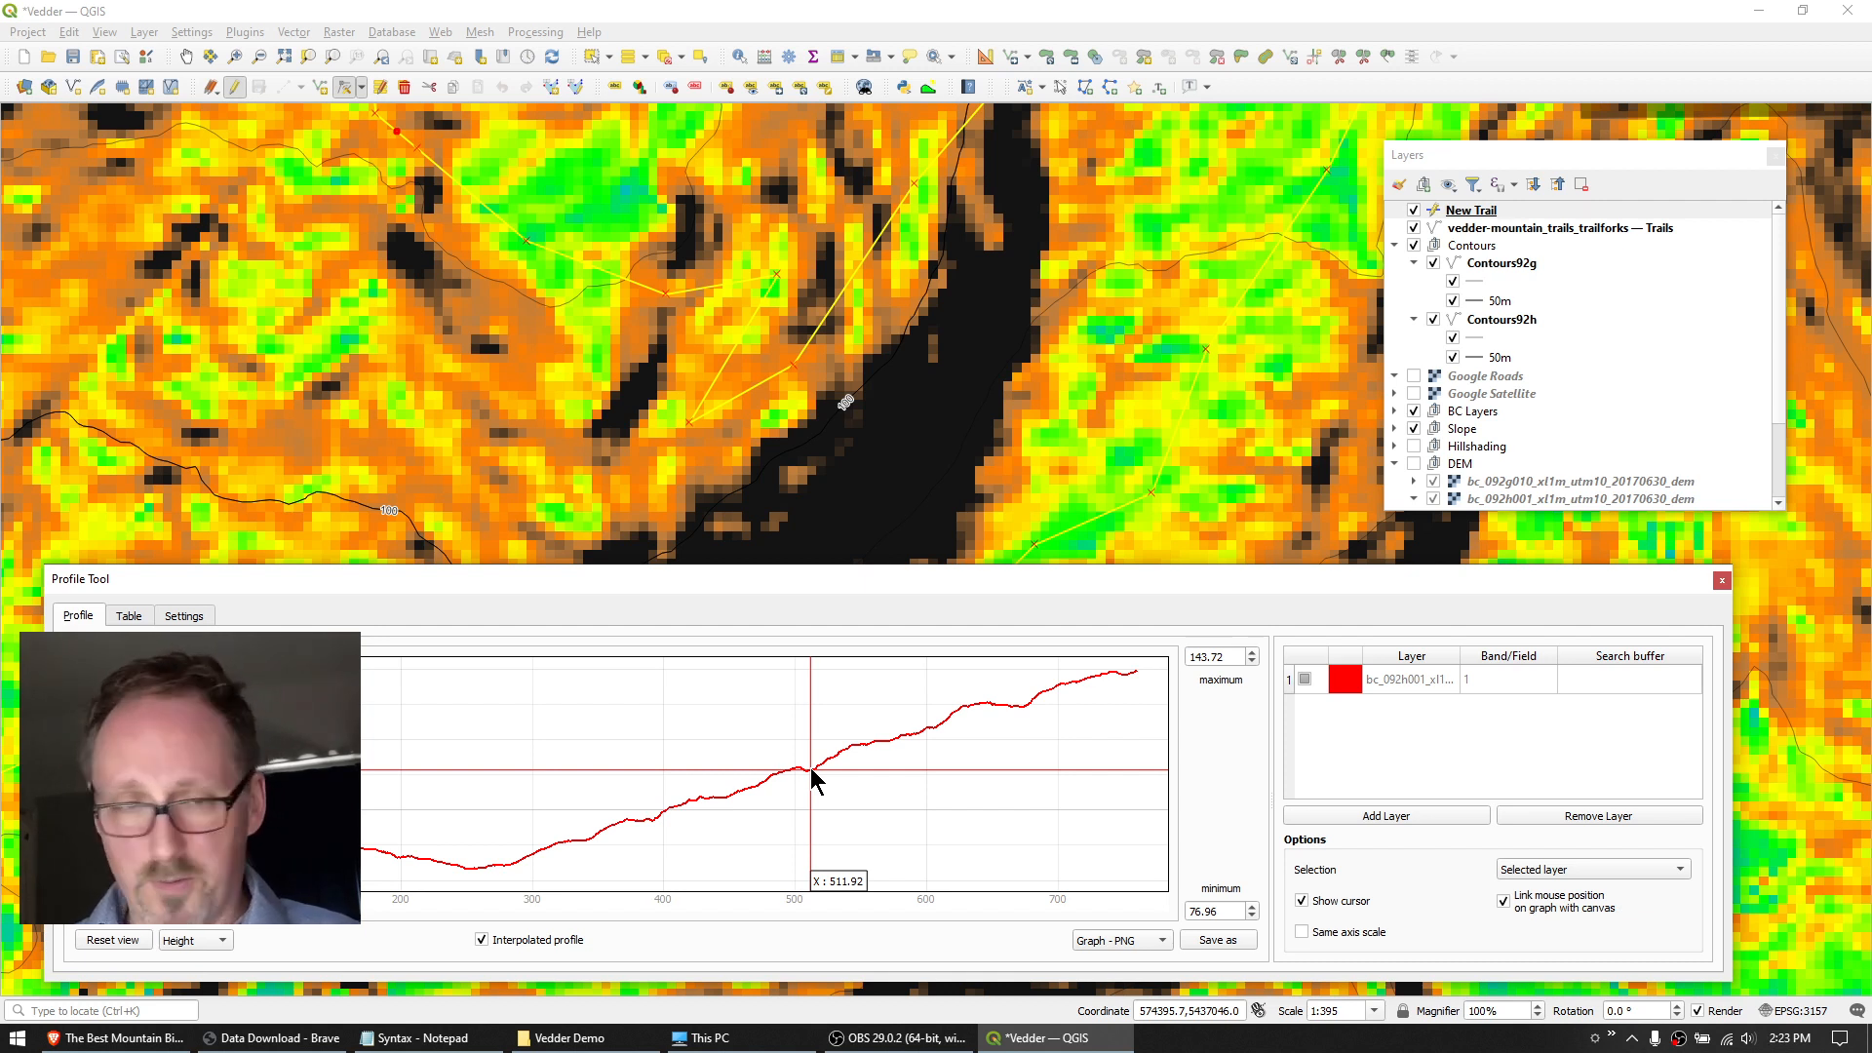
Close the Profile Tool, review the rerouted New Trail on the map and end the layer's editing session.
click(1721, 580)
scroll(753, 646, down, 1)
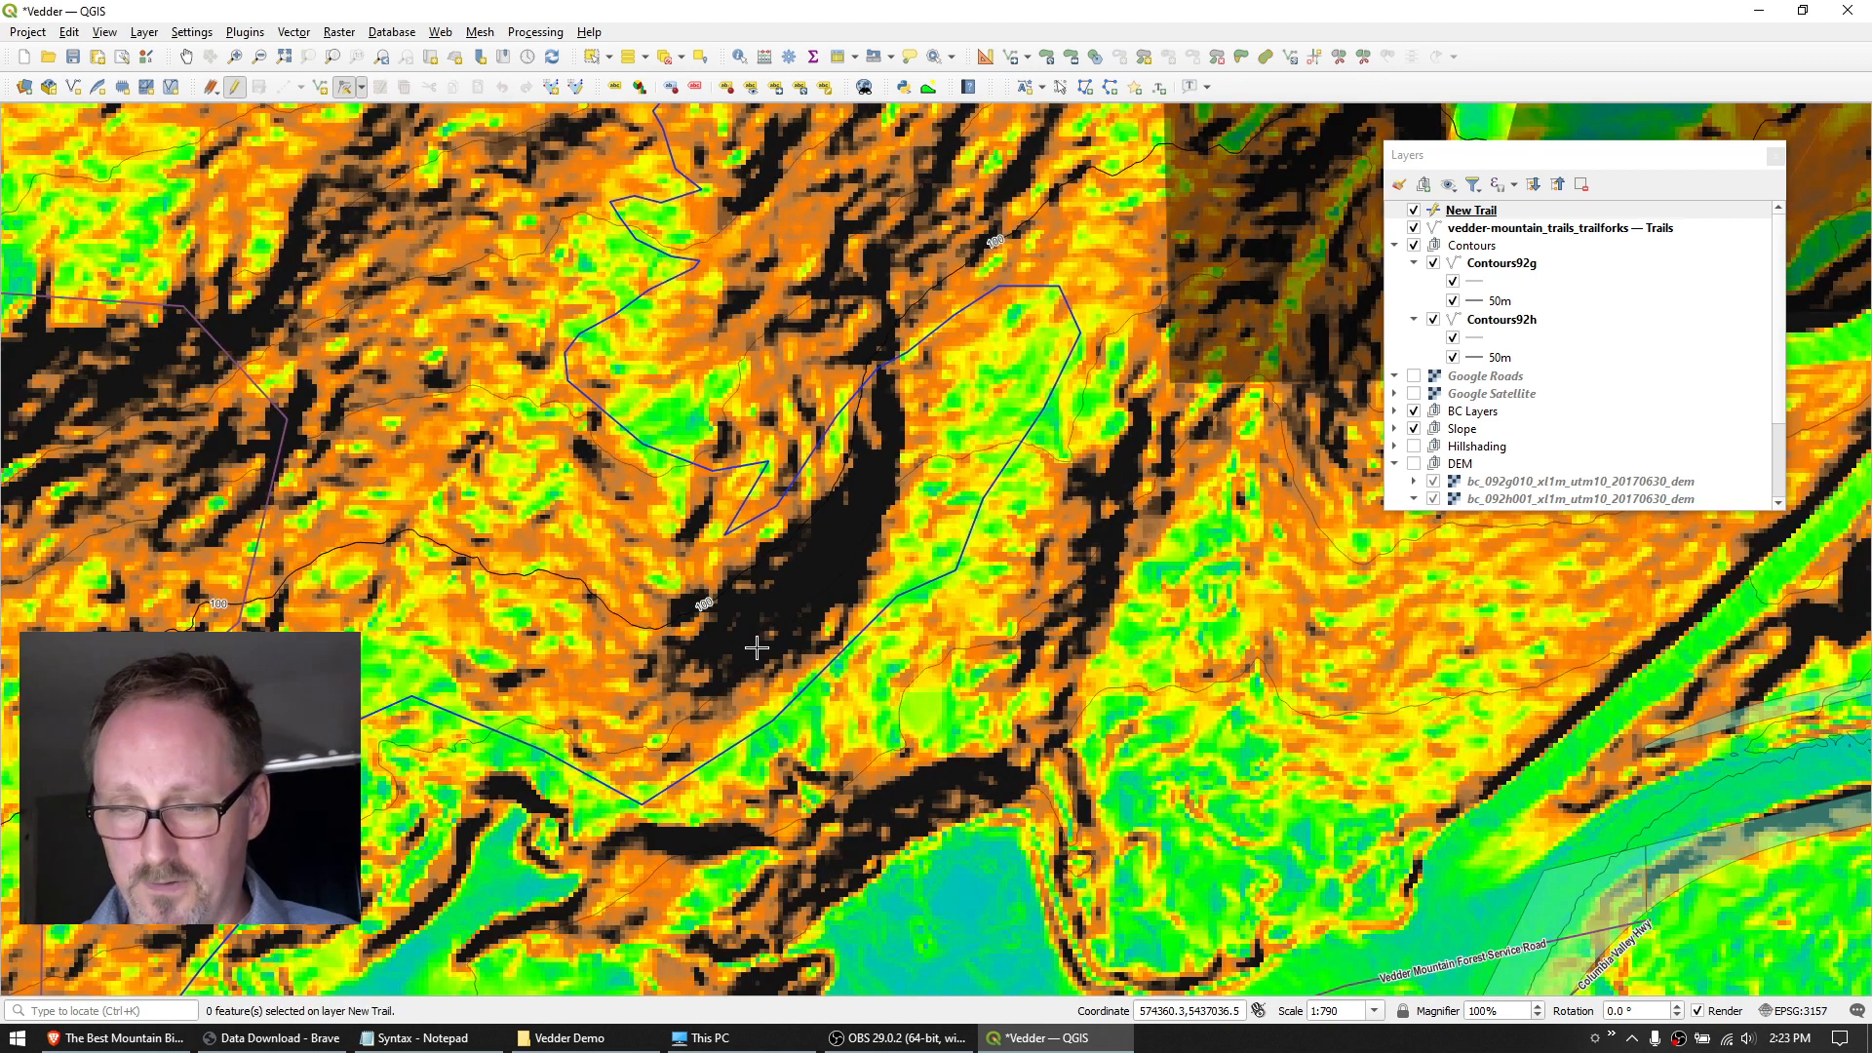
drag(585, 561, 574, 663)
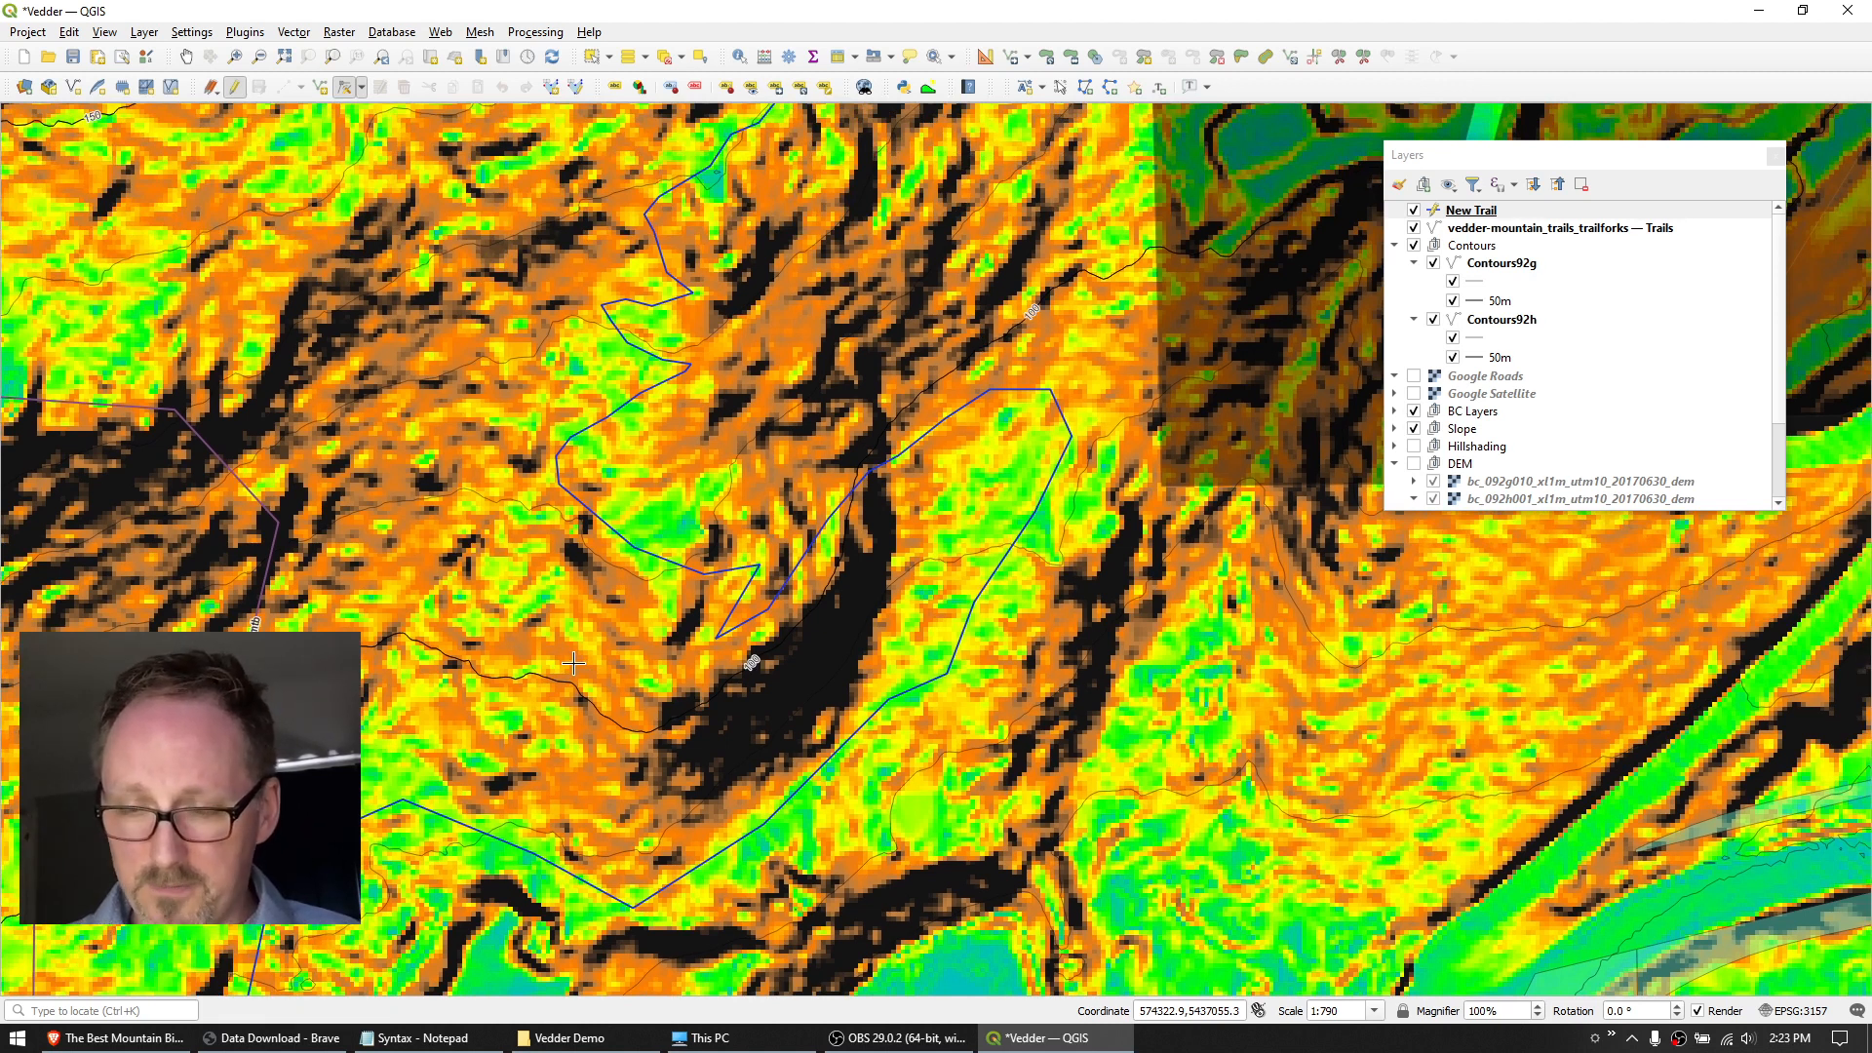
drag(682, 430, 630, 666)
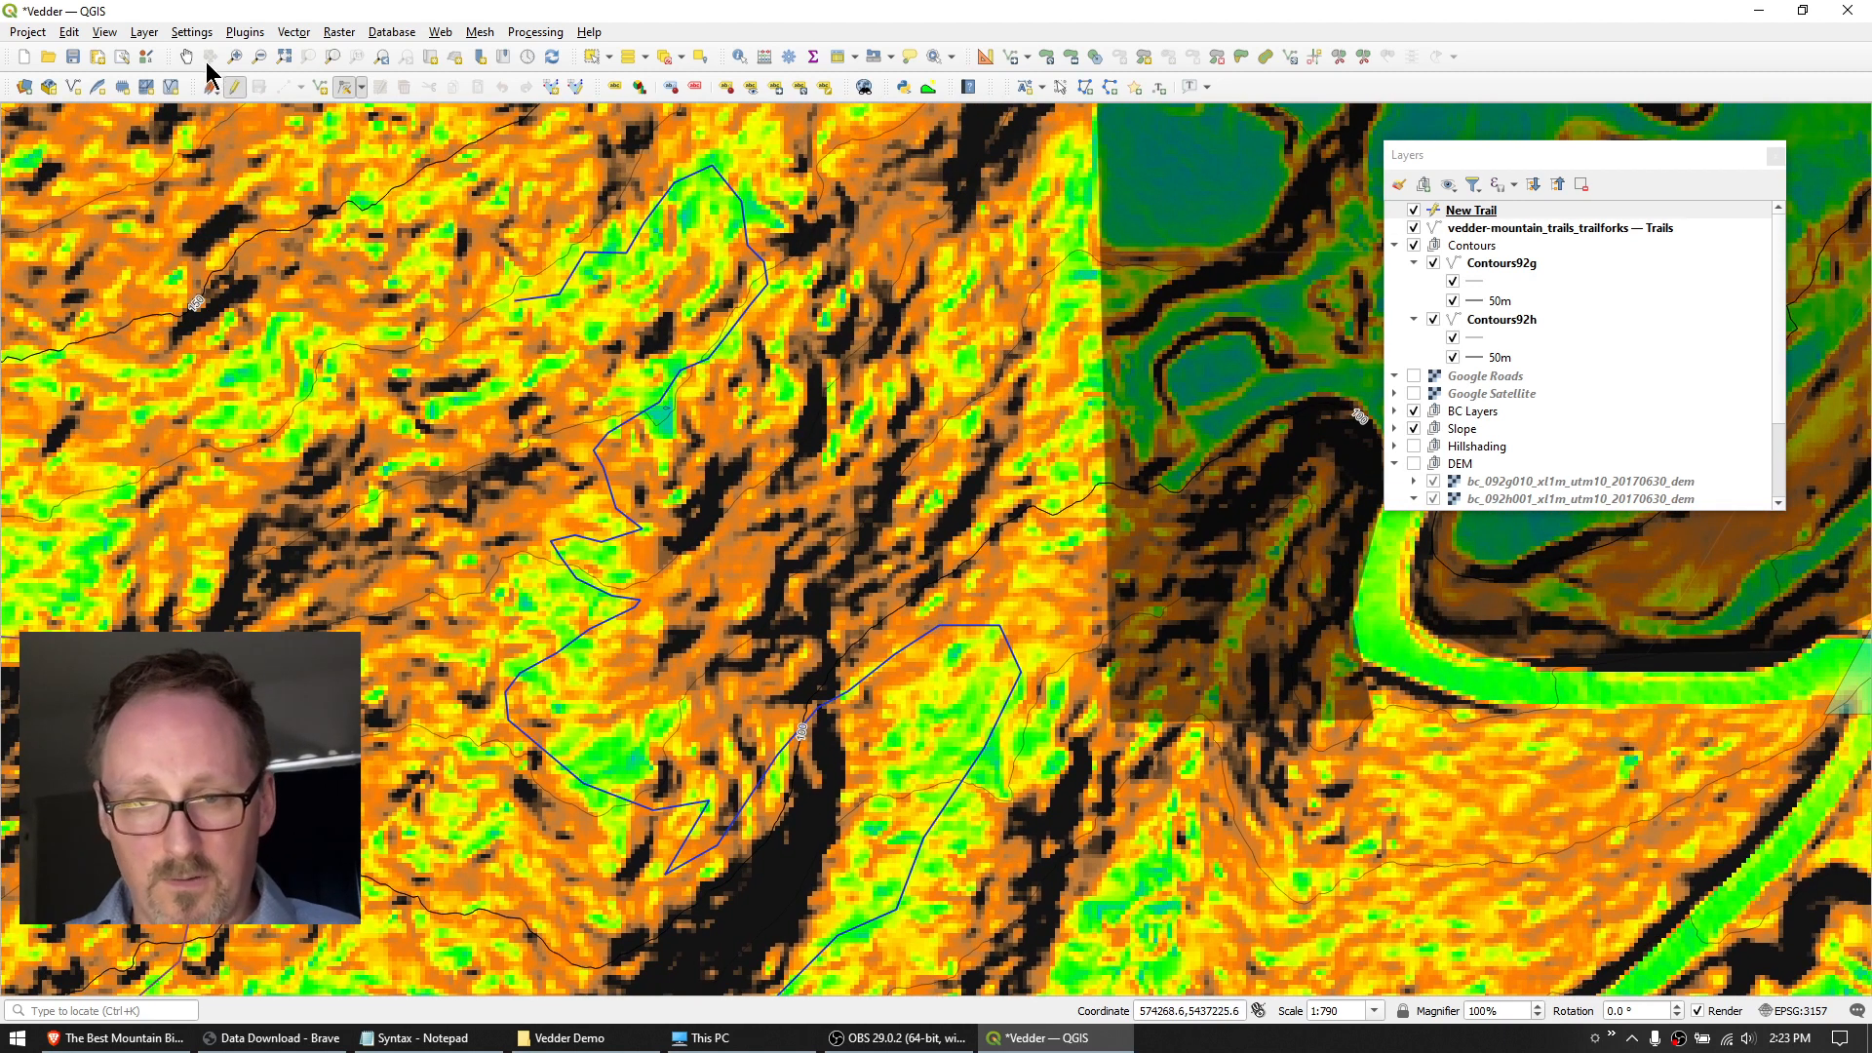
click(234, 87)
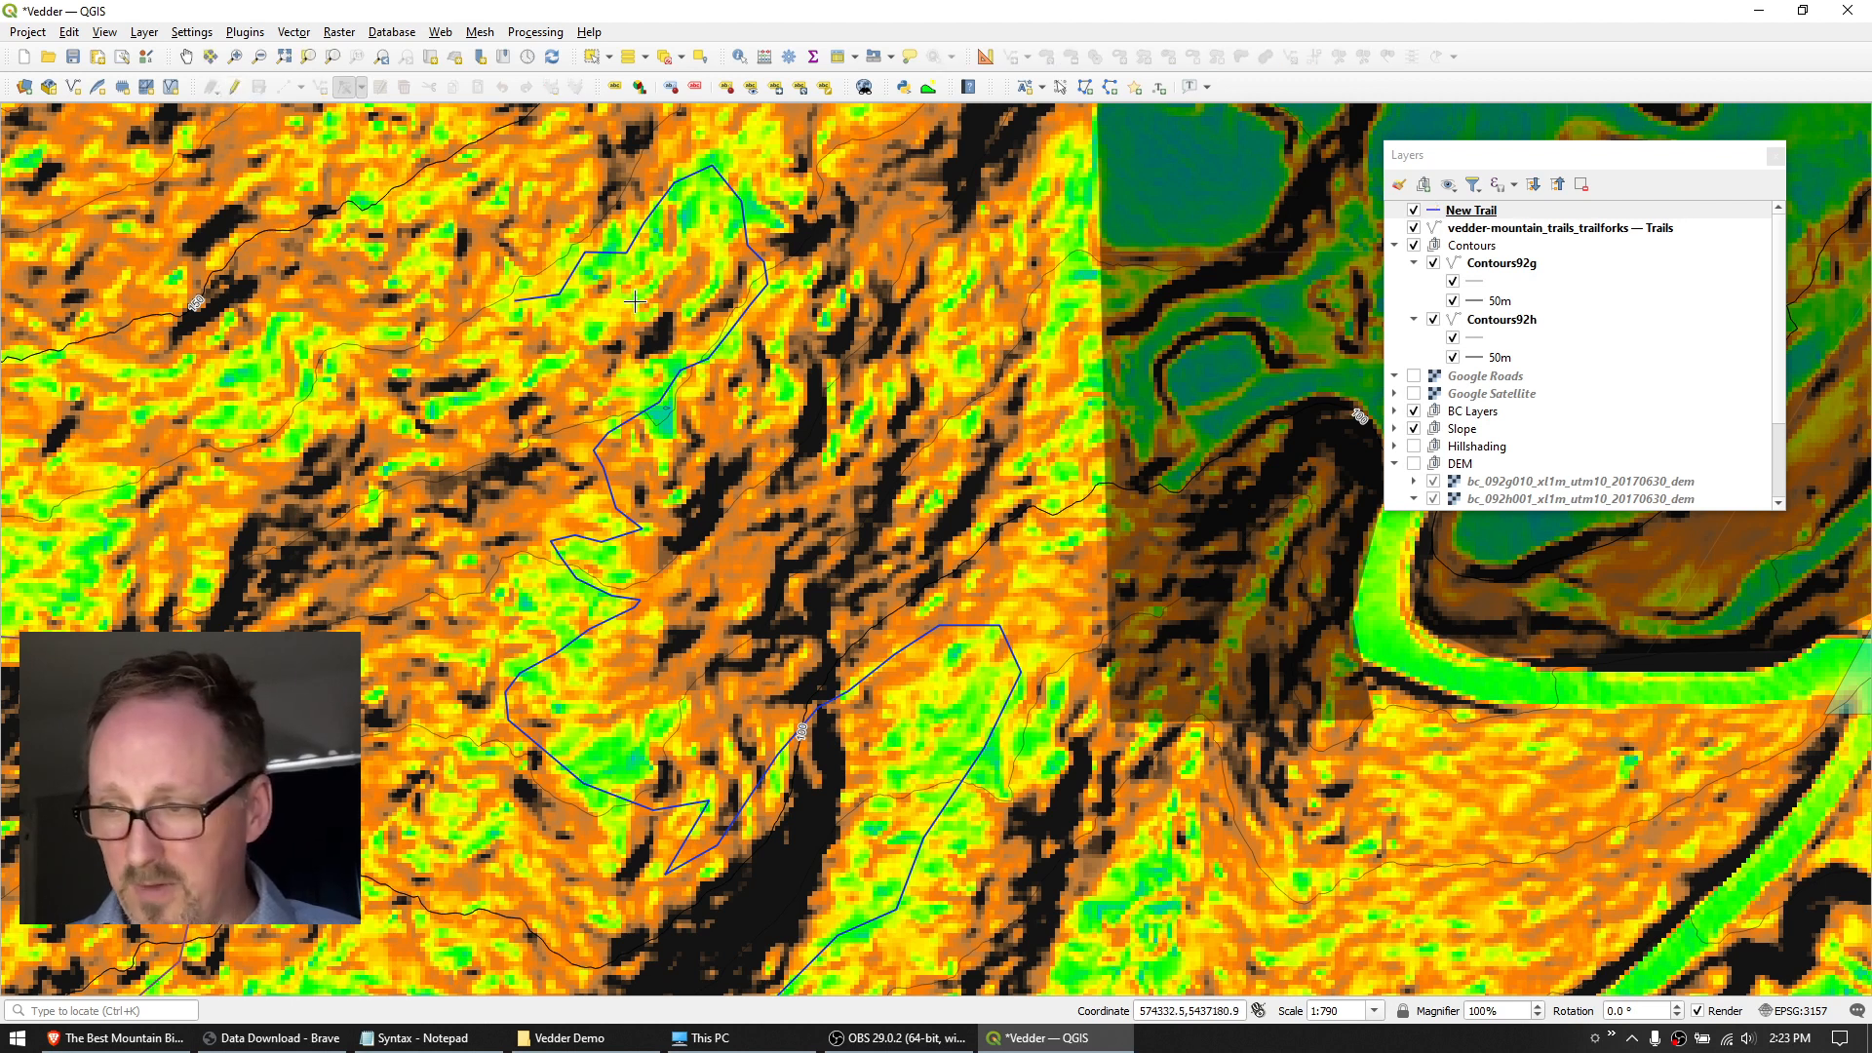
Export the New Trail layer as a KML file named aMTB Climb in the Vedder Demo folder, without adding it to the map.
right_click(1465, 212)
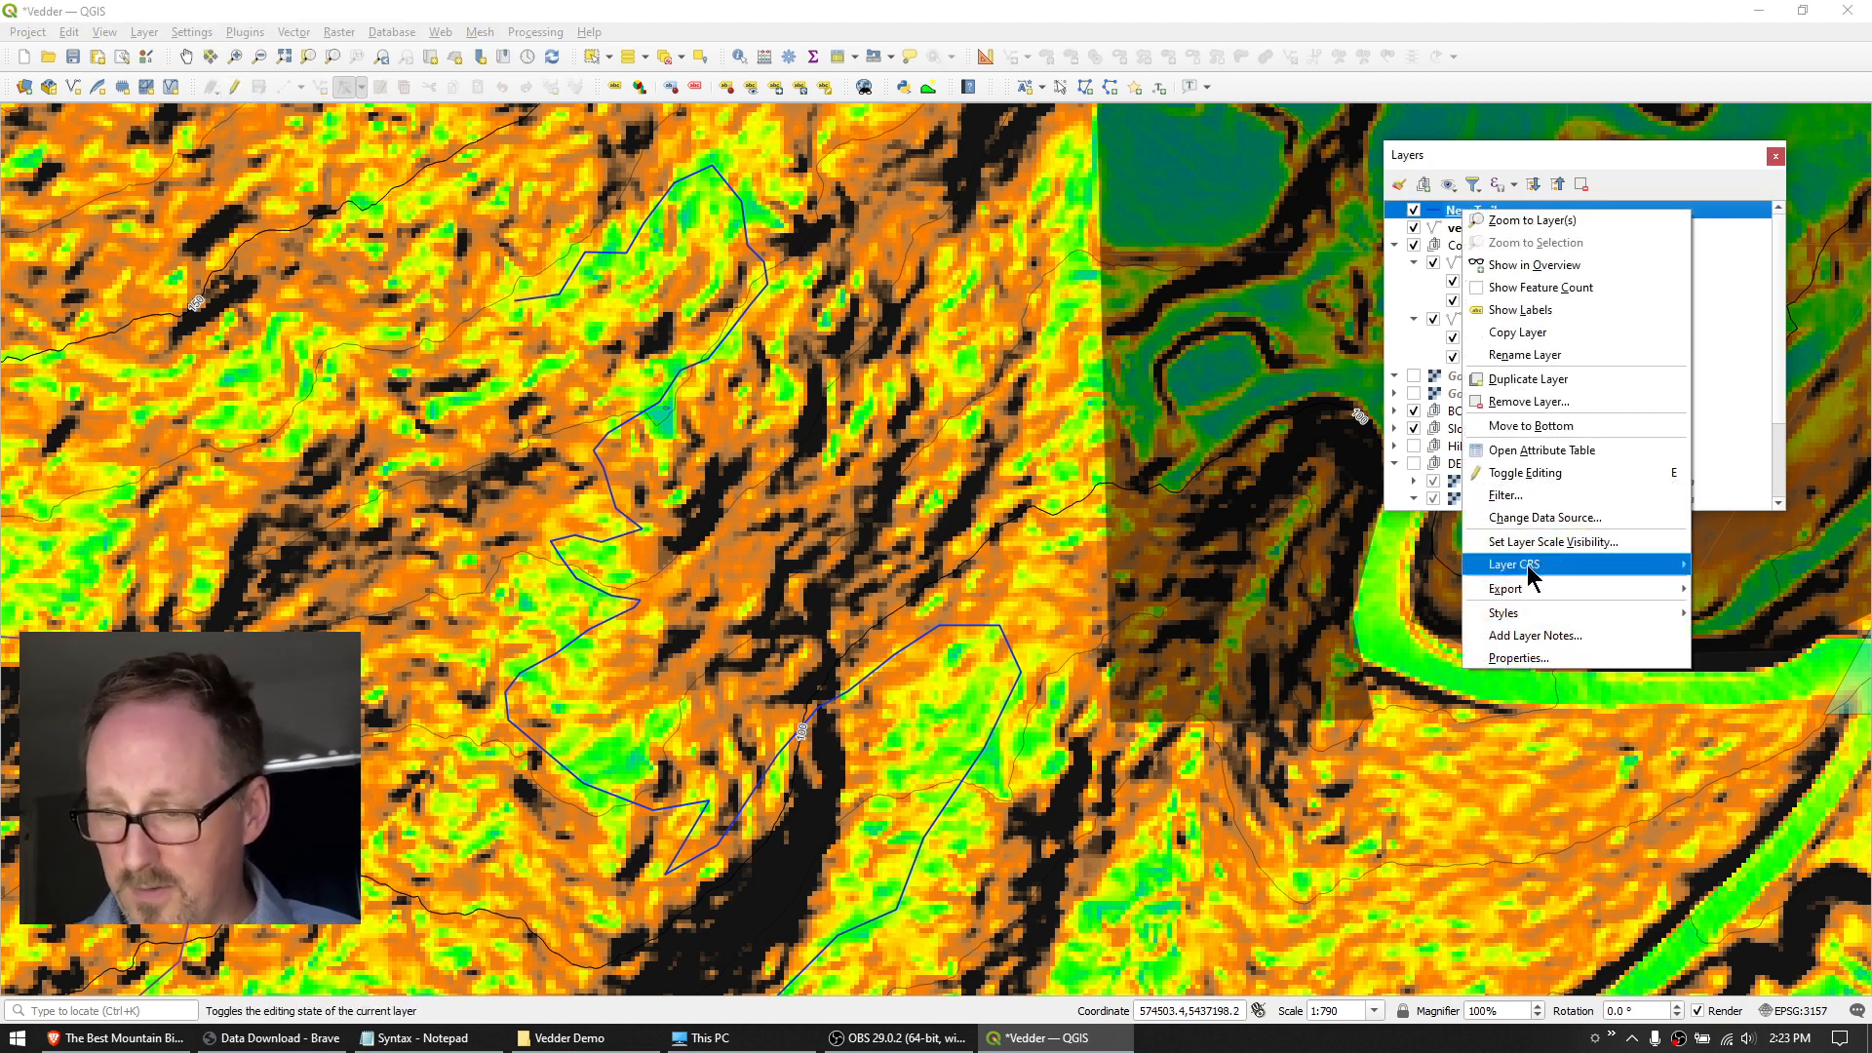
mouse_move(1529, 585)
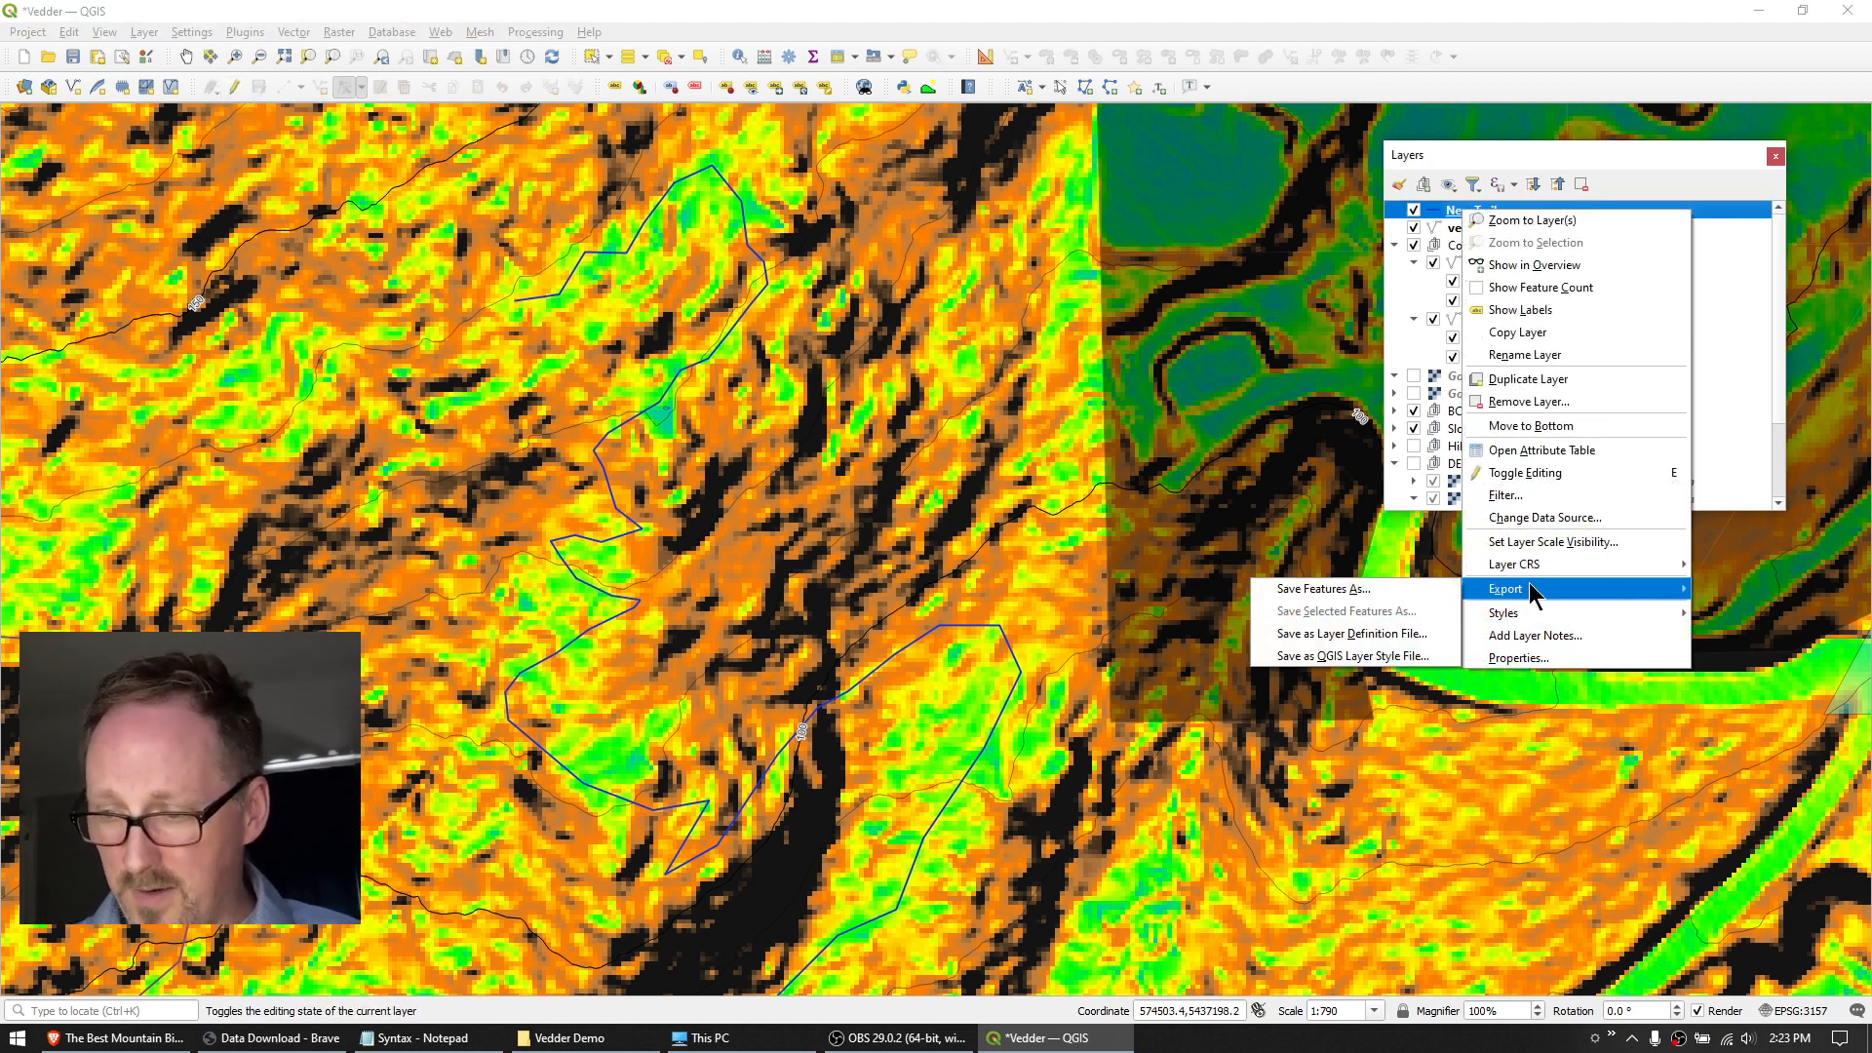
click(1384, 589)
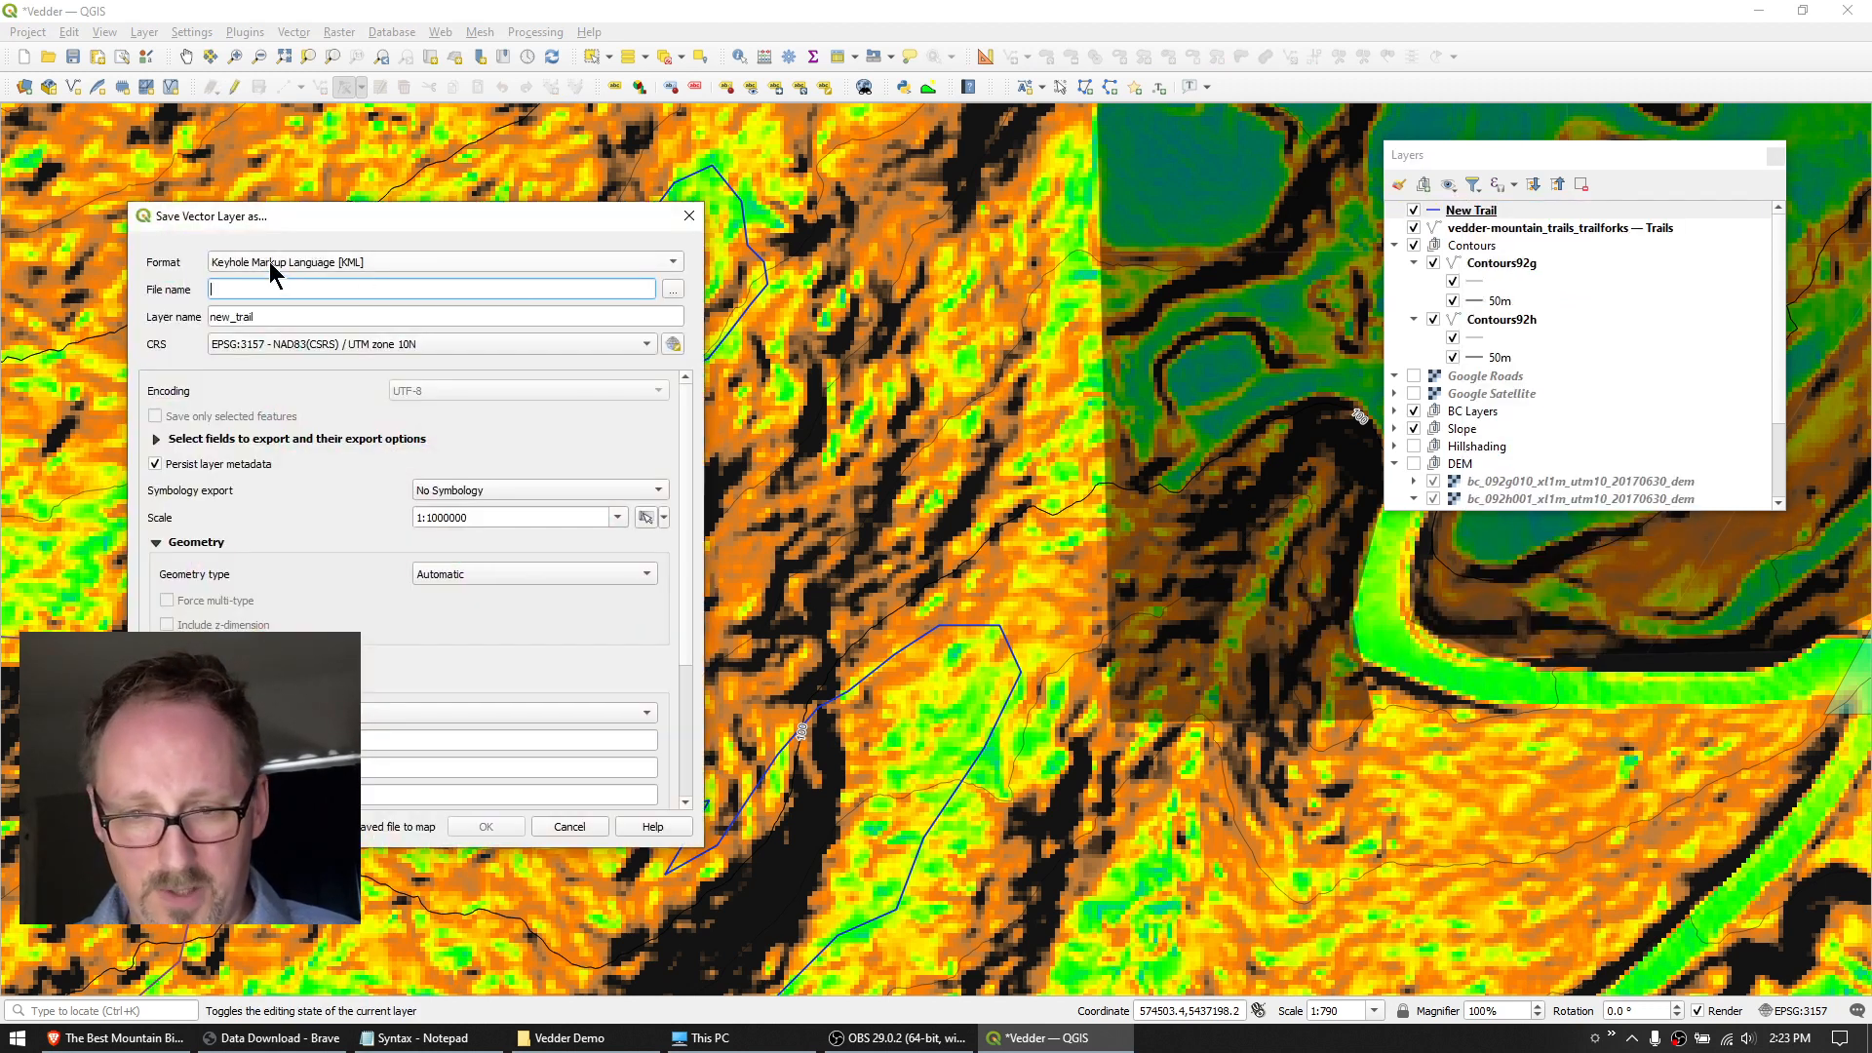
click(672, 291)
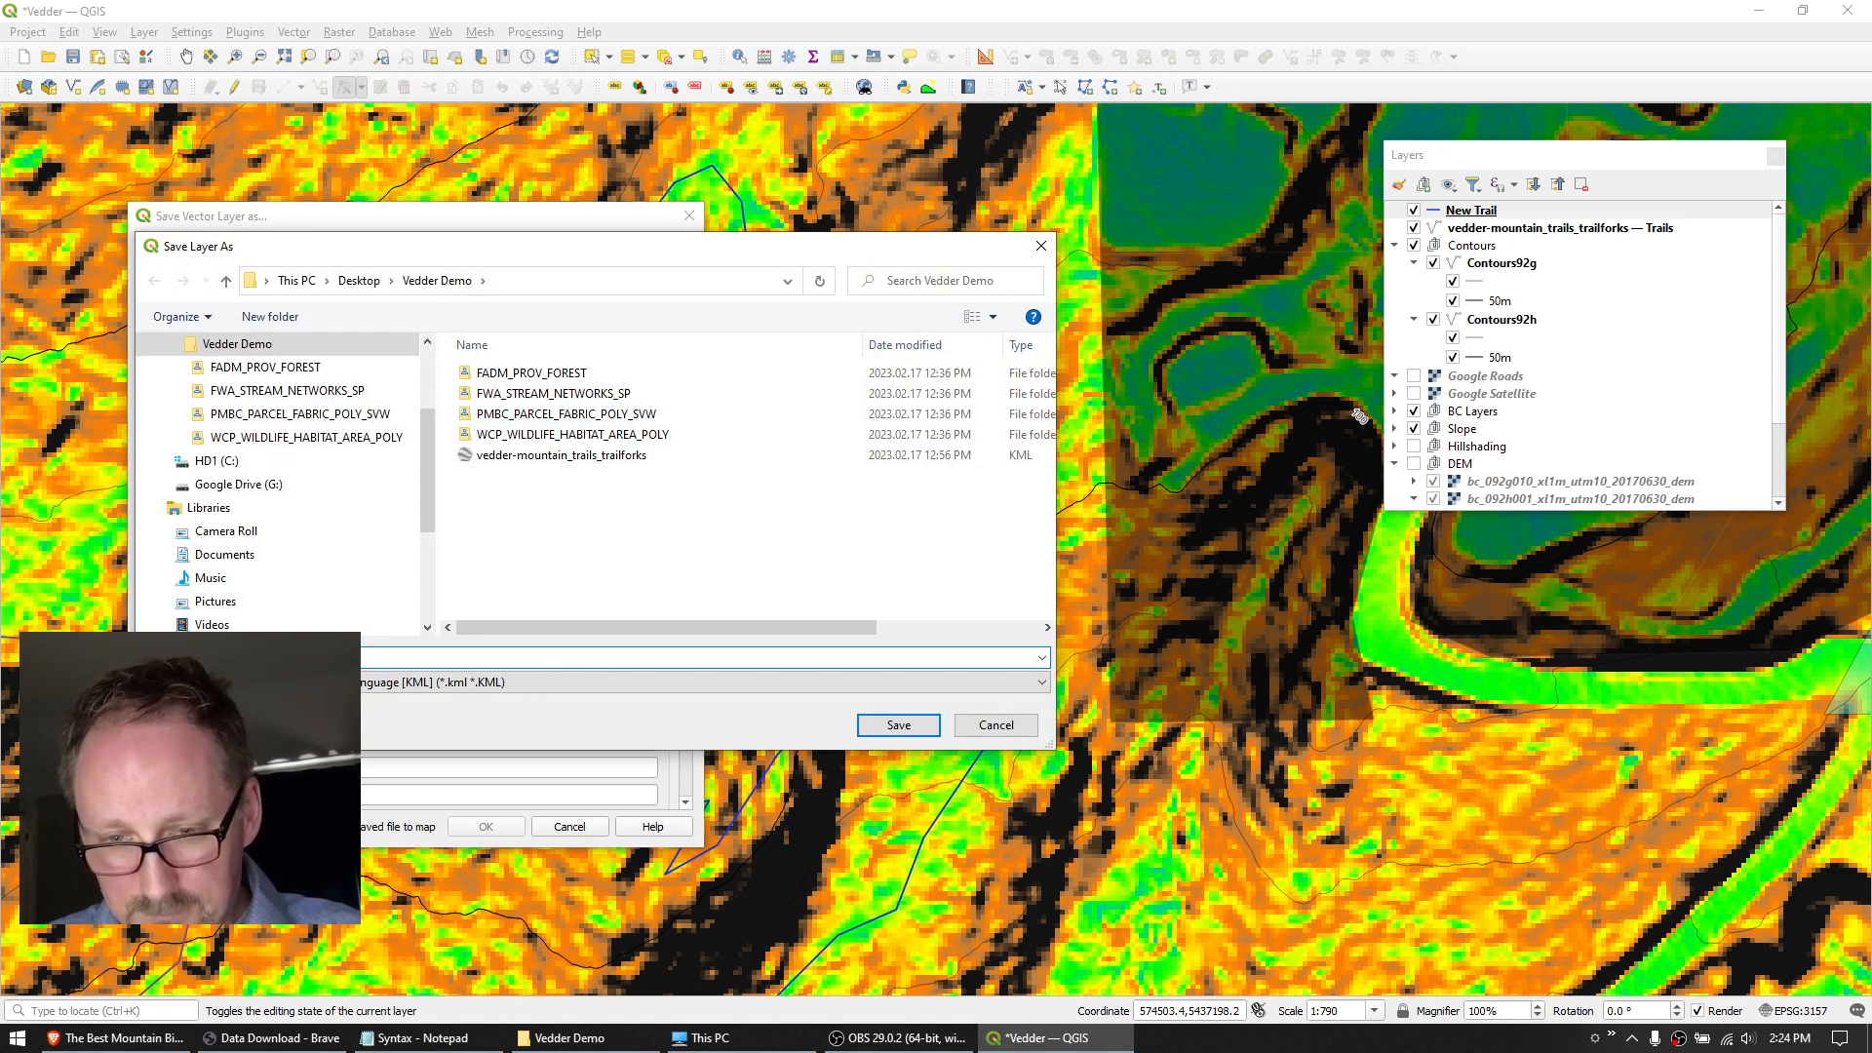
click(895, 726)
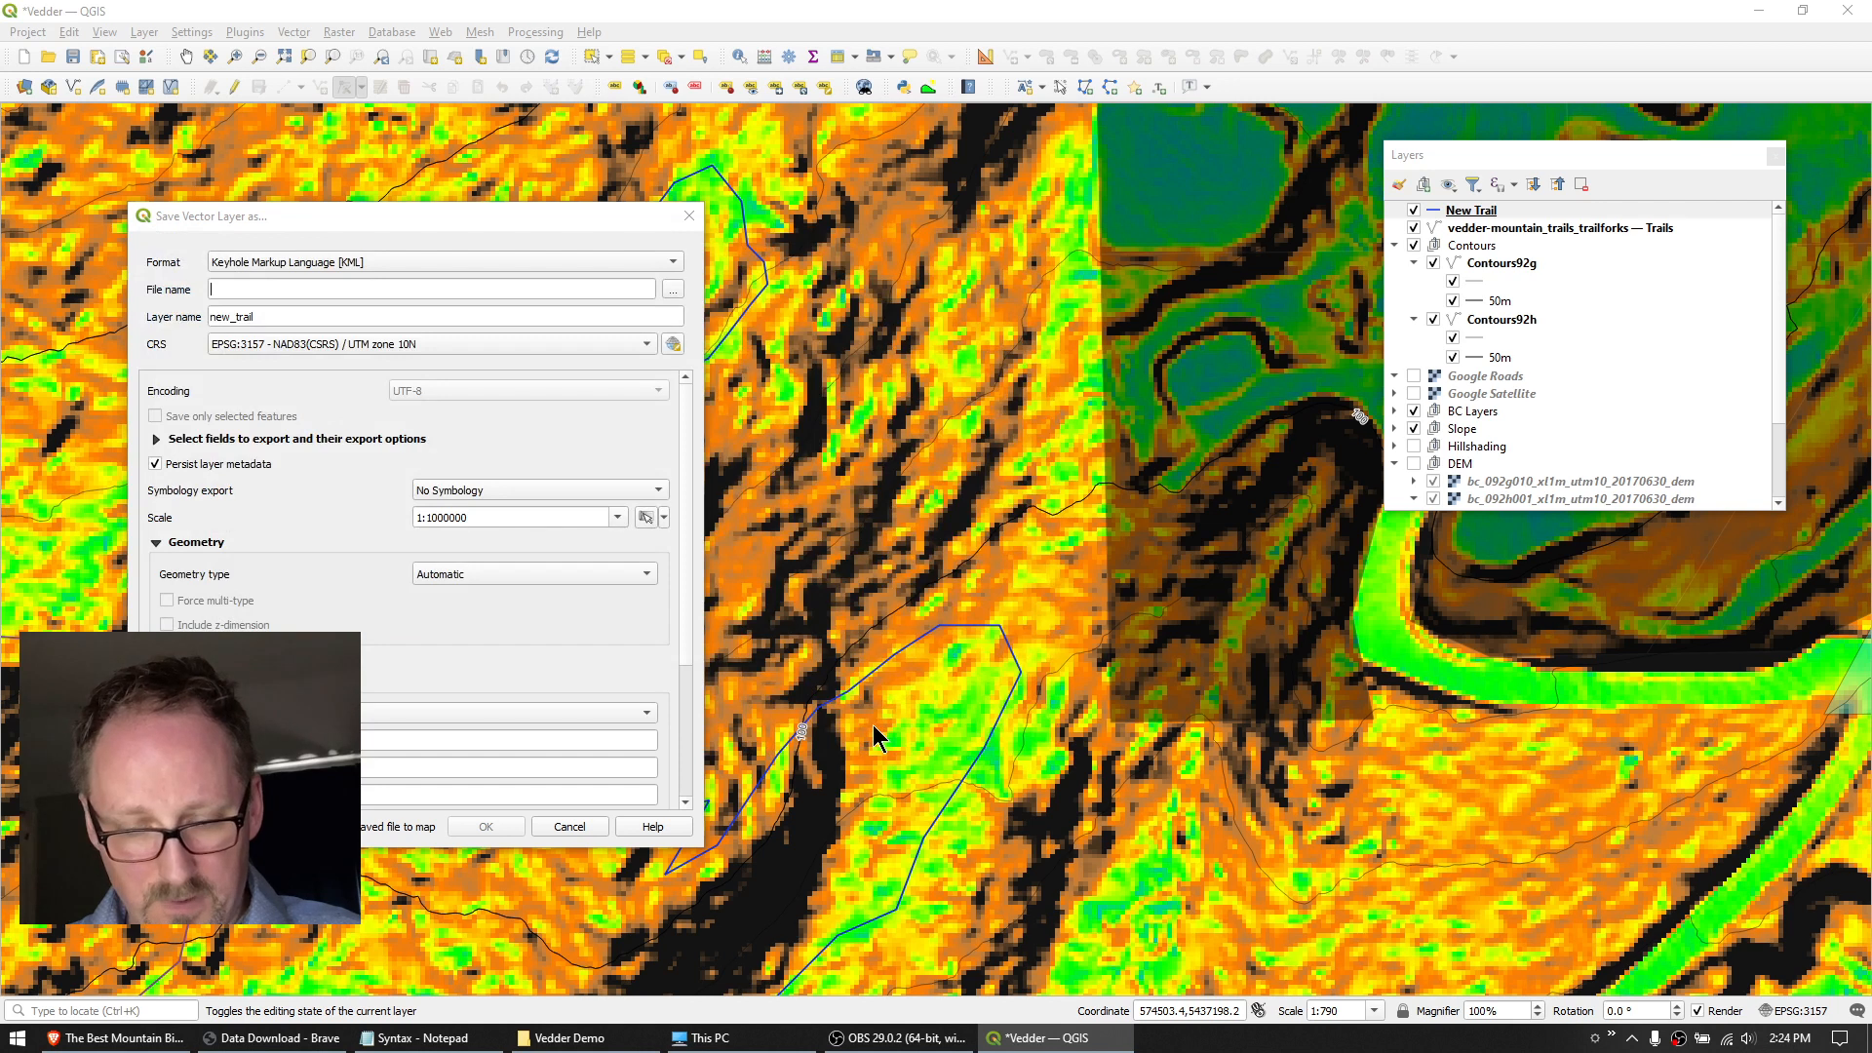
click(347, 823)
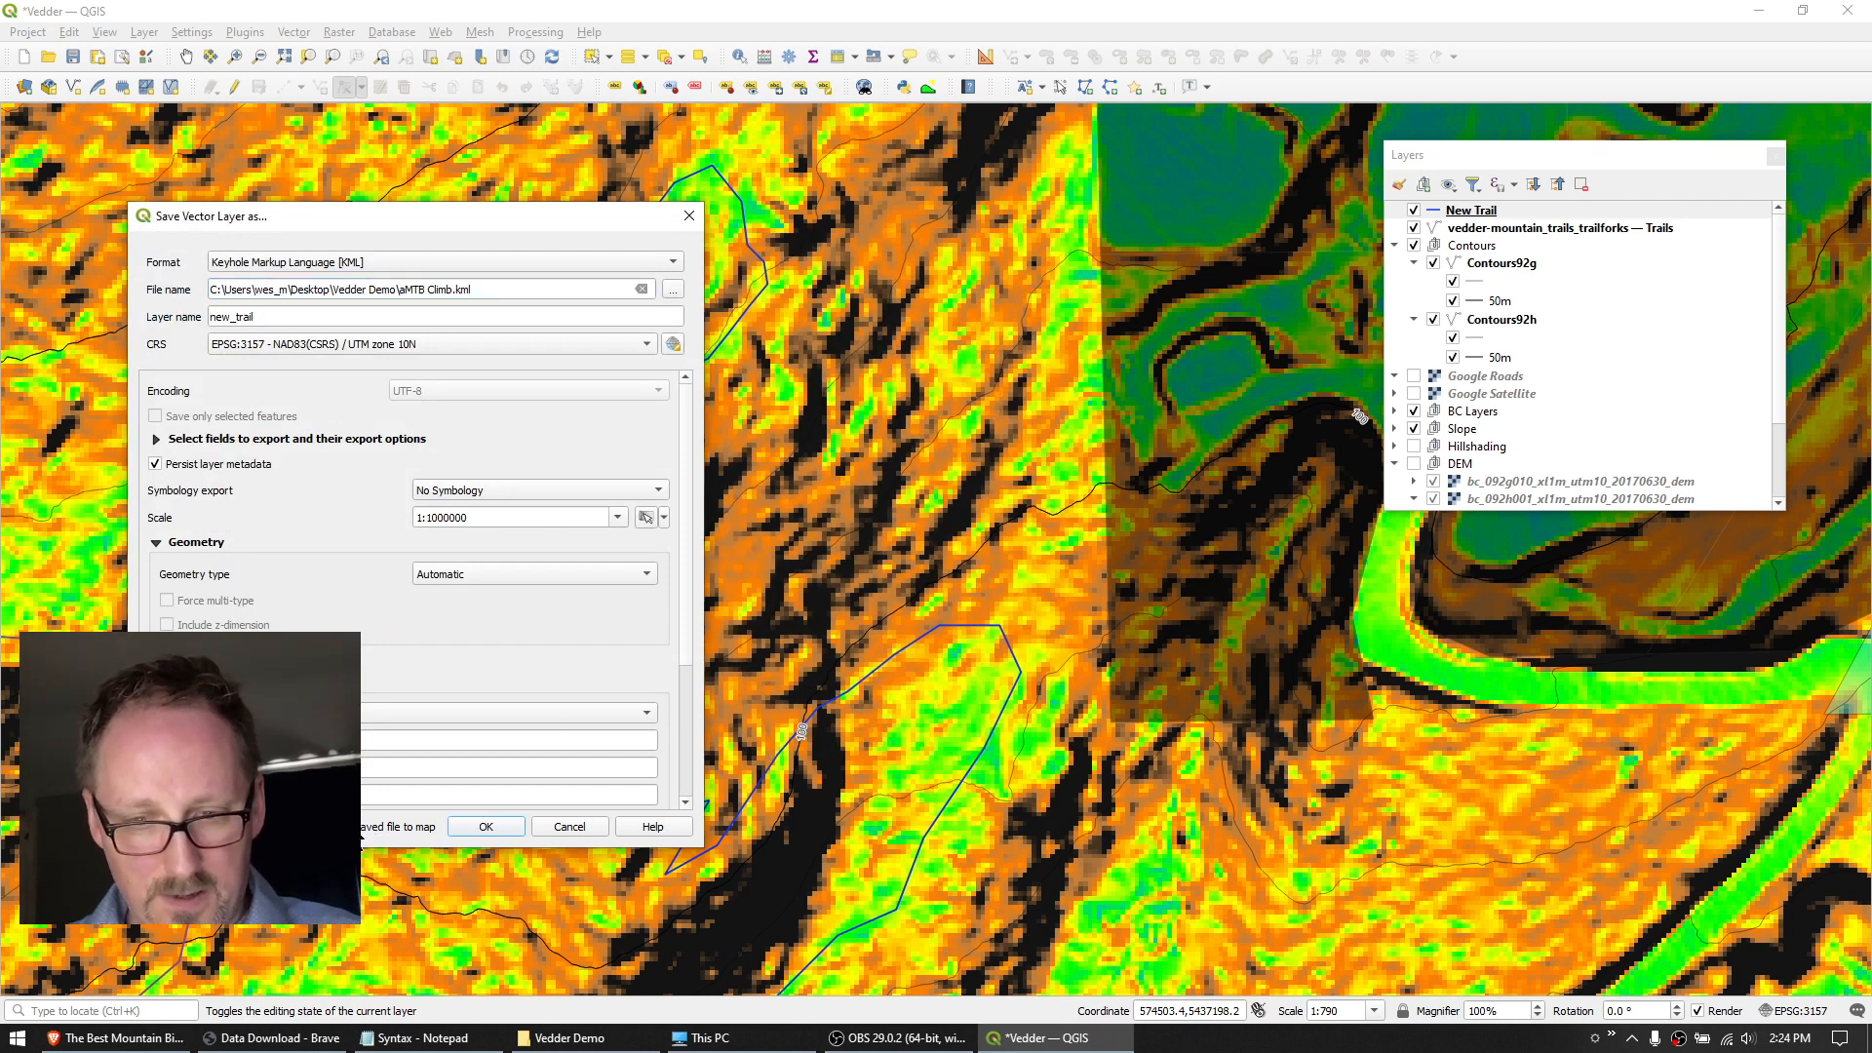
click(485, 828)
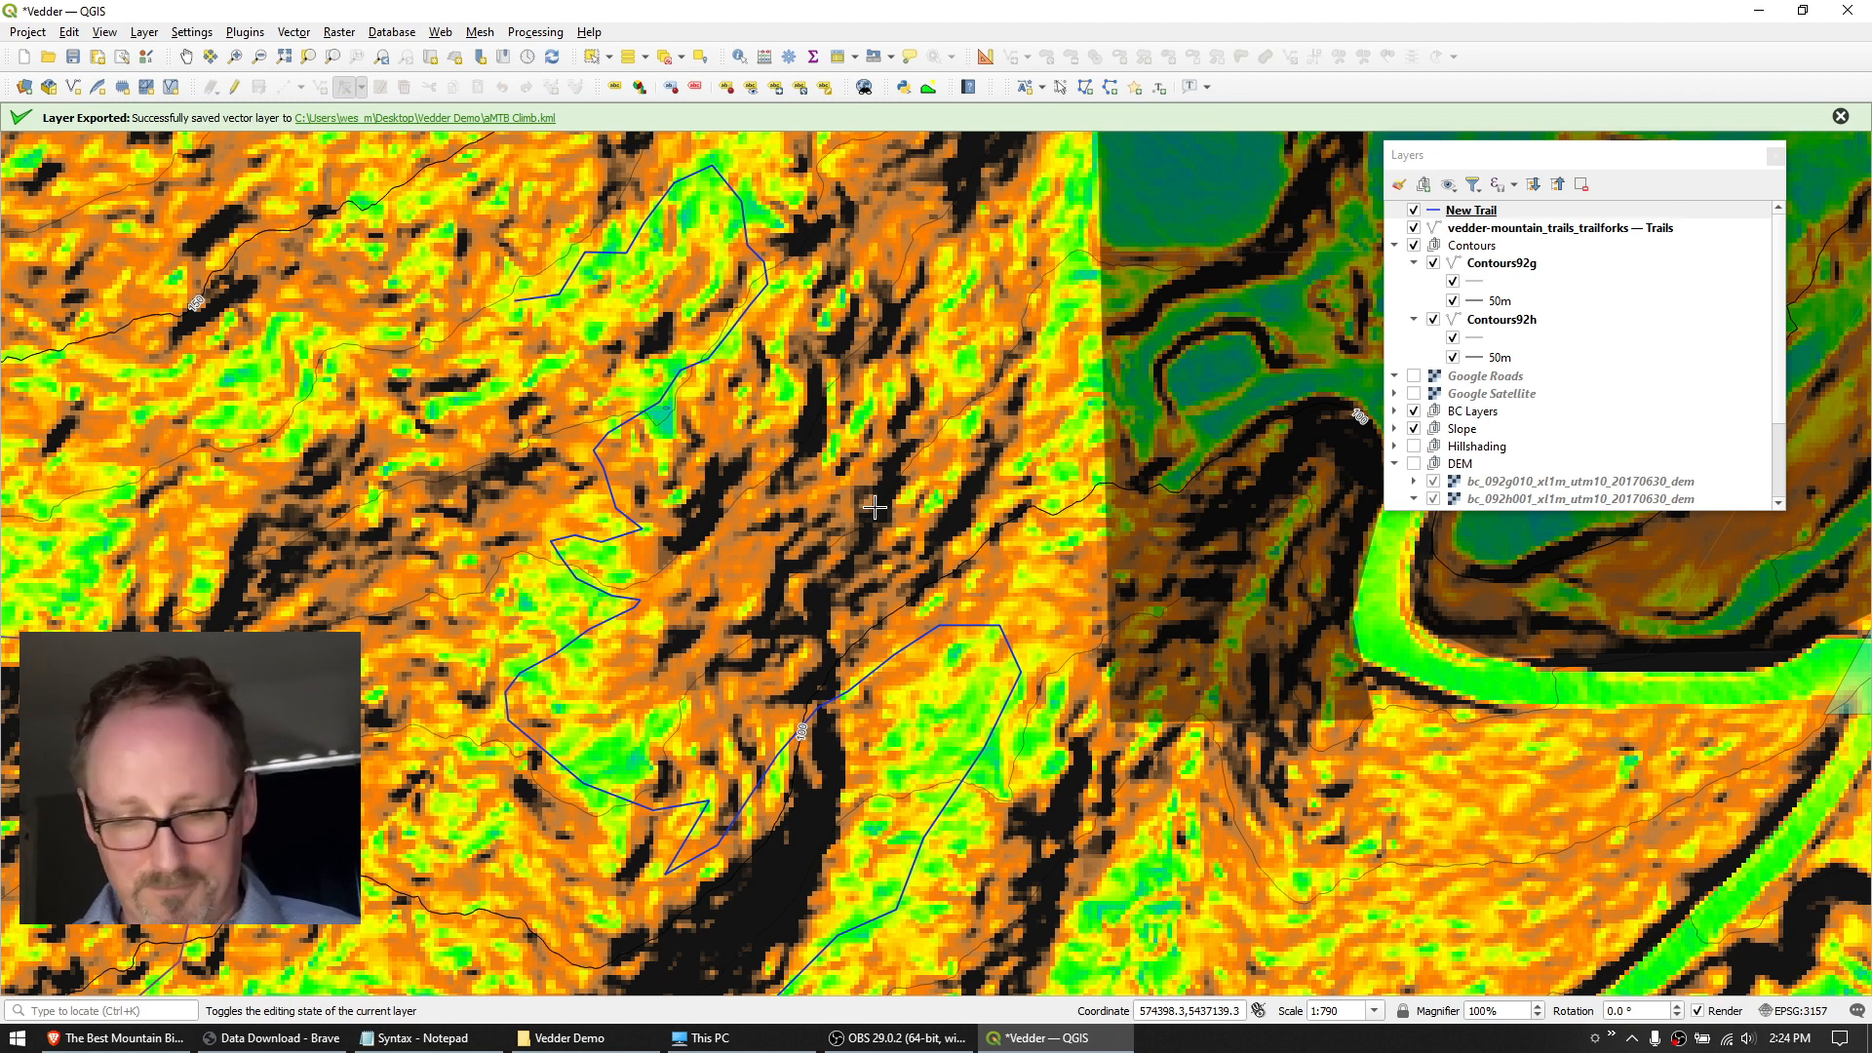
Switch to the Brave browser and open the bookmarked Gaia GPS map in a new tab.
click(115, 1038)
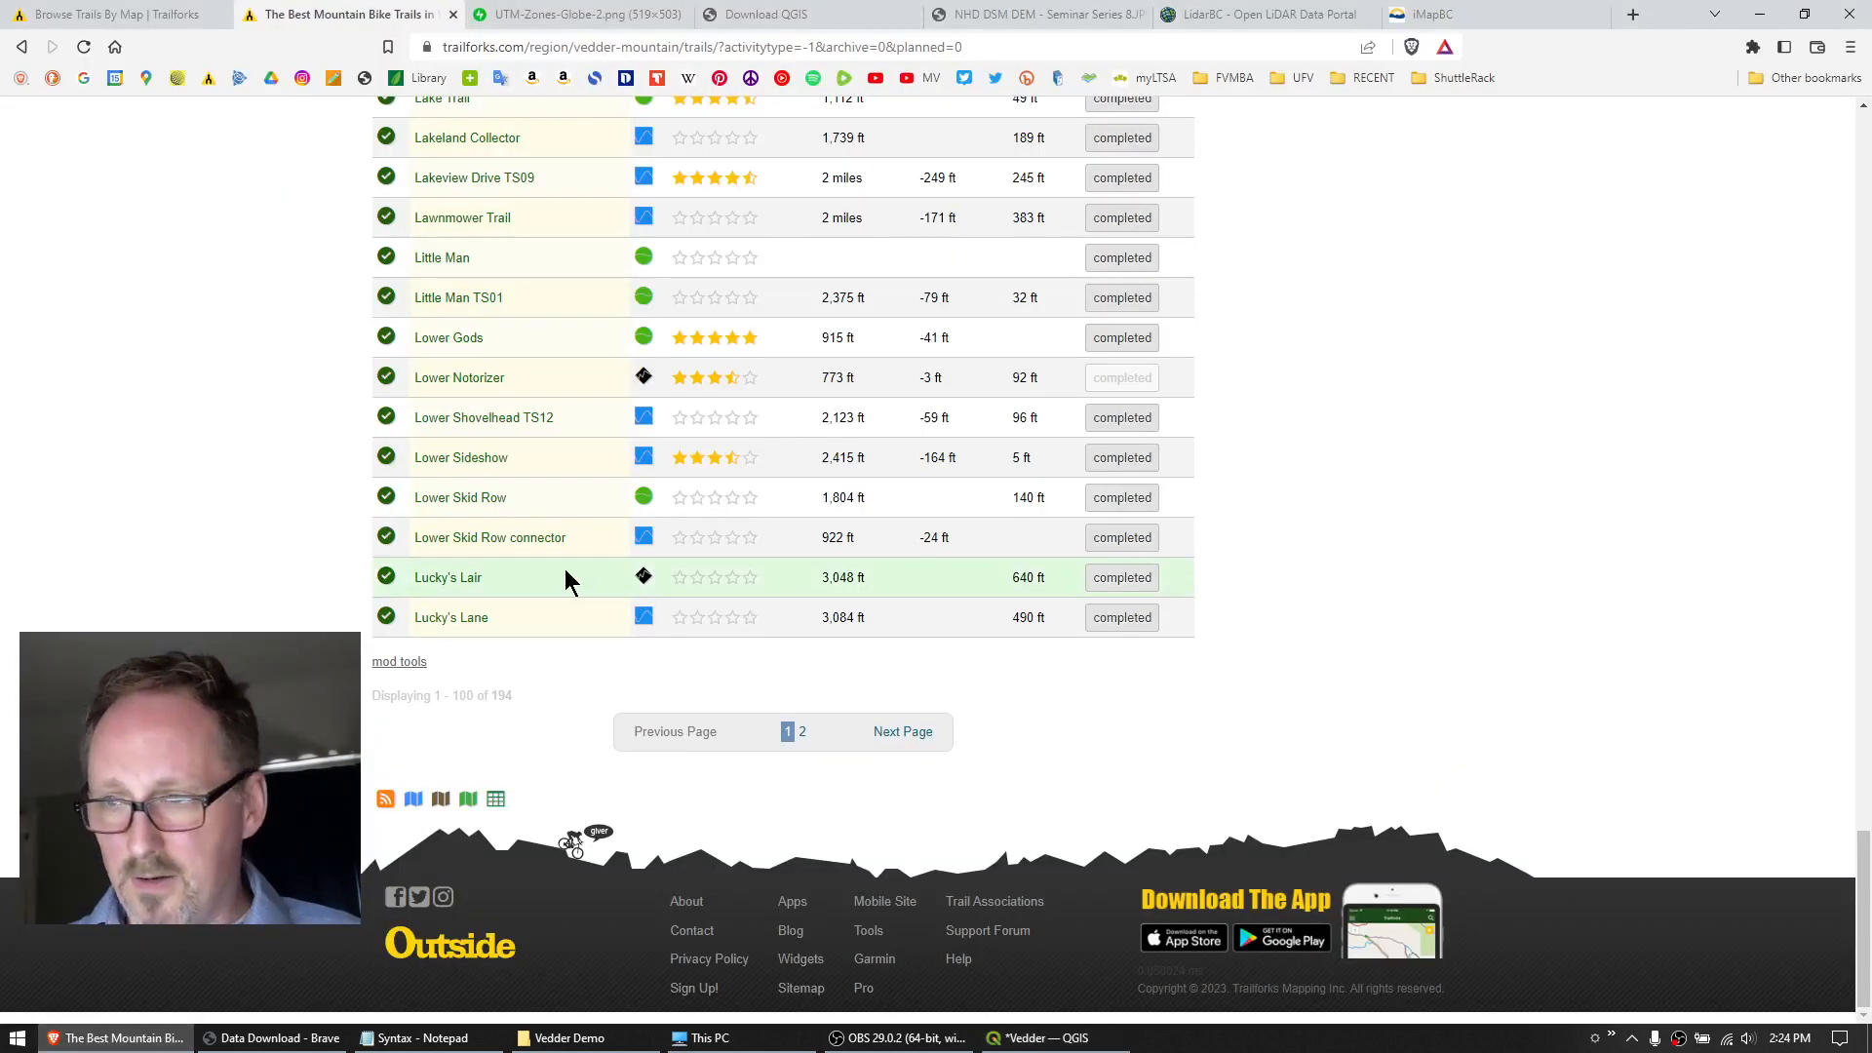
click(1628, 17)
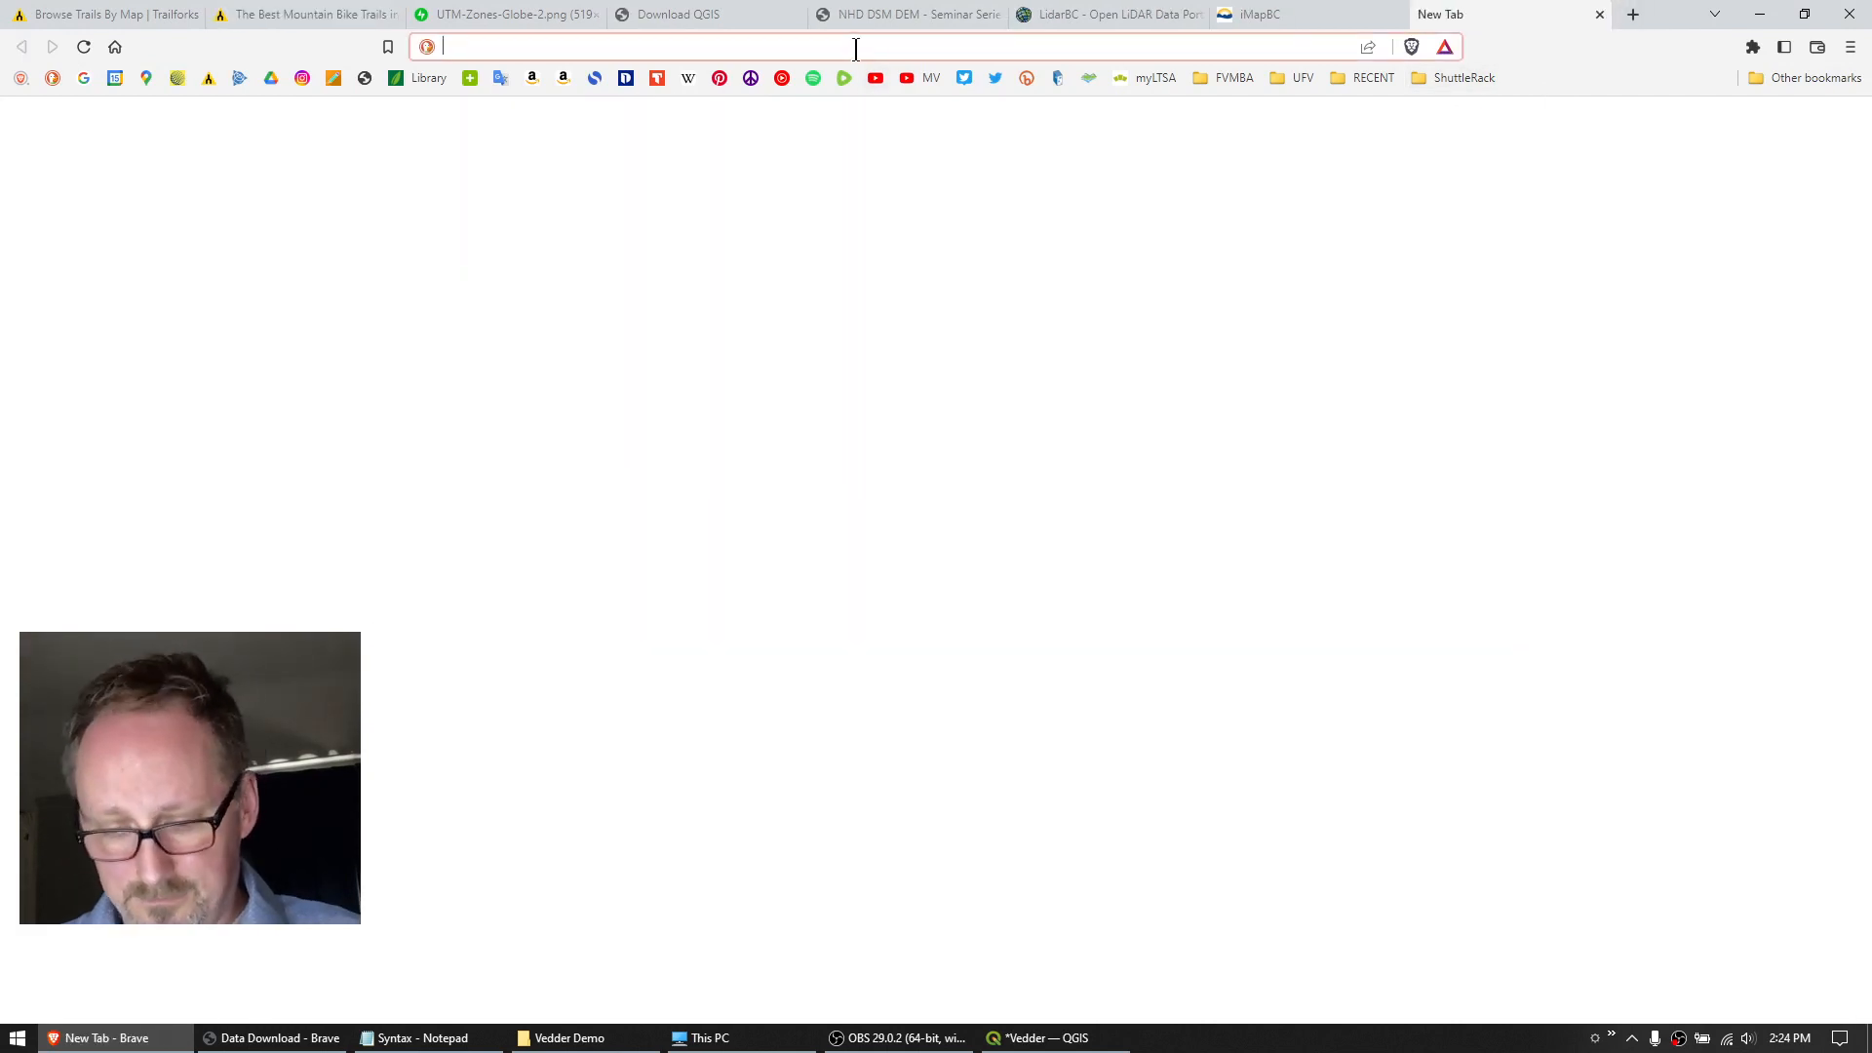
text(gf)
click(1386, 221)
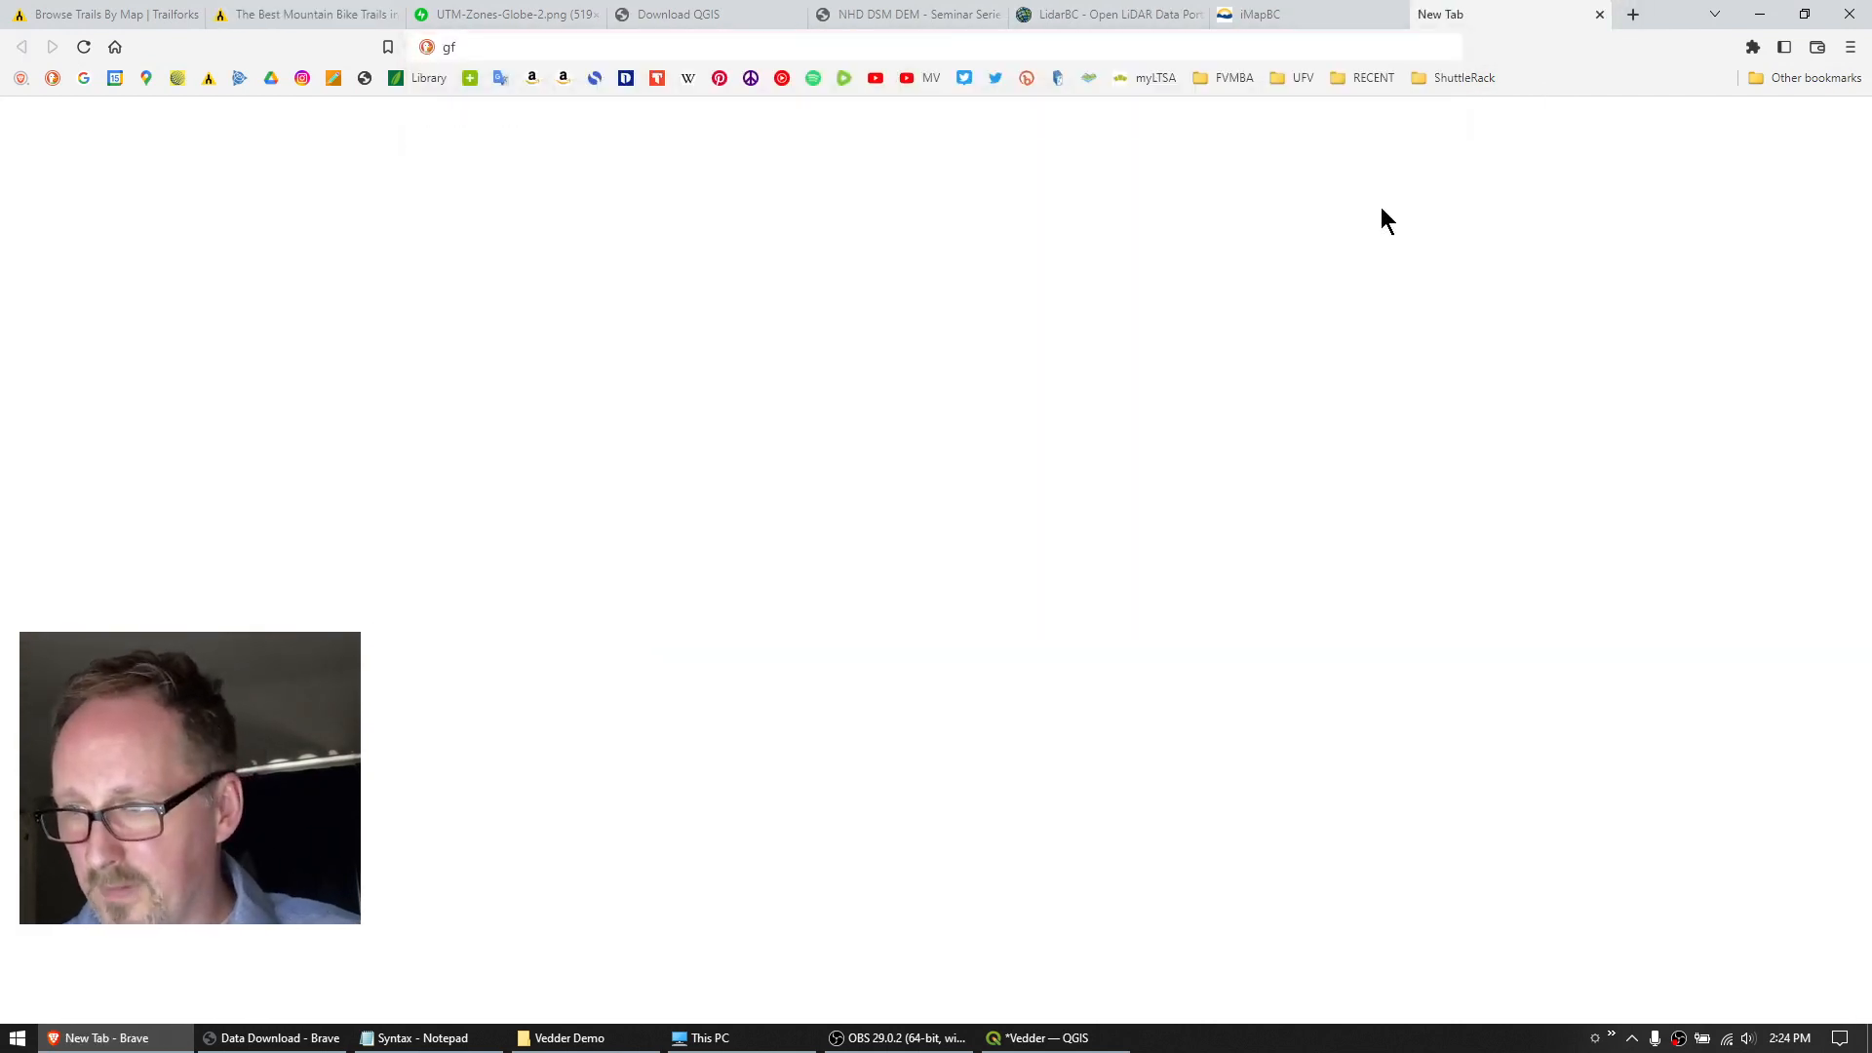
click(1238, 77)
click(1234, 154)
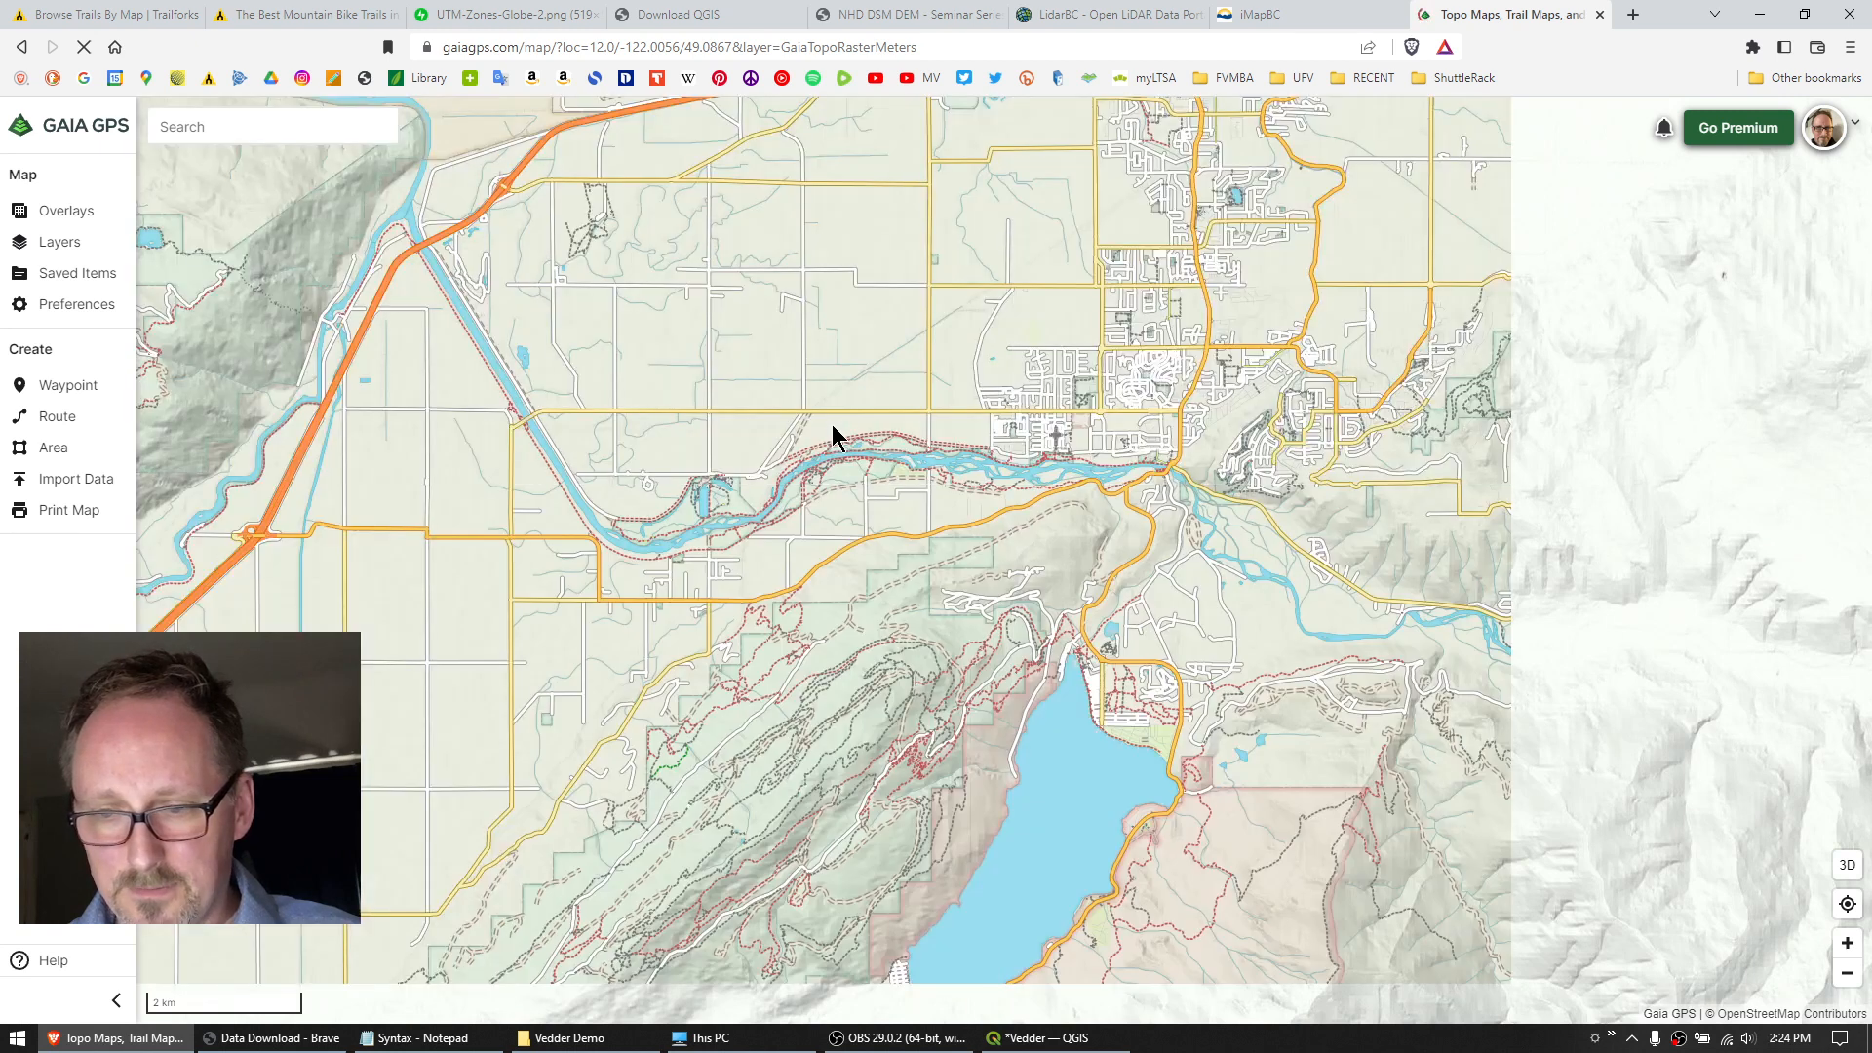
Import the aMTB Climb KML file from the Vedder Demo folder into the Gaia GPS map and inspect the track near Cultus Lake.
drag(1149, 571, 837, 348)
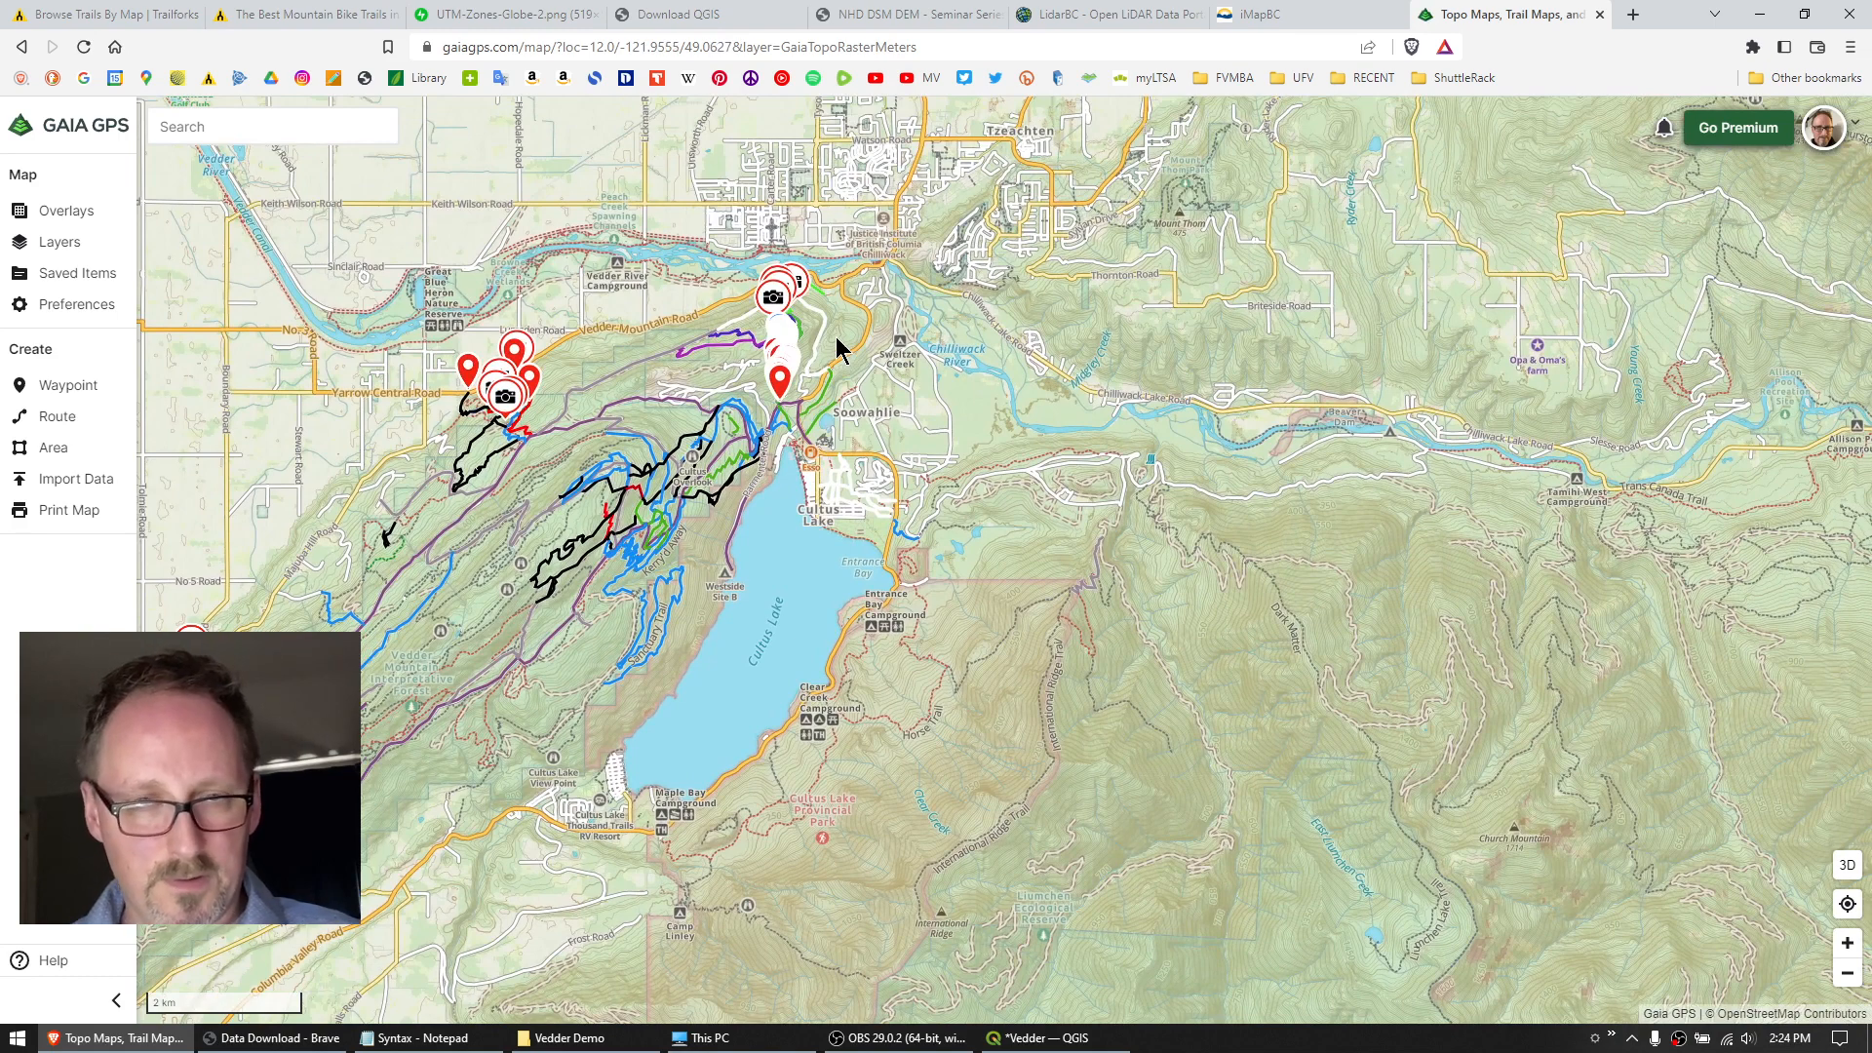
scroll(837, 348, up, 4)
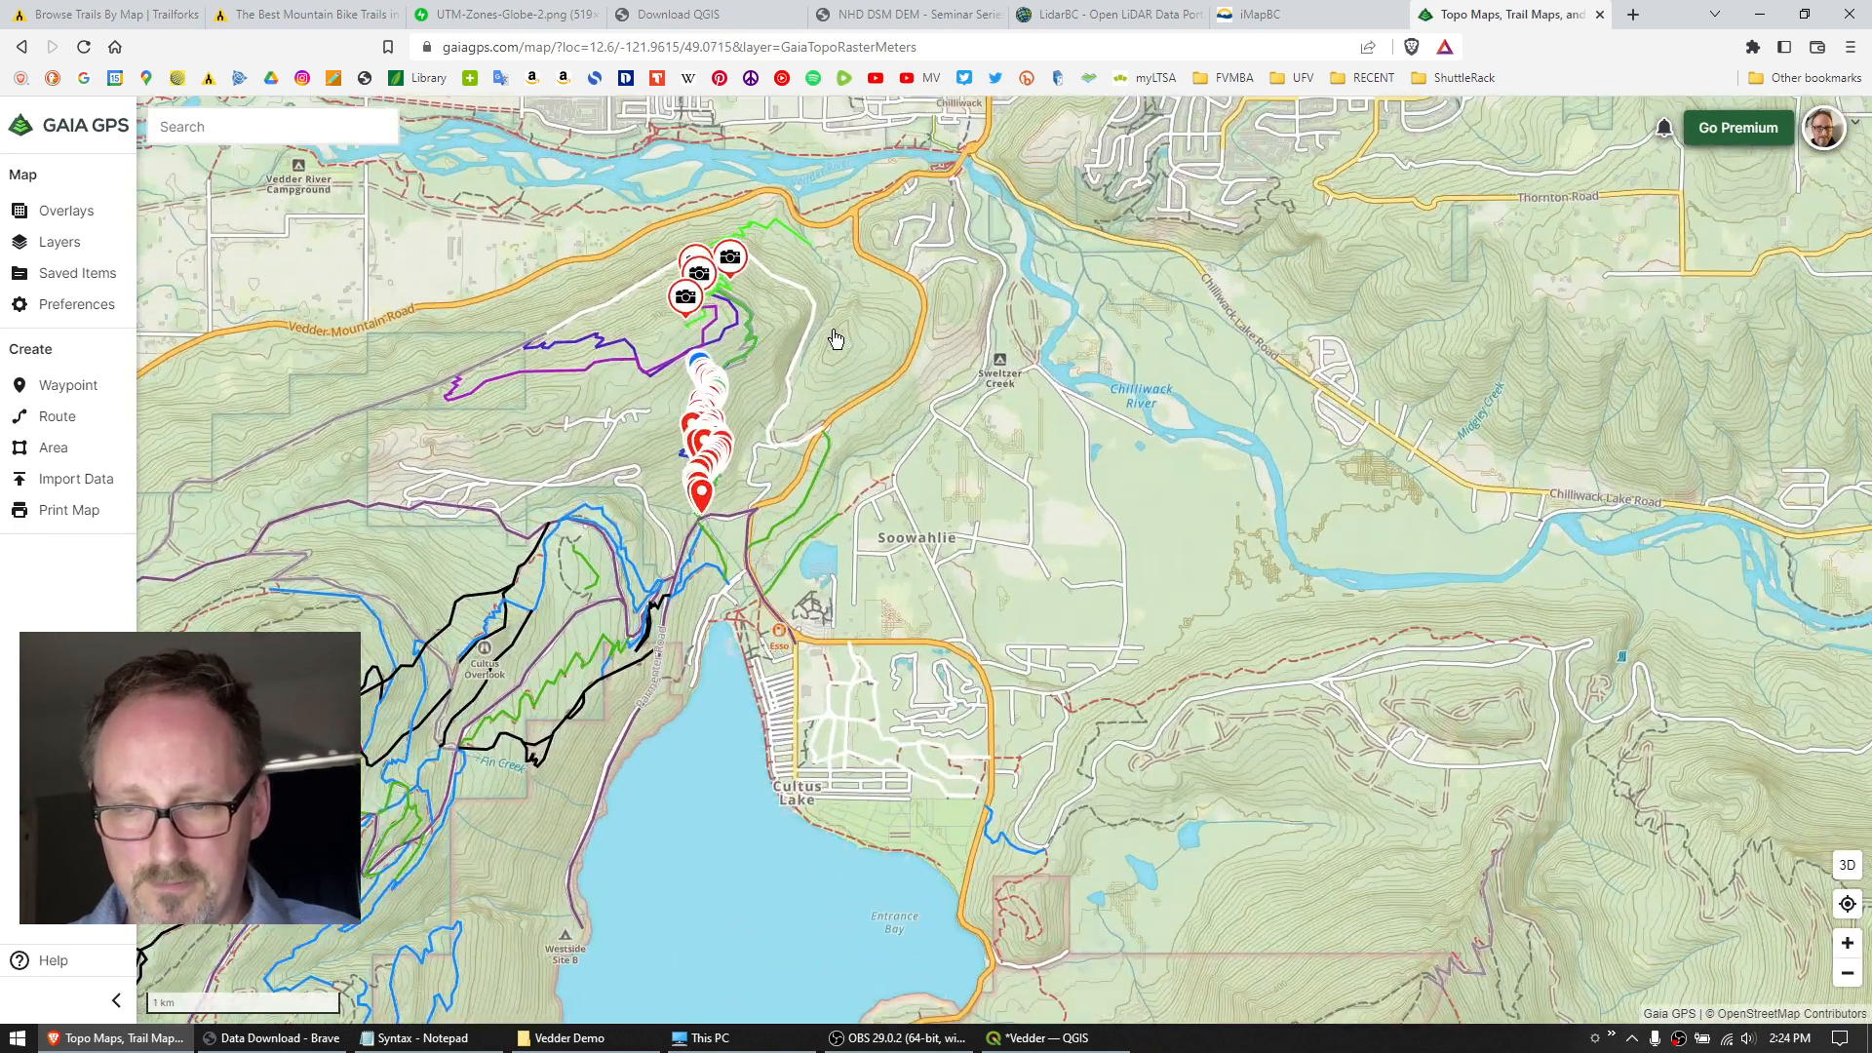
drag(828, 355, 958, 322)
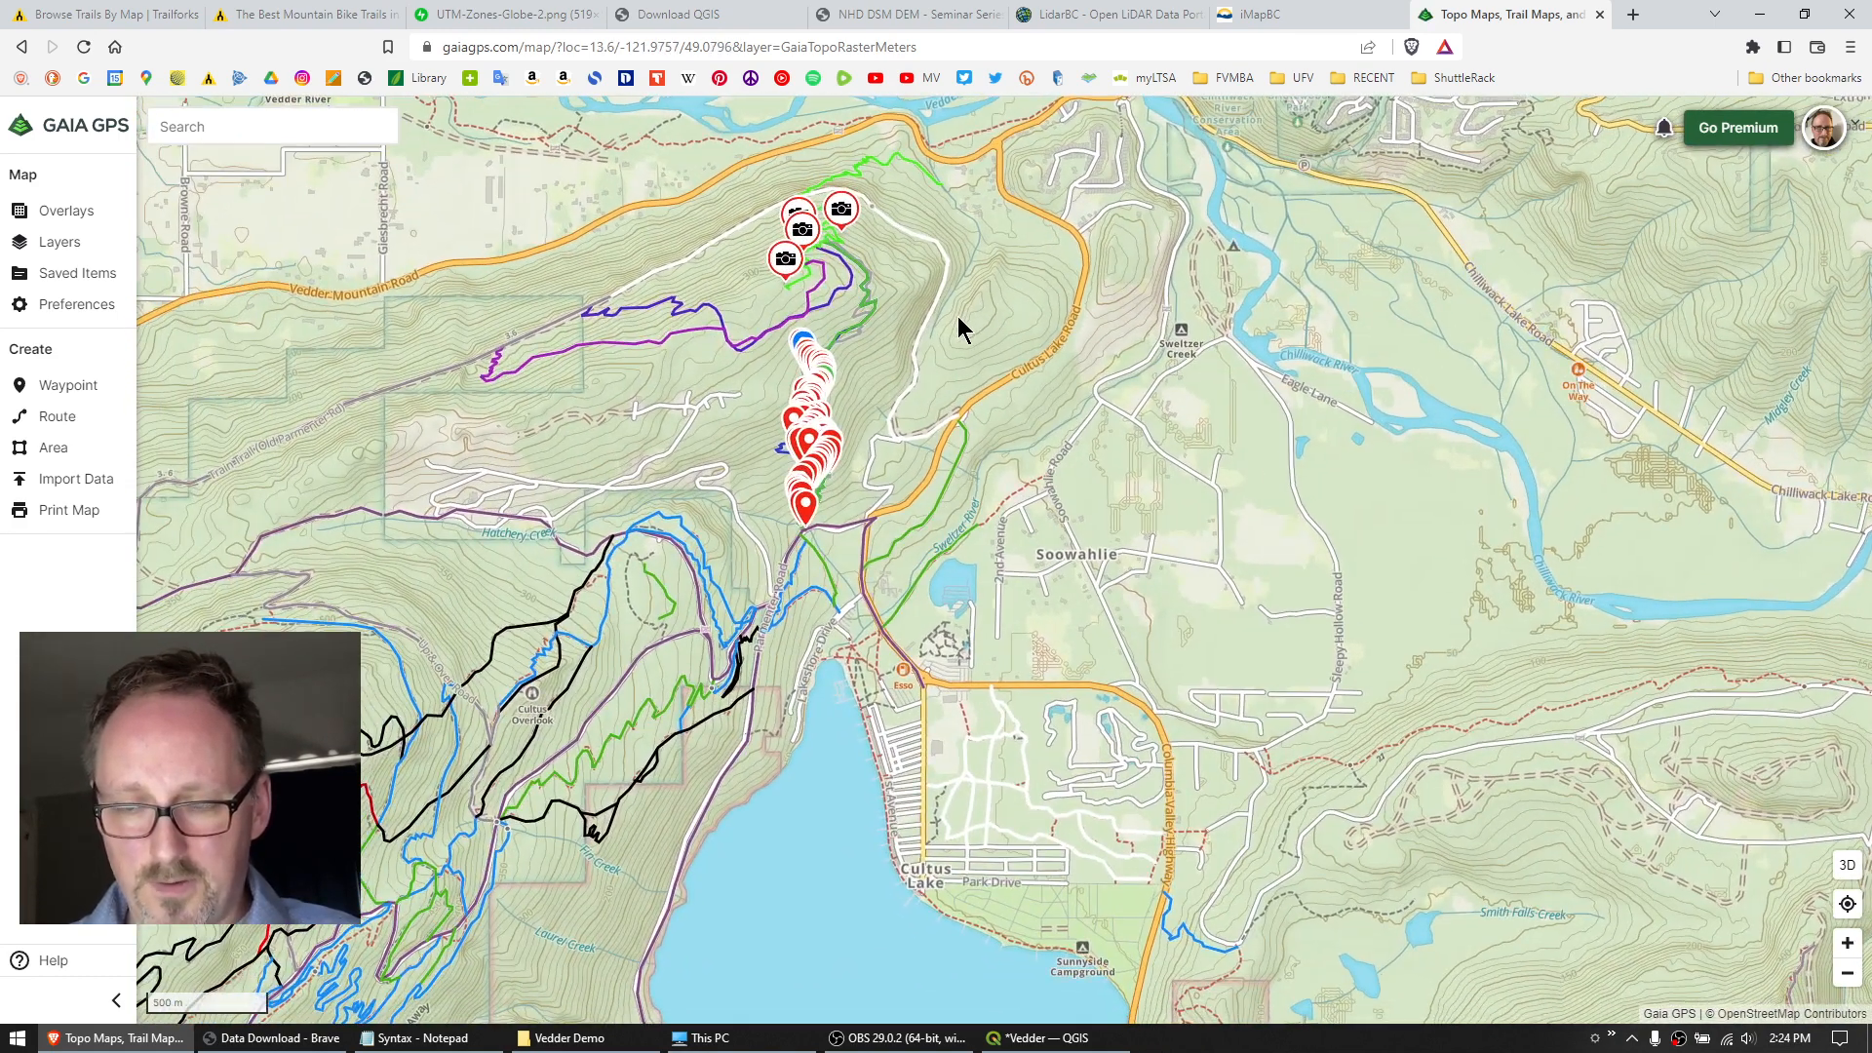
click(73, 488)
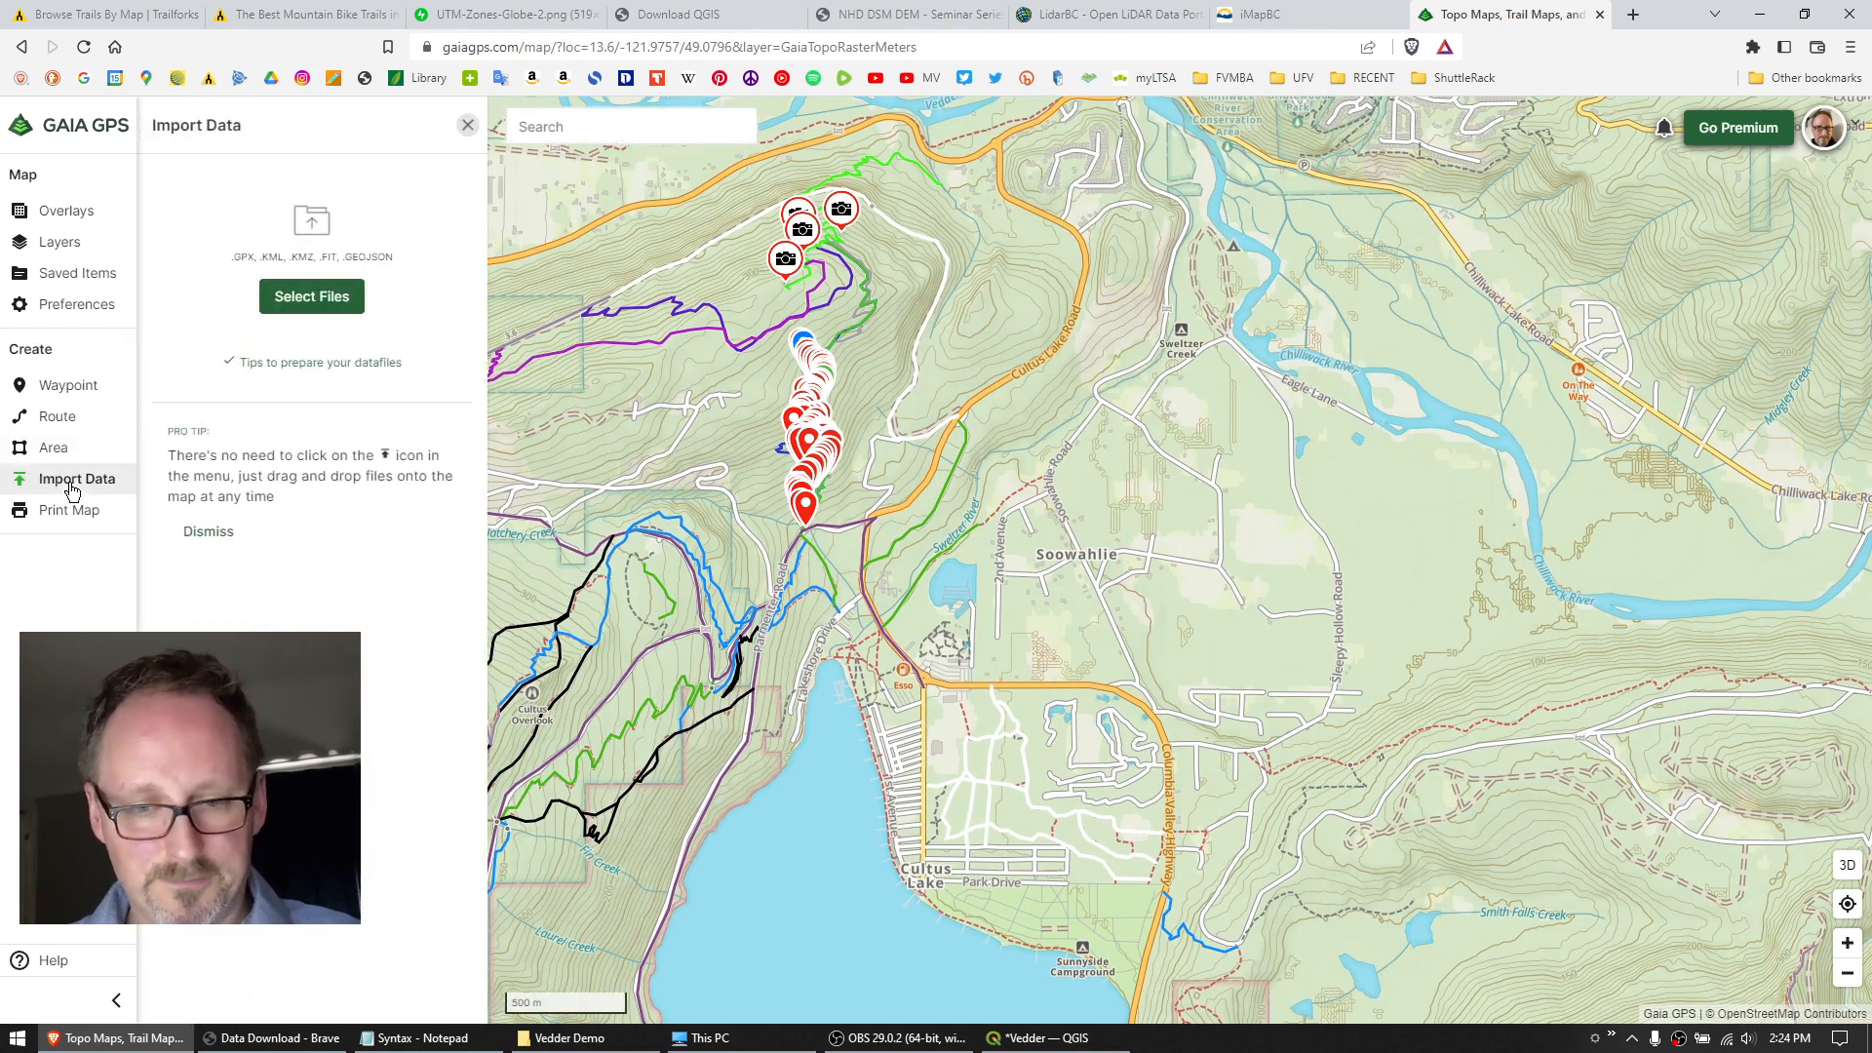
click(318, 295)
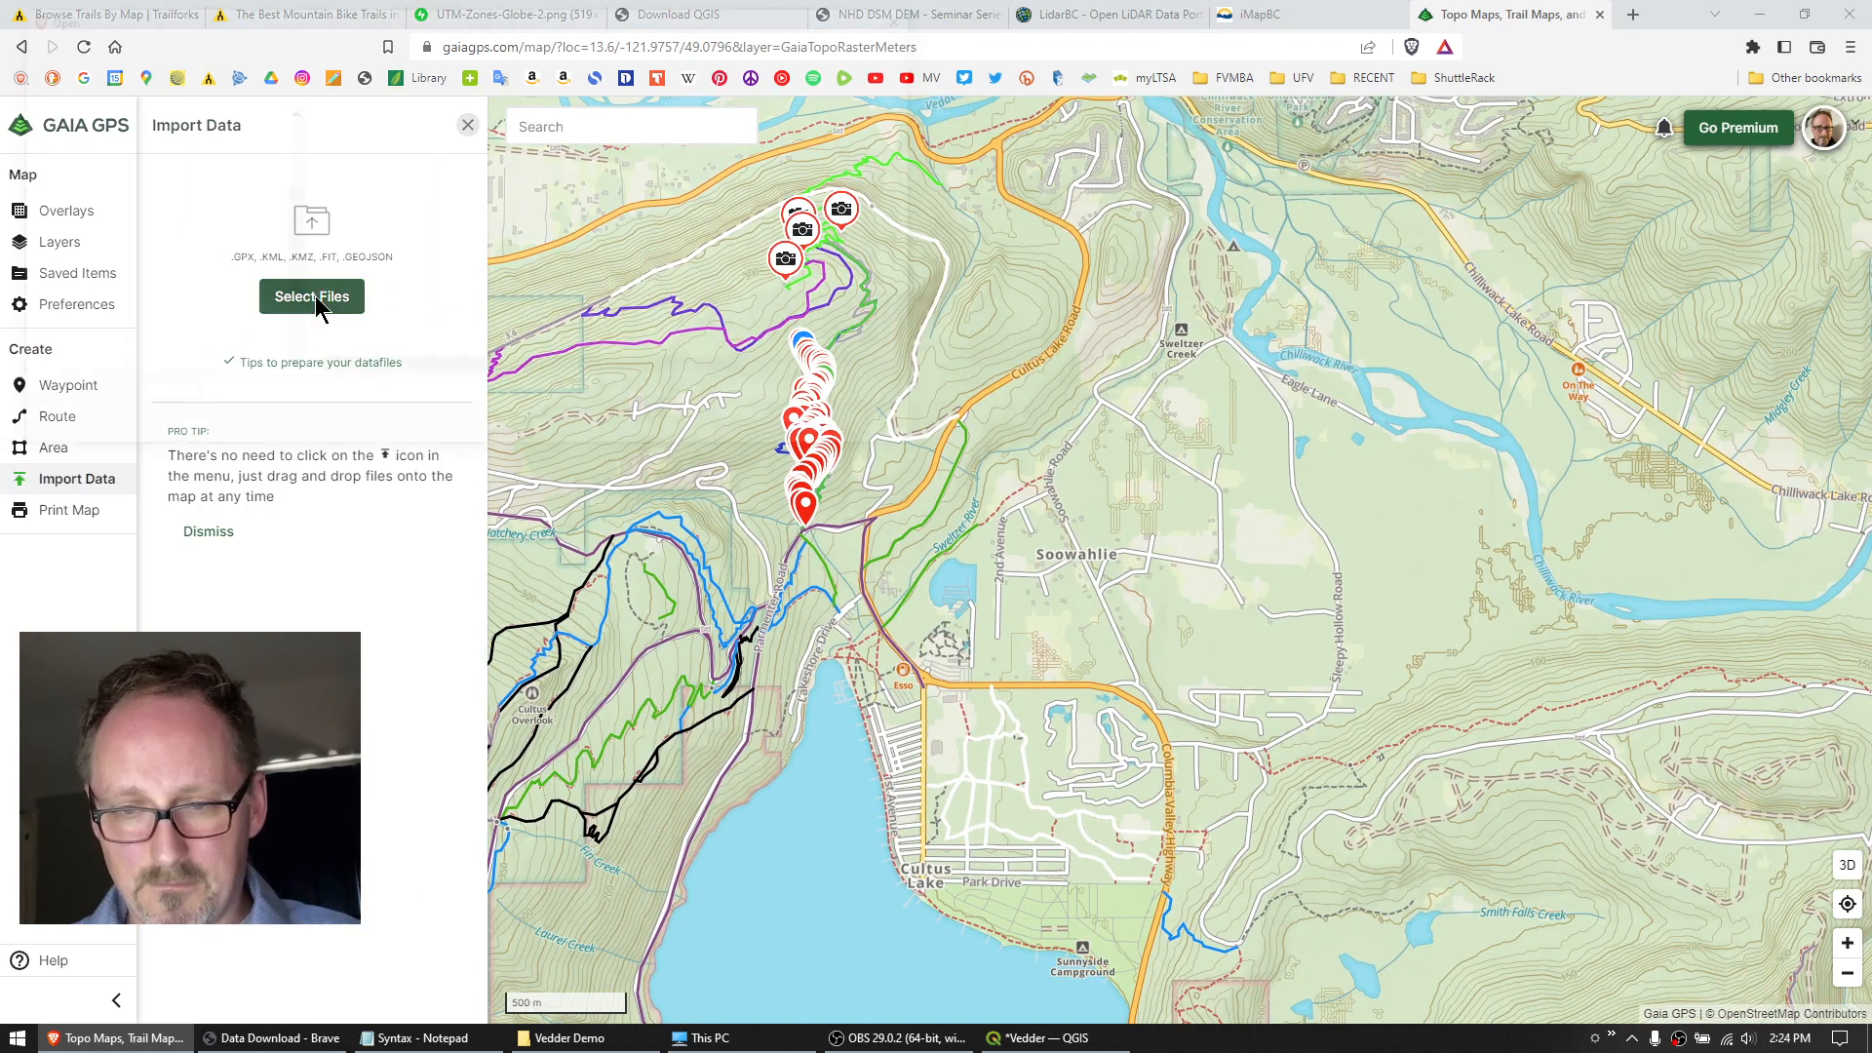
click(349, 227)
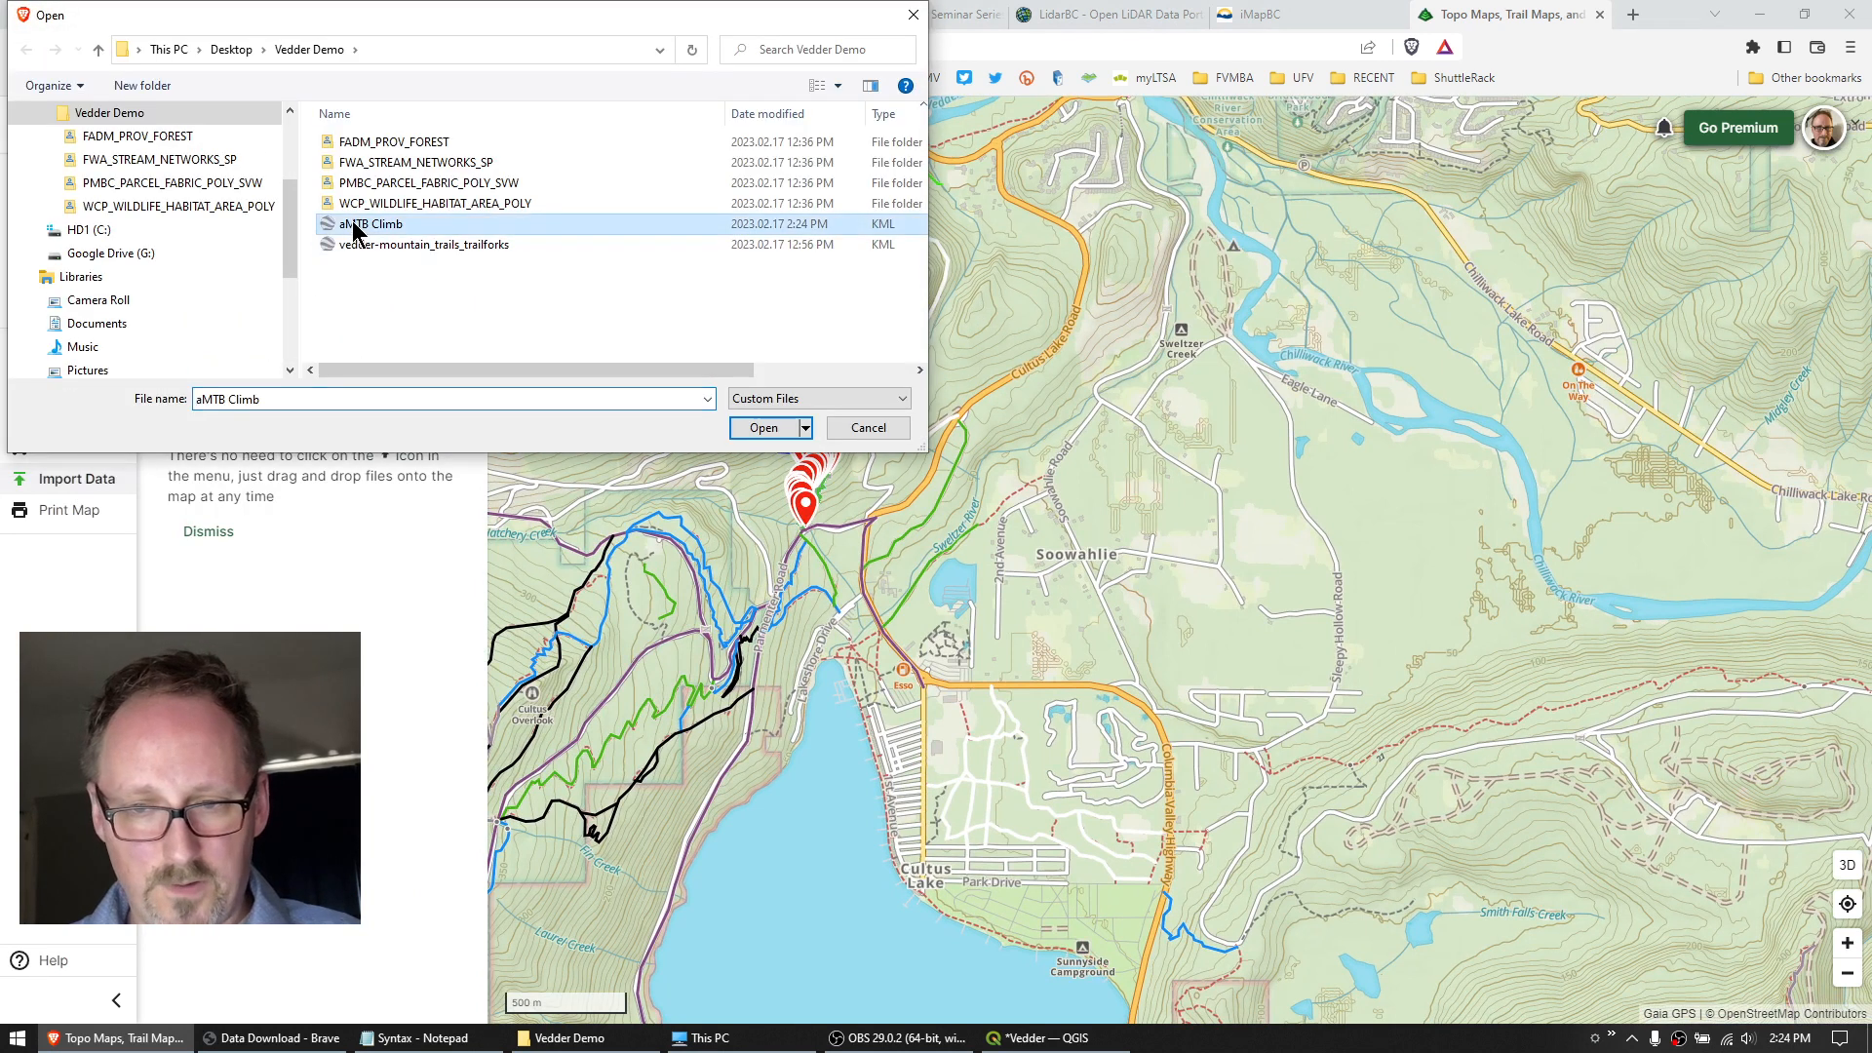
click(775, 427)
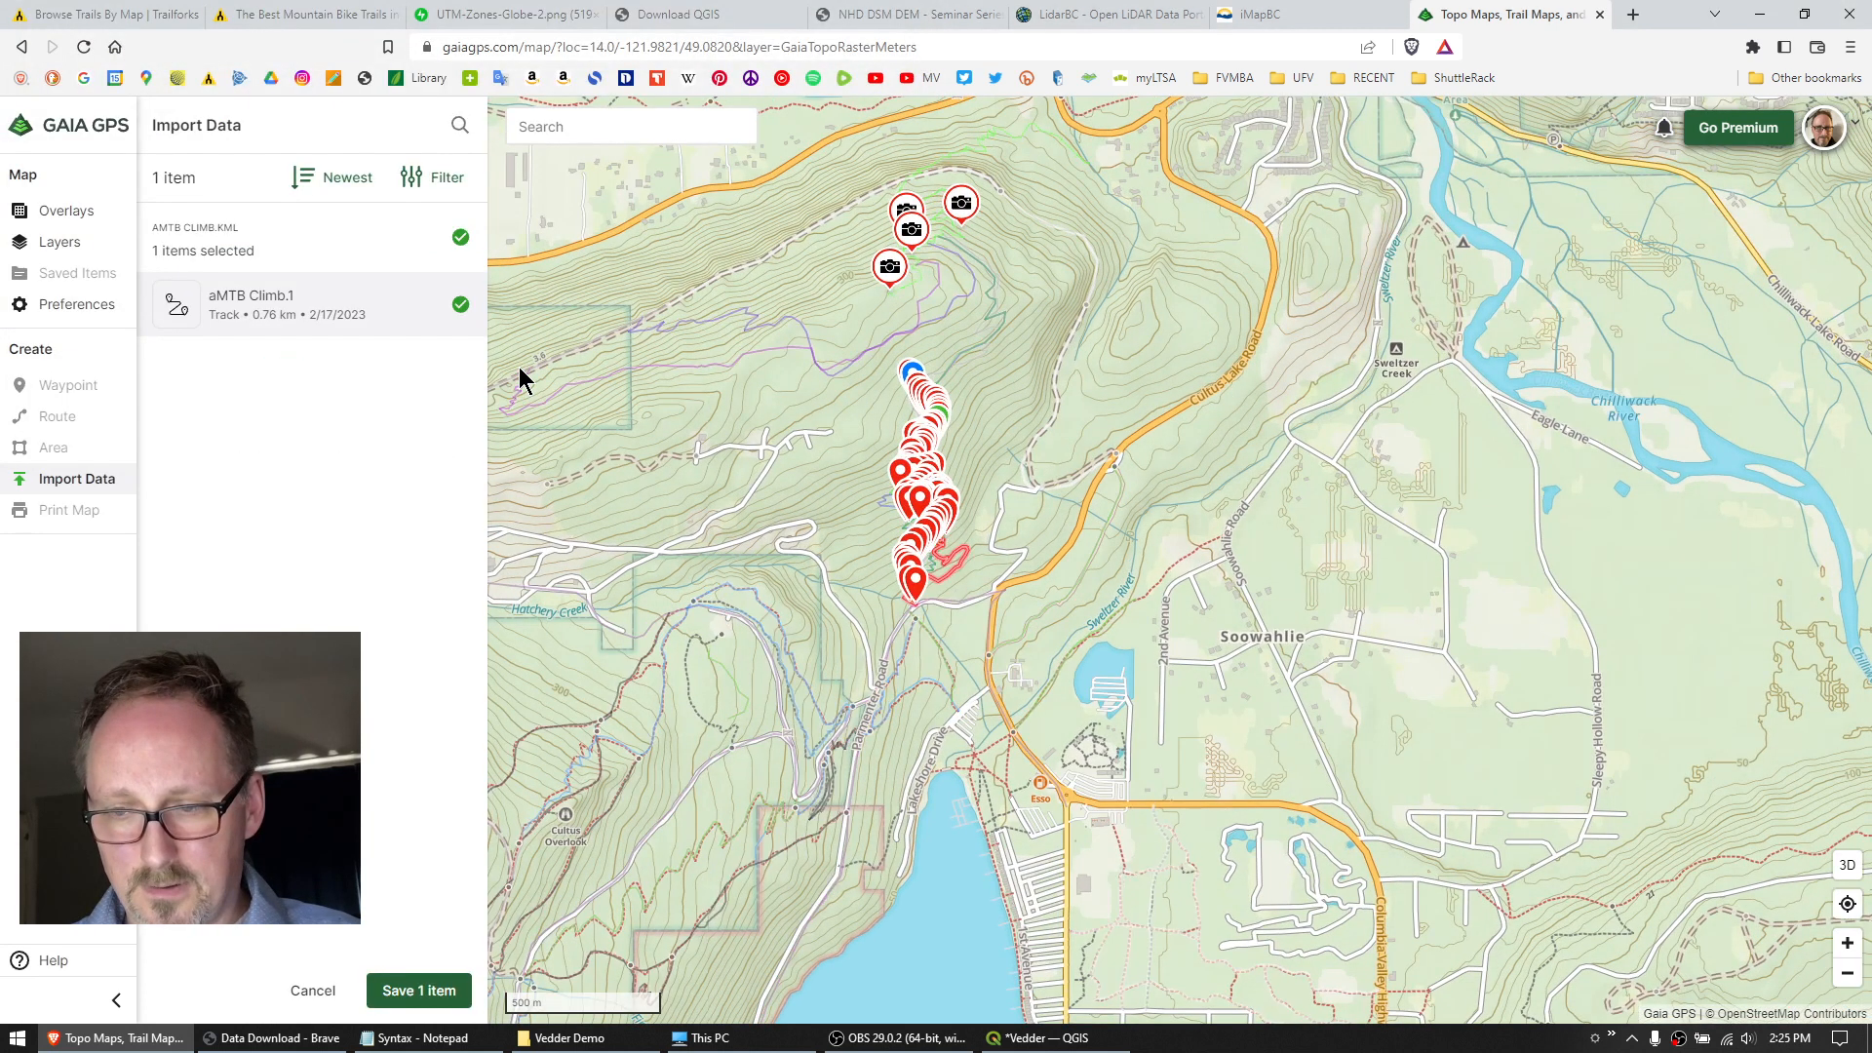
scroll(940, 575, up, 5)
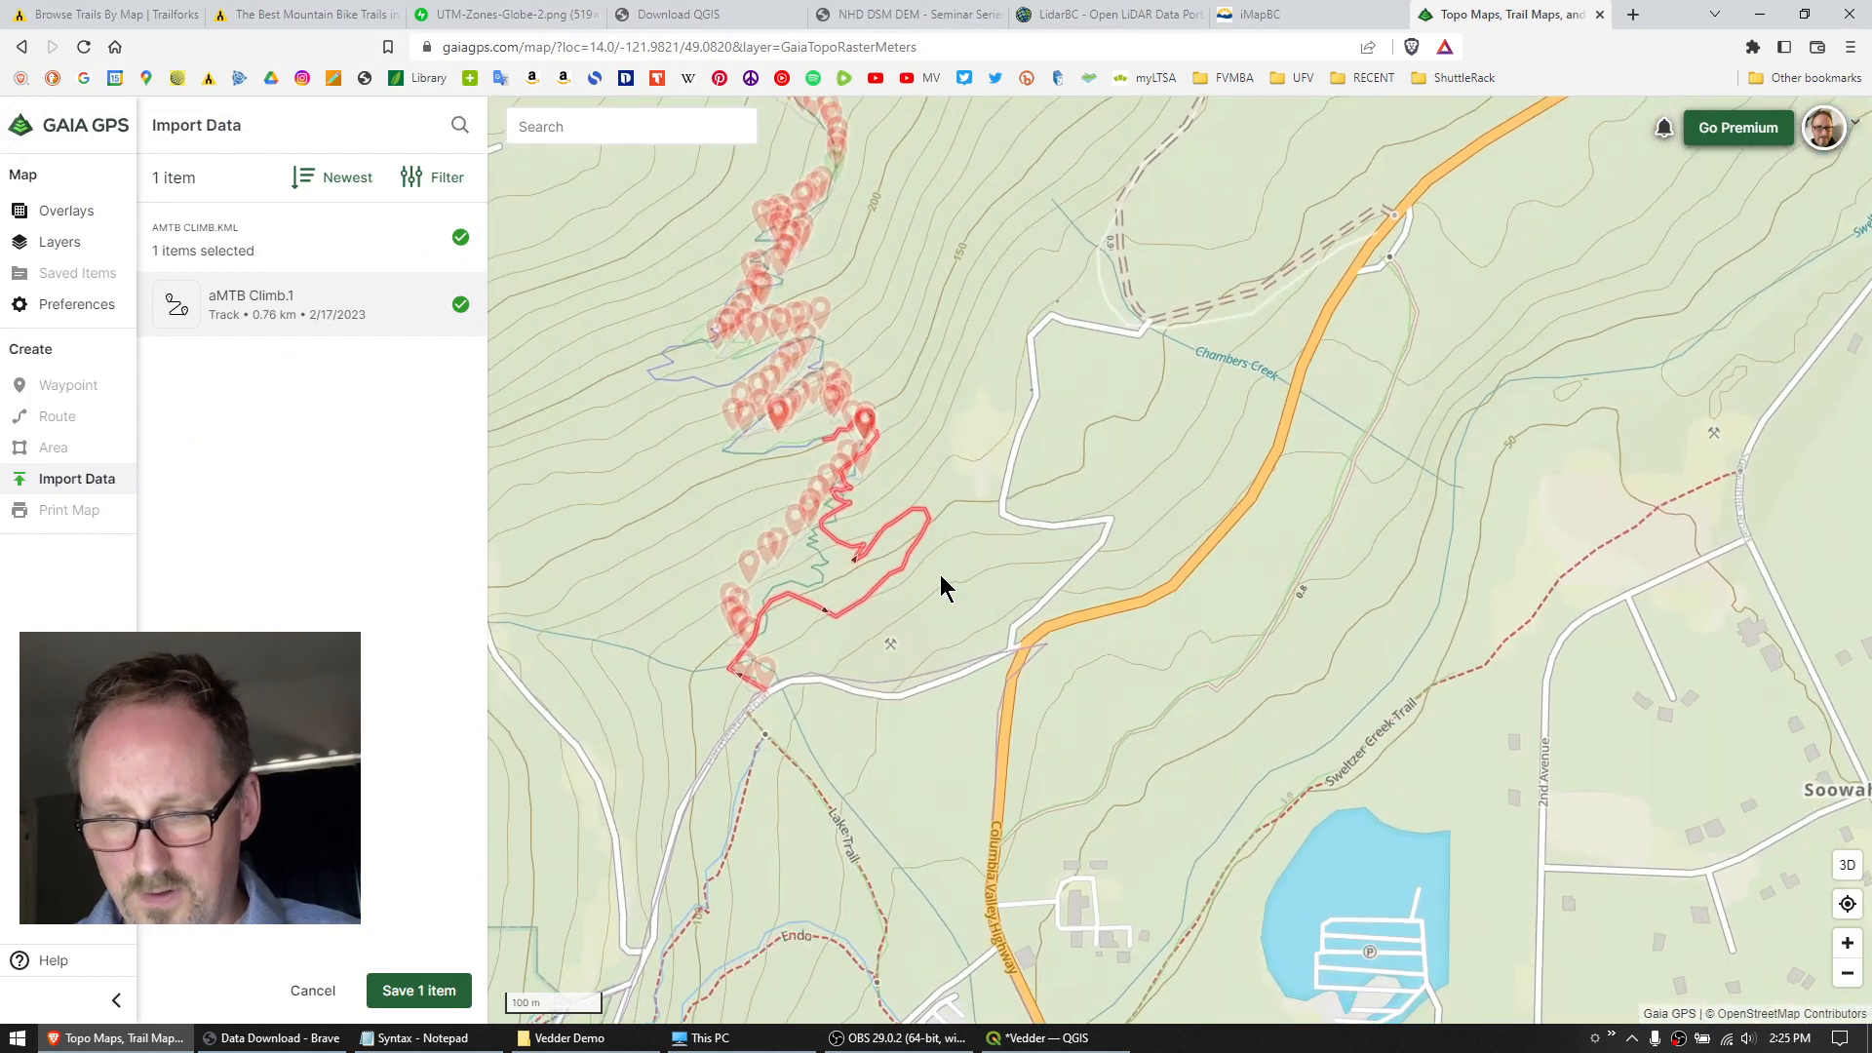
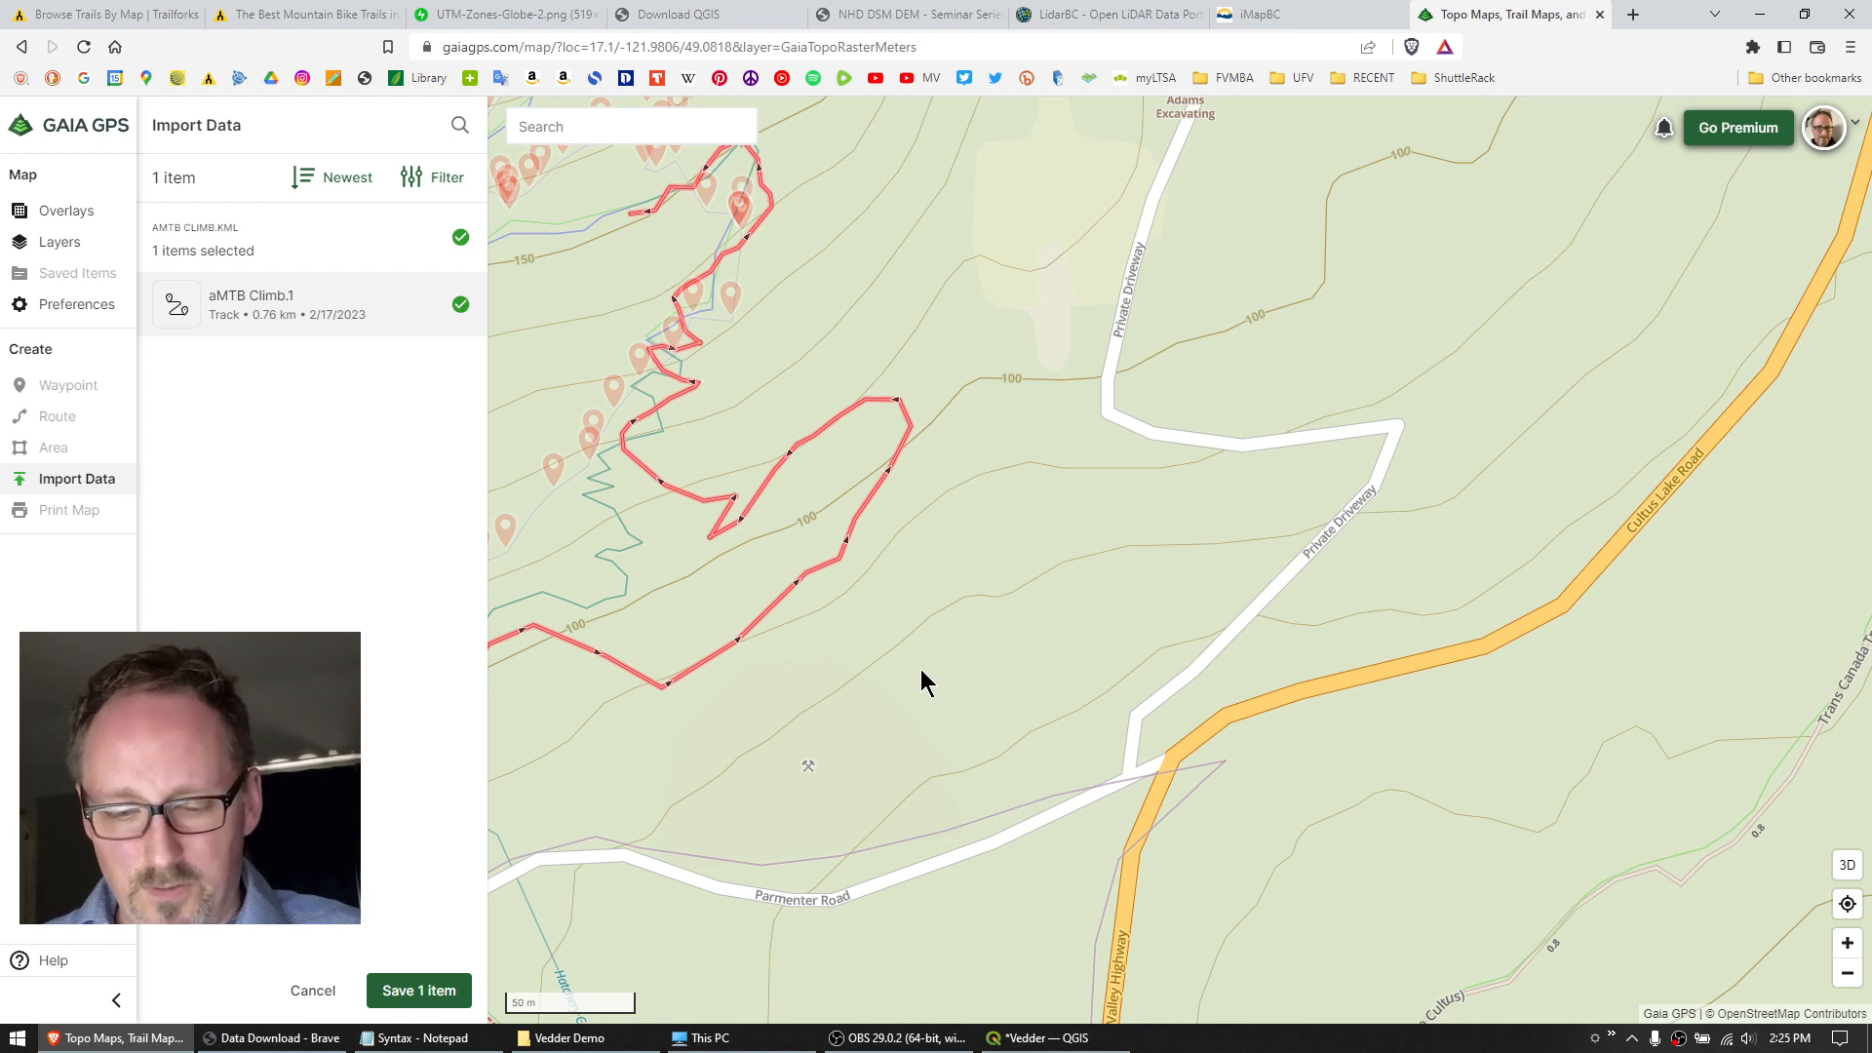
Switch back to QGIS, lengthen the Layers panel and dismiss the export message above the map.
click(1049, 1047)
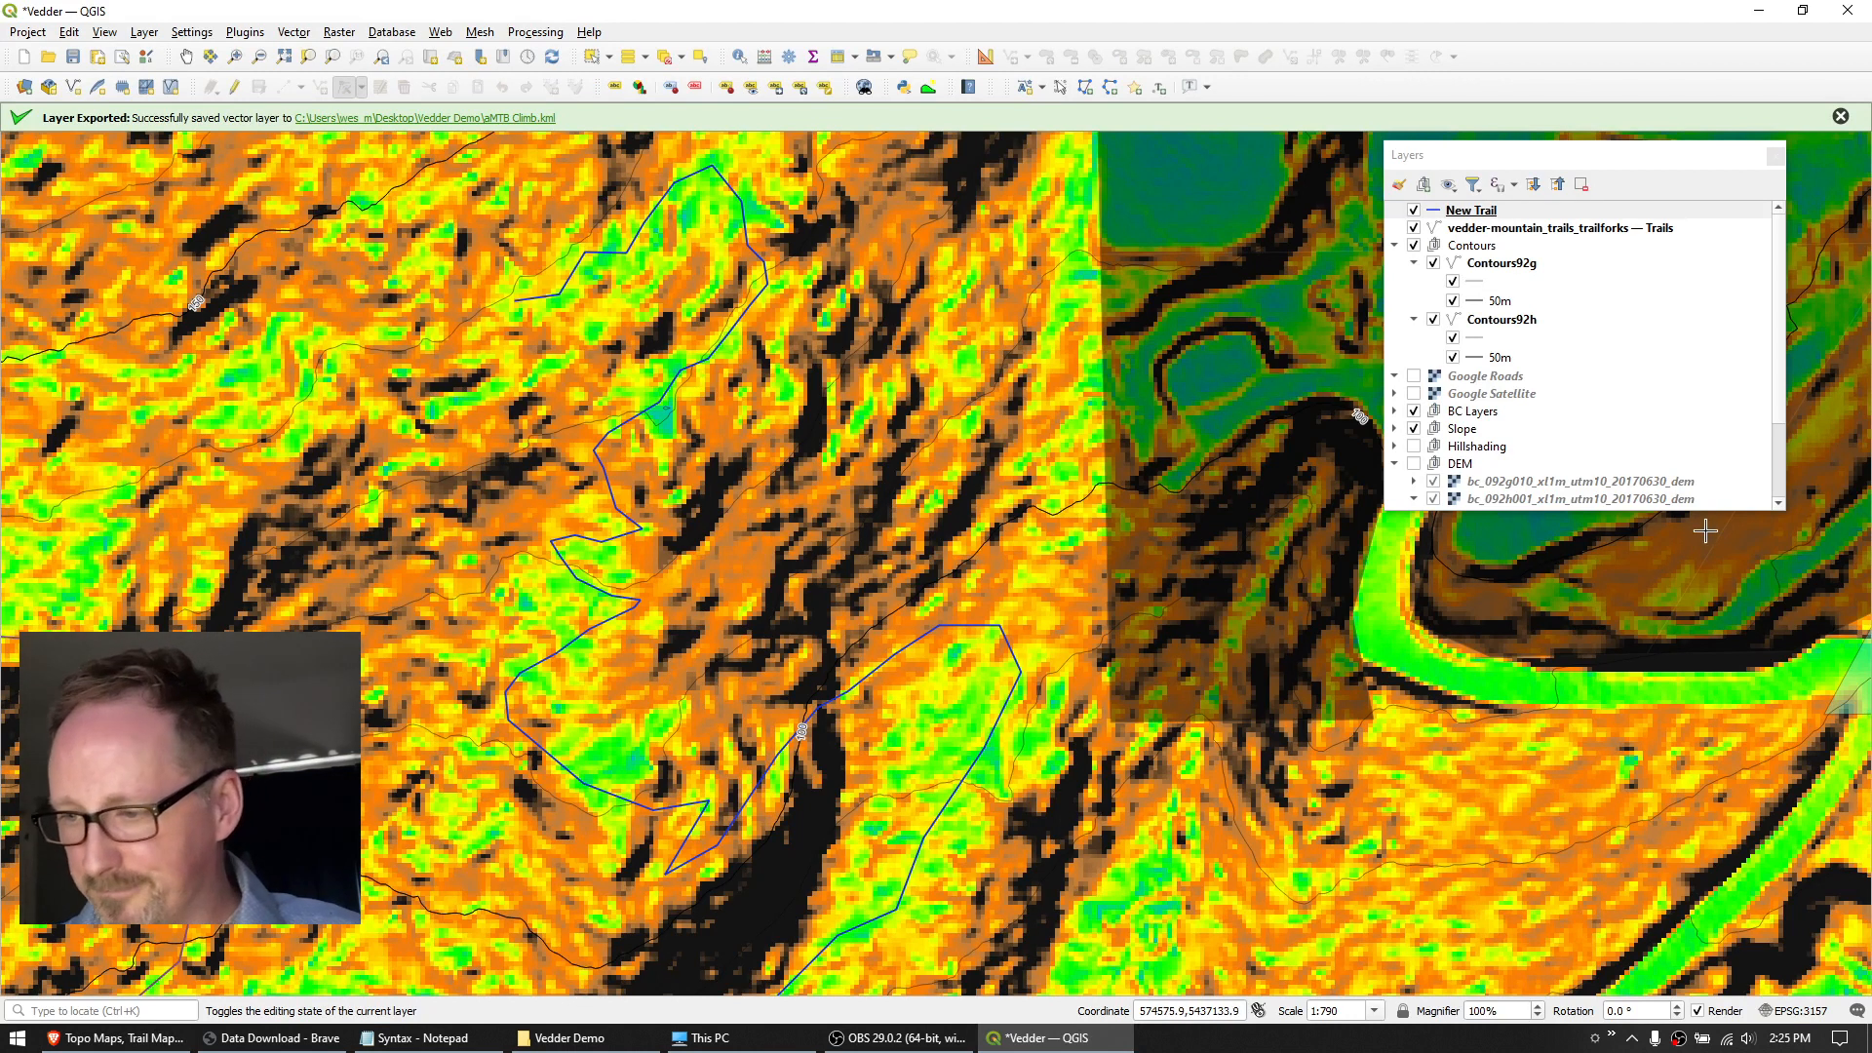
drag(1719, 514, 1714, 762)
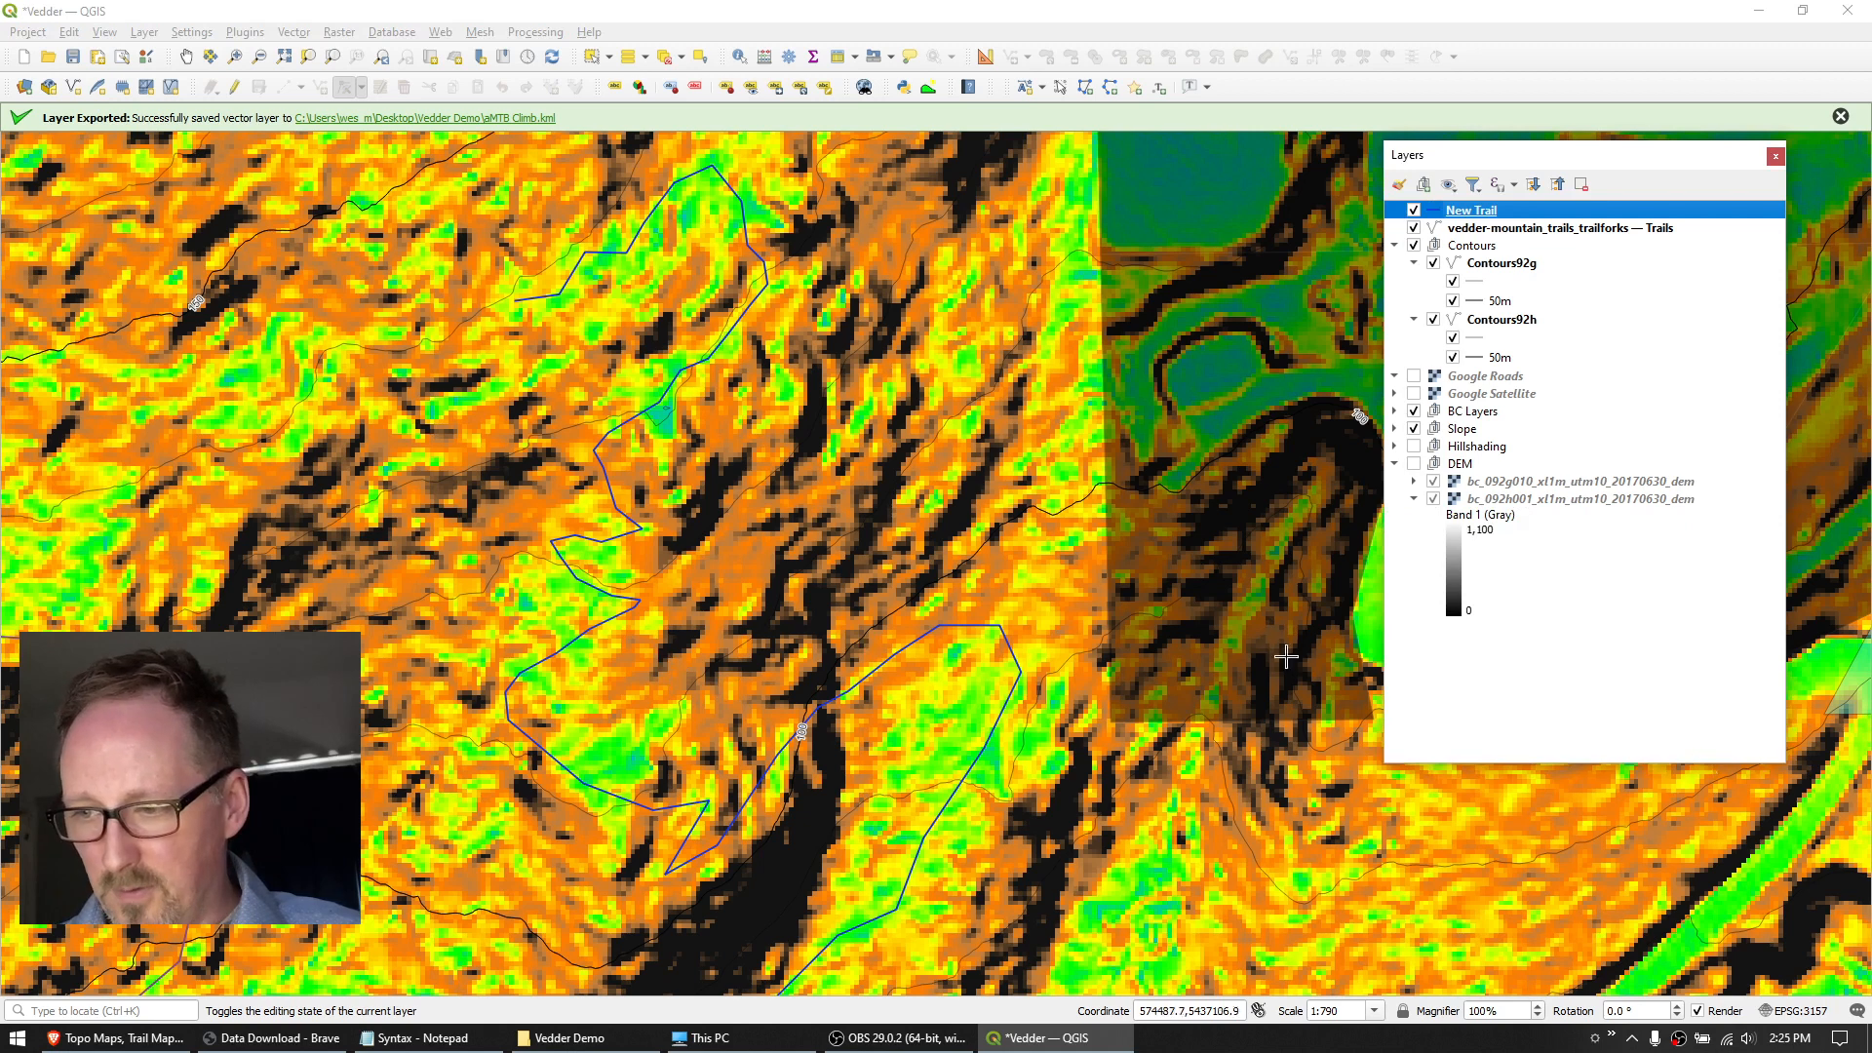
scroll(875, 585, down, 4)
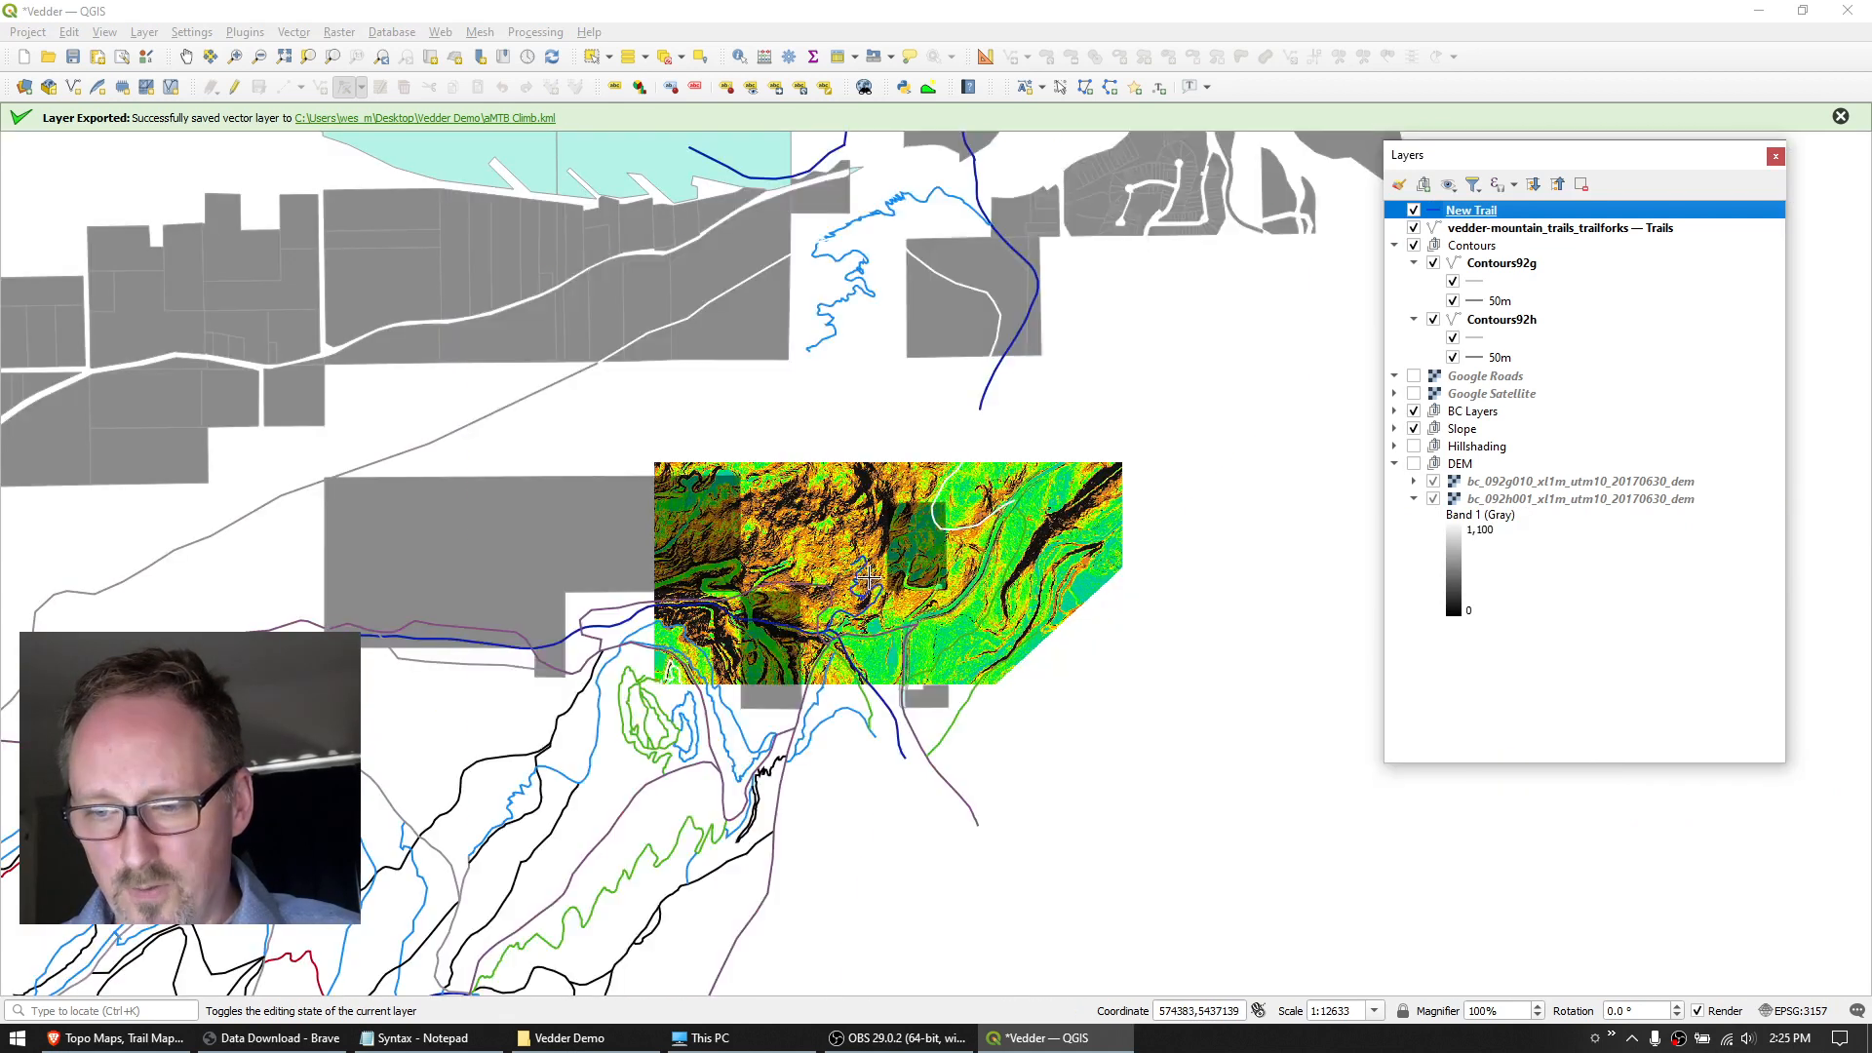
click(1840, 116)
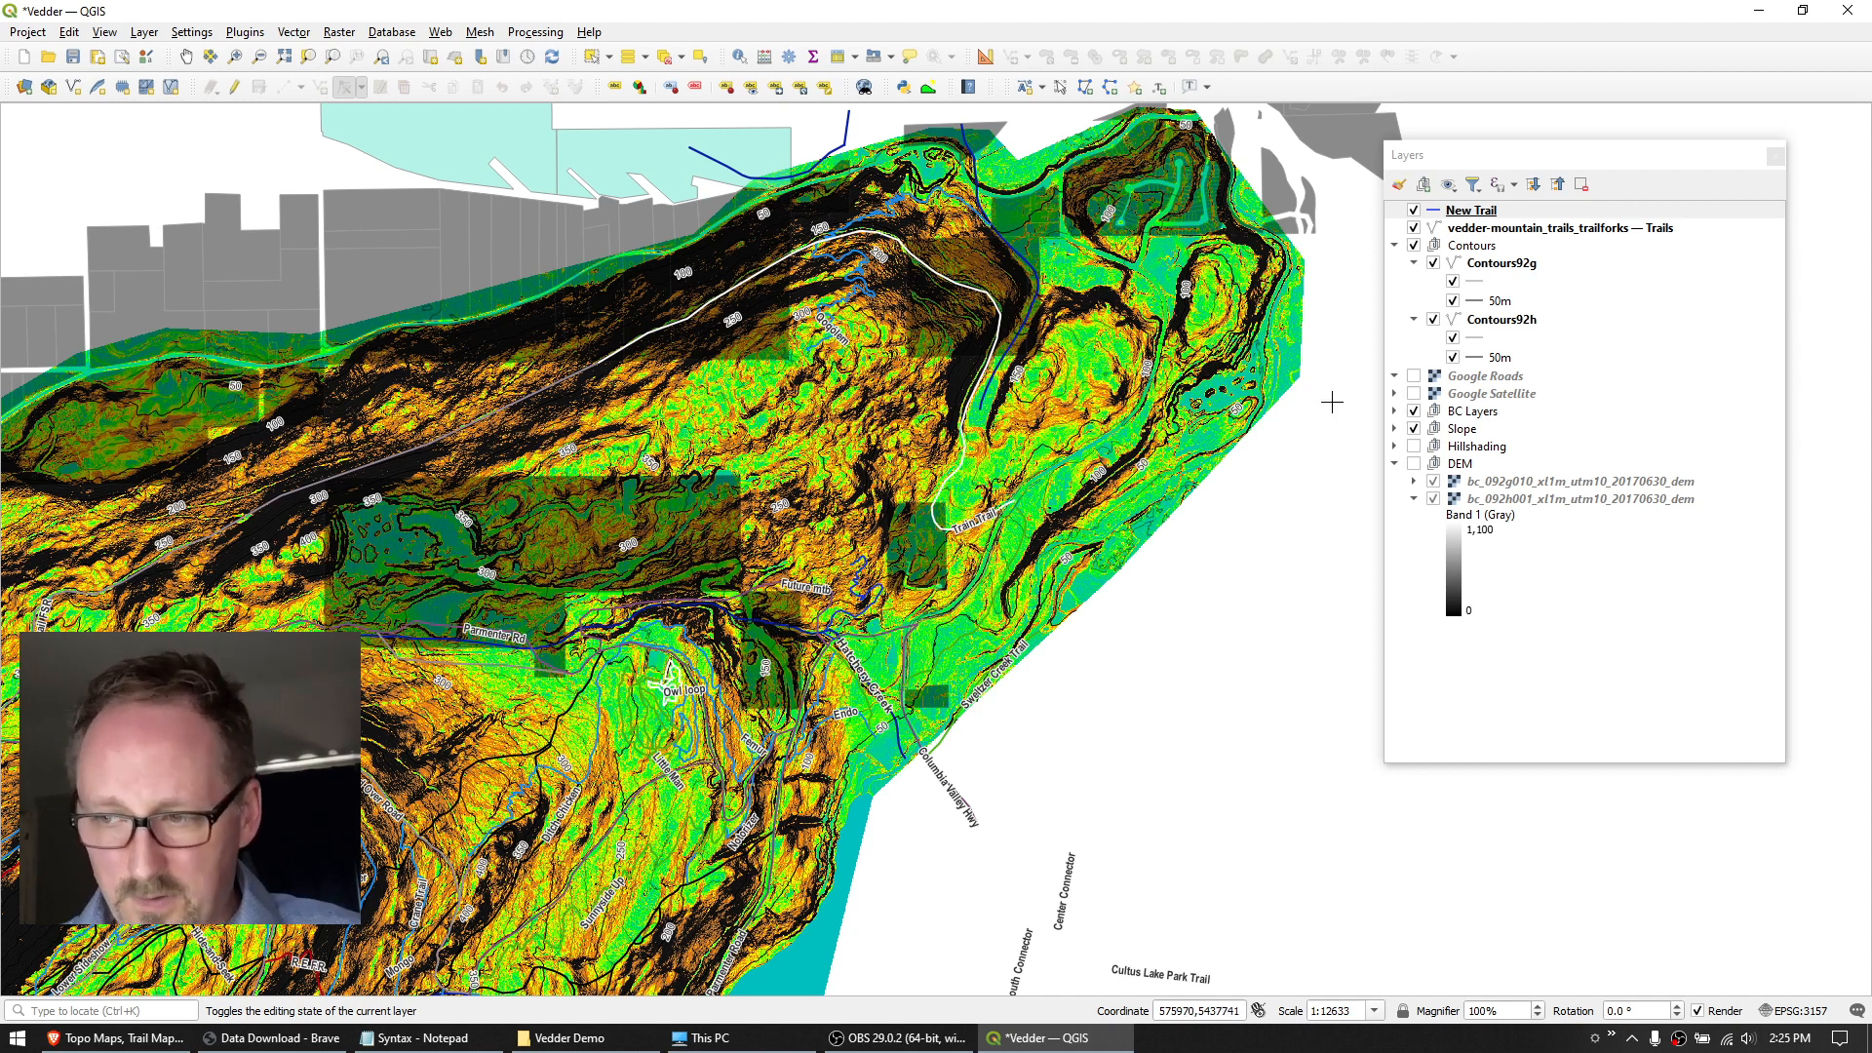
Hide the Slope group and show the Google Satellite layer beneath the trails and contours.
click(1414, 429)
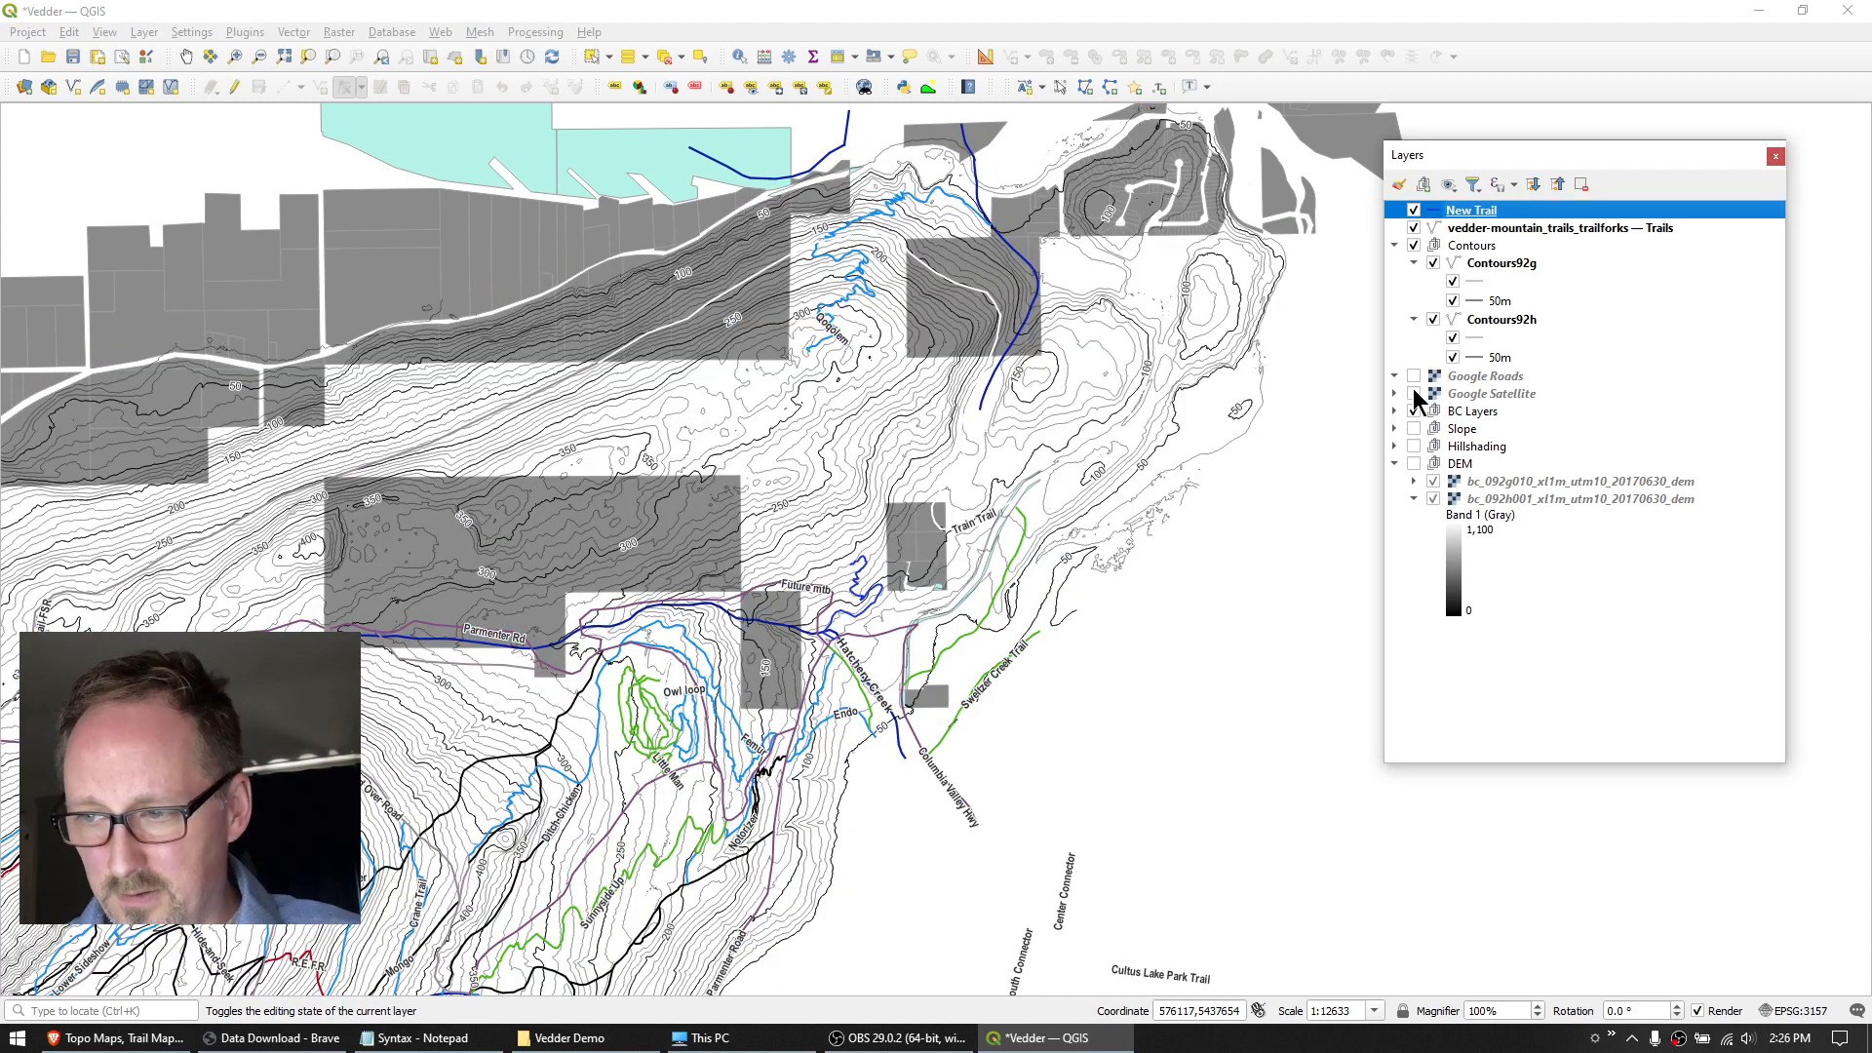
click(1414, 394)
drag(1054, 421, 883, 522)
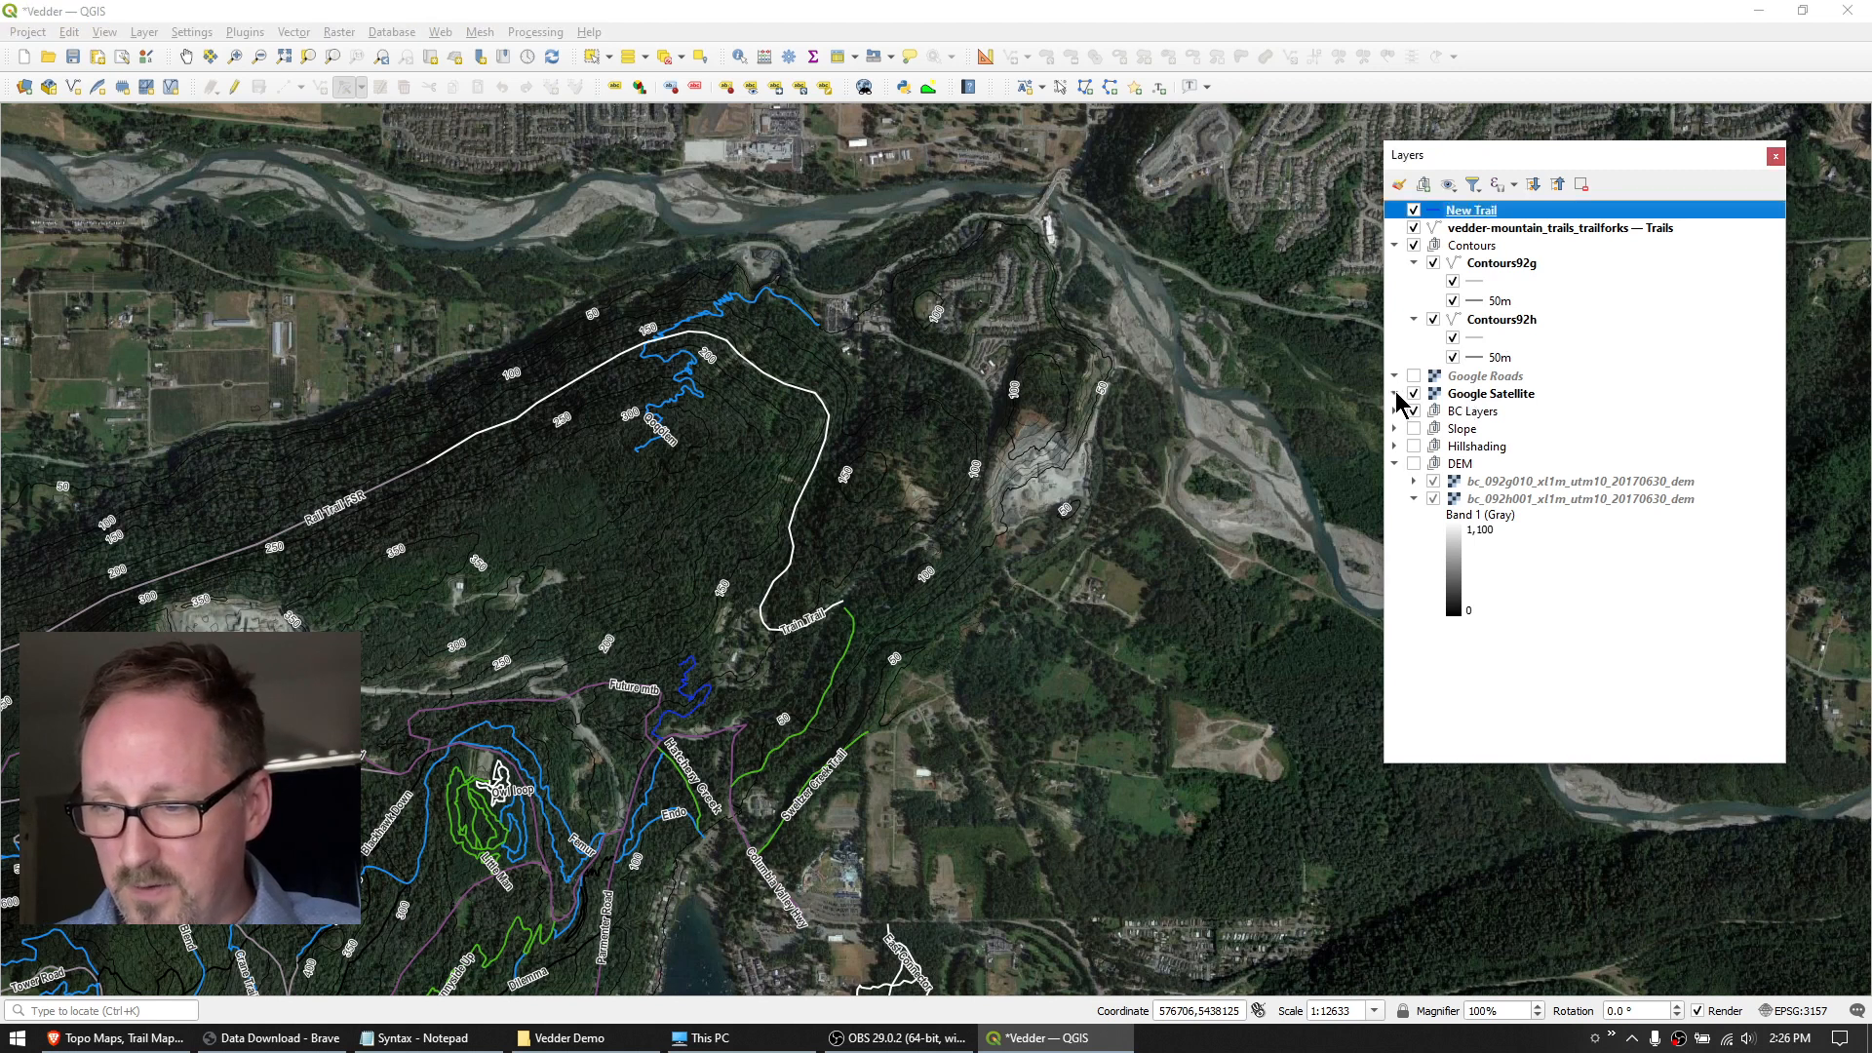
Embed the Opacity slider widget in the Google Satellite layer's legend and try it out, leaving the imagery fully opaque.
click(1489, 403)
double_click(1488, 397)
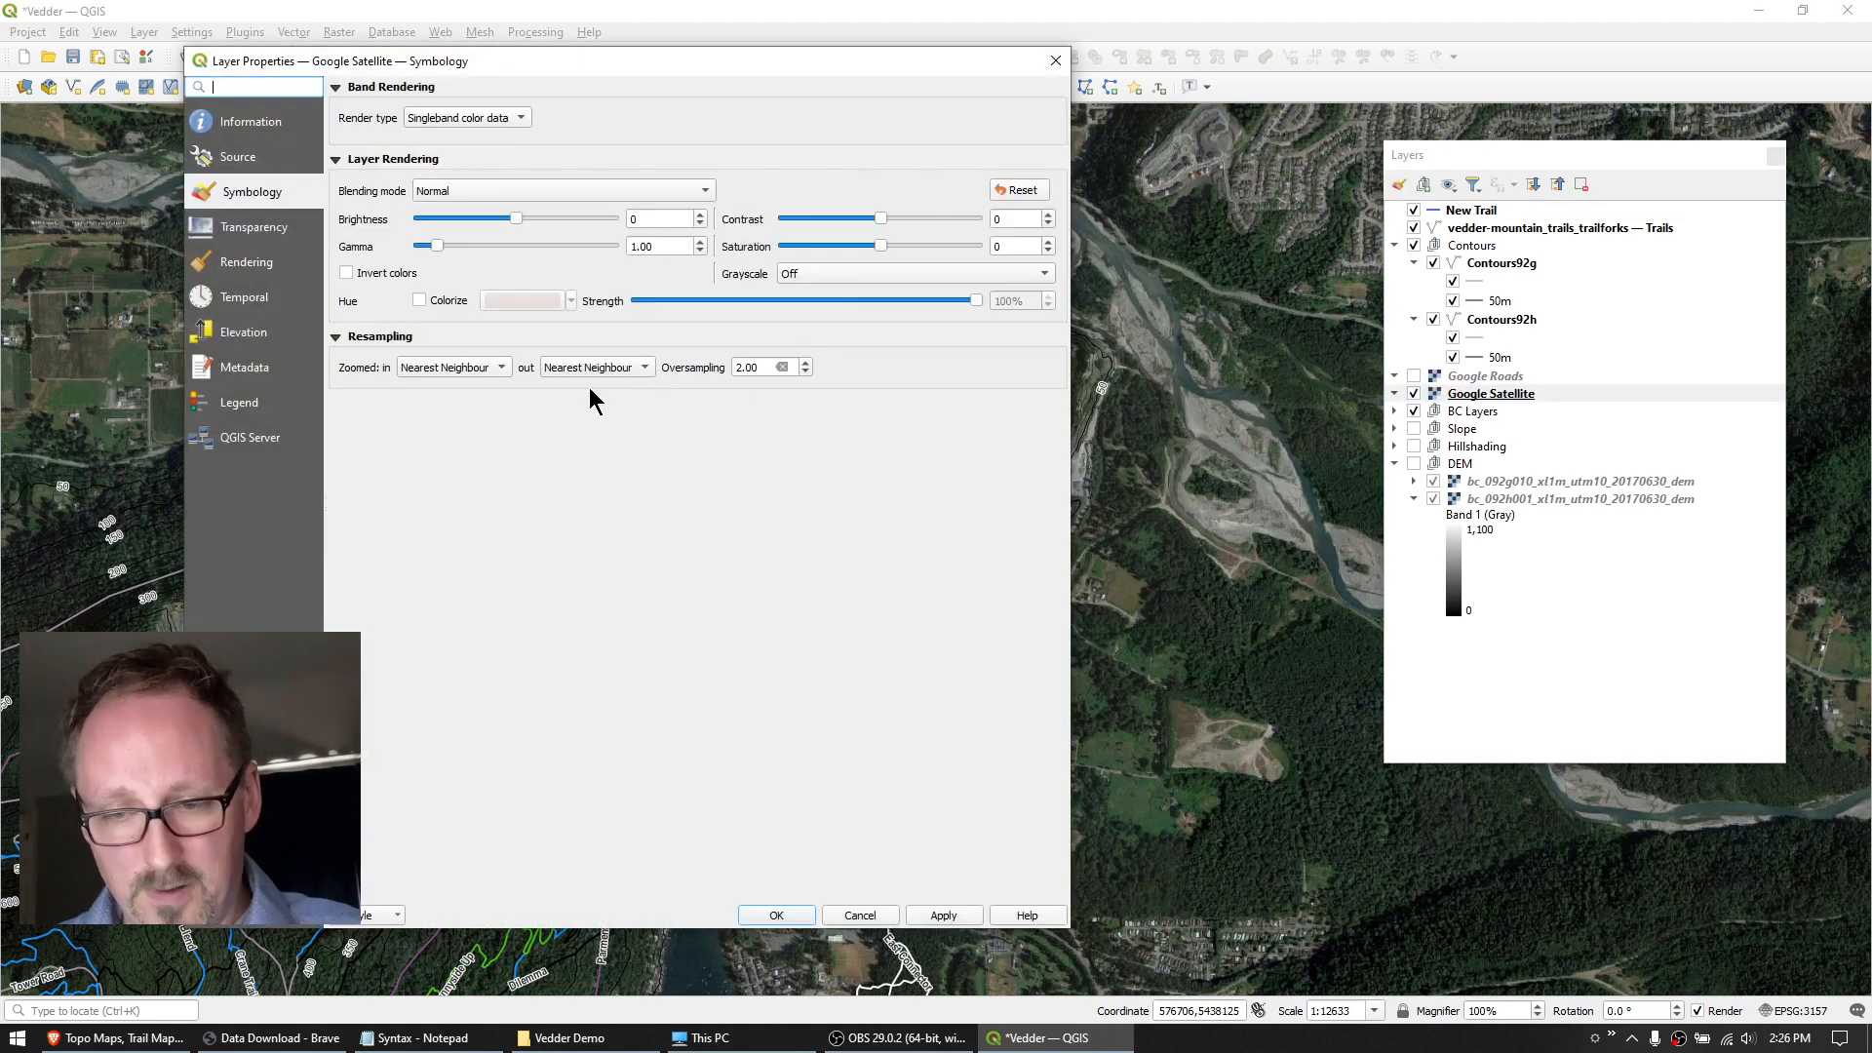
click(218, 402)
click(372, 161)
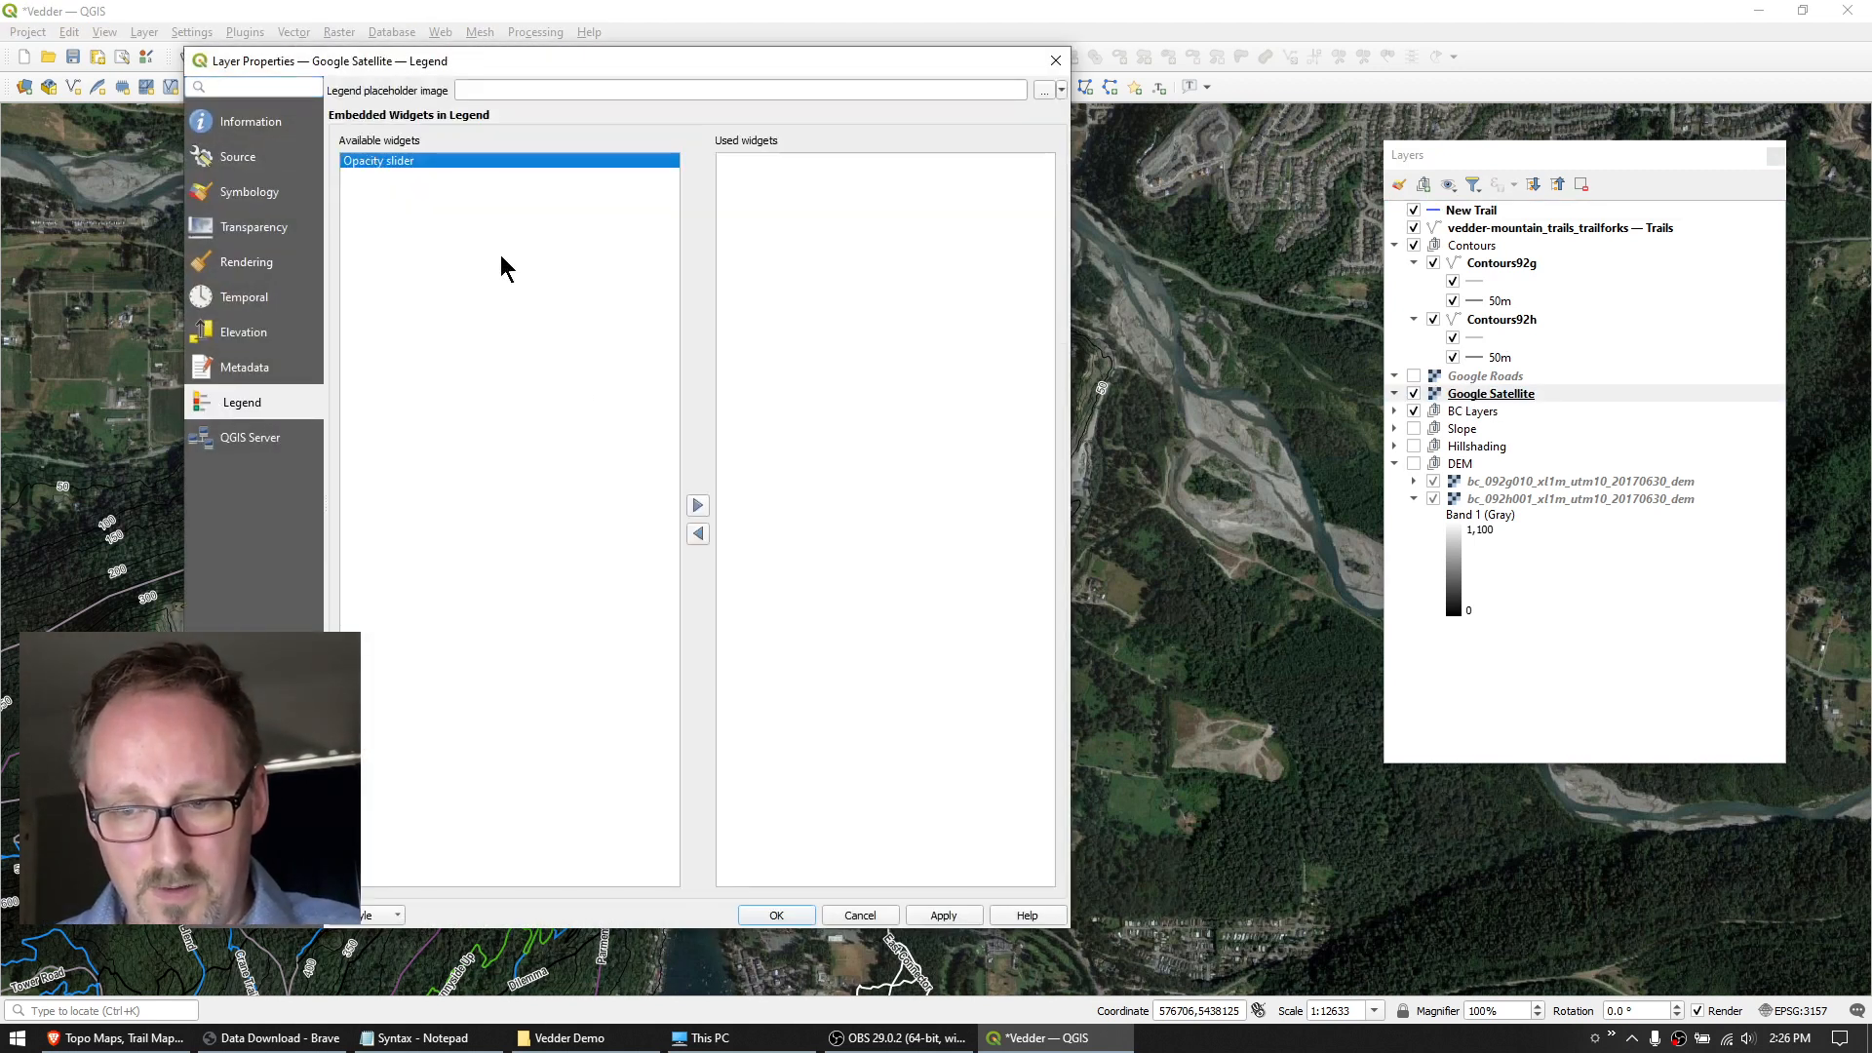
click(694, 504)
click(780, 915)
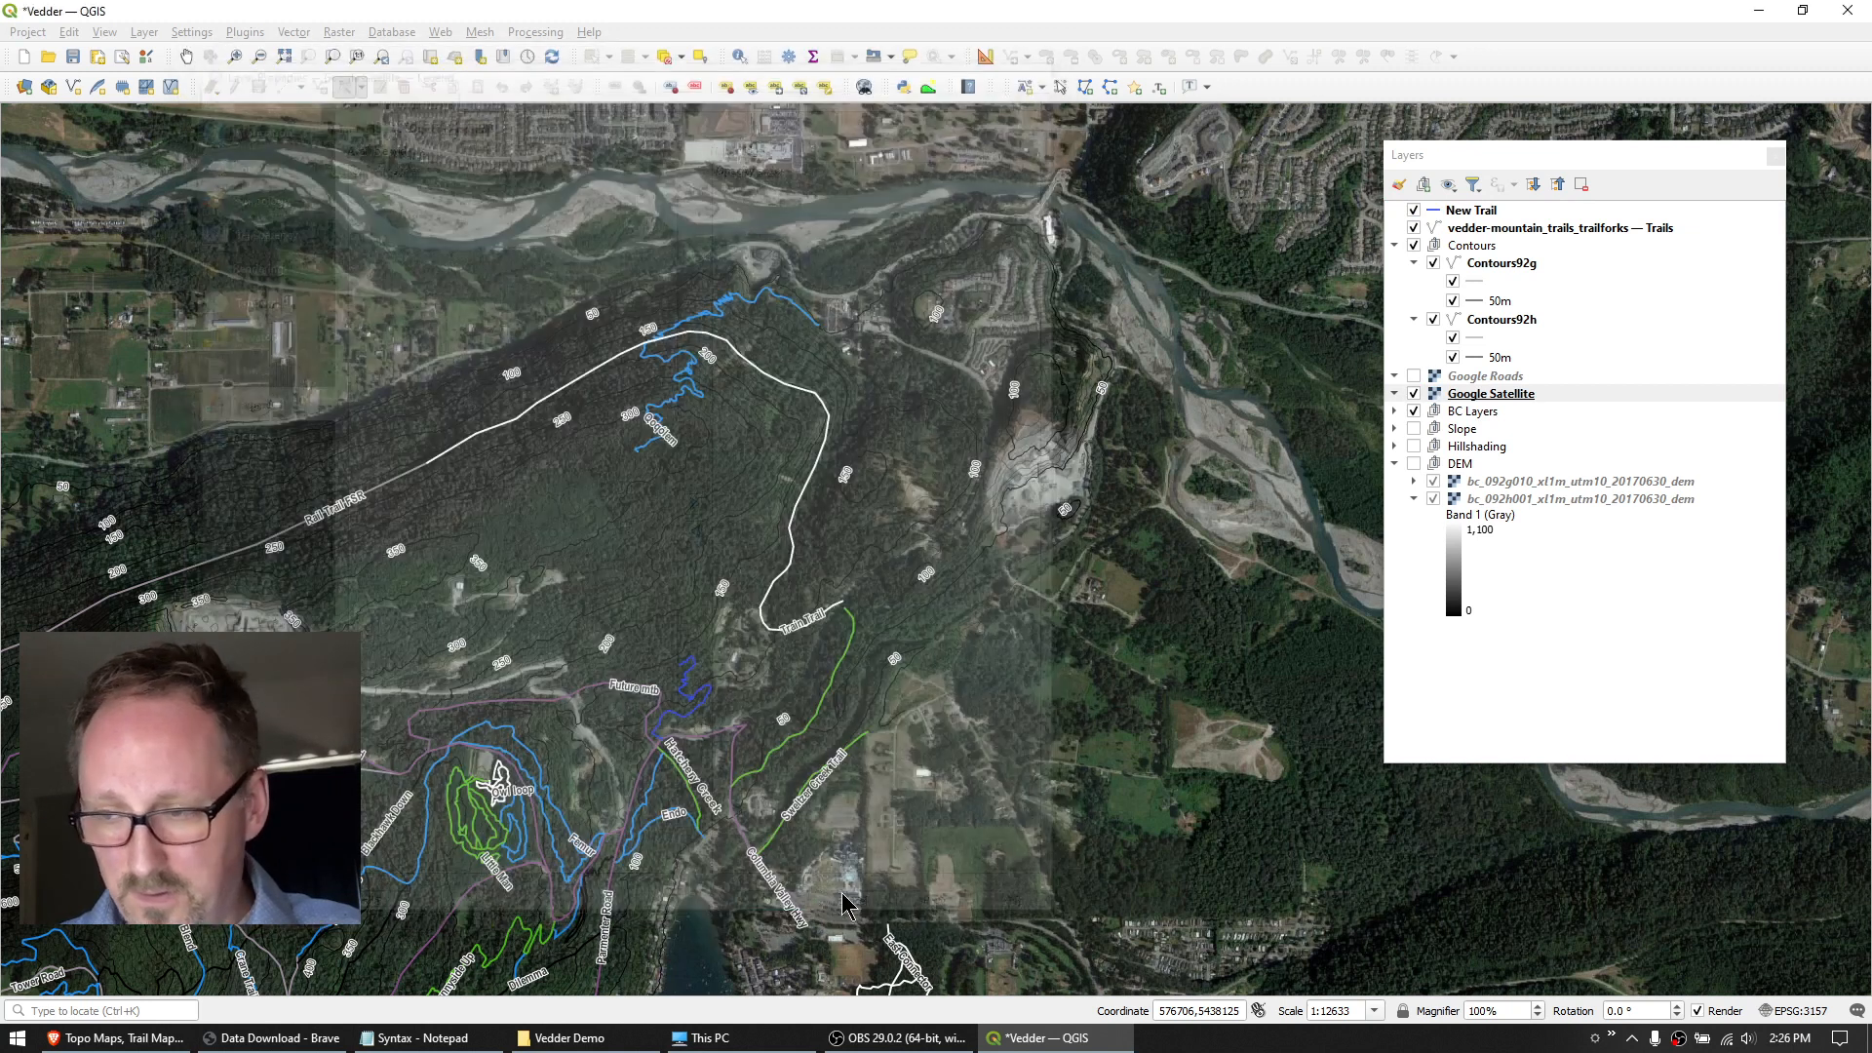
drag(1611, 418, 1648, 429)
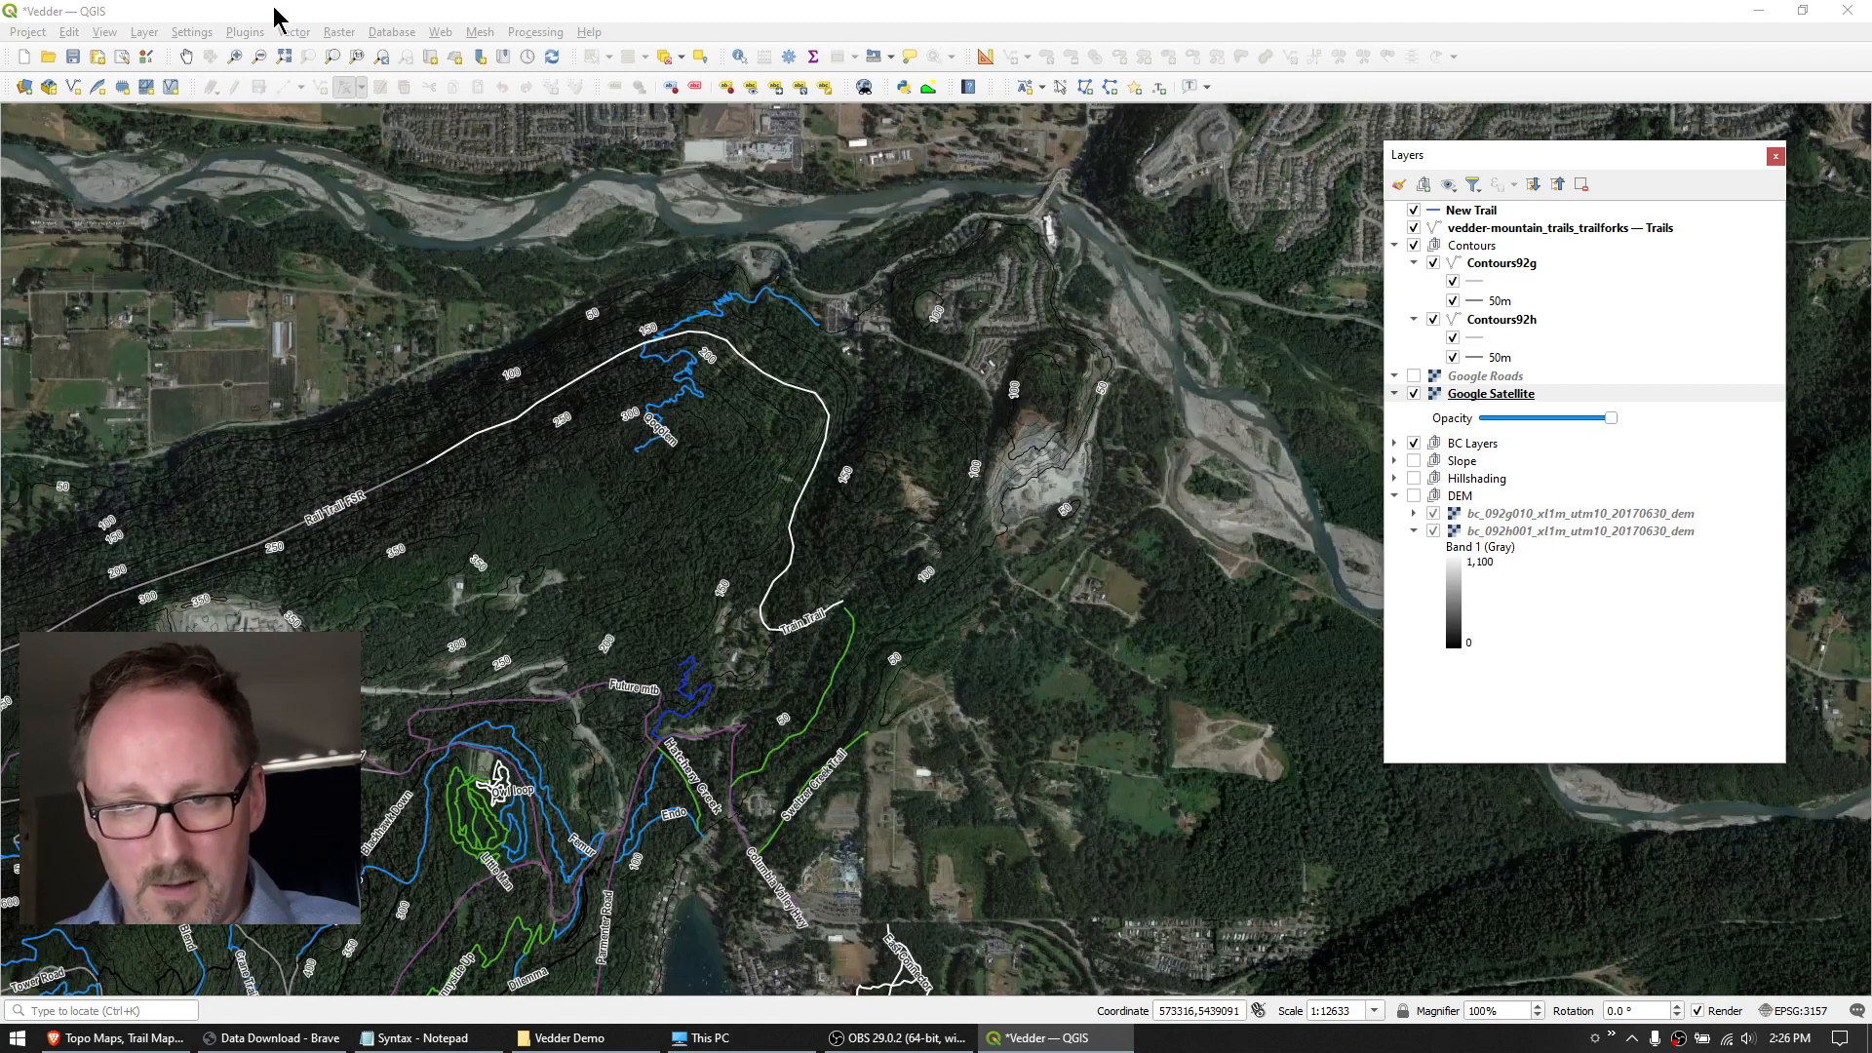
Open a new 3D map view, undocked and maximized as its own window.
click(104, 34)
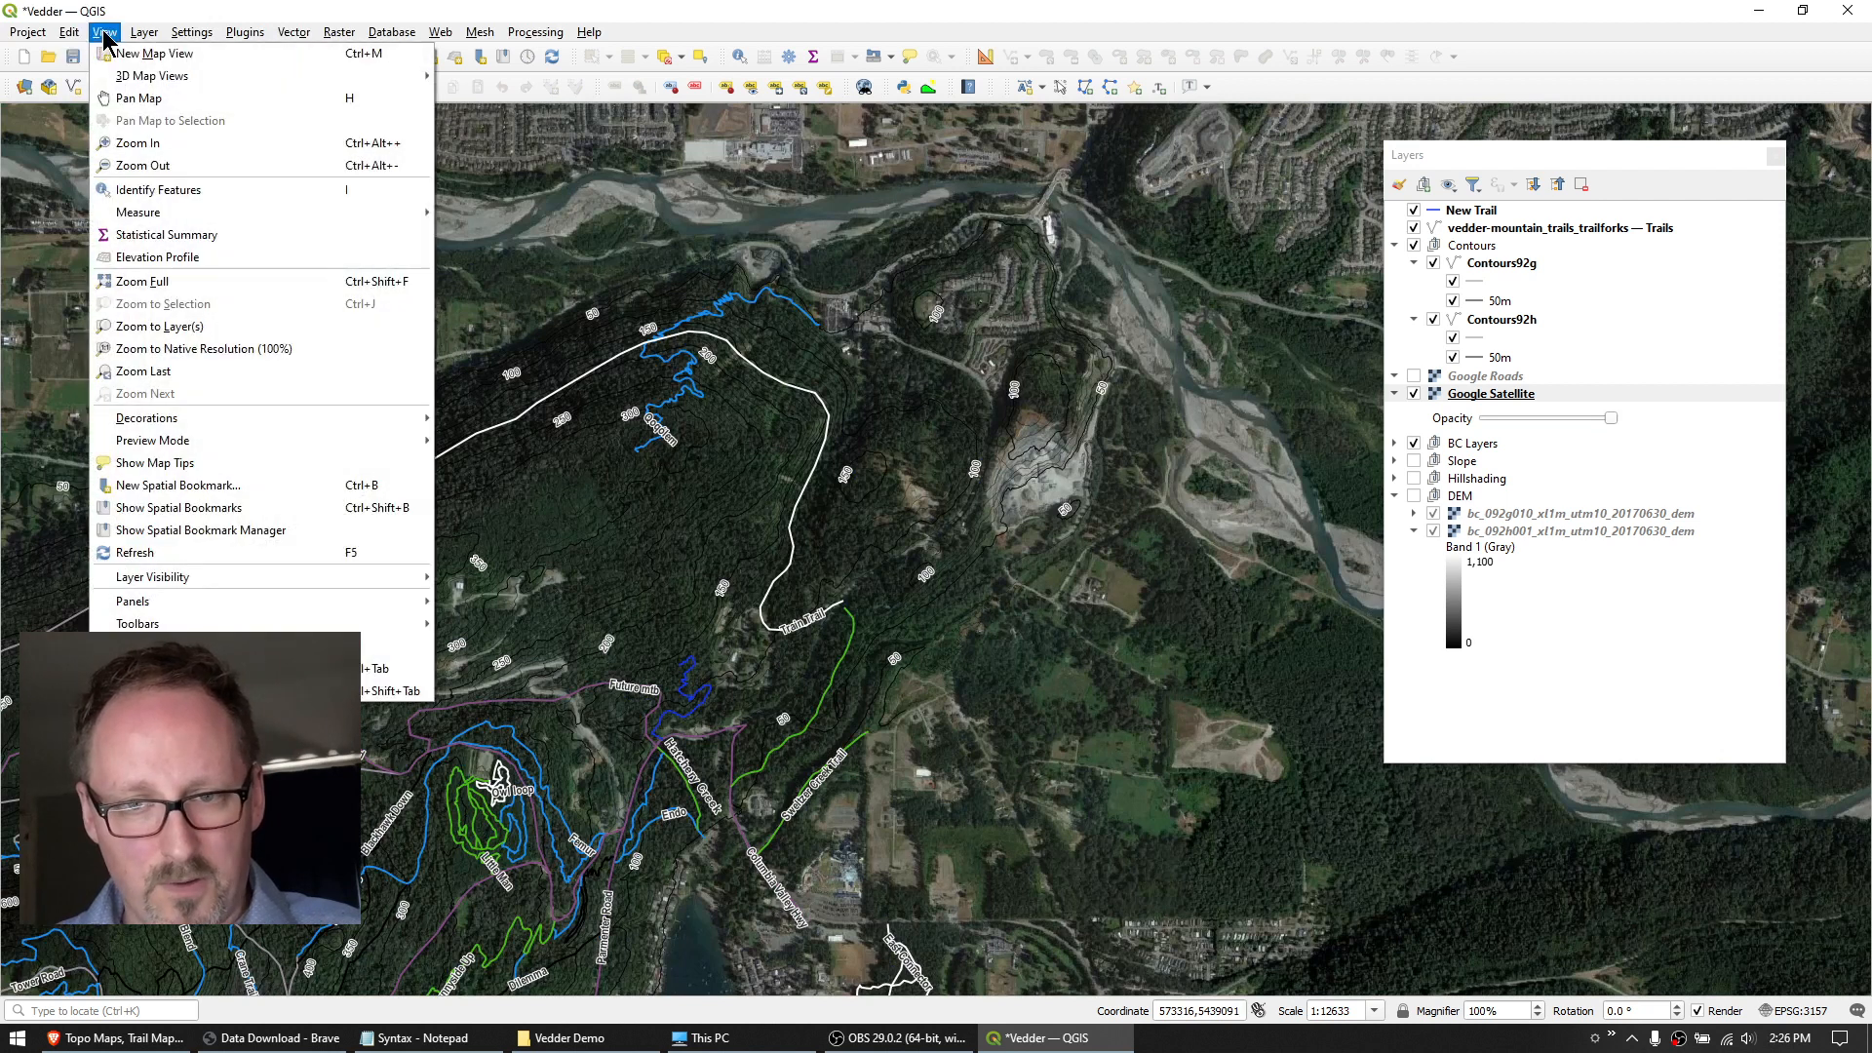
mouse_move(134, 82)
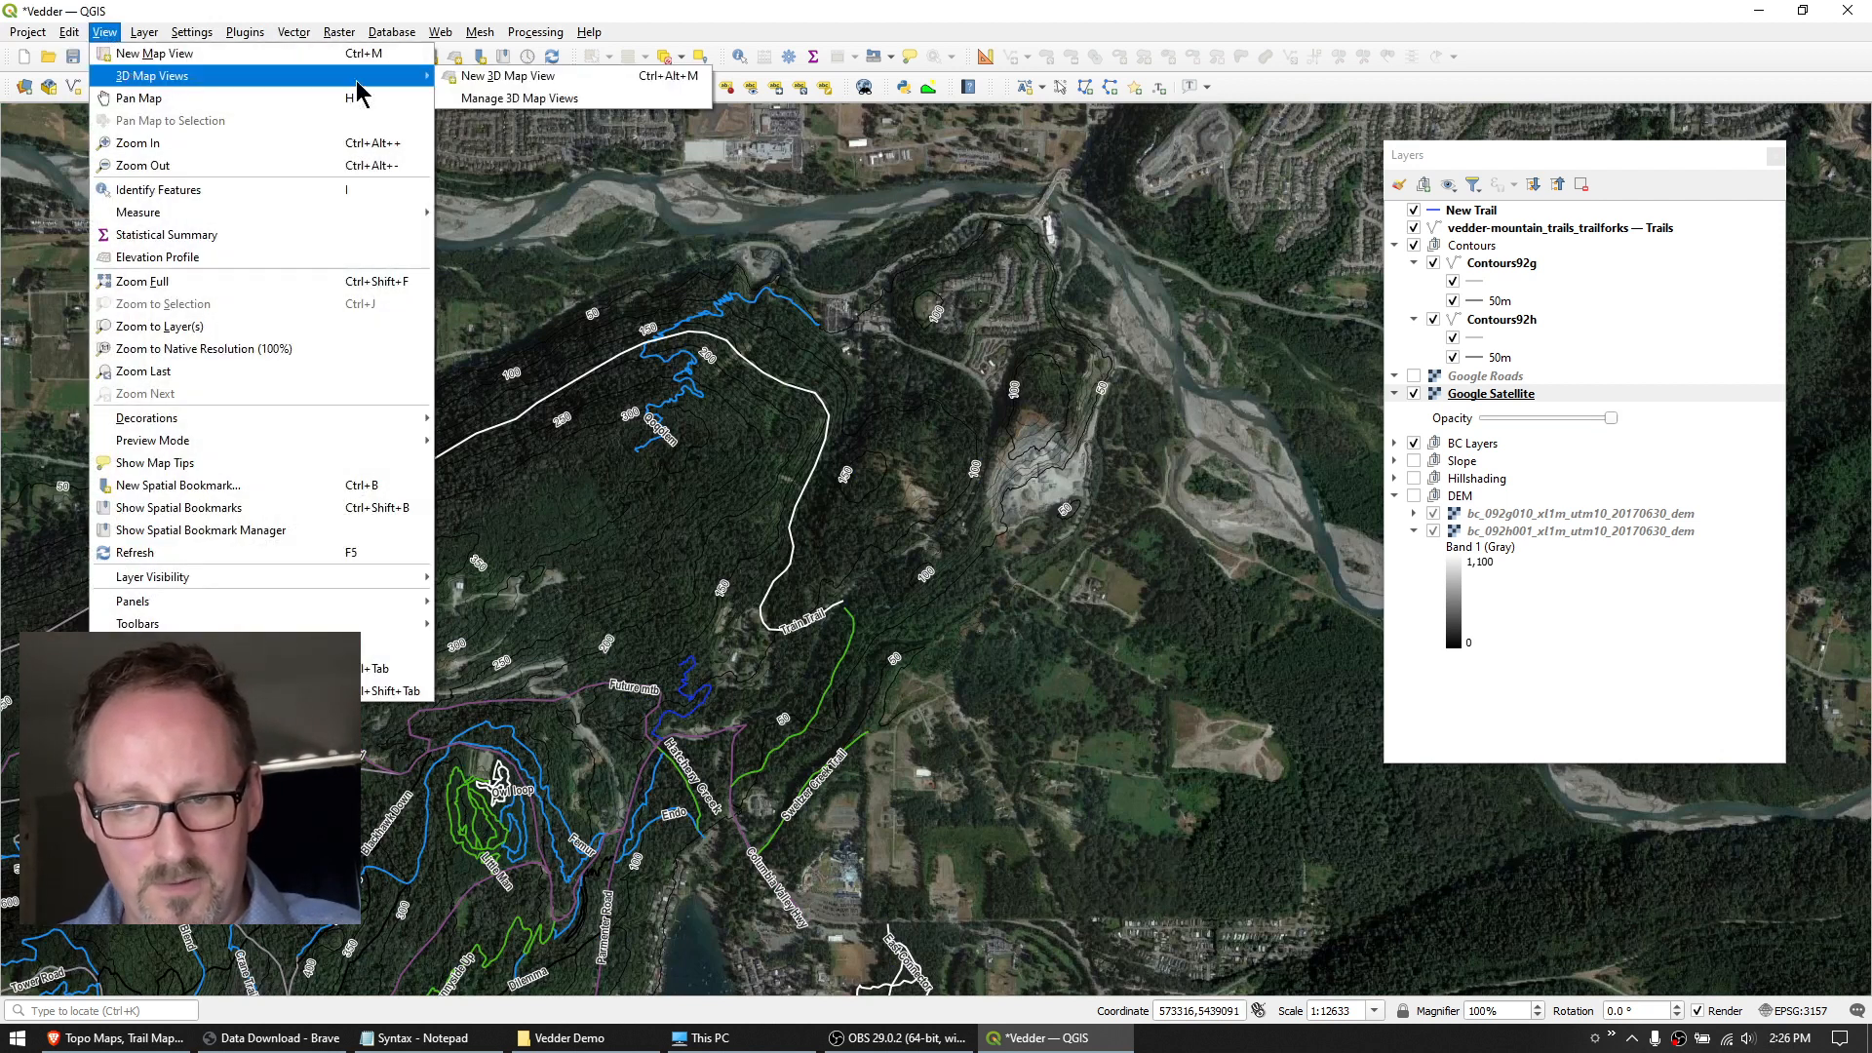
click(507, 76)
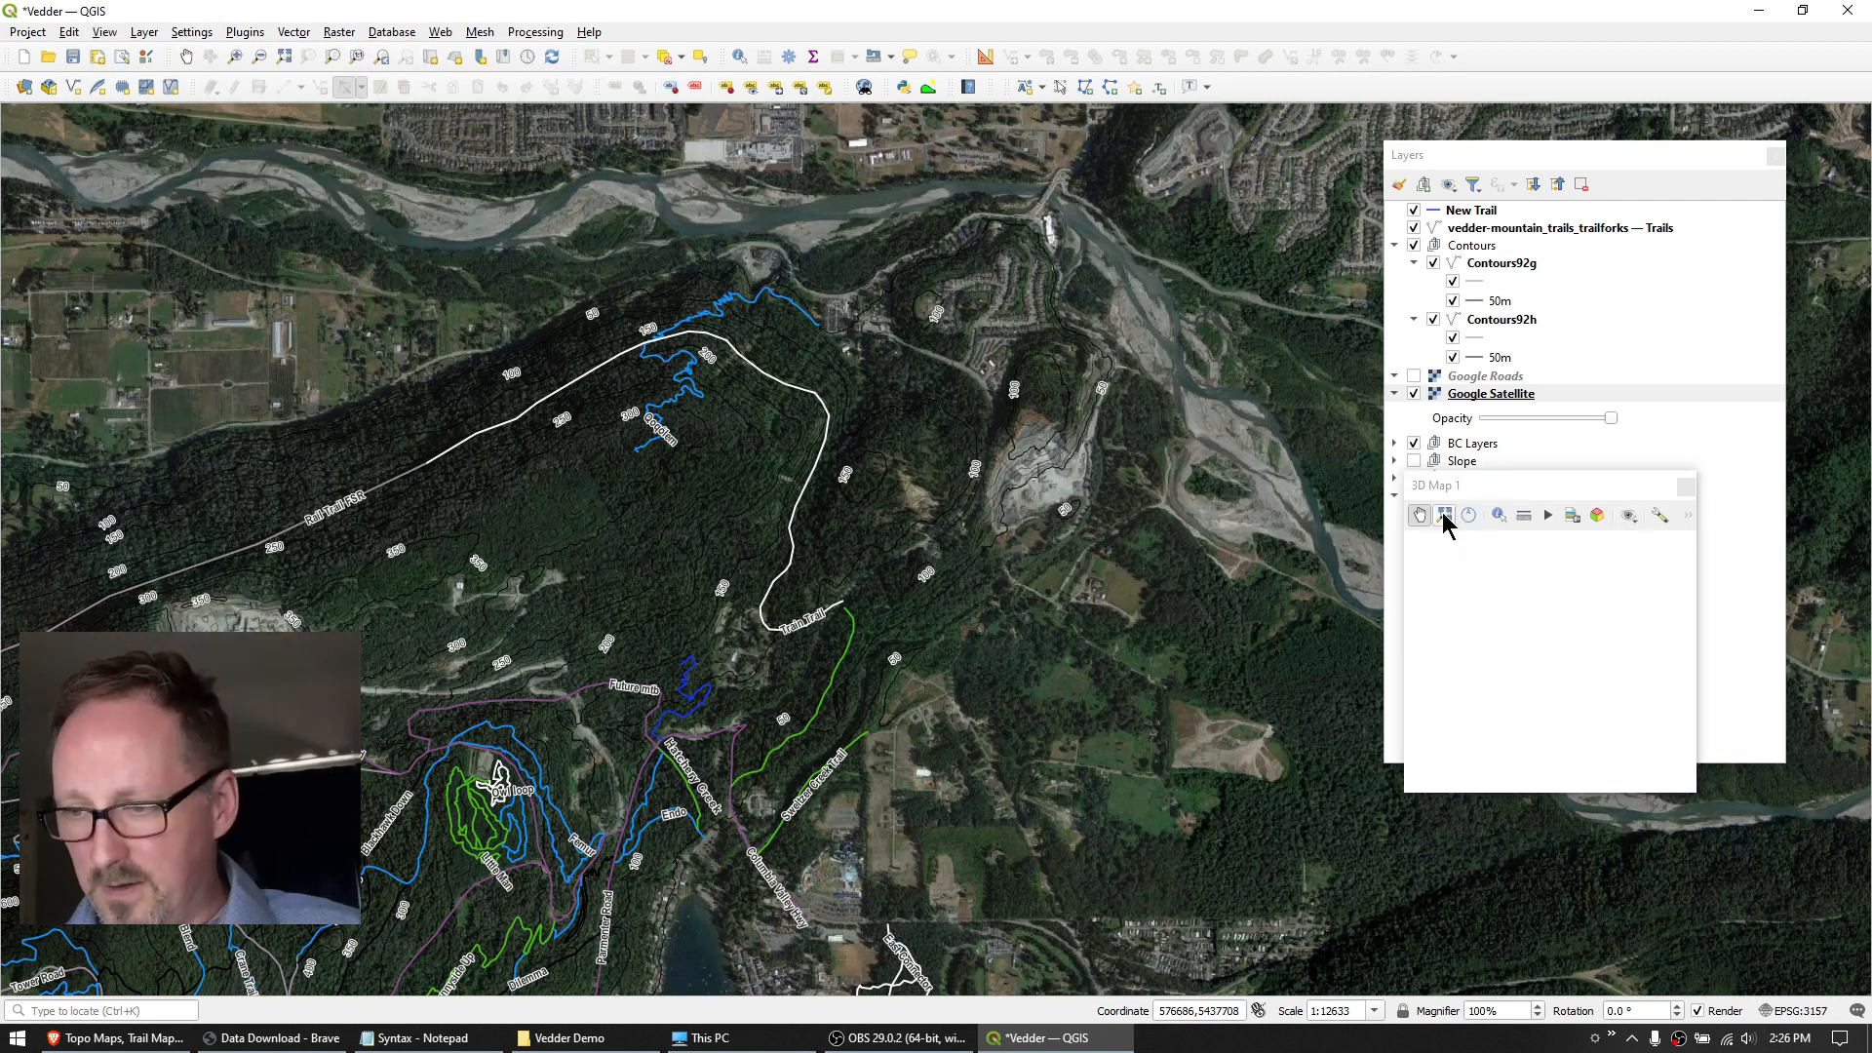
drag(1556, 495, 517, 314)
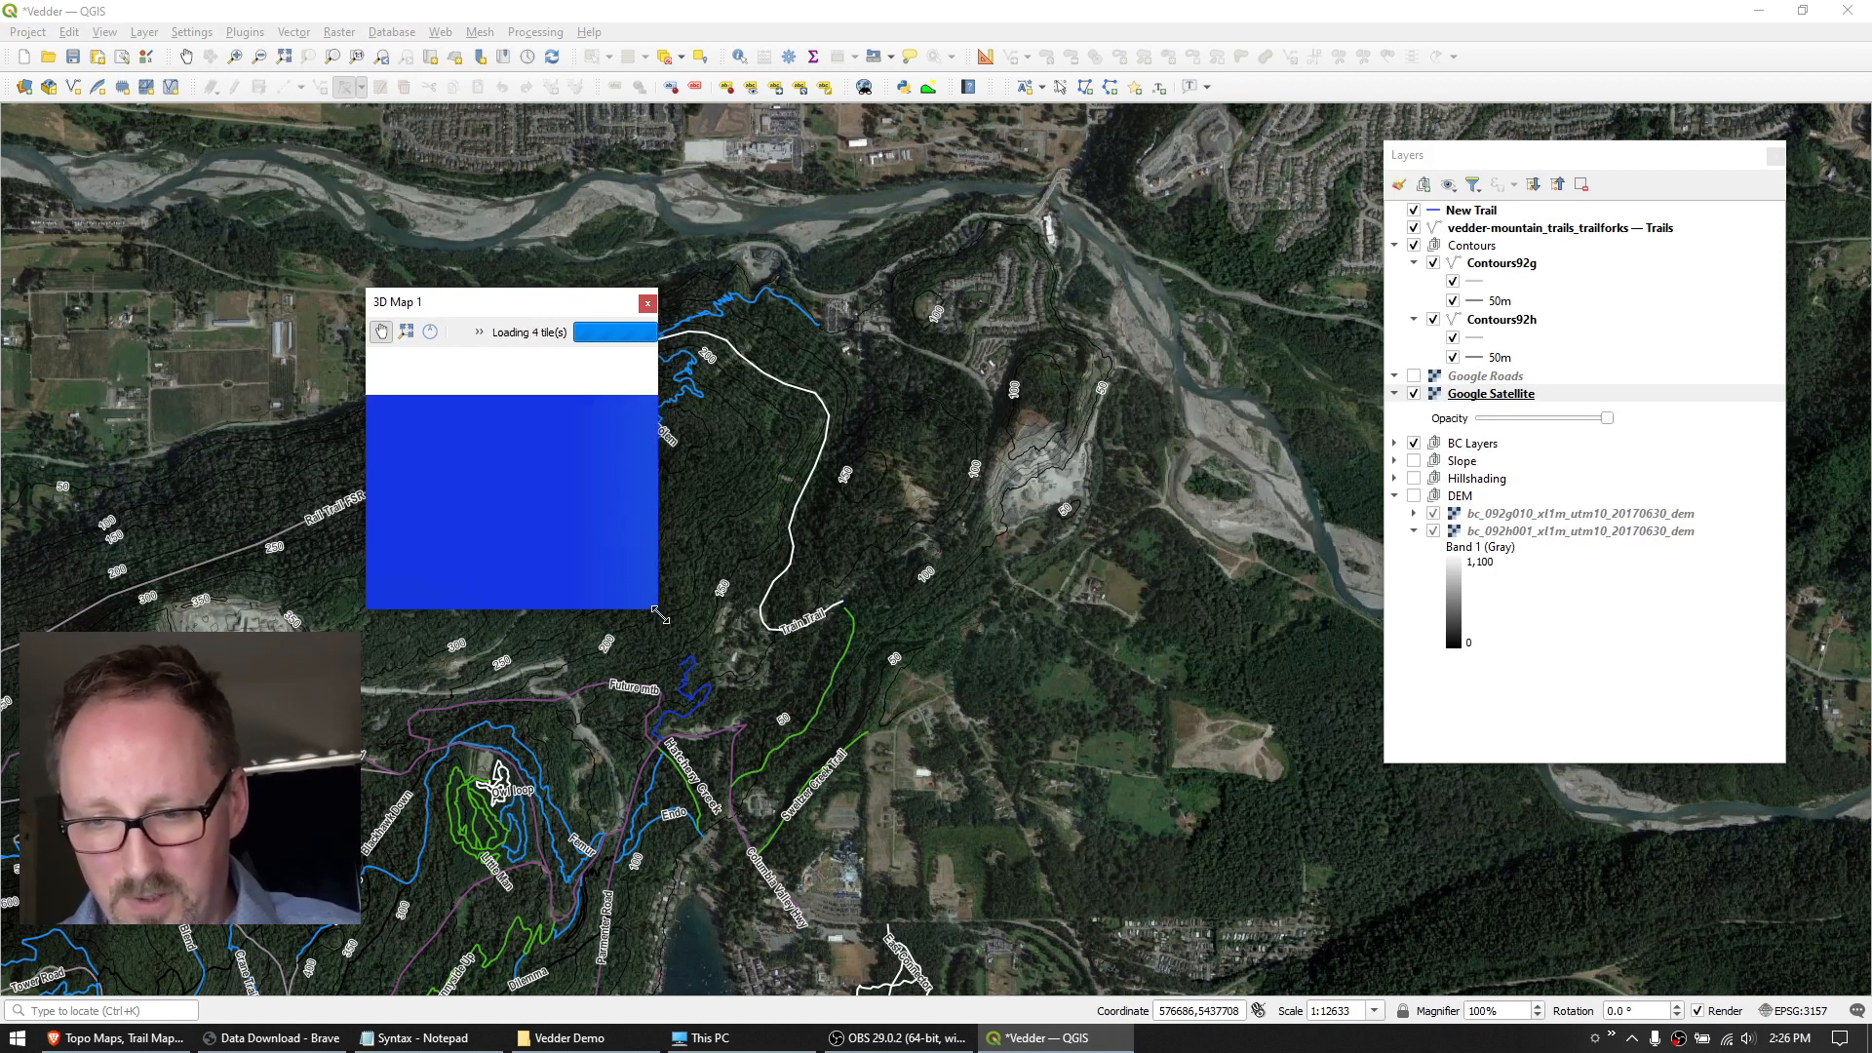
drag(656, 612, 1013, 770)
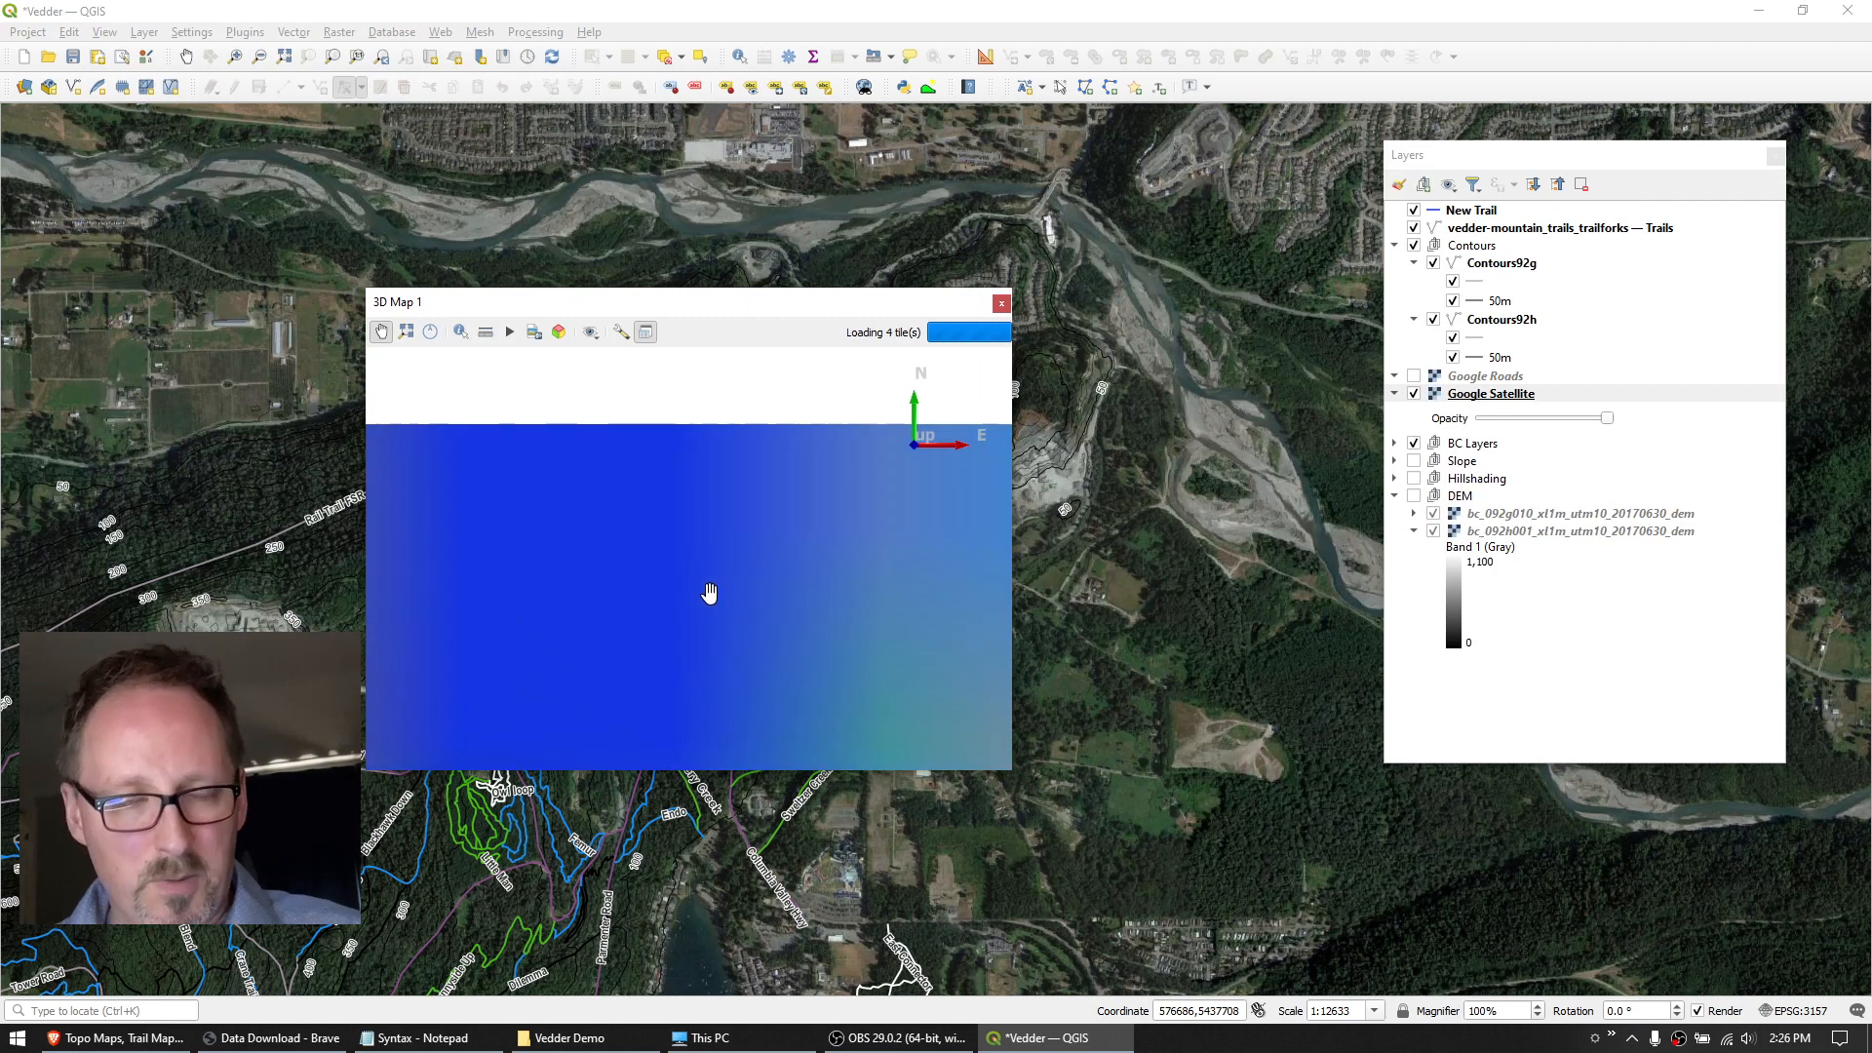
click(647, 333)
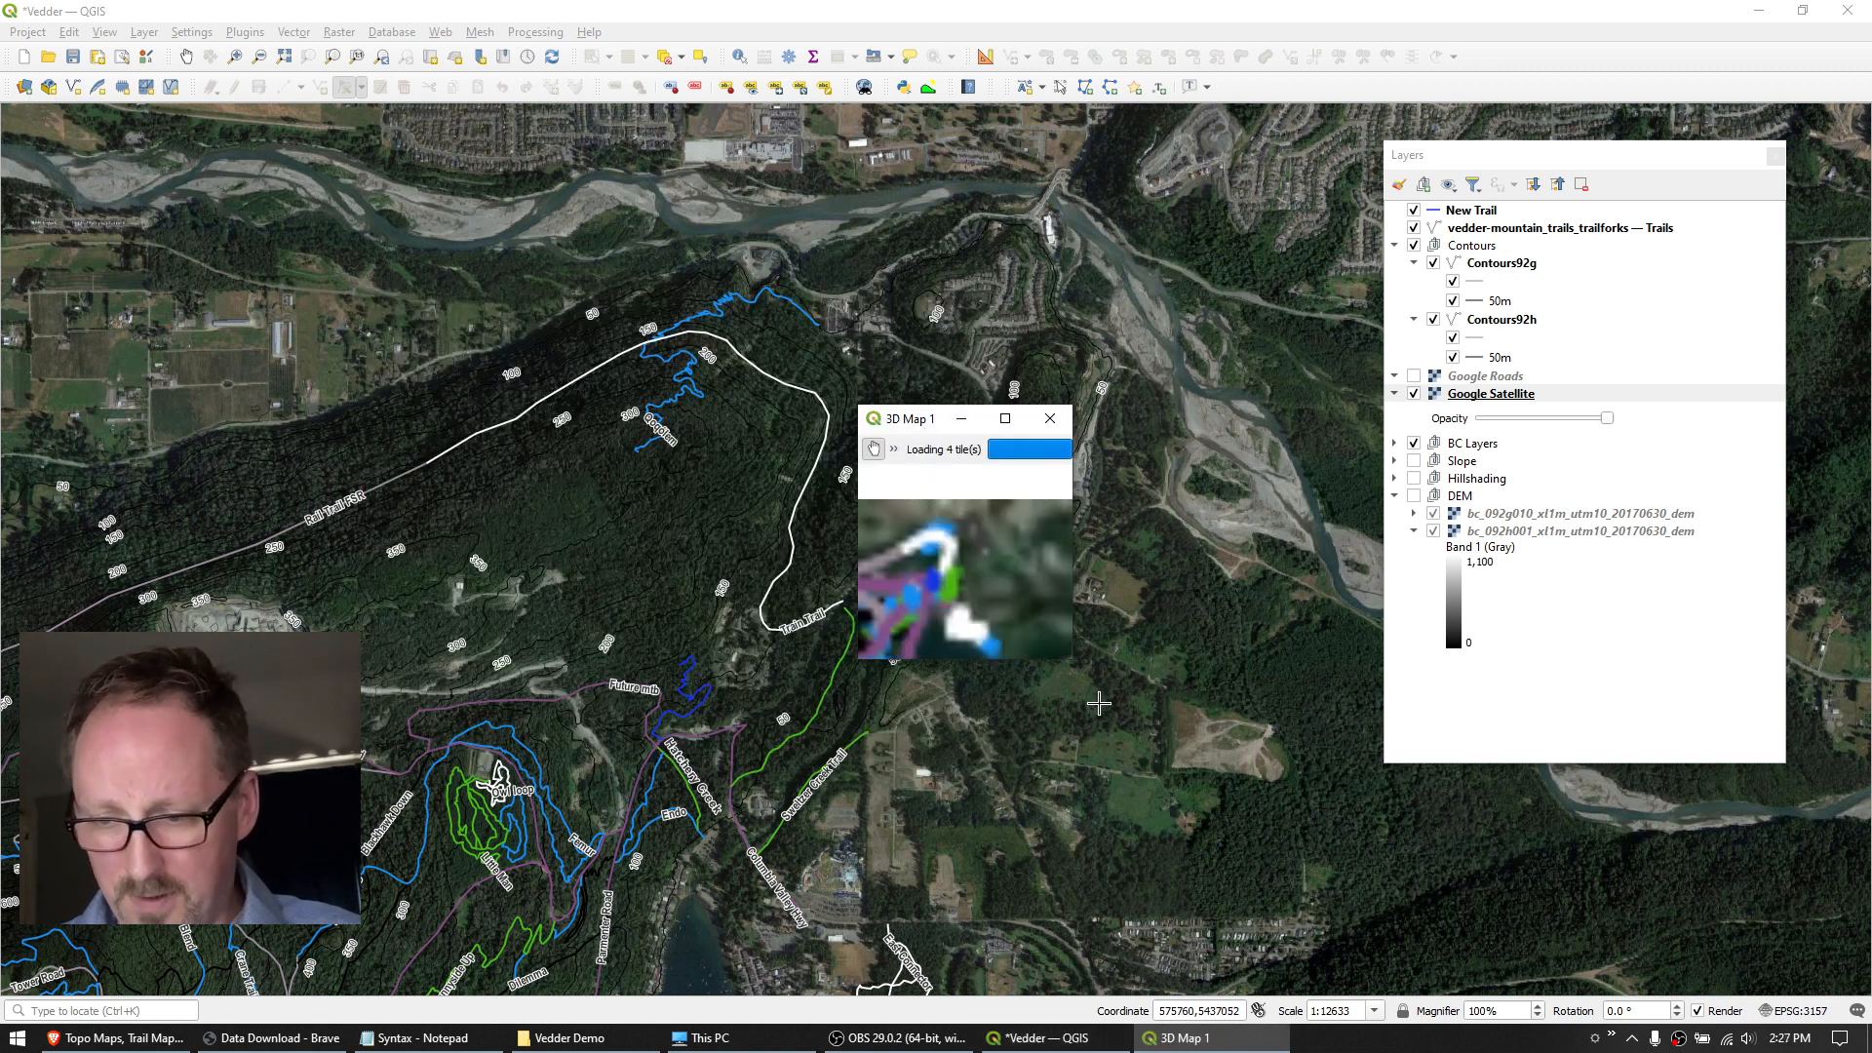
drag(1073, 660, 1293, 825)
click(1226, 418)
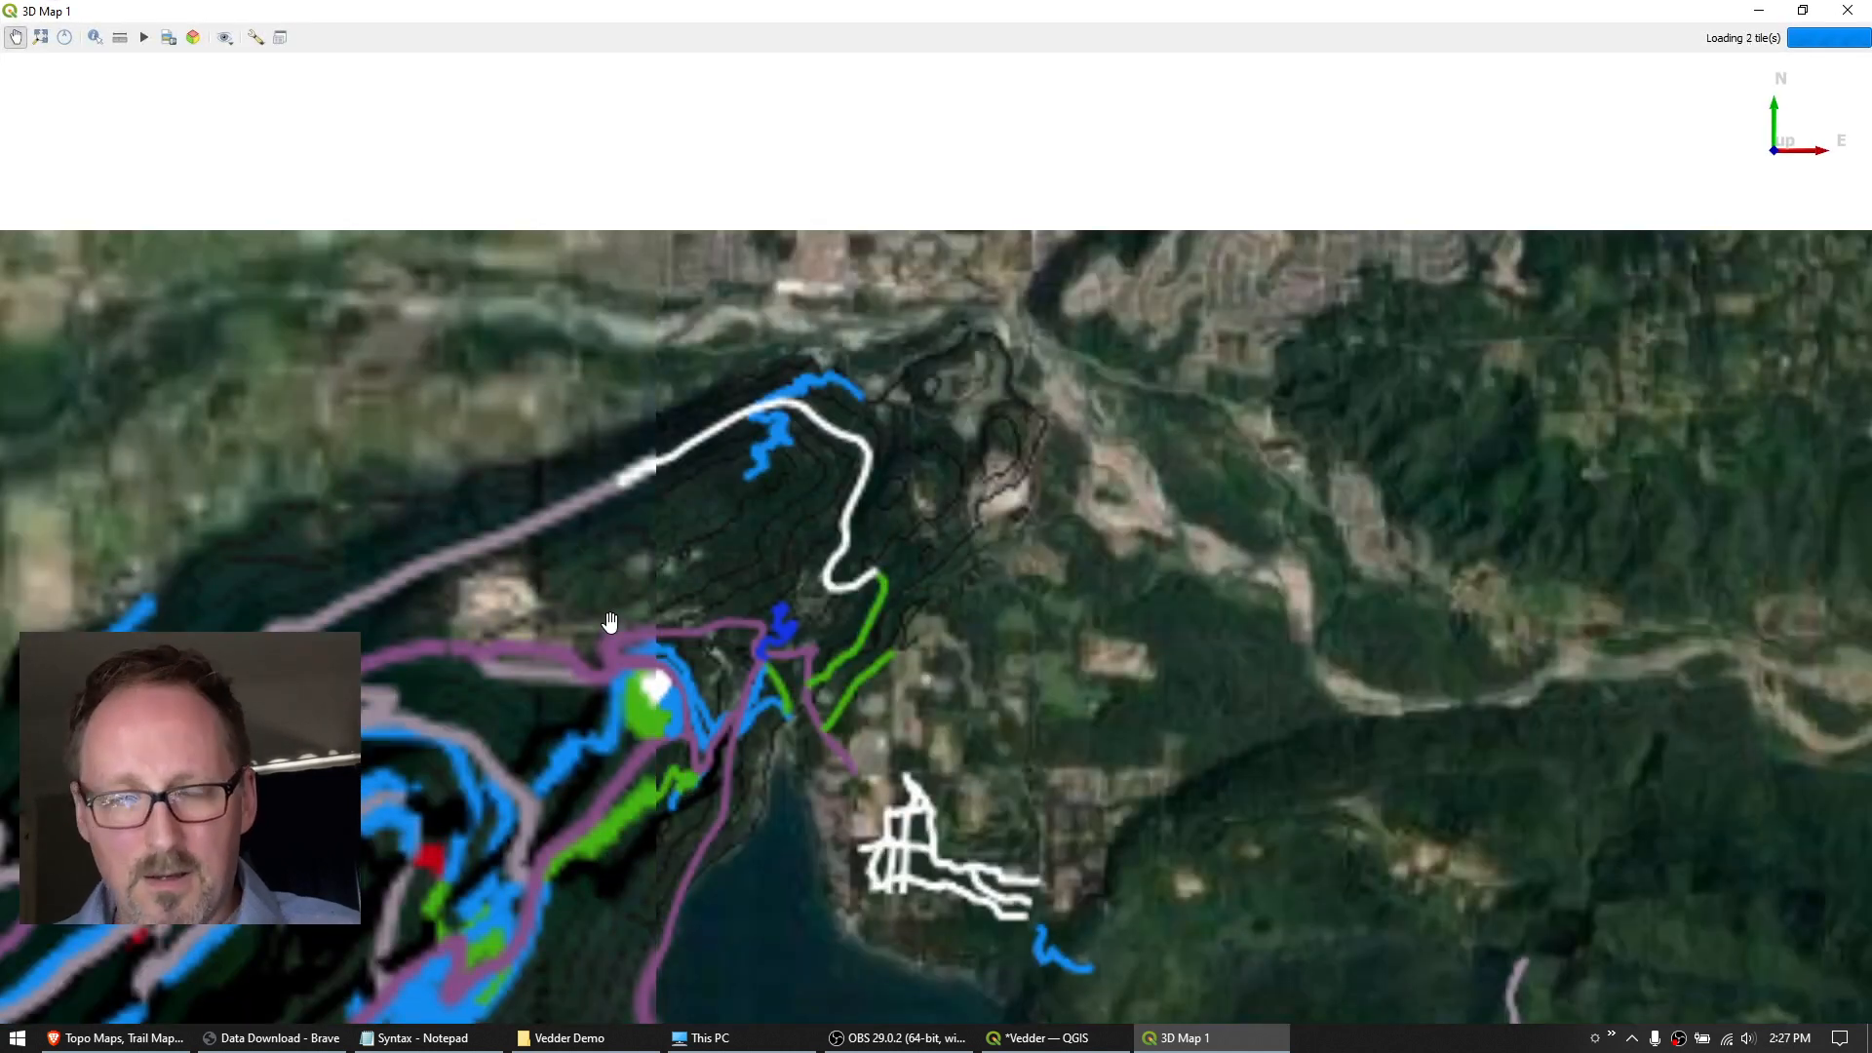
Configure the 3D view's terrain as DEM (Raster Layer) using bc_092h001_xl1m_utm10_20170630_dem for elevation.
click(256, 37)
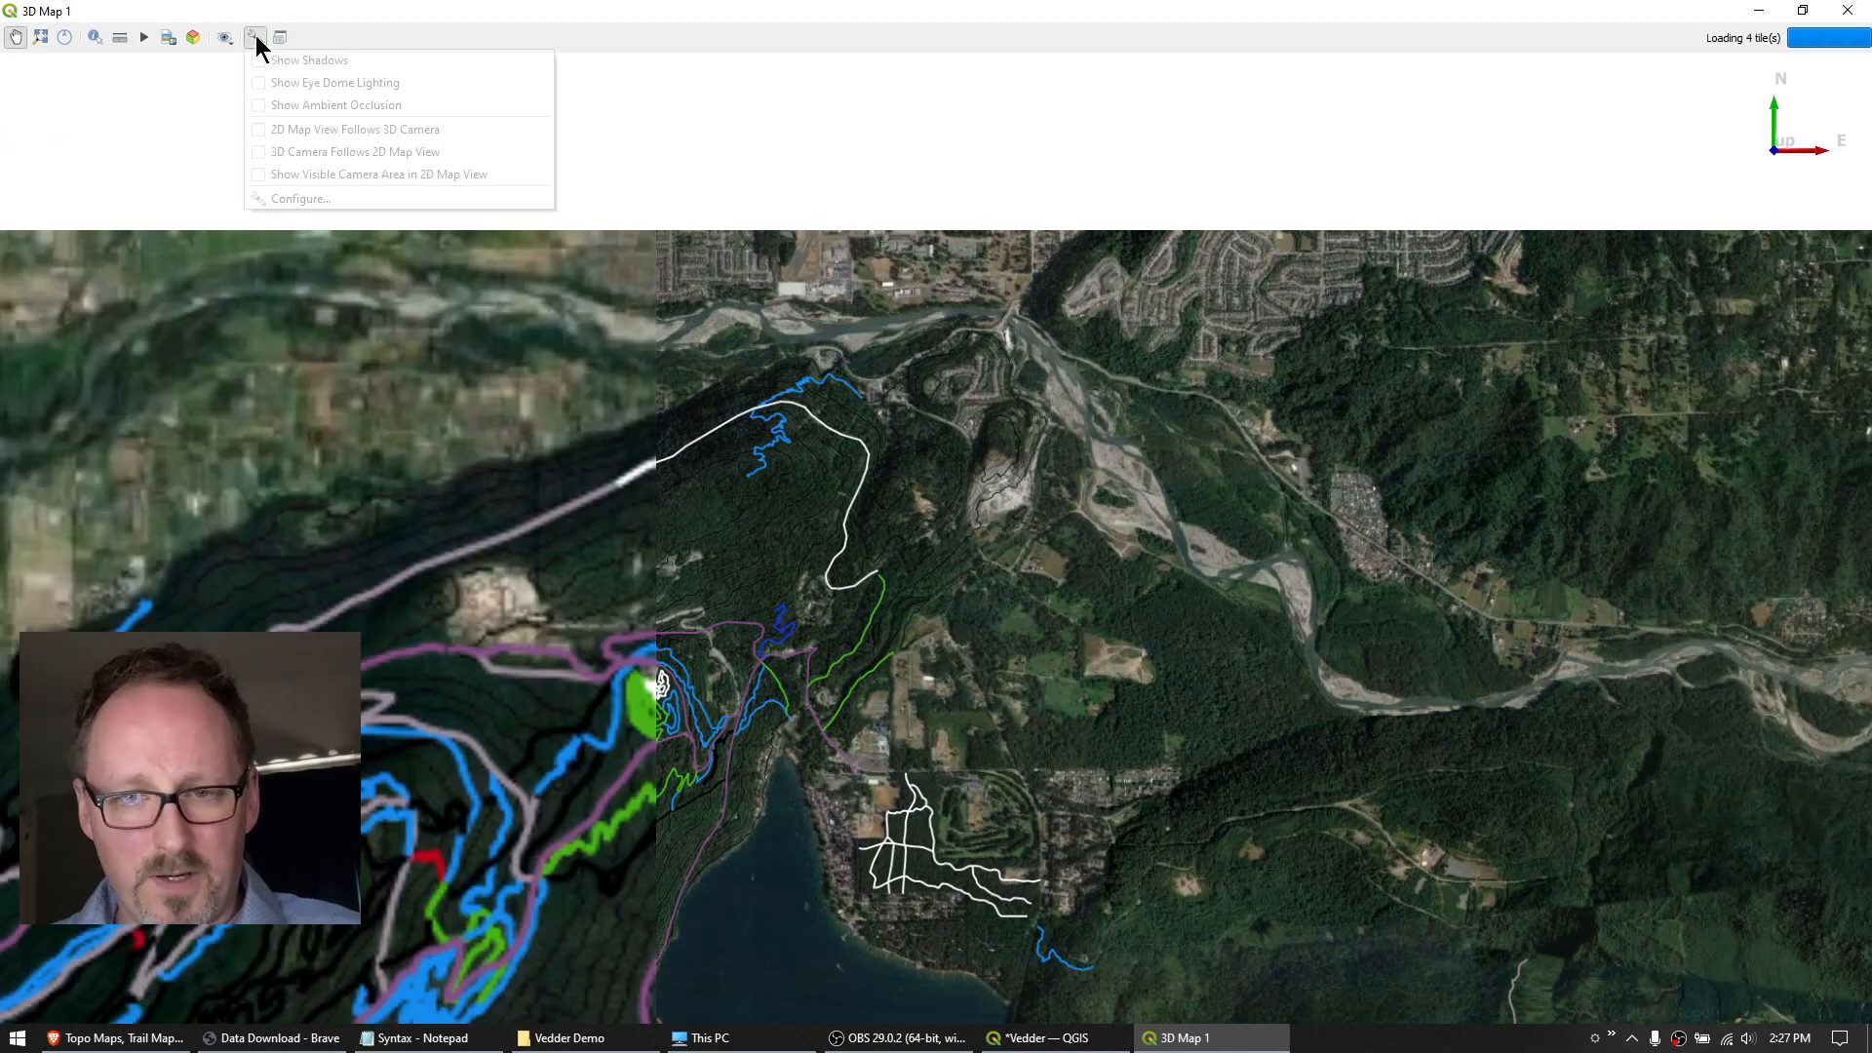
click(265, 196)
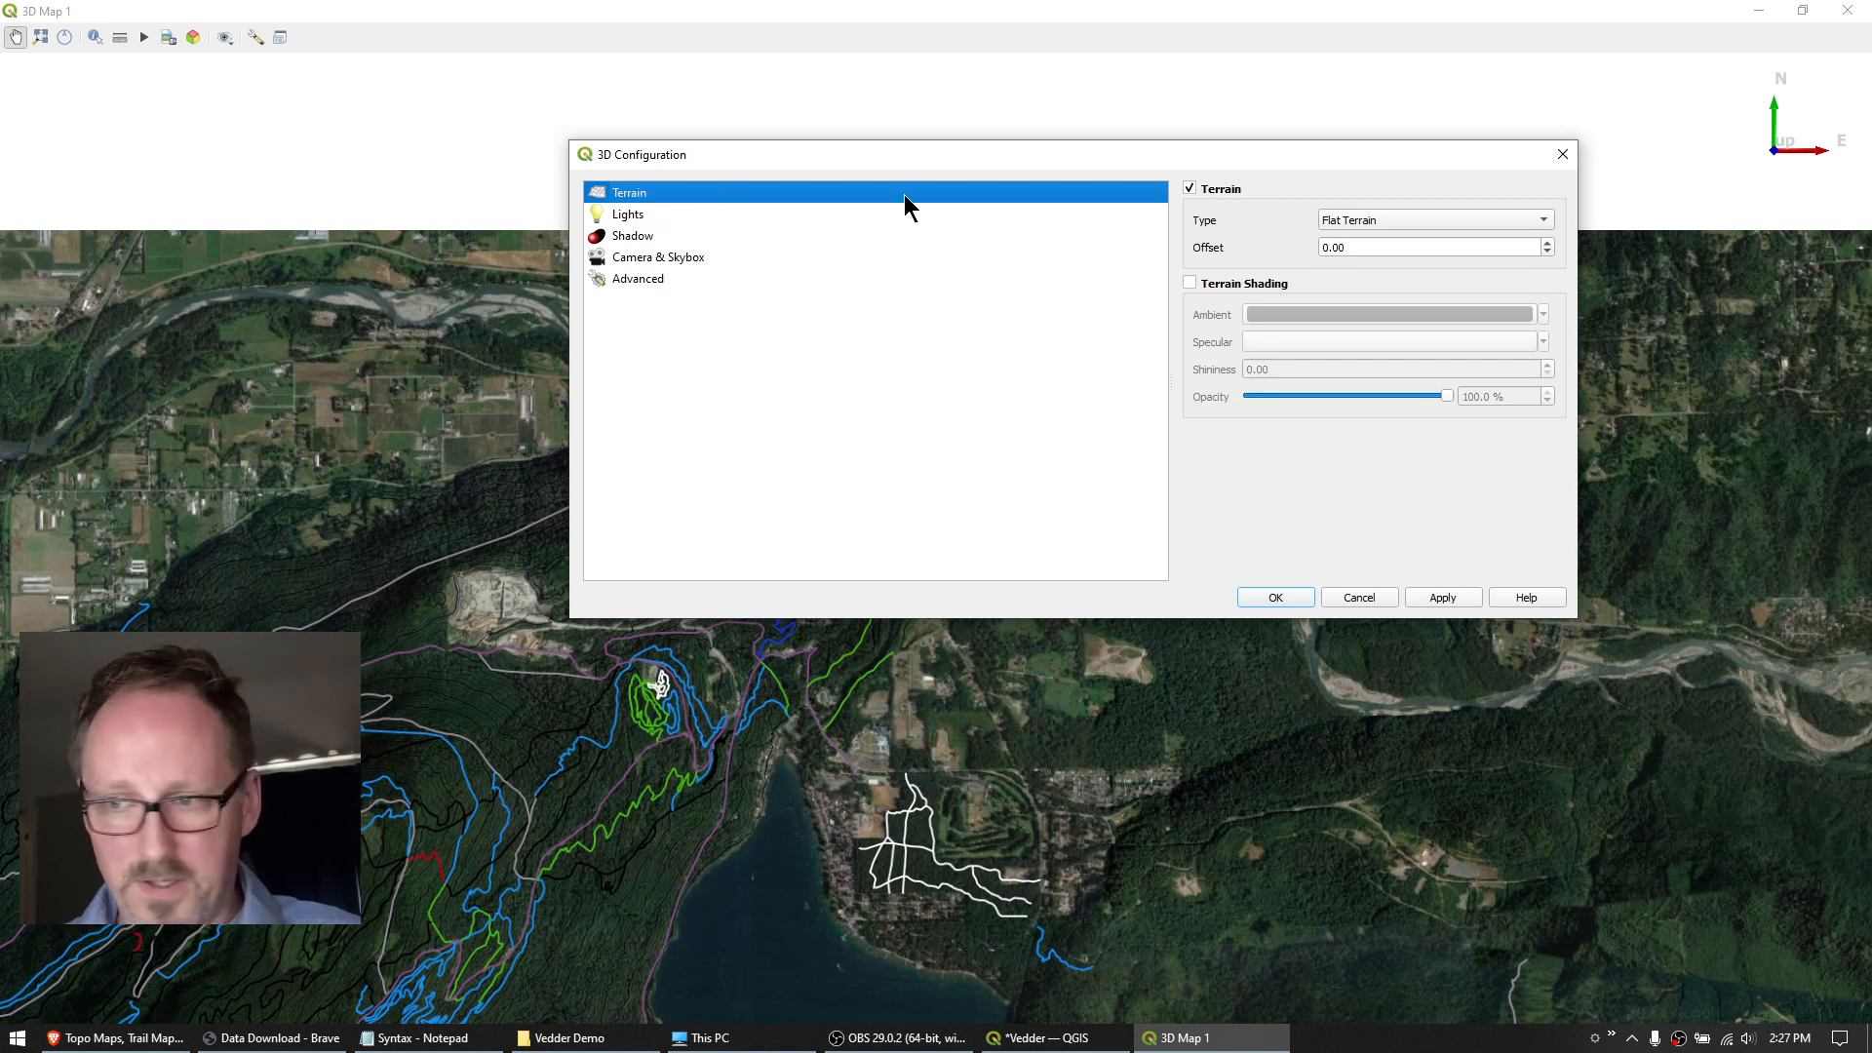
click(1465, 213)
click(1372, 246)
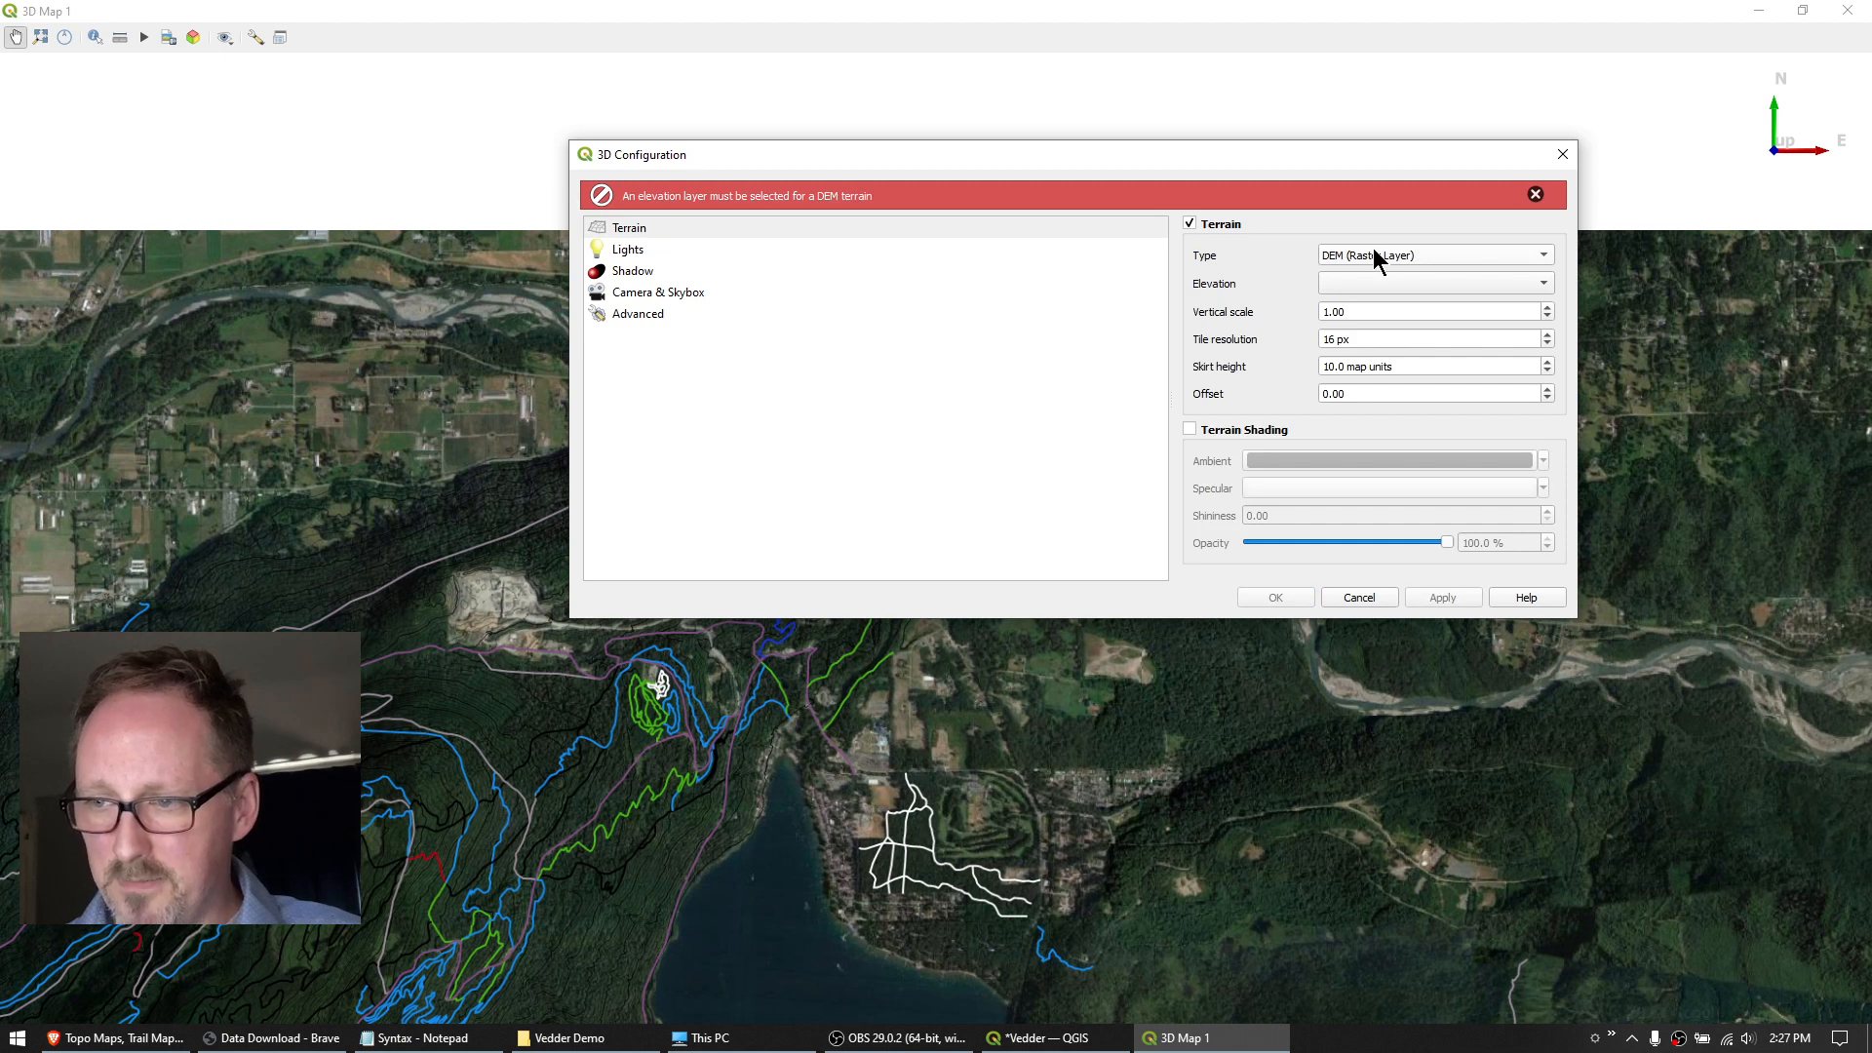
click(1426, 283)
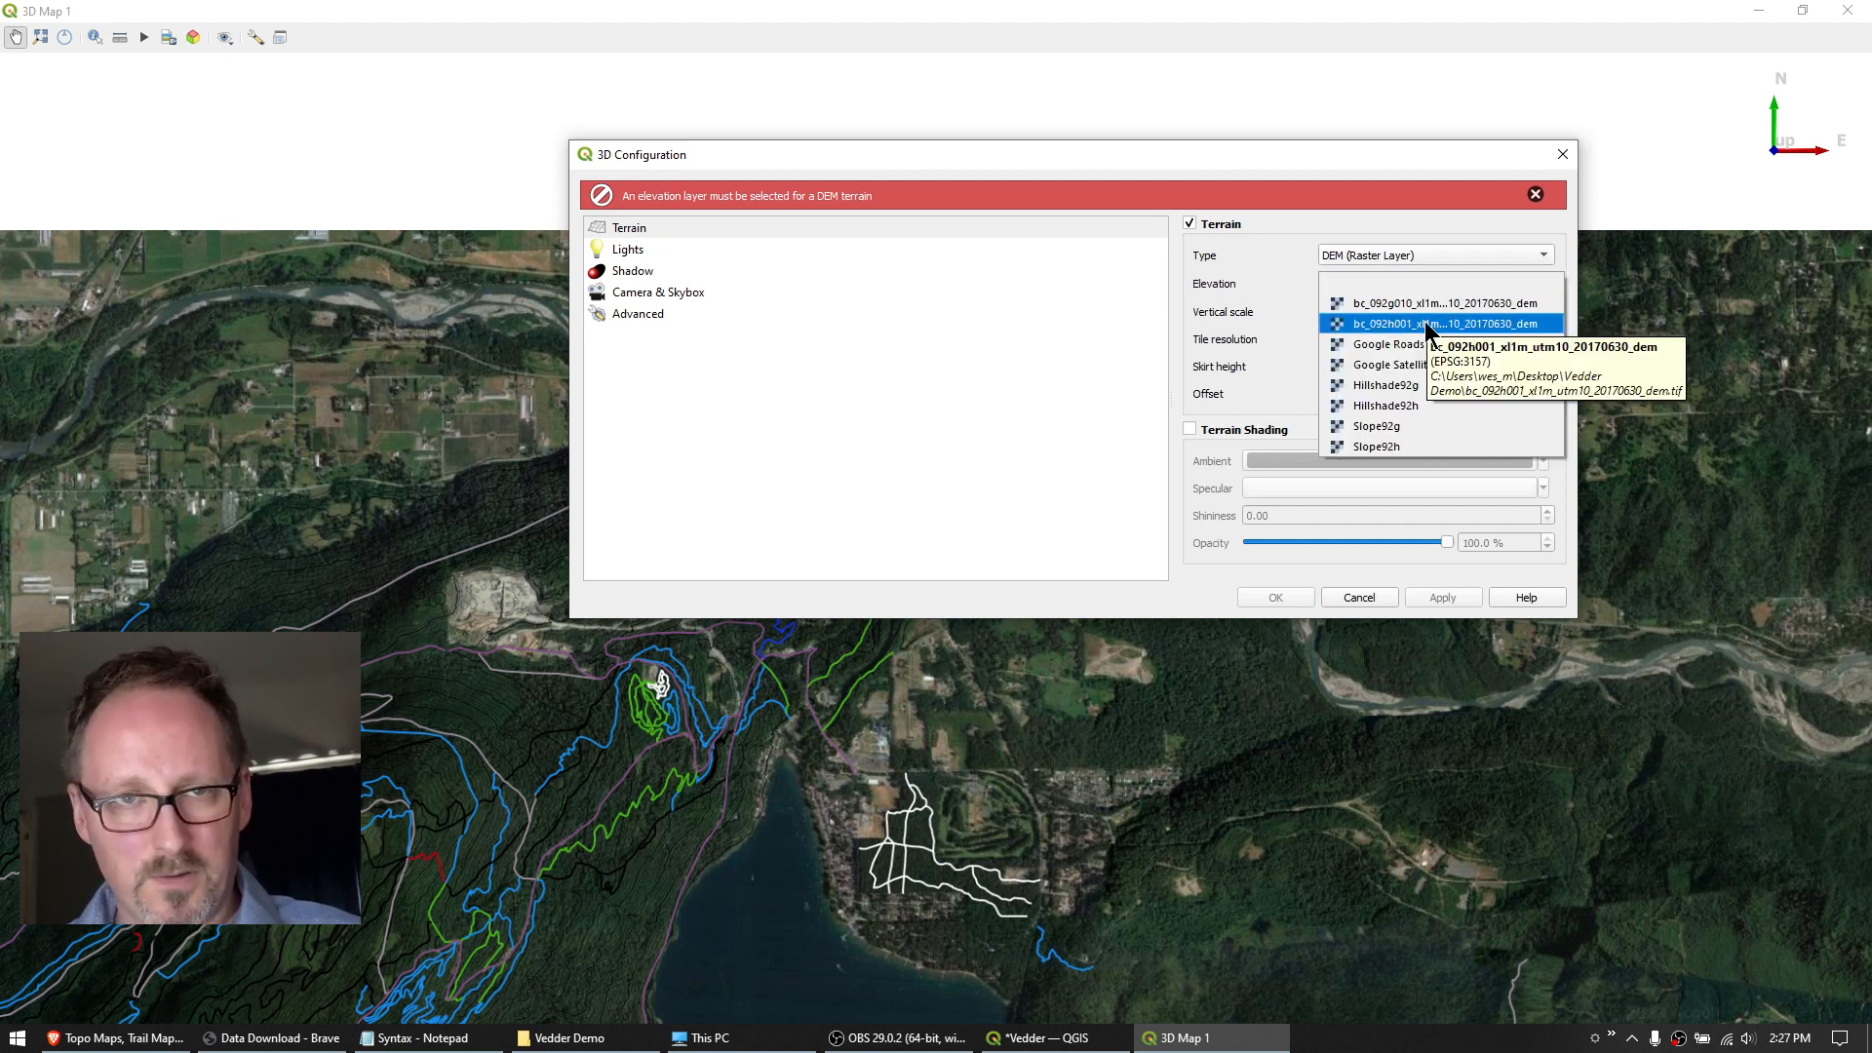
click(1425, 324)
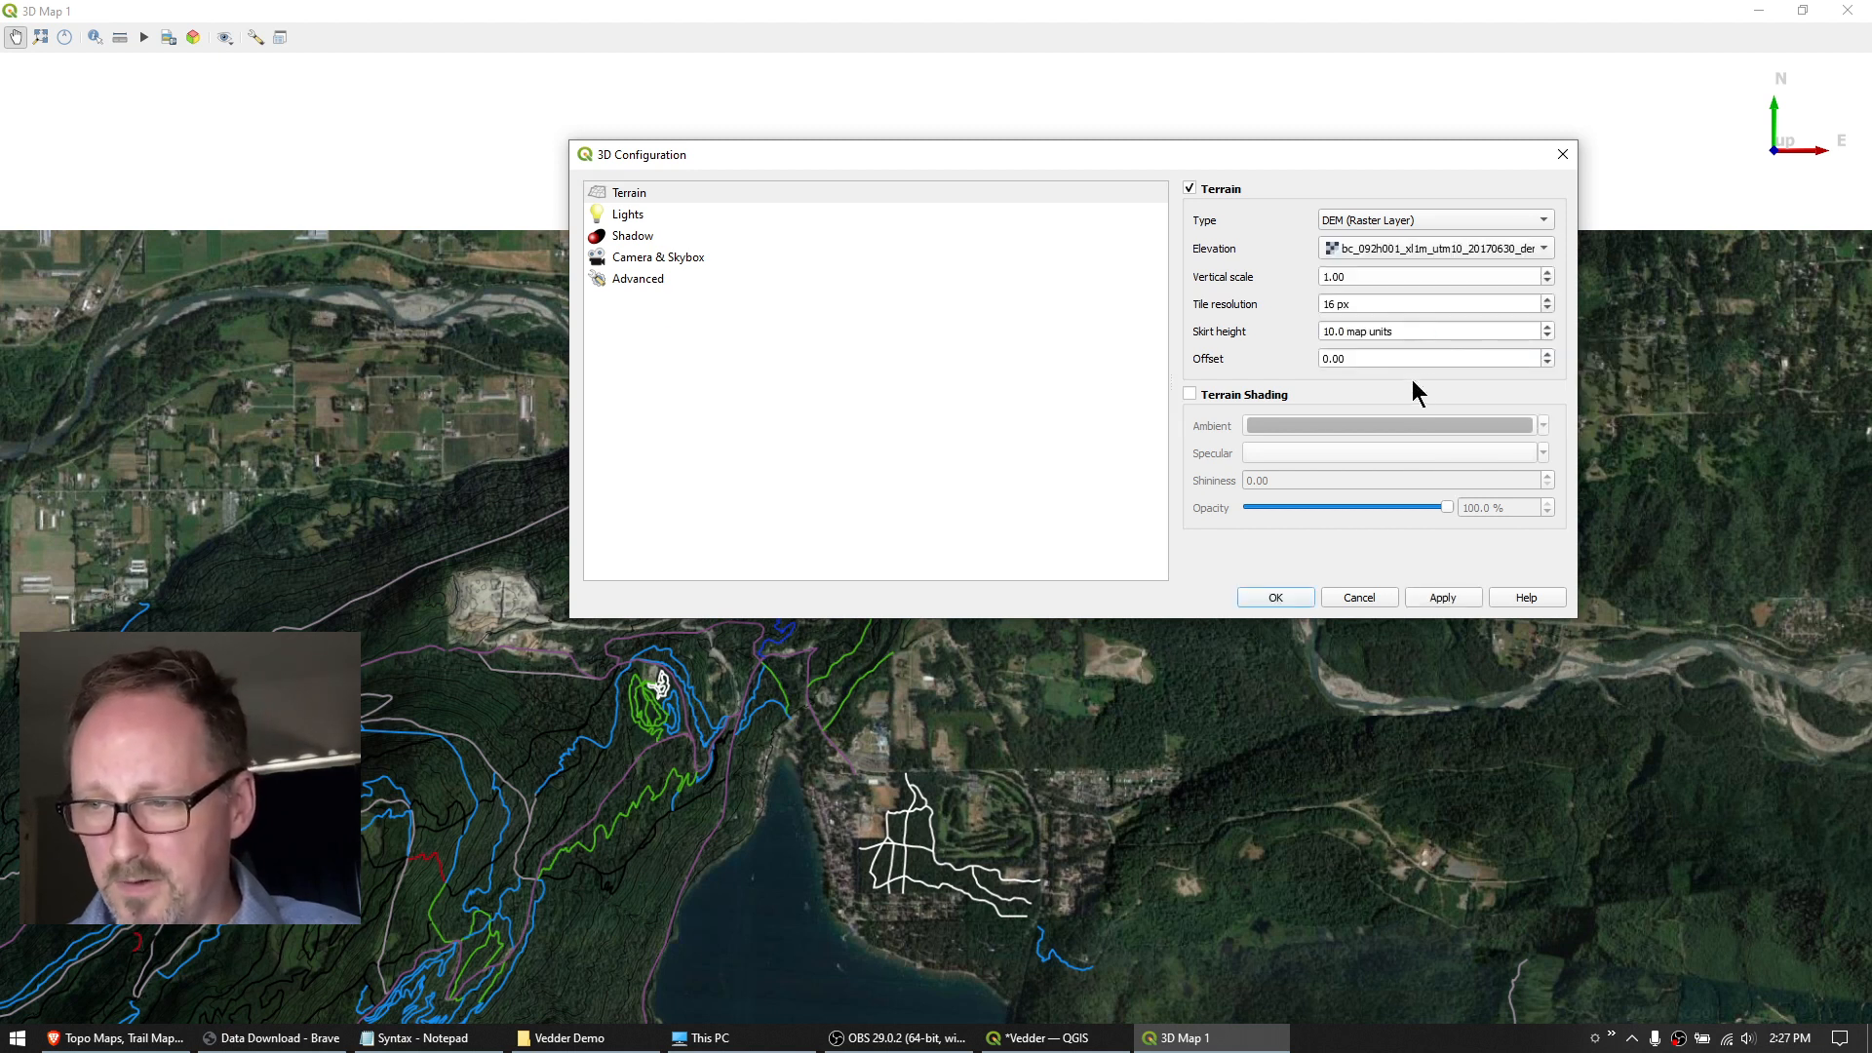
click(1274, 597)
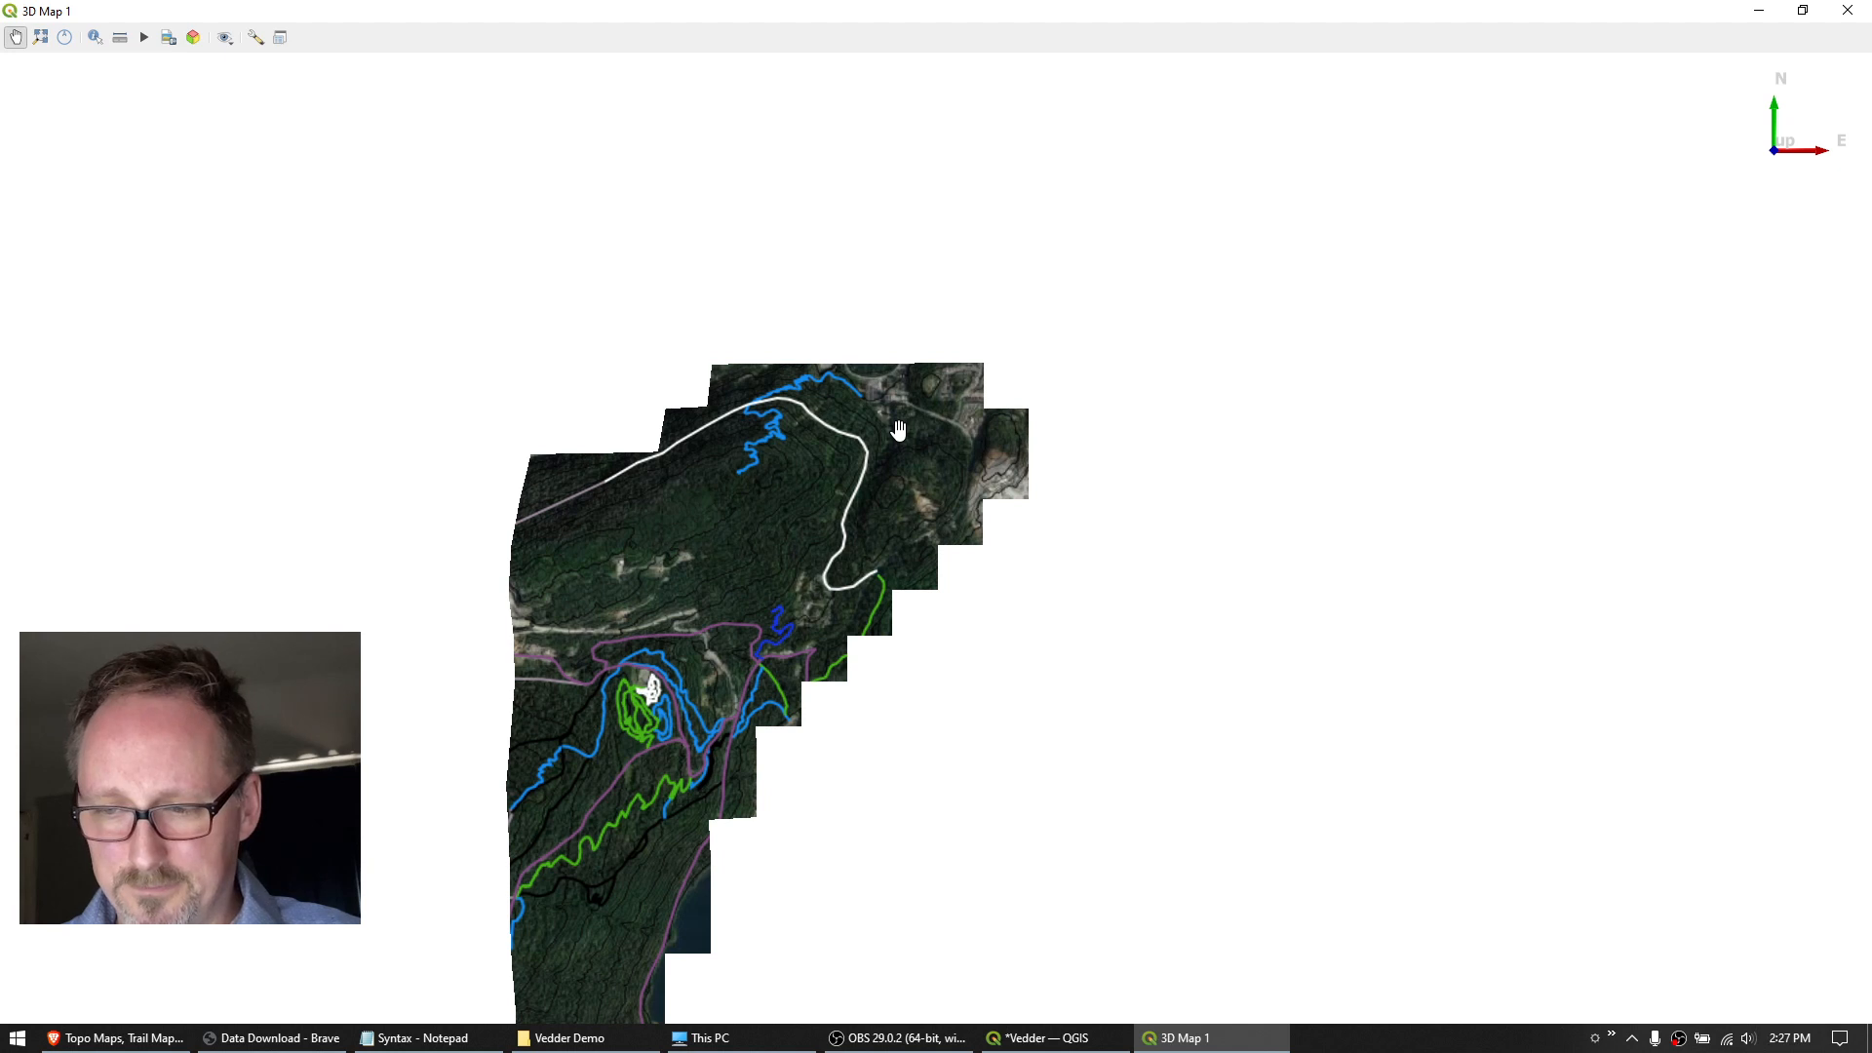
Examine the satellite-draped 3D terrain from above and at tilted, rotated angles, closing in on the white trail across the forested slope near the quarry.
drag(932, 657, 932, 399)
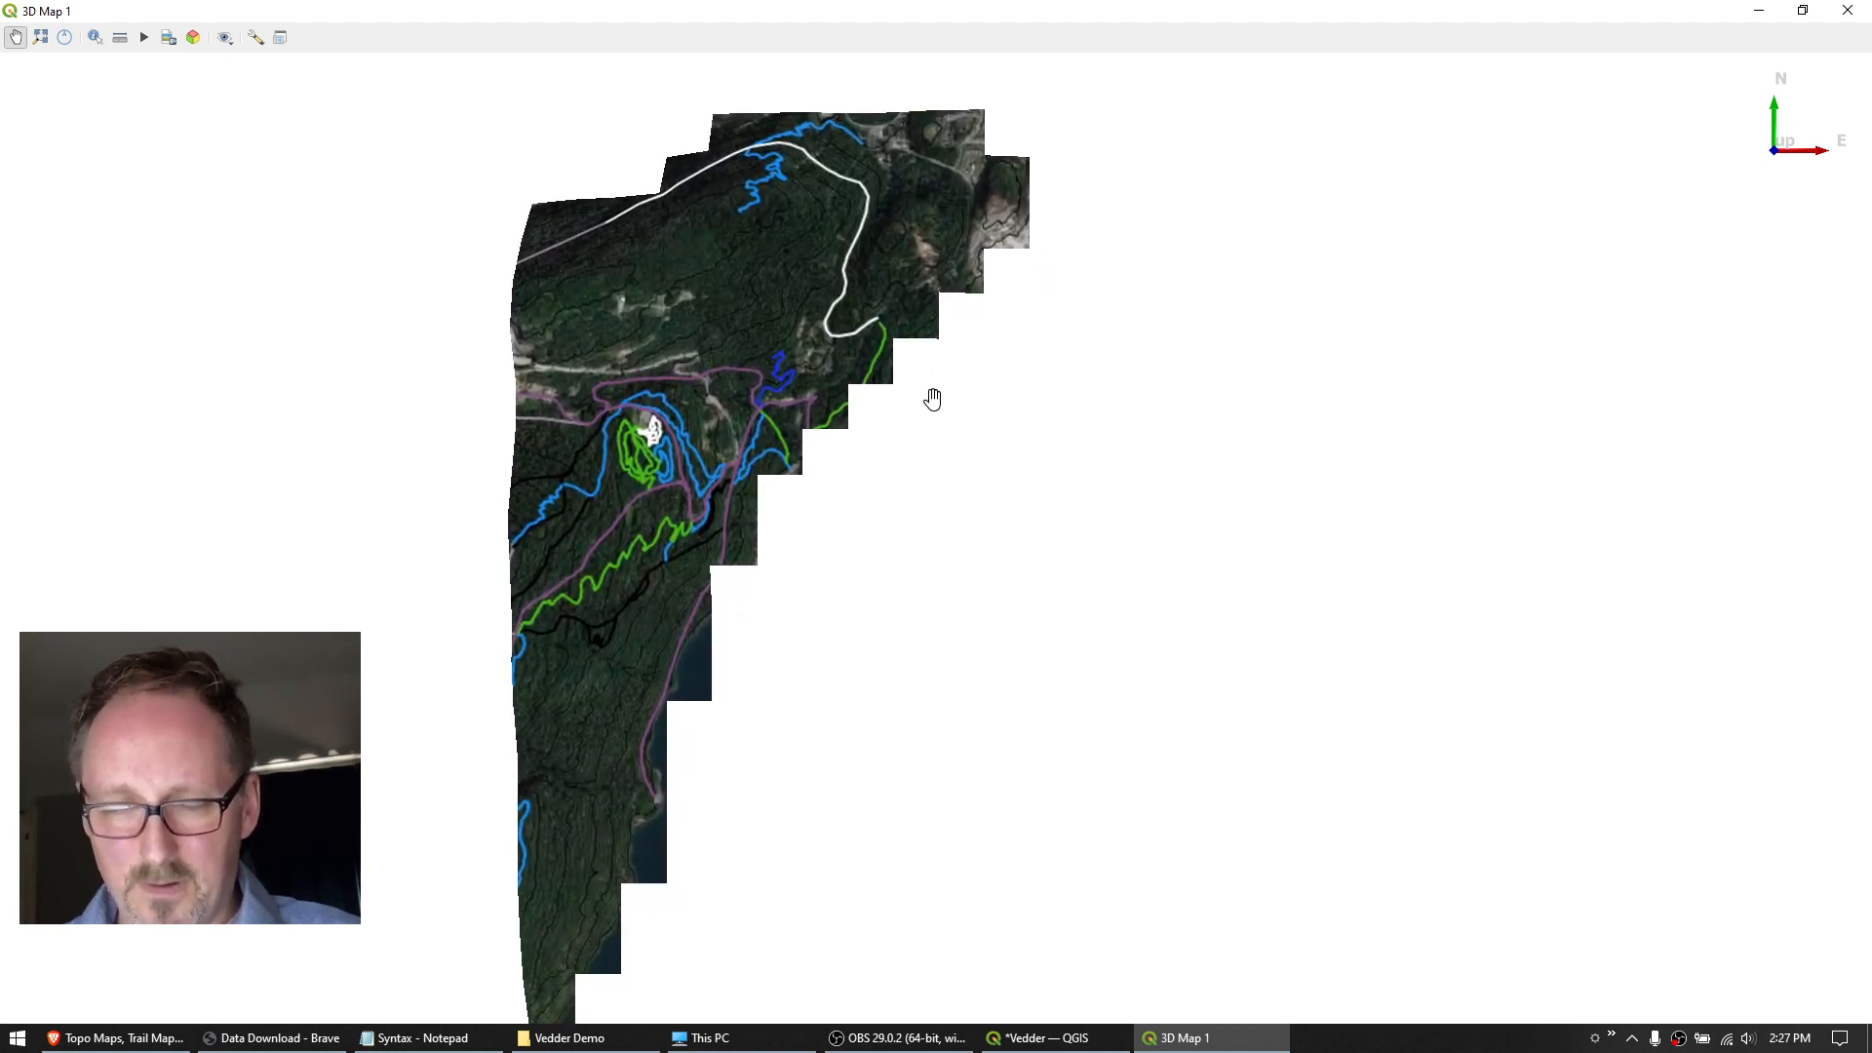
drag(919, 337, 907, 516)
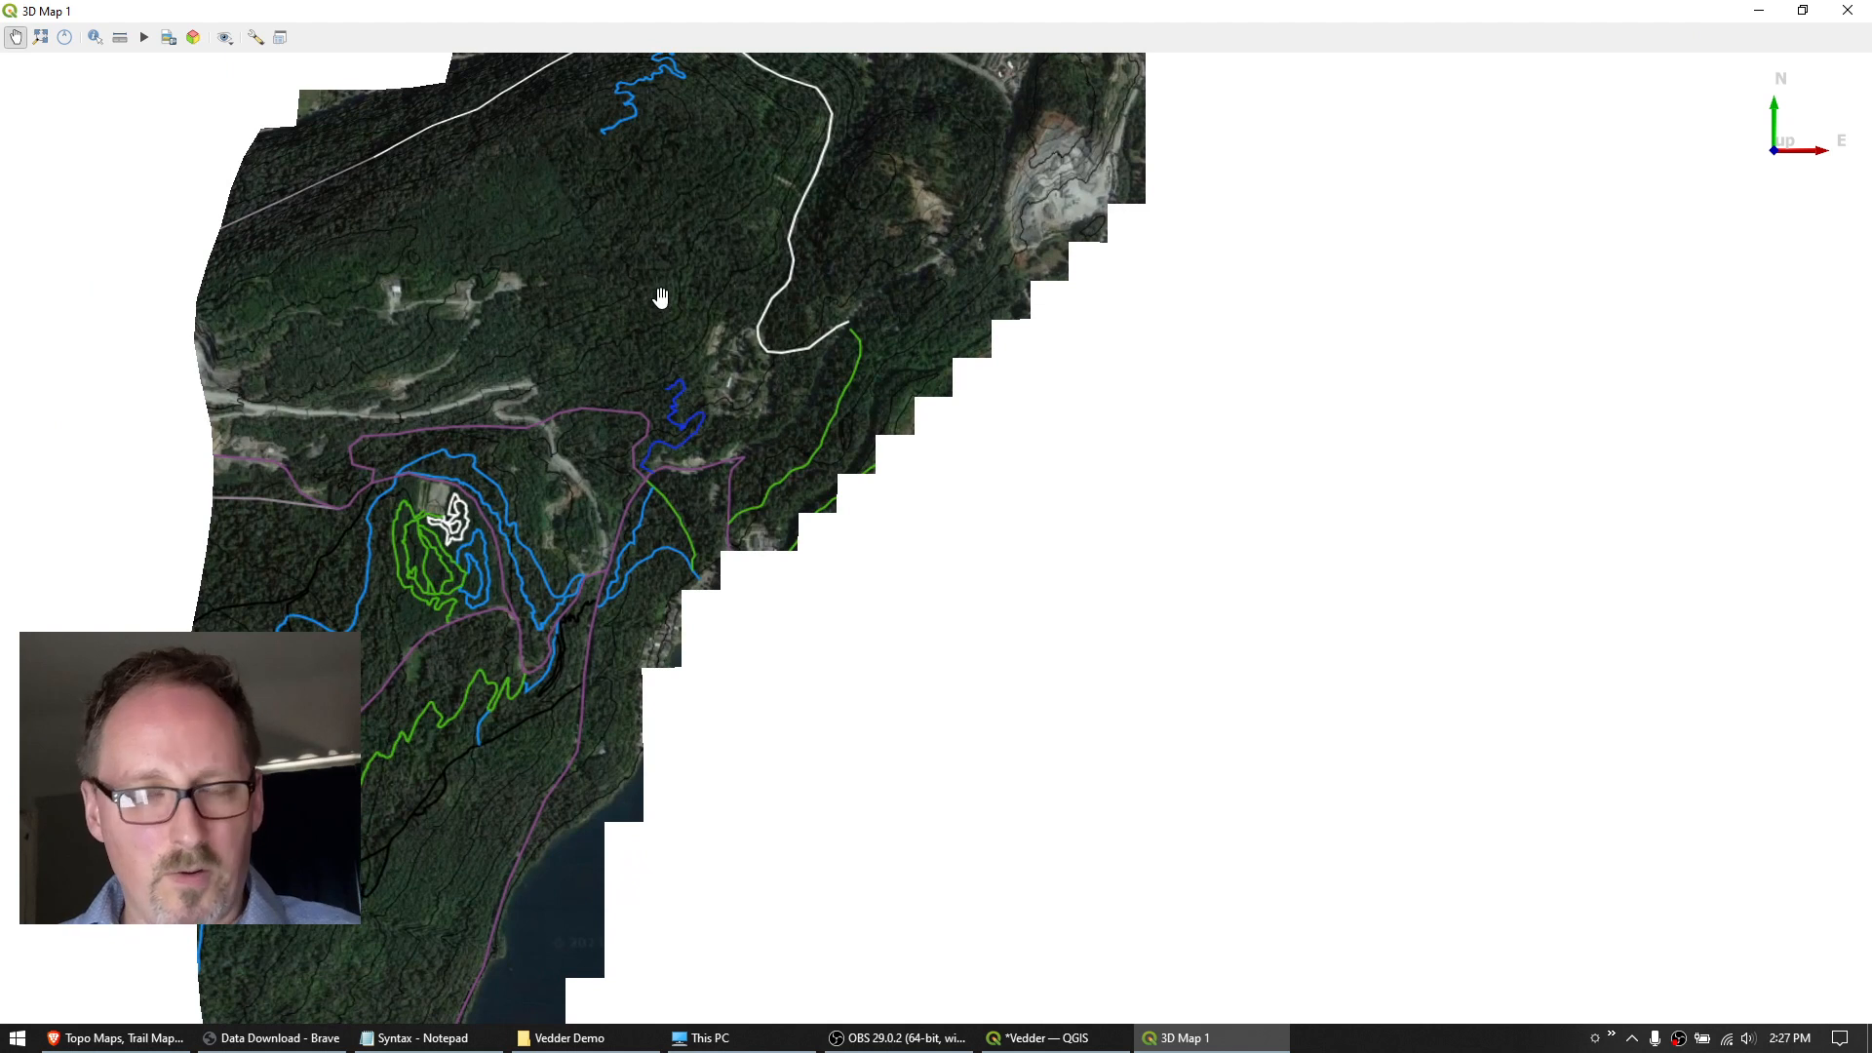
drag(677, 284, 709, 351)
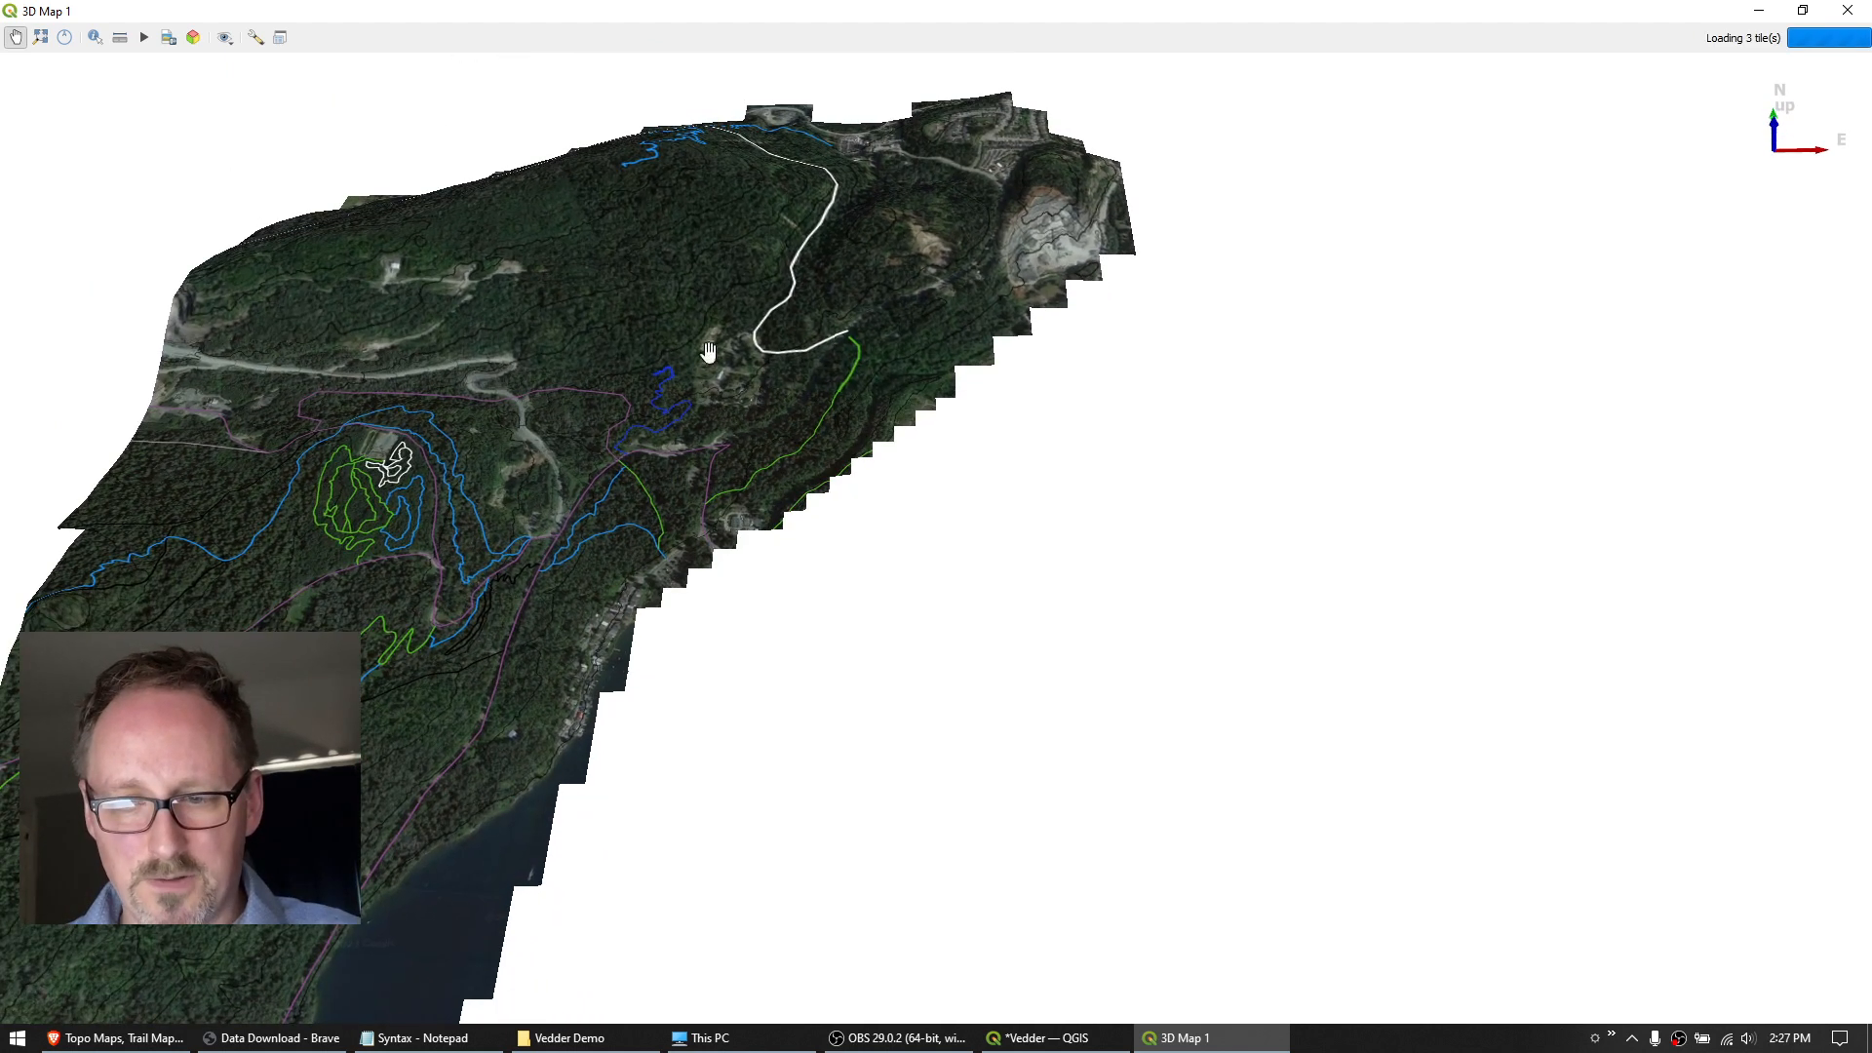
drag(709, 279, 656, 652)
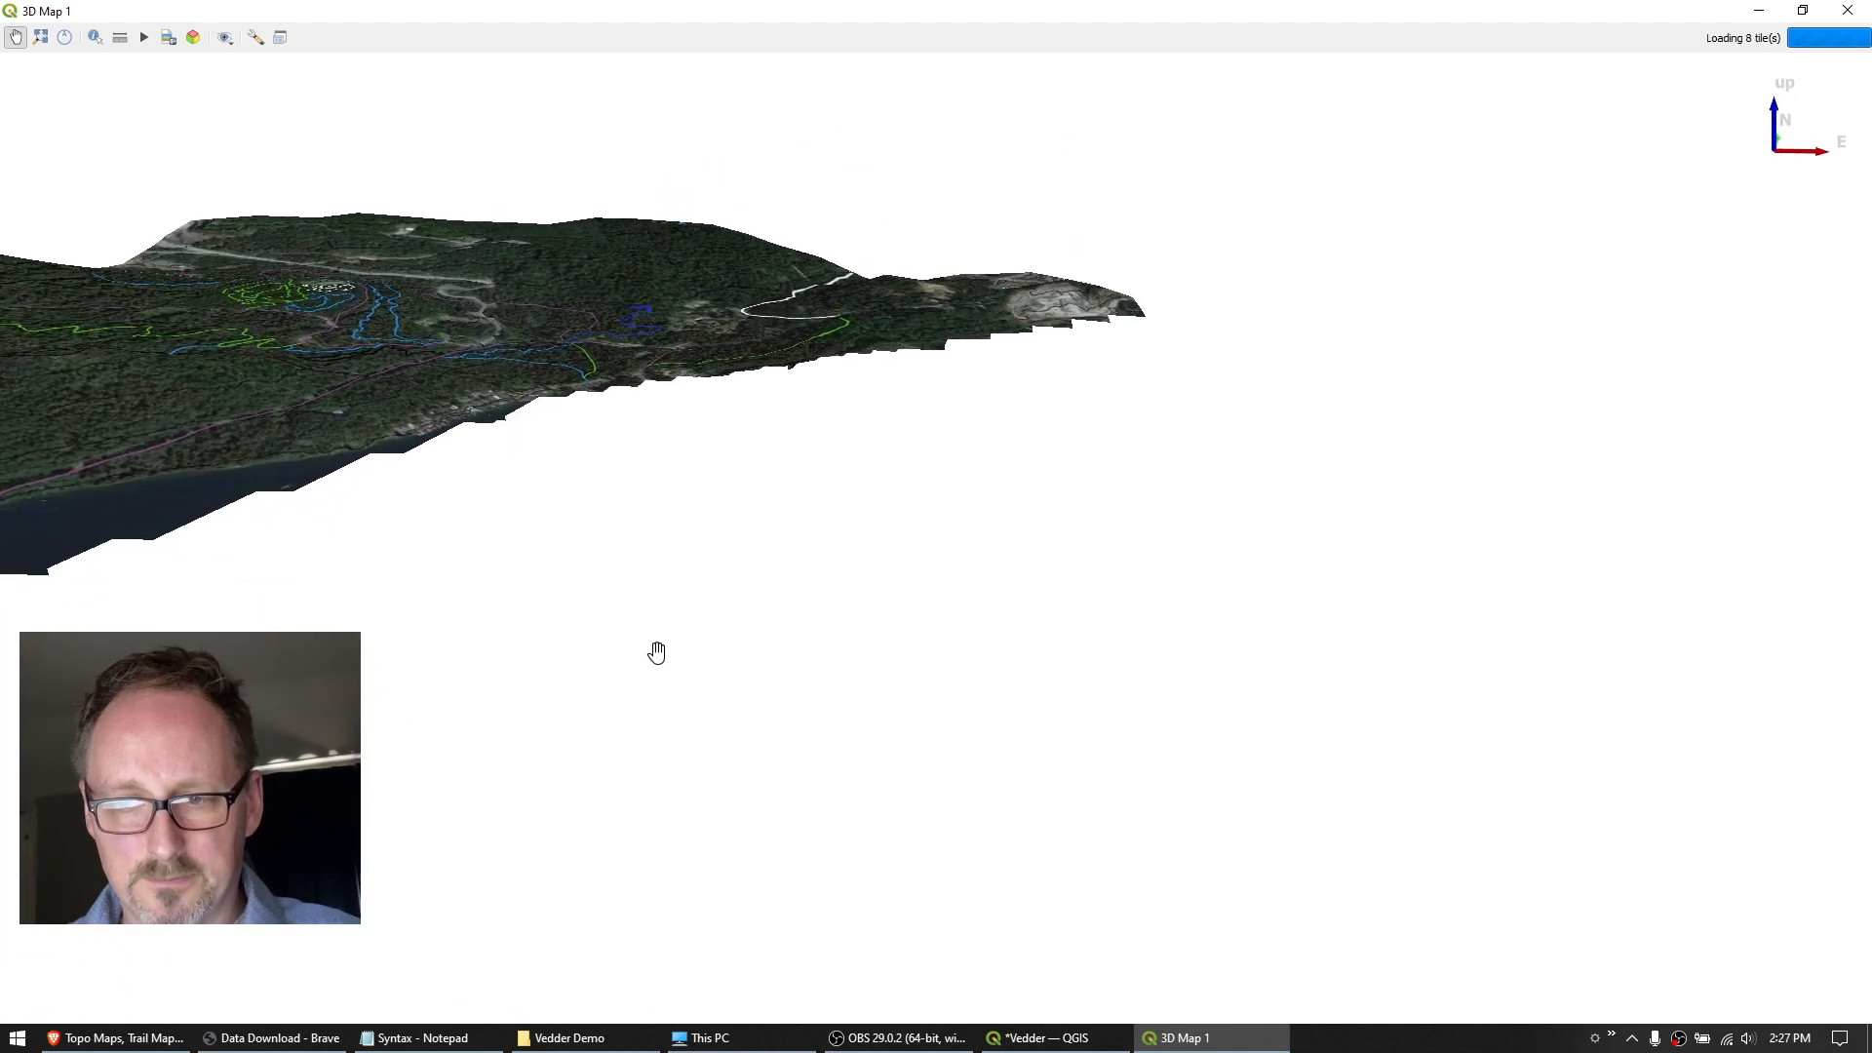
drag(729, 460, 718, 308)
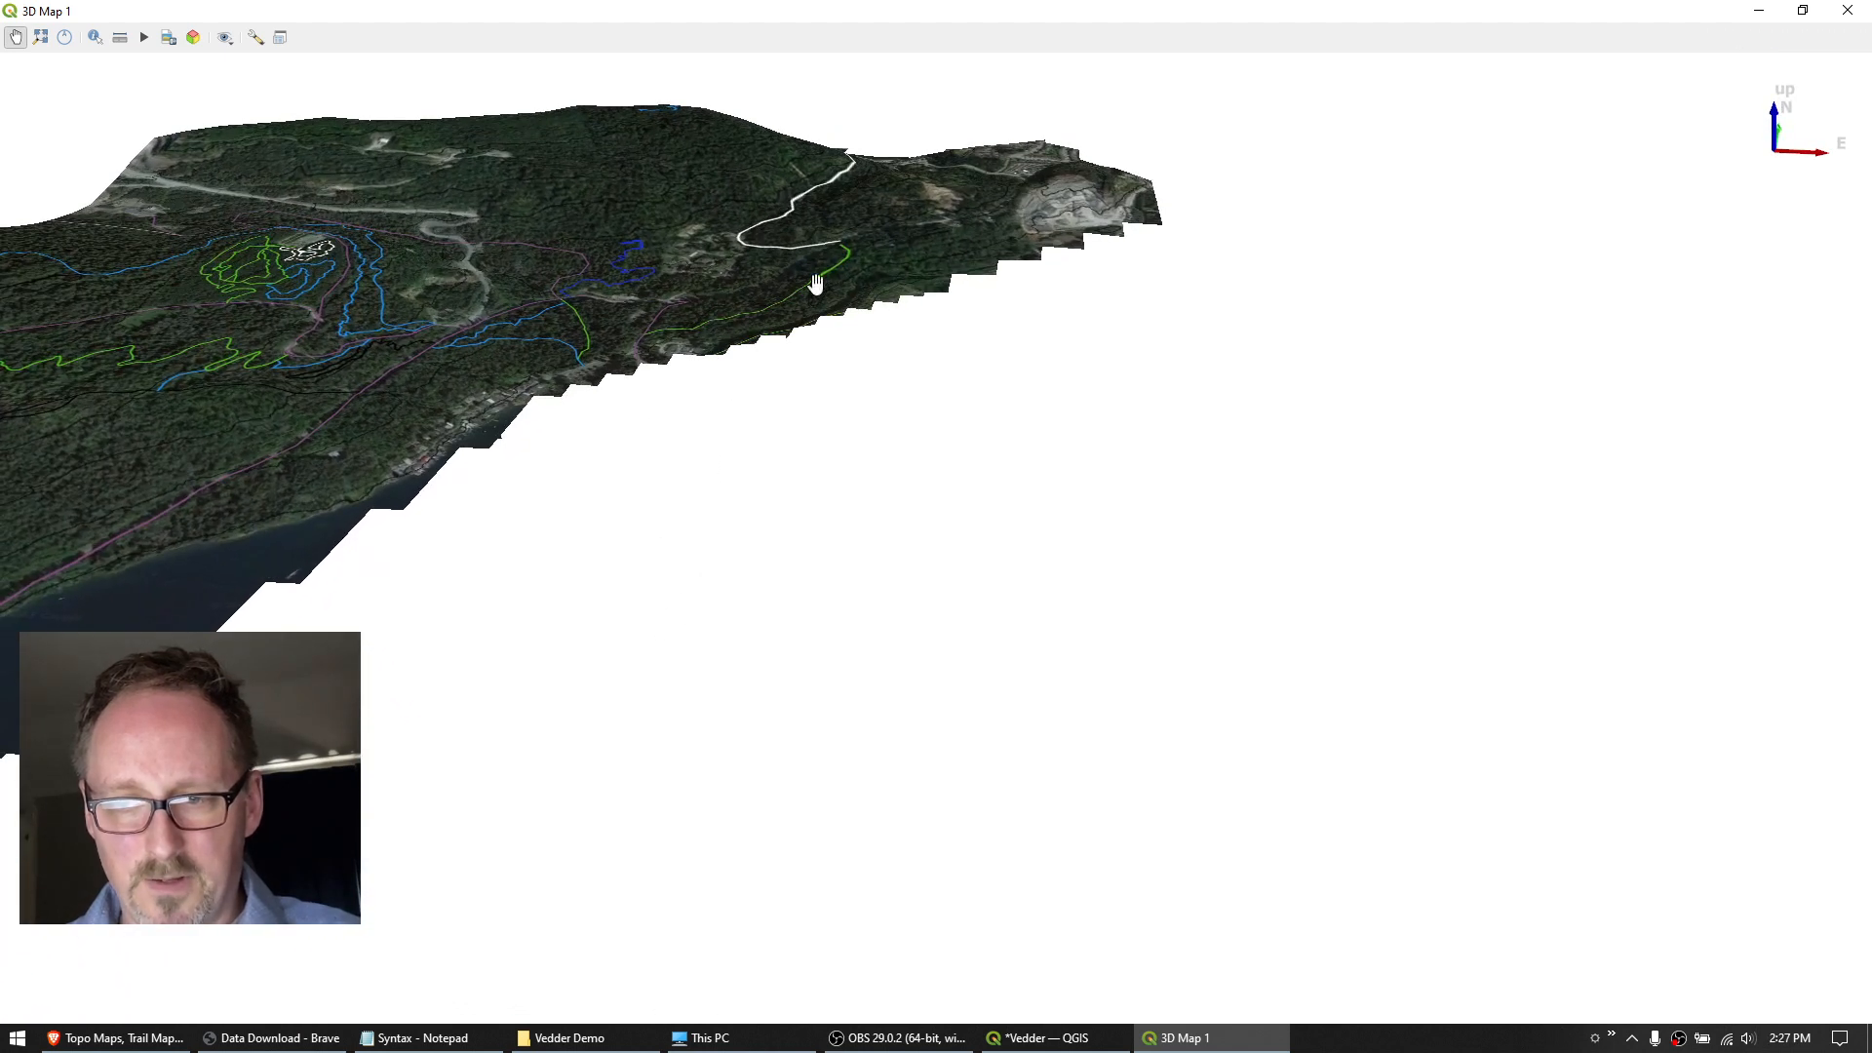
drag(911, 279, 722, 308)
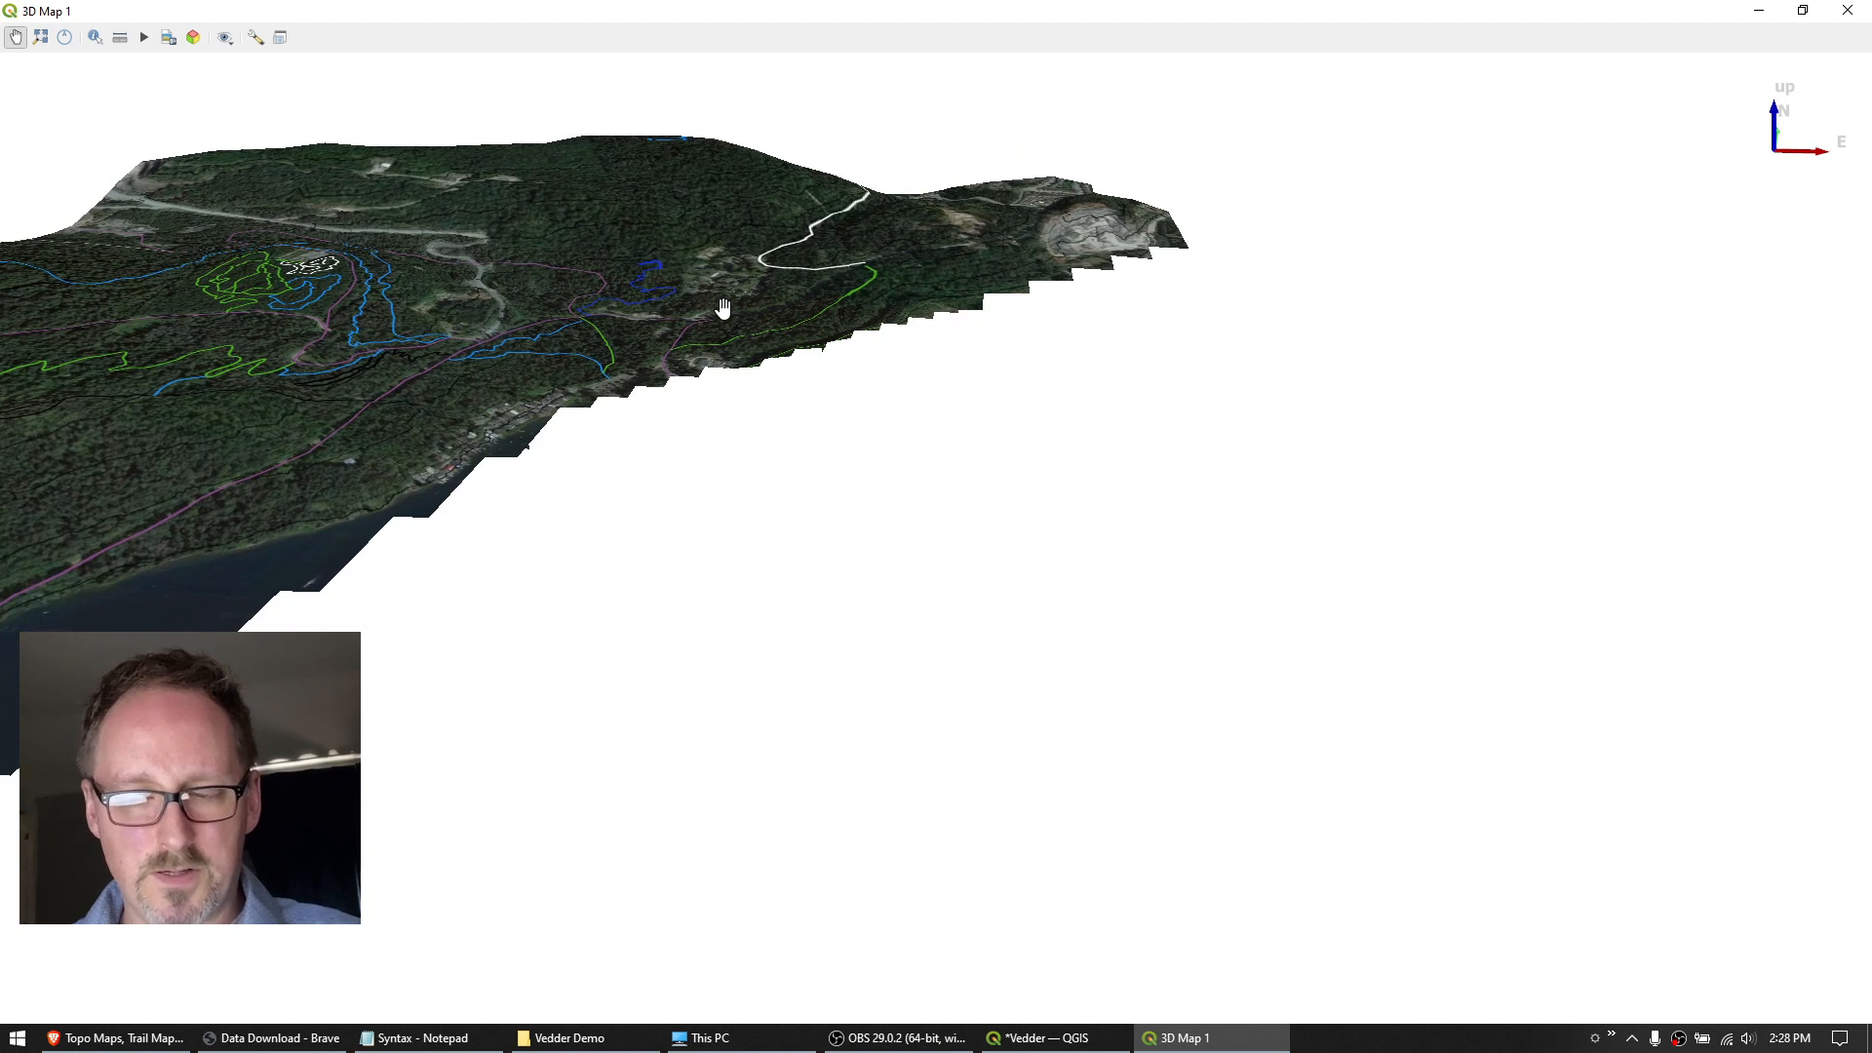
drag(709, 306, 832, 477)
drag(815, 335, 842, 396)
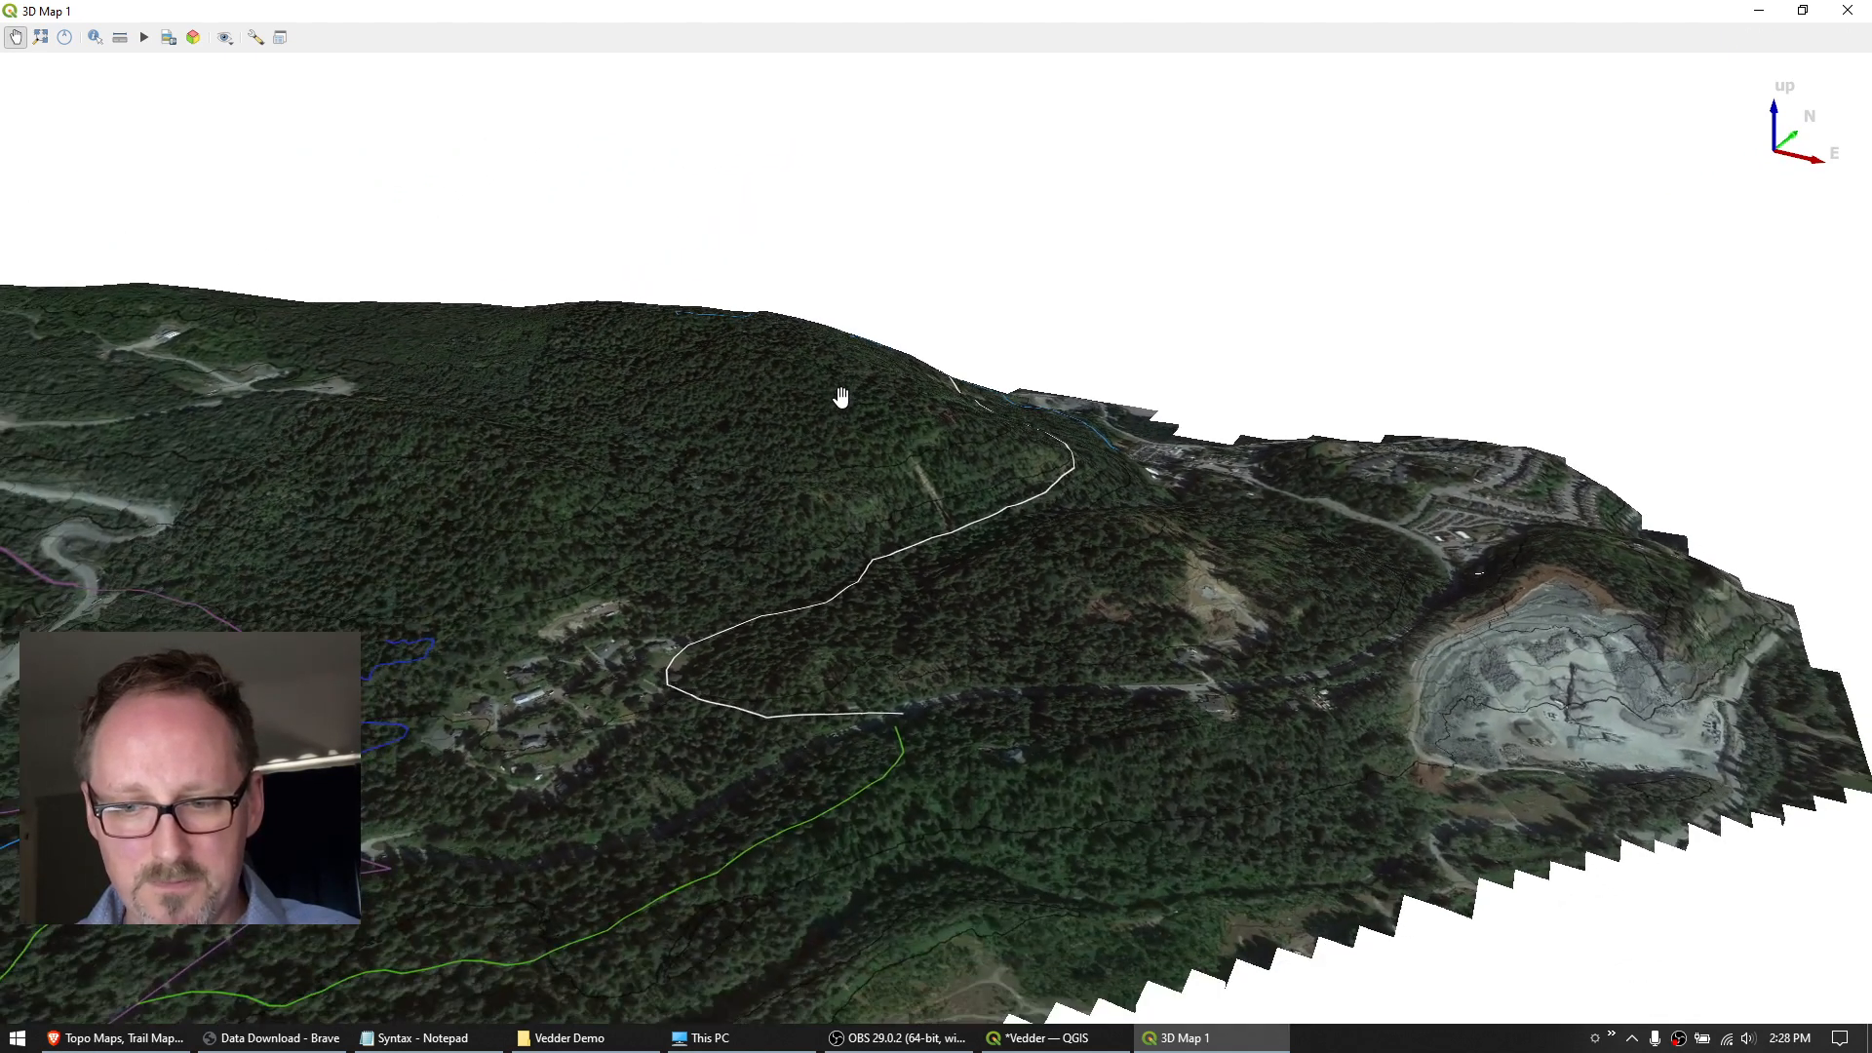
drag(673, 536, 693, 448)
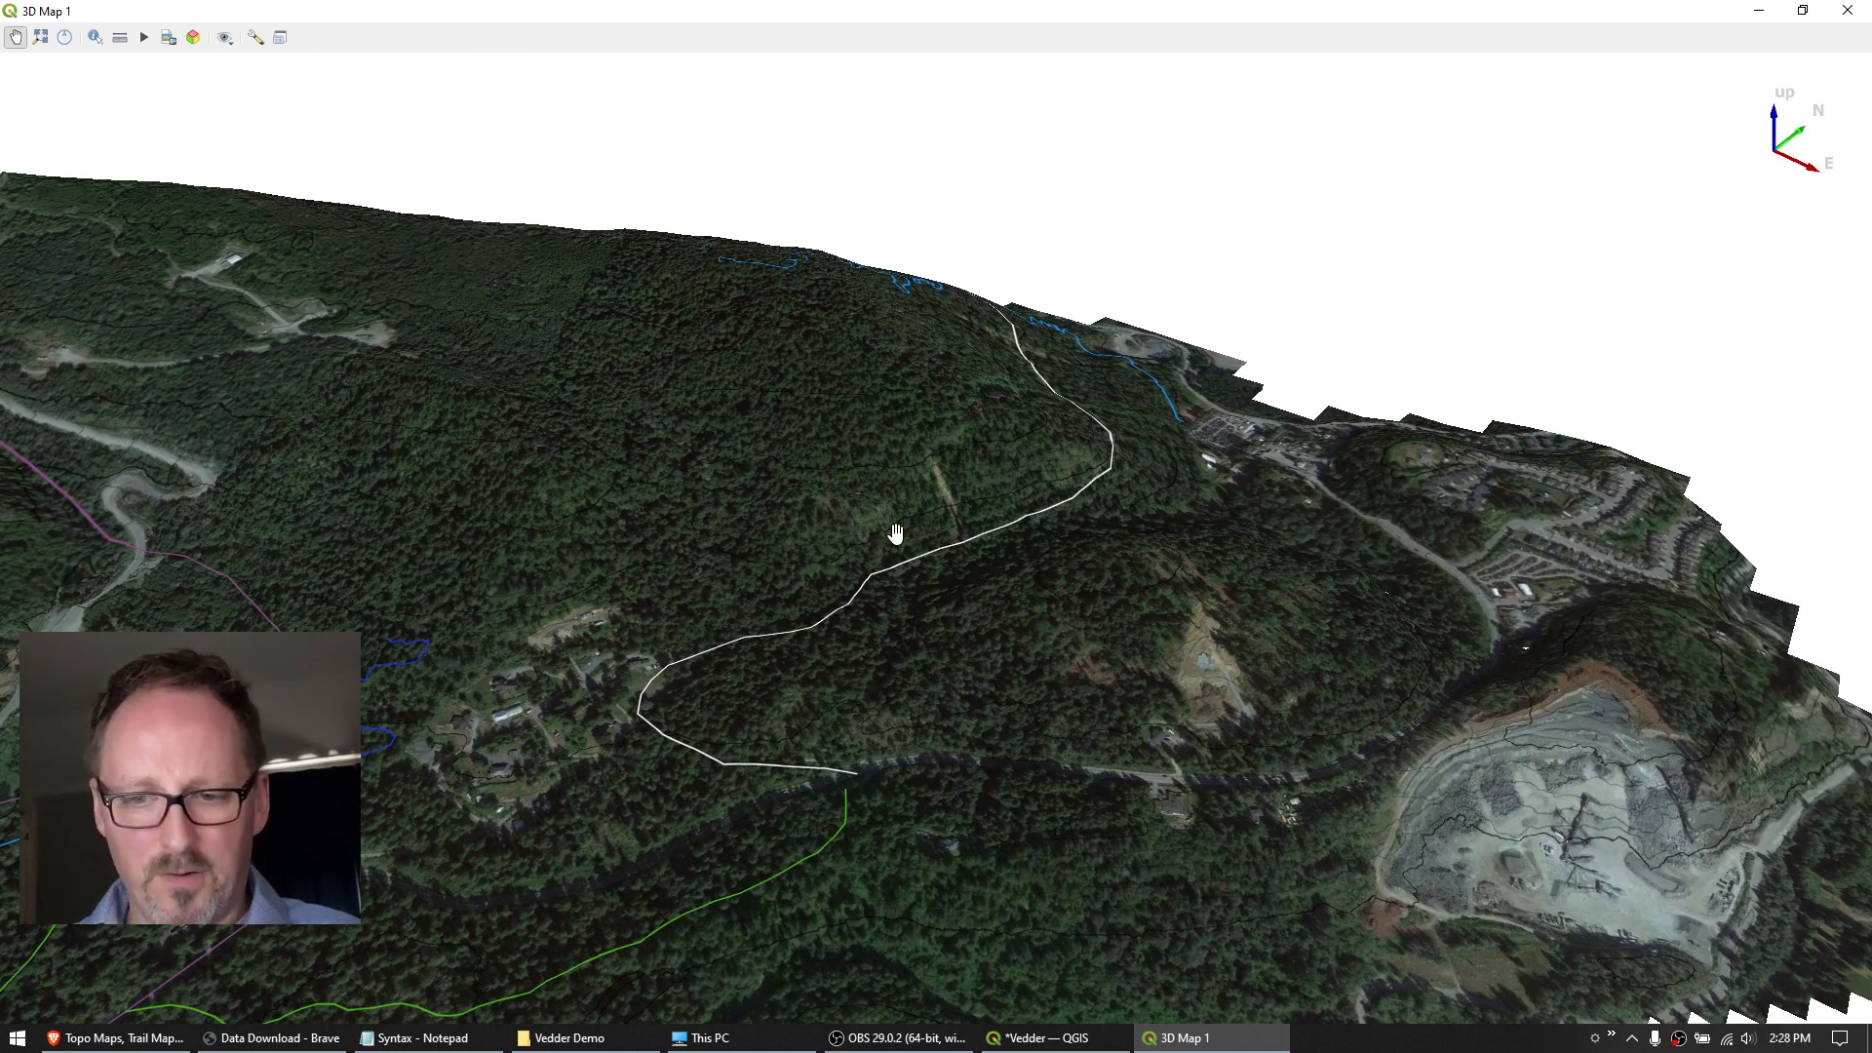
drag(686, 535, 1048, 484)
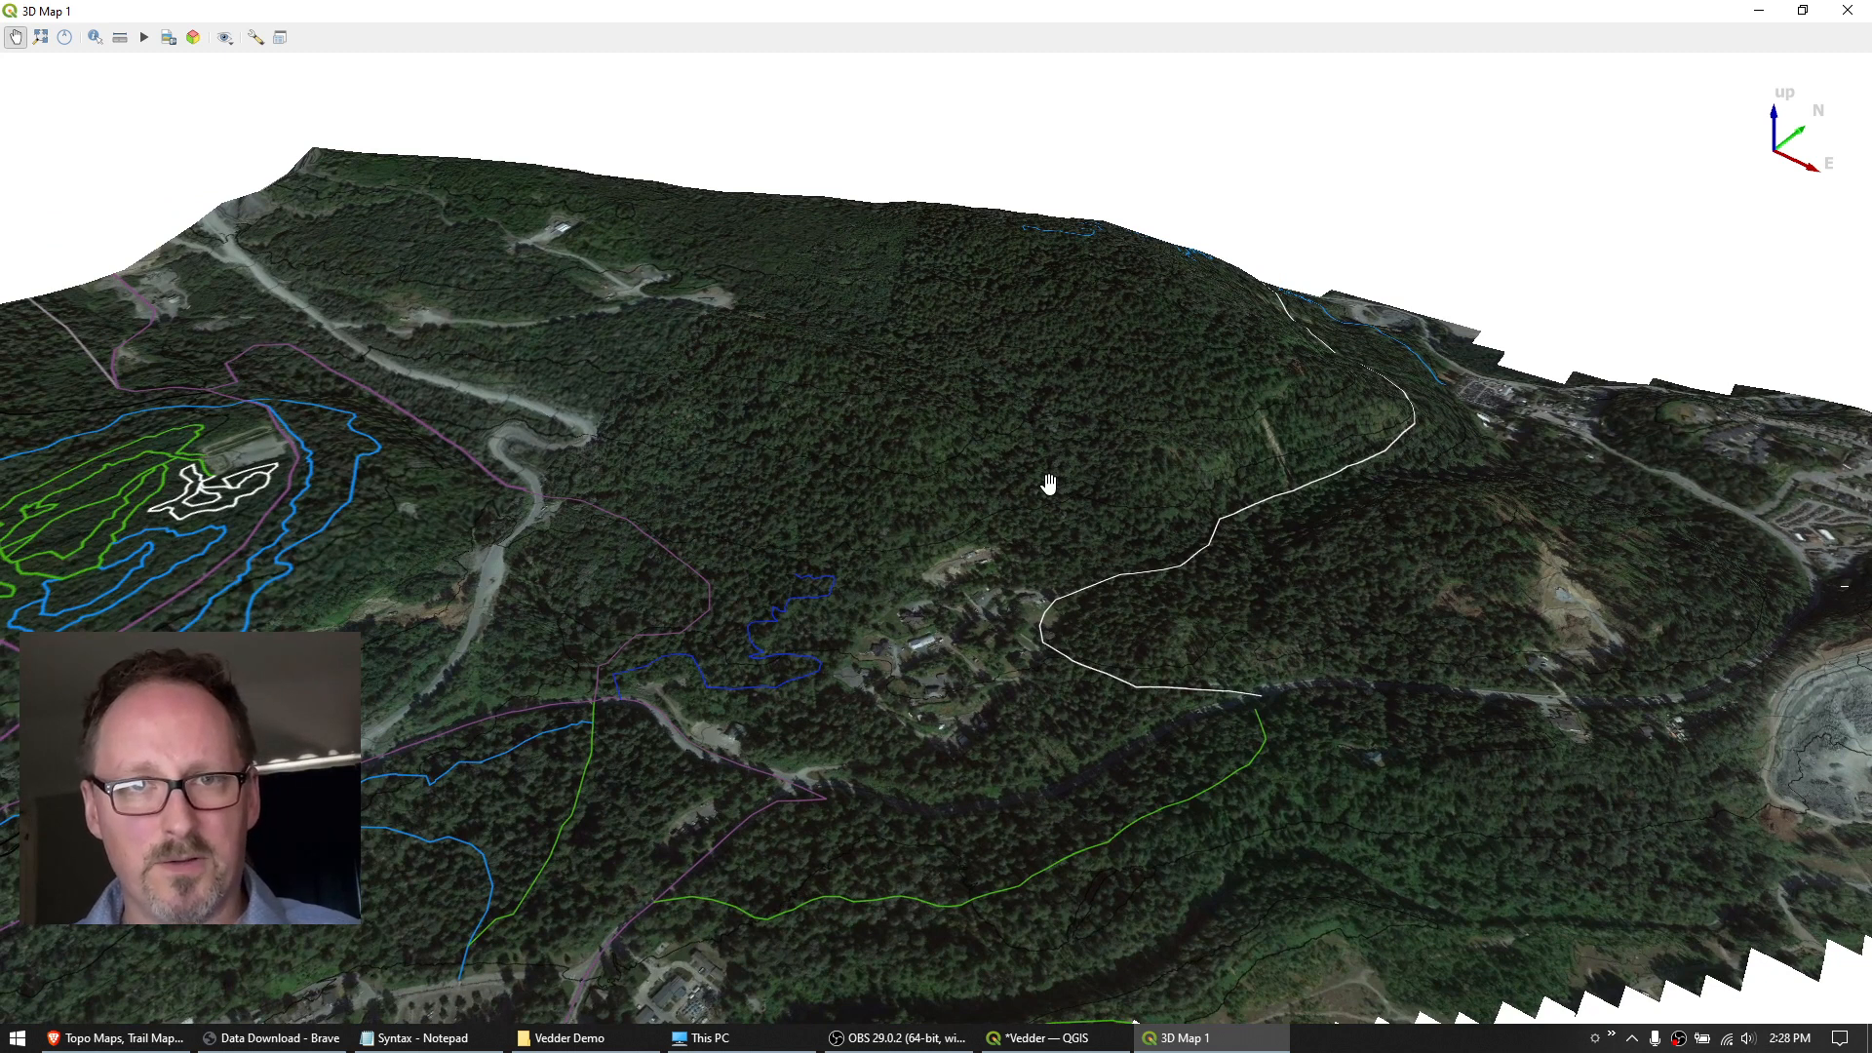